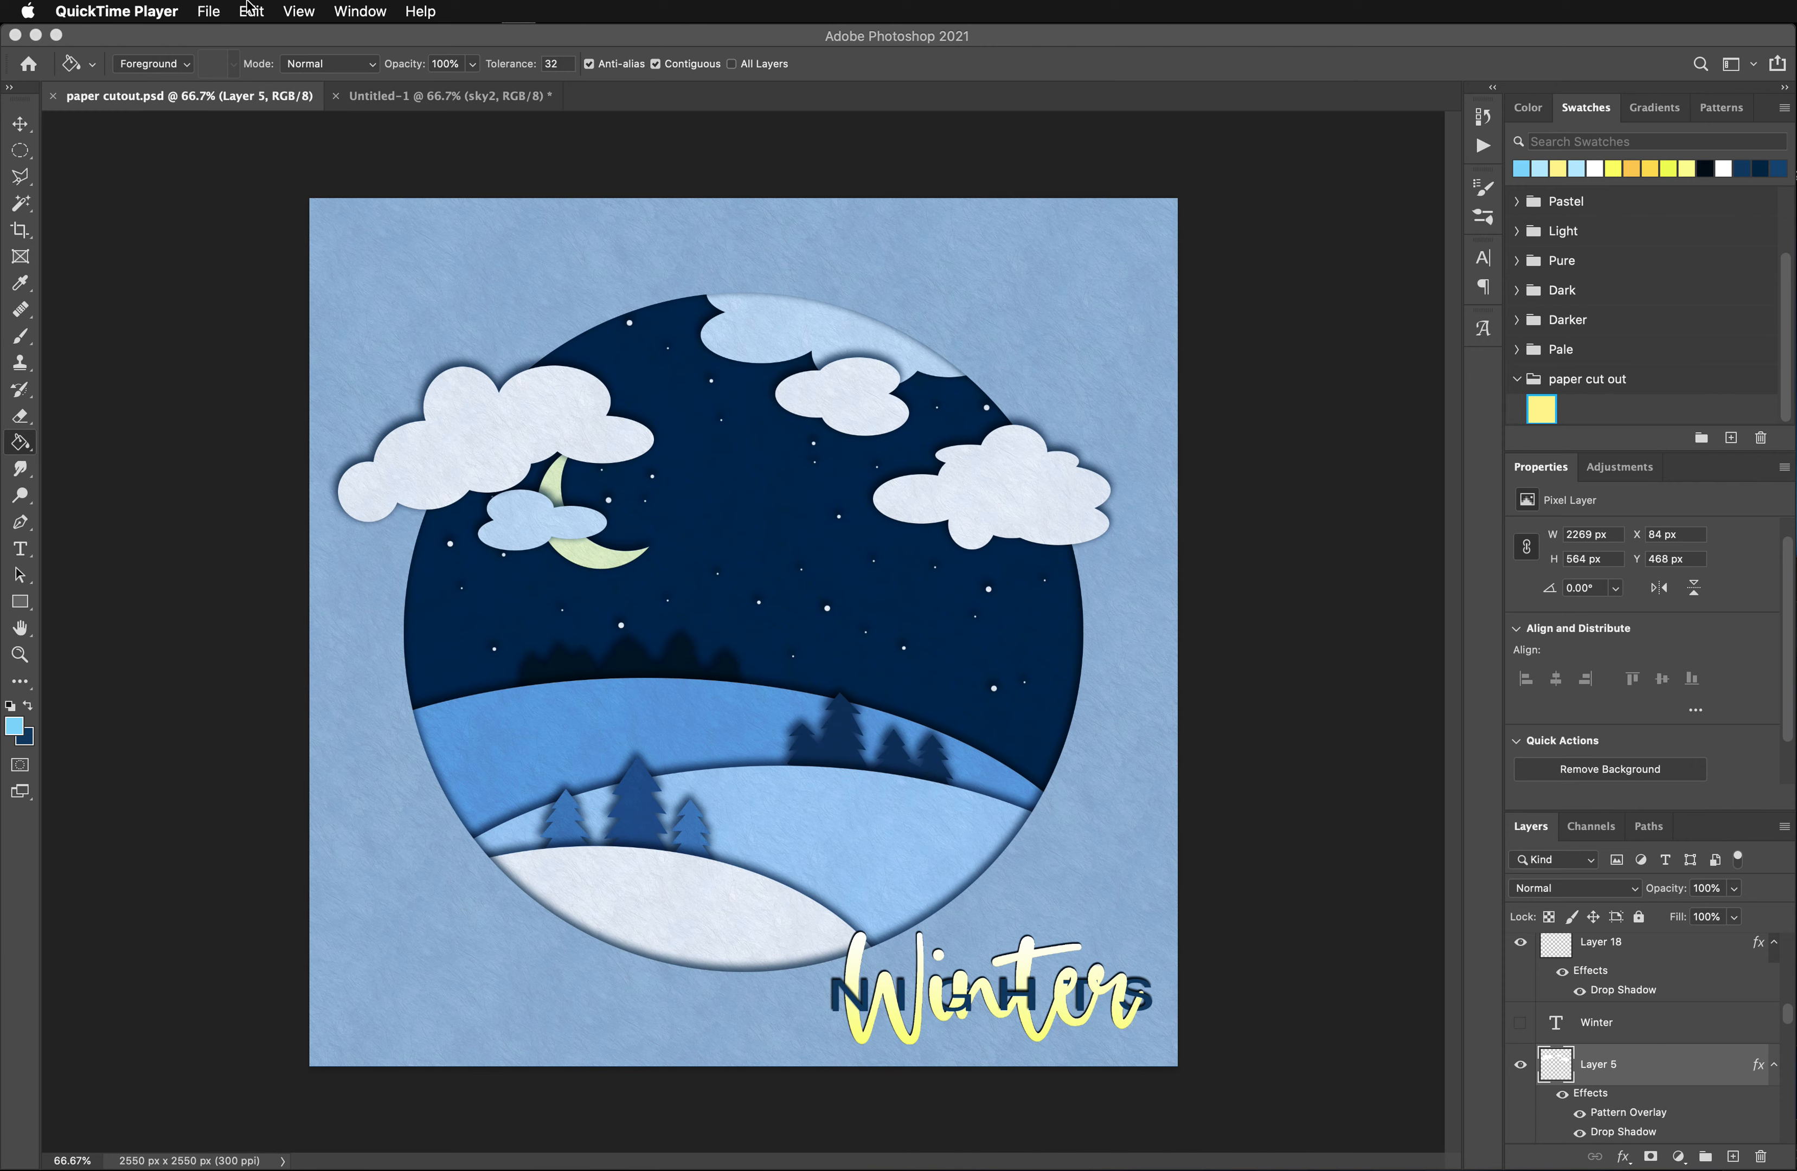
{"action": "left_click", "coordinate": [208, 11]}
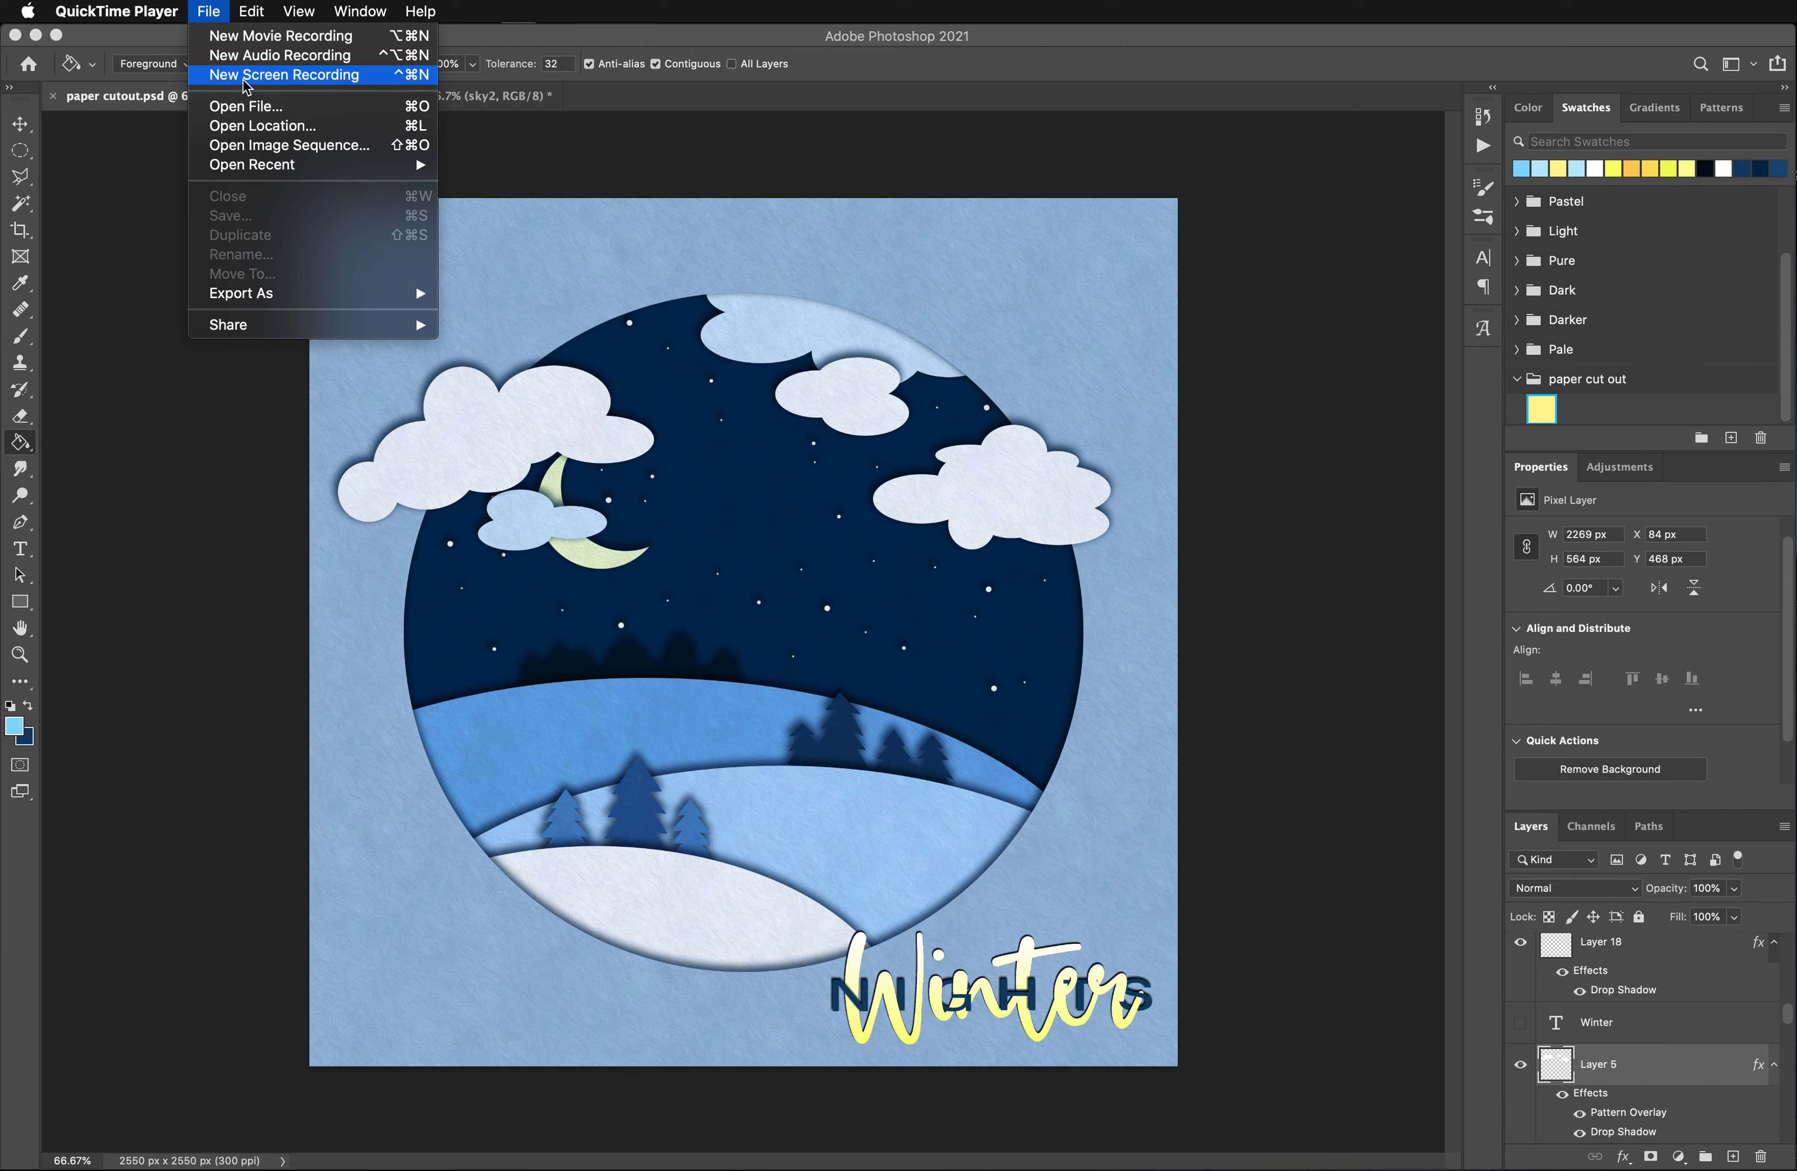
{"action": "left_click", "coordinate": [246, 76]}
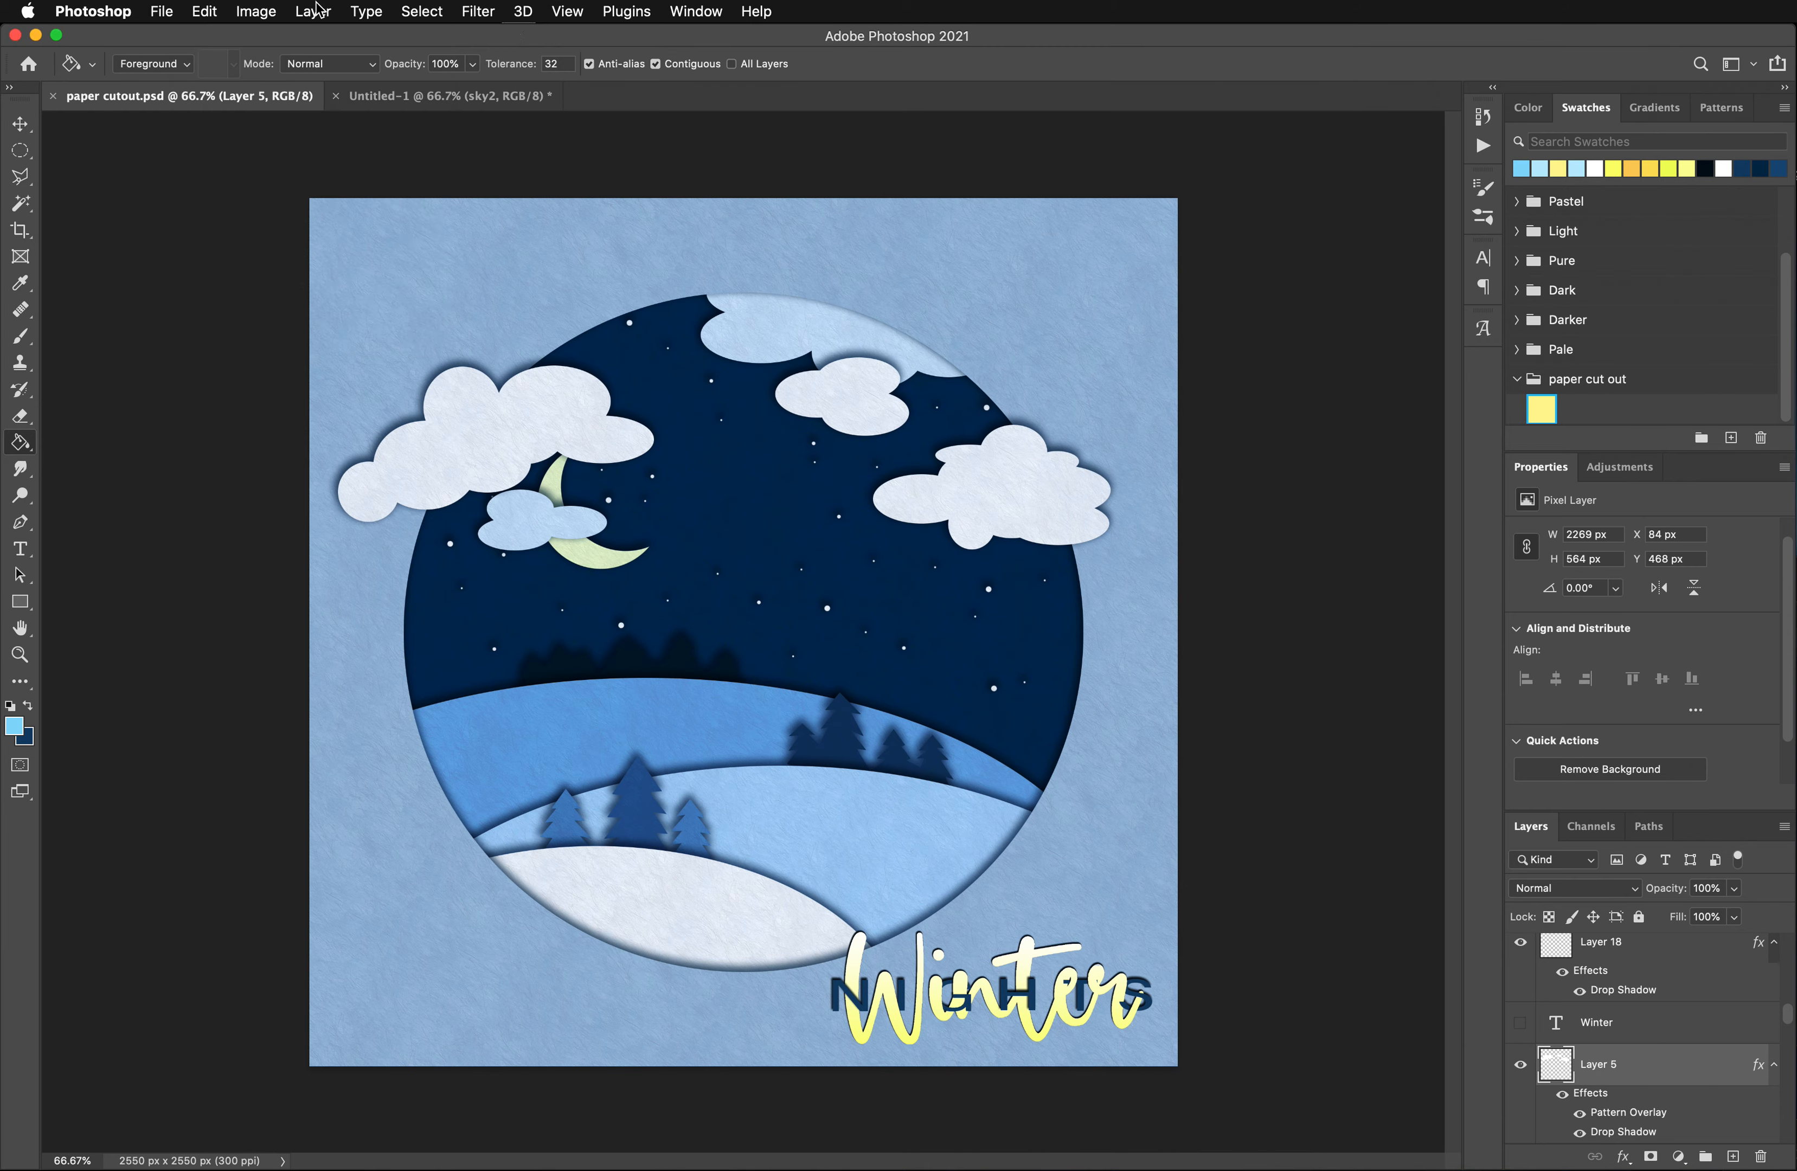
- Create a new print document 8.5 x 8.5 inches at 300 pixels/inch in RGB Color with a white background
{"action": "left_click", "coordinate": [162, 12]}
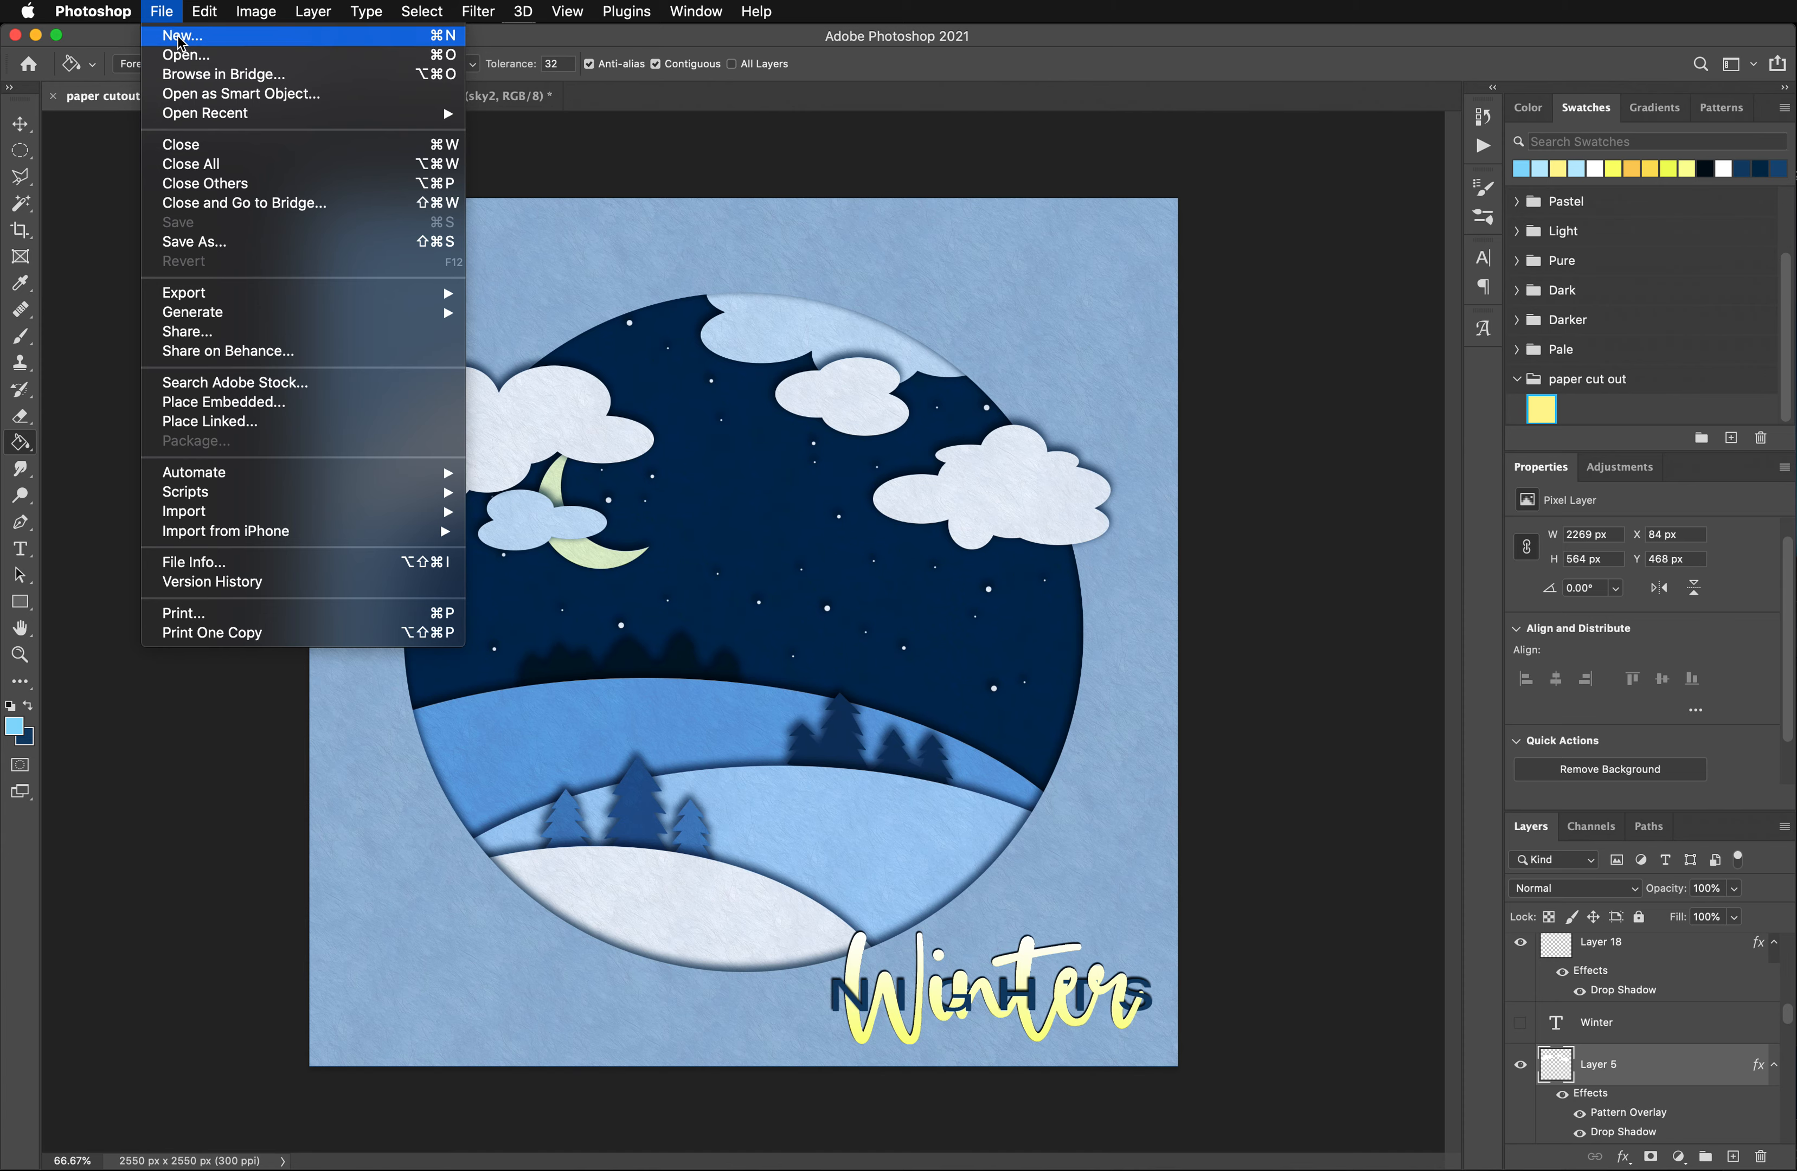
{"action": "left_click", "coordinate": [181, 39]}
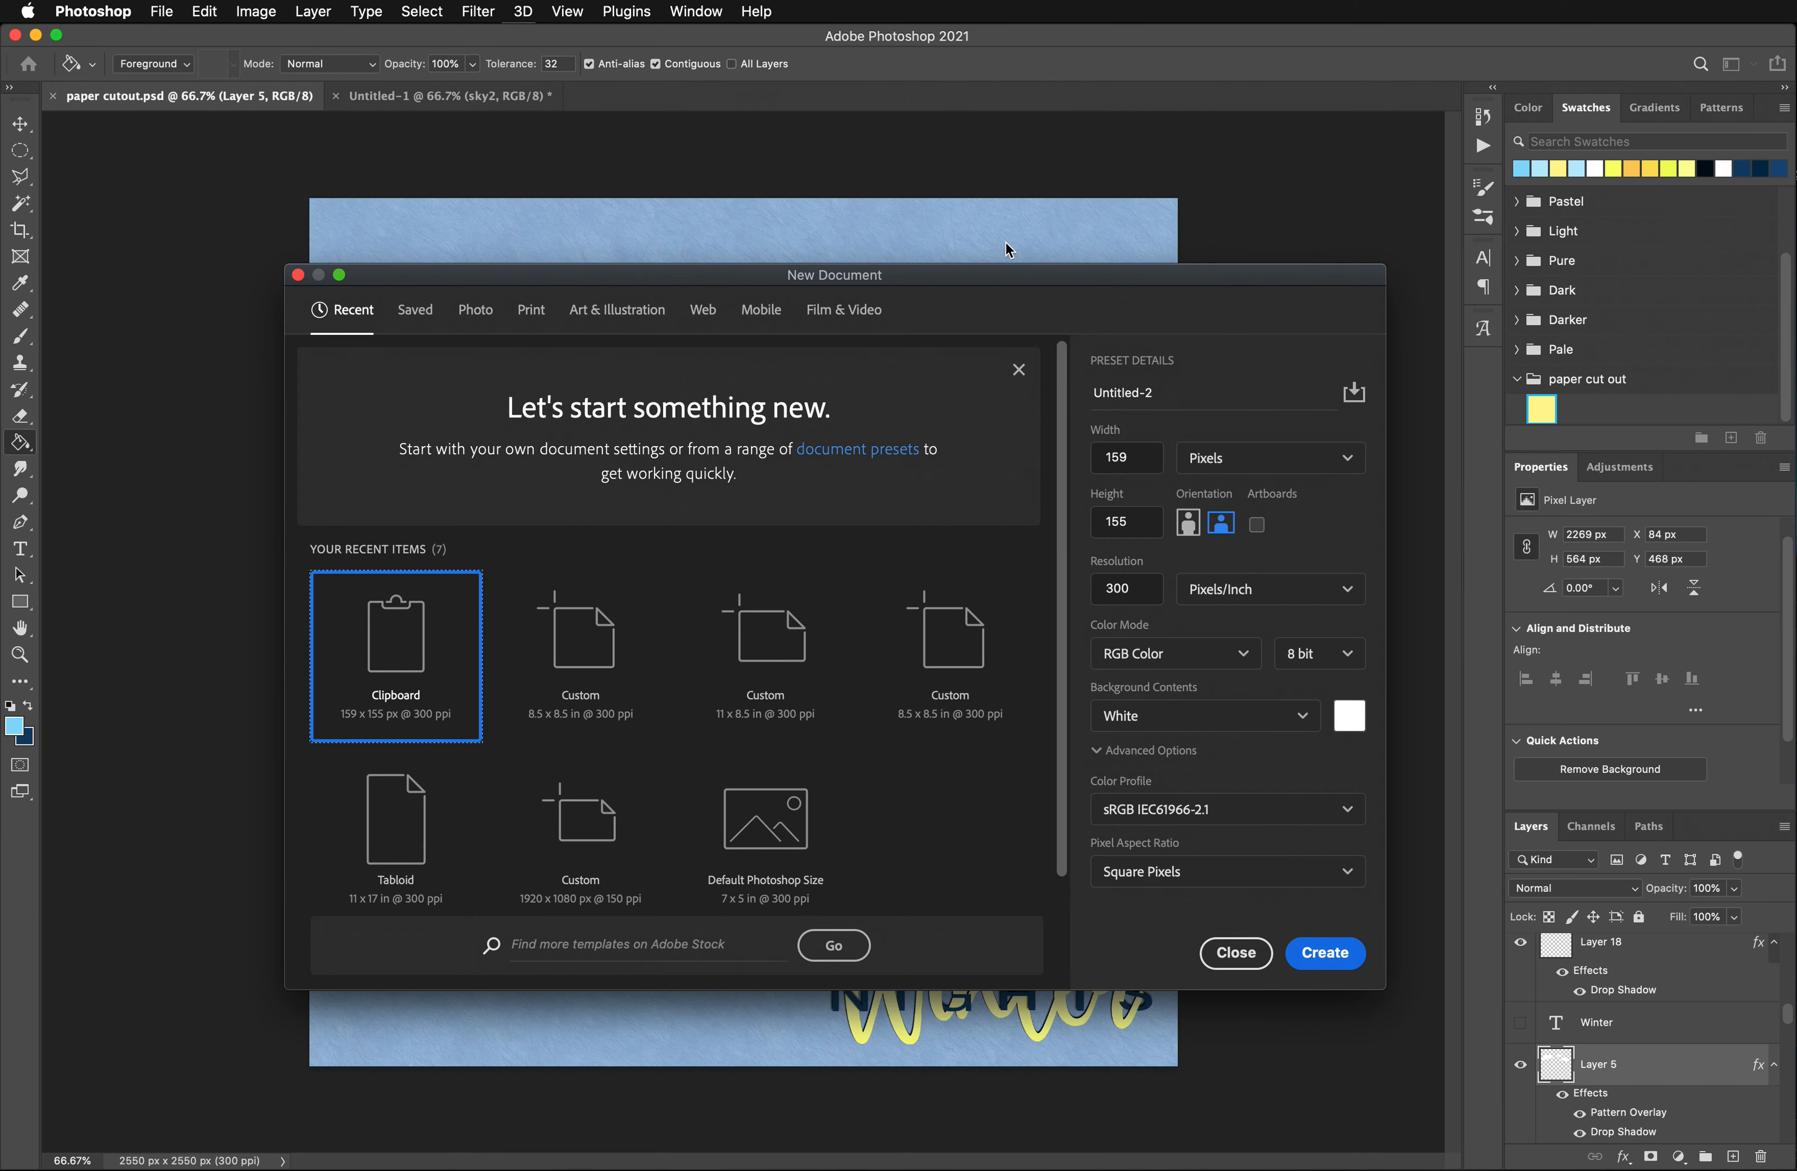
{"action": "left_click", "coordinate": [532, 312]}
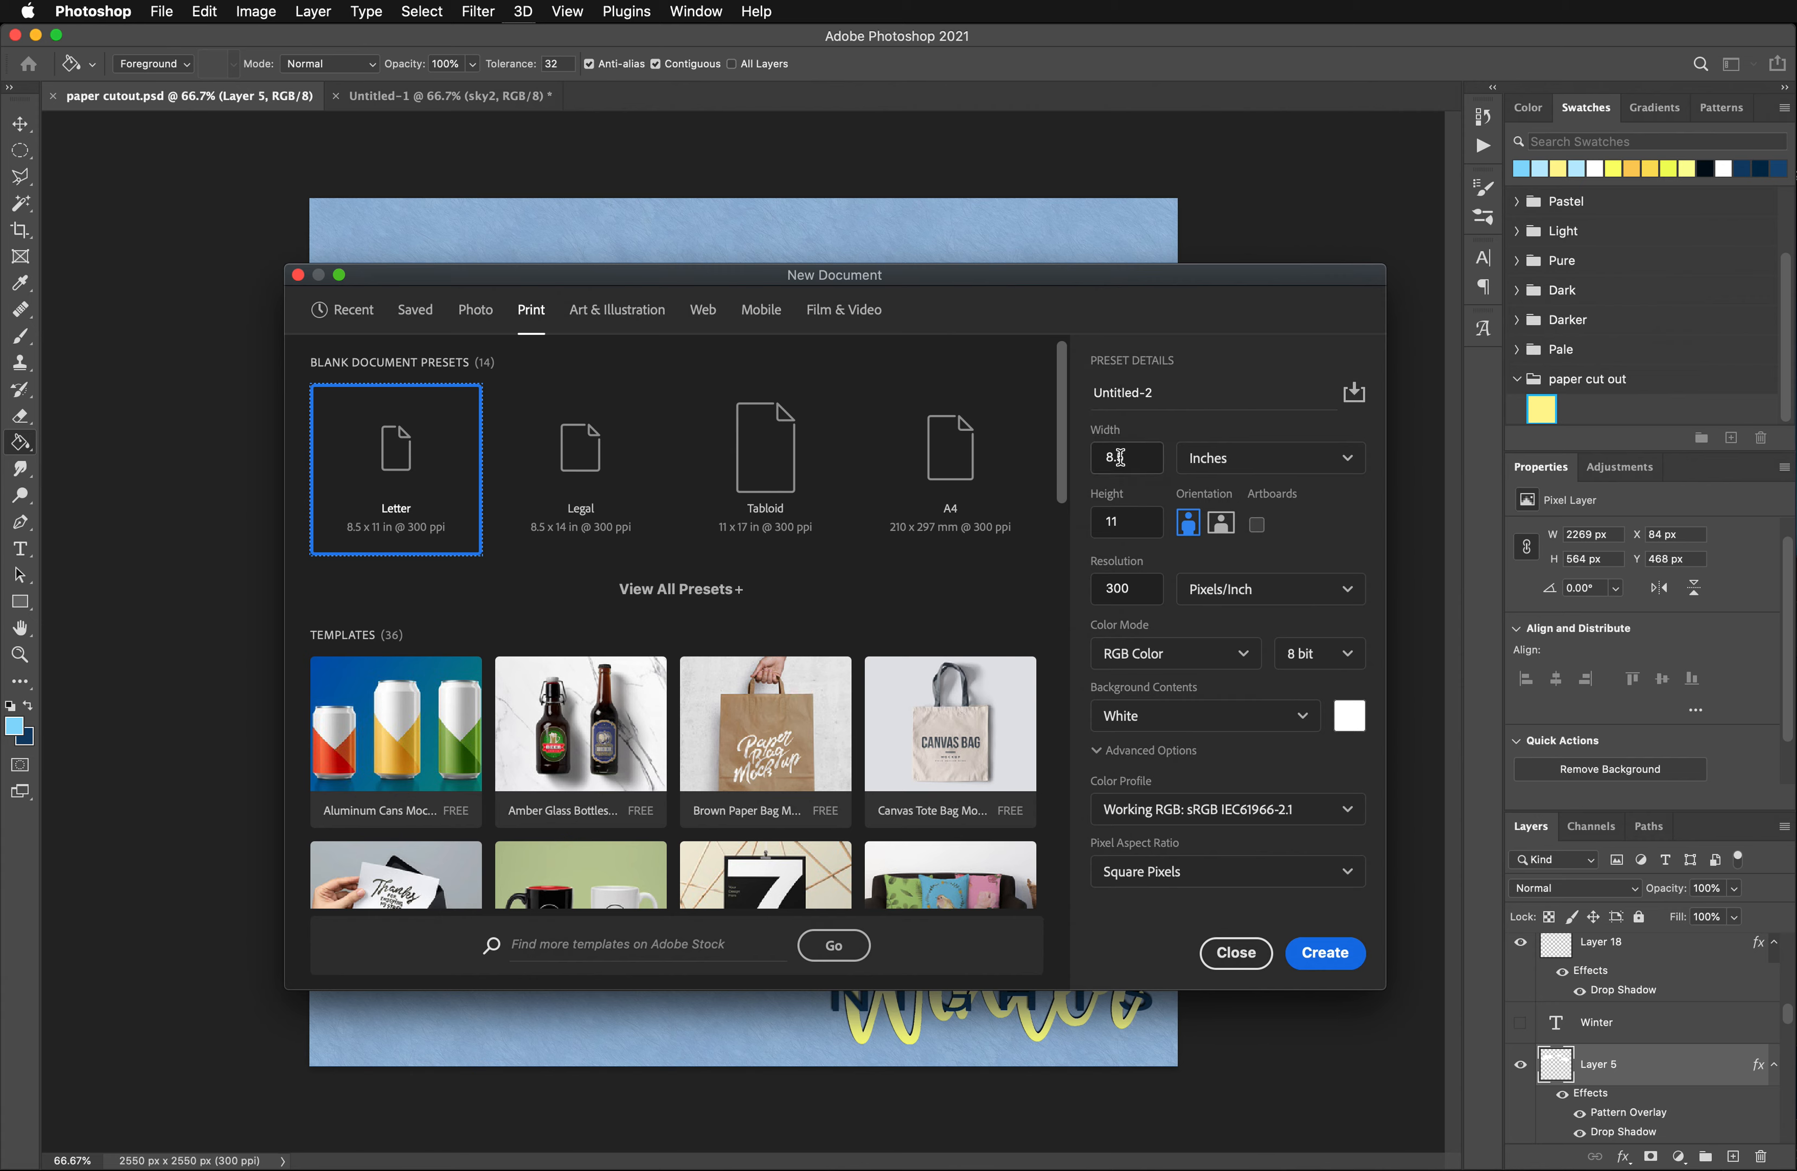
{"action": "left_click", "coordinate": [1135, 533]}
{"action": "type", "text": "8"}
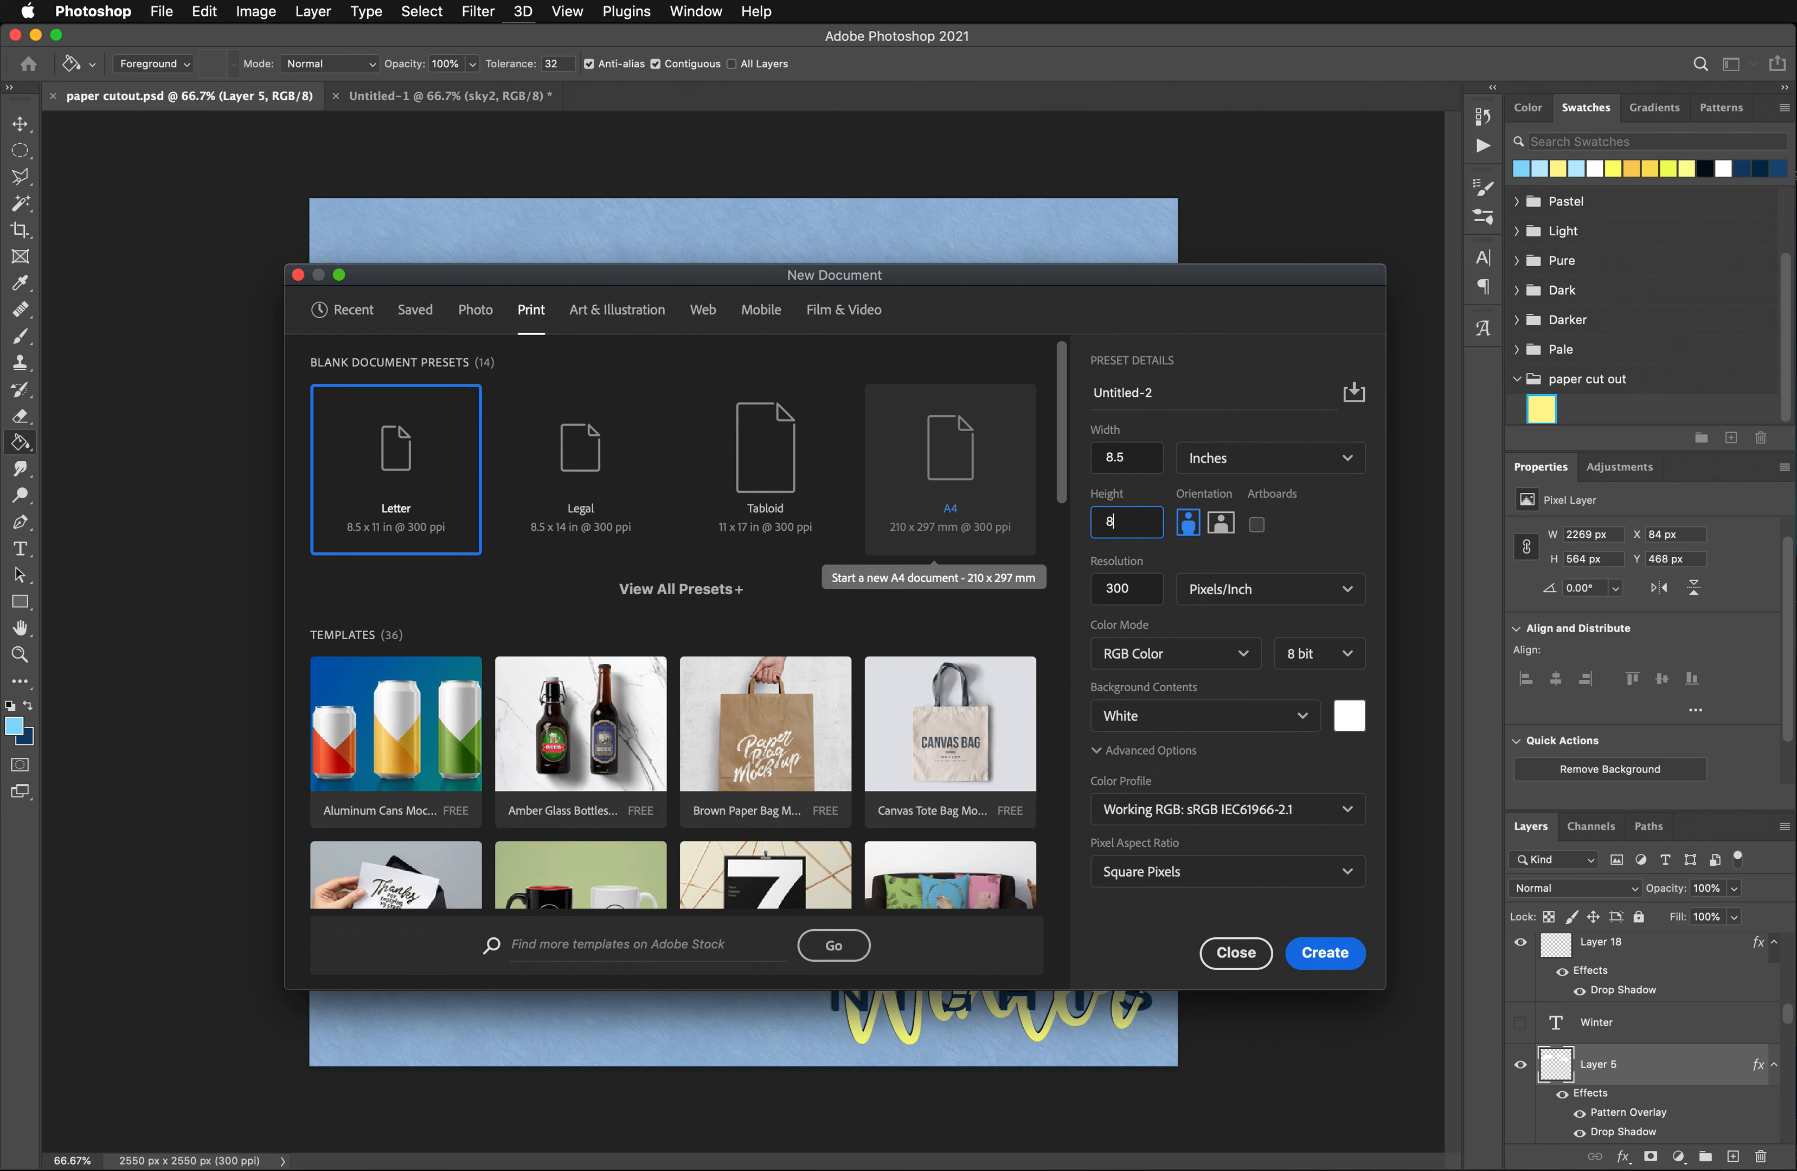
{"action": "type", "text": ".5"}
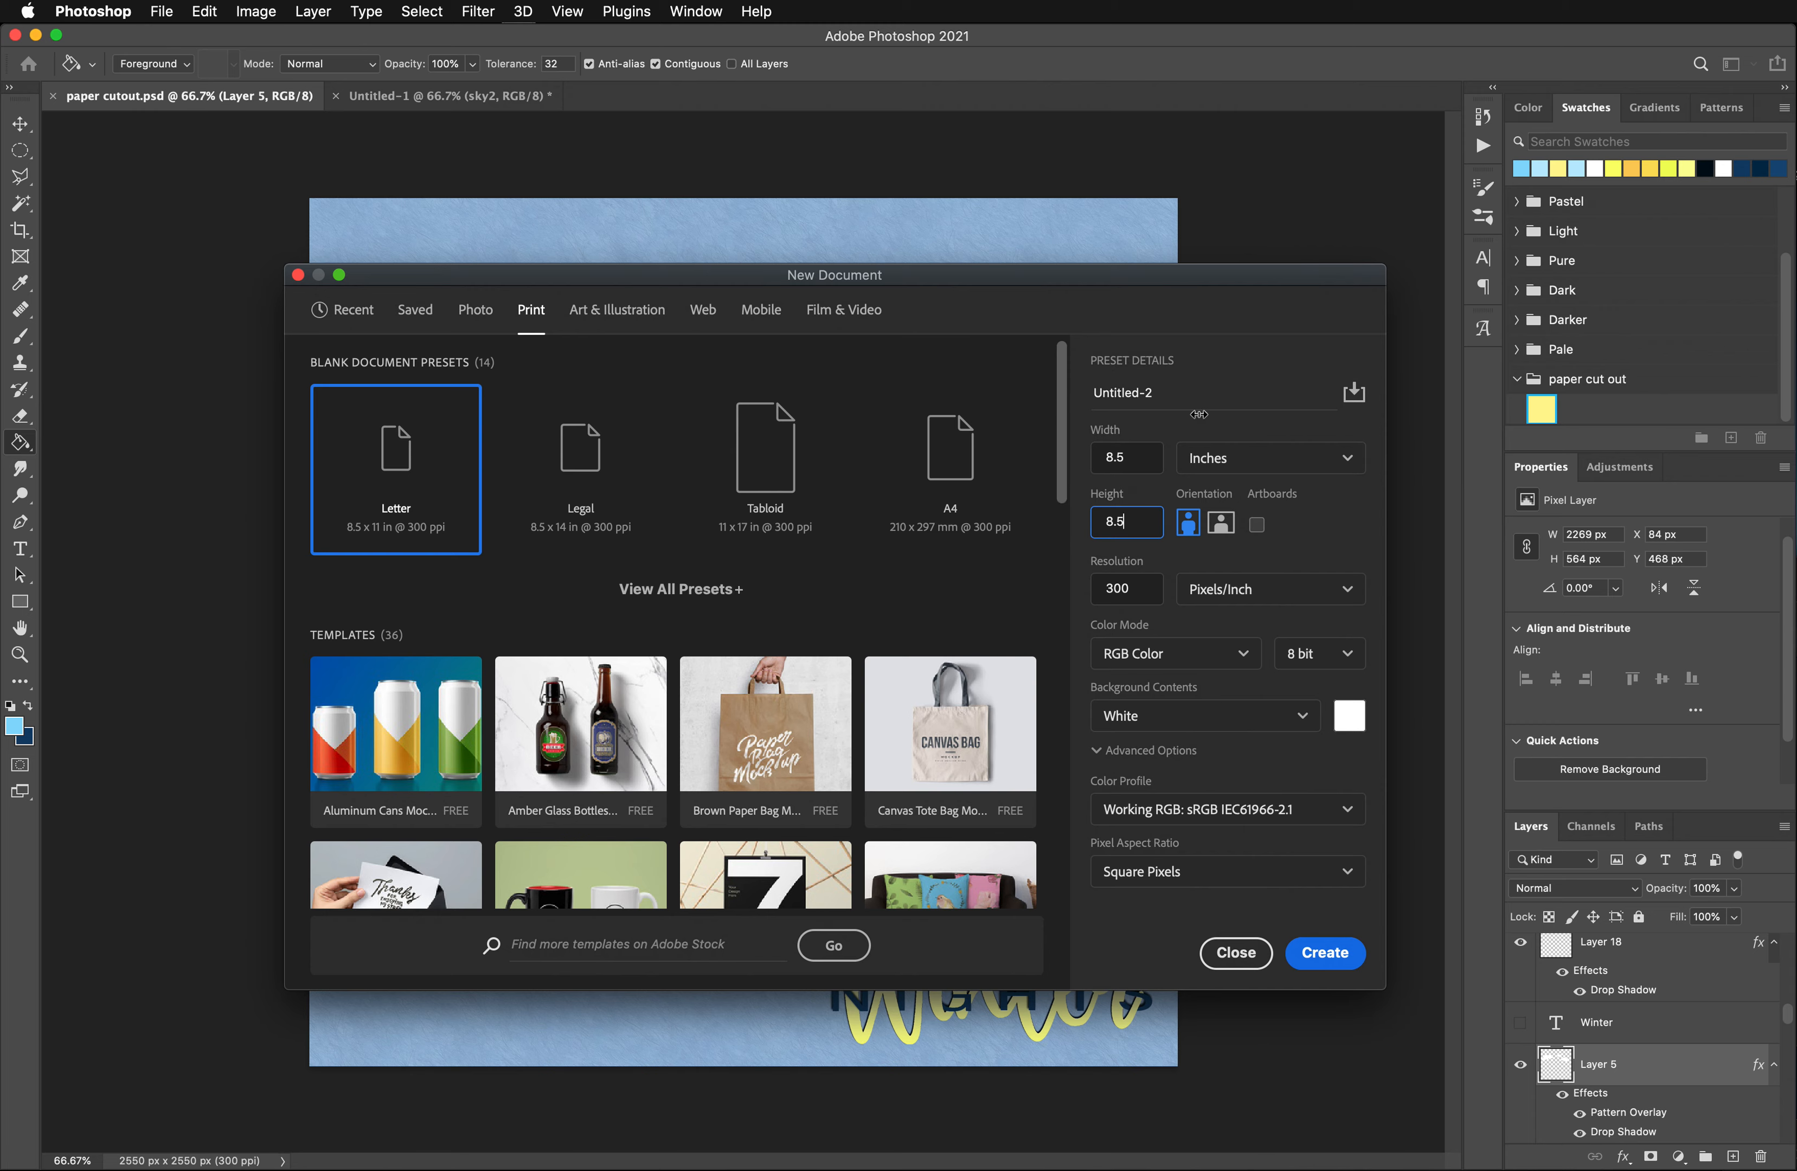
{"action": "left_click", "coordinate": [1209, 426]}
{"action": "left_click", "coordinate": [1325, 953]}
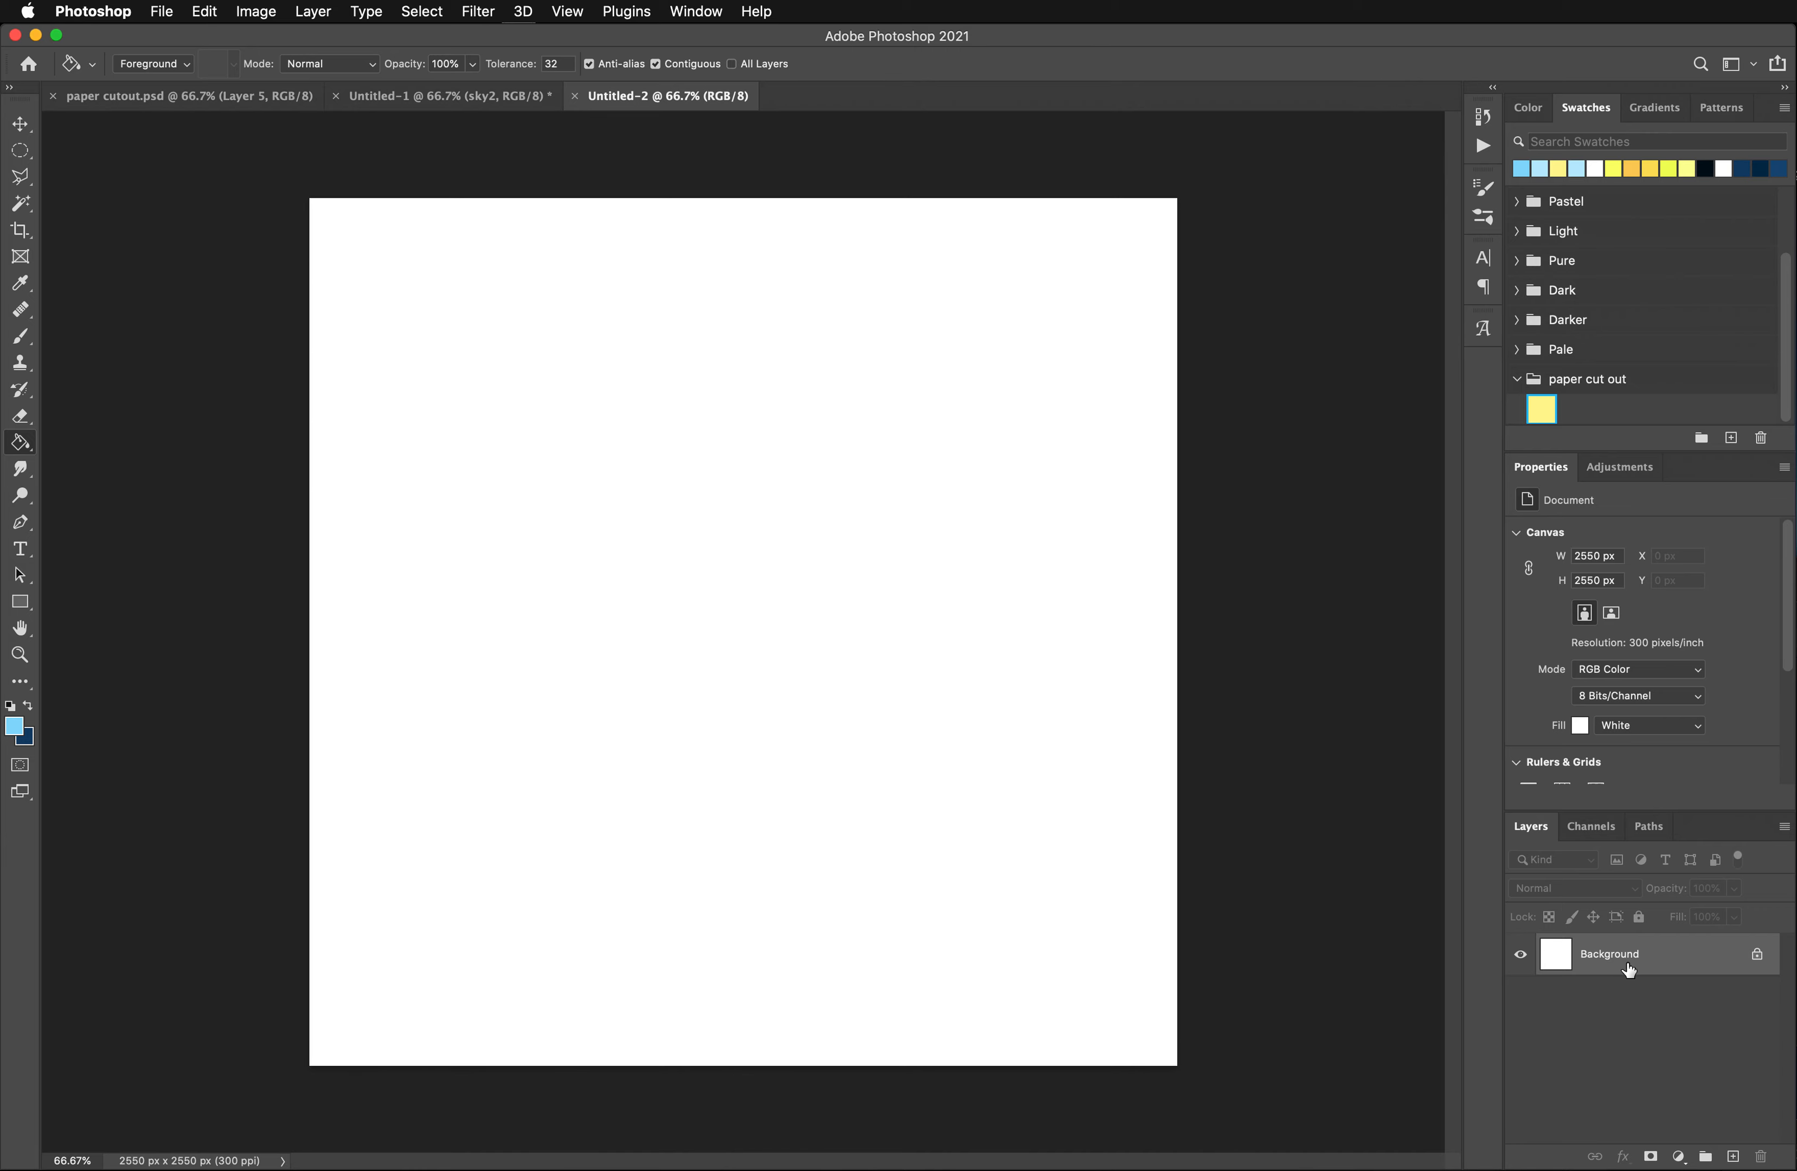
- Set the foreground color to light blue #b9eaff and fill the Background layer with it using the Paint Bucket
{"action": "left_click", "coordinate": [19, 732]}
{"action": "left_click_drag", "start_coordinate": [644, 470], "coordinate": [594, 443]}
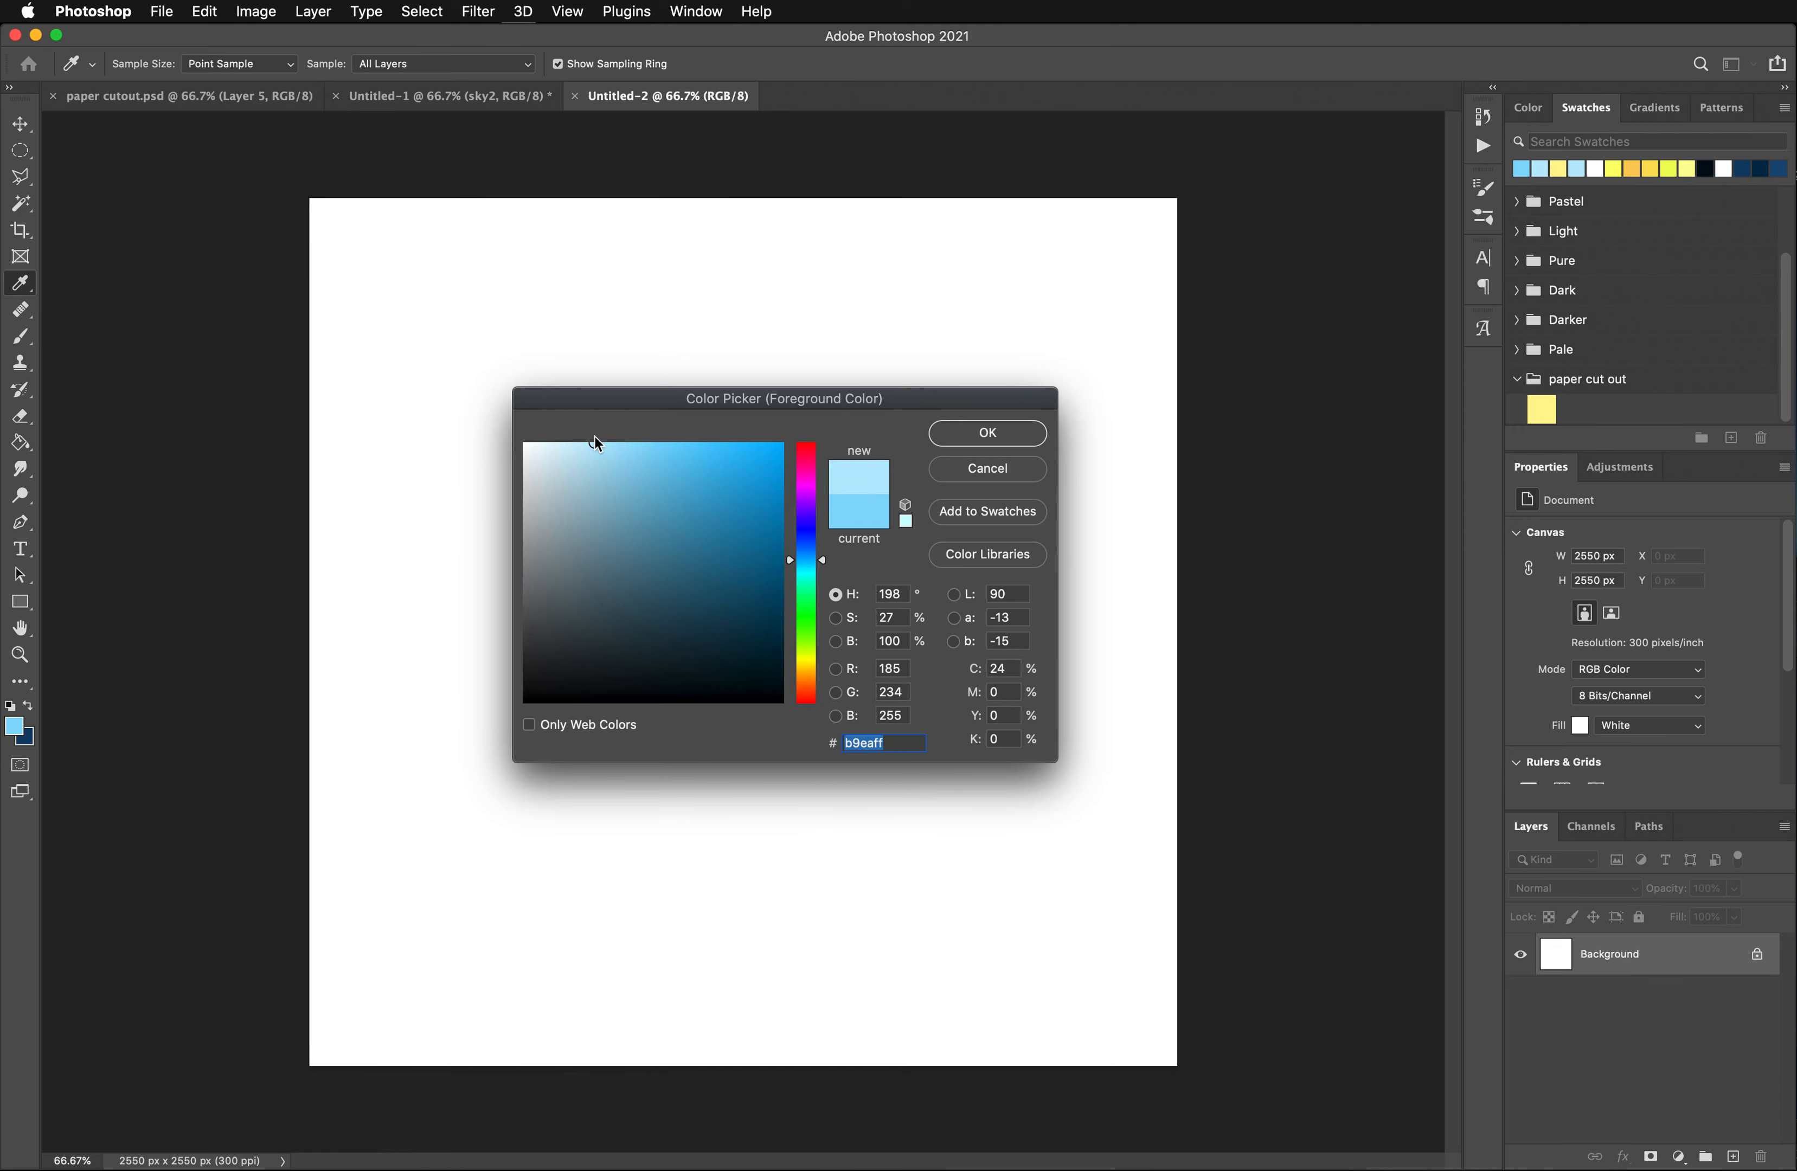
{"action": "left_click", "coordinate": [988, 433]}
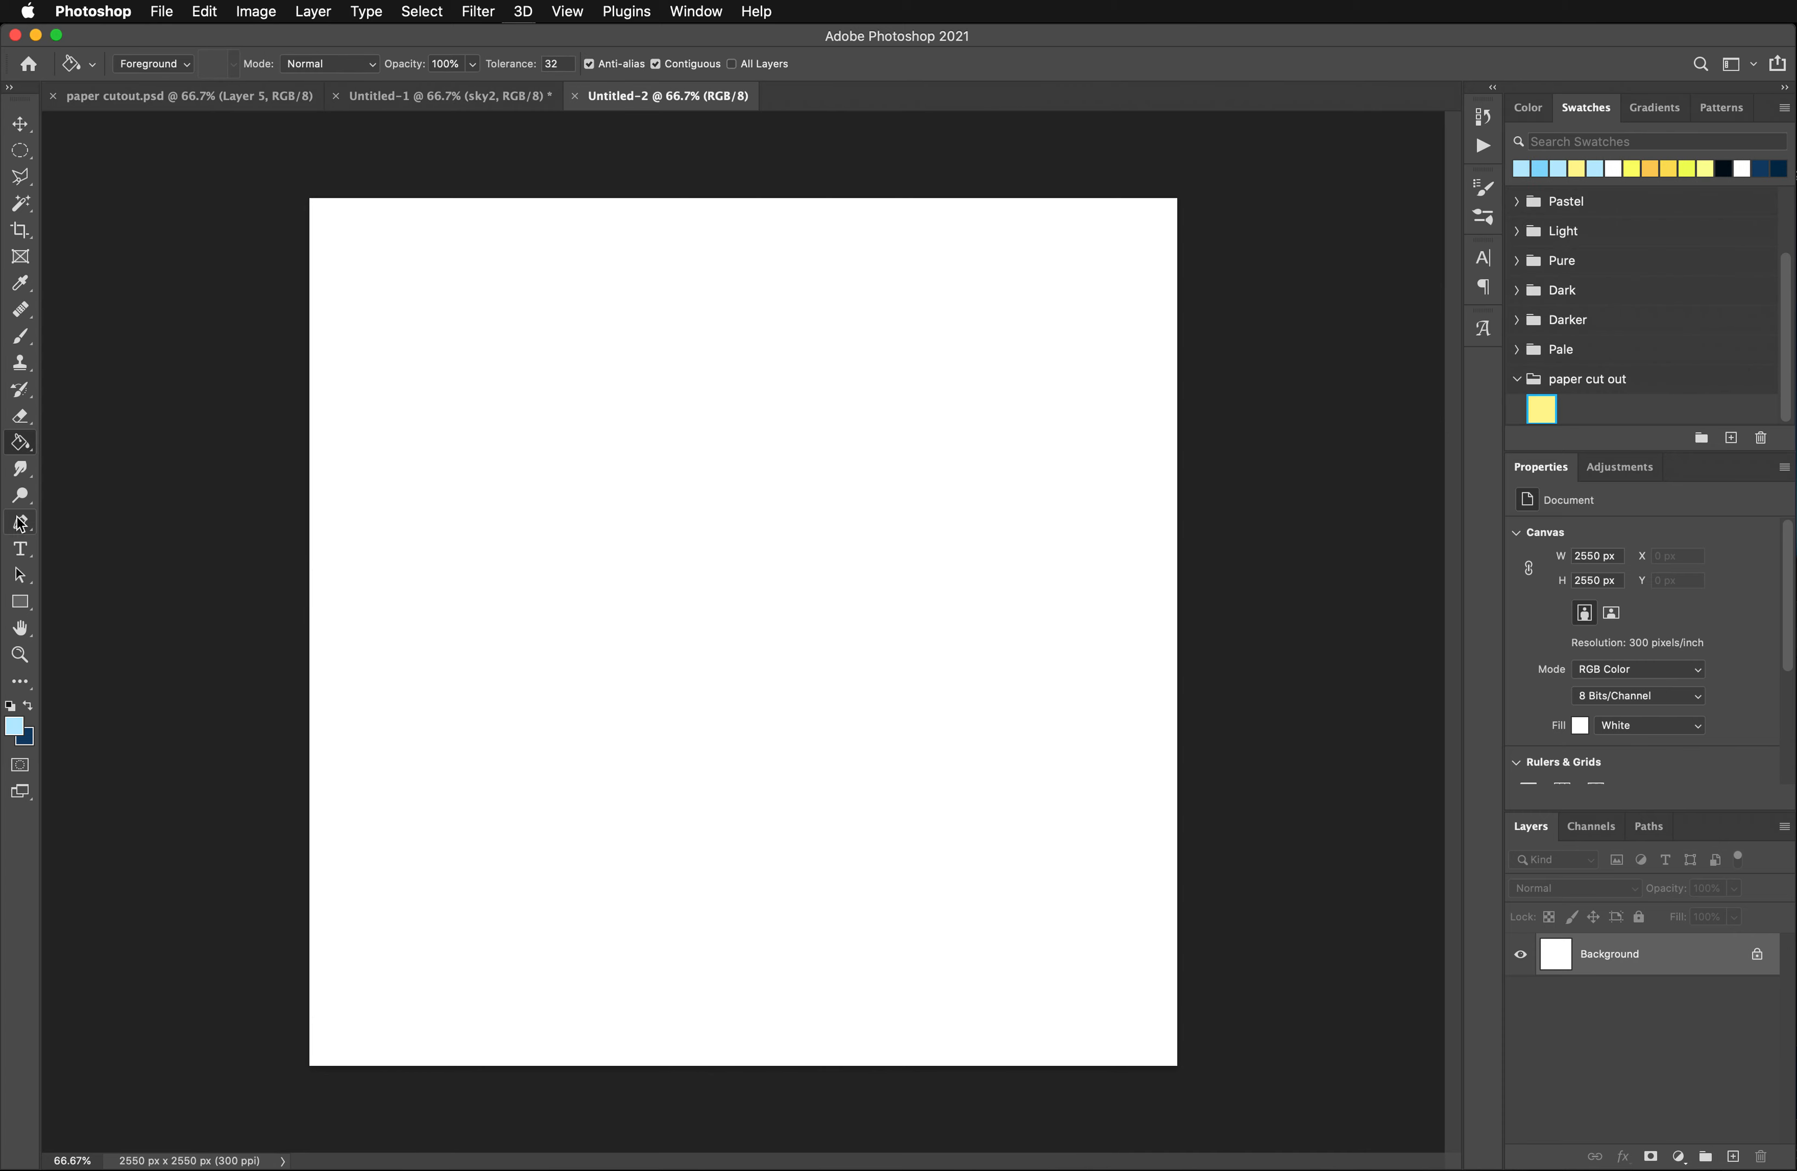
{"action": "left_click_drag", "start_coordinate": [20, 443], "coordinate": [109, 449]}
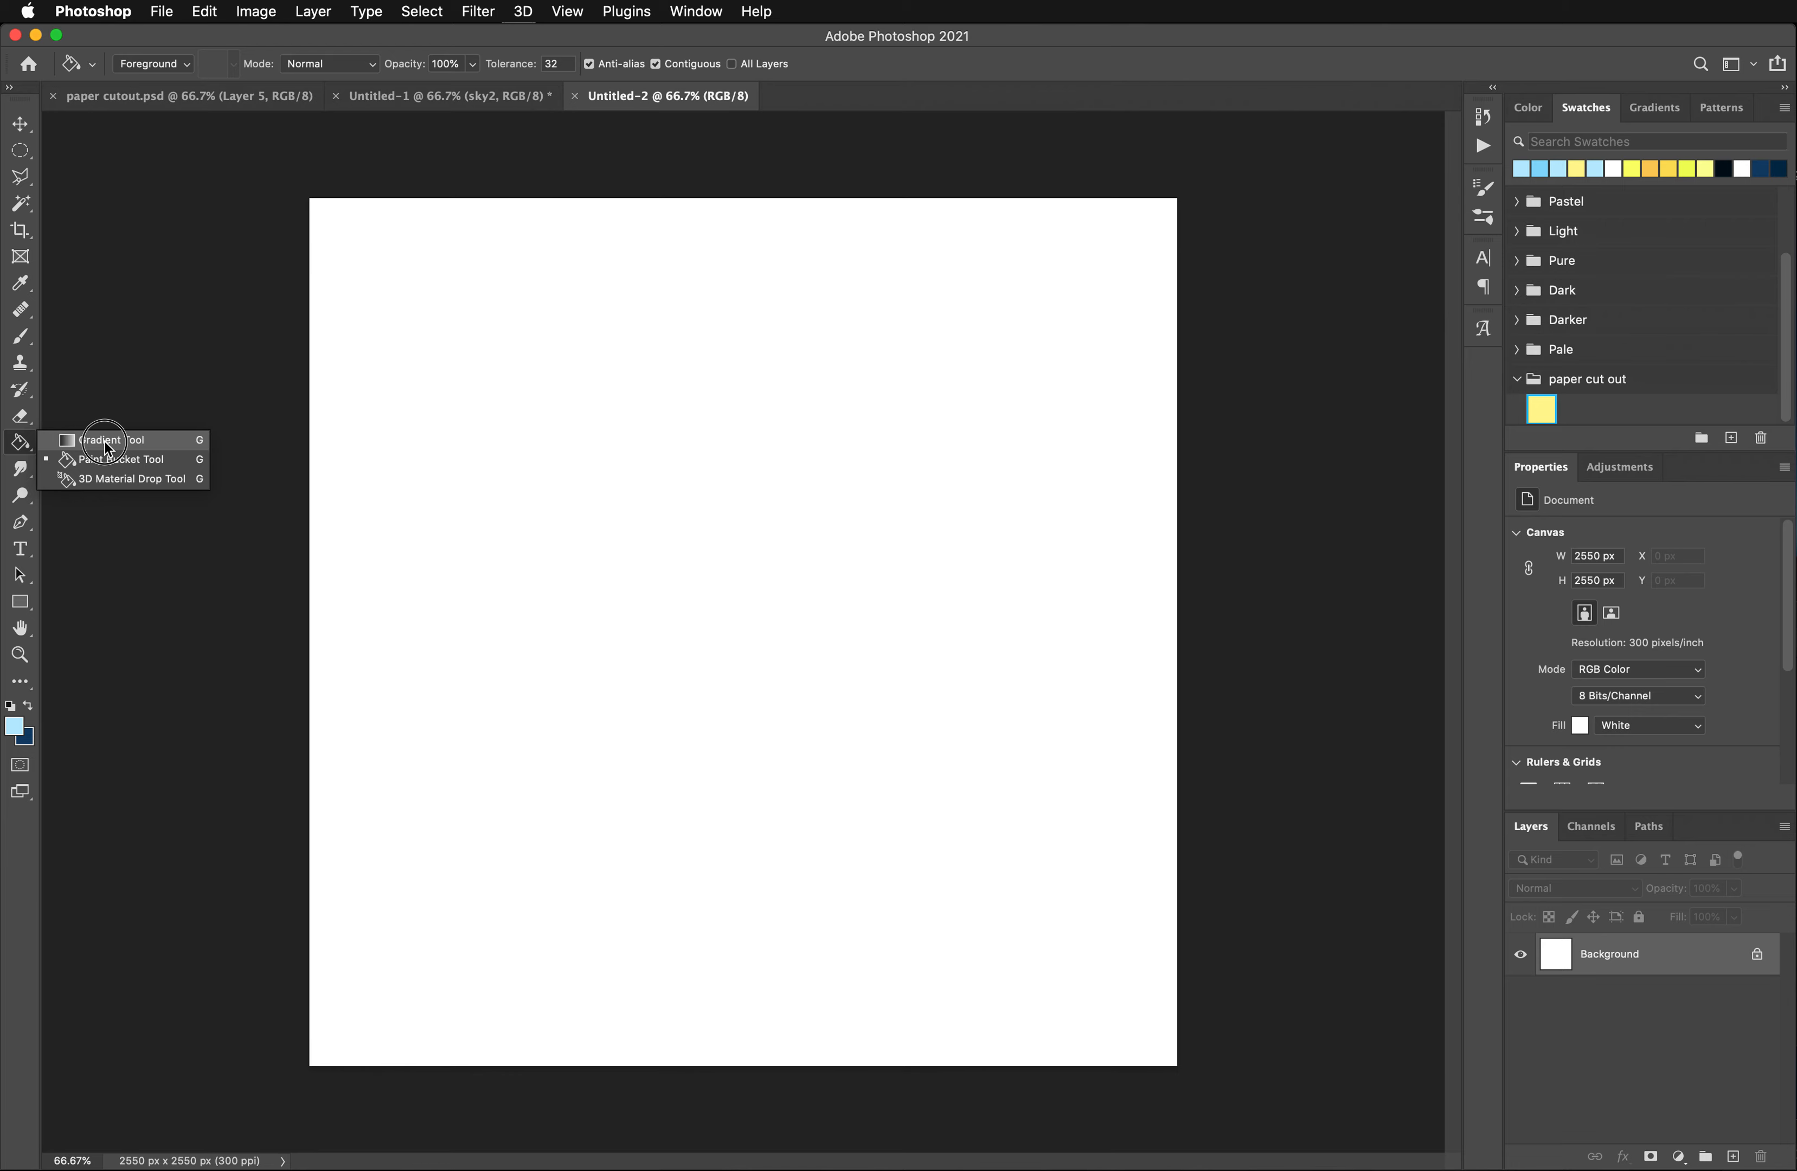
{"action": "left_click_drag", "start_coordinate": [107, 447], "coordinate": [97, 466]}
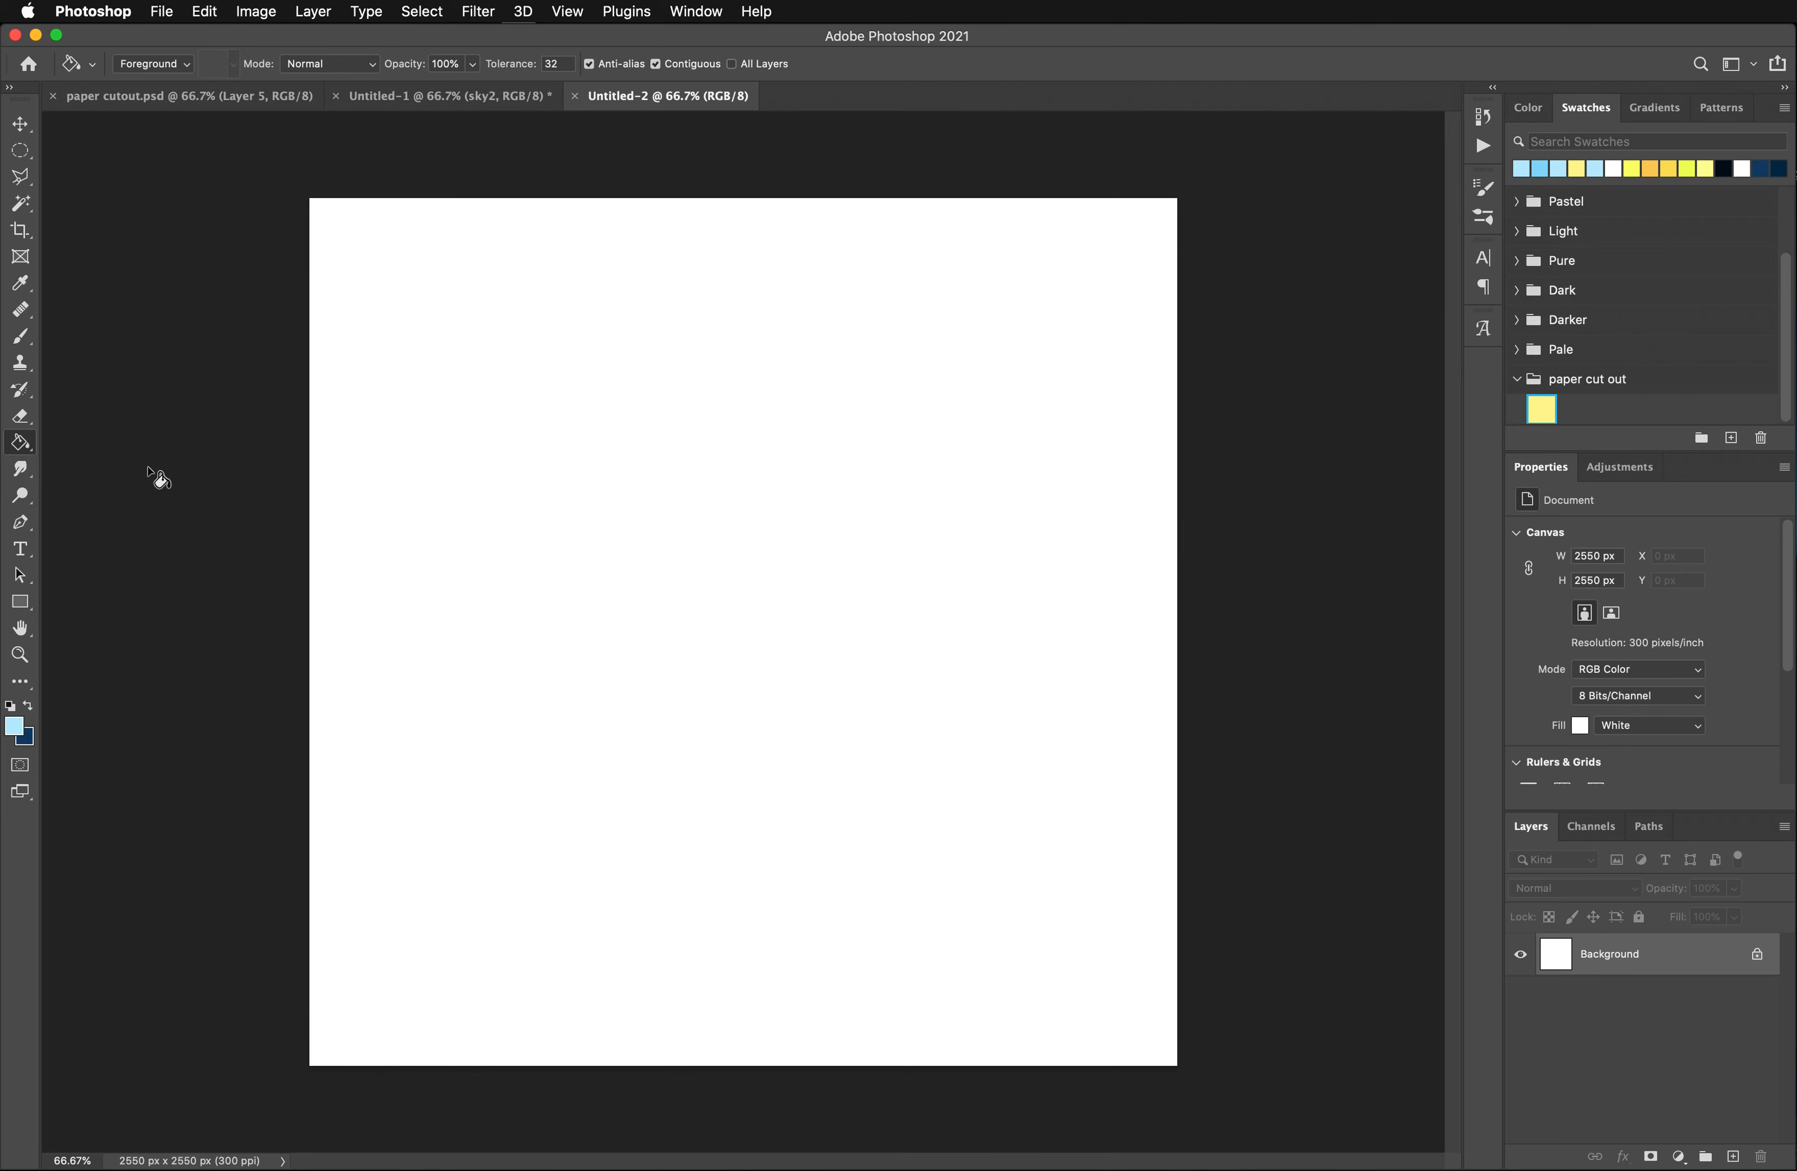
{"action": "left_click", "coordinate": [643, 543]}
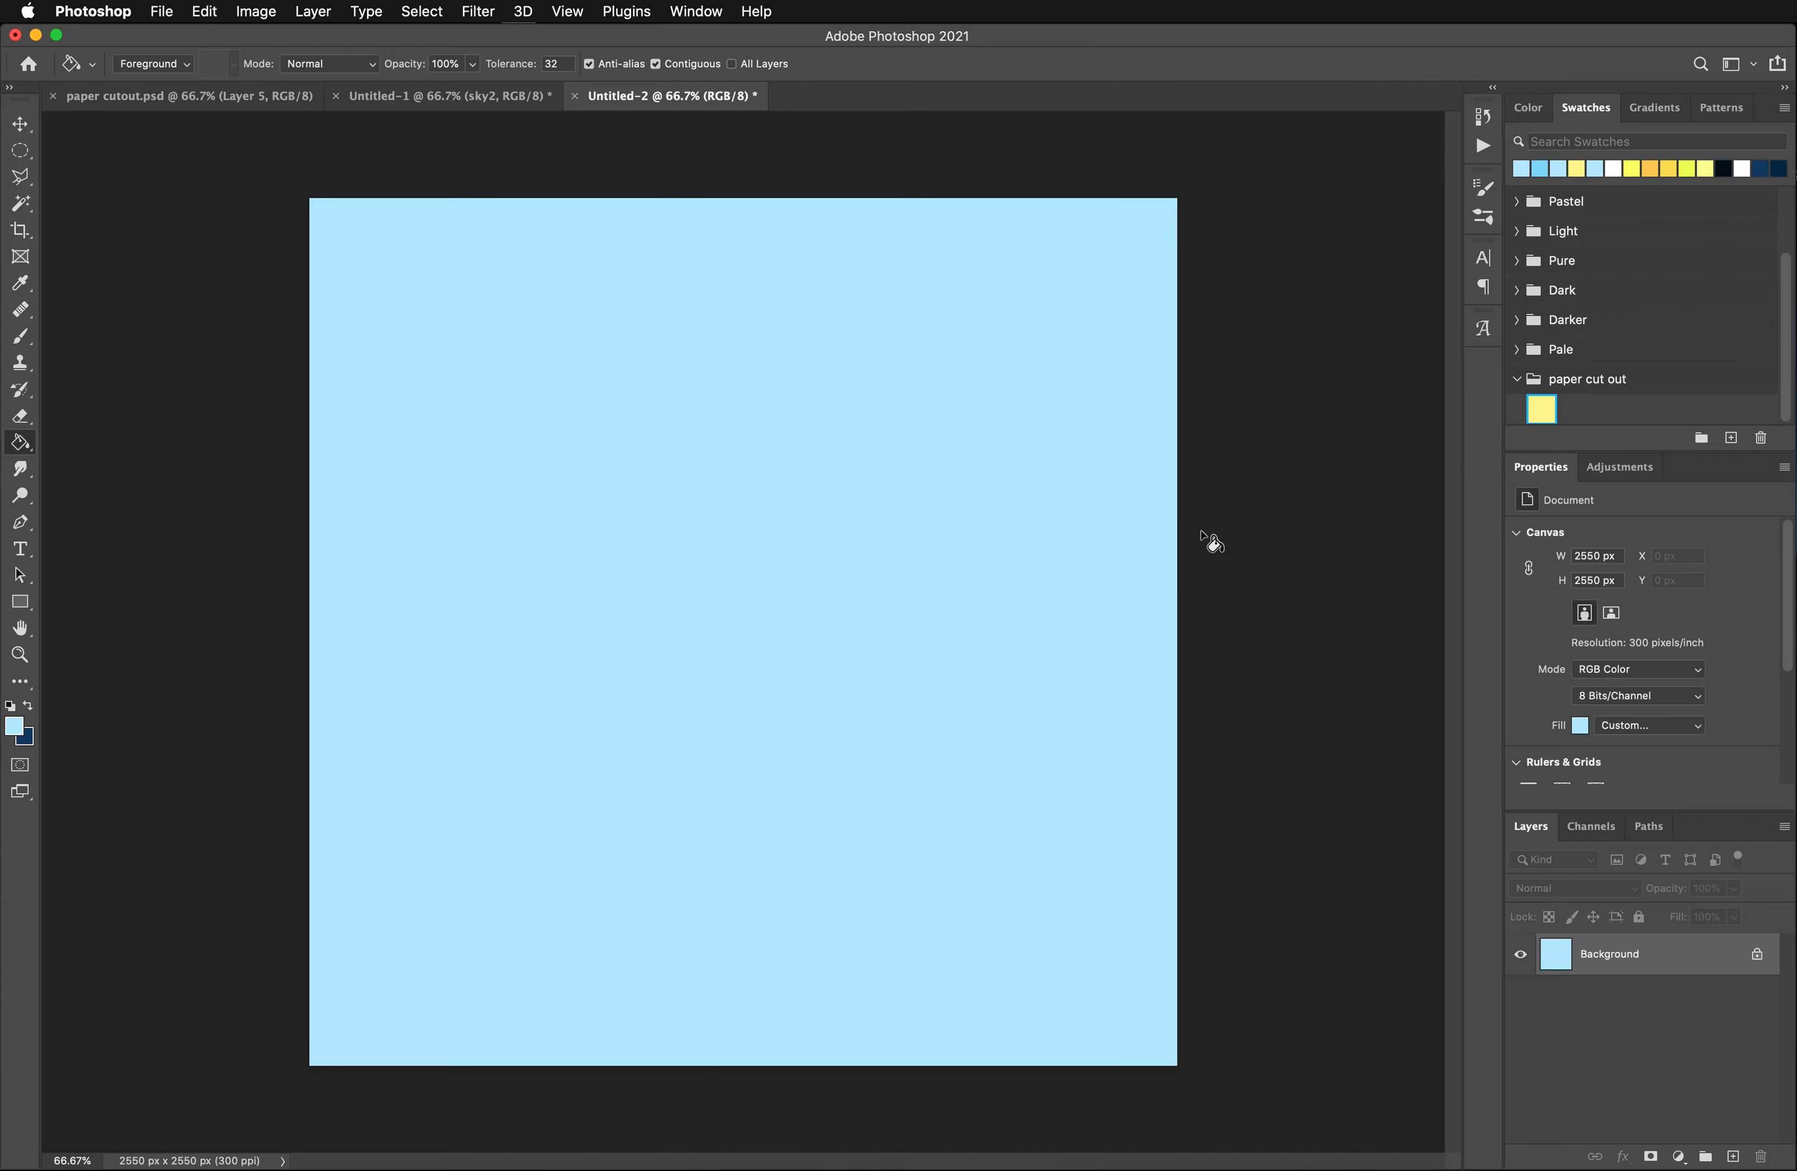
- Add a new layer above the Background and name it sun
{"action": "left_click", "coordinate": [1733, 1156]}
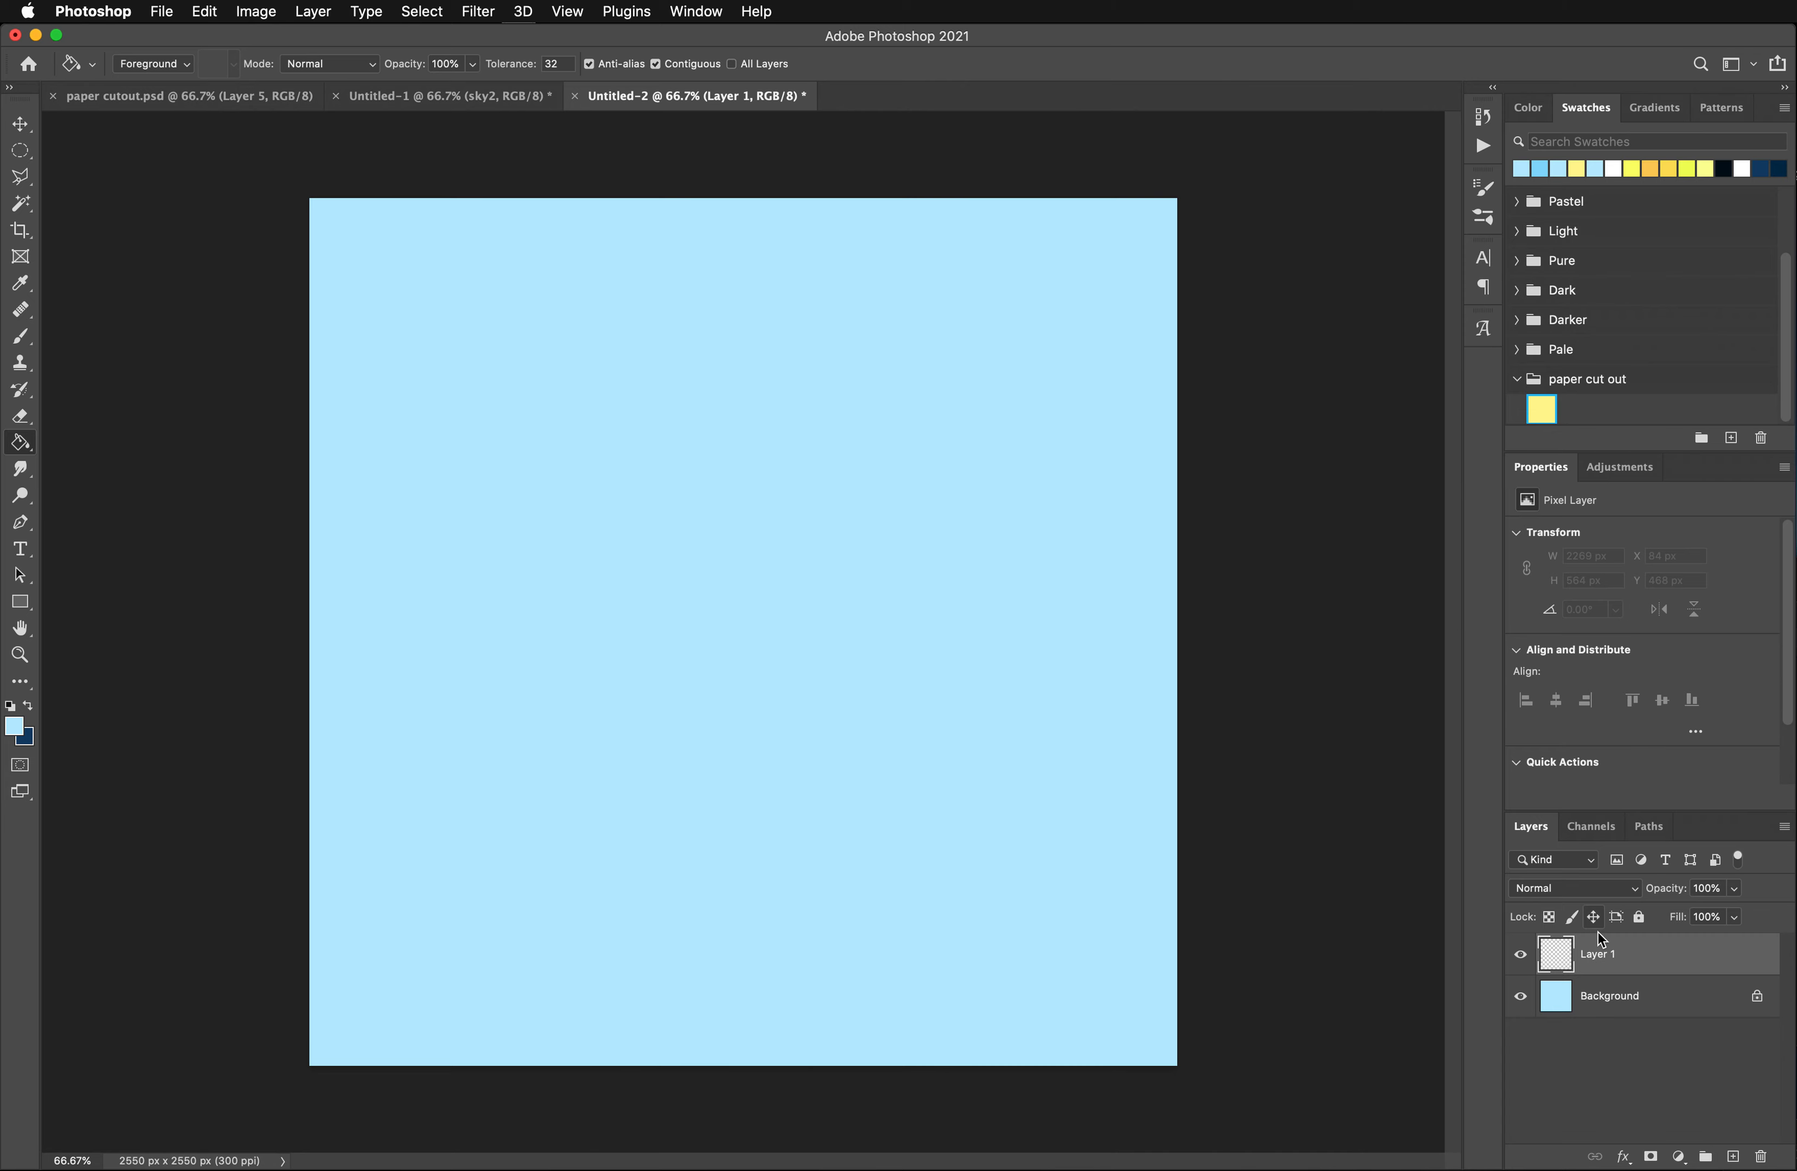
{"action": "double_click", "coordinate": [1599, 952]}
{"action": "type", "text": "sun"}
{"action": "key", "text": "Return"}
- Make a circular selection about 535 px in diameter in the upper-right part of the canvas, at about X 1603 px, Y 515 px
{"action": "left_click", "coordinate": [18, 147]}
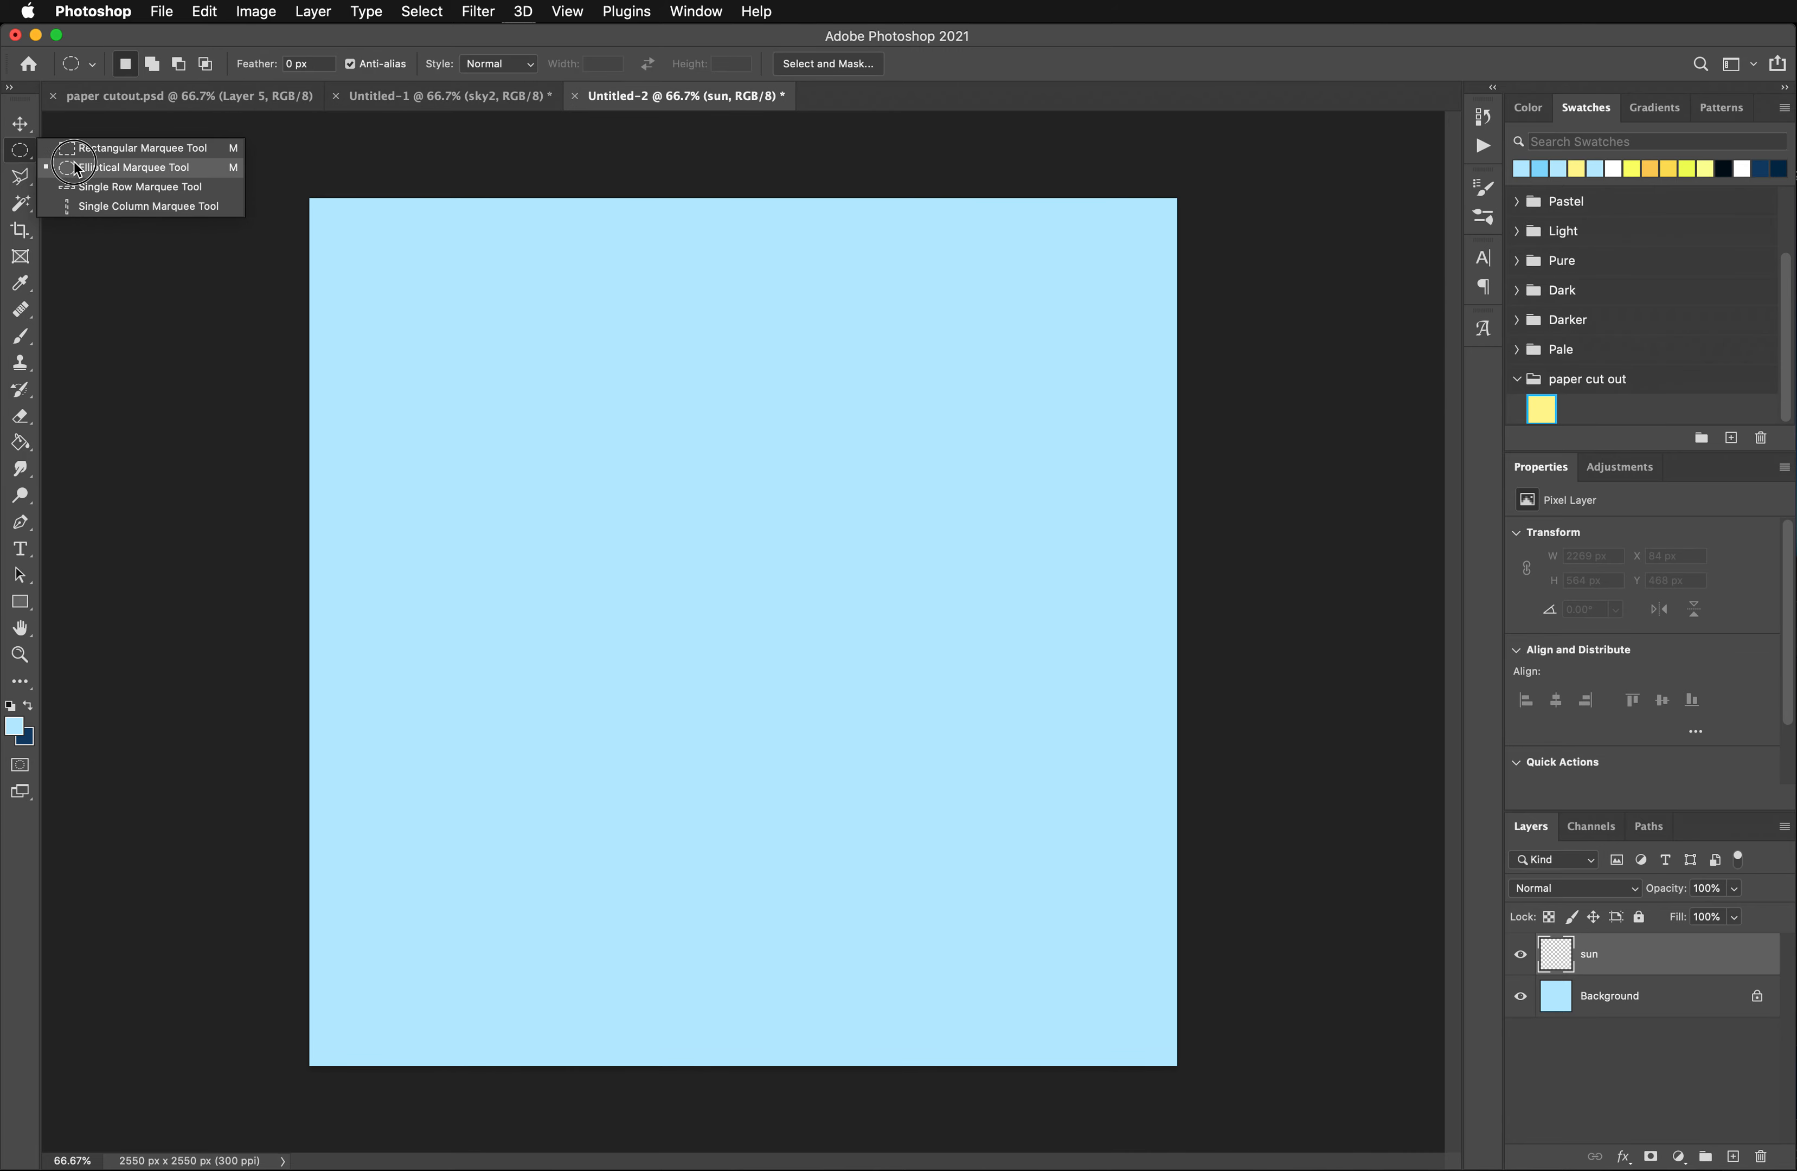
{"action": "left_click", "coordinate": [108, 166]}
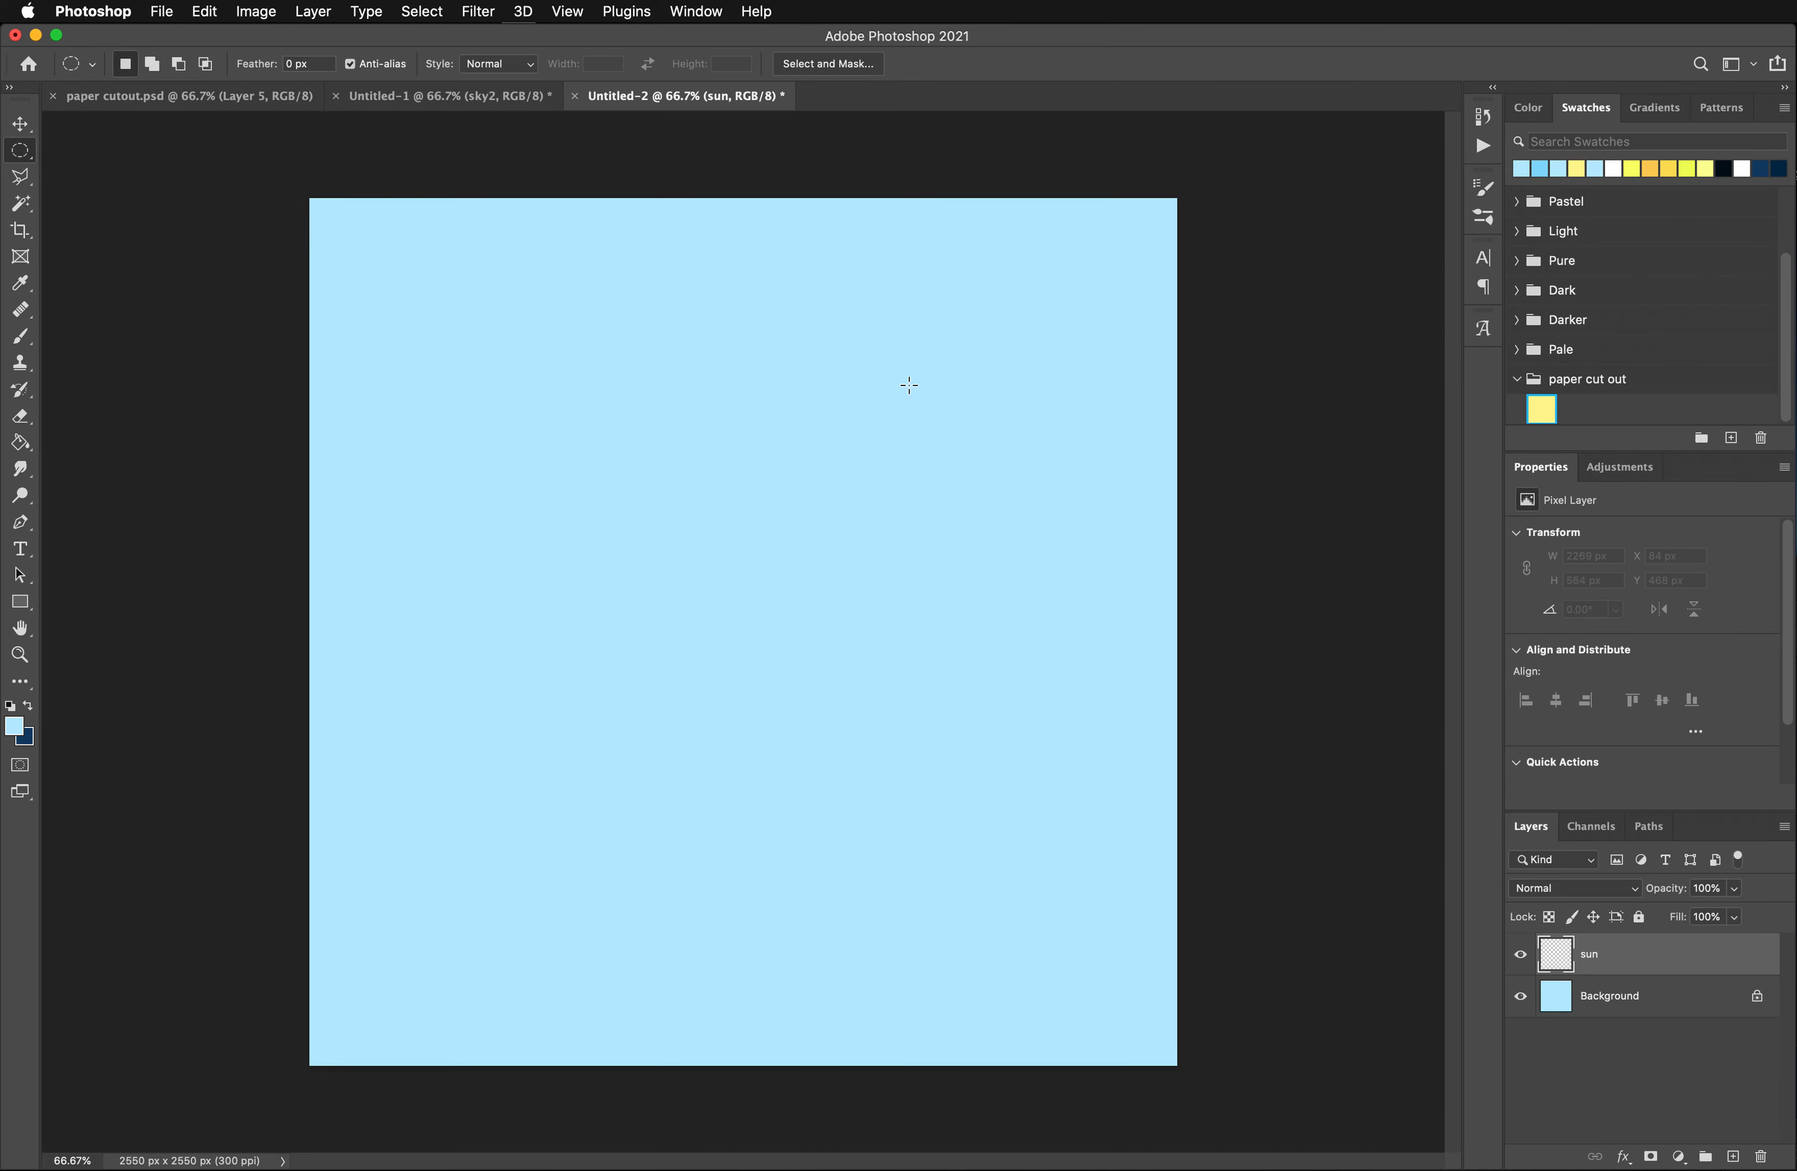
{"action": "left_click_drag", "start_coordinate": [906, 383], "coordinate": [1090, 576]}
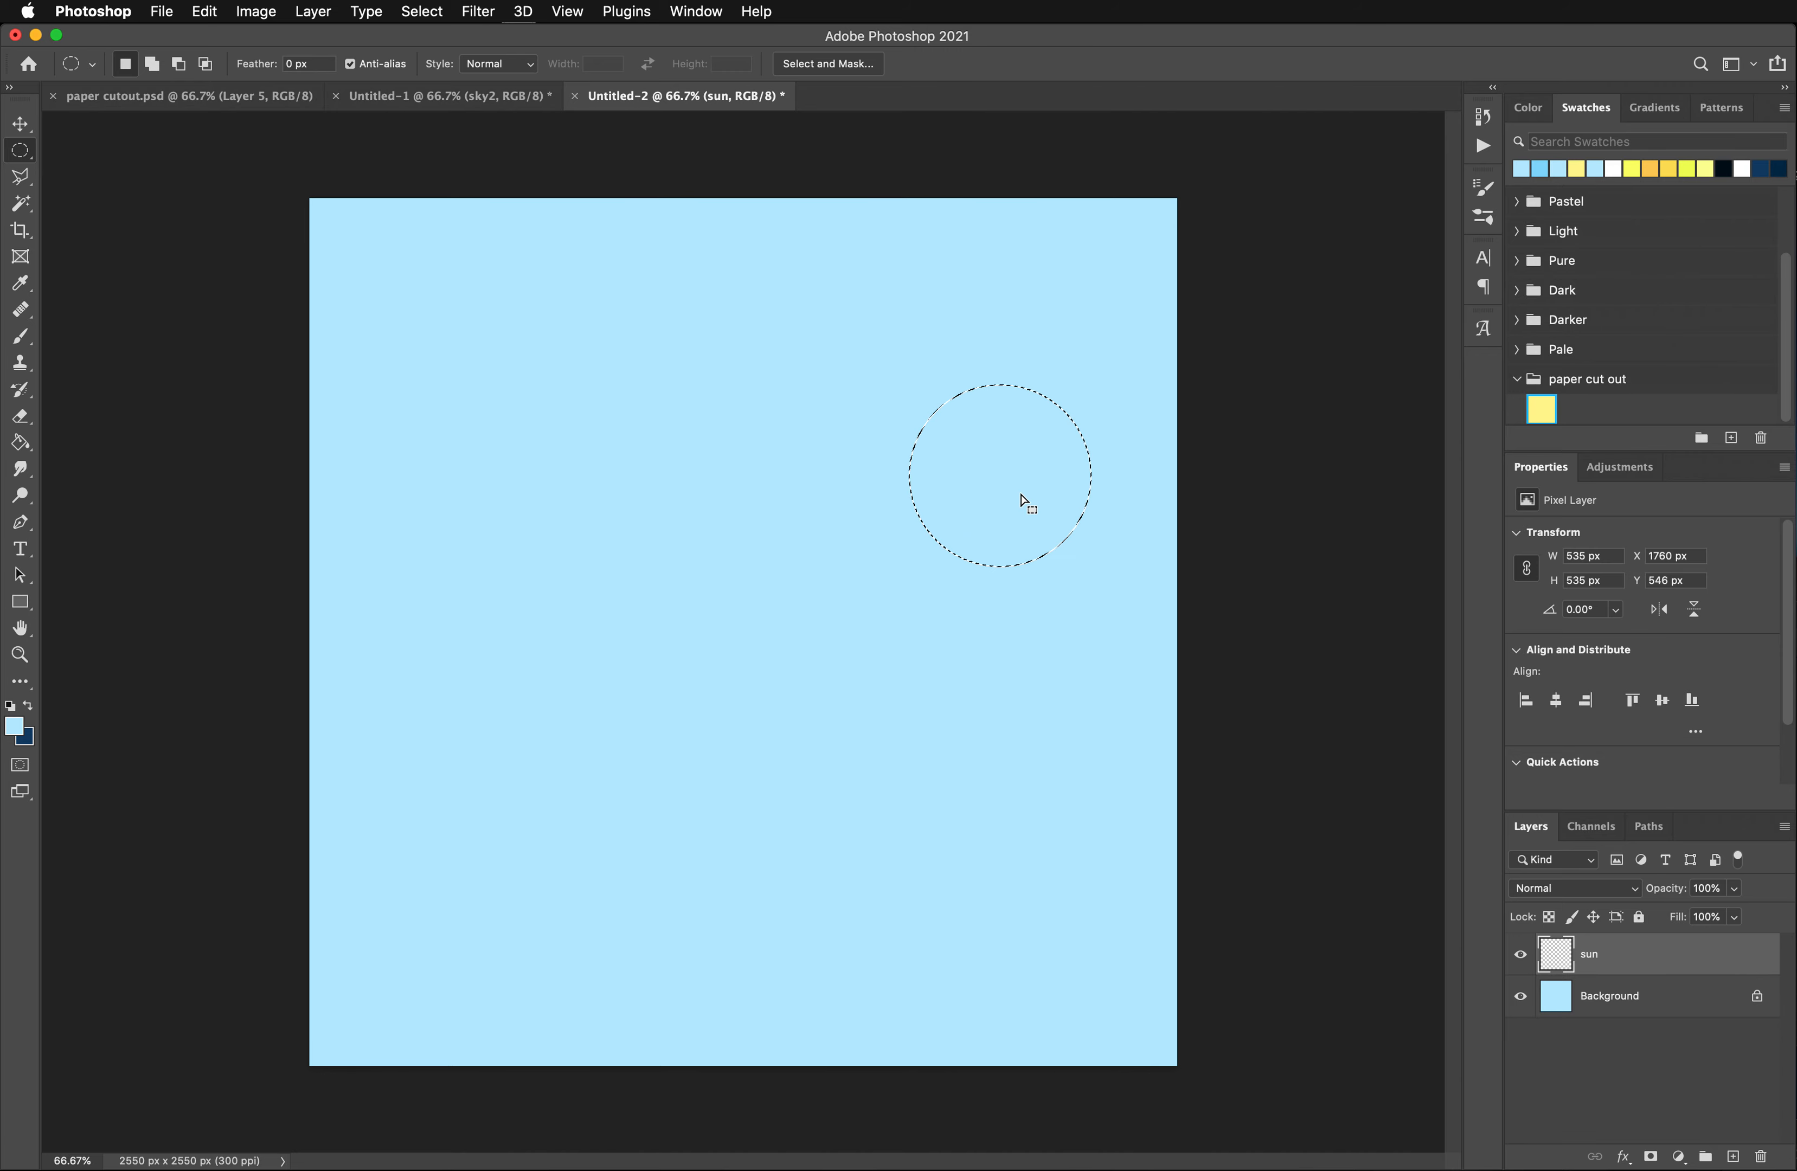
{"action": "left_click_drag", "start_coordinate": [1021, 494], "coordinate": [969, 485]}
- Fill the circular selection on the sun layer with light yellow, about #fef891, and deselect it
{"action": "left_click", "coordinate": [17, 728]}
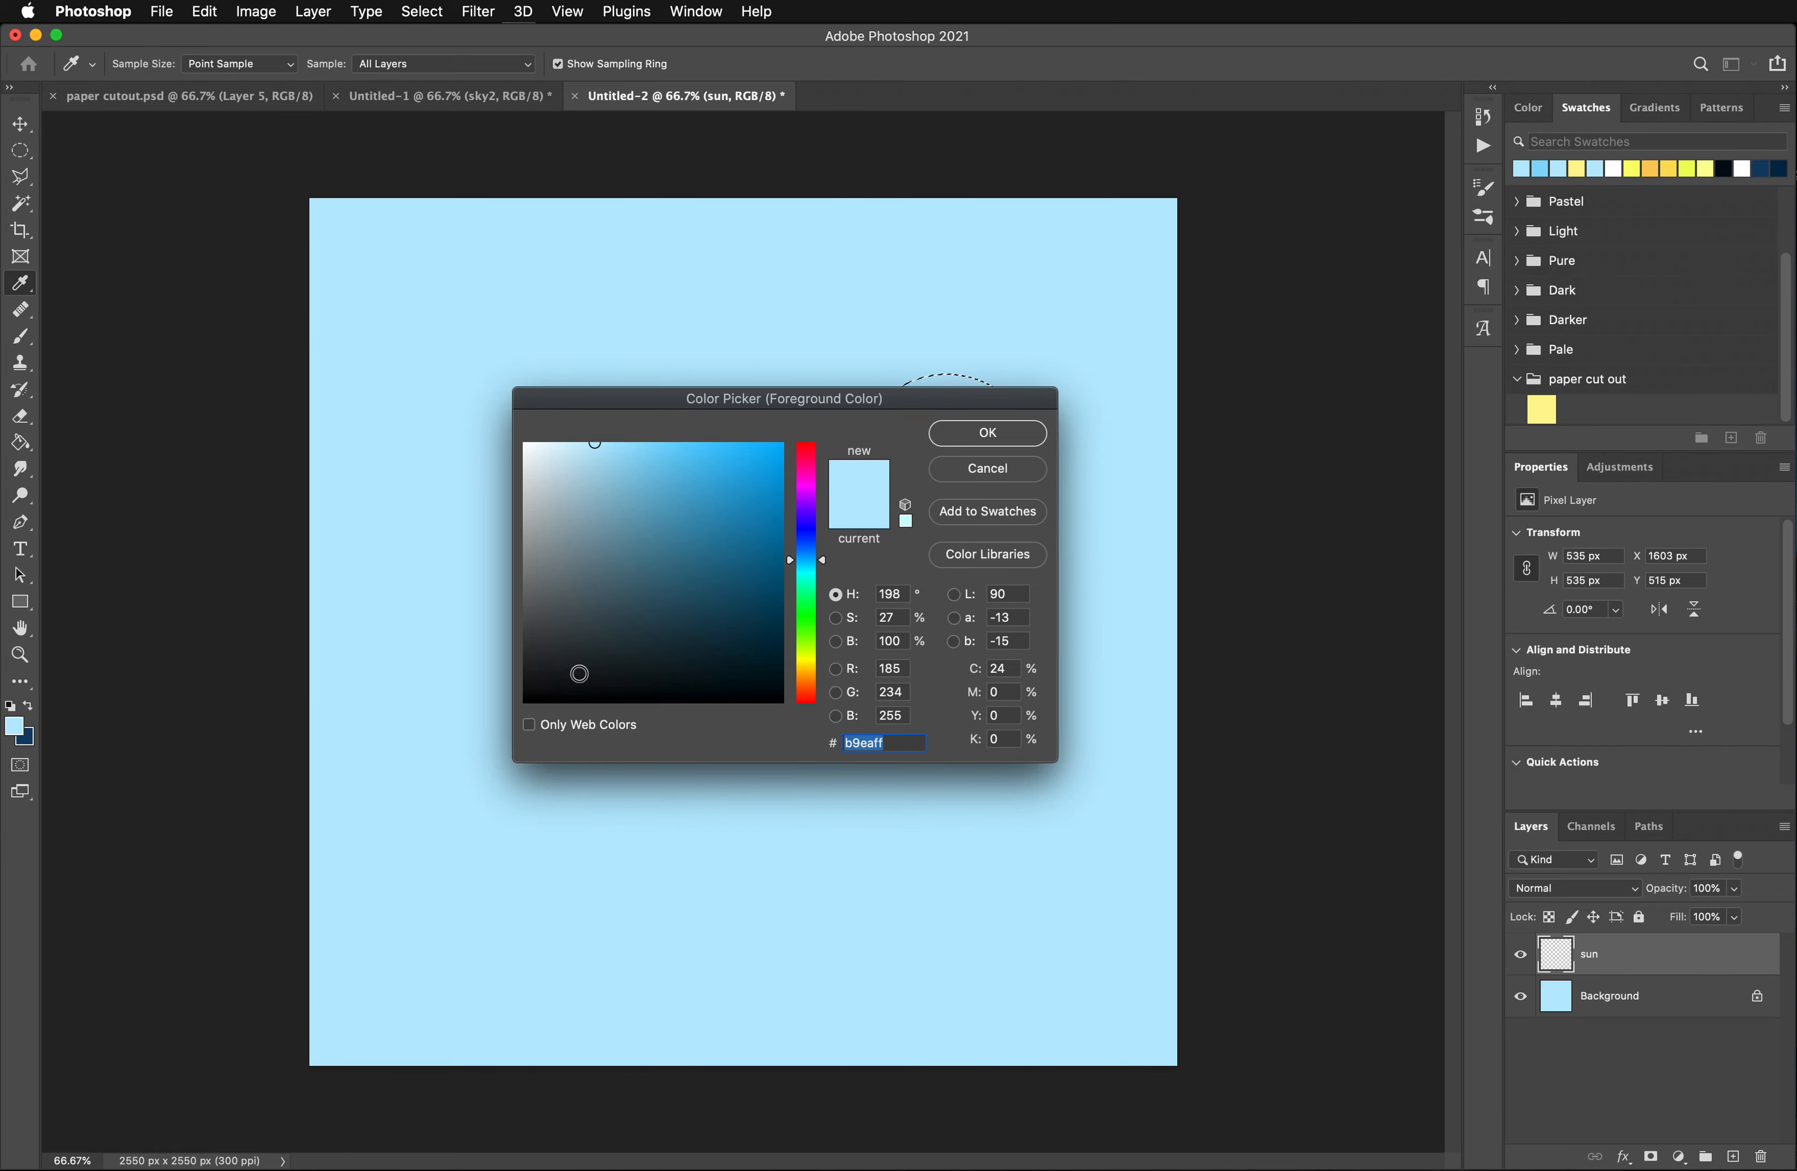
{"action": "left_click", "coordinate": [806, 651]}
{"action": "left_click_drag", "start_coordinate": [809, 664], "coordinate": [814, 668]}
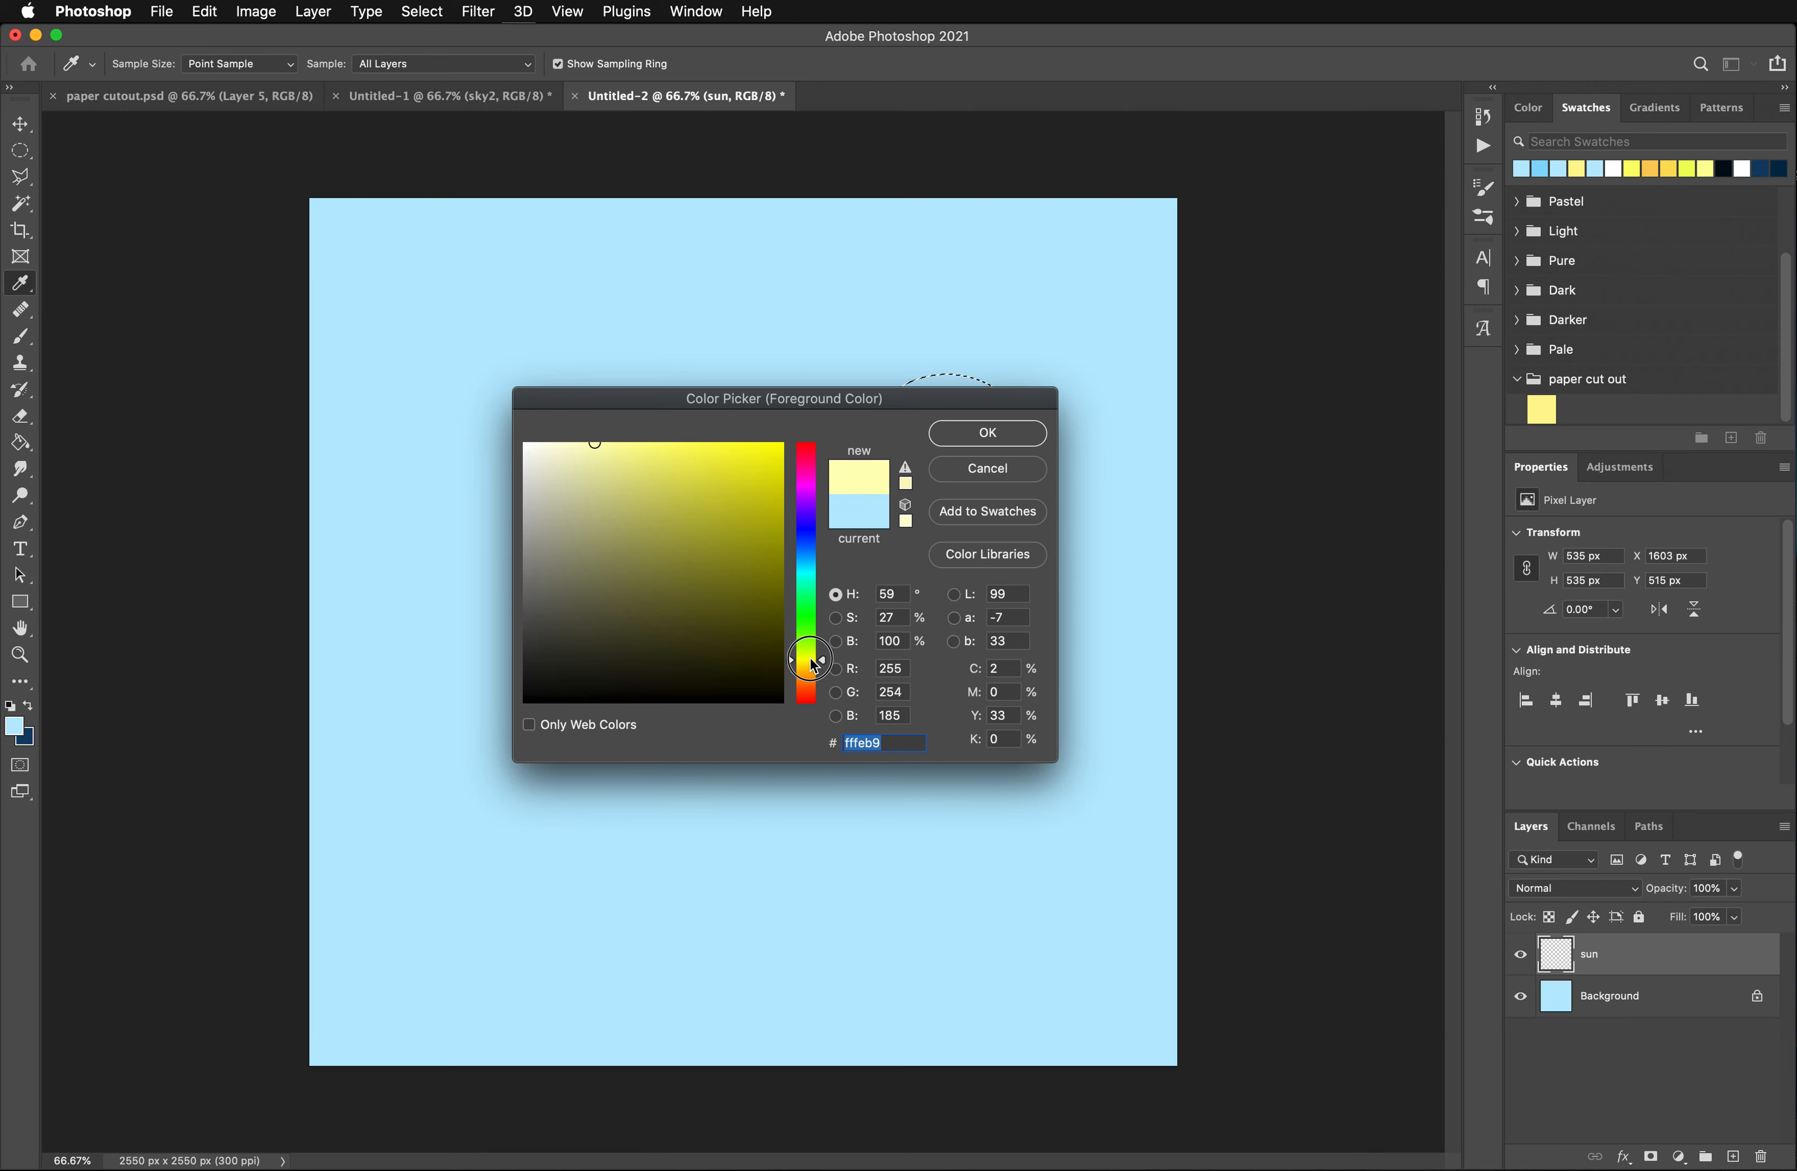
{"action": "left_click", "coordinate": [620, 446]}
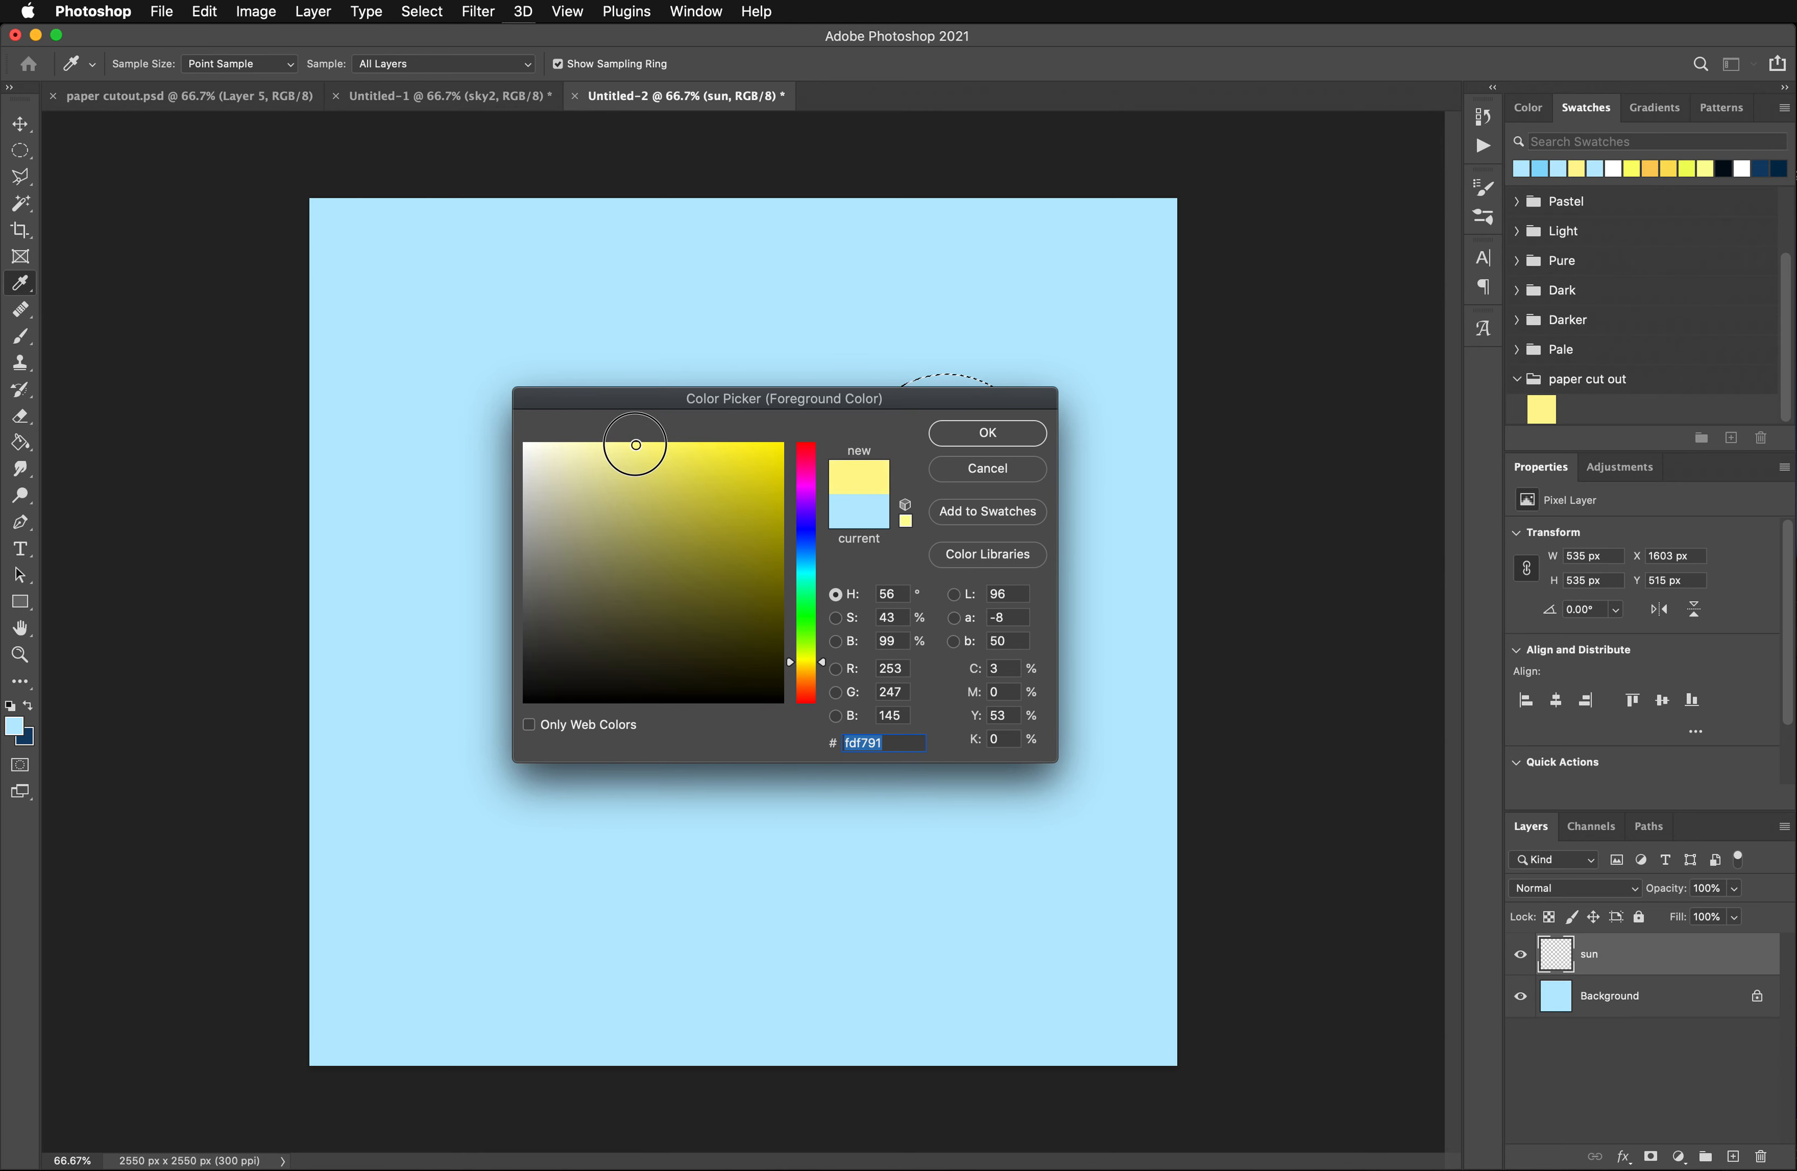
{"action": "left_click", "coordinate": [958, 433]}
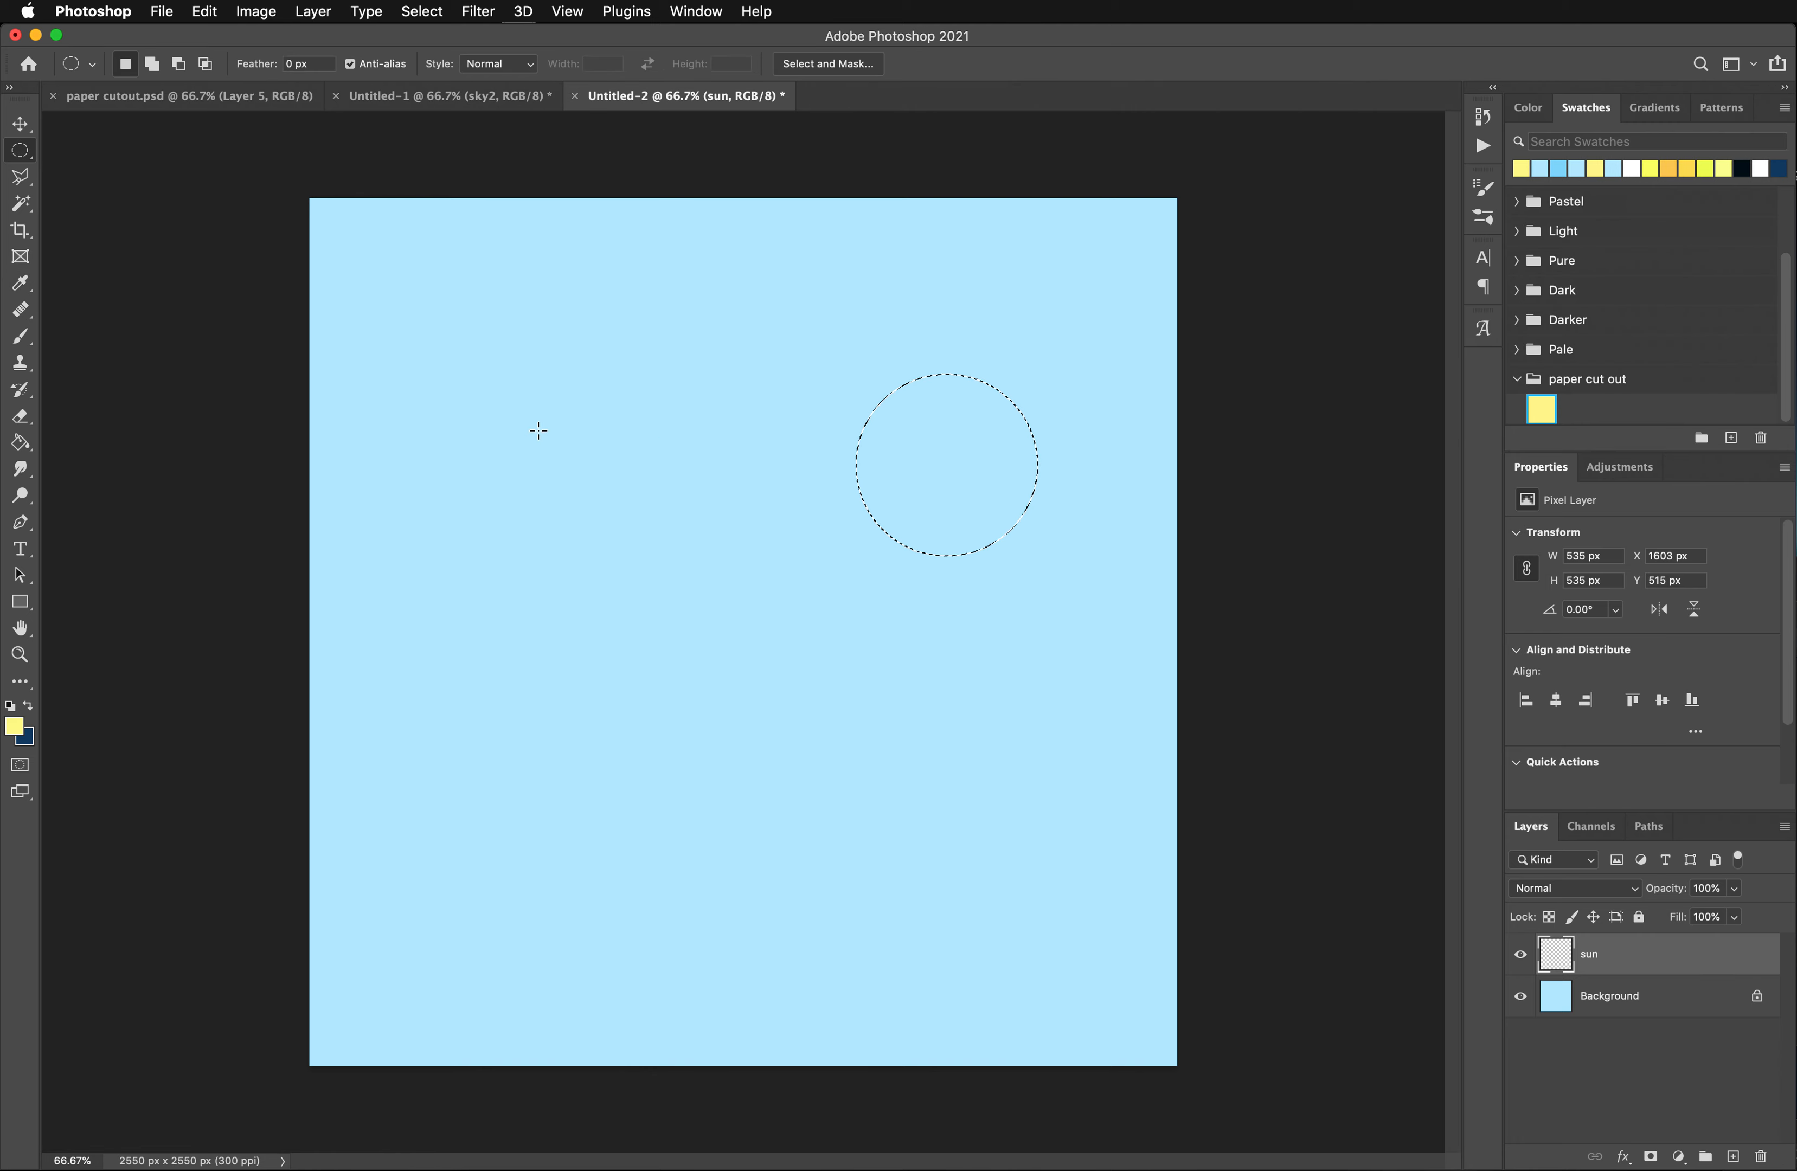
{"action": "left_click", "coordinate": [19, 447]}
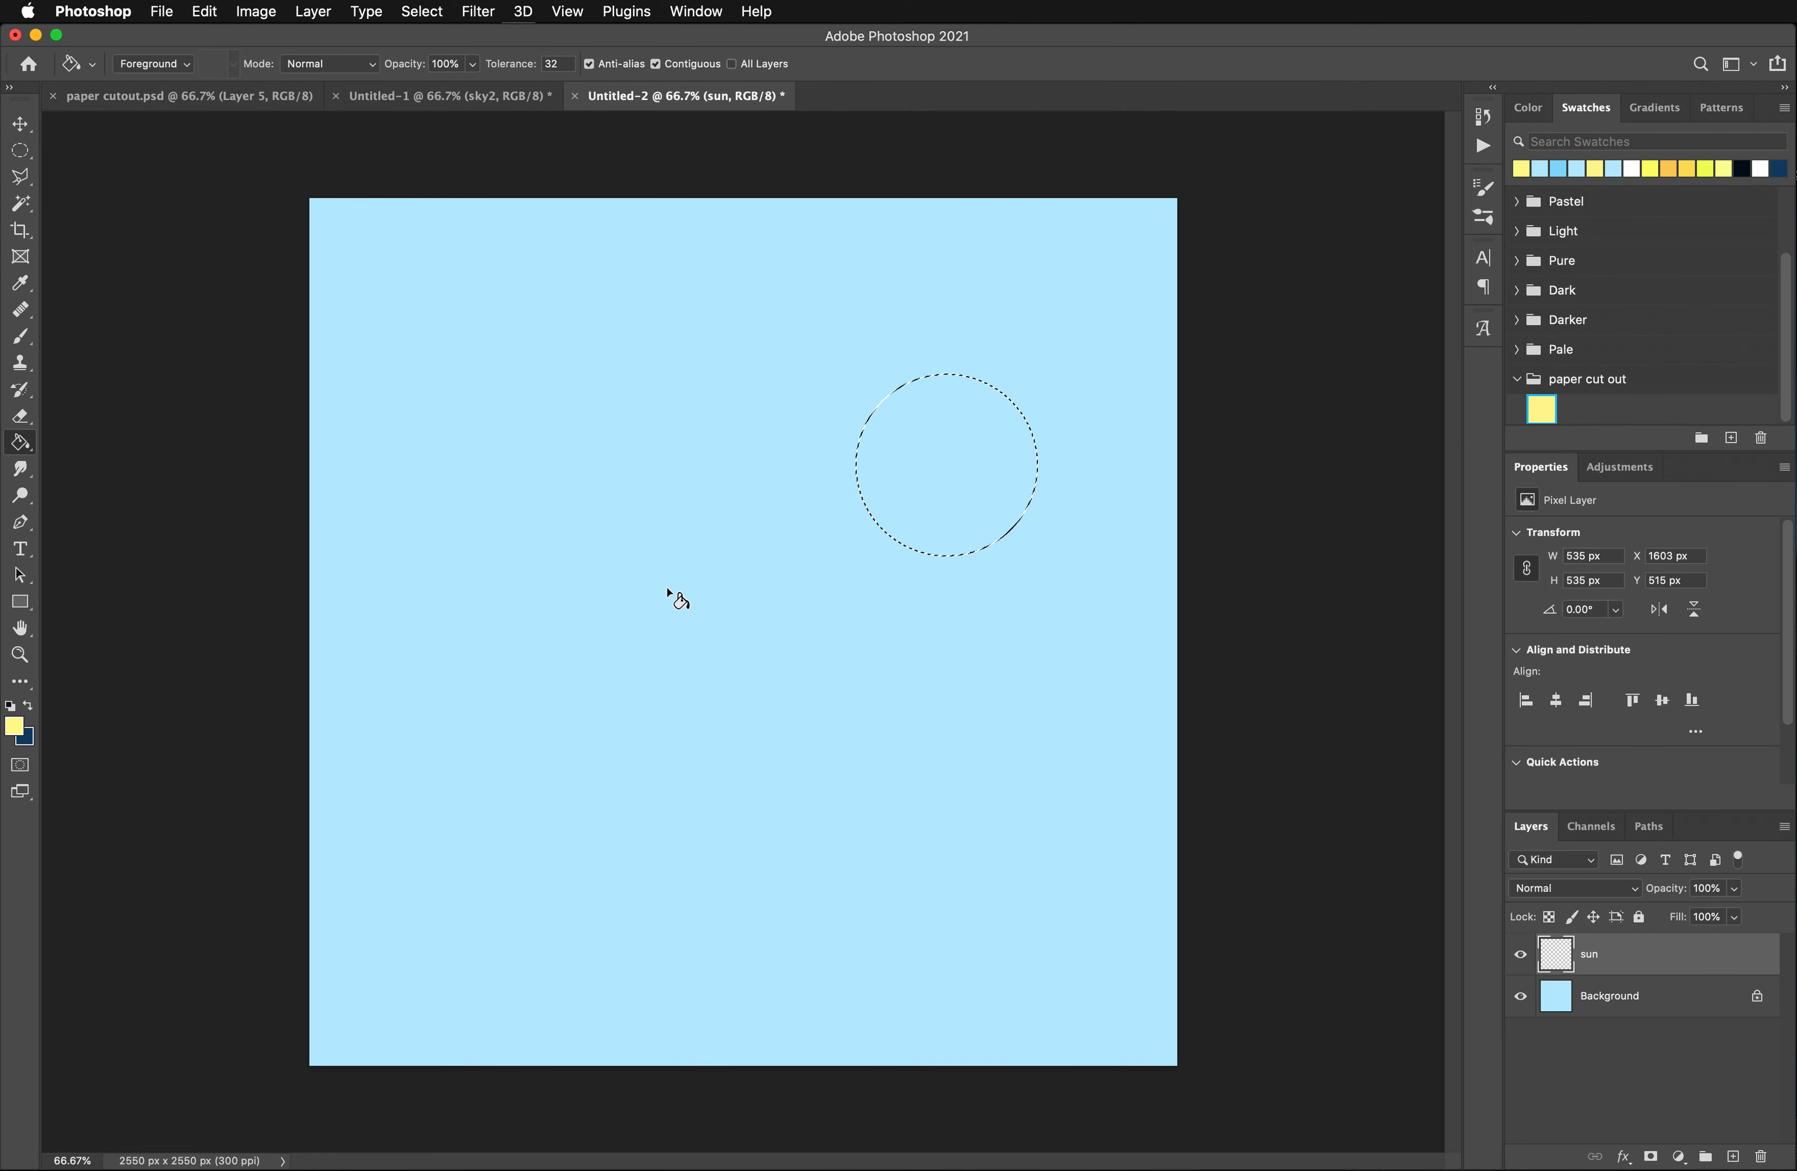
{"action": "left_click", "coordinate": [904, 479]}
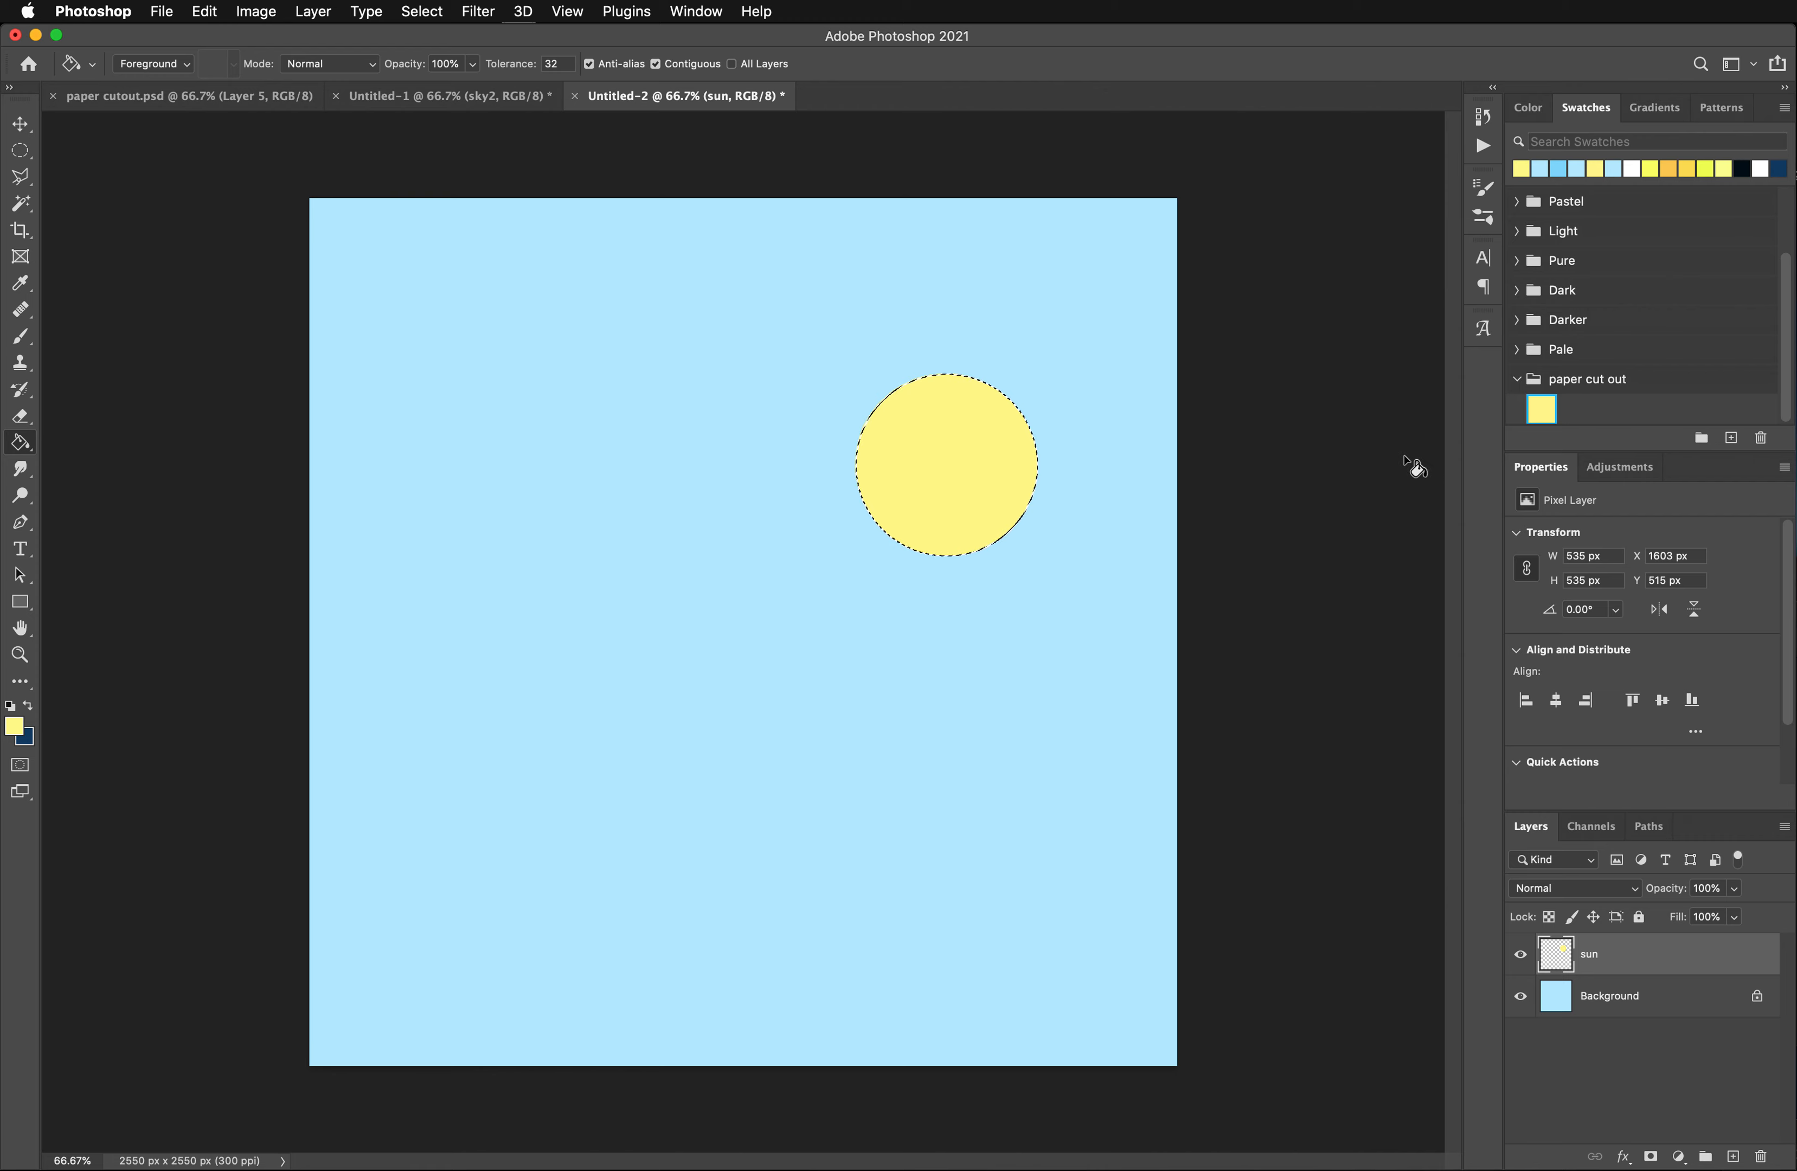
{"action": "key", "text": "super+d"}
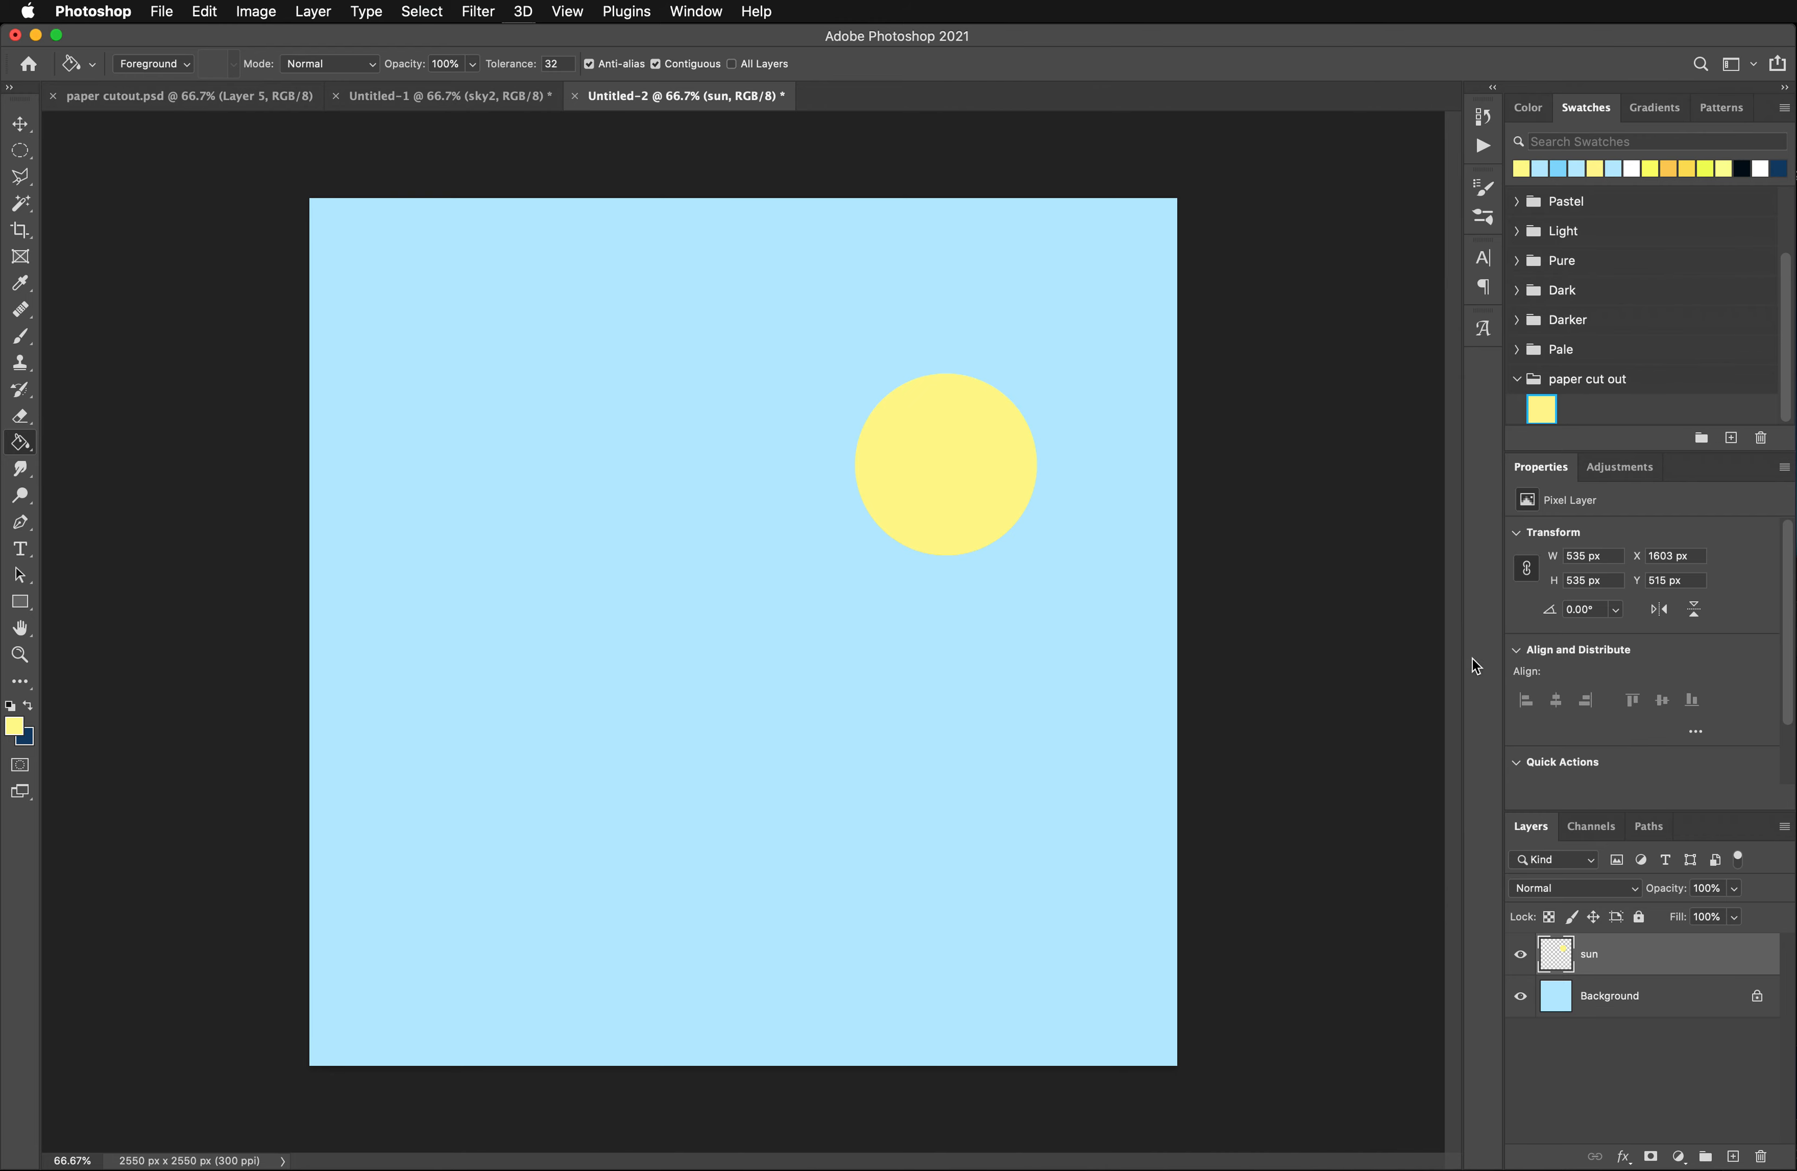
- Add a new layer above the sun layer and name it sky1
{"action": "left_click", "coordinate": [1735, 1157]}
{"action": "double_click", "coordinate": [1599, 954]}
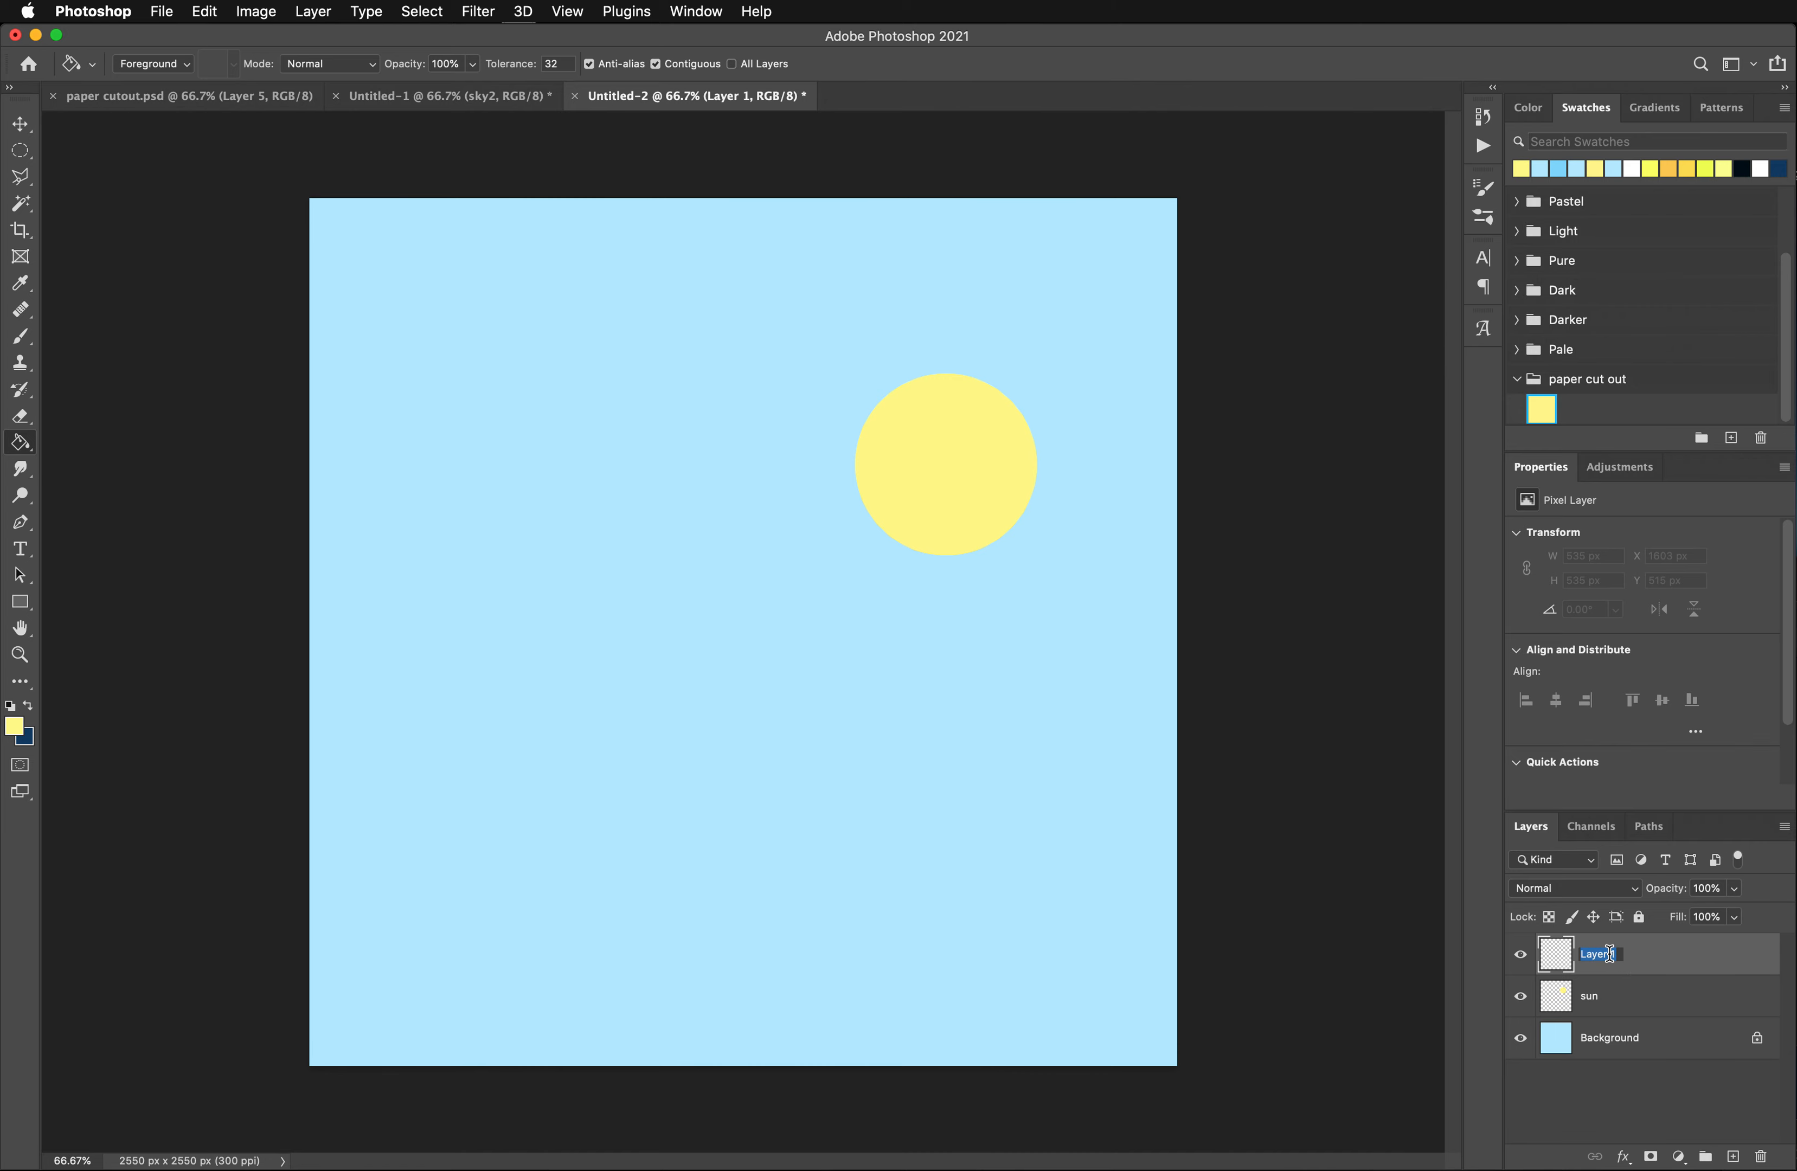
{"action": "type", "text": "sky1"}
{"action": "key", "text": "Return"}
- Select a circle about 788 px in diameter centered around the sun with the Elliptical Marquee and invert the selection
{"action": "left_click", "coordinate": [21, 152]}
{"action": "right_click", "coordinate": [21, 152]}
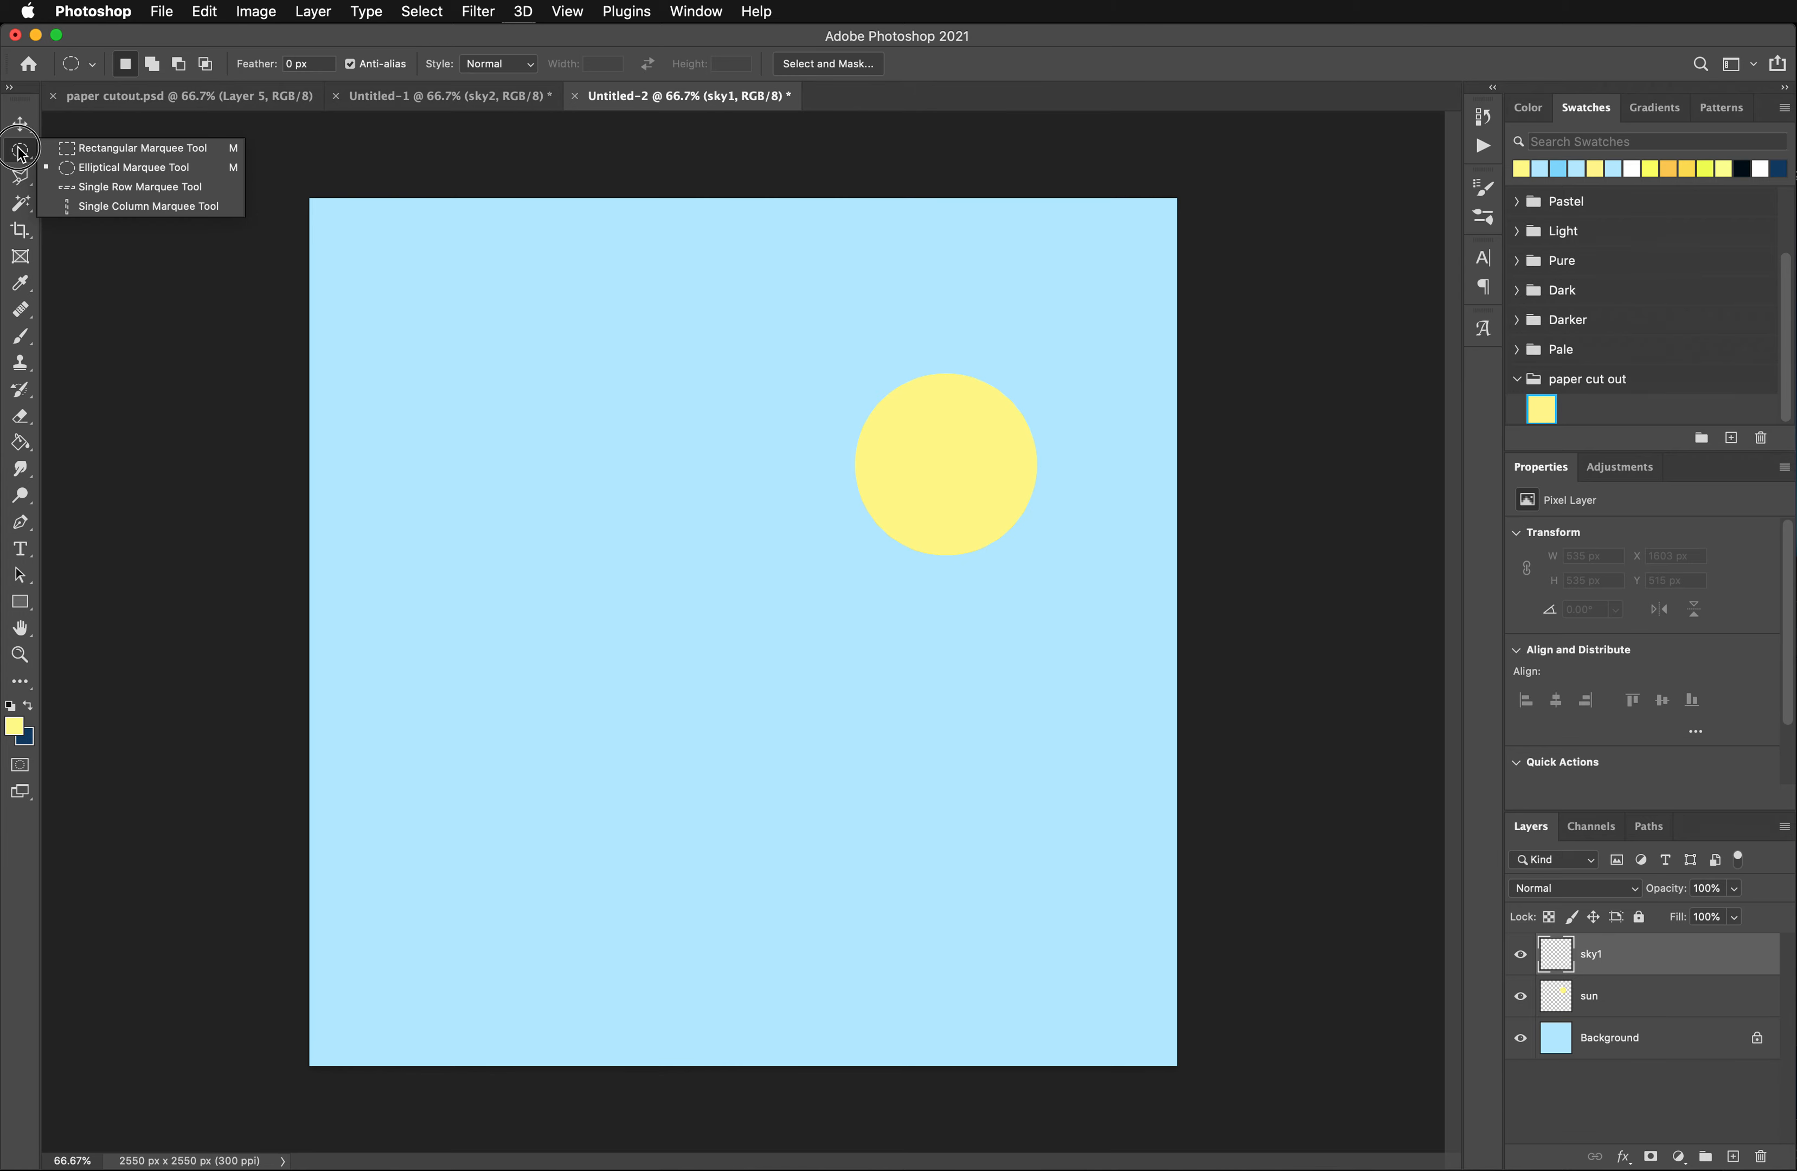
{"action": "left_click", "coordinate": [104, 172]}
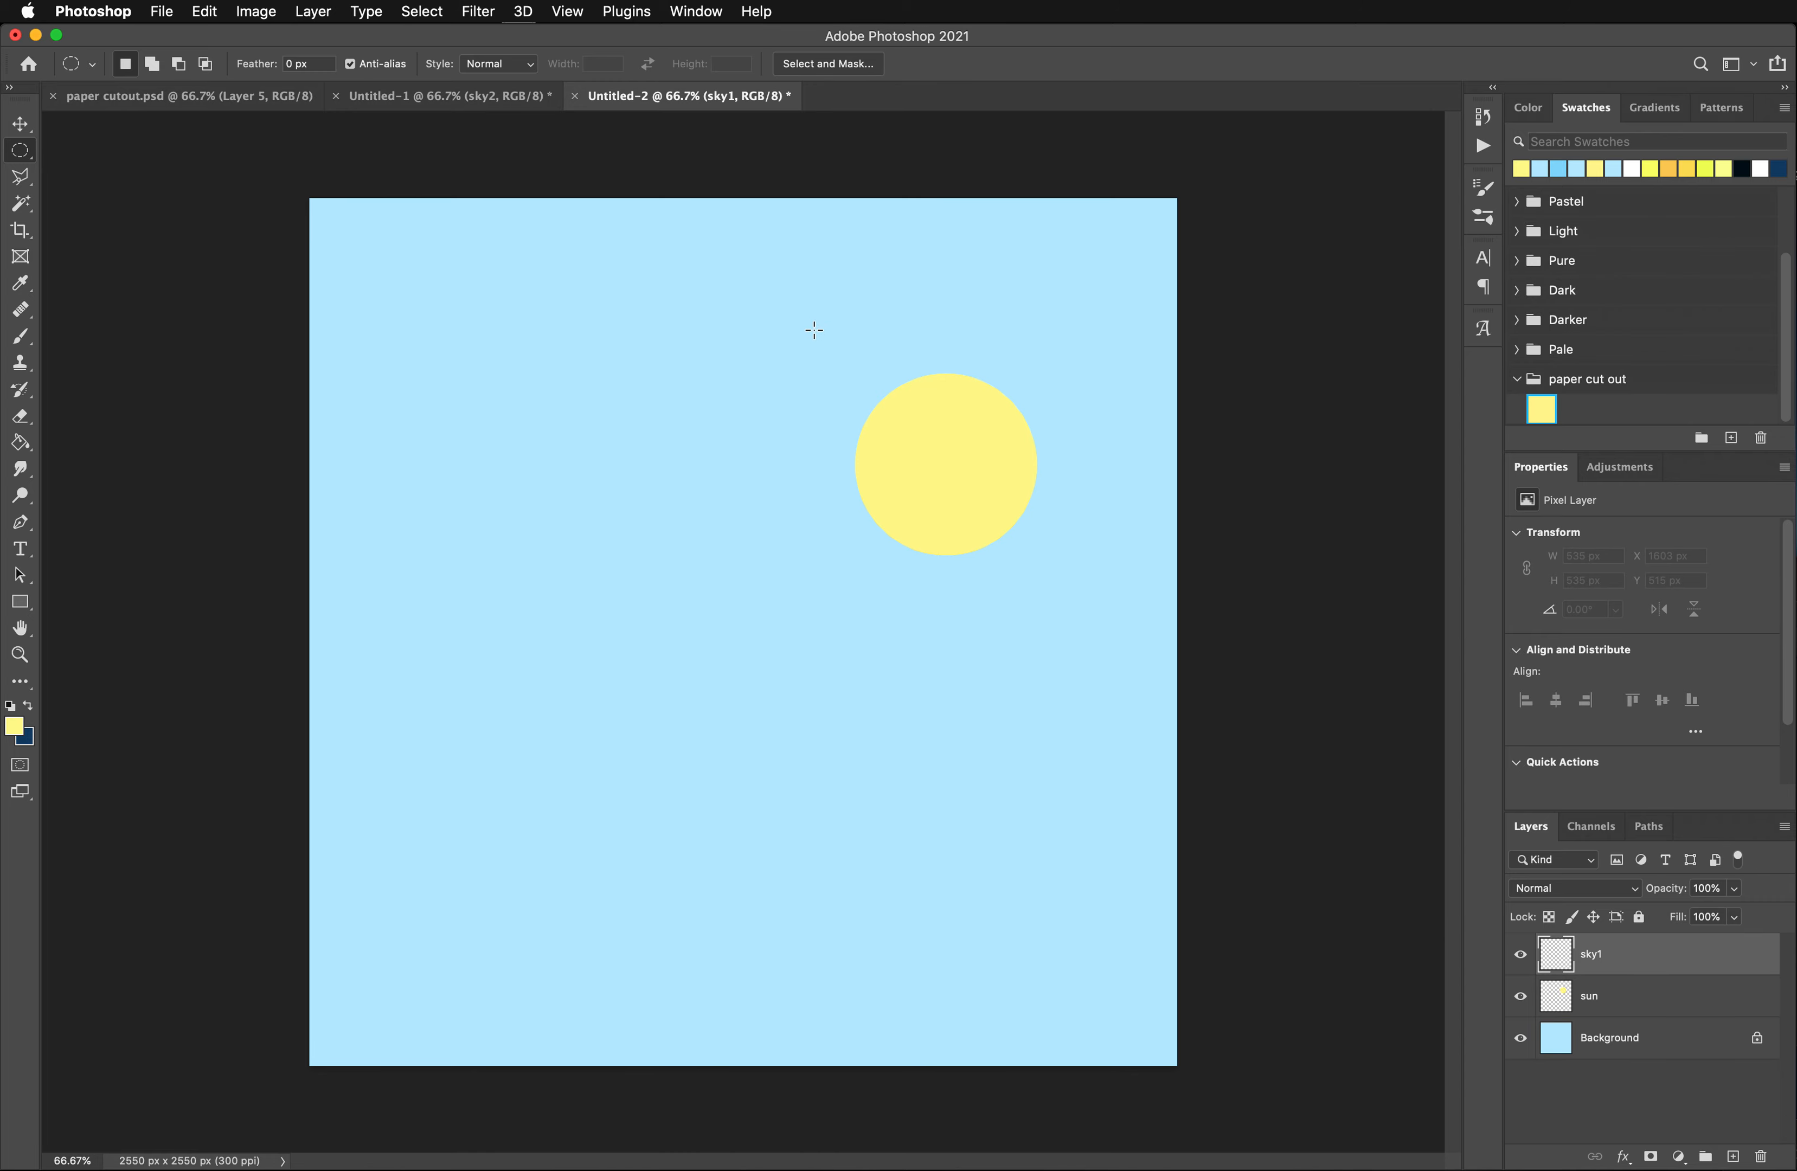
{"action": "left_click_drag", "start_coordinate": [1030, 550], "coordinate": [1081, 600]}
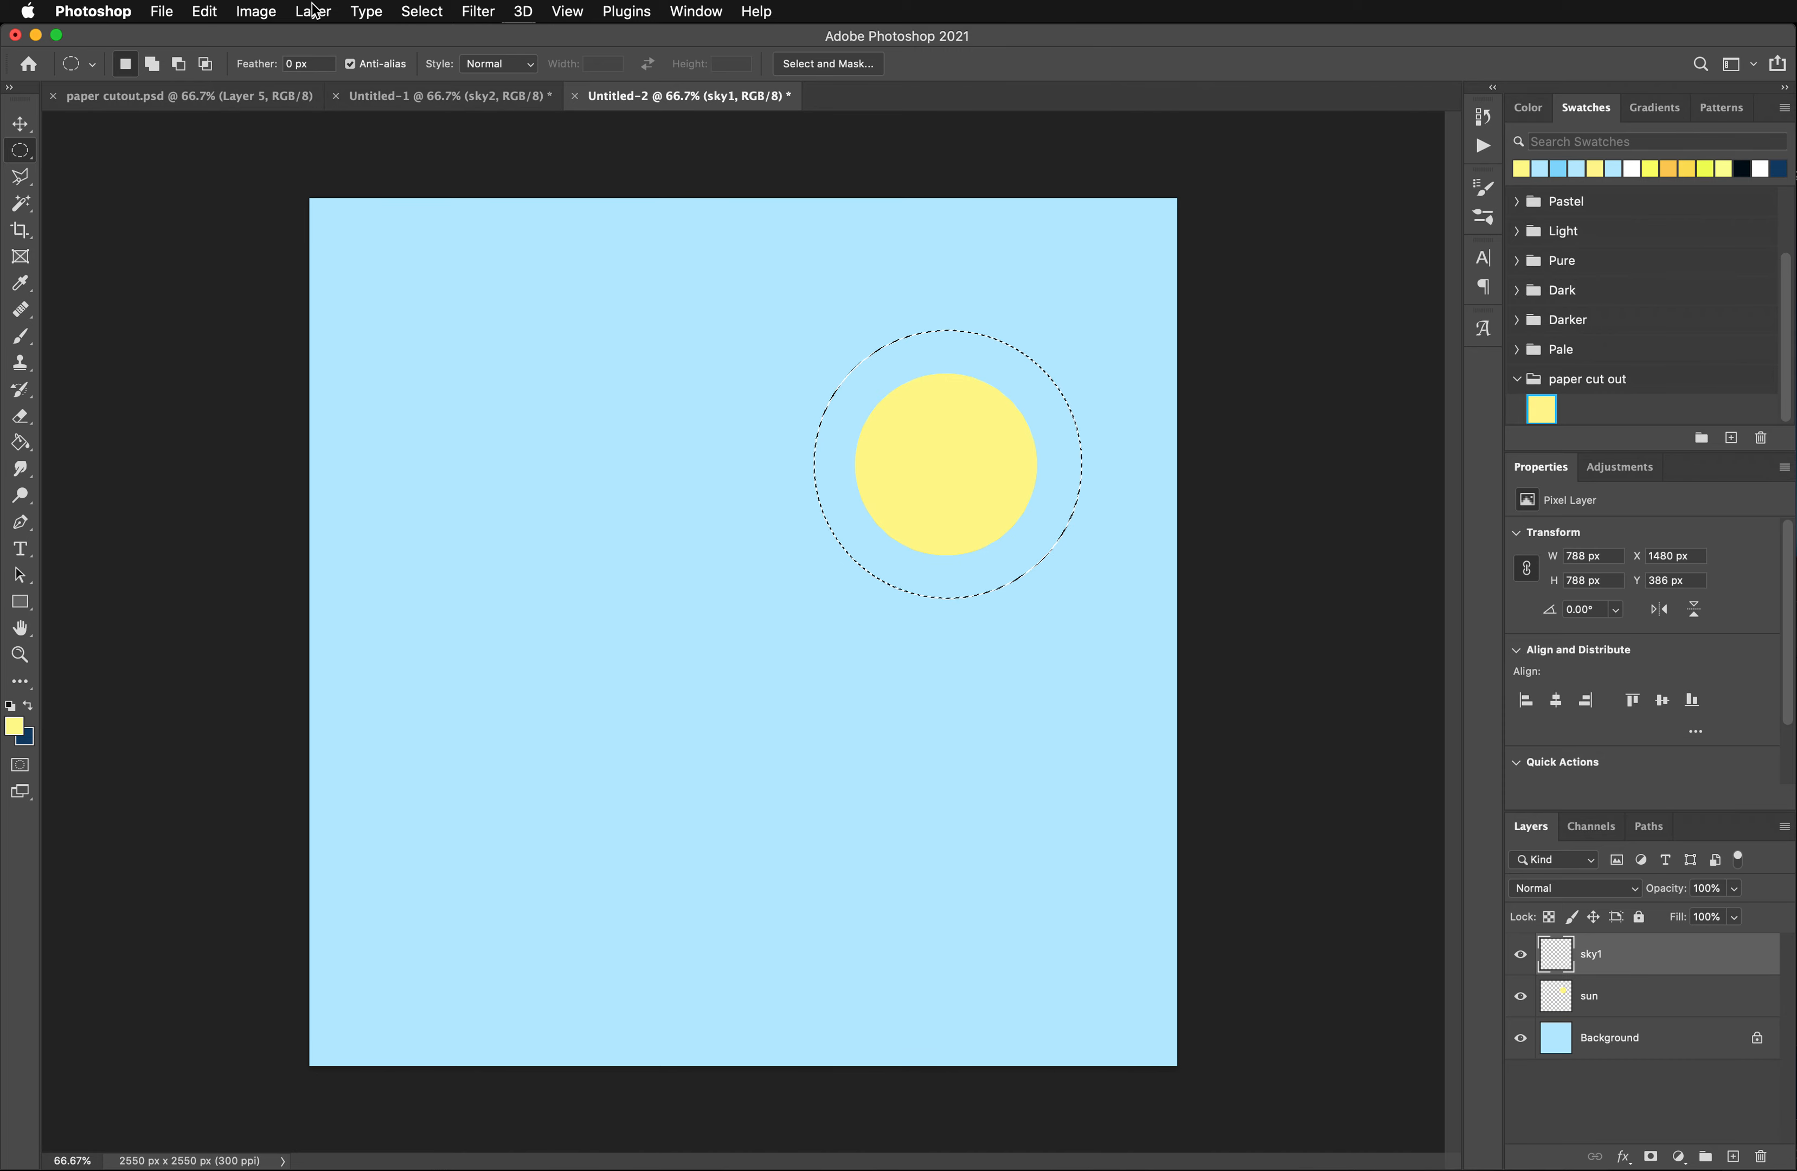
{"action": "left_click", "coordinate": [417, 17]}
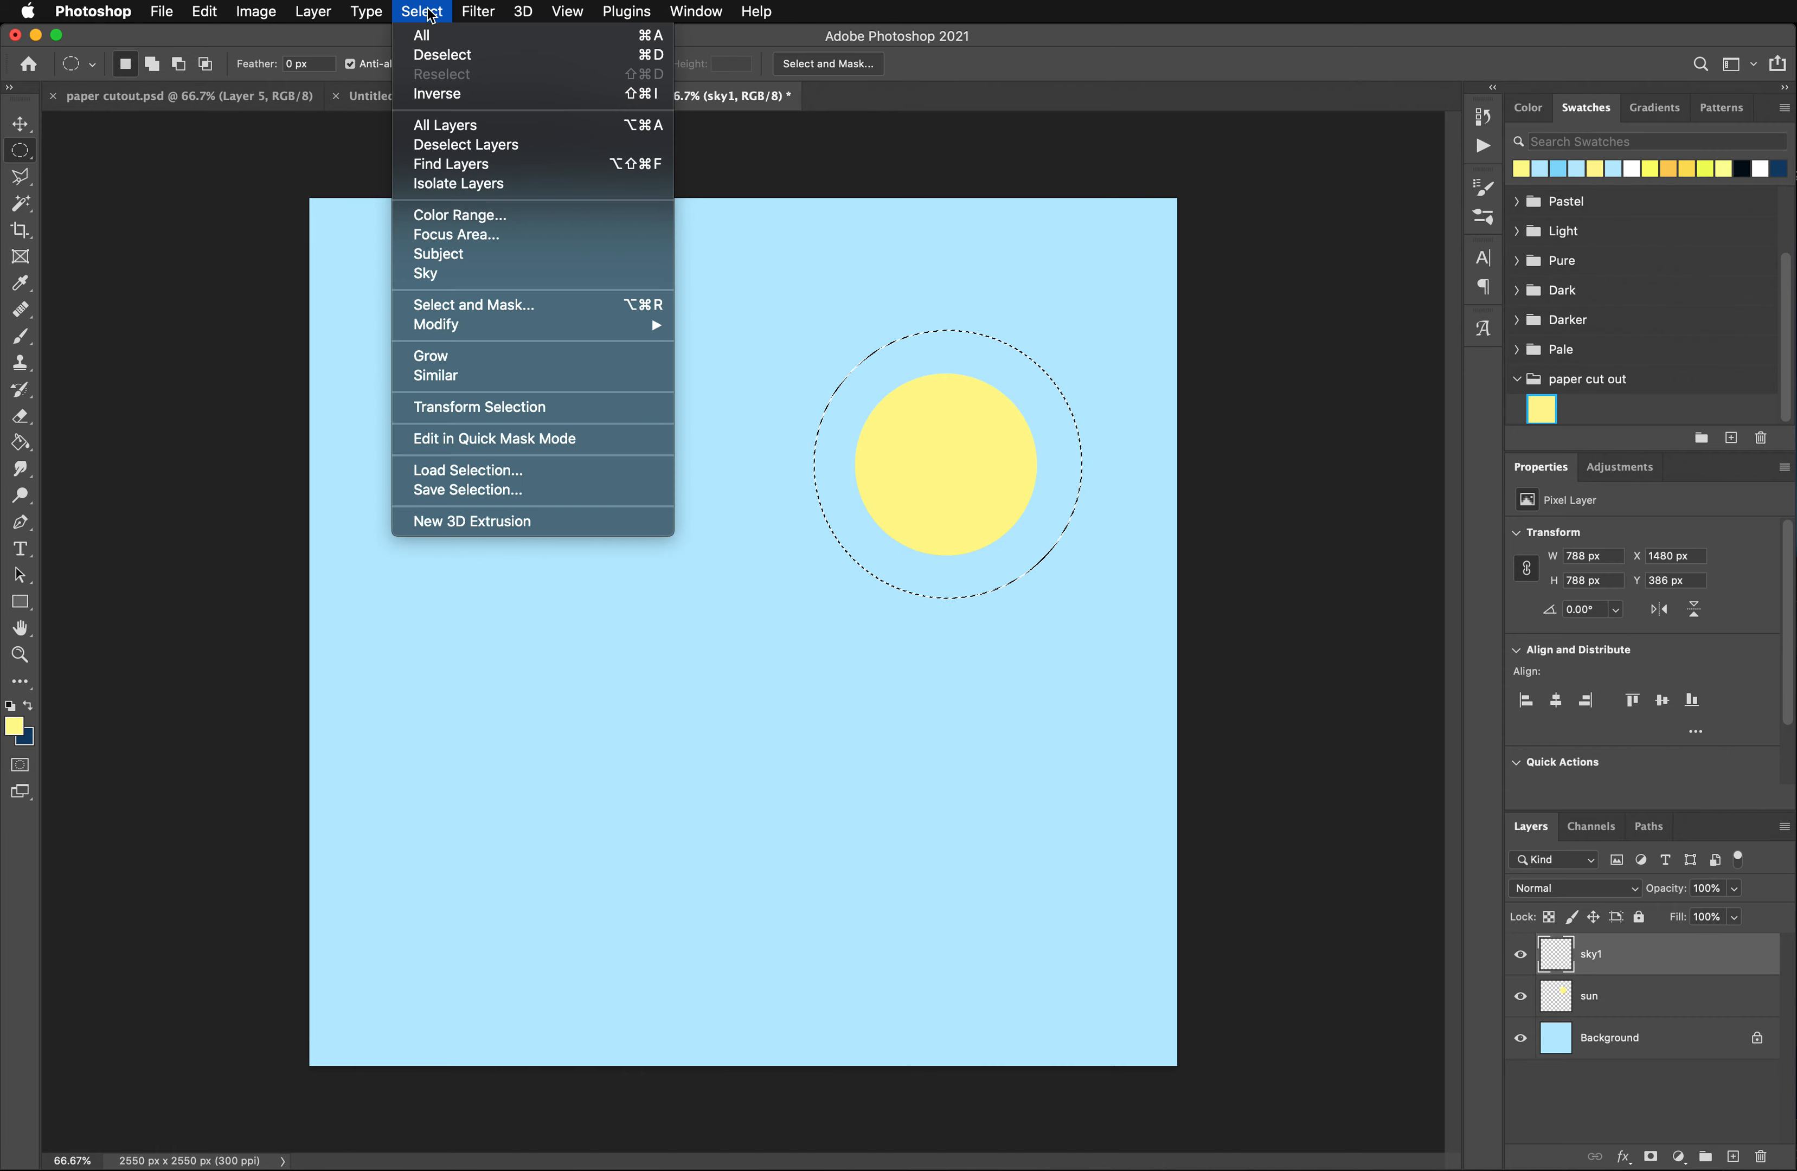
{"action": "left_click", "coordinate": [444, 92]}
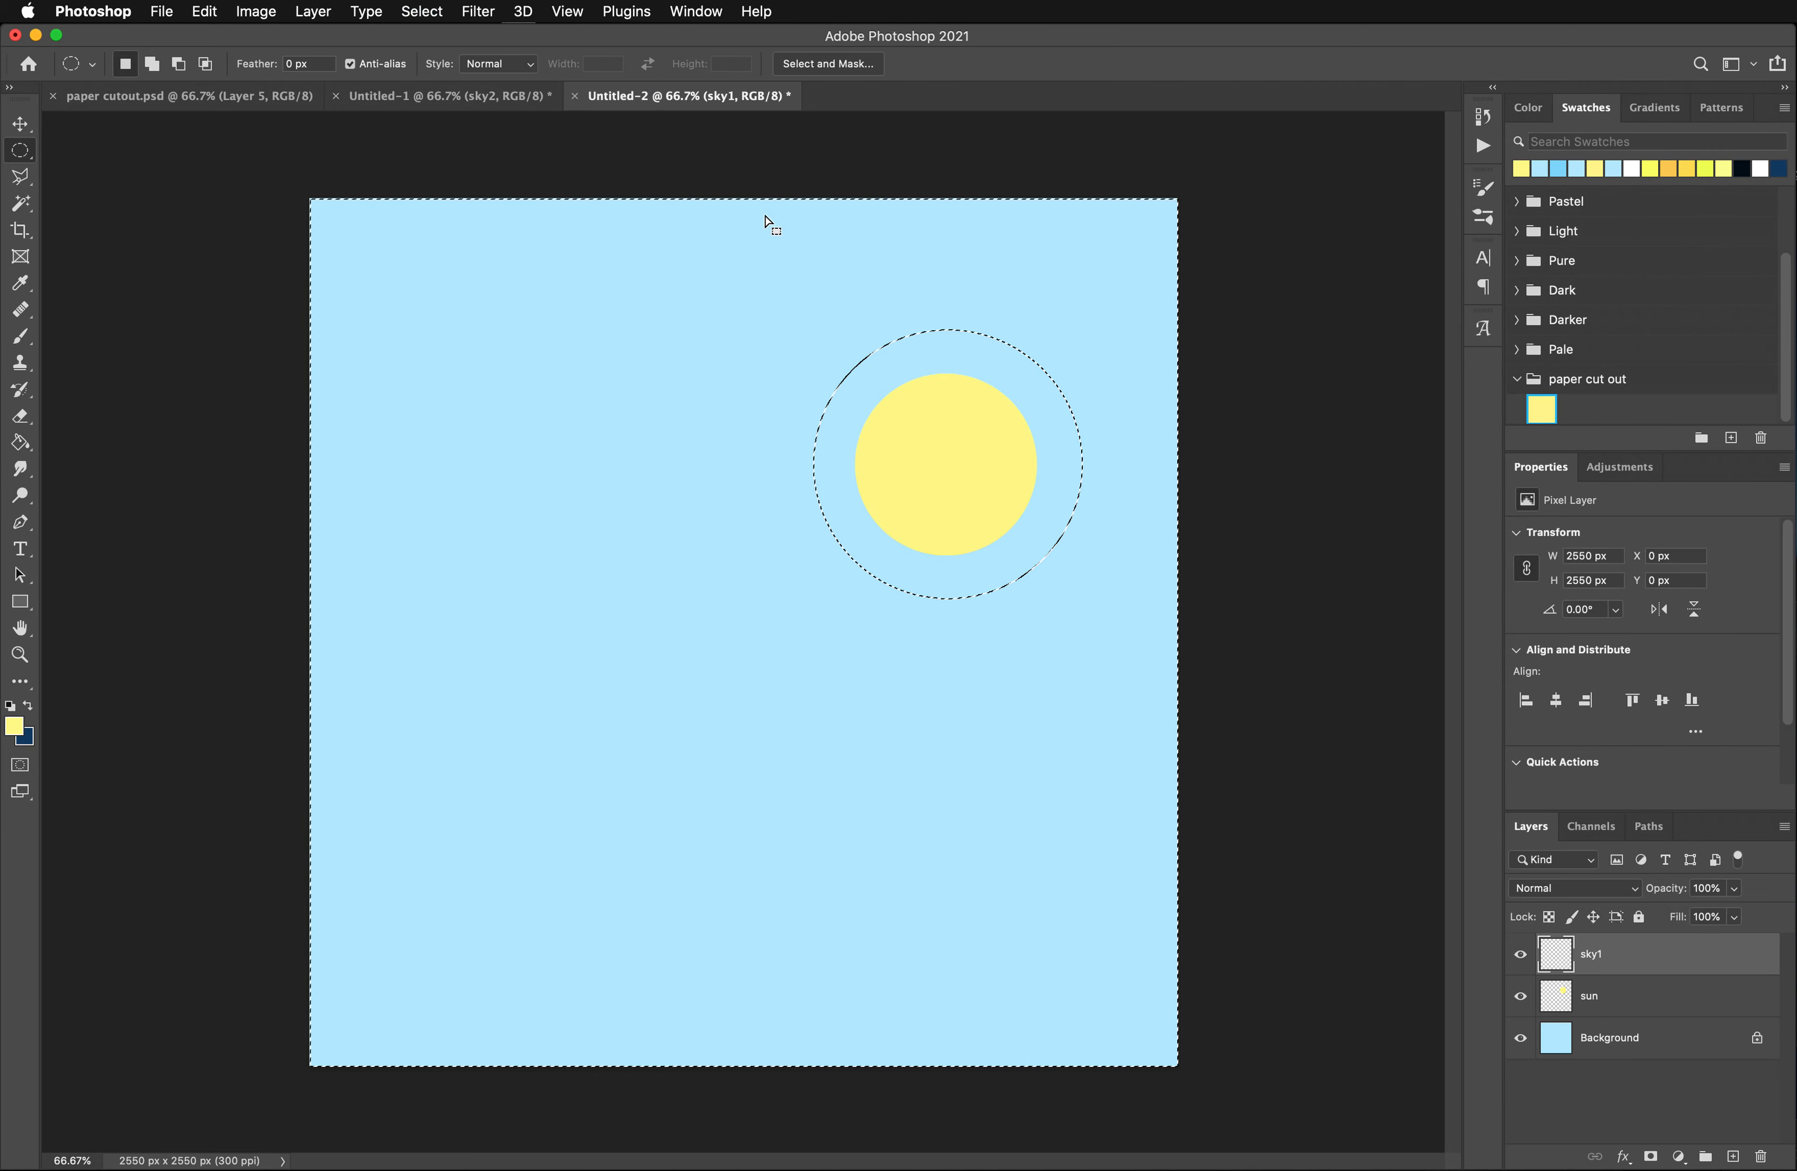
- Sample the background's light blue and set the foreground color to a deeper sky blue, about #8bdafc
{"action": "left_click", "coordinate": [14, 729]}
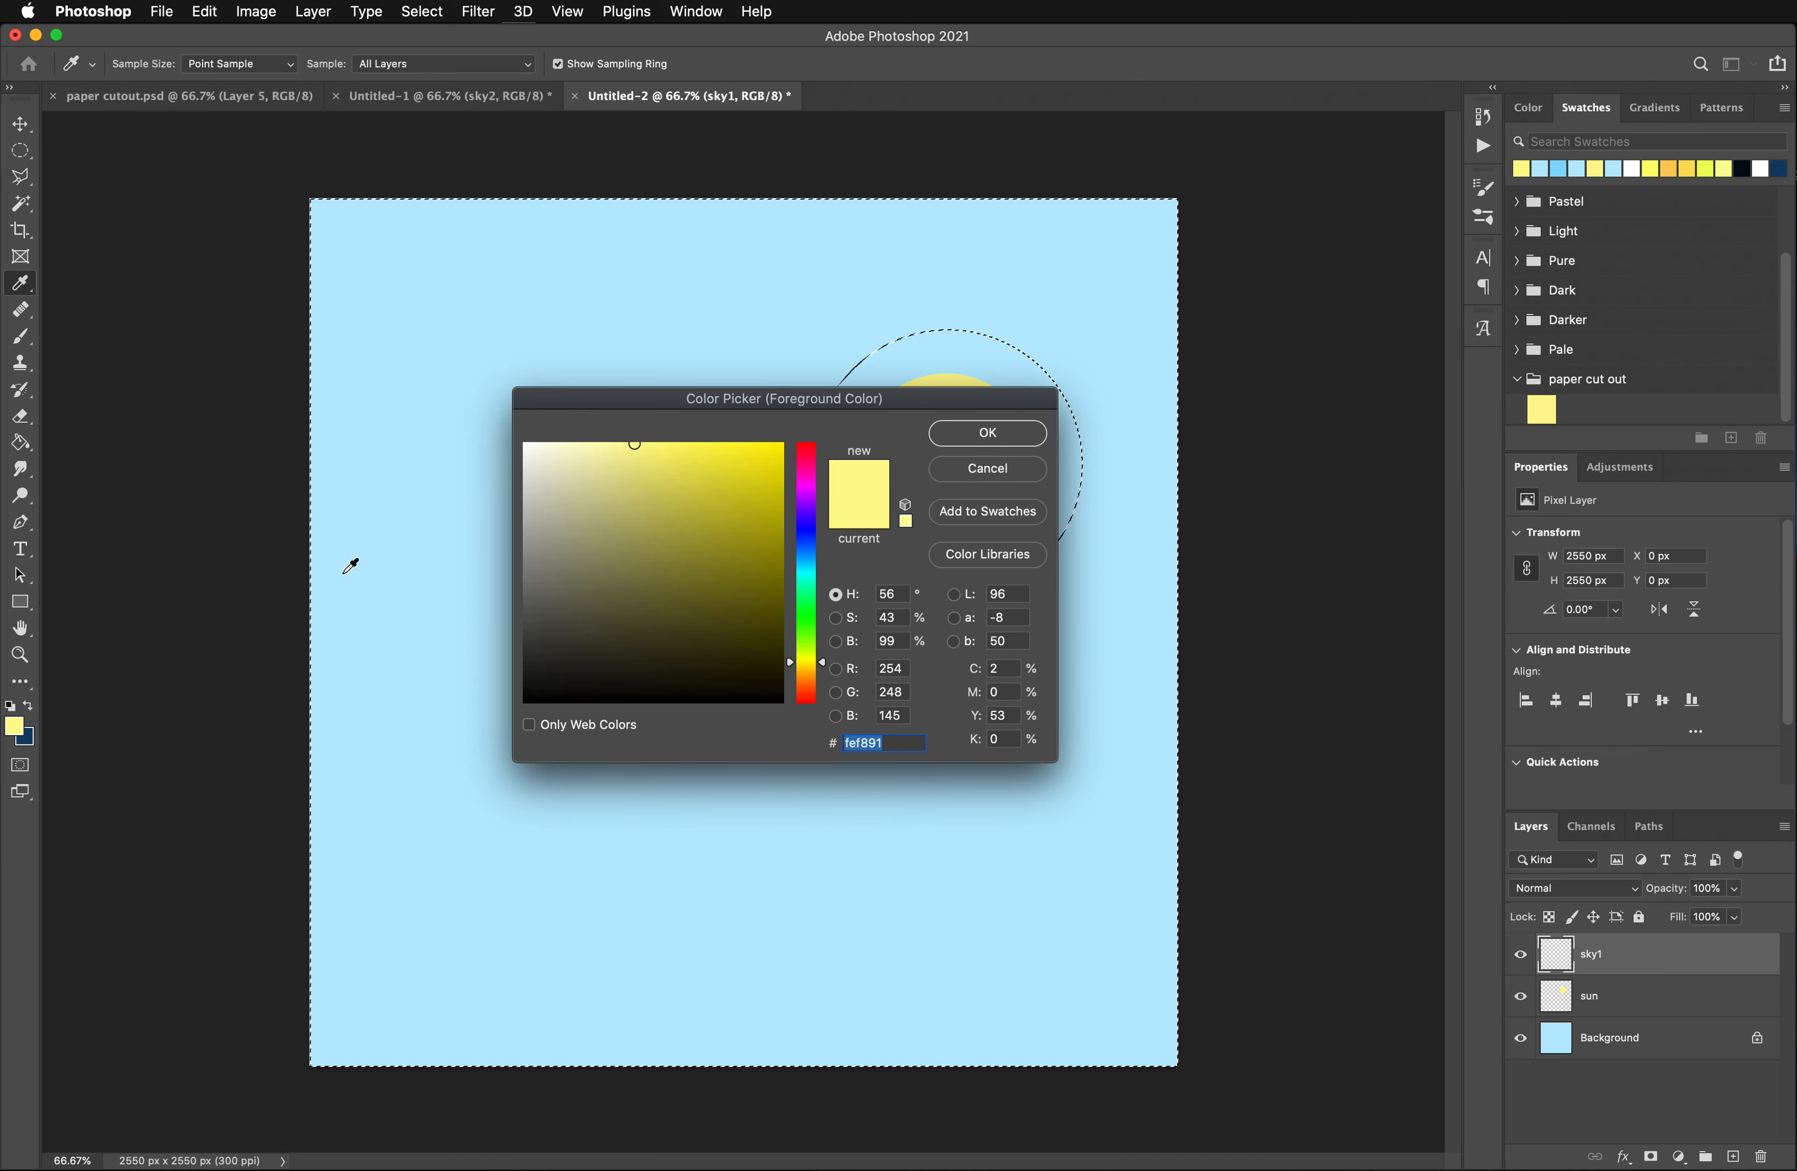
{"action": "left_click", "coordinate": [395, 506]}
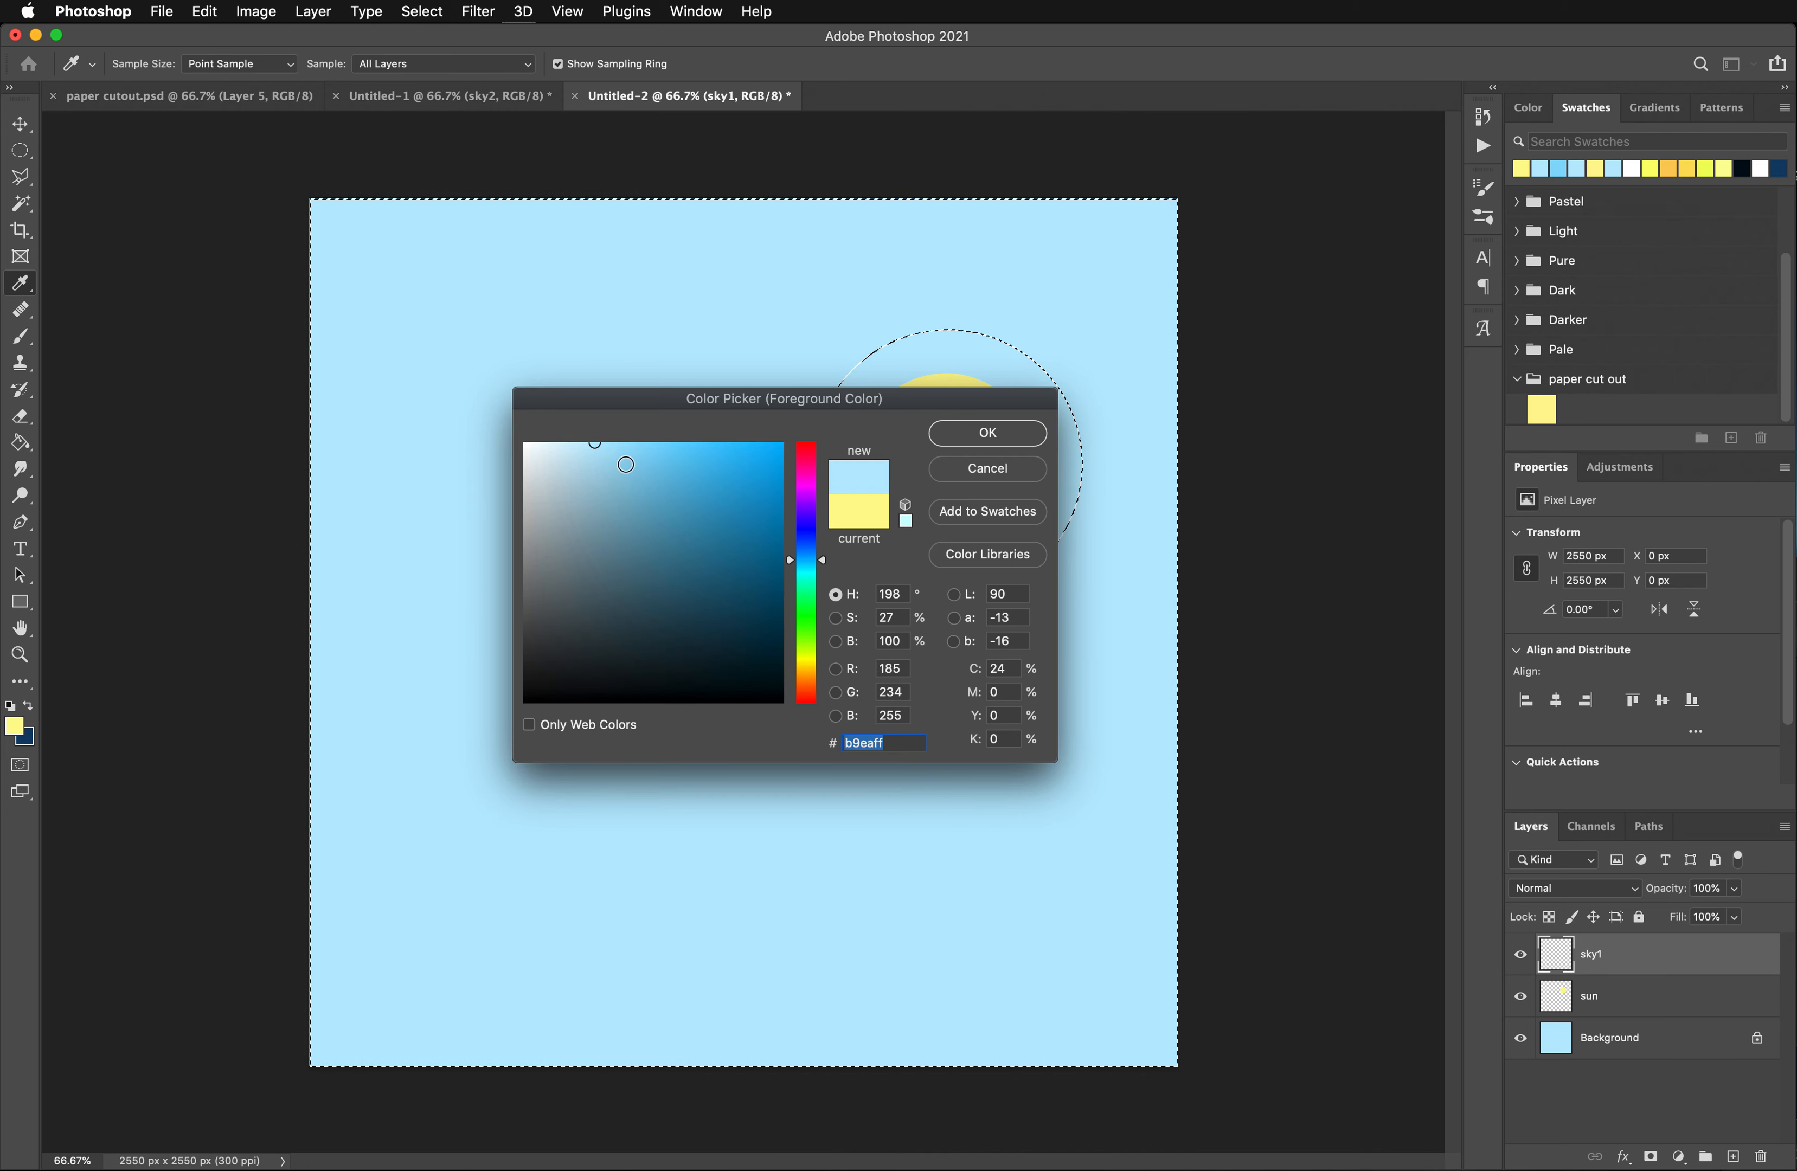
{"action": "left_click_drag", "start_coordinate": [622, 460], "coordinate": [641, 445]}
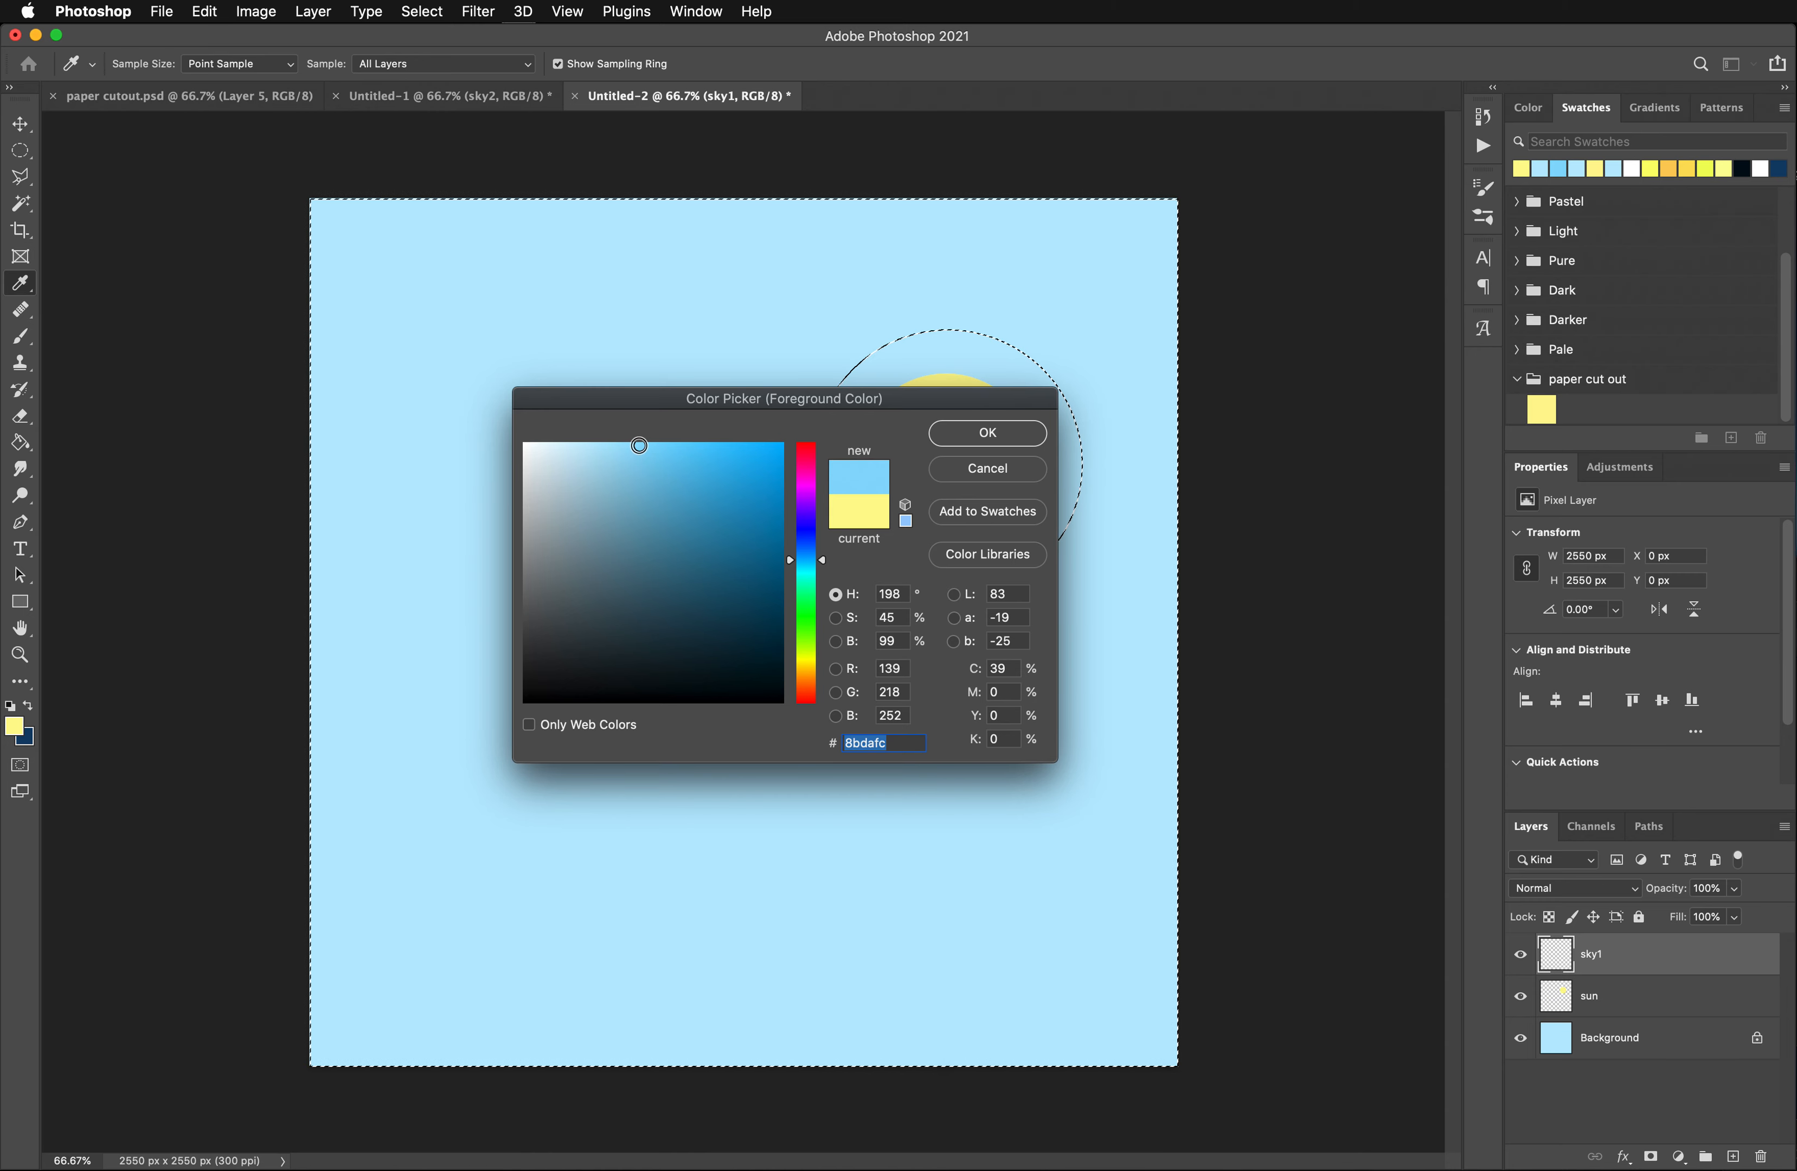
{"action": "left_click", "coordinate": [949, 441]}
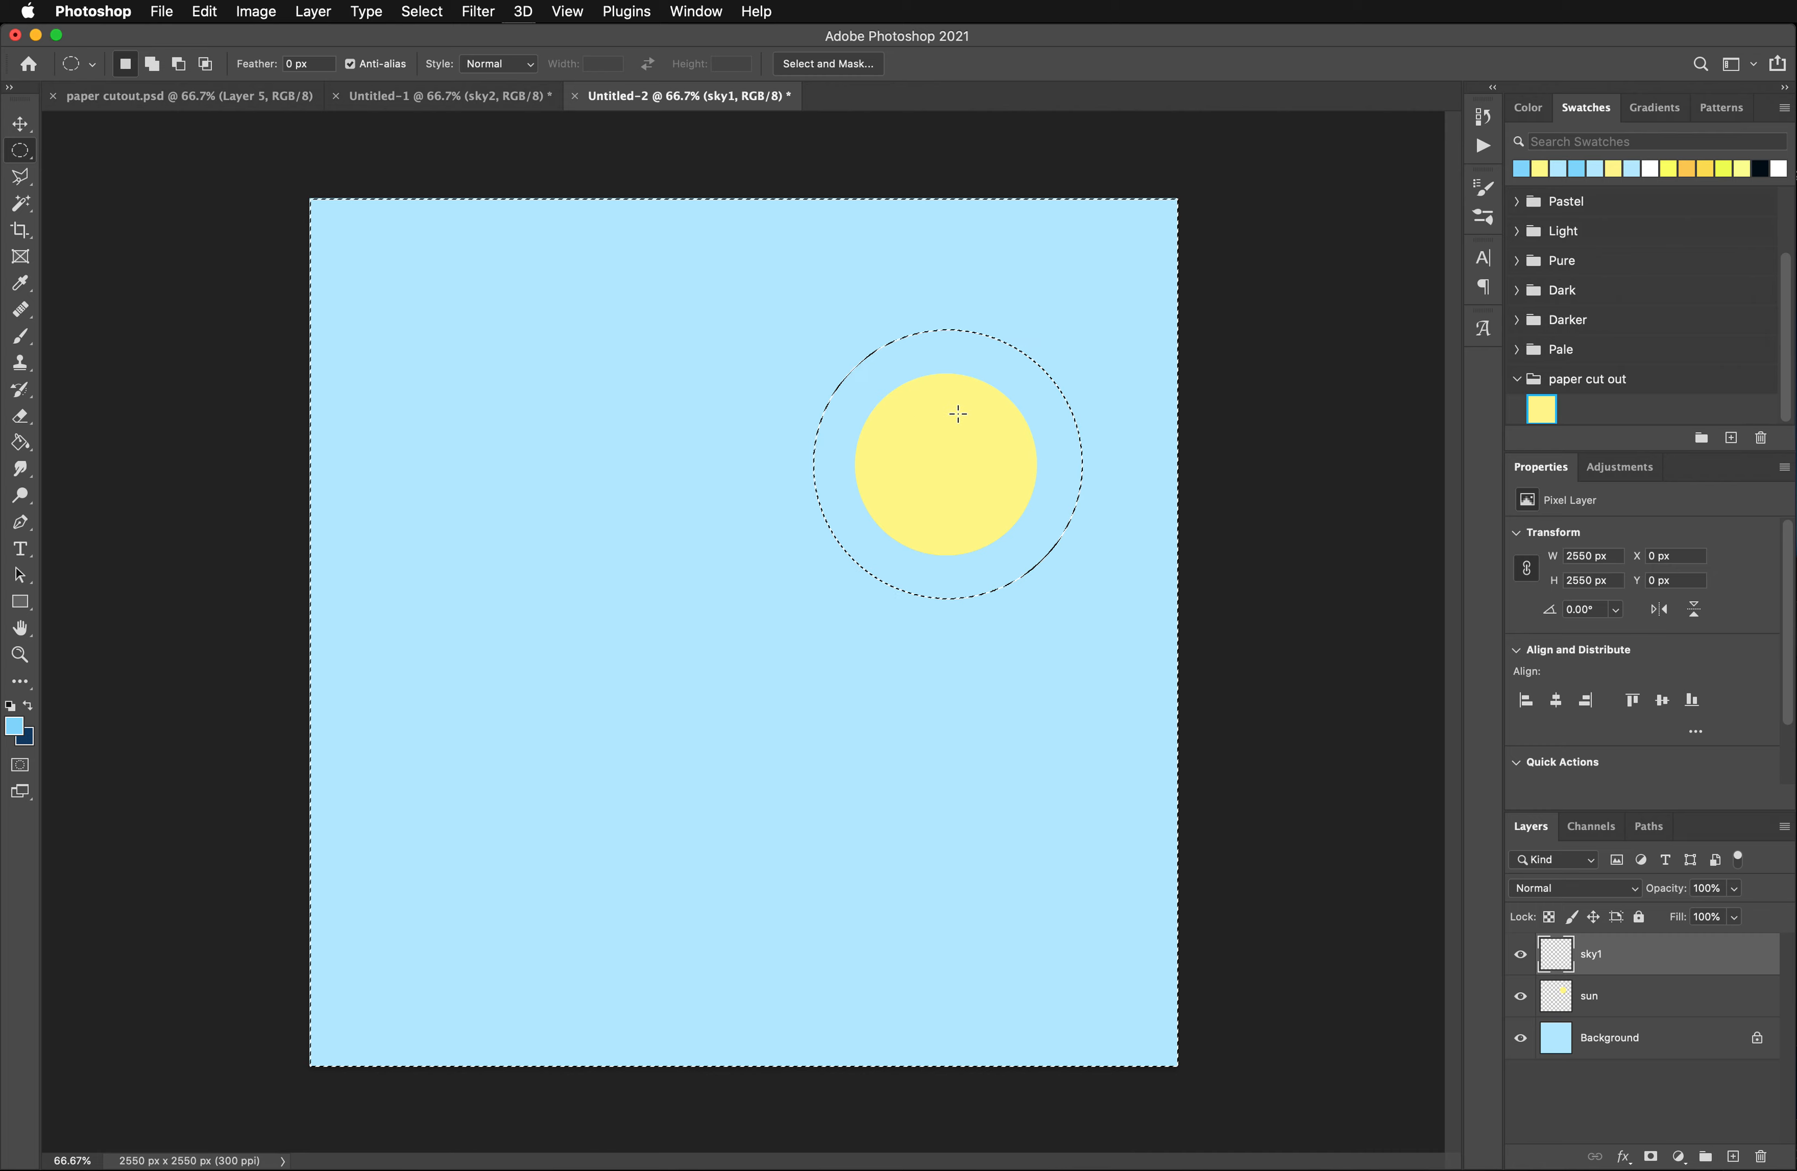
- Fill the inverted selection on the sky1 layer with the sky blue foreground color using the Paint Bucket and deselect it
{"action": "left_click", "coordinate": [21, 443]}
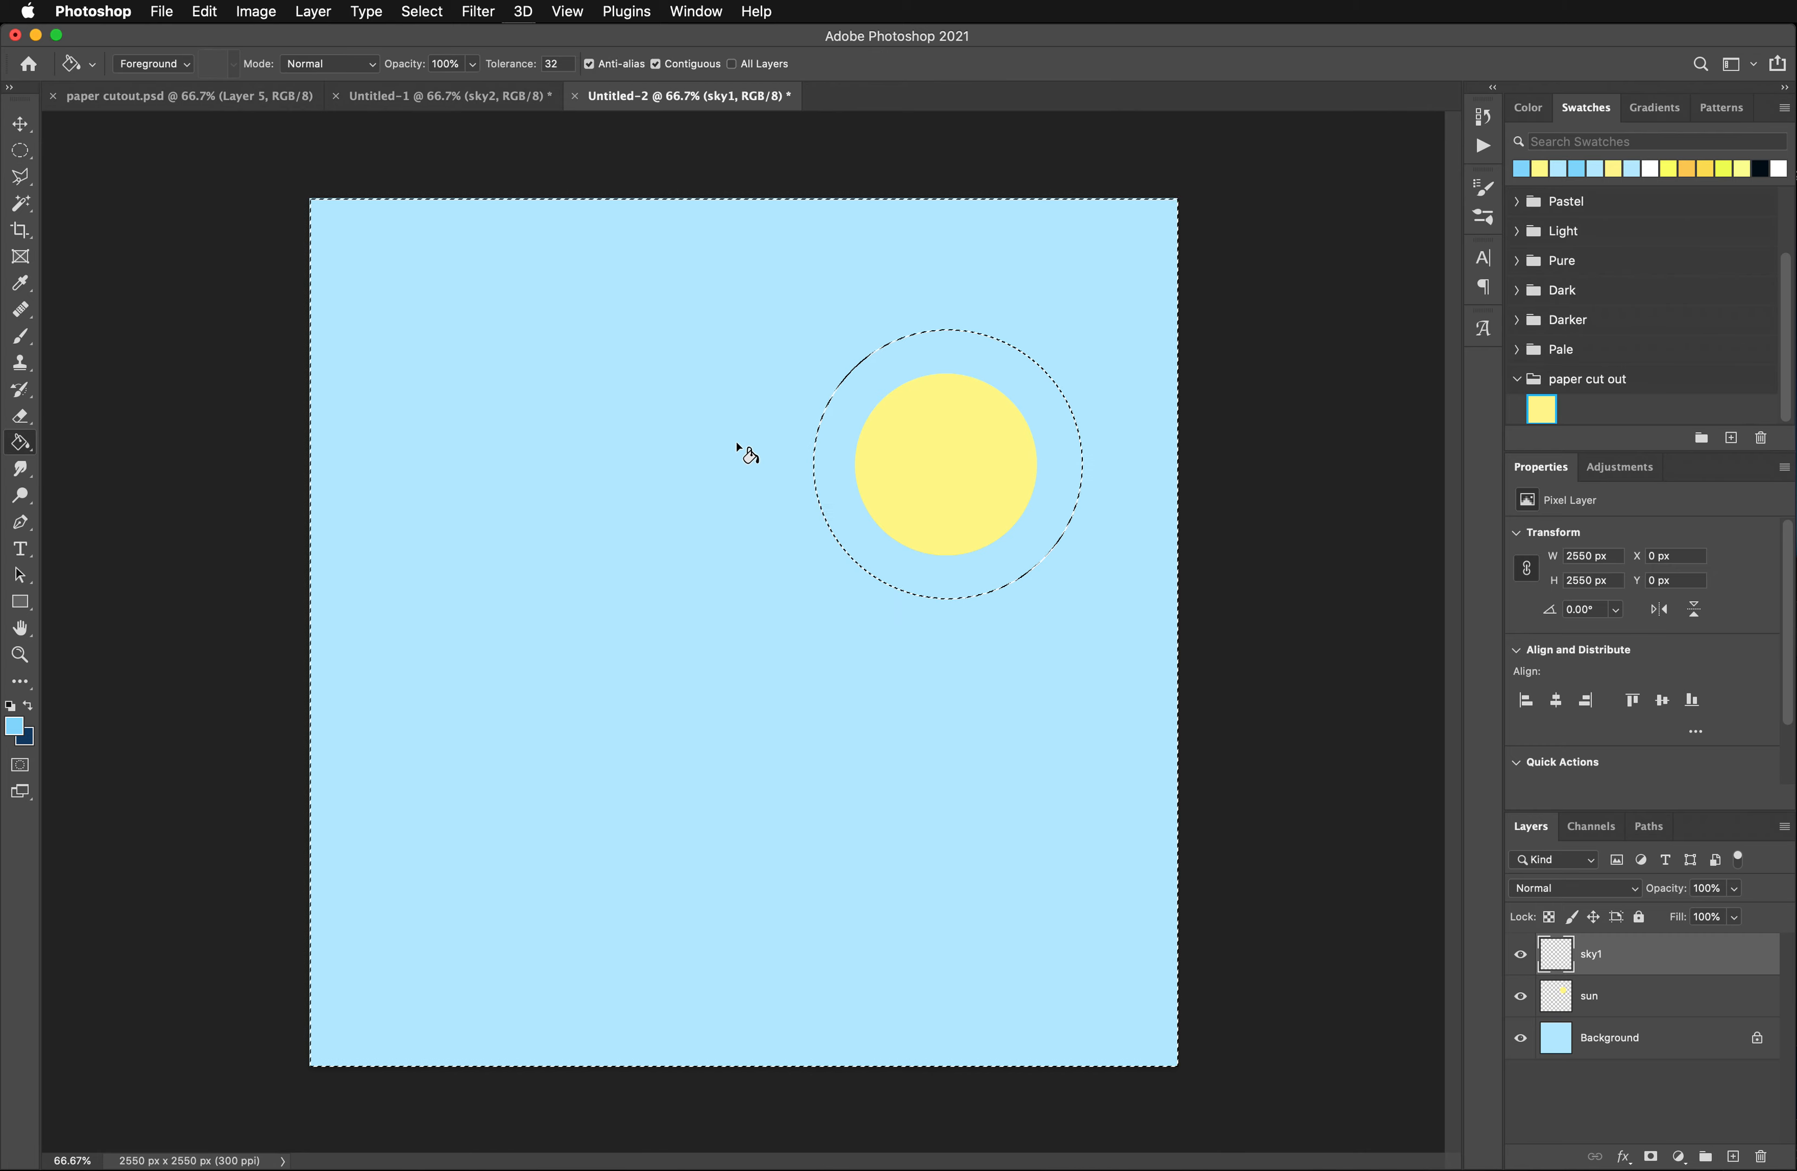
{"action": "left_click", "coordinate": [700, 483]}
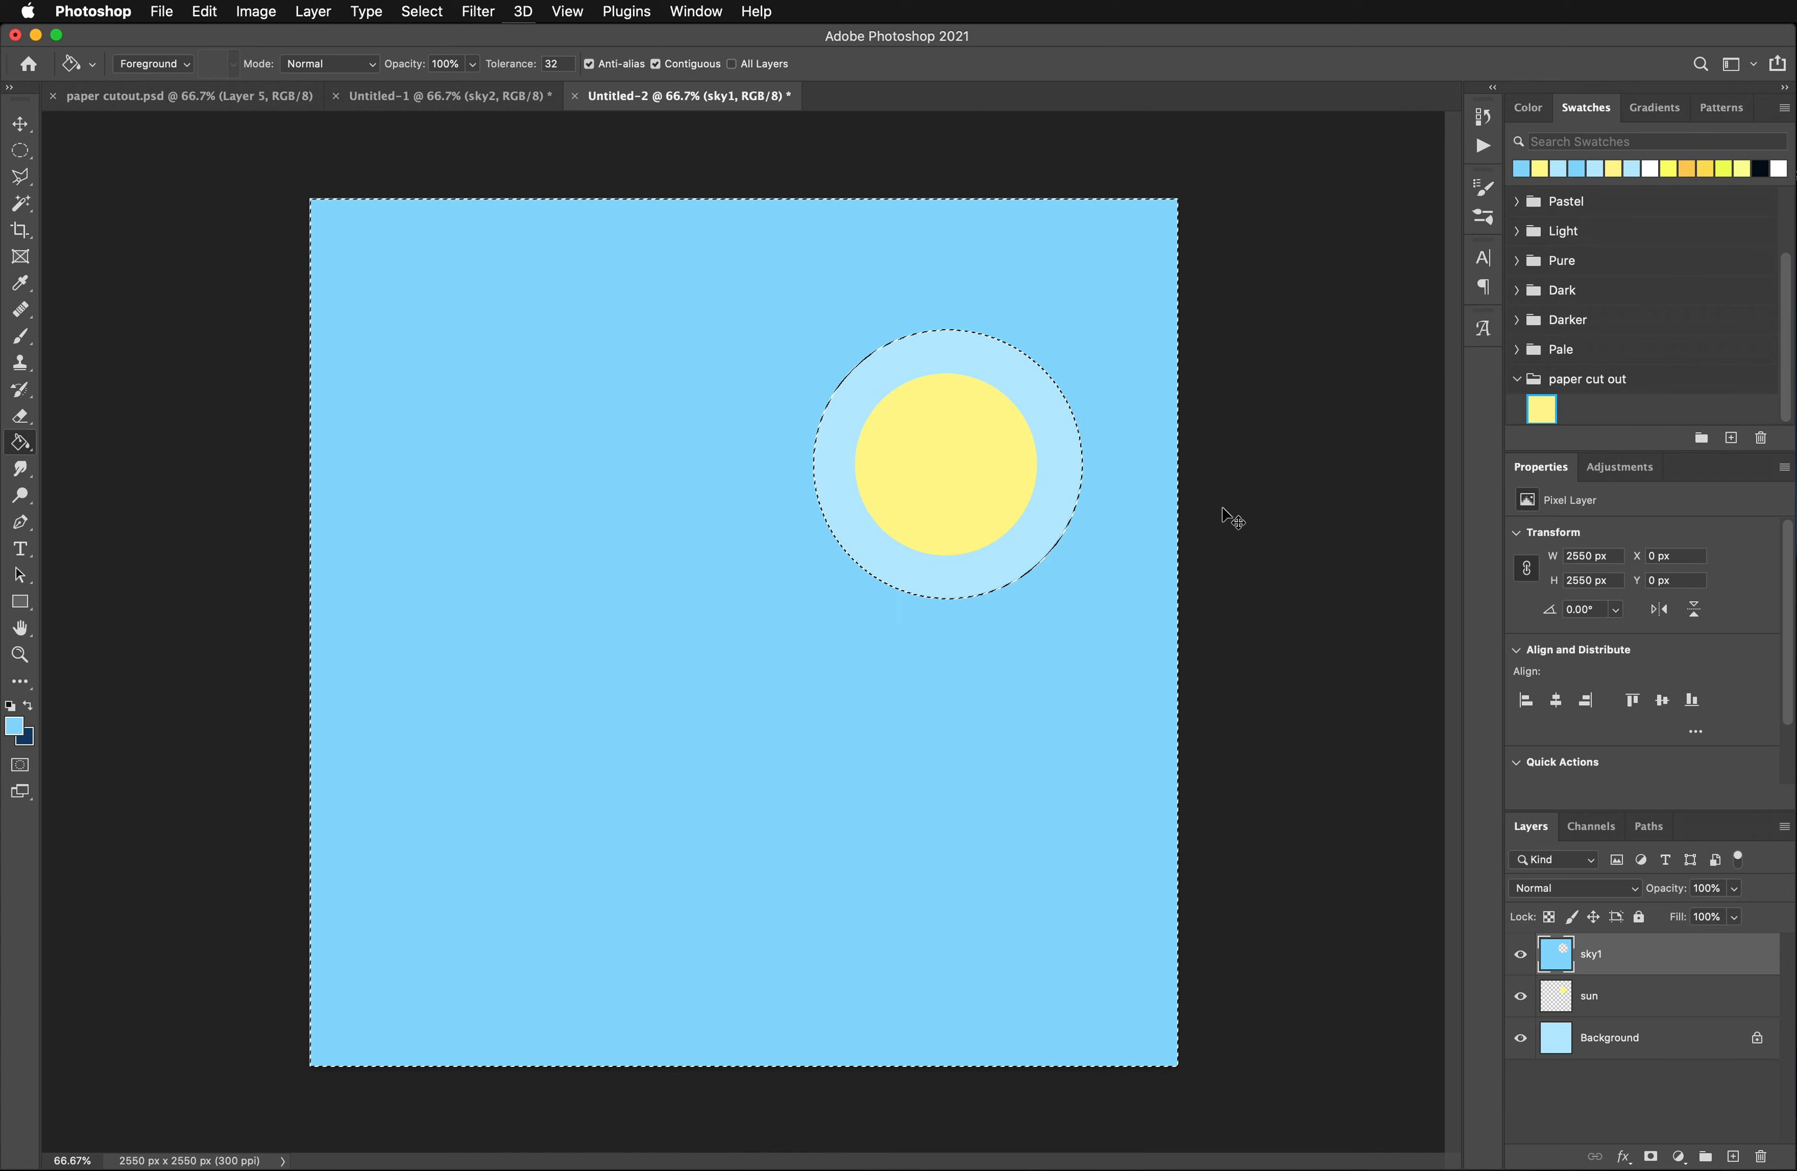
{"action": "key", "text": "super+d"}
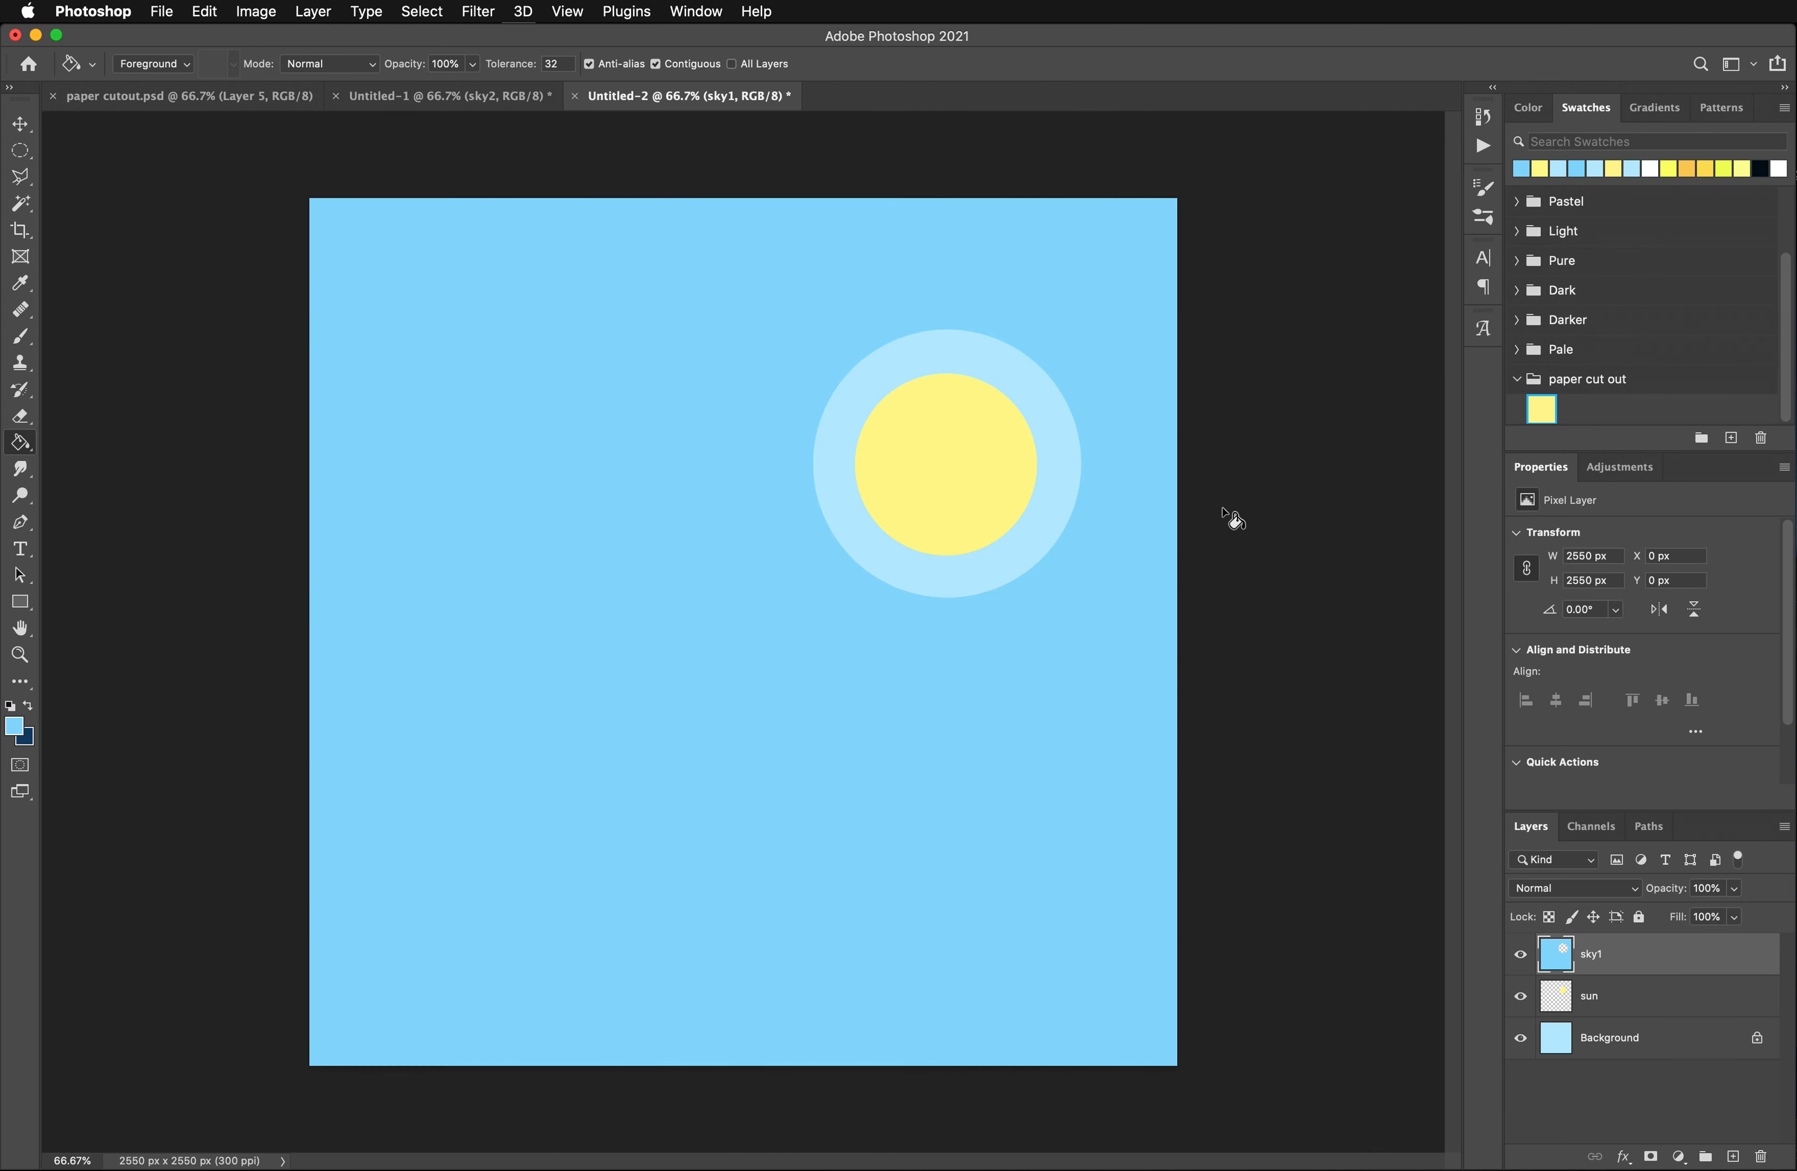
- On a new layer above sky1, select a circle about 1040 px in diameter centered around the sun and invert the selection
{"action": "left_click", "coordinate": [1733, 1158]}
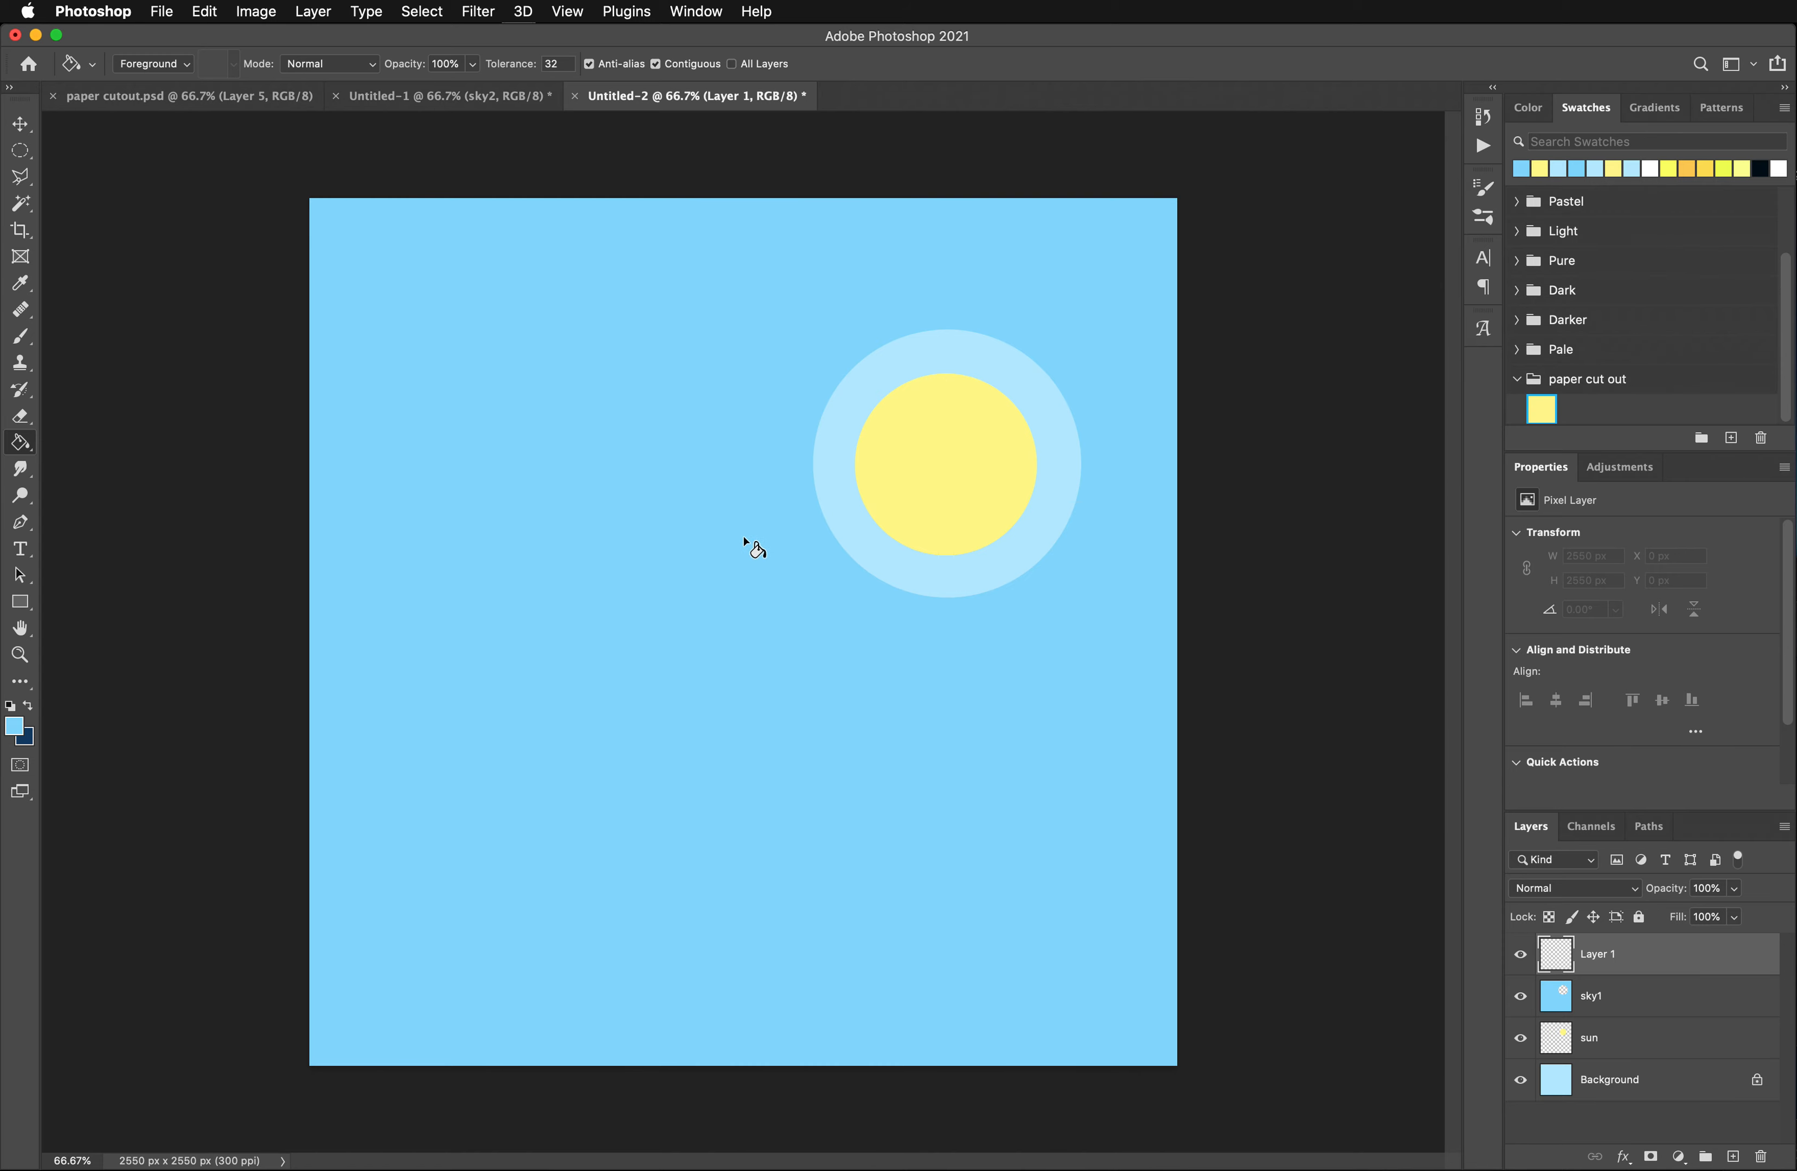
{"action": "left_click", "coordinate": [20, 150]}
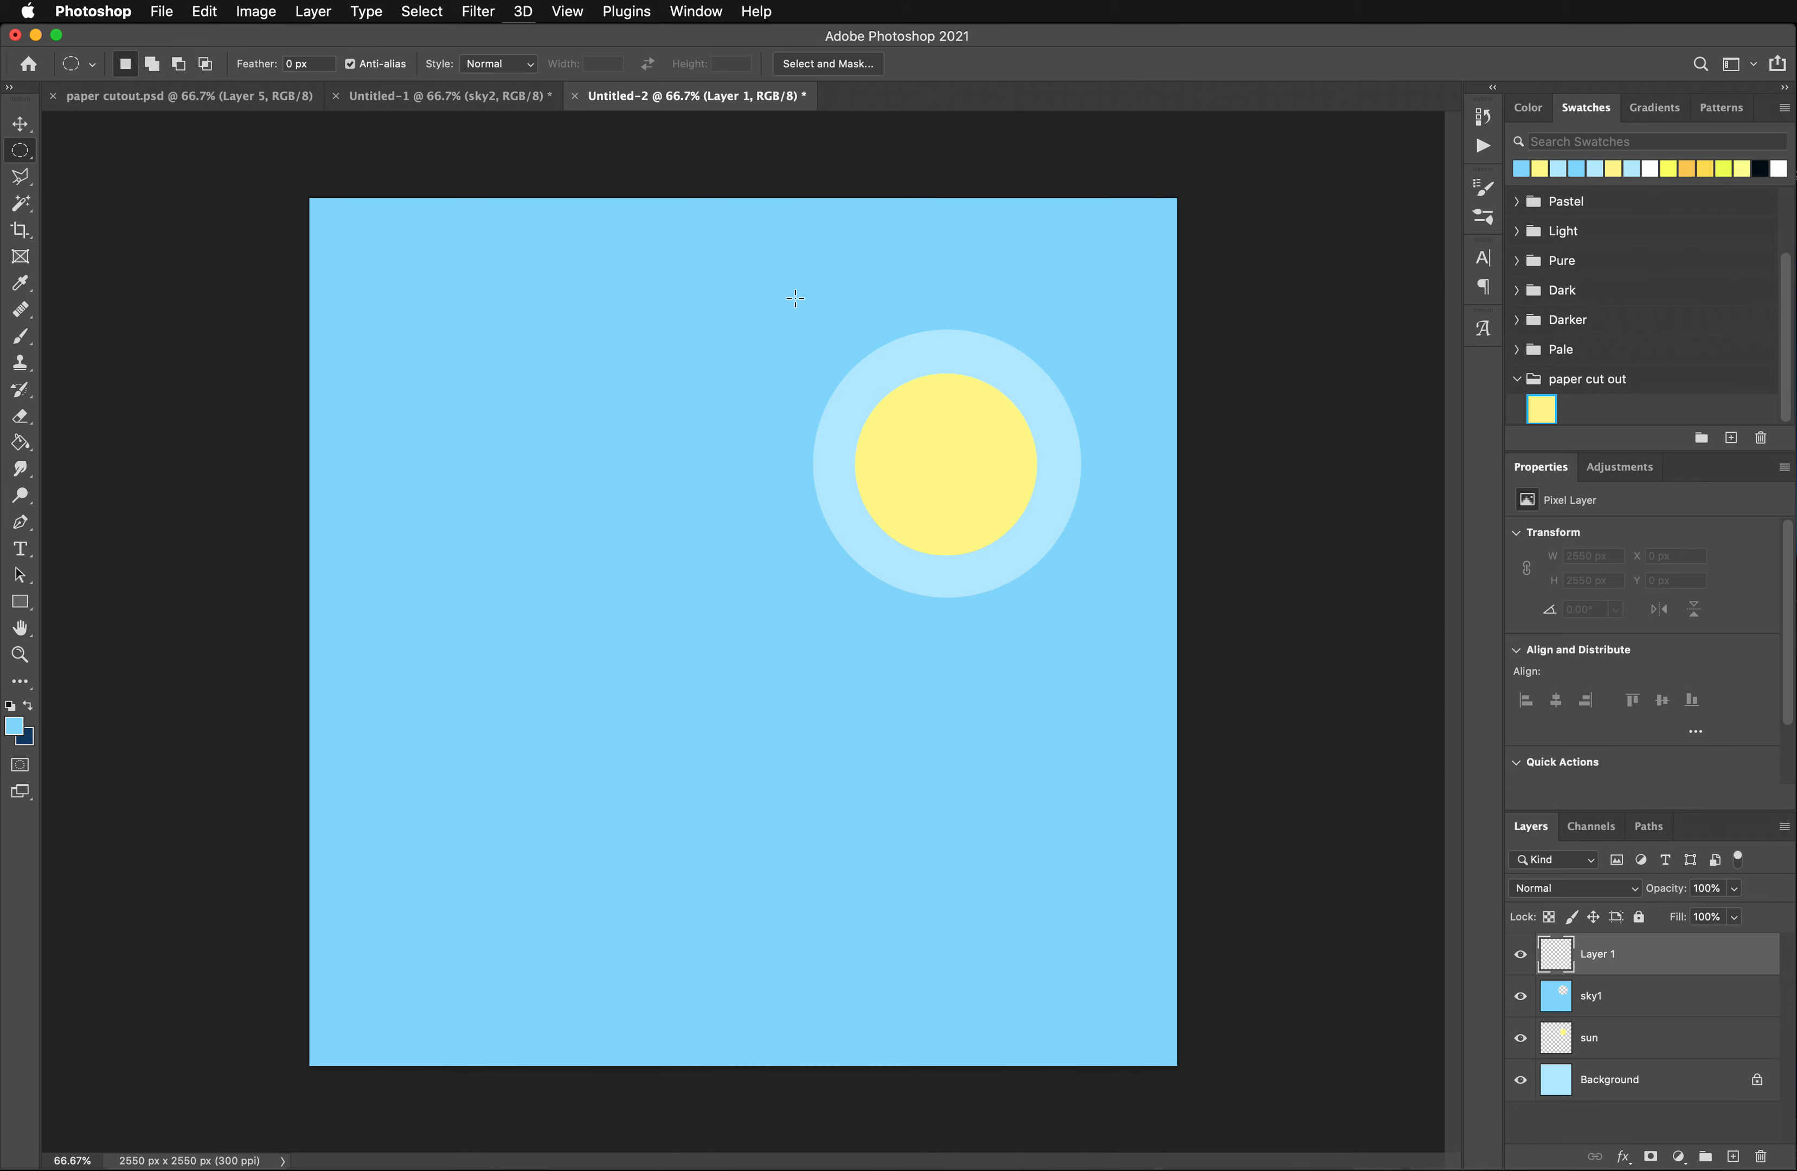
{"action": "left_click_drag", "start_coordinate": [794, 295], "coordinate": [1148, 647]}
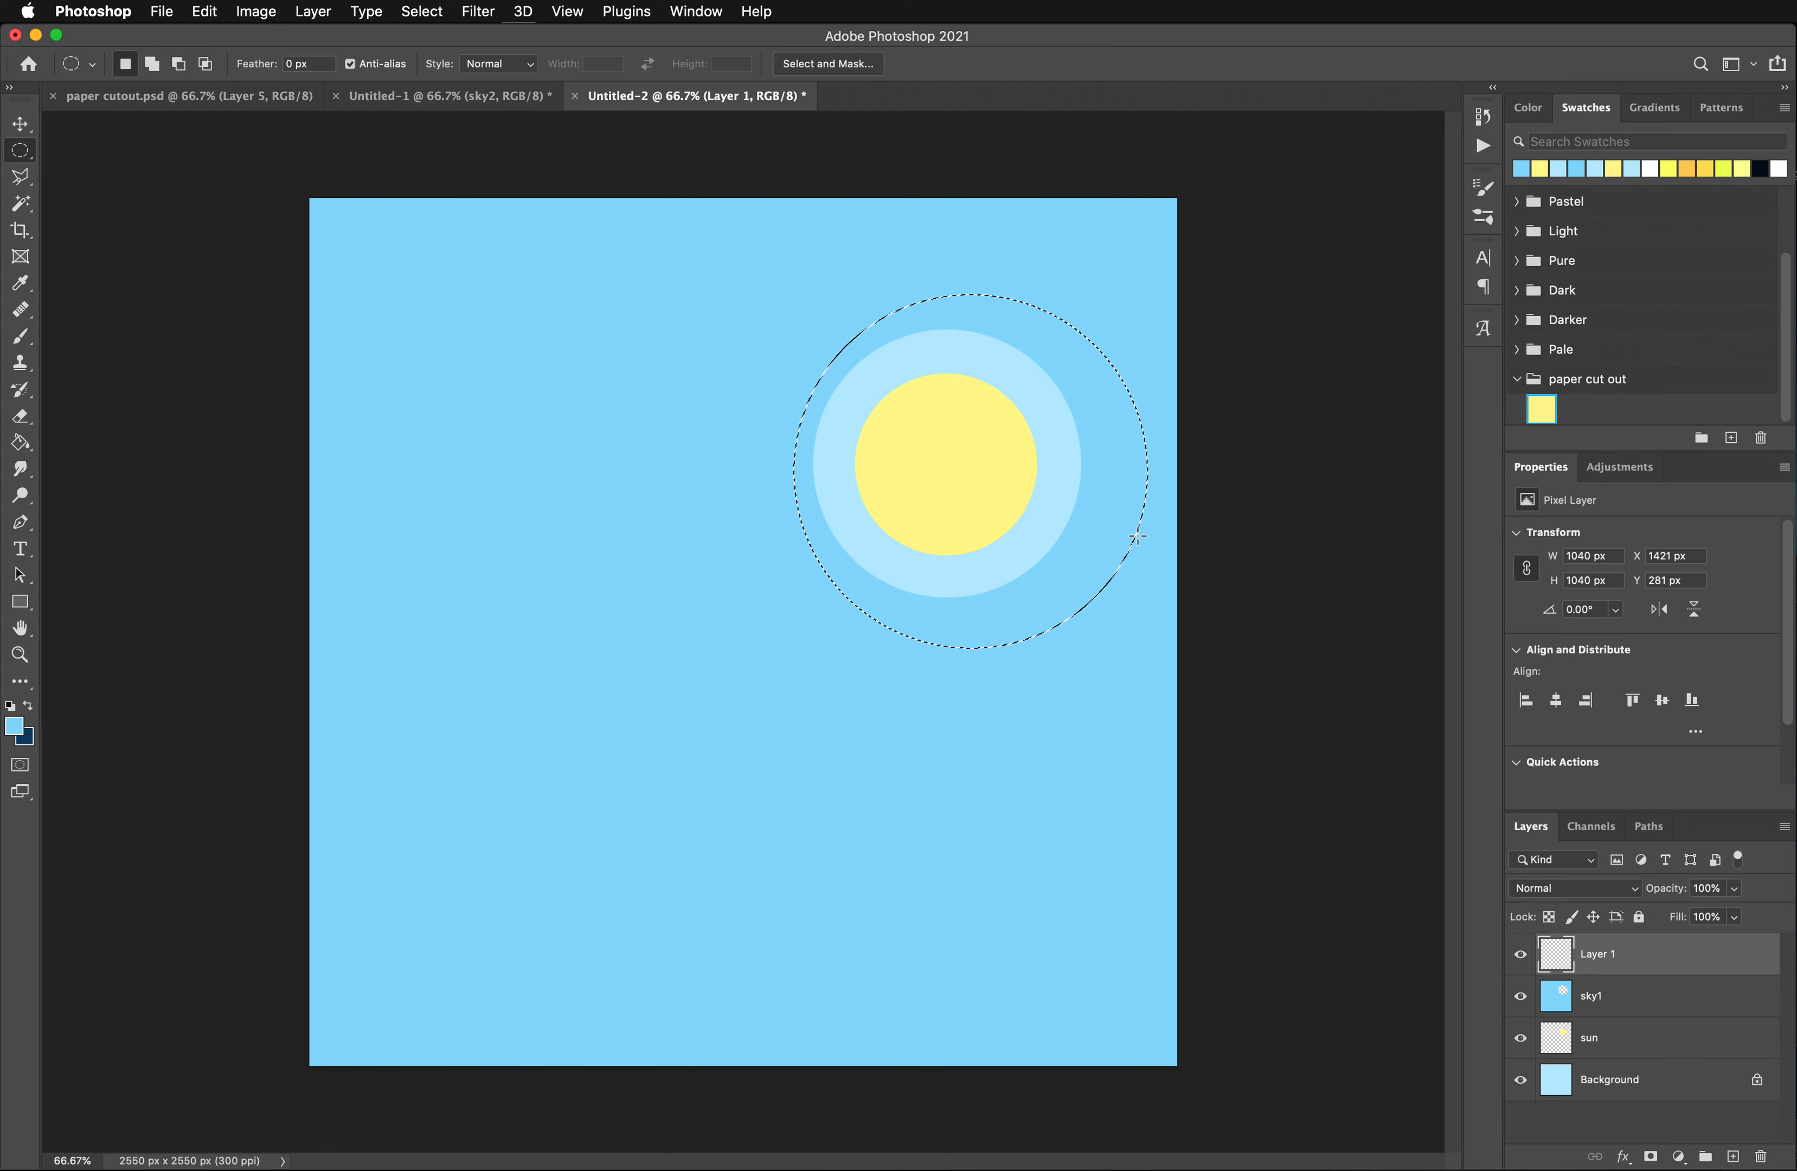
{"action": "key", "text": "Left"}
{"action": "key", "text": "Left"}
{"action": "key", "text": "Left"}
{"action": "key", "text": "Left"}
{"action": "key", "text": "Left"}
{"action": "key", "text": "Left"}
{"action": "key", "text": "Left"}
{"action": "key", "text": "Left"}
{"action": "key", "text": "Left"}
{"action": "key", "text": "Left"}
{"action": "key", "text": "Left"}
{"action": "key", "text": "Left"}
{"action": "key", "text": "Left"}
{"action": "key", "text": "Left"}
{"action": "key", "text": "Left"}
{"action": "key", "text": "Left"}
{"action": "key", "text": "Left"}
{"action": "key", "text": "Left"}
{"action": "key", "text": "Left"}
{"action": "key", "text": "Left"}
{"action": "key", "text": "Left"}
{"action": "key", "text": "Left"}
{"action": "key", "text": "Left"}
{"action": "key", "text": "Left"}
{"action": "key", "text": "Left"}
{"action": "key", "text": "Left"}
{"action": "key", "text": "Left"}
{"action": "key", "text": "Left"}
{"action": "key", "text": "Left"}
{"action": "key", "text": "Left"}
{"action": "key", "text": "Left"}
{"action": "key", "text": "Left"}
{"action": "key", "text": "Left"}
{"action": "key", "text": "Left"}
{"action": "key", "text": "Left"}
{"action": "key", "text": "Left"}
{"action": "key", "text": "Left"}
{"action": "key", "text": "Left"}
{"action": "key", "text": "Left"}
{"action": "key", "text": "Left"}
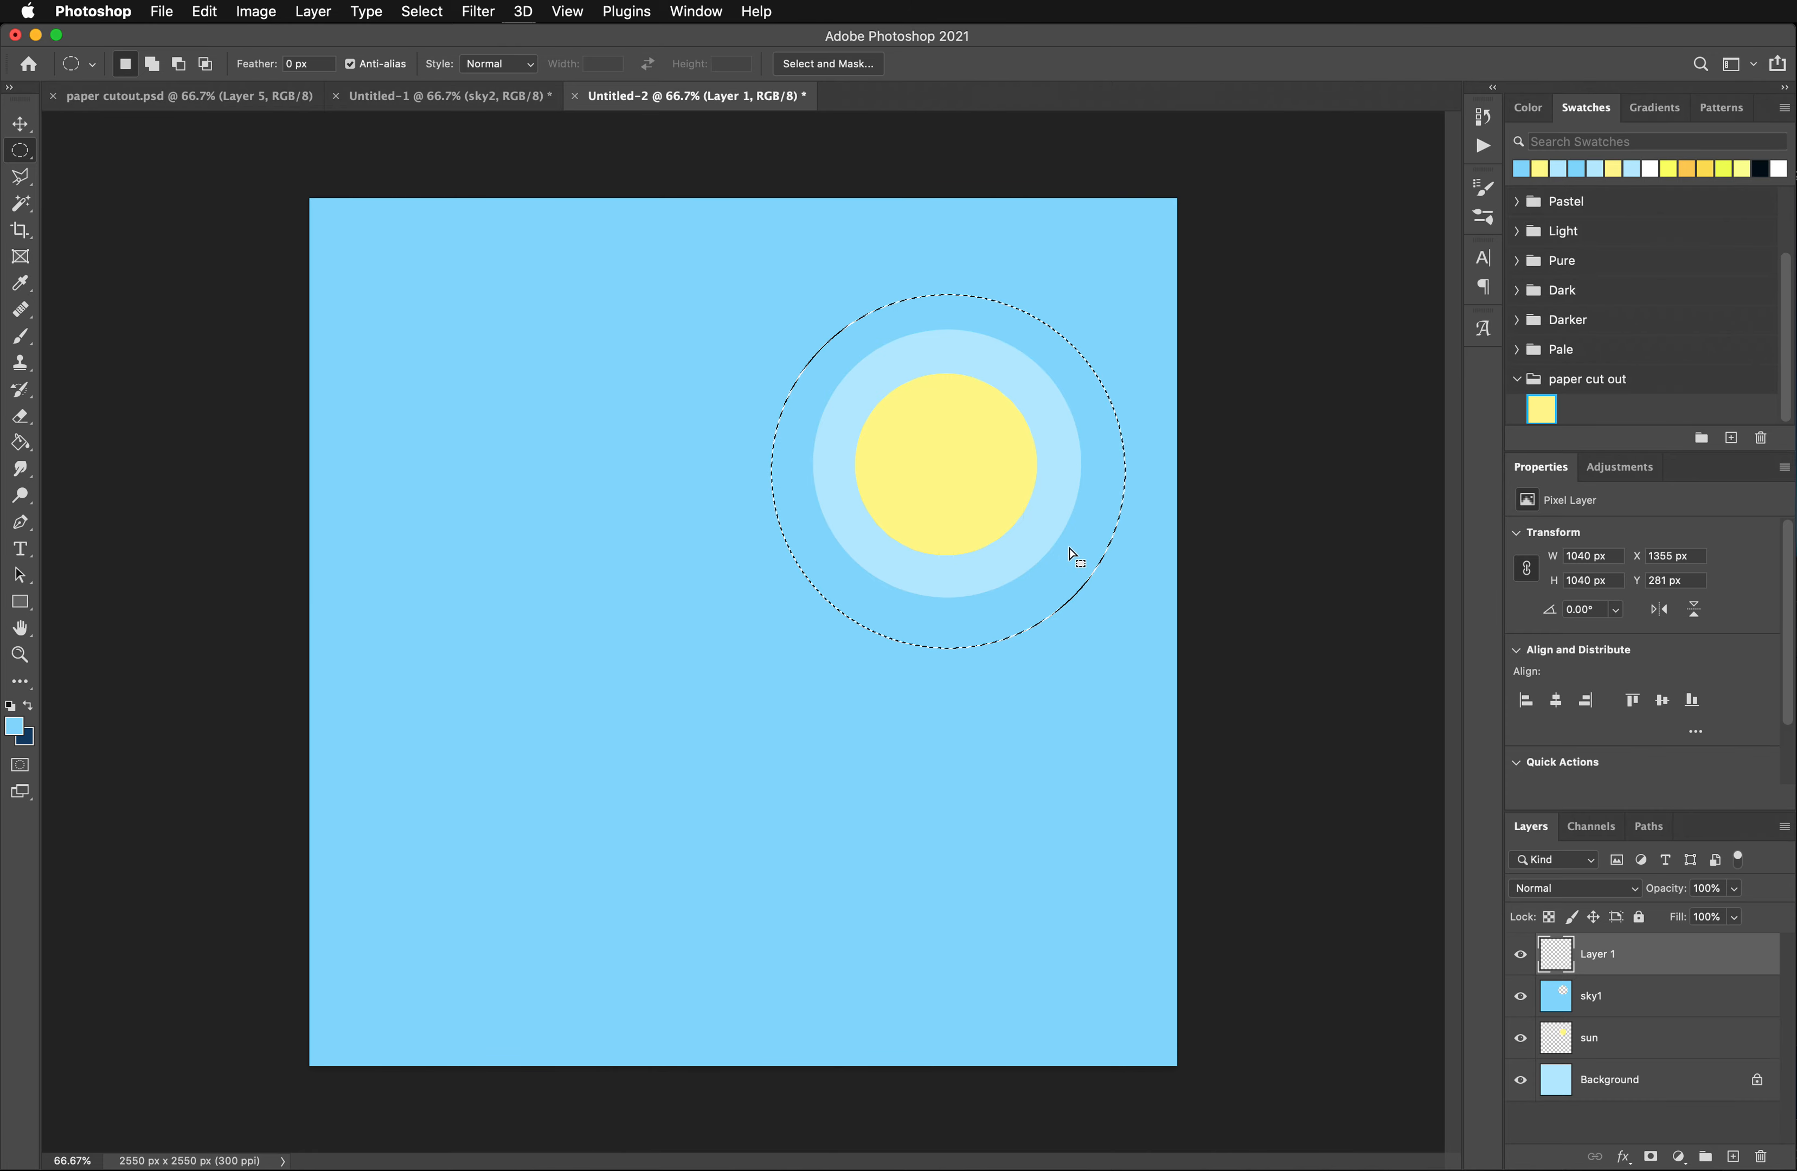
{"action": "left_click_drag", "start_coordinate": [1069, 549], "coordinate": [1067, 541]}
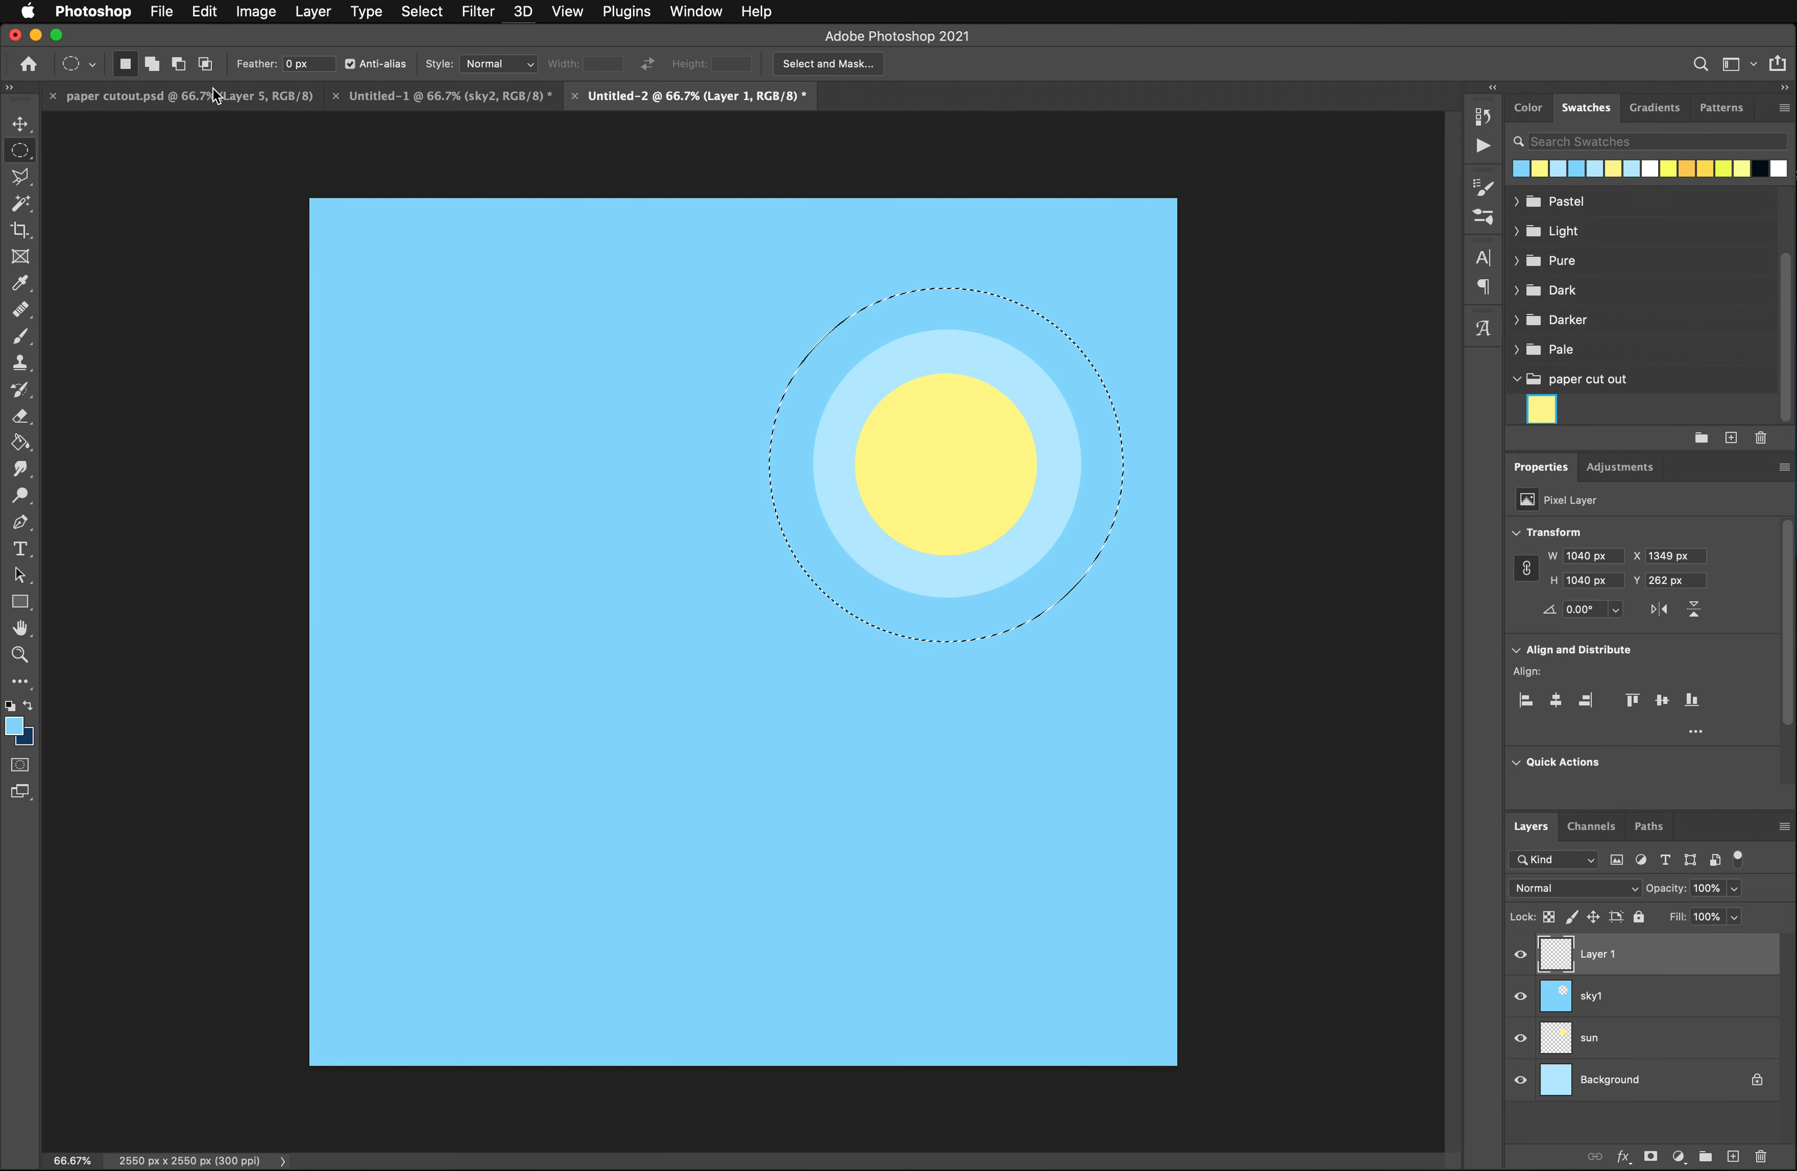
{"action": "left_click", "coordinate": [411, 11]}
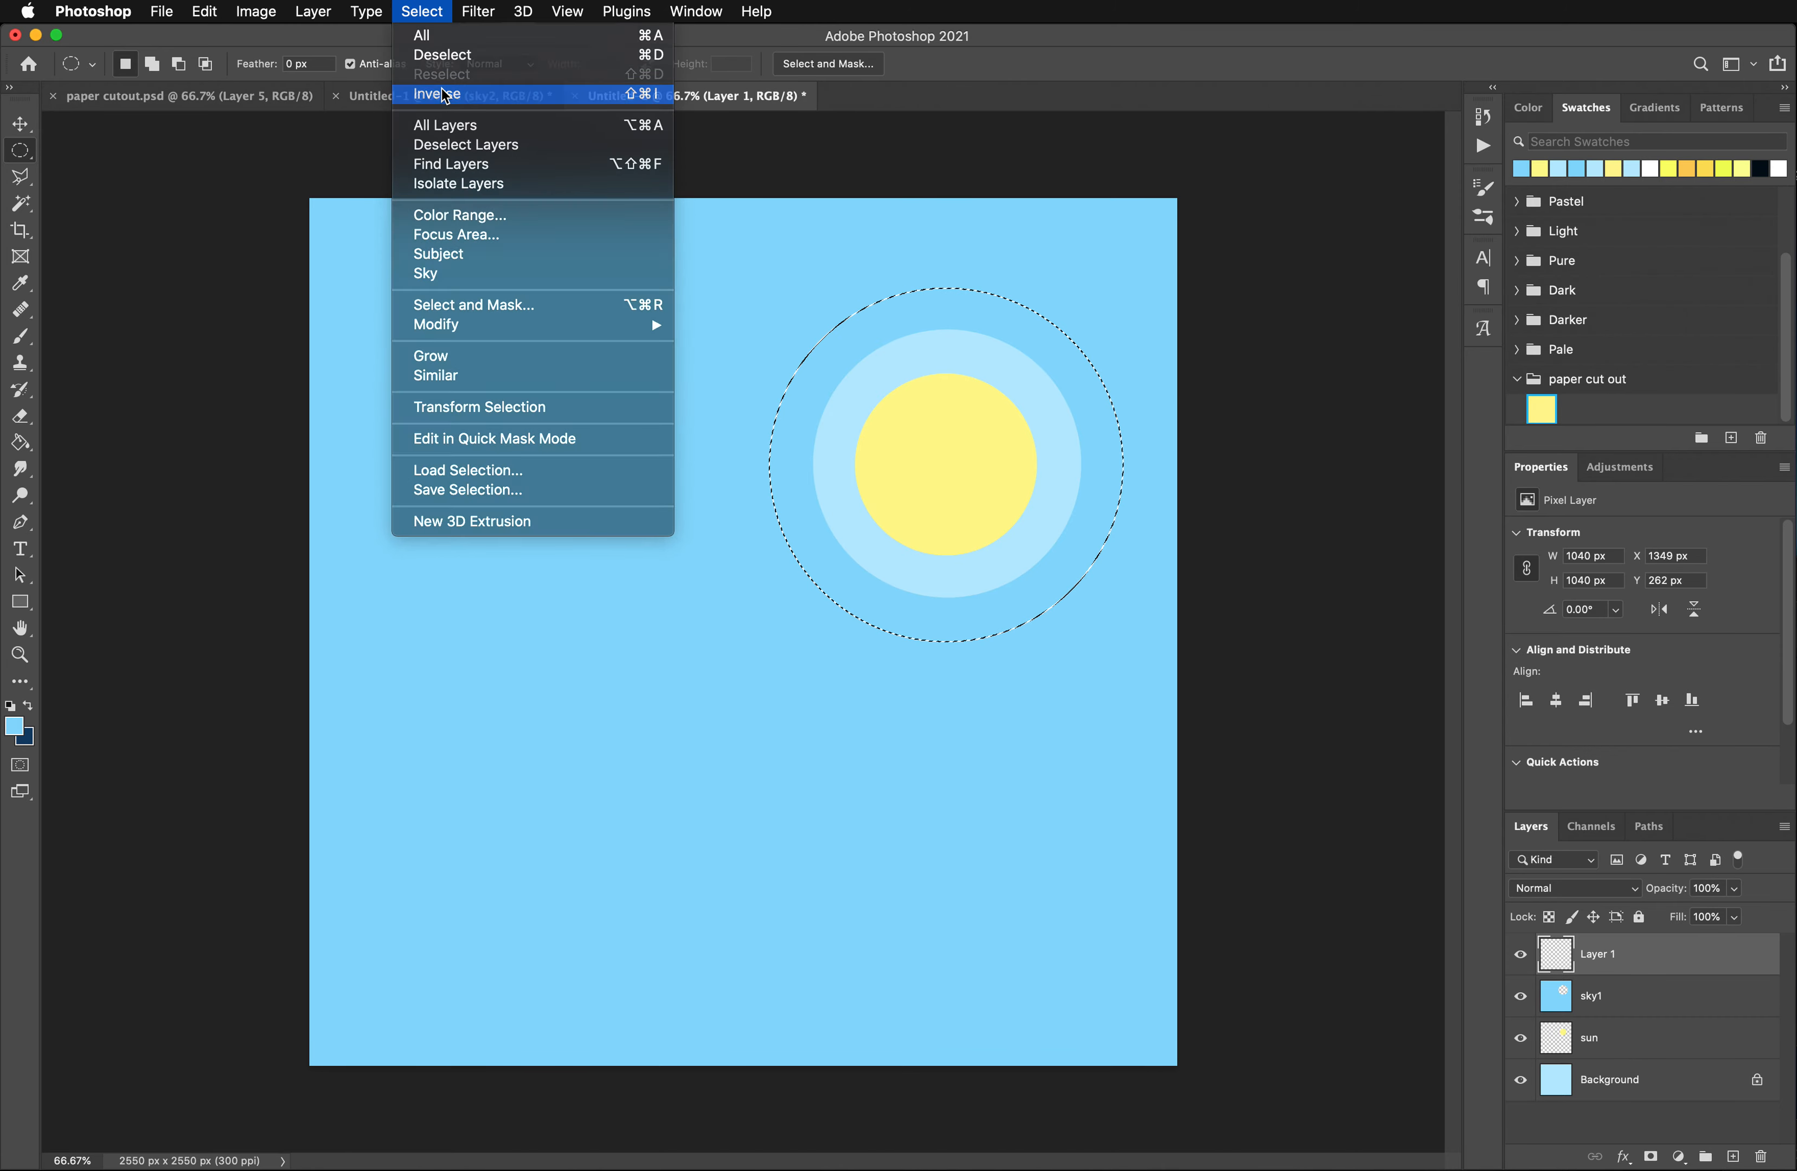
{"action": "left_click", "coordinate": [441, 88]}
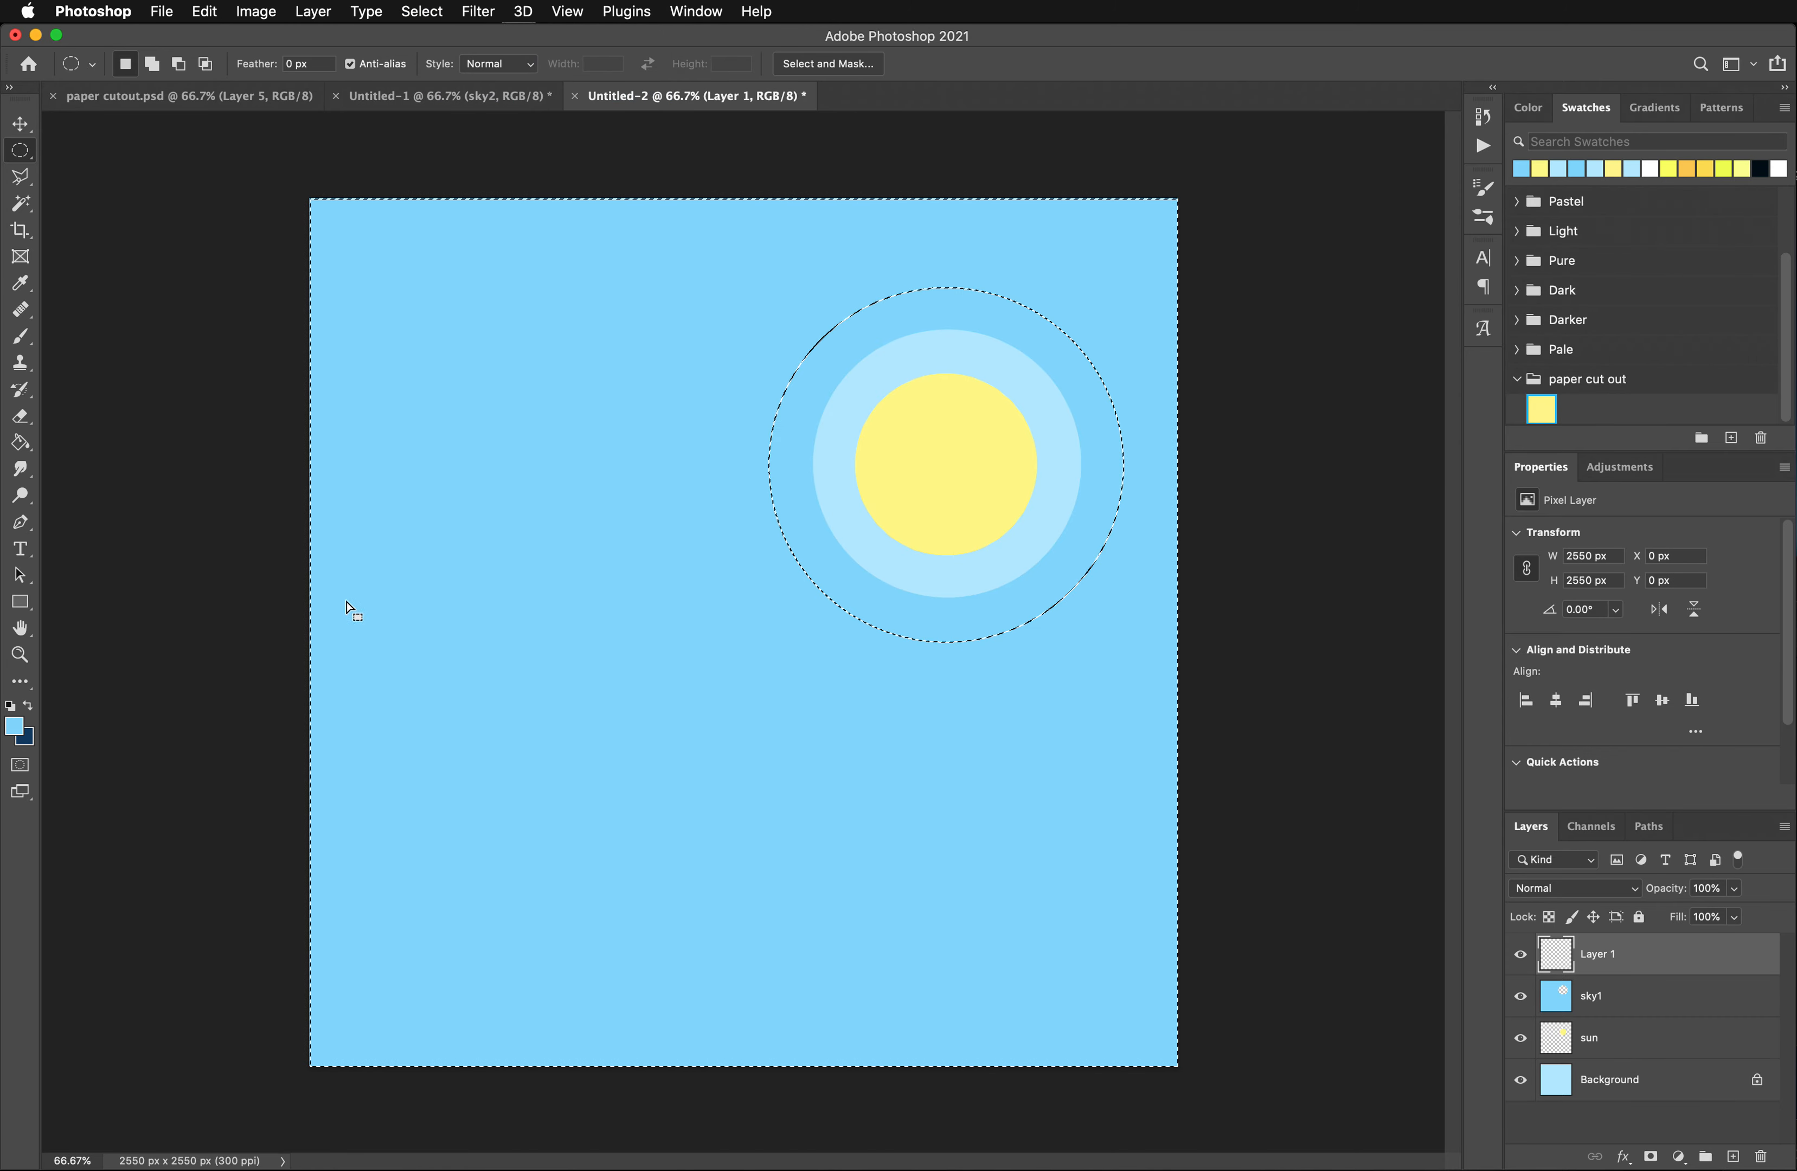
- Fill the area outside the 1040 px circle on the new layer with a more saturated blue, about #50cafe
{"action": "left_click", "coordinate": [14, 726]}
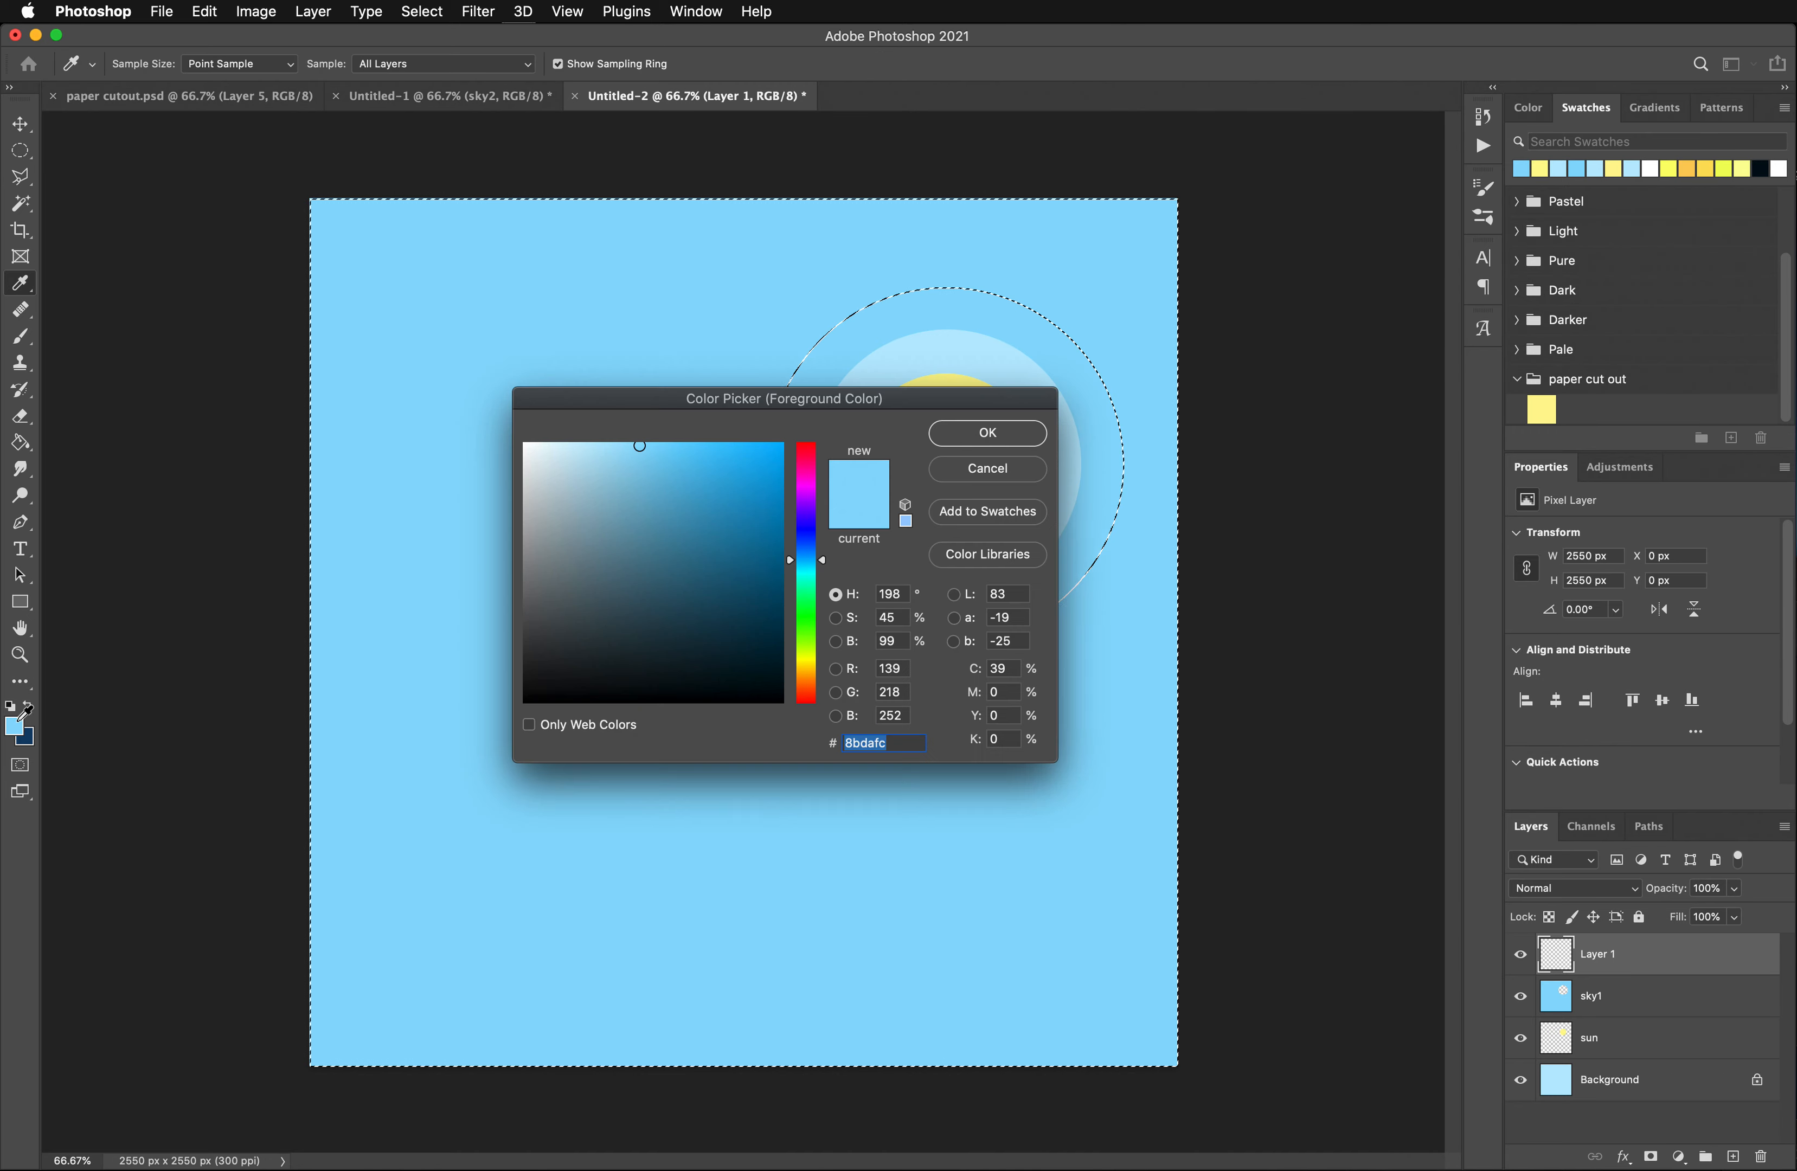
{"action": "left_click_drag", "start_coordinate": [662, 457], "coordinate": [703, 446]}
{"action": "left_click", "coordinate": [986, 442]}
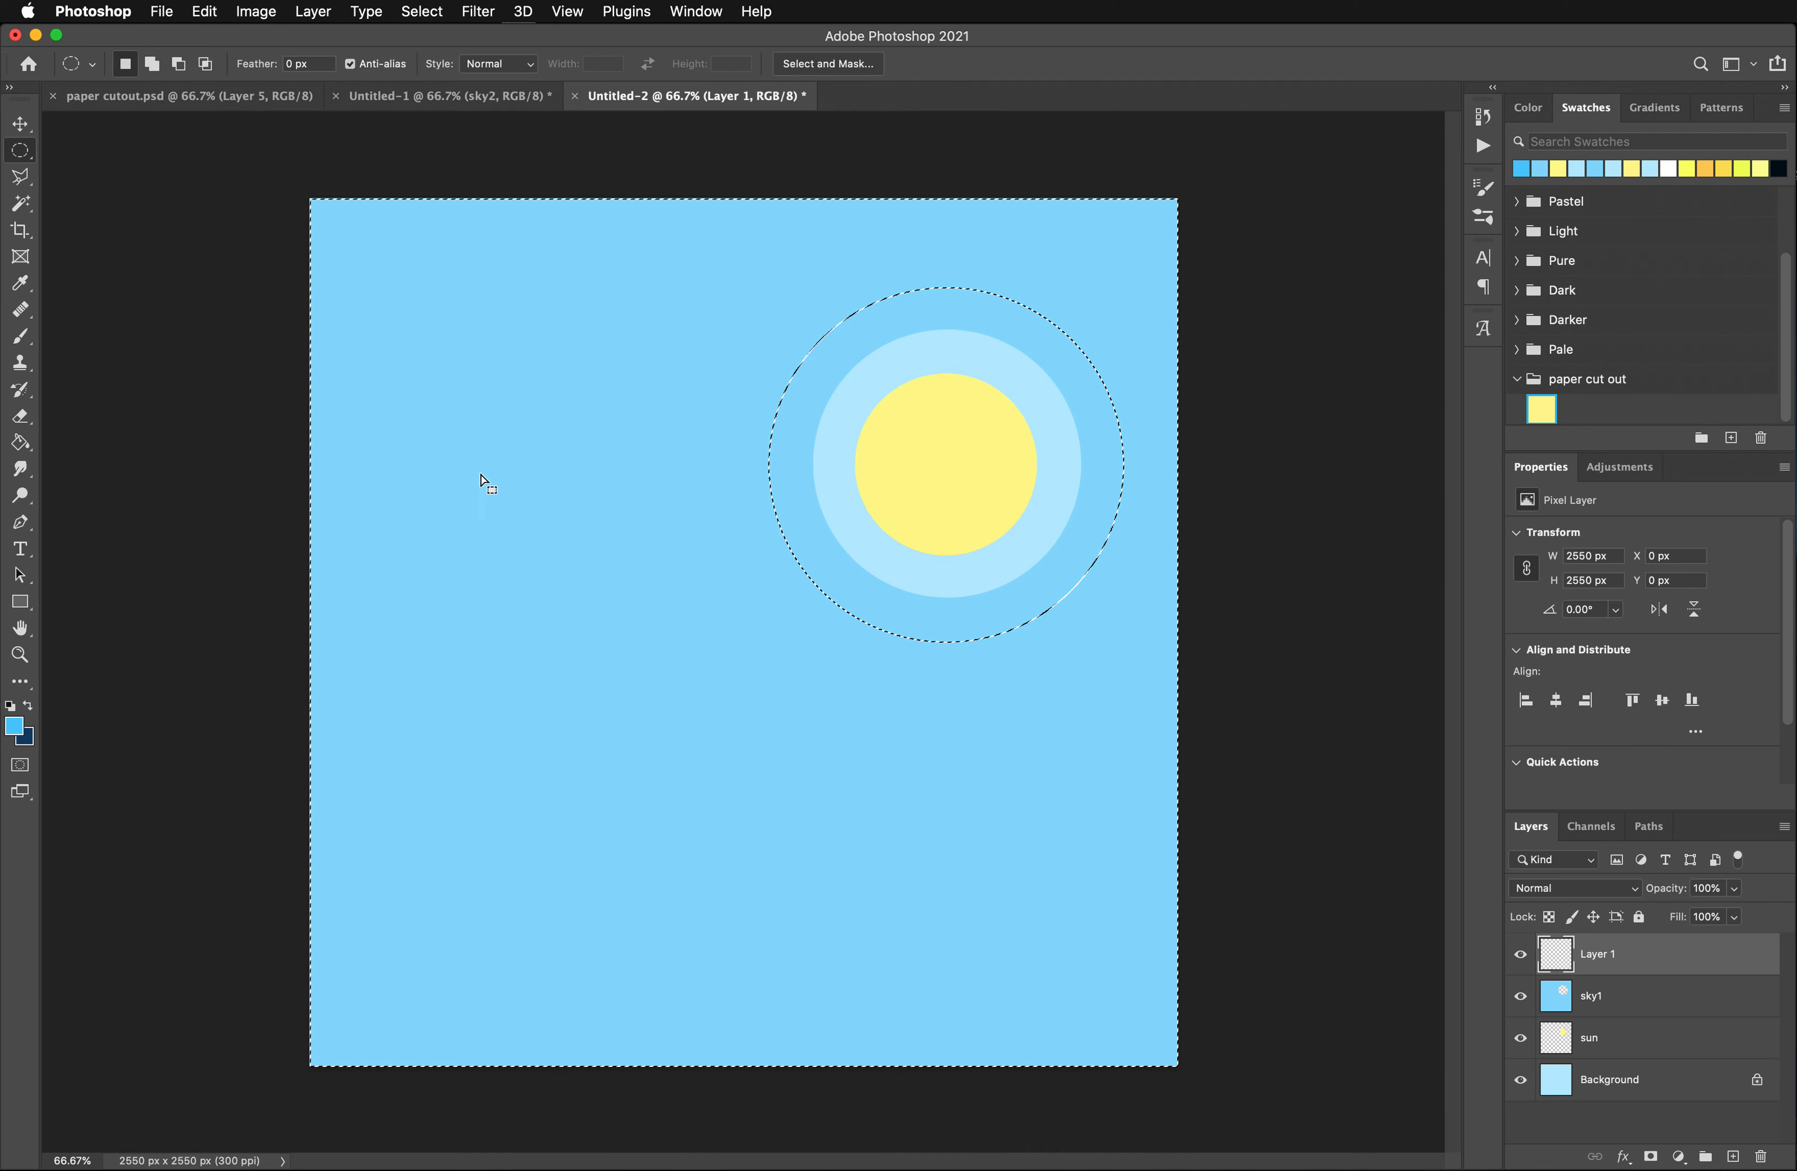
{"action": "left_click", "coordinate": [21, 442]}
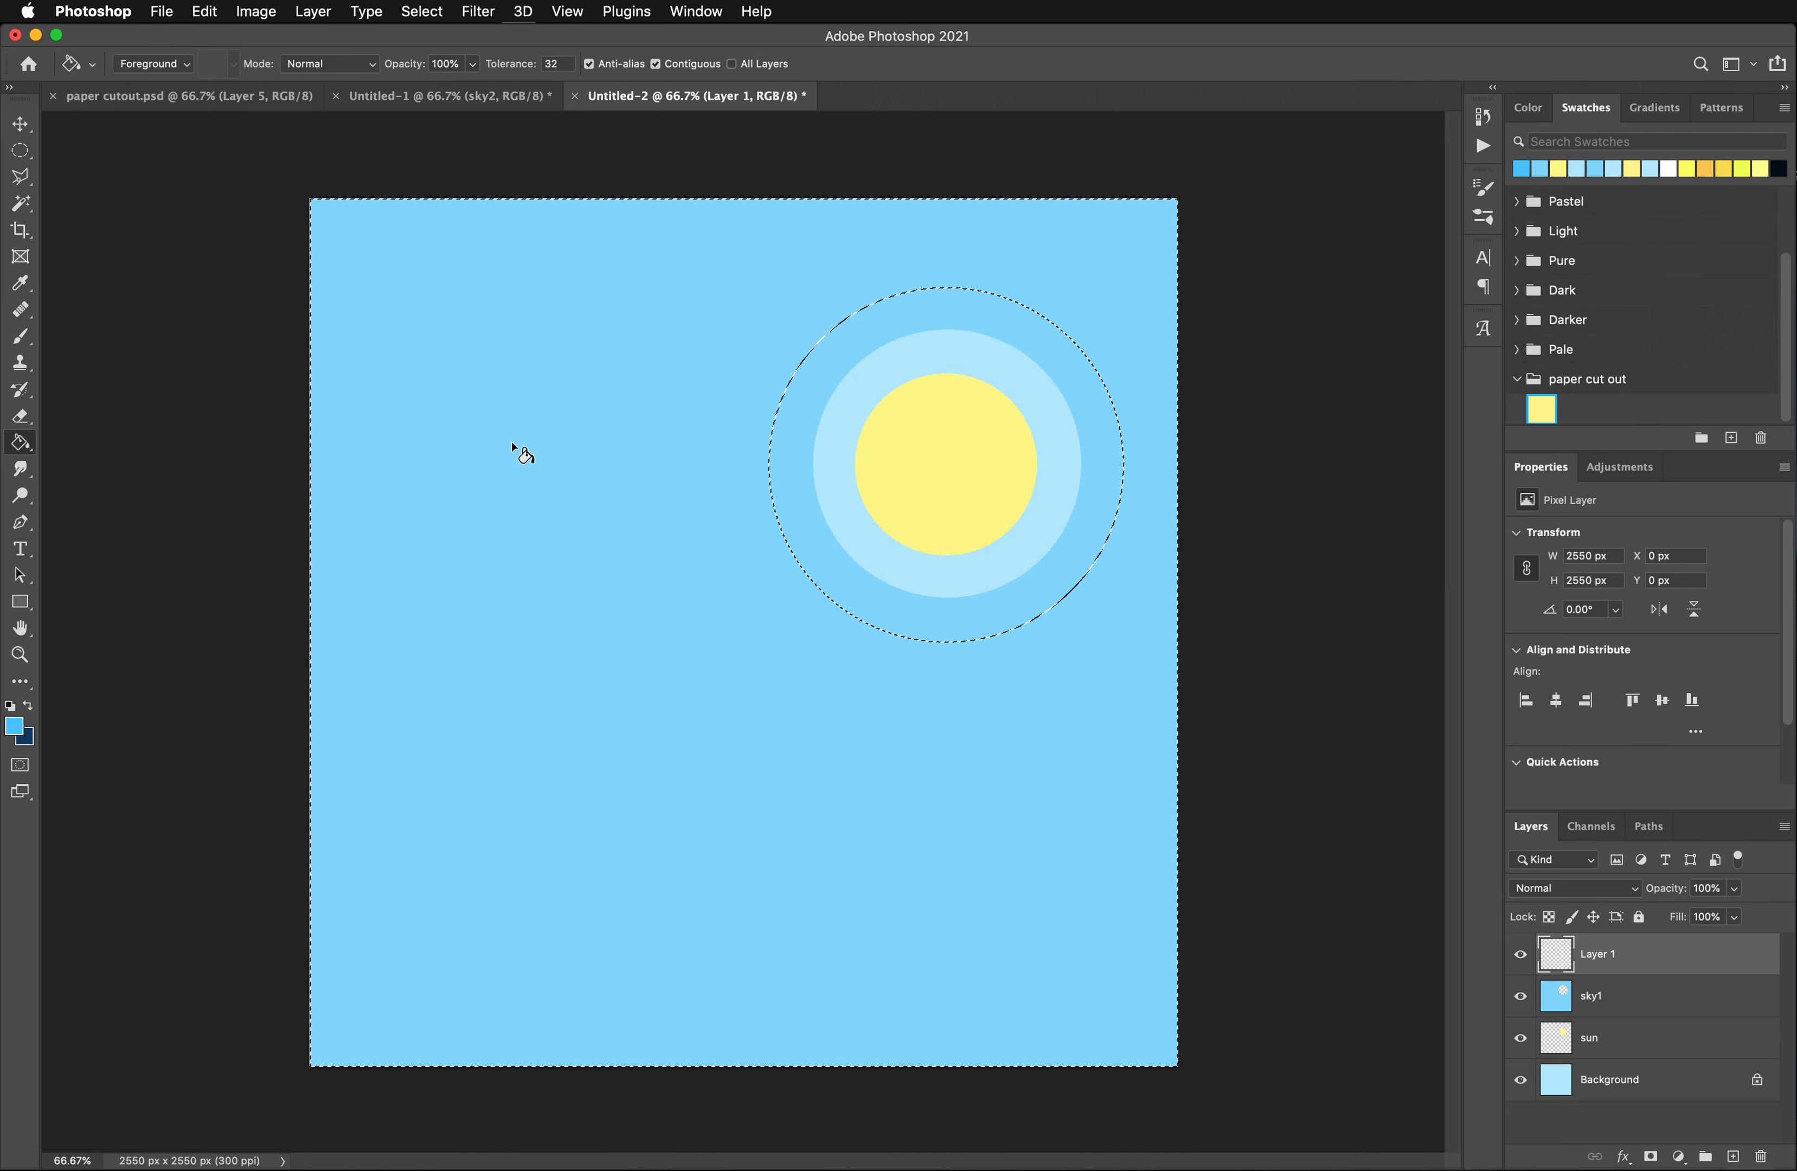
{"action": "left_click", "coordinate": [564, 441]}
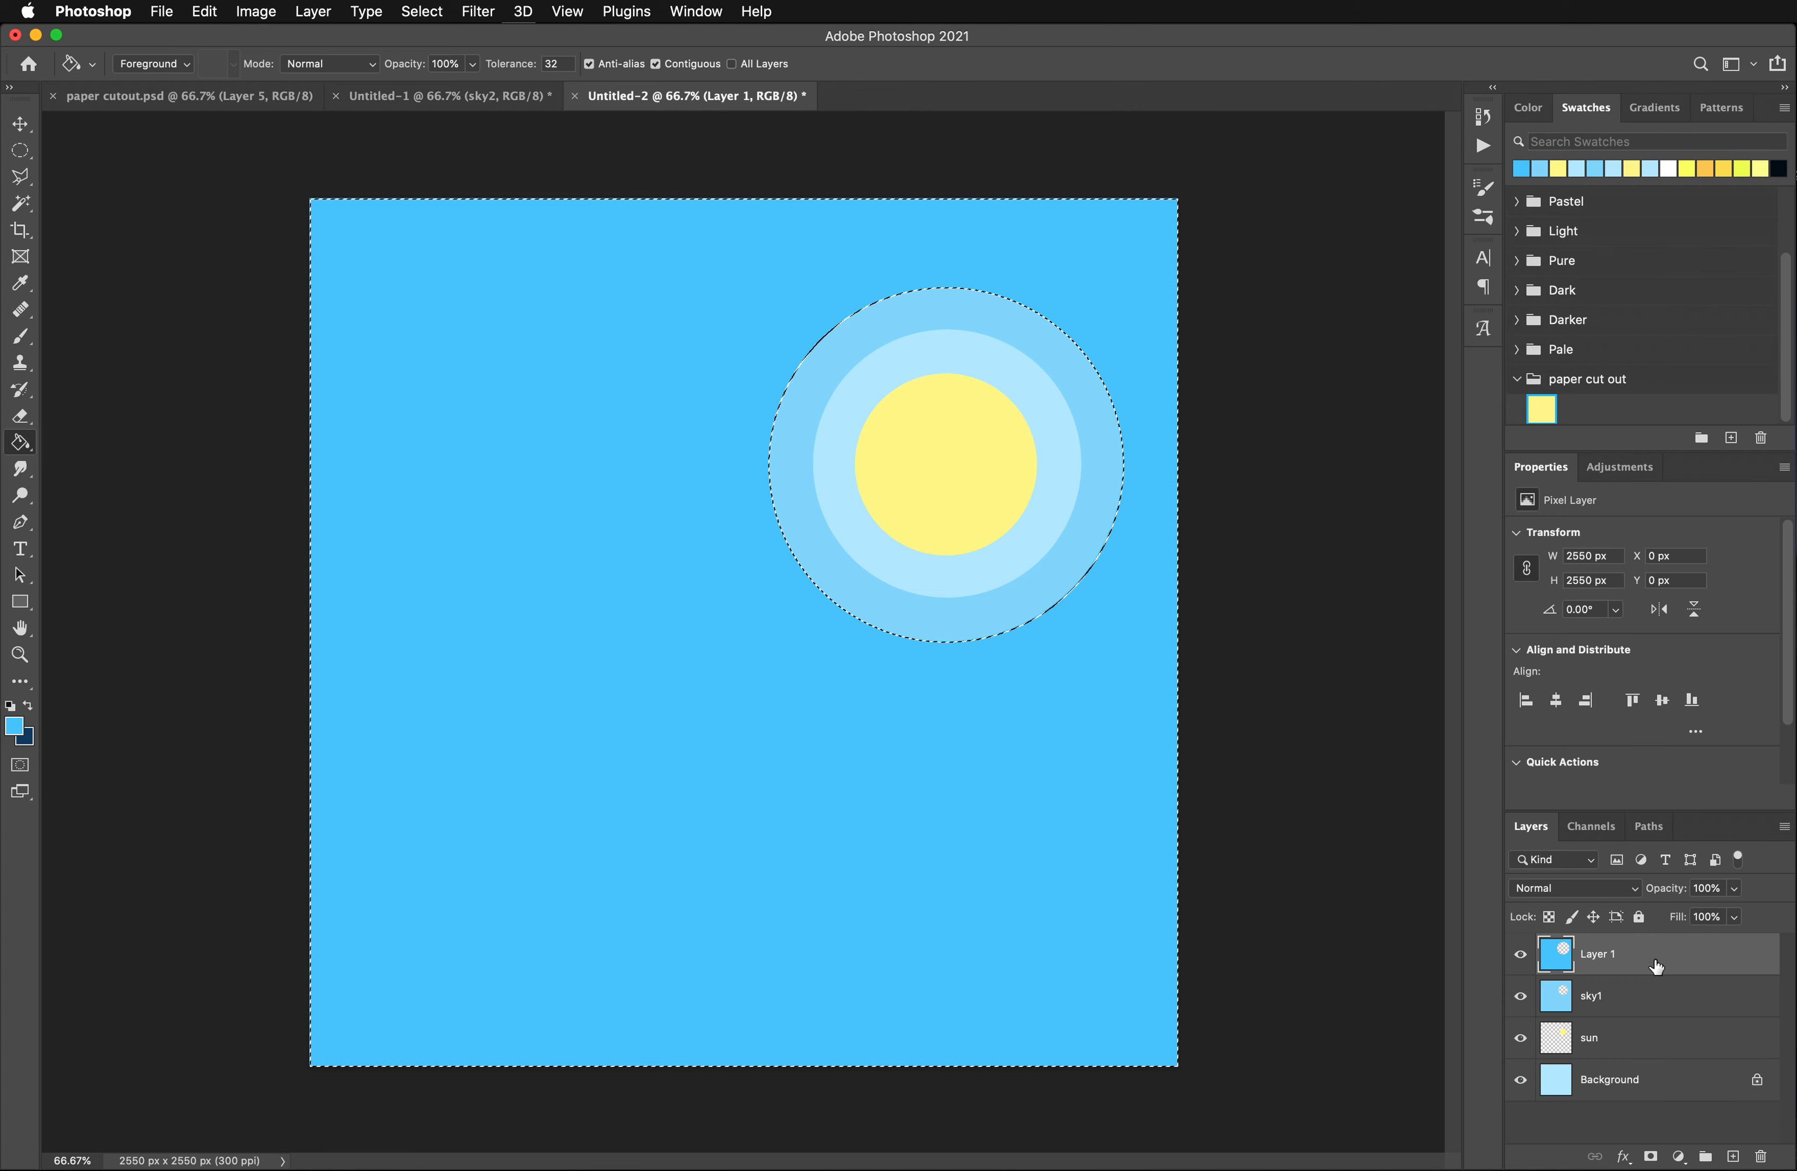
- Add another layer on top named sky3 and rename the filled layer below it sky2
{"action": "left_click", "coordinate": [1735, 1158]}
{"action": "double_click", "coordinate": [1596, 1000]}
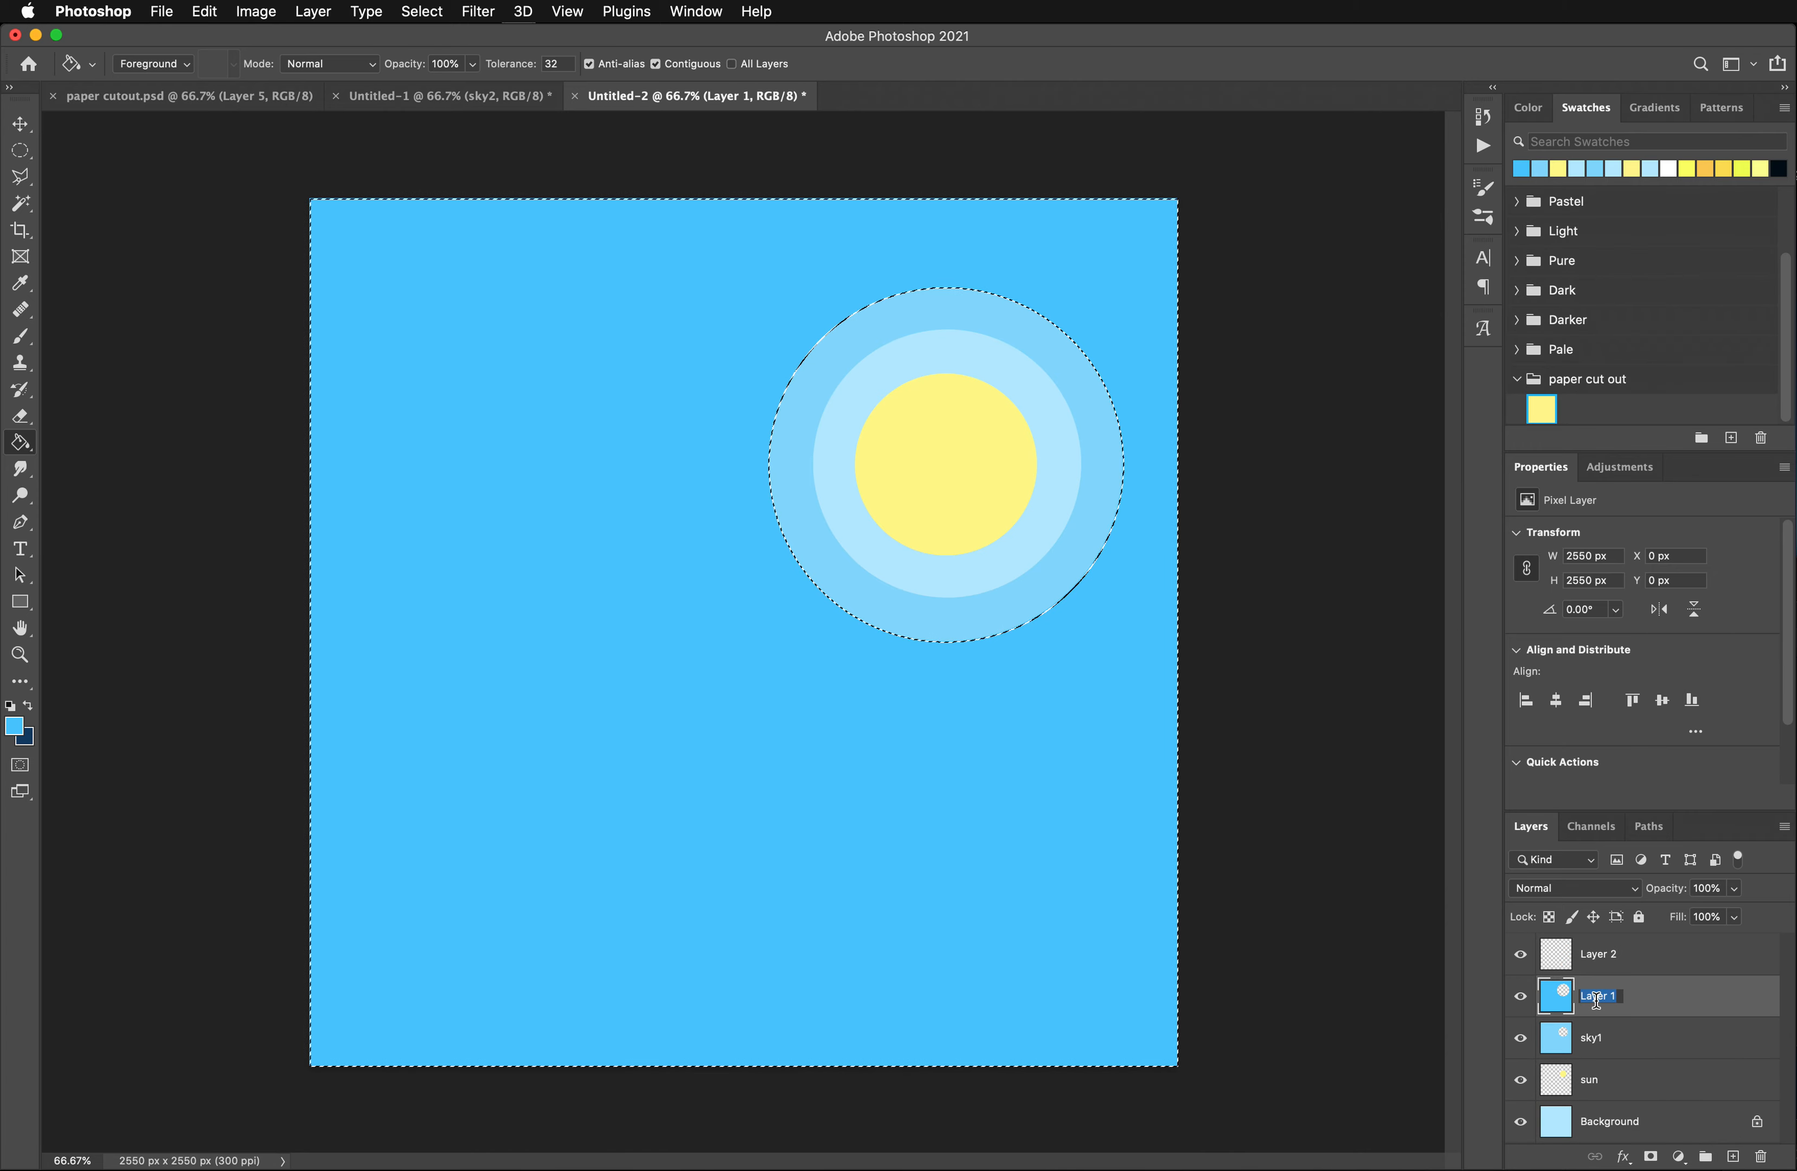
{"action": "type", "text": "sky2"}
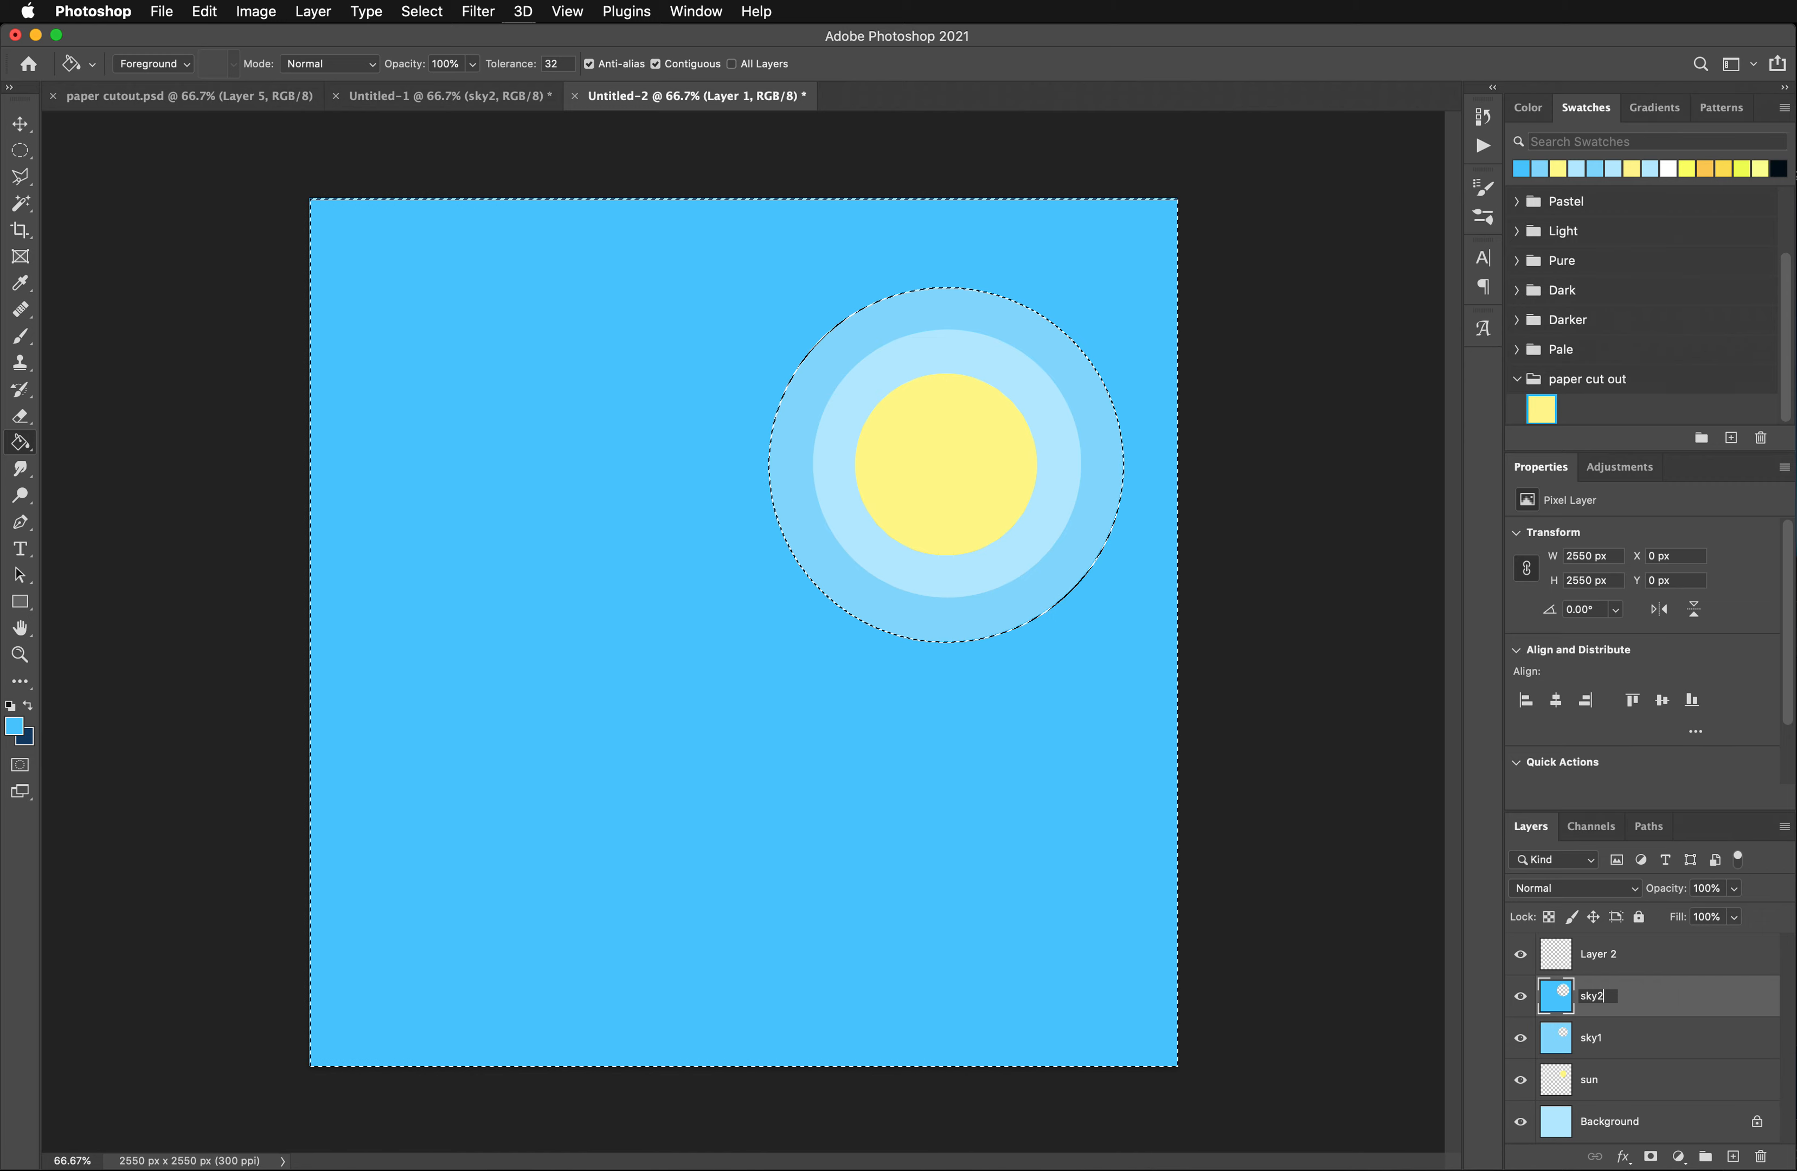
{"action": "double_click", "coordinate": [1597, 956]}
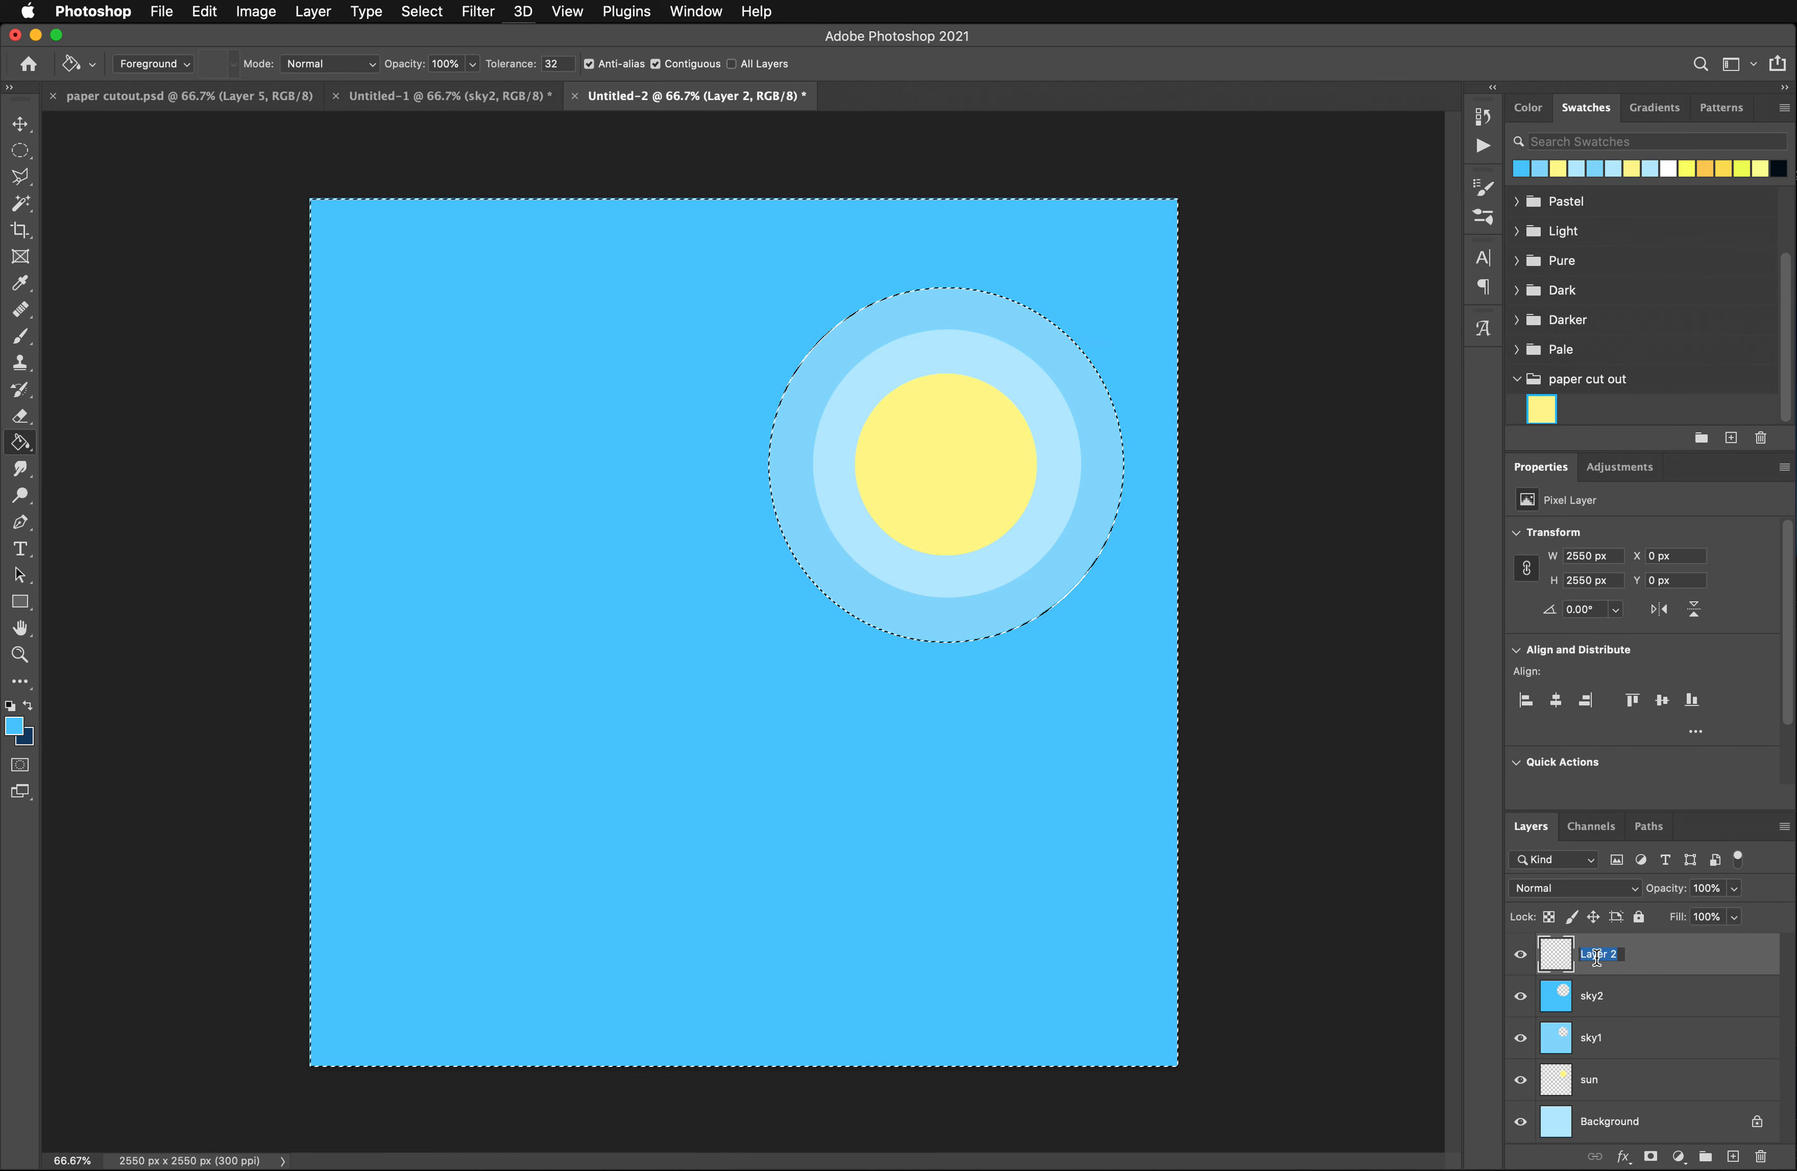
{"action": "type", "text": "sk"}
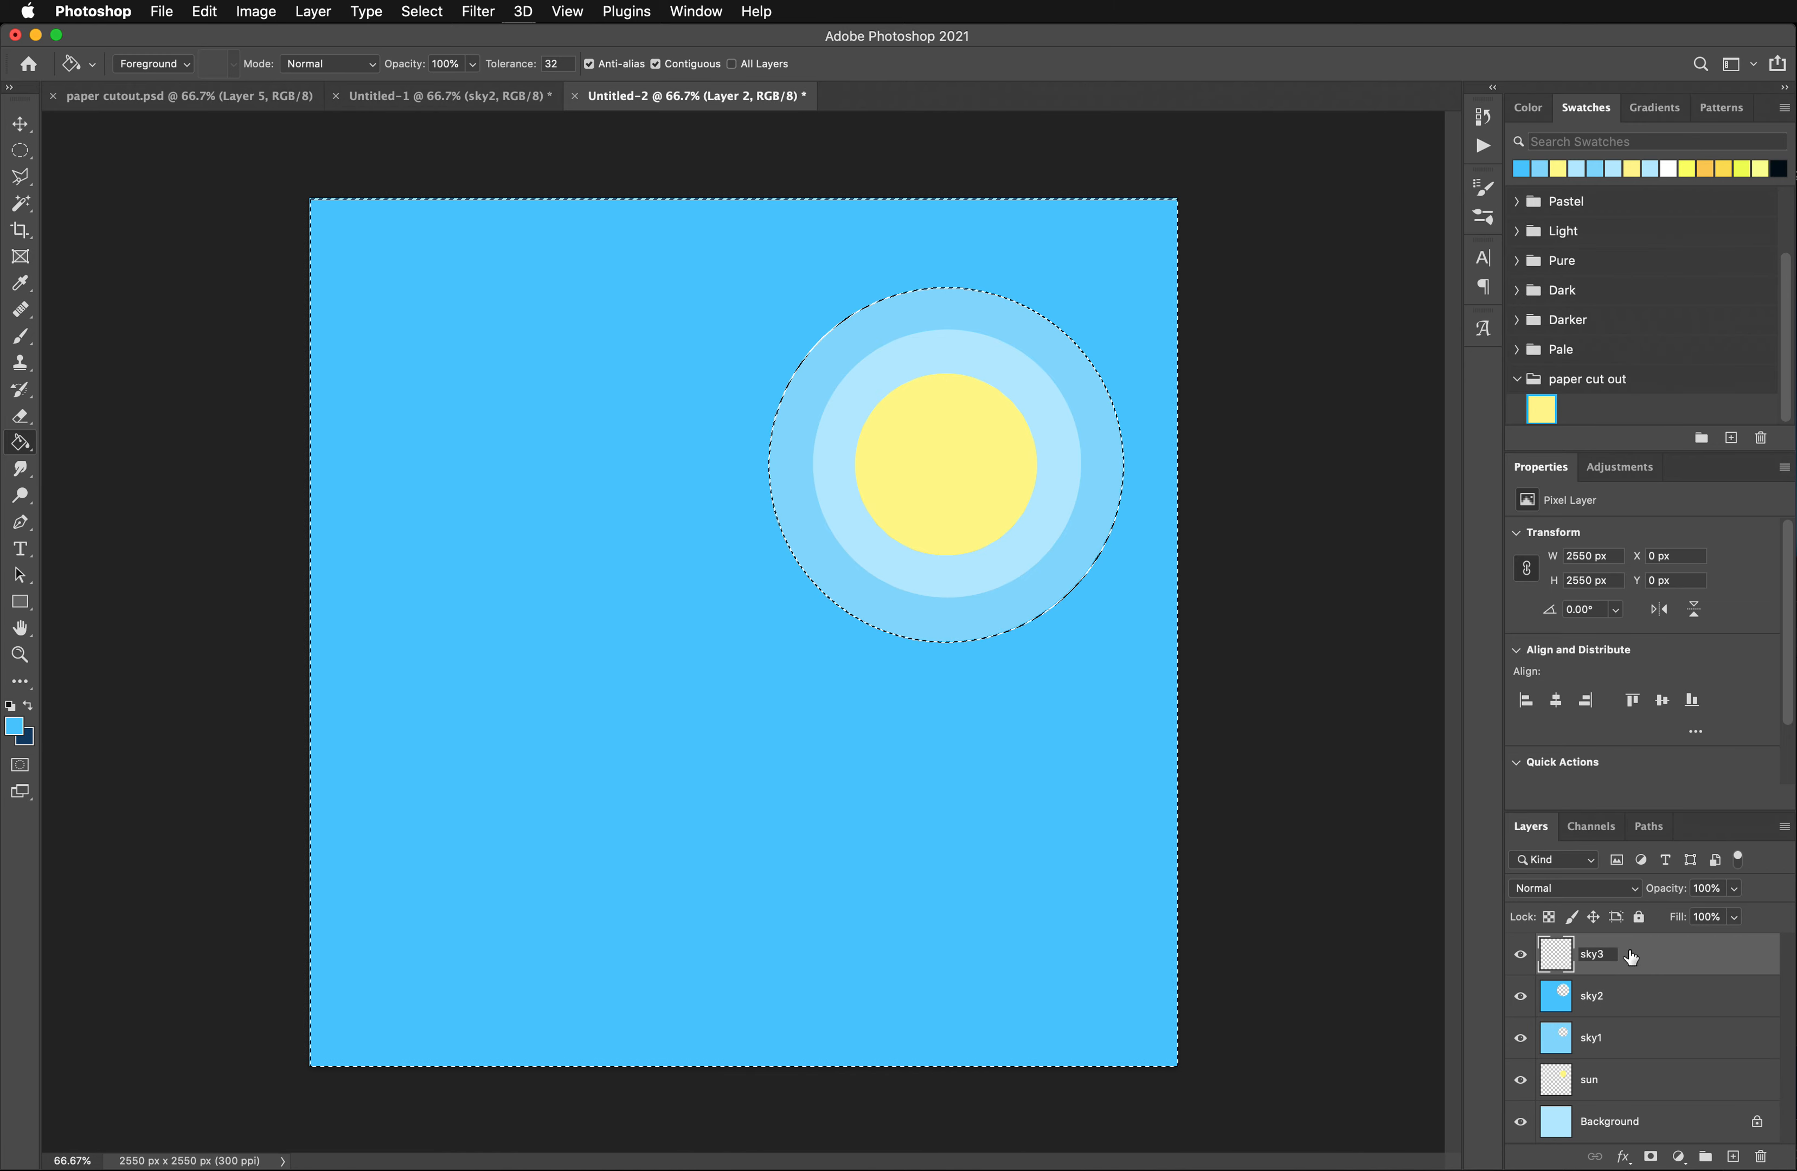
{"action": "type", "text": "y3"}
{"action": "key", "text": "Return"}
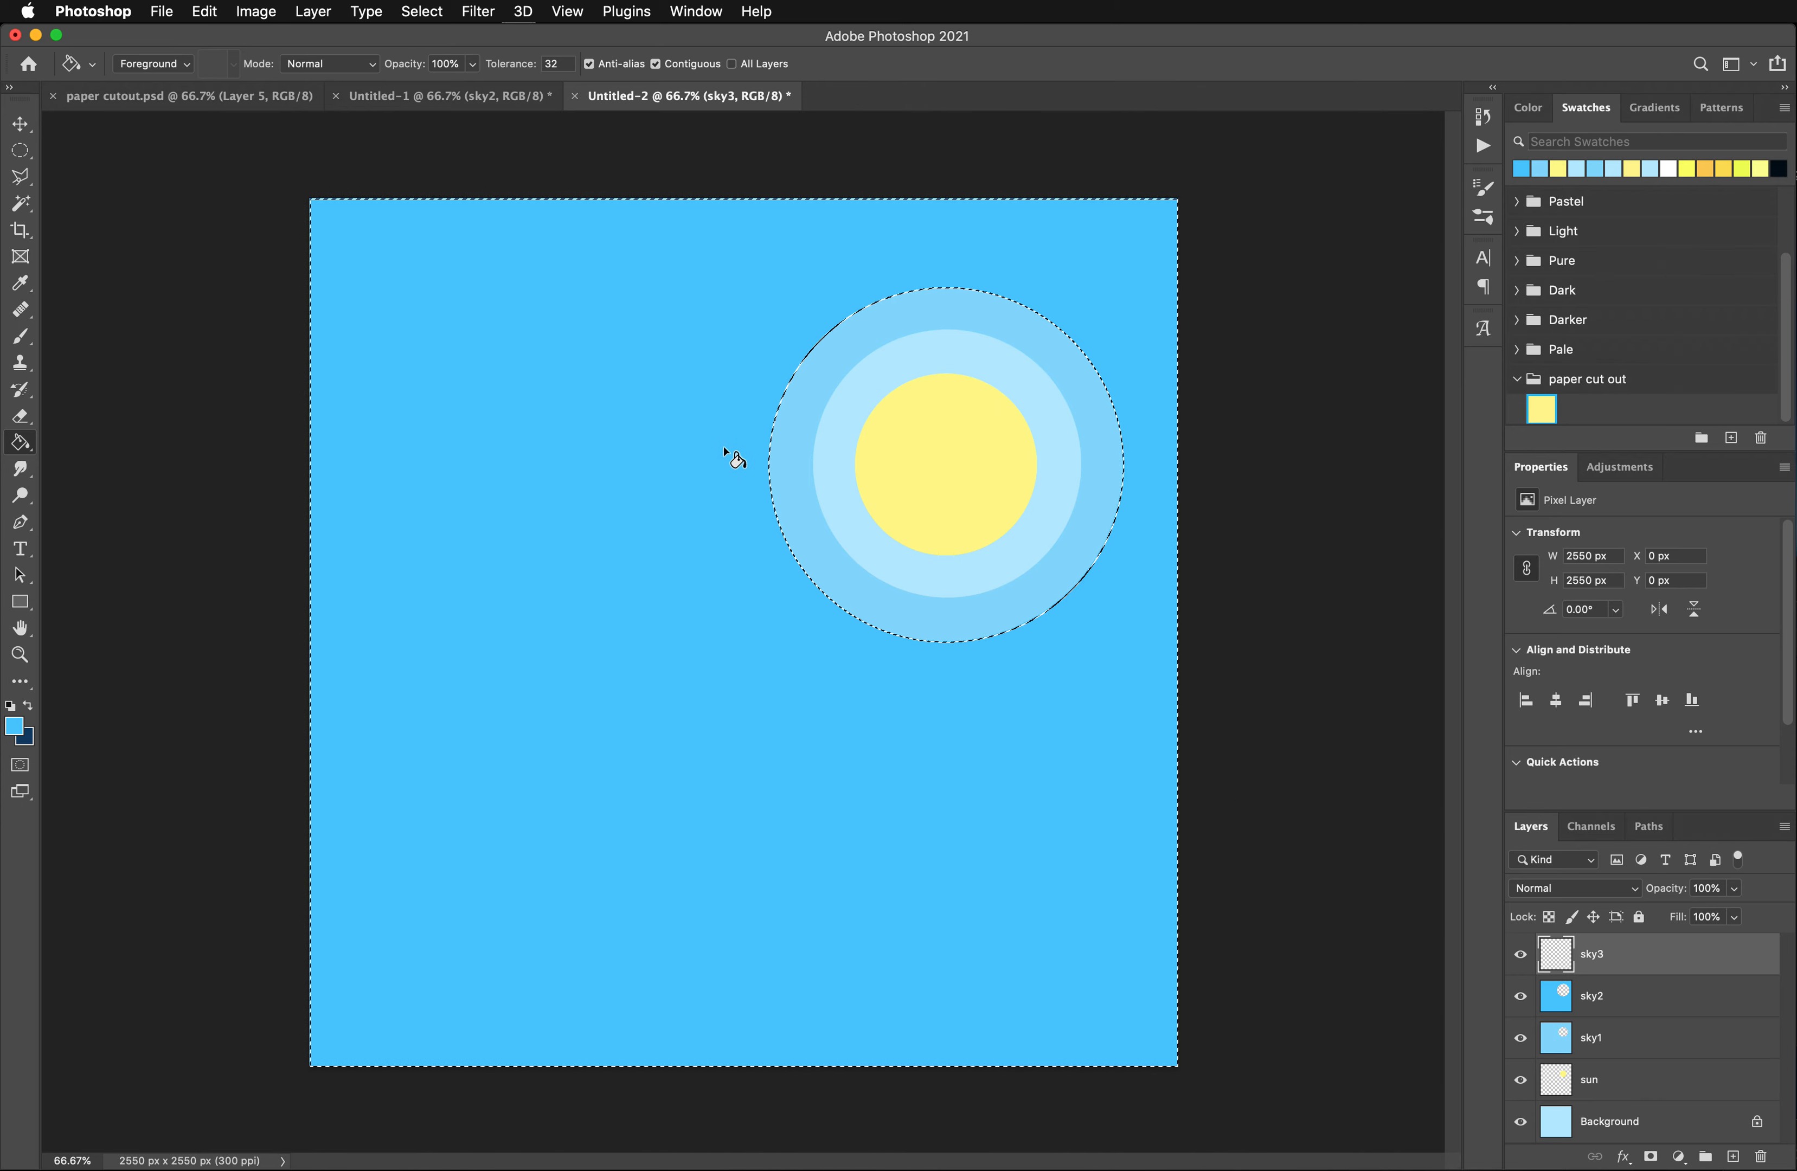
- Replace the old selection with a circle about 1334 px in diameter centered around the sun on sky3 and invert the selection
{"action": "key", "text": "super+d"}
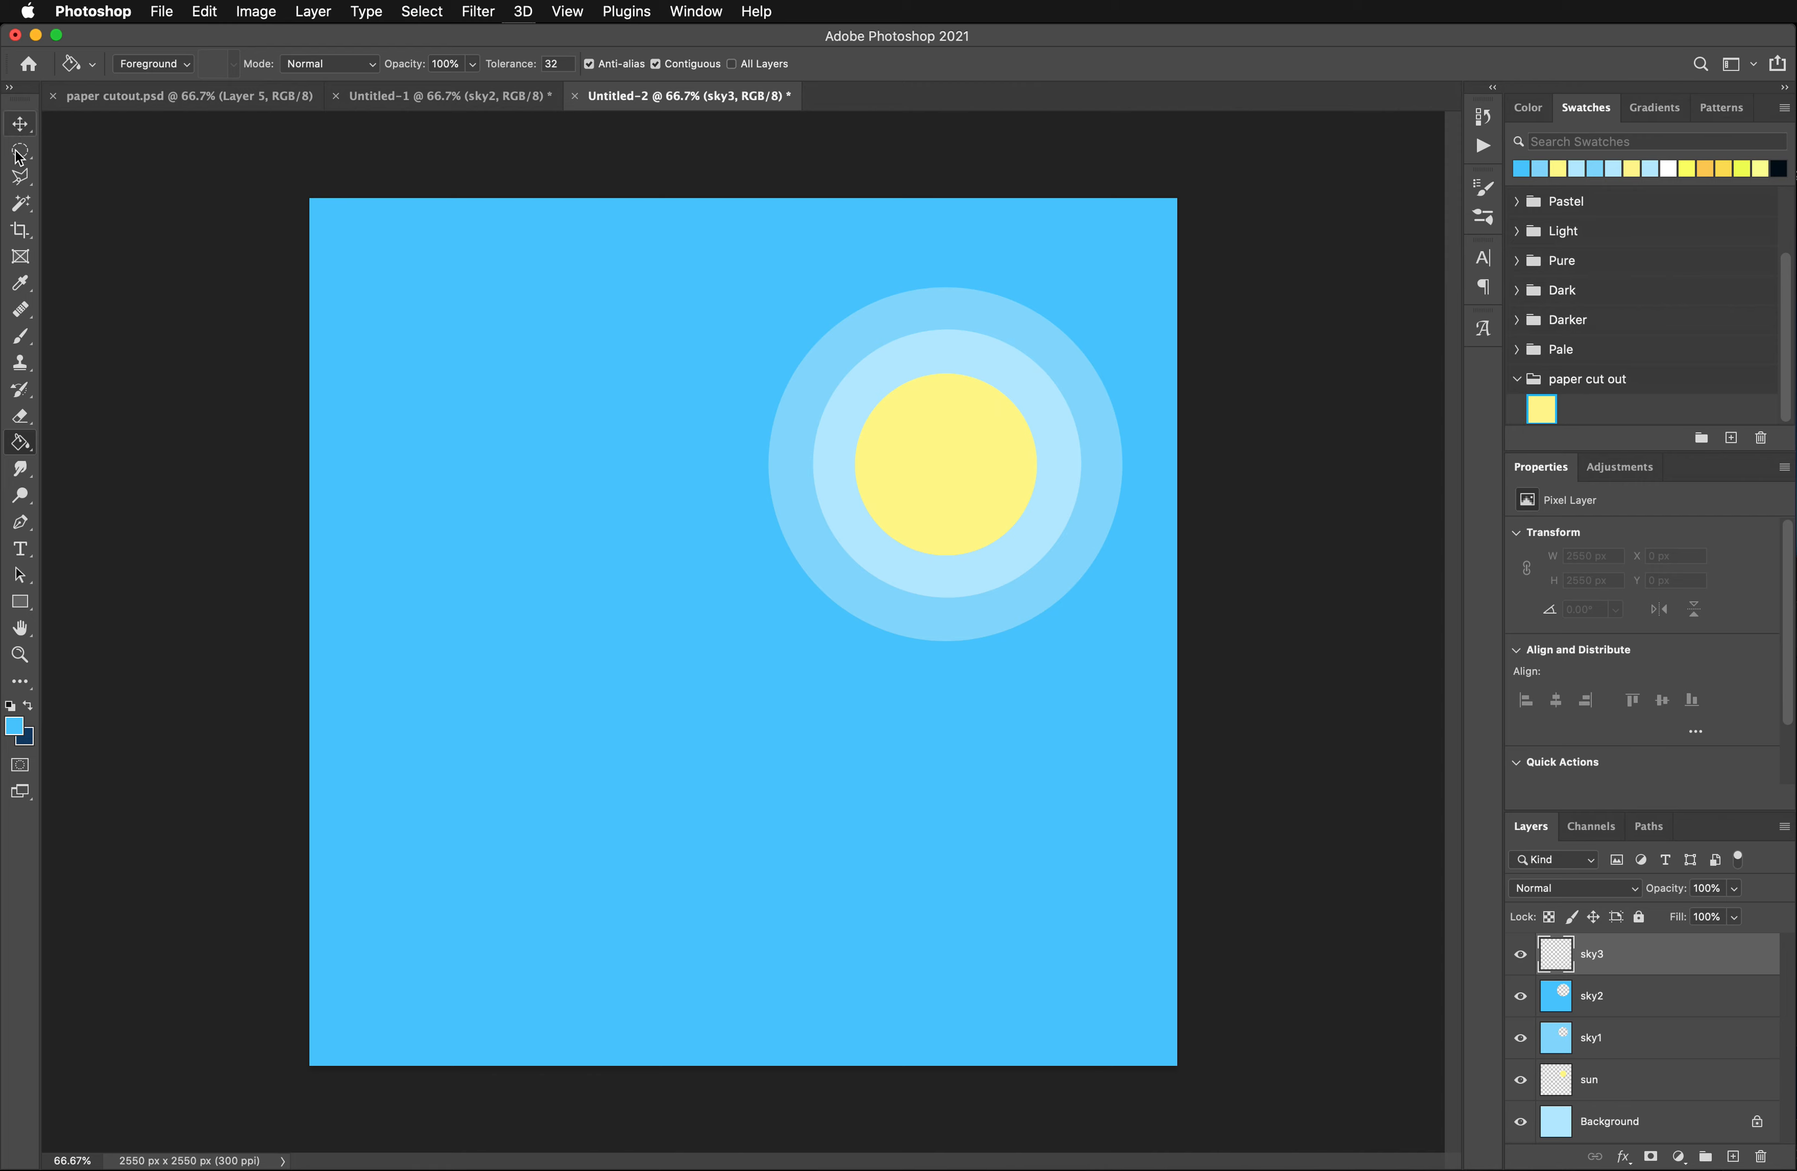
{"action": "left_click", "coordinate": [20, 152]}
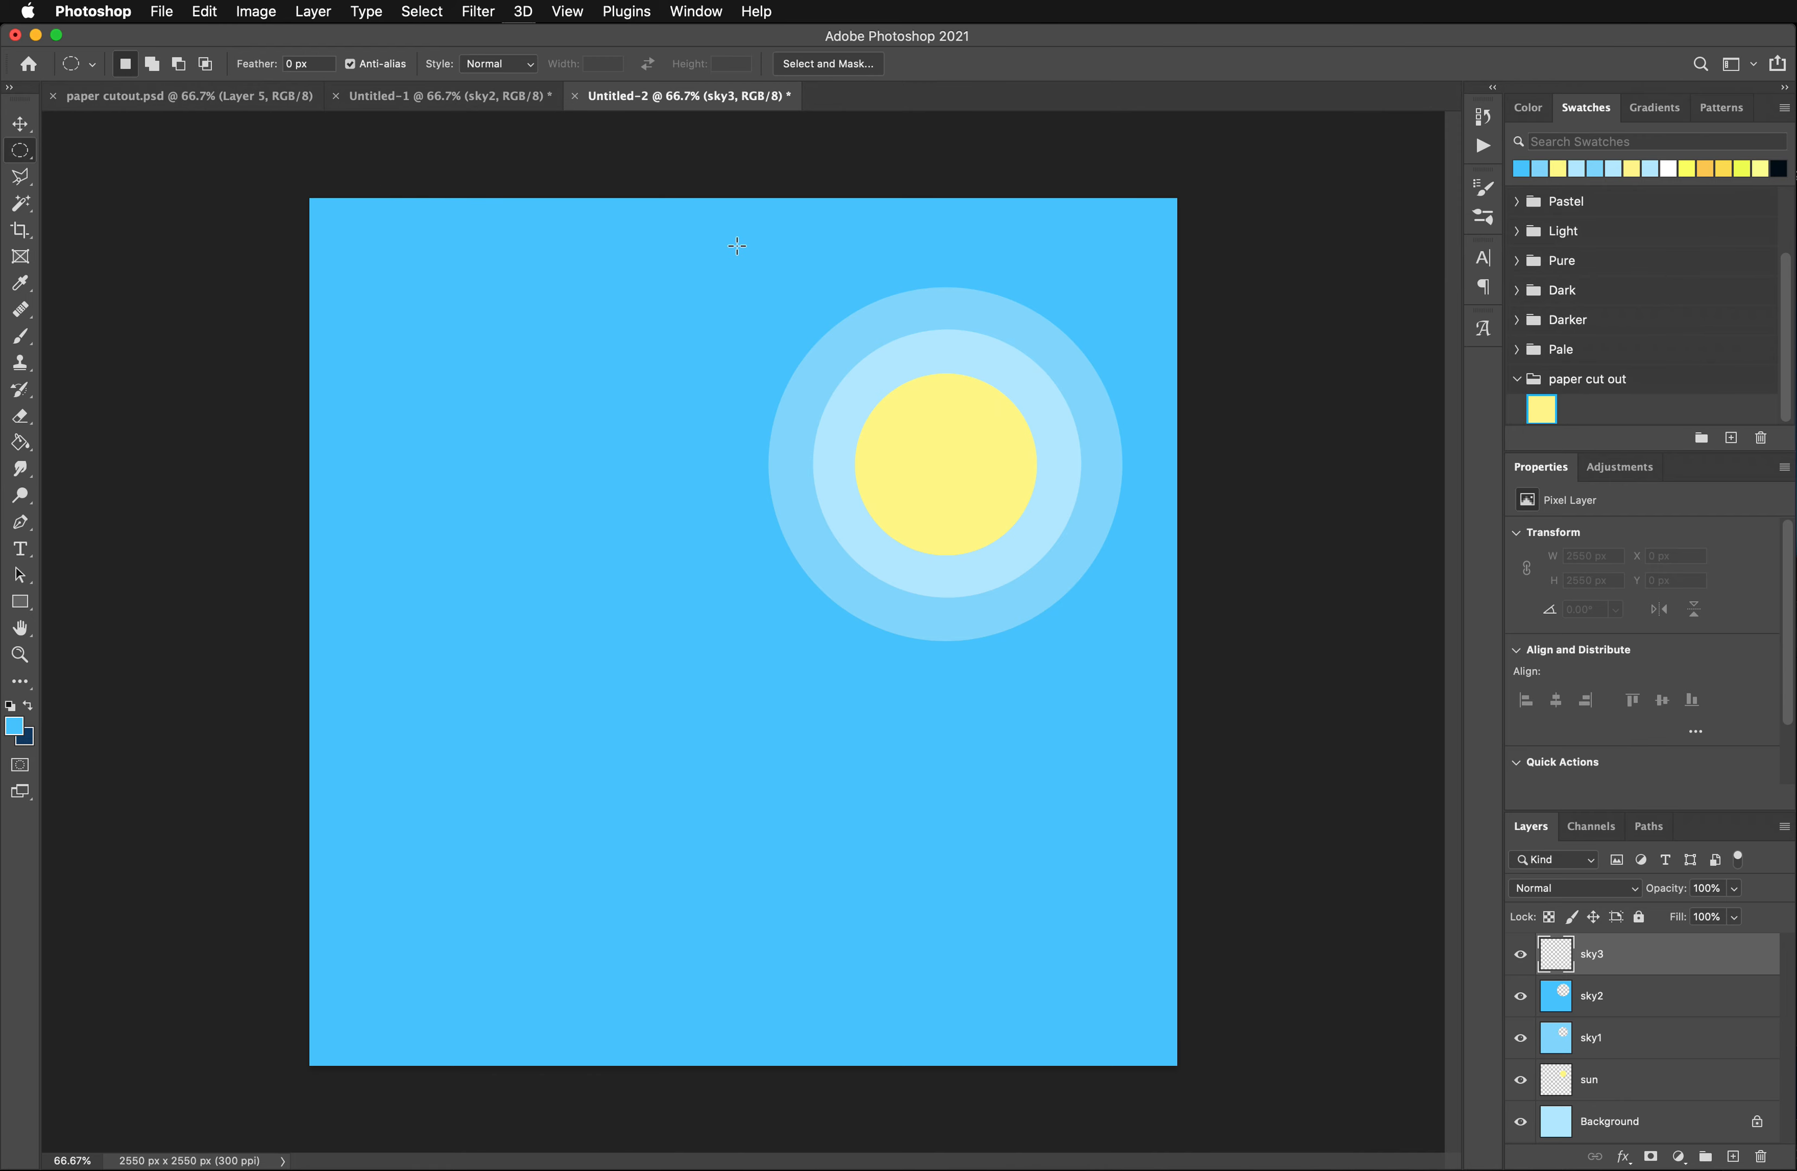
{"action": "left_click_drag", "start_coordinate": [730, 235], "coordinate": [1182, 711]}
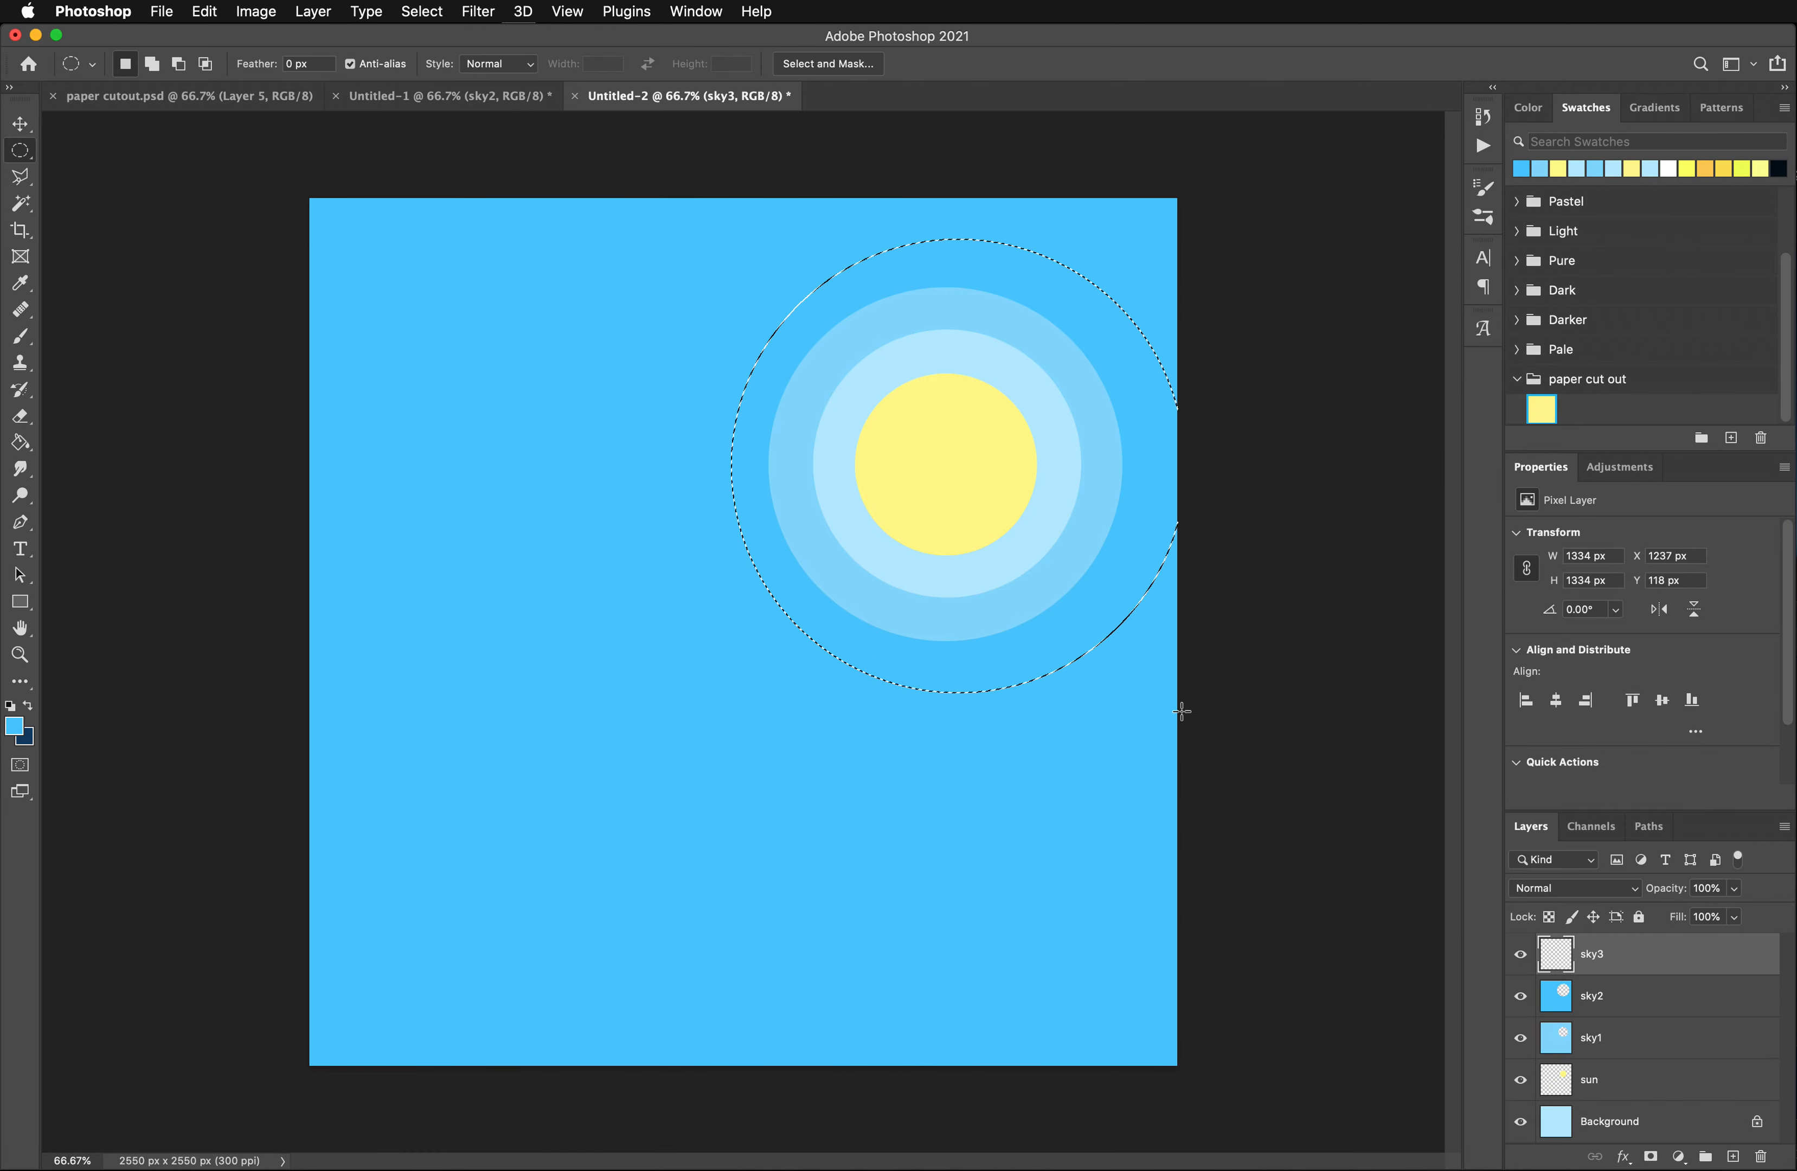
{"action": "key", "text": "shift+Left"}
{"action": "key", "text": "shift+Left"}
{"action": "key", "text": "shift+Left"}
{"action": "key", "text": "shift+Left"}
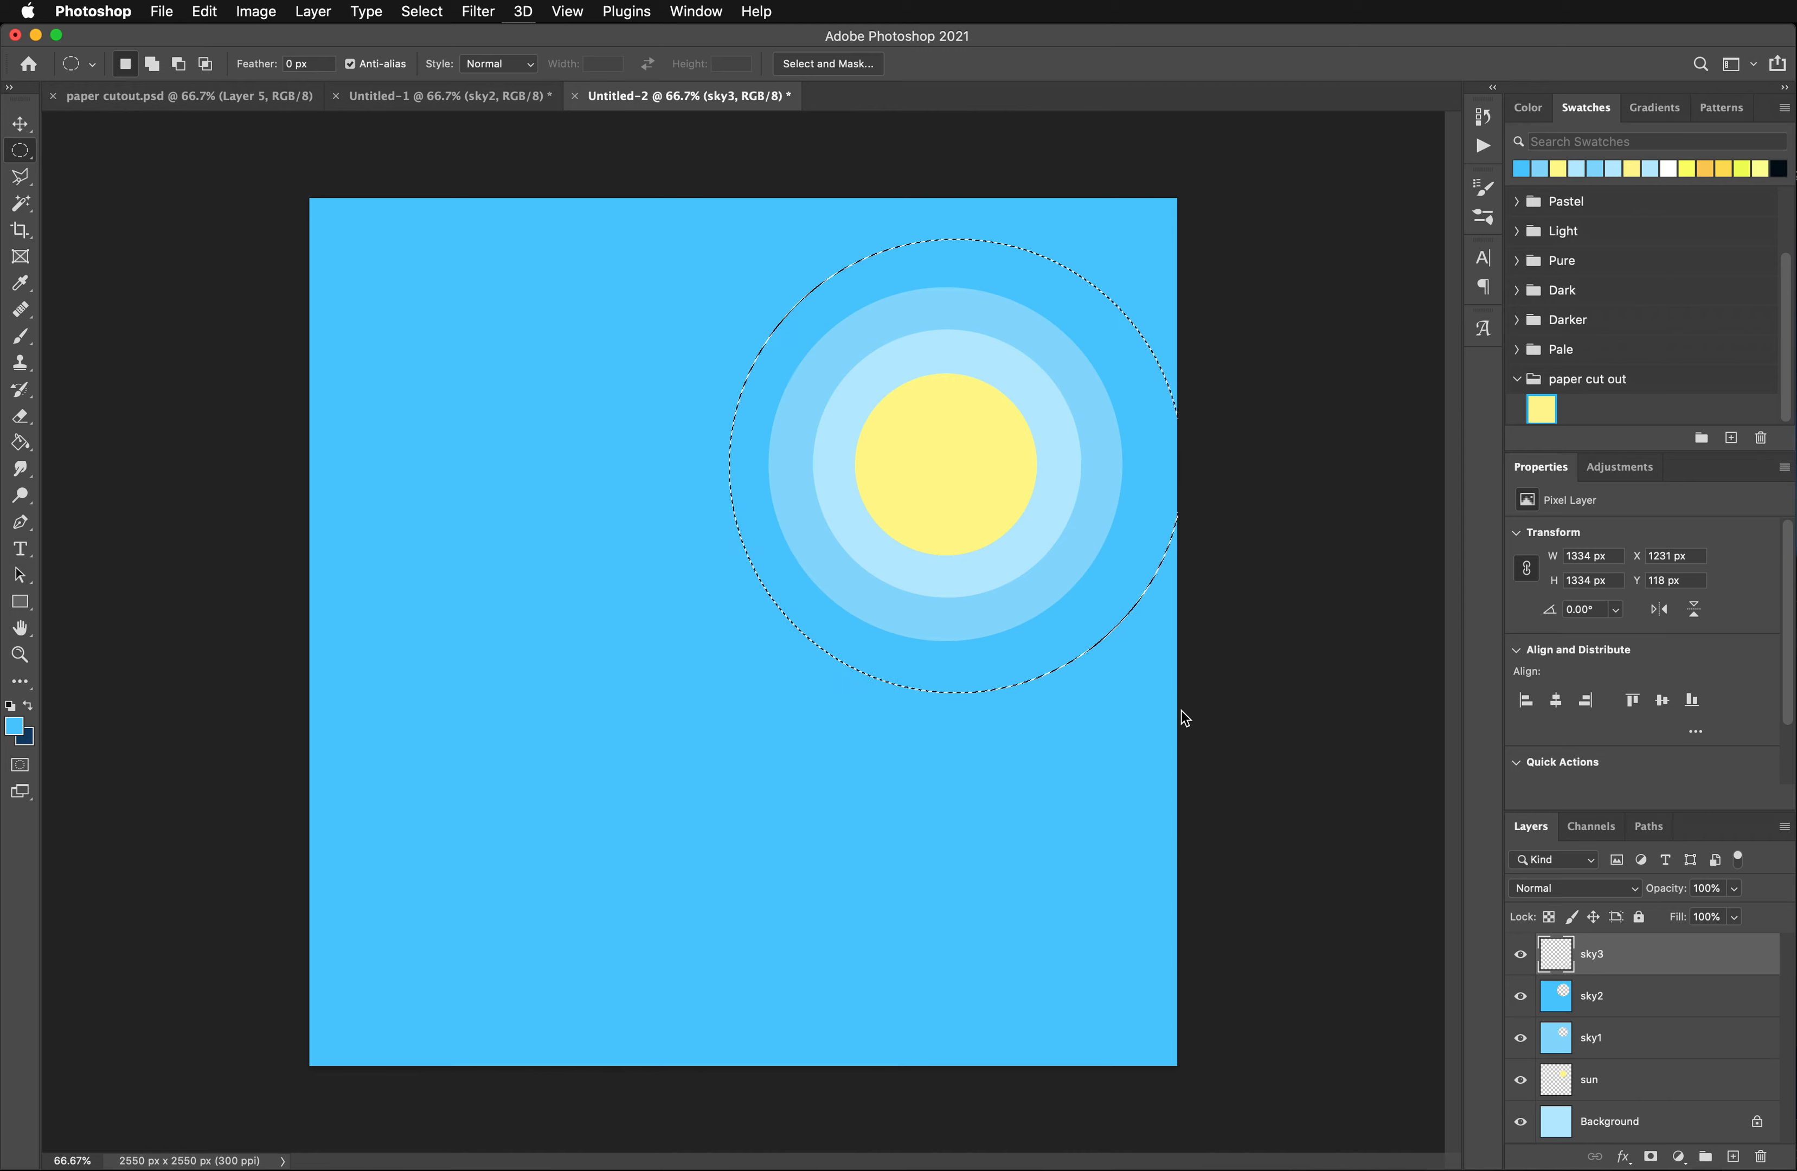
{"action": "key", "text": "Left"}
{"action": "key", "text": "Left"}
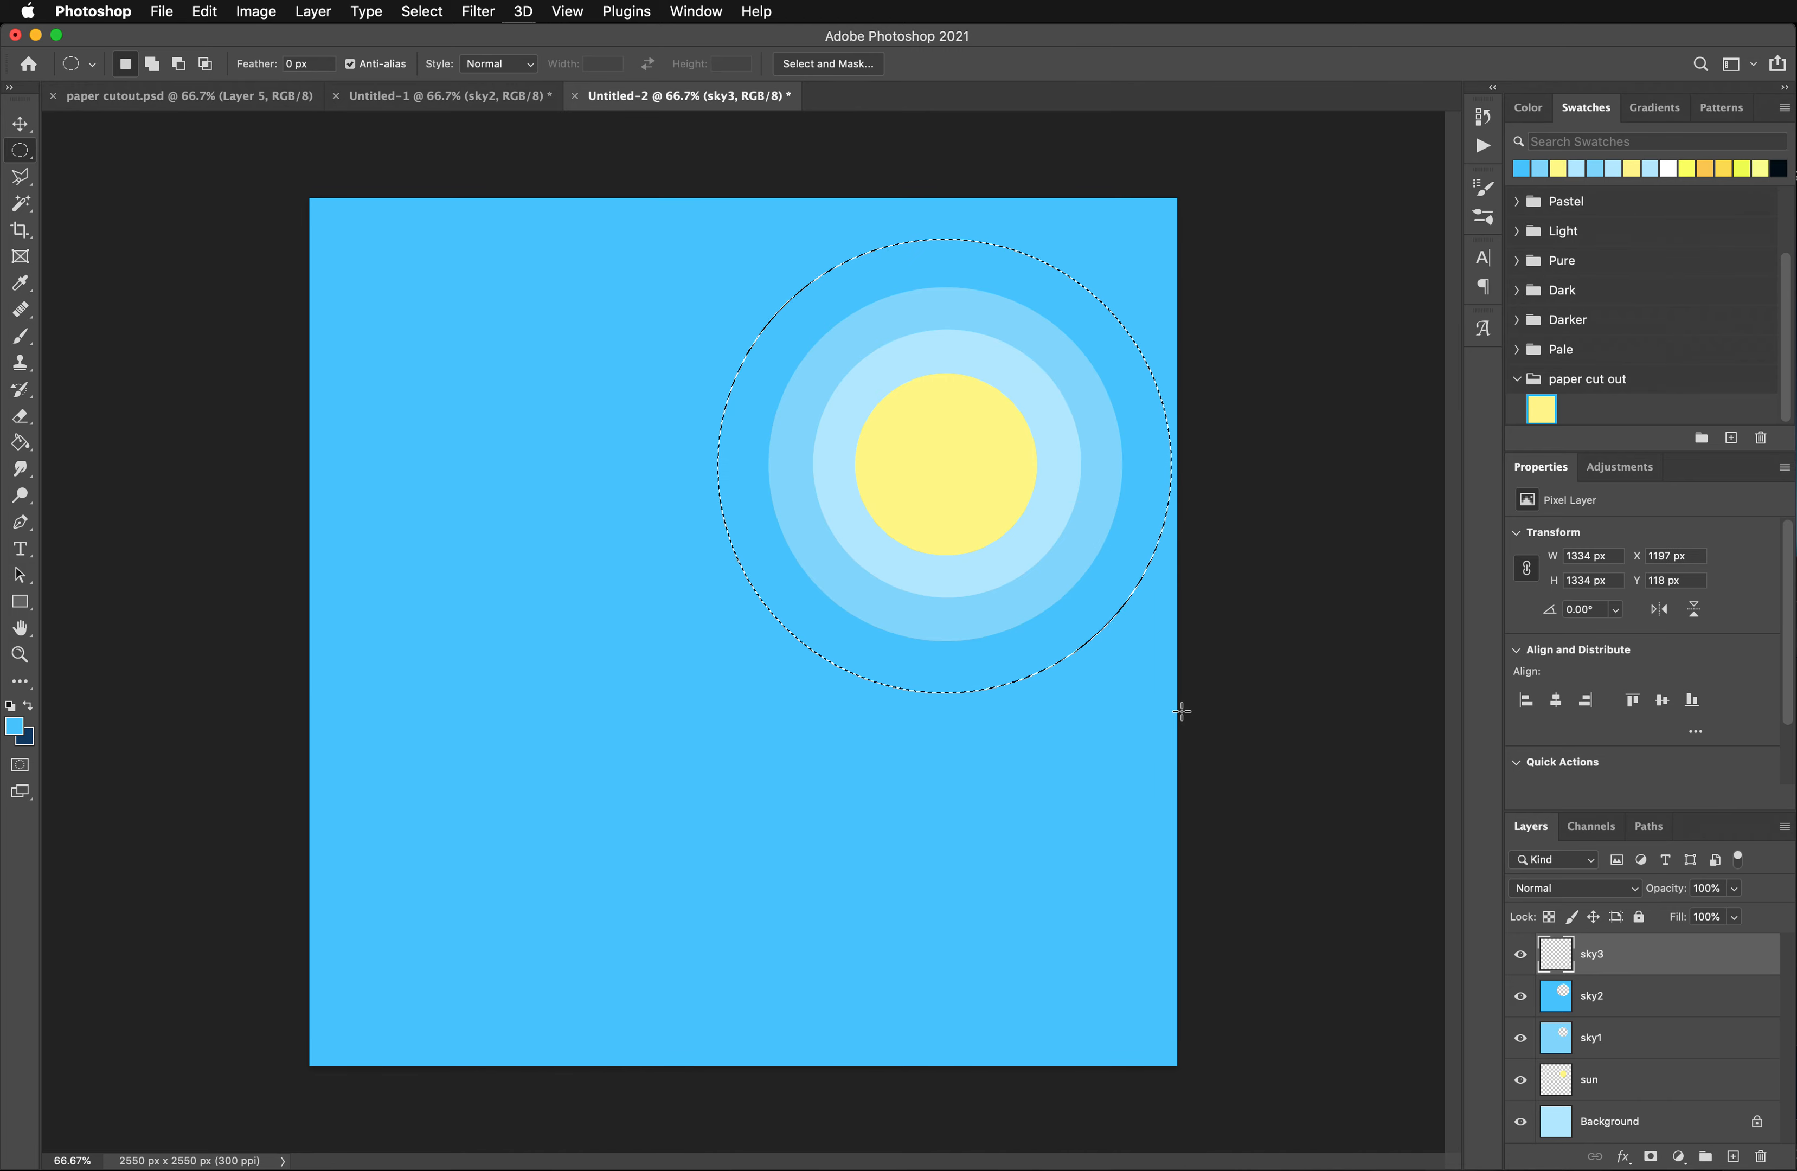
{"action": "key", "text": "Right"}
{"action": "key", "text": "Right"}
{"action": "key", "text": "Right"}
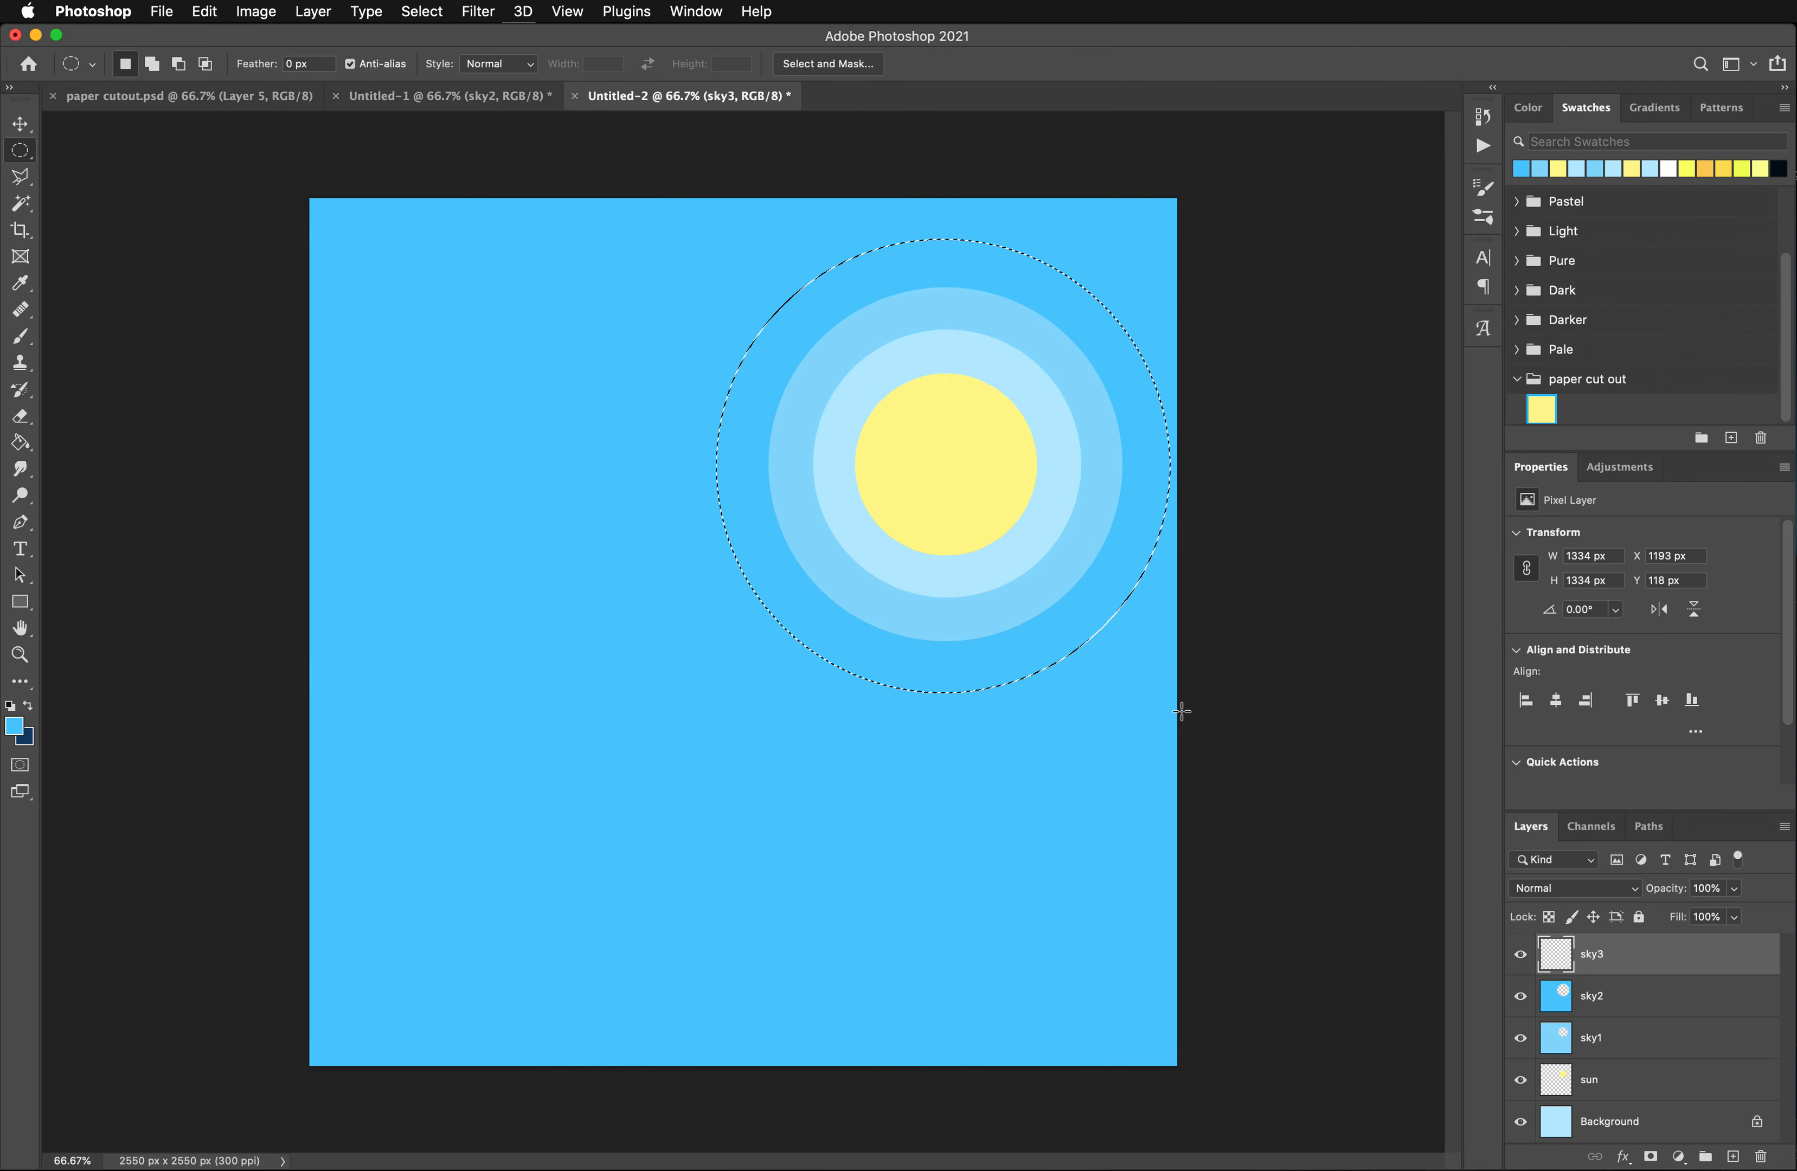
{"action": "key", "text": "Right"}
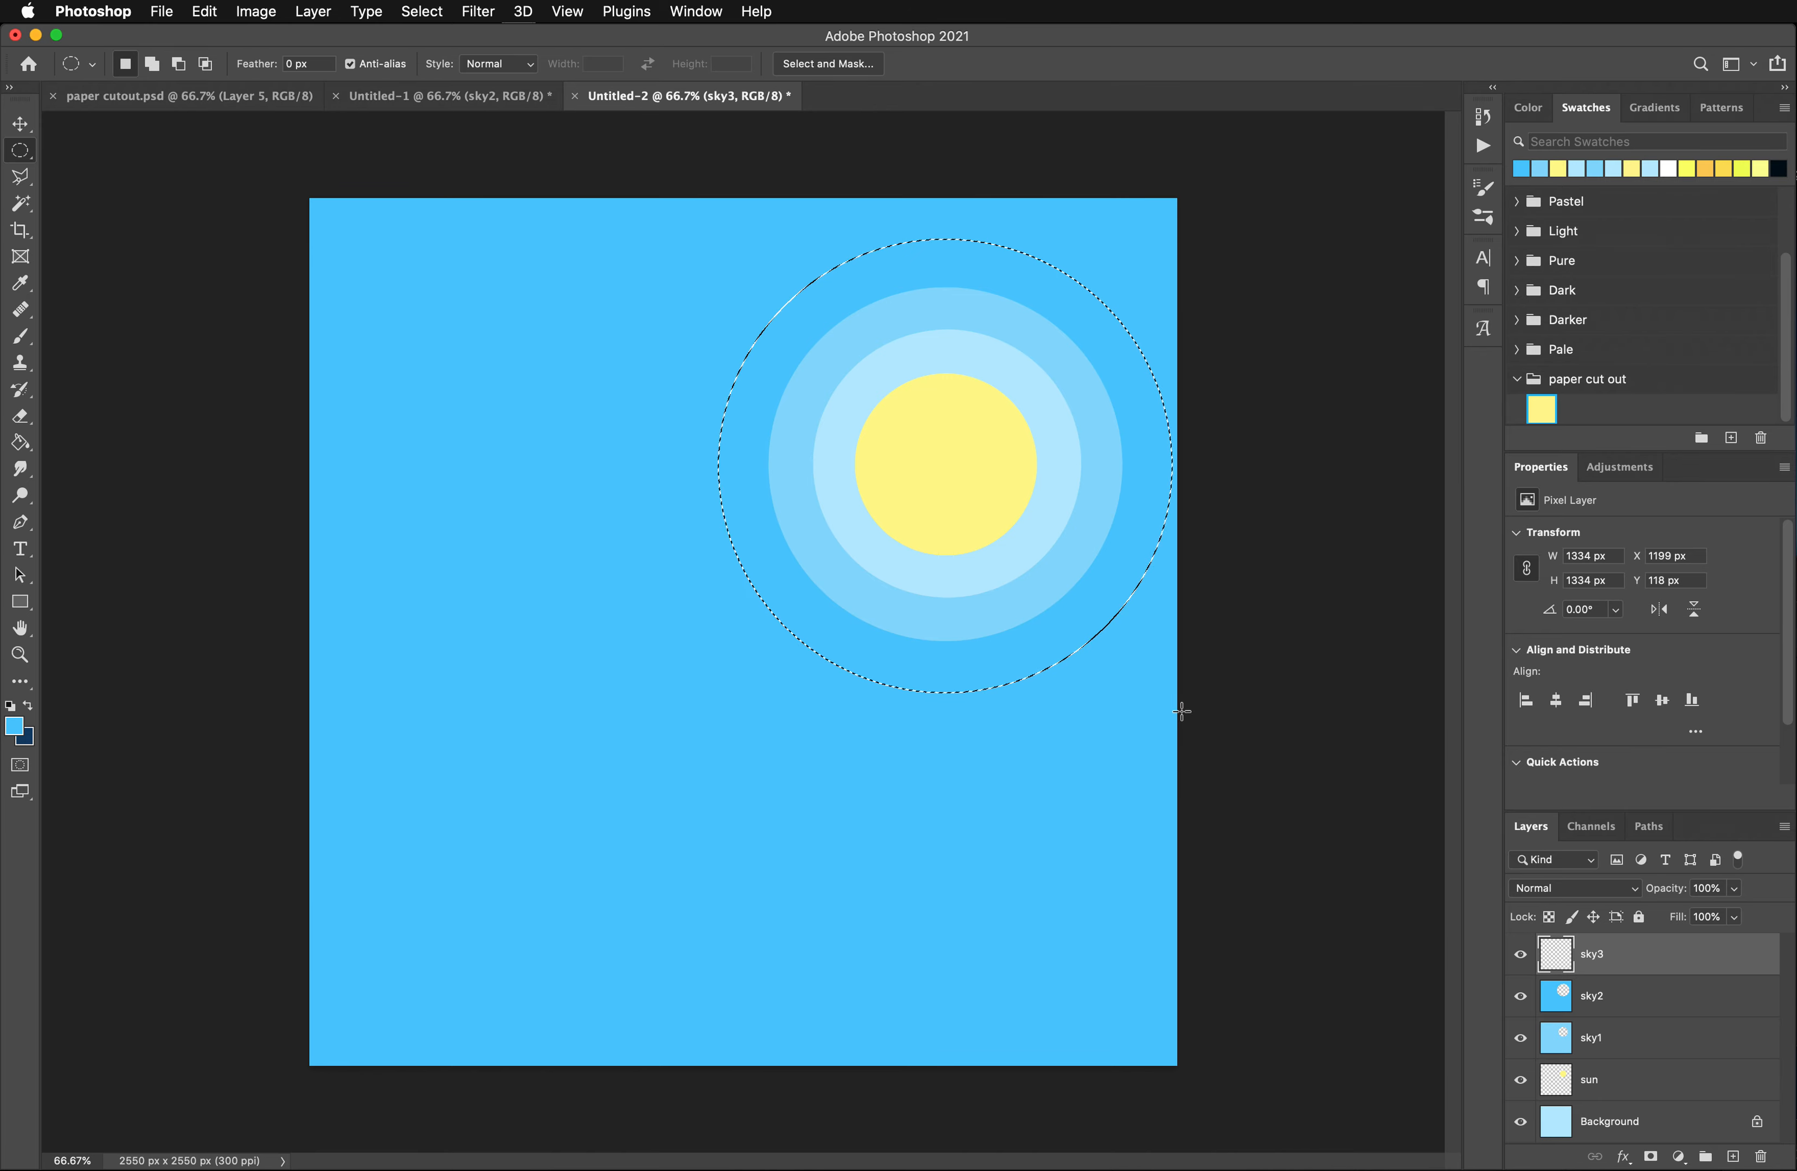
{"action": "key", "text": "Right"}
{"action": "key", "text": "Right"}
{"action": "key", "text": "Right"}
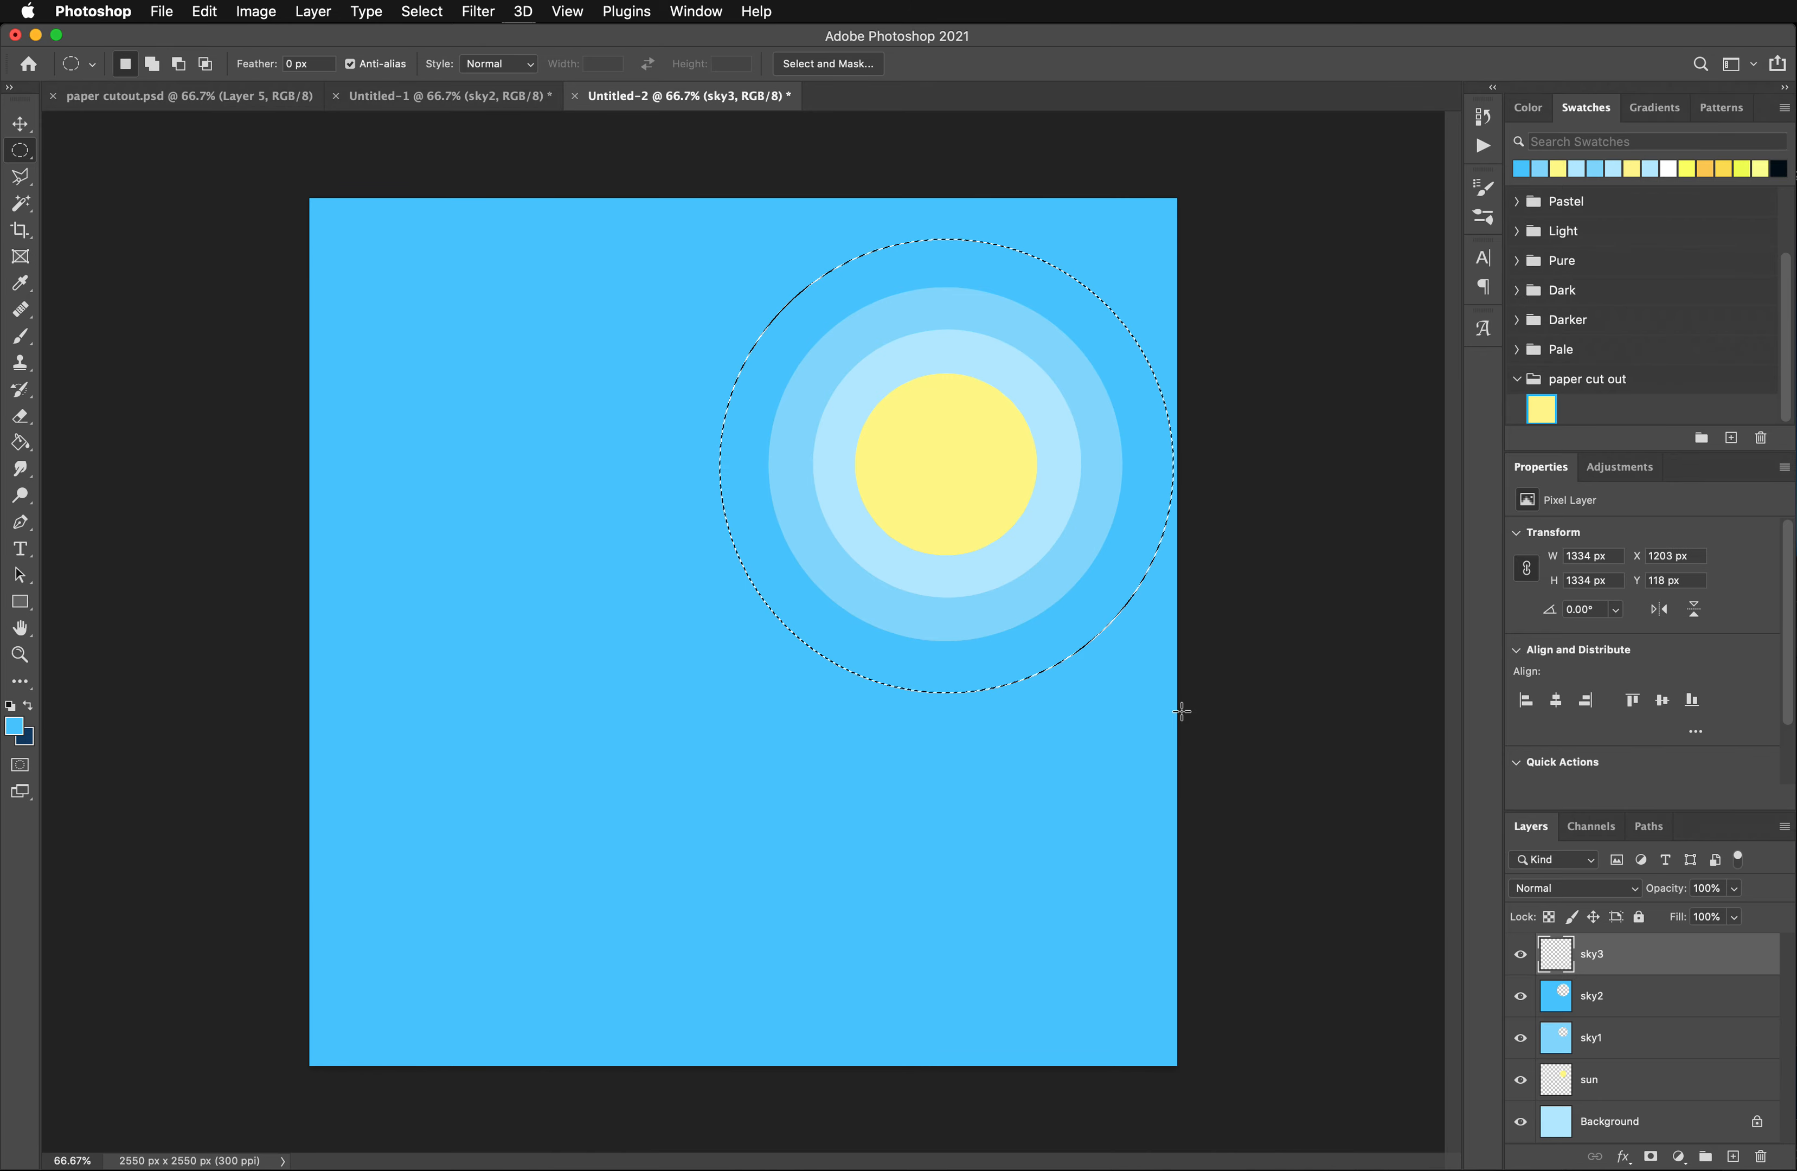
{"action": "key", "text": "Left"}
{"action": "key", "text": "Left"}
{"action": "key", "text": "Left"}
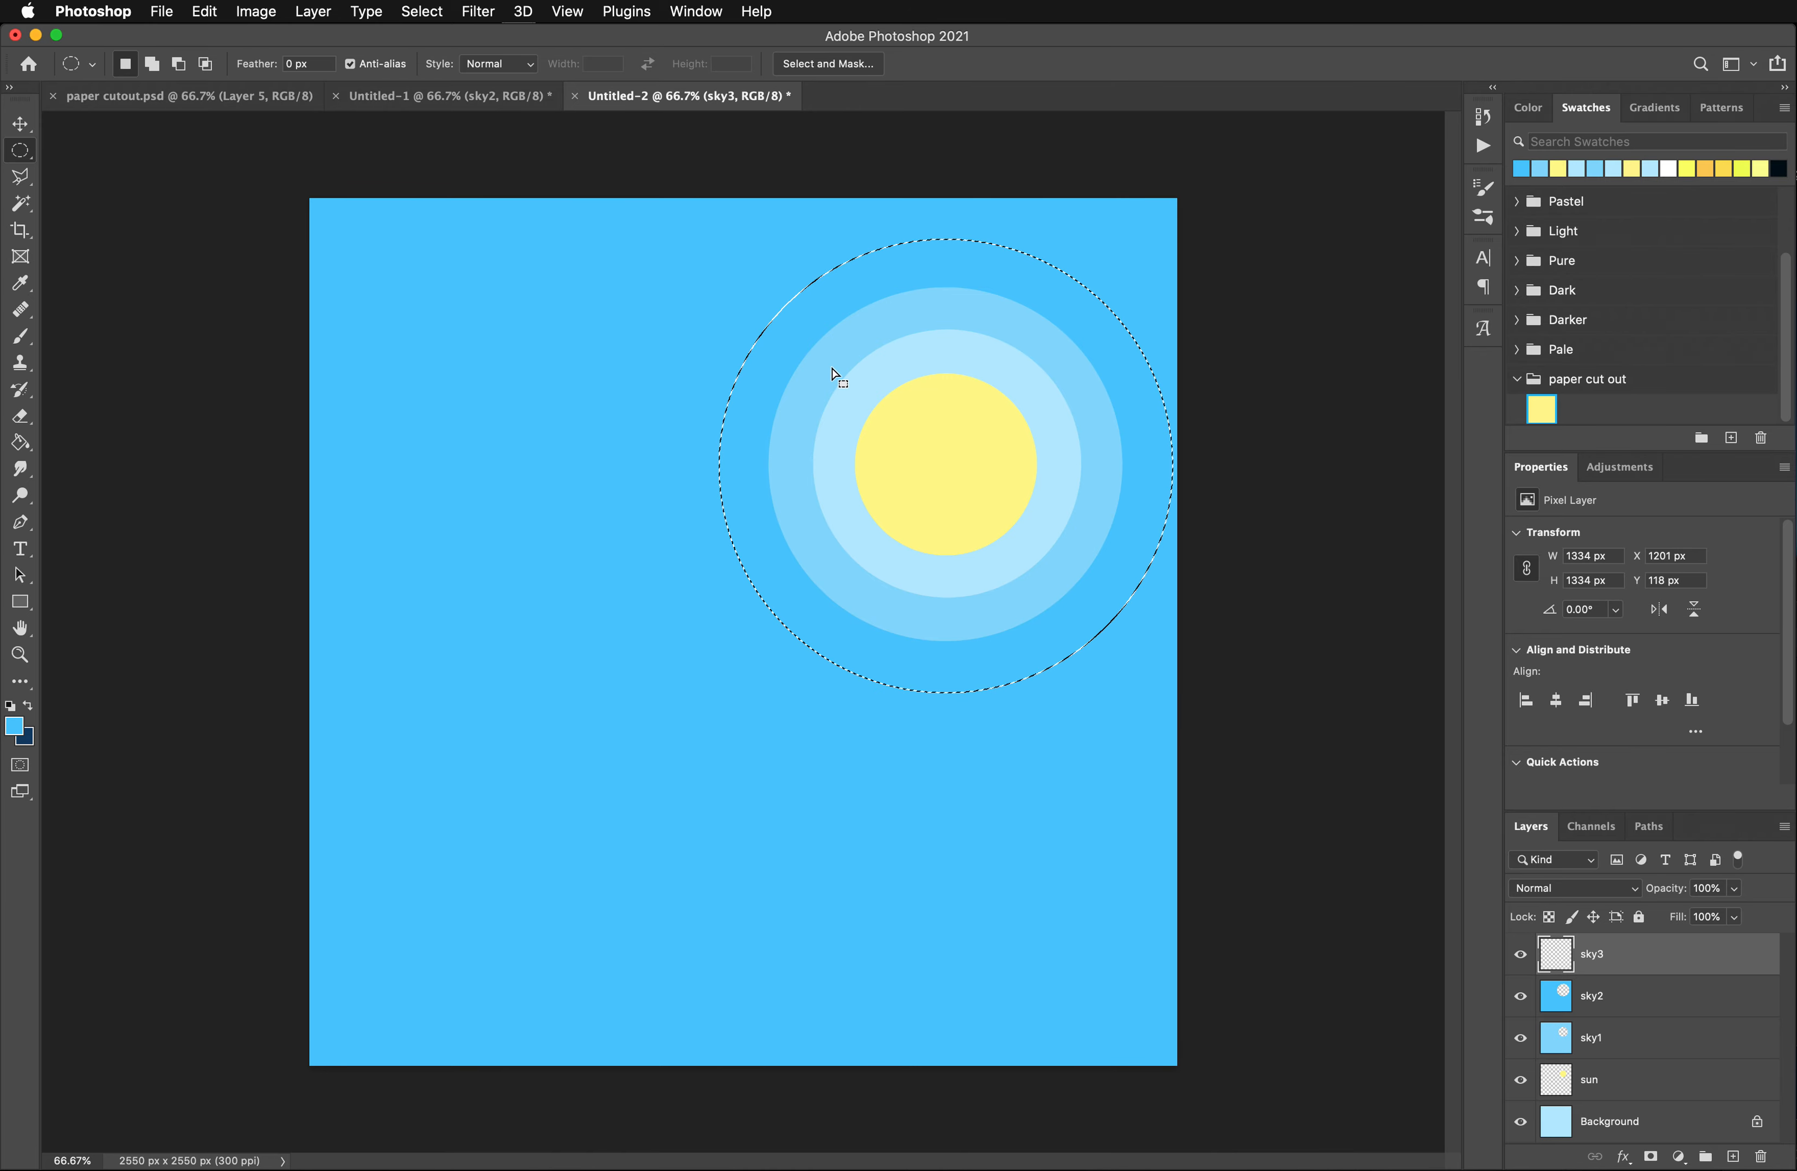
{"action": "left_click", "coordinate": [422, 9]}
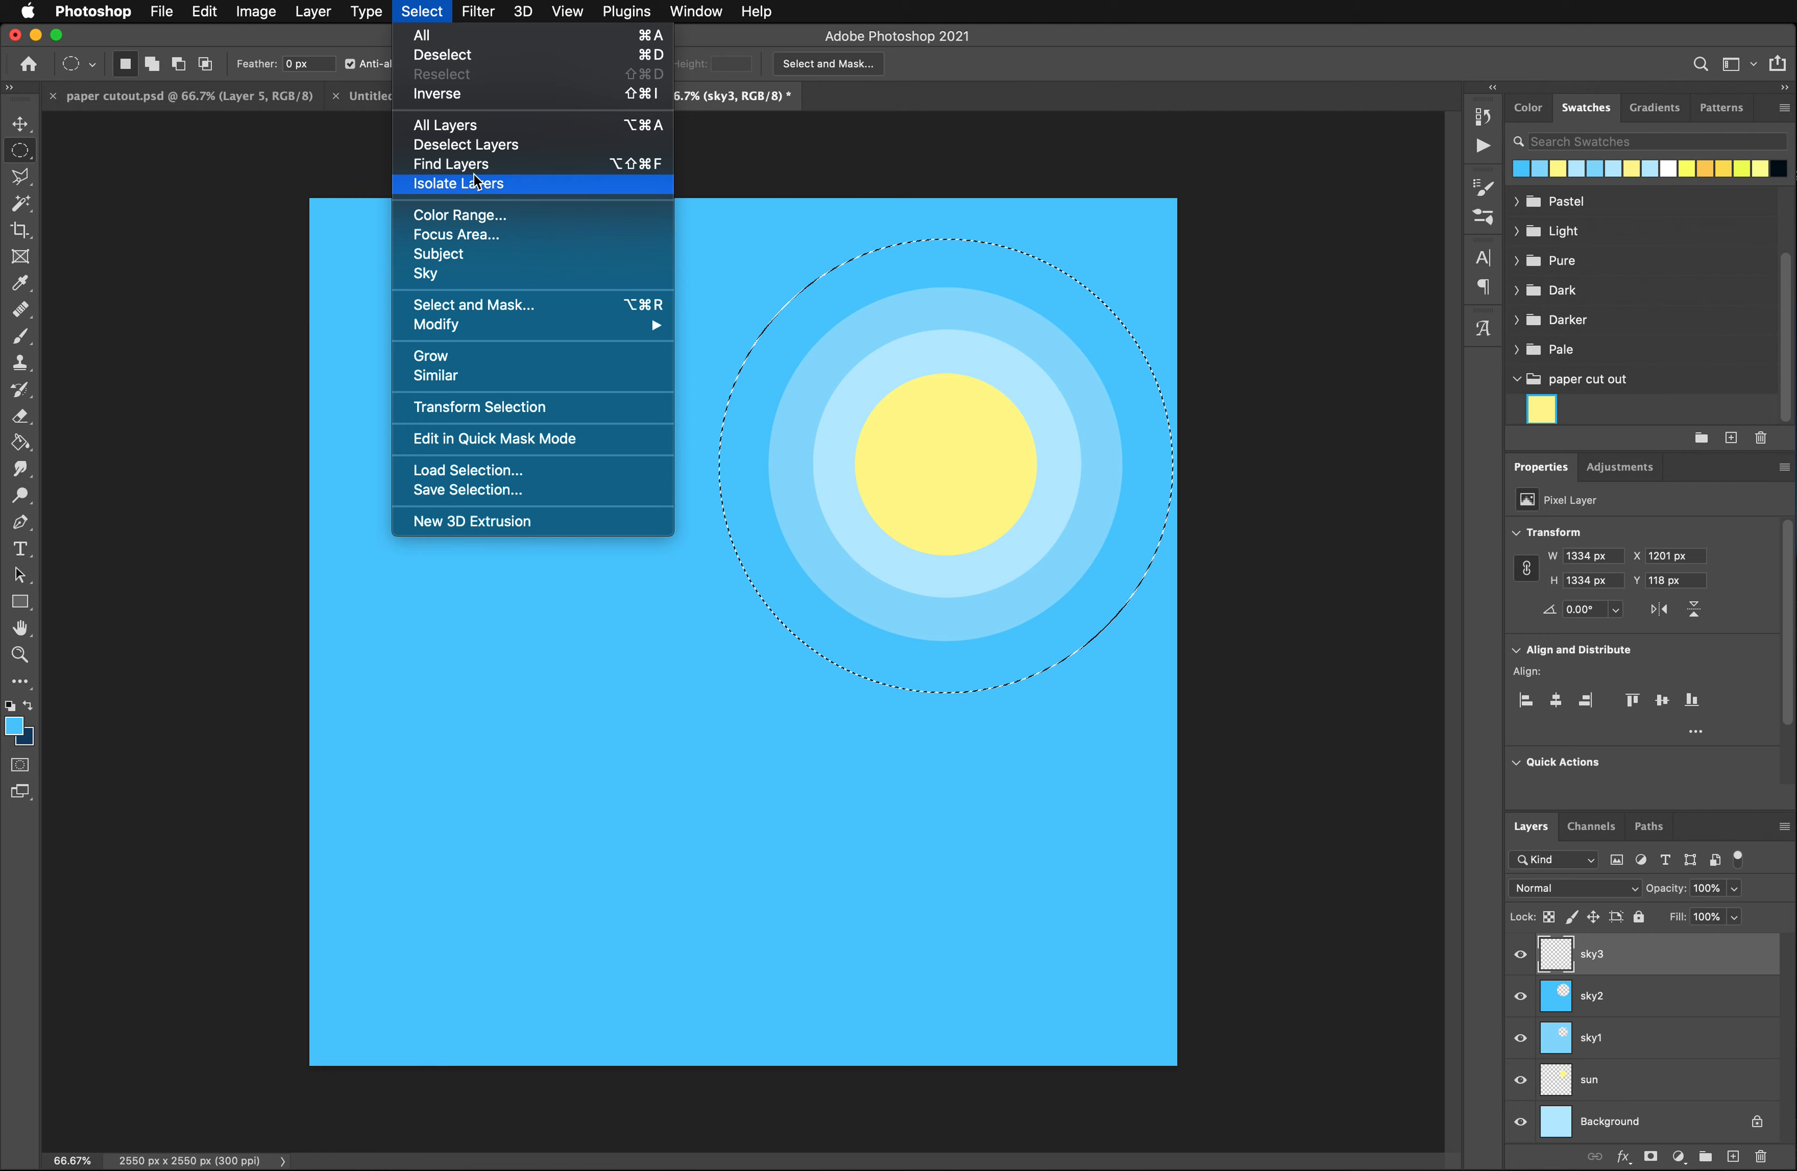
{"action": "left_click", "coordinate": [447, 94]}
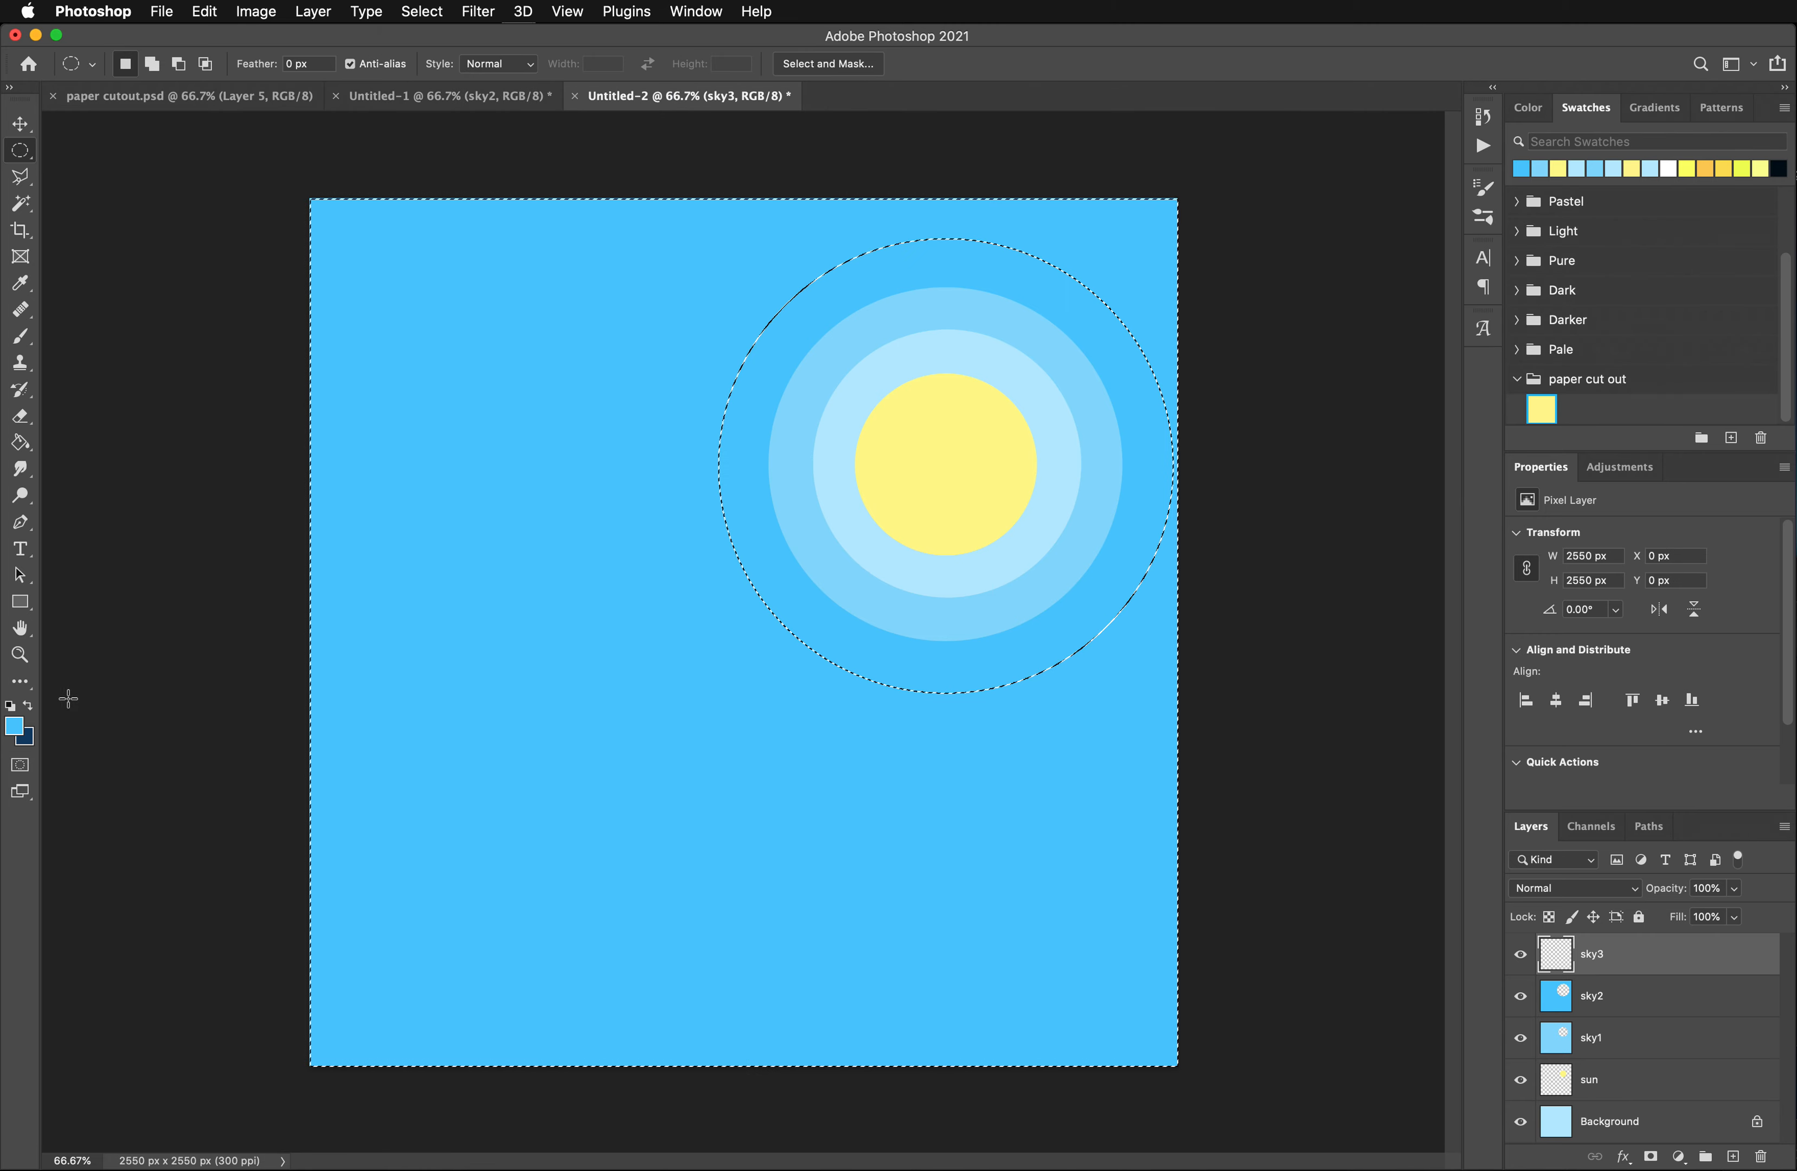
- Fill the area outside the 1334 px circle on the sky3 layer with a darker blue, about #1face9
{"action": "left_click", "coordinate": [15, 726]}
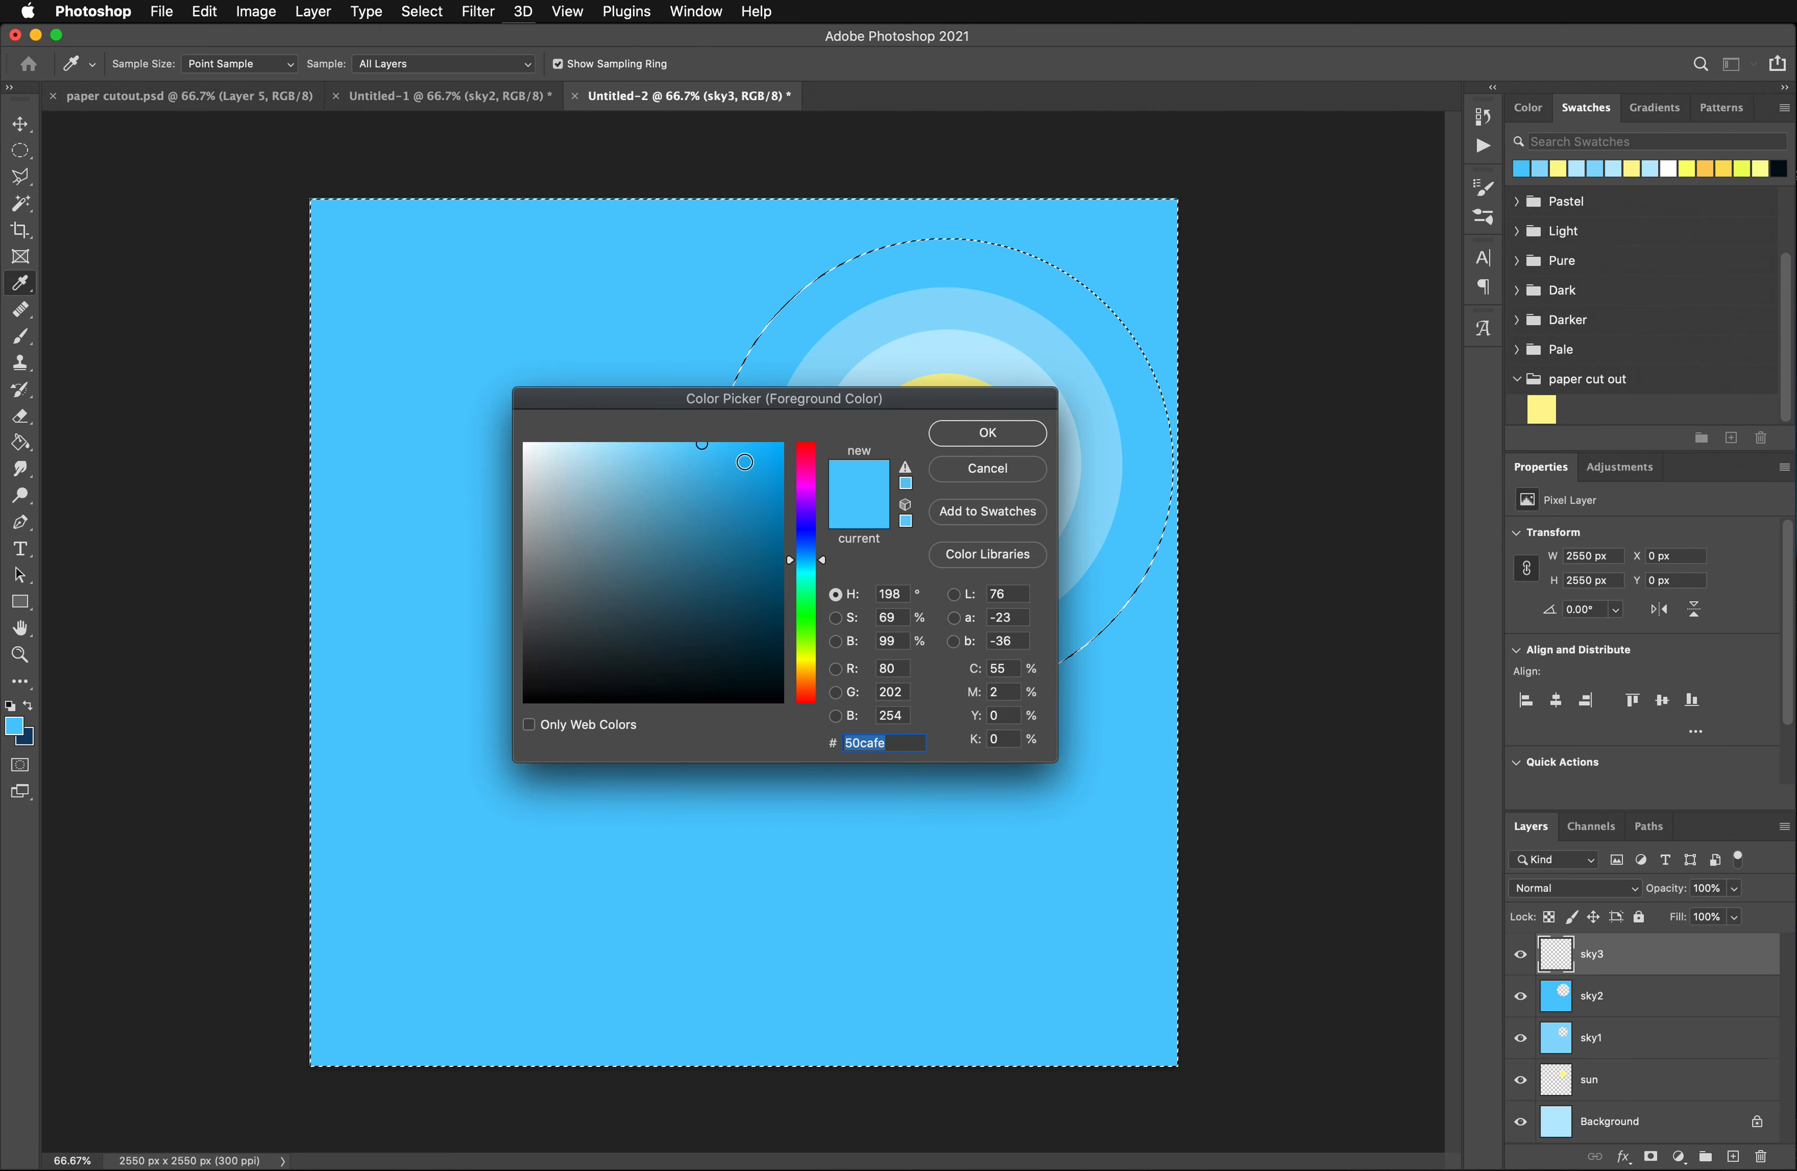
{"action": "left_click", "coordinate": [745, 462]}
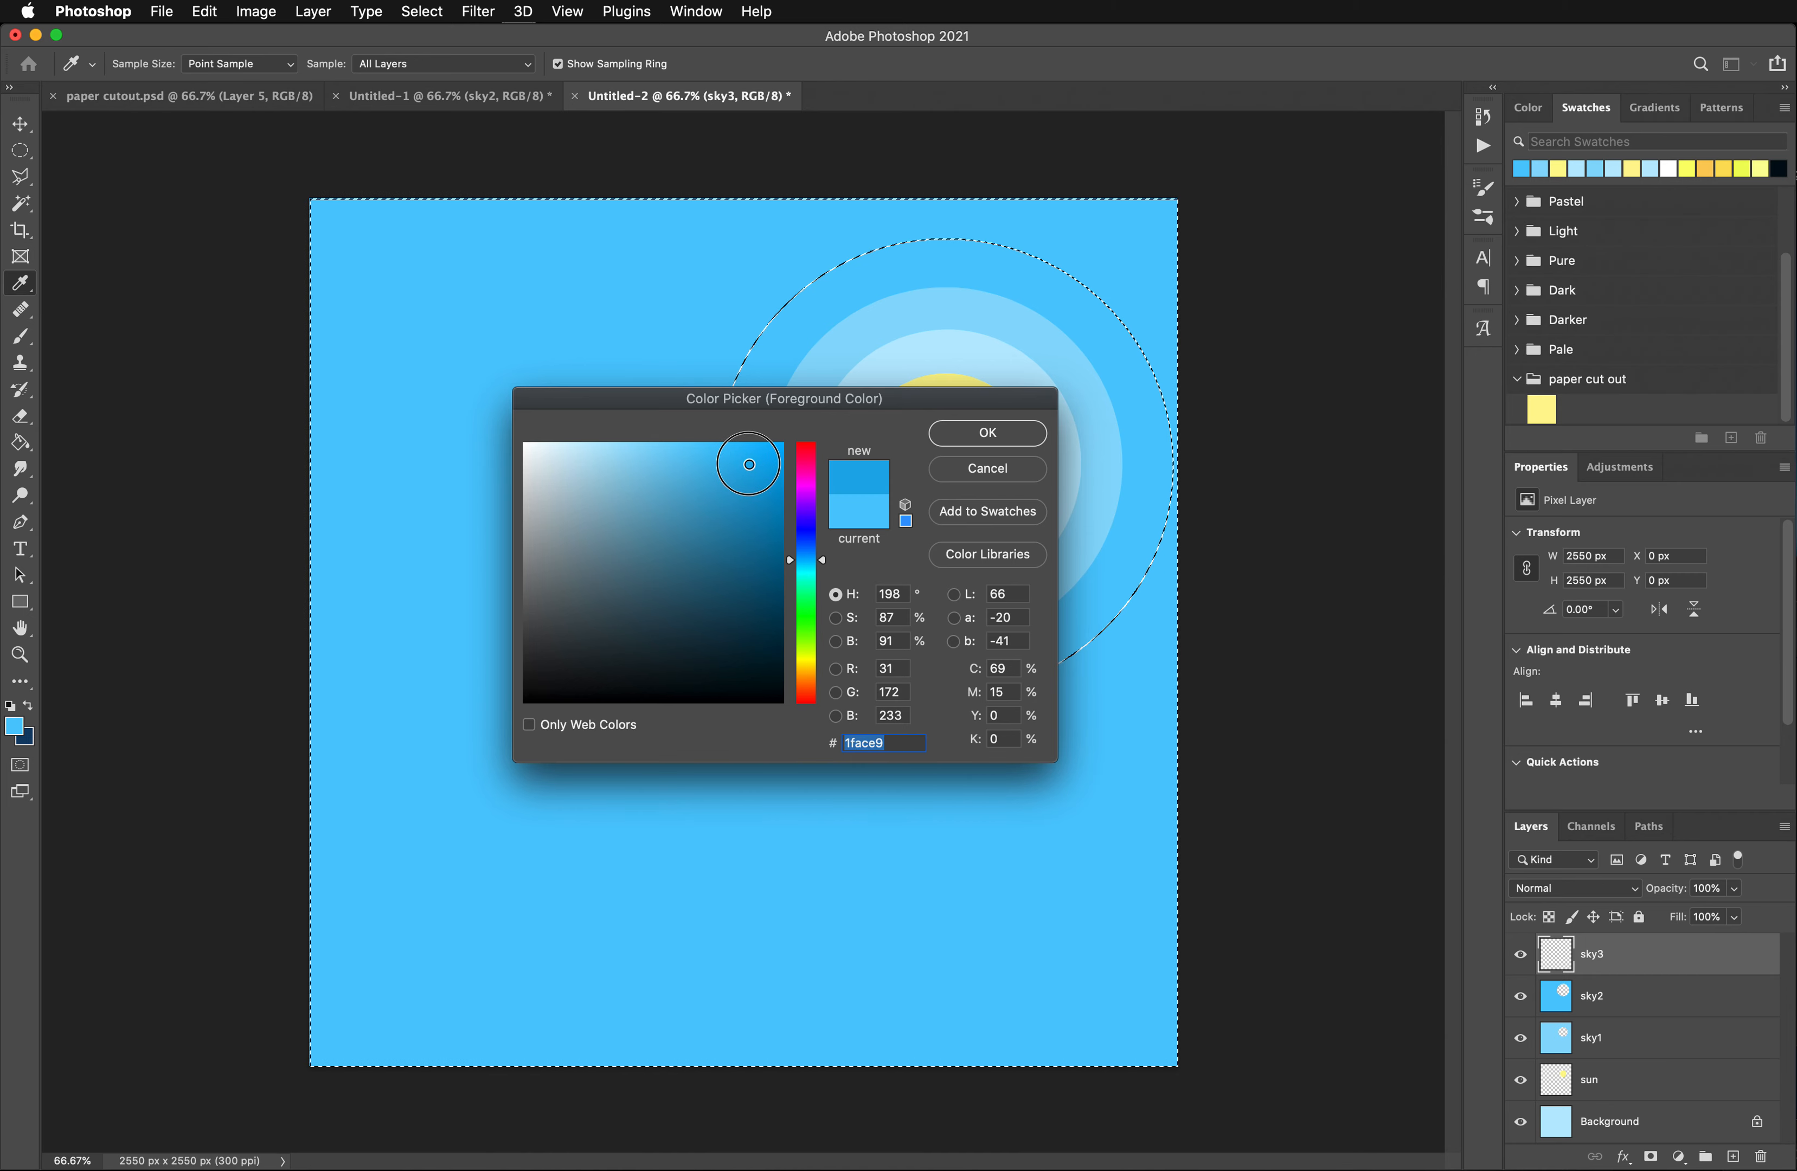
{"action": "key", "text": "Return"}
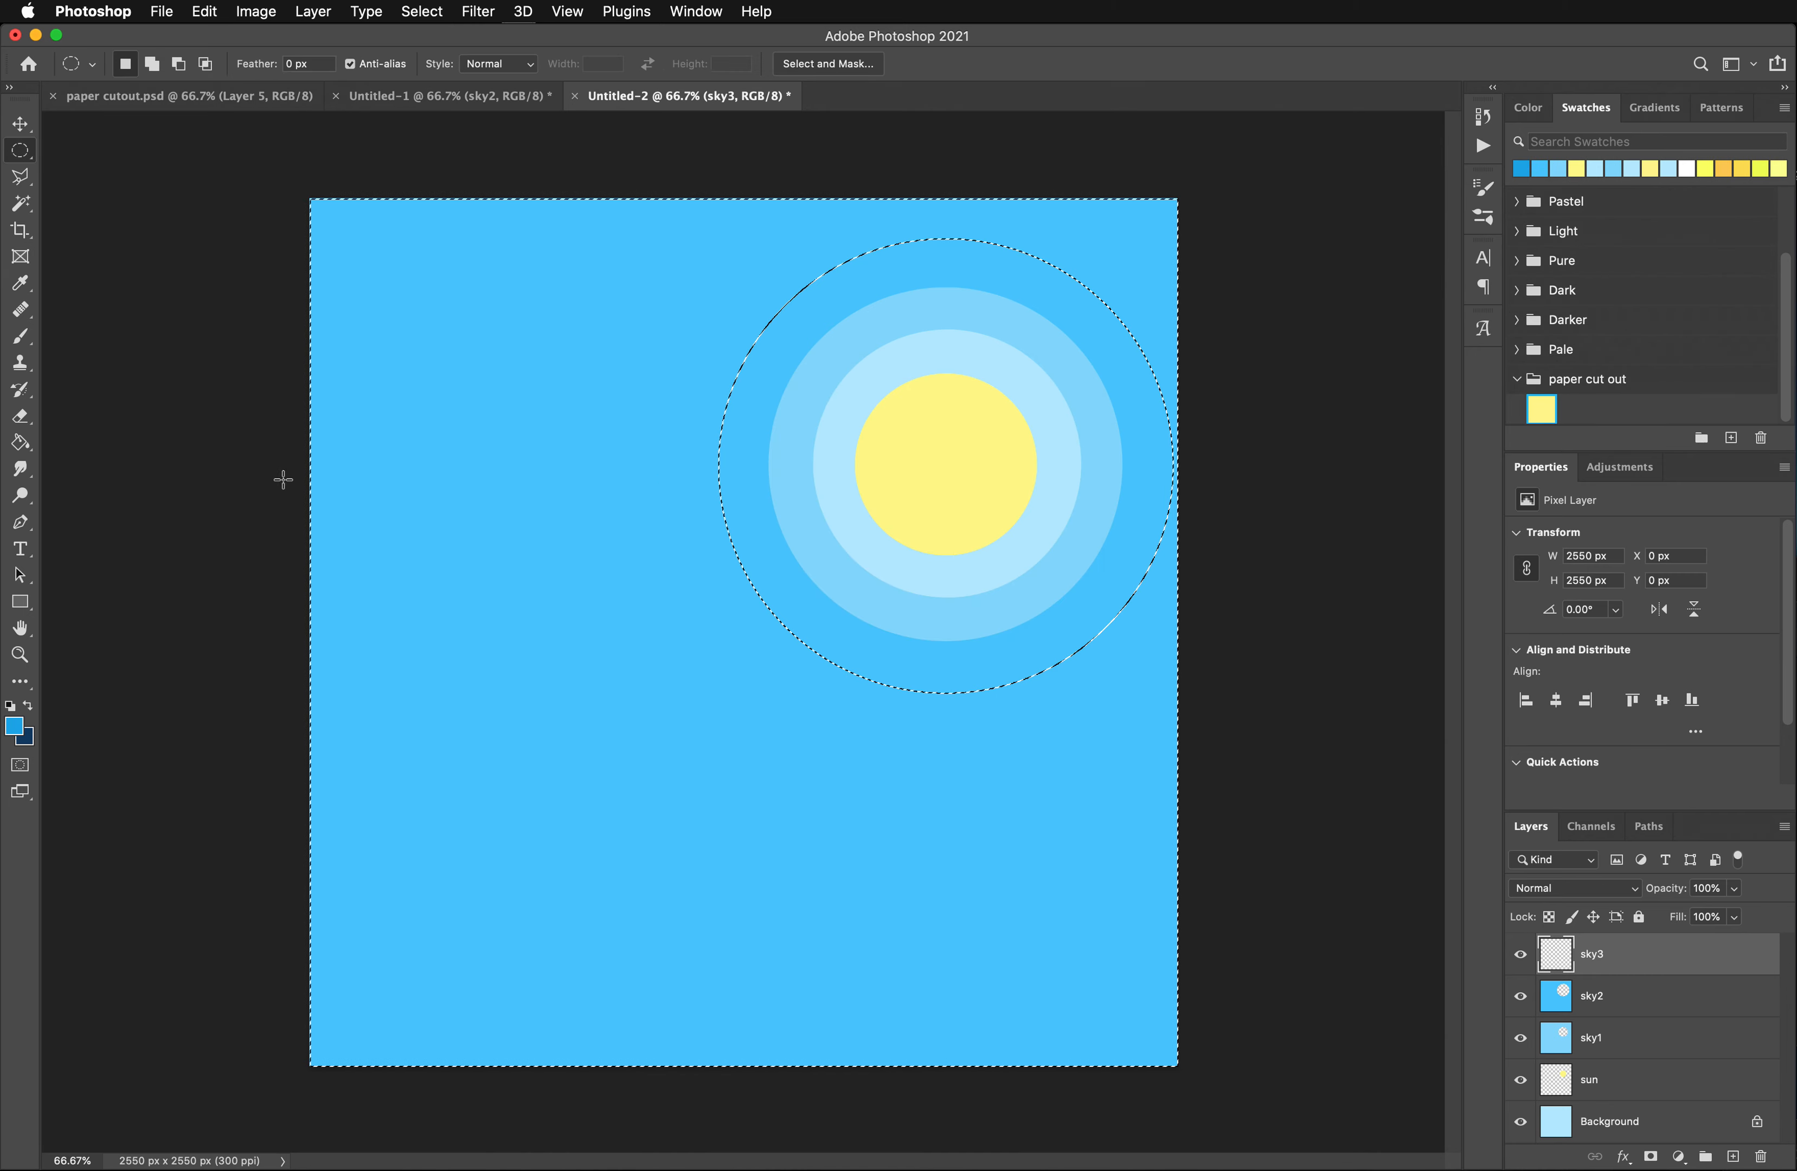
{"action": "left_click", "coordinate": [21, 443]}
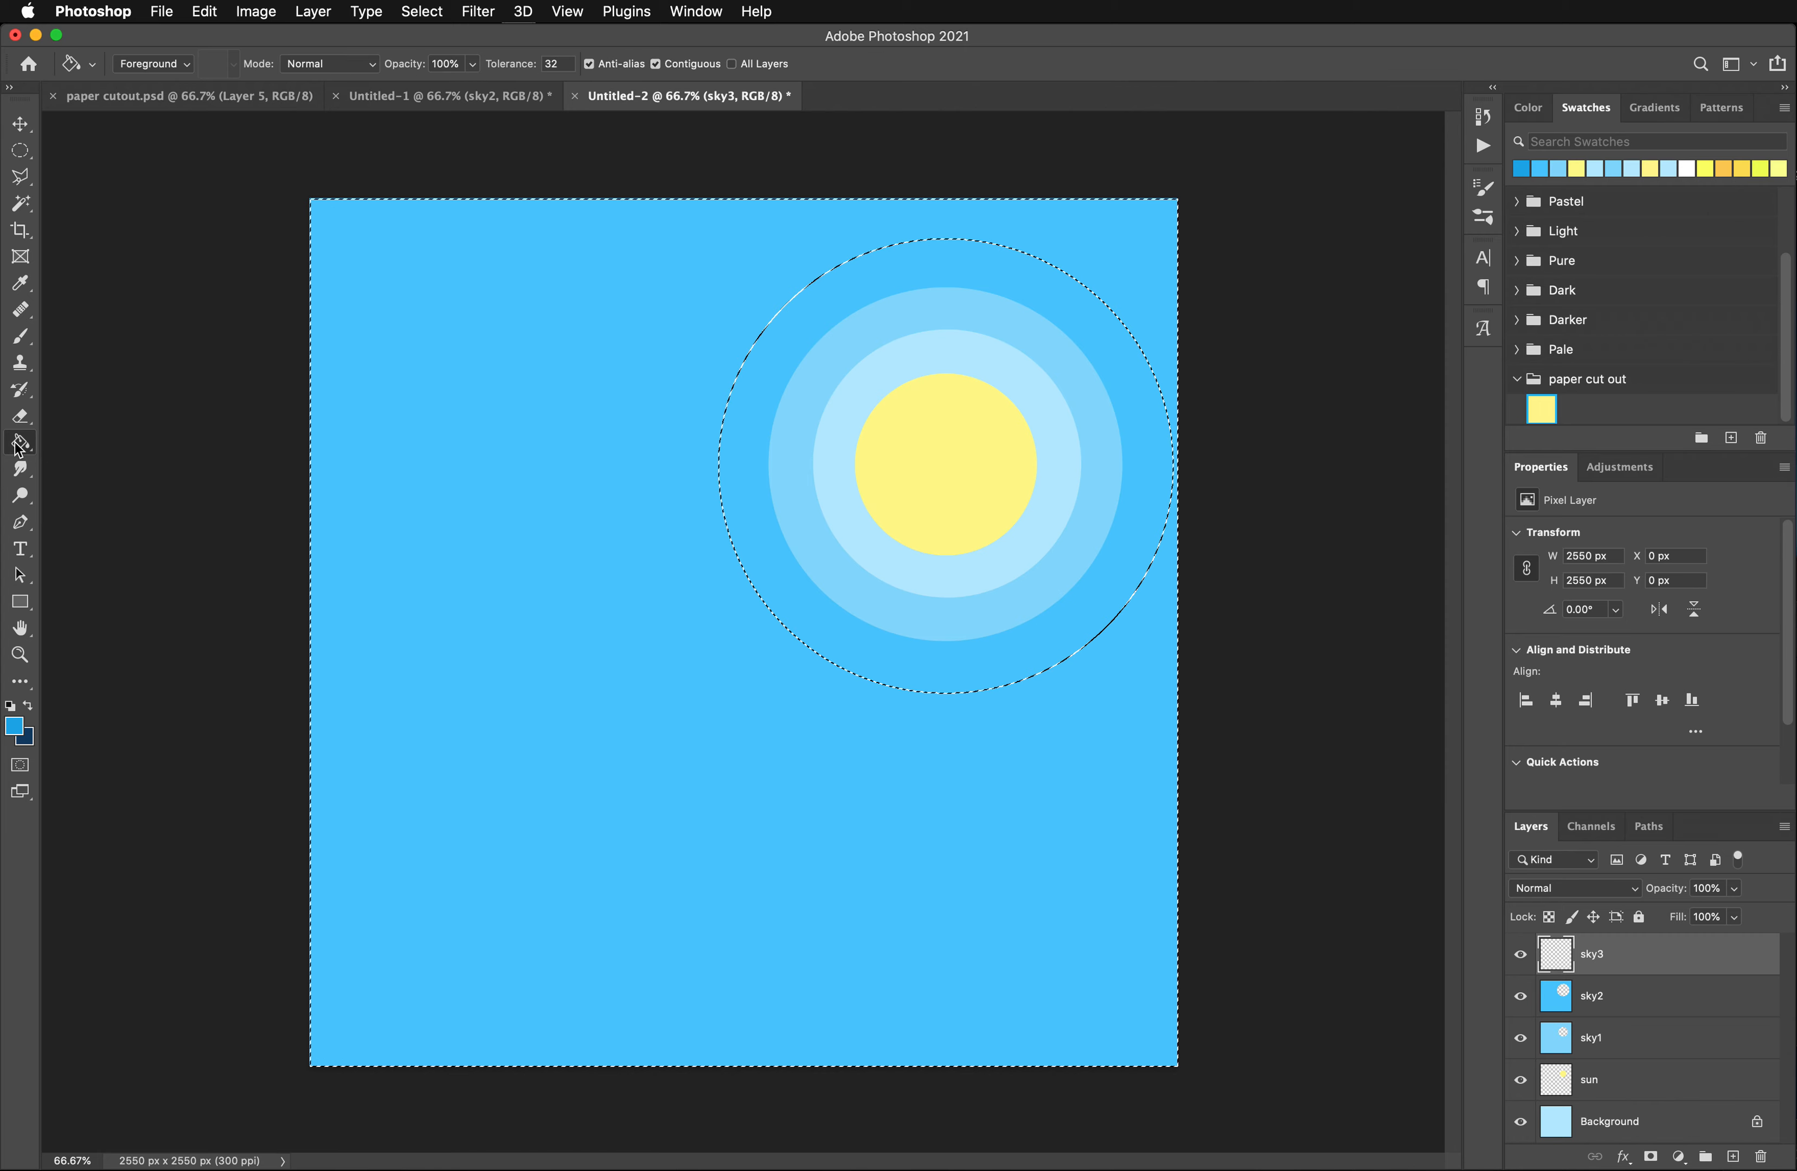
{"action": "left_click", "coordinate": [523, 445]}
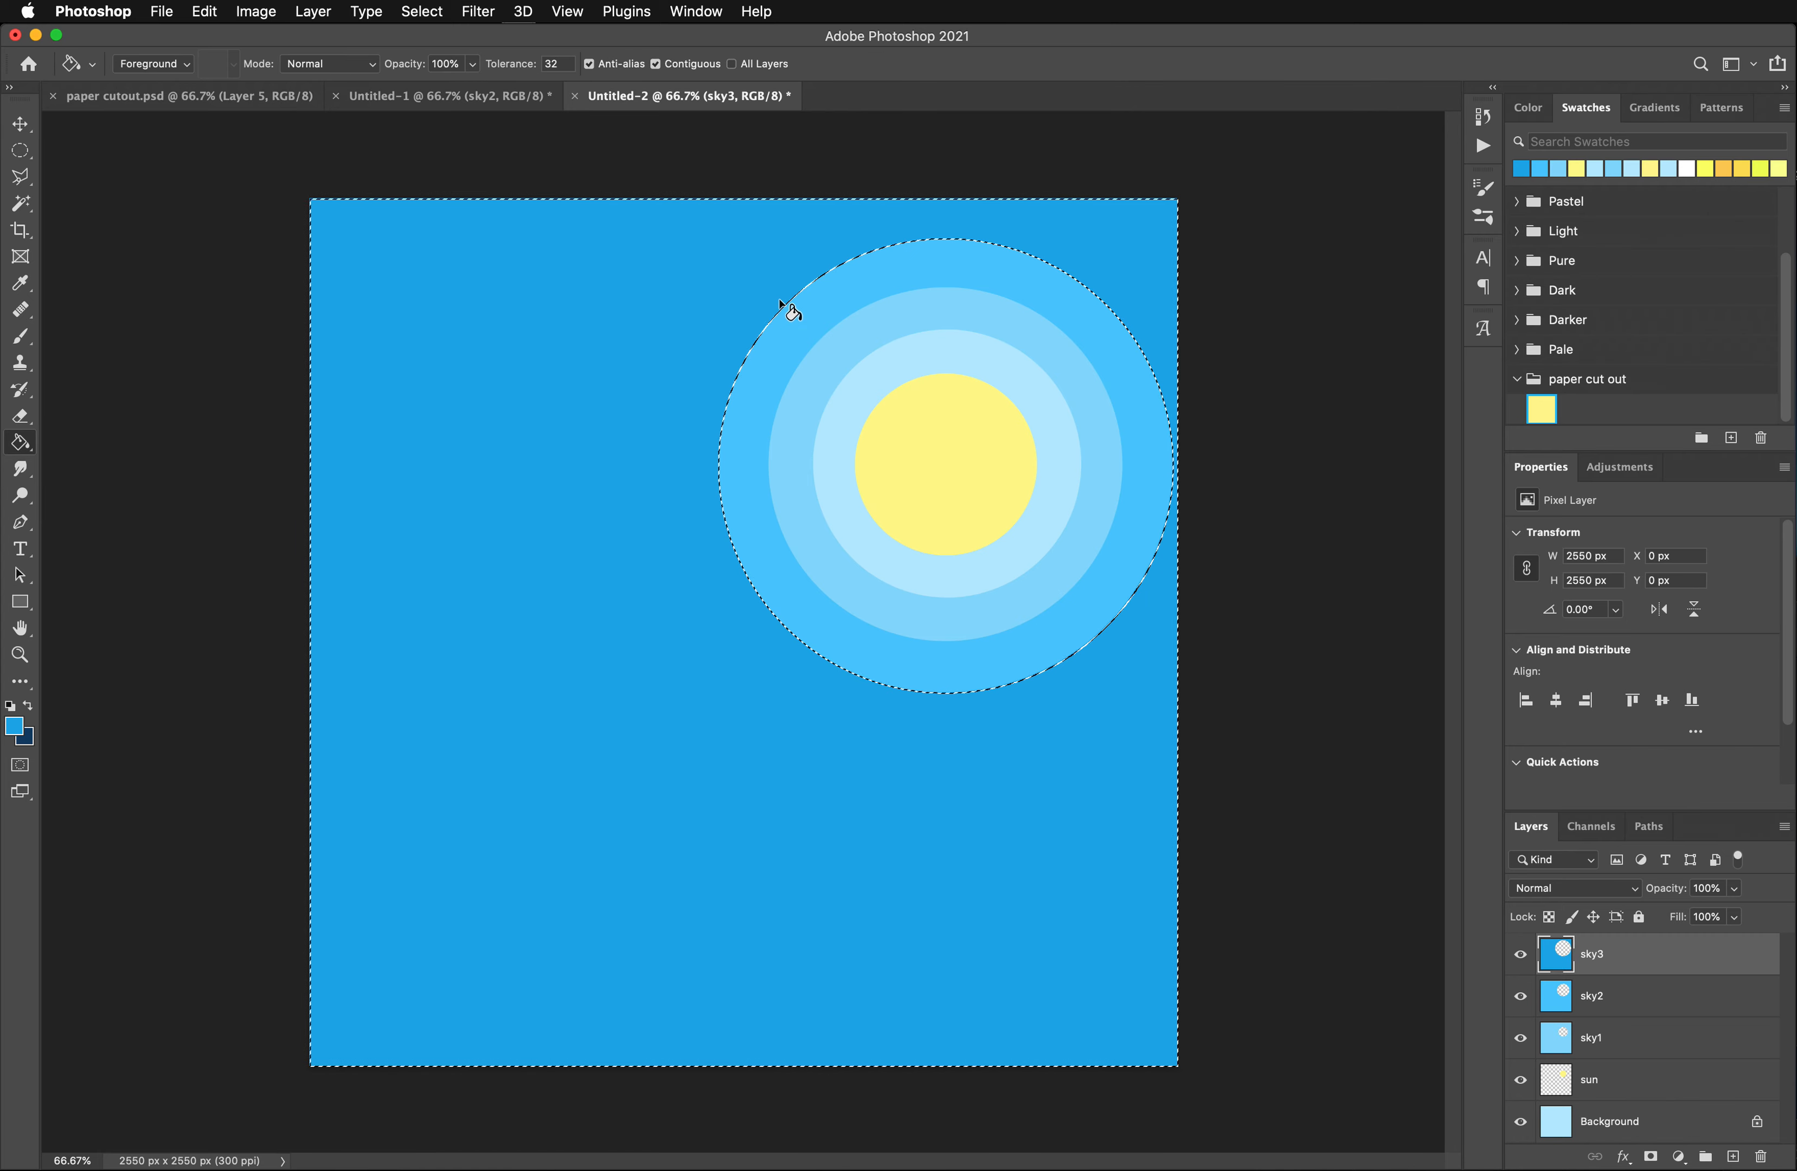
- Replace the old selection with a circle about 1924 px in diameter centered around the sun
{"action": "key", "text": "super+d"}
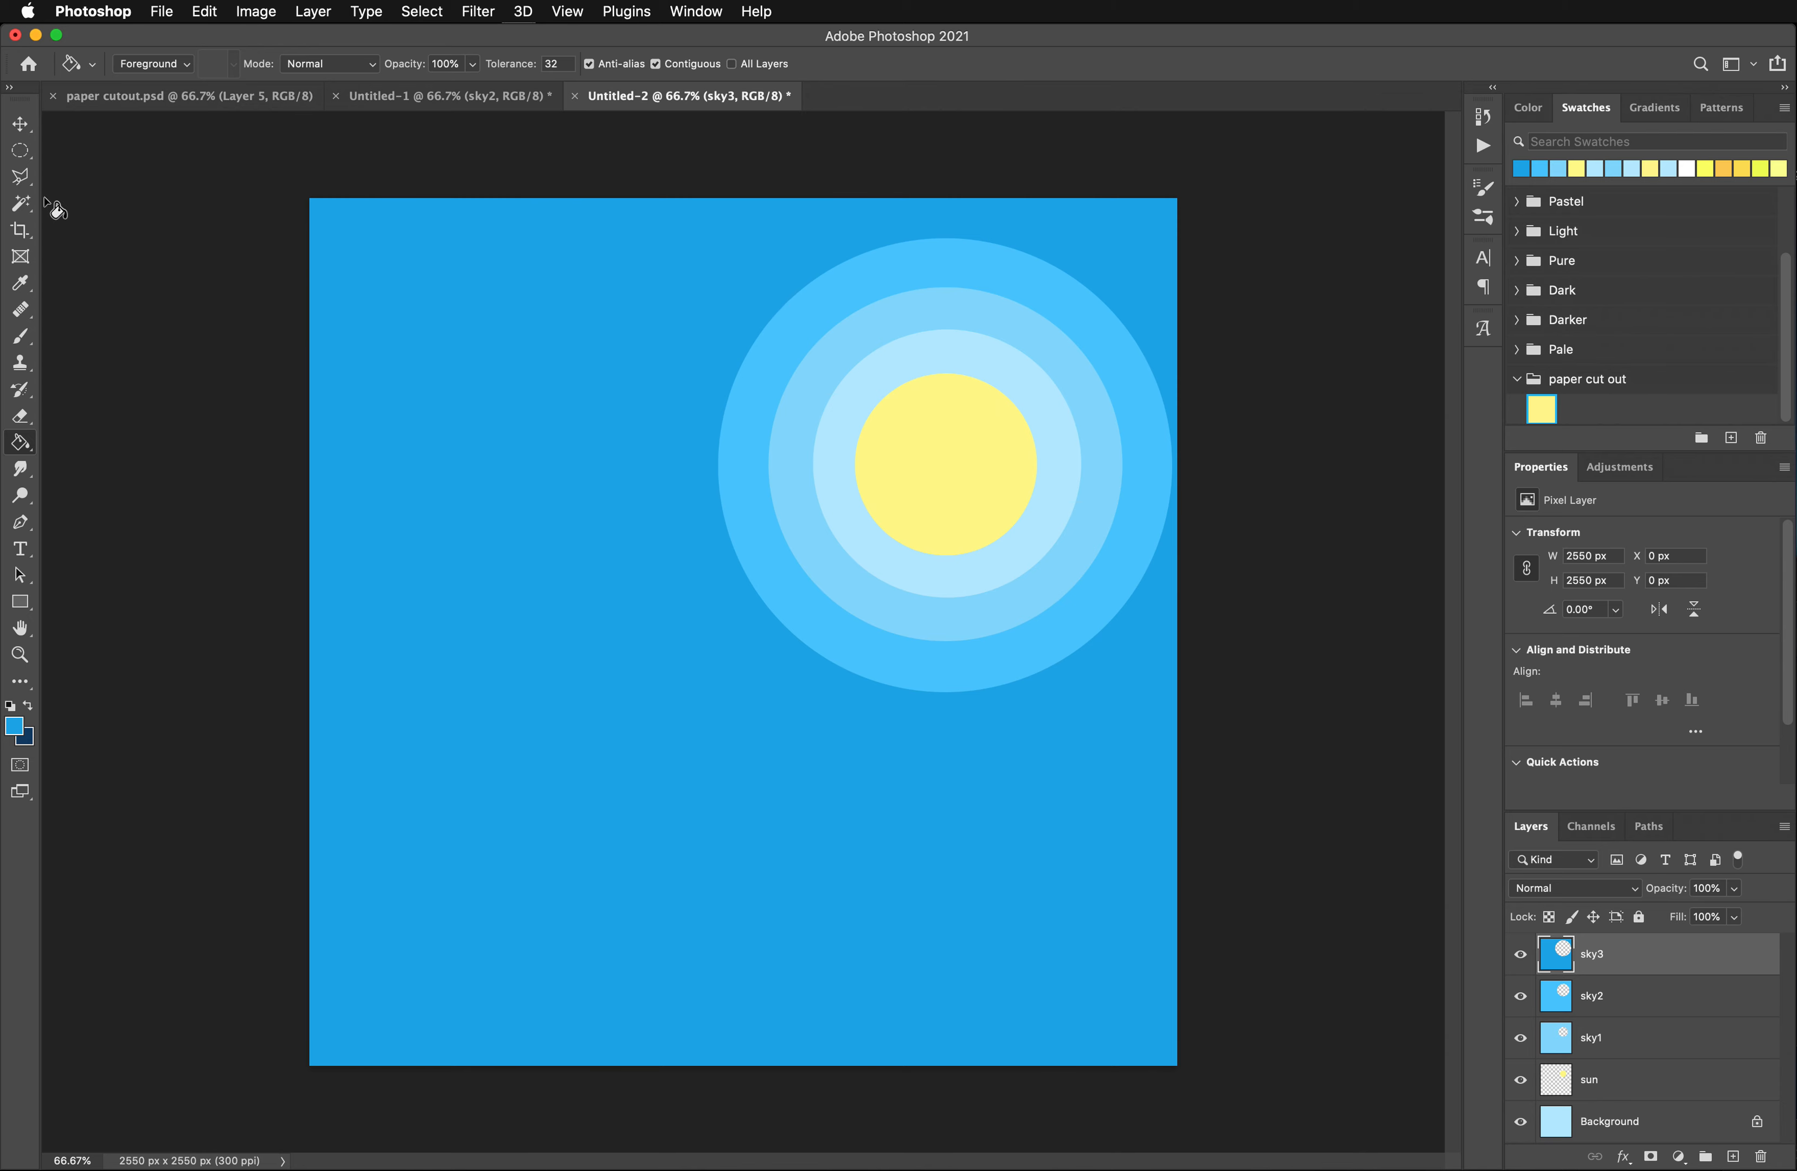
{"action": "left_click", "coordinate": [21, 152]}
{"action": "left_click", "coordinate": [153, 168]}
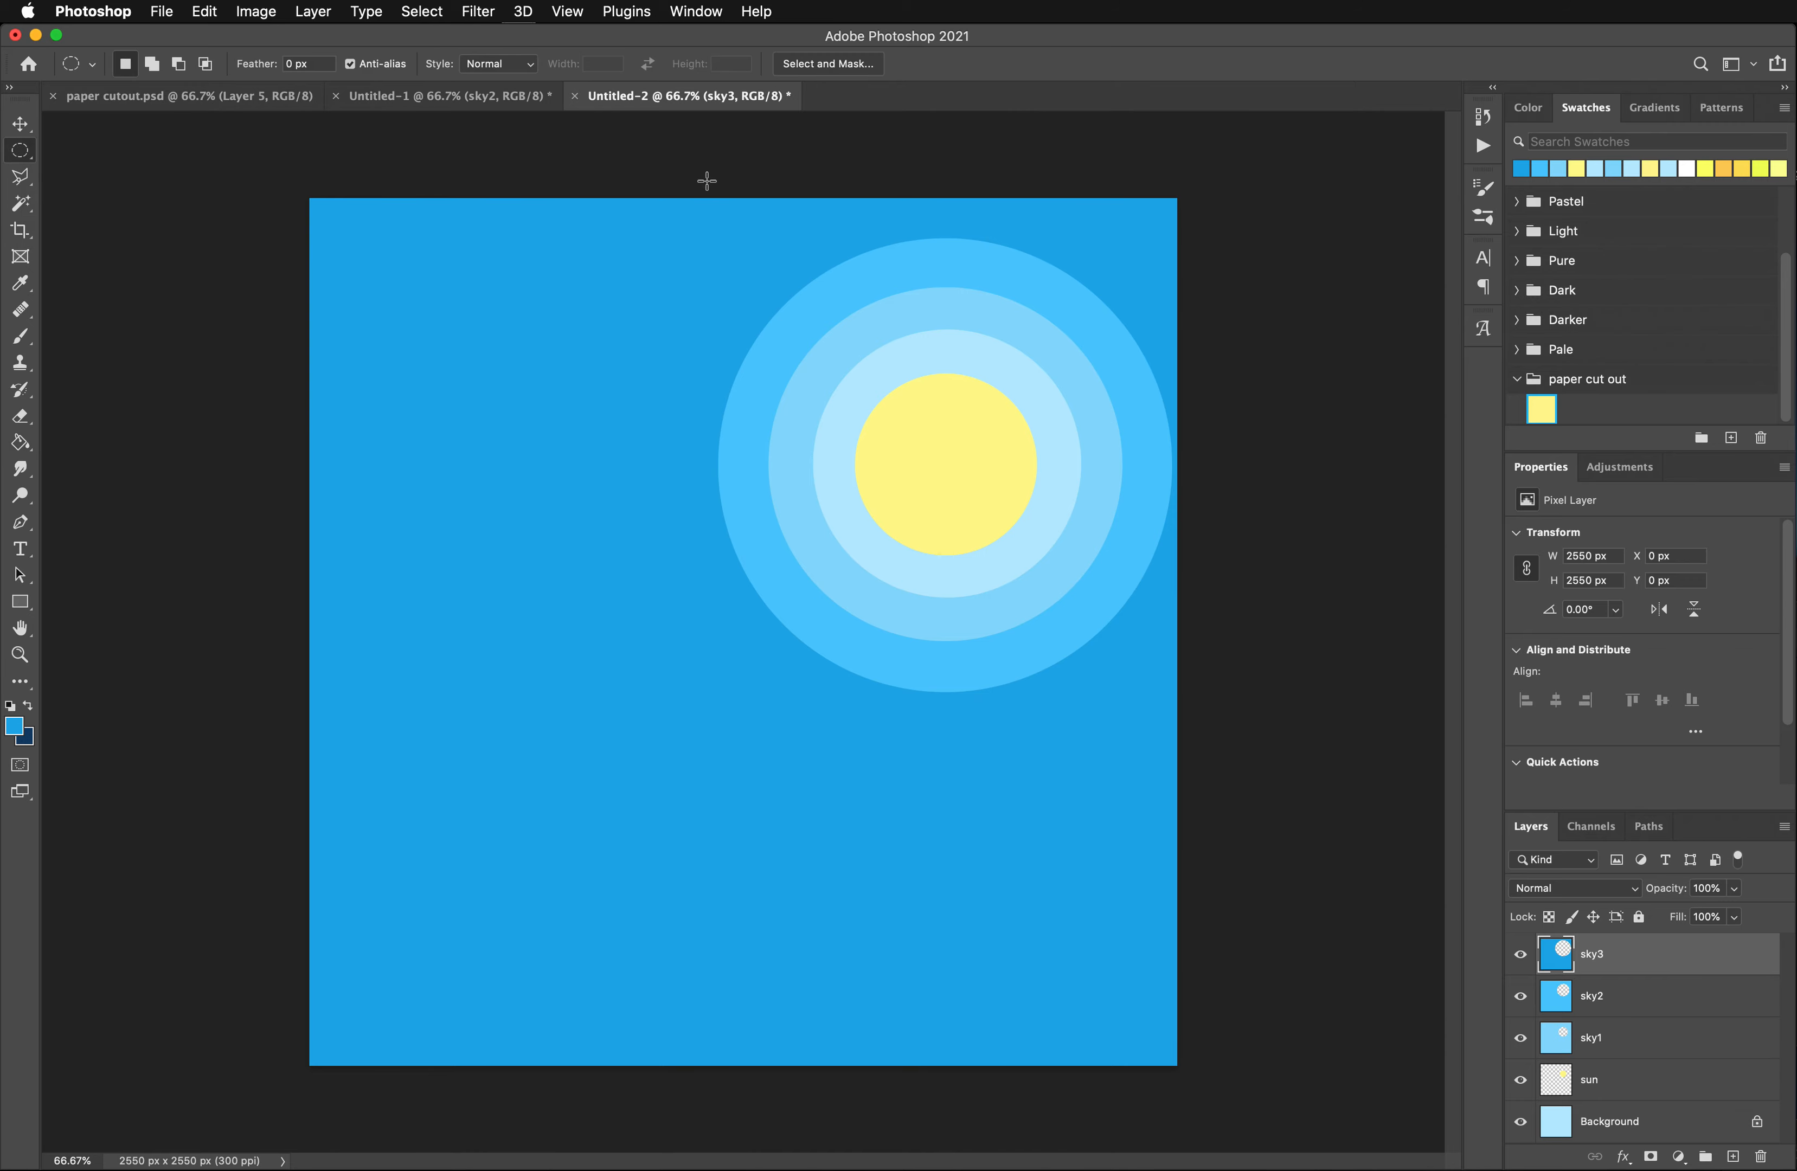
{"action": "left_click_drag", "start_coordinate": [647, 157], "coordinate": [1360, 807]}
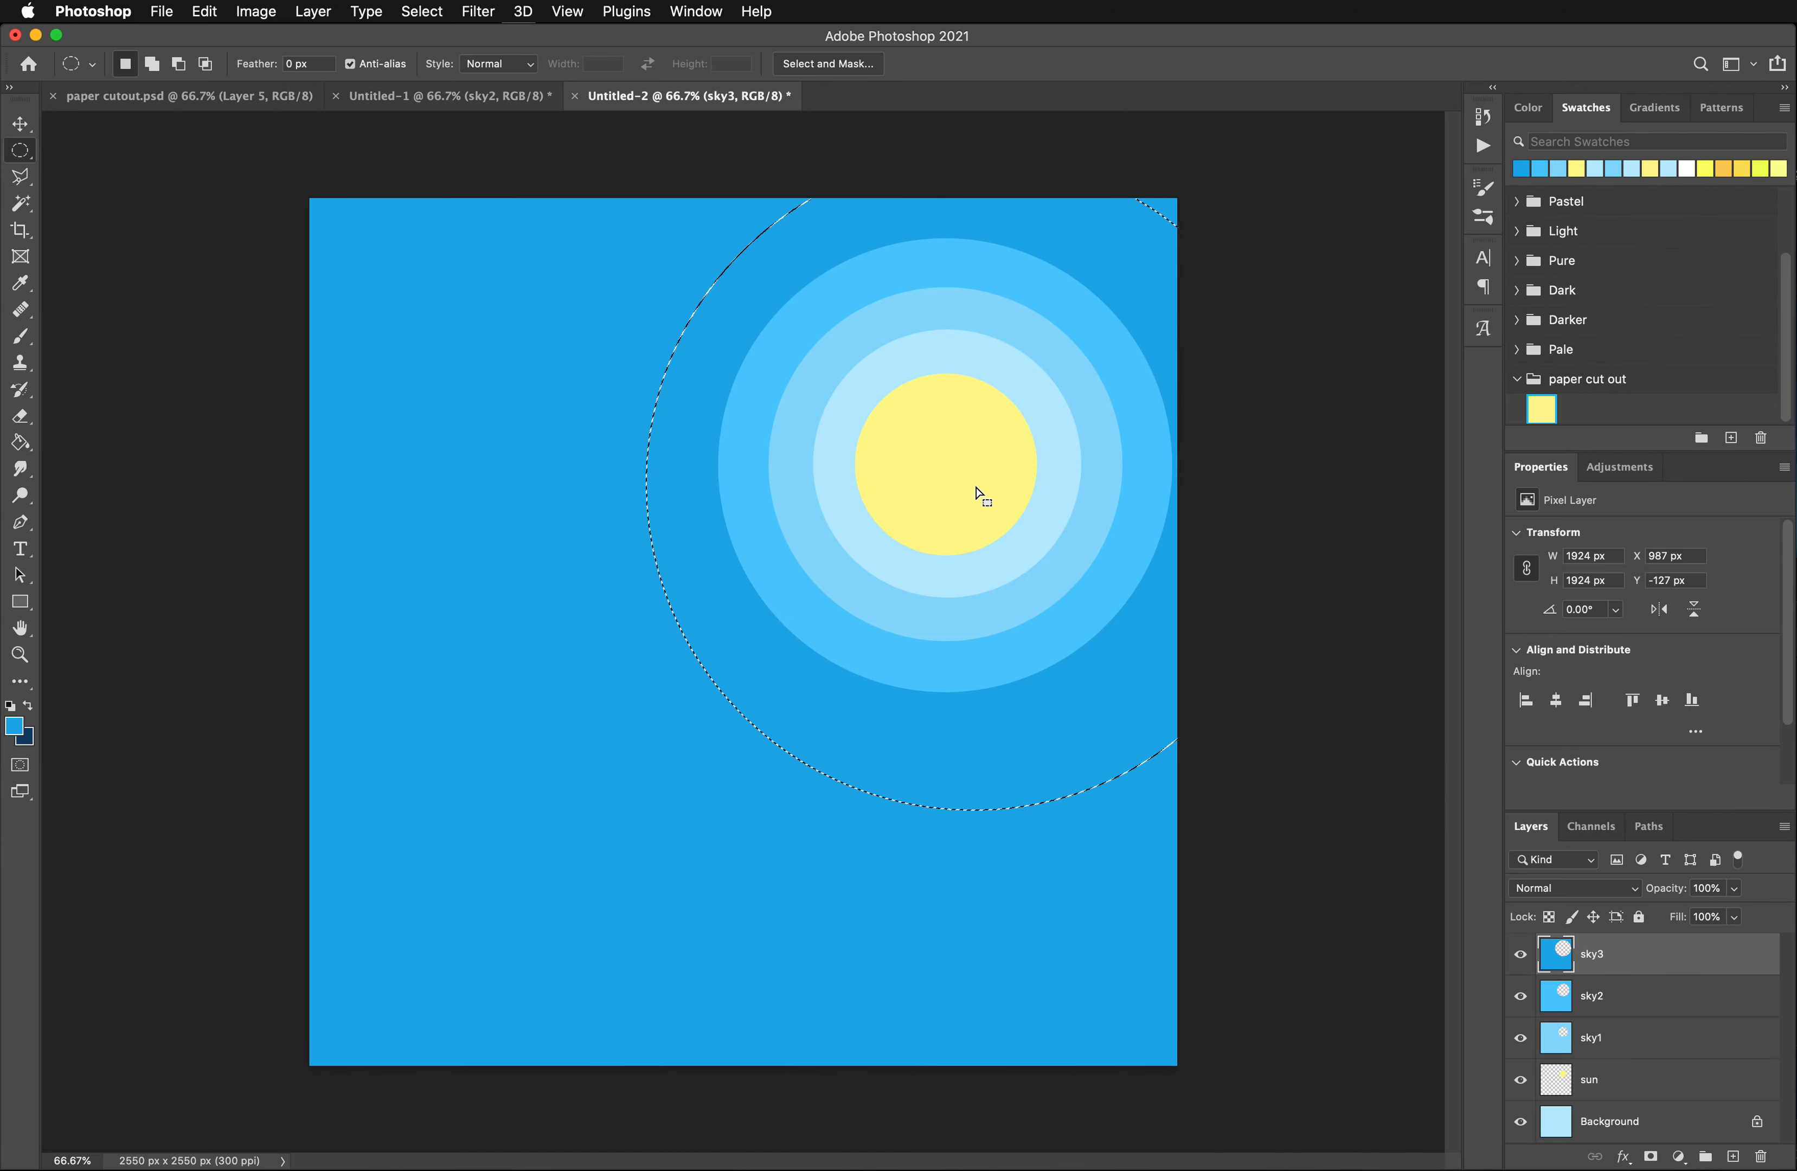
{"action": "left_click_drag", "start_coordinate": [980, 495], "coordinate": [944, 481]}
{"action": "left_click_drag", "start_coordinate": [945, 480], "coordinate": [948, 478]}
- Add a new layer named sky4 above sky3
{"action": "left_click", "coordinate": [1733, 1157]}
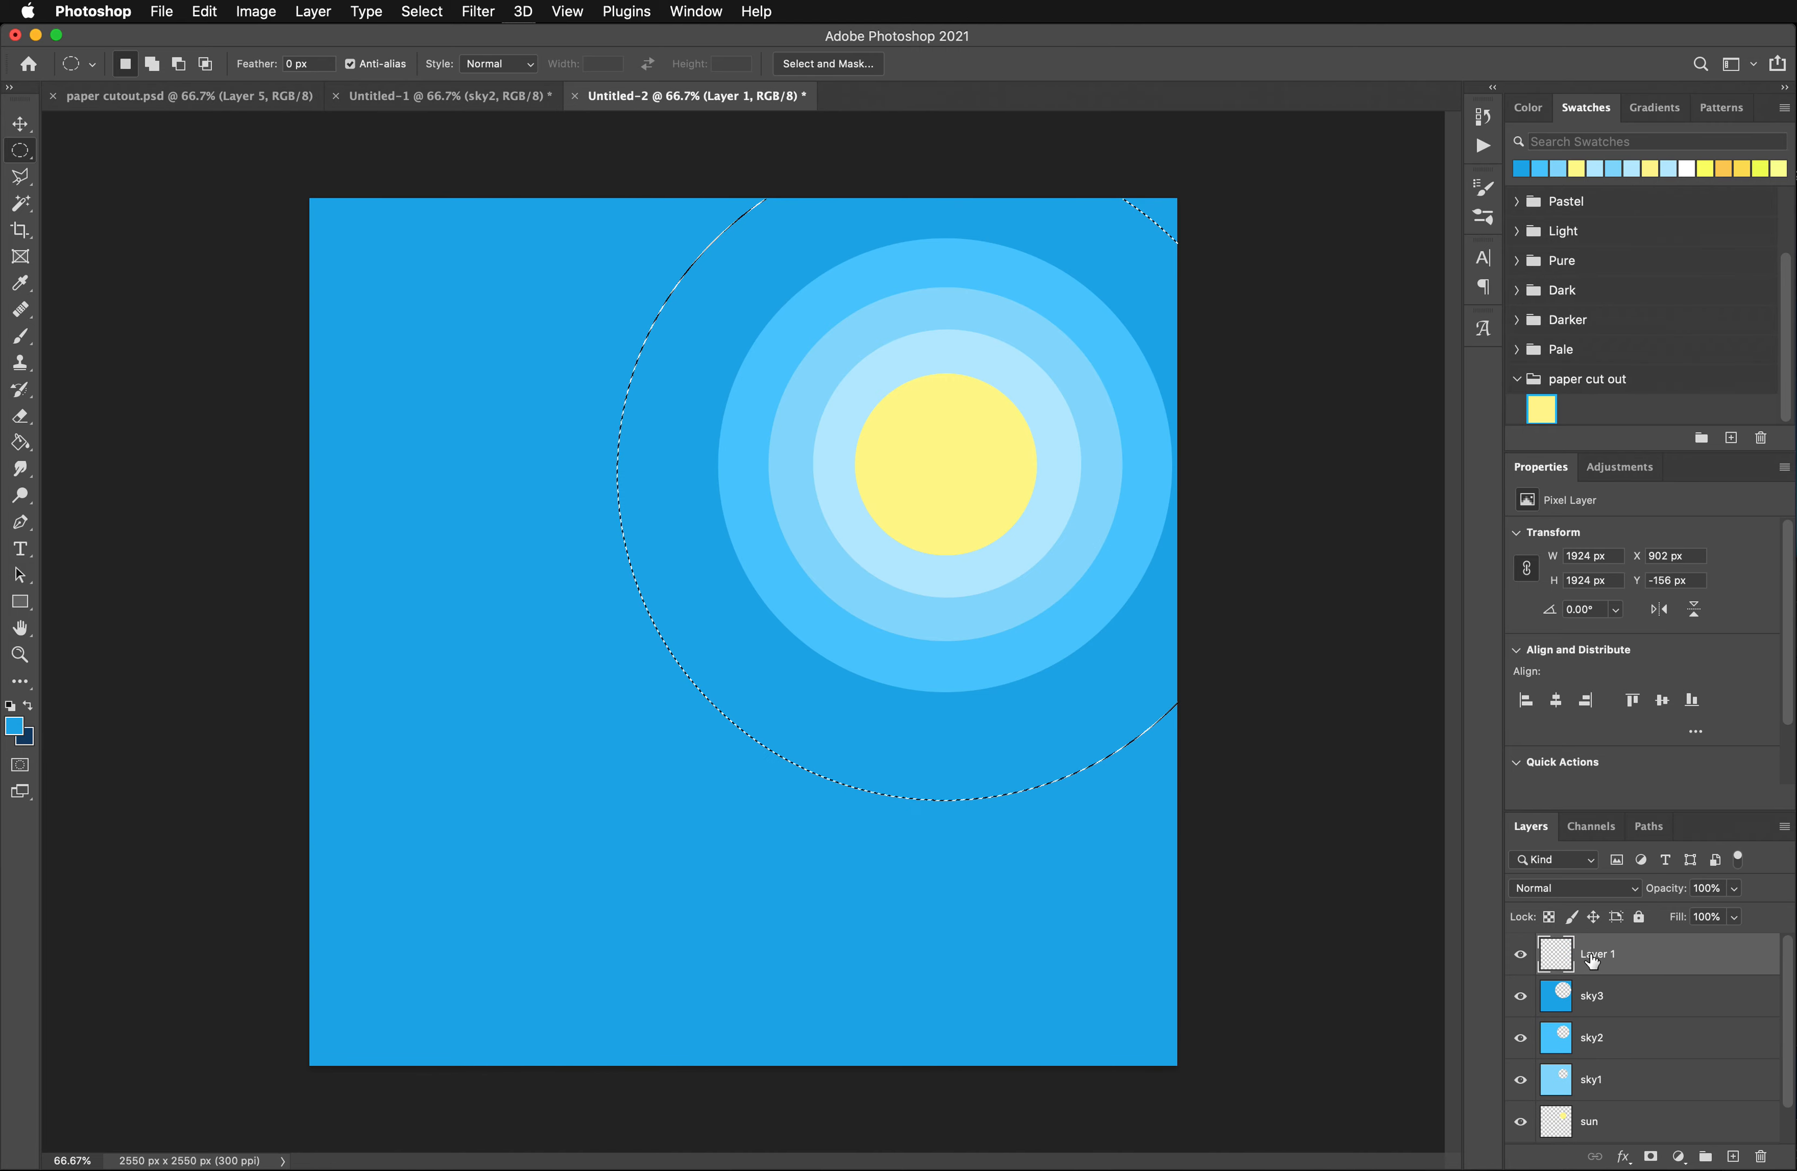
{"action": "double_click", "coordinate": [1595, 954]}
{"action": "type", "text": "sky"}
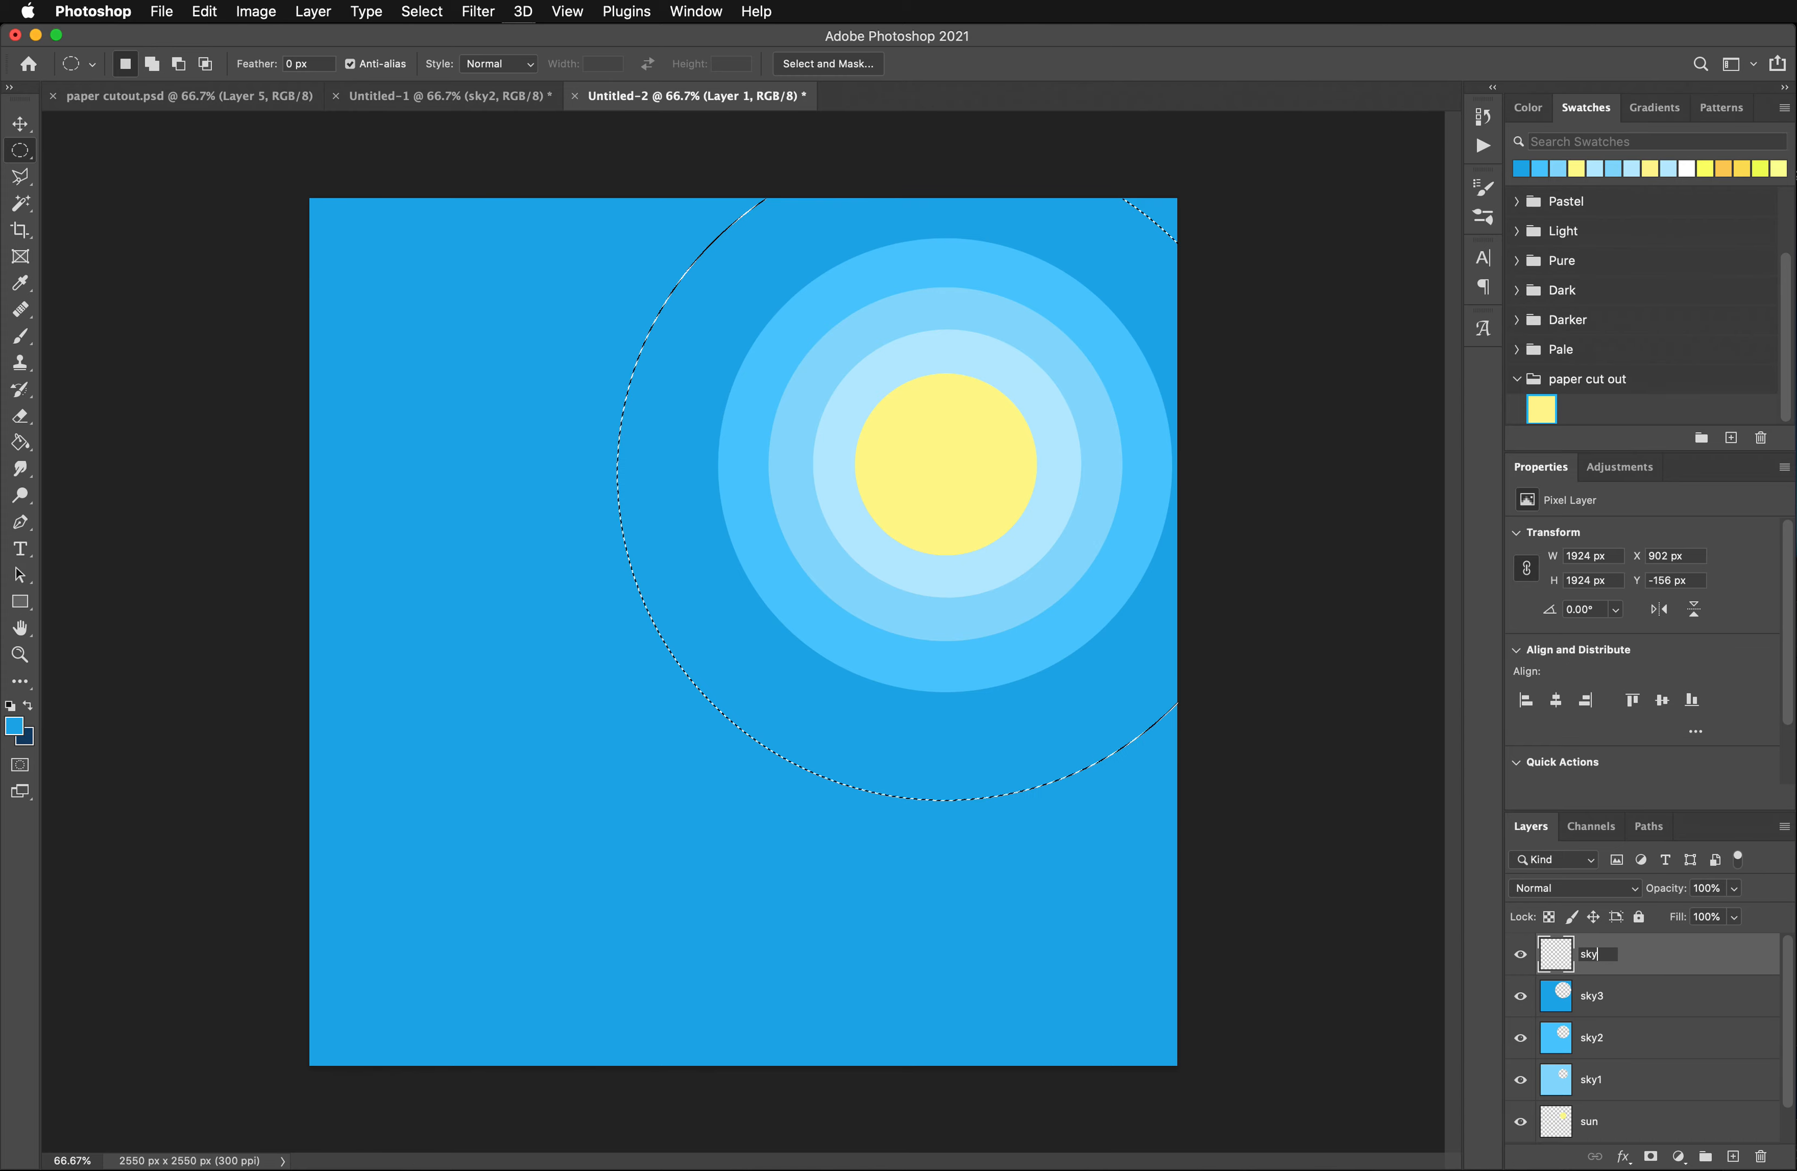
{"action": "type", "text": "4"}
{"action": "key", "text": "Return"}
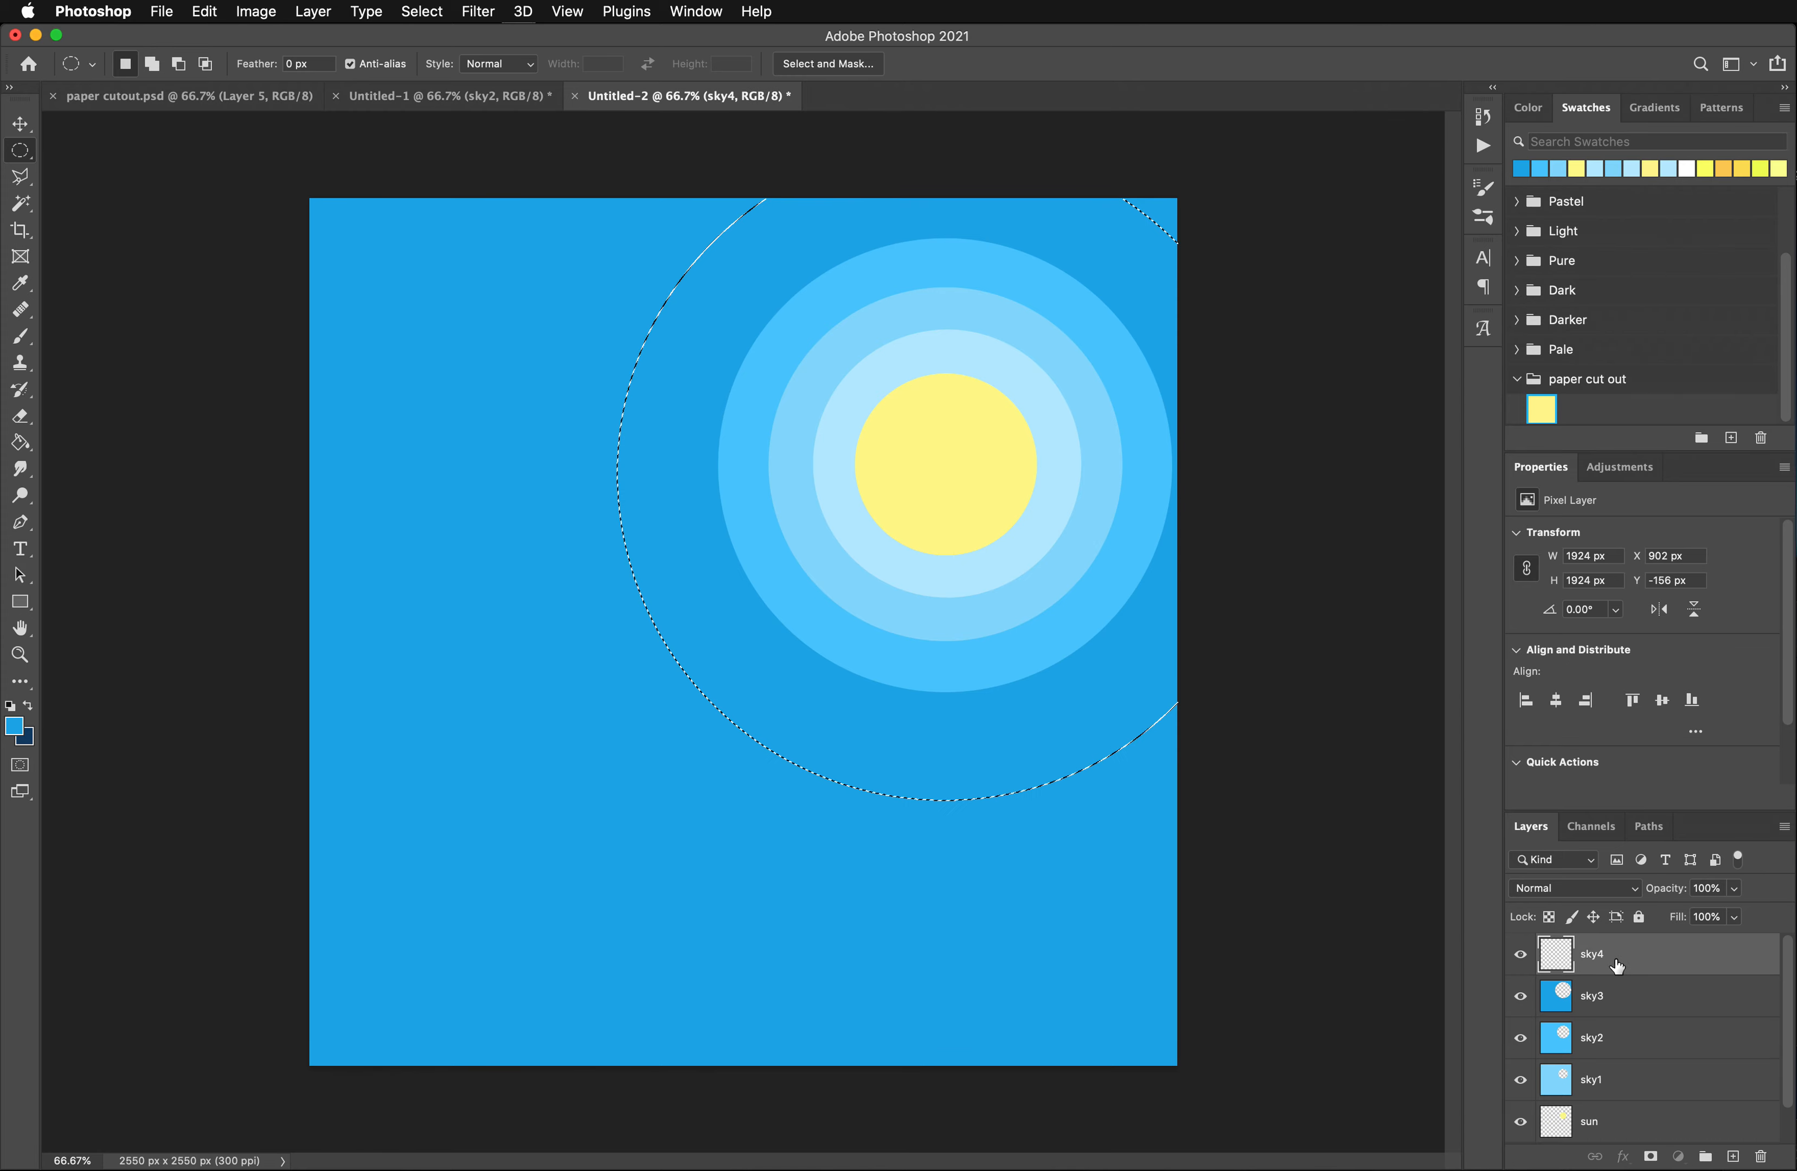
- Invert the circular selection, fill the area outside it on sky4 with dark blue #0286bf, and deselect
{"action": "left_click", "coordinate": [416, 11]}
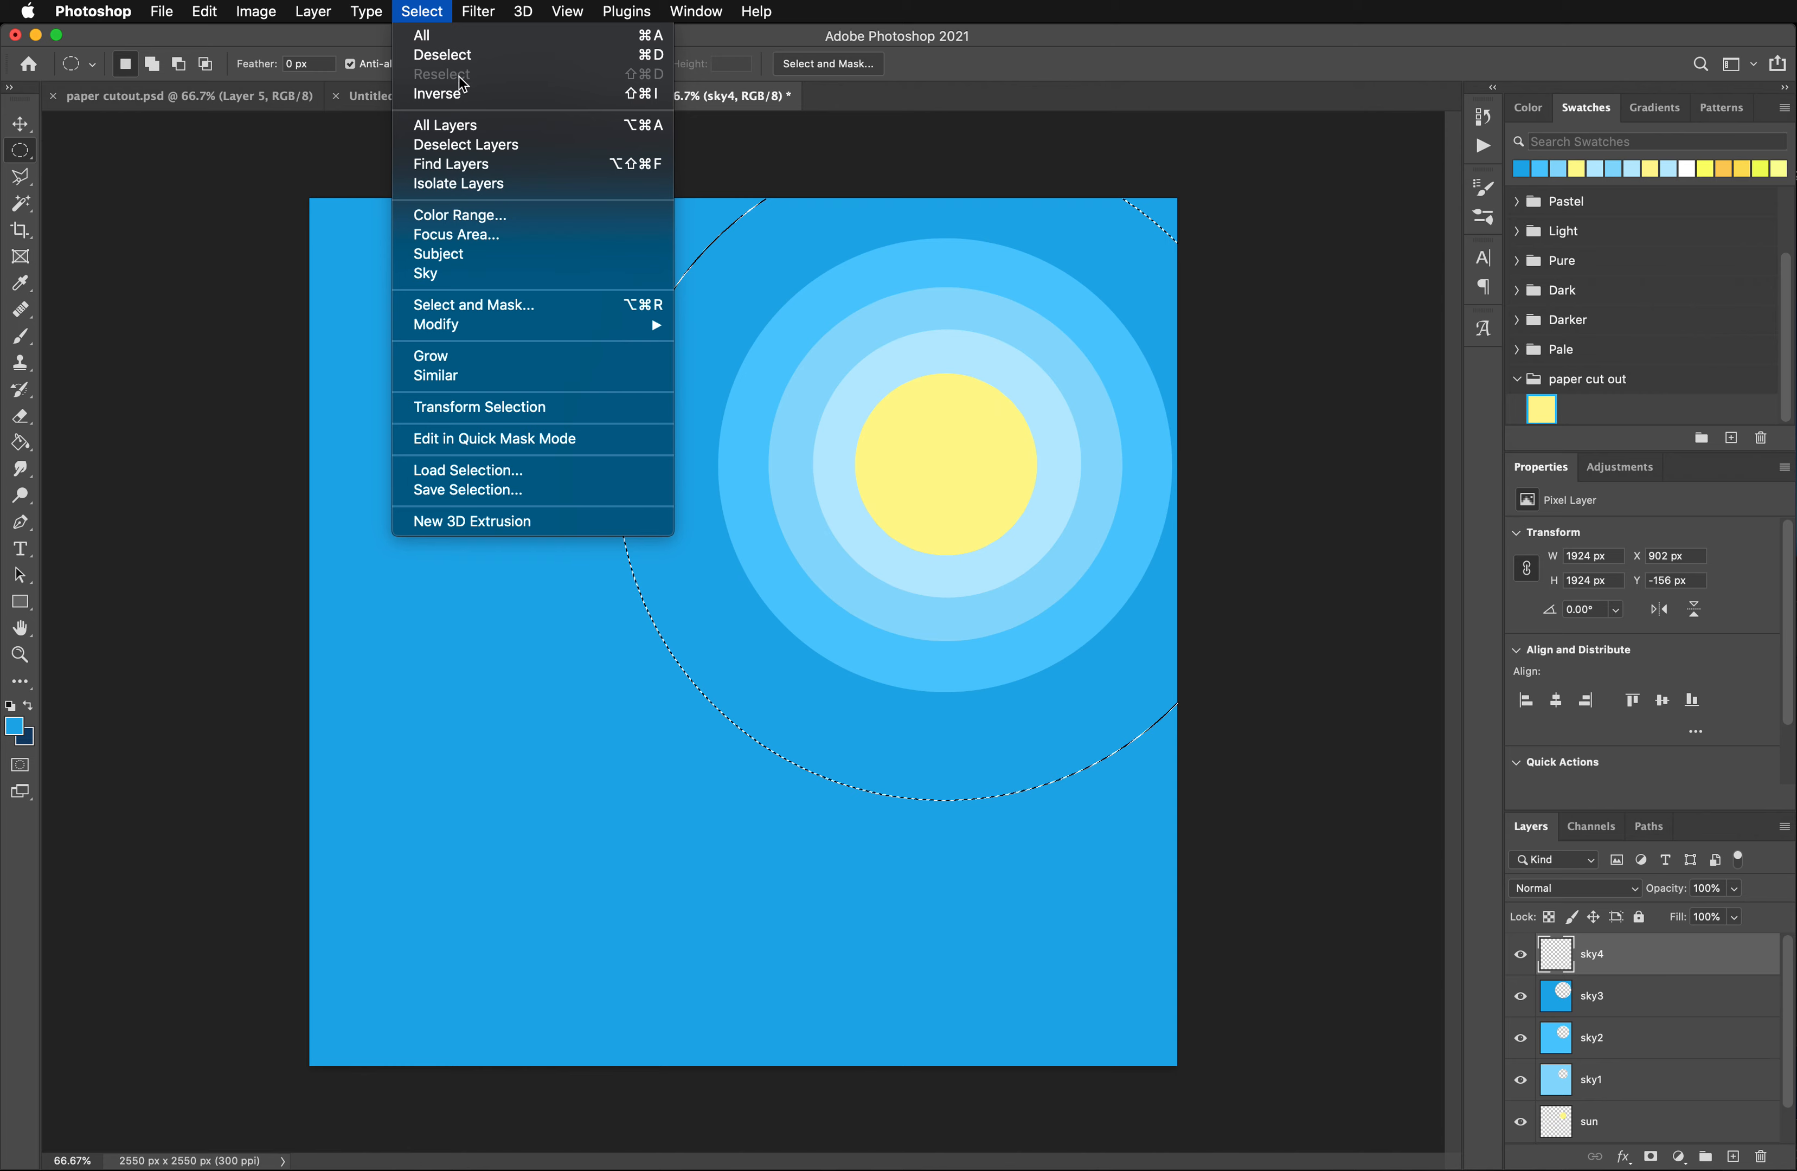
{"action": "left_click", "coordinate": [437, 91]}
{"action": "left_click", "coordinate": [14, 726]}
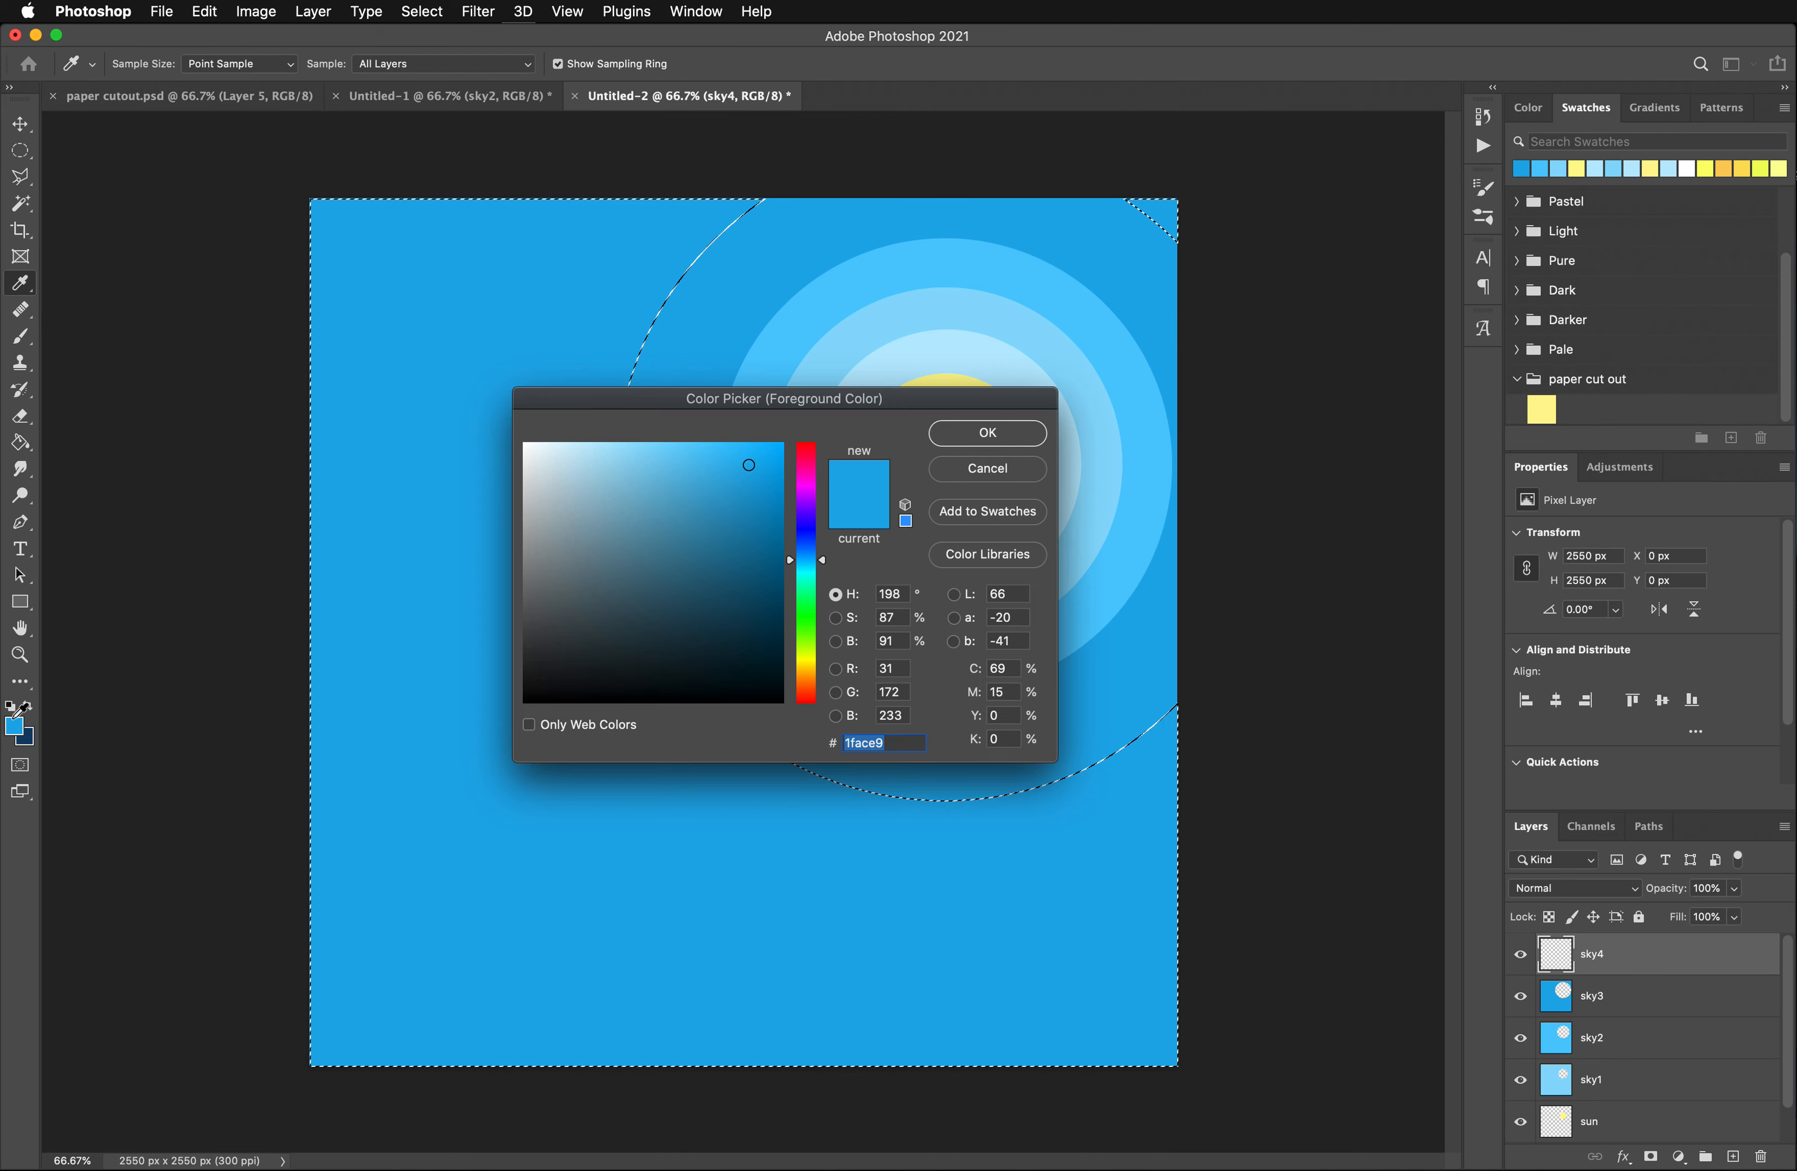
{"action": "left_click", "coordinate": [783, 509]}
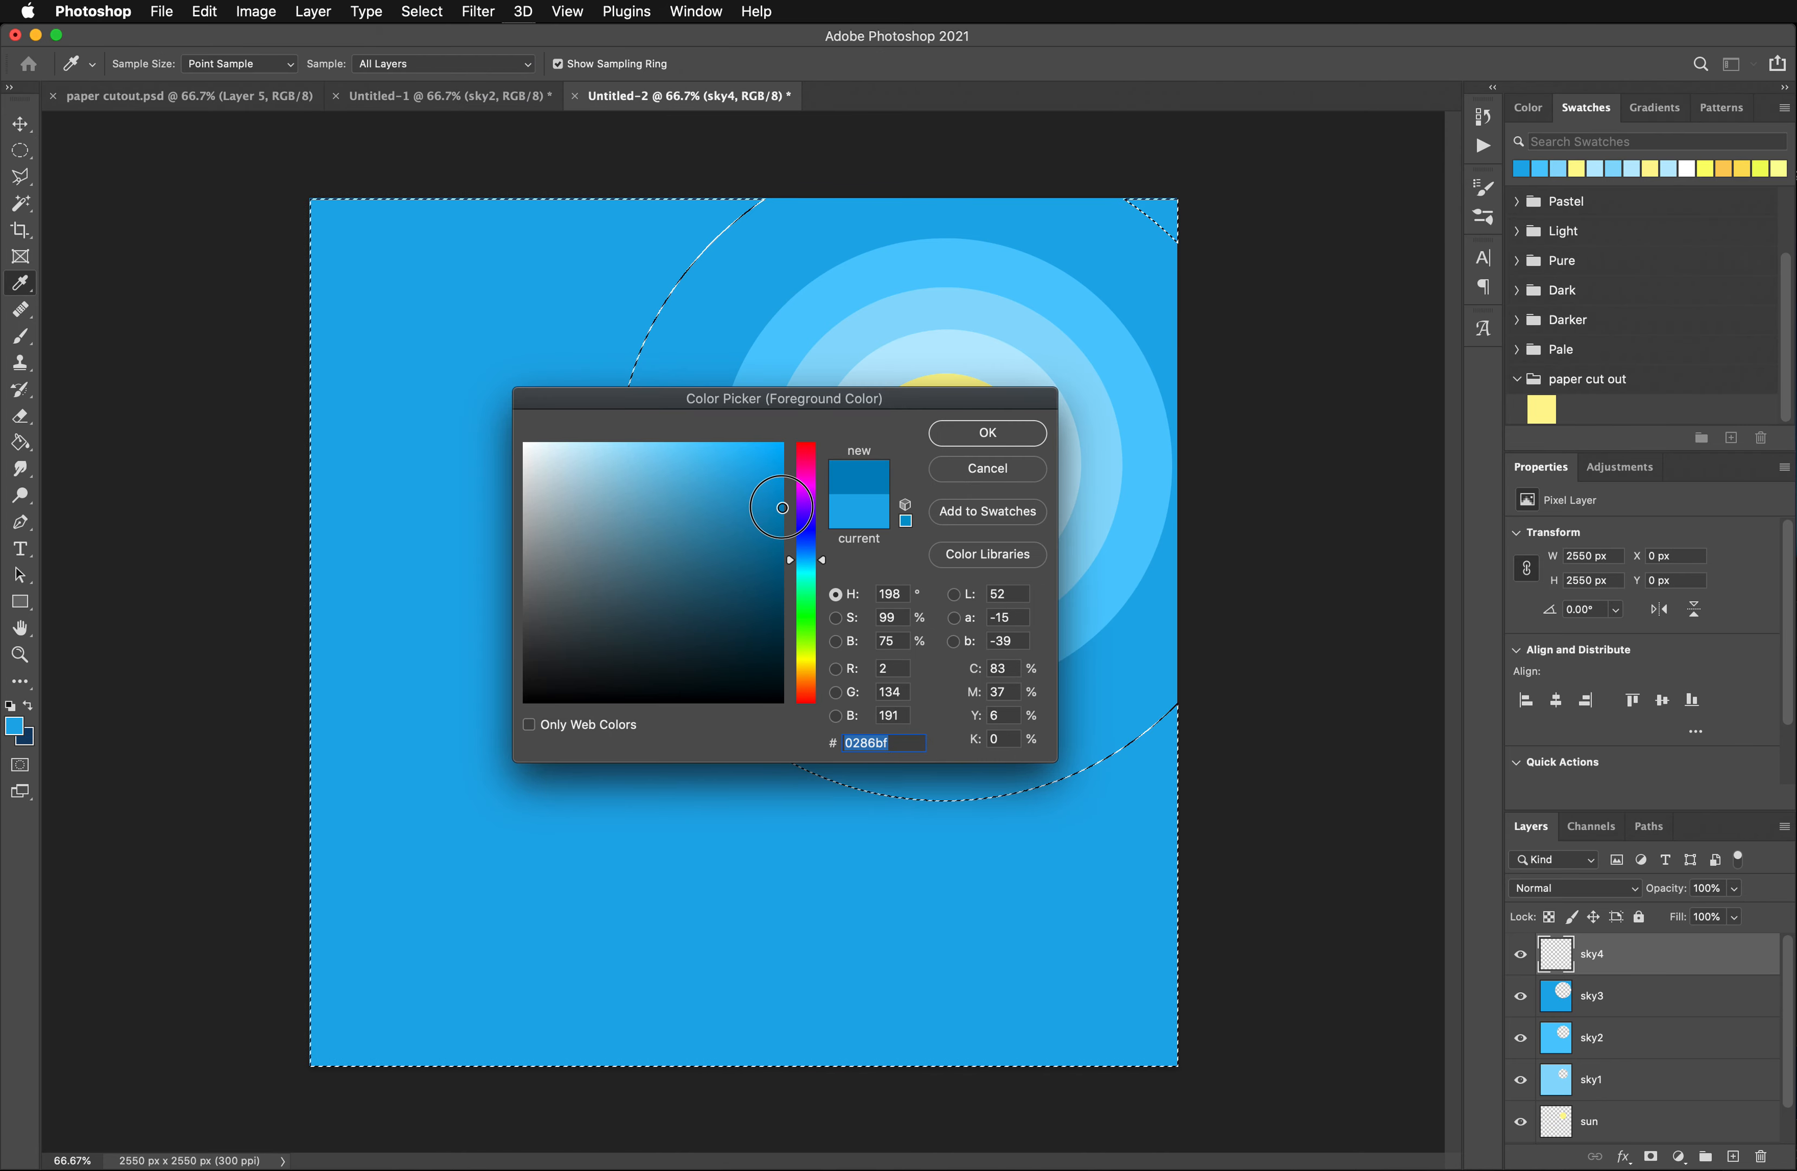
{"action": "left_click", "coordinate": [1011, 435]}
{"action": "key", "text": "m"}
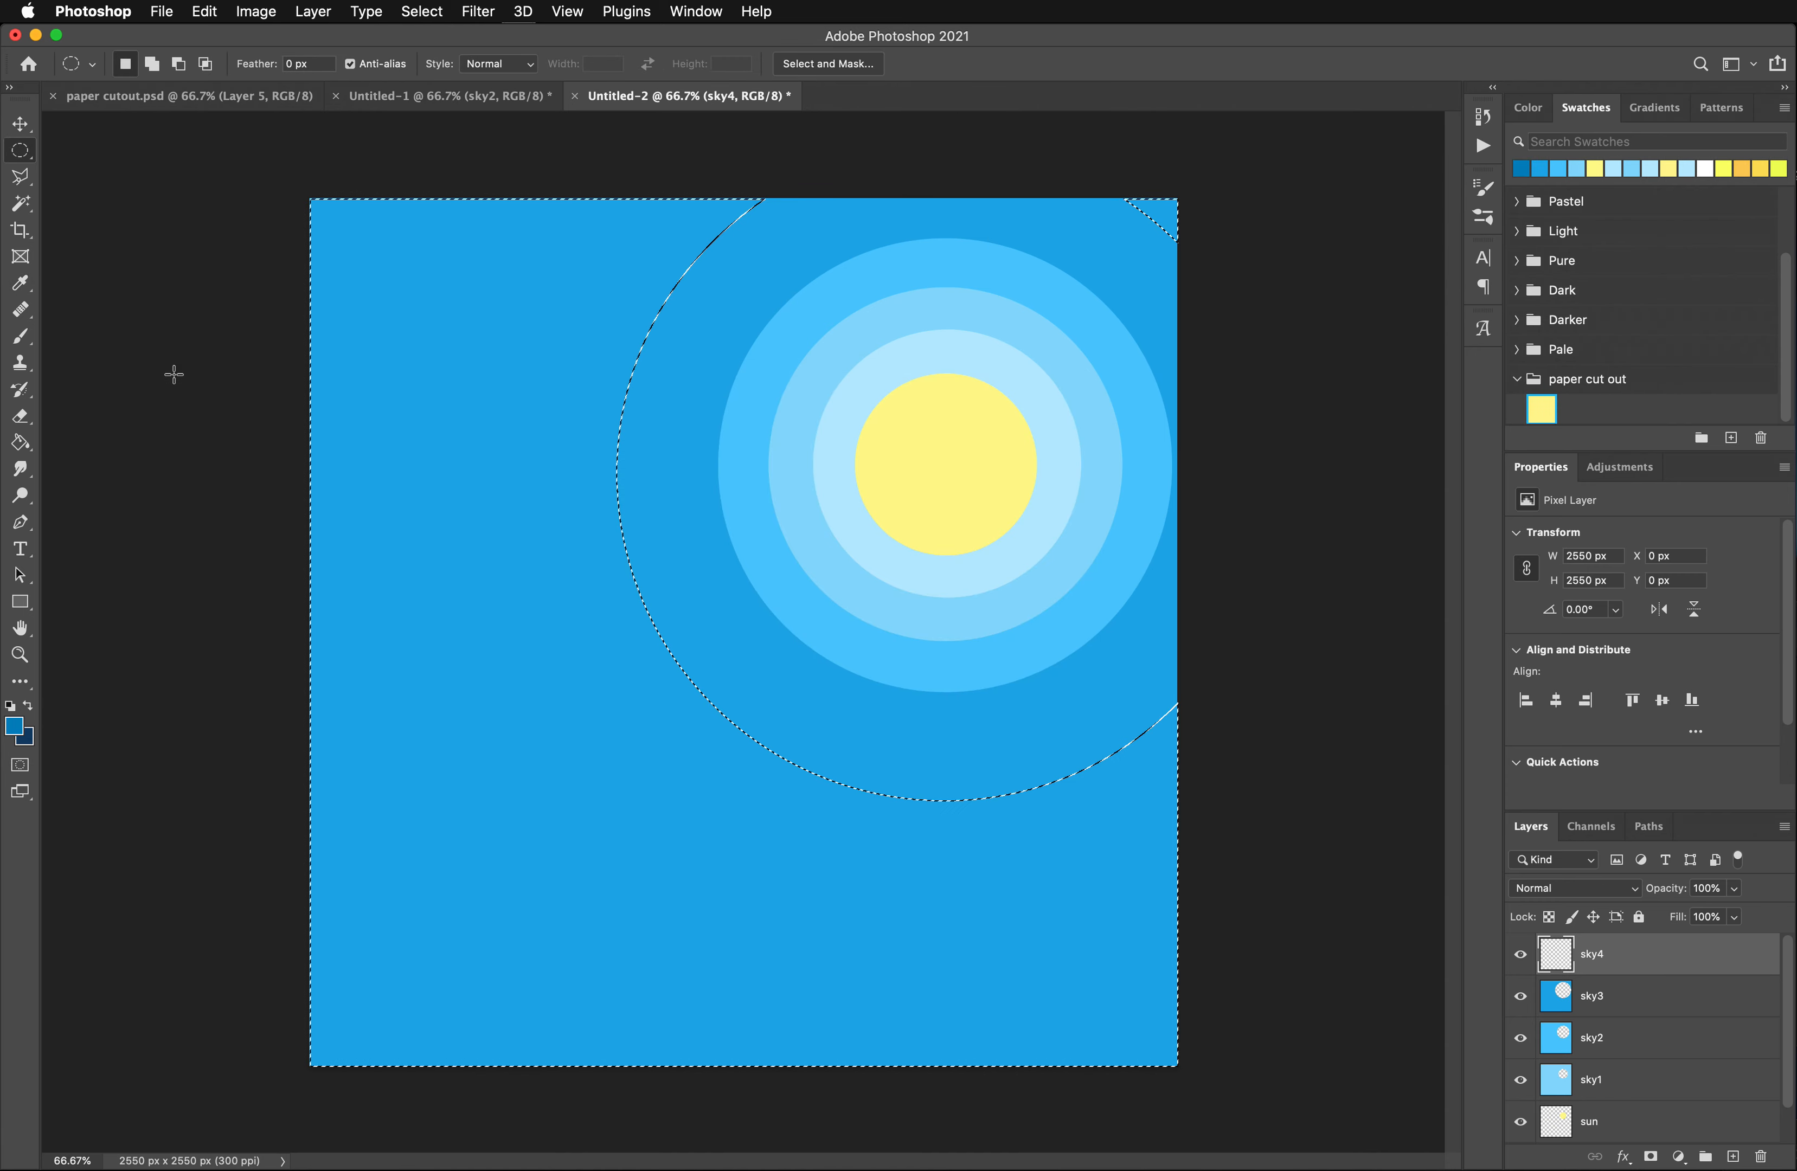
{"action": "left_click", "coordinate": [20, 442]}
{"action": "left_click", "coordinate": [492, 423]}
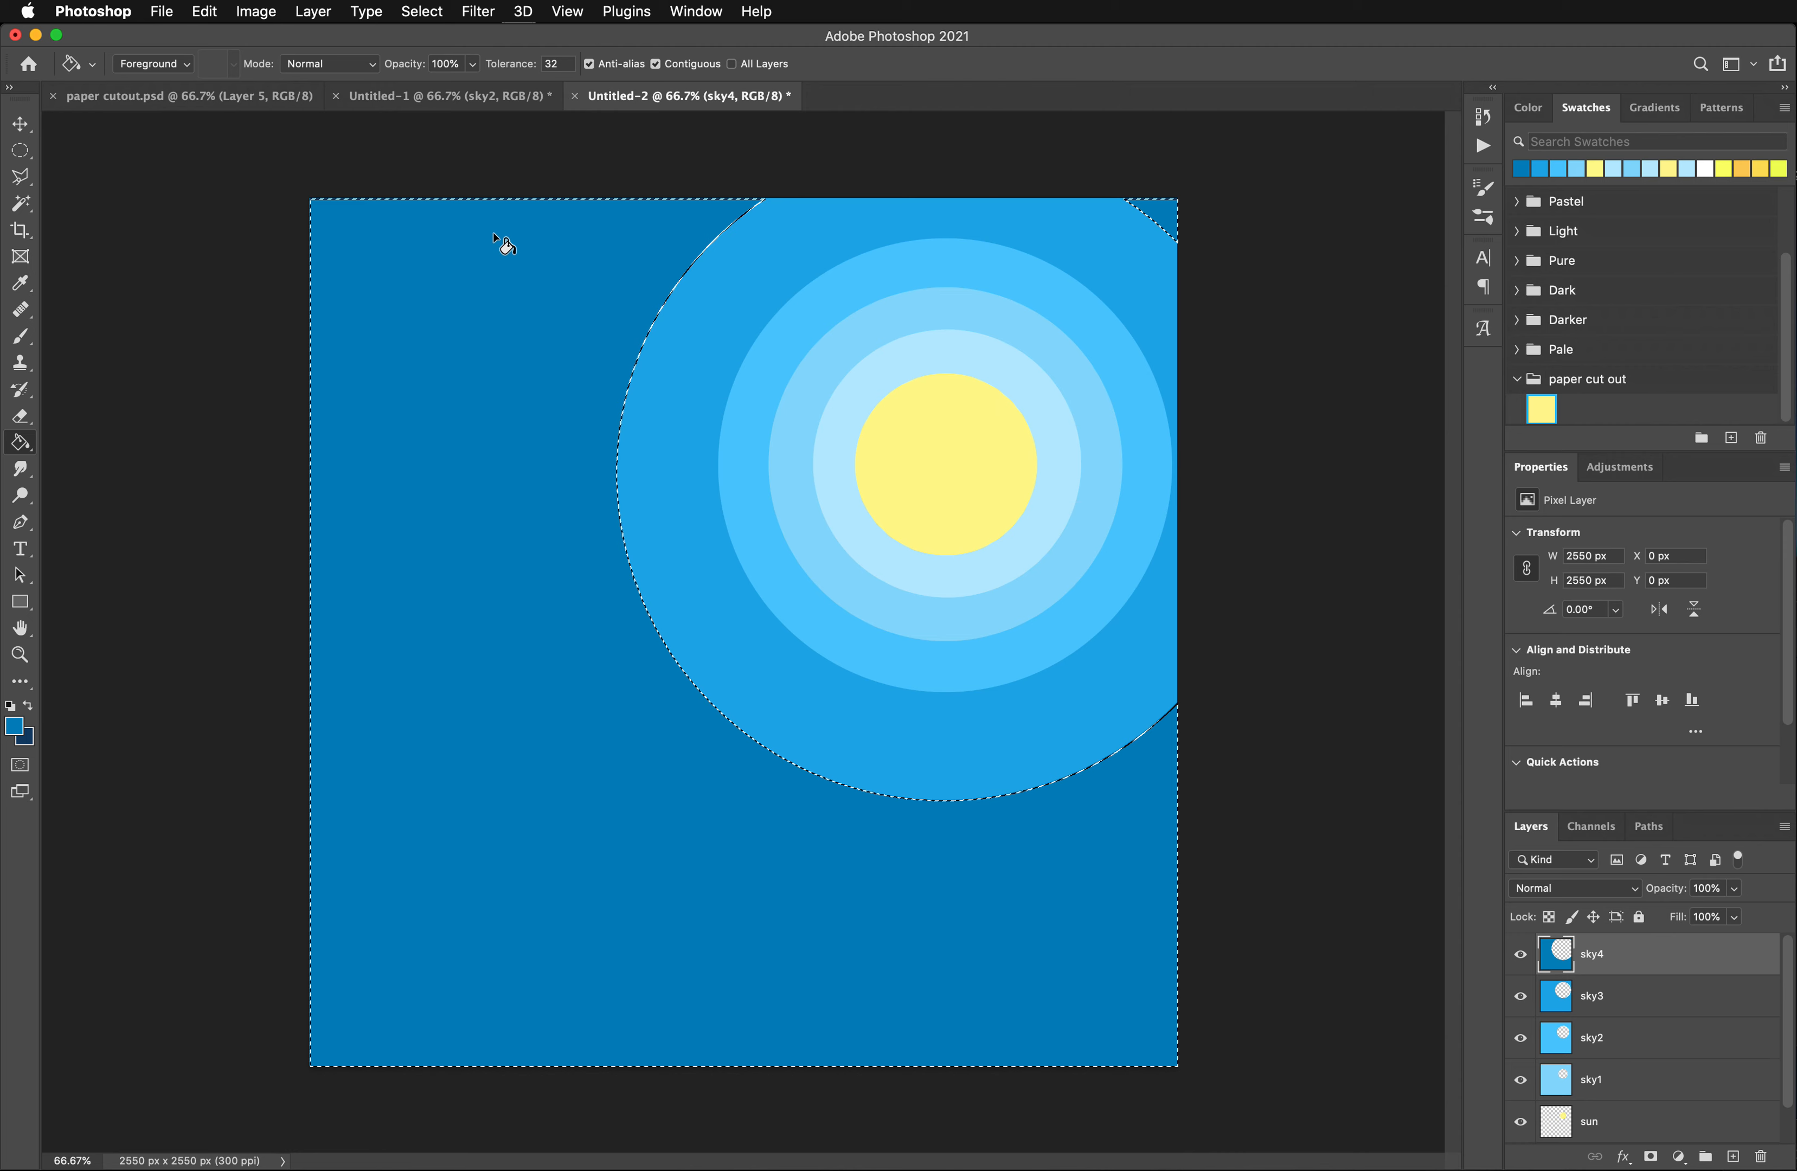
{"action": "key", "text": "super+d"}
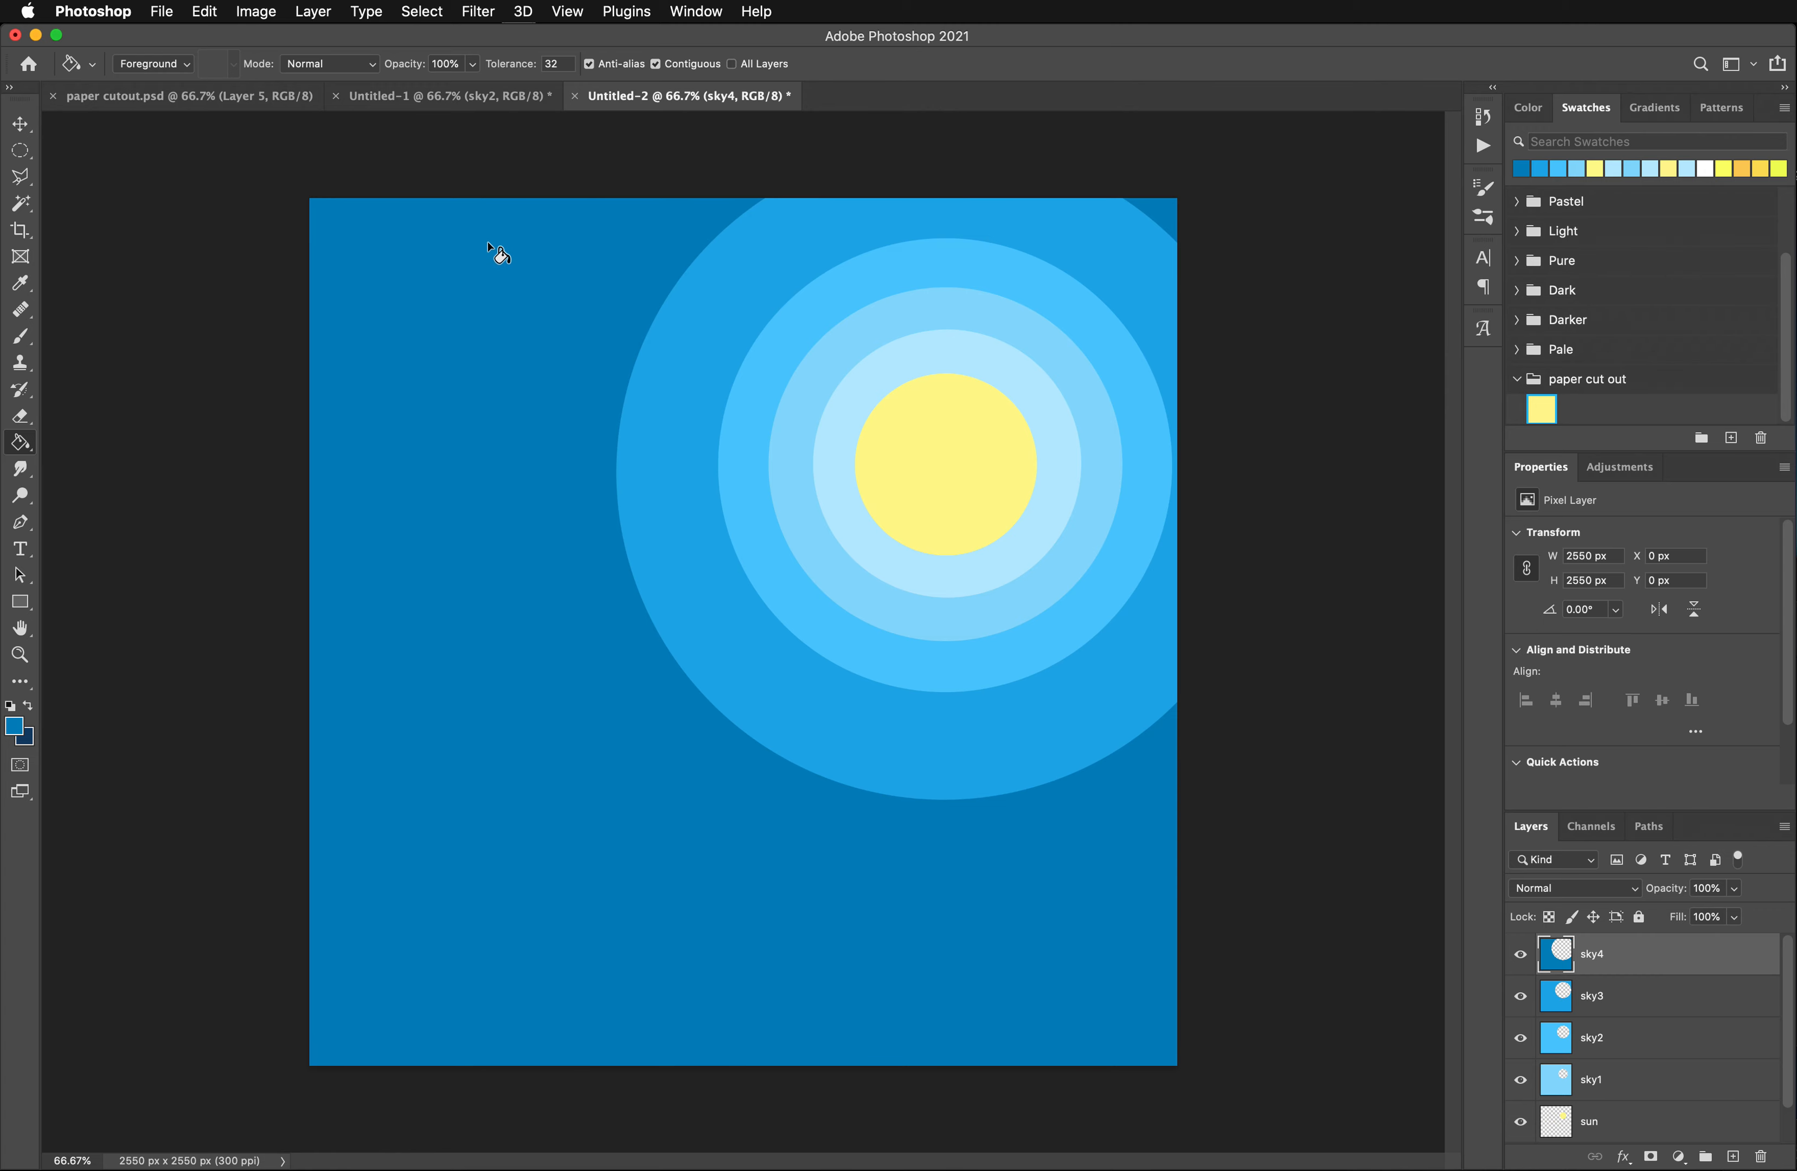
- Add a drop shadow to the sun layer with 70% opacity, 12 px distance, 3% spread and 35 px size
{"action": "left_click", "coordinate": [1676, 1118]}
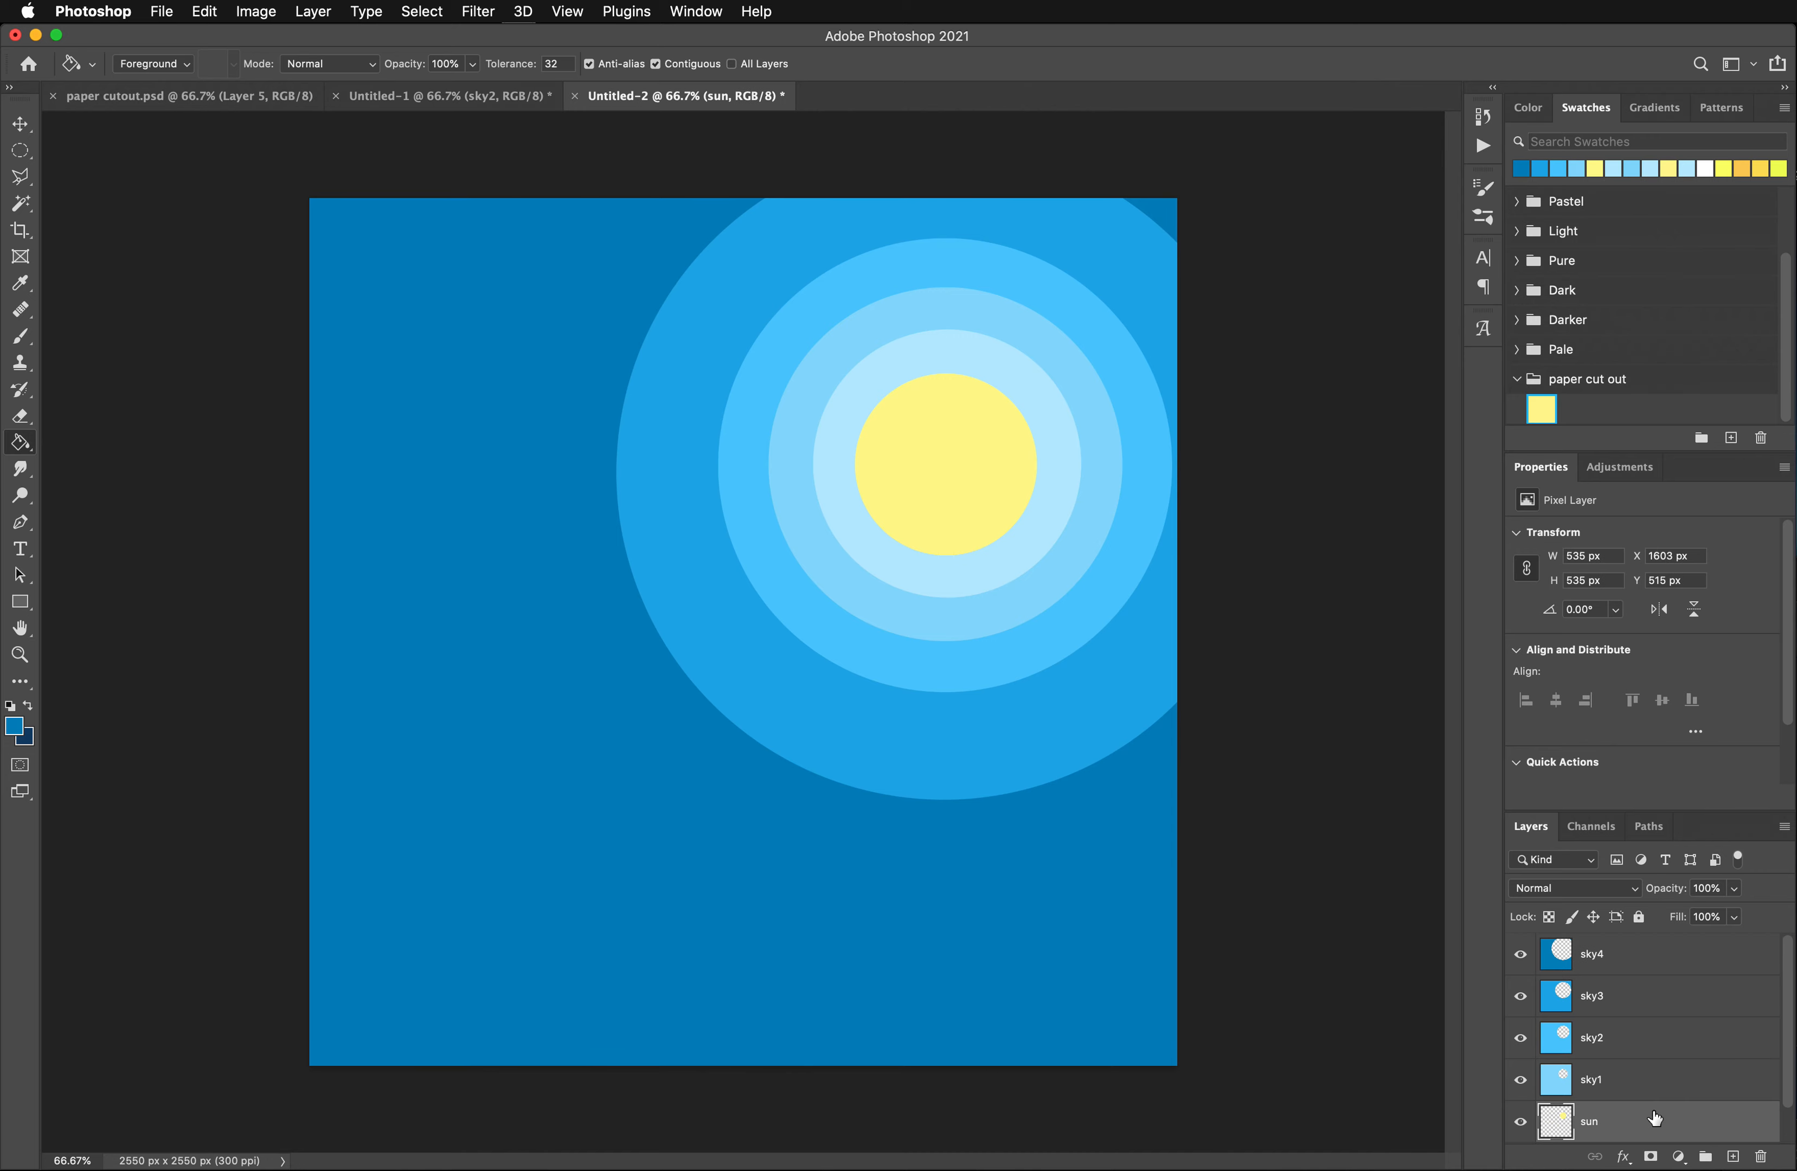
{"action": "scroll", "coordinate": [1665, 1122], "scroll_direction": "down", "scroll_amount": 1}
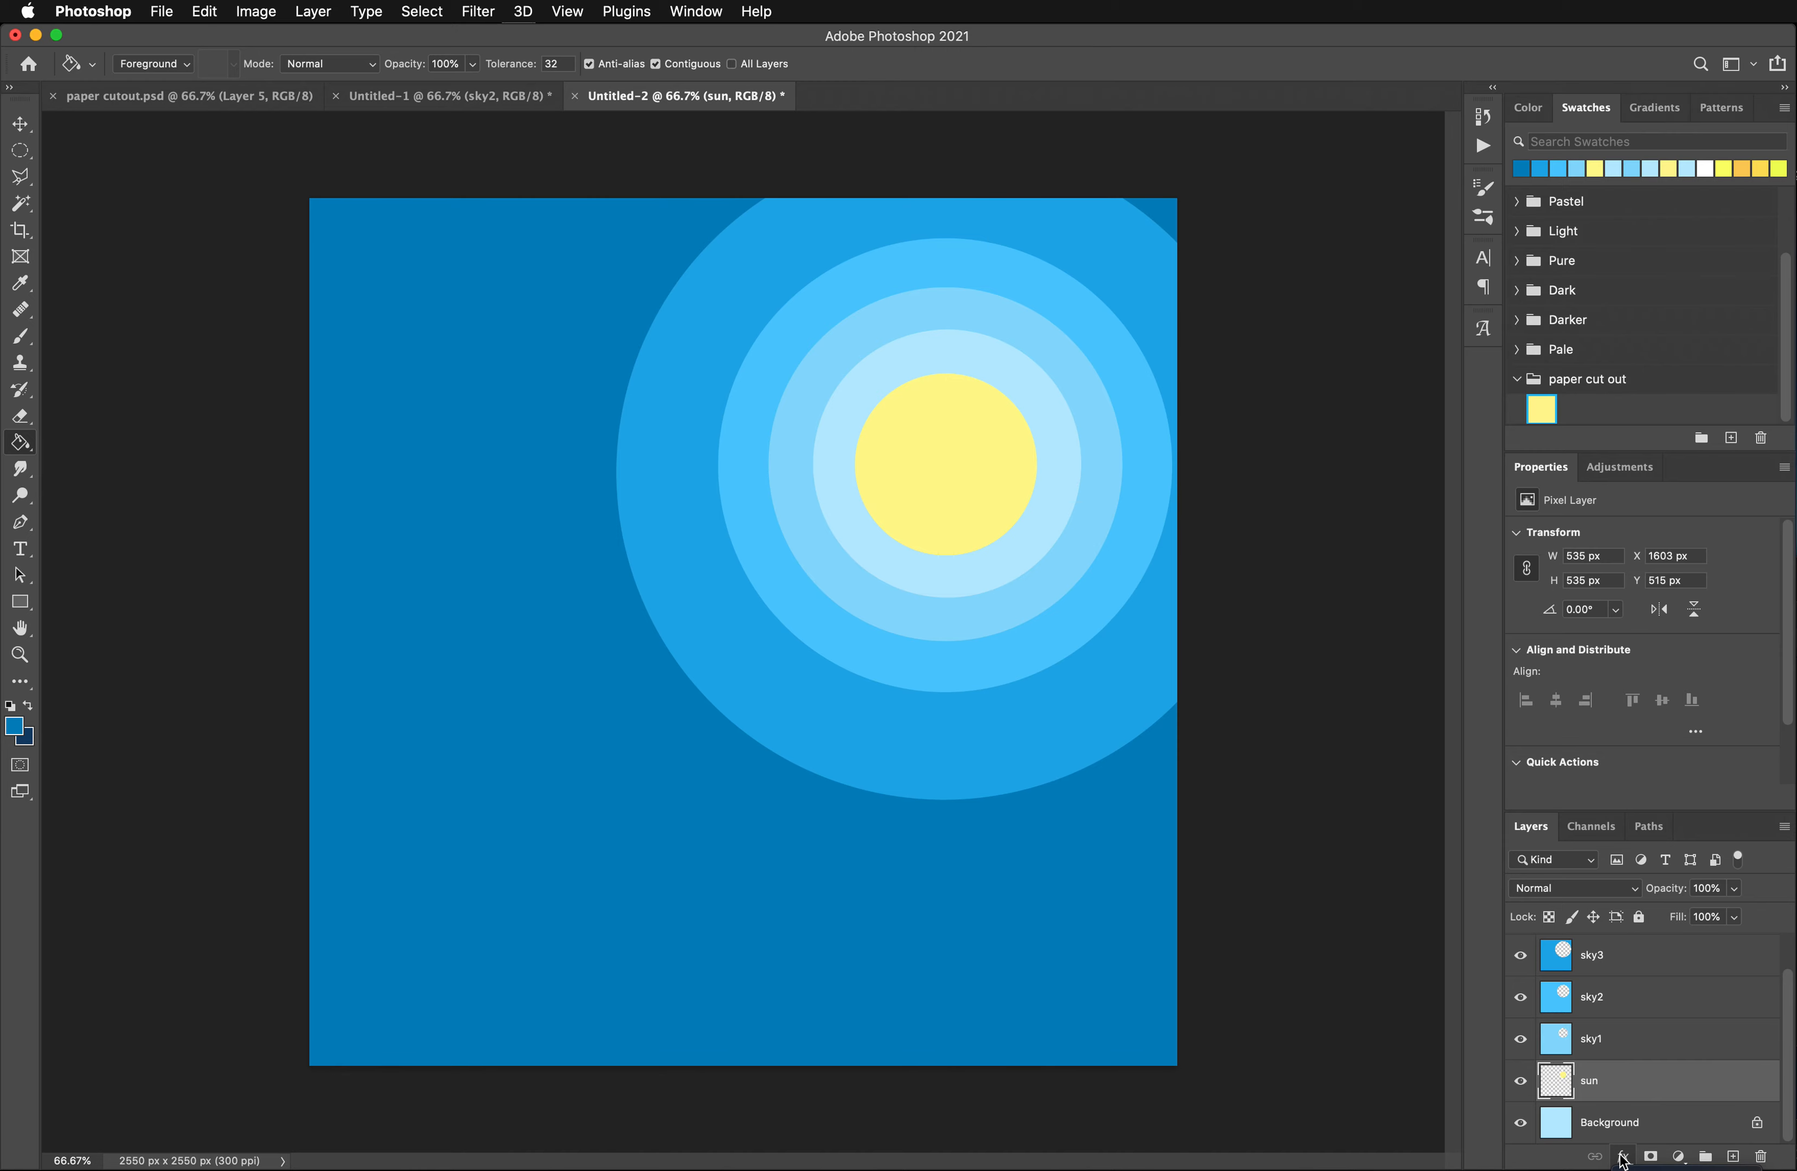
{"action": "left_click", "coordinate": [1623, 1157]}
{"action": "left_click", "coordinate": [1649, 1134]}
{"action": "left_click_drag", "start_coordinate": [721, 842], "coordinate": [367, 220]}
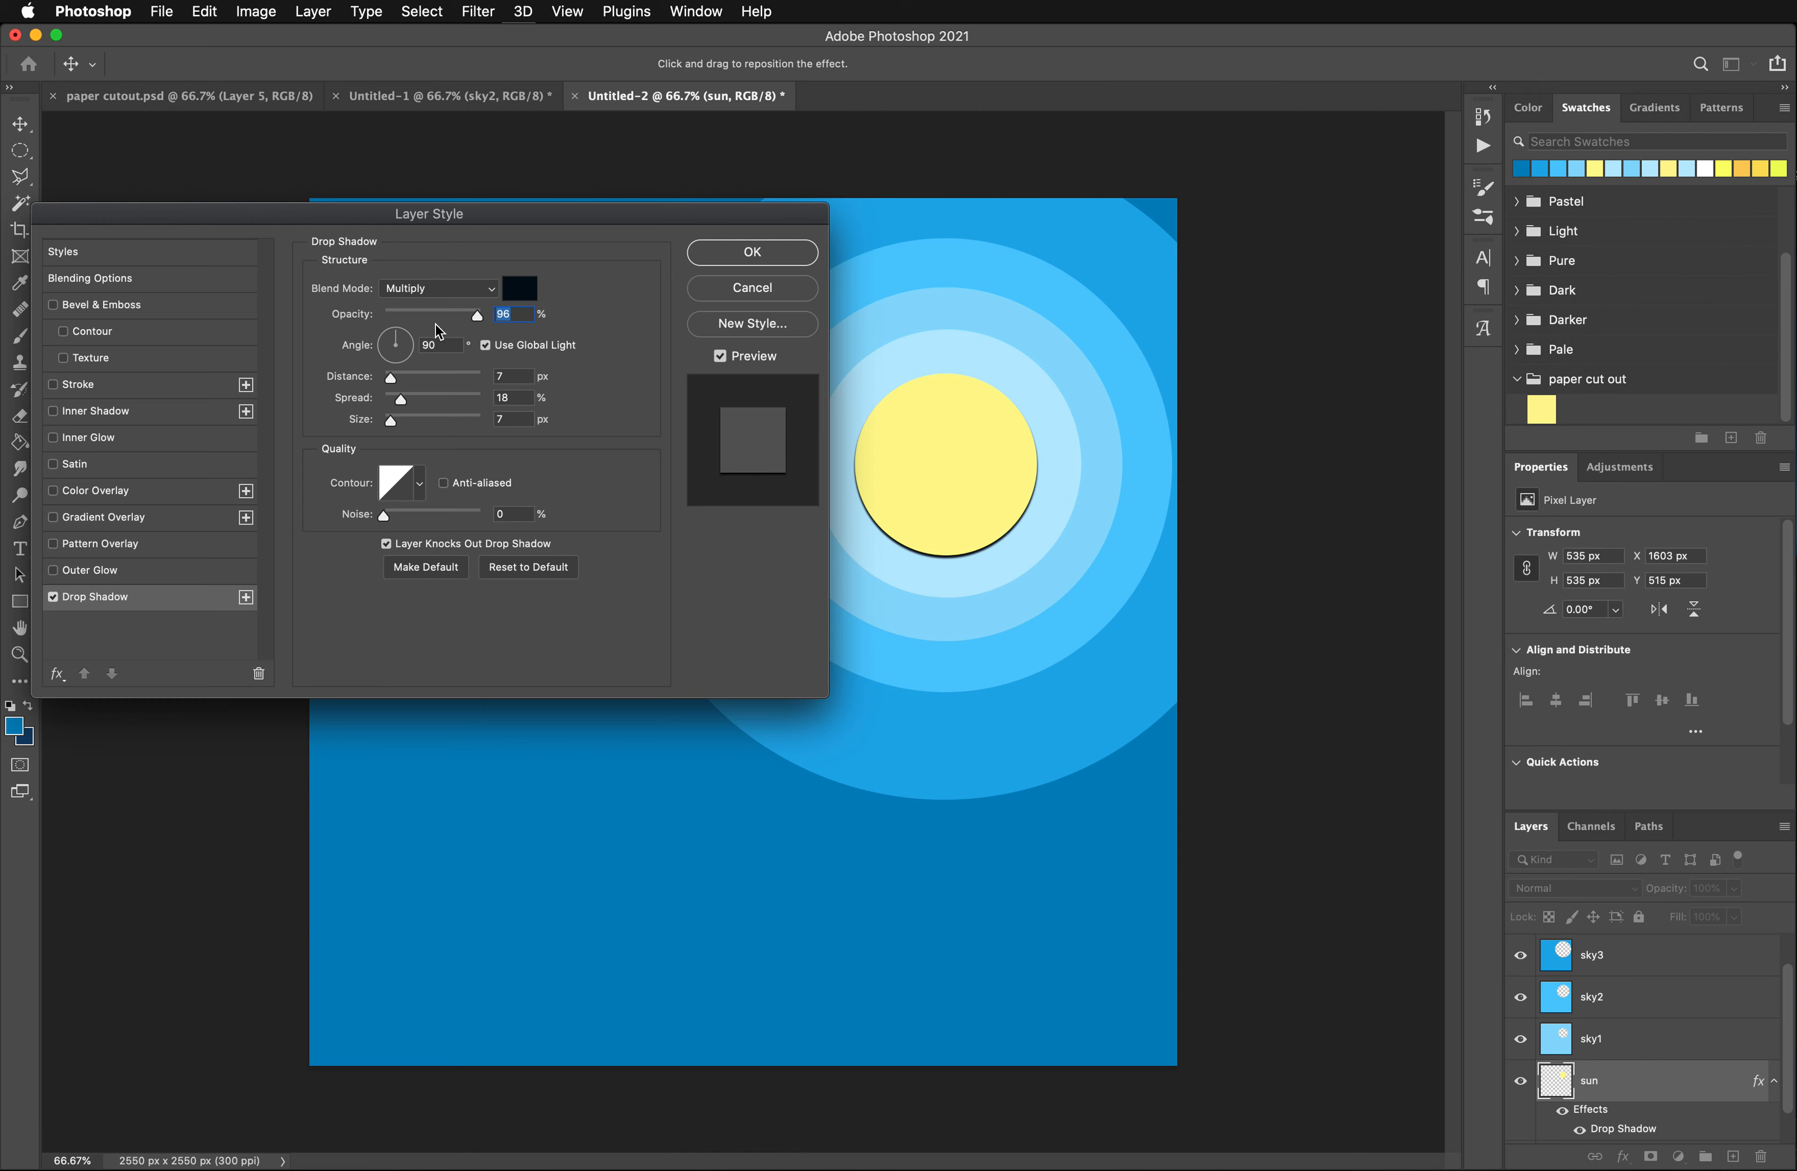
{"action": "left_click_drag", "start_coordinate": [477, 316], "coordinate": [452, 320]}
{"action": "left_click_drag", "start_coordinate": [391, 379], "coordinate": [407, 428]}
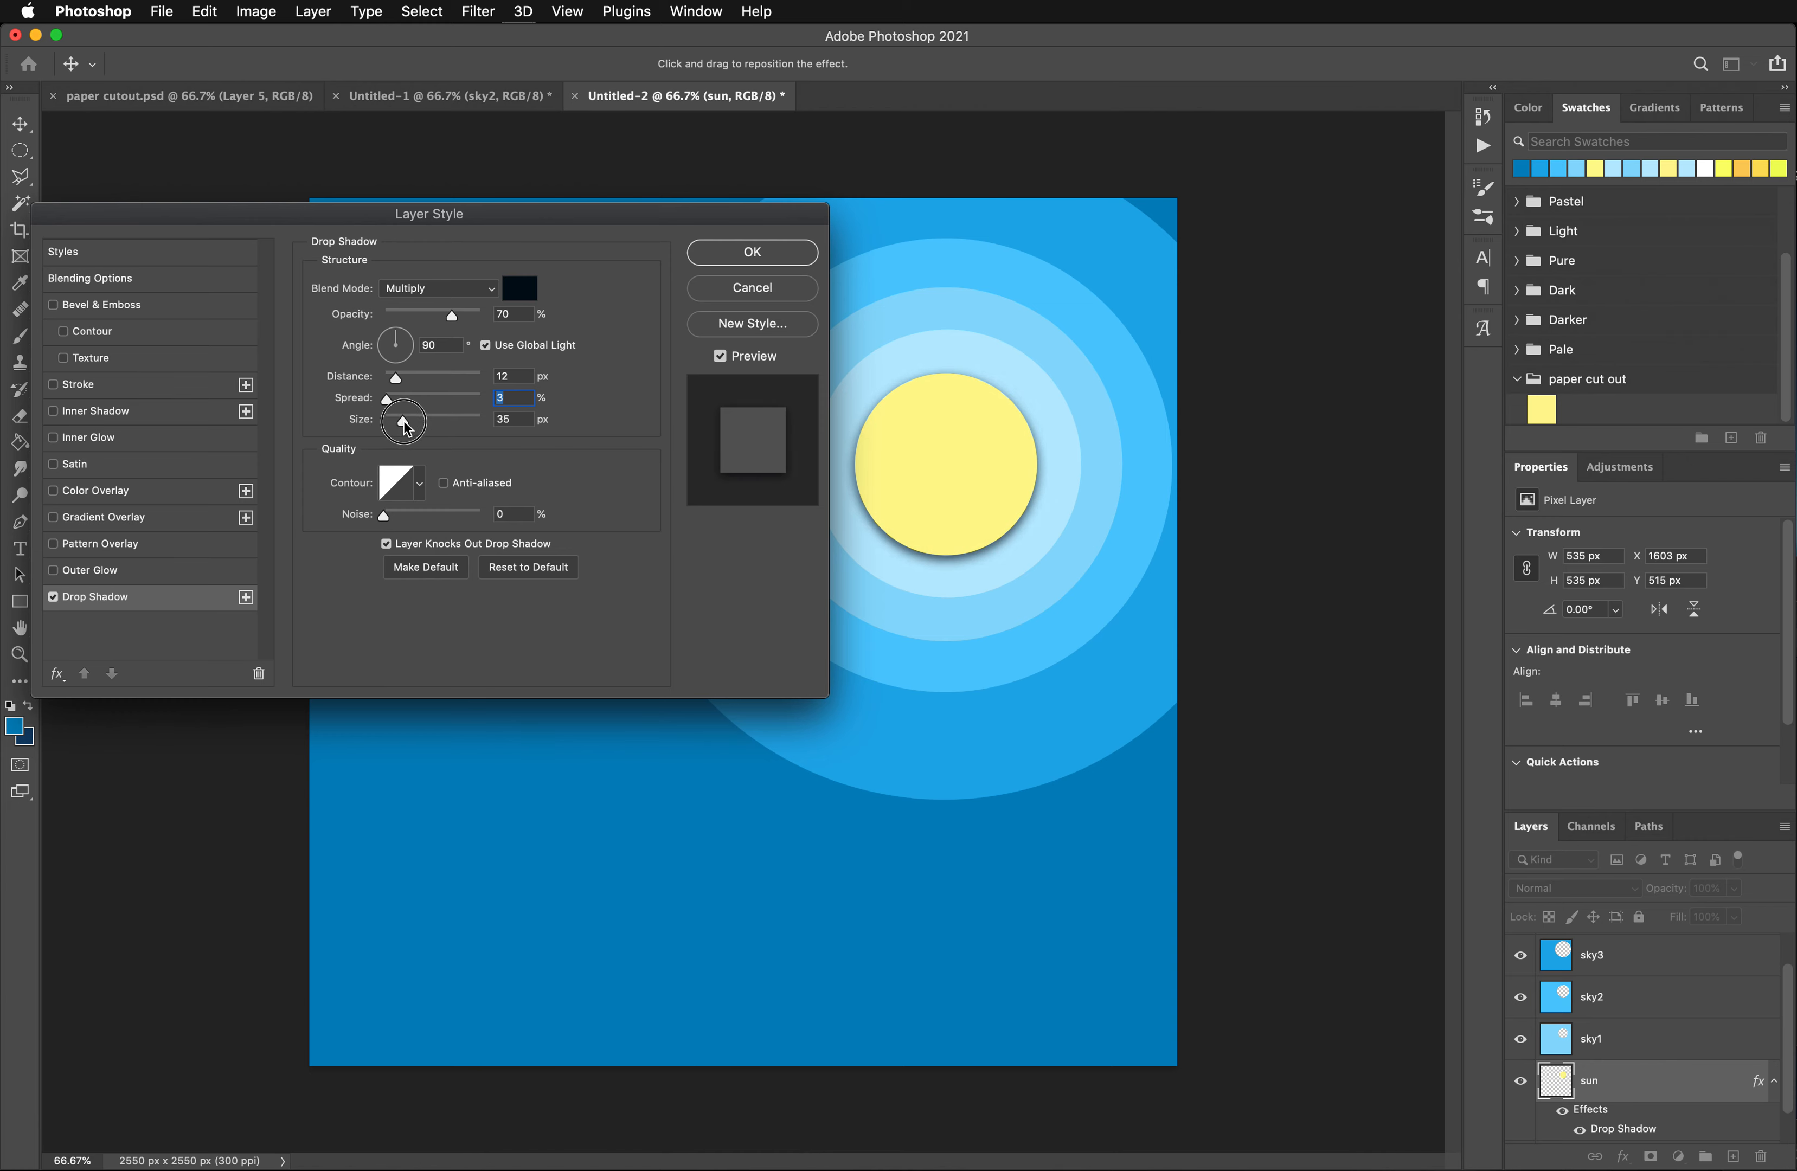
{"action": "left_click_drag", "start_coordinate": [407, 427], "coordinate": [407, 427]}
- Set the sun's drop shadow angle to about -146° and apply the layer style
{"action": "left_click_drag", "start_coordinate": [401, 346], "coordinate": [397, 372]}
{"action": "left_click_drag", "start_coordinate": [397, 373], "coordinate": [397, 372]}
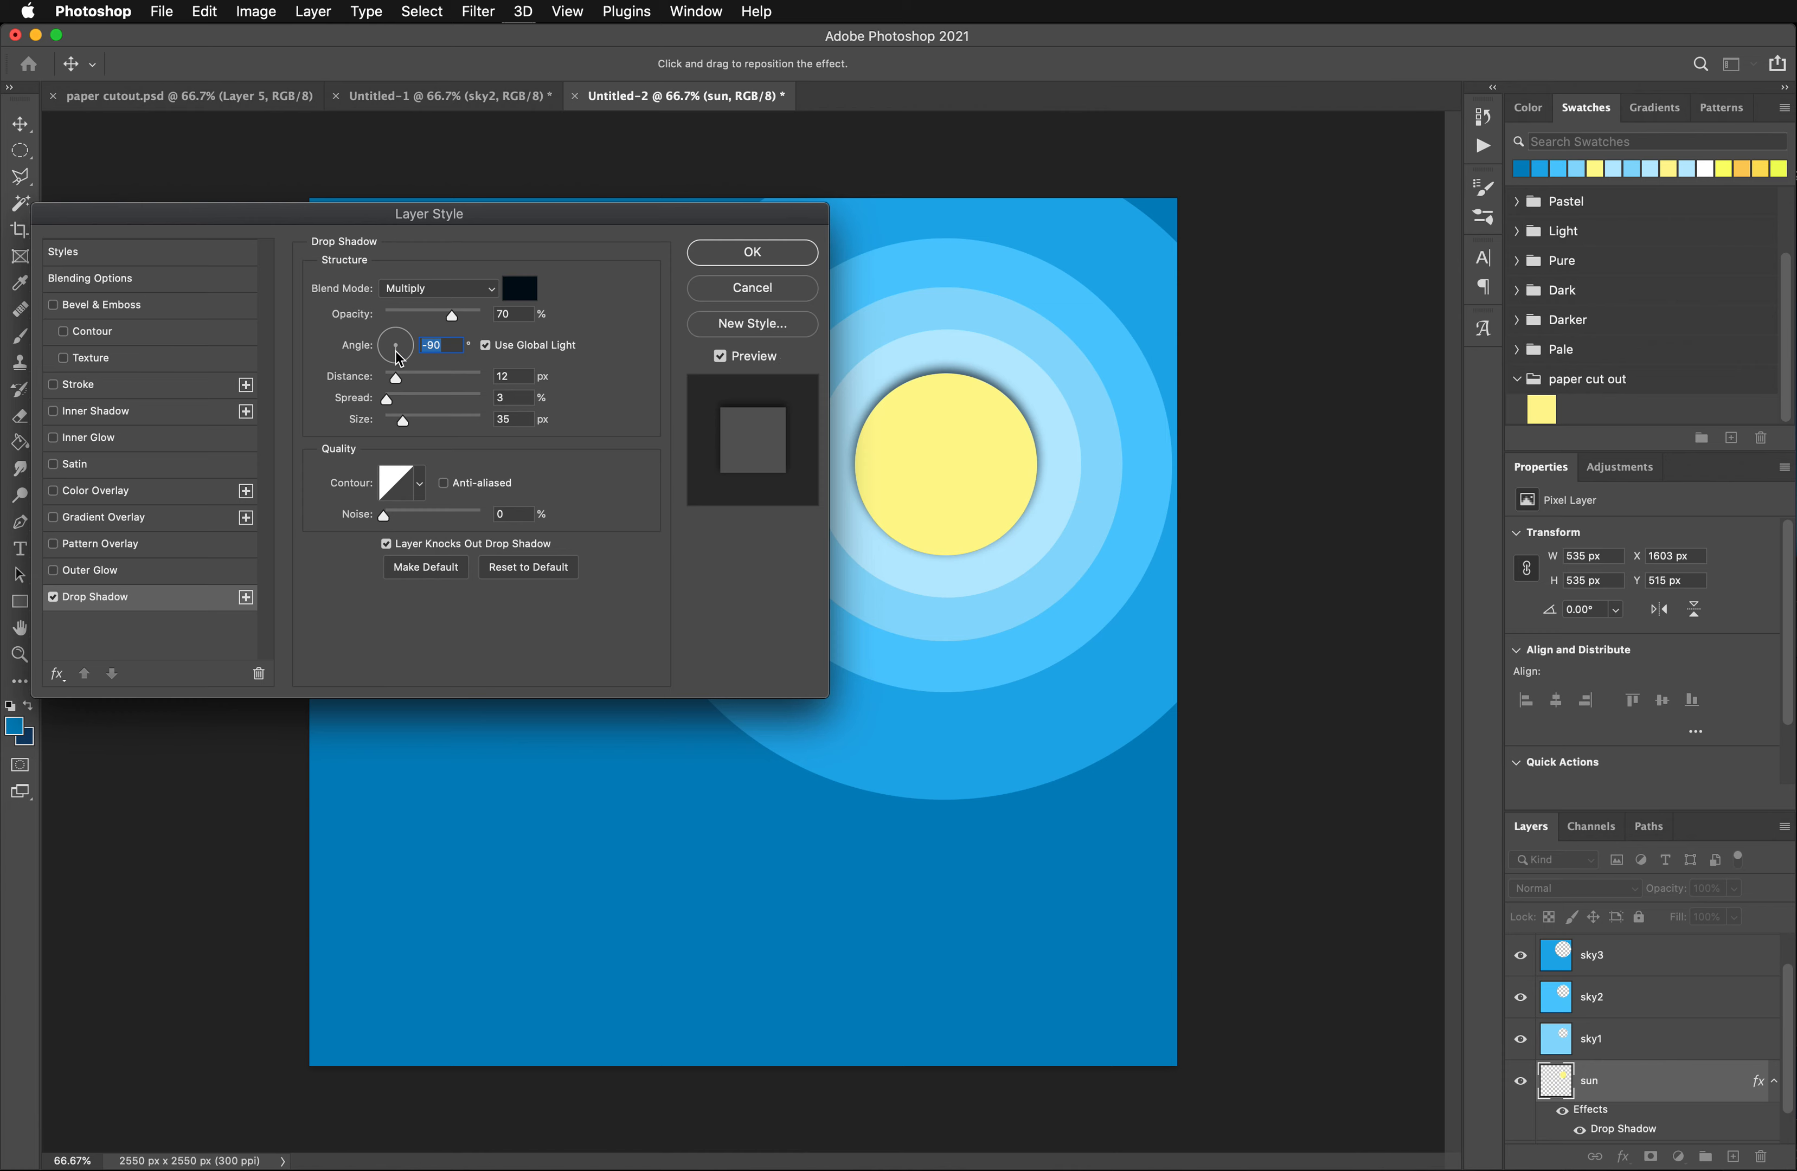
{"action": "mouse_move", "coordinate": [396, 353]}
{"action": "left_mouse_down"}
{"action": "mouse_move", "coordinate": [409, 336]}
{"action": "mouse_move", "coordinate": [365, 333]}
{"action": "mouse_move", "coordinate": [371, 362]}
{"action": "left_mouse_up"}
{"action": "left_click_drag", "start_coordinate": [370, 364], "coordinate": [369, 364]}
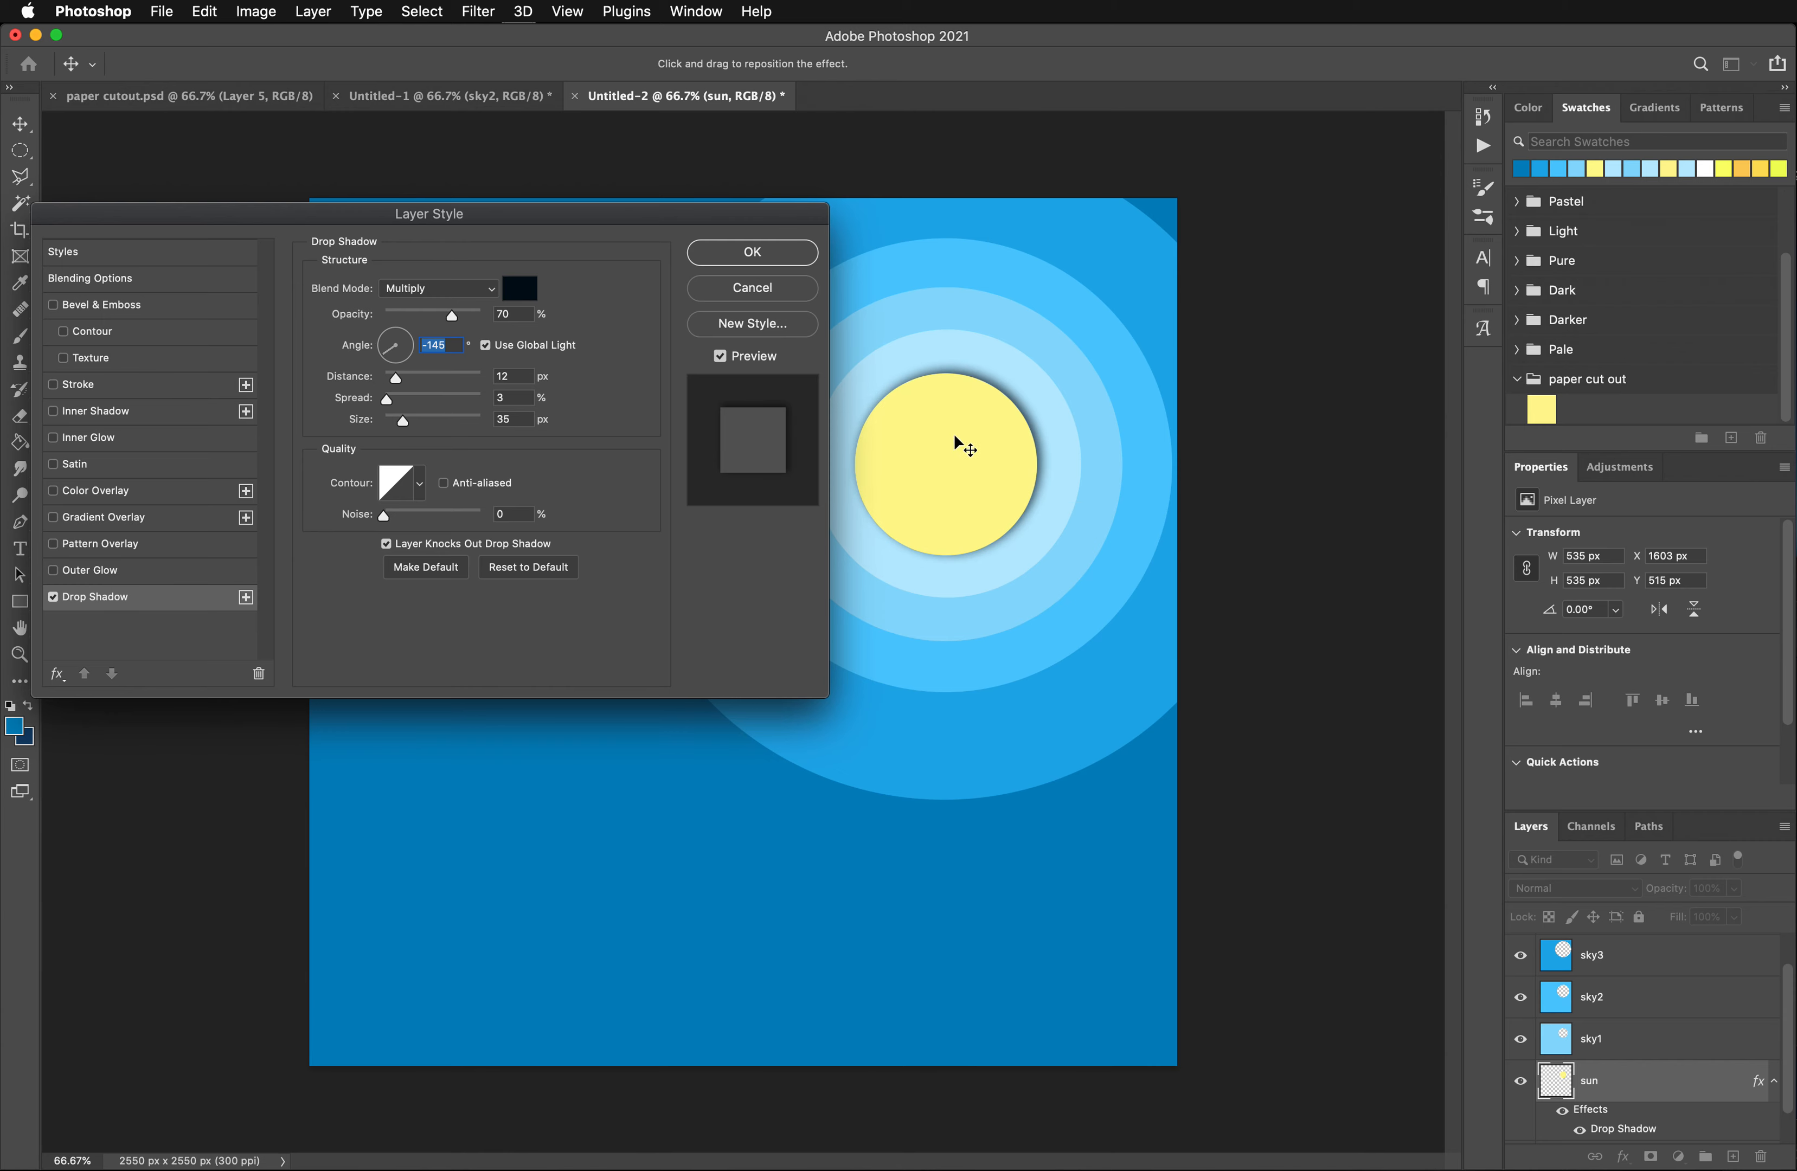
{"action": "left_click", "coordinate": [745, 251]}
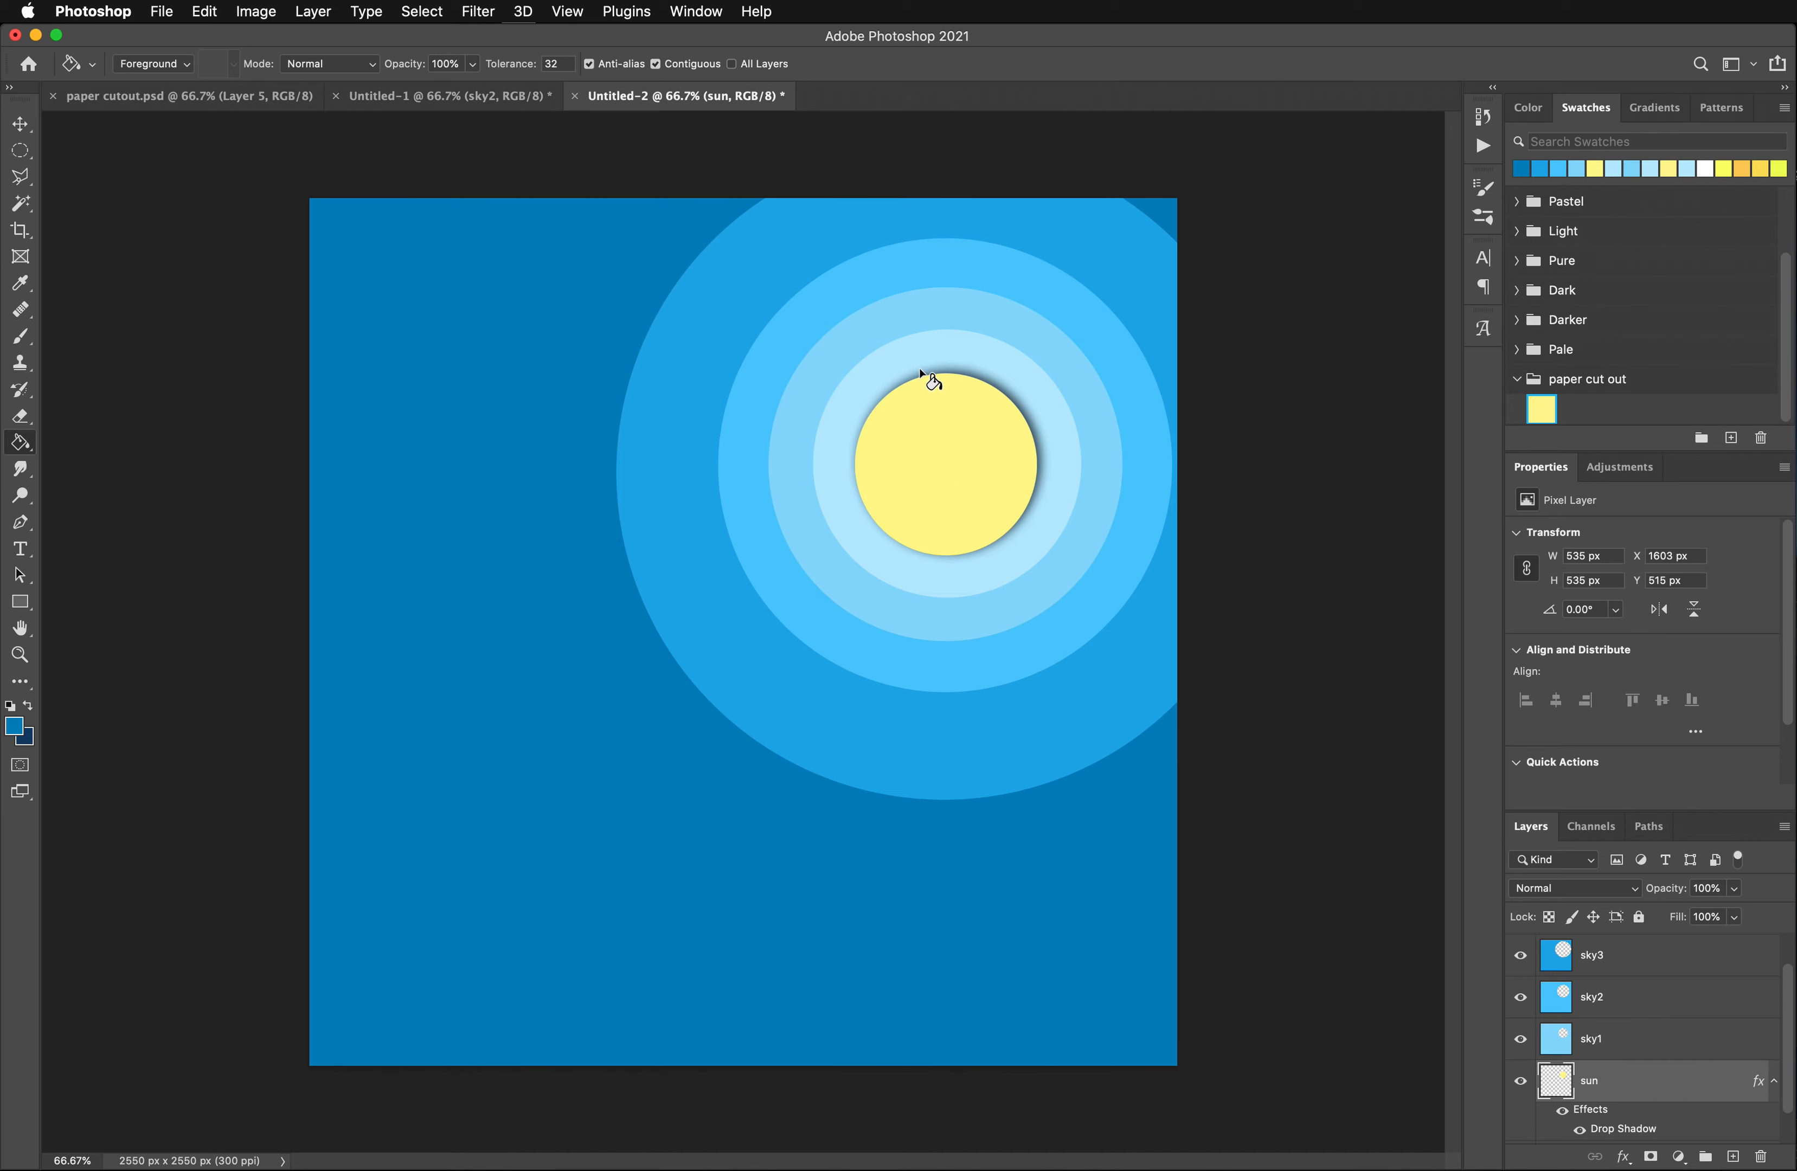
- Copy the layer style of the sun layer
{"action": "right_click", "coordinate": [1620, 1088]}
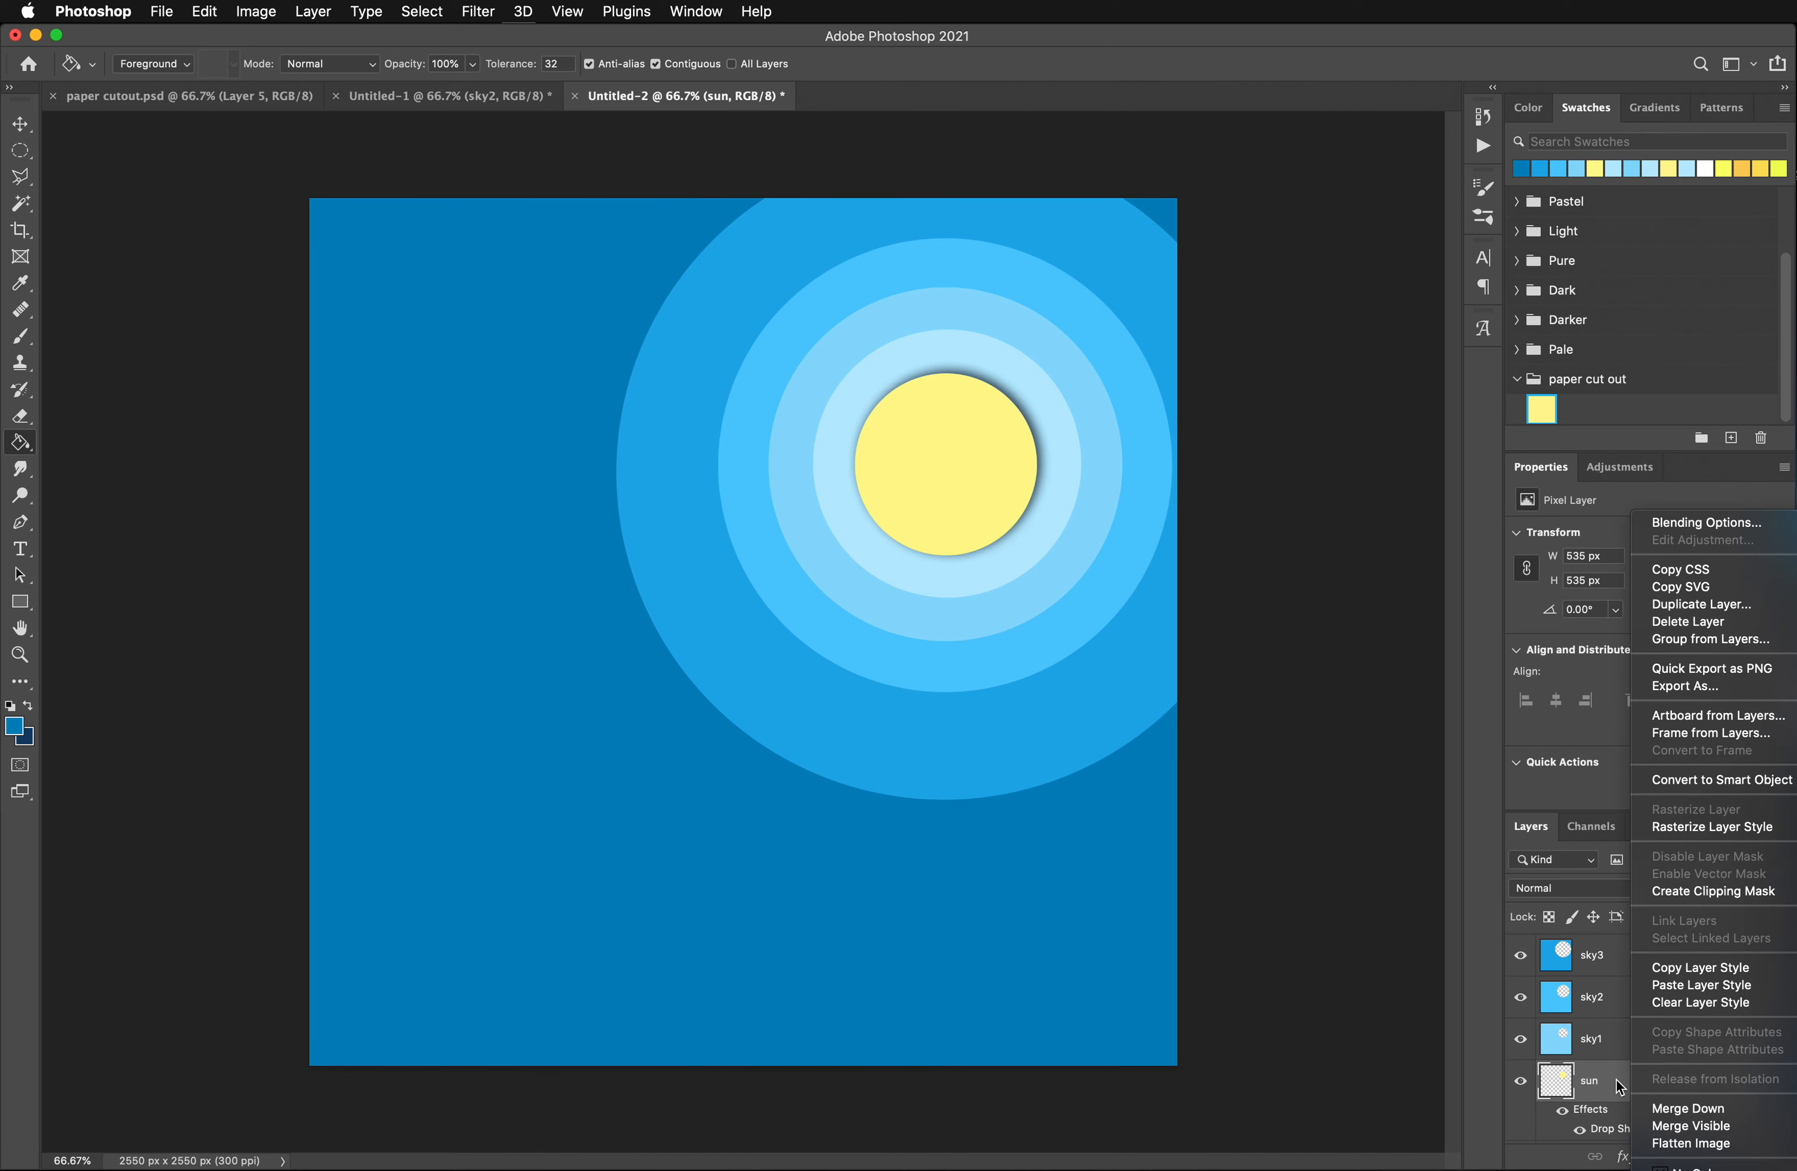
{"action": "right_click", "coordinate": [1596, 1113]}
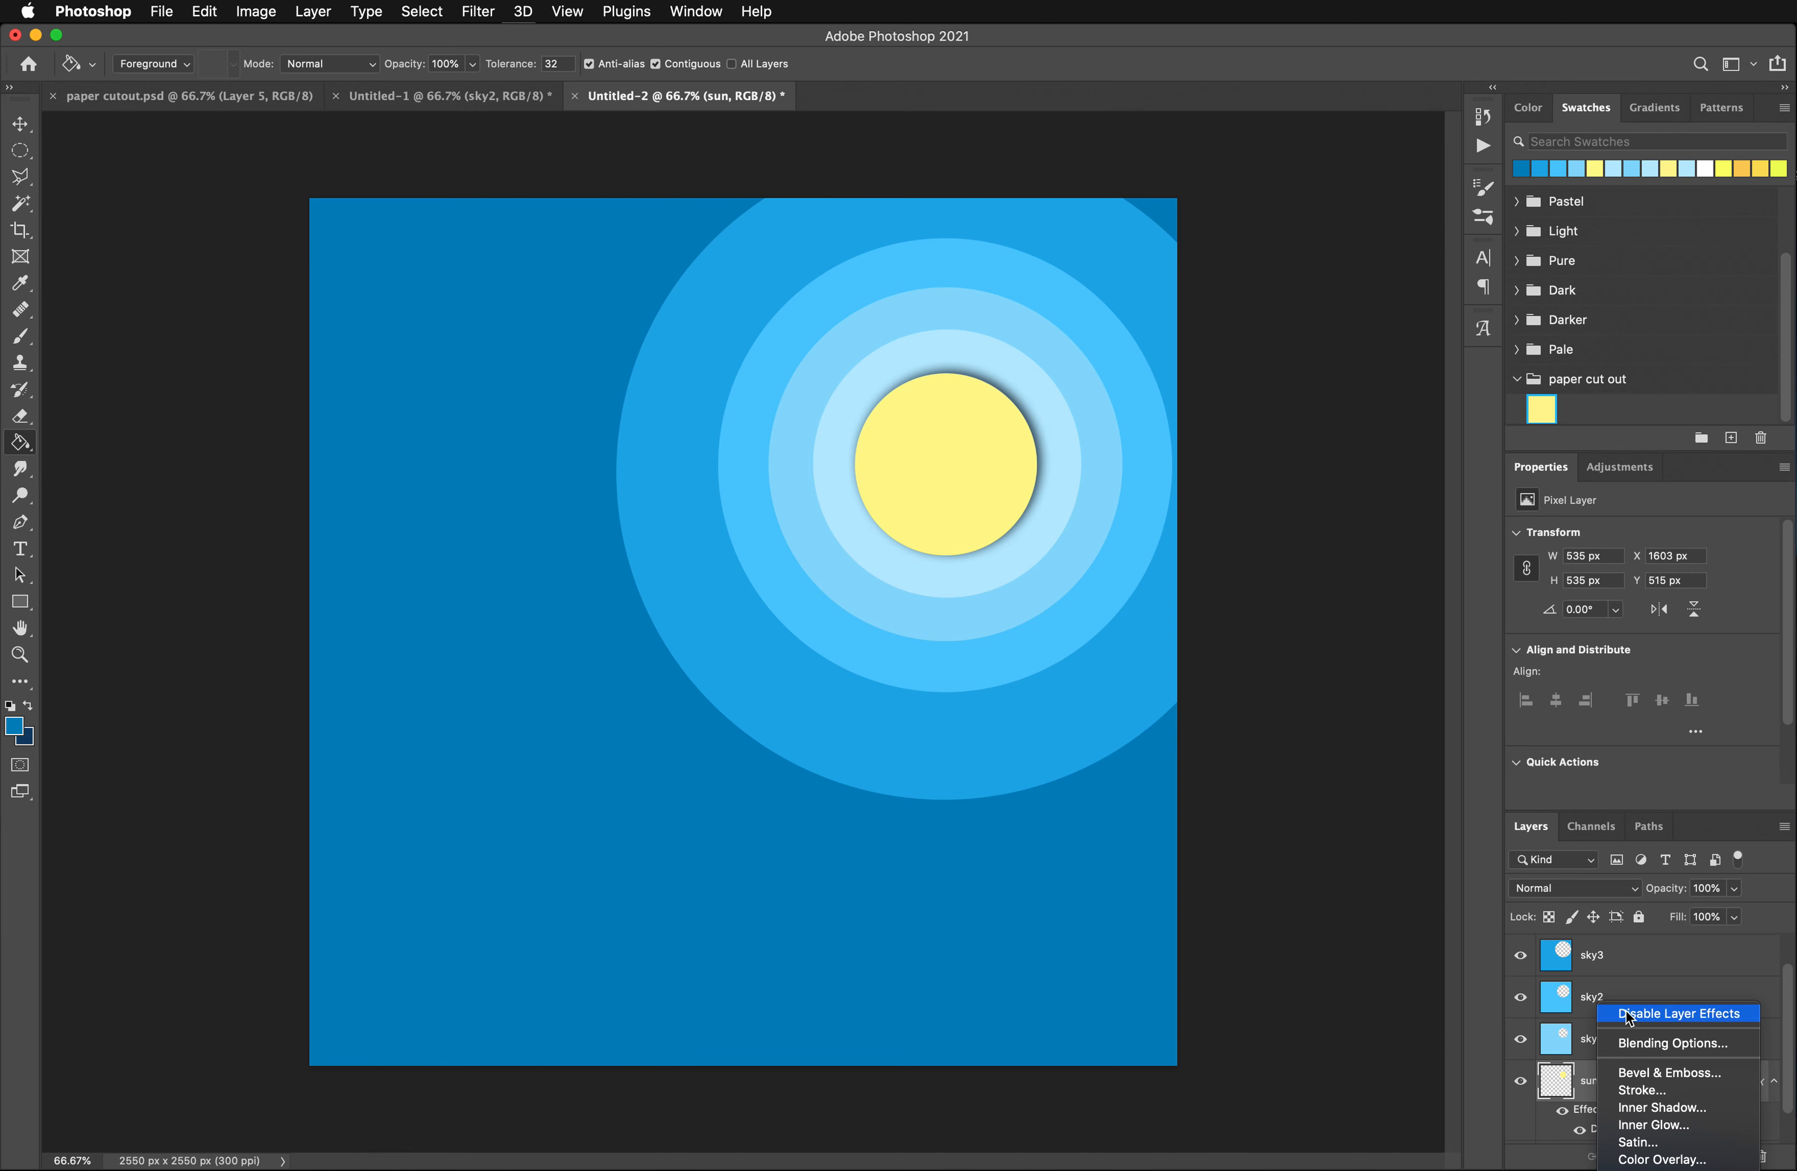
{"action": "left_click", "coordinate": [1578, 1081]}
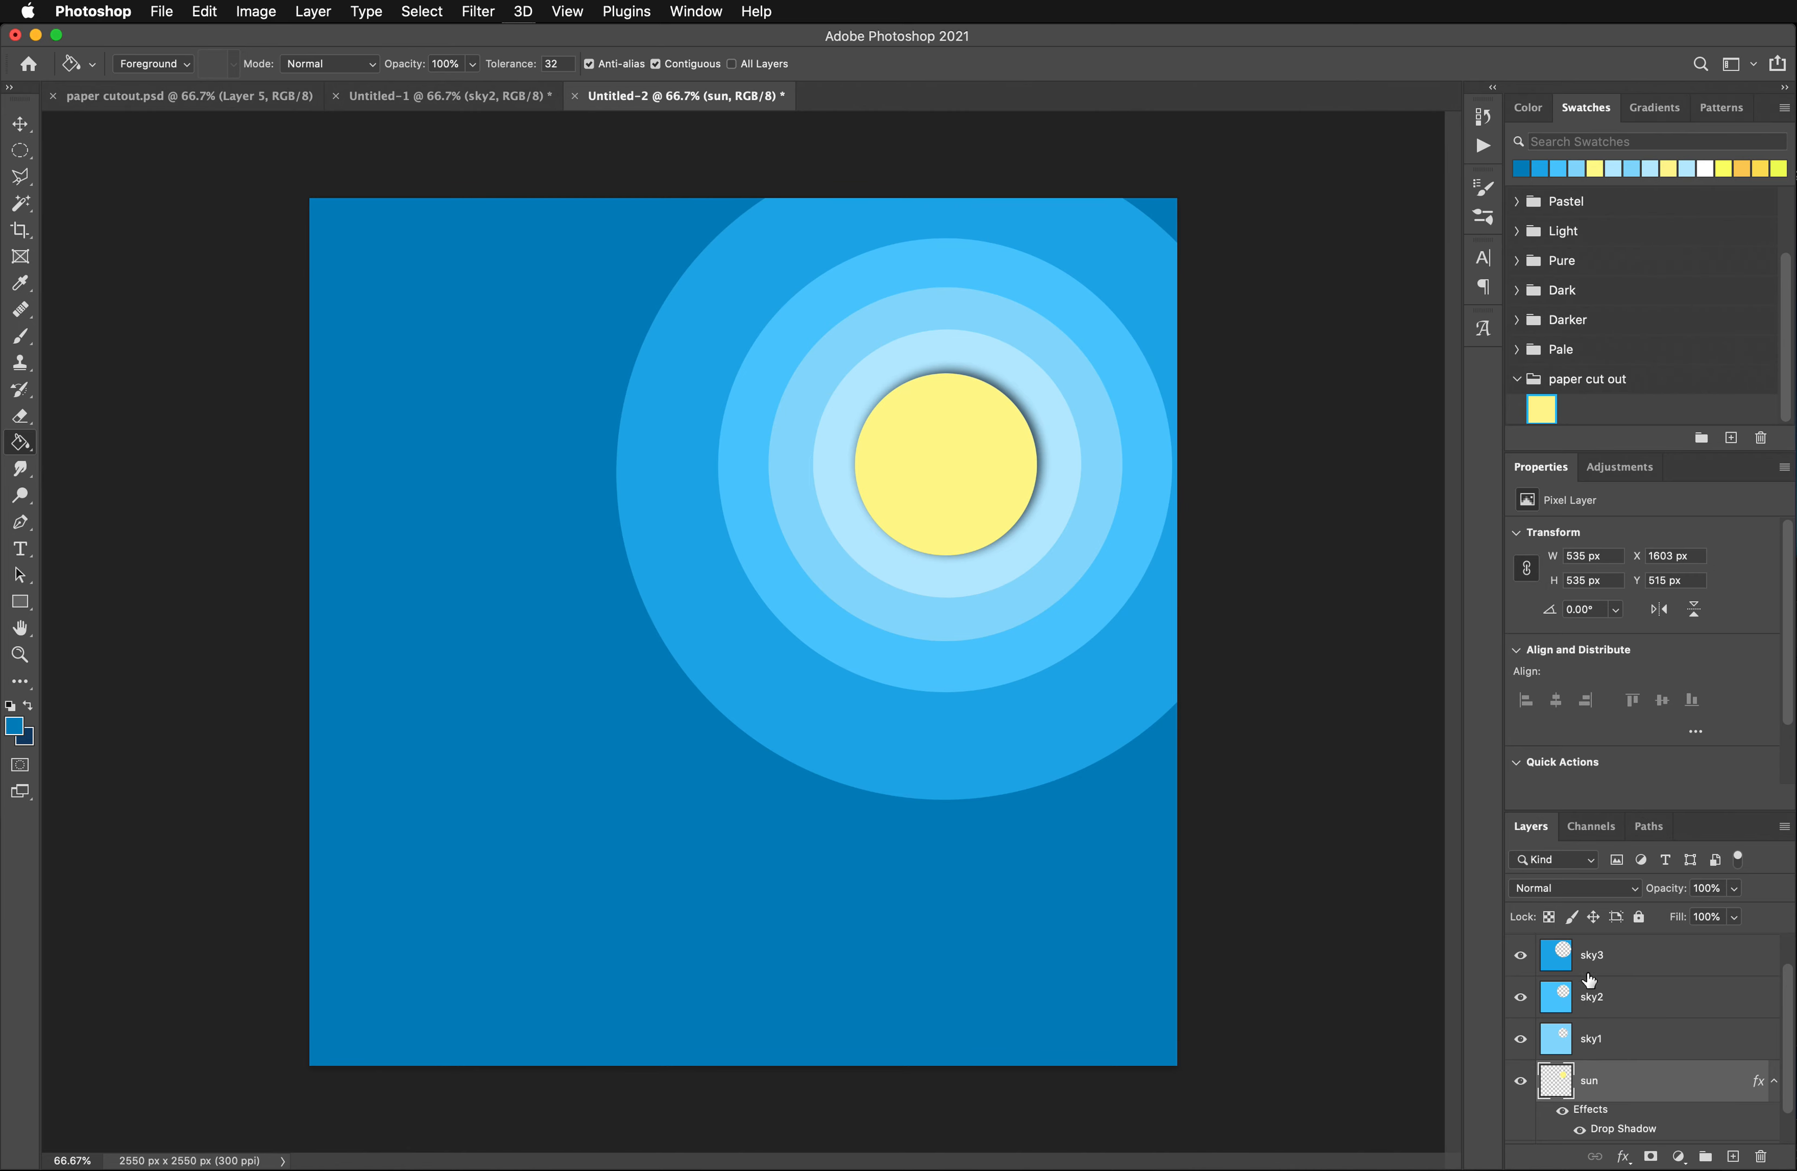
{"action": "right_click", "coordinate": [1601, 1076]}
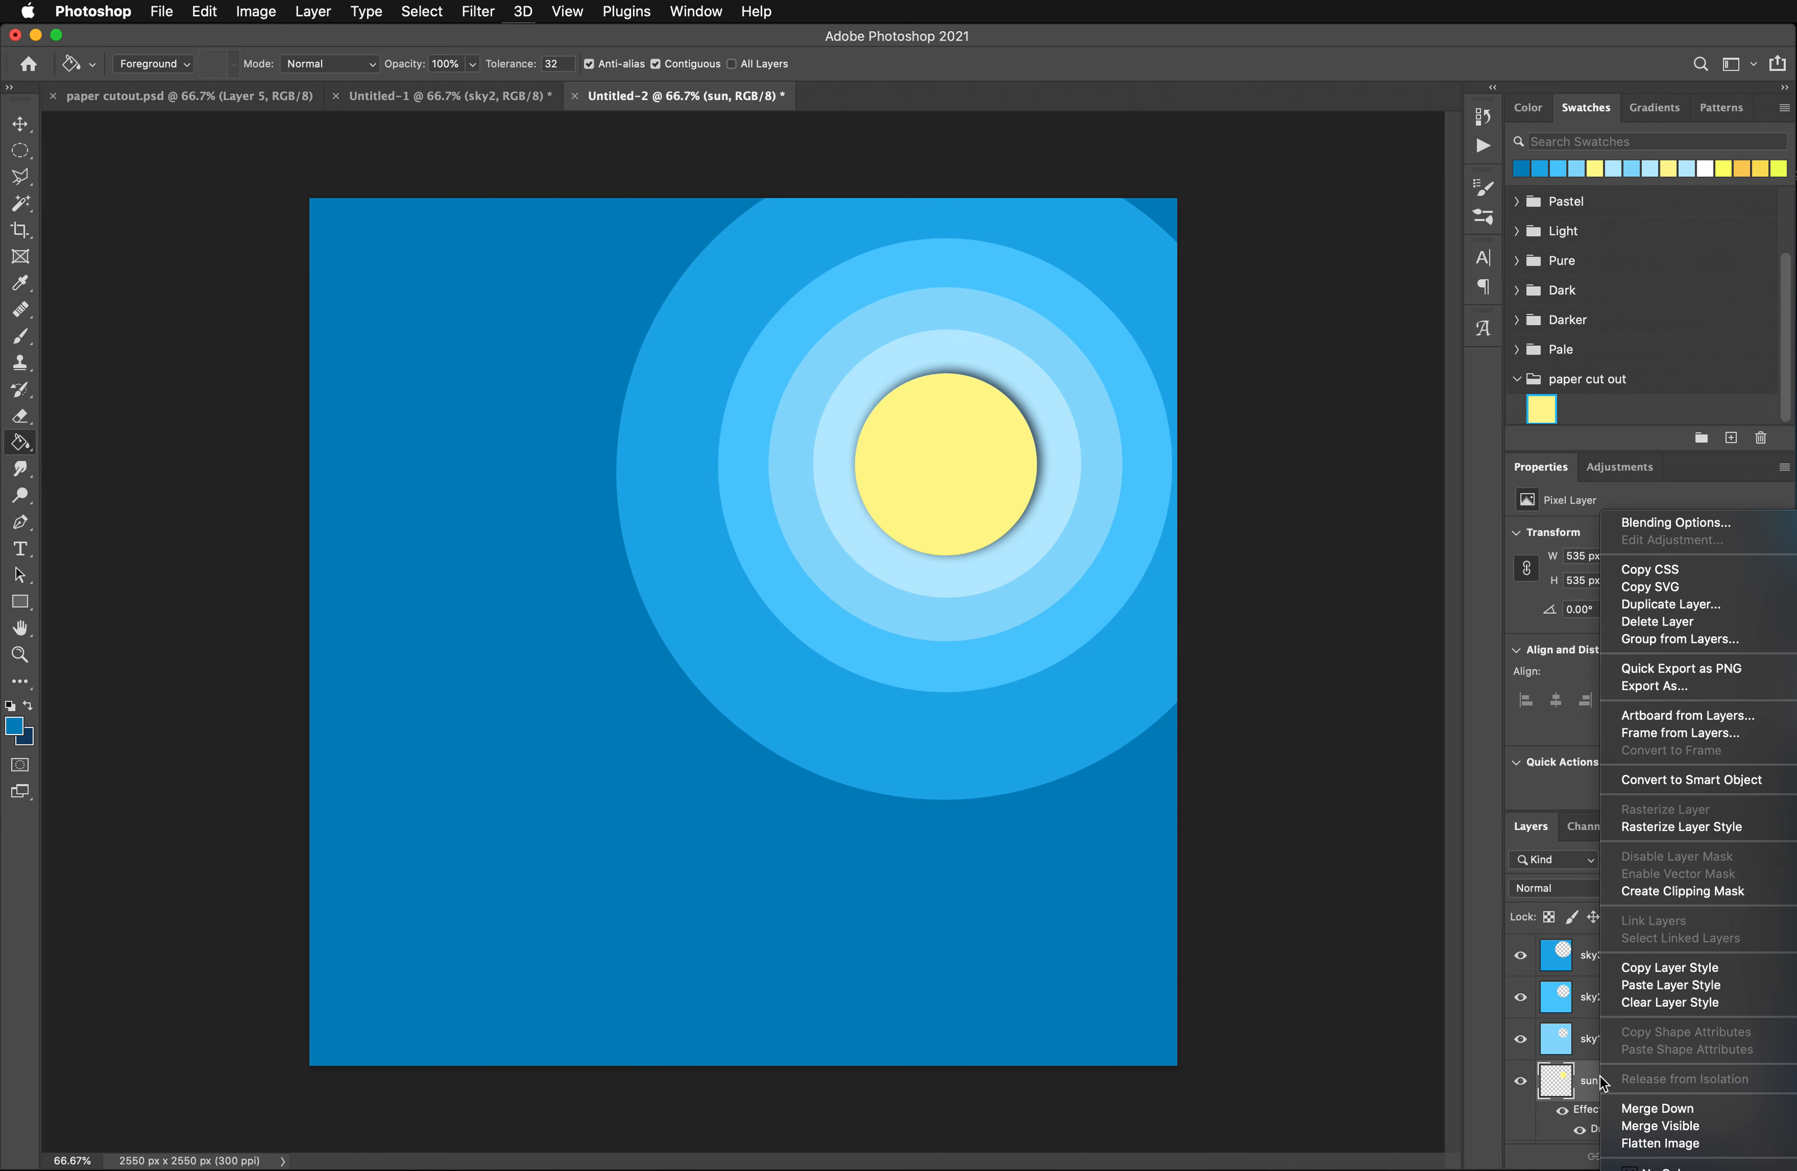
{"action": "left_click", "coordinate": [1646, 967]}
- Paste the copied drop shadow style onto the sky1, sky2, sky3 and sky4 layers
{"action": "right_click", "coordinate": [1612, 1037]}
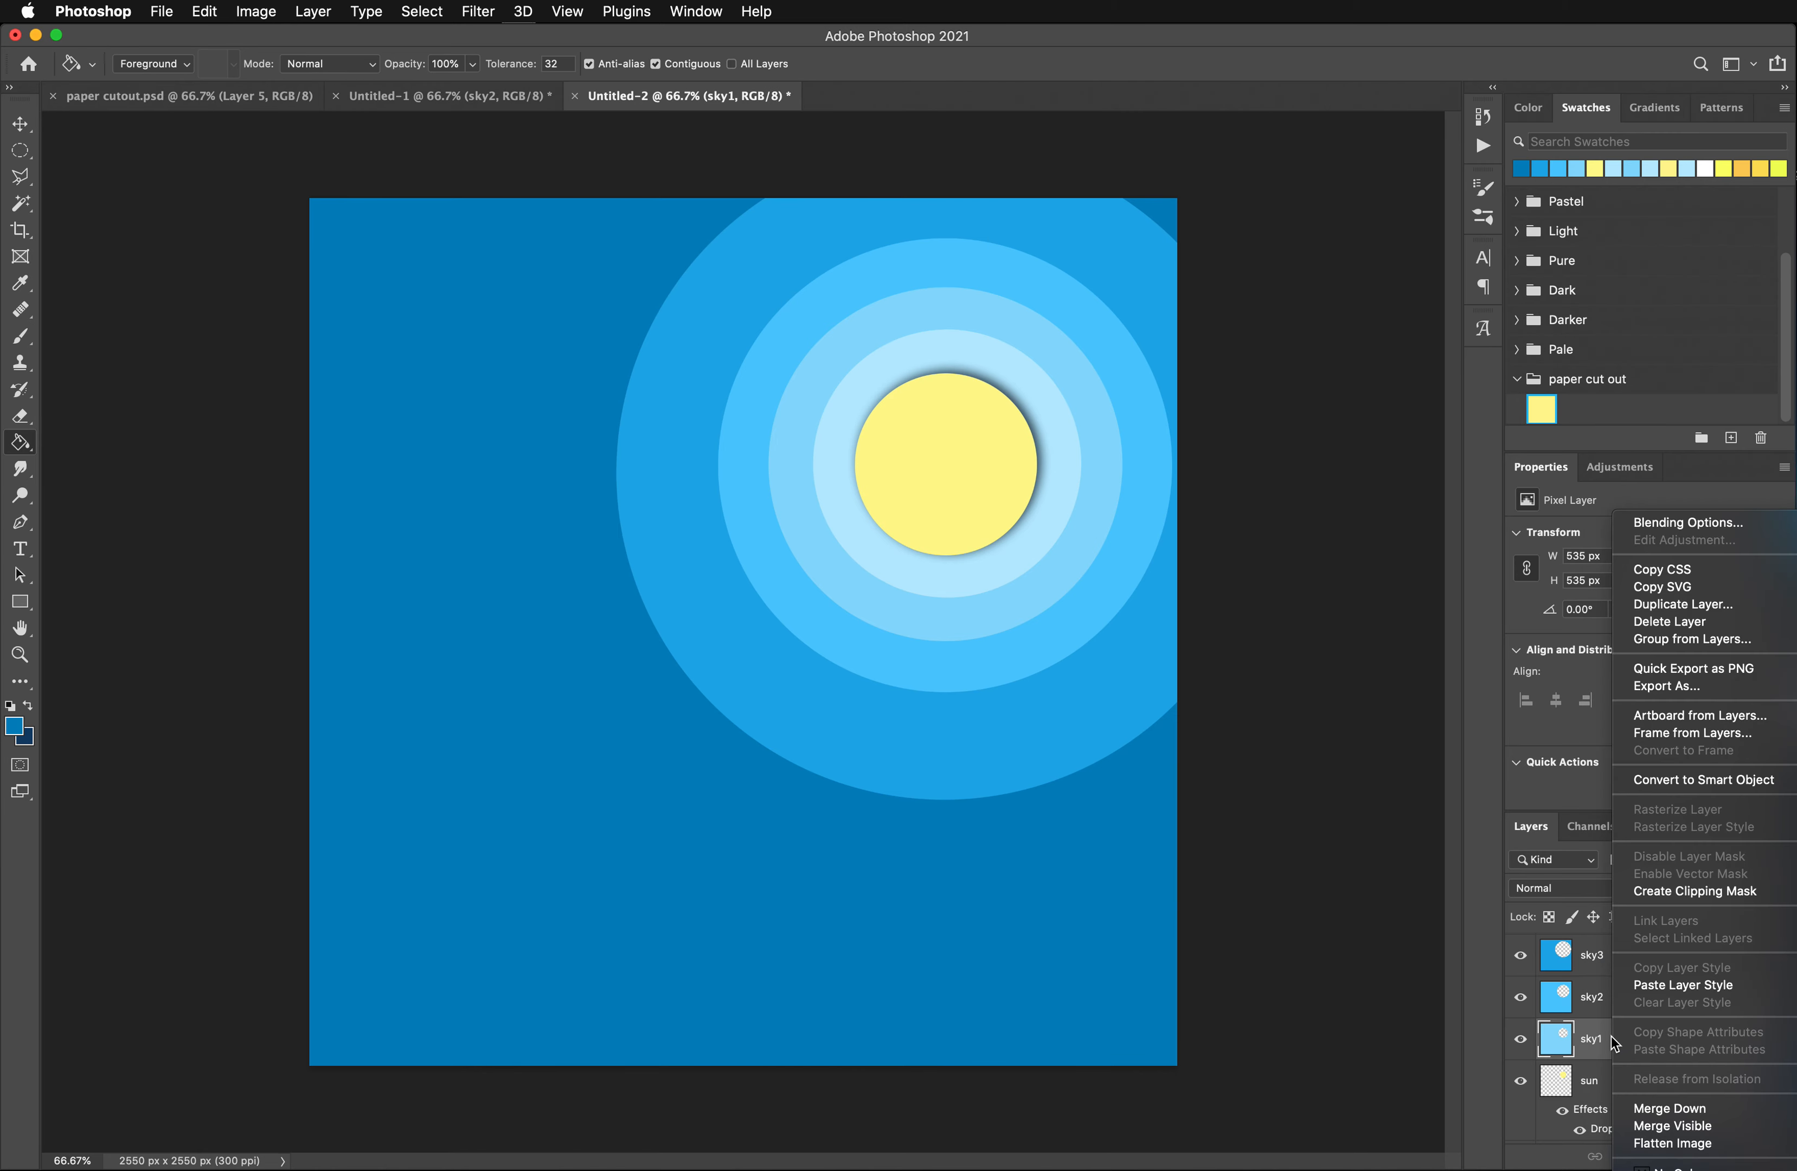
{"action": "left_click", "coordinate": [1684, 985]}
{"action": "right_click", "coordinate": [1610, 996]}
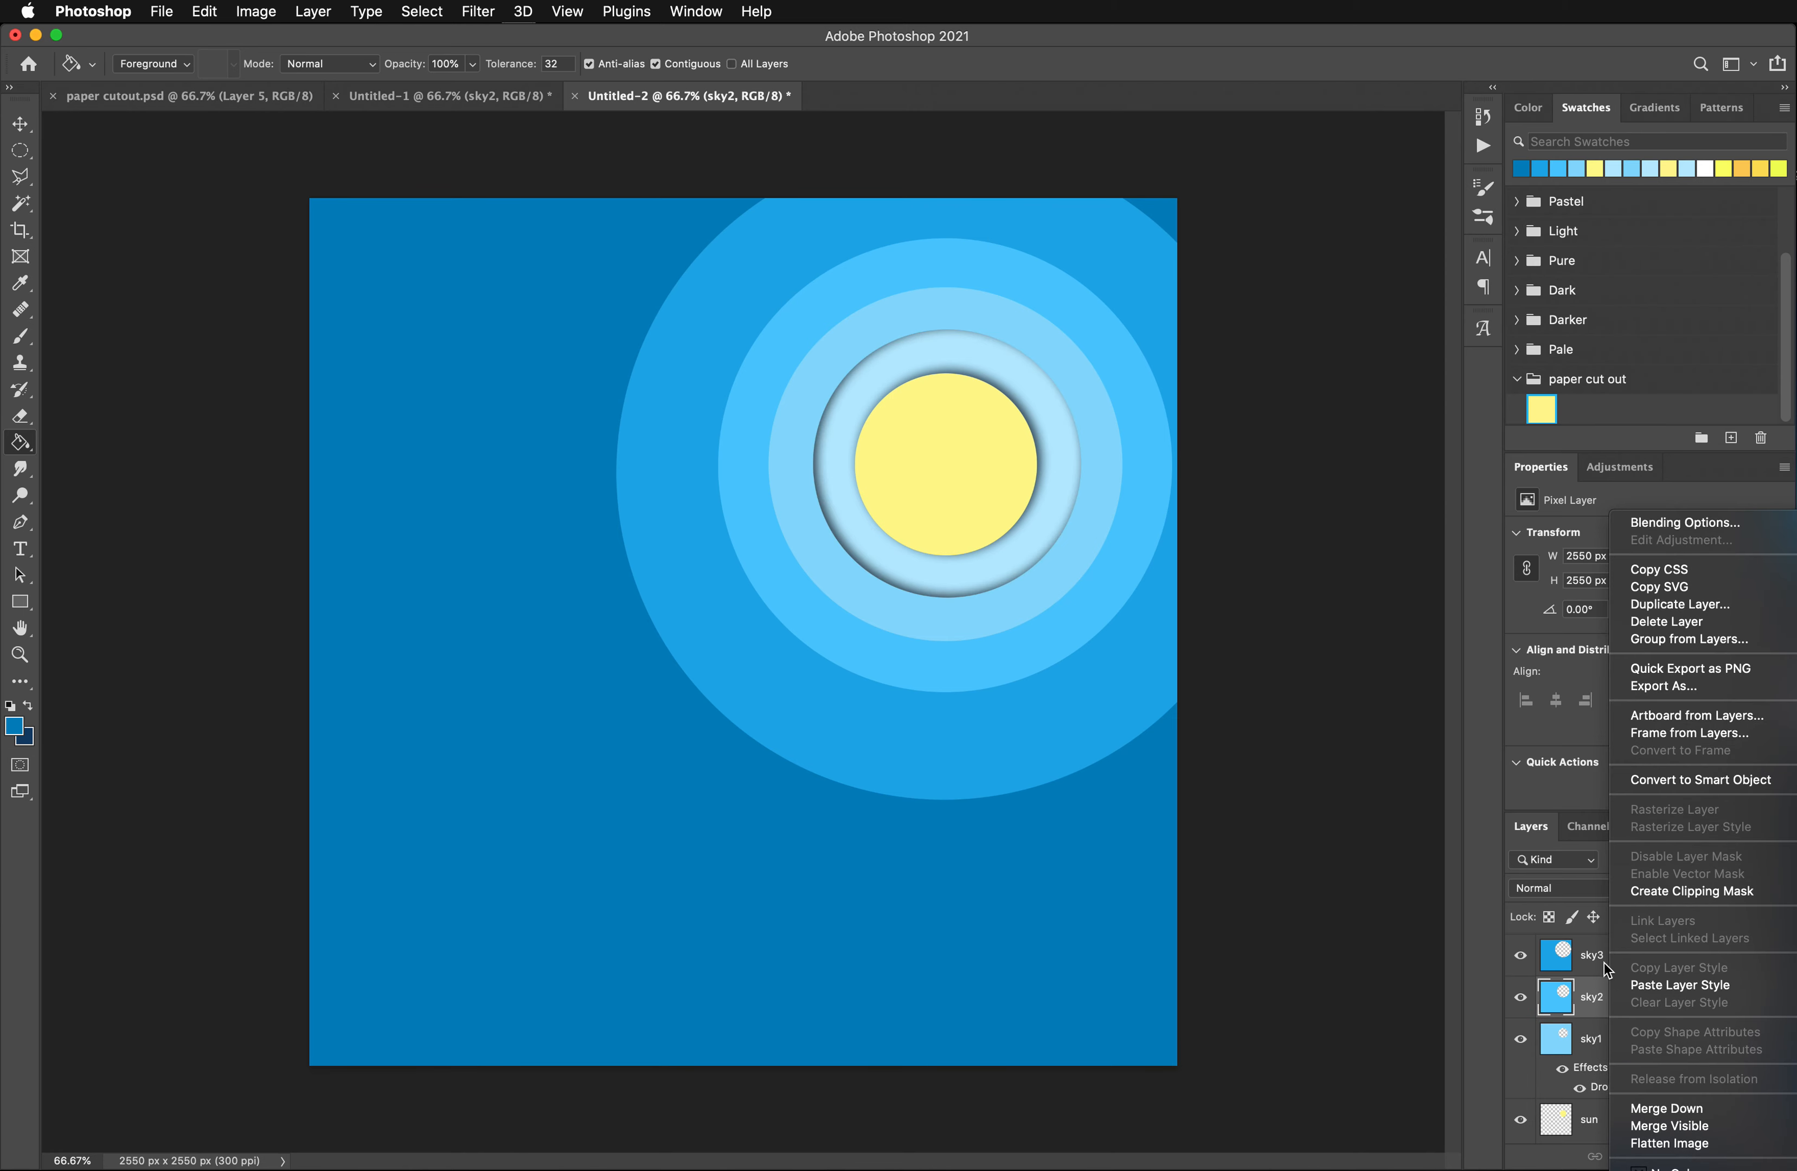
{"action": "left_click", "coordinate": [1653, 990]}
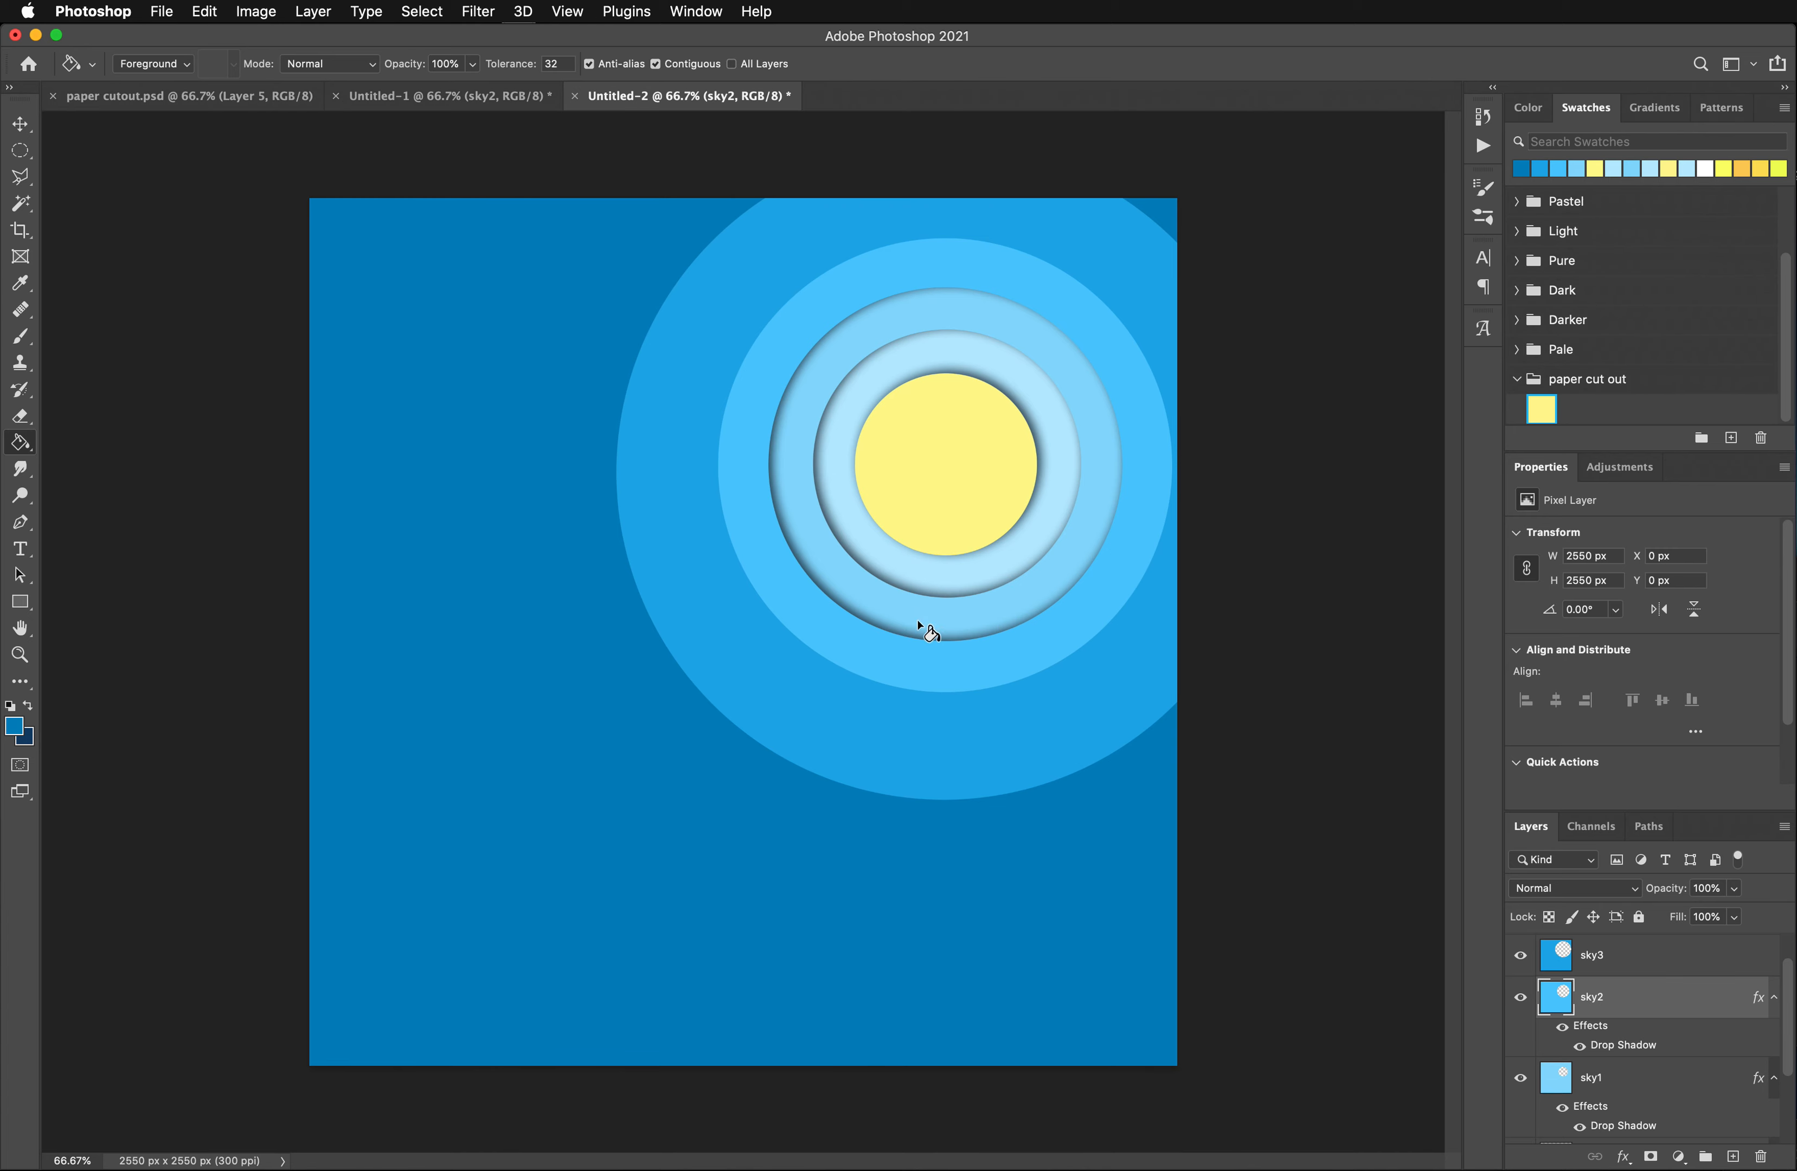
{"action": "left_click", "coordinate": [1629, 968]}
{"action": "right_click", "coordinate": [1654, 971]}
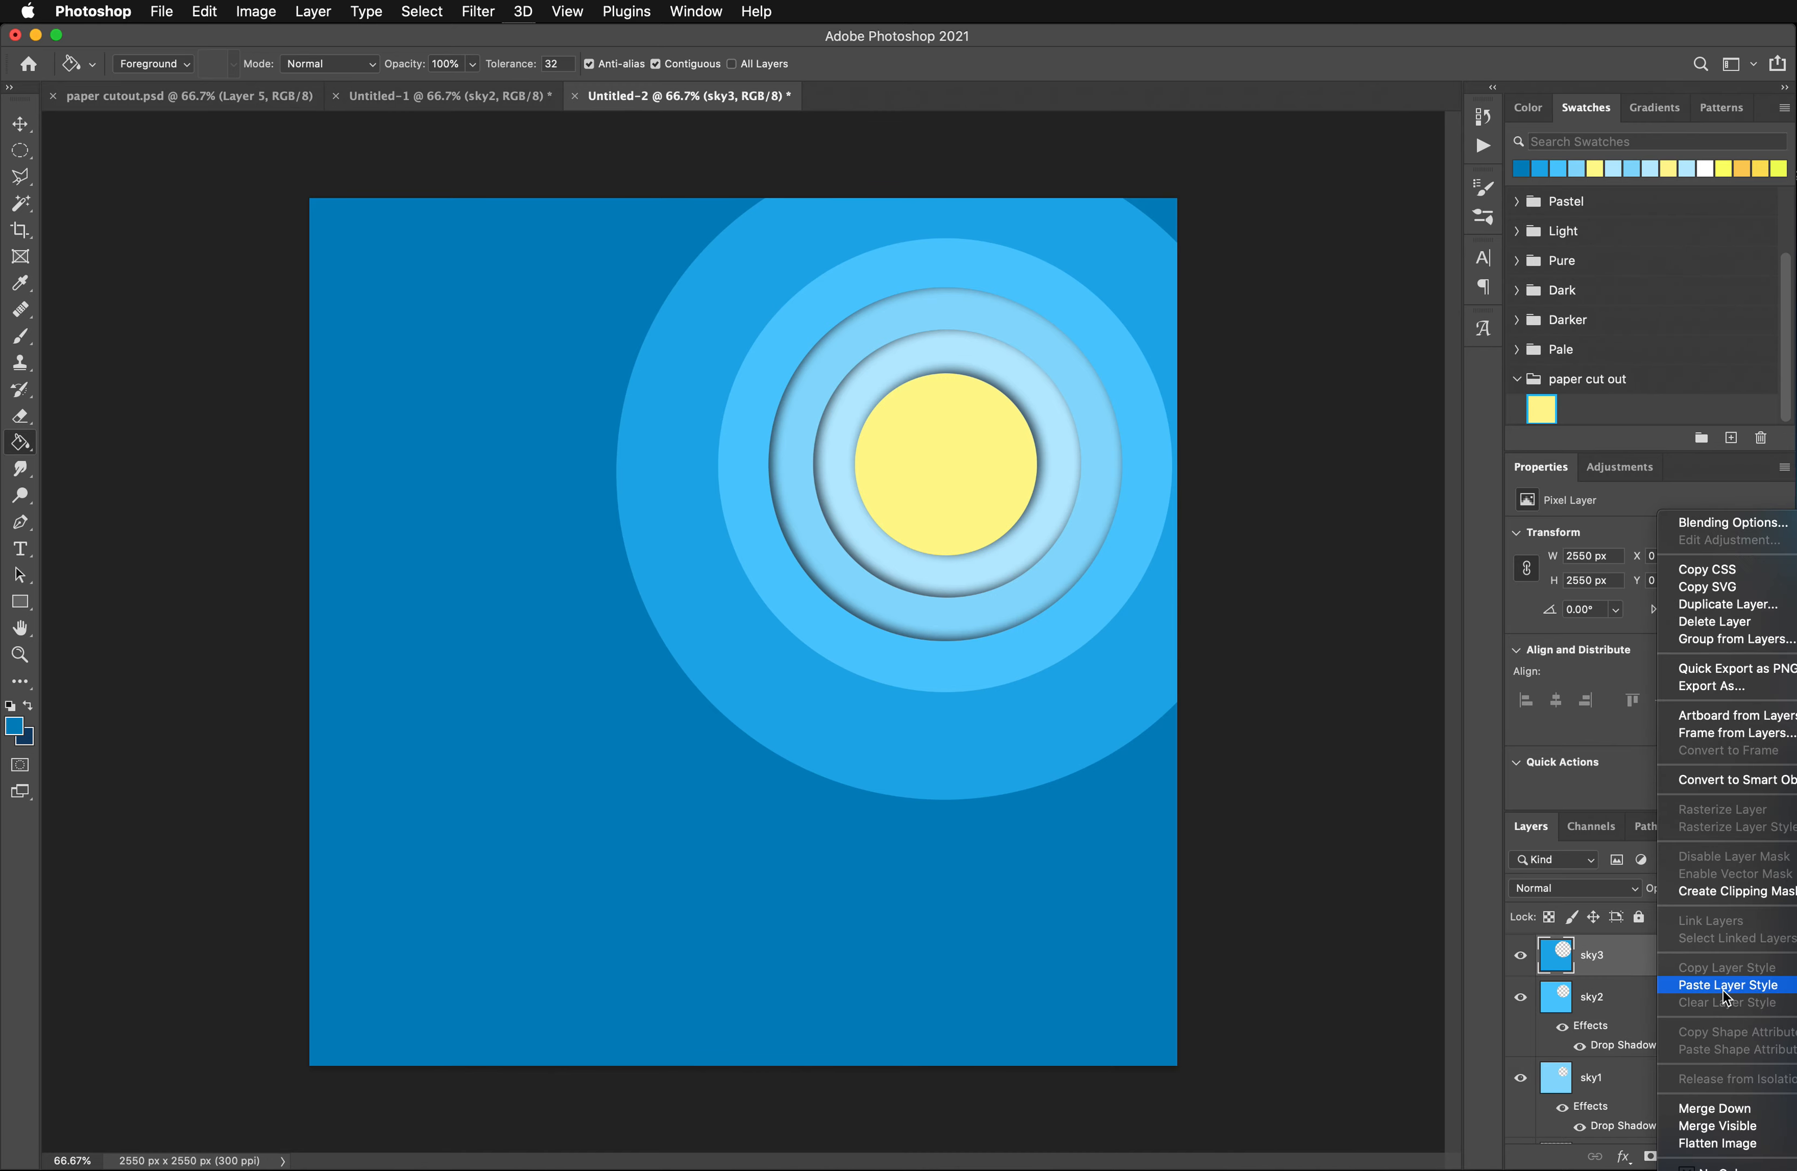
{"action": "left_click", "coordinate": [1725, 988]}
{"action": "scroll", "coordinate": [1597, 966], "scroll_direction": "up", "scroll_amount": 1}
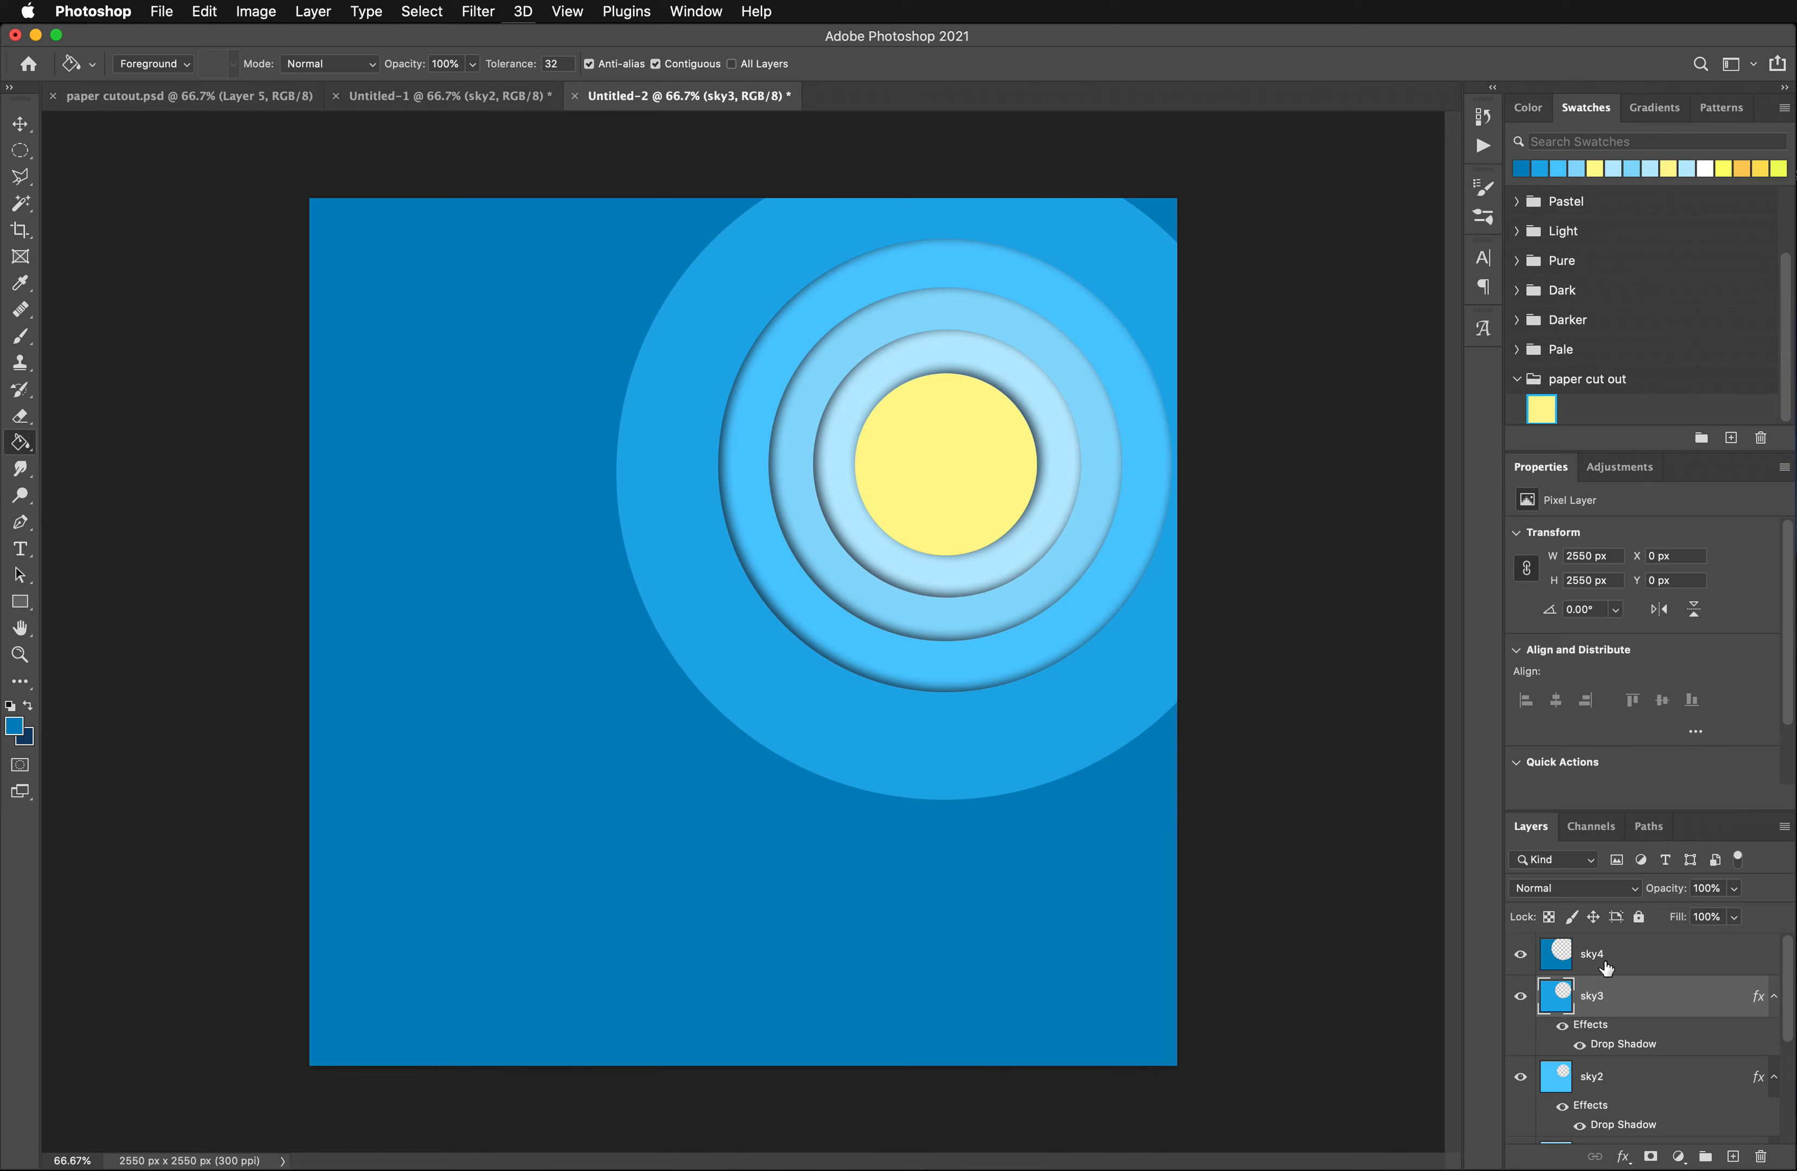
{"action": "left_click", "coordinate": [1607, 966]}
{"action": "right_click", "coordinate": [1605, 967]}
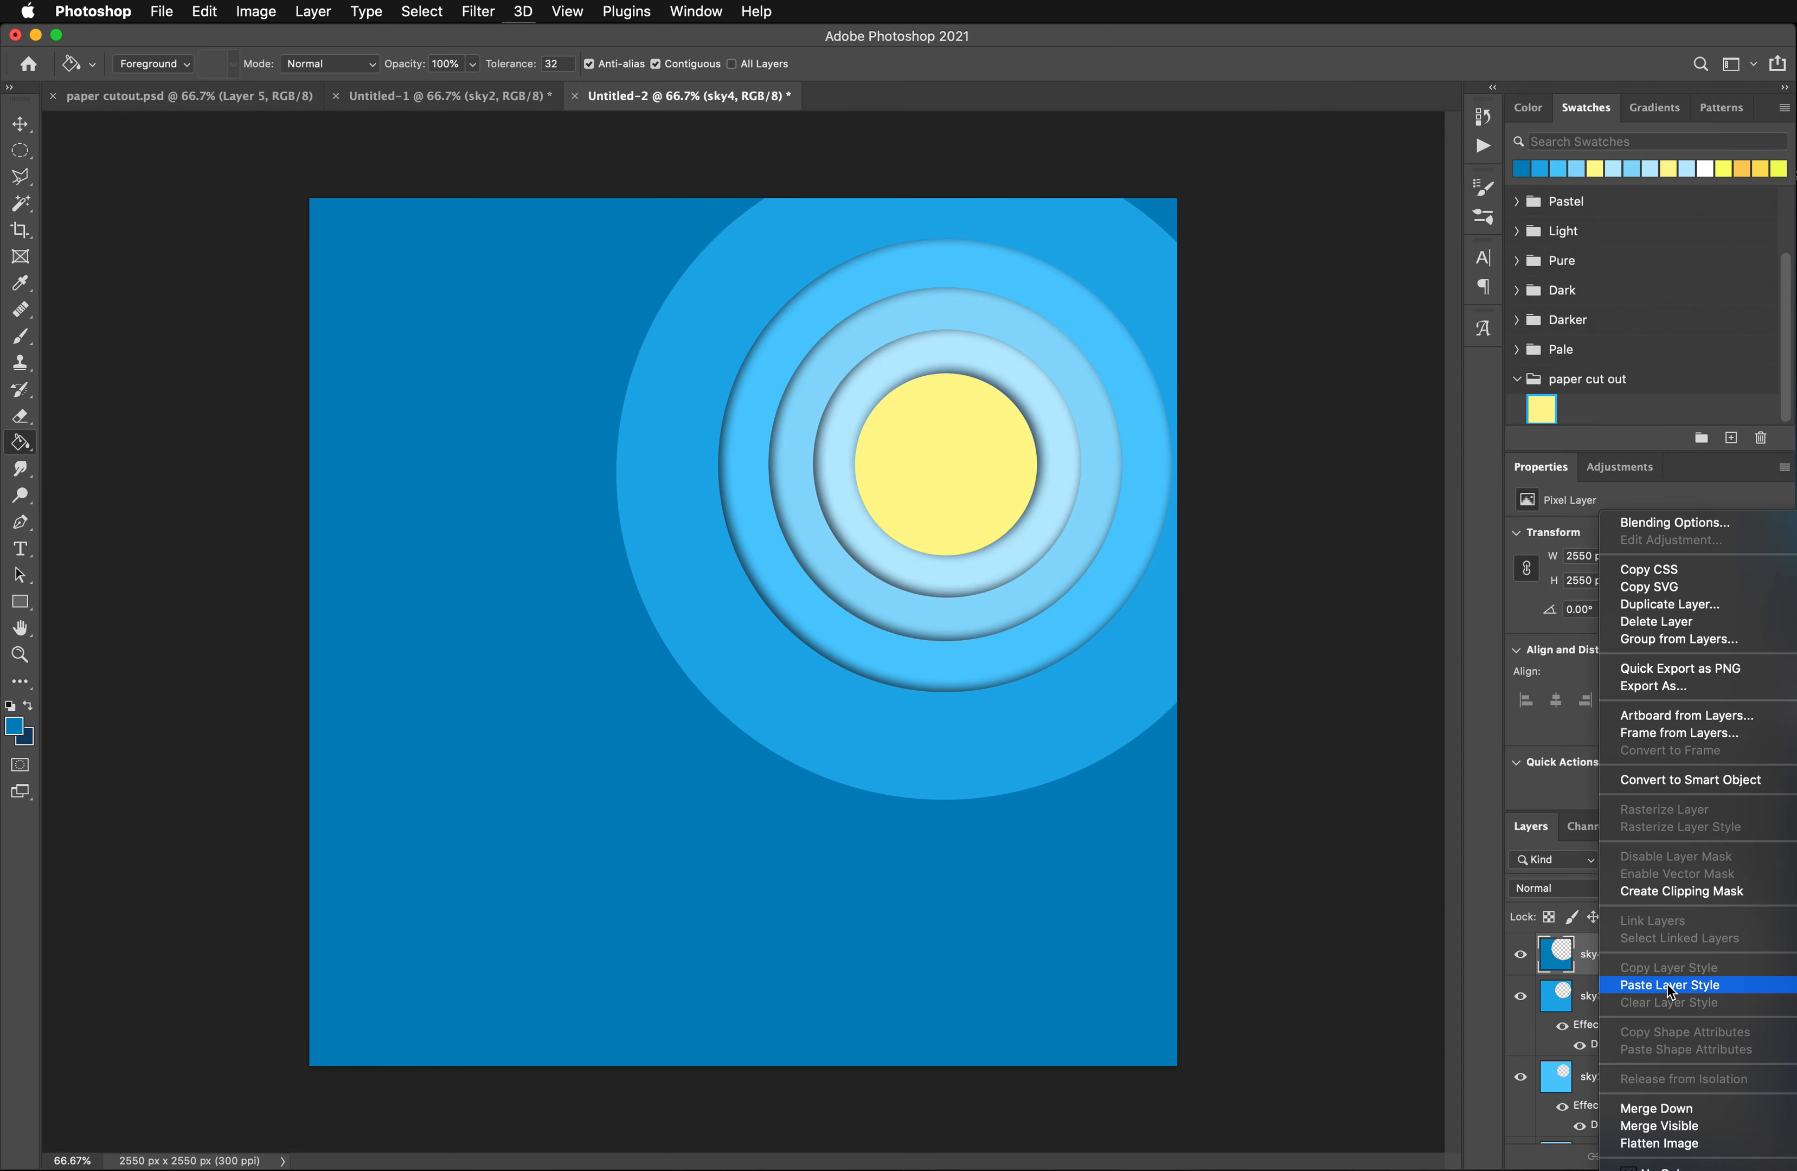
{"action": "left_click", "coordinate": [1604, 985]}
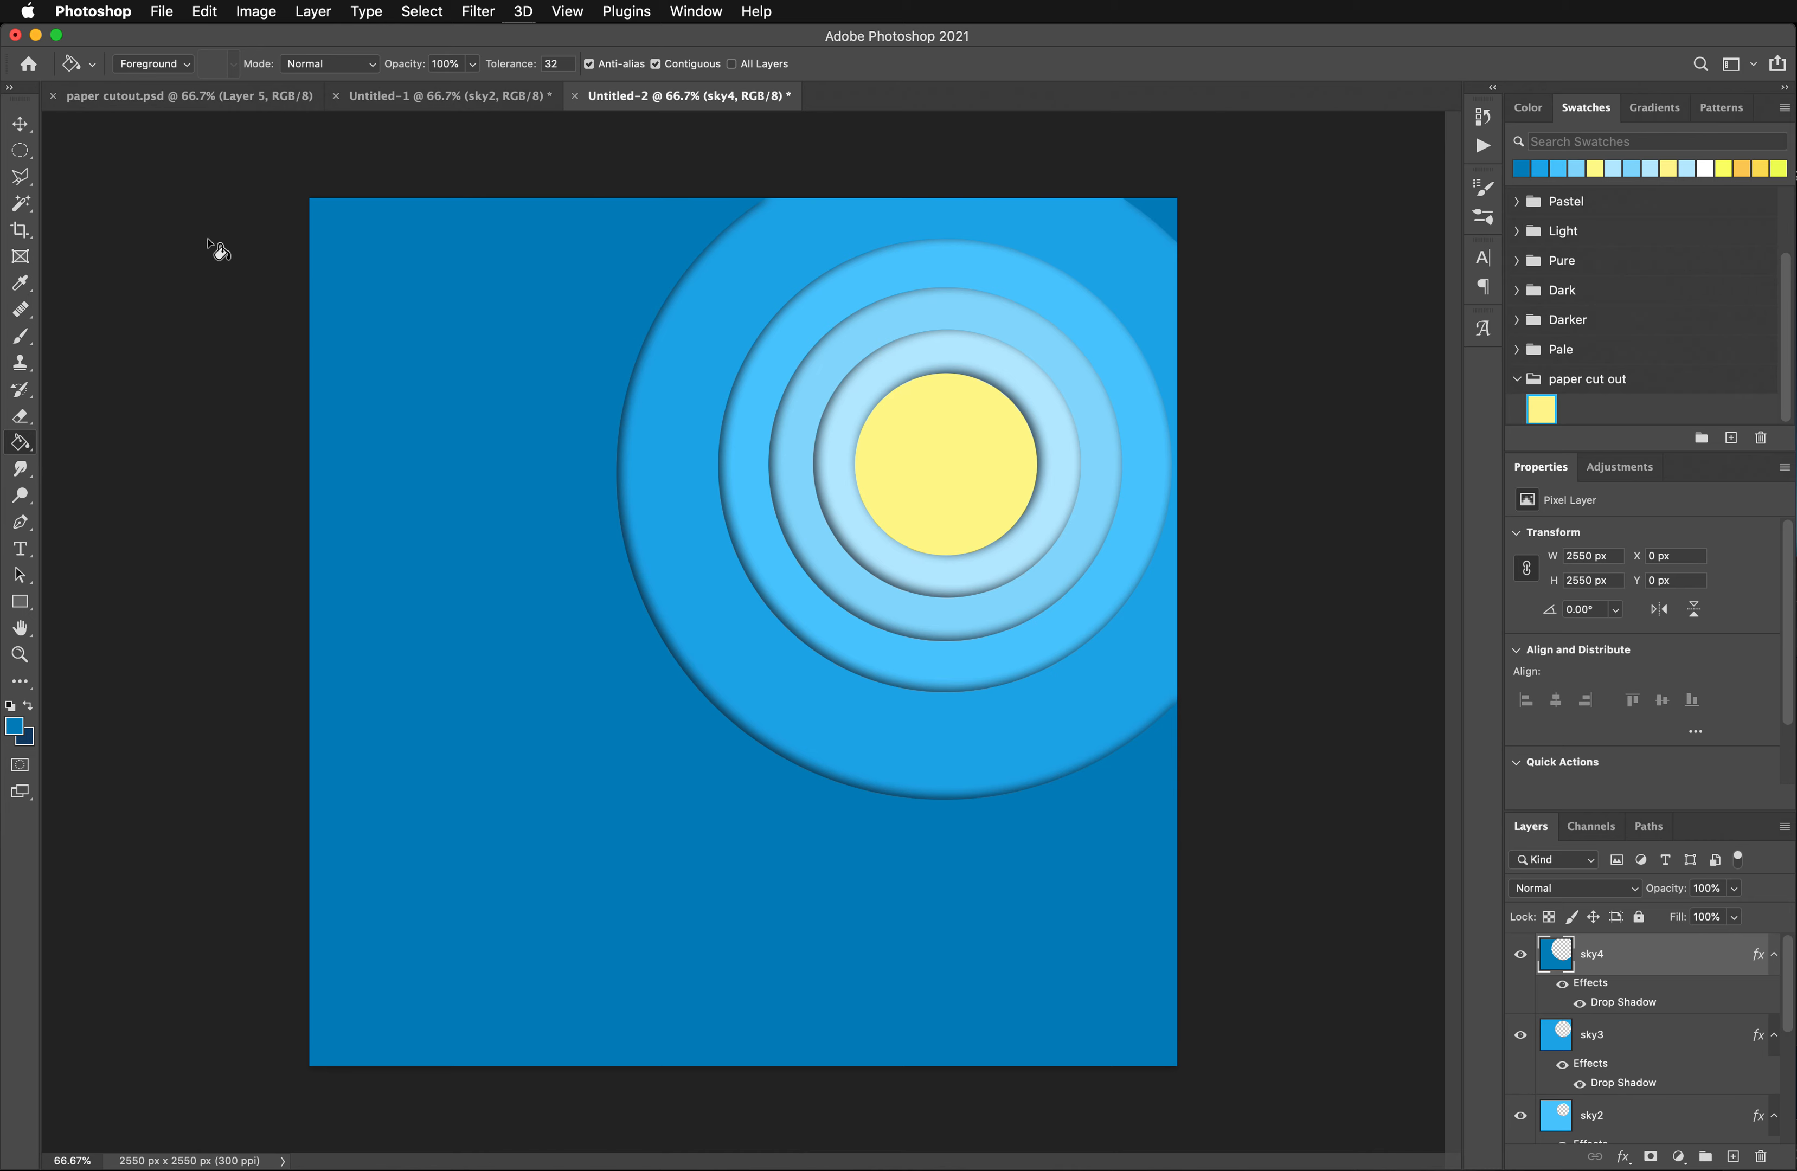
- Add a new layer named cloud1 above sky4 for elliptical cloud selections
{"action": "left_click", "coordinate": [20, 151]}
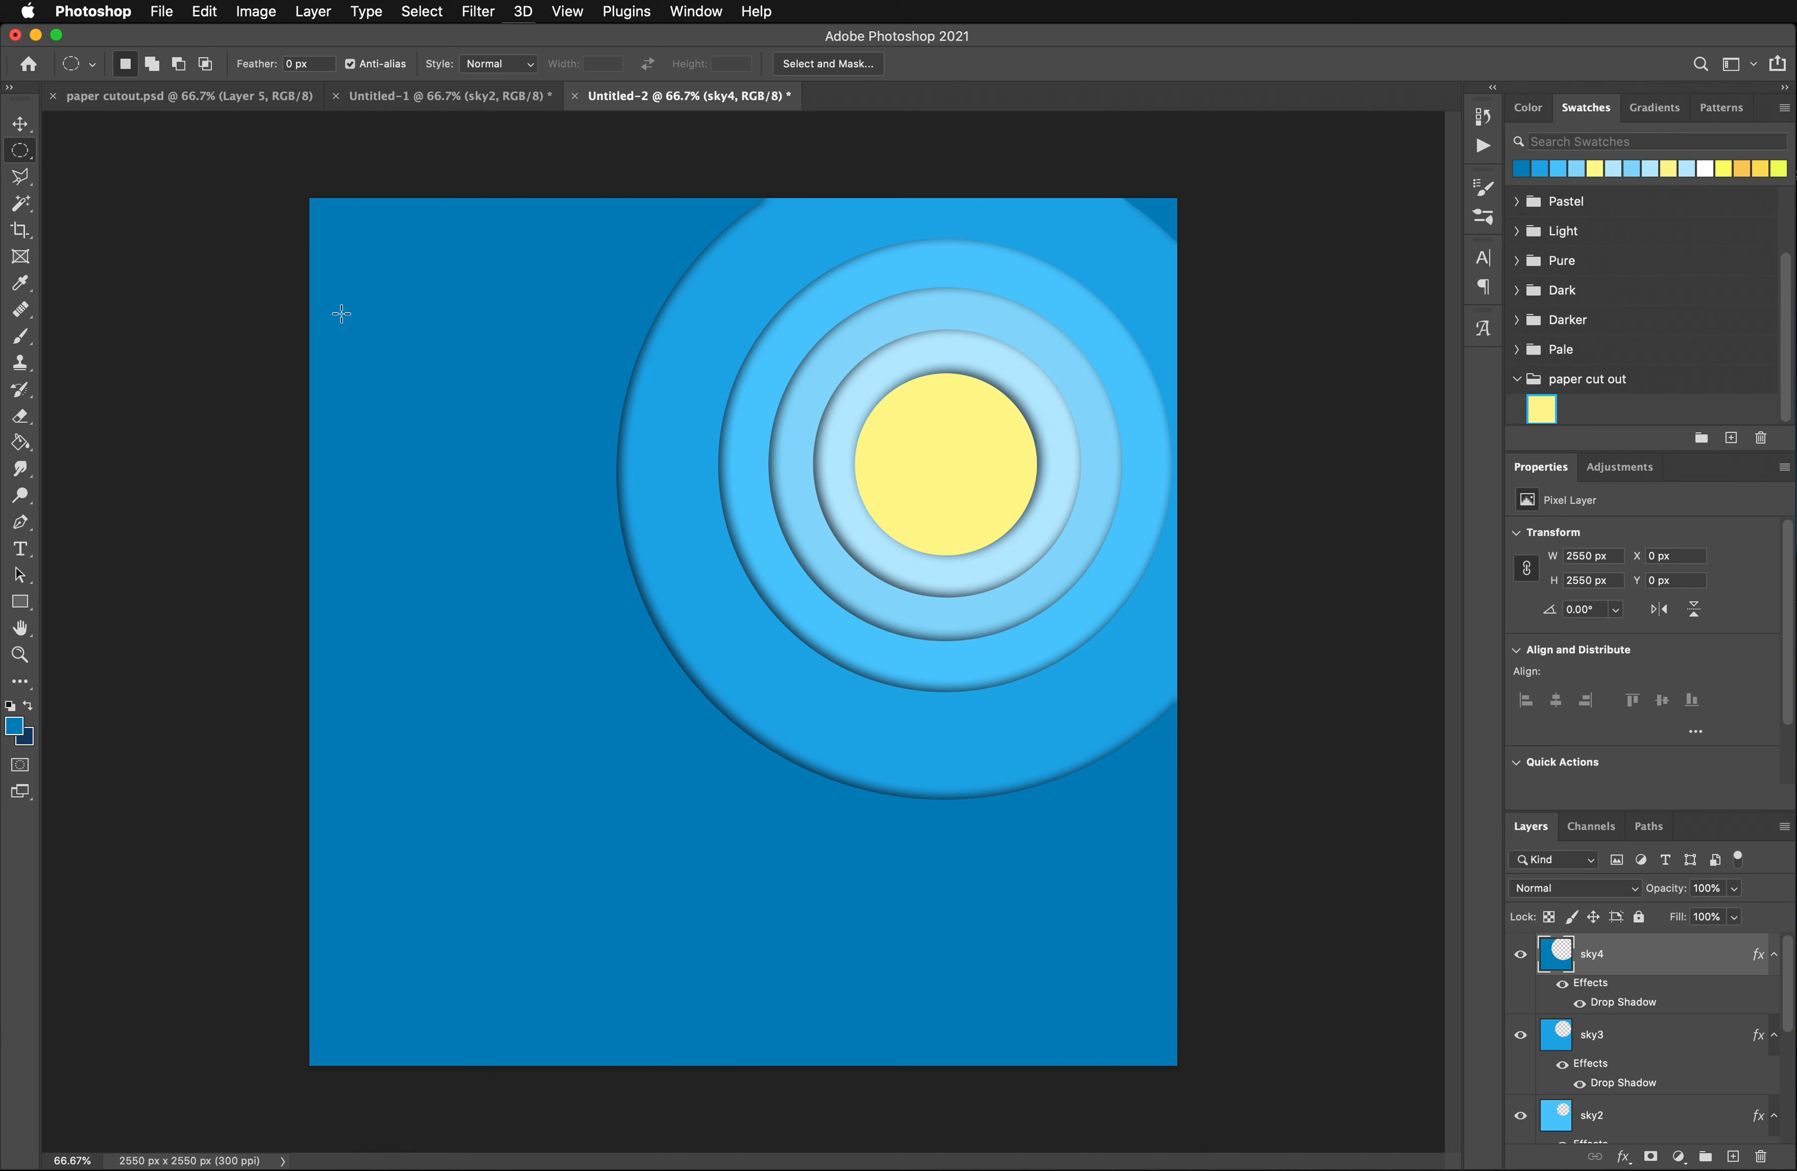
{"action": "left_click", "coordinate": [1733, 1157]}
{"action": "double_click", "coordinate": [1605, 954]}
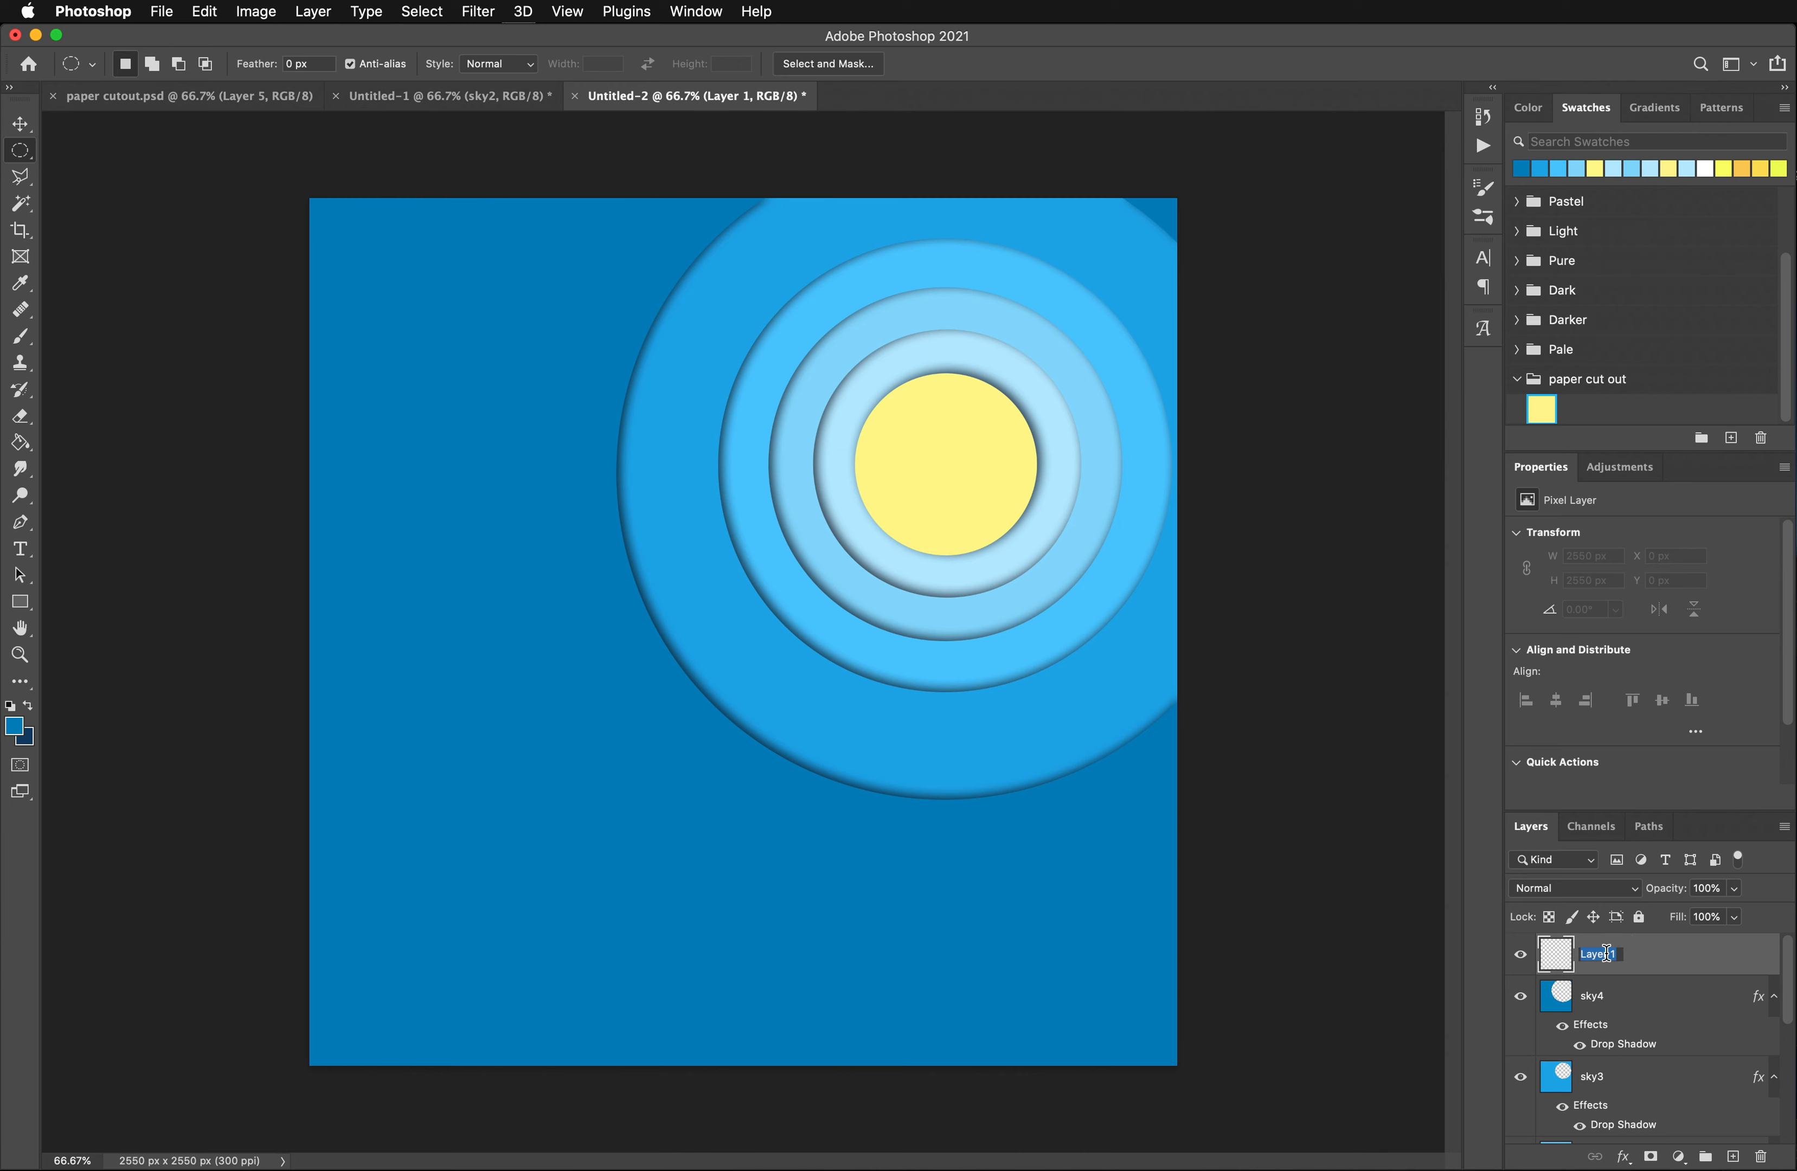
{"action": "type", "text": "cloud1"}
{"action": "left_click", "coordinate": [26, 128]}
- Build a cloud-shaped selection from overlapping added ellipses in the canvas's upper-left area on cloud1
{"action": "left_click_drag", "start_coordinate": [378, 308], "coordinate": [502, 433]}
{"action": "left_click_drag", "start_coordinate": [484, 412], "coordinate": [549, 404]}
{"action": "key", "text": "shift"}
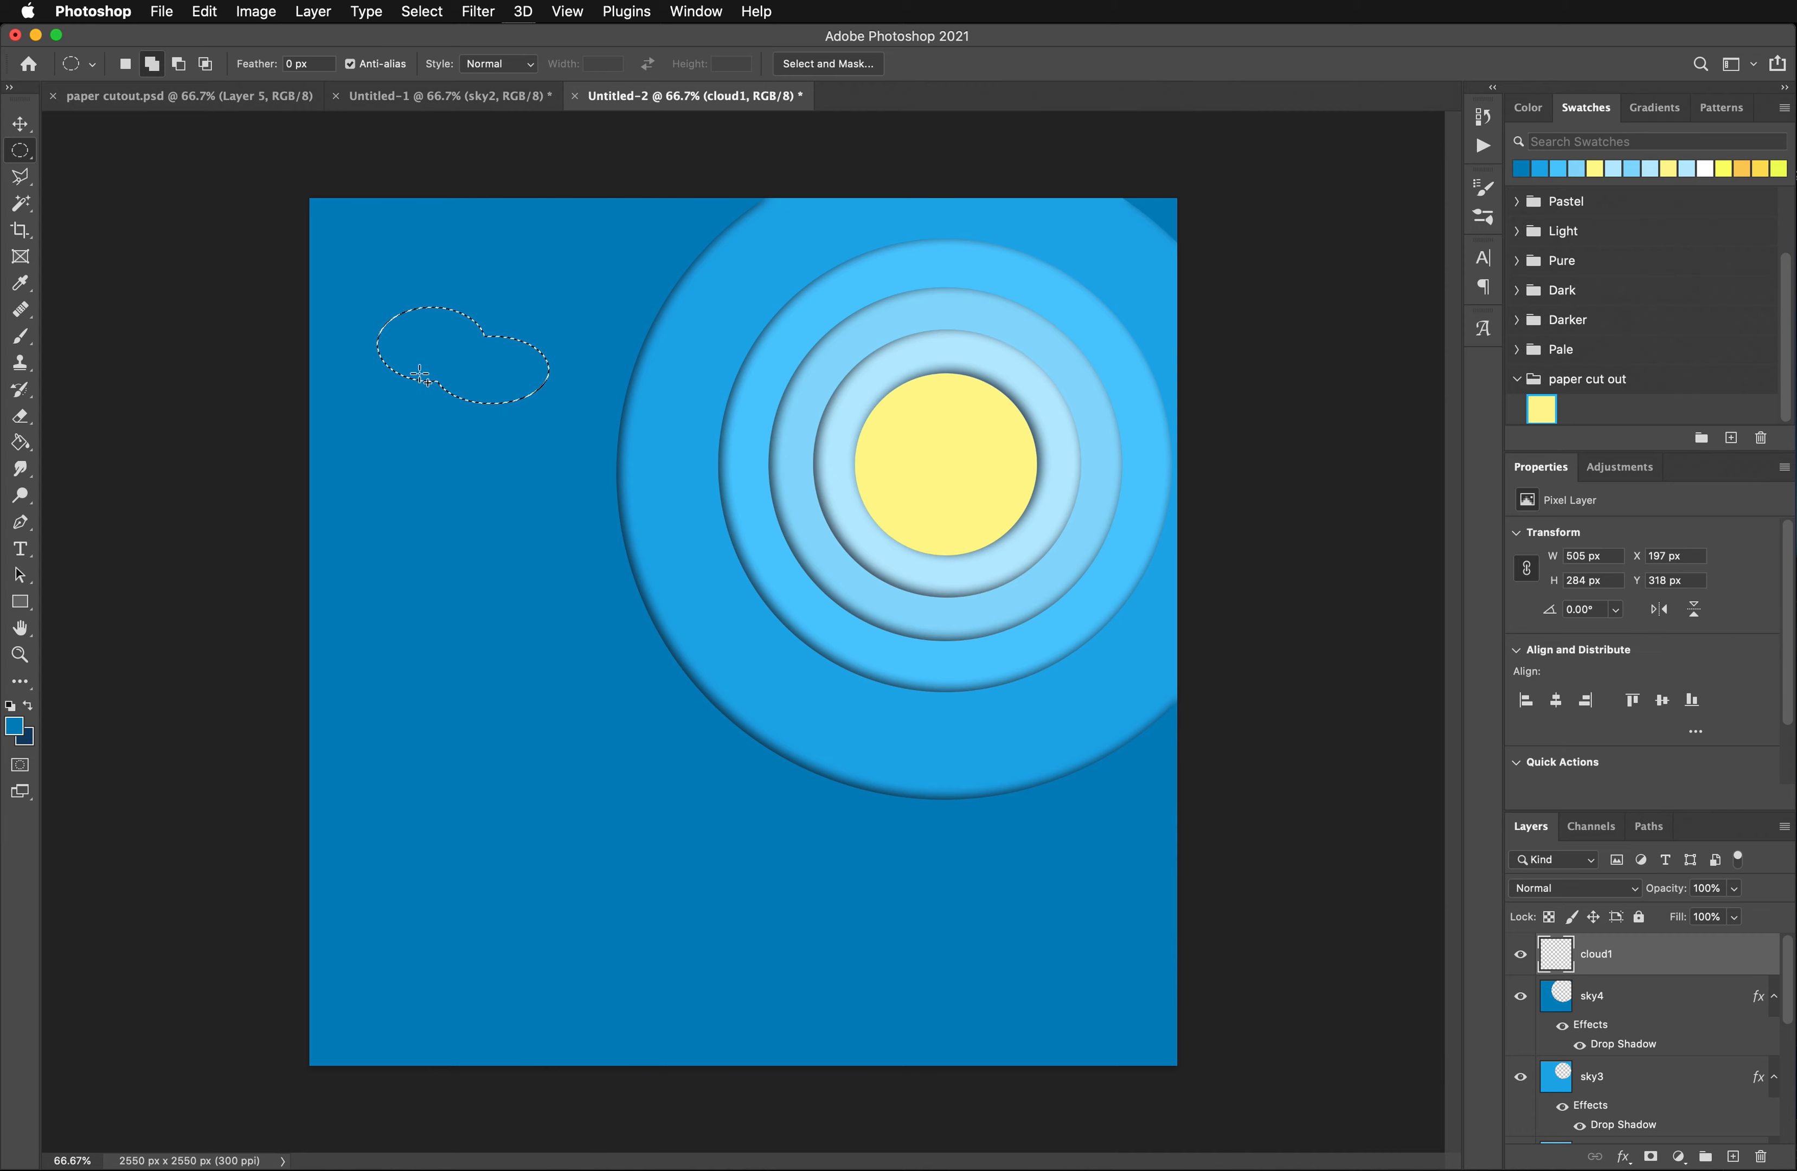
{"action": "left_click_drag", "start_coordinate": [420, 374], "coordinate": [519, 429]}
{"action": "left_click_drag", "start_coordinate": [371, 362], "coordinate": [444, 399]}
{"action": "left_click_drag", "start_coordinate": [517, 344], "coordinate": [583, 415]}
- Add two more cloud outlines from overlapping ellipses to the selection, a small one above left of the sun and a larger one at its lower left
{"action": "left_click_drag", "start_coordinate": [689, 320], "coordinate": [884, 355]}
{"action": "left_click_drag", "start_coordinate": [548, 487], "coordinate": [813, 596]}
{"action": "left_click_drag", "start_coordinate": [753, 526], "coordinate": [868, 570]}
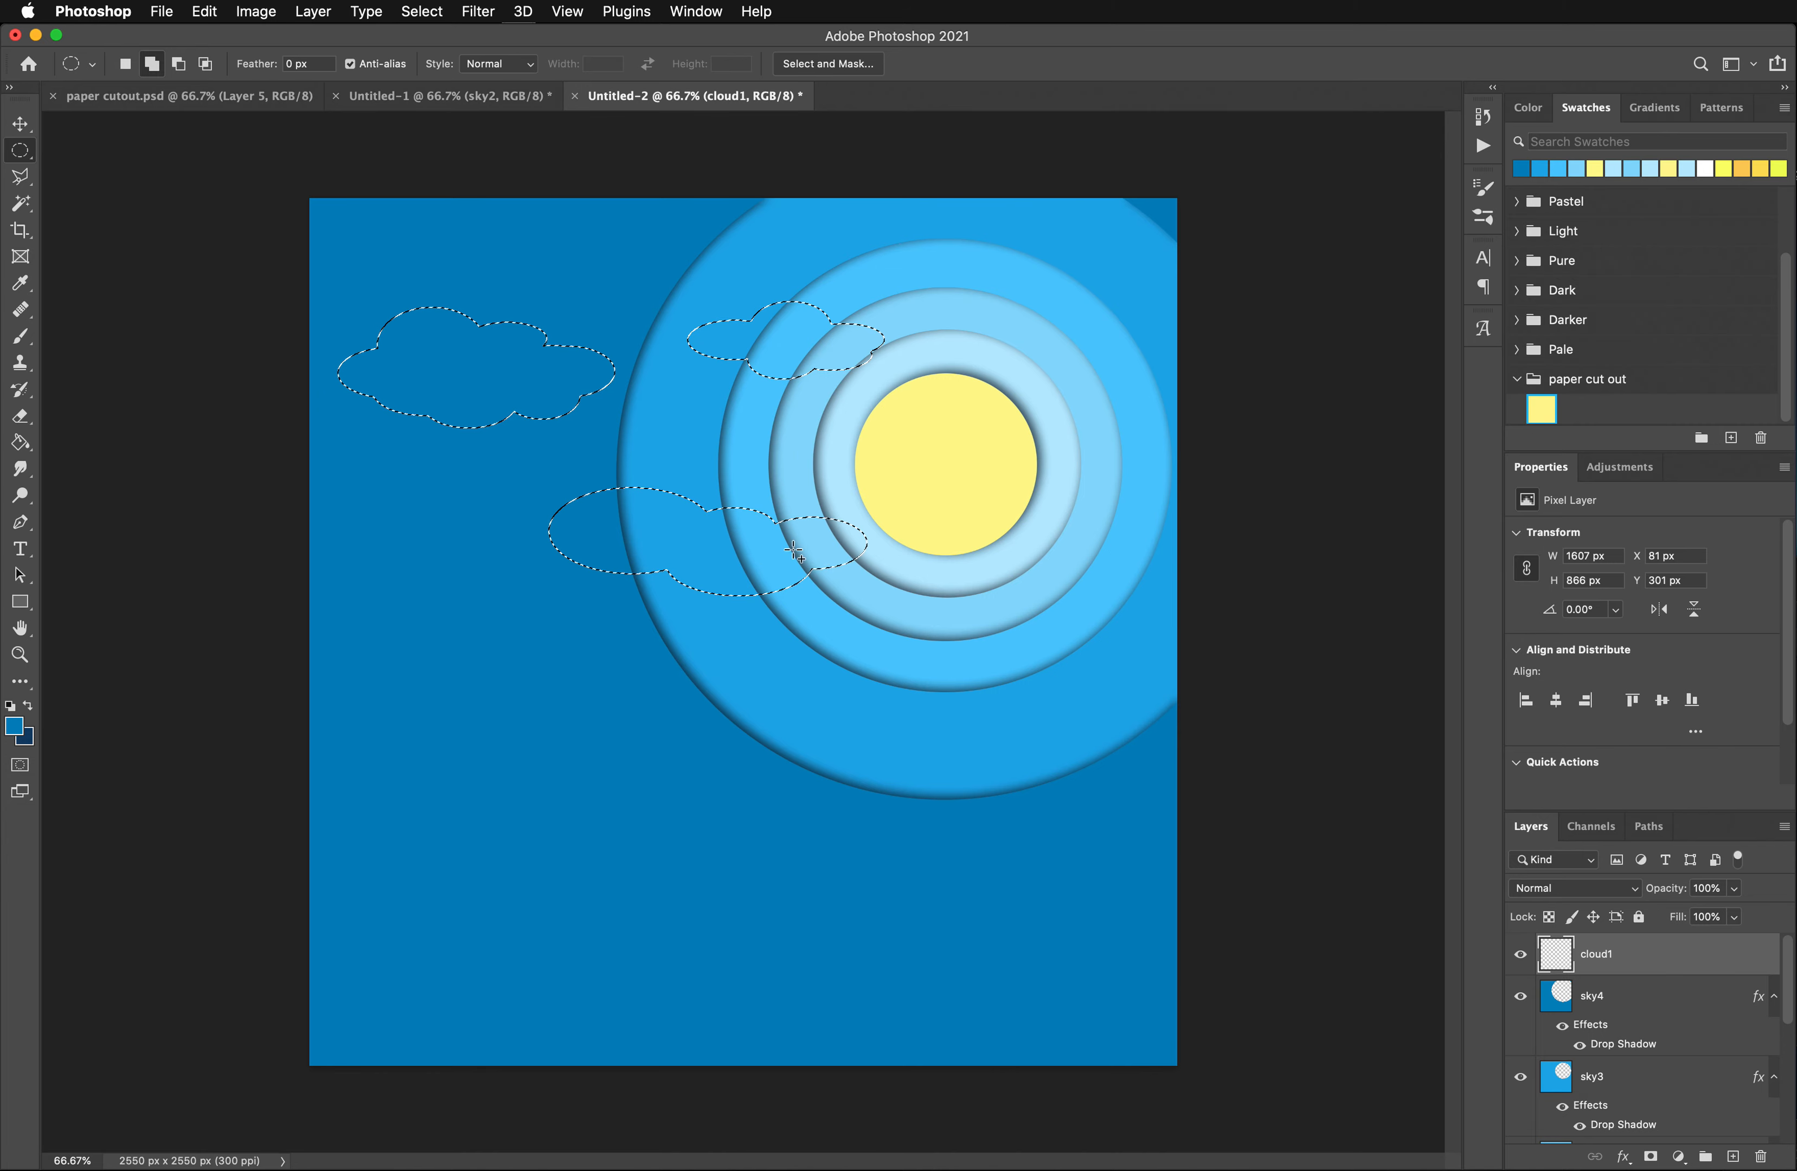
{"action": "left_click_drag", "start_coordinate": [689, 483], "coordinate": [816, 547]}
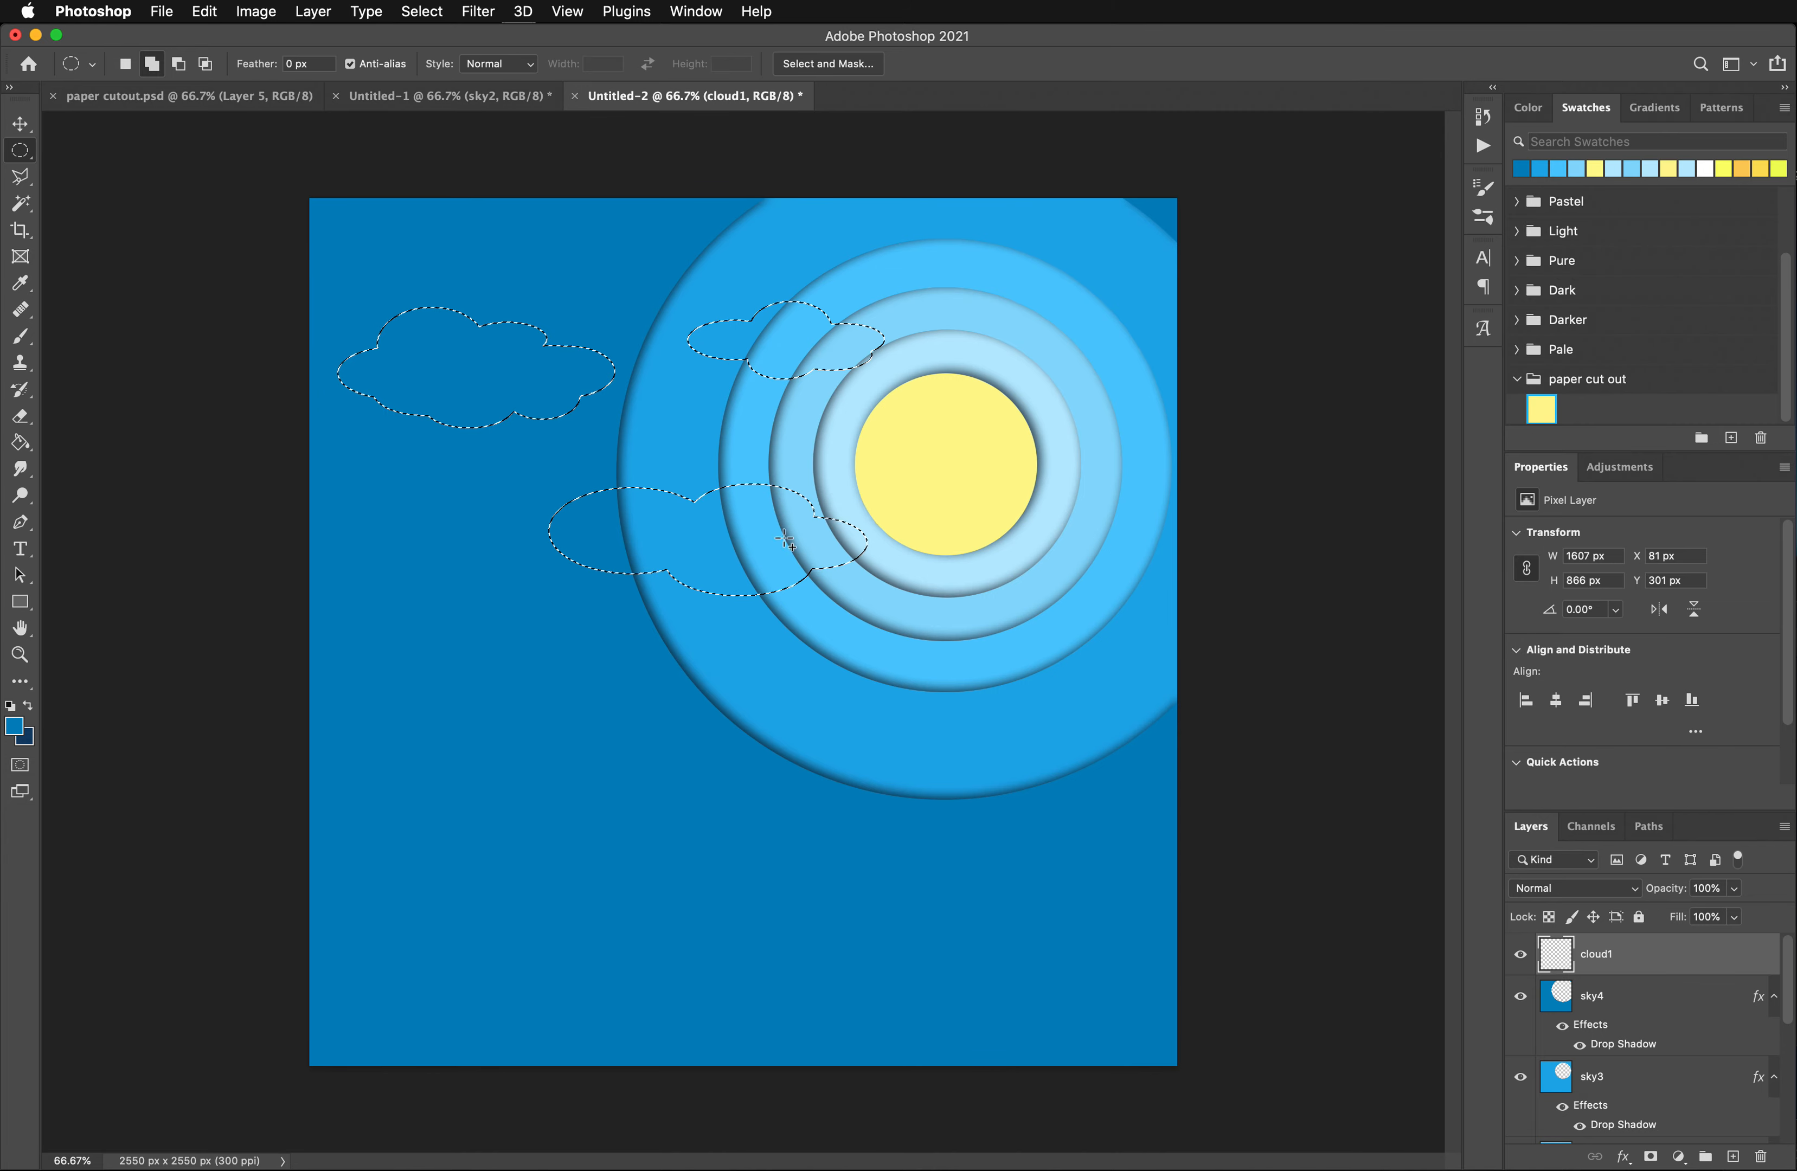
- Extend the lower cloud selection with an ellipse at its left end and fill all selected clouds with light blue a2e3ff
{"action": "left_click_drag", "start_coordinate": [605, 530], "coordinate": [693, 590]}
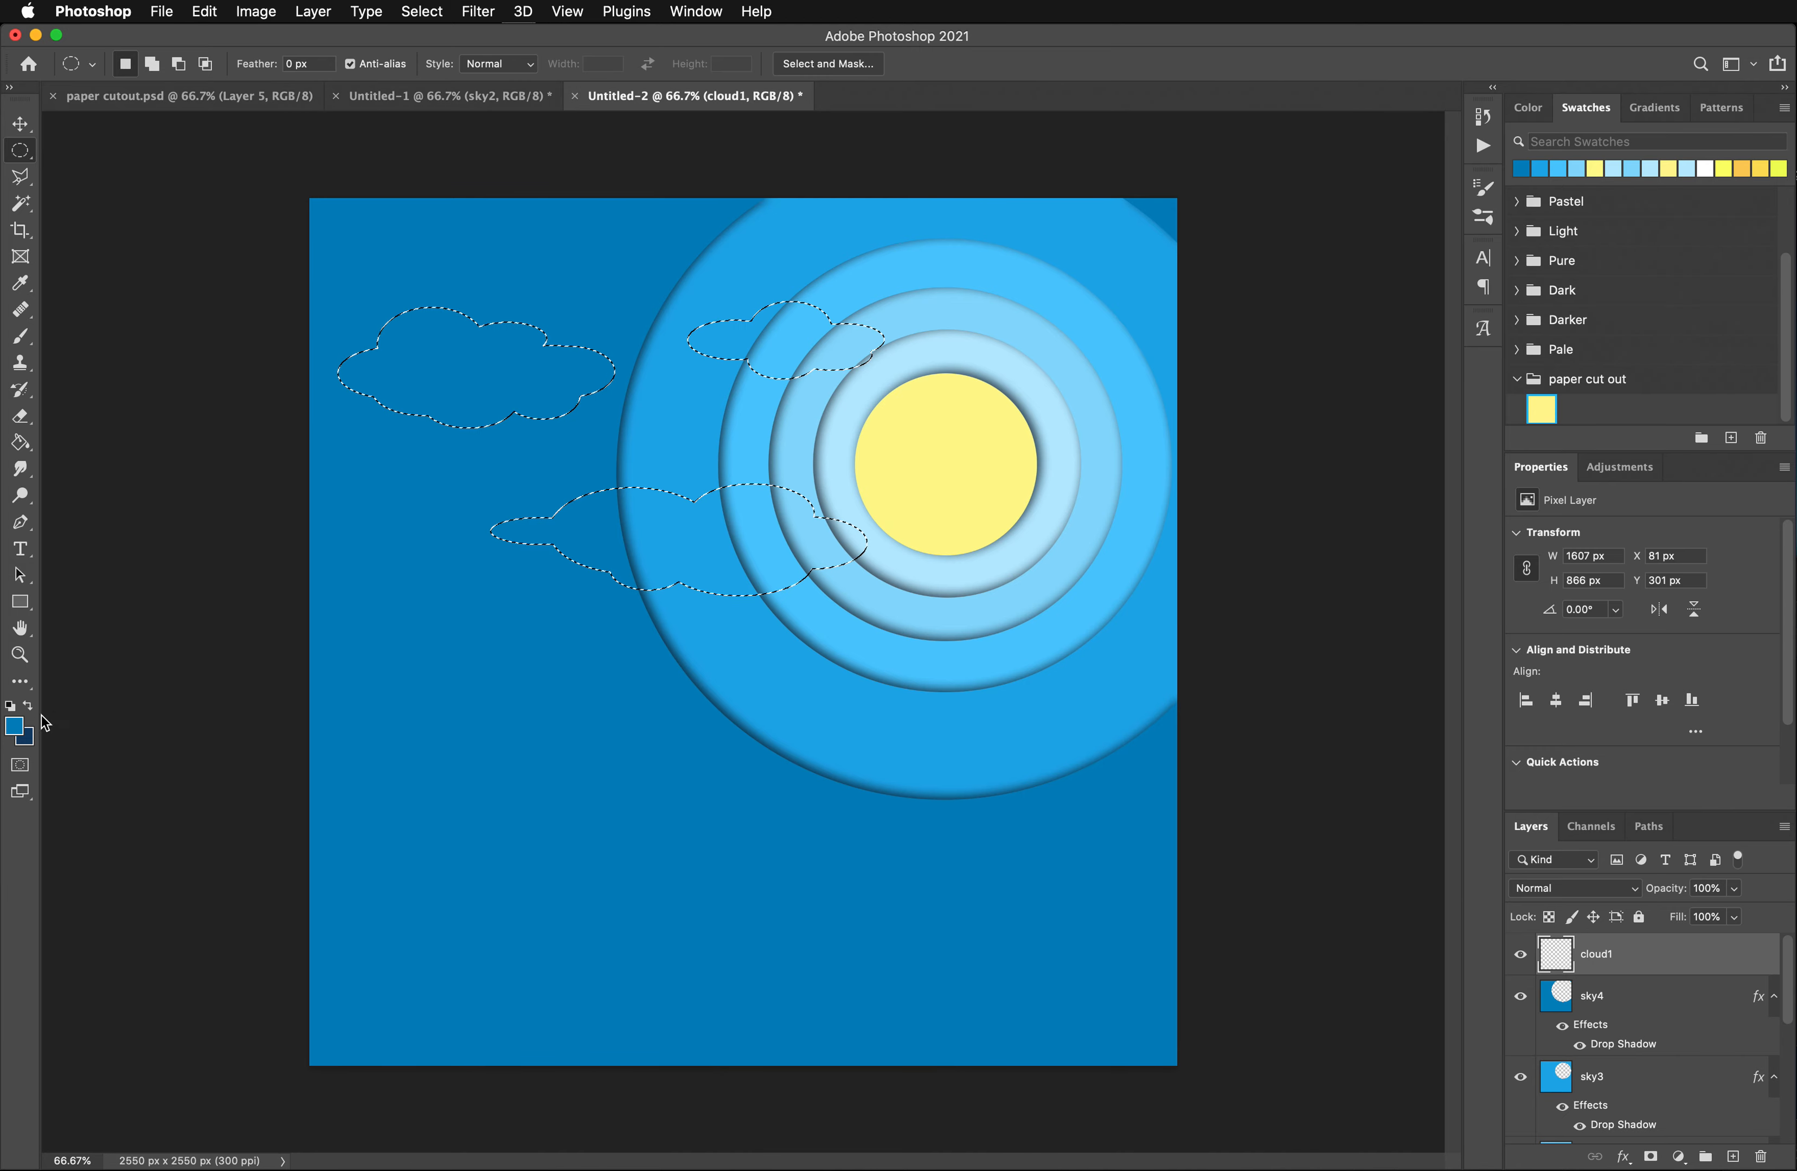
{"action": "left_click", "coordinate": [14, 728]}
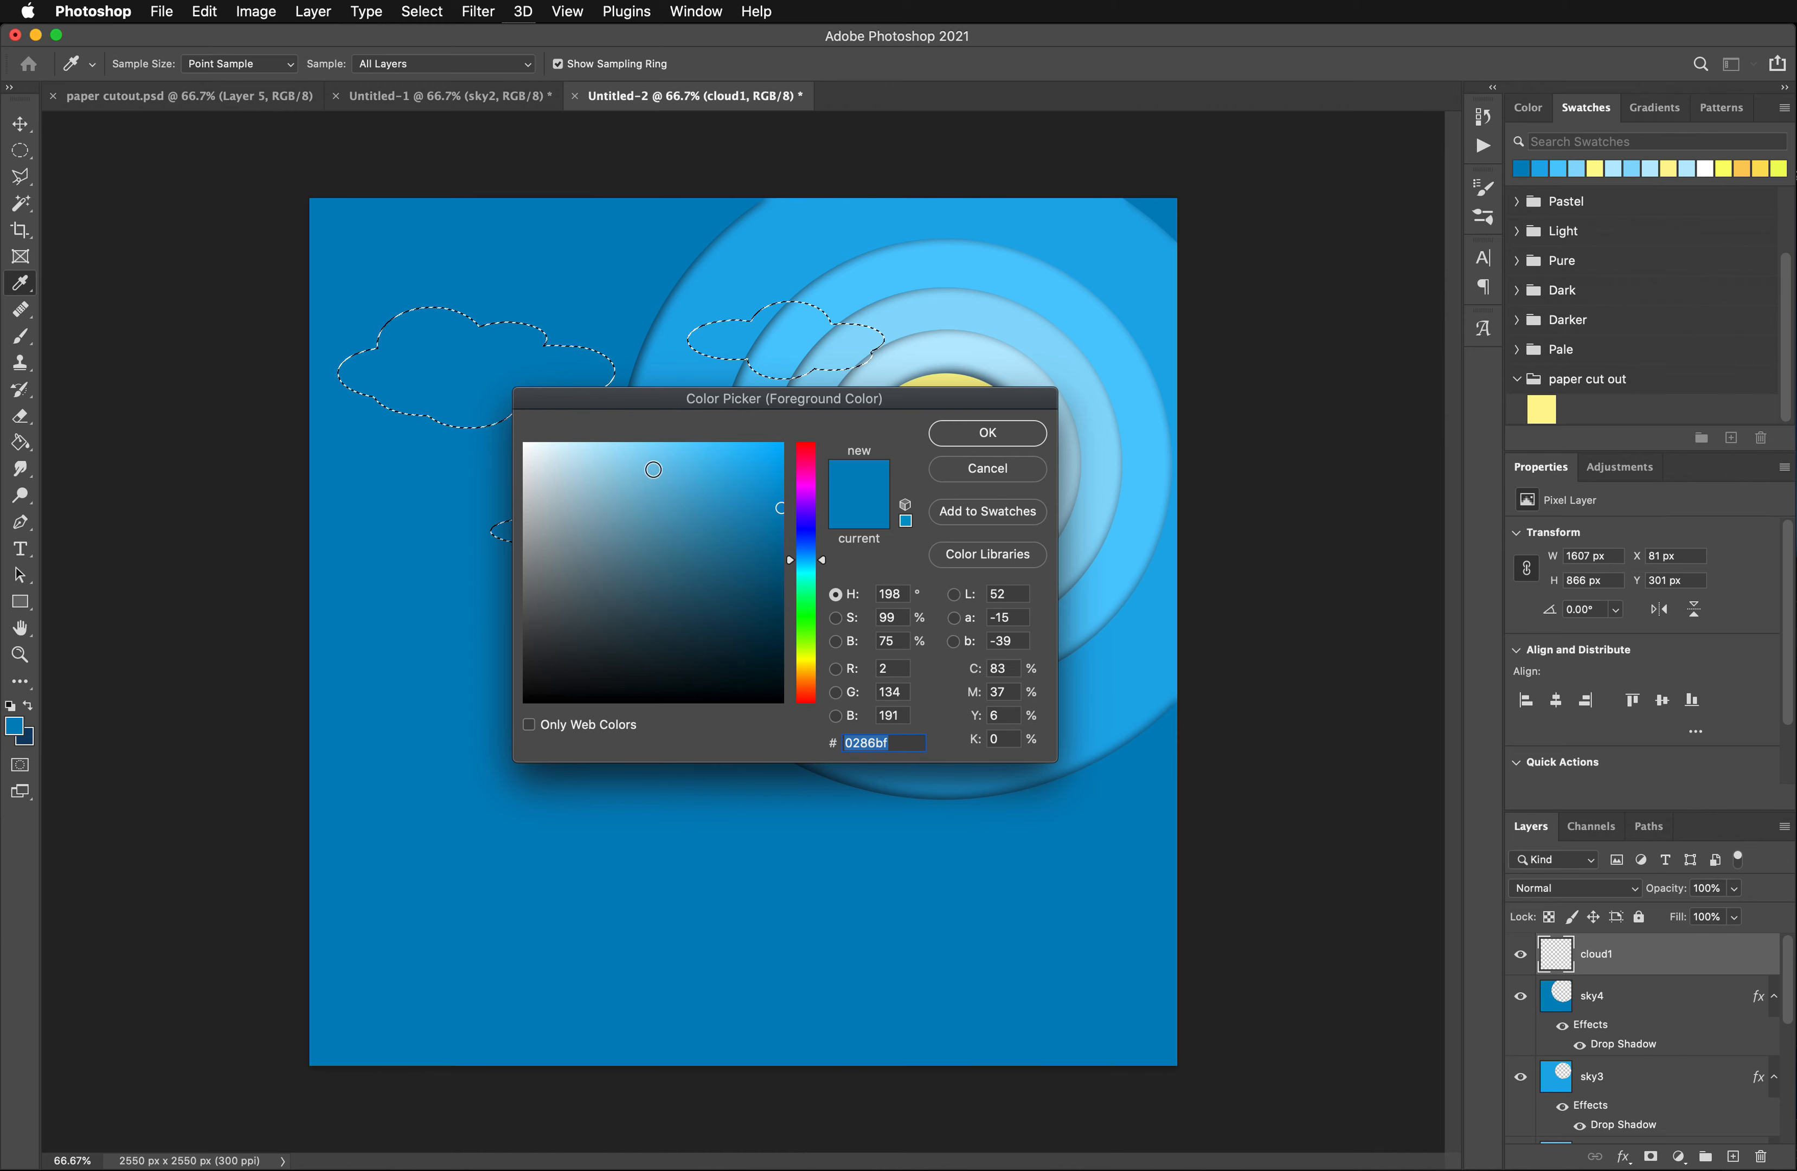
{"action": "left_click_drag", "start_coordinate": [653, 469], "coordinate": [690, 433]}
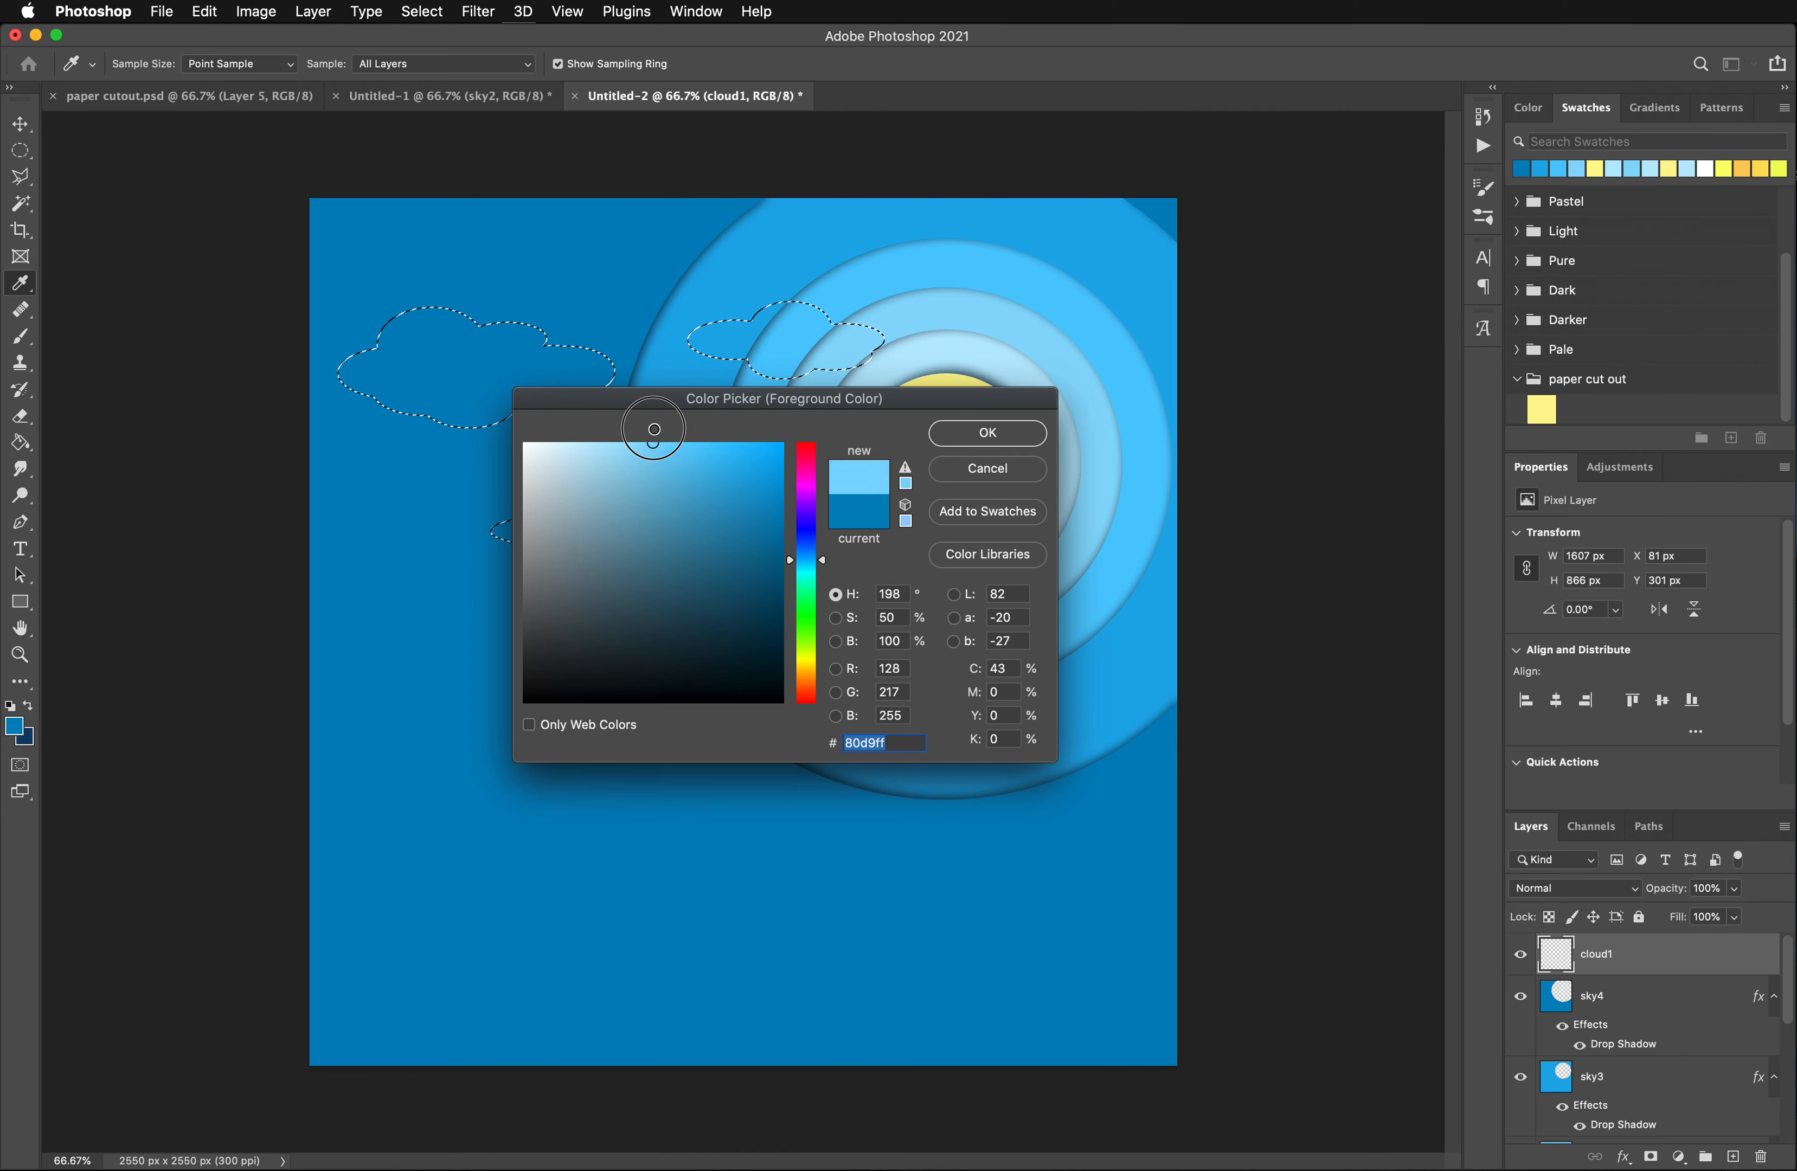
{"action": "left_click", "coordinate": [960, 433]}
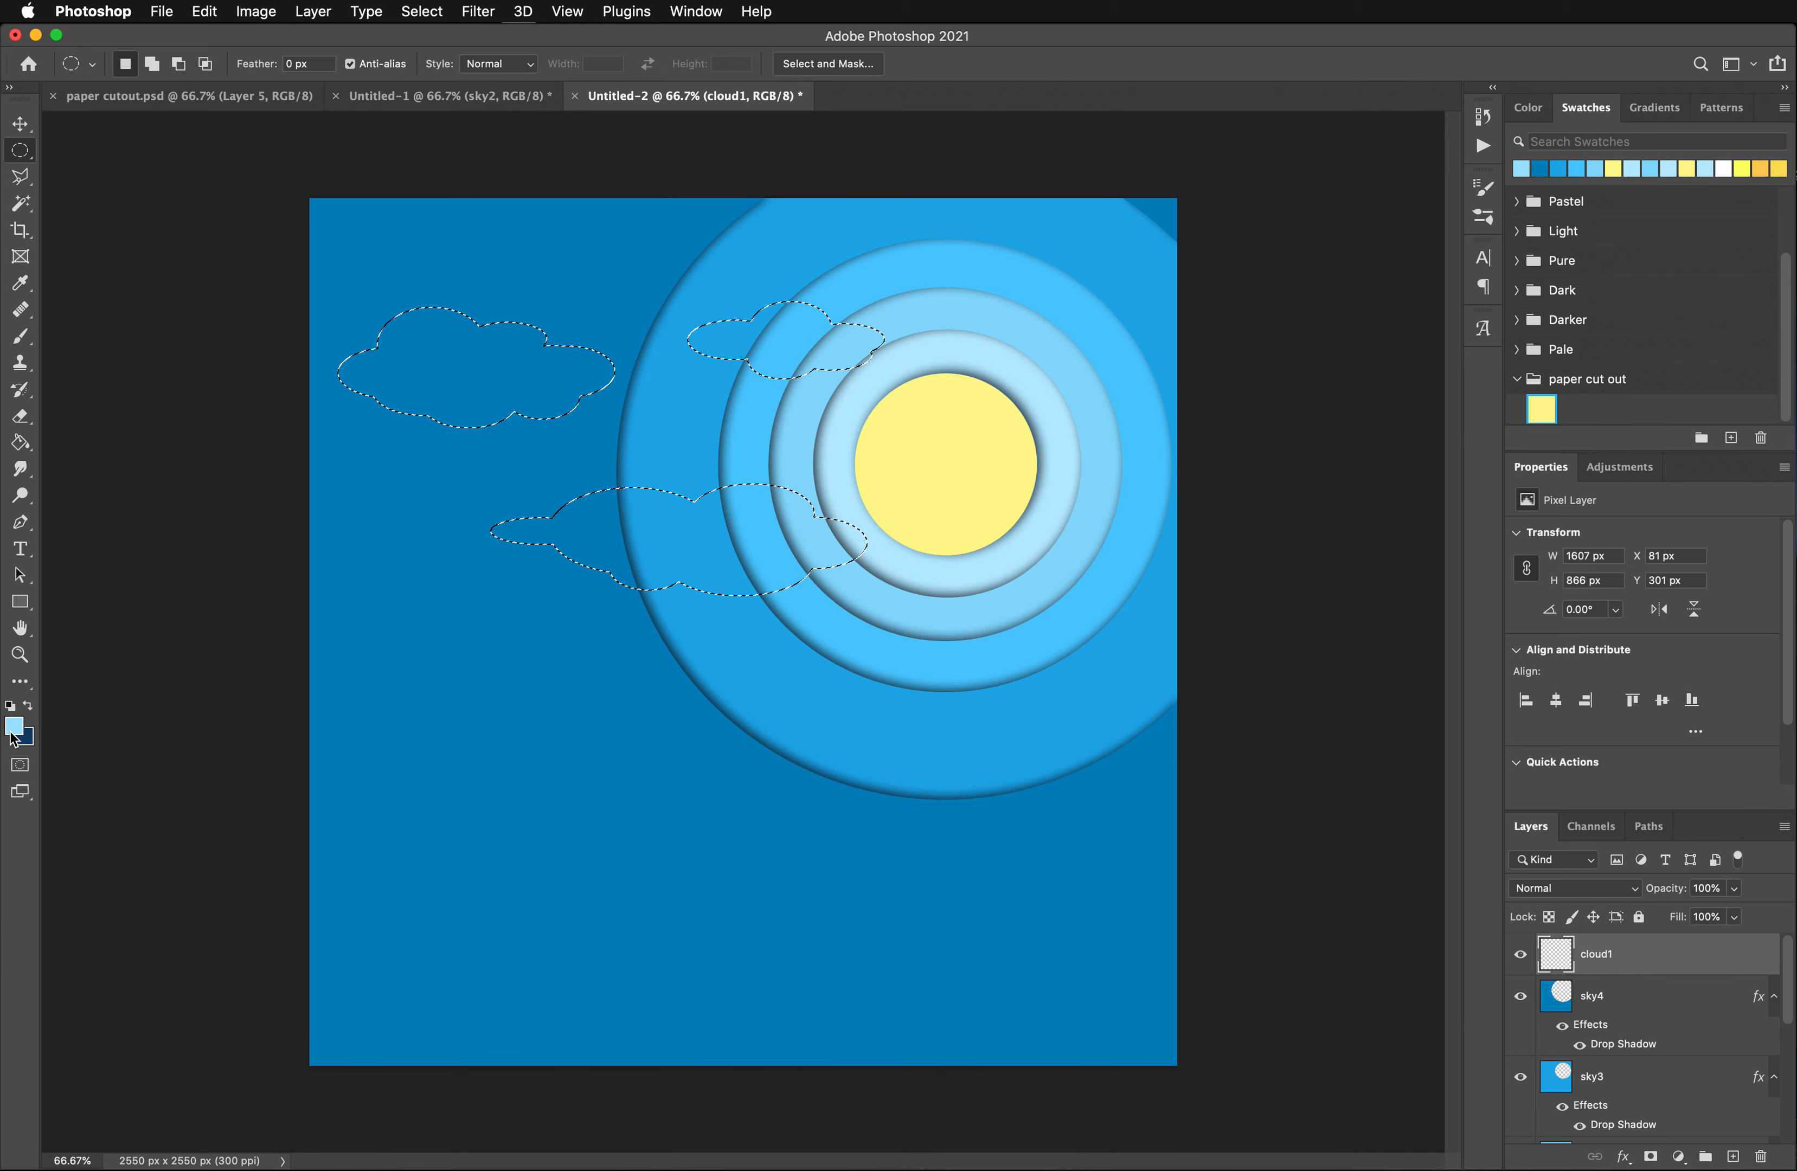
{"action": "left_click", "coordinate": [21, 443]}
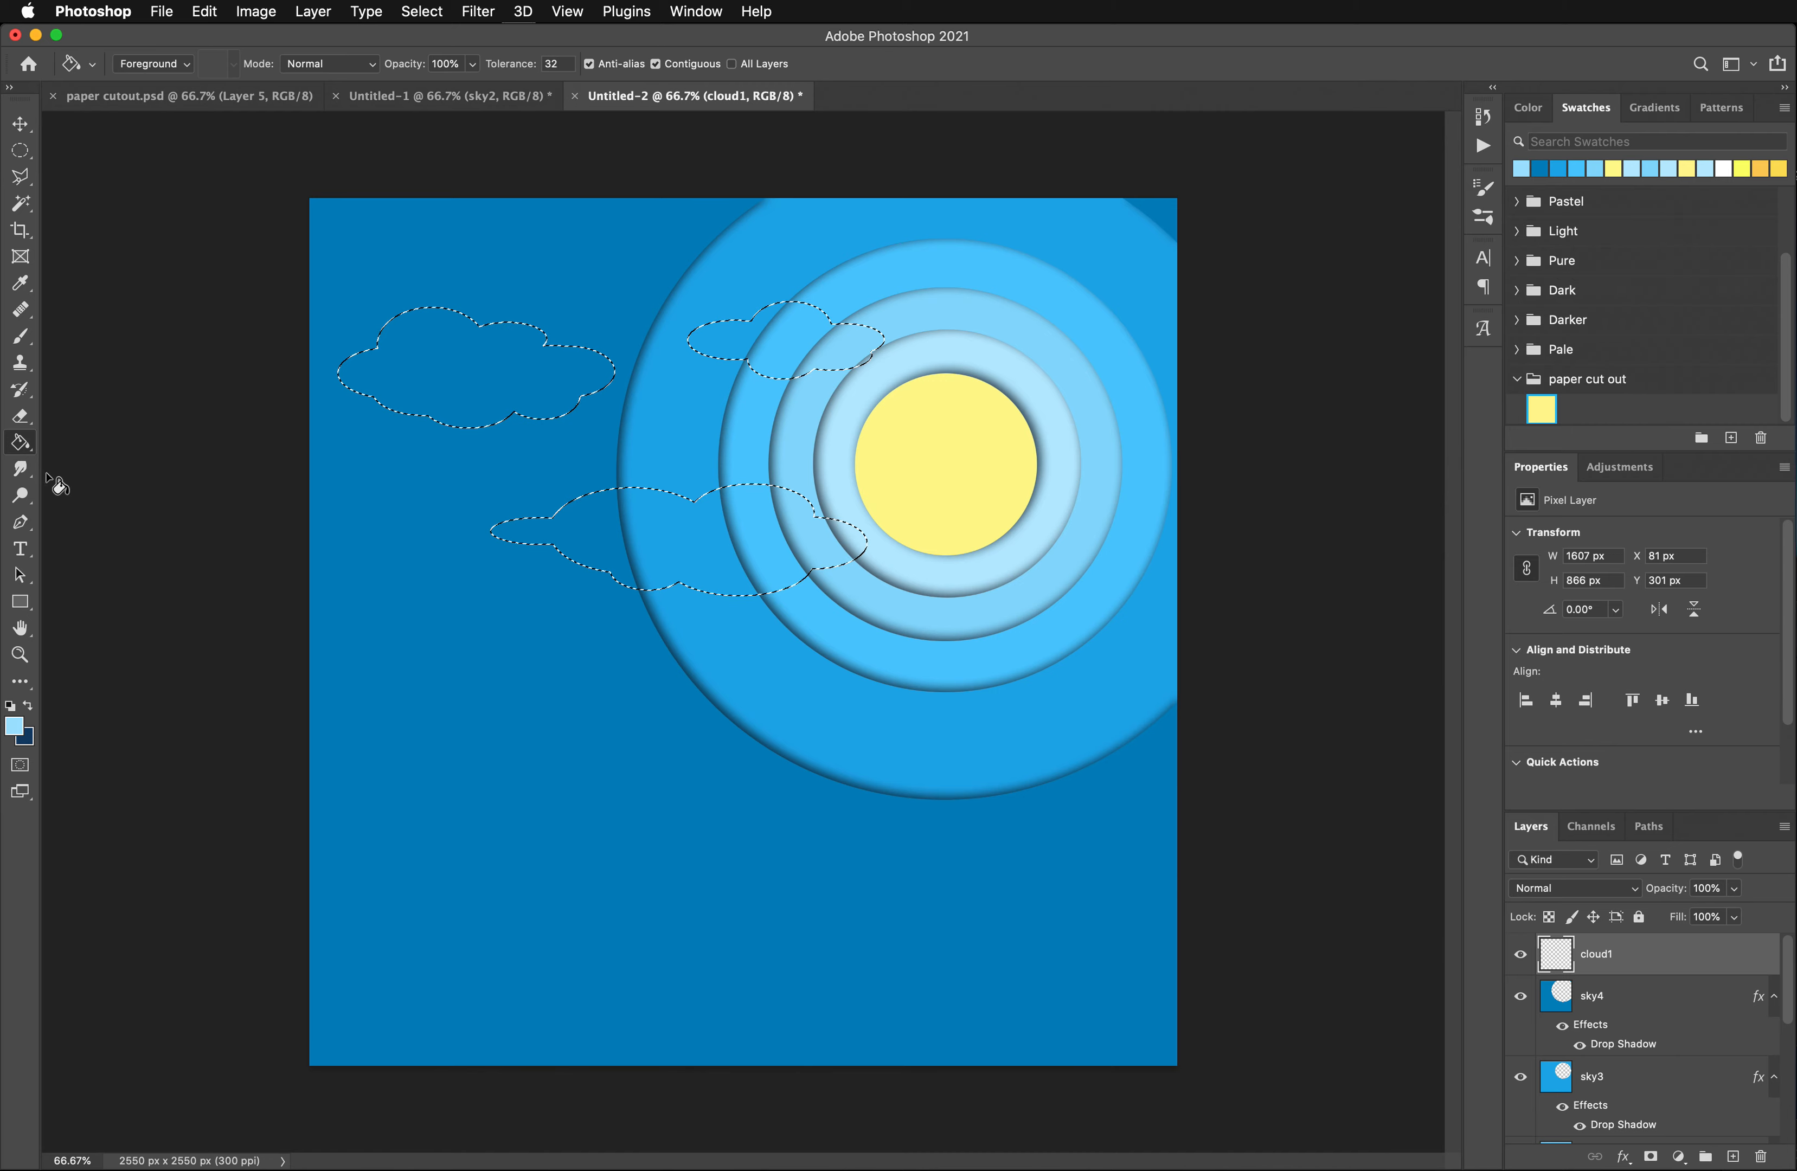
{"action": "left_click", "coordinate": [409, 390]}
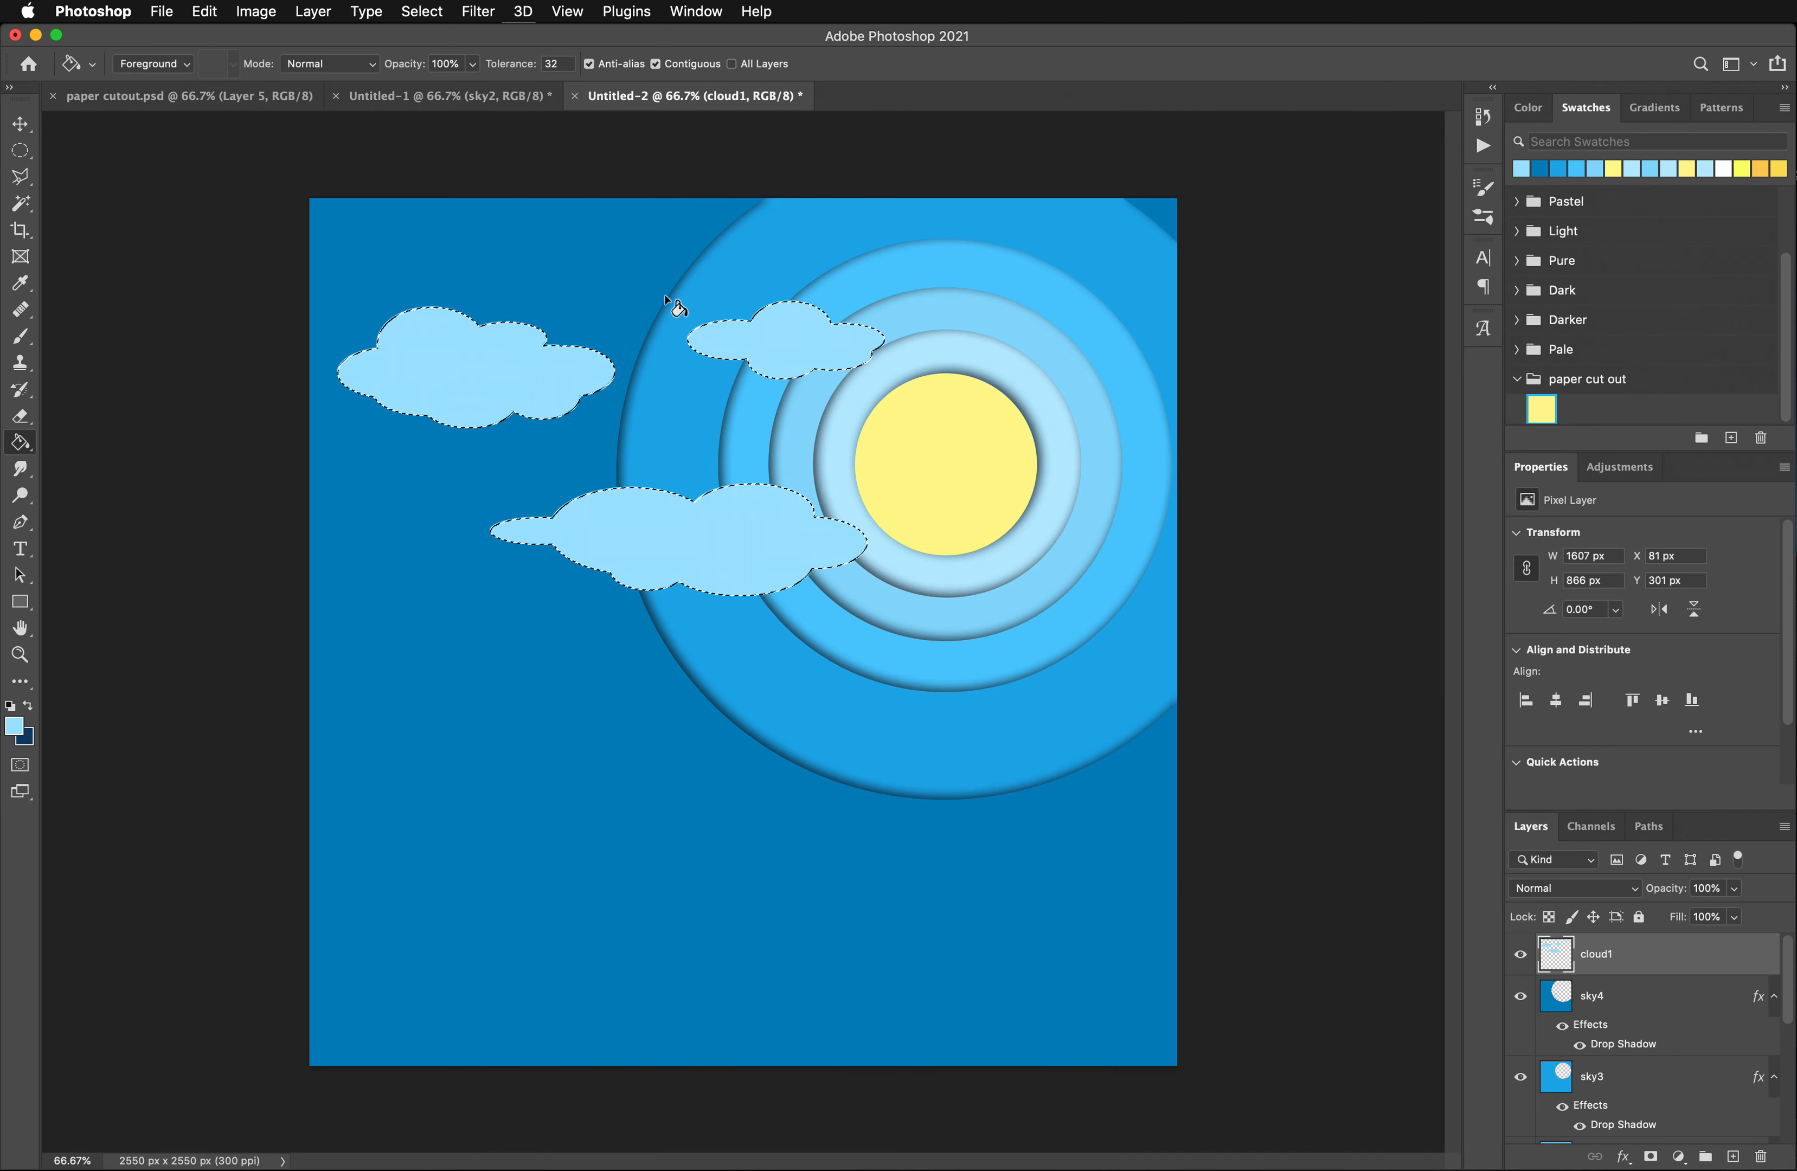
- Deselect, move the clouds slightly left to X 45 px, Y 300 px, and paste the copied drop shadow style onto cloud1
{"action": "left_click", "coordinate": [21, 124]}
{"action": "left_click", "coordinate": [133, 162]}
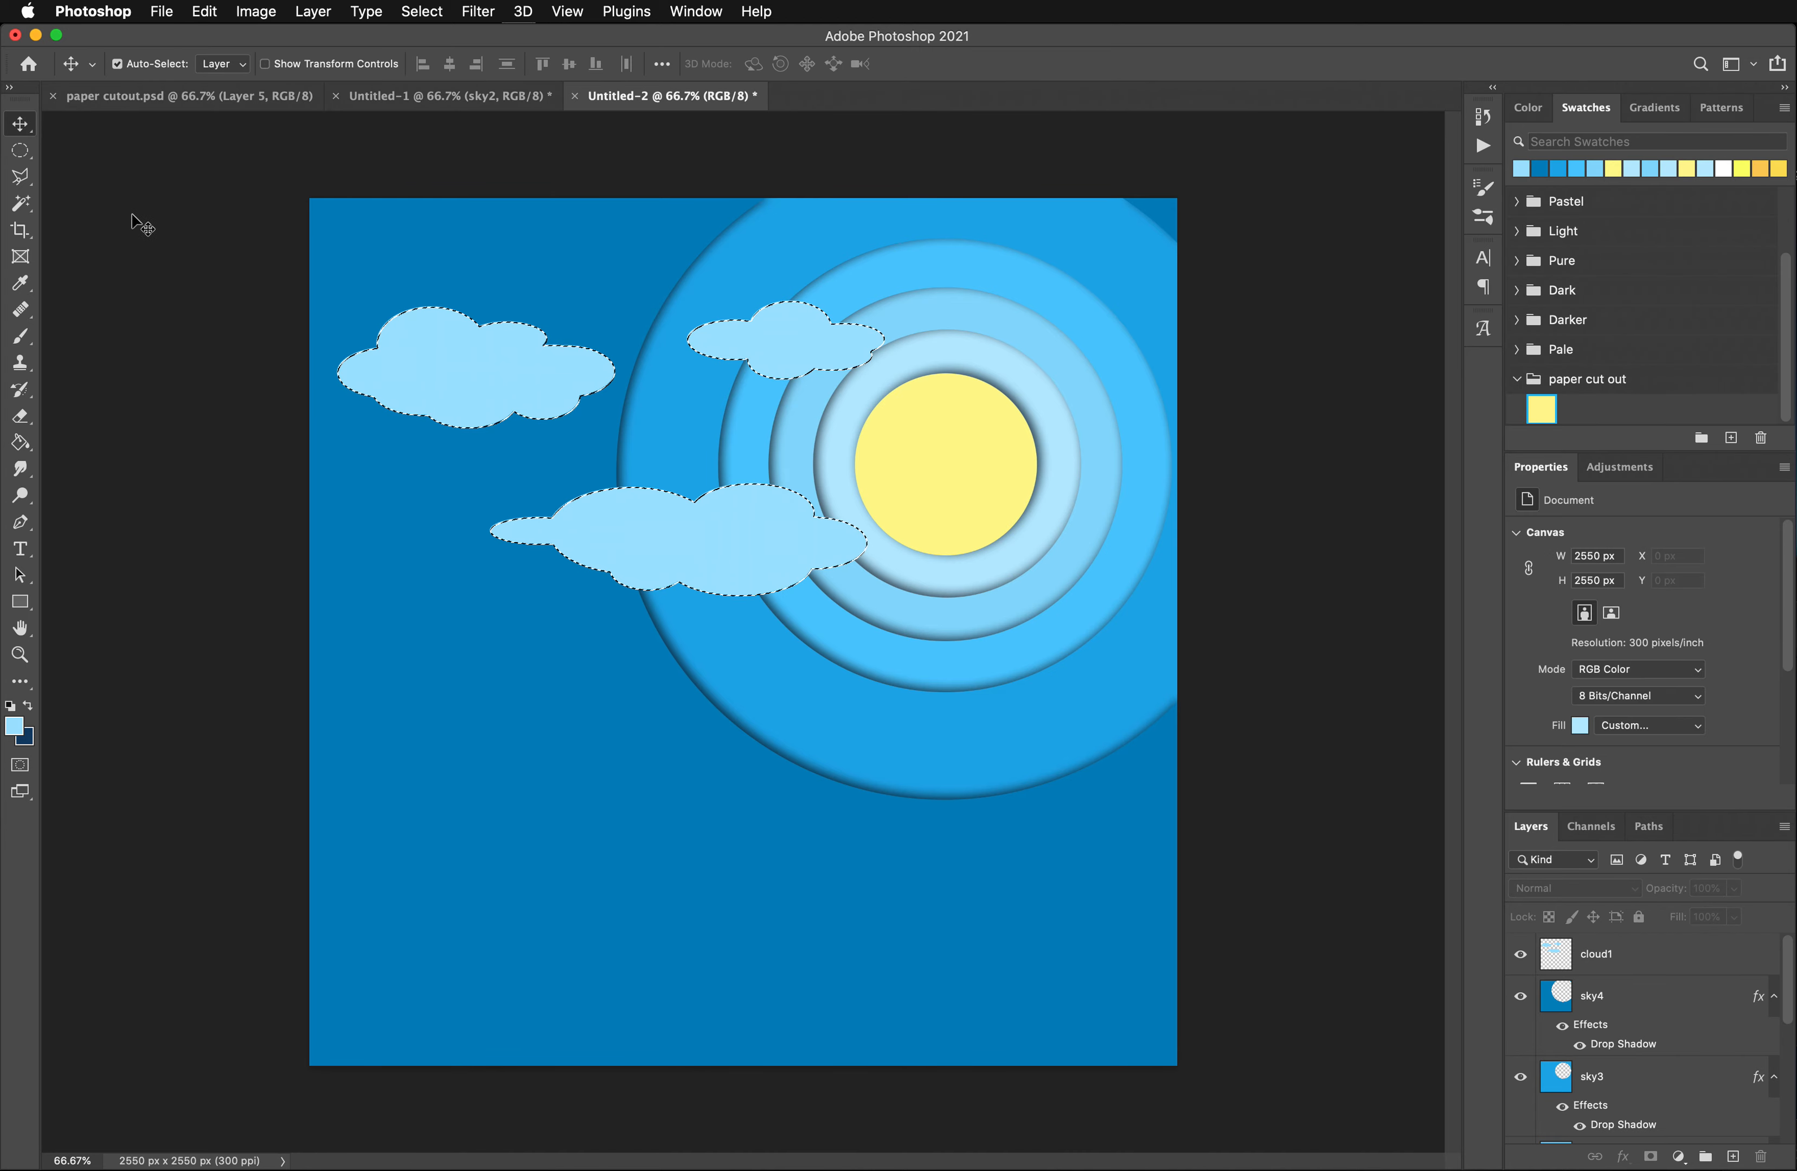
{"action": "key", "text": "super+d"}
{"action": "mouse_move", "coordinate": [480, 380]}
{"action": "left_mouse_down"}
{"action": "mouse_move", "coordinate": [425, 322]}
{"action": "mouse_move", "coordinate": [449, 322]}
{"action": "mouse_move", "coordinate": [430, 558]}
{"action": "mouse_move", "coordinate": [438, 369]}
{"action": "mouse_move", "coordinate": [350, 375]}
{"action": "mouse_move", "coordinate": [453, 417]}
{"action": "mouse_move", "coordinate": [430, 393]}
{"action": "mouse_move", "coordinate": [461, 388]}
{"action": "left_mouse_up"}
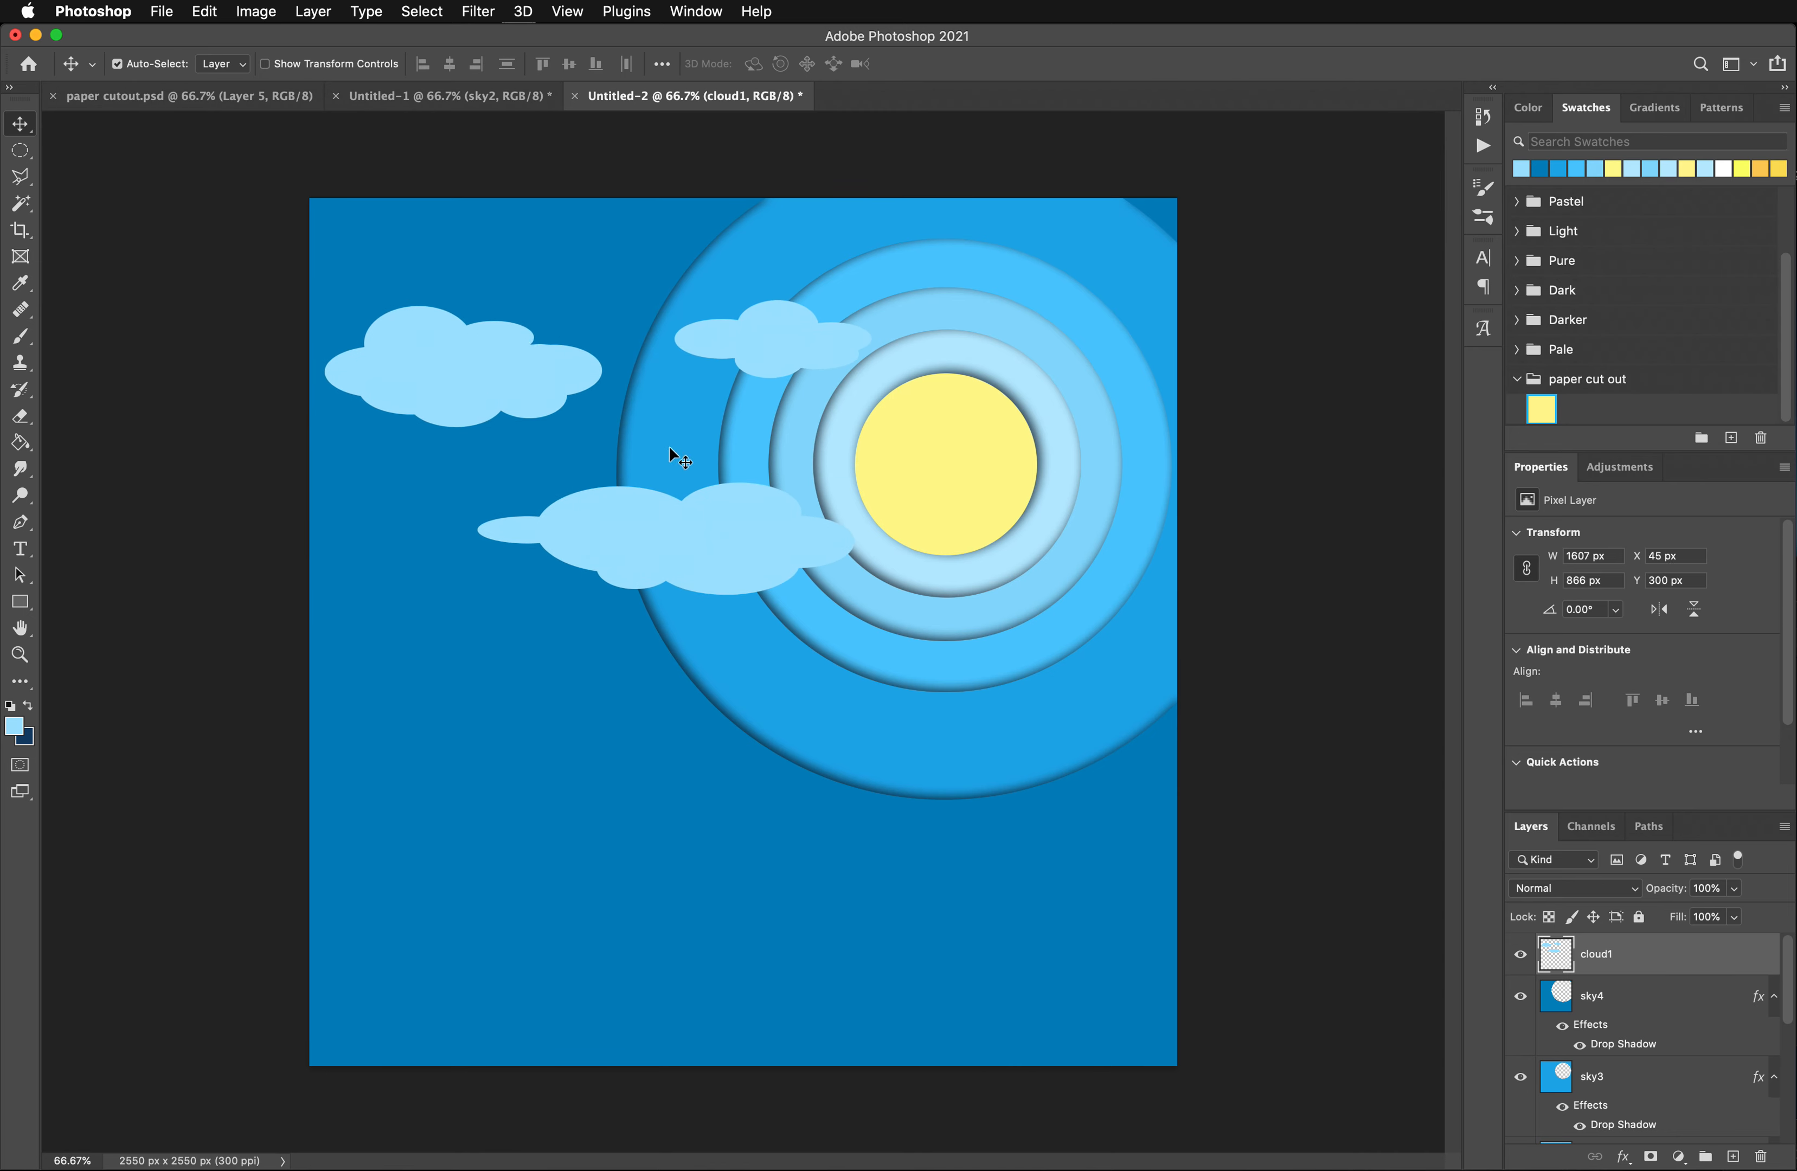
{"action": "right_click", "coordinate": [1620, 958]}
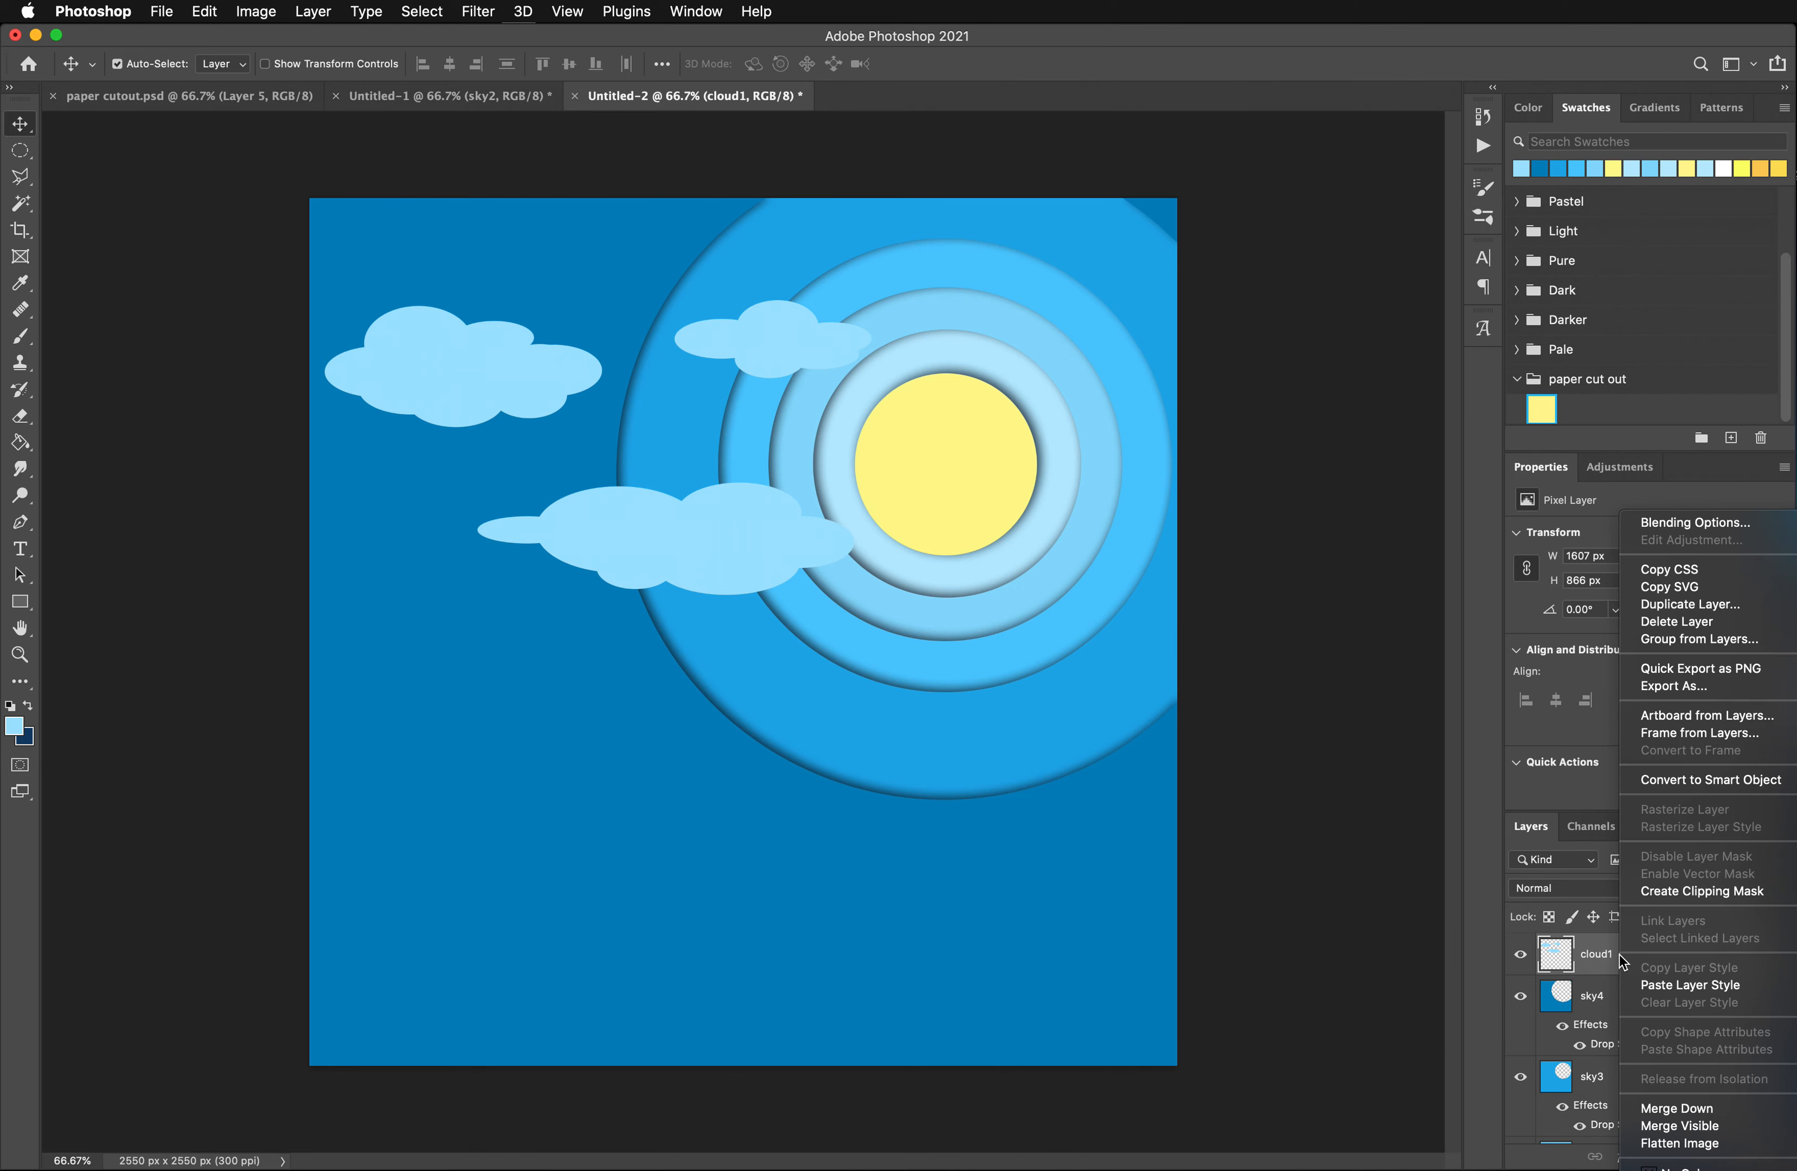
{"action": "left_click", "coordinate": [1681, 989]}
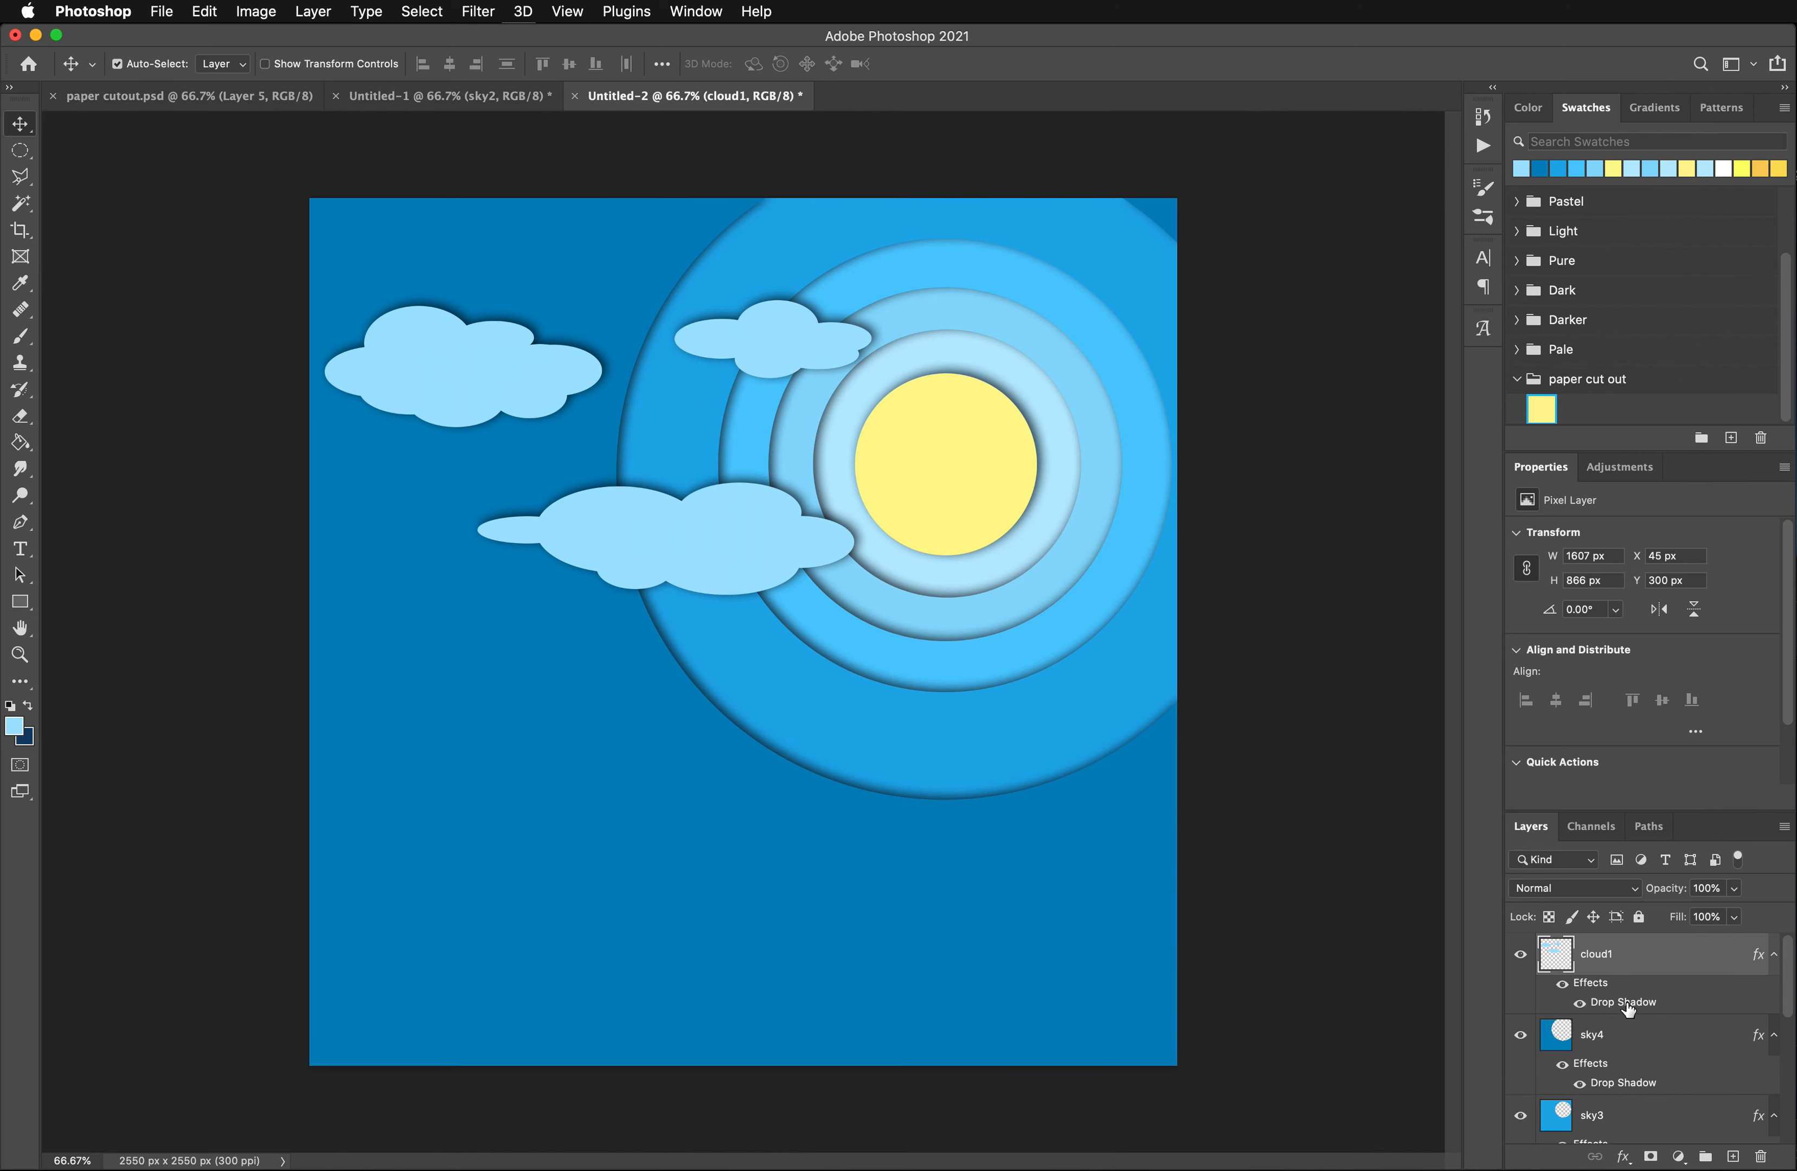
{"action": "double_click", "coordinate": [1583, 1004]}
{"action": "left_click_drag", "start_coordinate": [365, 219], "coordinate": [1253, 270]}
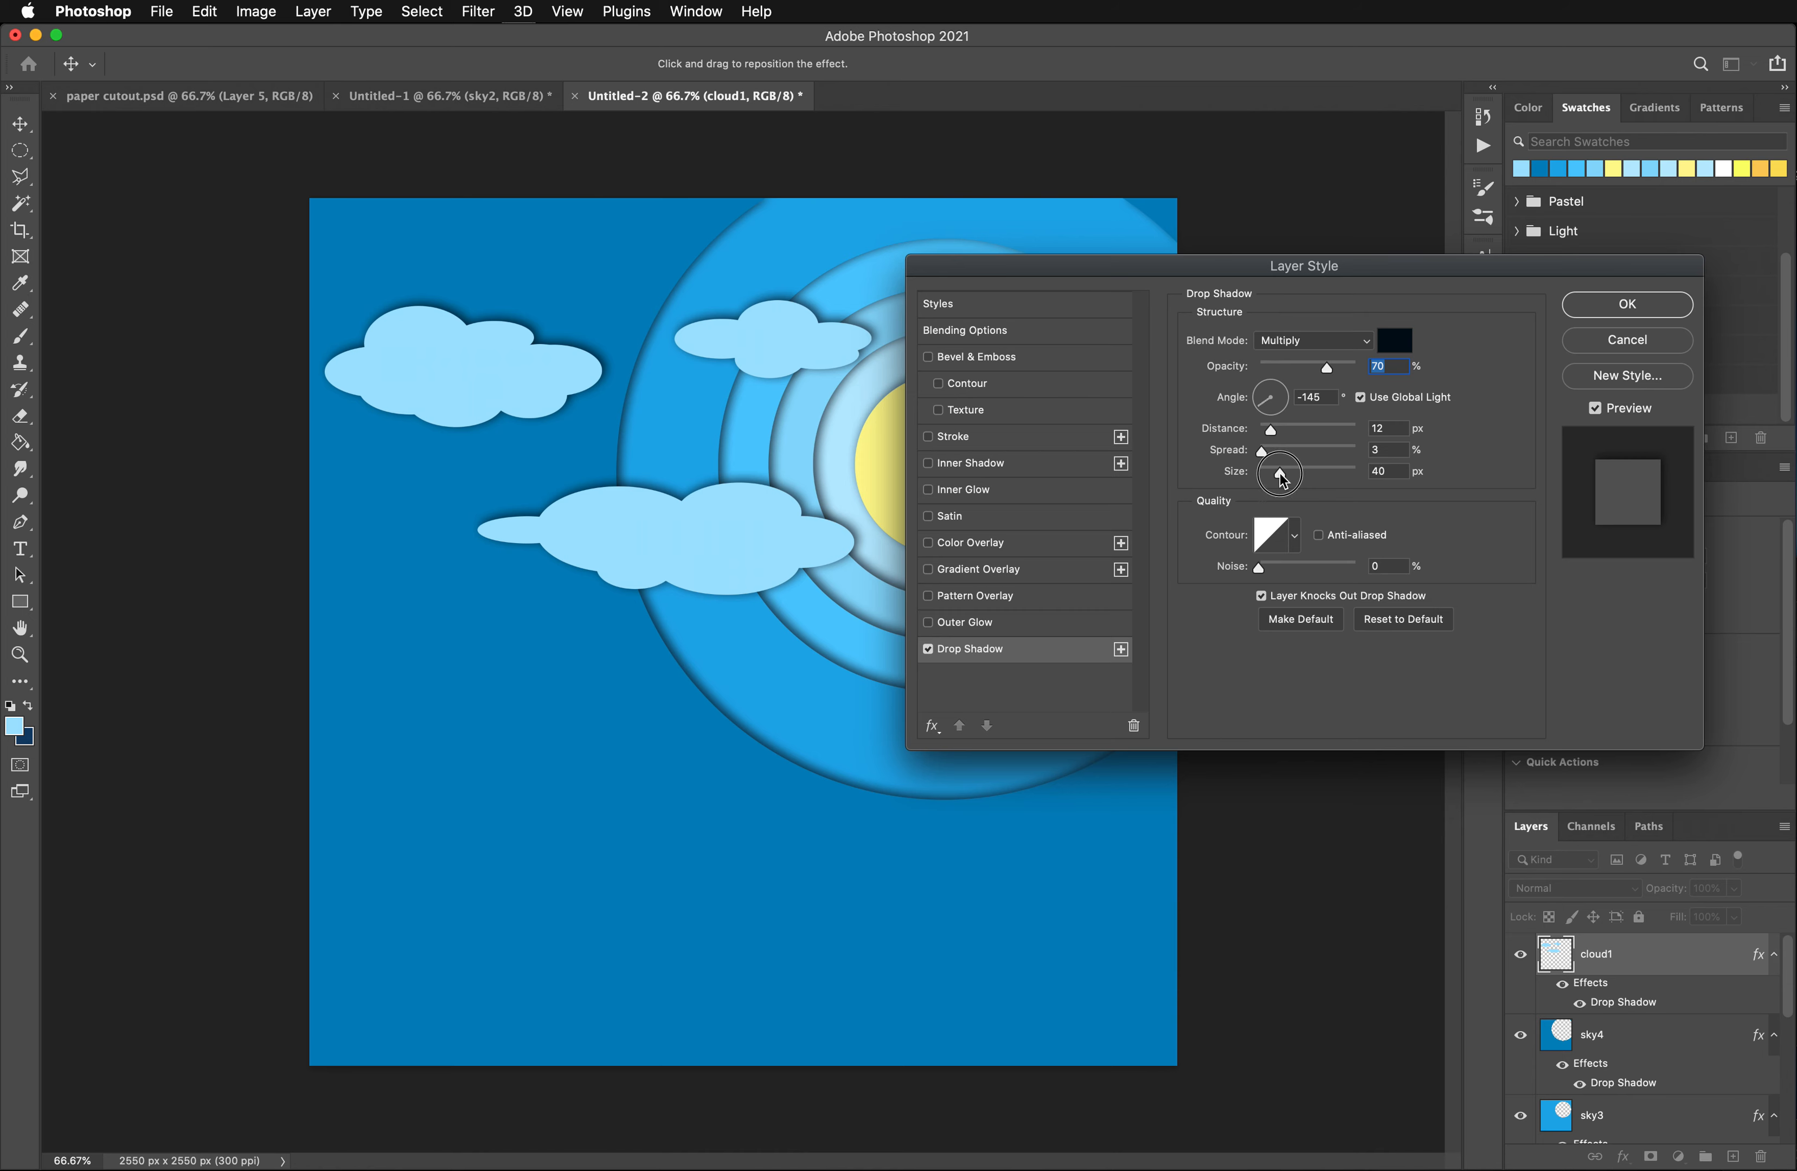
{"action": "left_click_drag", "start_coordinate": [1281, 476], "coordinate": [1306, 476]}
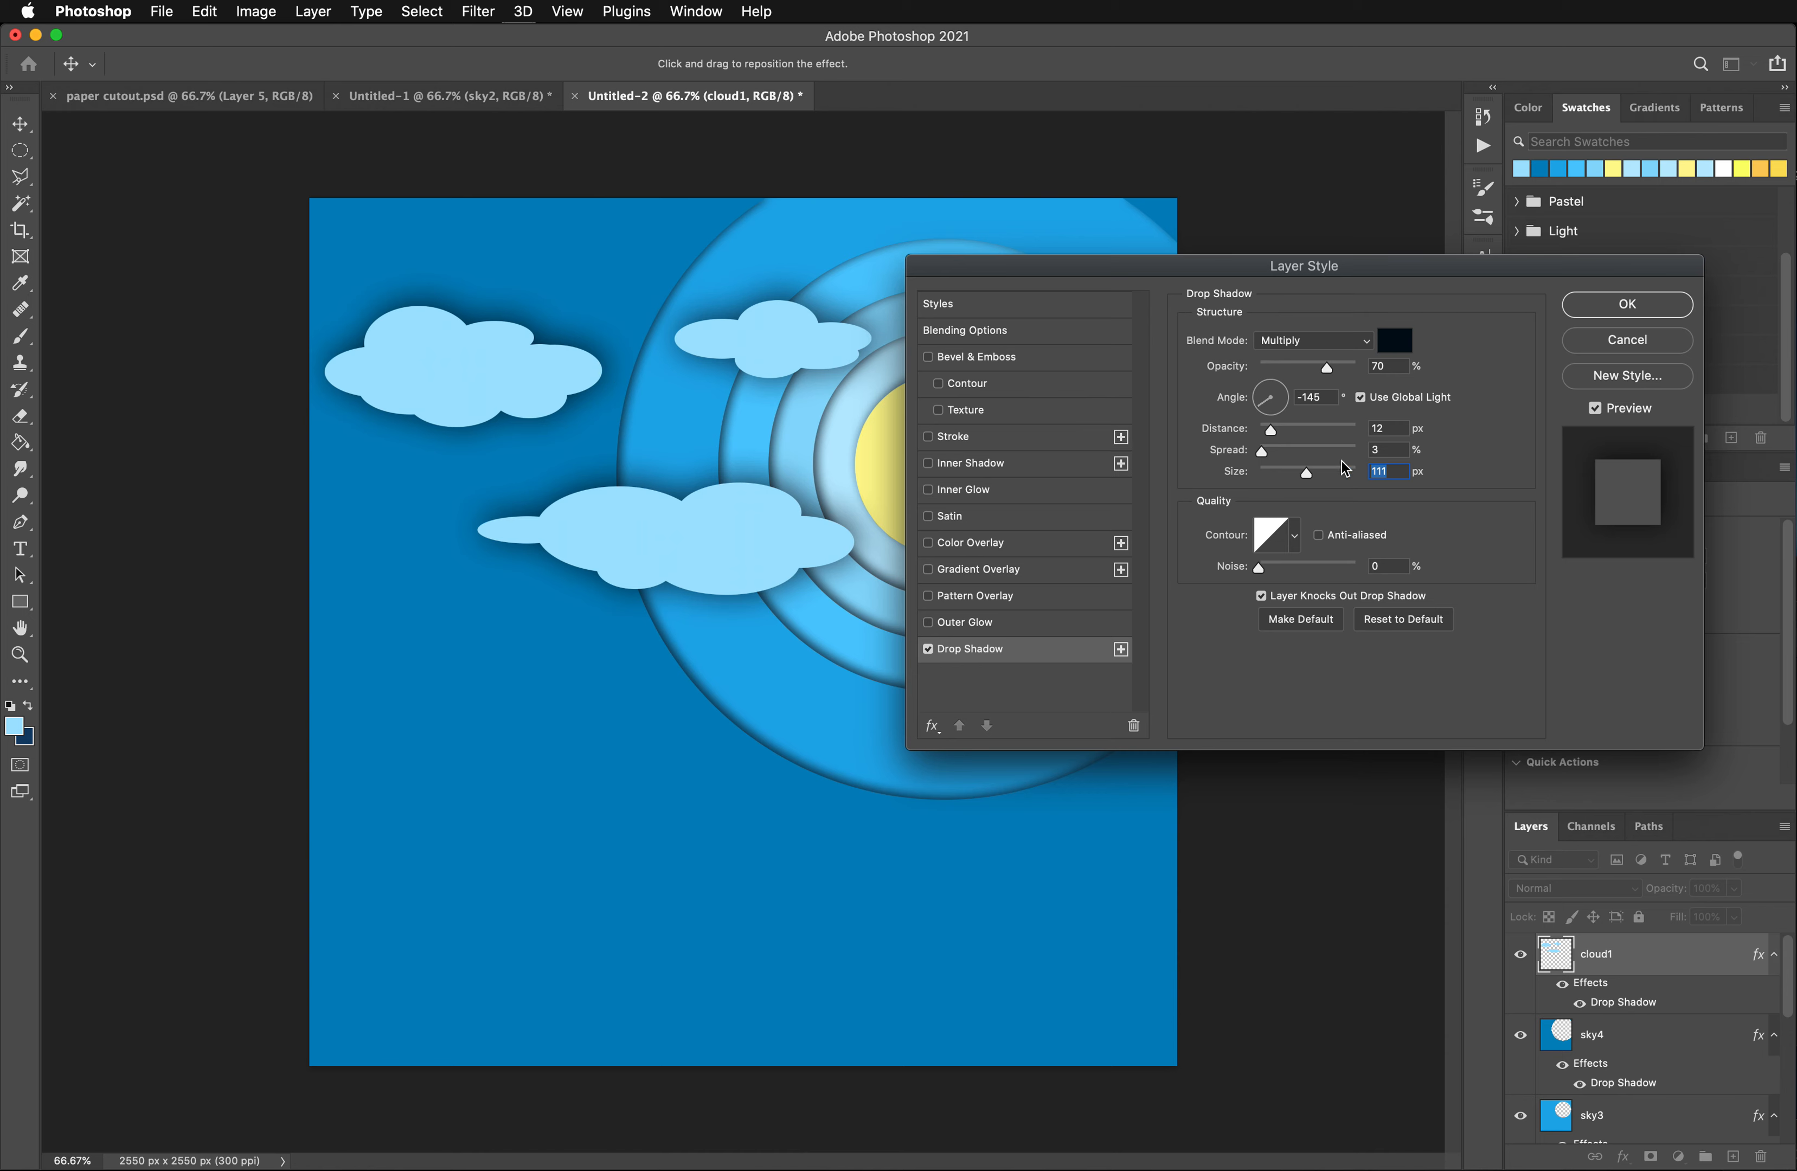
{"action": "left_click_drag", "start_coordinate": [1283, 433], "coordinate": [1332, 431]}
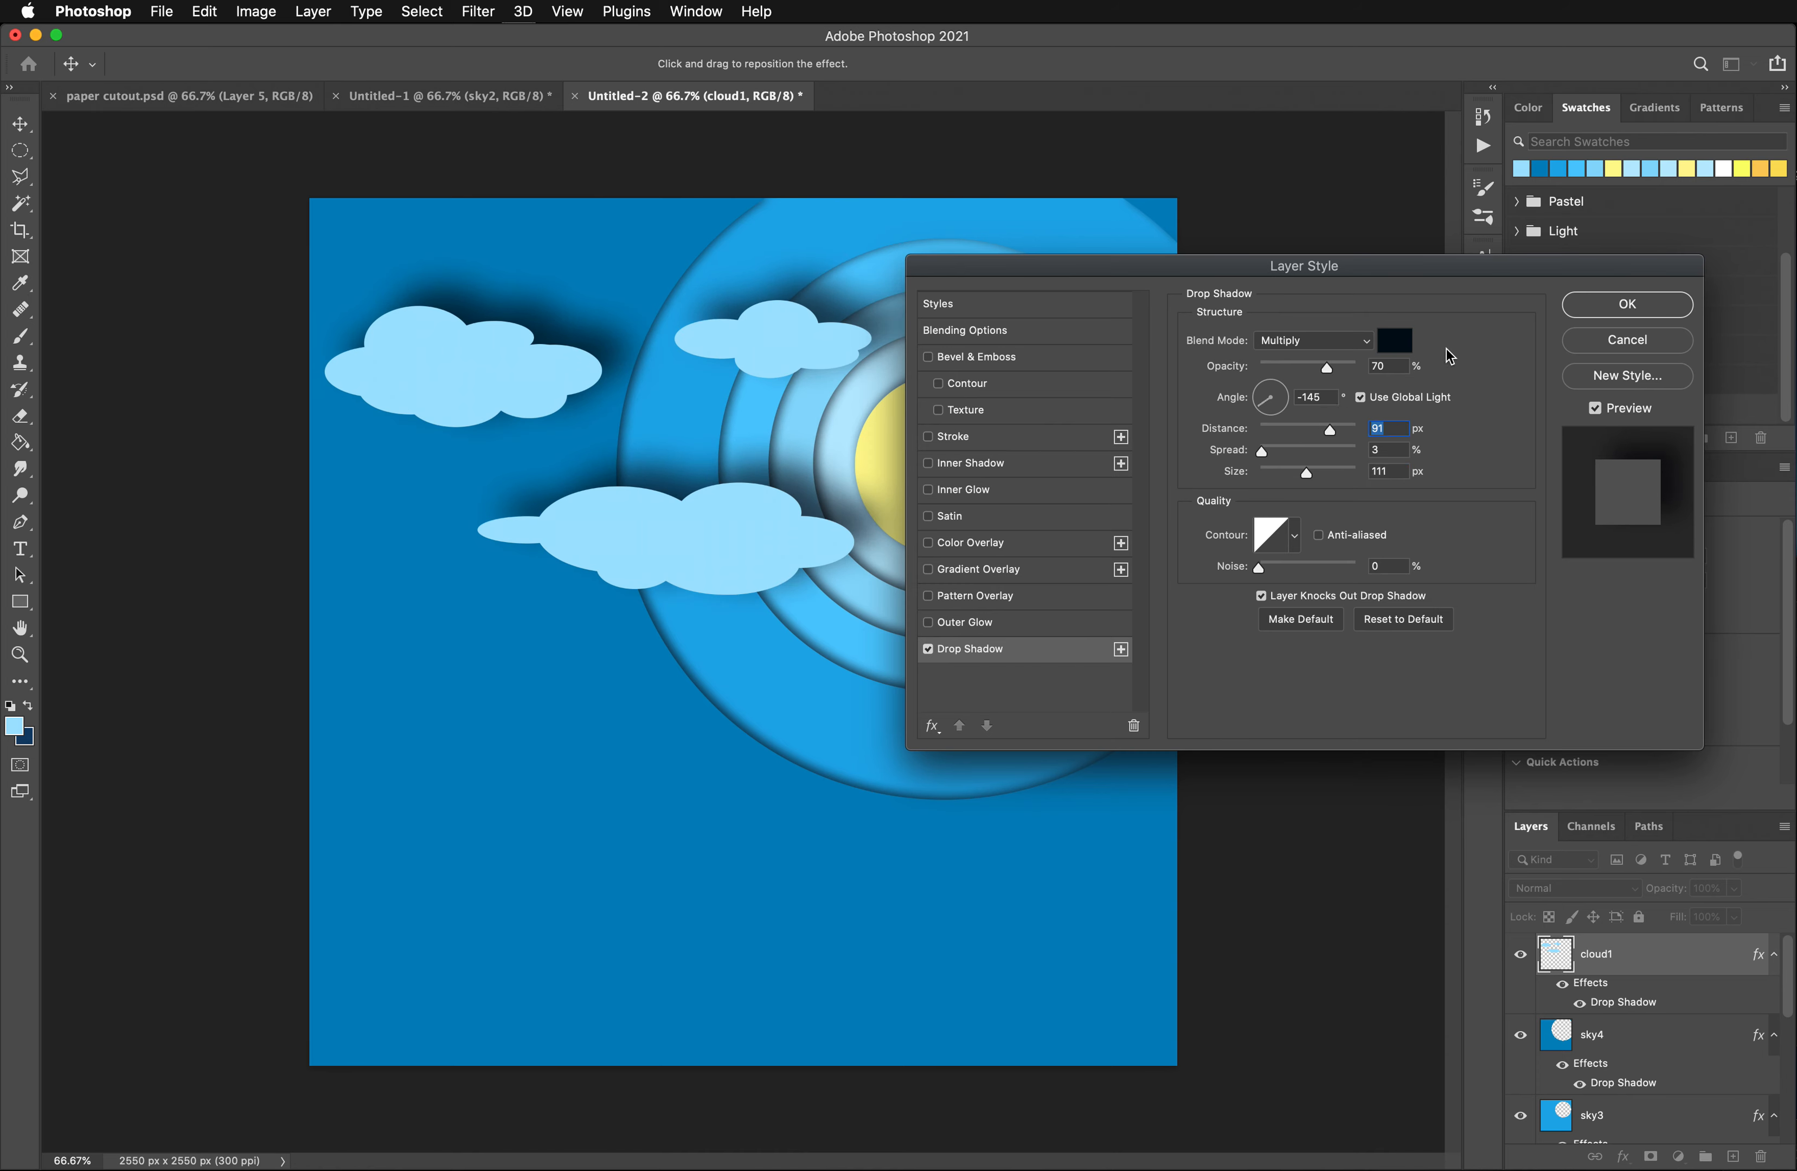
{"action": "left_click", "coordinate": [1613, 343]}
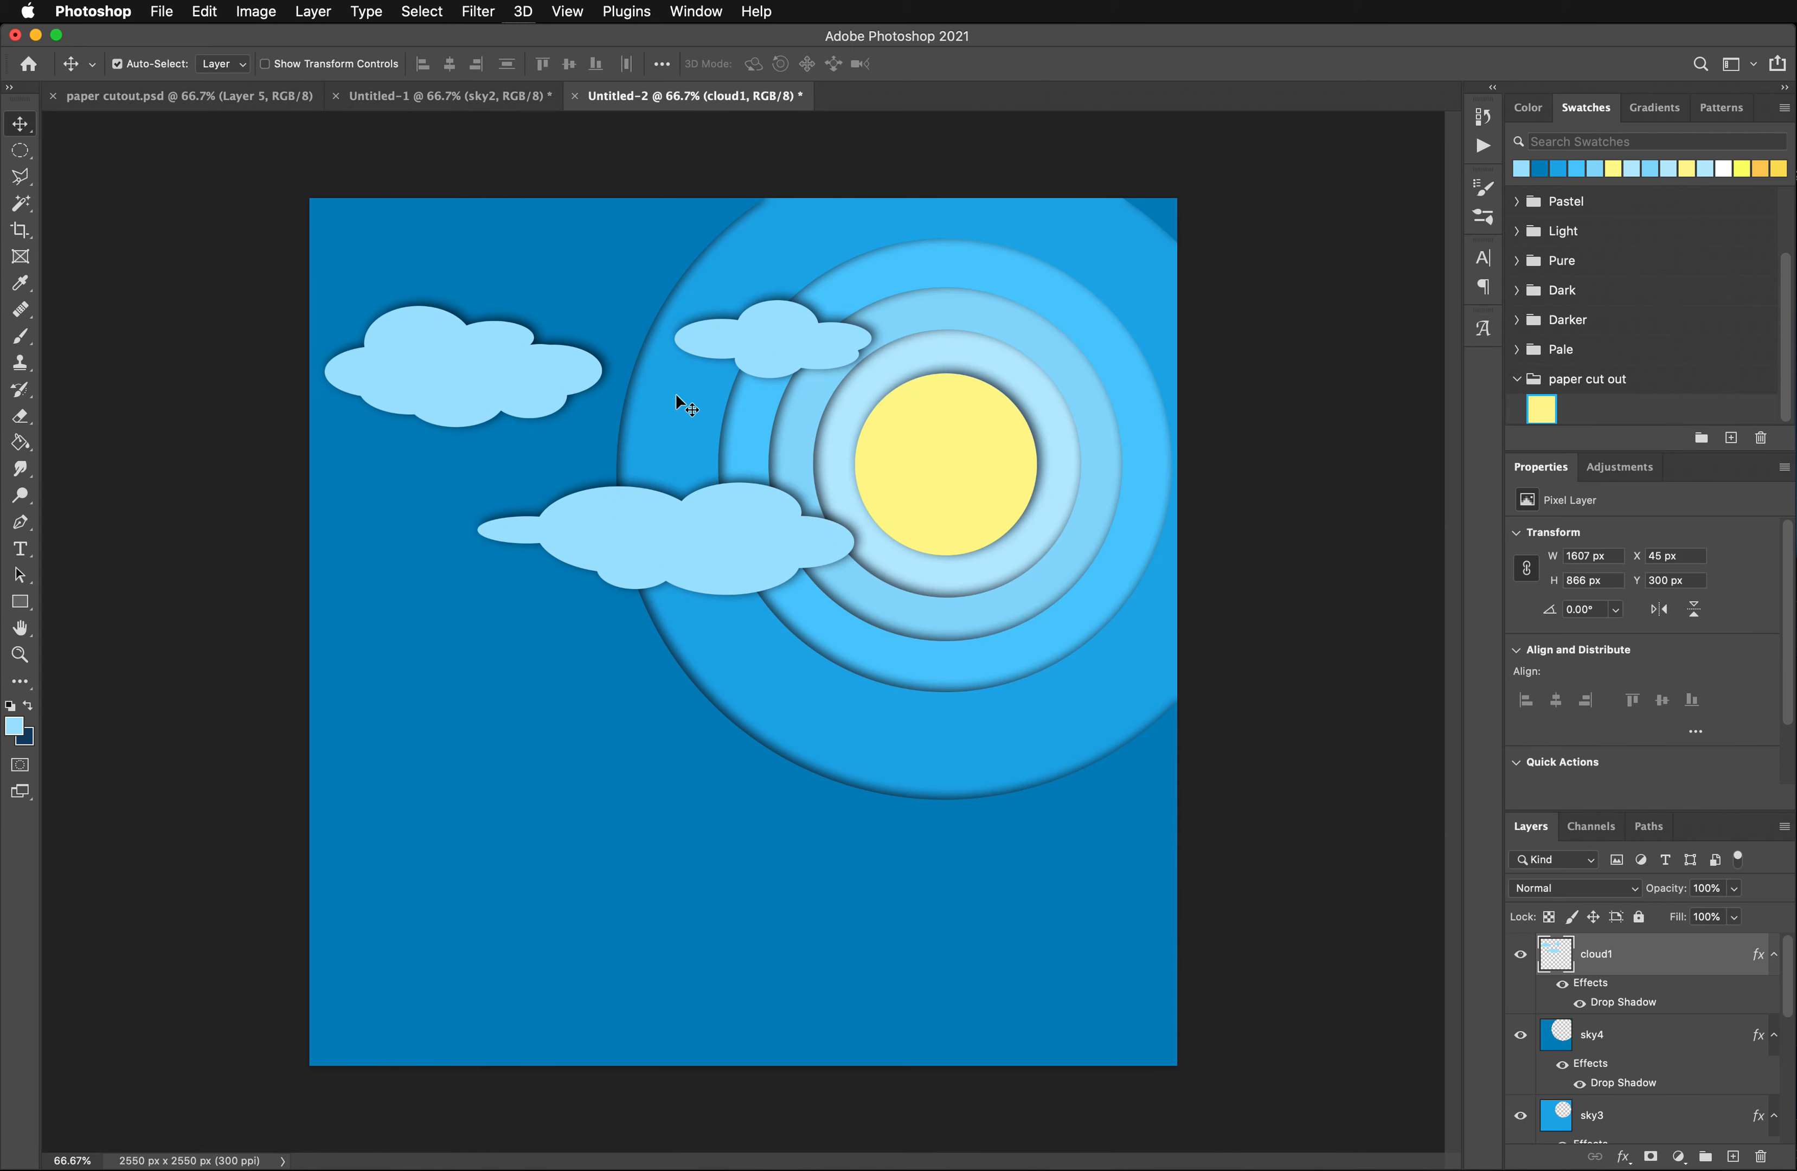
- Hide the cloud1 layer and add a new layer named cloud2 above it
{"action": "left_click", "coordinate": [1521, 957]}
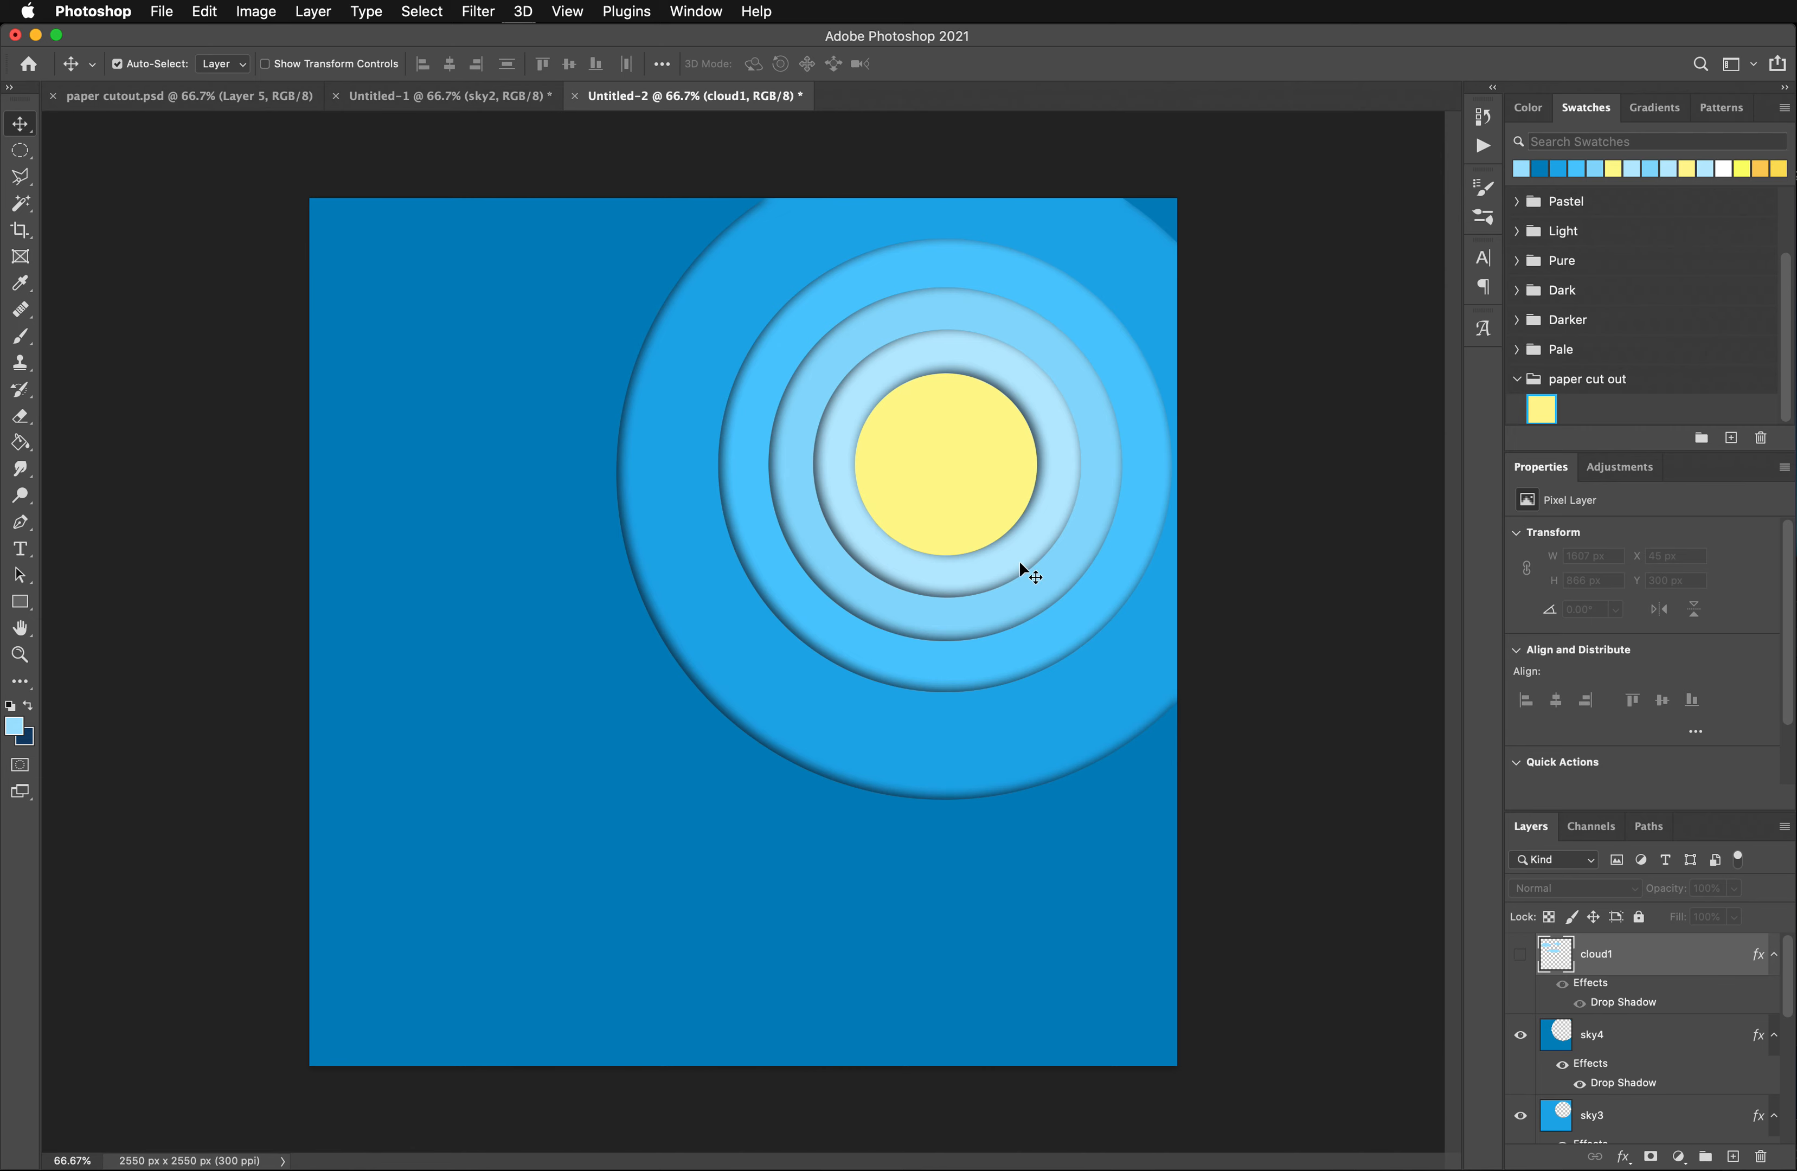
{"action": "left_click", "coordinate": [1735, 1158]}
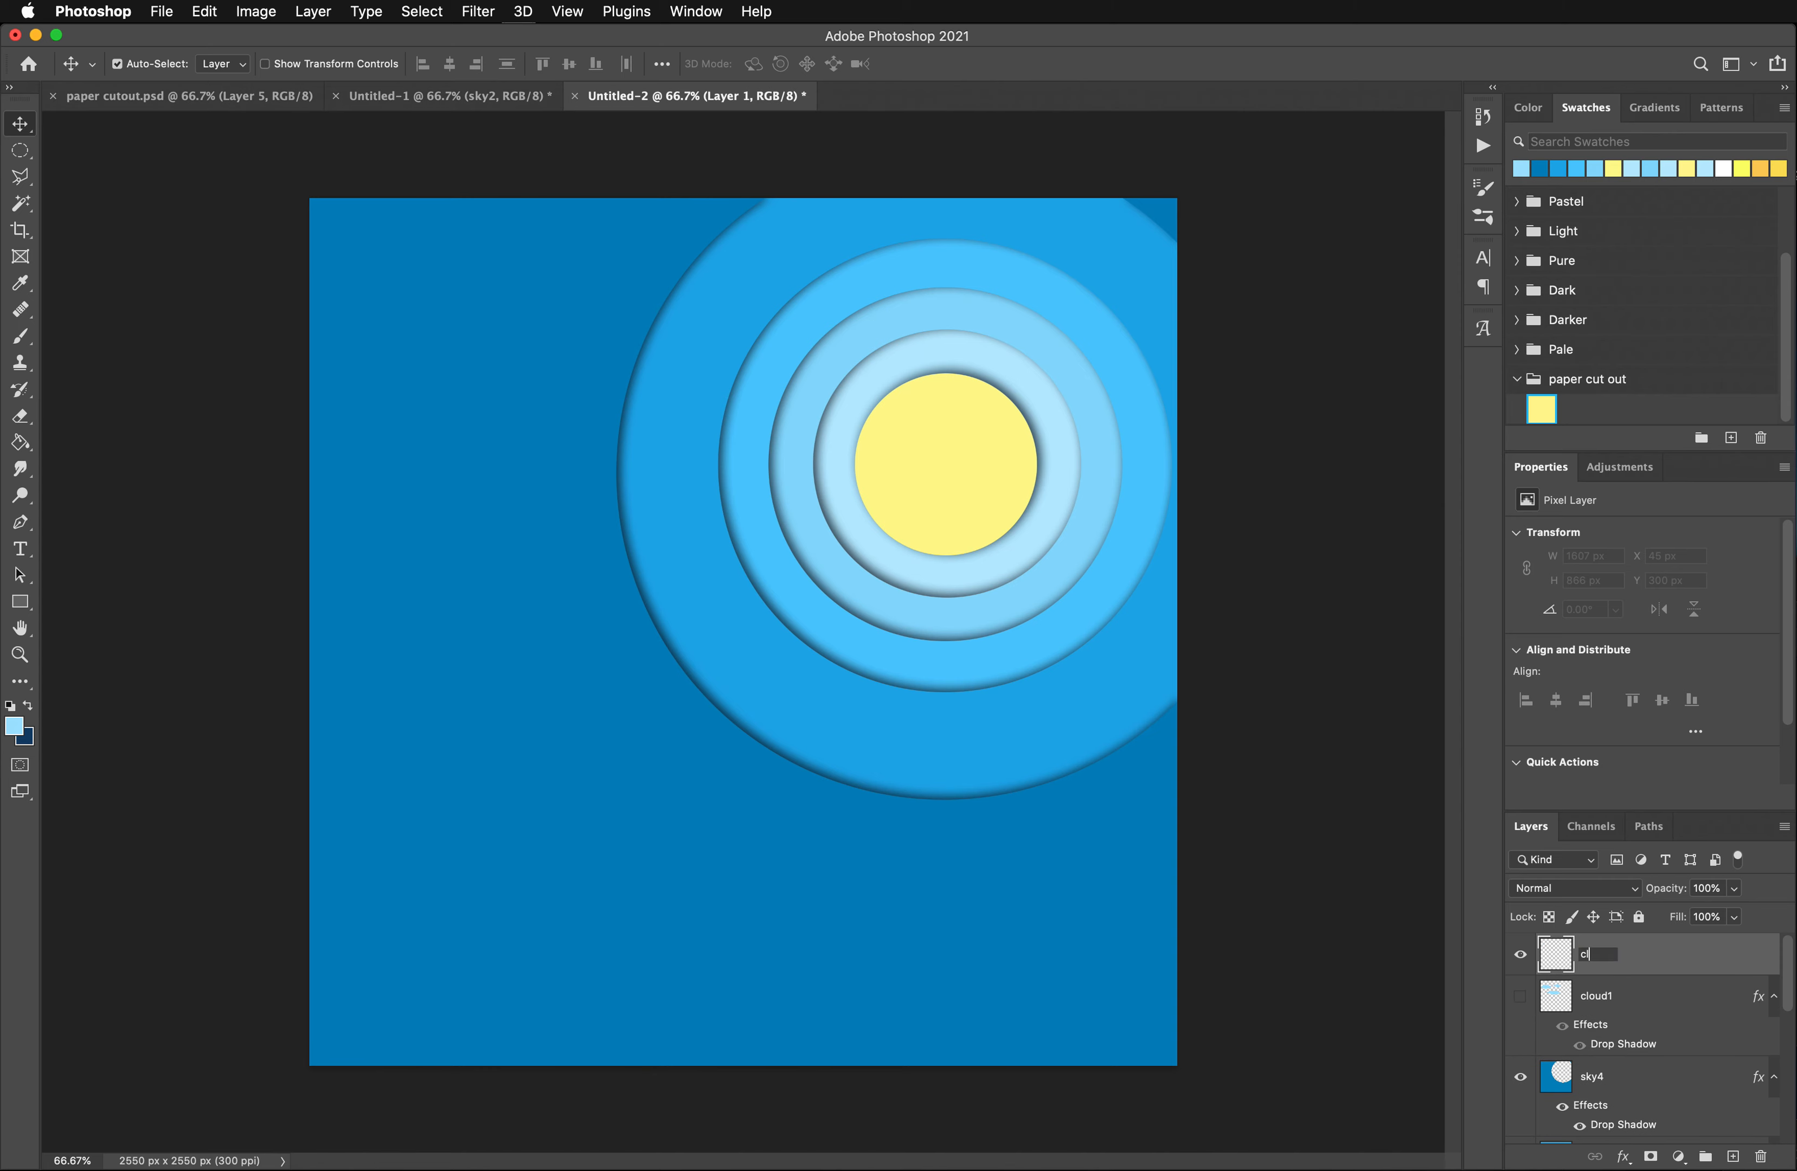
{"action": "key", "text": "Return"}
- Build a large scalloped cloud selection from overlapping added ellipses, running diagonally from the canvas's upper-left edge down toward its middle
{"action": "left_click", "coordinate": [20, 149]}
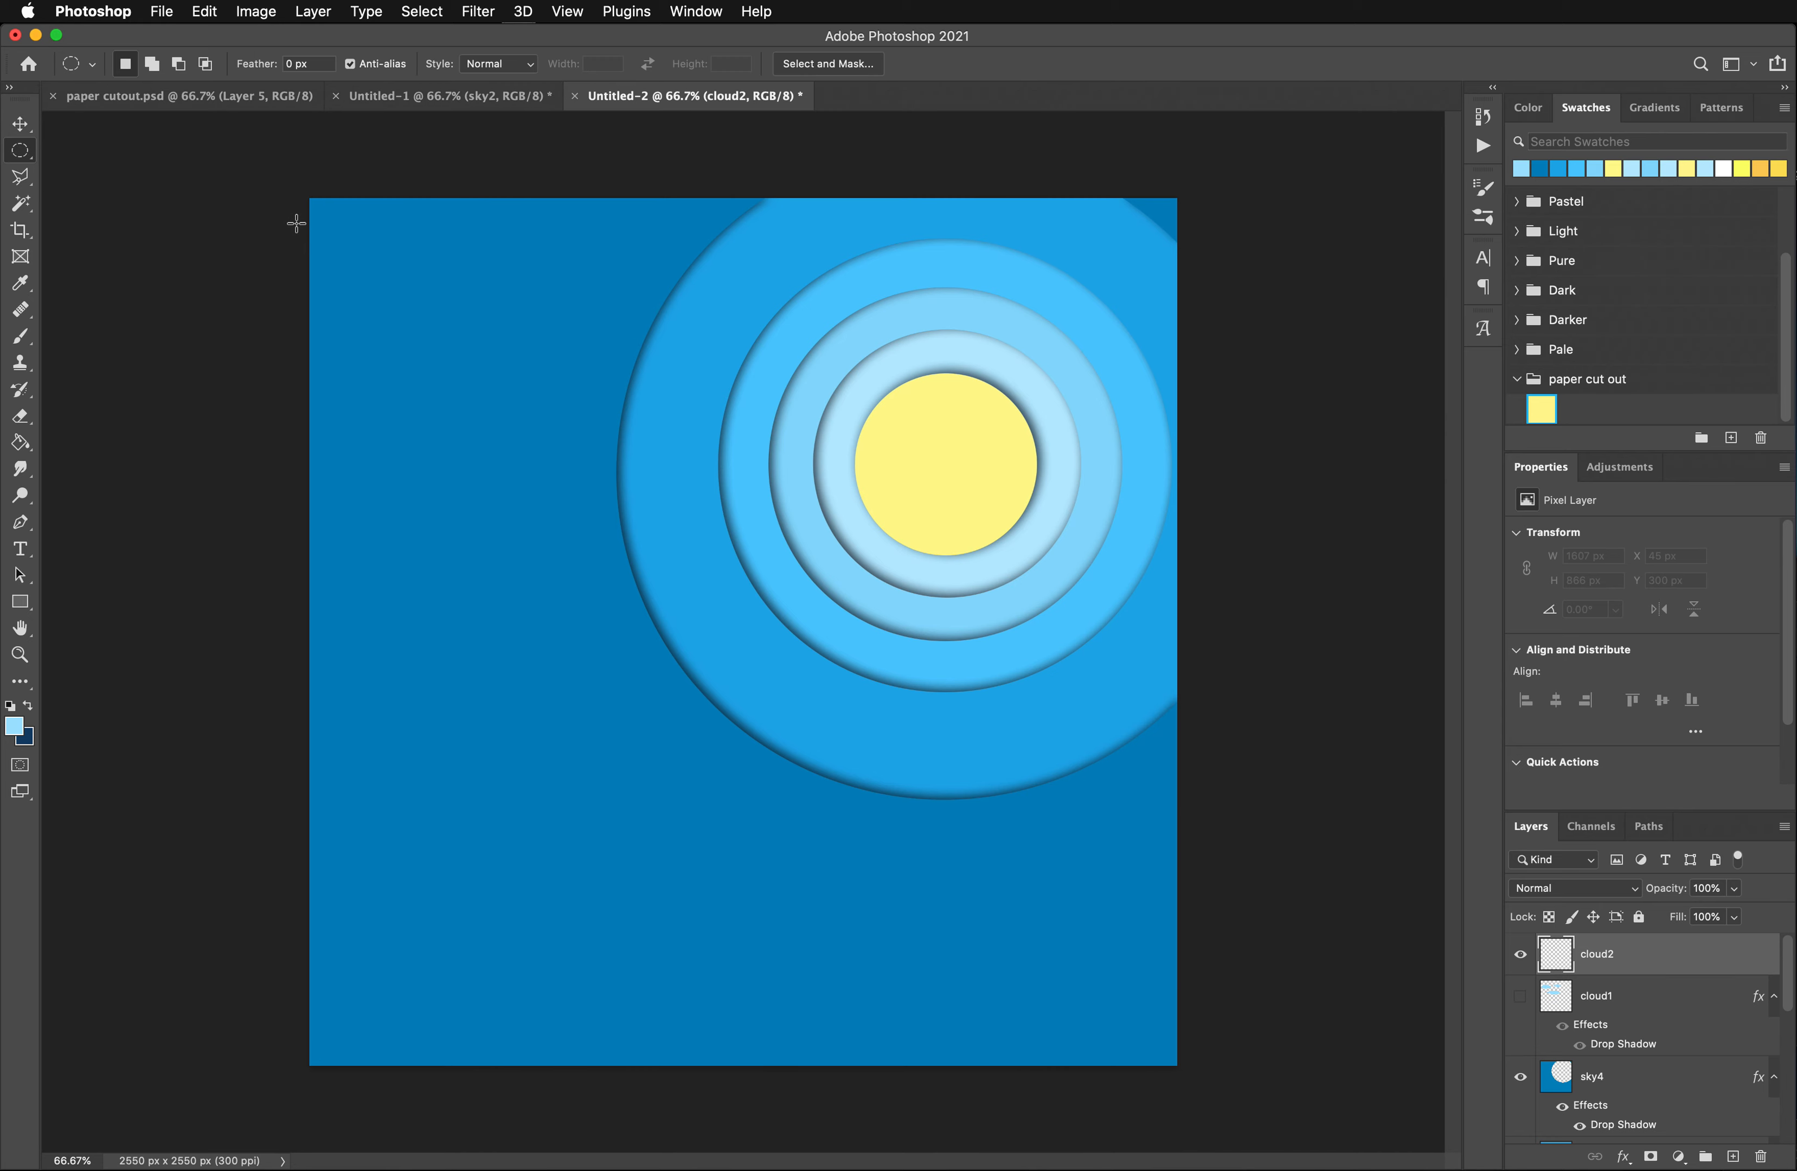
{"action": "left_click_drag", "start_coordinate": [296, 223], "coordinate": [445, 366]}
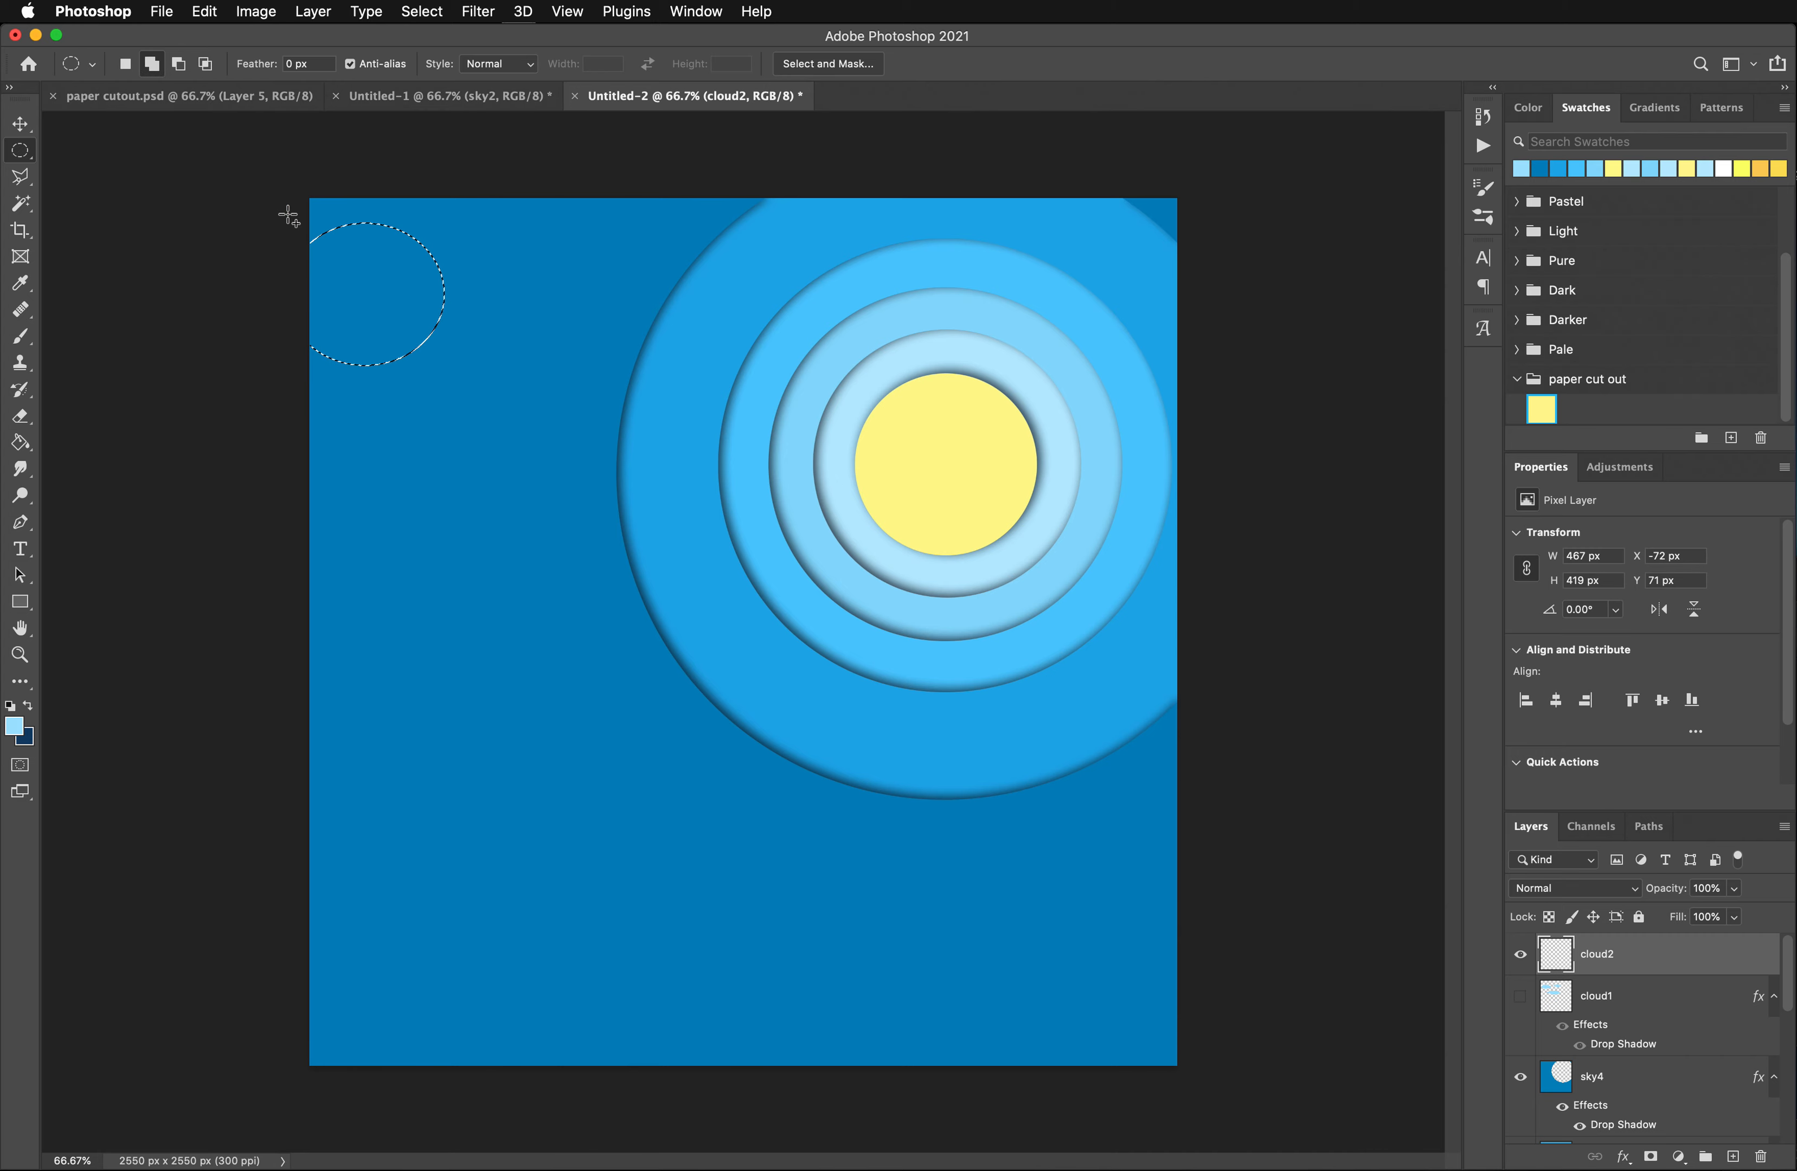
{"action": "left_click_drag", "start_coordinate": [276, 323], "coordinate": [444, 502]}
{"action": "left_click_drag", "start_coordinate": [408, 289], "coordinate": [511, 398]}
{"action": "left_click_drag", "start_coordinate": [399, 380], "coordinate": [522, 486]}
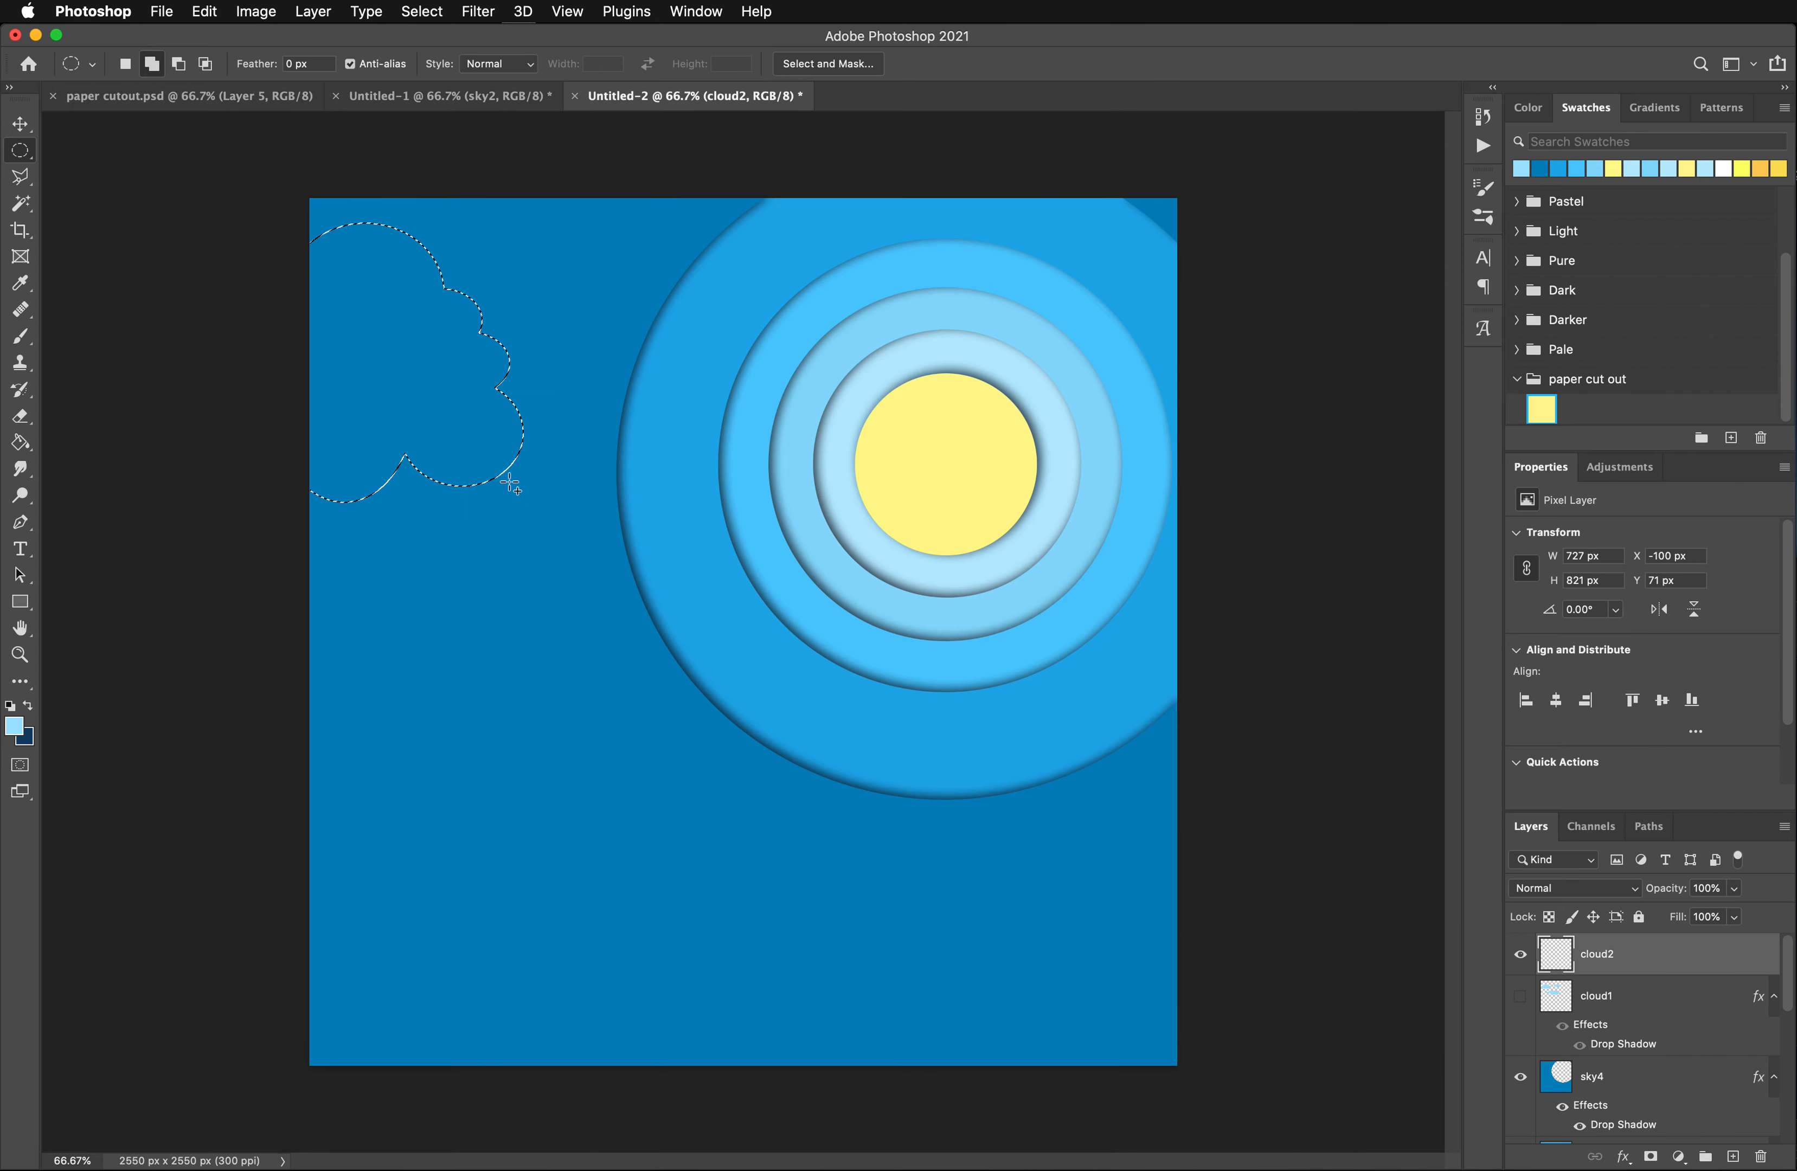
{"action": "left_click_drag", "start_coordinate": [368, 450], "coordinate": [490, 556]}
{"action": "left_click_drag", "start_coordinate": [451, 472], "coordinate": [710, 696]}
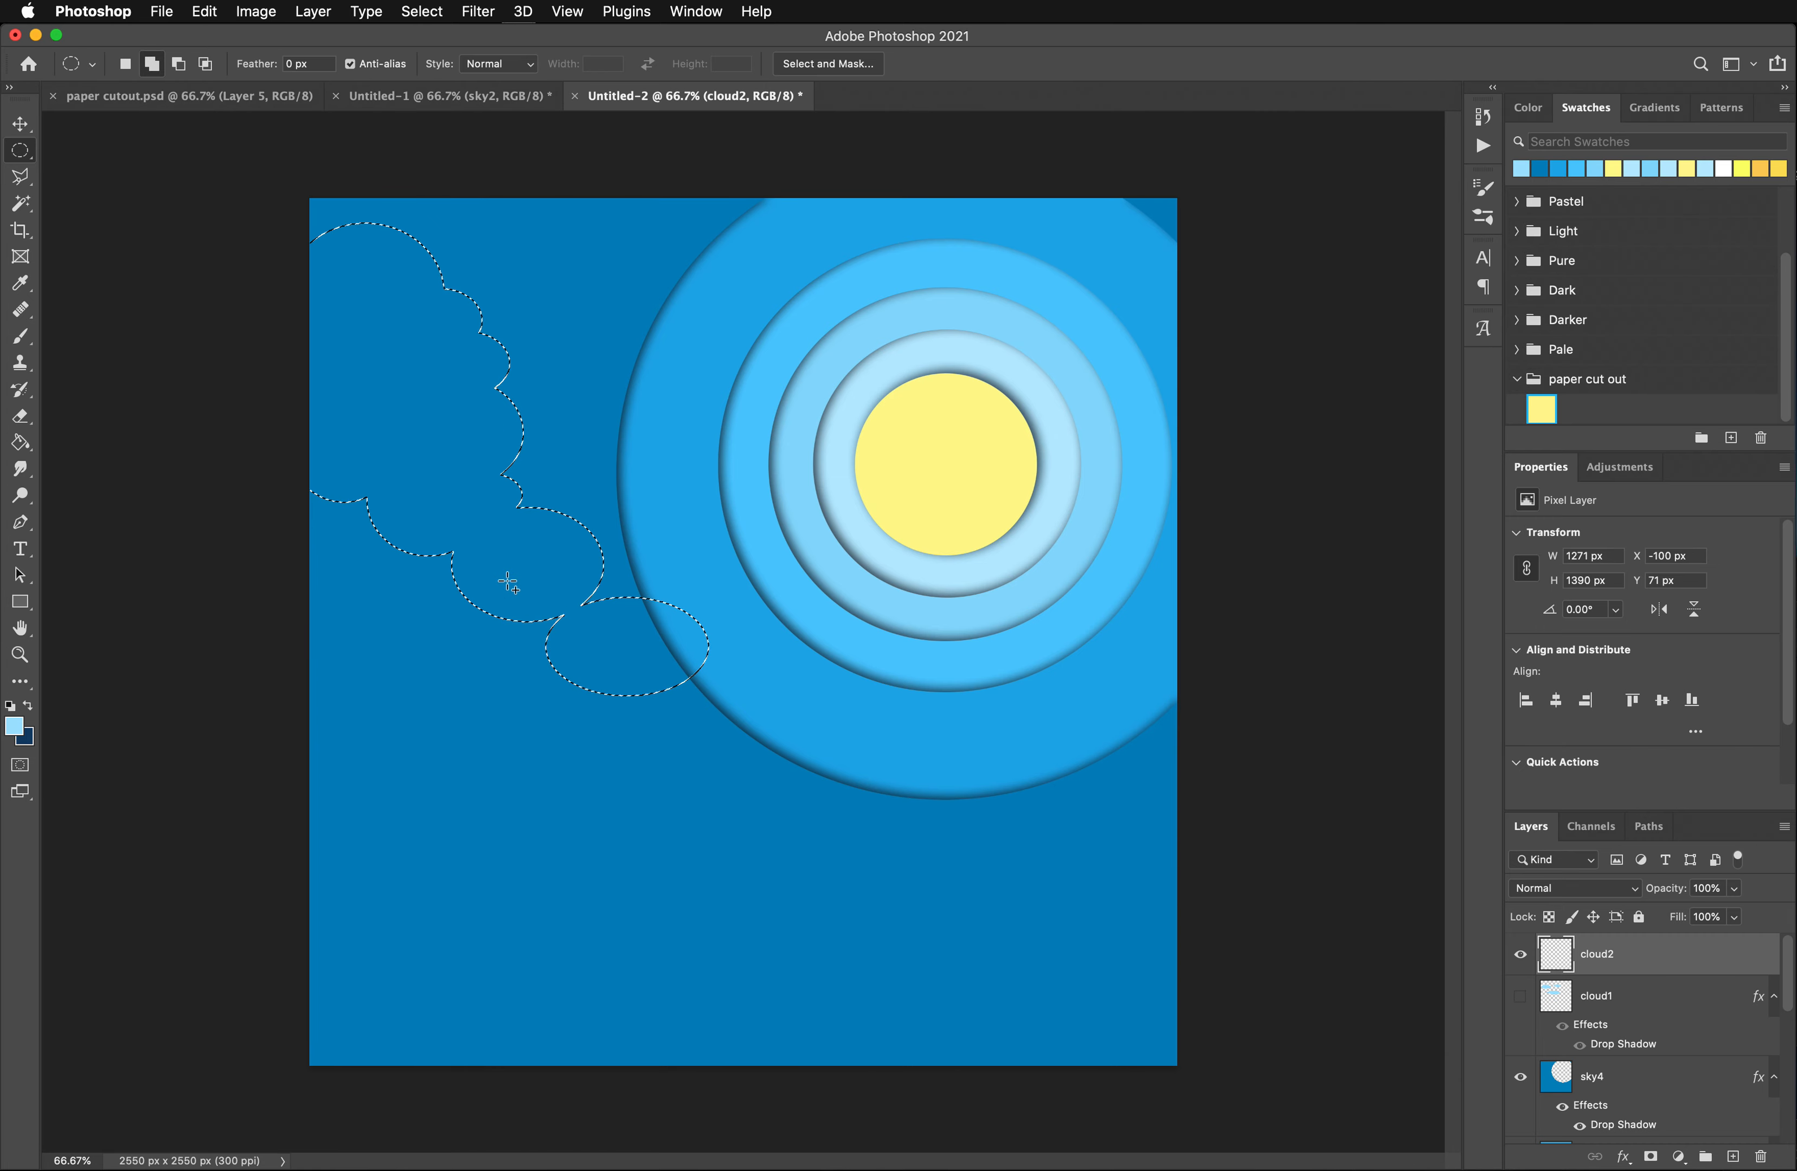
- Add more overlapping ellipses to close the cloud selection's interior, extend its lower edge to the right and bulge its upper right side
{"action": "left_click_drag", "start_coordinate": [508, 582], "coordinate": [602, 691]}
{"action": "left_click_drag", "start_coordinate": [378, 561], "coordinate": [520, 687]}
{"action": "left_click_drag", "start_coordinate": [334, 526], "coordinate": [515, 618]}
{"action": "left_click_drag", "start_coordinate": [267, 474], "coordinate": [434, 599]}
{"action": "left_click_drag", "start_coordinate": [282, 566], "coordinate": [625, 750]}
{"action": "left_click_drag", "start_coordinate": [481, 664], "coordinate": [715, 760]}
{"action": "left_click_drag", "start_coordinate": [662, 651], "coordinate": [812, 758]}
{"action": "left_click_drag", "start_coordinate": [236, 656], "coordinate": [412, 783]}
{"action": "left_click_drag", "start_coordinate": [468, 410], "coordinate": [555, 457]}
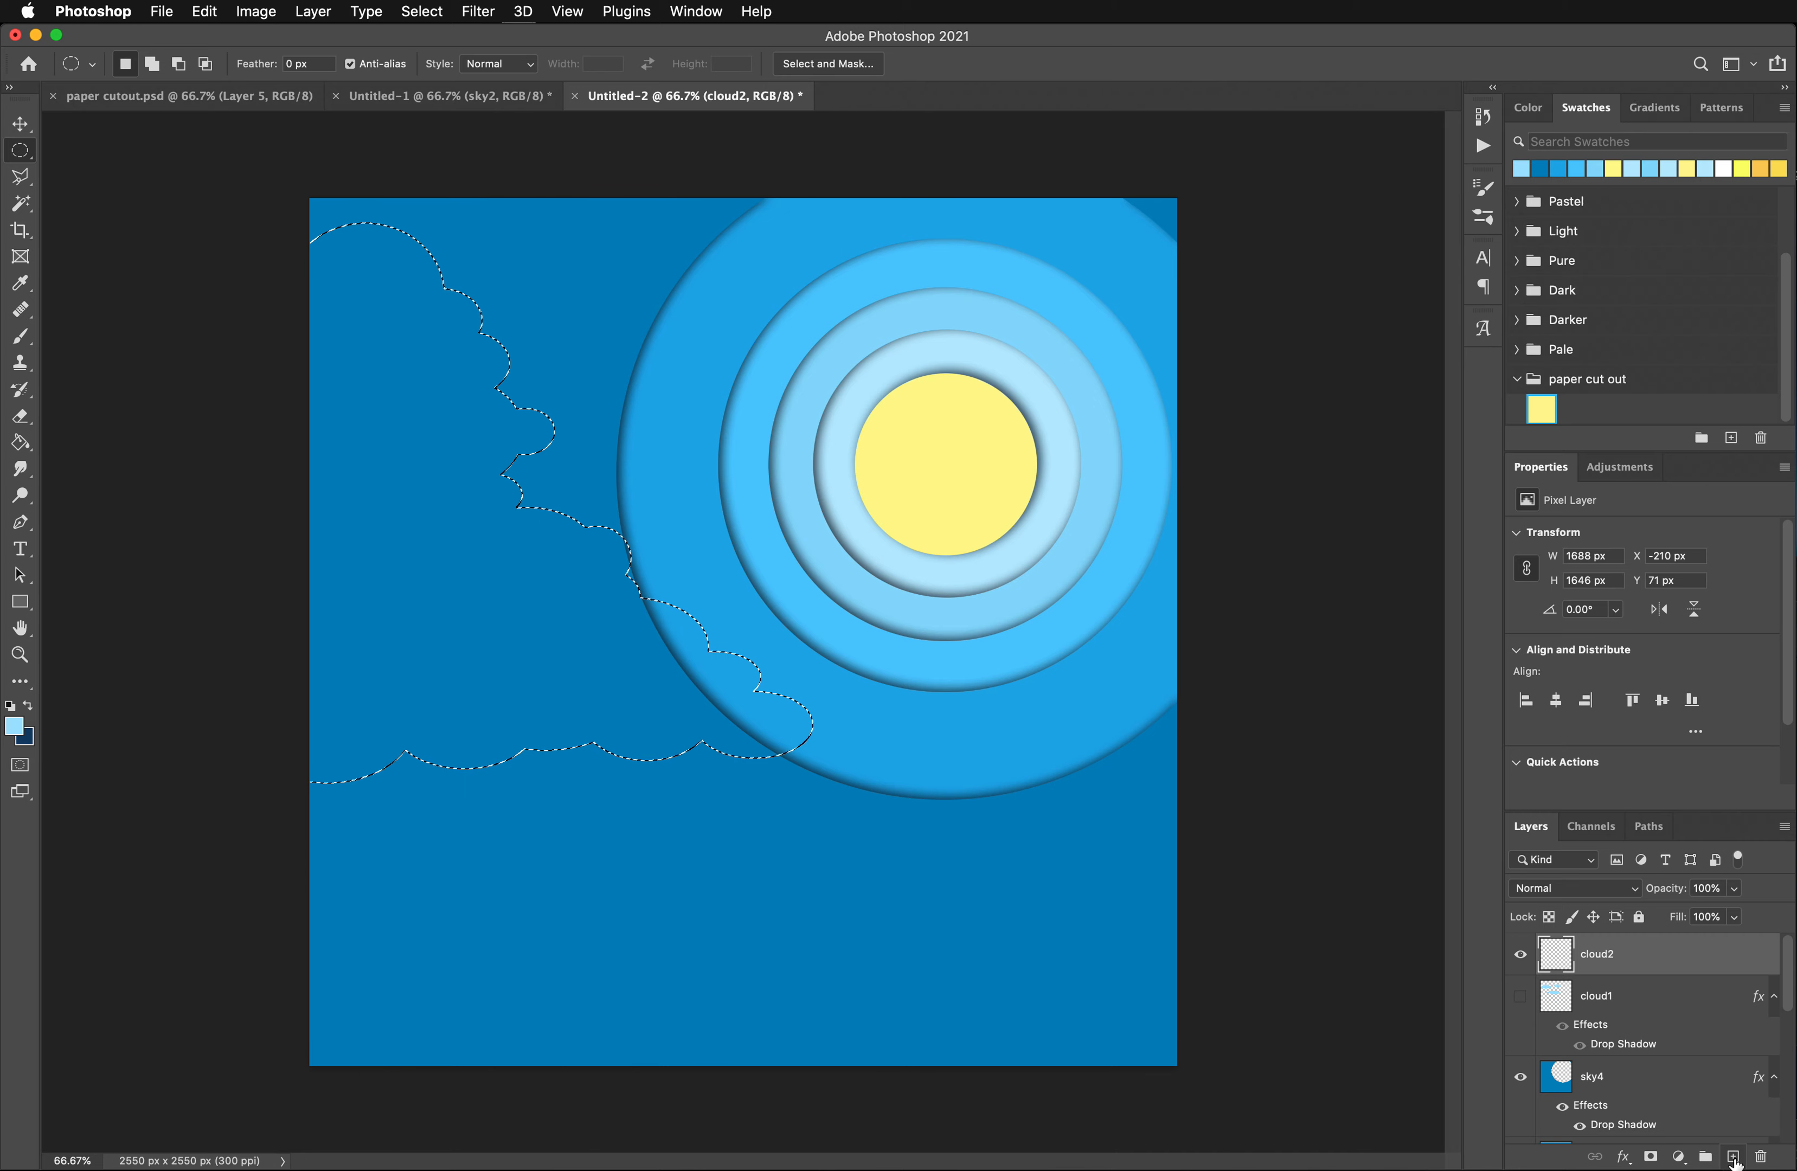
- Fill the large cloud selection on cloud2 with the light blue foreground color and deselect it
{"action": "left_click", "coordinate": [21, 442]}
{"action": "left_click", "coordinate": [392, 584]}
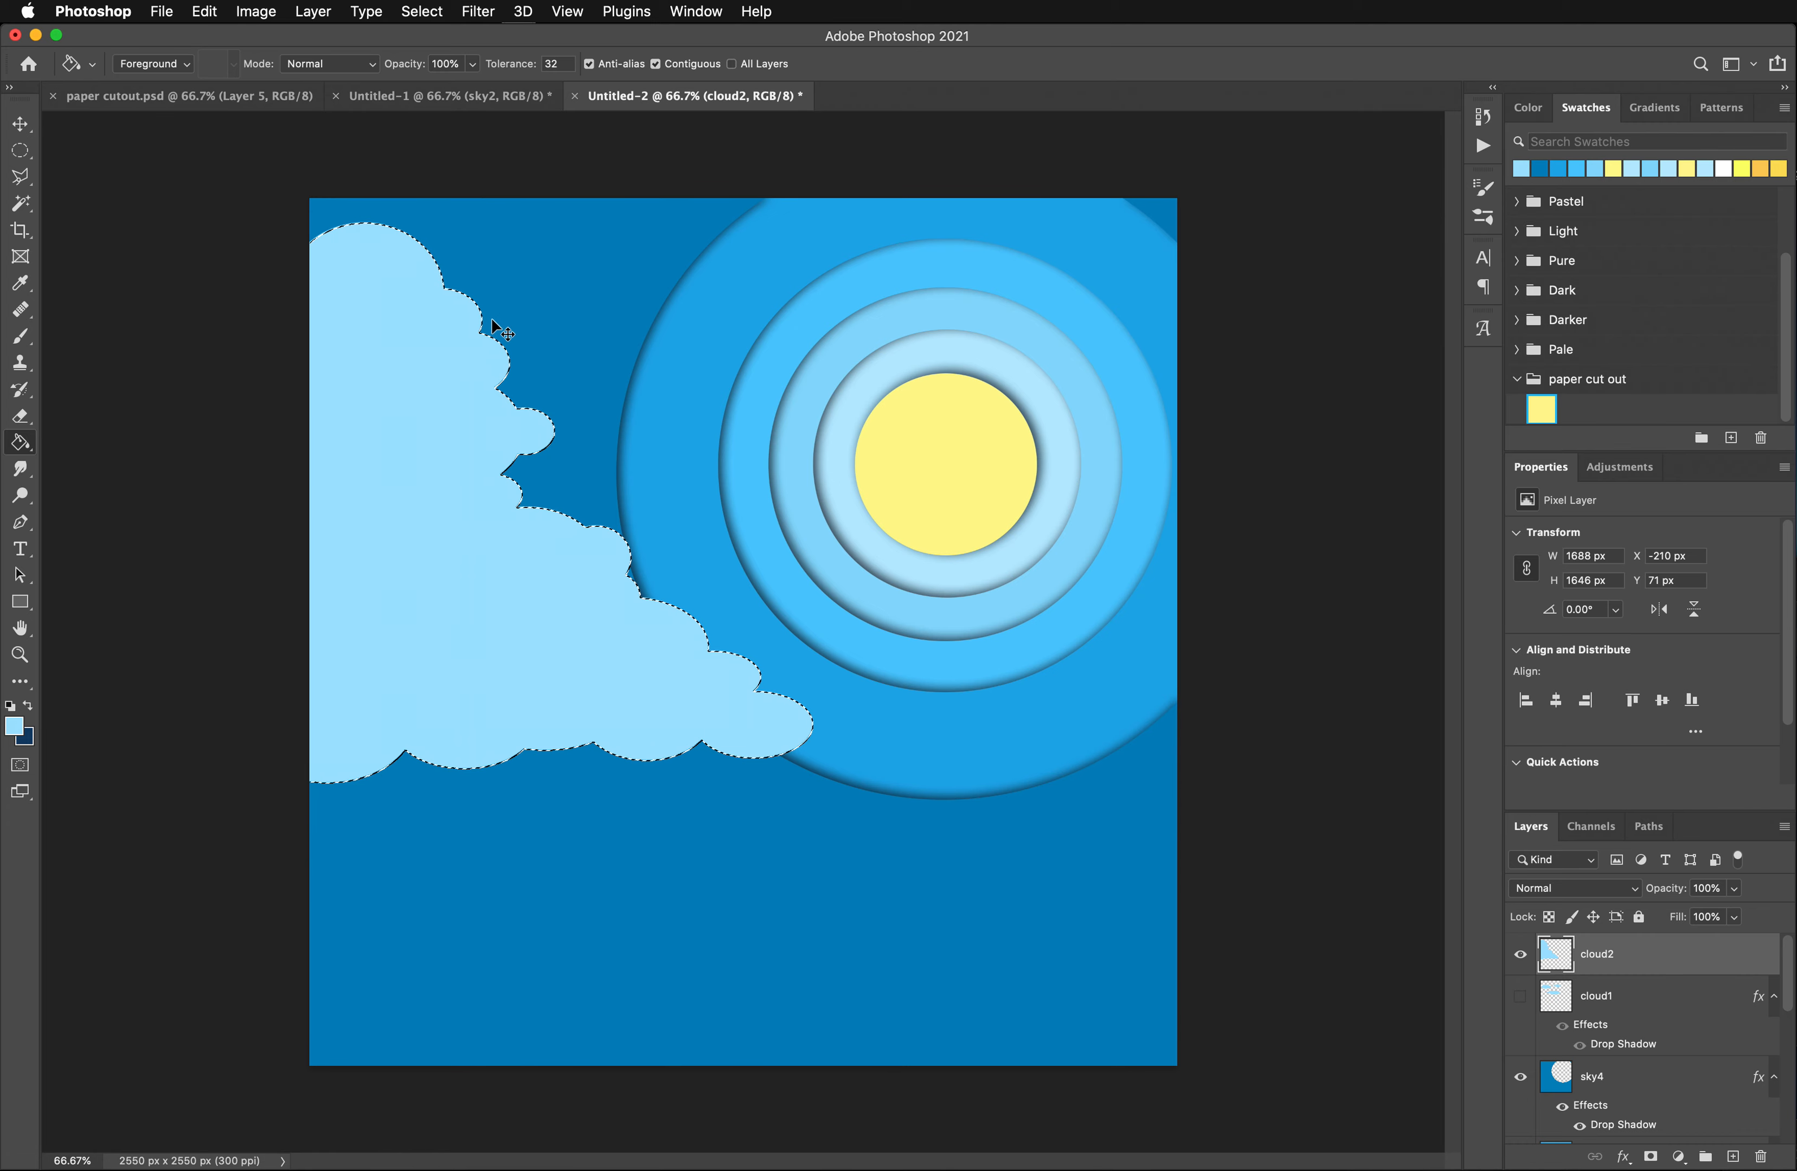
{"action": "key", "text": "super+d"}
- Add a new layer above cloud2 and select a smaller scalloped cloud edge inside the large cloud with overlapping ellipses
{"action": "left_click", "coordinate": [1734, 1157]}
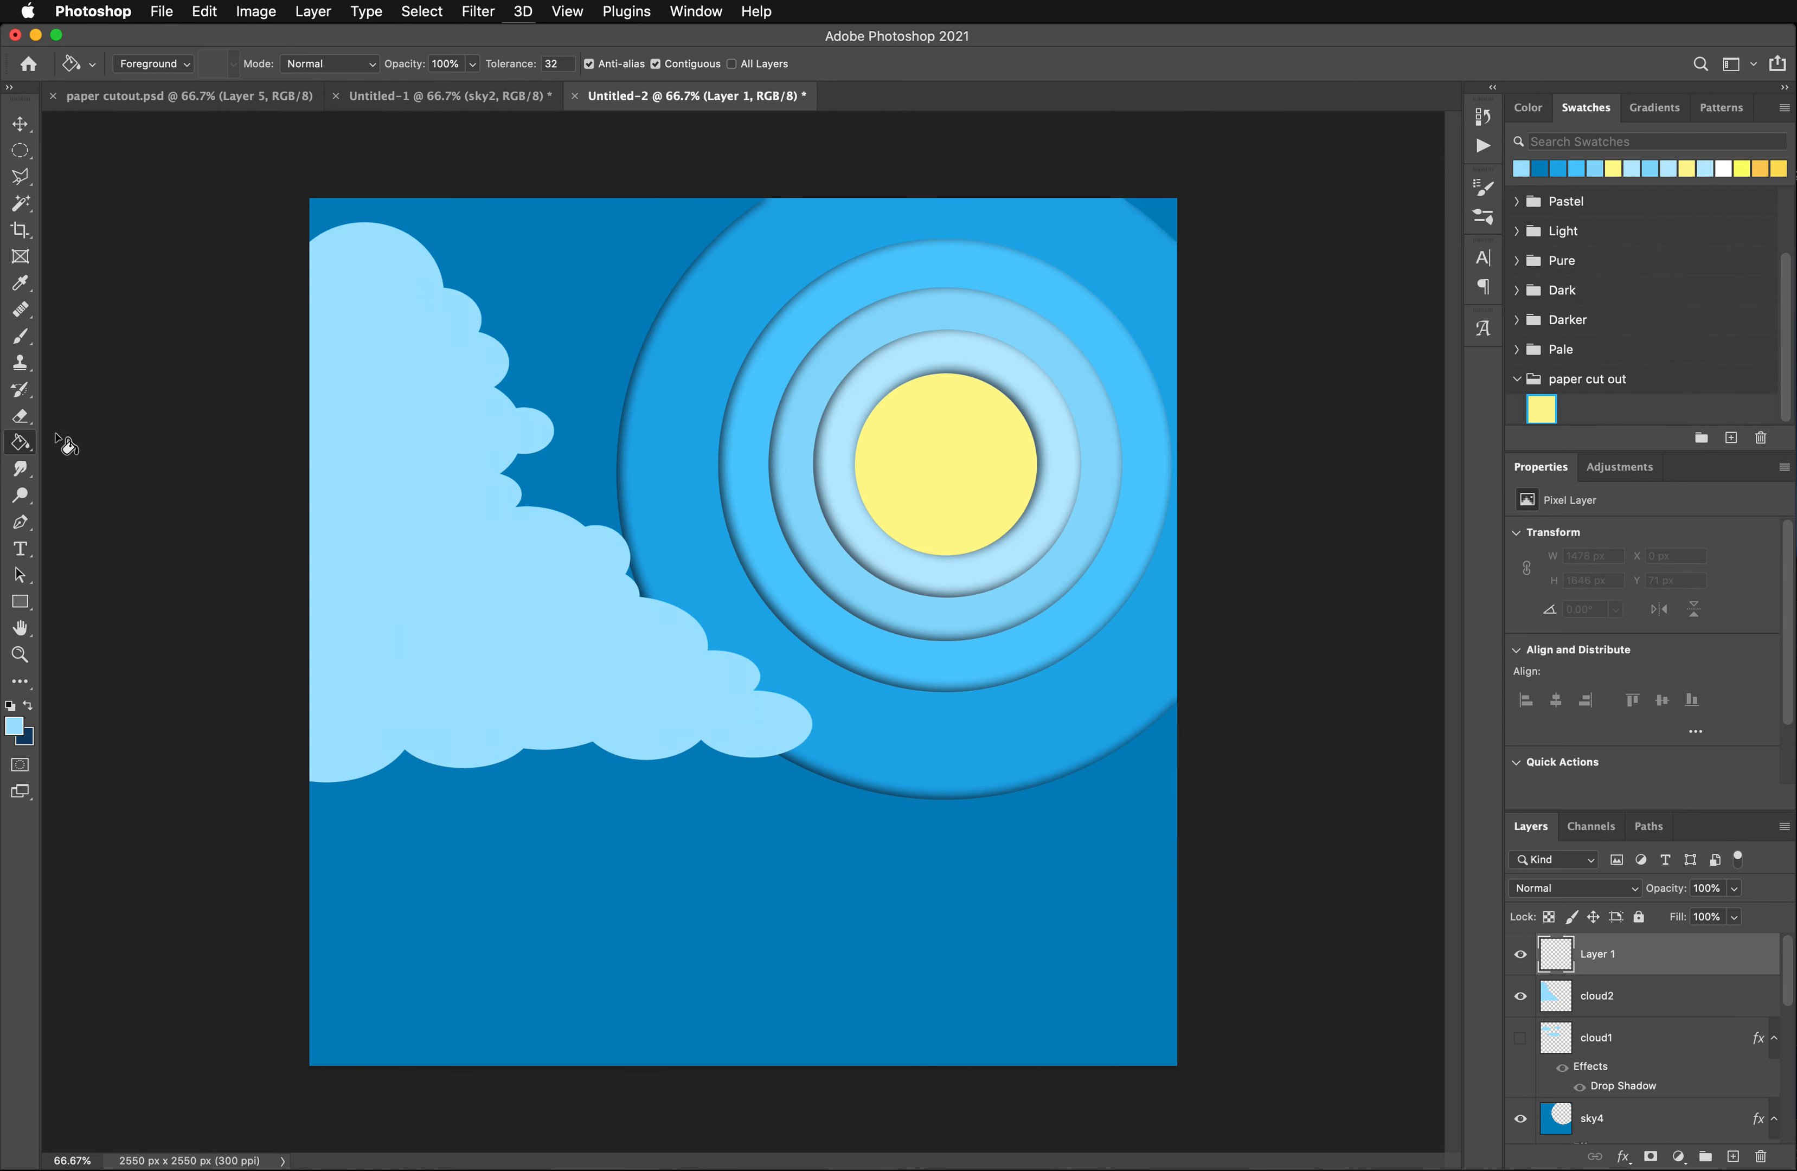
{"action": "left_click", "coordinate": [19, 151]}
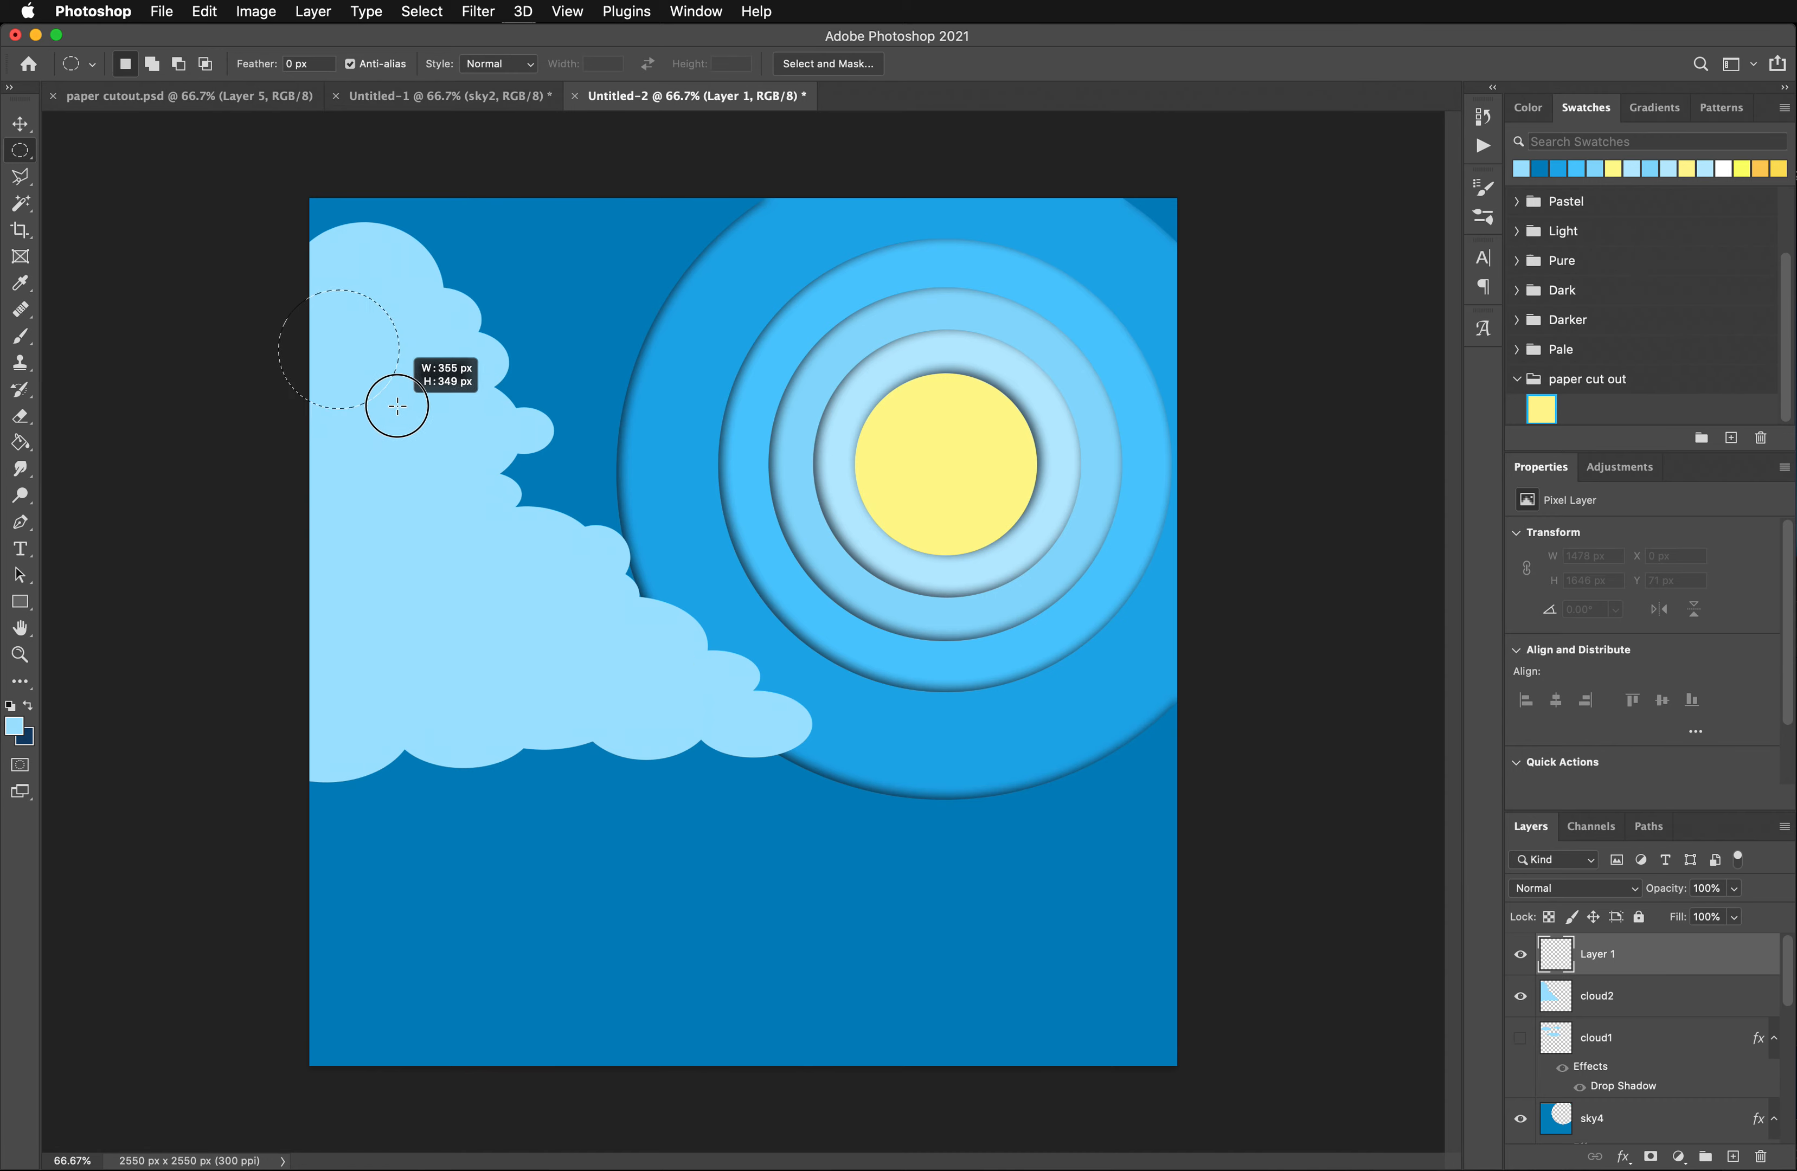
{"action": "left_click_drag", "start_coordinate": [397, 406], "coordinate": [388, 381]}
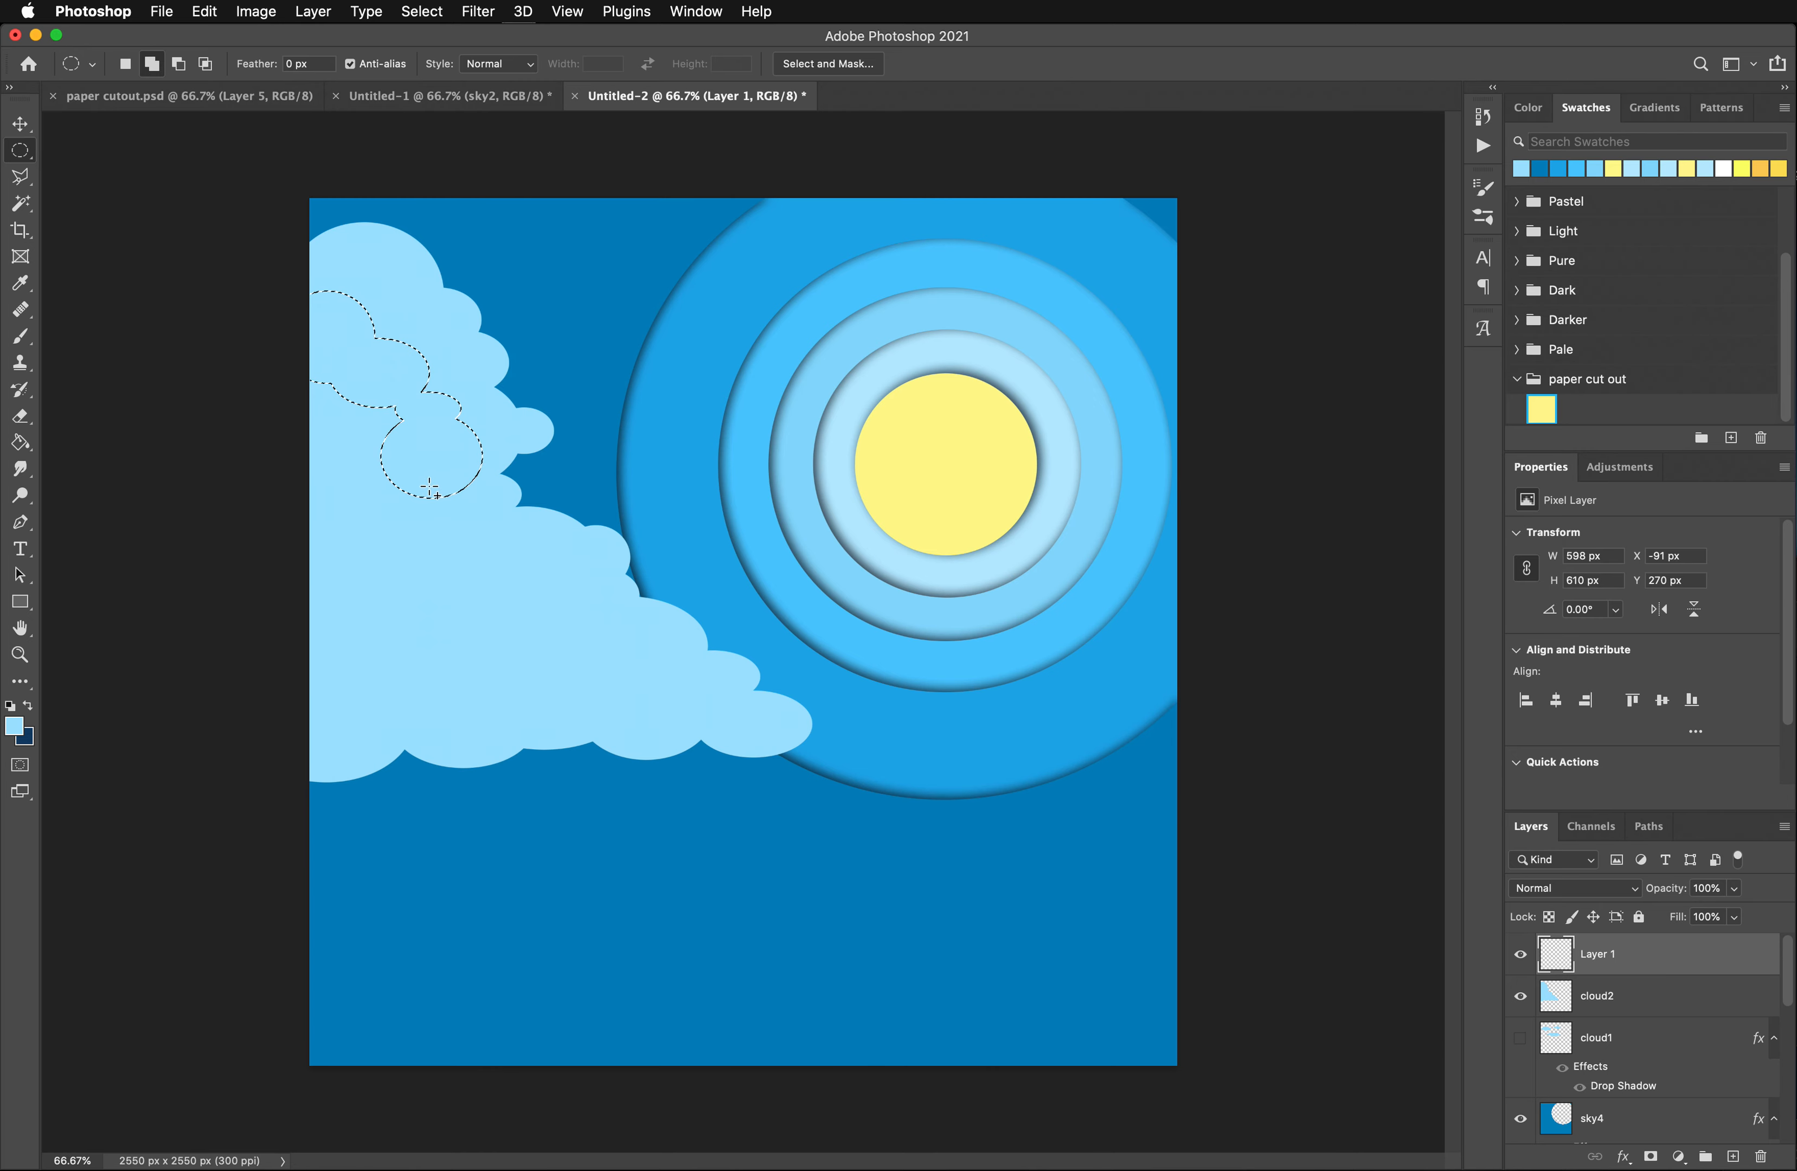
{"action": "left_click_drag", "start_coordinate": [430, 489], "coordinate": [511, 574]}
{"action": "left_click_drag", "start_coordinate": [436, 506], "coordinate": [606, 650]}
{"action": "left_click_drag", "start_coordinate": [478, 624], "coordinate": [670, 701]}
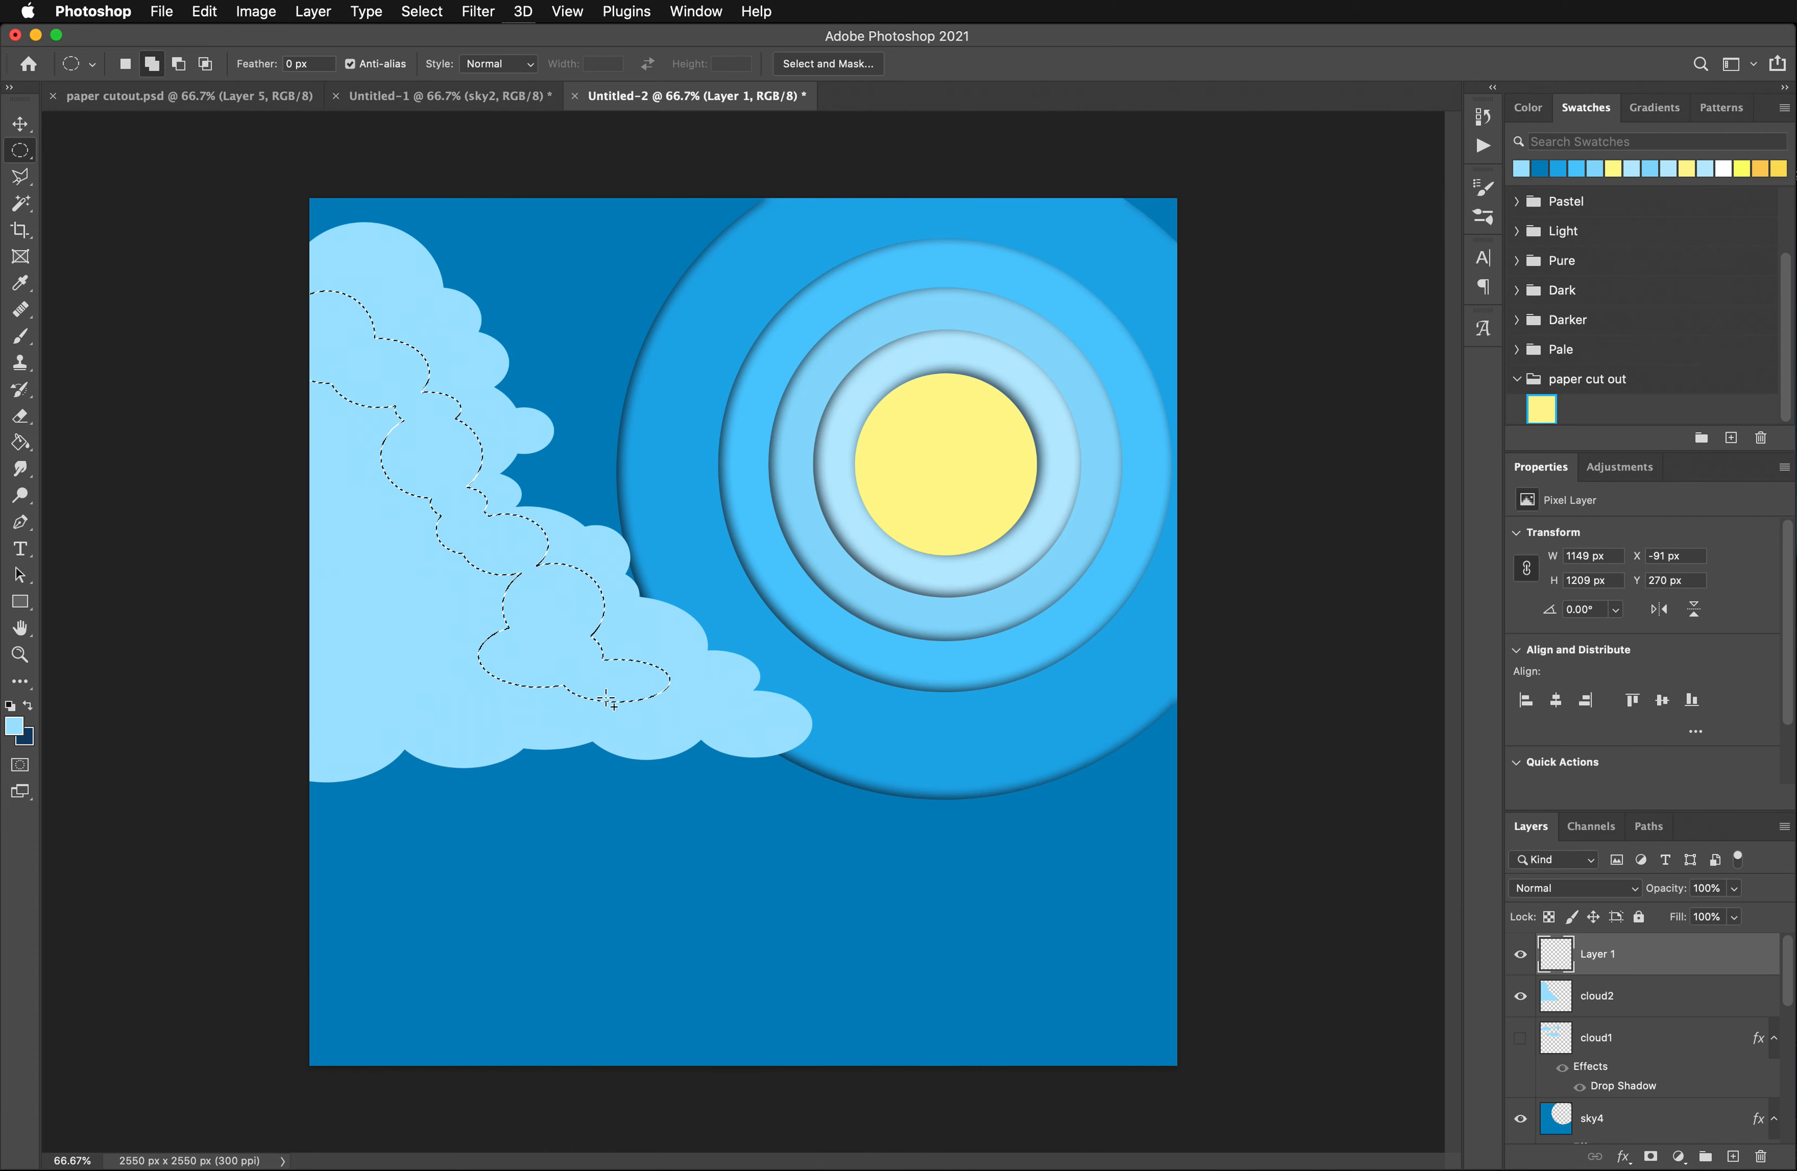
- Add overlapping ellipses to complete the inner cloud's lower edge and fill its interior gaps out to the canvas's left edge
{"action": "left_click_drag", "start_coordinate": [388, 652], "coordinate": [532, 708]}
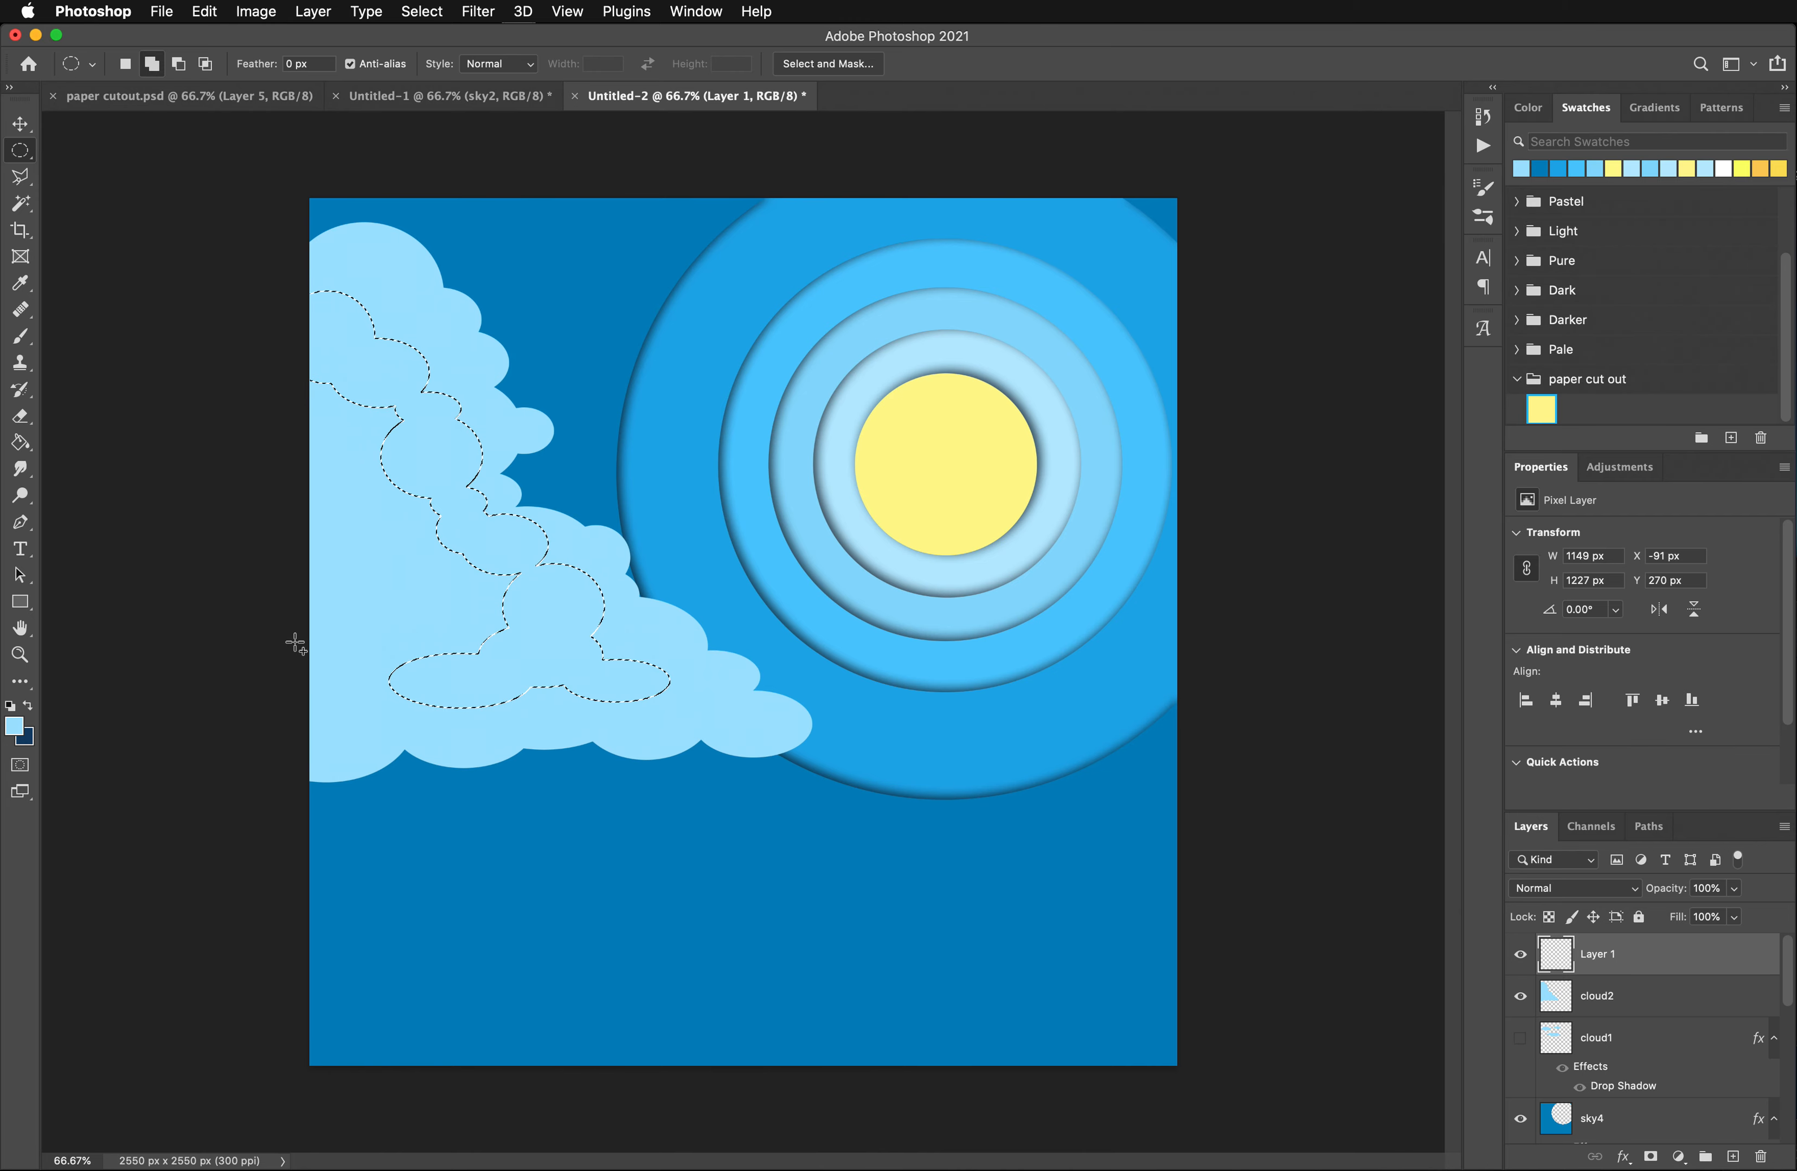
{"action": "left_click_drag", "start_coordinate": [253, 626], "coordinate": [447, 707]}
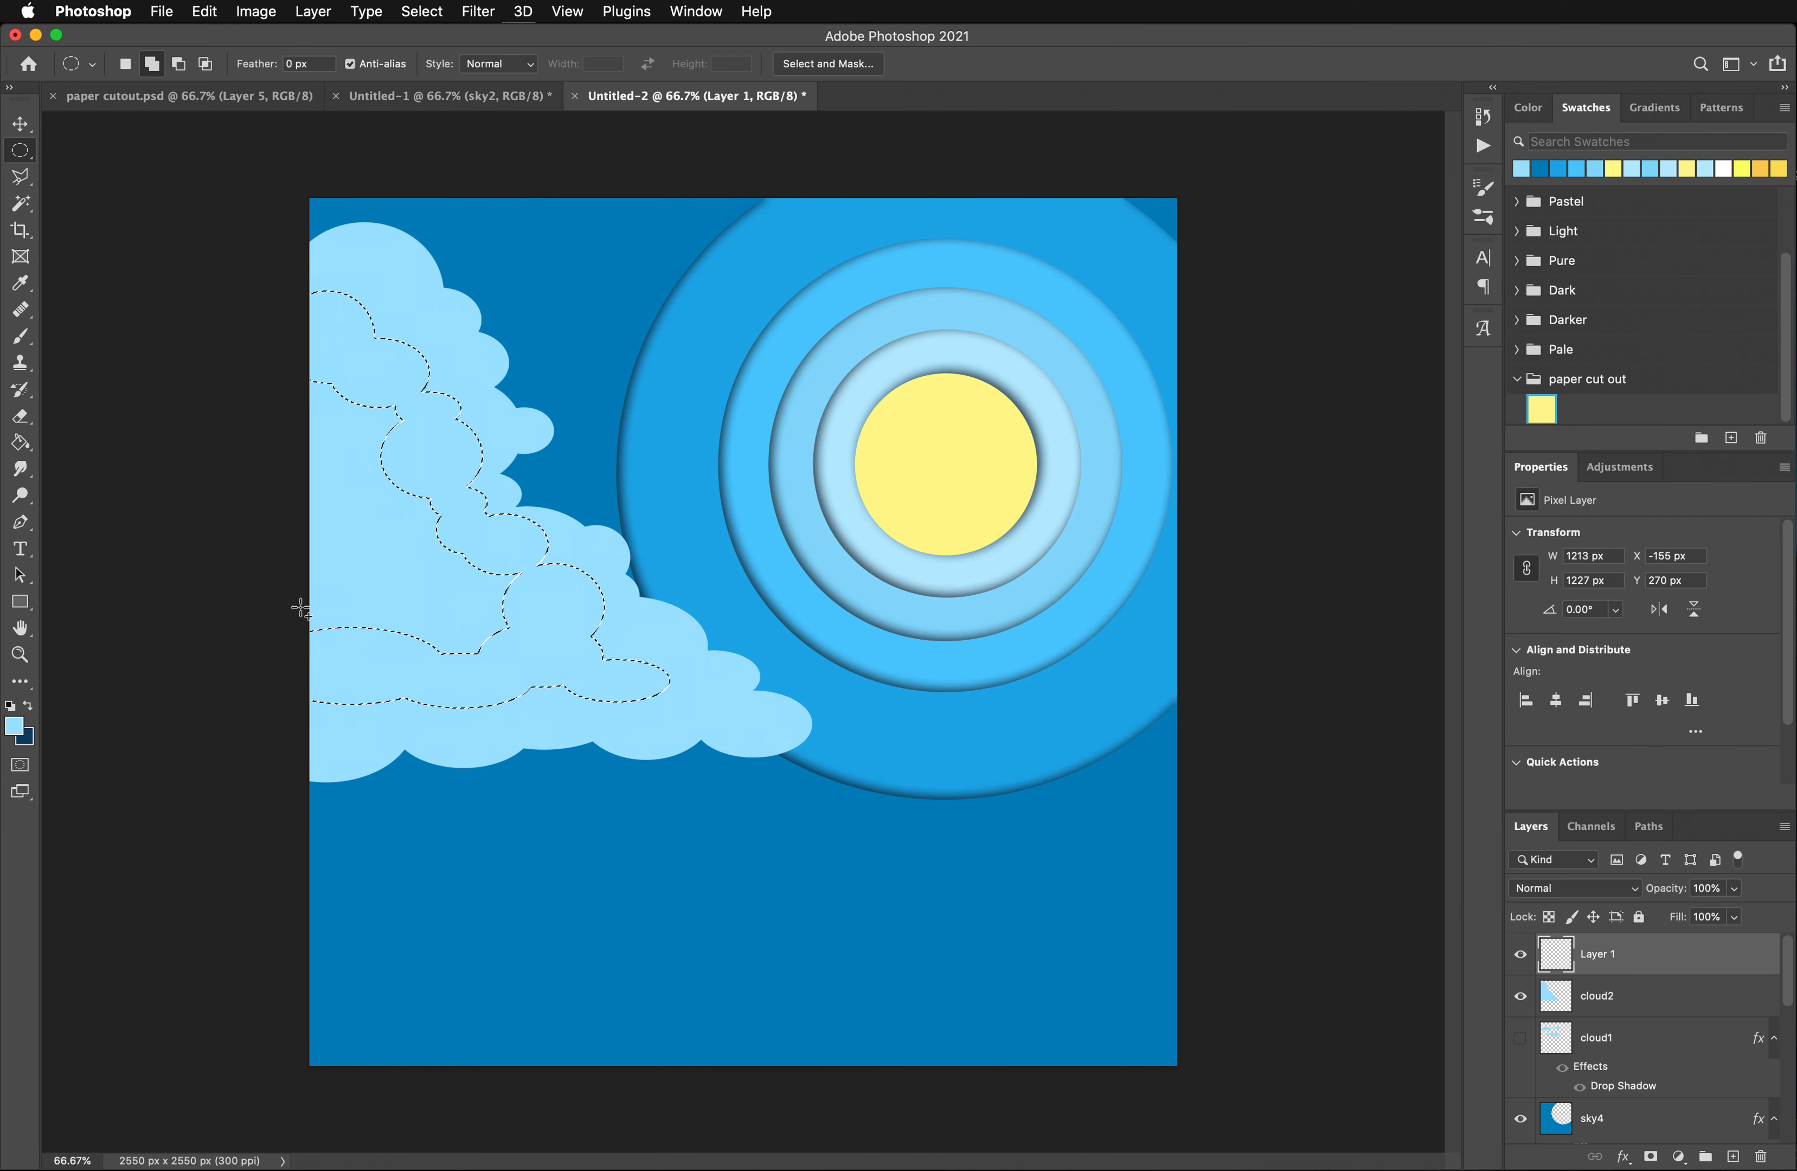
{"action": "left_click_drag", "start_coordinate": [239, 509], "coordinate": [530, 679]}
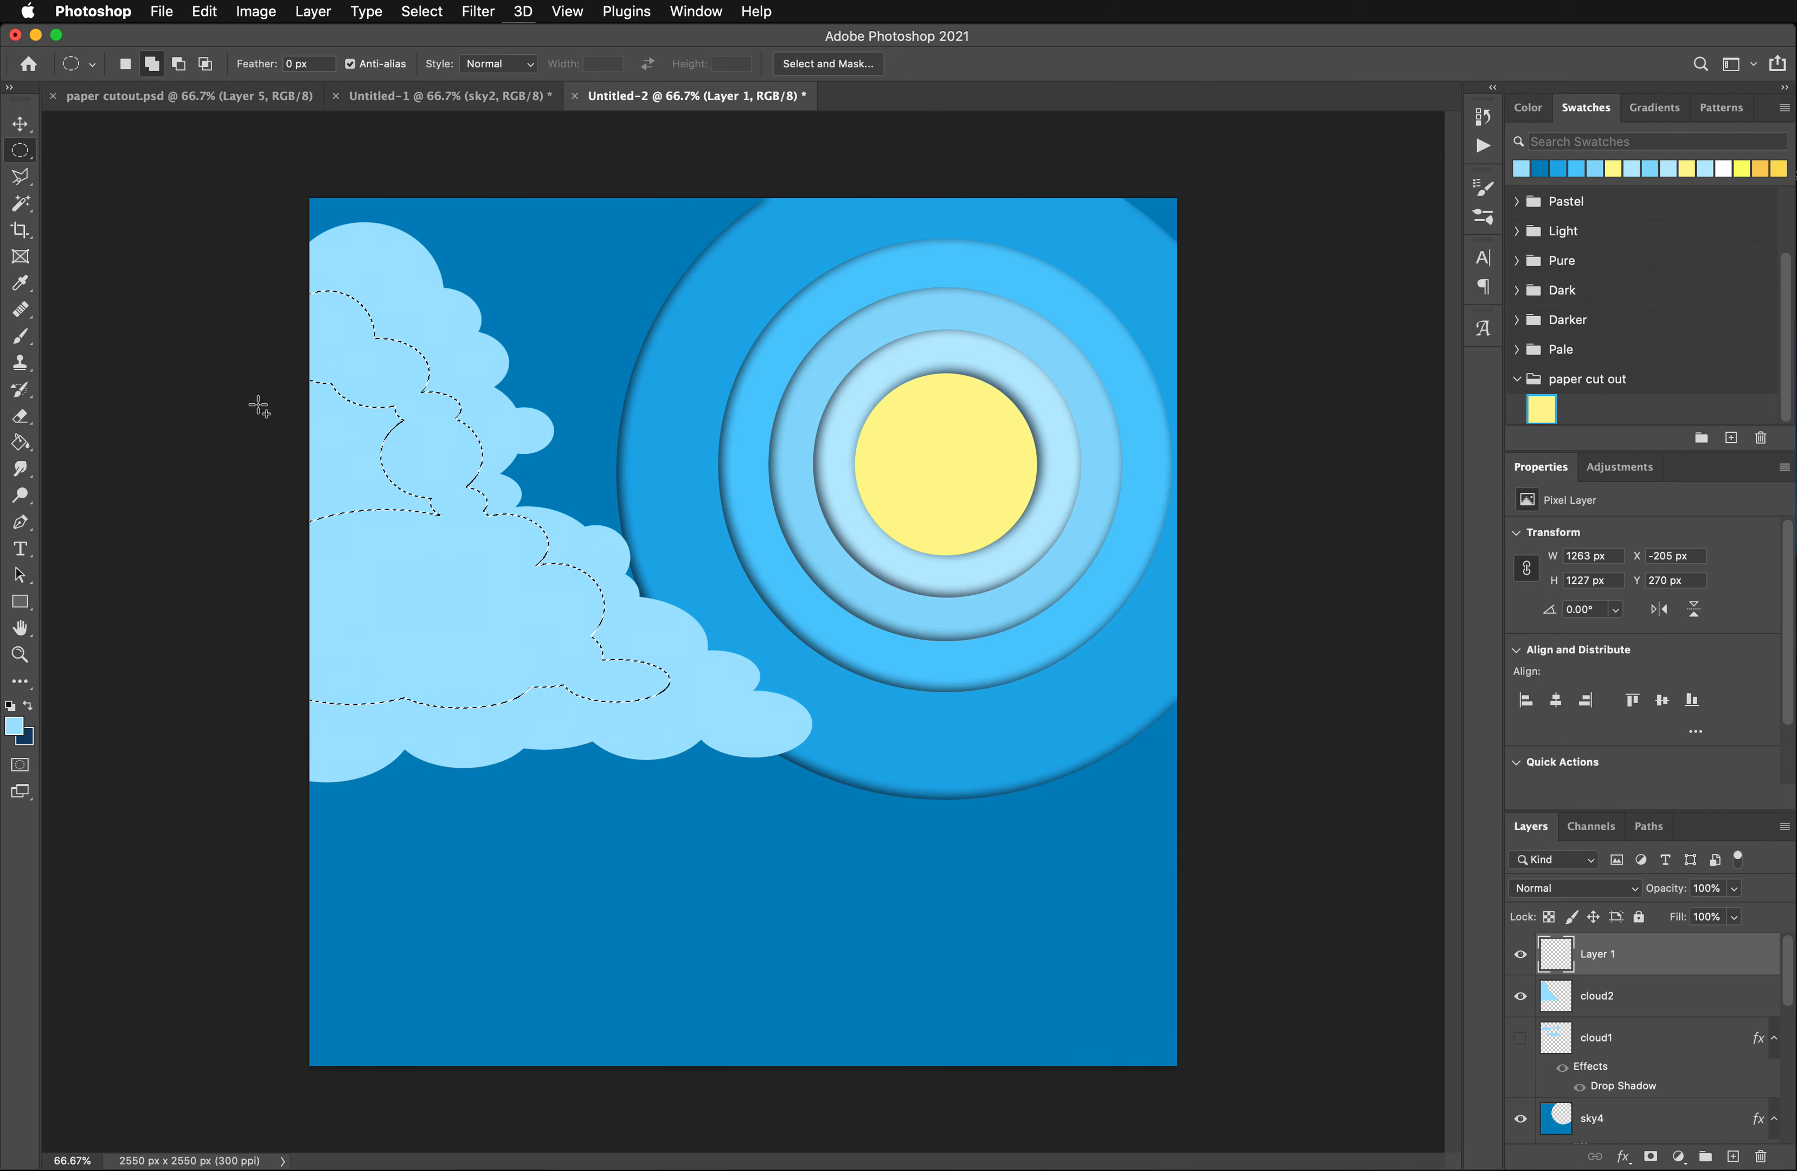
{"action": "left_click_drag", "start_coordinate": [246, 405], "coordinate": [447, 569]}
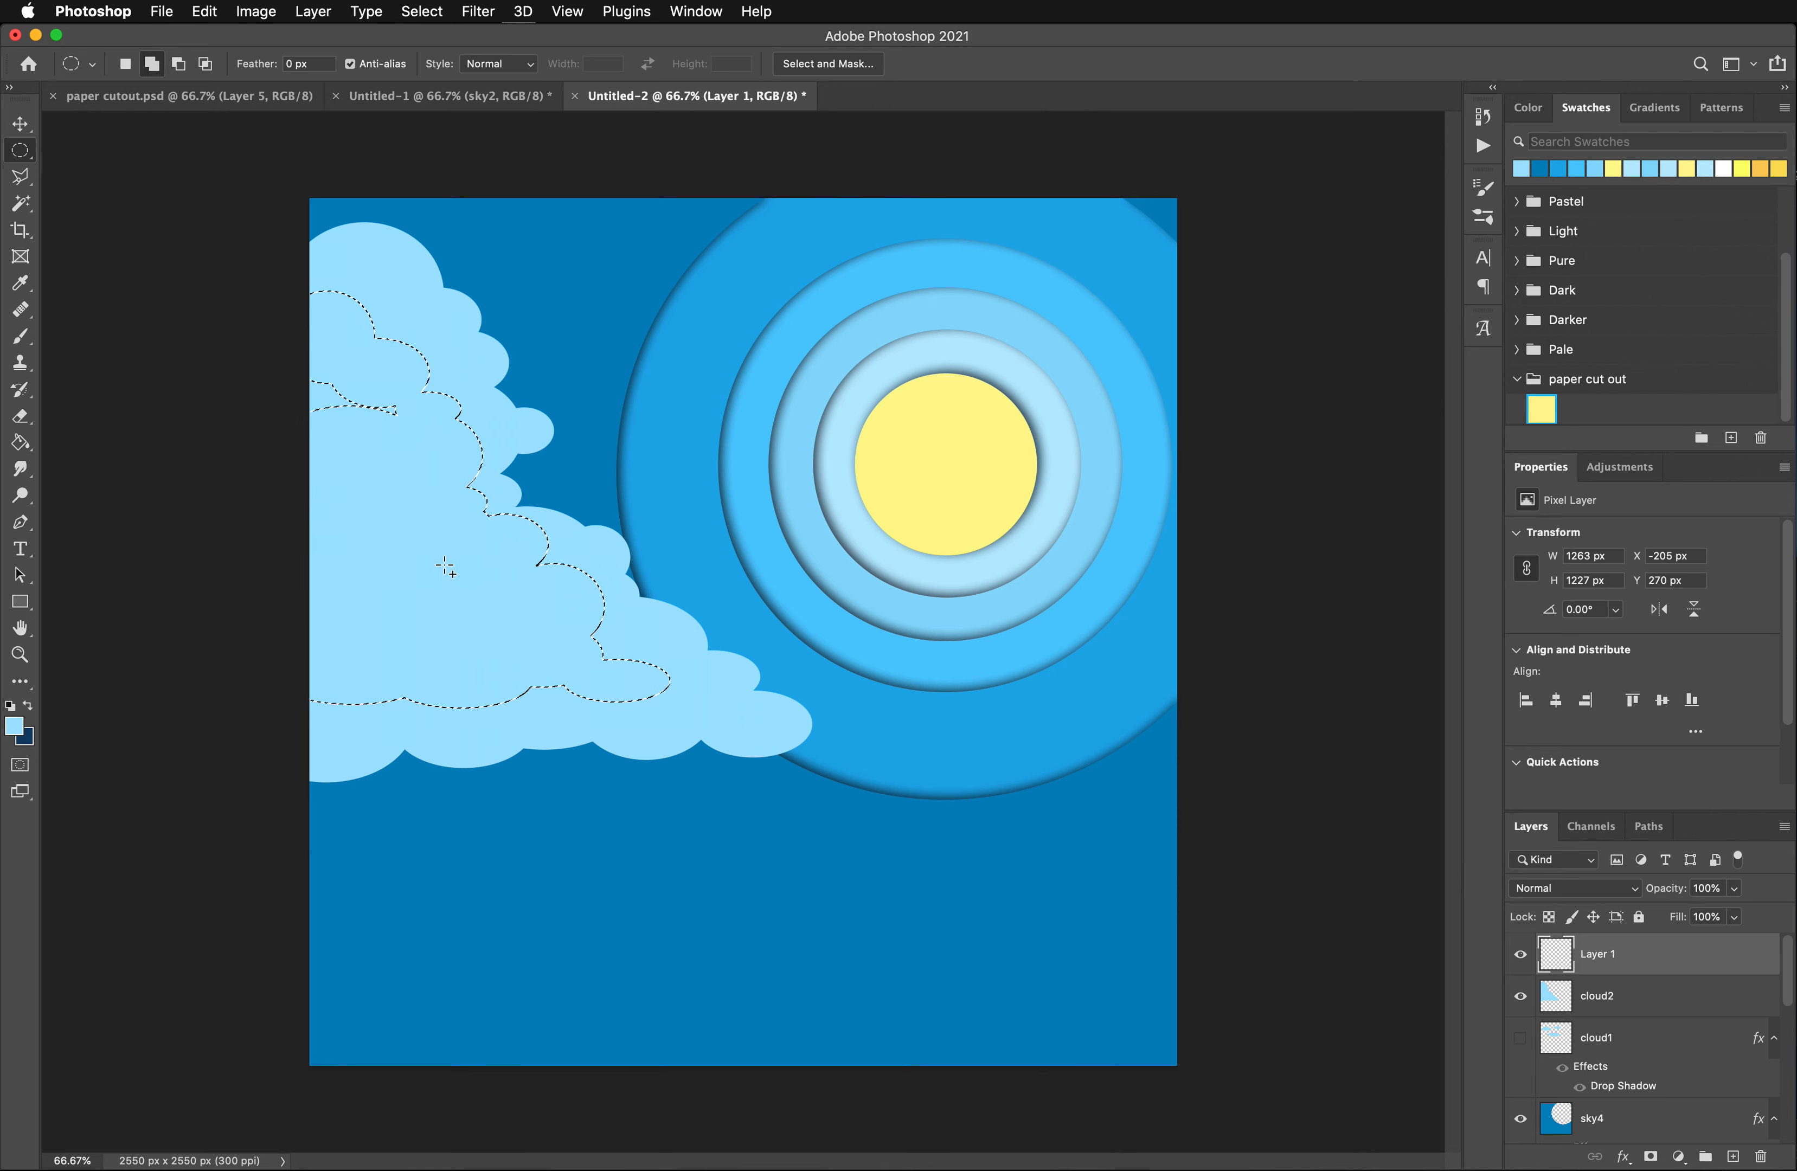
{"action": "left_click_drag", "start_coordinate": [290, 380], "coordinate": [402, 466]}
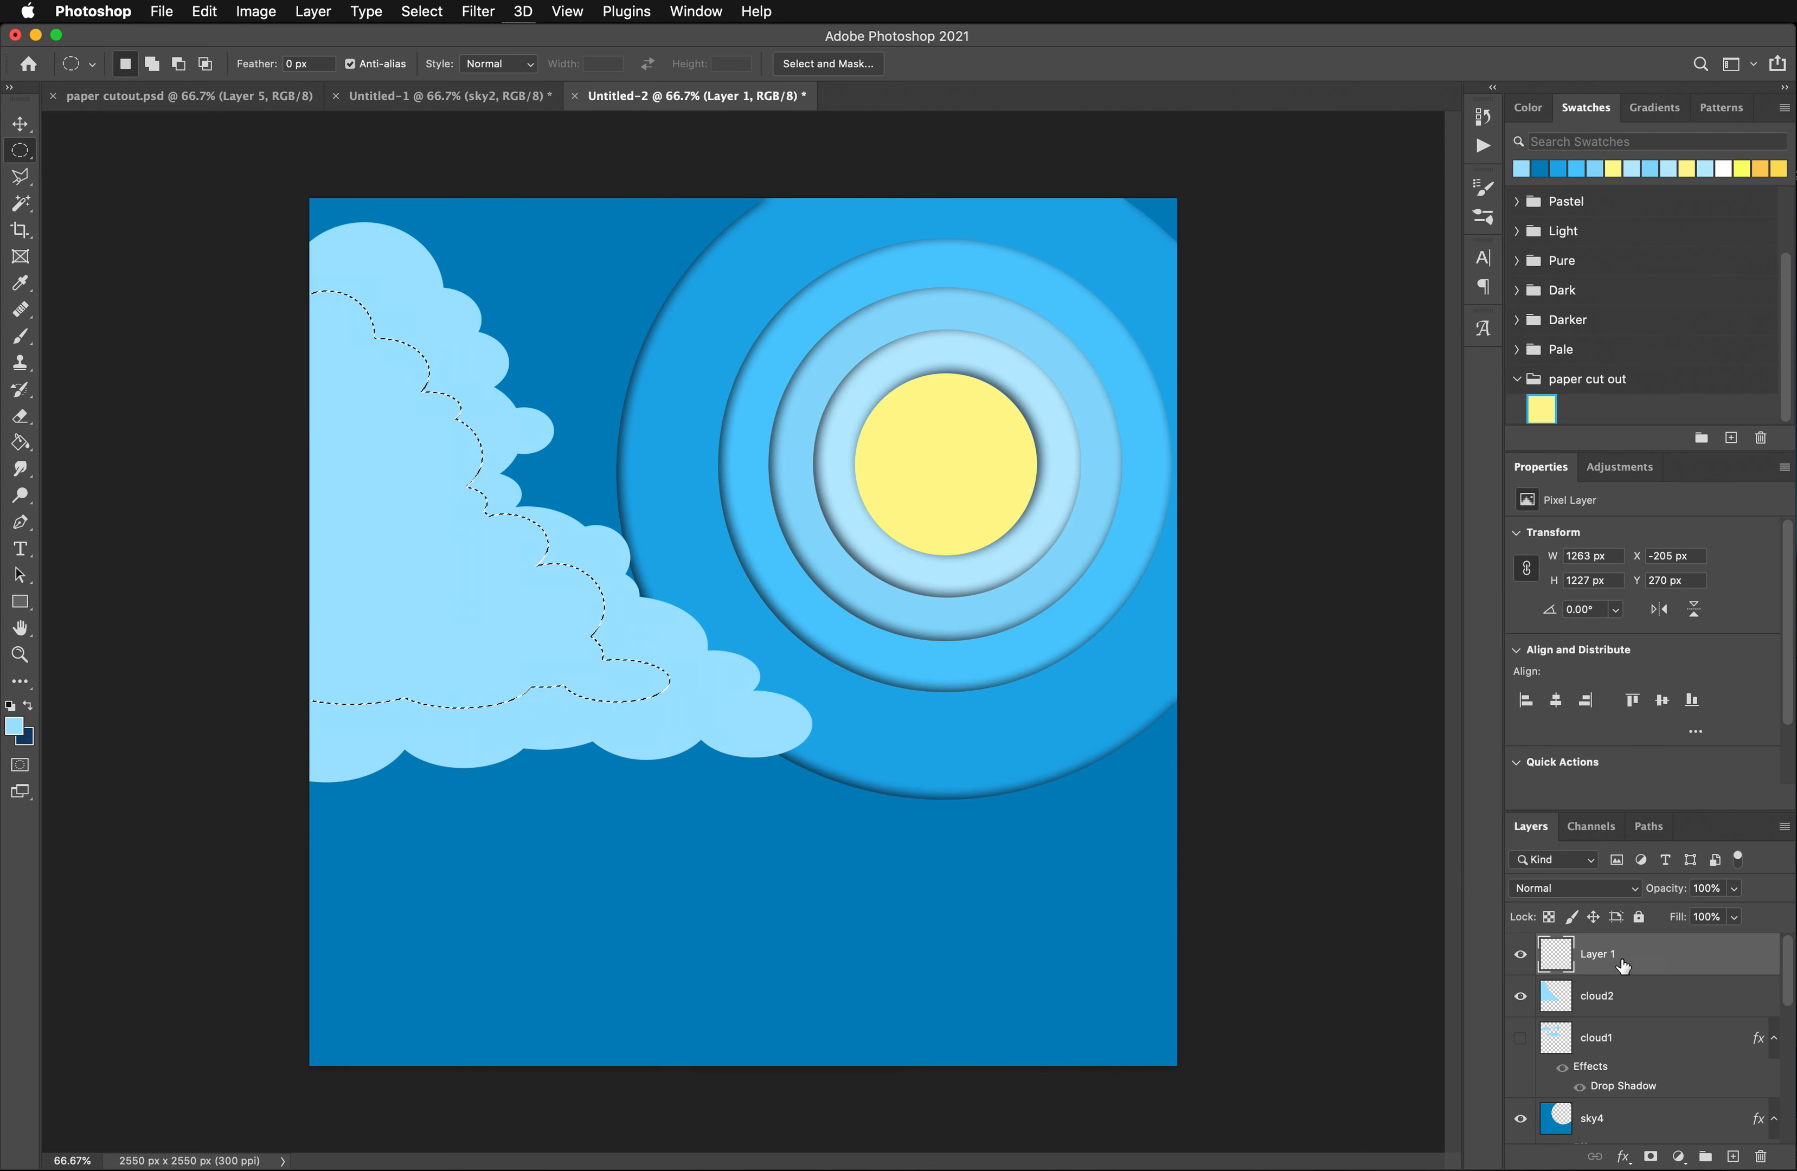
- Set the foreground color to a paler blue and fill the inner cloud selection on the new layer
{"action": "left_click", "coordinate": [13, 725]}
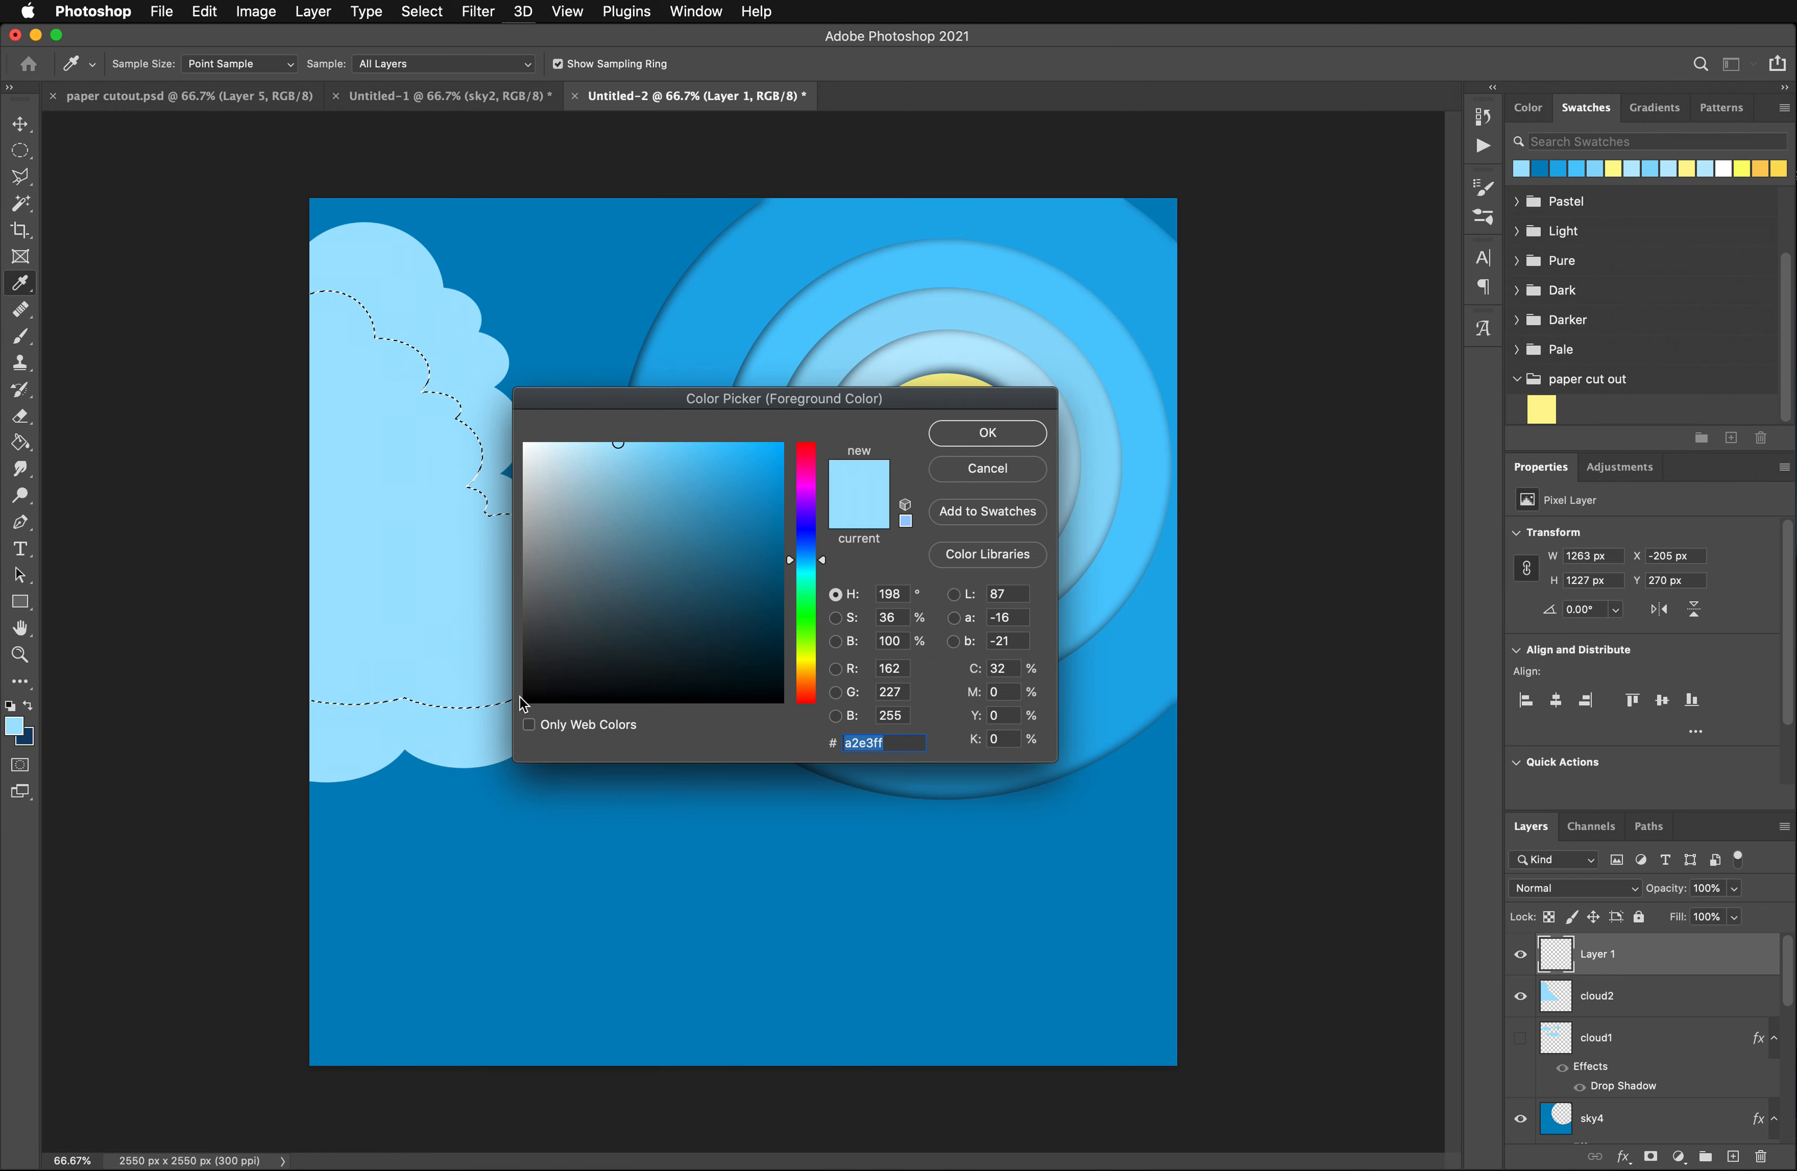
{"action": "left_click_drag", "start_coordinate": [608, 449], "coordinate": [575, 442]}
{"action": "left_click", "coordinate": [982, 435]}
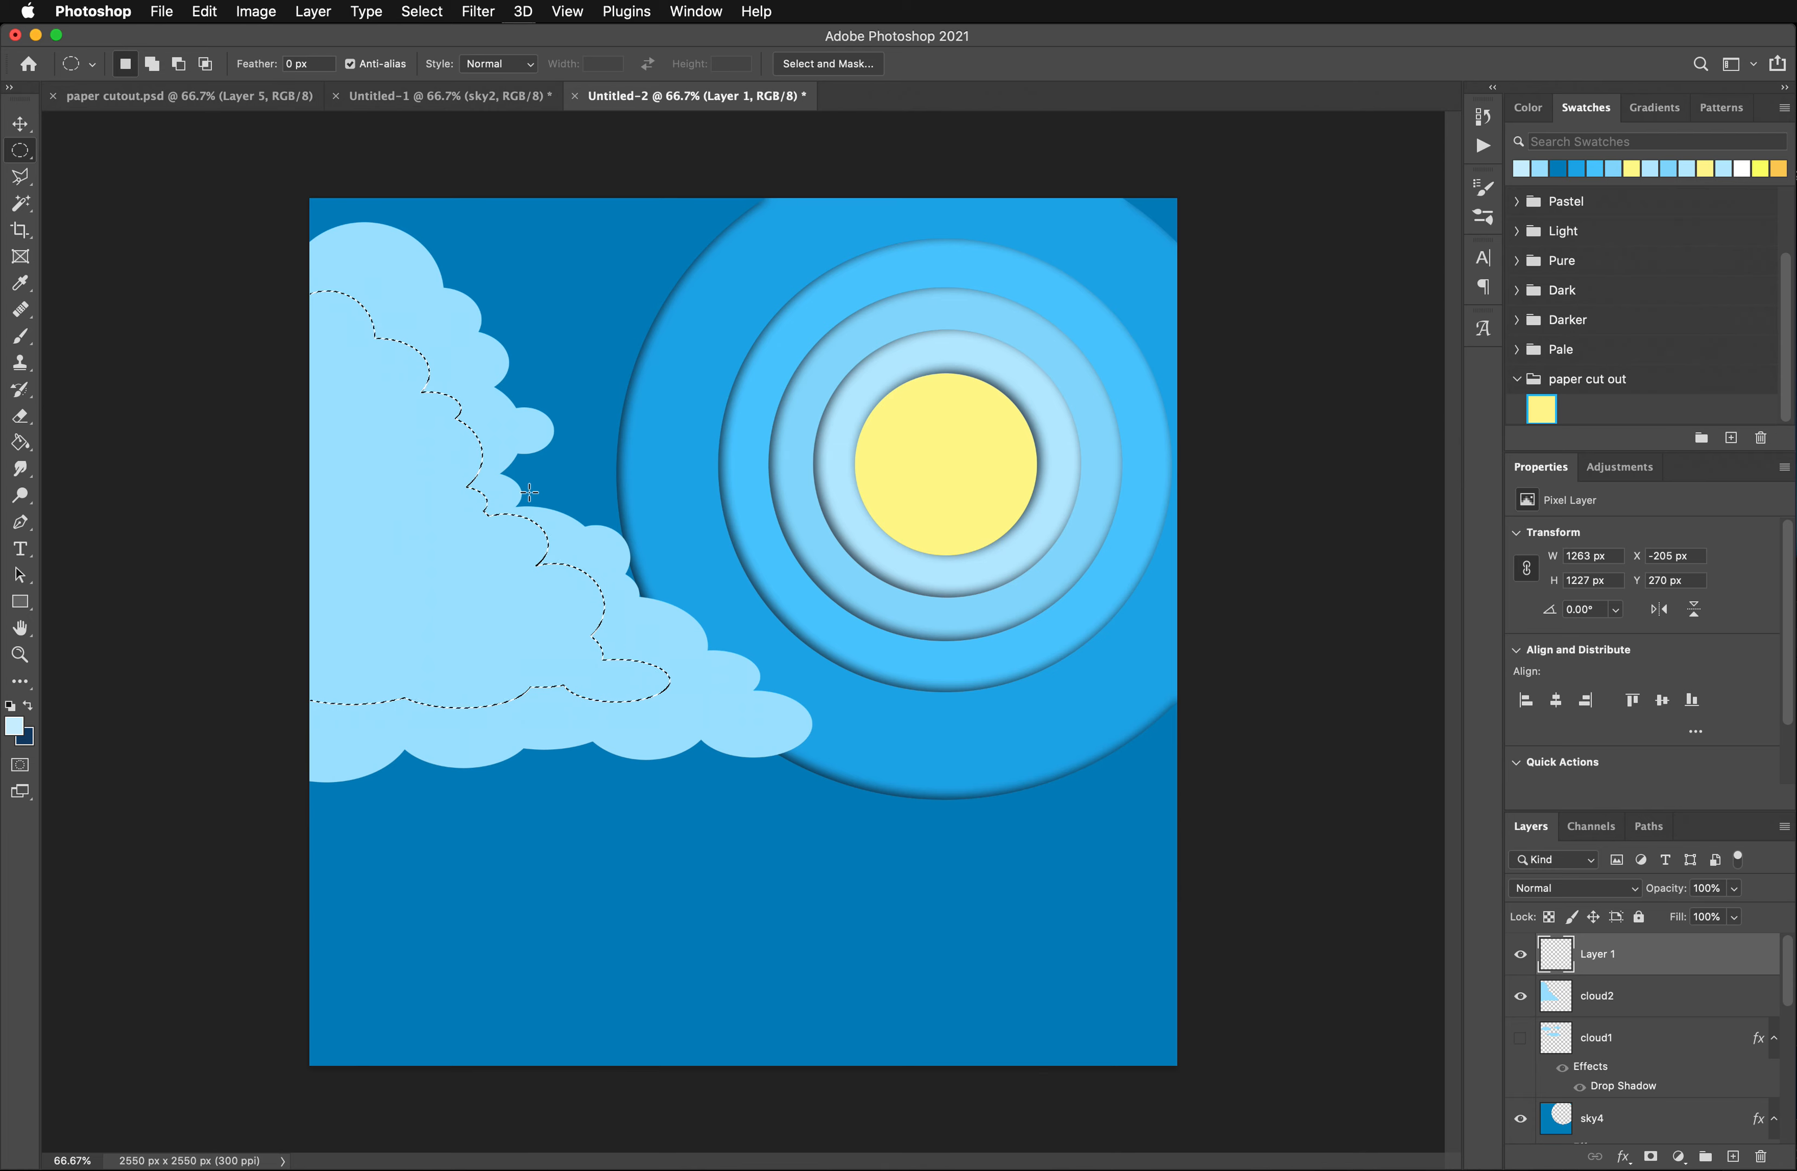
{"action": "left_click", "coordinate": [21, 442]}
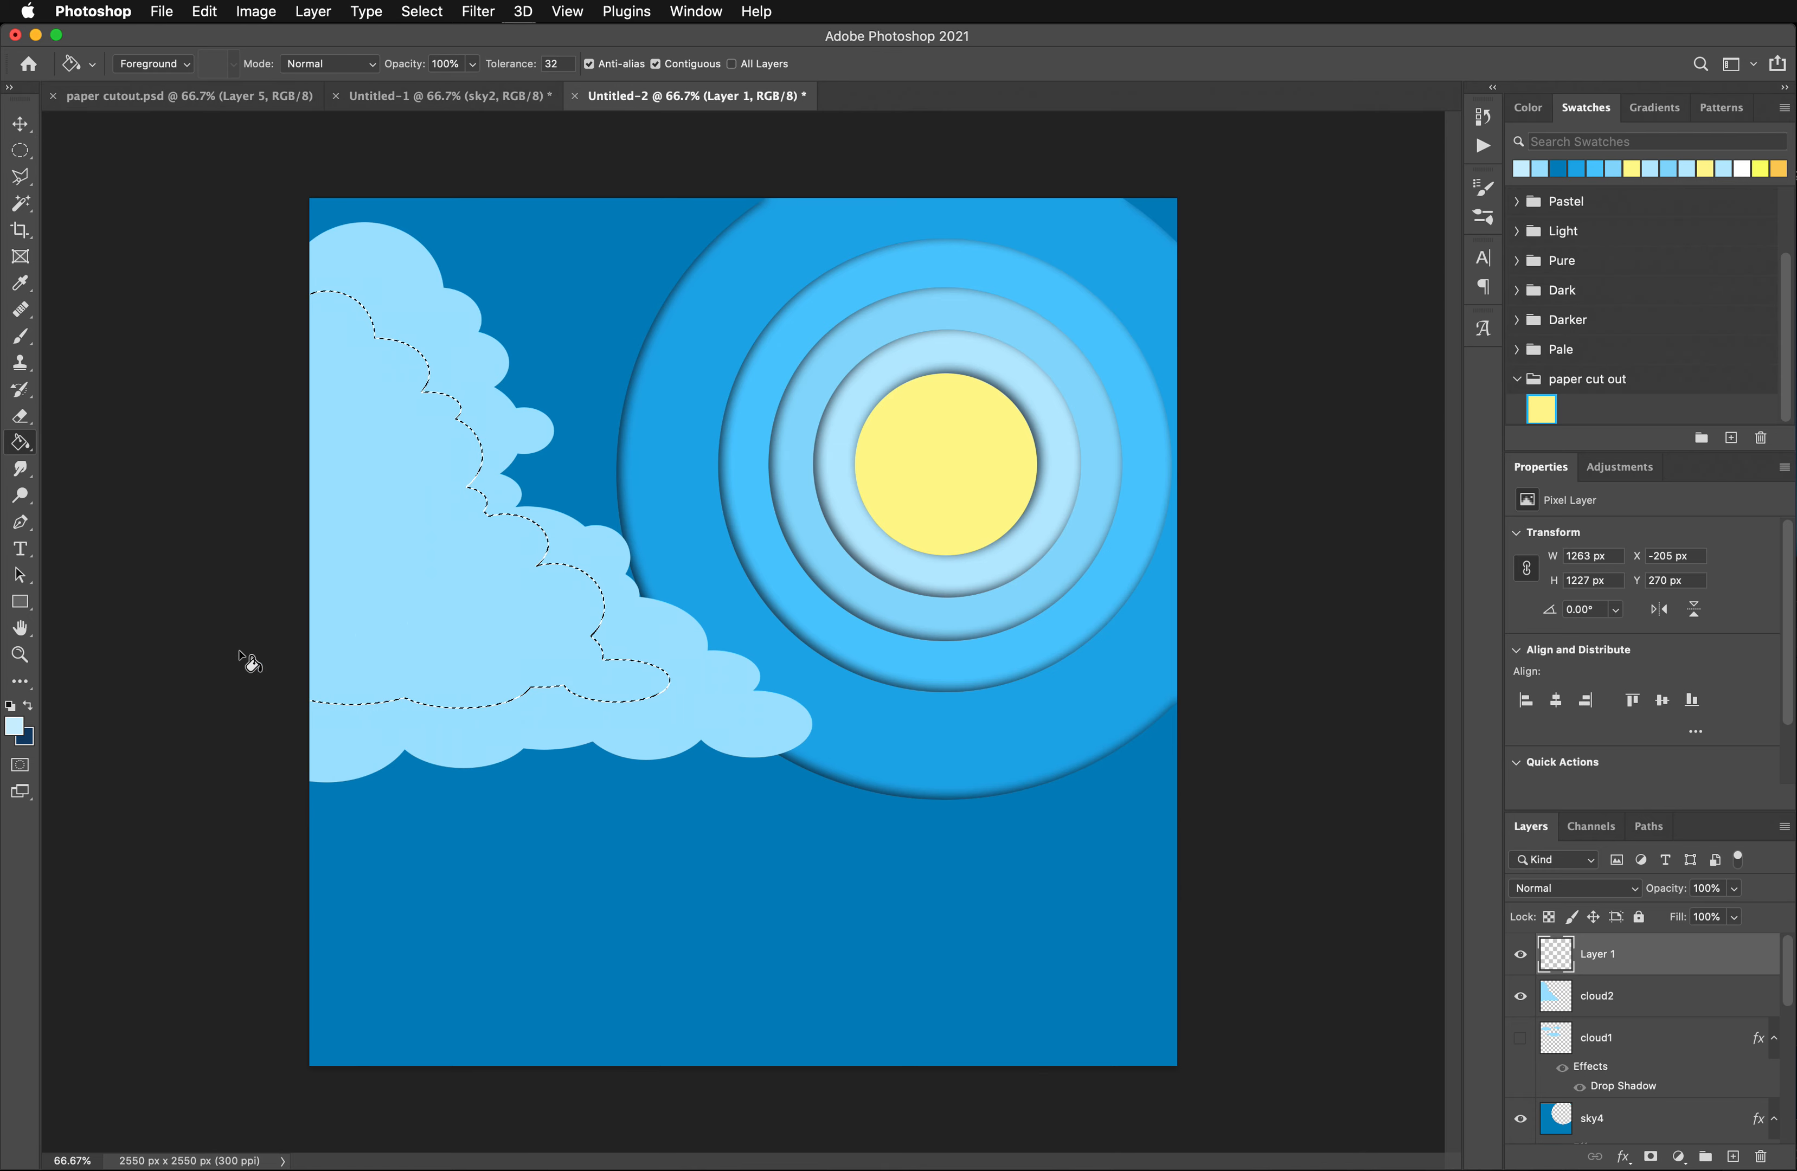
{"action": "left_click", "coordinate": [380, 643]}
{"action": "left_click", "coordinate": [21, 150]}
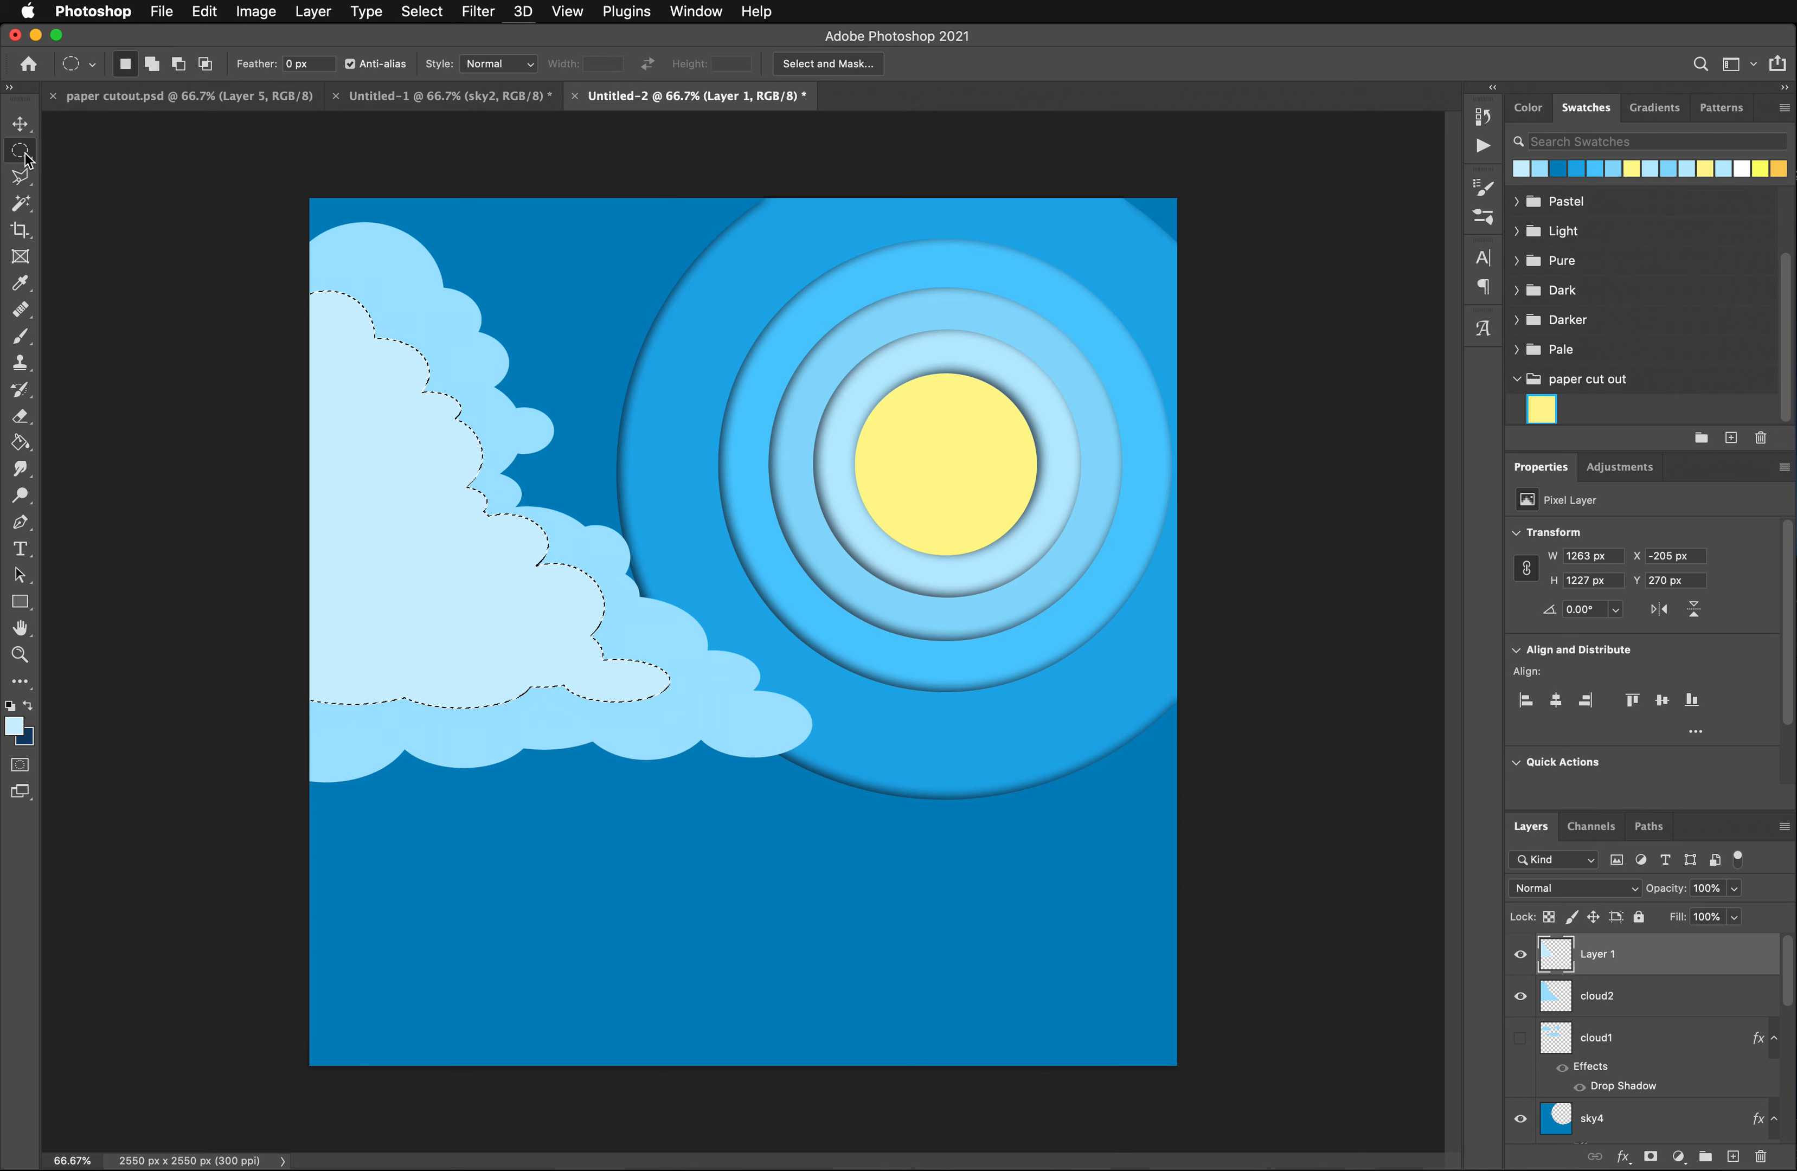
- Deselect and shift the pale inner cloud down and left inside the large cloud, to about X -62 px, Y 356 px
{"action": "left_click", "coordinate": [161, 323]}
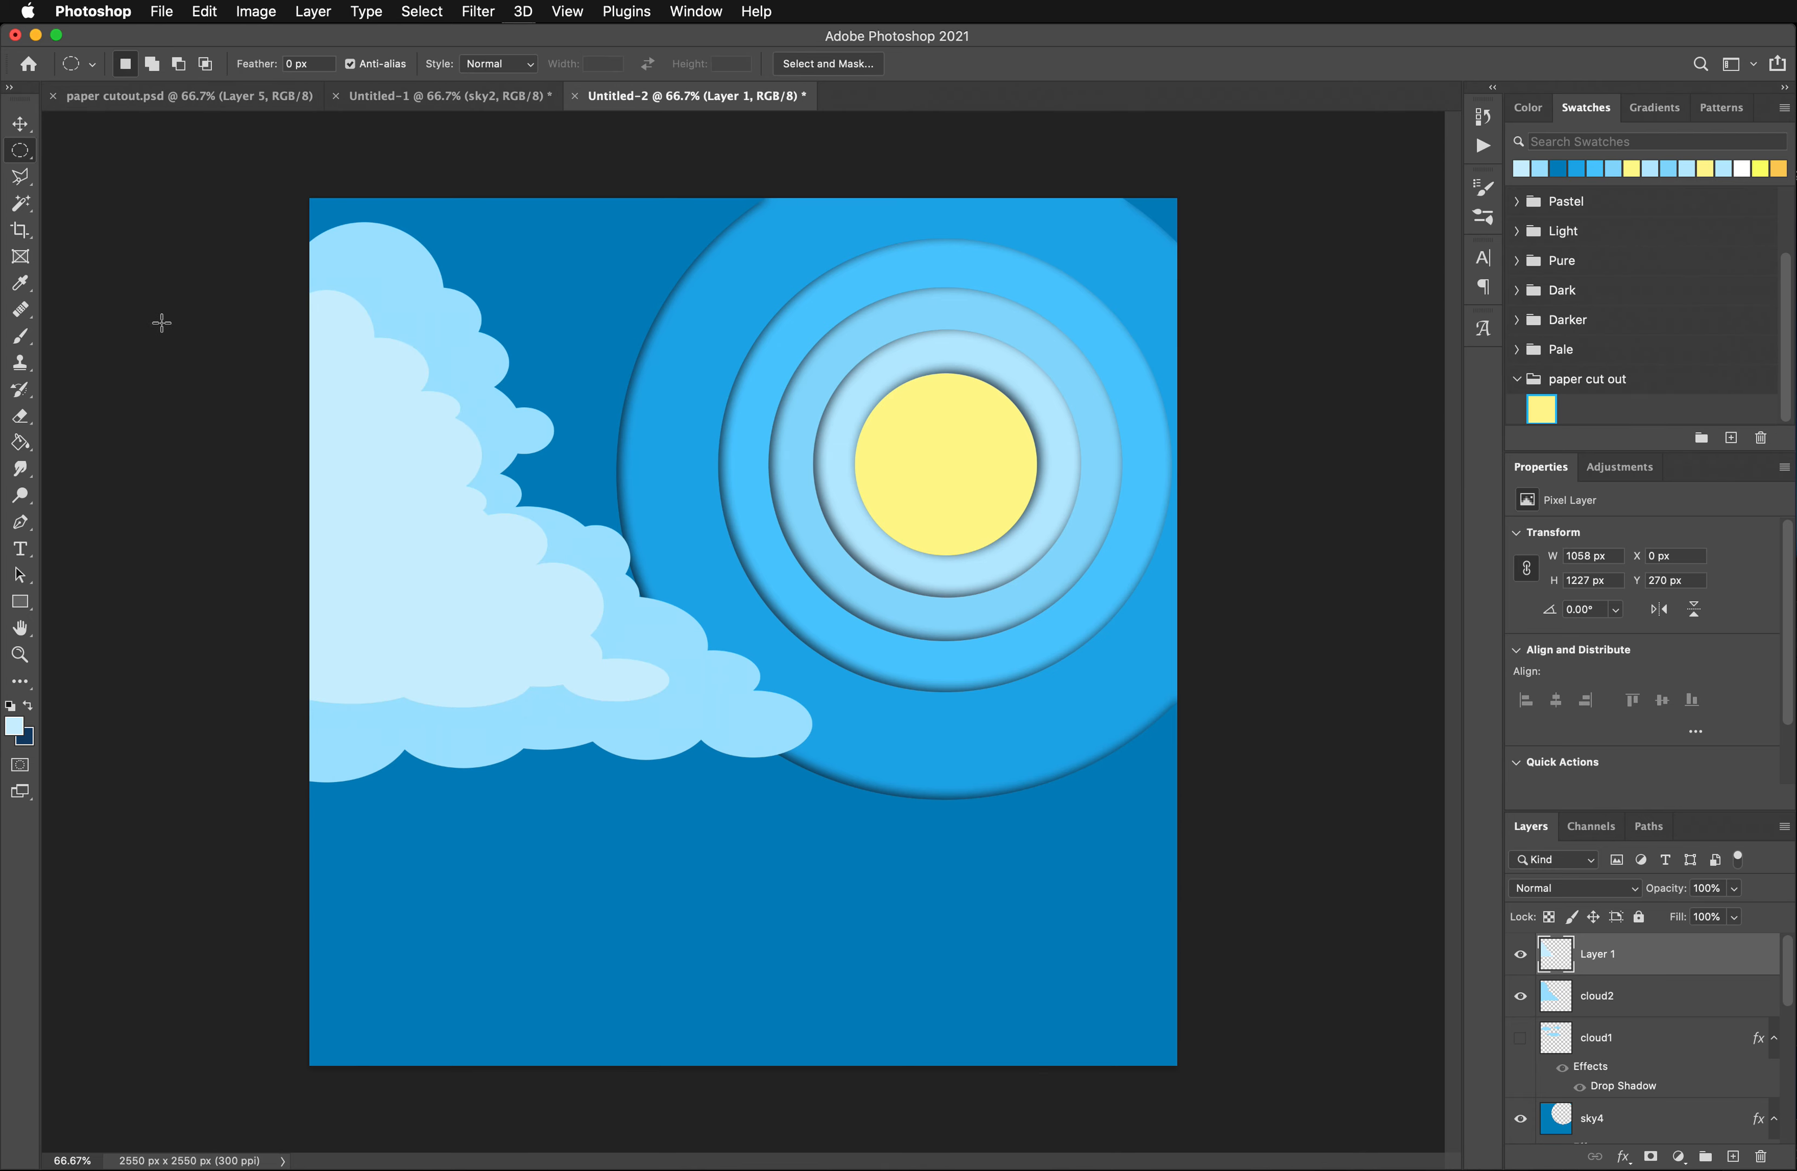
{"action": "left_click", "coordinate": [21, 123]}
{"action": "mouse_move", "coordinate": [422, 542]}
{"action": "left_mouse_down"}
{"action": "mouse_move", "coordinate": [414, 648]}
{"action": "mouse_move", "coordinate": [386, 531]}
{"action": "mouse_move", "coordinate": [399, 597]}
{"action": "mouse_move", "coordinate": [410, 561]}
{"action": "mouse_move", "coordinate": [442, 580]}
{"action": "mouse_move", "coordinate": [410, 527]}
{"action": "mouse_move", "coordinate": [448, 556]}
{"action": "mouse_move", "coordinate": [410, 547]}
{"action": "left_mouse_up"}
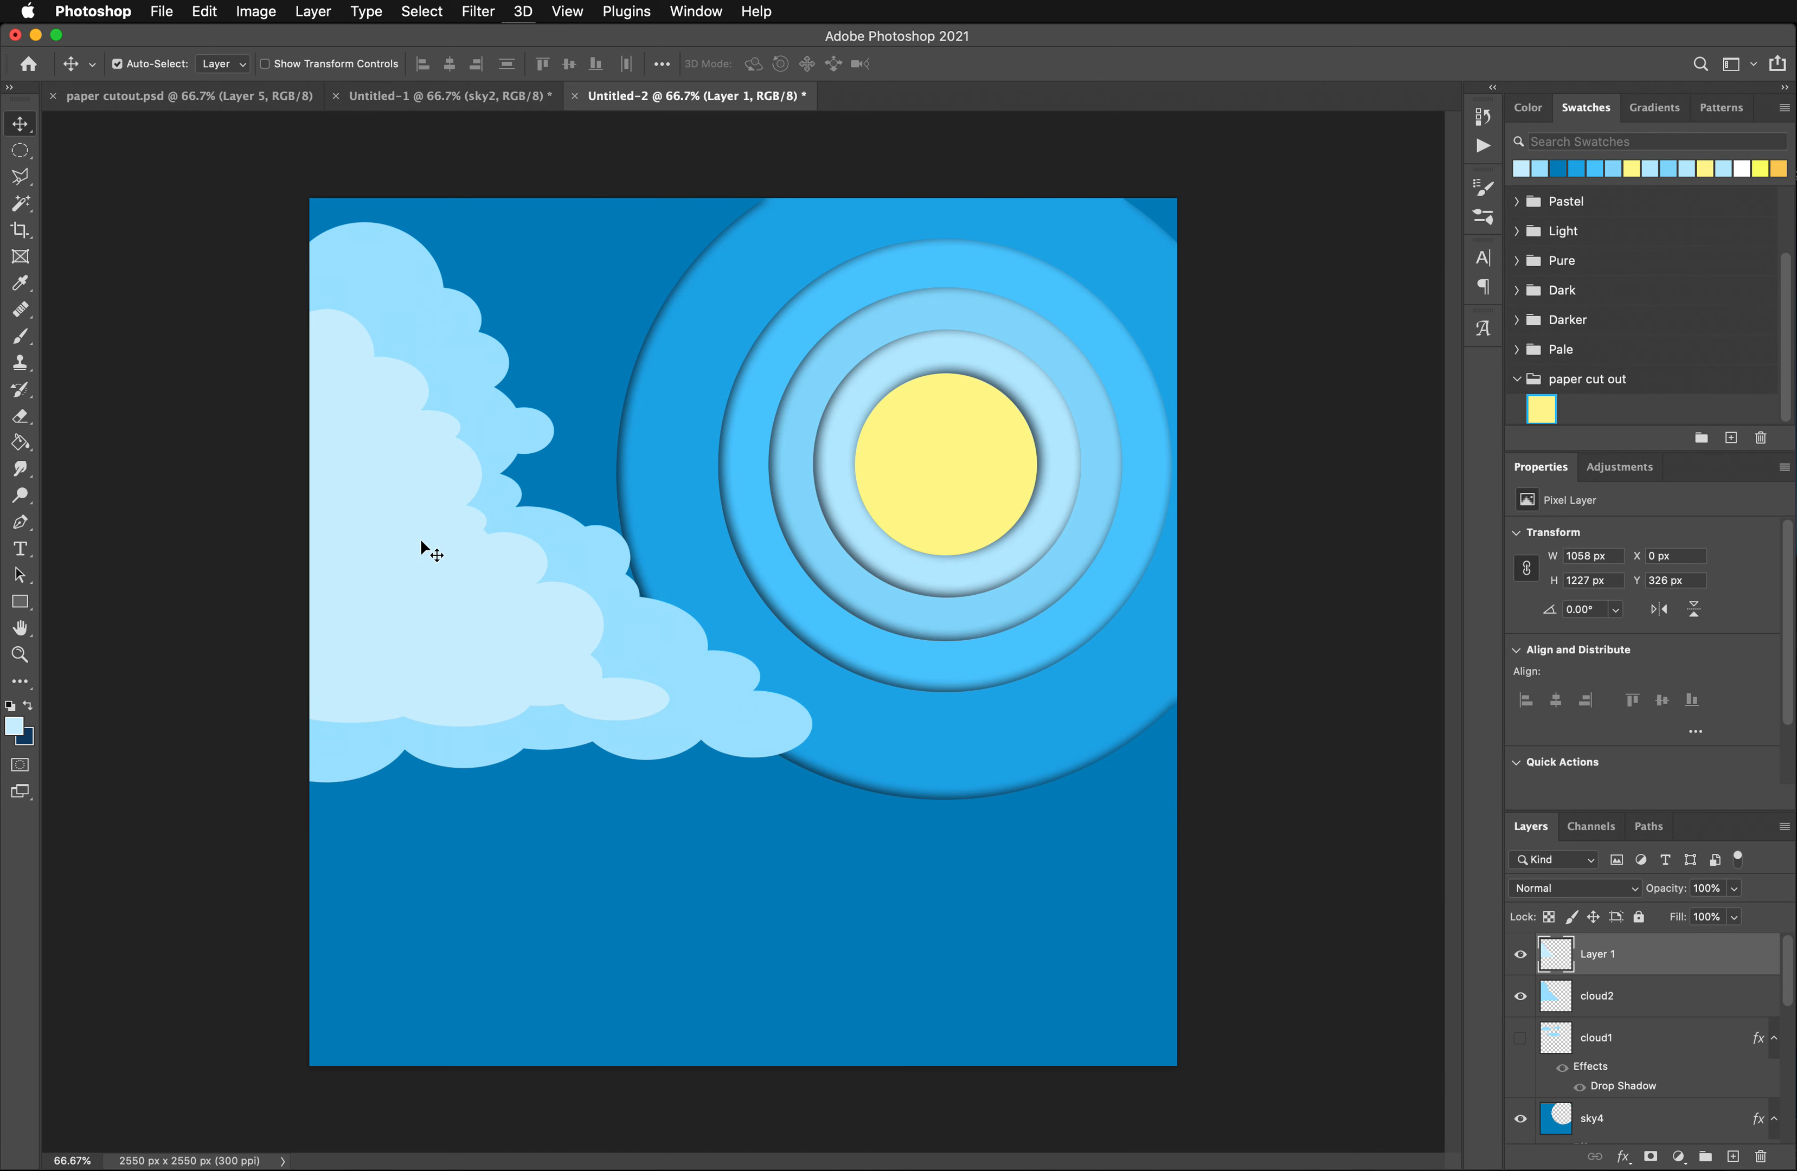
{"action": "mouse_move", "coordinate": [410, 535]}
{"action": "left_mouse_down"}
{"action": "mouse_move", "coordinate": [433, 506]}
{"action": "mouse_move", "coordinate": [388, 405]}
{"action": "mouse_move", "coordinate": [380, 578]}
{"action": "mouse_move", "coordinate": [384, 546]}
{"action": "left_mouse_up"}
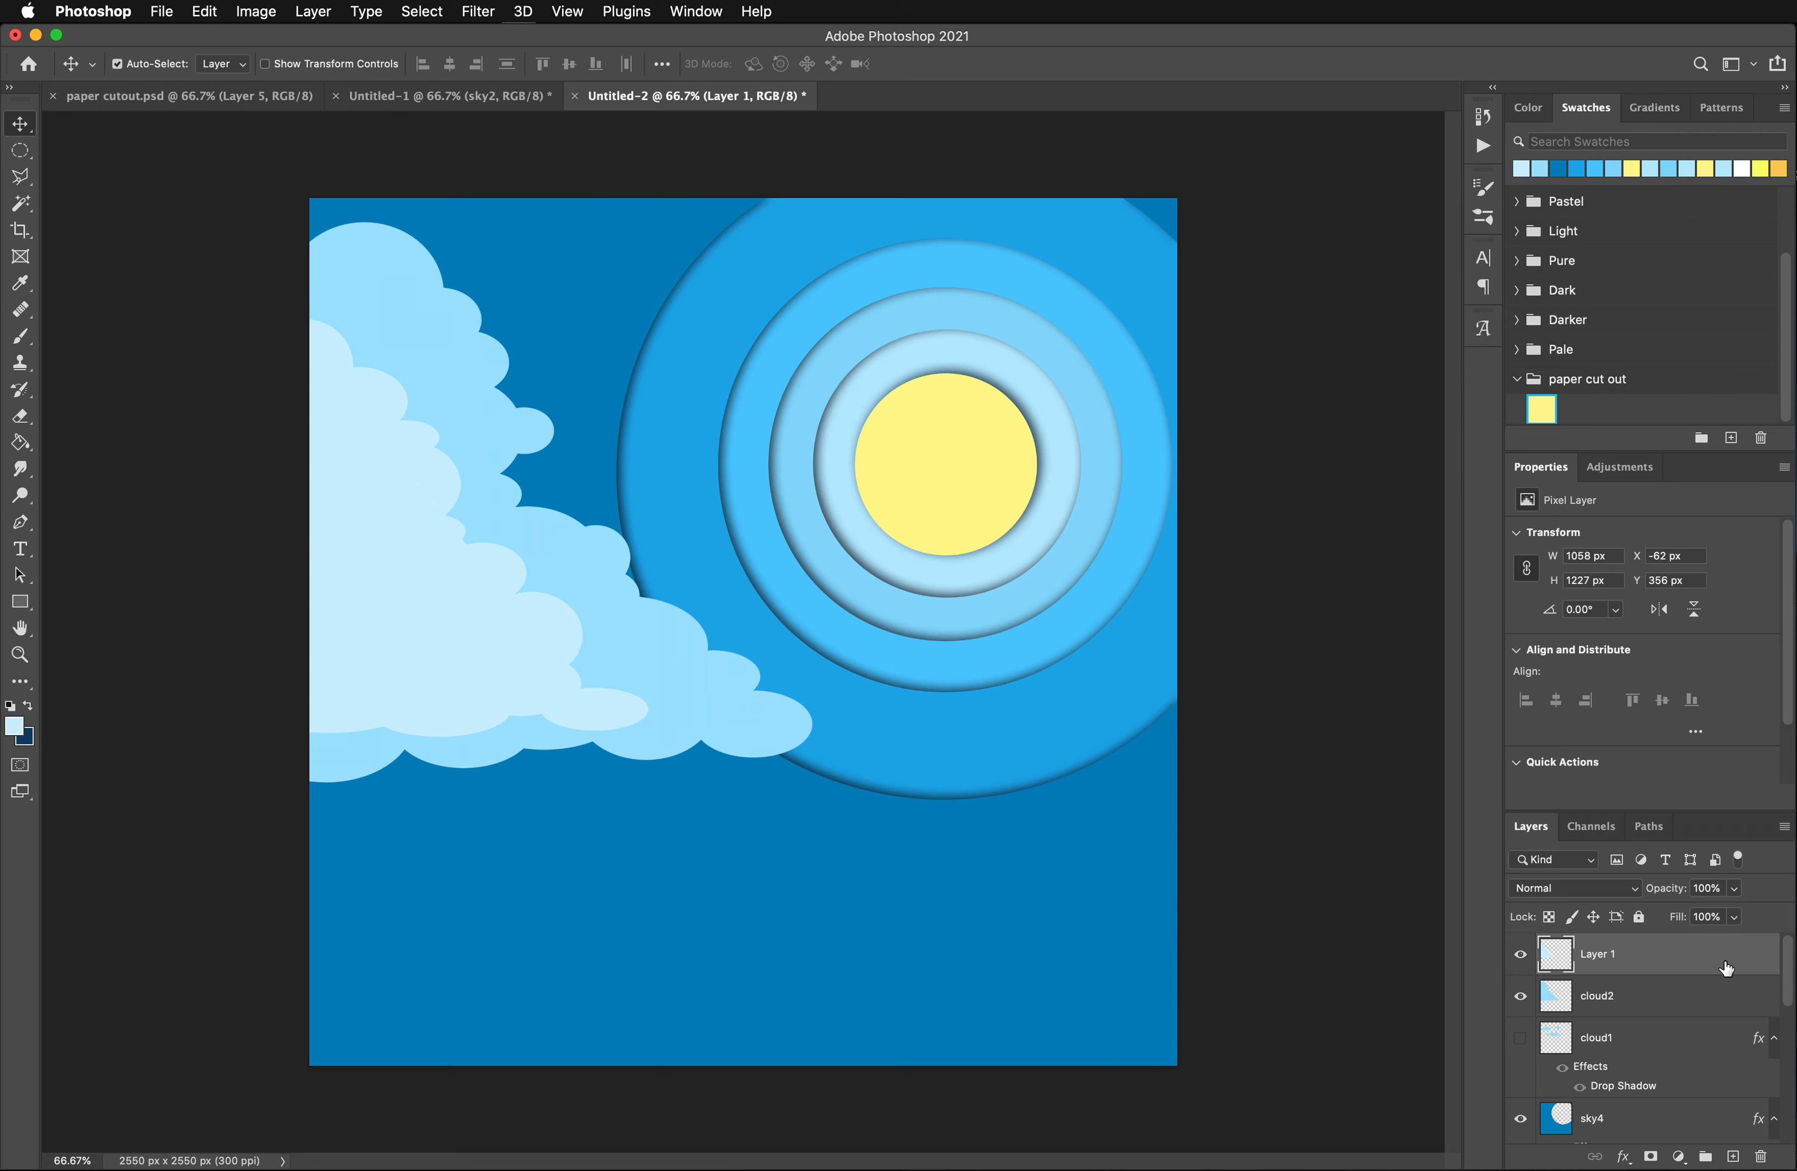
- Hide the inner cloud, cloud2 and cloud1 layers, and add a new layer directly above cloud1
{"action": "left_click", "coordinate": [1521, 954]}
{"action": "left_click", "coordinate": [1520, 996]}
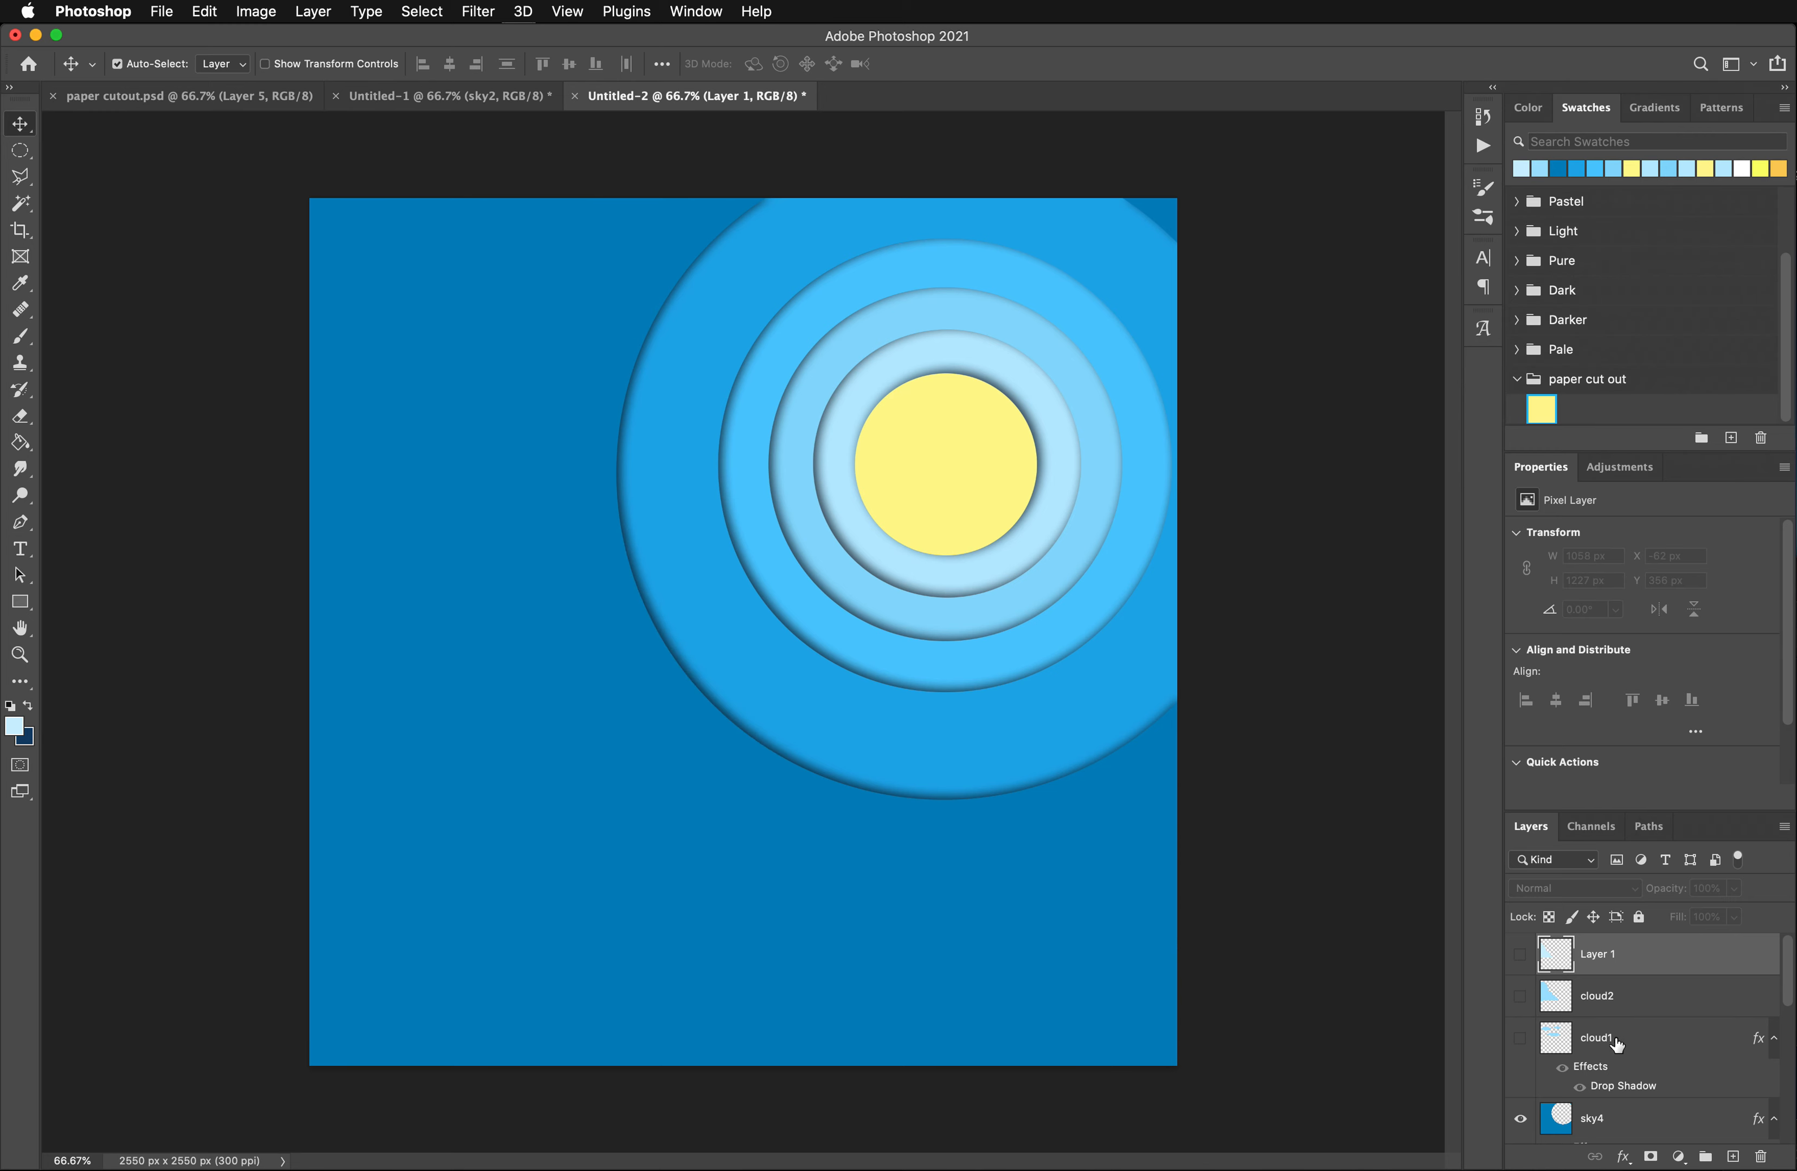
{"action": "left_click", "coordinate": [1576, 1036]}
{"action": "left_click", "coordinate": [1516, 1042]}
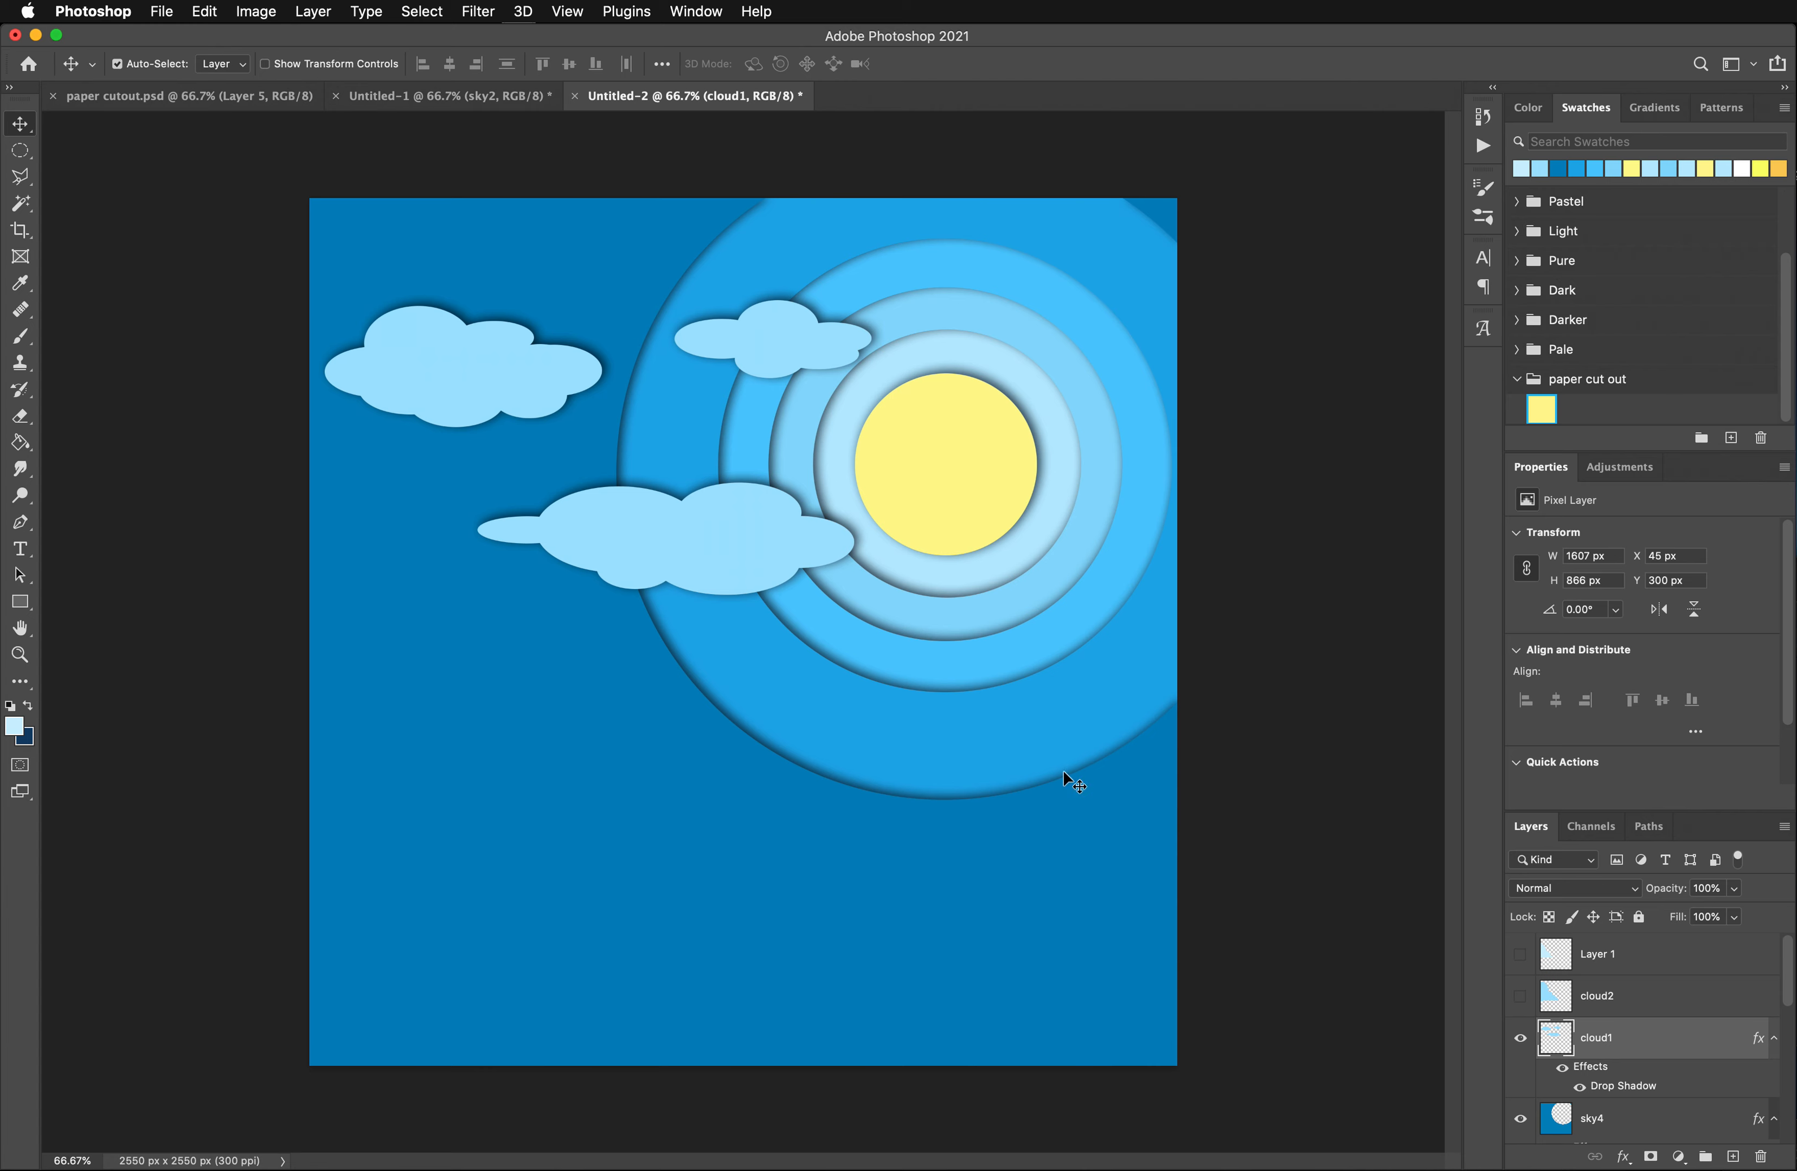
{"action": "left_click", "coordinate": [1520, 1037]}
{"action": "left_click", "coordinate": [1733, 1157]}
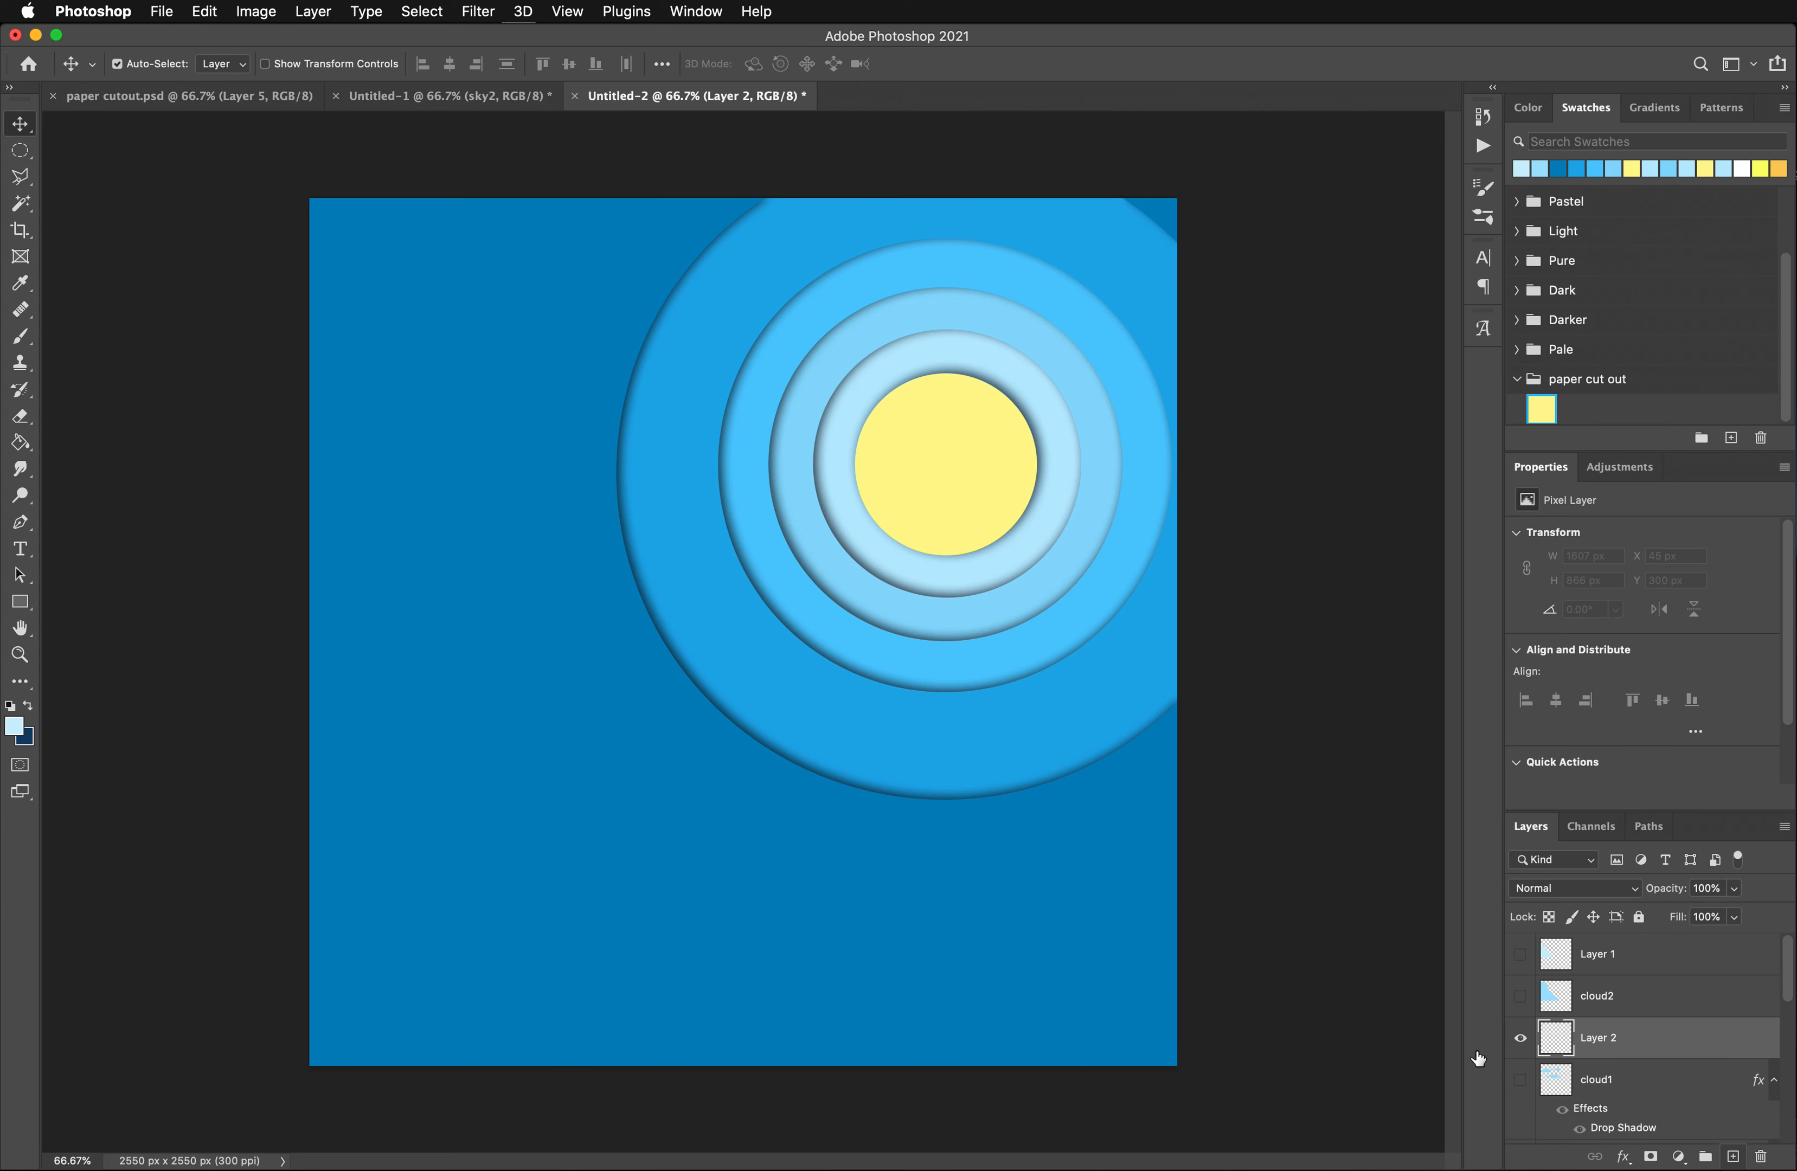
- Select a scalloped cloud shape with overlapping ellipses, running from the canvas's left edge into the outermost sky ring
{"action": "left_click", "coordinate": [18, 155]}
{"action": "mouse_move", "coordinate": [403, 375]}
{"action": "left_mouse_down"}
{"action": "mouse_move", "coordinate": [611, 531]}
{"action": "mouse_move", "coordinate": [625, 565]}
{"action": "left_mouse_up"}
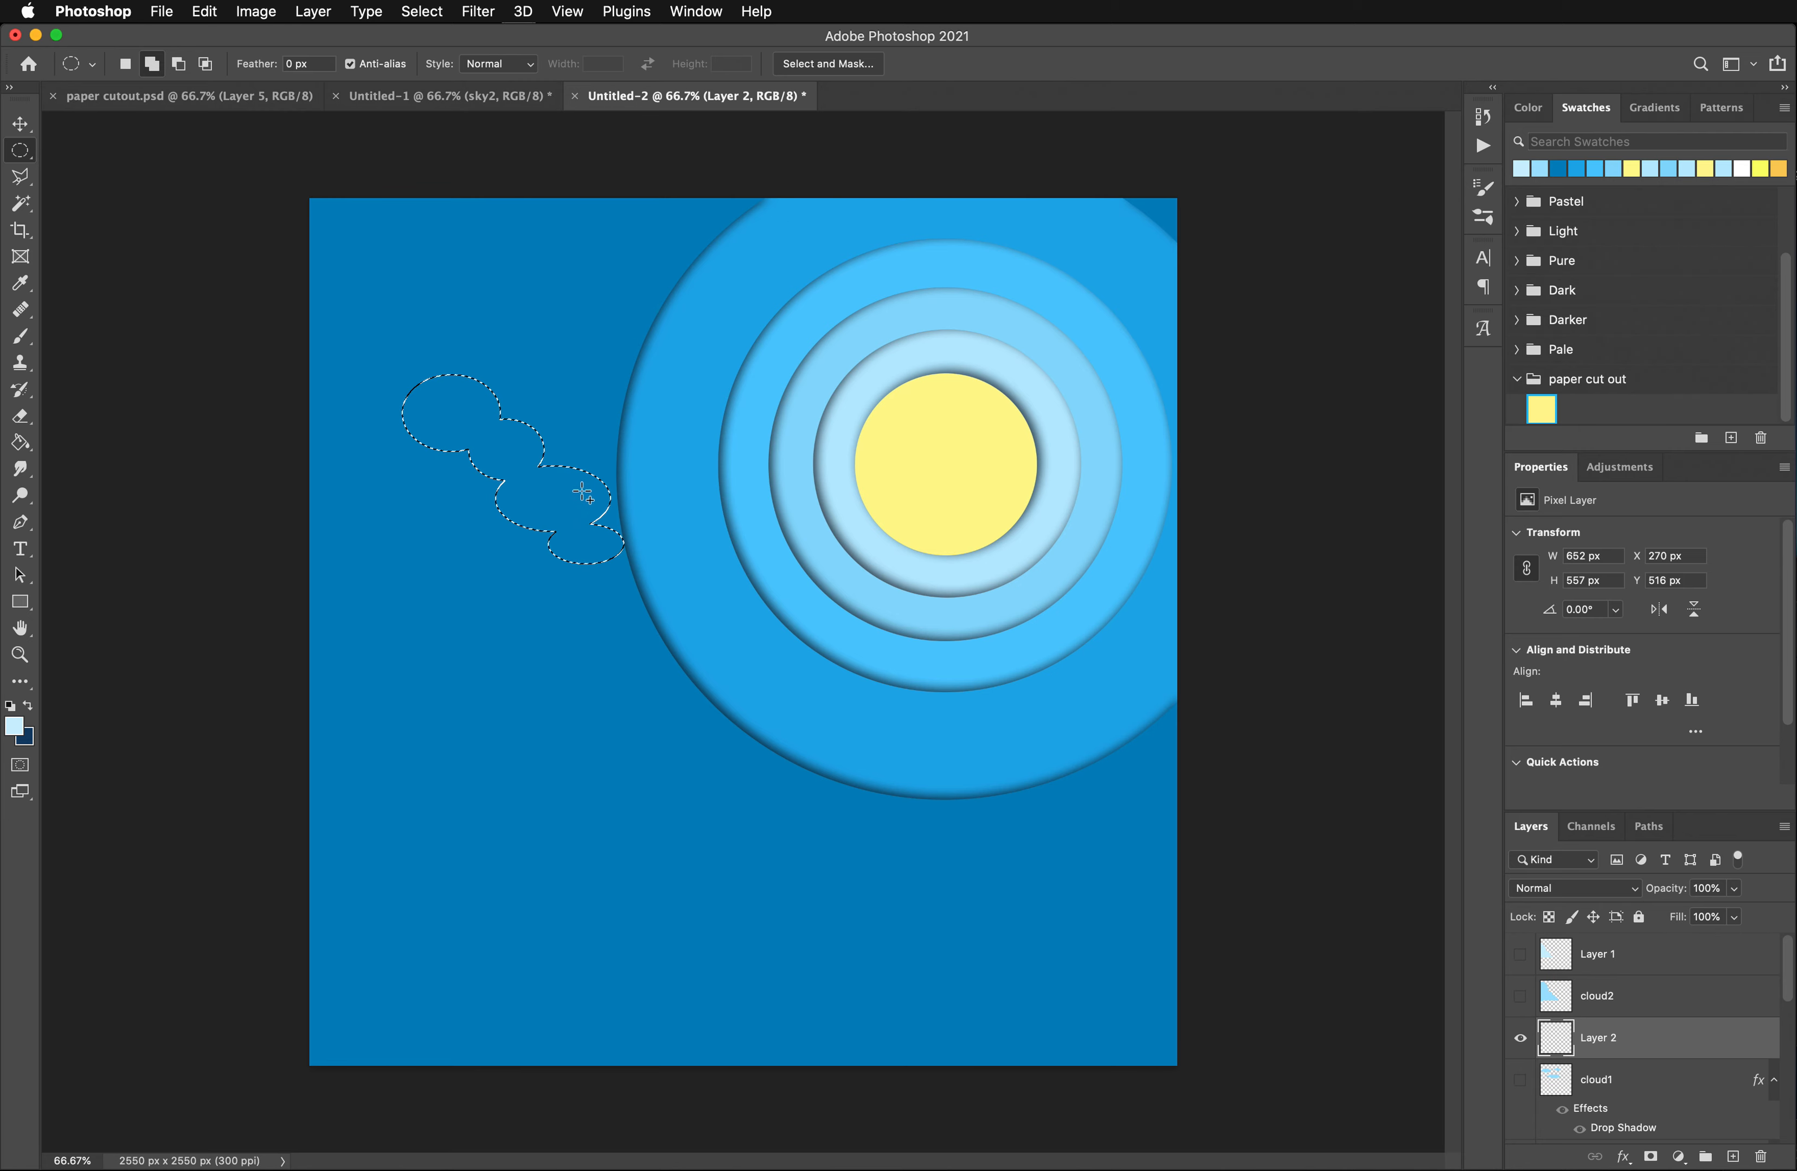
{"action": "left_click_drag", "start_coordinate": [583, 485], "coordinate": [682, 542]}
{"action": "left_click_drag", "start_coordinate": [449, 503], "coordinate": [595, 568]}
{"action": "left_click_drag", "start_coordinate": [363, 465], "coordinate": [545, 544]}
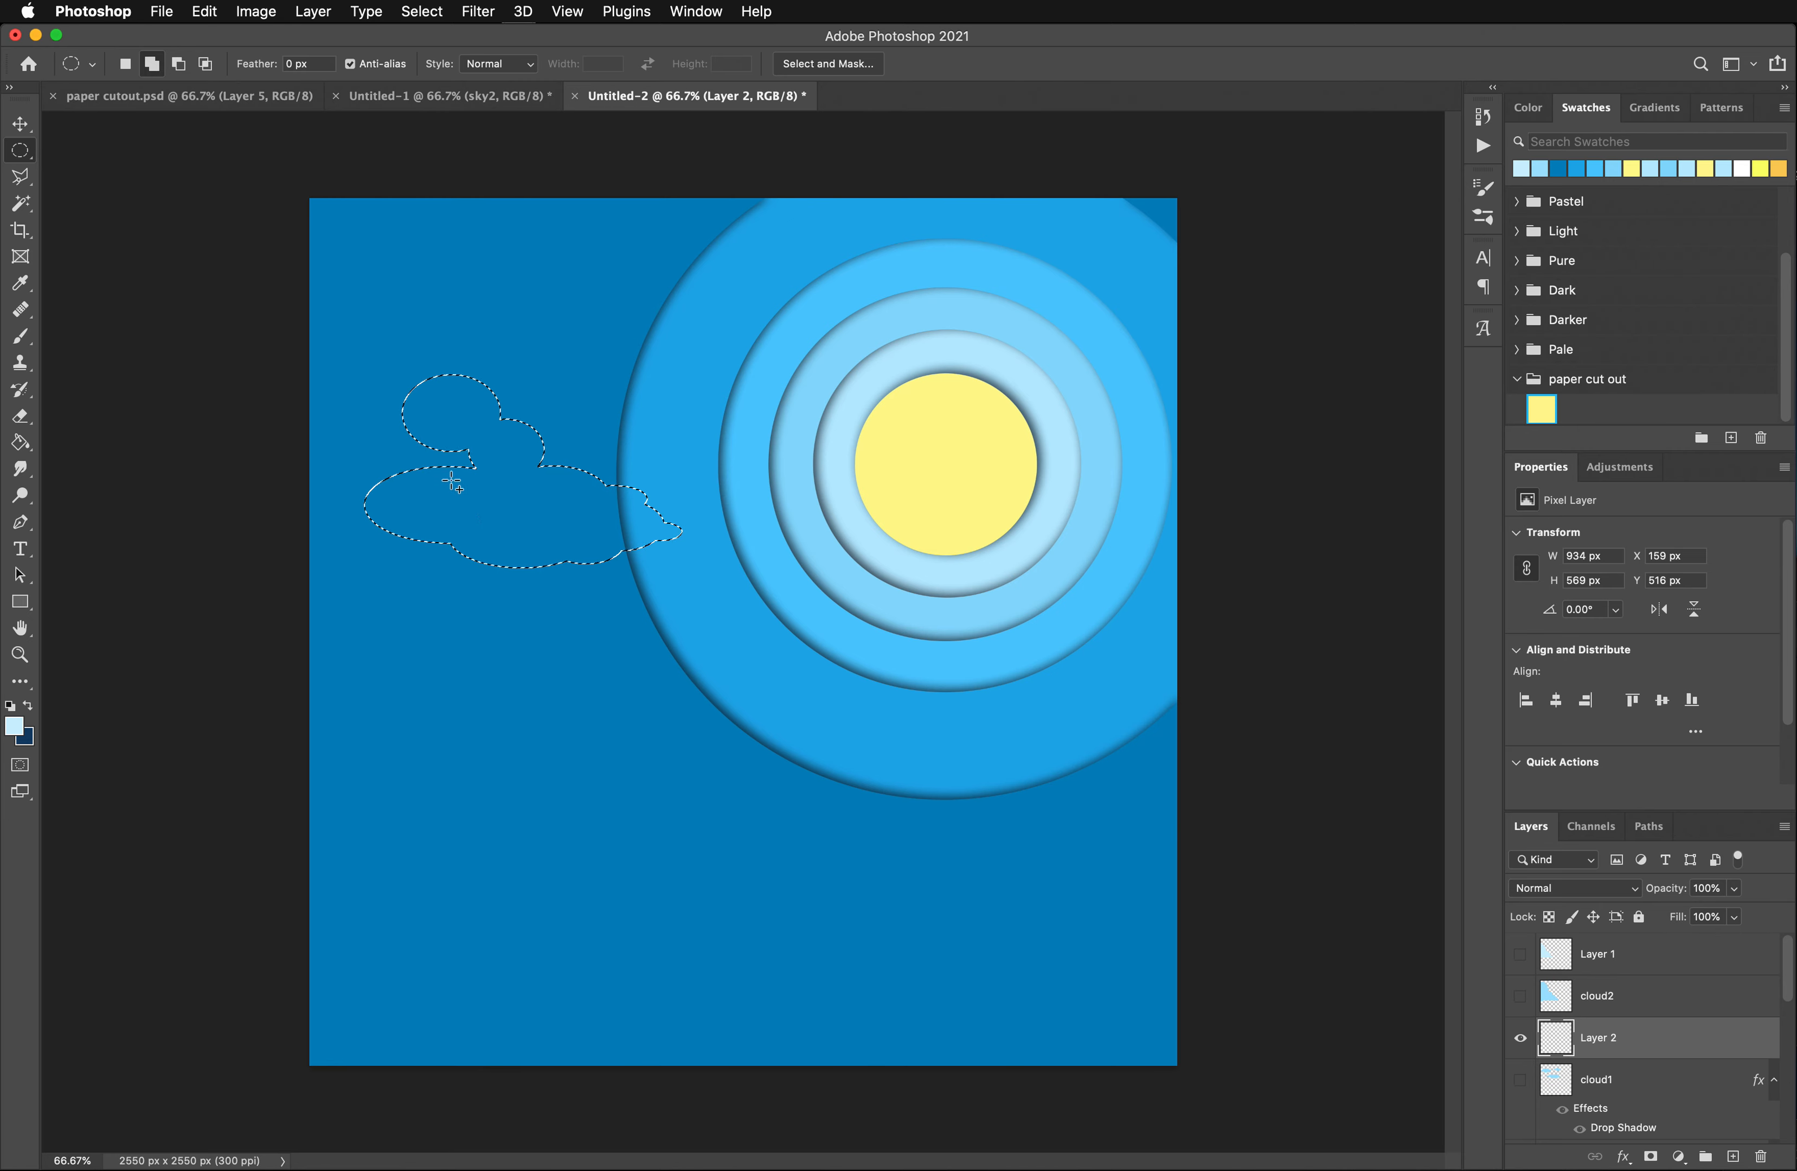
{"action": "left_click_drag", "start_coordinate": [363, 430], "coordinate": [475, 456]}
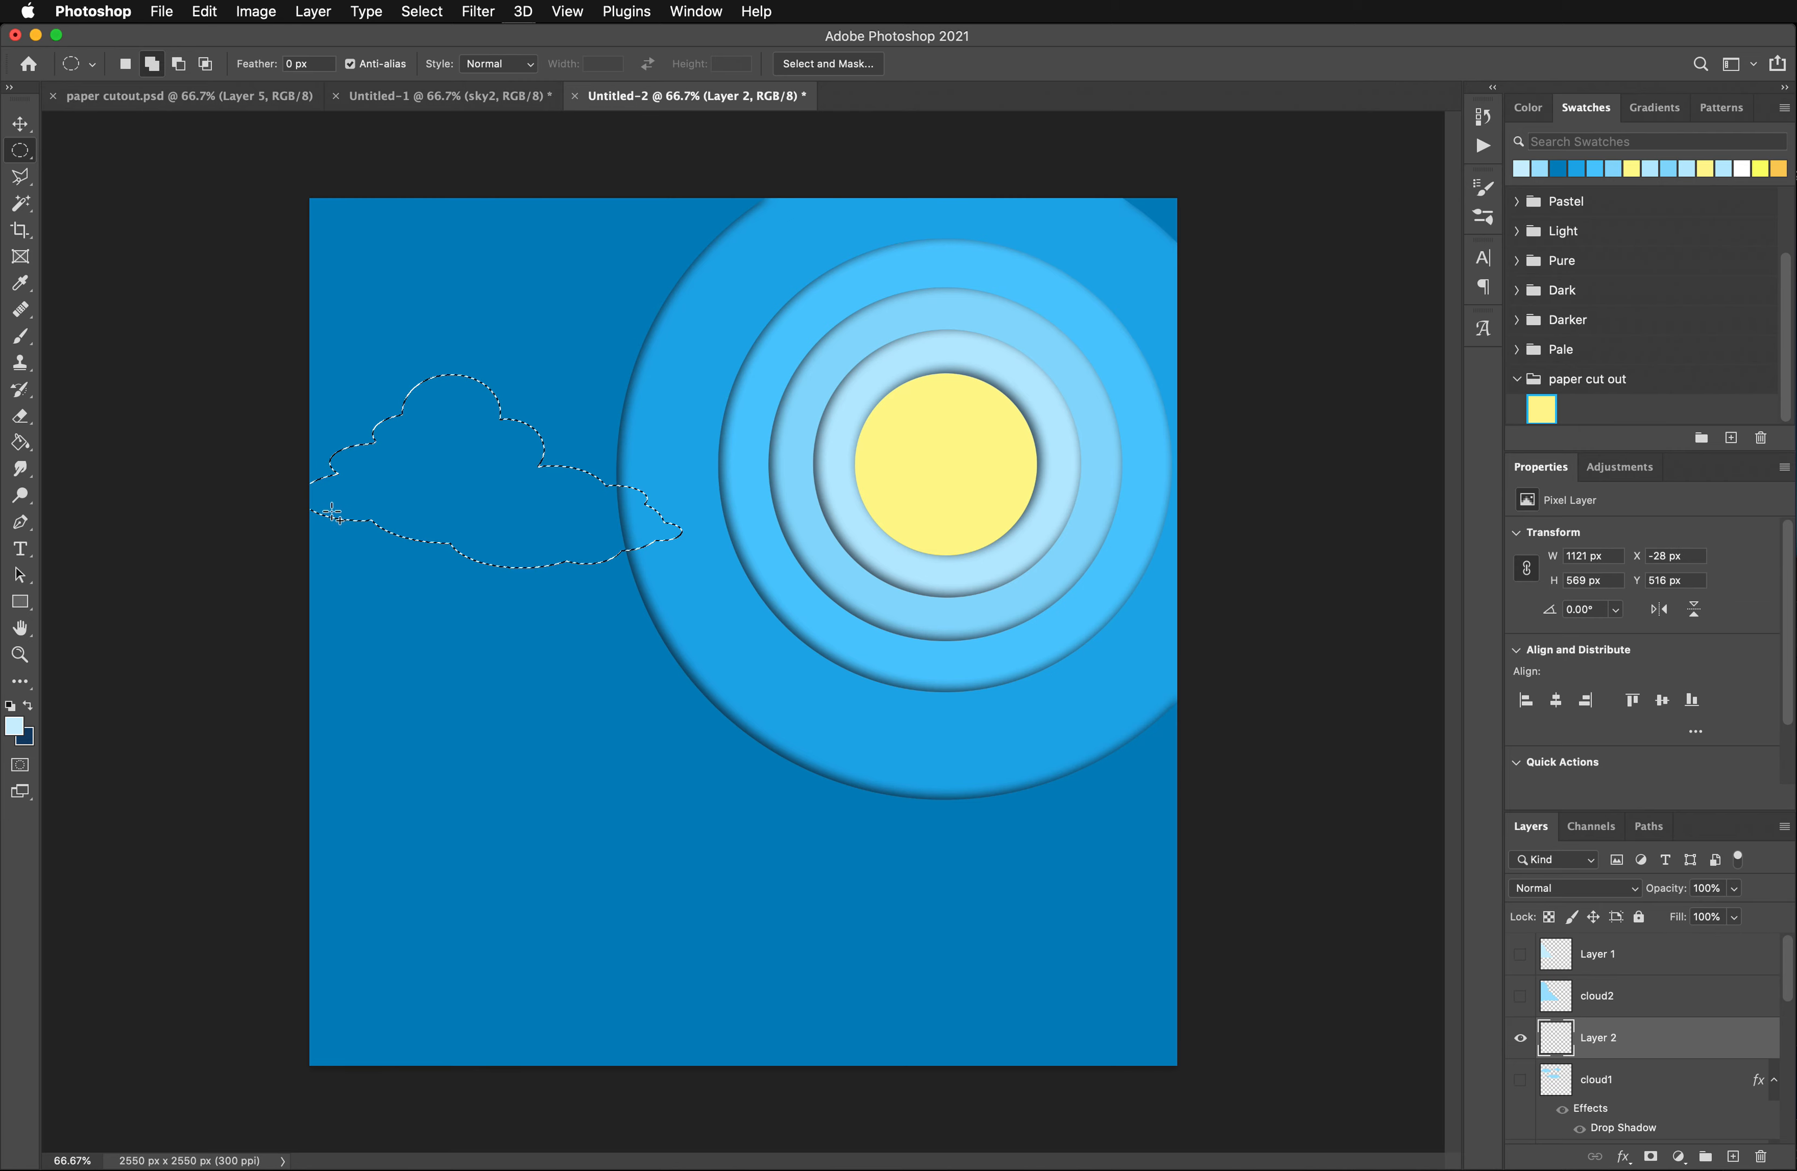
- Subtract a rectangular area from the bottom of the cloud selection to give it a flat base
{"action": "left_click", "coordinate": [23, 181]}
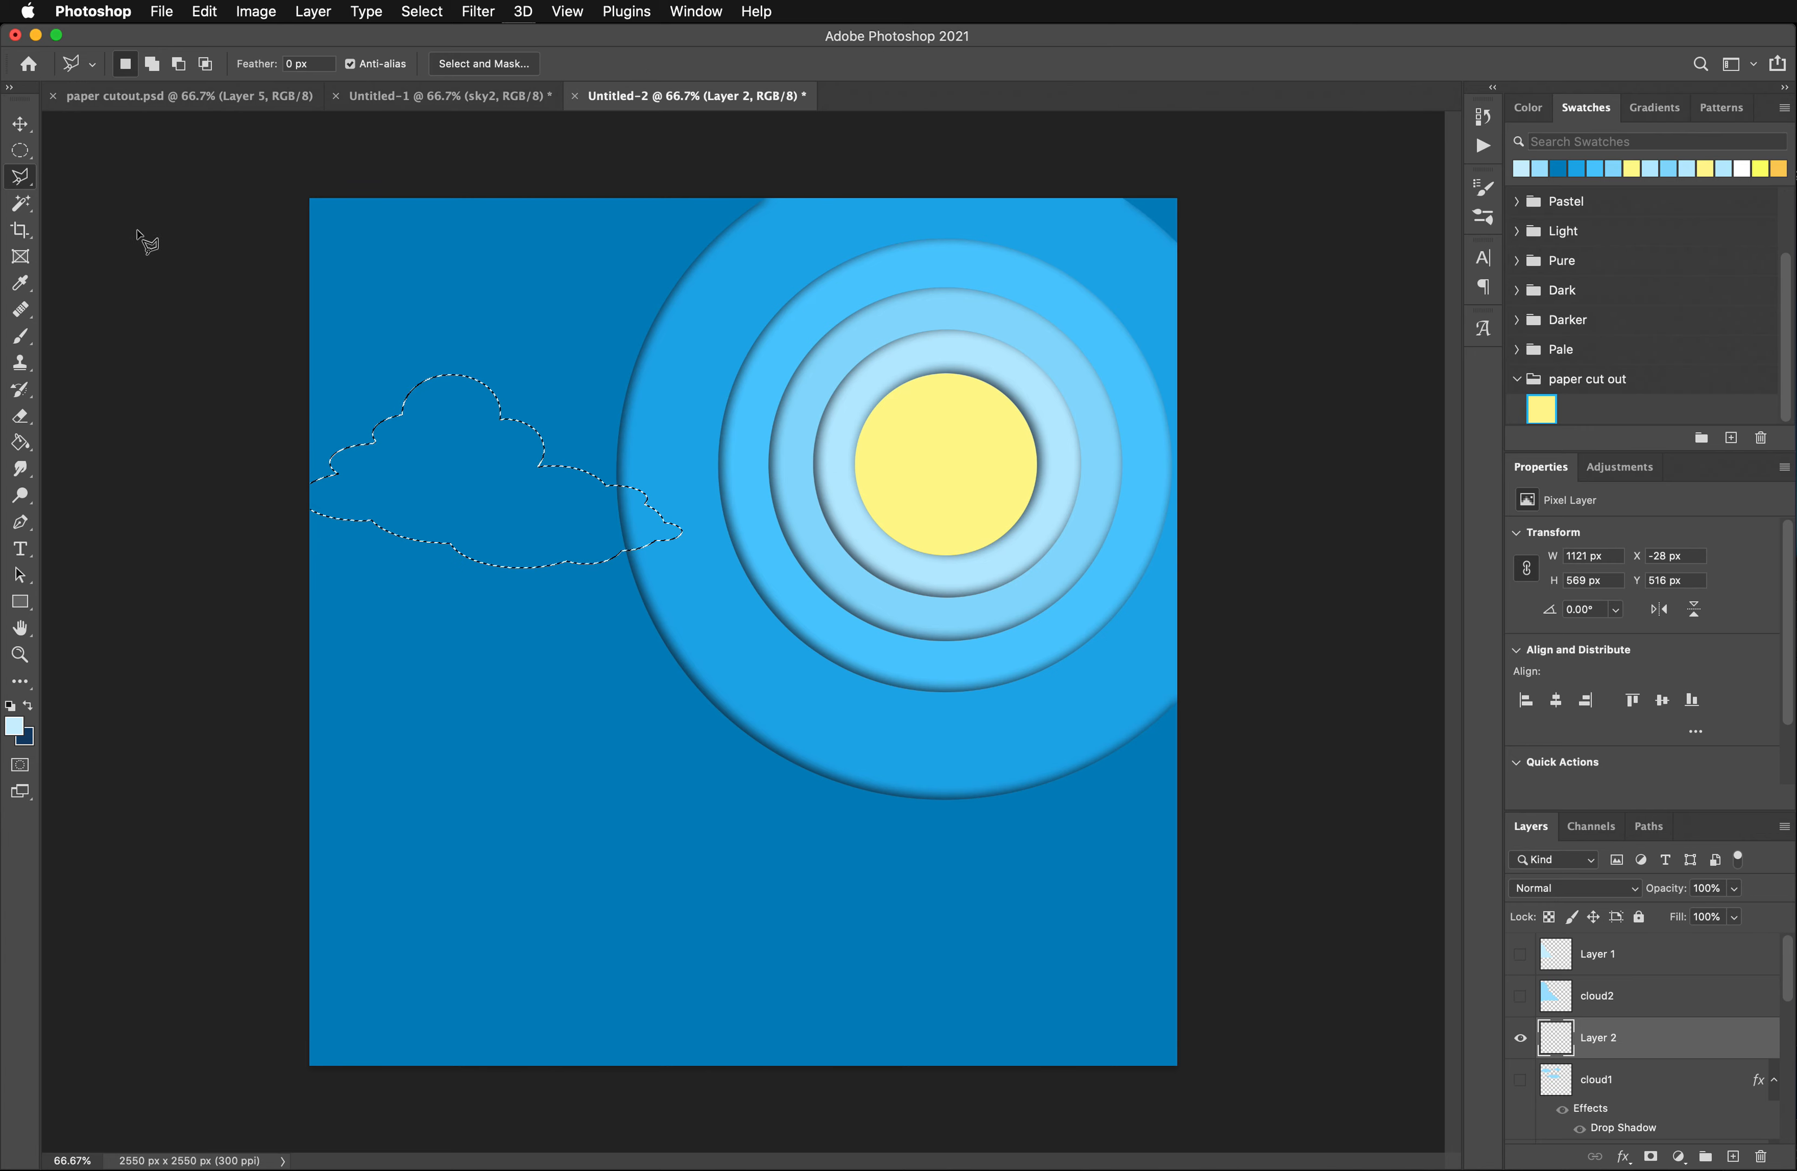
{"action": "left_click", "coordinate": [17, 158]}
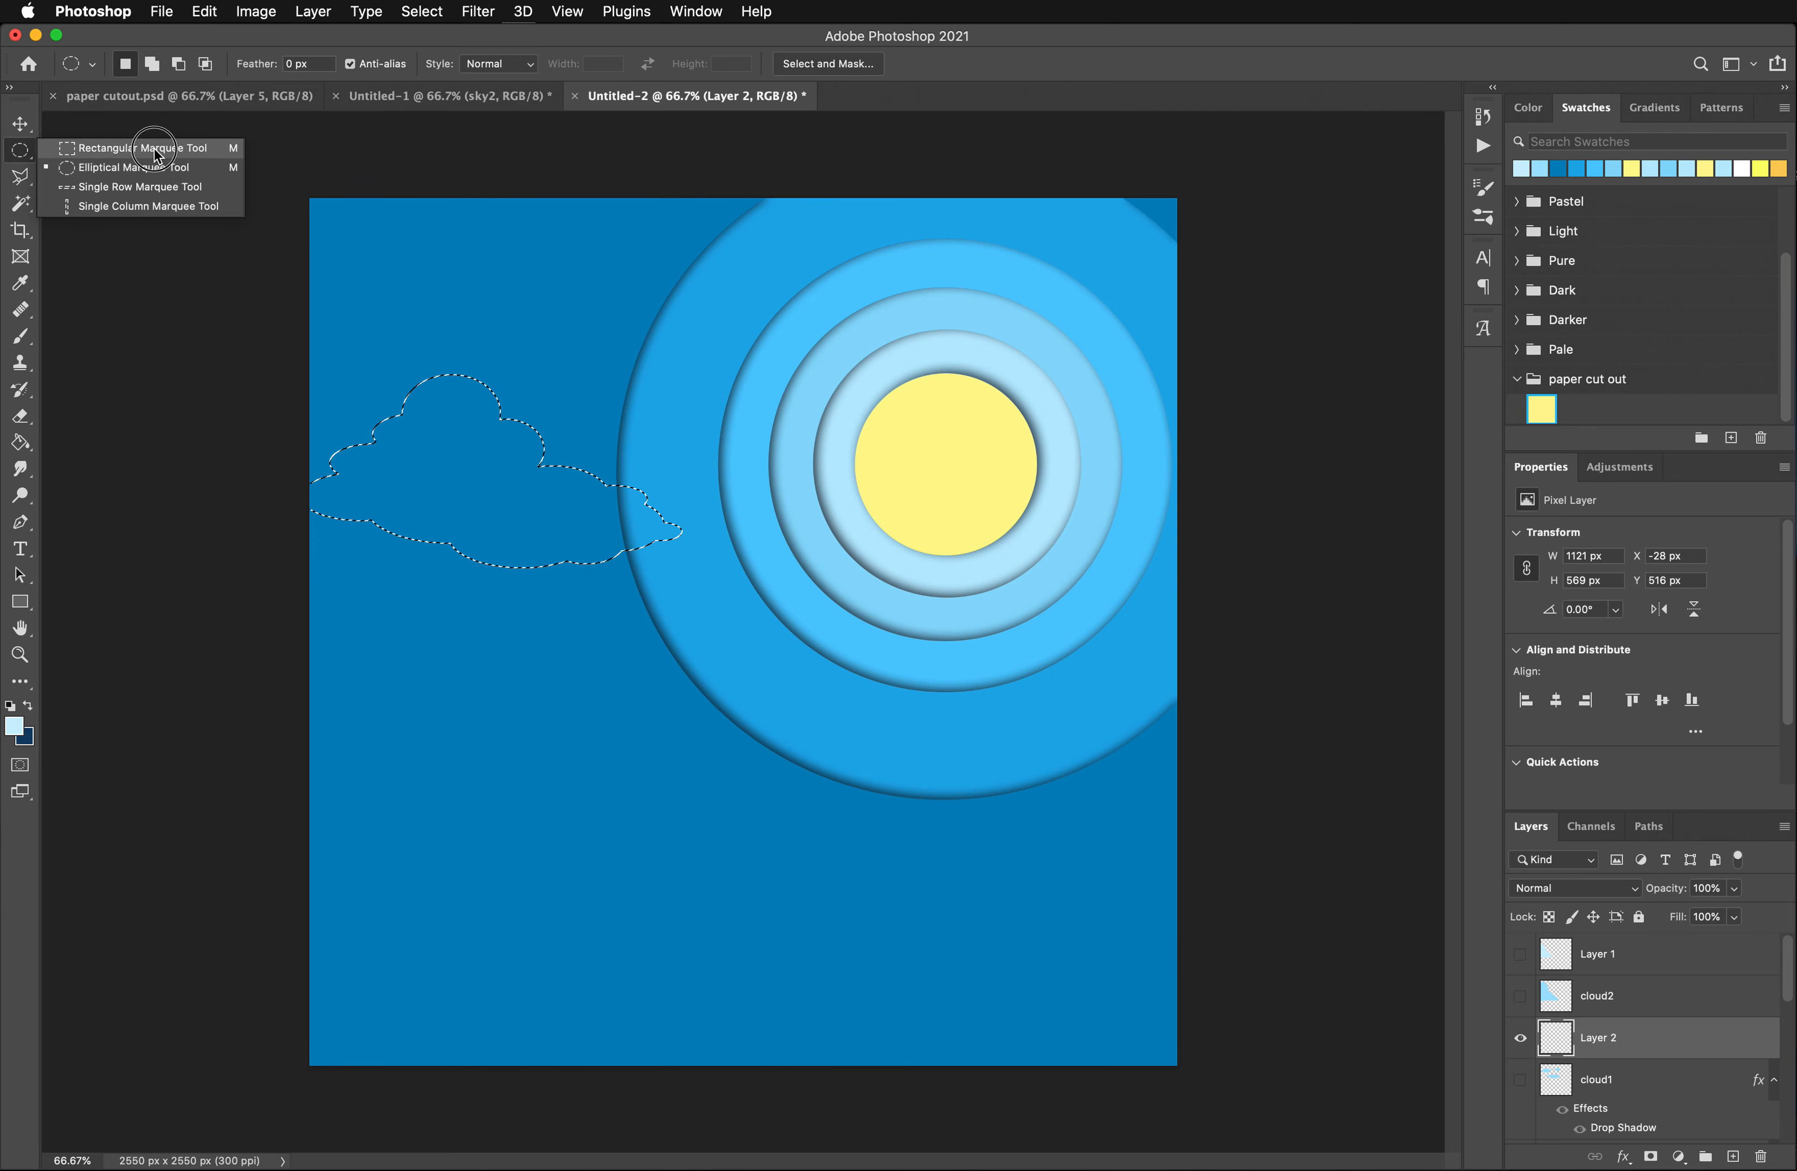
{"action": "left_click", "coordinate": [107, 143]}
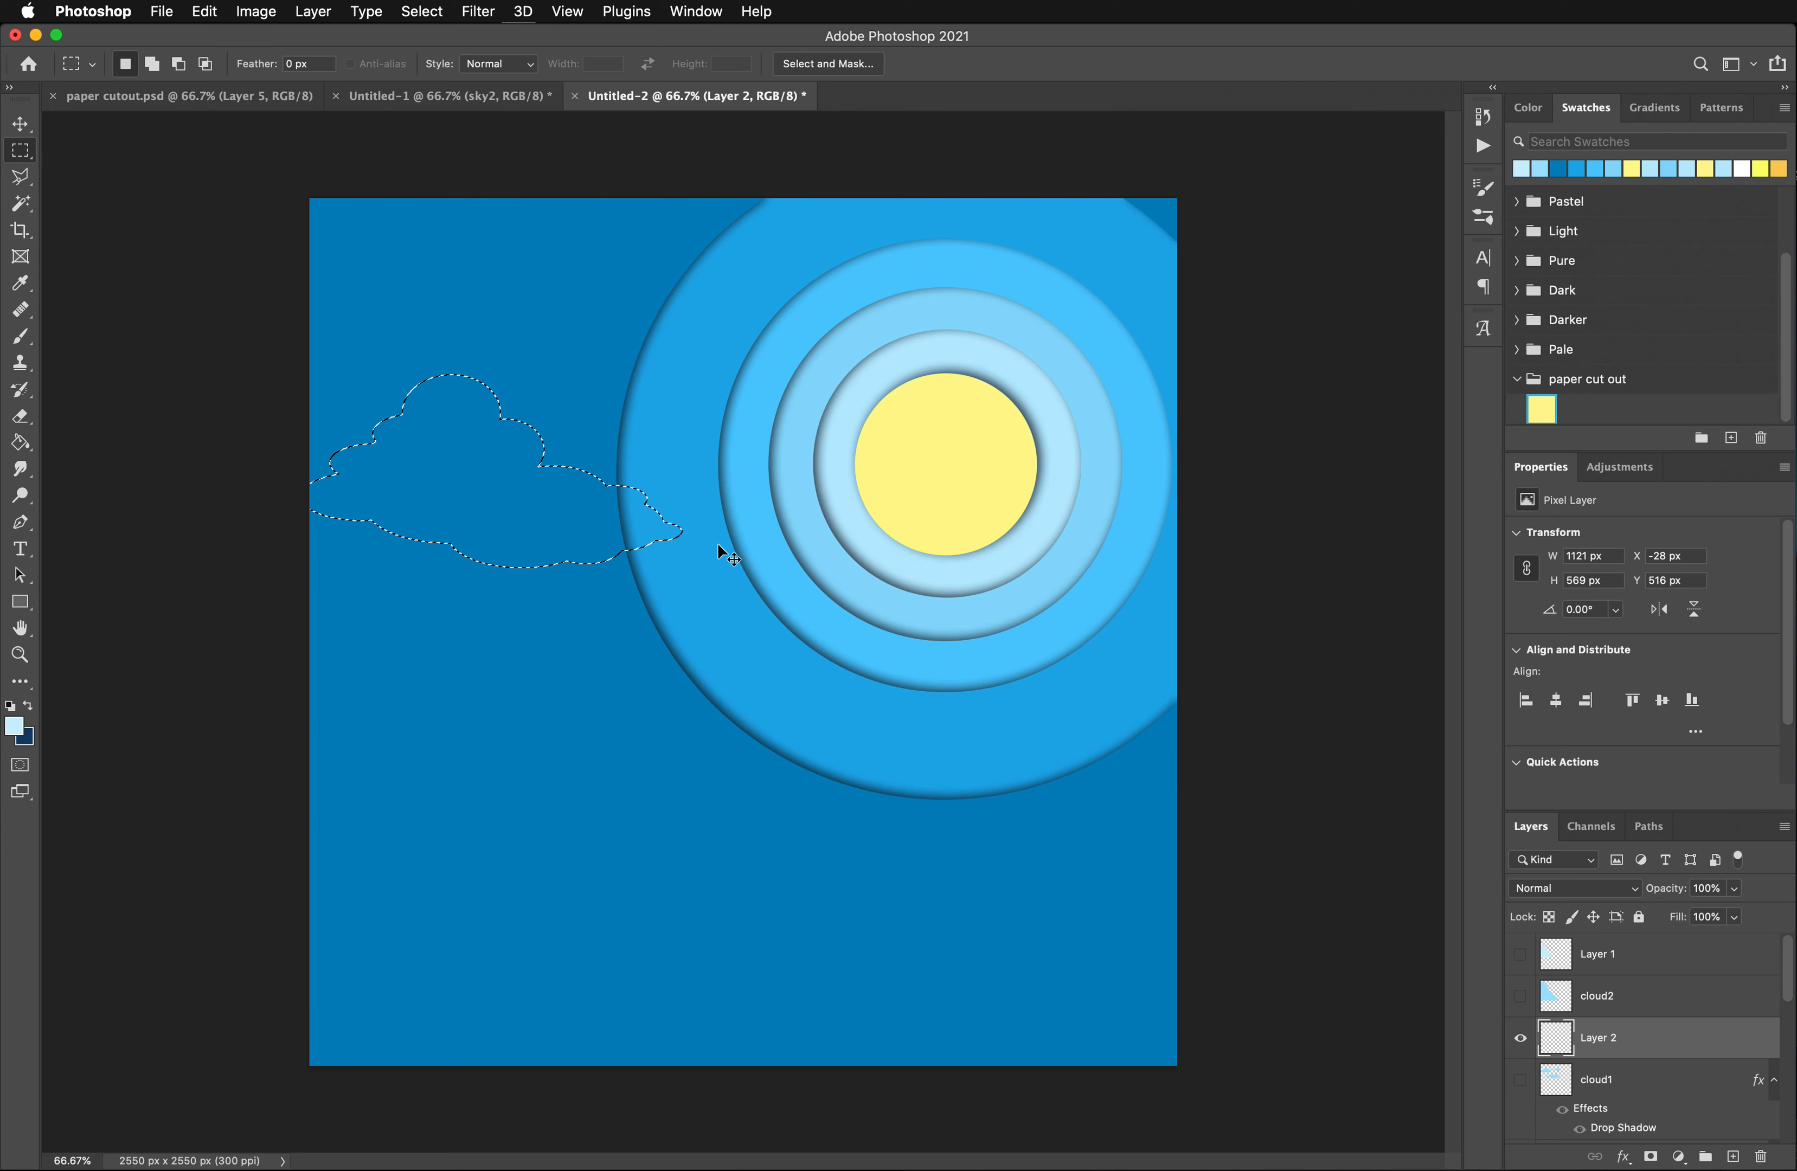
{"action": "key", "text": "alt"}
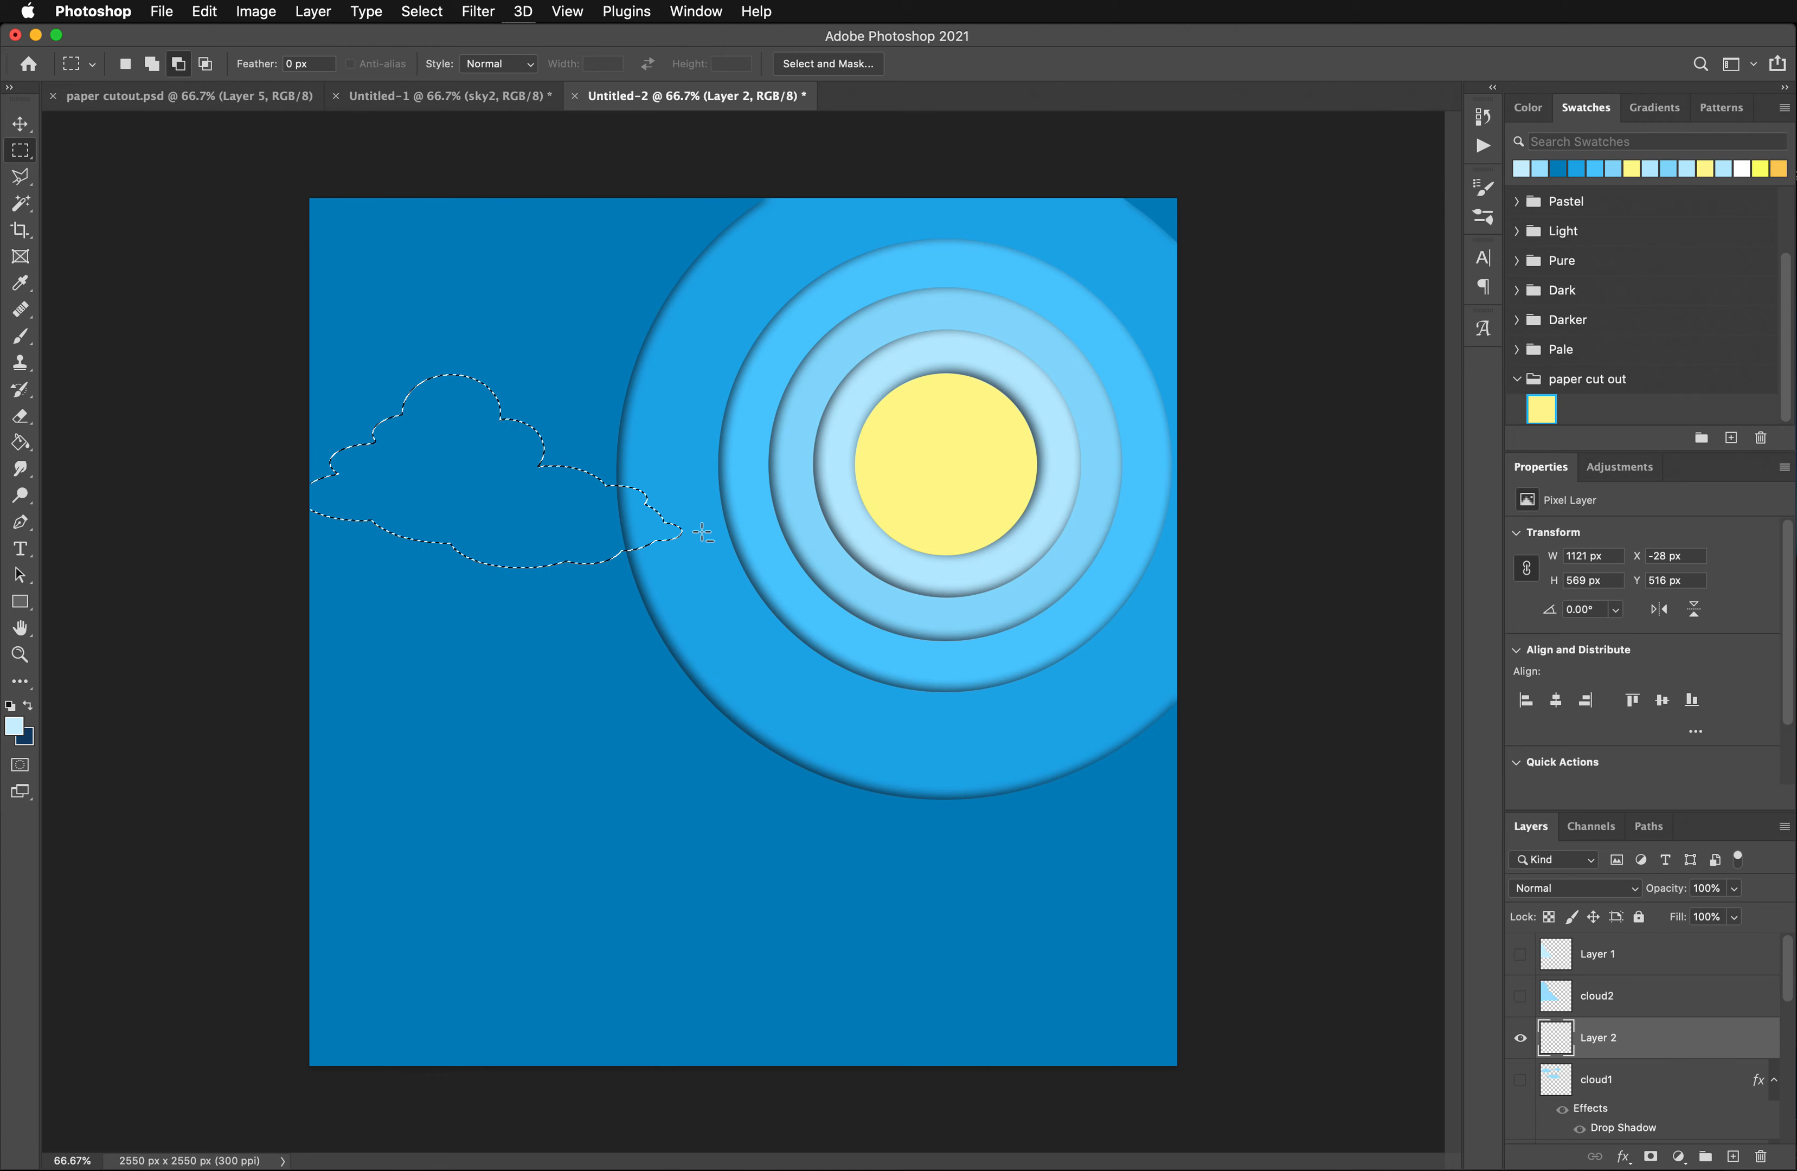
{"action": "left_click_drag", "start_coordinate": [708, 511], "coordinate": [251, 590]}
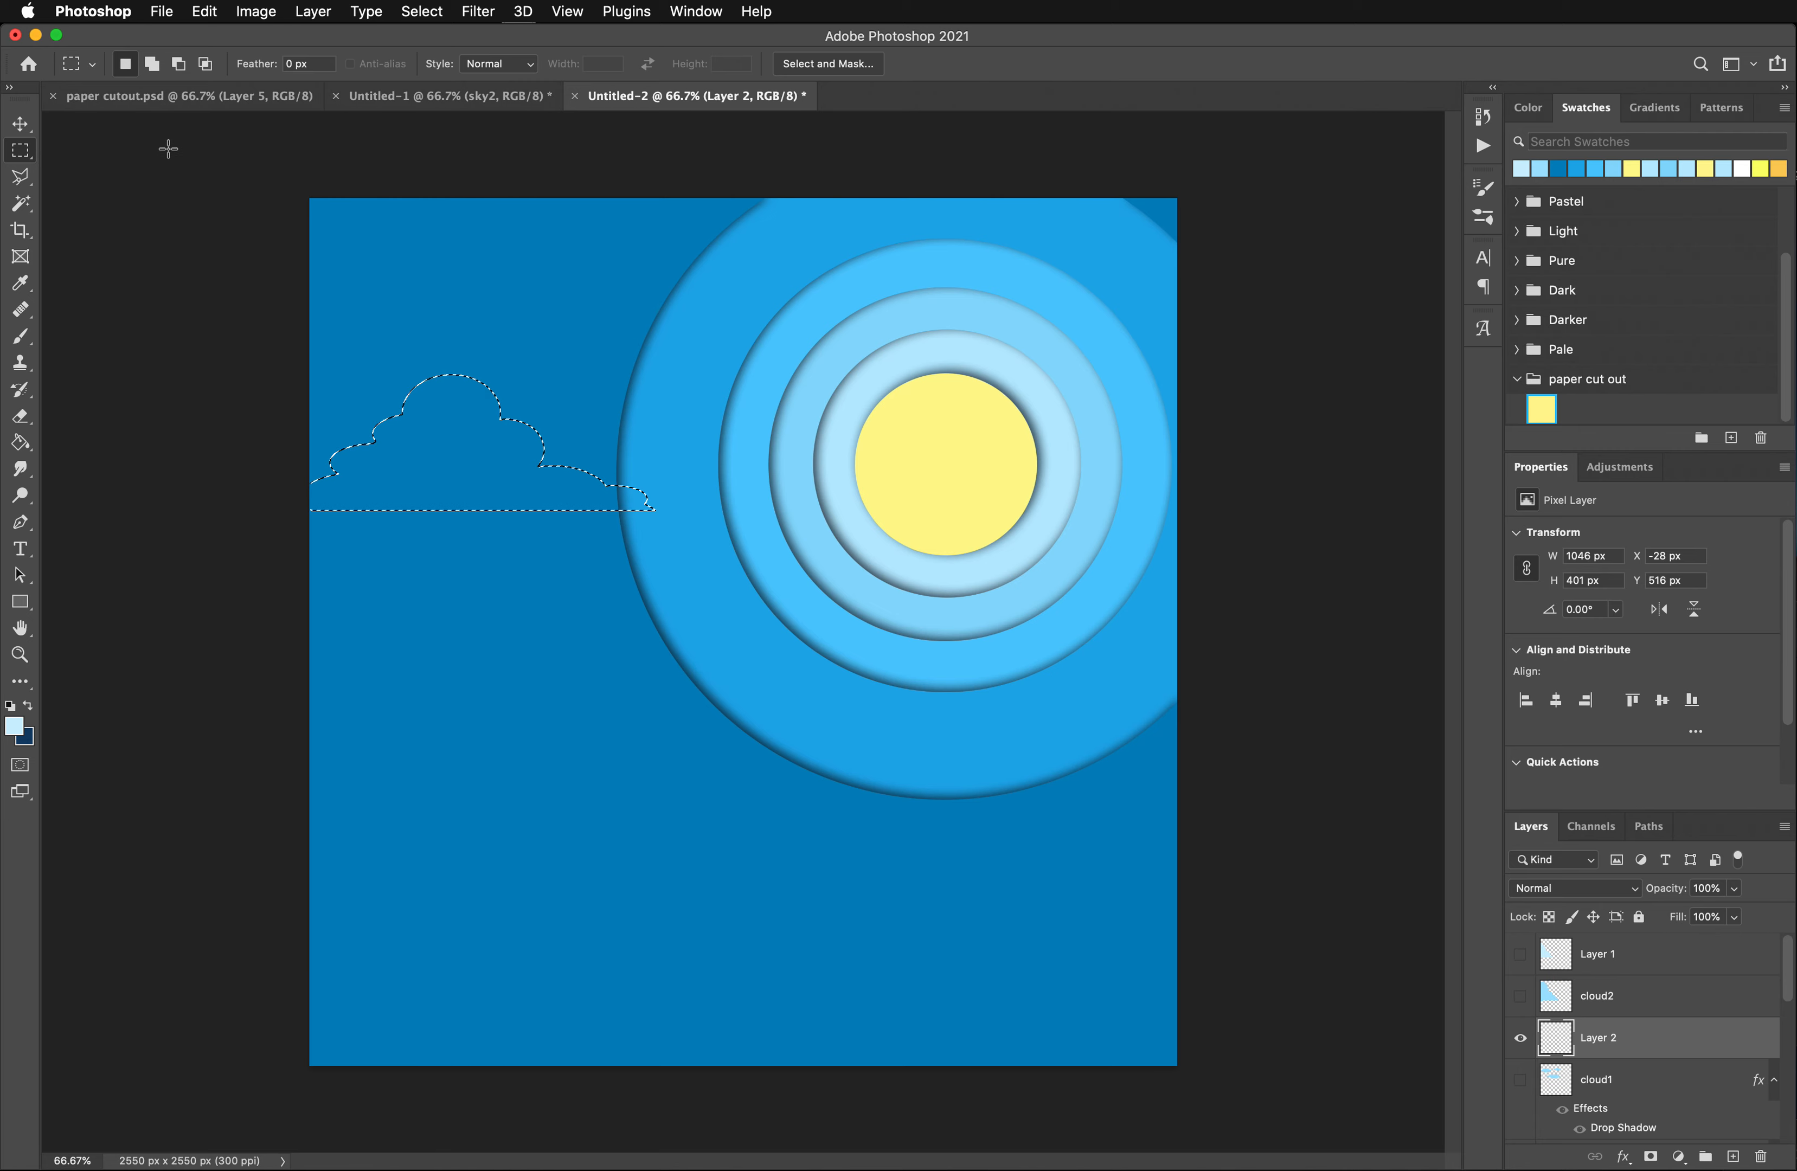
- Add a second, smaller cloud to the selection with overlapping ellipses, above and to the right of the flat-based one
{"action": "right_click", "coordinate": [20, 153]}
{"action": "left_click", "coordinate": [116, 168]}
{"action": "key", "text": "shift"}
{"action": "left_click_drag", "start_coordinate": [591, 250], "coordinate": [721, 316]}
{"action": "key", "text": "shift"}
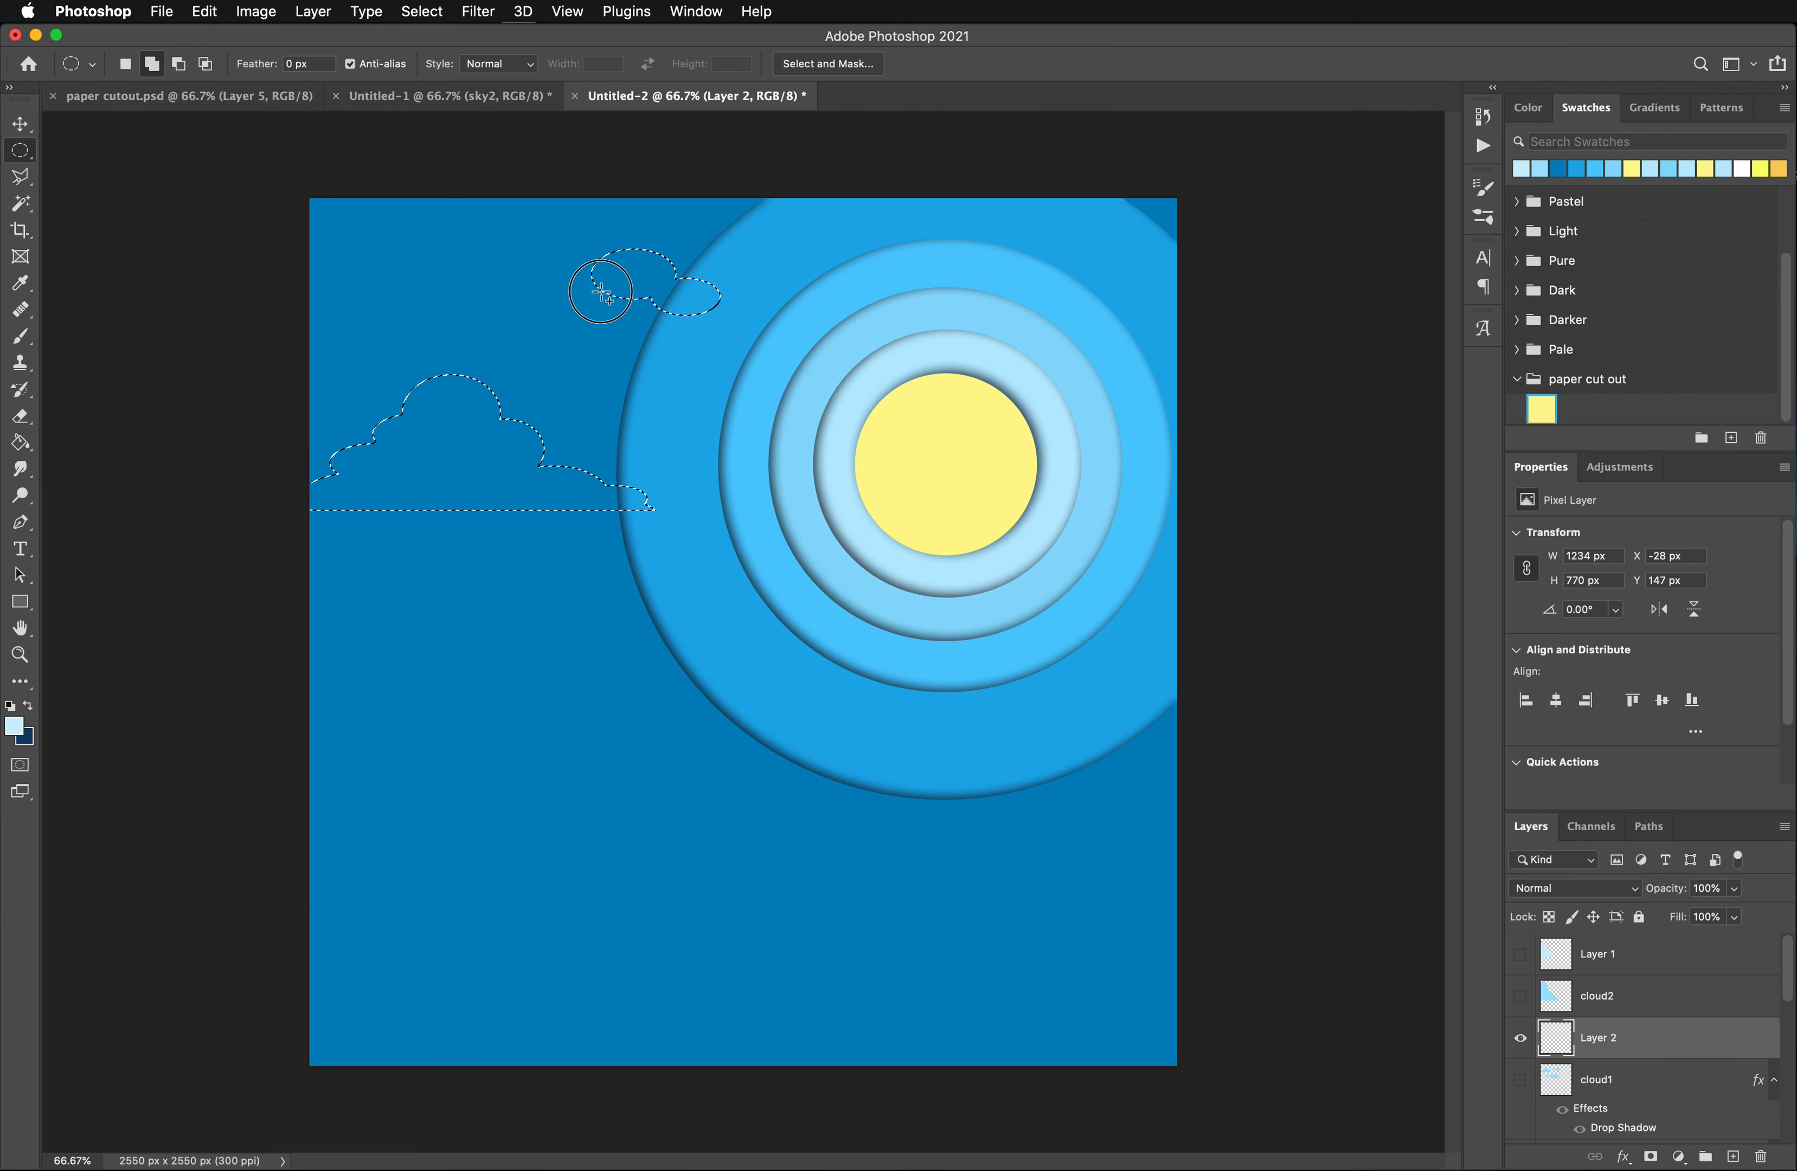
{"action": "mouse_move", "coordinate": [600, 293]}
{"action": "left_mouse_down"}
{"action": "mouse_move", "coordinate": [674, 324]}
{"action": "mouse_move", "coordinate": [621, 316]}
{"action": "left_mouse_up"}
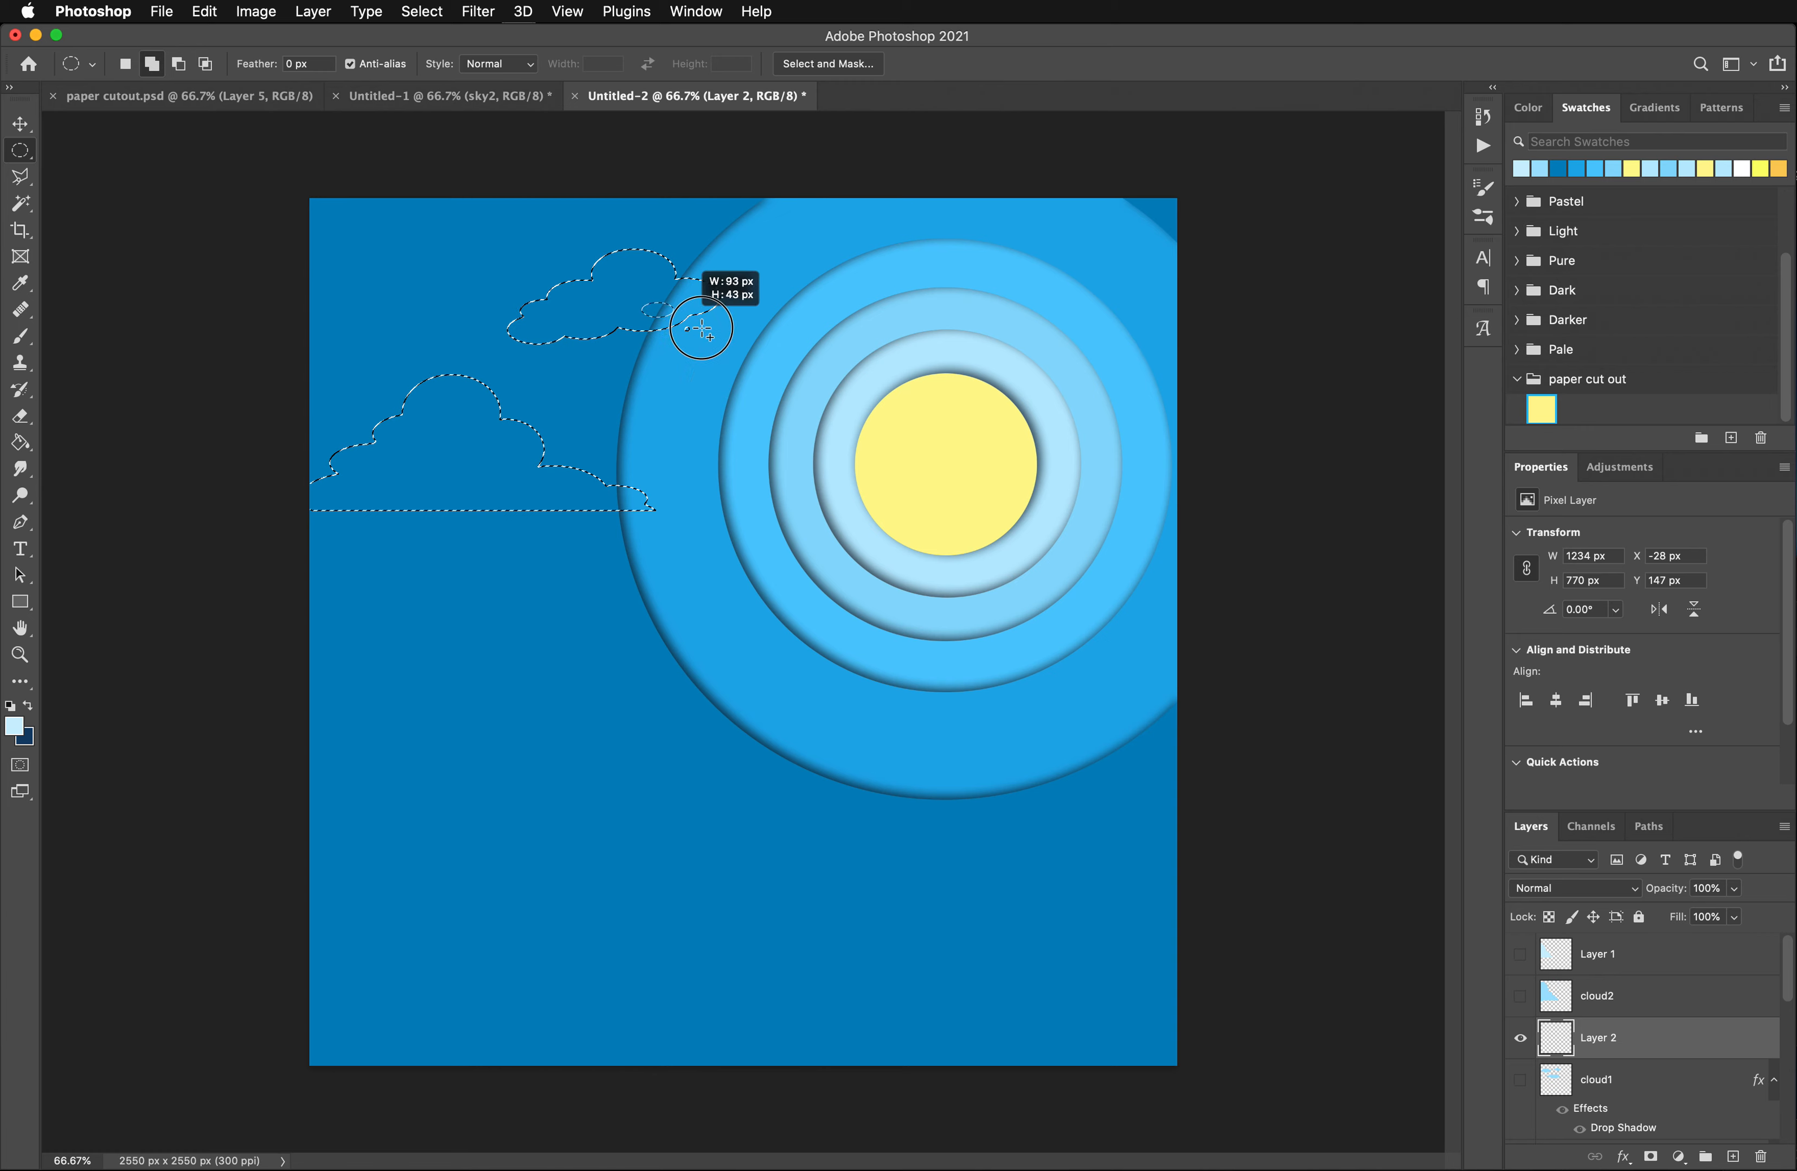
{"action": "left_click_drag", "start_coordinate": [742, 349], "coordinate": [759, 347]}
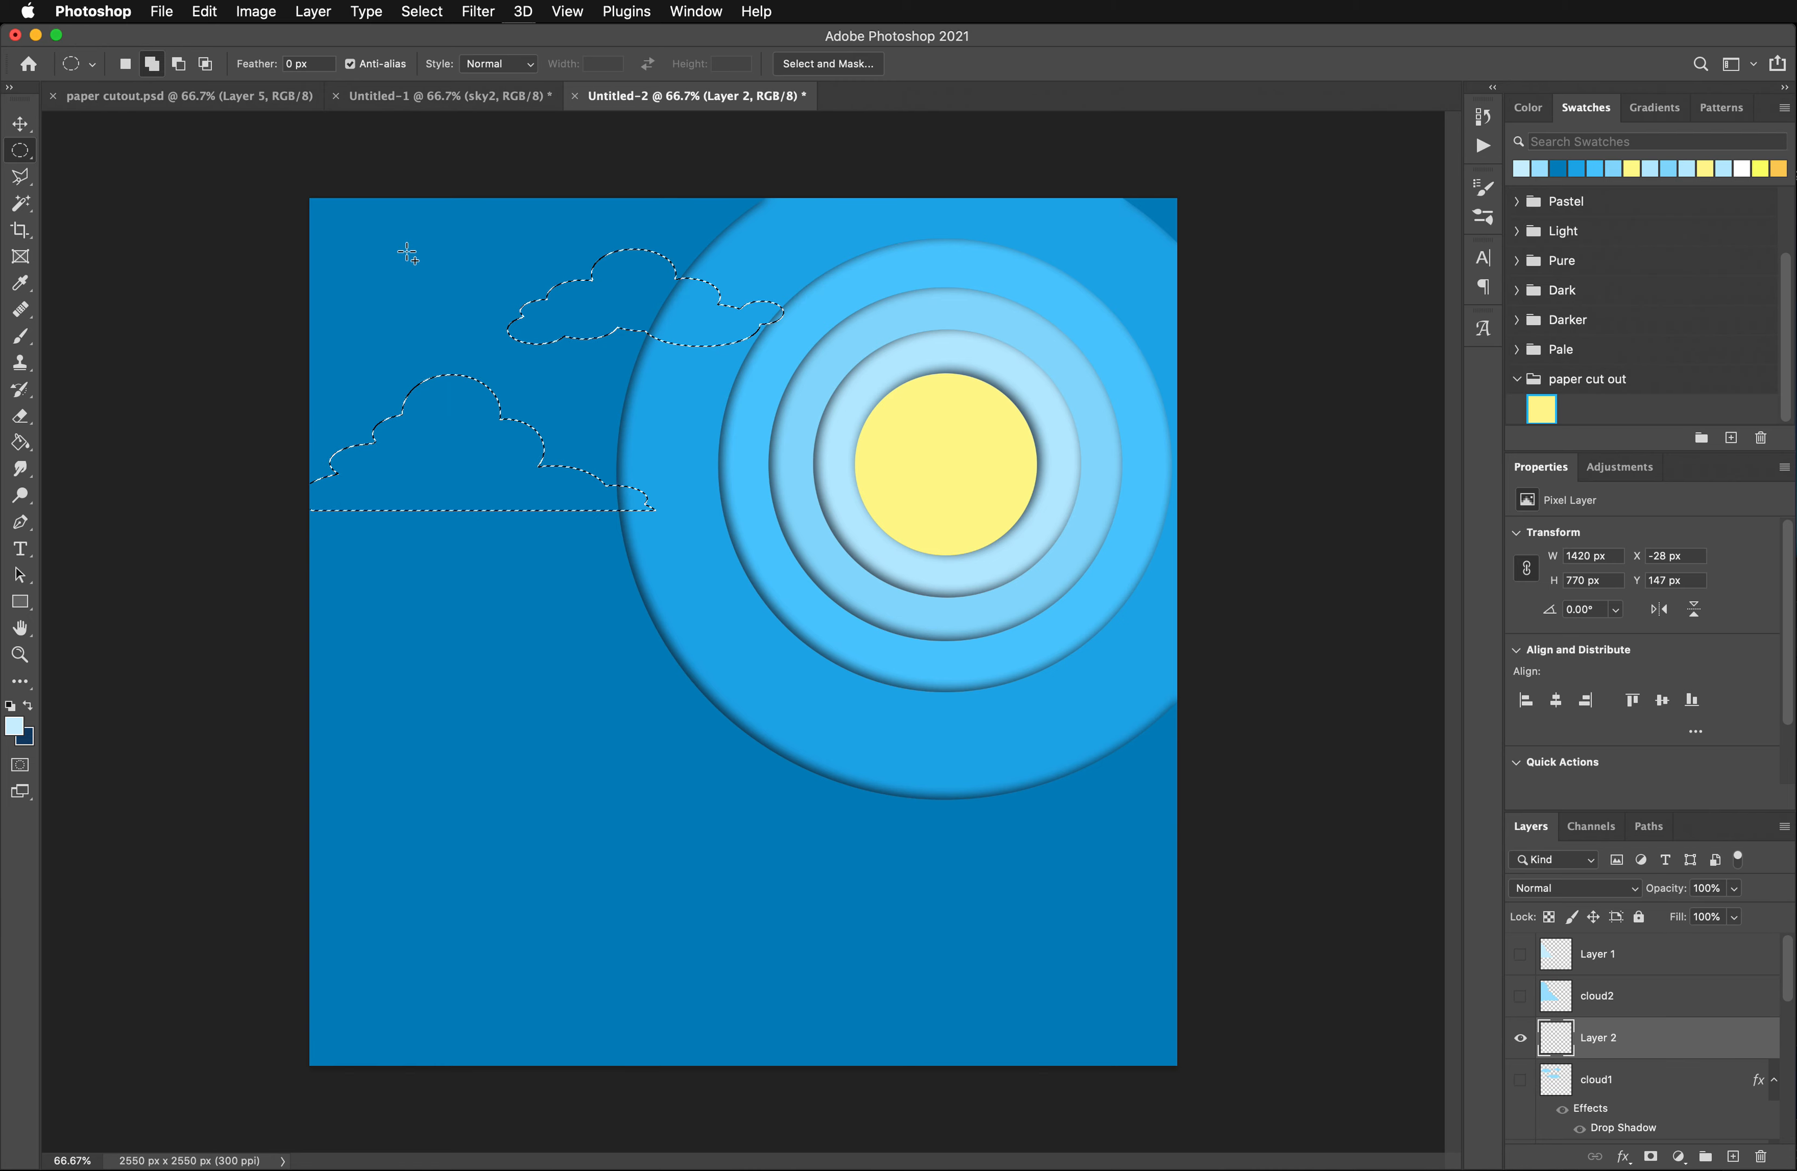
- Cut the smaller cloud selection's base flat by subtracting a rectangular area
{"action": "left_click", "coordinate": [26, 152]}
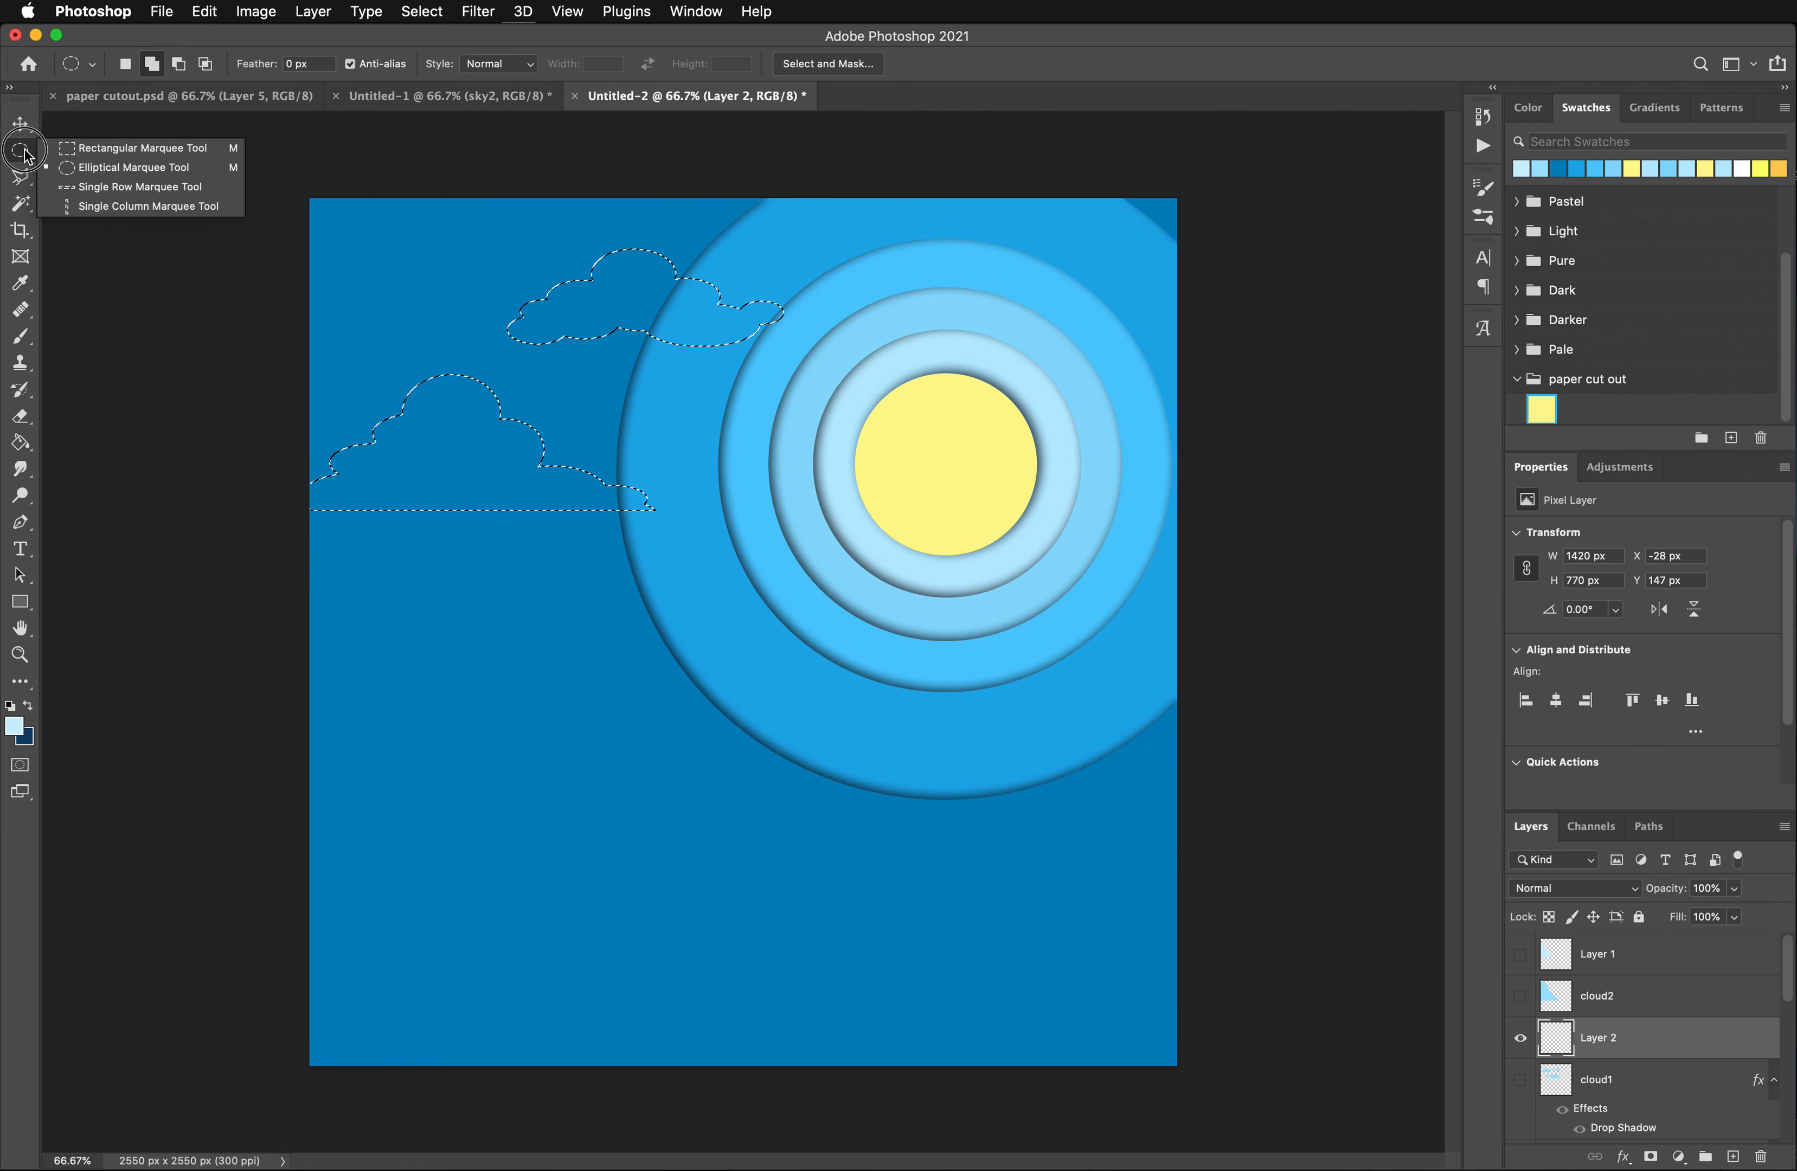
{"action": "left_click", "coordinate": [114, 136]}
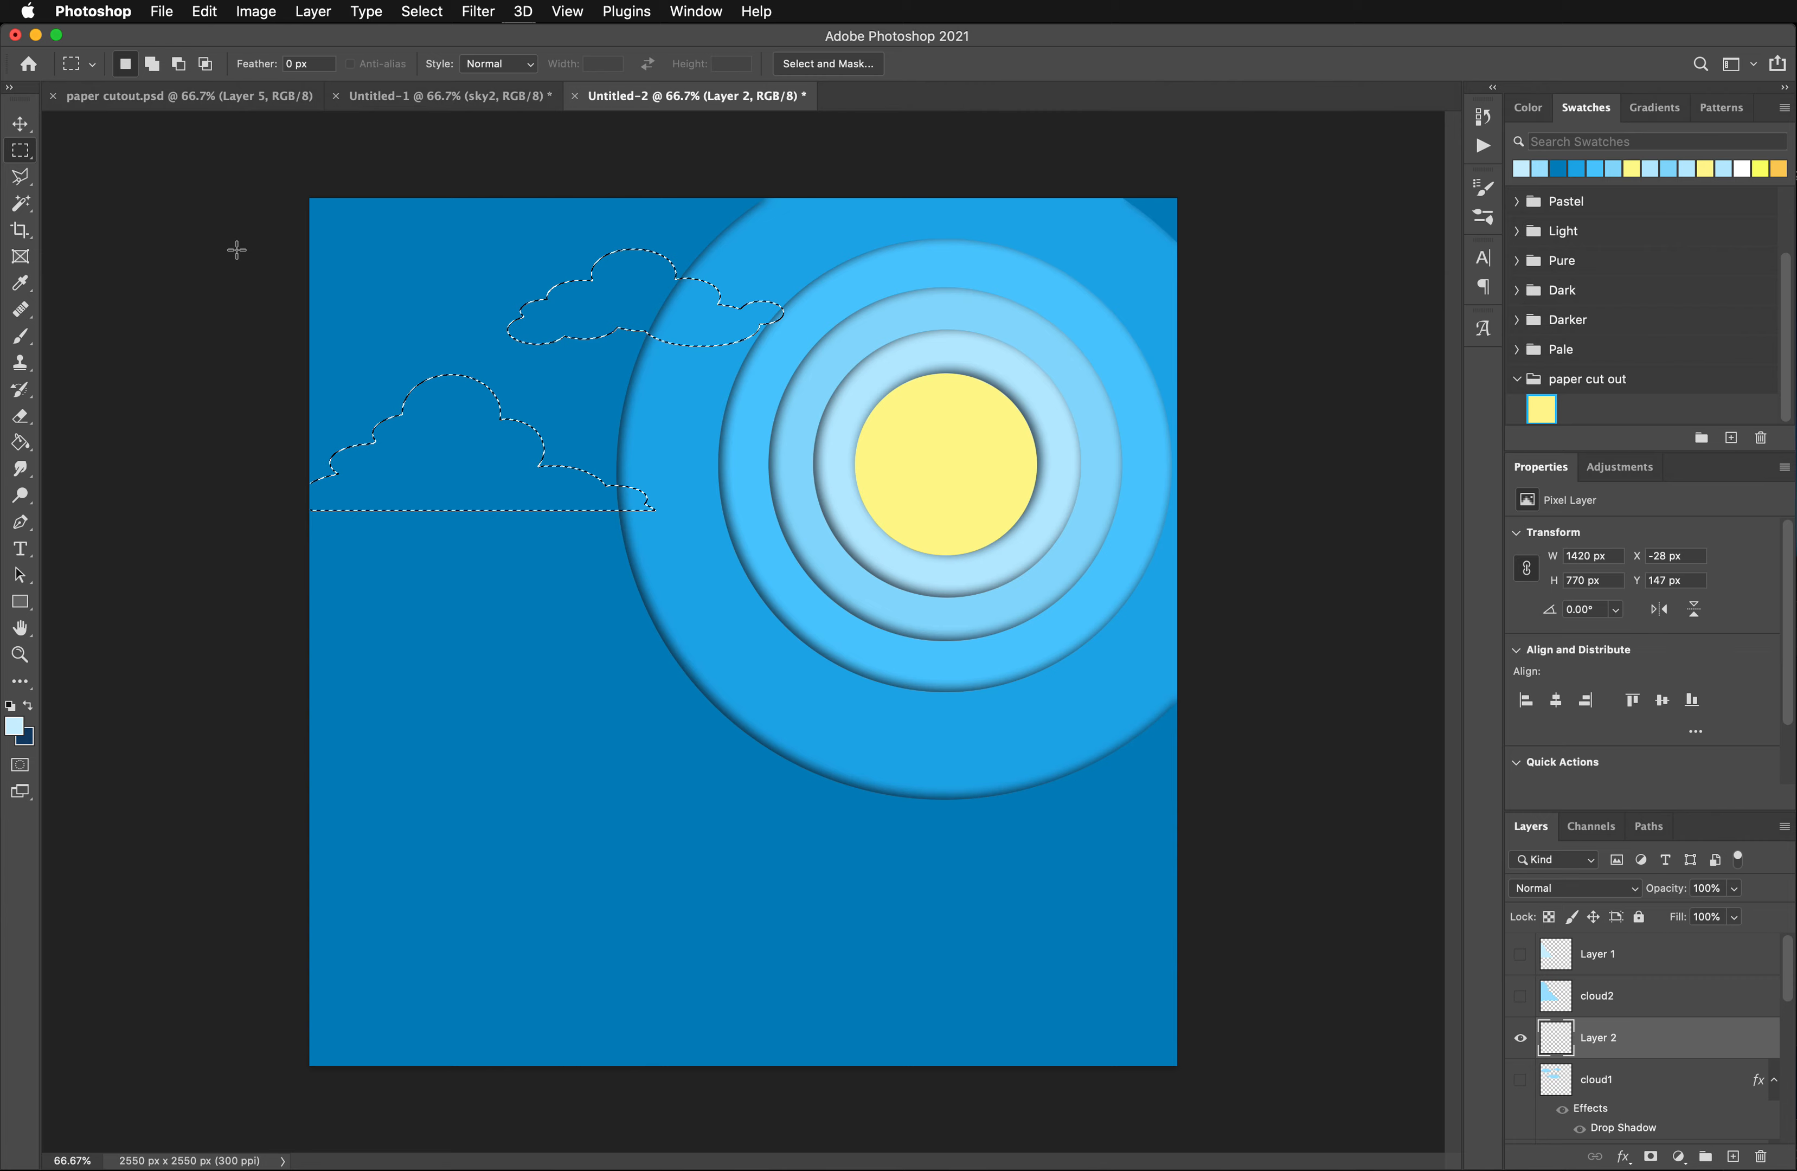
{"action": "key", "text": "alt"}
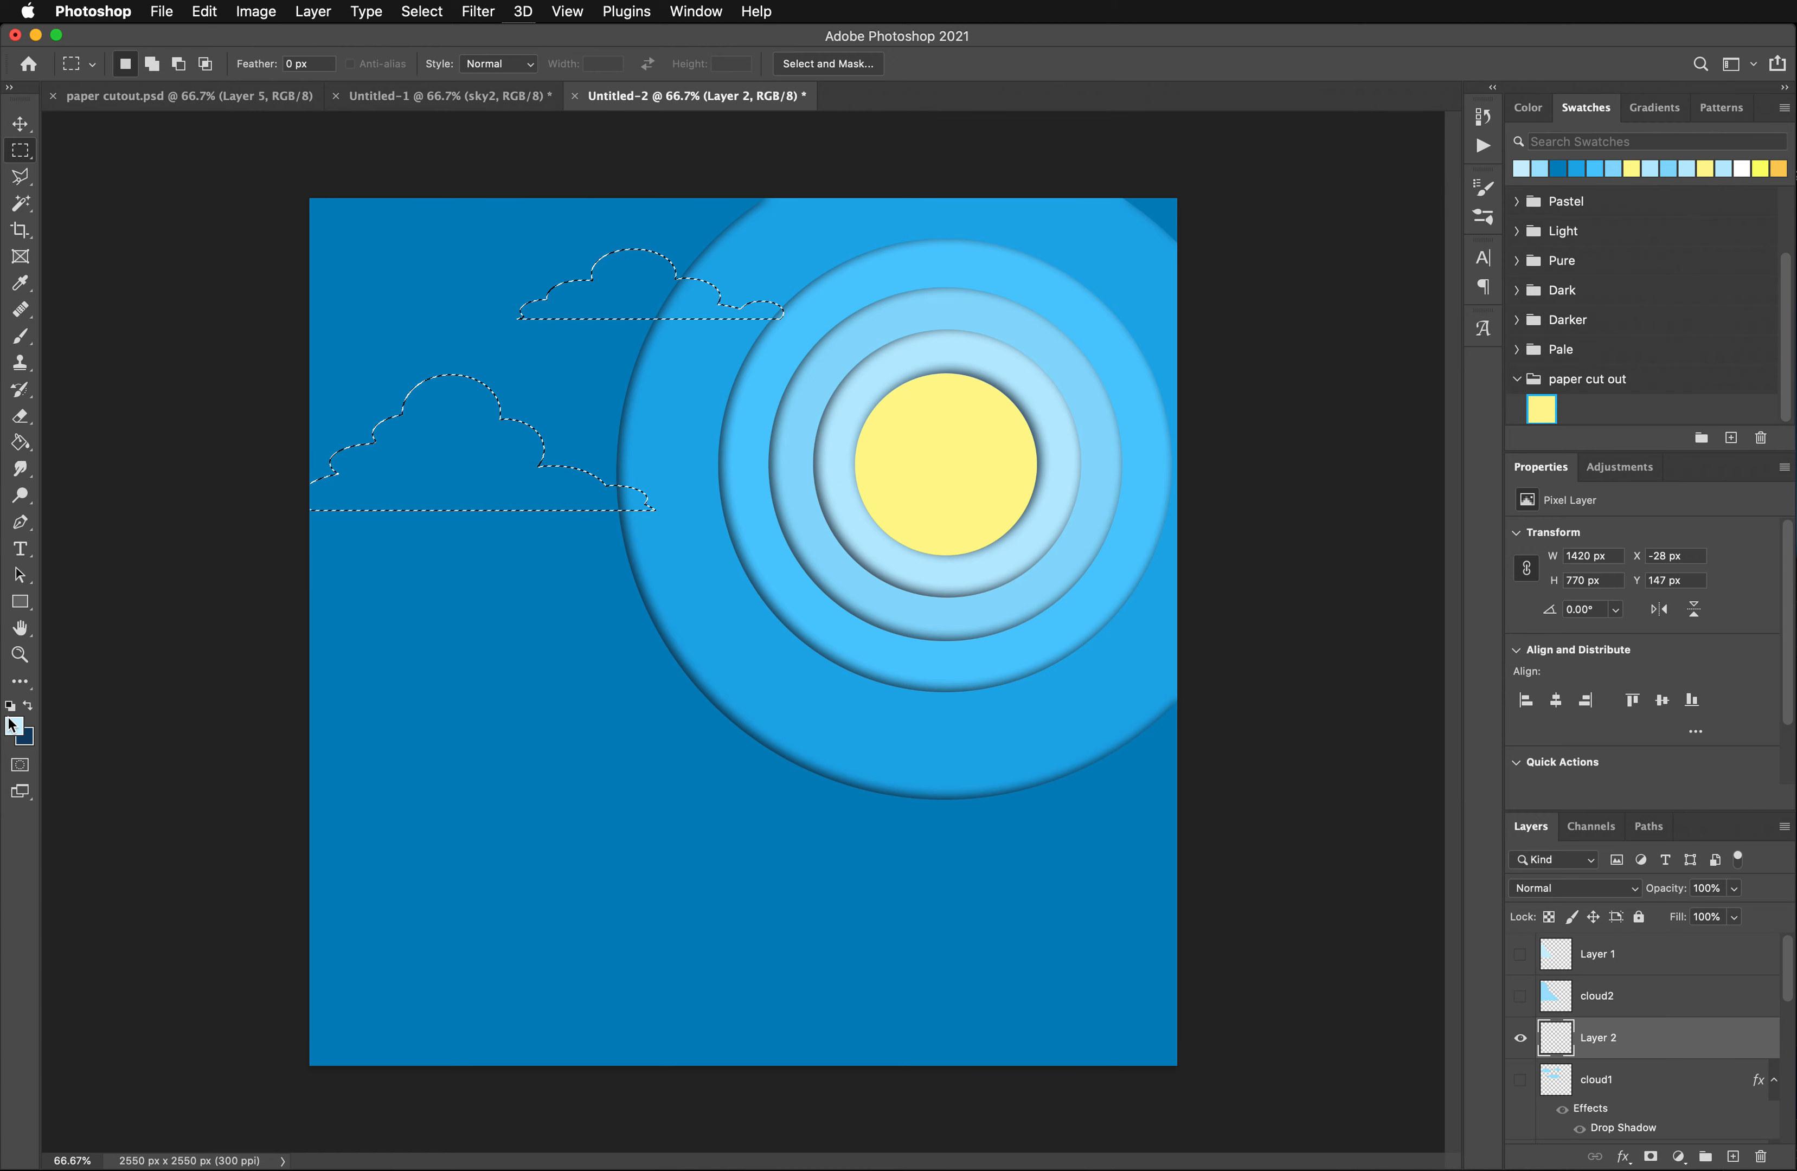
- Set the foreground to a slightly deeper light blue and fill both flat-based cloud selections on the new layer
{"action": "left_click", "coordinate": [13, 727]}
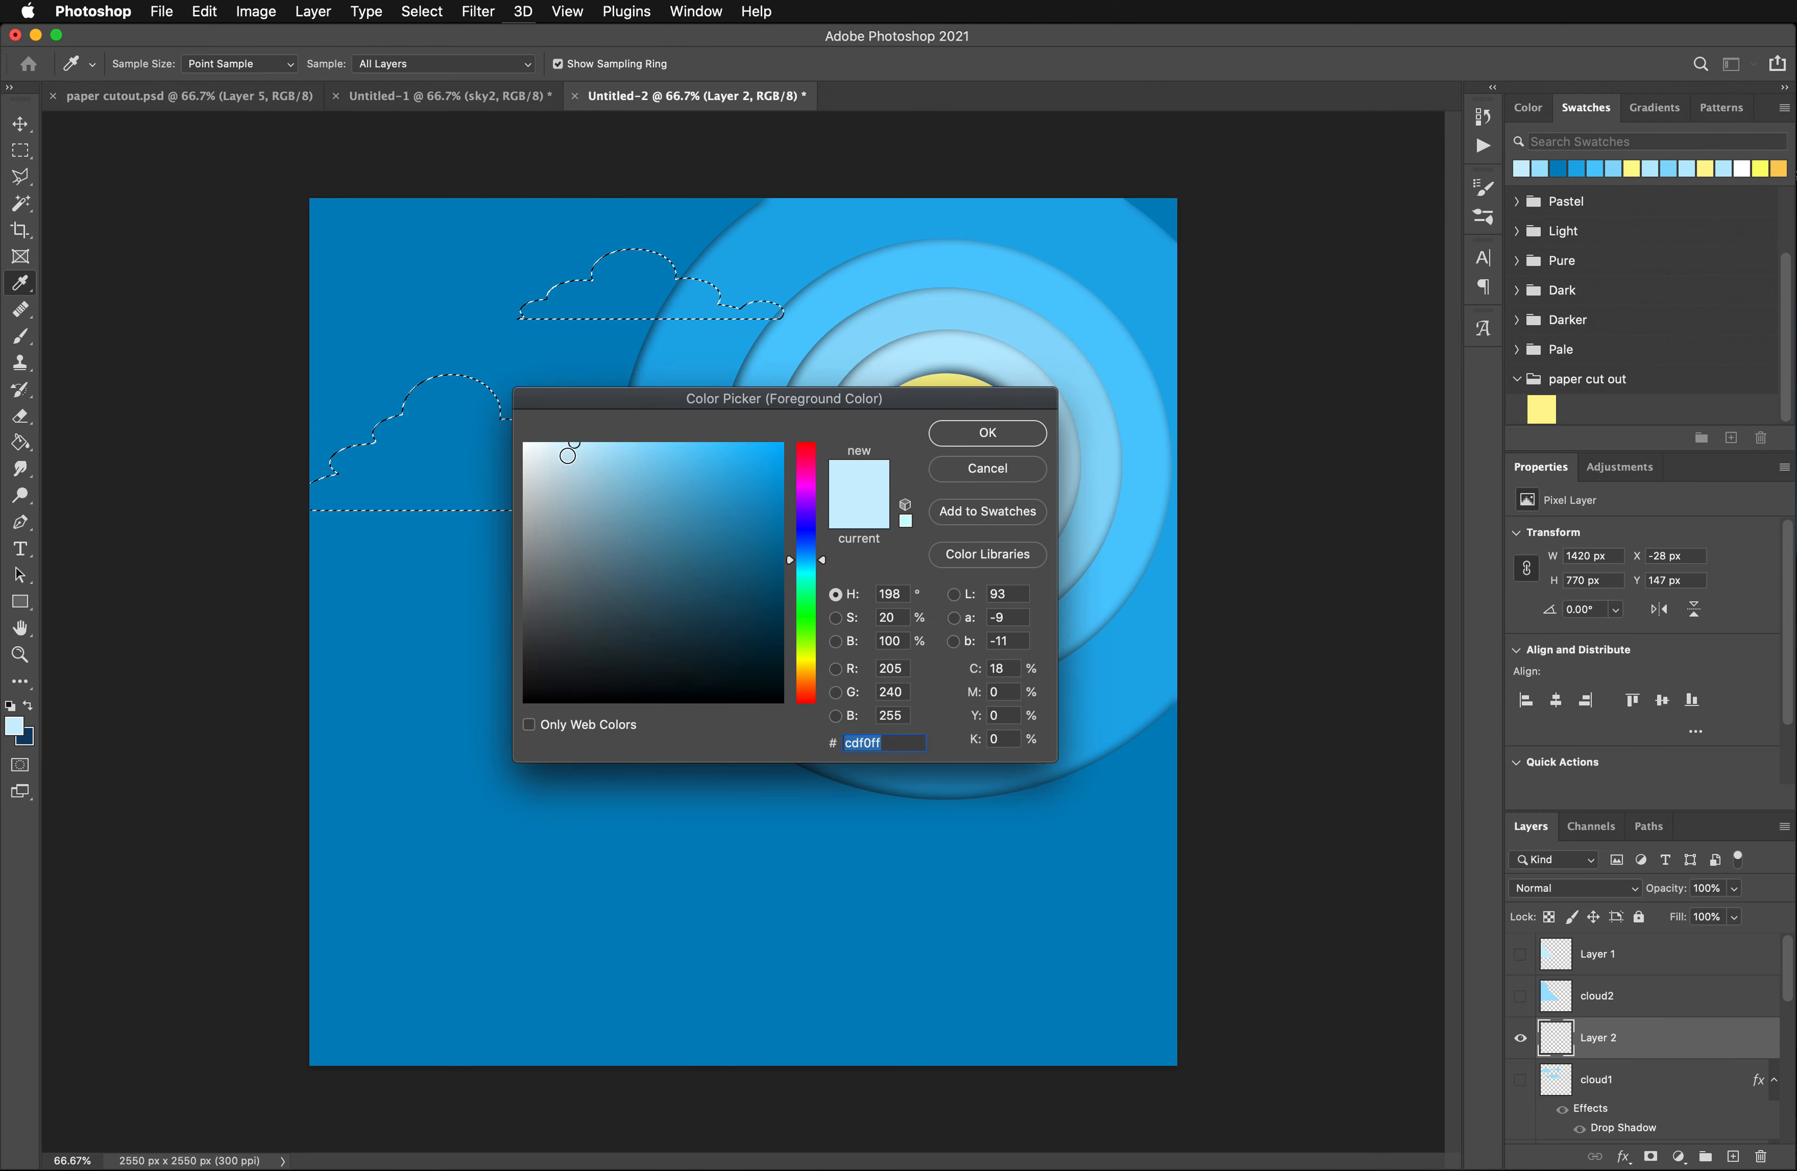
{"action": "left_click", "coordinate": [607, 451]}
{"action": "left_click", "coordinate": [987, 432]}
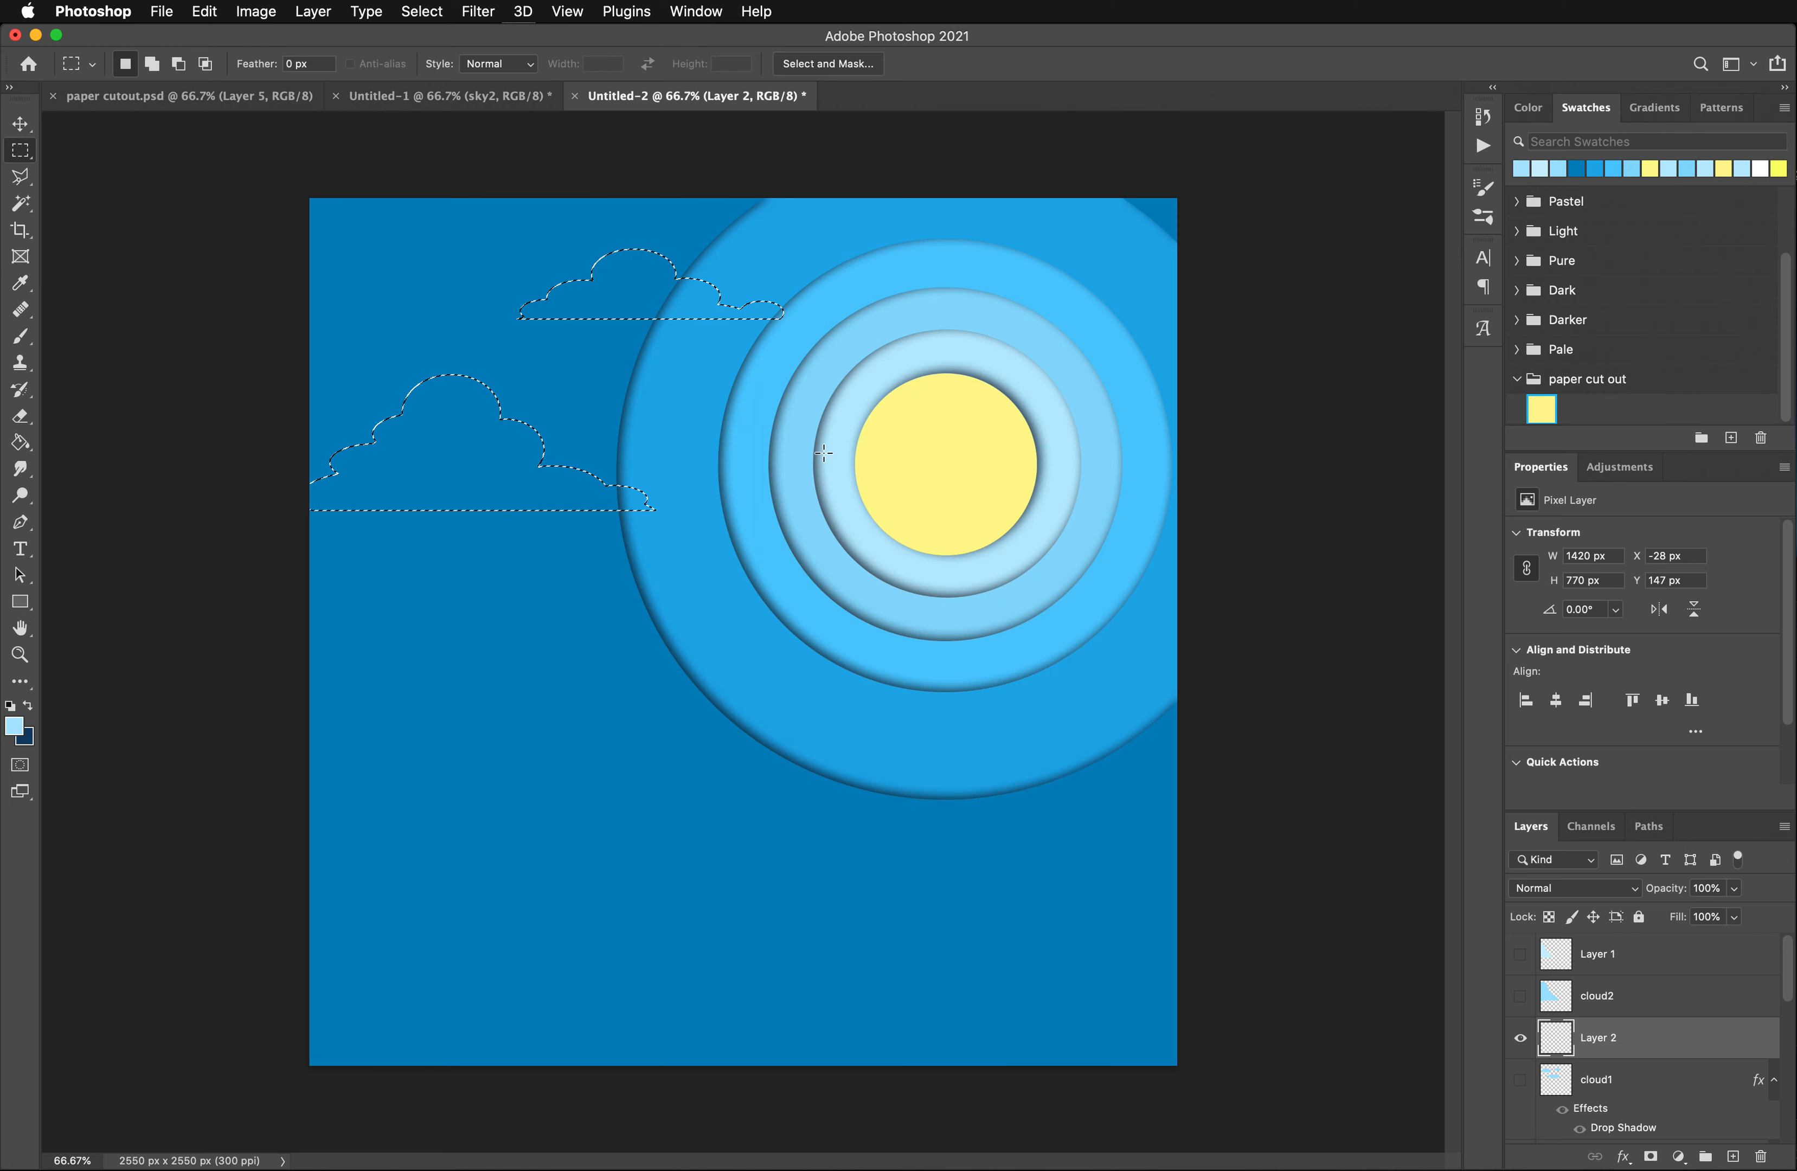
{"action": "key", "text": "g"}
{"action": "left_click", "coordinate": [460, 464]}
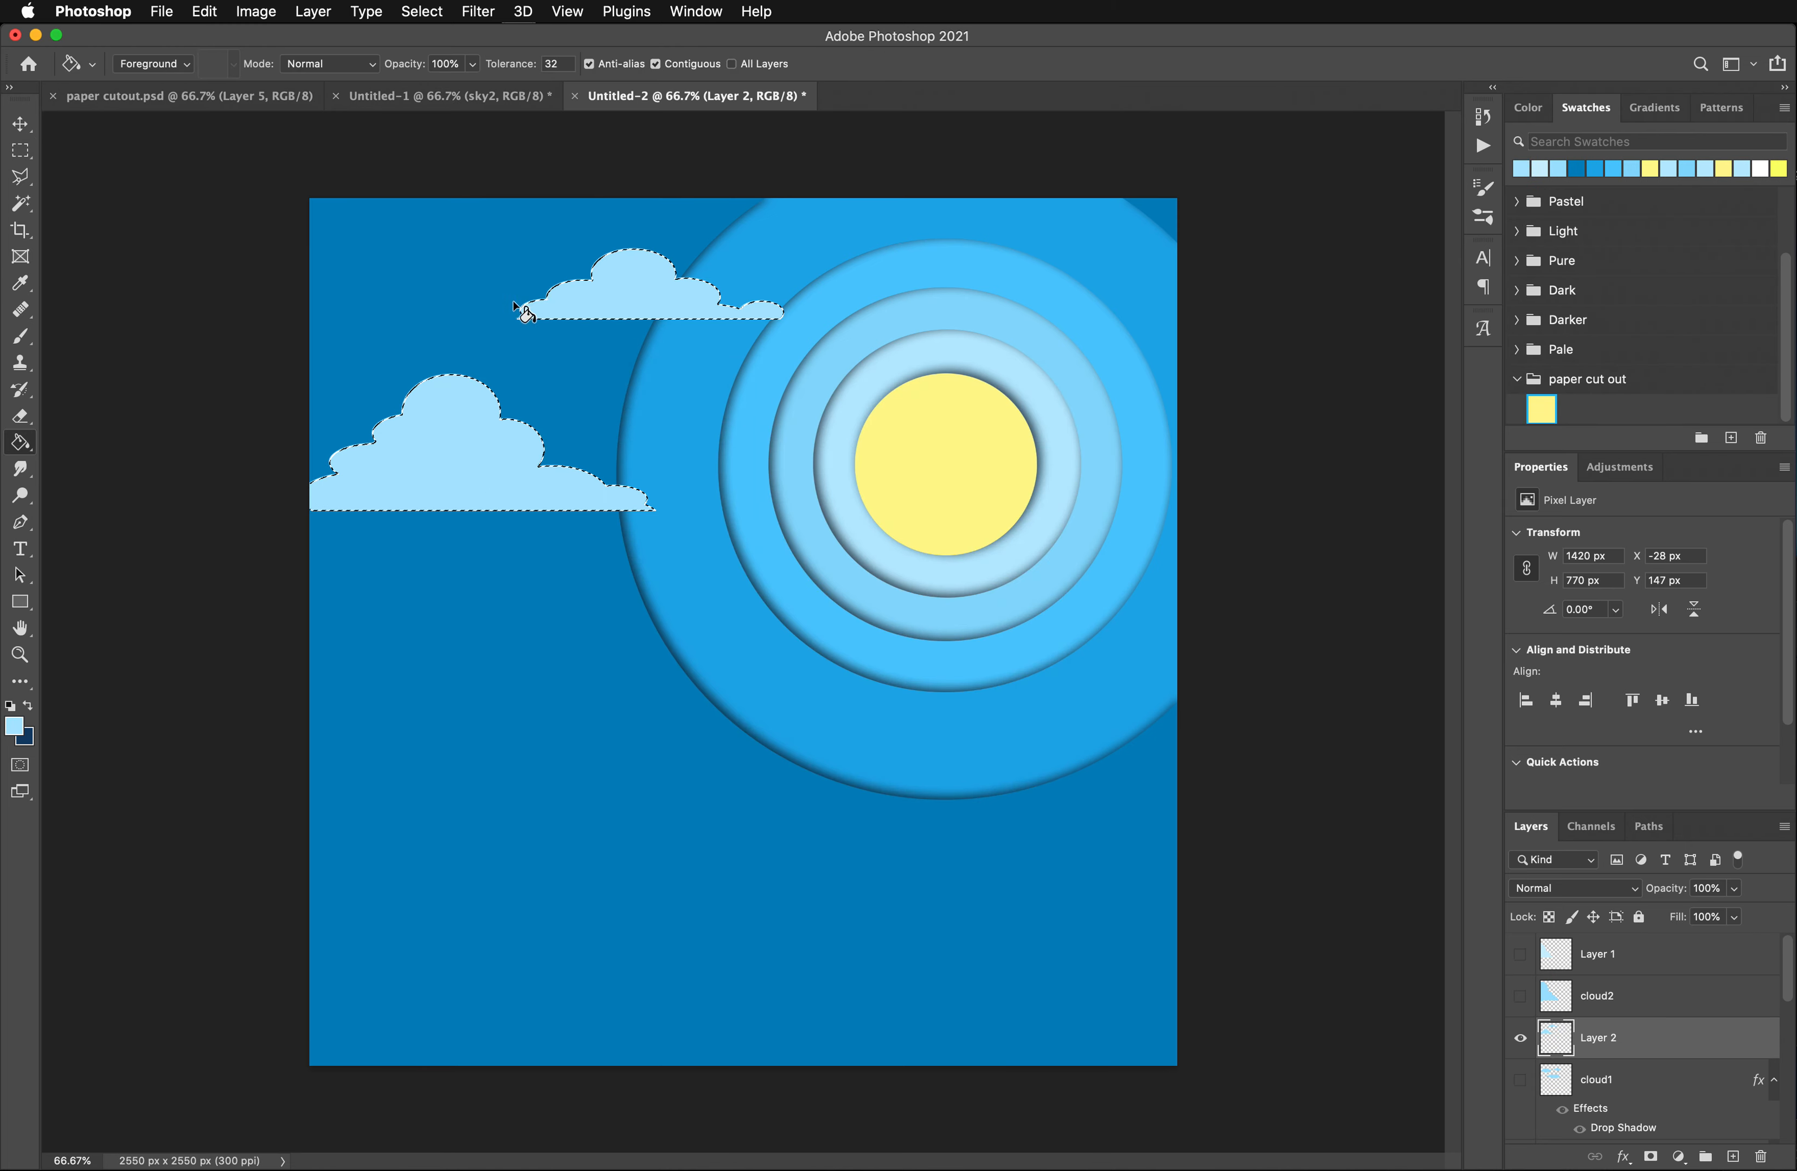
- Deselect and move the two flat-based clouds down the canvas to about X -29 px, Y 572 px
{"action": "left_click", "coordinate": [20, 150]}
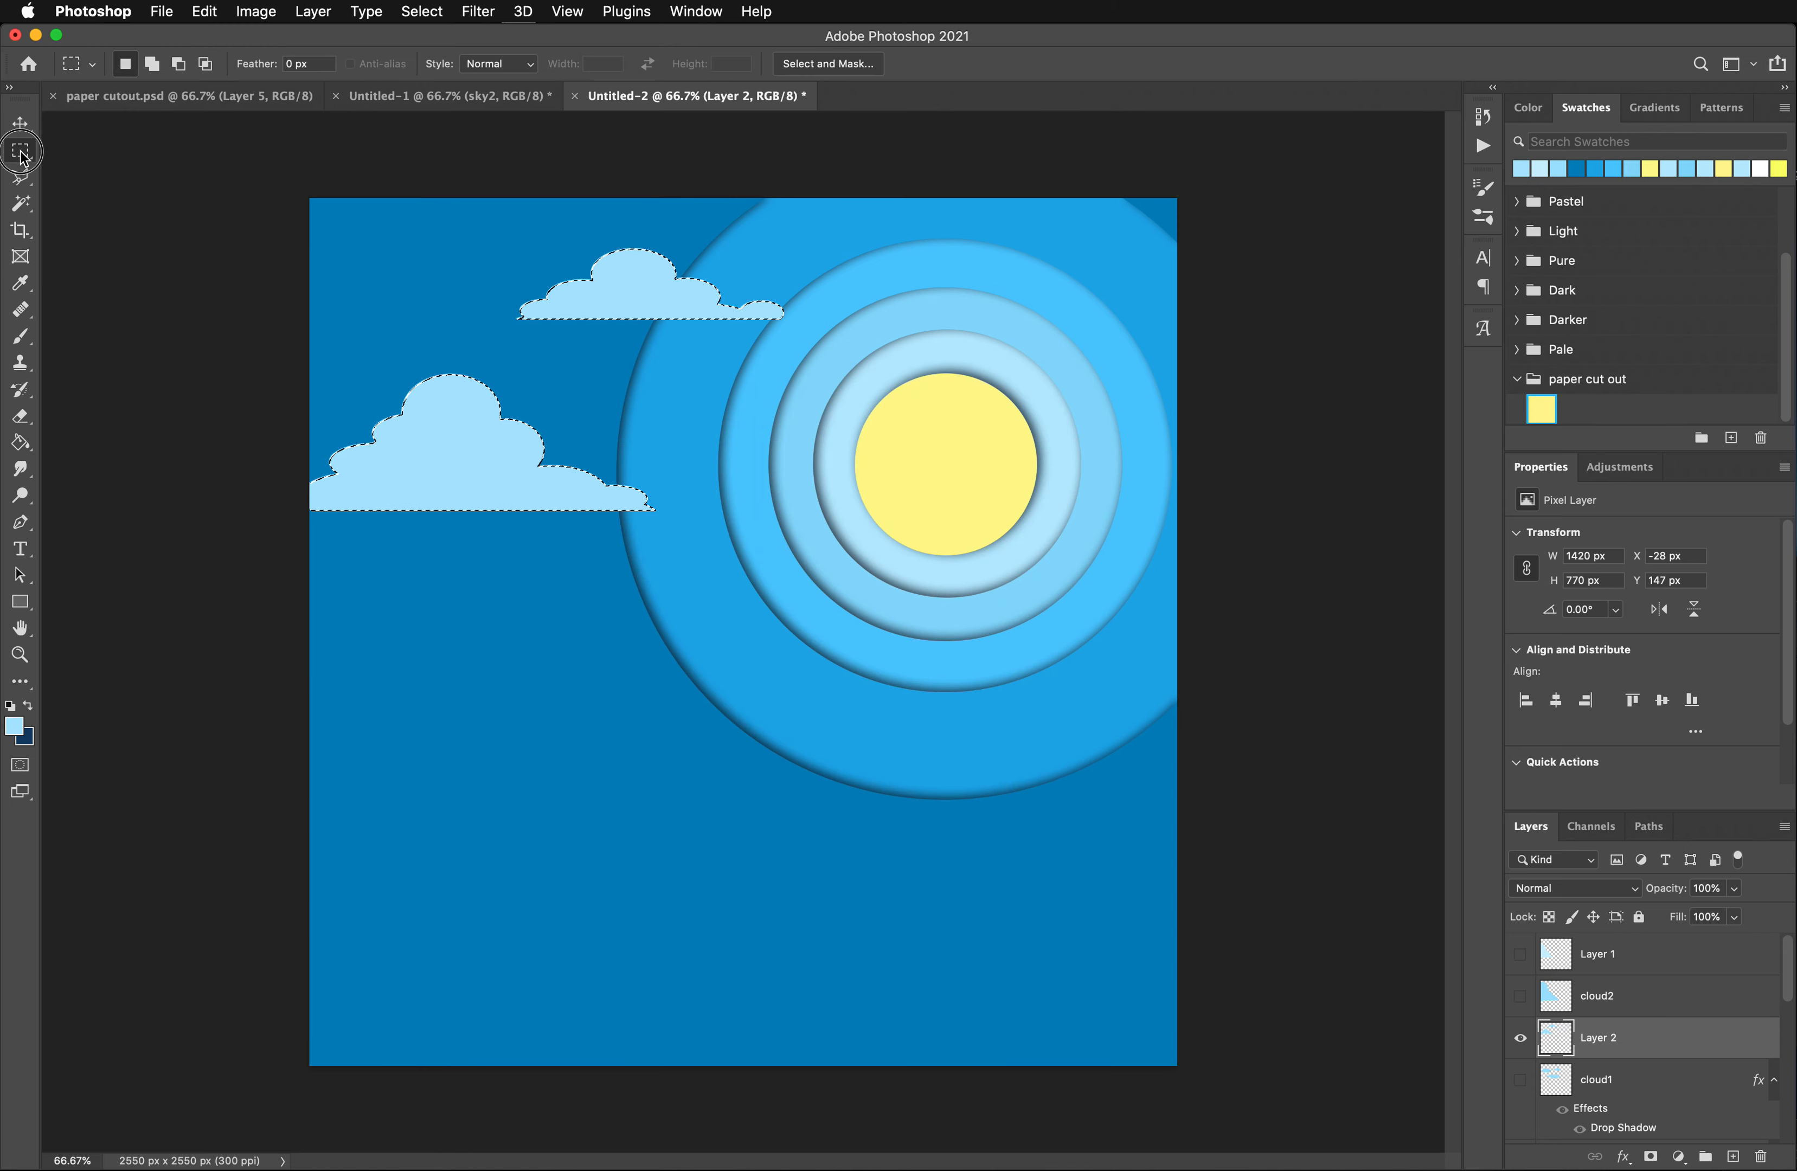
{"action": "left_click", "coordinate": [219, 173]}
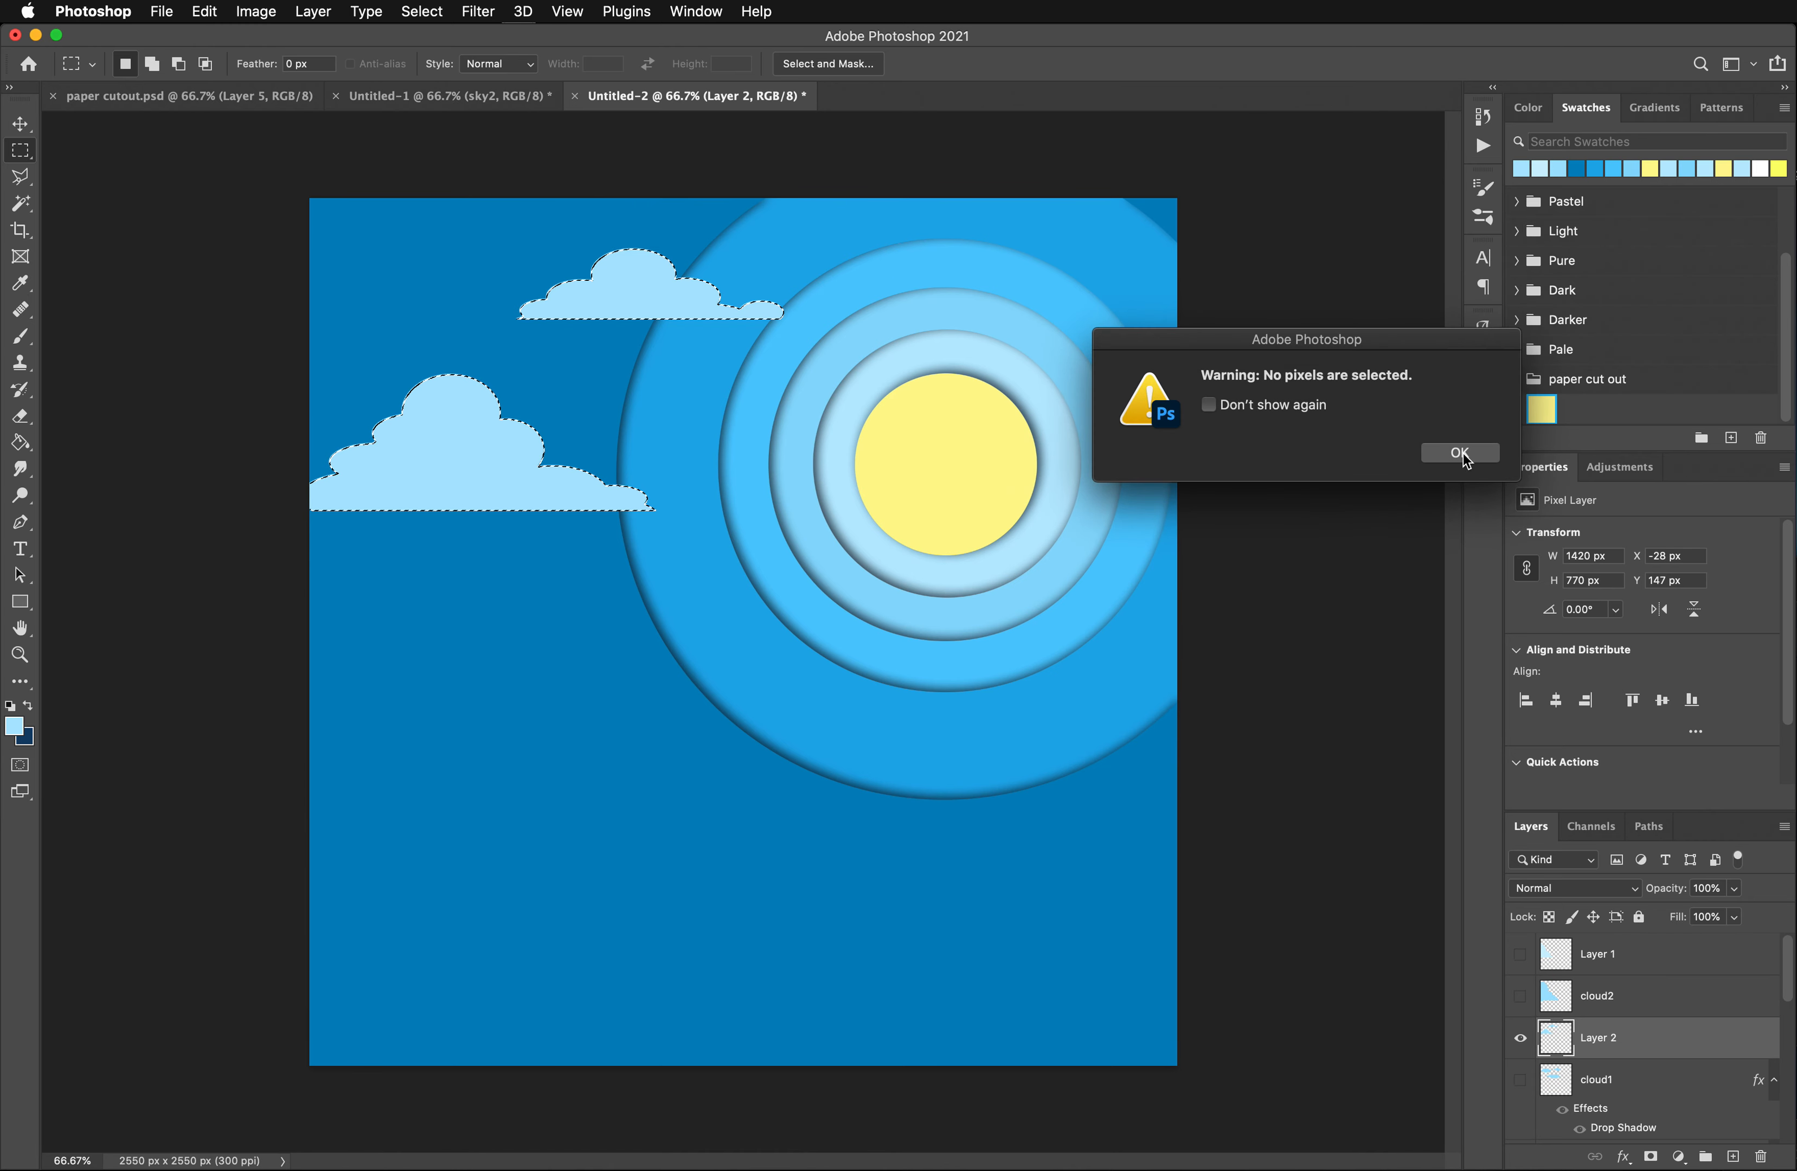
{"action": "left_click", "coordinate": [1461, 454]}
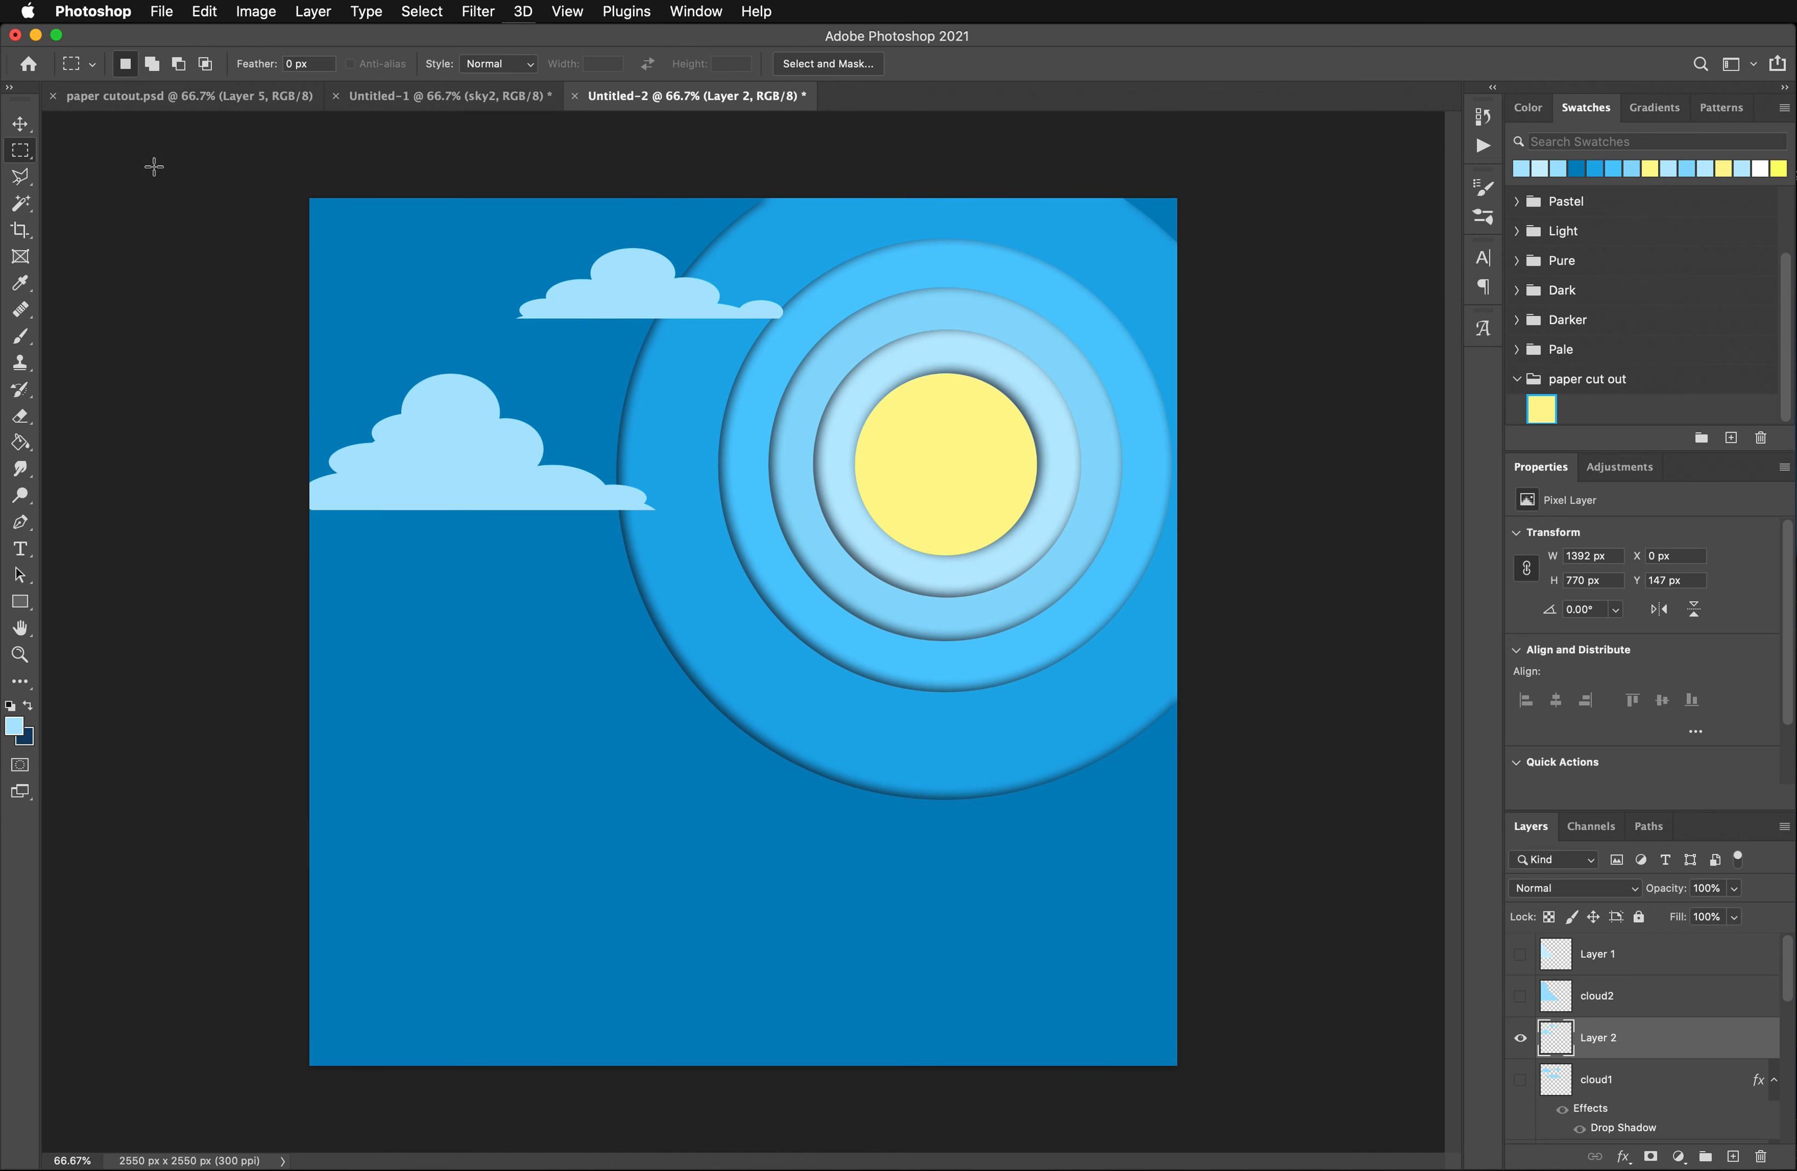
{"action": "left_click", "coordinate": [25, 122]}
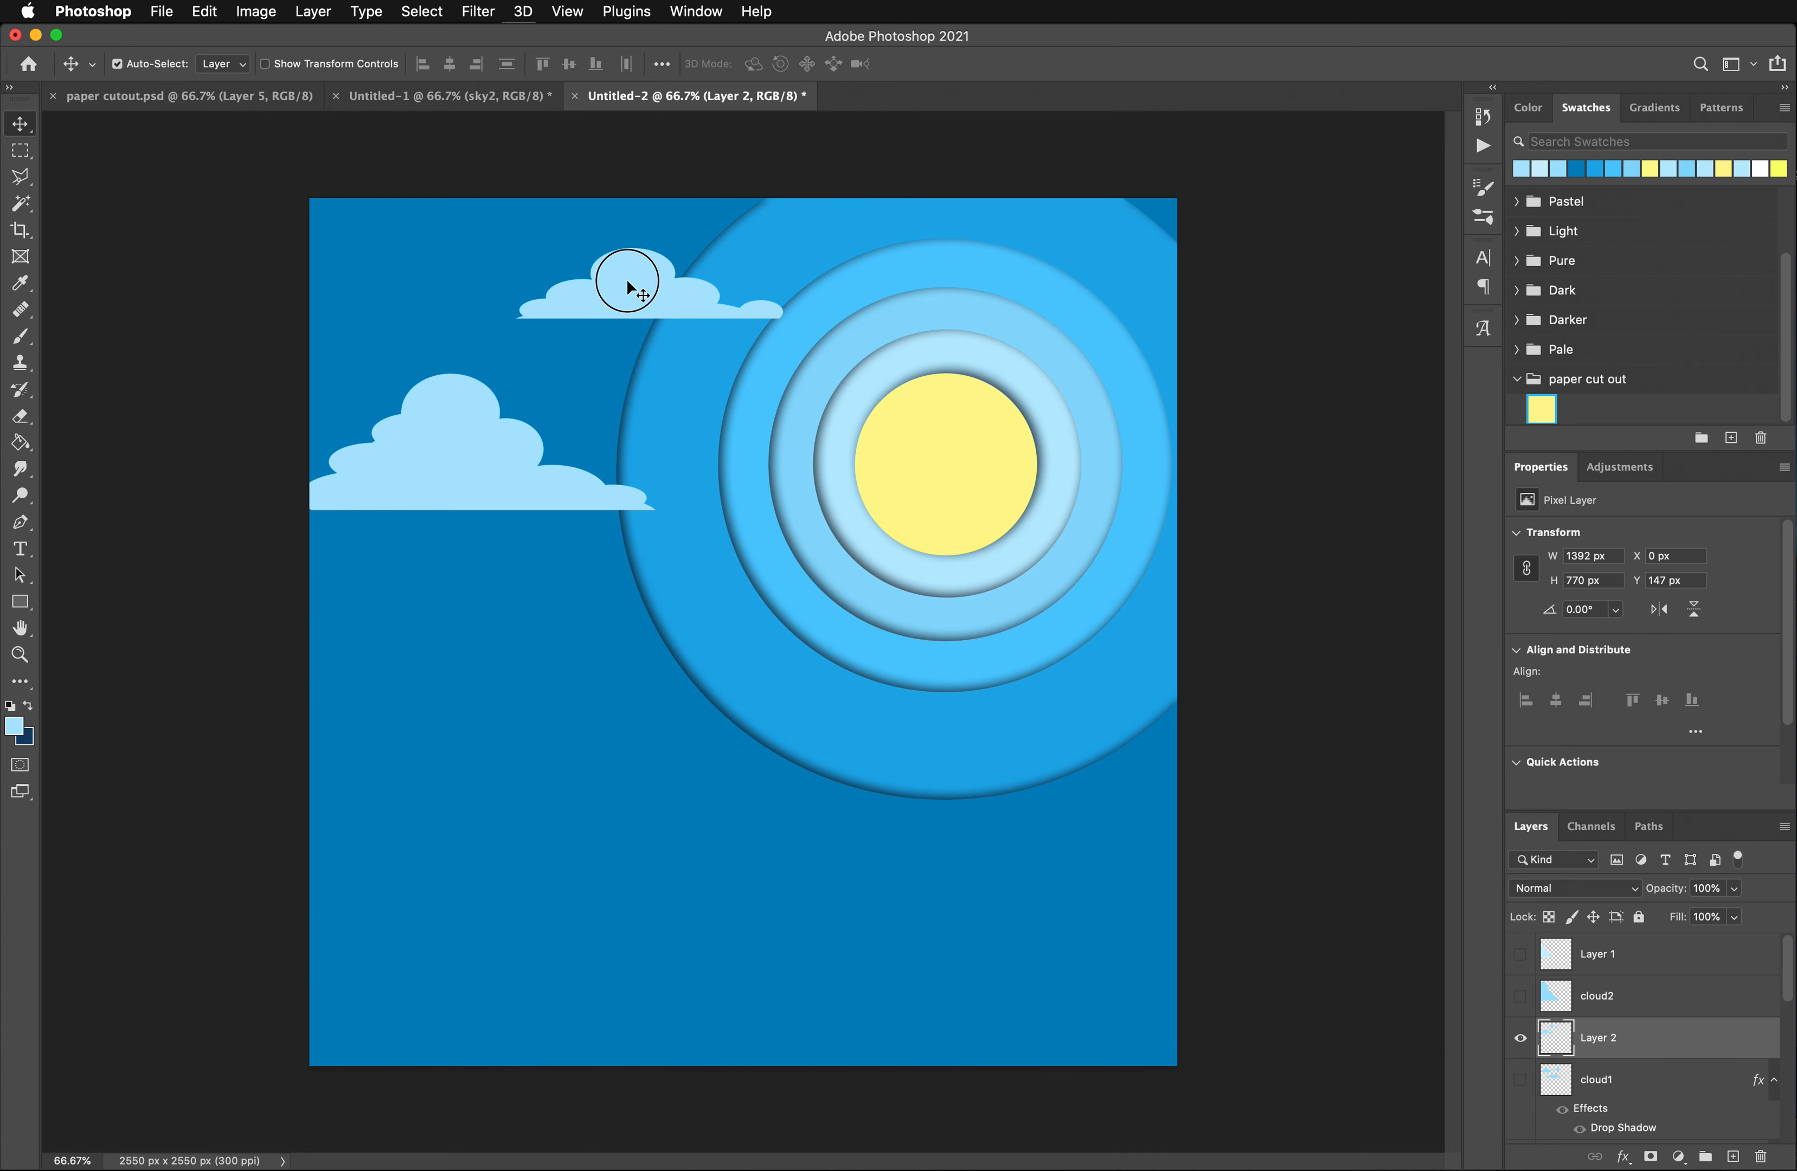
{"action": "left_click_drag", "start_coordinate": [628, 282], "coordinate": [613, 420]}
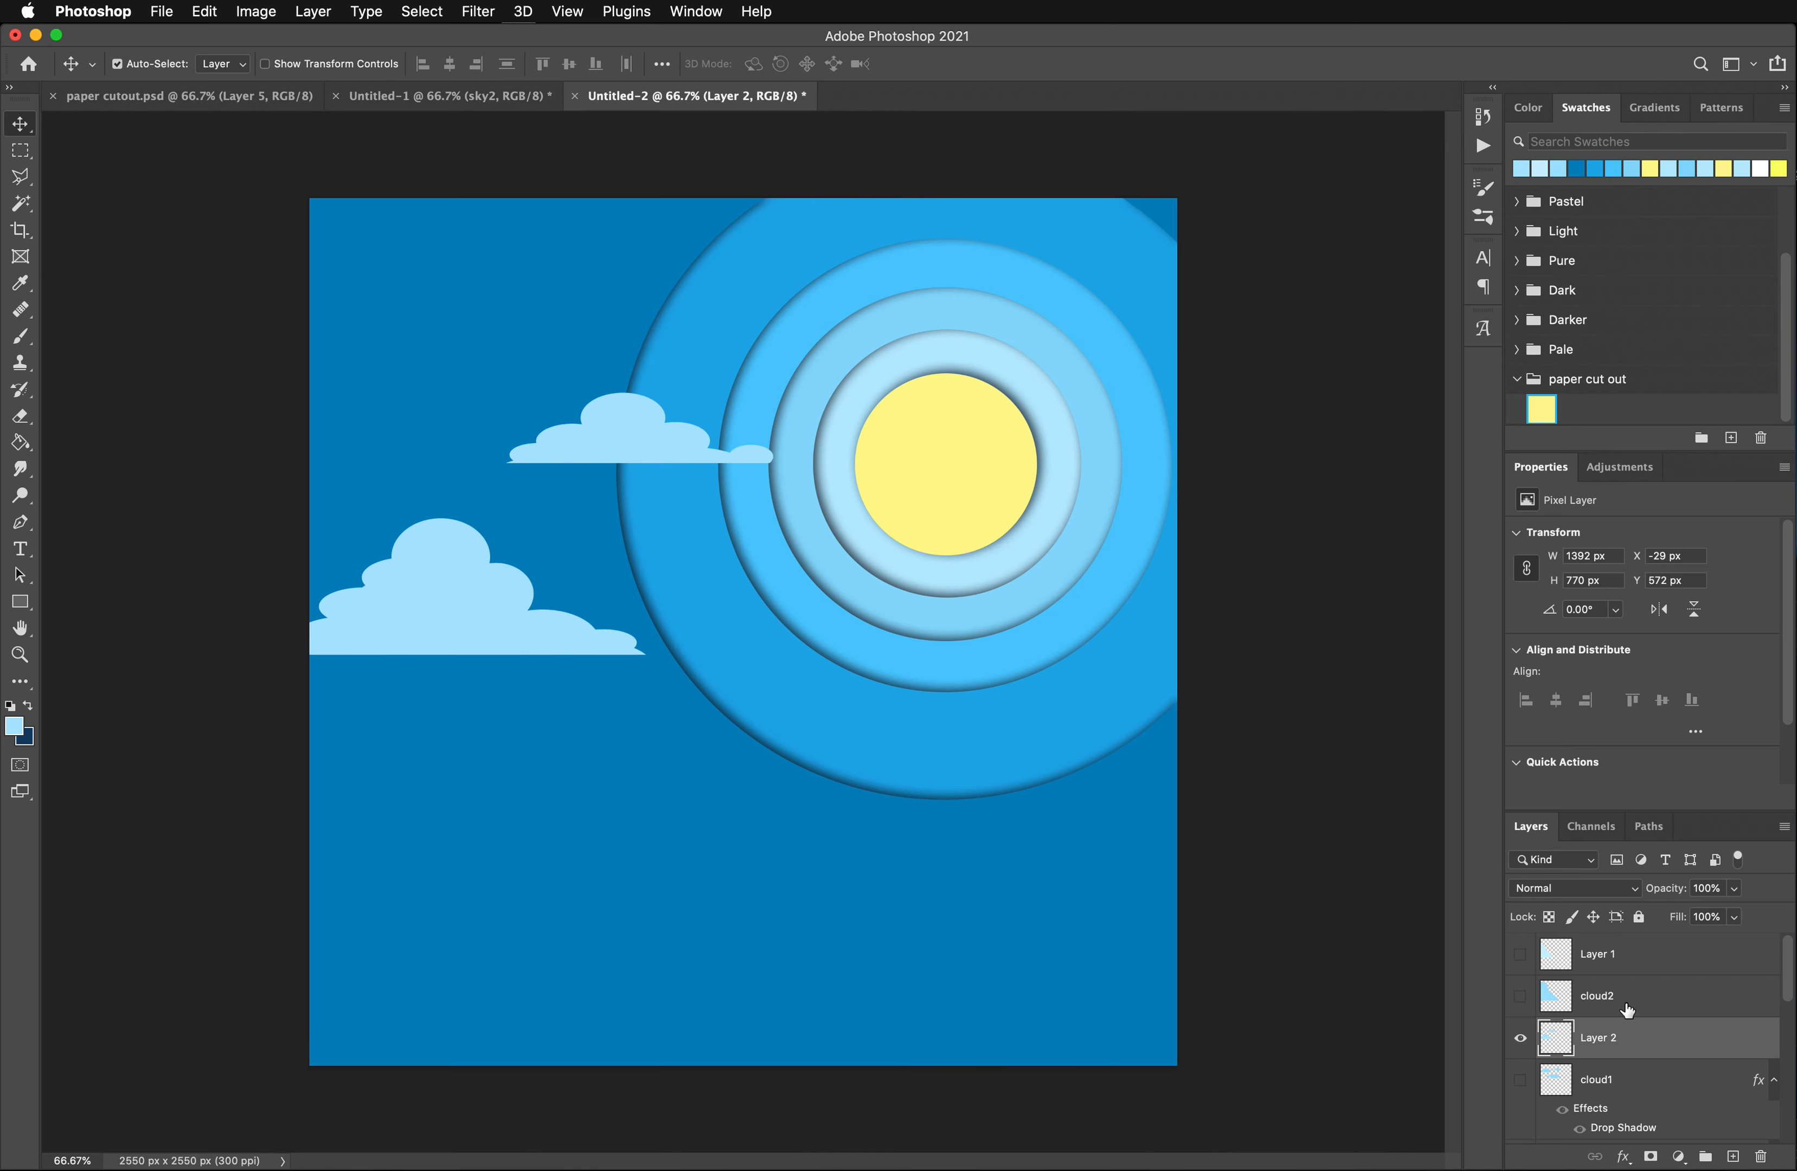
- Add another layer above the flat-based clouds and select a wide cloud in the canvas's upper-left area with overlapping ellipses
{"action": "left_click", "coordinate": [1736, 1158]}
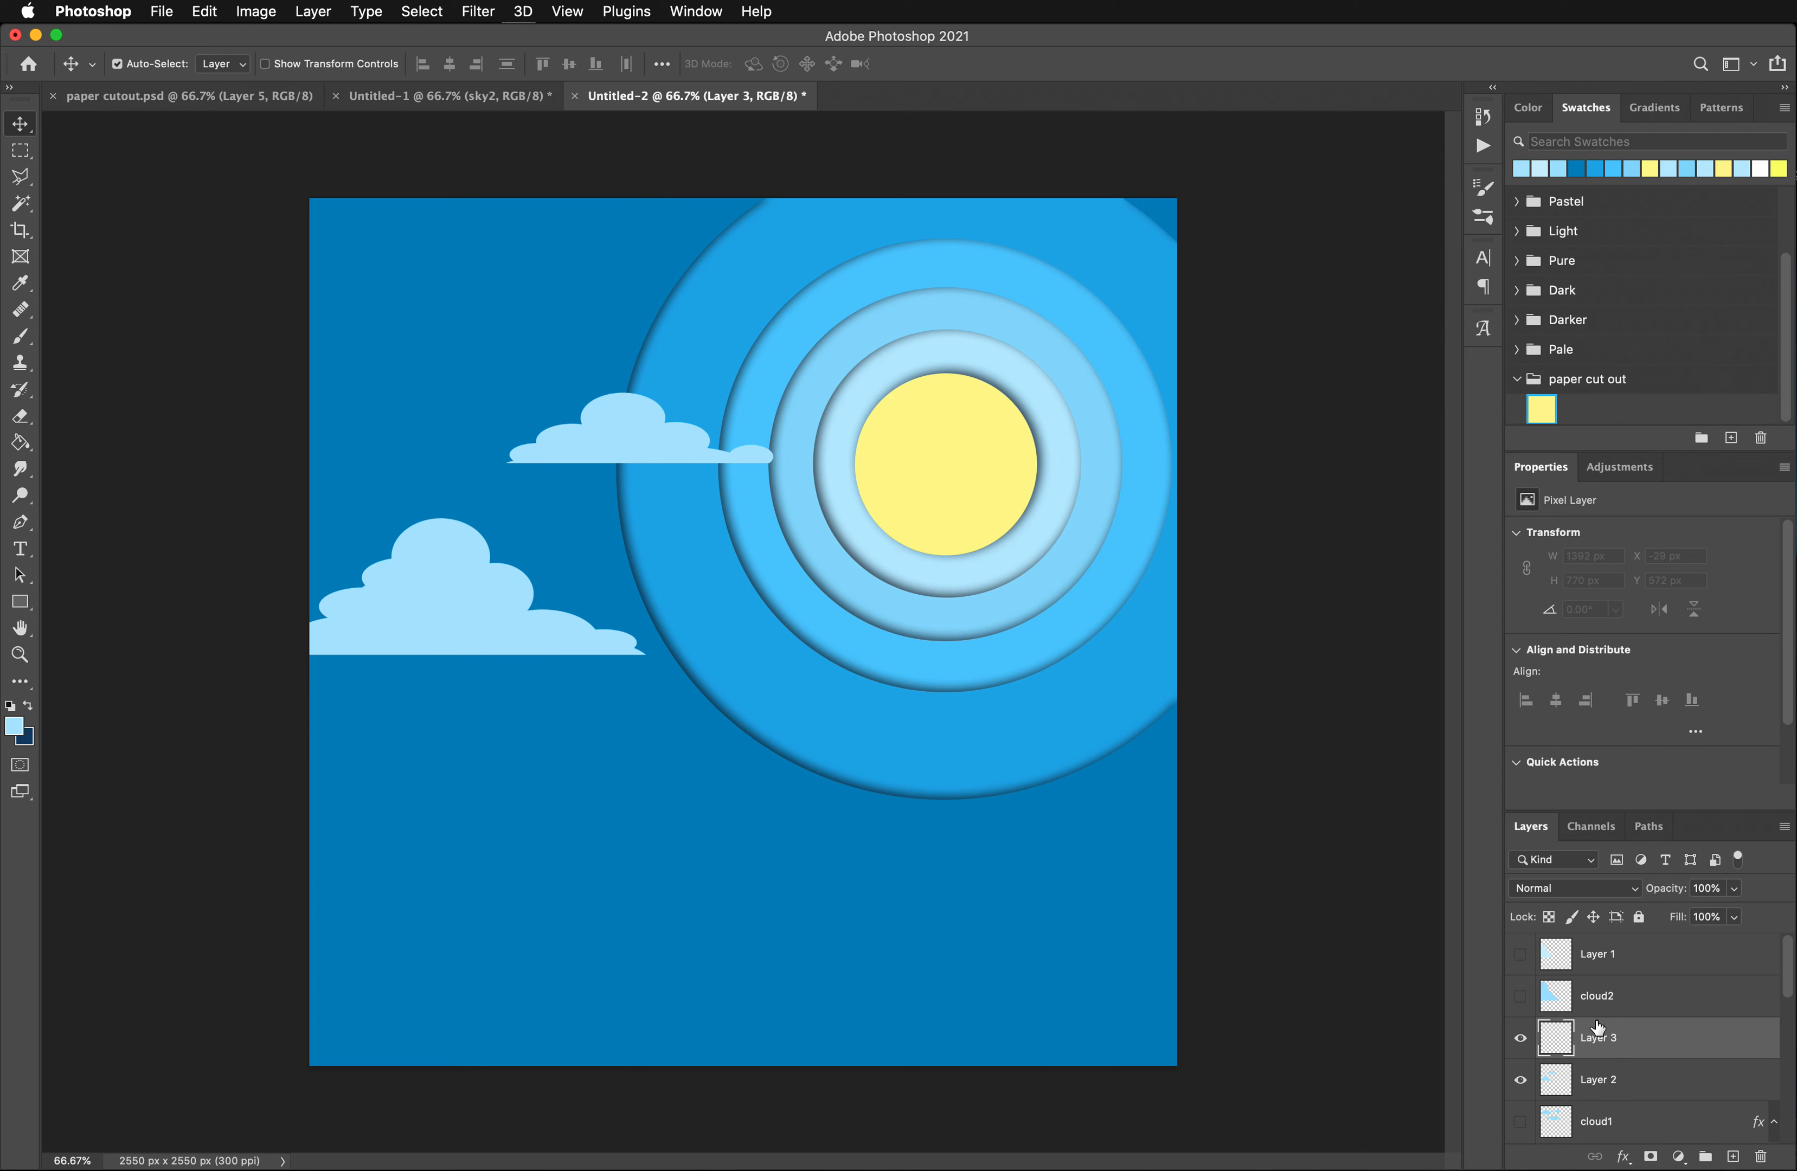
{"action": "left_click", "coordinate": [23, 152]}
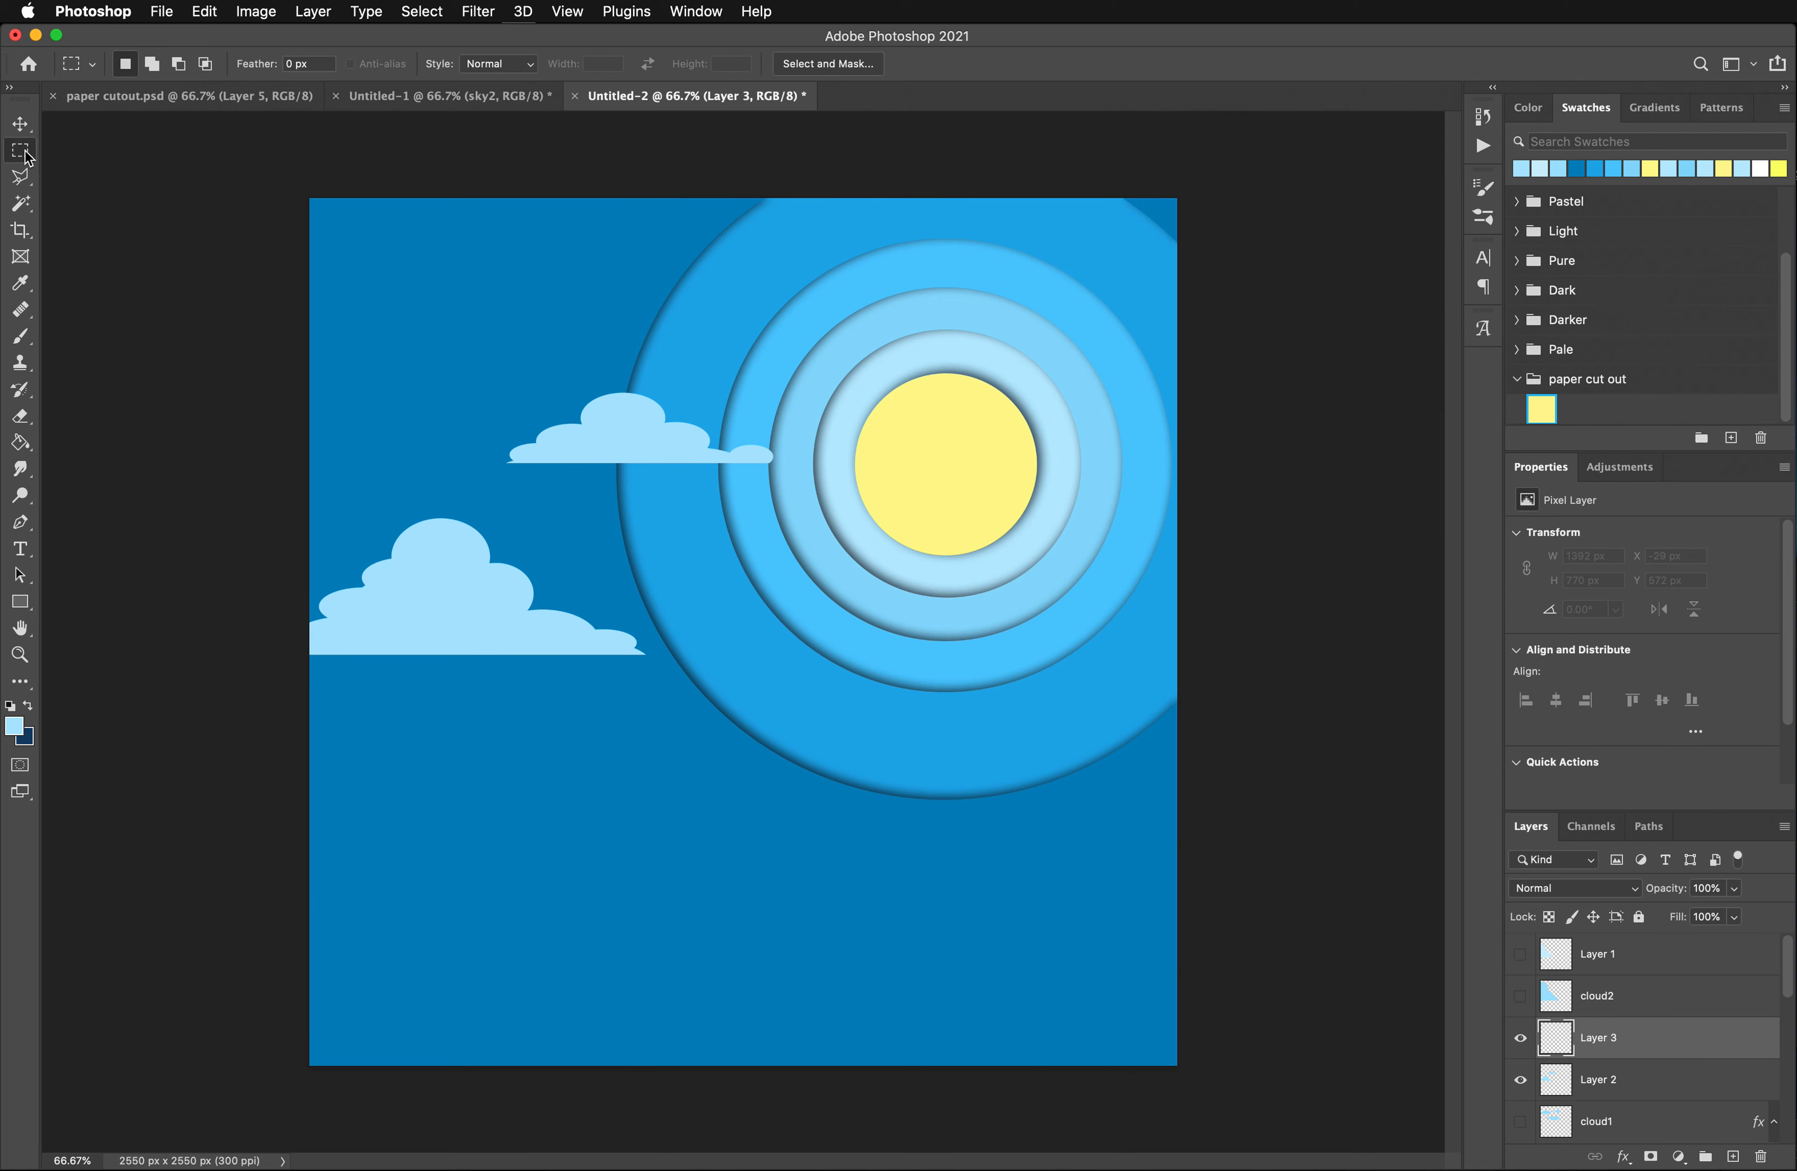
{"action": "left_click", "coordinate": [23, 180]}
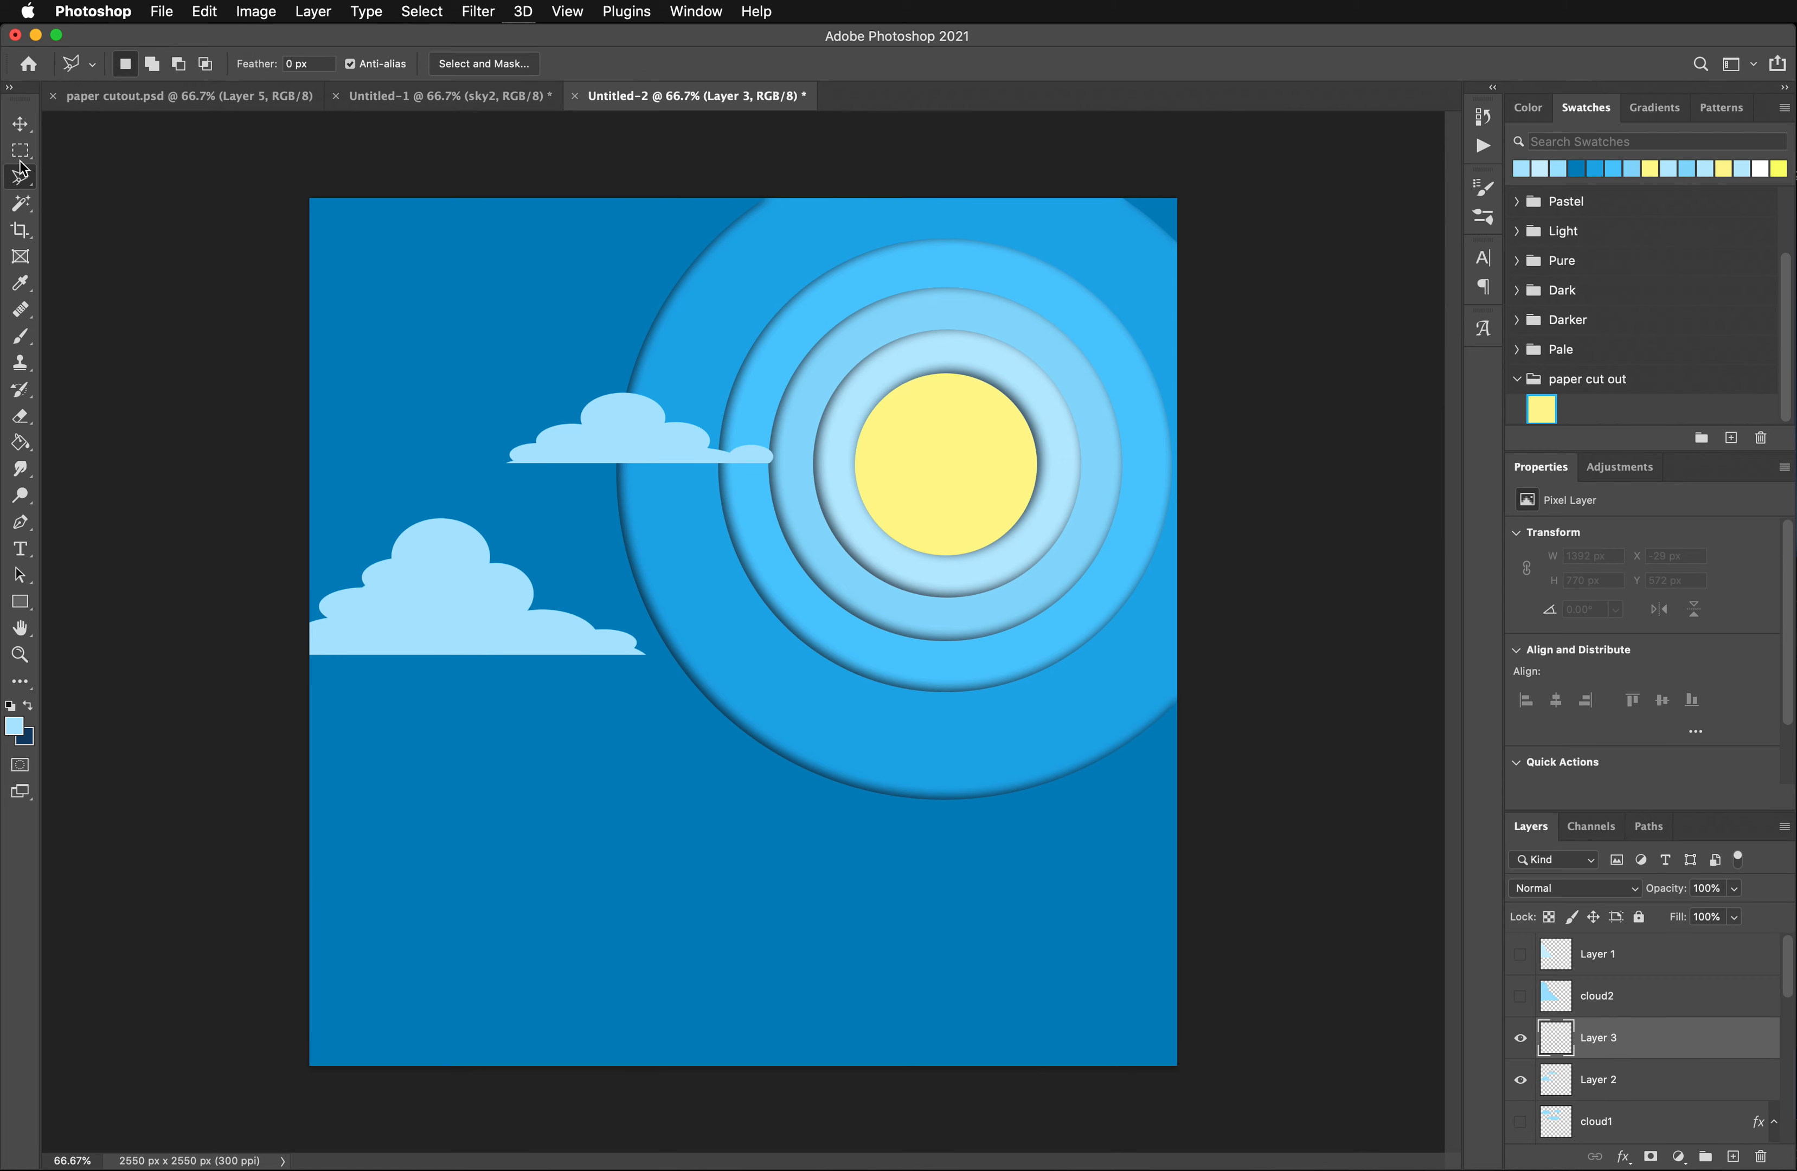
{"action": "right_click", "coordinate": [19, 156]}
{"action": "left_click", "coordinate": [94, 160]}
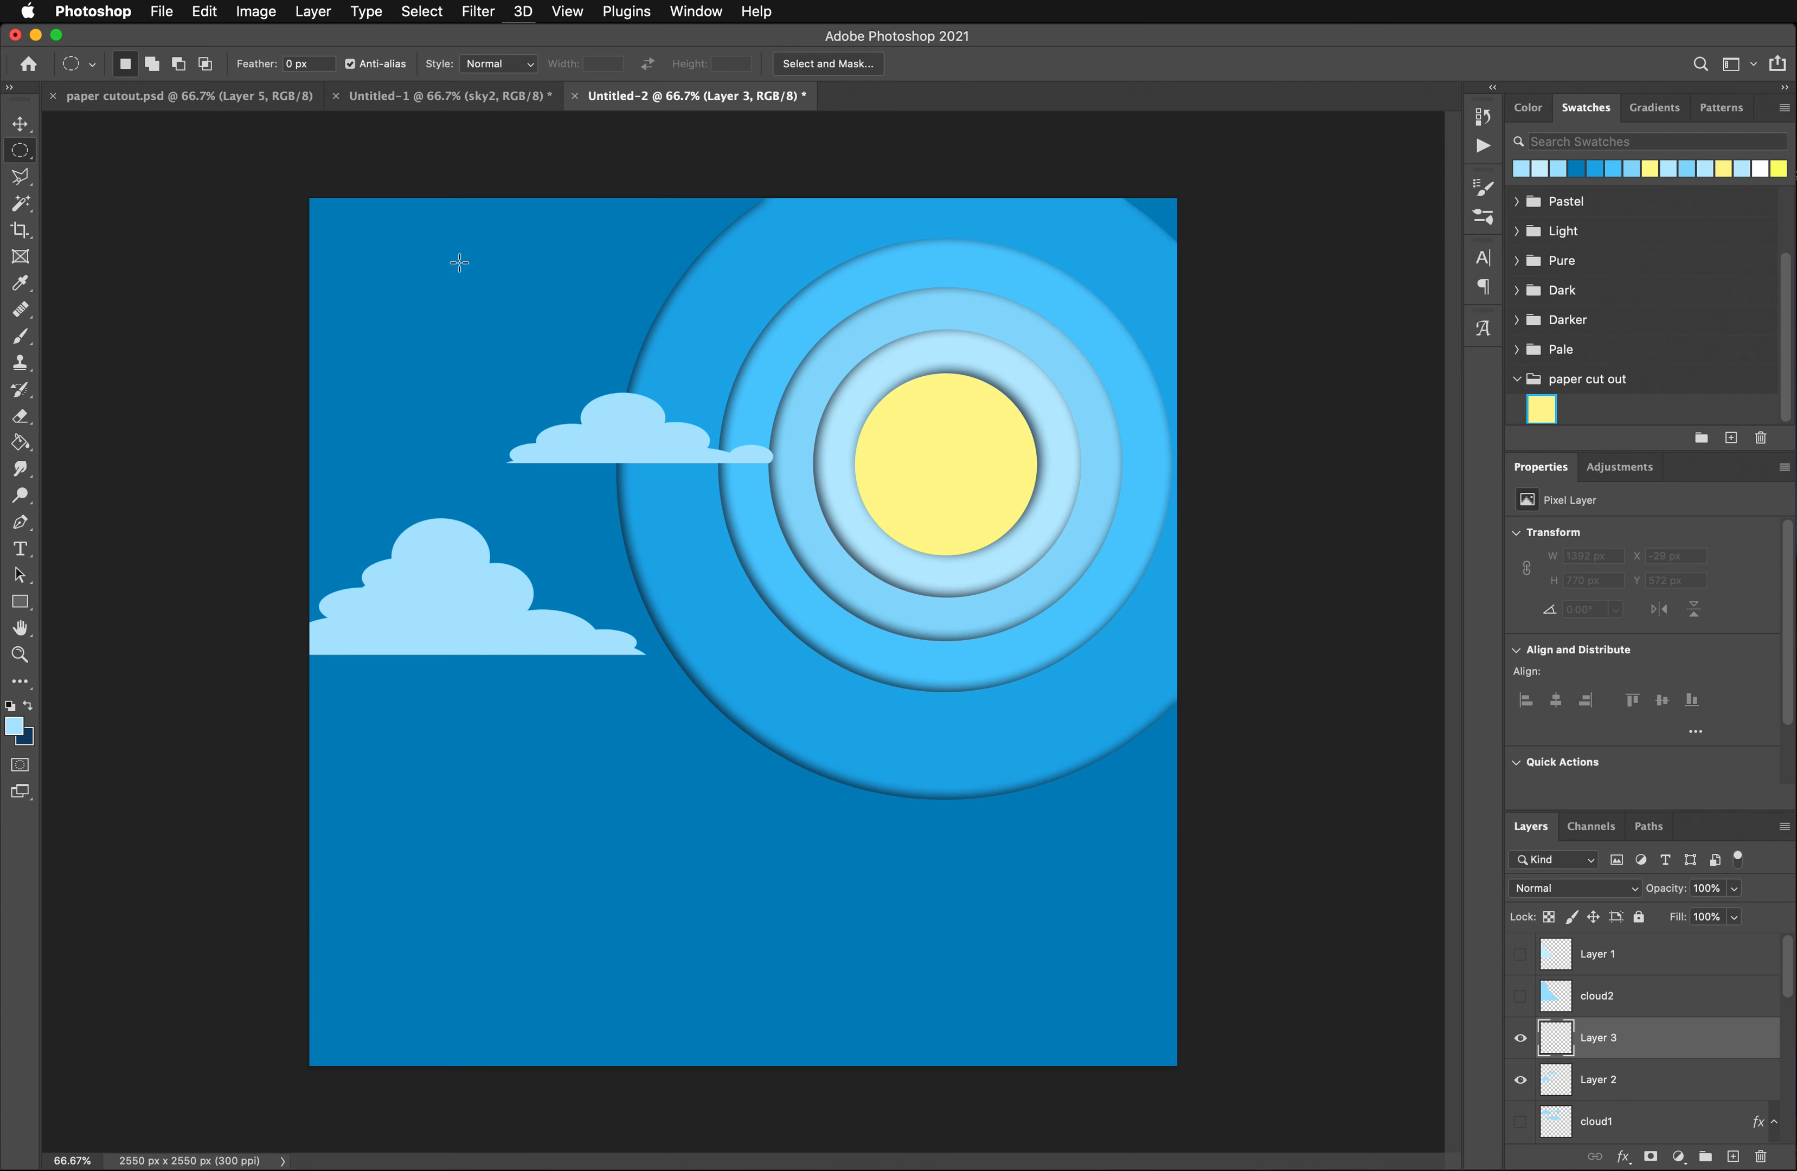
{"action": "mouse_move", "coordinate": [377, 251]}
{"action": "left_mouse_down"}
{"action": "mouse_move", "coordinate": [469, 344]}
{"action": "mouse_move", "coordinate": [560, 363]}
{"action": "left_mouse_up"}
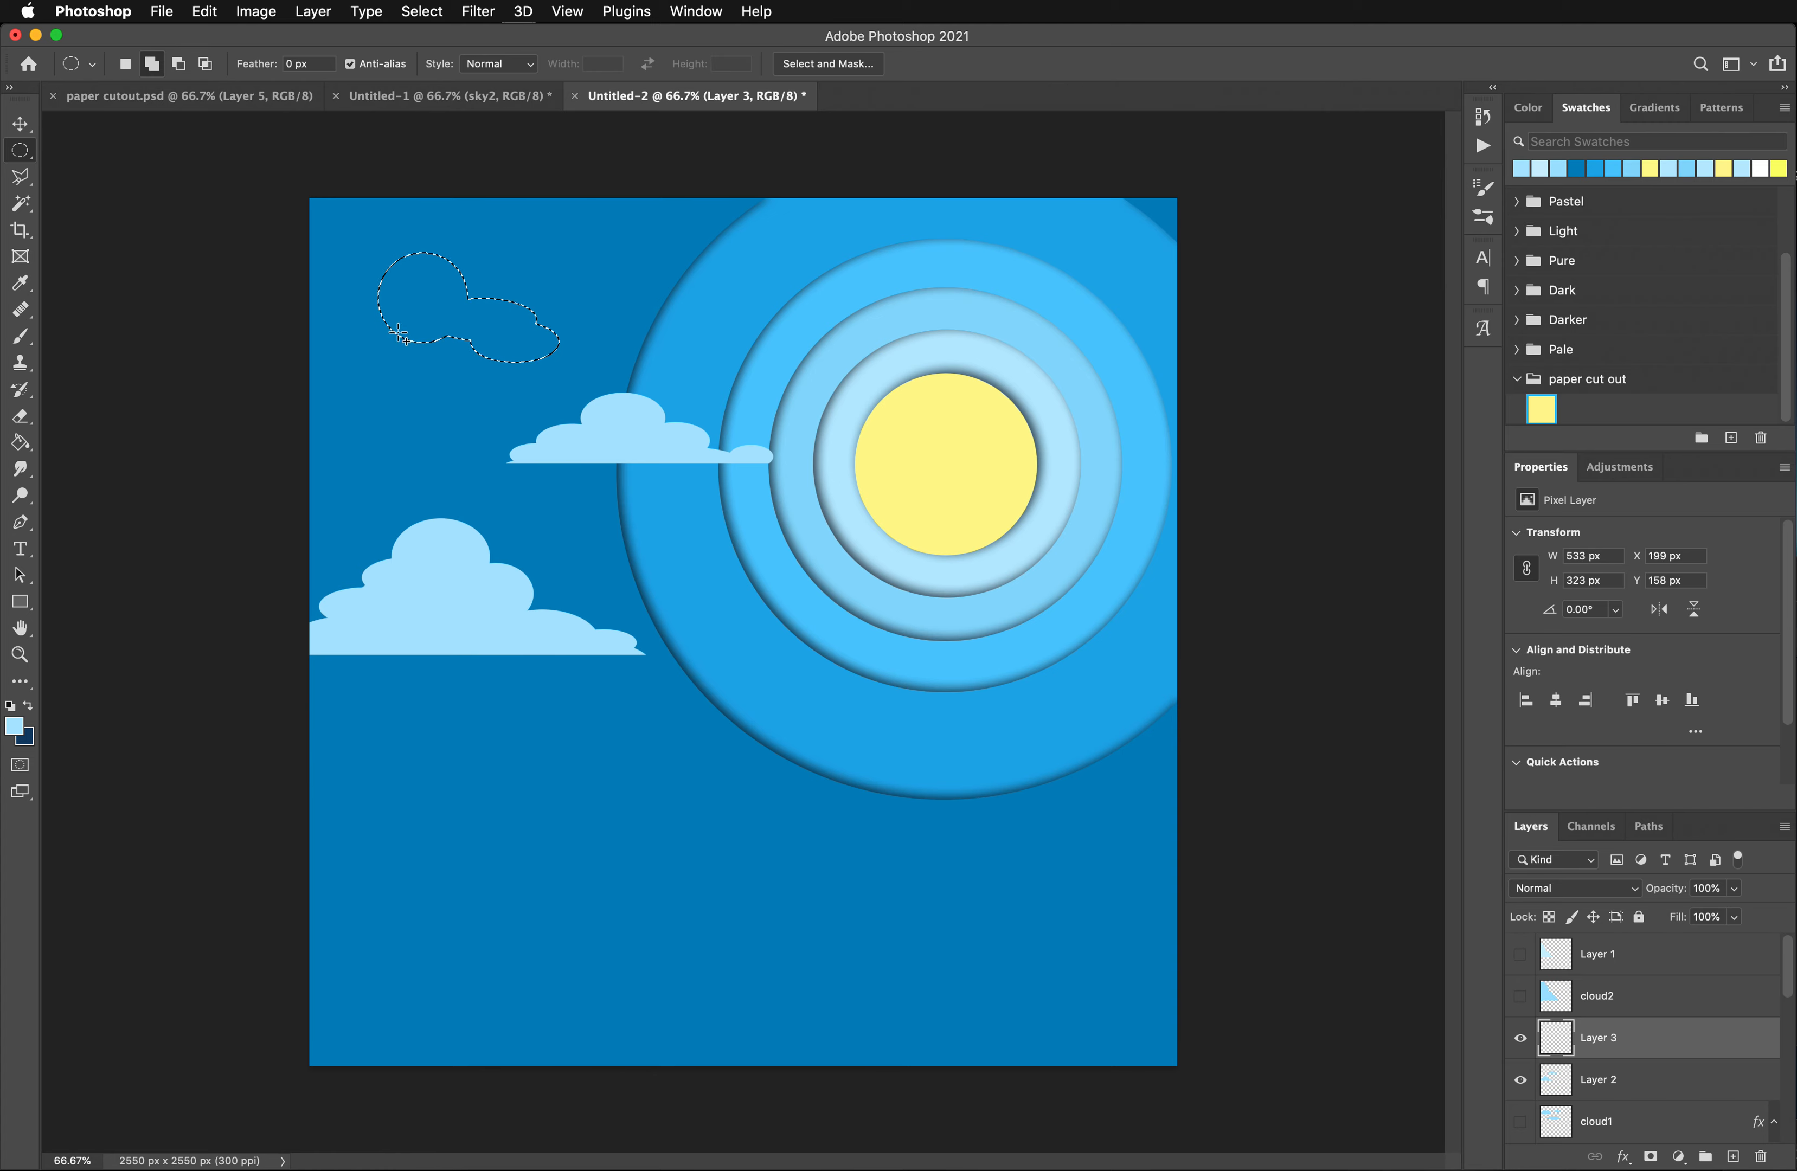
{"action": "left_click_drag", "start_coordinate": [379, 314], "coordinate": [504, 368]}
{"action": "left_click_drag", "start_coordinate": [329, 301], "coordinate": [453, 357]}
{"action": "left_click_drag", "start_coordinate": [303, 312], "coordinate": [632, 383]}
- Cut the base of the upper-left cloud selection flat by subtracting a rectangular area
{"action": "right_click", "coordinate": [42, 166]}
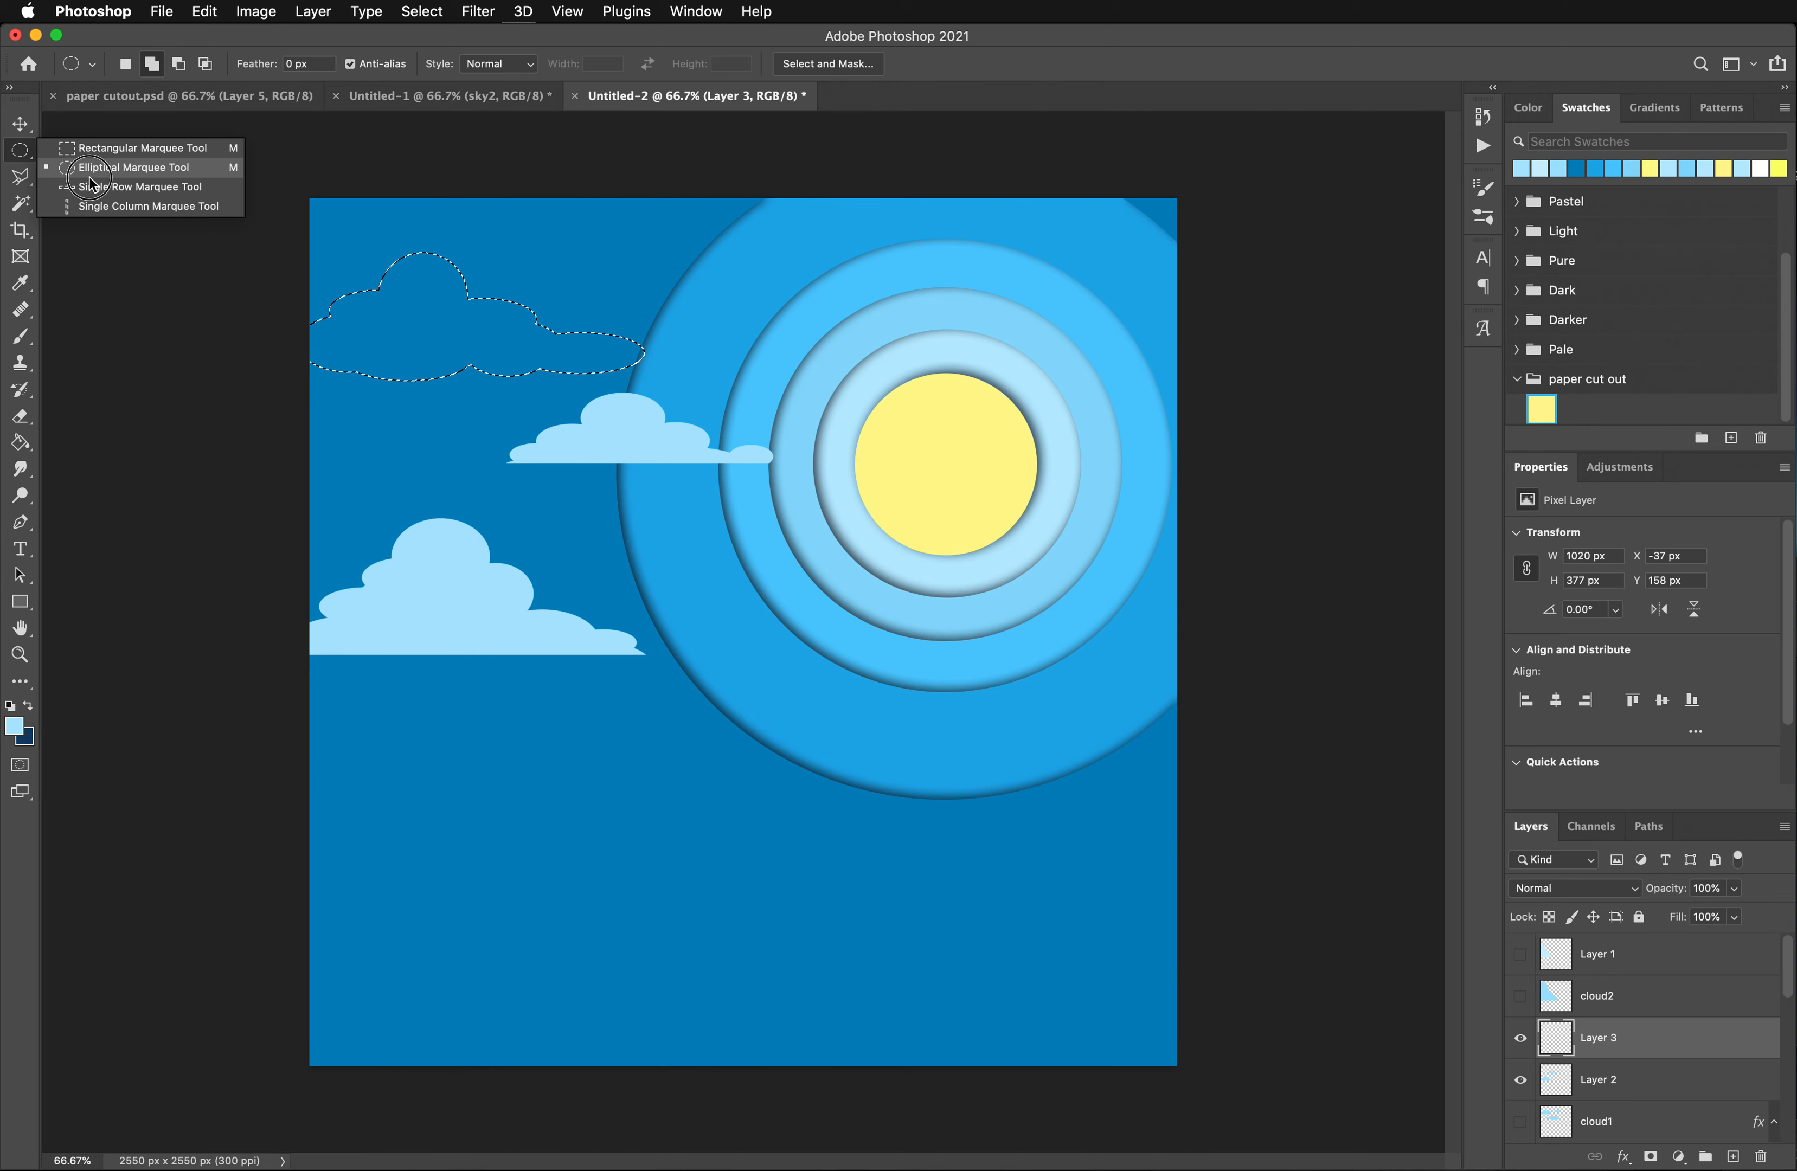
{"action": "left_click", "coordinate": [98, 146]}
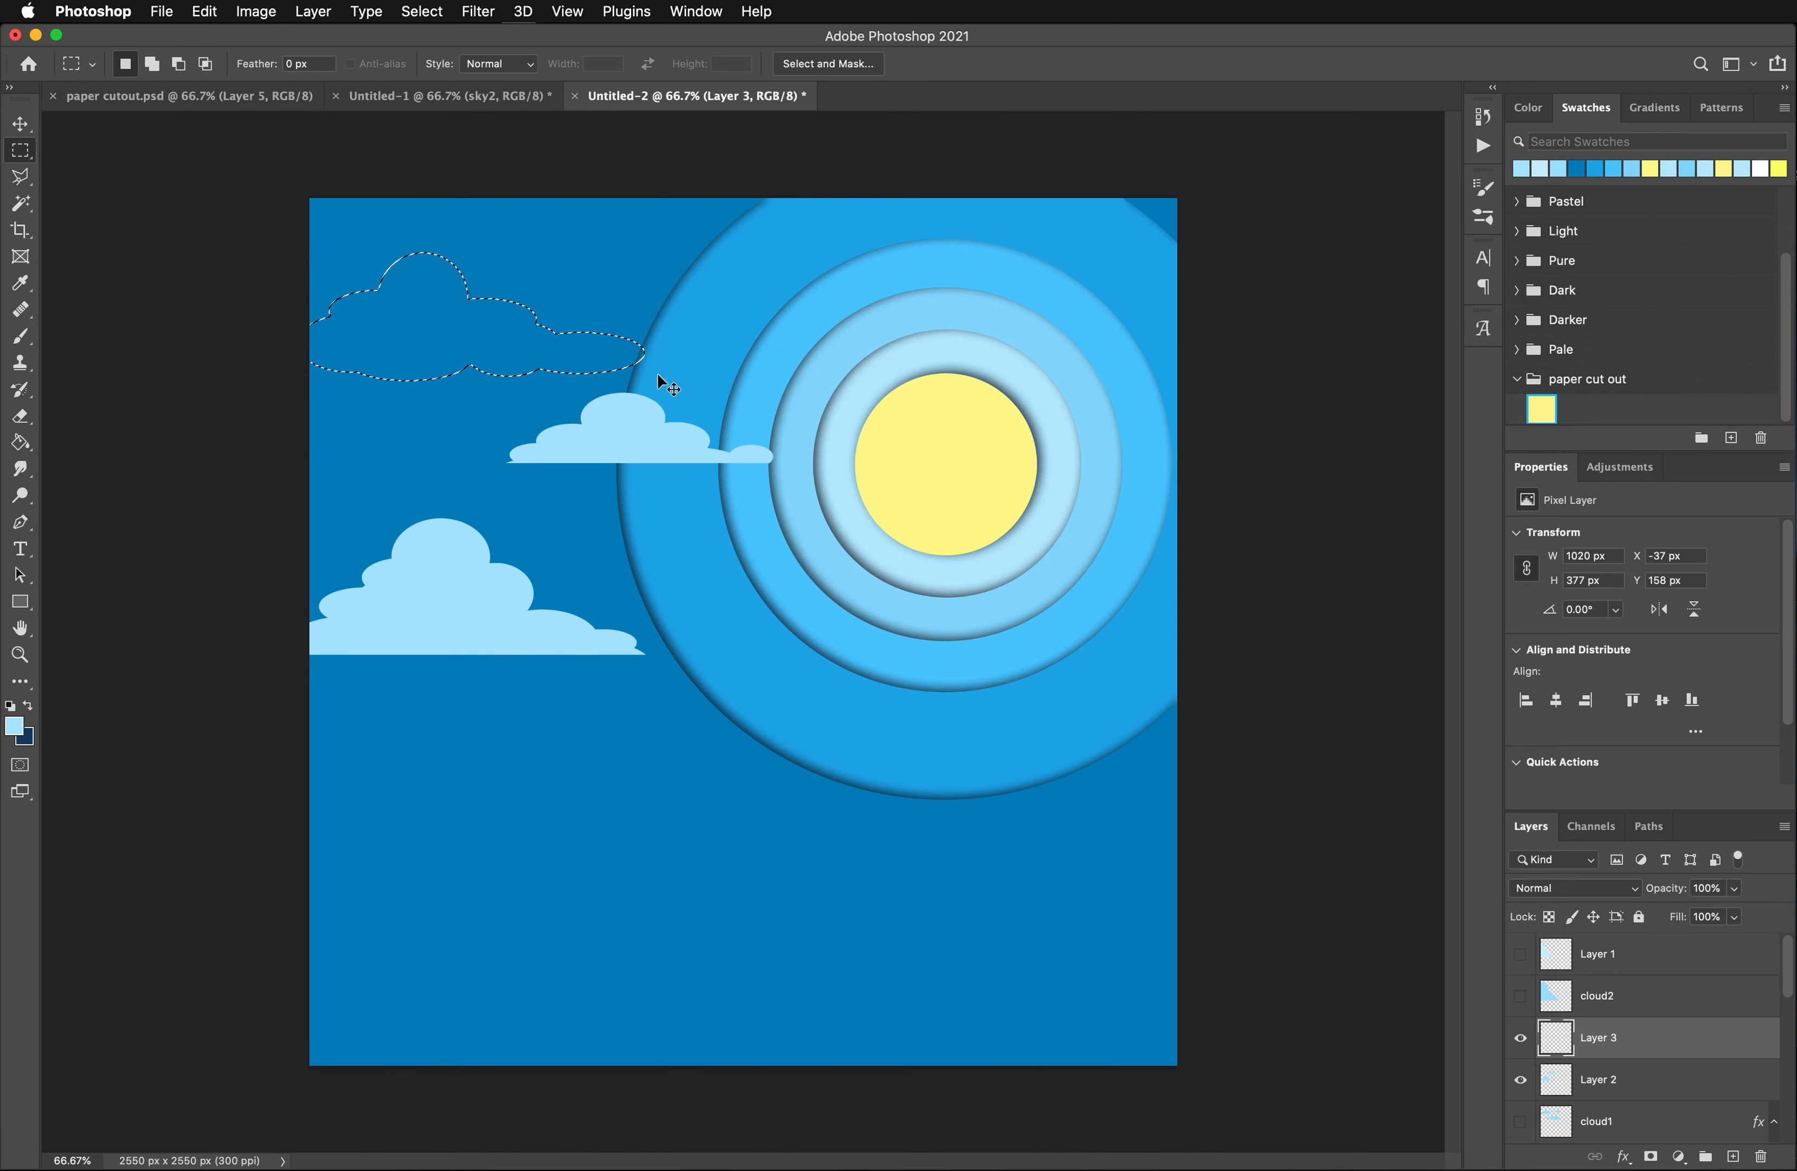
{"action": "key", "text": "alt"}
{"action": "left_click_drag", "start_coordinate": [670, 388], "coordinate": [291, 359]}
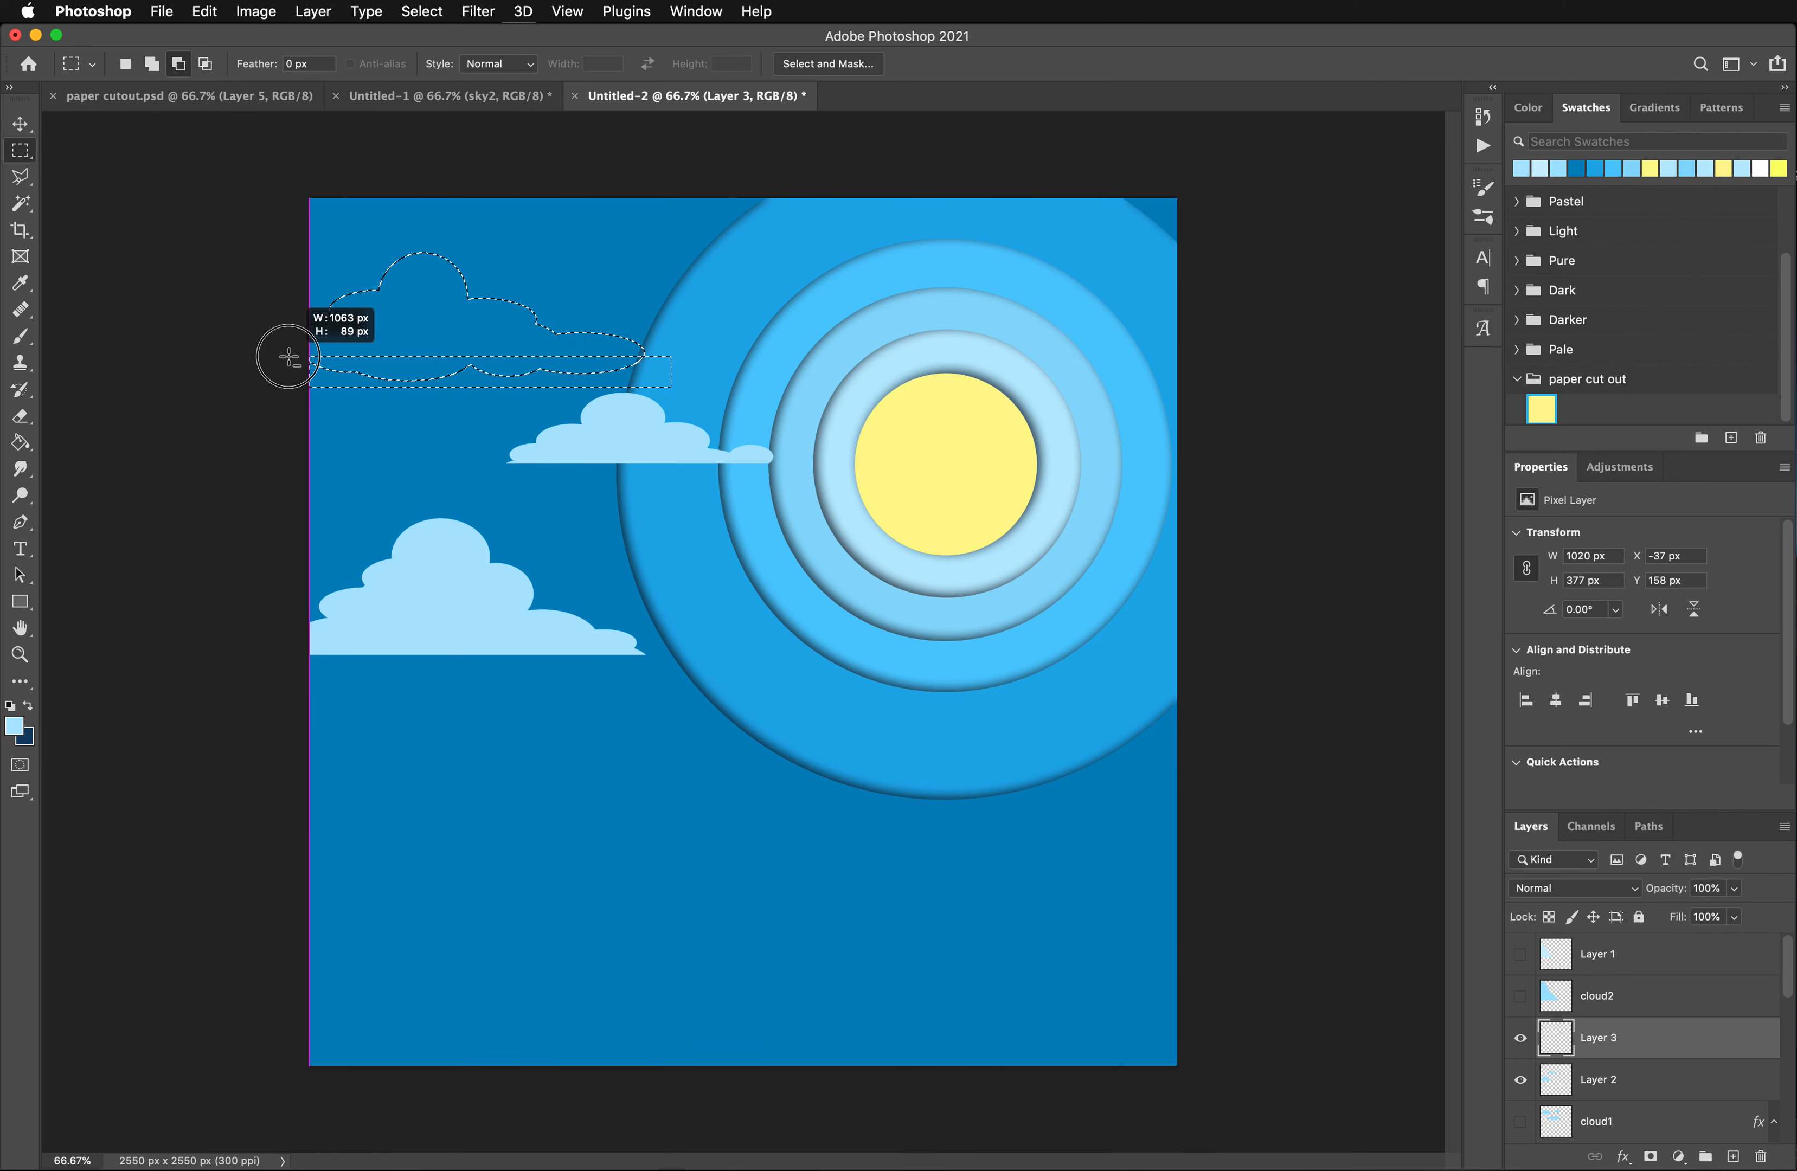
{"action": "left_click_drag", "start_coordinate": [289, 357], "coordinate": [289, 356]}
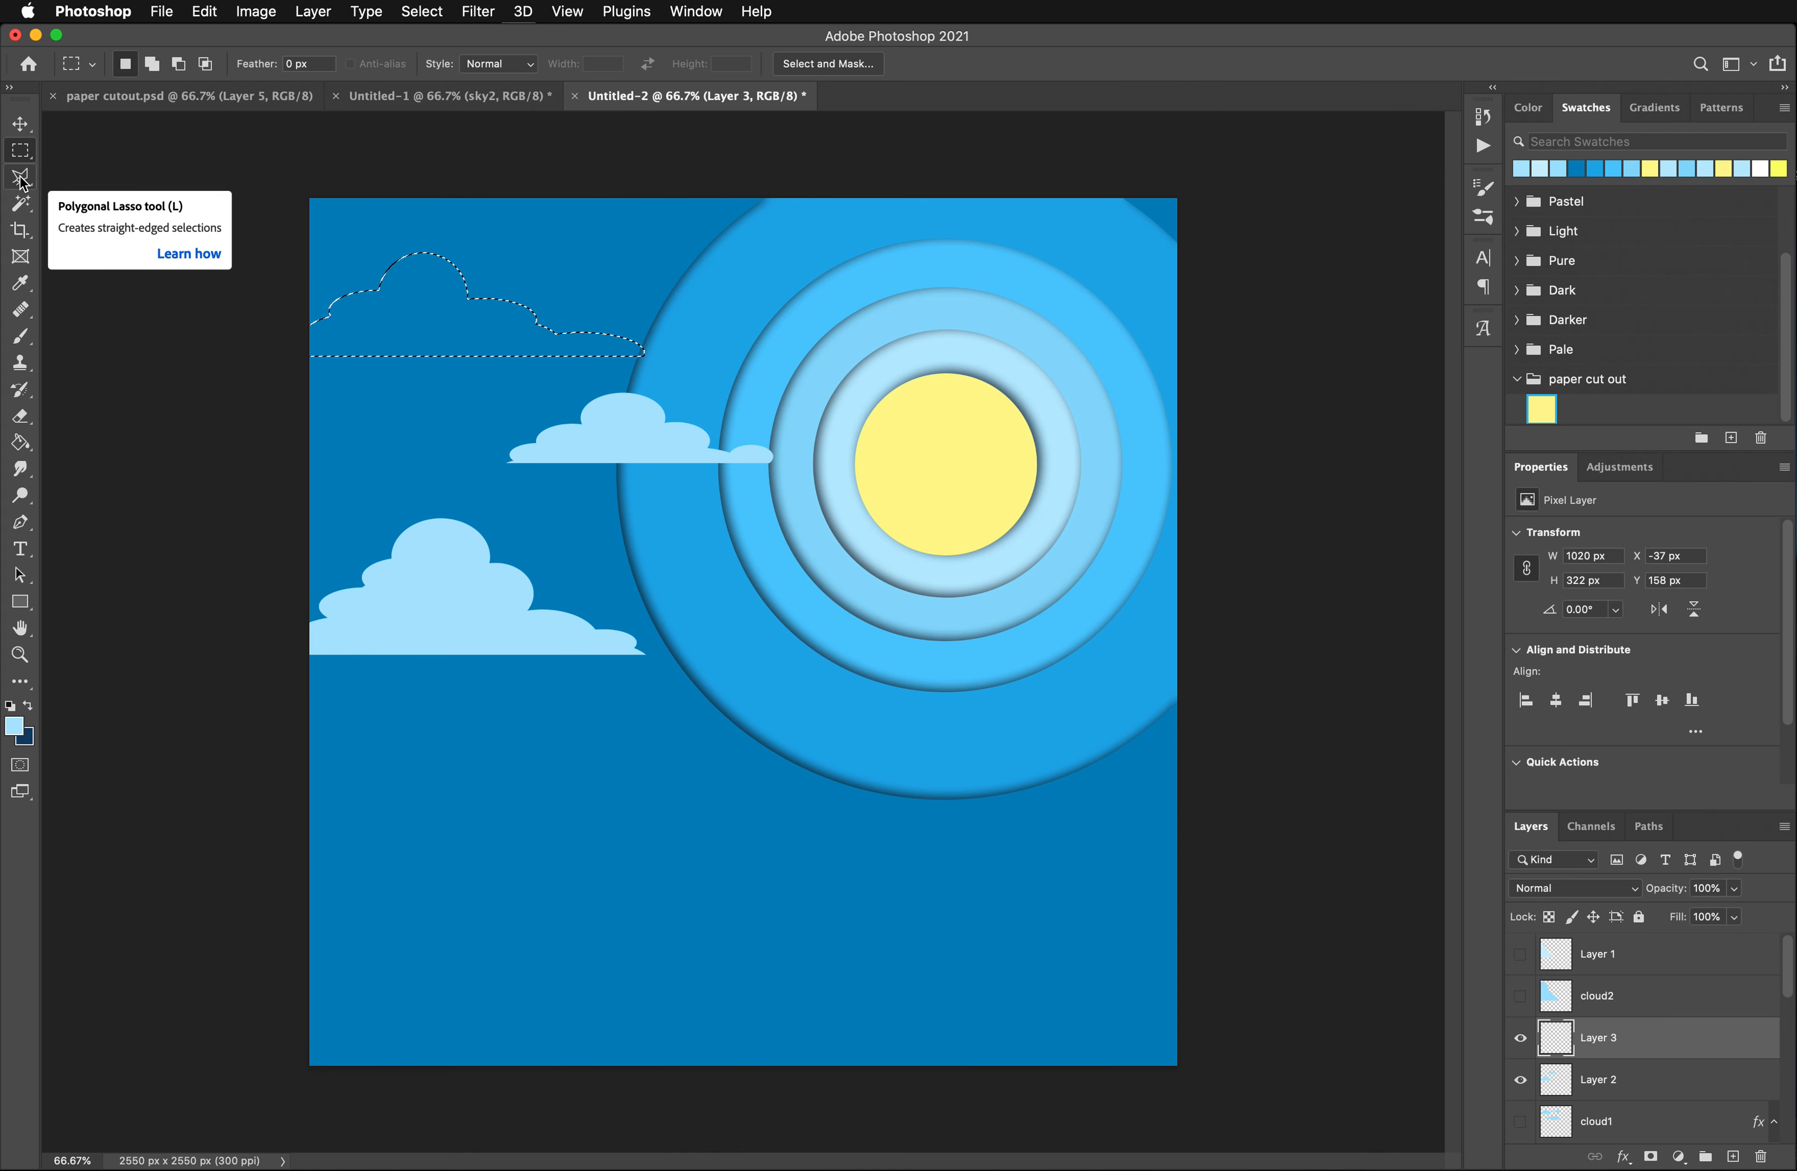
- Add a wide cloud selection across the canvas's middle to the sun with overlapping ellipses, and cut its base flat with a rectangular subtraction
{"action": "right_click", "coordinate": [20, 149]}
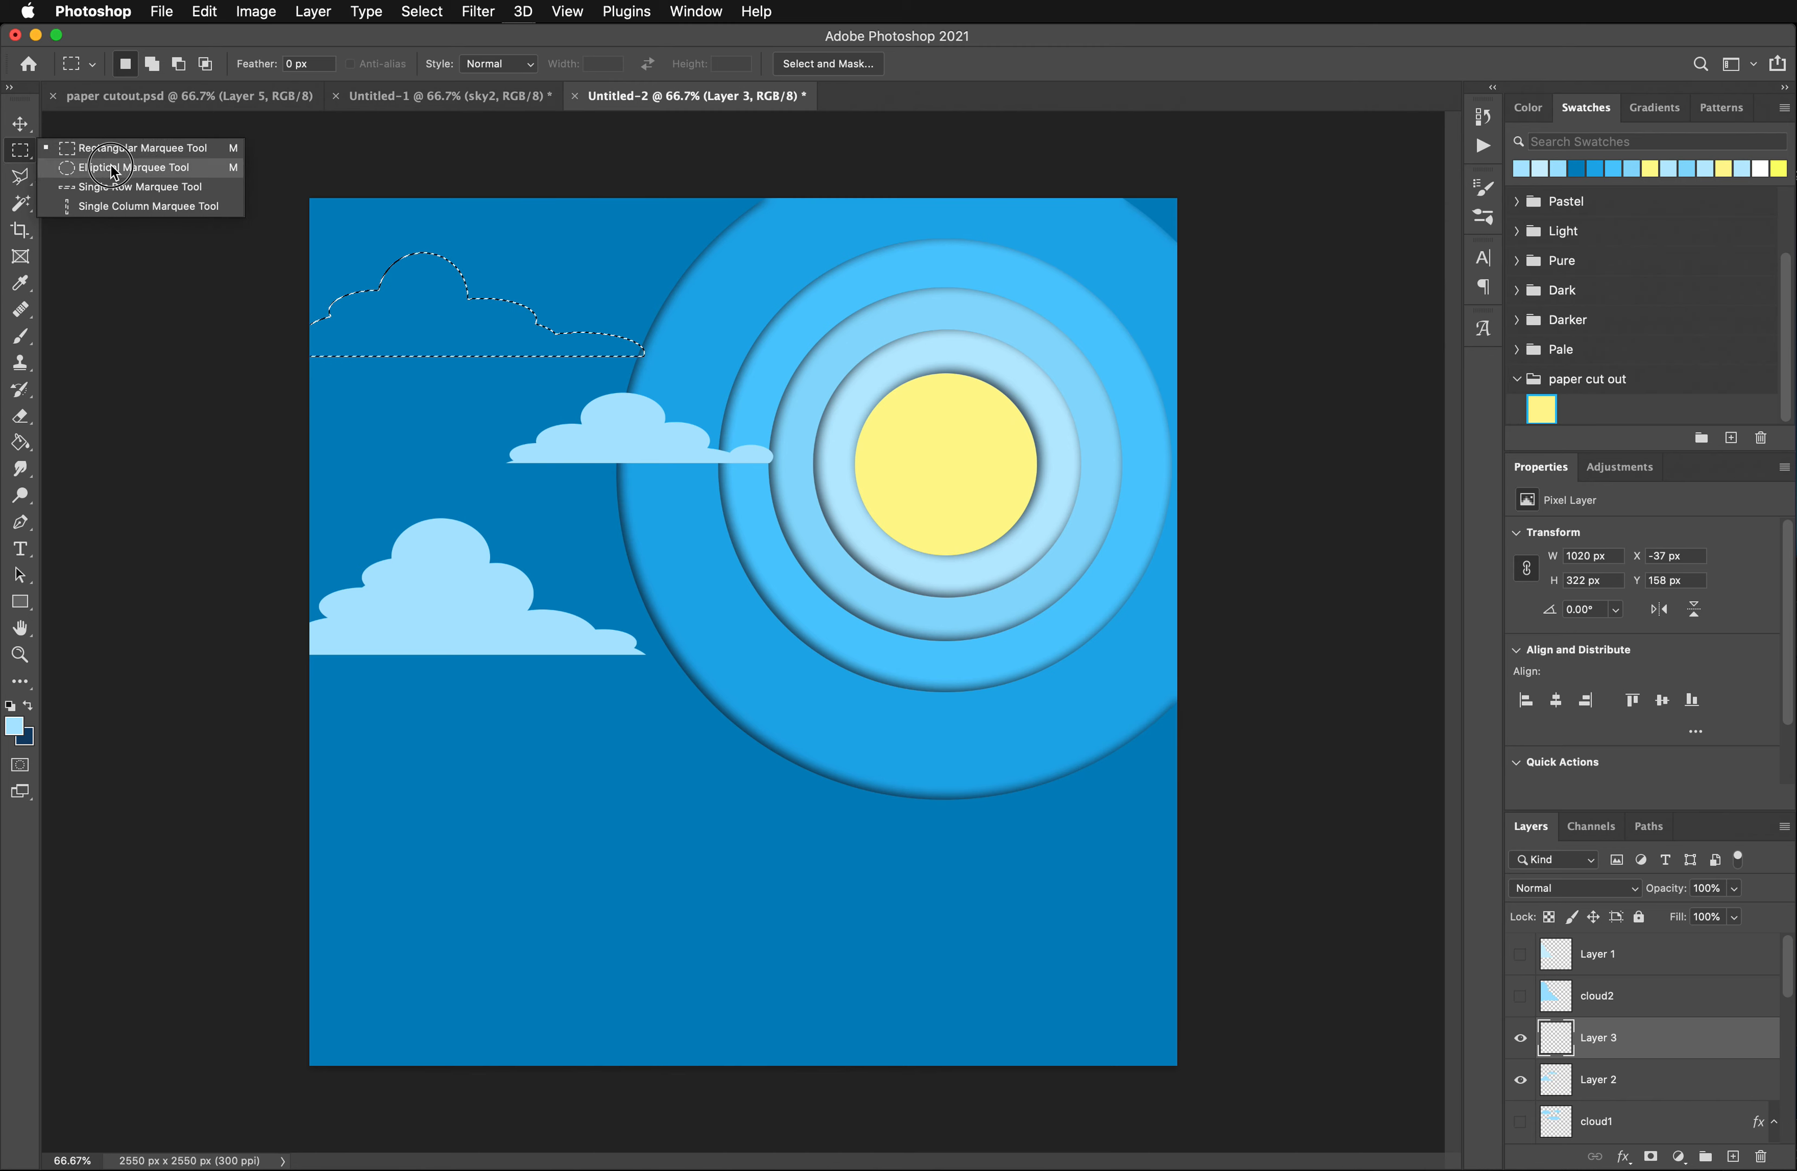
{"action": "left_click", "coordinate": [114, 162]}
{"action": "key", "text": "shift"}
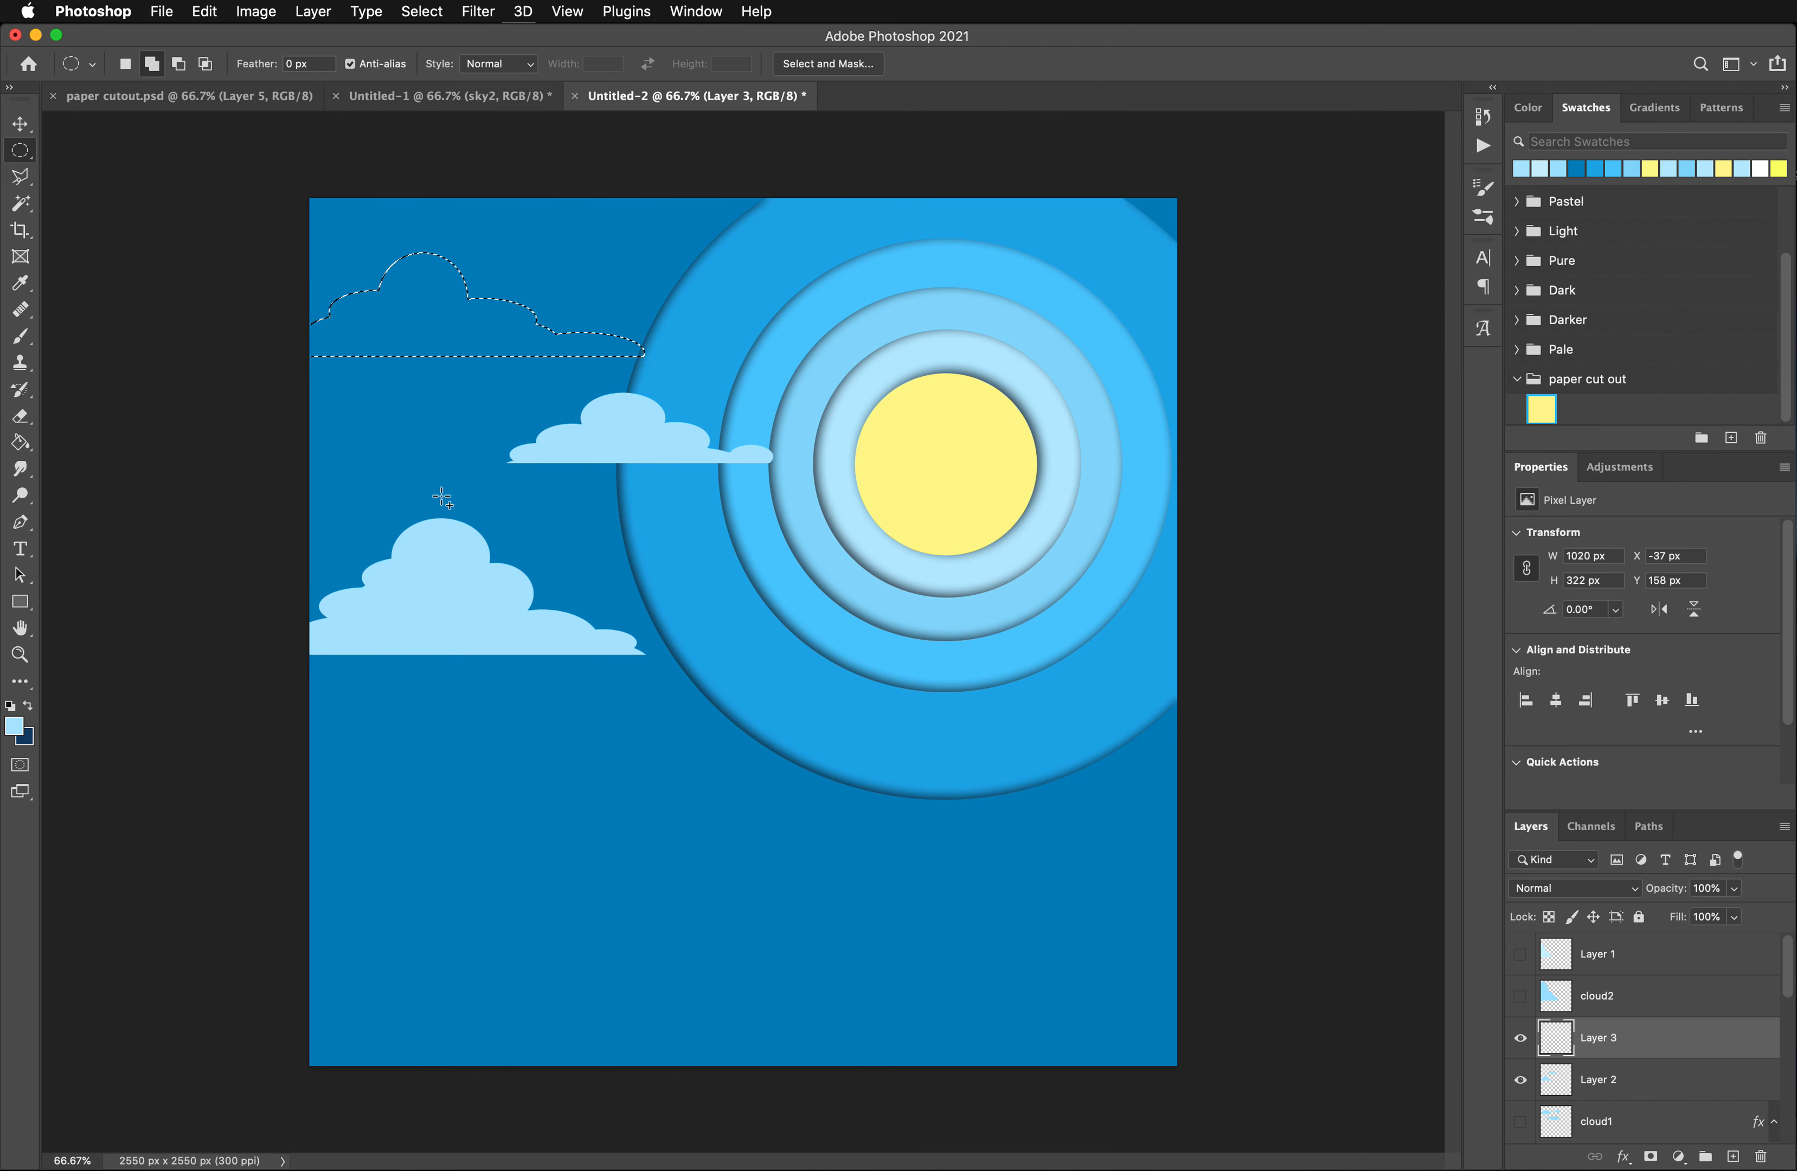
{"action": "left_click_drag", "start_coordinate": [425, 478], "coordinate": [616, 537]}
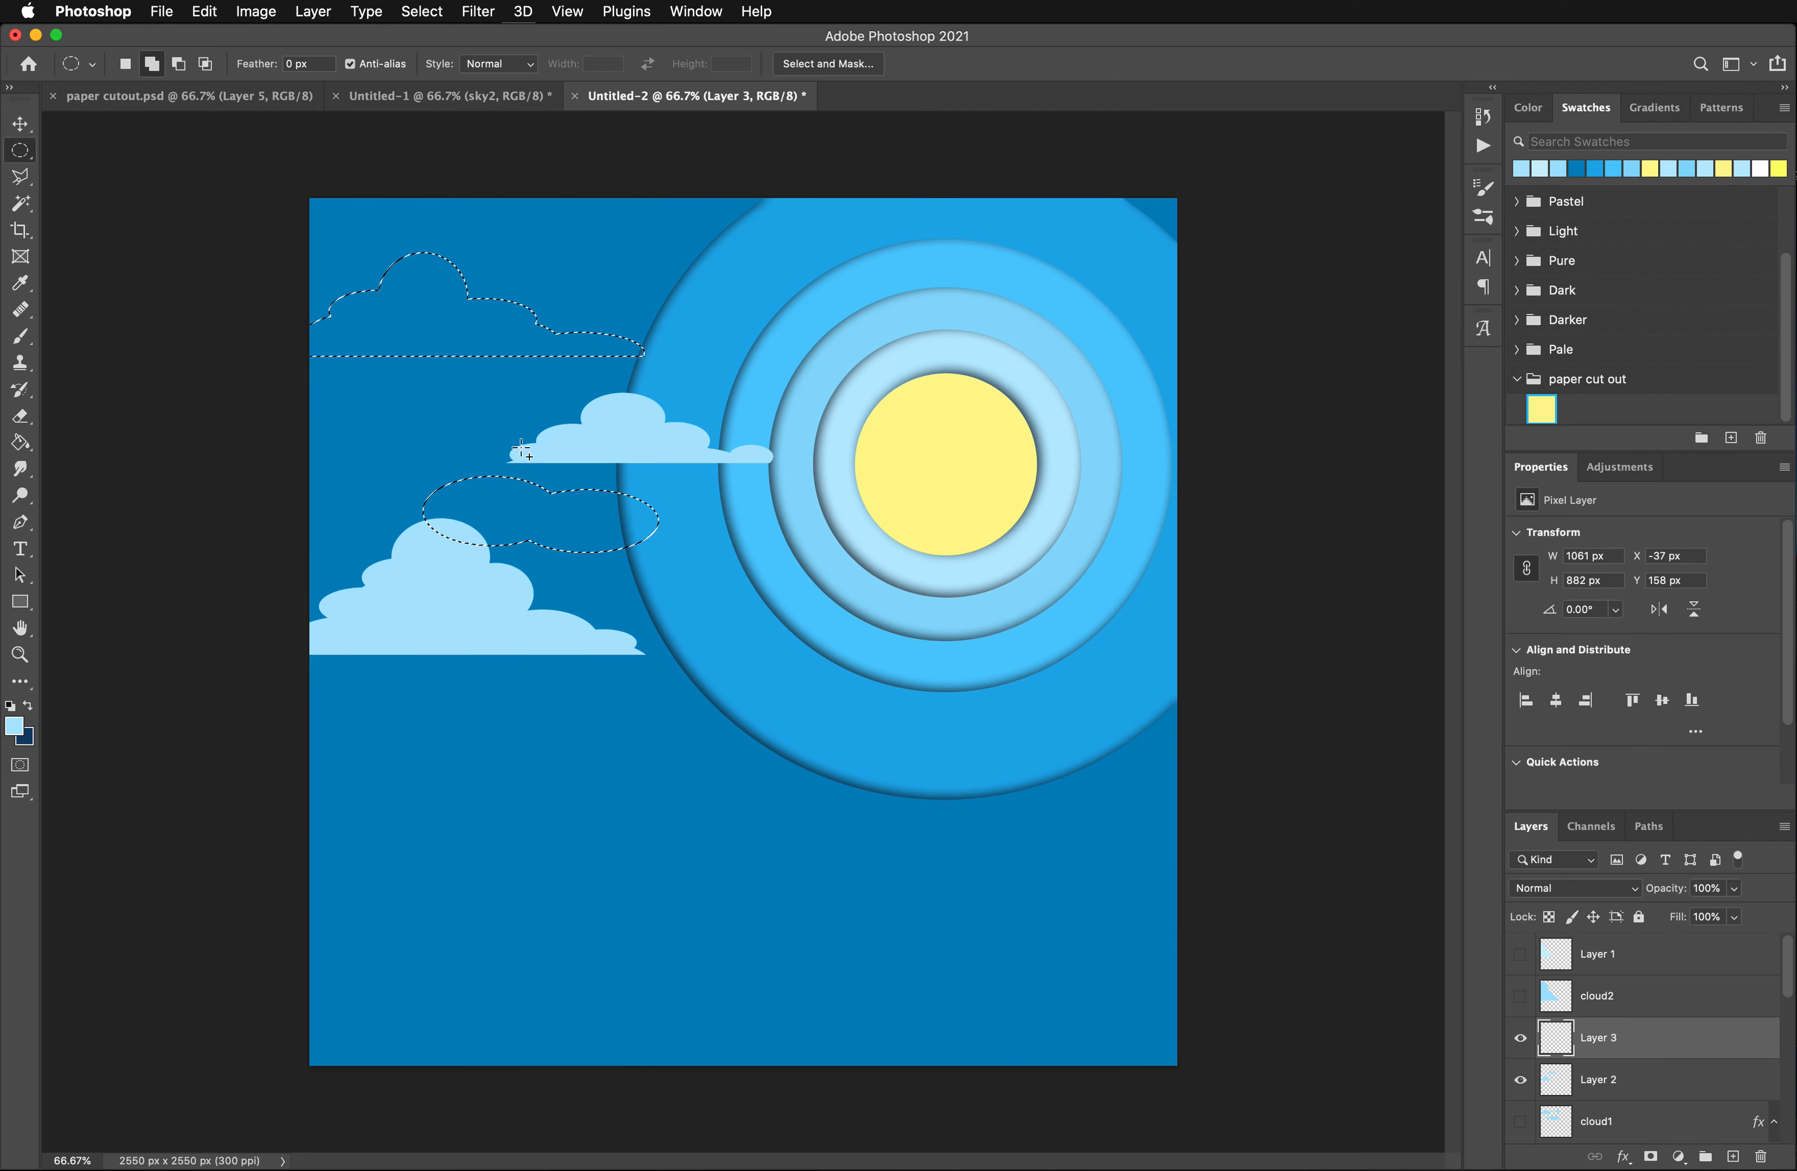
{"action": "left_click_drag", "start_coordinate": [602, 439], "coordinate": [715, 517]}
{"action": "left_click_drag", "start_coordinate": [688, 429], "coordinate": [796, 534]}
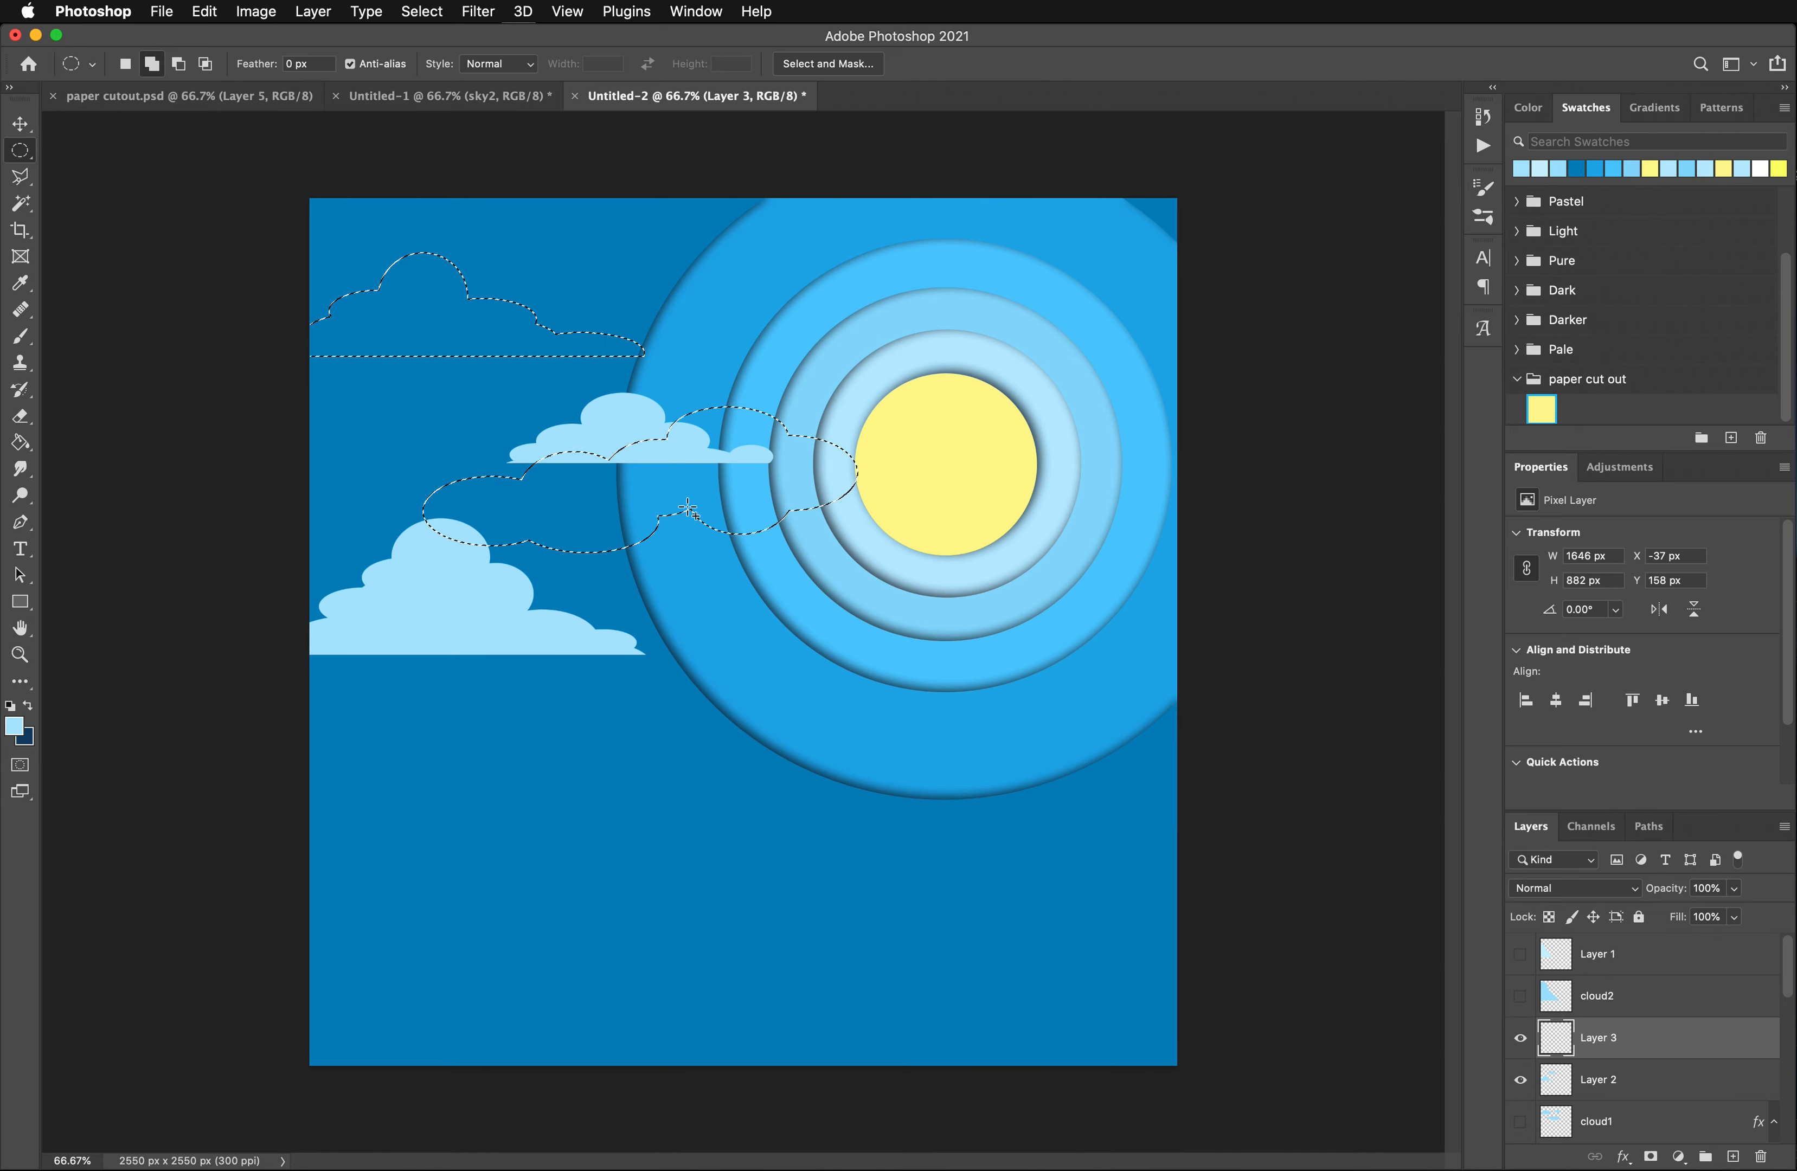
{"action": "left_click_drag", "start_coordinate": [657, 482], "coordinate": [889, 563]}
{"action": "left_click_drag", "start_coordinate": [820, 487], "coordinate": [974, 553]}
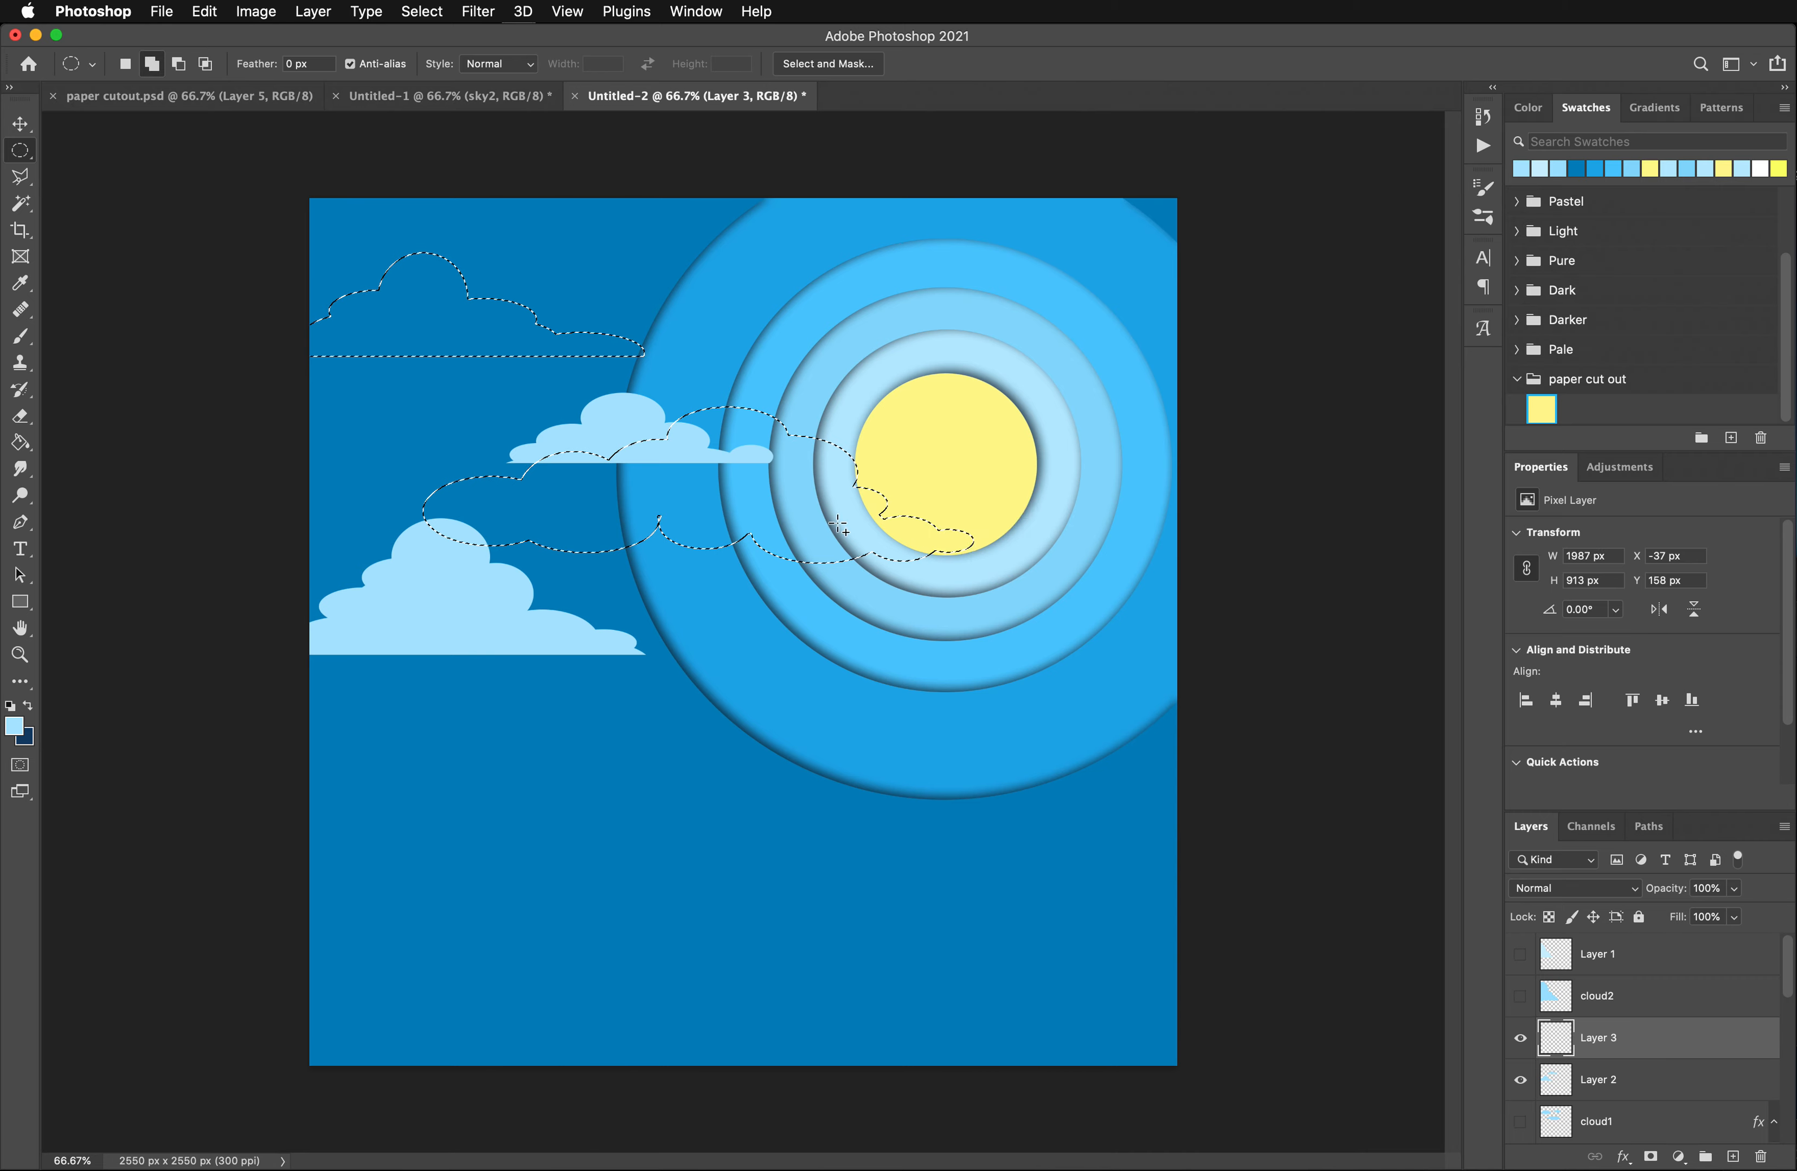
{"action": "left_click_drag", "start_coordinate": [613, 497], "coordinate": [795, 559]}
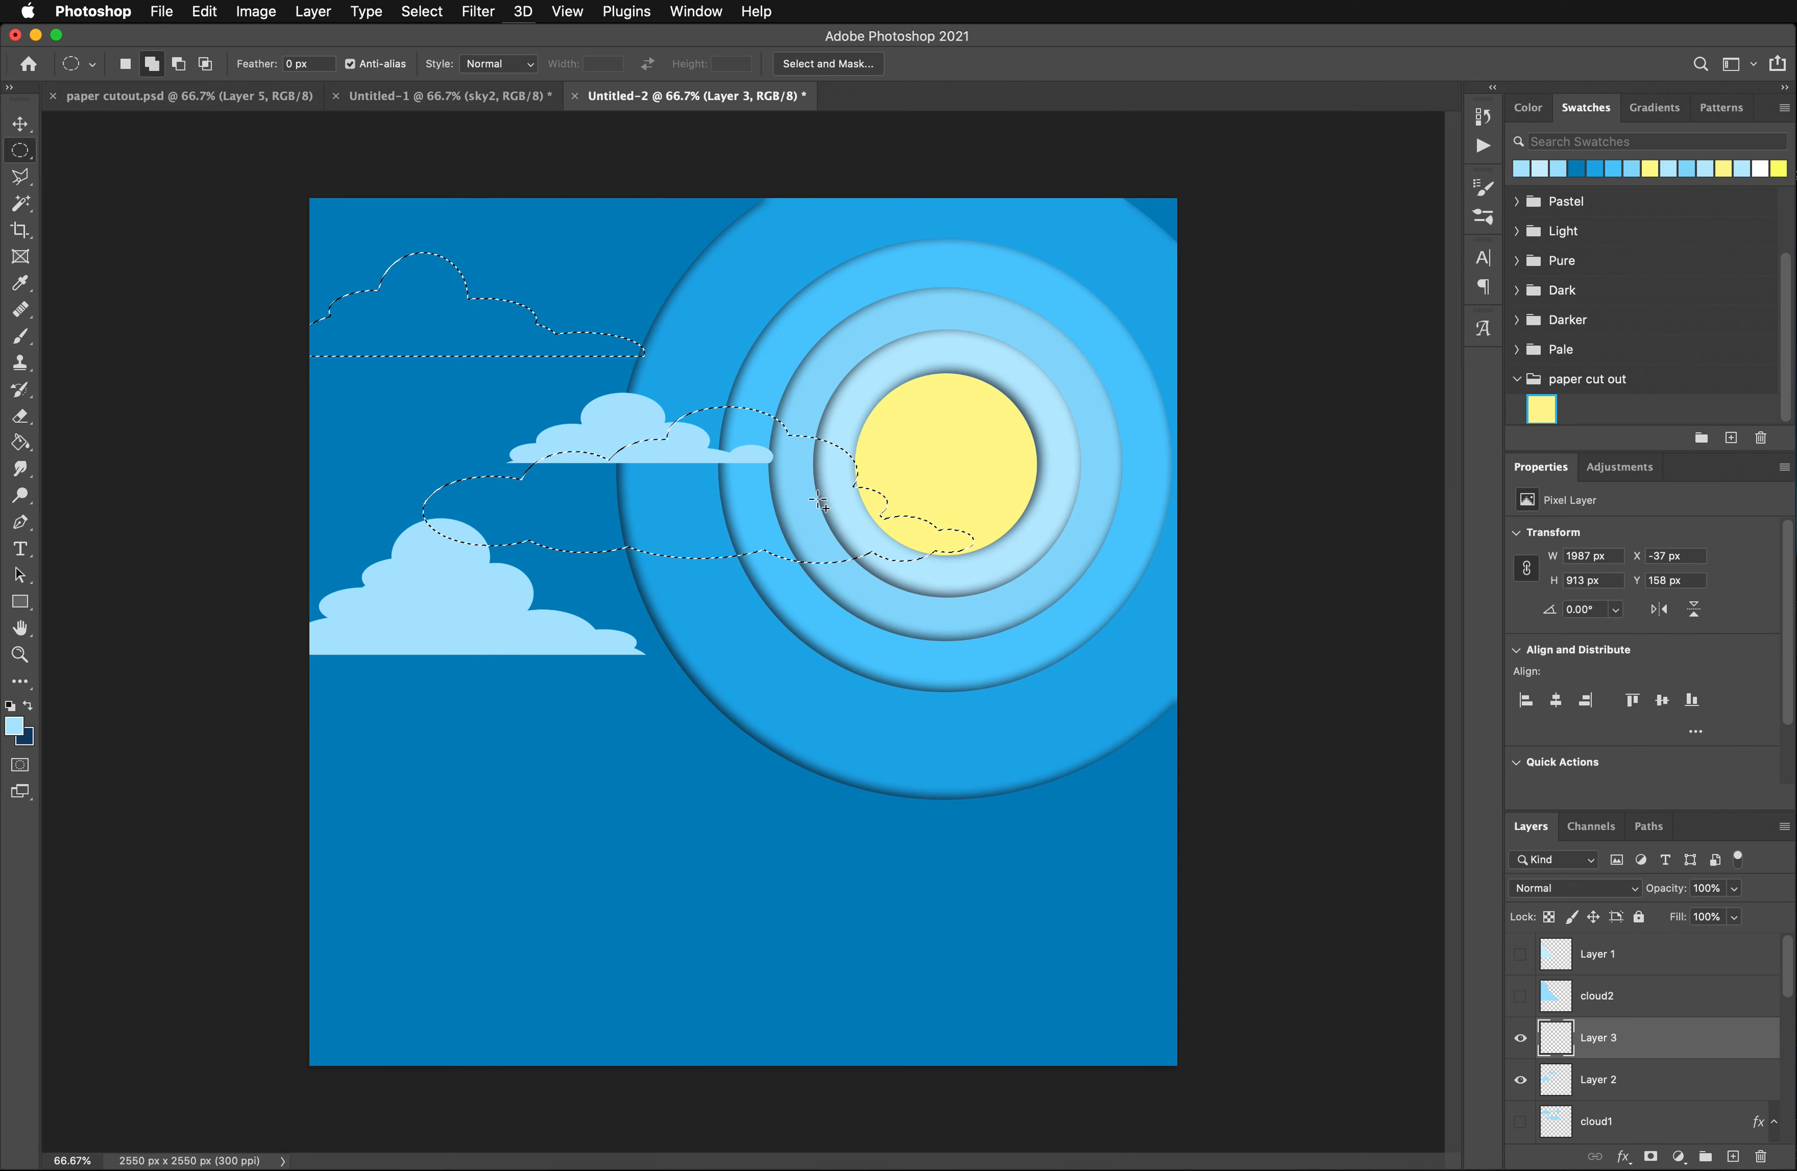
{"action": "left_click_drag", "start_coordinate": [895, 475], "coordinate": [889, 482]}
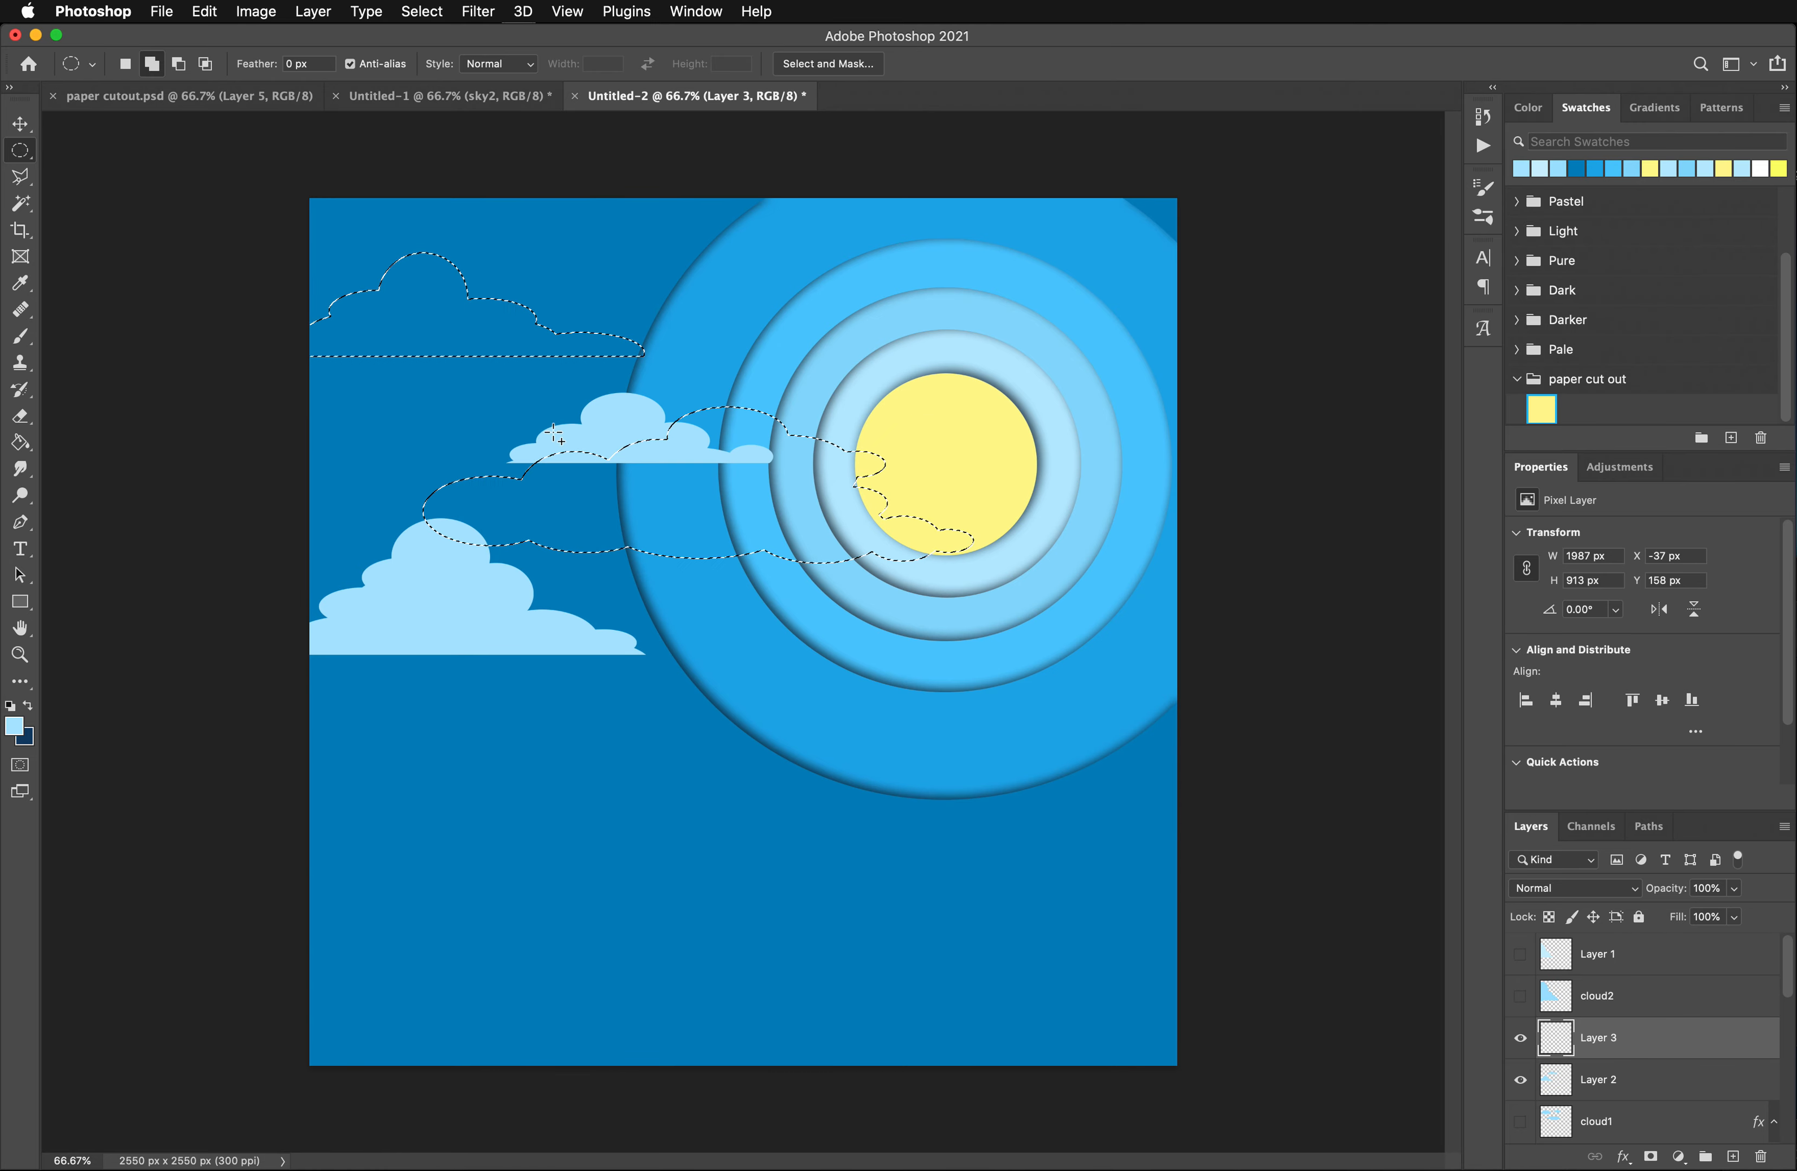
{"action": "left_click_drag", "start_coordinate": [23, 161], "coordinate": [114, 149]}
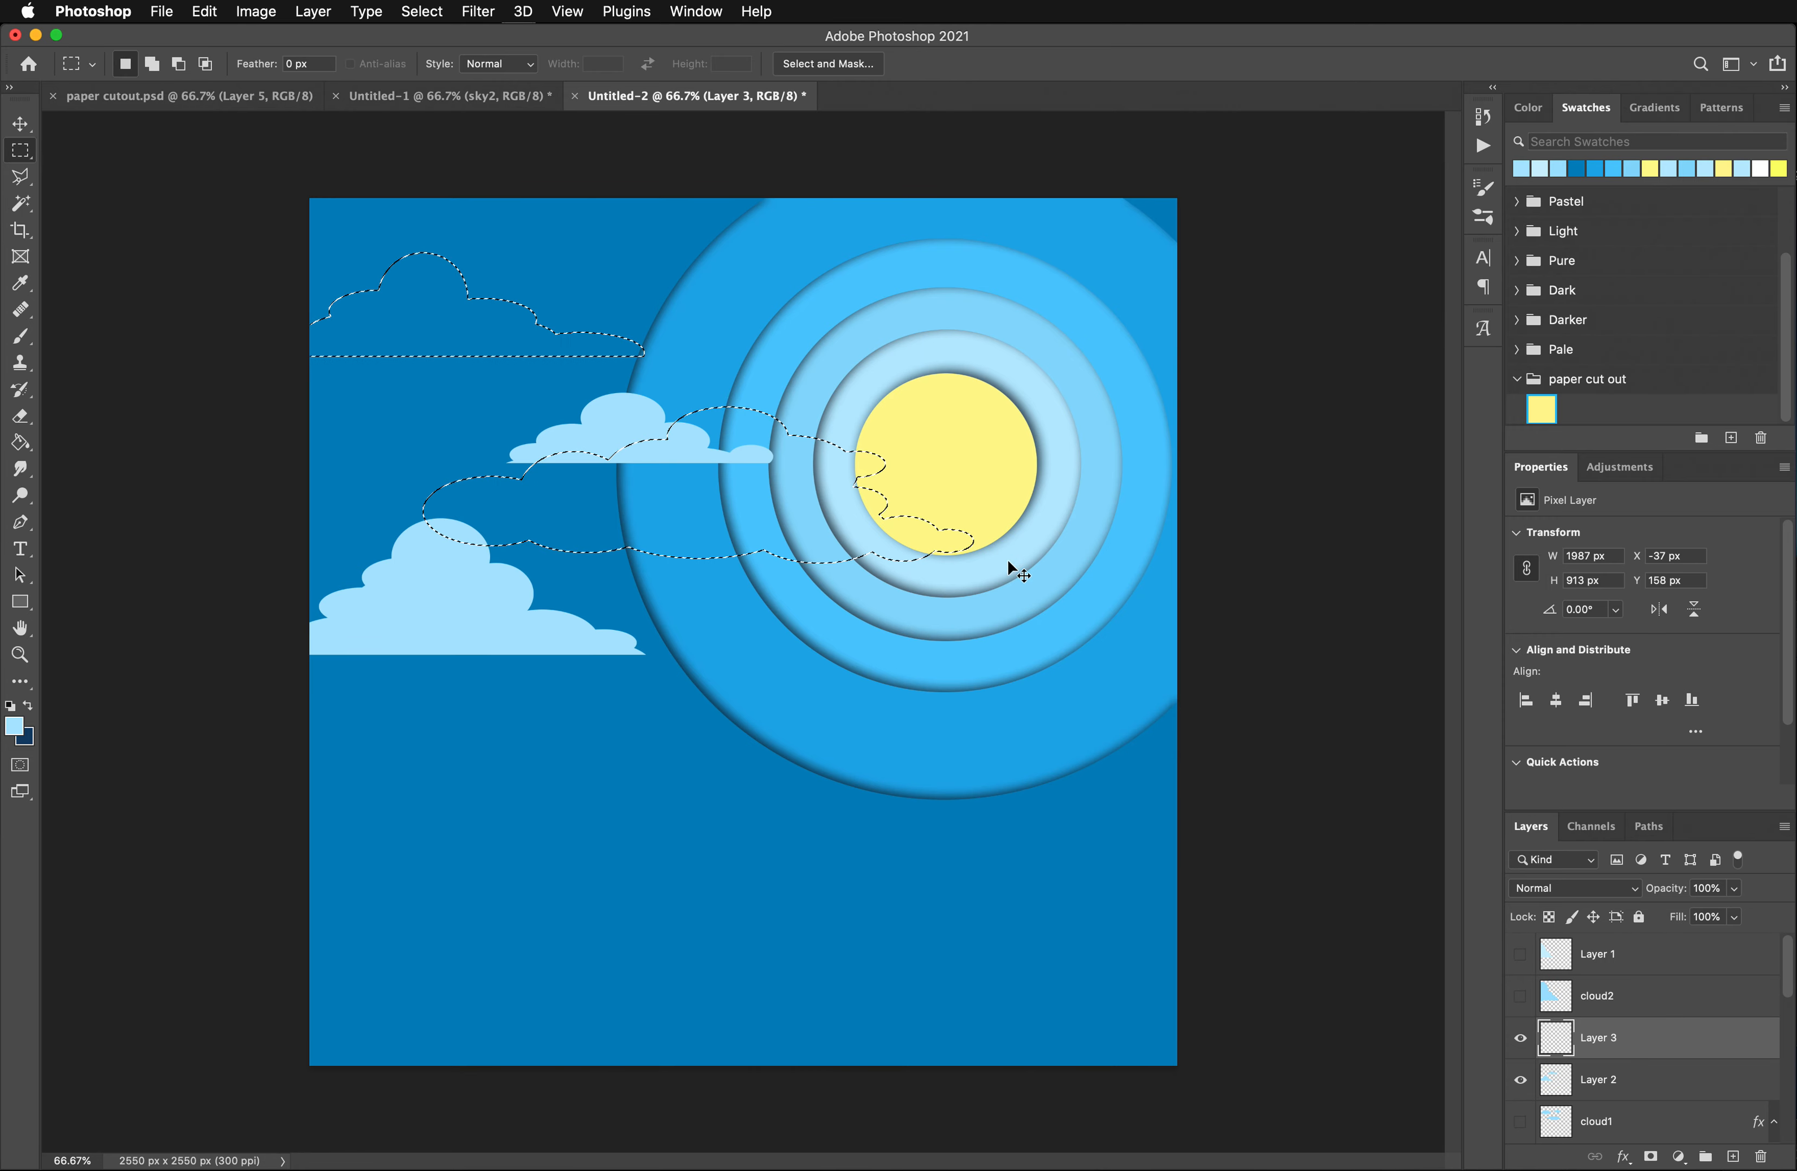
{"action": "left_click_drag", "start_coordinate": [1008, 590], "coordinate": [314, 535]}
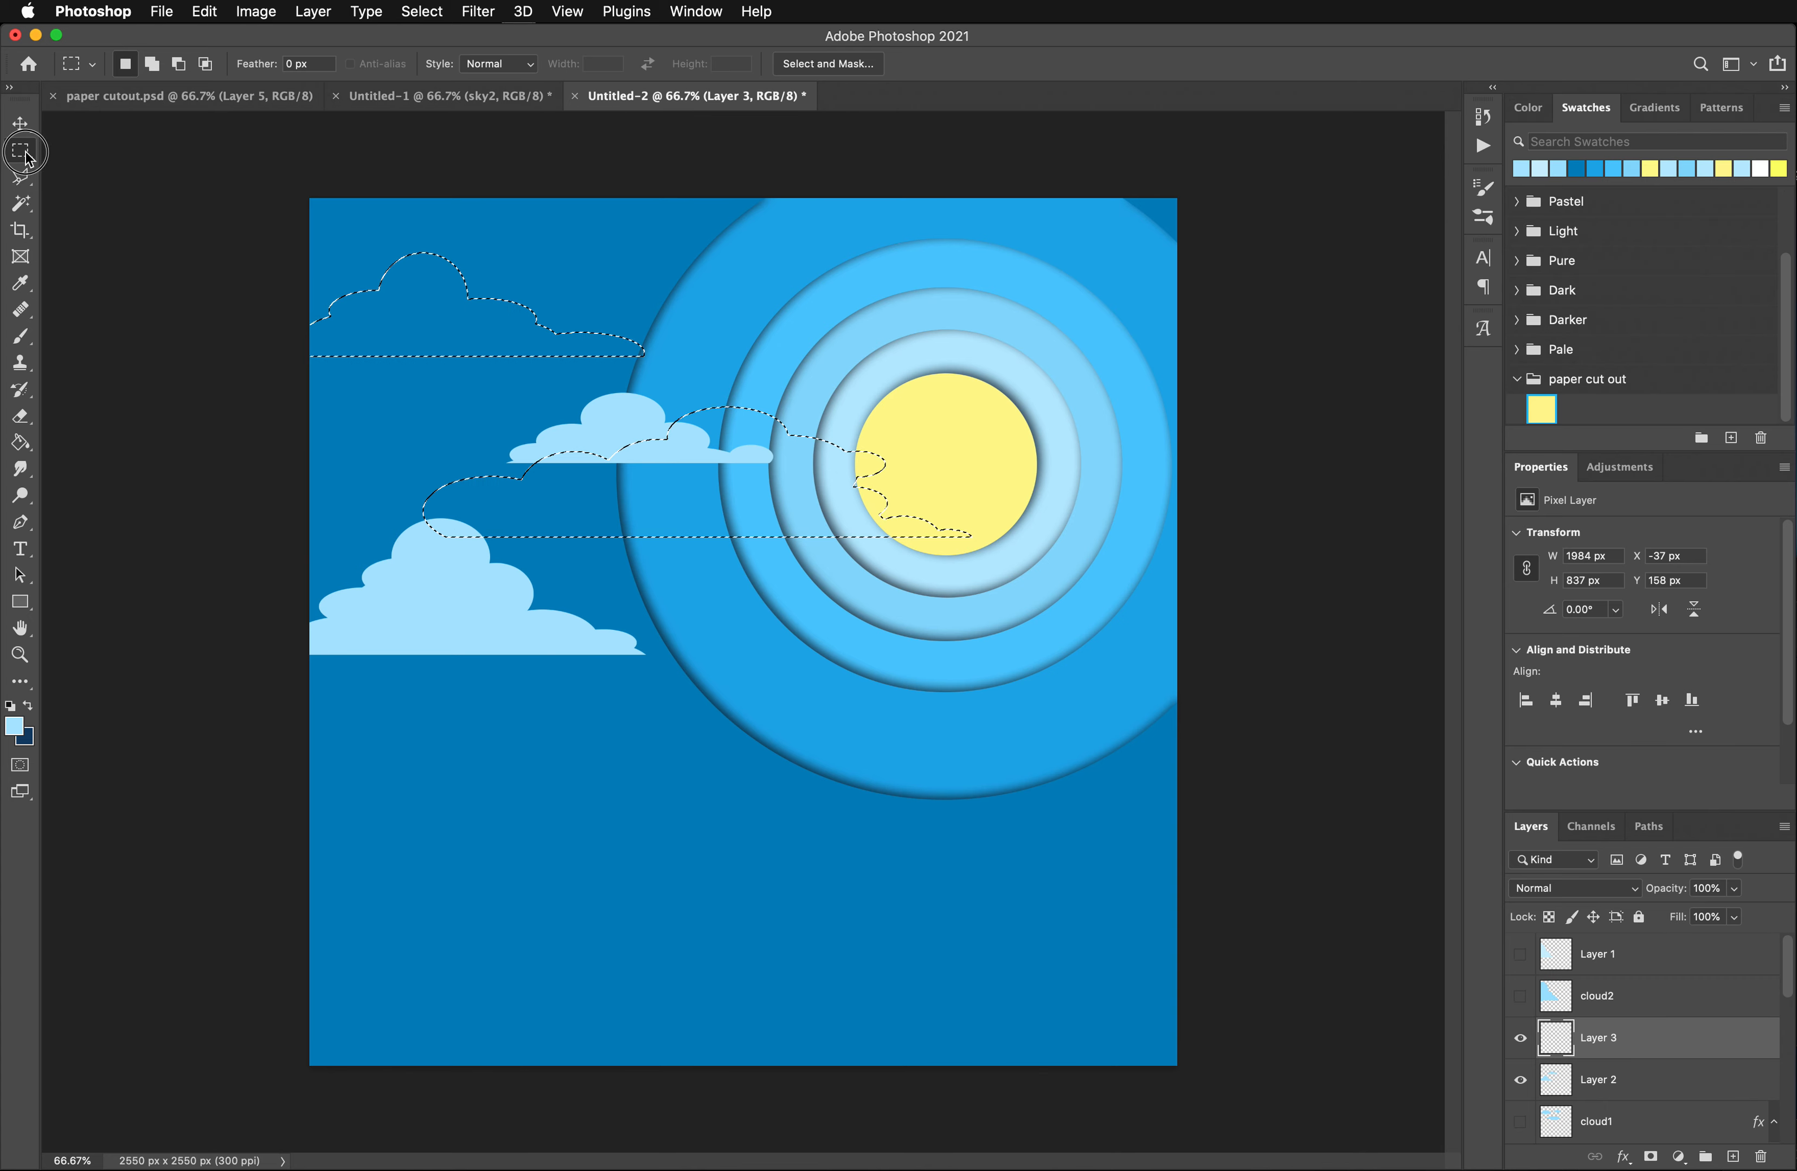
- Add a third cloud selection below the sun, extending to near the canvas's right edge, using overlapping ellipses
{"action": "left_click_drag", "start_coordinate": [20, 149], "coordinate": [120, 169]}
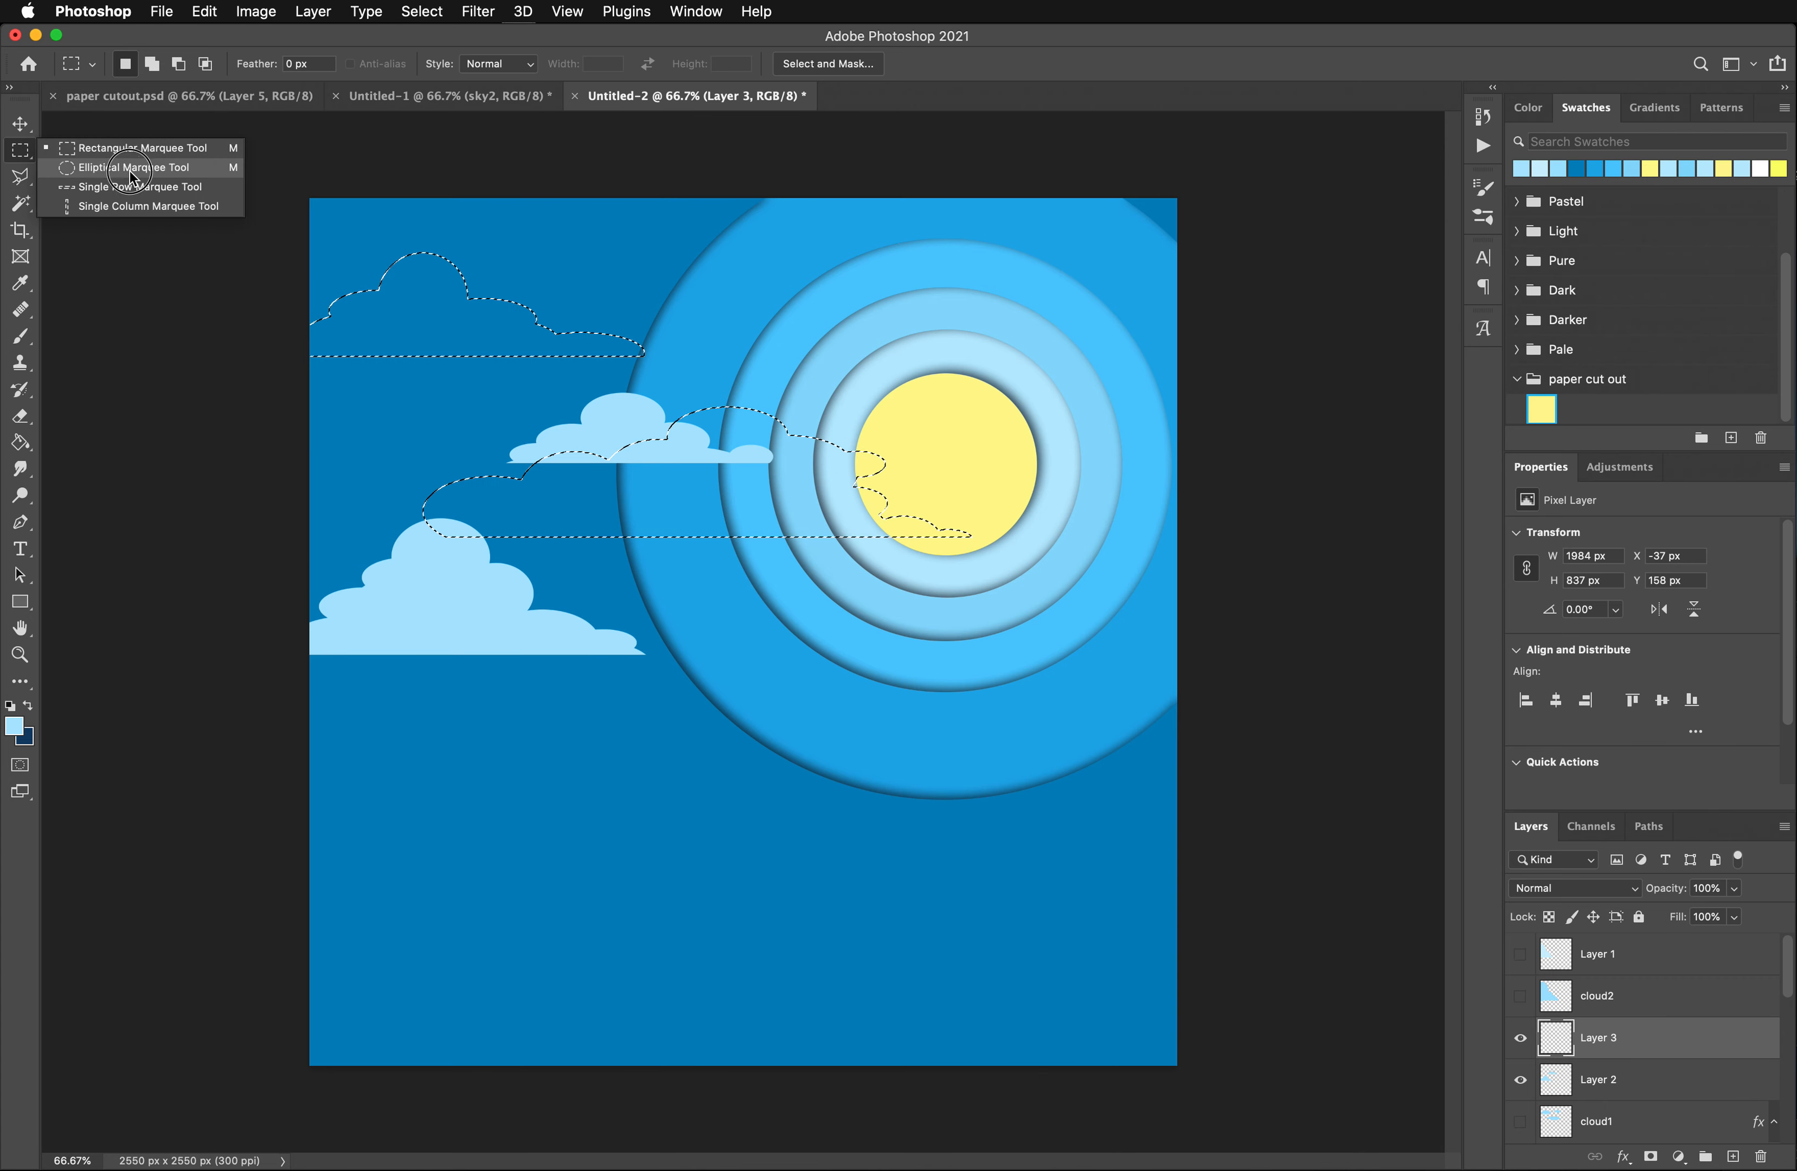
{"action": "left_click_drag", "start_coordinate": [132, 176], "coordinate": [133, 175]}
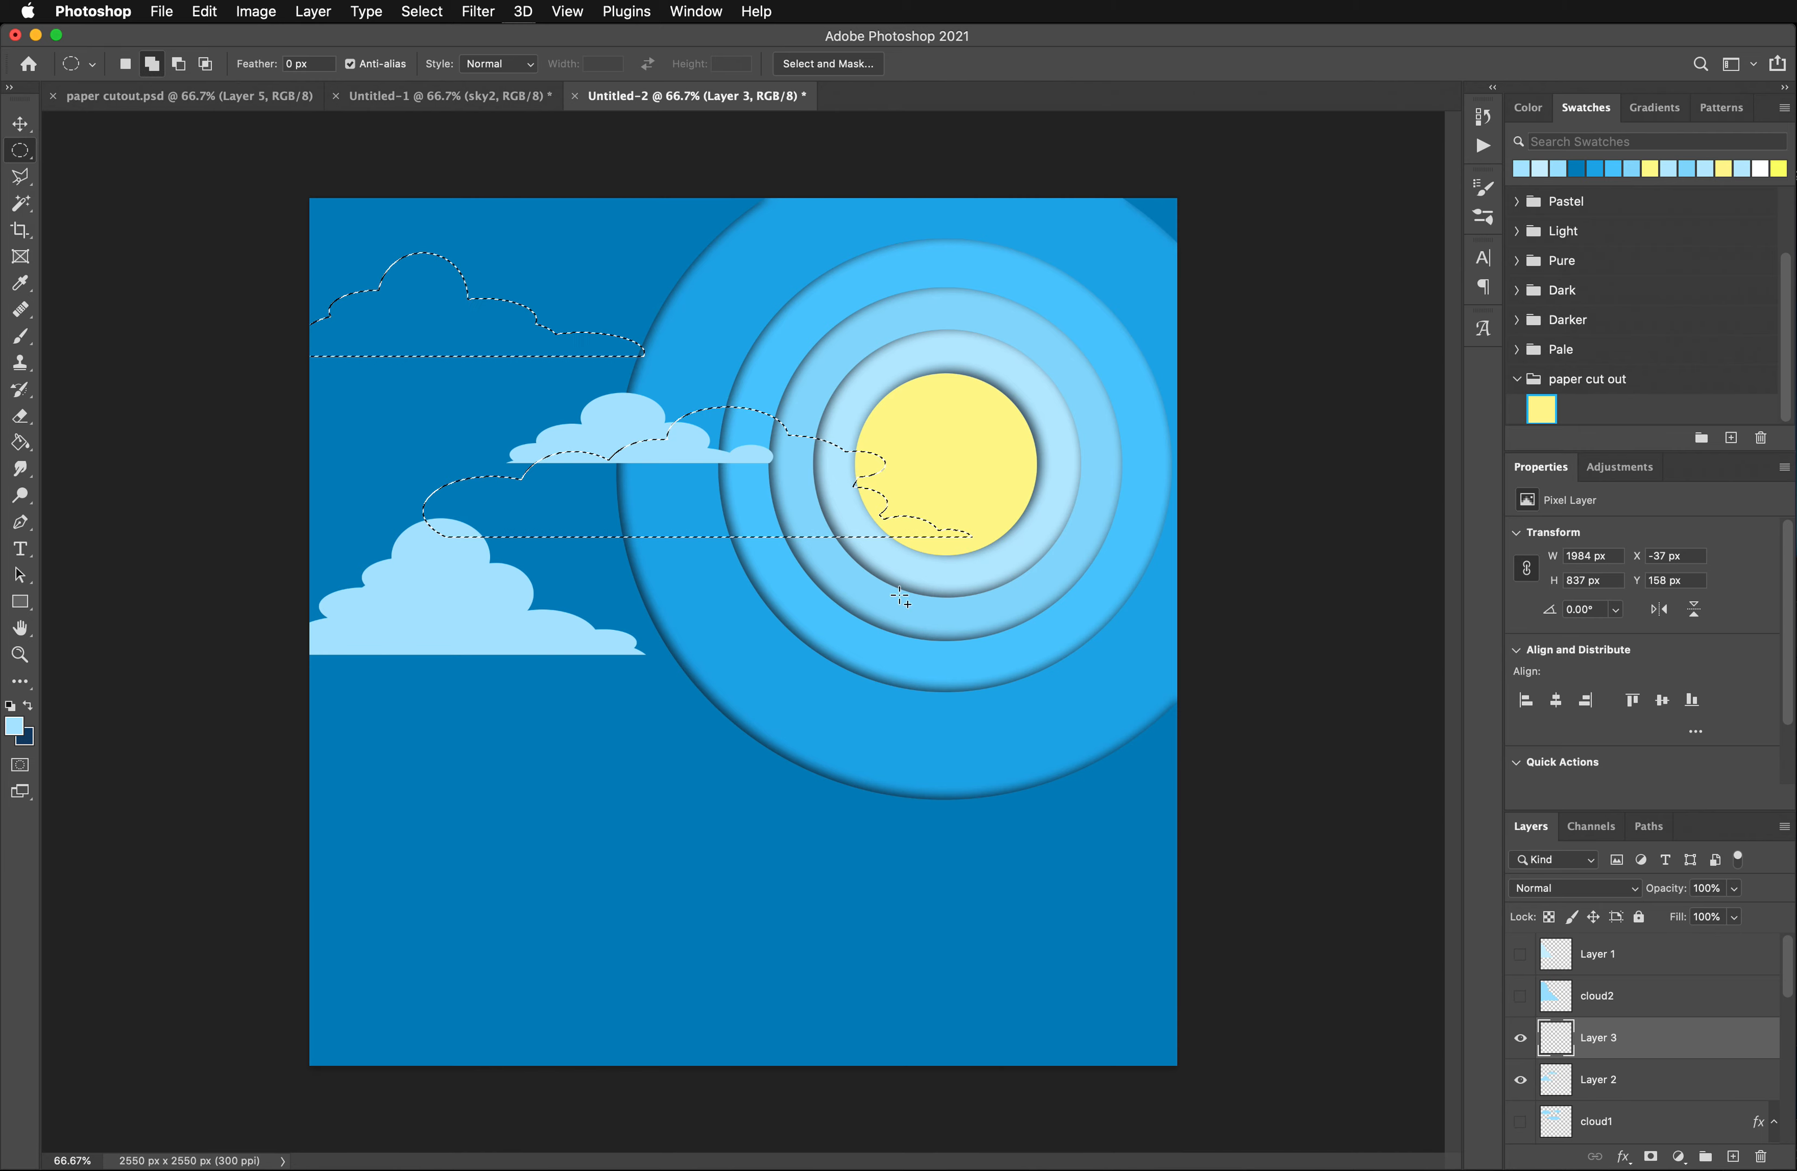
{"action": "left_click_drag", "start_coordinate": [830, 650], "coordinate": [943, 701]}
{"action": "left_click_drag", "start_coordinate": [892, 631], "coordinate": [969, 667]}
{"action": "left_click_drag", "start_coordinate": [917, 598], "coordinate": [1079, 683]}
{"action": "left_click_drag", "start_coordinate": [922, 637], "coordinate": [1171, 693]}
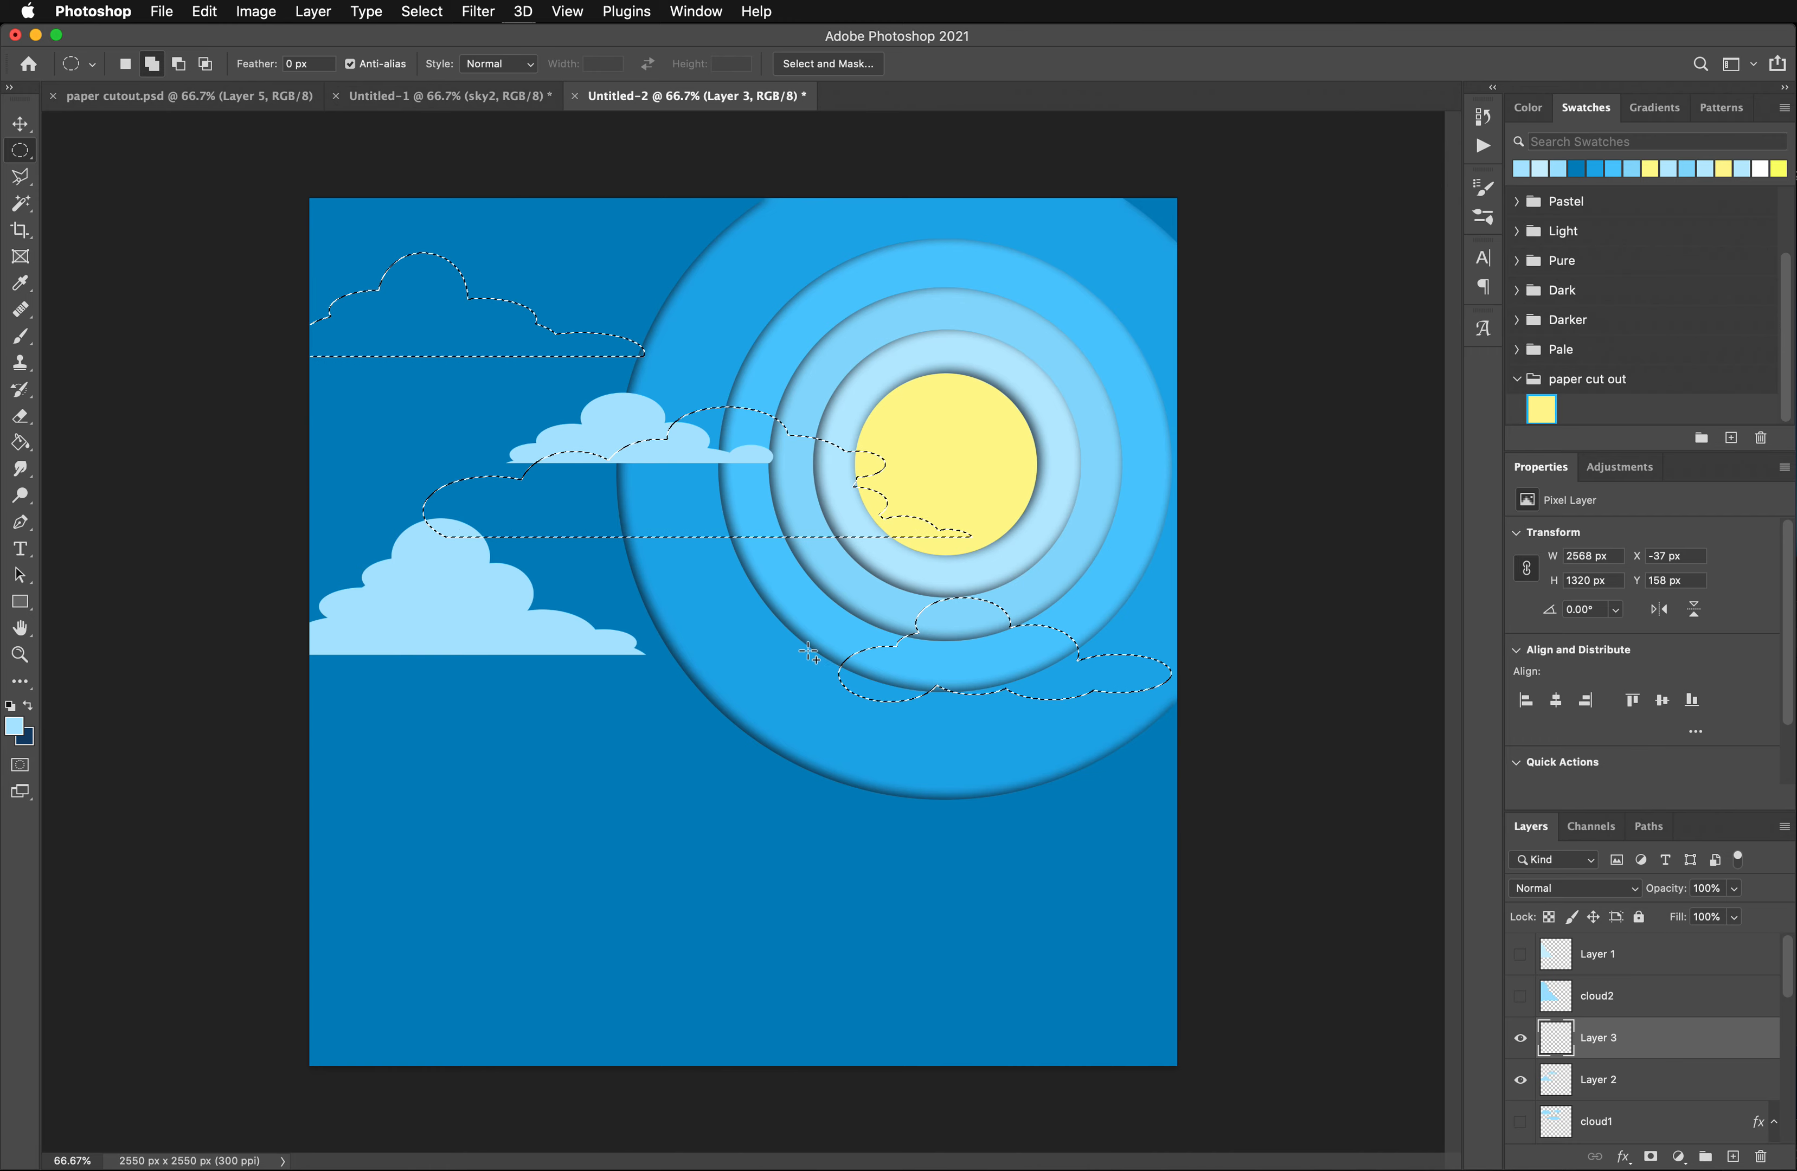
{"action": "left_click_drag", "start_coordinate": [935, 643], "coordinate": [855, 696]}
- Cut the base of the cloud selection below the sun flat by subtracting a rectangular area
{"action": "left_click", "coordinate": [43, 161]}
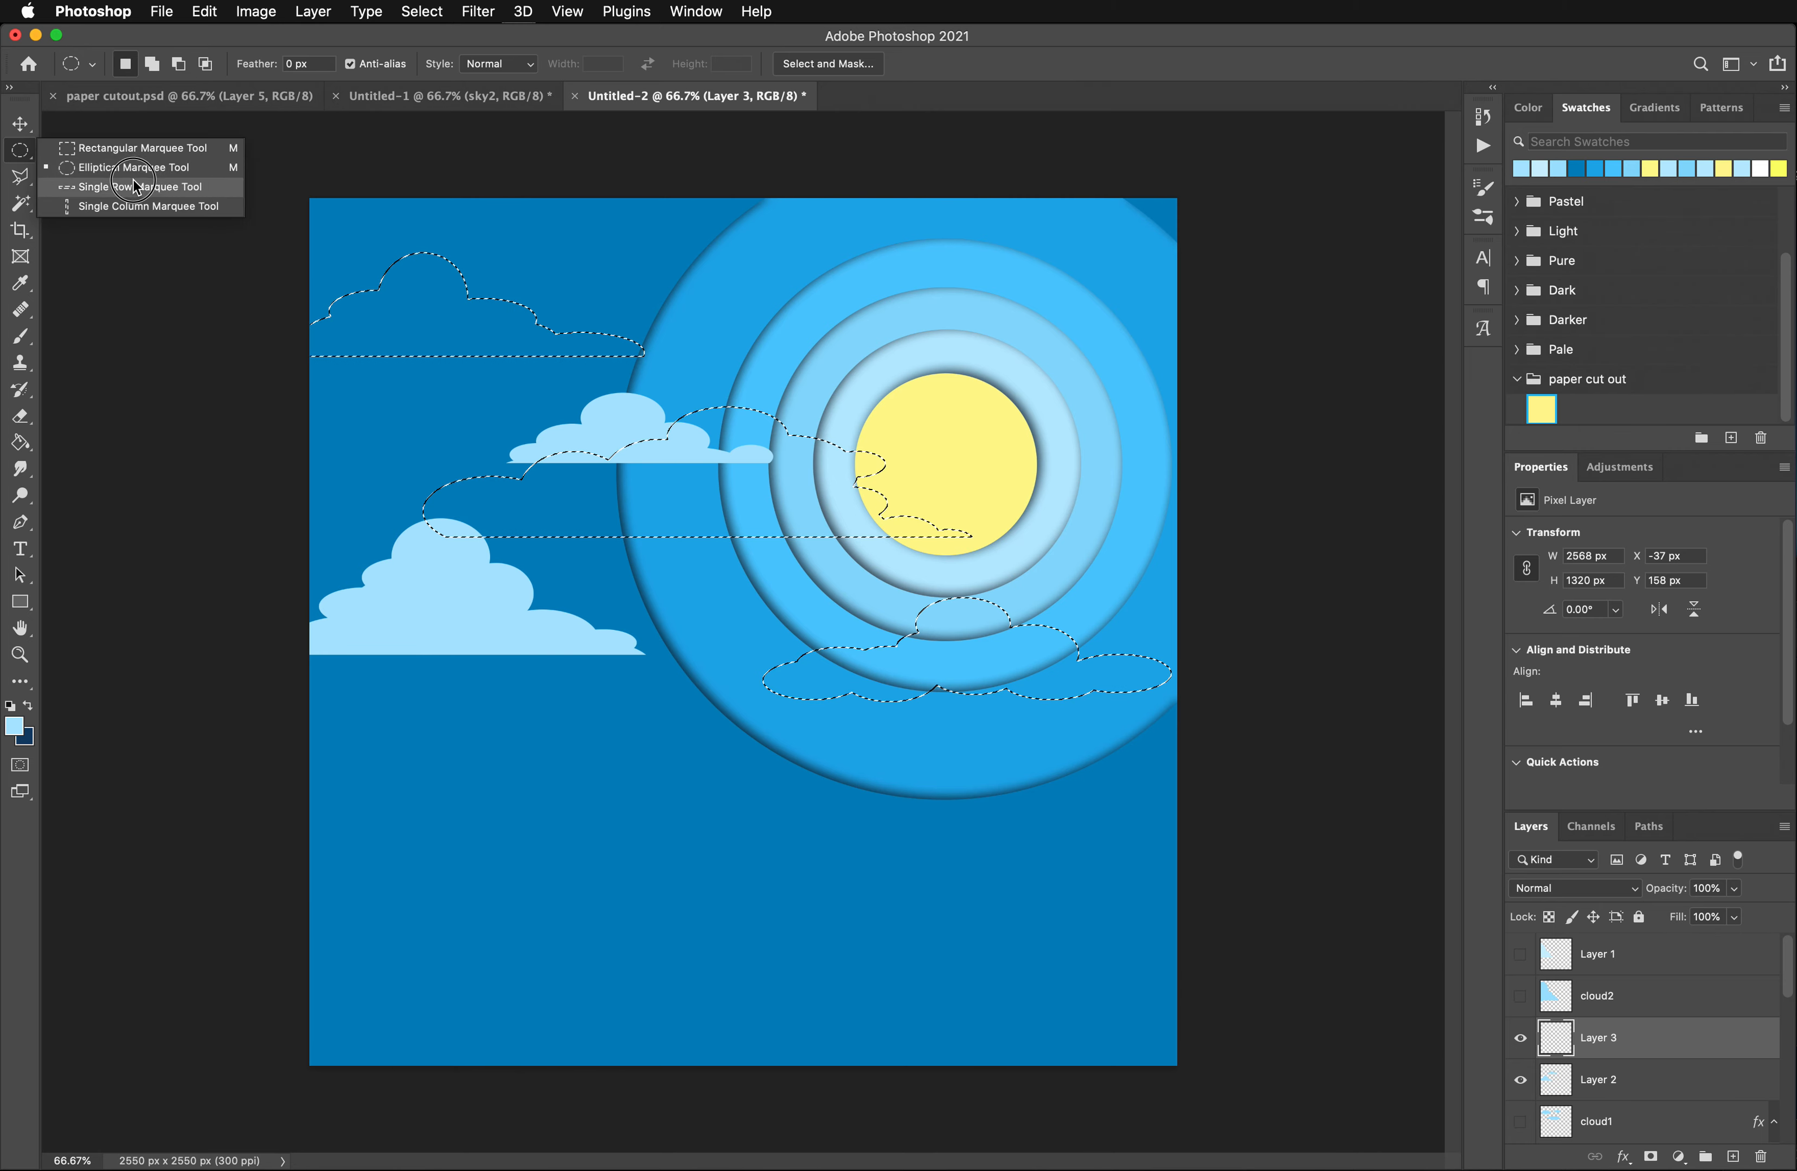
{"action": "left_click", "coordinate": [114, 140]}
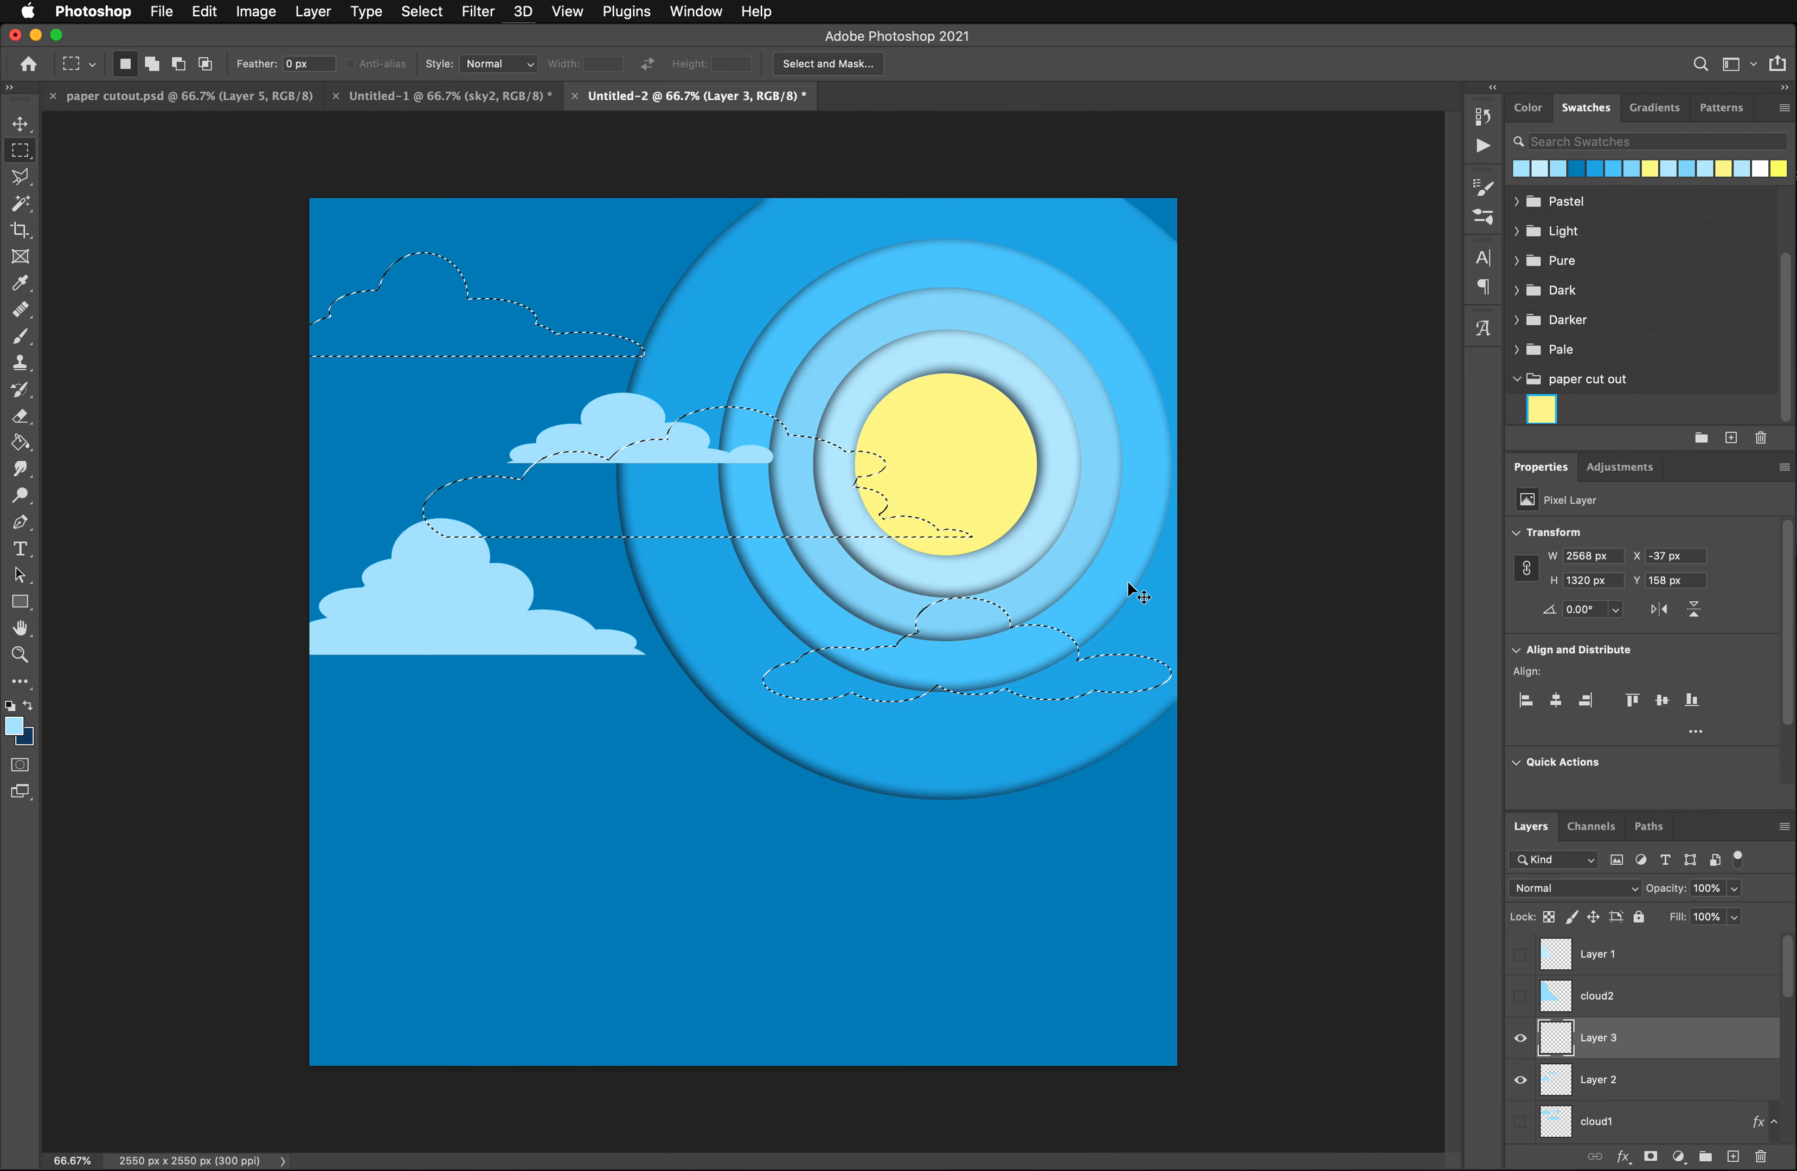
{"action": "key", "text": "alt"}
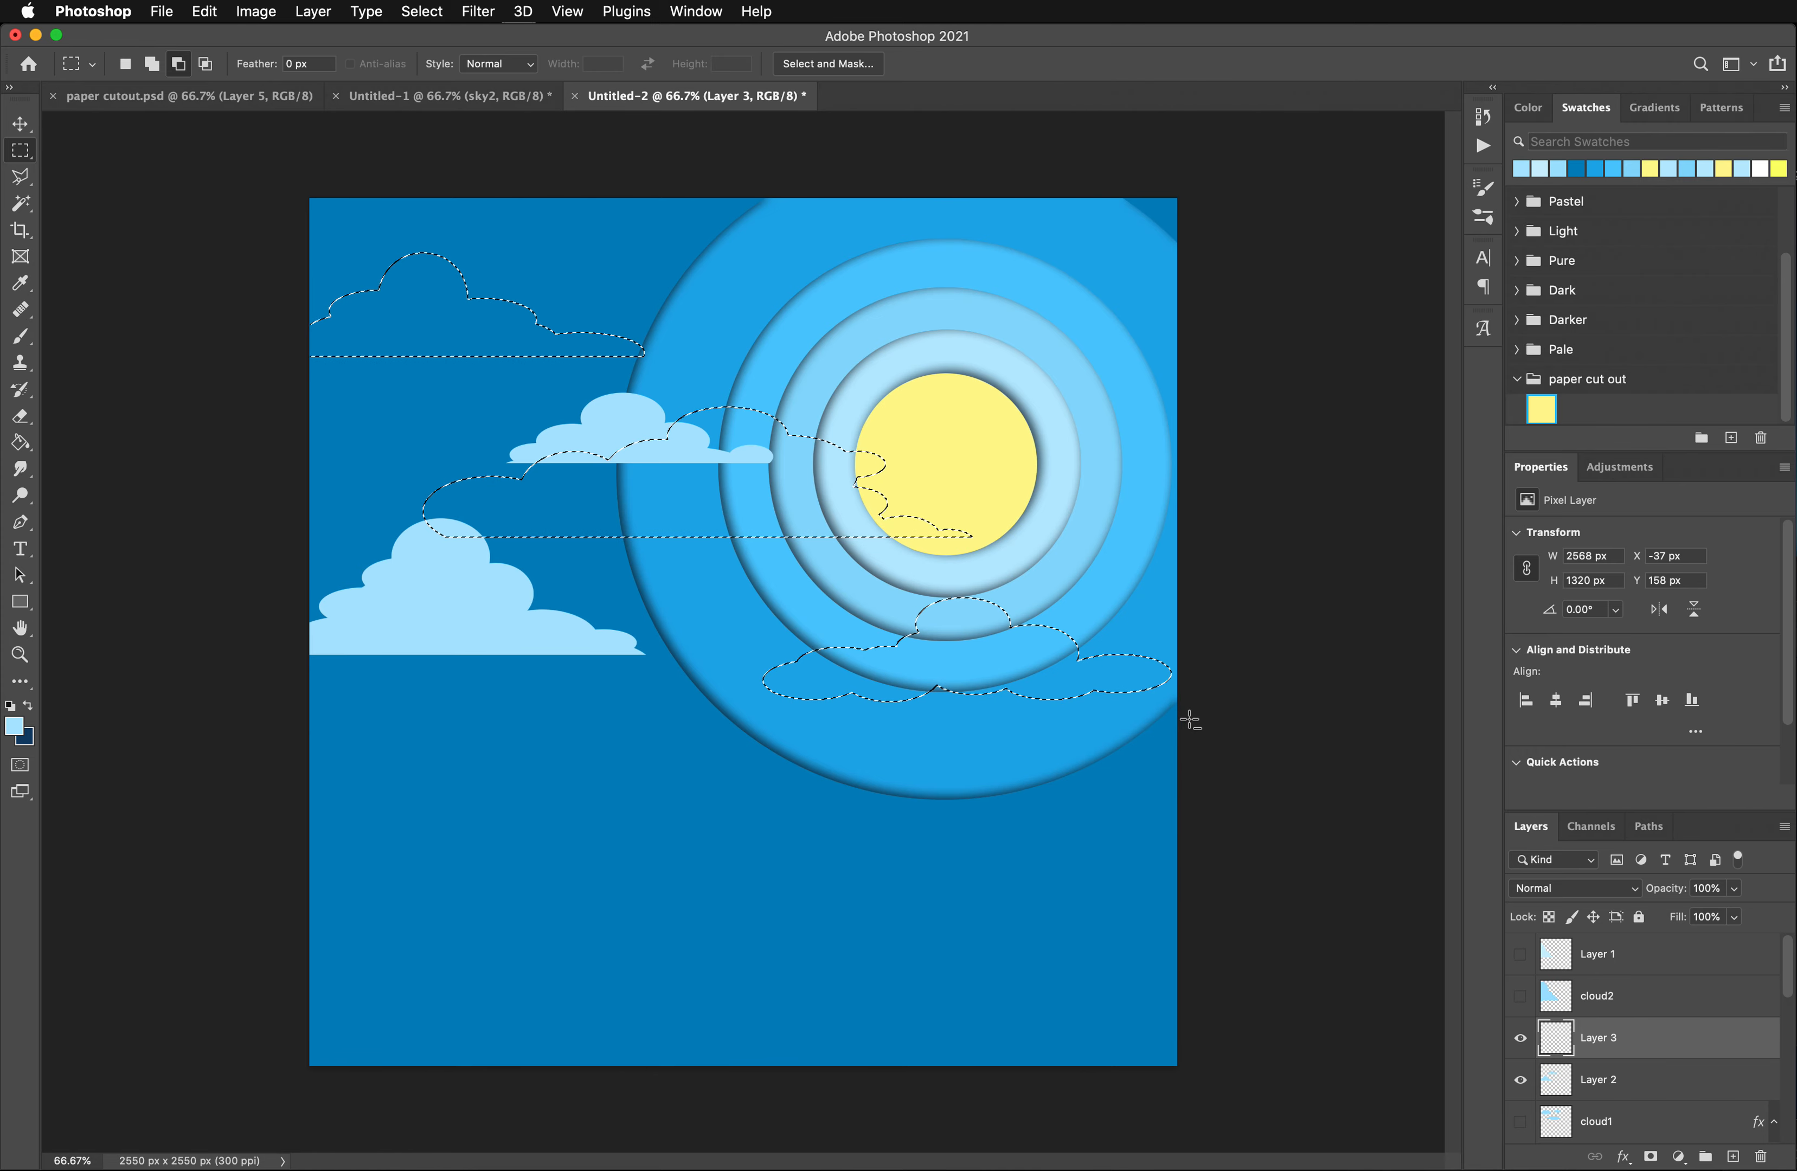
{"action": "left_click_drag", "start_coordinate": [1180, 721], "coordinate": [718, 683]}
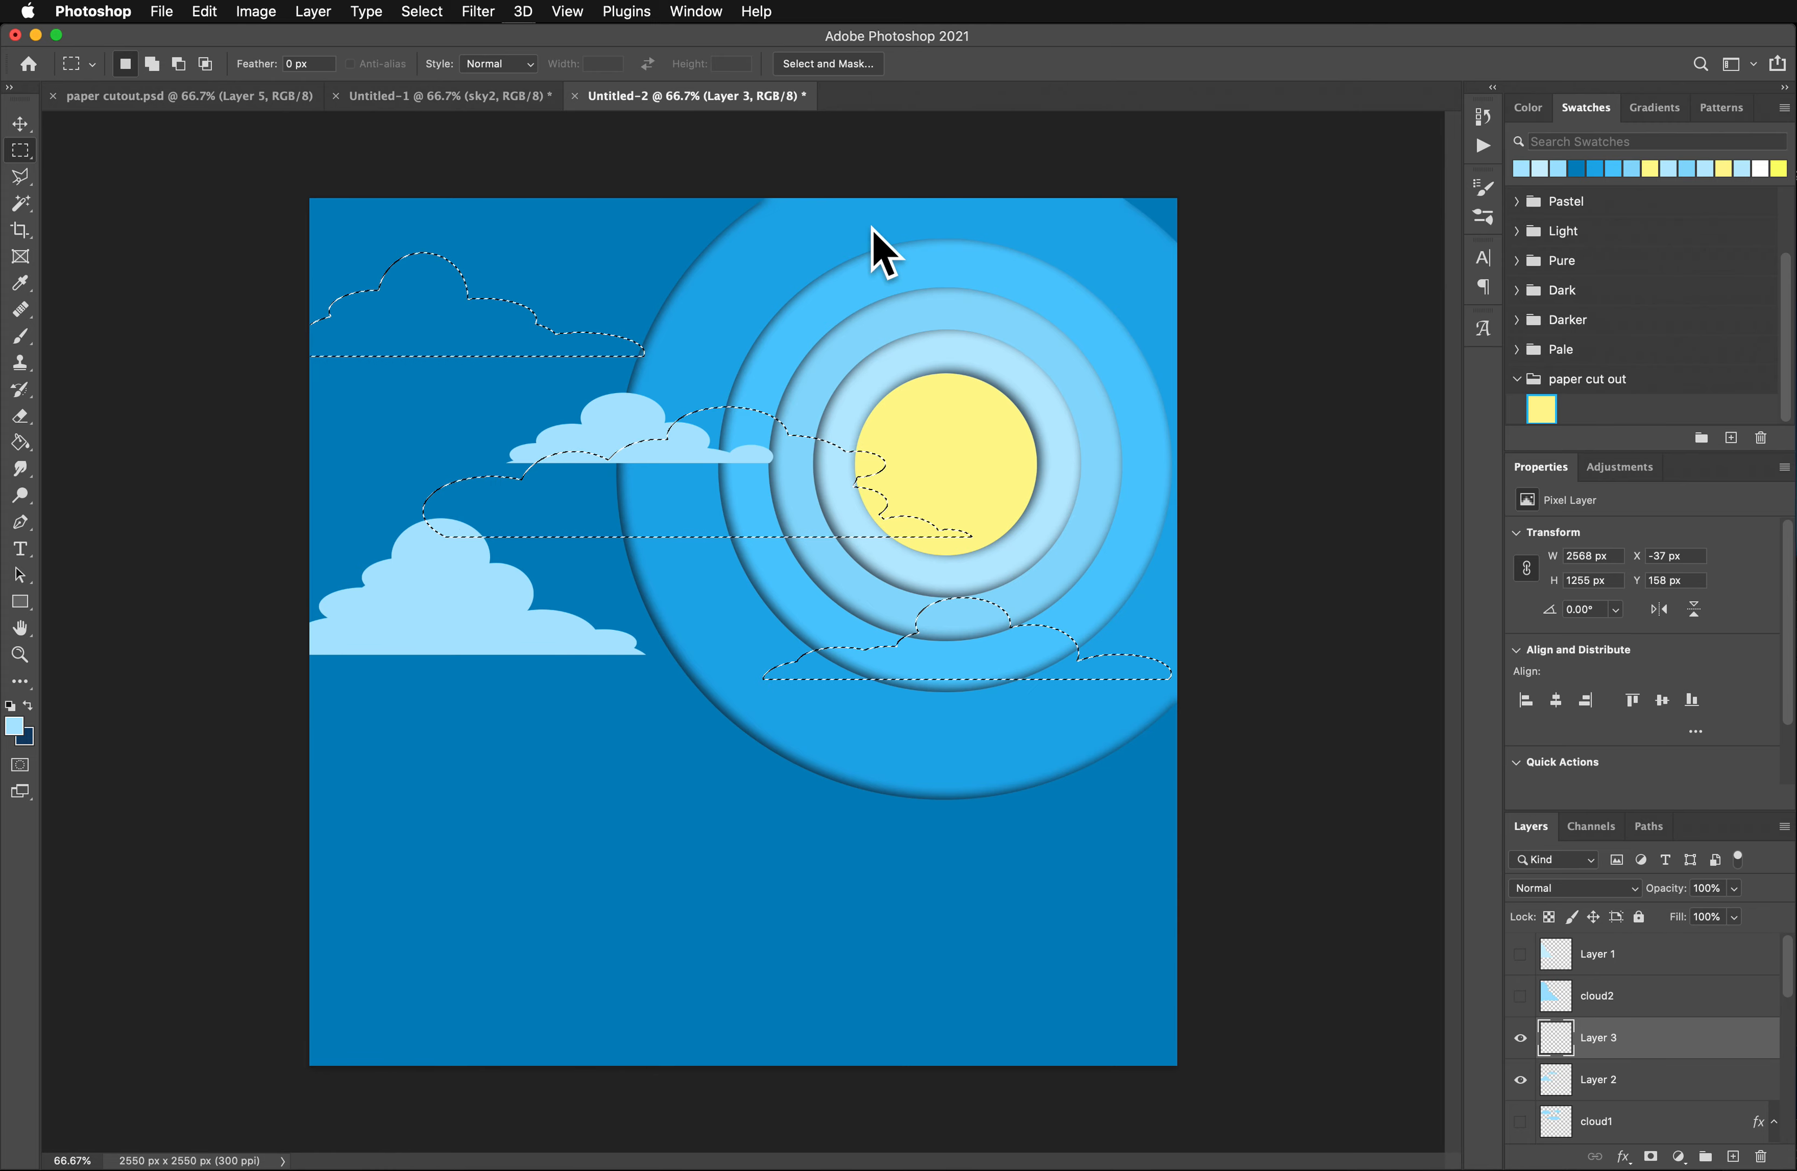
- Set the foreground colour to #87dafd, fill the three cloud selections on Layer 3 with it, and deselect
{"action": "left_click", "coordinate": [19, 724]}
{"action": "left_click", "coordinate": [639, 448]}
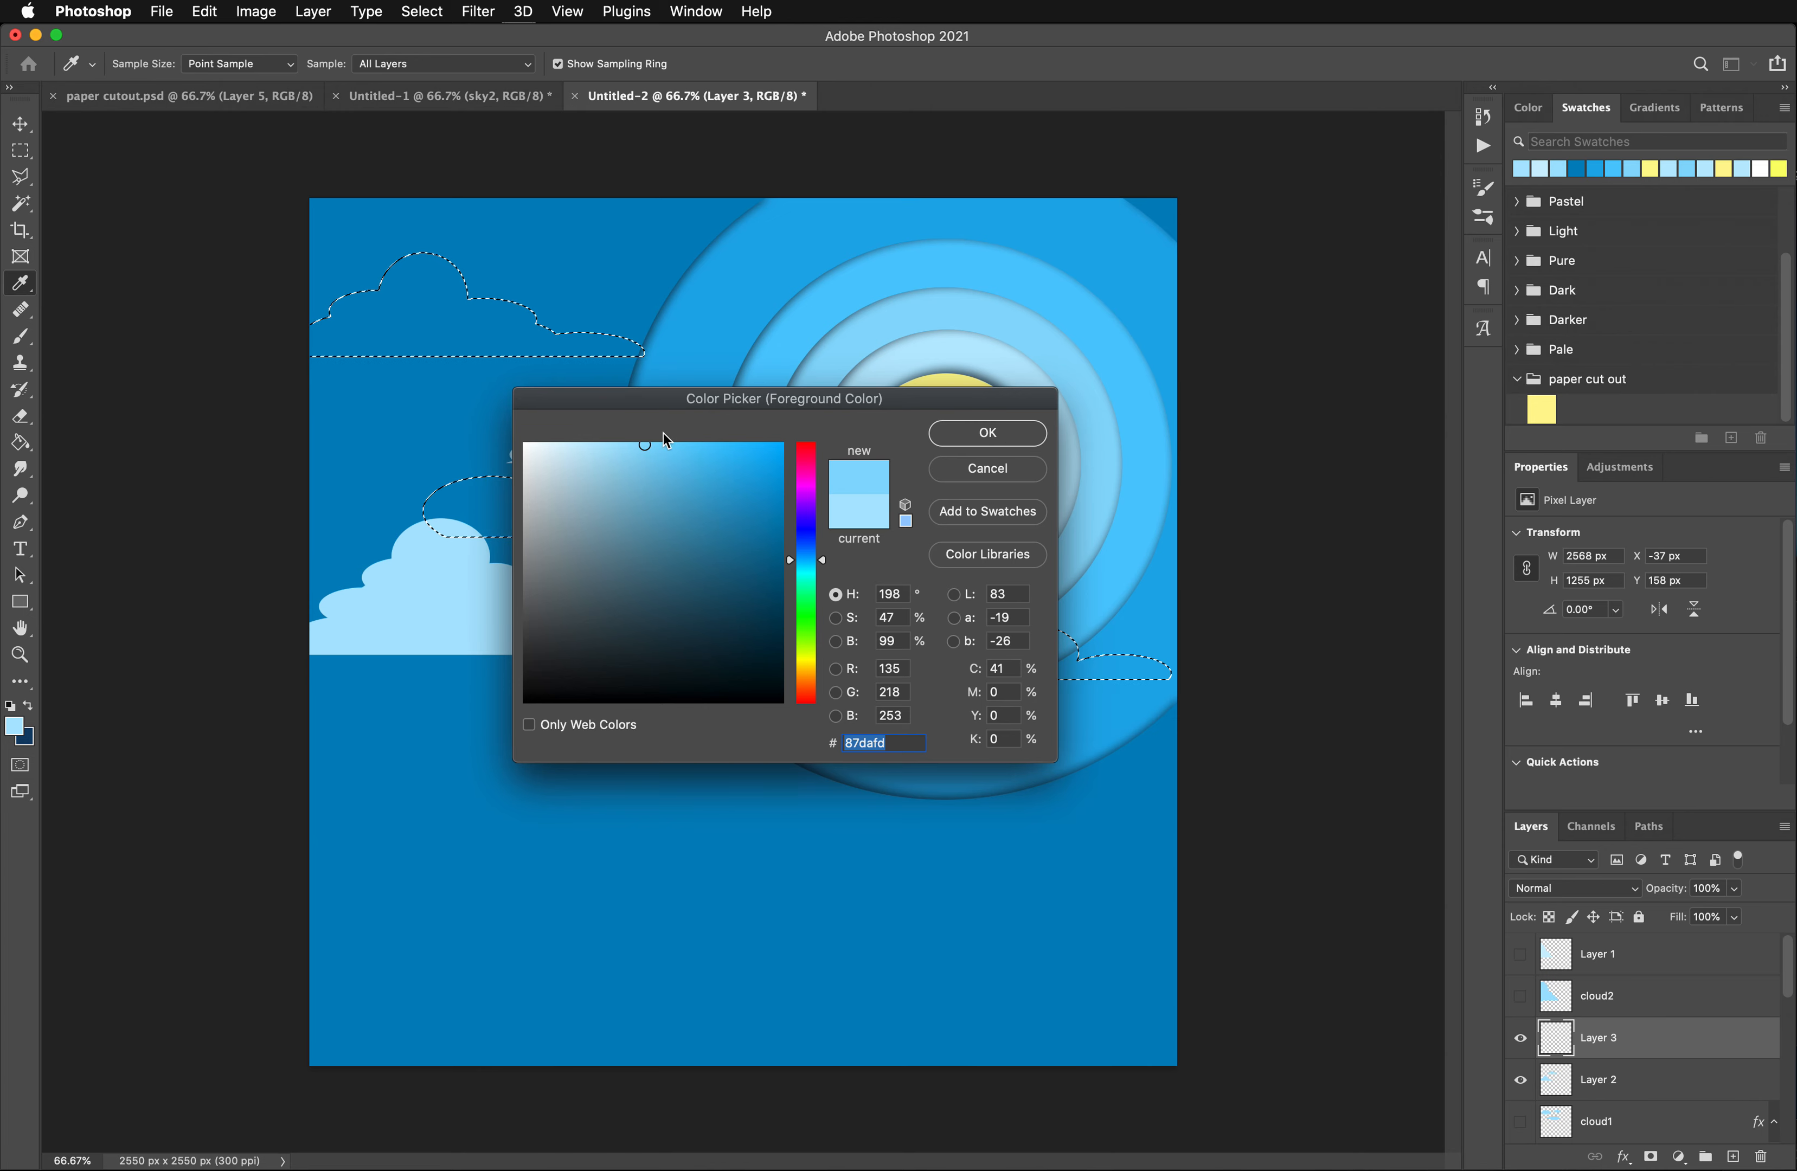
{"action": "left_click", "coordinate": [977, 433]}
{"action": "key", "text": "m"}
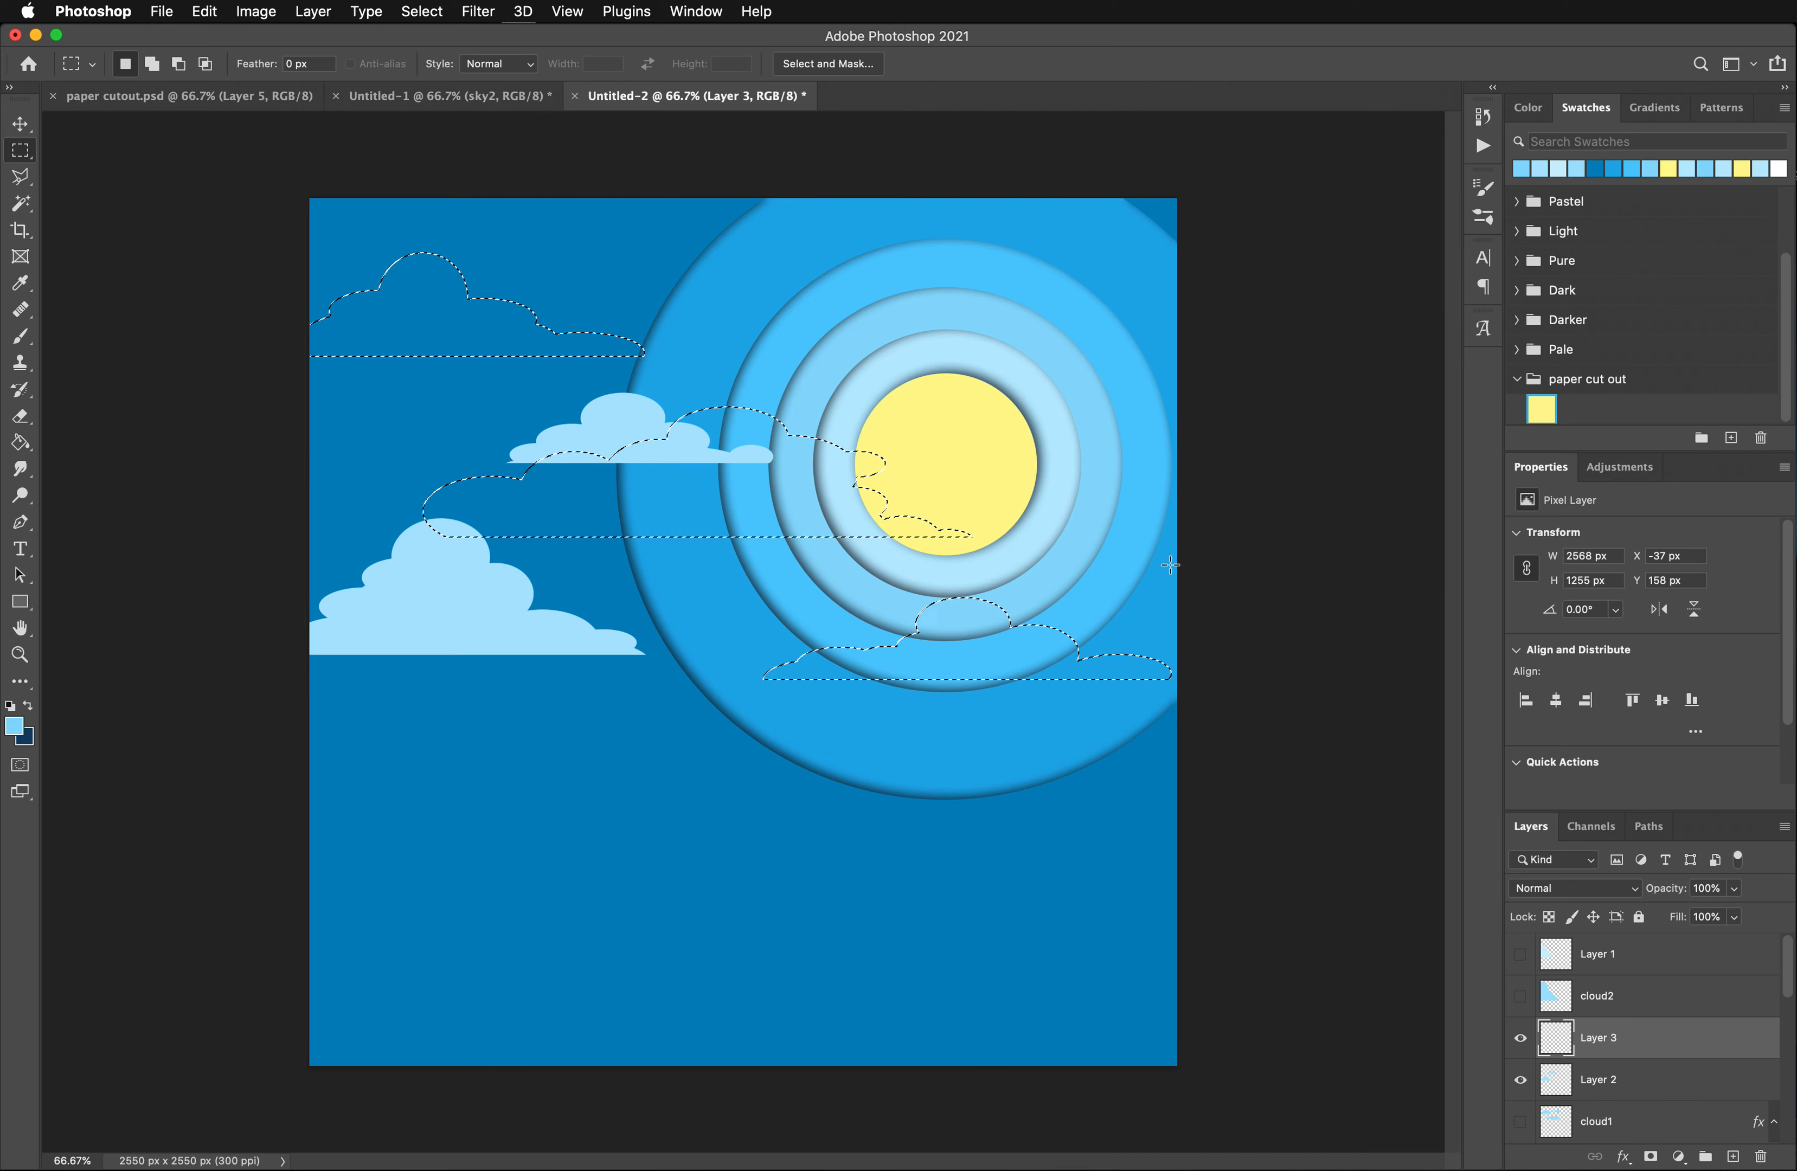
{"action": "left_click", "coordinate": [20, 442]}
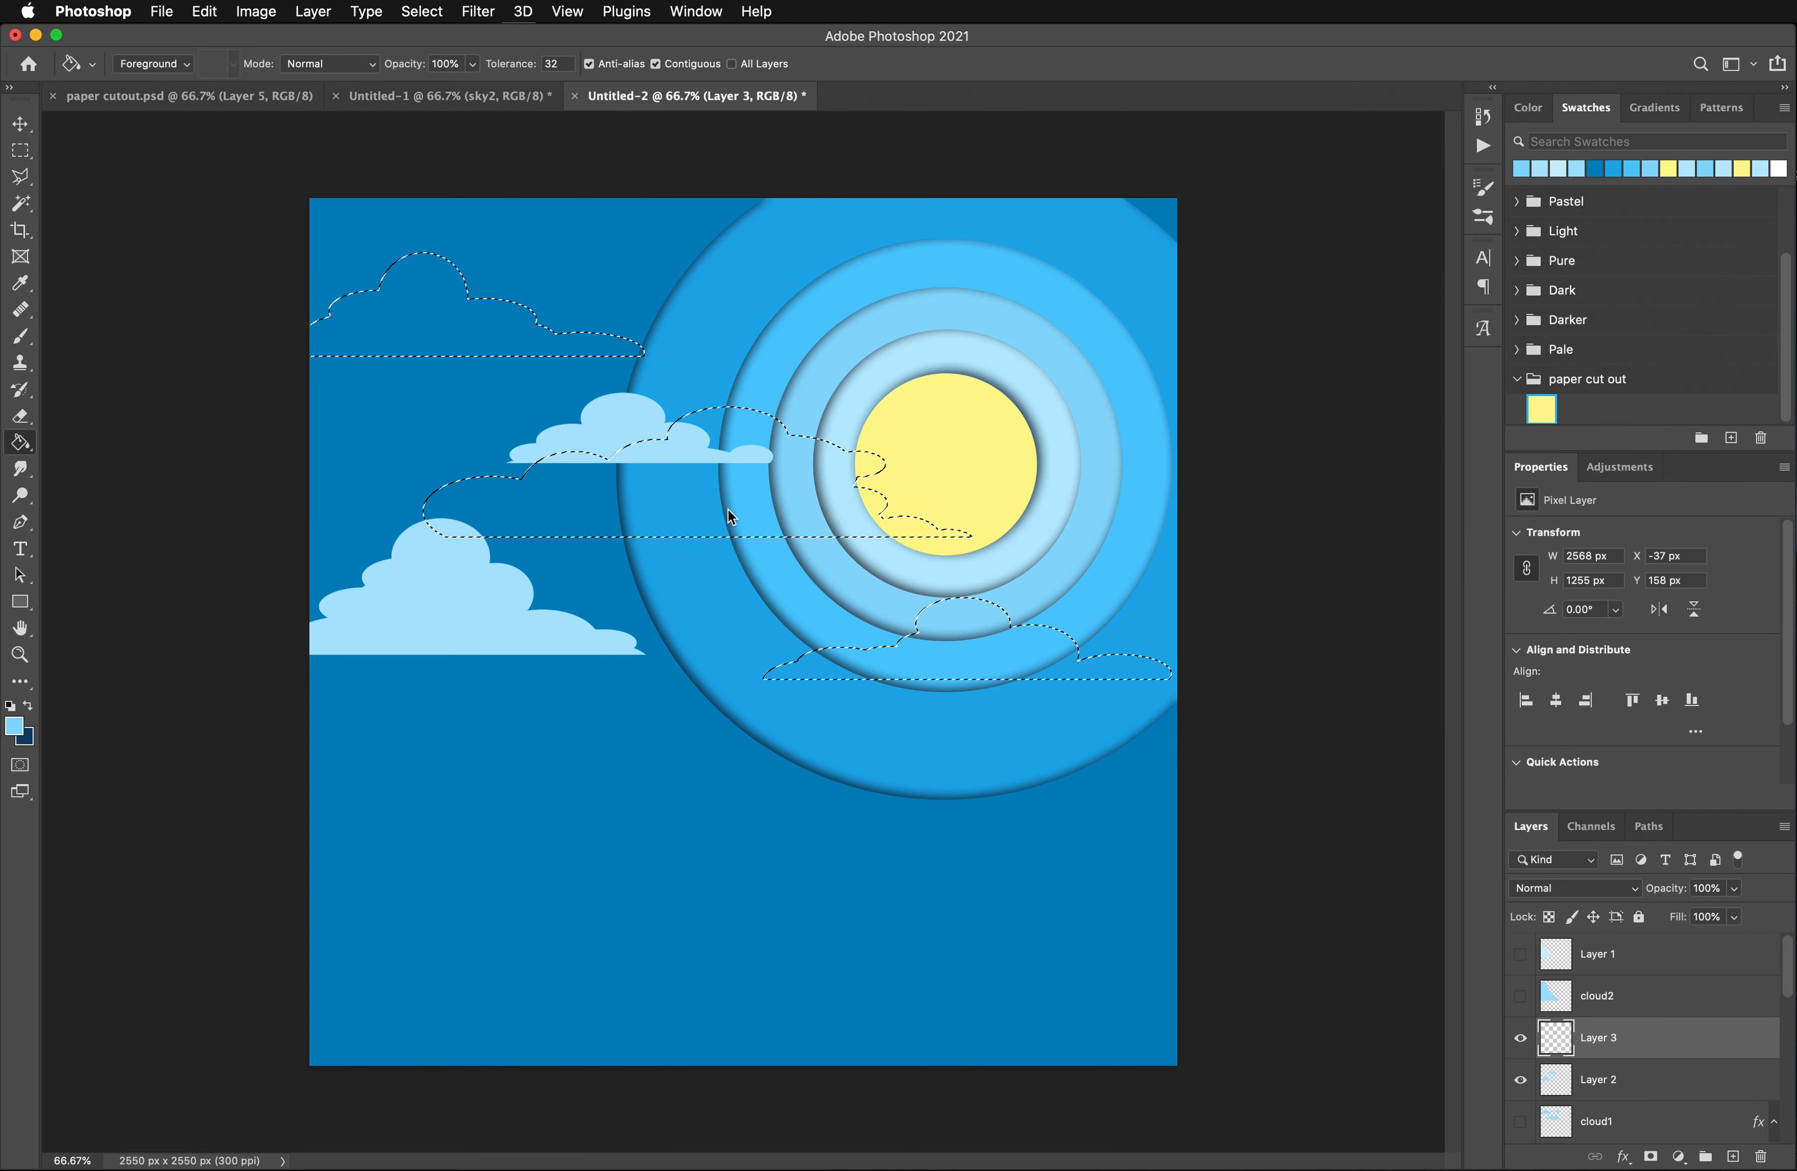
{"action": "left_click", "coordinate": [846, 533]}
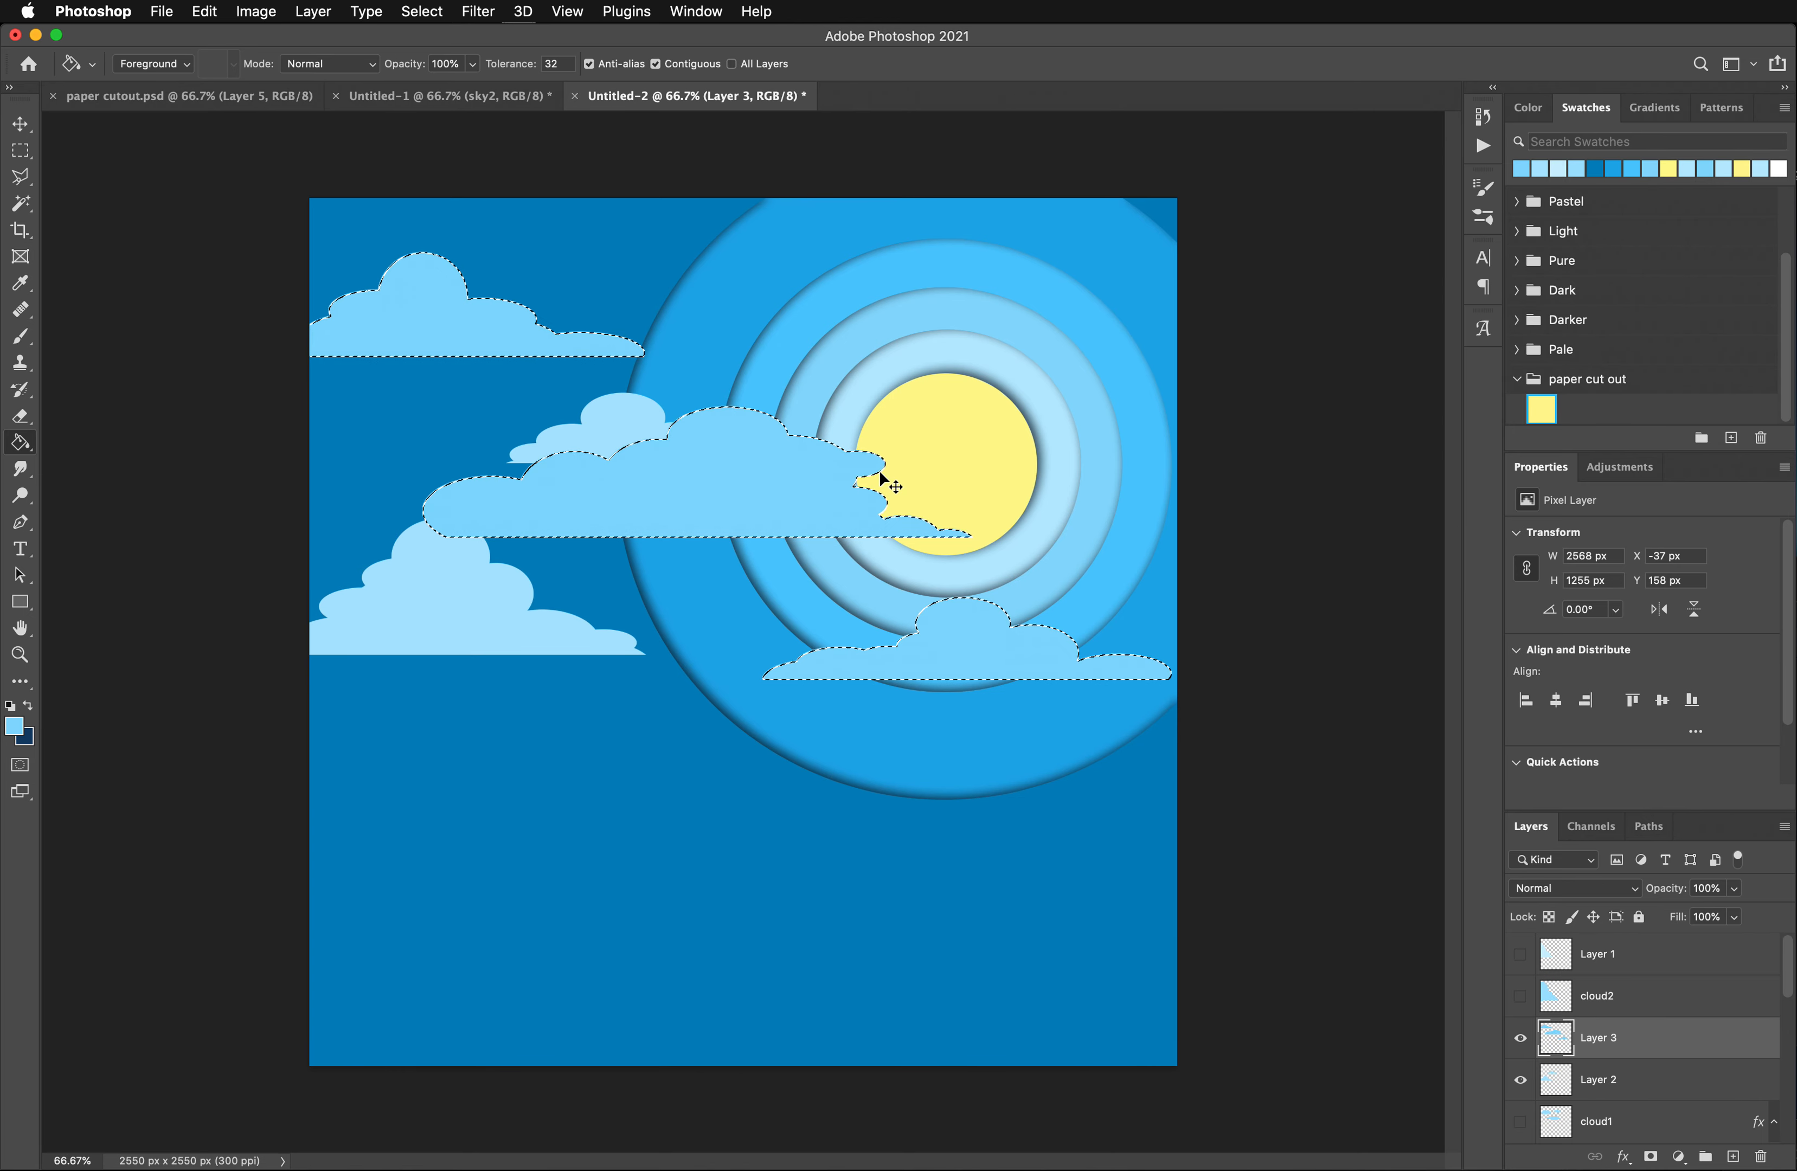
{"action": "key", "text": "cmd+d"}
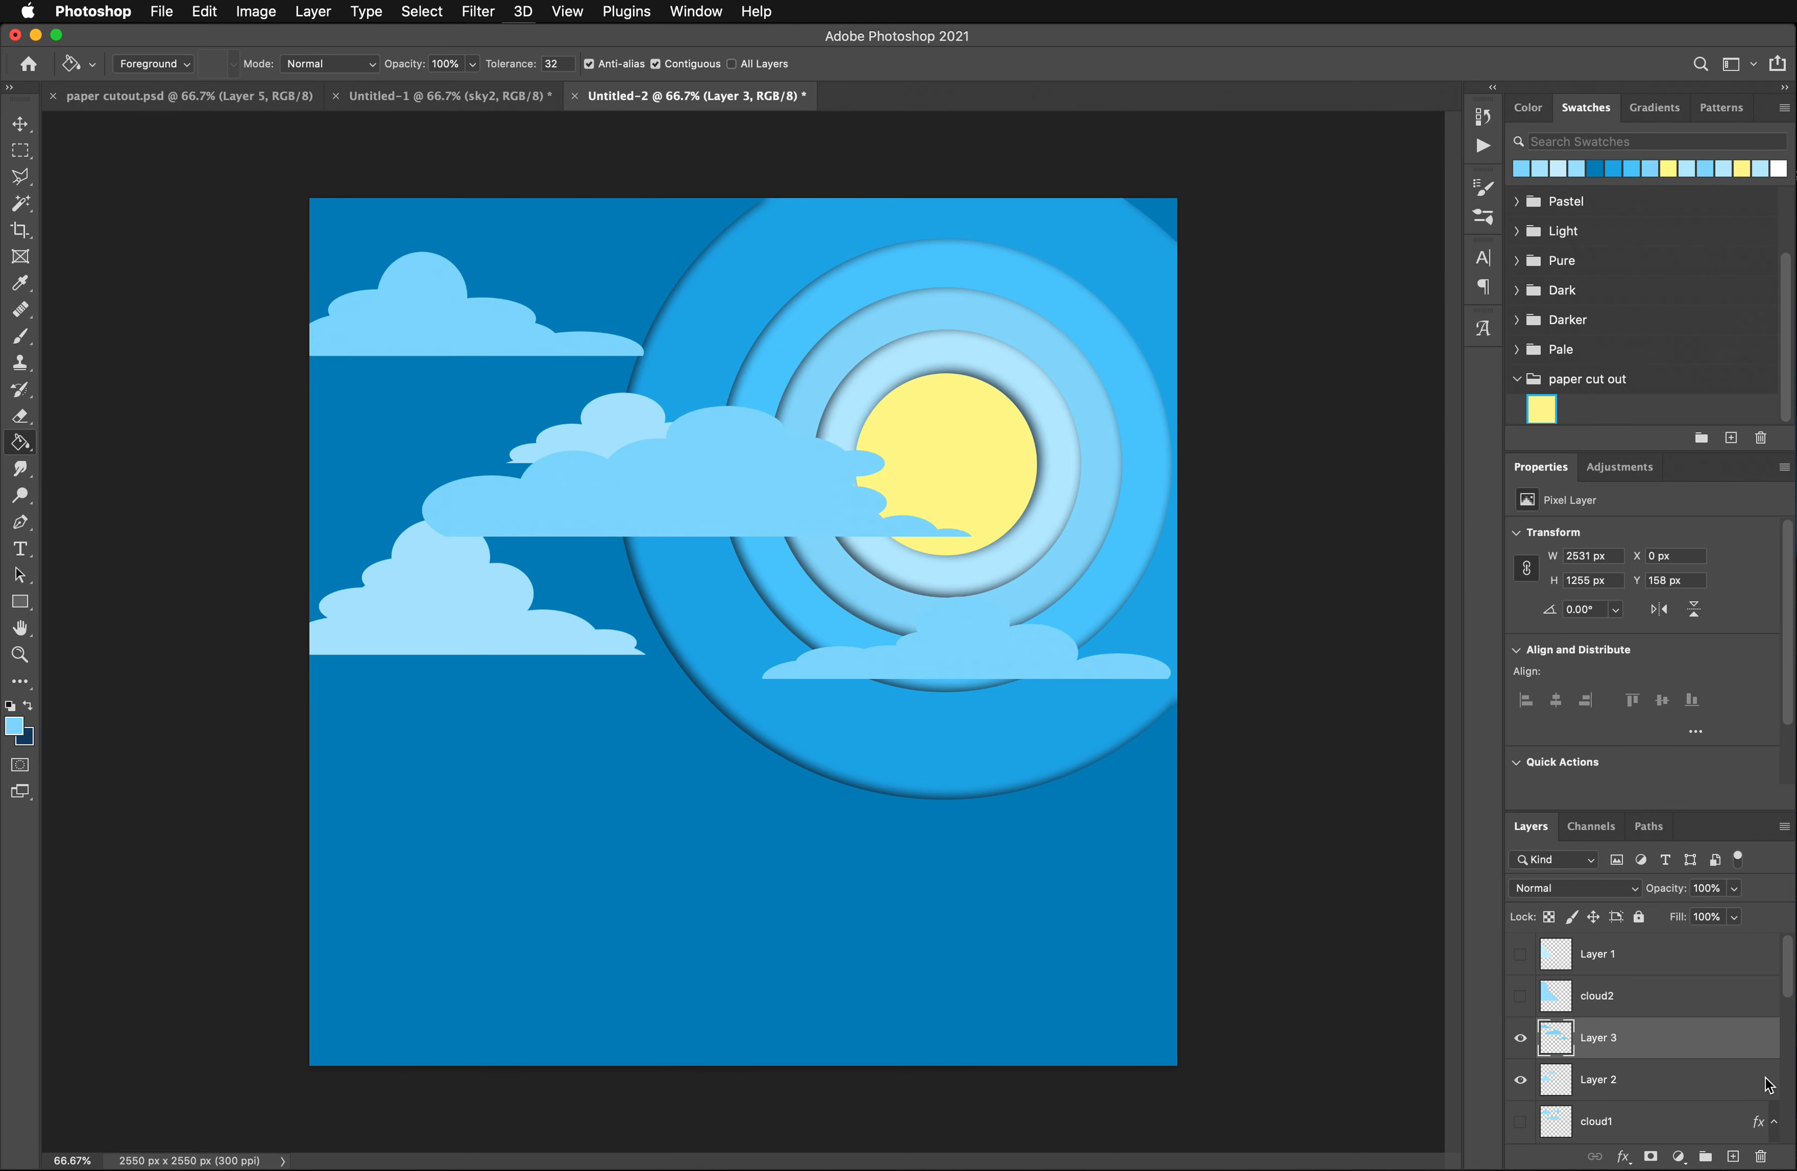
- Reorder Layer 3 below Layer 2 and lighten its clouds with Hue/Saturation at Lightness +39
{"action": "left_click_drag", "start_coordinate": [1625, 1029], "coordinate": [1615, 1089]}
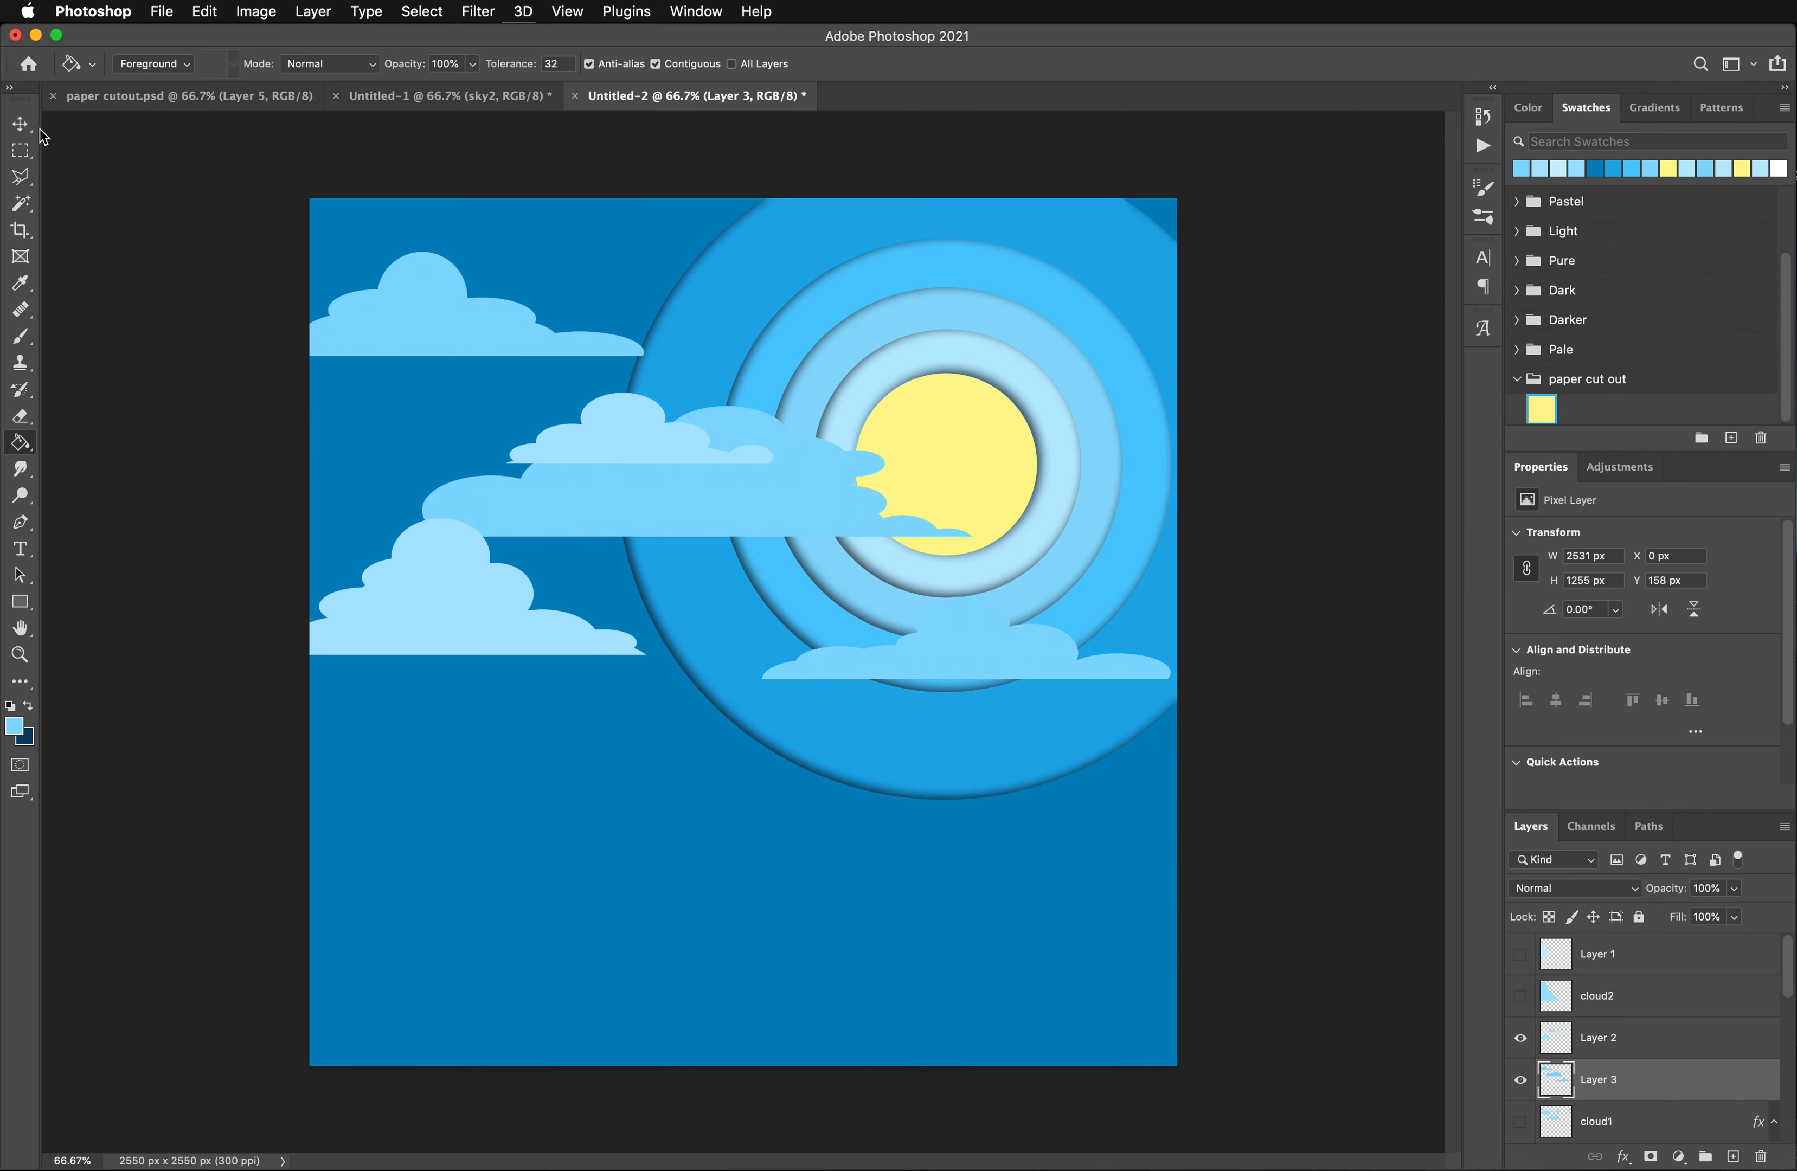
{"action": "left_click", "coordinate": [256, 11]}
{"action": "mouse_move", "coordinate": [304, 67]}
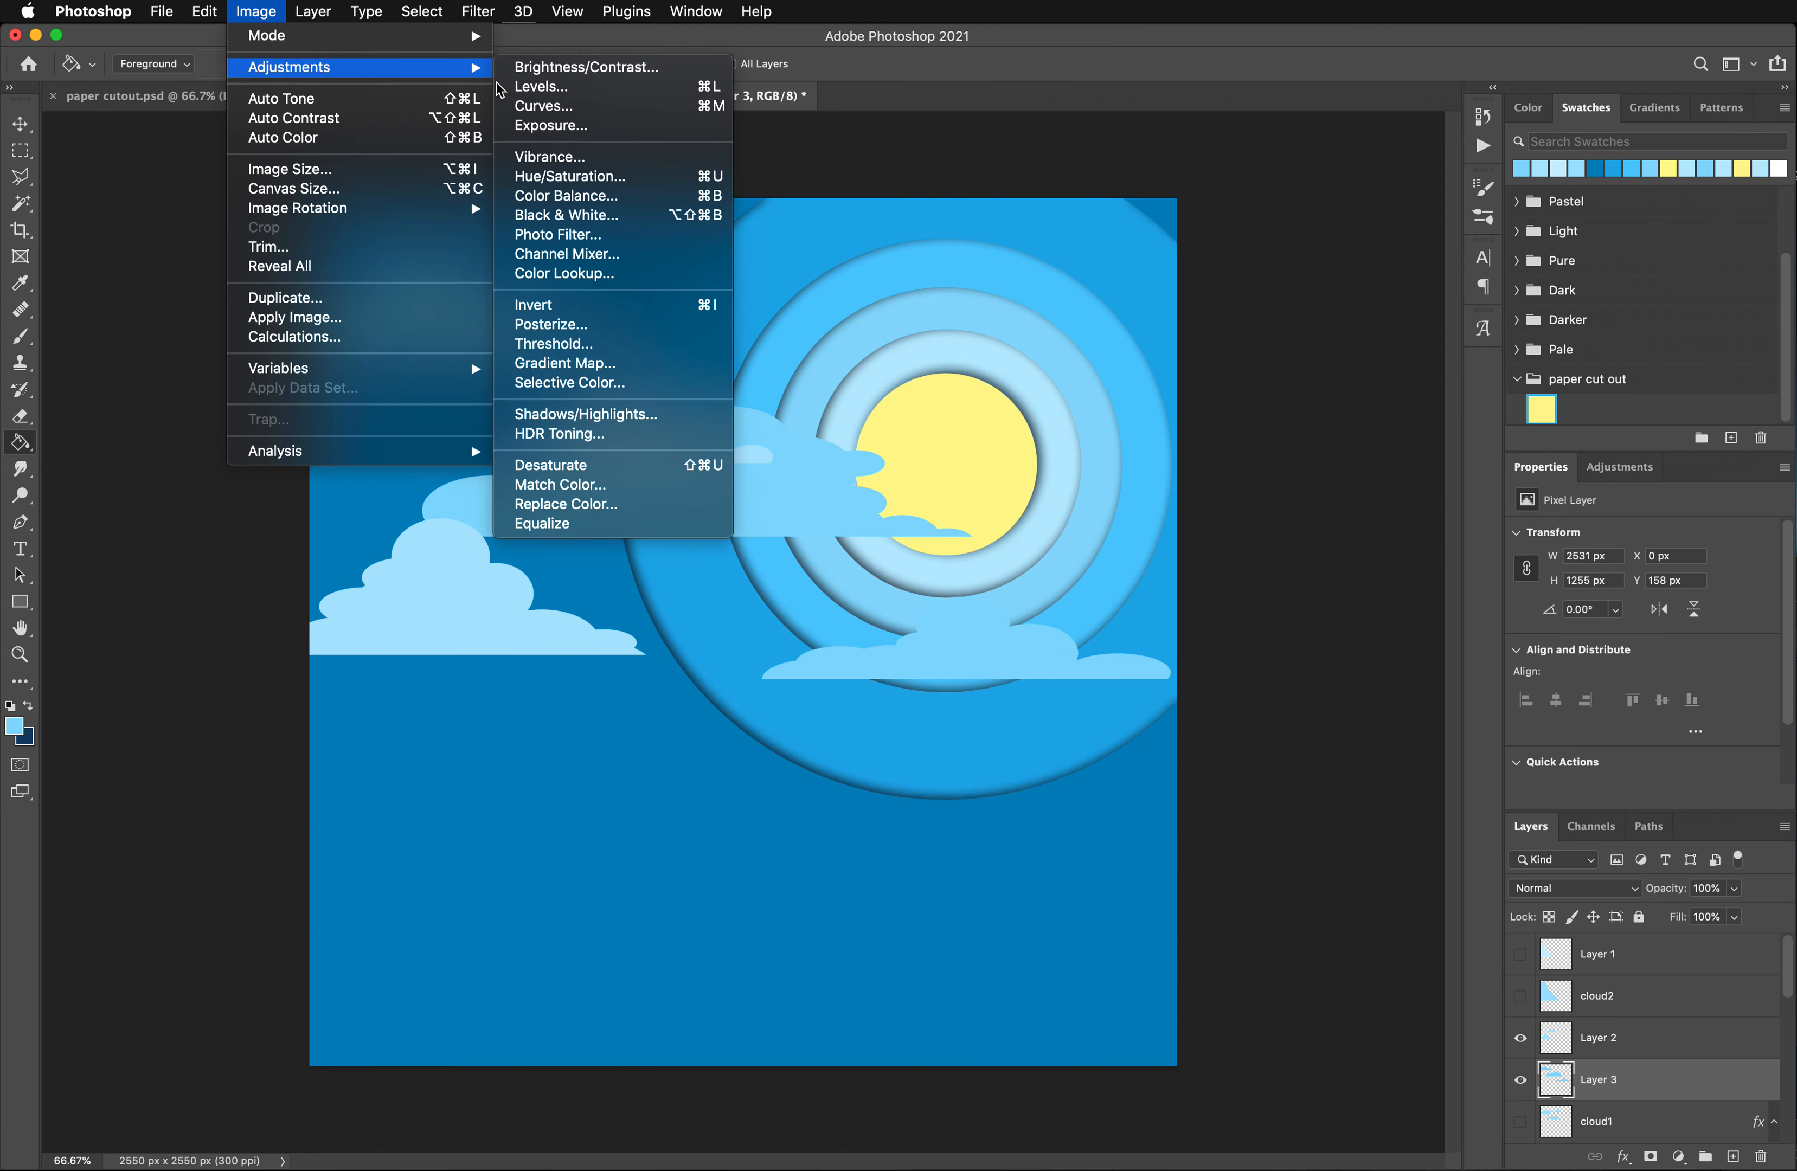
{"action": "left_click", "coordinate": [593, 176]}
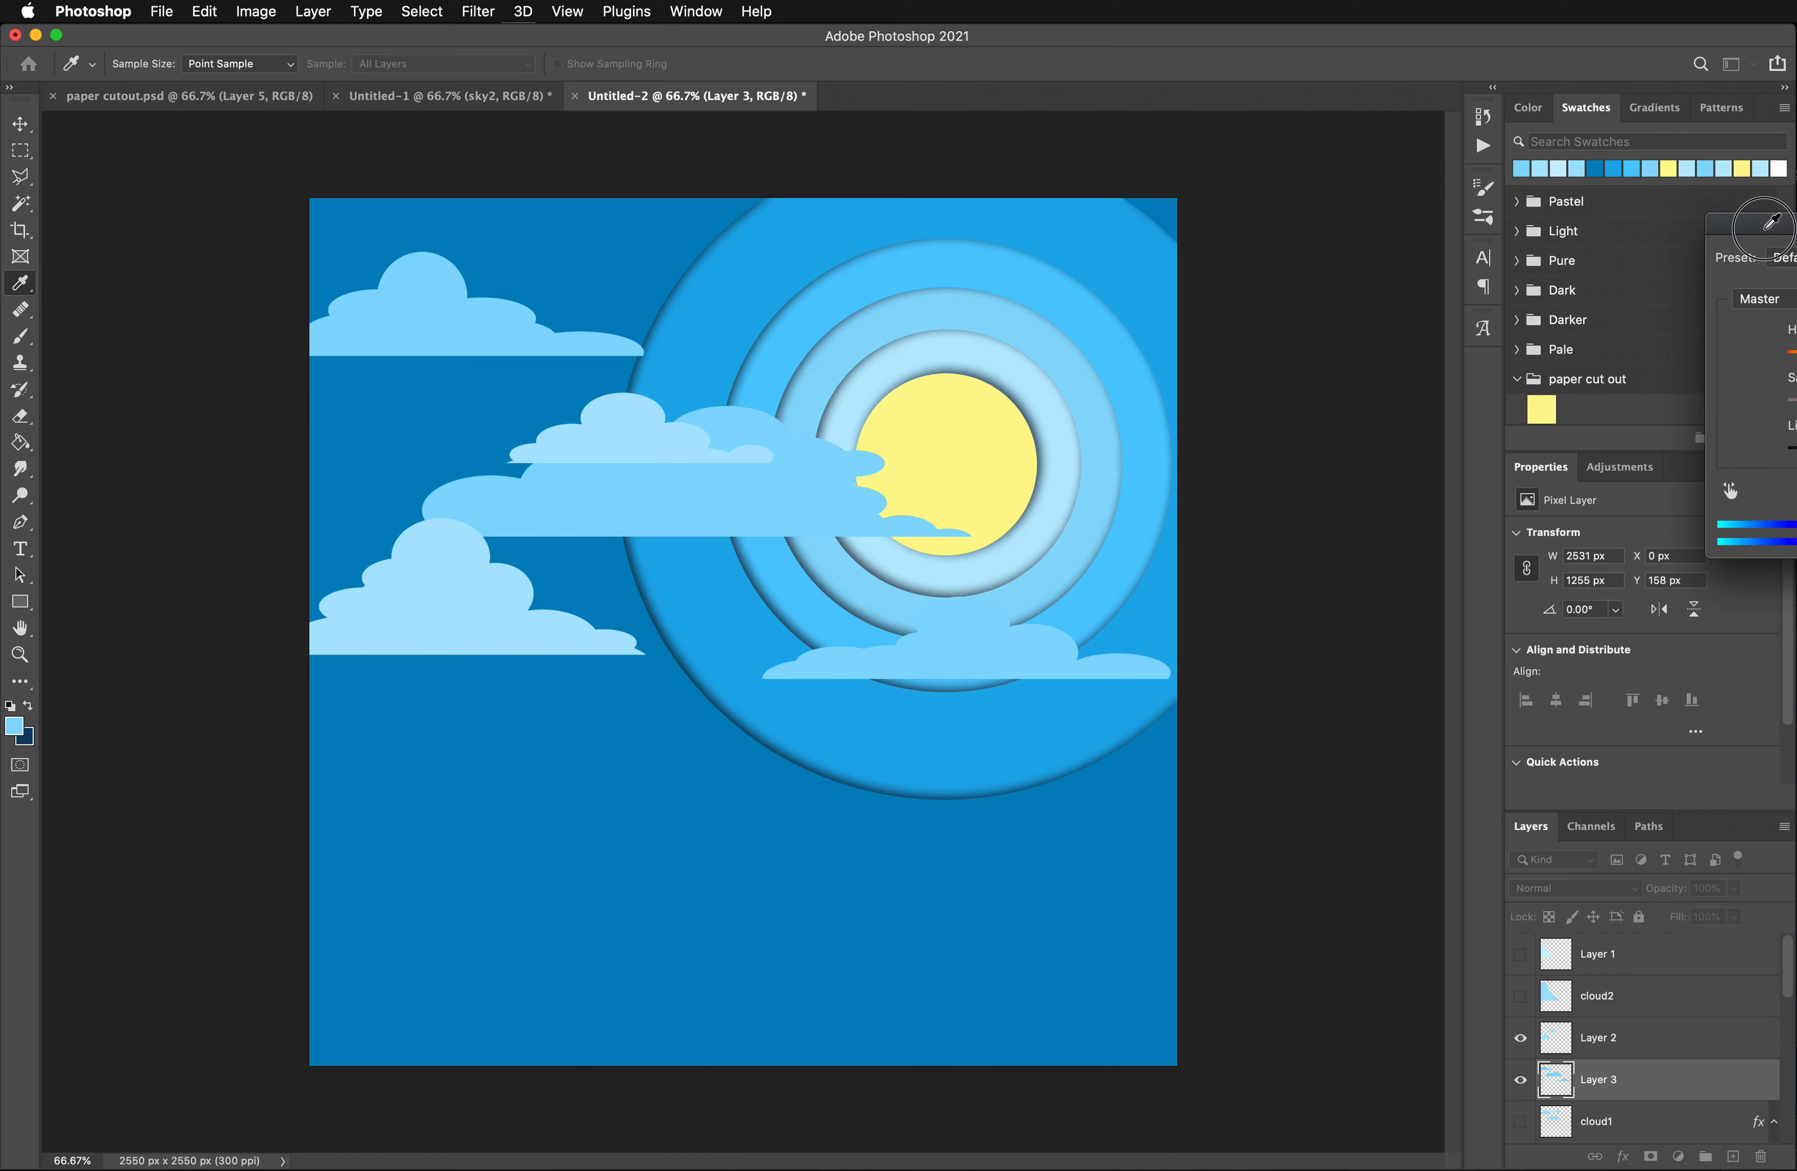
{"action": "left_click_drag", "start_coordinate": [1763, 217], "coordinate": [1275, 213]}
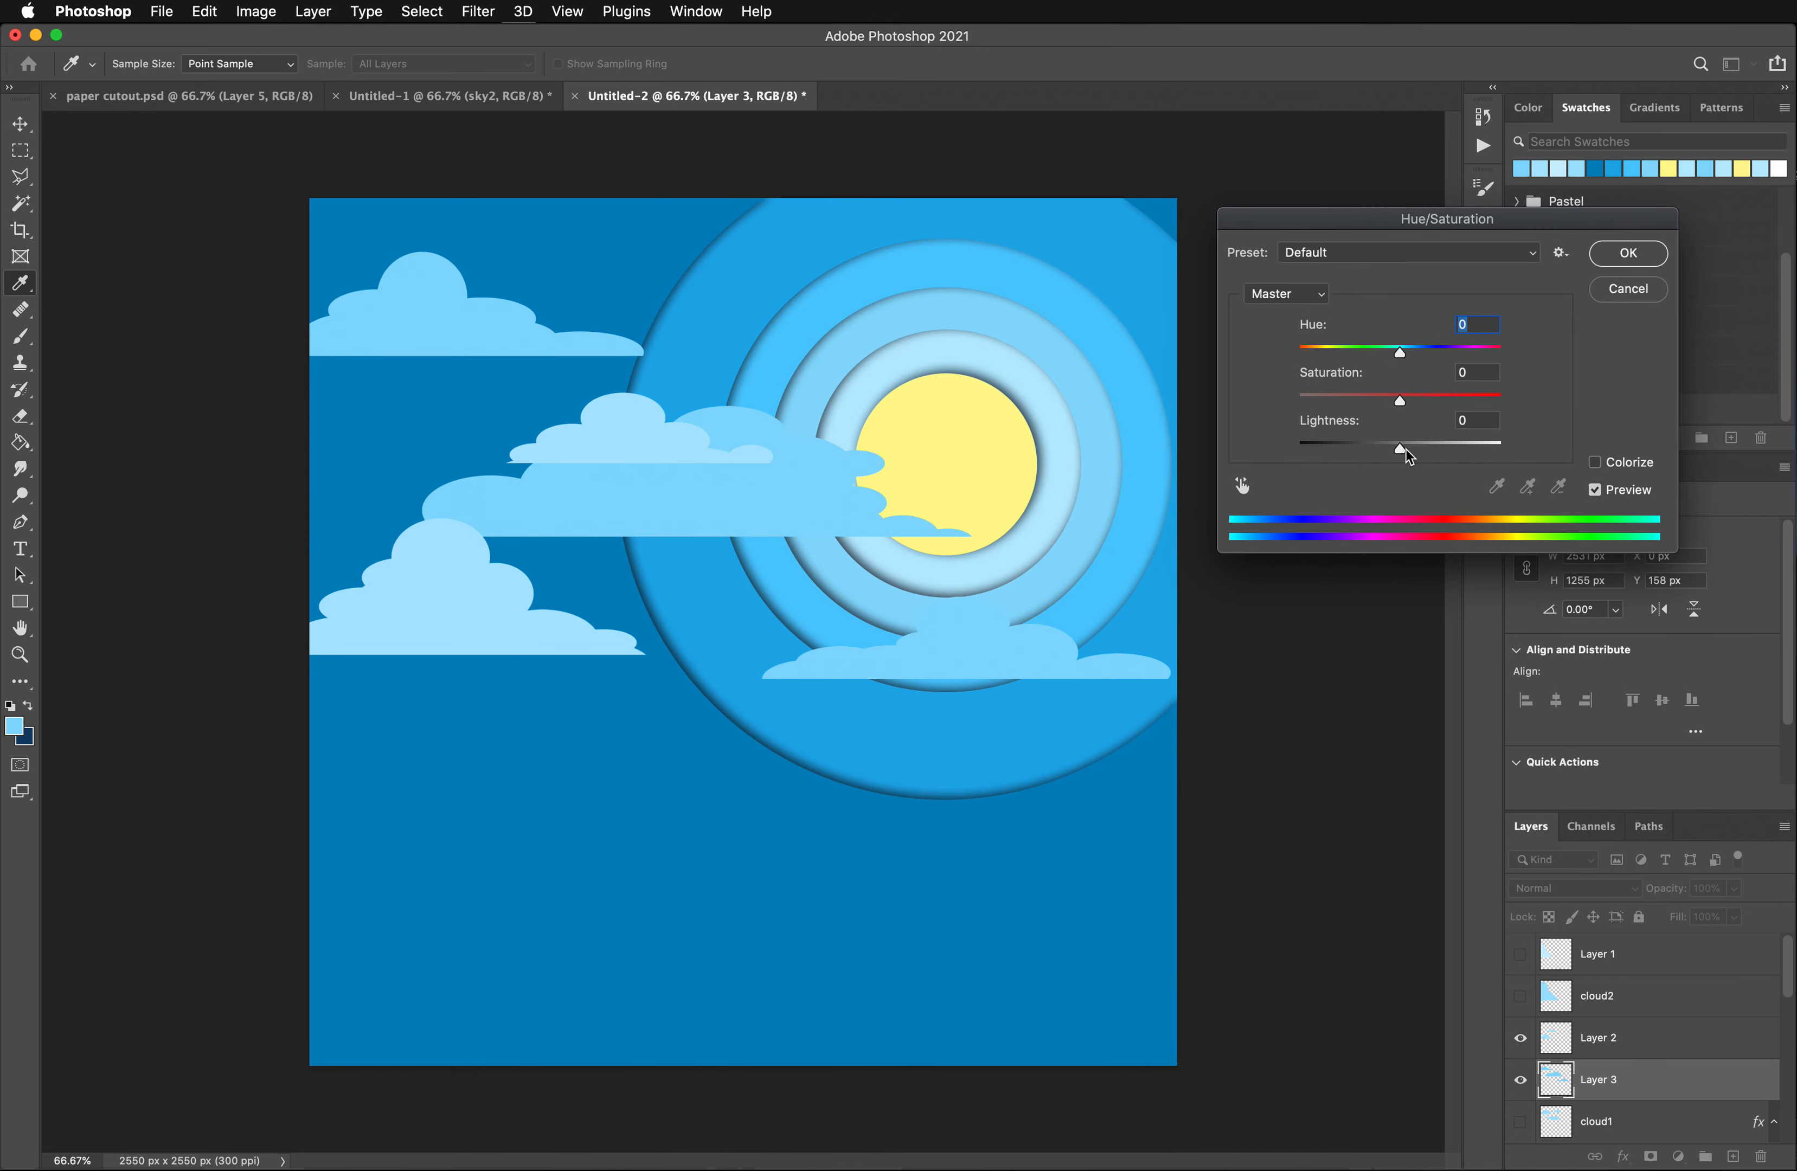
{"action": "left_click_drag", "start_coordinate": [1403, 449], "coordinate": [1444, 454]}
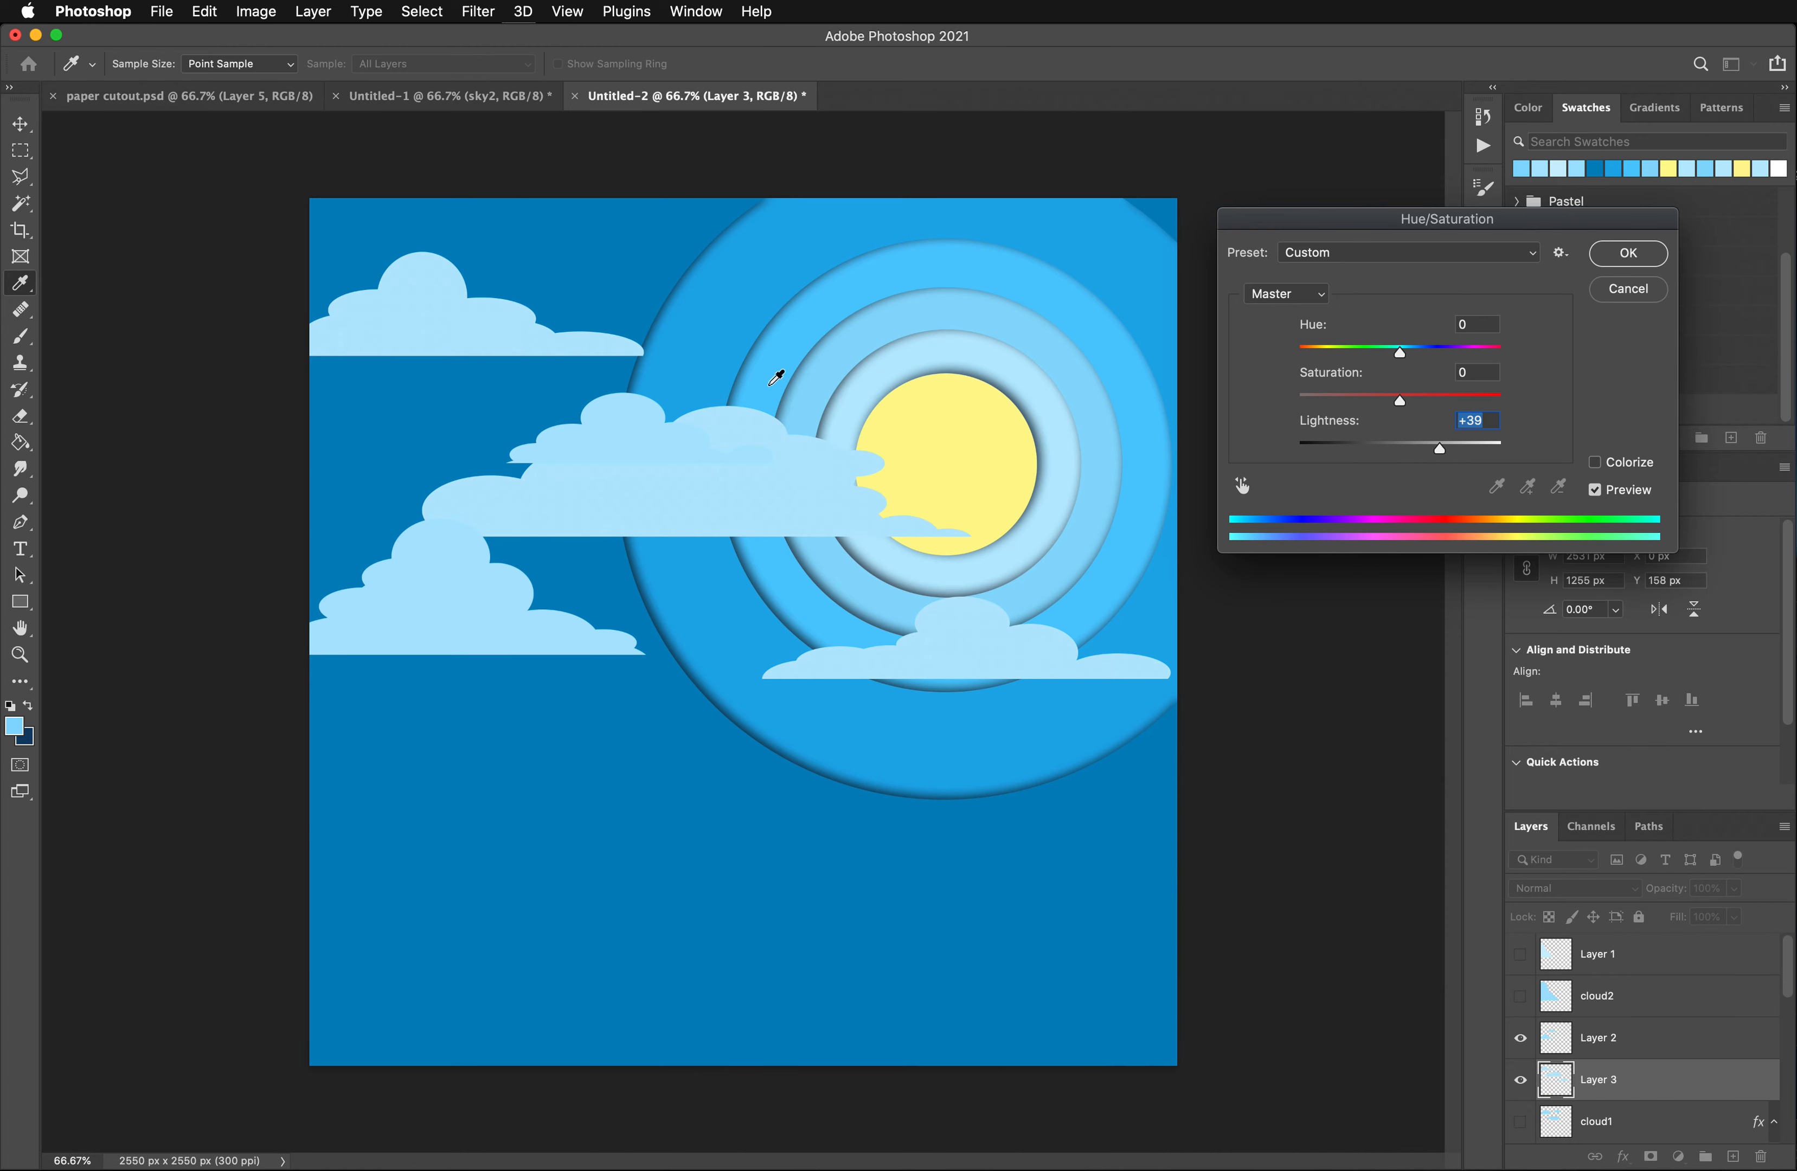
{"action": "left_click", "coordinate": [1628, 253]}
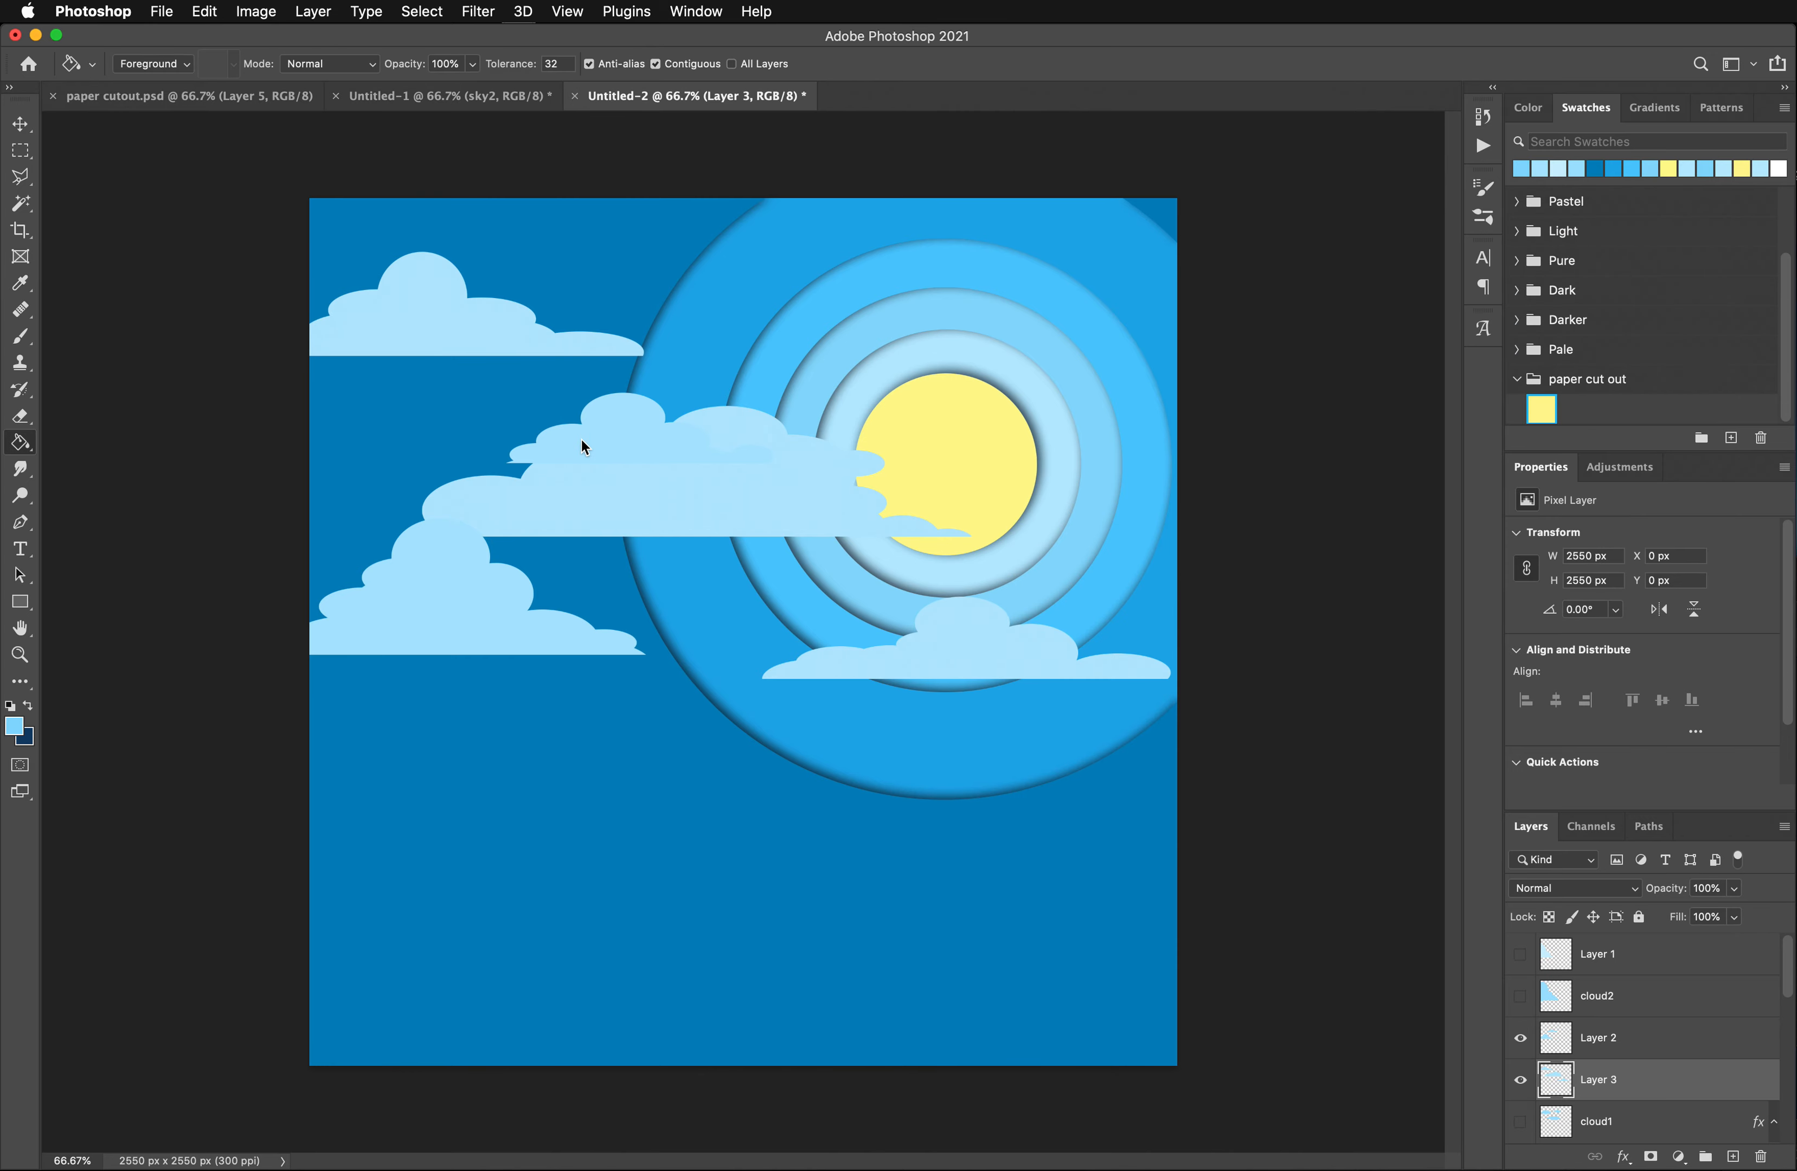
{"action": "left_click", "coordinate": [583, 445]}
{"action": "key", "text": "super+z"}
- Lighten the clouds on Layer 2 with Hue/Saturation at Lightness +53
{"action": "left_click", "coordinate": [21, 128]}
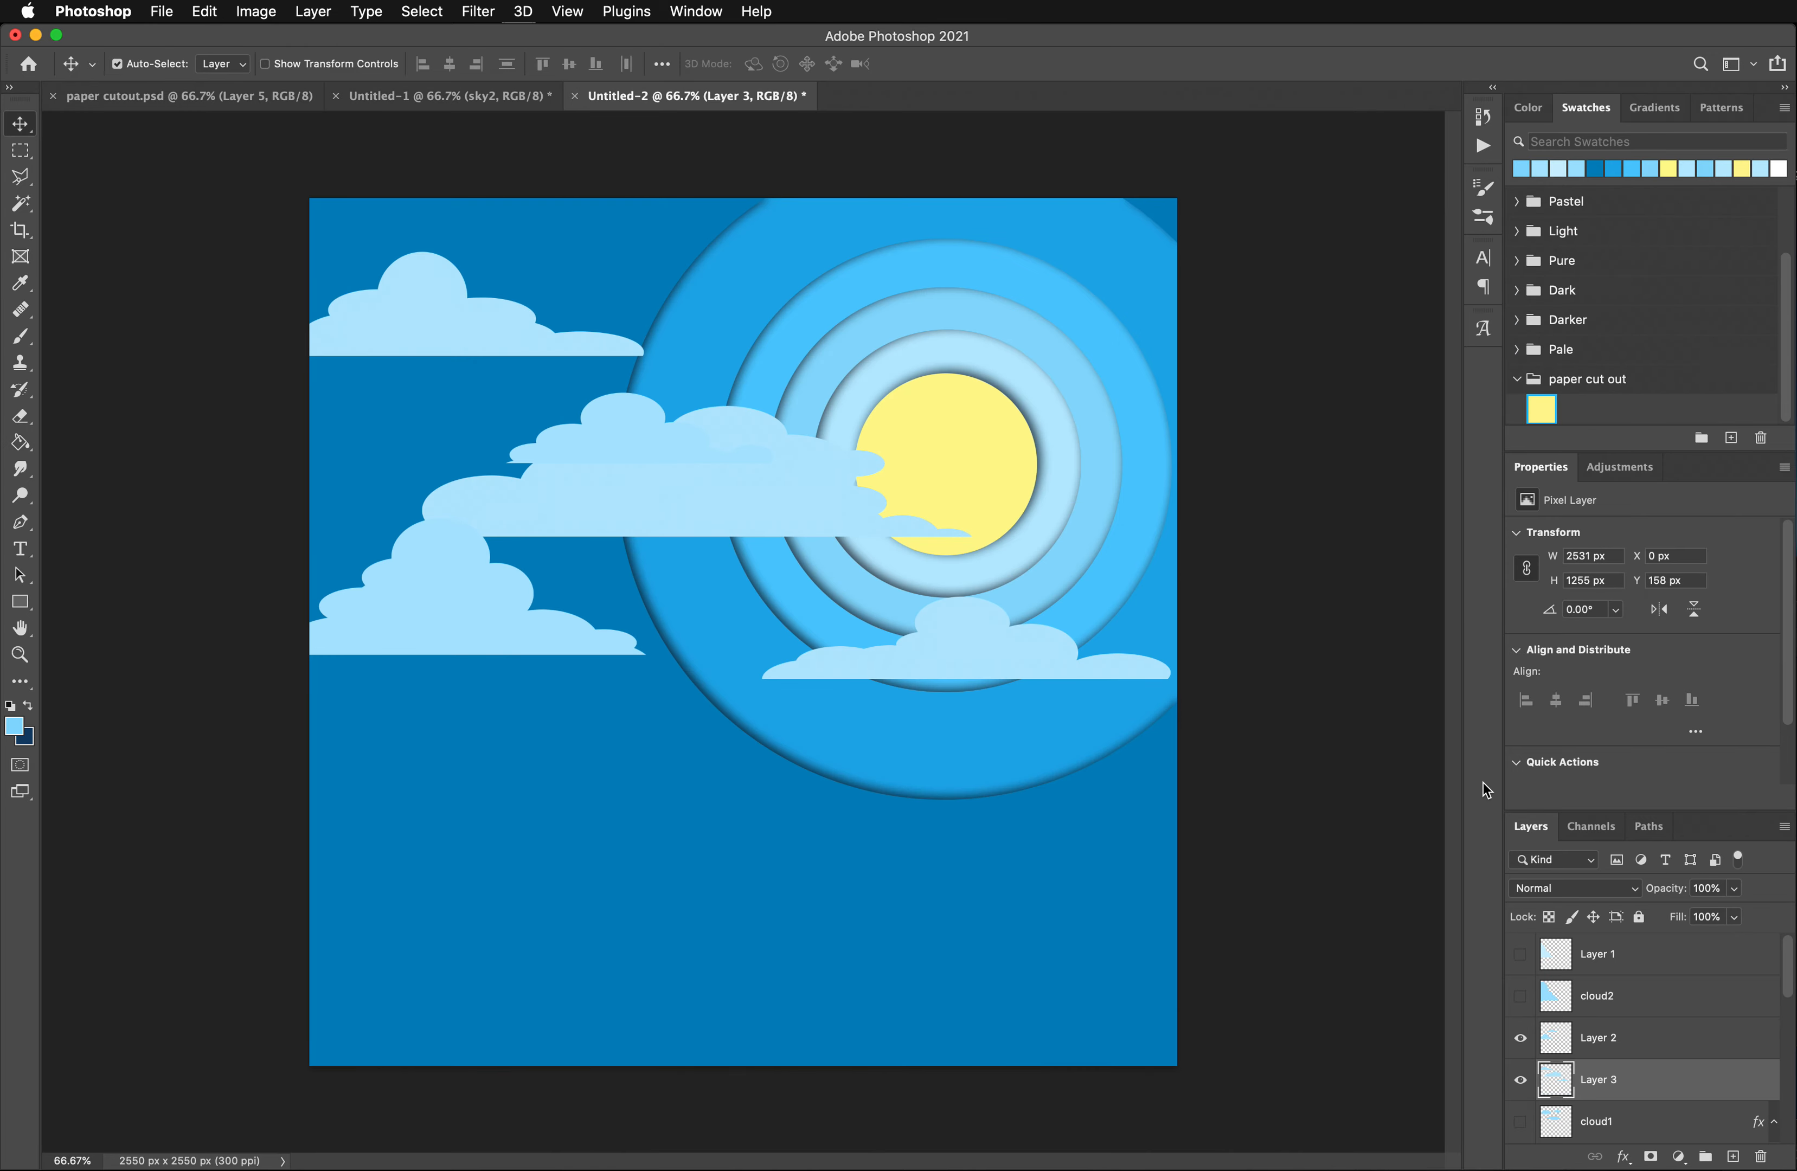
{"action": "left_click", "coordinate": [1618, 1045]}
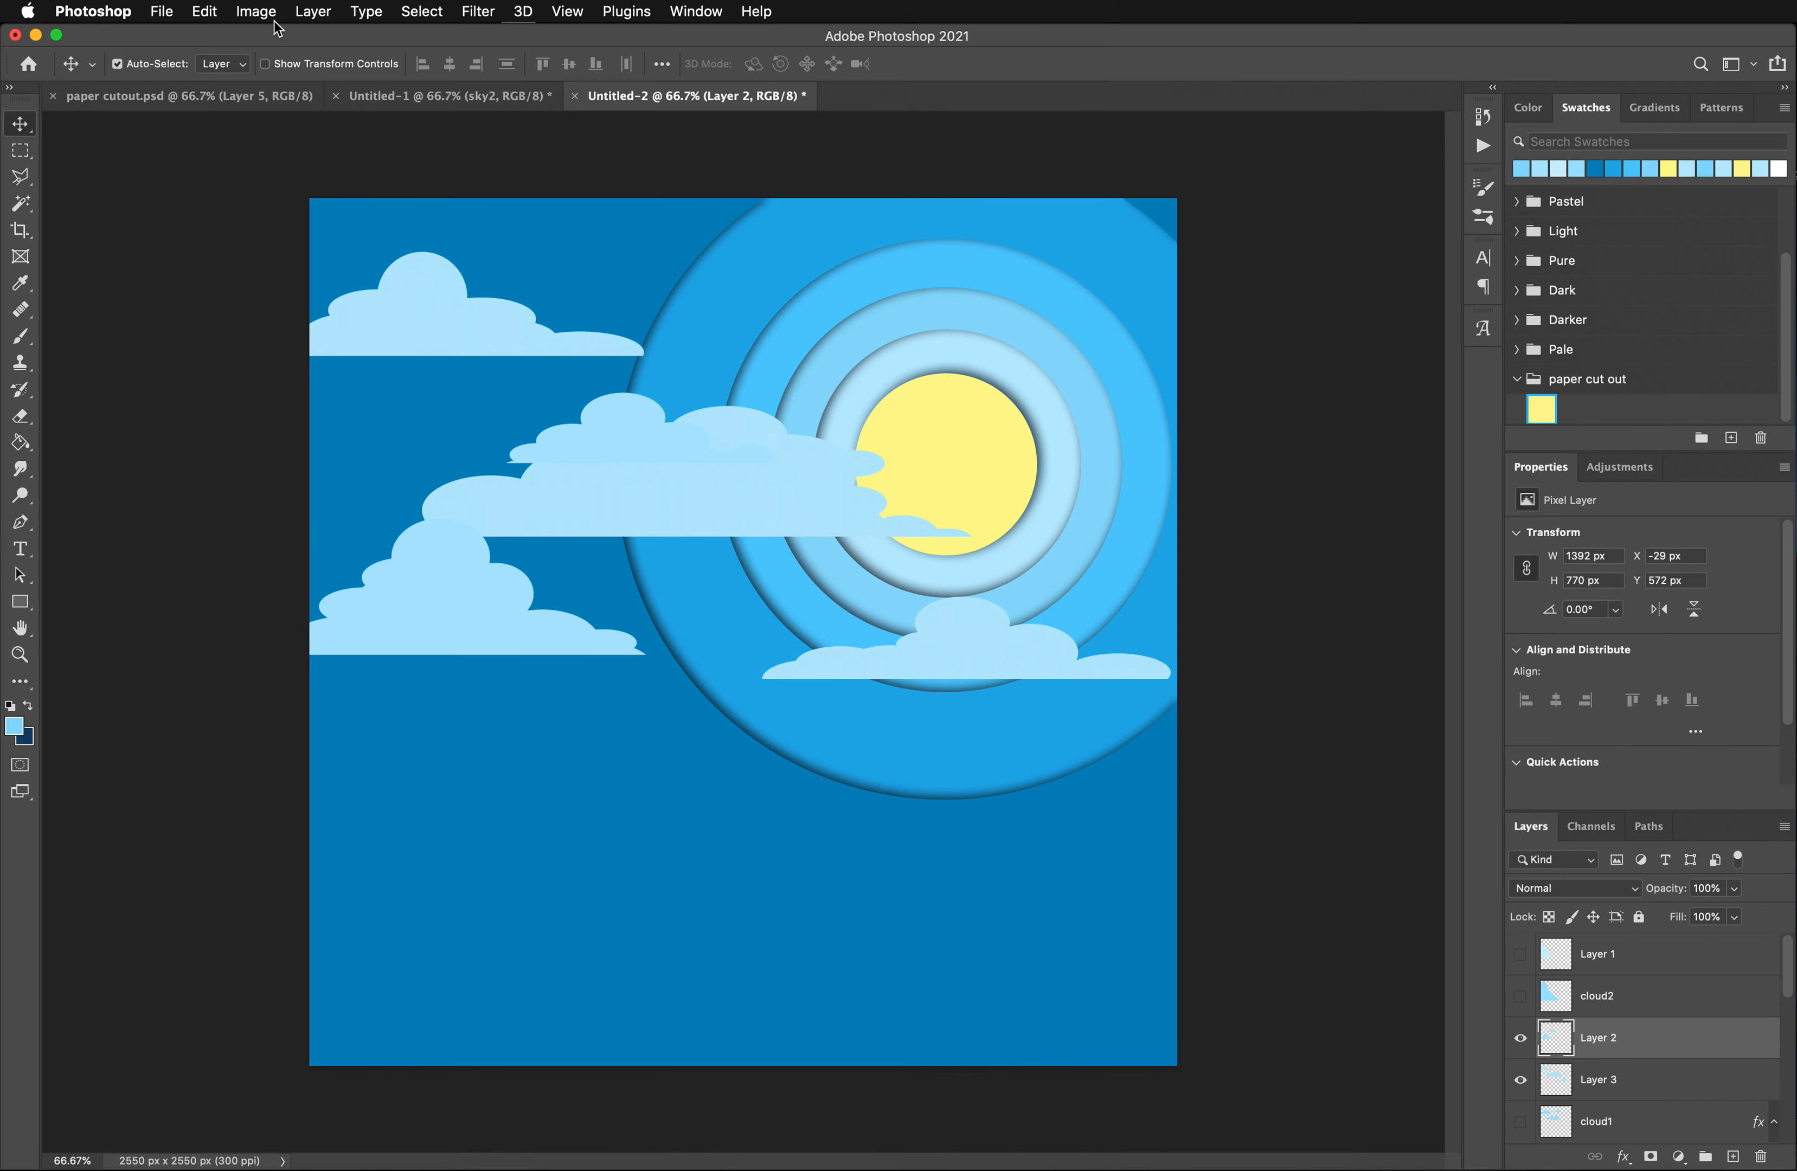
{"action": "left_click", "coordinate": [259, 11]}
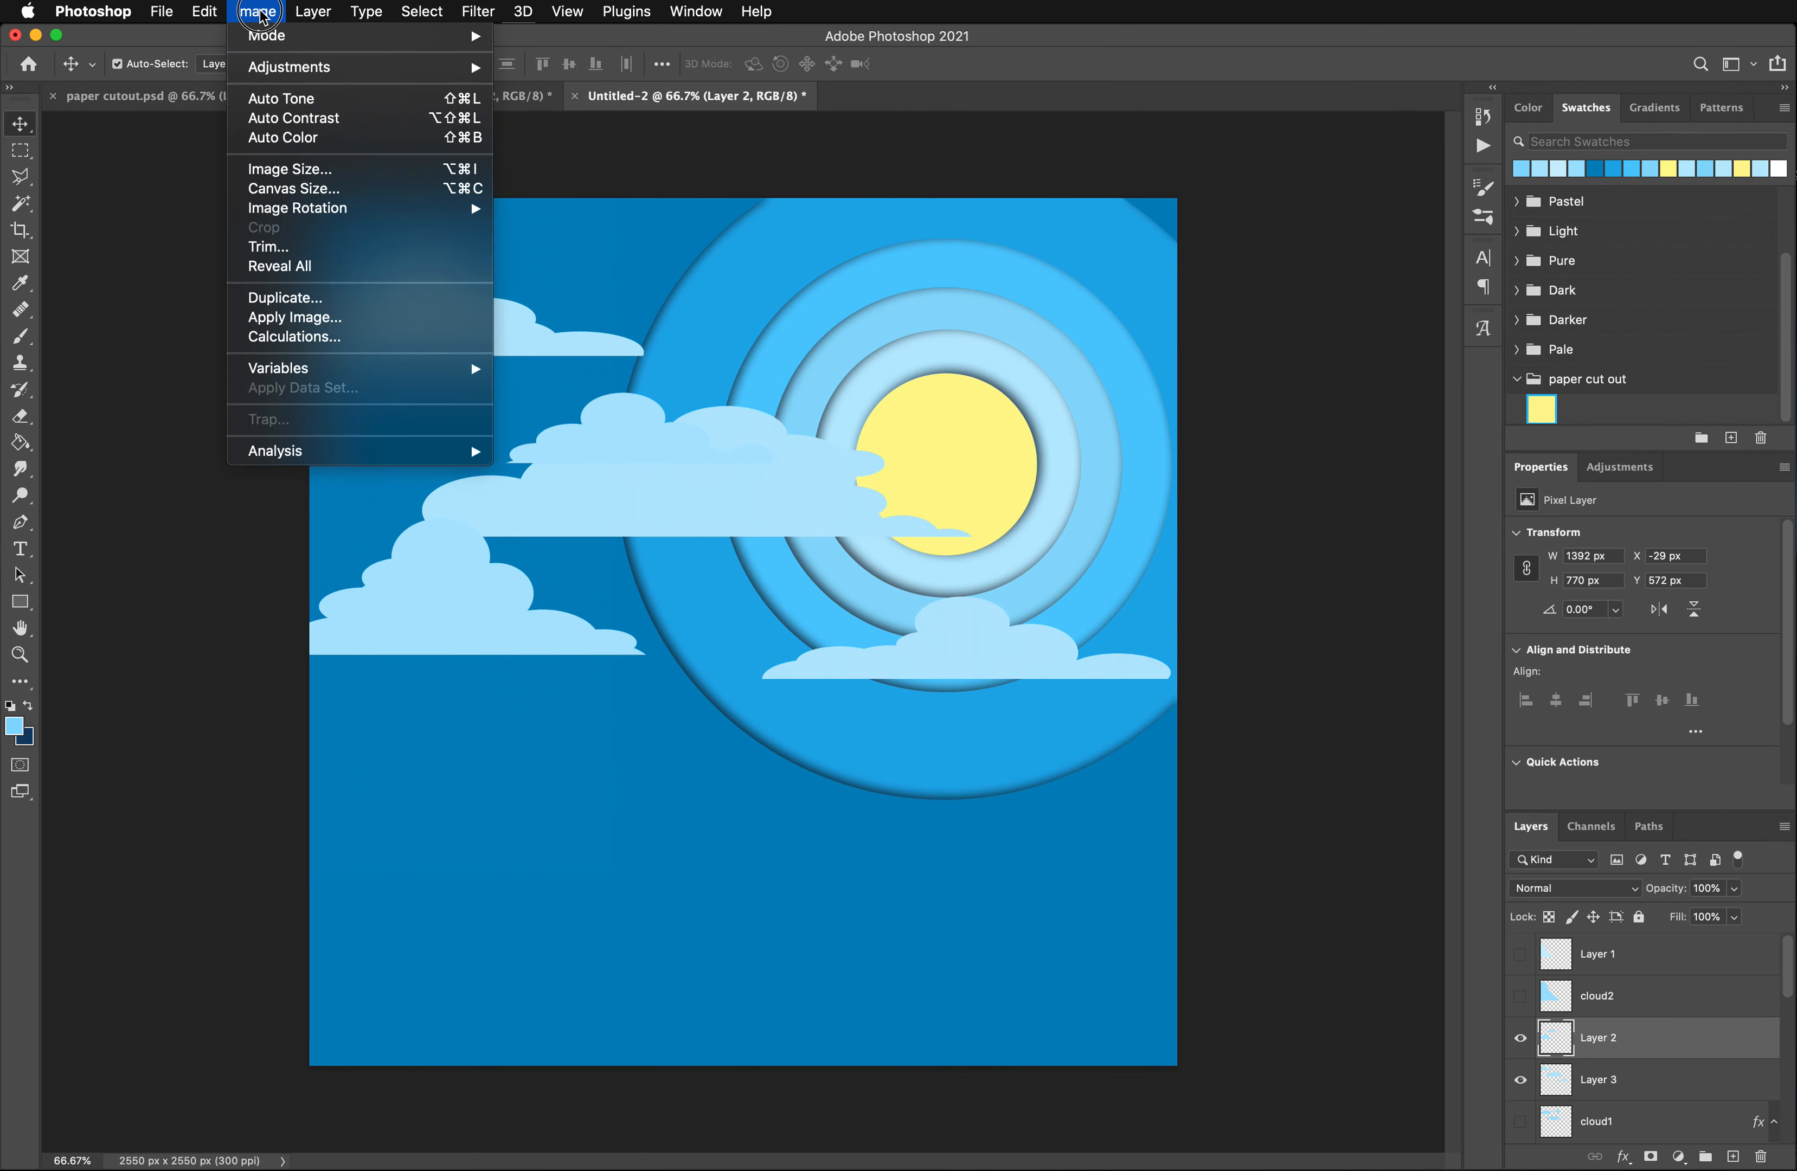
{"action": "mouse_move", "coordinate": [316, 66]}
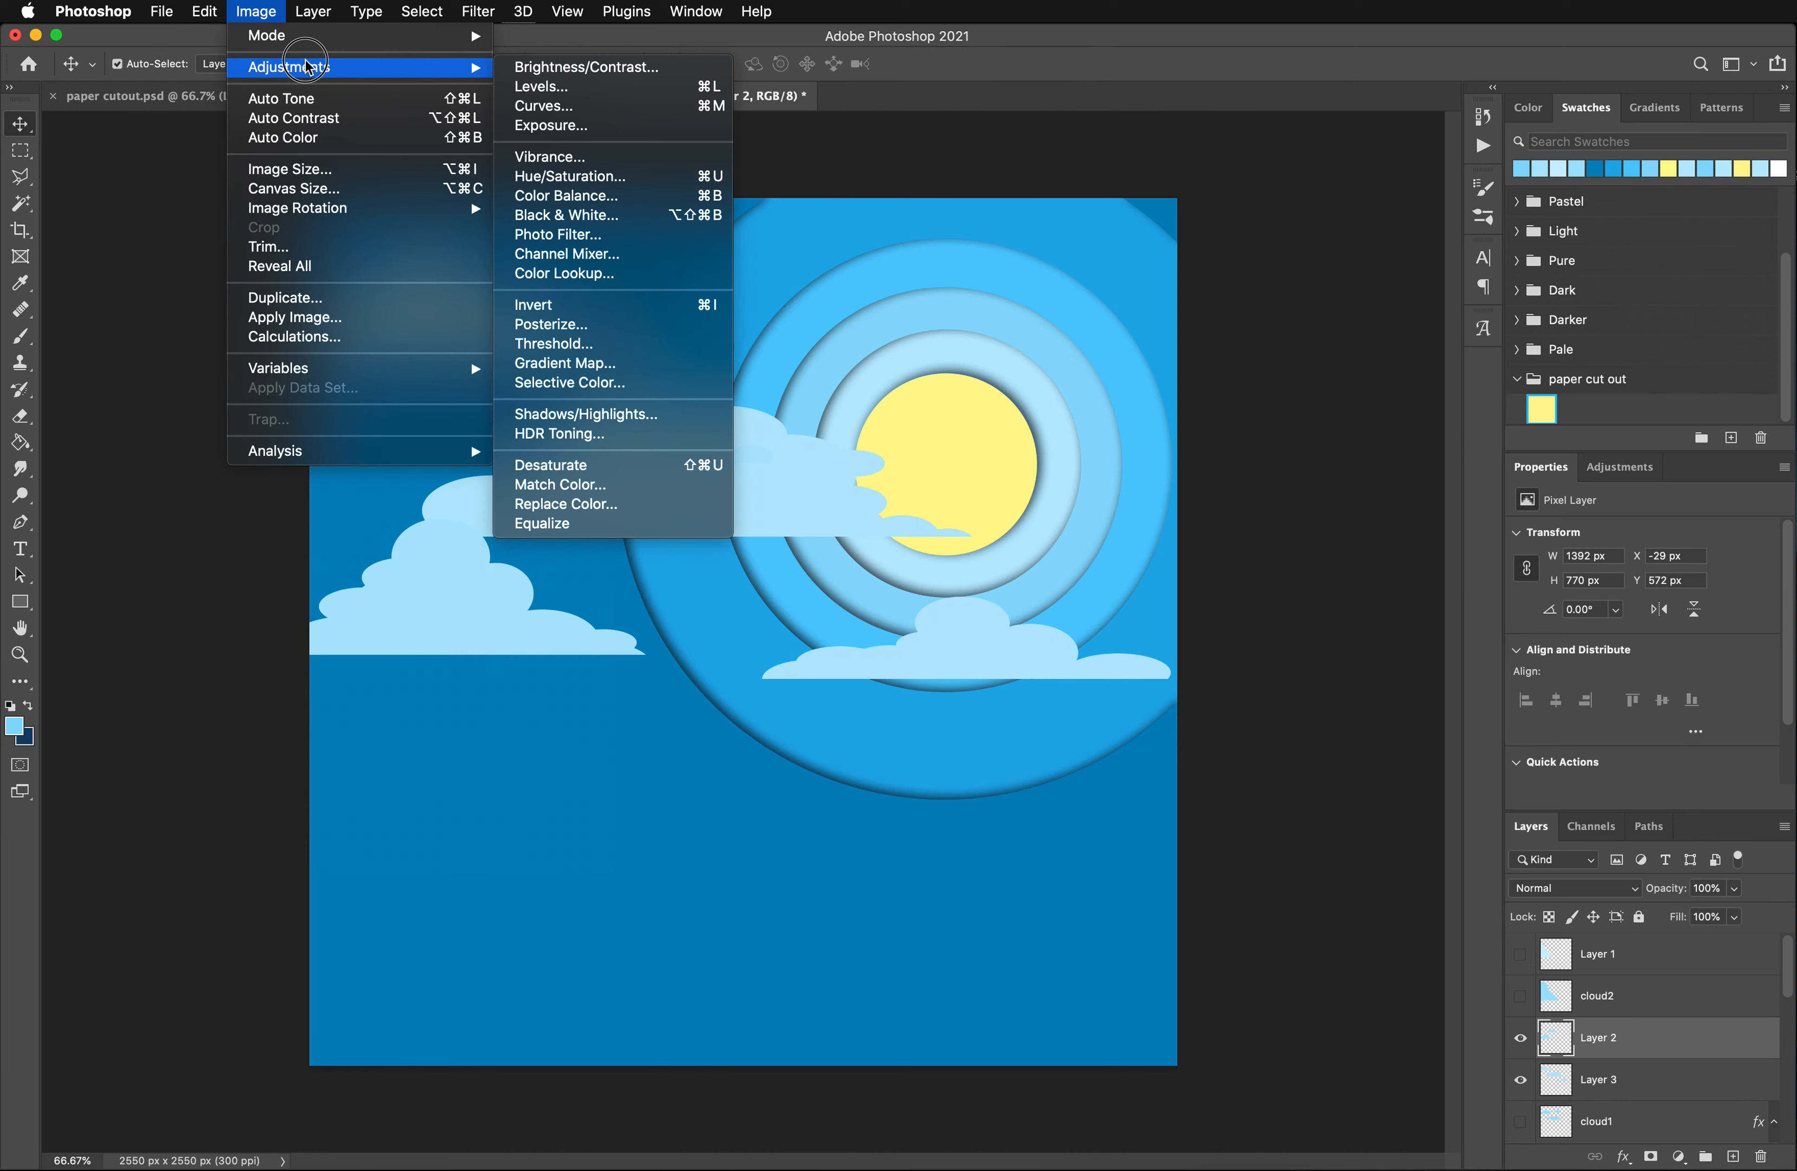
{"action": "left_click", "coordinate": [580, 182]}
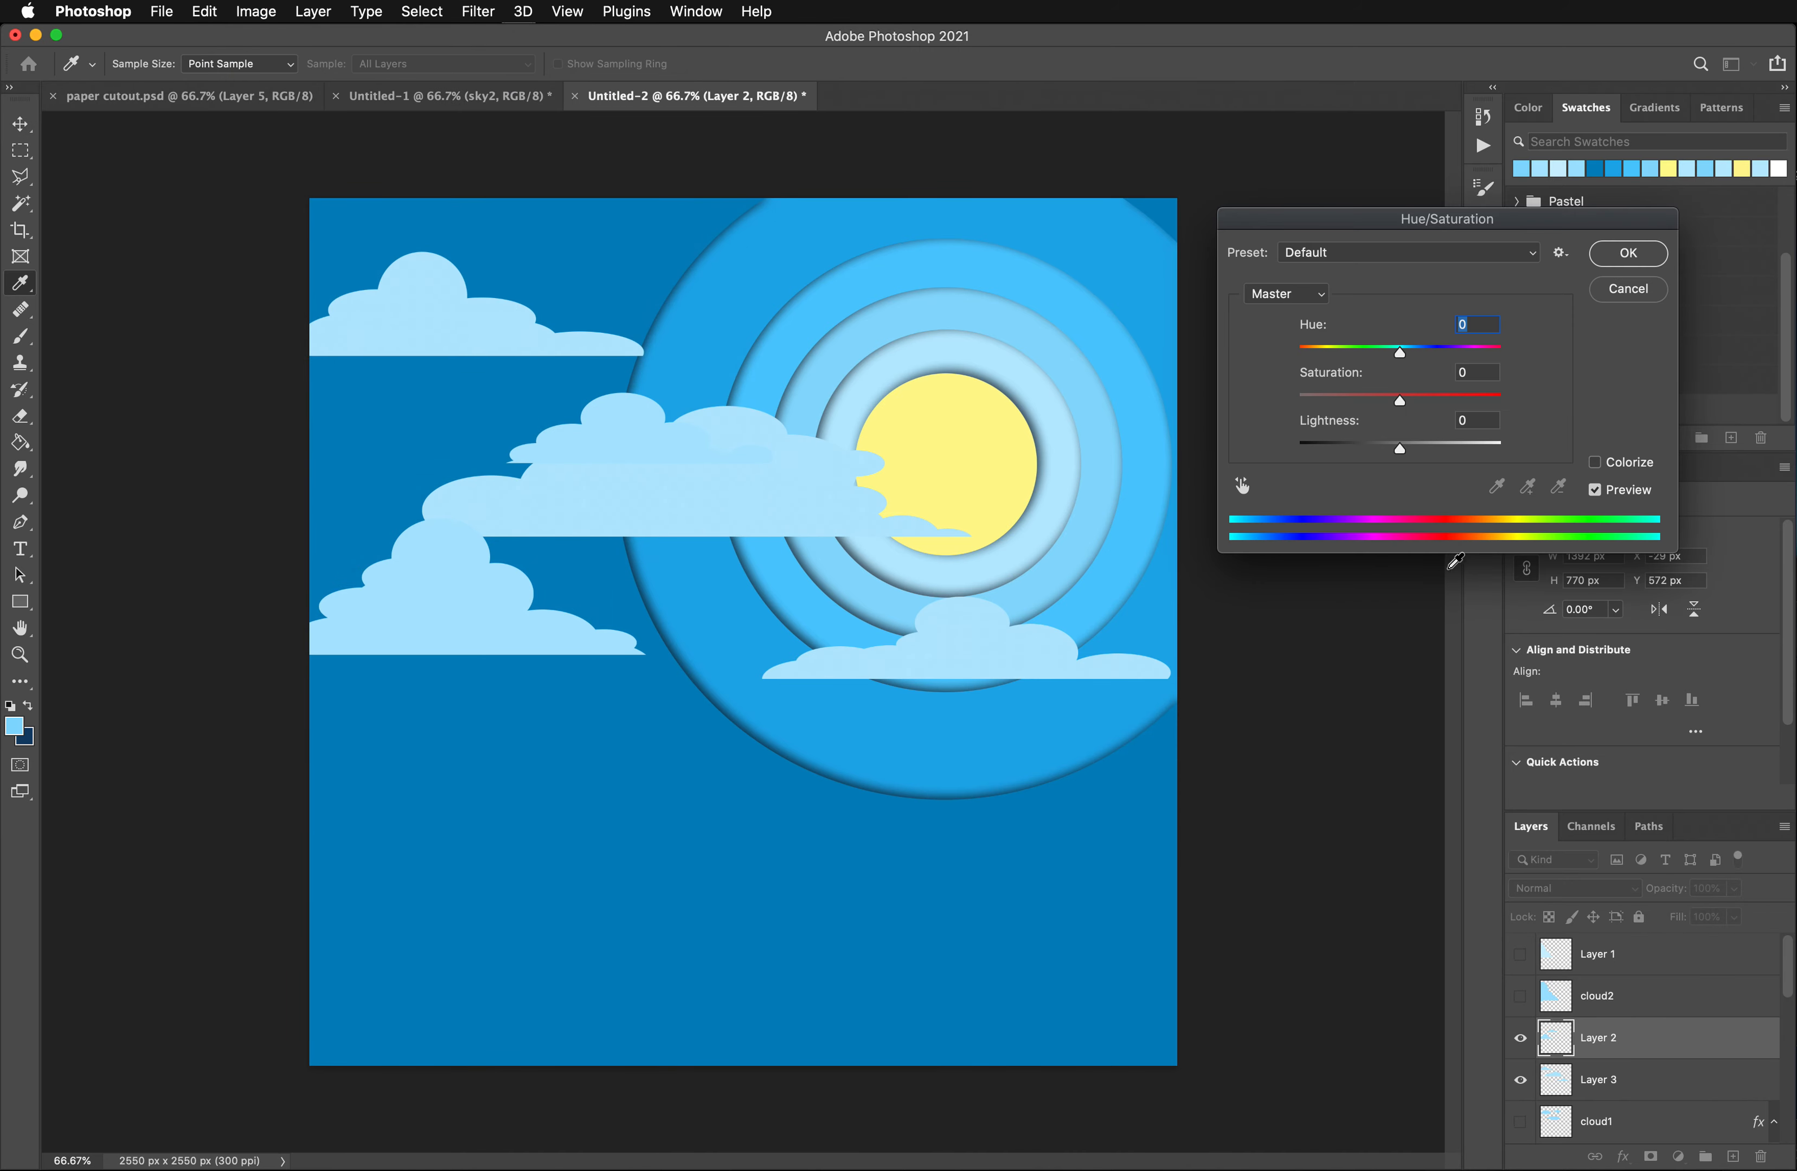
{"action": "left_click_drag", "start_coordinate": [1398, 451], "coordinate": [1455, 455]}
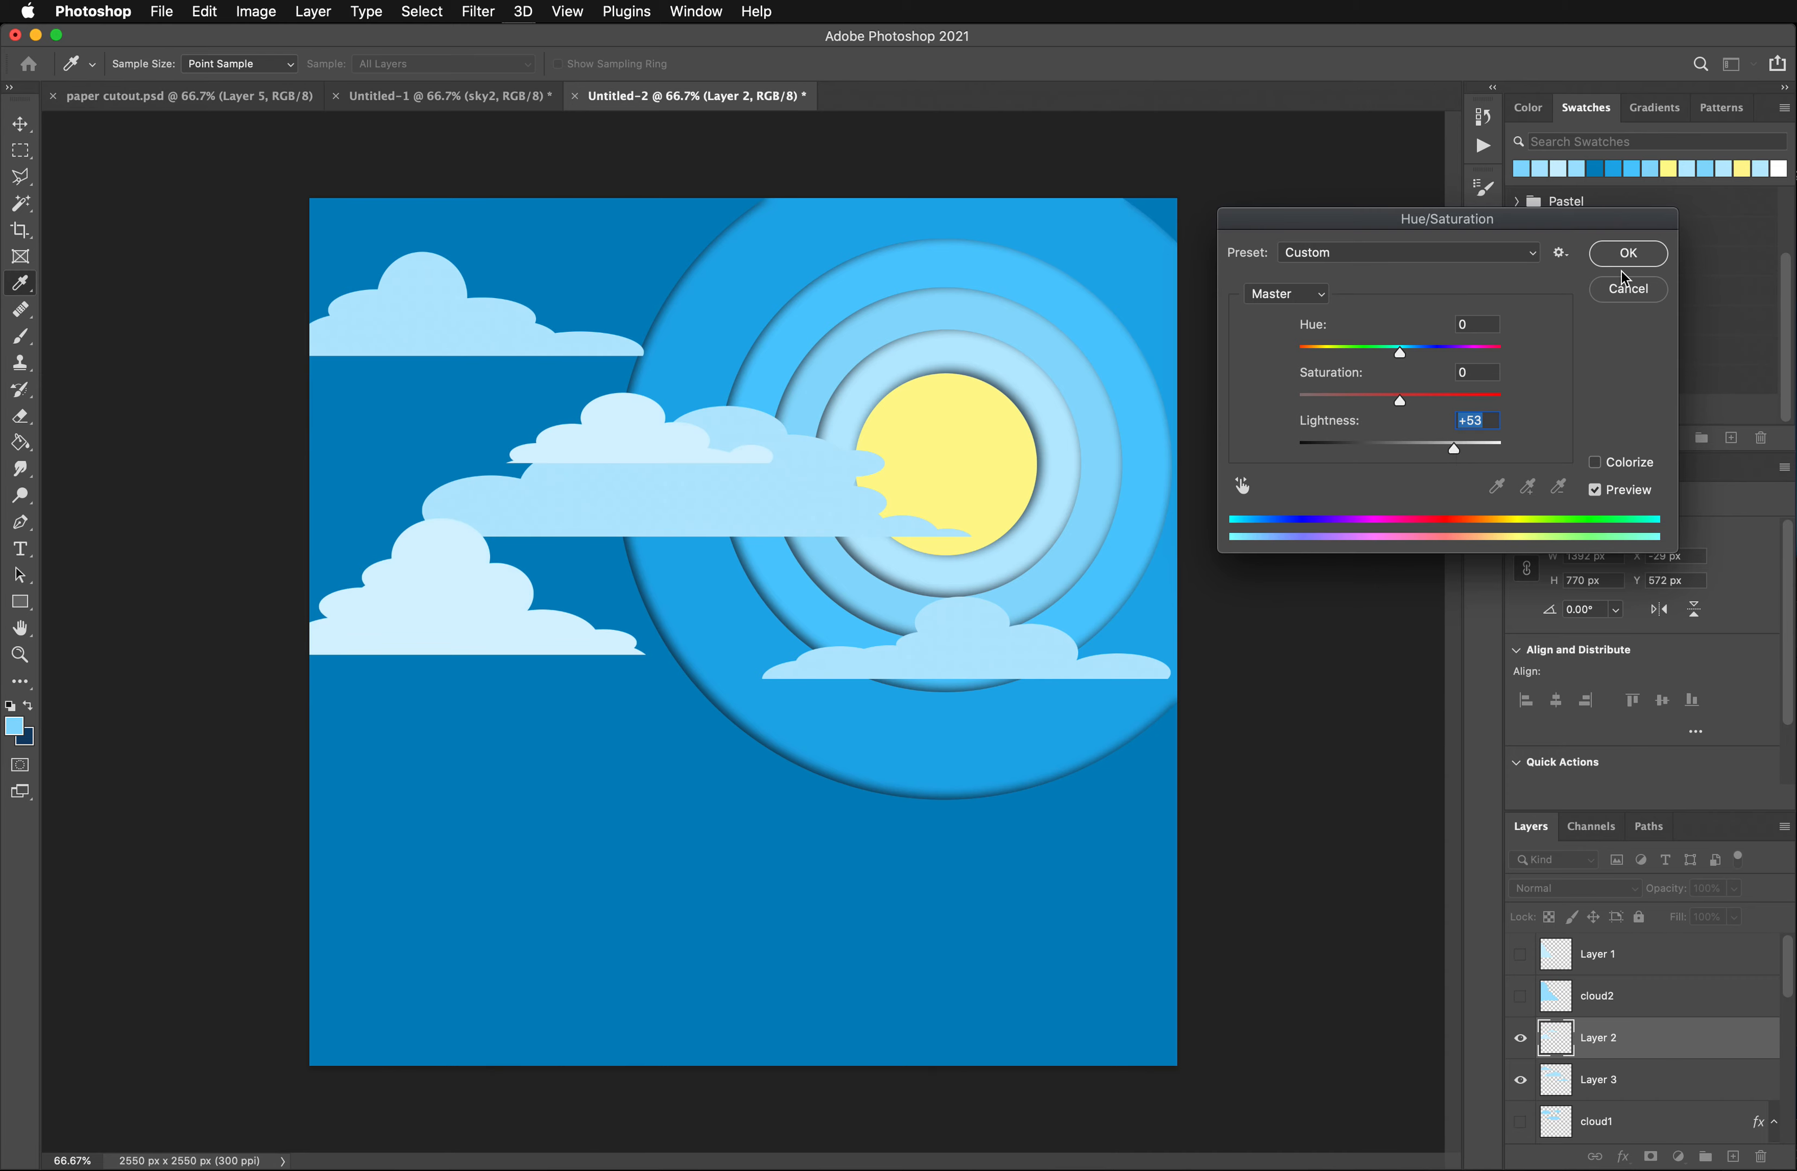
{"action": "left_click", "coordinate": [1628, 253]}
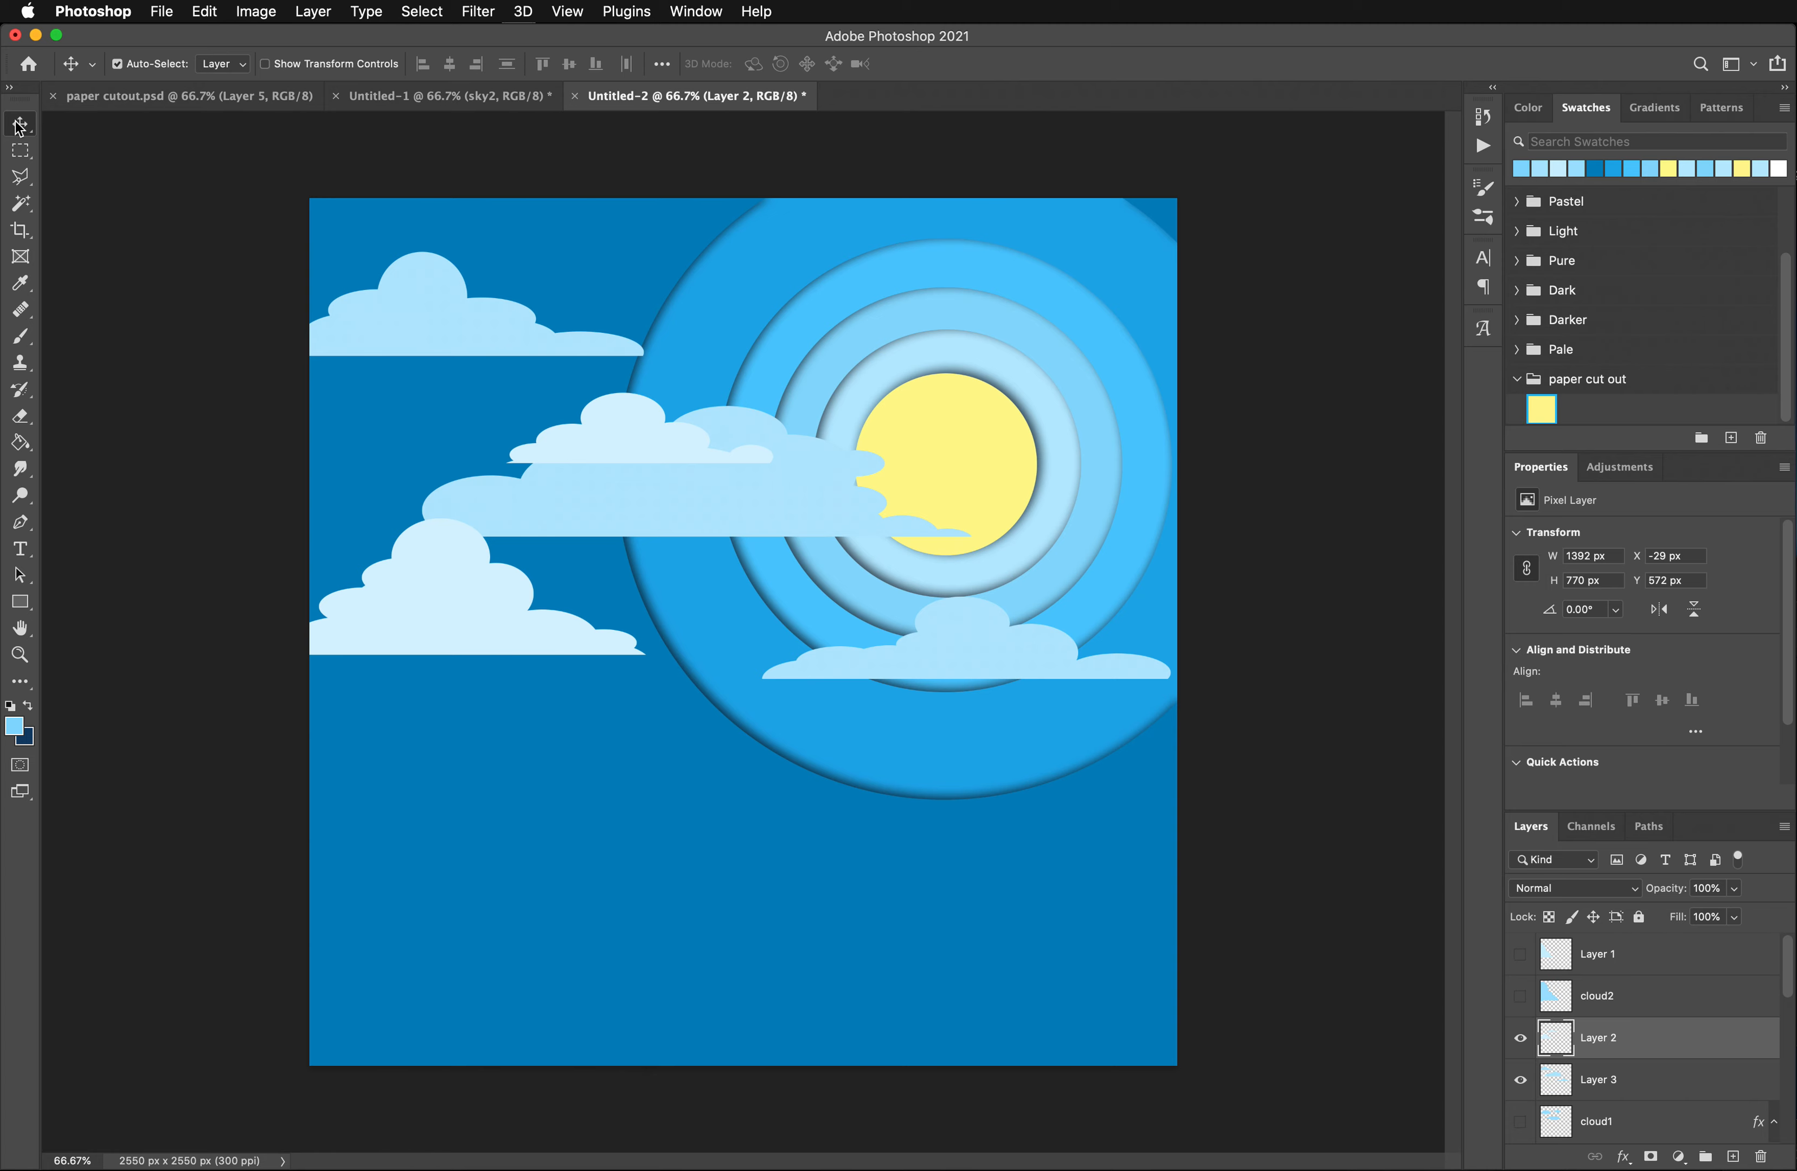
- Move Layer 3's clouds slightly up and Layer 2's lighter clouds down and to the right, to X 165 px and Y 783 px
{"action": "left_click_drag", "start_coordinate": [692, 491], "coordinate": [783, 491]}
{"action": "left_click_drag", "start_coordinate": [654, 450], "coordinate": [713, 519]}
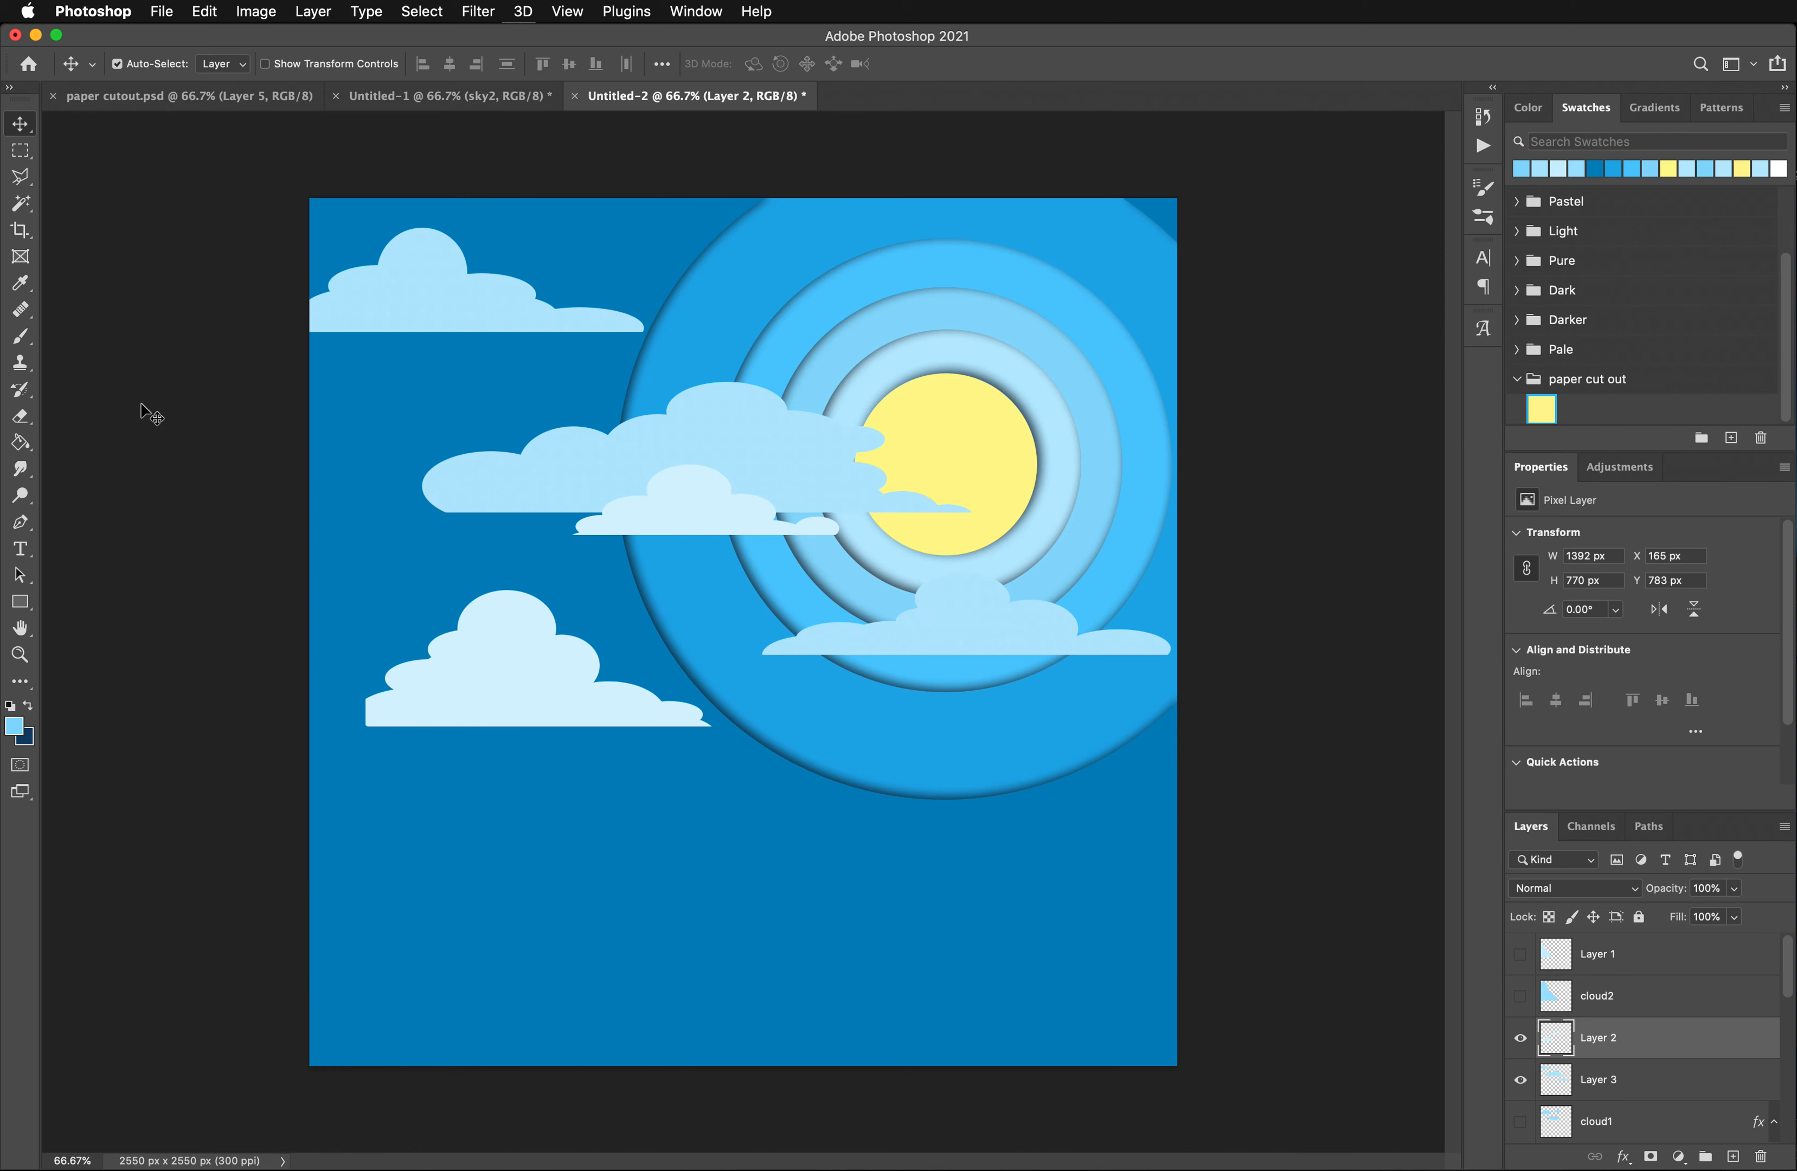
- Draw an elliptical selection about 255 x 116 px over the straight cut-off edge of Layer 2's larger cloud
{"action": "left_click", "coordinate": [22, 155]}
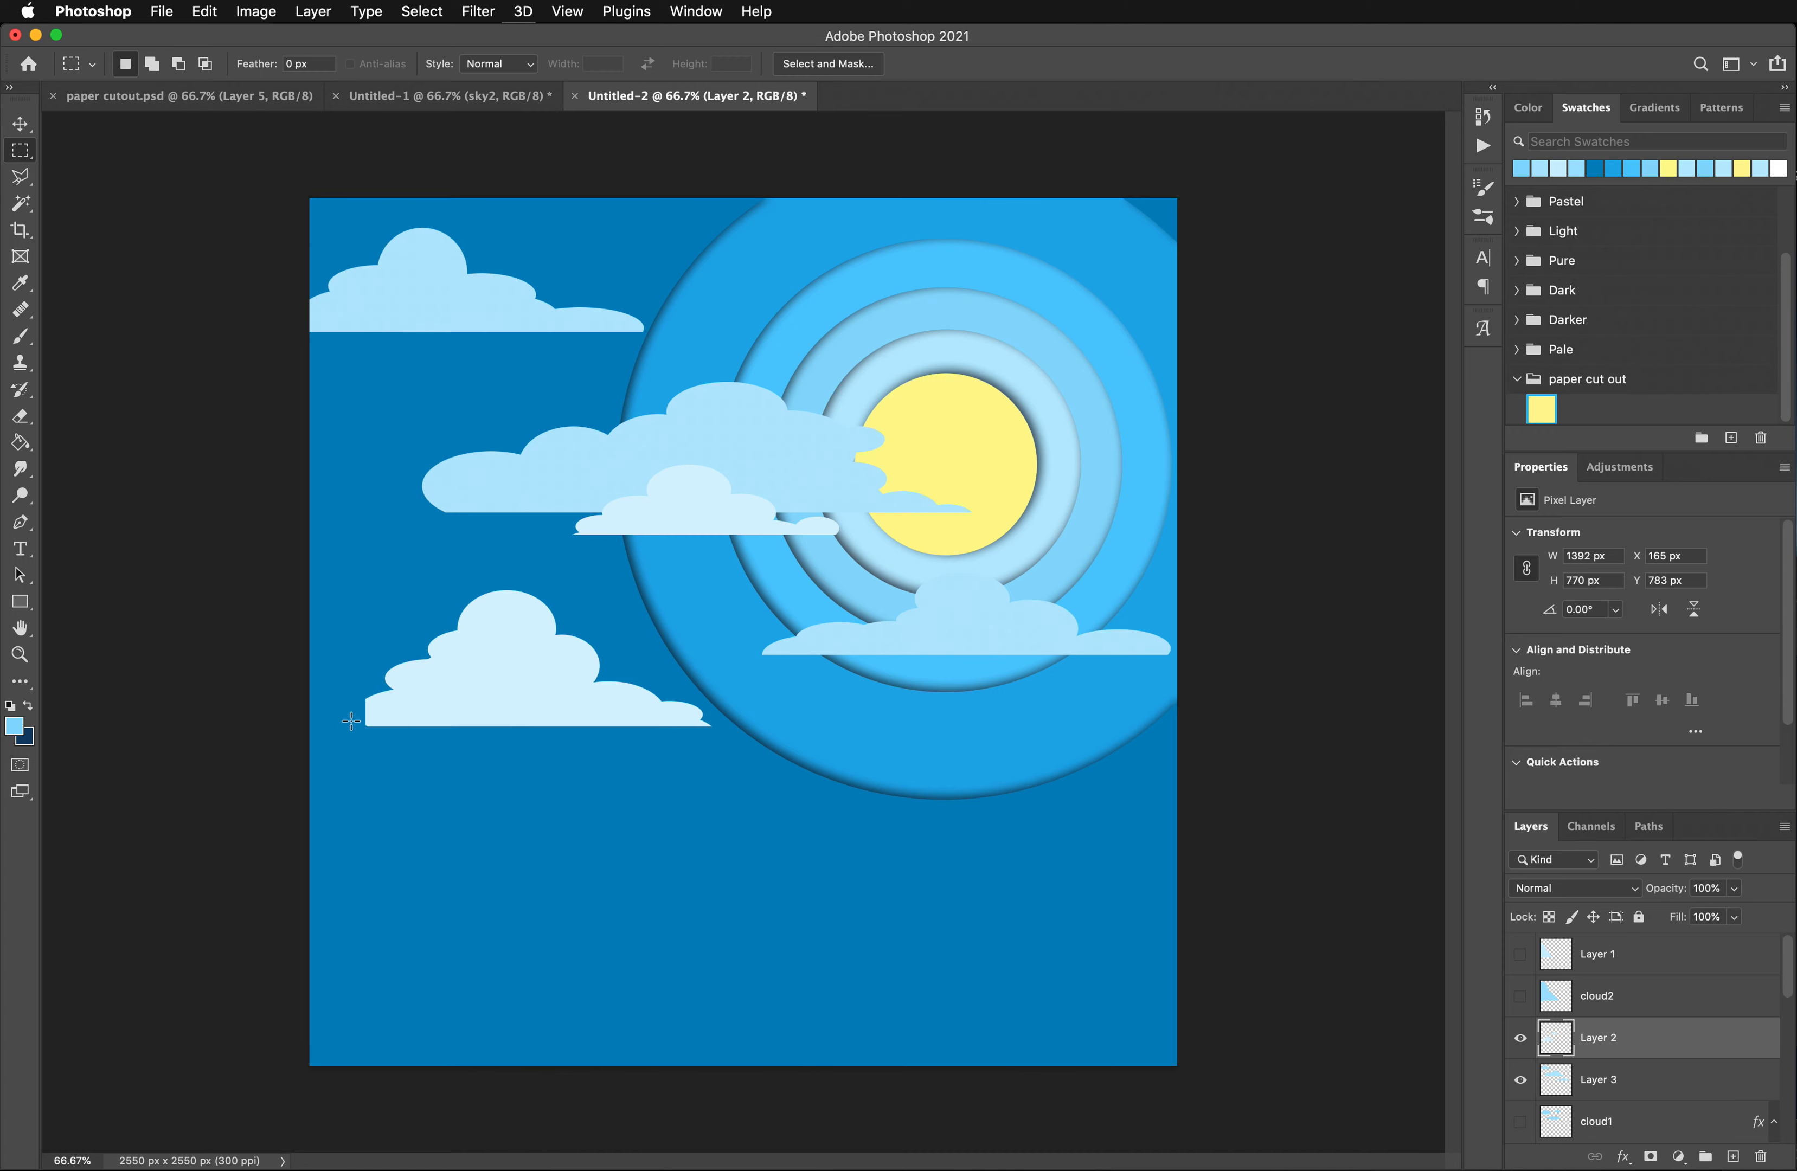
{"action": "left_click_drag", "start_coordinate": [332, 689], "coordinate": [387, 717]}
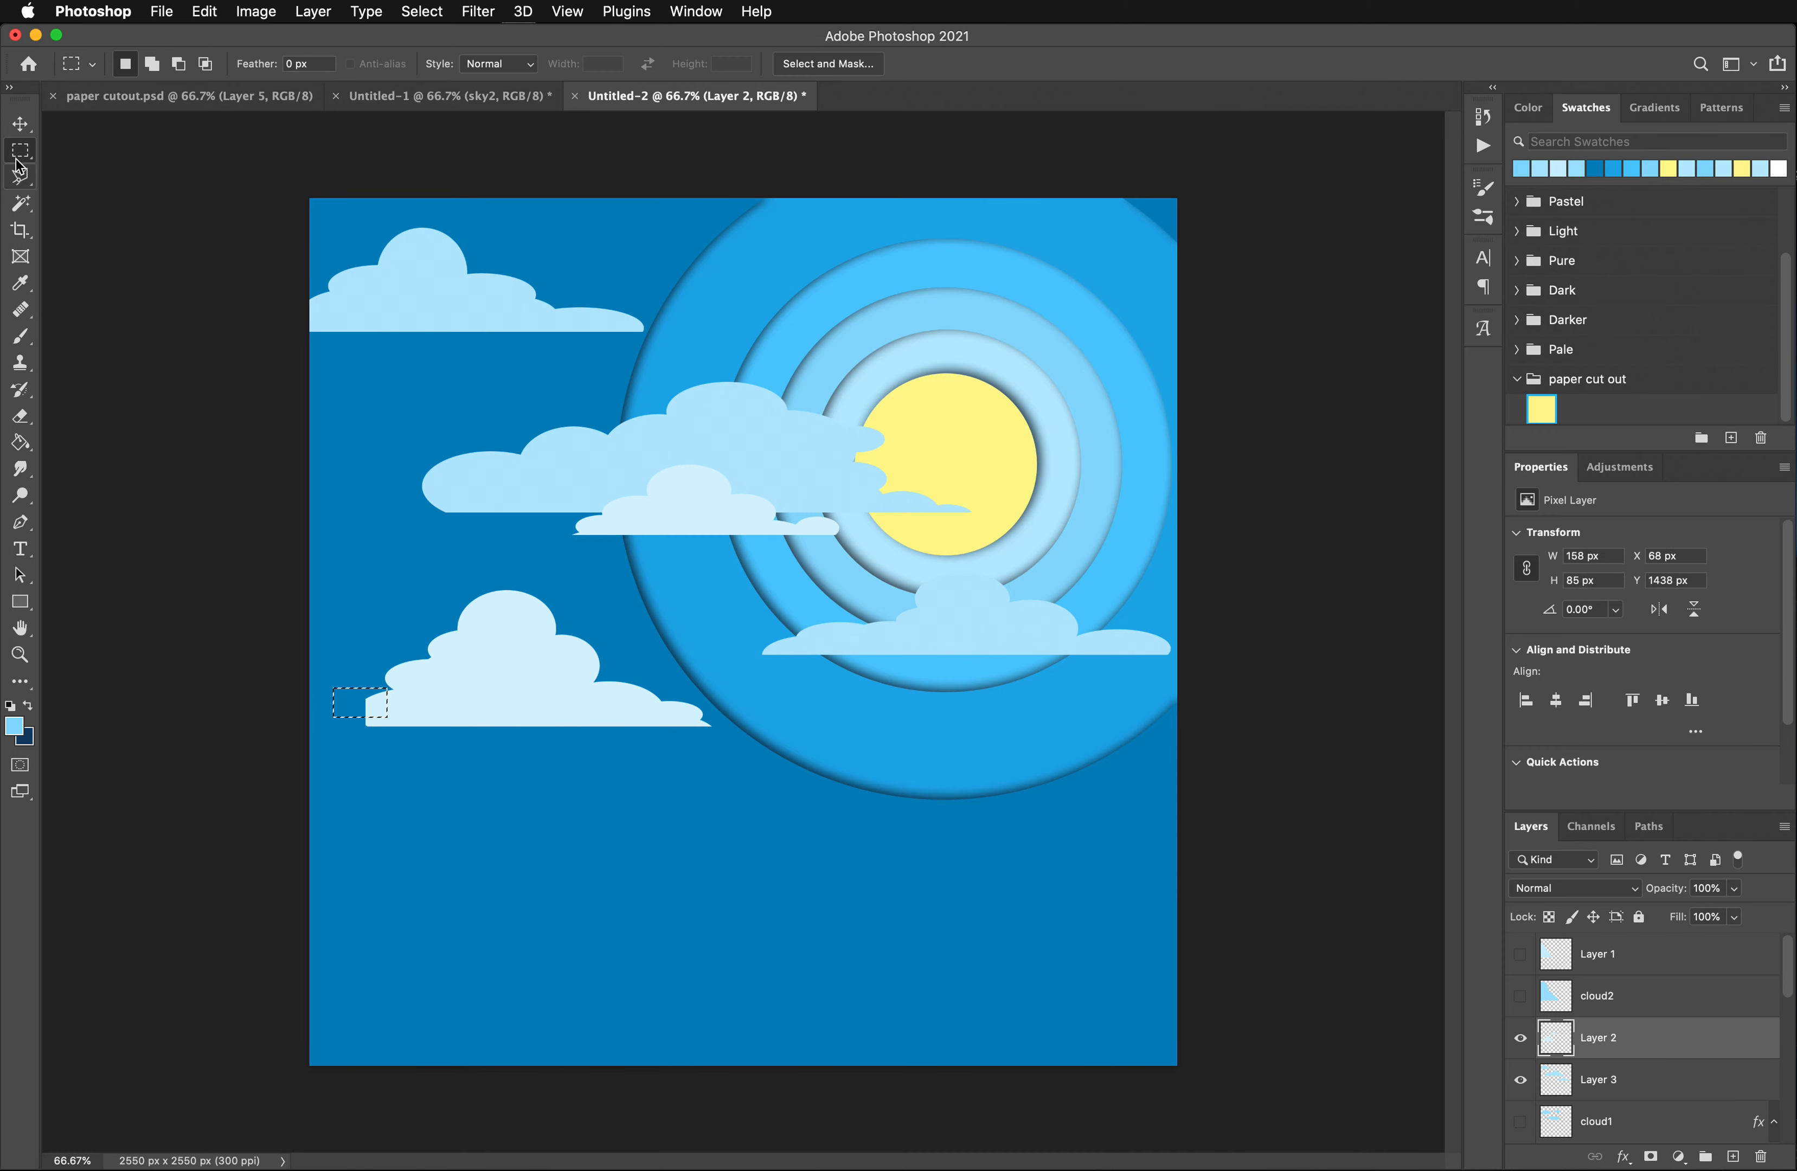
{"action": "left_click_drag", "start_coordinate": [15, 158], "coordinate": [125, 175]}
{"action": "left_click", "coordinate": [371, 694]}
{"action": "left_click_drag", "start_coordinate": [409, 687], "coordinate": [323, 724]}
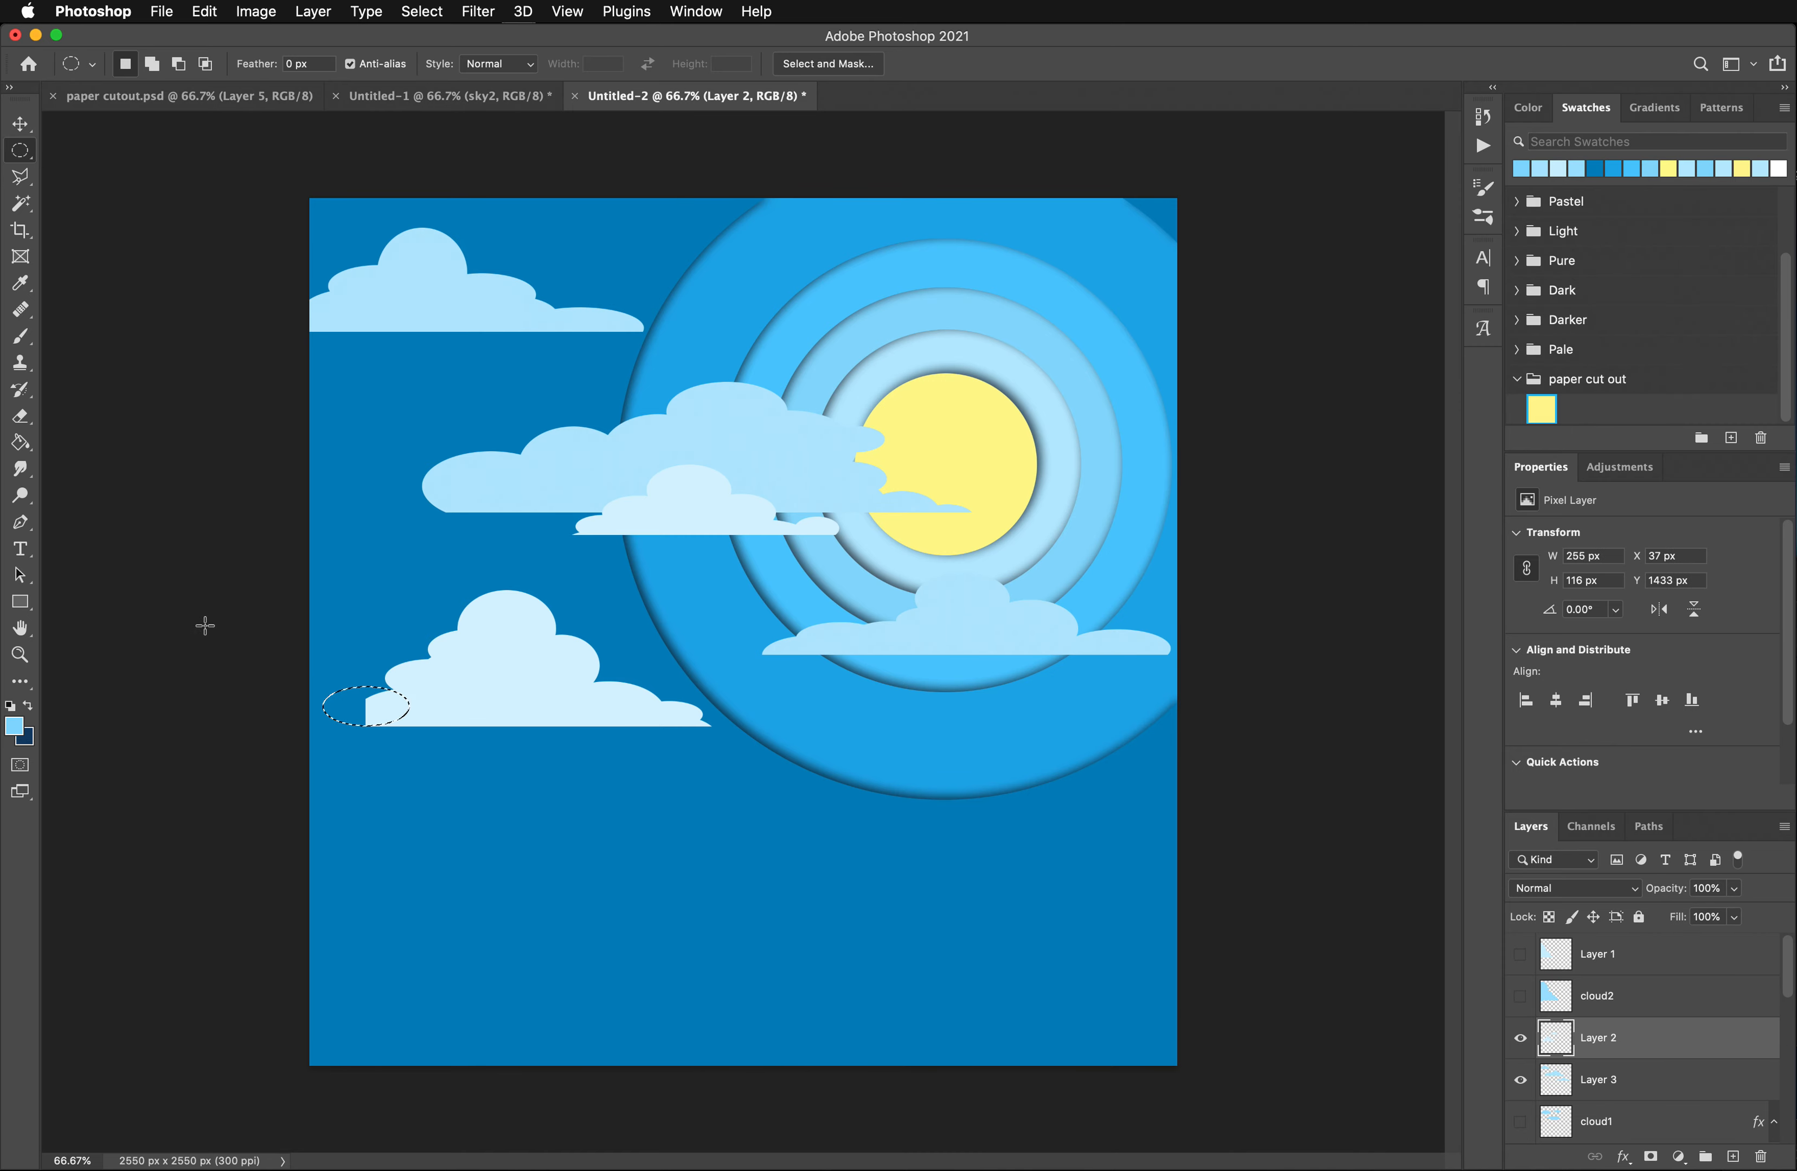
- Sample the light blue of Layer 2's larger cloud and fill the elliptical selection with it
{"action": "left_click", "coordinate": [30, 346]}
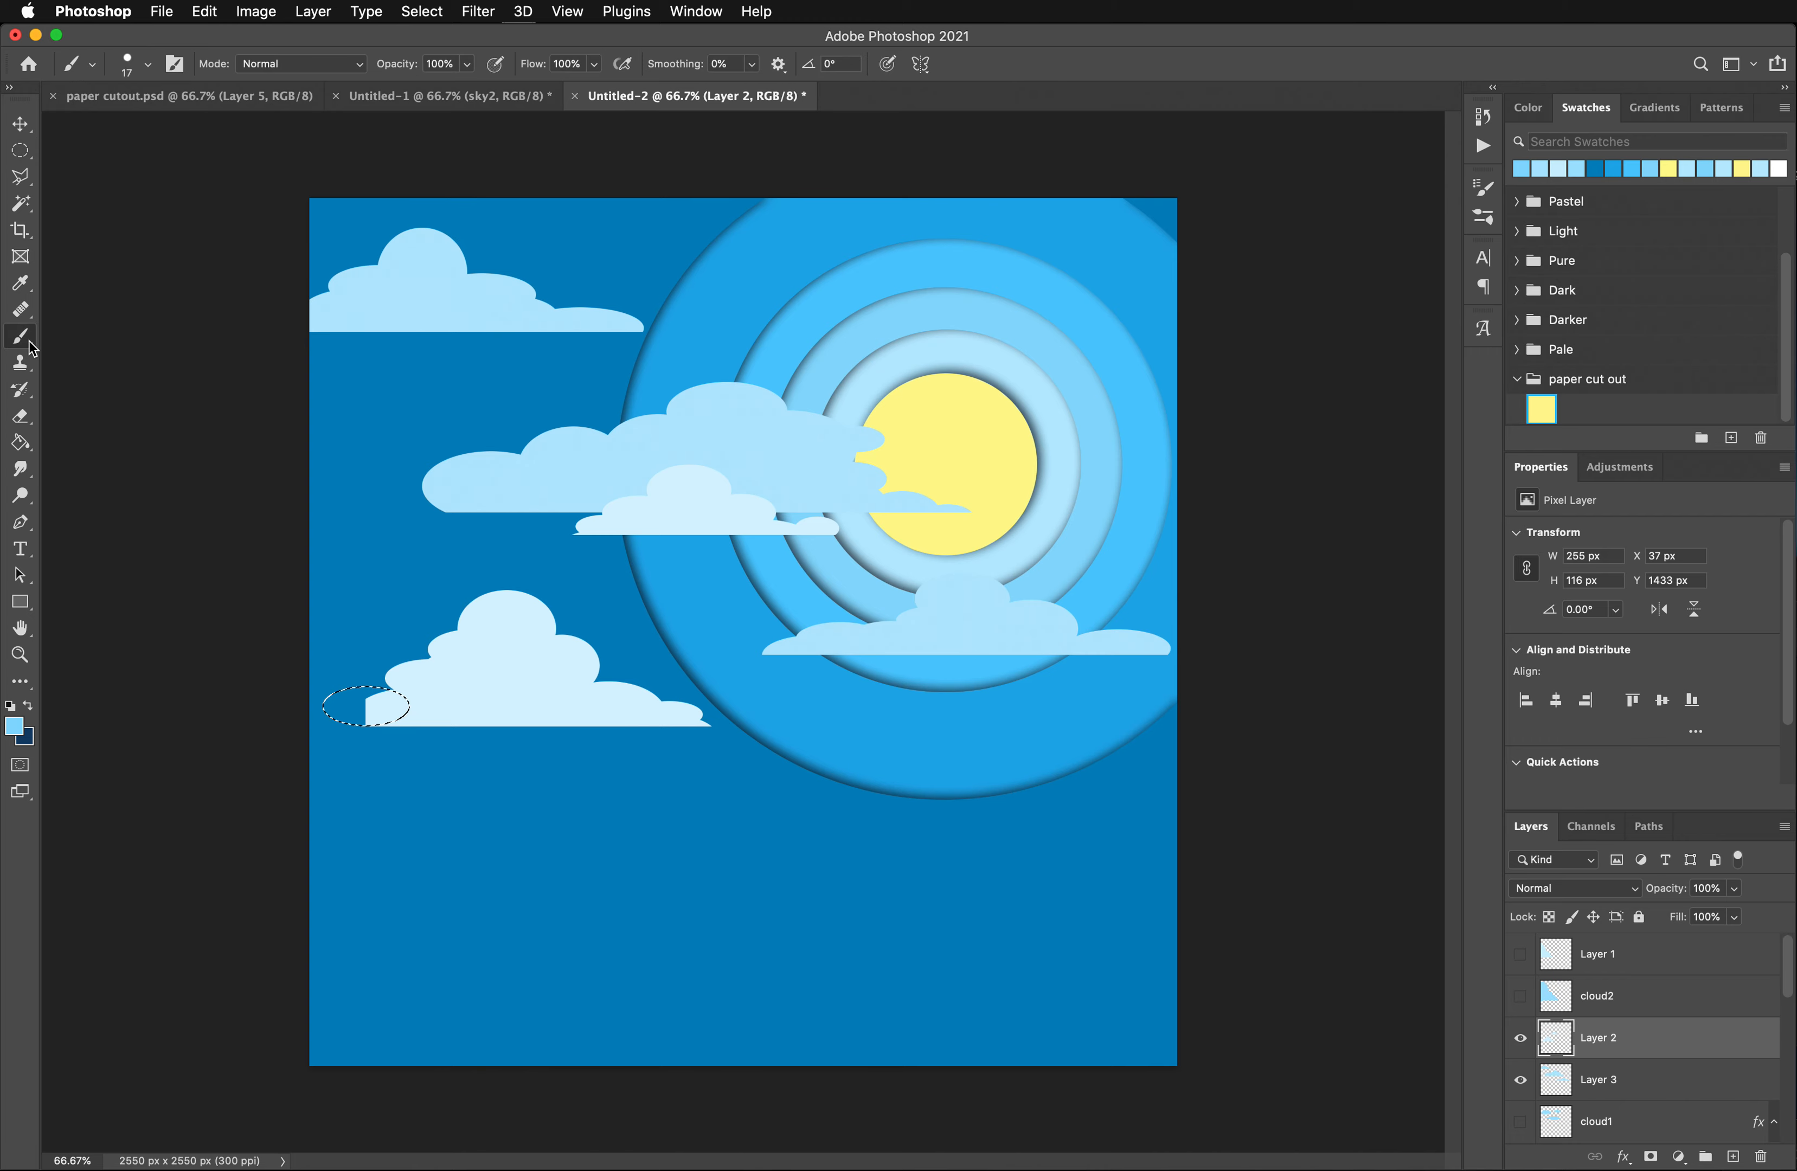
{"action": "left_click", "coordinate": [17, 285]}
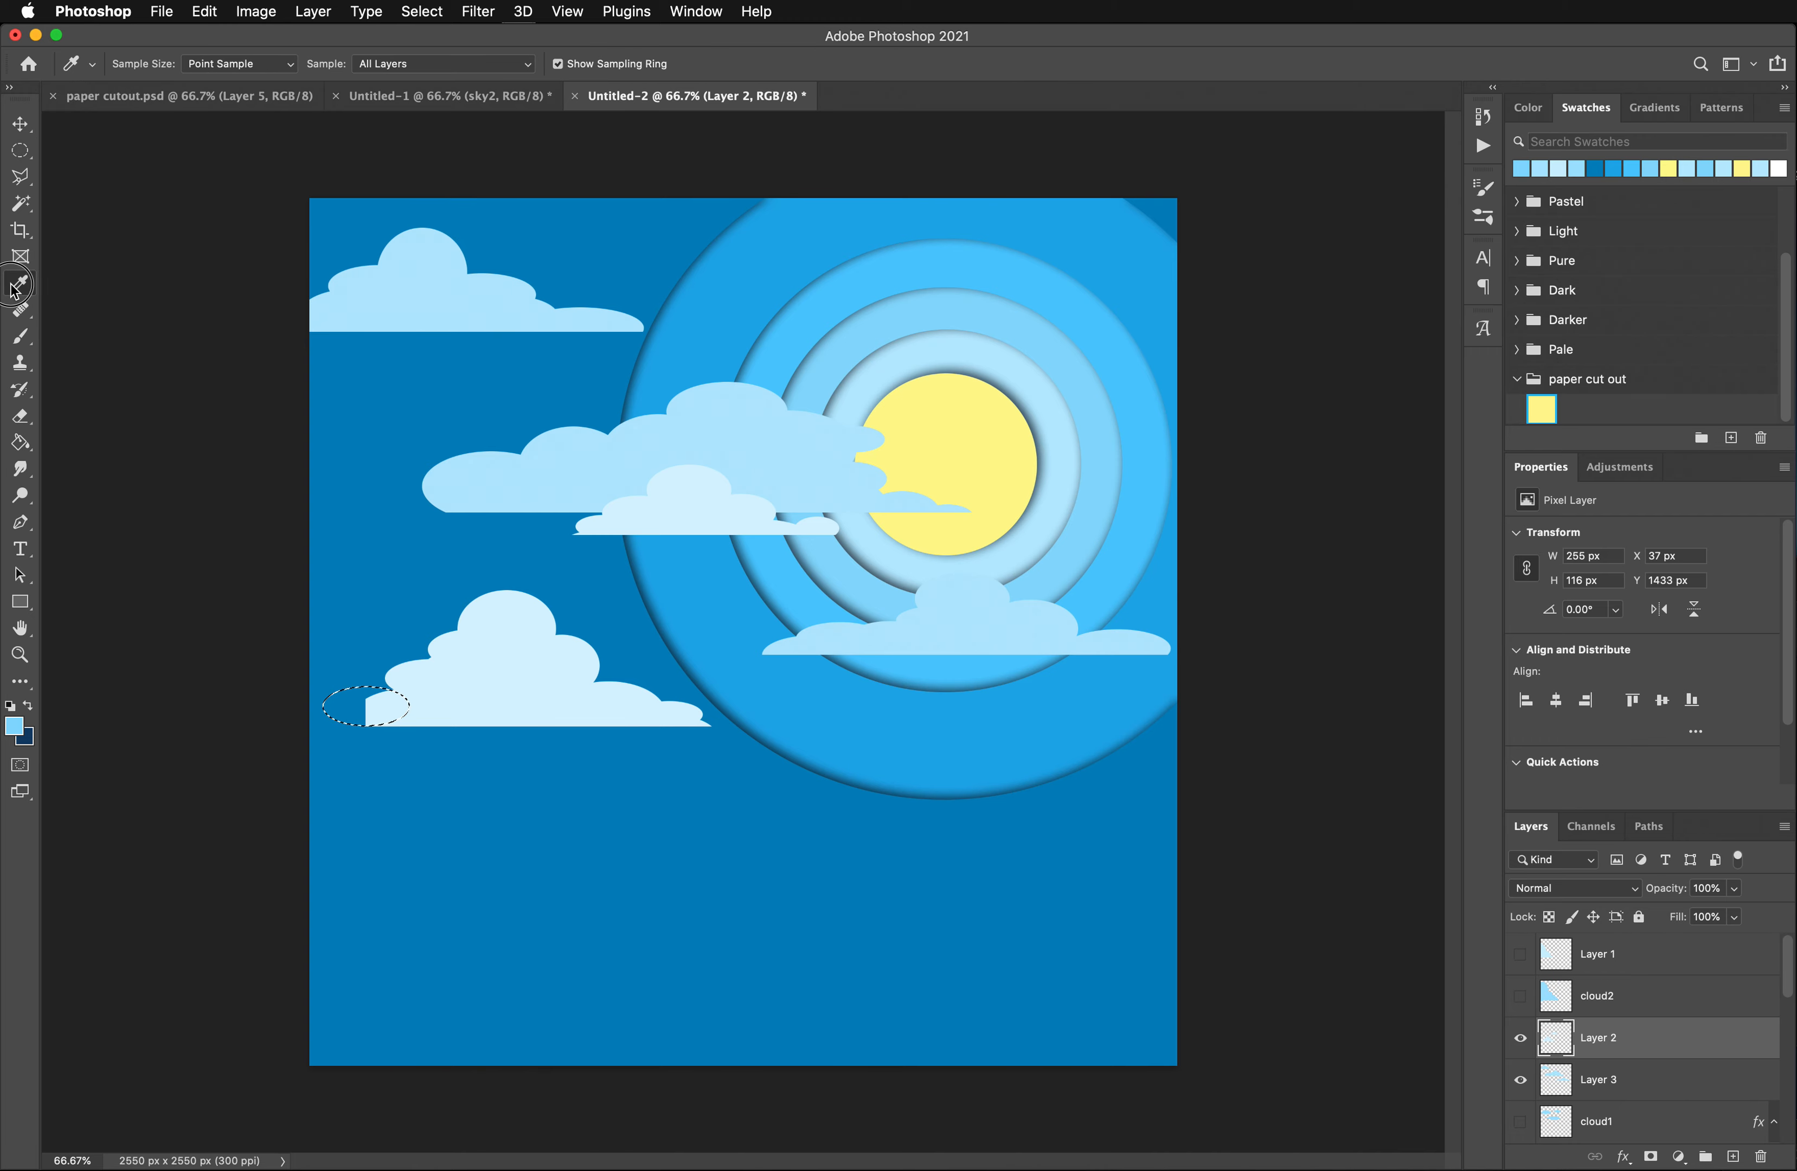
{"action": "left_click", "coordinate": [521, 656]}
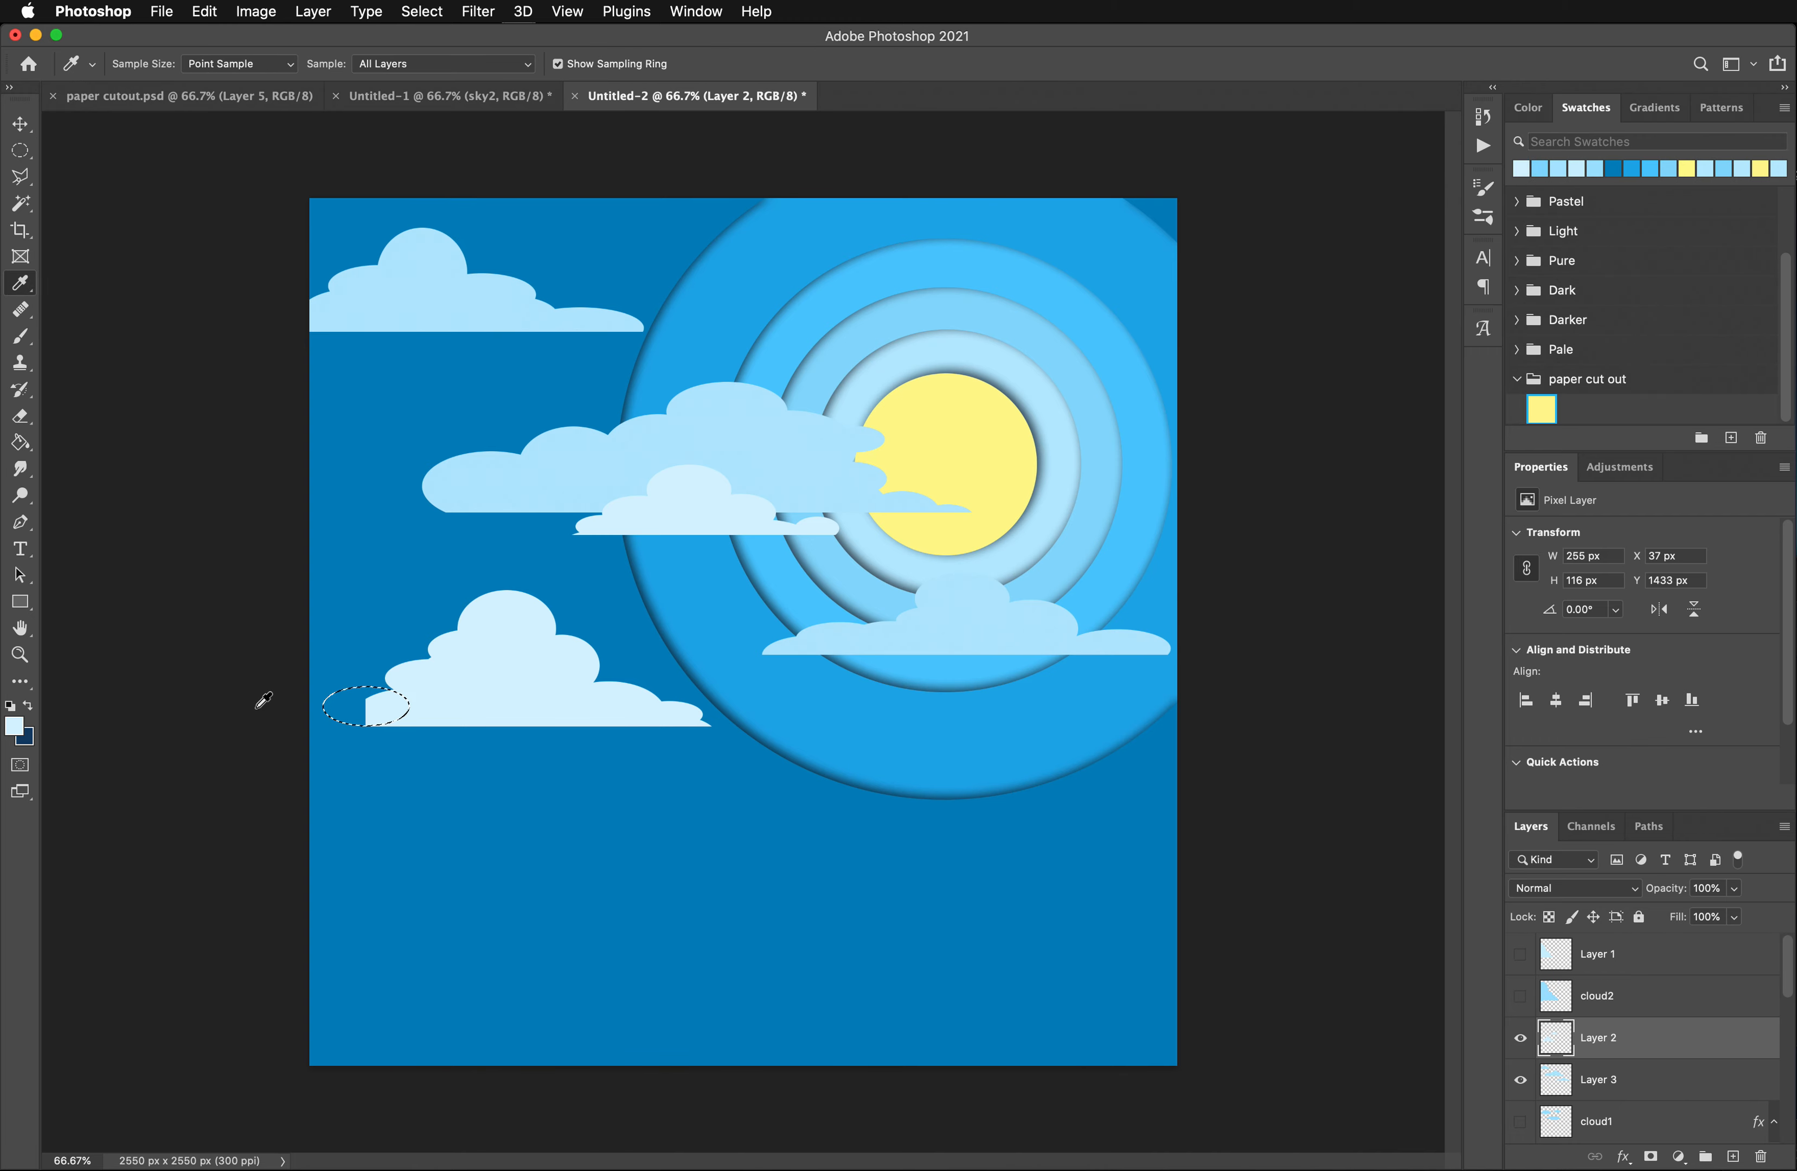
{"action": "left_click", "coordinate": [23, 448]}
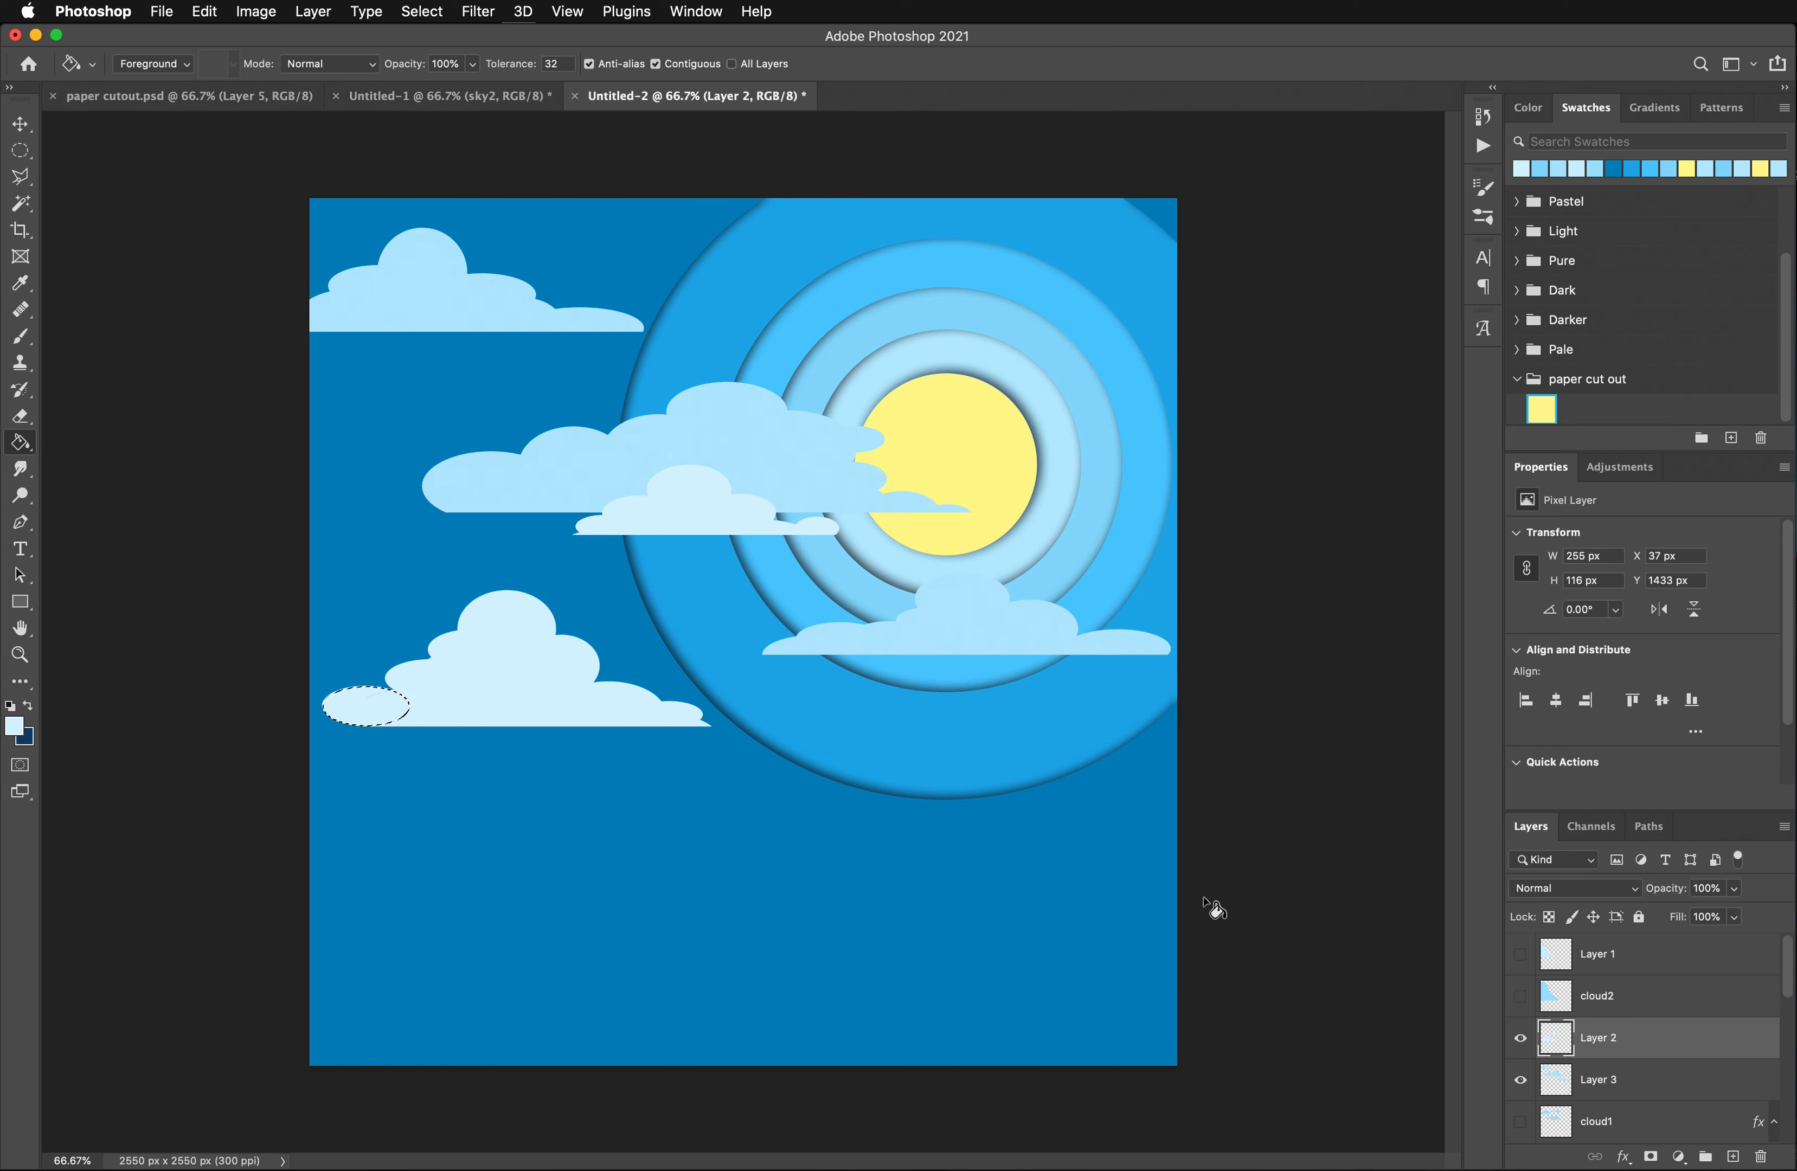
{"action": "left_click", "coordinate": [1523, 1042]}
{"action": "left_click", "coordinate": [1521, 1039]}
{"action": "left_click", "coordinate": [1521, 1039]}
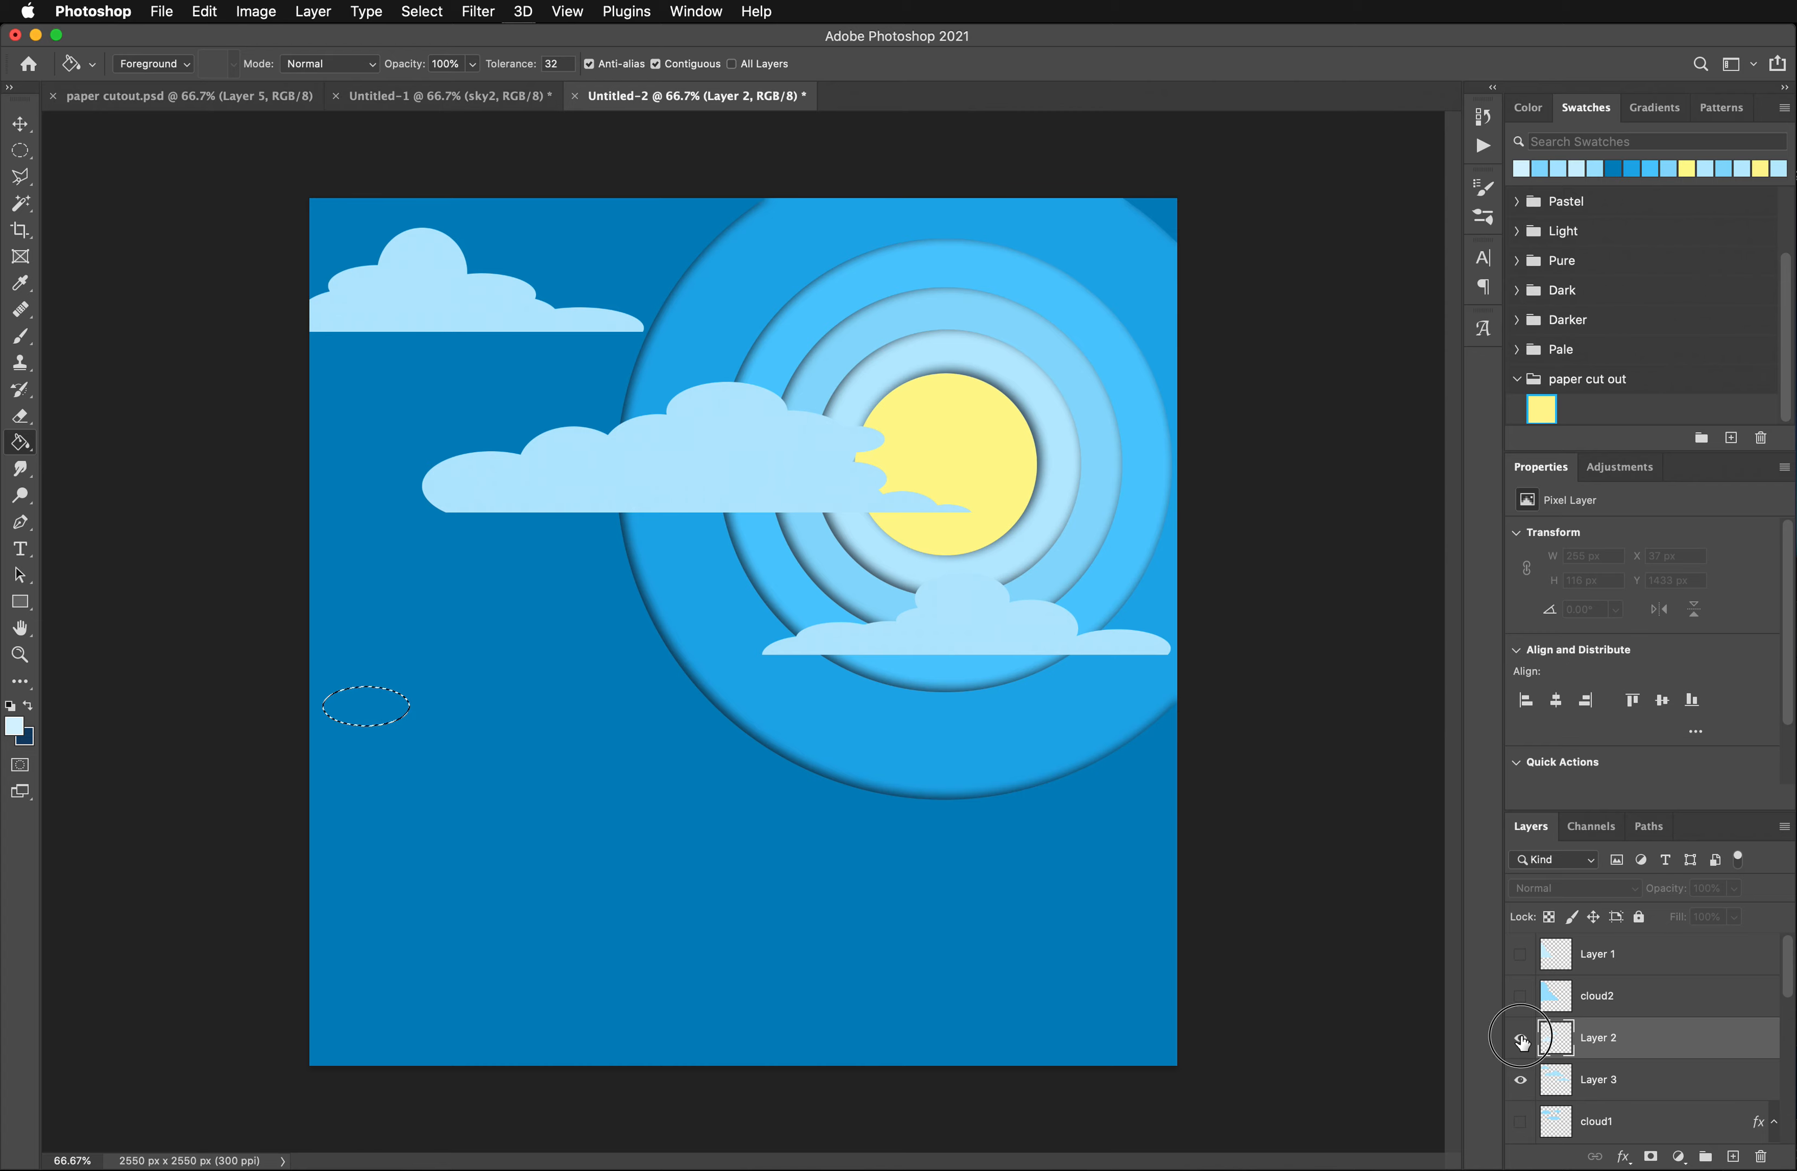
{"action": "left_click", "coordinate": [20, 150]}
{"action": "left_click_drag", "start_coordinate": [146, 184], "coordinate": [178, 180]}
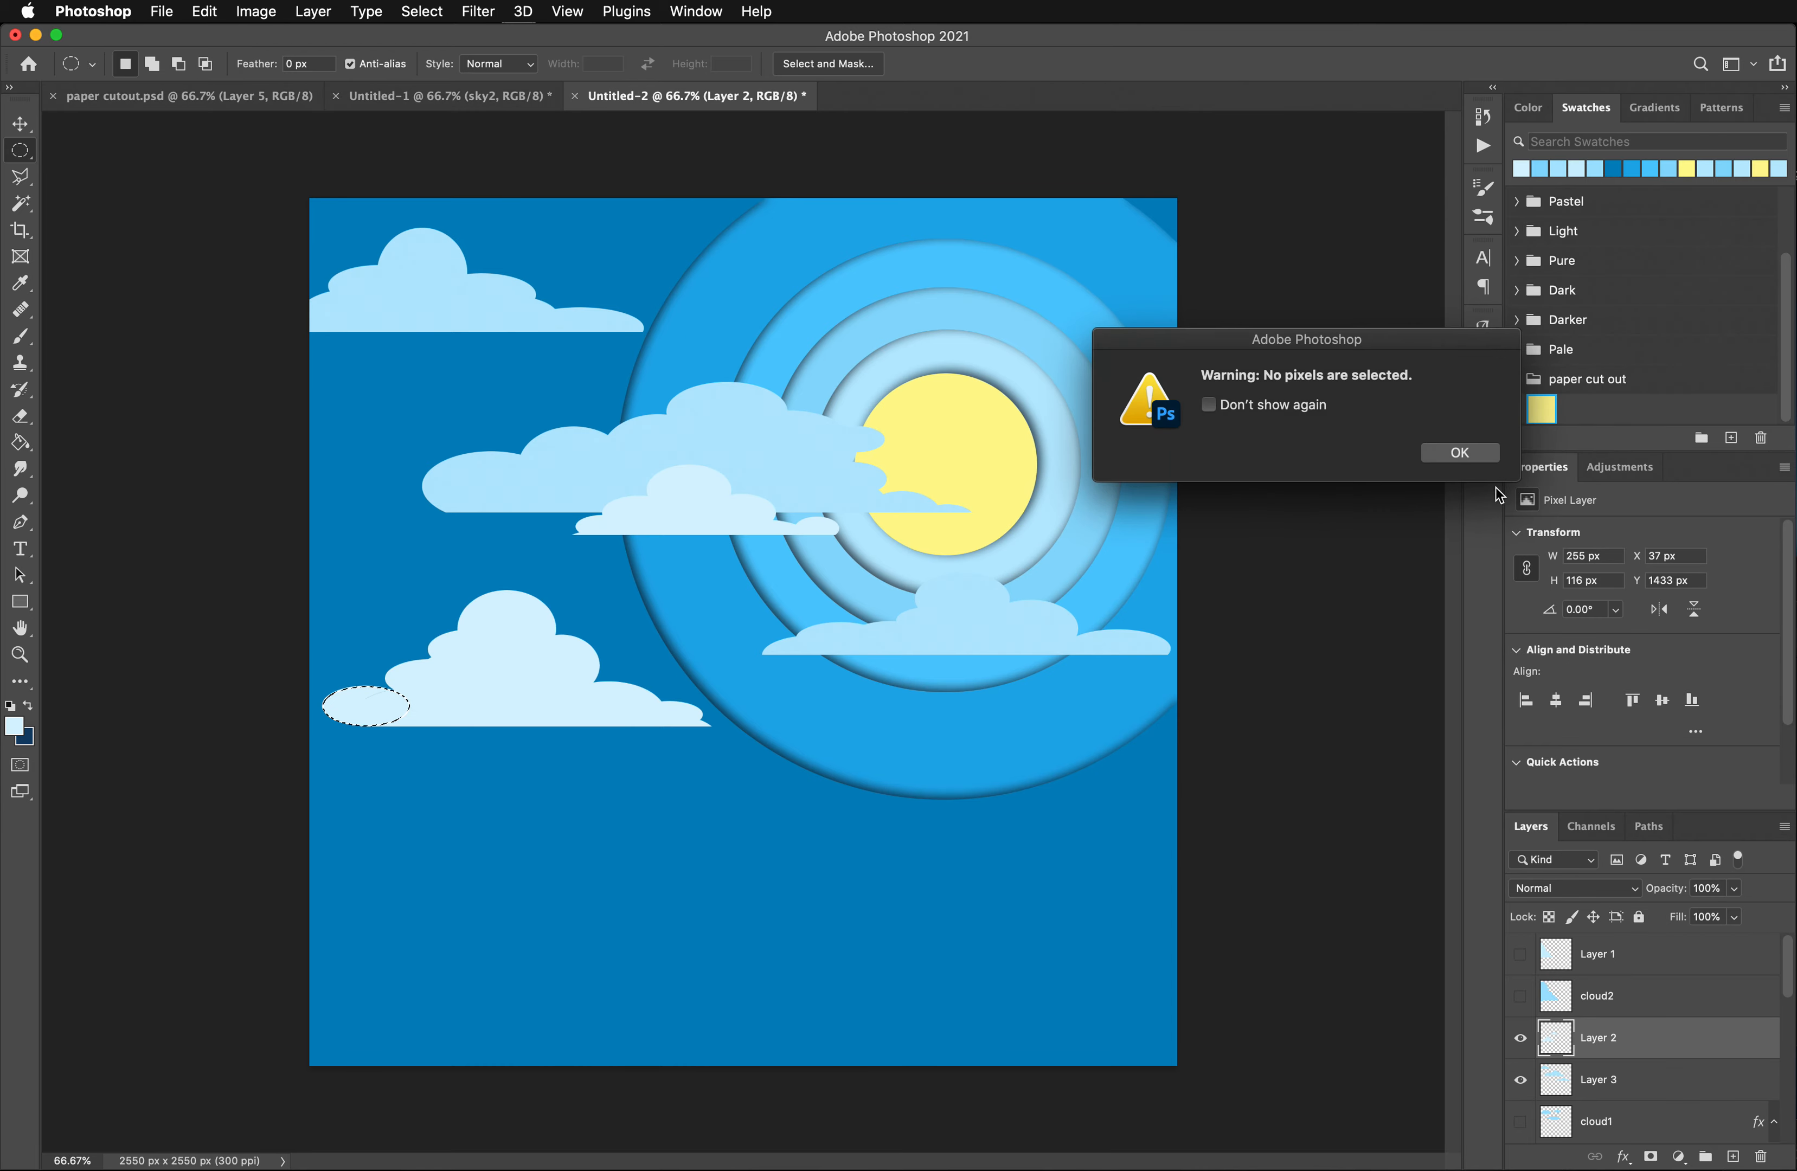
{"action": "left_click", "coordinate": [1475, 456]}
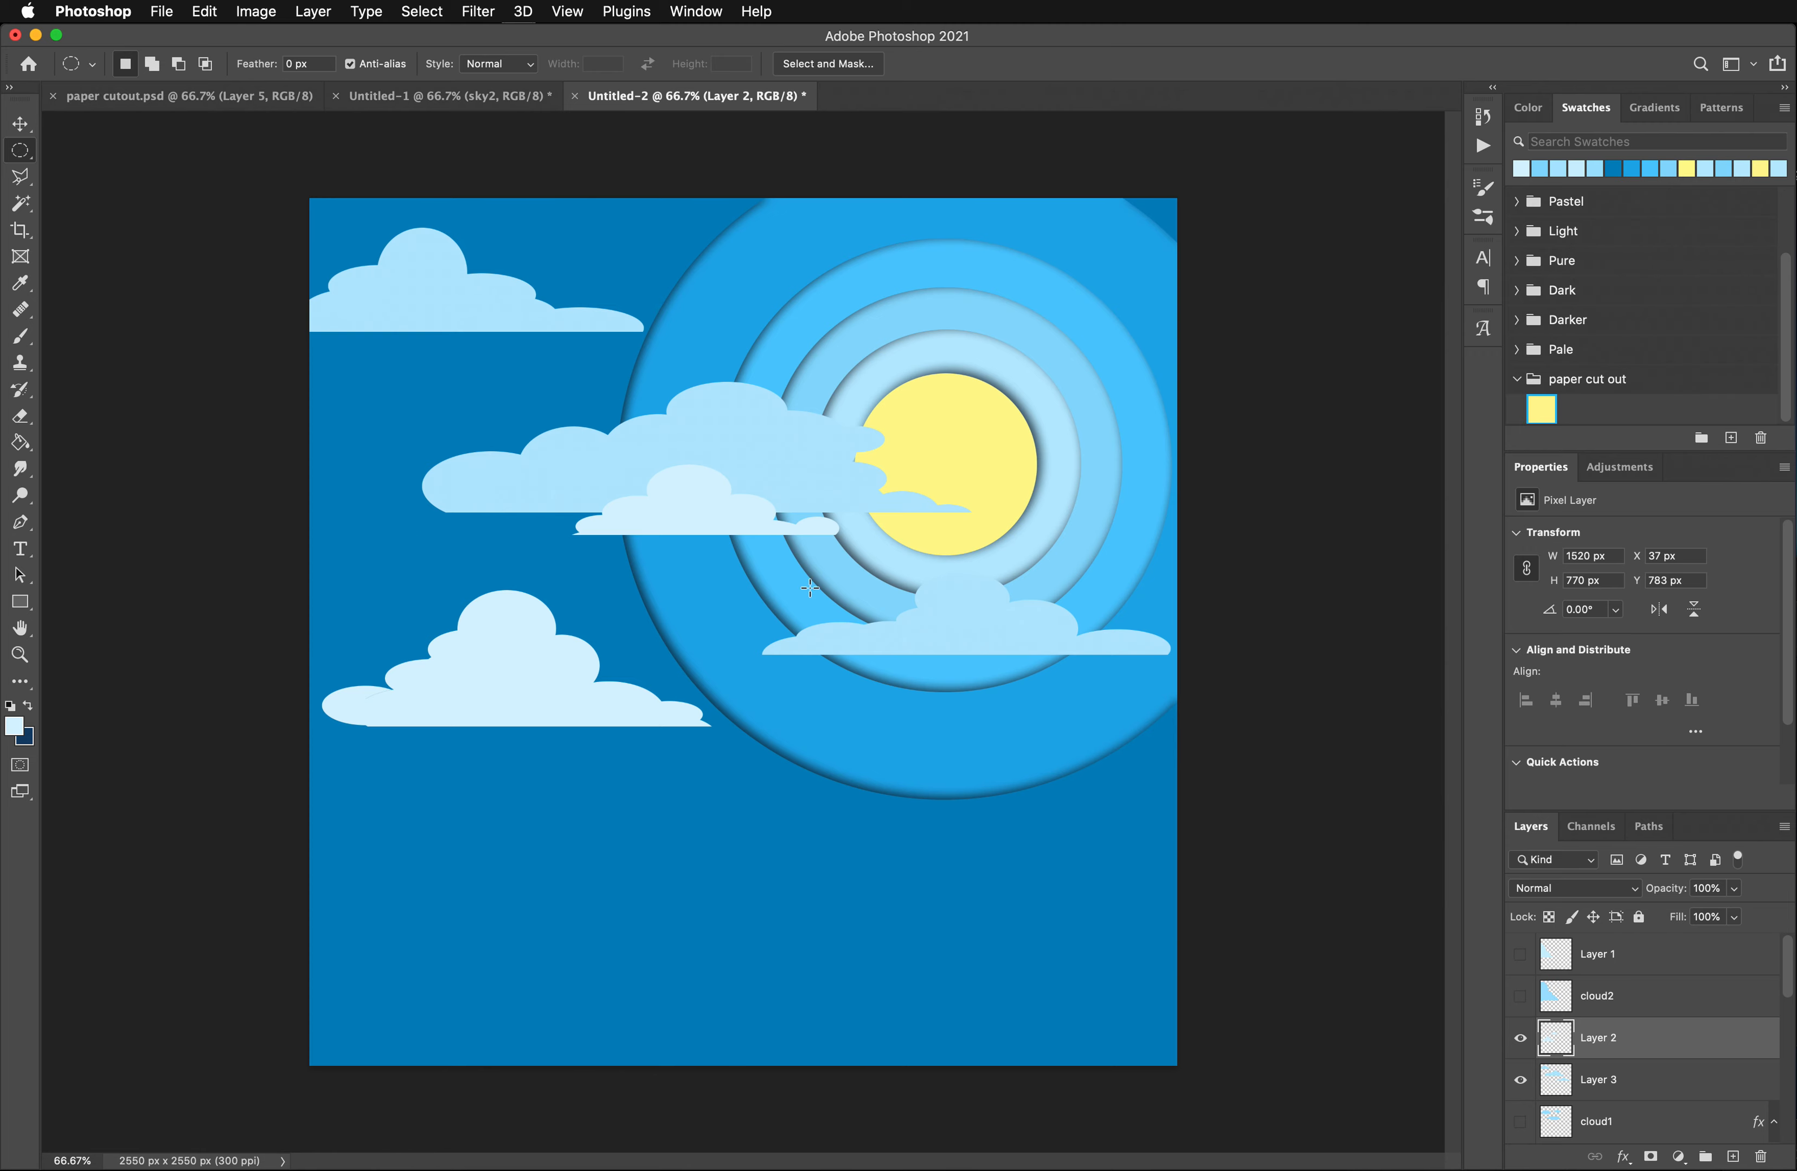
{"action": "key", "text": "super+z"}
- Nudge the filled ellipse slightly down and to the right to line up with the cloud's base, and deselect
{"action": "left_click", "coordinate": [19, 121]}
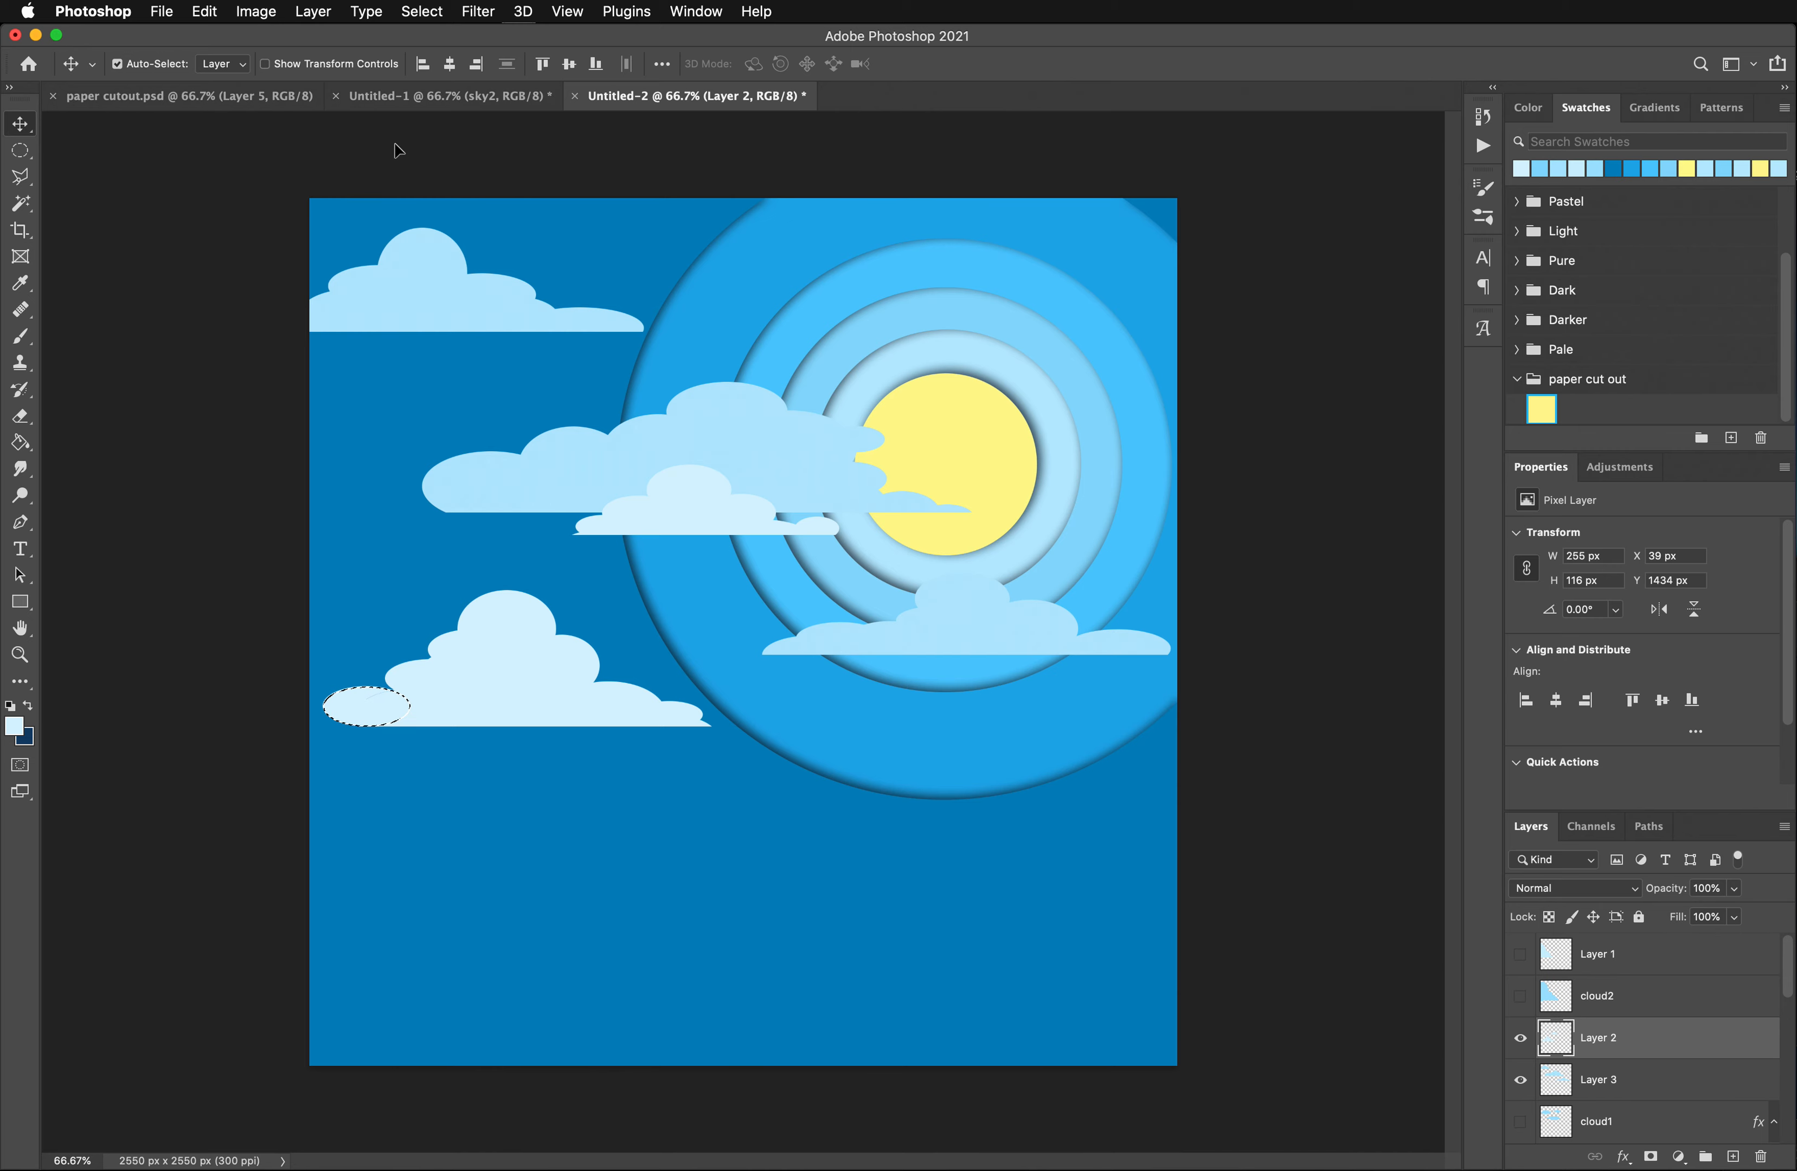
{"action": "key", "text": "Down"}
{"action": "key", "text": "Right"}
{"action": "left_click", "coordinate": [25, 150]}
{"action": "left_click", "coordinate": [166, 199]}
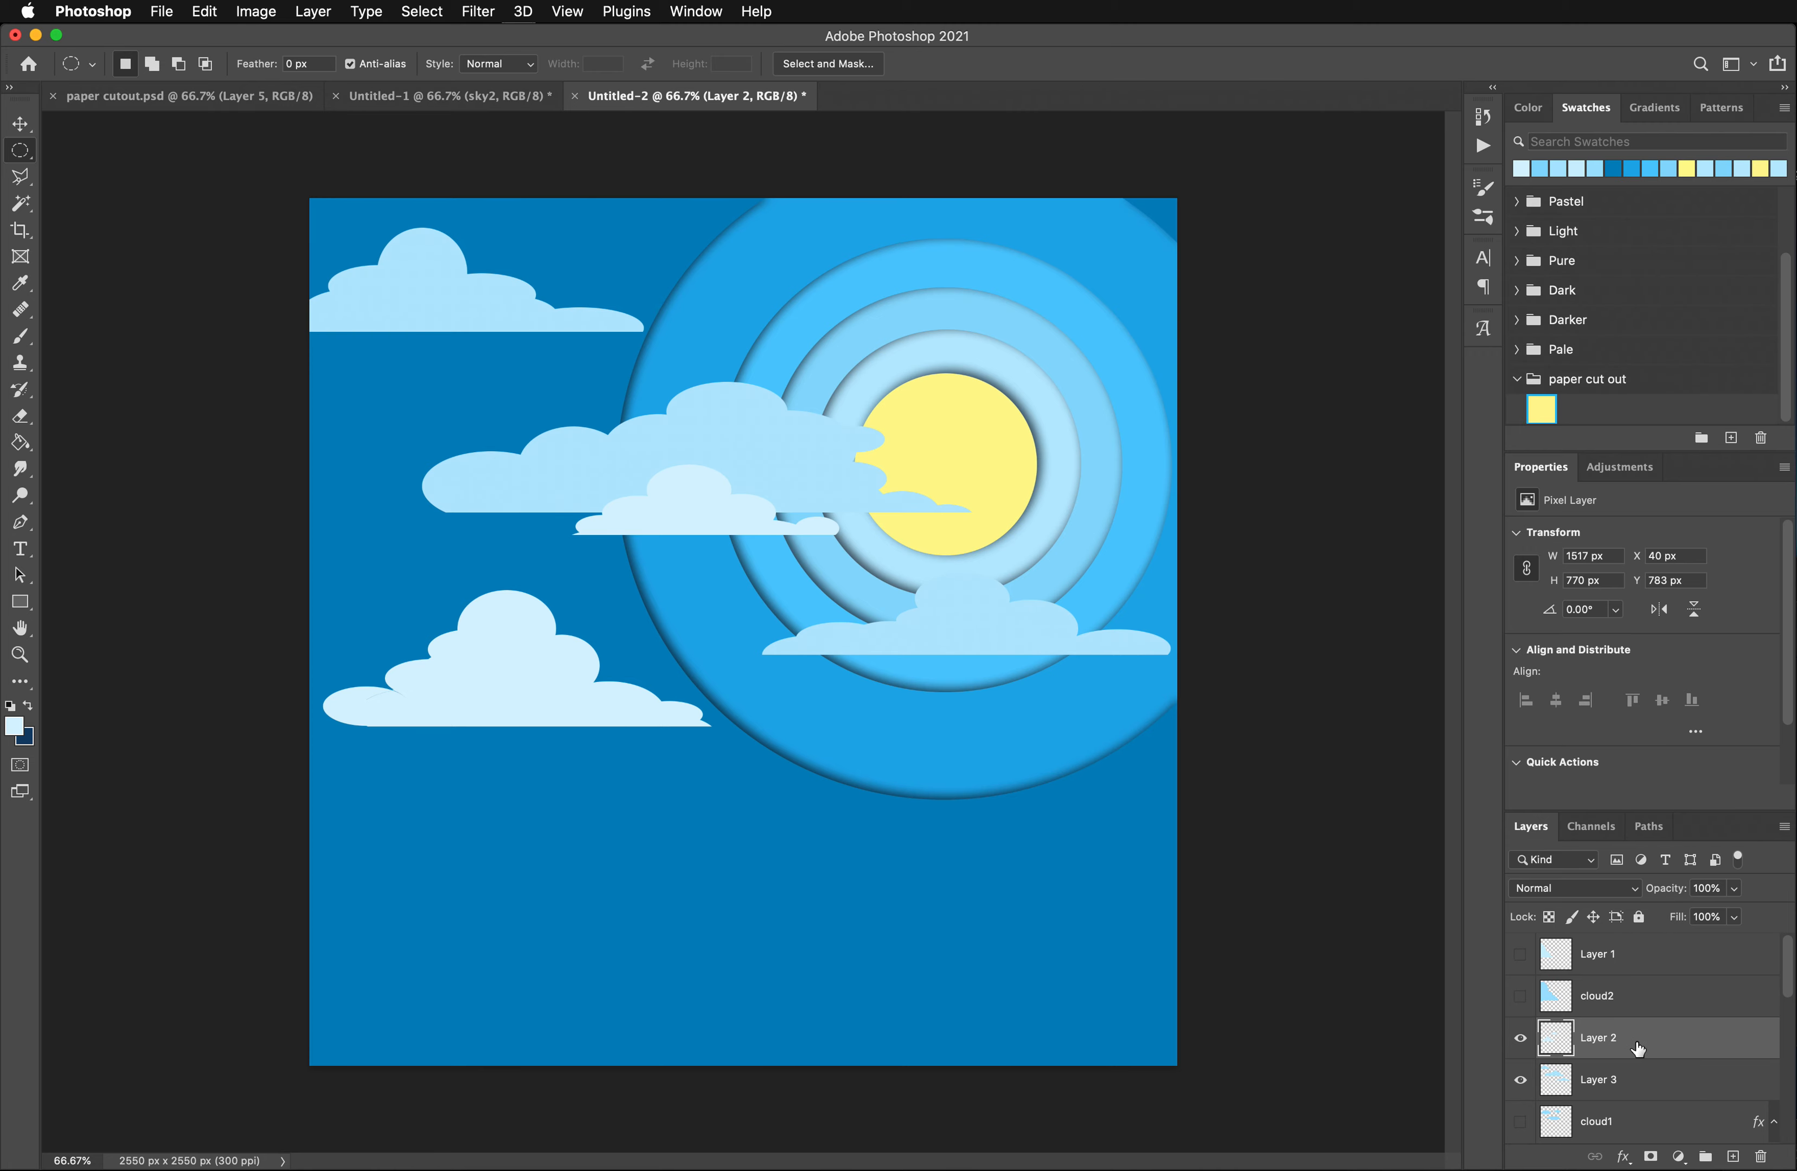
- Rename Layer 2 as "clouds front" and Layer 3 as "clouds back"
{"action": "double_click", "coordinate": [1606, 1036]}
{"action": "type", "text": "clouds front"}
{"action": "double_click", "coordinate": [1610, 1081]}
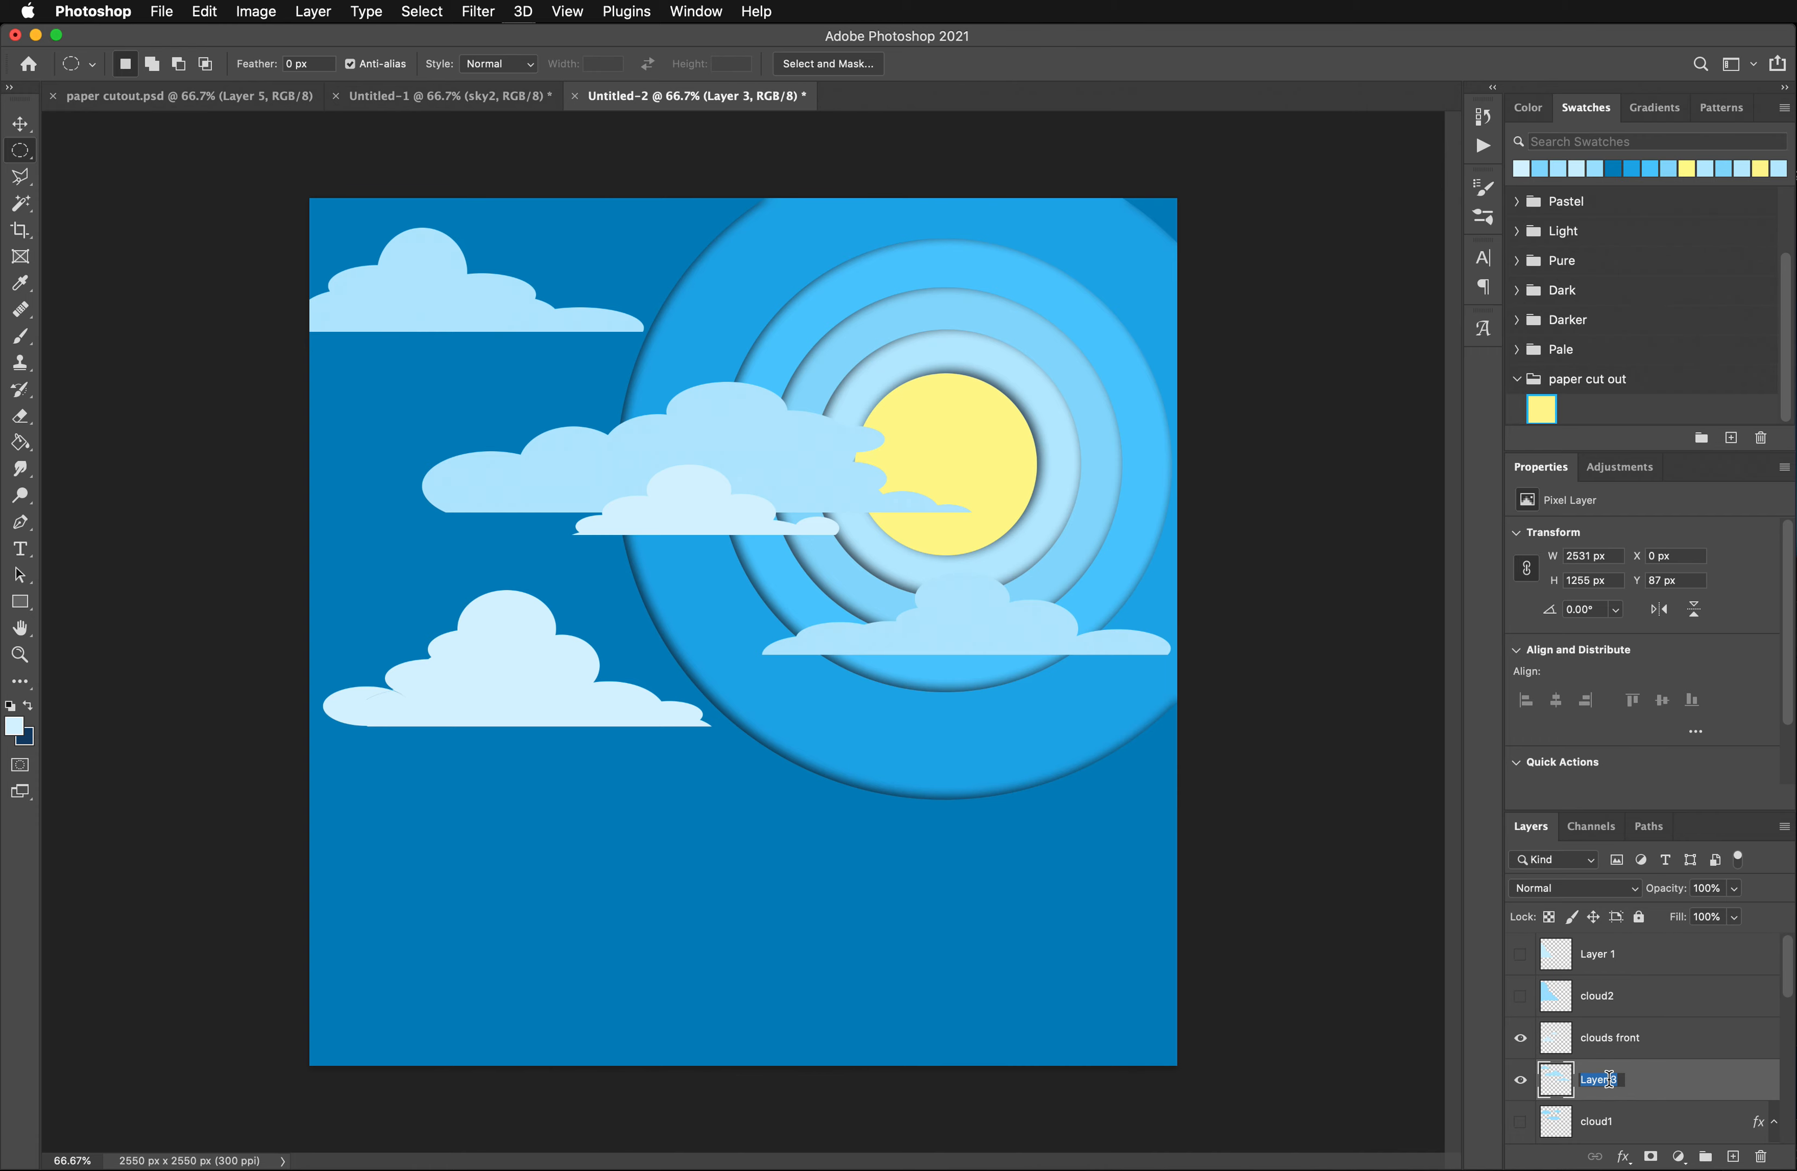
{"action": "type", "text": "b"}
{"action": "type", "text": "louds back"}
{"action": "key", "text": "Return"}
{"action": "left_click", "coordinate": [1520, 956]}
{"action": "left_click", "coordinate": [1520, 956]}
{"action": "left_click", "coordinate": [1521, 956]}
{"action": "left_click", "coordinate": [1521, 956]}
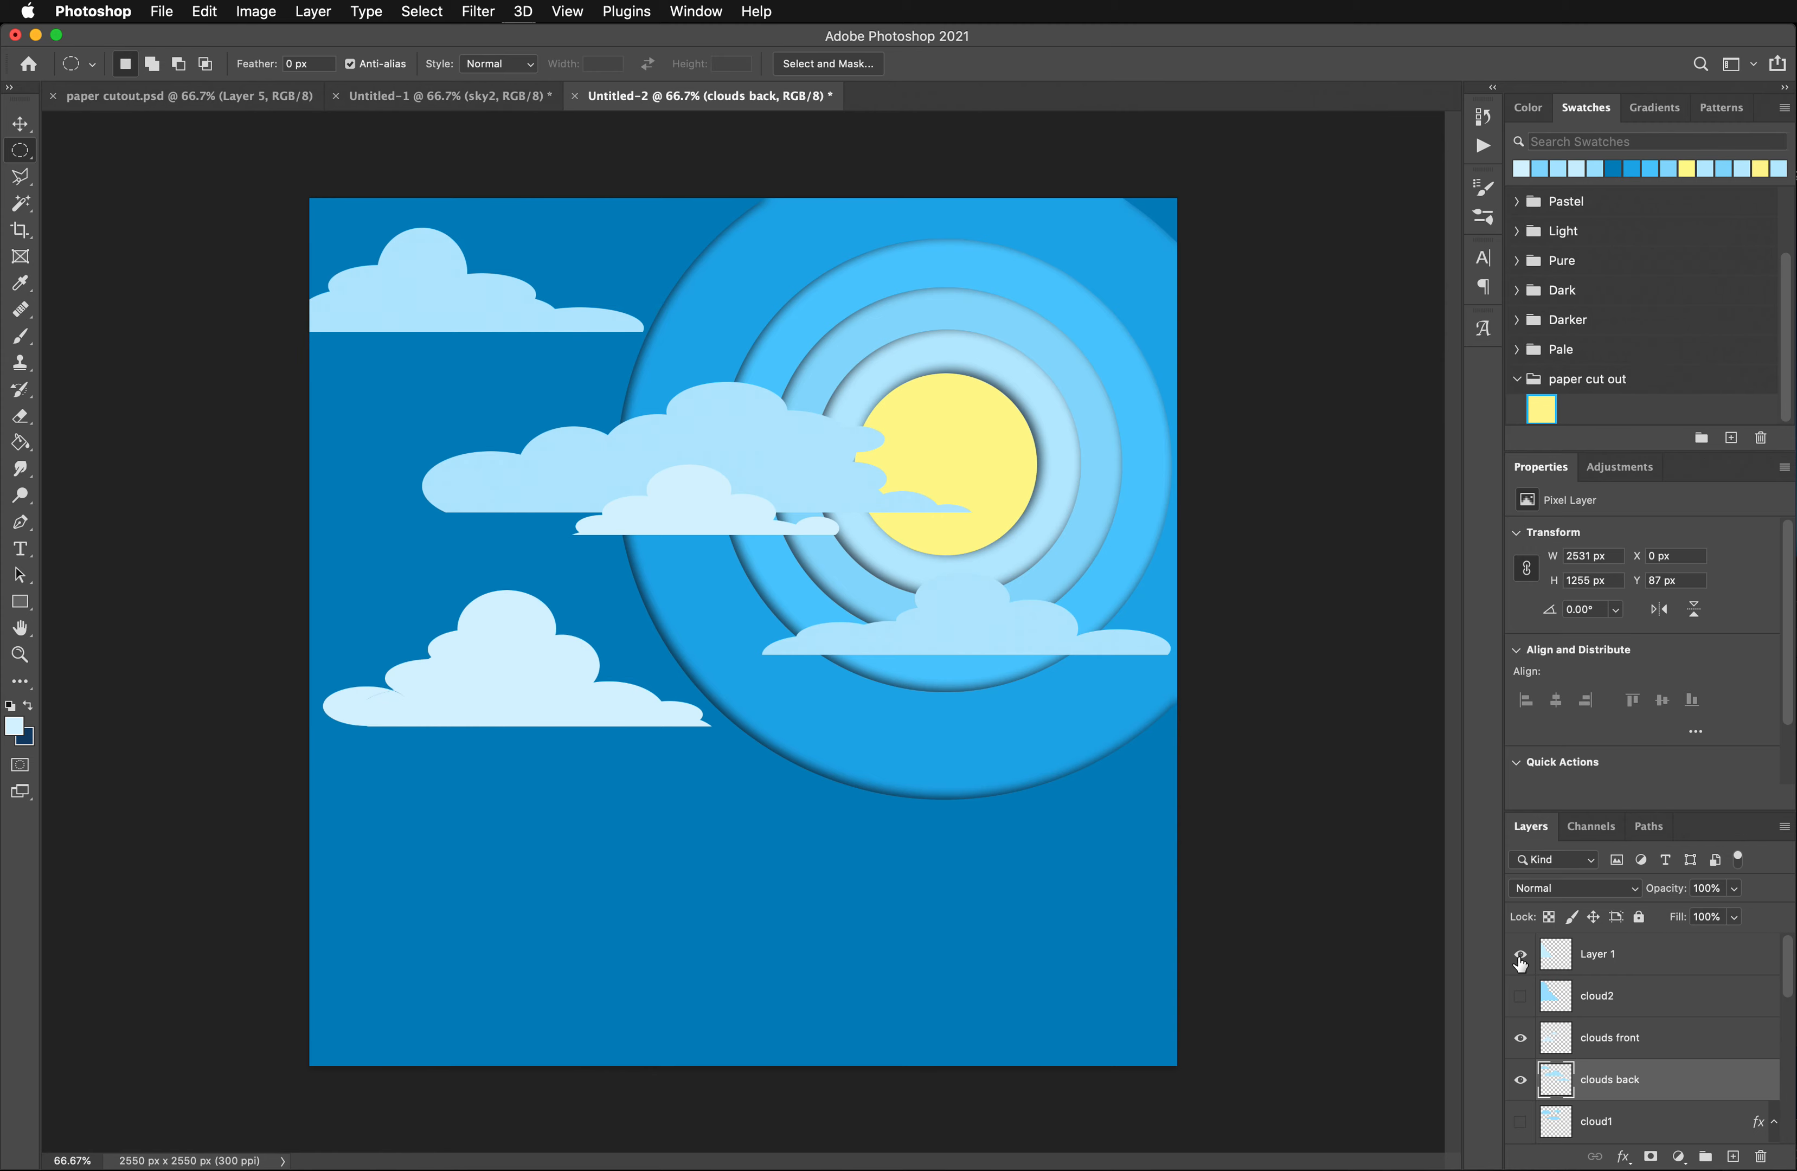
{"action": "left_click", "coordinate": [1521, 957]}
{"action": "left_click", "coordinate": [1521, 957]}
- Paste the copied drop shadow layer style onto the clouds back and clouds front layers
{"action": "right_click", "coordinate": [1625, 1081]}
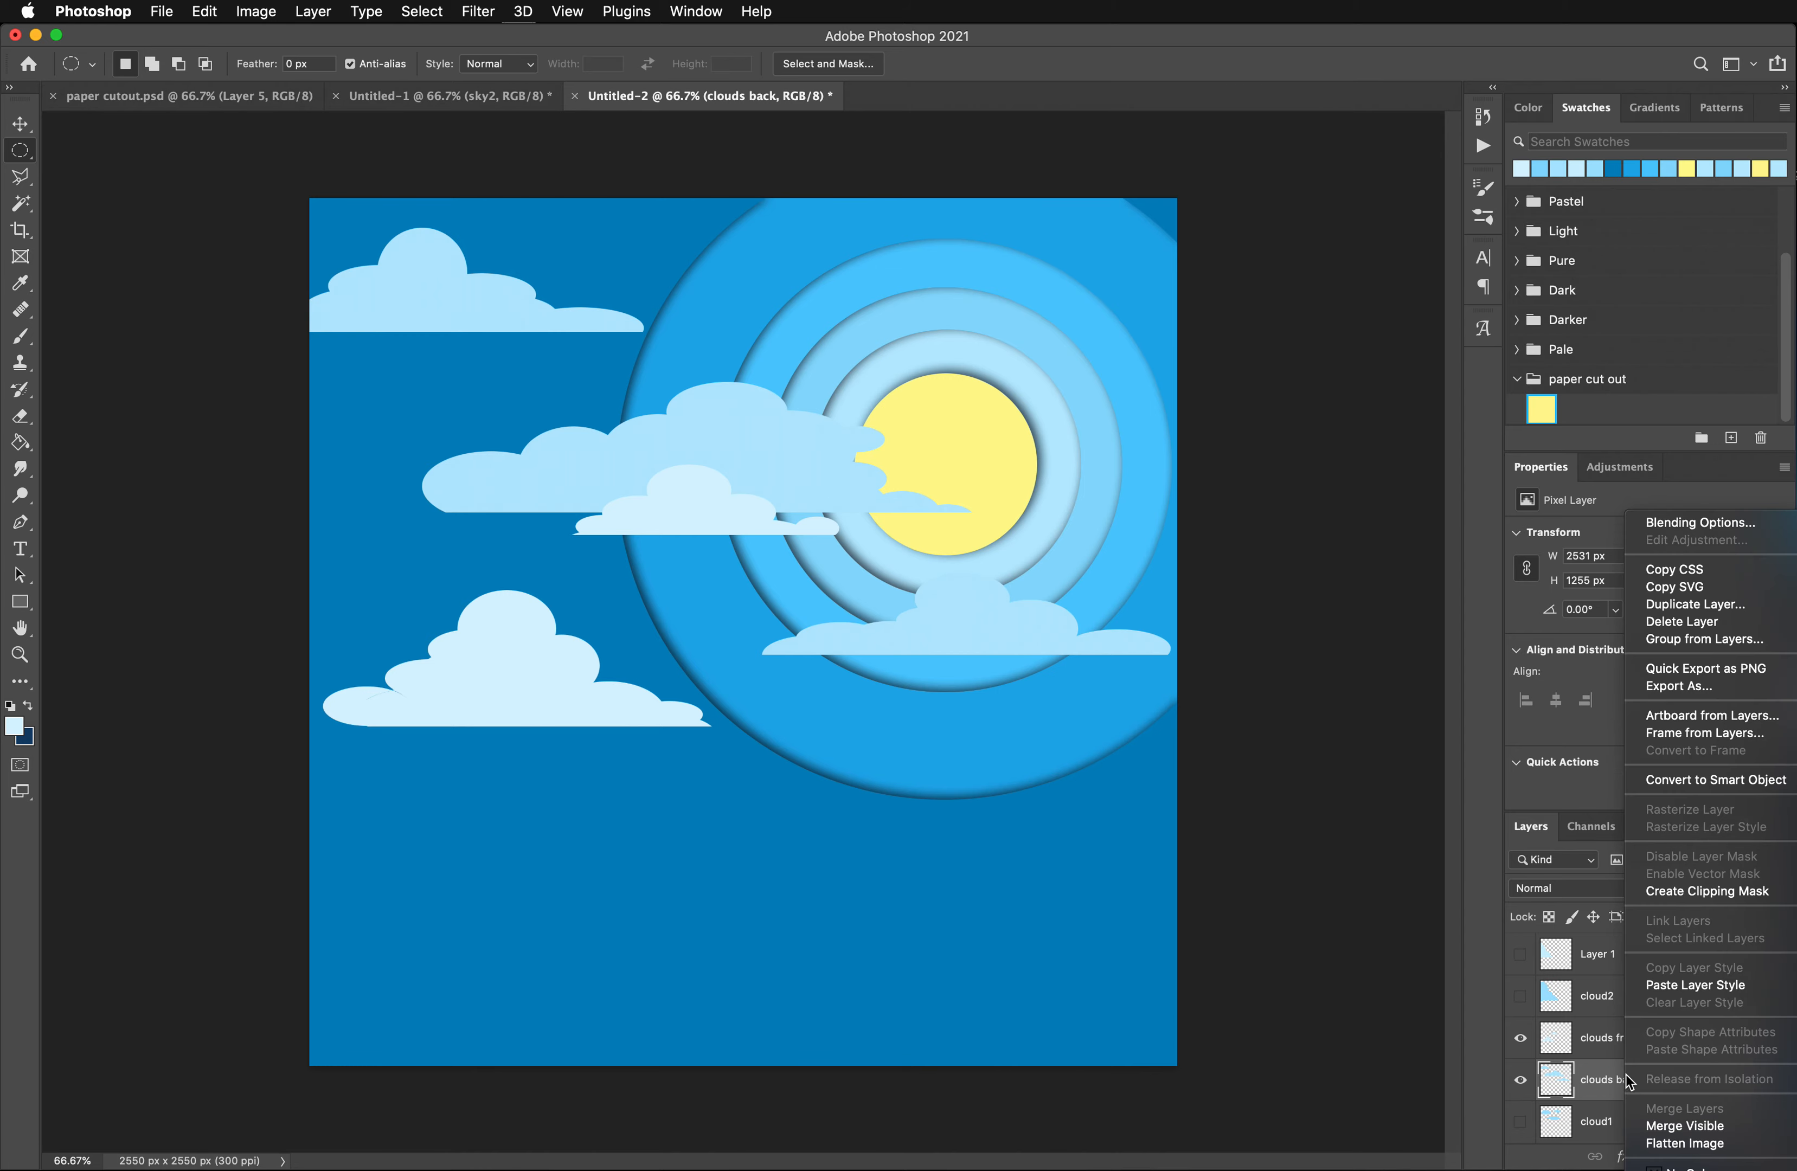
{"action": "left_click", "coordinate": [1694, 984]}
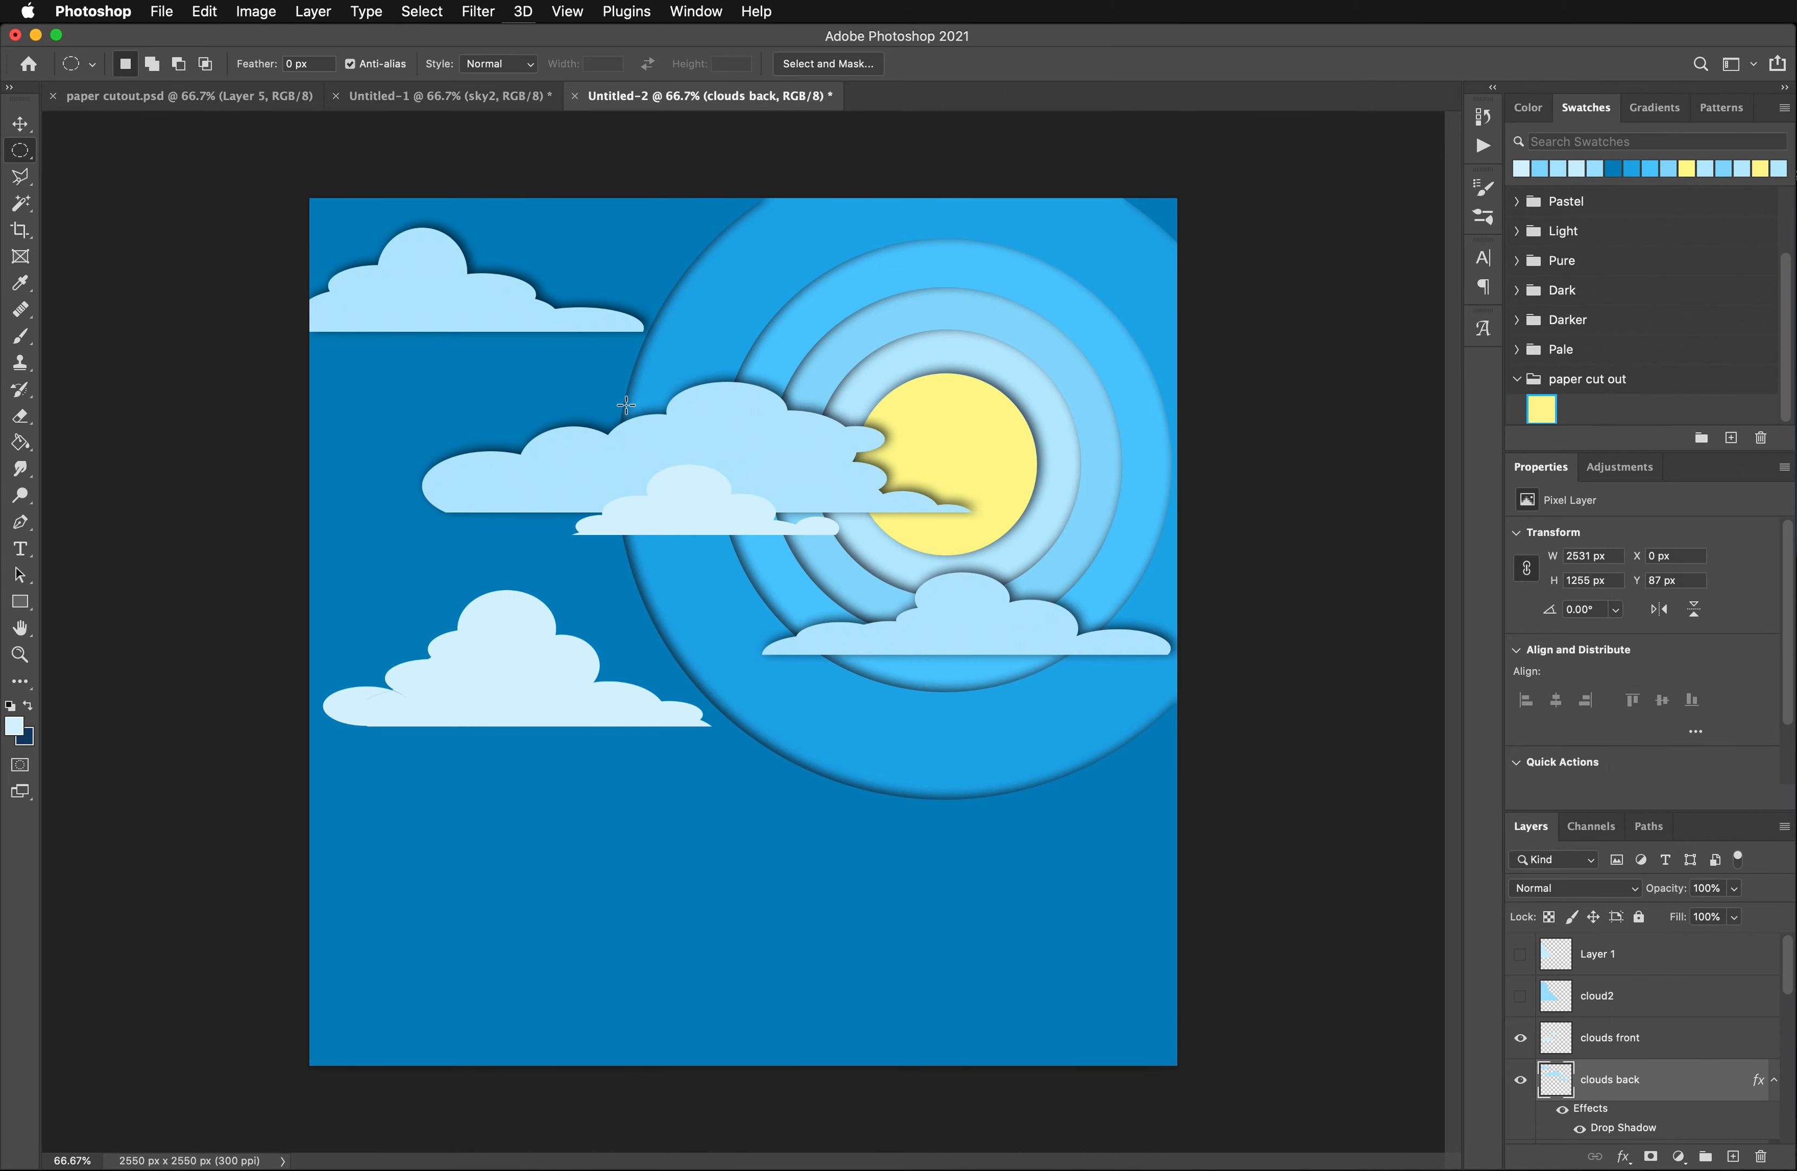
{"action": "right_click", "coordinate": [1613, 1035]}
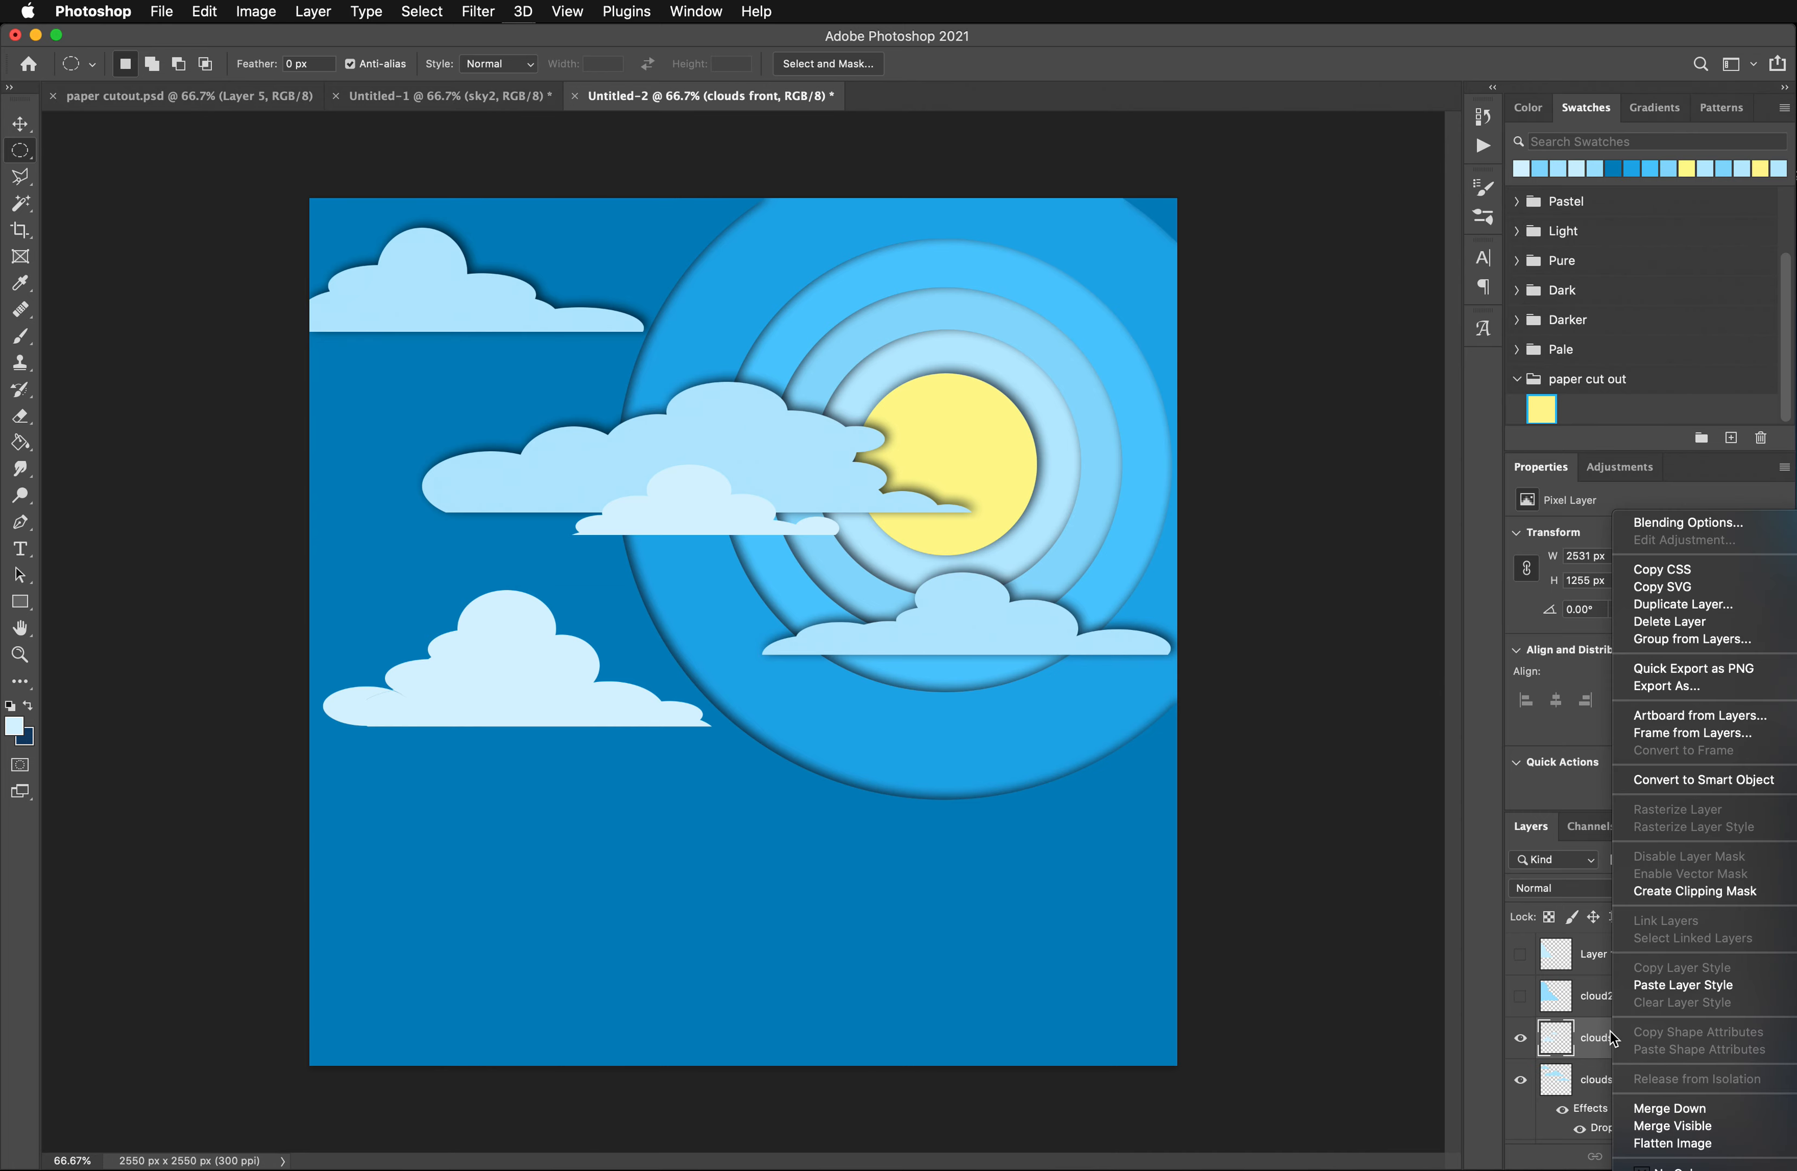
{"action": "left_click", "coordinate": [1650, 986]}
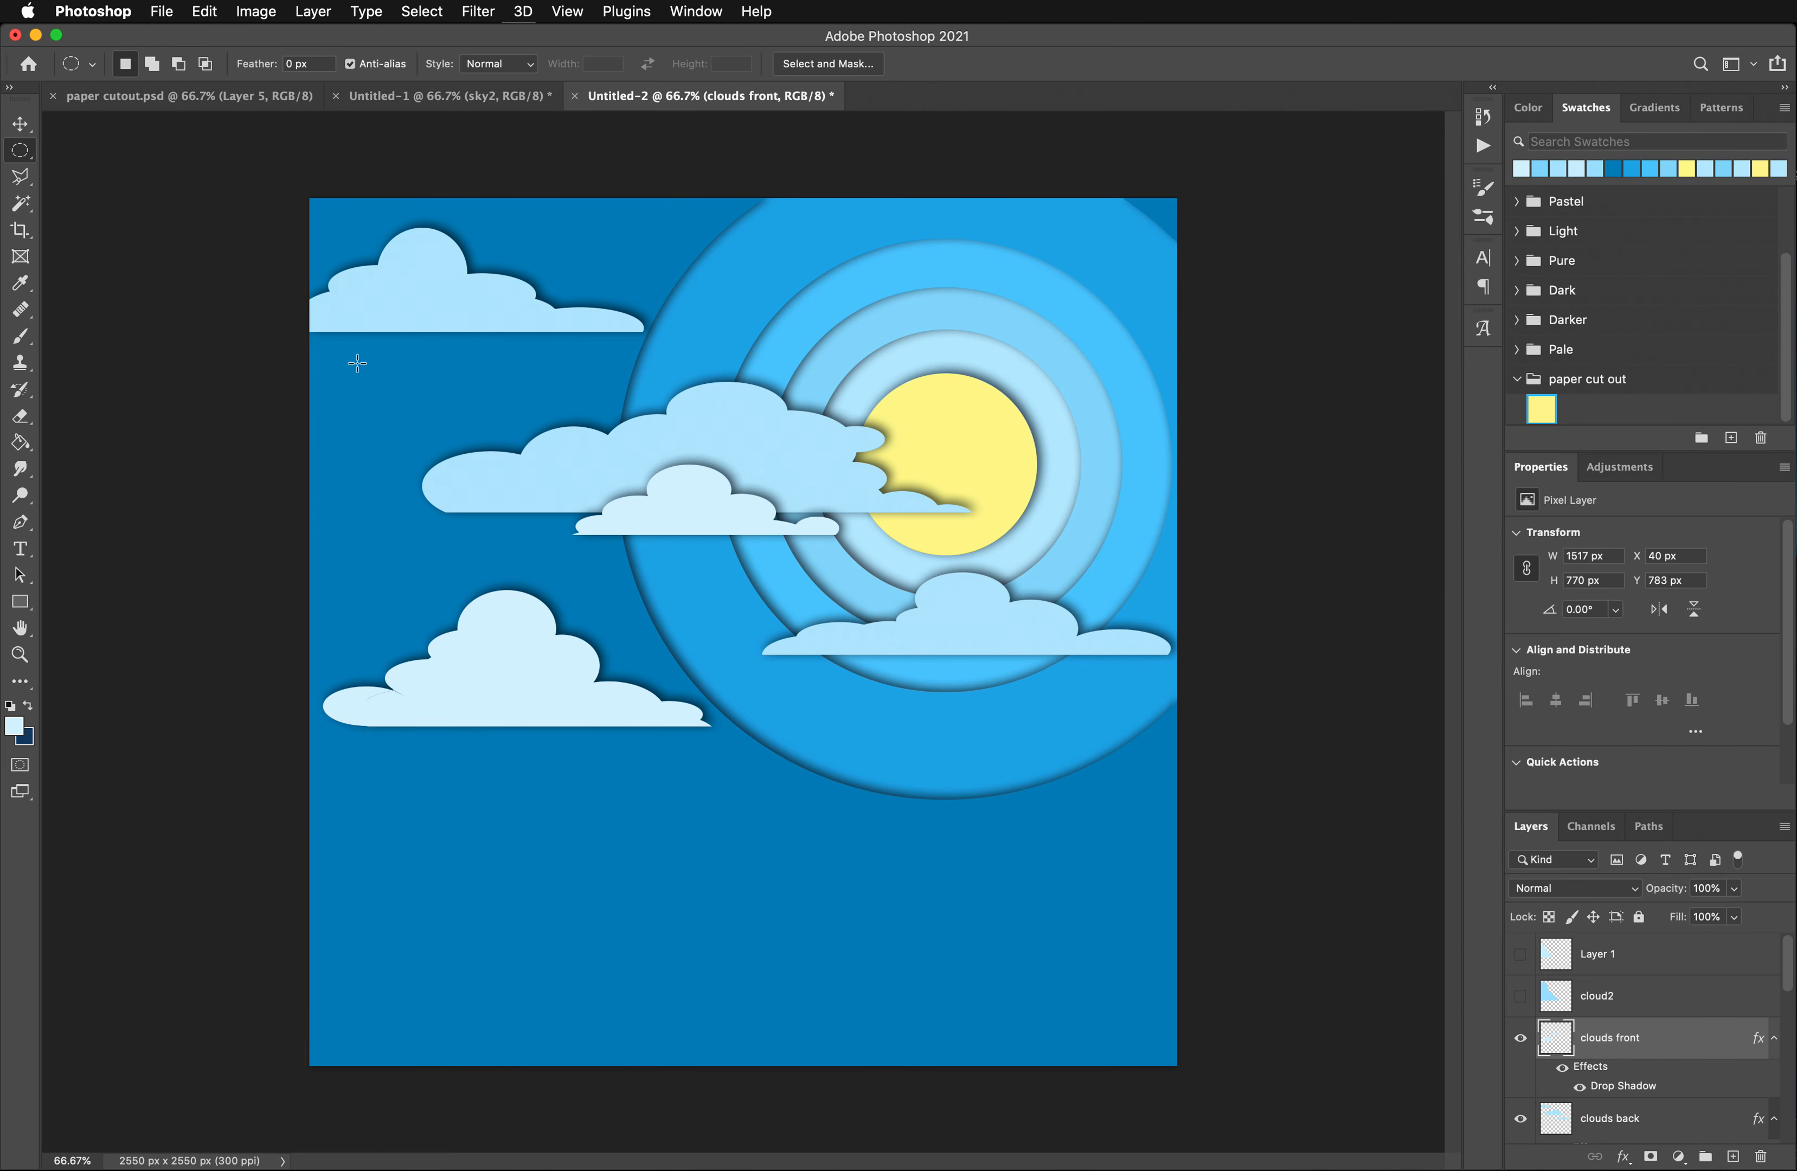
{"action": "left_click", "coordinate": [96, 158]}
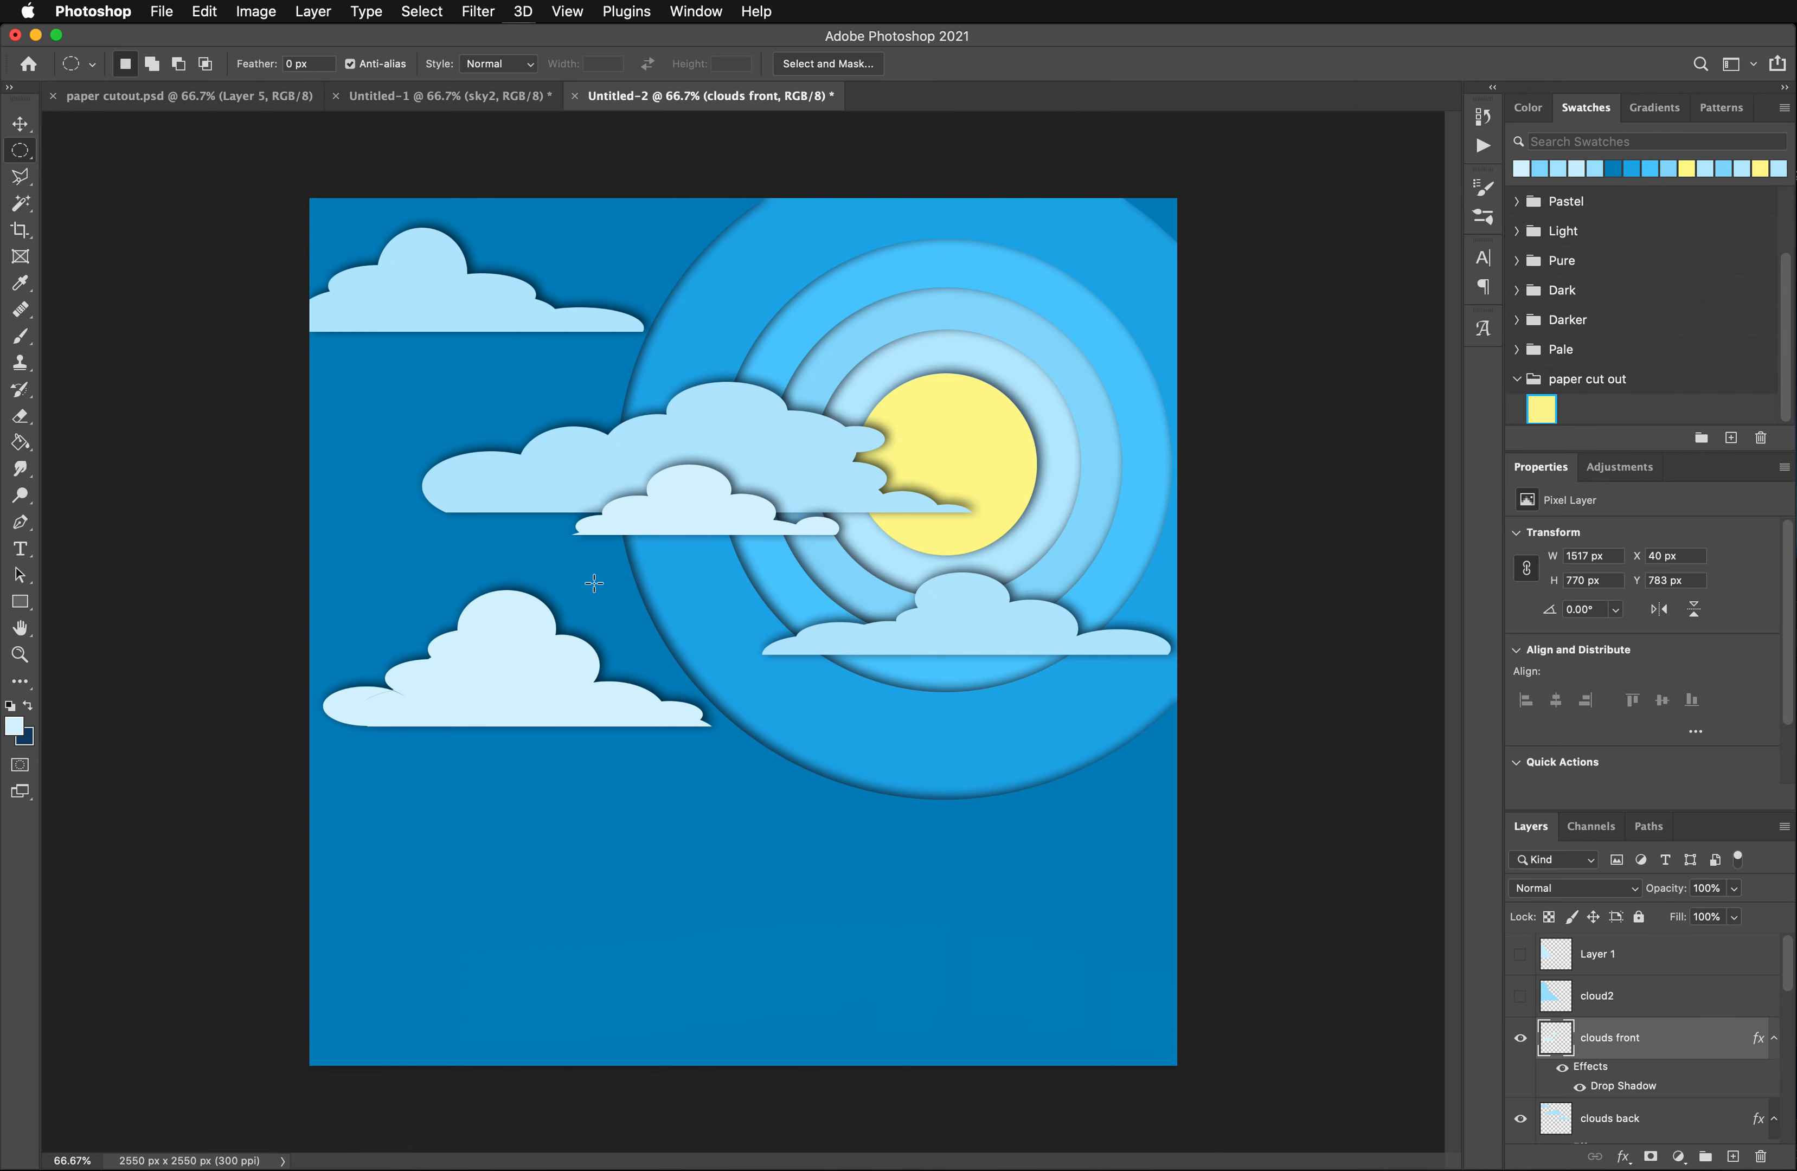
- Add a new layer at the top of the layer stack and rename it "mountain"
{"action": "left_click", "coordinate": [1661, 971]}
{"action": "left_click", "coordinate": [1733, 1157]}
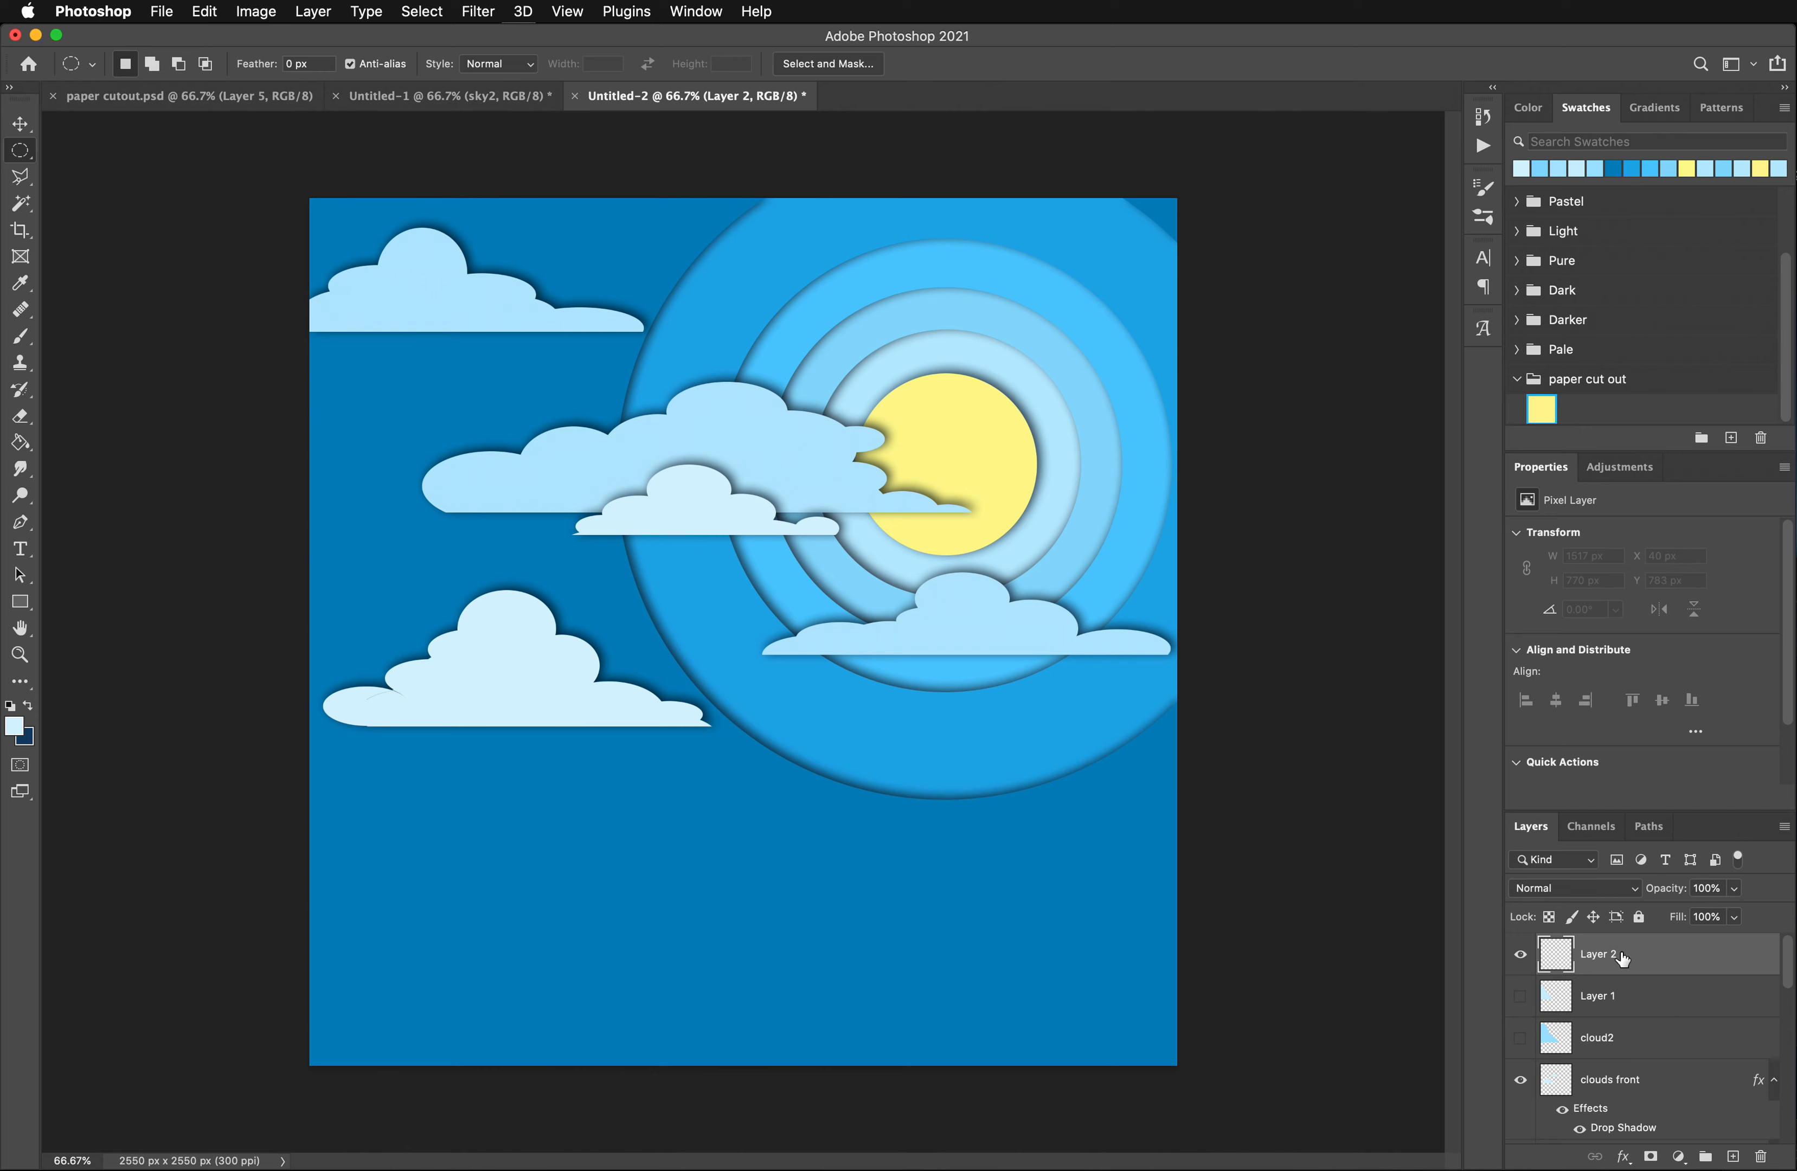
{"action": "double_click", "coordinate": [1595, 956]}
{"action": "type", "text": "mountain"}
{"action": "key", "text": "Return"}
- Use the Polygonal Lasso to select a jagged mountain ridge sloping down to the right, enclosing everything beneath it beyond the canvas edges
{"action": "left_click", "coordinate": [21, 178]}
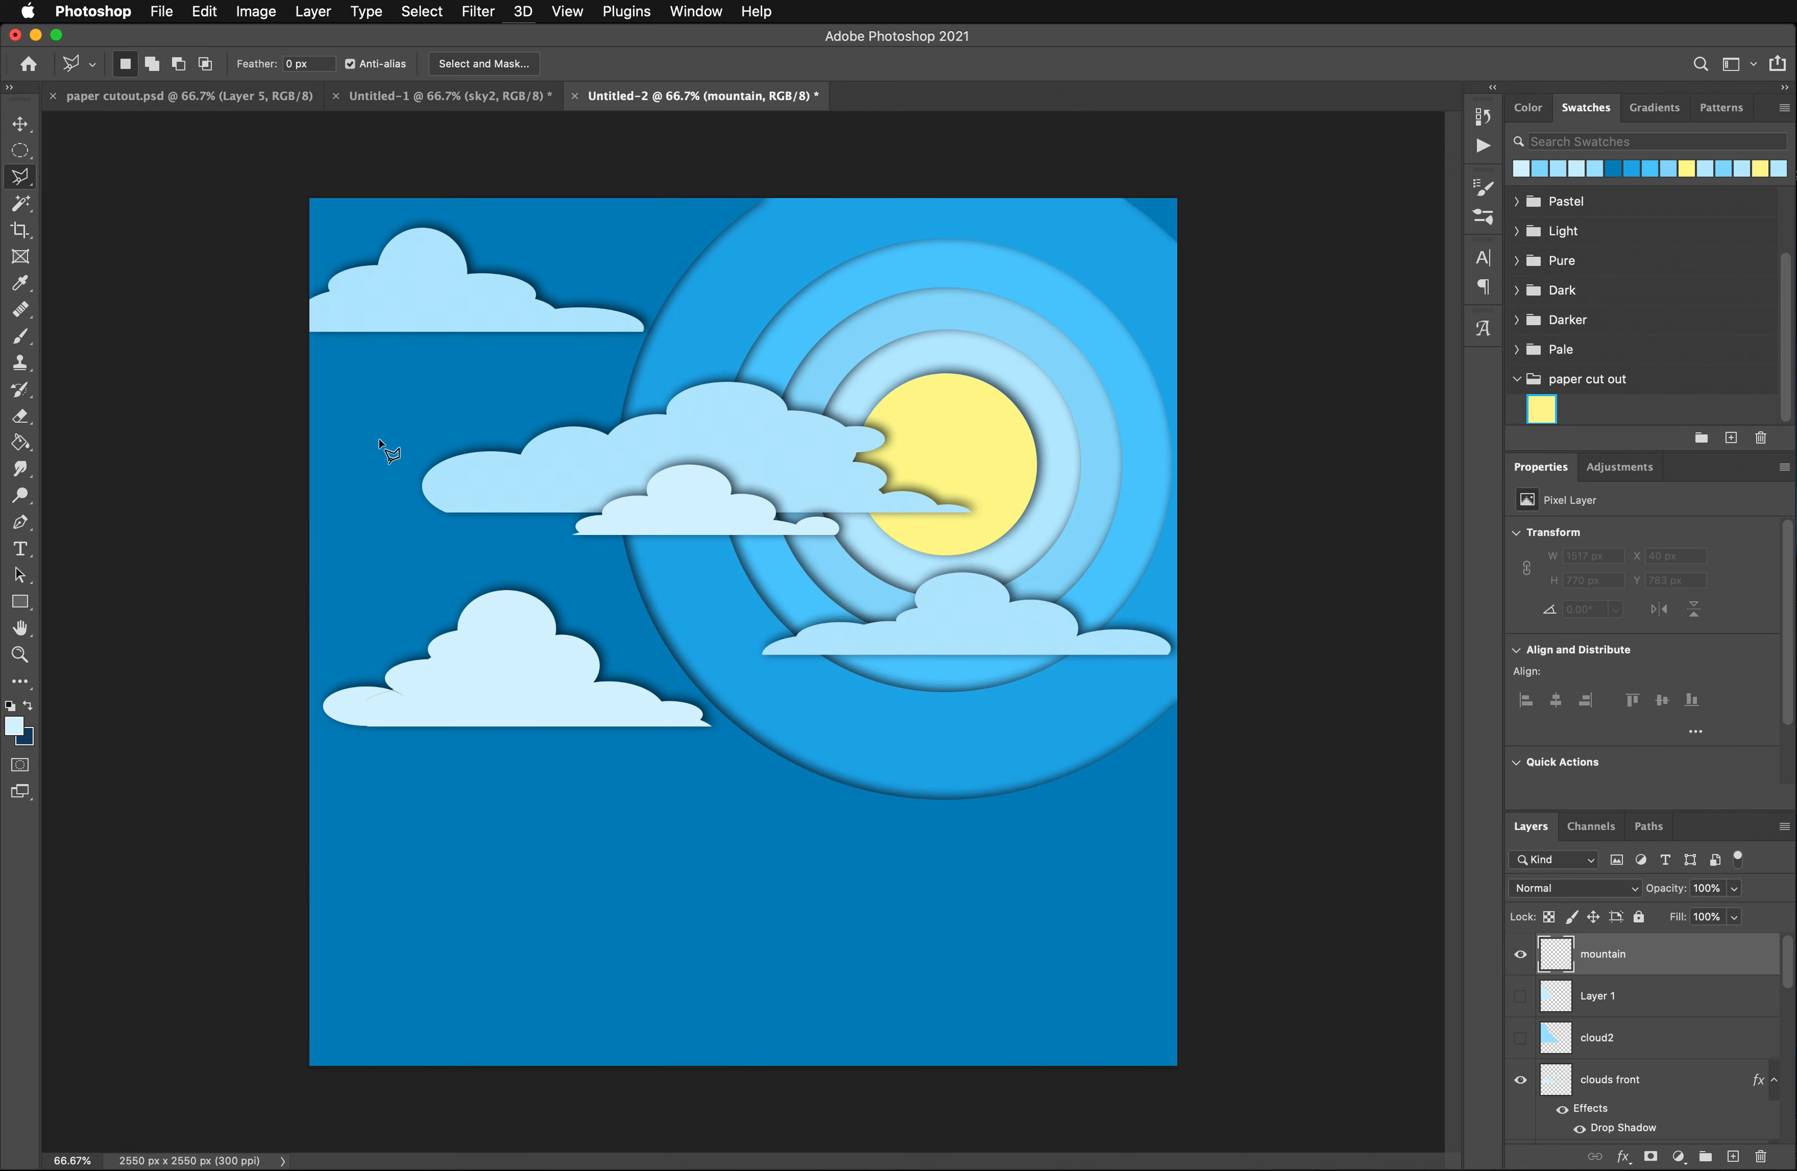
{"action": "left_click", "coordinate": [23, 176]}
{"action": "left_click", "coordinate": [23, 175]}
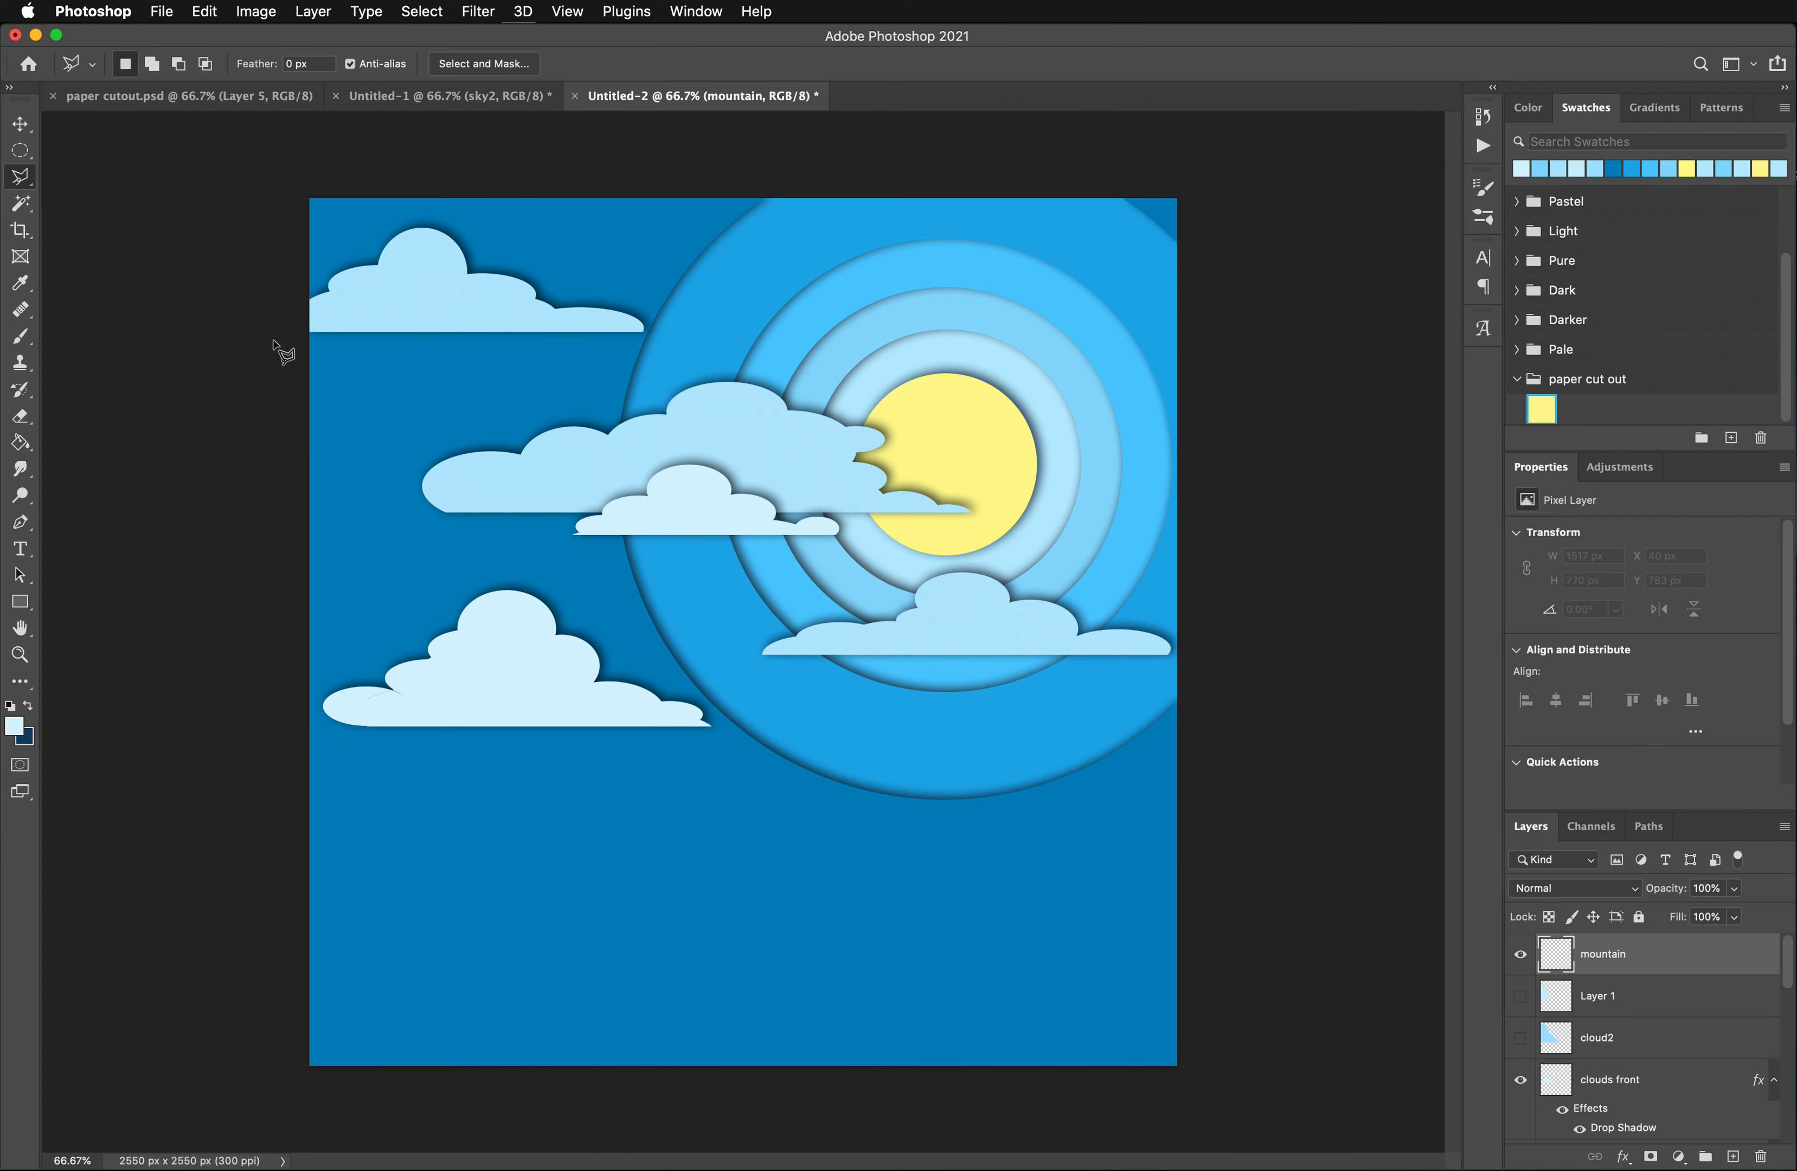
{"action": "left_click", "coordinate": [294, 467]}
{"action": "left_click", "coordinate": [332, 435]}
{"action": "left_click", "coordinate": [342, 452]}
{"action": "left_click", "coordinate": [373, 408]}
{"action": "left_click", "coordinate": [380, 428]}
{"action": "left_click", "coordinate": [391, 417]}
{"action": "left_click", "coordinate": [401, 380]}
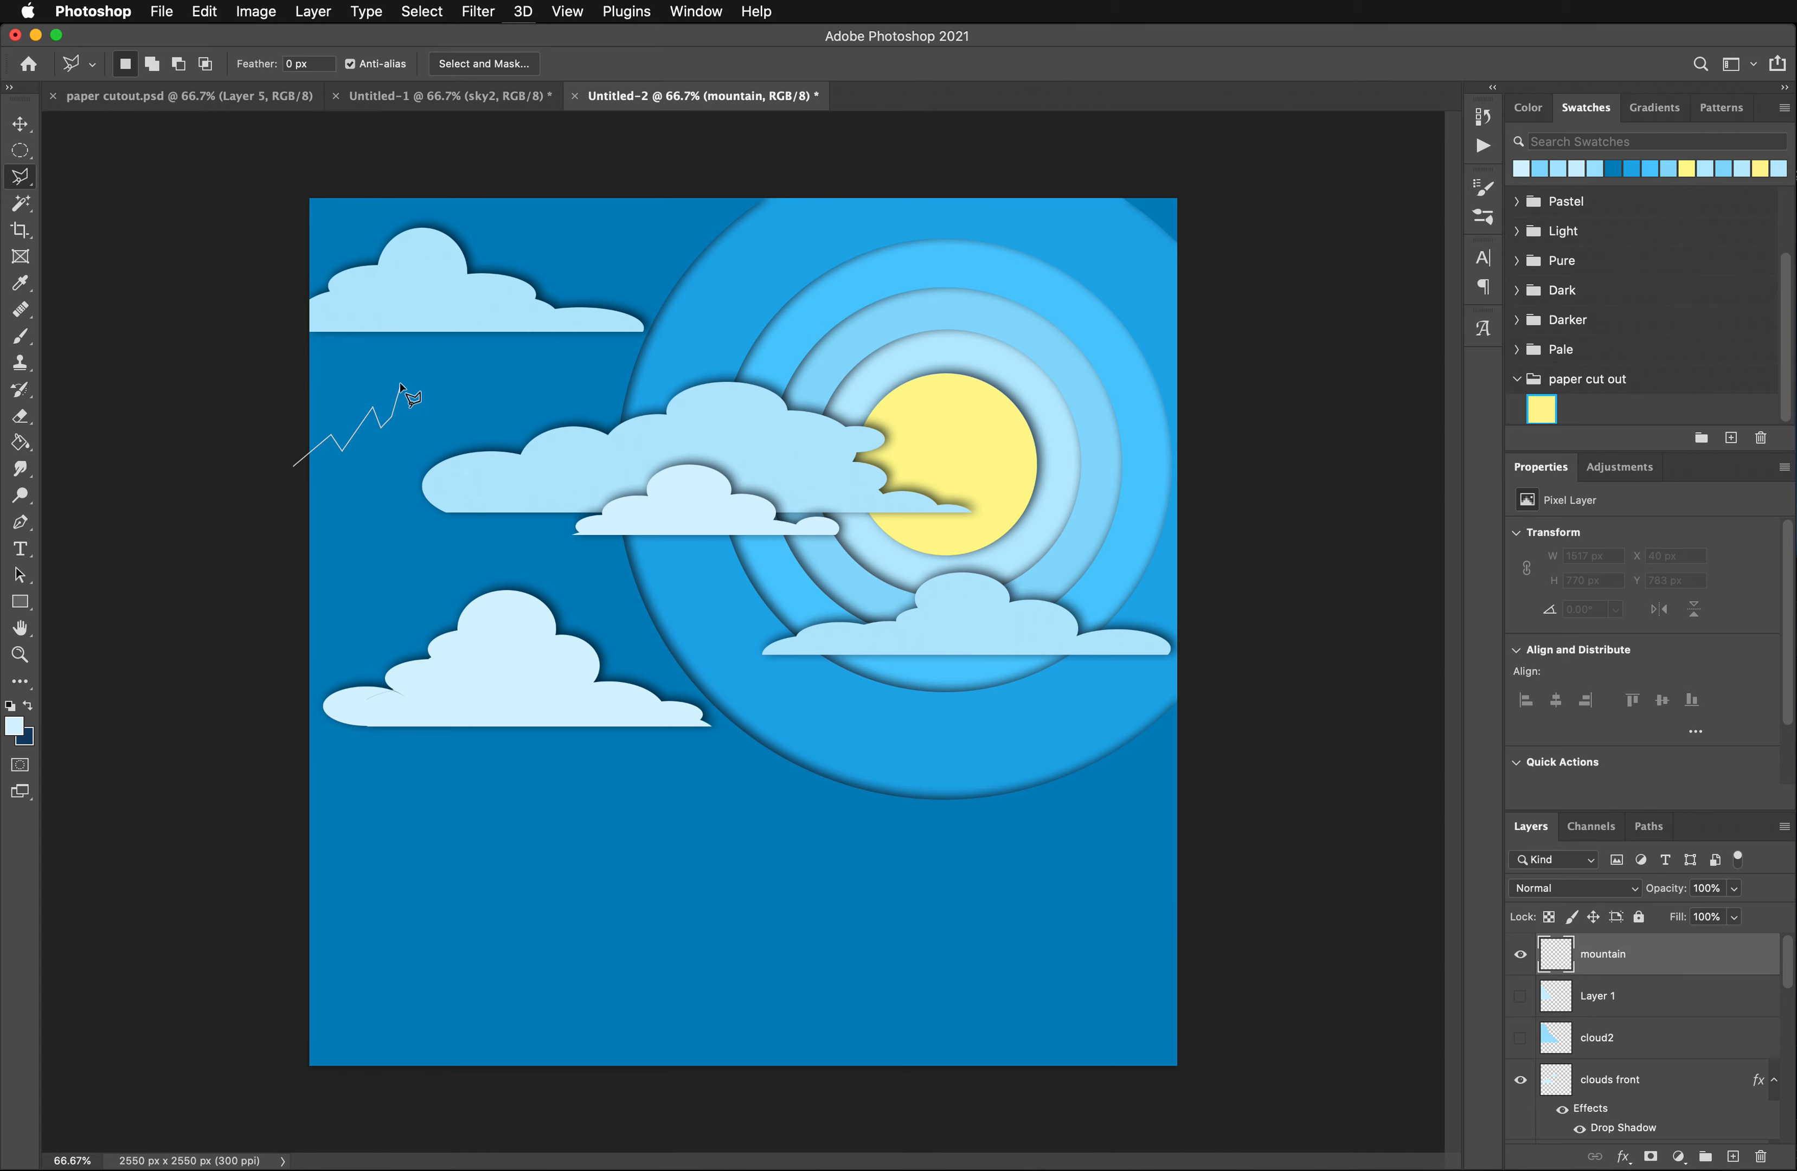
{"action": "left_click", "coordinate": [422, 423]}
{"action": "left_click", "coordinate": [453, 400]}
{"action": "left_click", "coordinate": [483, 359]}
{"action": "left_click", "coordinate": [495, 347]}
{"action": "left_click", "coordinate": [514, 366]}
{"action": "left_click", "coordinate": [530, 389]}
{"action": "left_click", "coordinate": [539, 416]}
{"action": "left_click", "coordinate": [562, 416]}
{"action": "left_click", "coordinate": [569, 407]}
{"action": "left_click", "coordinate": [611, 488]}
{"action": "left_click", "coordinate": [640, 470]}
{"action": "left_click", "coordinate": [653, 503]}
{"action": "left_click", "coordinate": [674, 517]}
{"action": "left_click", "coordinate": [692, 554]}
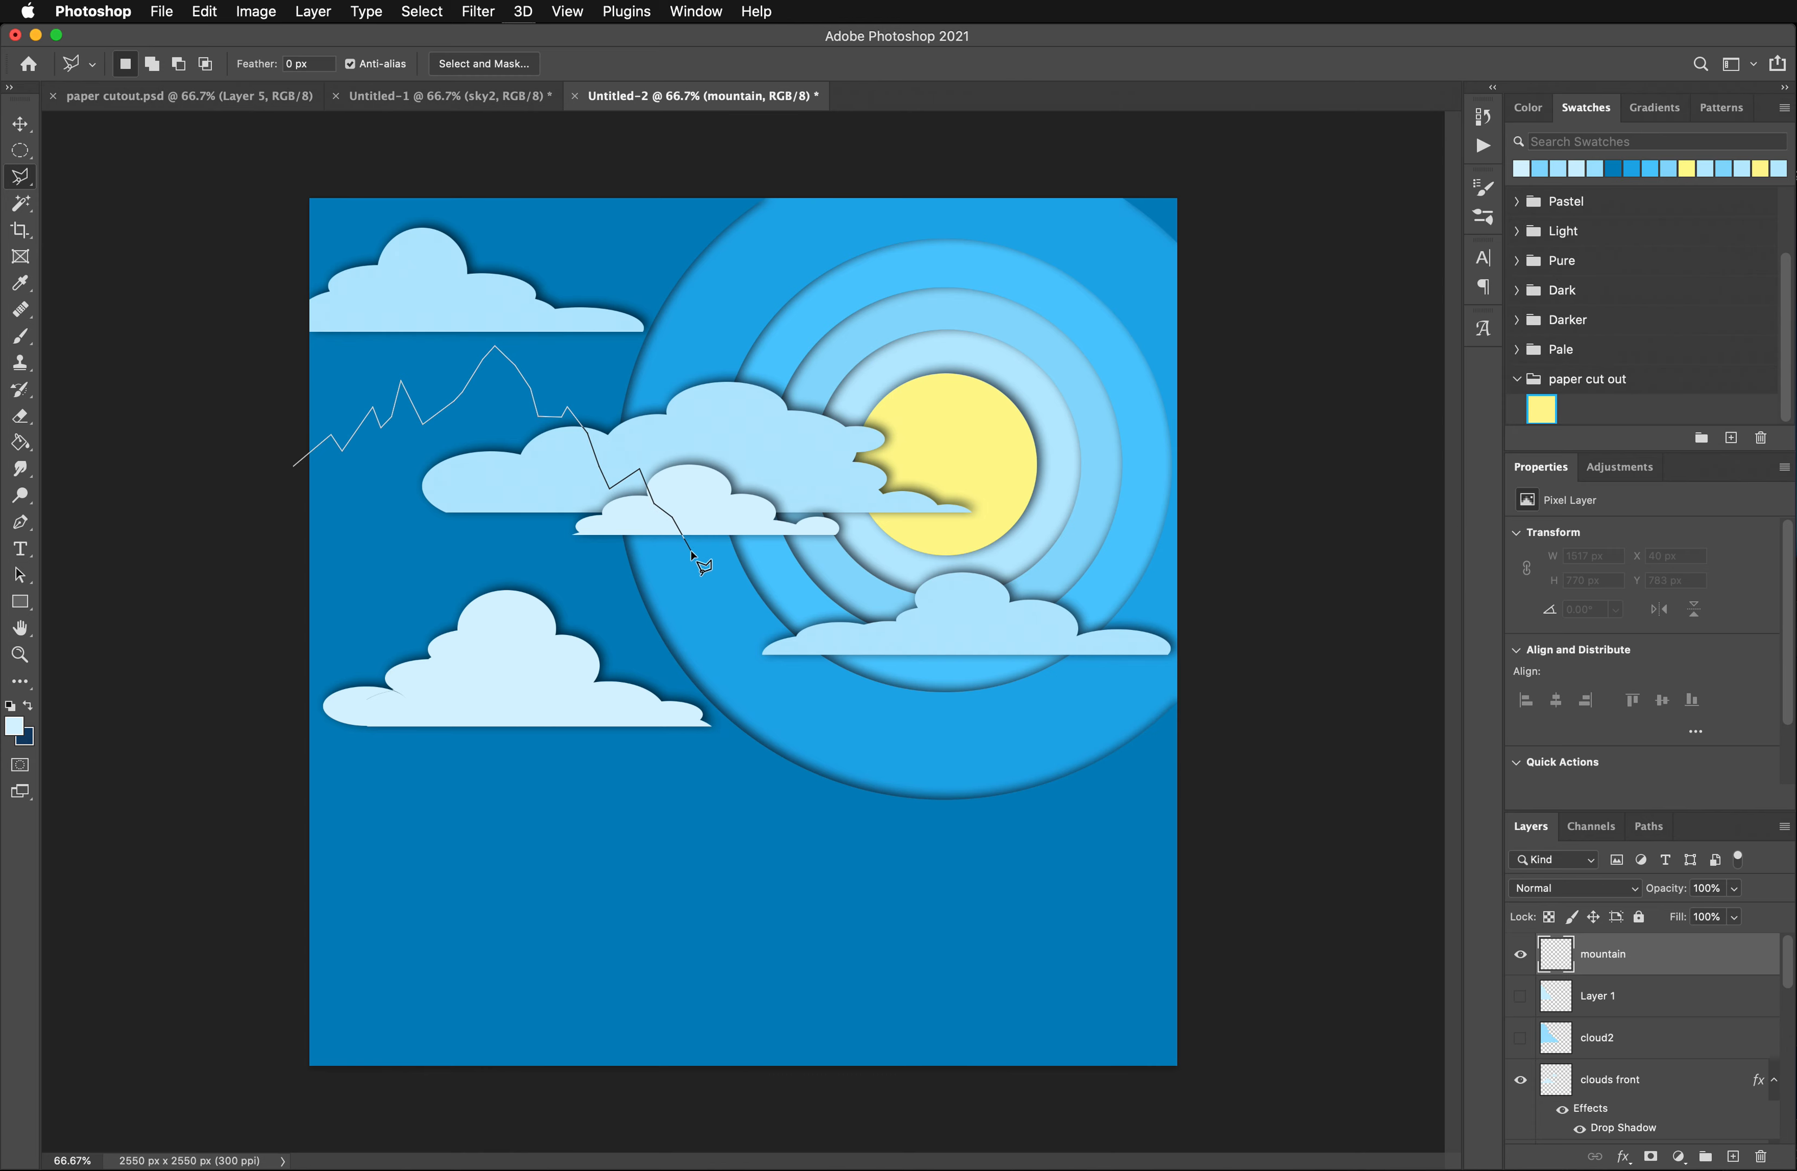
{"action": "left_click", "coordinate": [734, 590]}
{"action": "left_click", "coordinate": [780, 537]}
{"action": "left_click", "coordinate": [806, 598]}
{"action": "left_click", "coordinate": [852, 653]}
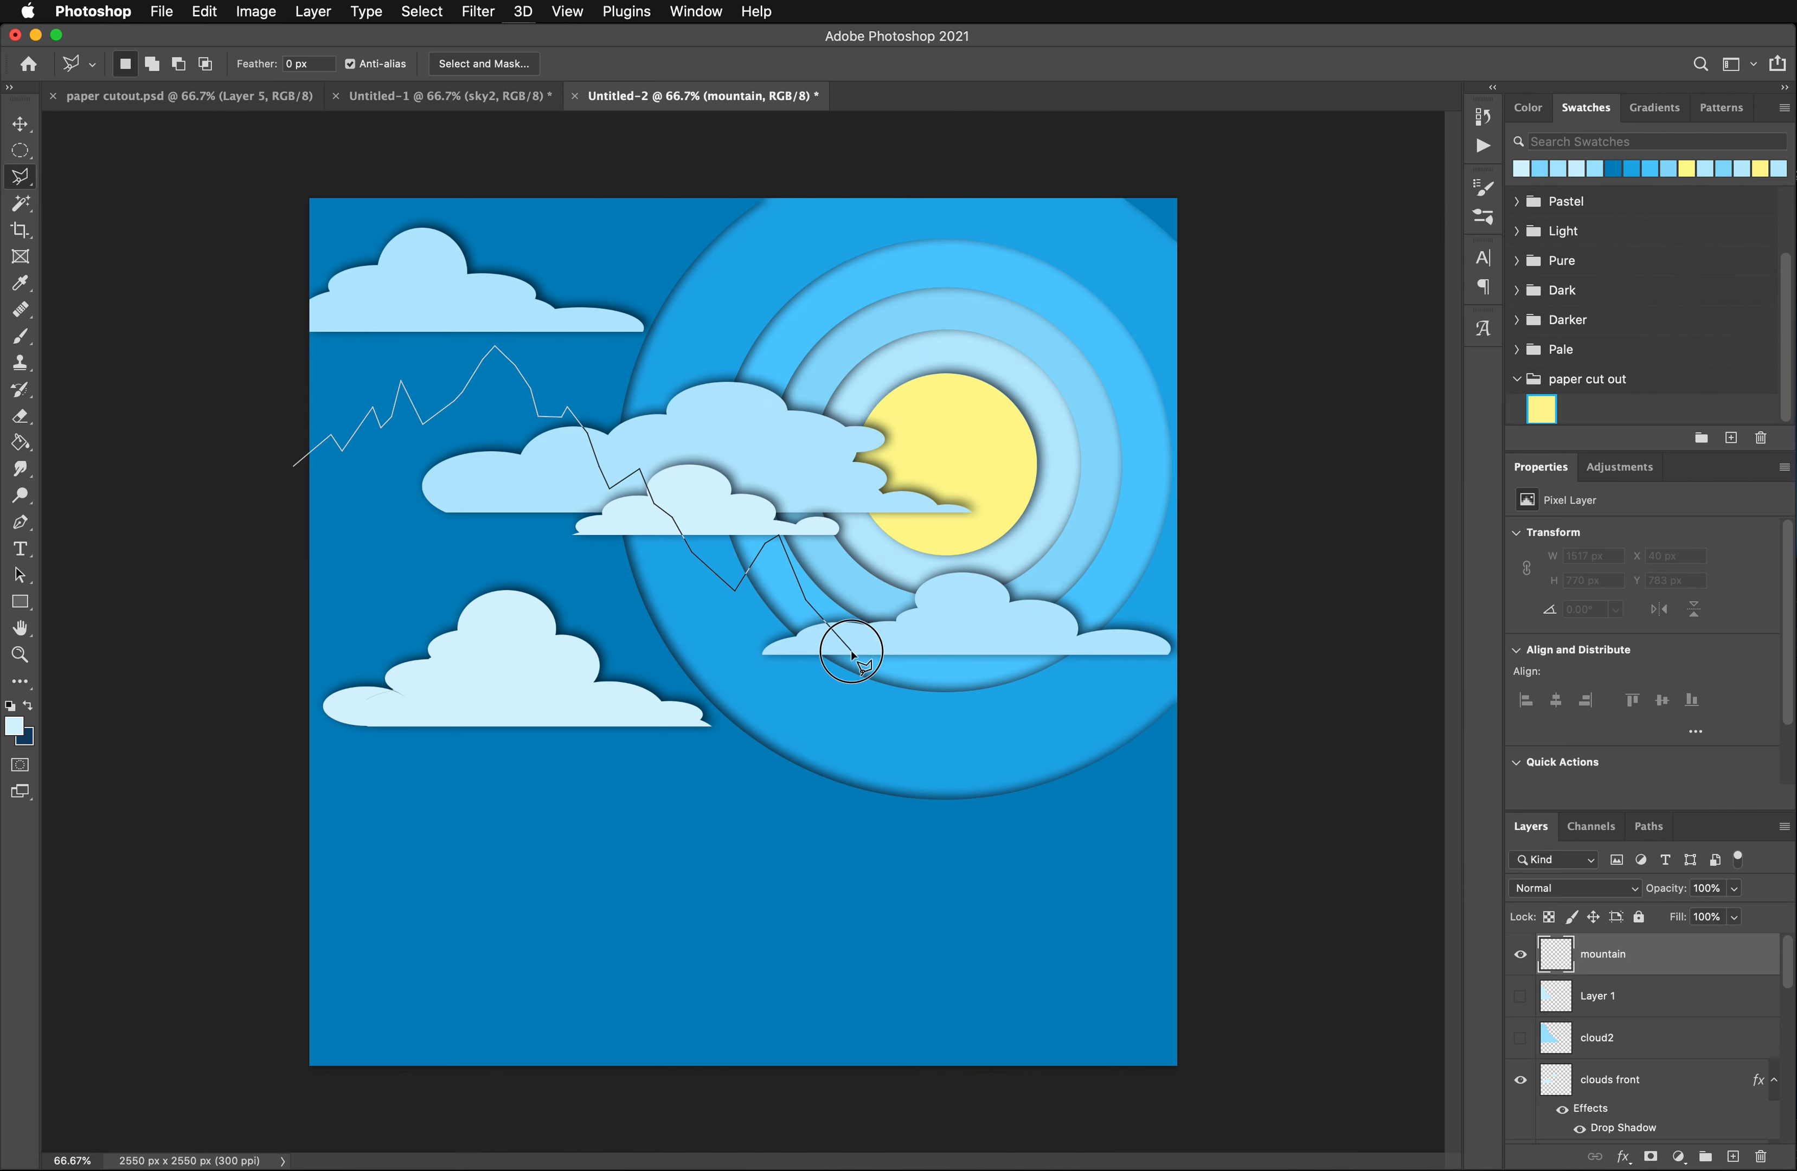
{"action": "left_click", "coordinate": [880, 703]}
{"action": "left_click", "coordinate": [967, 721]}
{"action": "left_click", "coordinate": [997, 743]}
{"action": "left_click", "coordinate": [1041, 751]}
{"action": "left_click", "coordinate": [1130, 801]}
{"action": "left_click", "coordinate": [1195, 820]}
{"action": "left_click", "coordinate": [1205, 1100]}
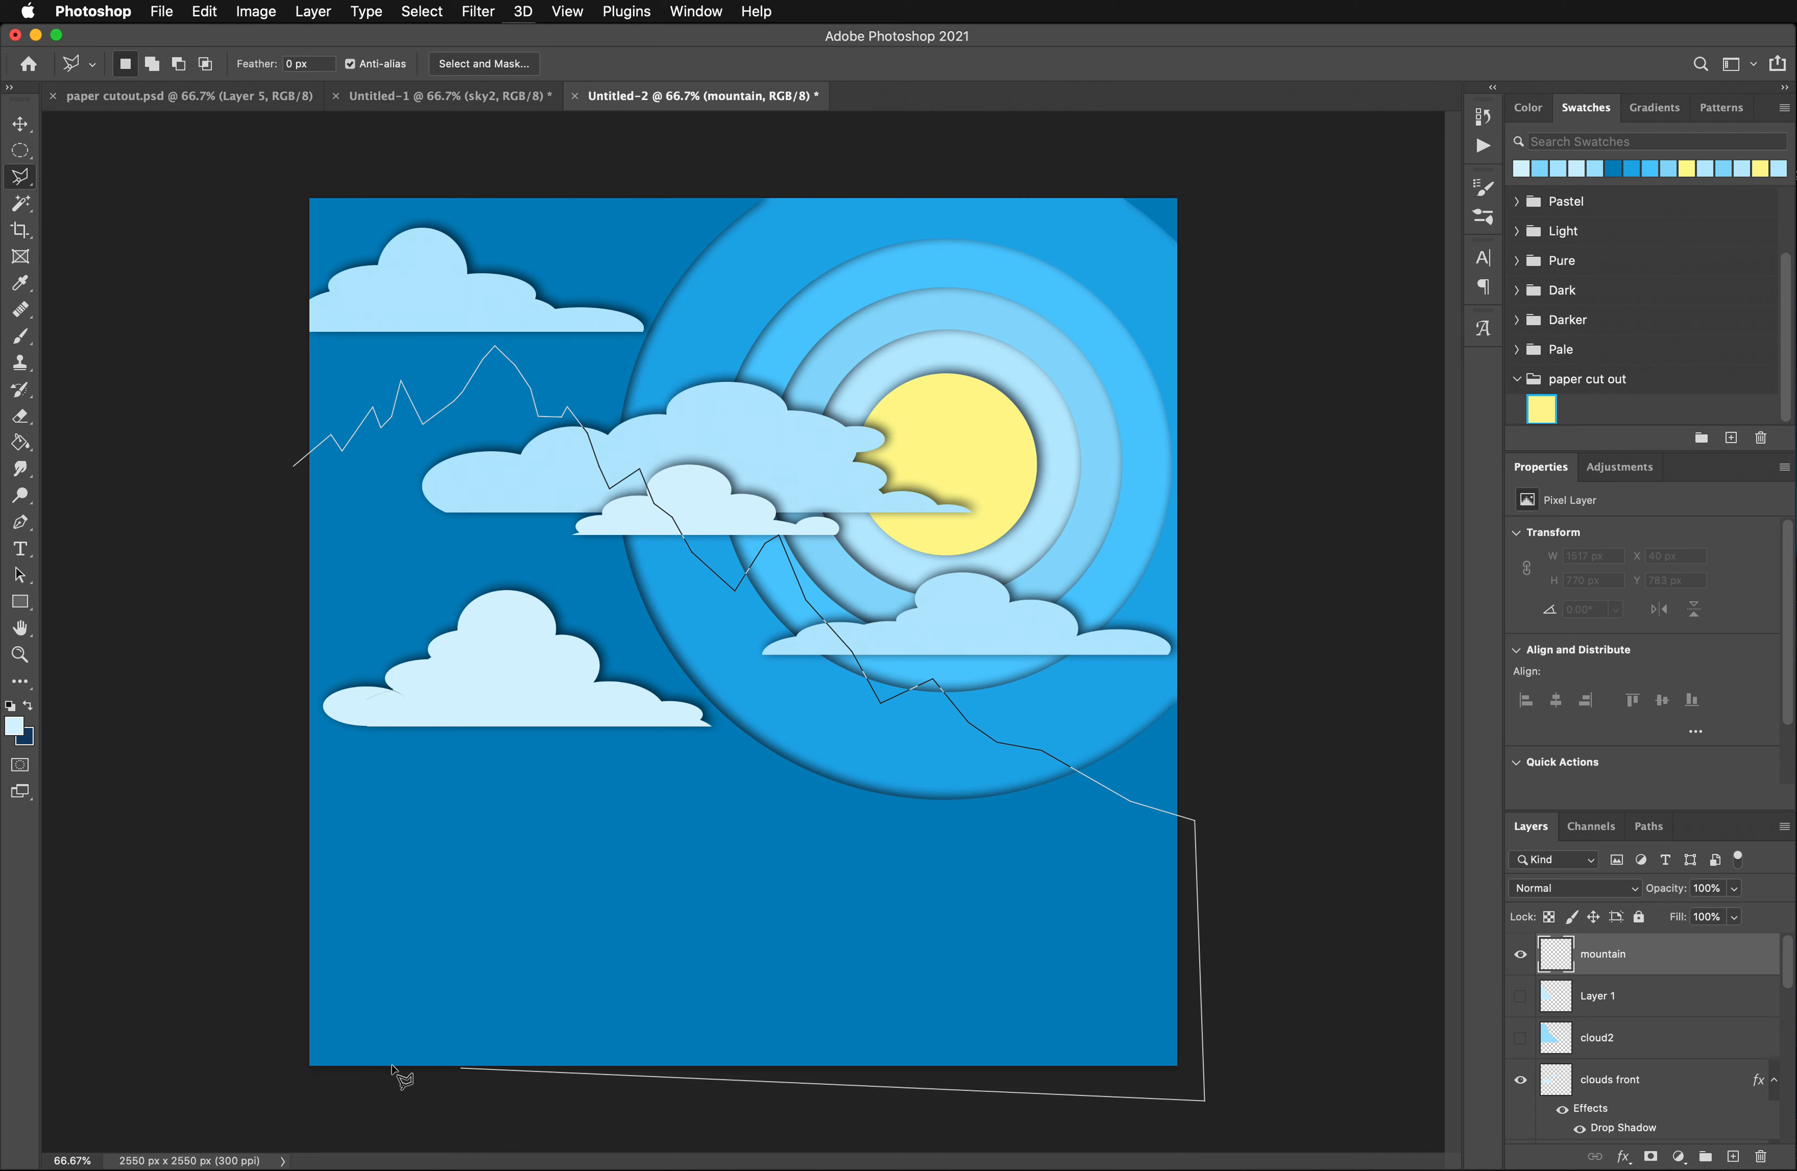
{"action": "left_click", "coordinate": [277, 1081]}
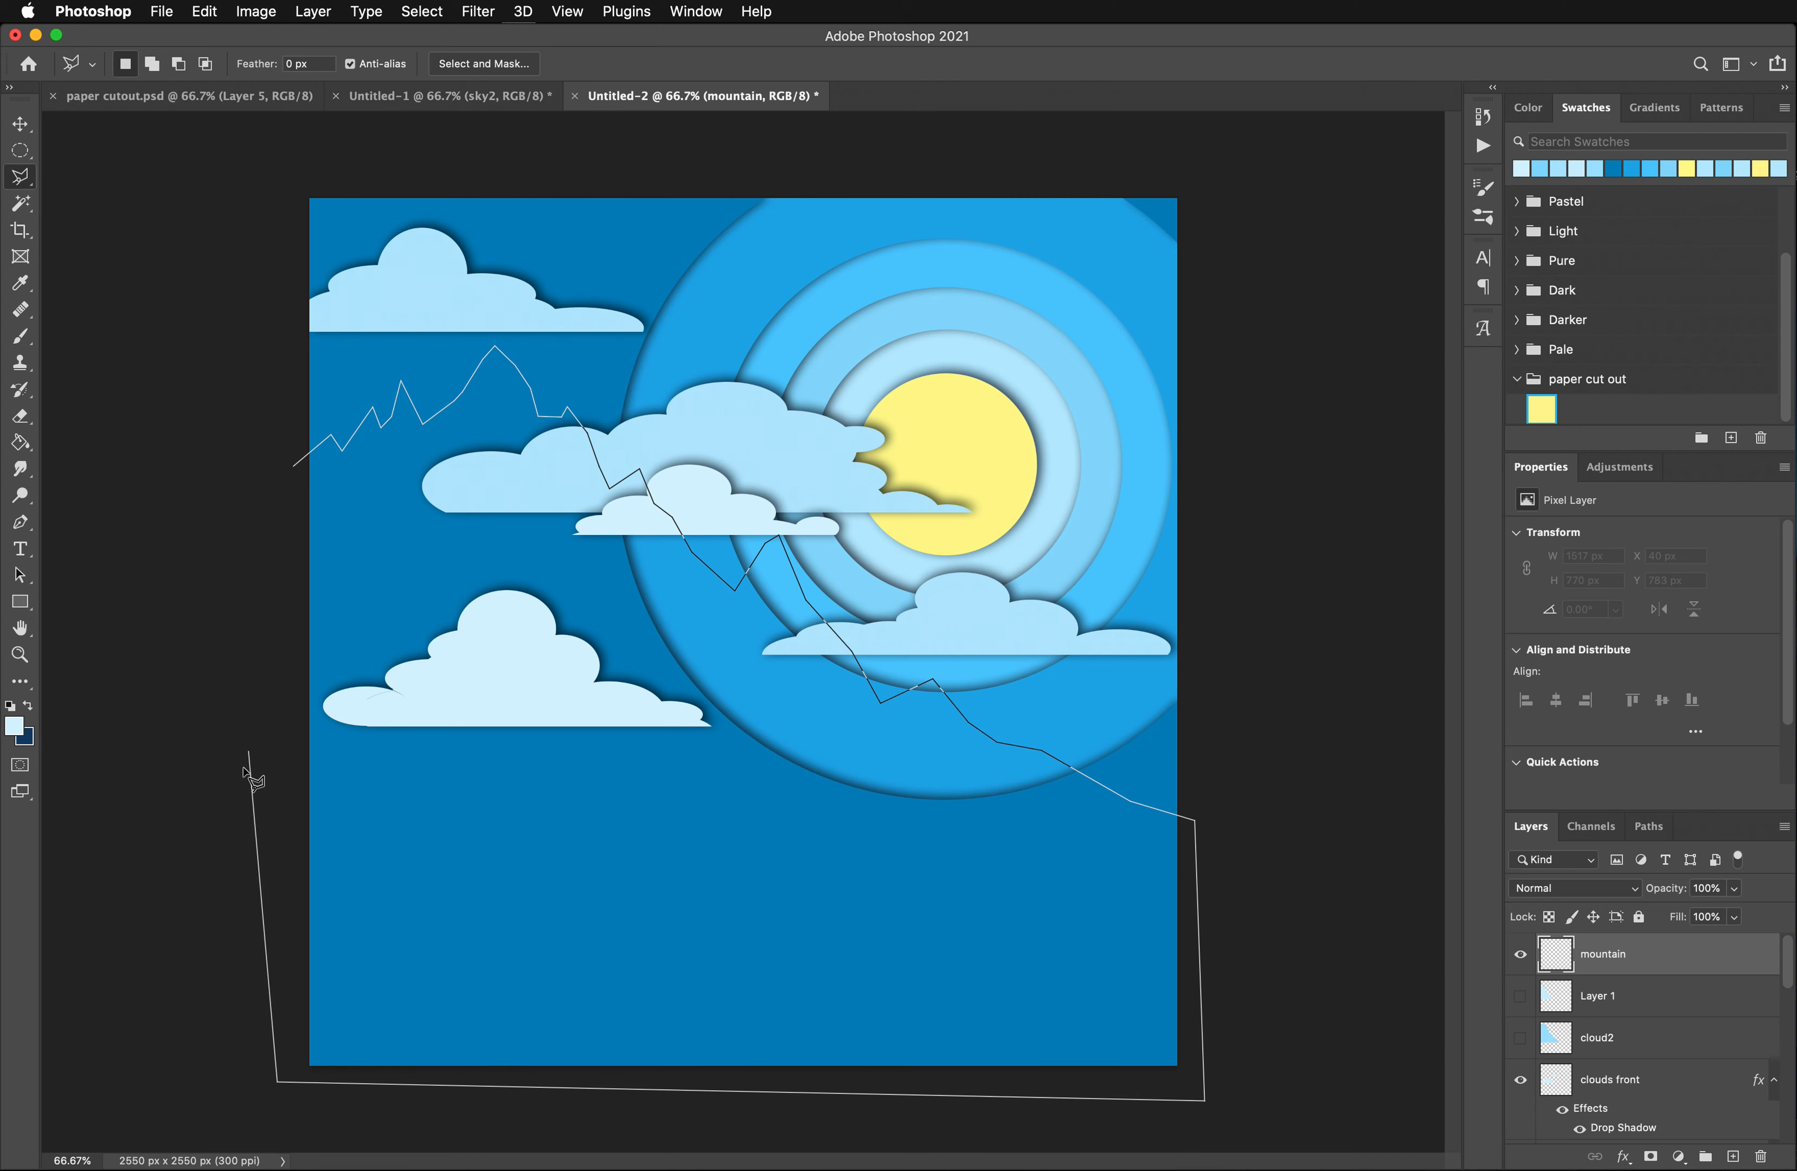
{"action": "left_click", "coordinate": [299, 476]}
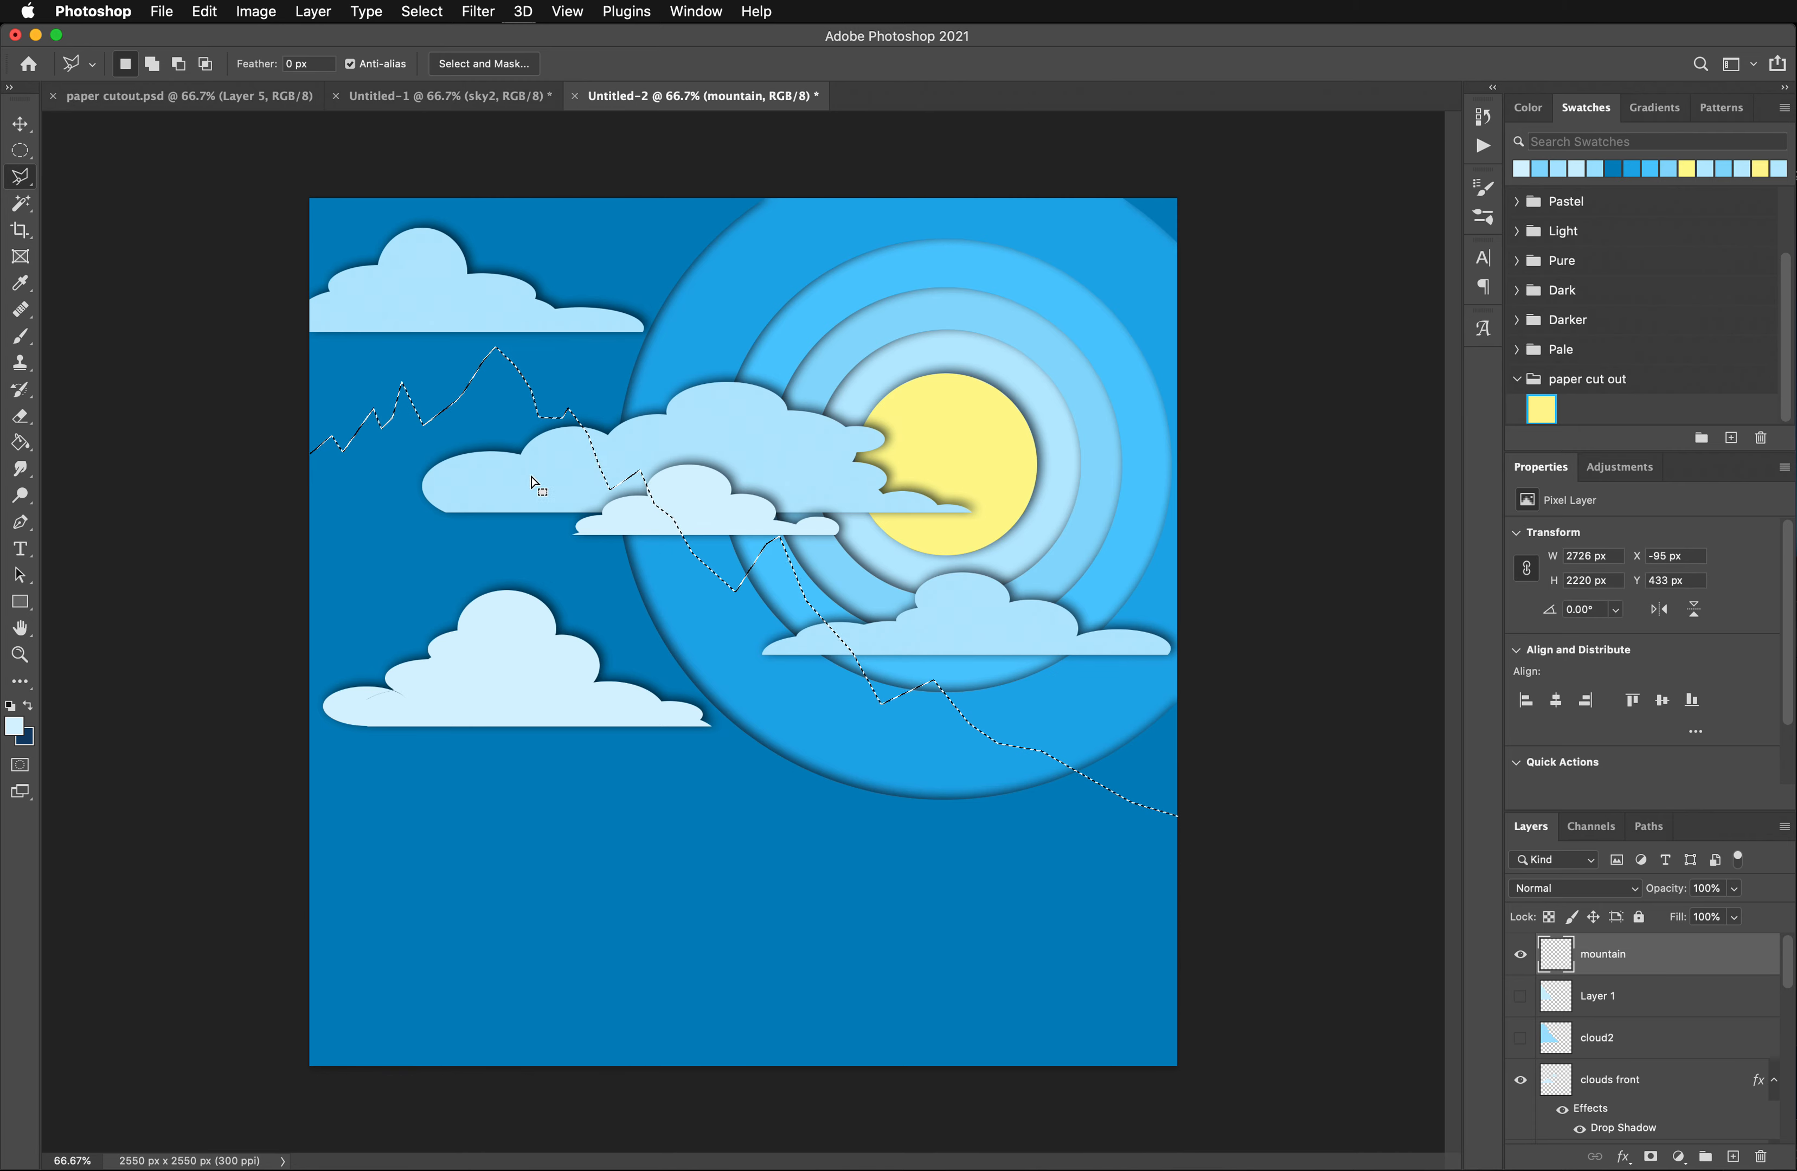
- Set the foreground color to grey-blue 7292a0, fill the mountain selection with it, and deselect
{"action": "left_click", "coordinate": [14, 732]}
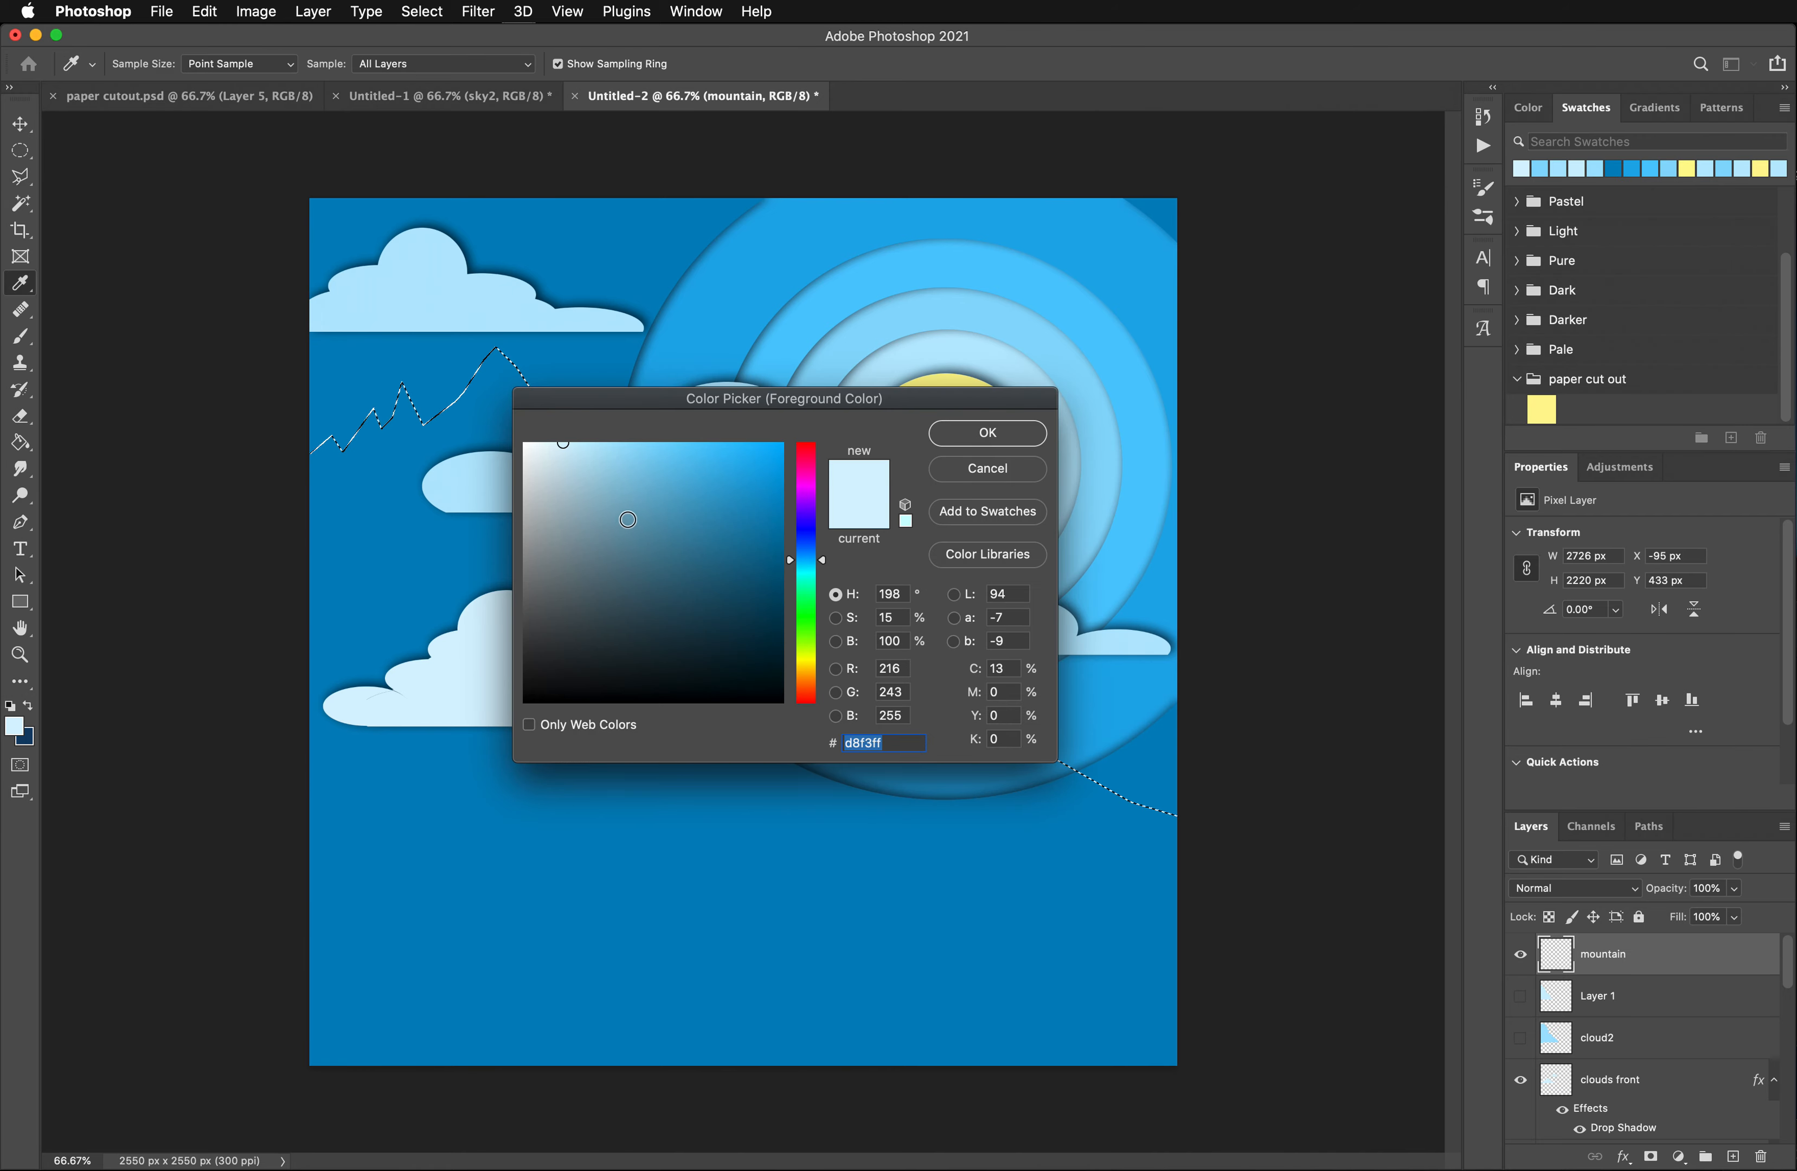
{"action": "left_click_drag", "start_coordinate": [611, 498], "coordinate": [598, 538]}
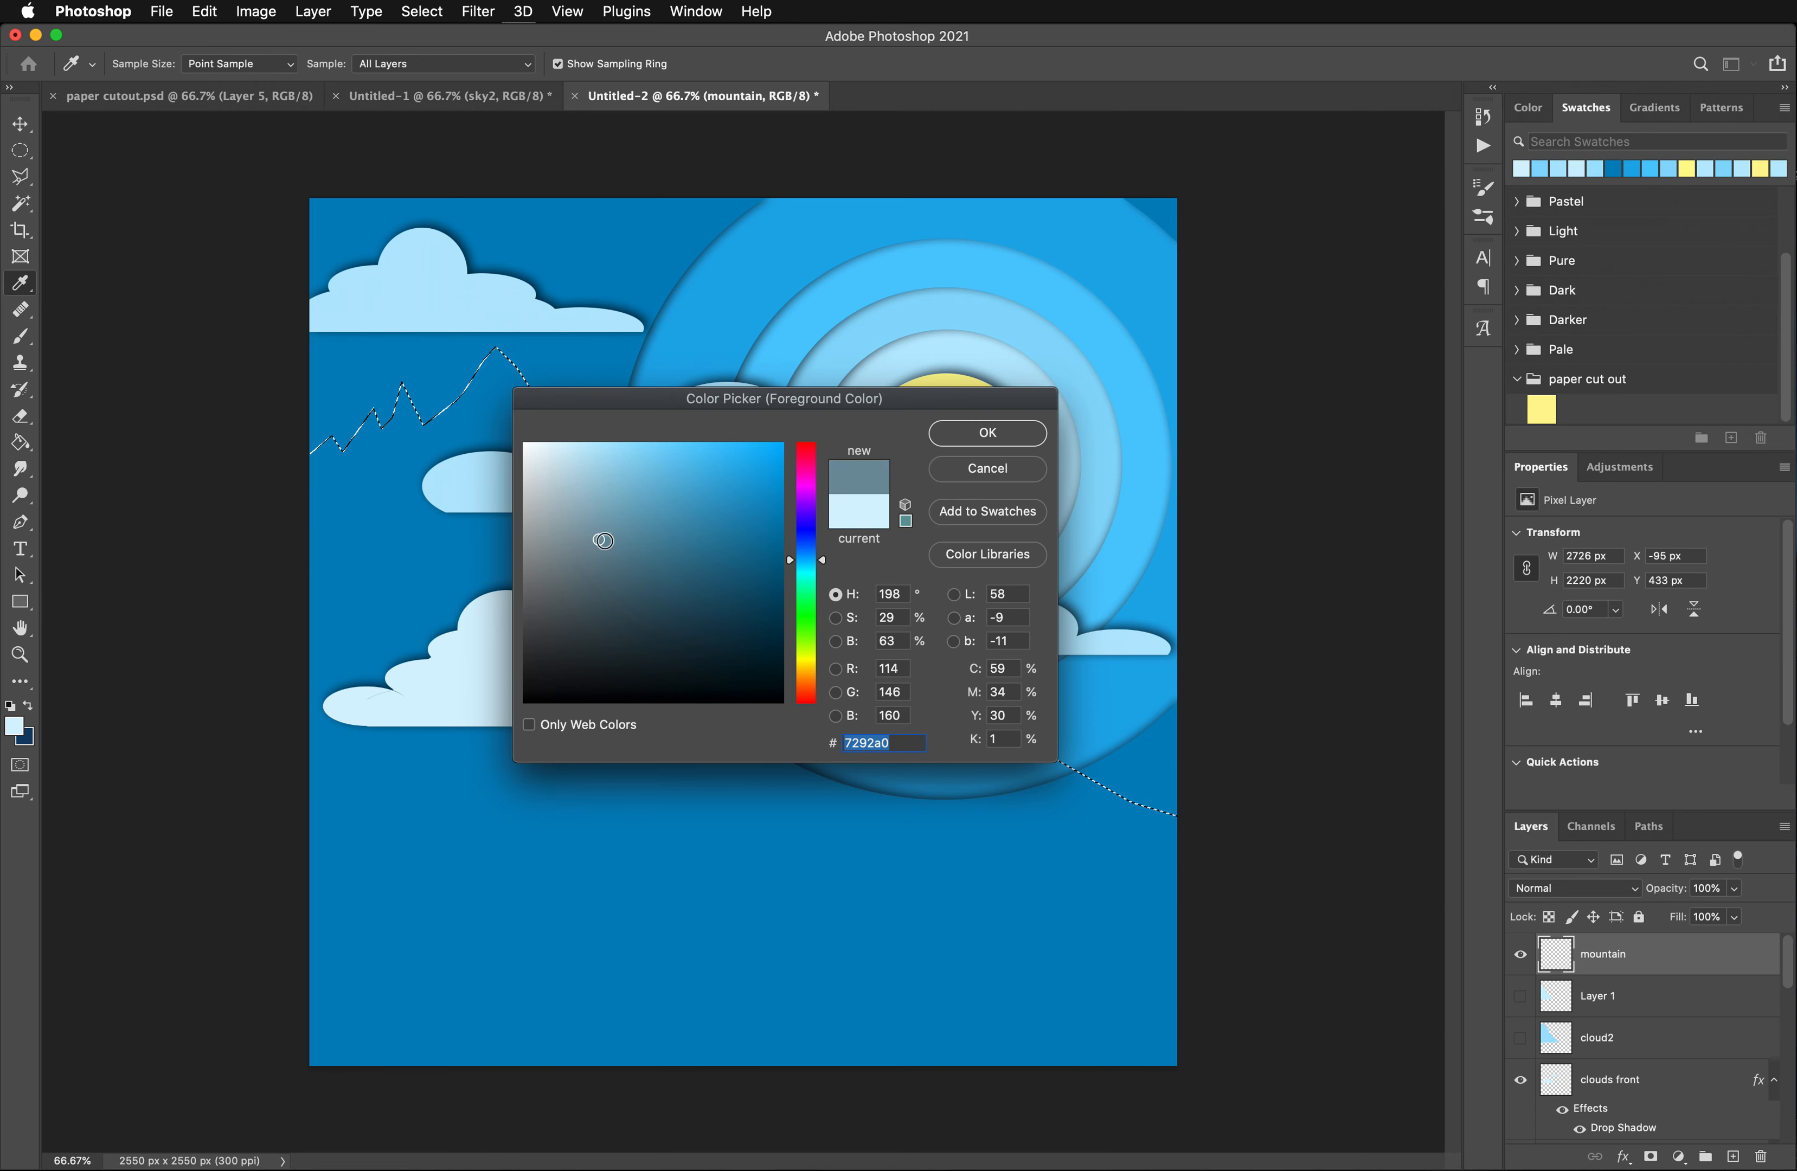
{"action": "left_click", "coordinate": [987, 432]}
{"action": "key", "text": "l"}
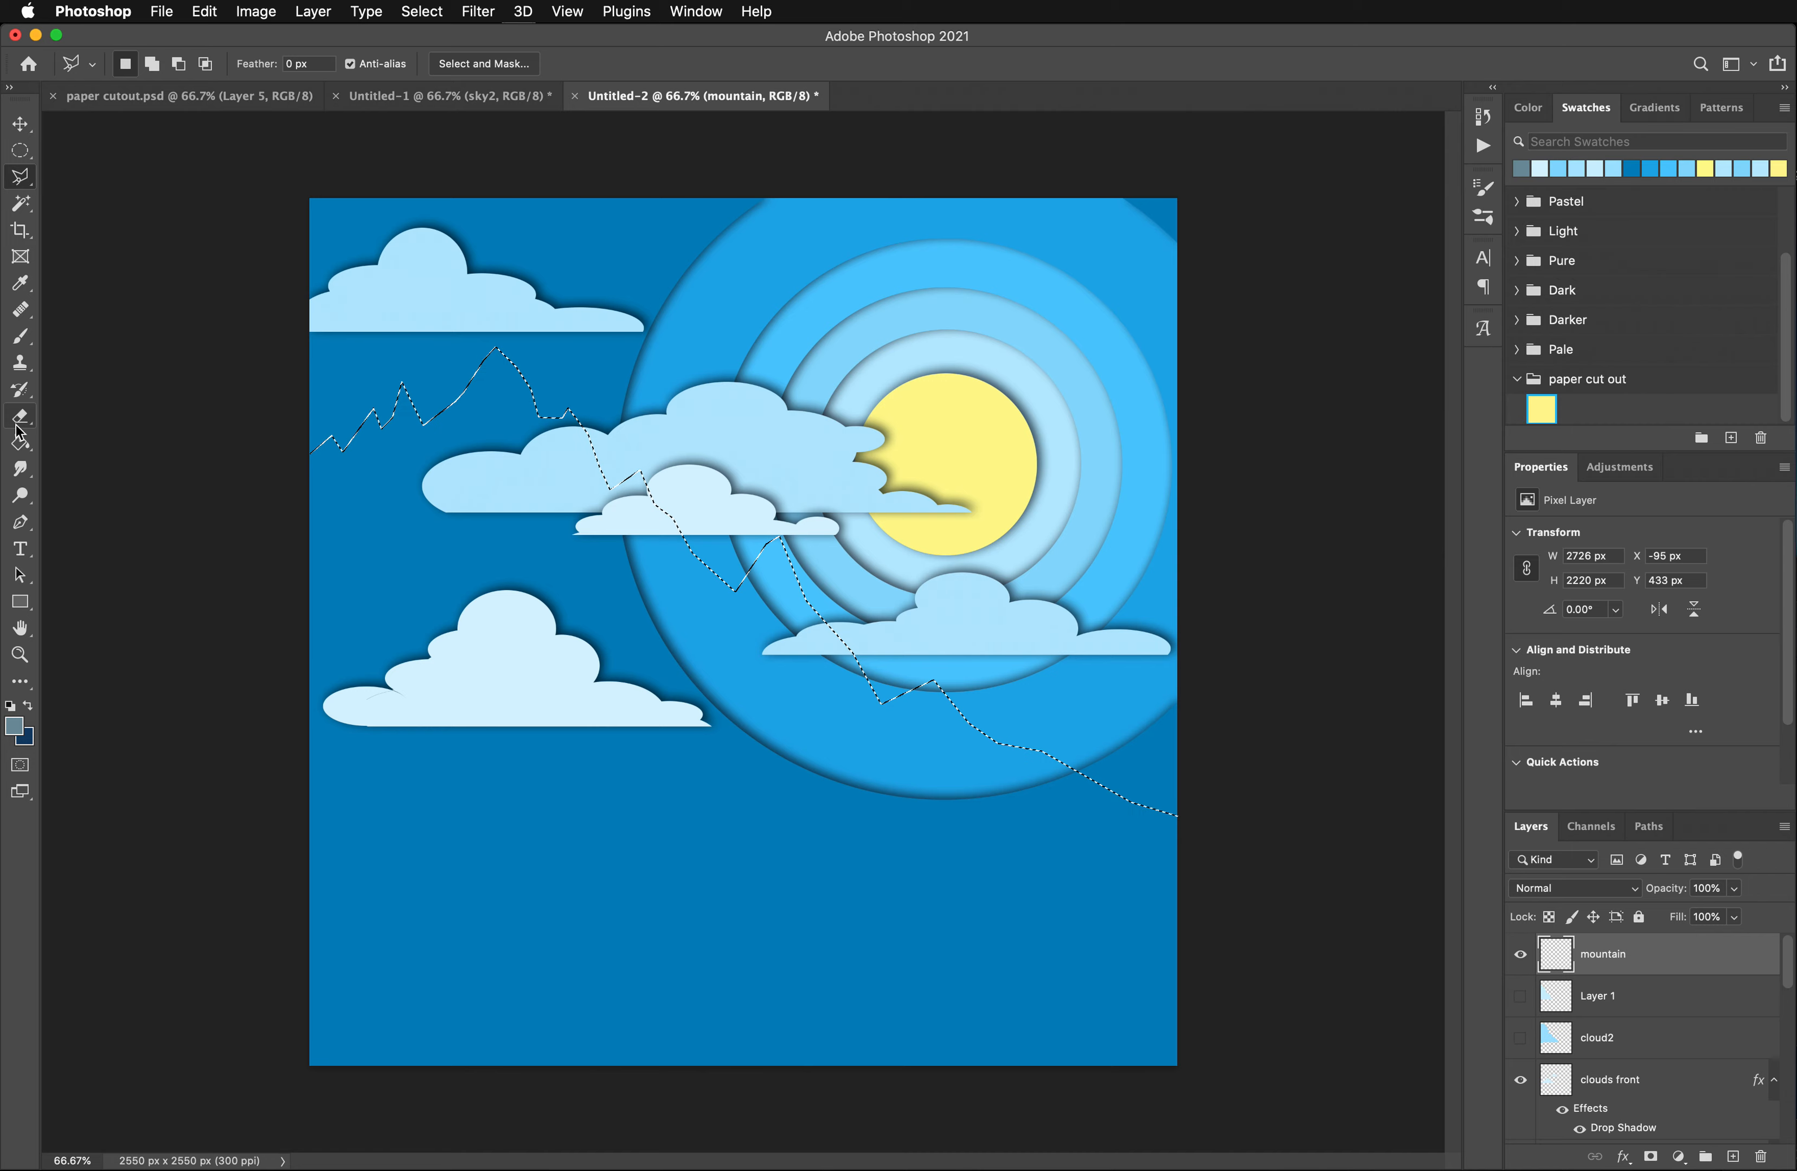
{"action": "left_click", "coordinate": [20, 442]}
{"action": "left_click", "coordinate": [416, 545]}
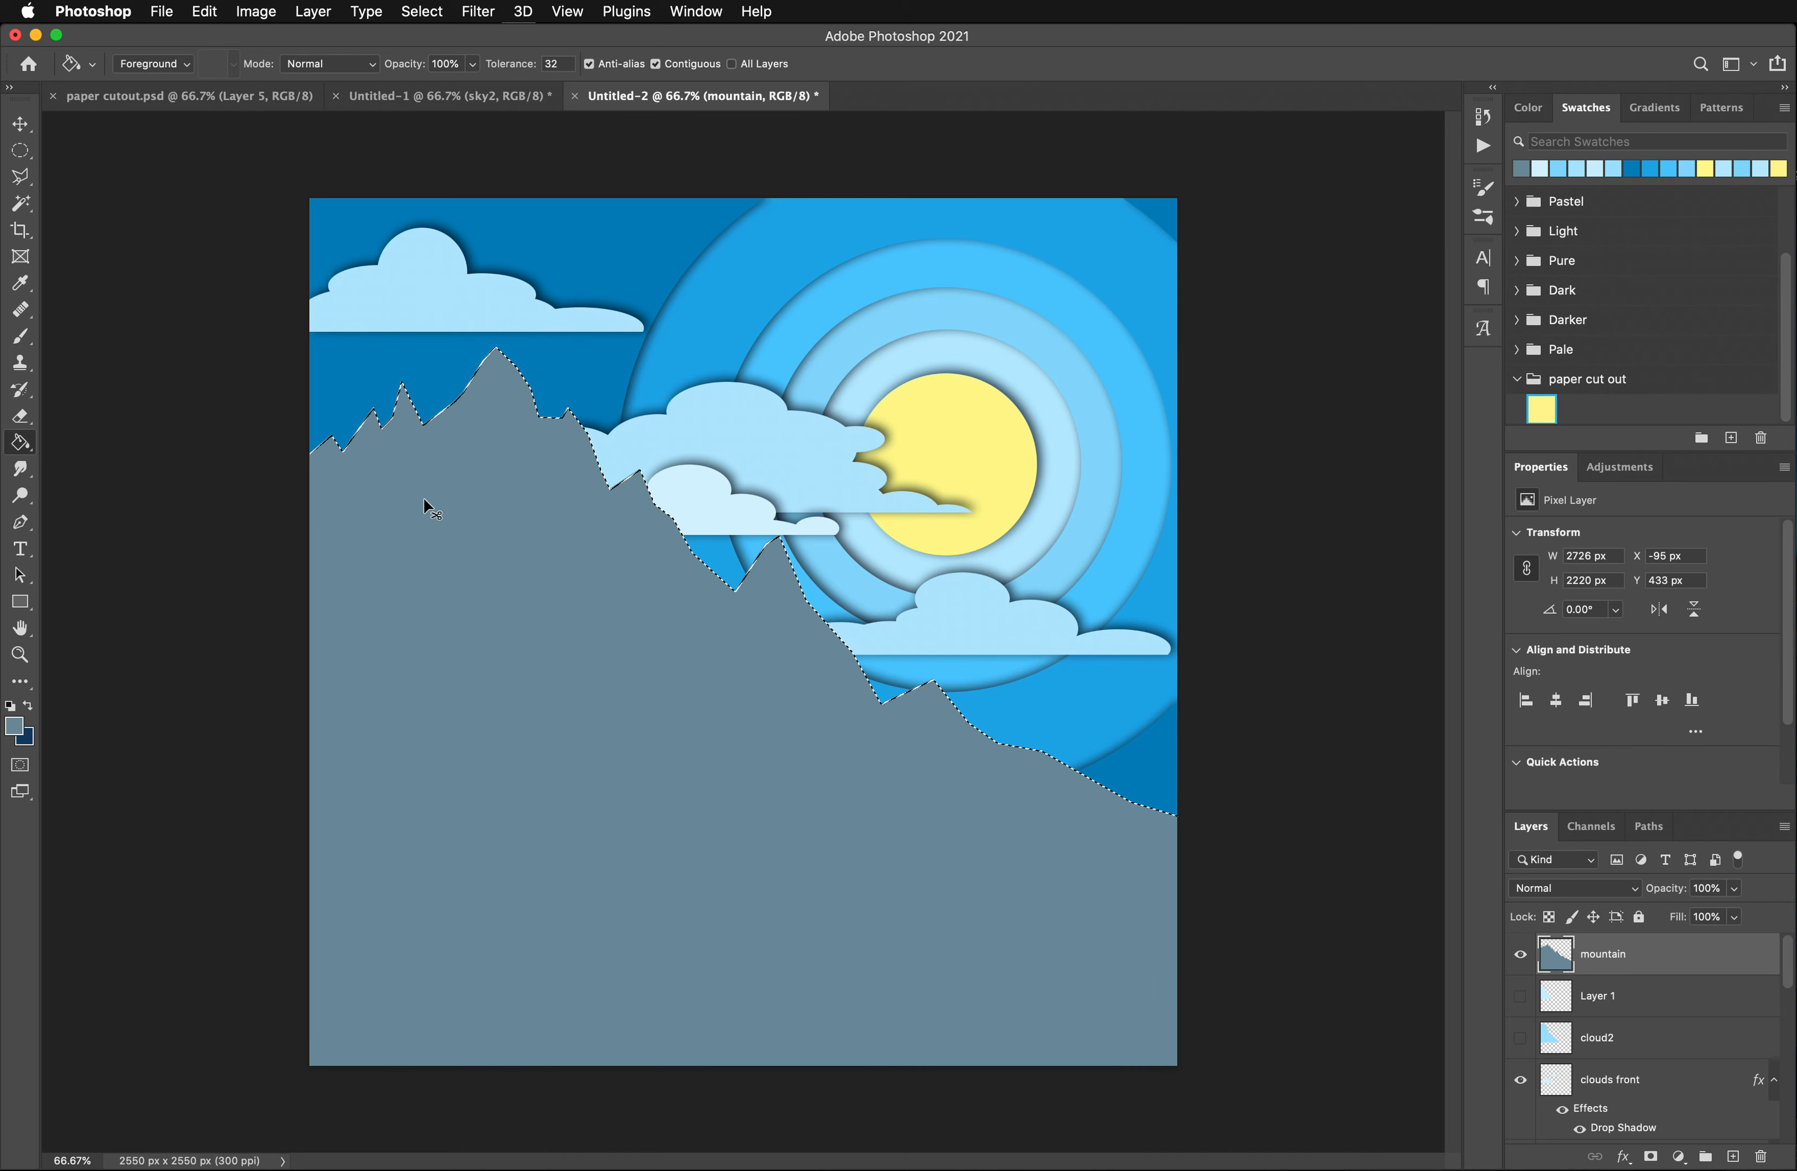
{"action": "key", "text": "cmd+d"}
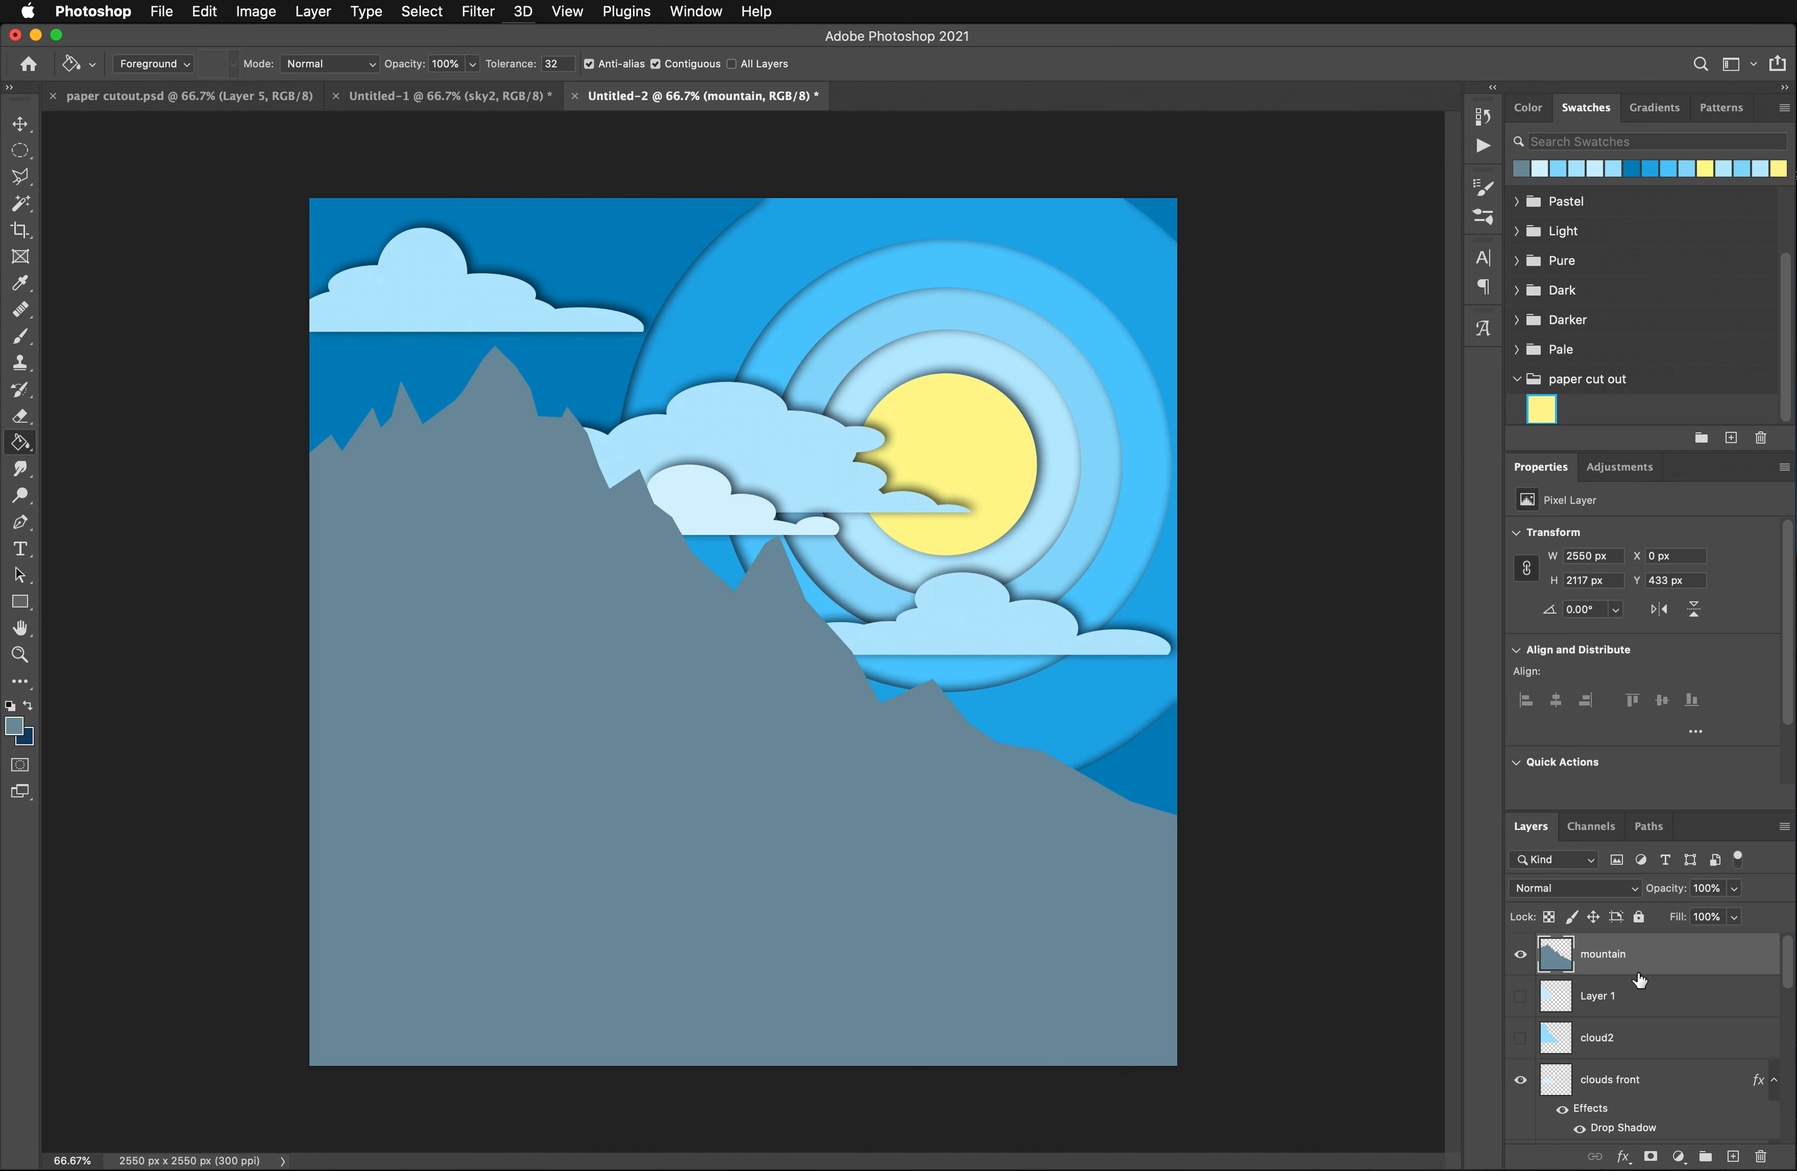
- Place the mountain layer below the clouds back layer and shift both cloud layers to the right and slightly up
{"action": "left_click_drag", "start_coordinate": [1640, 960], "coordinate": [1637, 1070]}
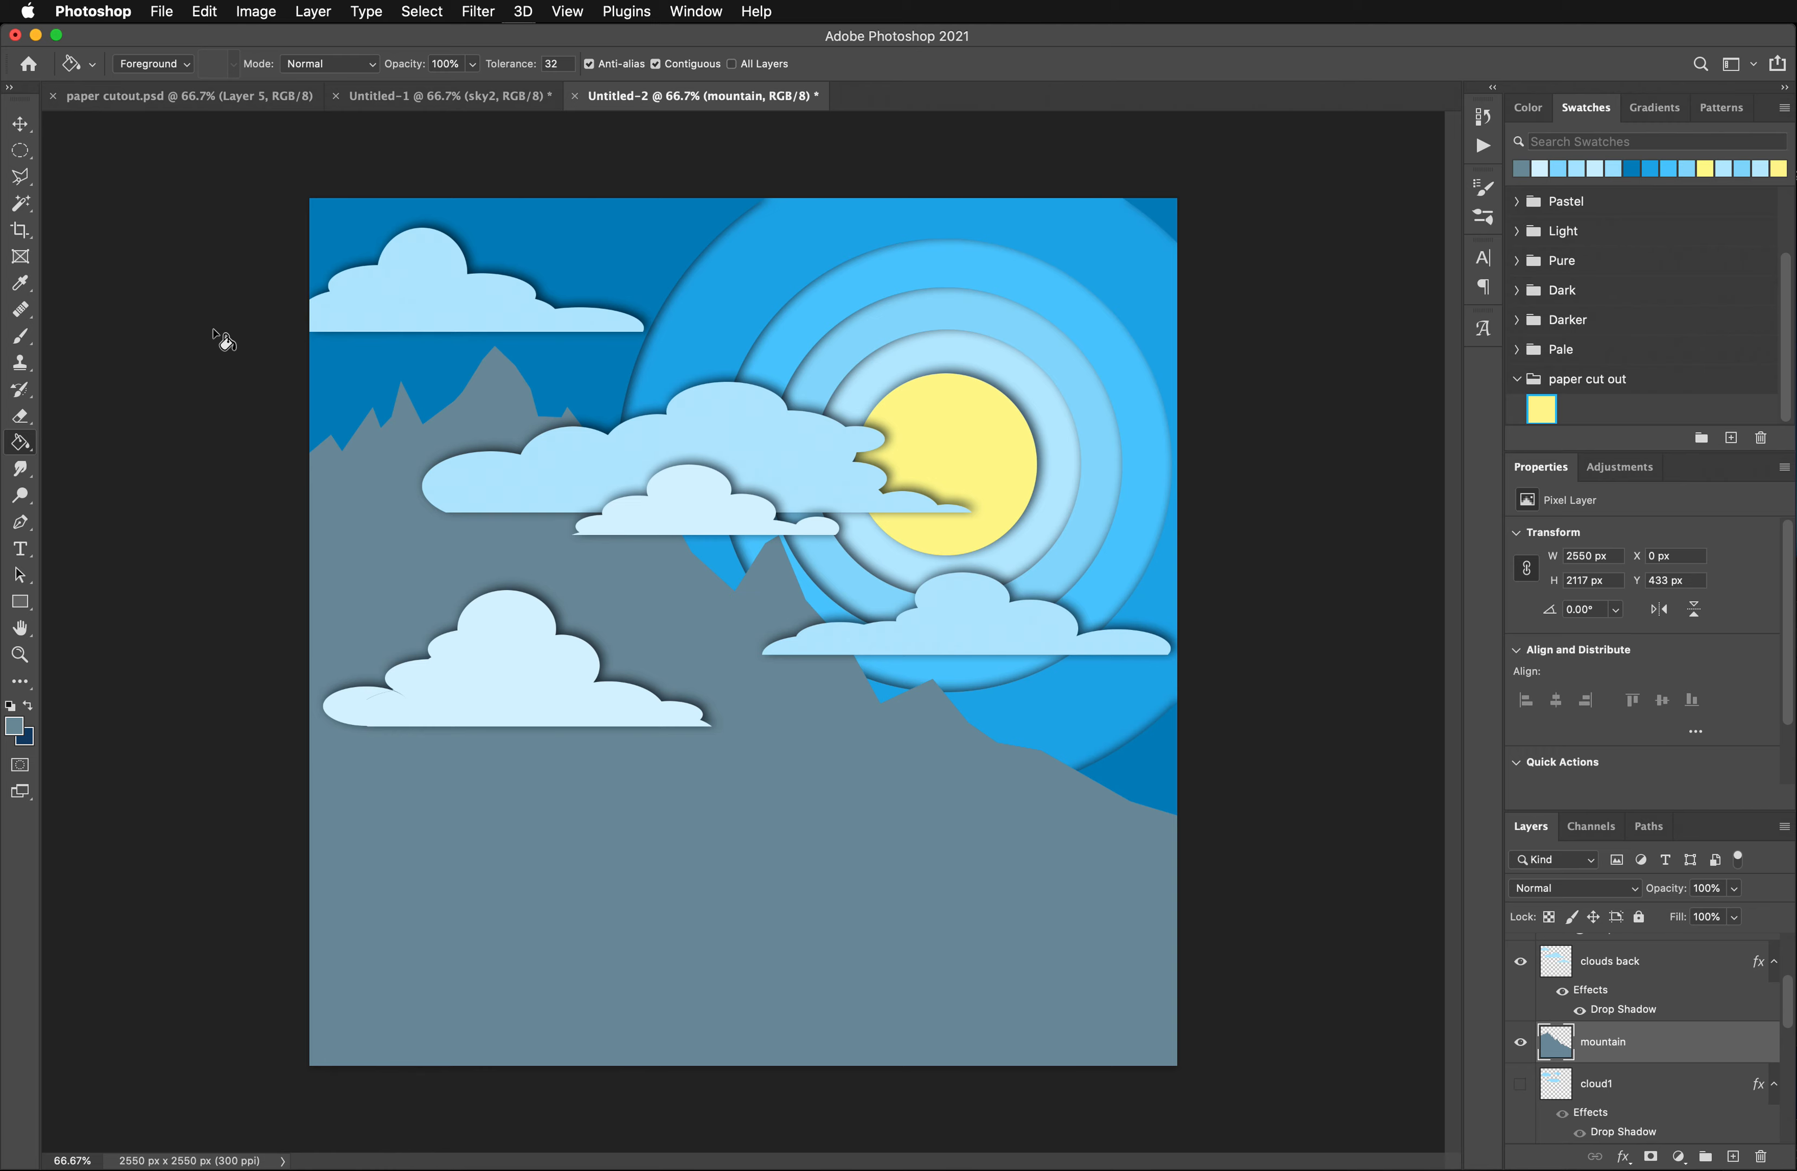
{"action": "left_click", "coordinate": [21, 123]}
{"action": "left_click", "coordinate": [733, 427]}
{"action": "left_click_drag", "start_coordinate": [725, 433], "coordinate": [825, 395]}
{"action": "left_click_drag", "start_coordinate": [672, 508], "coordinate": [816, 488]}
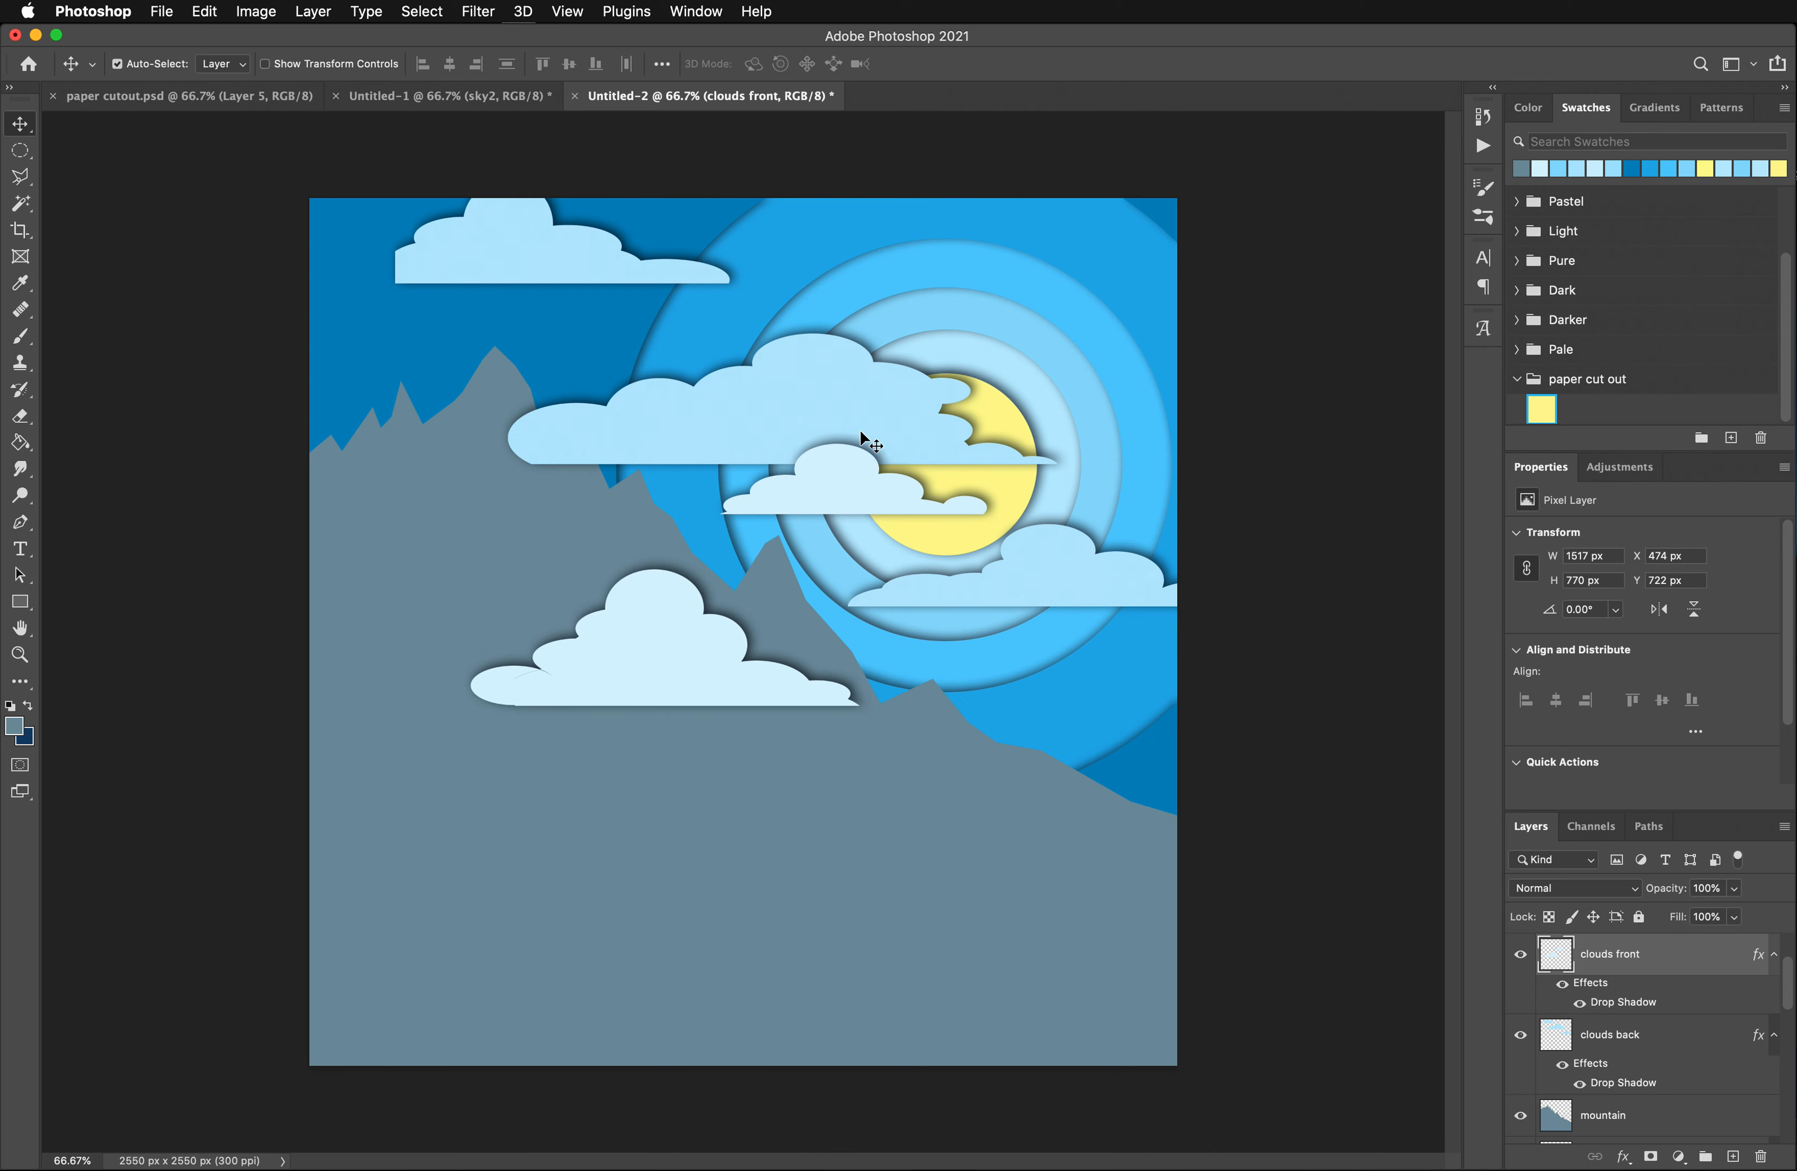
- Add a new layer directly above the mountain layer and rename it "mountain 2"
{"action": "left_click", "coordinate": [439, 494]}
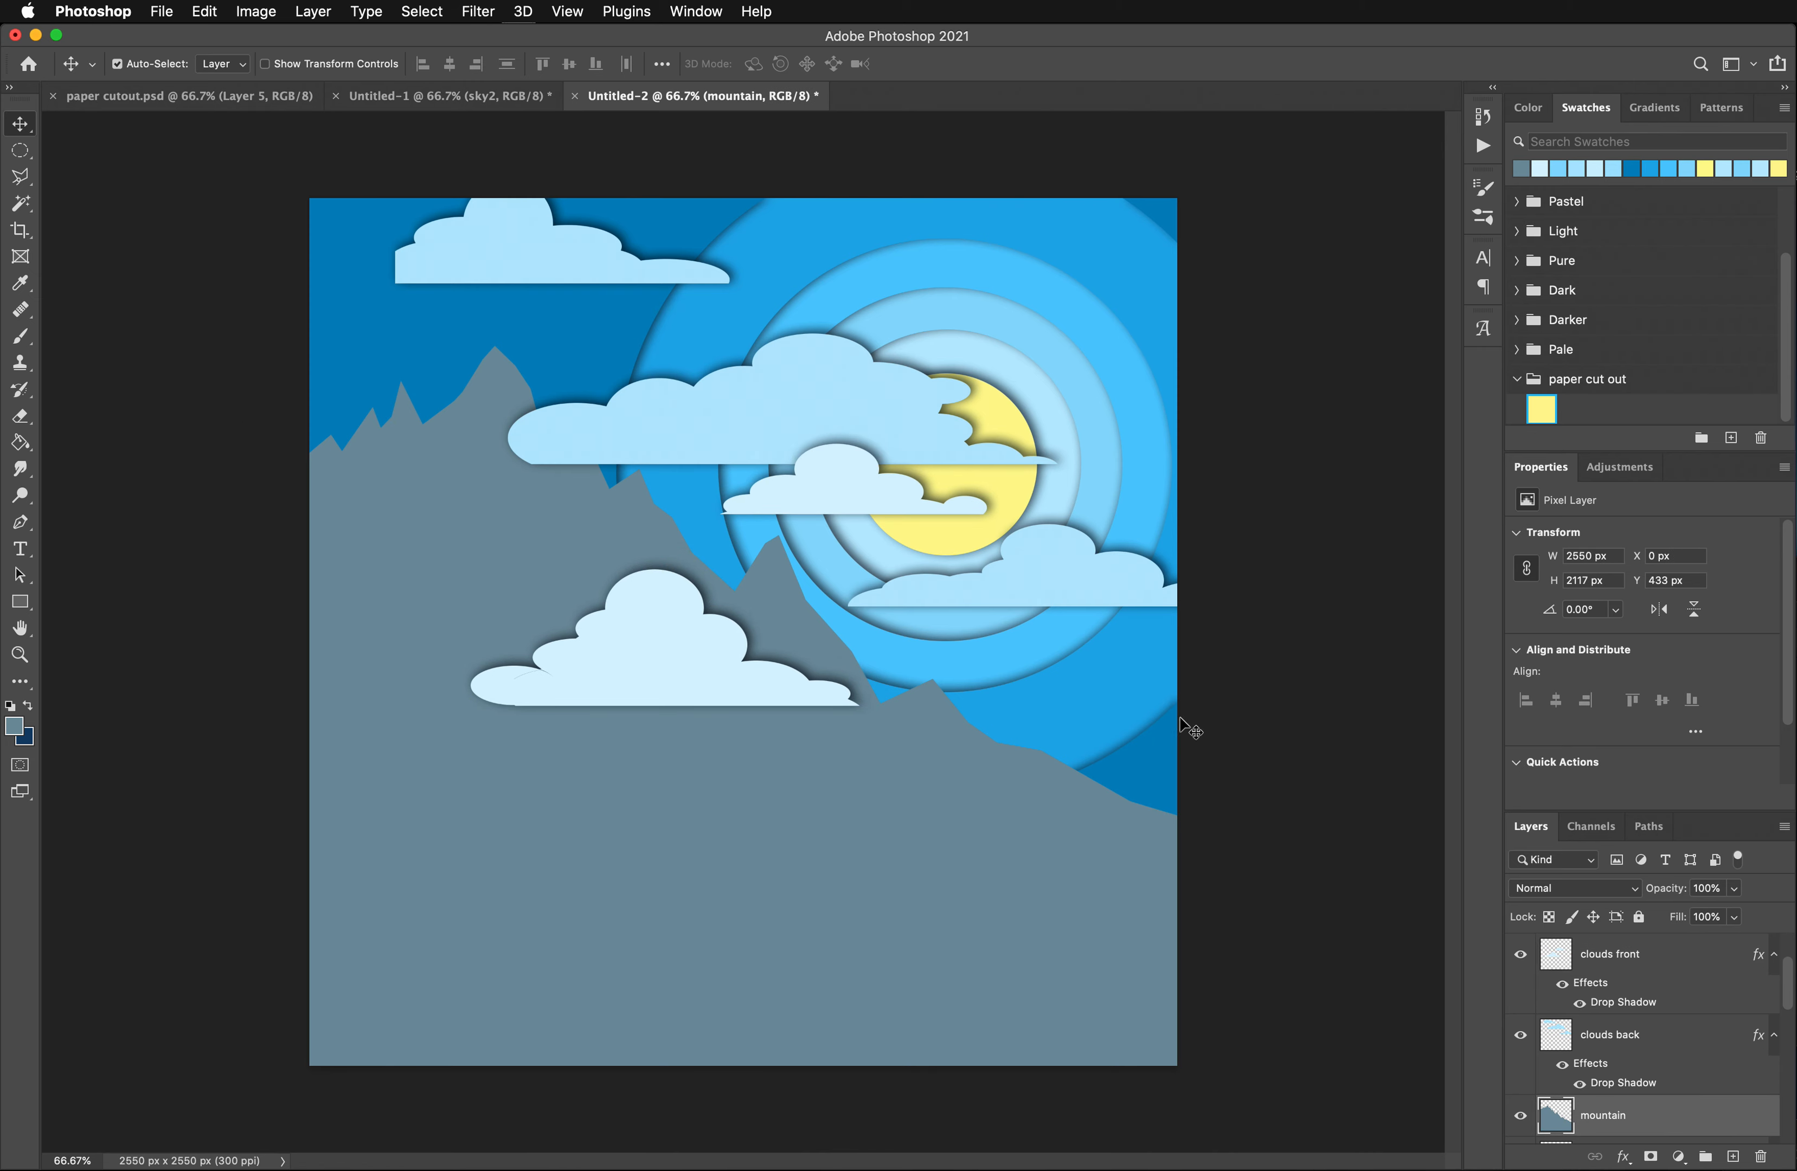
{"action": "left_click", "coordinate": [1733, 1157]}
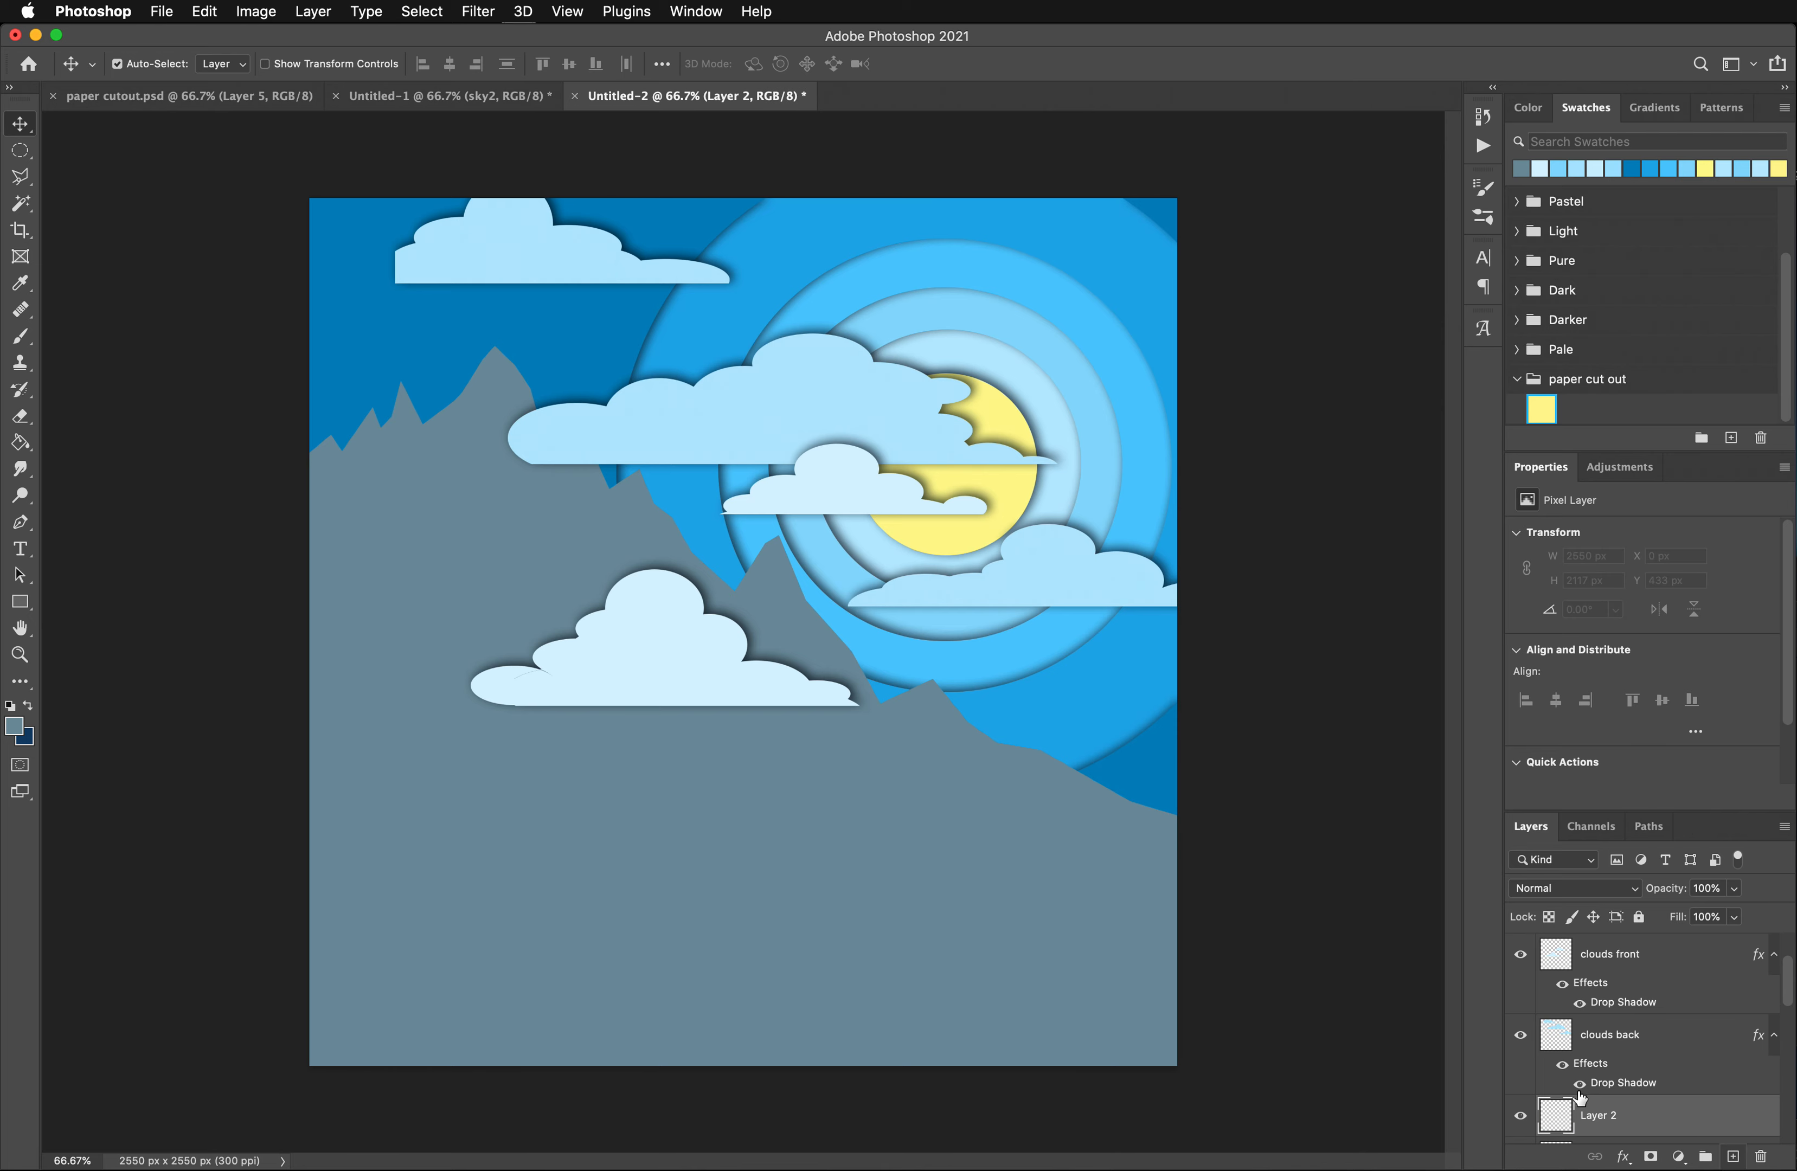
{"action": "type", "text": "mo9u"}
{"action": "key", "text": "Return"}
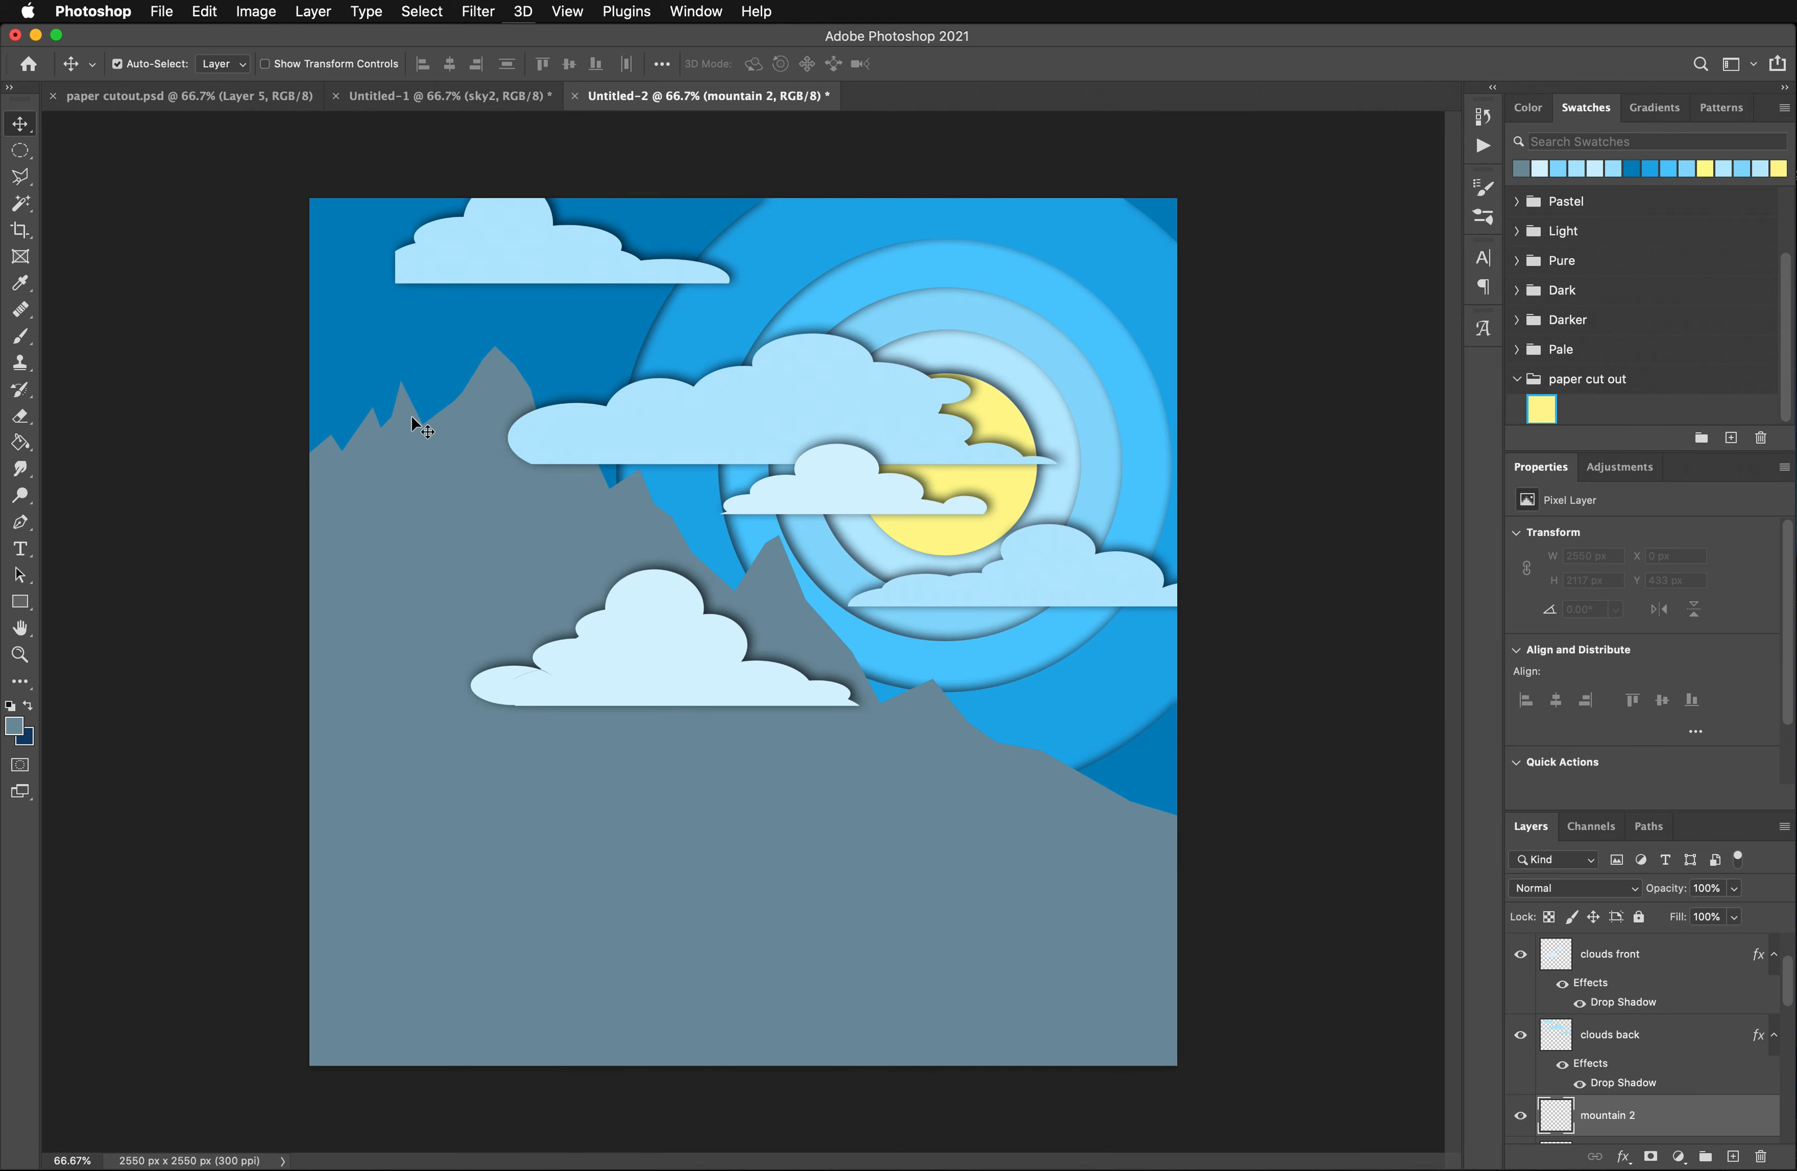
- Use the Polygonal Lasso to select a second, lower jagged ridge in front of the first mountain, enclosing everything beneath it past the canvas edges
{"action": "left_click", "coordinate": [21, 177]}
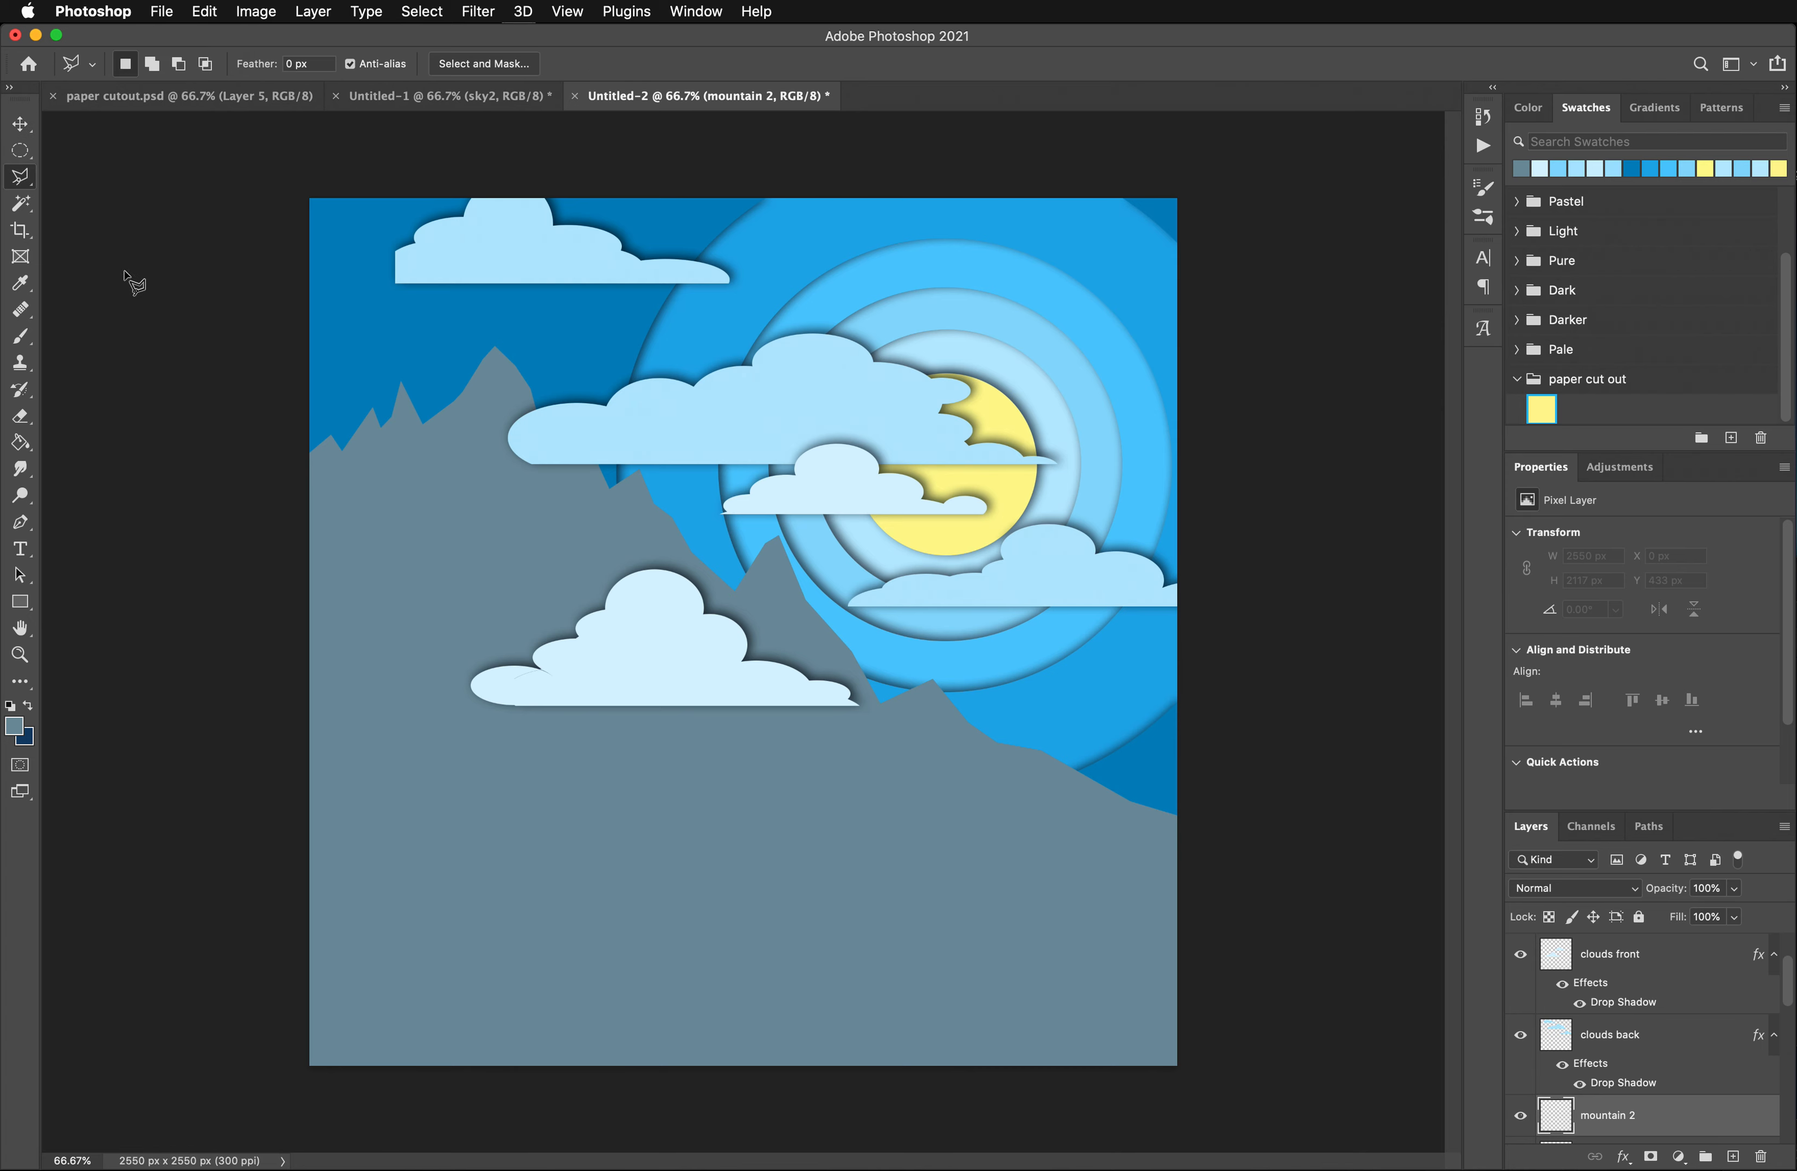
{"action": "left_click", "coordinate": [301, 559]}
{"action": "left_click", "coordinate": [344, 514]}
{"action": "left_click", "coordinate": [378, 548]}
{"action": "left_click", "coordinate": [426, 484]}
{"action": "left_click", "coordinate": [438, 488]}
{"action": "left_click", "coordinate": [471, 452]}
{"action": "left_click", "coordinate": [538, 537]}
{"action": "left_click", "coordinate": [585, 579]}
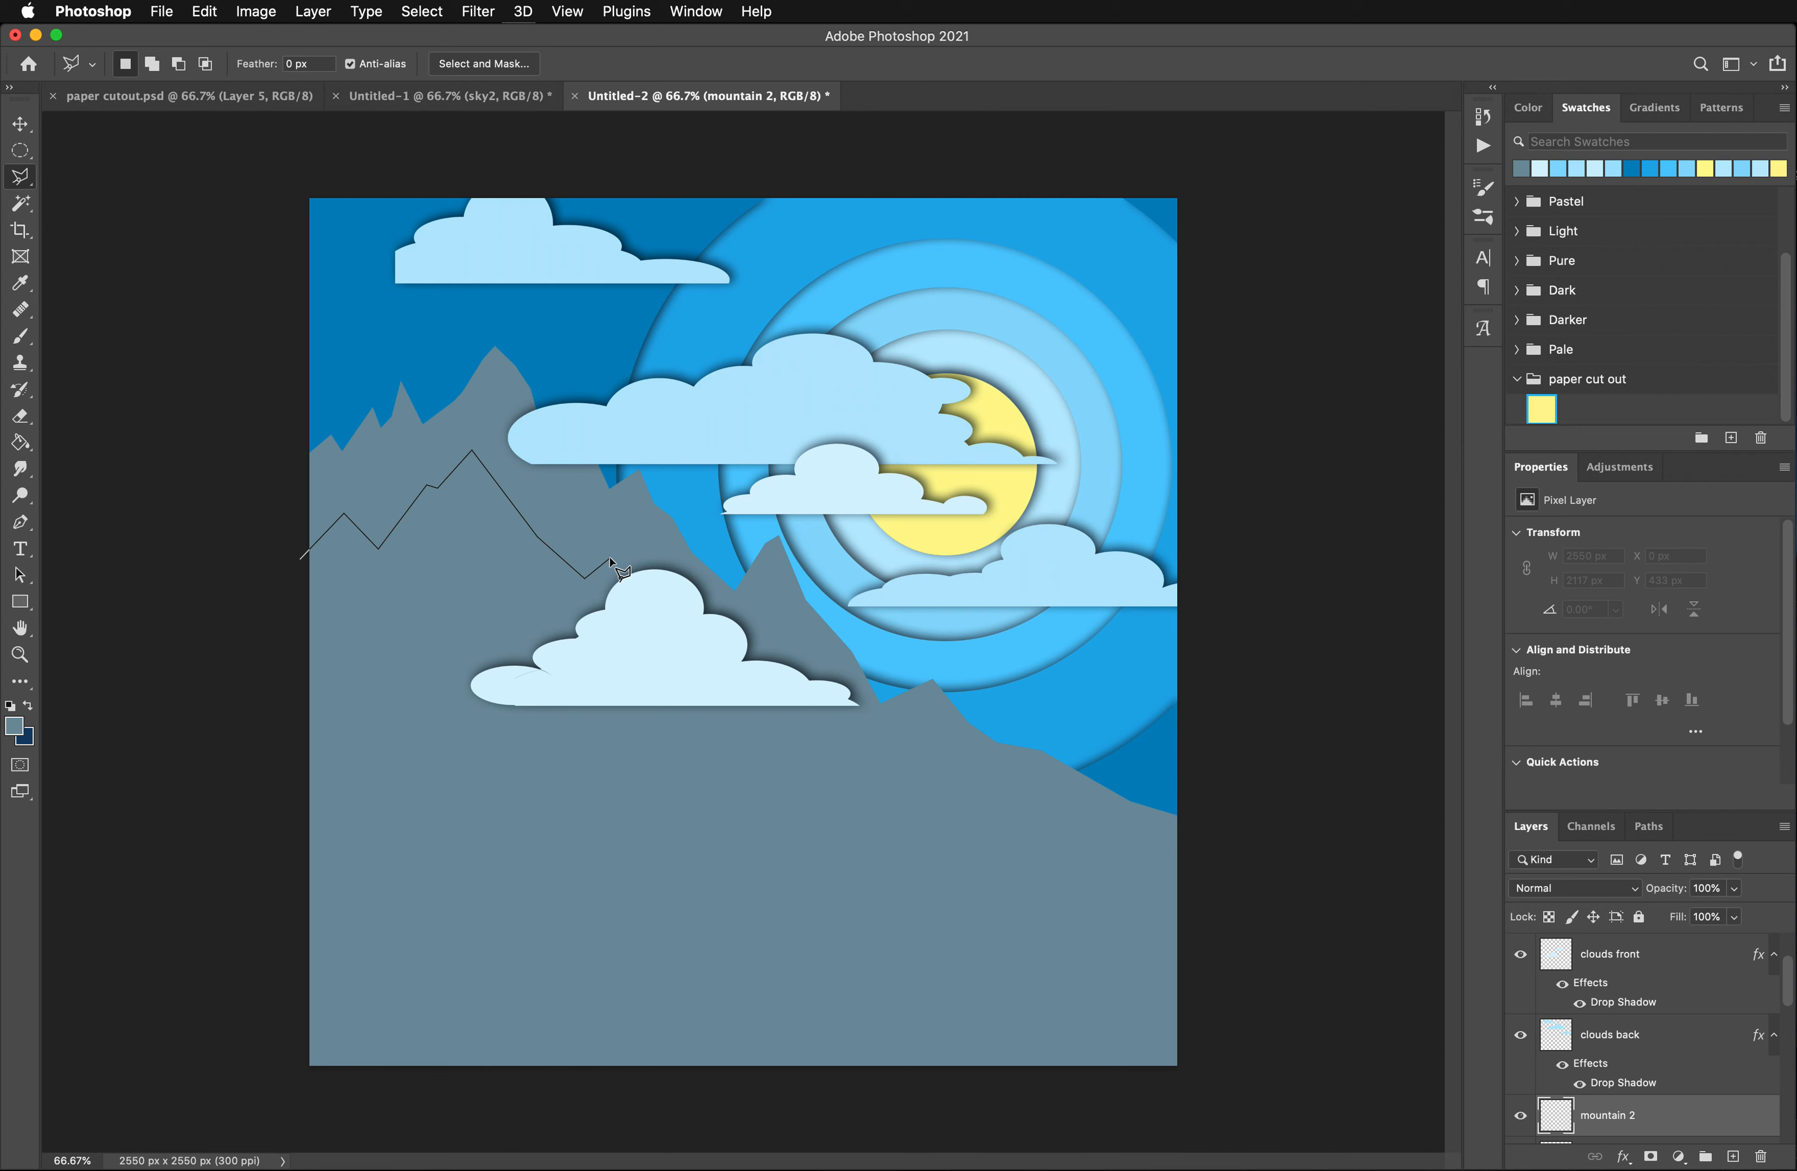
{"action": "left_click", "coordinate": [677, 521]}
{"action": "left_click", "coordinate": [723, 532]}
{"action": "left_click", "coordinate": [745, 573]}
{"action": "left_click", "coordinate": [788, 634]}
{"action": "left_click", "coordinate": [819, 655]}
{"action": "left_click", "coordinate": [853, 628]}
{"action": "left_click", "coordinate": [869, 635]}
{"action": "left_click", "coordinate": [918, 715]}
{"action": "left_click", "coordinate": [1009, 832]}
{"action": "left_click", "coordinate": [1080, 900]}
{"action": "left_click", "coordinate": [1178, 1033]}
{"action": "left_click", "coordinate": [1127, 1083]}
{"action": "key", "text": "Delete"}
{"action": "left_click", "coordinate": [1185, 1069]}
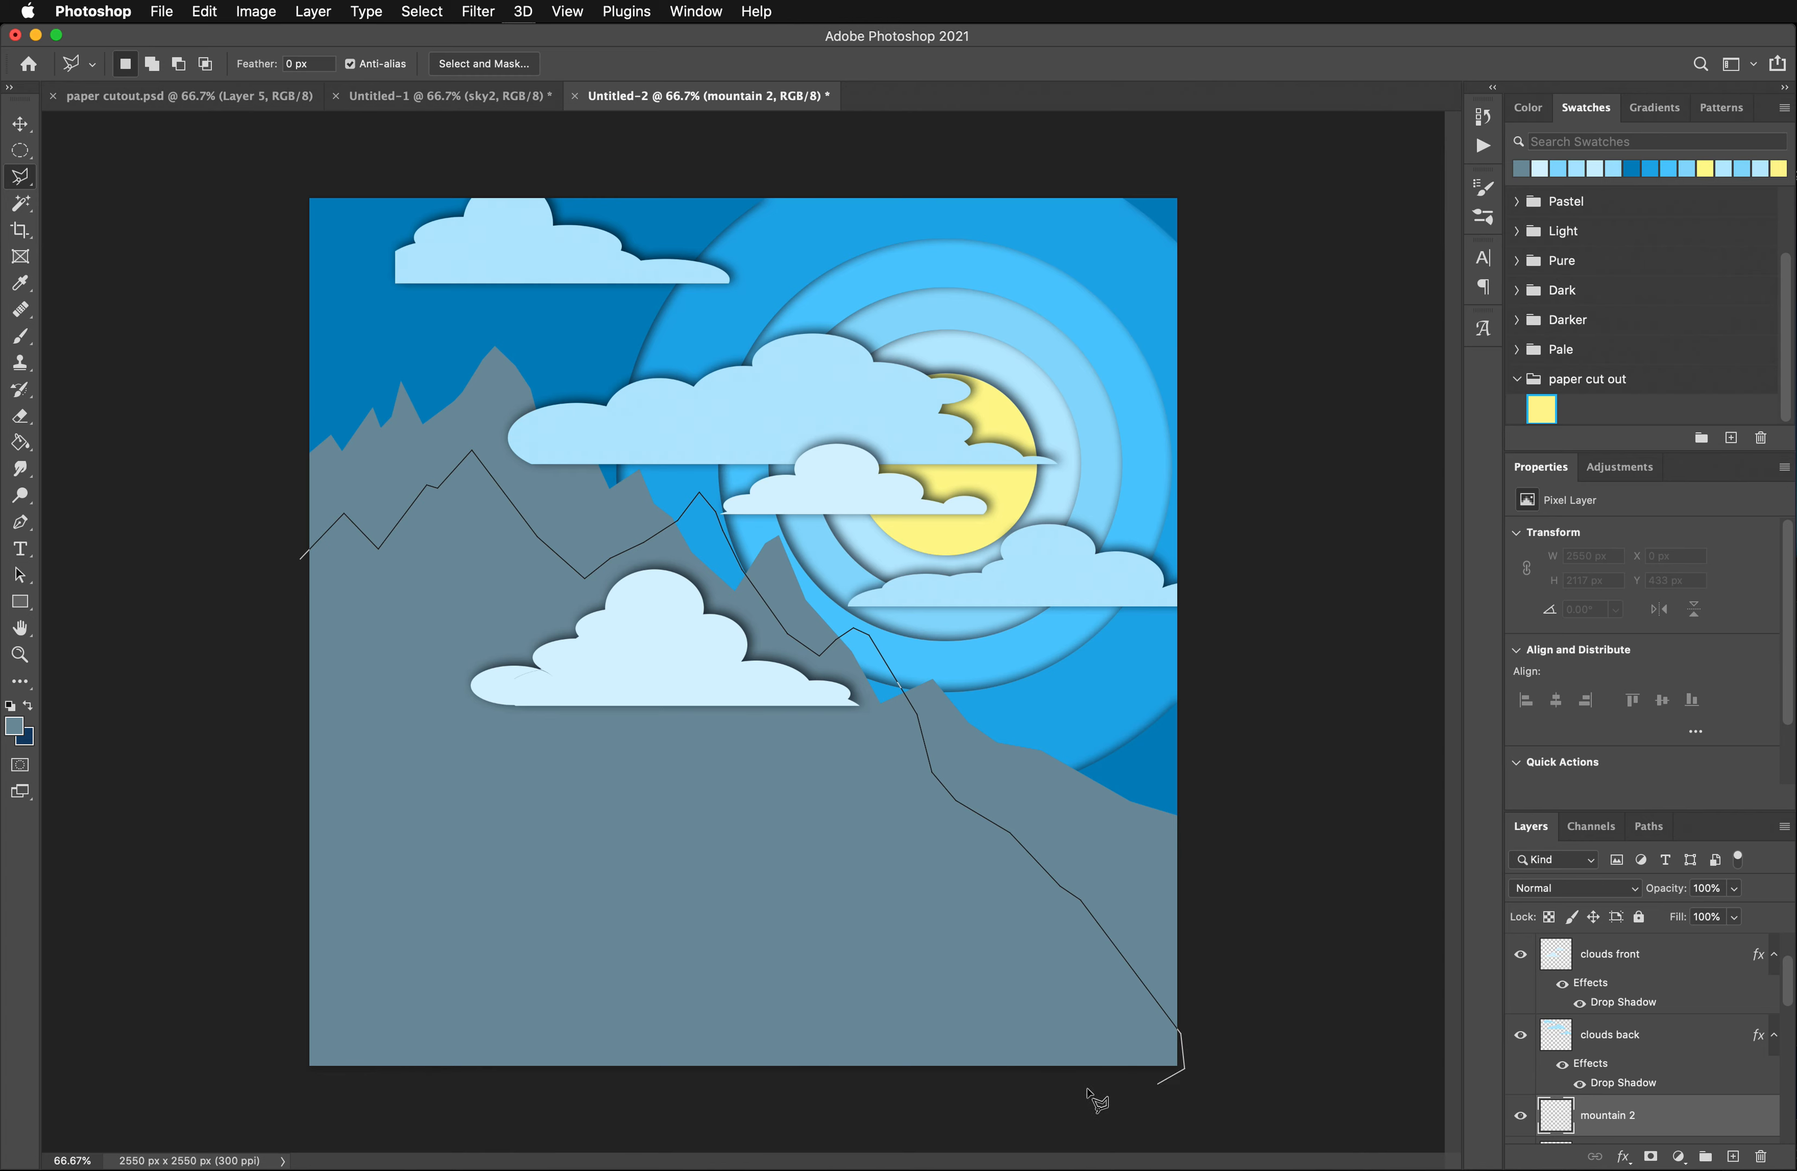
{"action": "left_click", "coordinate": [435, 1094]}
{"action": "left_click", "coordinate": [283, 1054]}
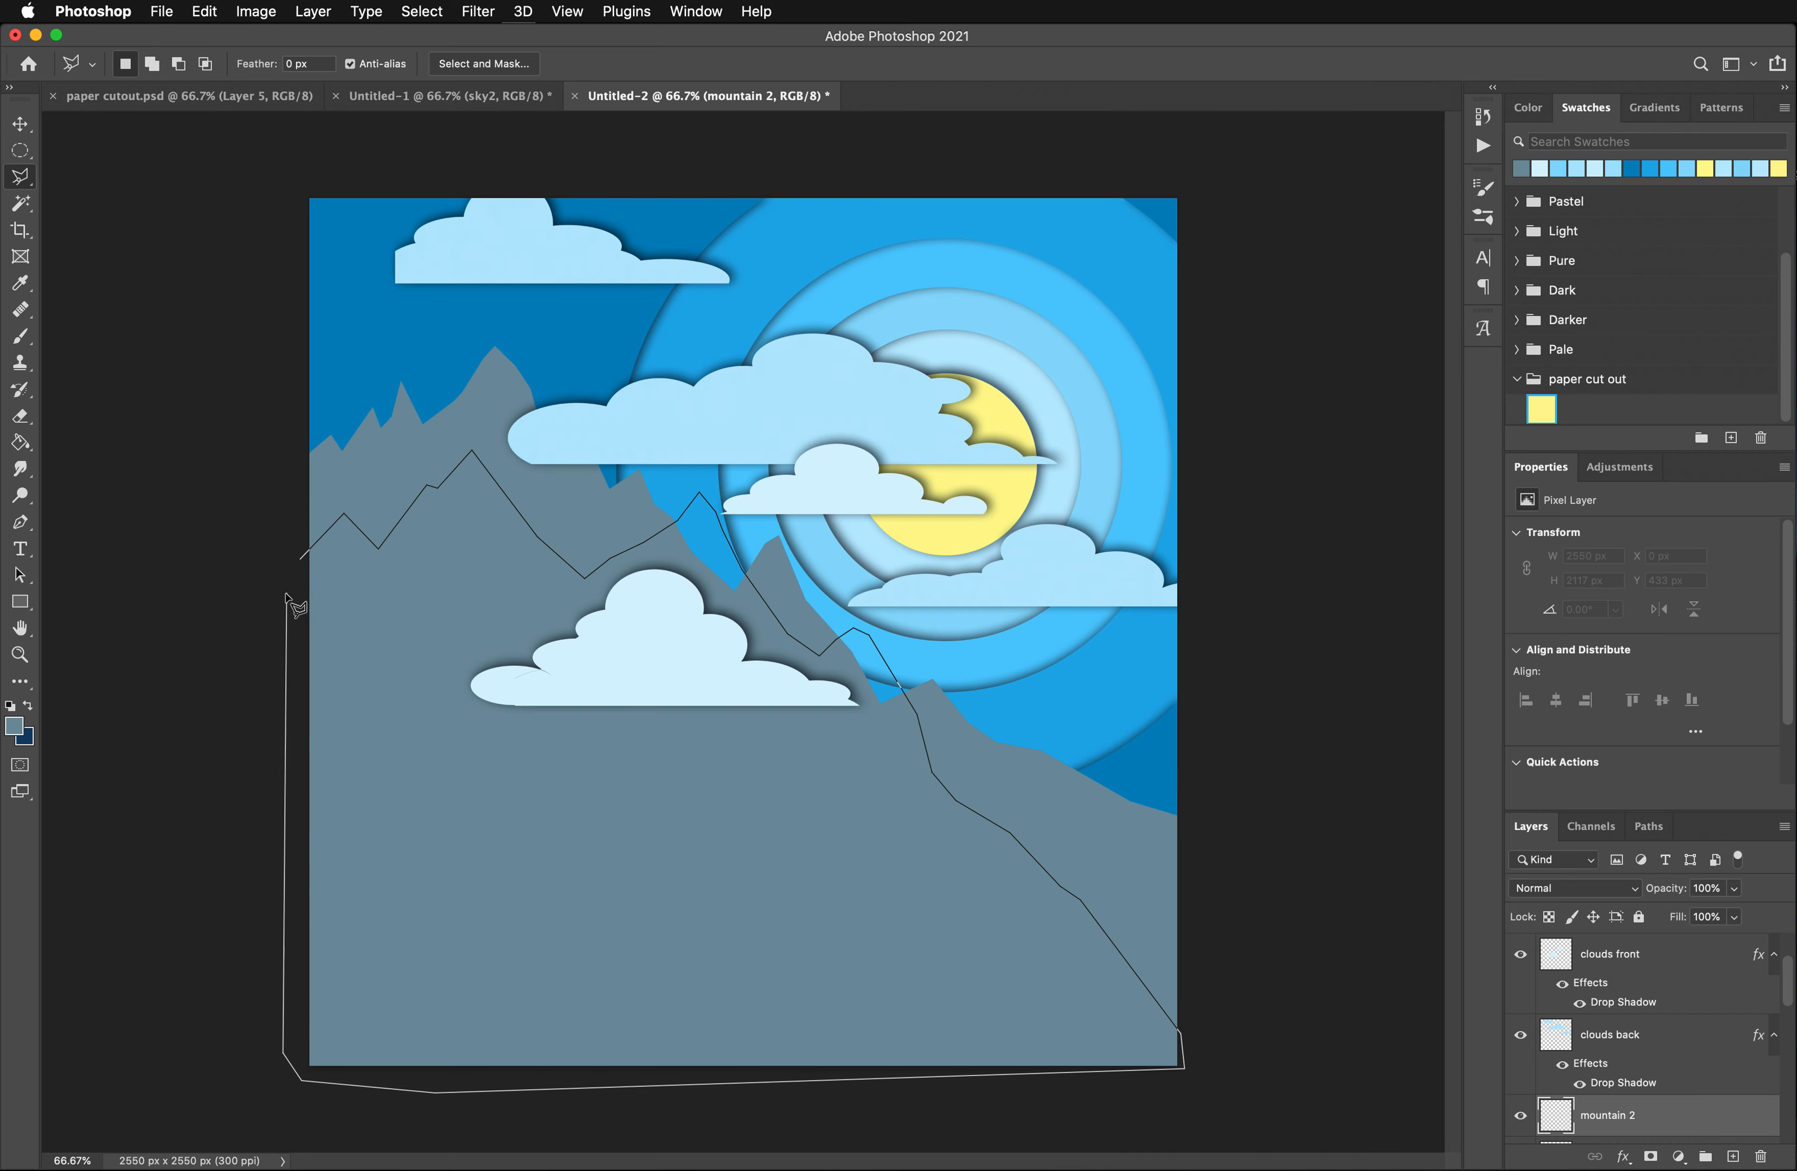
{"action": "left_click", "coordinate": [300, 563]}
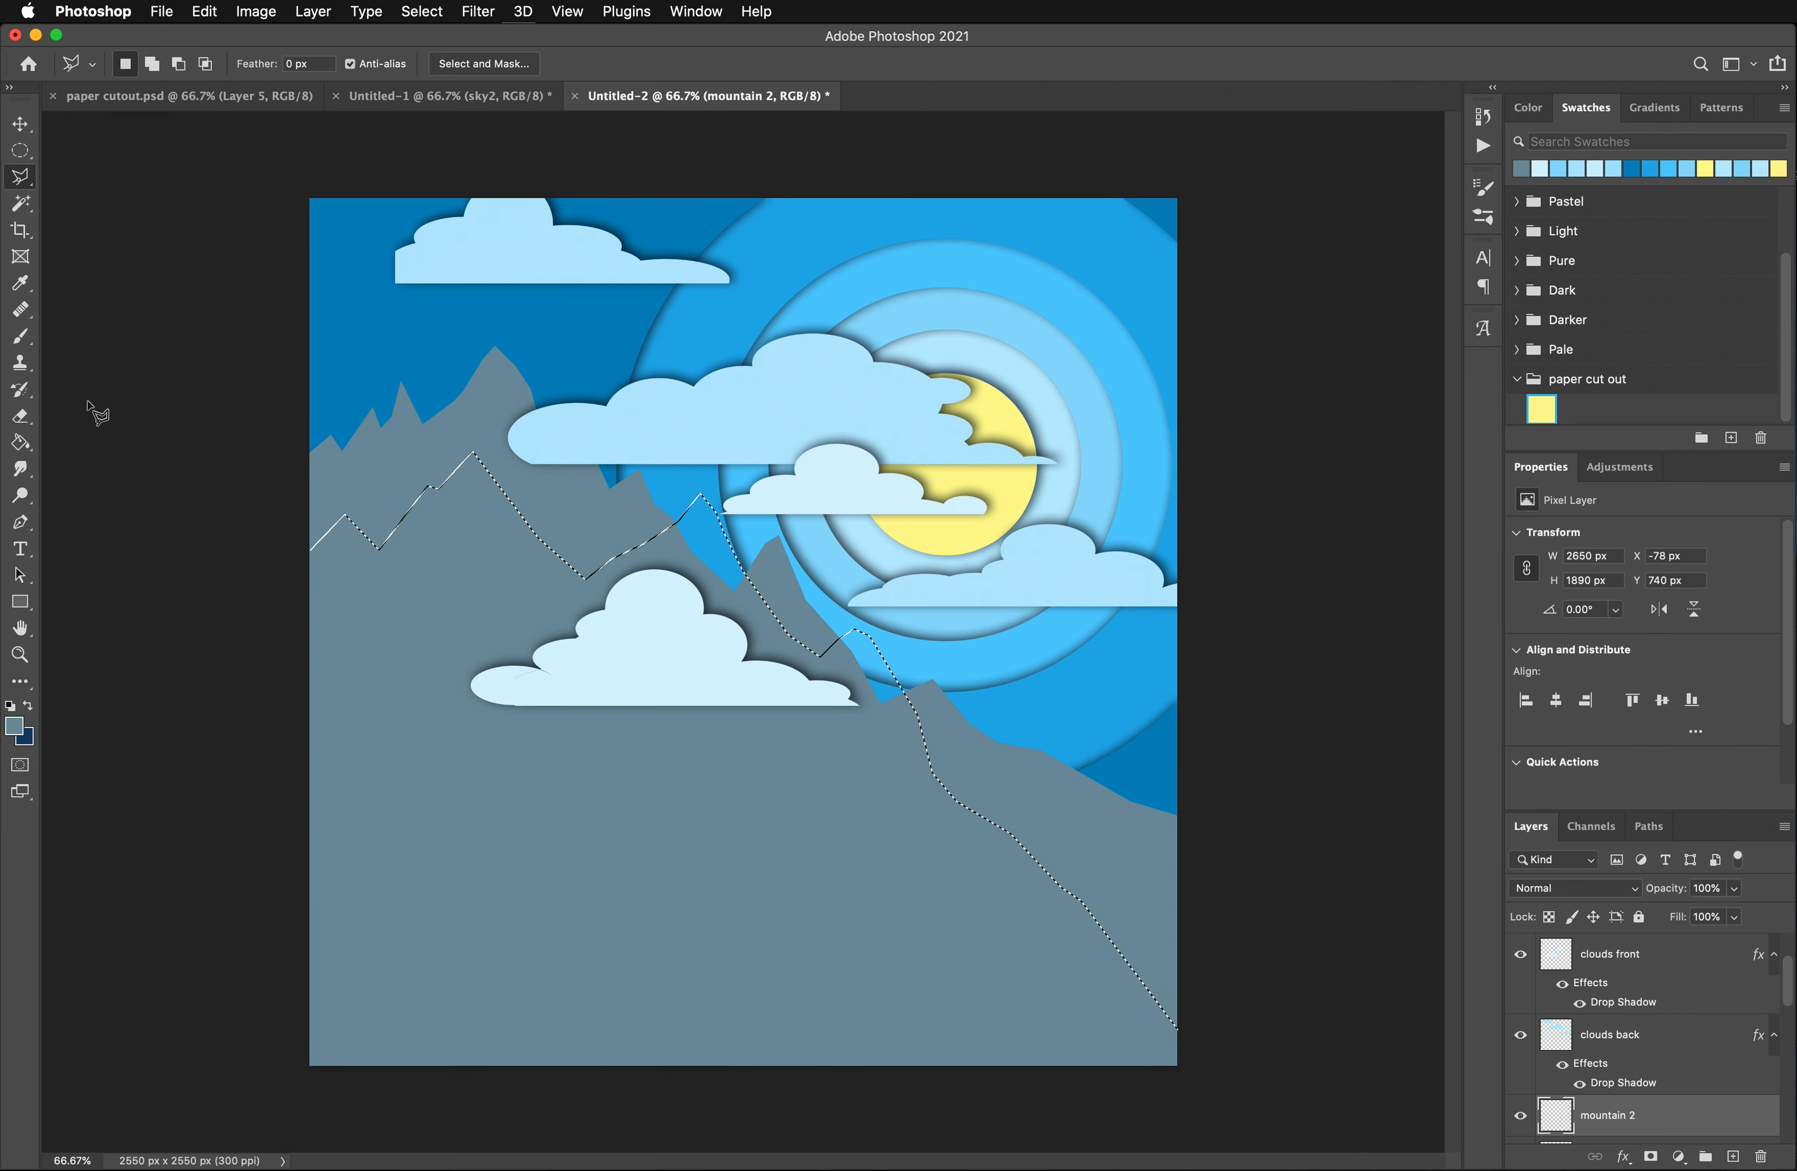
- Set the foreground color to darker blue-grey 4b6f7f, fill the second mountain selection with it, and deselect
{"action": "left_click", "coordinate": [13, 726]}
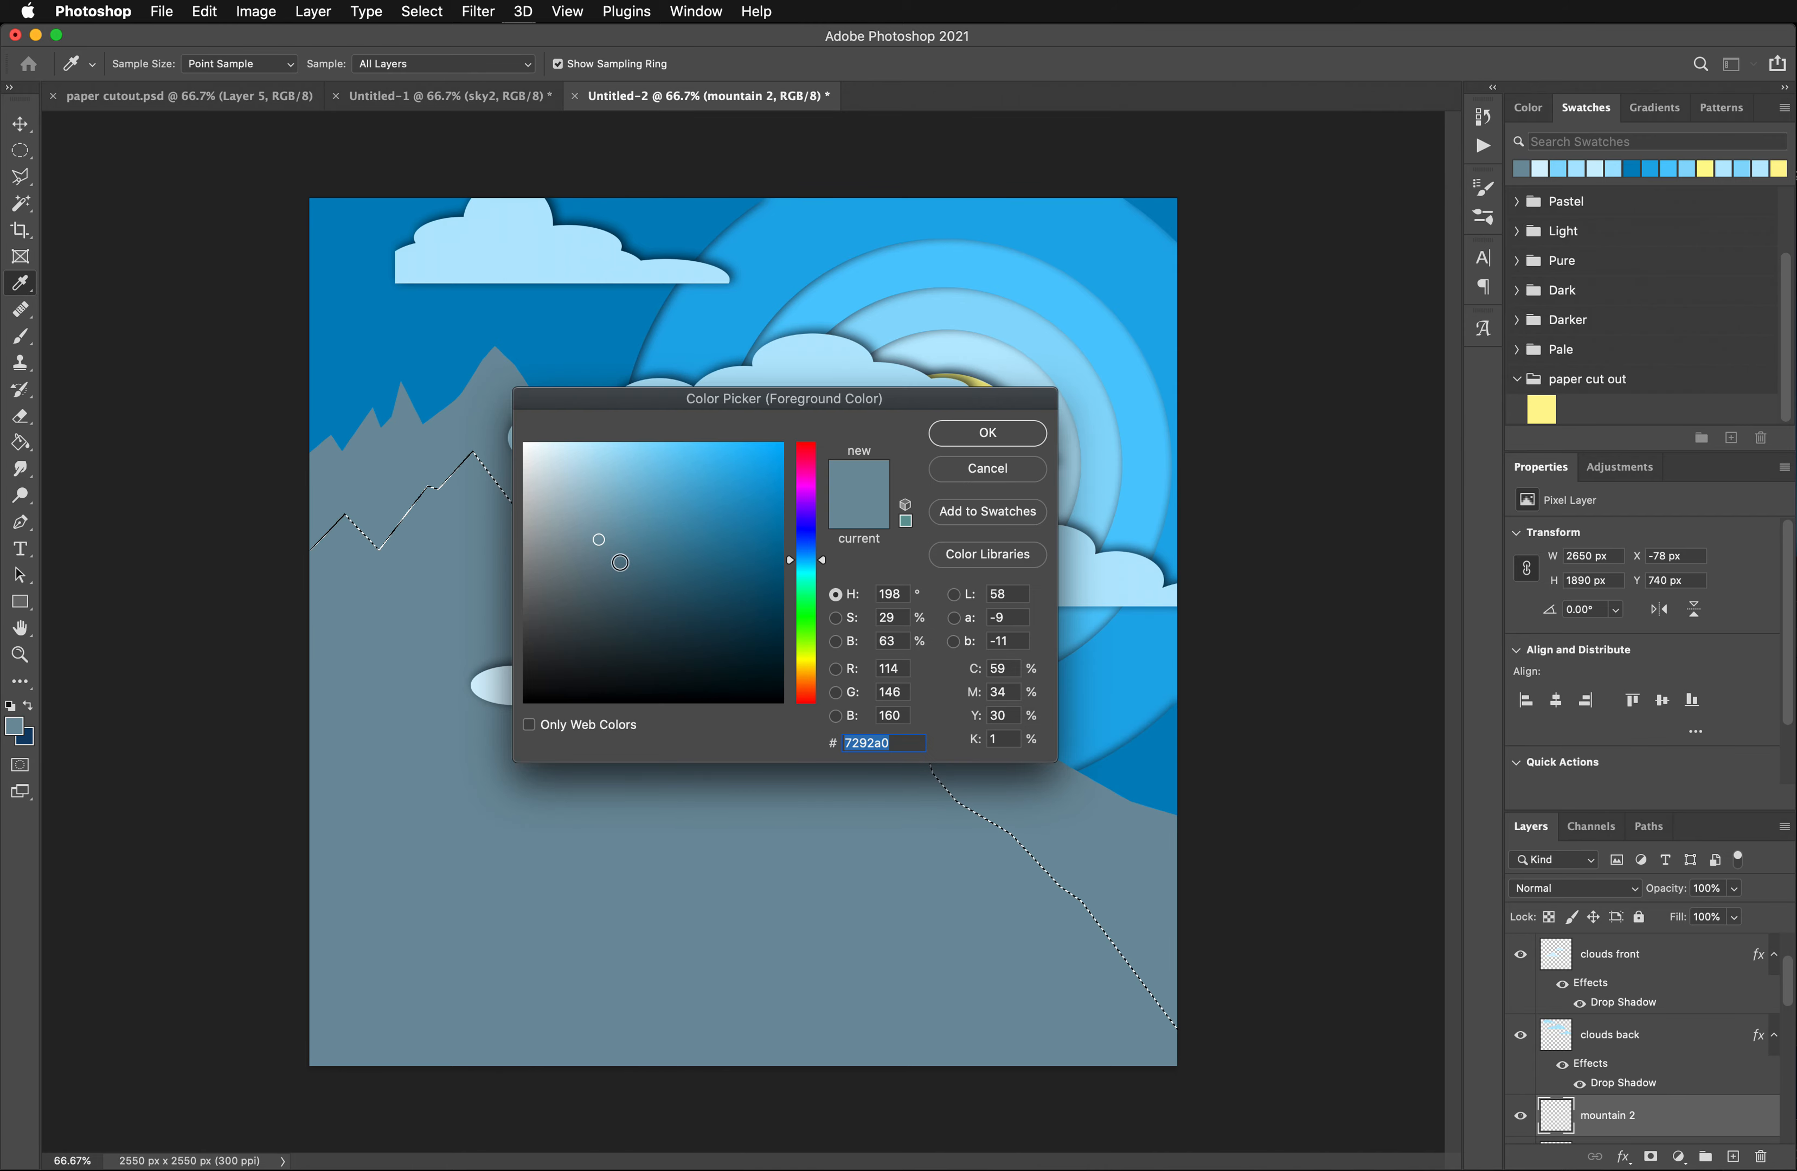
{"action": "left_click_drag", "start_coordinate": [617, 563], "coordinate": [631, 572]}
{"action": "left_click", "coordinate": [986, 432]}
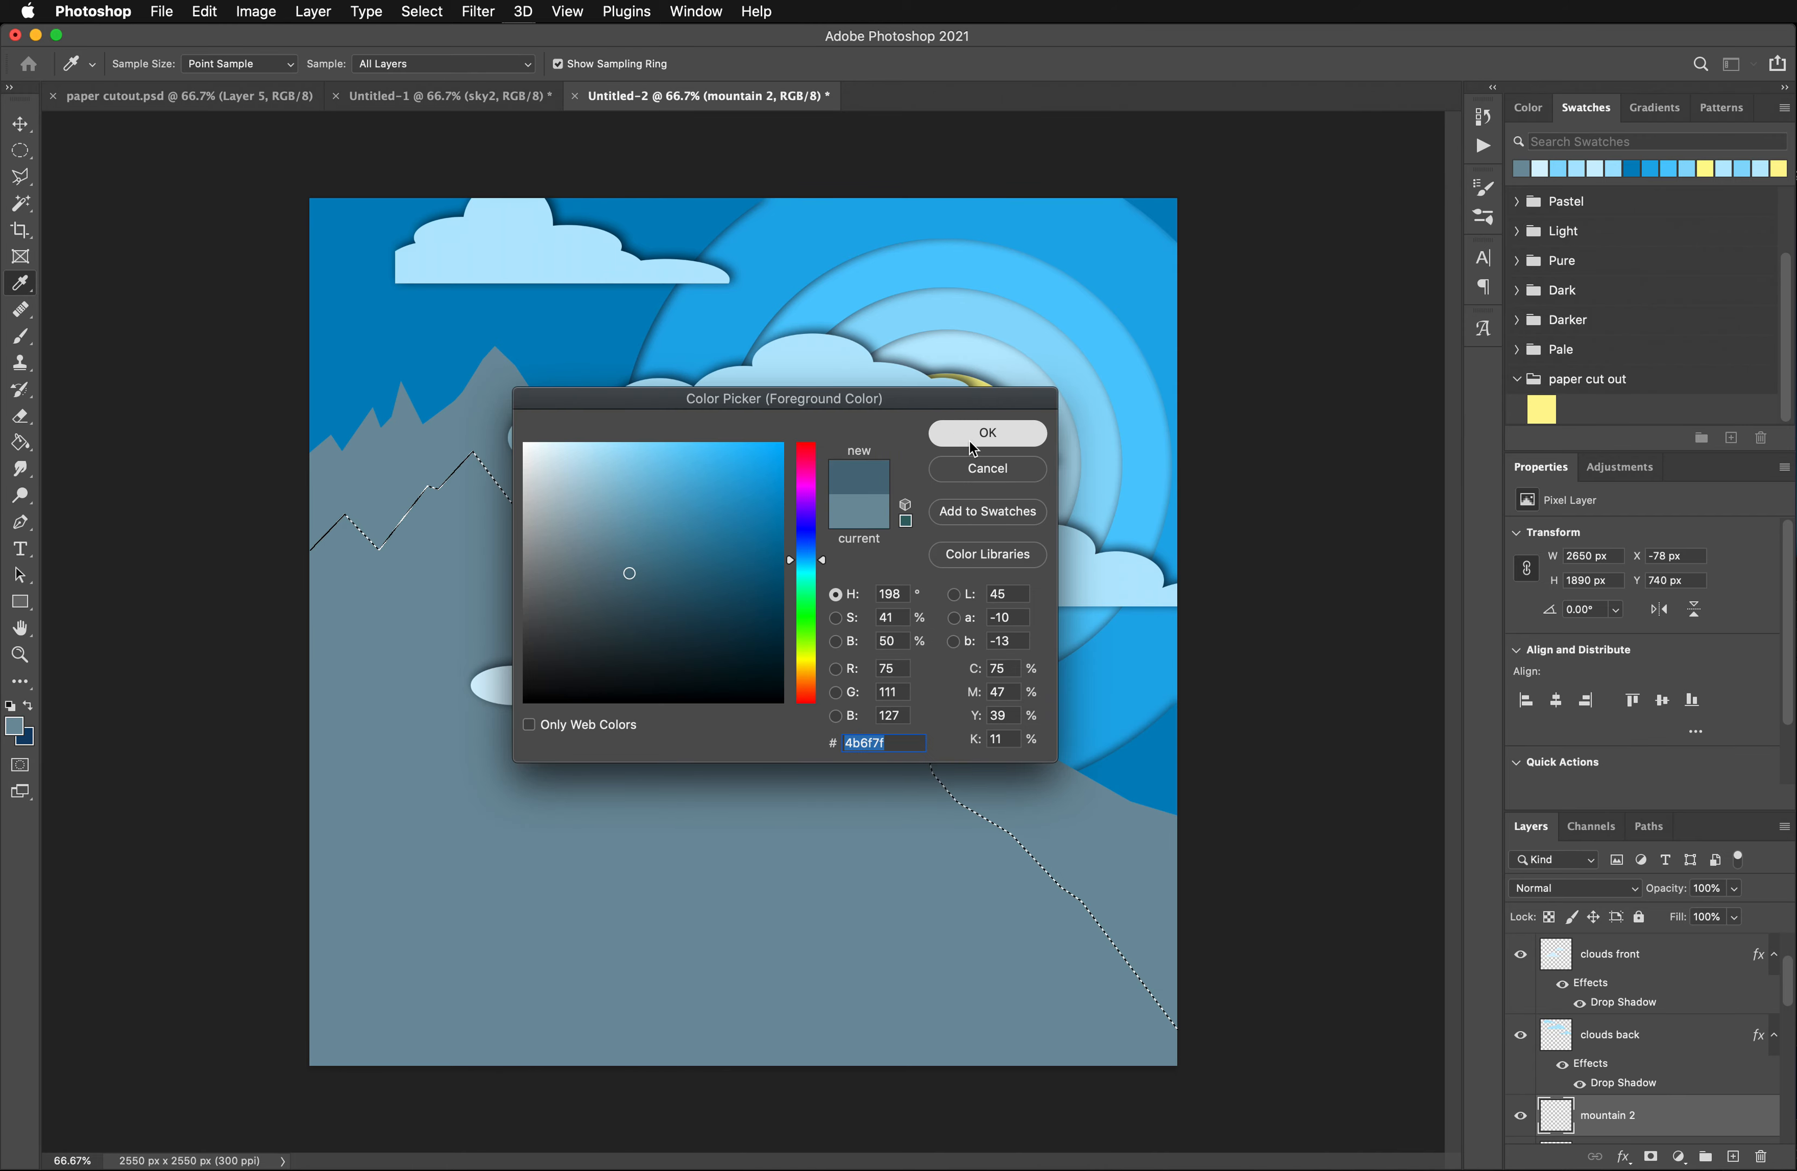
{"action": "left_click", "coordinate": [19, 447]}
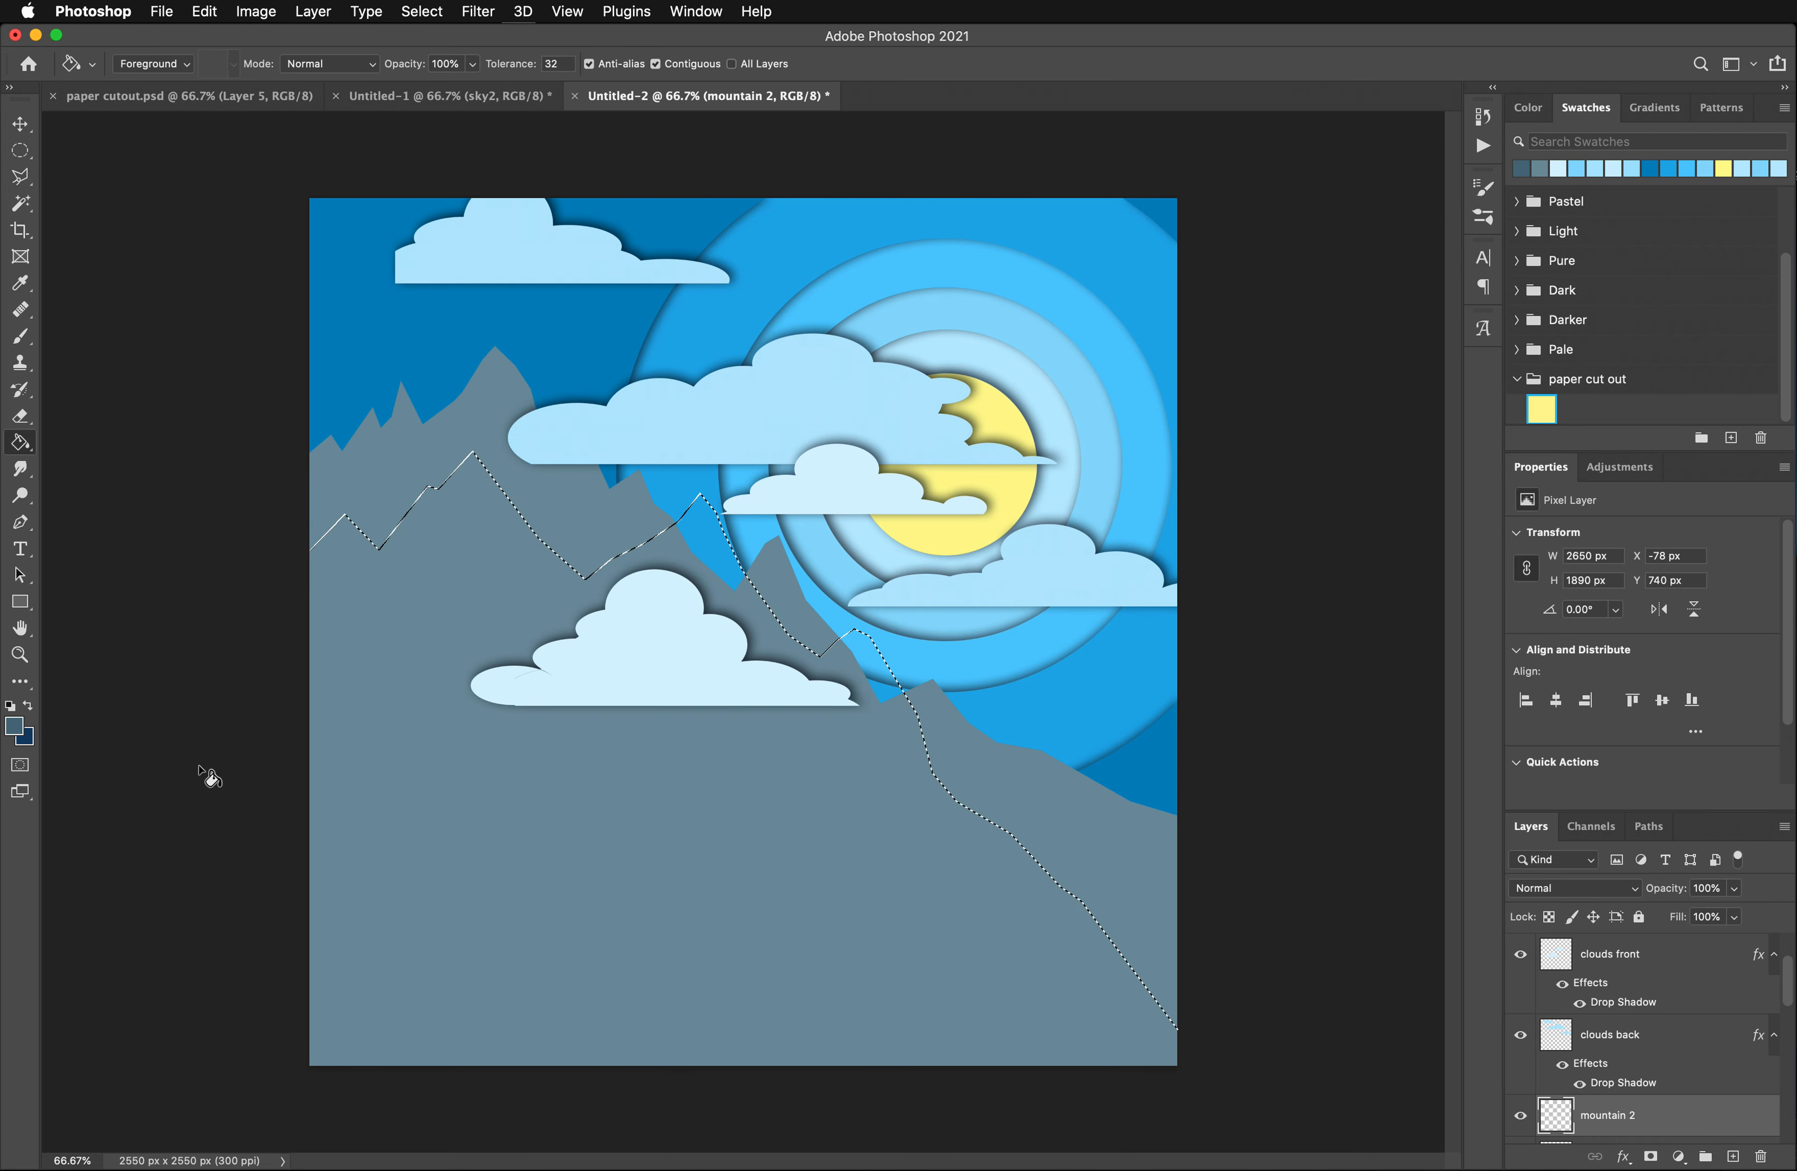
{"action": "key", "text": "alt+BackSpace"}
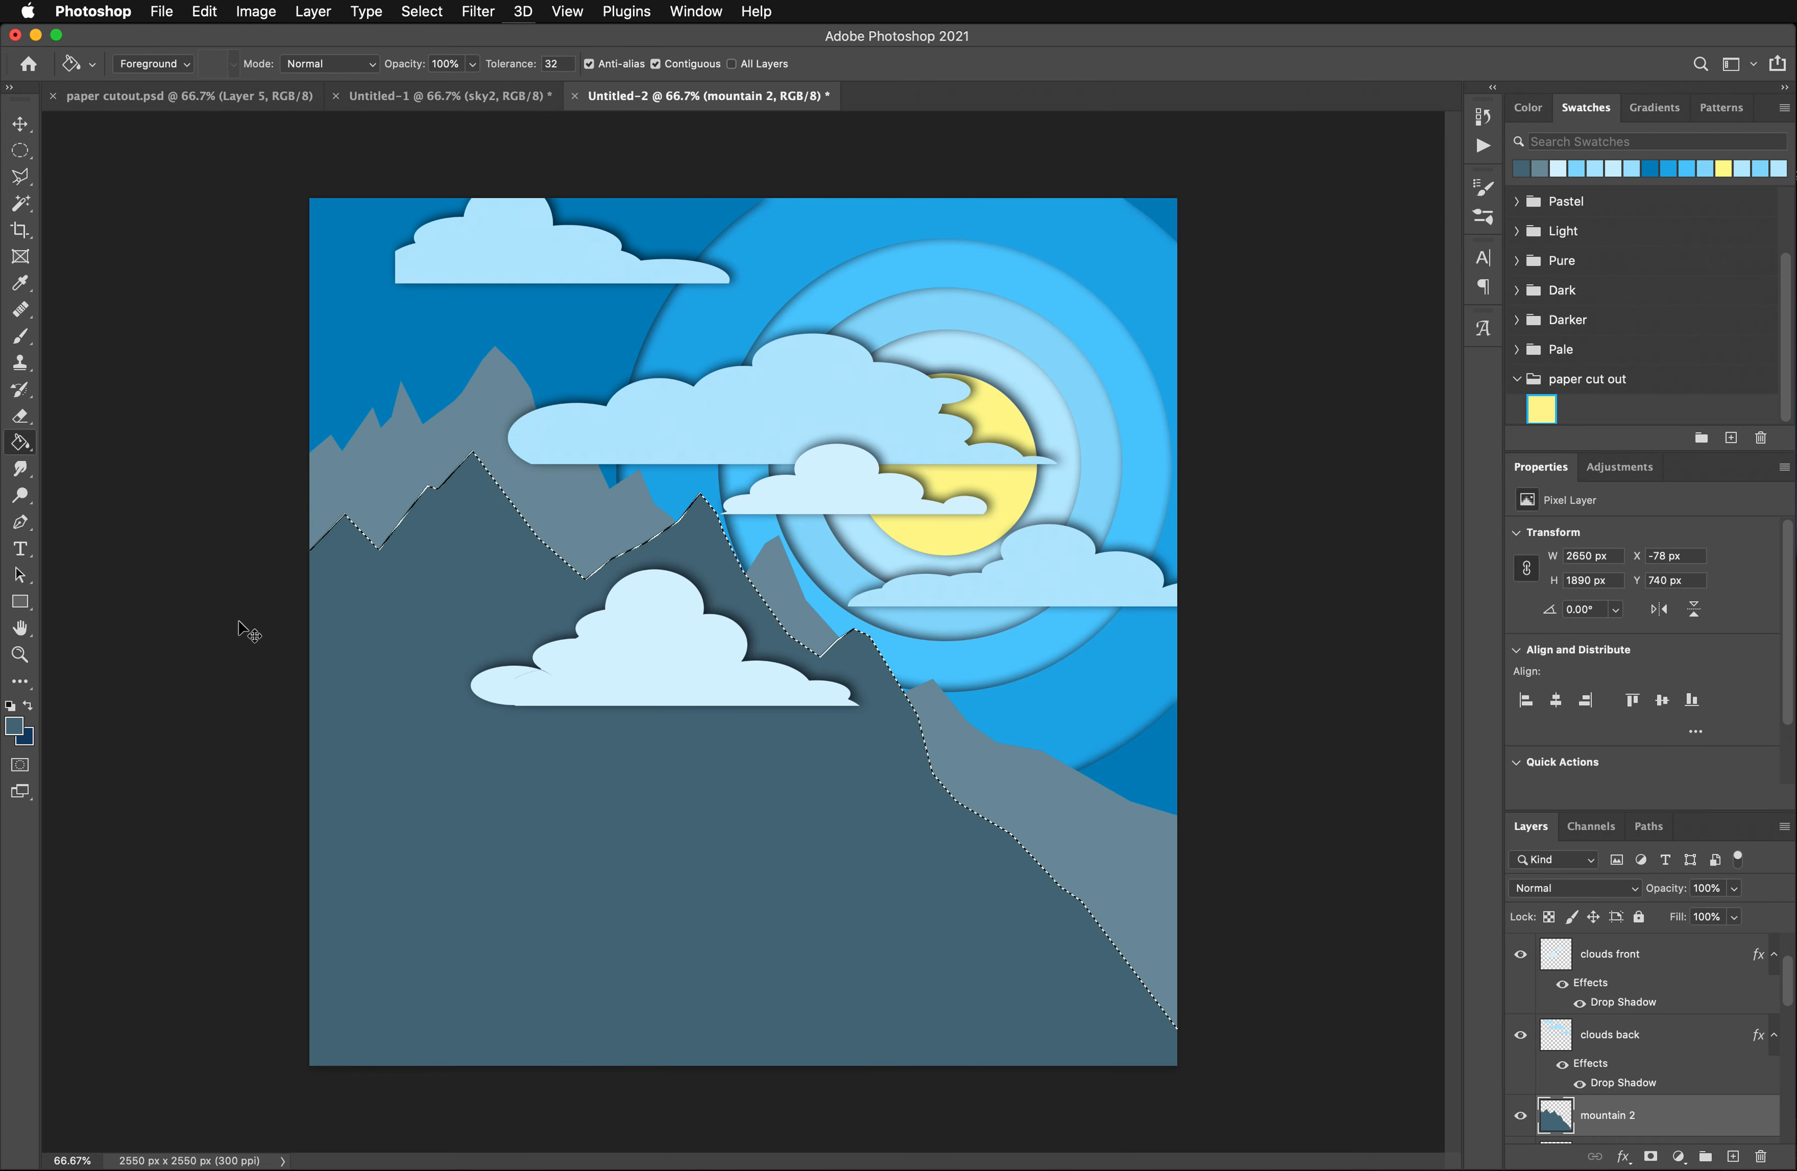
{"action": "key", "text": "cmd+d"}
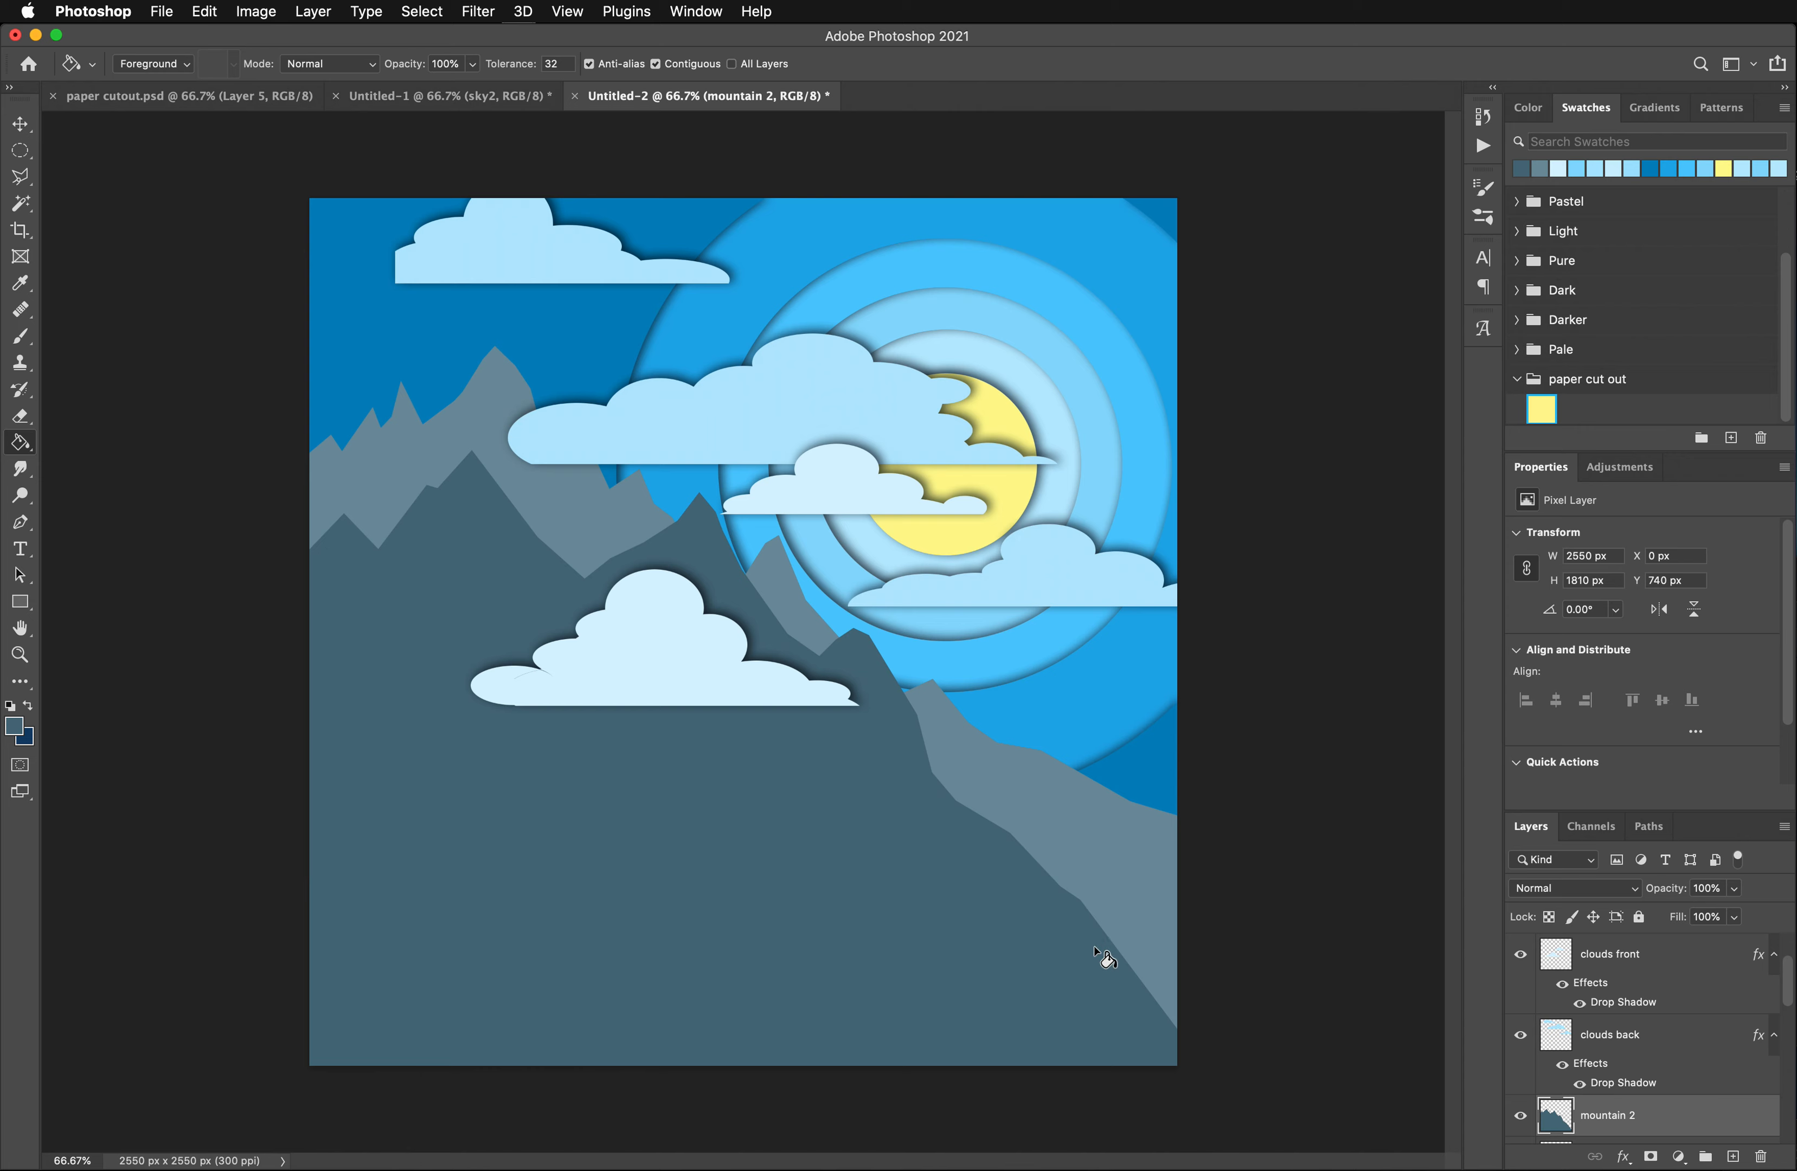
- Switch to the Elliptical Marquee tool and reduce the canvas view to 50%
{"action": "left_click", "coordinate": [18, 153]}
{"action": "left_click", "coordinate": [16, 156]}
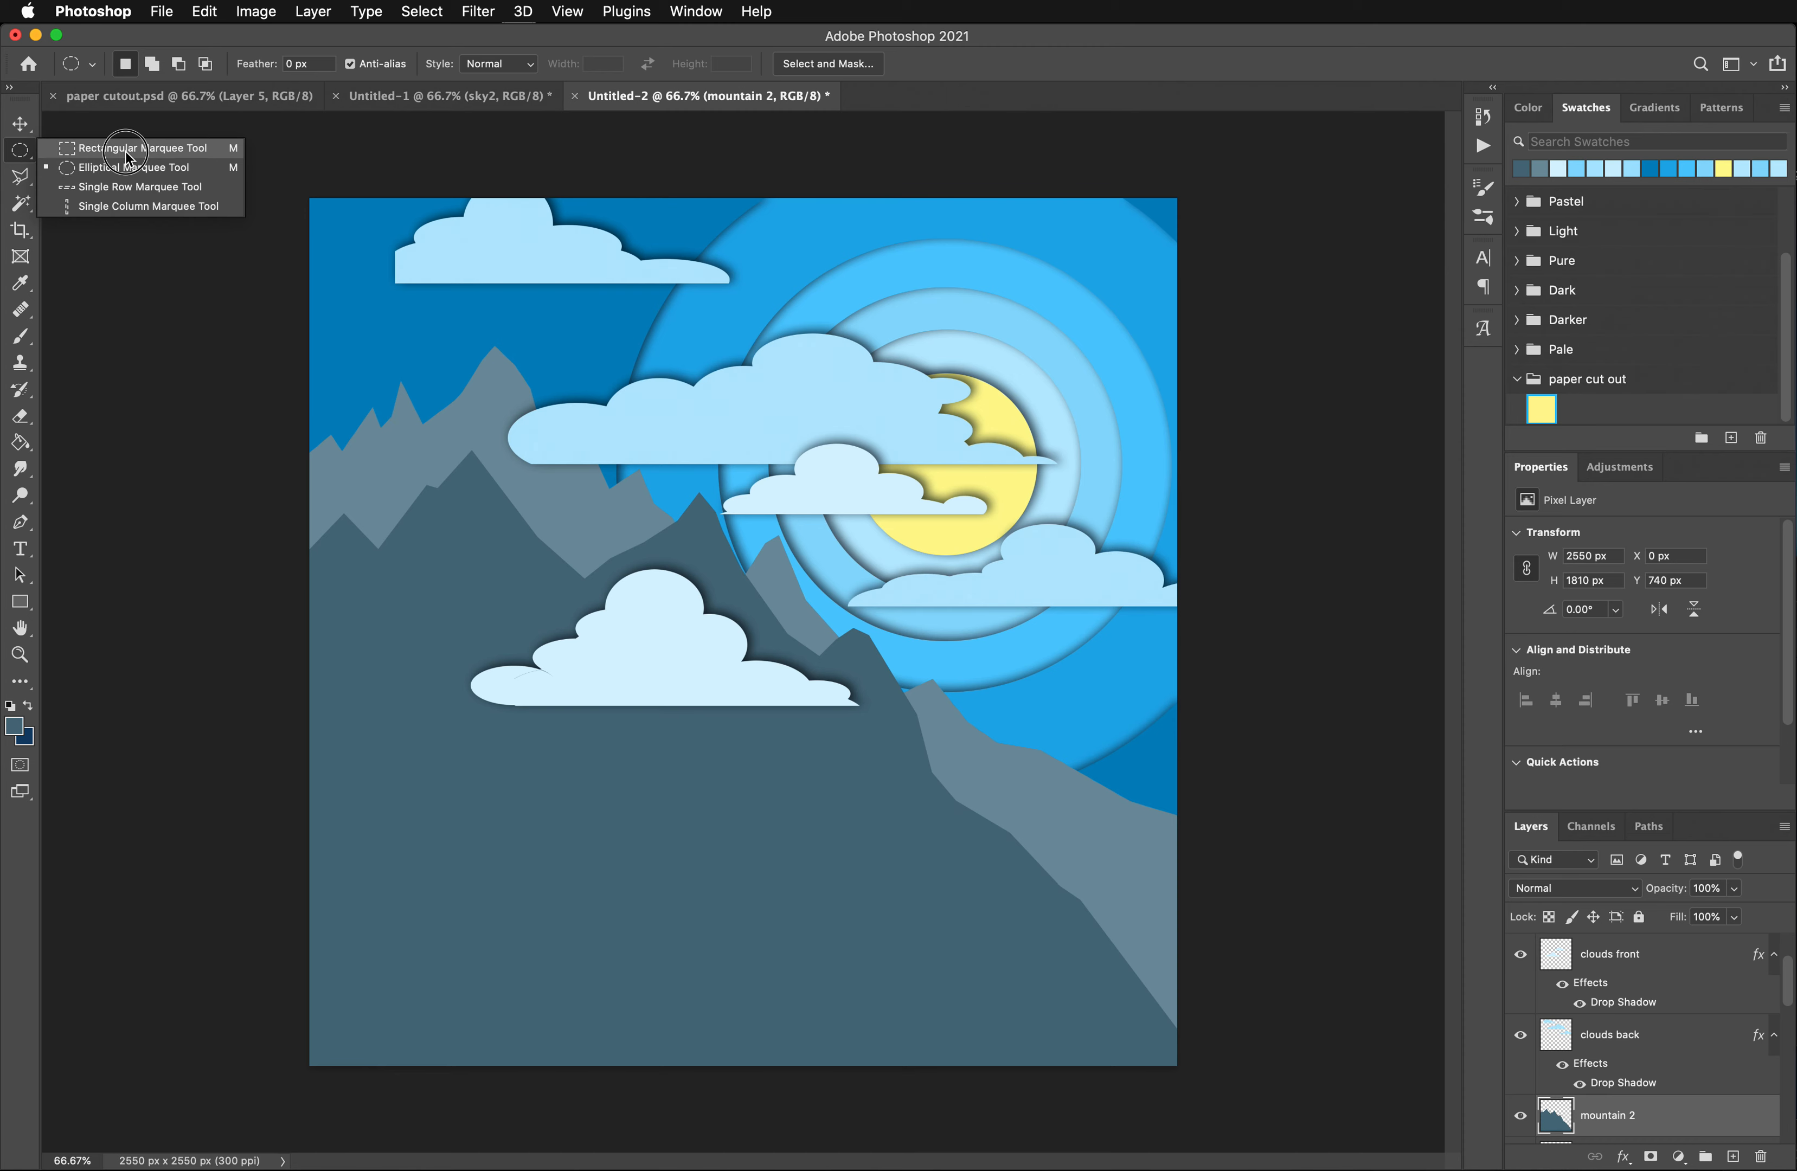
{"action": "left_click", "coordinate": [120, 169]}
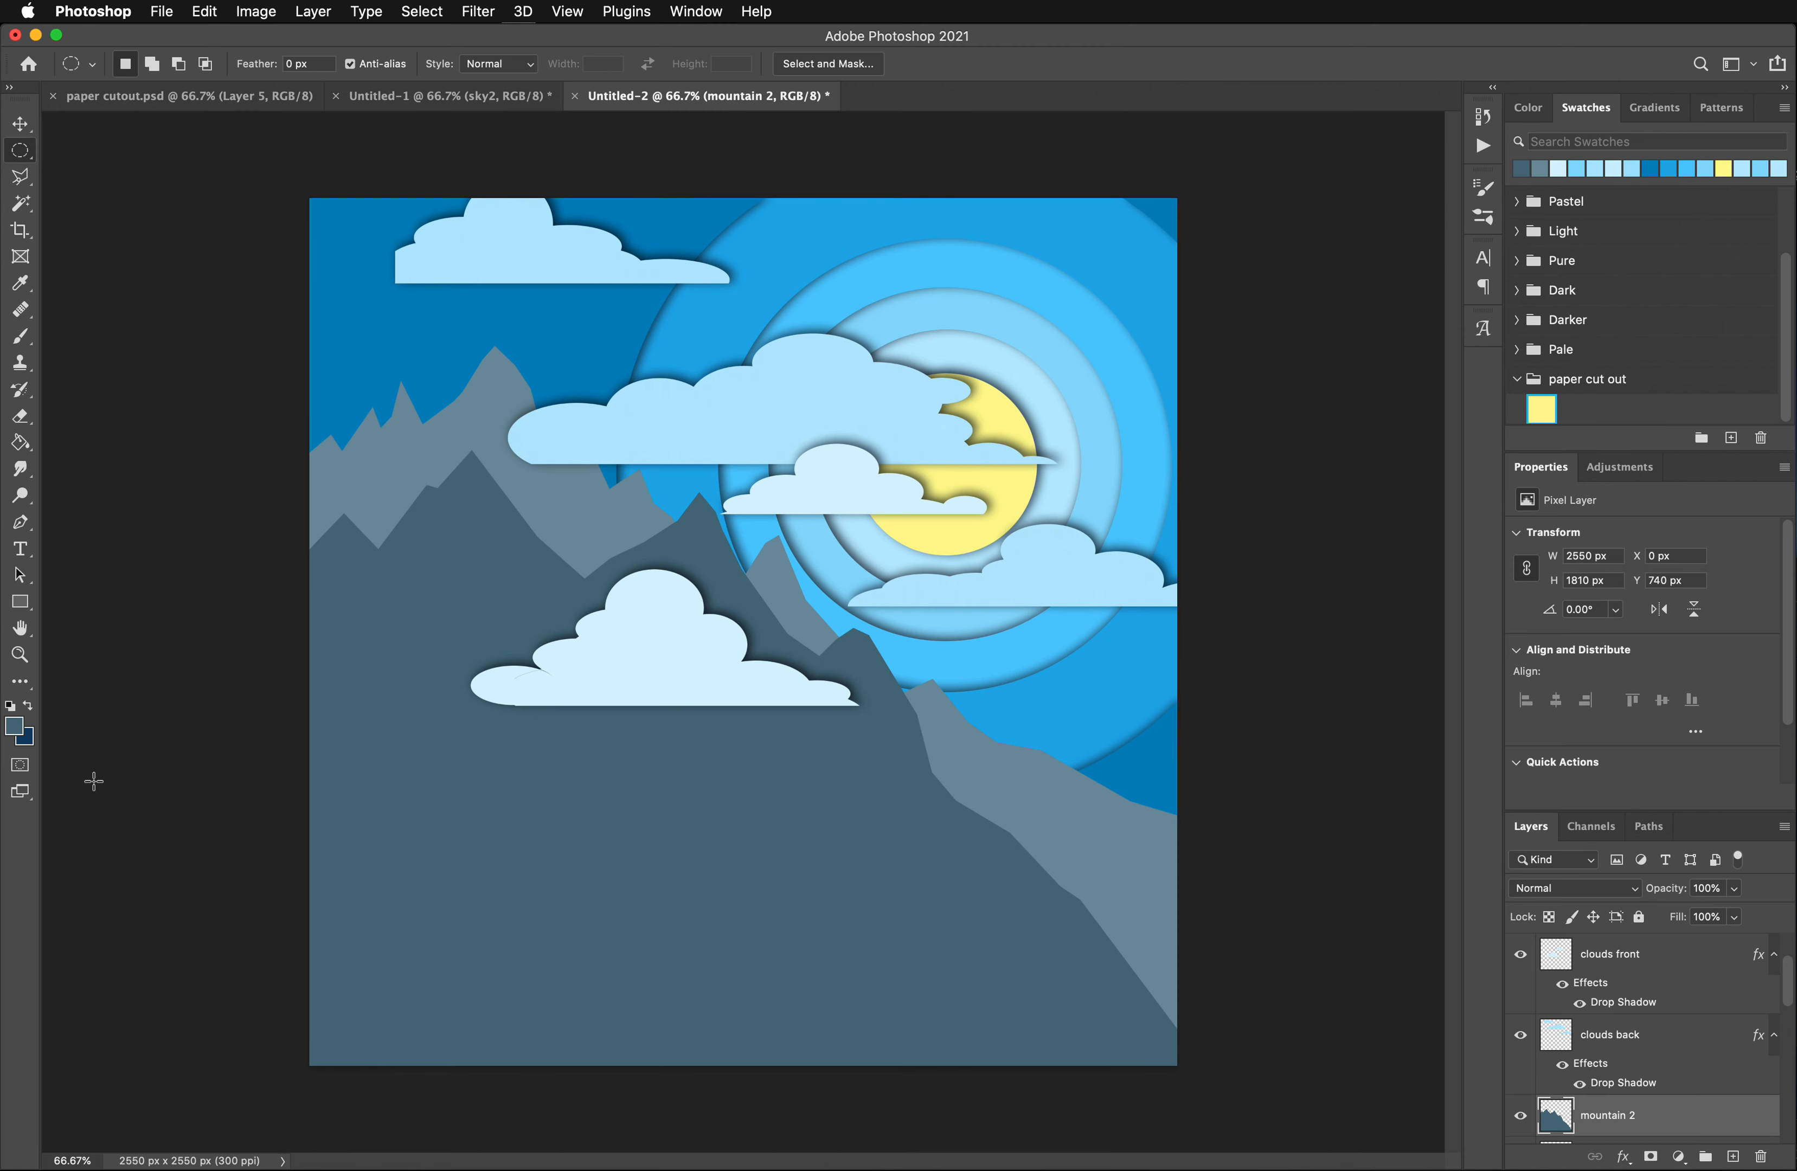
{"action": "key", "text": "super+minus"}
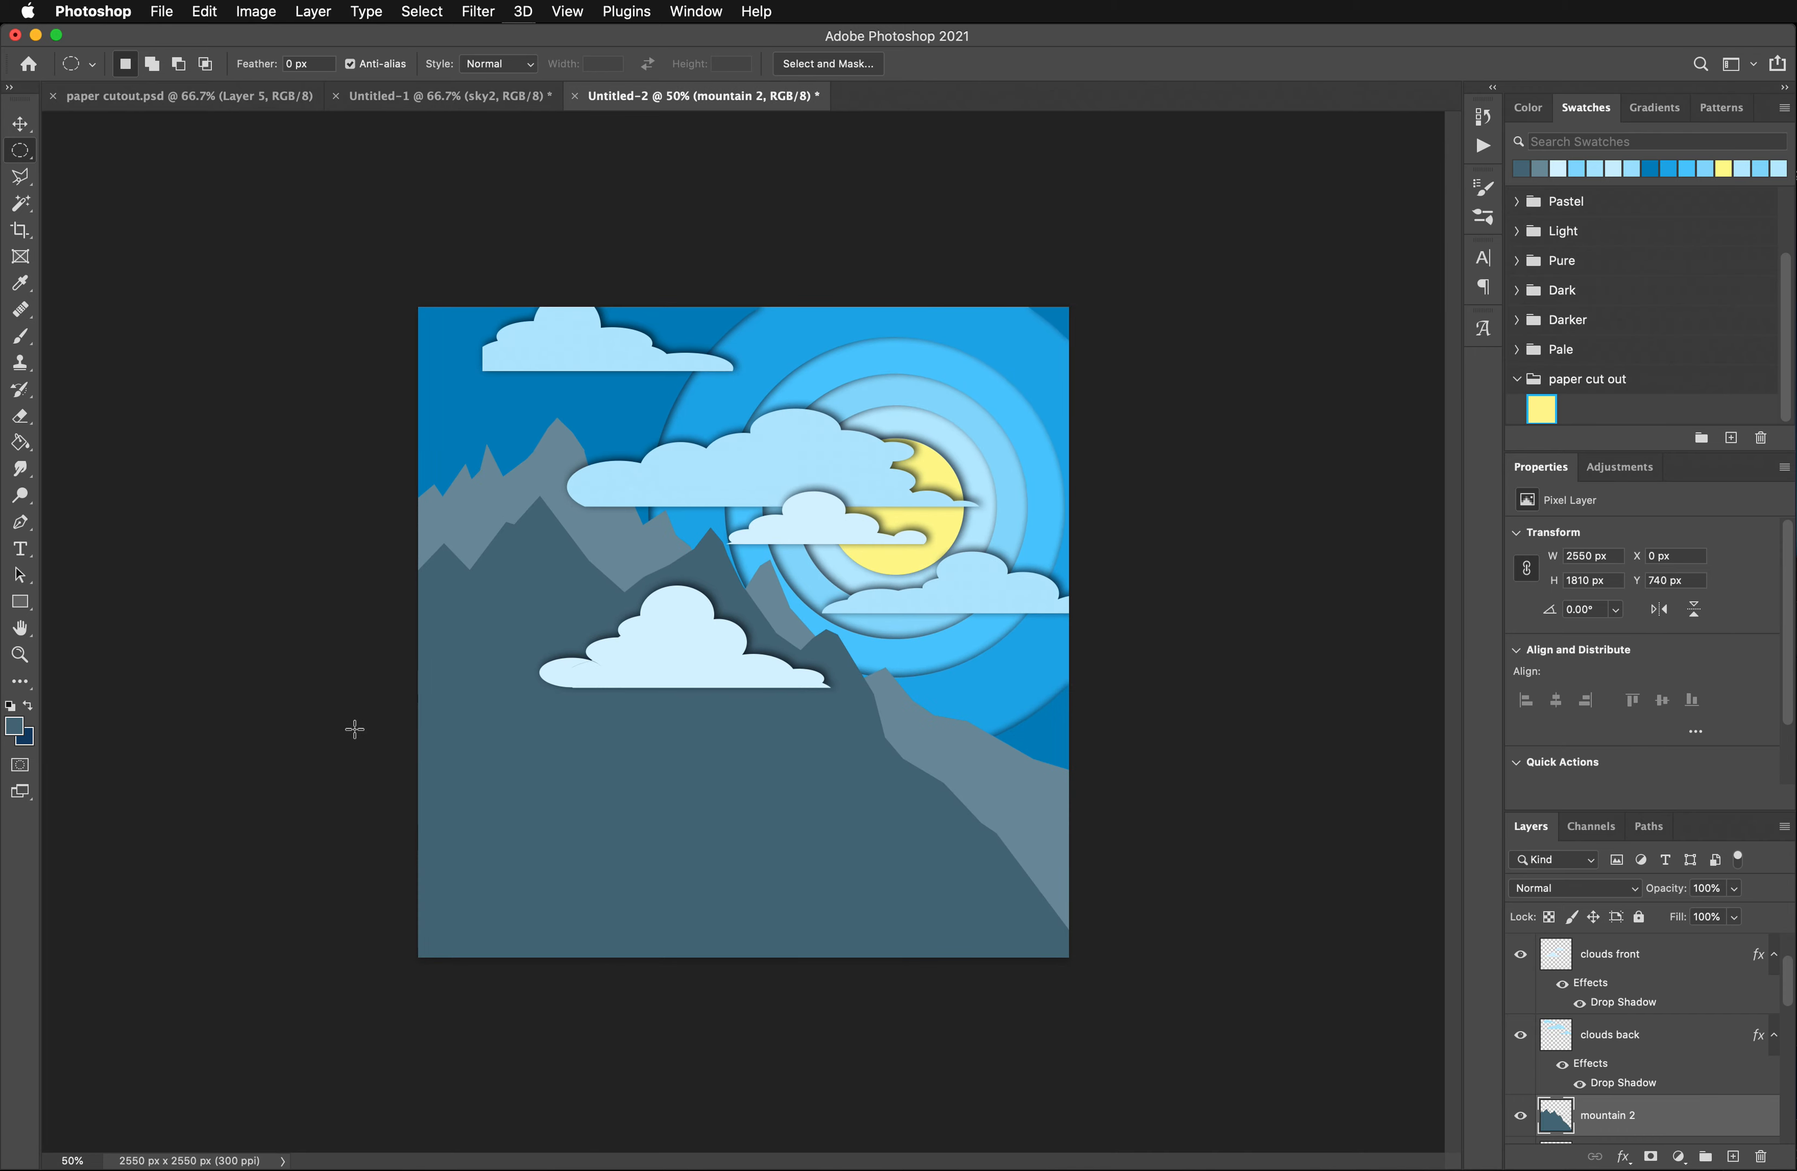
{"action": "left_click_drag", "start_coordinate": [141, 707], "coordinate": [1193, 1128]}
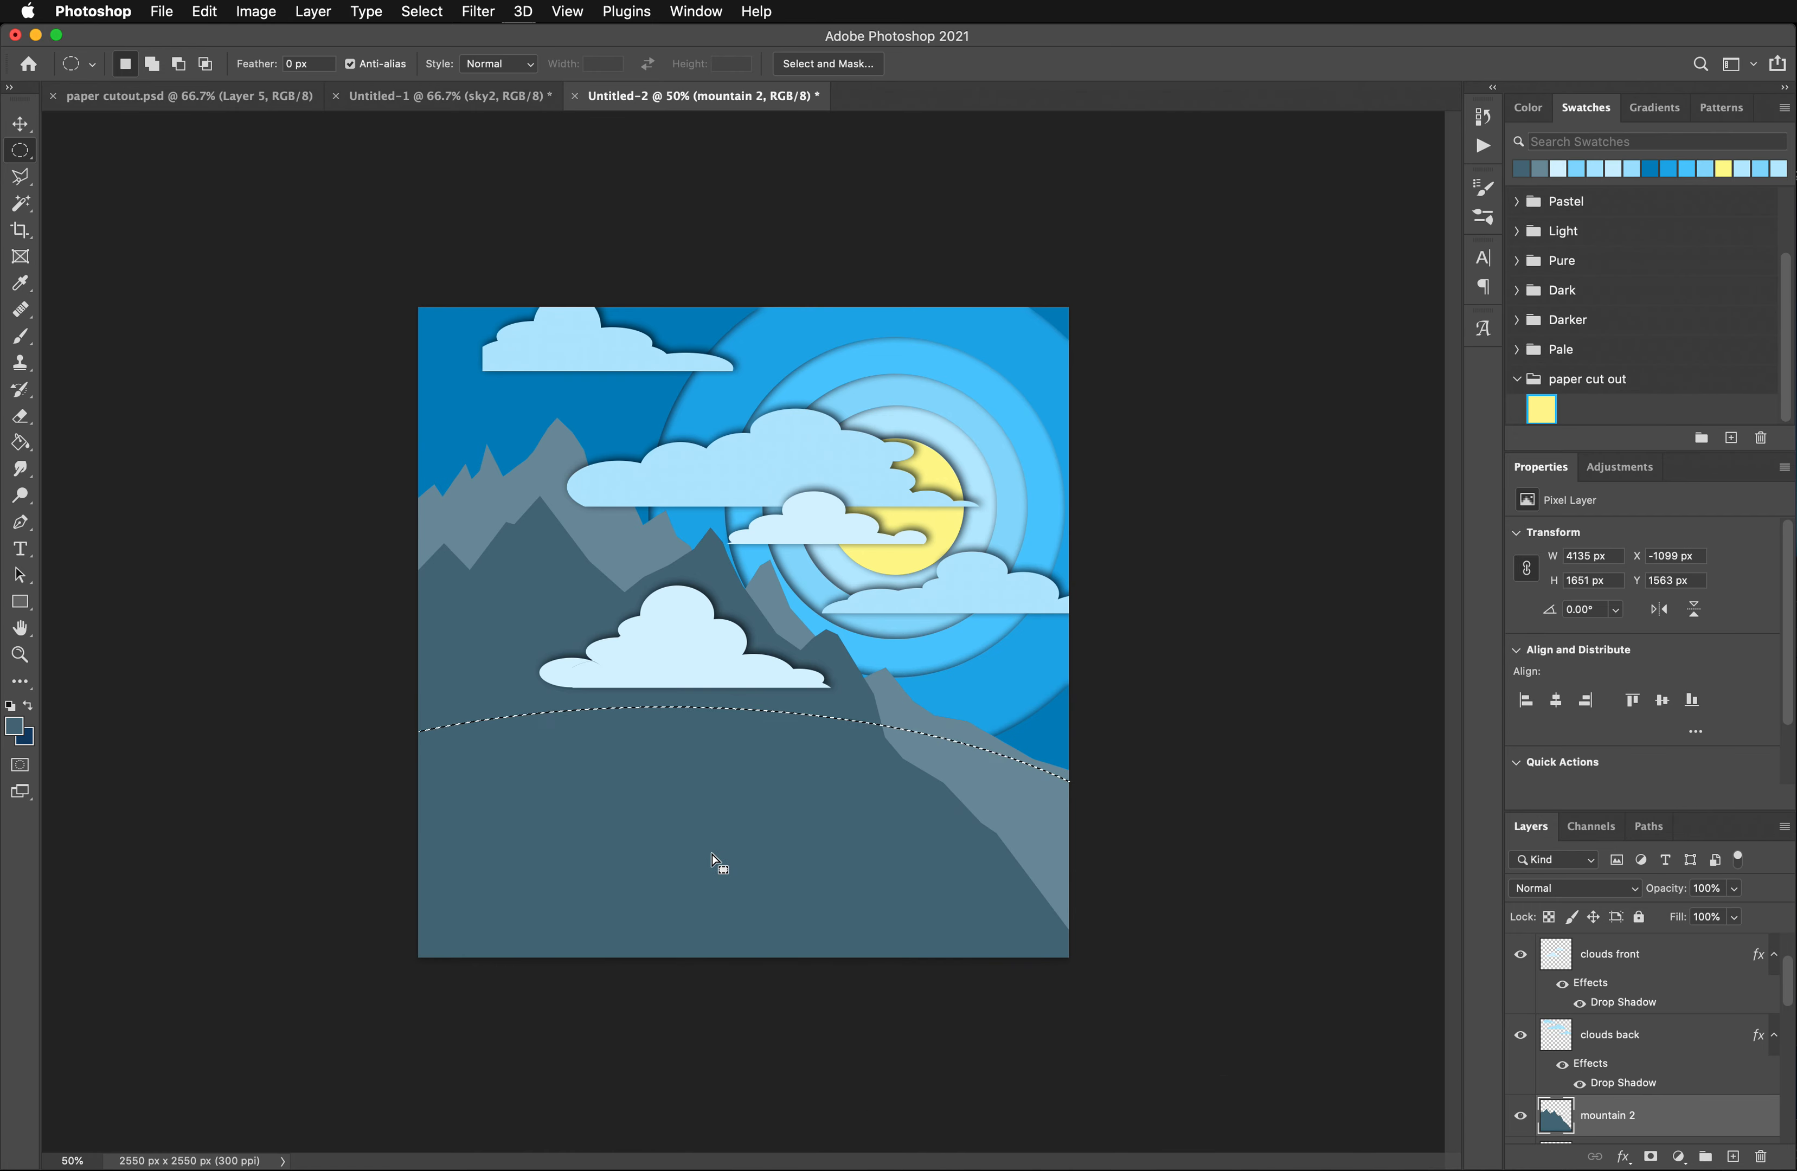
{"action": "left_click", "coordinate": [299, 694]}
{"action": "left_click_drag", "start_coordinate": [93, 691], "coordinate": [1135, 1069]}
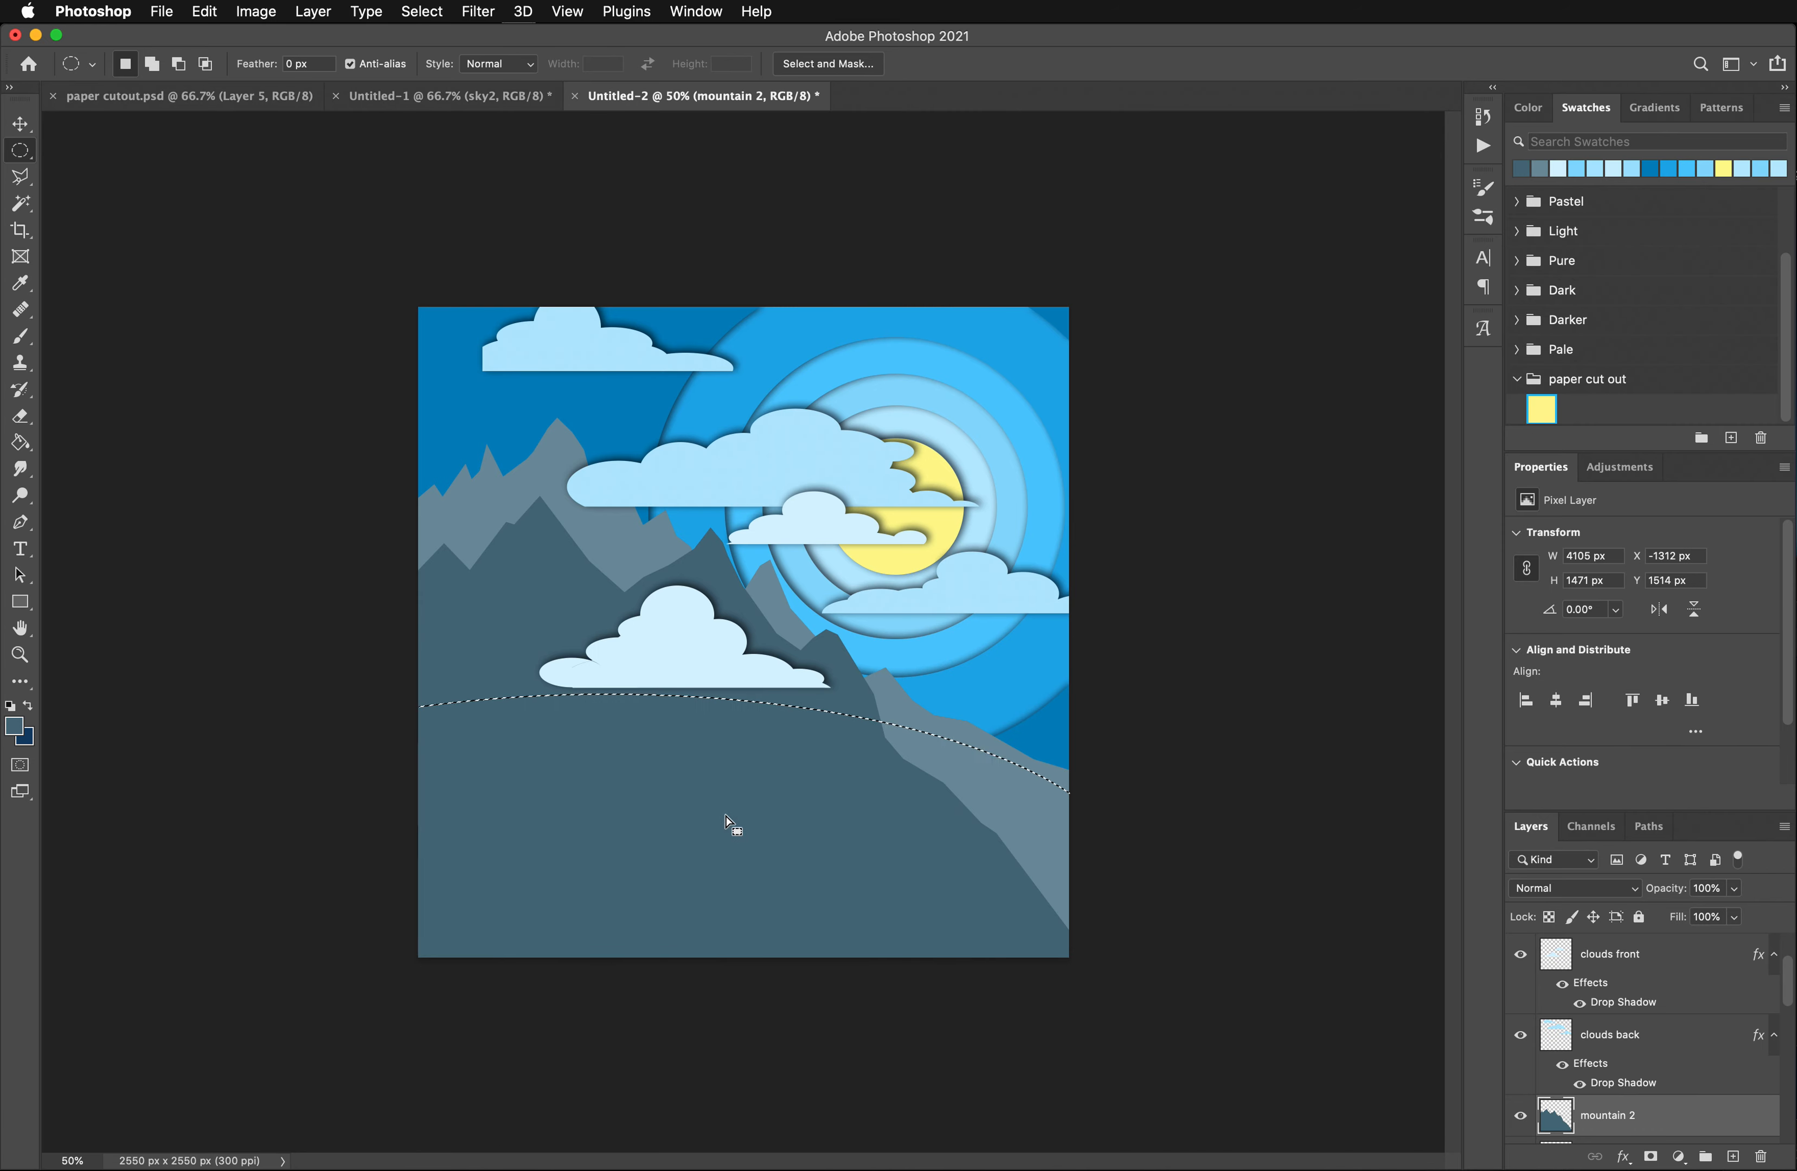
{"action": "left_click_drag", "start_coordinate": [724, 807], "coordinate": [840, 833]}
{"action": "left_click", "coordinate": [337, 760]}
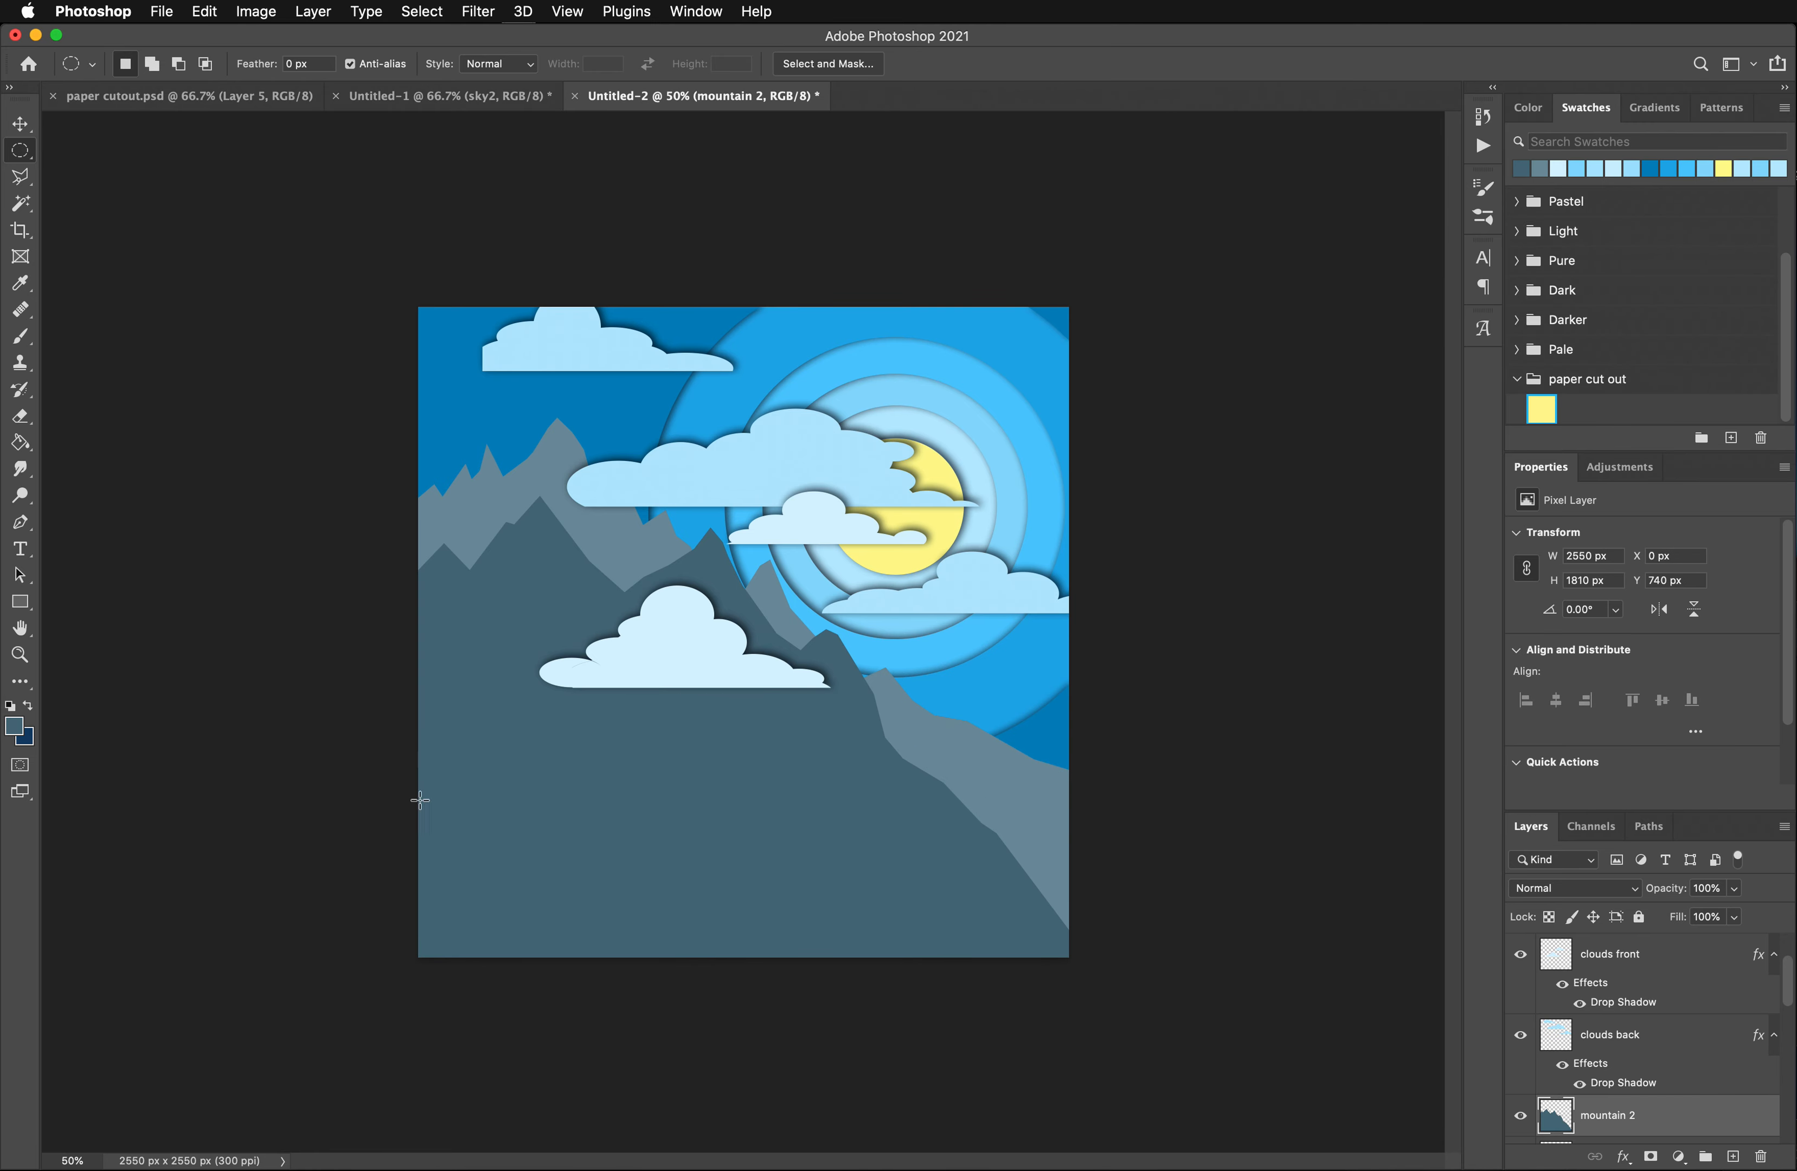
- Draw a wide, flat elliptical selection about 5513 x 1194 px, curving across the lower part of the canvas and past both sides
{"action": "left_click_drag", "start_coordinate": [62, 719], "coordinate": [1469, 1027]}
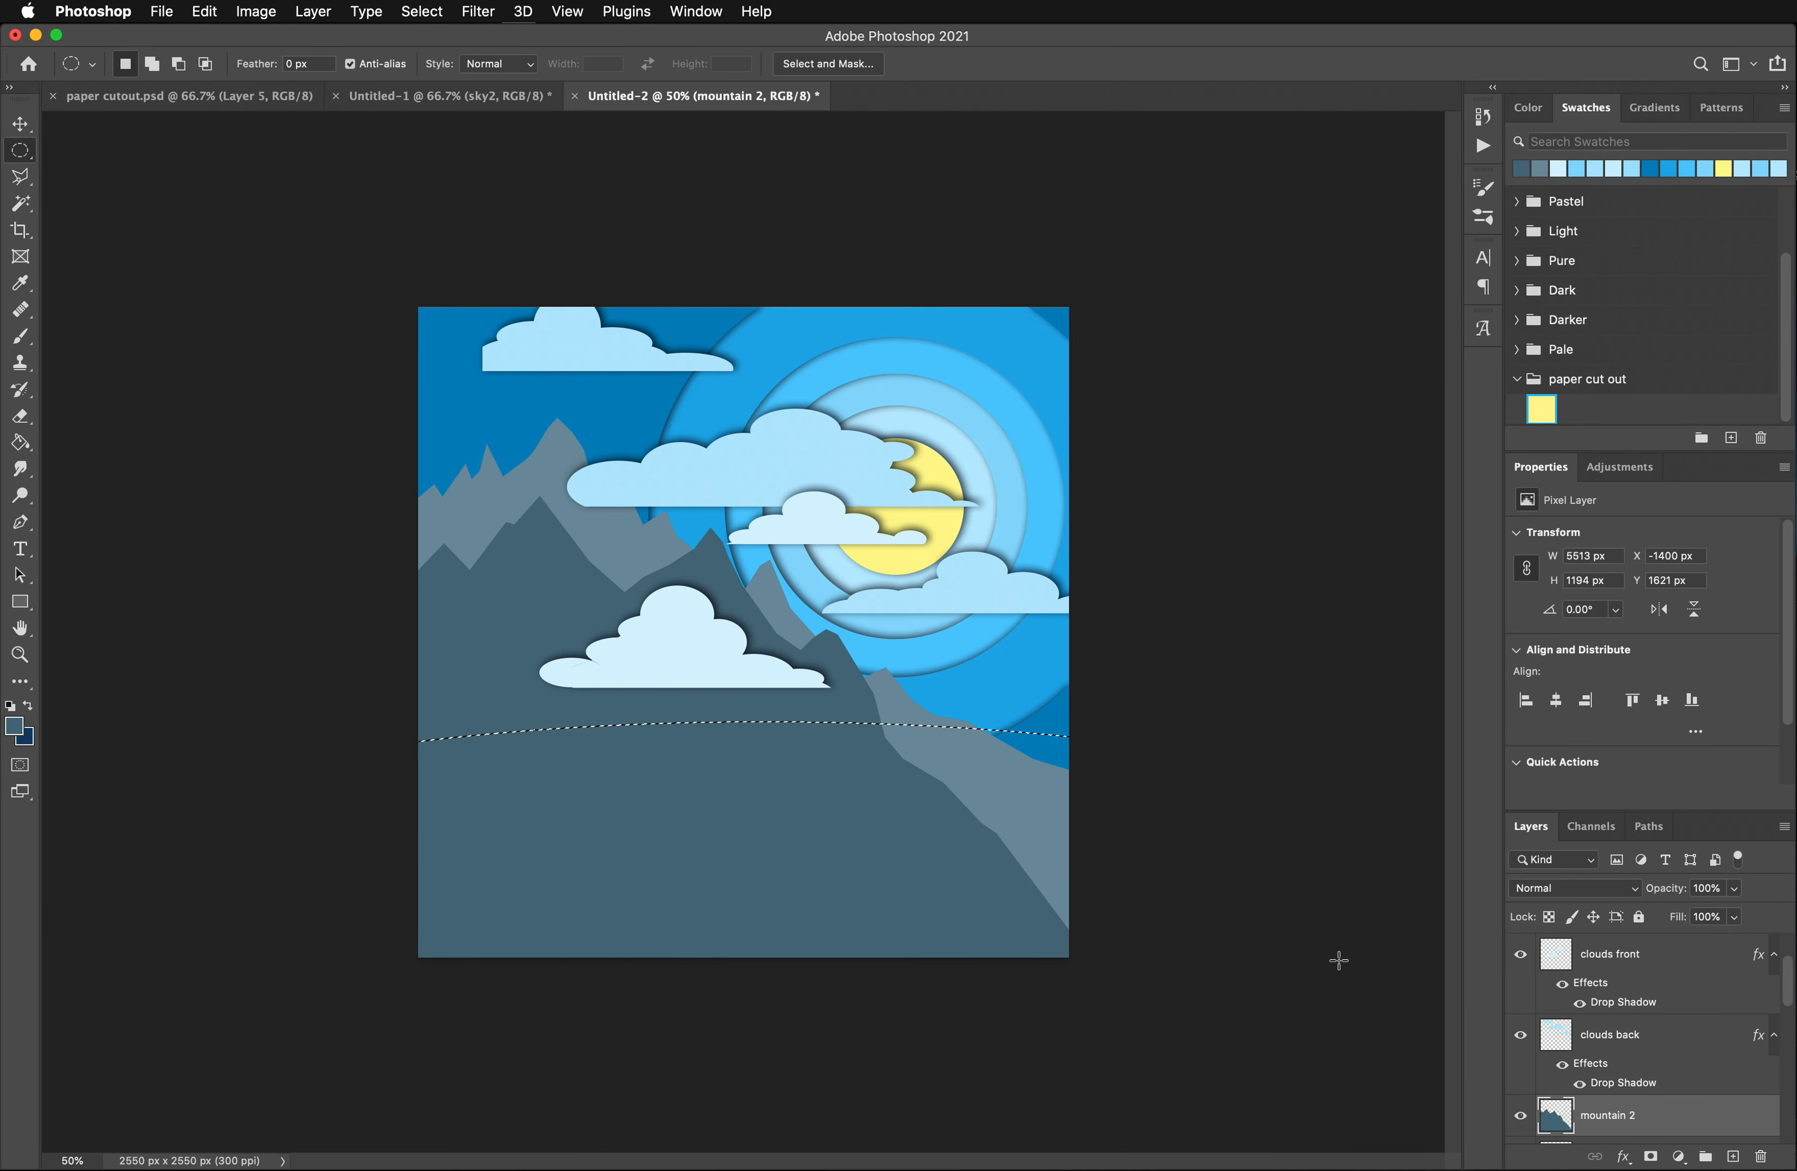
- Shift the elliptical selection lower across the mountains, and deselect it
{"action": "left_click_drag", "start_coordinate": [985, 798], "coordinate": [788, 837]}
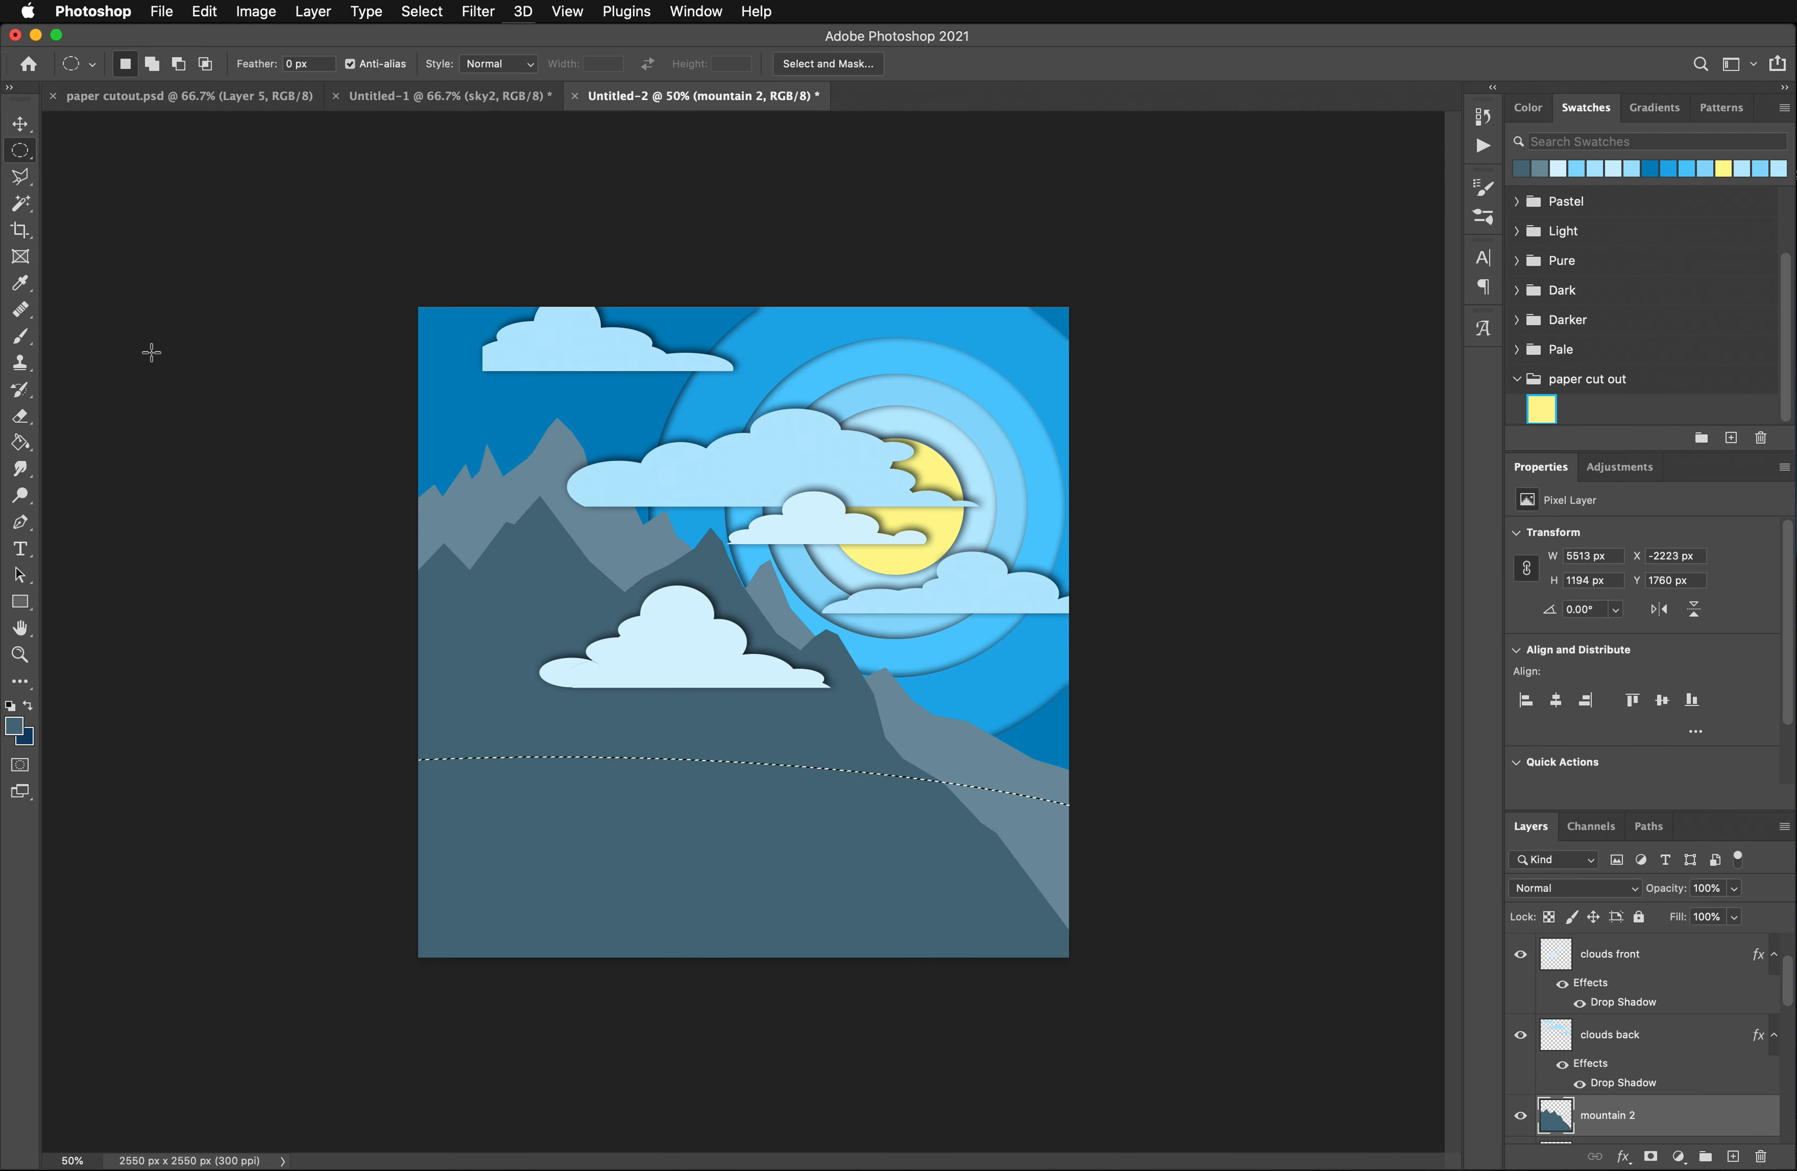
{"action": "key", "text": "super+d"}
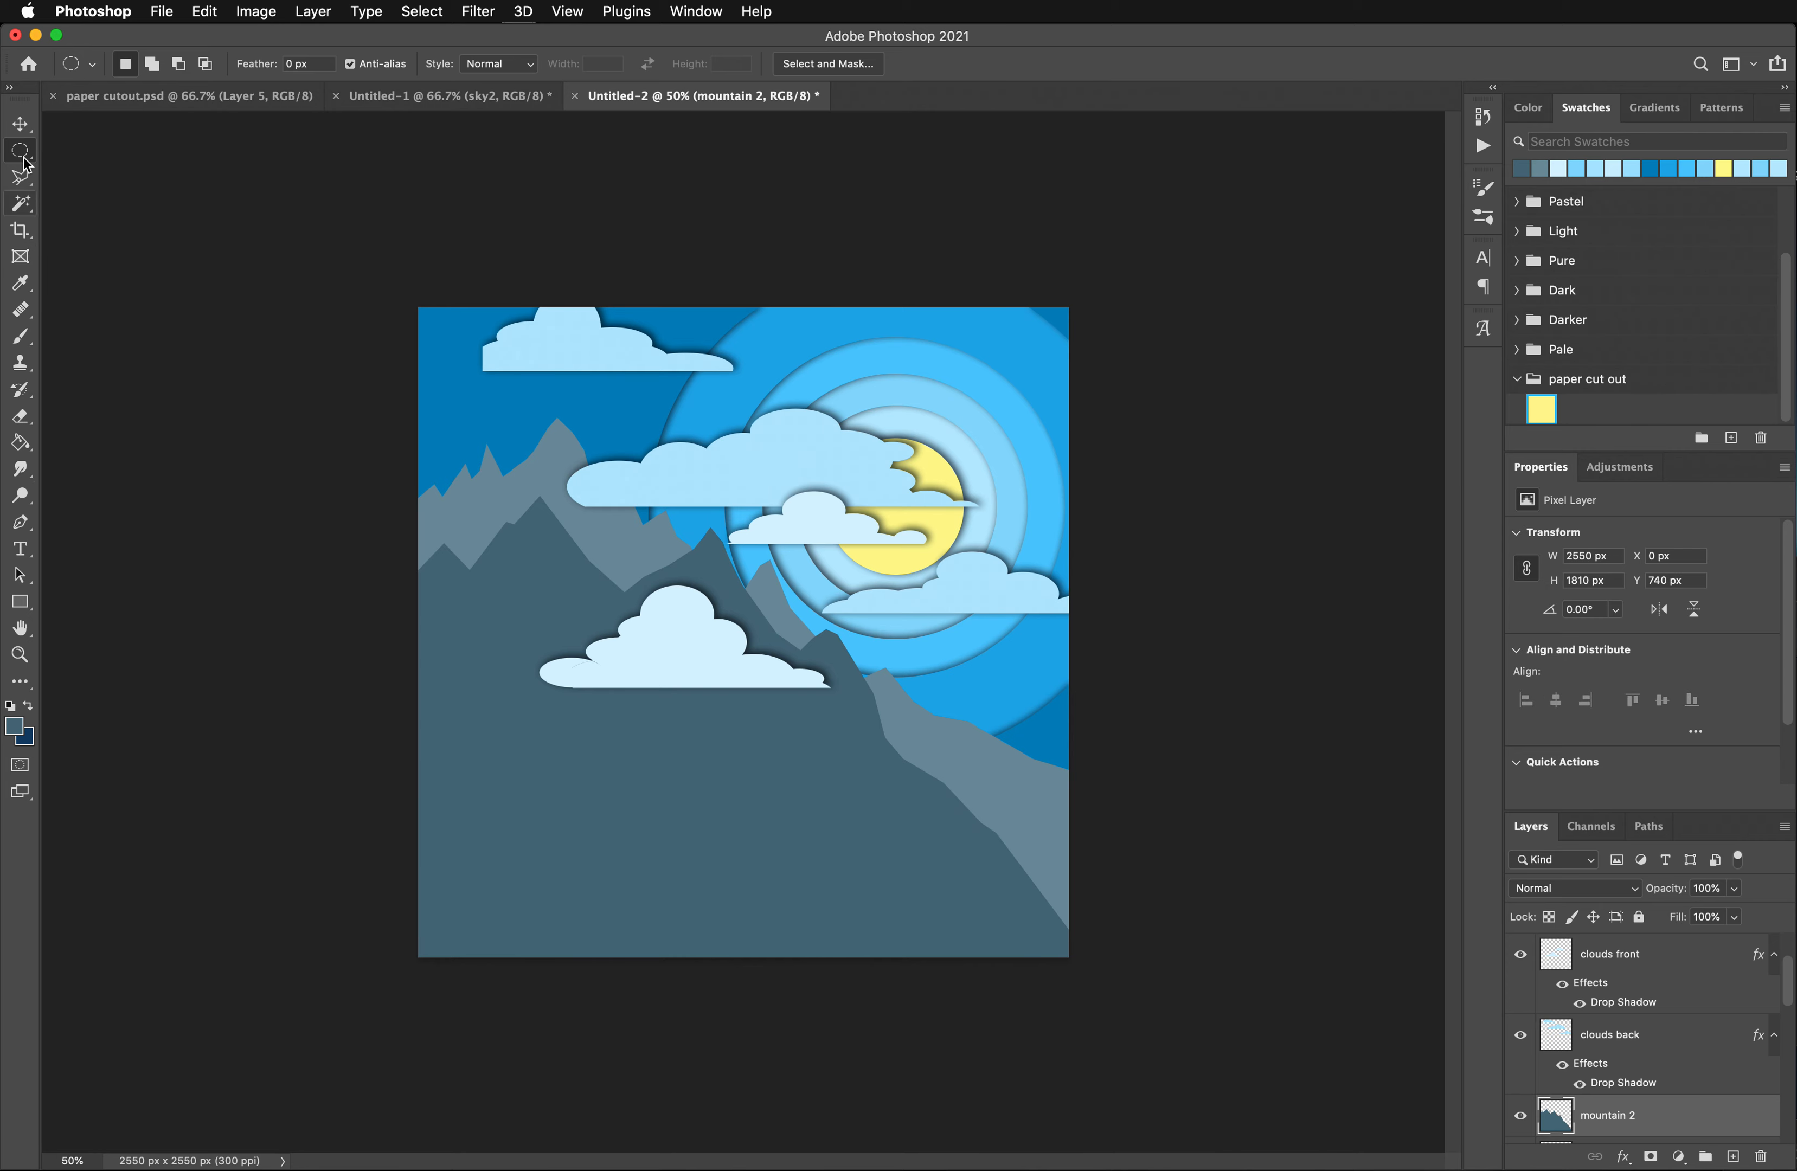
{"action": "left_click", "coordinate": [25, 185]}
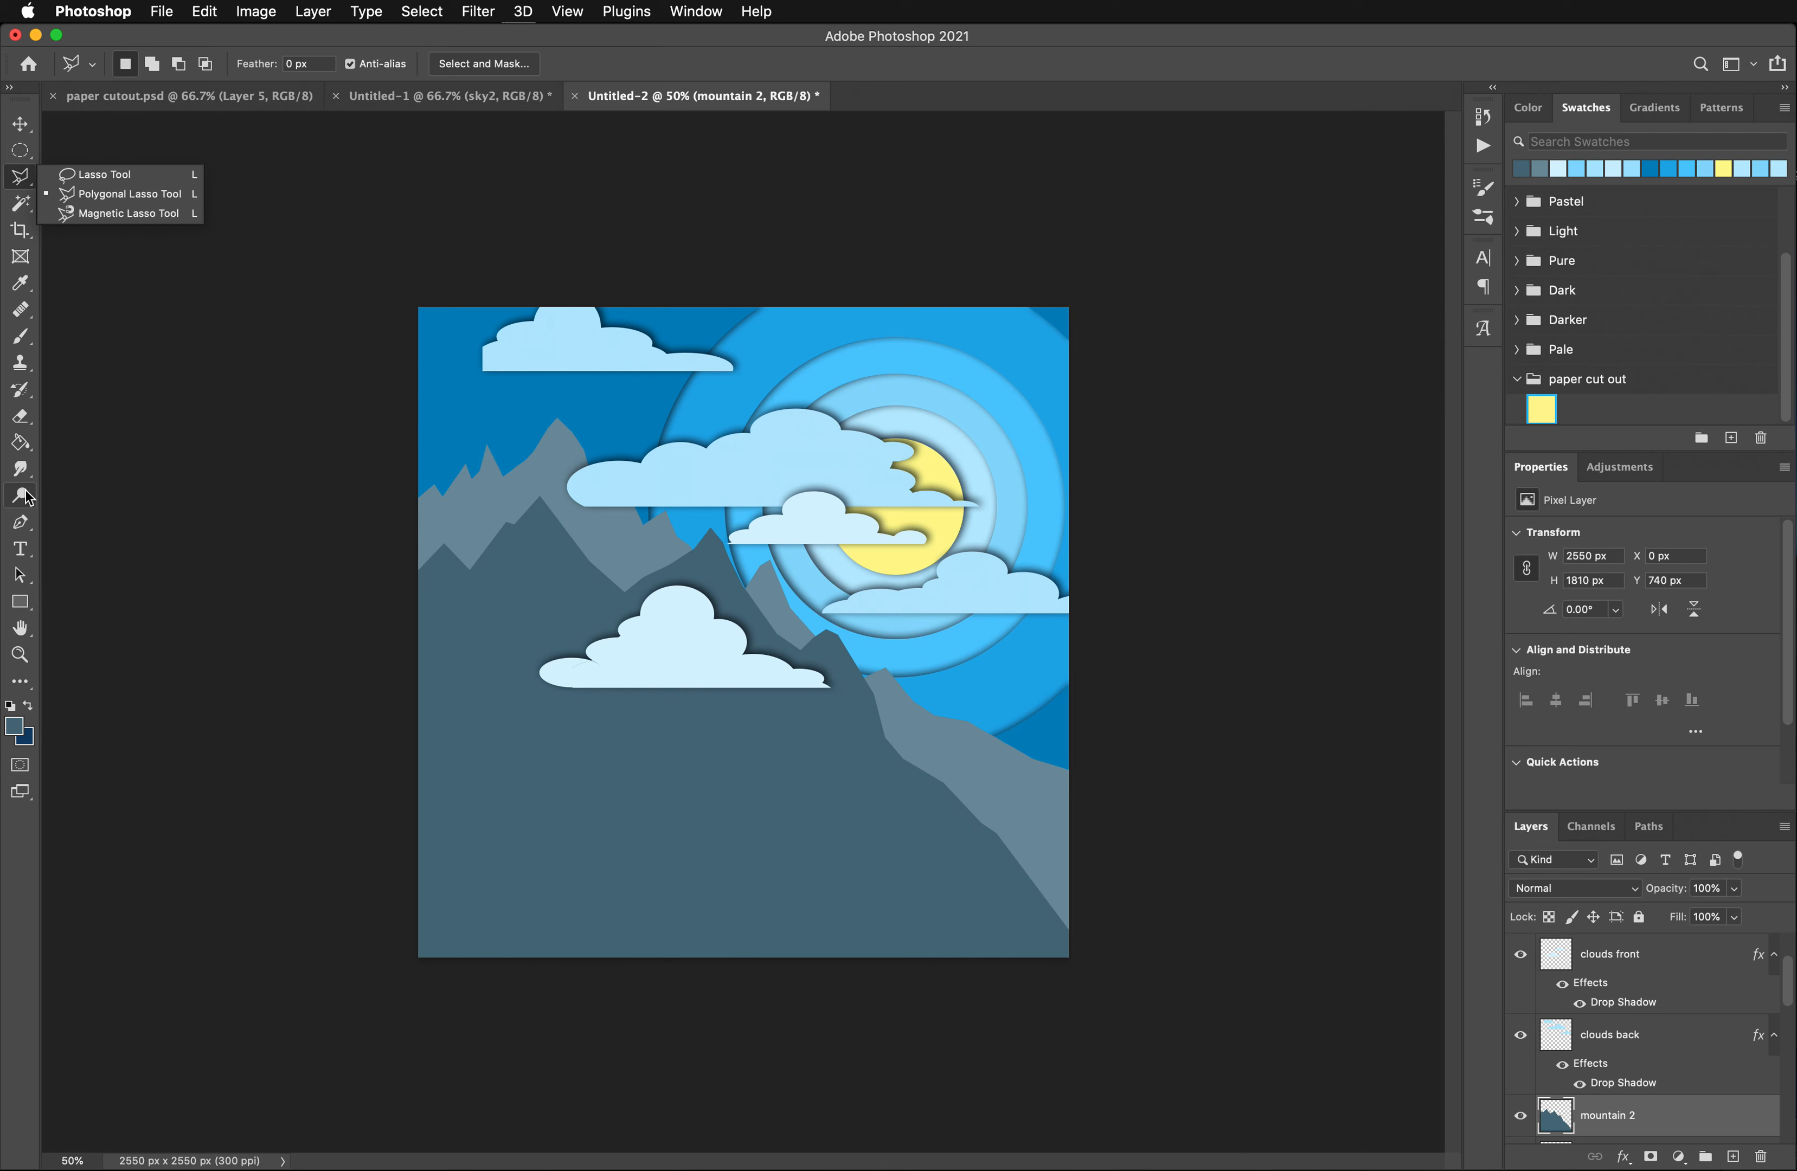
- Draw a closed Pen path about 2997 x 949 px with a wavy hill top edge, enclosing the lower canvas and extending past its edges
{"action": "left_click", "coordinate": [19, 523]}
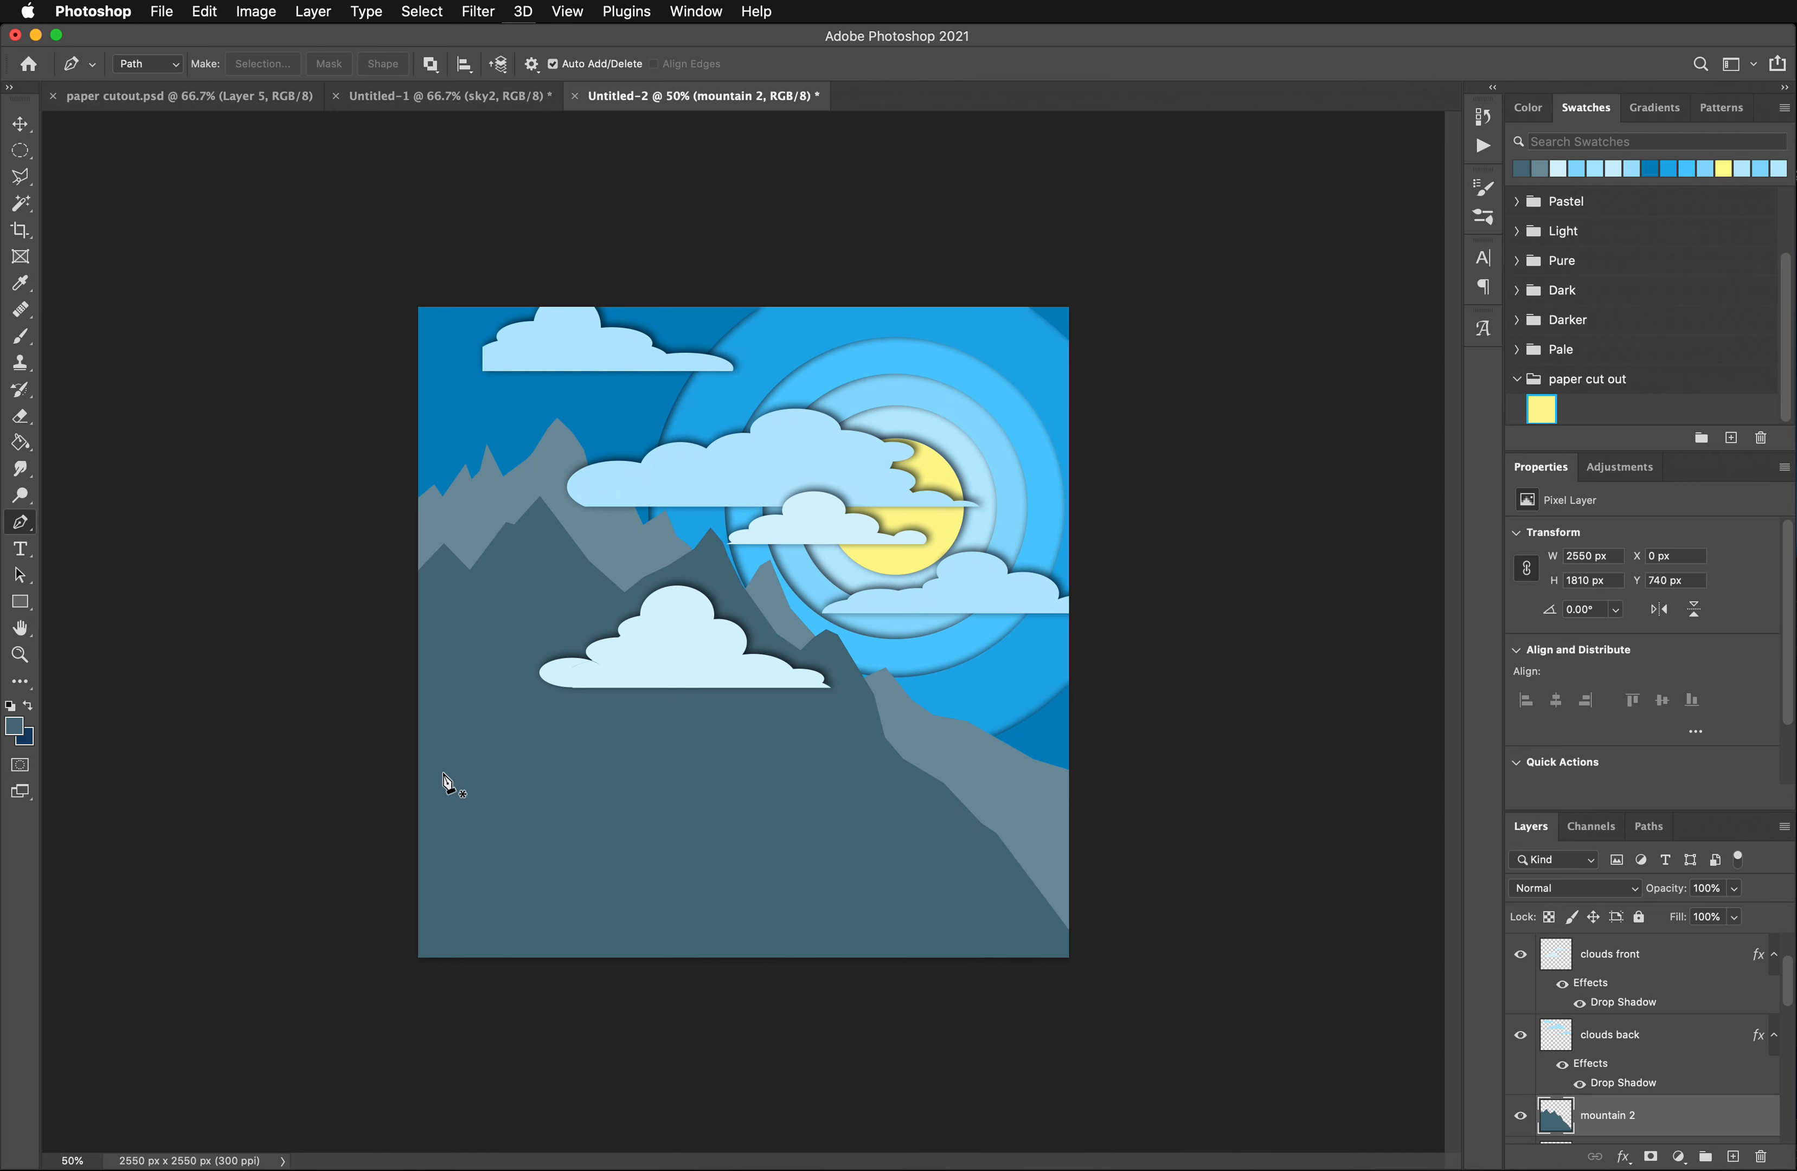
{"action": "left_click", "coordinate": [374, 754]}
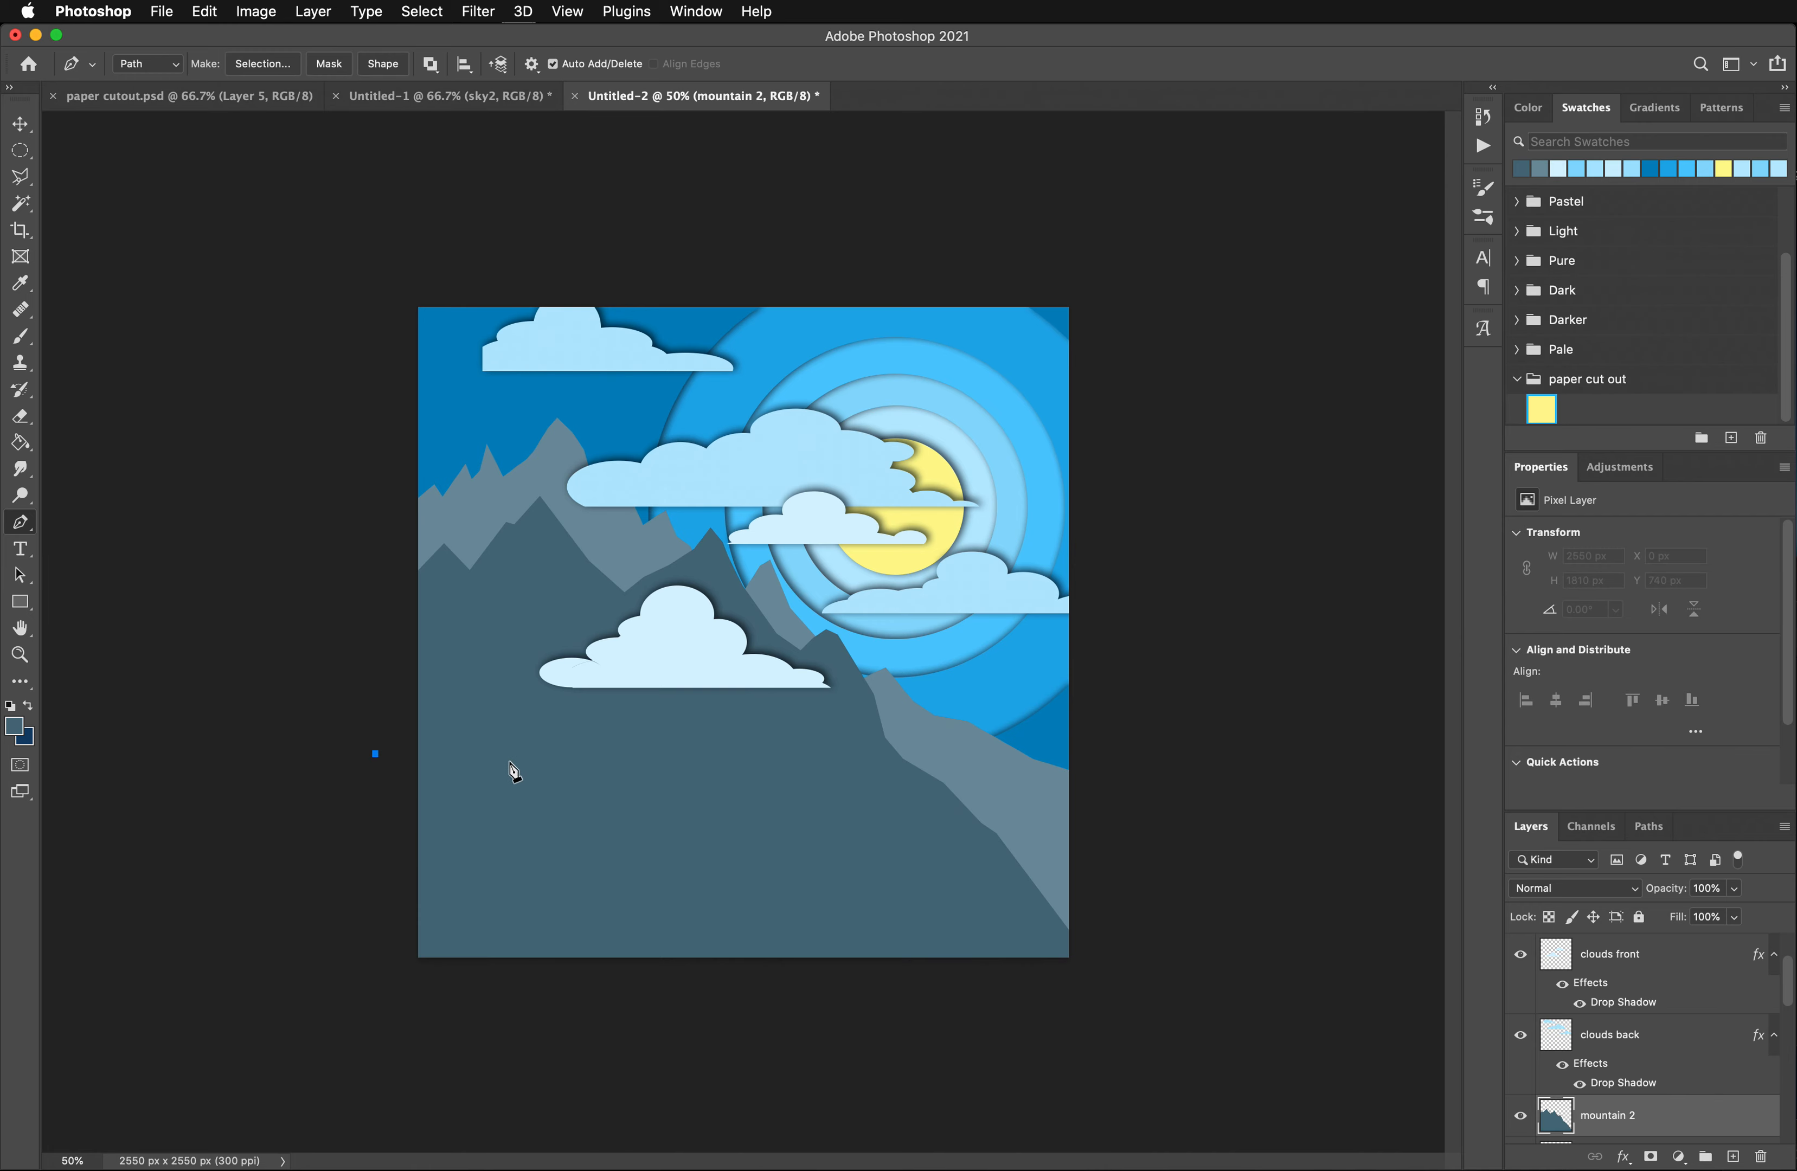
{"action": "left_click_drag", "start_coordinate": [507, 765], "coordinate": [563, 746]}
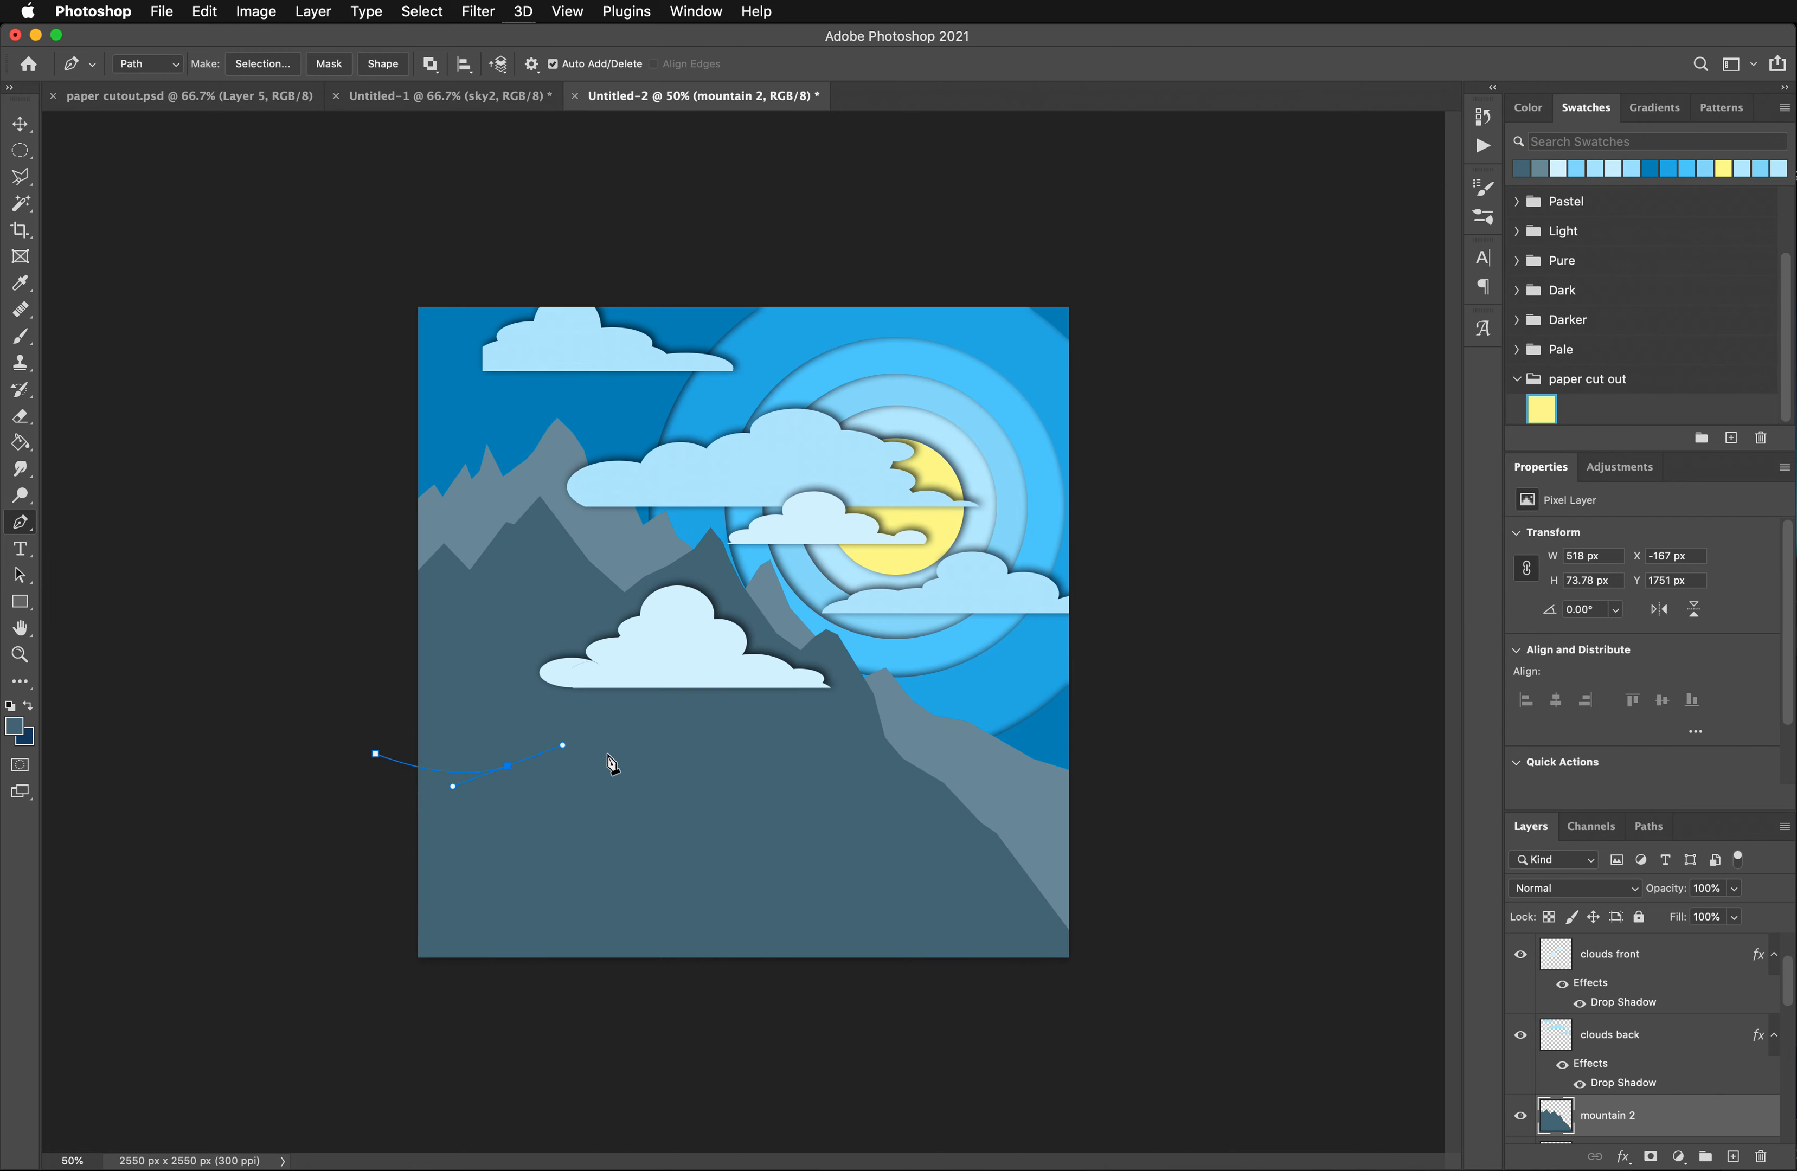
{"action": "left_click_drag", "start_coordinate": [807, 789], "coordinate": [959, 773]}
{"action": "left_click_drag", "start_coordinate": [1101, 806], "coordinate": [1177, 843]}
{"action": "left_click", "coordinate": [1080, 986]}
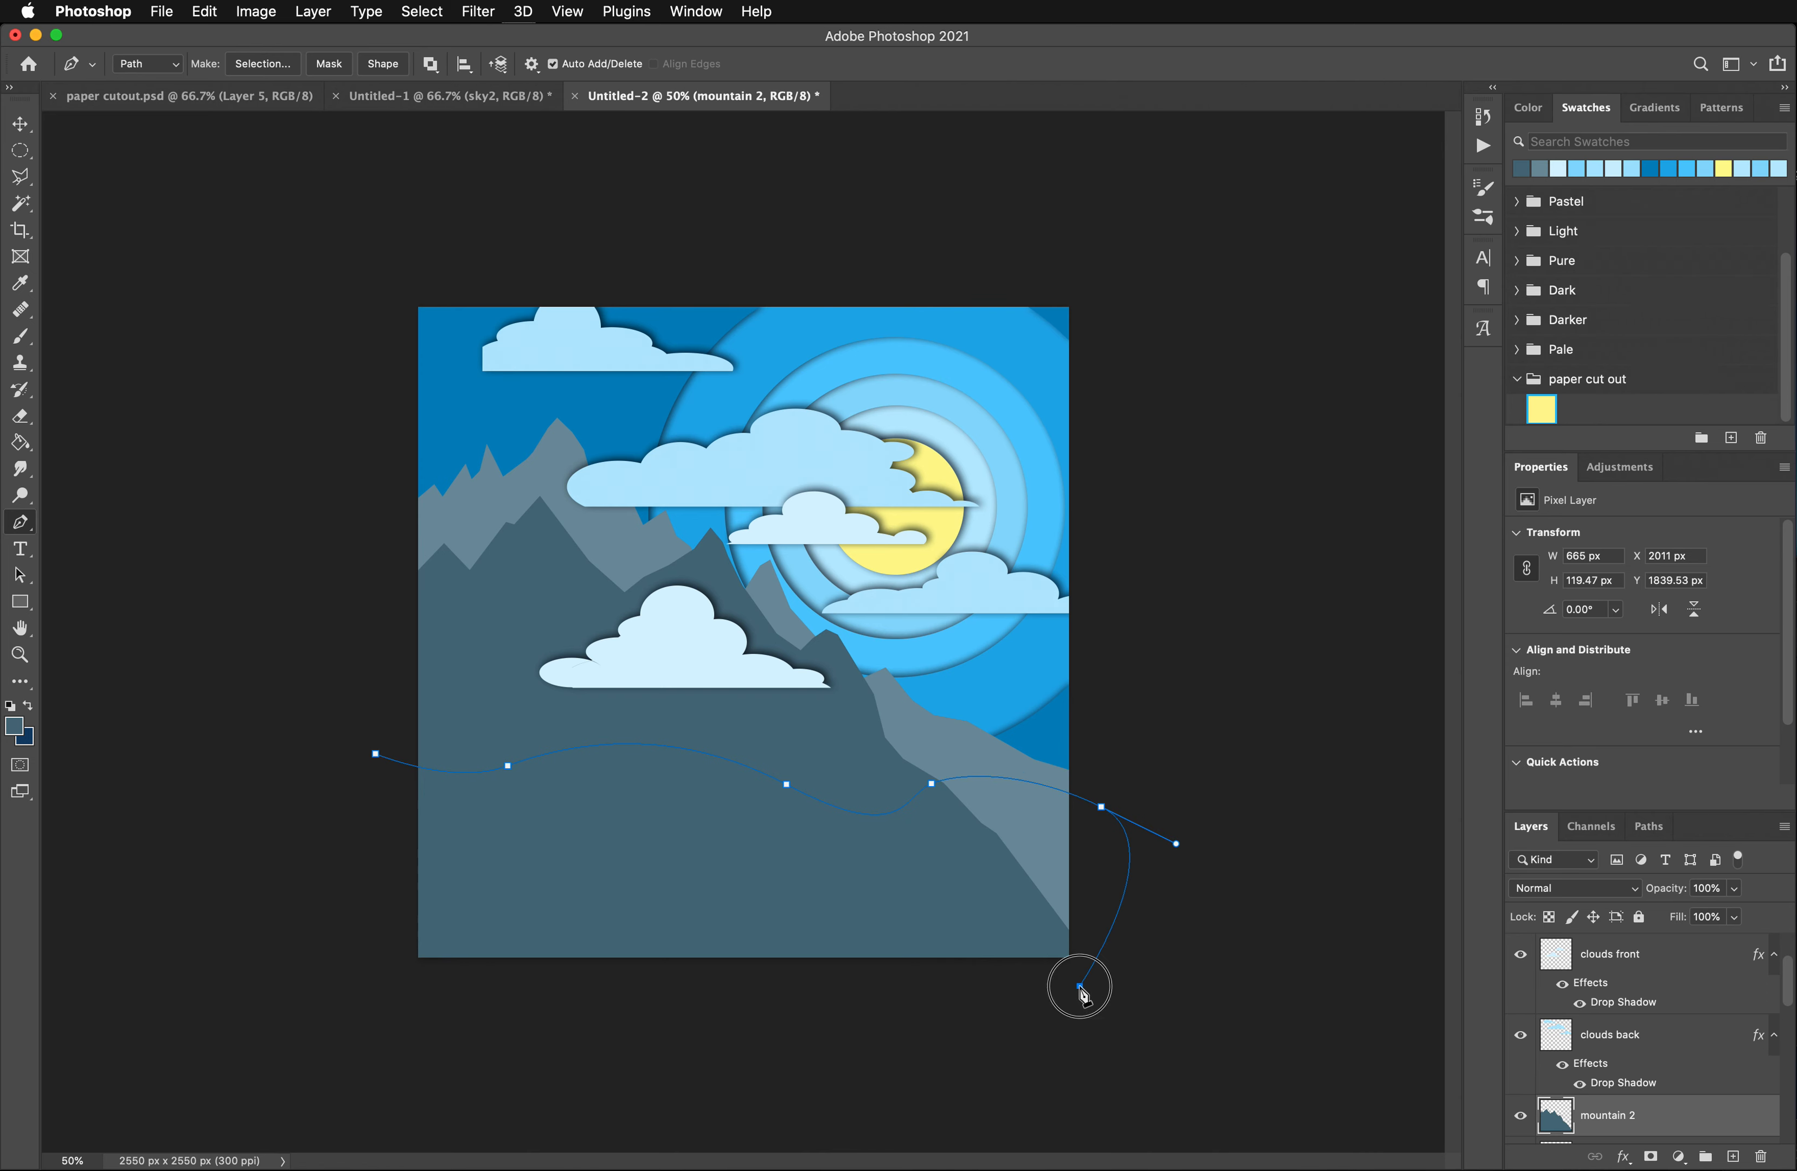
{"action": "left_click", "coordinate": [364, 982]}
{"action": "left_click", "coordinate": [376, 753]}
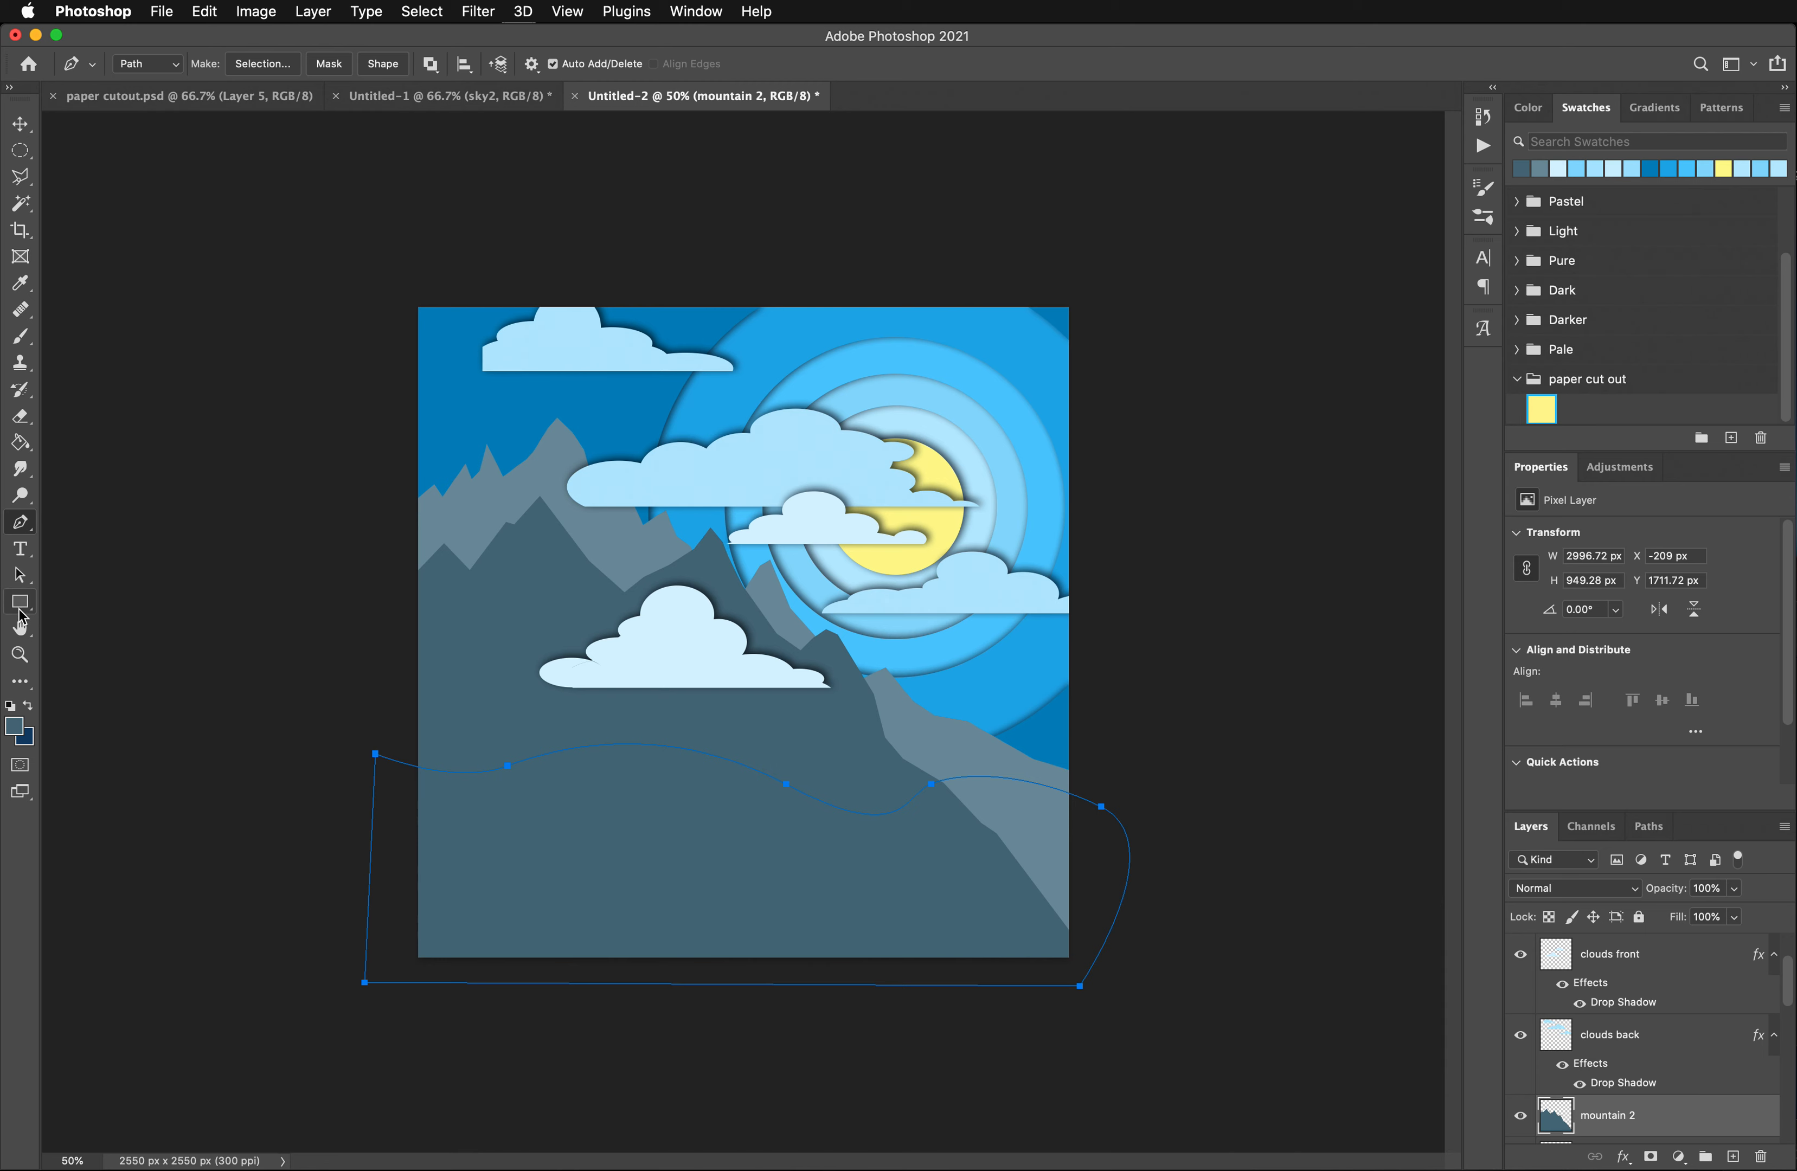
- Try to fill the hill path with the Paint Bucket on a new layer, and undo the fill
{"action": "left_click", "coordinate": [22, 443]}
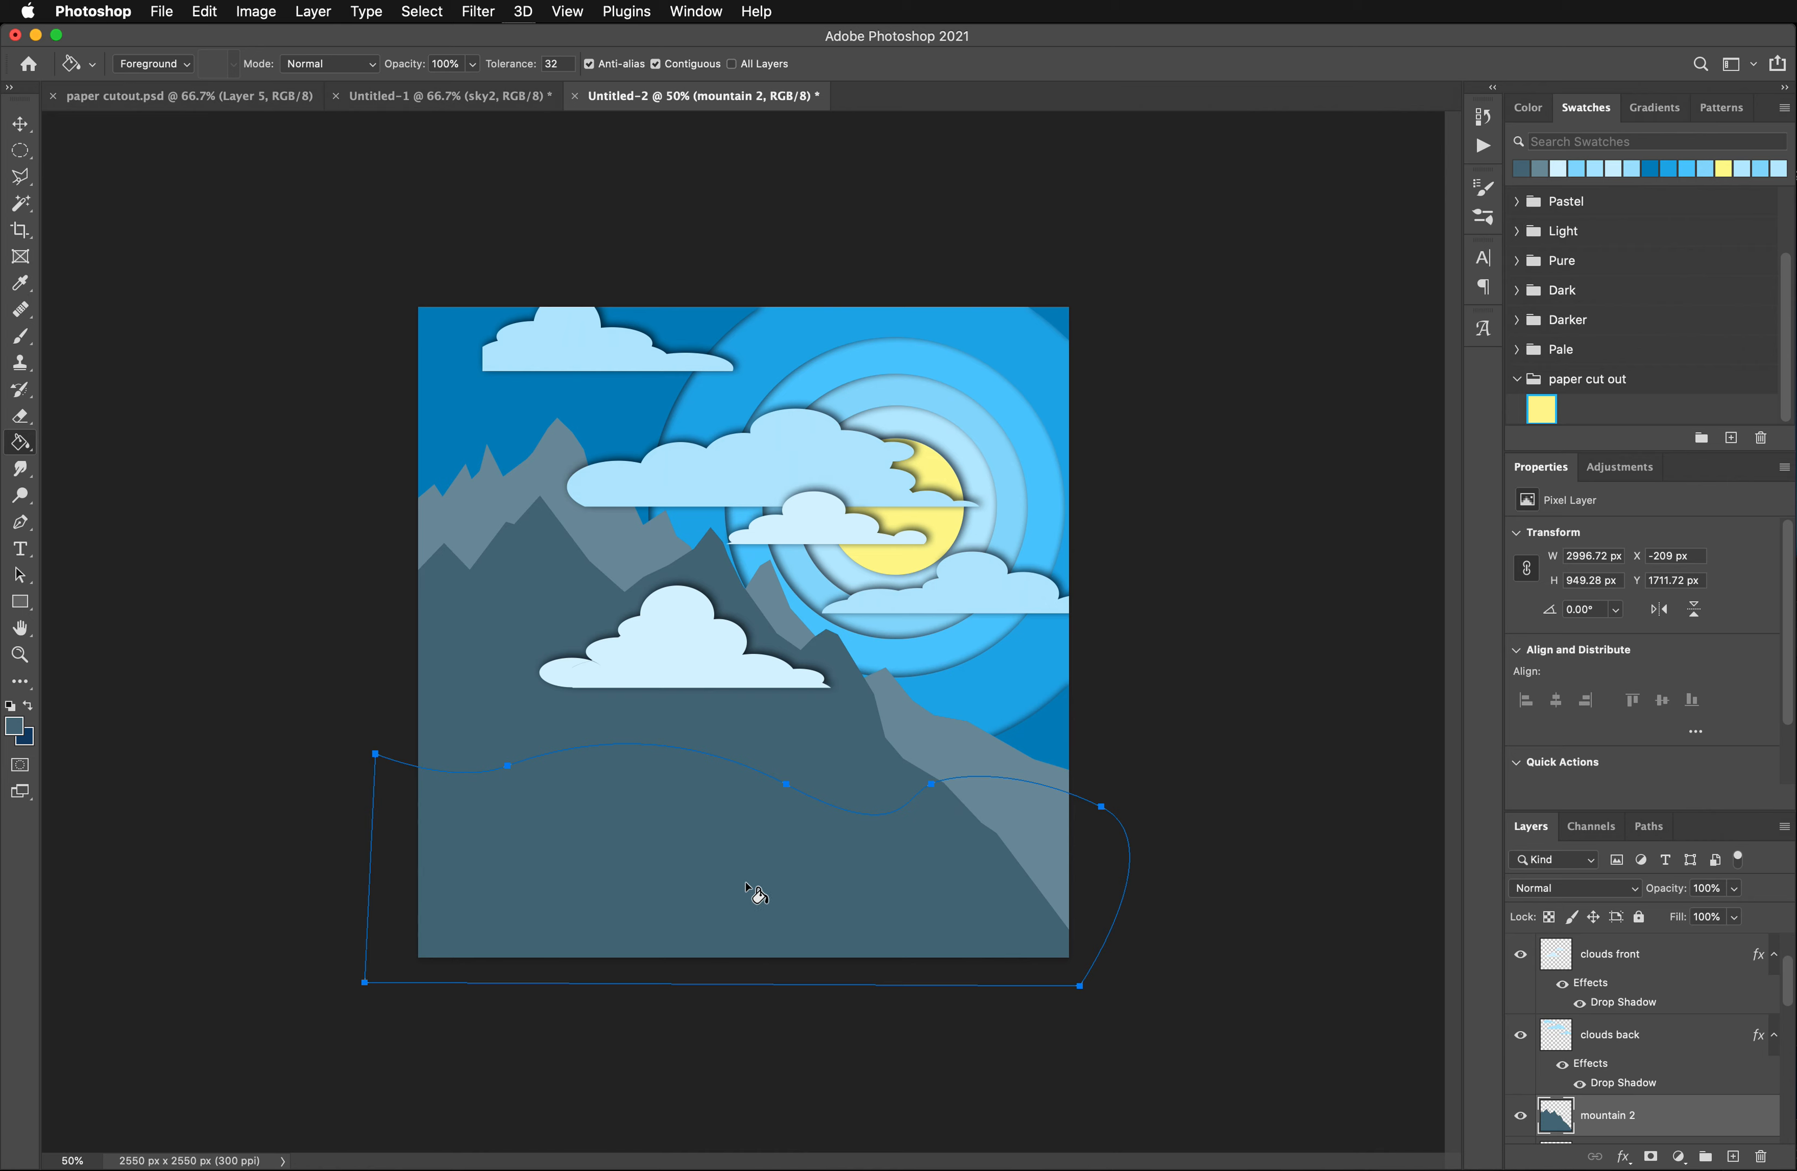
{"action": "left_click", "coordinate": [1734, 1157]}
{"action": "left_click", "coordinate": [702, 894]}
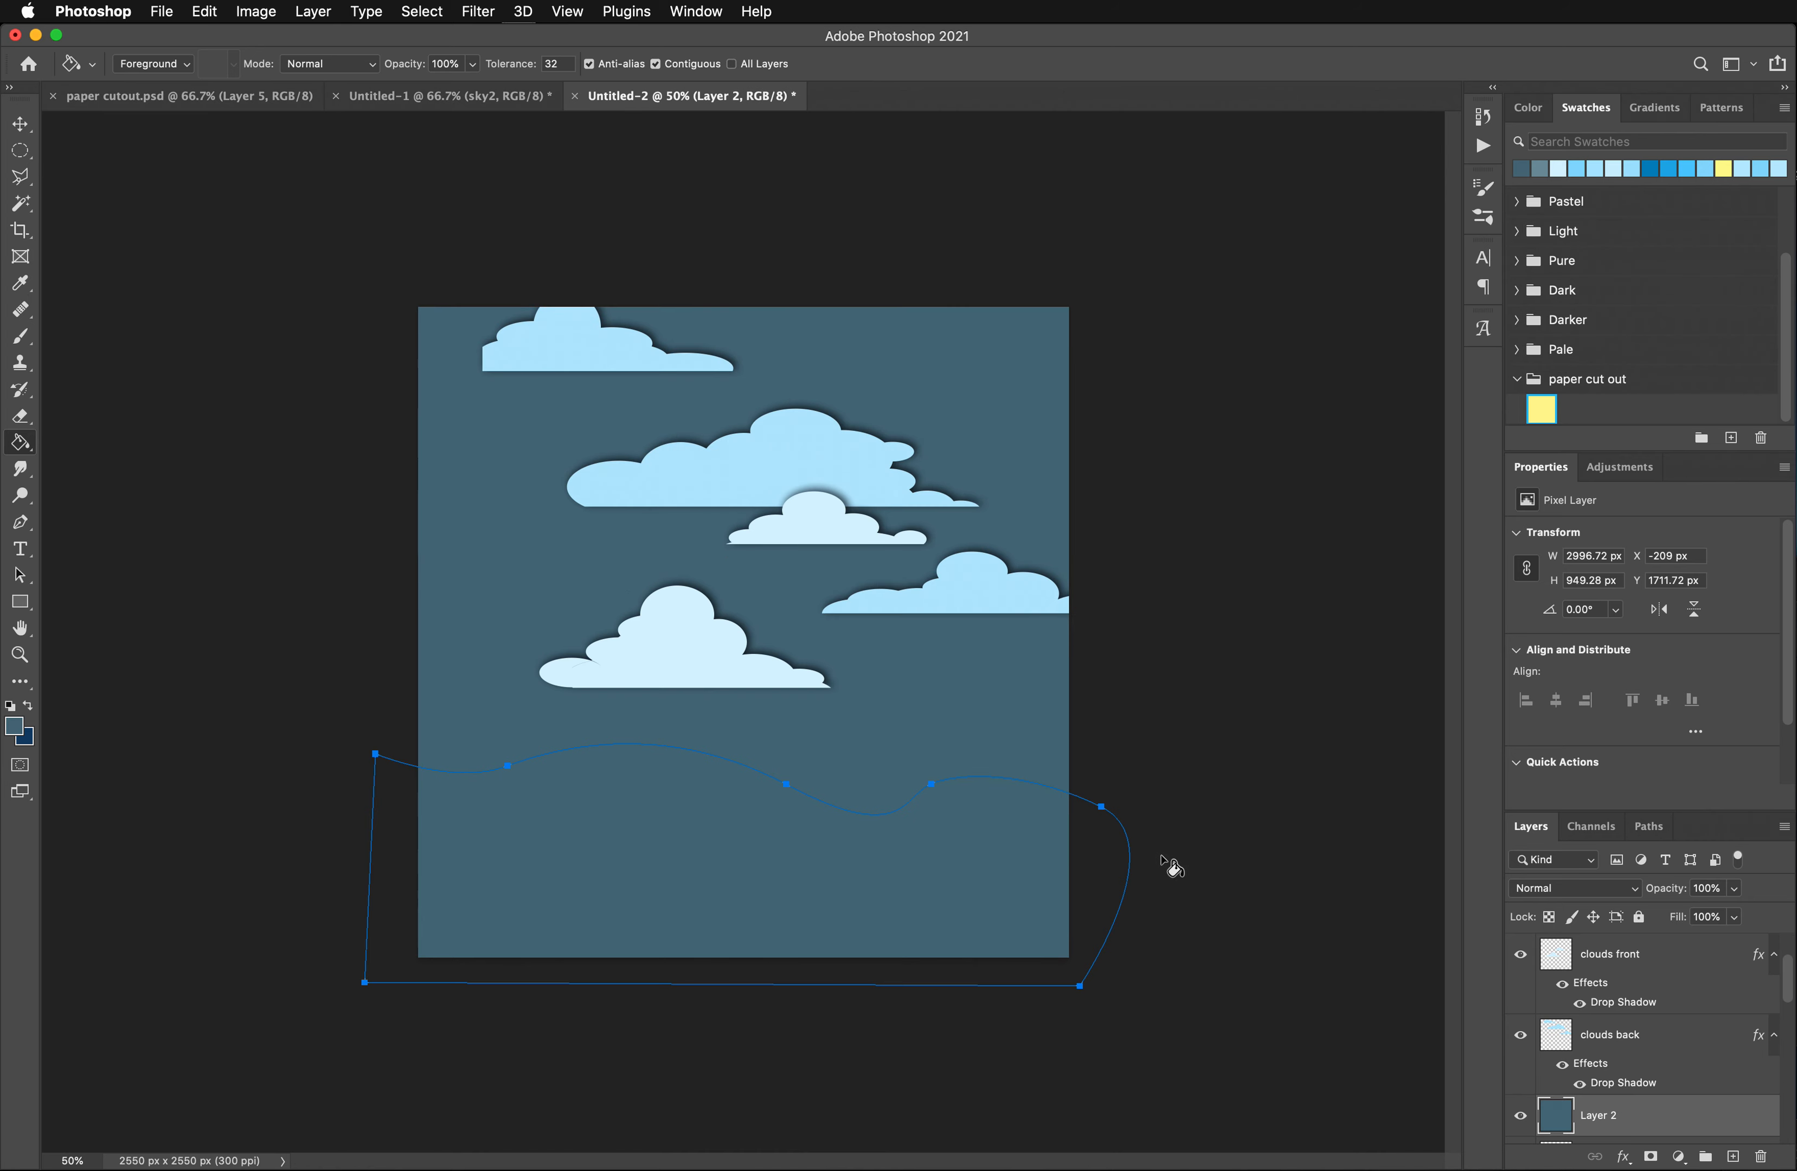
{"action": "key", "text": "super+z"}
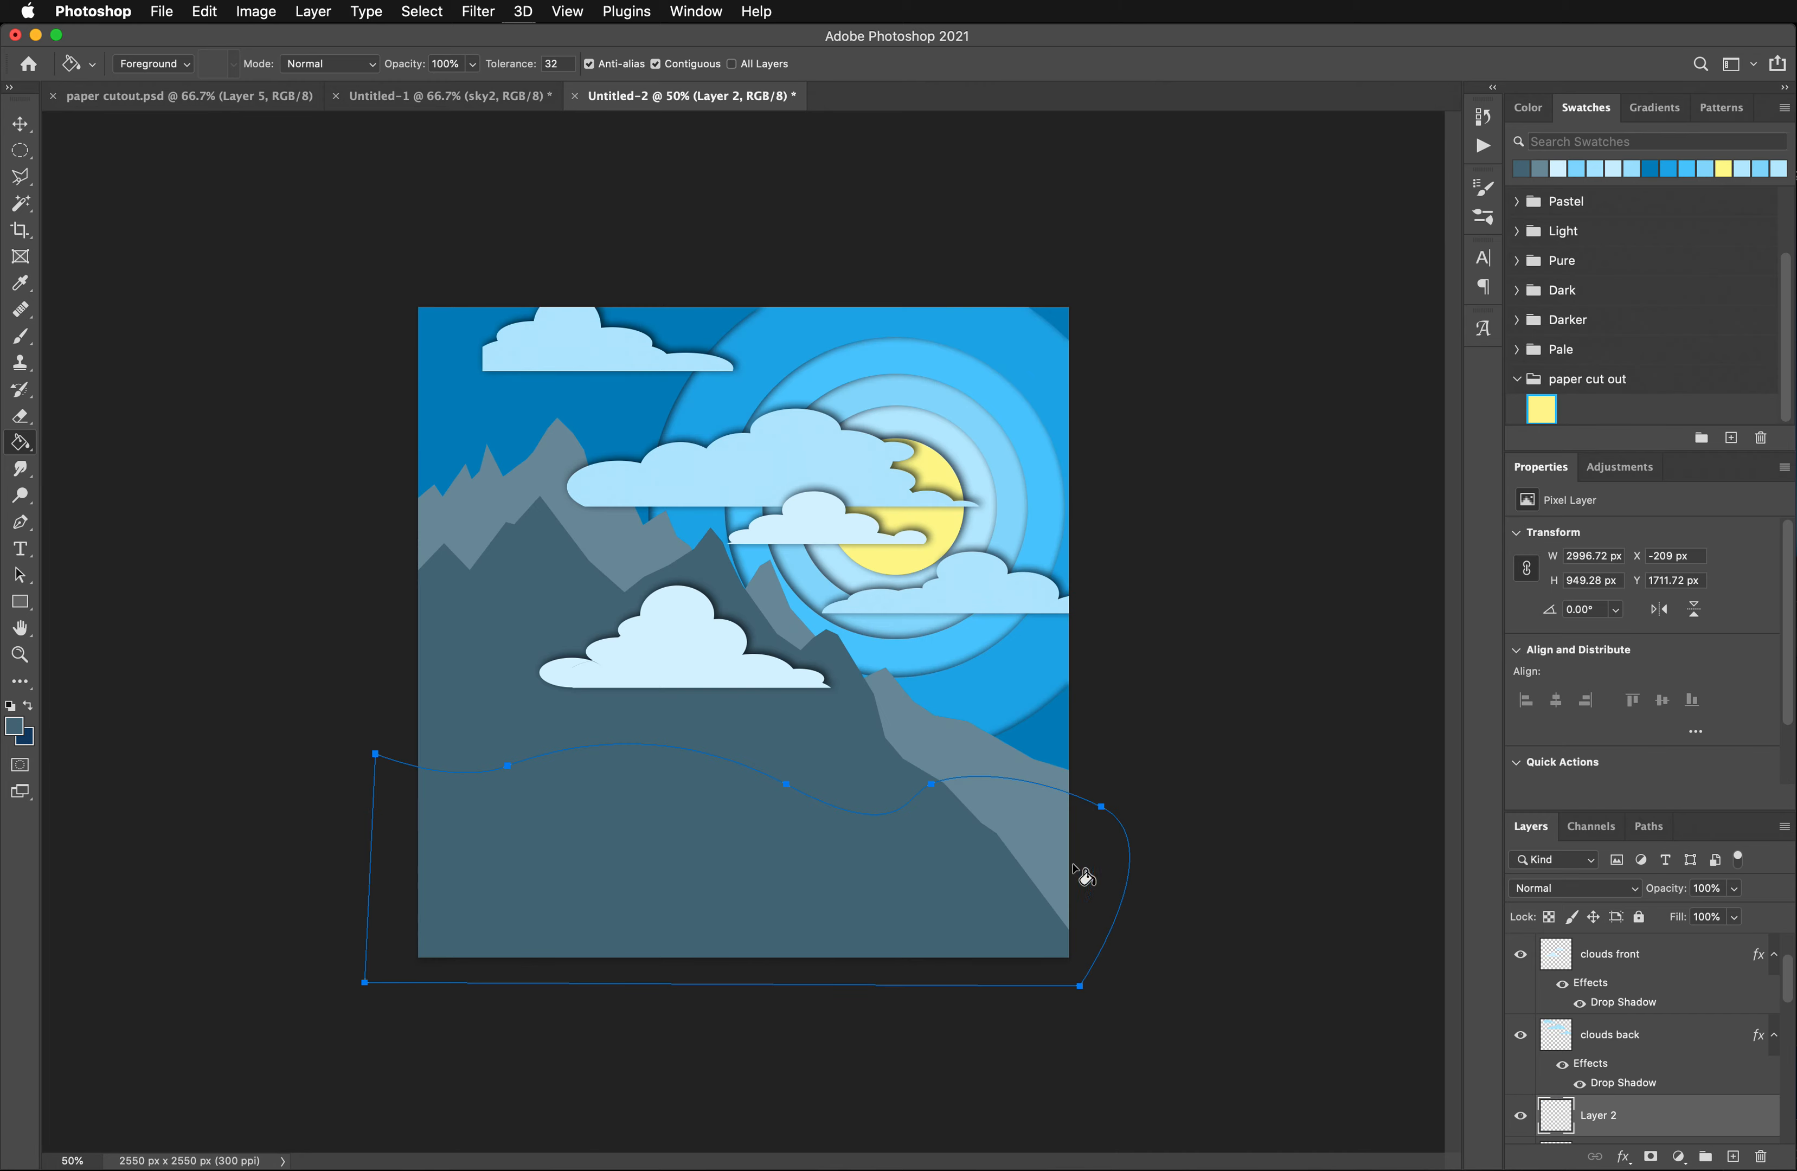
{"action": "scroll", "coordinate": [1639, 1122], "scroll_direction": "down", "scroll_amount": 4}
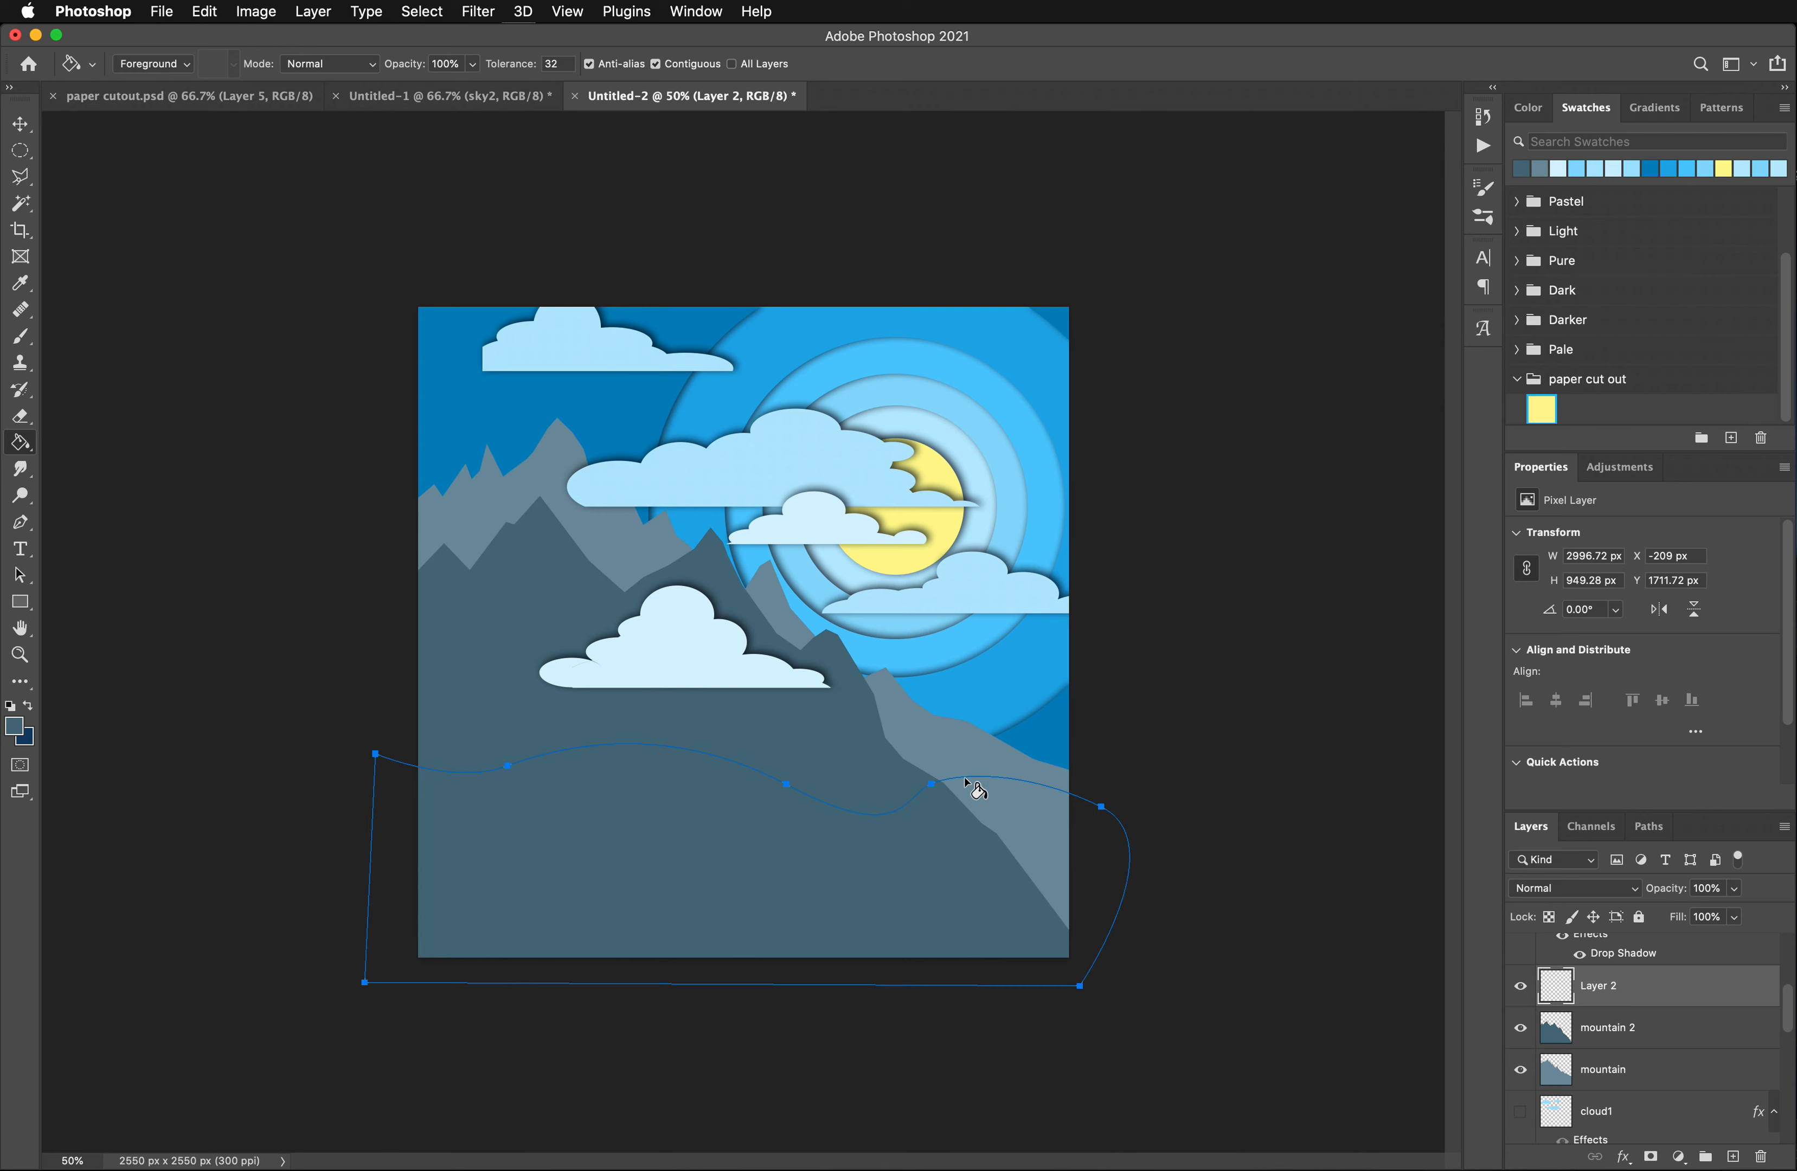
{"action": "left_click", "coordinate": [19, 123]}
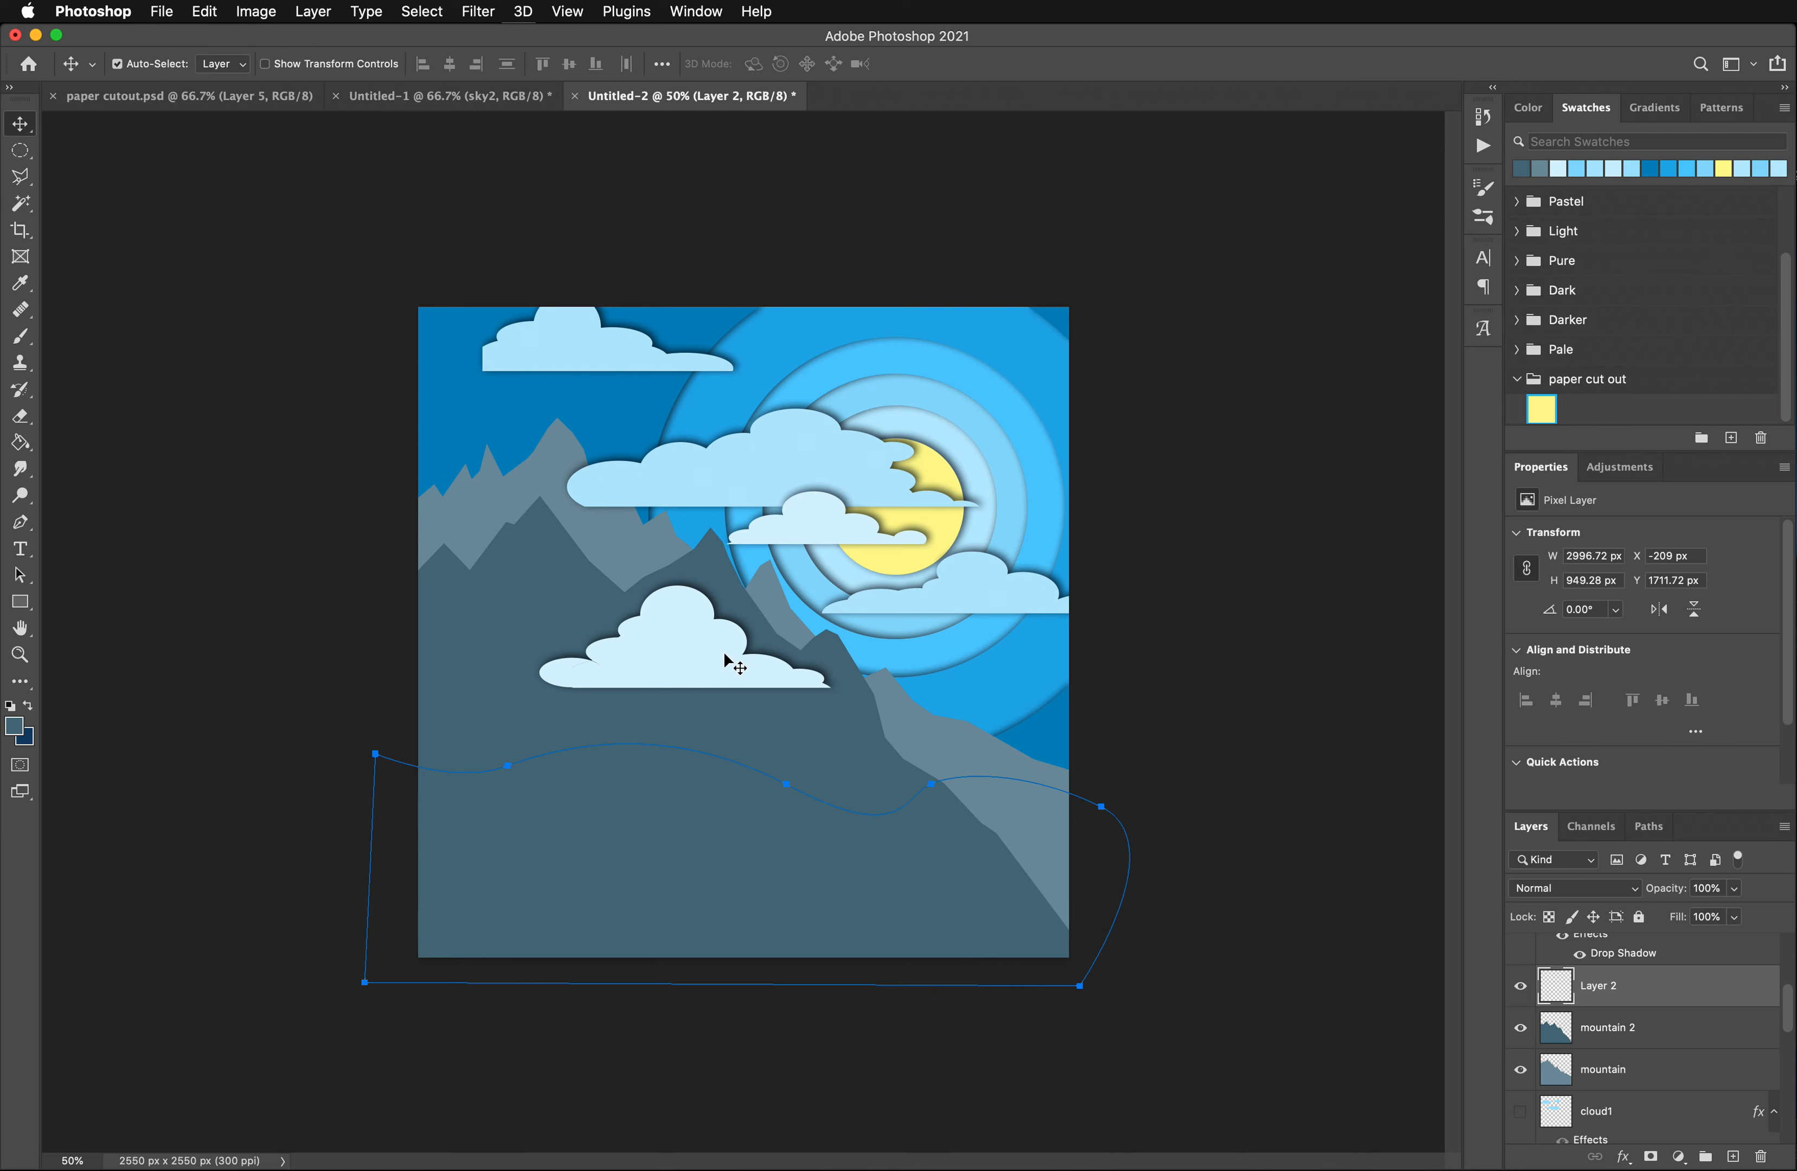
{"action": "left_click", "coordinate": [1127, 890]}
{"action": "scroll", "coordinate": [1604, 1014], "scroll_direction": "up", "scroll_amount": 3}
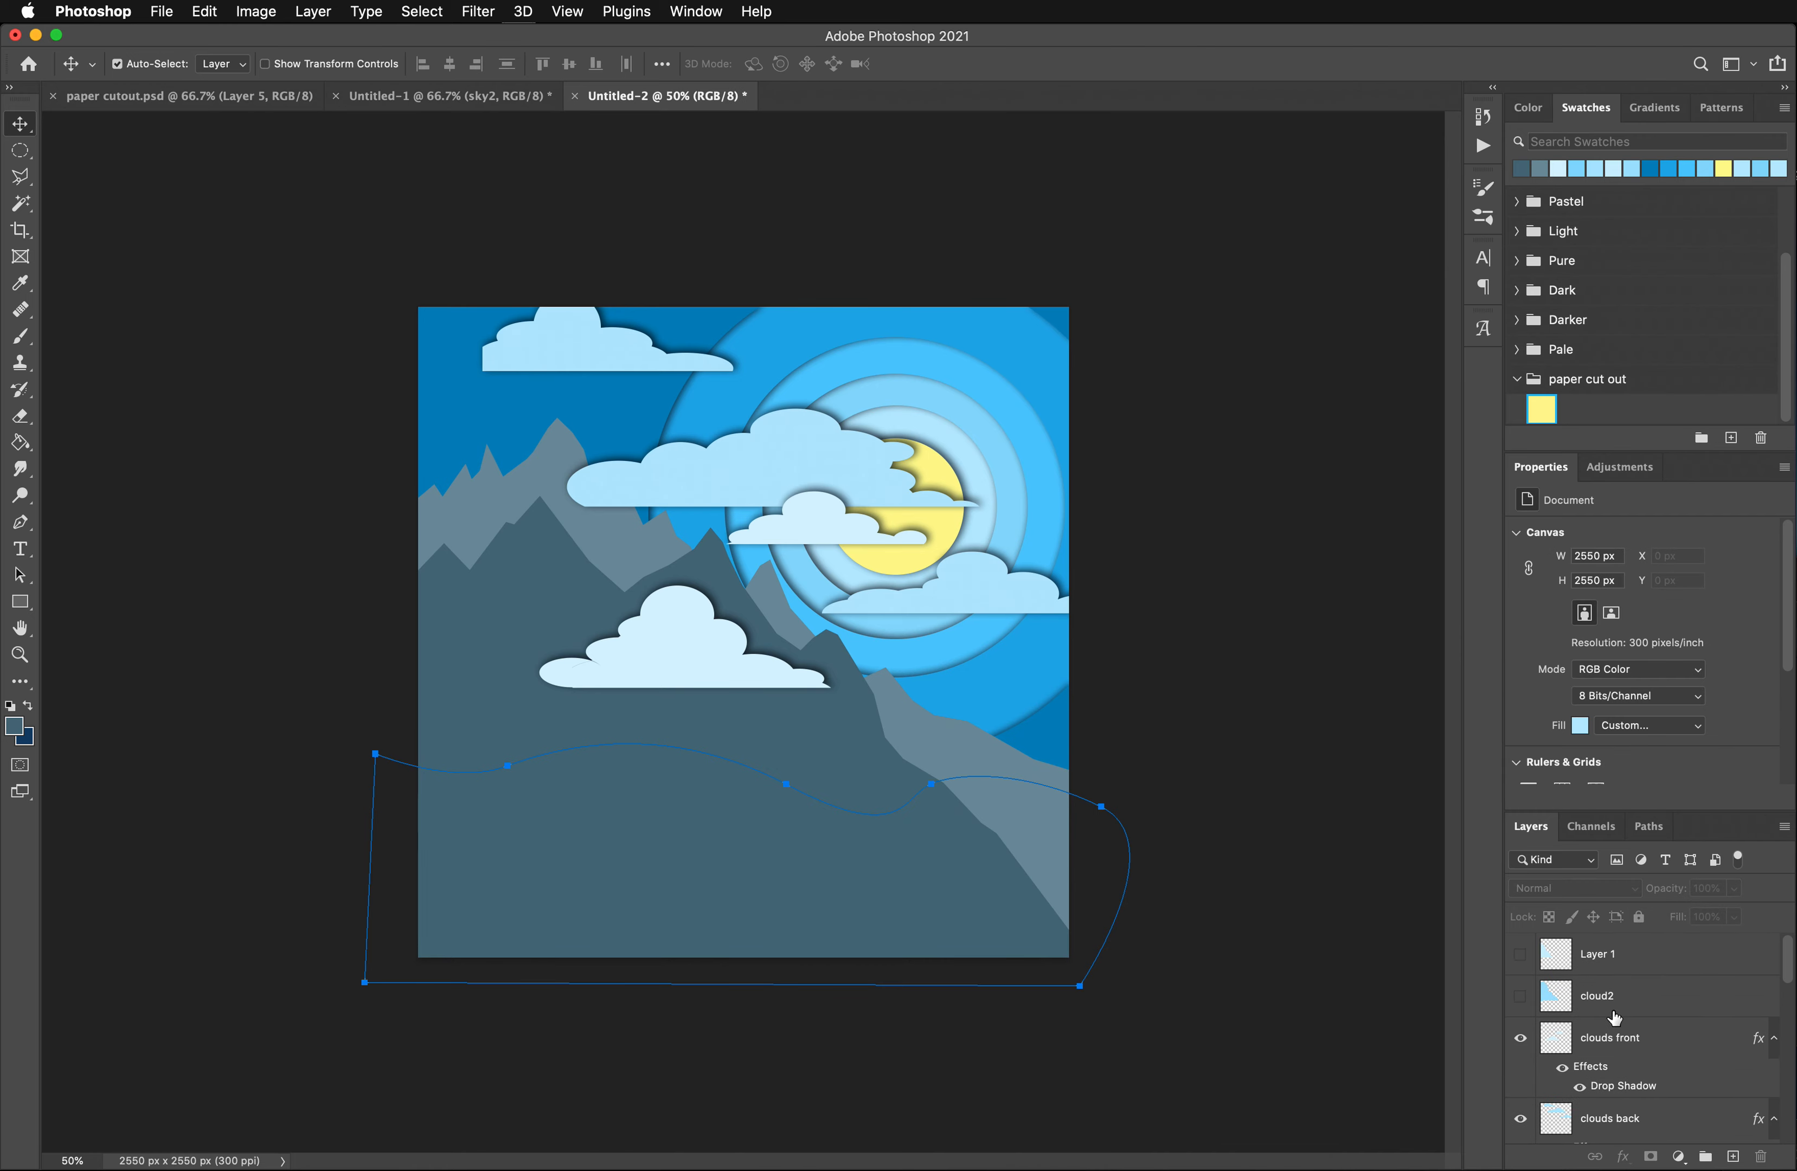
{"action": "scroll", "coordinate": [1614, 1017], "scroll_direction": "down", "scroll_amount": 10}
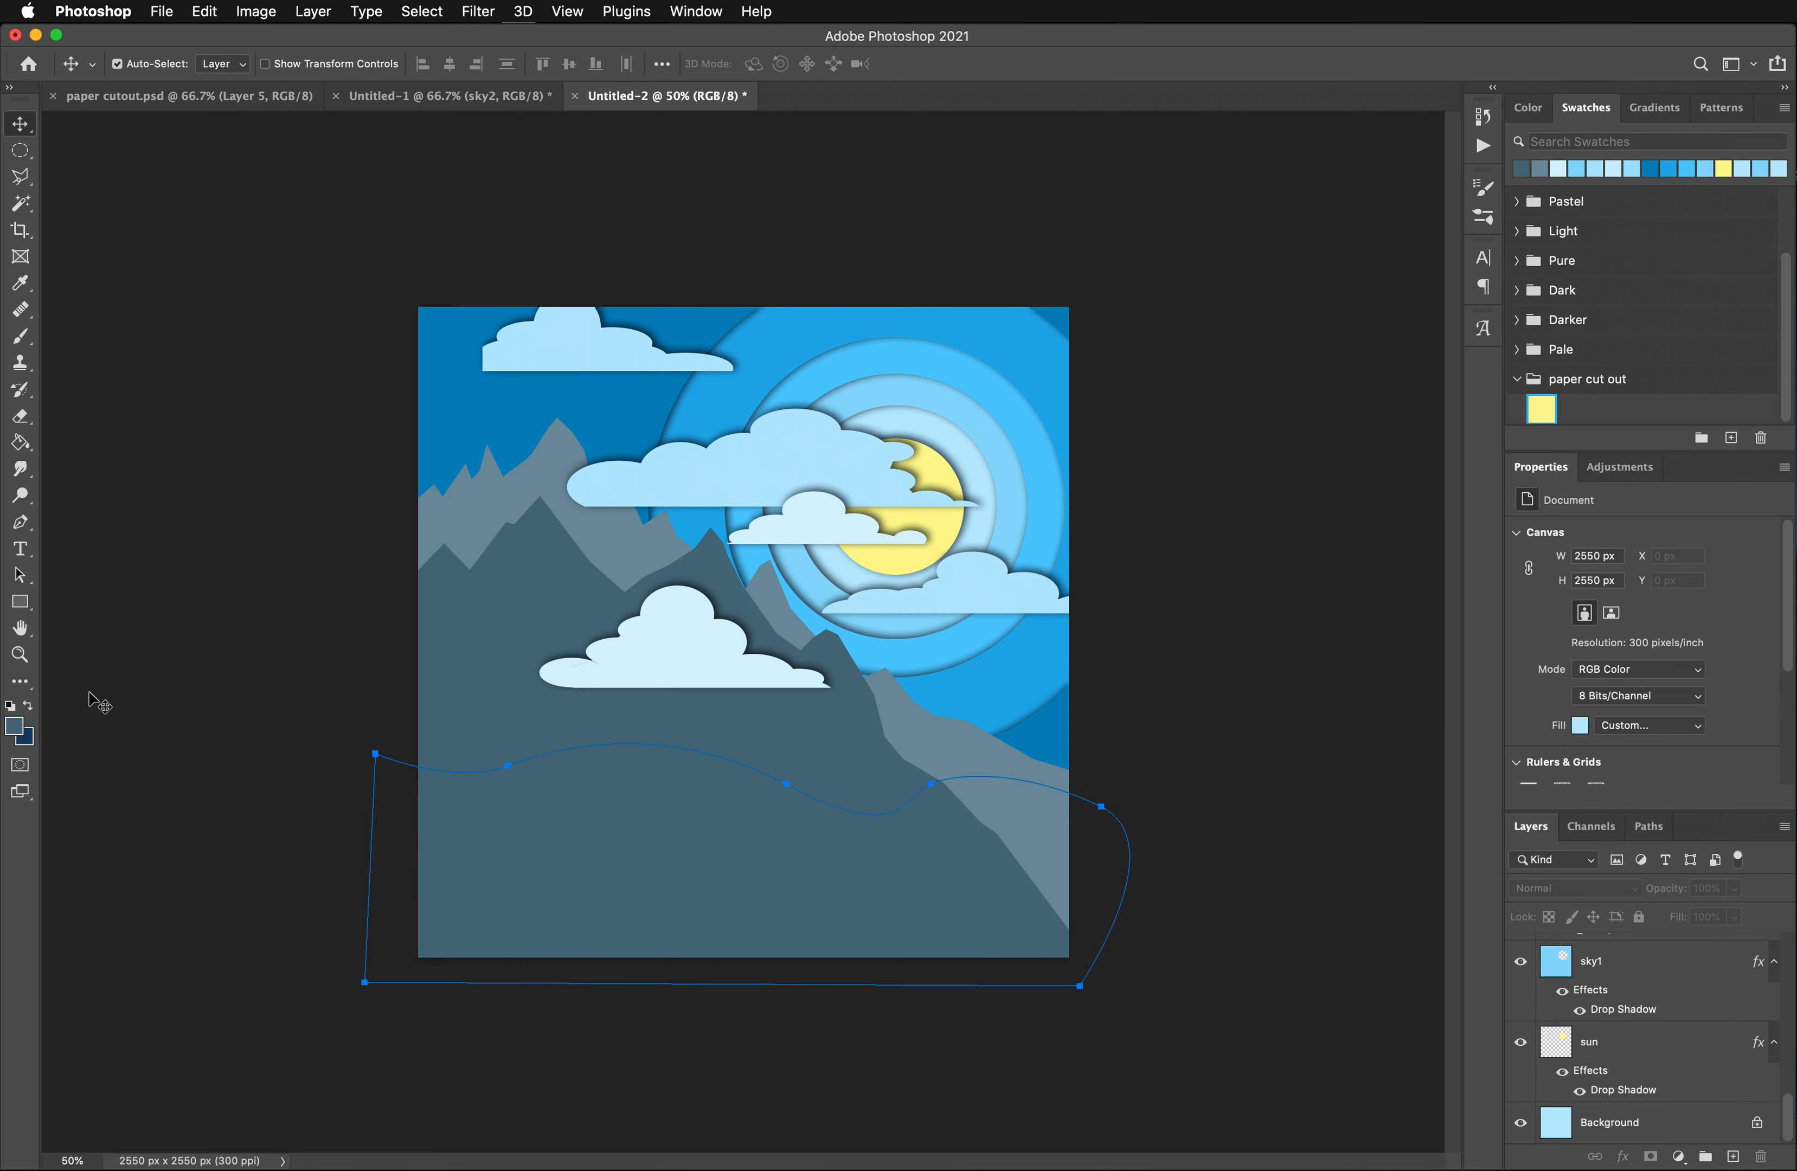
- Convert the closed hill path into a shape layer
{"action": "left_click", "coordinate": [21, 522]}
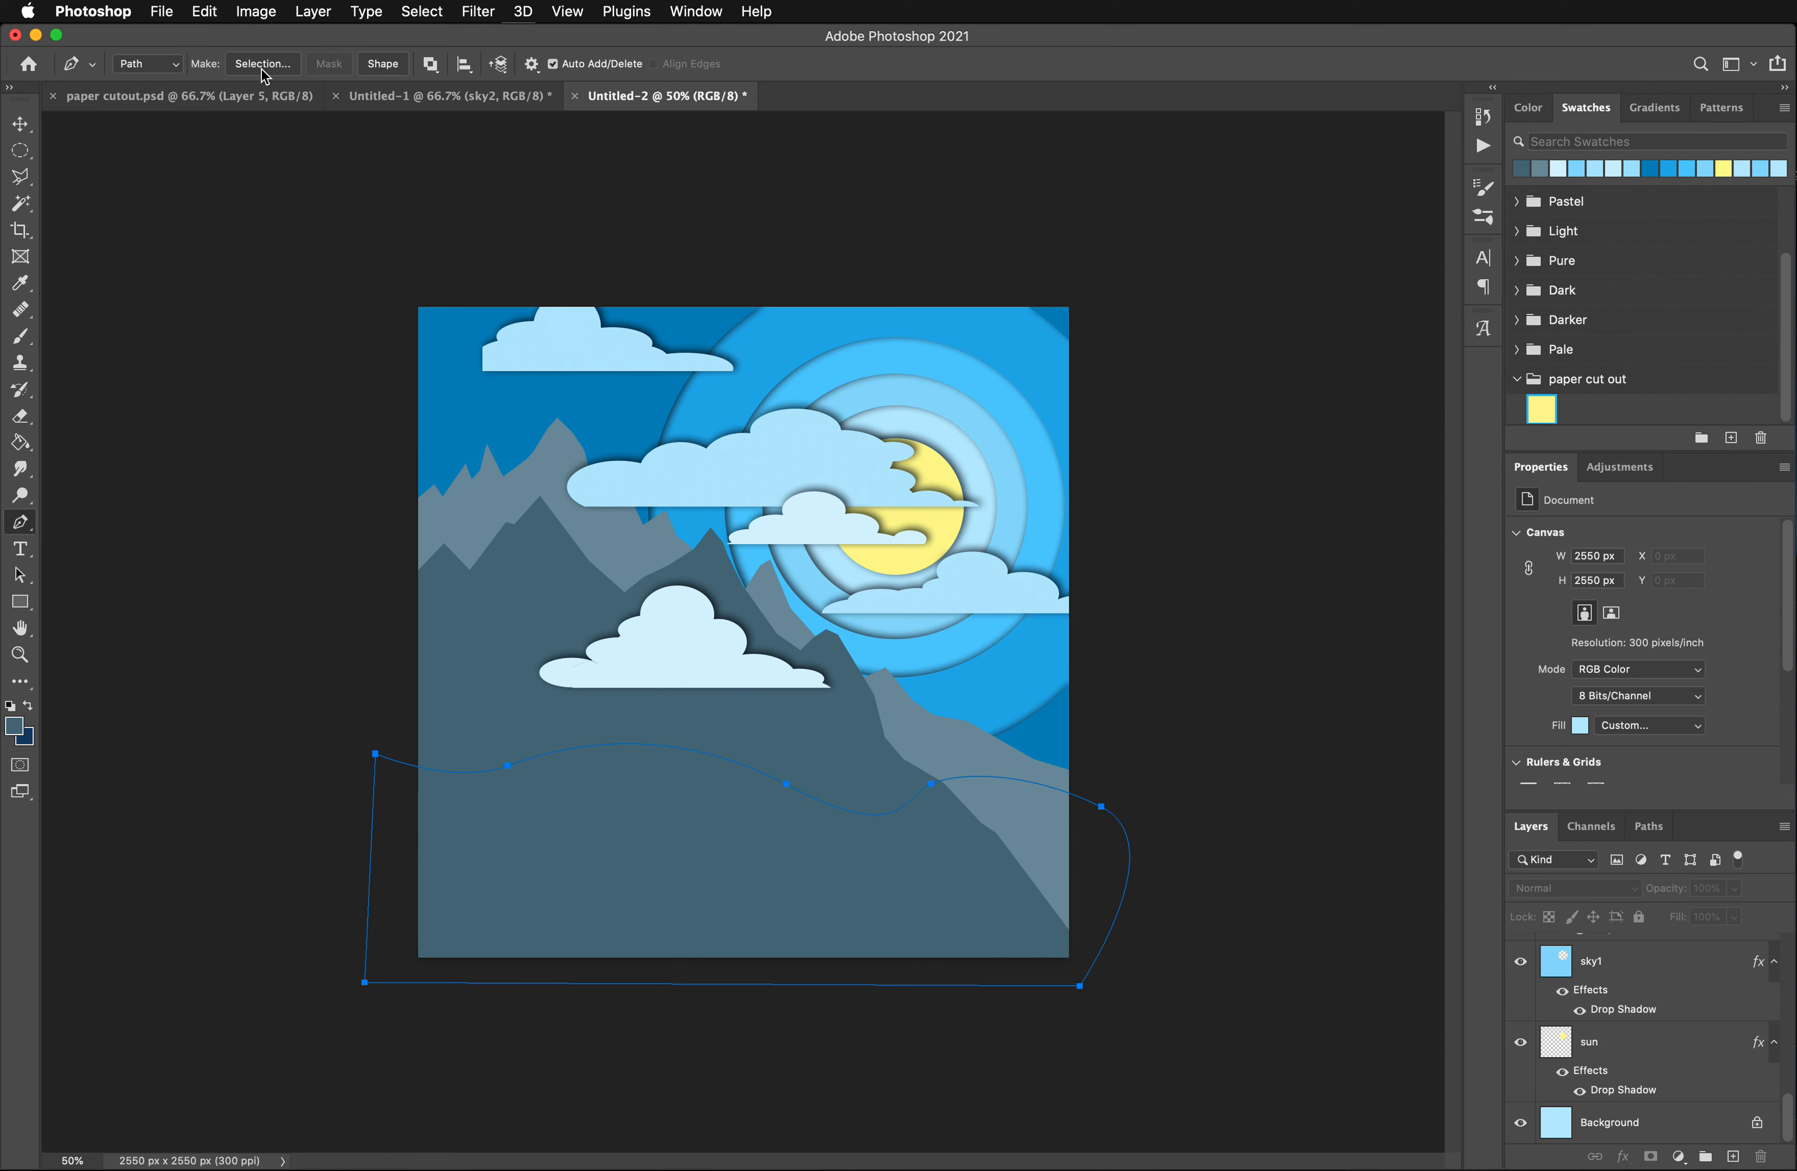
{"action": "left_click", "coordinate": [384, 65]}
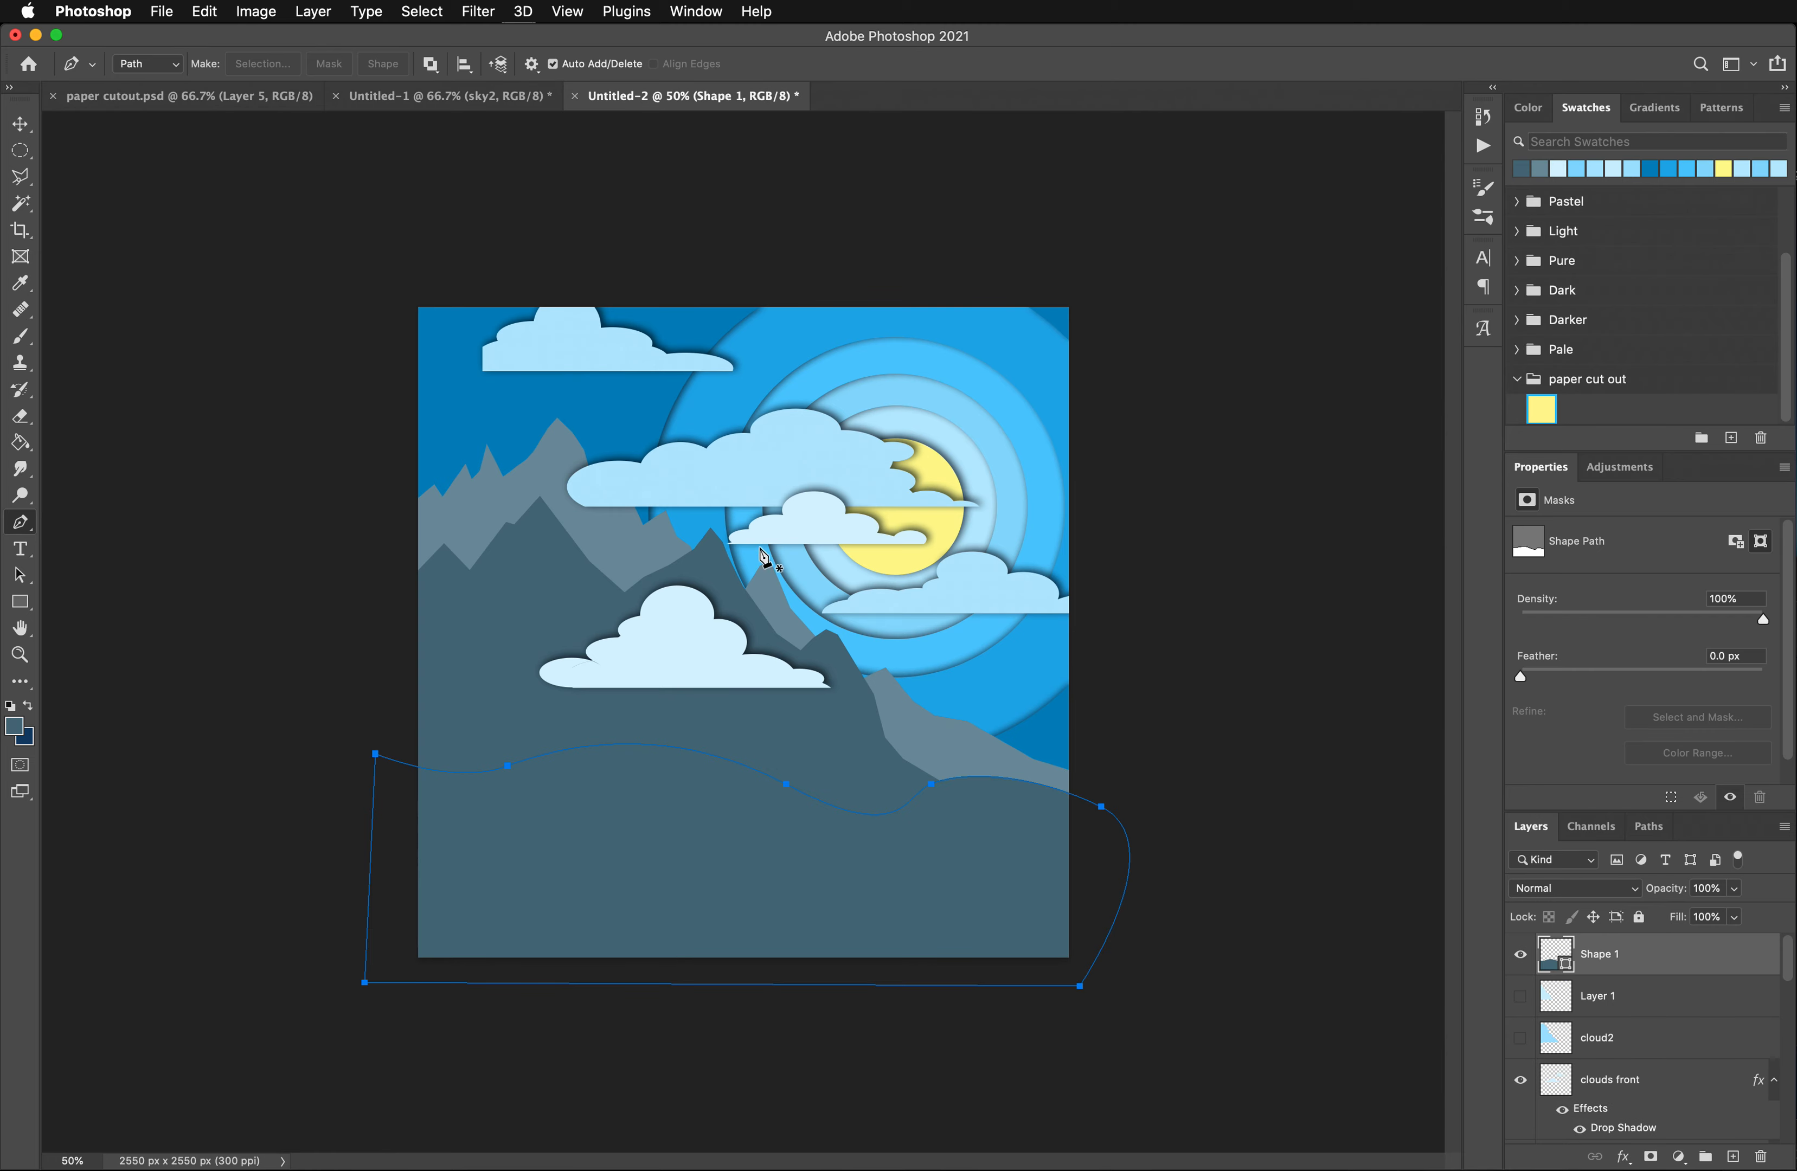
{"action": "right_click", "coordinate": [1623, 967]}
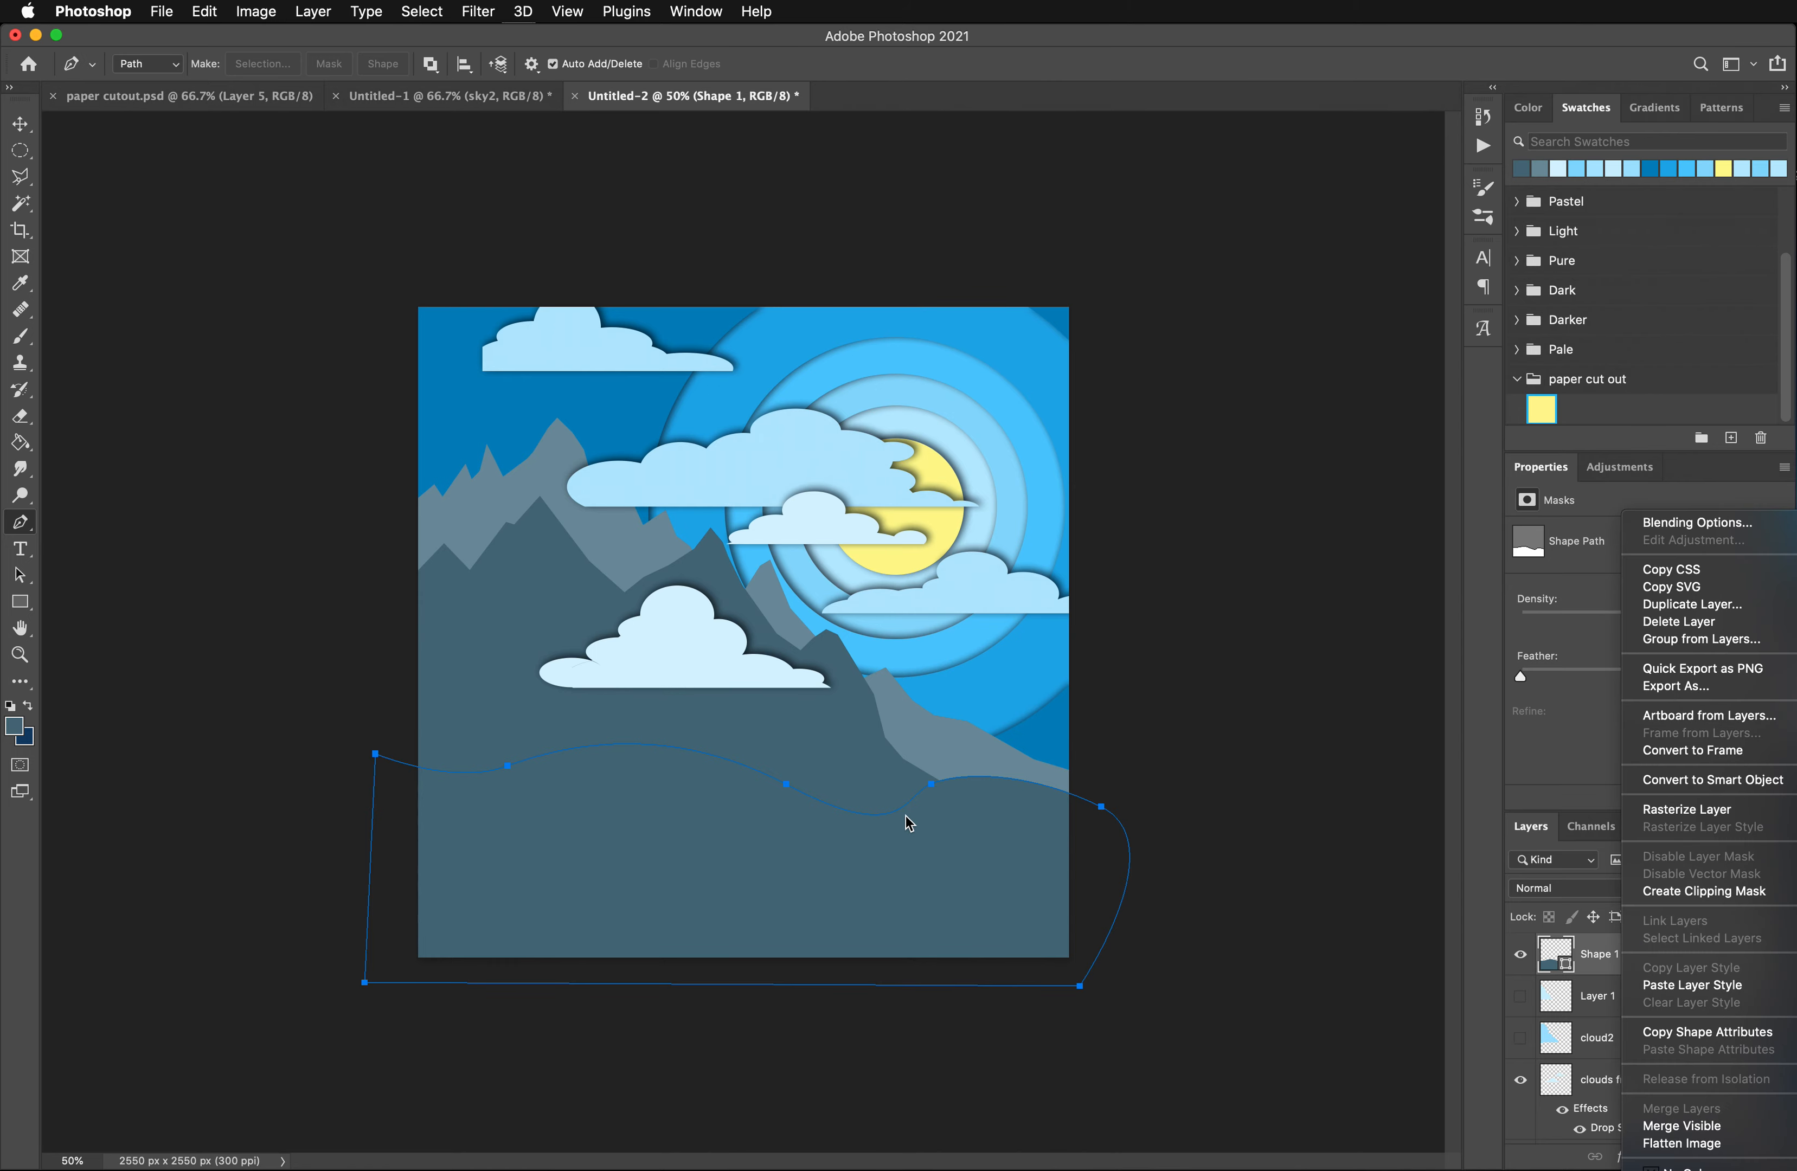
{"action": "left_click", "coordinate": [341, 39]}
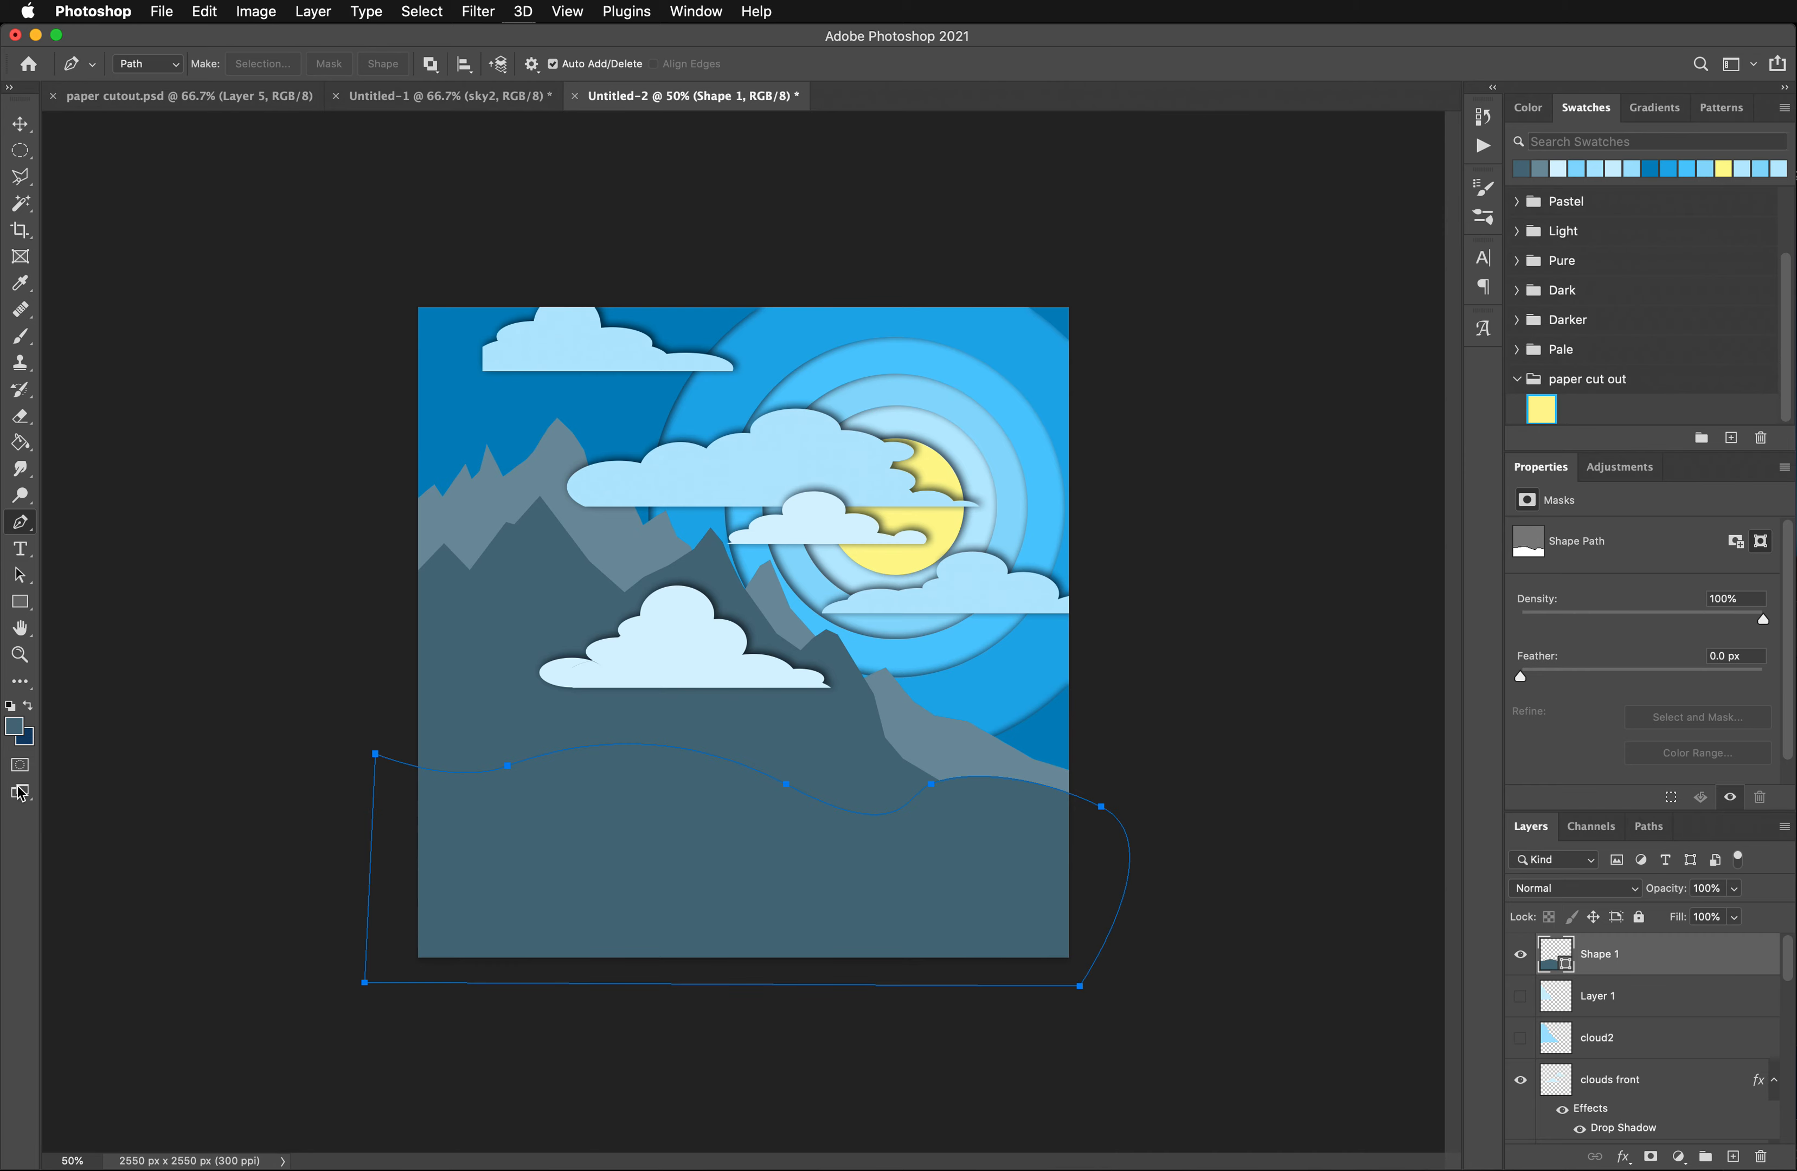
{"action": "left_click", "coordinate": [15, 728]}
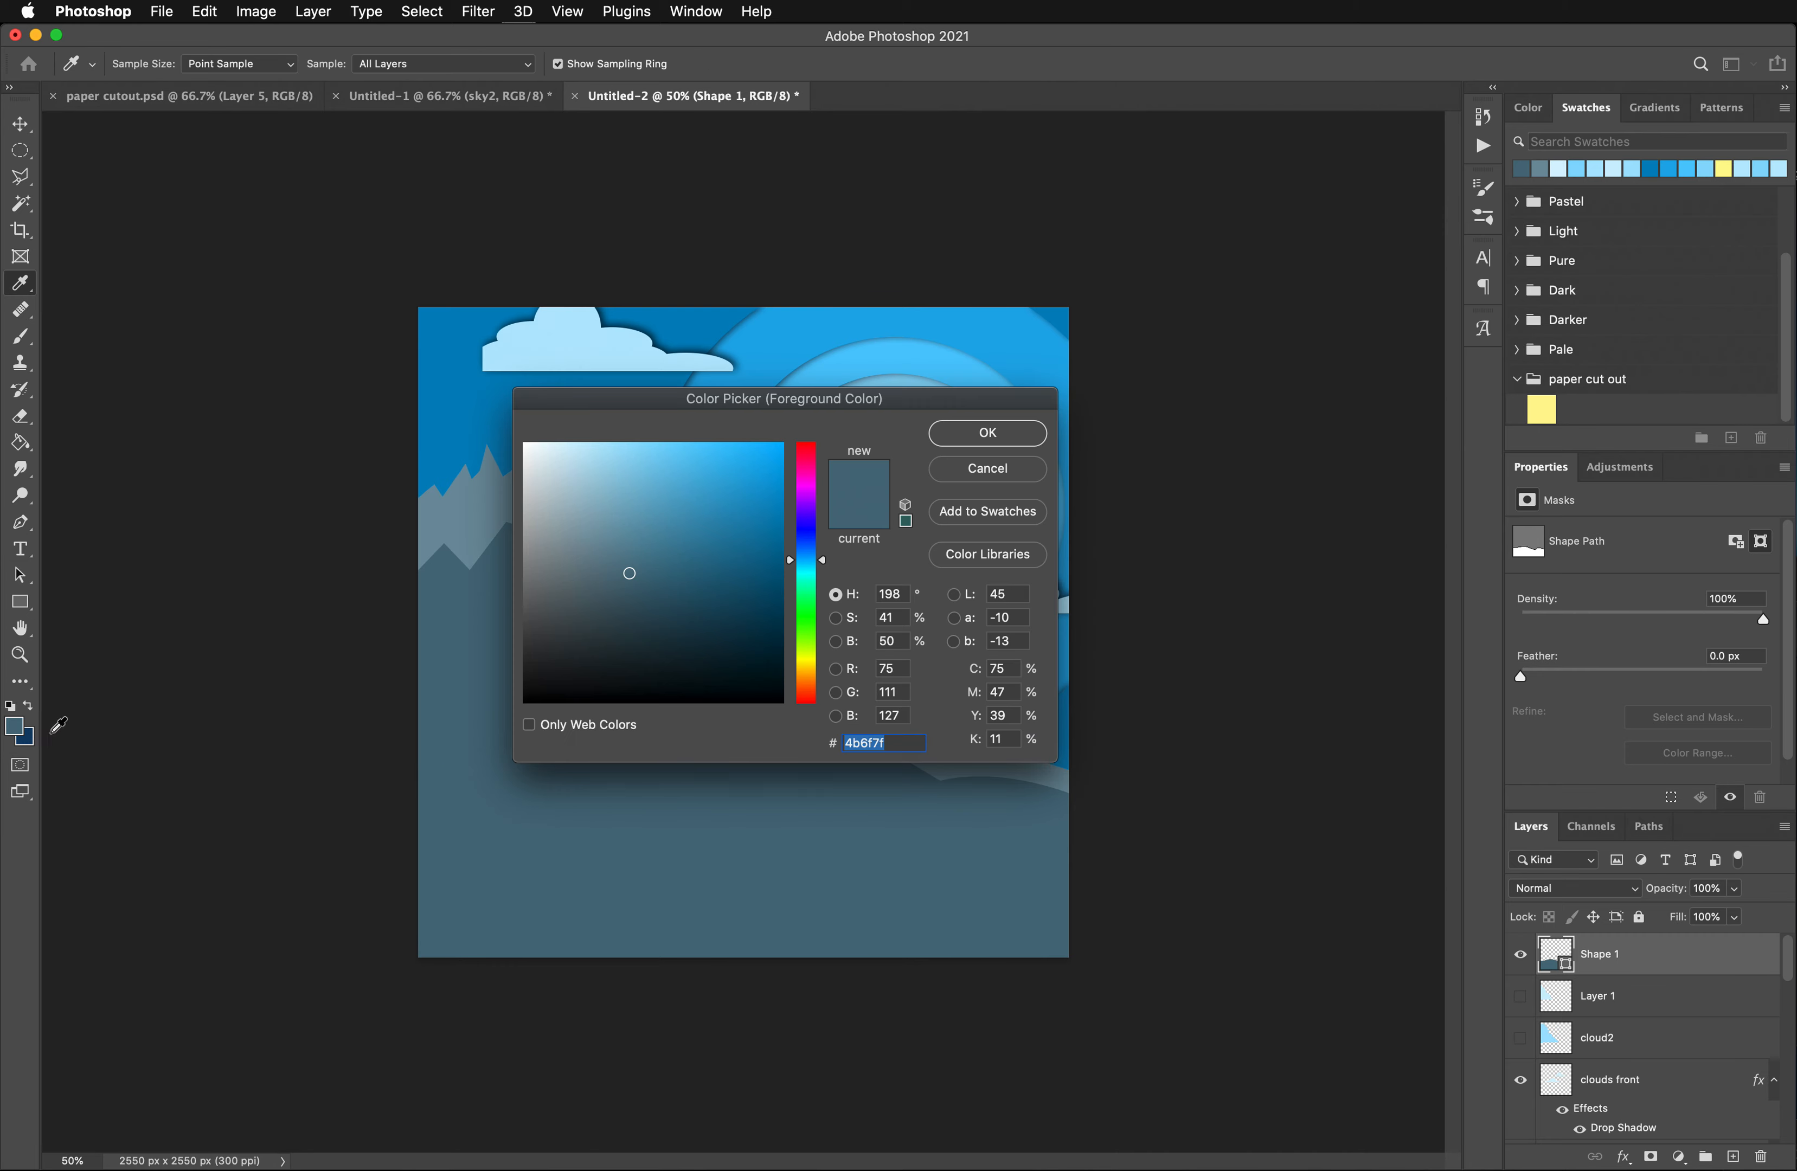
{"action": "left_click", "coordinate": [1016, 476]}
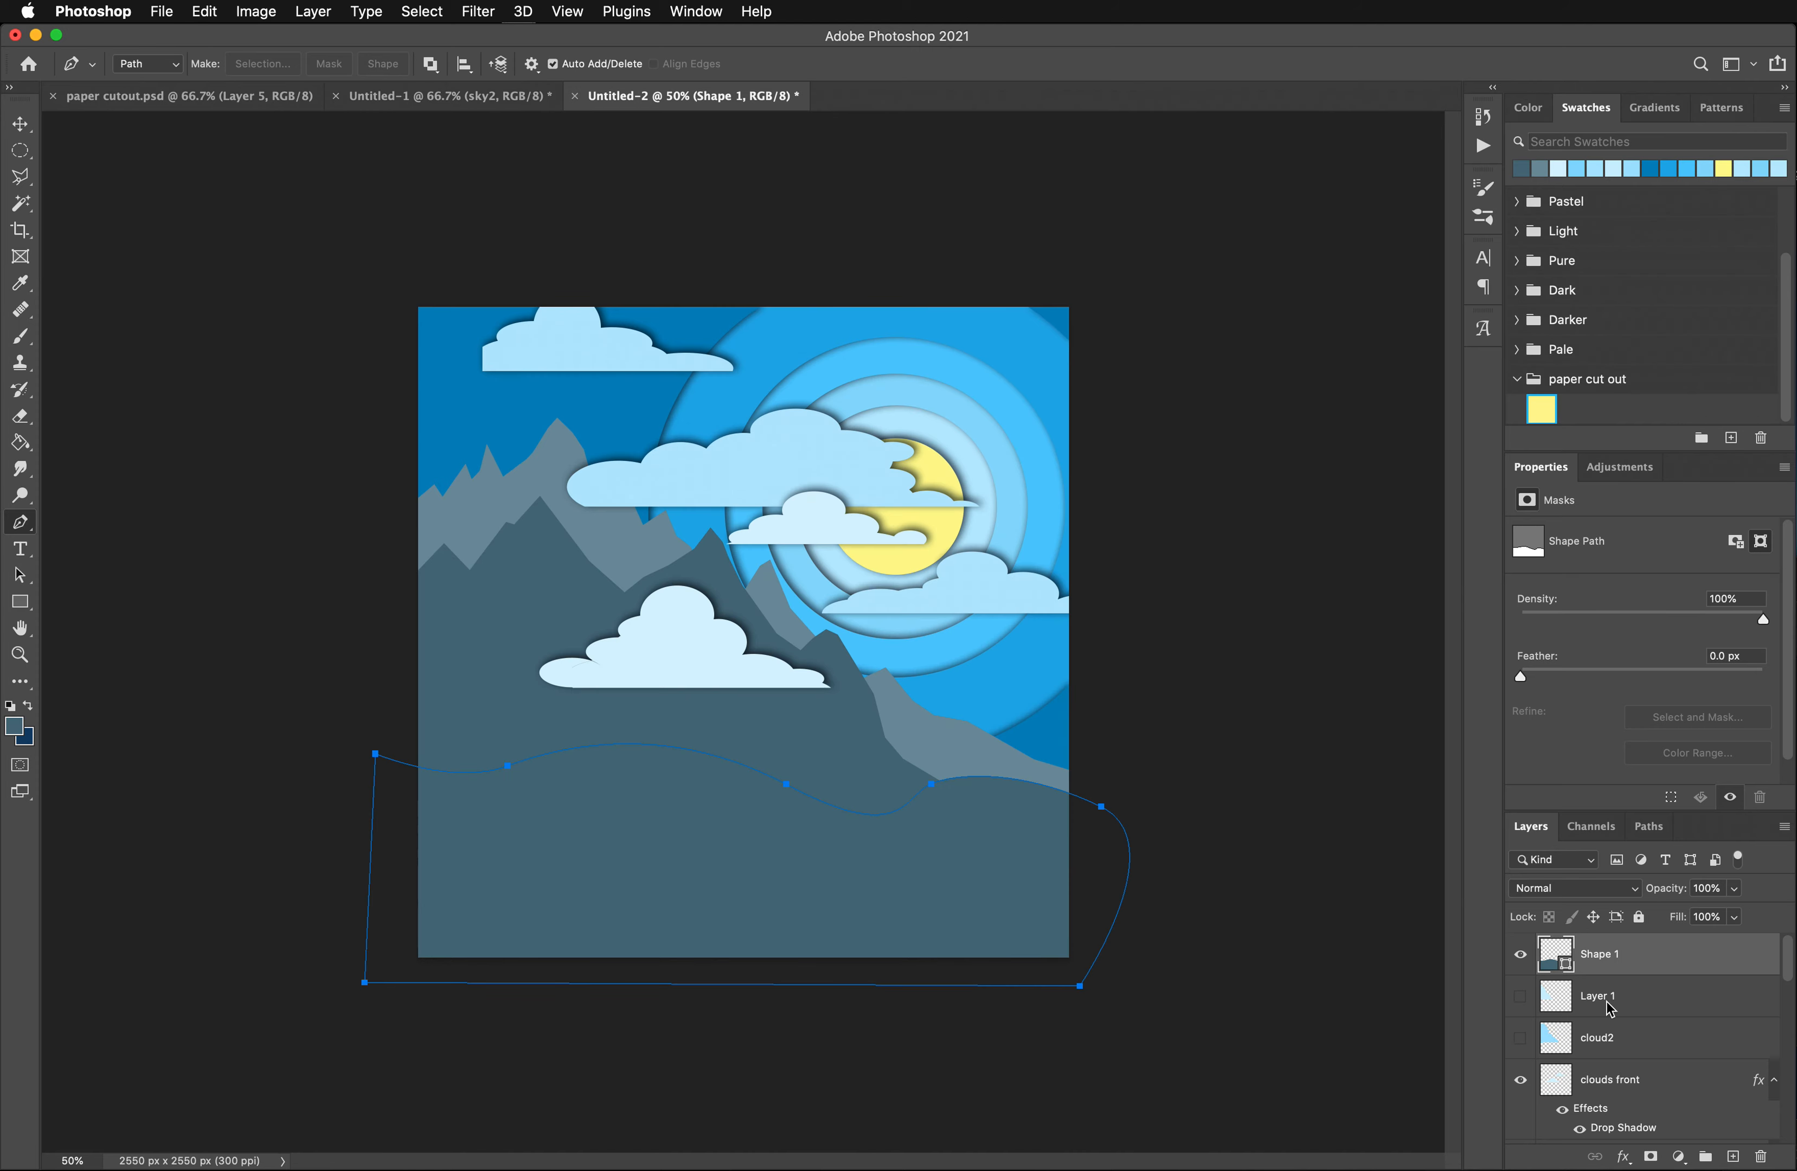
- Change the hill shape's fill color to muted green 77a36b
{"action": "double_click", "coordinate": [1554, 968]}
{"action": "left_click_drag", "start_coordinate": [807, 614], "coordinate": [806, 626]}
{"action": "left_click_drag", "start_coordinate": [751, 403], "coordinate": [1312, 371]}
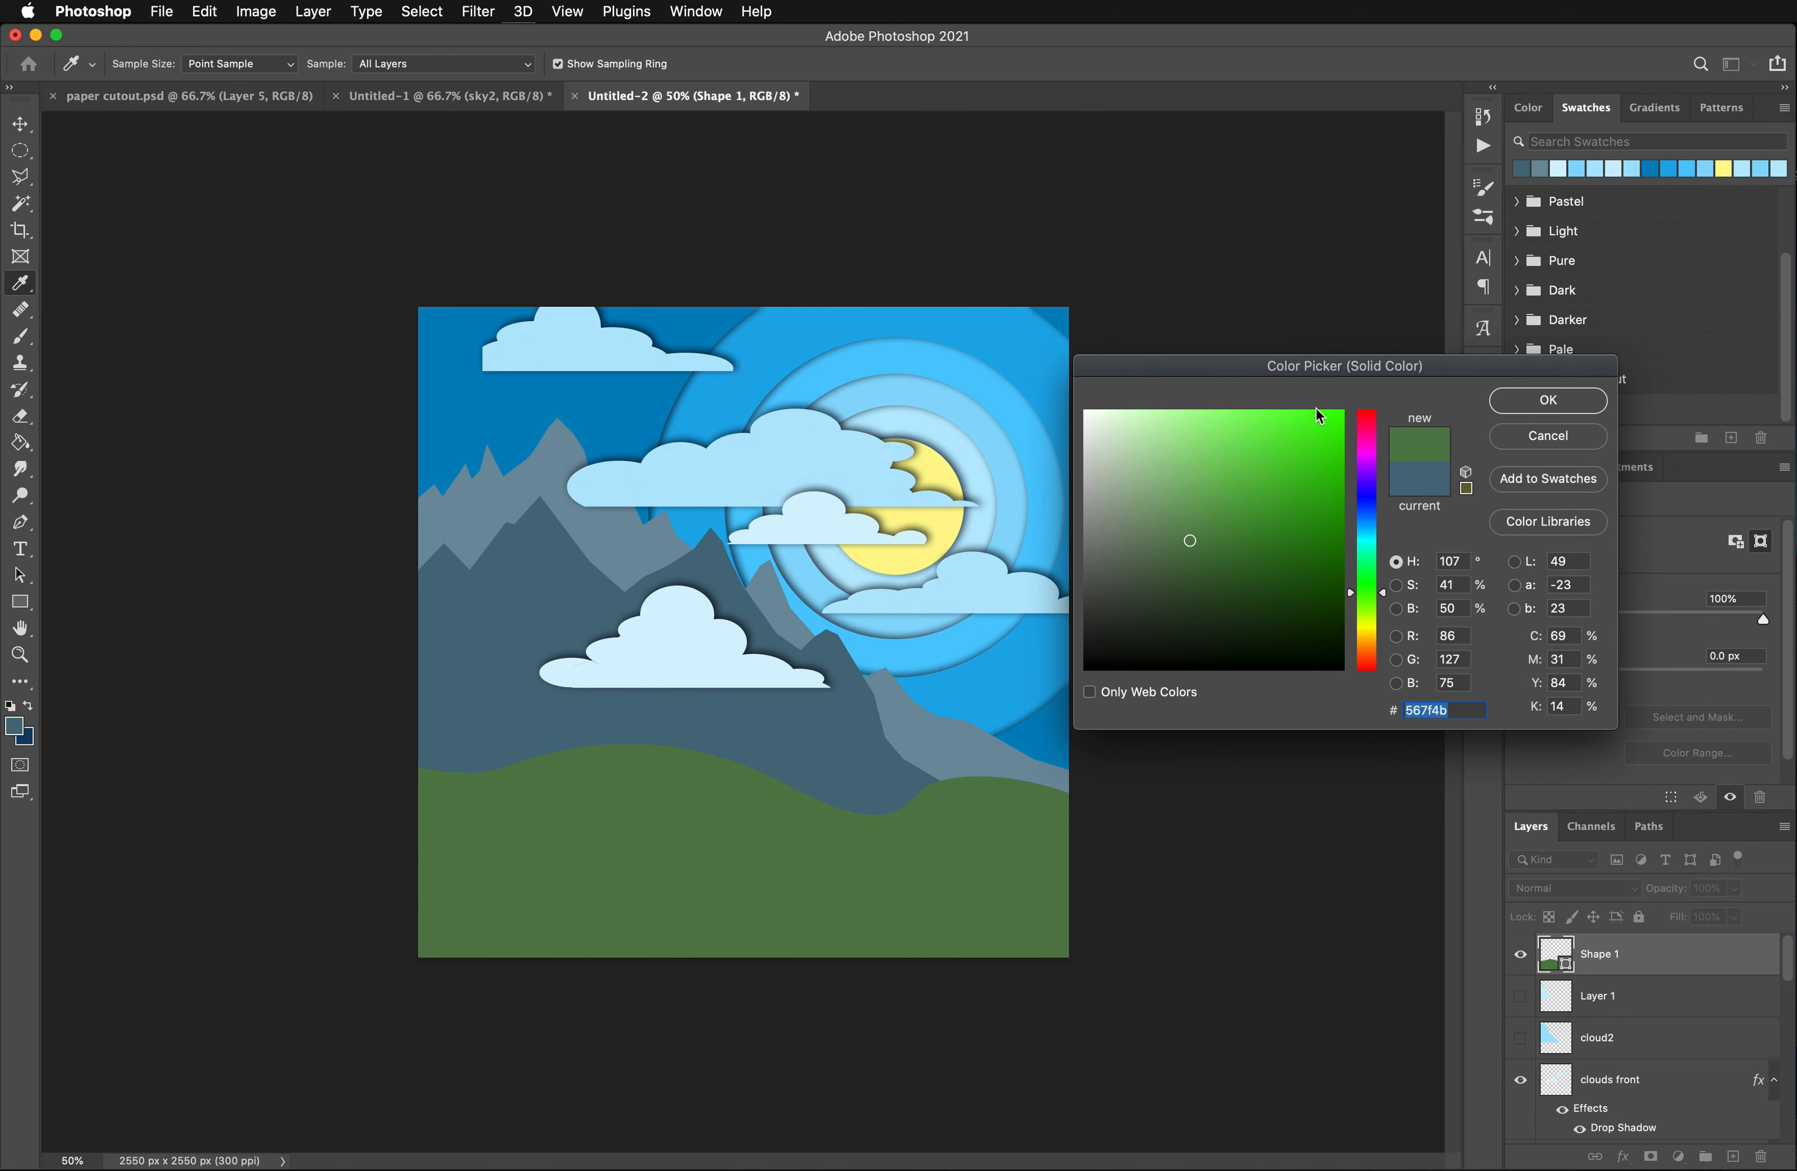
{"action": "mouse_move", "coordinate": [1207, 534]}
{"action": "left_mouse_down"}
{"action": "mouse_move", "coordinate": [1309, 529]}
{"action": "mouse_move", "coordinate": [1296, 498]}
{"action": "mouse_move", "coordinate": [1313, 562]}
{"action": "mouse_move", "coordinate": [1334, 554]}
{"action": "mouse_move", "coordinate": [1155, 490]}
{"action": "mouse_move", "coordinate": [1175, 505]}
{"action": "left_mouse_up"}
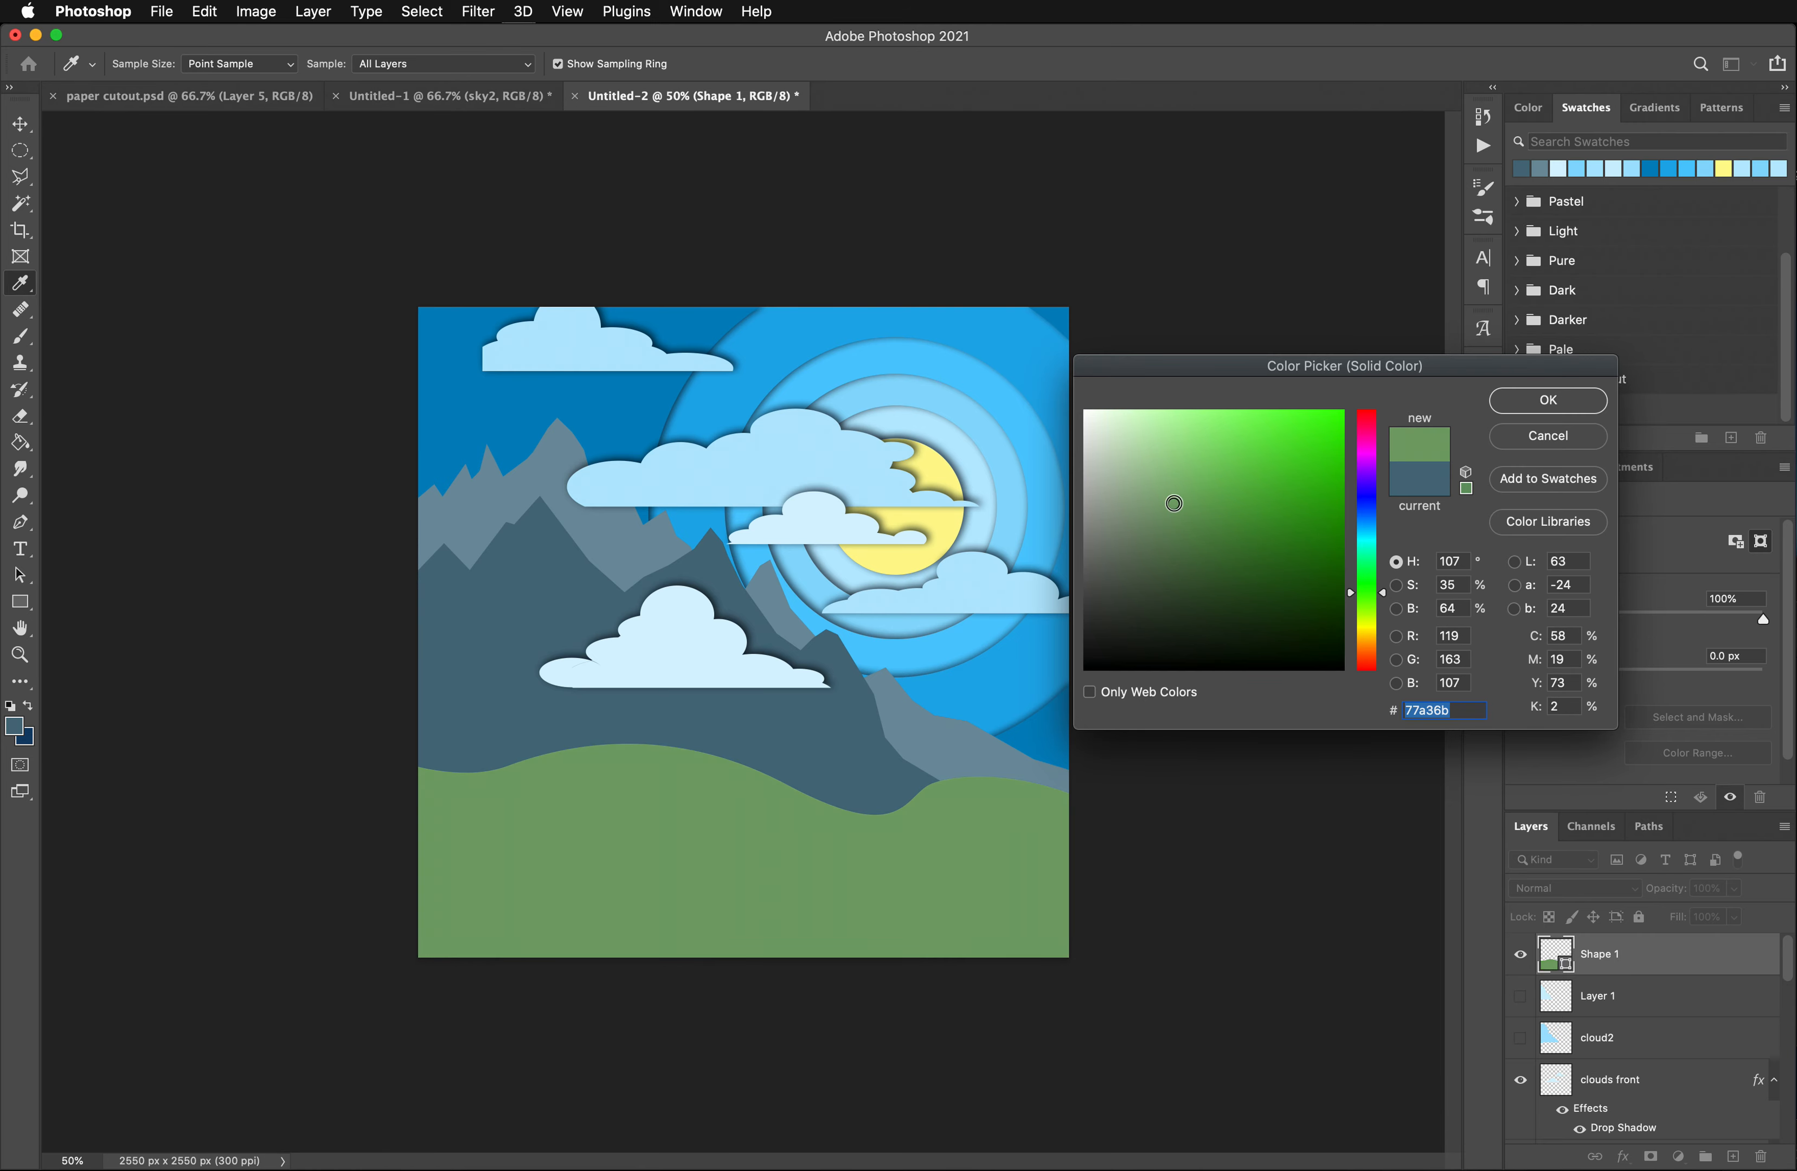
{"action": "left_click", "coordinate": [1549, 418]}
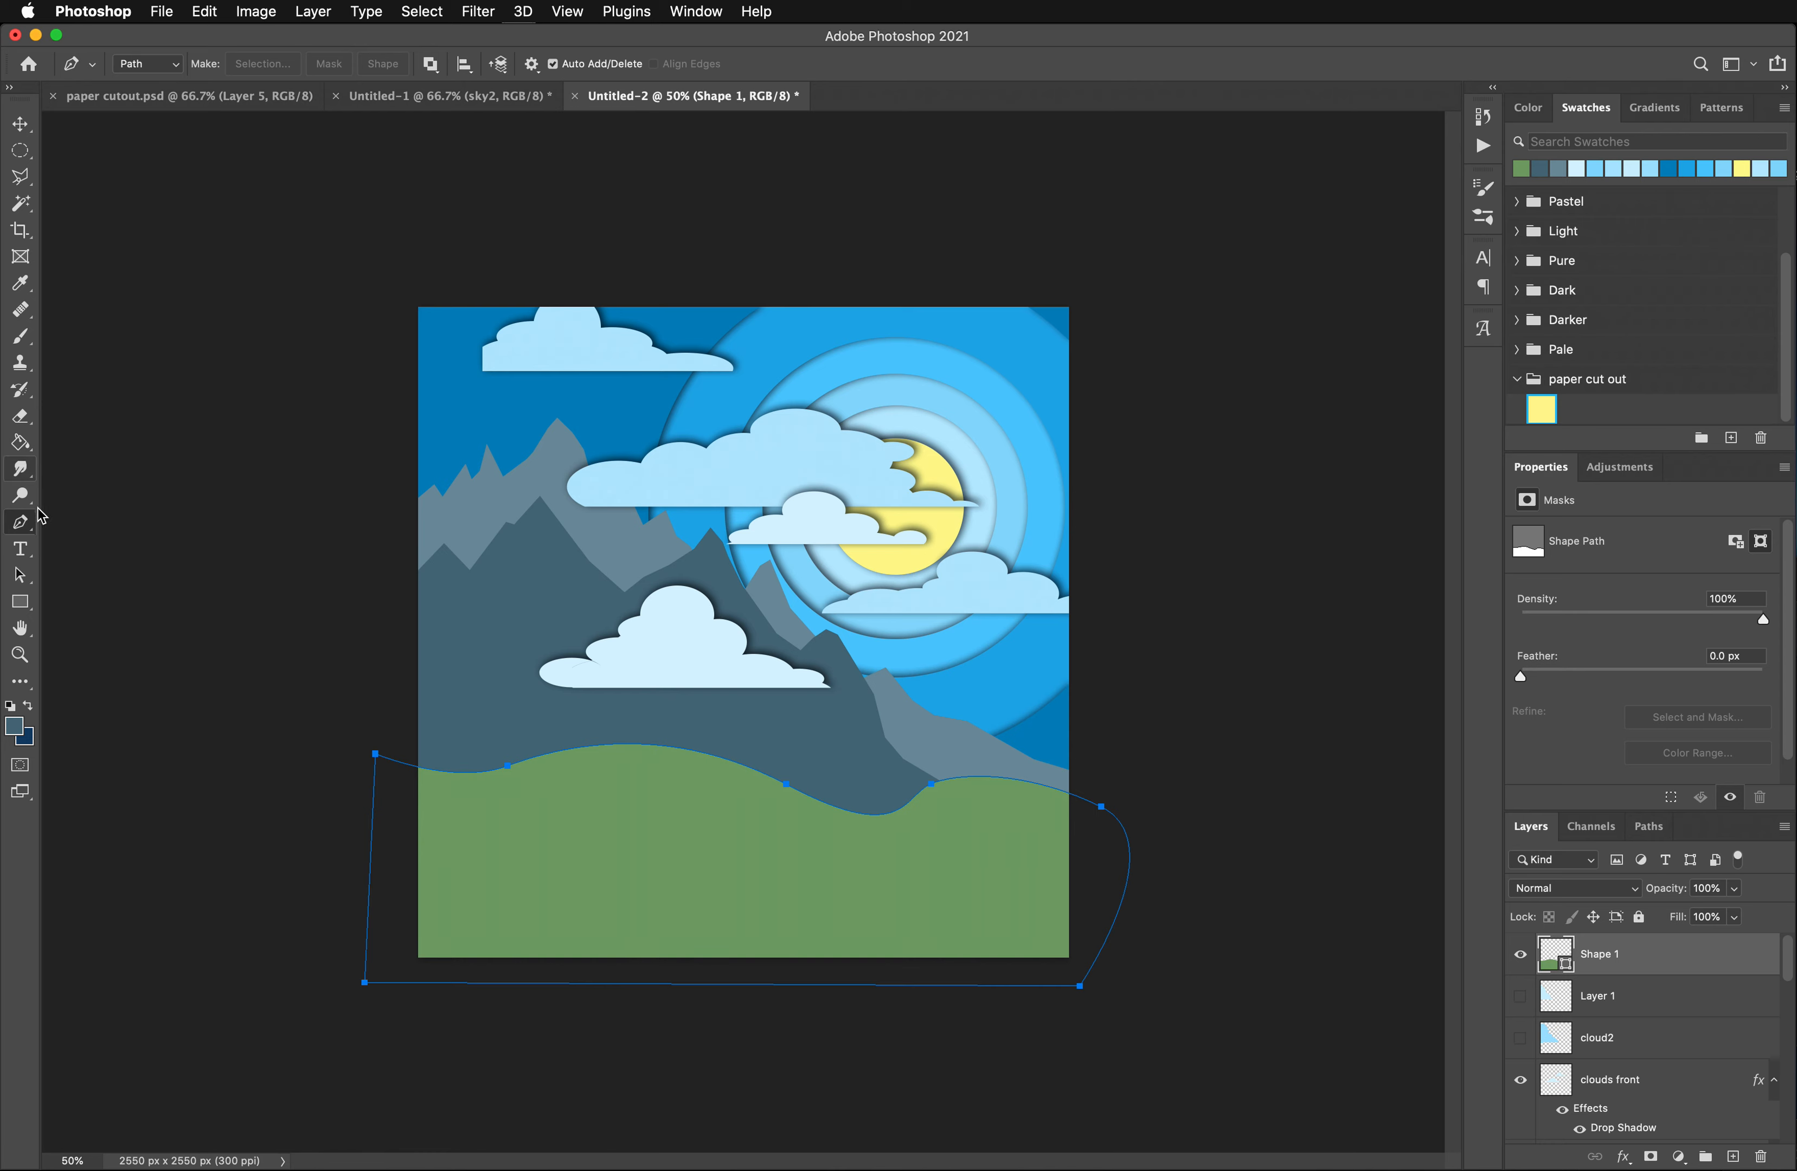
- Try to draw a second closed wavy hill path with the Pen tool while the first hill shape is selected
{"action": "left_click", "coordinate": [21, 521]}
{"action": "left_click_drag", "start_coordinate": [439, 754], "coordinate": [517, 726]}
{"action": "left_click_drag", "start_coordinate": [655, 791], "coordinate": [702, 815]}
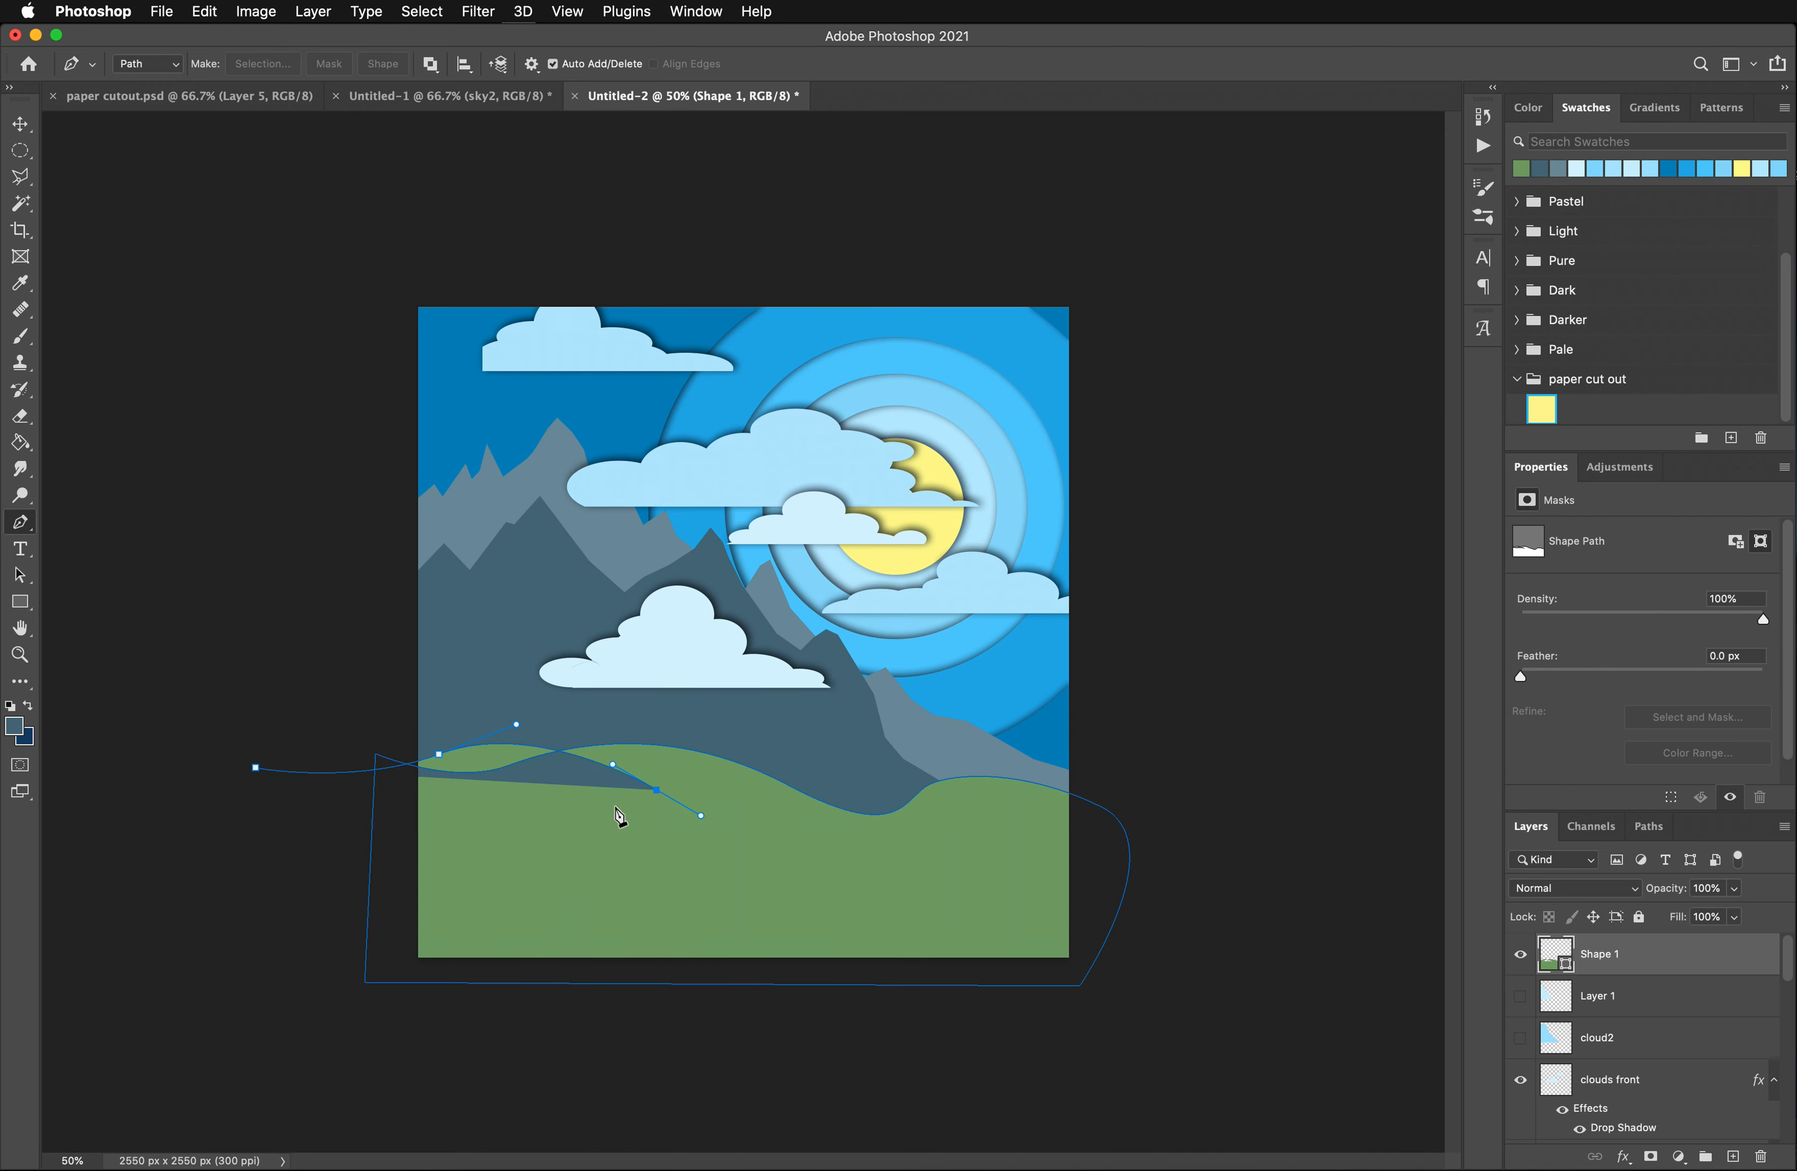
{"action": "left_click_drag", "start_coordinate": [858, 777], "coordinate": [908, 761]}
{"action": "left_click_drag", "start_coordinate": [1005, 814], "coordinate": [1048, 836]}
{"action": "left_click_drag", "start_coordinate": [1154, 816], "coordinate": [1222, 846]}
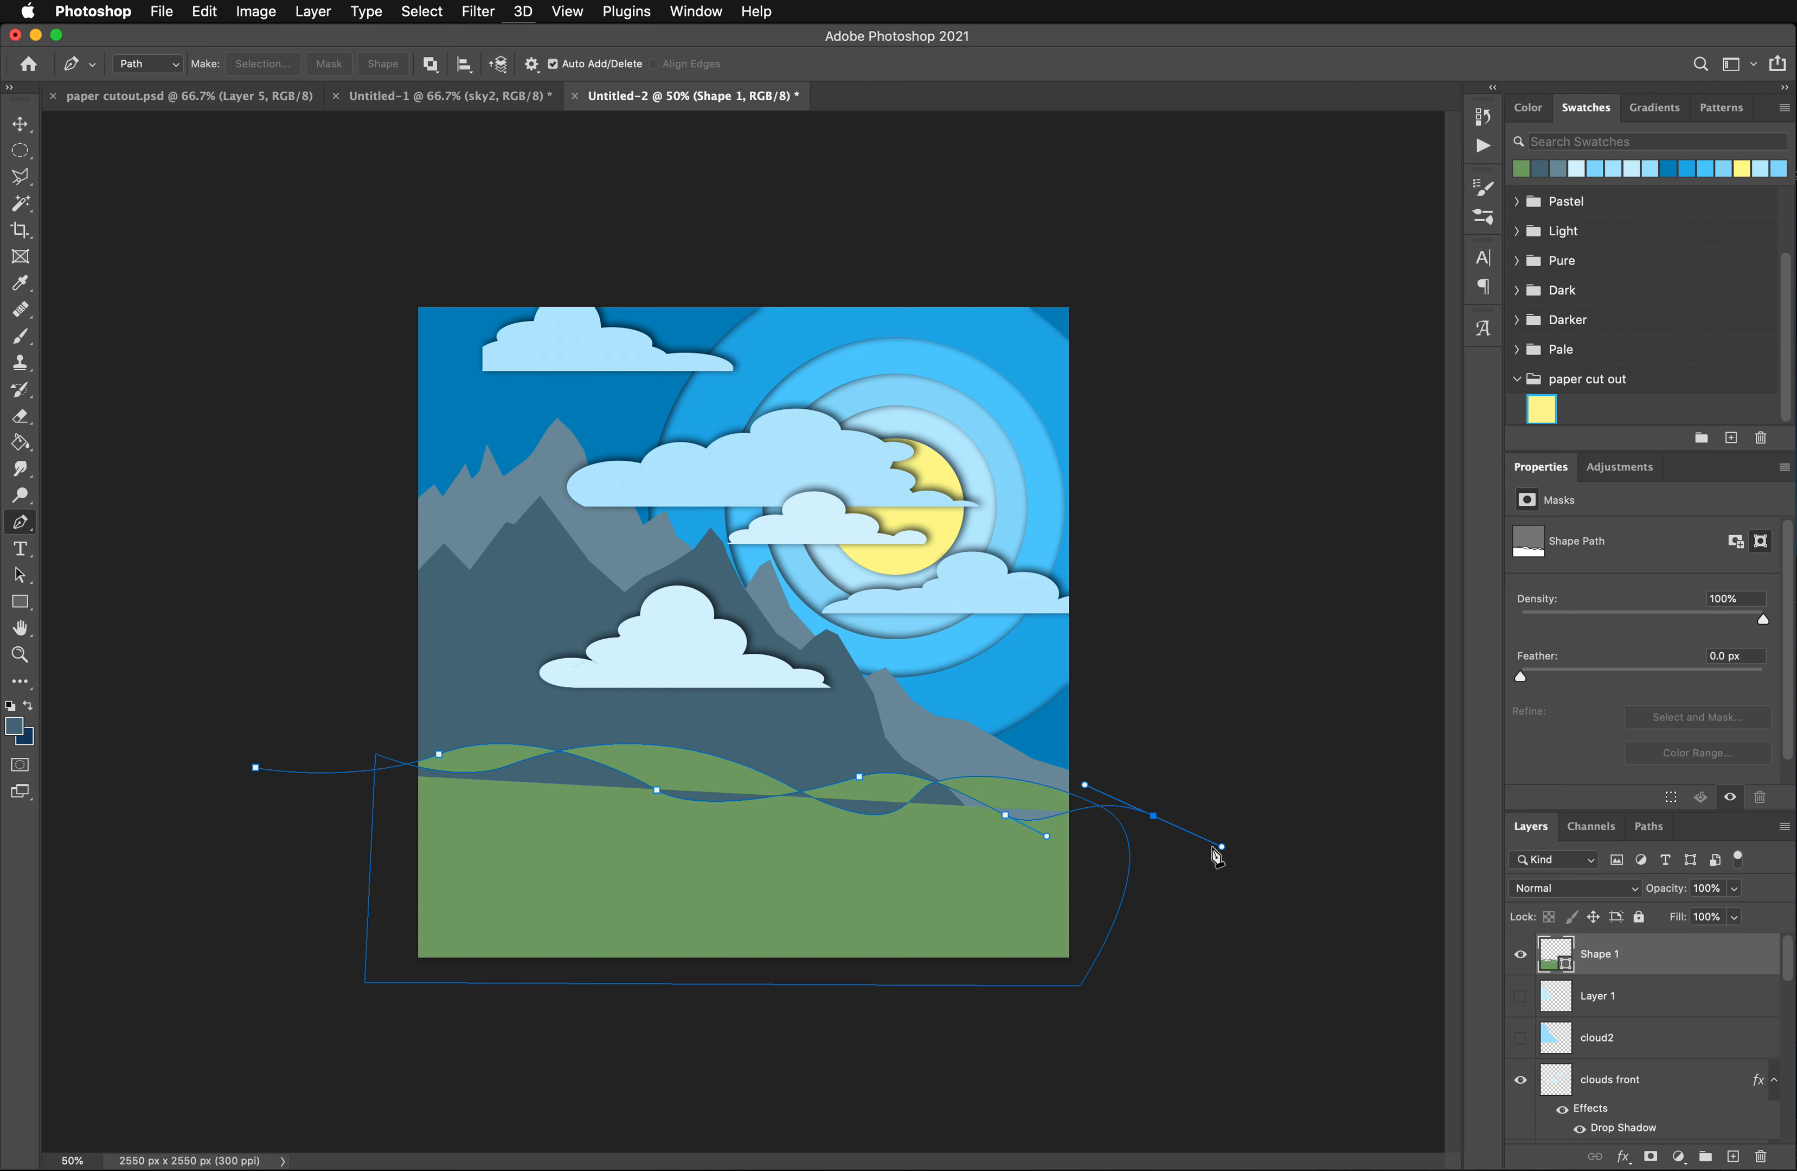
{"action": "left_click", "coordinate": [1120, 1001]}
{"action": "left_click", "coordinate": [337, 991]}
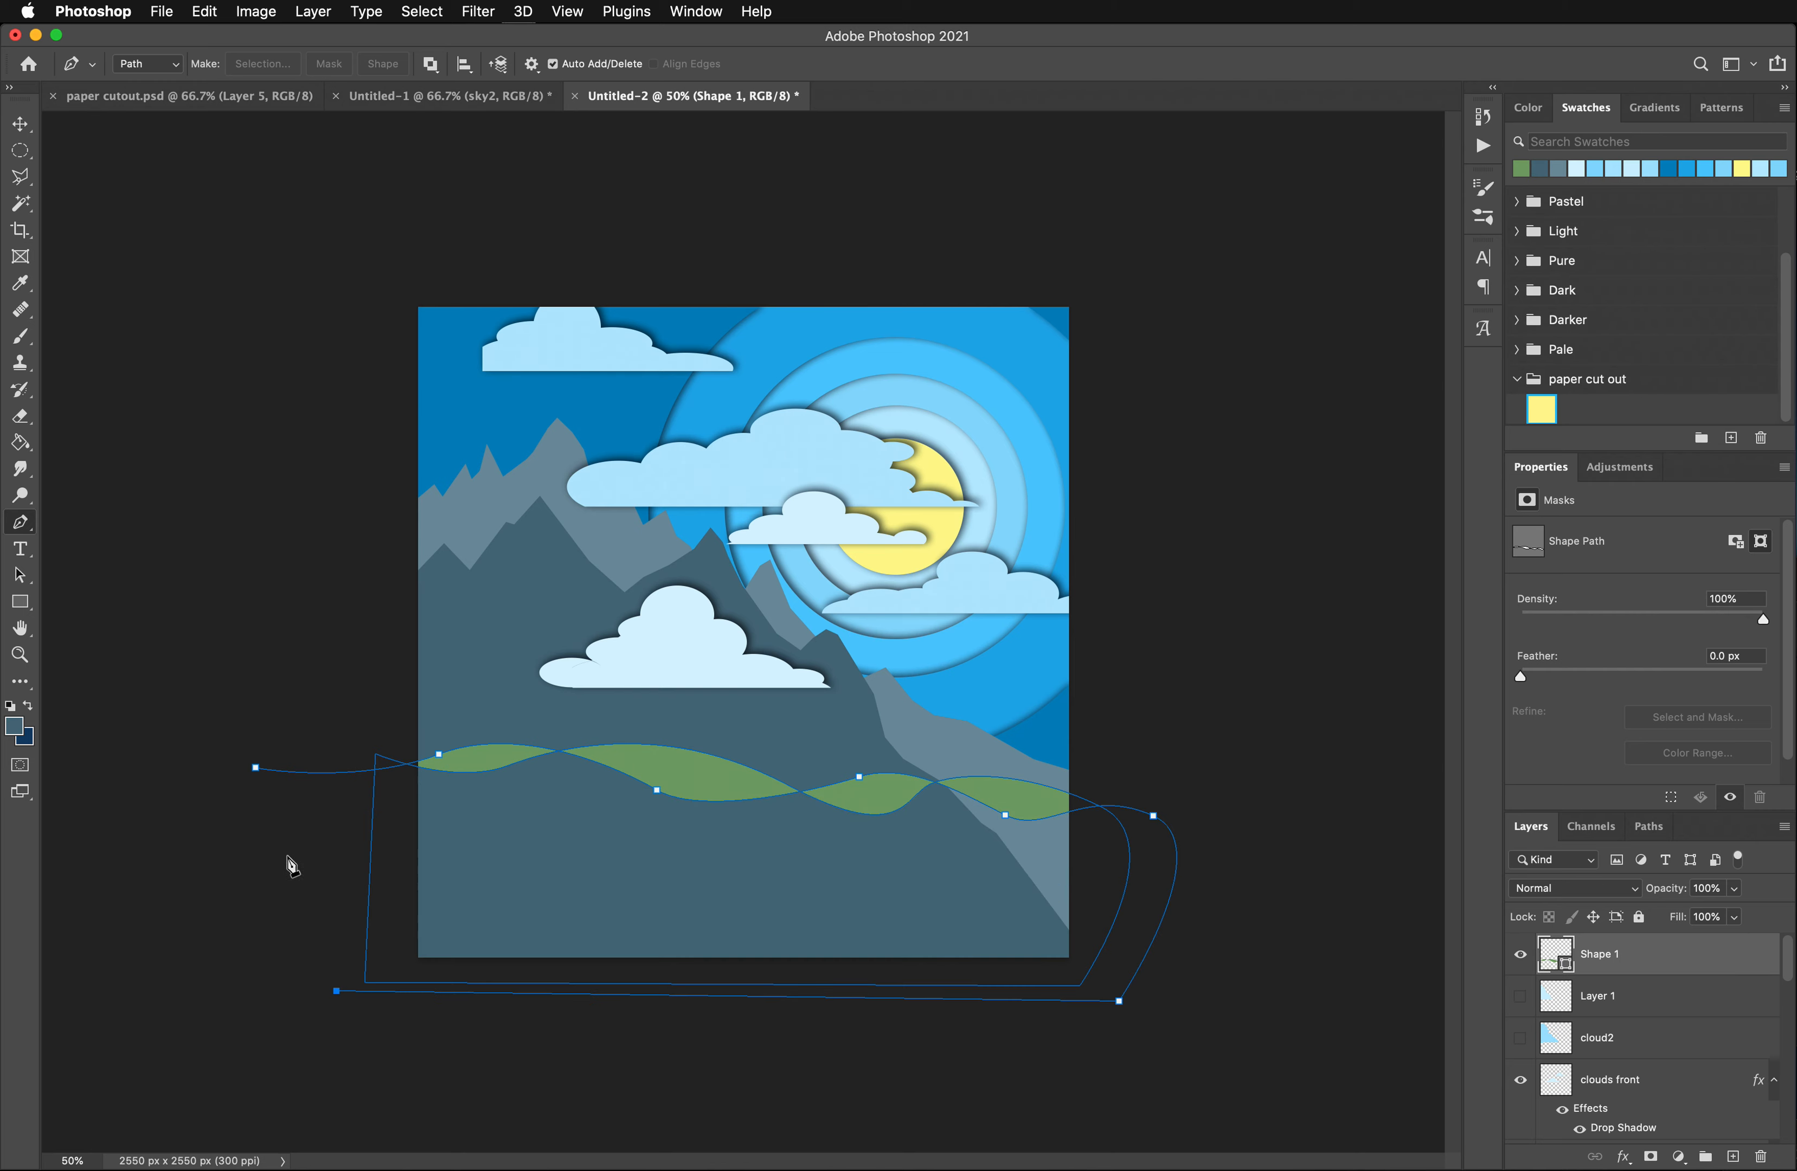
{"action": "left_click", "coordinate": [256, 768]}
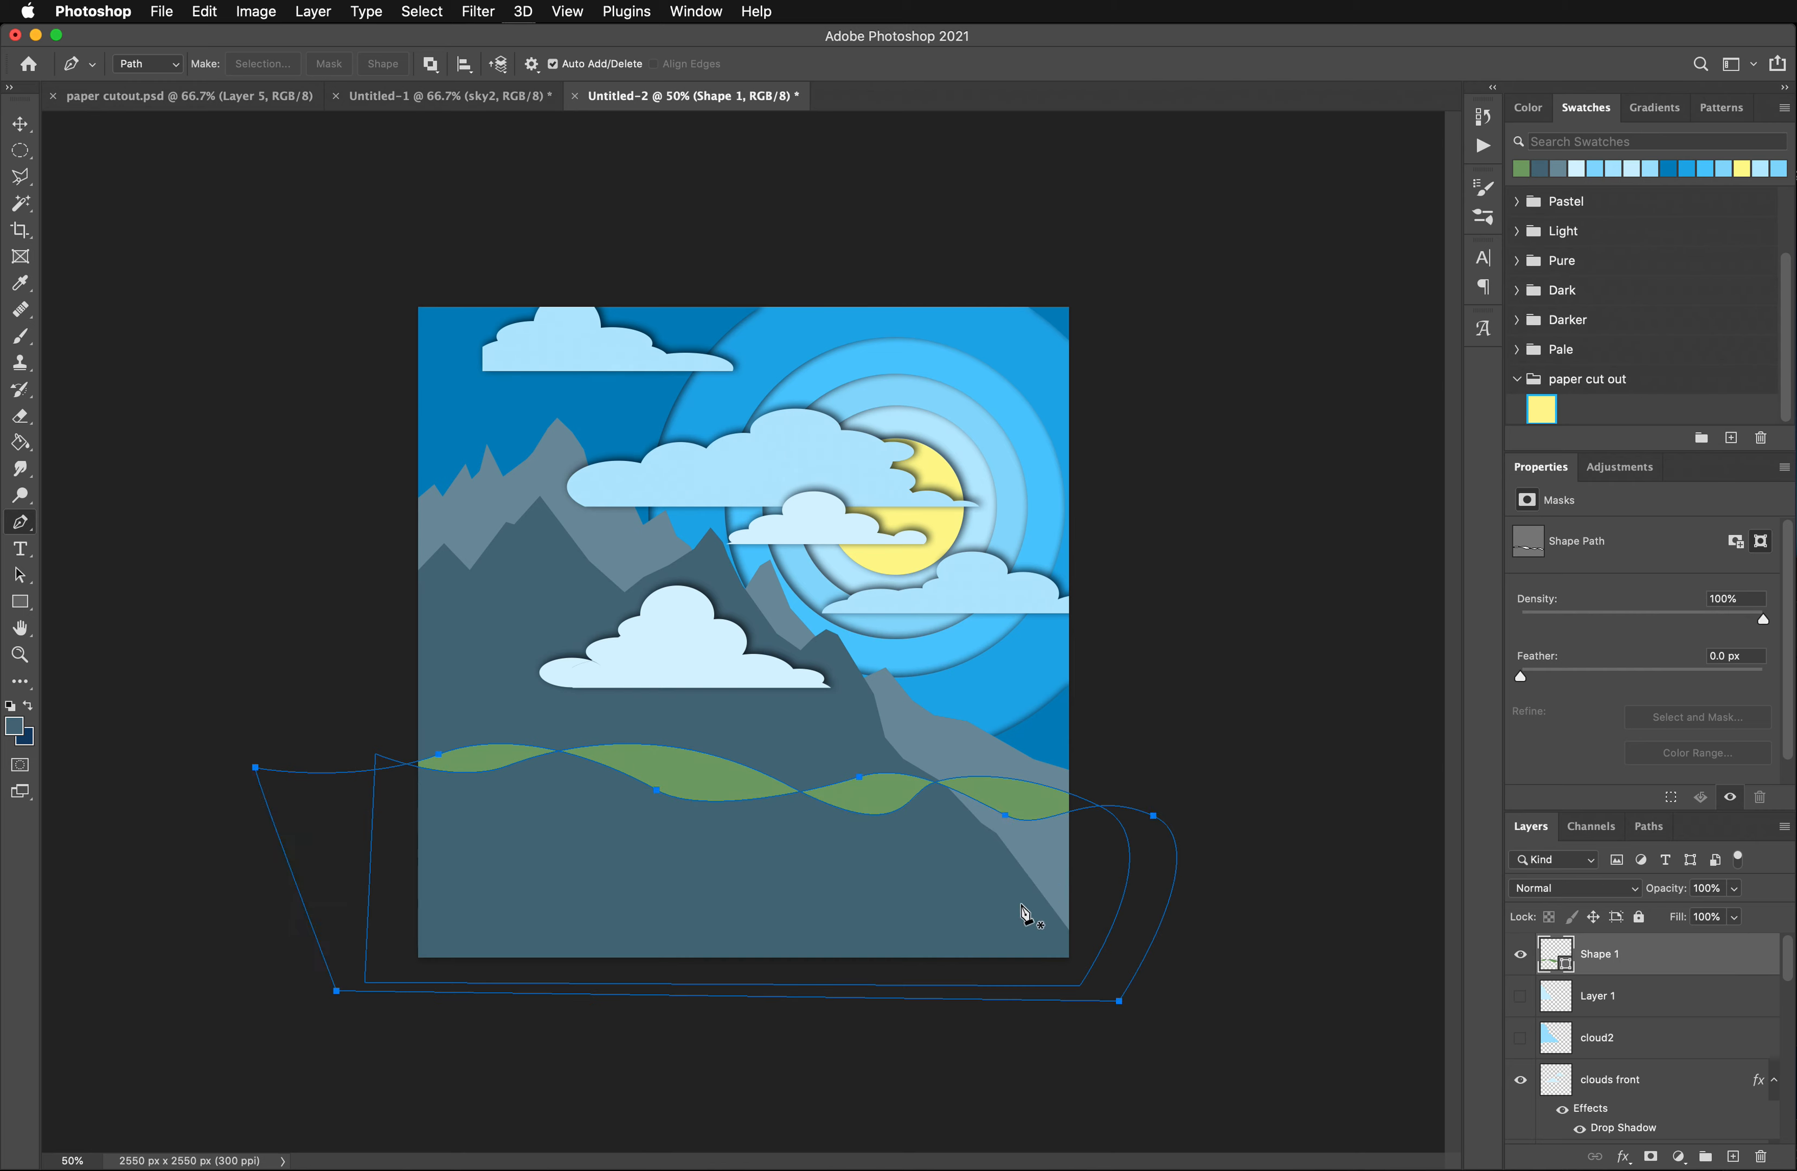
- Undo the added layer and the second wavy path so only the first green hill remains
{"action": "left_click", "coordinate": [1733, 1157]}
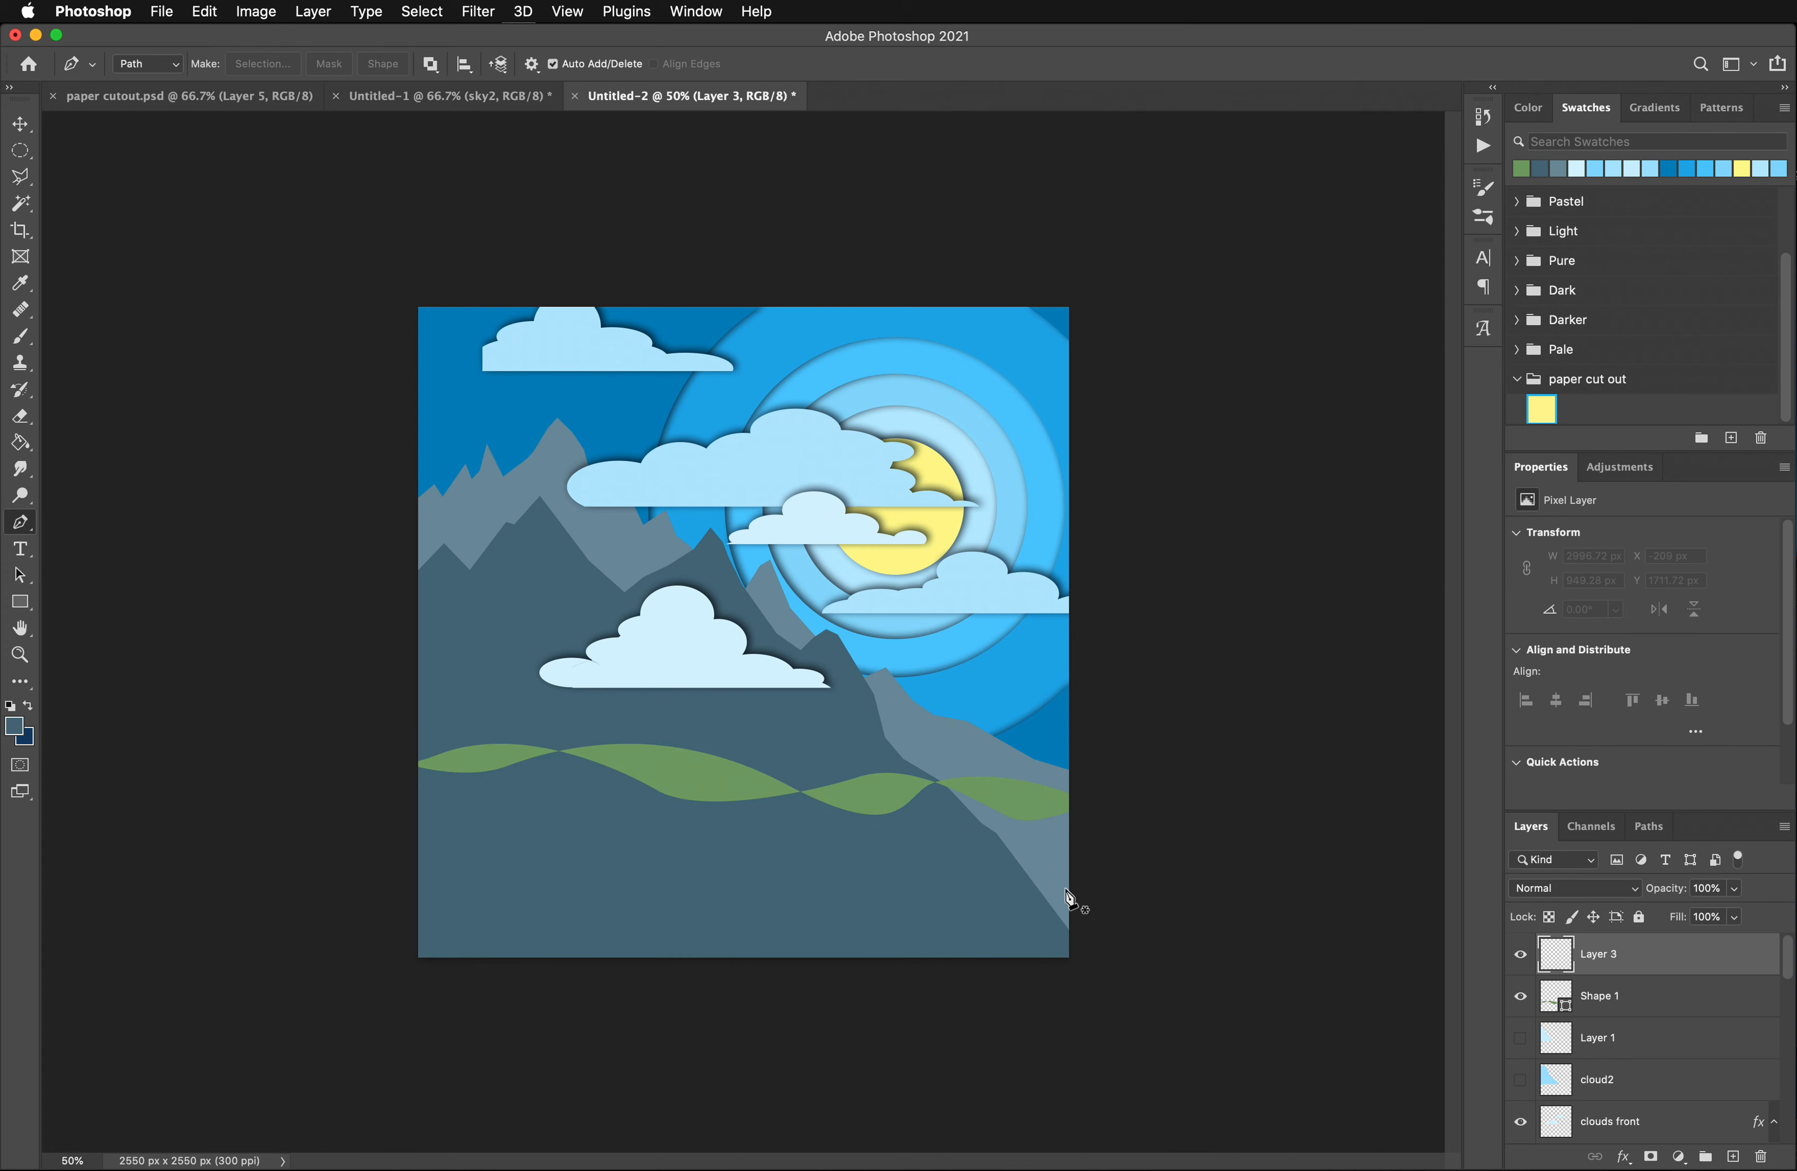
{"action": "key", "text": "super+z"}
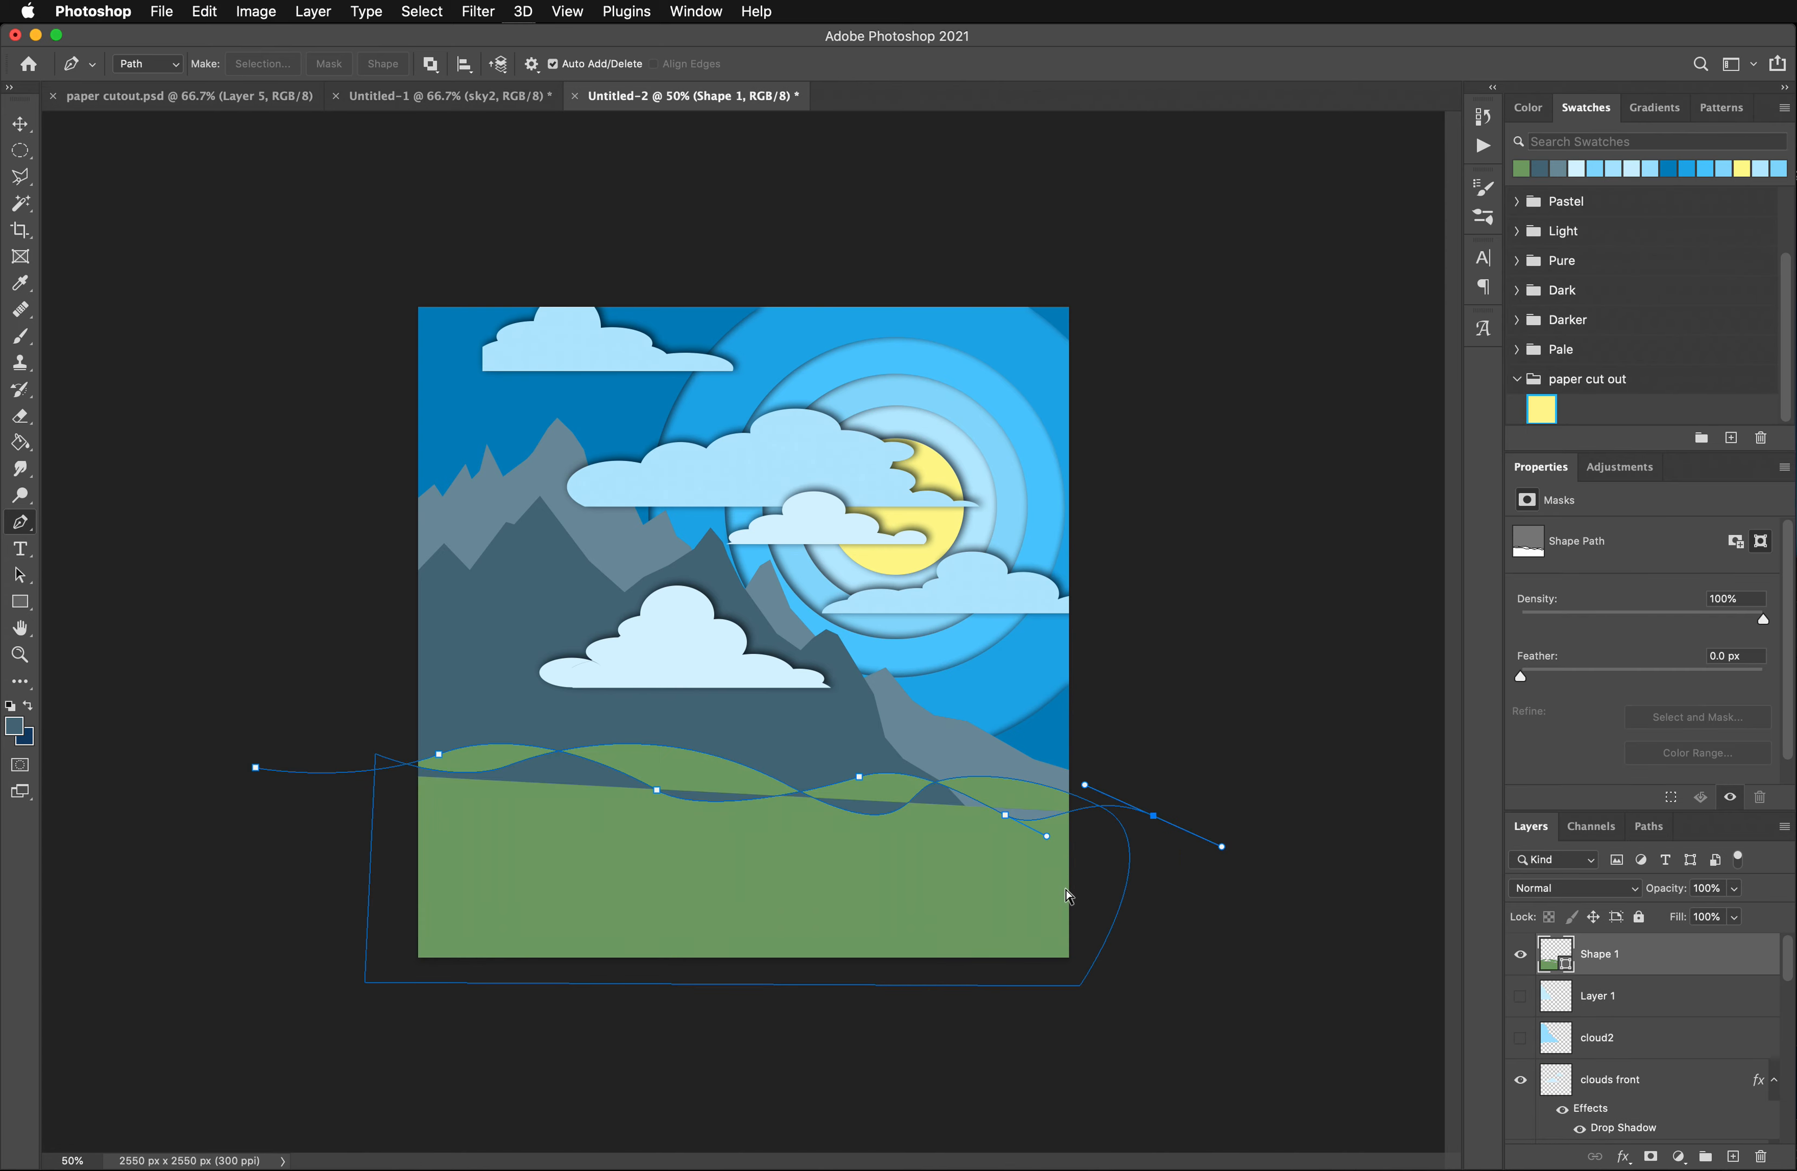
{"action": "key", "text": "super+z"}
{"action": "key", "text": "super+z"}
{"action": "key", "text": "super+z"}
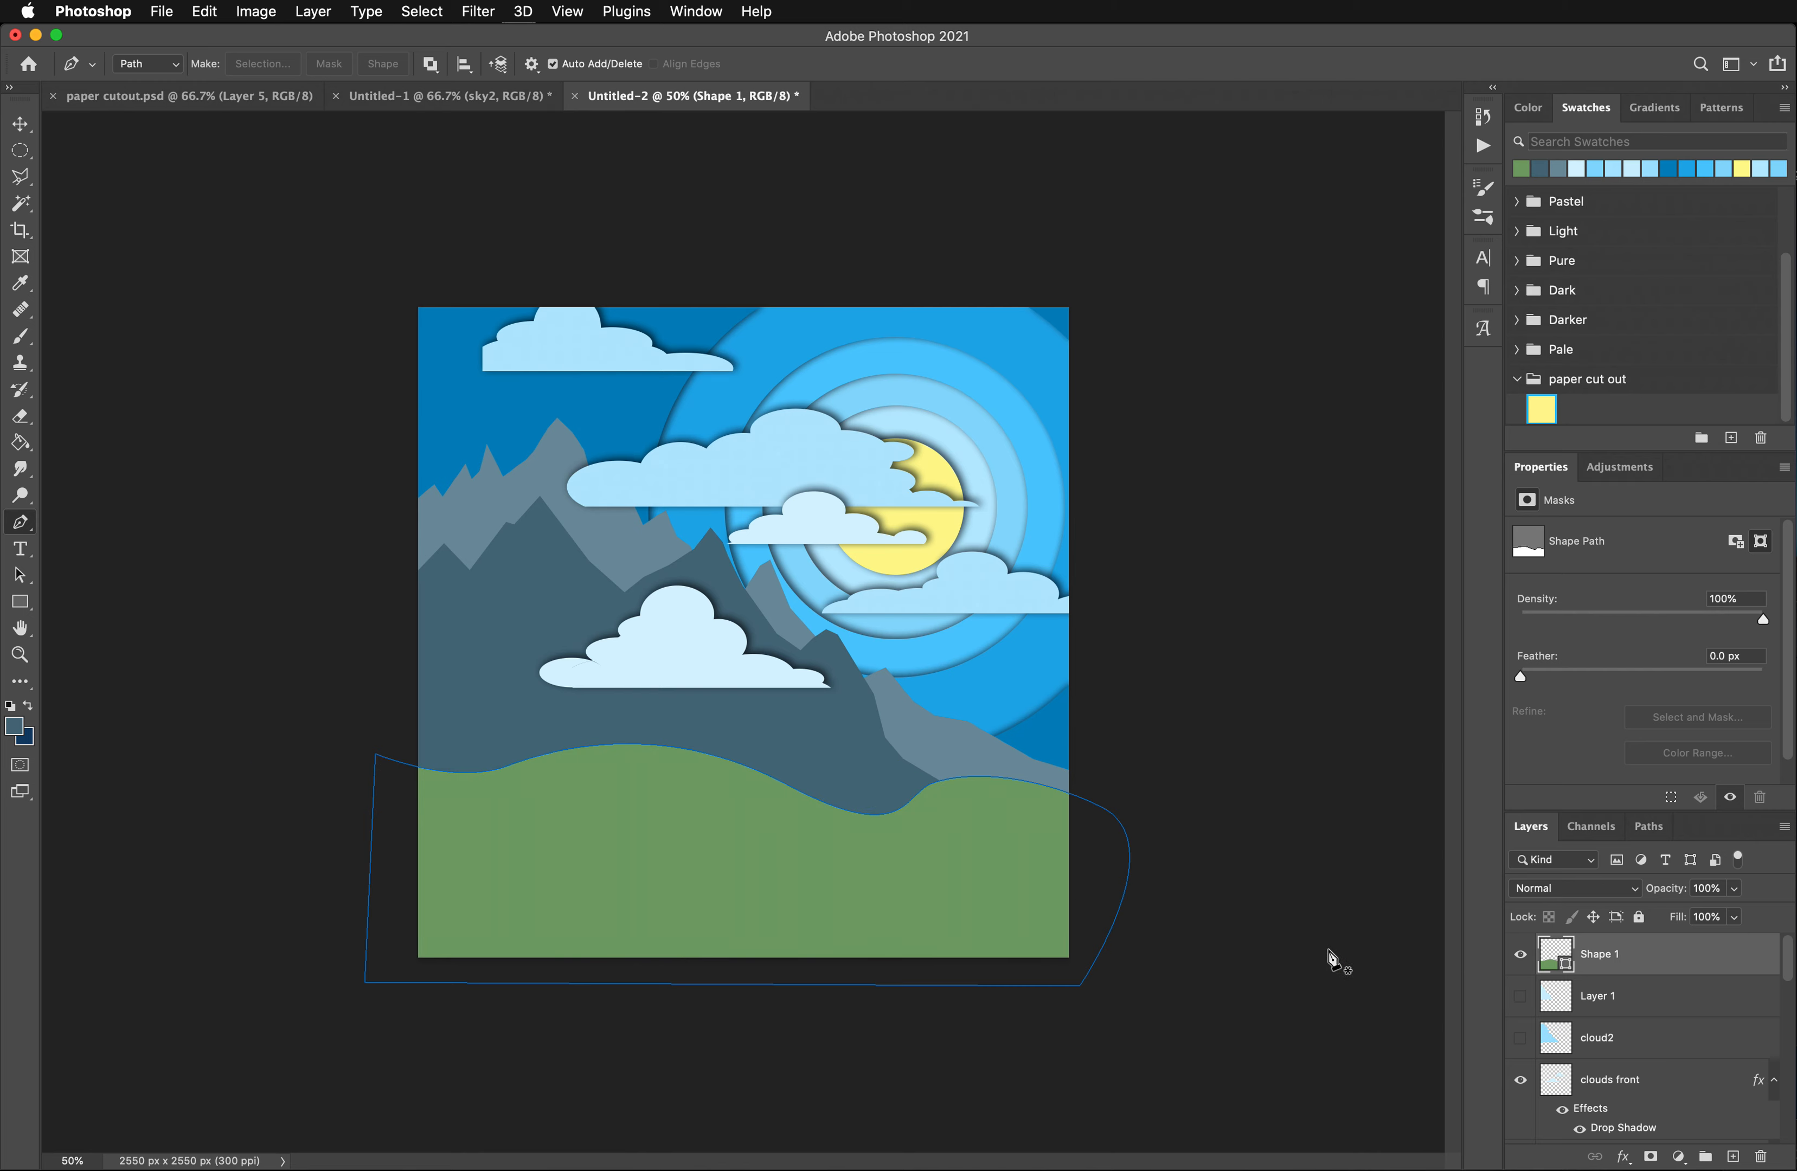
- On a new layer, draw a closed wavy Pen path about 3113 x 827 px for a lower hill in front of the first one
{"action": "left_click", "coordinate": [1733, 1157]}
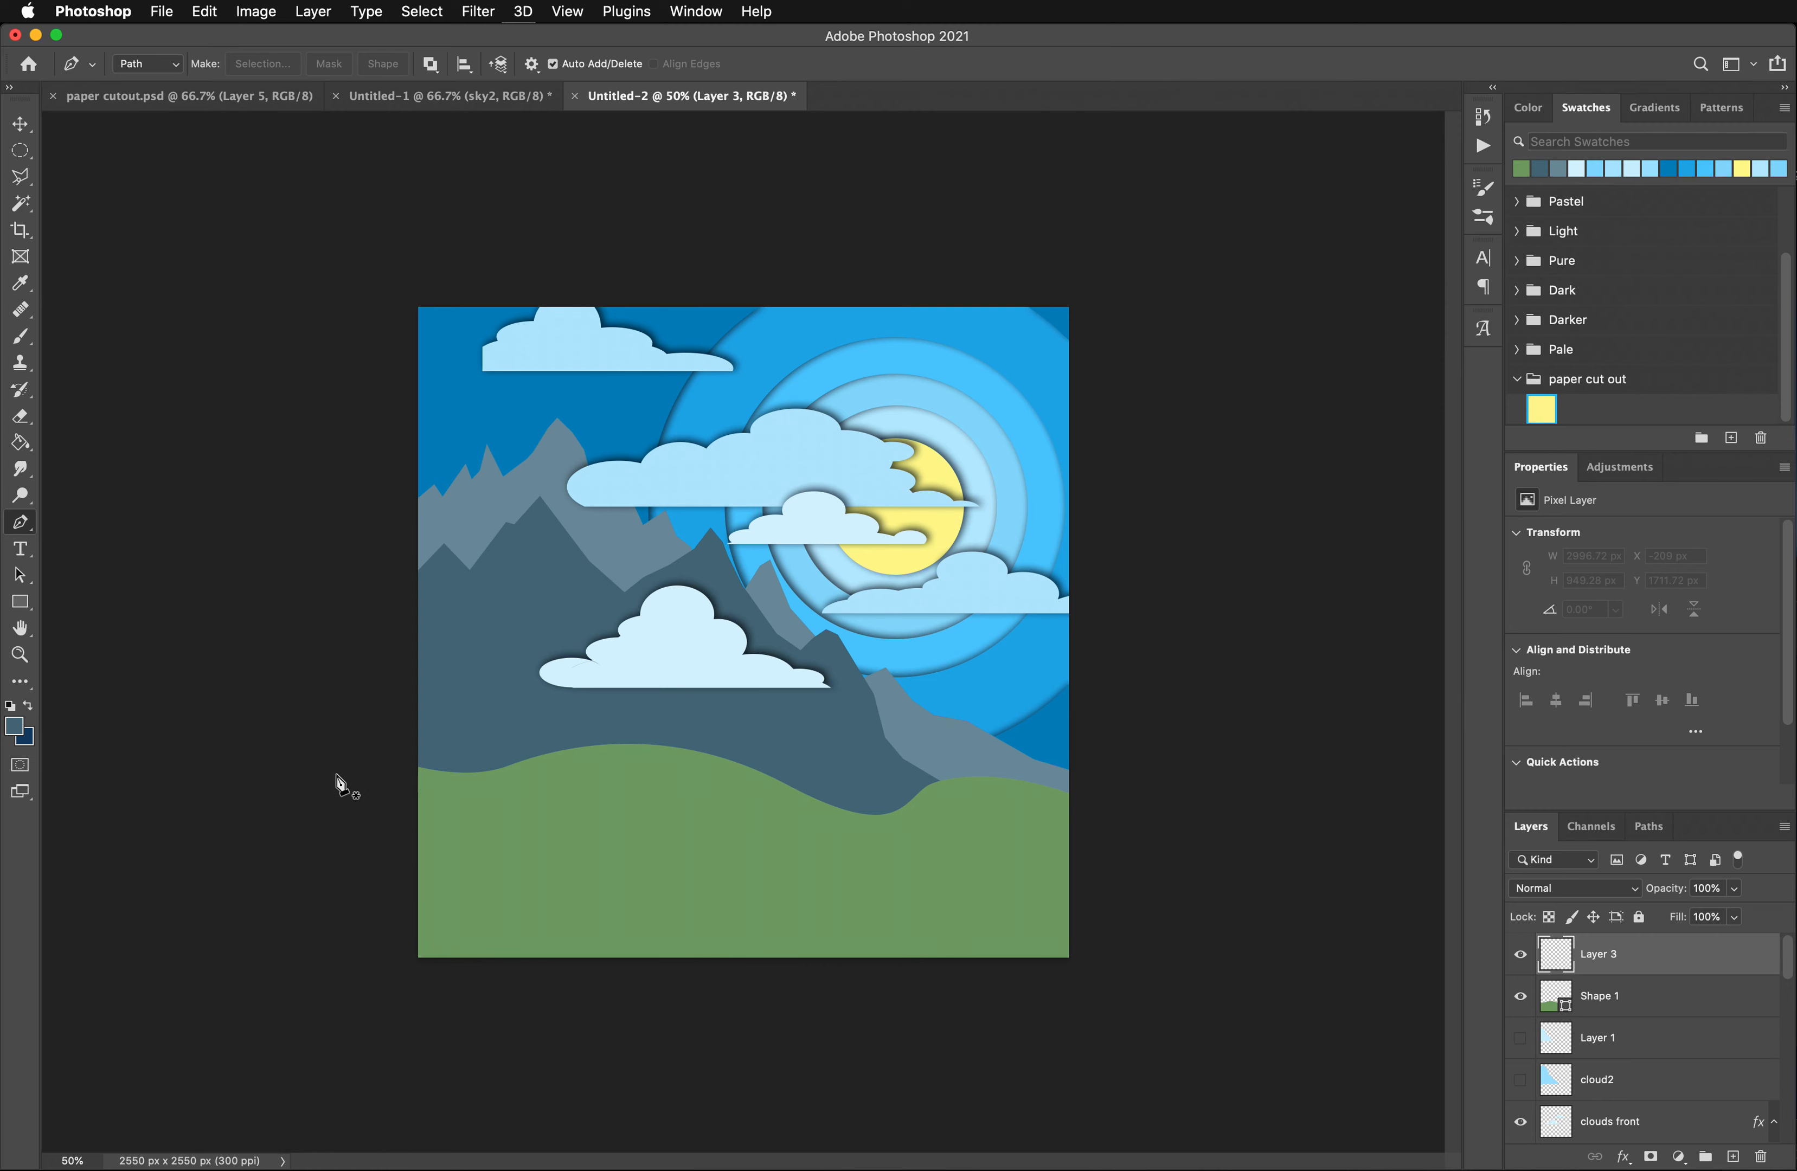
{"action": "left_click", "coordinate": [339, 810]}
{"action": "left_click_drag", "start_coordinate": [521, 810], "coordinate": [629, 869]}
{"action": "left_click_drag", "start_coordinate": [776, 790], "coordinate": [838, 780]}
{"action": "left_click_drag", "start_coordinate": [1028, 830], "coordinate": [1097, 858]}
{"action": "left_click", "coordinate": [1133, 844]}
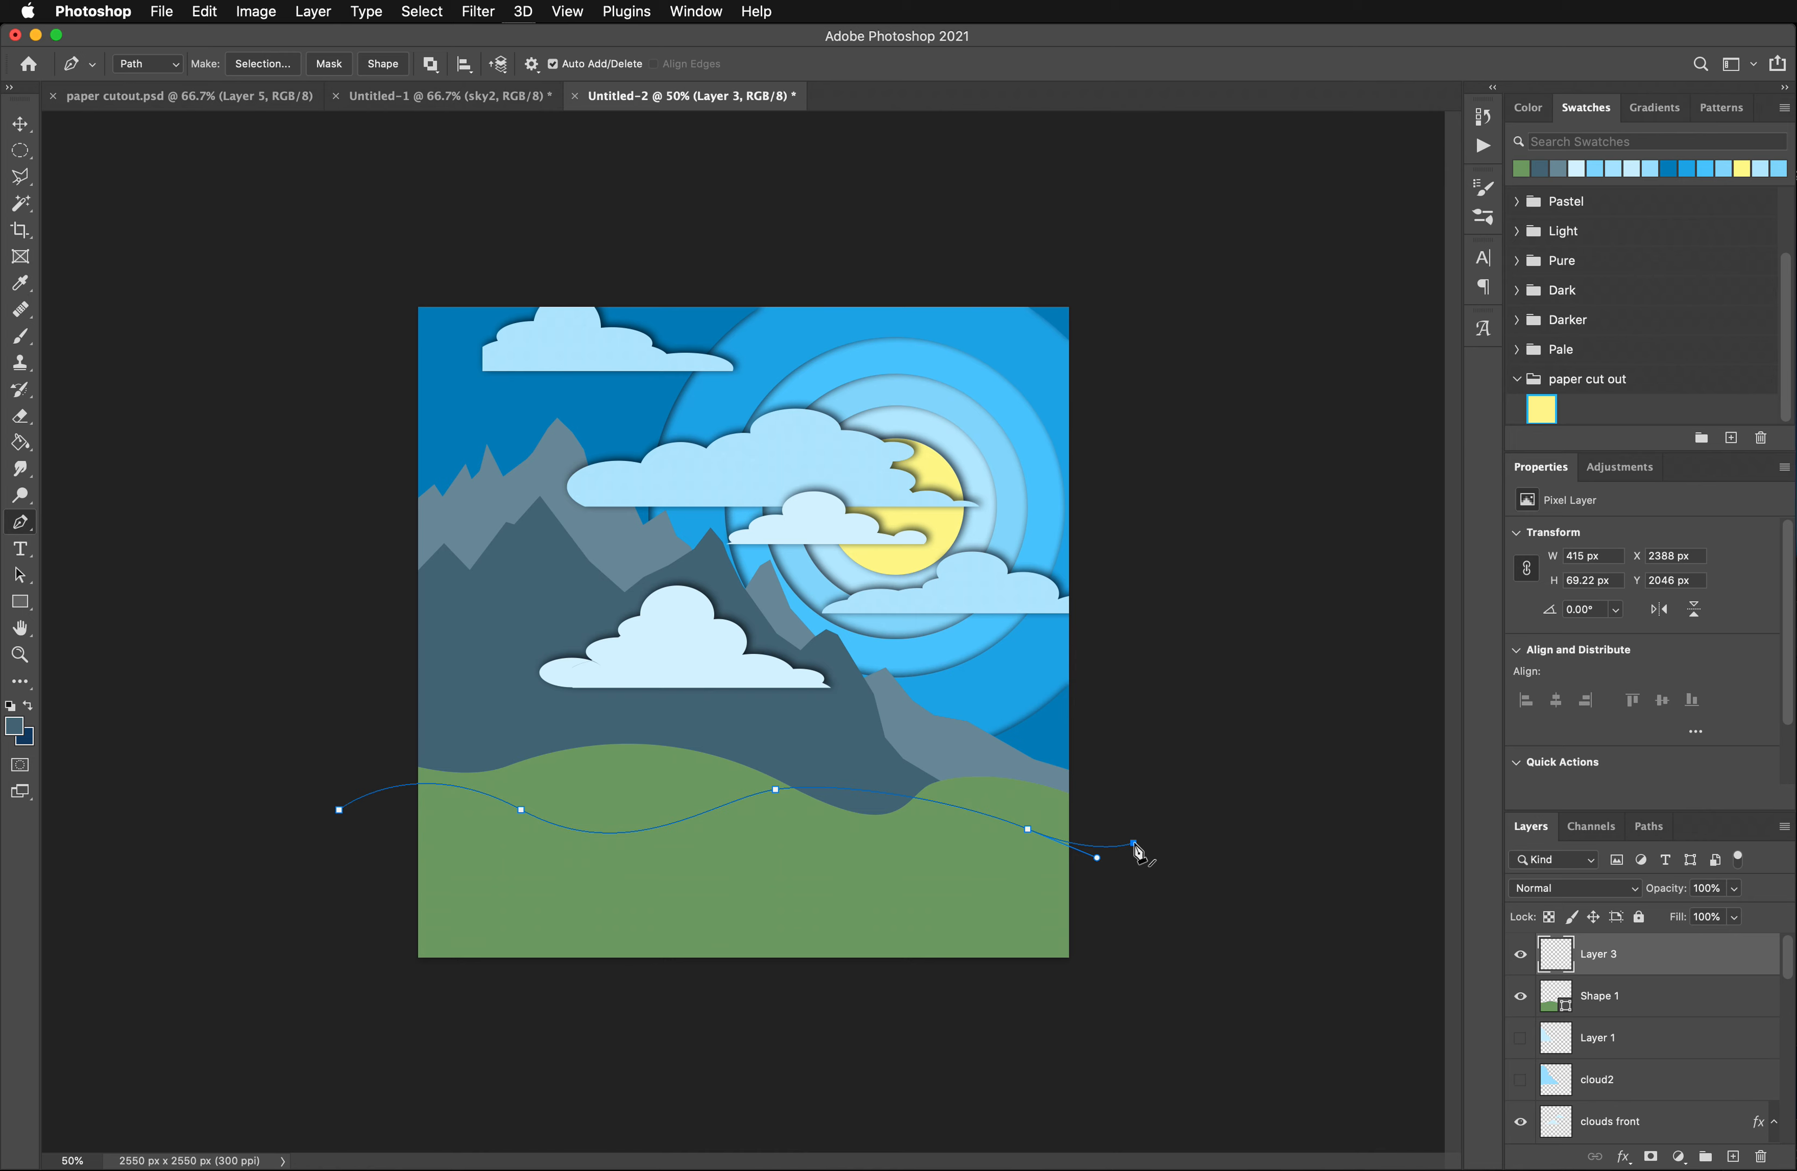
{"action": "left_click", "coordinate": [1113, 993]}
{"action": "left_click", "coordinate": [371, 994]}
{"action": "left_click", "coordinate": [339, 813]}
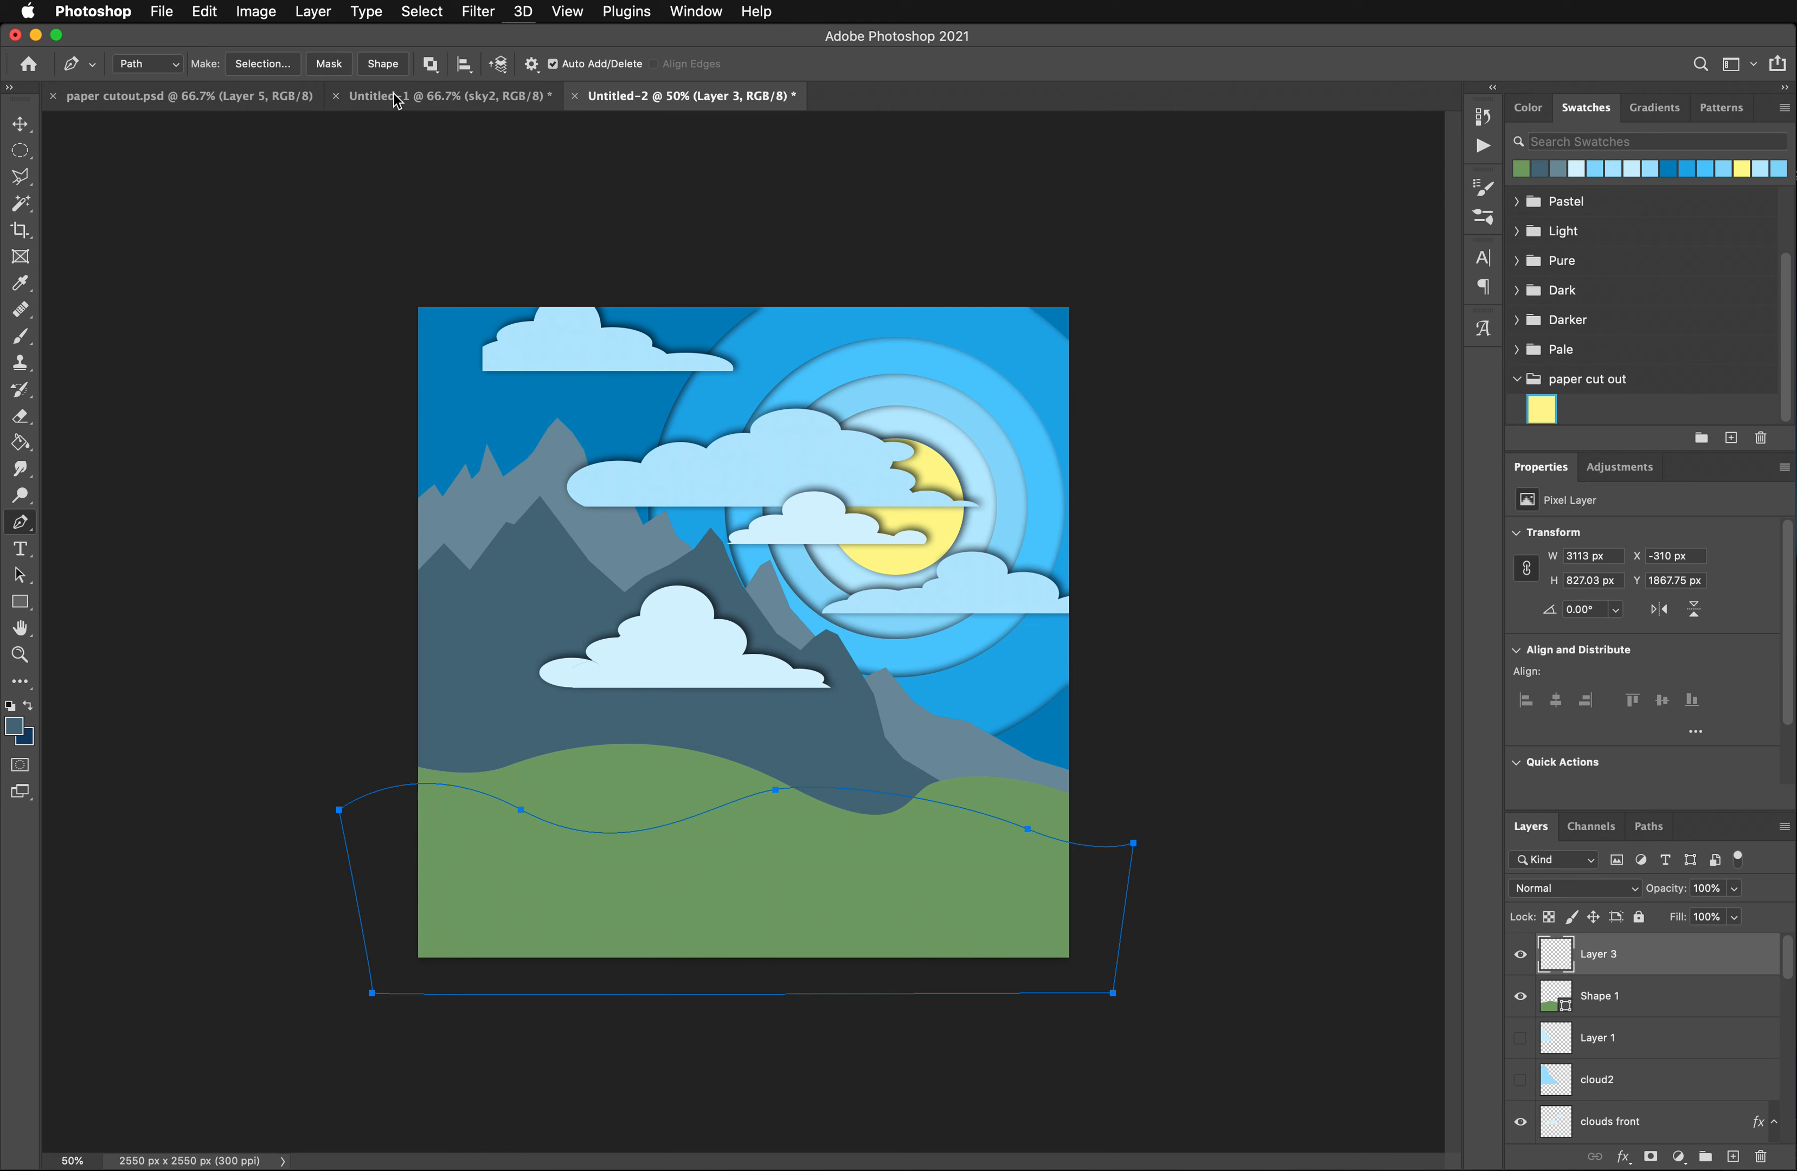
- Convert the lower hill path into a shape layer and set its fill color to green 40842d
{"action": "left_click", "coordinate": [383, 66]}
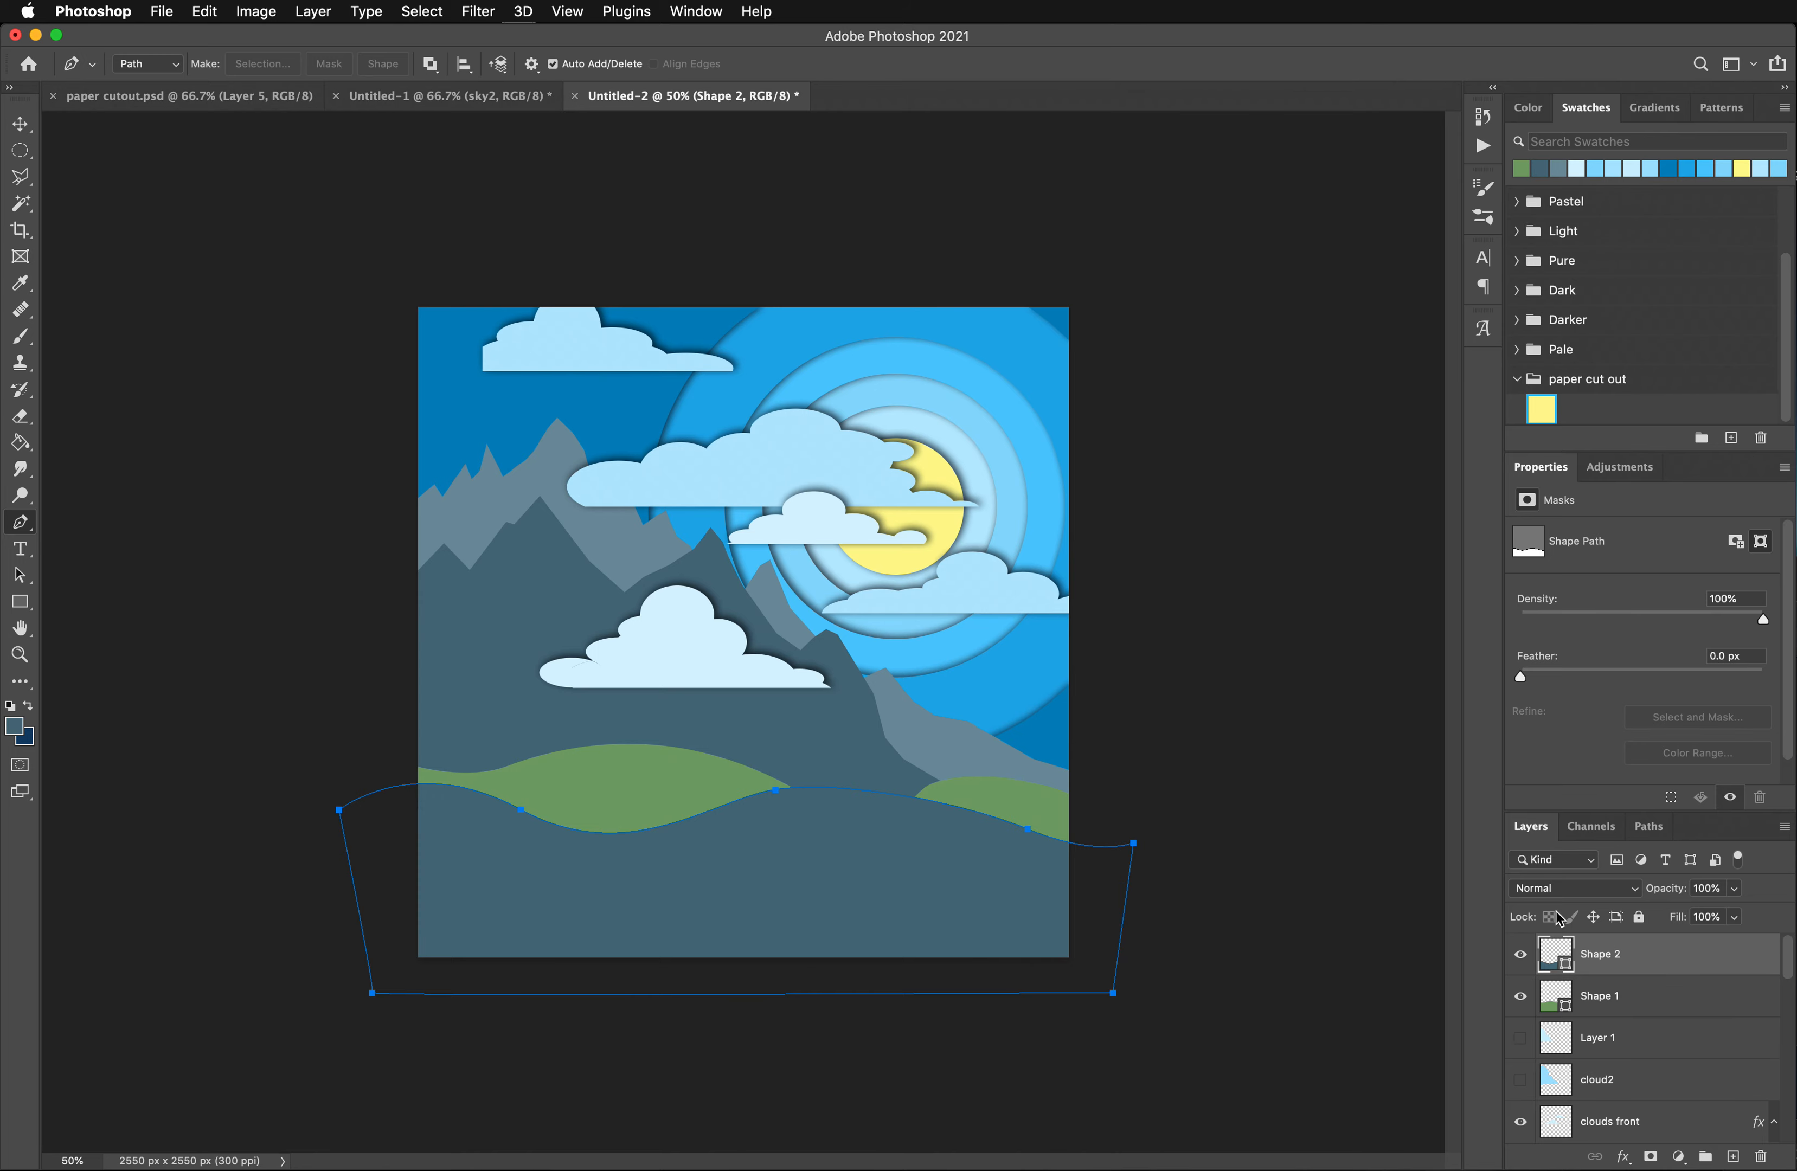
{"action": "double_click", "coordinate": [1556, 964]}
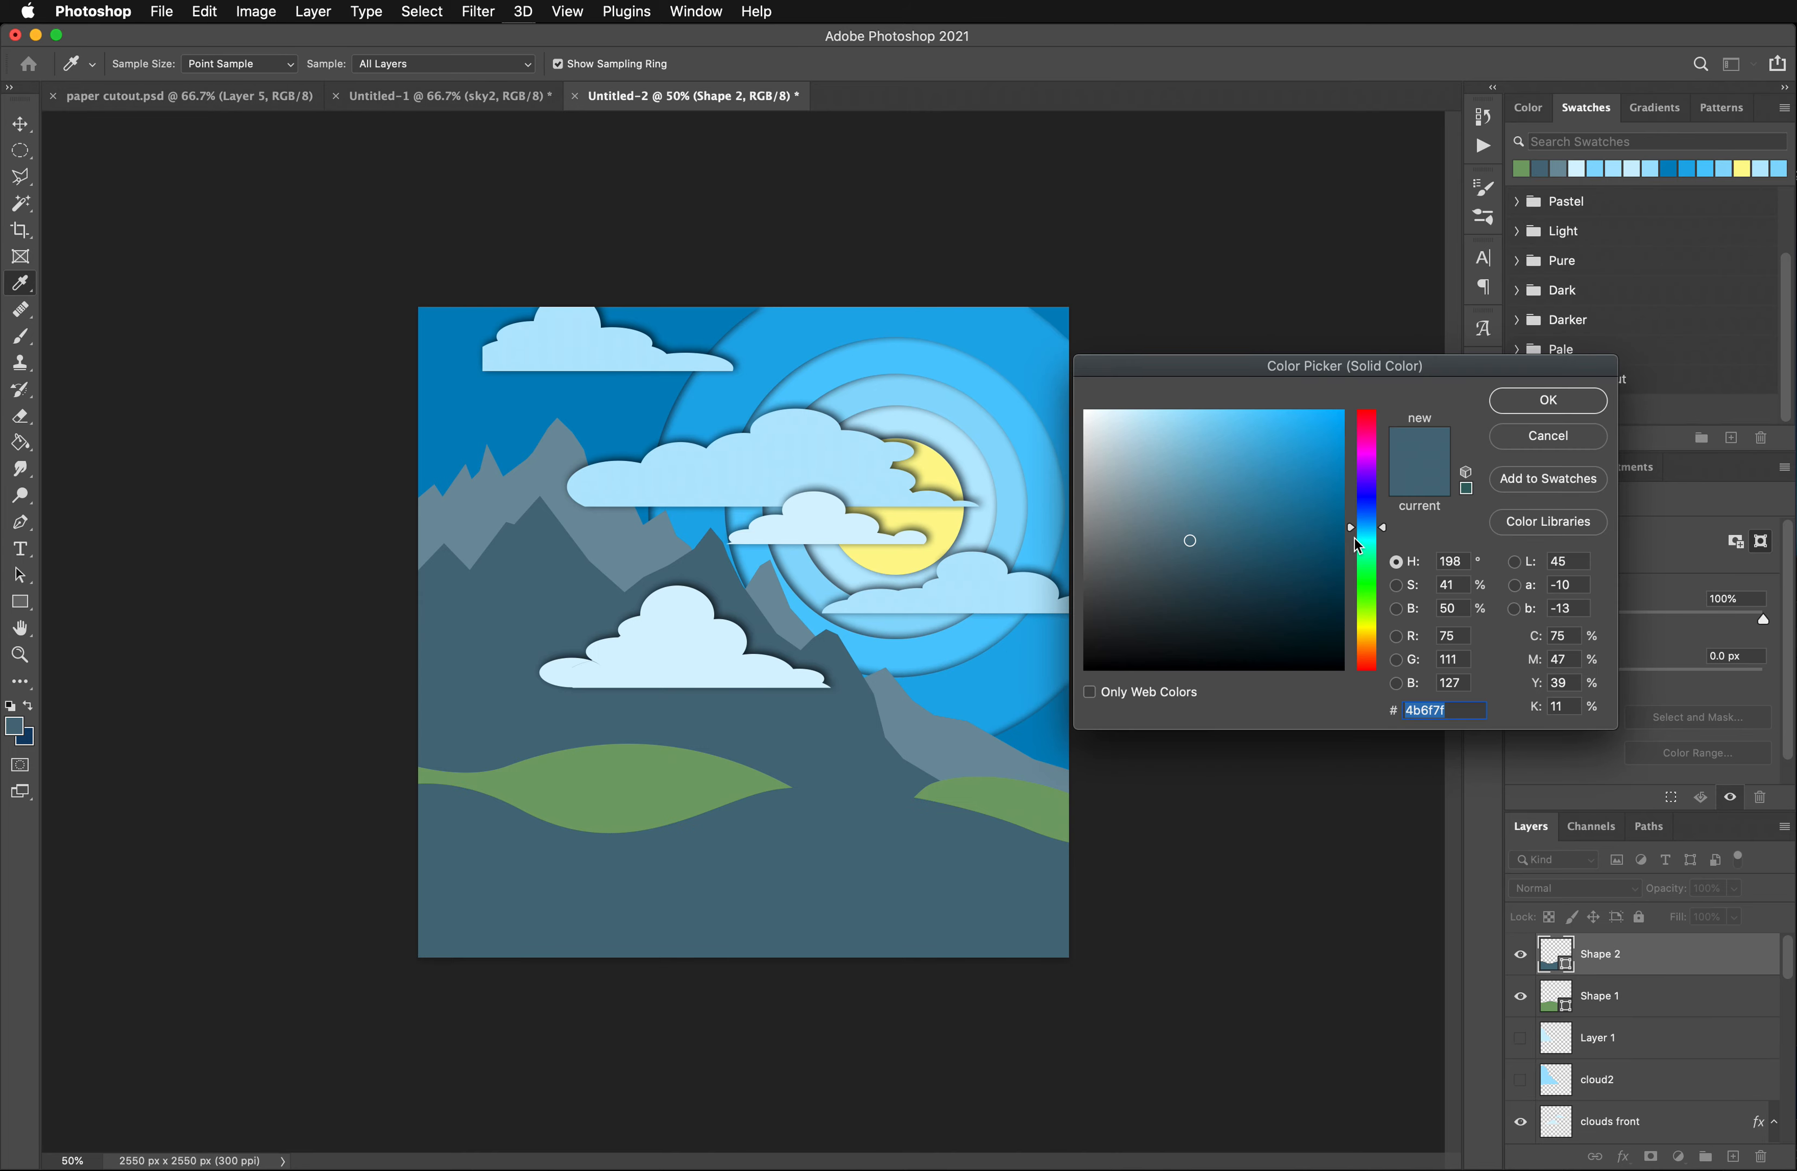
{"action": "left_click", "coordinate": [1390, 584]}
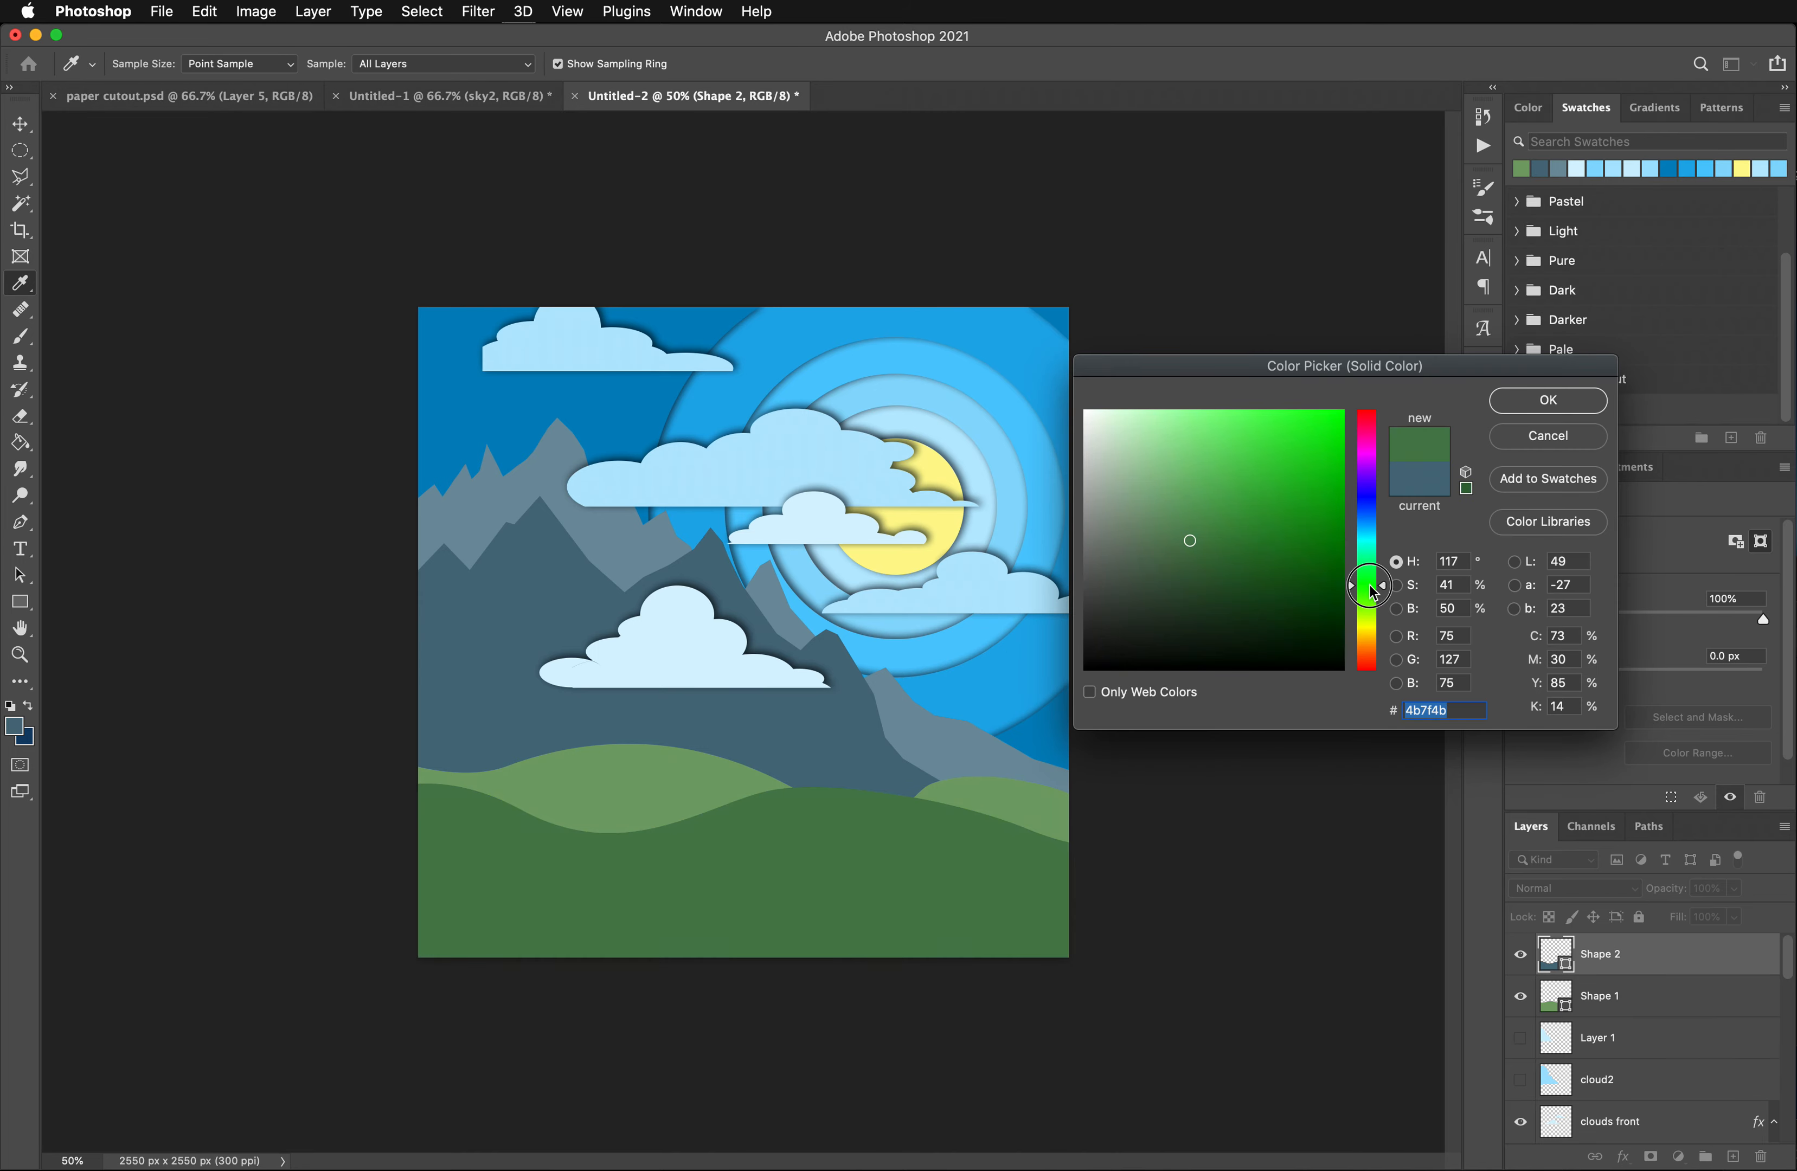
{"action": "left_click", "coordinate": [594, 799]}
{"action": "left_click_drag", "start_coordinate": [1223, 507], "coordinate": [1202, 546]}
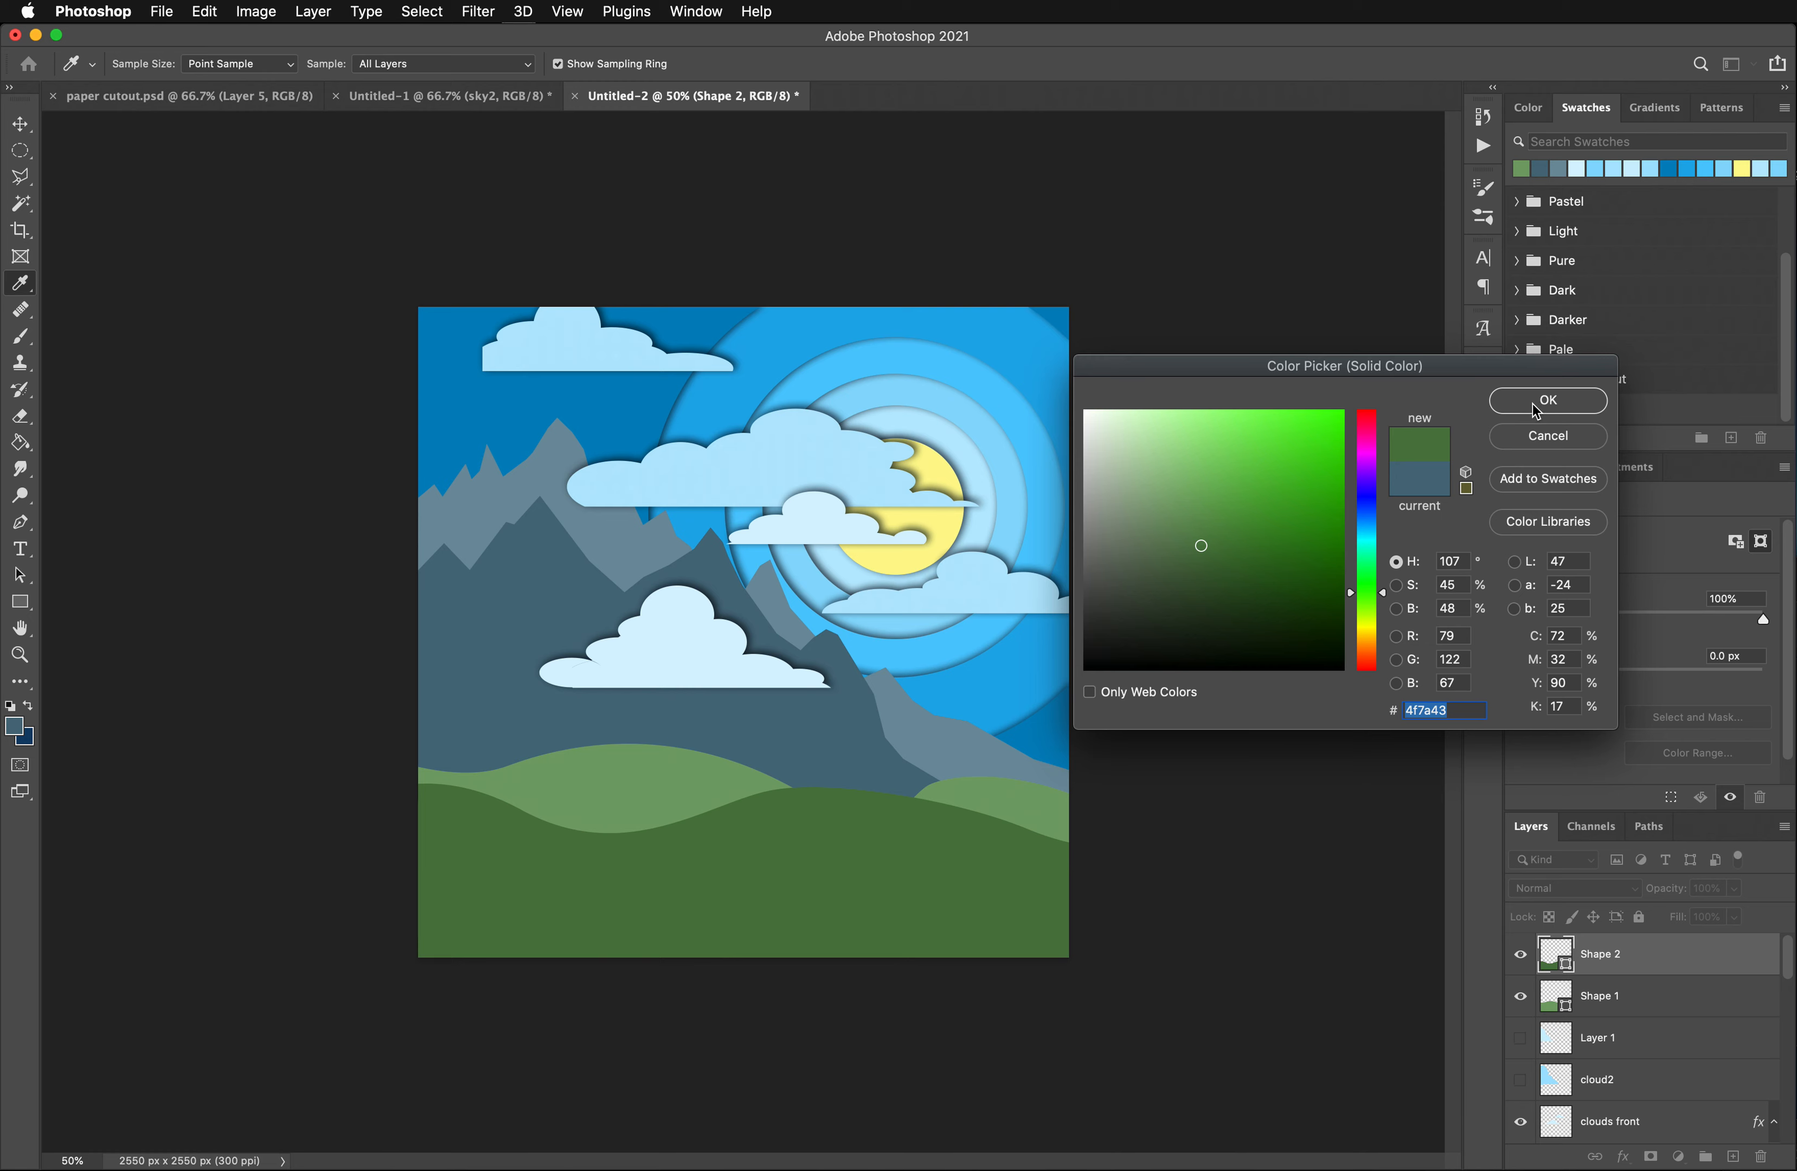
{"action": "left_click_drag", "start_coordinate": [1235, 547], "coordinate": [1258, 532]}
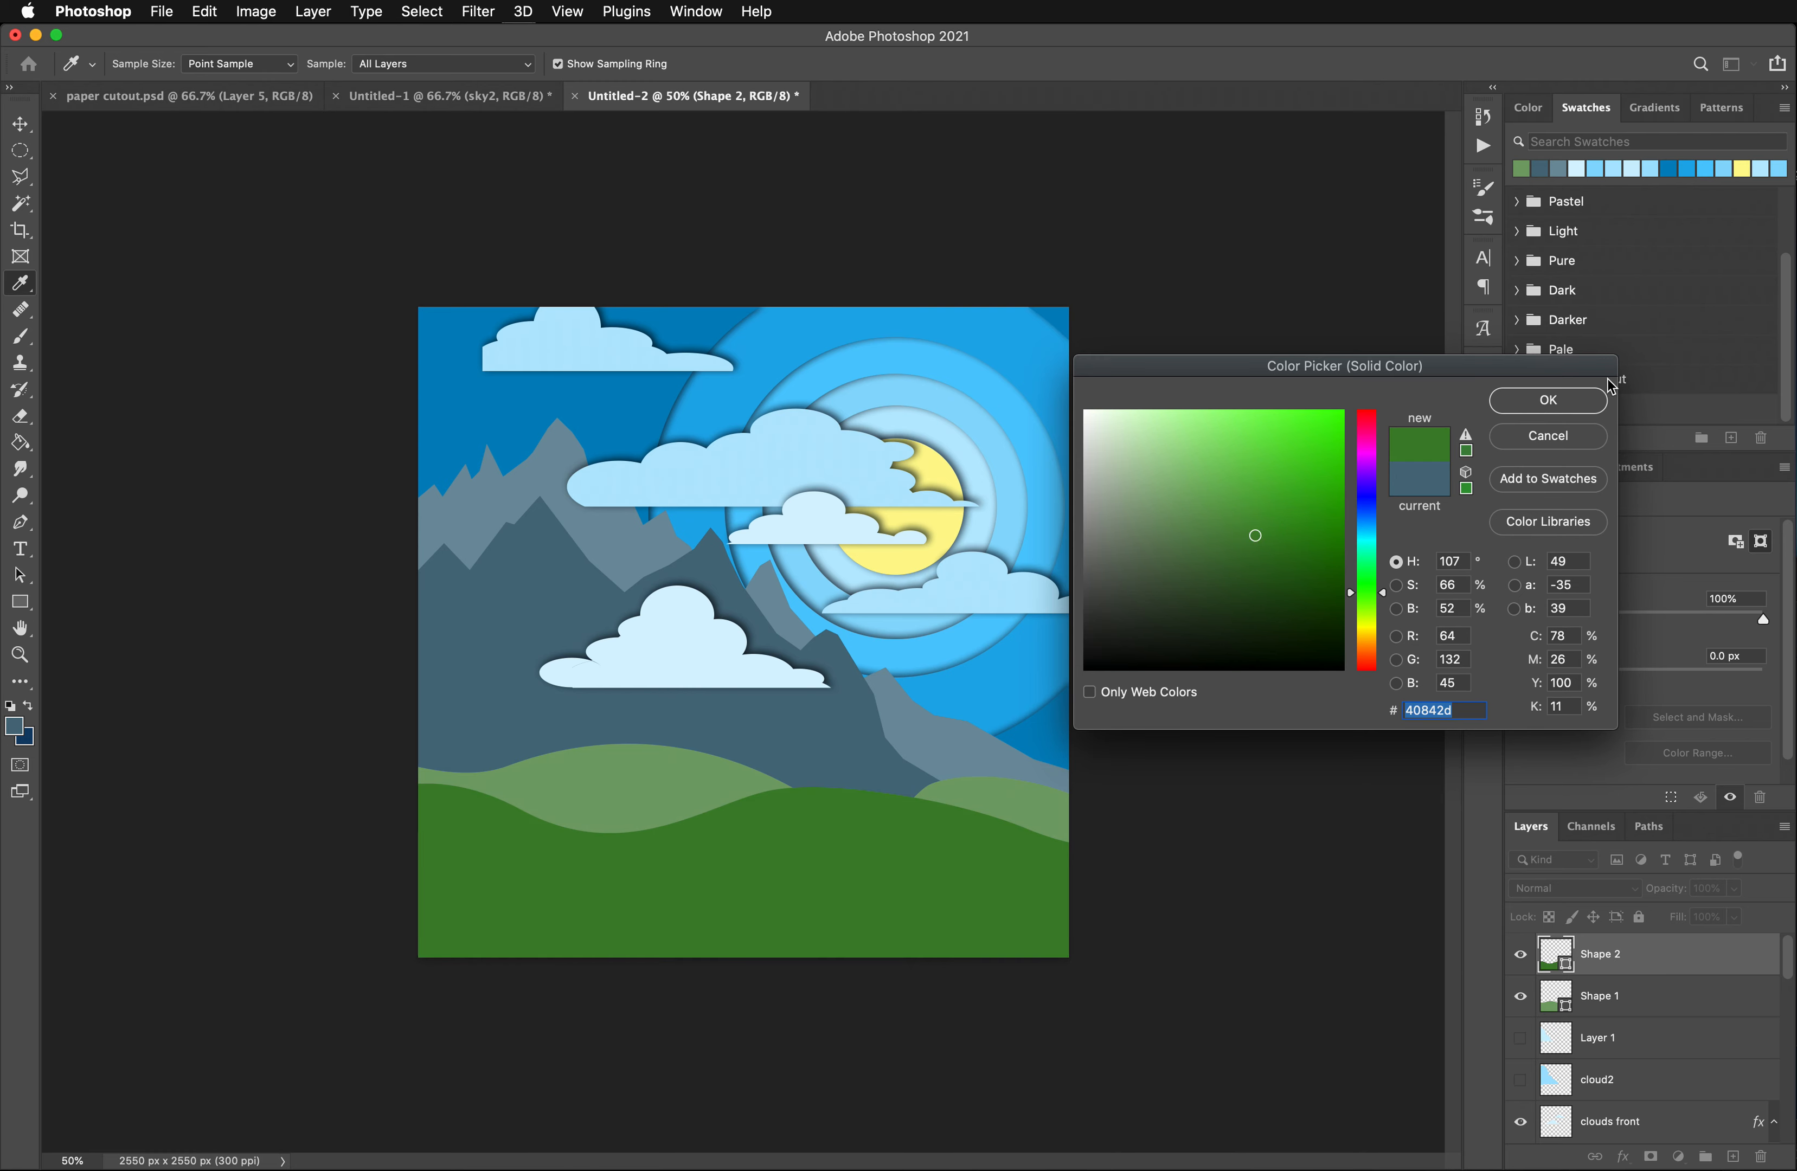
{"action": "left_click", "coordinate": [1548, 400]}
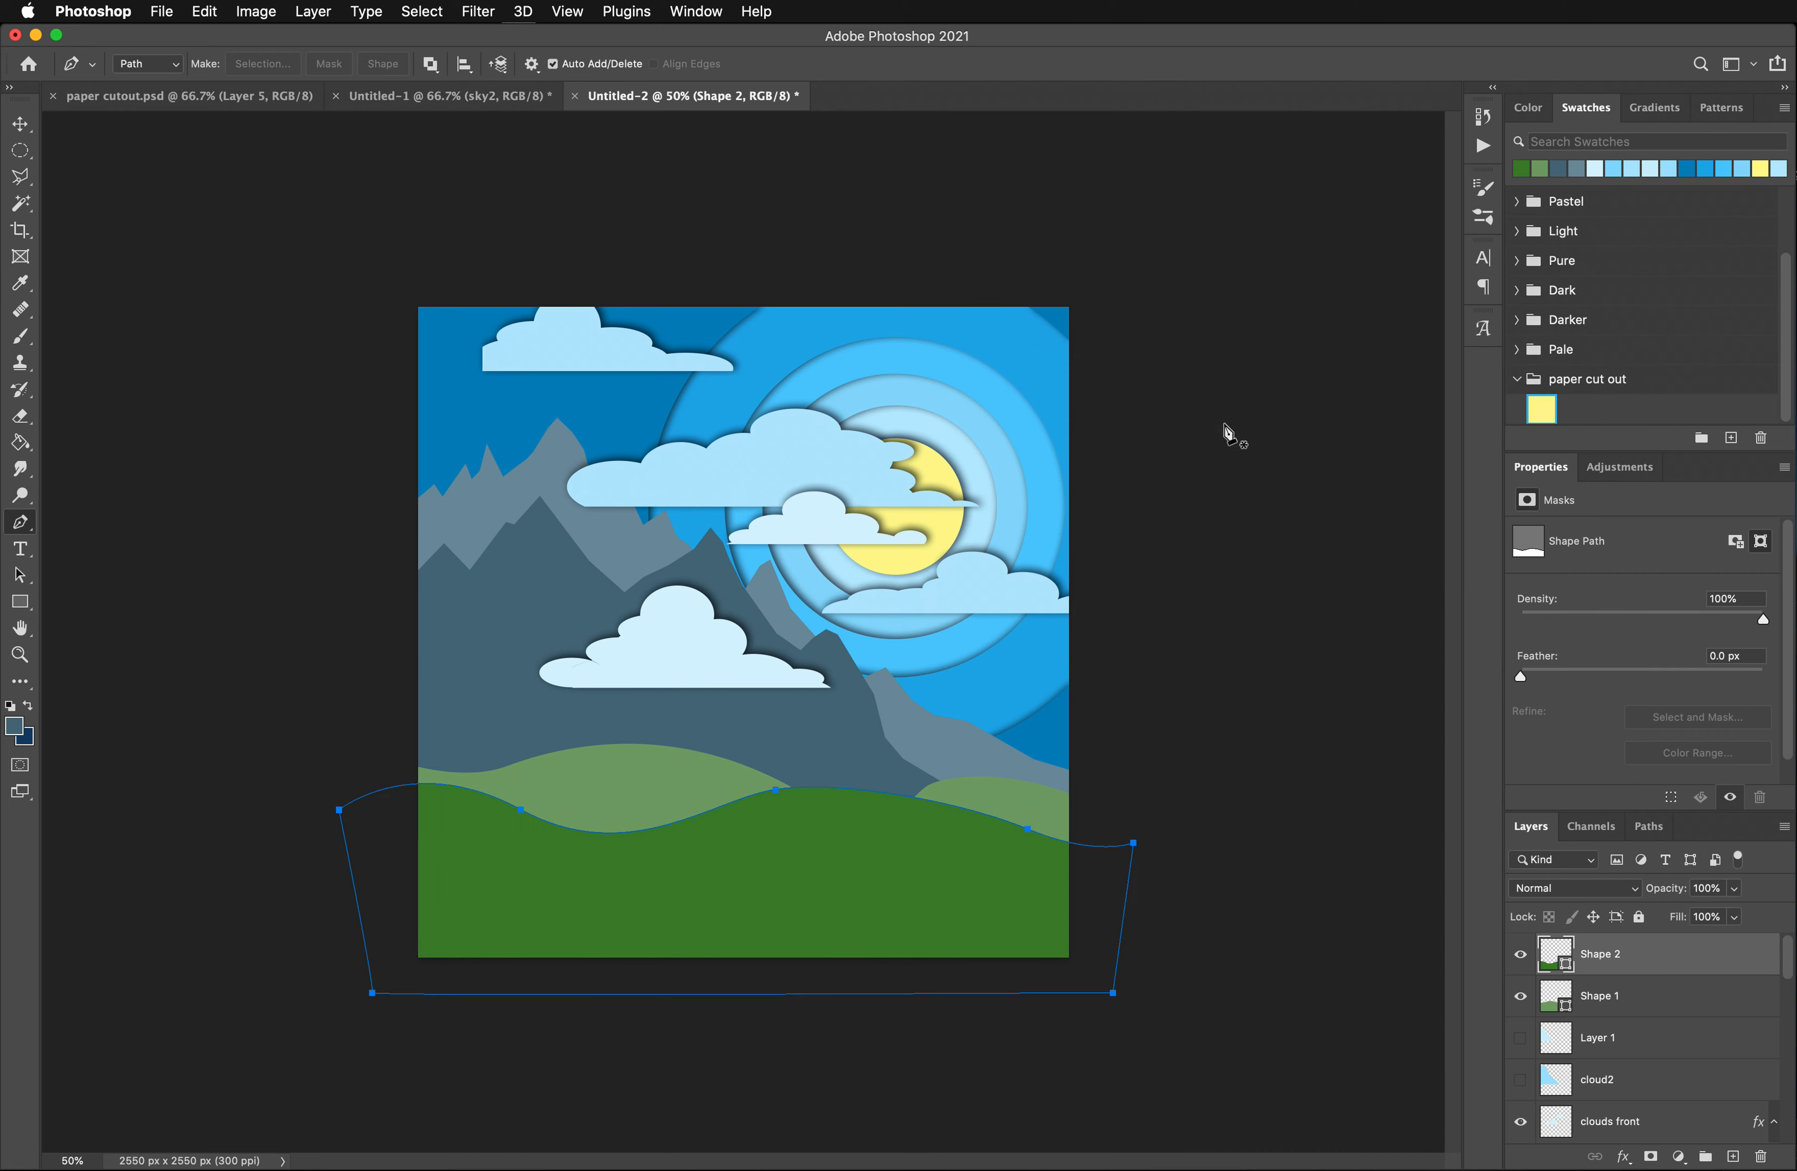
- Paste the copied drop shadow layer style onto the Shape 2 and Shape 1 hill layers
{"action": "right_click", "coordinate": [1623, 977]}
{"action": "left_click", "coordinate": [1678, 986]}
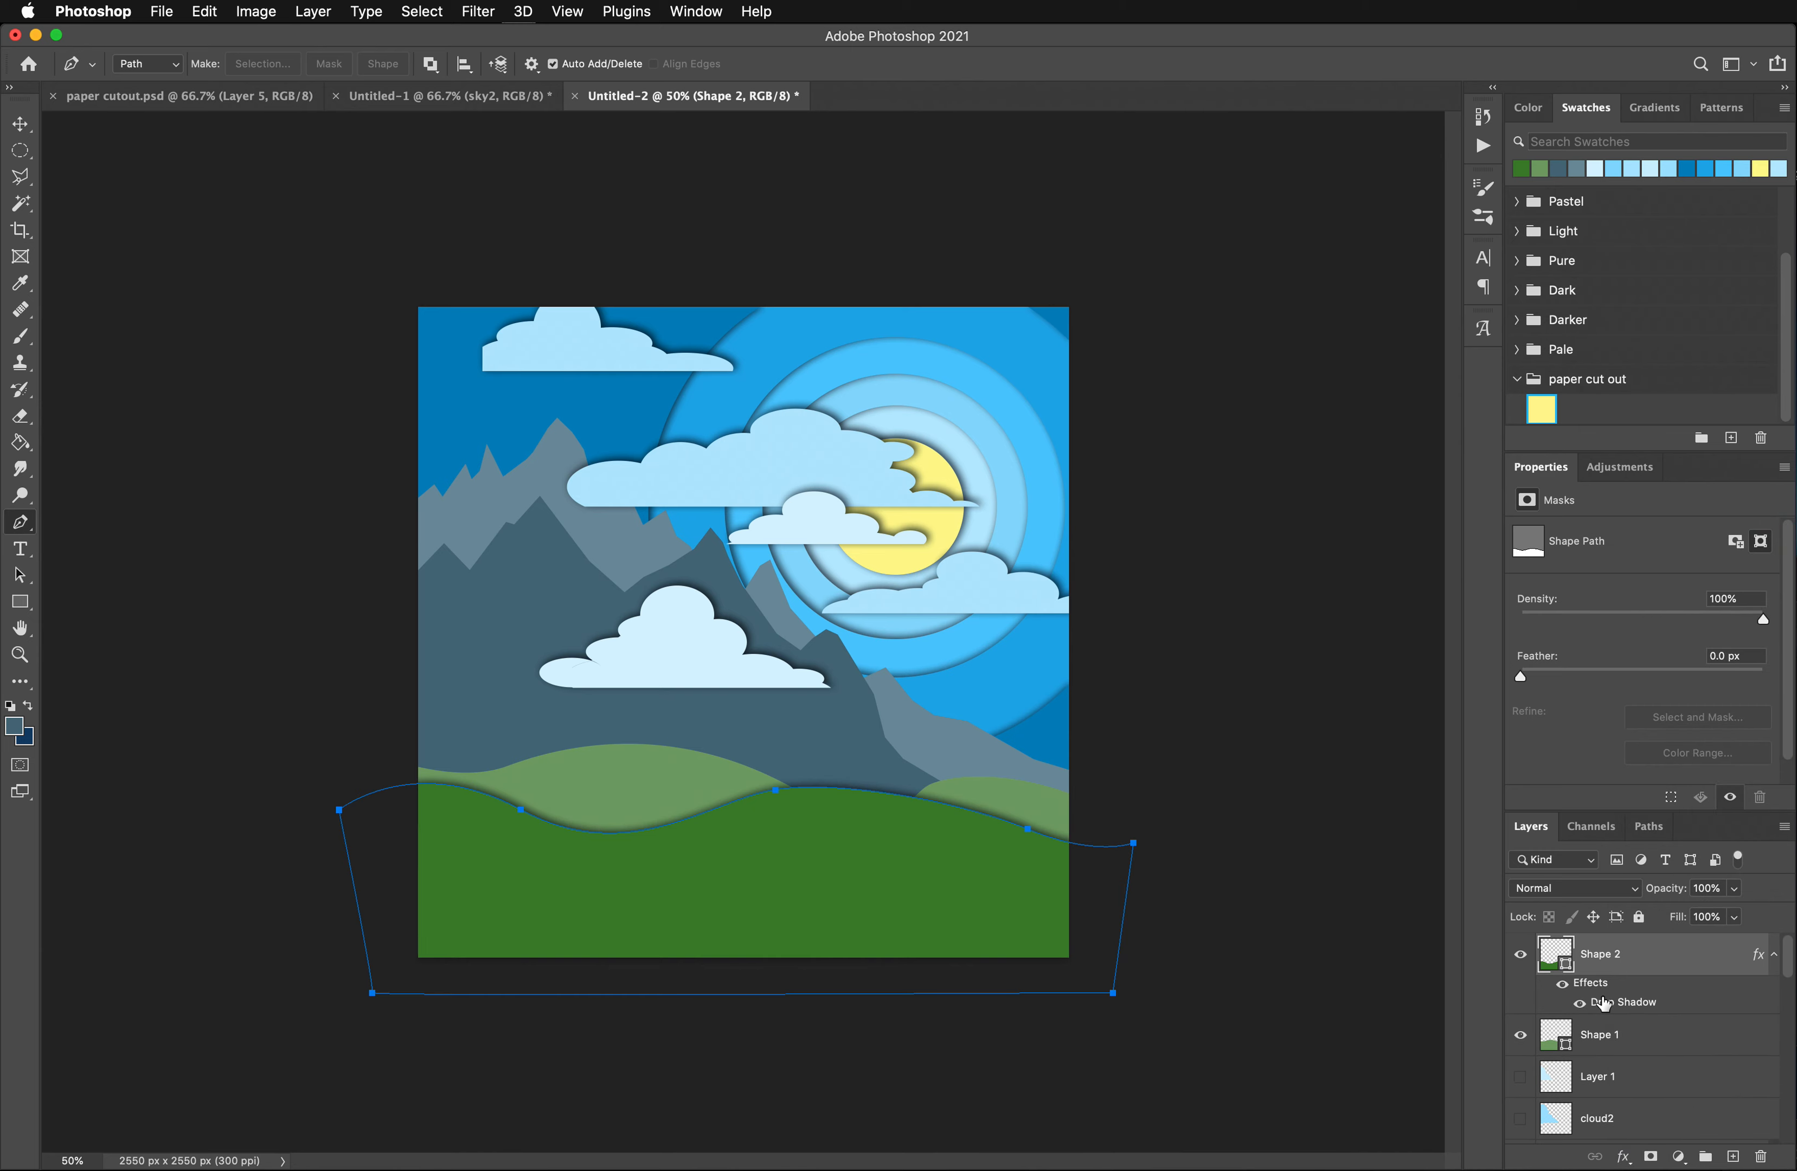
{"action": "right_click", "coordinate": [1610, 1036]}
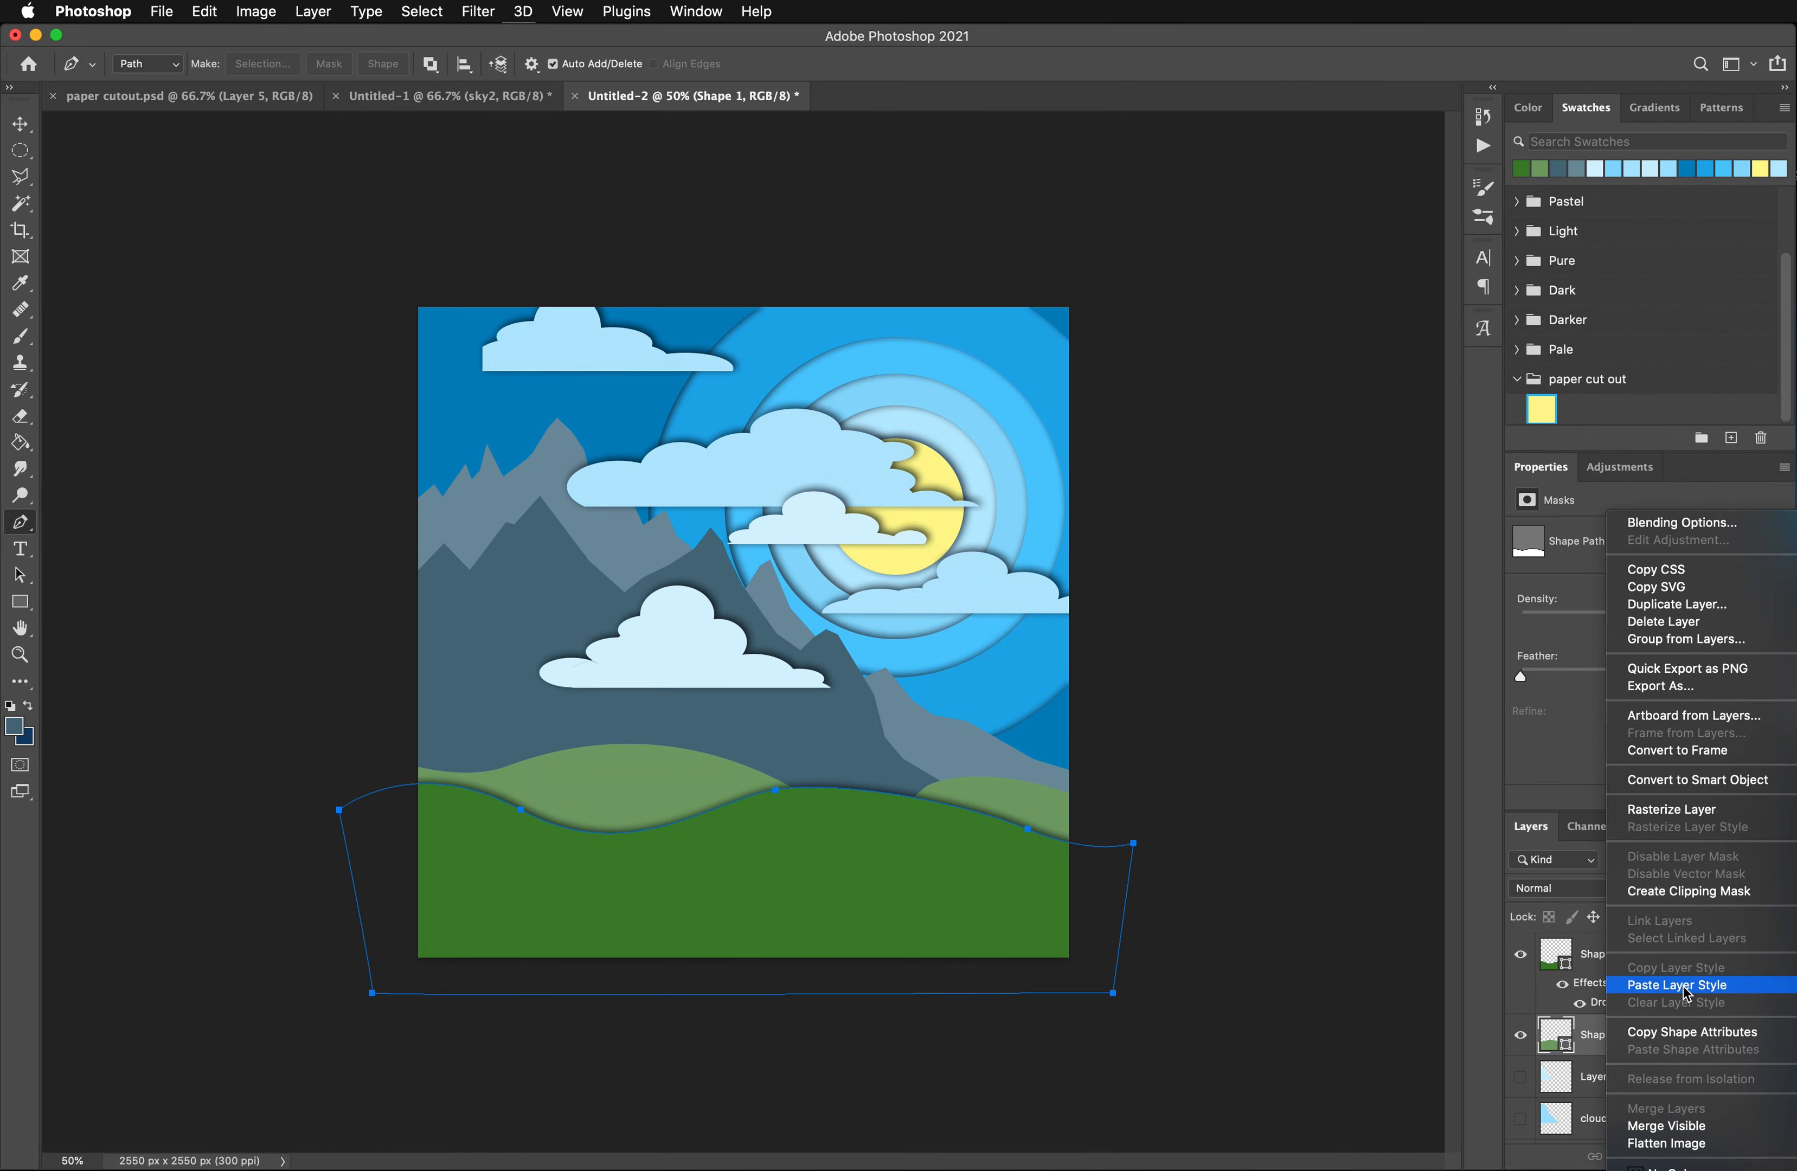
{"action": "left_click", "coordinate": [1680, 986]}
- Paste the same drop shadow layer style onto the mountain and mountain 2 layers
{"action": "scroll", "coordinate": [1596, 1096], "scroll_direction": "down", "scroll_amount": 5}
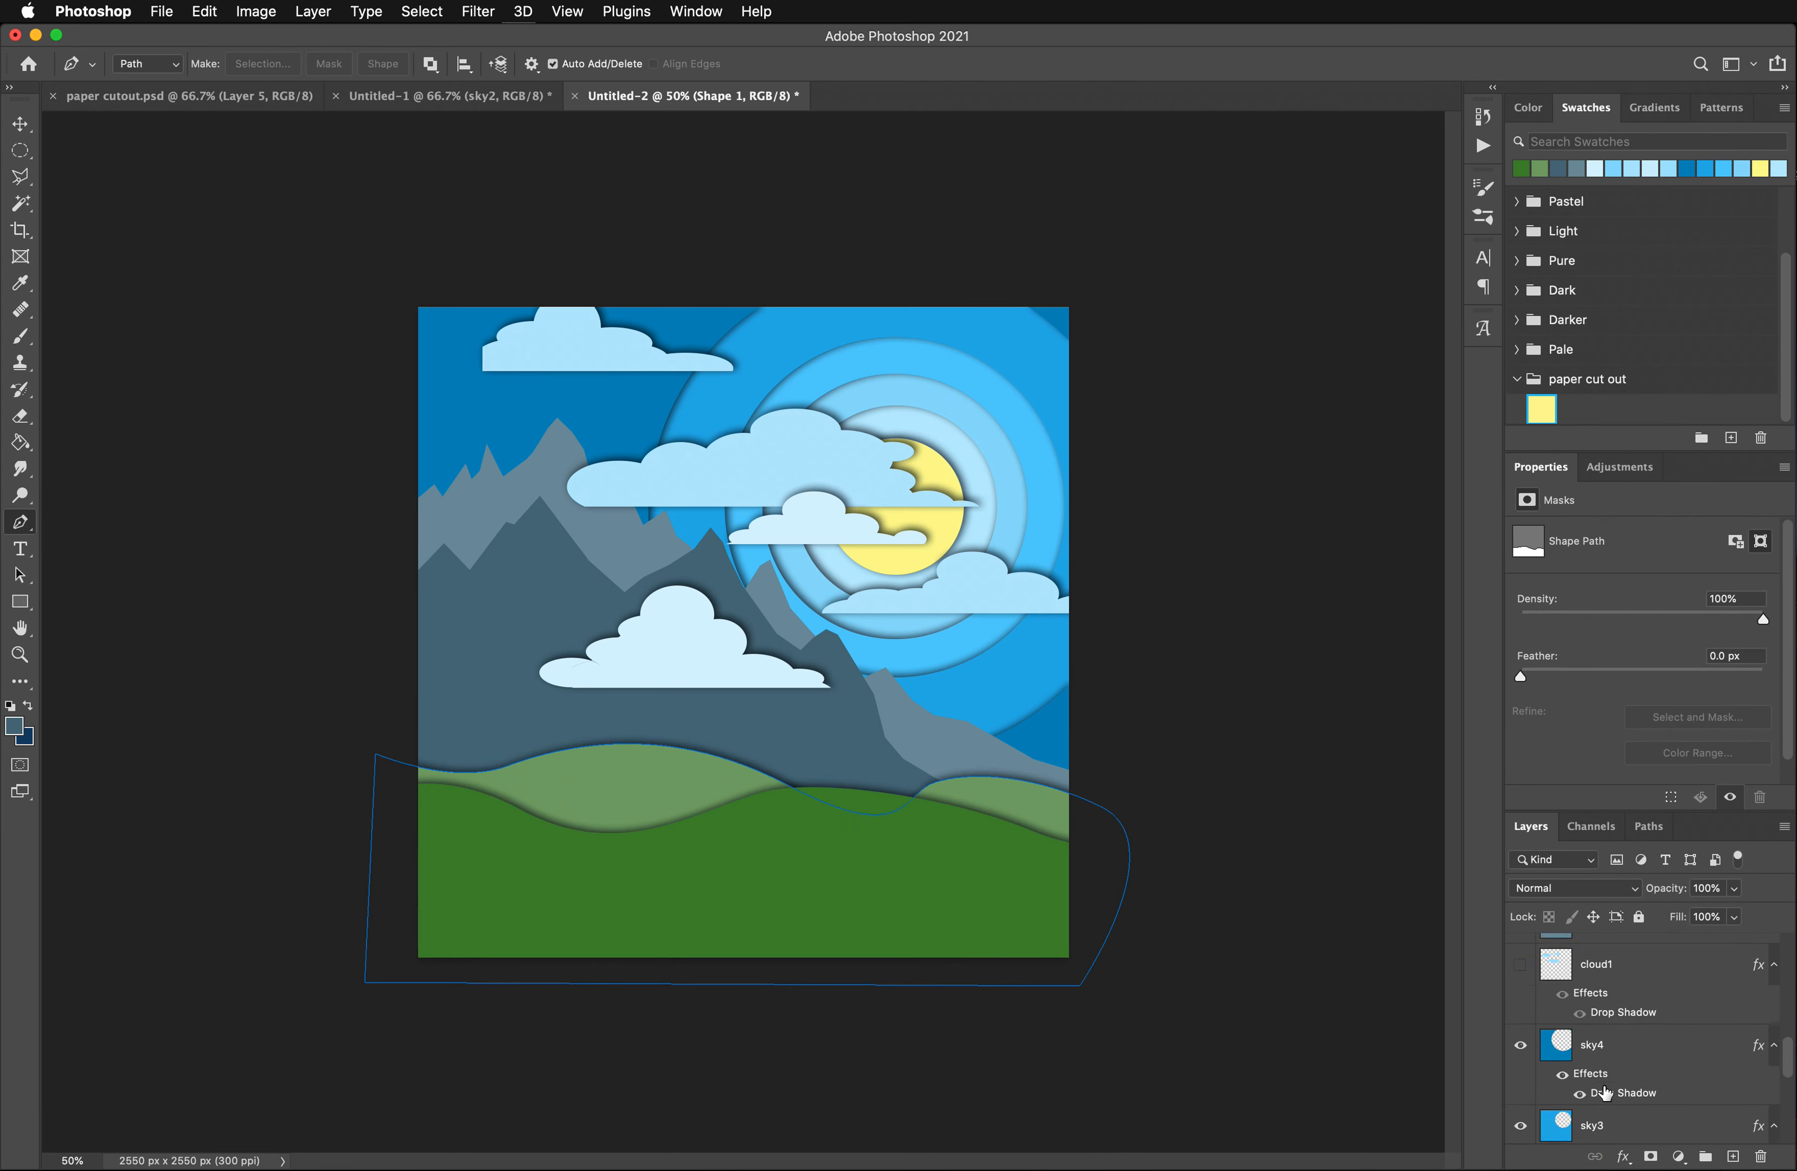
{"action": "scroll", "coordinate": [1606, 1093], "scroll_direction": "down", "scroll_amount": 2}
{"action": "right_click", "coordinate": [1619, 1086]}
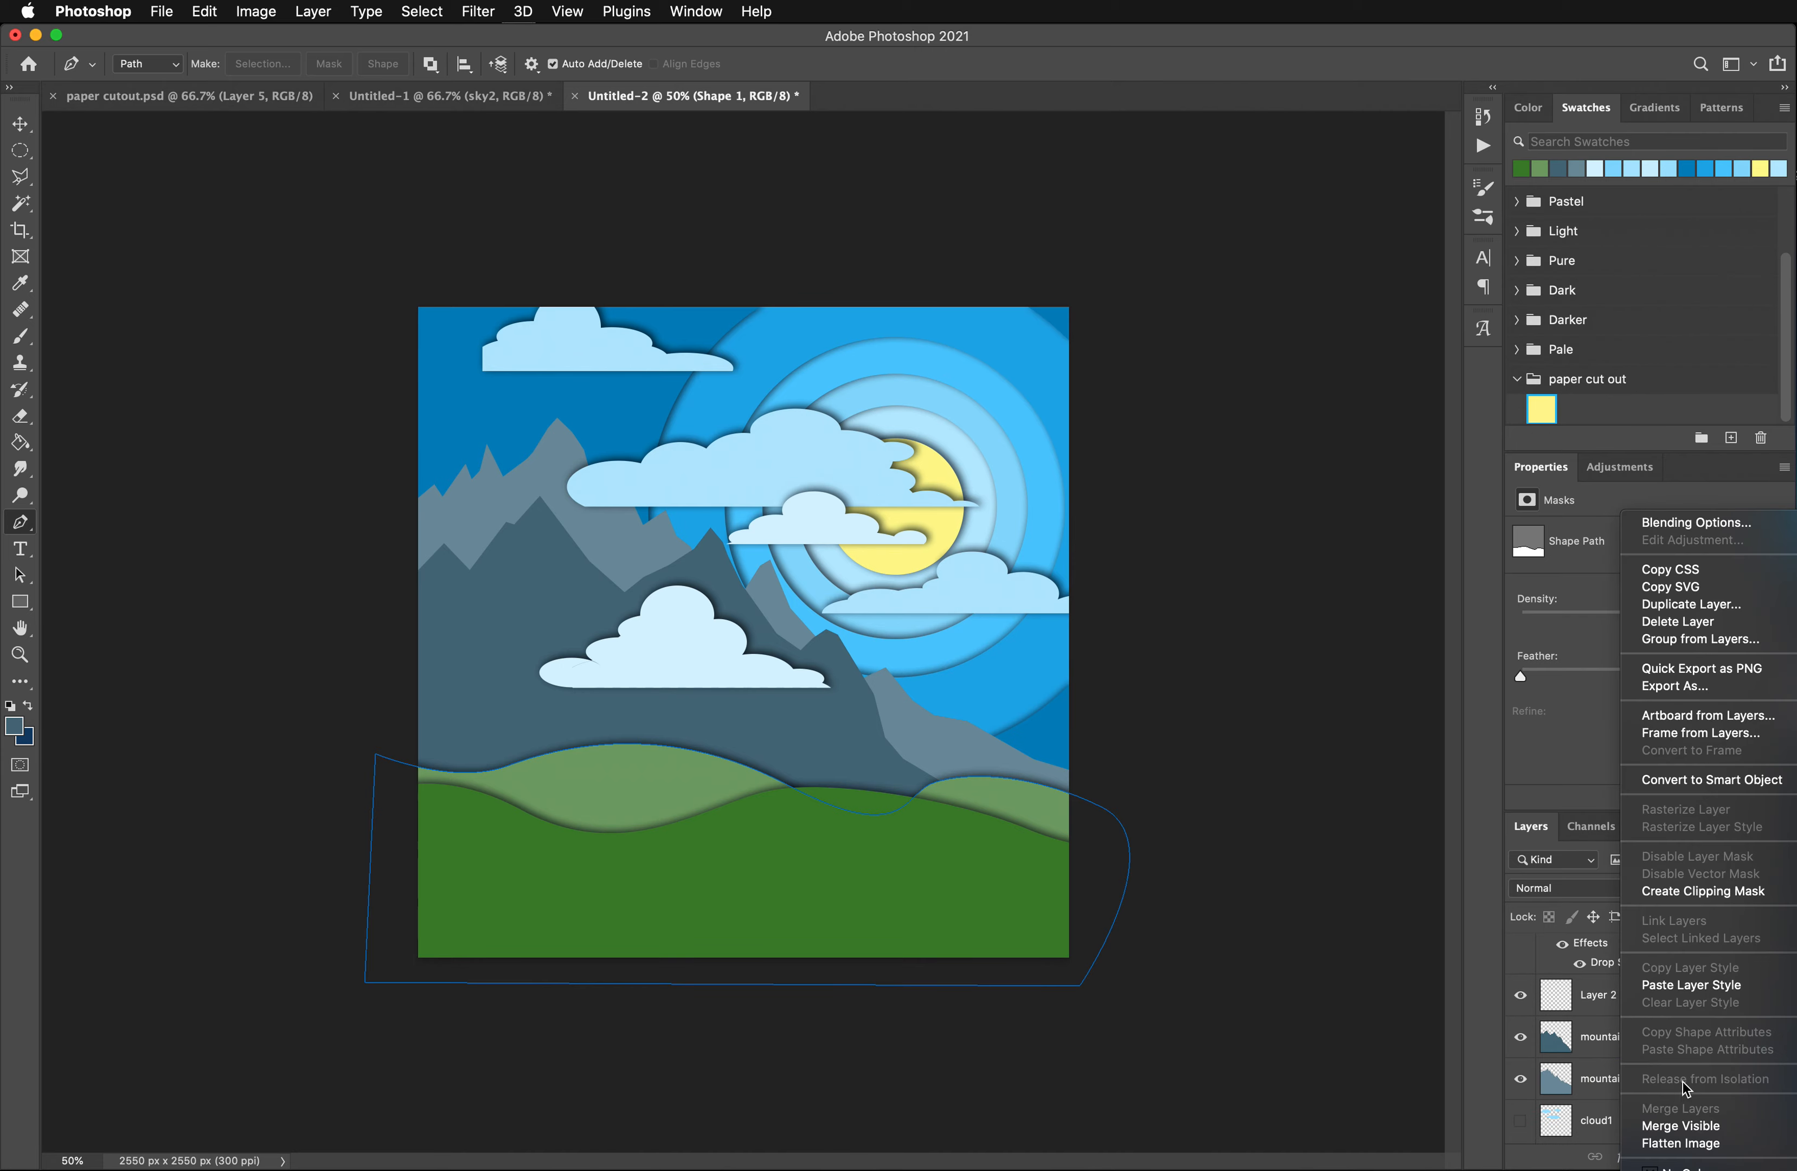
{"action": "left_click", "coordinate": [1688, 986]}
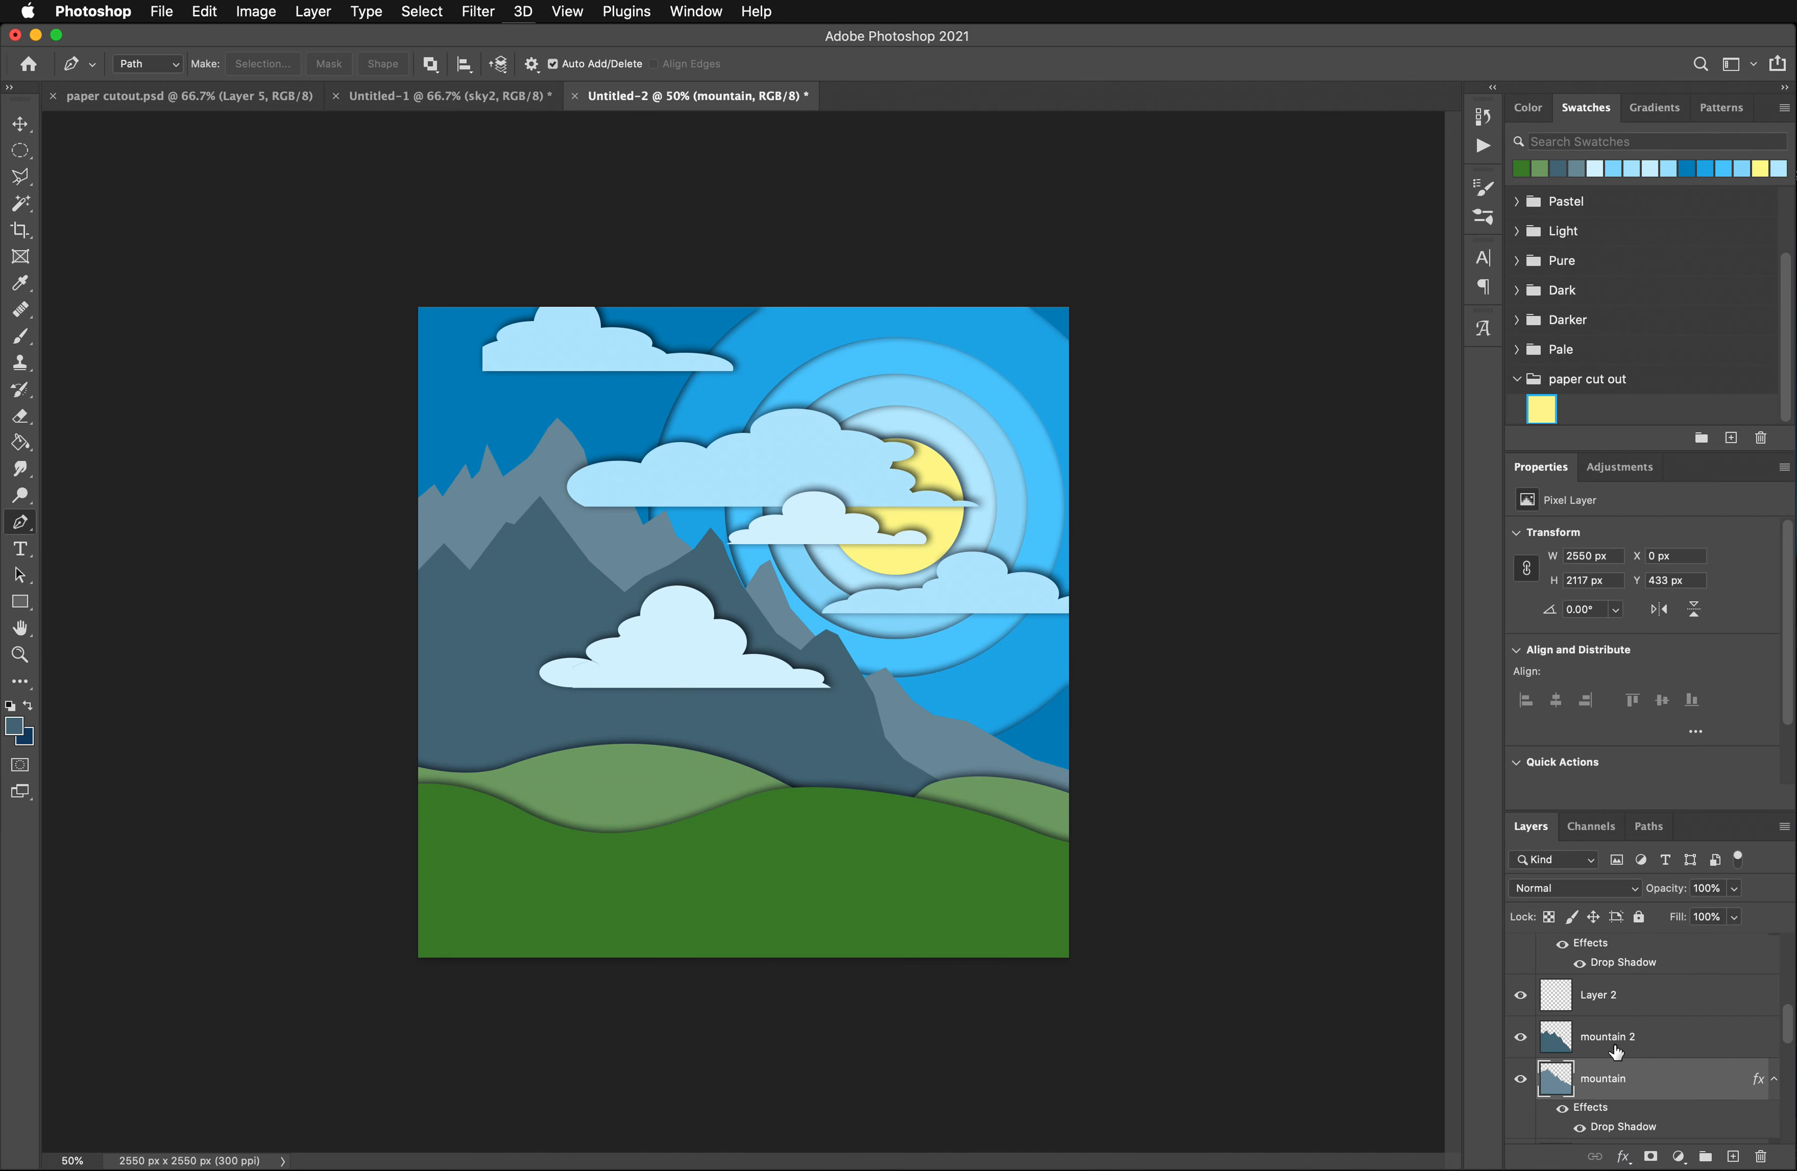
{"action": "right_click", "coordinate": [1618, 1069]}
{"action": "right_click", "coordinate": [1597, 1037]}
{"action": "left_click", "coordinate": [1676, 986]}
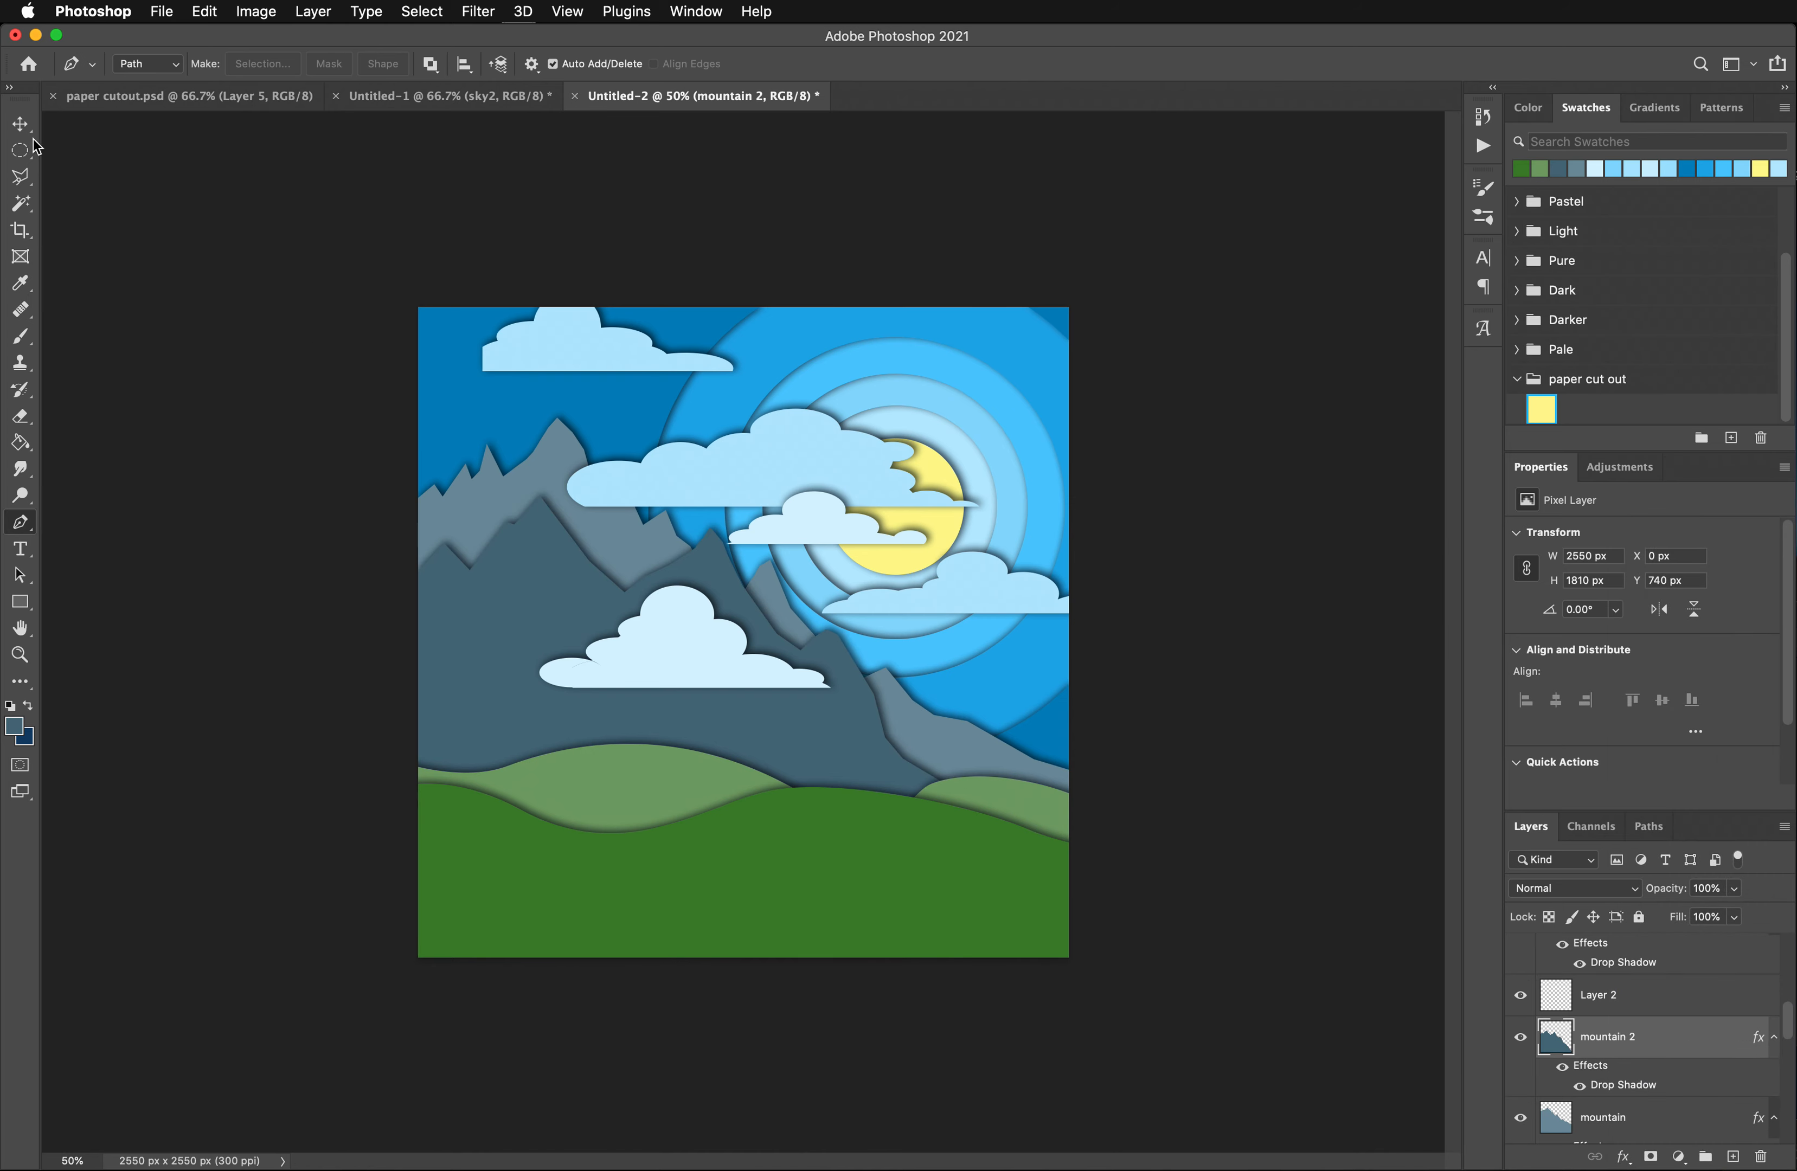
- Move the clouds back layer leftward and slightly down, and the clouds front layer rightward to about X 1199, Y 628 px
{"action": "left_click", "coordinate": [20, 150]}
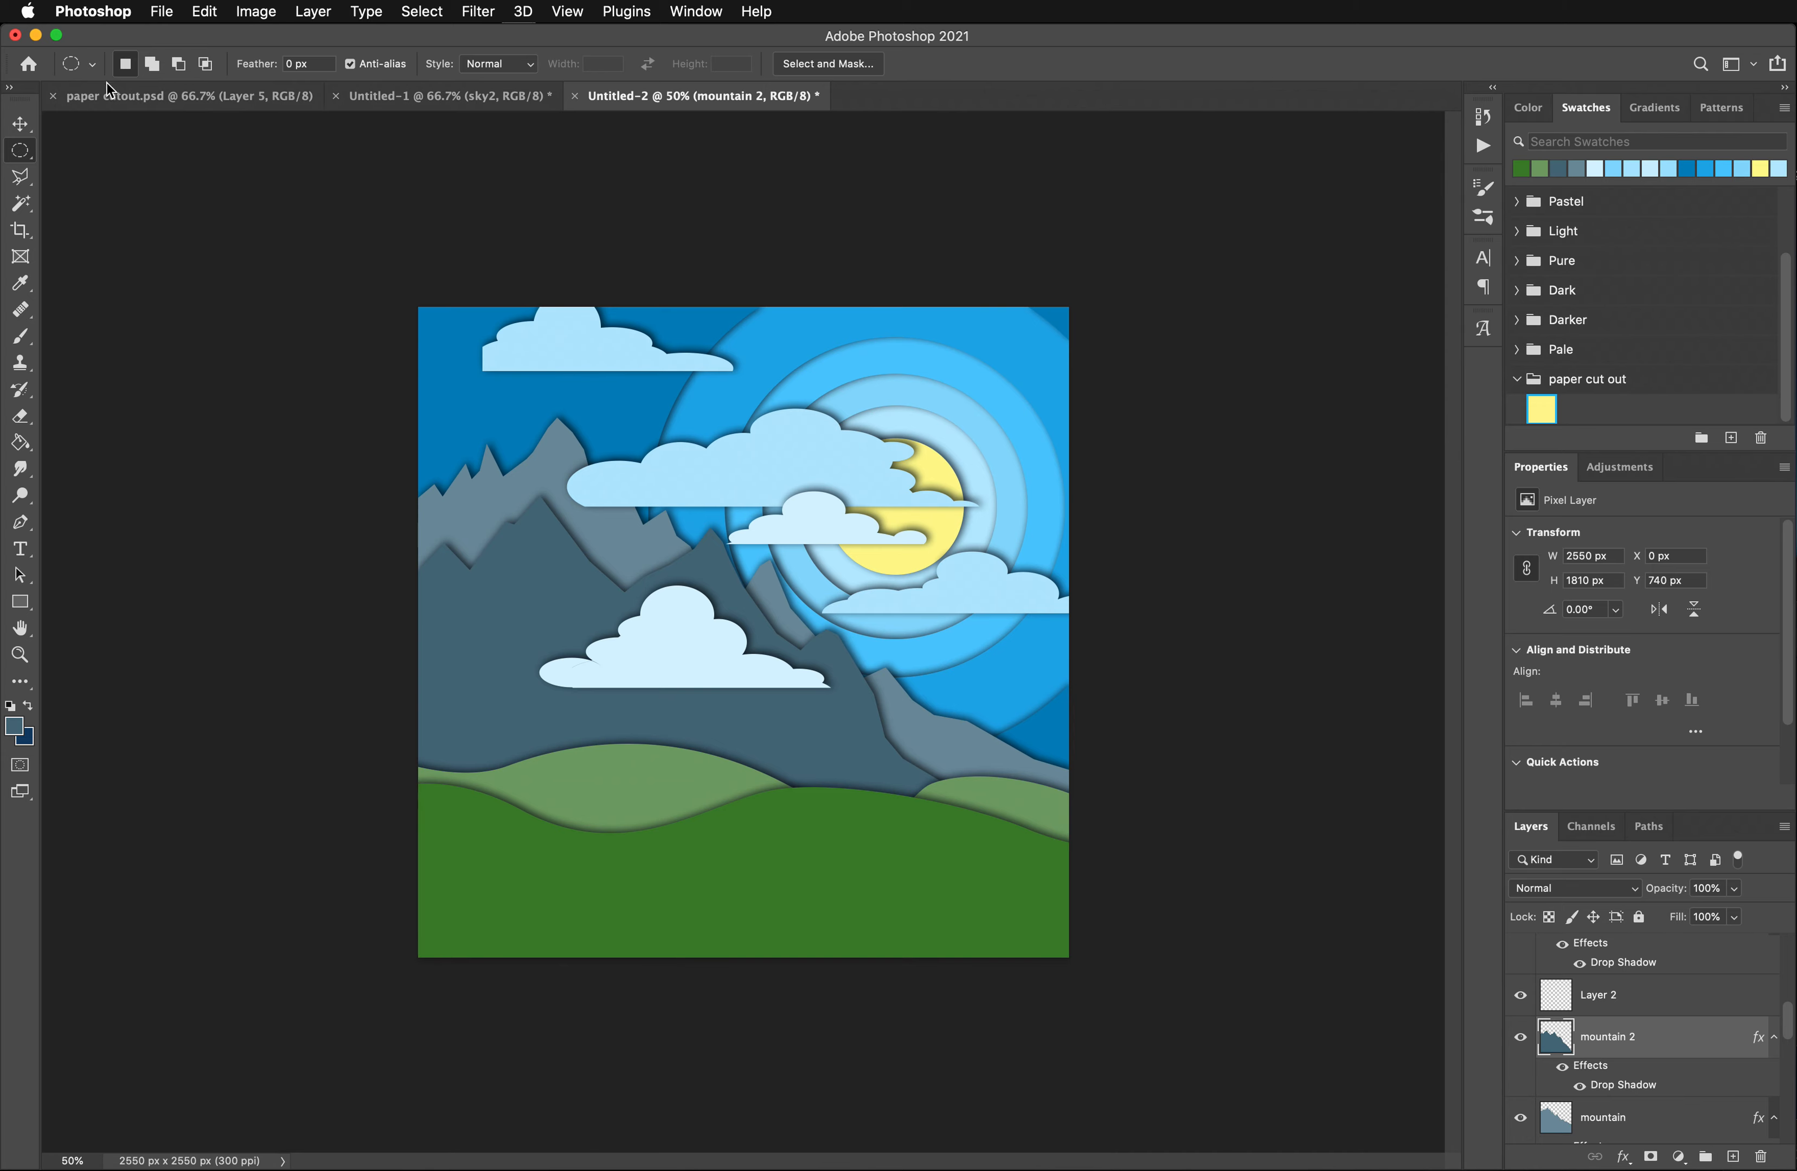
{"action": "left_click", "coordinate": [23, 126]}
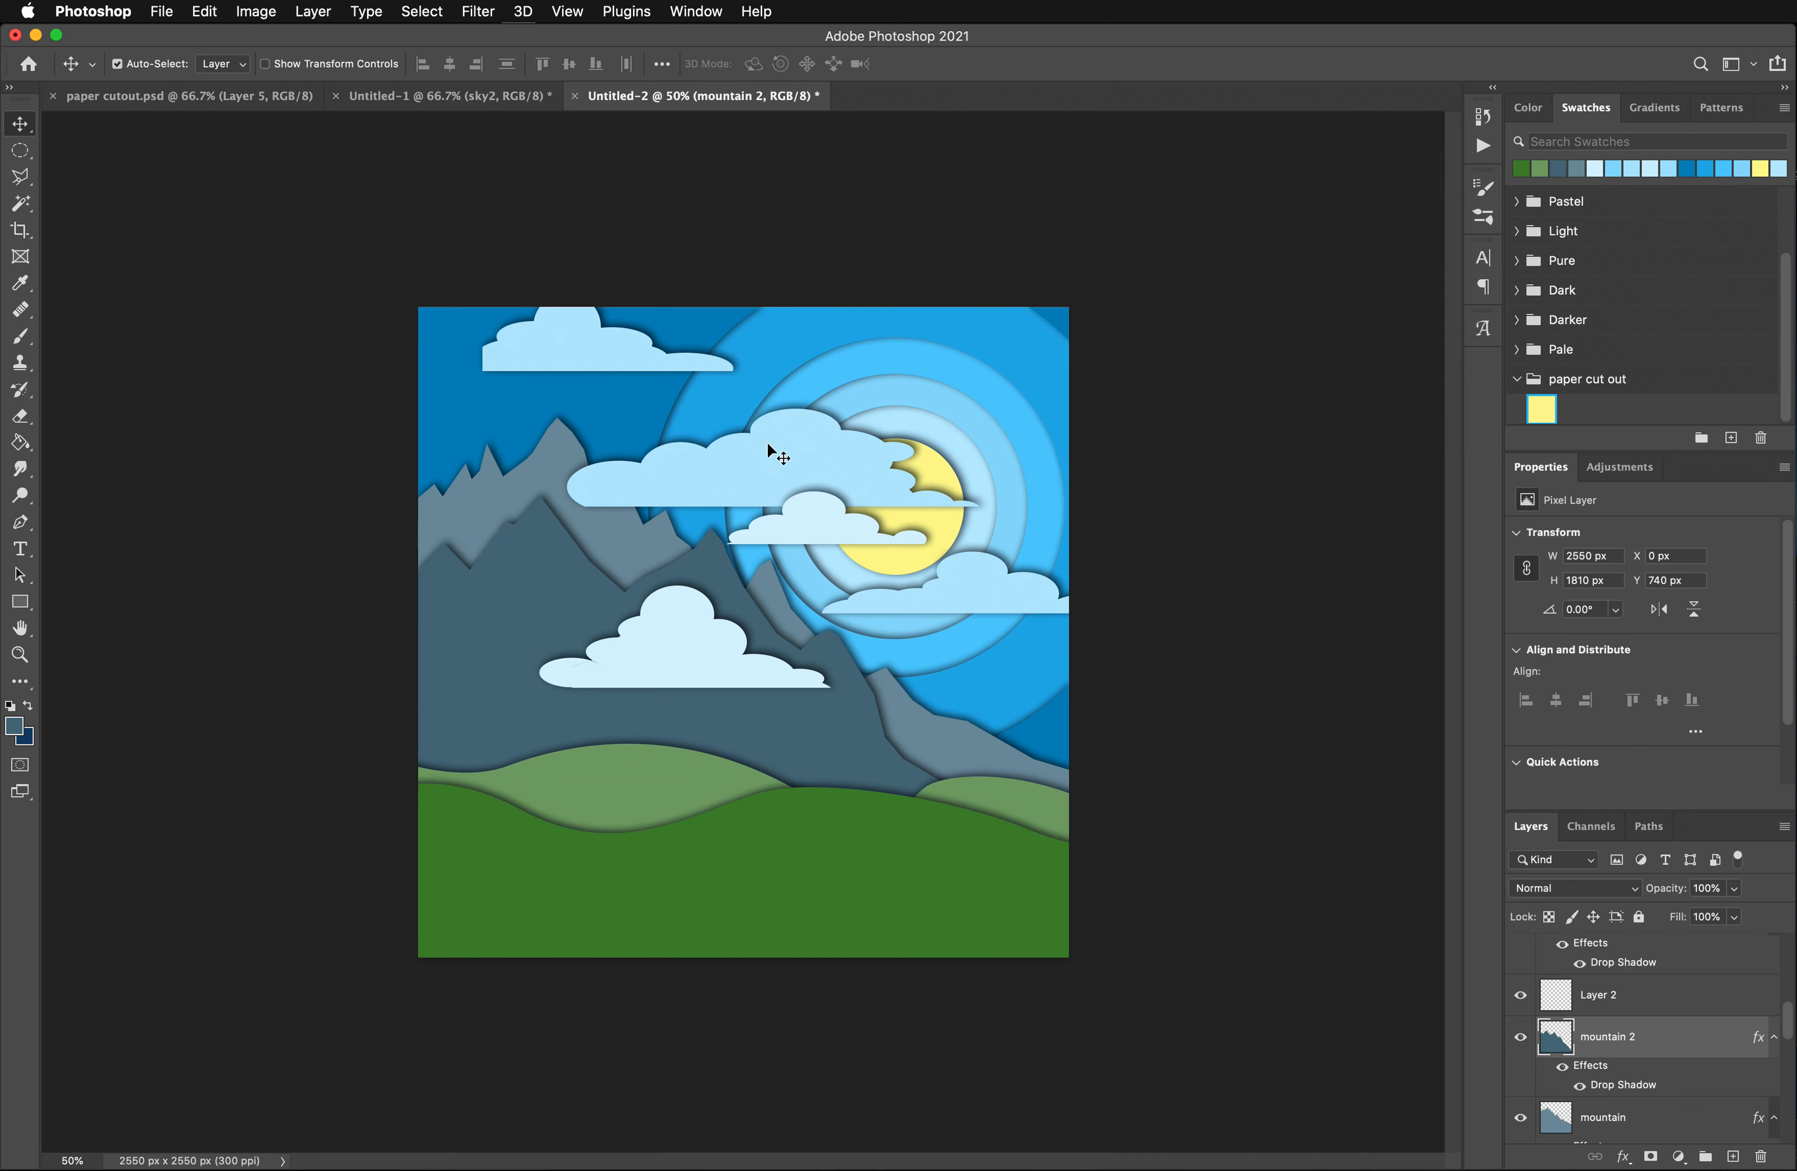
{"action": "left_click_drag", "start_coordinate": [768, 445], "coordinate": [658, 482]}
{"action": "left_click_drag", "start_coordinate": [801, 524], "coordinate": [946, 517]}
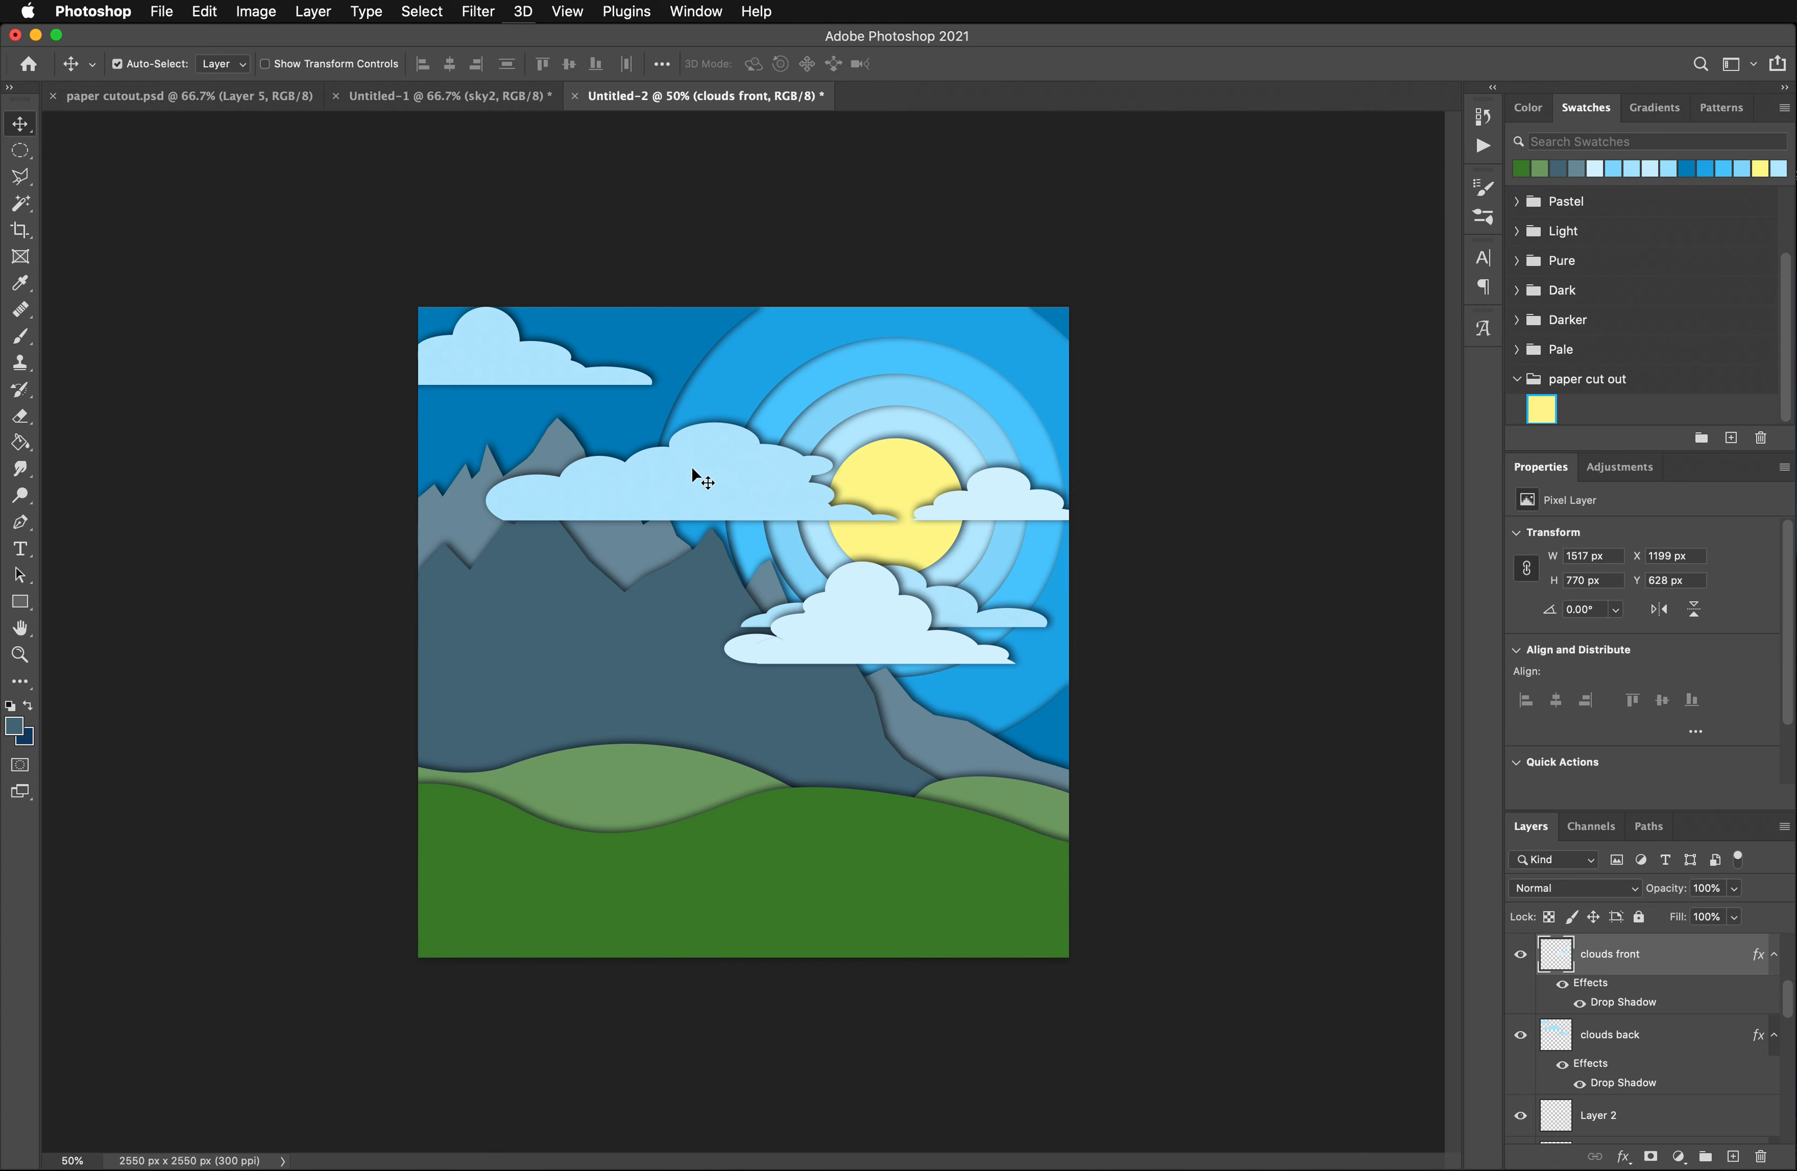
- Select the large cloud on the clouds back layer with a rectangular marquee and move it above the sun, to about X 935, Y 105 px
{"action": "left_click", "coordinate": [654, 487]}
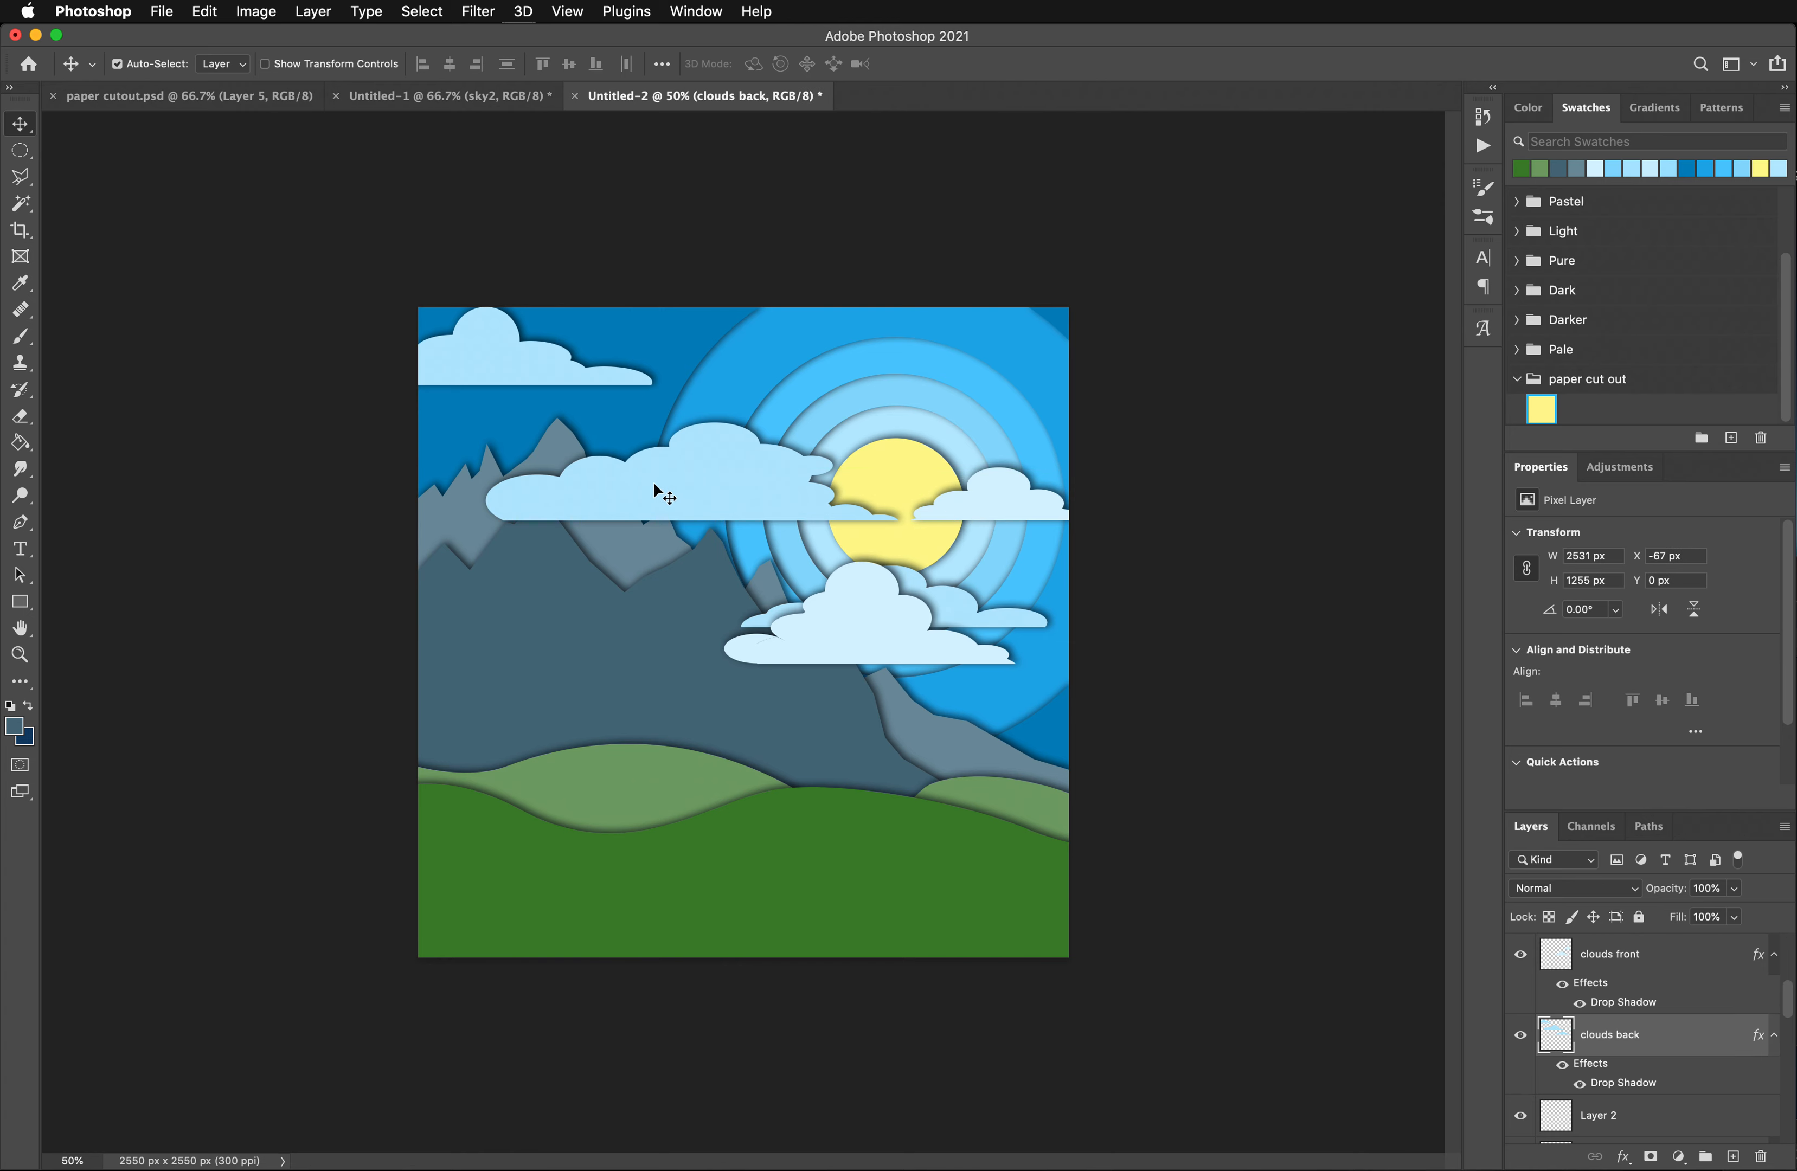
{"action": "left_click", "coordinate": [13, 150]}
{"action": "left_click_drag", "start_coordinate": [17, 156], "coordinate": [129, 136]}
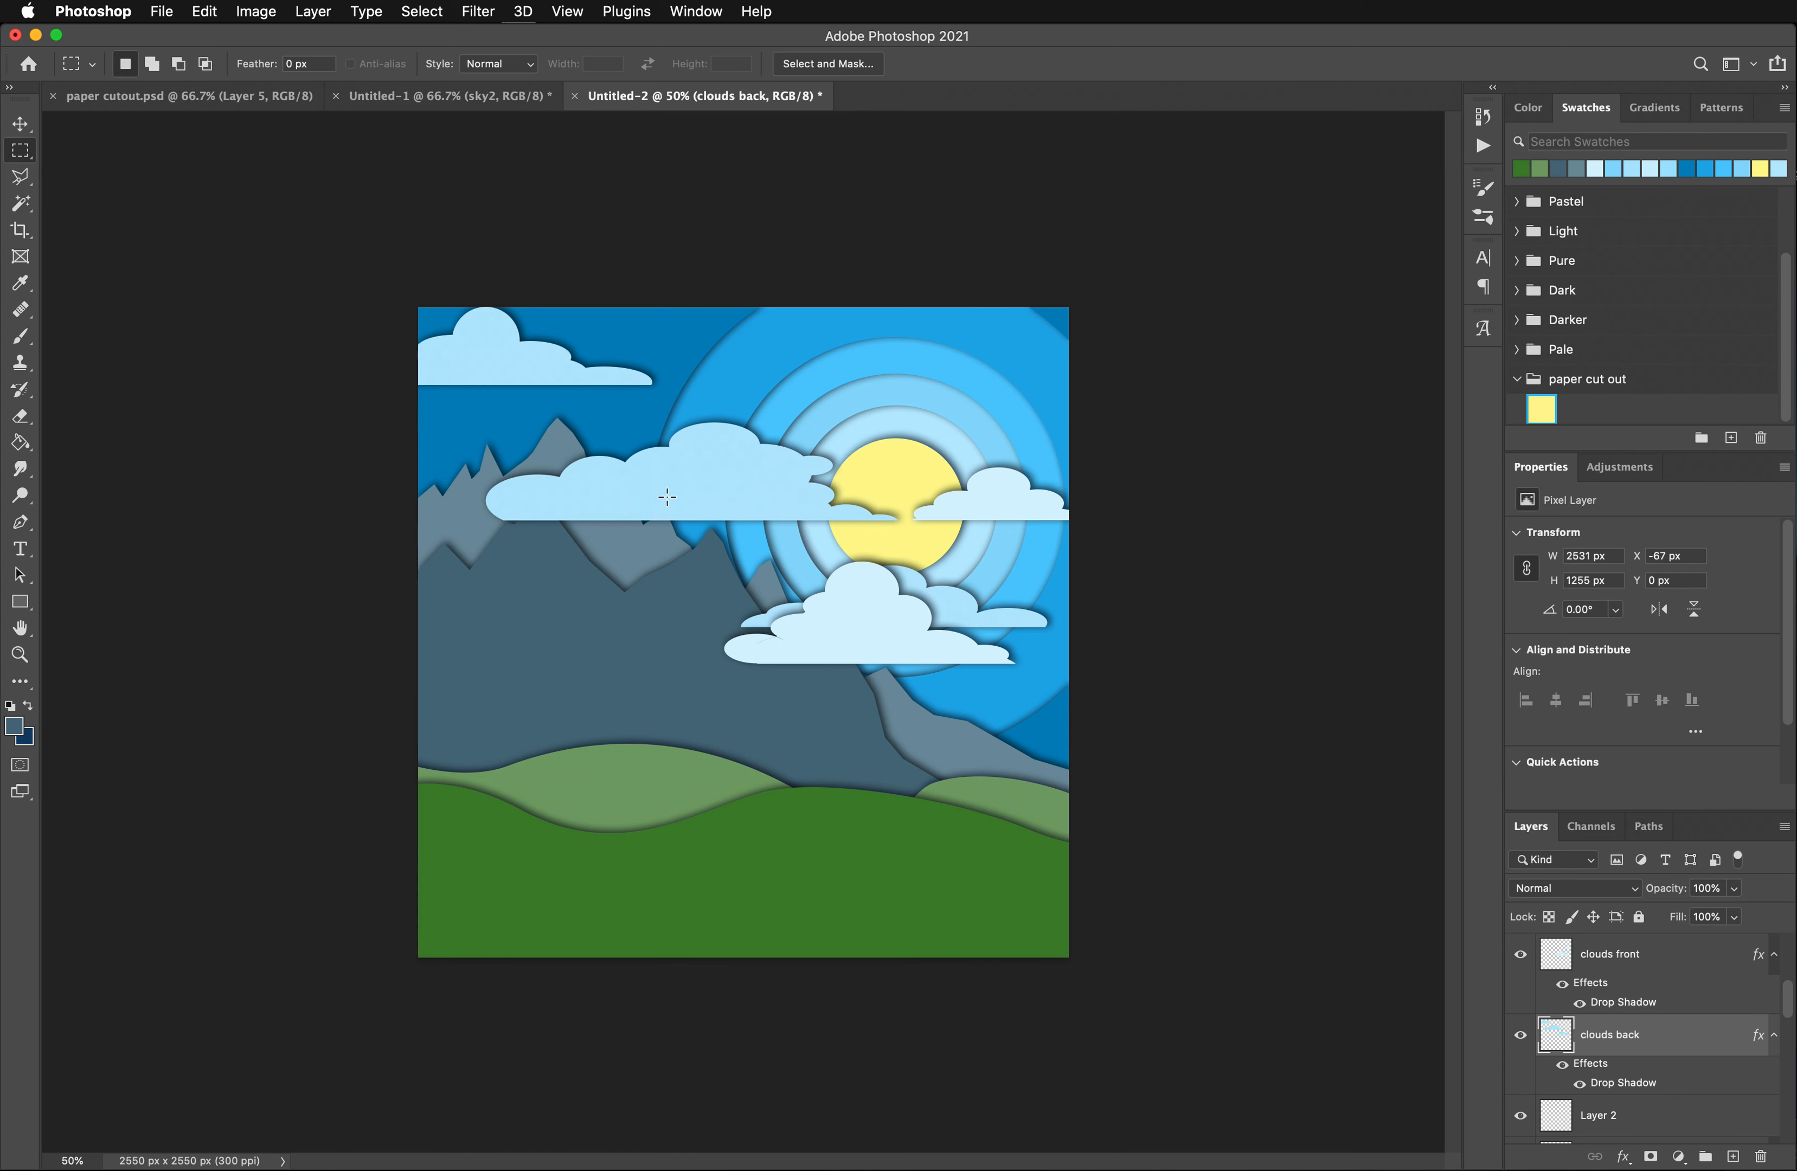
{"action": "left_click_drag", "start_coordinate": [450, 406], "coordinate": [904, 549]}
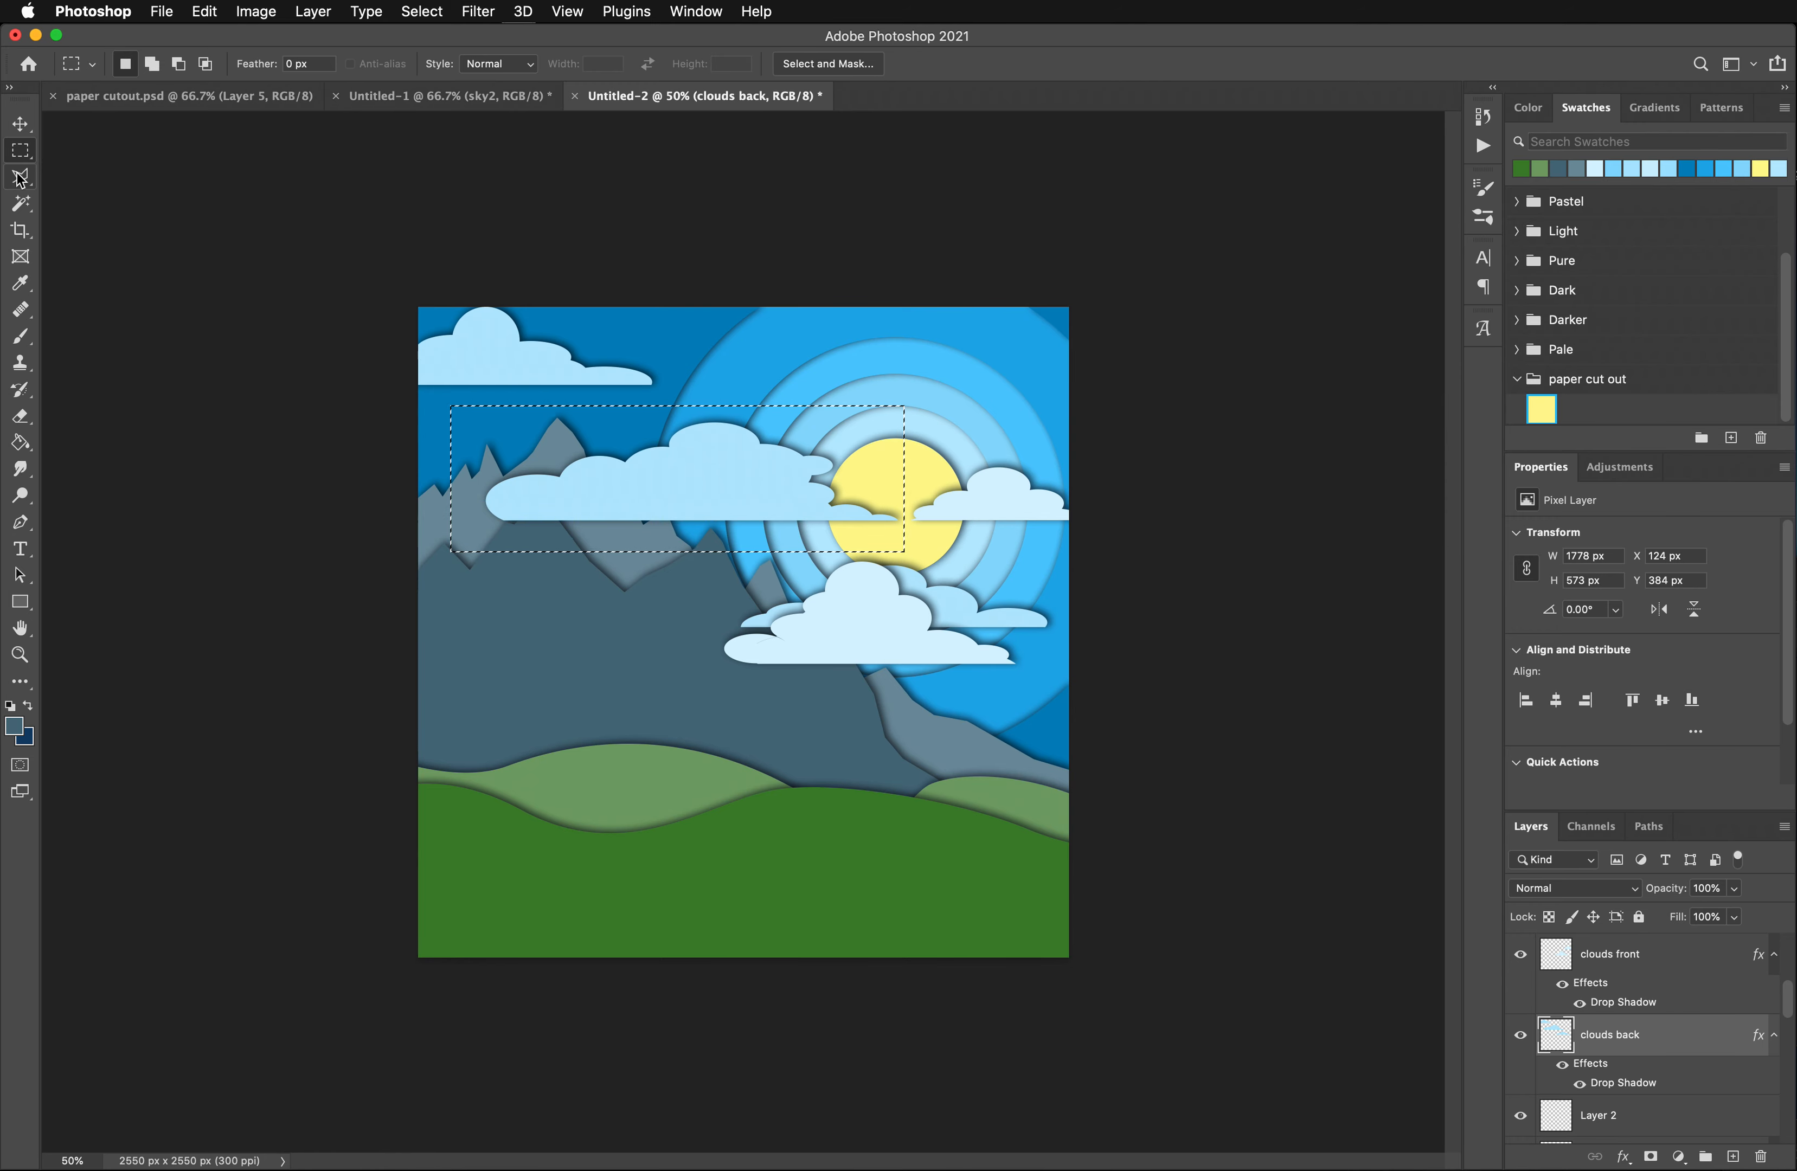
{"action": "left_click", "coordinate": [20, 123]}
{"action": "left_click_drag", "start_coordinate": [665, 481], "coordinate": [882, 440]}
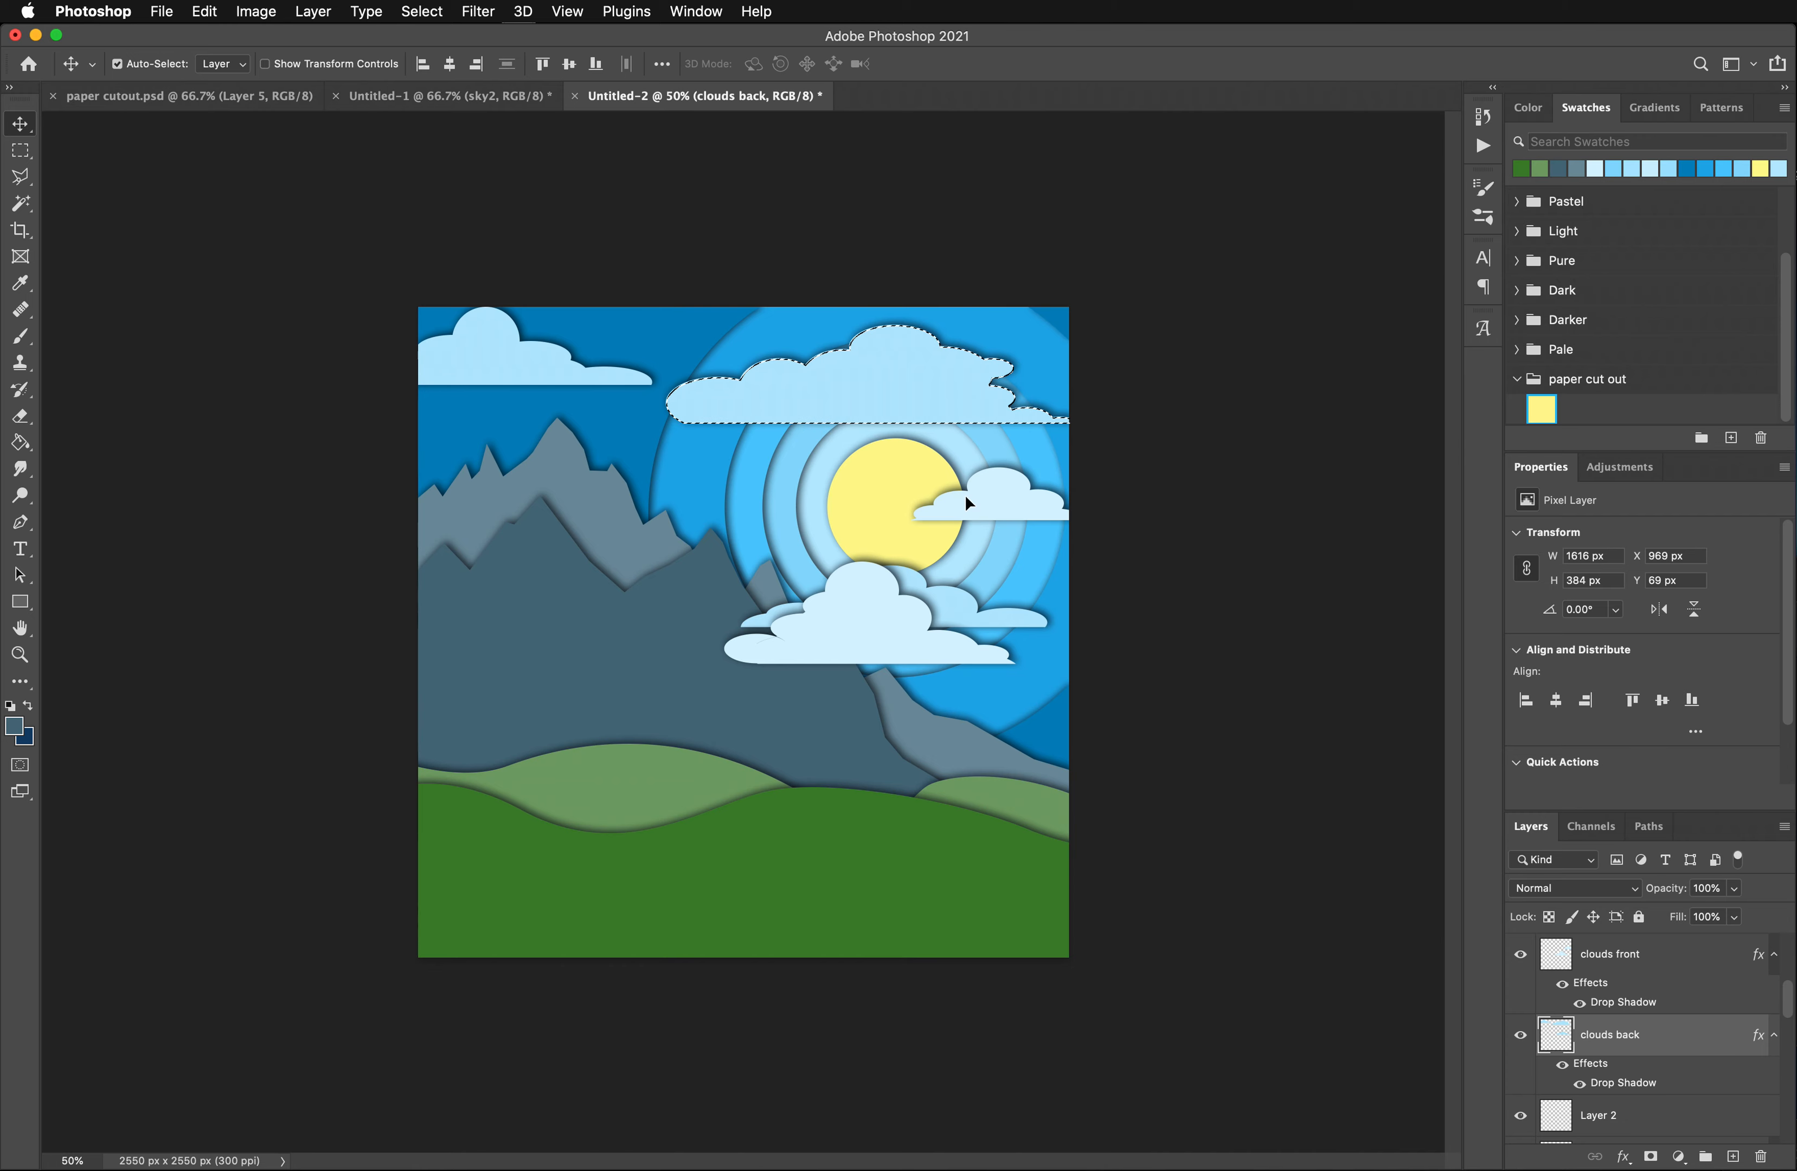
{"action": "mouse_move", "coordinate": [859, 370]}
{"action": "left_mouse_down"}
{"action": "mouse_move", "coordinate": [810, 364]}
{"action": "mouse_move", "coordinate": [849, 385]}
{"action": "left_mouse_up"}
{"action": "left_click_drag", "start_coordinate": [849, 387], "coordinate": [906, 451]}
- Marquee-select the large cloud on the clouds front layer, move it beside the sun at about X 704, Y 393 px, and deselect
{"action": "left_click", "coordinate": [899, 596]}
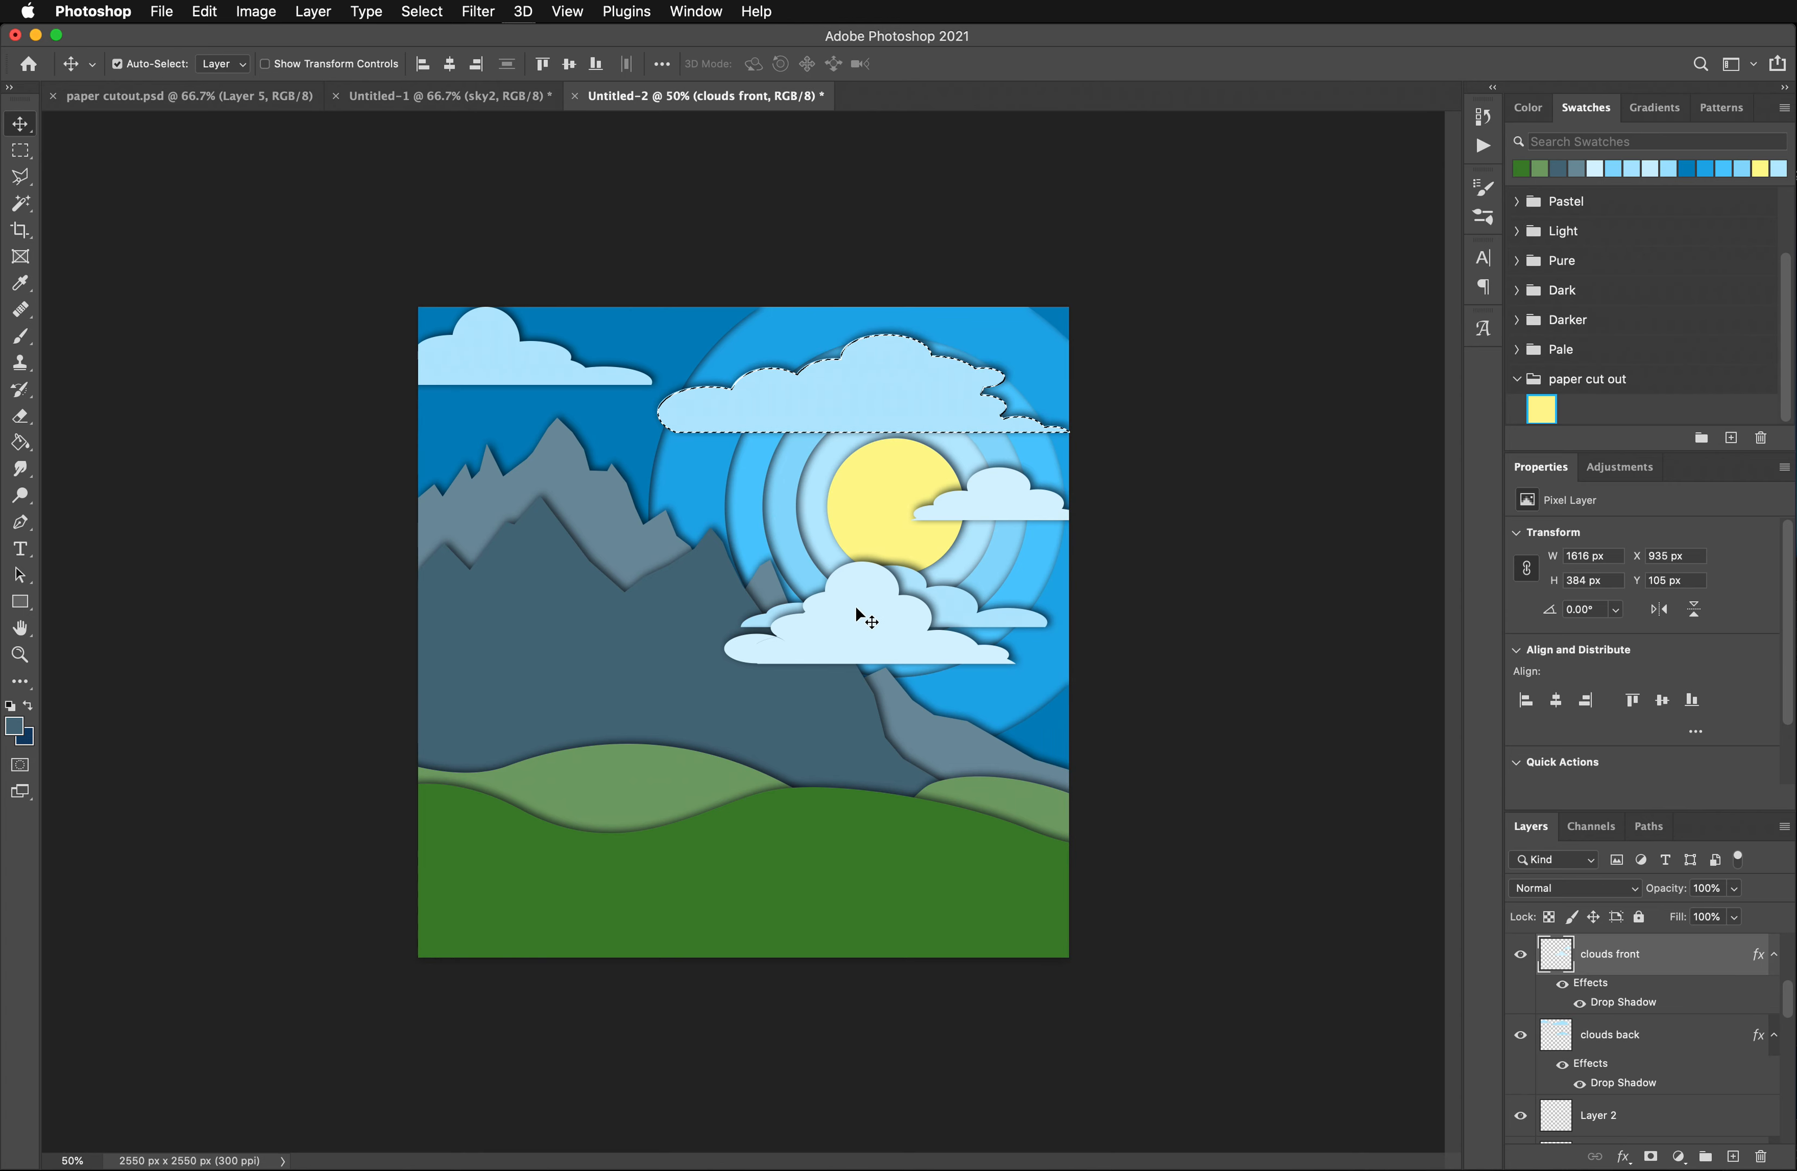
{"action": "left_click", "coordinate": [21, 151]}
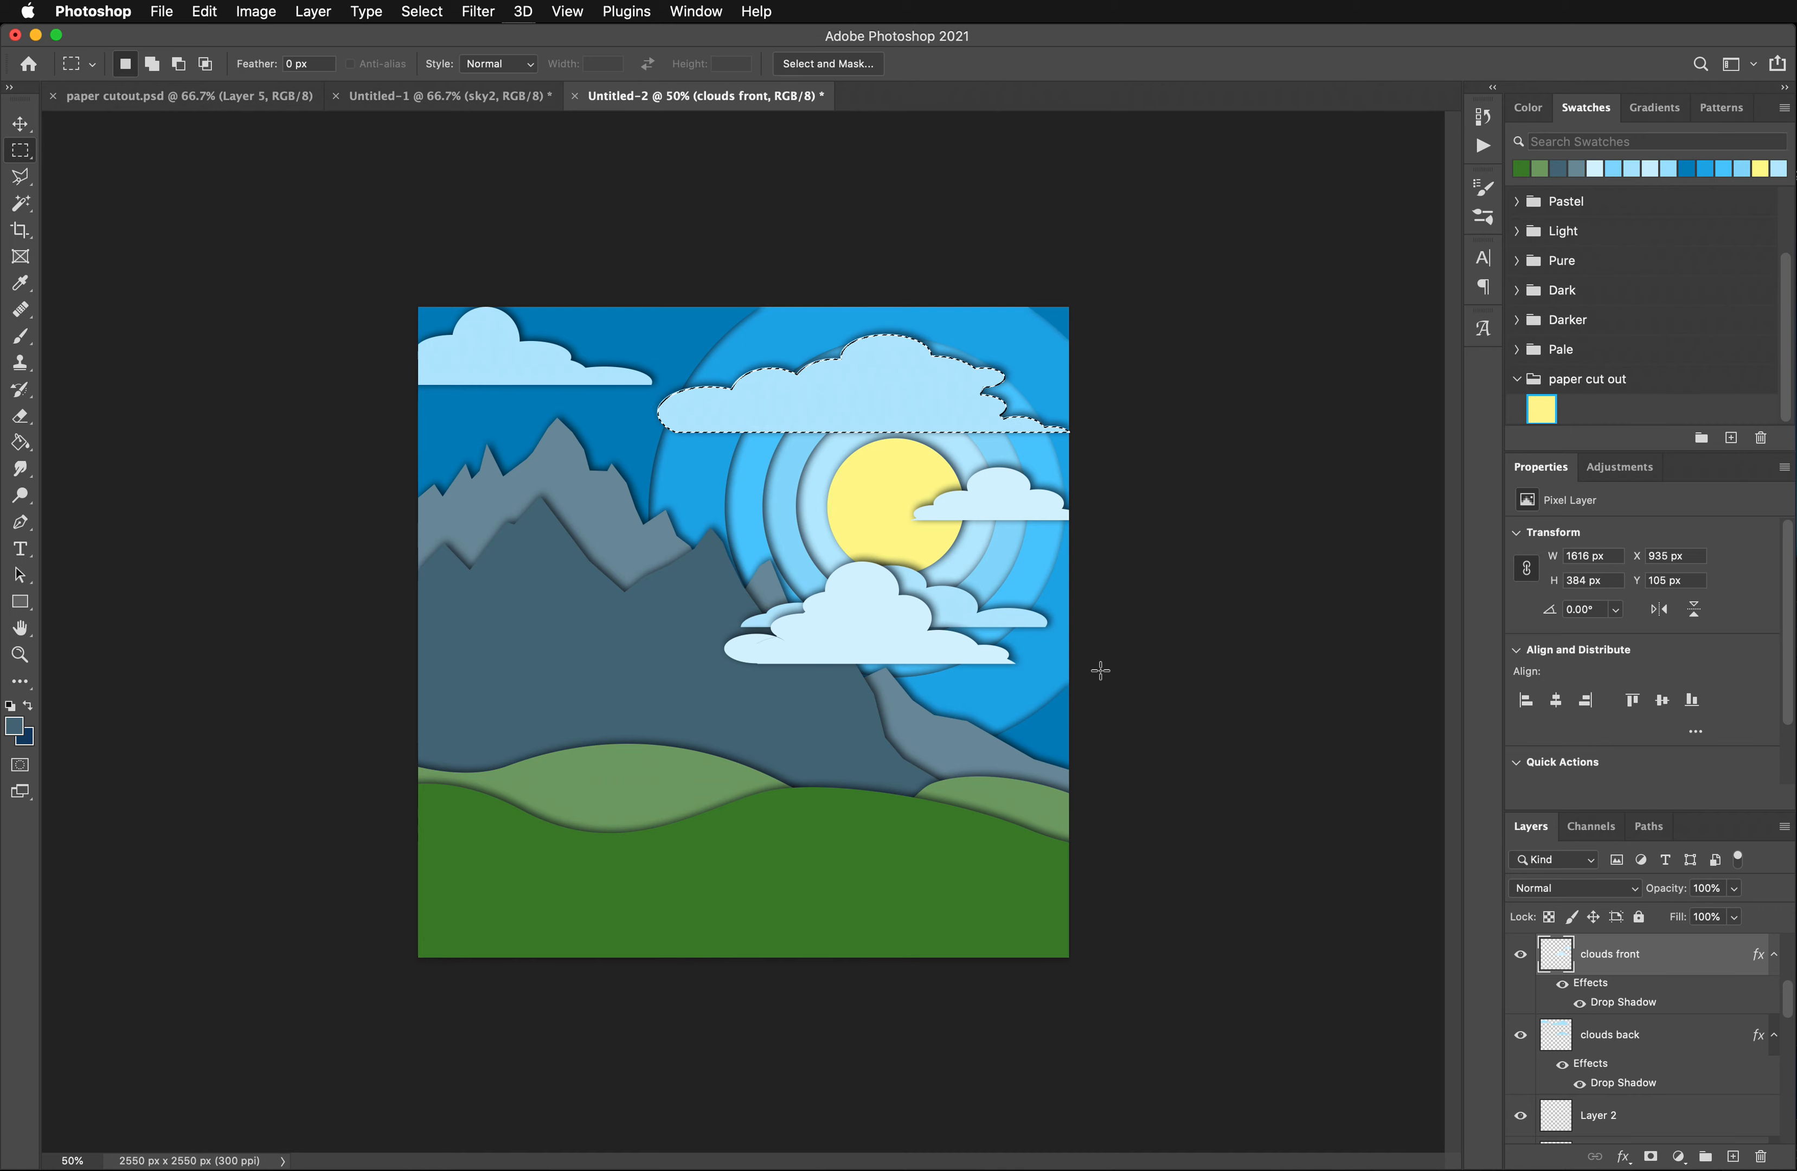
{"action": "left_click_drag", "start_coordinate": [685, 538], "coordinate": [1031, 715]}
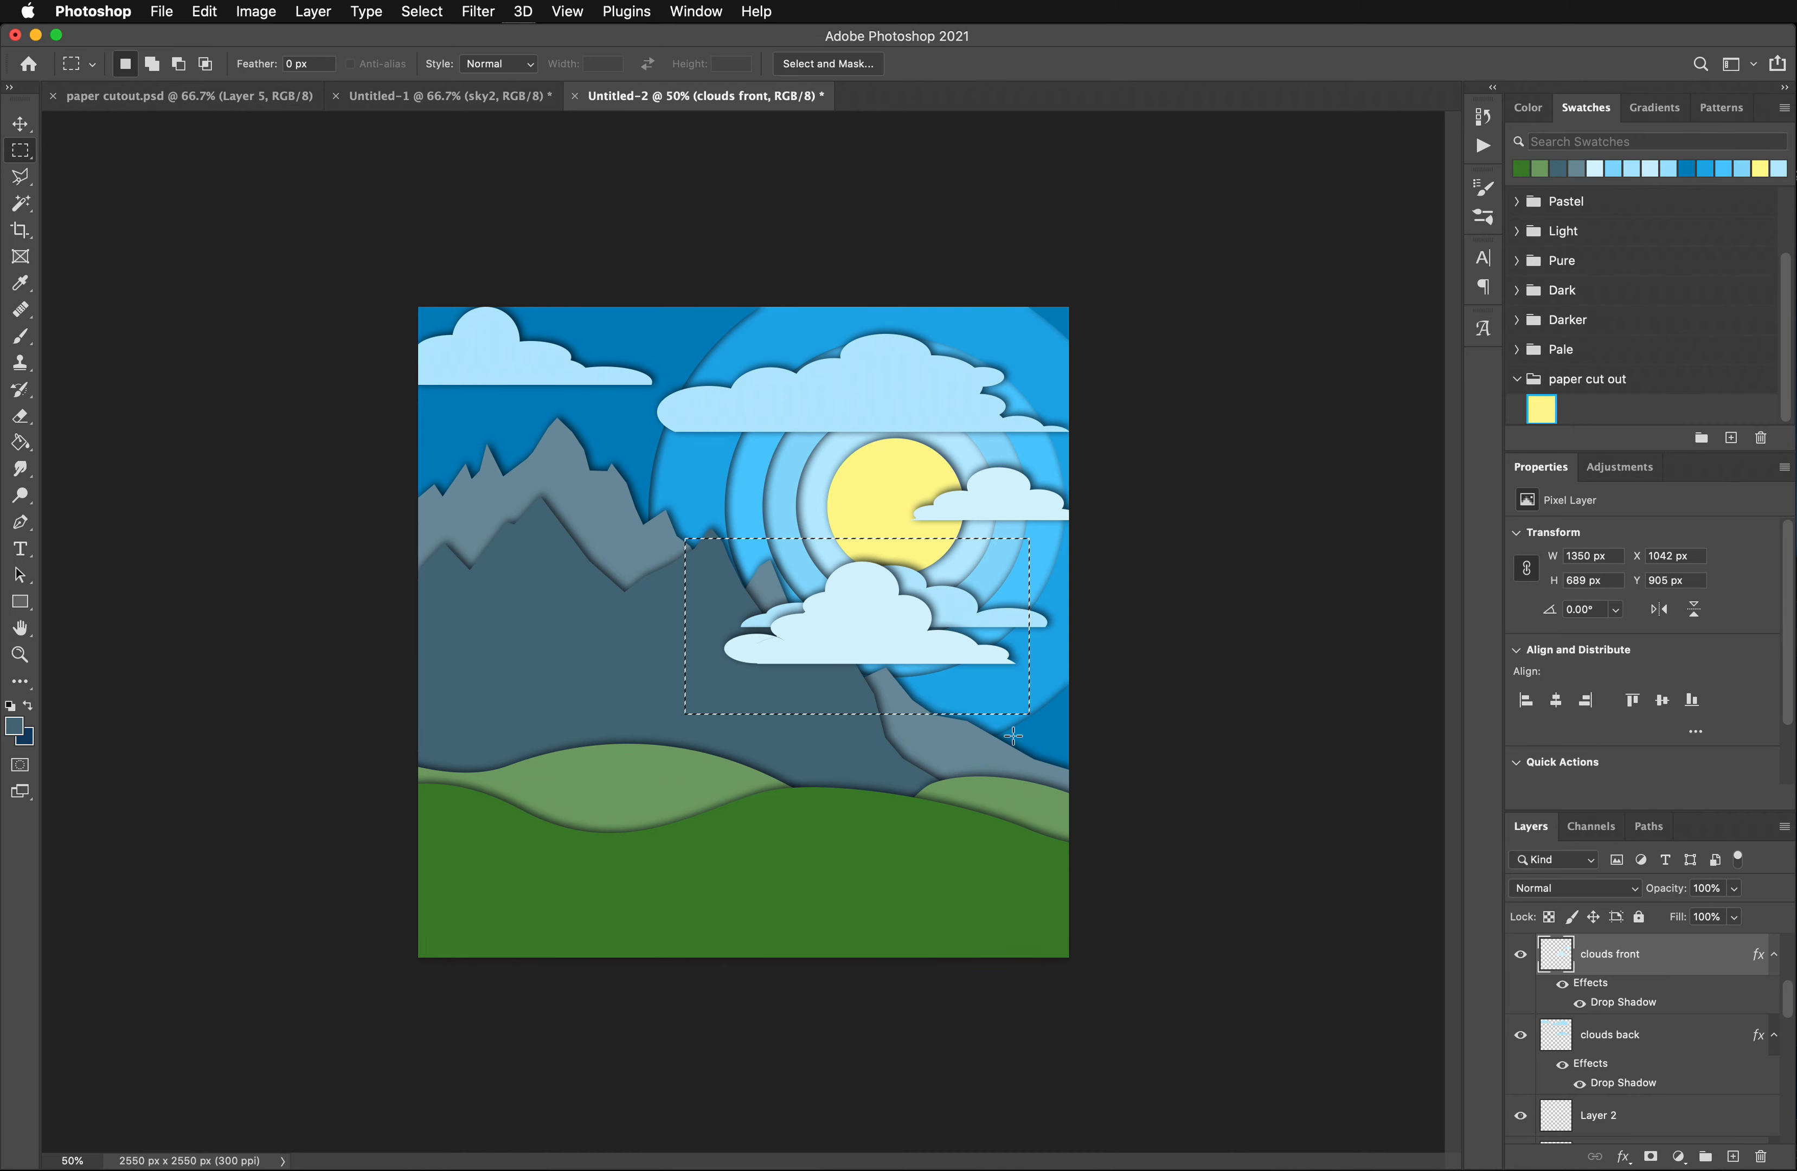
{"action": "left_click", "coordinate": [19, 123]}
{"action": "left_click_drag", "start_coordinate": [797, 590], "coordinate": [734, 472]}
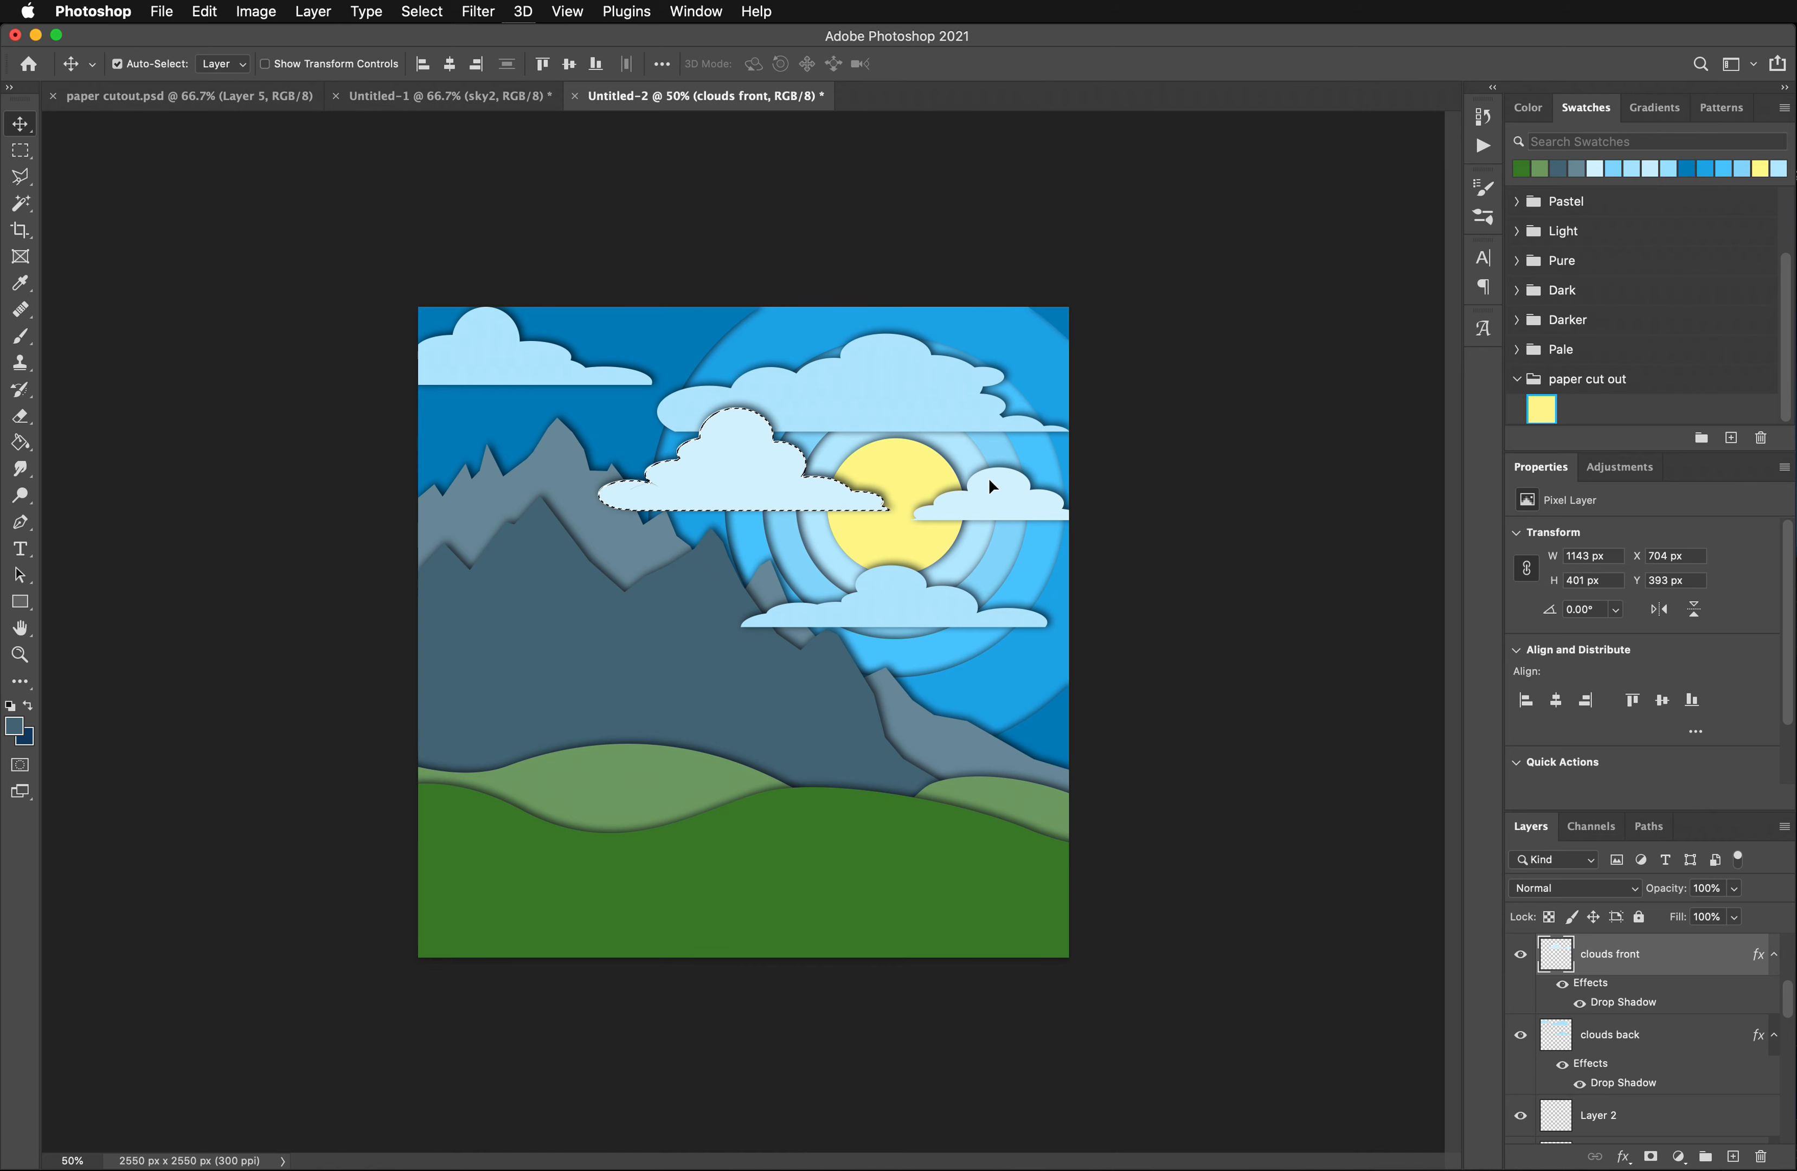
{"action": "key", "text": "super+d"}
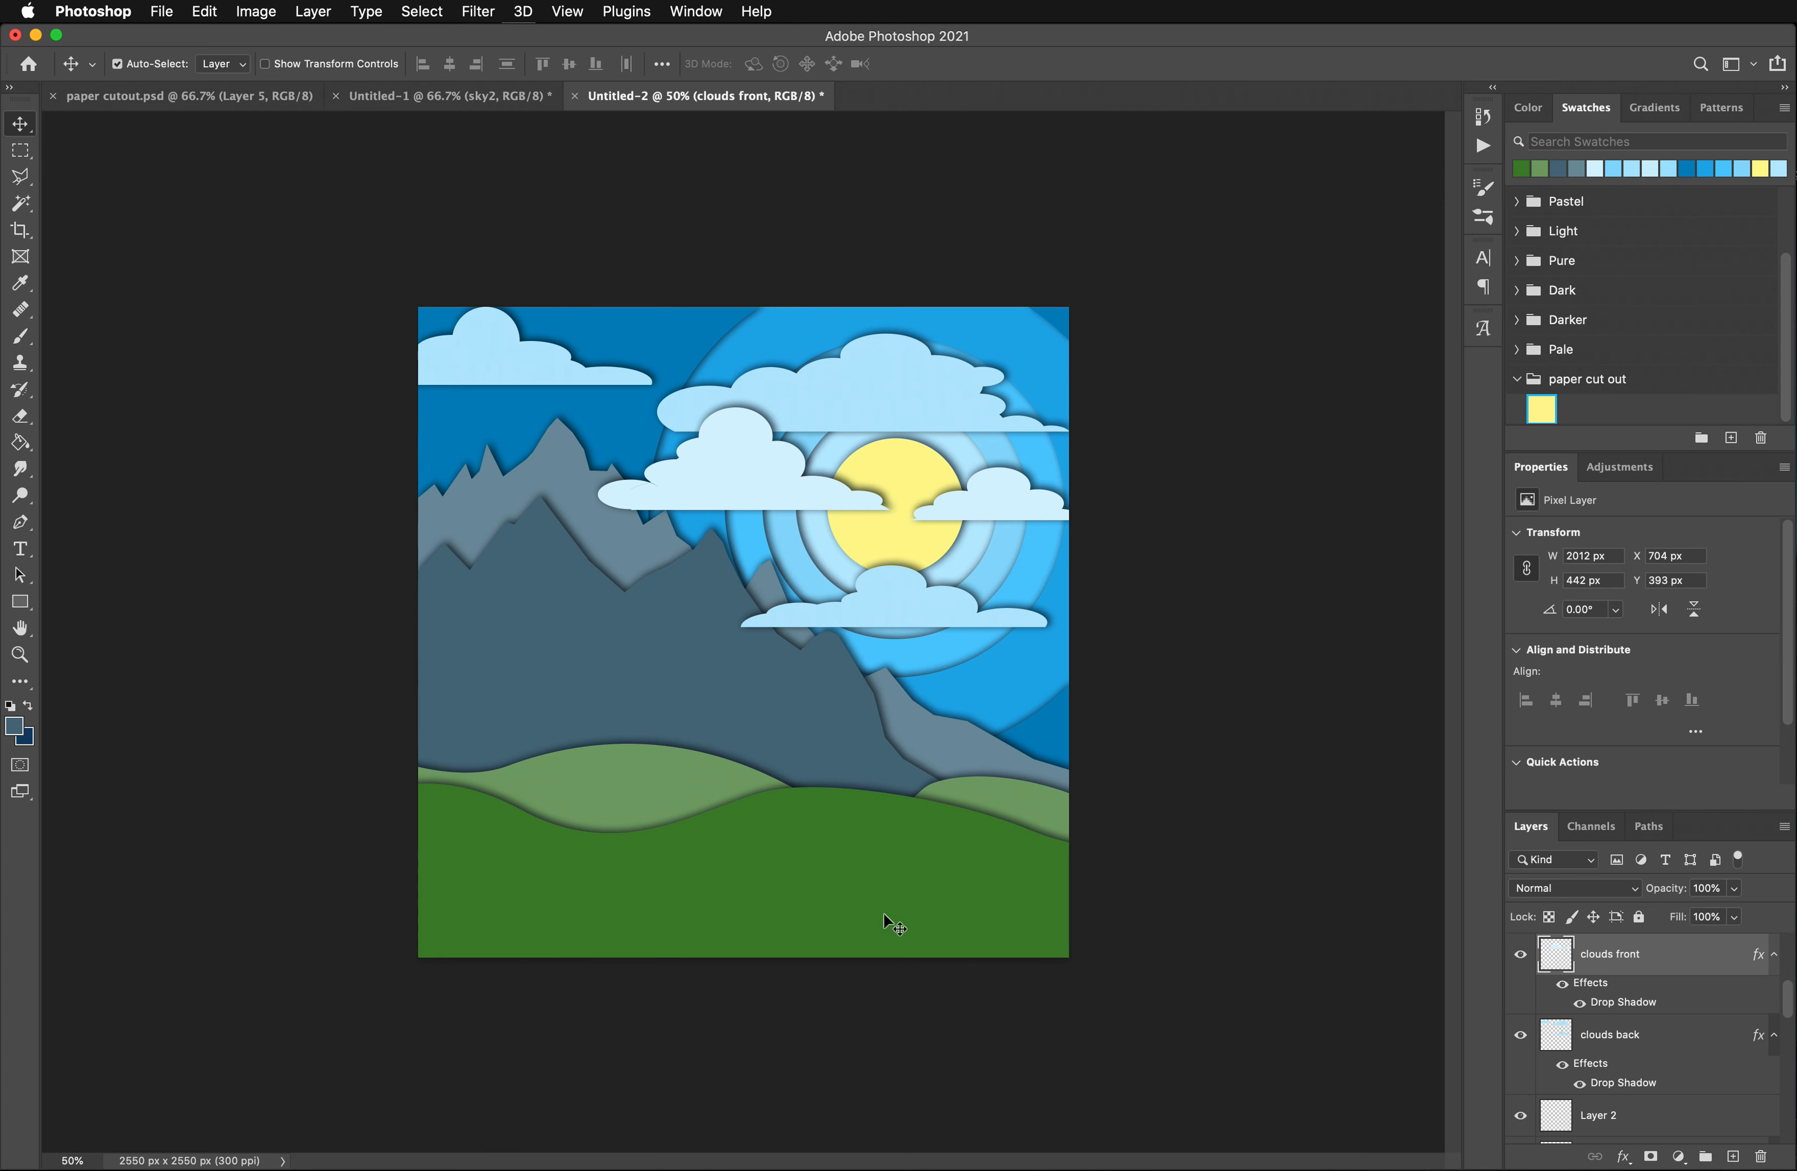
- Draw an elliptical selection about 2225 x 853 px over the lower-right part of the Shape 2 hill and try to delete its contents
{"action": "scroll", "coordinate": [1565, 1011], "scroll_direction": "up", "scroll_amount": 2}
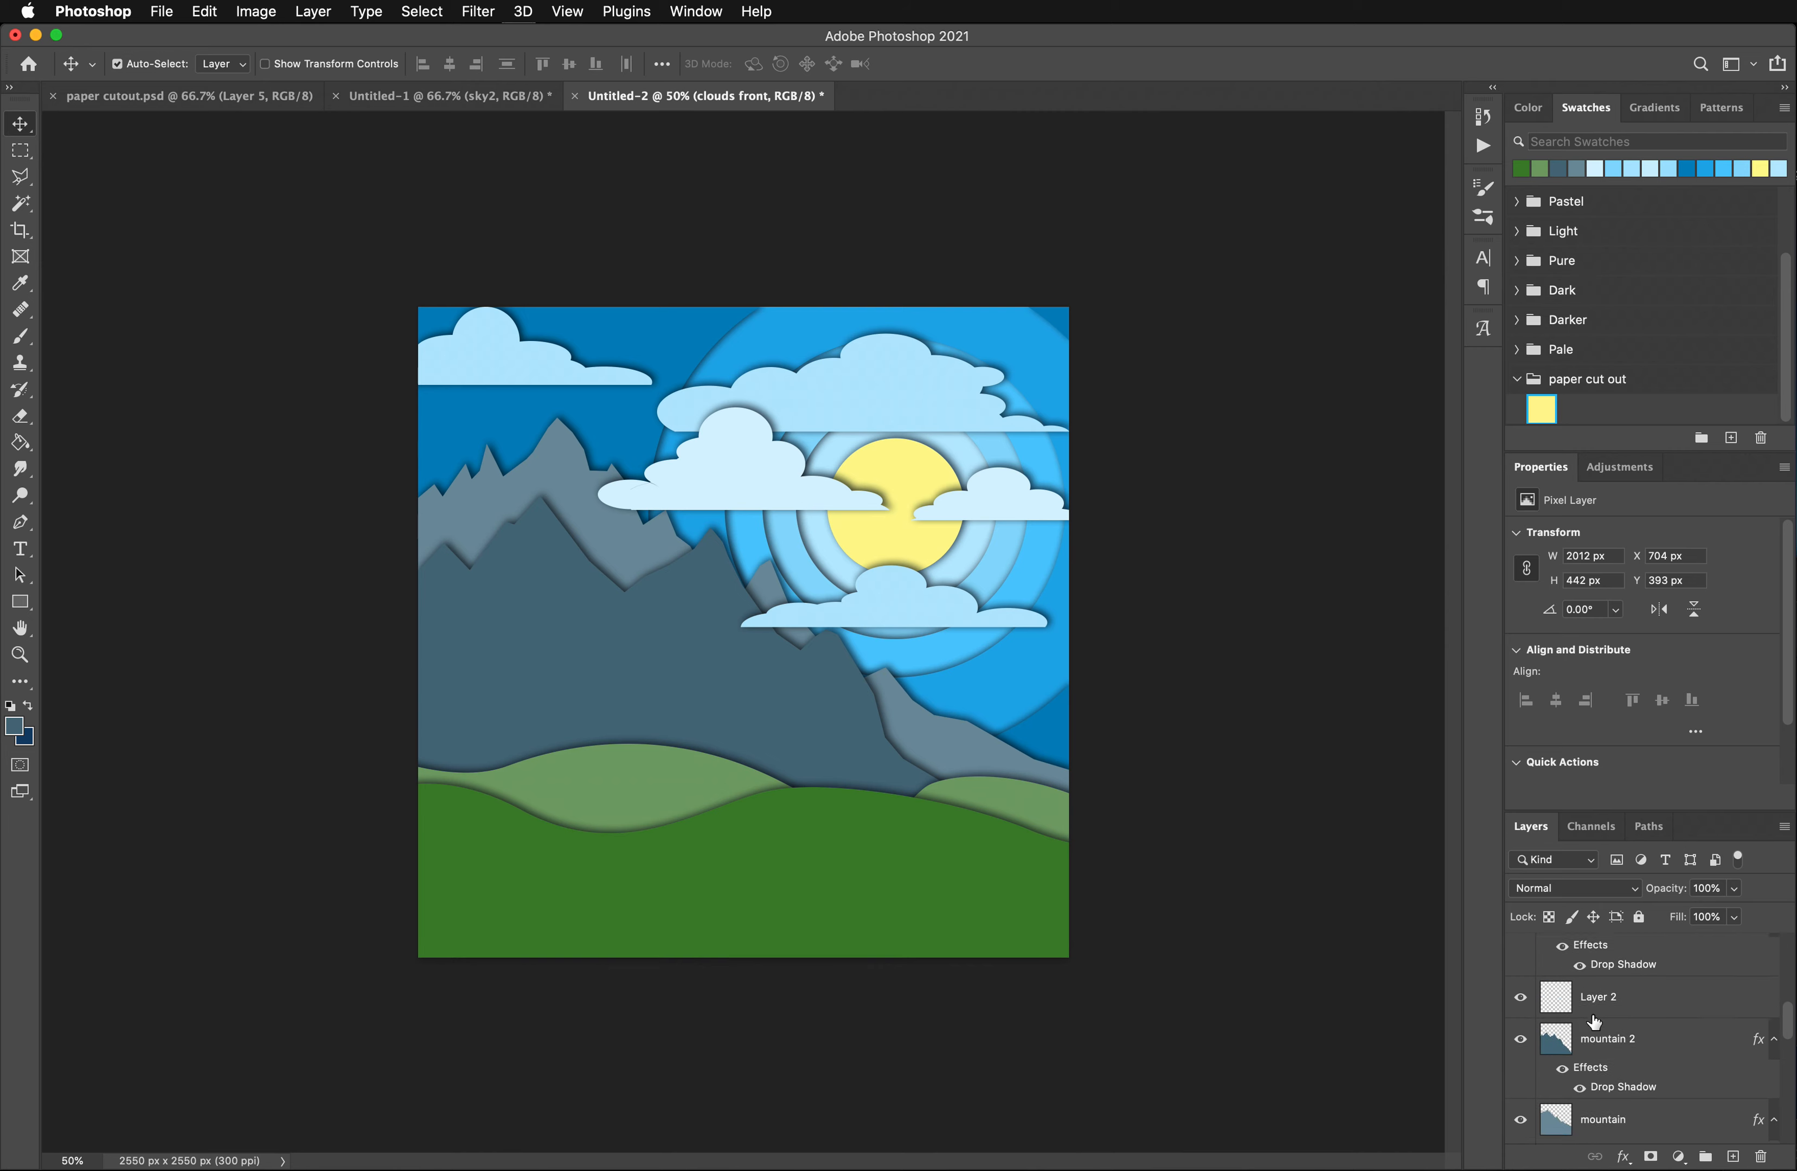
{"action": "scroll", "coordinate": [1594, 1022], "scroll_direction": "down", "scroll_amount": 5}
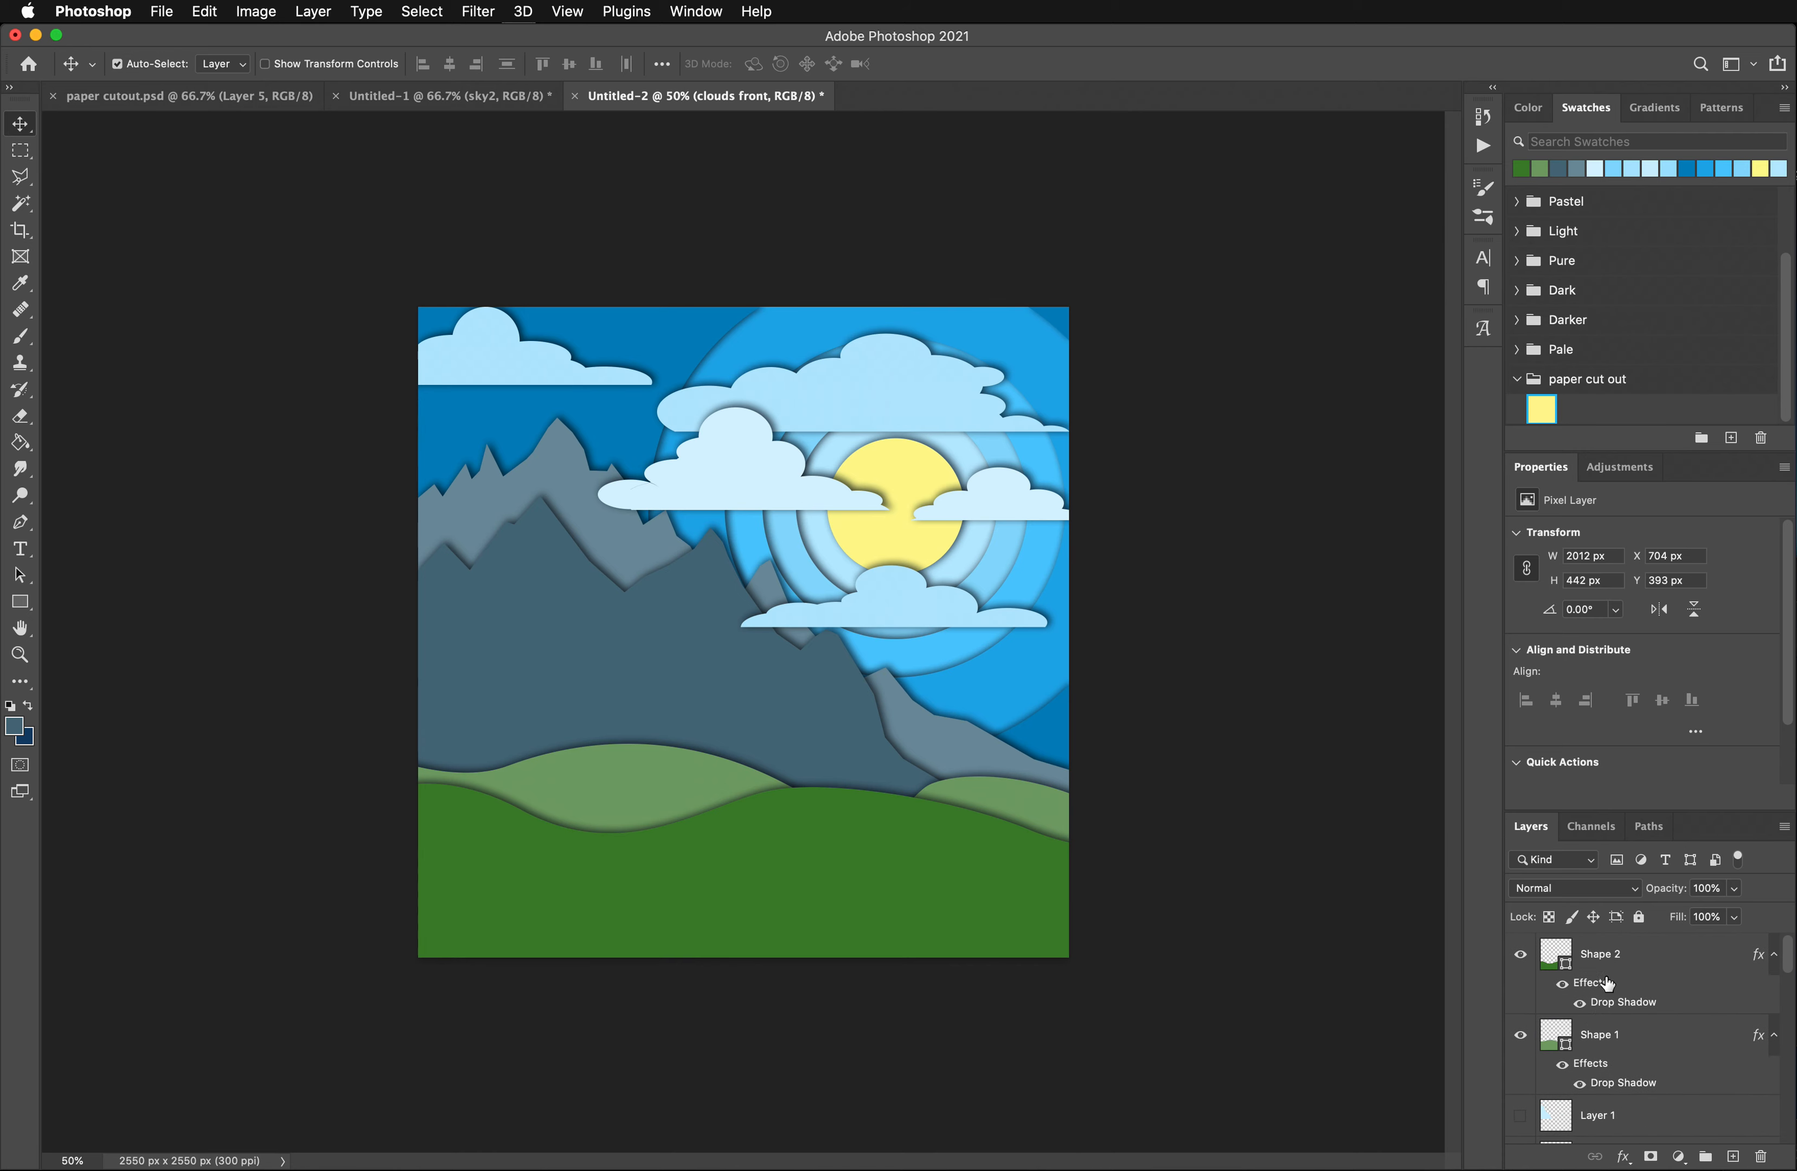
{"action": "left_click", "coordinate": [1606, 954]}
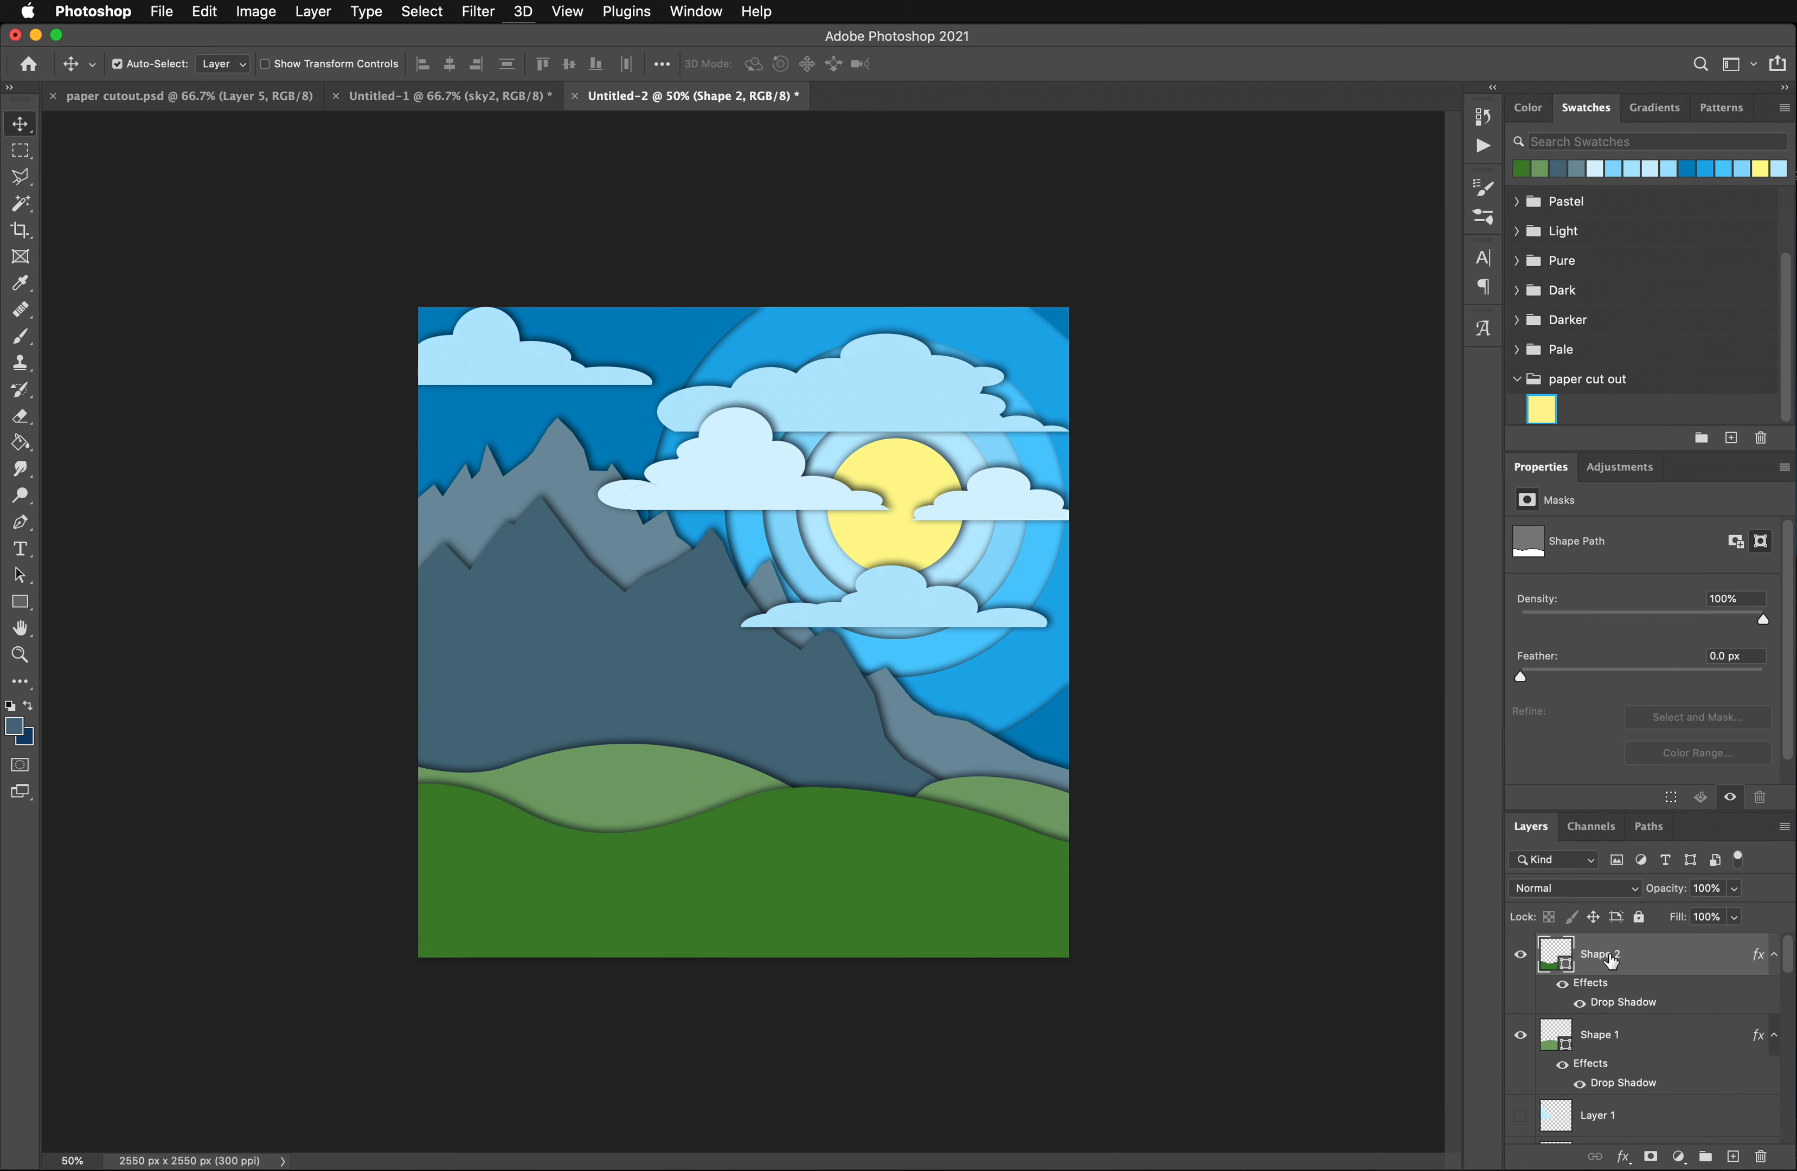
{"action": "left_click", "coordinate": [23, 155]}
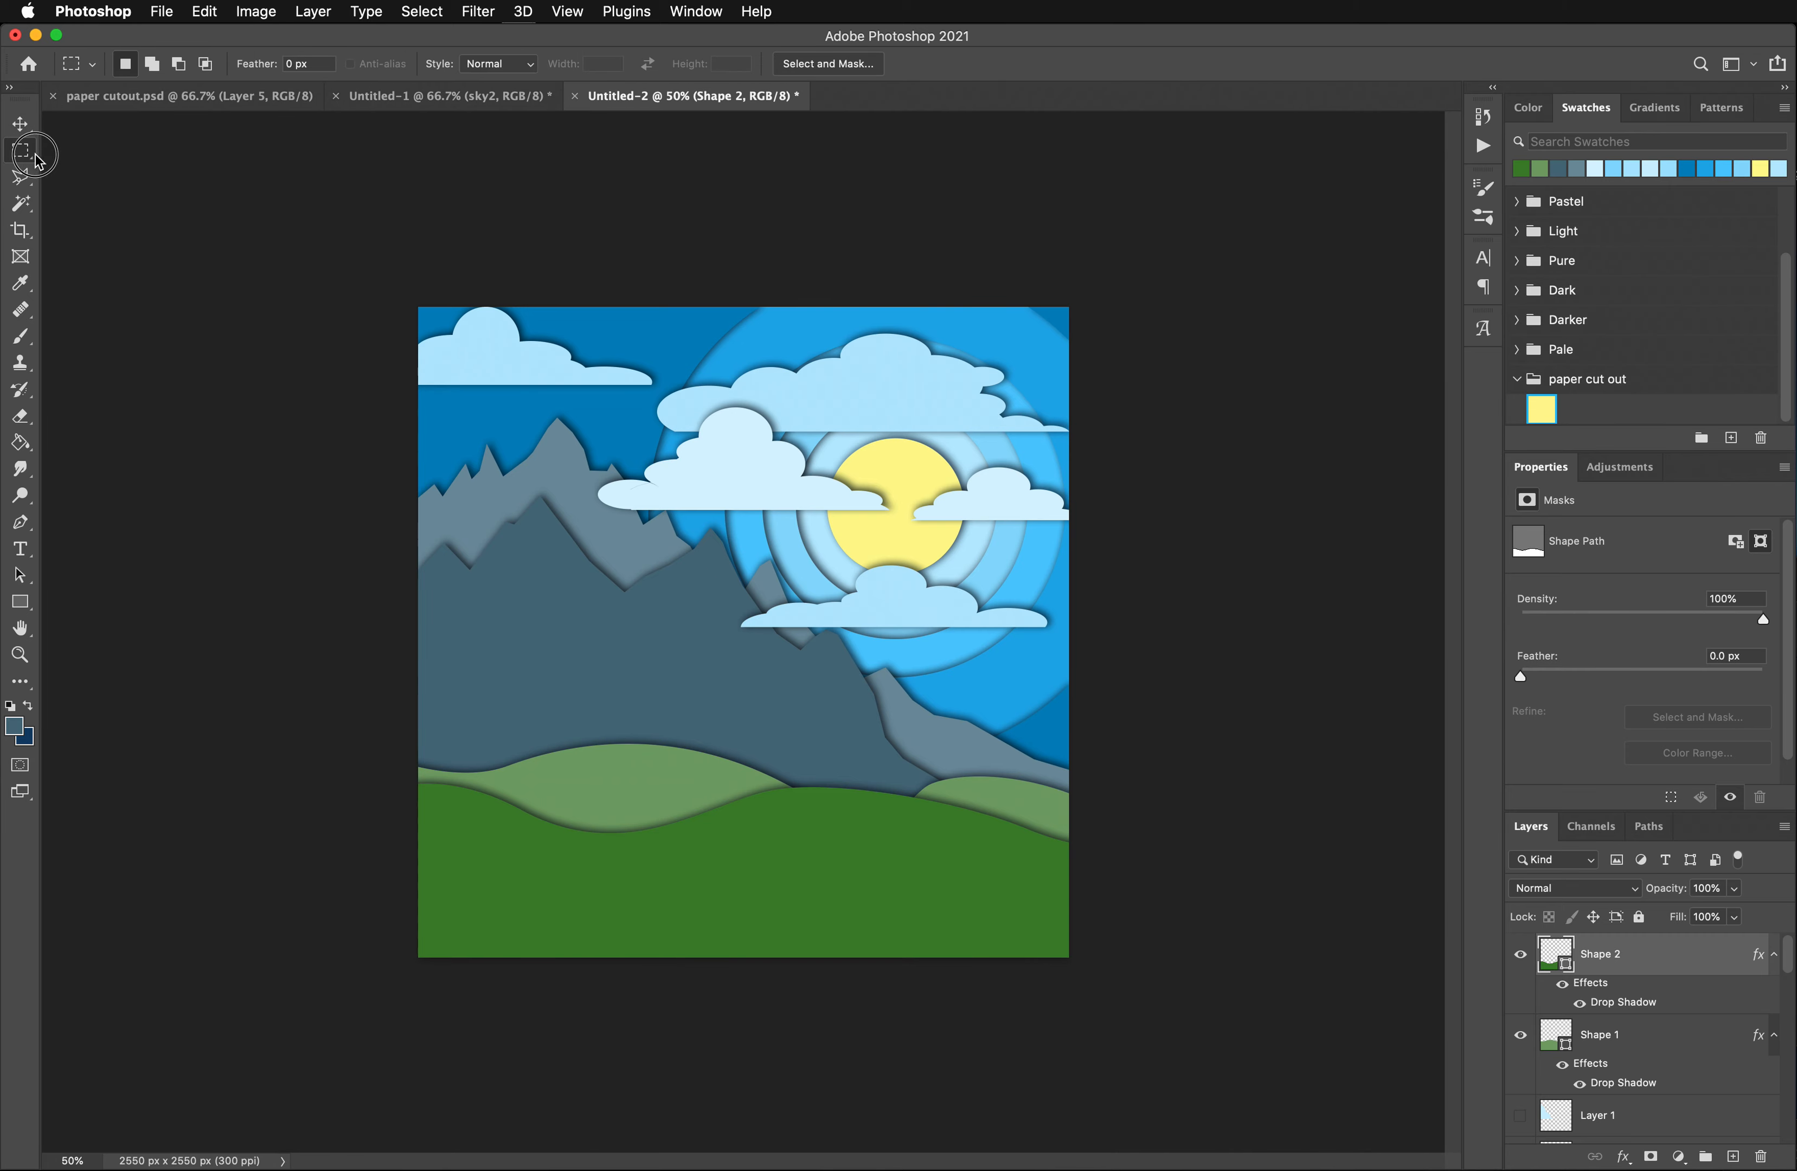
{"action": "left_click", "coordinate": [24, 153]}
{"action": "left_click", "coordinate": [119, 174]}
{"action": "left_click_drag", "start_coordinate": [643, 865], "coordinate": [1216, 1088]}
{"action": "left_click_drag", "start_coordinate": [823, 909], "coordinate": [760, 897]}
{"action": "key", "text": "BackSpace"}
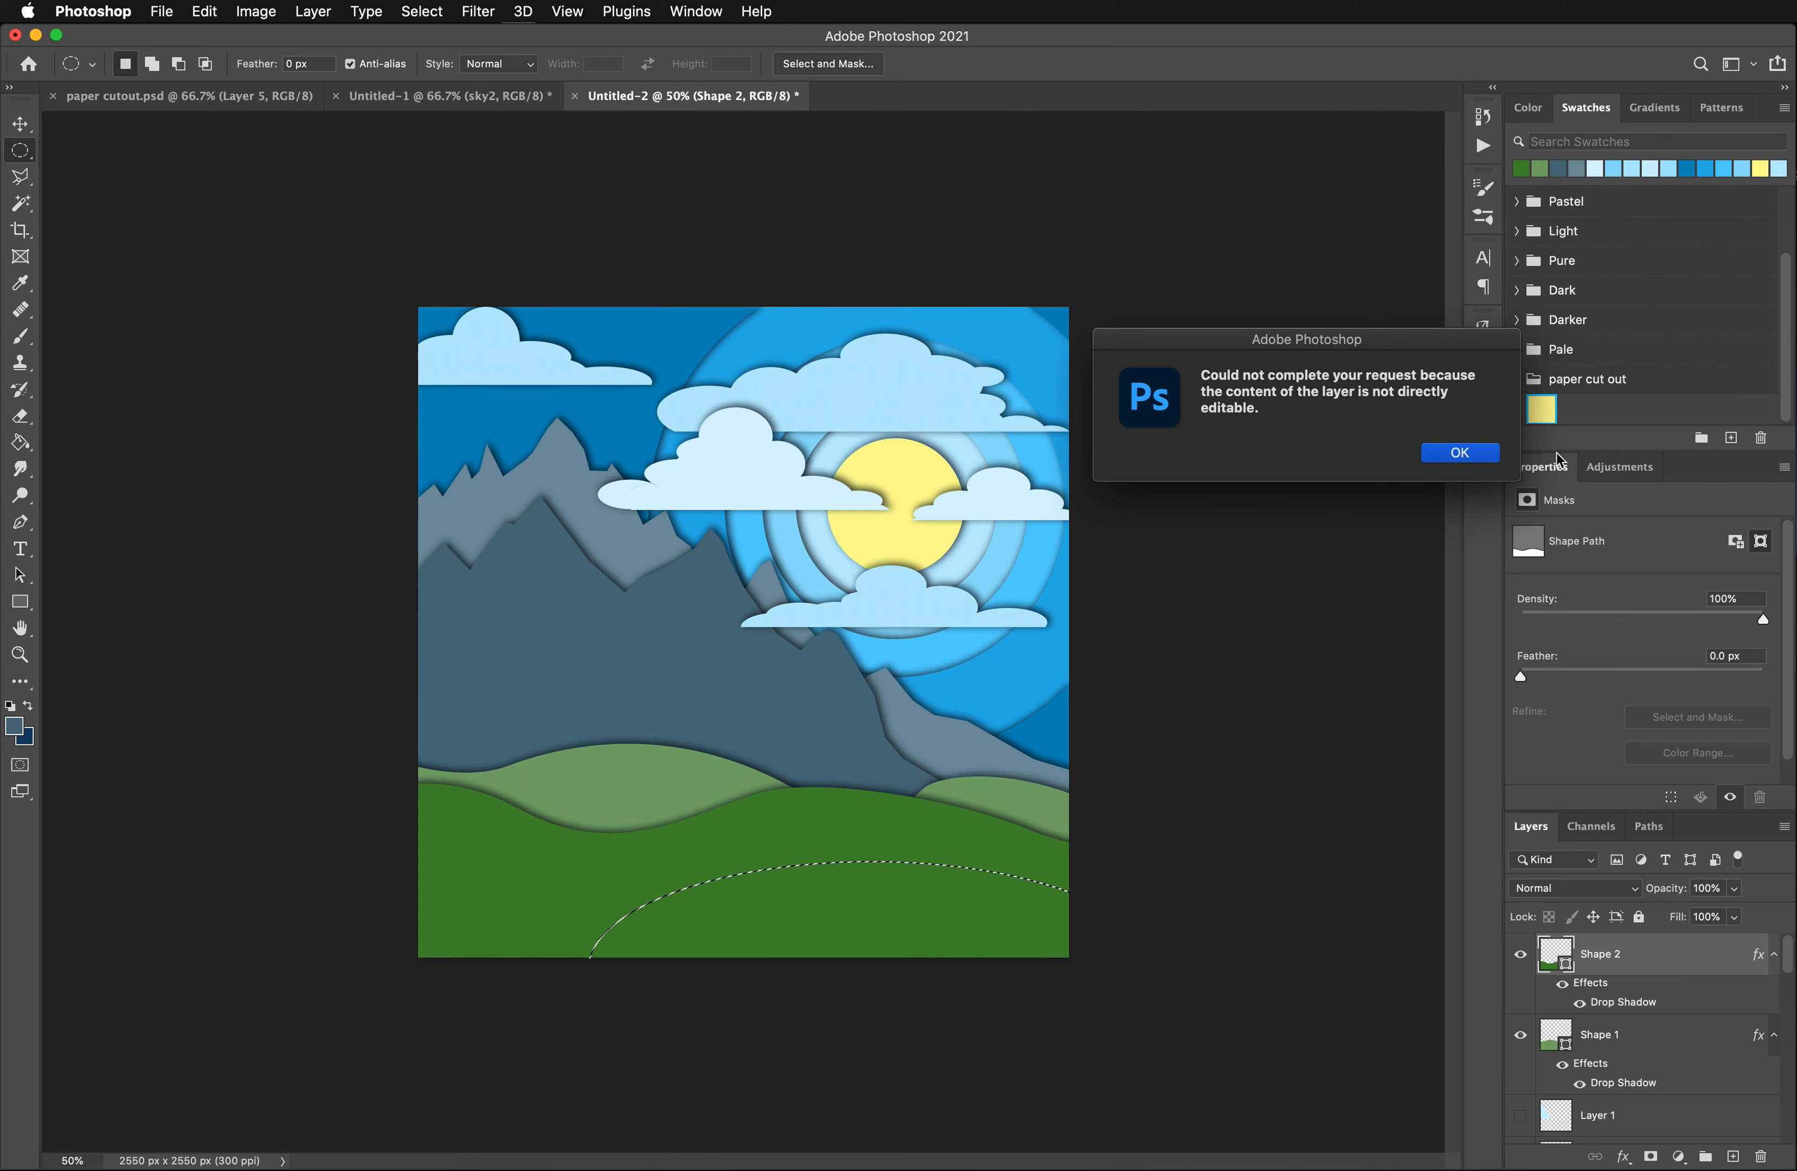
{"action": "left_click", "coordinate": [1453, 453]}
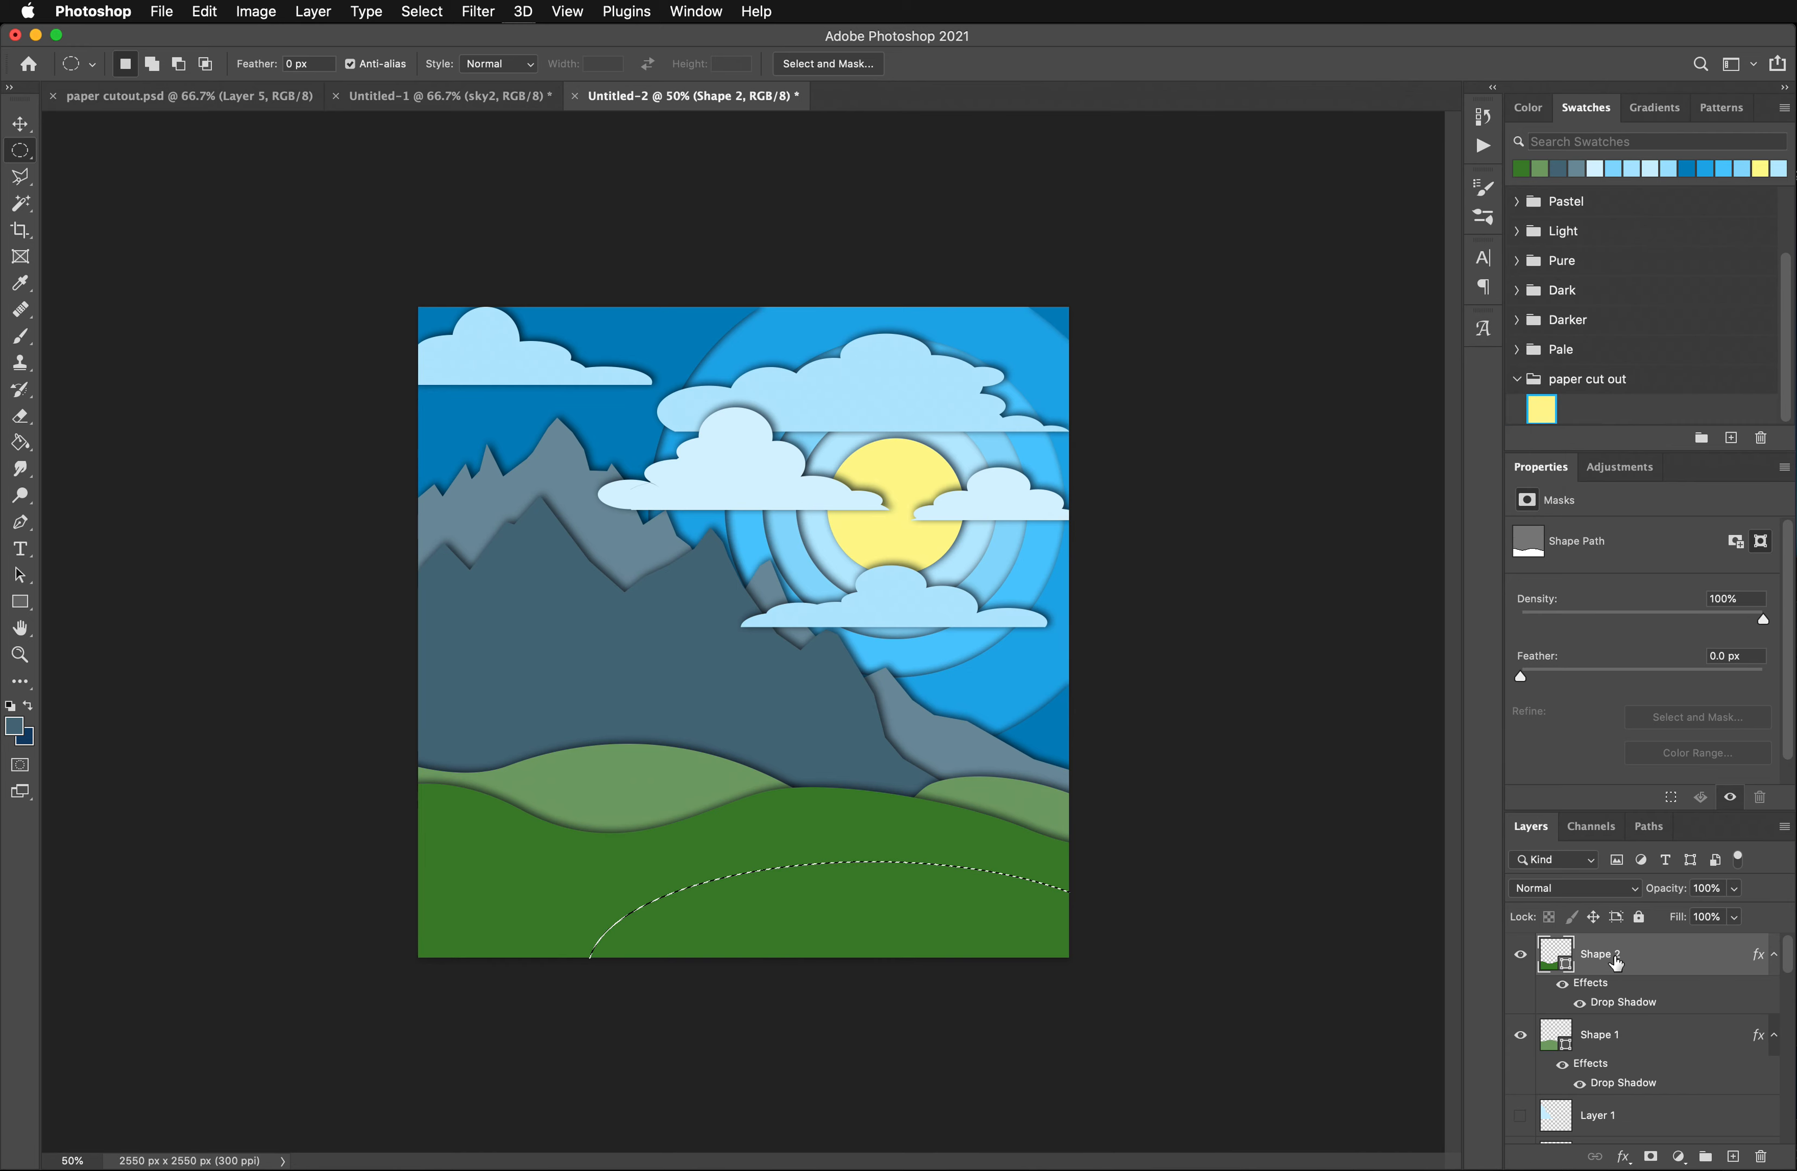
- Rasterize the Shape 2 layer and delete the elliptical area from the dark green hill
{"action": "right_click", "coordinate": [1617, 964]}
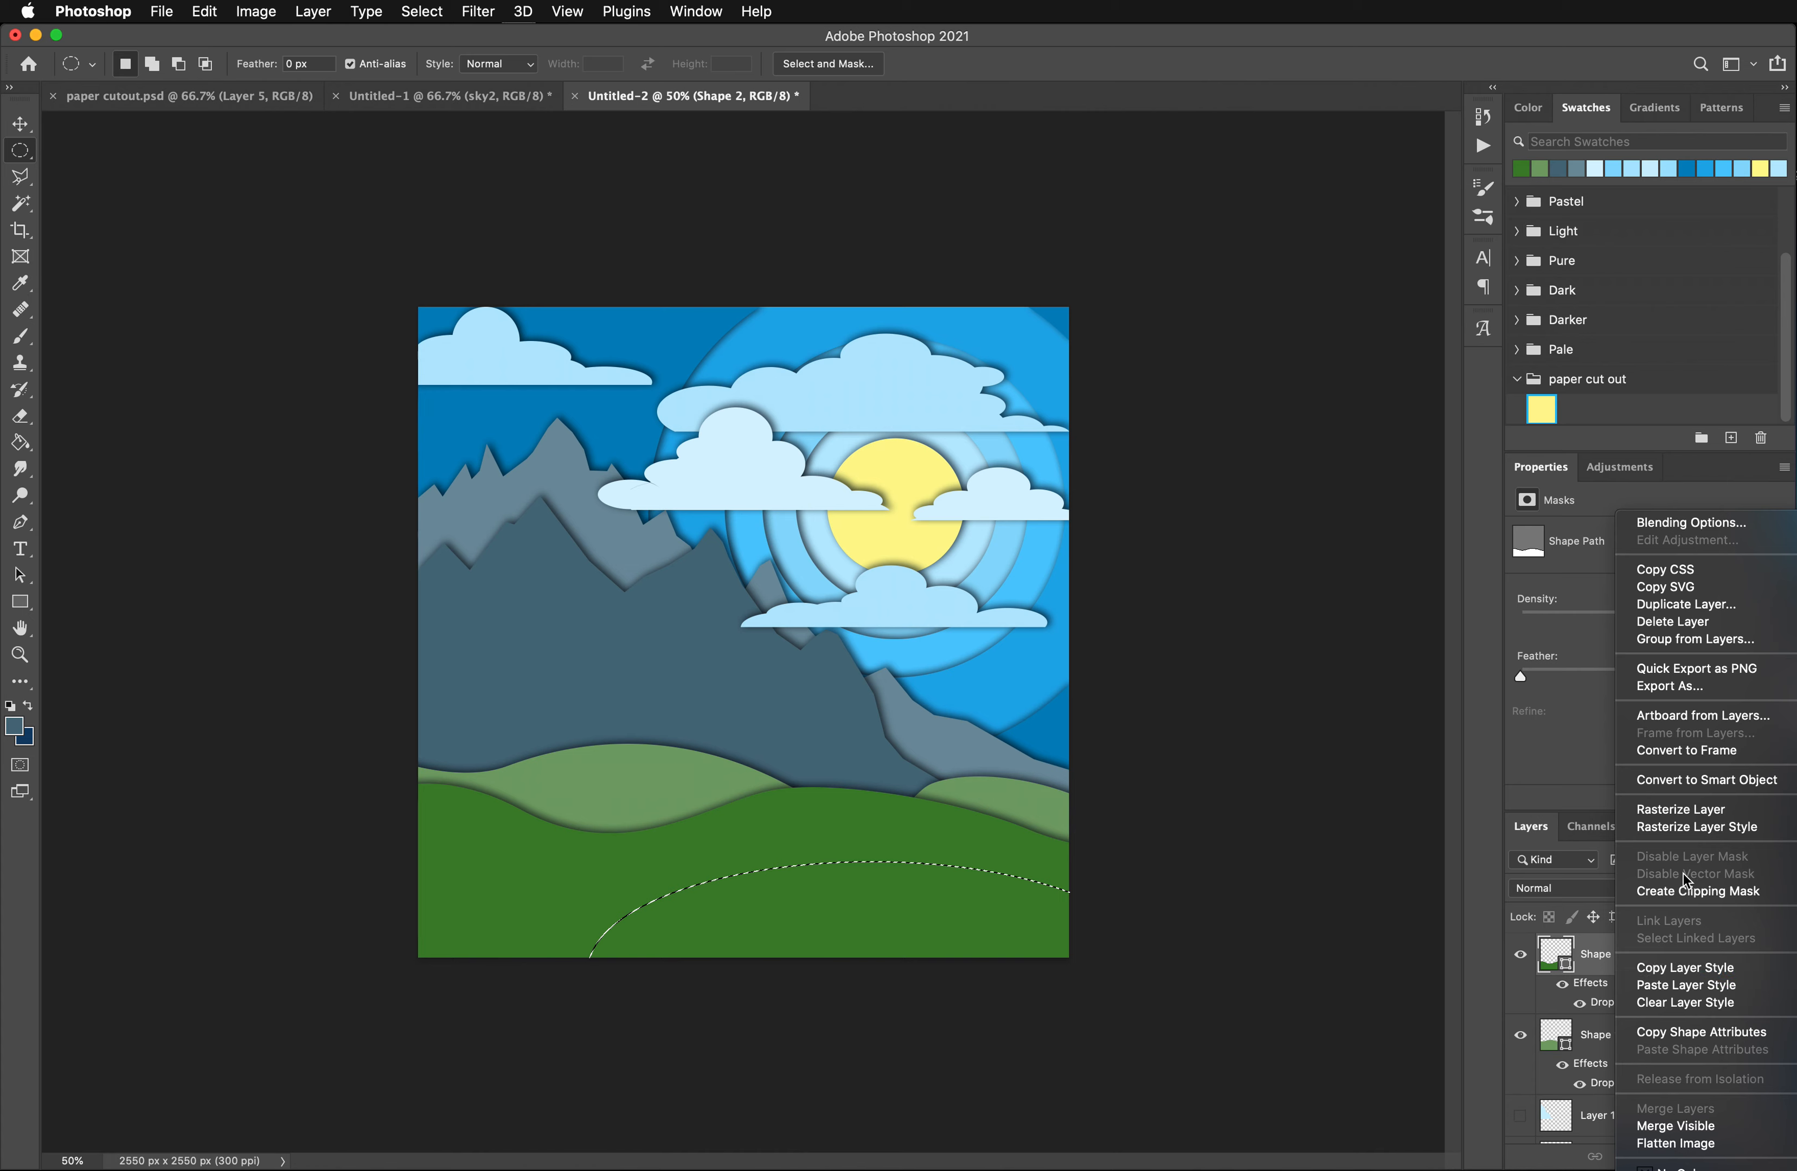
{"action": "left_click", "coordinate": [1684, 809]}
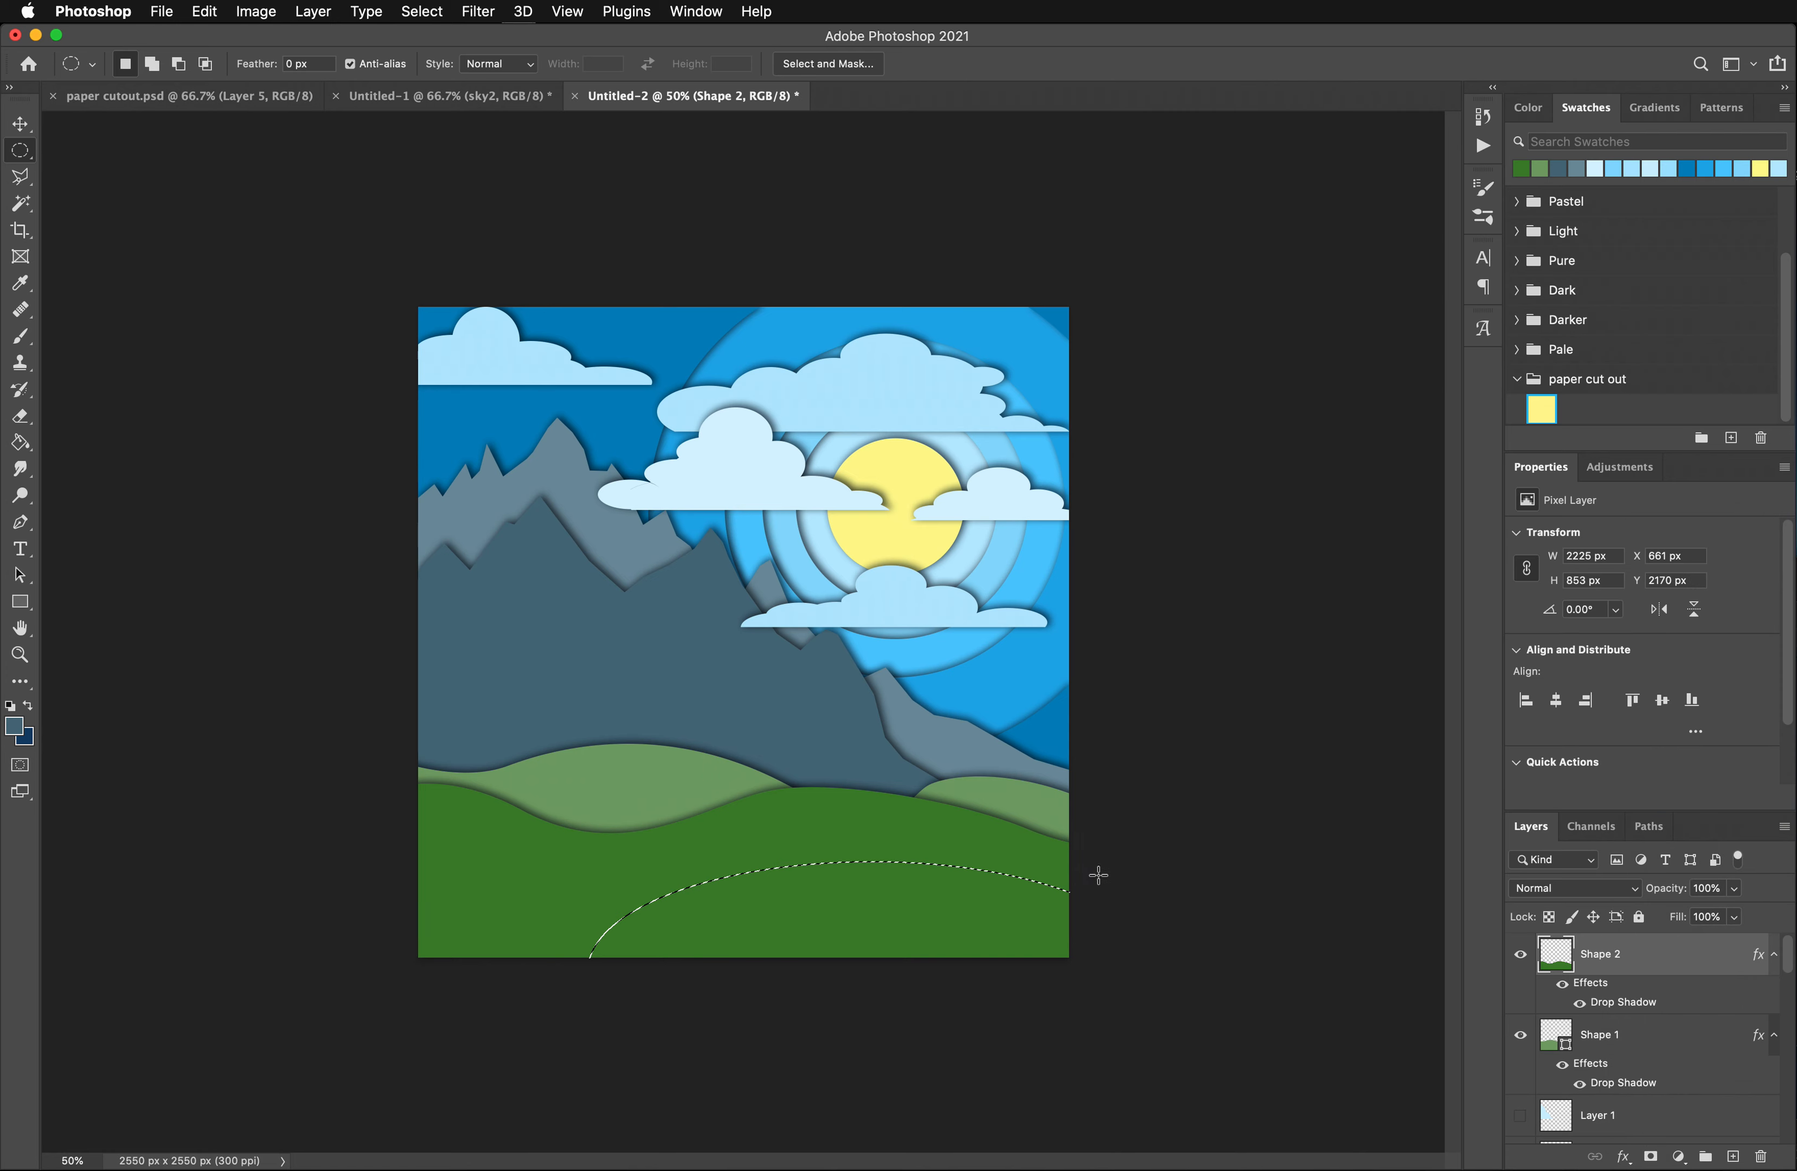
{"action": "key", "text": "Delete"}
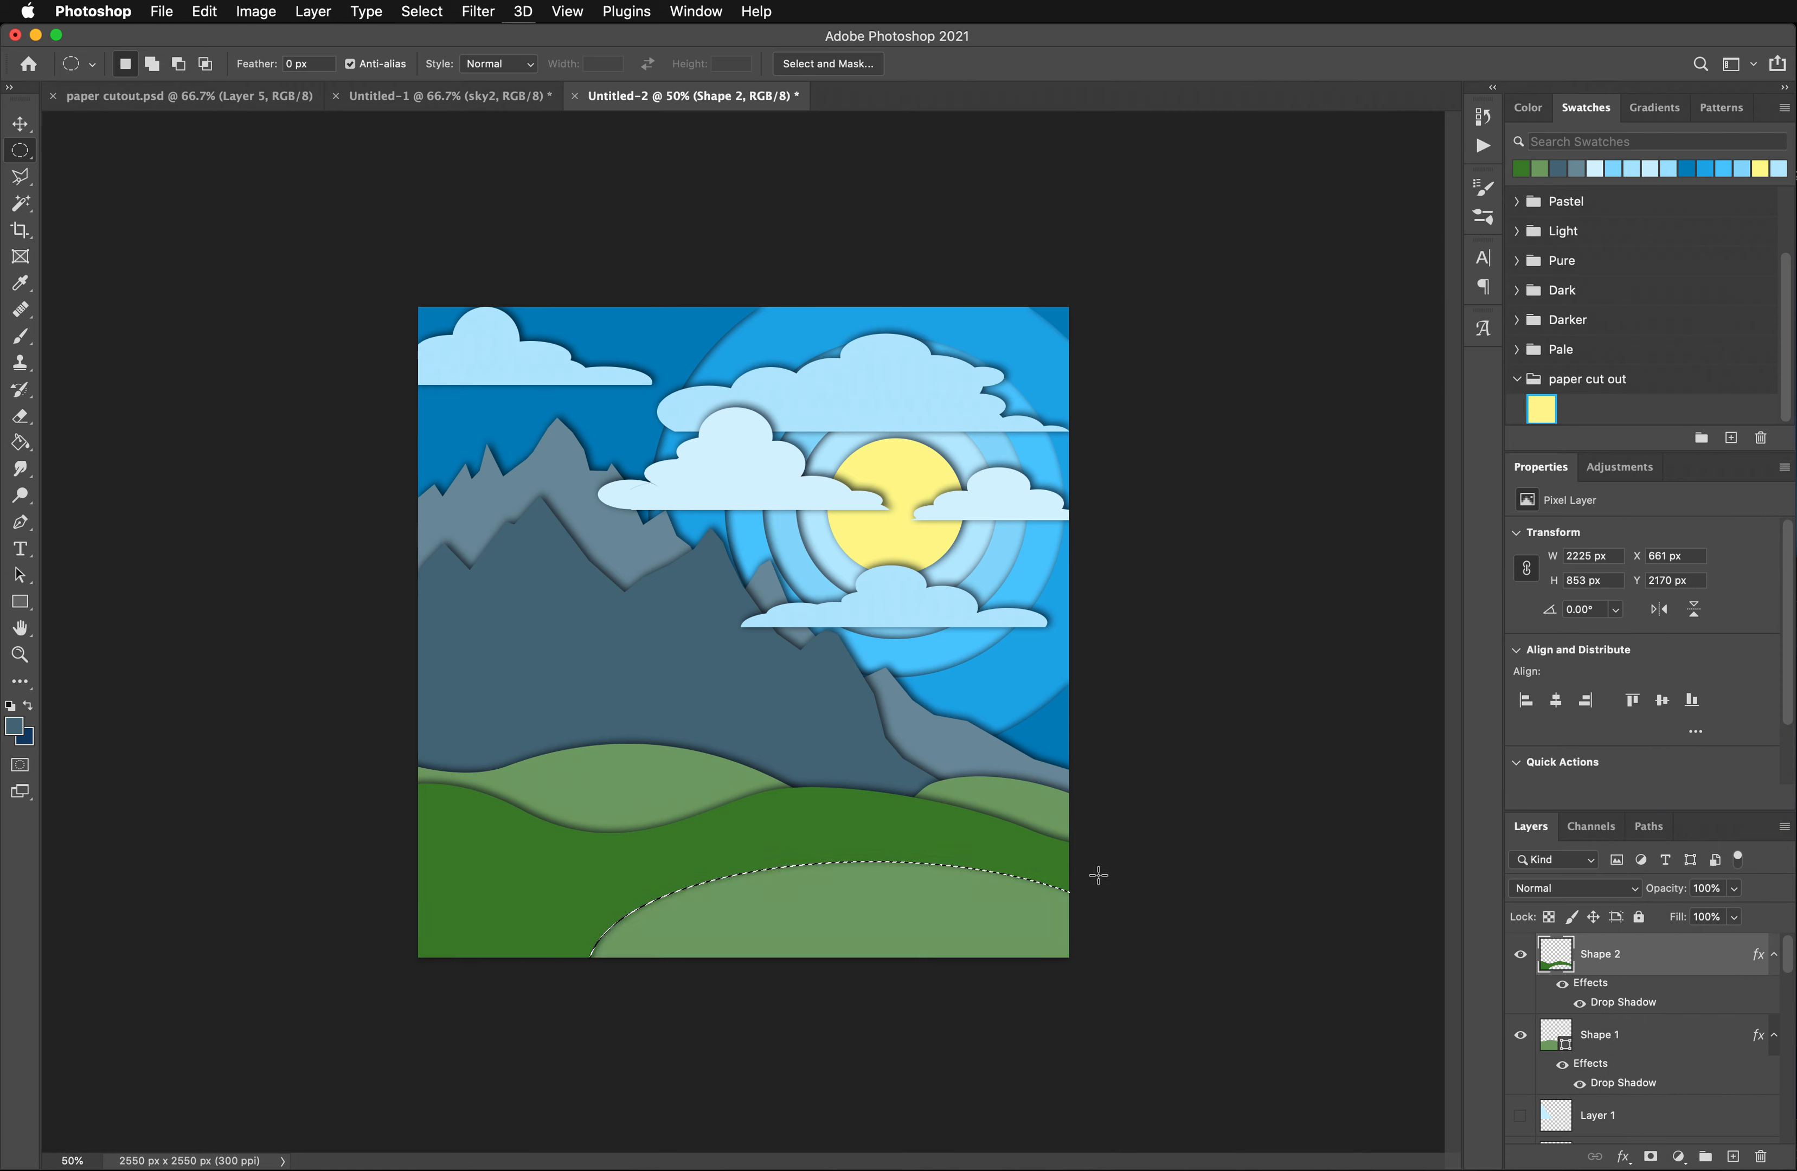
- Rasterize the Shape 1 layer and delete the elliptical area from the light green hill
{"action": "left_click", "coordinate": [1618, 1047]}
{"action": "key", "text": "Delete"}
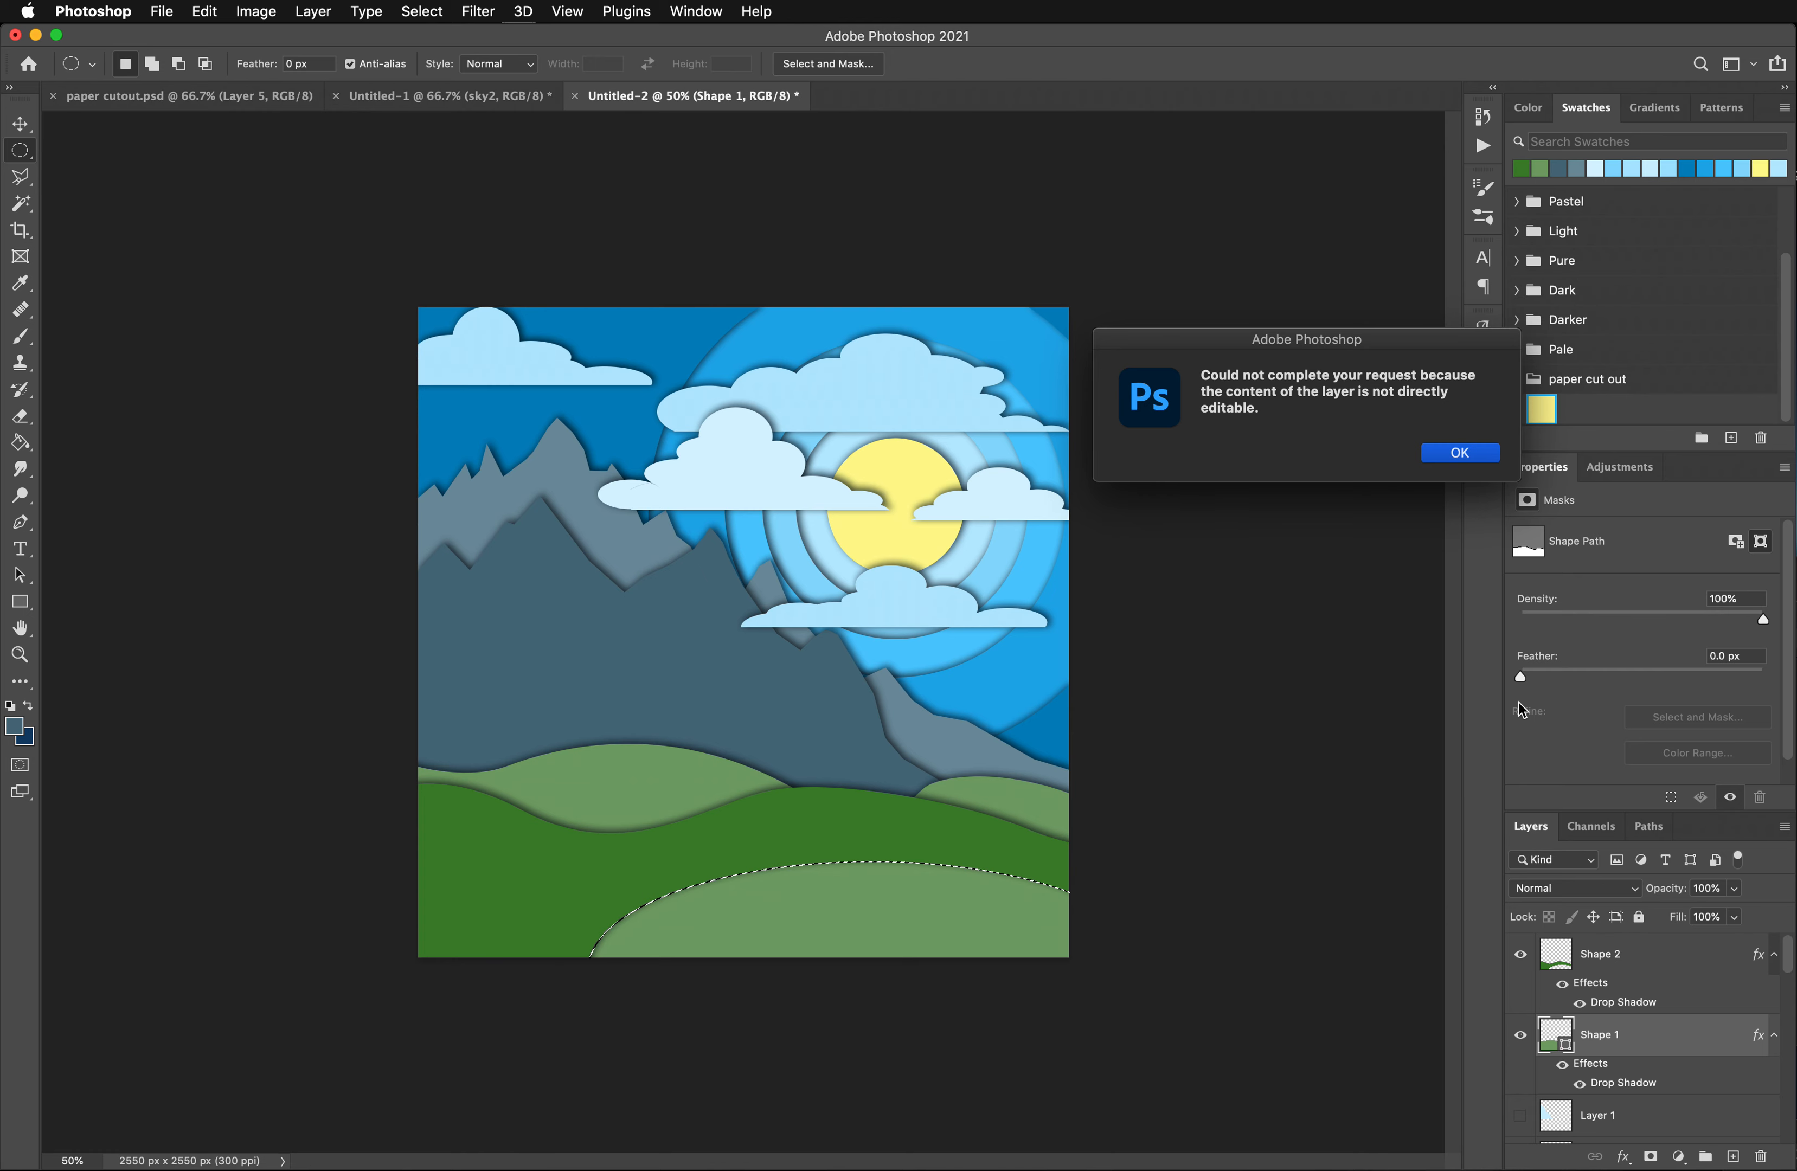
{"action": "left_click", "coordinate": [1435, 453]}
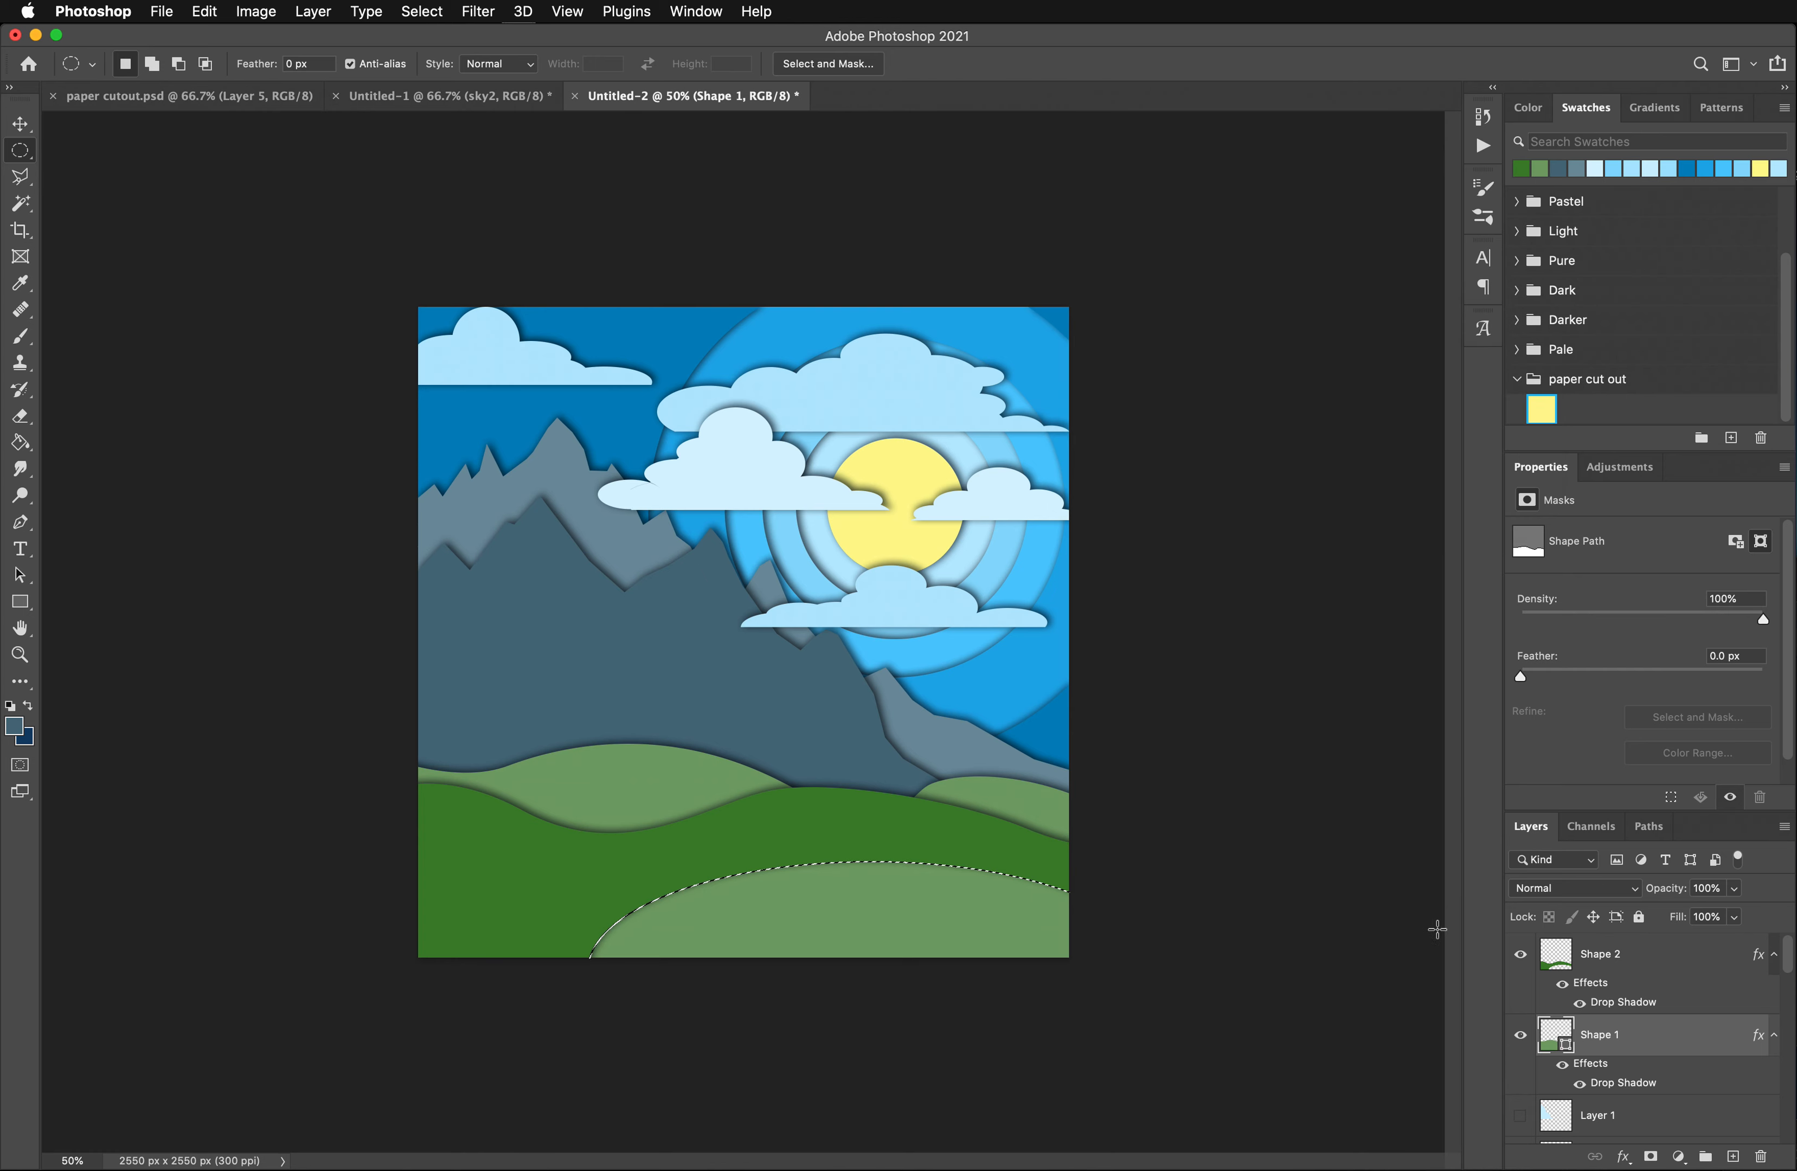
{"action": "right_click", "coordinate": [1629, 1048]}
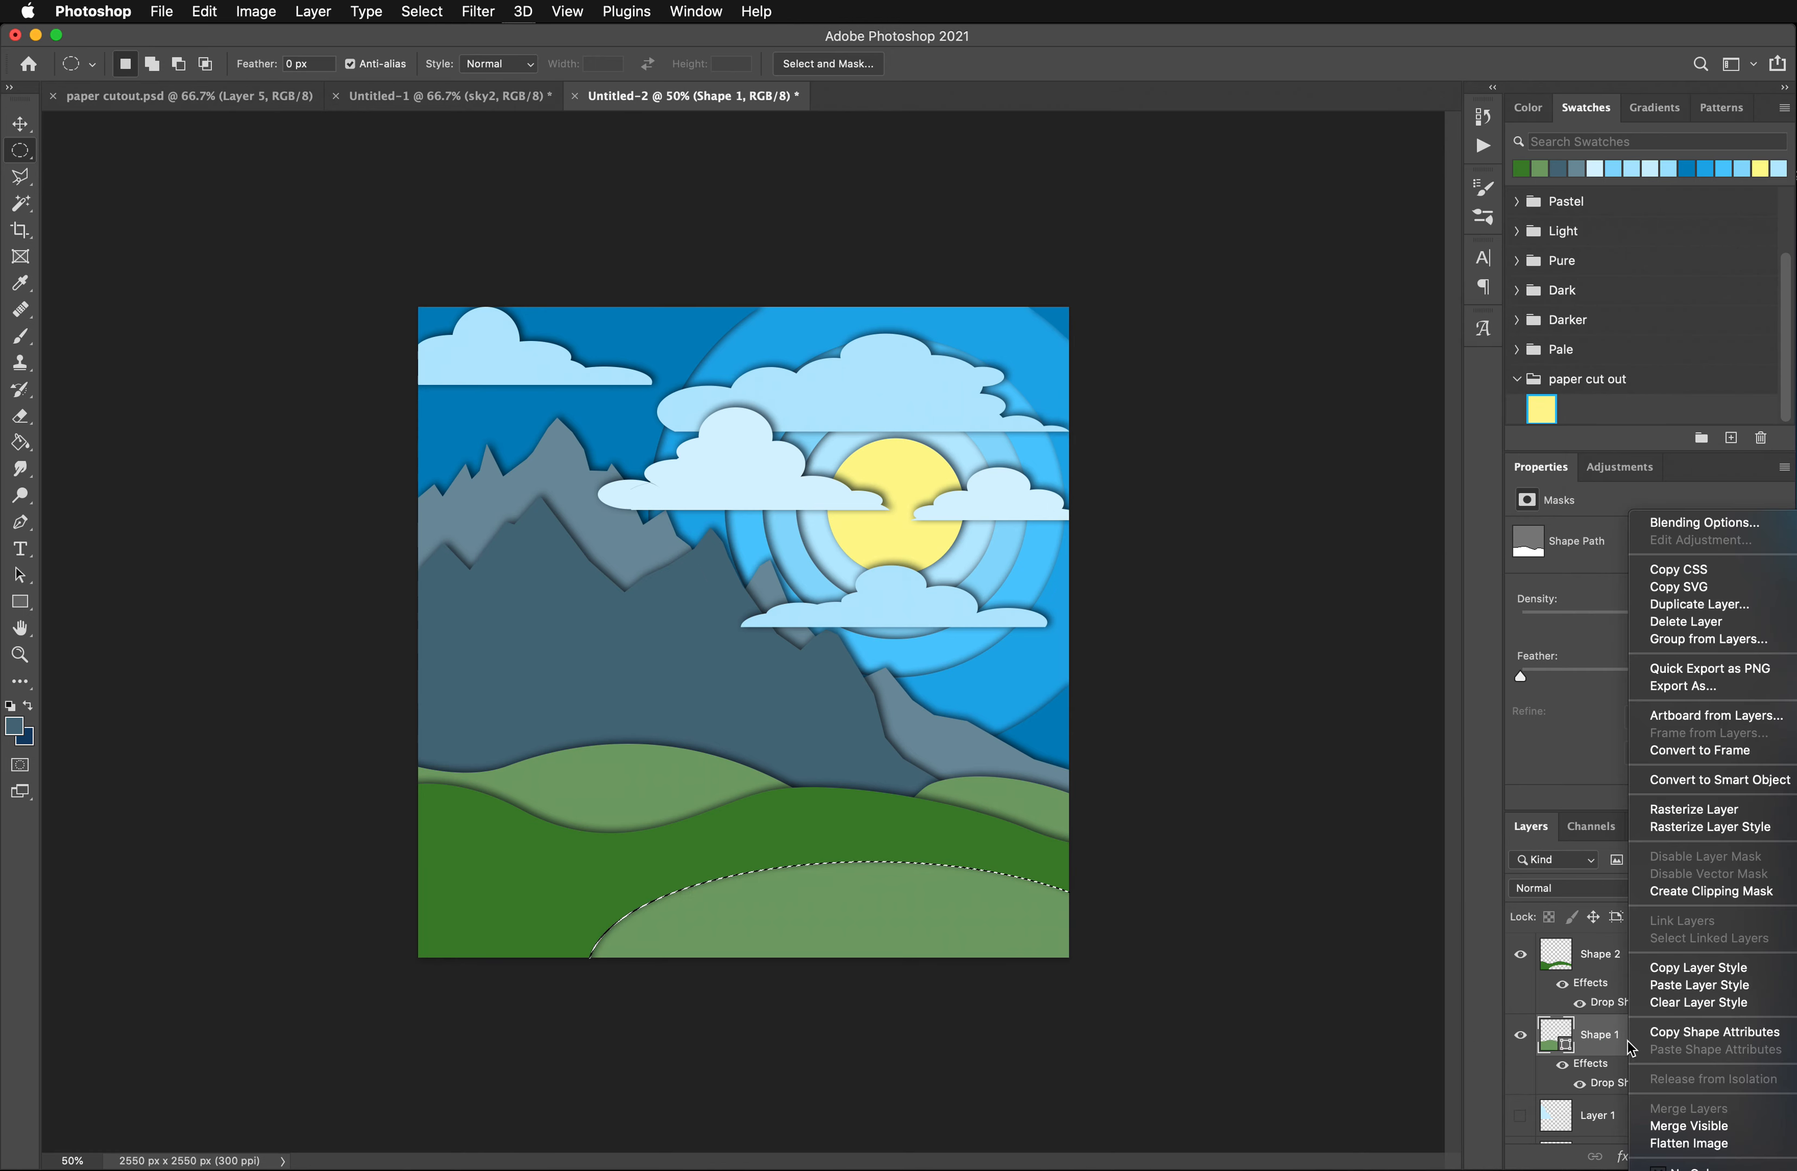
{"action": "left_click", "coordinate": [1671, 811]}
{"action": "key", "text": "alt+BackSpace"}
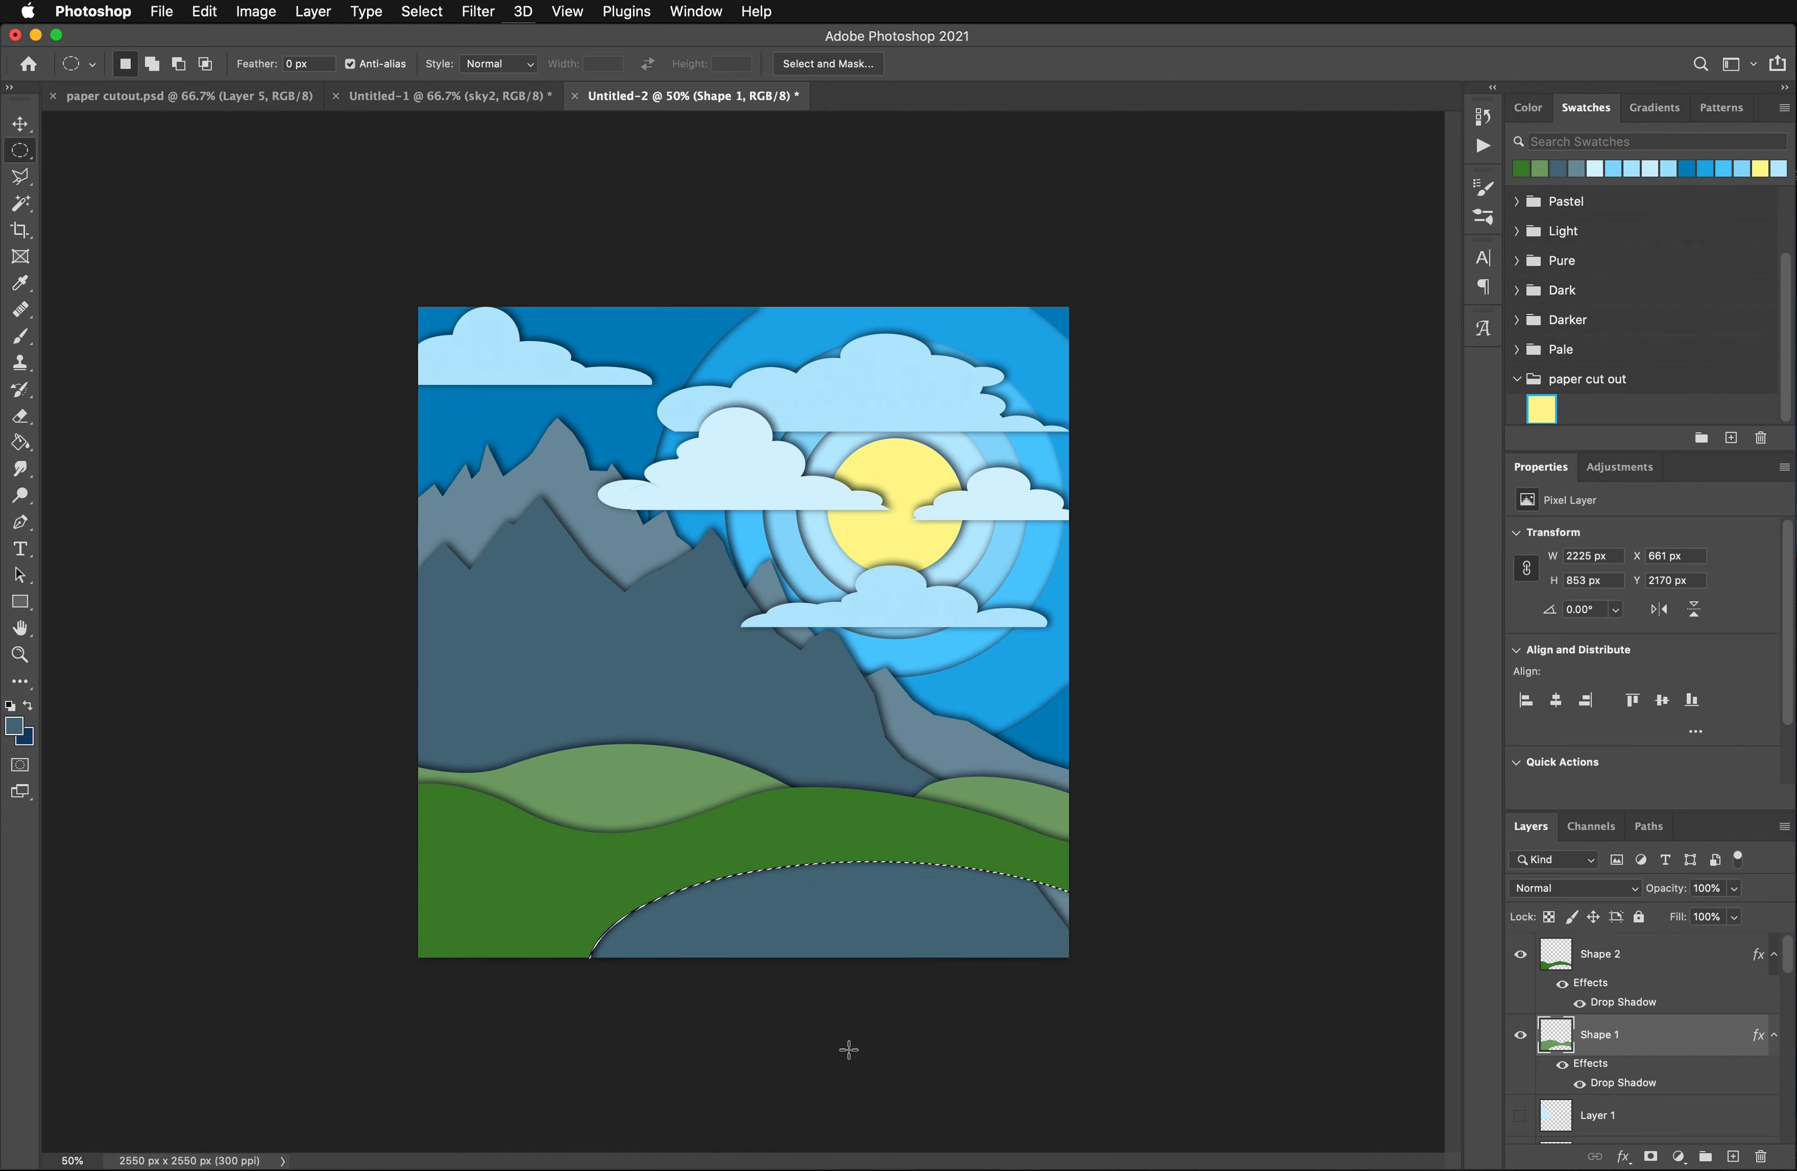
- Delete the elliptical area from both the mountain 2 and mountain layers
{"action": "scroll", "coordinate": [1579, 1059], "scroll_direction": "down", "scroll_amount": 3}
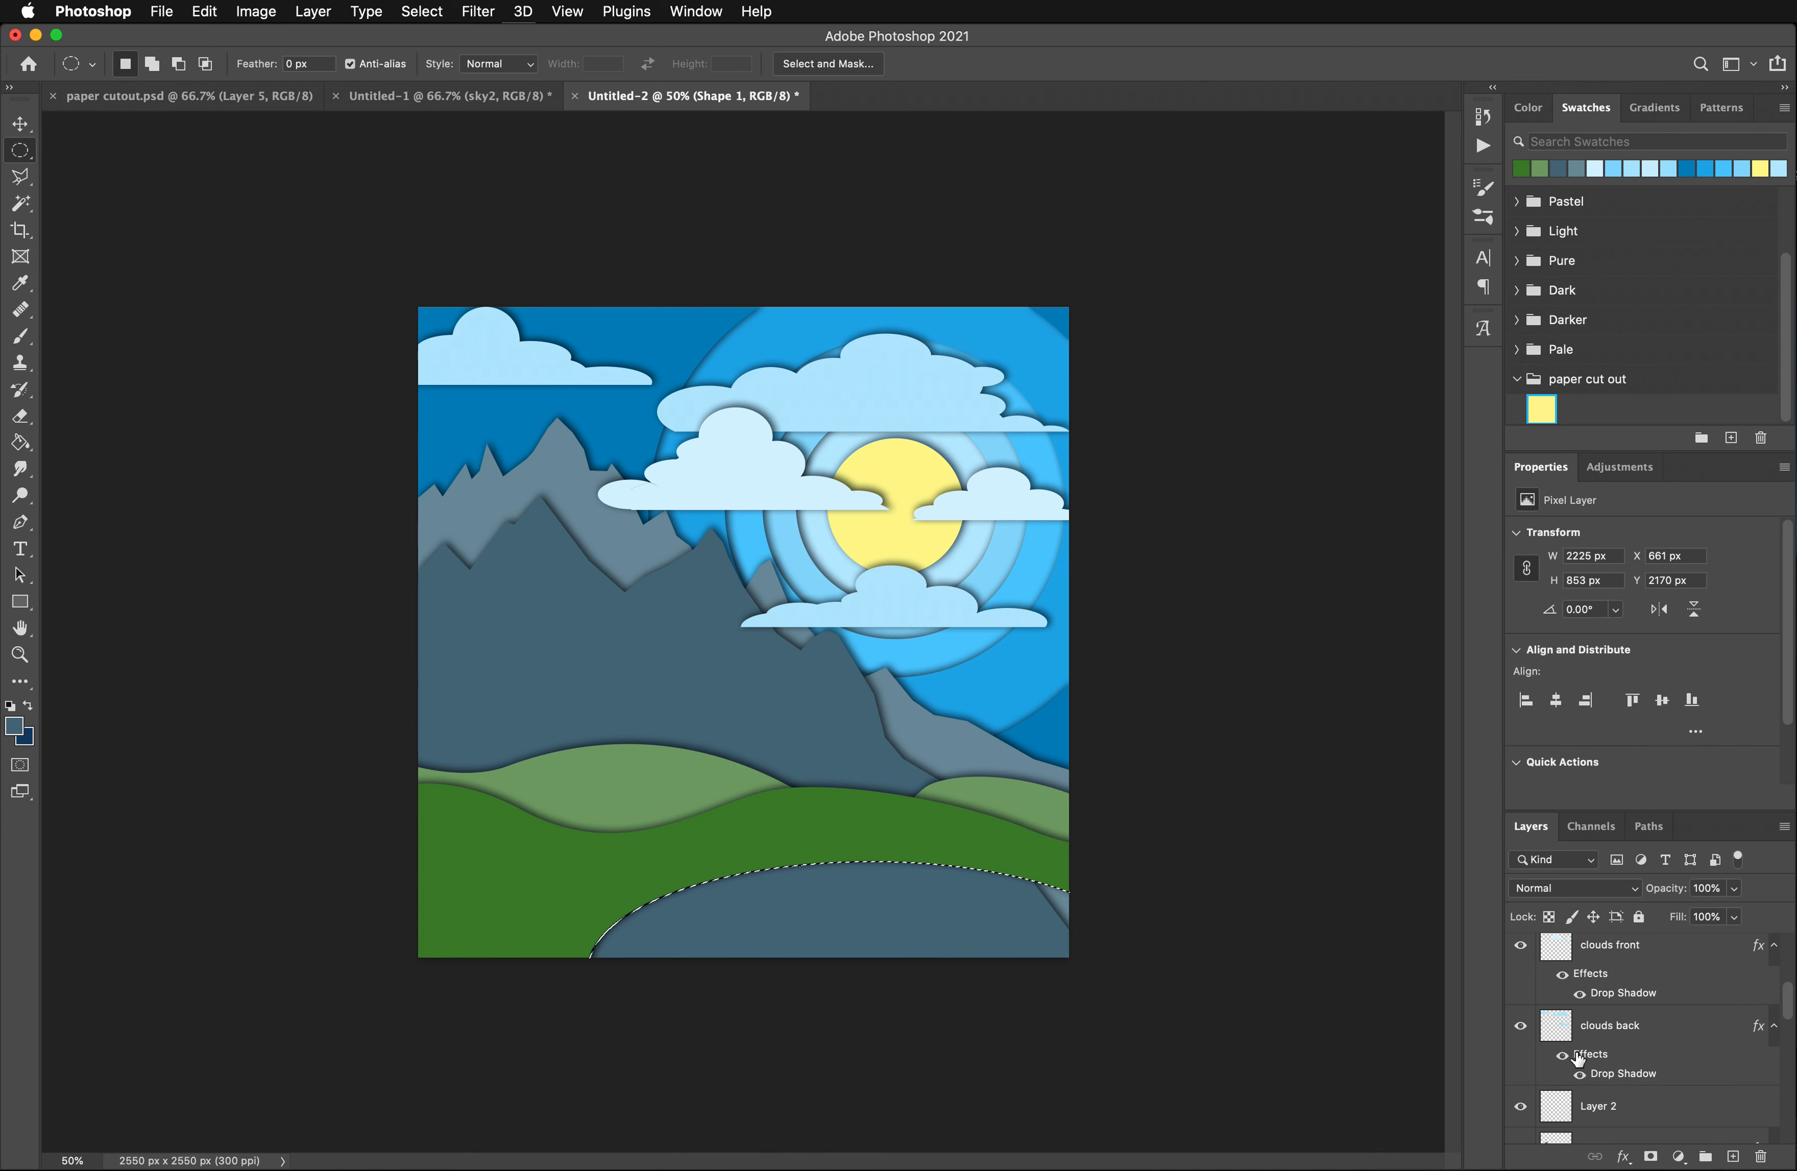
{"action": "scroll", "coordinate": [1615, 1056], "scroll_direction": "down", "scroll_amount": 5}
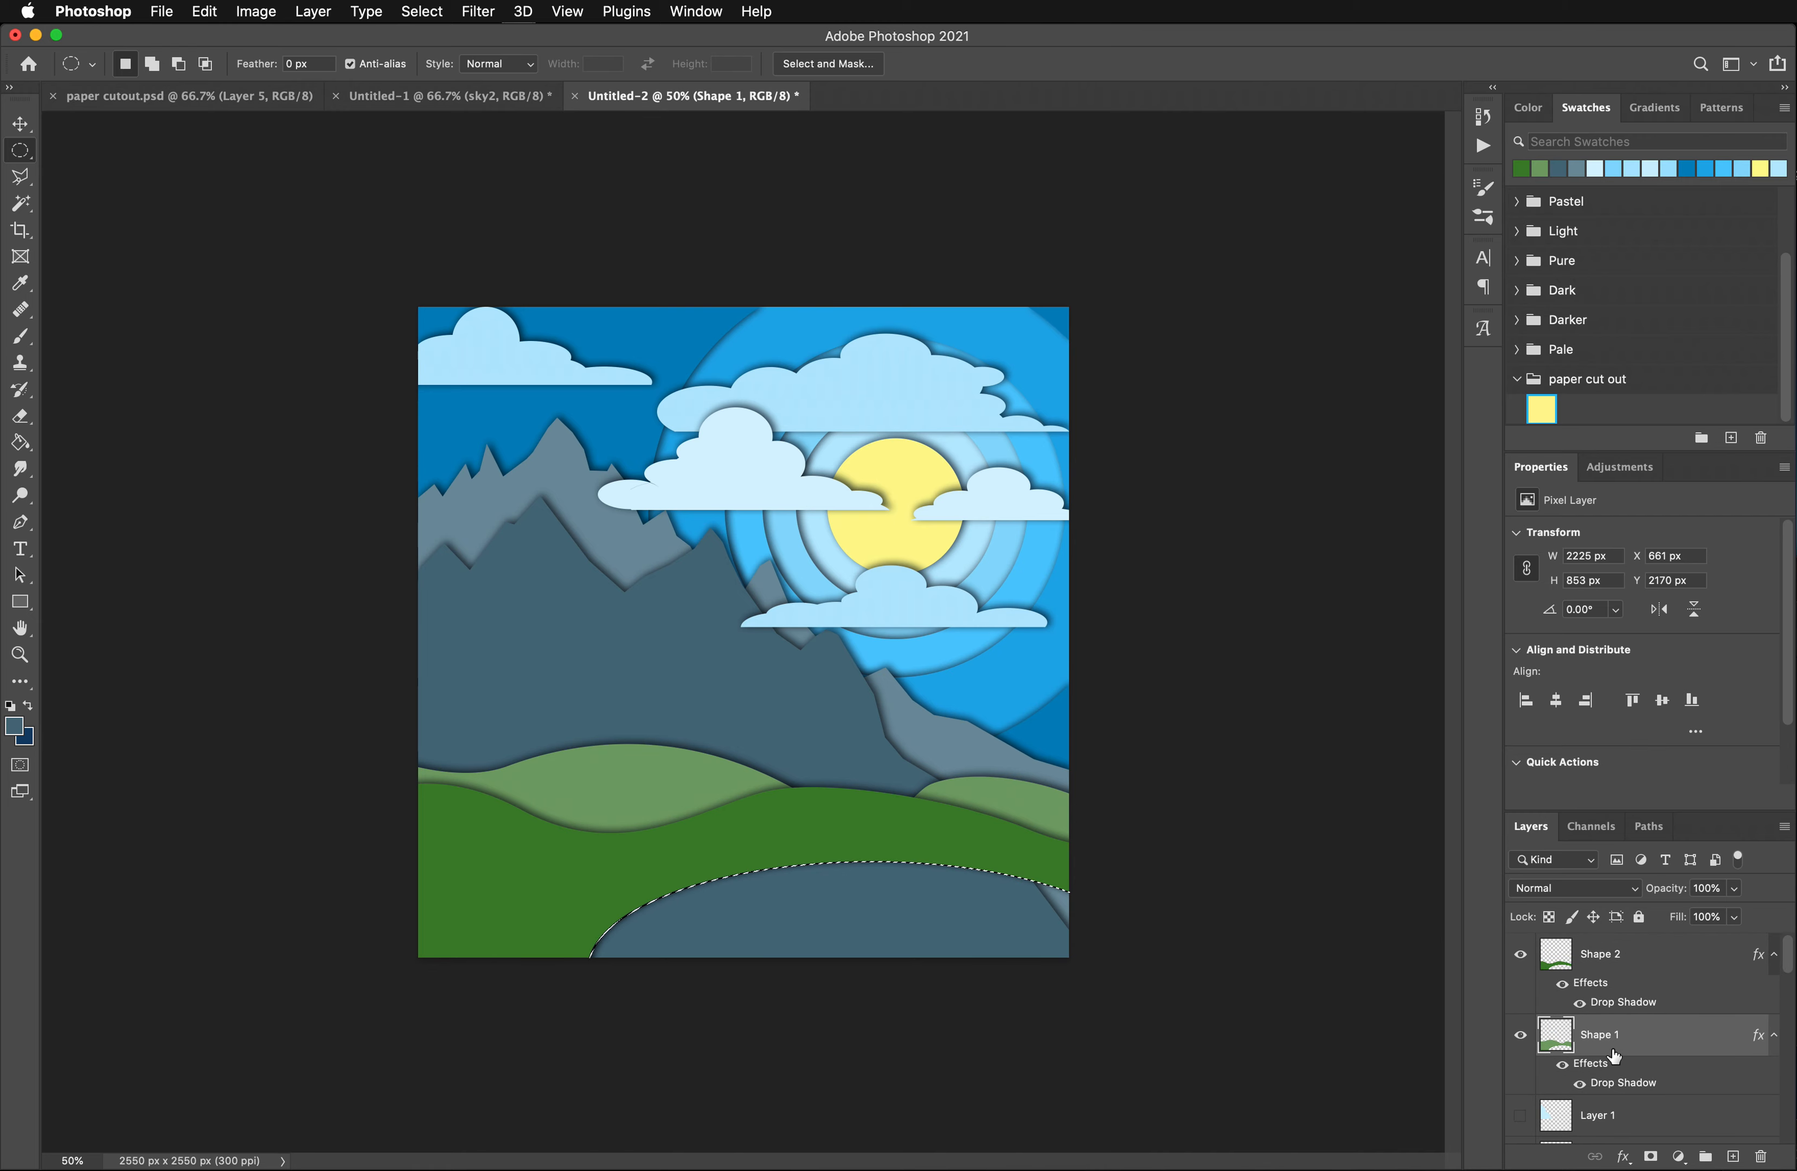
{"action": "left_click", "coordinate": [1607, 1078]}
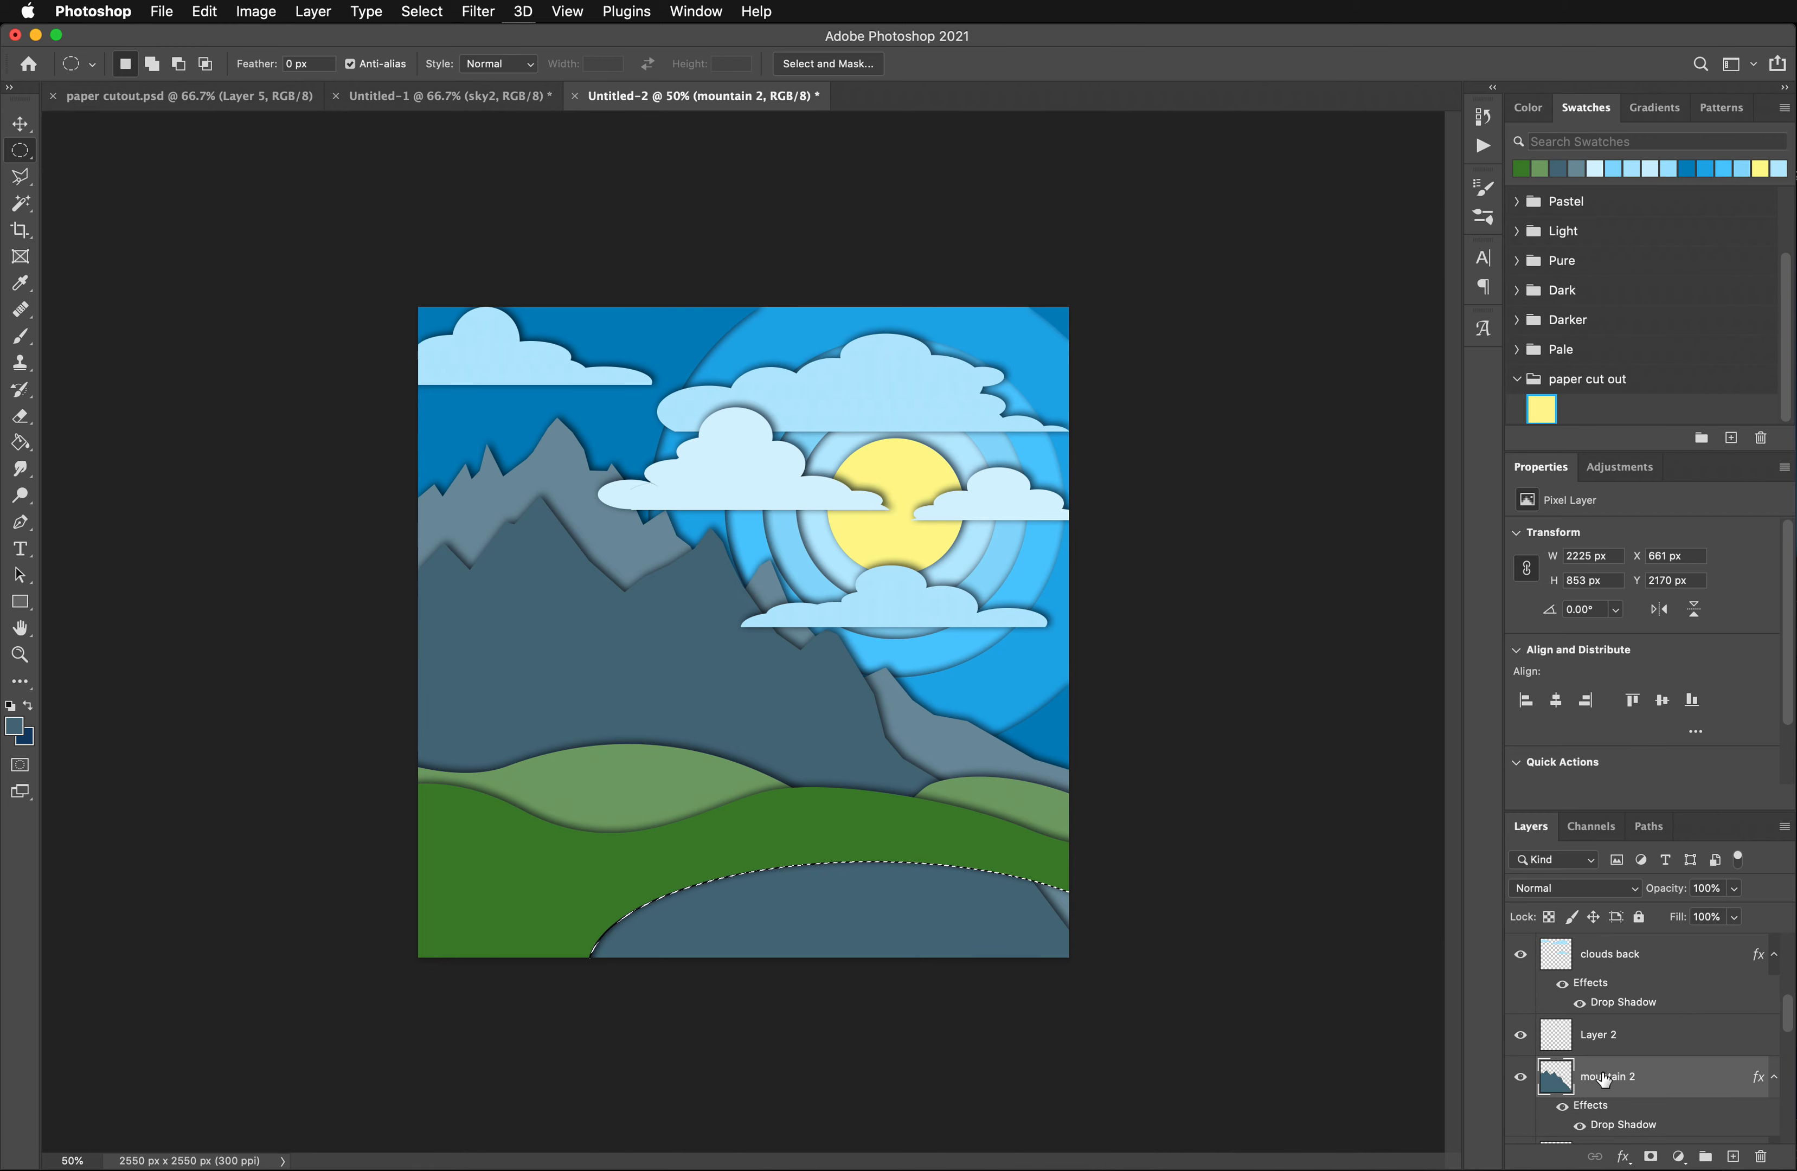
{"action": "key", "text": "Delete"}
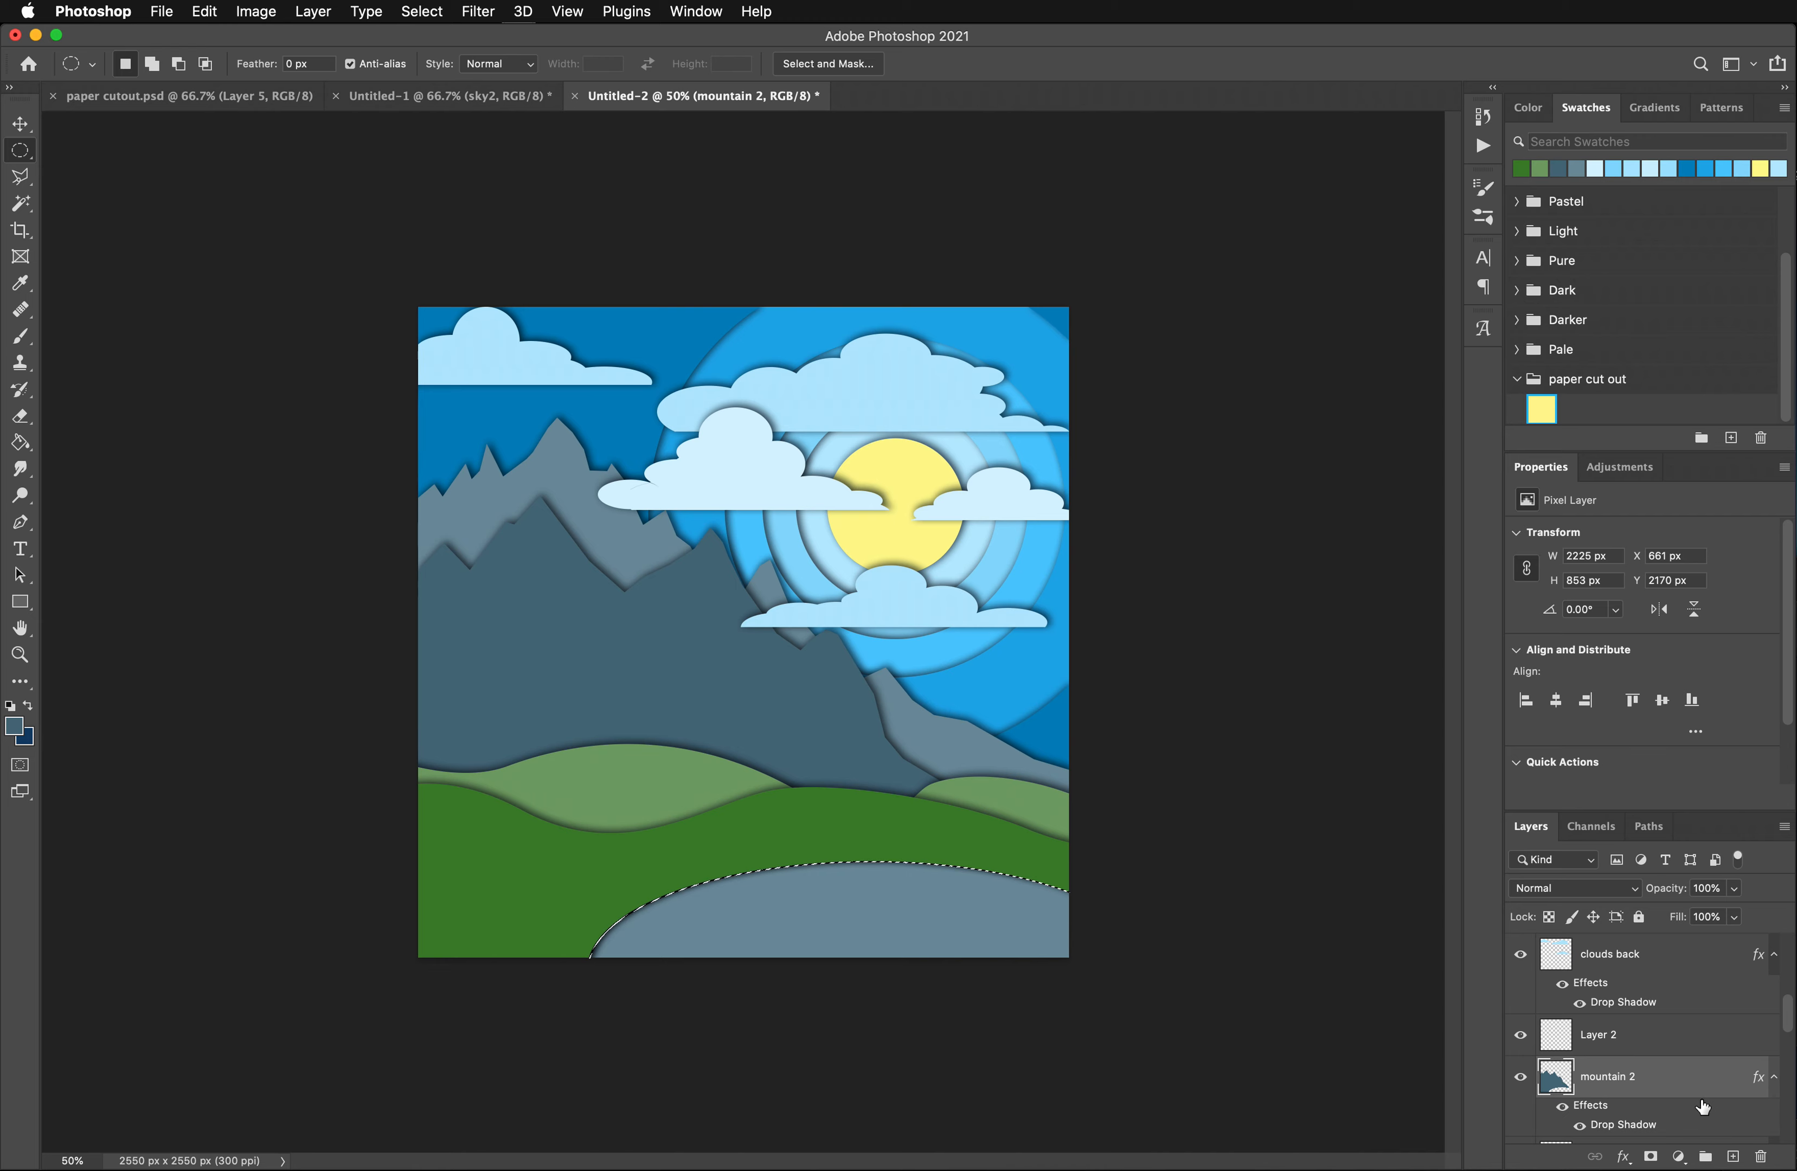
{"action": "scroll", "coordinate": [1703, 1107], "scroll_direction": "down", "scroll_amount": 3}
{"action": "left_click", "coordinate": [1611, 1036]}
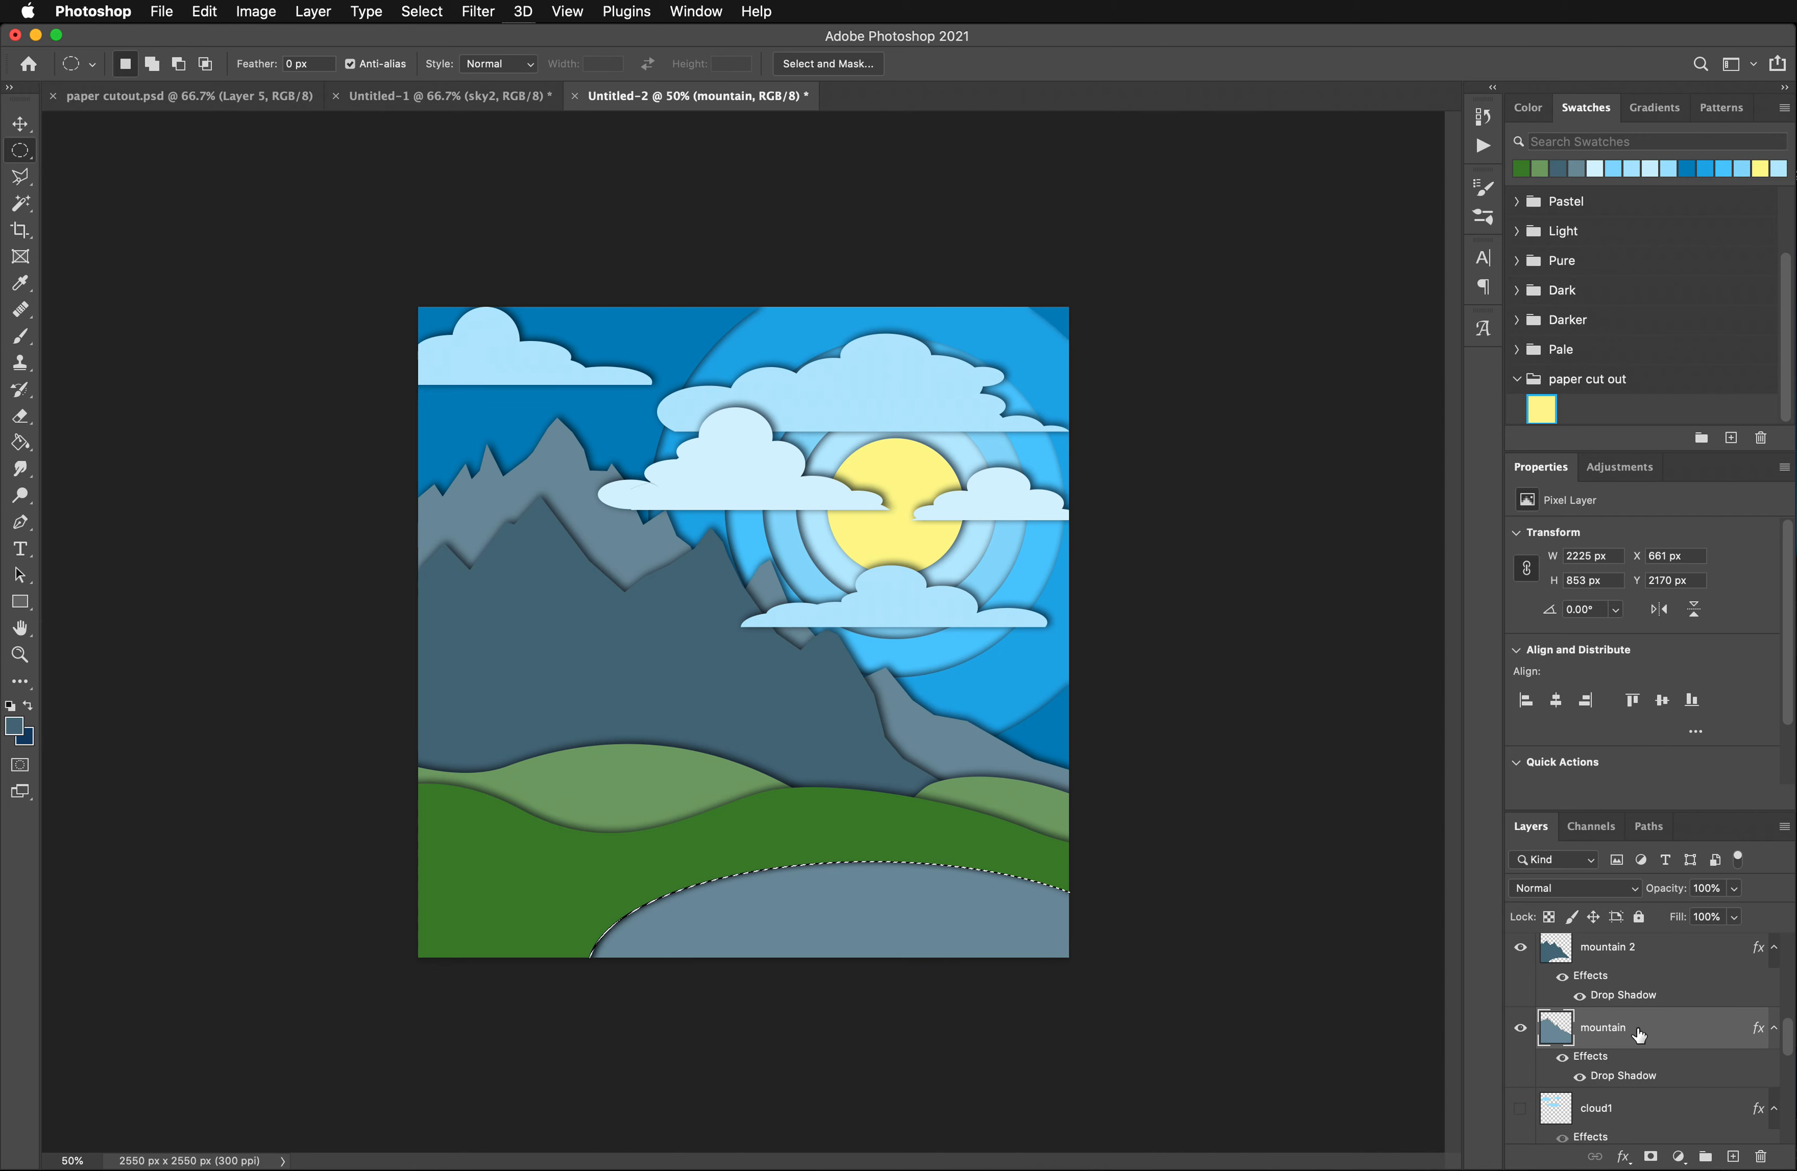
{"action": "scroll", "coordinate": [1631, 1039], "scroll_direction": "down", "scroll_amount": 1}
{"action": "key", "text": "super+BackSpace"}
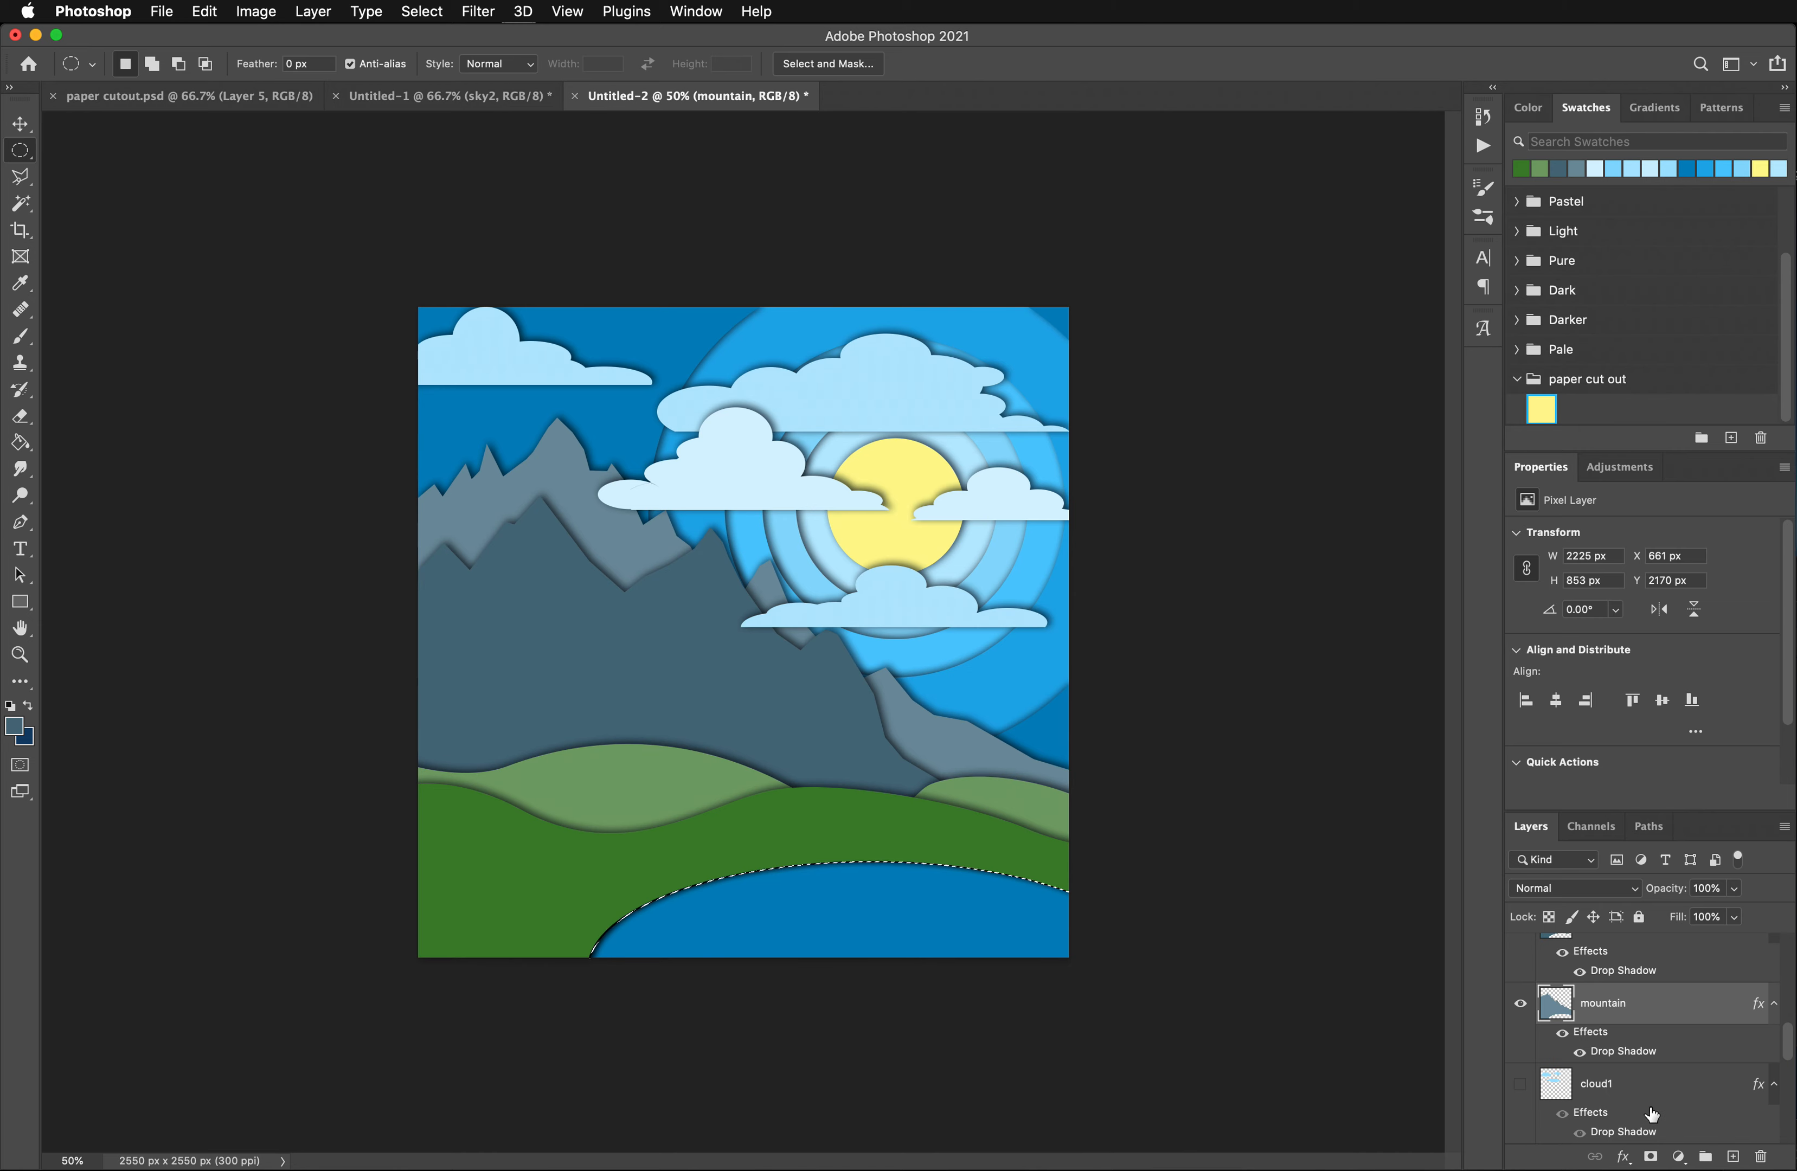
- Offset the elliptical selection to about X 758, Y 2277 px and delete that area from the sky4 layer
{"action": "scroll", "coordinate": [1644, 1137], "scroll_direction": "down", "scroll_amount": 5}
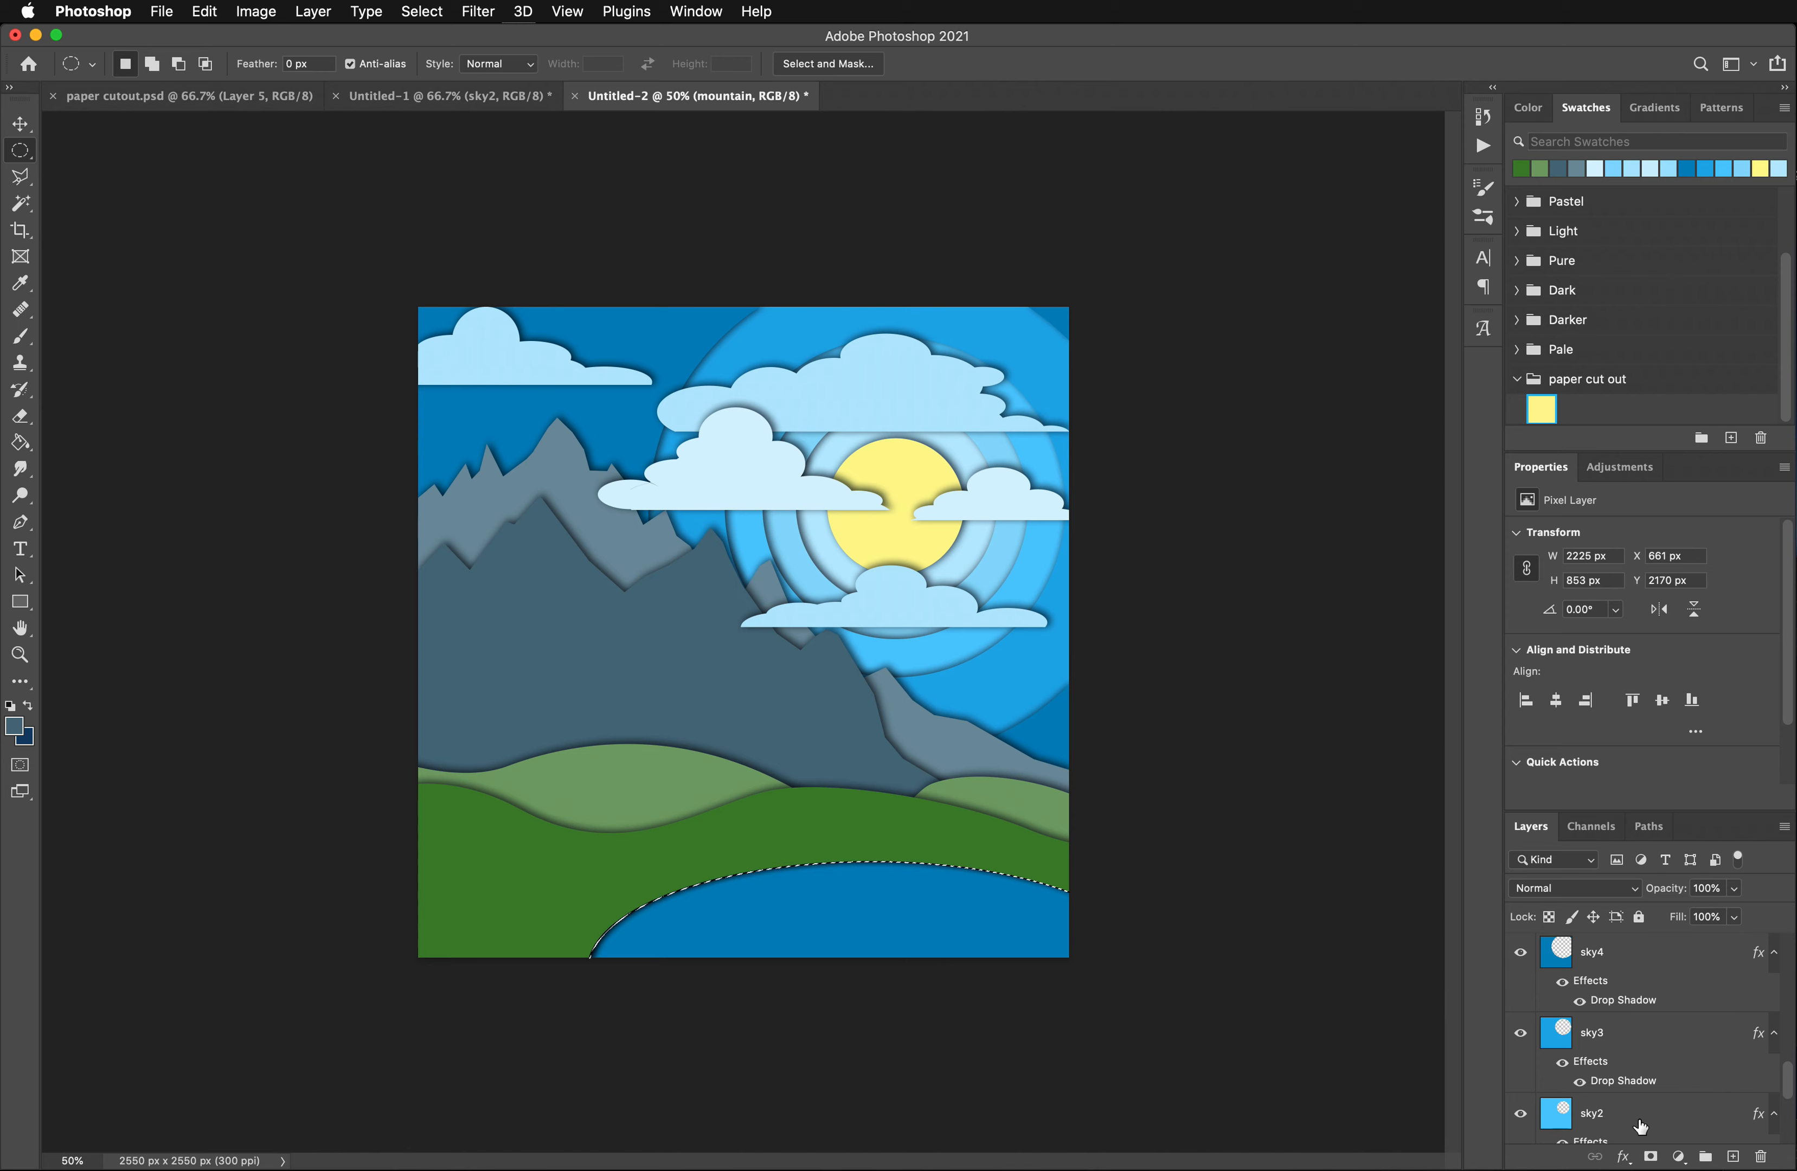
{"action": "scroll", "coordinate": [1642, 1128], "scroll_direction": "up", "scroll_amount": 2}
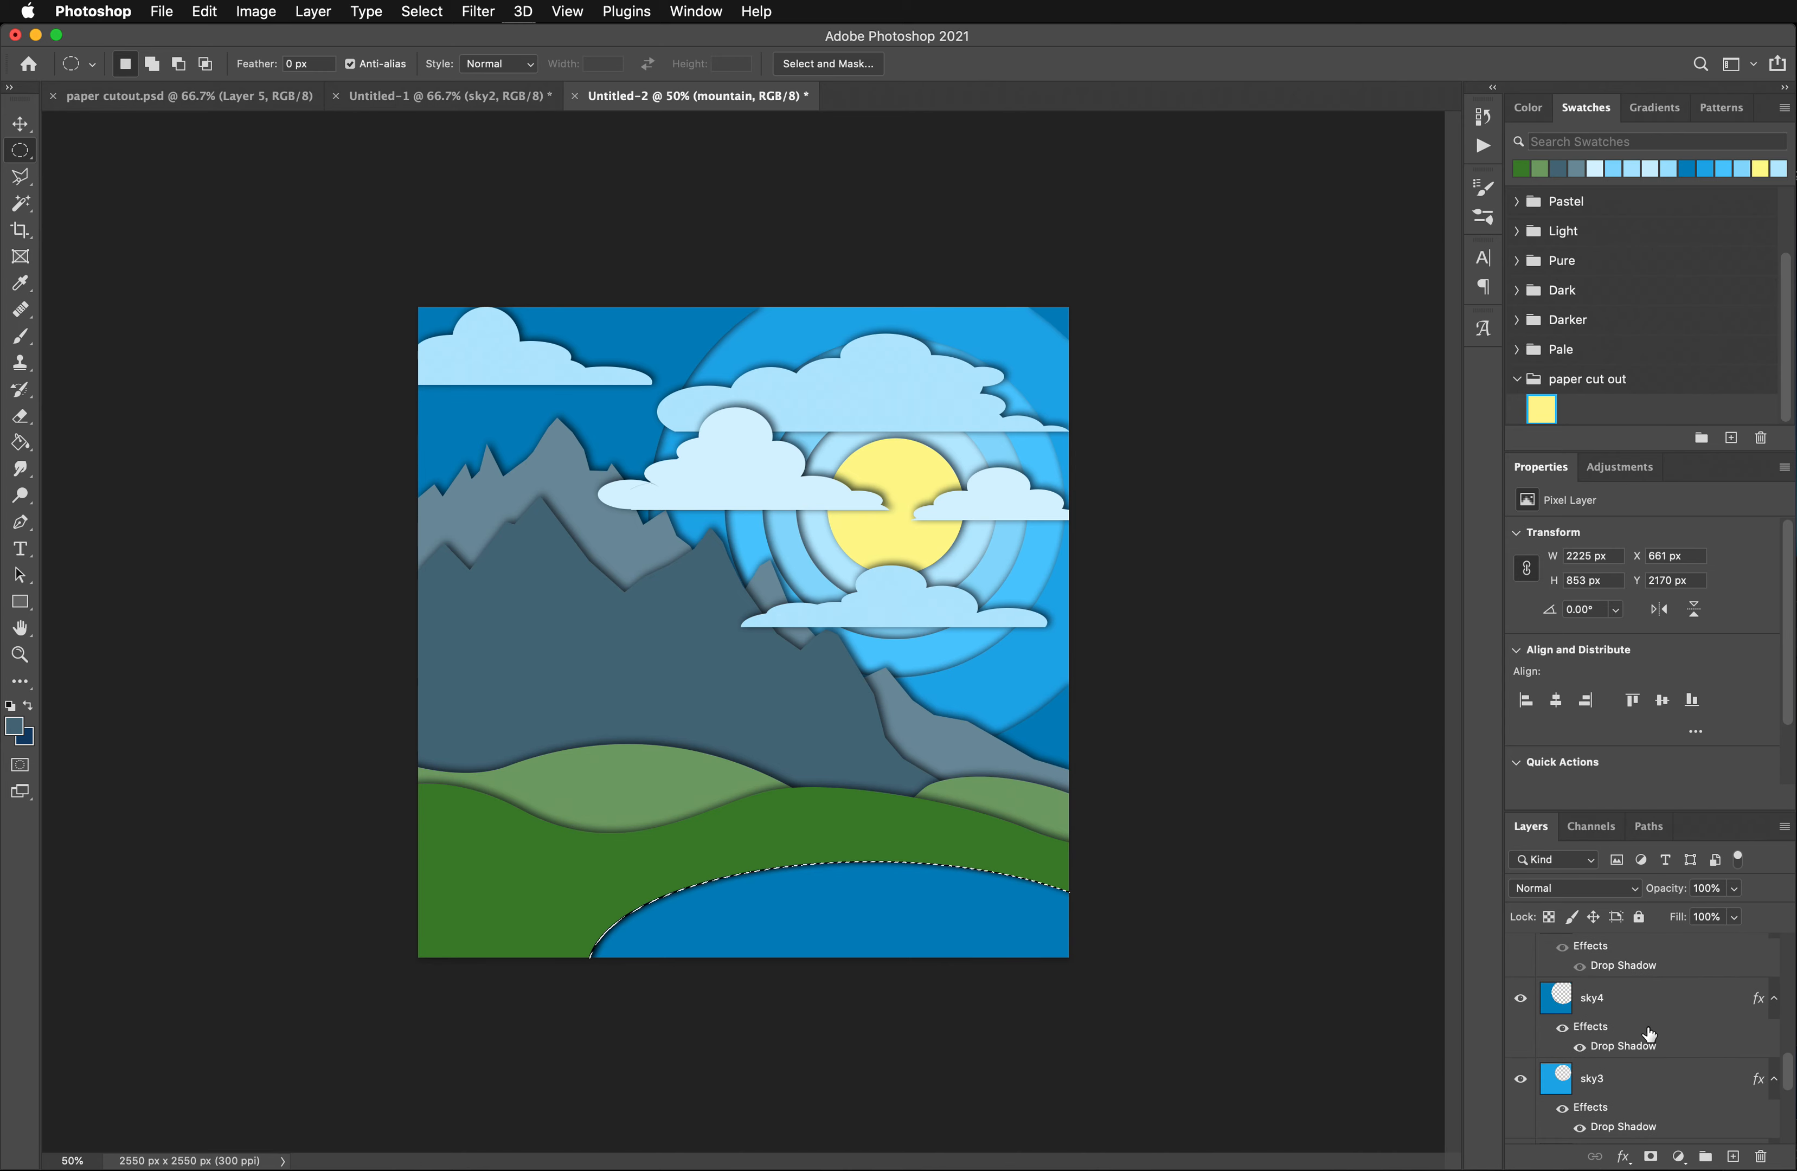
{"action": "left_click", "coordinate": [1612, 1003]}
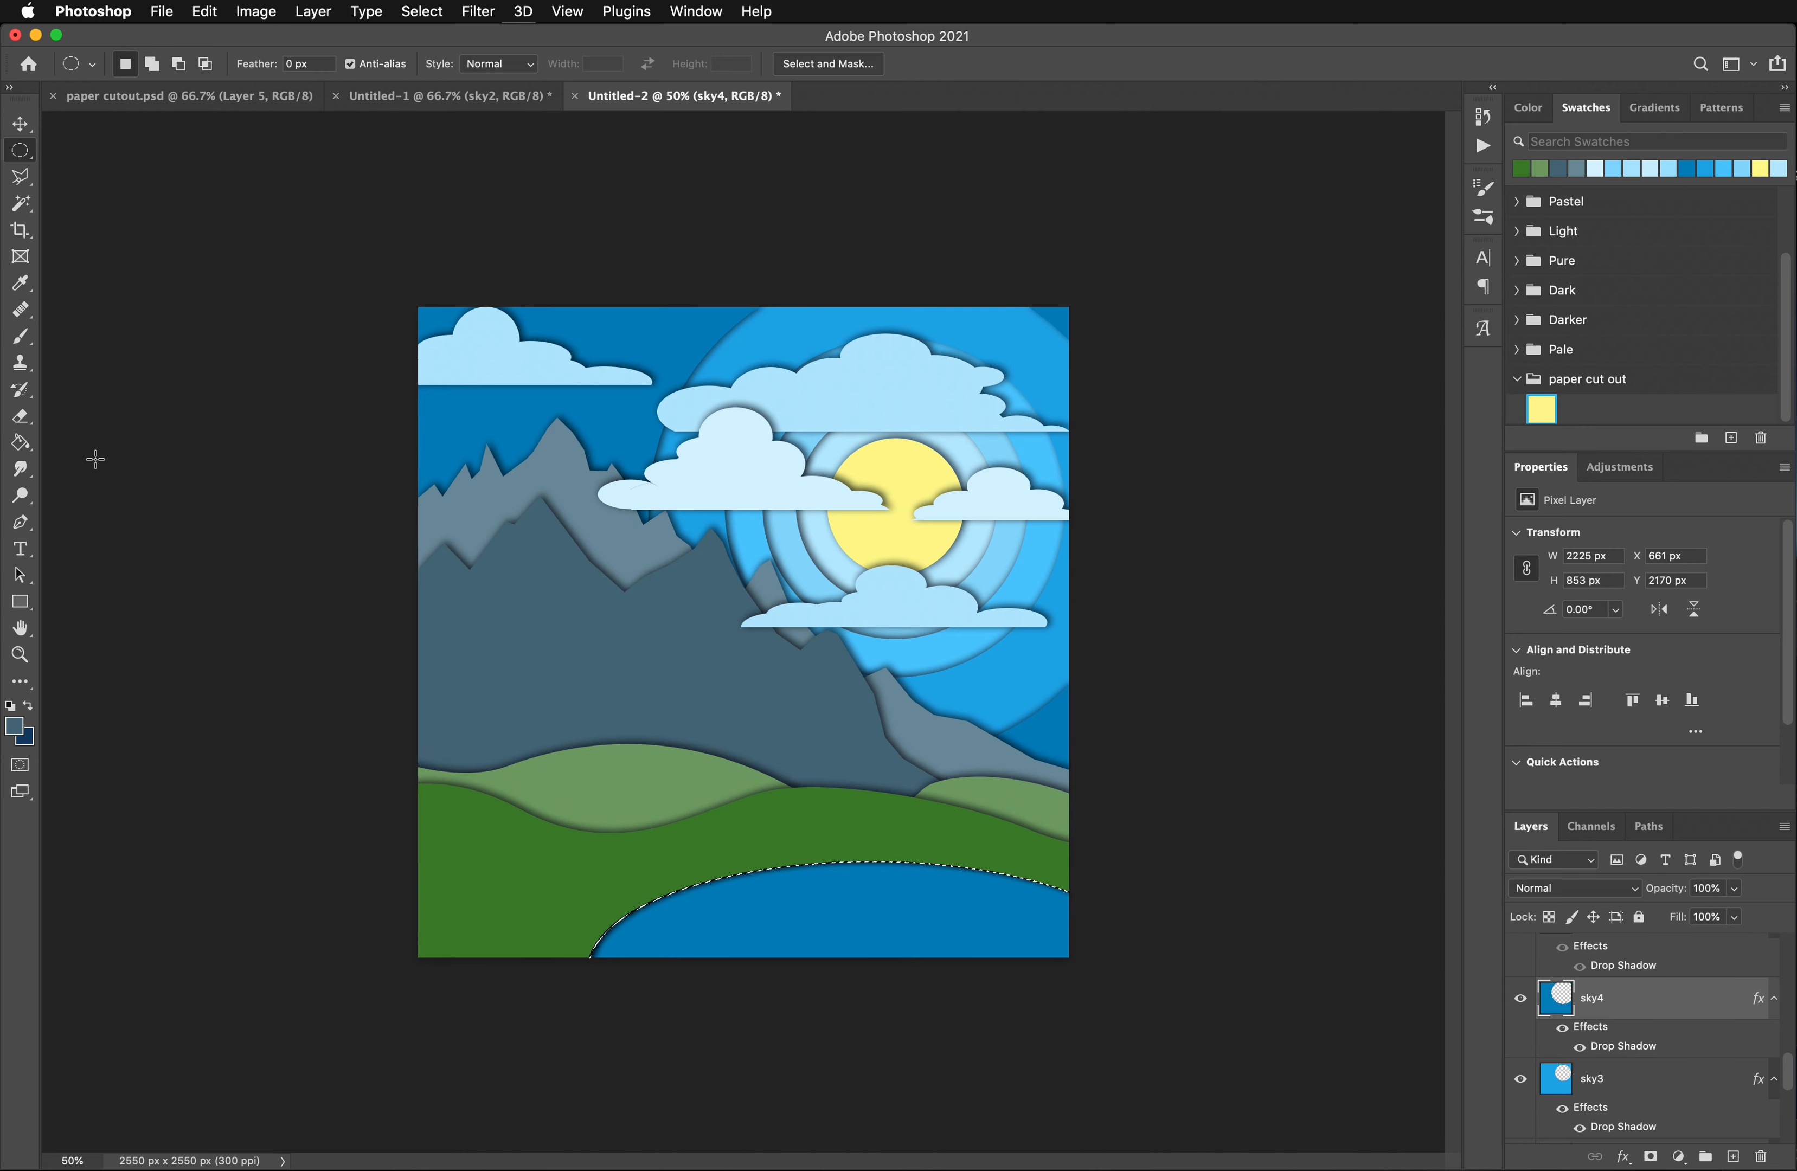
{"action": "left_click_drag", "start_coordinate": [890, 926], "coordinate": [913, 953]}
{"action": "key", "text": "BackSpace"}
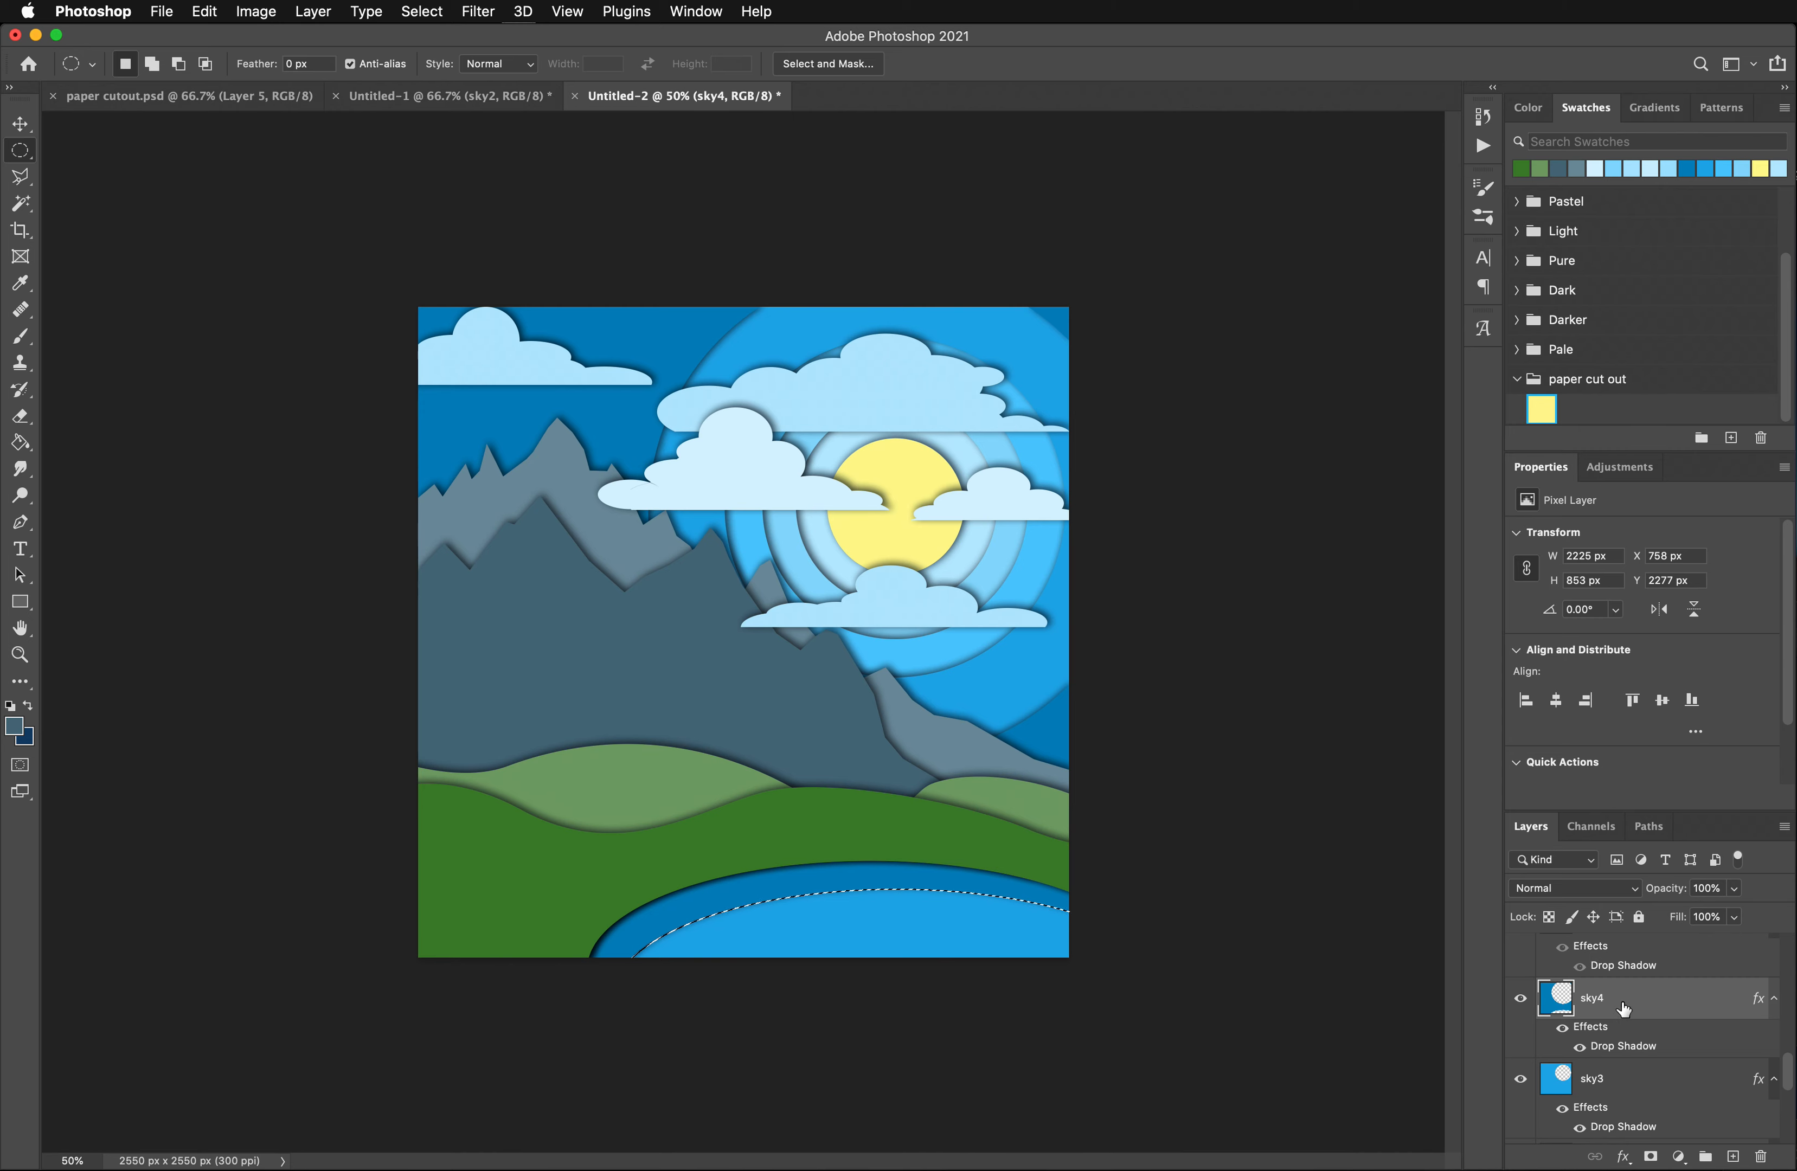
- Add a new layer named water2 and place it between the sky4 and sky3 layers
{"action": "left_click", "coordinate": [1733, 1159]}
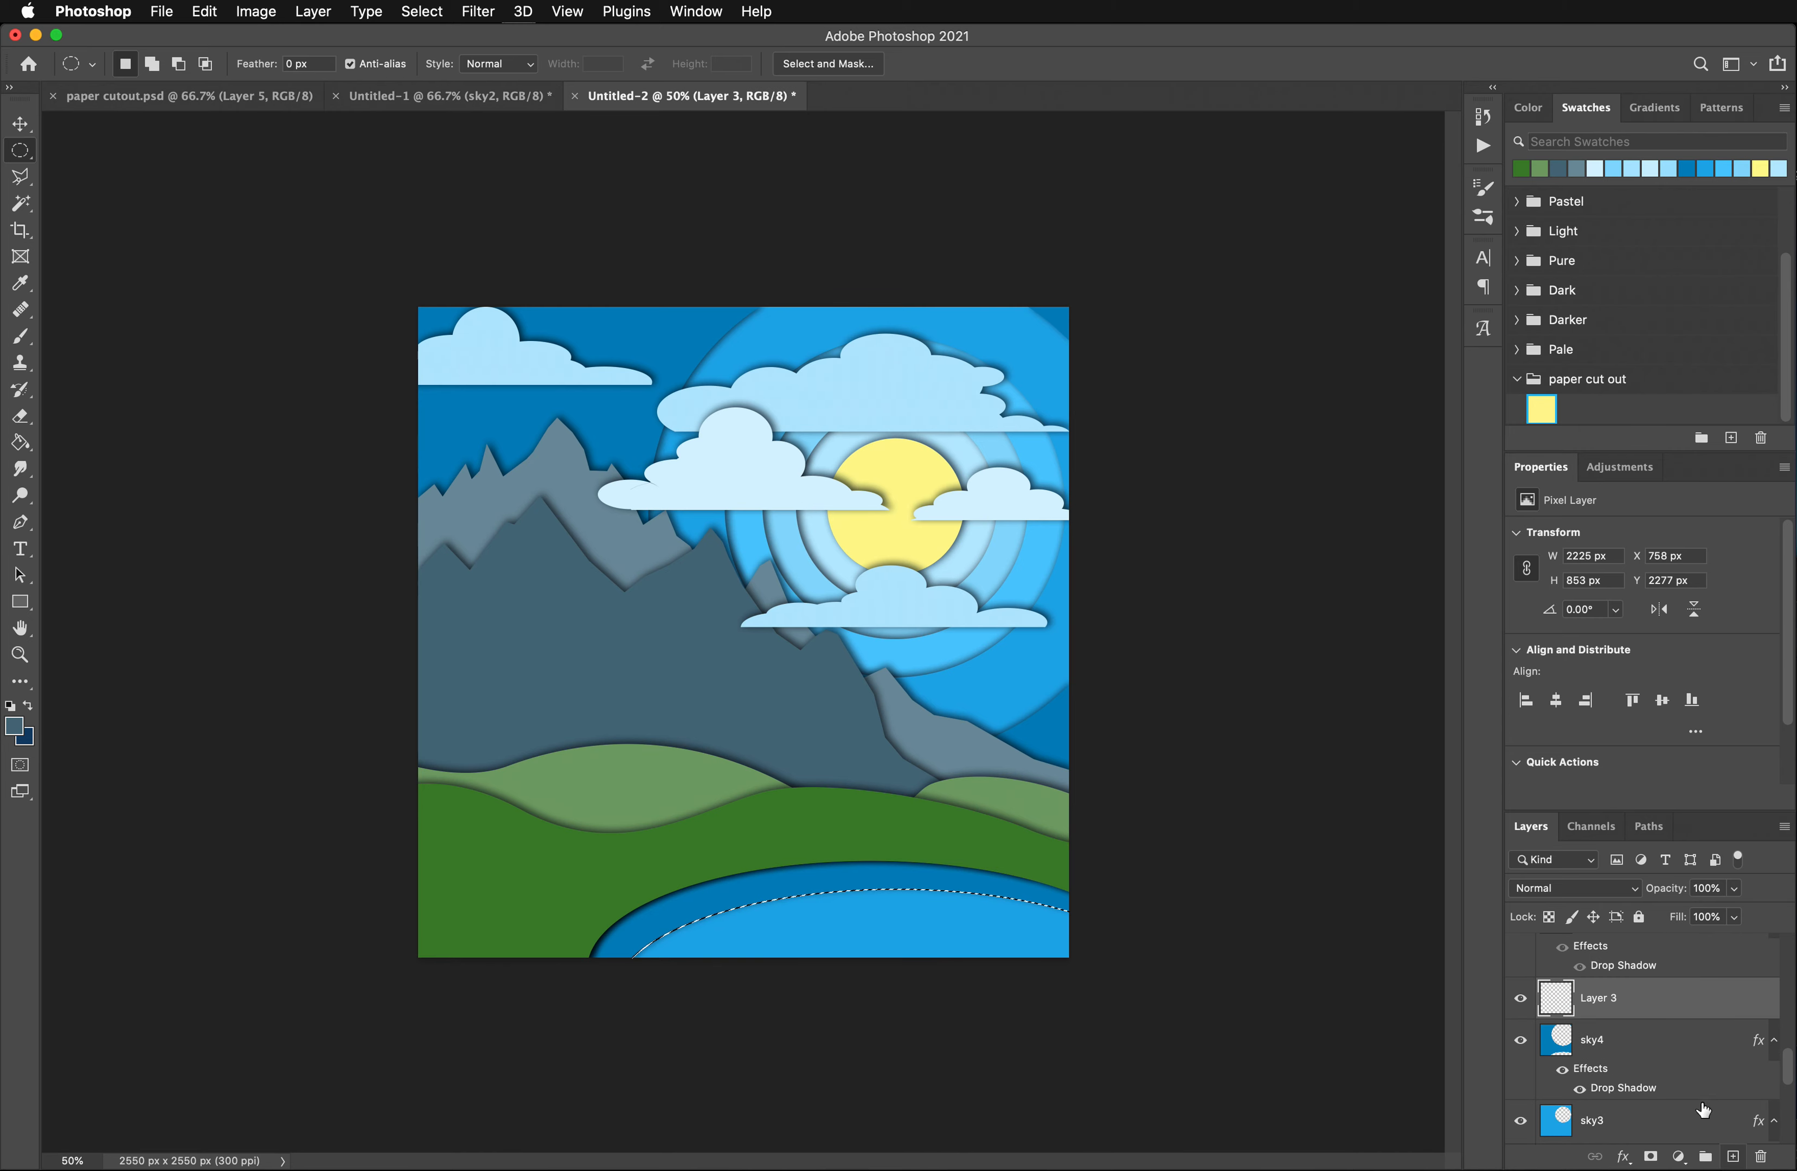
{"action": "double_click", "coordinate": [1604, 999]}
{"action": "type", "text": "water2"}
{"action": "key", "text": "Return"}
{"action": "double_click", "coordinate": [1684, 1000]}
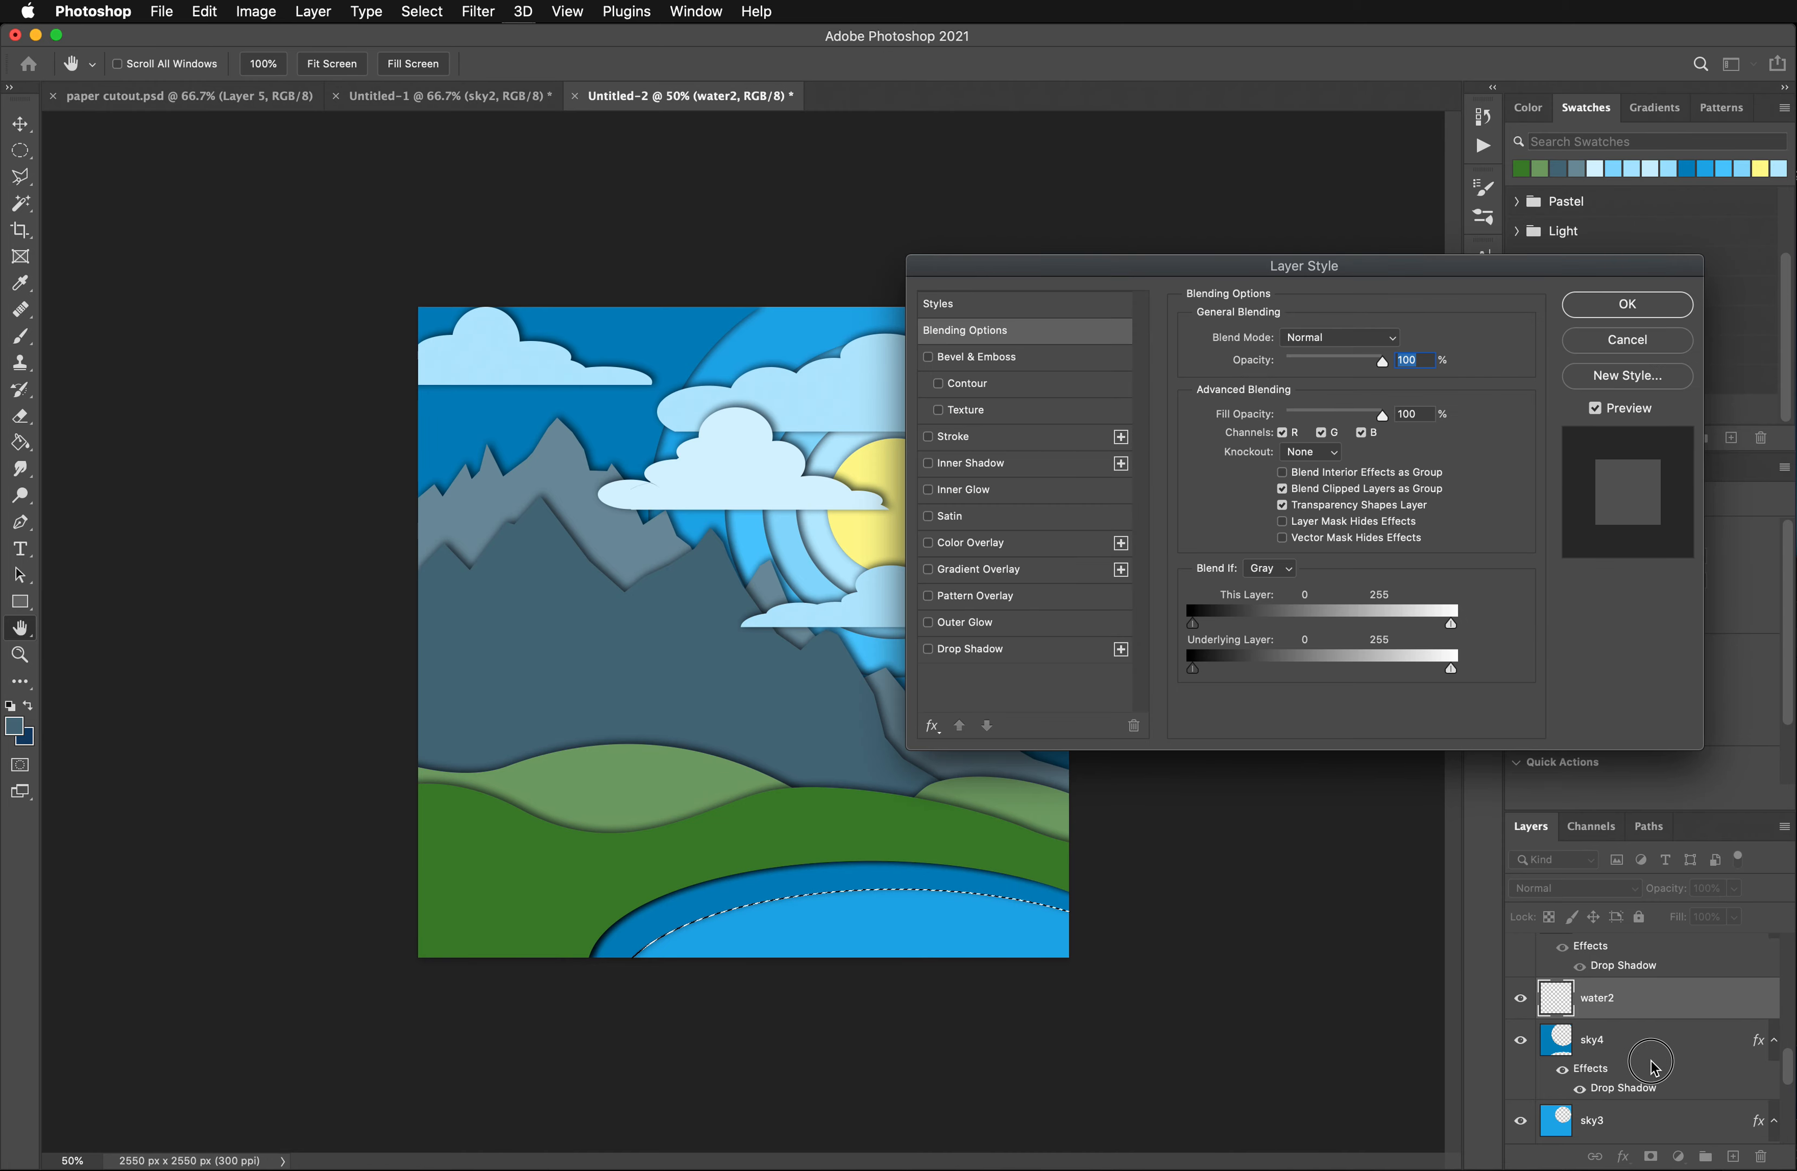
{"action": "left_click", "coordinate": [1650, 313]}
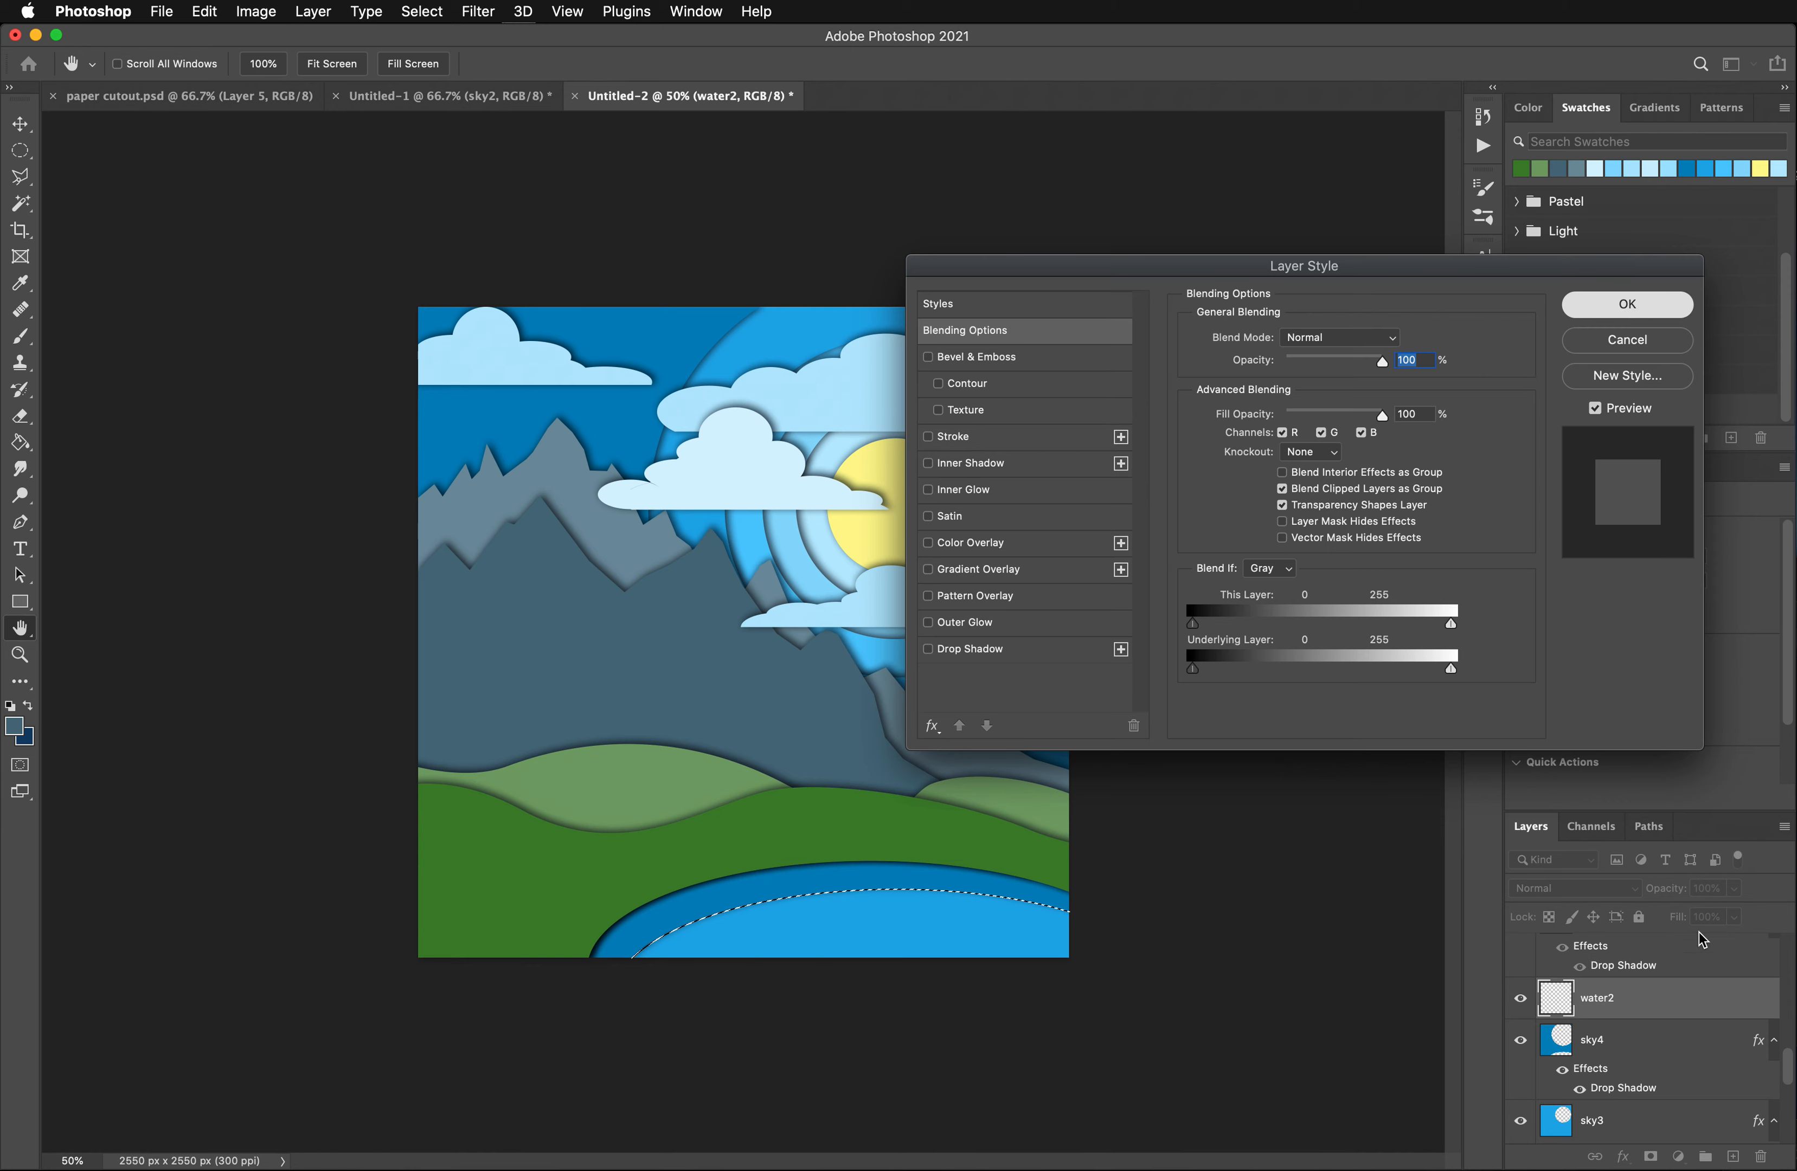
{"action": "key", "text": "m"}
{"action": "left_click_drag", "start_coordinate": [1625, 1002], "coordinate": [1623, 1071]}
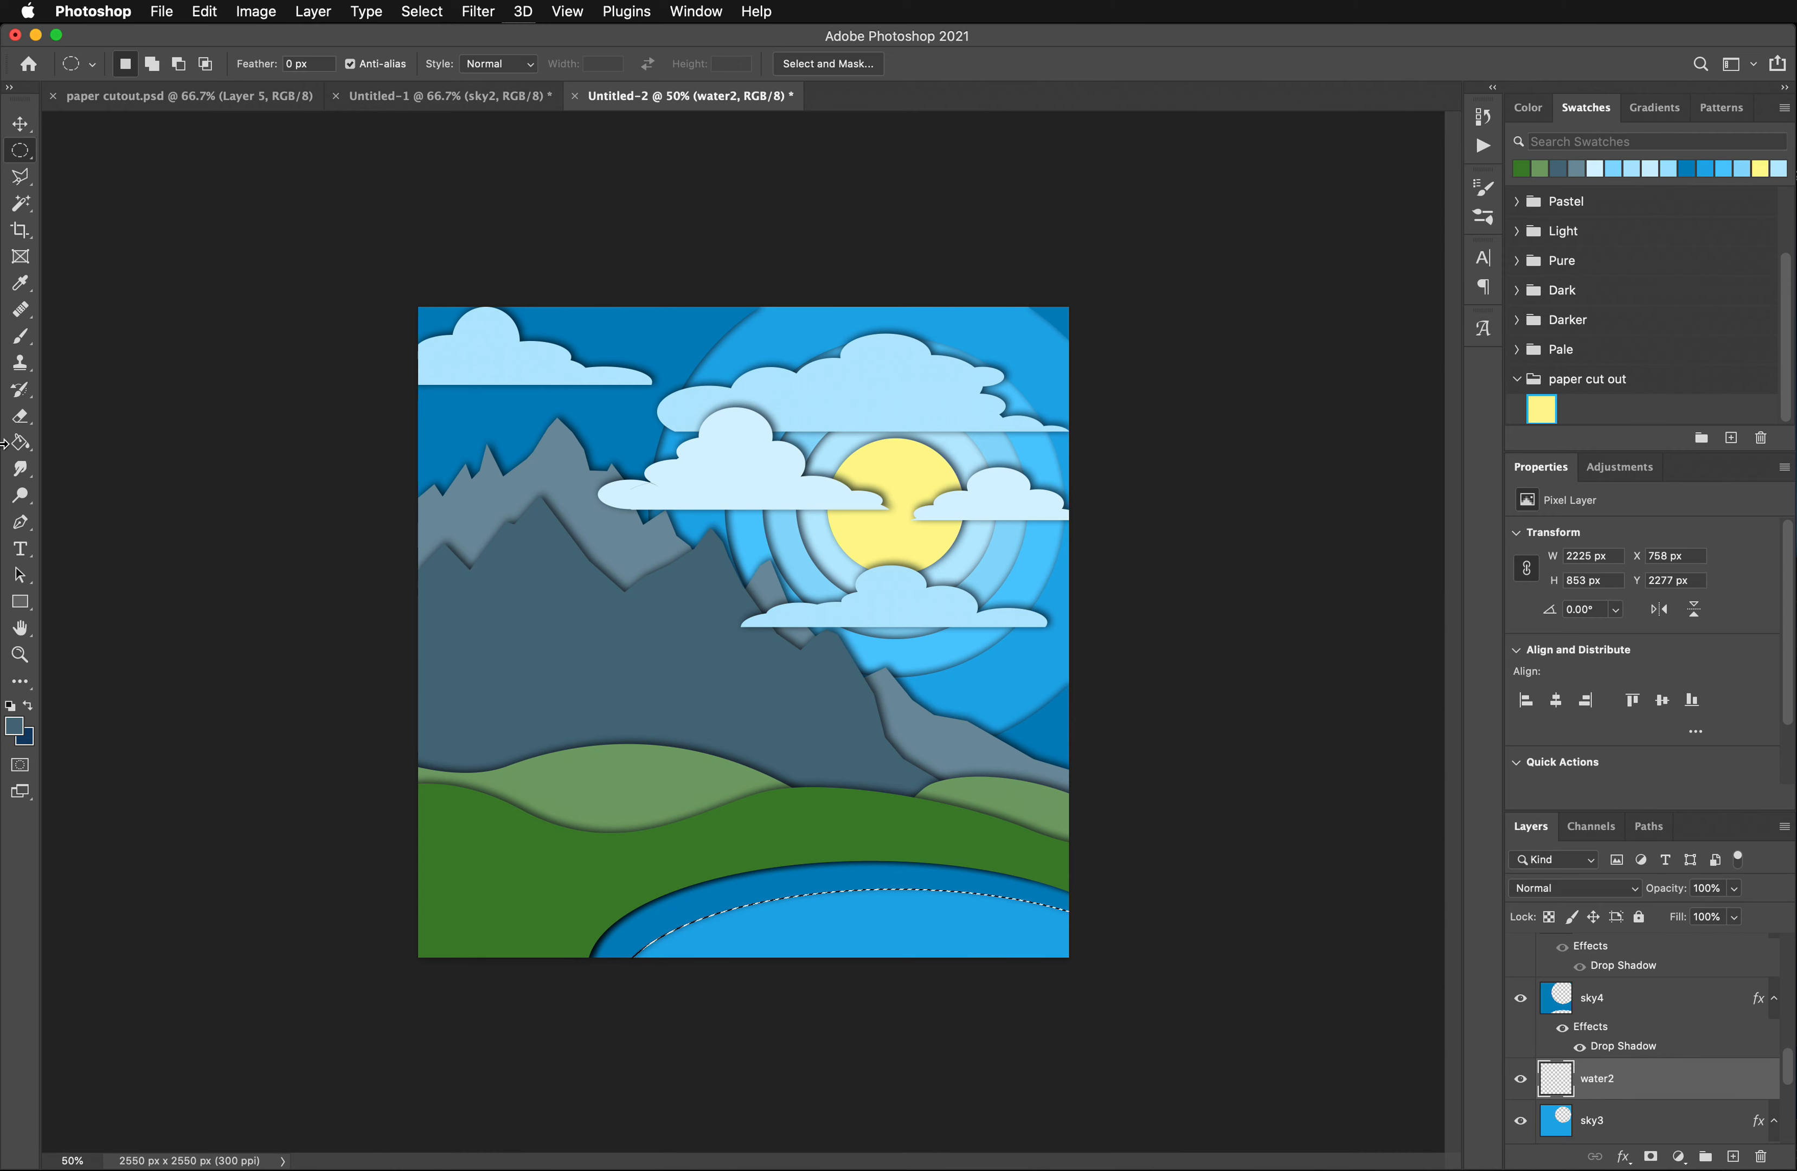
- Sample the blue of the pond's outer ring and darken the foreground color to 006997
{"action": "left_click", "coordinate": [30, 292]}
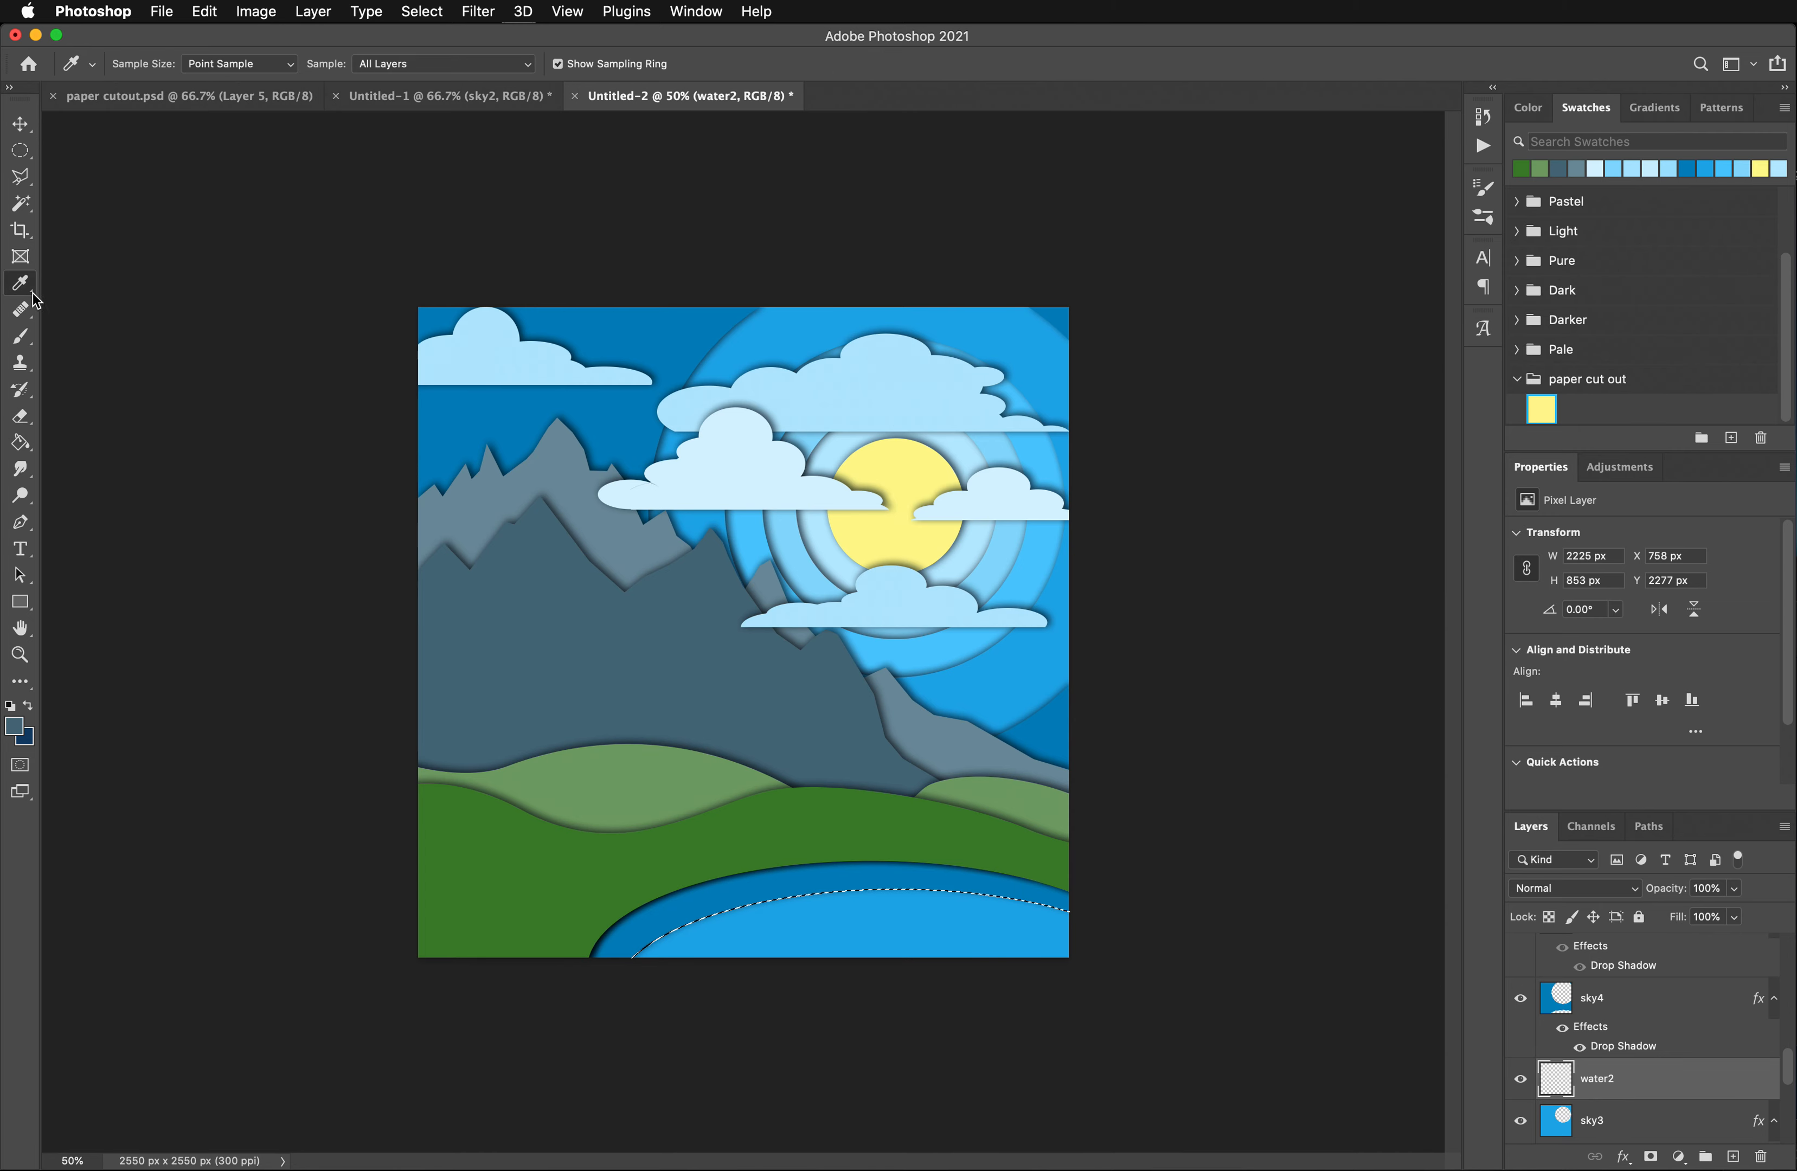
{"action": "left_click", "coordinate": [726, 890]}
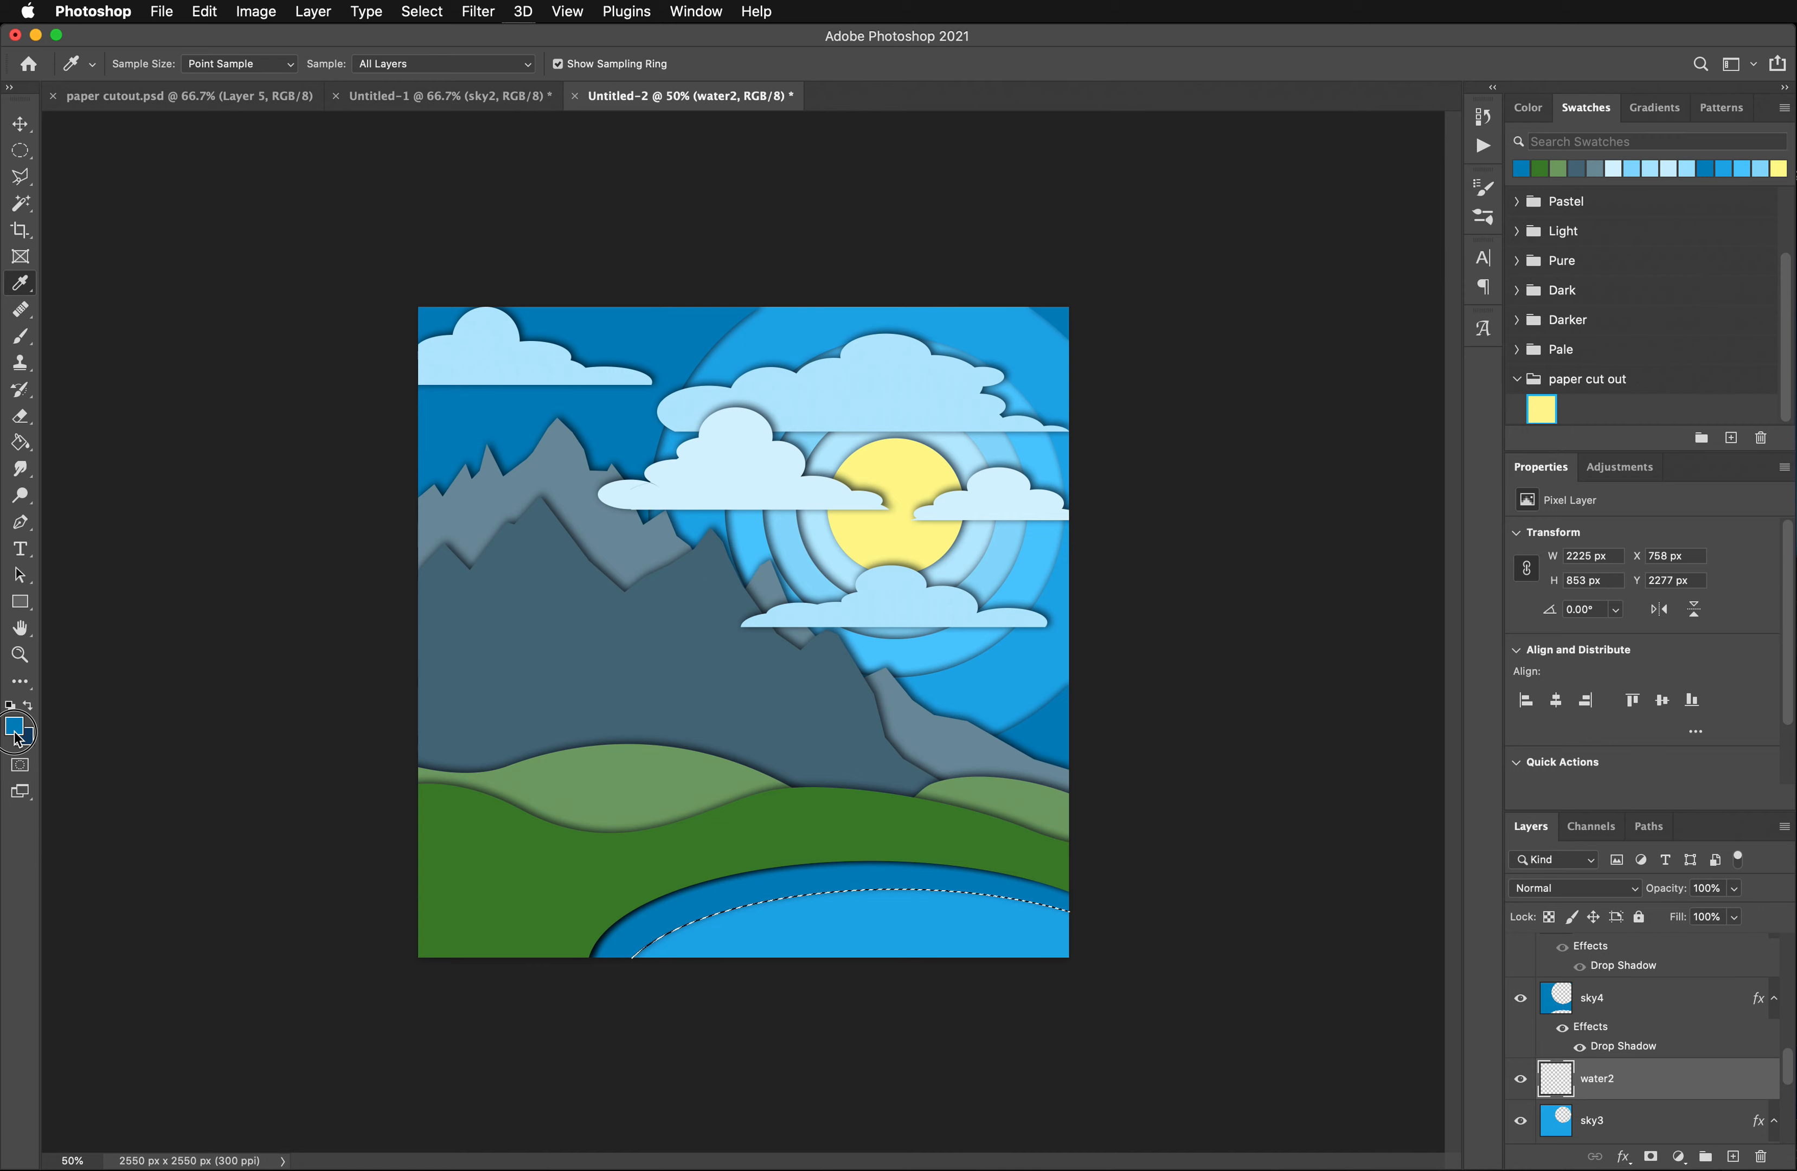
{"action": "left_click", "coordinate": [13, 726]}
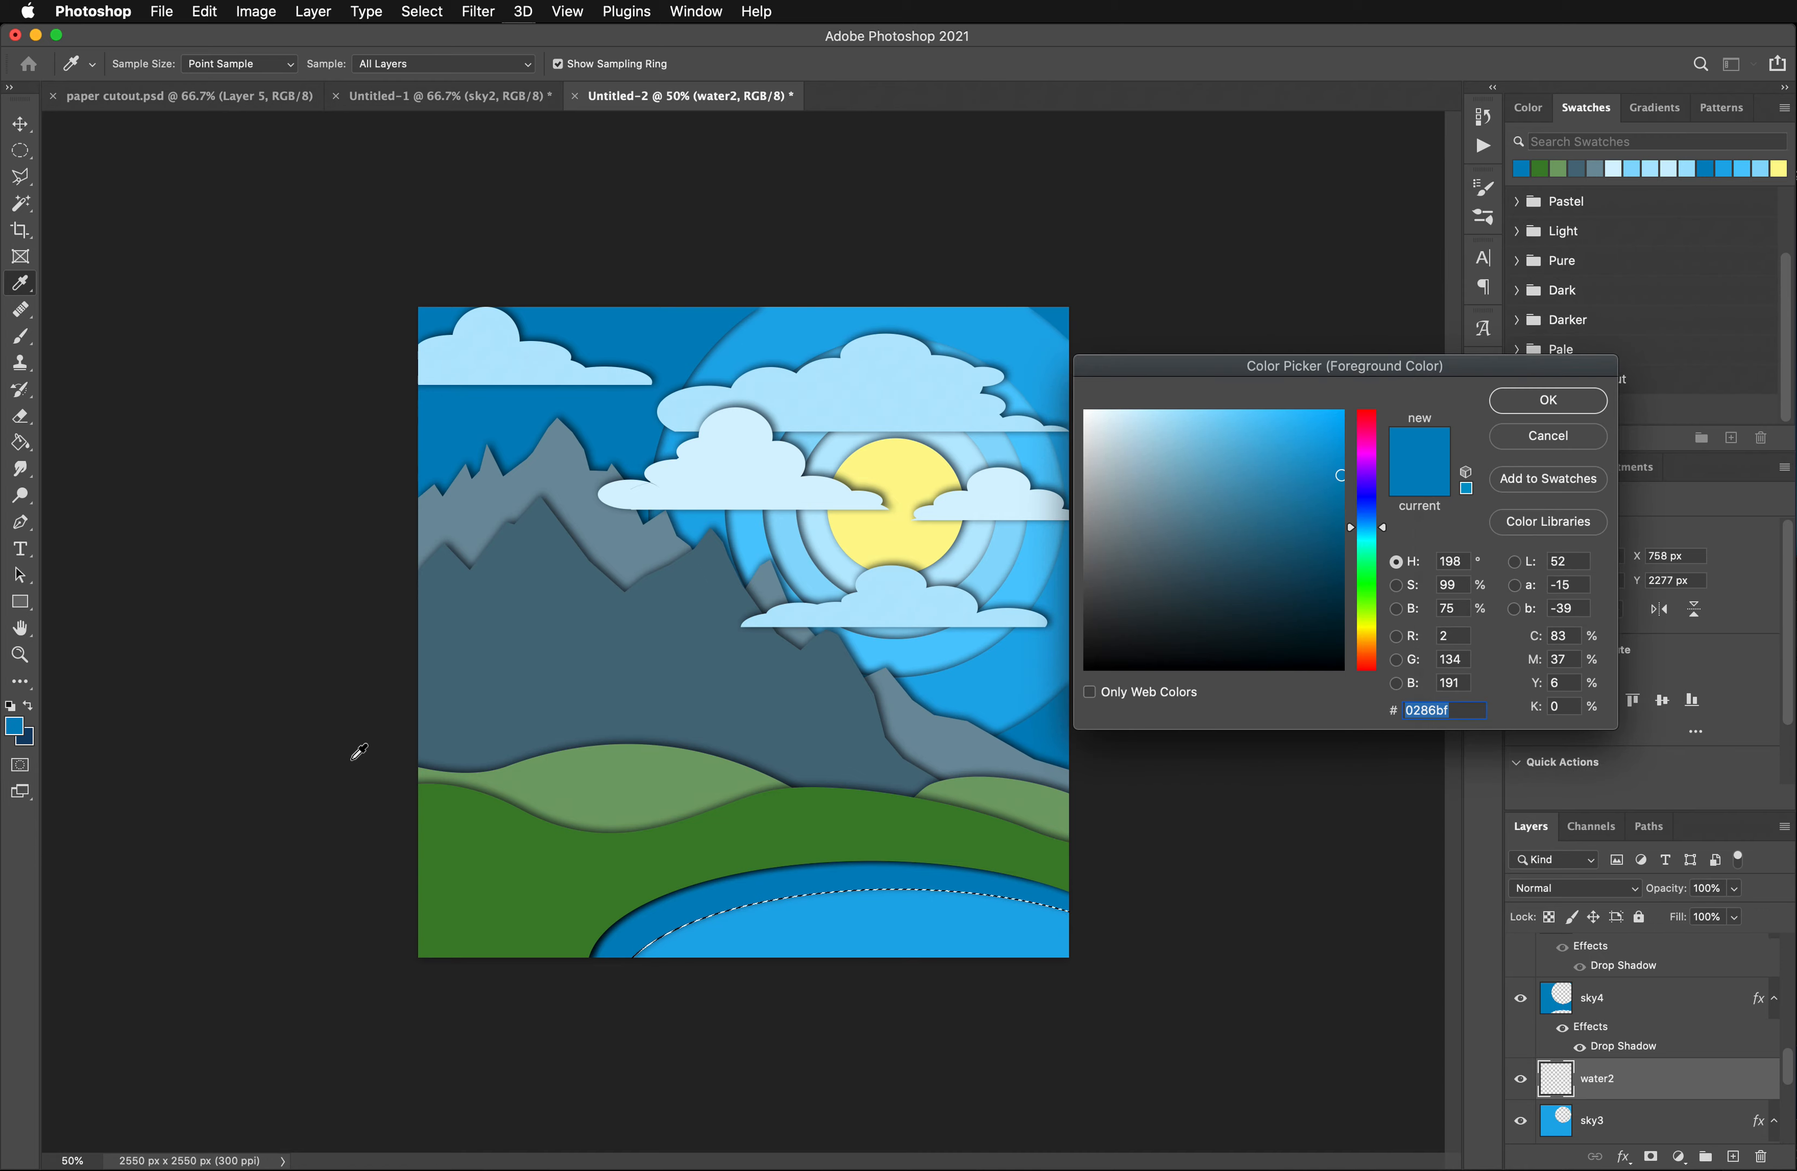
{"action": "left_click", "coordinate": [1344, 516]}
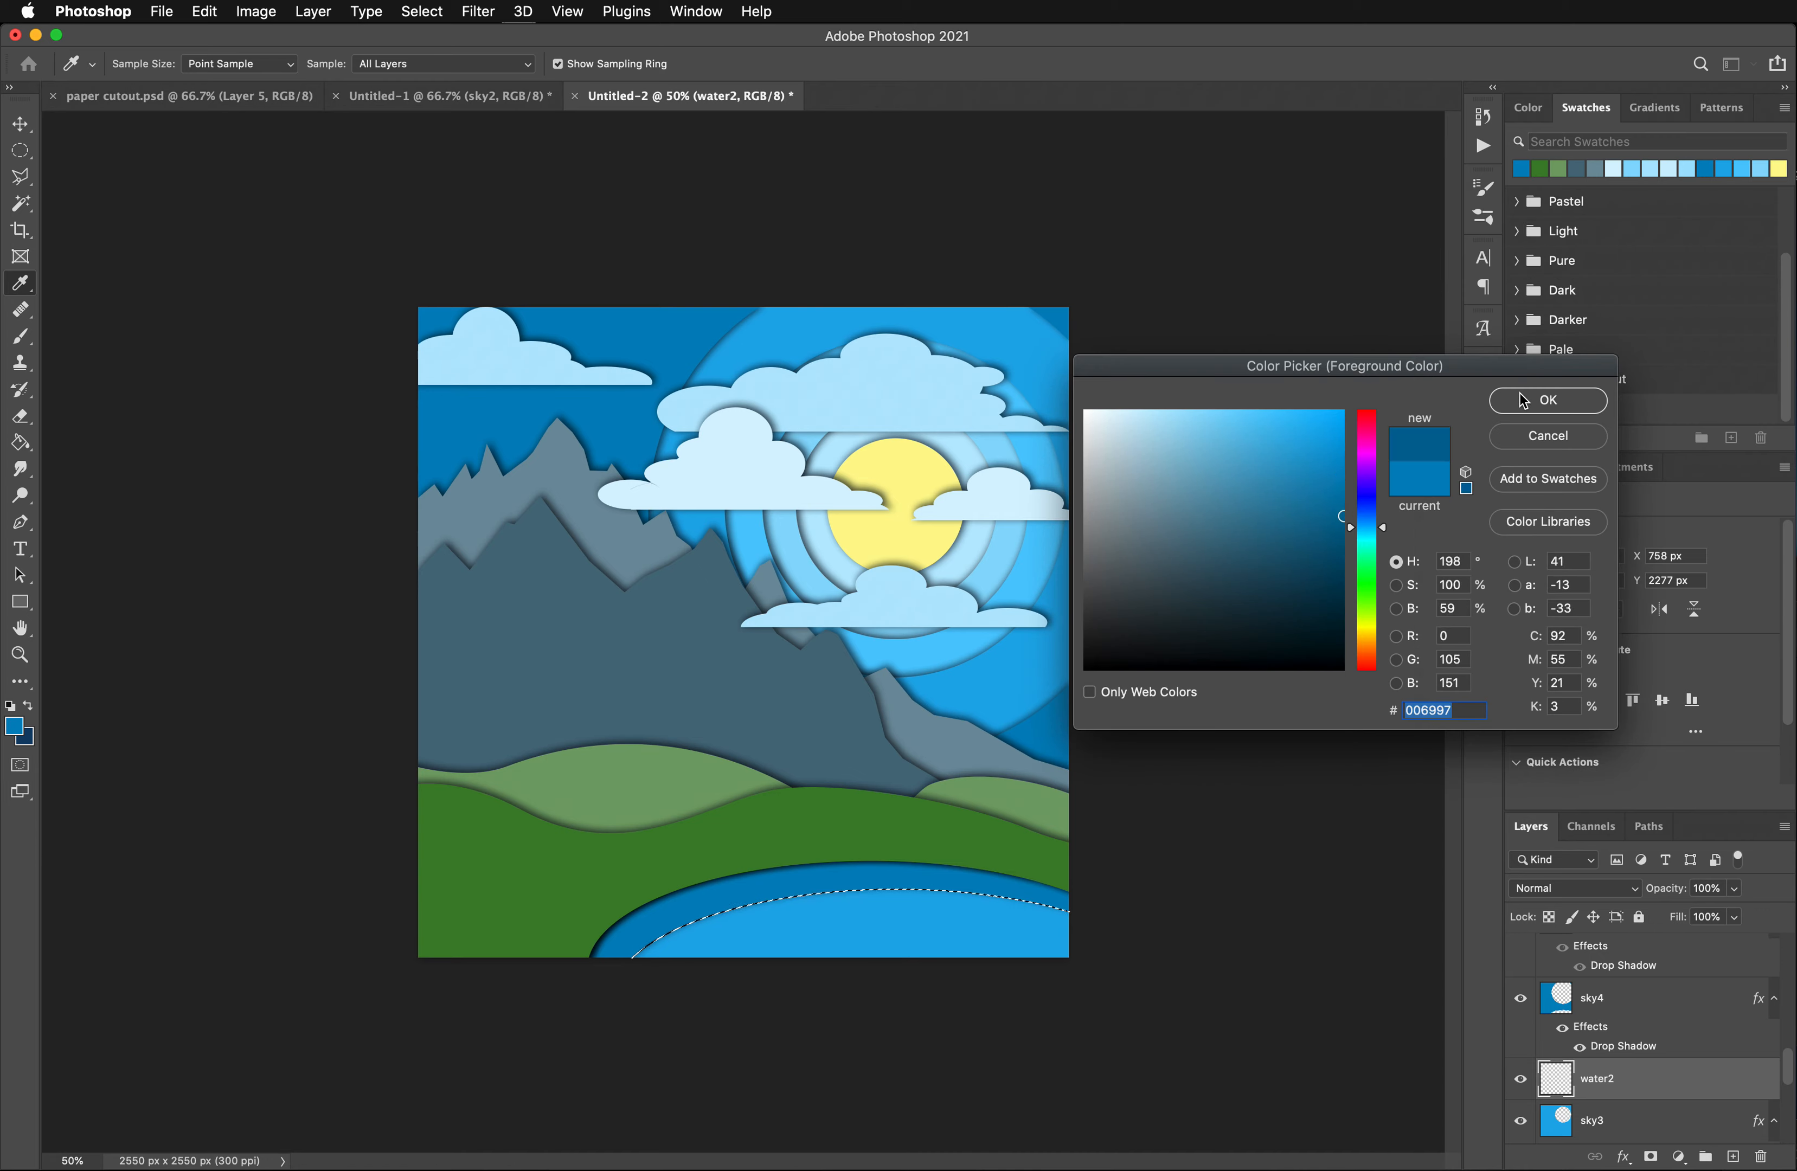
{"action": "left_click", "coordinate": [1549, 400]}
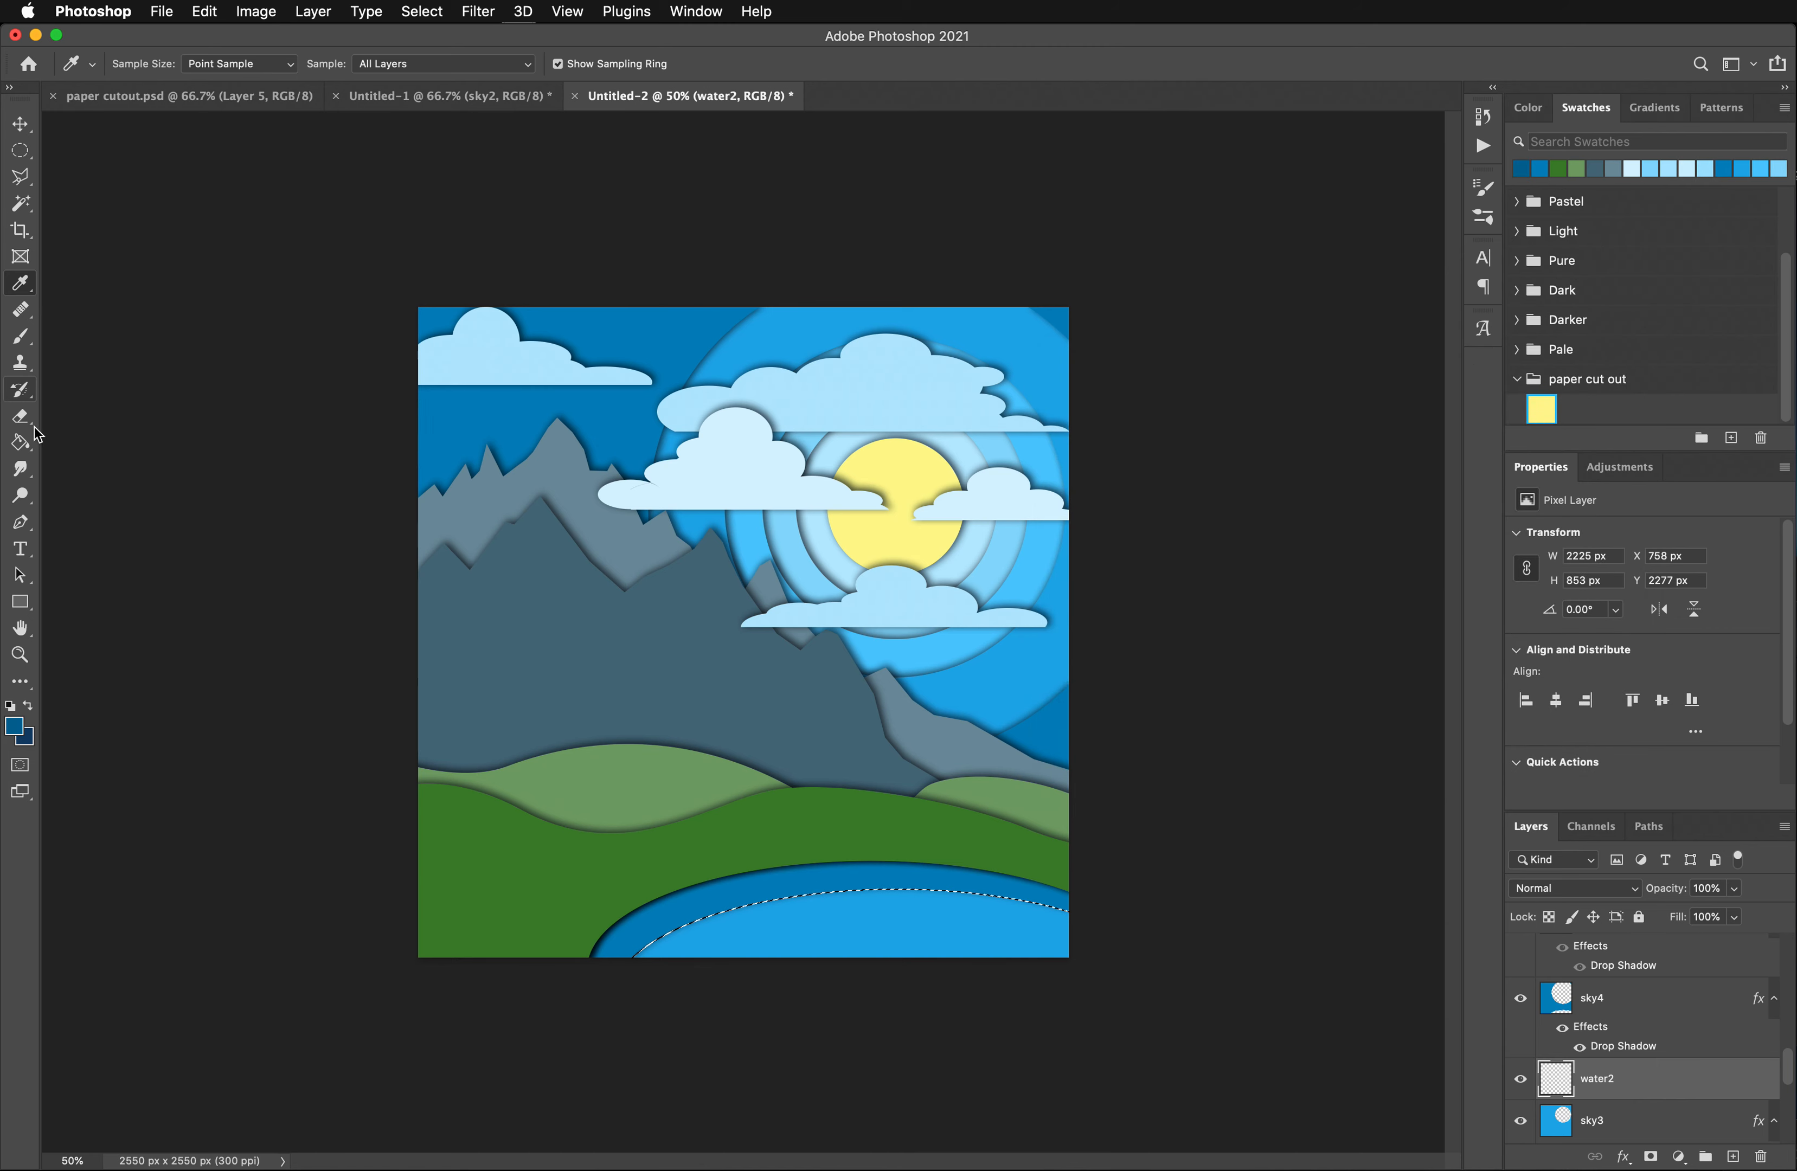
- Fill the elliptical selection on the water2 layer with the foreground color and deselect
{"action": "left_click", "coordinate": [21, 442]}
{"action": "left_click", "coordinate": [876, 922]}
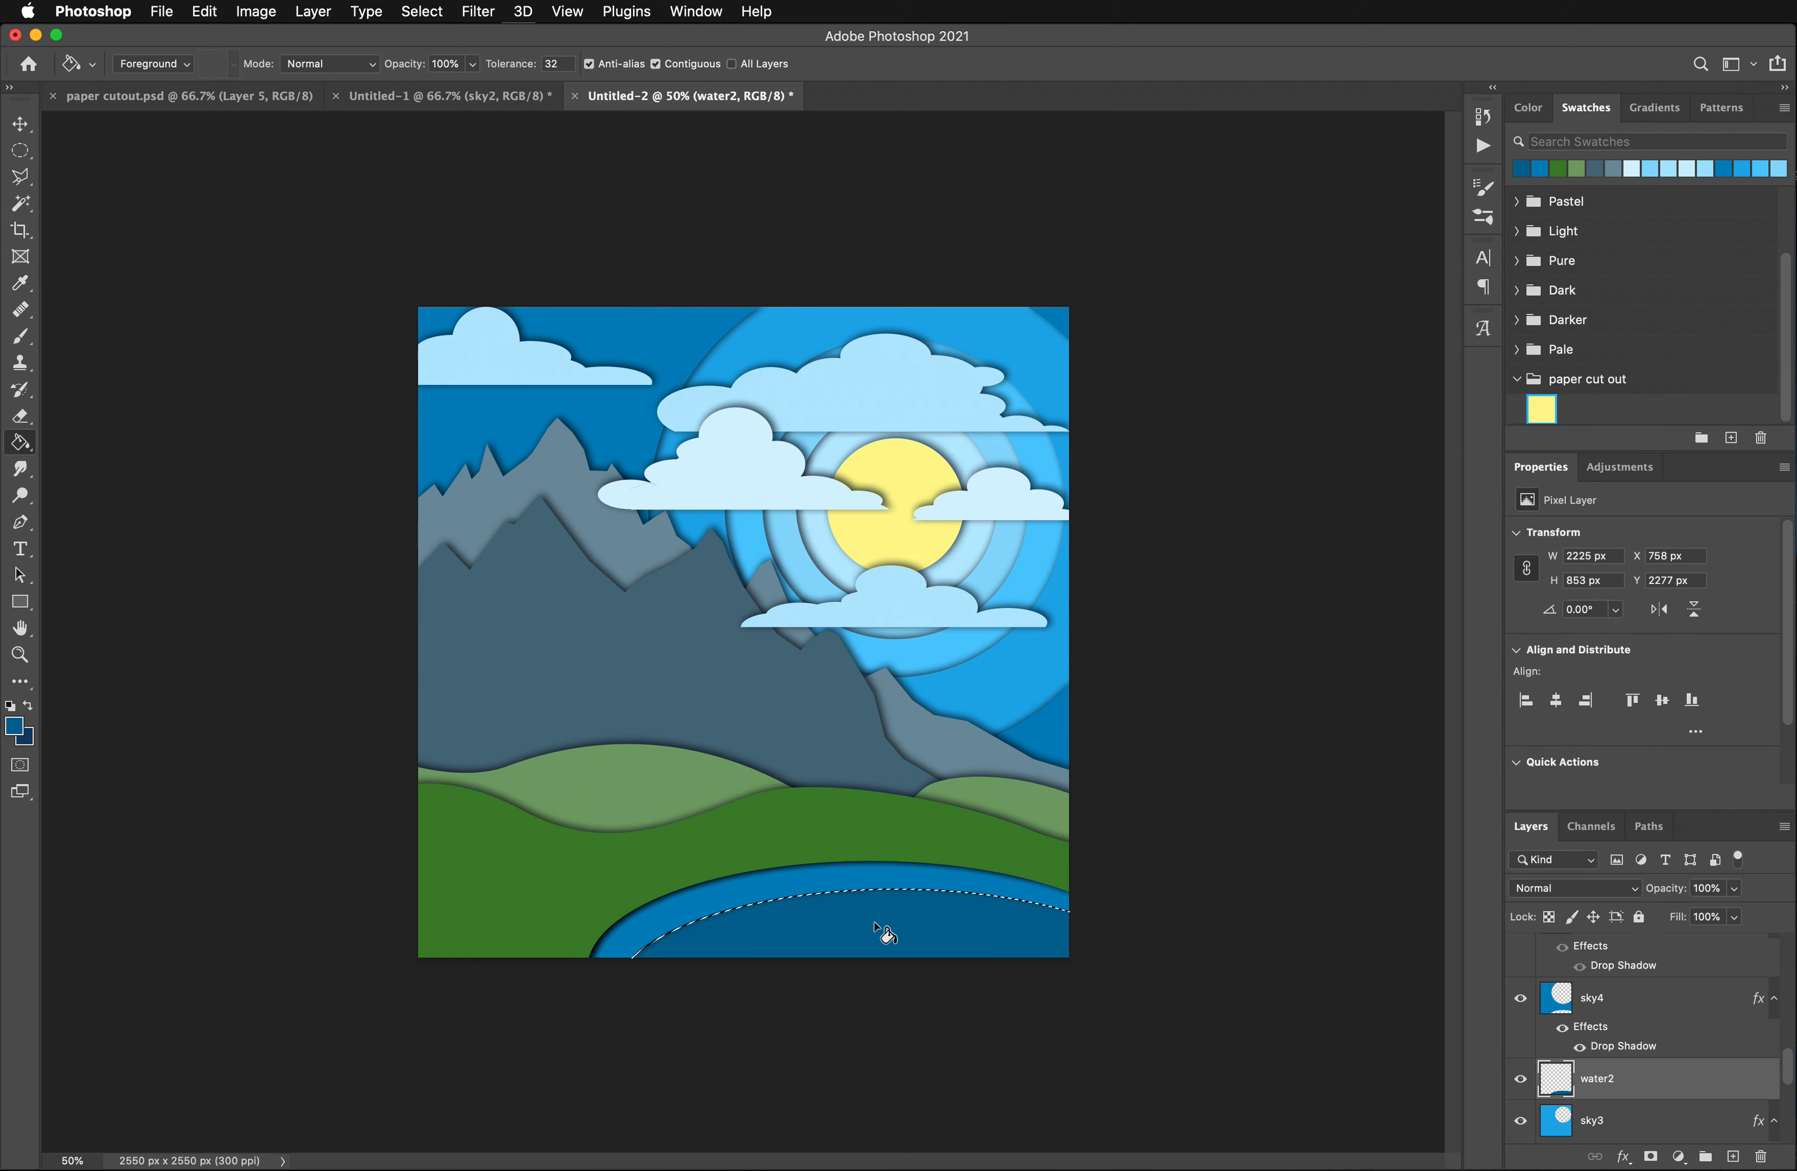
{"action": "key", "text": "ctrl+d"}
- Add another new layer, place it below water2 and name it water3
{"action": "left_click", "coordinate": [1741, 1161]}
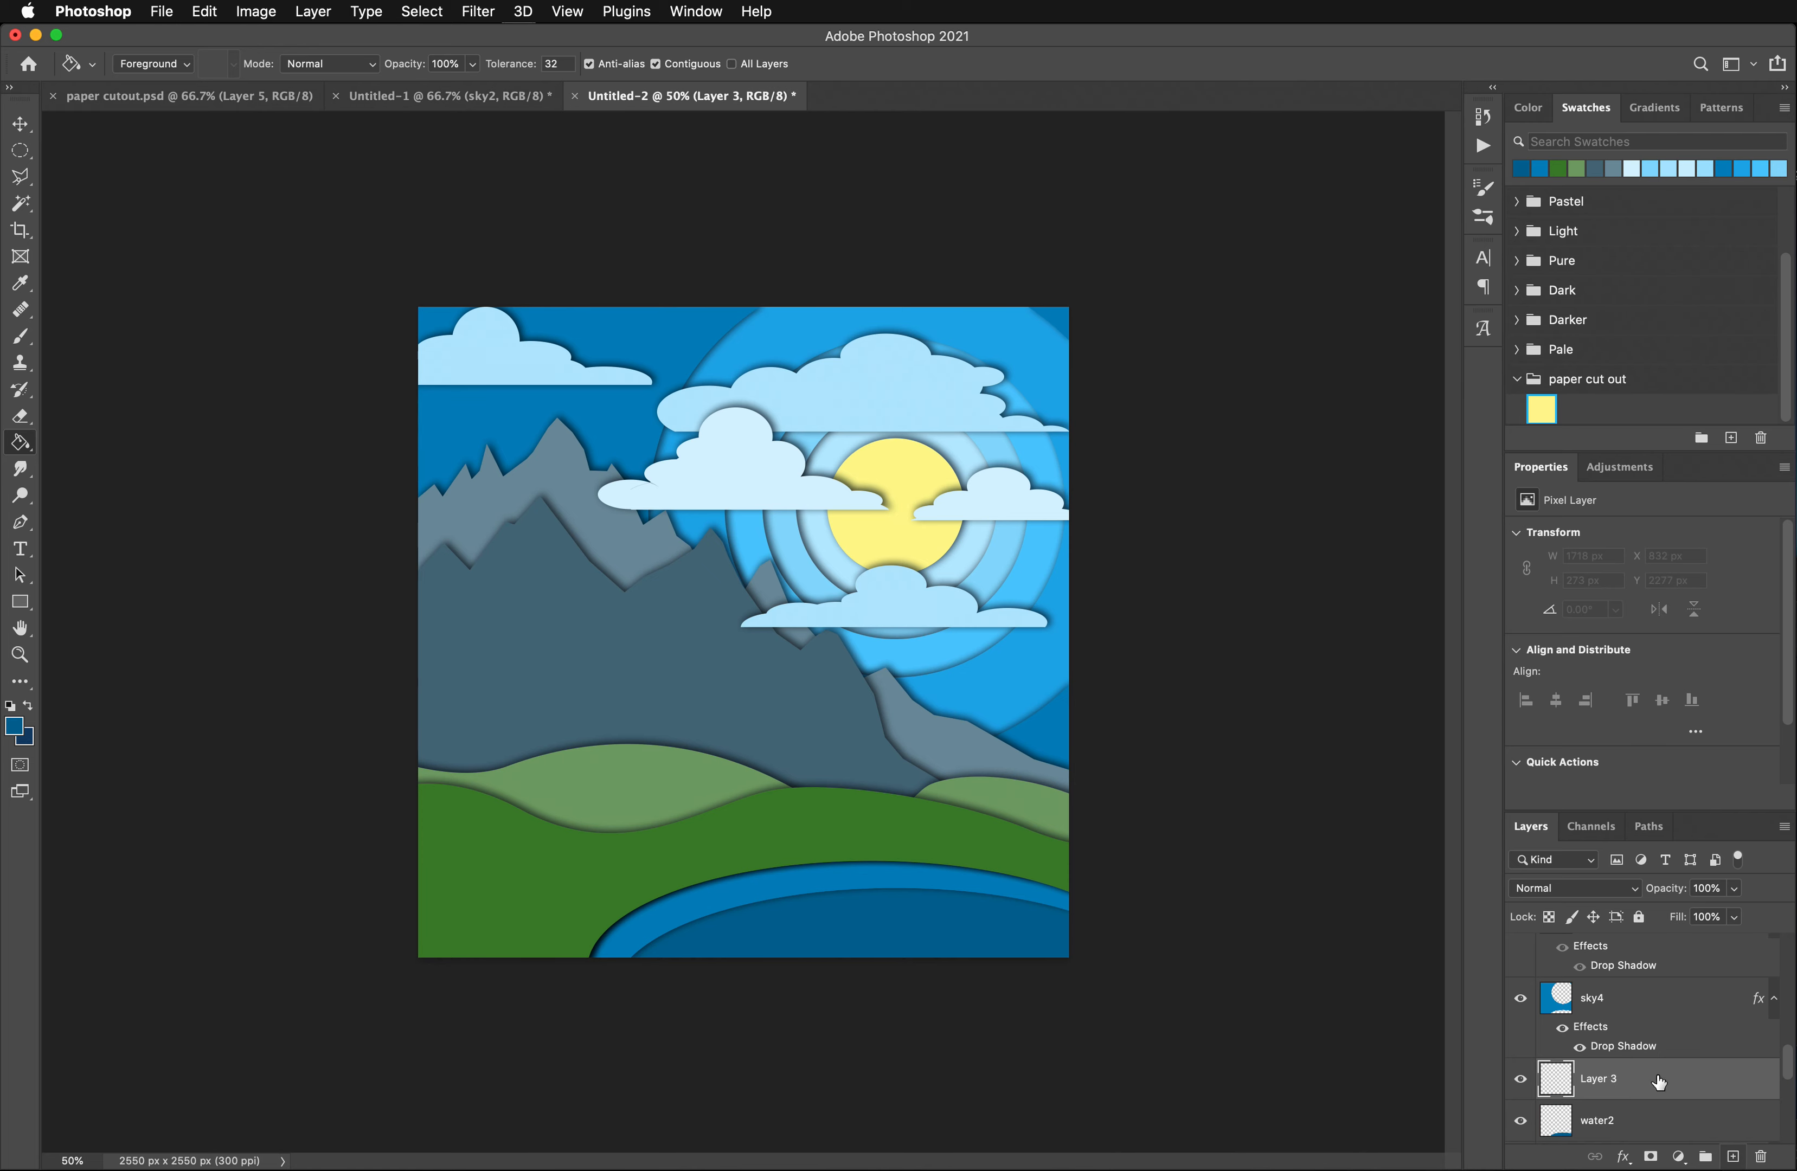
{"action": "left_click_drag", "start_coordinate": [1658, 1079], "coordinate": [1656, 1133]}
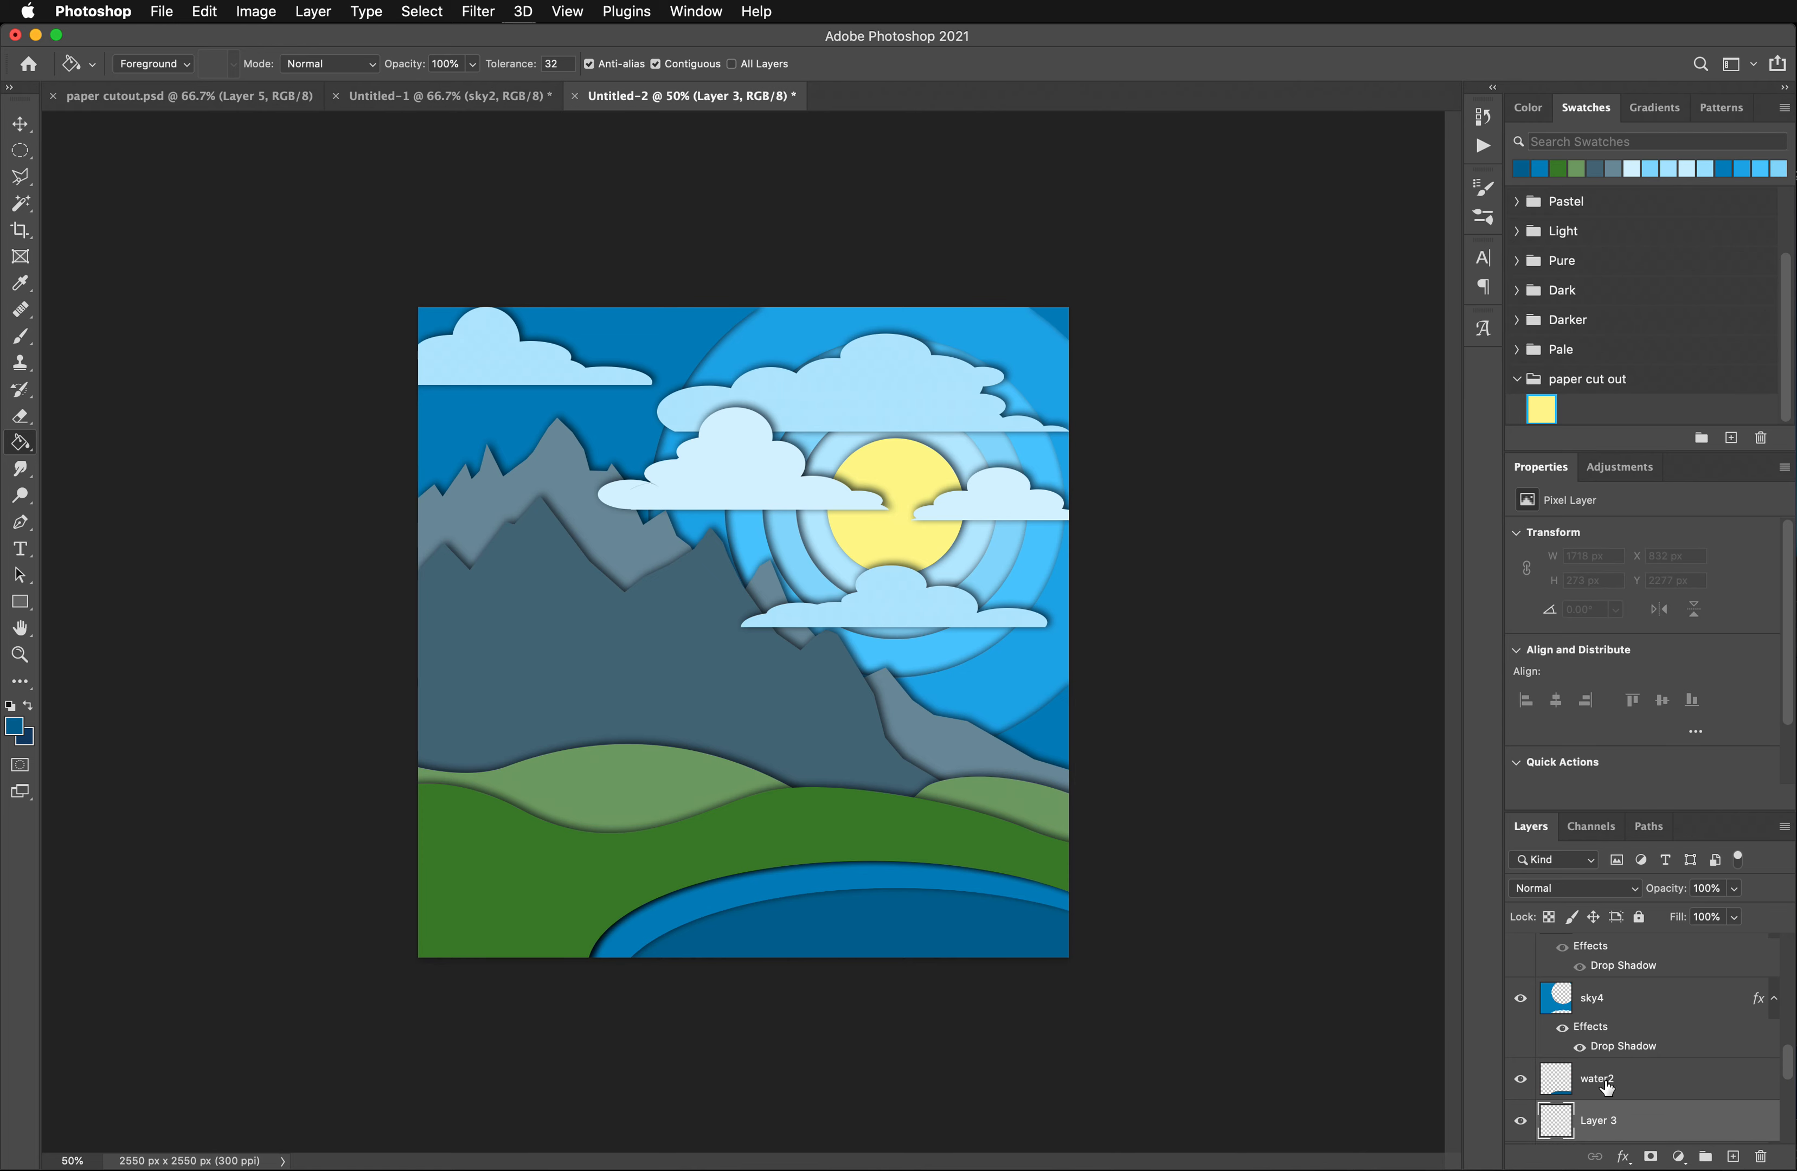
{"action": "double_click", "coordinate": [1600, 1120]}
{"action": "type", "text": "wat"}
{"action": "key", "text": "Return"}
- Draw an elliptical selection about 1962 x 481 px at X 958, Y 2368 px inside the pond, and move water3 above water2
{"action": "left_click", "coordinate": [20, 150]}
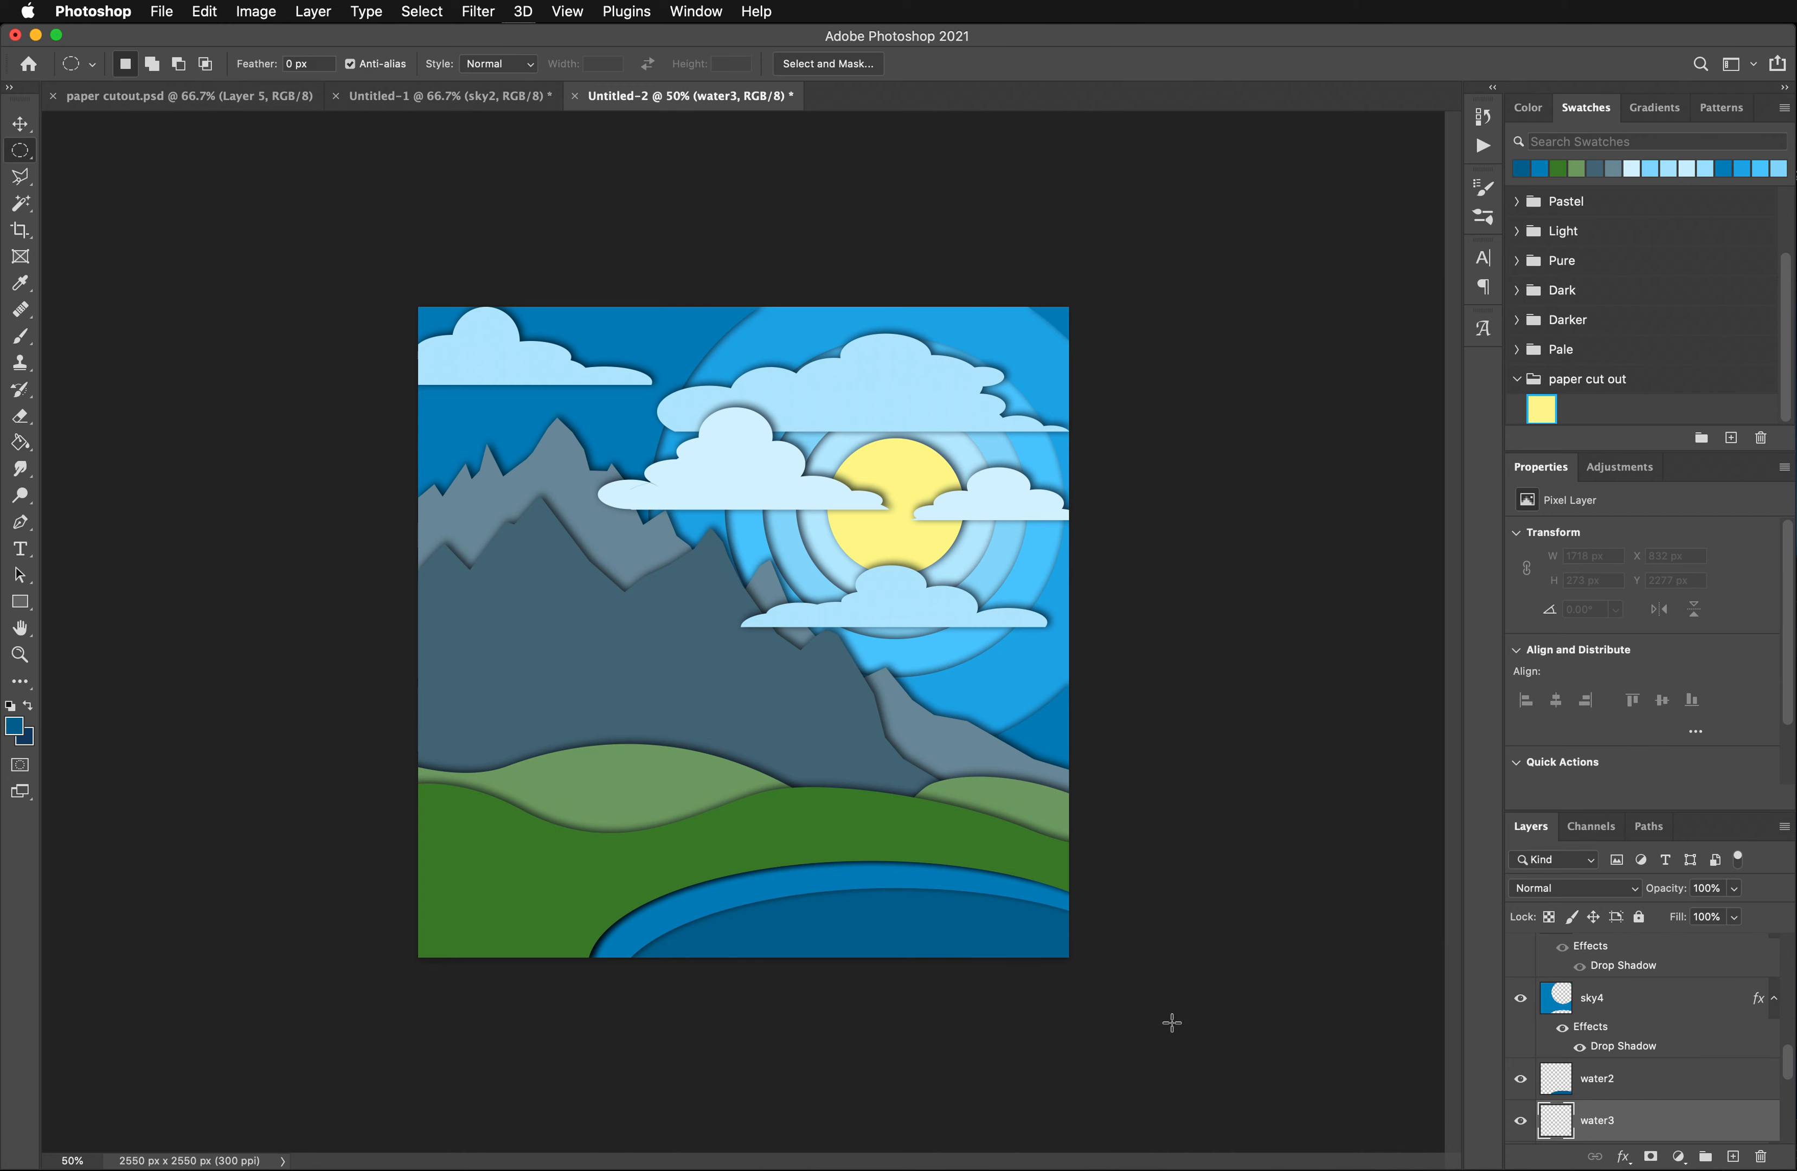
{"action": "left_click_drag", "start_coordinate": [1184, 1023], "coordinate": [685, 900]}
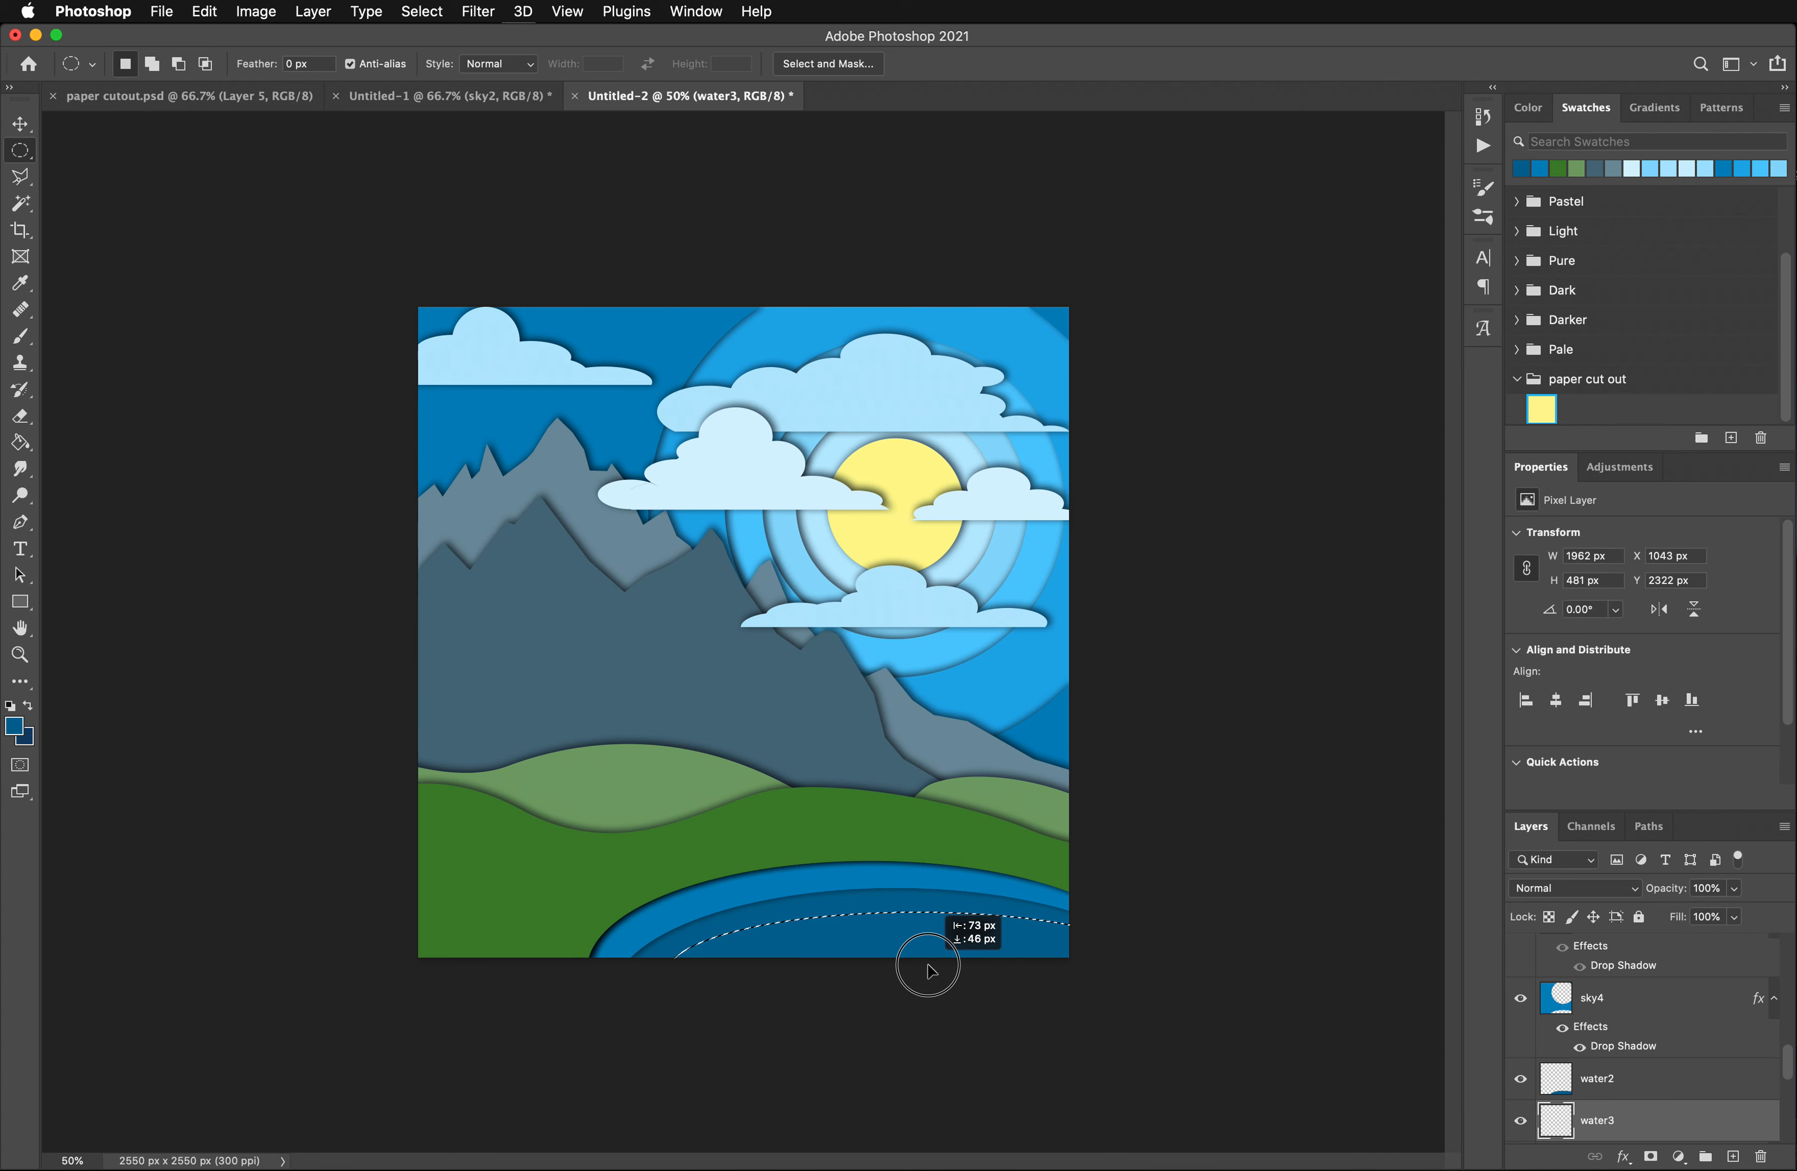
{"action": "left_click_drag", "start_coordinate": [928, 972], "coordinate": [927, 971]}
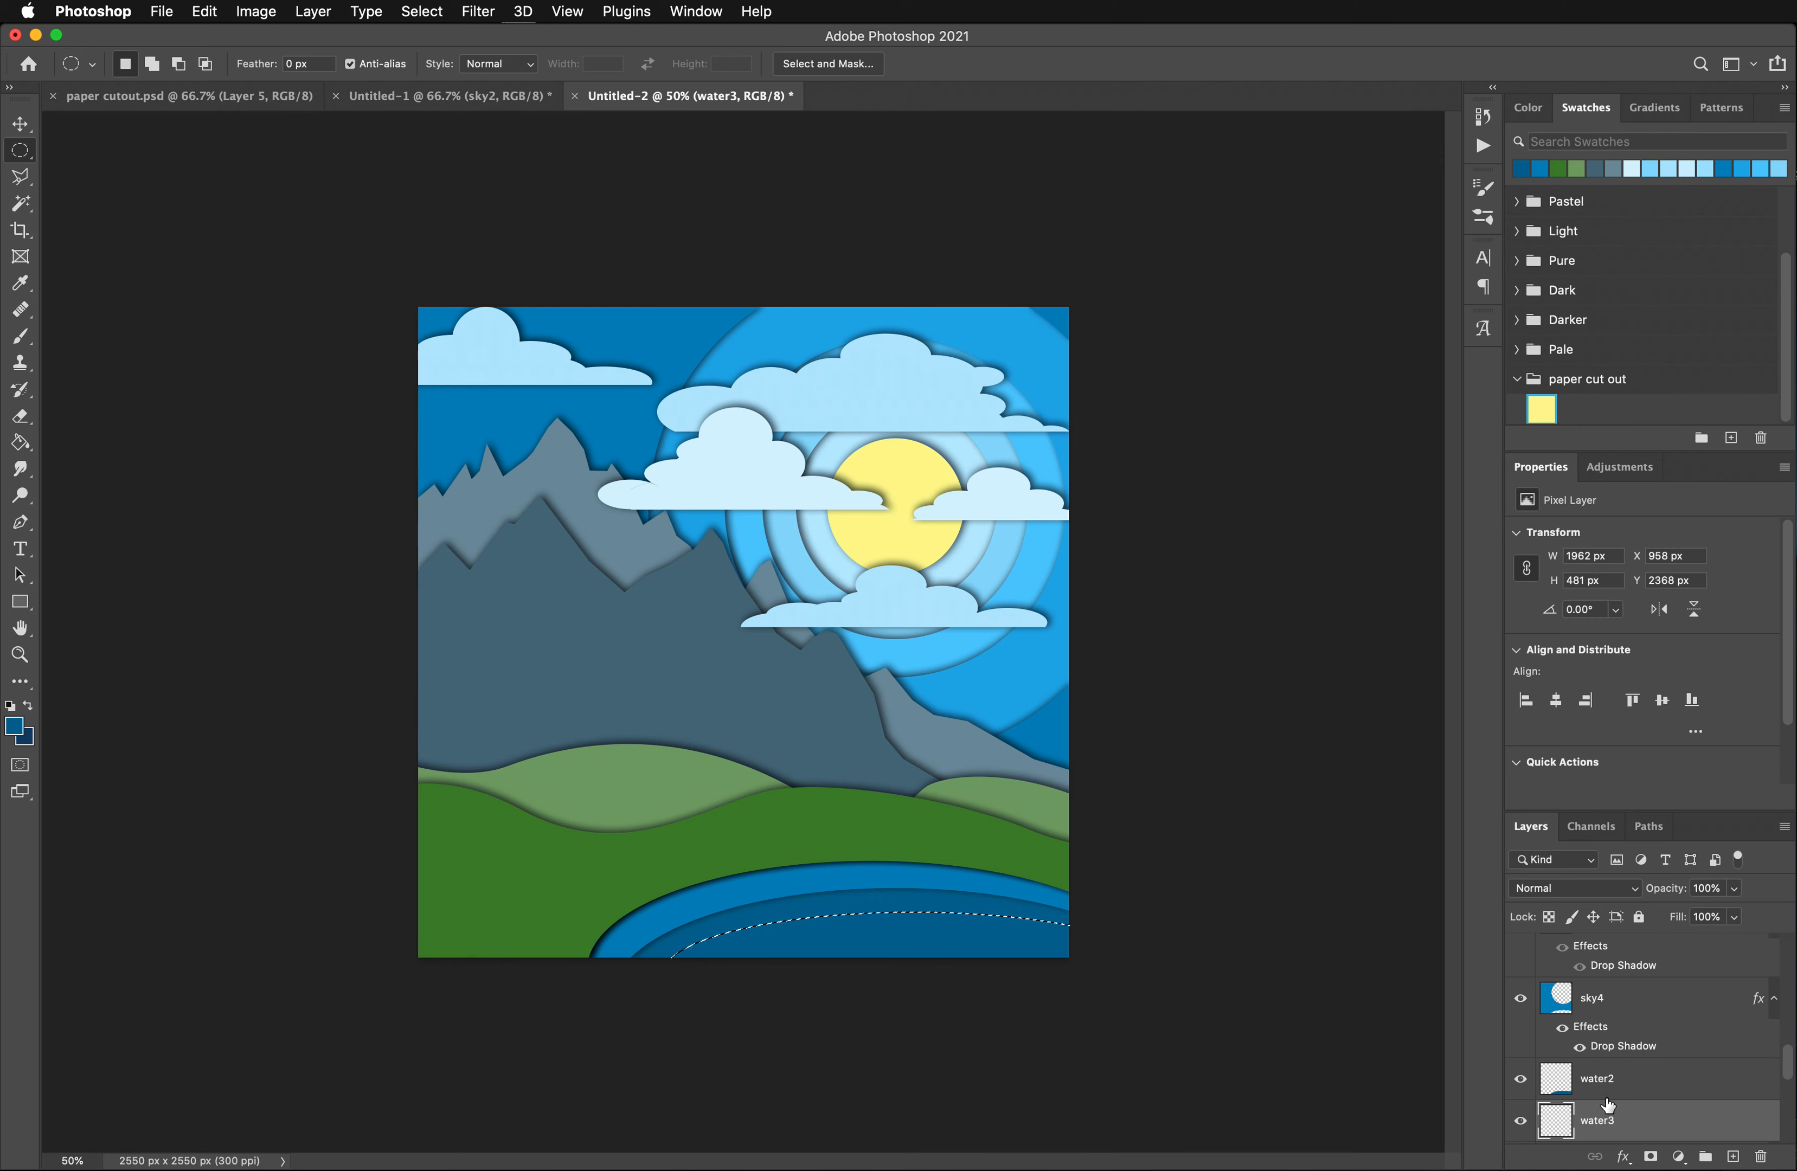
{"action": "left_click_drag", "start_coordinate": [1610, 1127], "coordinate": [1599, 1095]}
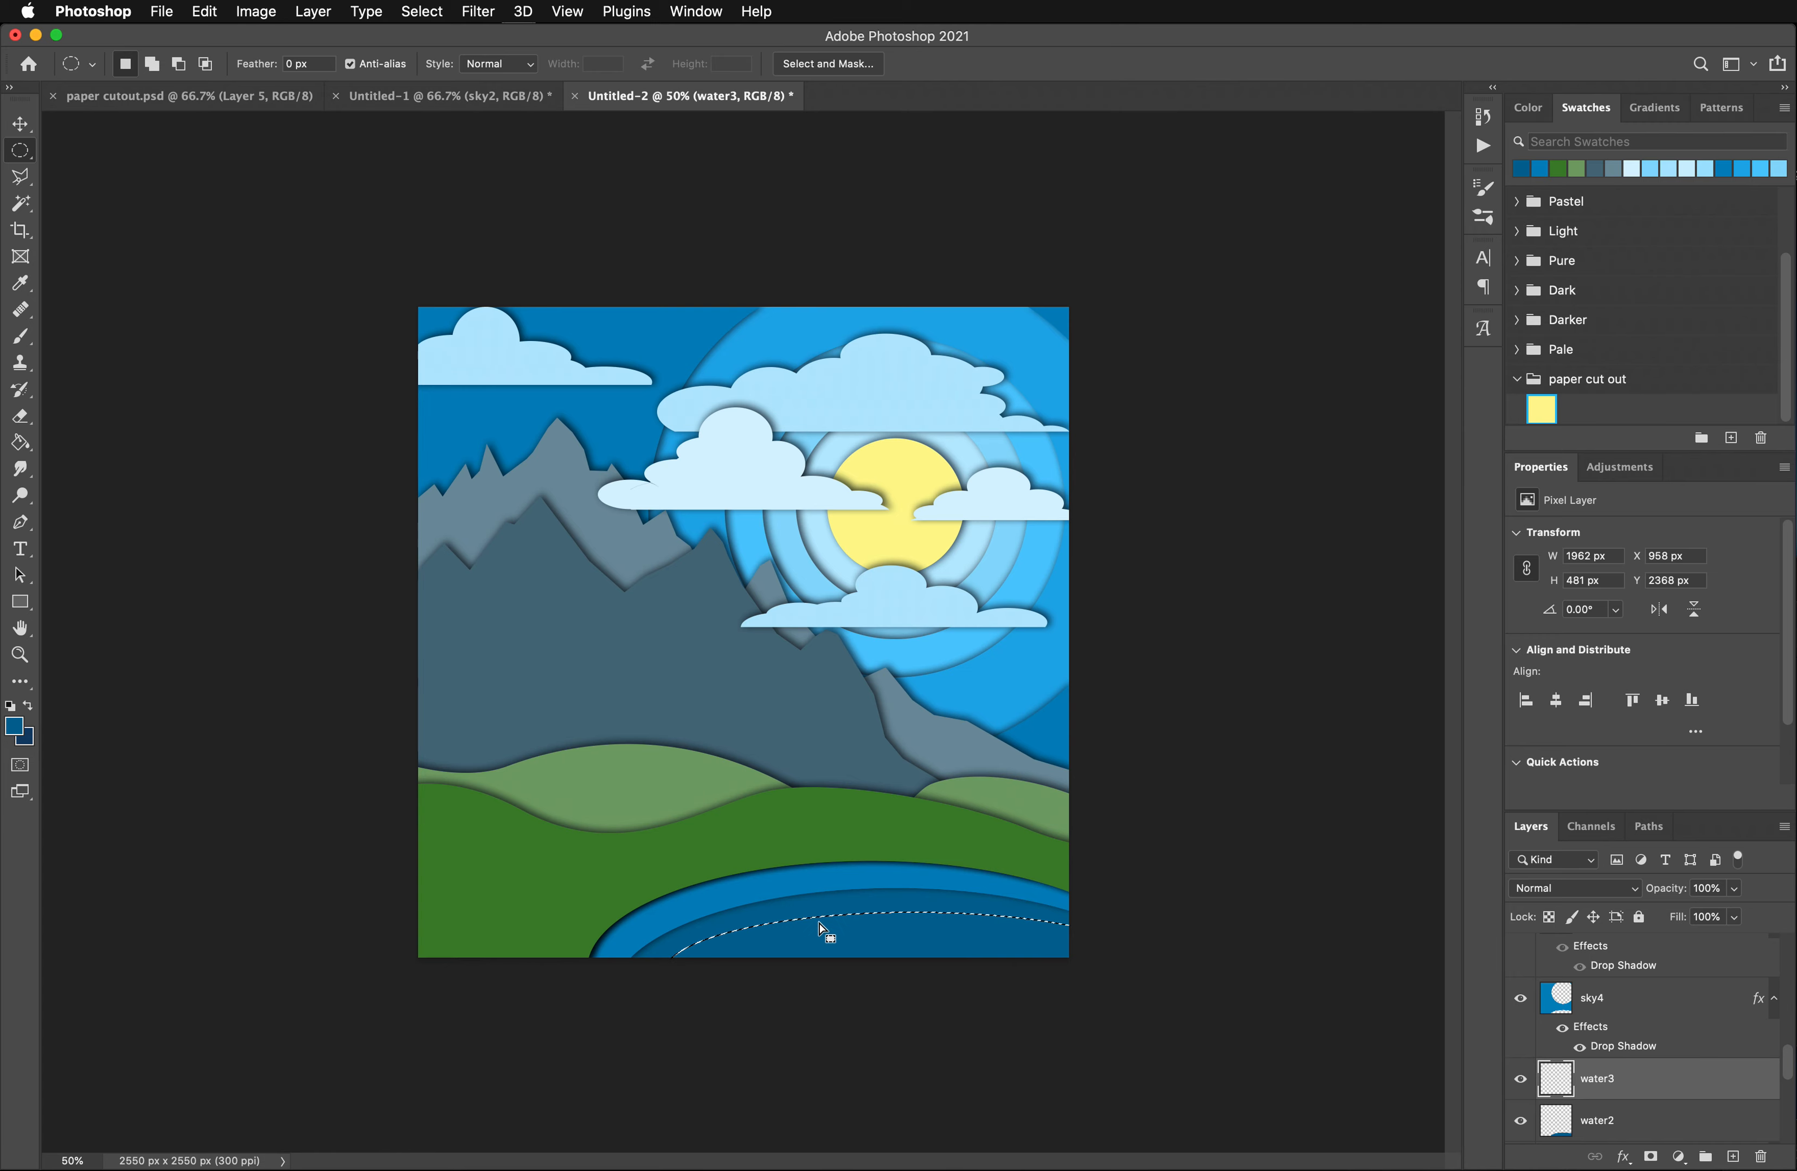
- Set the foreground color to dark blue 004461 and fill the elliptical selection on the water3 layer
{"action": "left_click", "coordinate": [14, 726]}
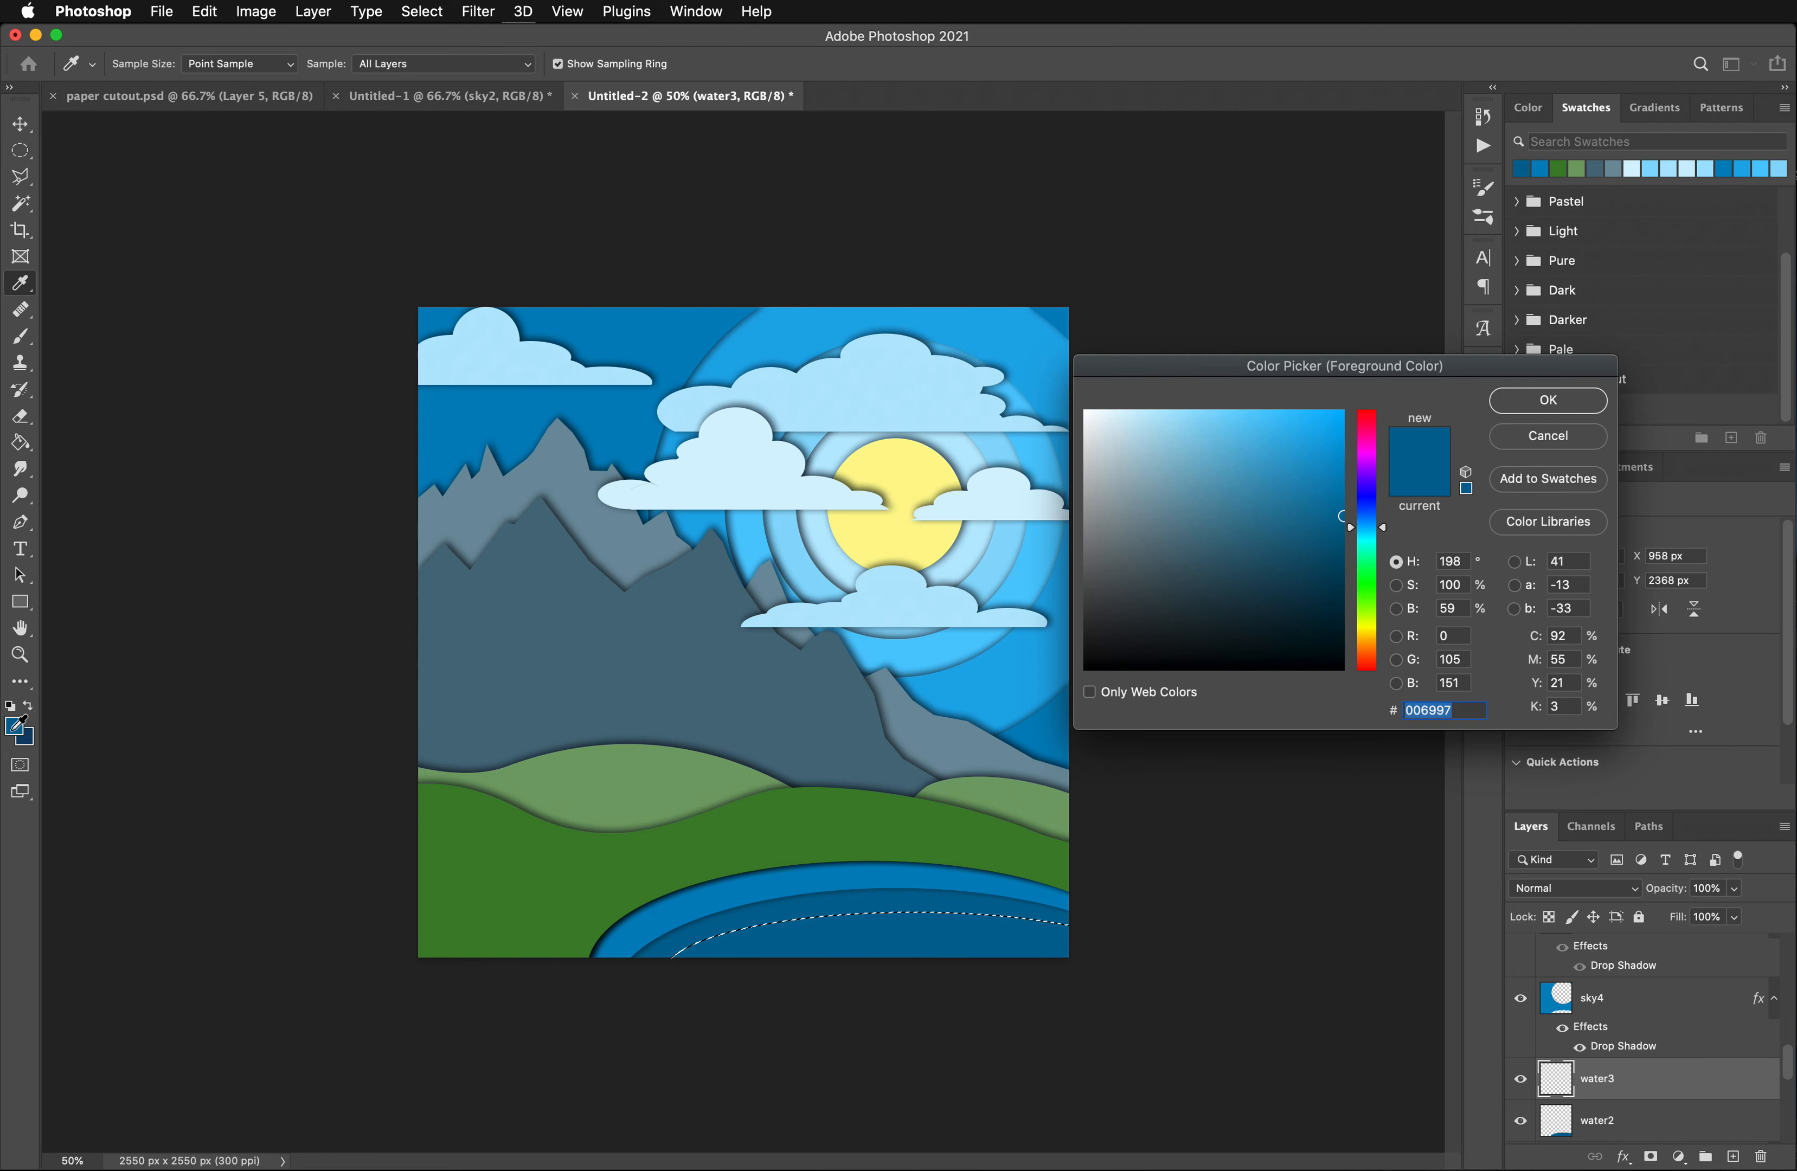
{"action": "left_click_drag", "start_coordinate": [1338, 542], "coordinate": [1343, 571]}
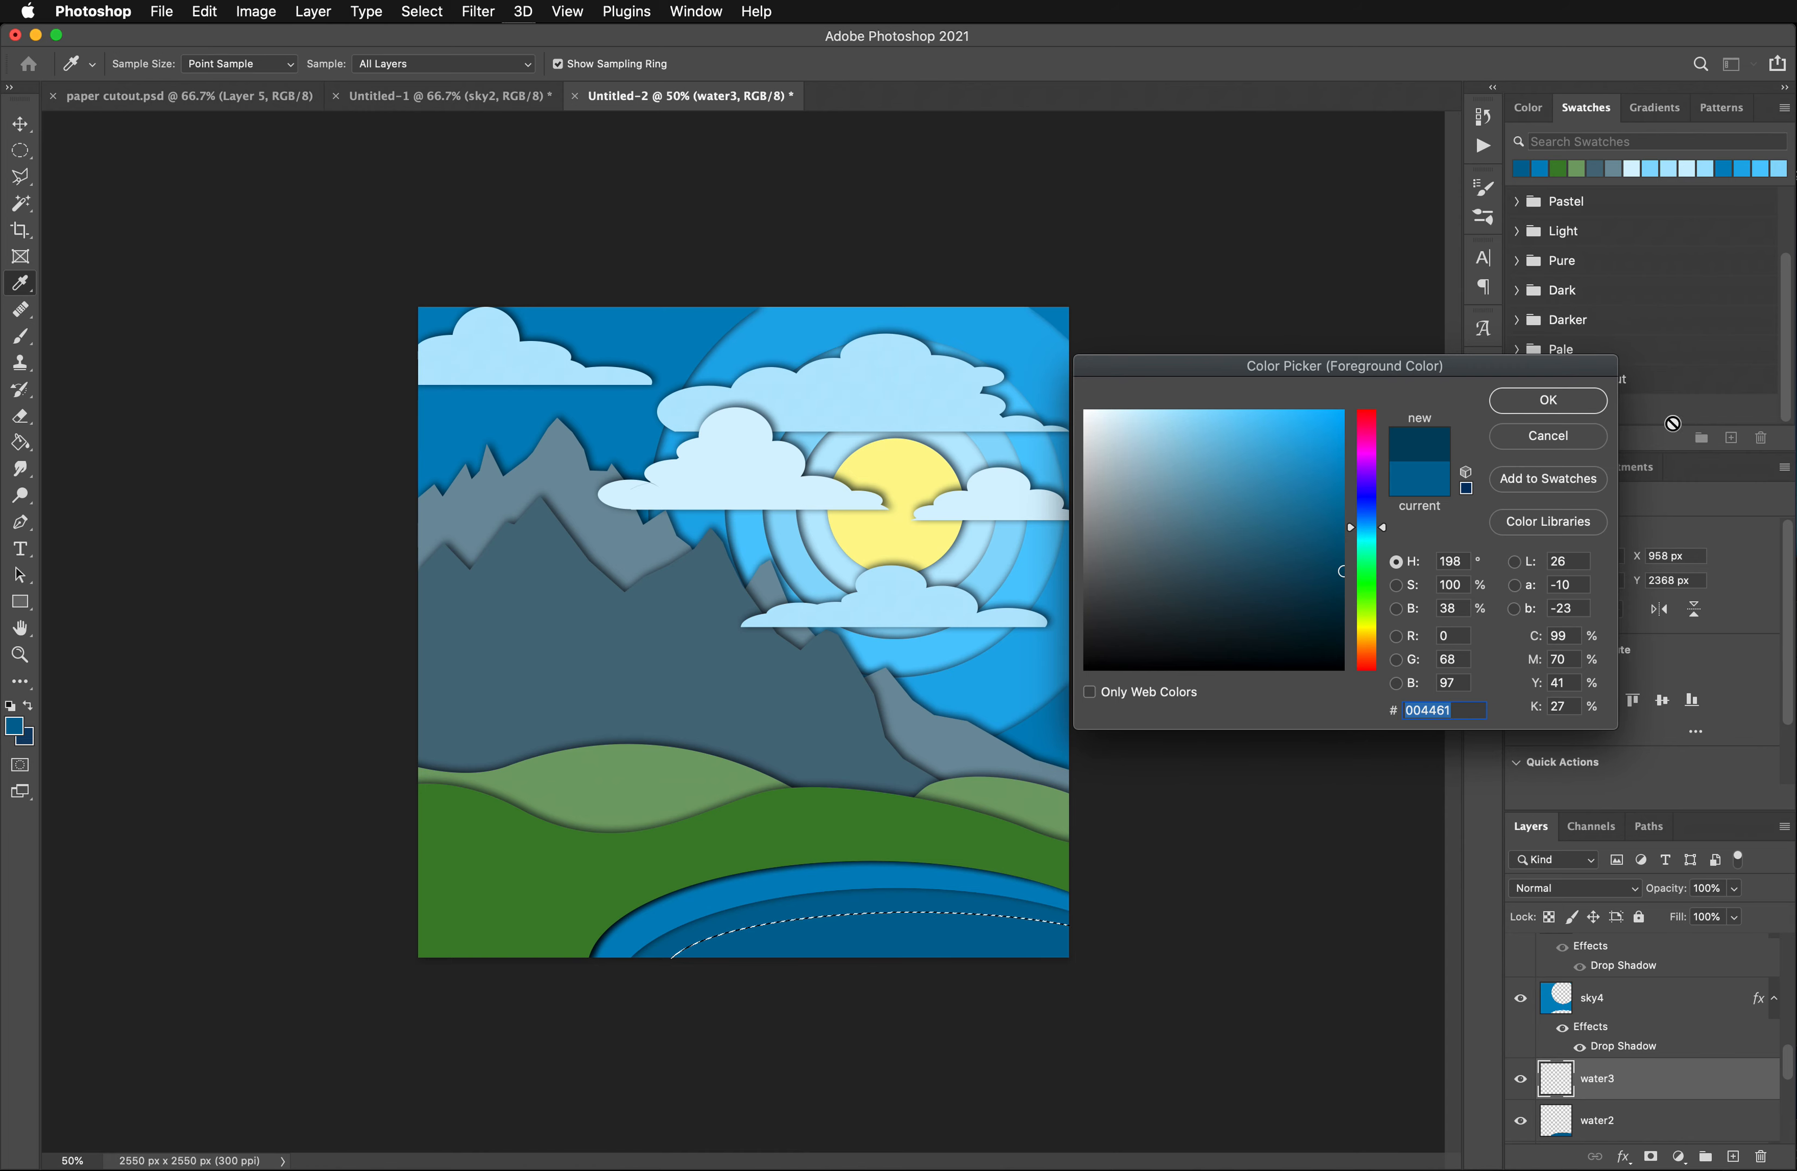
{"action": "left_click", "coordinate": [1566, 409]}
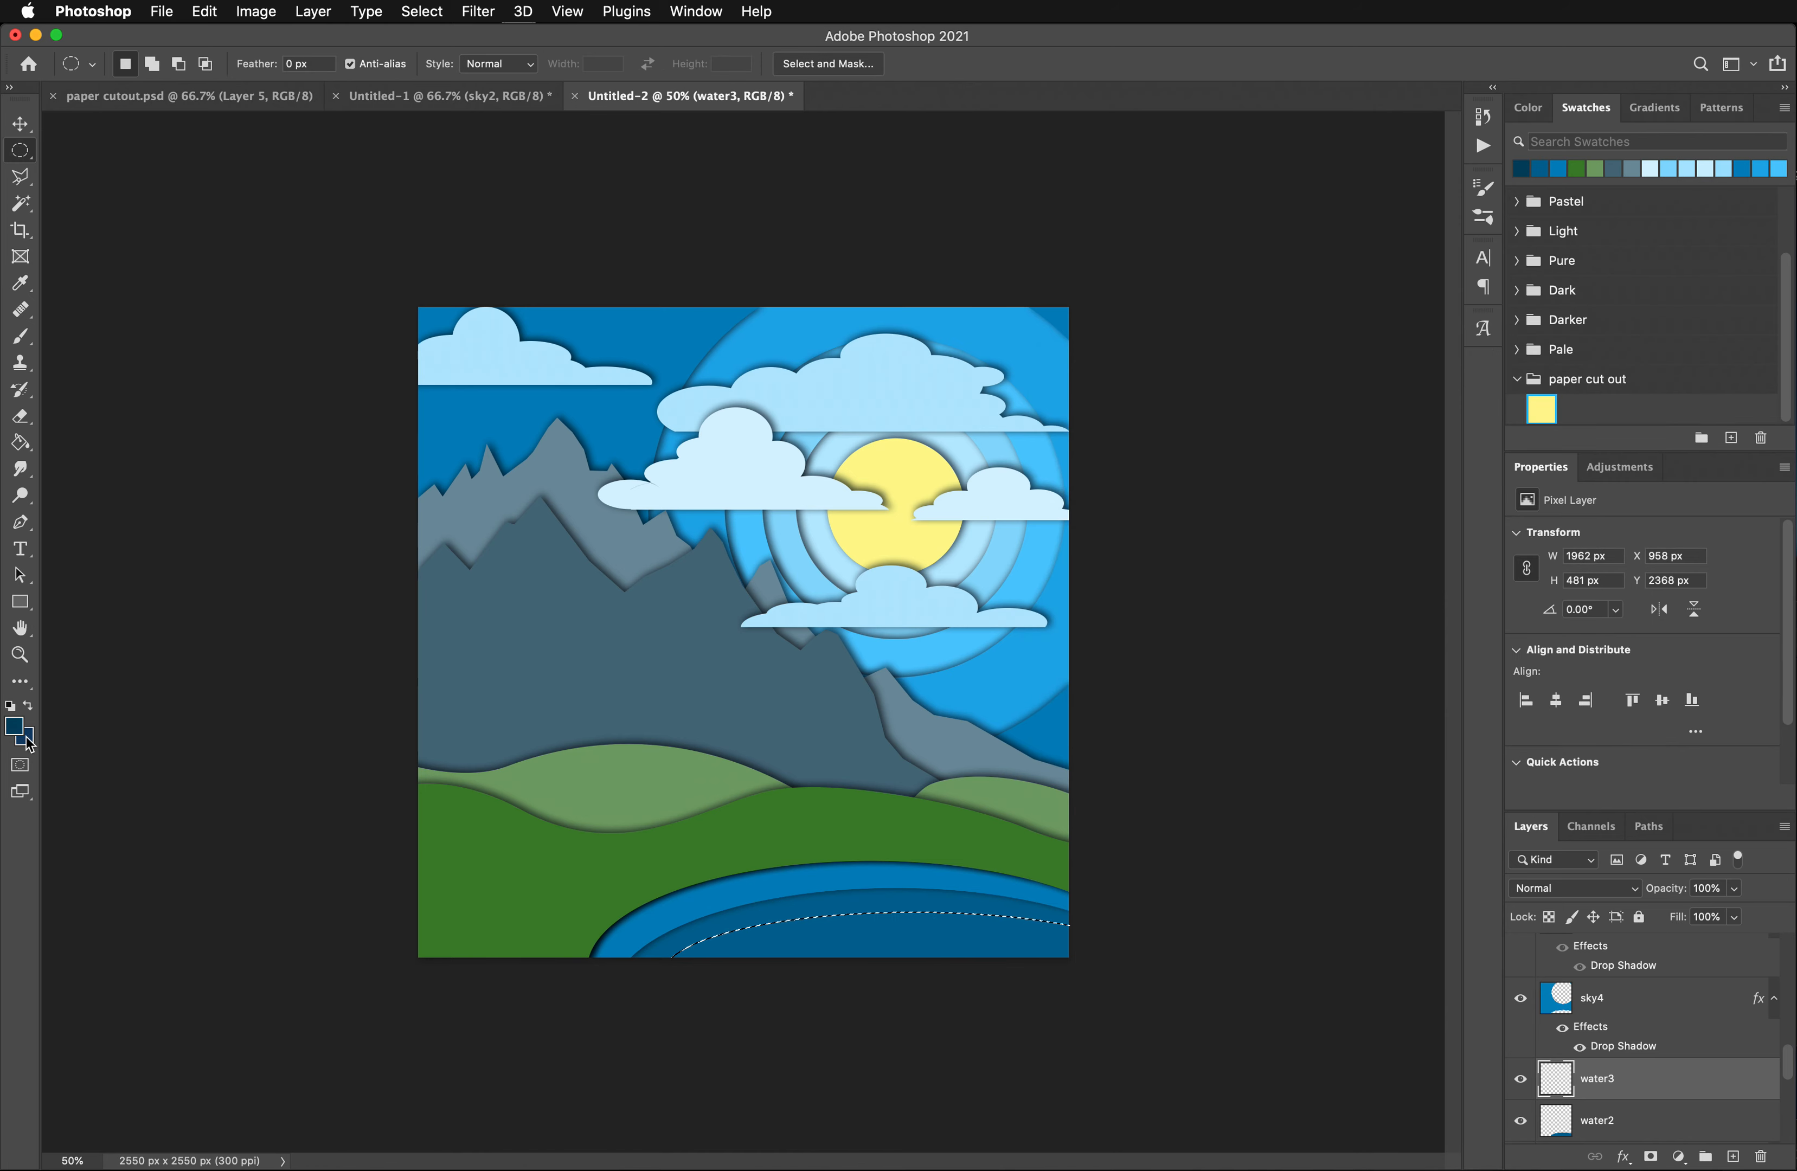
{"action": "left_click", "coordinate": [20, 443]}
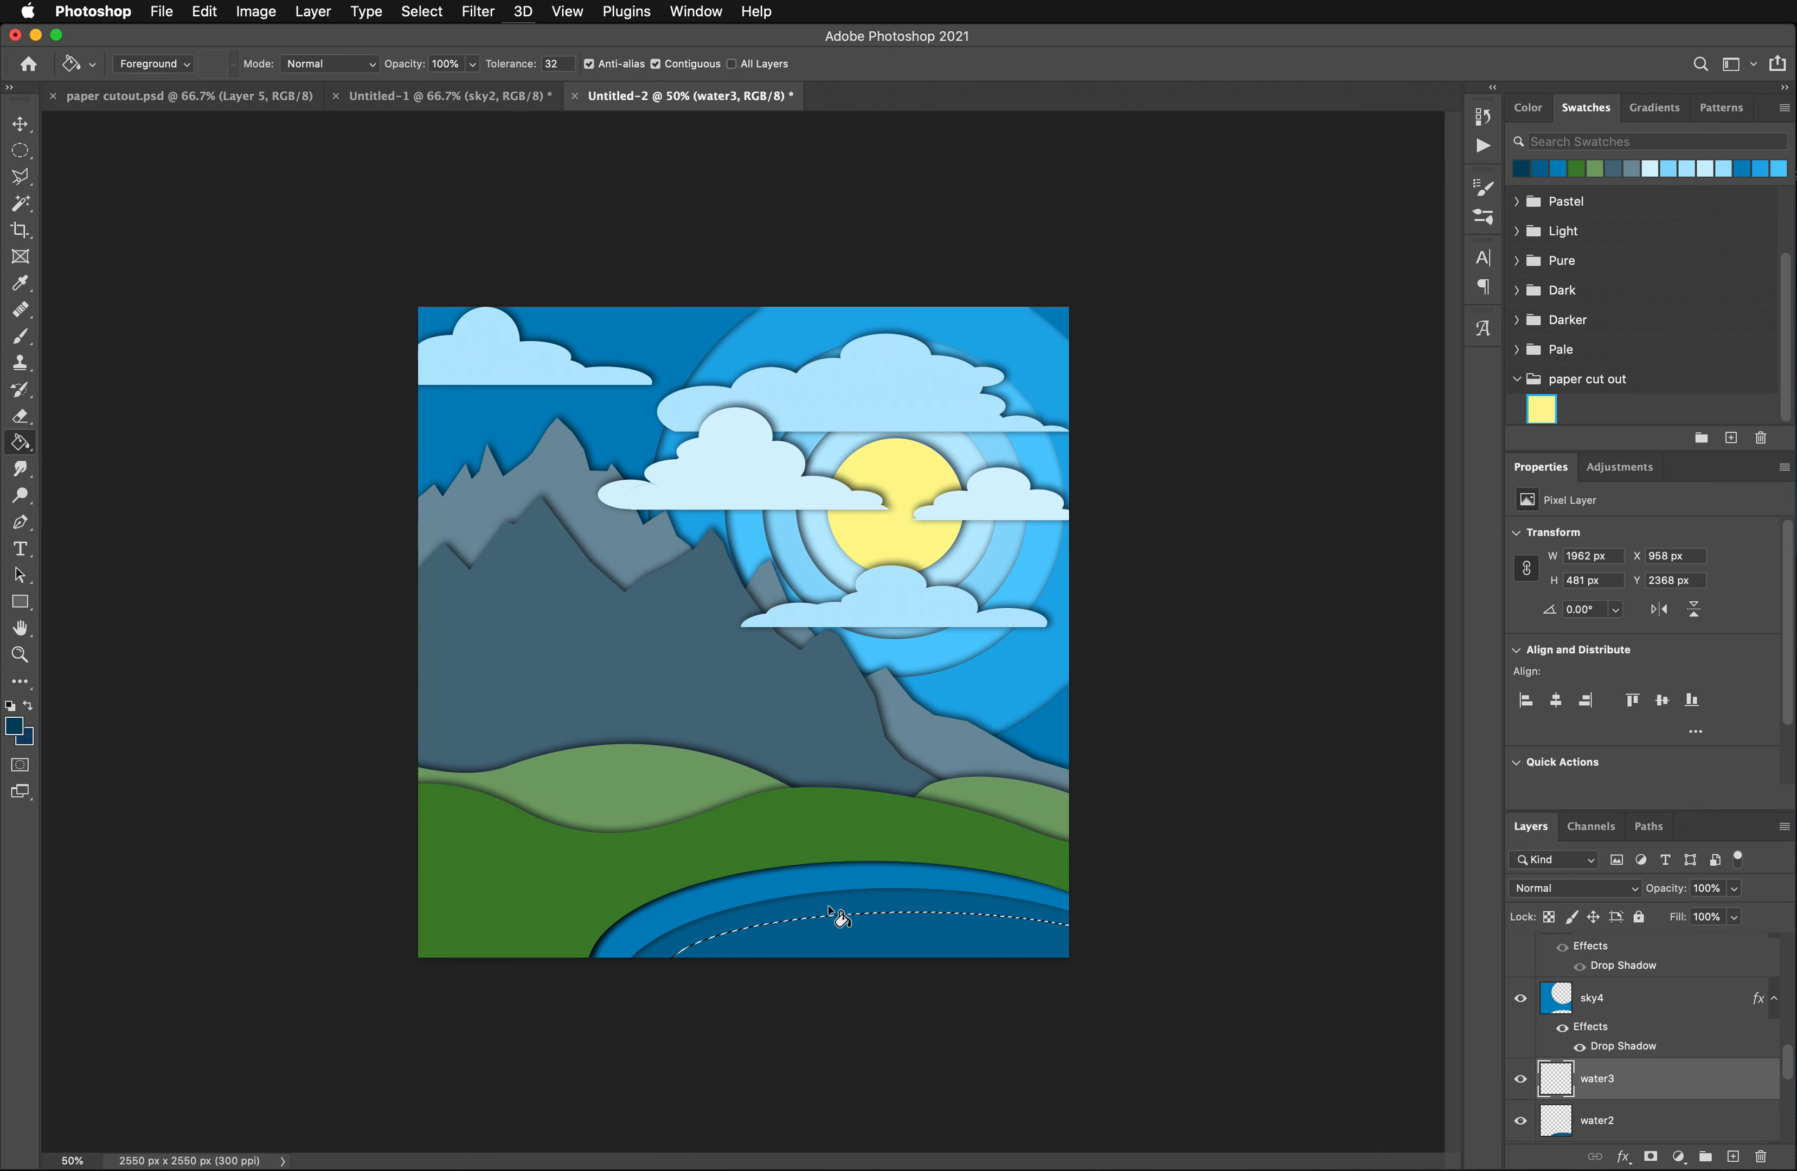
{"action": "left_click", "coordinate": [852, 943]}
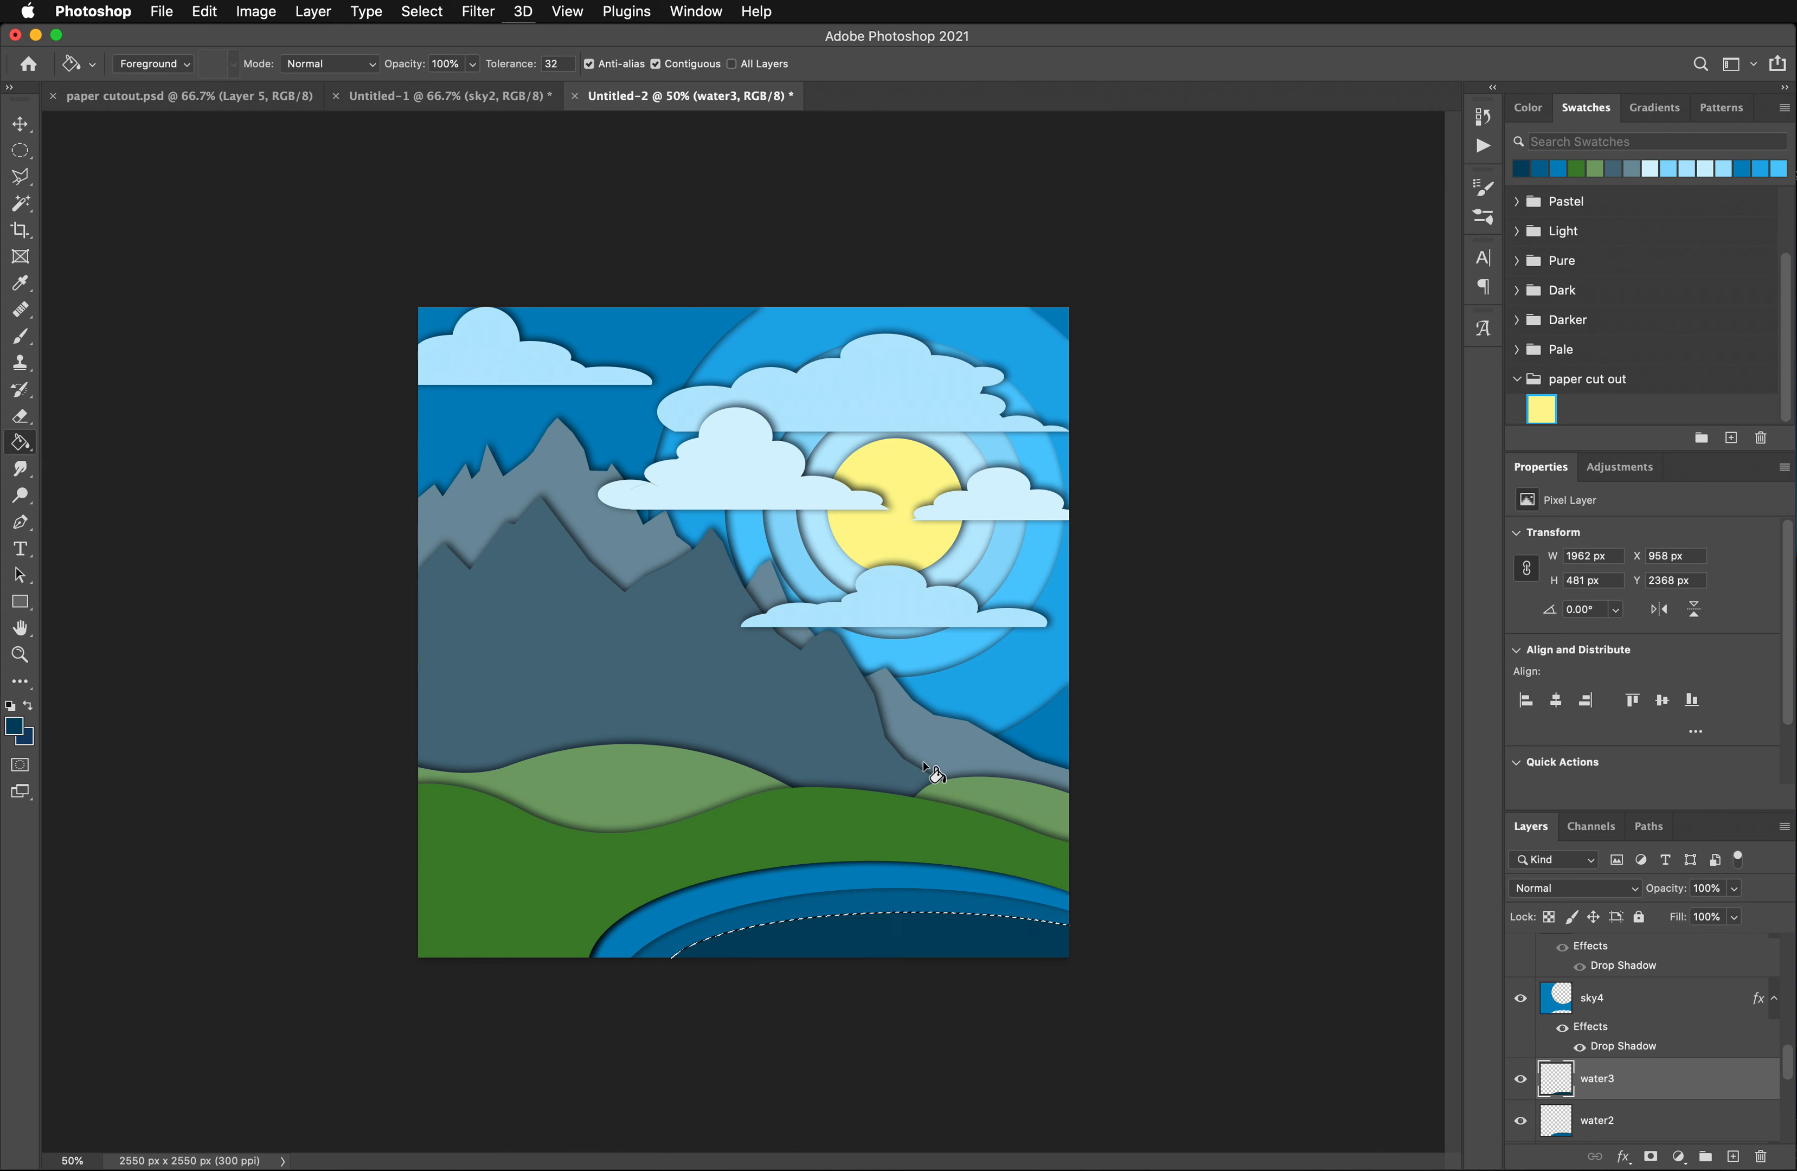
- Deselect the ellipse and delete the water3 layer
{"action": "key", "text": "super+d"}
{"action": "scroll", "coordinate": [1633, 1024], "scroll_direction": "up", "scroll_amount": 6}
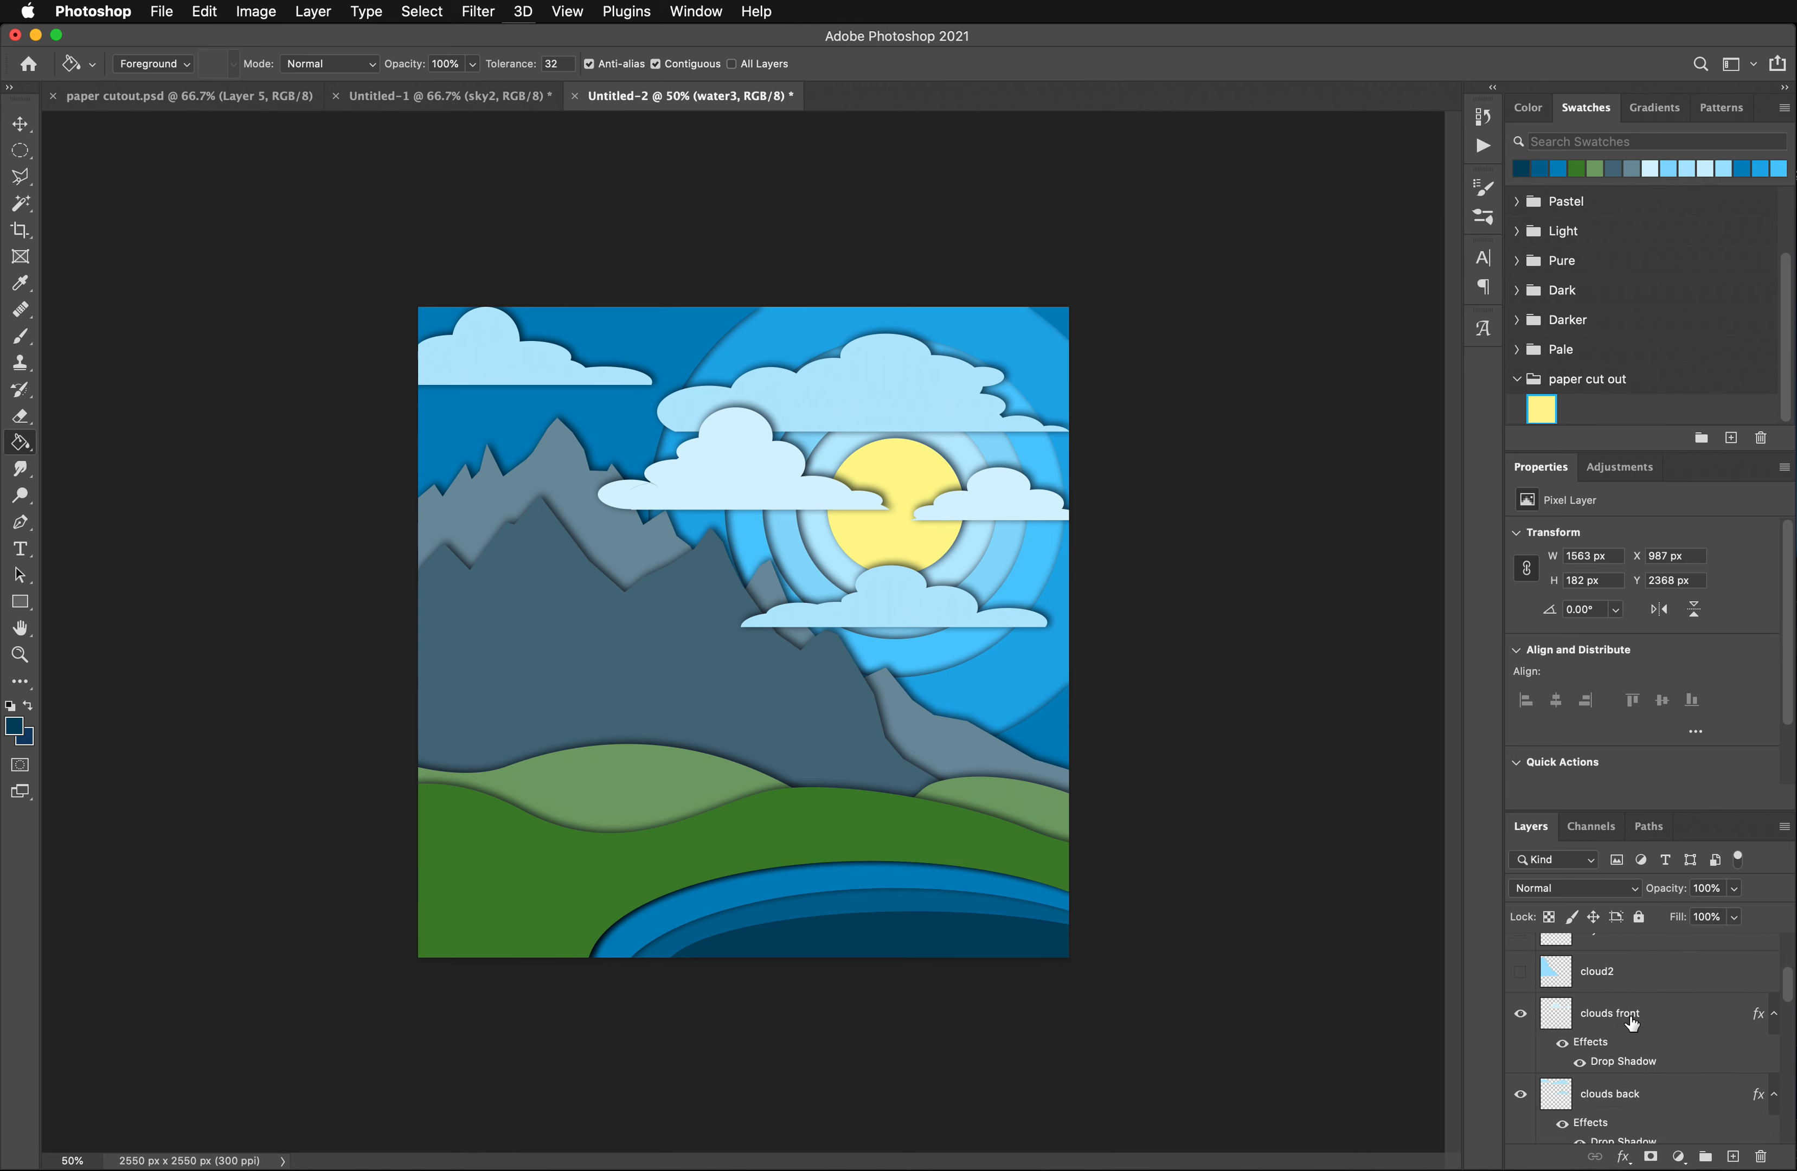
{"action": "scroll", "coordinate": [1633, 1025], "scroll_direction": "up", "scroll_amount": 5}
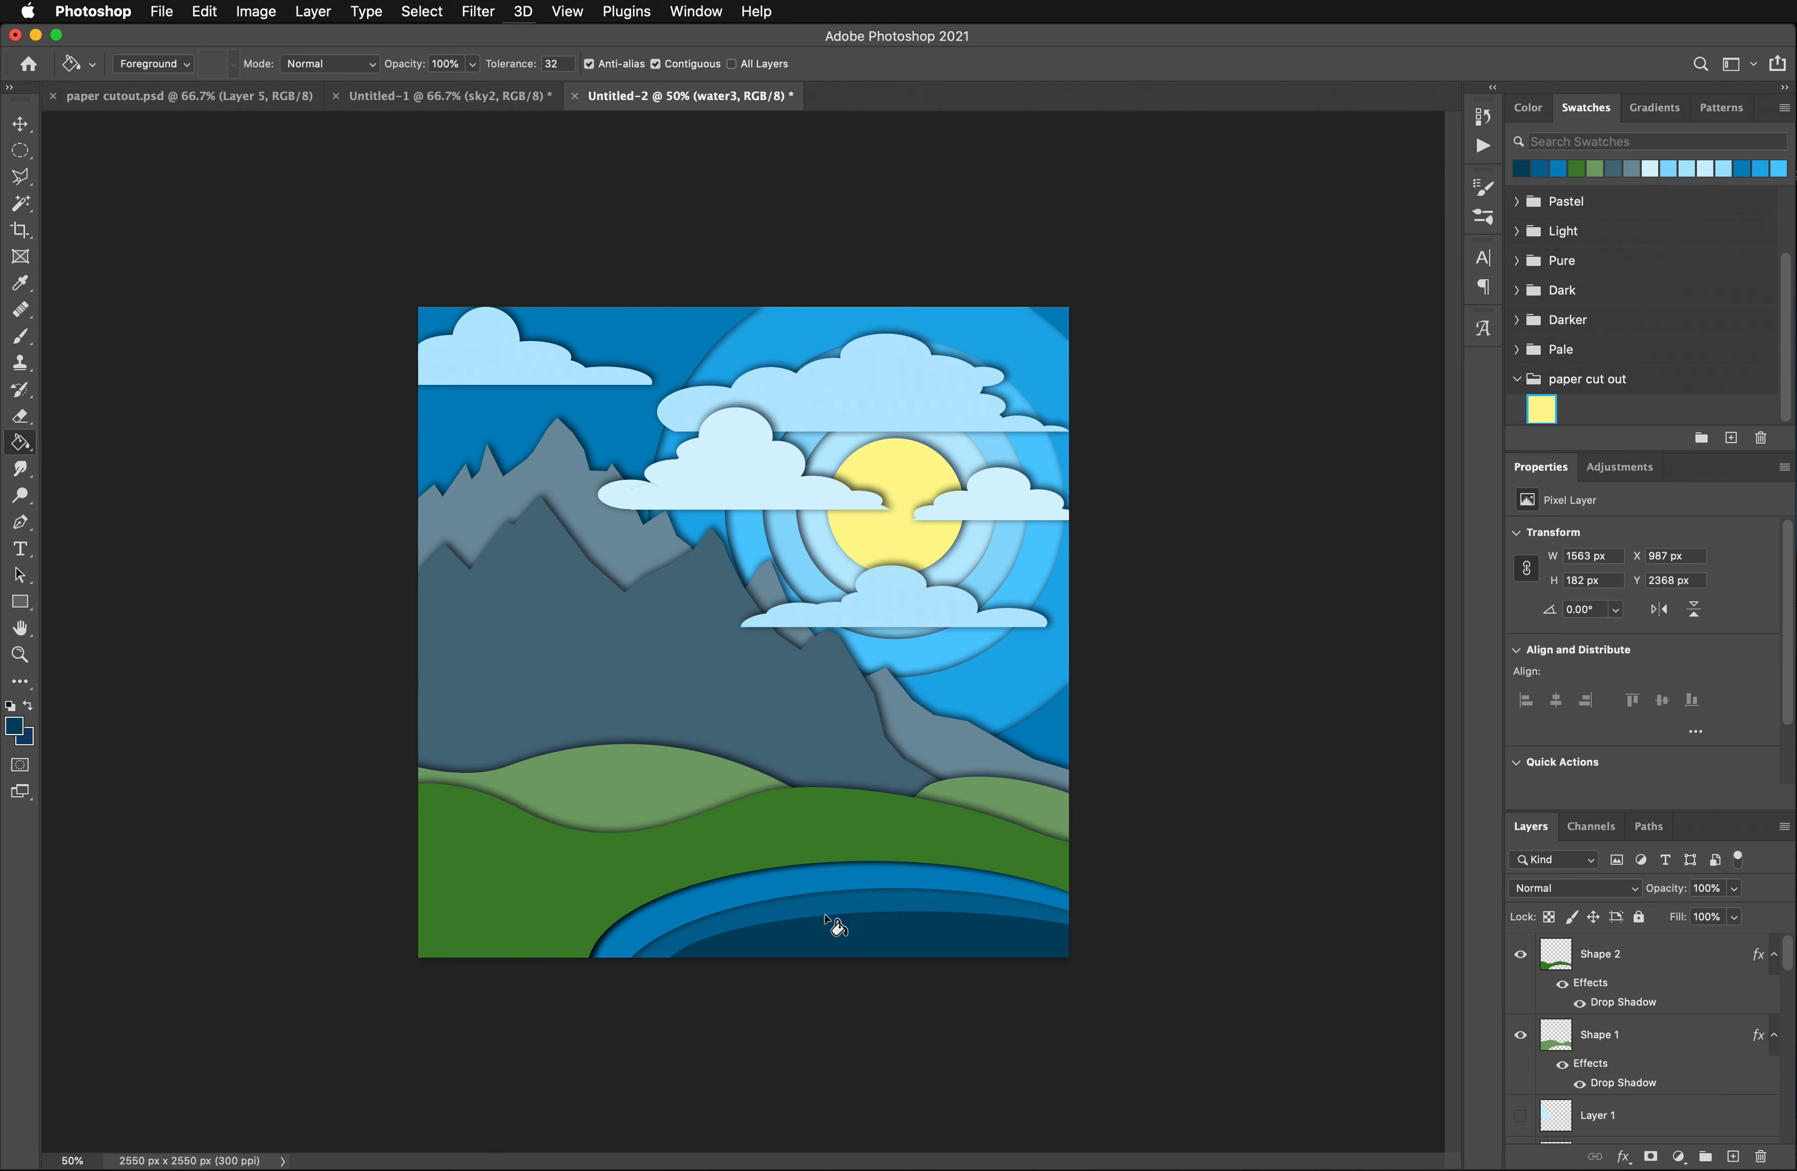
{"action": "scroll", "coordinate": [1644, 1042], "scroll_direction": "down", "scroll_amount": 3}
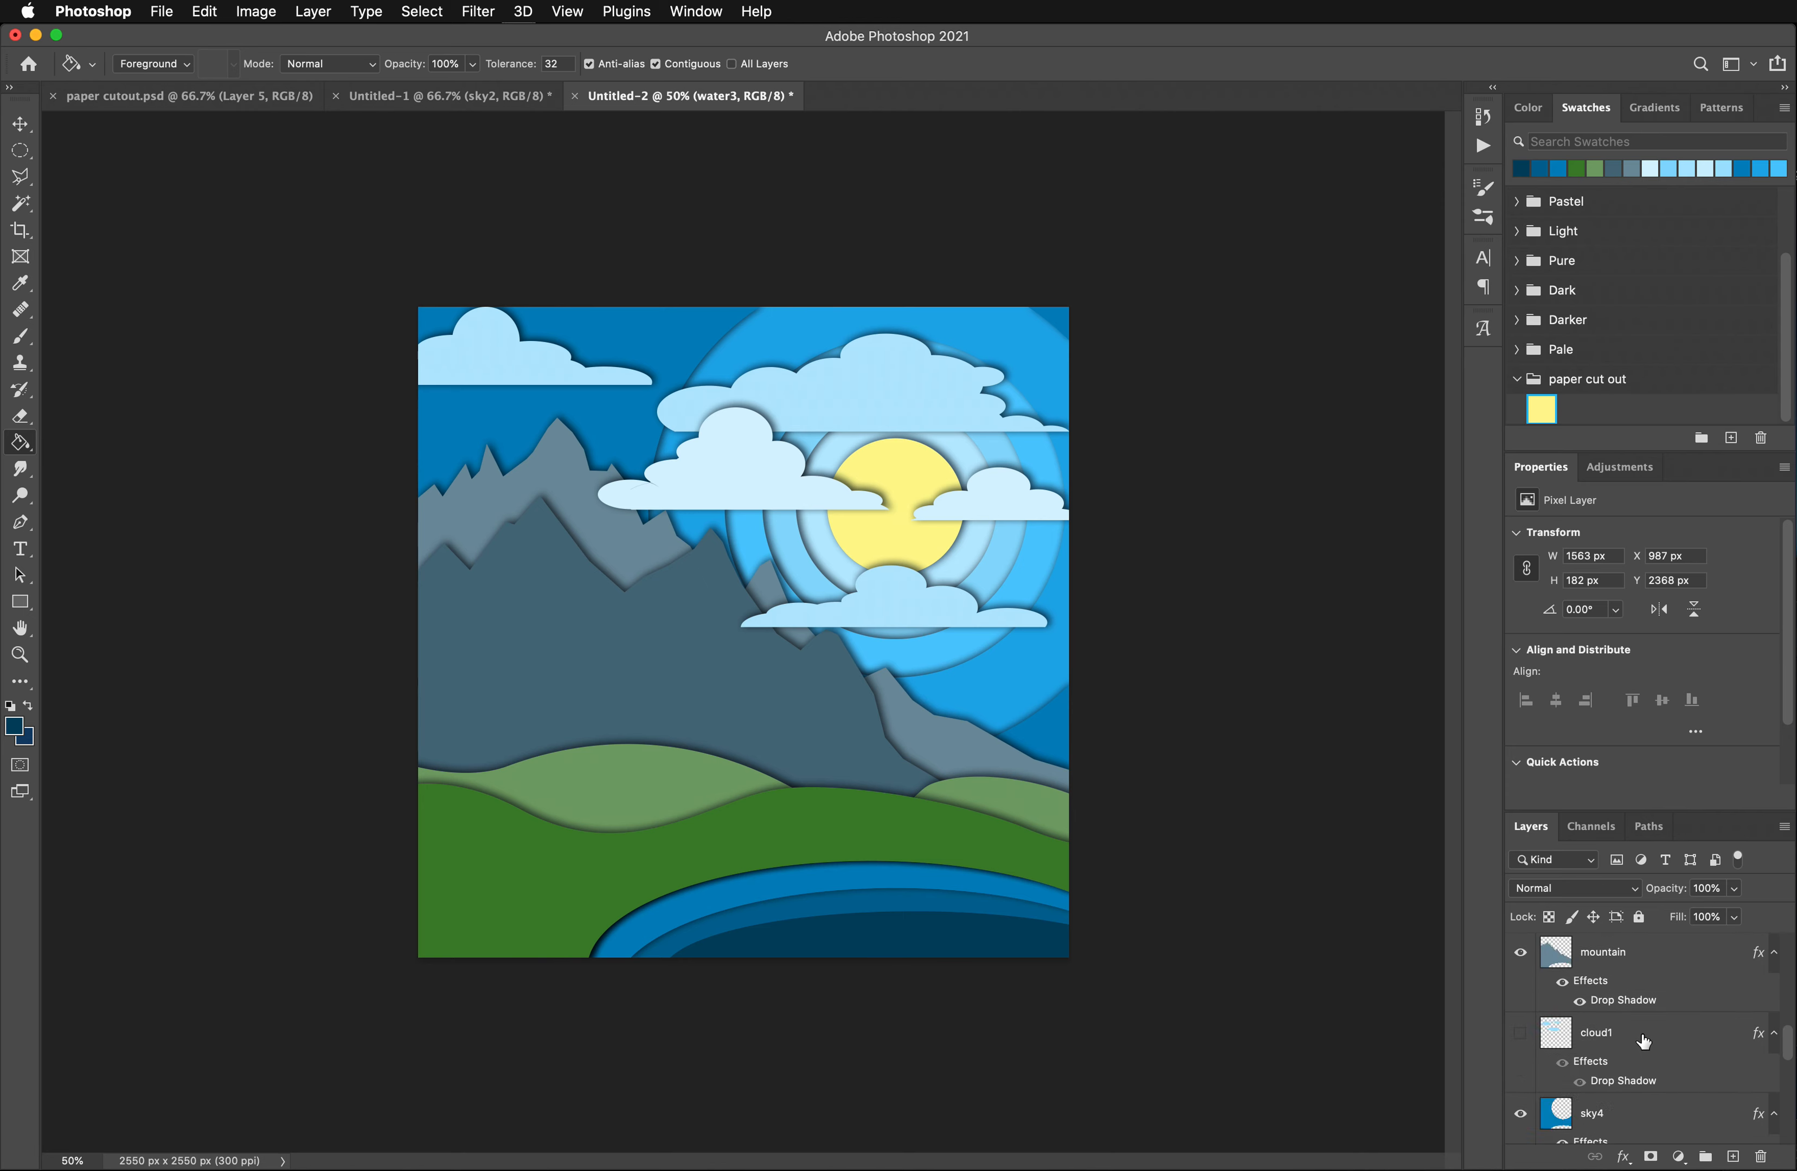
{"action": "scroll", "coordinate": [1644, 1043], "scroll_direction": "down", "scroll_amount": 4}
{"action": "scroll", "coordinate": [1644, 1051], "scroll_direction": "up", "scroll_amount": 3}
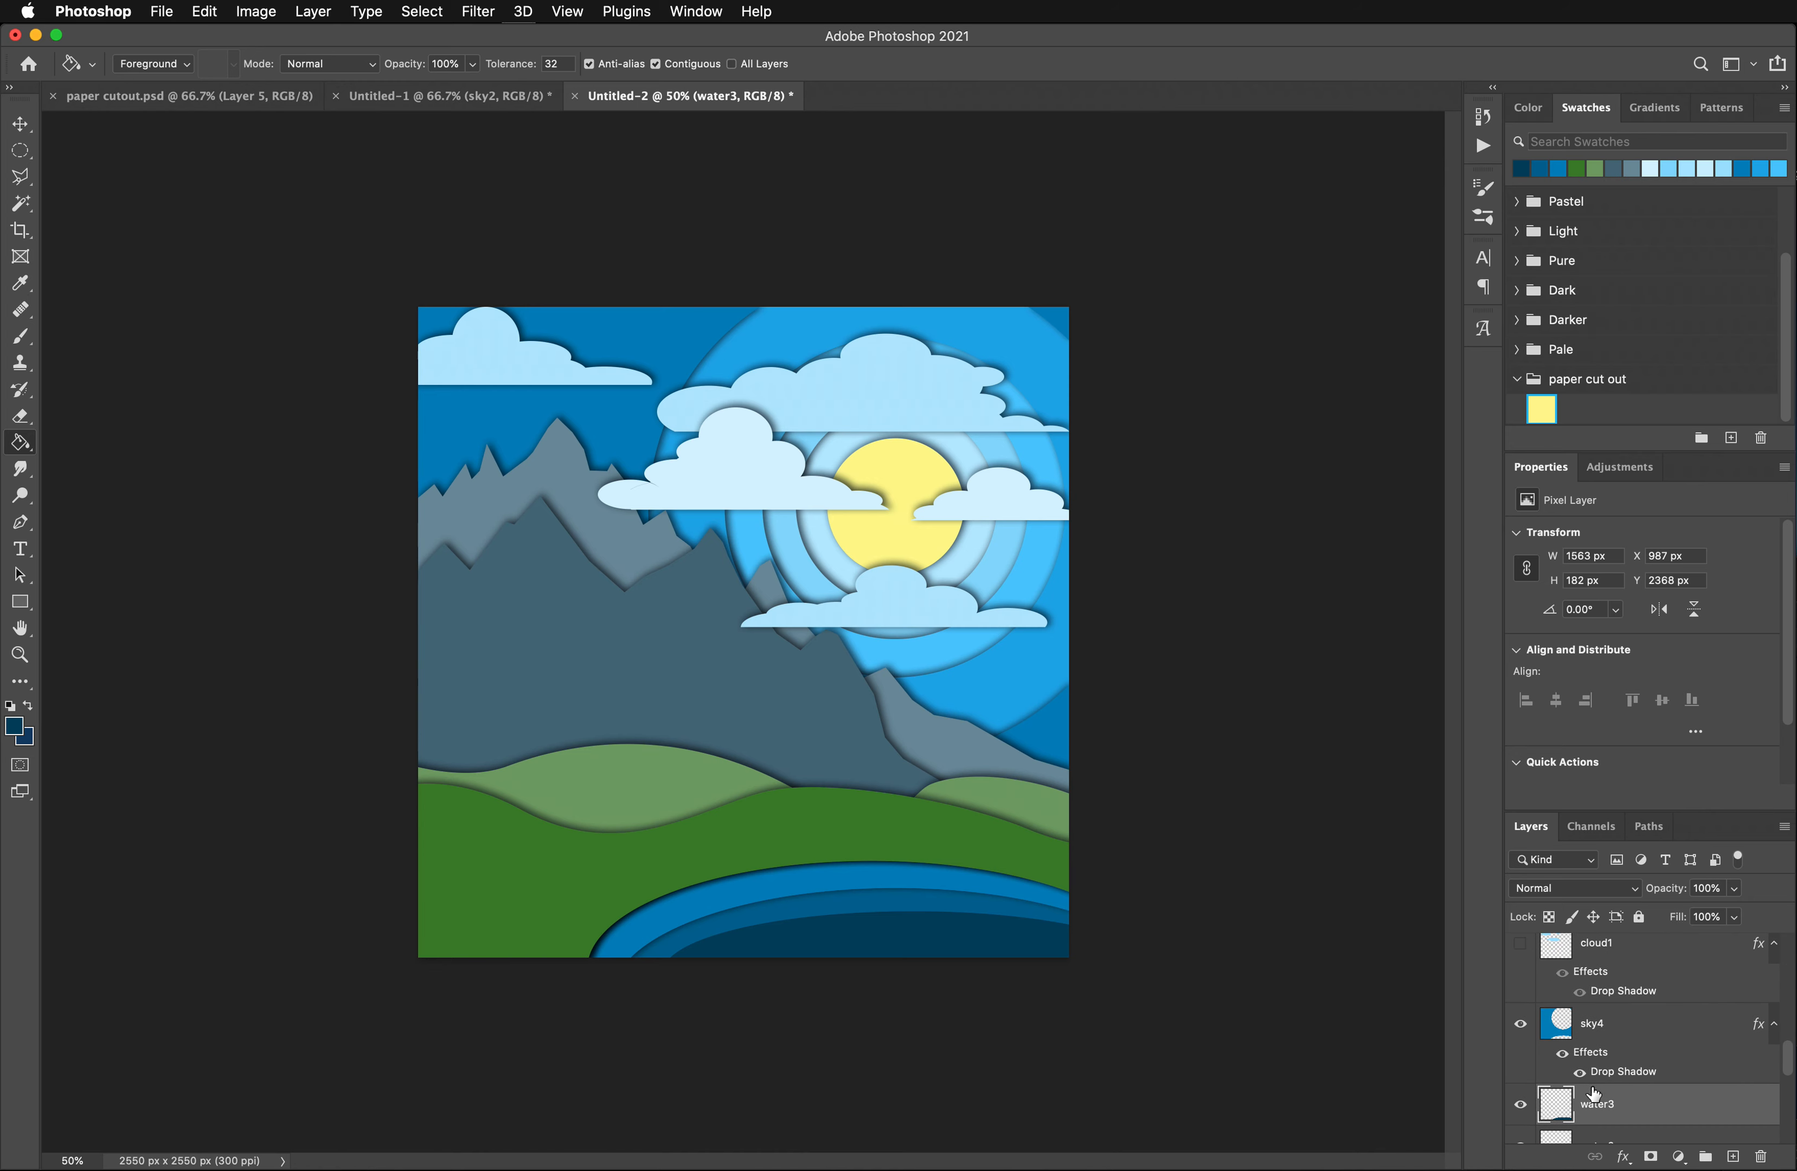
{"action": "scroll", "coordinate": [1695, 1080], "scroll_direction": "down", "scroll_amount": 2}
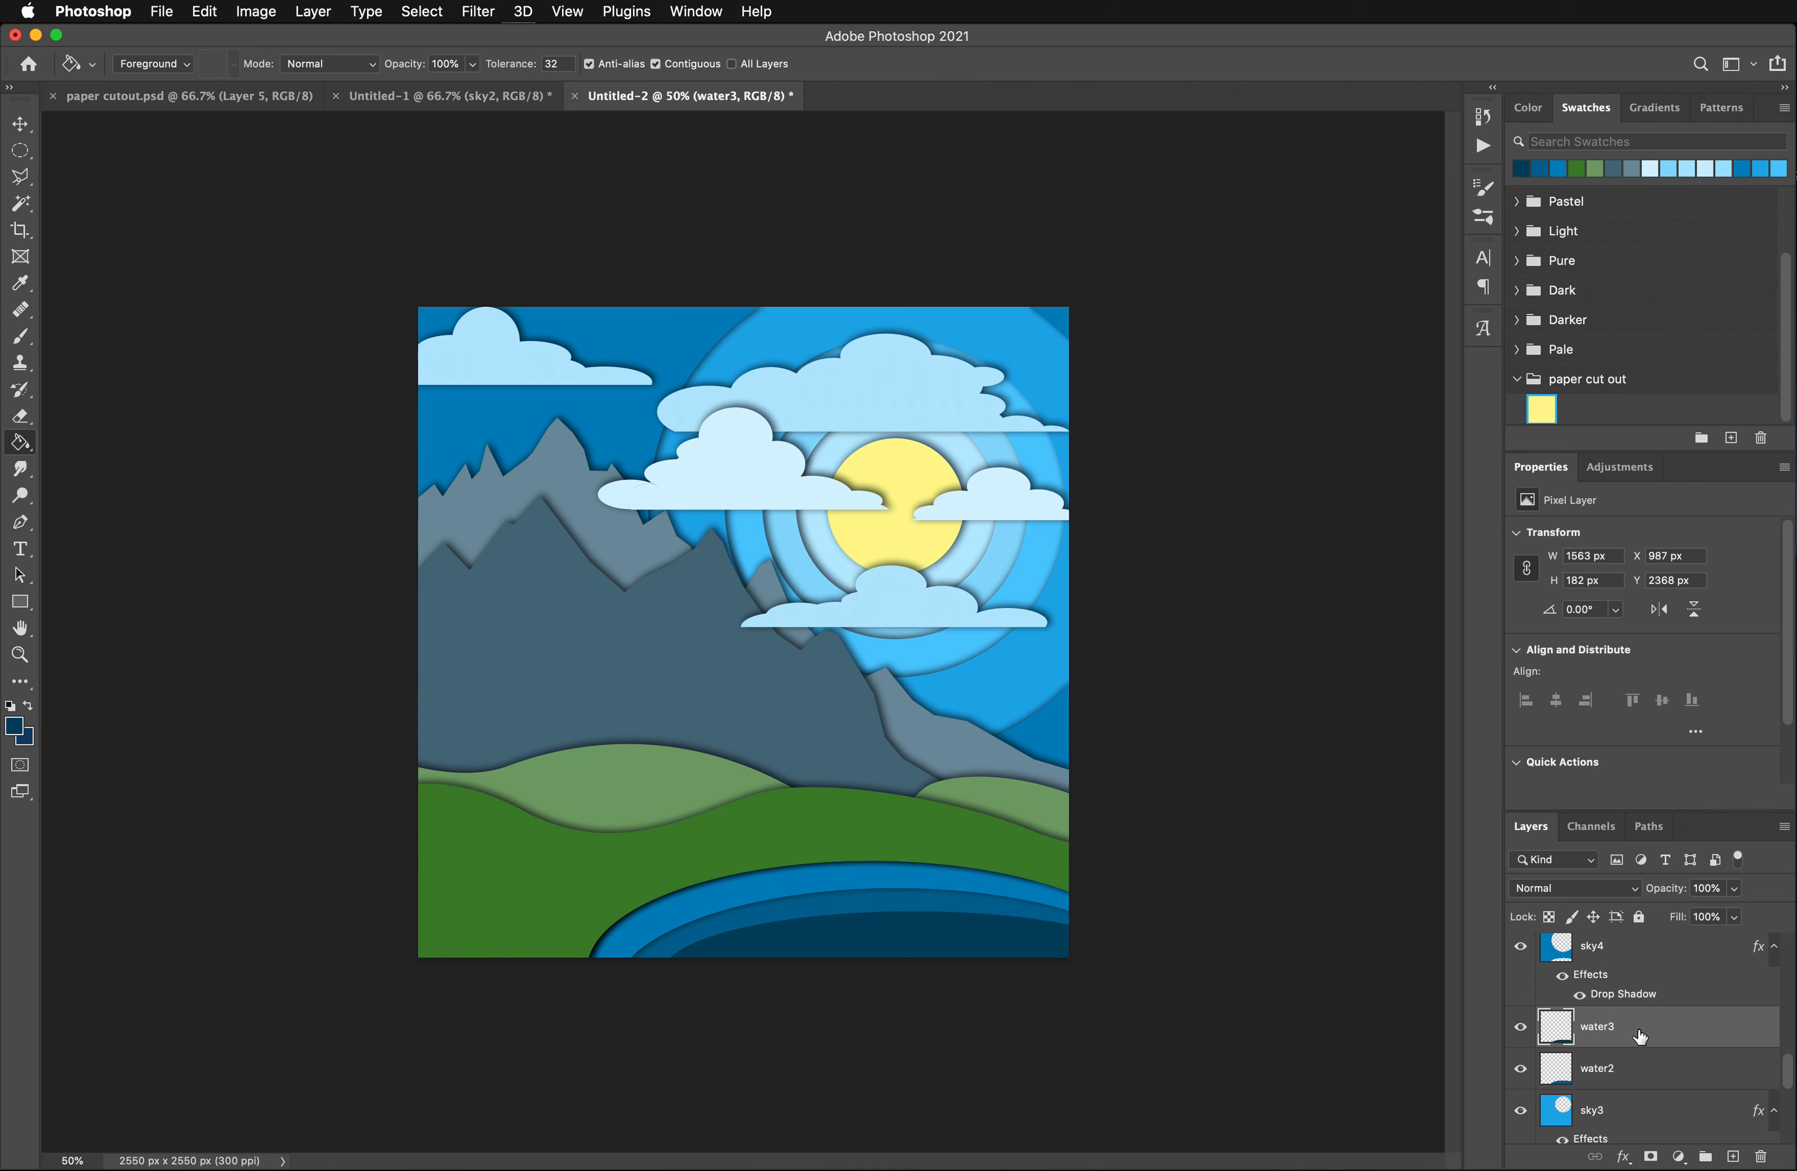
{"action": "mouse_move", "coordinate": [1640, 1035]}
{"action": "left_mouse_down"}
{"action": "mouse_move", "coordinate": [1635, 1086]}
{"action": "mouse_move", "coordinate": [1623, 1051]}
{"action": "left_mouse_up"}
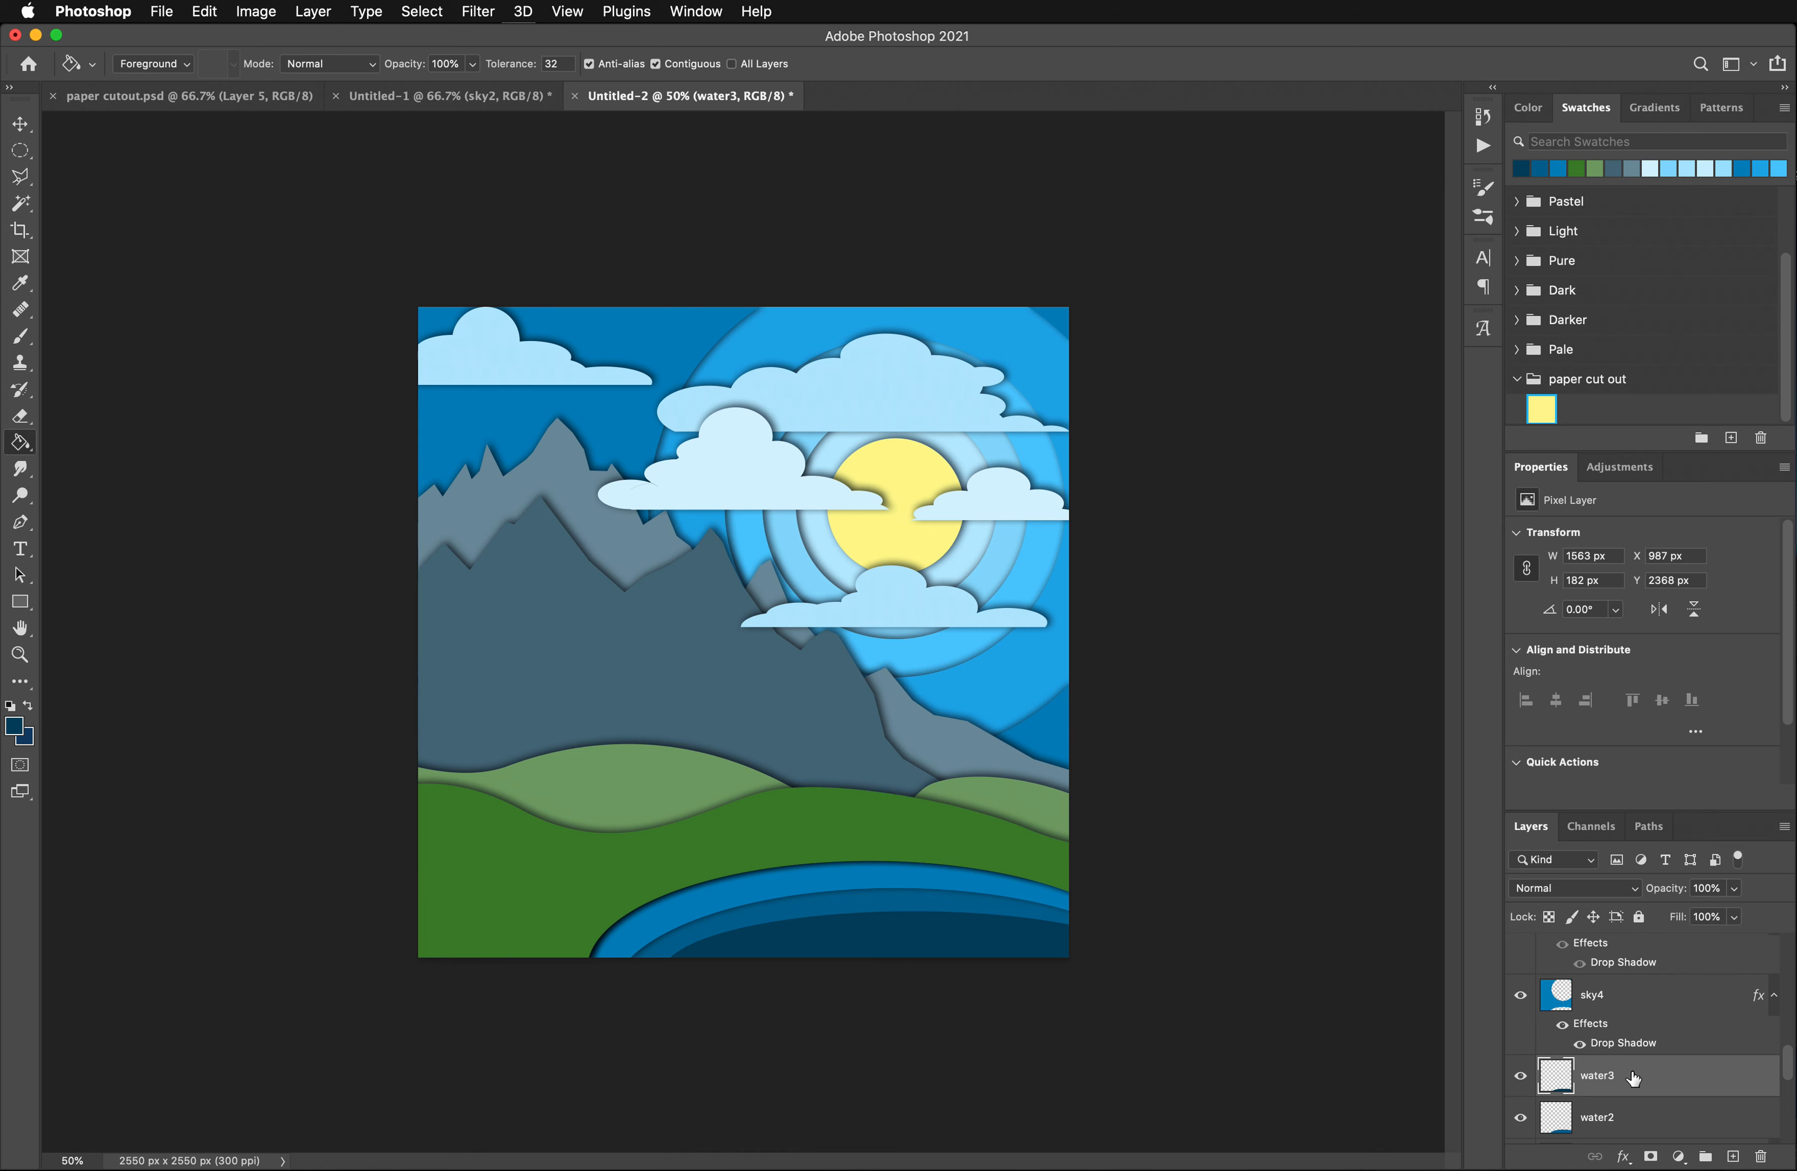
{"action": "key", "text": "BackSpace"}
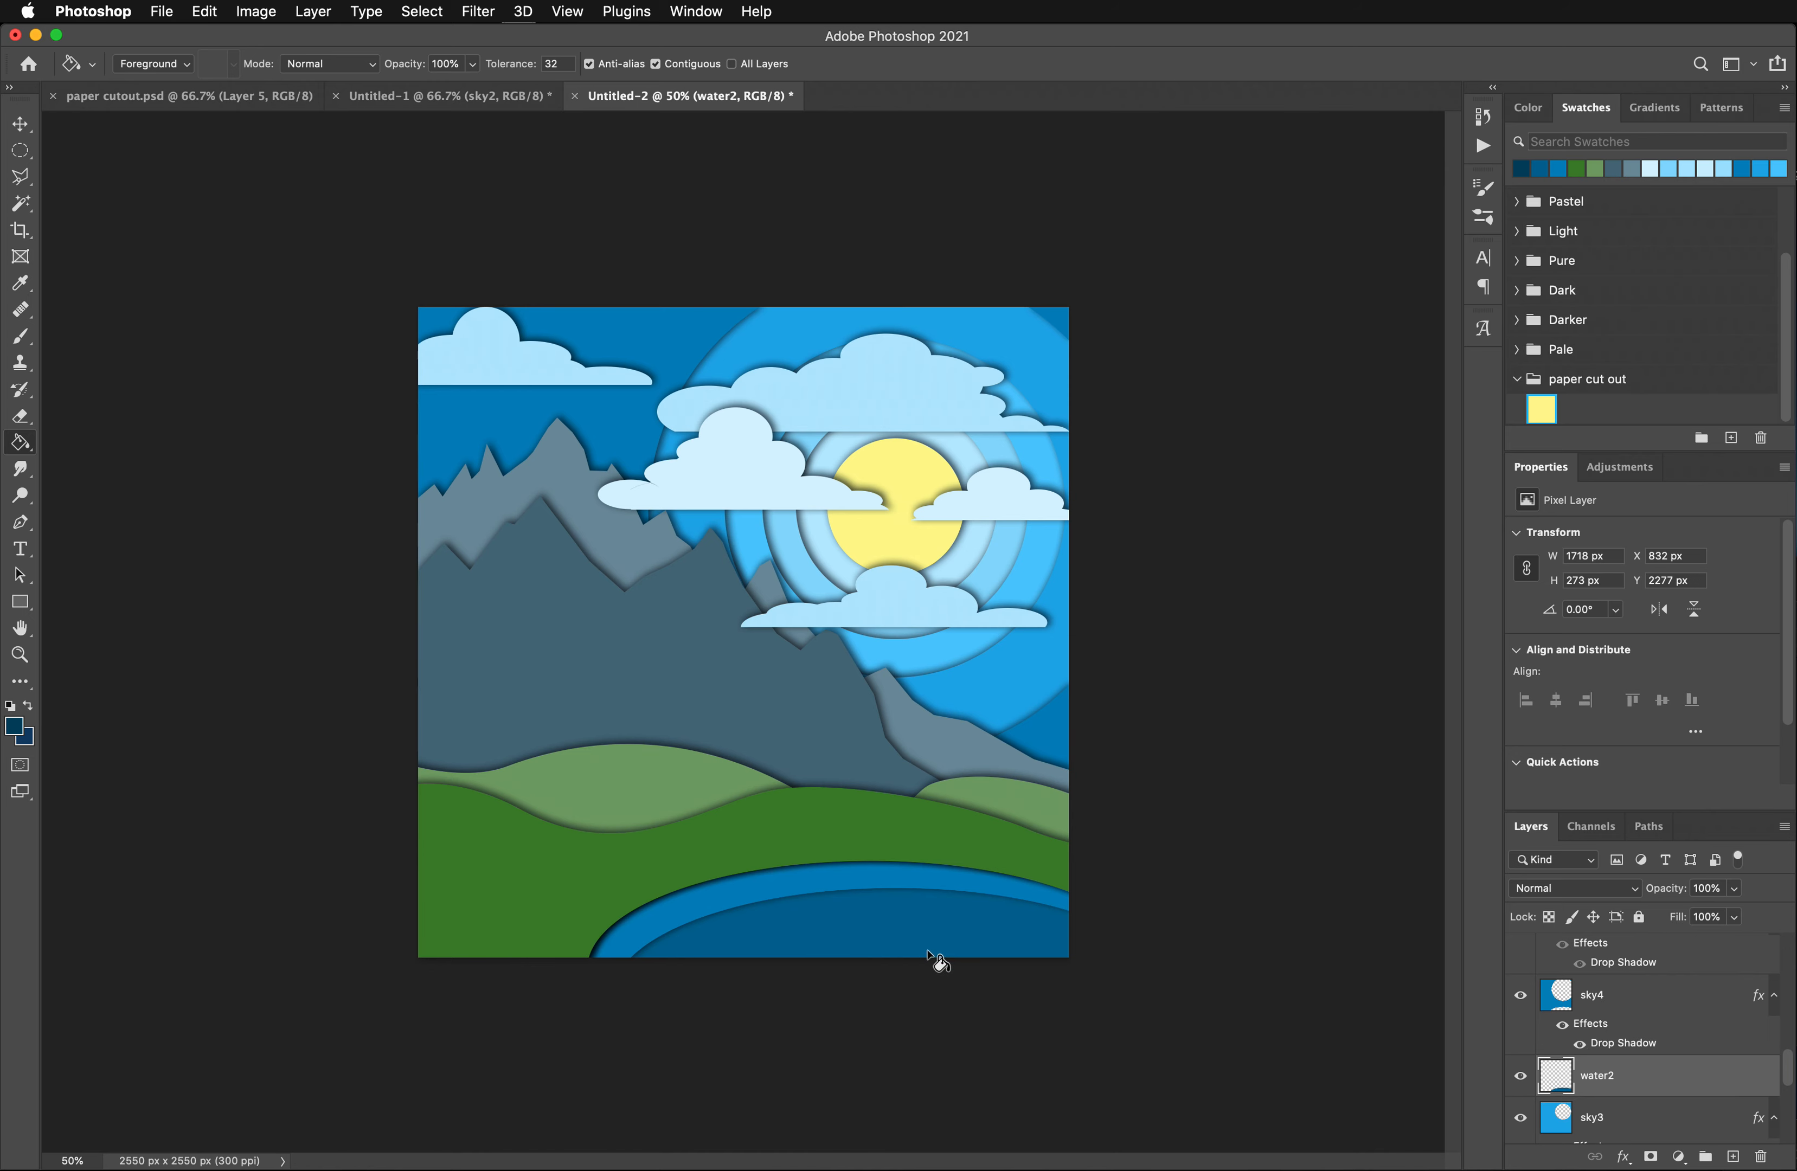
- Cut an elliptical area of about 1654 x 398 px at X 1068, Y 2351 px out of the water2 layer
{"action": "left_click", "coordinate": [19, 123]}
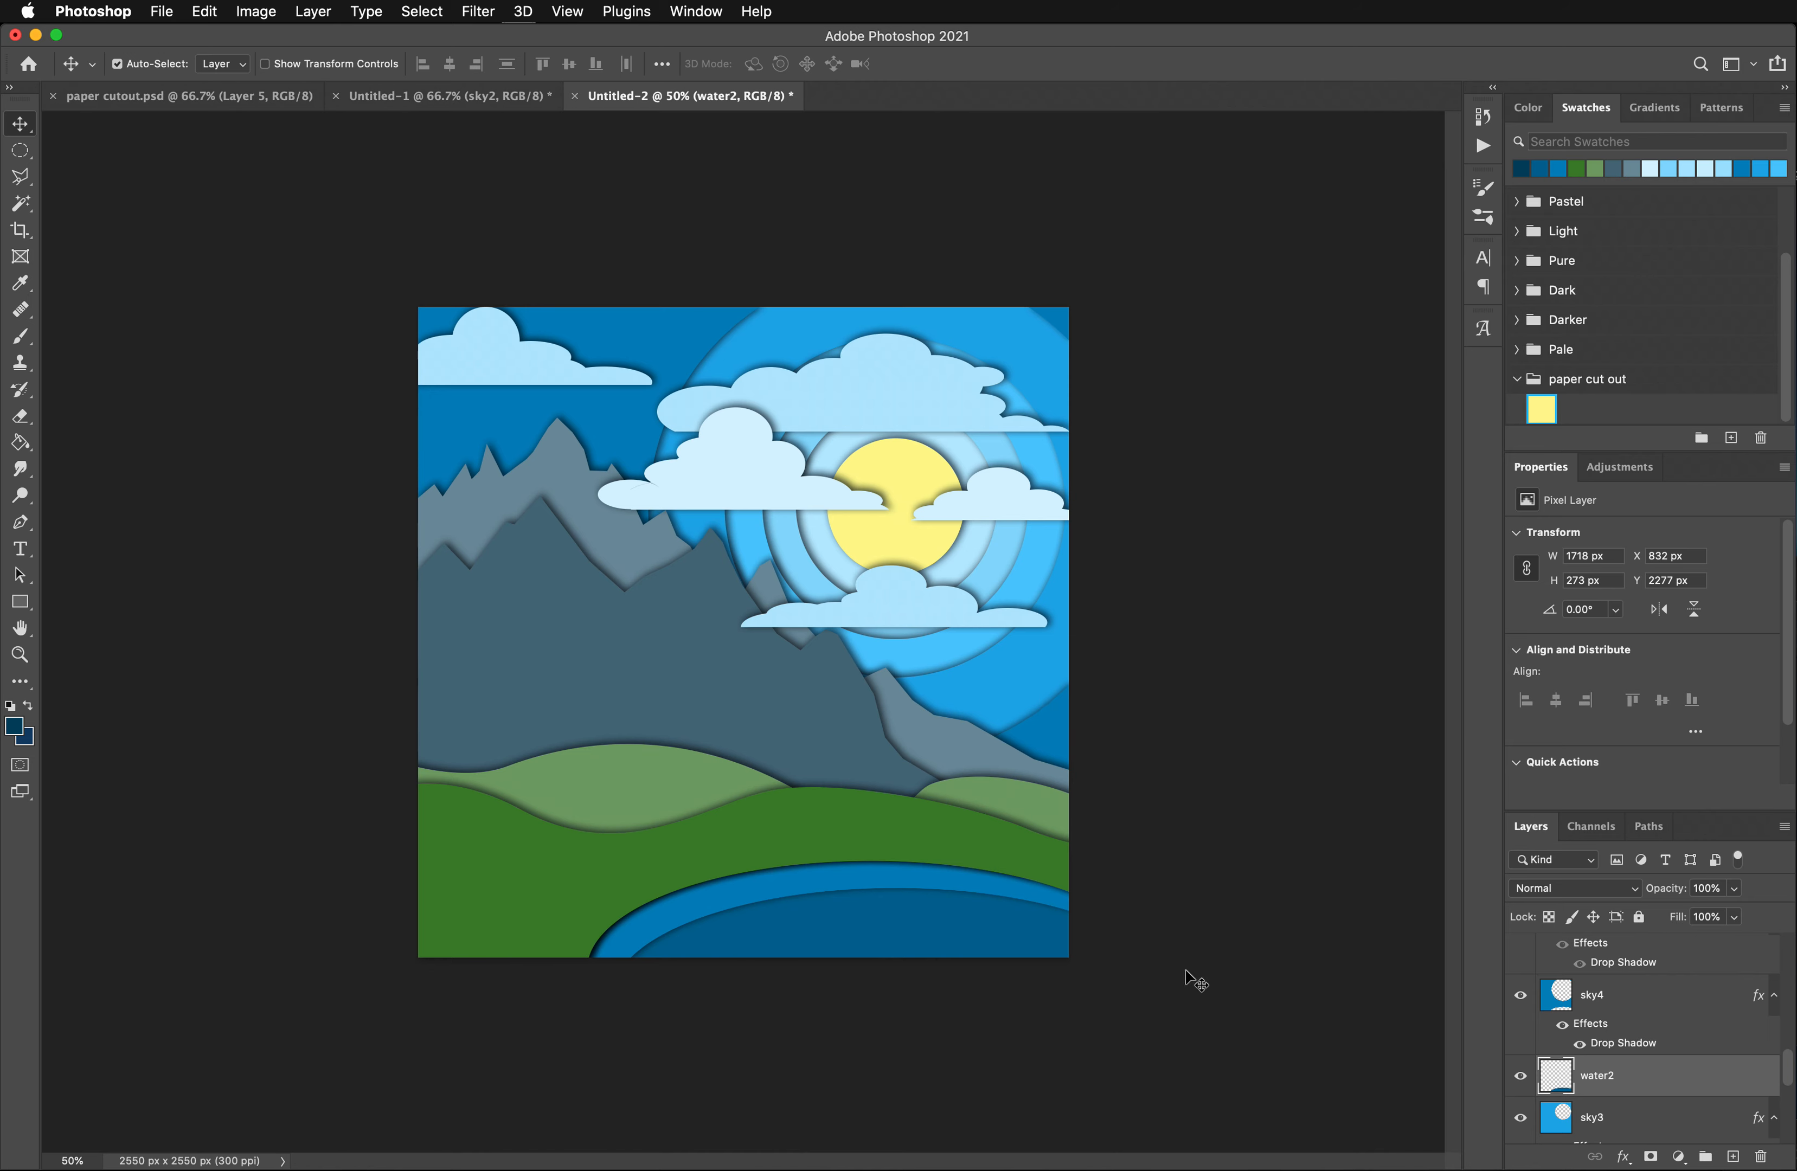
{"action": "scroll", "coordinate": [1707, 1125], "scroll_direction": "down", "scroll_amount": 2}
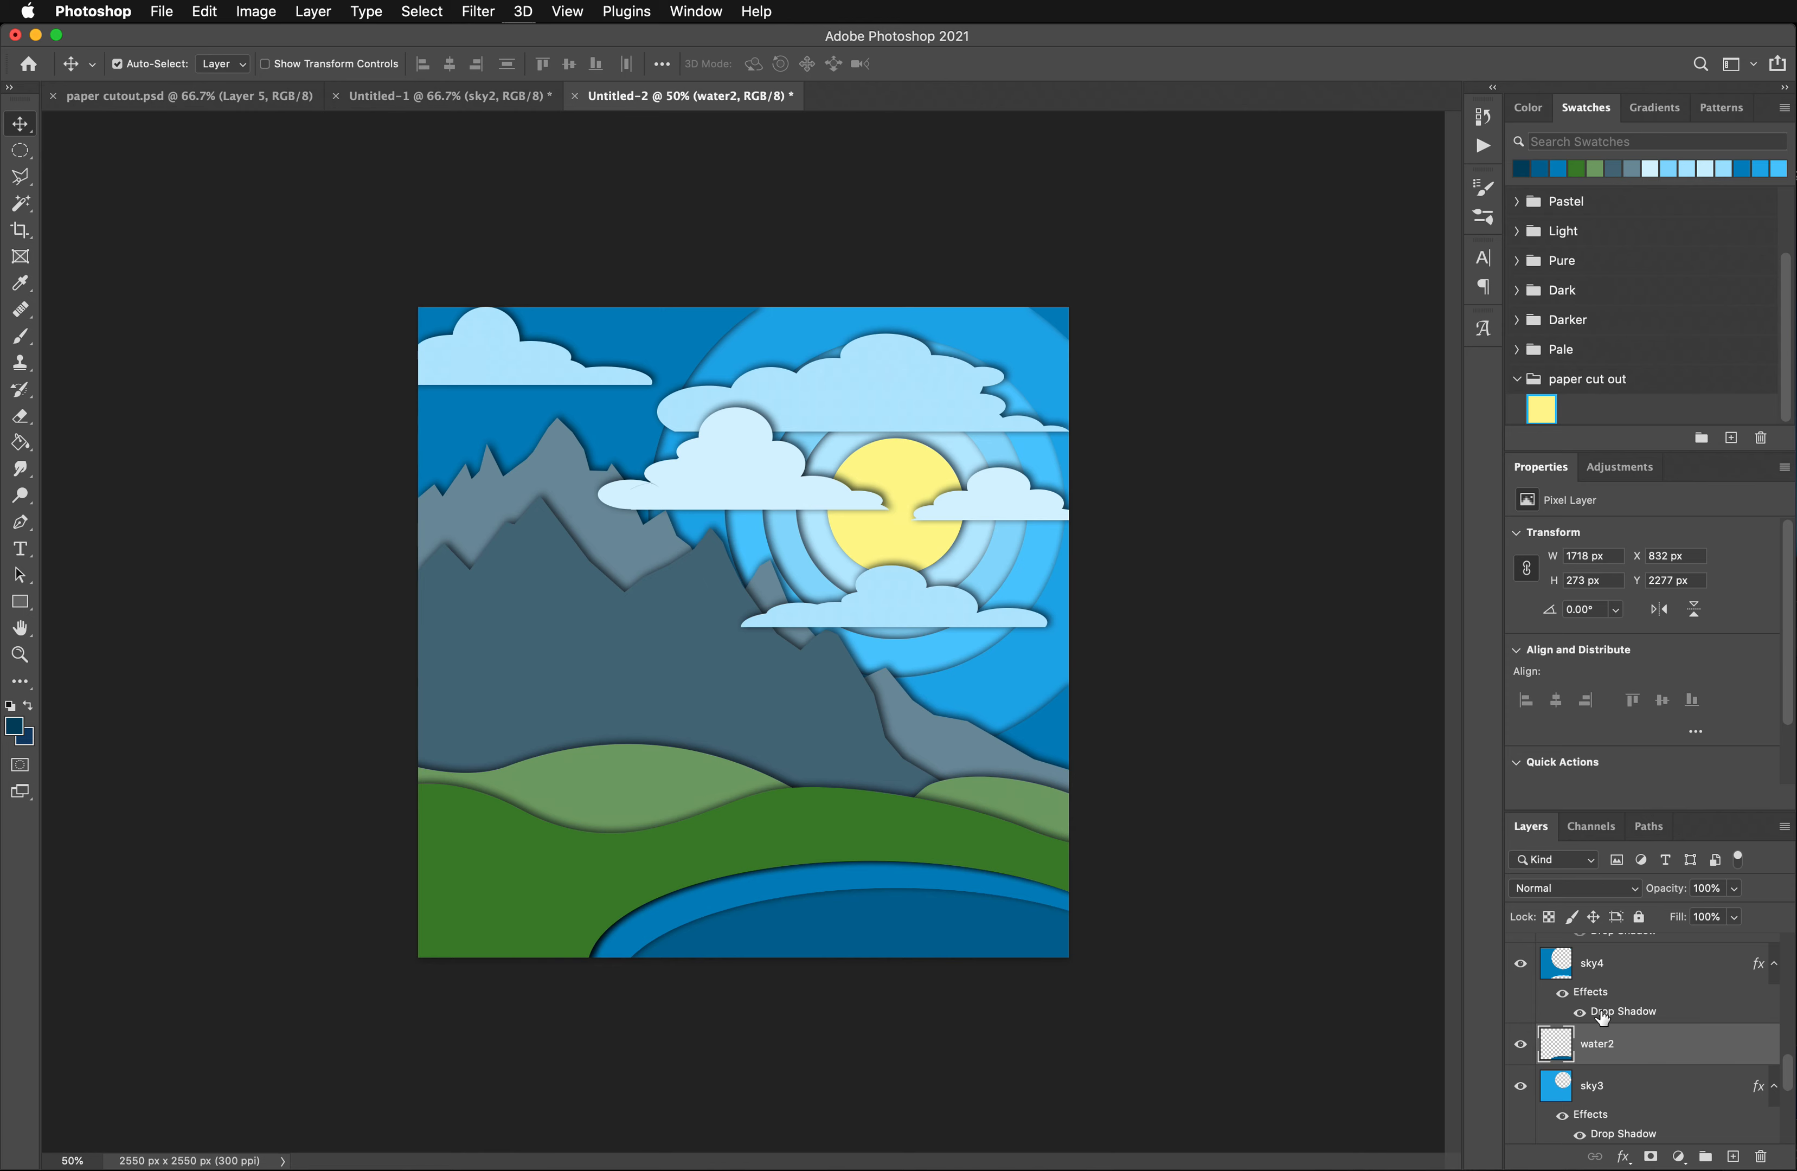
{"action": "scroll", "coordinate": [1605, 1023], "scroll_direction": "down", "scroll_amount": 1}
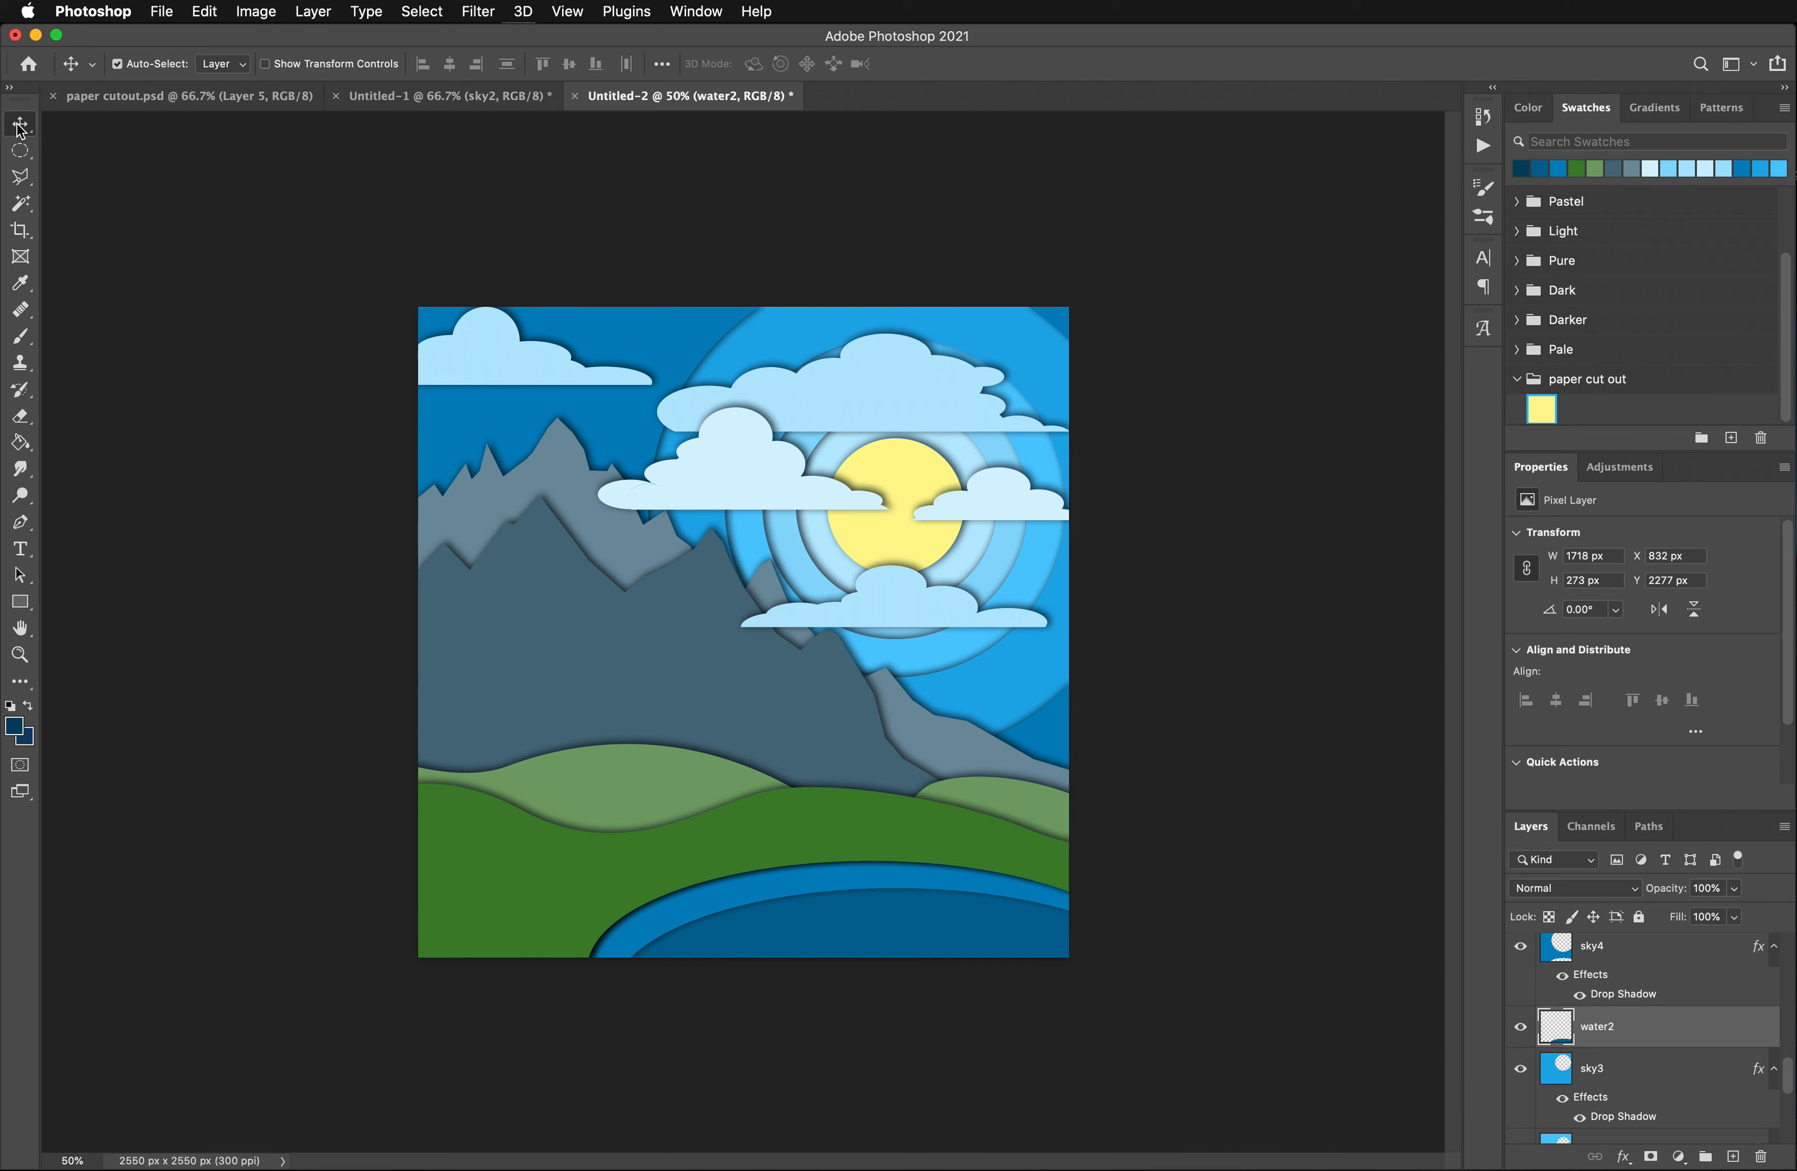
{"action": "mouse_move", "coordinate": [878, 926]}
{"action": "left_mouse_down"}
{"action": "mouse_move", "coordinate": [855, 911]}
{"action": "mouse_move", "coordinate": [879, 933]}
{"action": "left_mouse_up"}
{"action": "left_click", "coordinate": [20, 150]}
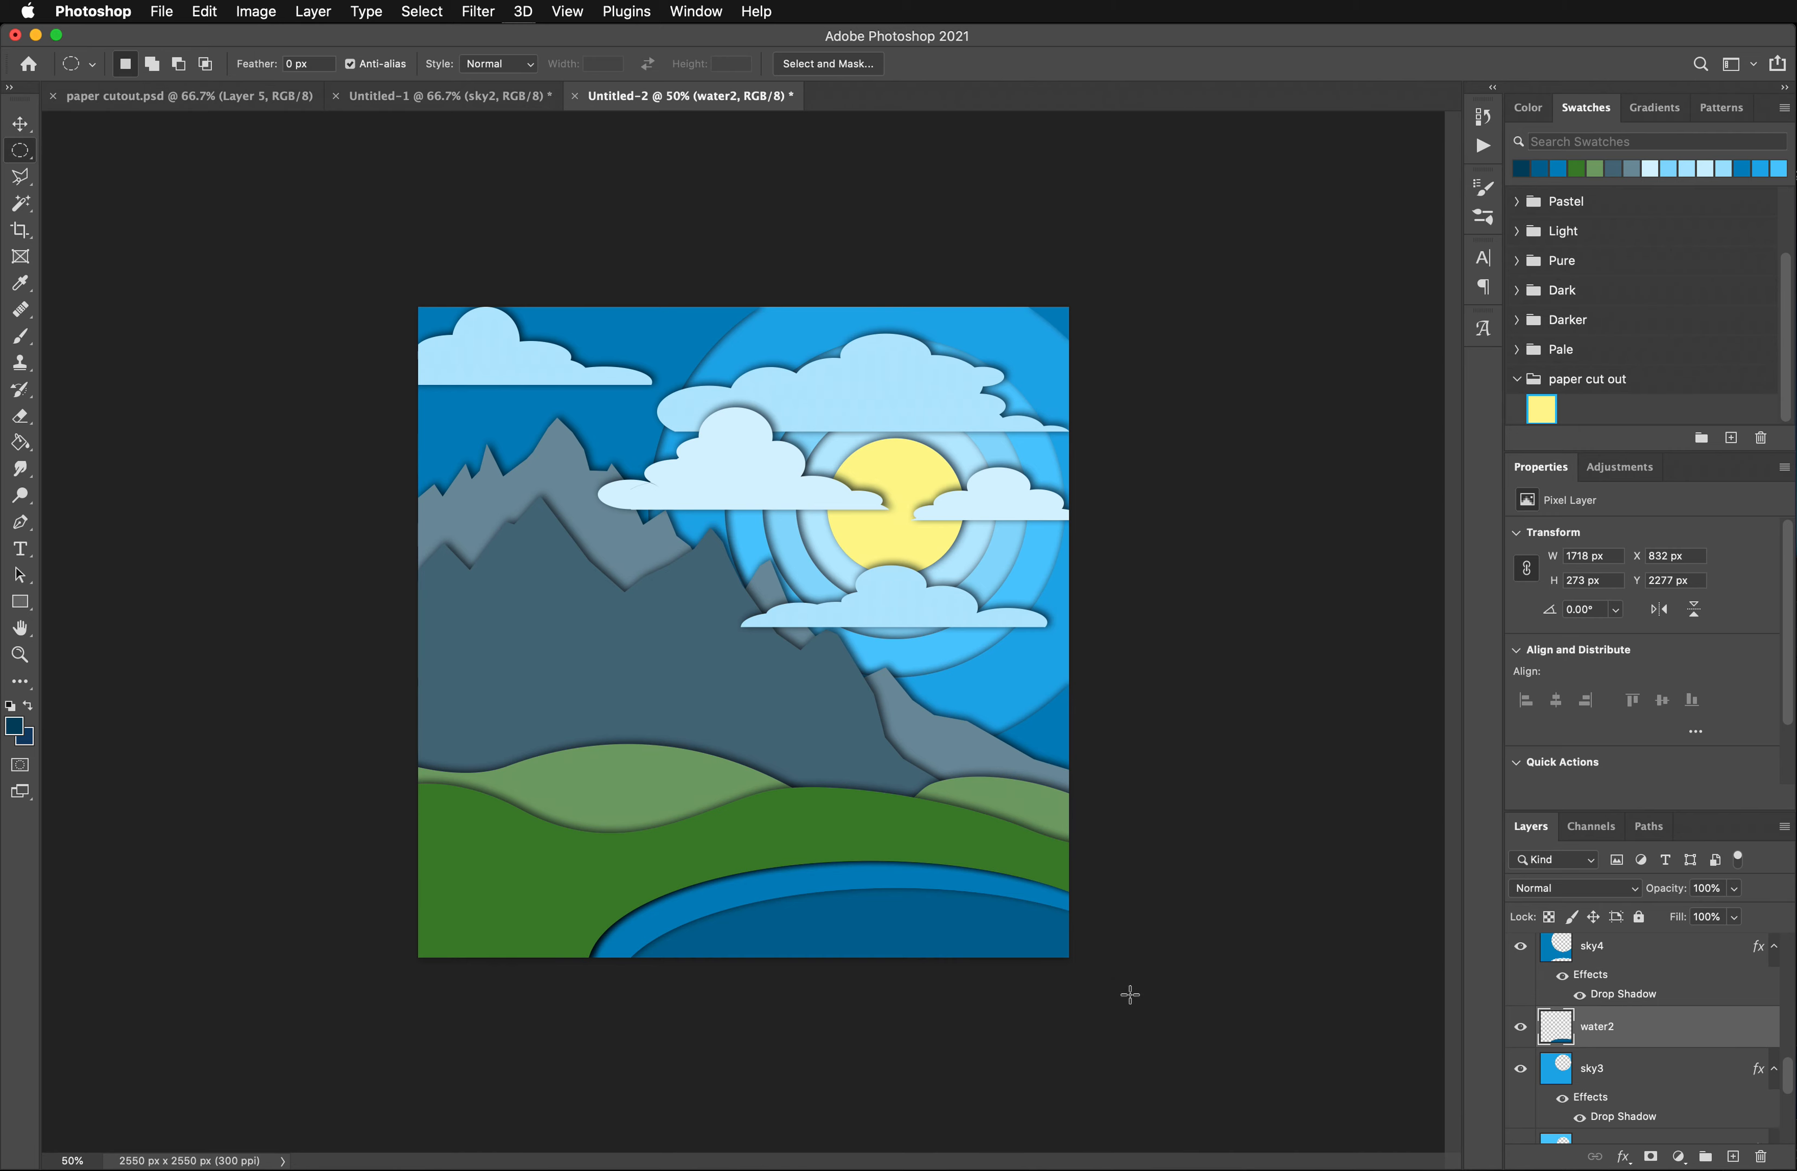
{"action": "left_click_drag", "start_coordinate": [1129, 994], "coordinate": [734, 904]}
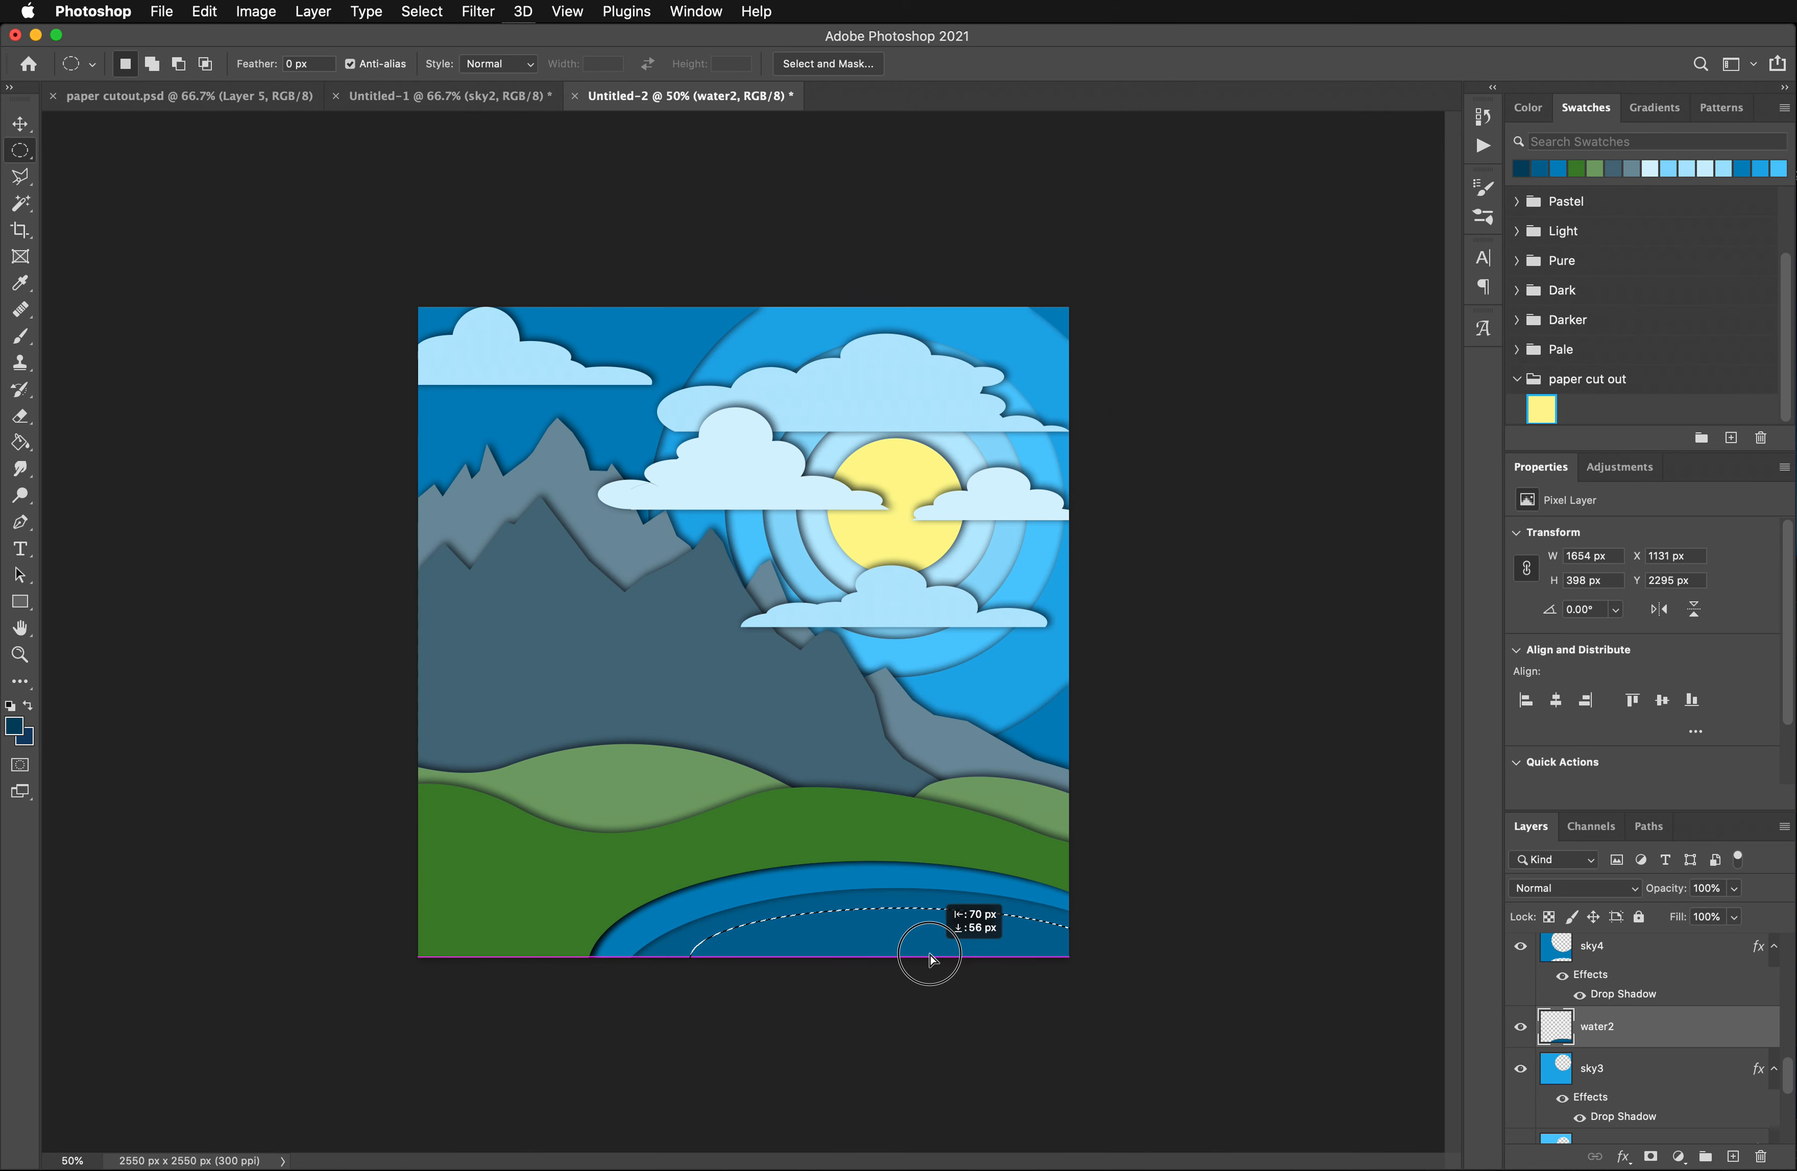
{"action": "left_click_drag", "start_coordinate": [930, 956], "coordinate": [932, 957]}
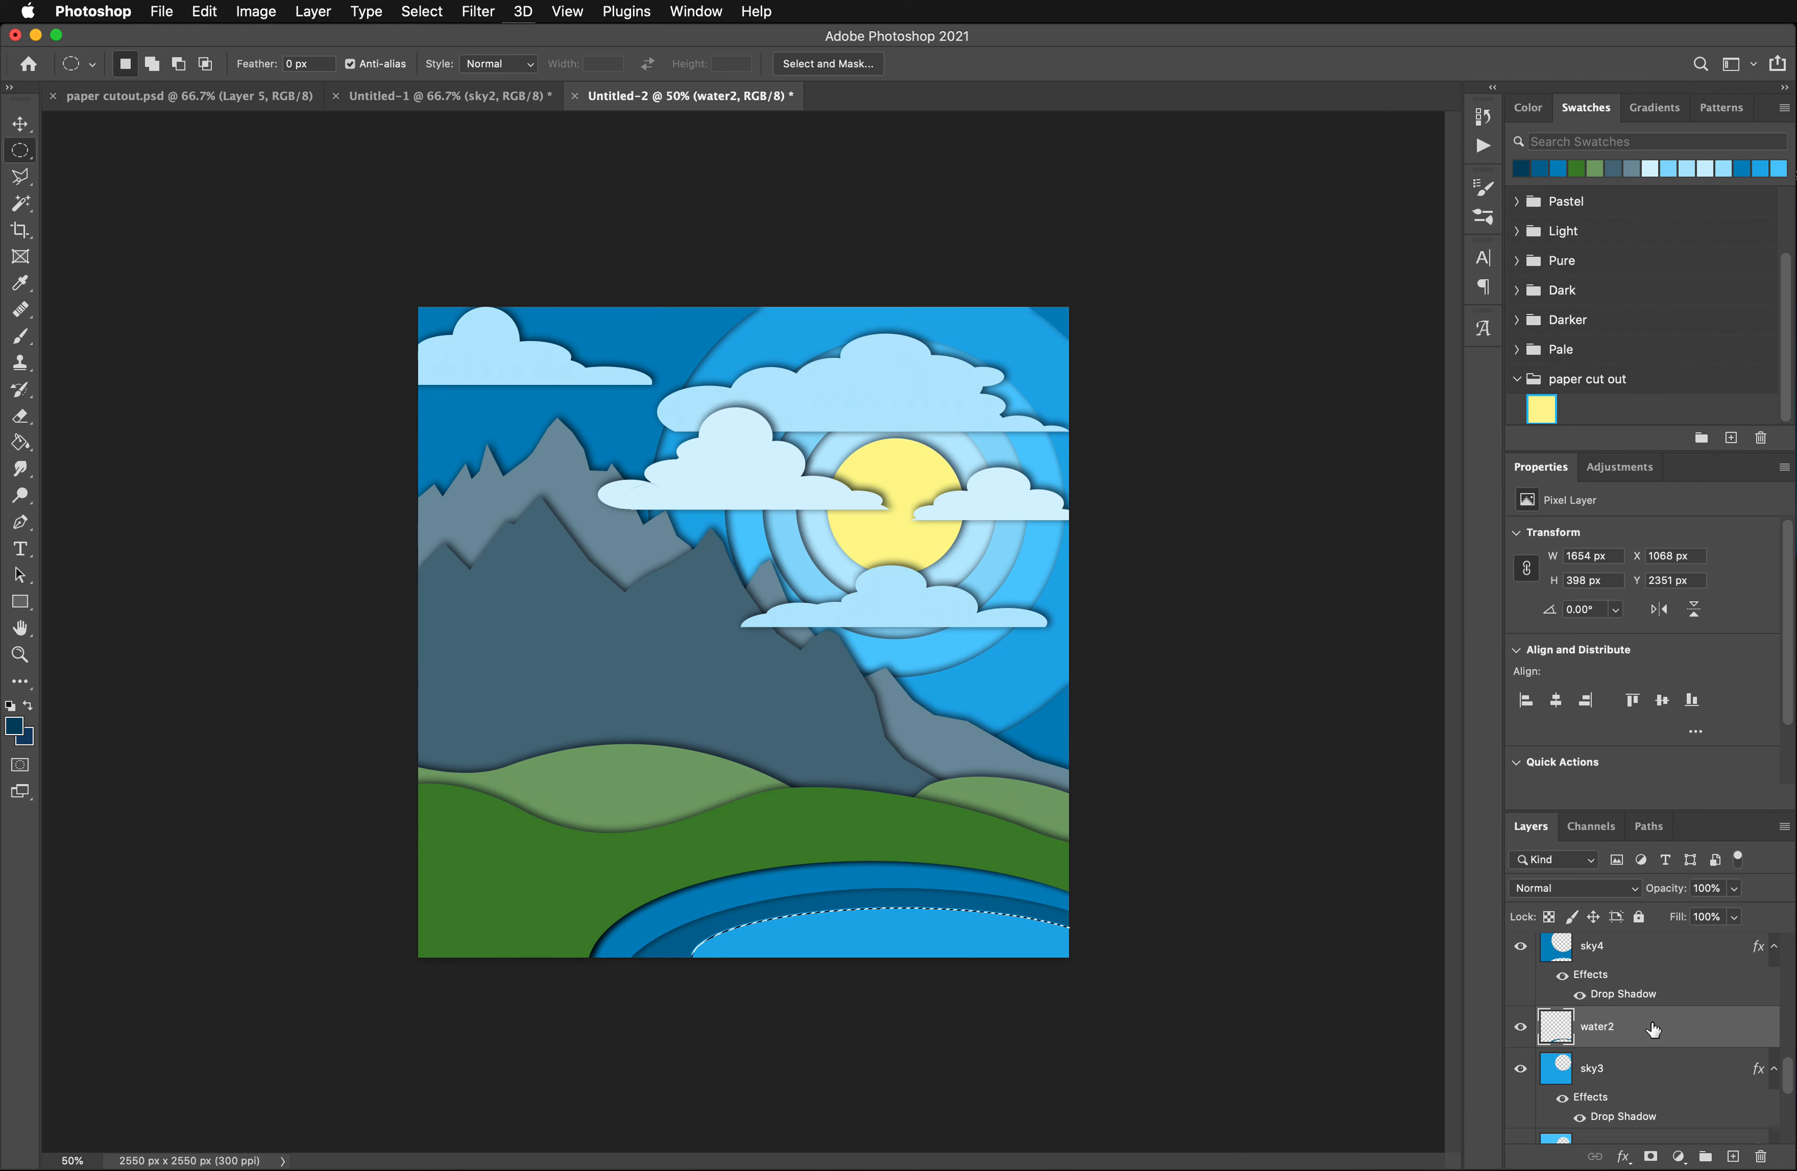
- Add a new layer, place it directly below water2 and name it water3
{"action": "left_click", "coordinate": [1734, 1157]}
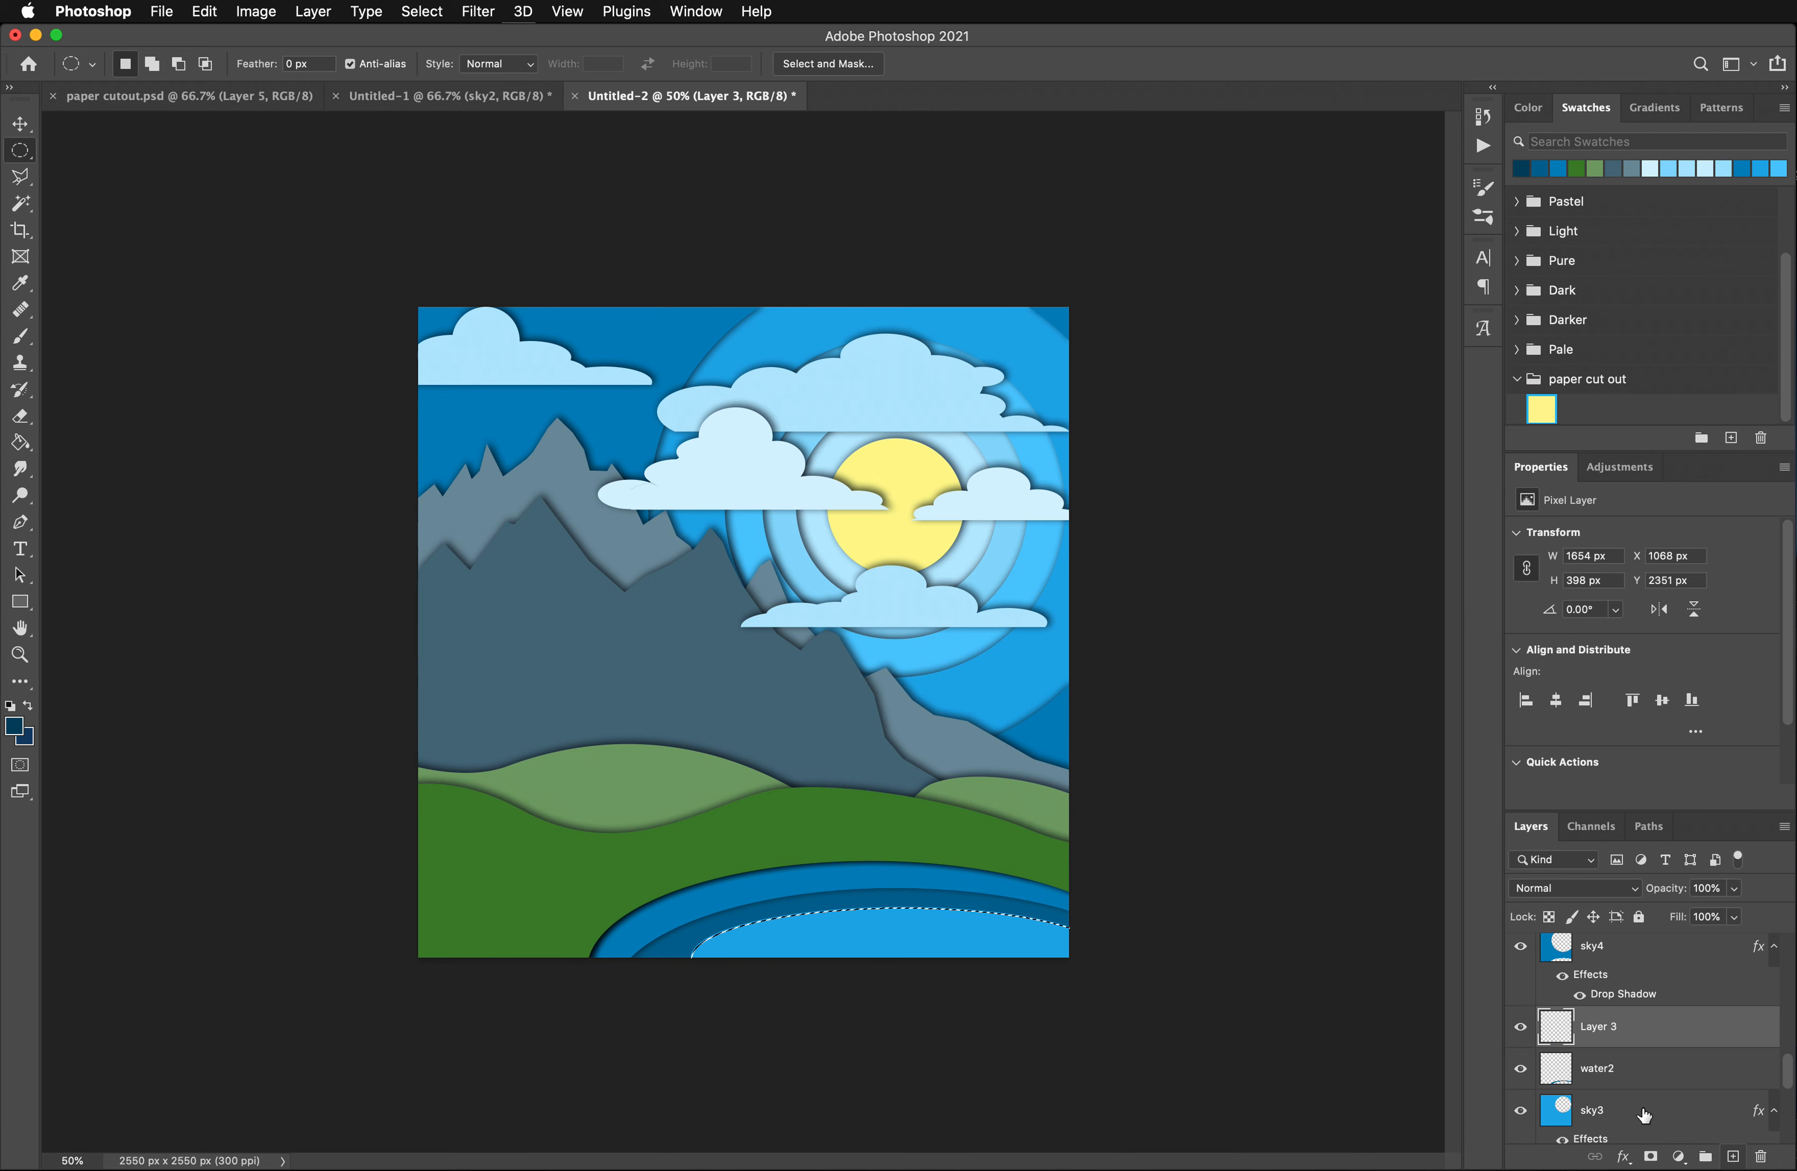
{"action": "mouse_move", "coordinate": [1621, 1025]}
{"action": "left_mouse_down"}
{"action": "mouse_move", "coordinate": [1619, 1084]}
{"action": "mouse_move", "coordinate": [1626, 1061]}
{"action": "left_mouse_up"}
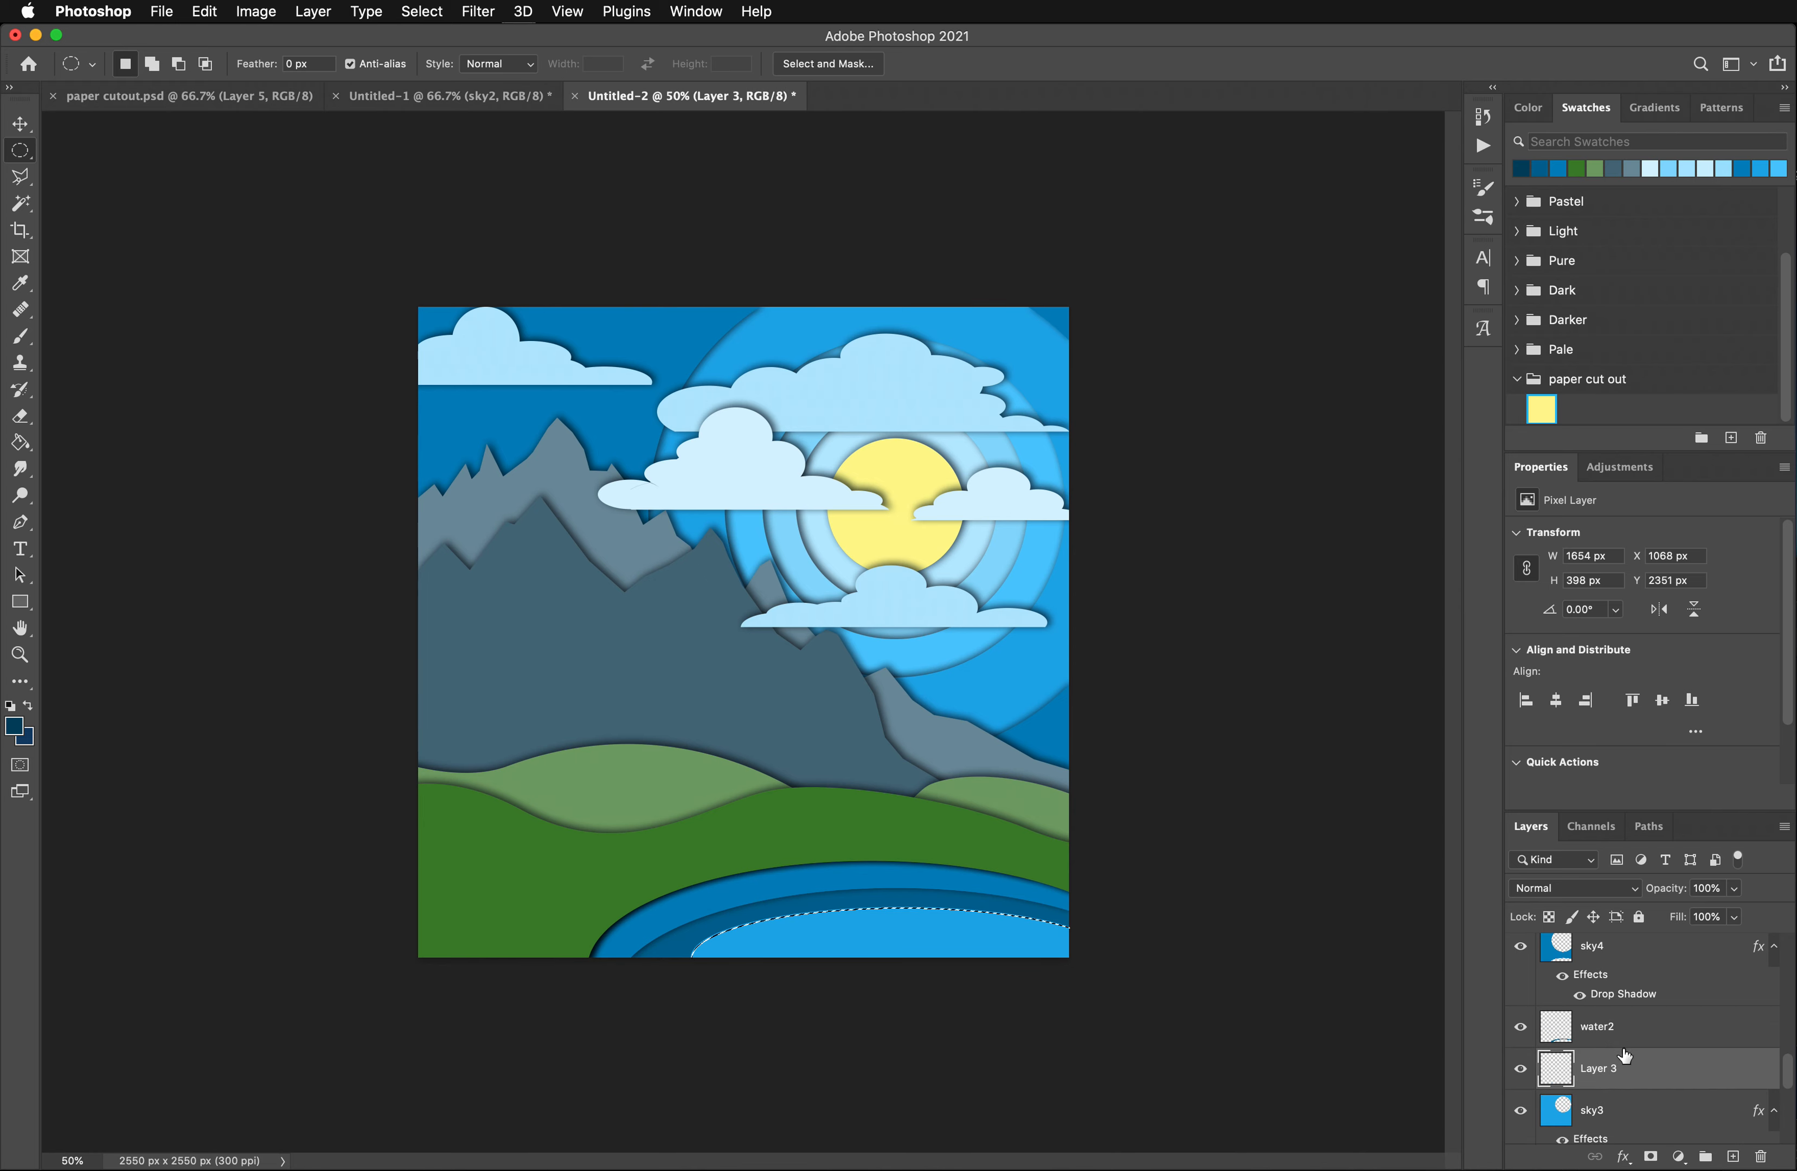
{"action": "double_click", "coordinate": [1600, 1069]}
{"action": "type", "text": "water3"}
{"action": "key", "text": "Return"}
- Set the foreground color to very dark blue 003044 and fill the elliptical selection on the water3 layer
{"action": "left_click", "coordinate": [13, 726]}
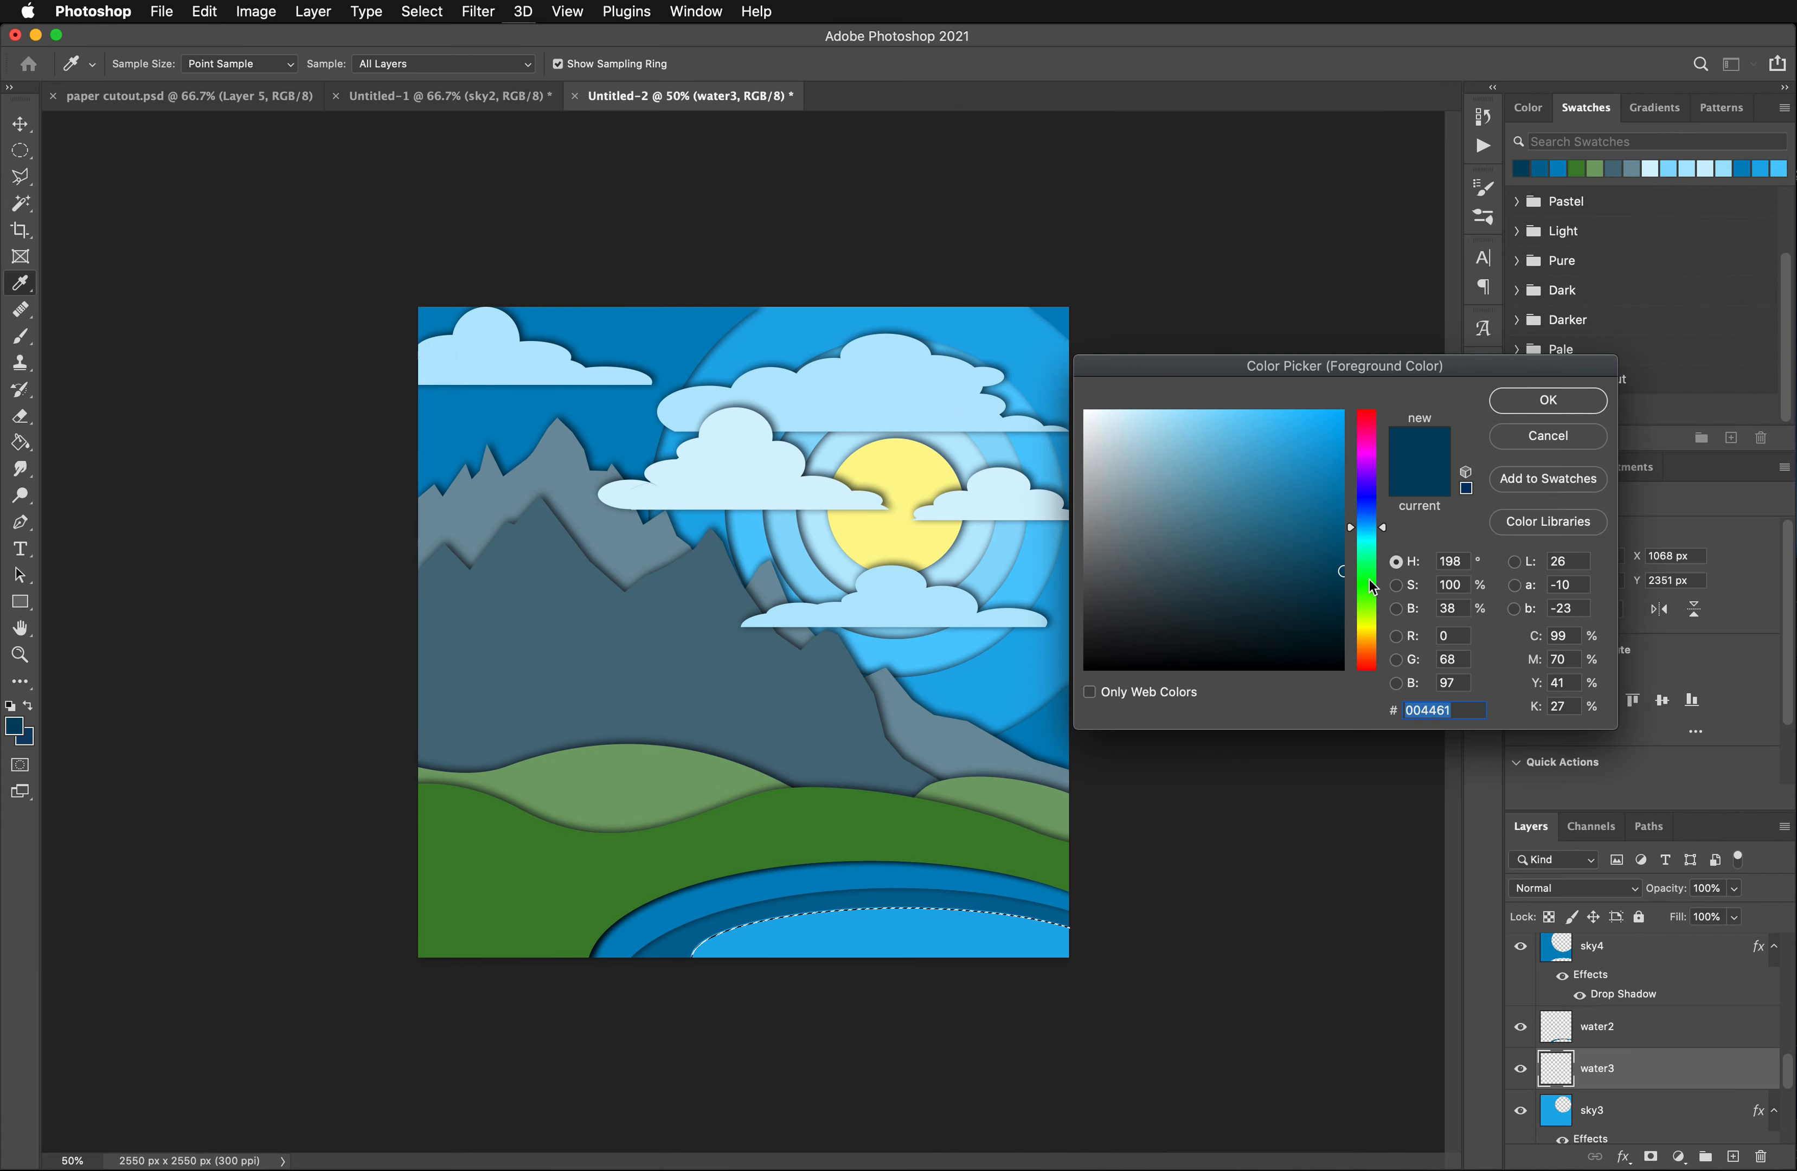
{"action": "left_click", "coordinate": [1532, 404]}
{"action": "key", "text": "g"}
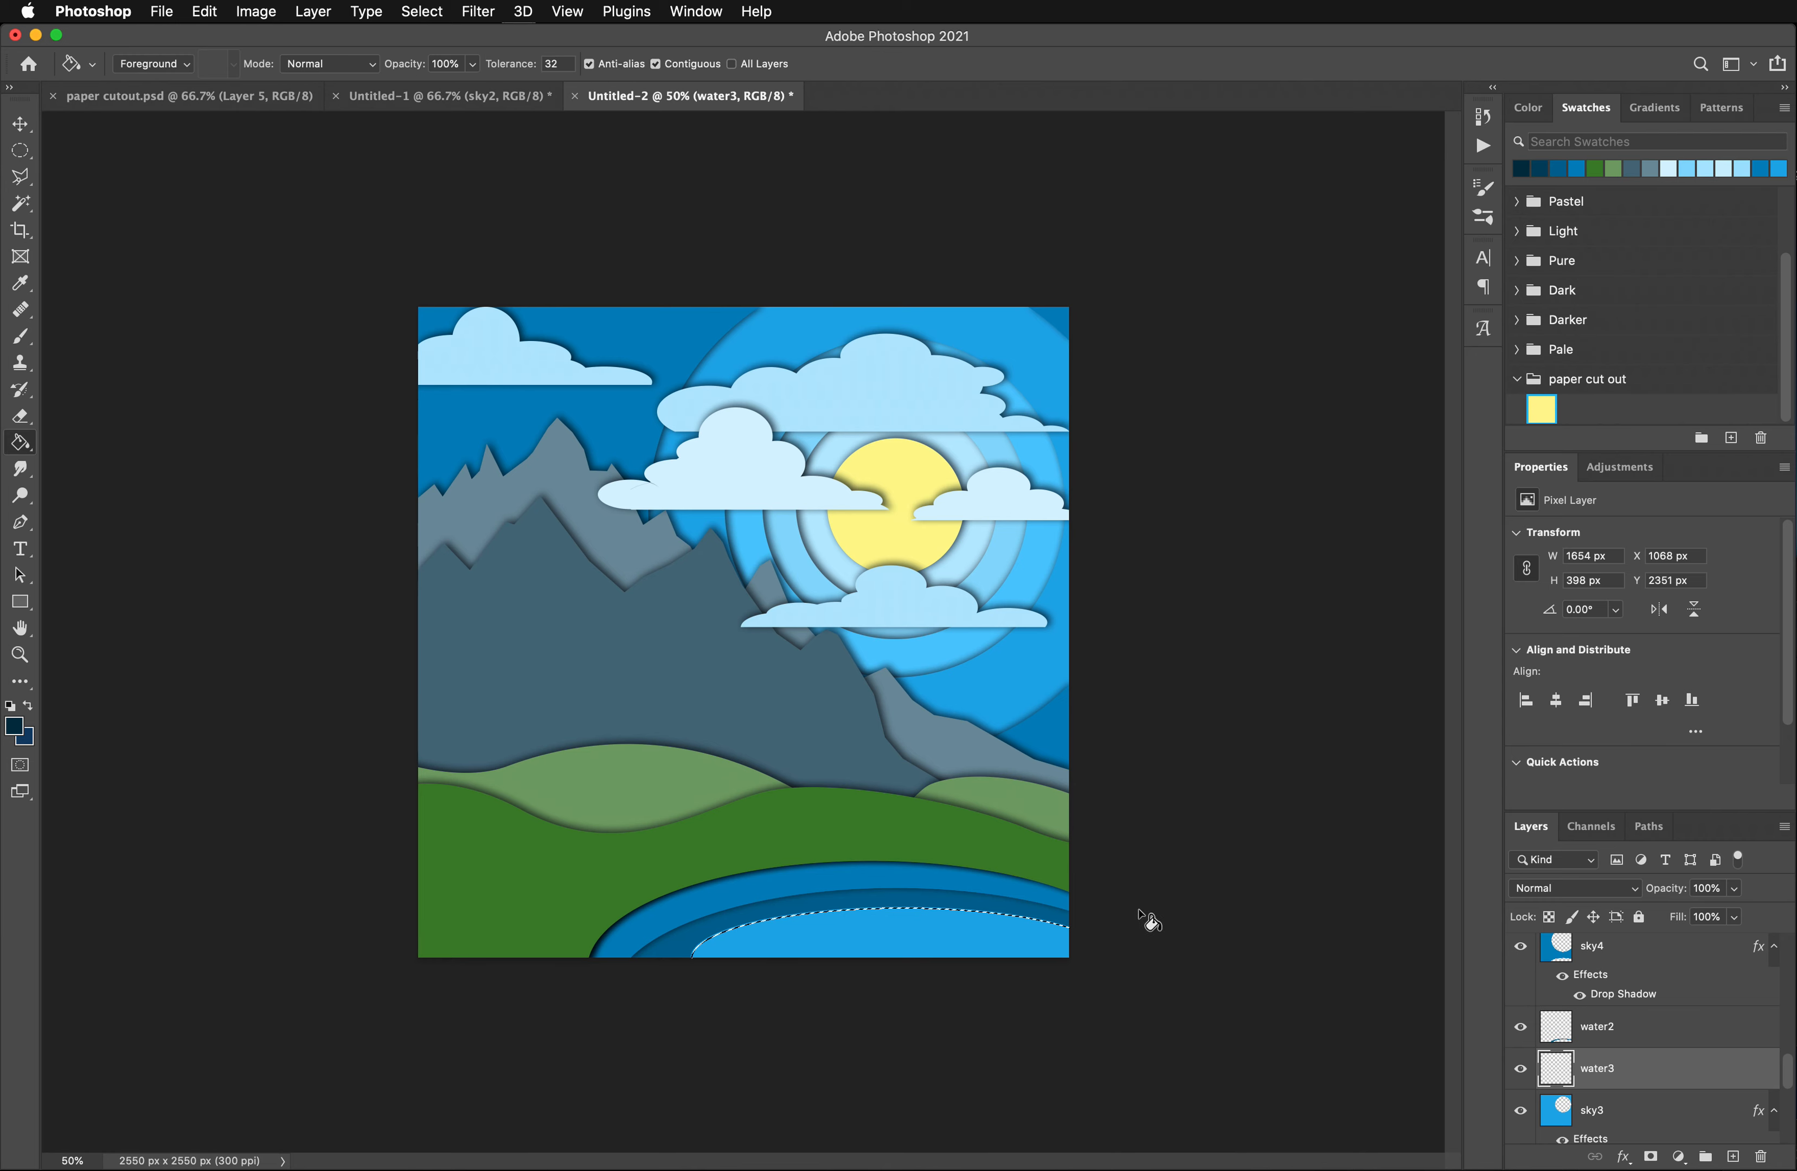
{"action": "left_click", "coordinate": [956, 953]}
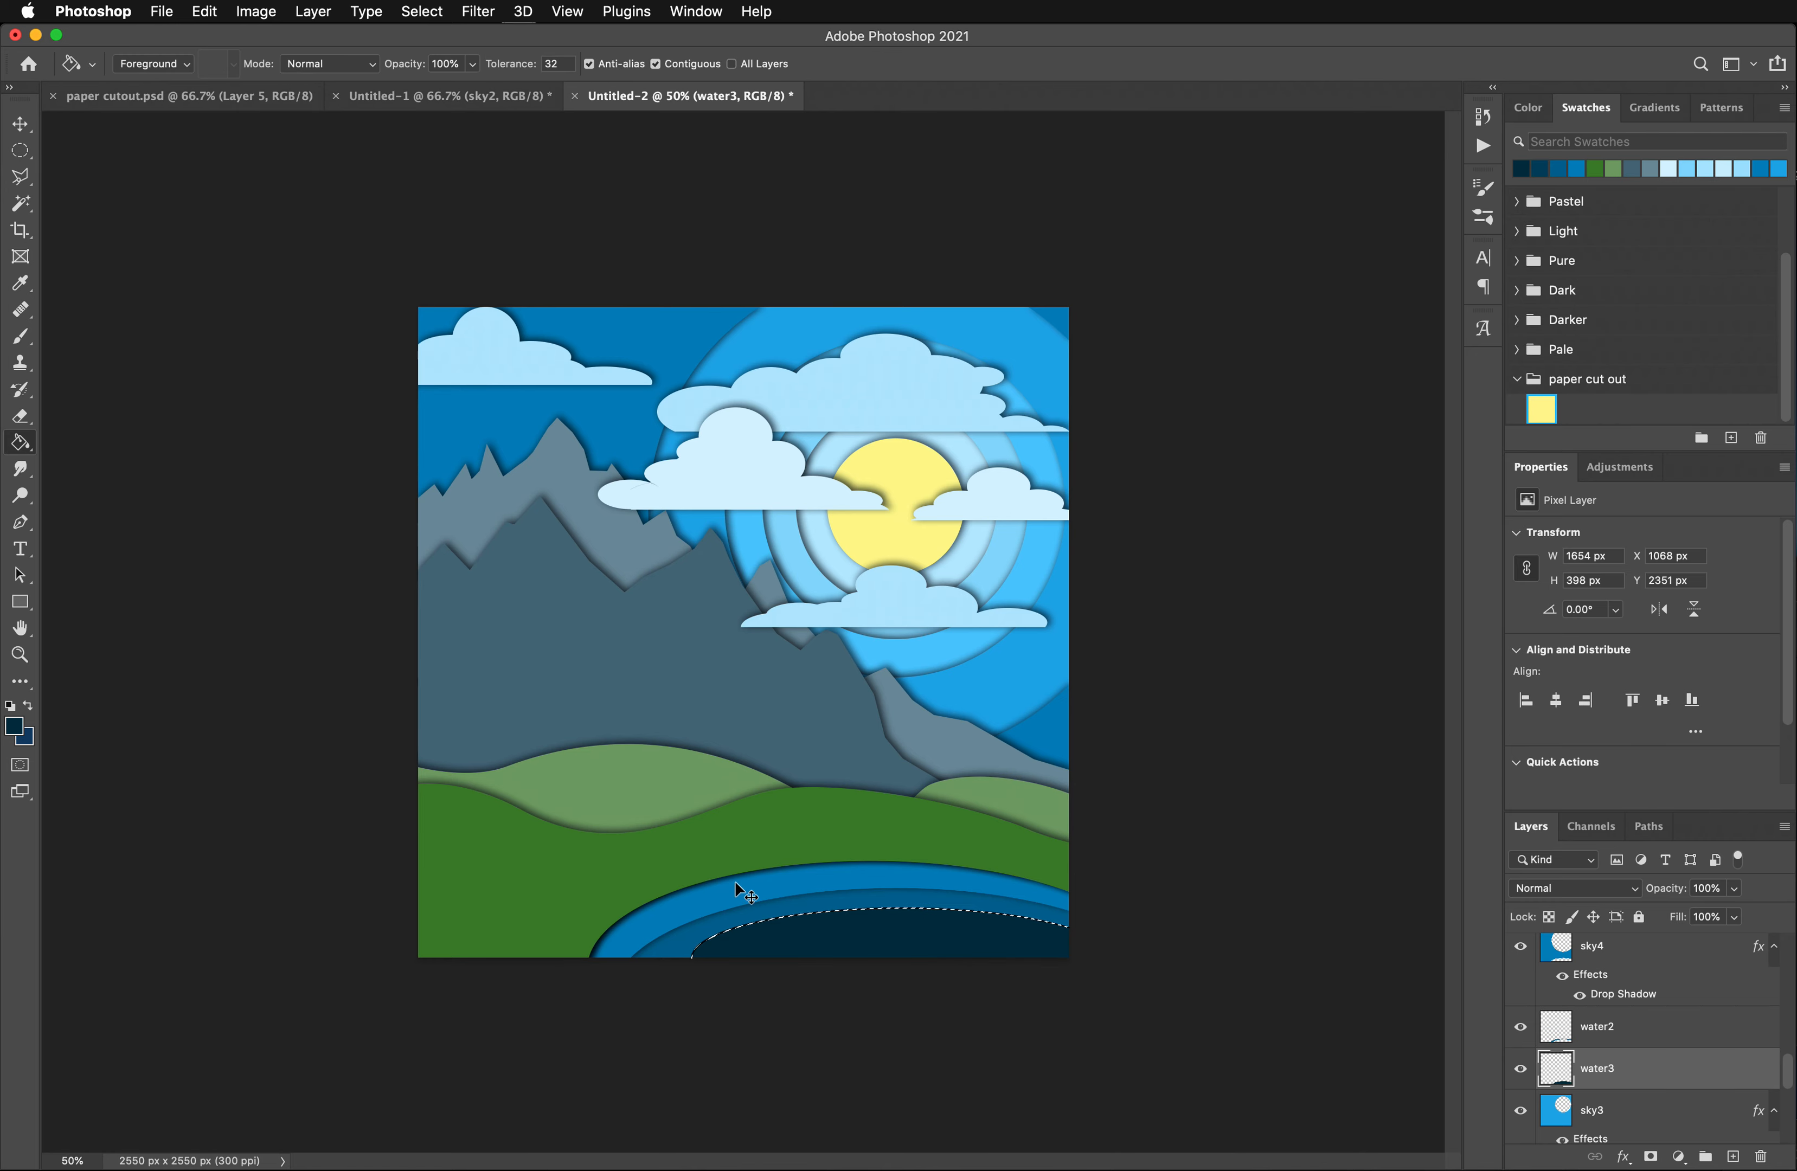
- Deselect the ellipse and paste the copied drop shadow layer style onto the water2 layer
{"action": "key", "text": "ctrl+d"}
{"action": "right_click", "coordinate": [1613, 1028]}
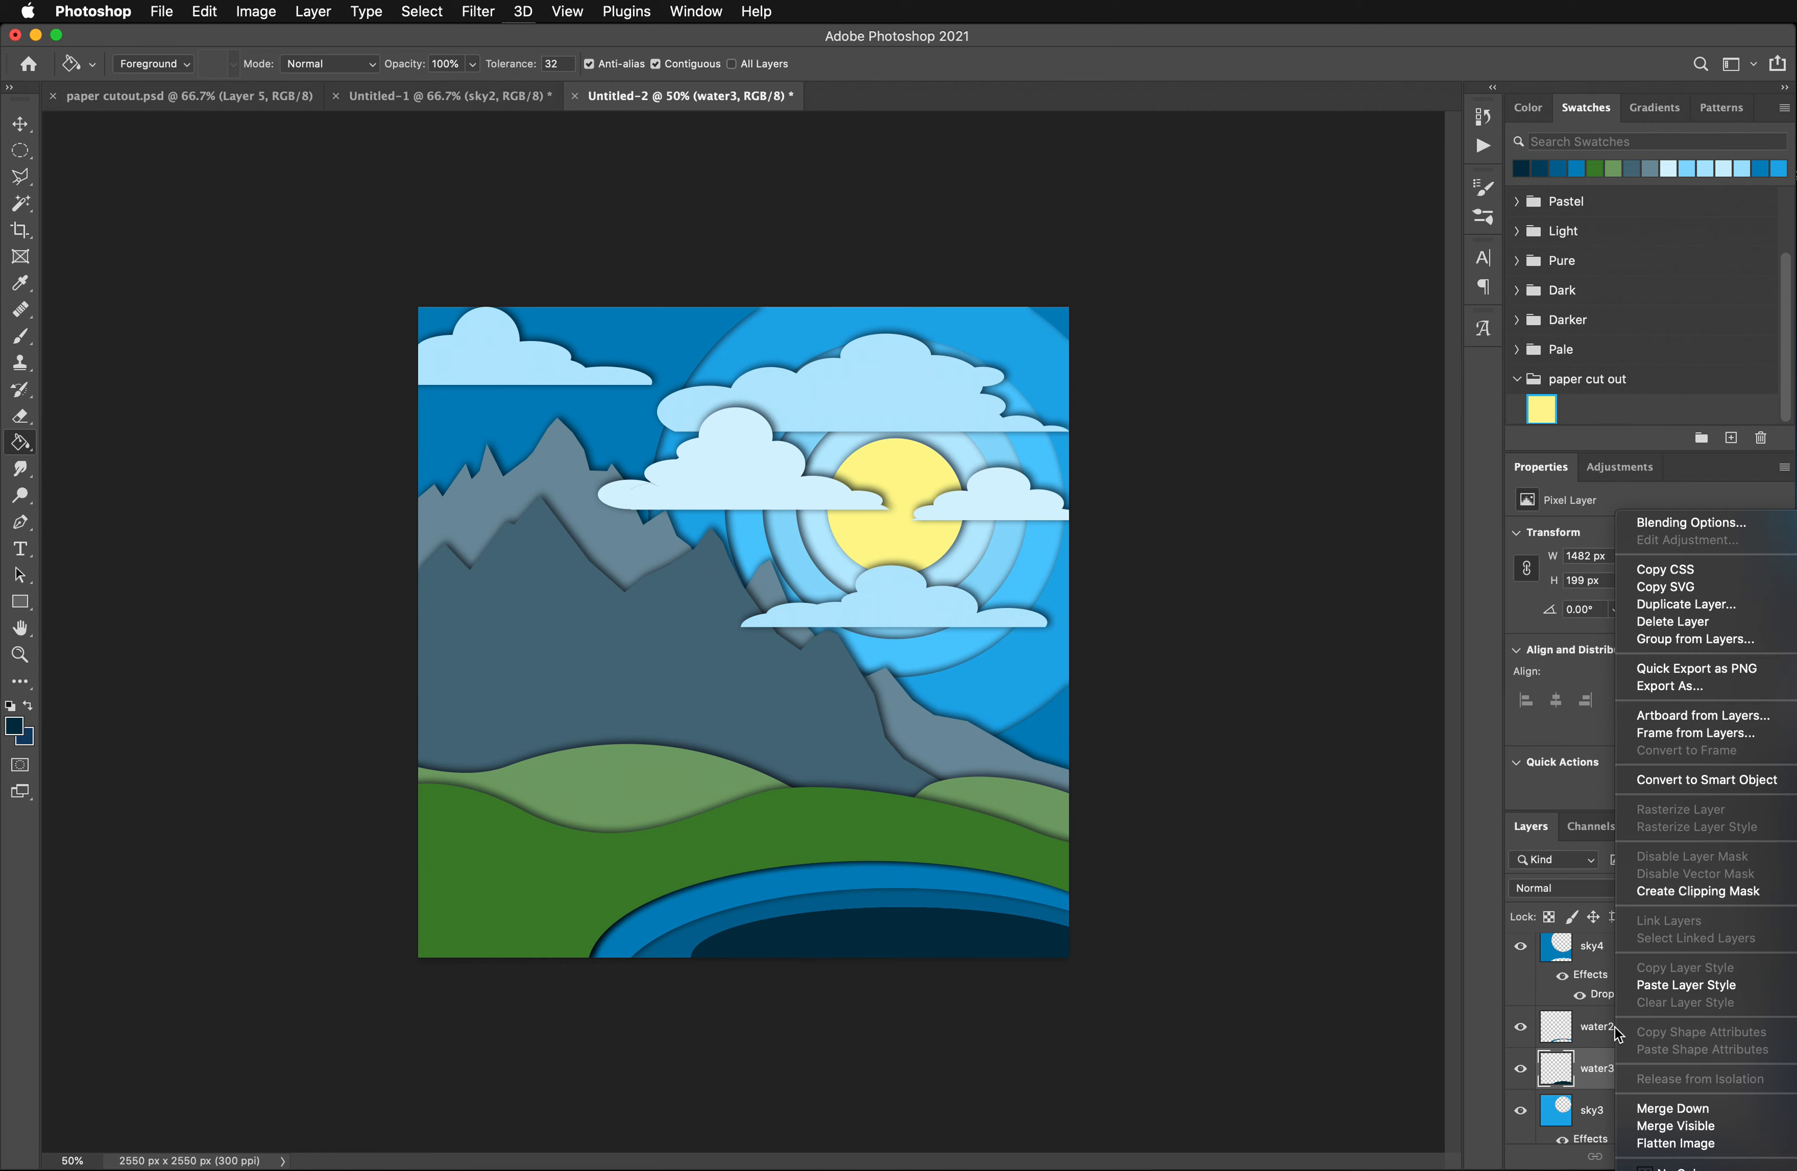
{"action": "left_click", "coordinate": [1680, 988]}
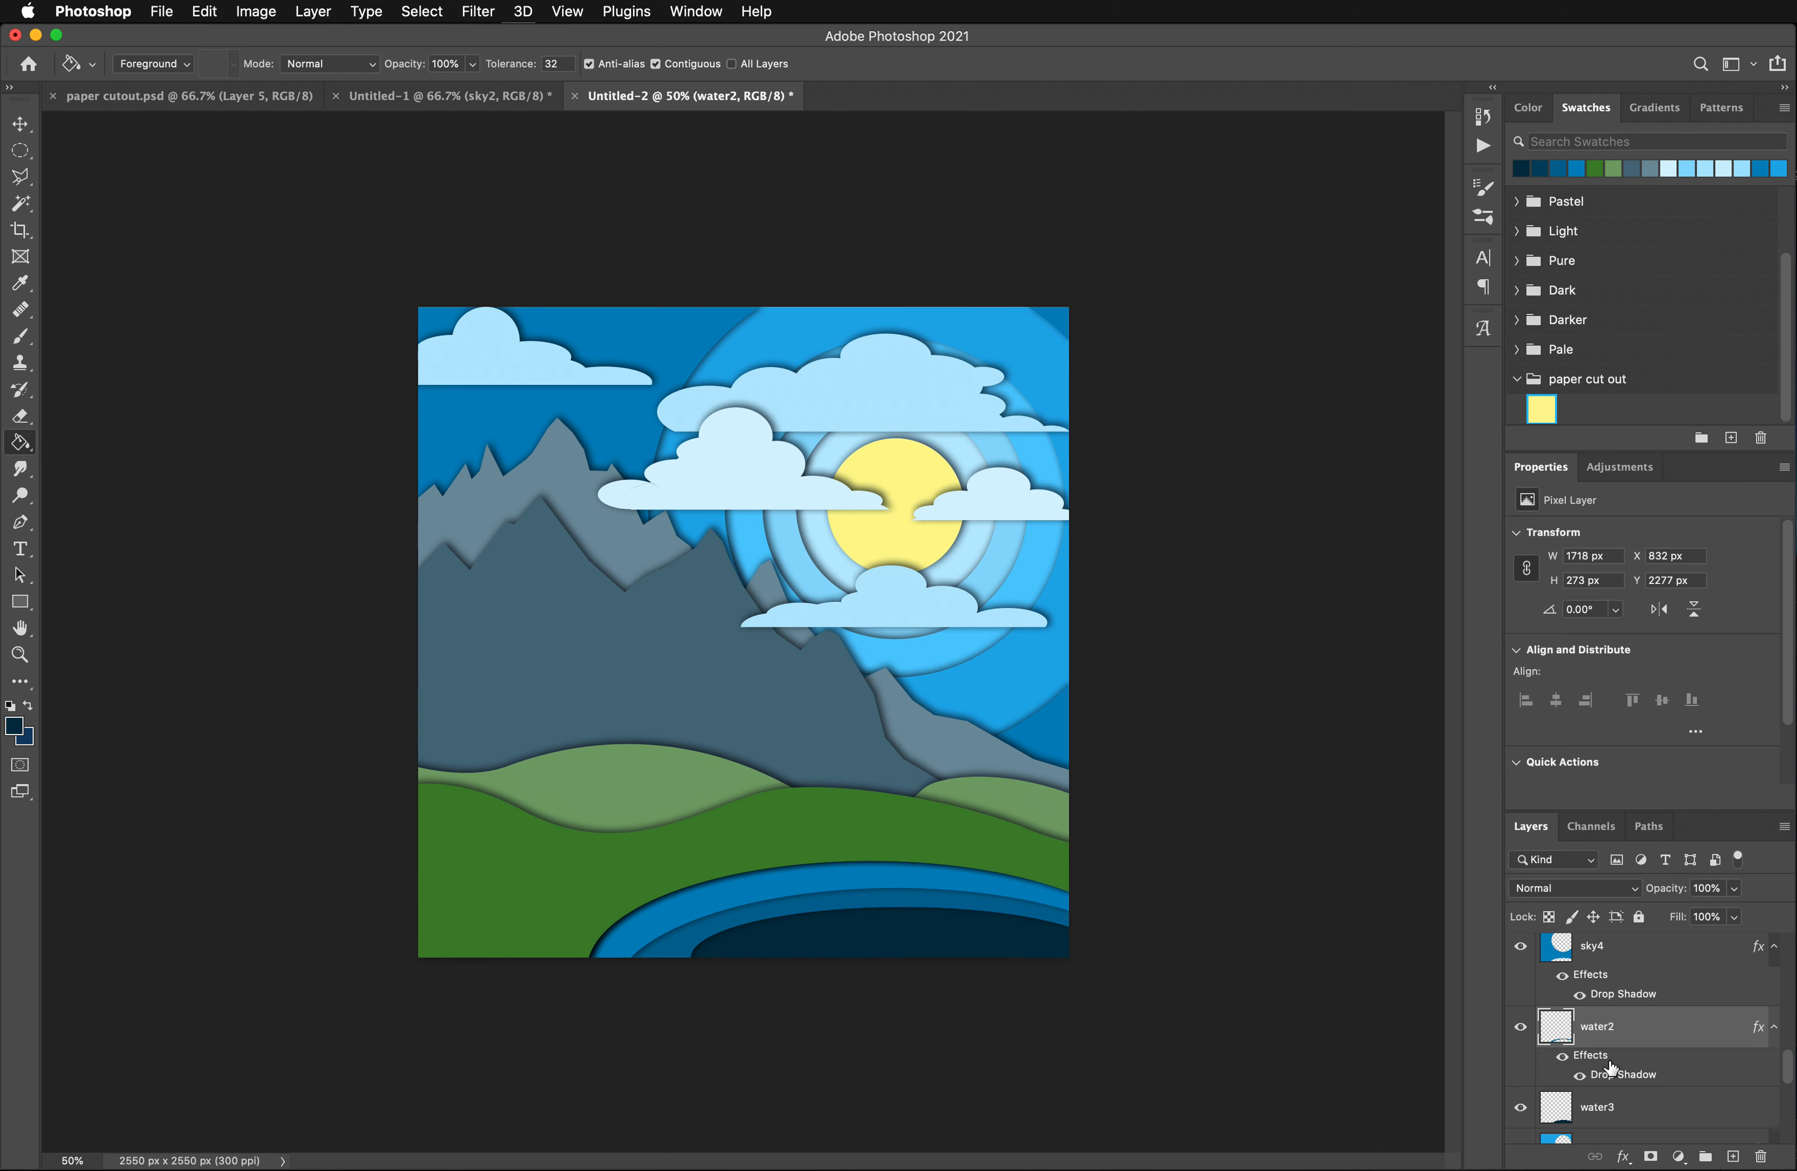
- Set the foreground color to dark blue 003d57 and refill the innermost pond shape on the water3 layer
{"action": "double_click", "coordinate": [1611, 1109]}
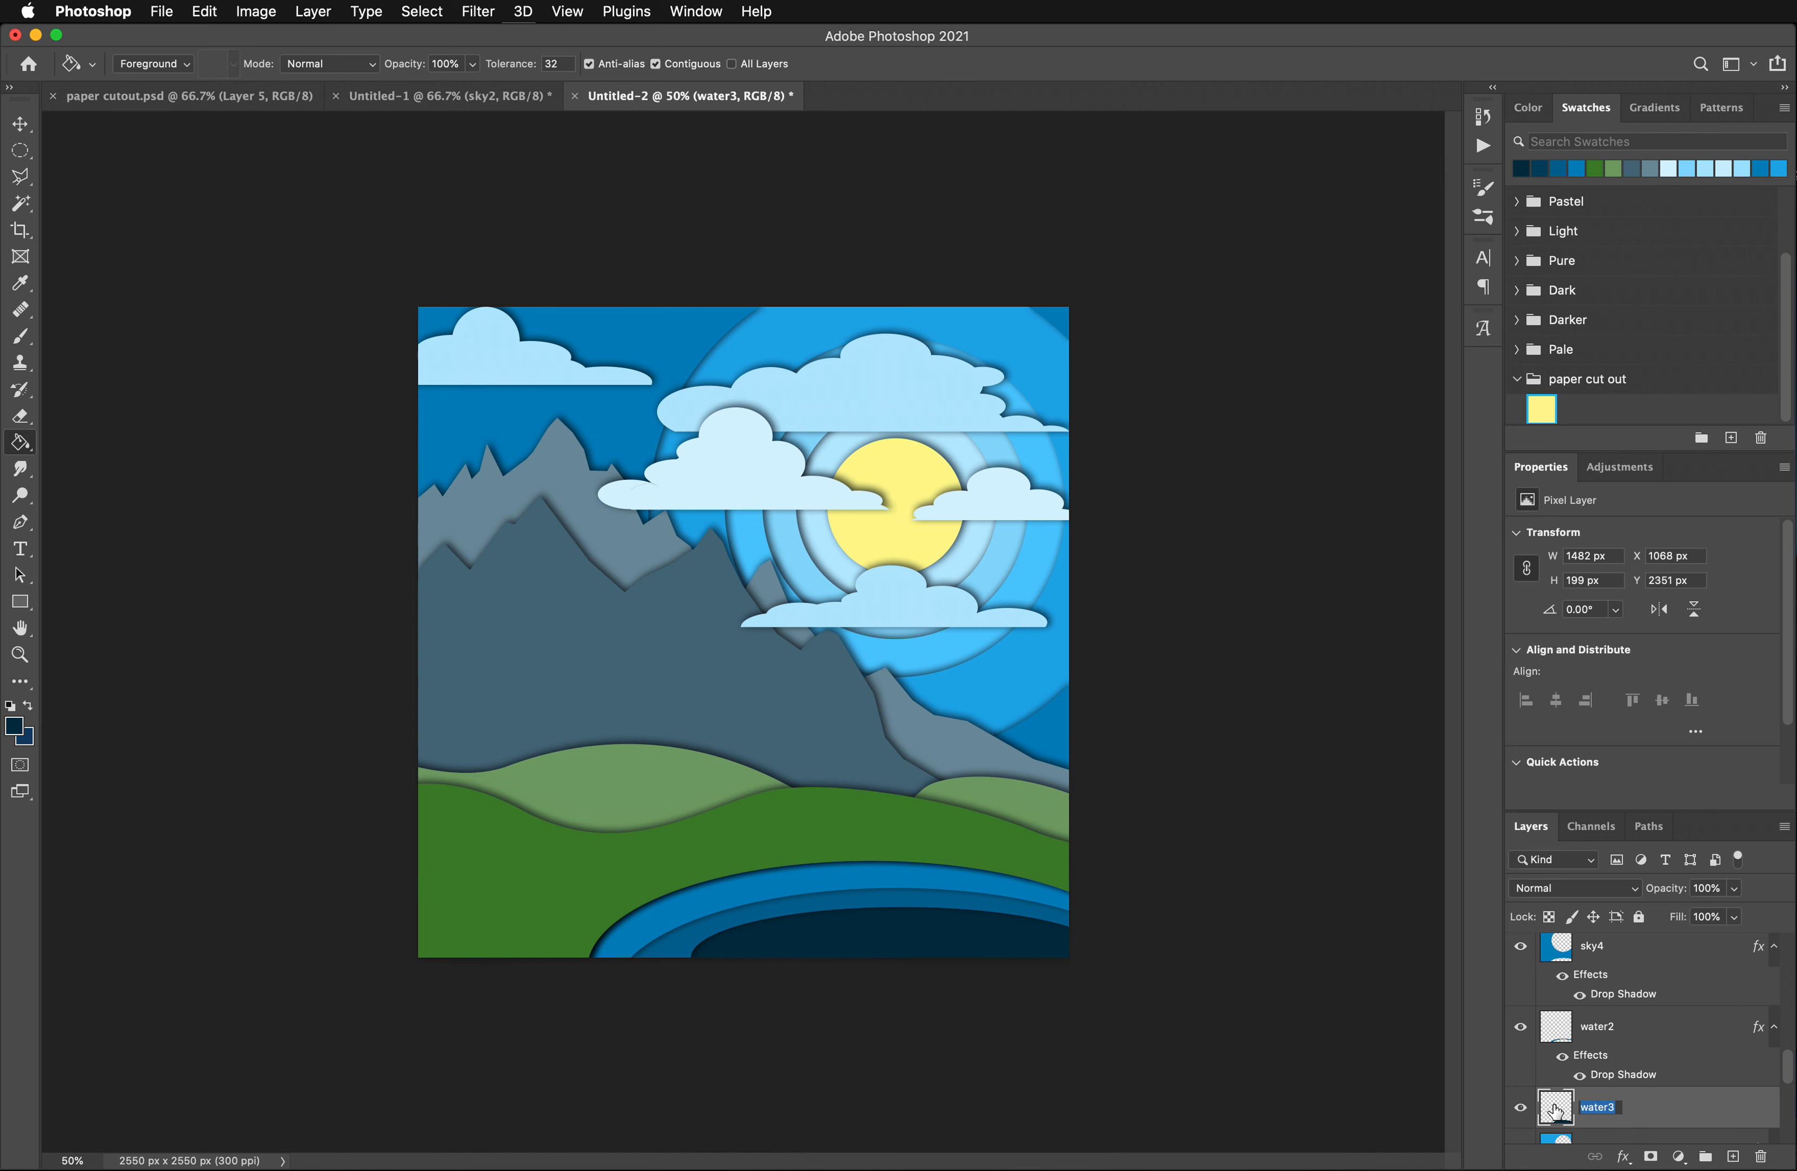
{"action": "key", "text": "Return"}
{"action": "left_click", "coordinate": [15, 727]}
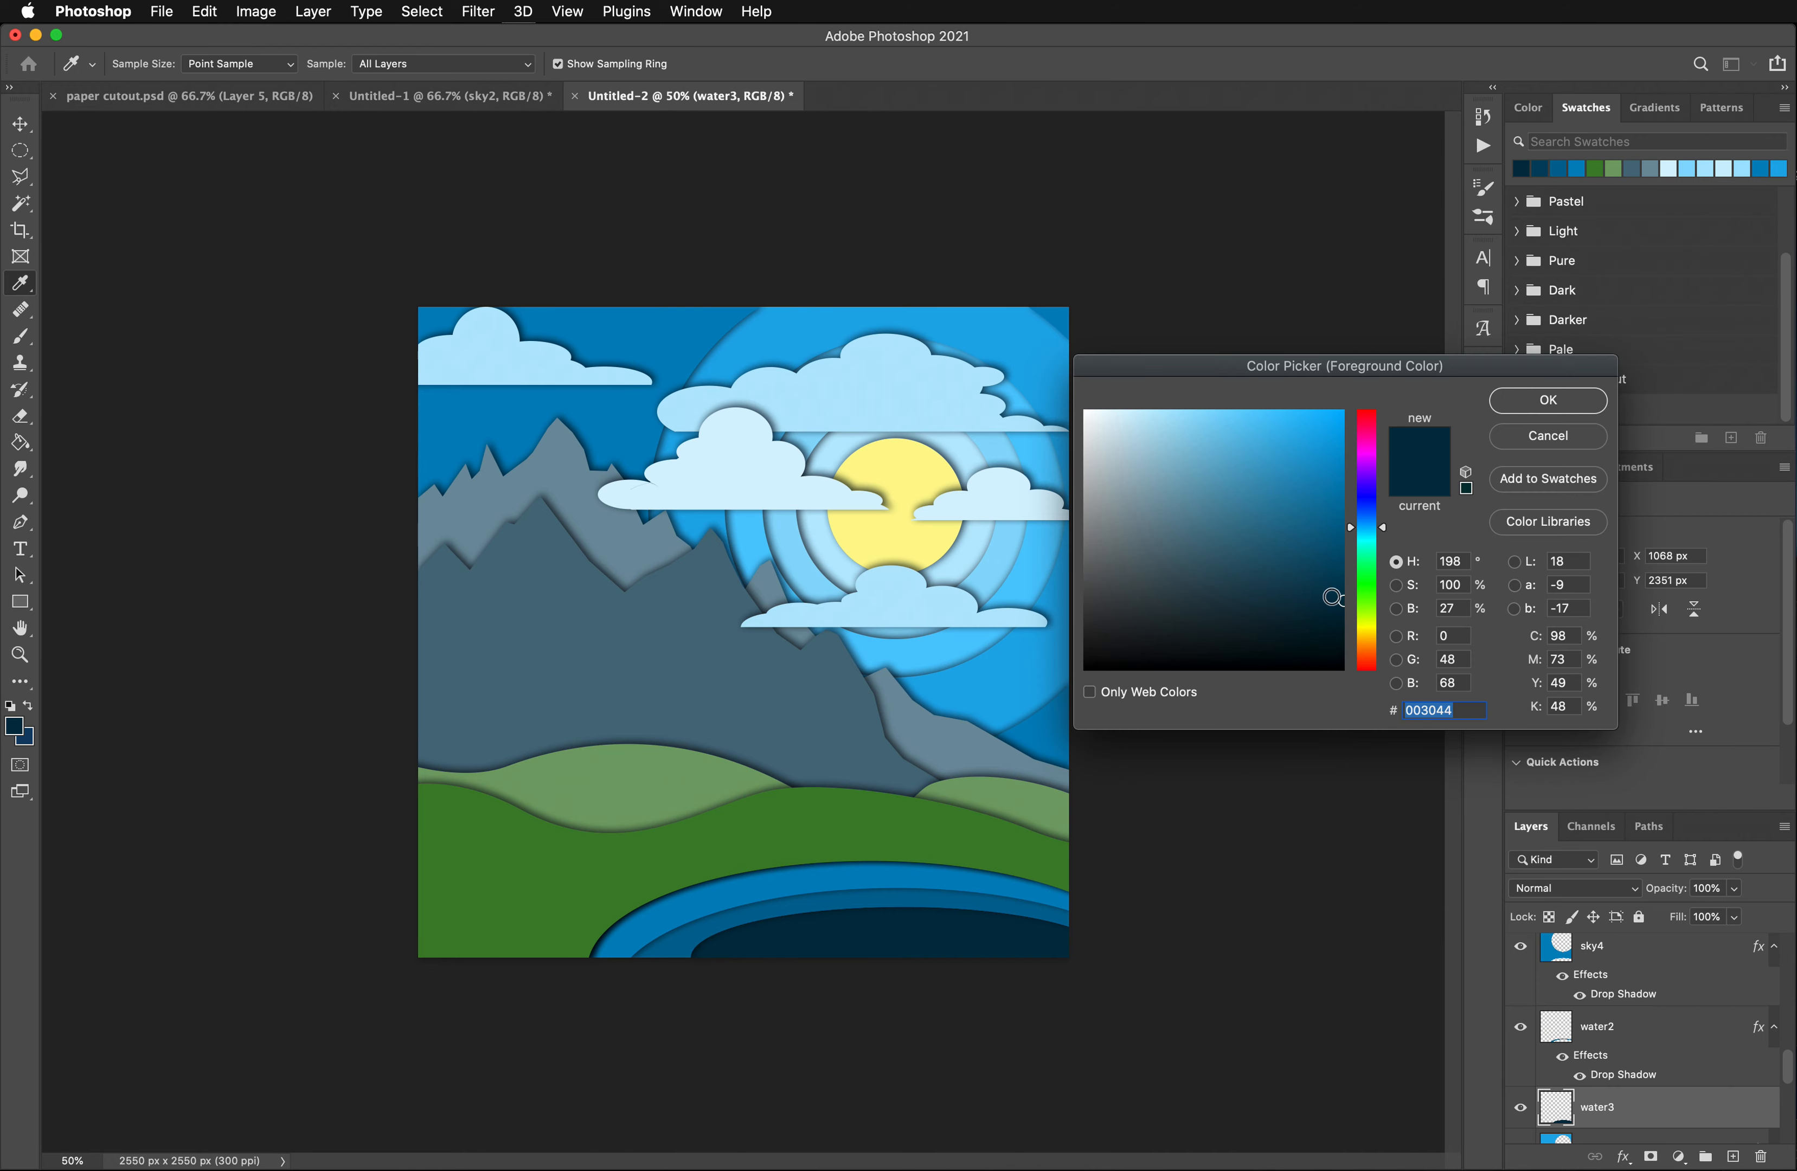
{"action": "left_click_drag", "start_coordinate": [1345, 595], "coordinate": [1348, 582]}
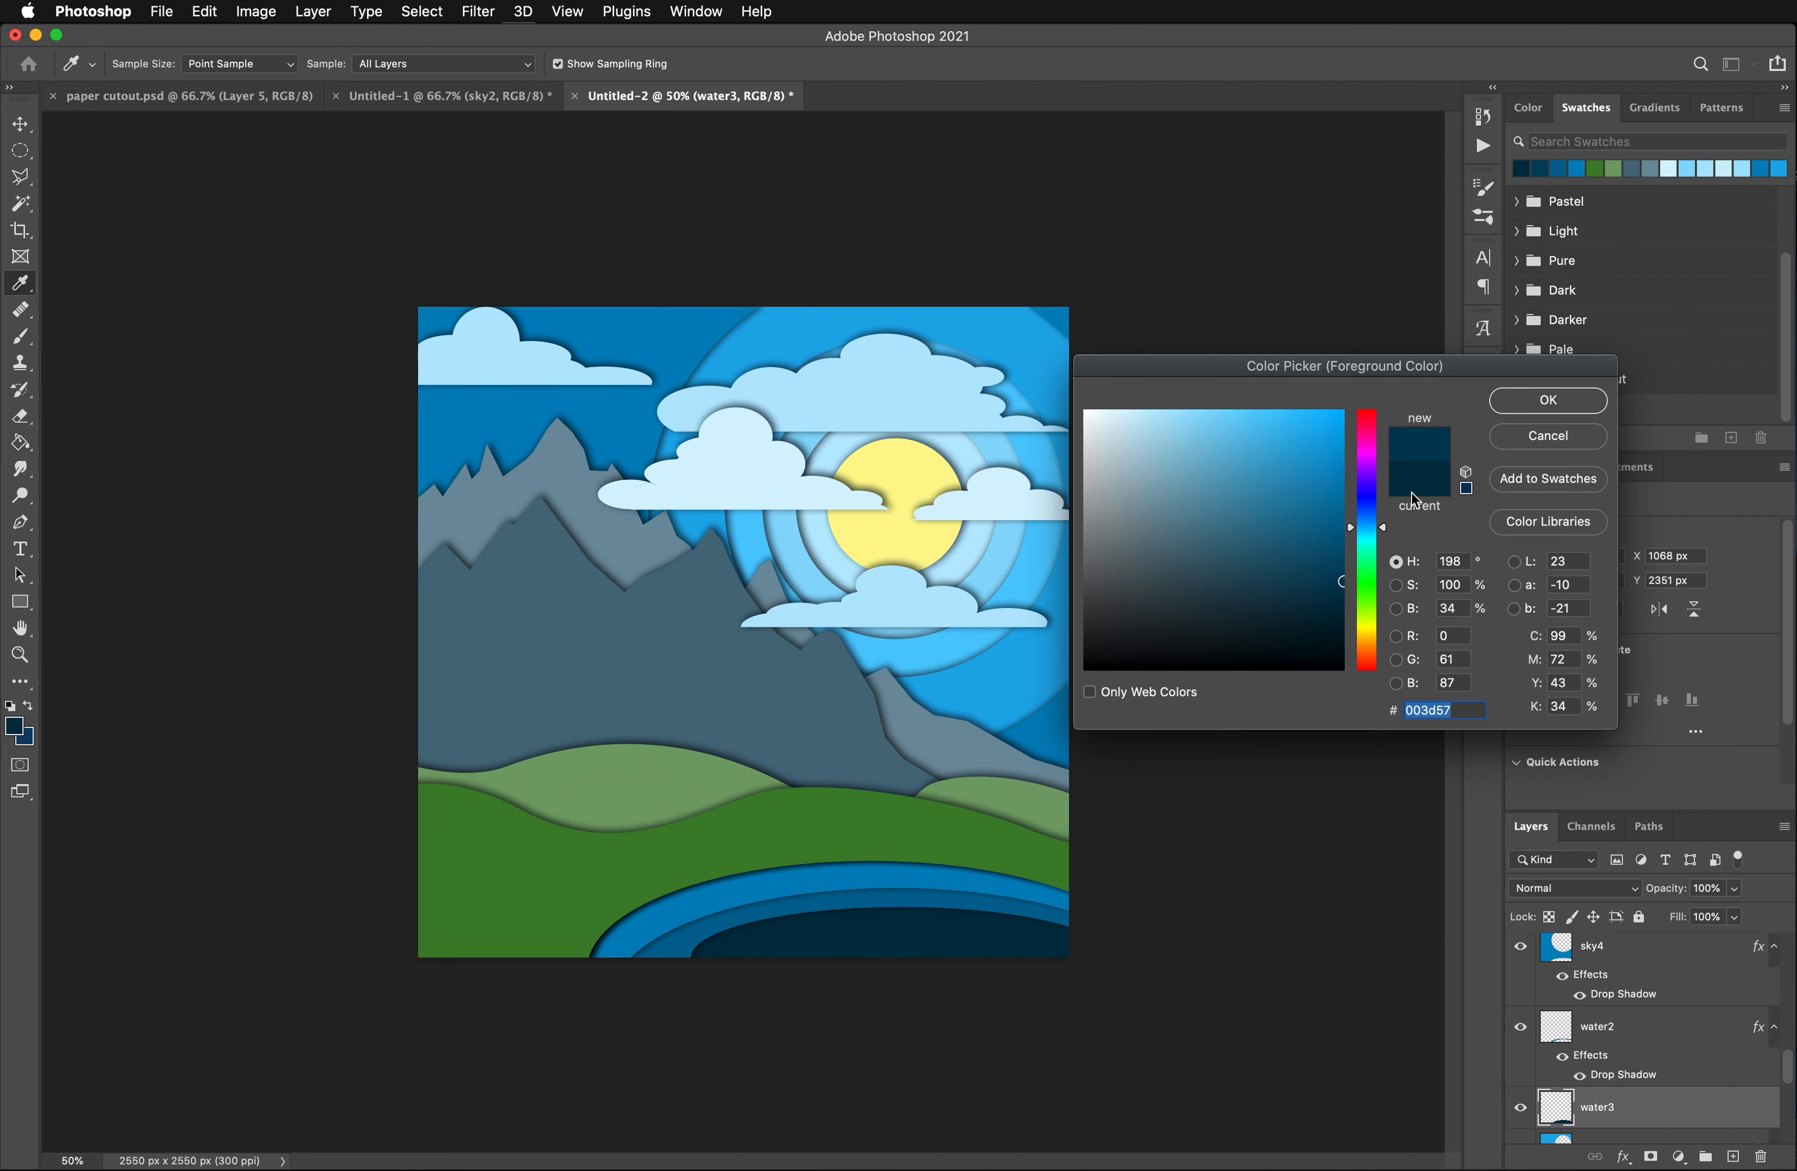
{"action": "left_click", "coordinate": [1513, 397]}
{"action": "left_click", "coordinate": [887, 951]}
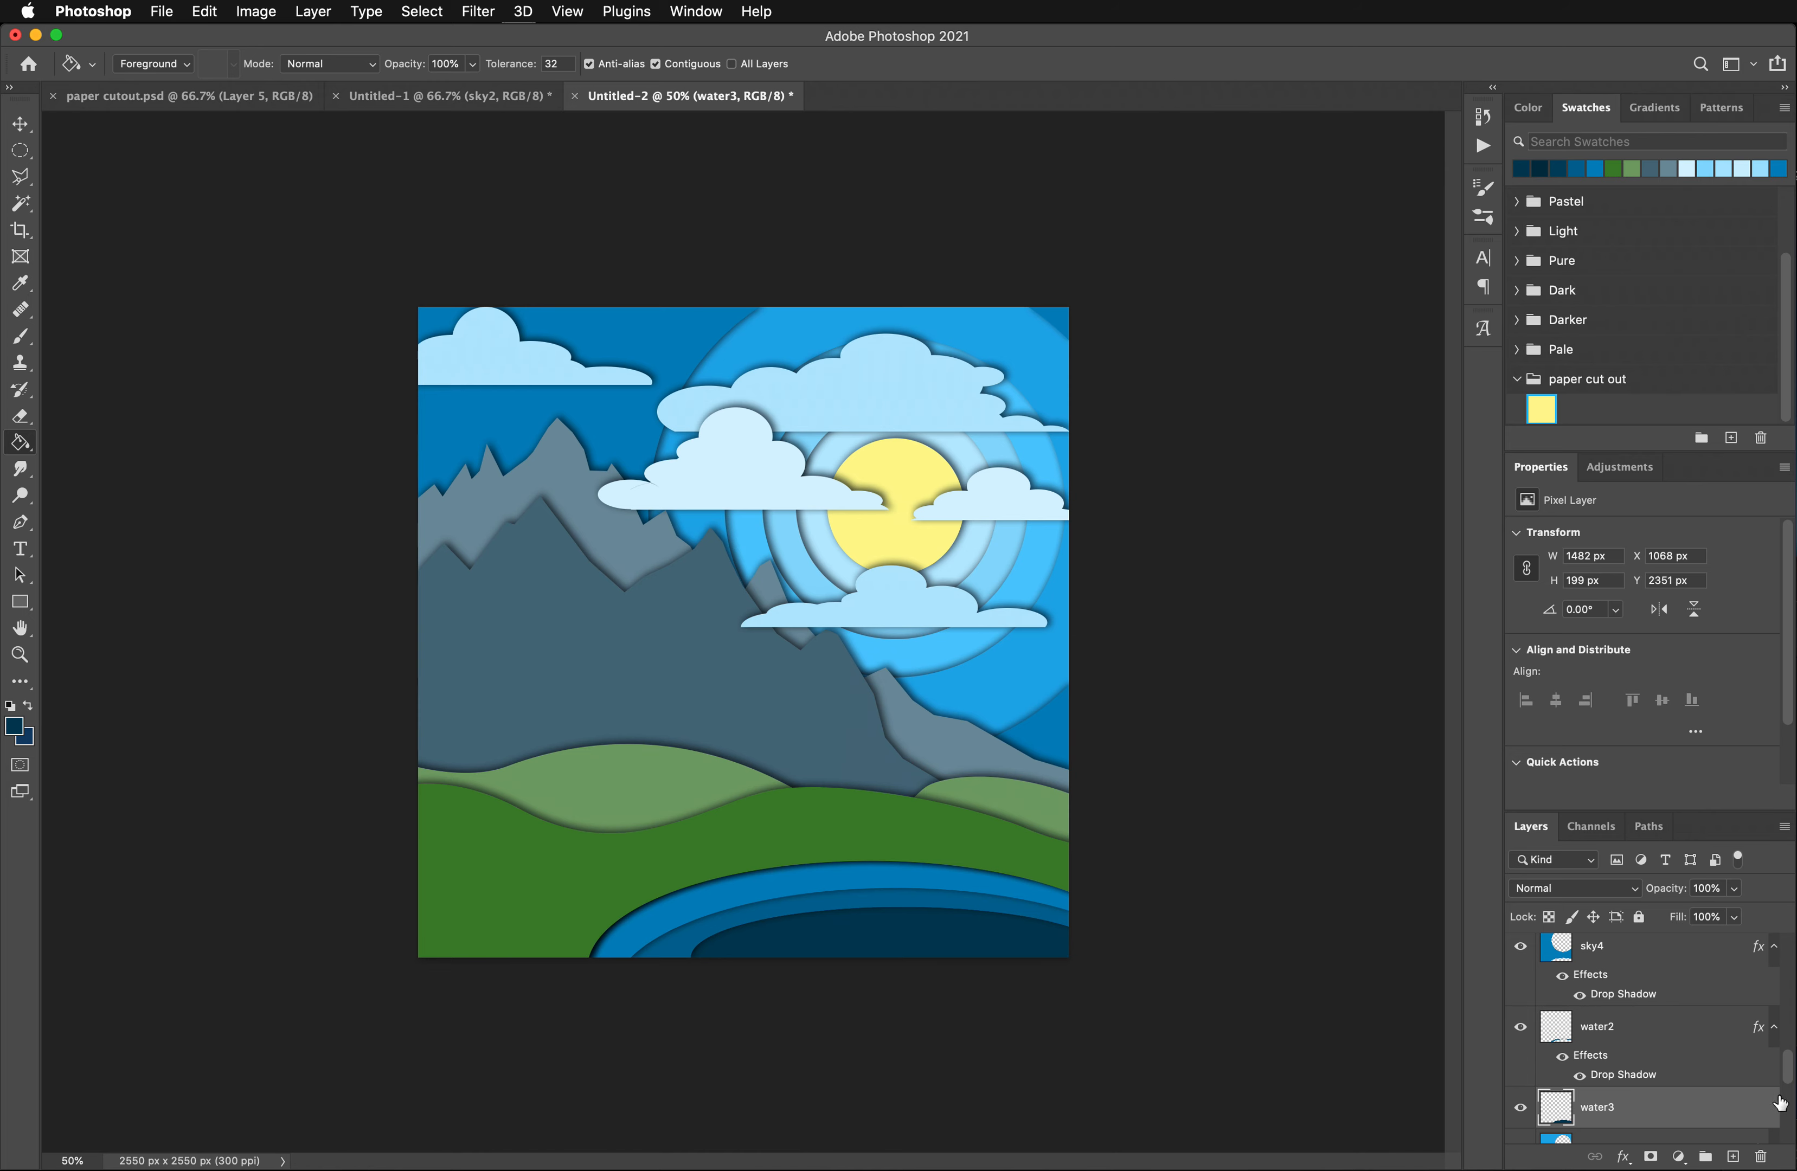
- Add a new layer between the Shape 2 and Shape 1 hill layers and name it trees
{"action": "left_click_drag", "start_coordinate": [1788, 1072], "coordinate": [1783, 934]}
{"action": "left_click", "coordinate": [1622, 1037]}
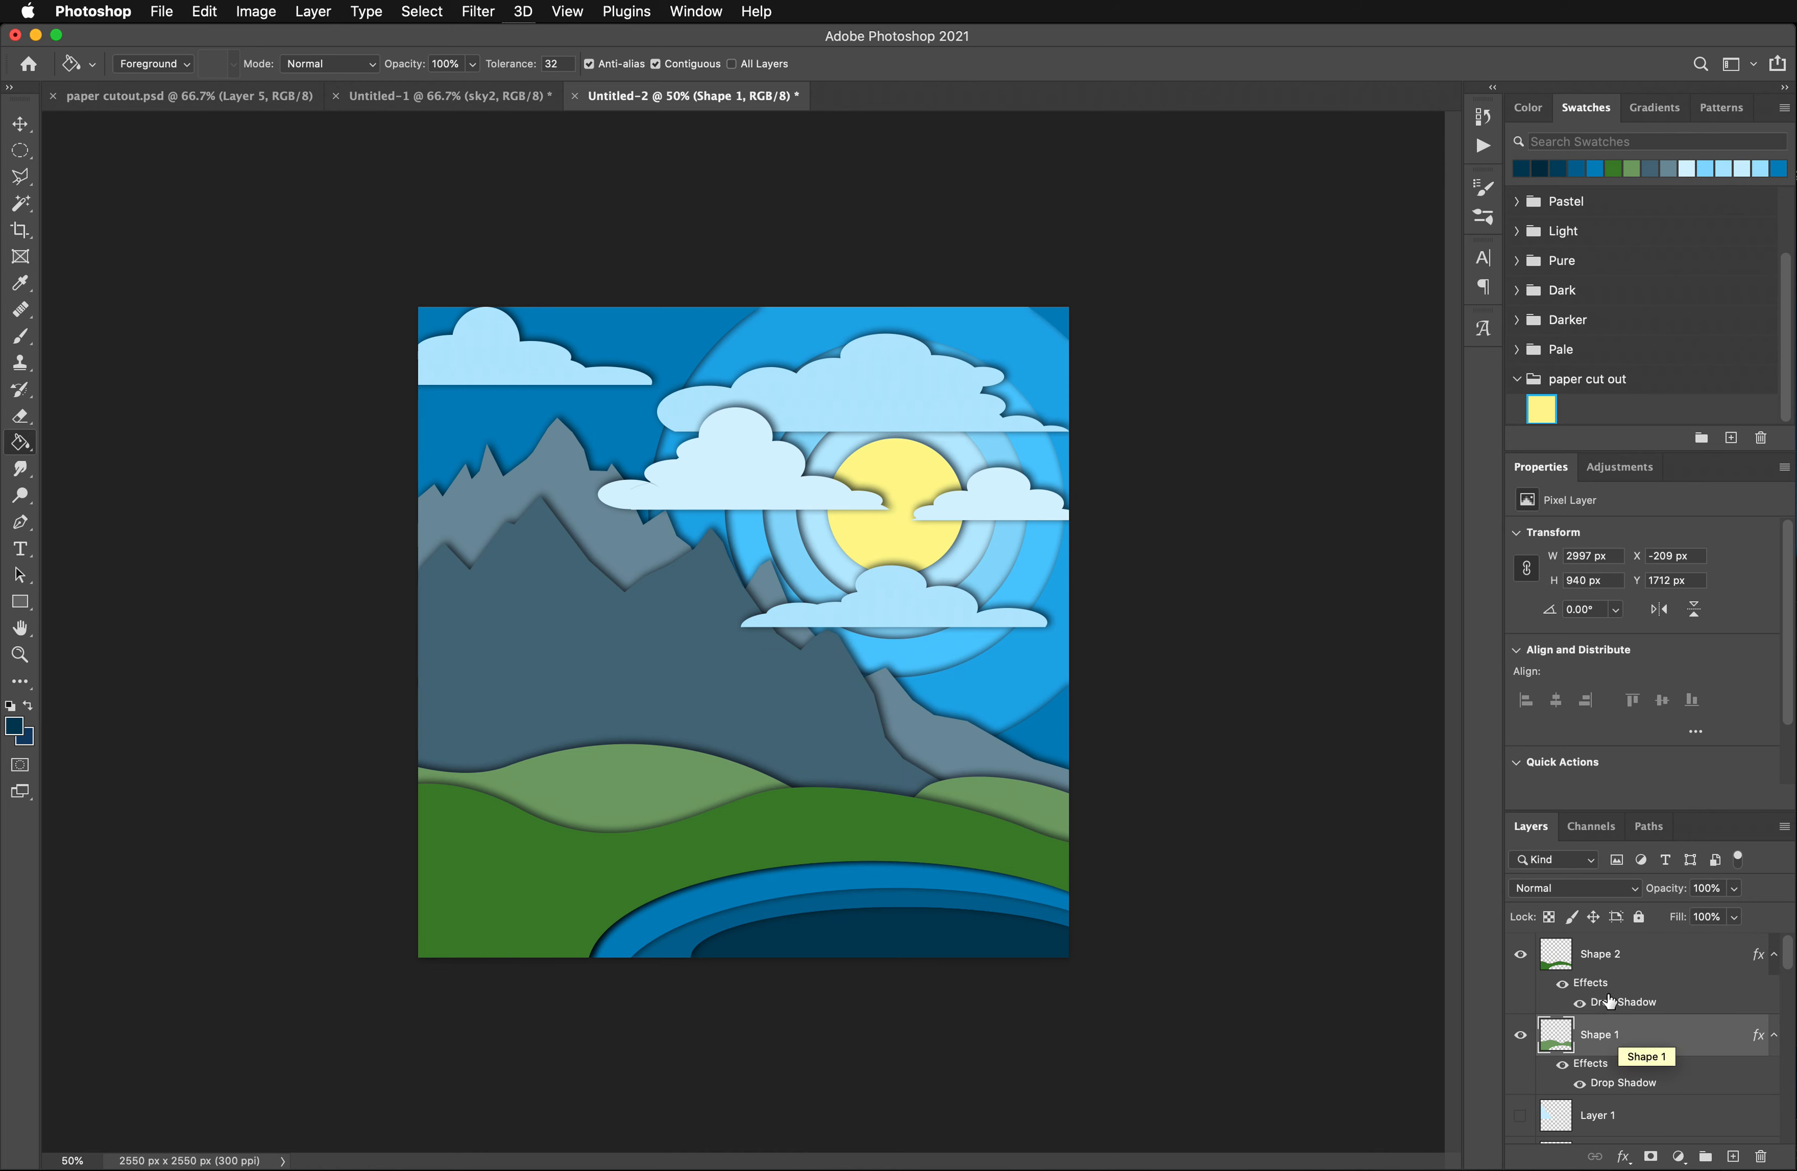
{"action": "left_click", "coordinate": [1604, 964]}
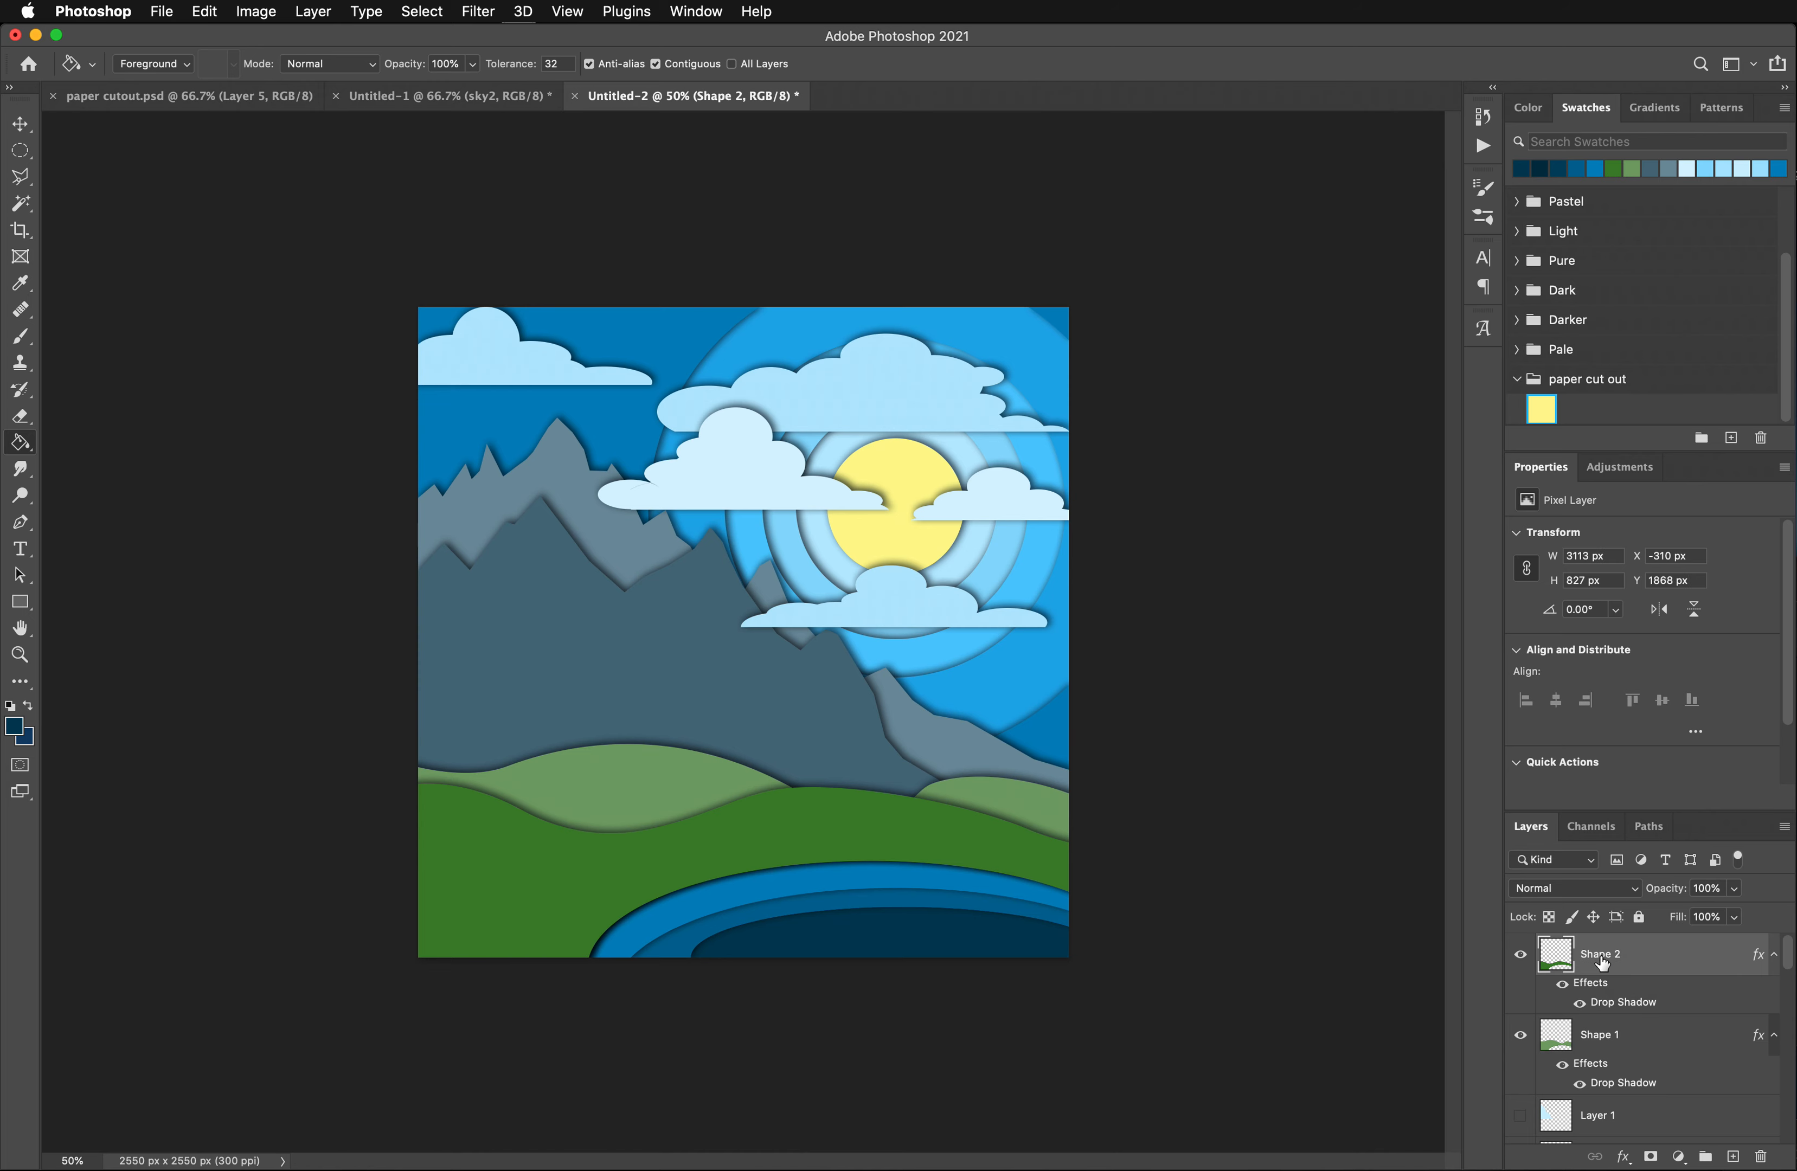
{"action": "left_click", "coordinate": [1612, 1037]}
{"action": "left_click", "coordinate": [1733, 1157]}
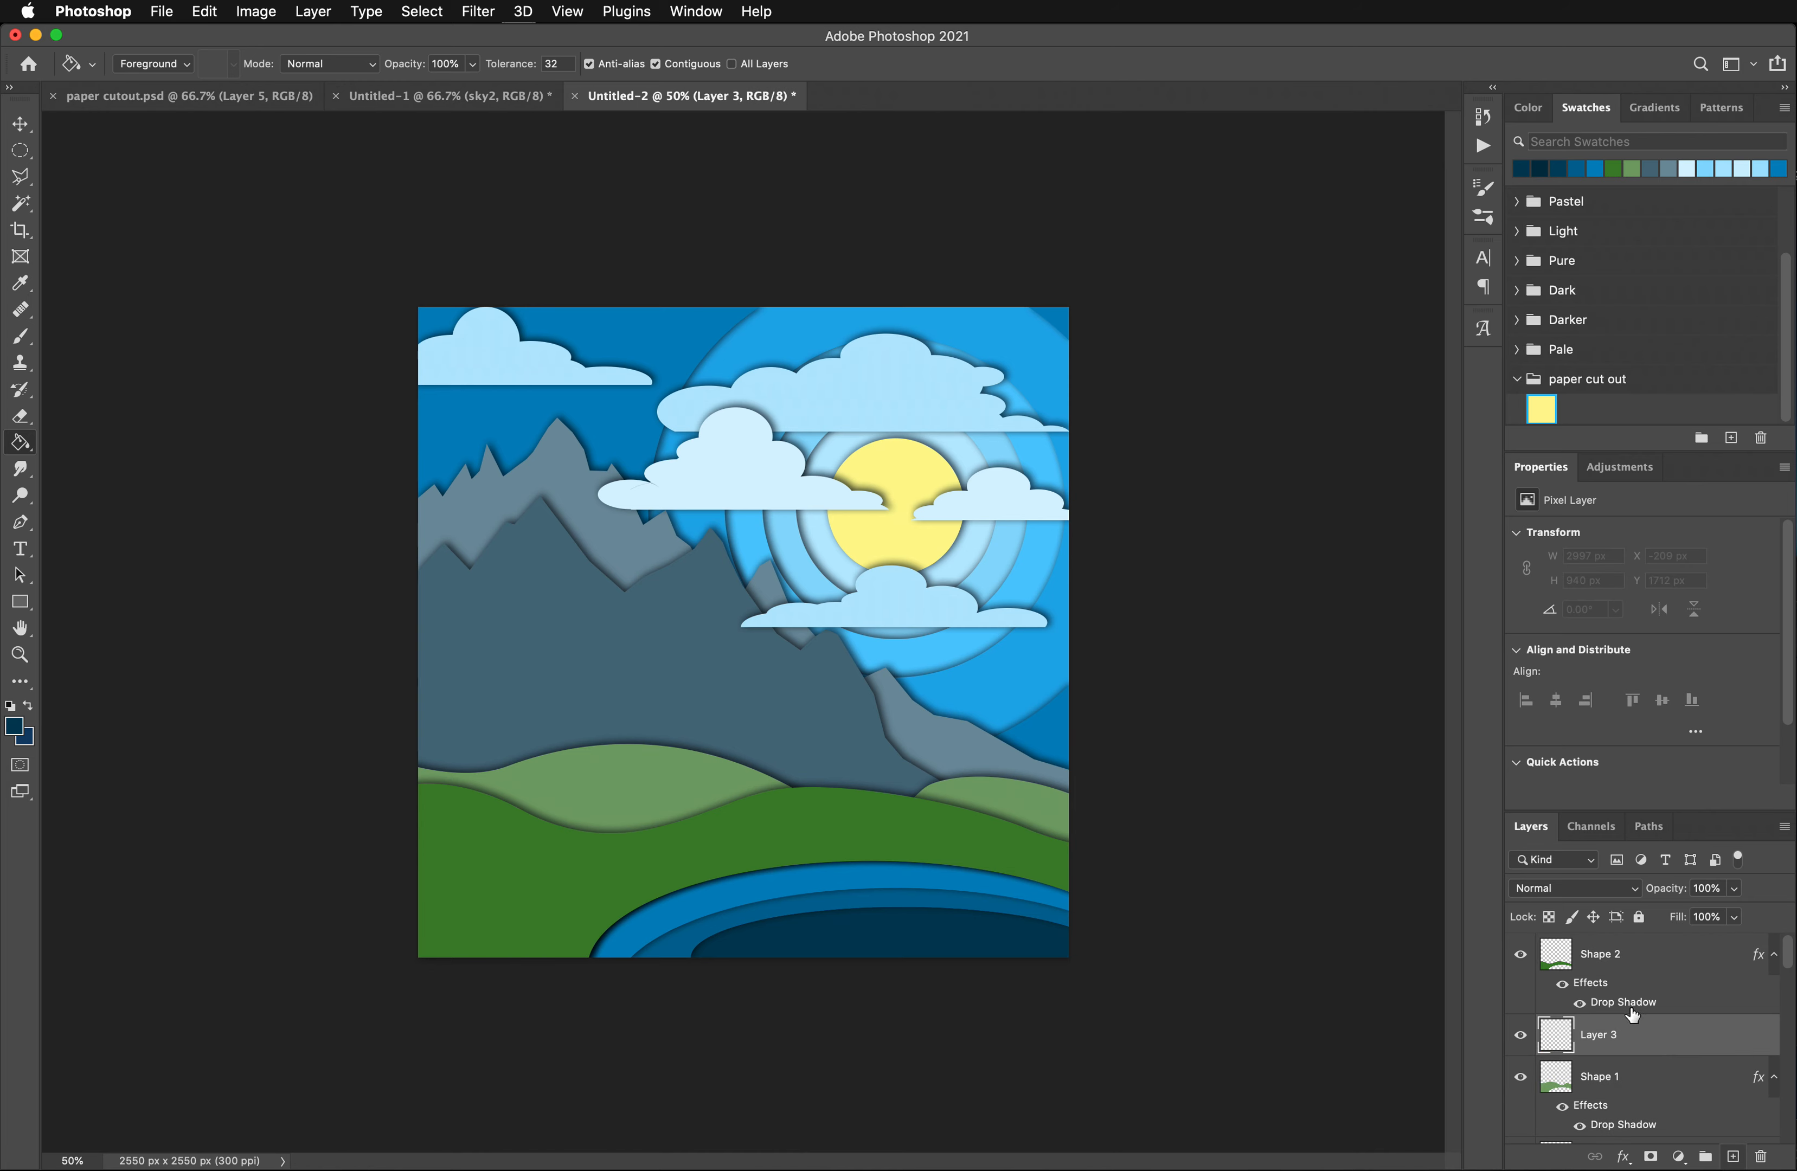
{"action": "key", "text": "s"}
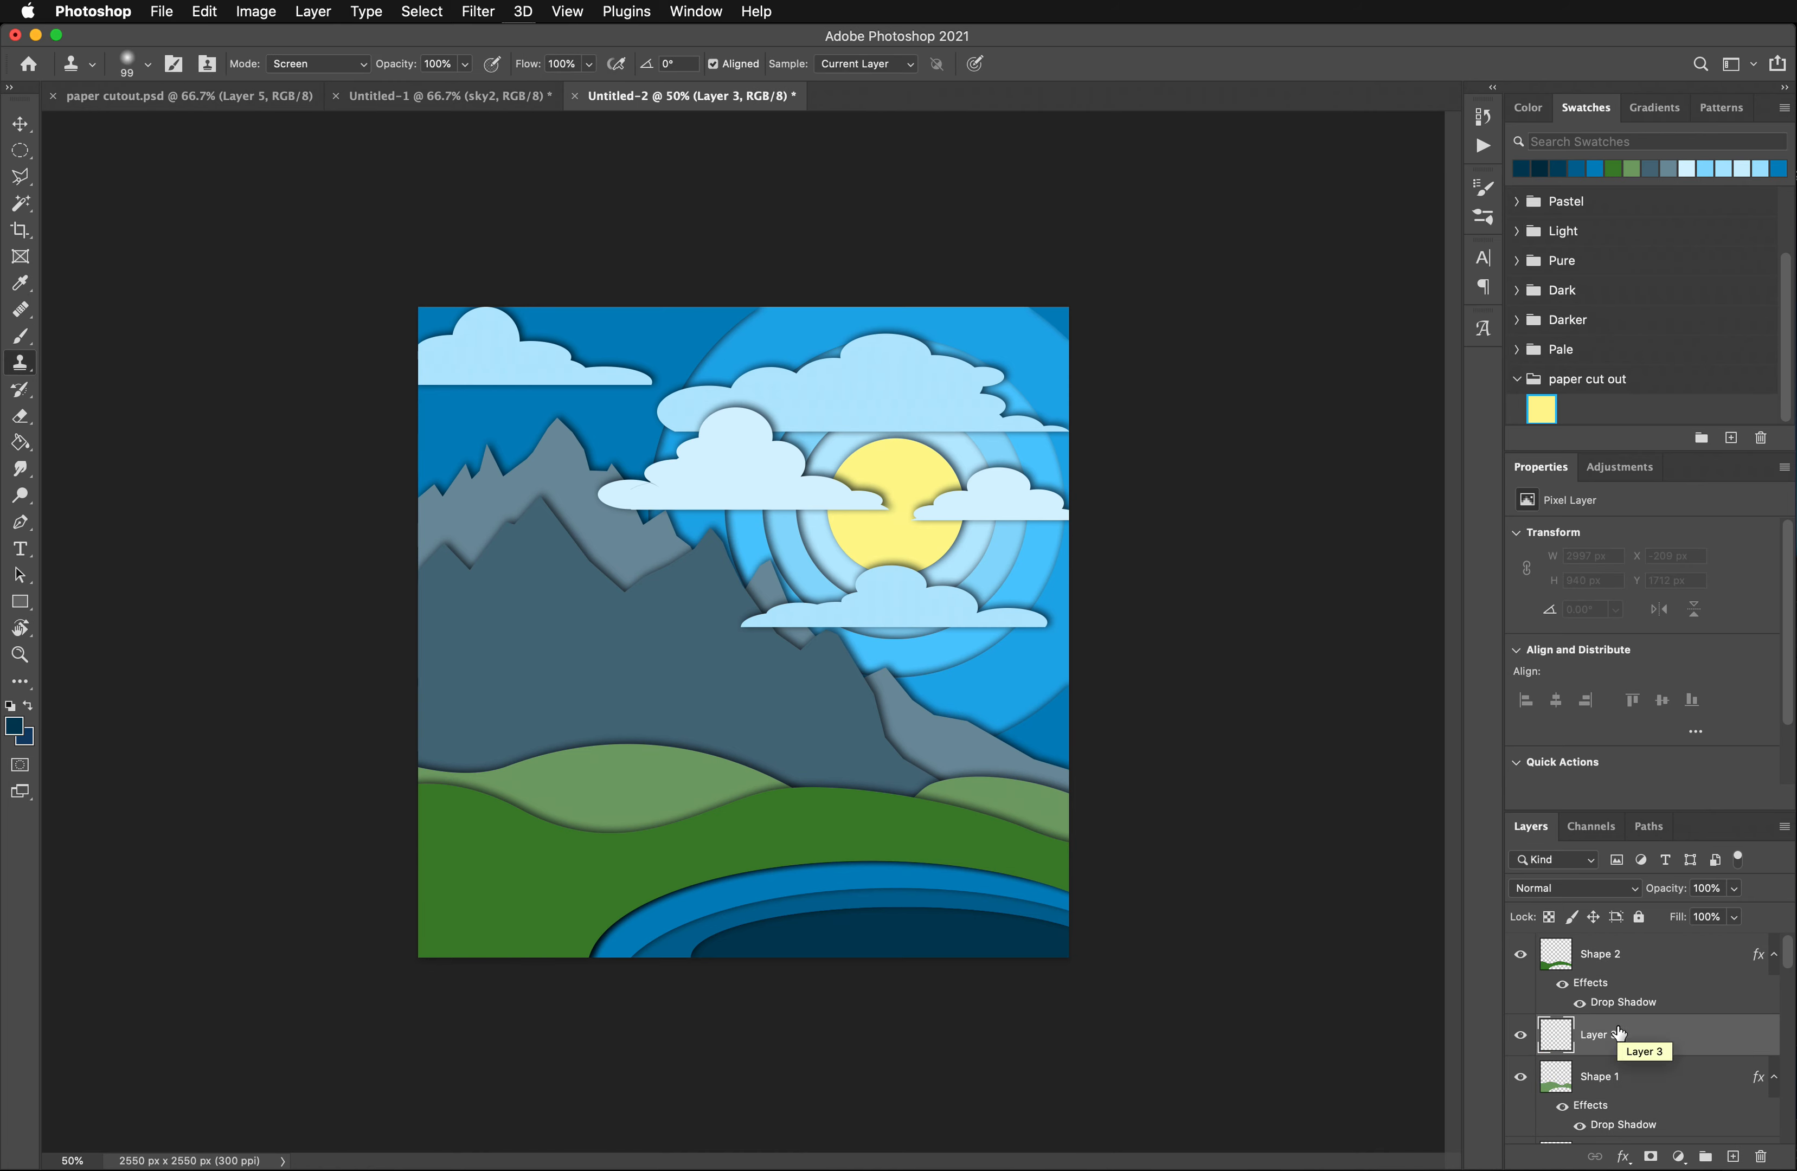
{"action": "double_click", "coordinate": [1606, 1036]}
{"action": "type", "text": "trees"}
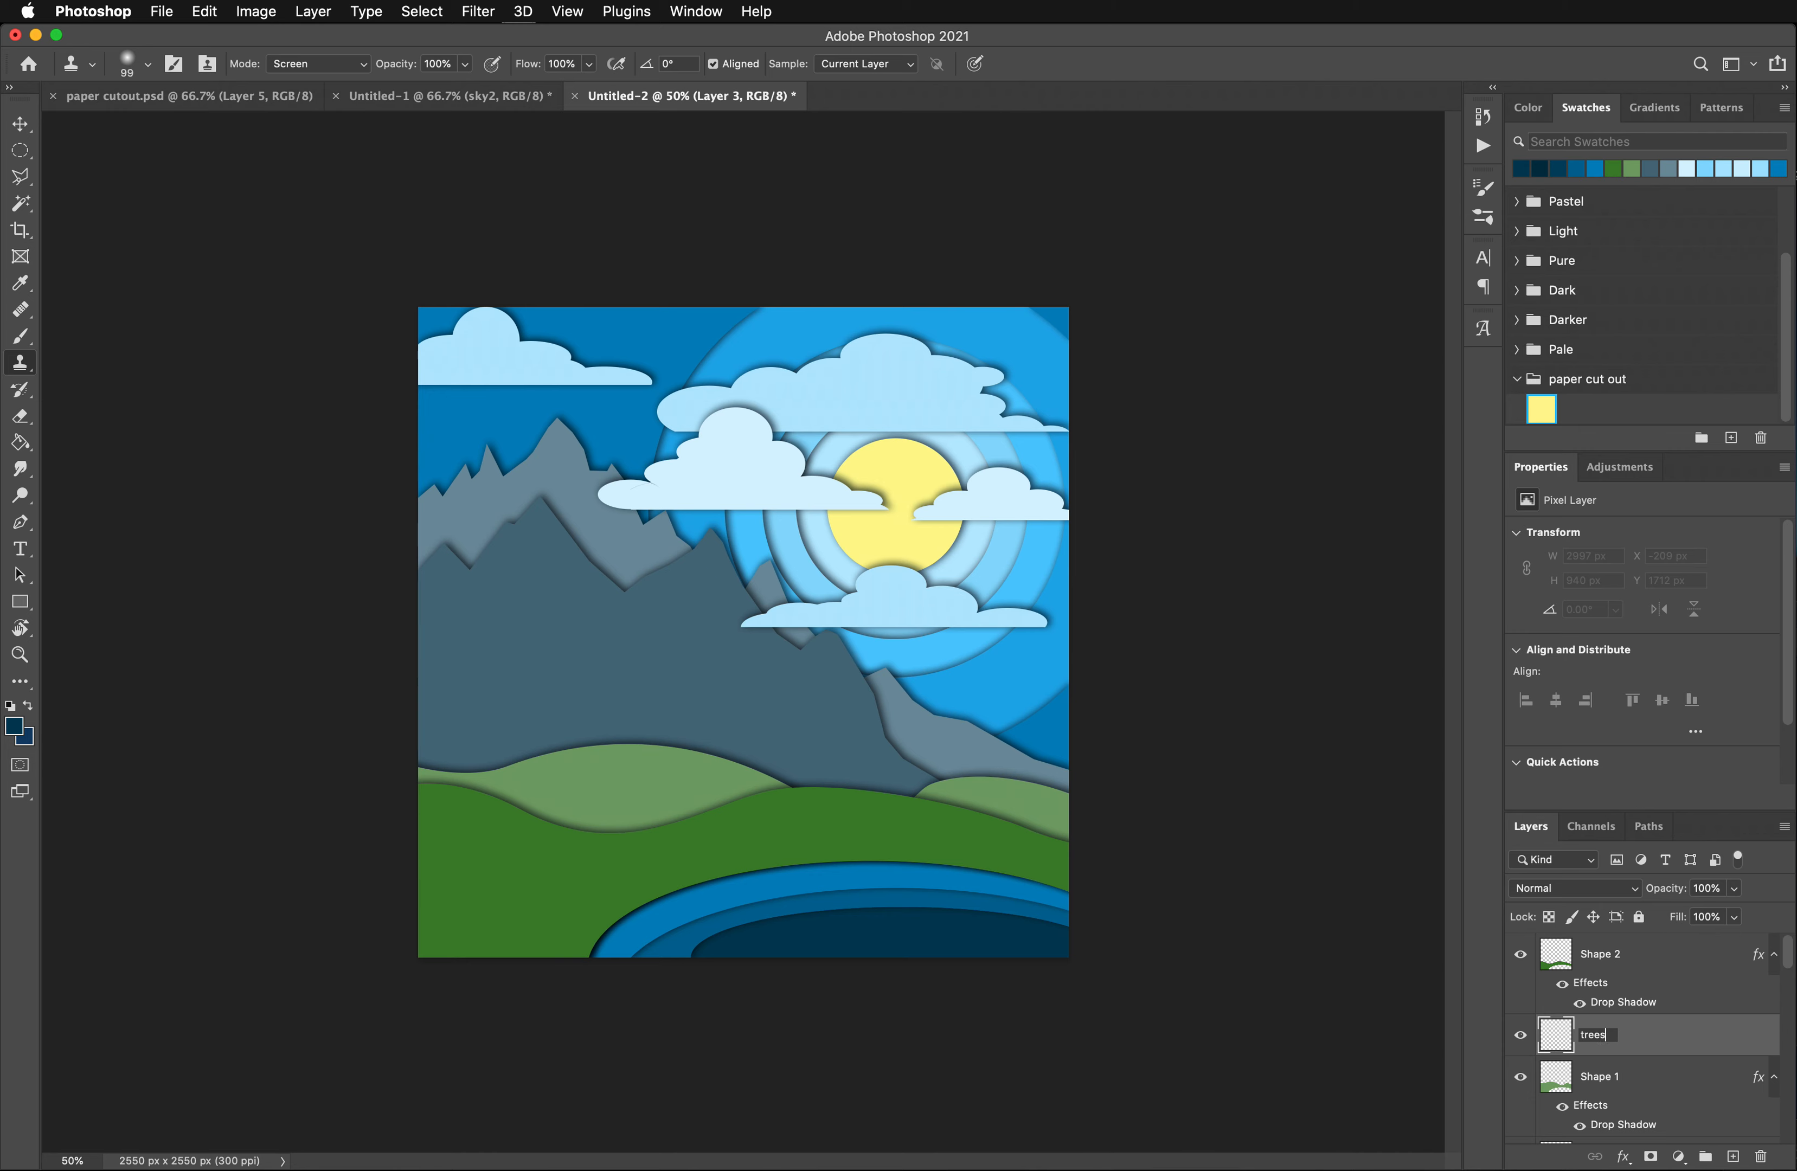
{"action": "key", "text": "Return"}
- Try a pine tree outline about 240 x 310 px at the light green hill's left end with the Polygonal Lasso, and deselect it
{"action": "left_click", "coordinate": [21, 655]}
{"action": "key", "text": "super+equal"}
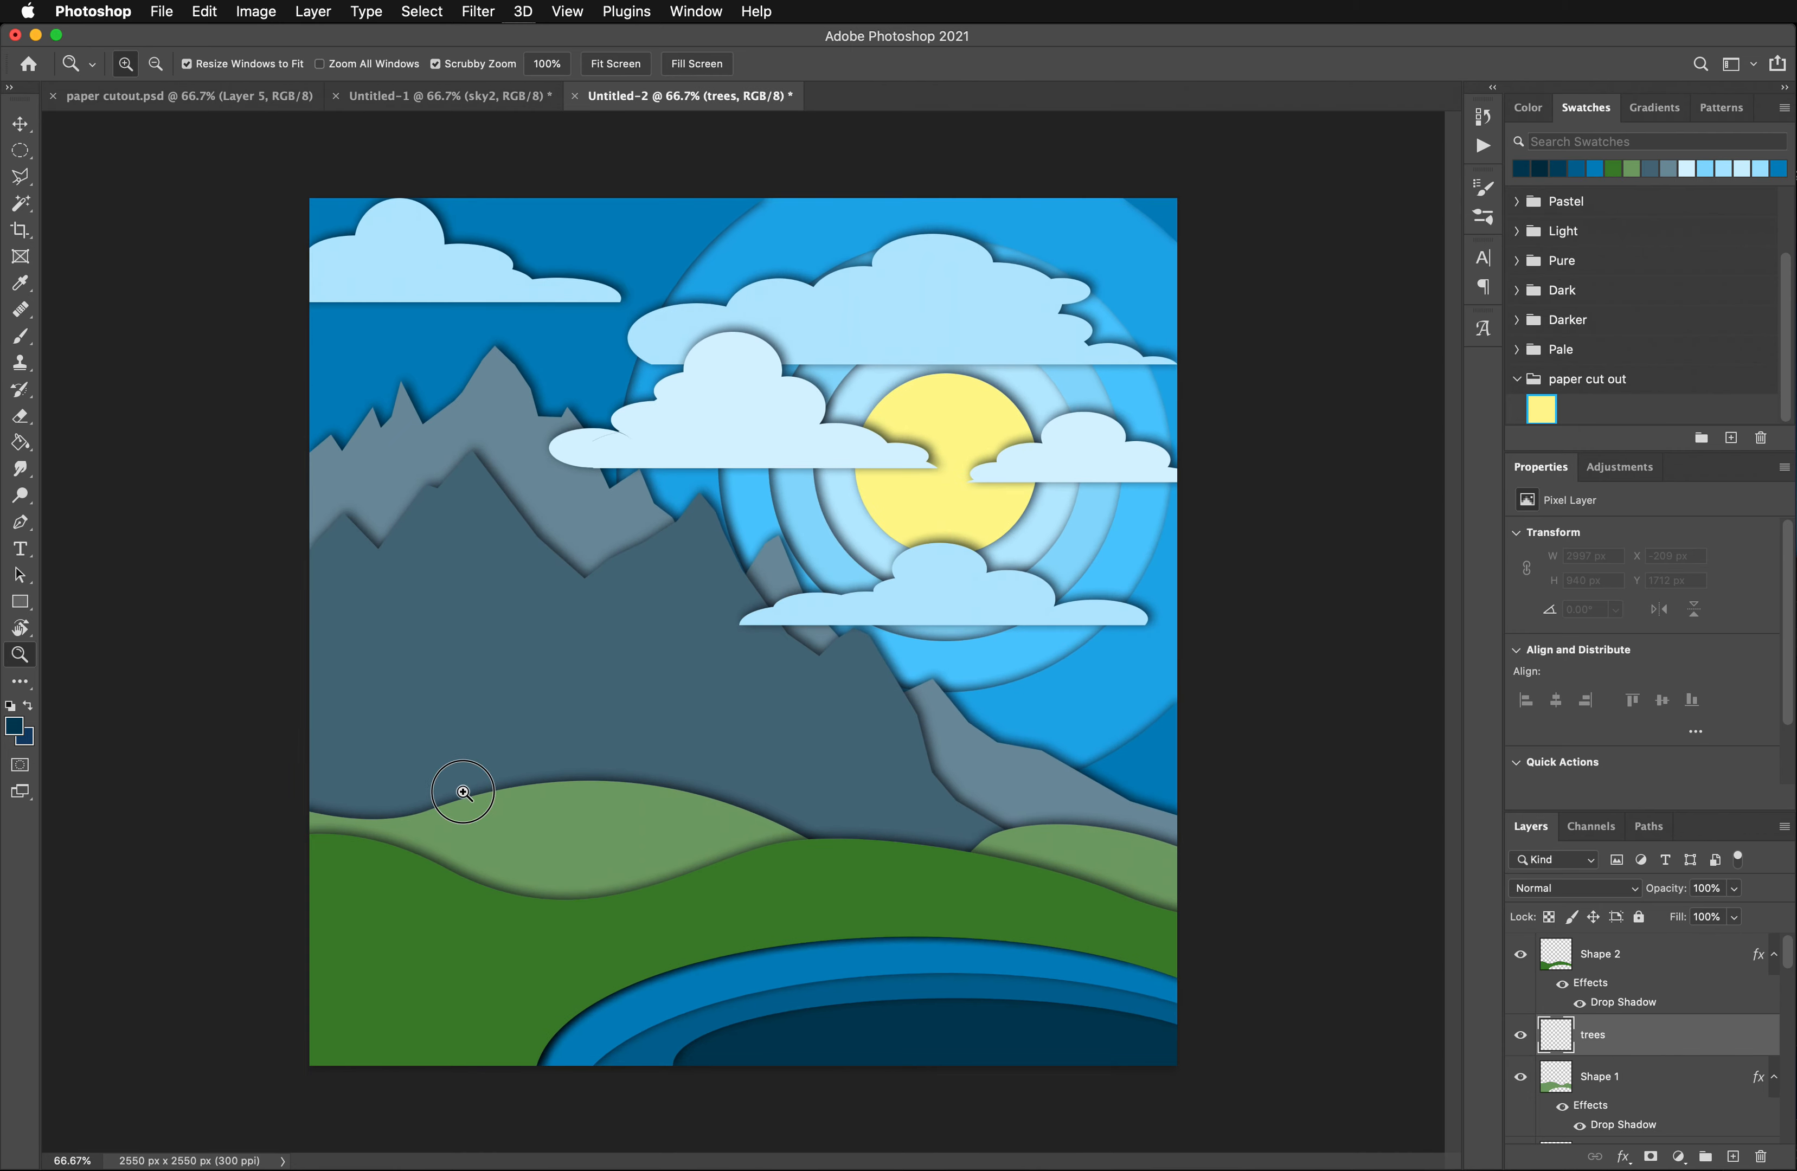
{"action": "left_click", "coordinate": [462, 791]}
{"action": "left_click", "coordinate": [20, 203]}
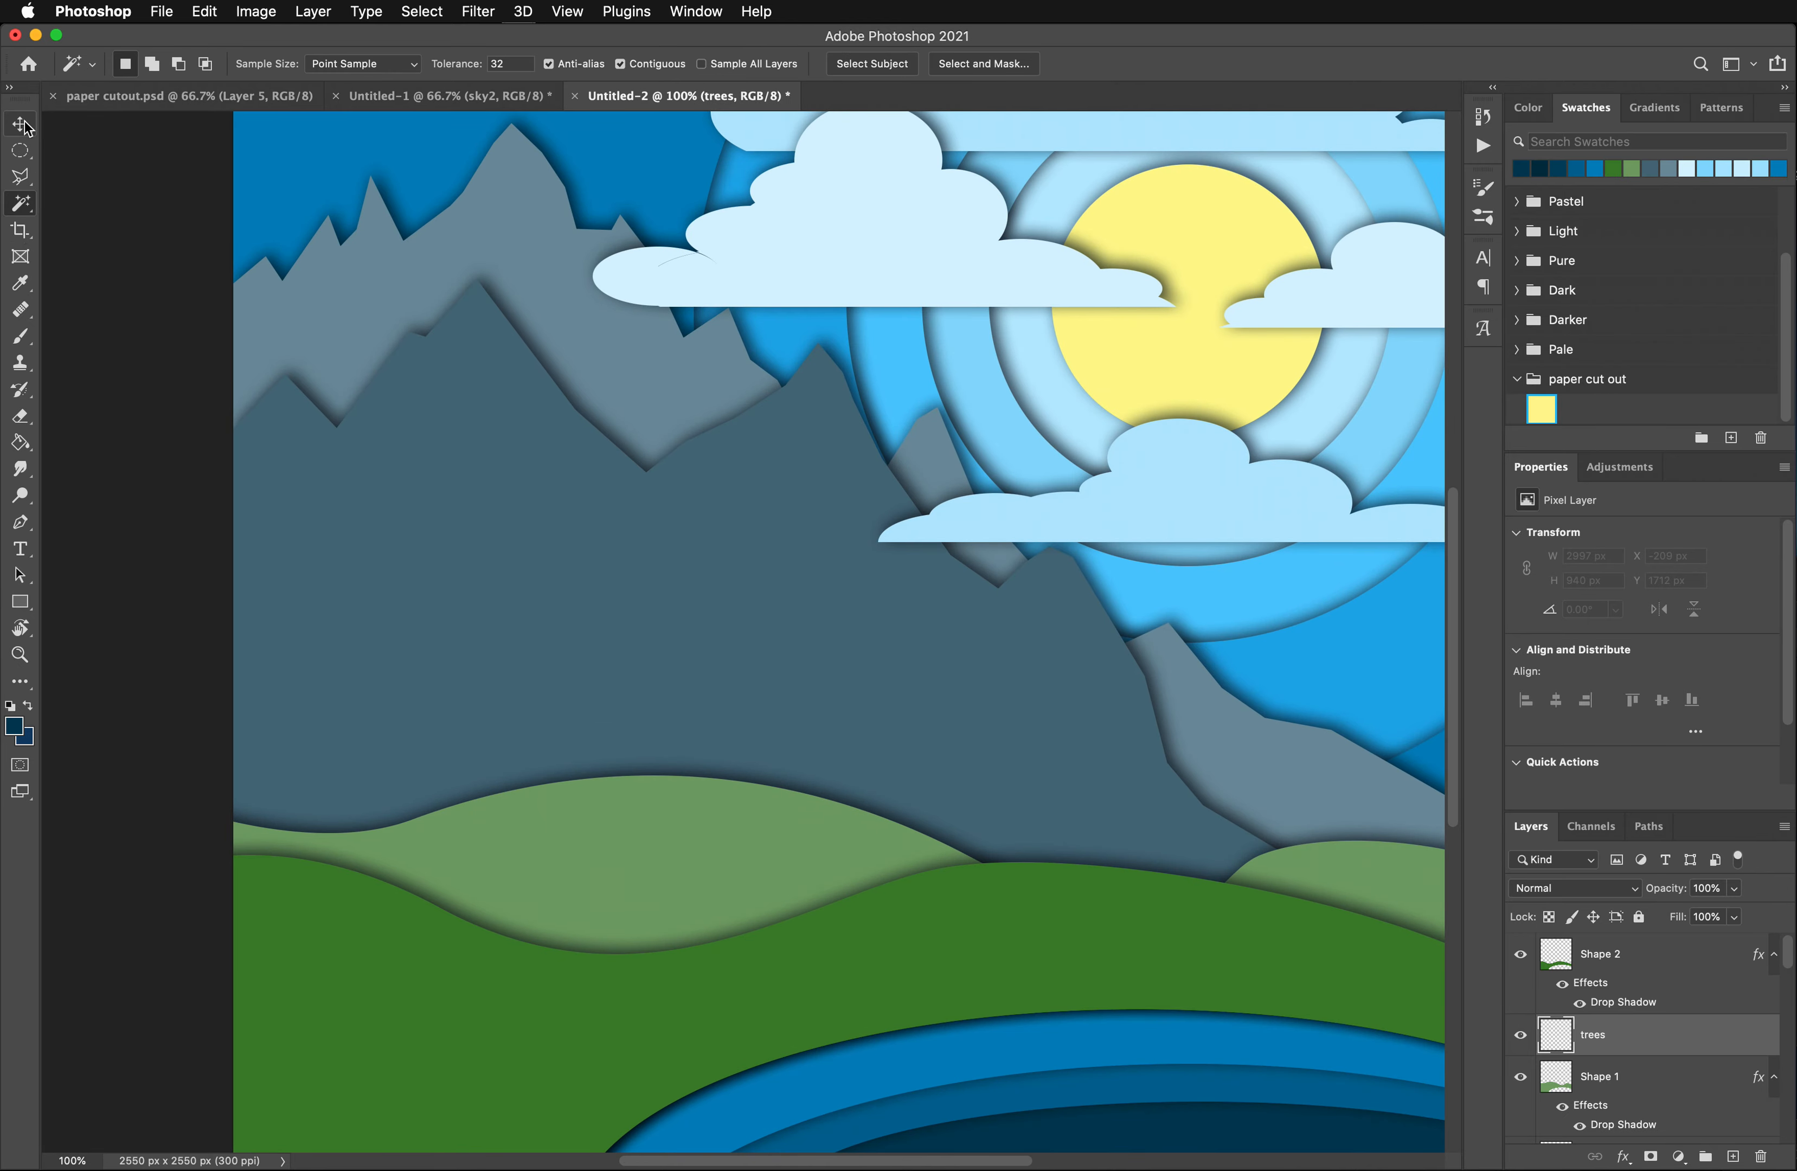
{"action": "left_click", "coordinate": [21, 176]}
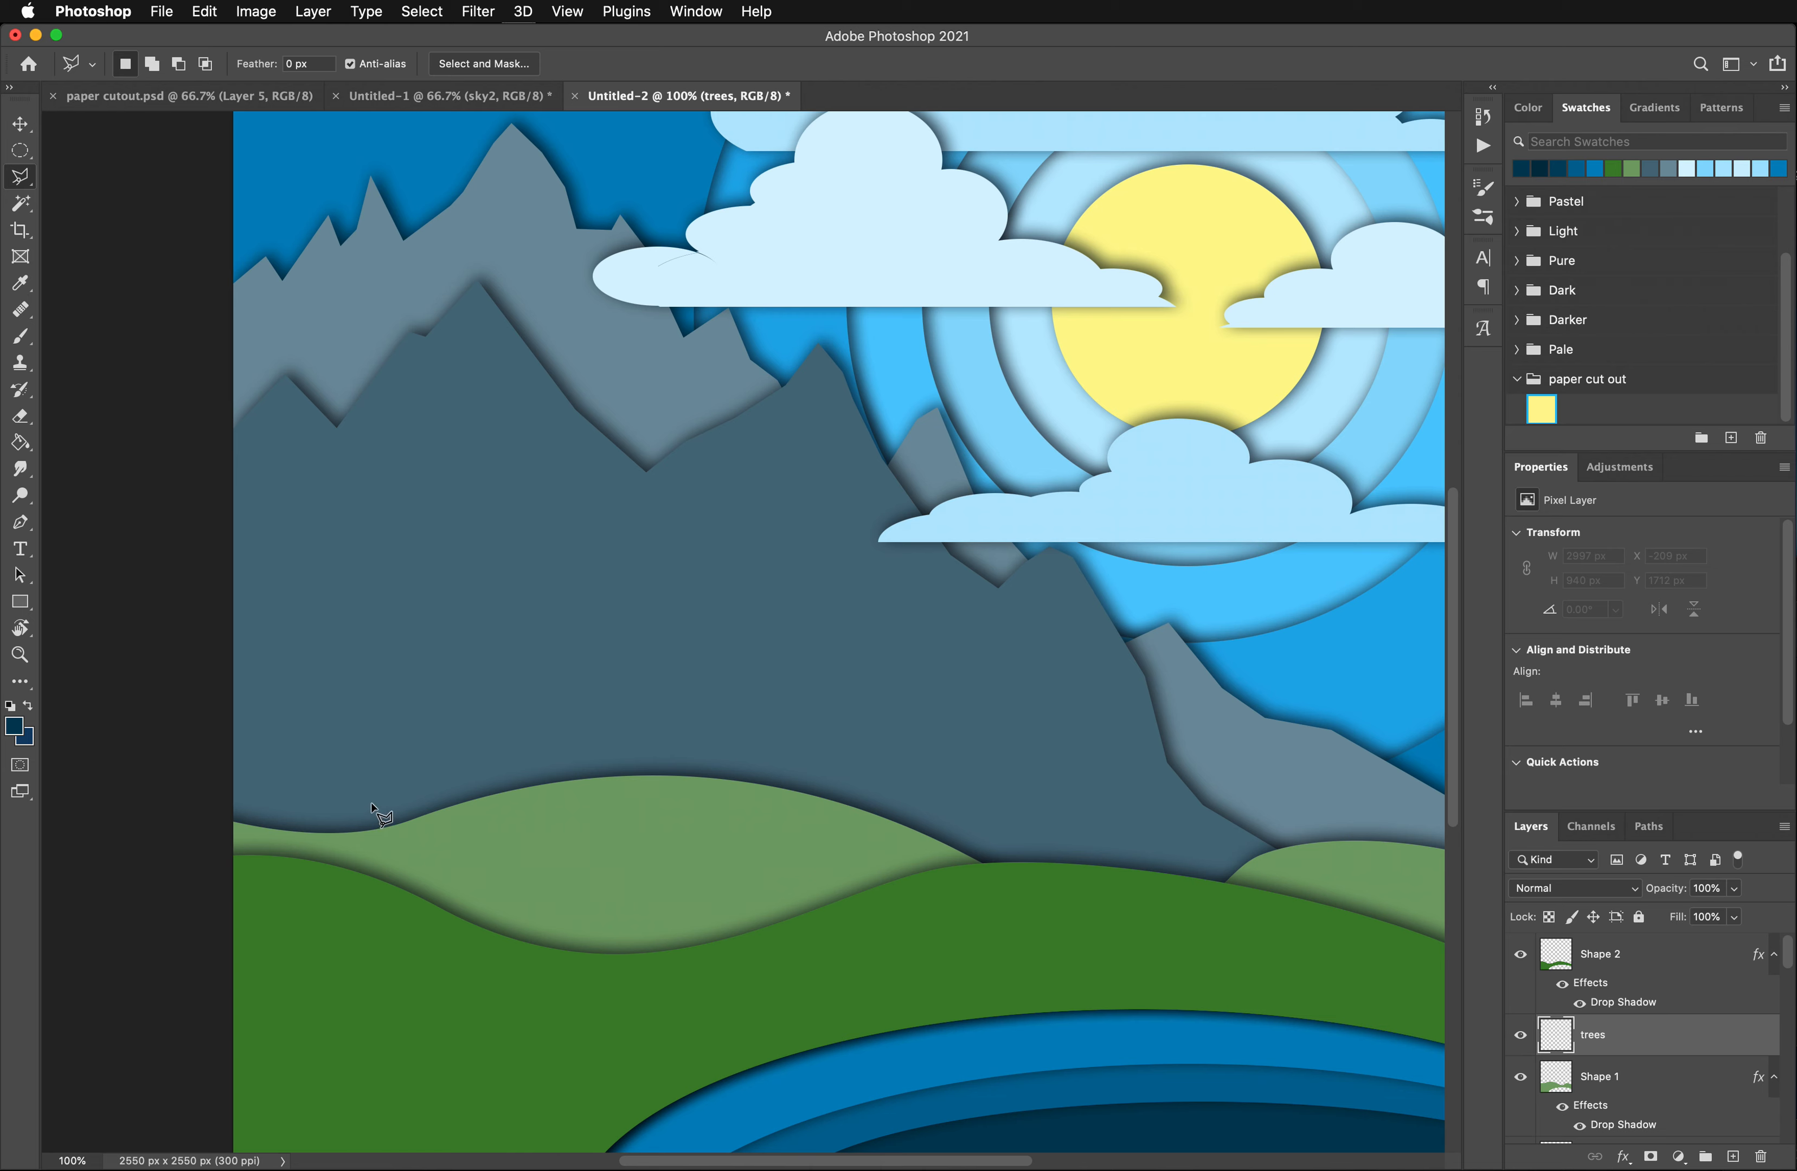
{"action": "left_click", "coordinate": [371, 805]}
{"action": "left_click", "coordinate": [334, 816]}
{"action": "left_click", "coordinate": [370, 786]}
{"action": "left_click", "coordinate": [342, 787]}
{"action": "left_click", "coordinate": [373, 758]}
{"action": "left_click", "coordinate": [352, 760]}
{"action": "left_click", "coordinate": [382, 731]}
{"action": "left_click", "coordinate": [362, 735]}
{"action": "left_click", "coordinate": [381, 706]}
{"action": "left_click", "coordinate": [401, 675]}
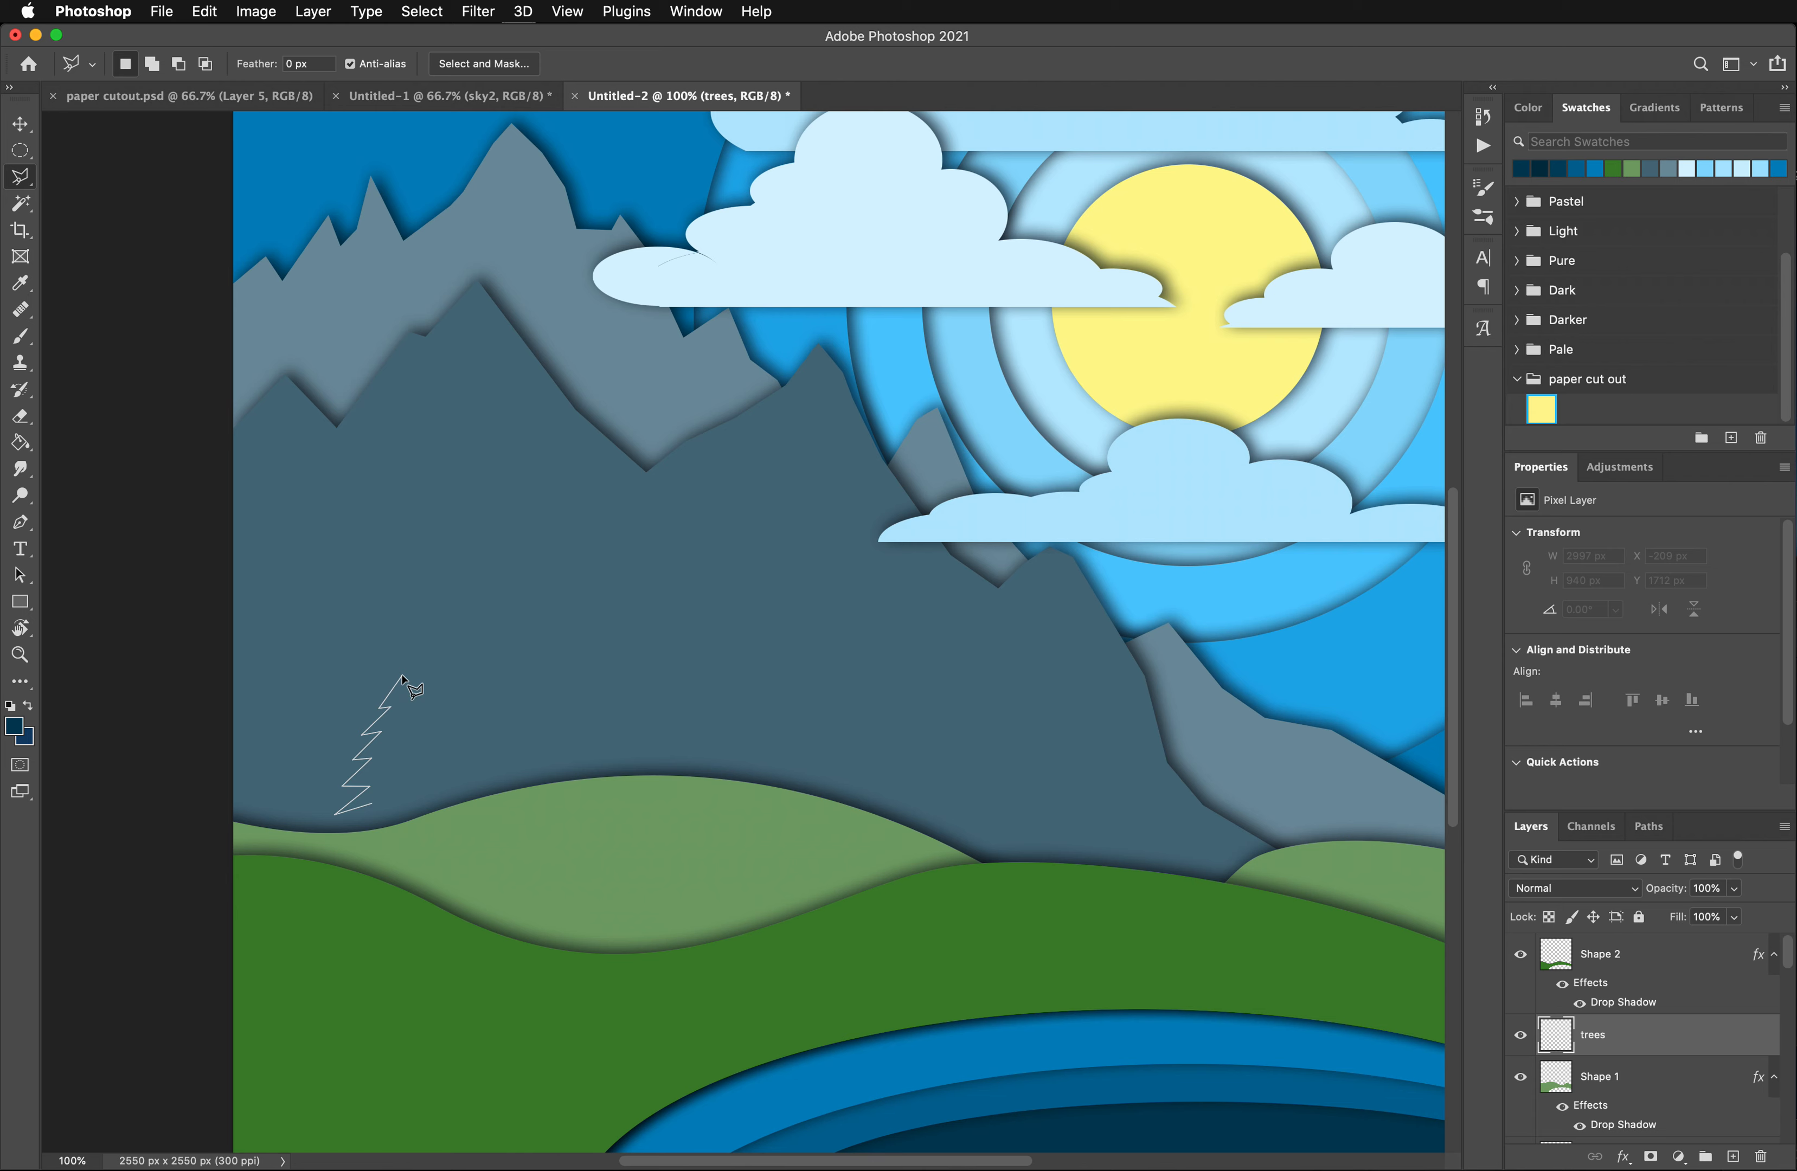
{"action": "left_click", "coordinate": [426, 710]}
{"action": "left_click", "coordinate": [418, 712]}
{"action": "left_click", "coordinate": [430, 733]}
{"action": "left_click", "coordinate": [418, 733]}
{"action": "left_click", "coordinate": [443, 759]}
{"action": "left_click", "coordinate": [420, 754]}
{"action": "left_click", "coordinate": [448, 789]}
{"action": "left_click", "coordinate": [431, 784]}
{"action": "left_click", "coordinate": [457, 812]}
{"action": "left_click", "coordinate": [404, 803]}
{"action": "left_click", "coordinate": [371, 806]}
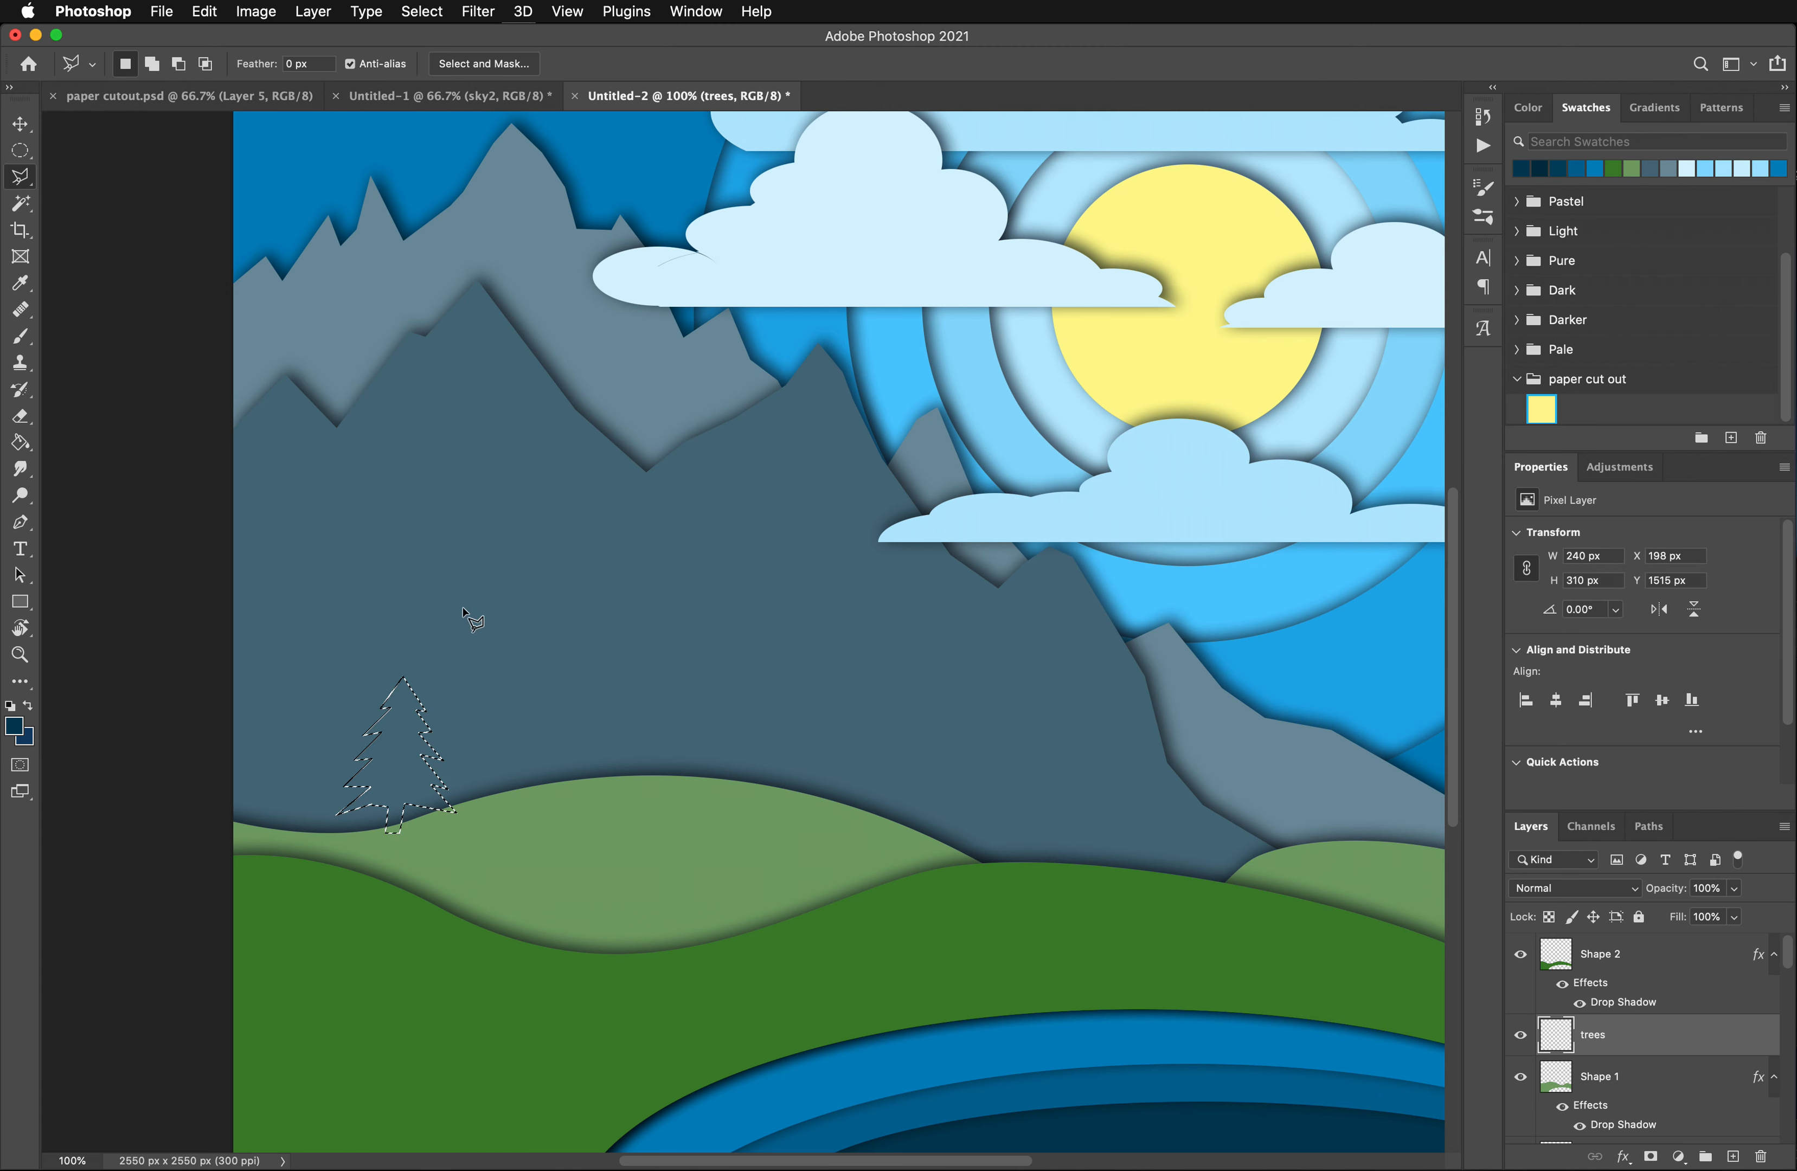
{"action": "key", "text": "super+d"}
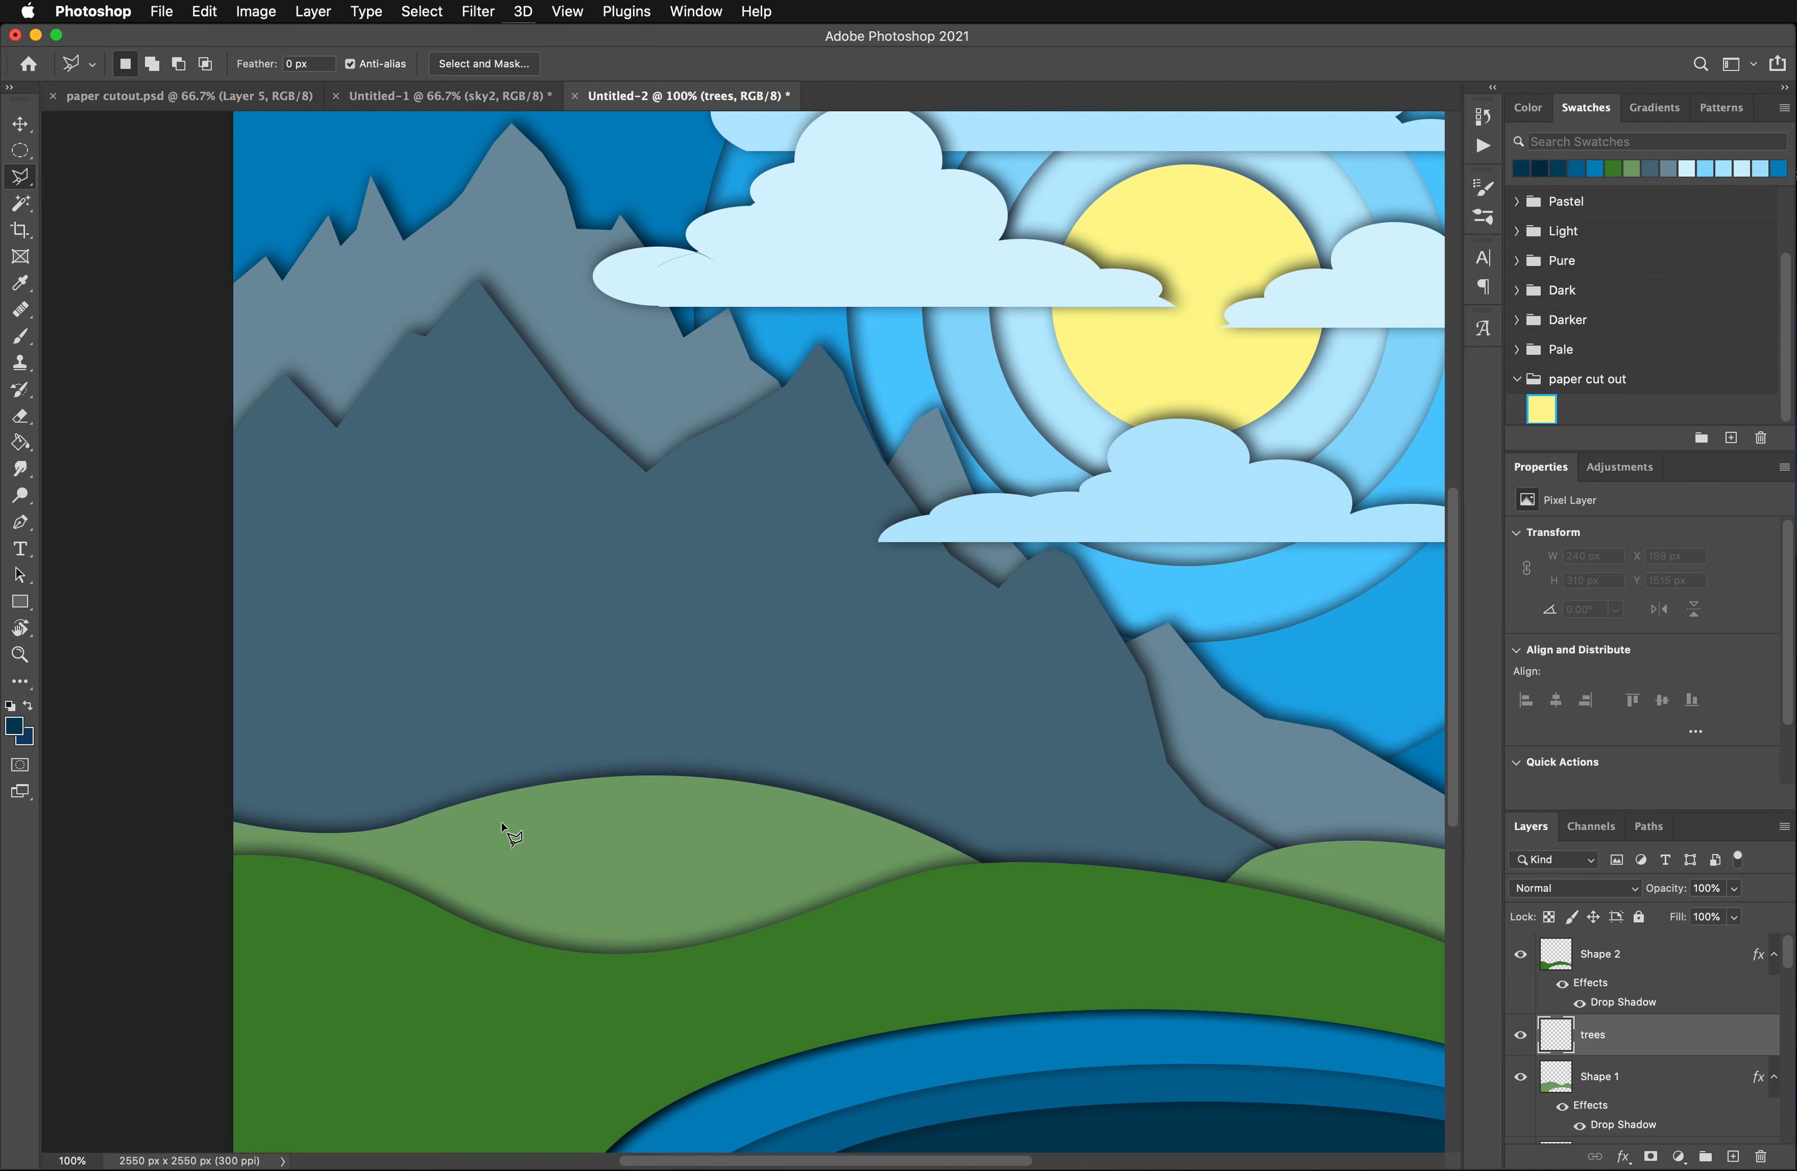
- Outline a pine tree selection about 213 x 261 px at X 465, Y 1506 px on the light green hill with the Polygonal Lasso
{"action": "left_click", "coordinate": [507, 804]}
{"action": "left_click", "coordinate": [507, 781]}
{"action": "left_click", "coordinate": [473, 788]}
{"action": "left_click", "coordinate": [493, 767]}
{"action": "left_click", "coordinate": [476, 769]}
{"action": "left_click", "coordinate": [495, 745]}
{"action": "left_click", "coordinate": [482, 750]}
{"action": "left_click", "coordinate": [498, 727]}
{"action": "left_click", "coordinate": [487, 722]}
{"action": "left_click", "coordinate": [511, 714]}
{"action": "left_click", "coordinate": [523, 671]}
{"action": "left_click", "coordinate": [563, 719]}
{"action": "left_click", "coordinate": [545, 716]}
{"action": "left_click", "coordinate": [569, 750]}
{"action": "left_click", "coordinate": [552, 743]}
{"action": "left_click", "coordinate": [573, 766]}
{"action": "left_click", "coordinate": [579, 781]}
{"action": "left_click", "coordinate": [547, 801]}
{"action": "left_click", "coordinate": [507, 802]}
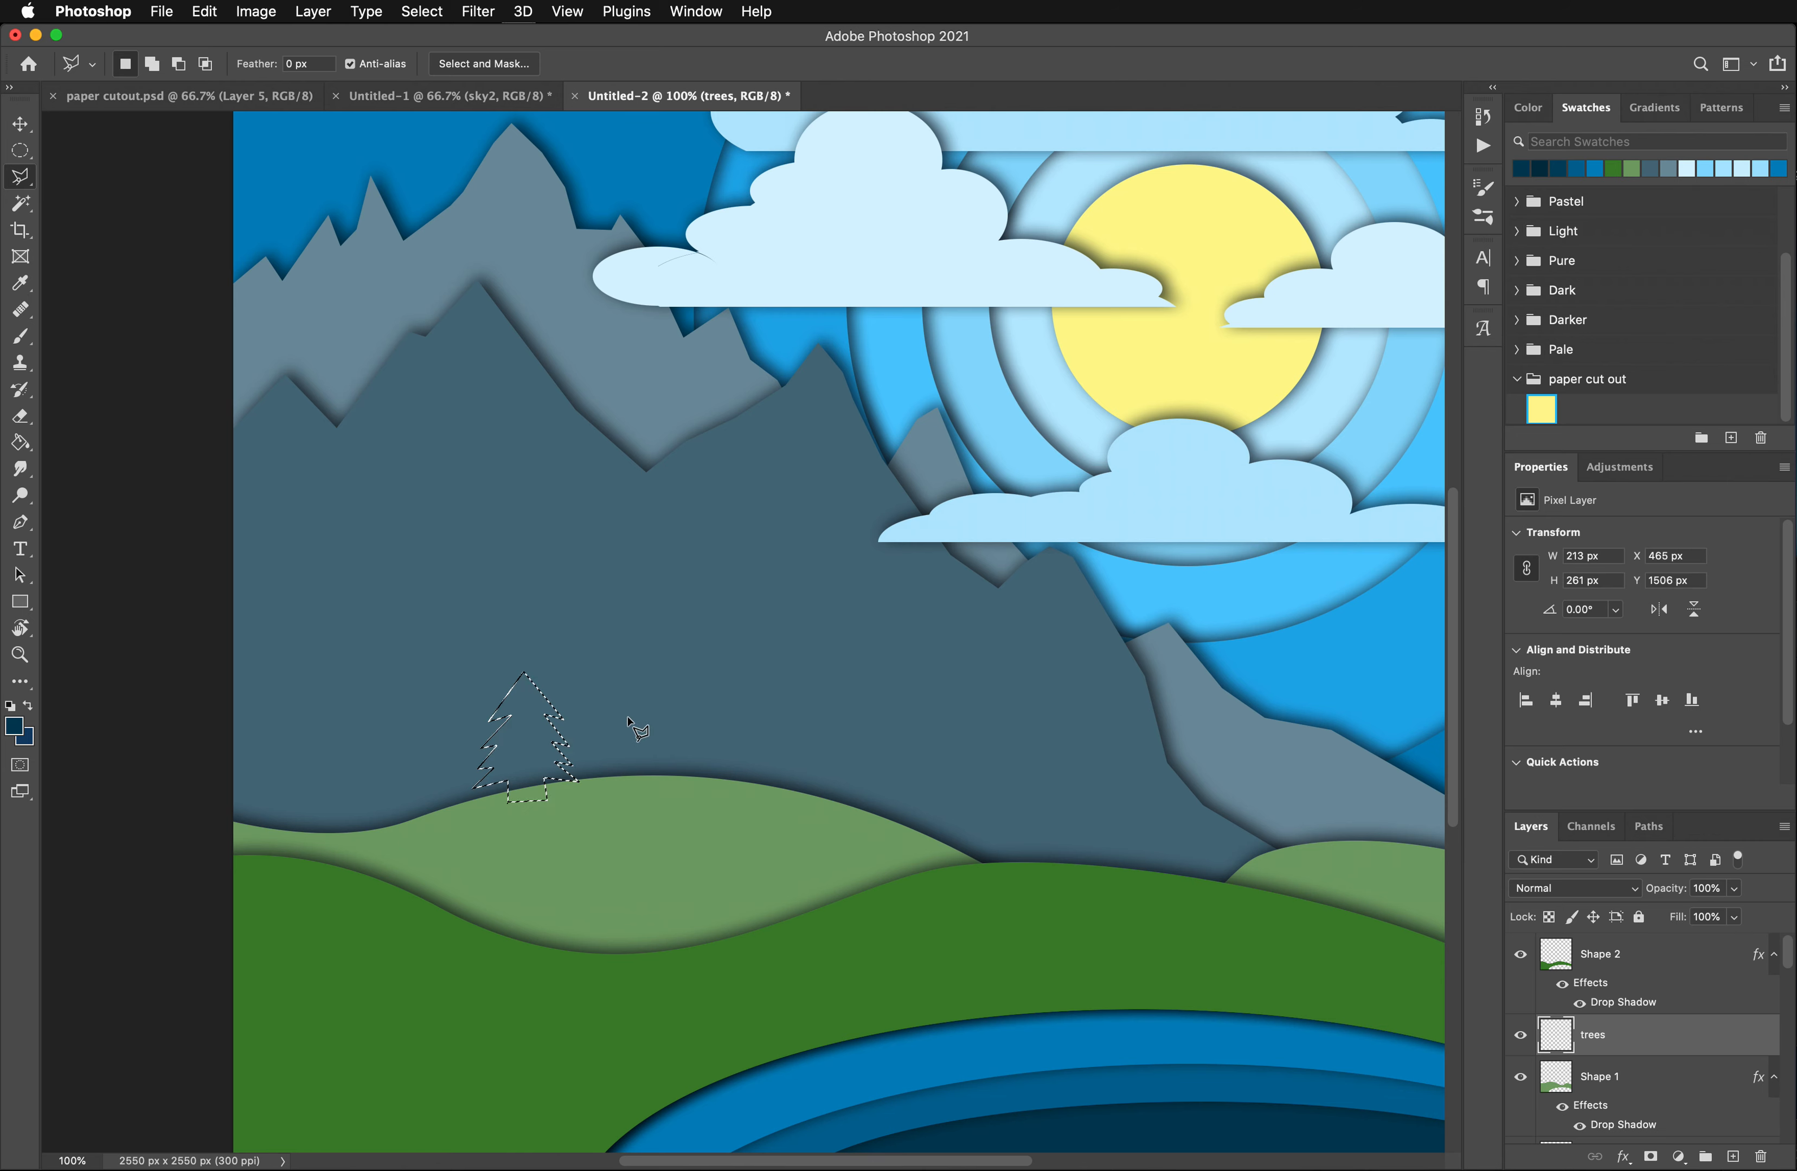
- Add to the tree selection by outlining a jagged pine tree just right of it on the light green hill's crest with the Polygonal Lasso
{"action": "scroll", "coordinate": [645, 724], "scroll_direction": "down", "scroll_amount": 1}
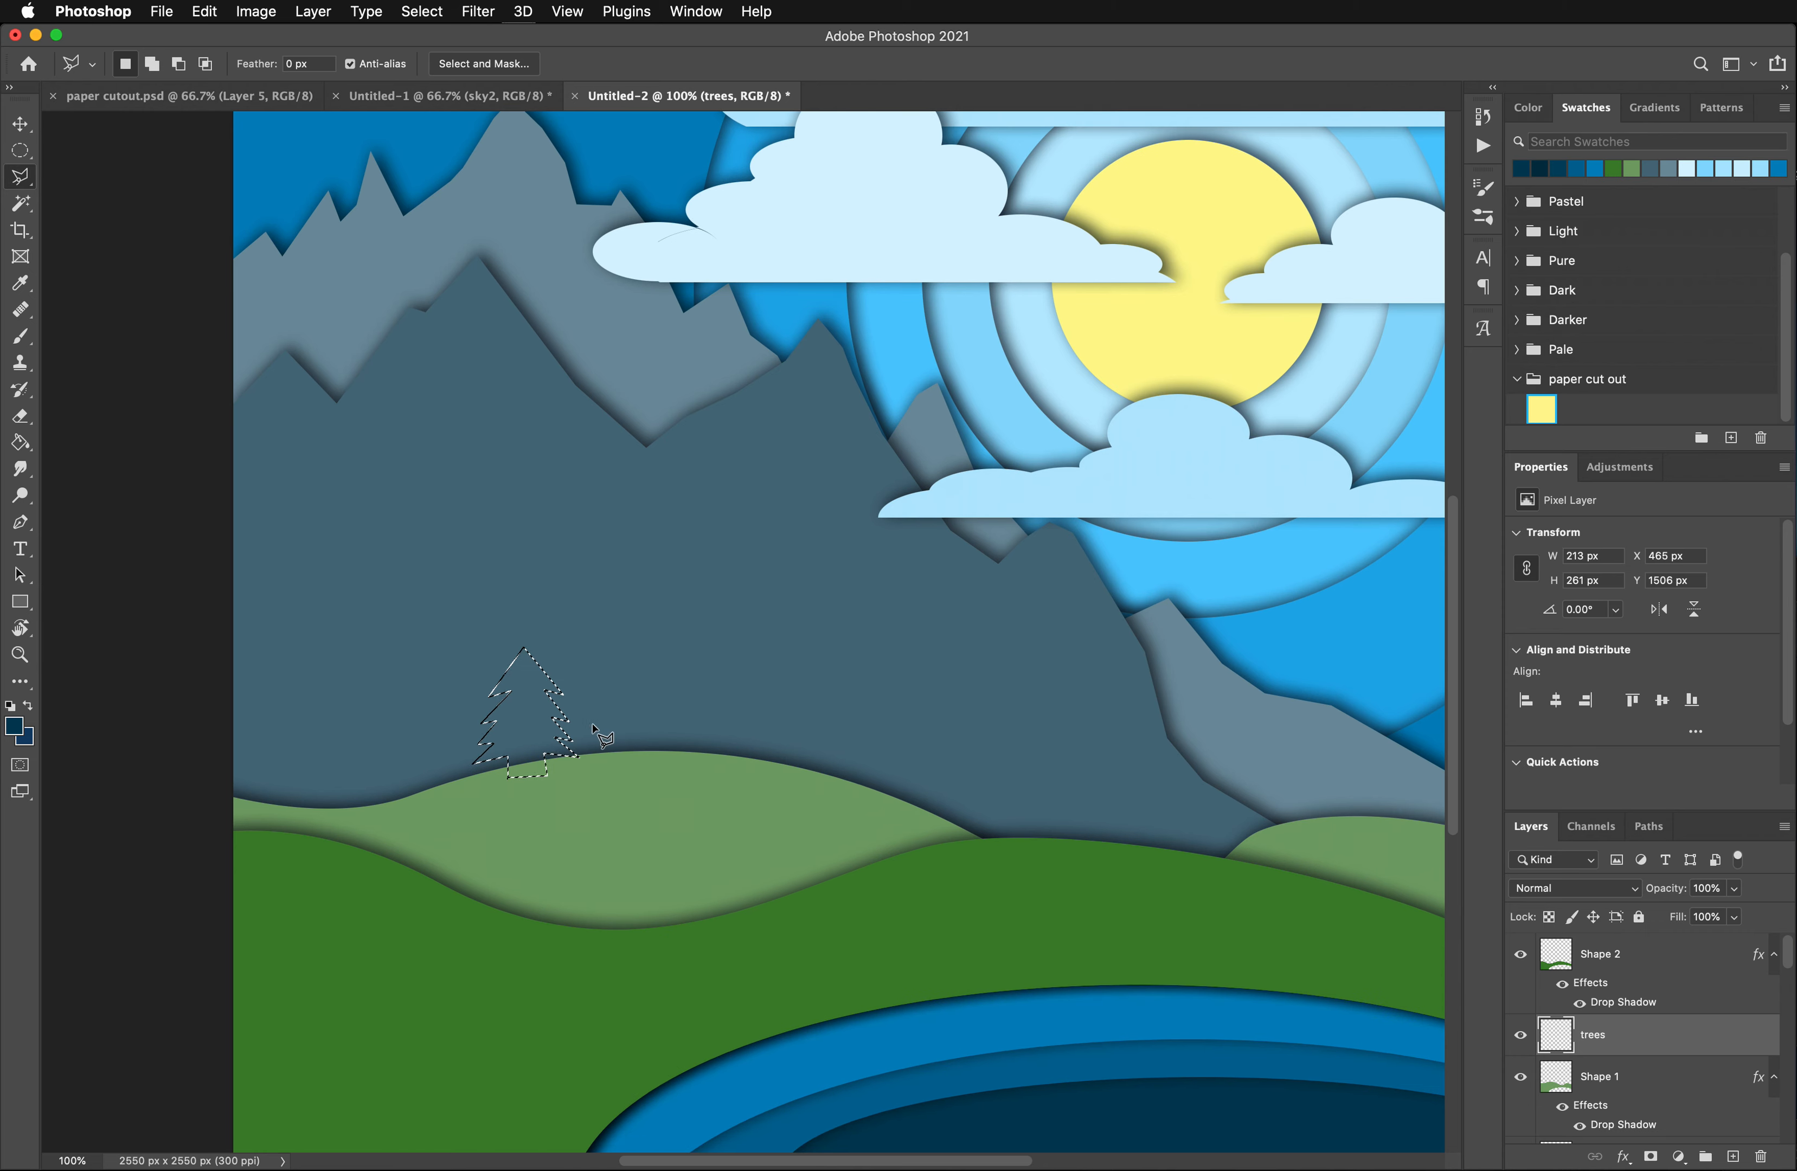
{"action": "key", "text": "shift"}
{"action": "left_click", "coordinate": [624, 761]}
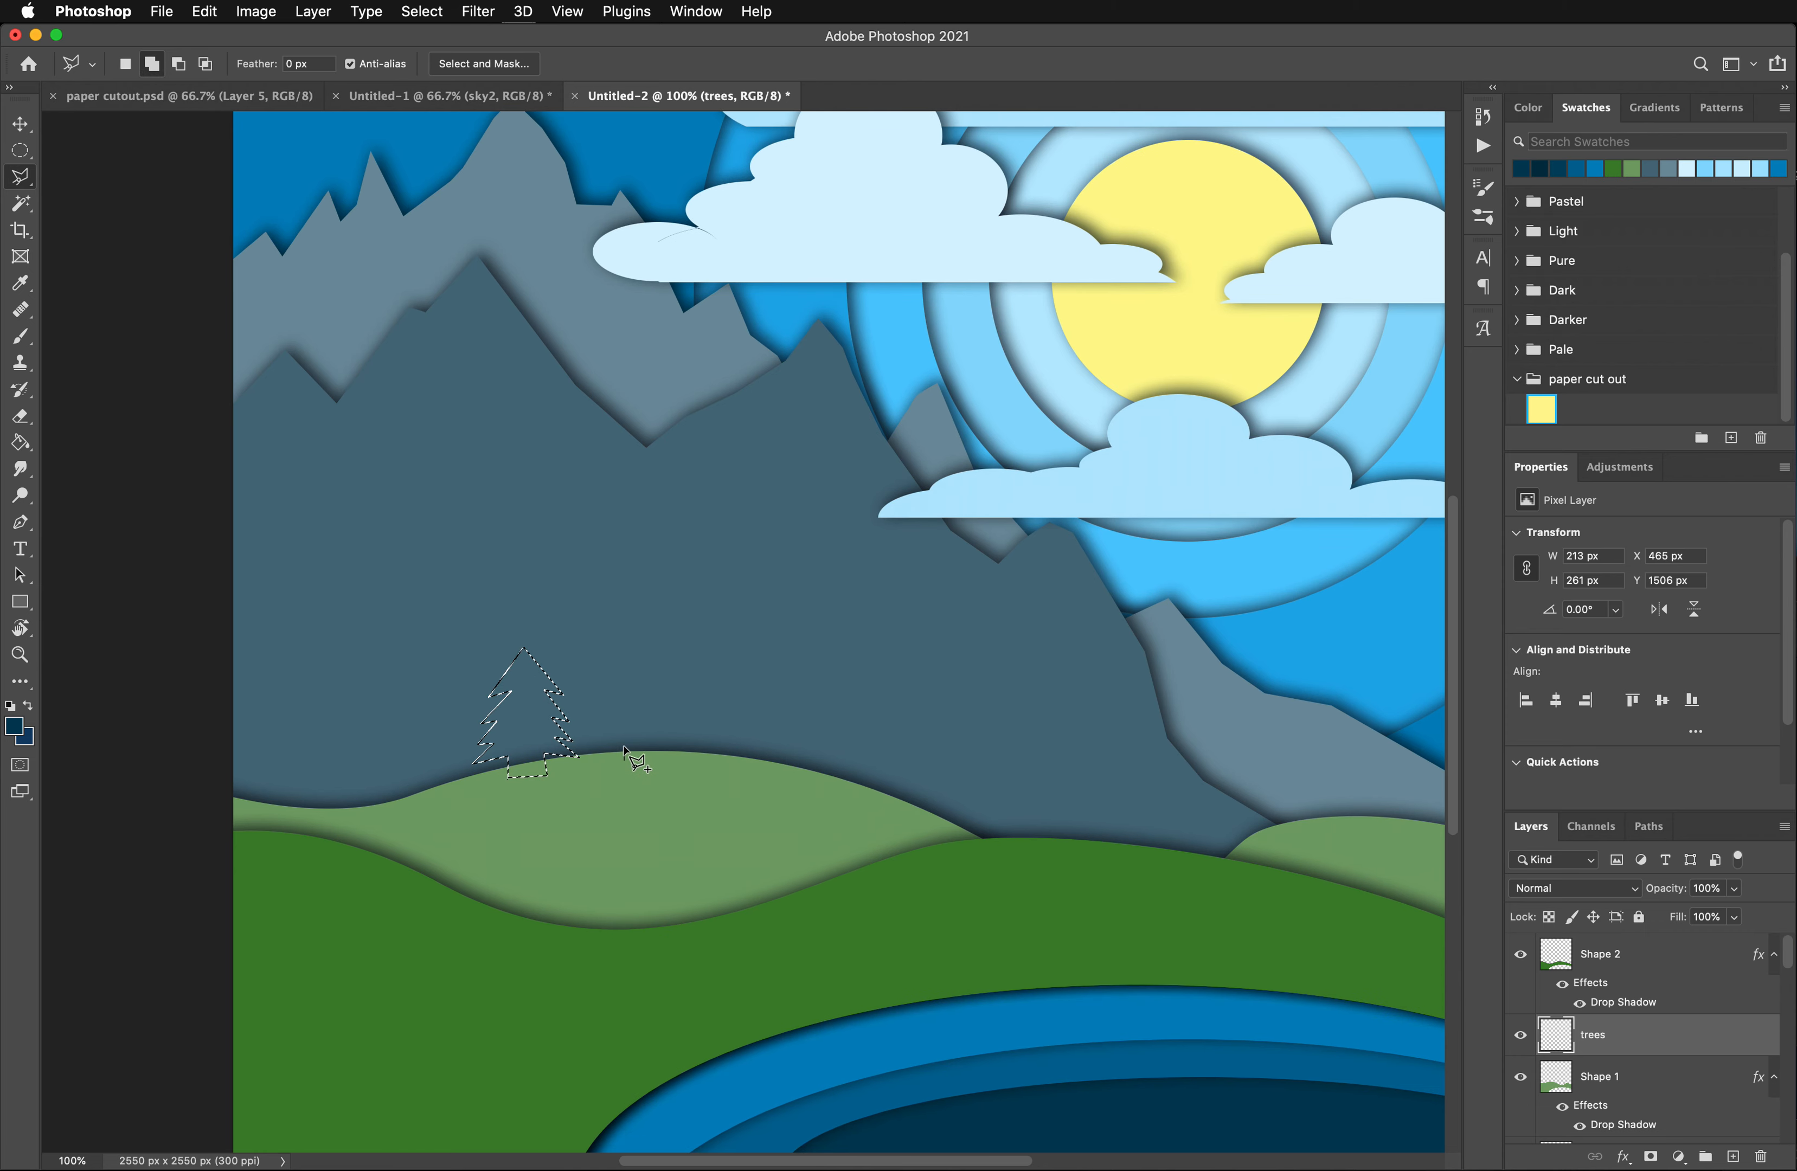
{"action": "left_click", "coordinate": [624, 746]}
{"action": "left_click", "coordinate": [590, 750]}
{"action": "left_click", "coordinate": [617, 731]}
{"action": "left_click", "coordinate": [596, 733]}
{"action": "left_click", "coordinate": [624, 711]}
{"action": "left_click", "coordinate": [608, 712]}
{"action": "left_click", "coordinate": [628, 689]}
{"action": "left_click", "coordinate": [638, 667]}
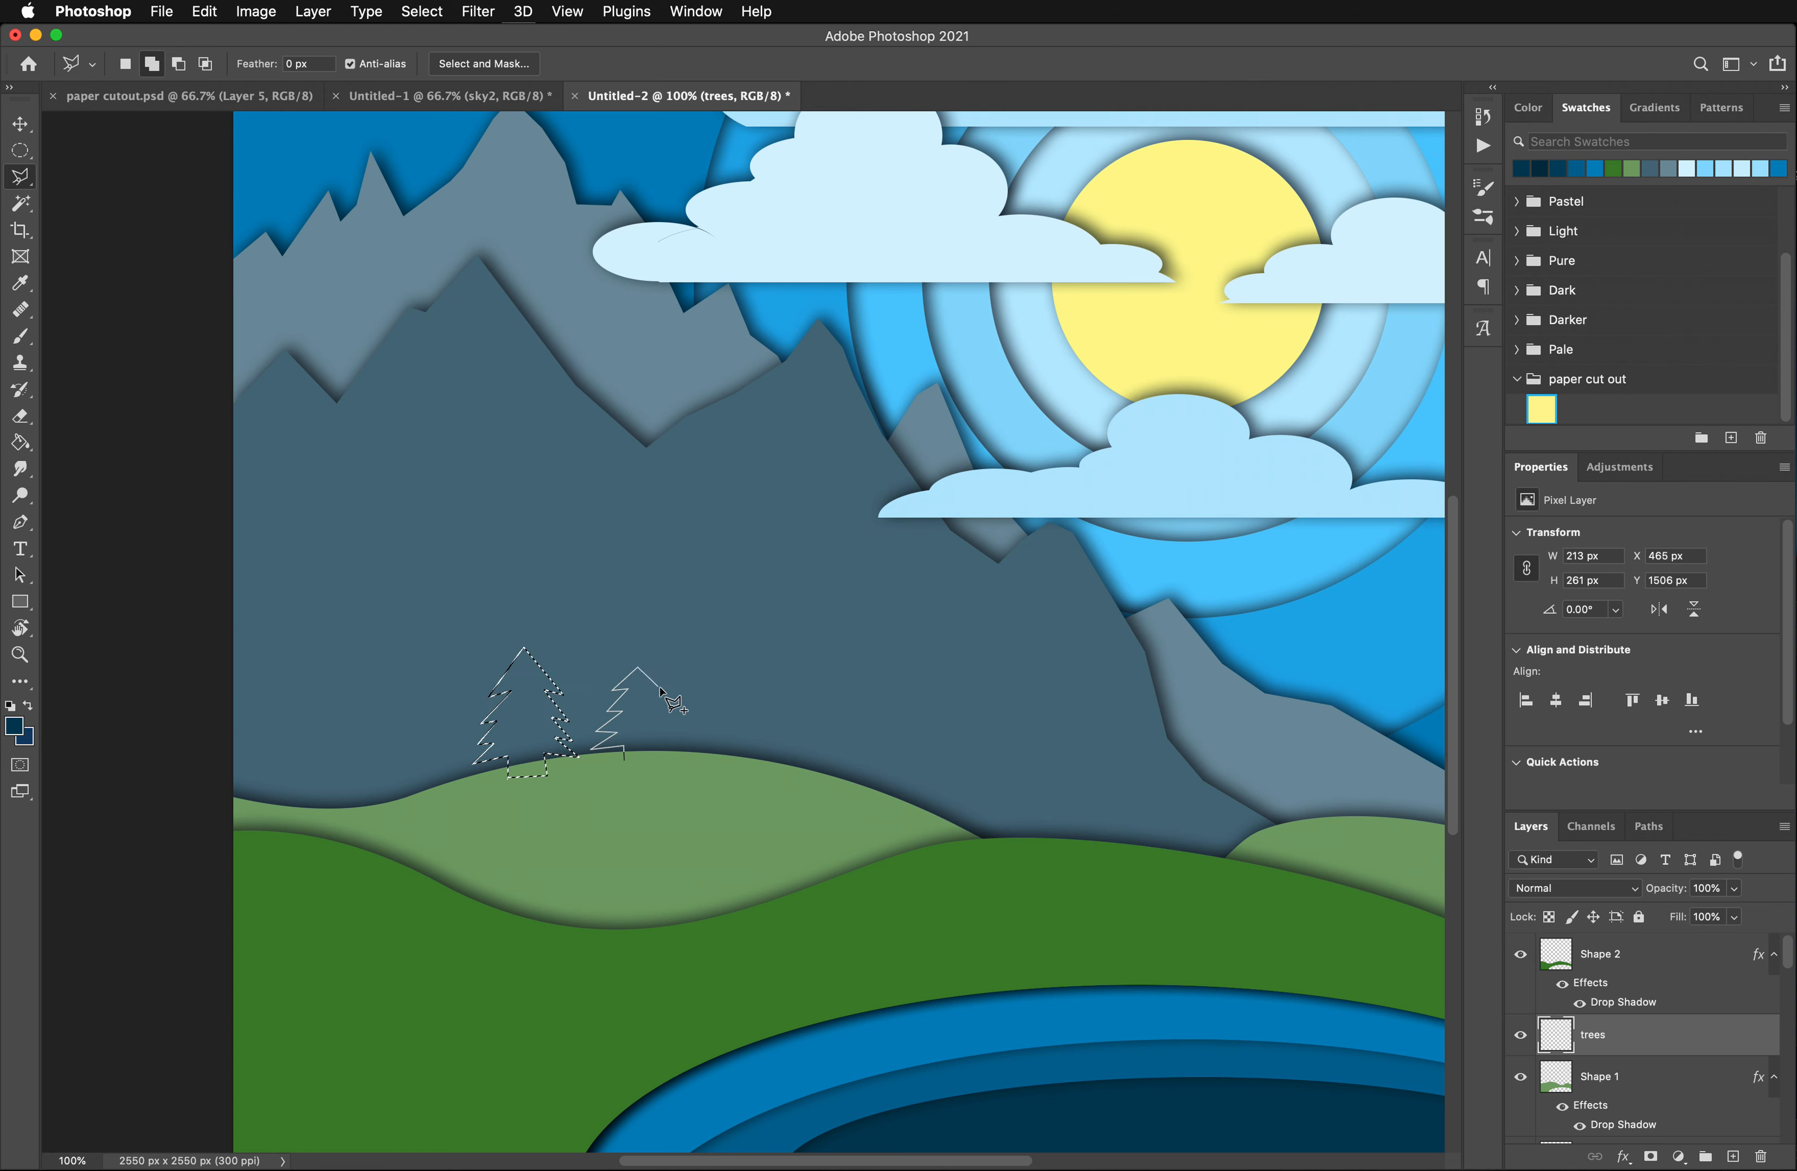
{"action": "left_click", "coordinate": [667, 692]}
{"action": "left_click", "coordinate": [649, 691]}
{"action": "left_click", "coordinate": [673, 713]}
{"action": "left_click", "coordinate": [651, 713]}
{"action": "left_click", "coordinate": [672, 730]}
- Continue the lasso outline into a second, adjoining pine tree of similar height, with a jagged edge down to the hill
{"action": "left_click", "coordinate": [696, 713]}
{"action": "left_click", "coordinate": [681, 715]}
{"action": "left_click", "coordinate": [697, 700]}
{"action": "left_click", "coordinate": [684, 701]}
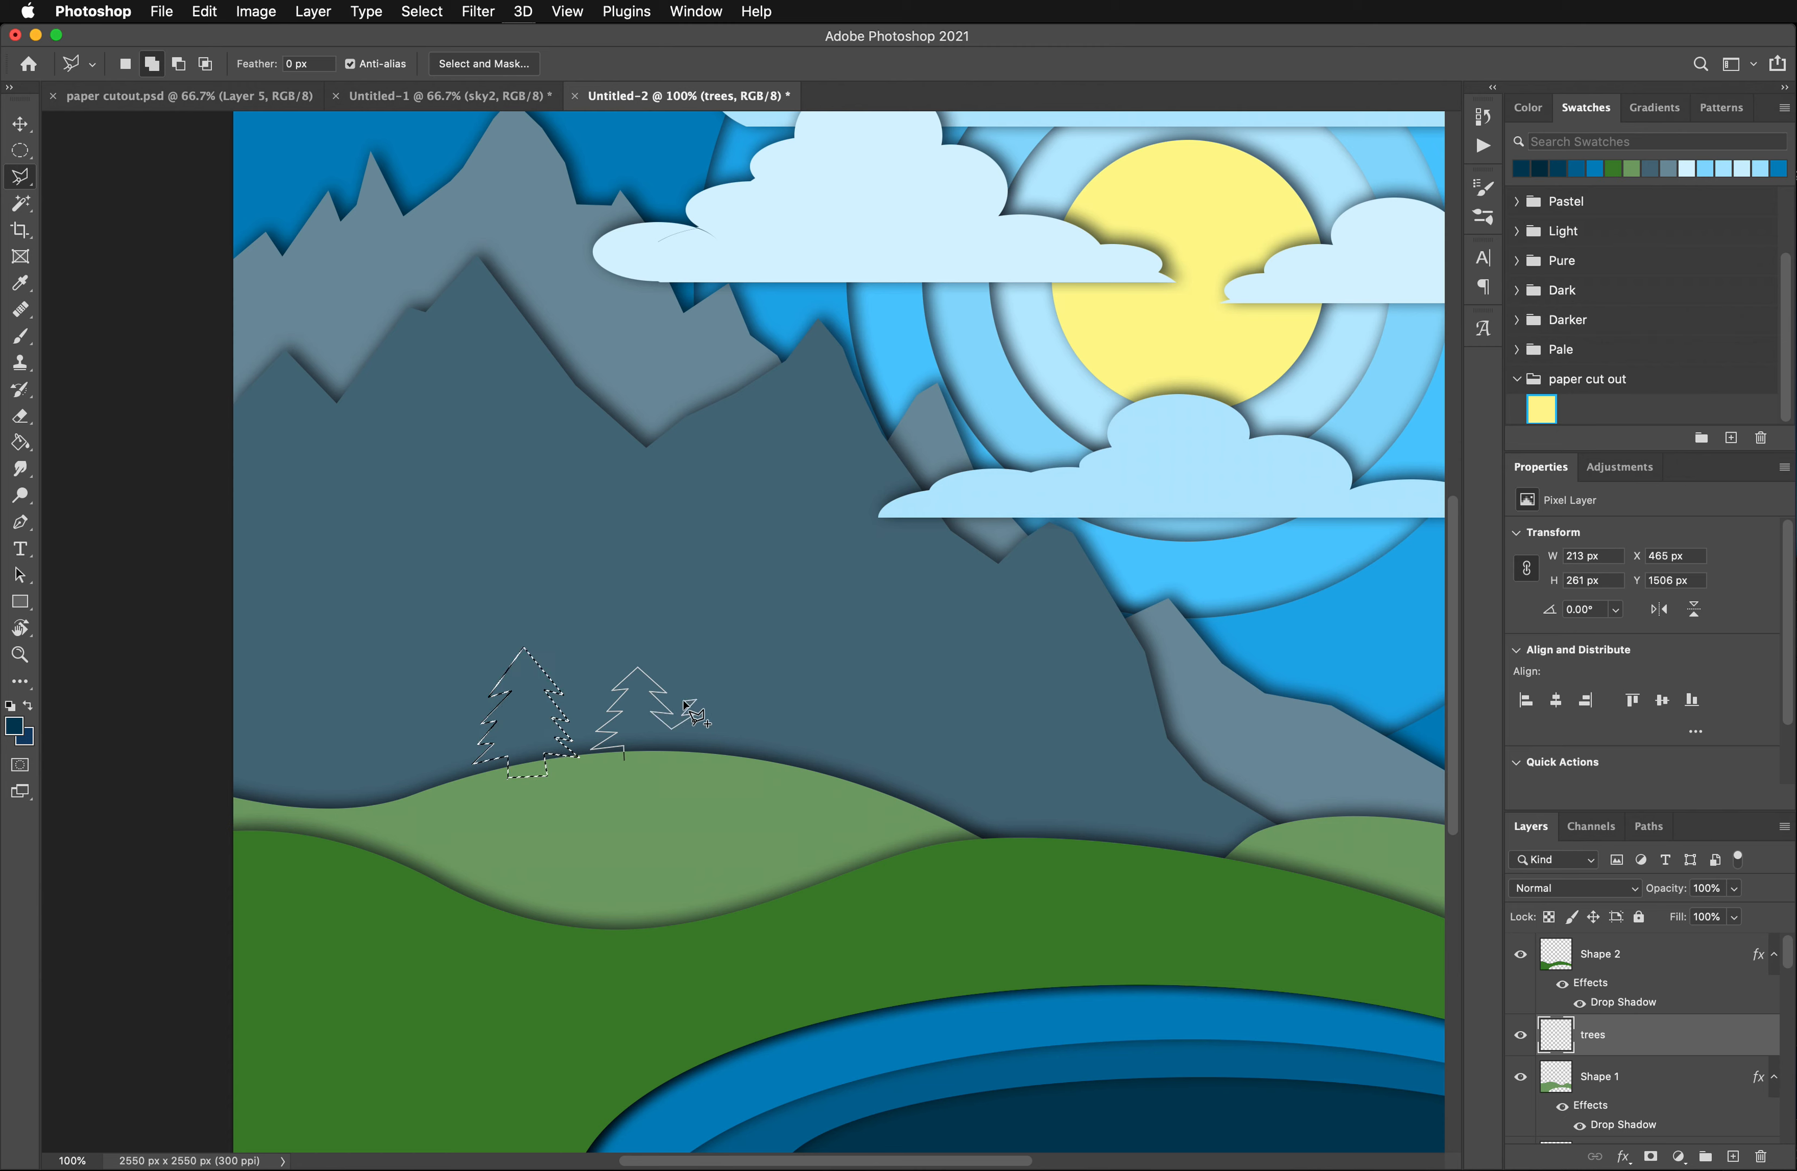
{"action": "left_click", "coordinate": [710, 678]}
{"action": "left_click", "coordinate": [739, 748]}
- Extend the outline with a third, shorter pine tree on the light green hill's right slope
{"action": "left_click", "coordinate": [747, 758]}
{"action": "left_click", "coordinate": [774, 745]}
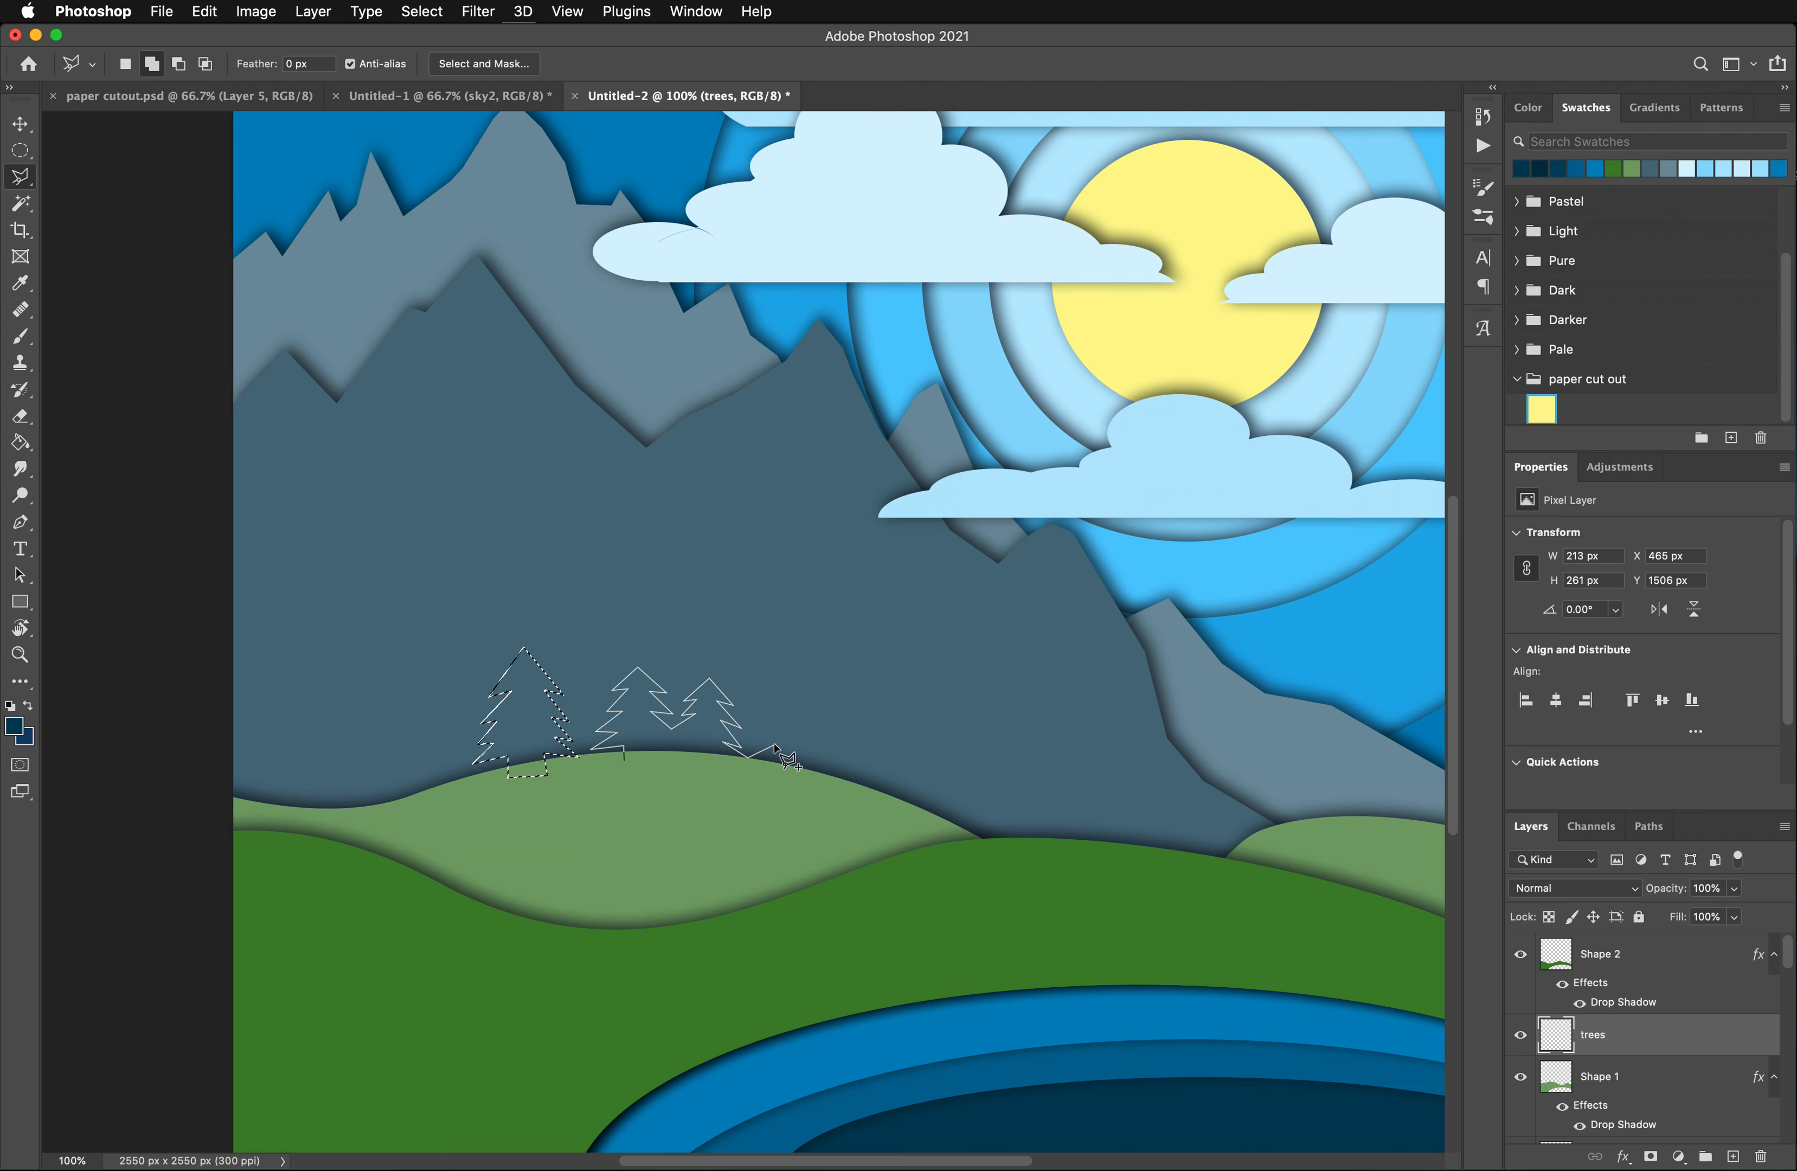
{"action": "left_click", "coordinate": [756, 747]}
{"action": "left_click", "coordinate": [783, 720]}
{"action": "left_click", "coordinate": [816, 767]}
- Outline a fourth, taller pine tree downslope and close the path below the hill edge, making the combined selection about 814 x 303 px
{"action": "left_click", "coordinate": [834, 748]}
{"action": "left_click", "coordinate": [819, 743]}
{"action": "key", "text": "BackSpace"}
{"action": "key", "text": "BackSpace"}
{"action": "left_click", "coordinate": [835, 735]}
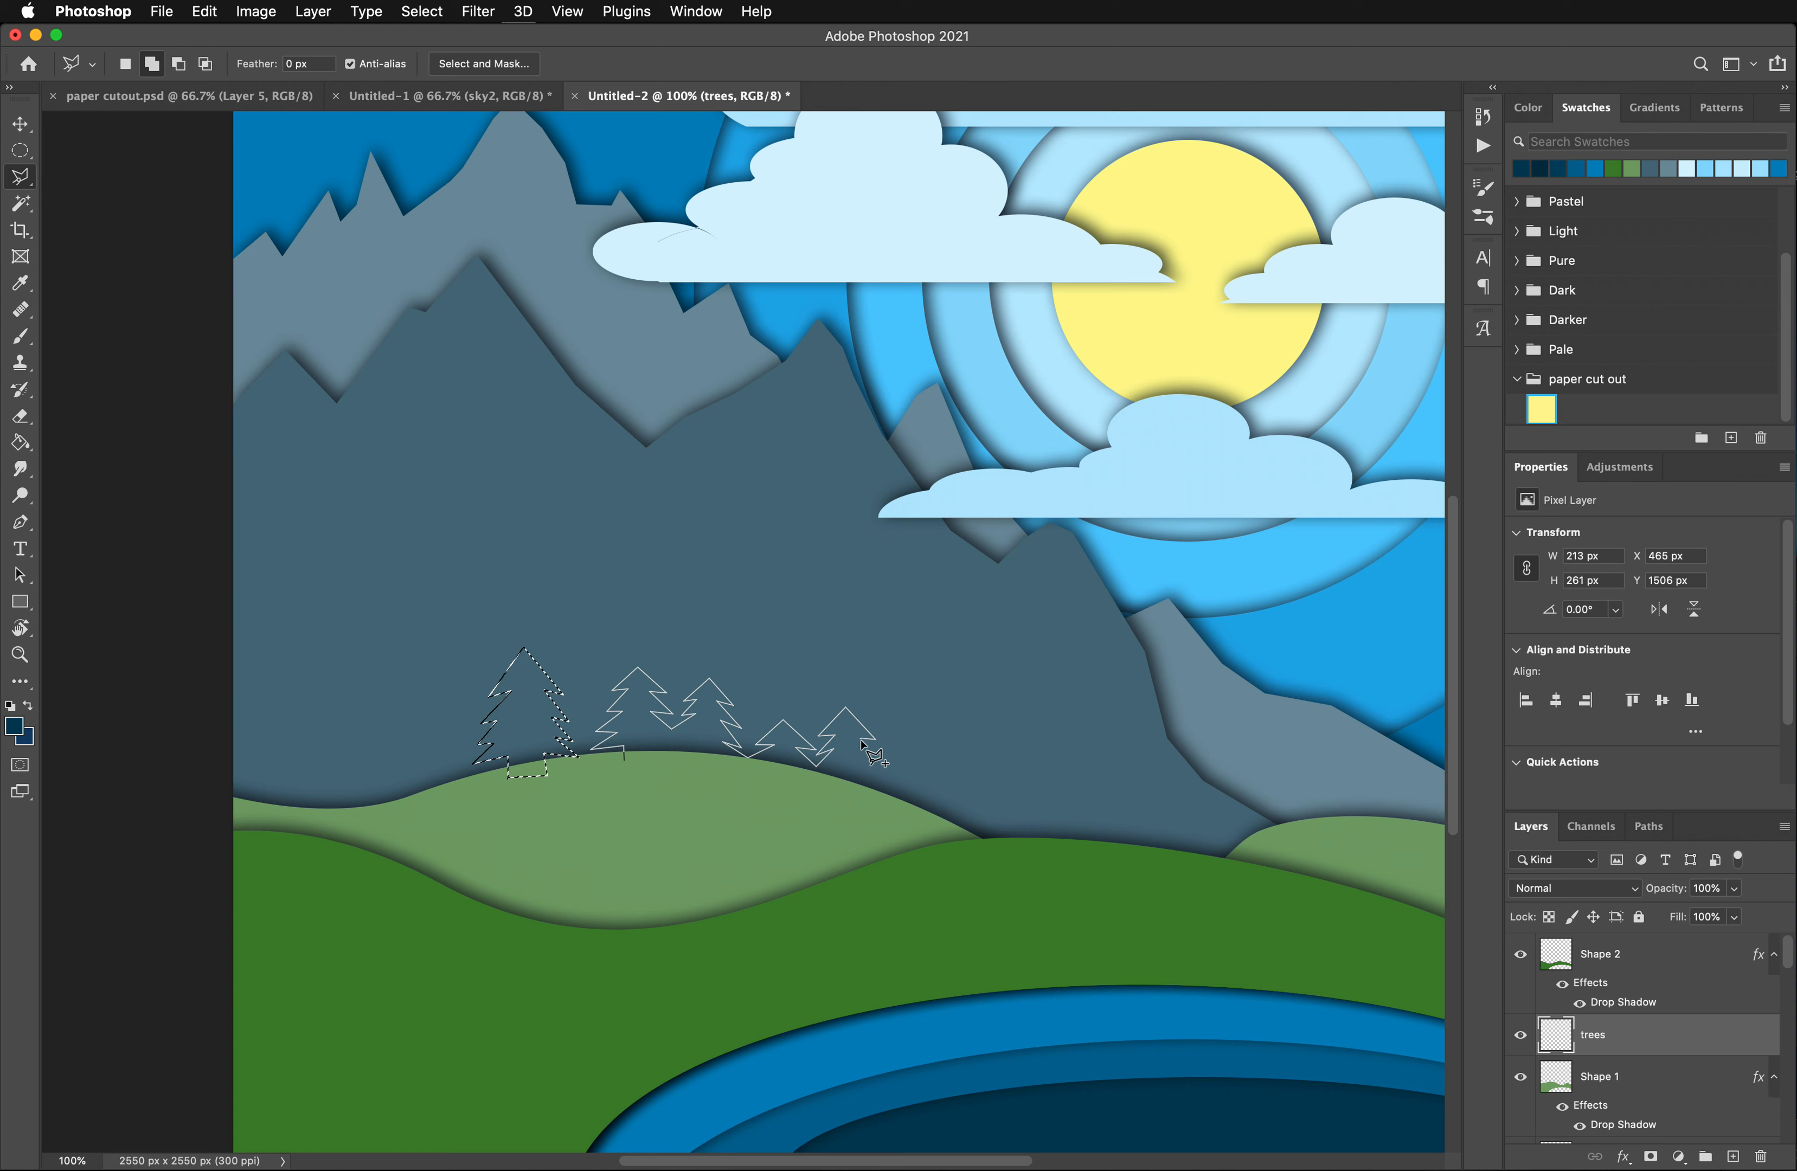
{"action": "left_click", "coordinate": [874, 800]}
{"action": "left_click", "coordinate": [624, 759]}
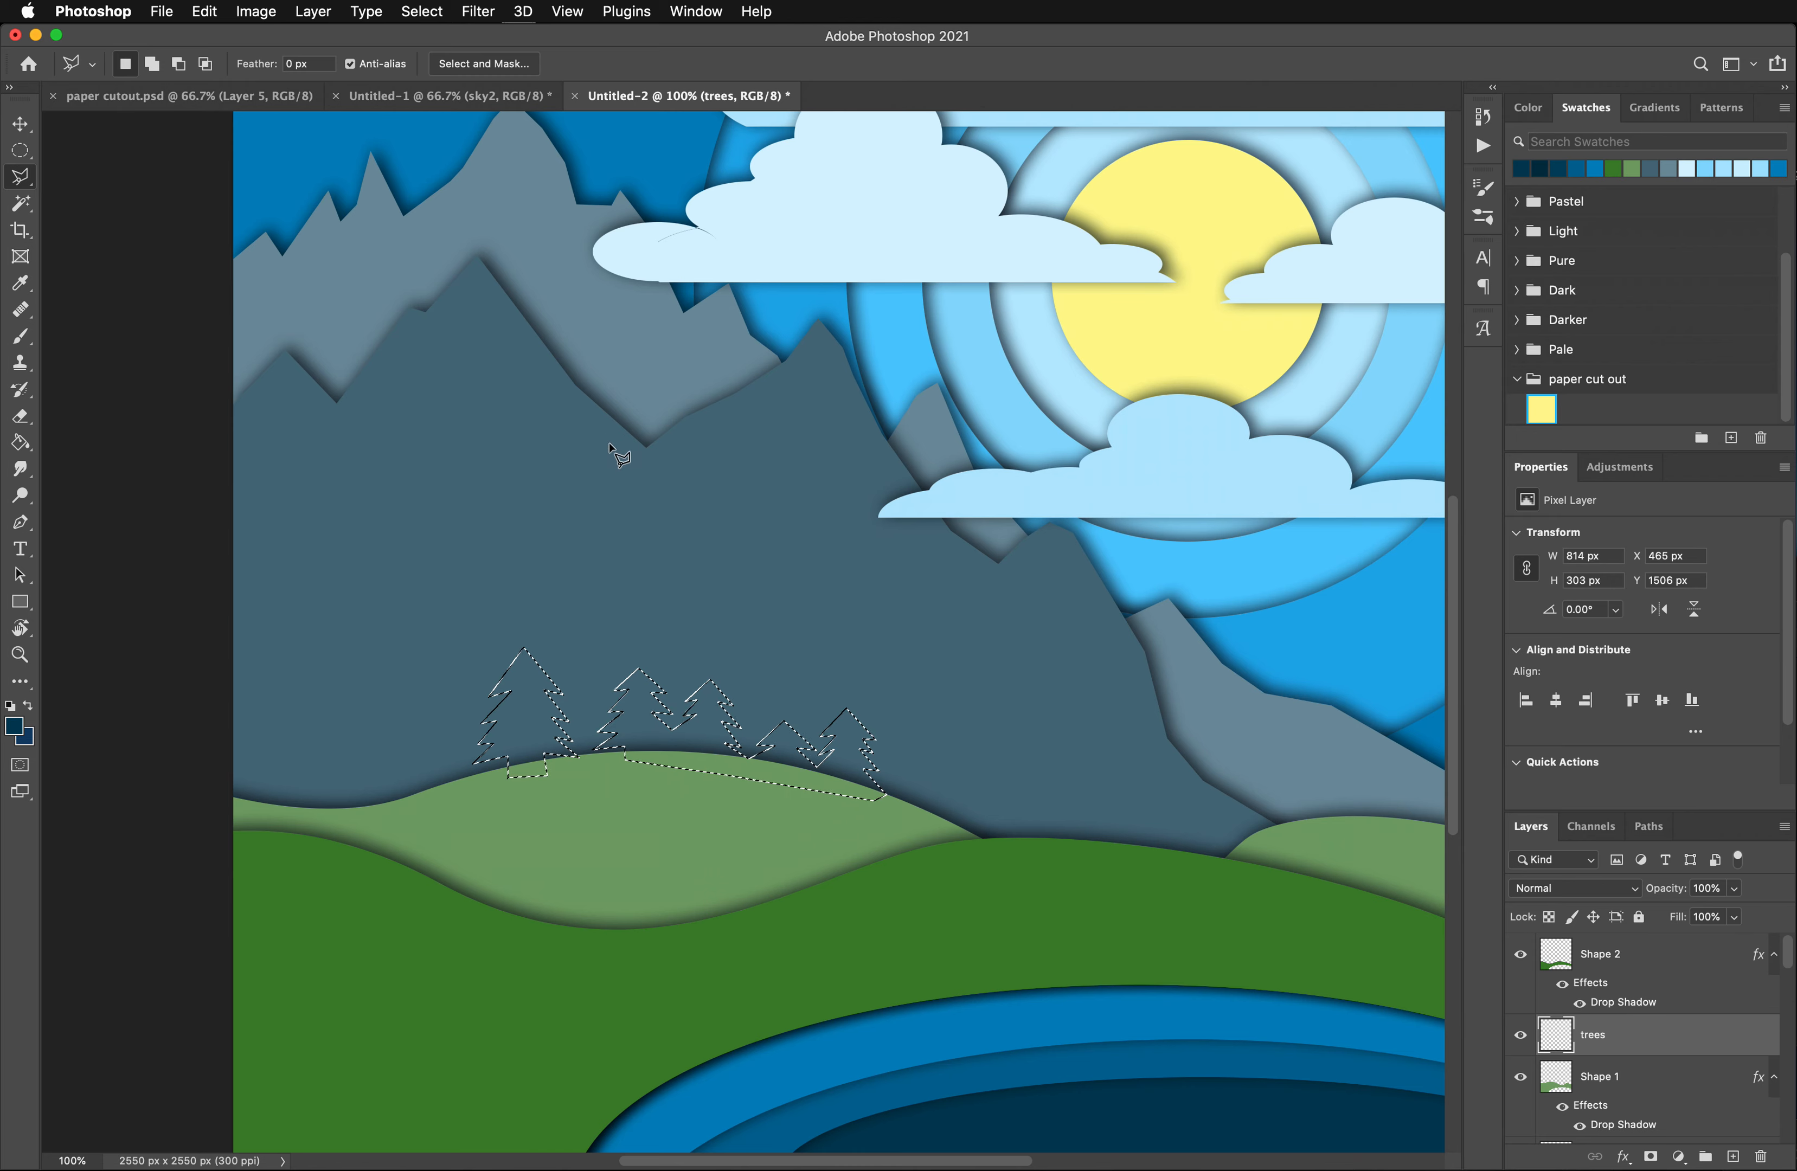
- Fill the pine tree selection on the trees layer with dark green #044b00, and clear the tree selection
{"action": "left_click", "coordinate": [13, 726]}
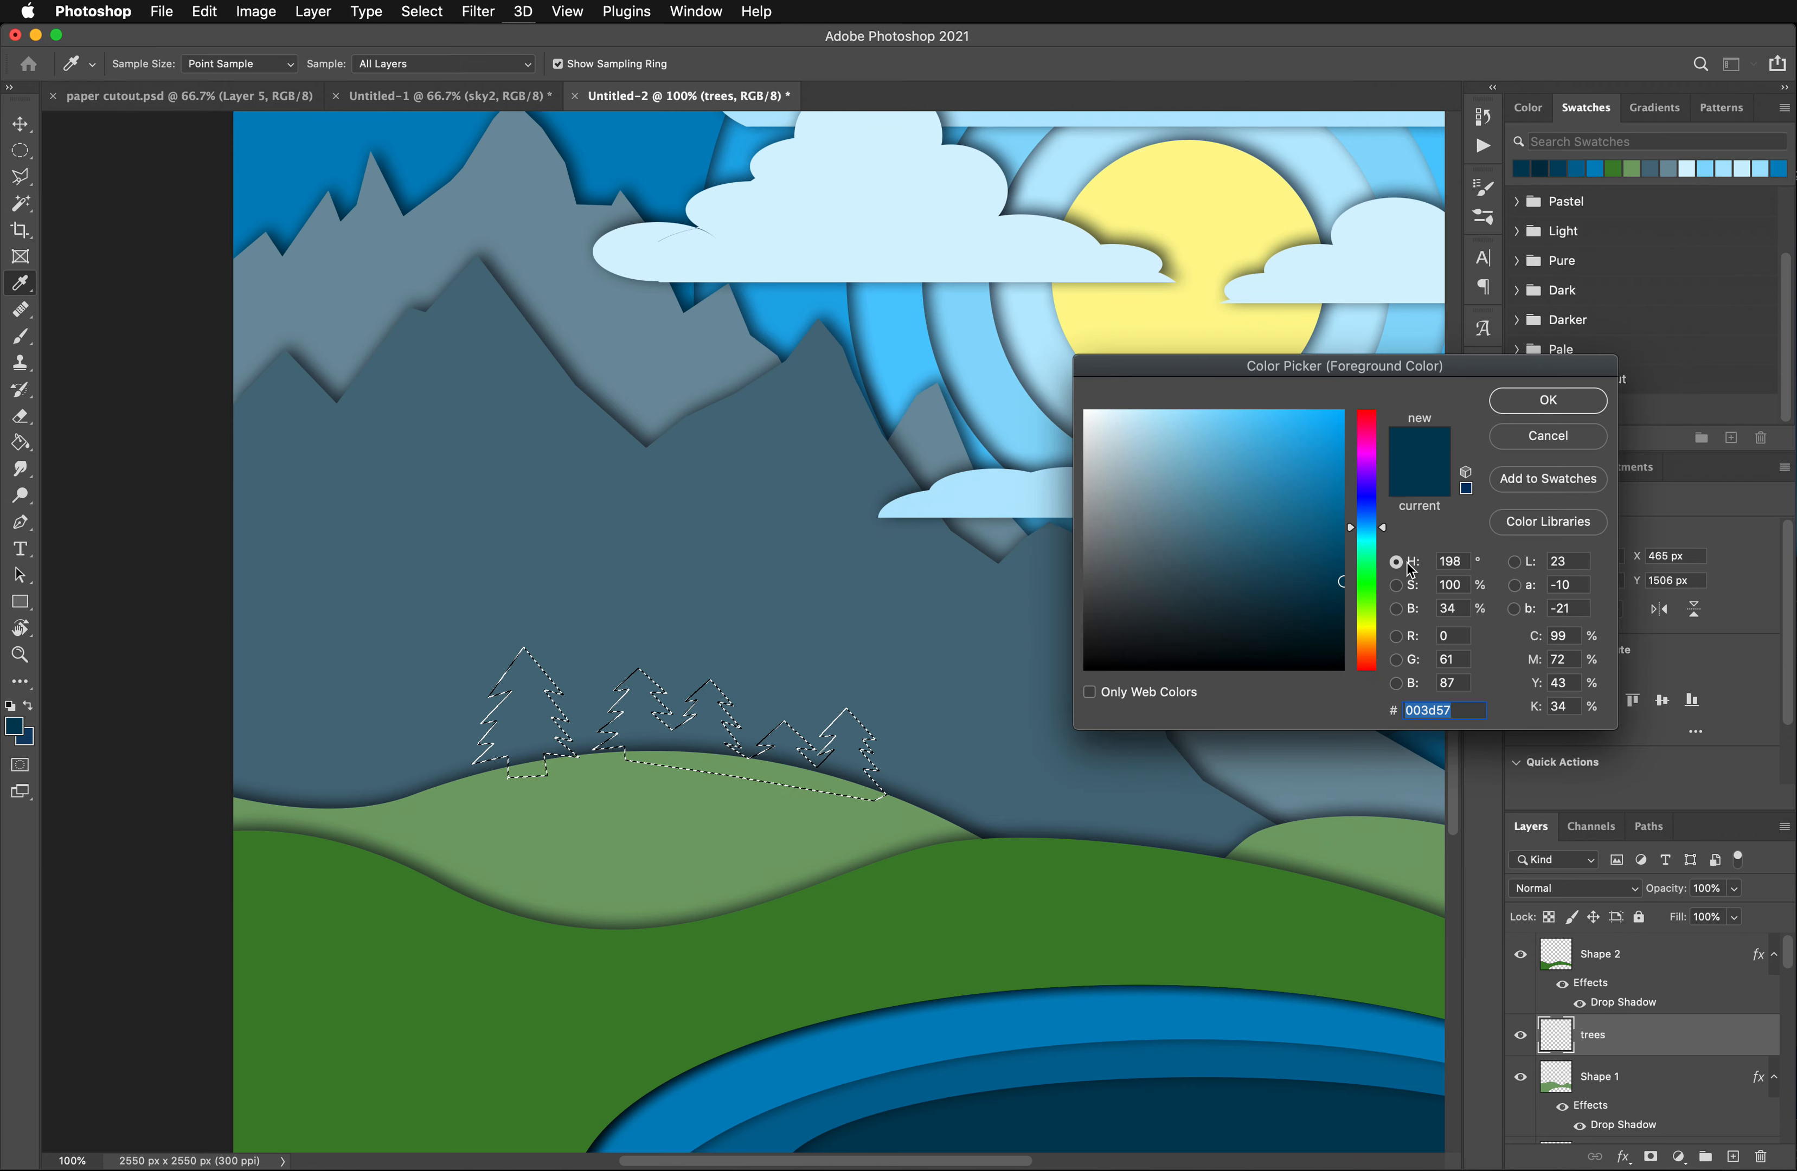
{"action": "left_click", "coordinate": [1367, 586]}
{"action": "left_click_drag", "start_coordinate": [1335, 585], "coordinate": [1350, 593]}
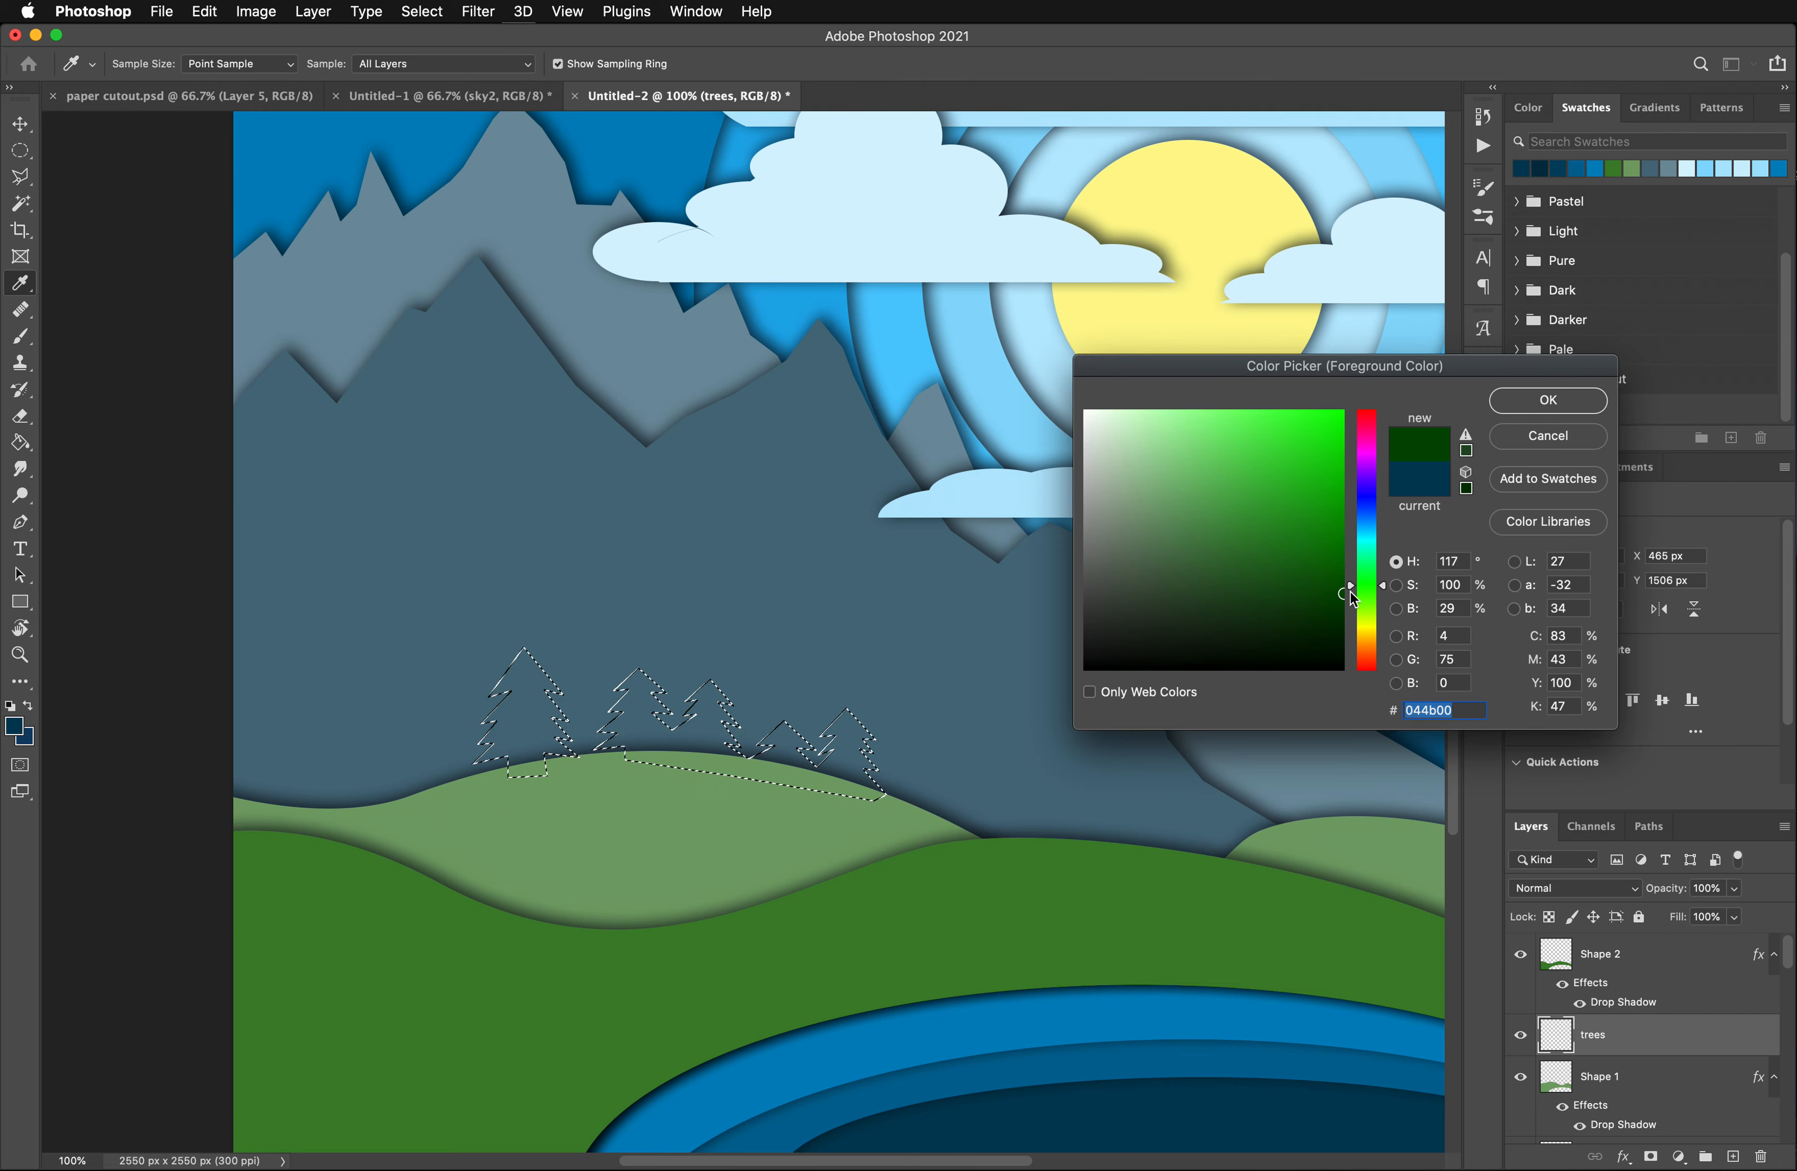
{"action": "left_click", "coordinate": [1550, 401]}
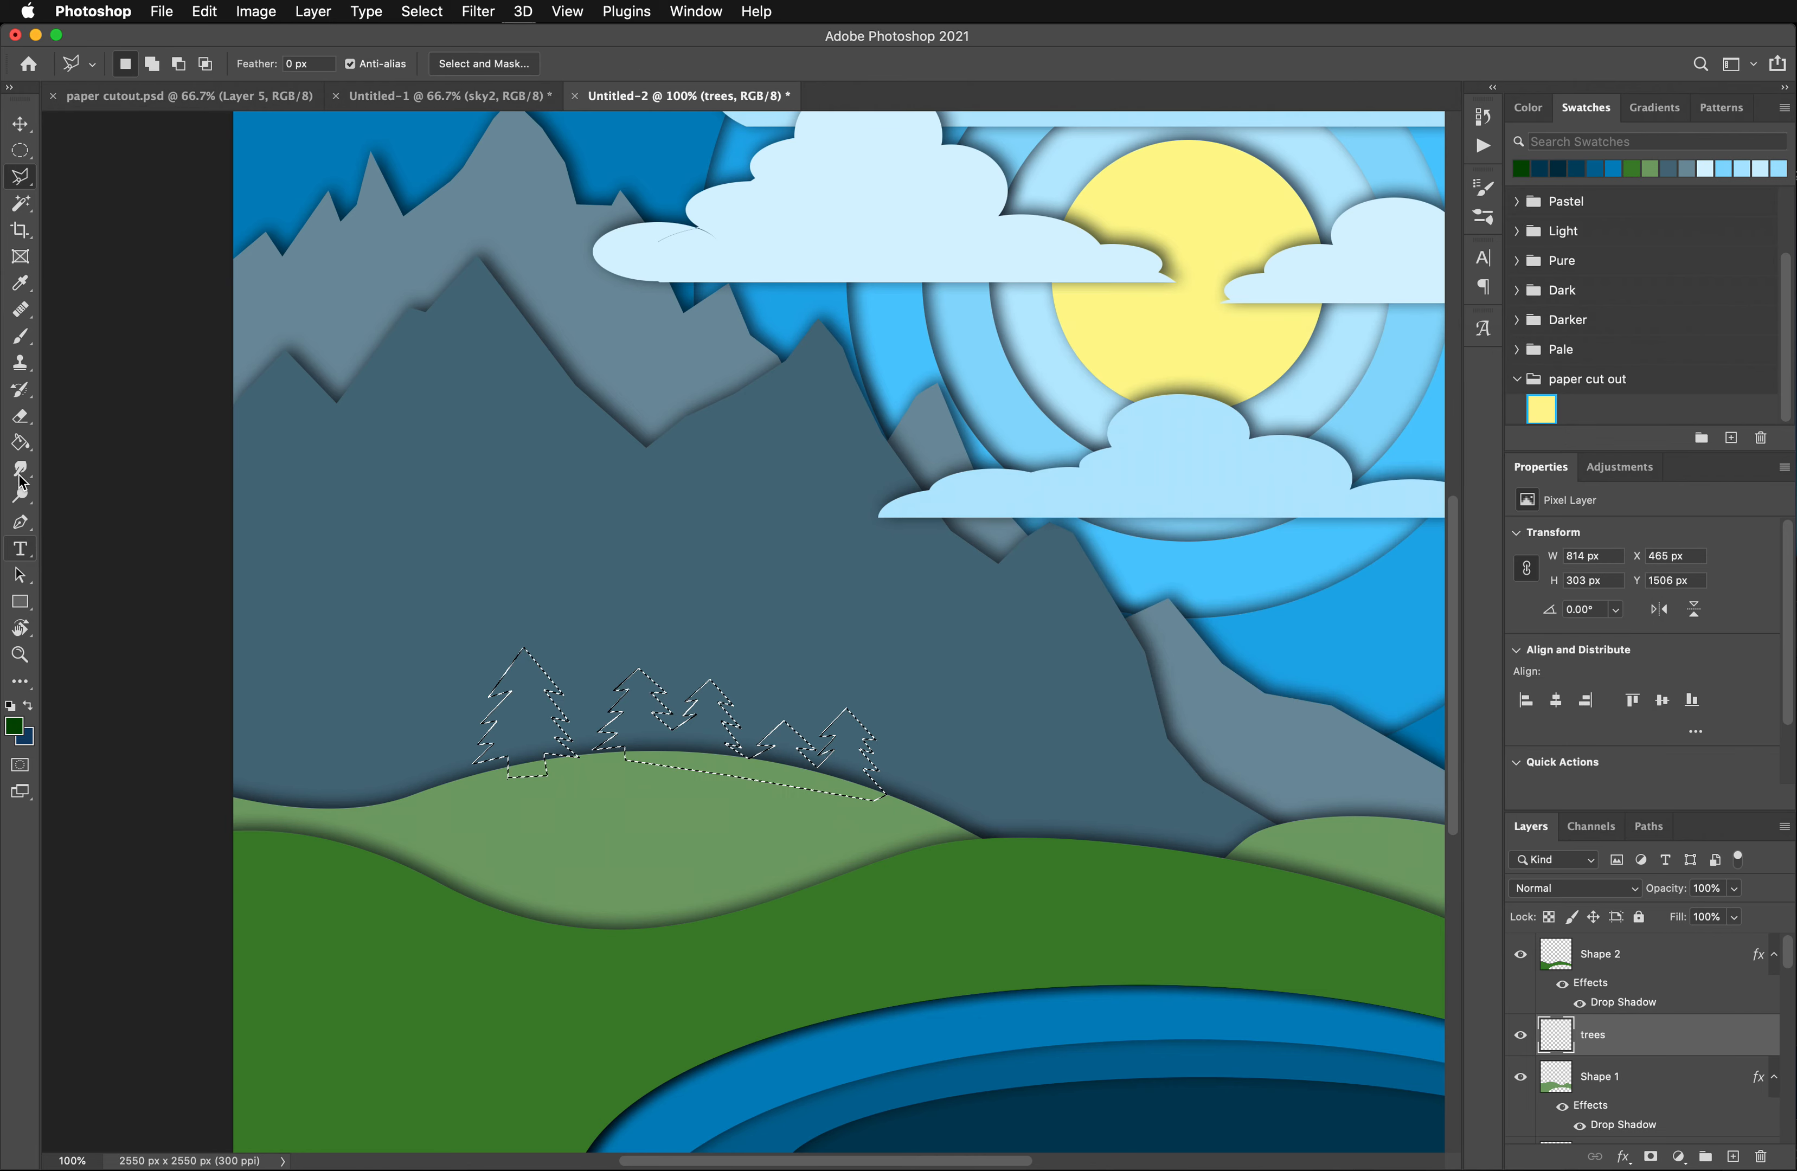
{"action": "left_click", "coordinate": [16, 447]}
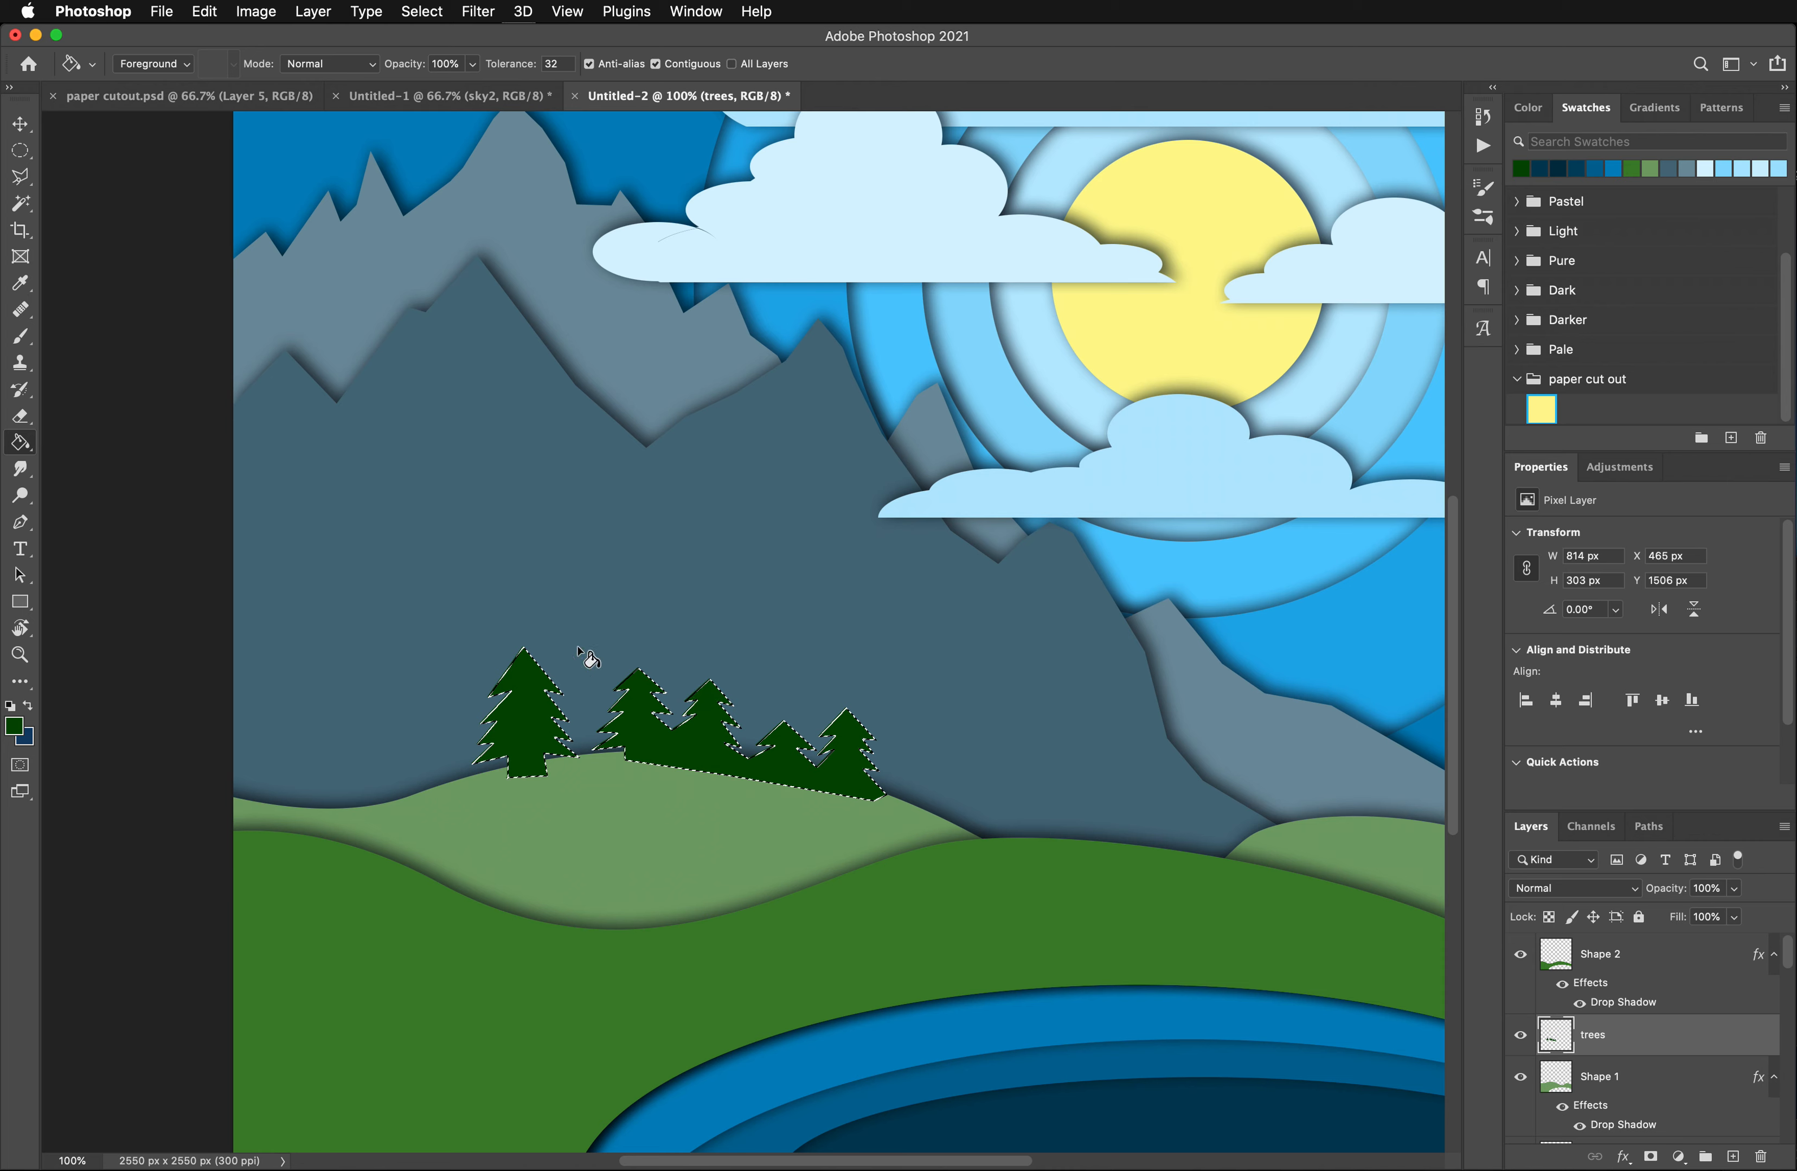
{"action": "left_click", "coordinate": [20, 149]}
{"action": "left_click", "coordinate": [316, 380]}
- Move the trees layer below Shape 1 and paste the copied drop shadow layer style onto it
{"action": "left_click_drag", "start_coordinate": [1634, 1039], "coordinate": [1634, 1129]}
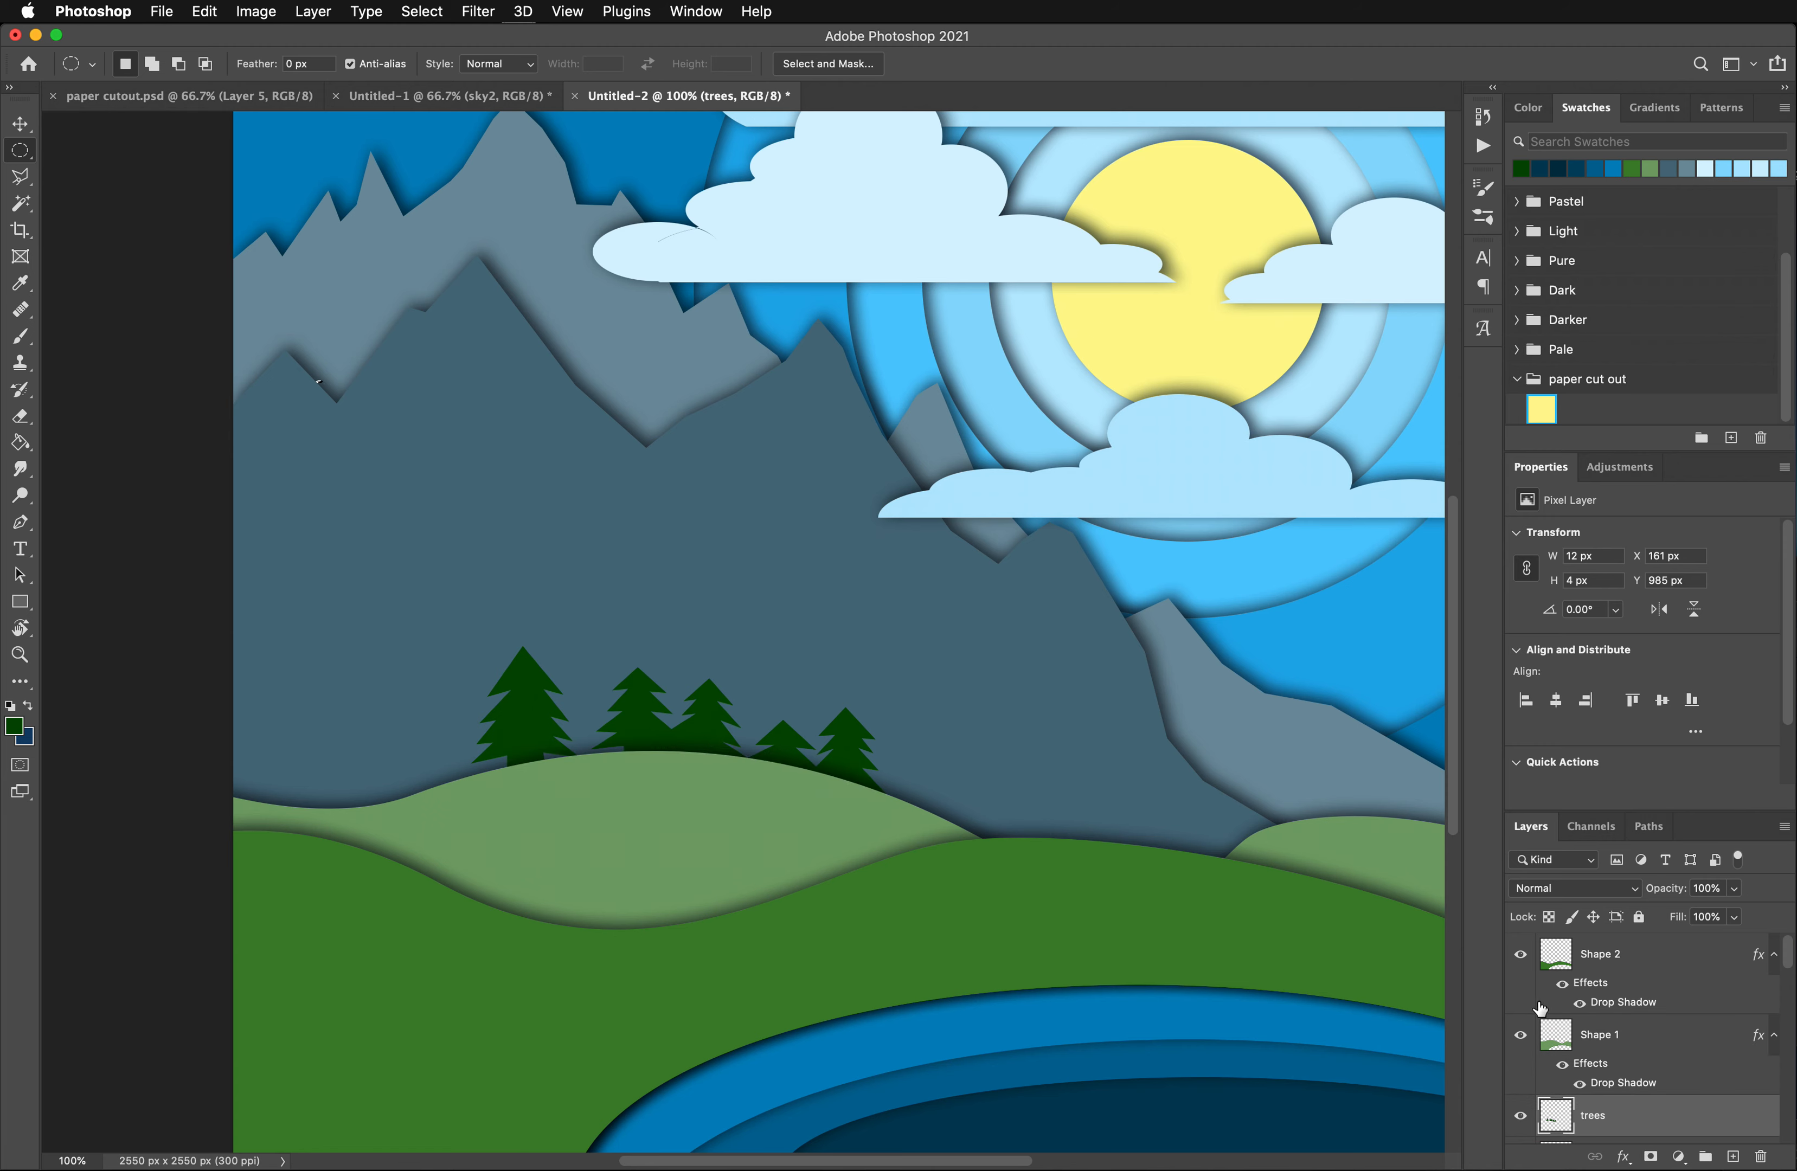
{"action": "right_click", "coordinate": [1610, 1126]}
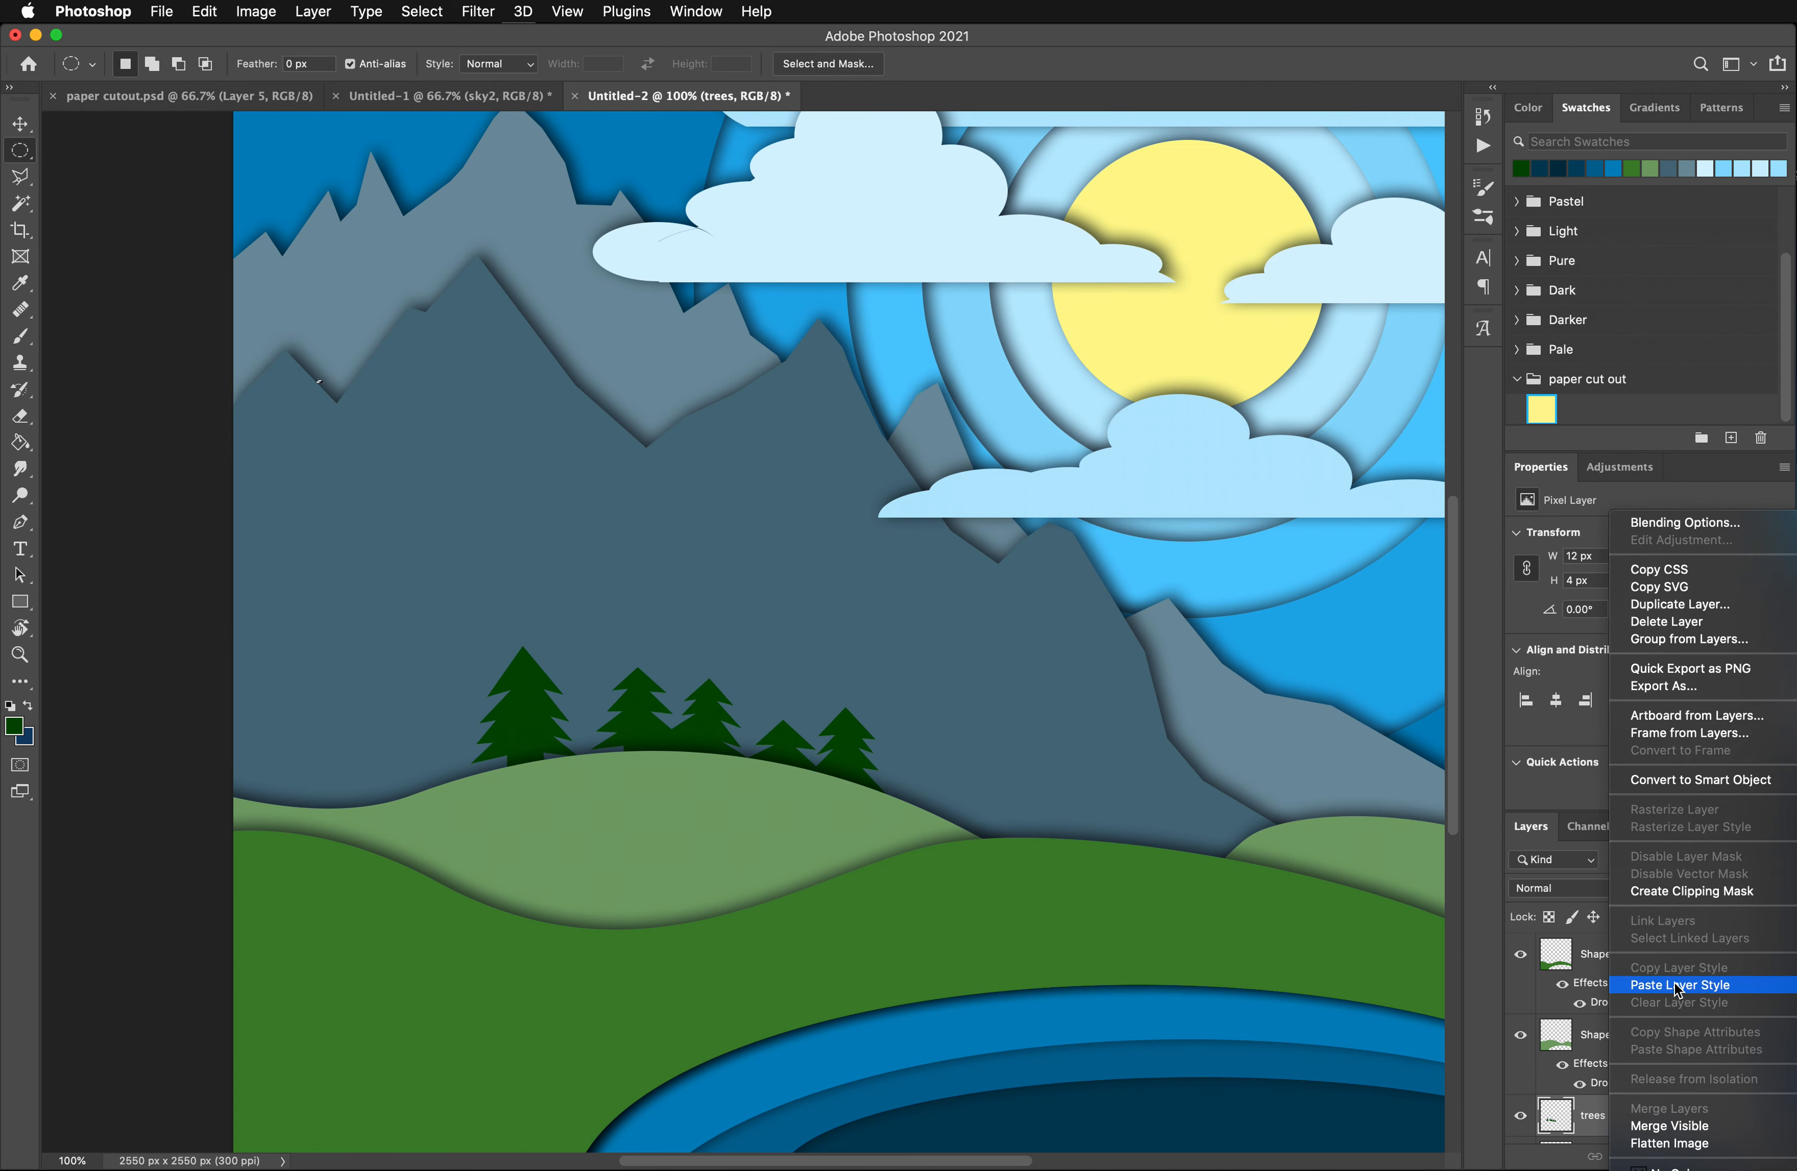
{"action": "left_click", "coordinate": [1692, 986]}
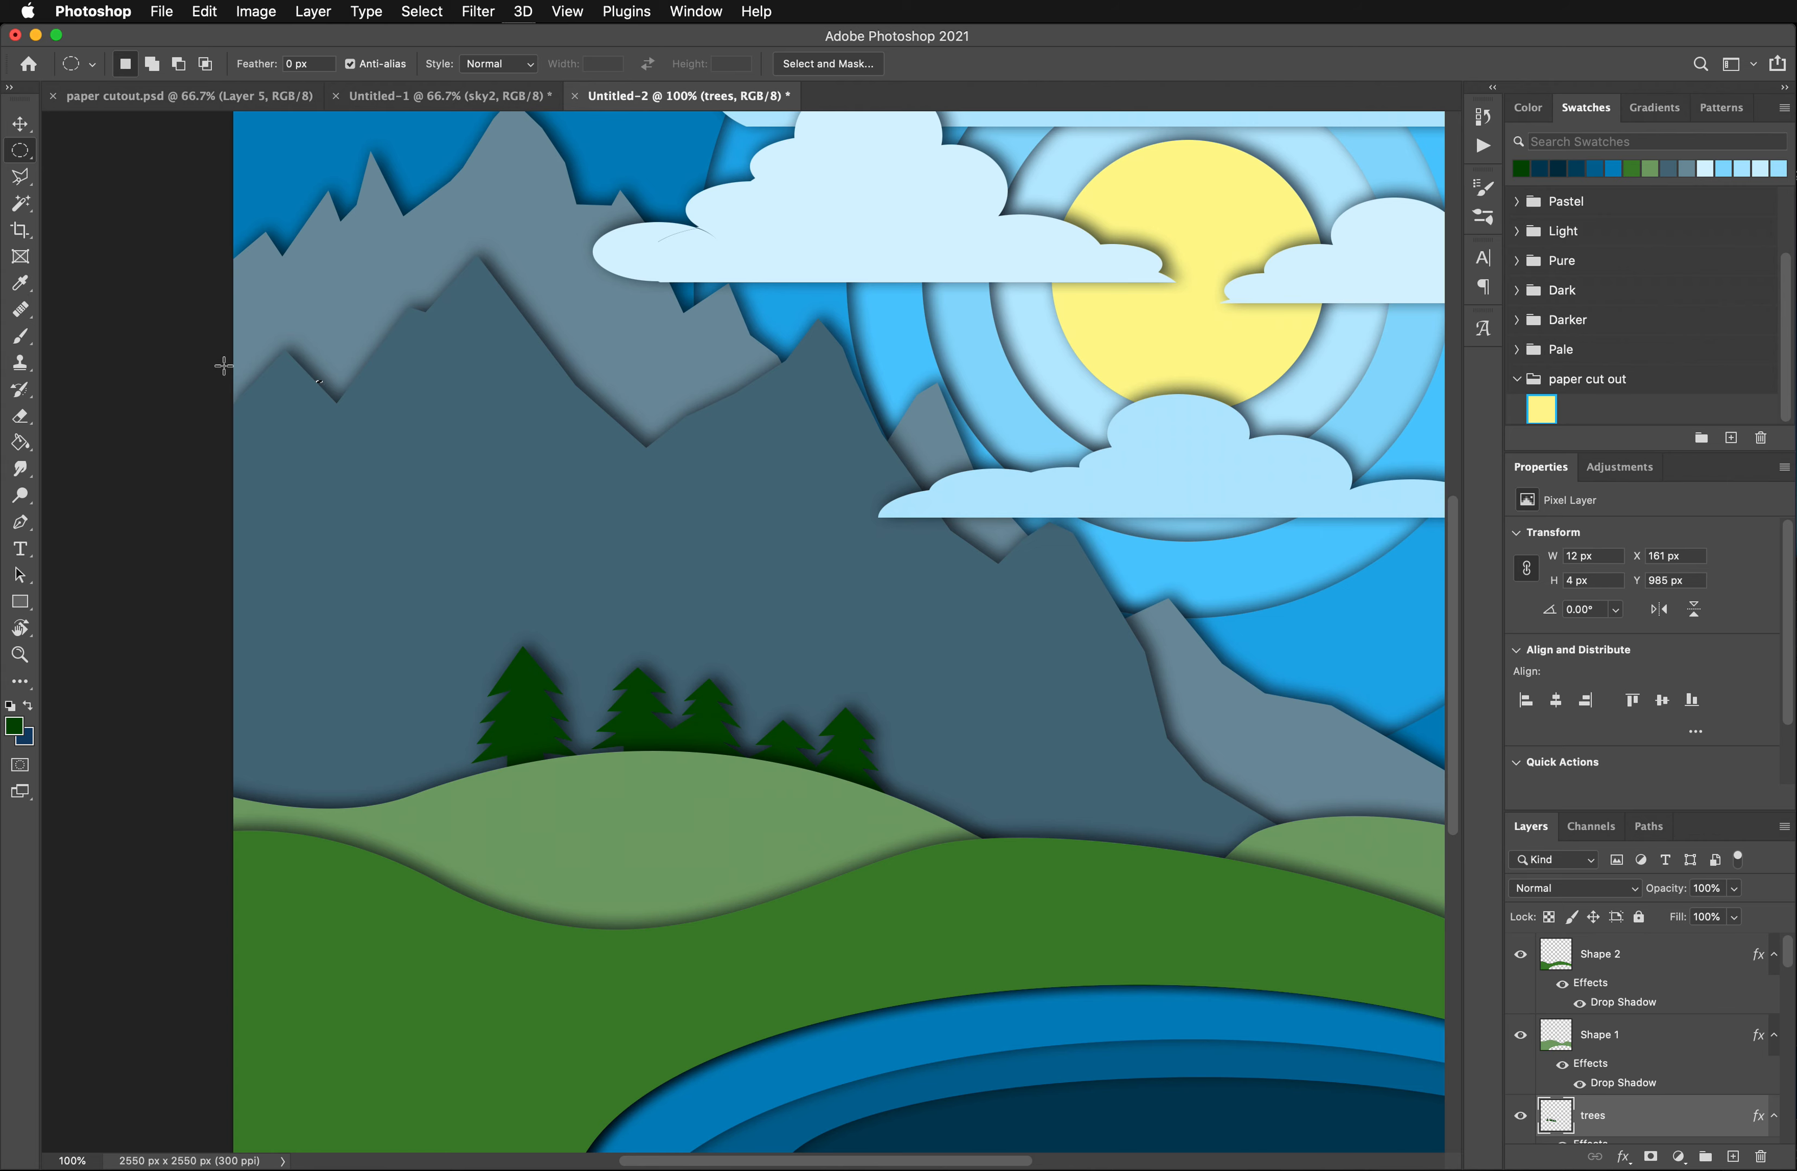
- Select the left half of the tallest, leftmost pine tree with the Polygonal Lasso, outlining an area about 185 x 308 px
{"action": "left_click", "coordinate": [19, 174]}
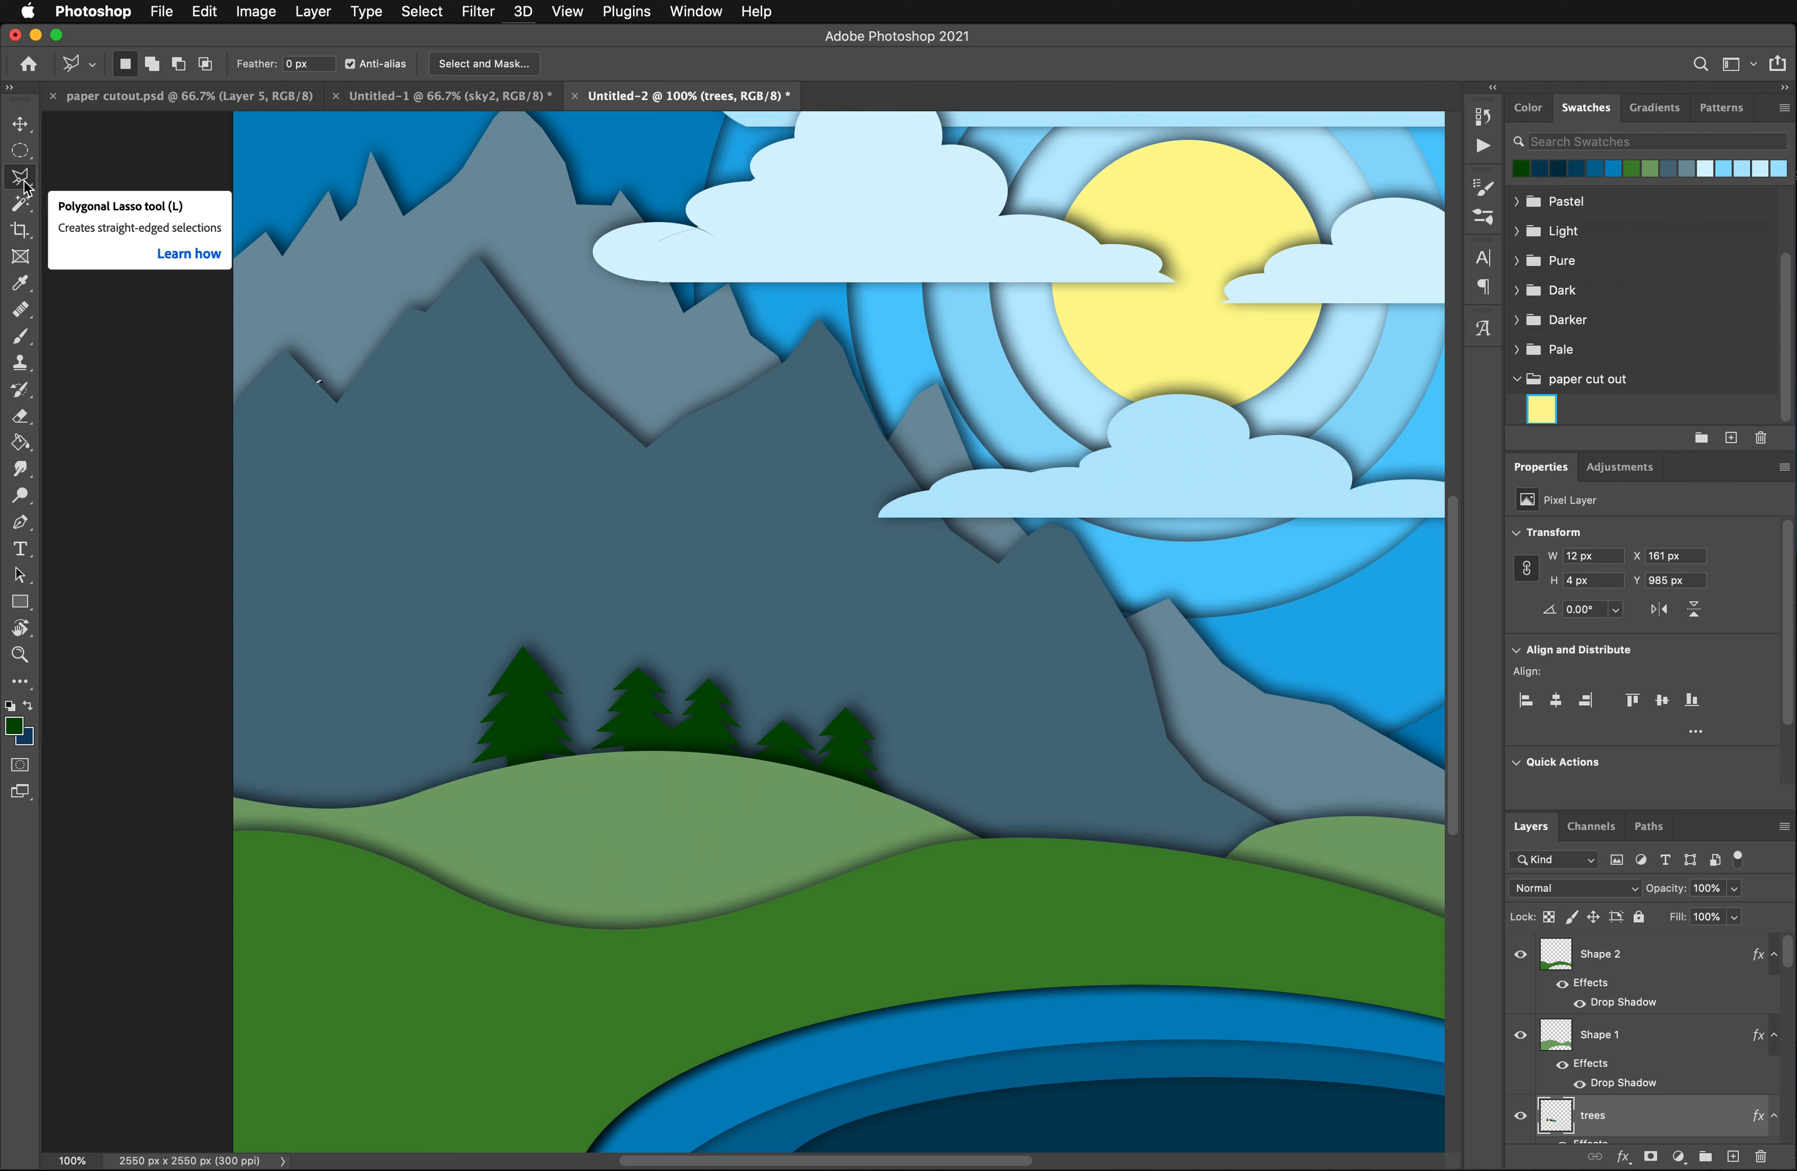
{"action": "left_click", "coordinate": [525, 634]}
{"action": "left_click", "coordinate": [529, 788]}
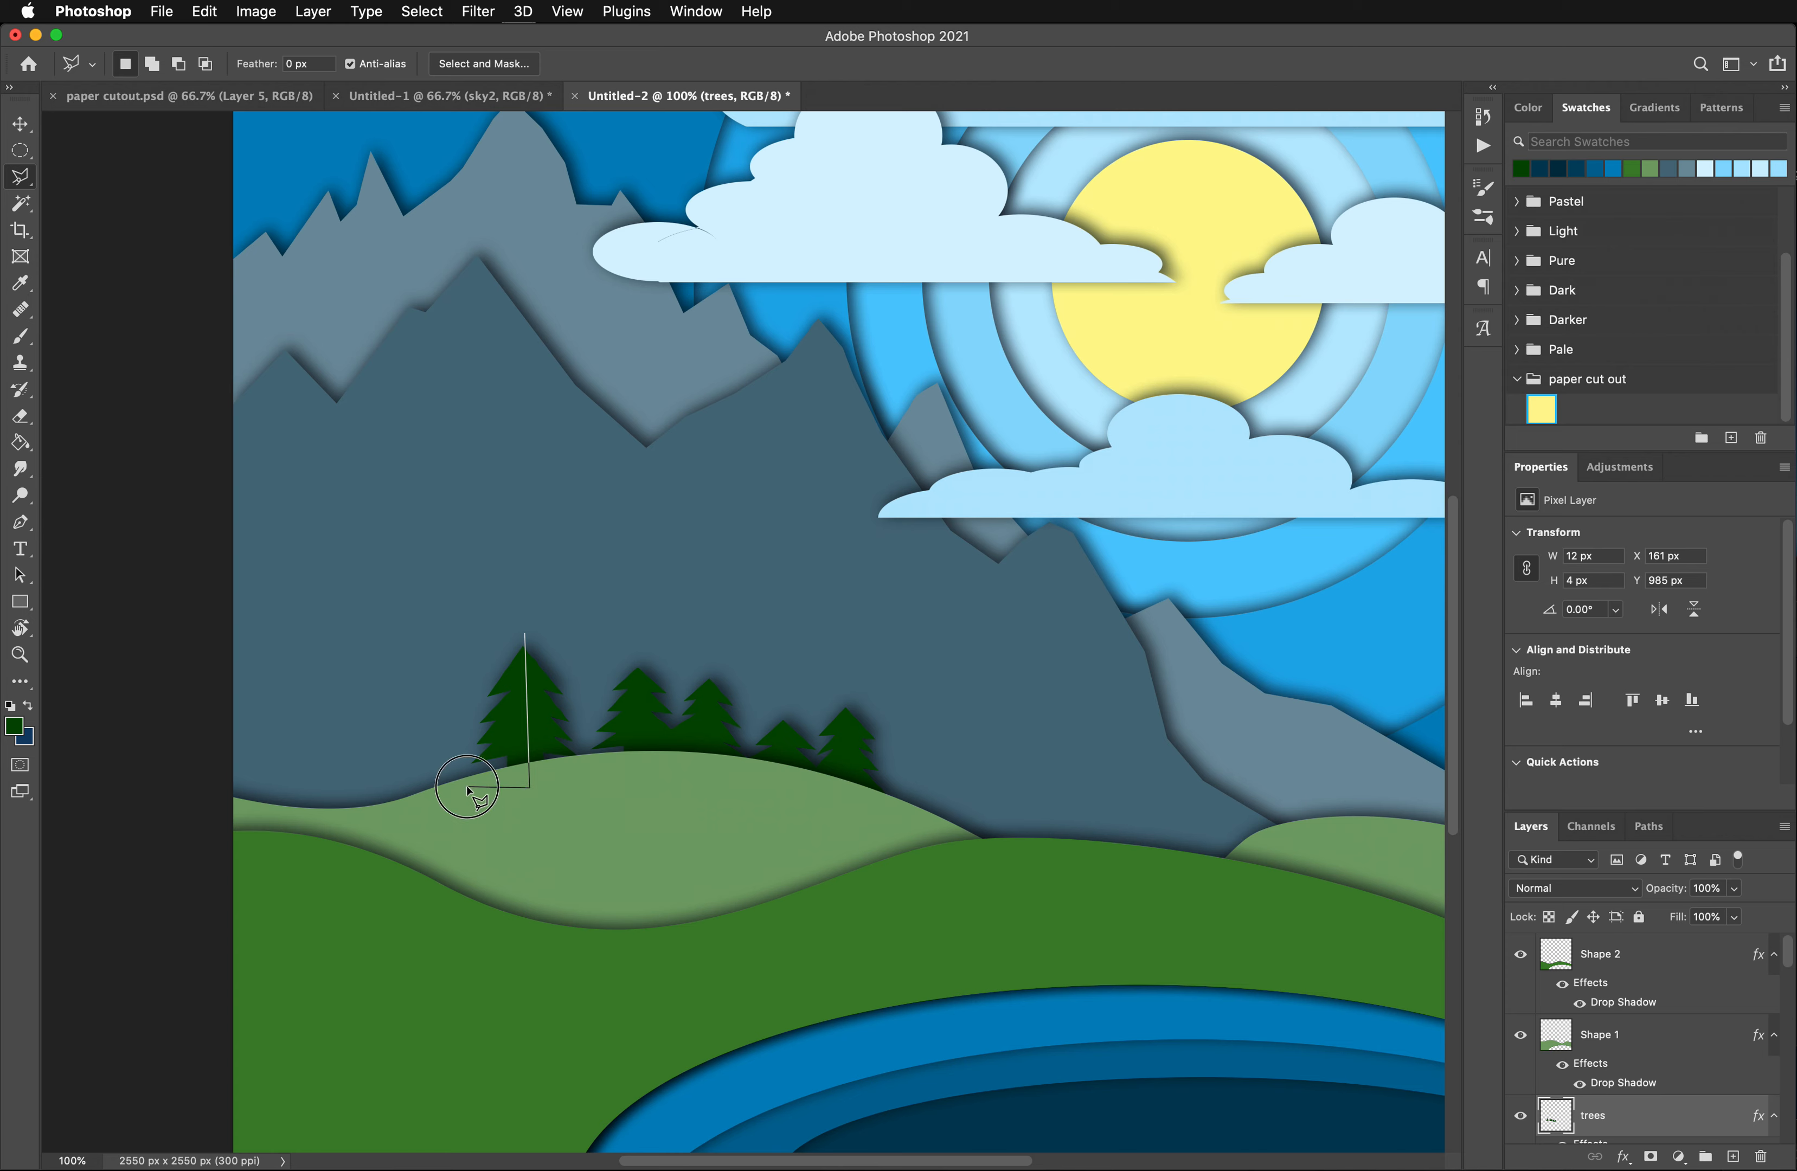
{"action": "left_click", "coordinate": [467, 786]}
{"action": "left_click", "coordinate": [436, 739]}
{"action": "left_click", "coordinate": [524, 635]}
- Add the left half of the second pine tree from the left to the selection, splitting it vertically at the tip
{"action": "left_click", "coordinate": [640, 652]}
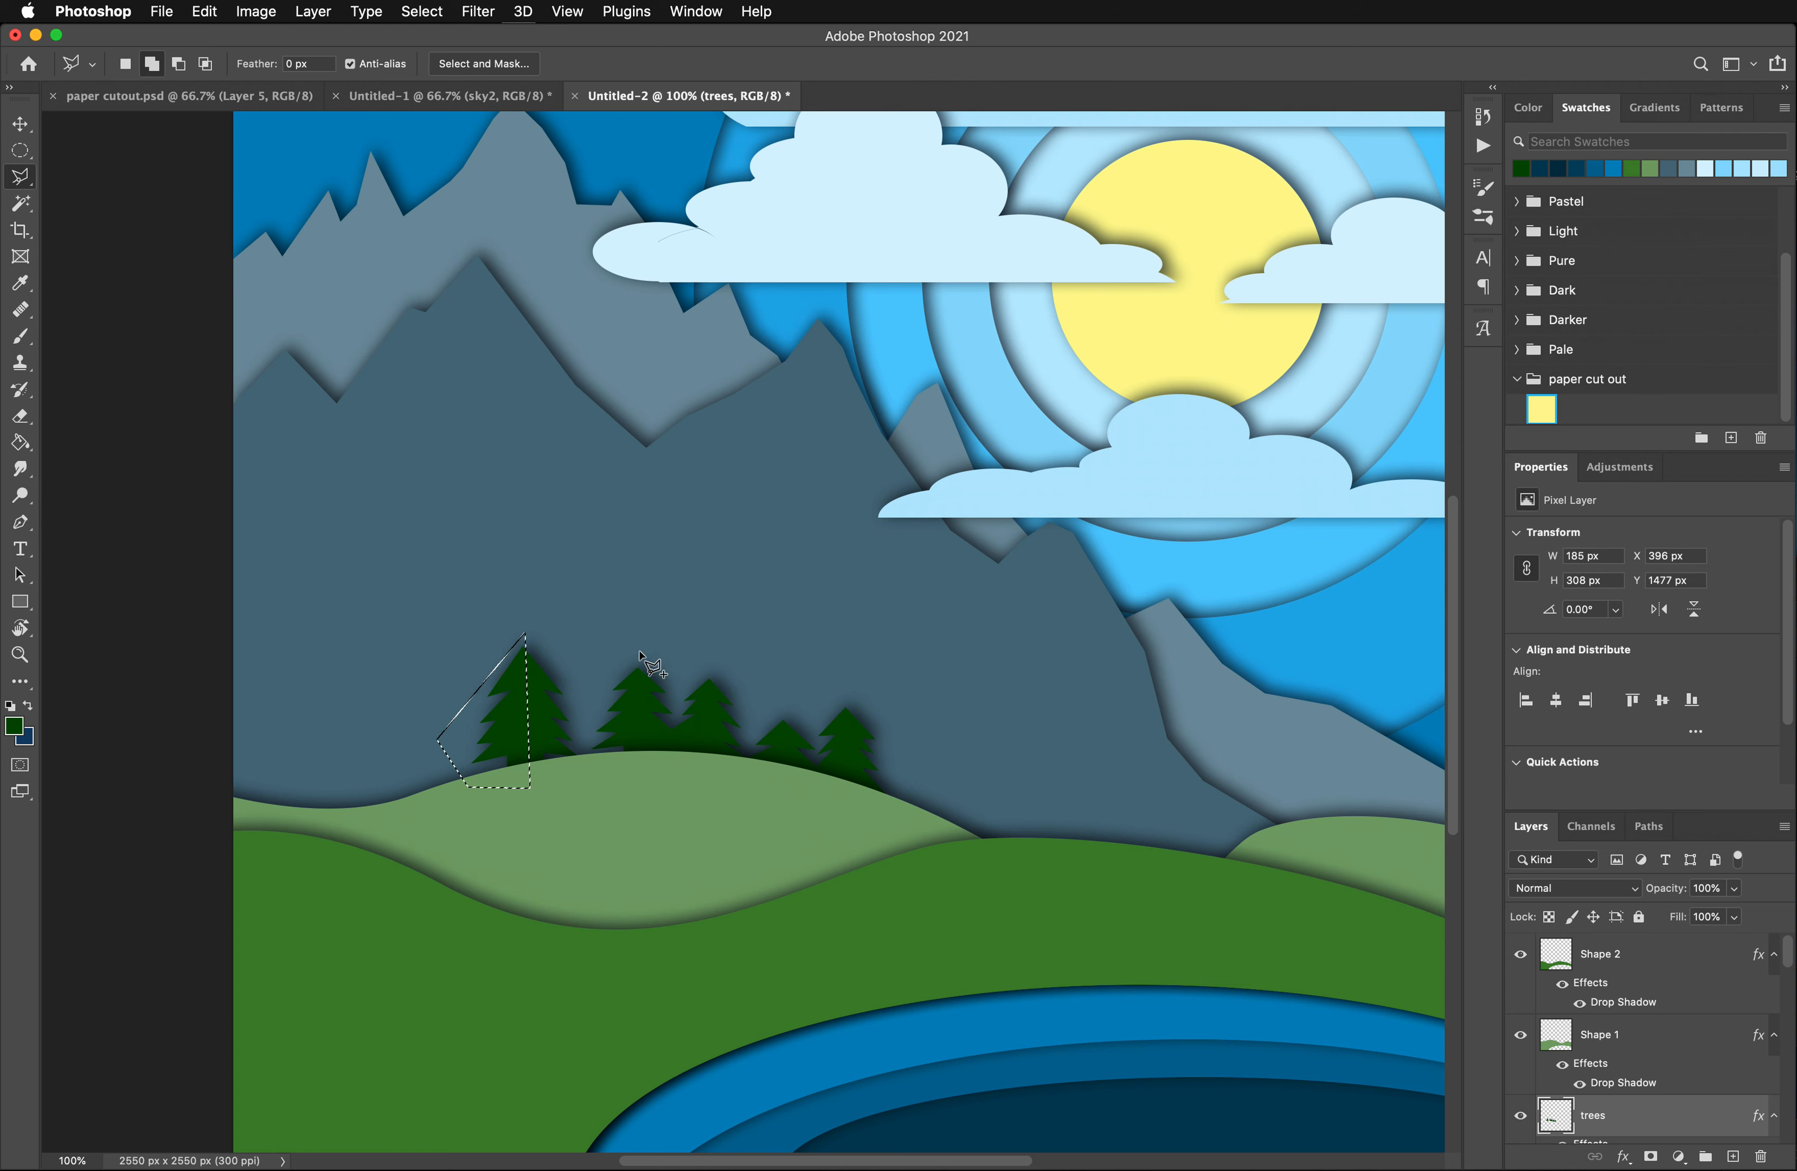
{"action": "left_click", "coordinate": [638, 770]}
{"action": "left_click", "coordinate": [585, 753]}
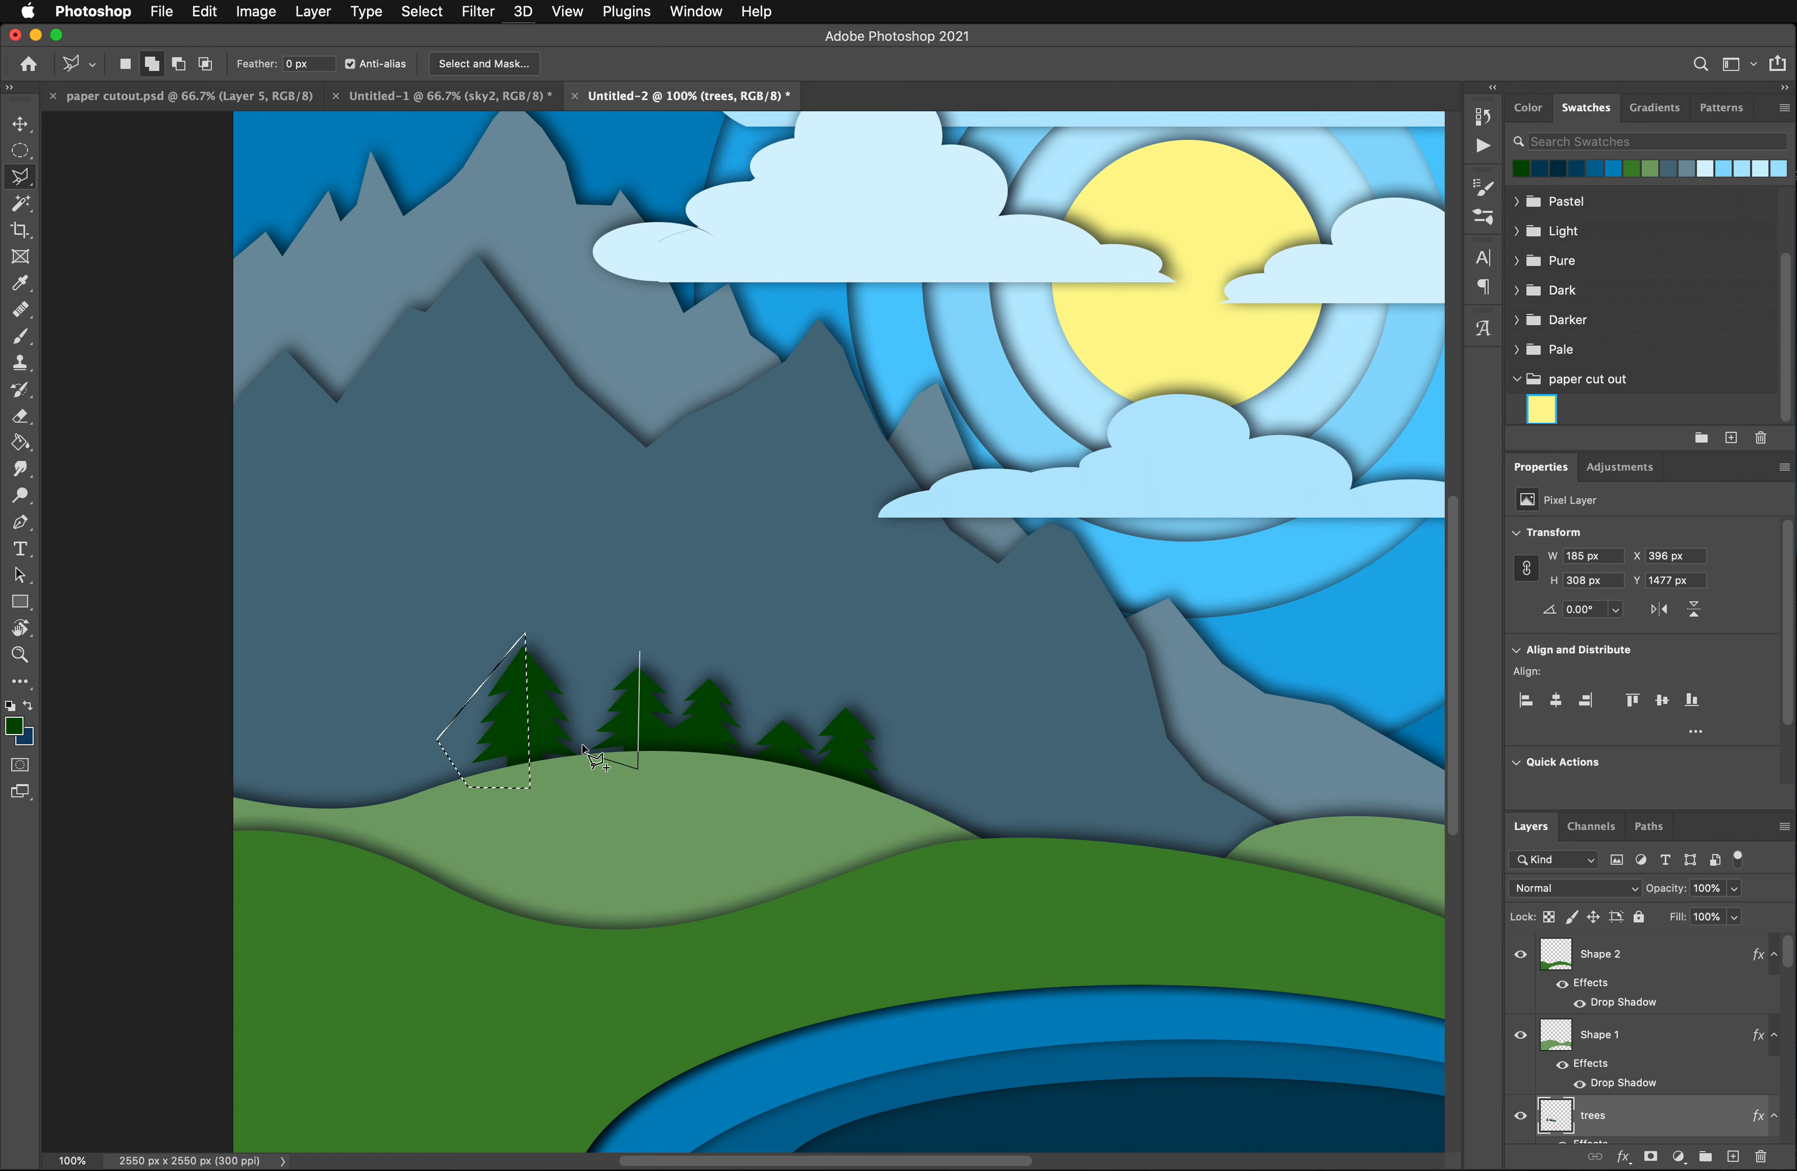
{"action": "left_click", "coordinate": [589, 703]}
{"action": "left_click", "coordinate": [639, 653]}
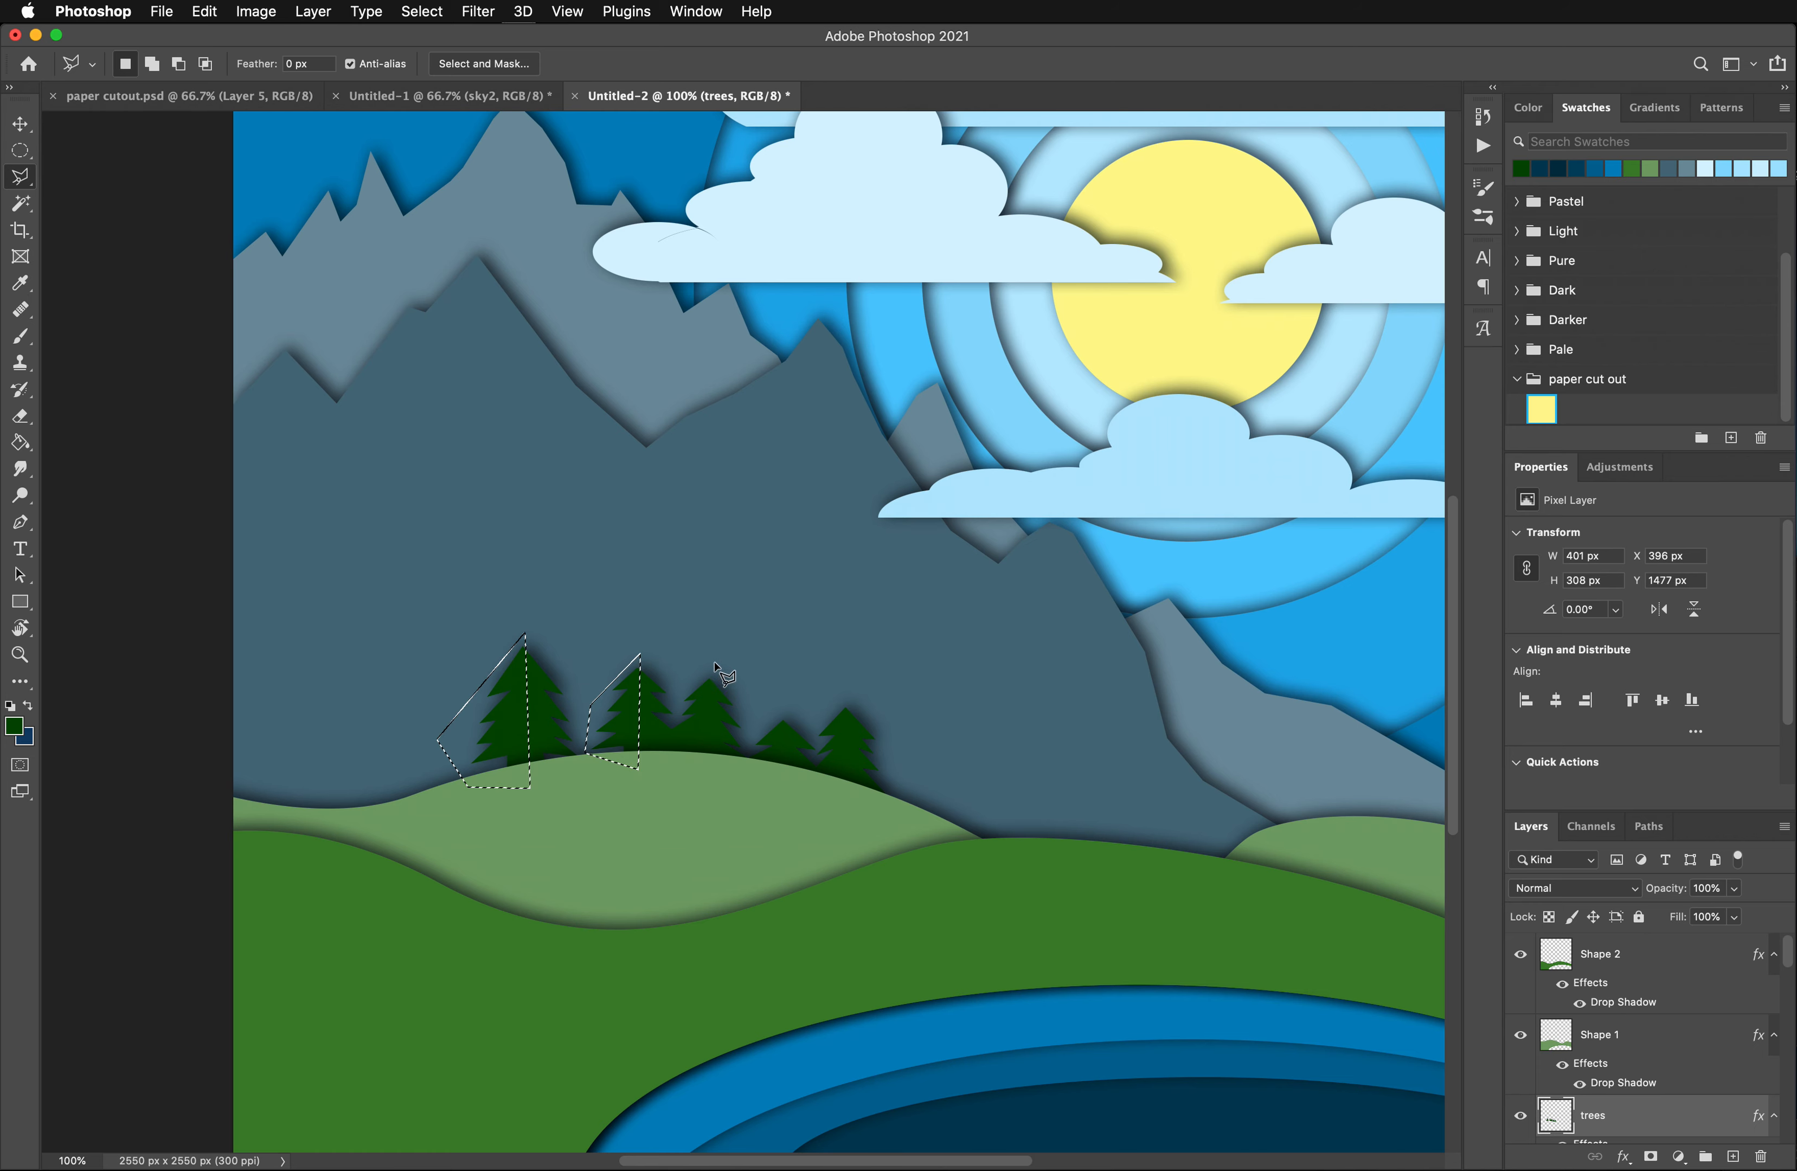
- Extend the selection with the left half of the third, middle pine tree
{"action": "left_click", "coordinate": [708, 657]}
{"action": "left_click", "coordinate": [708, 770]}
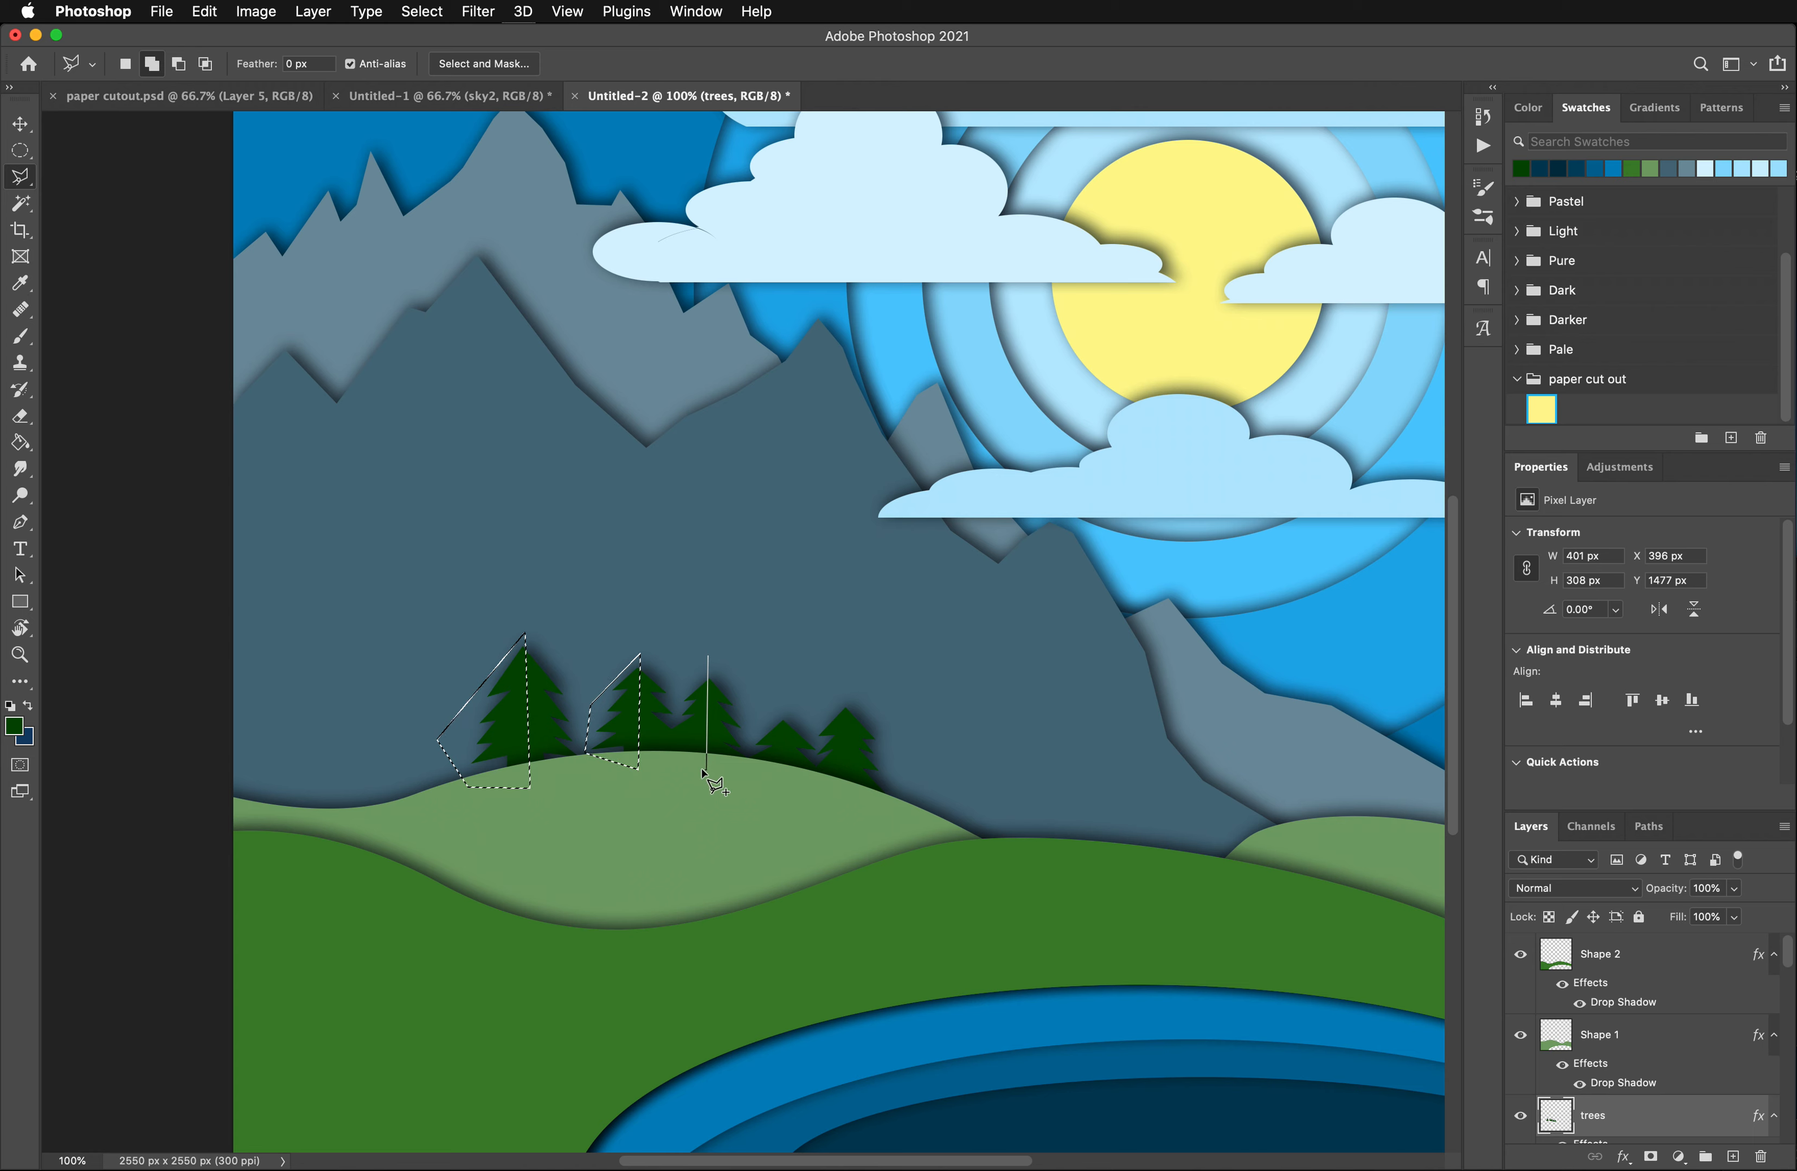
{"action": "left_click", "coordinate": [671, 754]}
{"action": "left_click", "coordinate": [673, 722]}
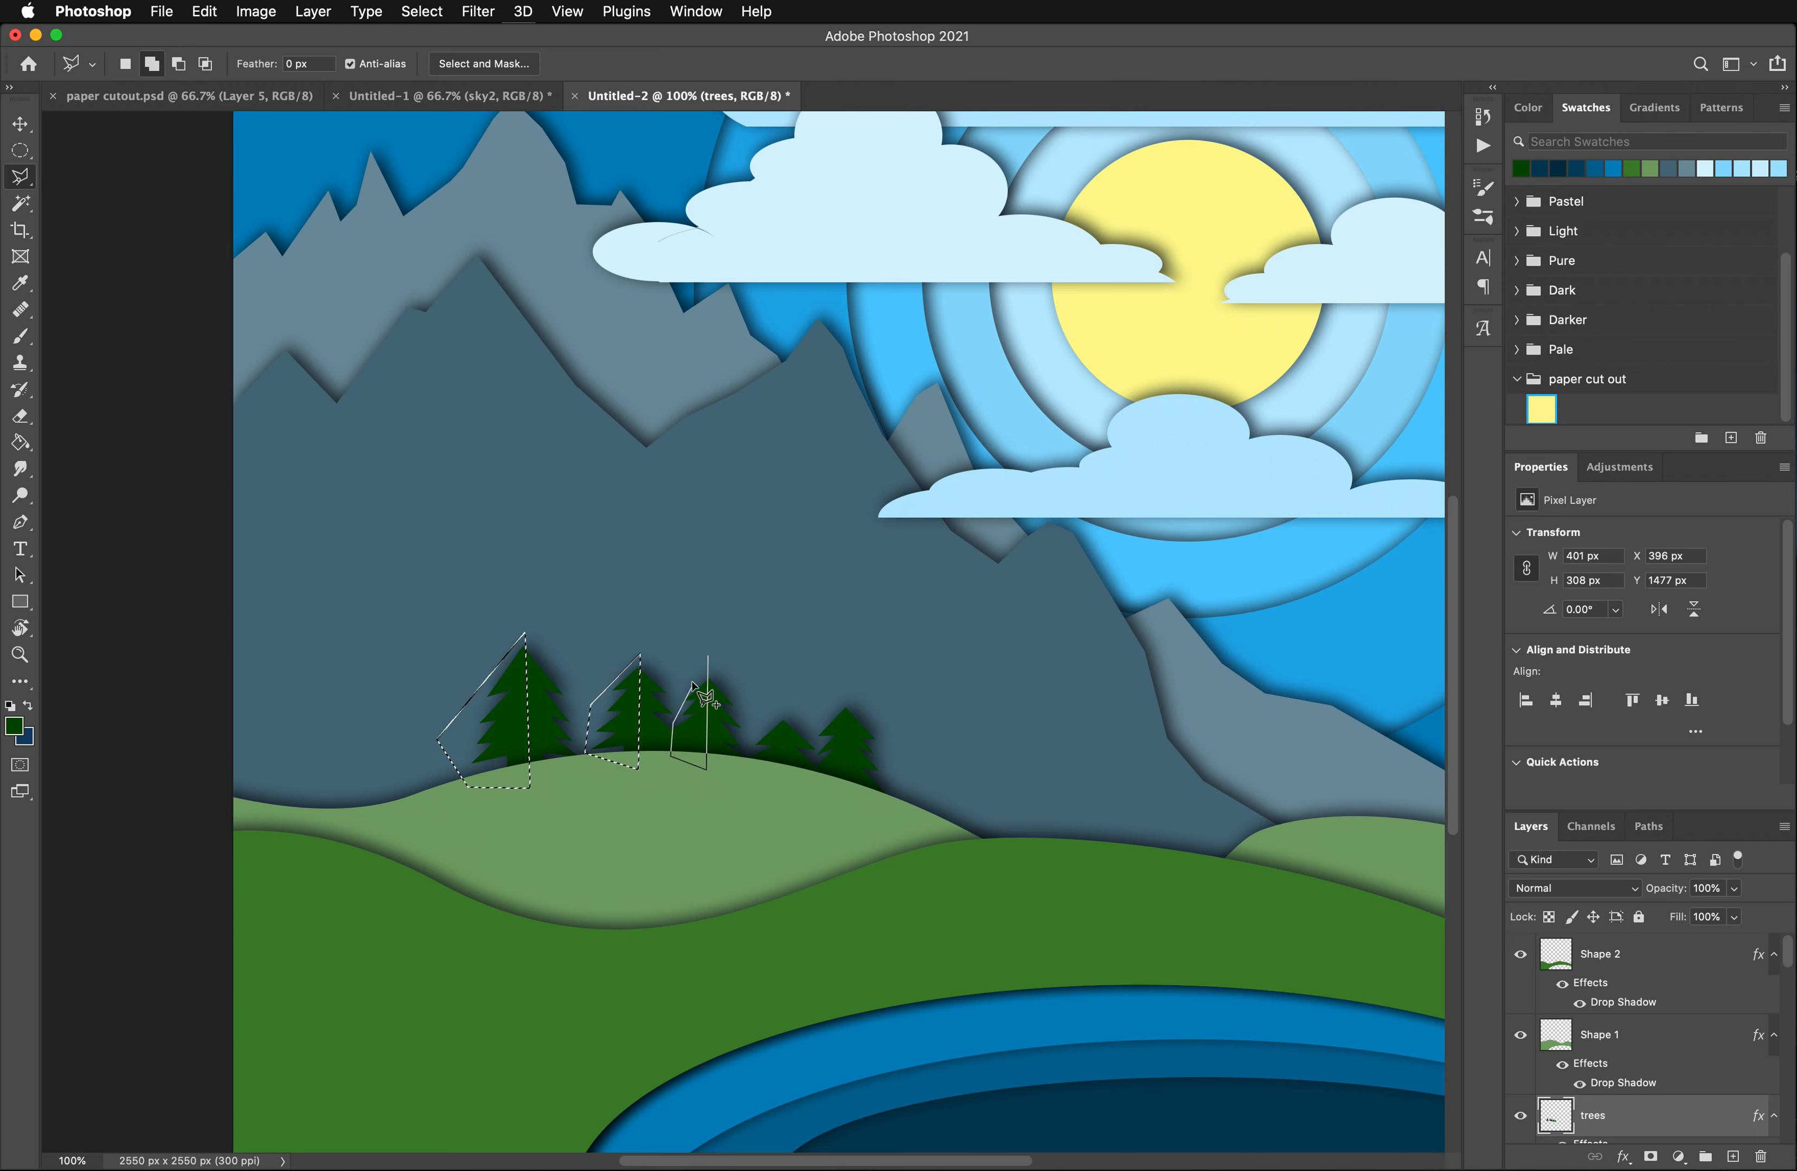
{"action": "left_click", "coordinate": [708, 656]}
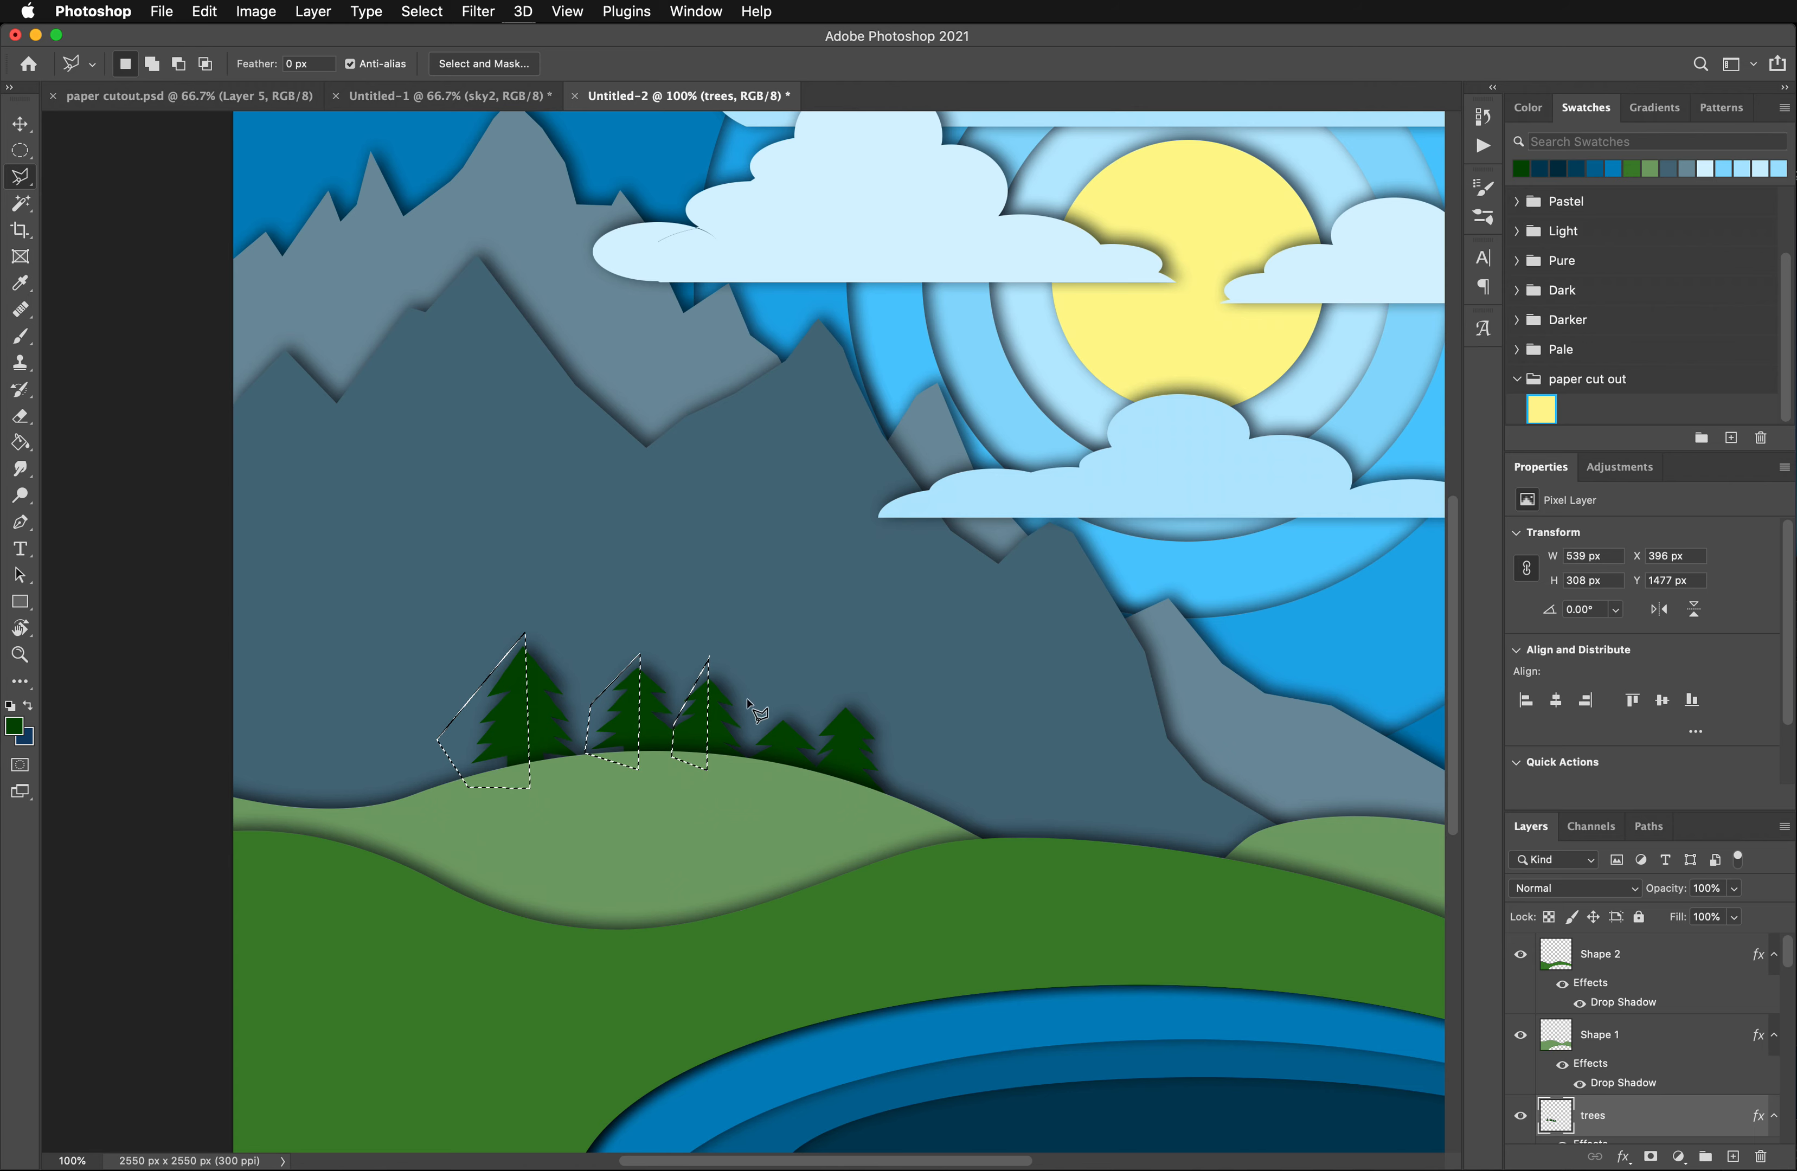
- Add the left half of the shortest, fourth pine tree to the selection
{"action": "left_click", "coordinate": [785, 704]}
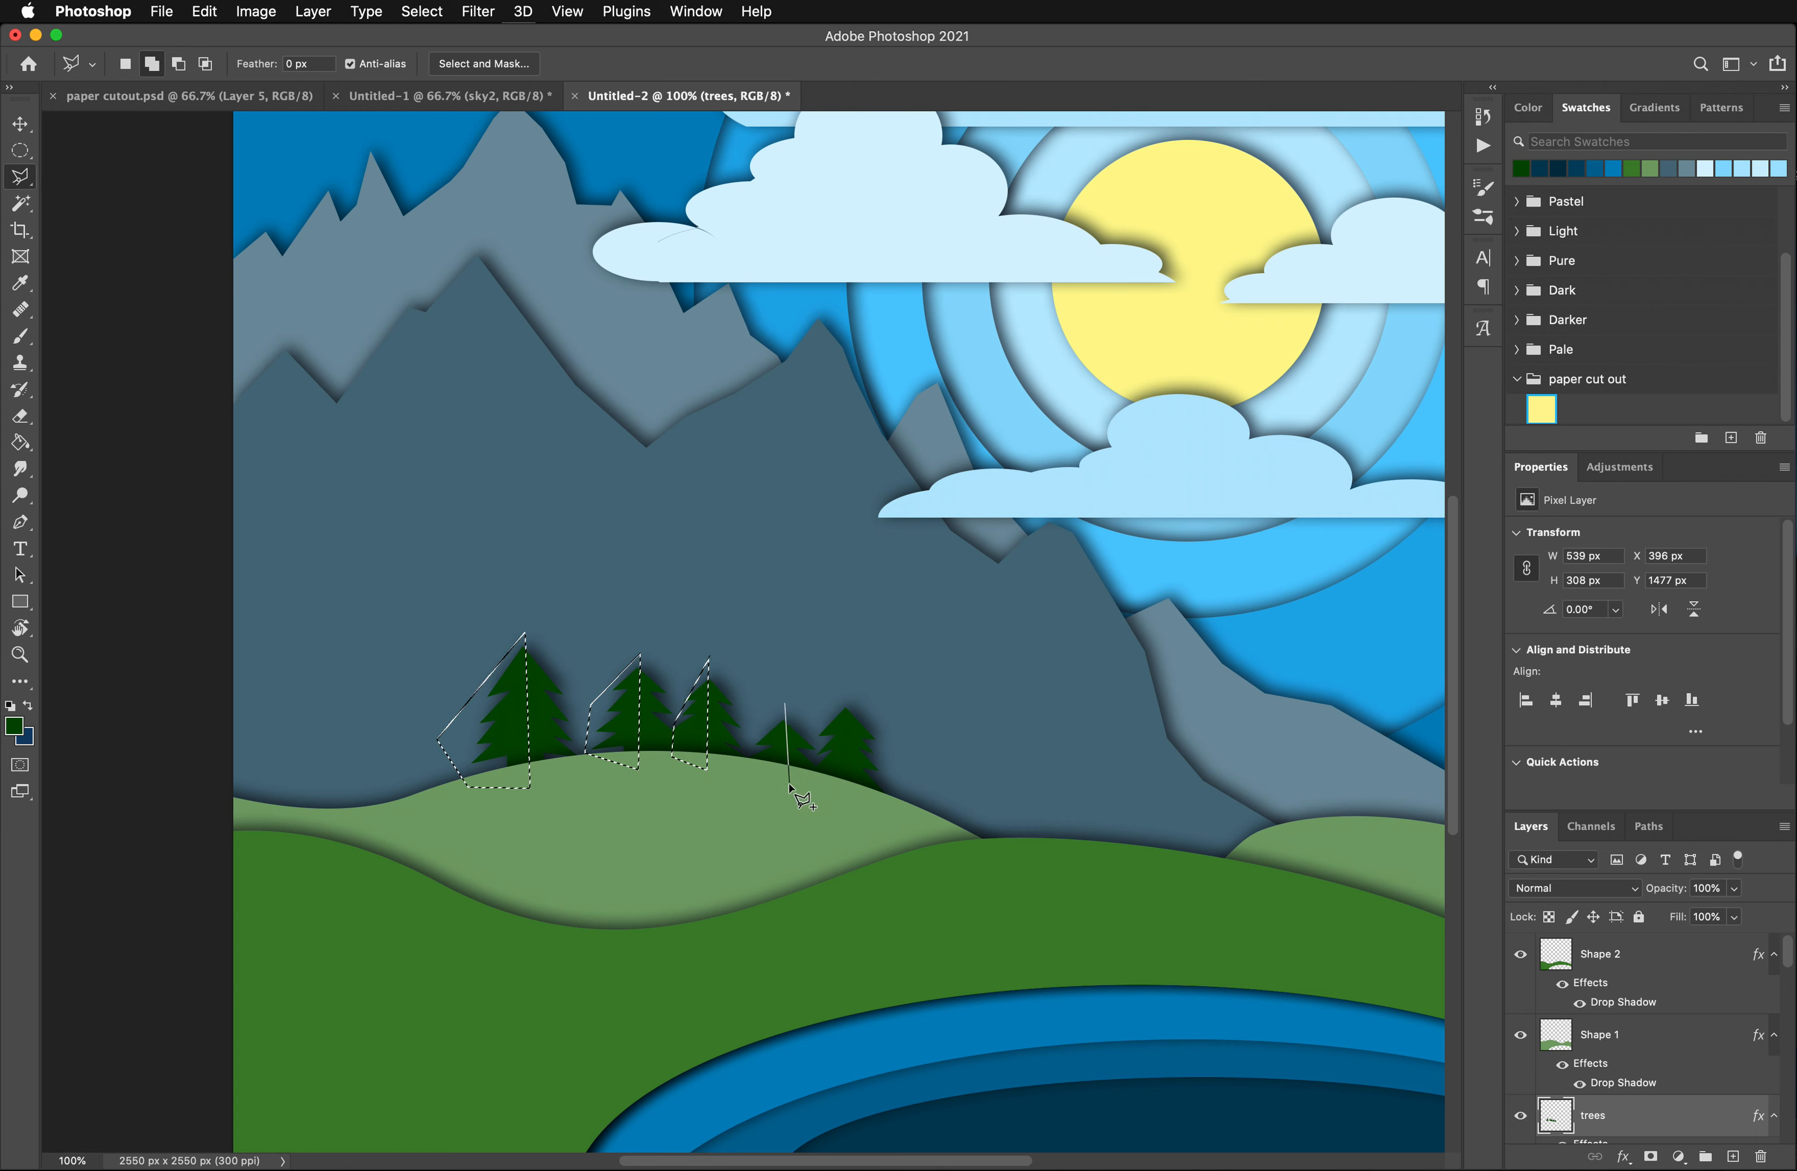
{"action": "left_click", "coordinate": [785, 789]}
{"action": "left_click", "coordinate": [751, 764]}
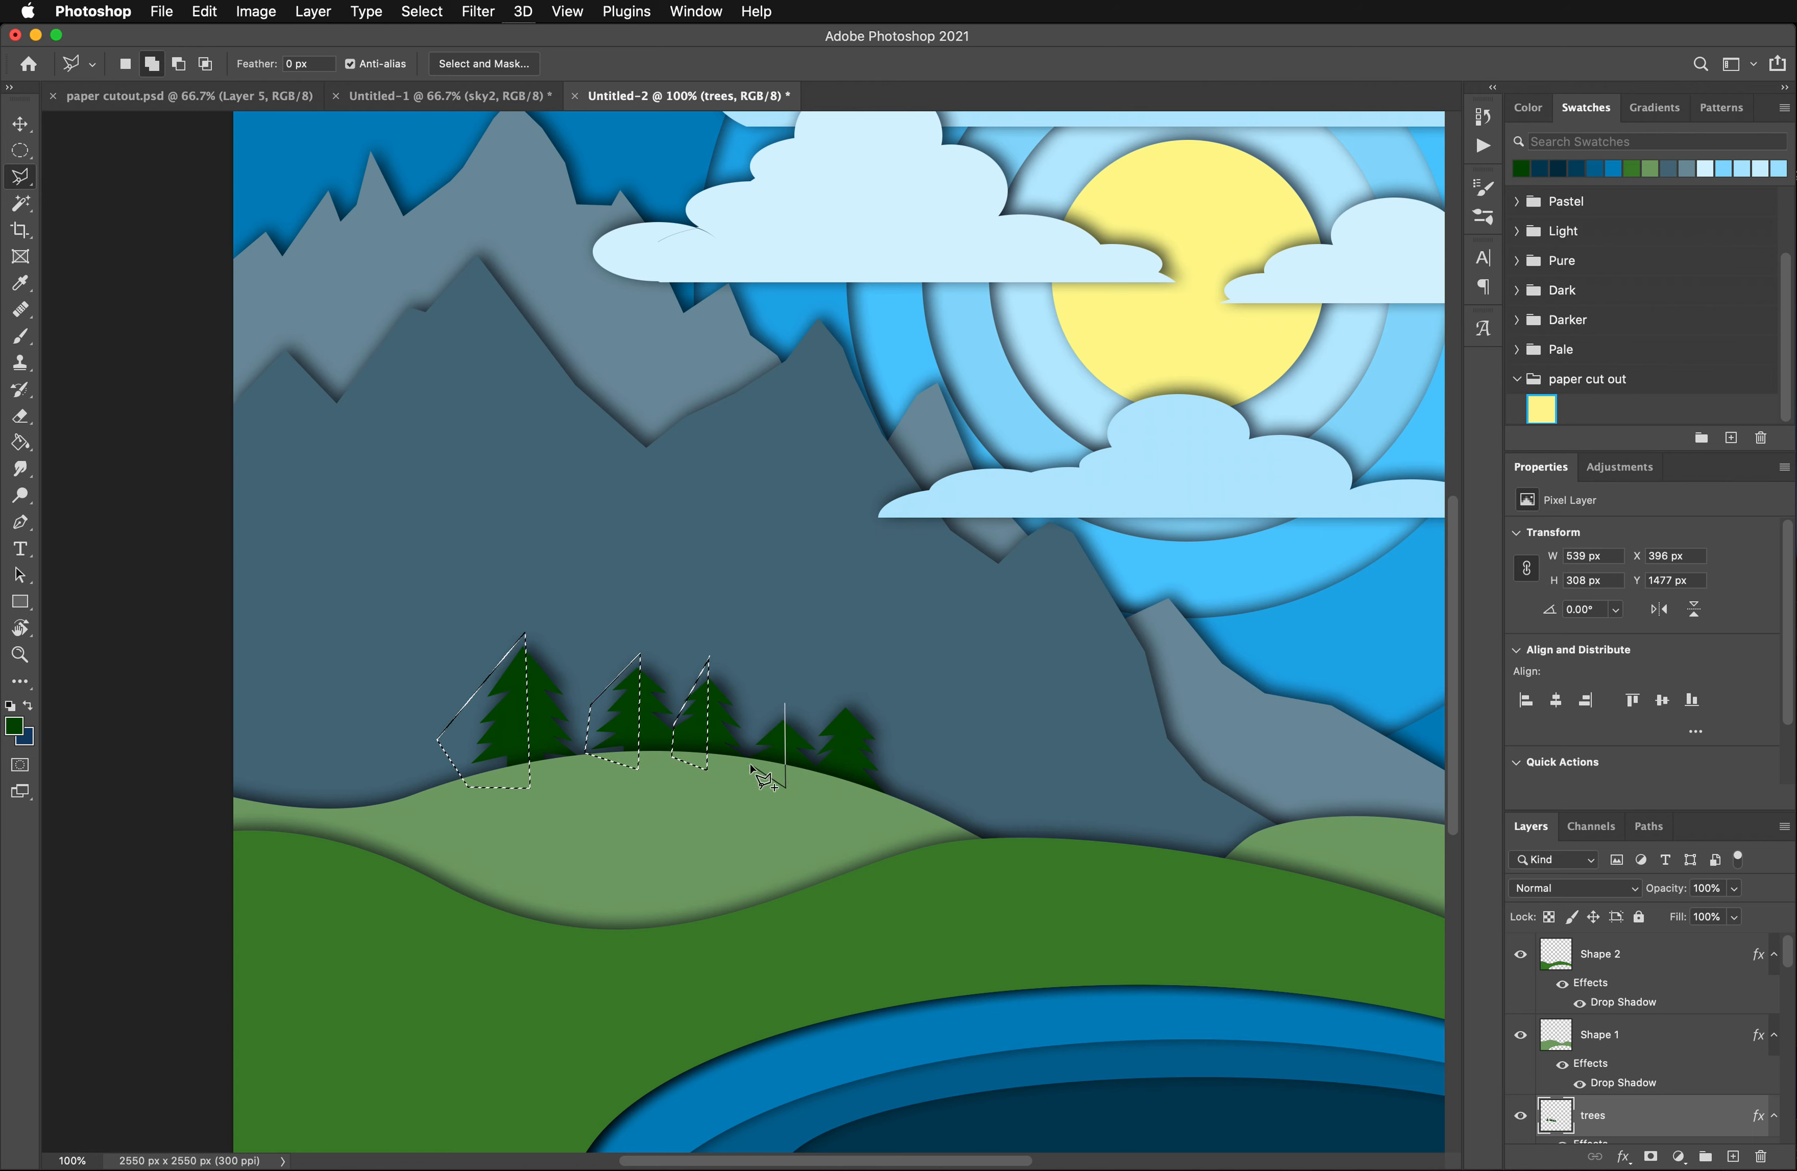
{"action": "left_click", "coordinate": [749, 734]}
{"action": "left_click", "coordinate": [785, 705]}
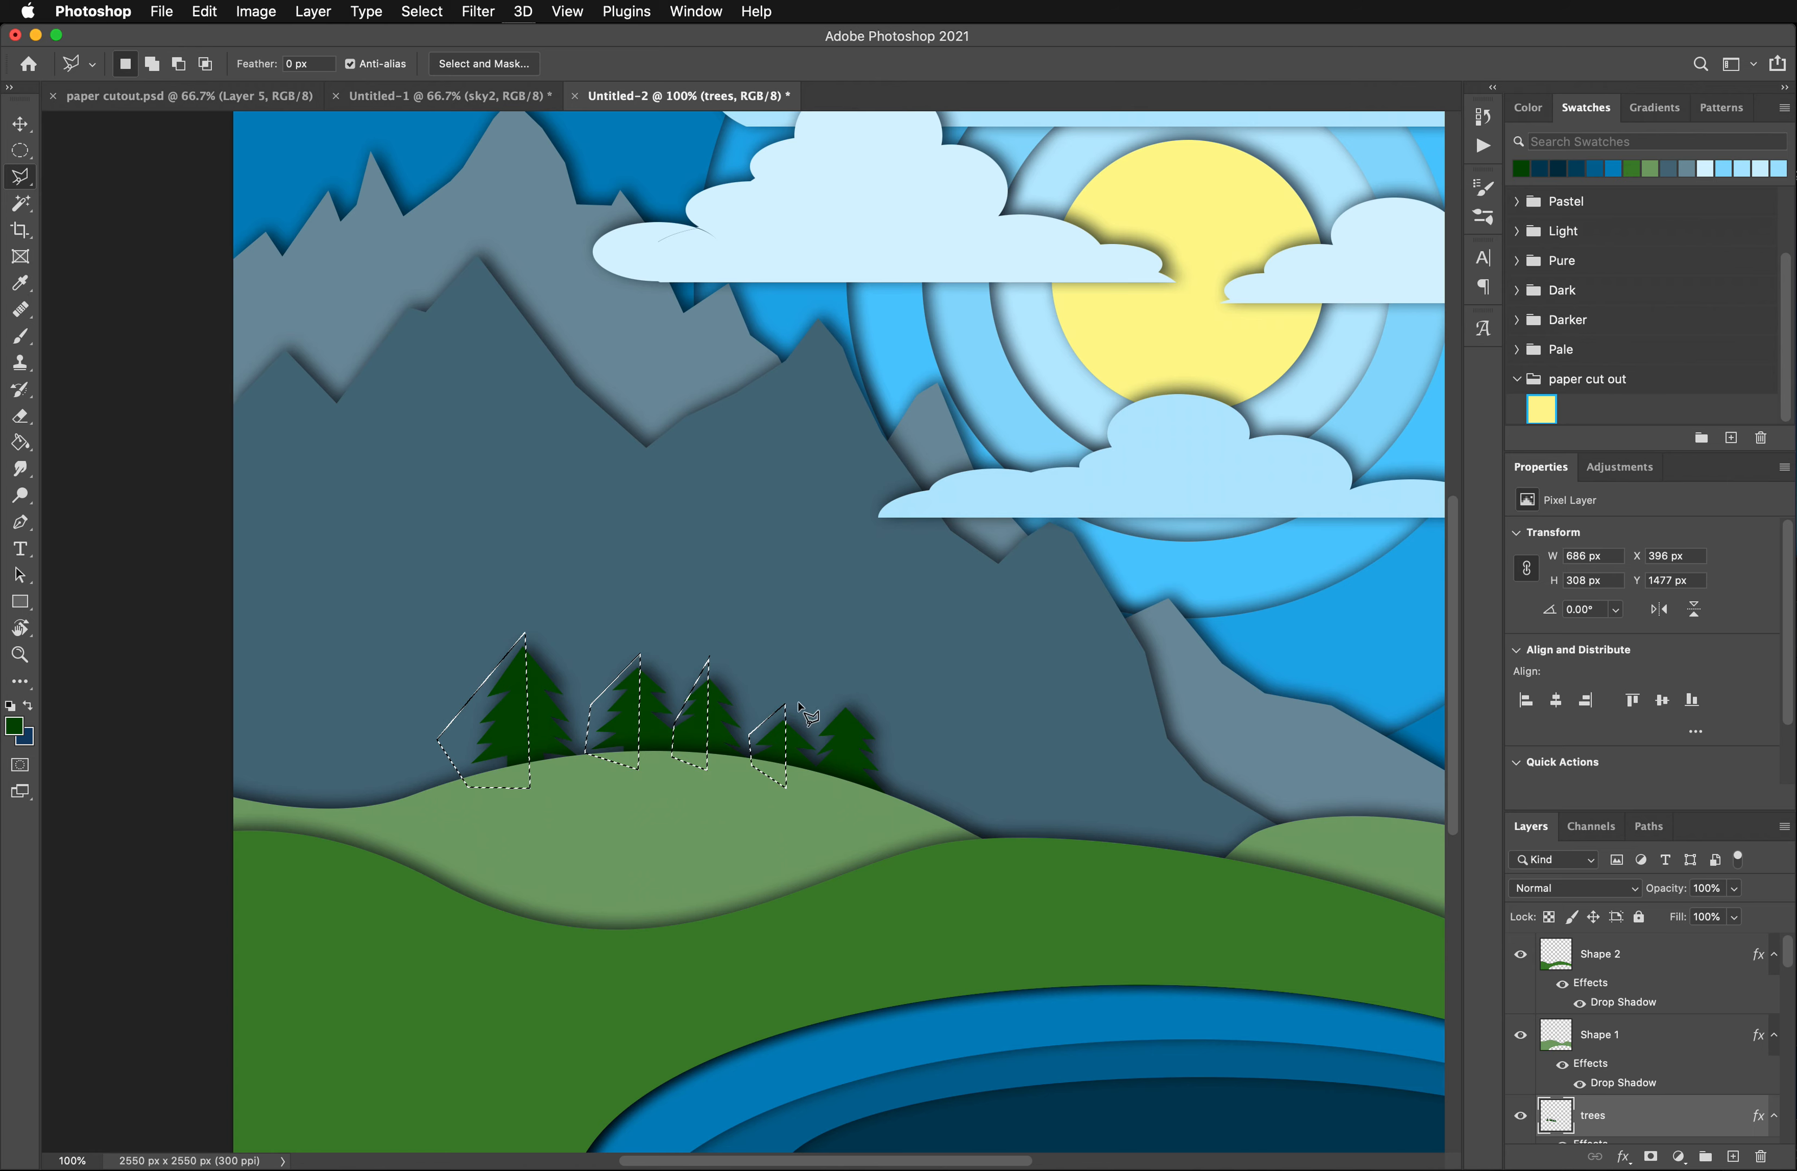
- Add the left half of the rightmost pine tree, making the combined selection about 808 x 333 px
{"action": "left_click", "coordinate": [846, 696]}
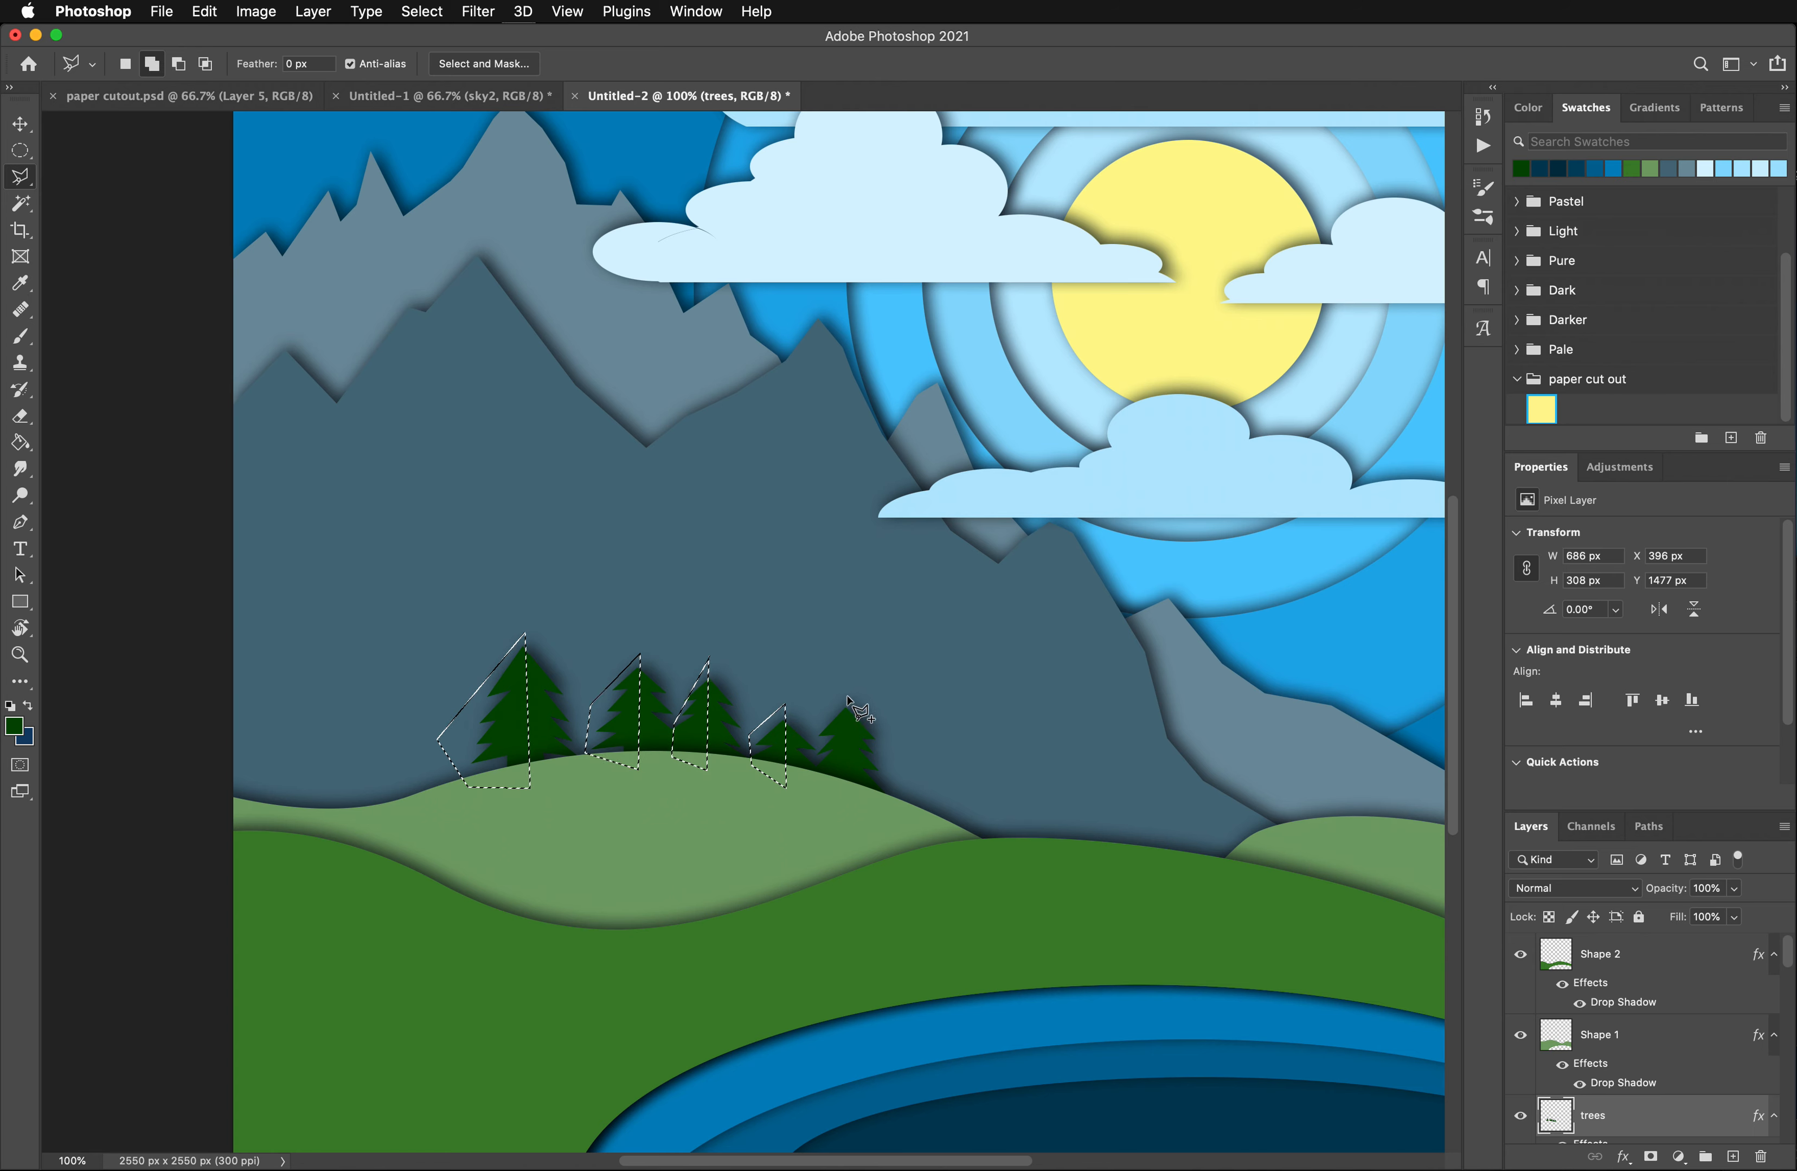
{"action": "left_click", "coordinate": [847, 802]}
{"action": "left_click", "coordinate": [816, 766]}
{"action": "left_click", "coordinate": [814, 756]}
{"action": "left_click", "coordinate": [816, 738]}
{"action": "left_click", "coordinate": [816, 724]}
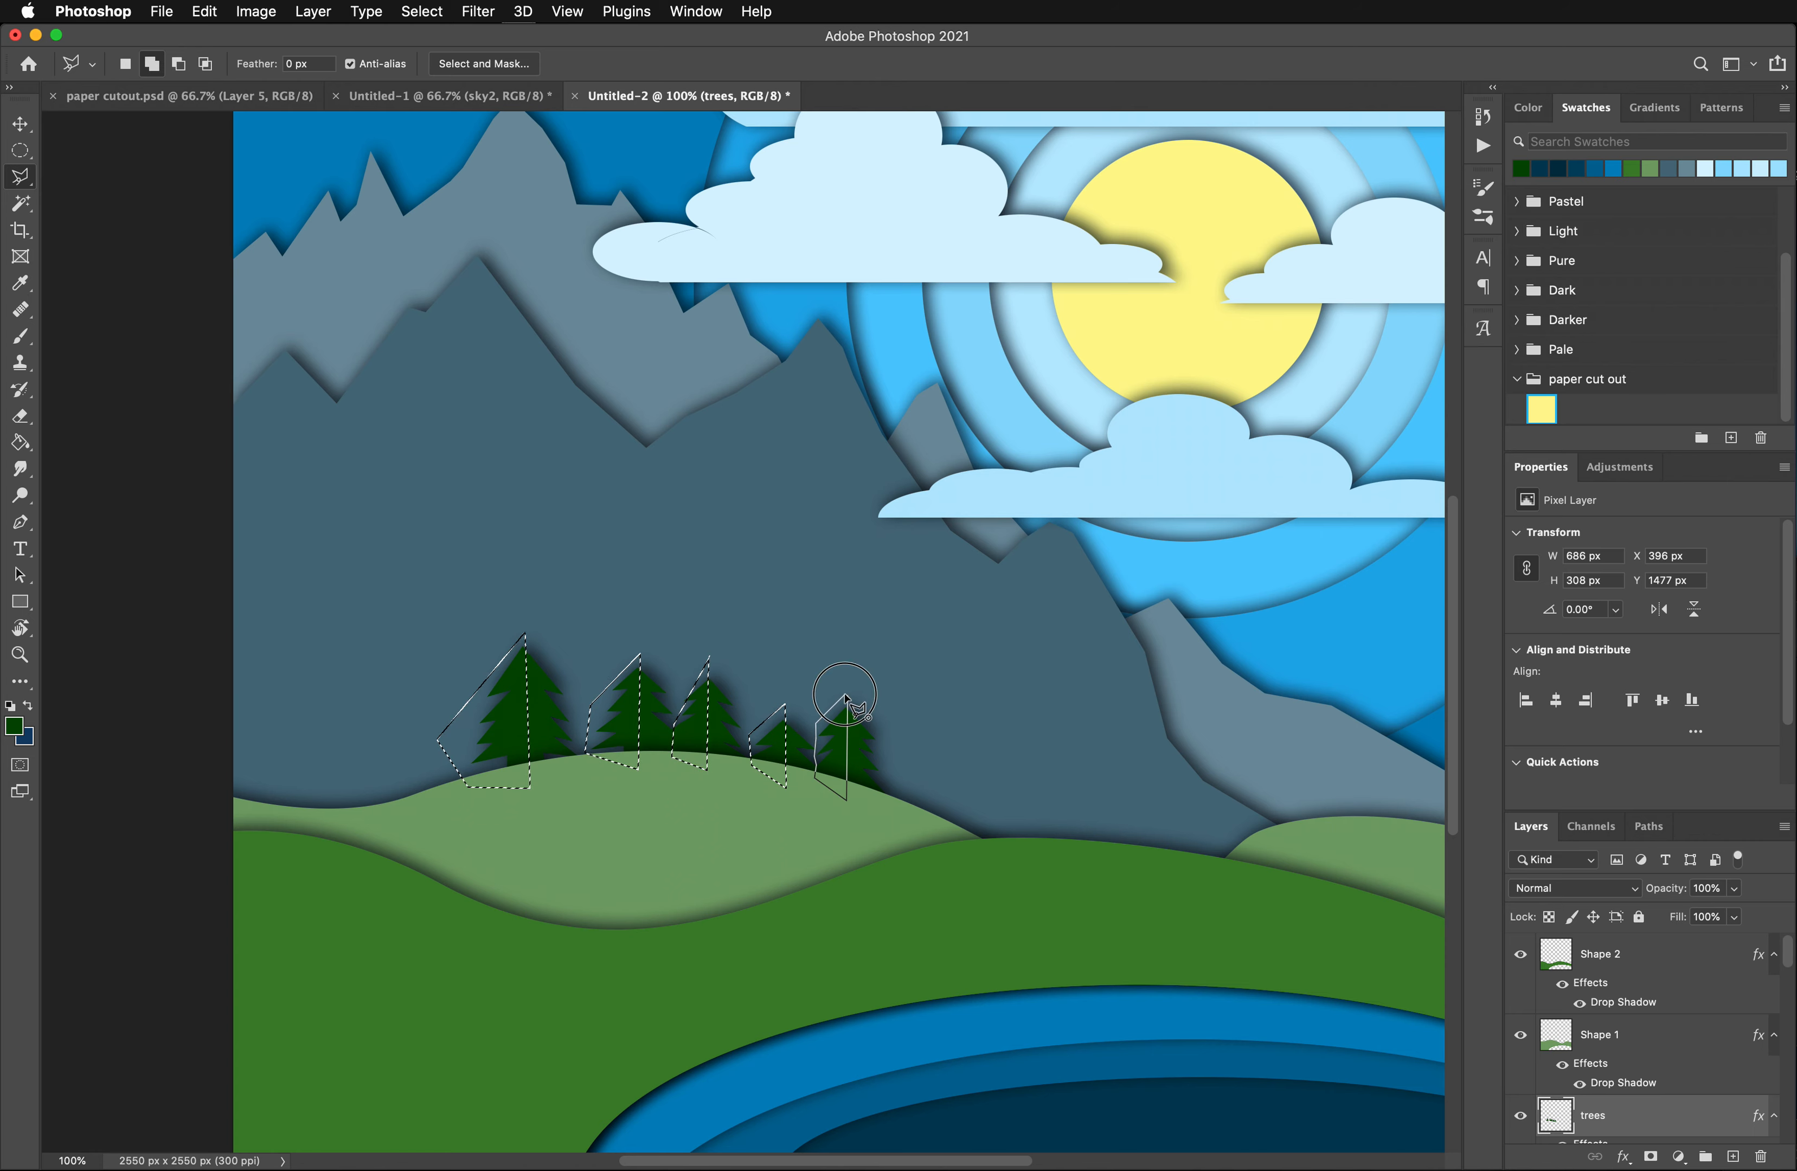
{"action": "left_click", "coordinate": [847, 696]}
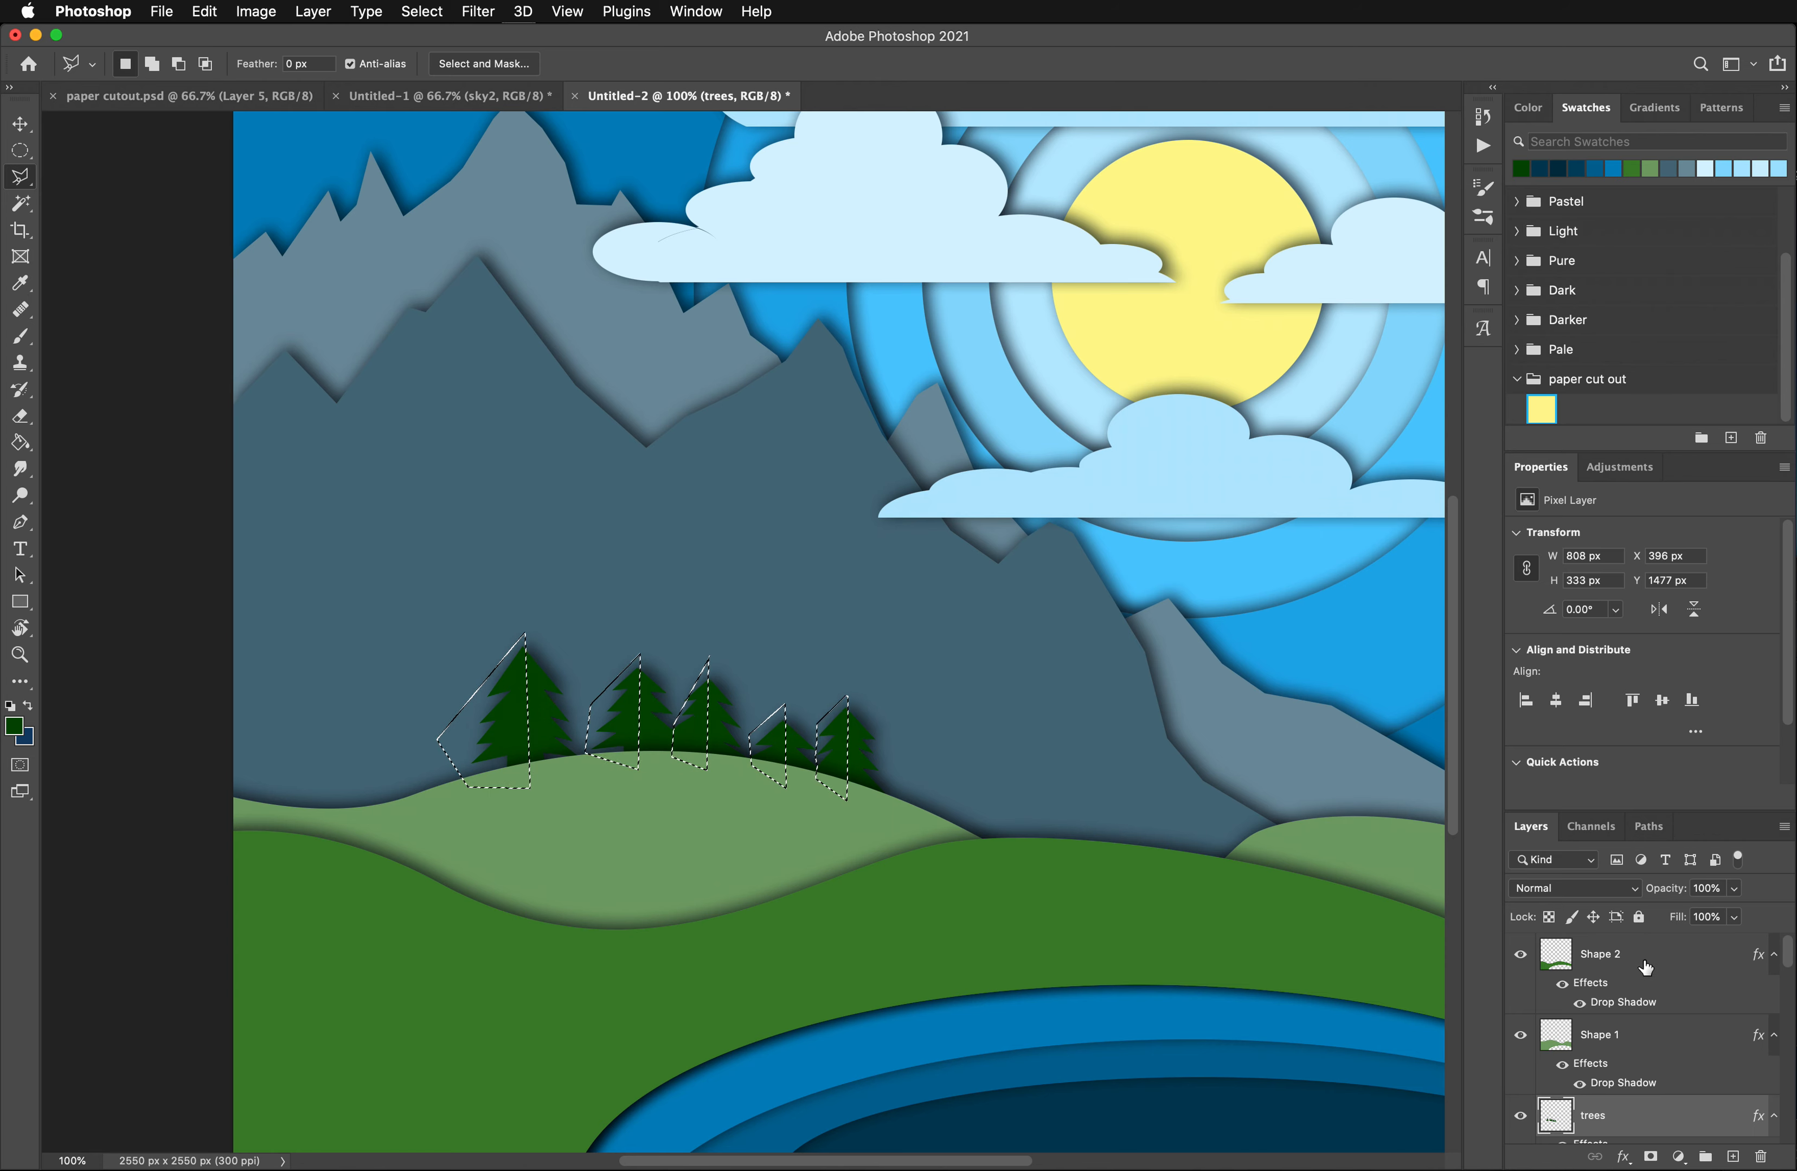
{"action": "left_click", "coordinate": [256, 11]}
{"action": "mouse_move", "coordinate": [292, 67]}
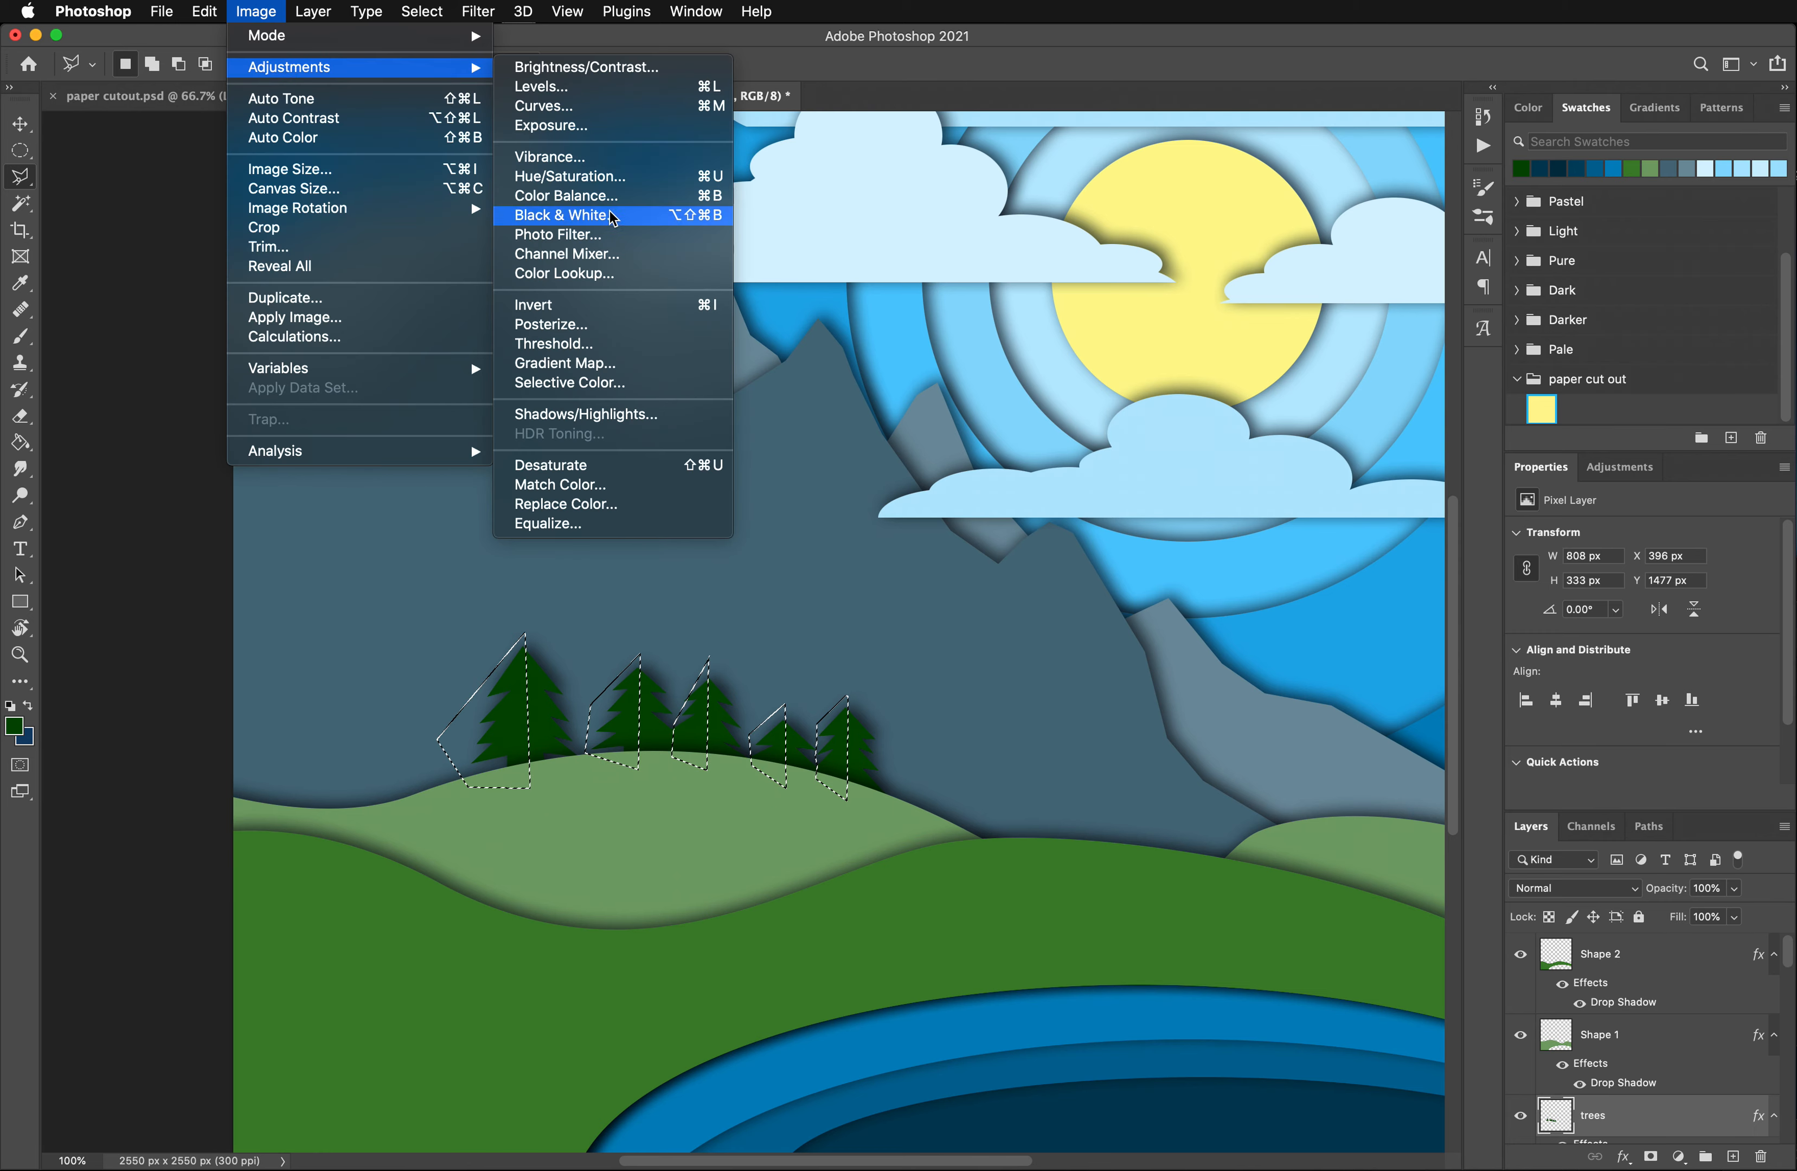
{"action": "left_click", "coordinate": [572, 177]}
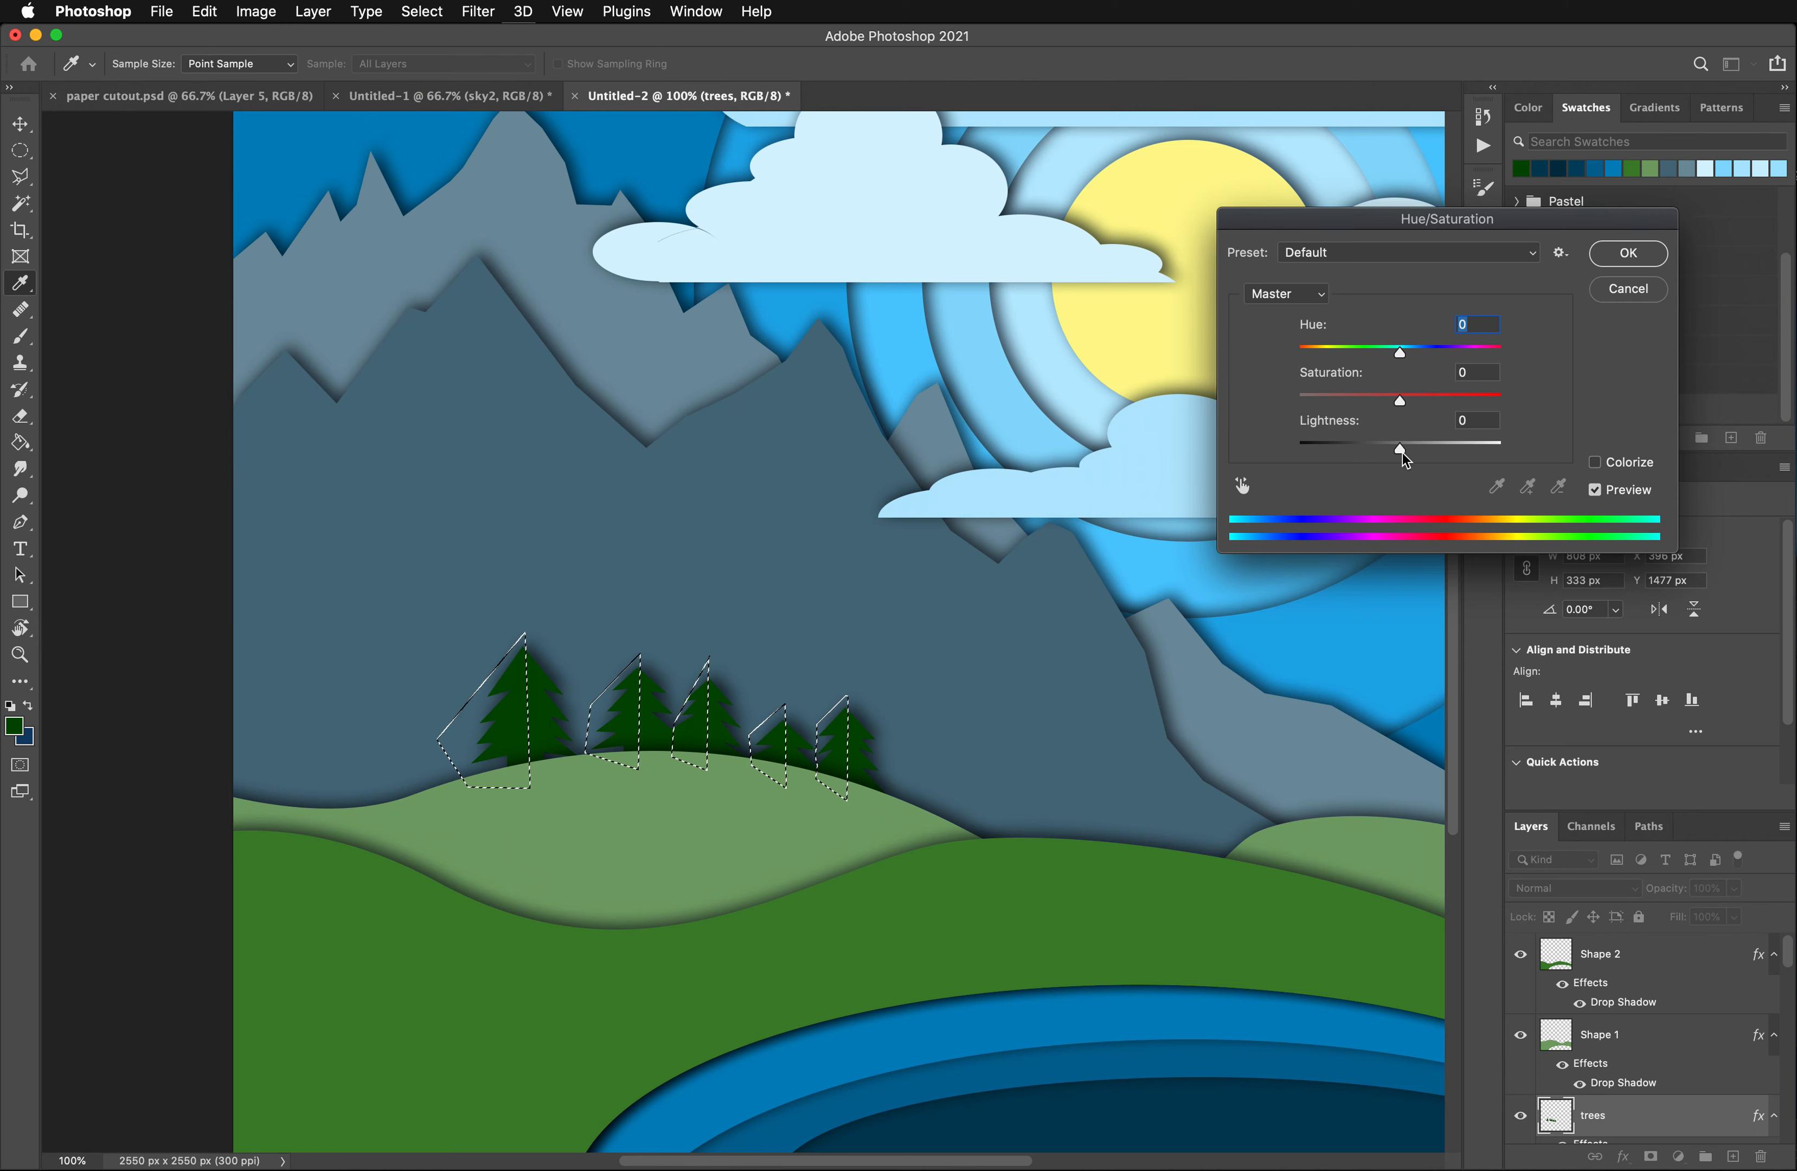
{"action": "mouse_move", "coordinate": [1401, 450]}
{"action": "left_mouse_down"}
{"action": "mouse_move", "coordinate": [1448, 454]}
{"action": "mouse_move", "coordinate": [1427, 455]}
{"action": "left_mouse_up"}
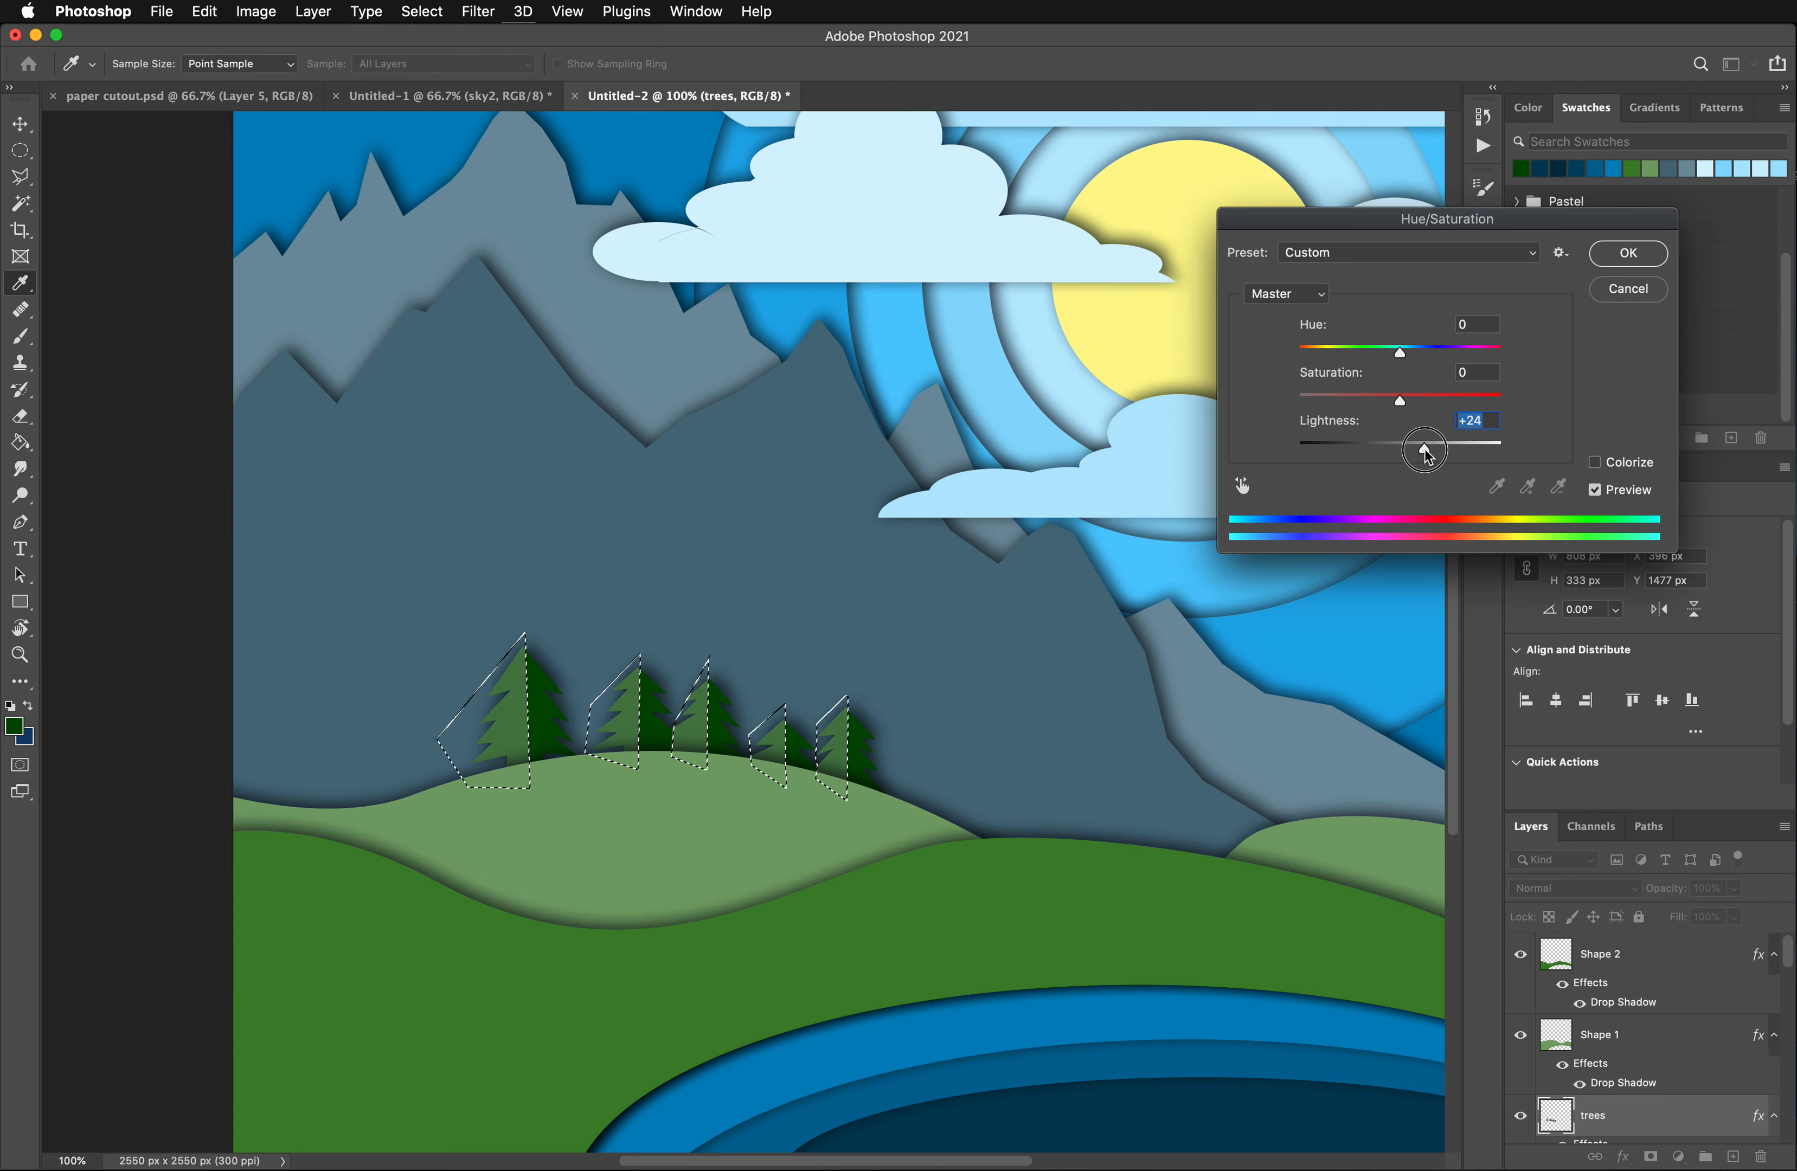
{"action": "left_click", "coordinate": [1629, 289]}
- Lighten the selected tree halves with a Hue/Saturation adjustment at Lightness +18, and deselect
{"action": "left_click", "coordinate": [255, 10]}
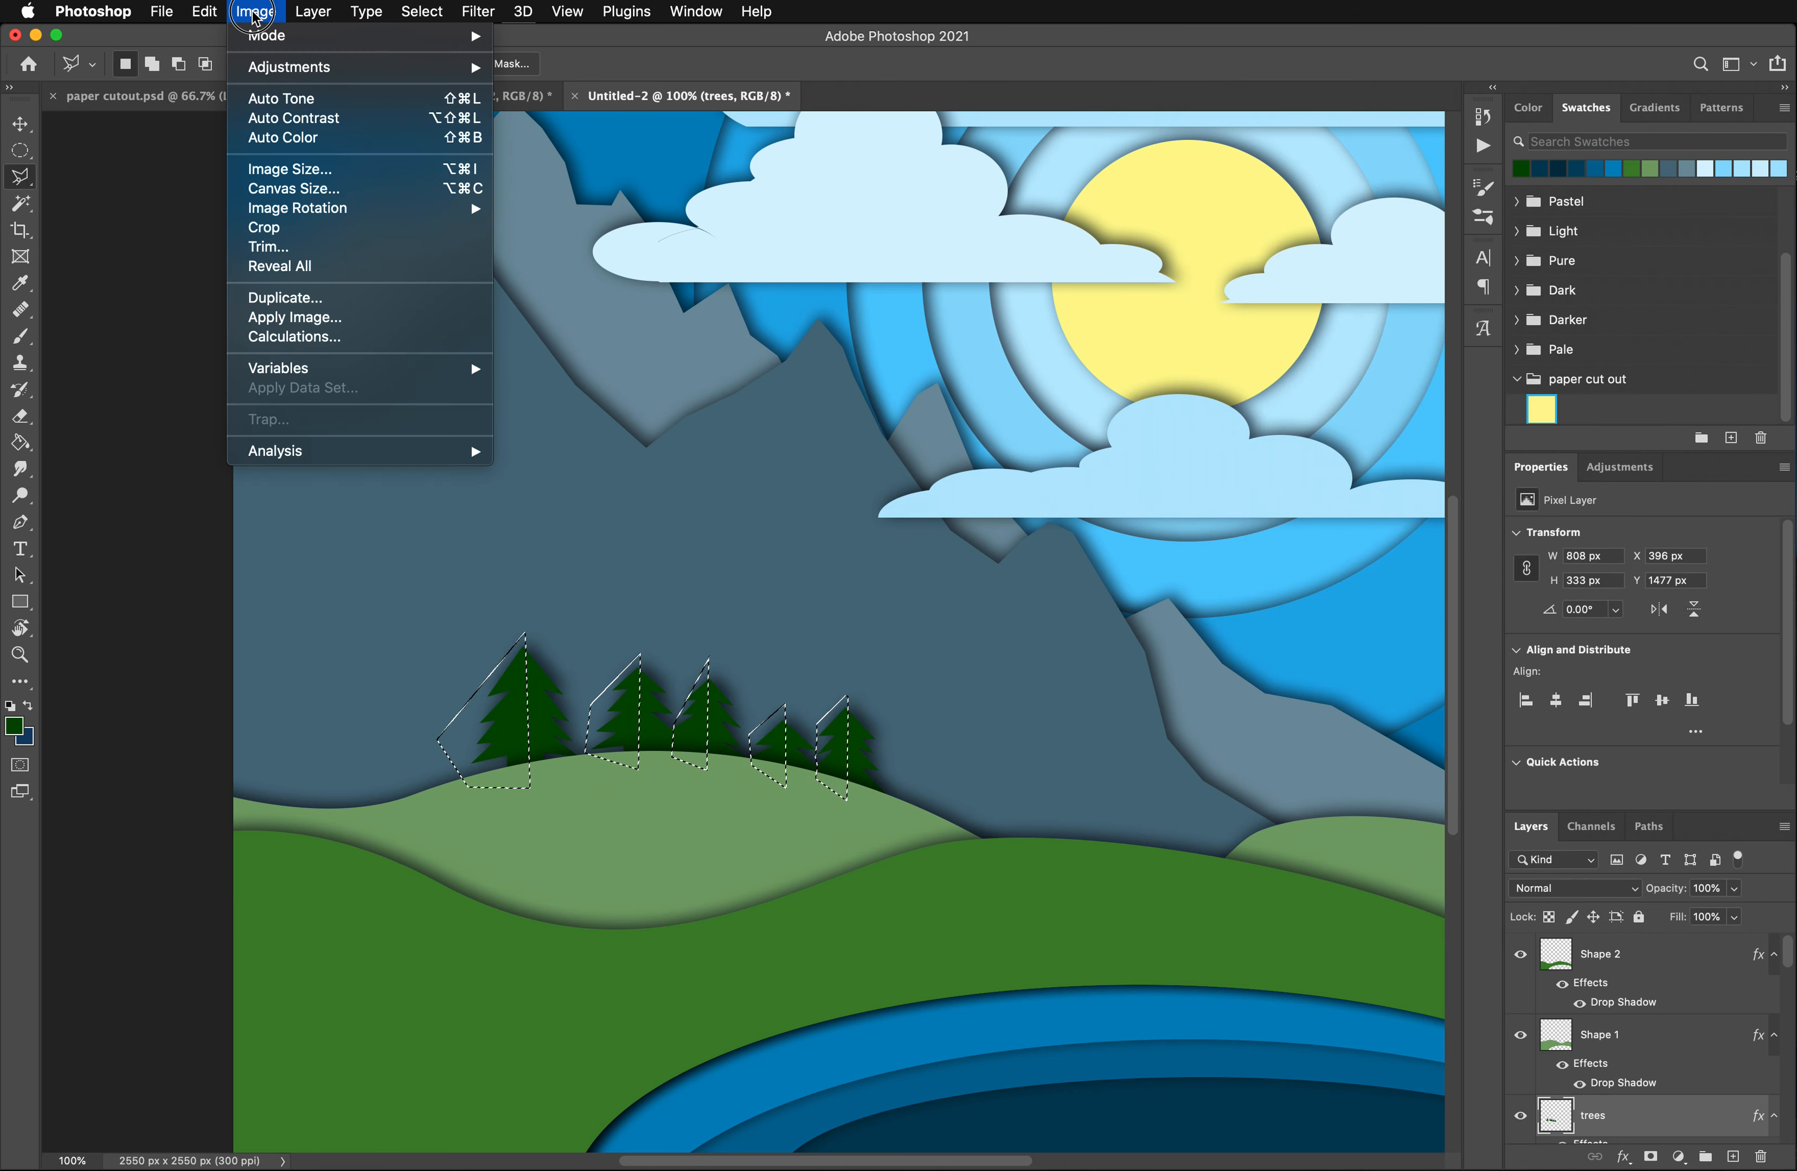
{"action": "mouse_move", "coordinate": [303, 76]}
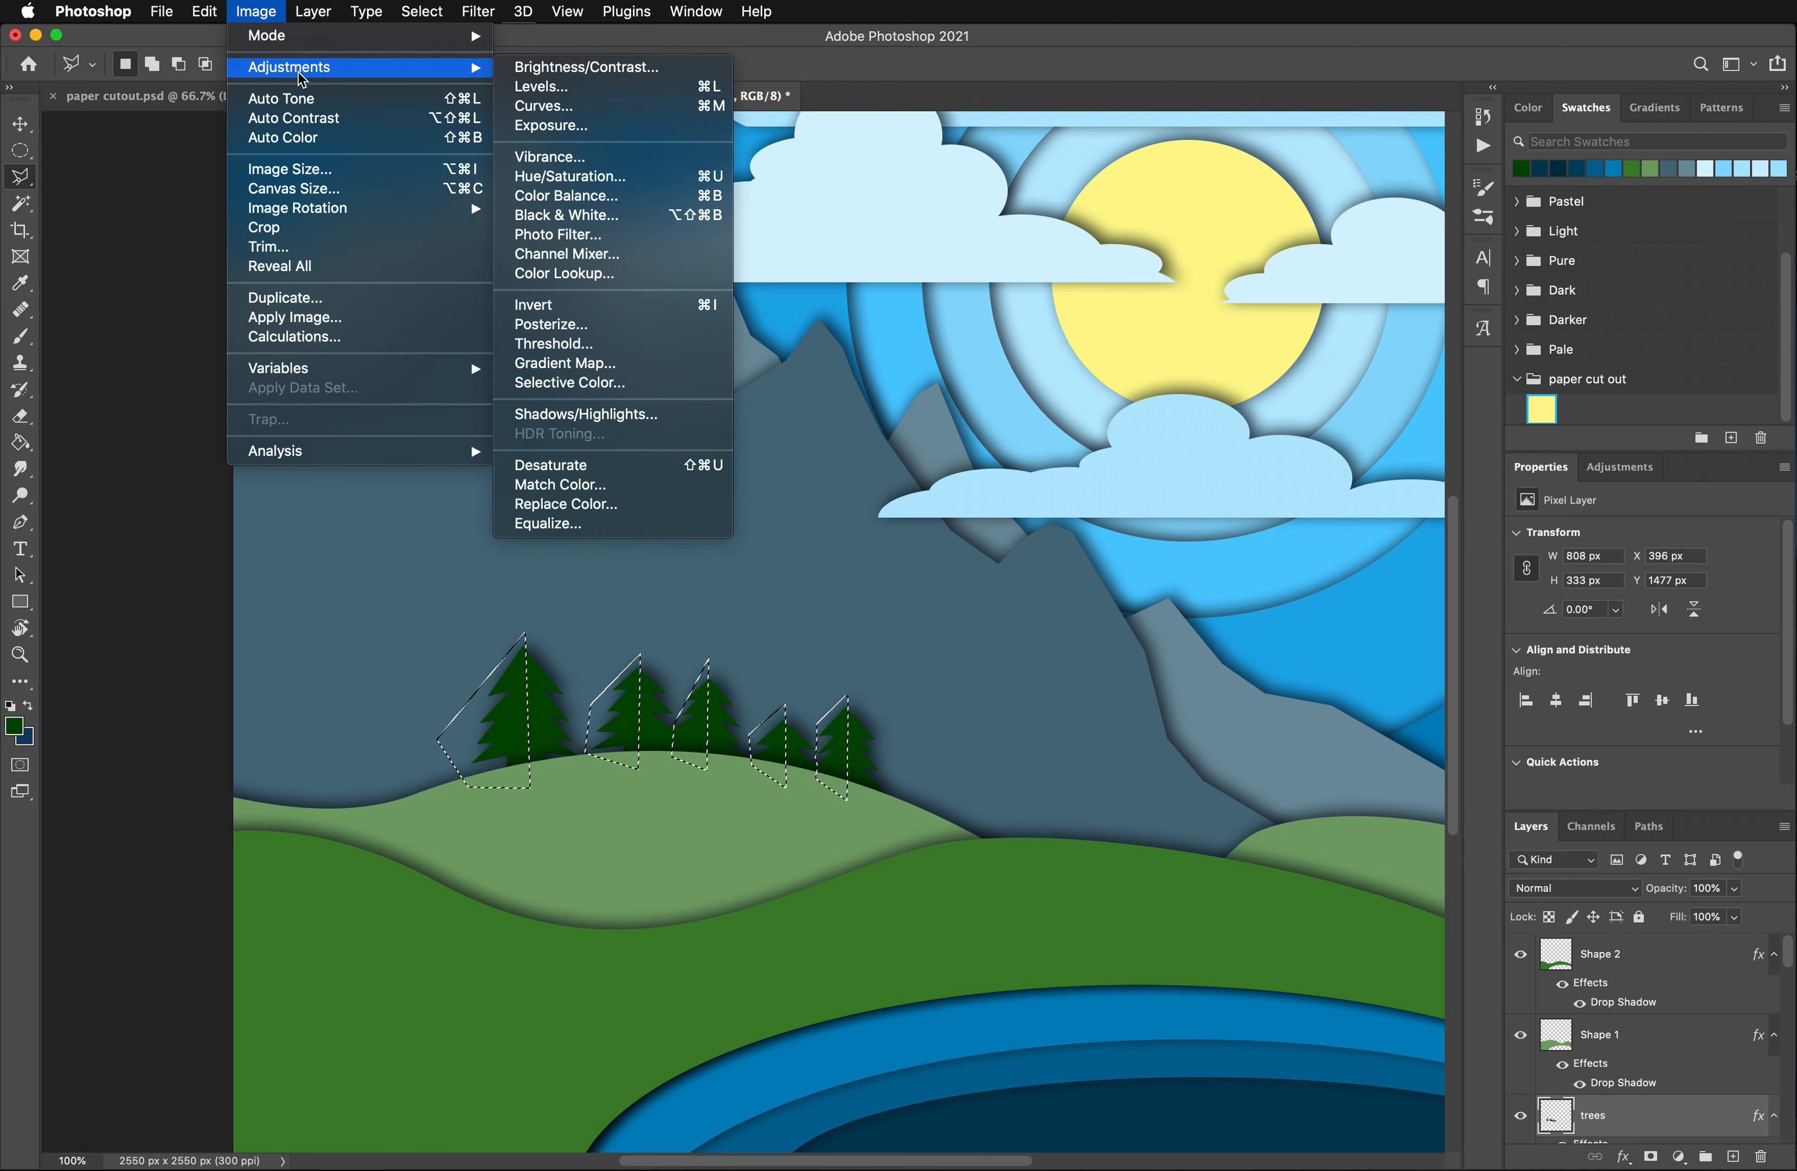
{"action": "left_click", "coordinate": [570, 176]}
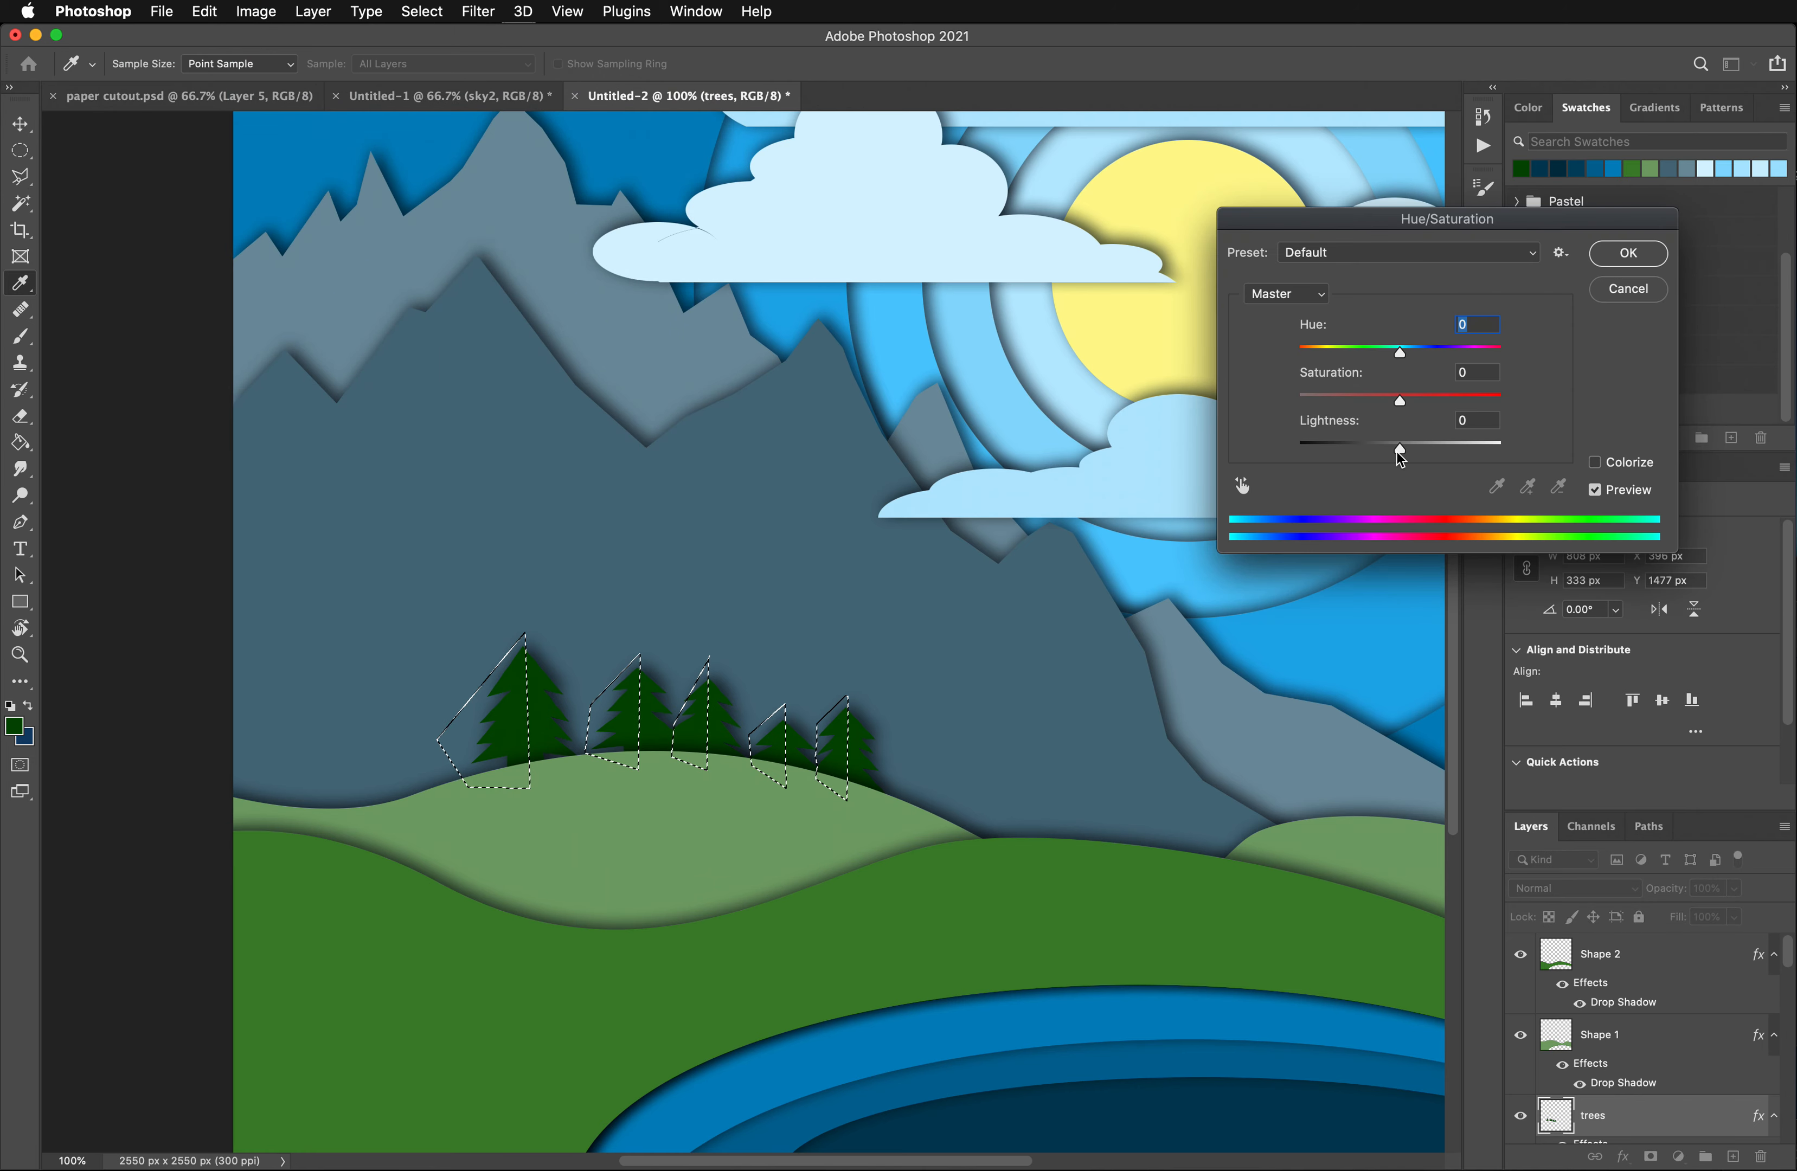
{"action": "left_click_drag", "start_coordinate": [1397, 451], "coordinate": [1418, 449]}
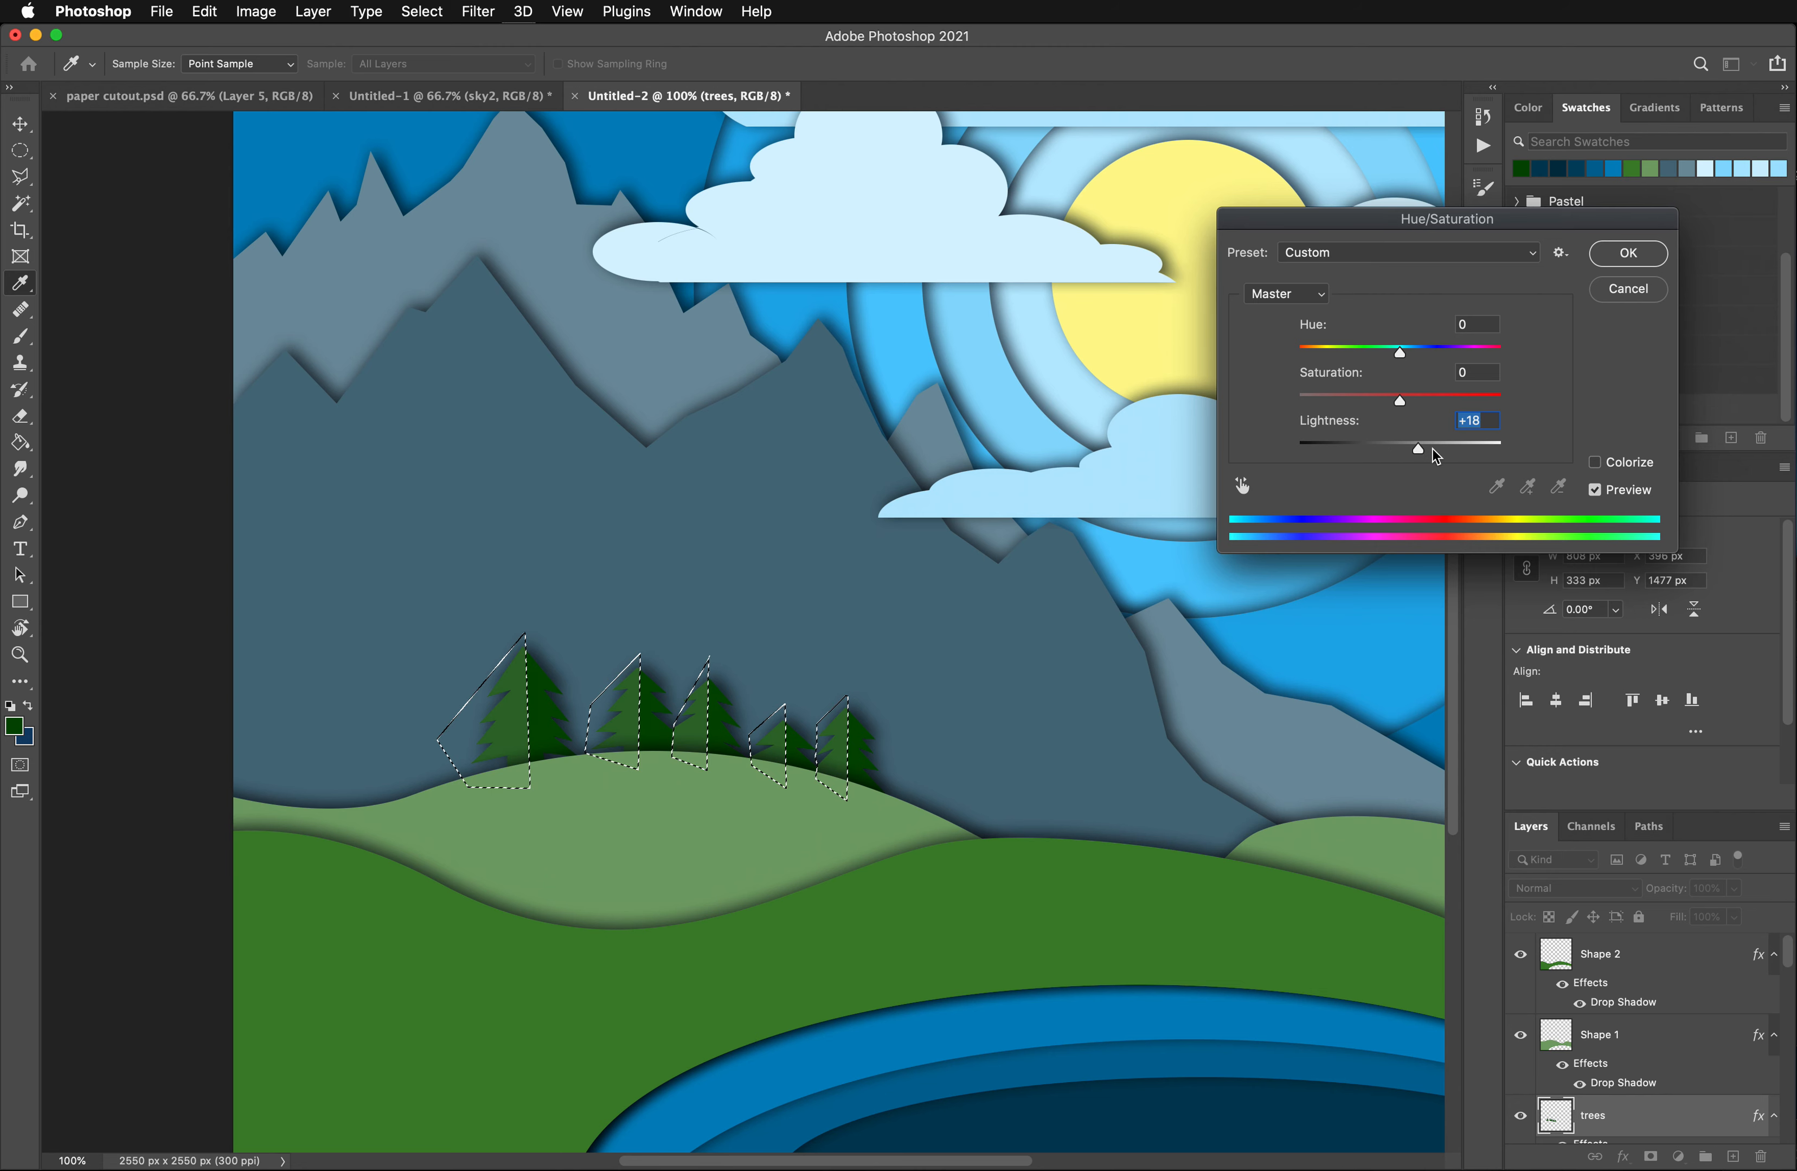
{"action": "left_click", "coordinate": [1640, 259]}
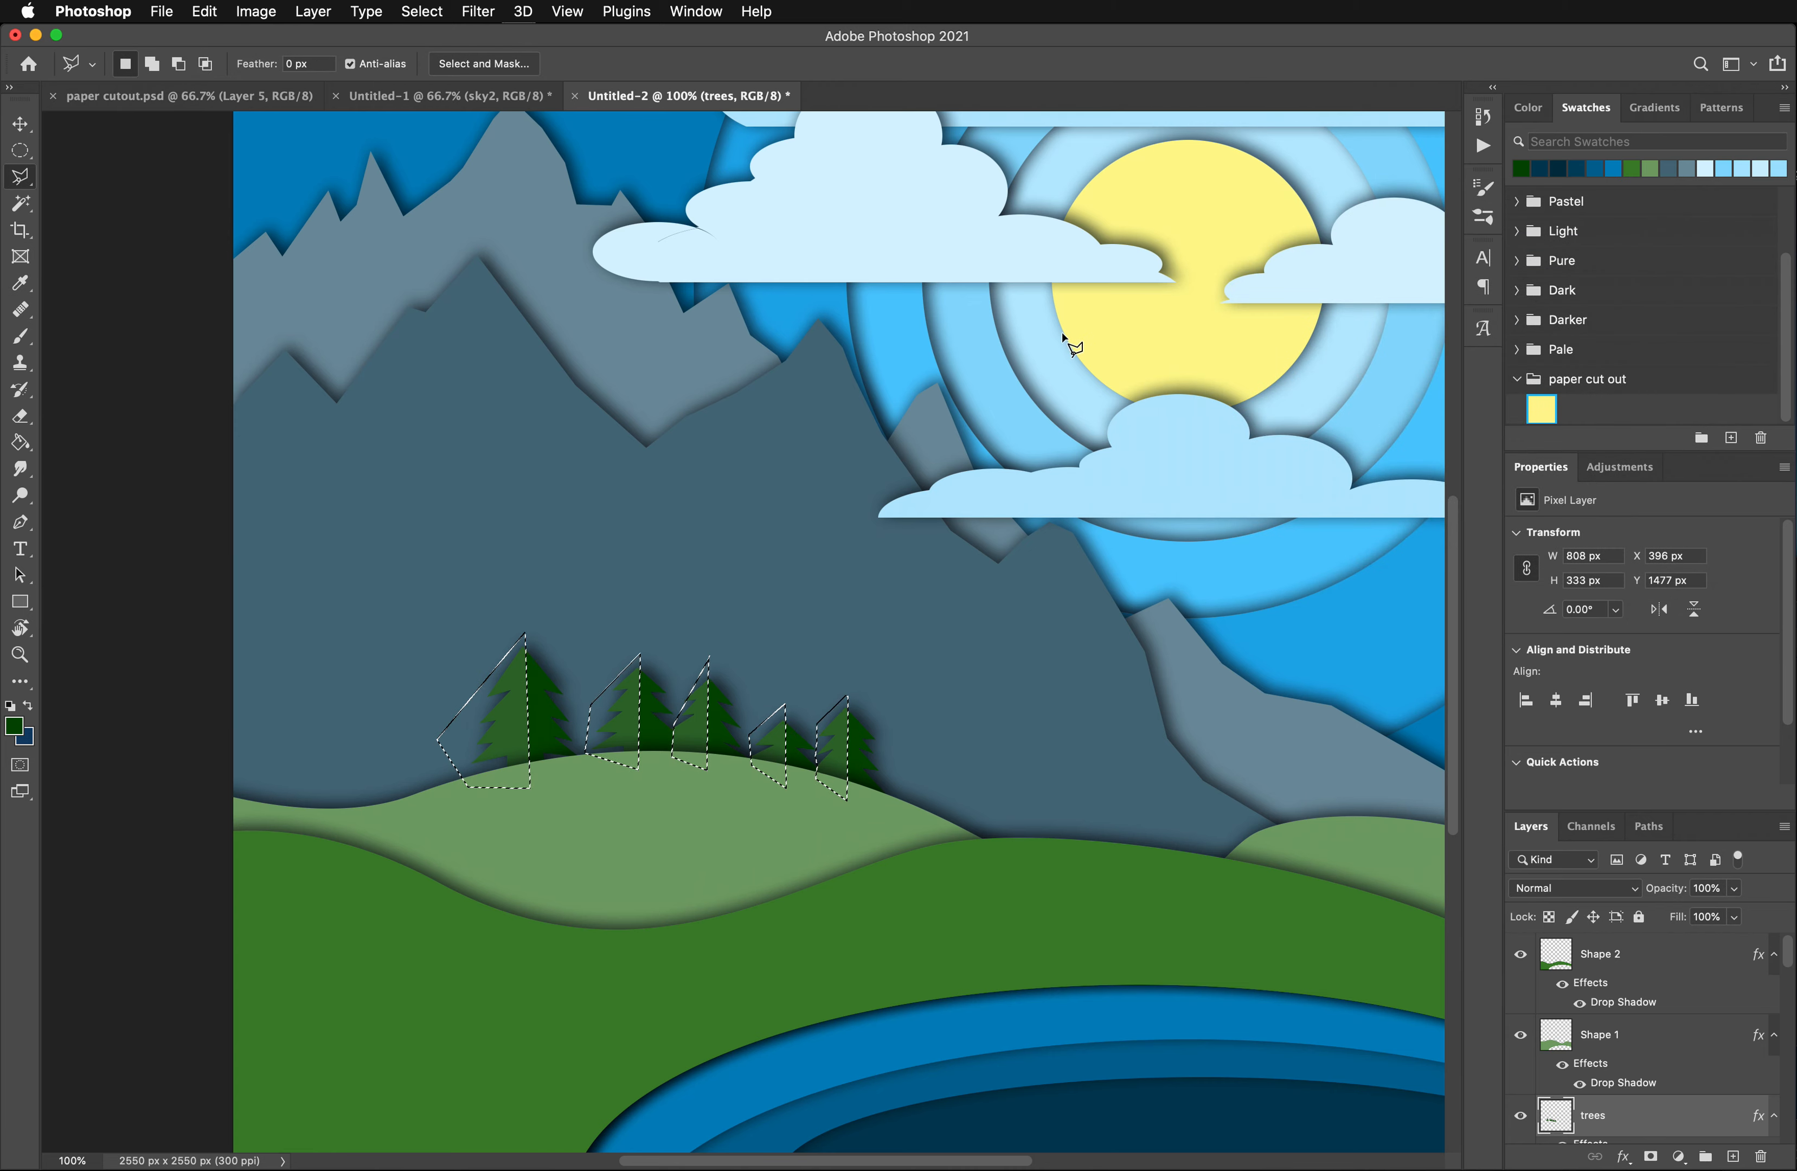
{"action": "key", "text": "super+d"}
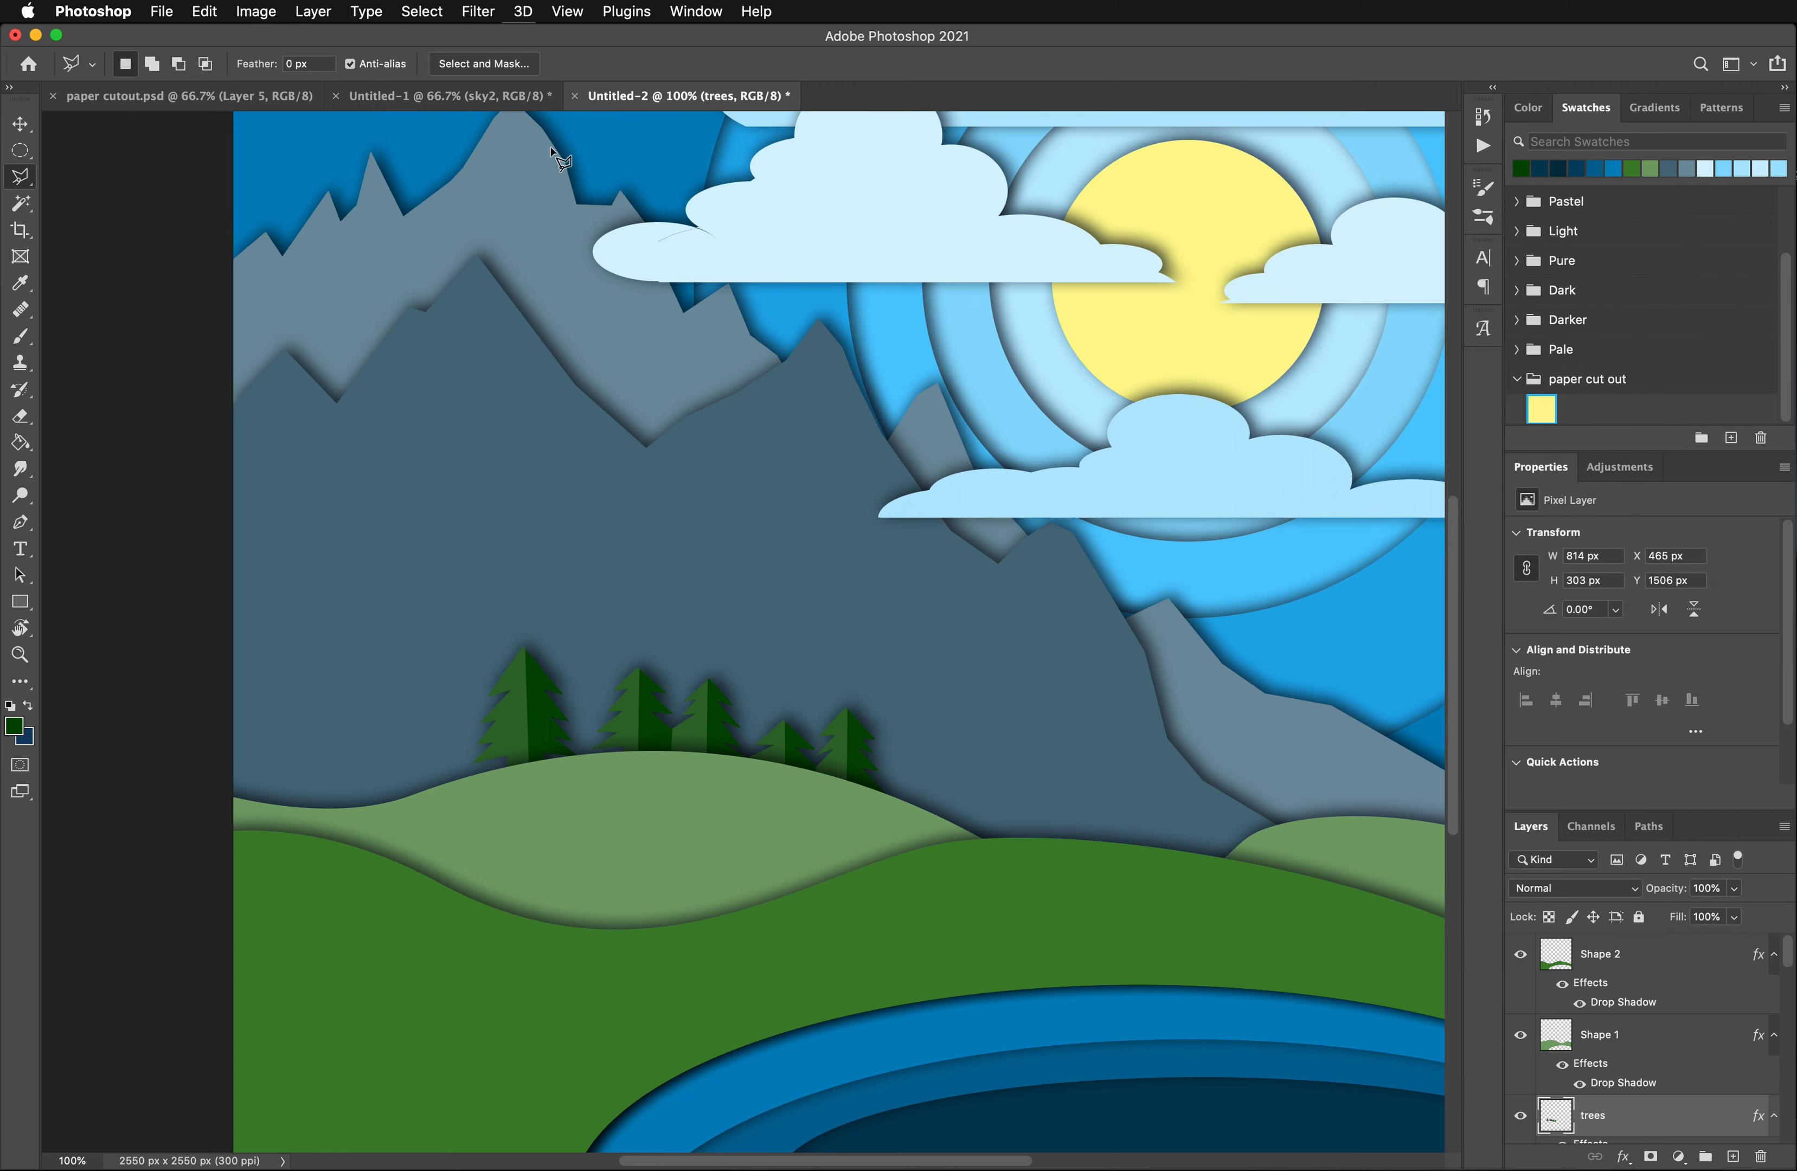
- Create a new layer directly above the trees layer and name it "small mountain"
{"action": "key", "text": "super+minus"}
{"action": "key", "text": "super+minus"}
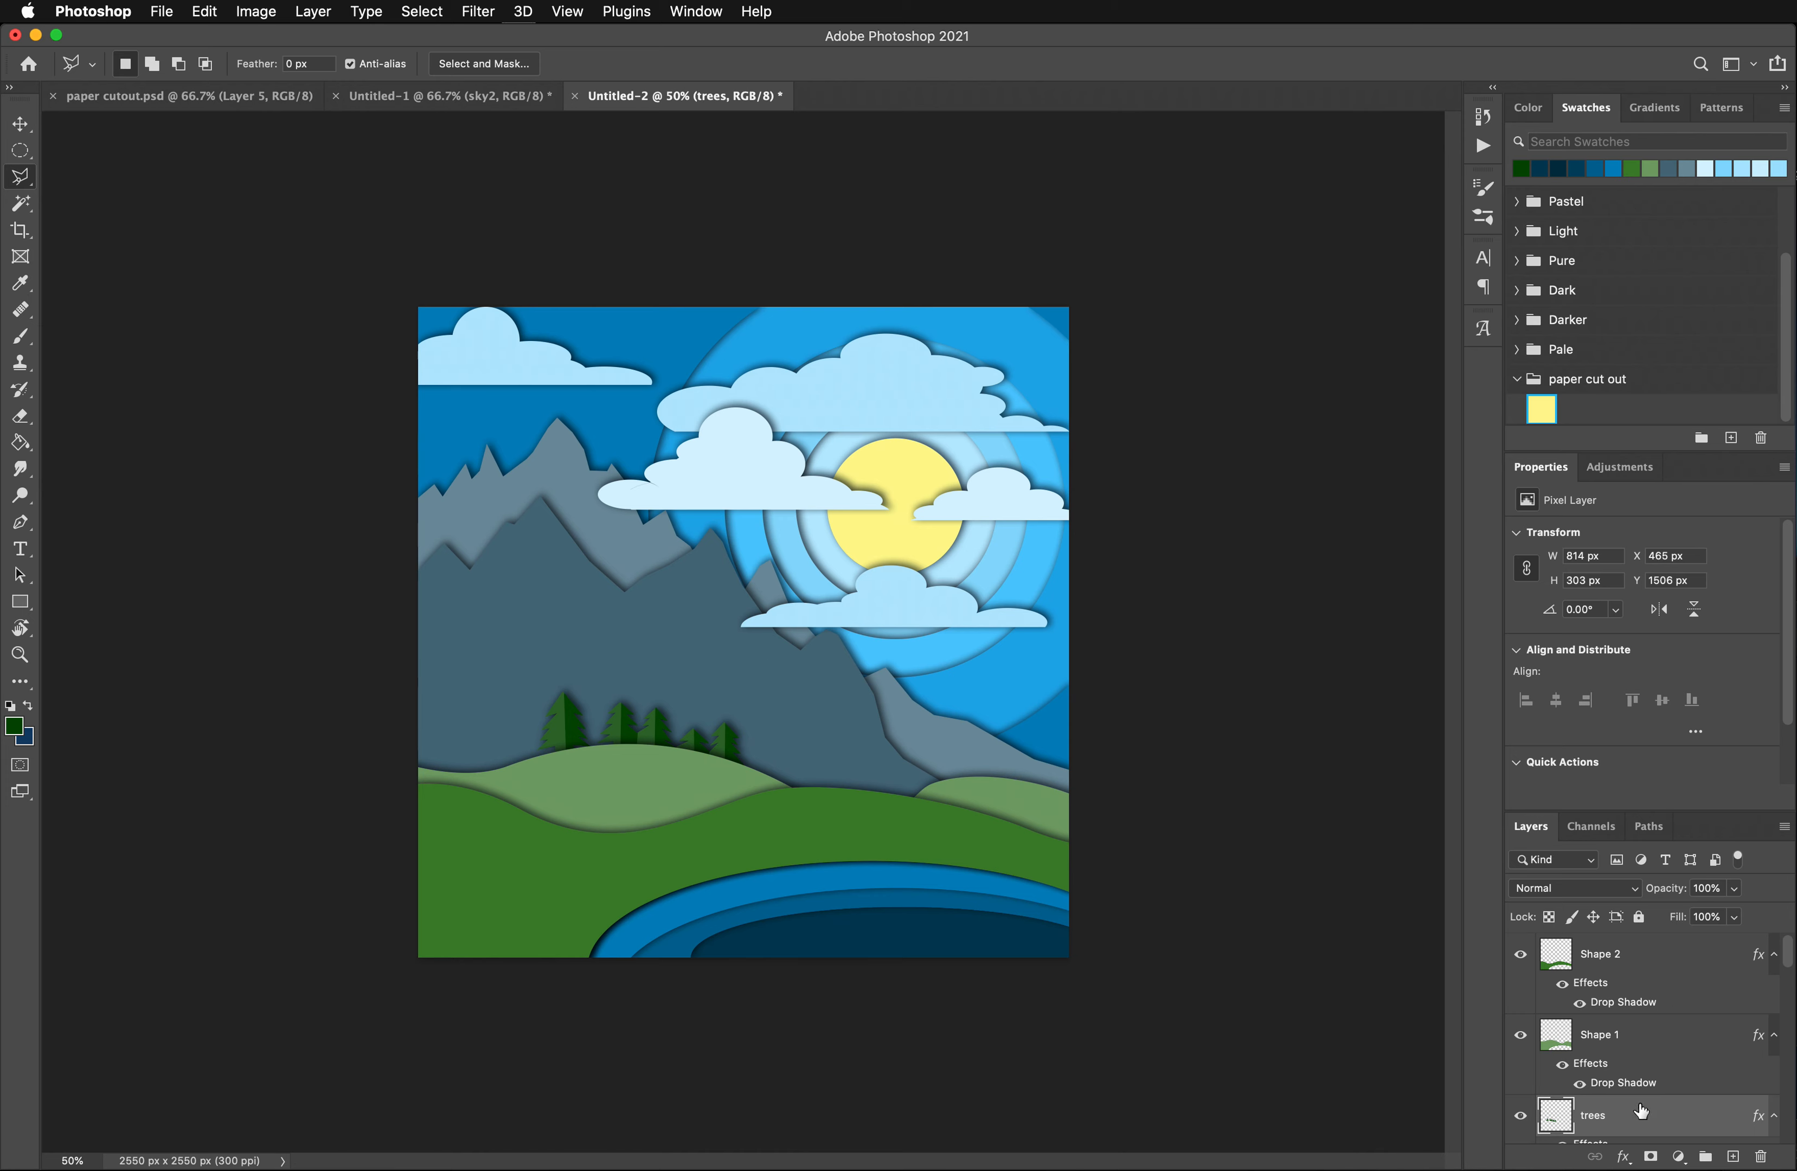
{"action": "scroll", "coordinate": [1642, 1112], "scroll_direction": "down", "scroll_amount": 3}
{"action": "left_click", "coordinate": [1633, 1037]}
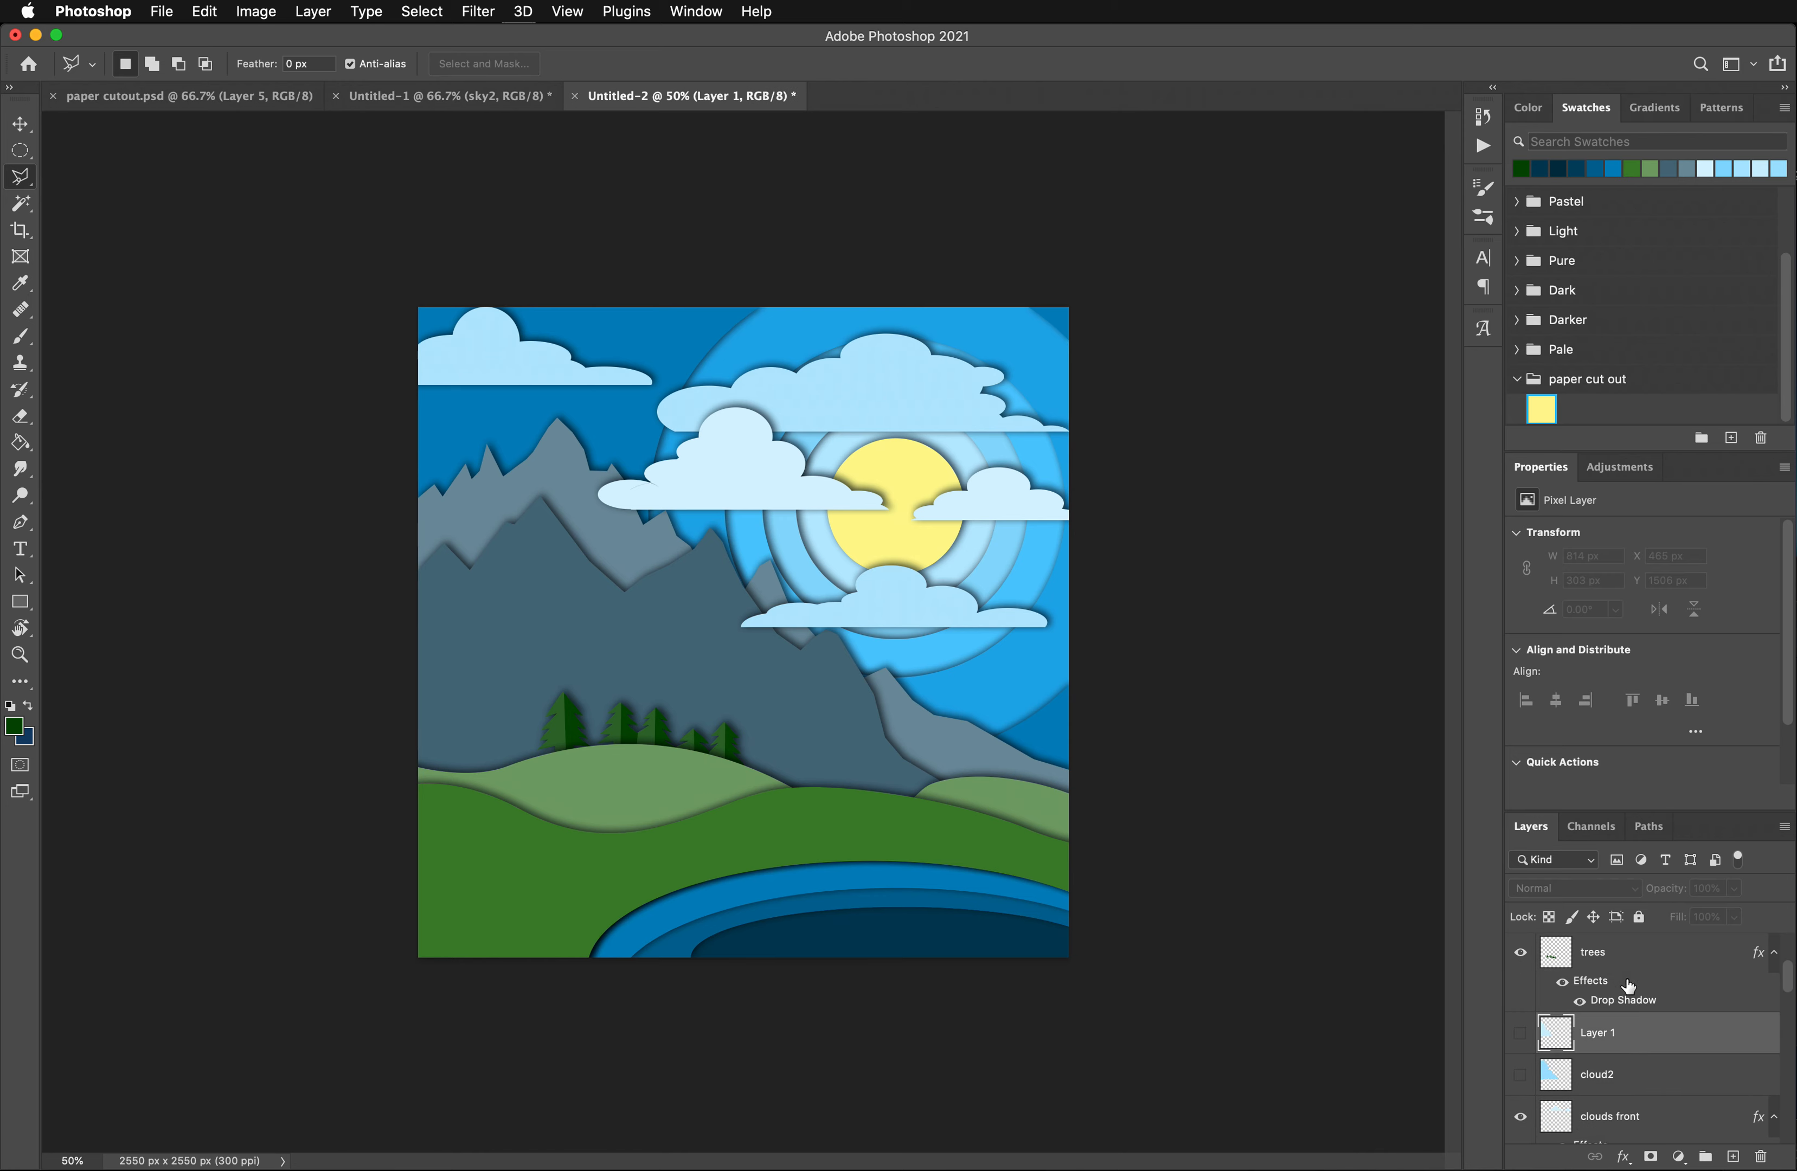
{"action": "scroll", "coordinate": [1658, 1101], "scroll_direction": "up", "scroll_amount": 3}
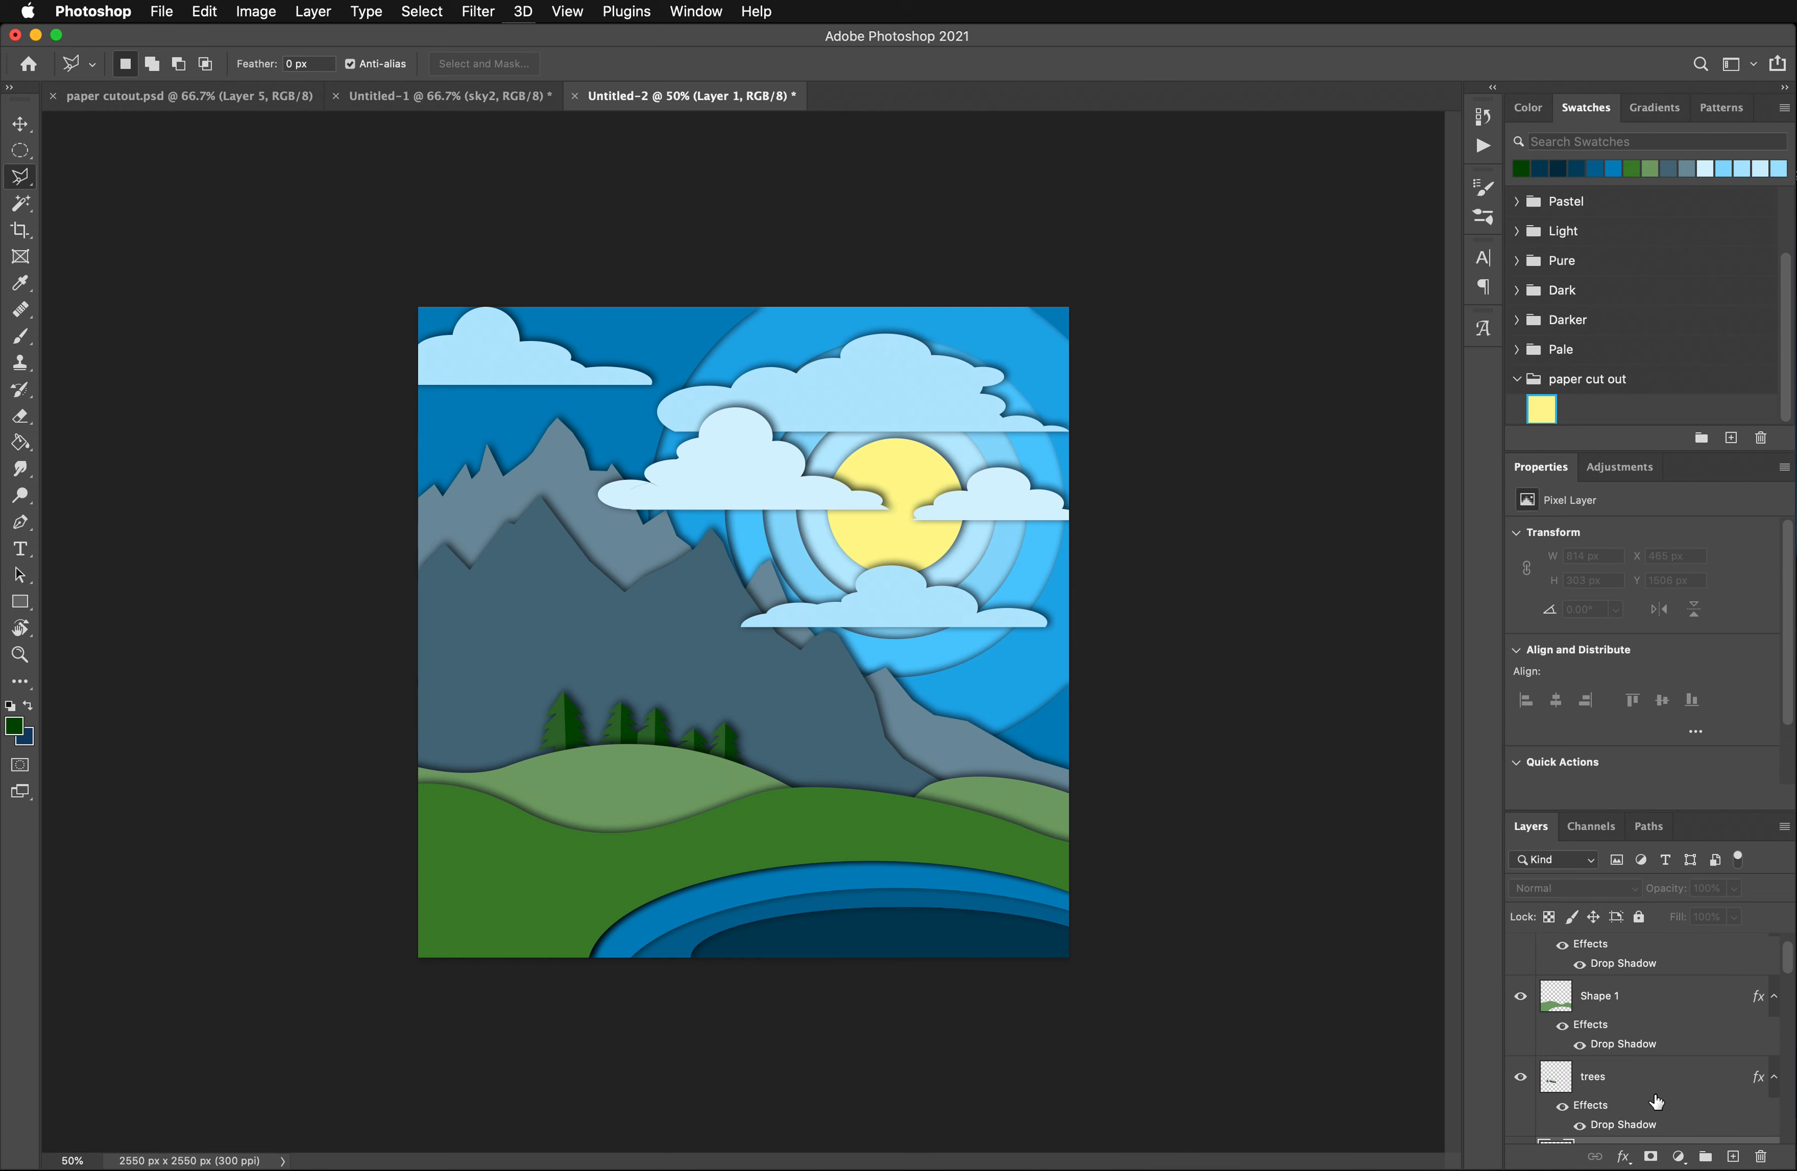
{"action": "scroll", "coordinate": [1657, 1101], "scroll_direction": "down", "scroll_amount": 2}
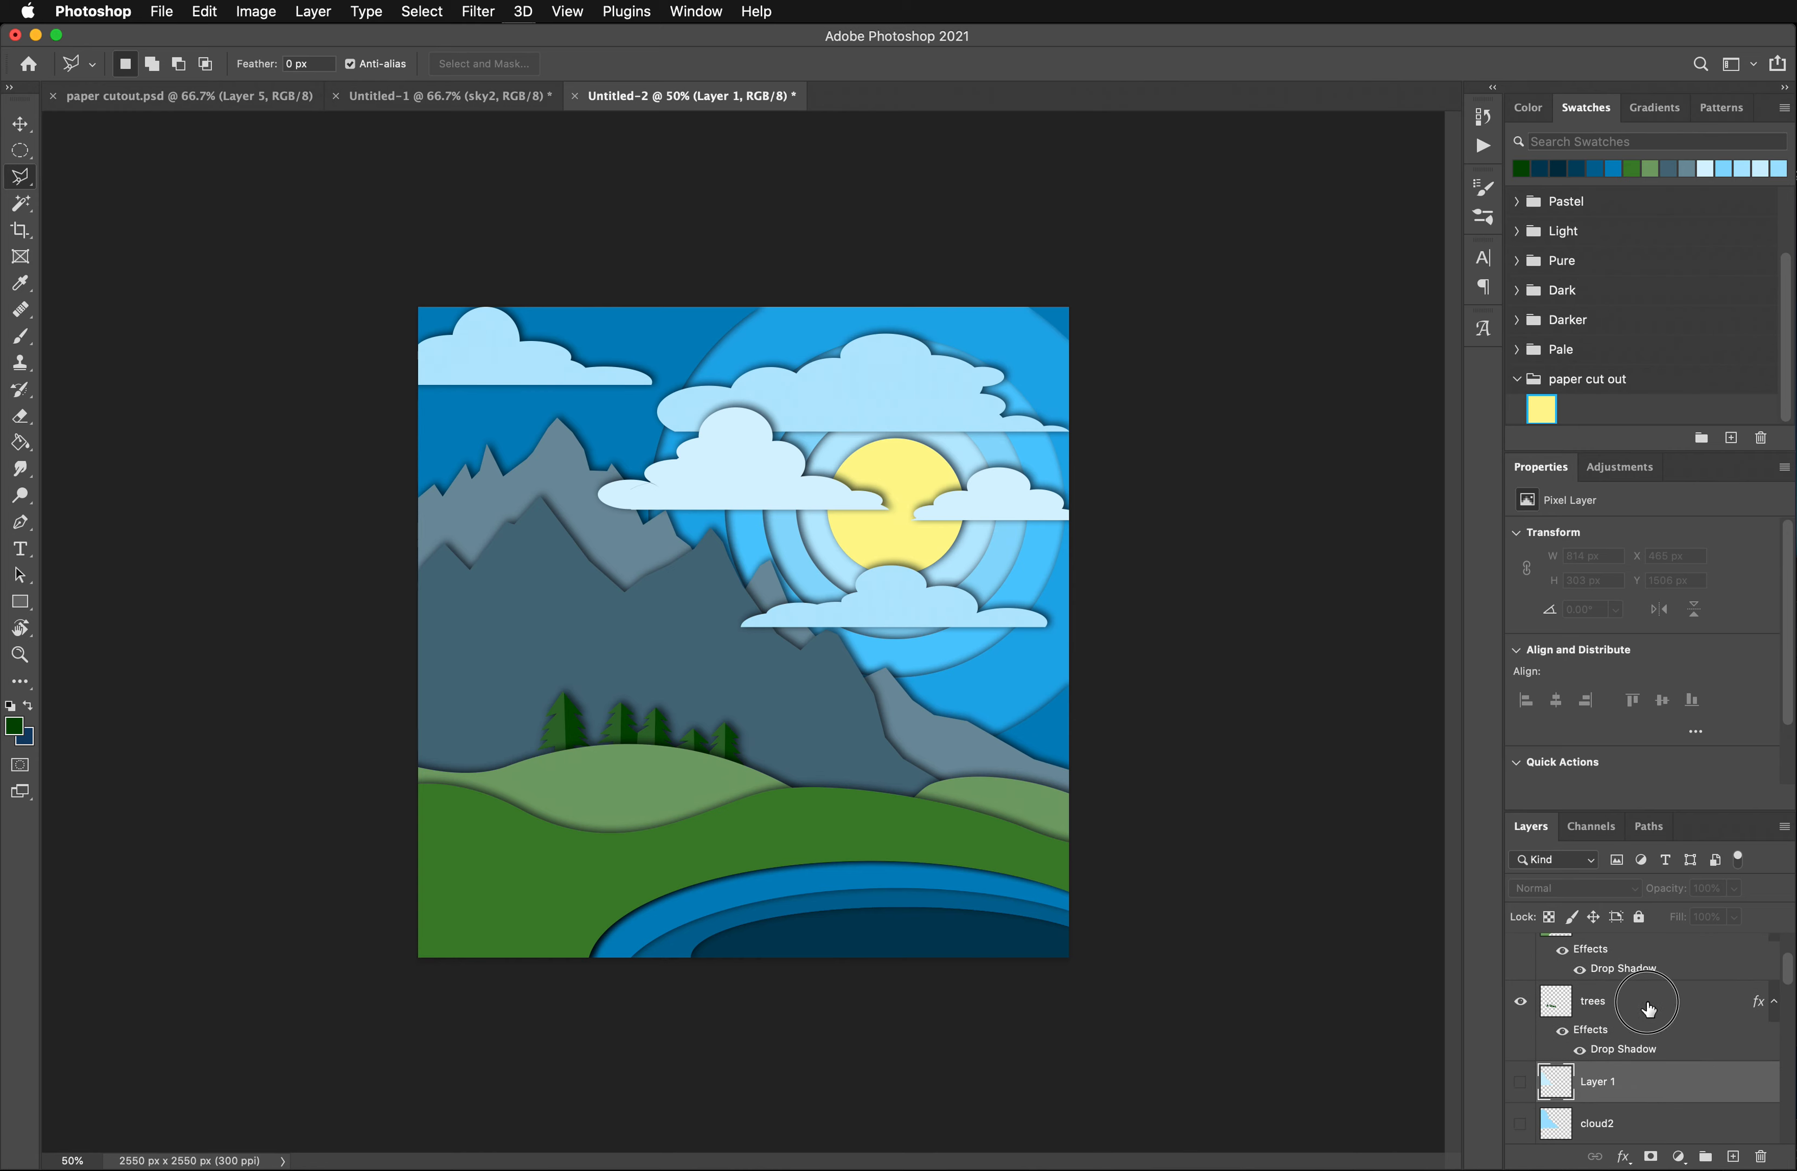
{"action": "left_click", "coordinate": [1665, 1002]}
{"action": "left_click", "coordinate": [1733, 1156]}
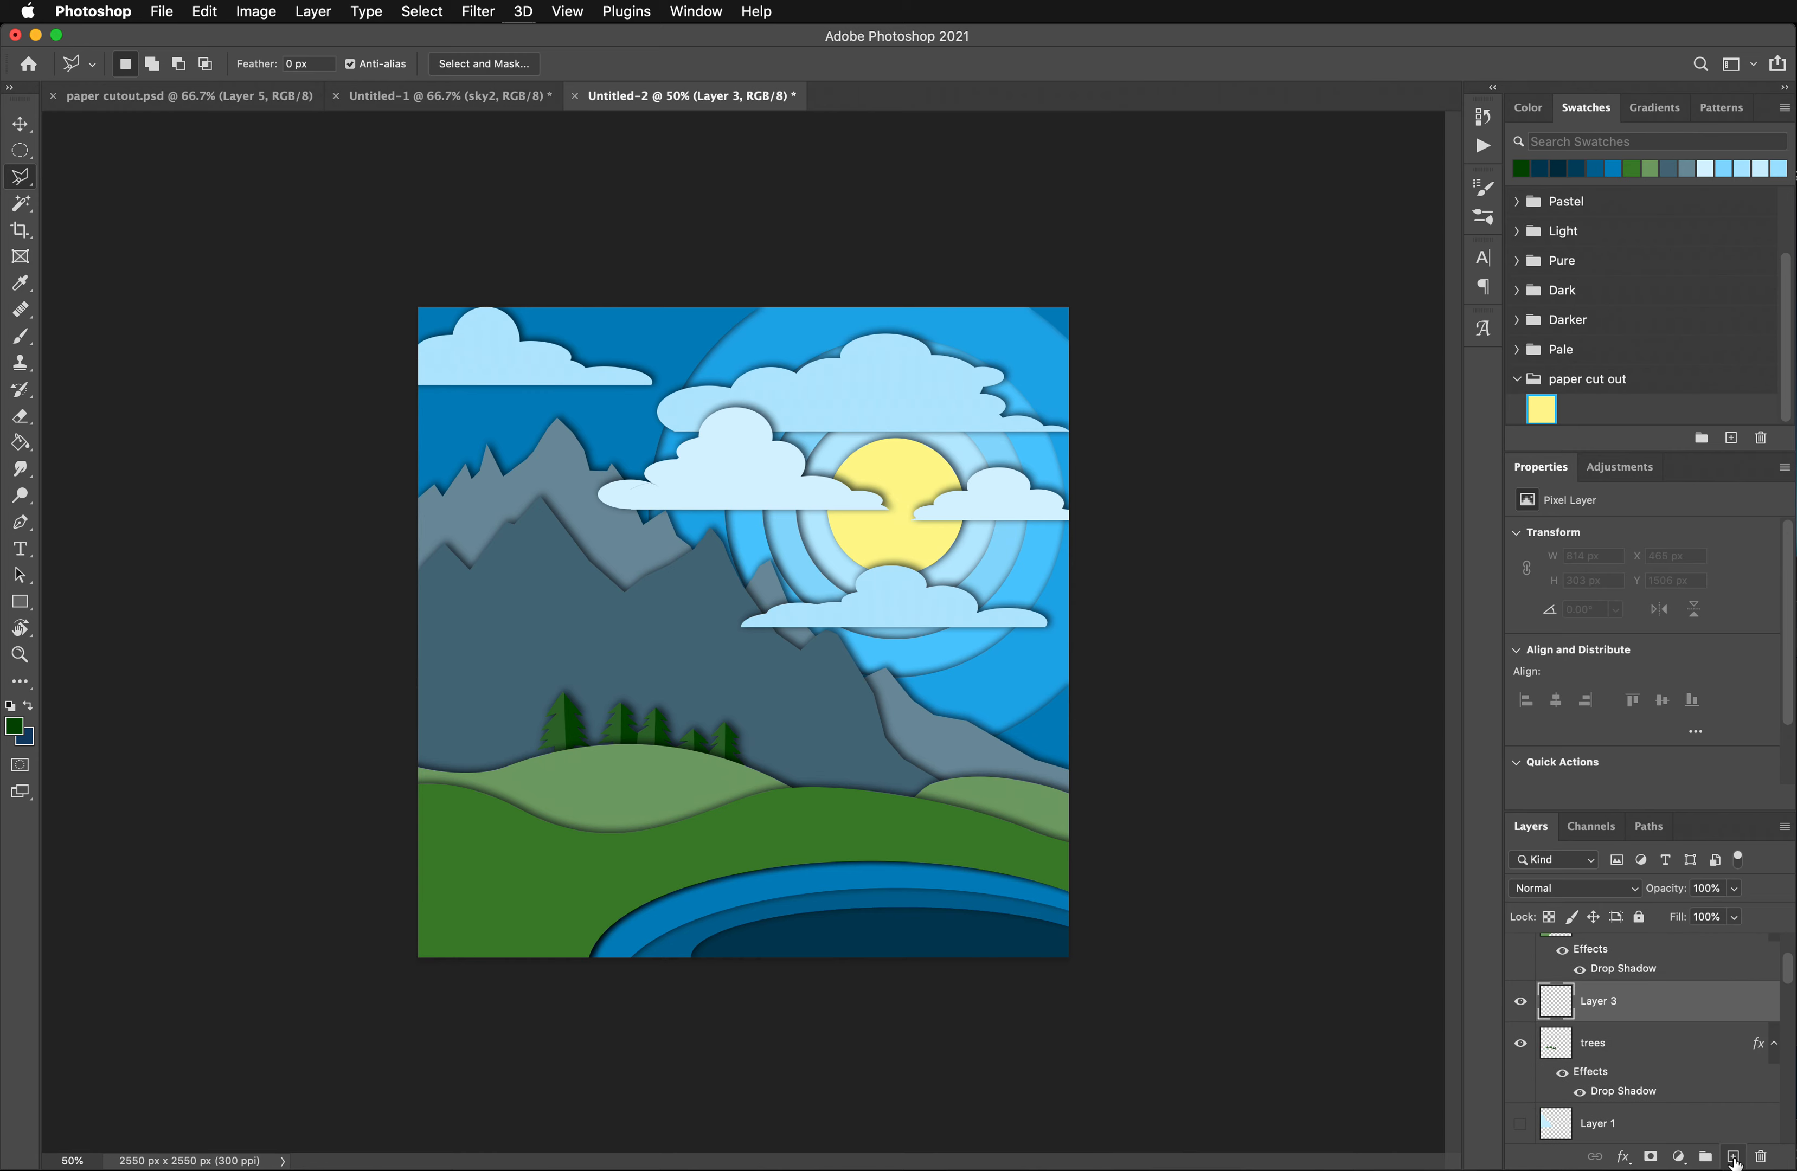
{"action": "double_click", "coordinate": [1604, 1004]}
{"action": "type", "text": "small mountain"}
{"action": "left_click", "coordinate": [1722, 1004]}
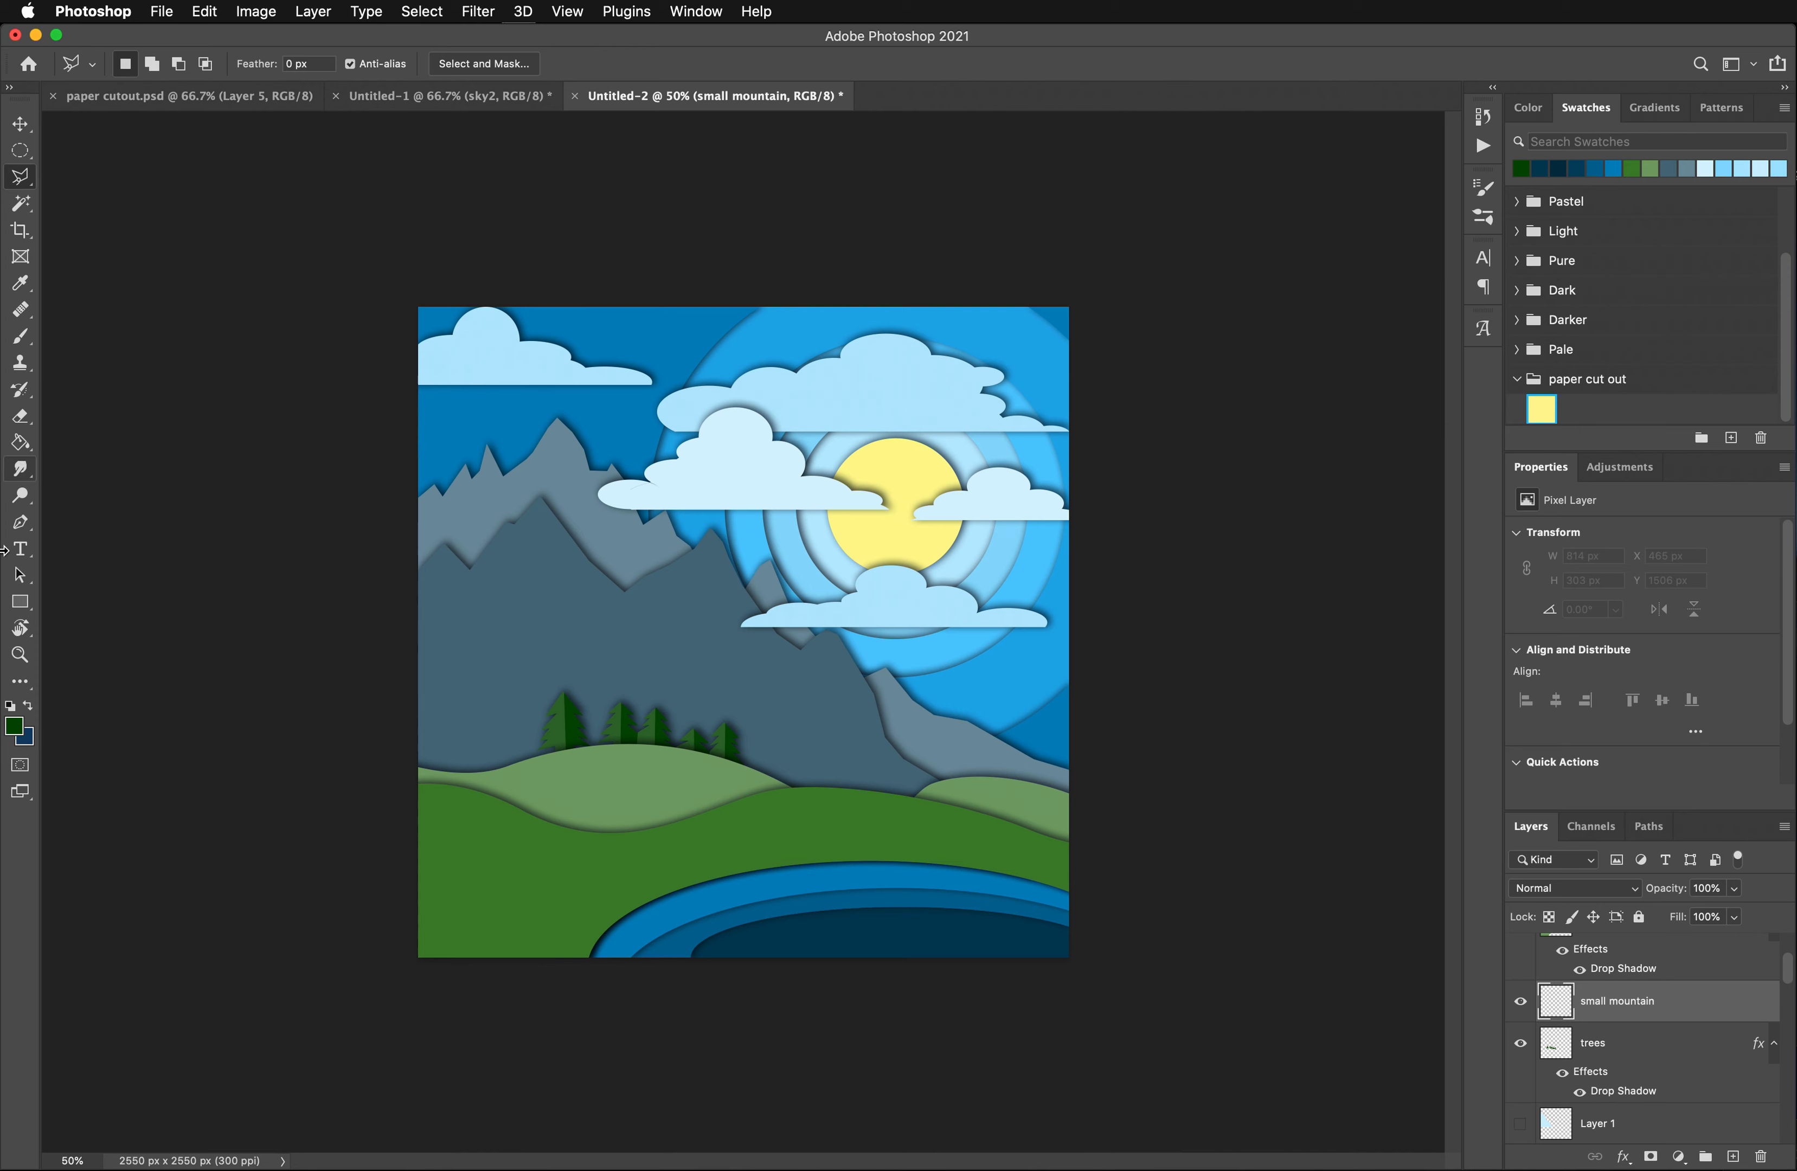
- Trace the jagged upper ridge of the small mountain with the Pen tool, from beyond the canvas's west edge, above the trees, to the eastern hill
{"action": "left_click", "coordinate": [21, 521]}
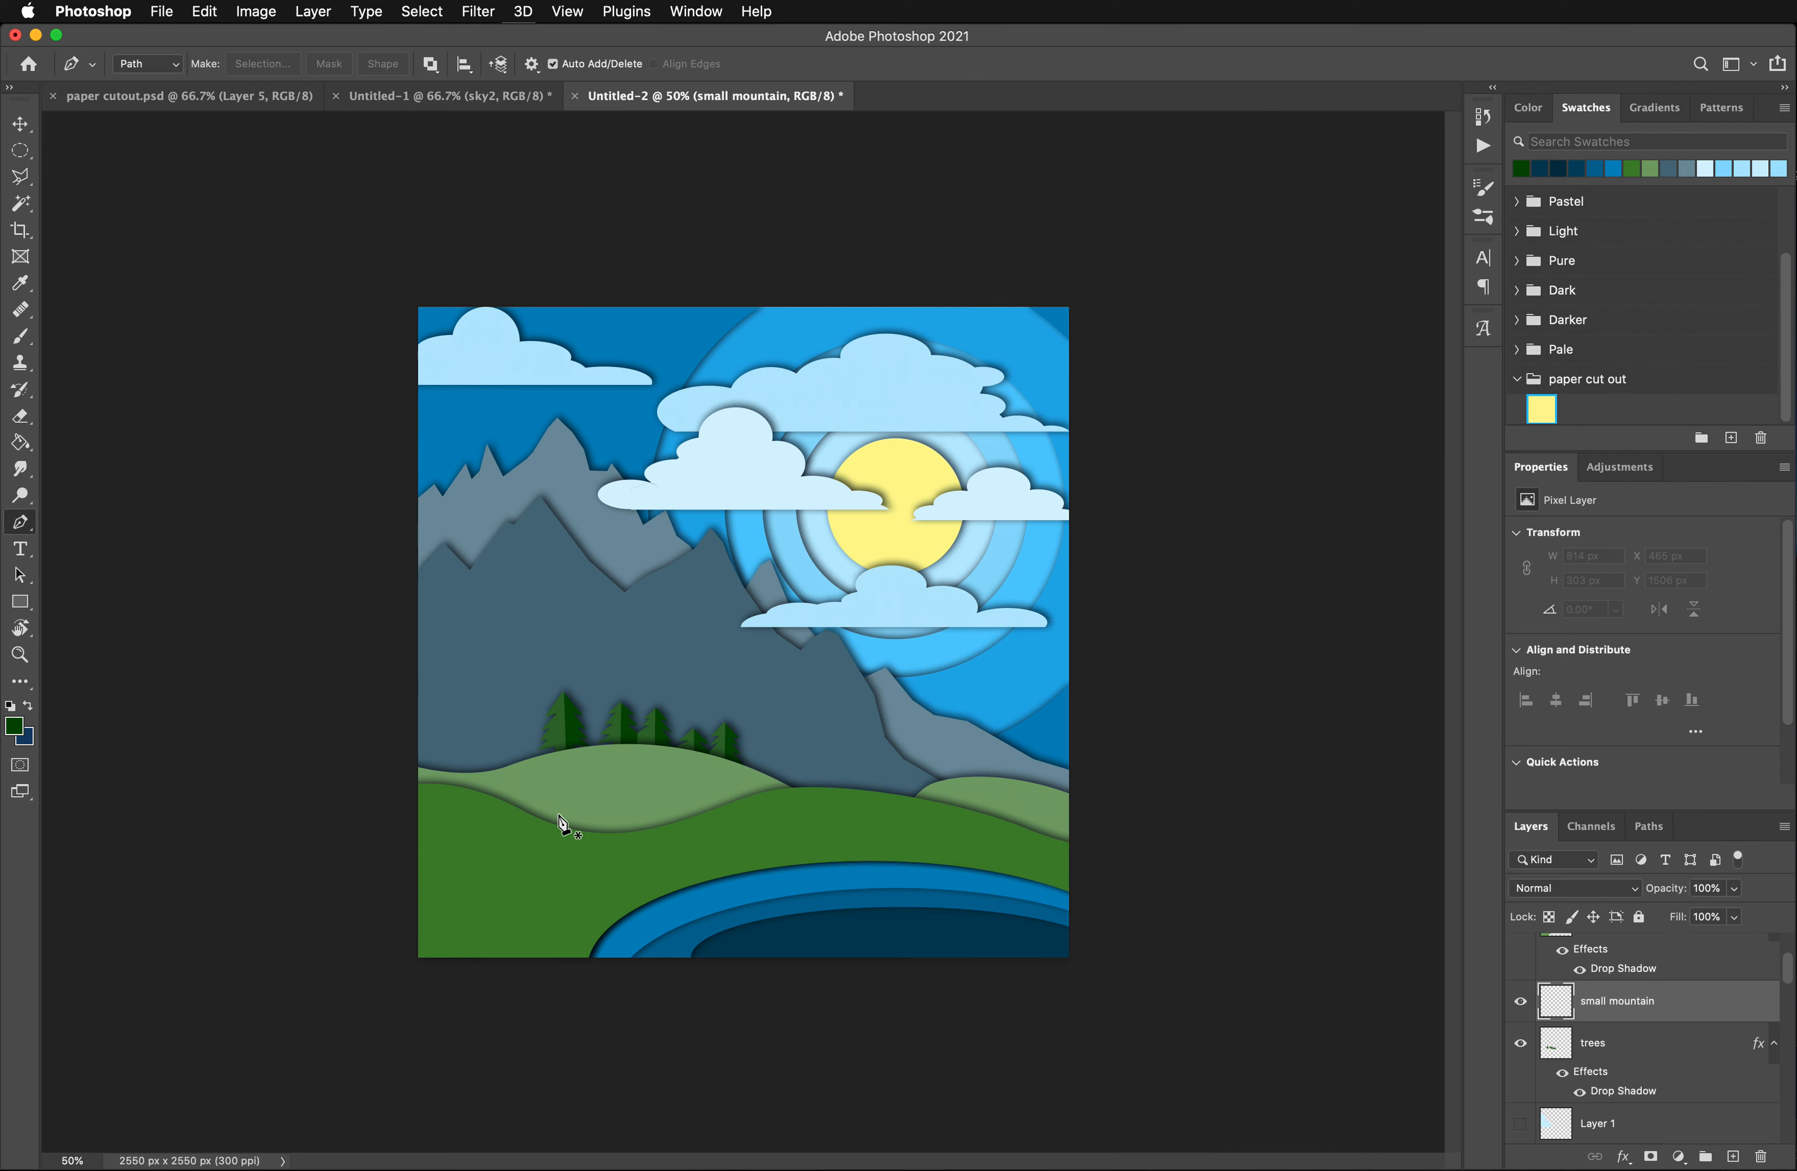
{"action": "left_click", "coordinate": [393, 697]}
{"action": "left_click_drag", "start_coordinate": [472, 670], "coordinate": [484, 648]}
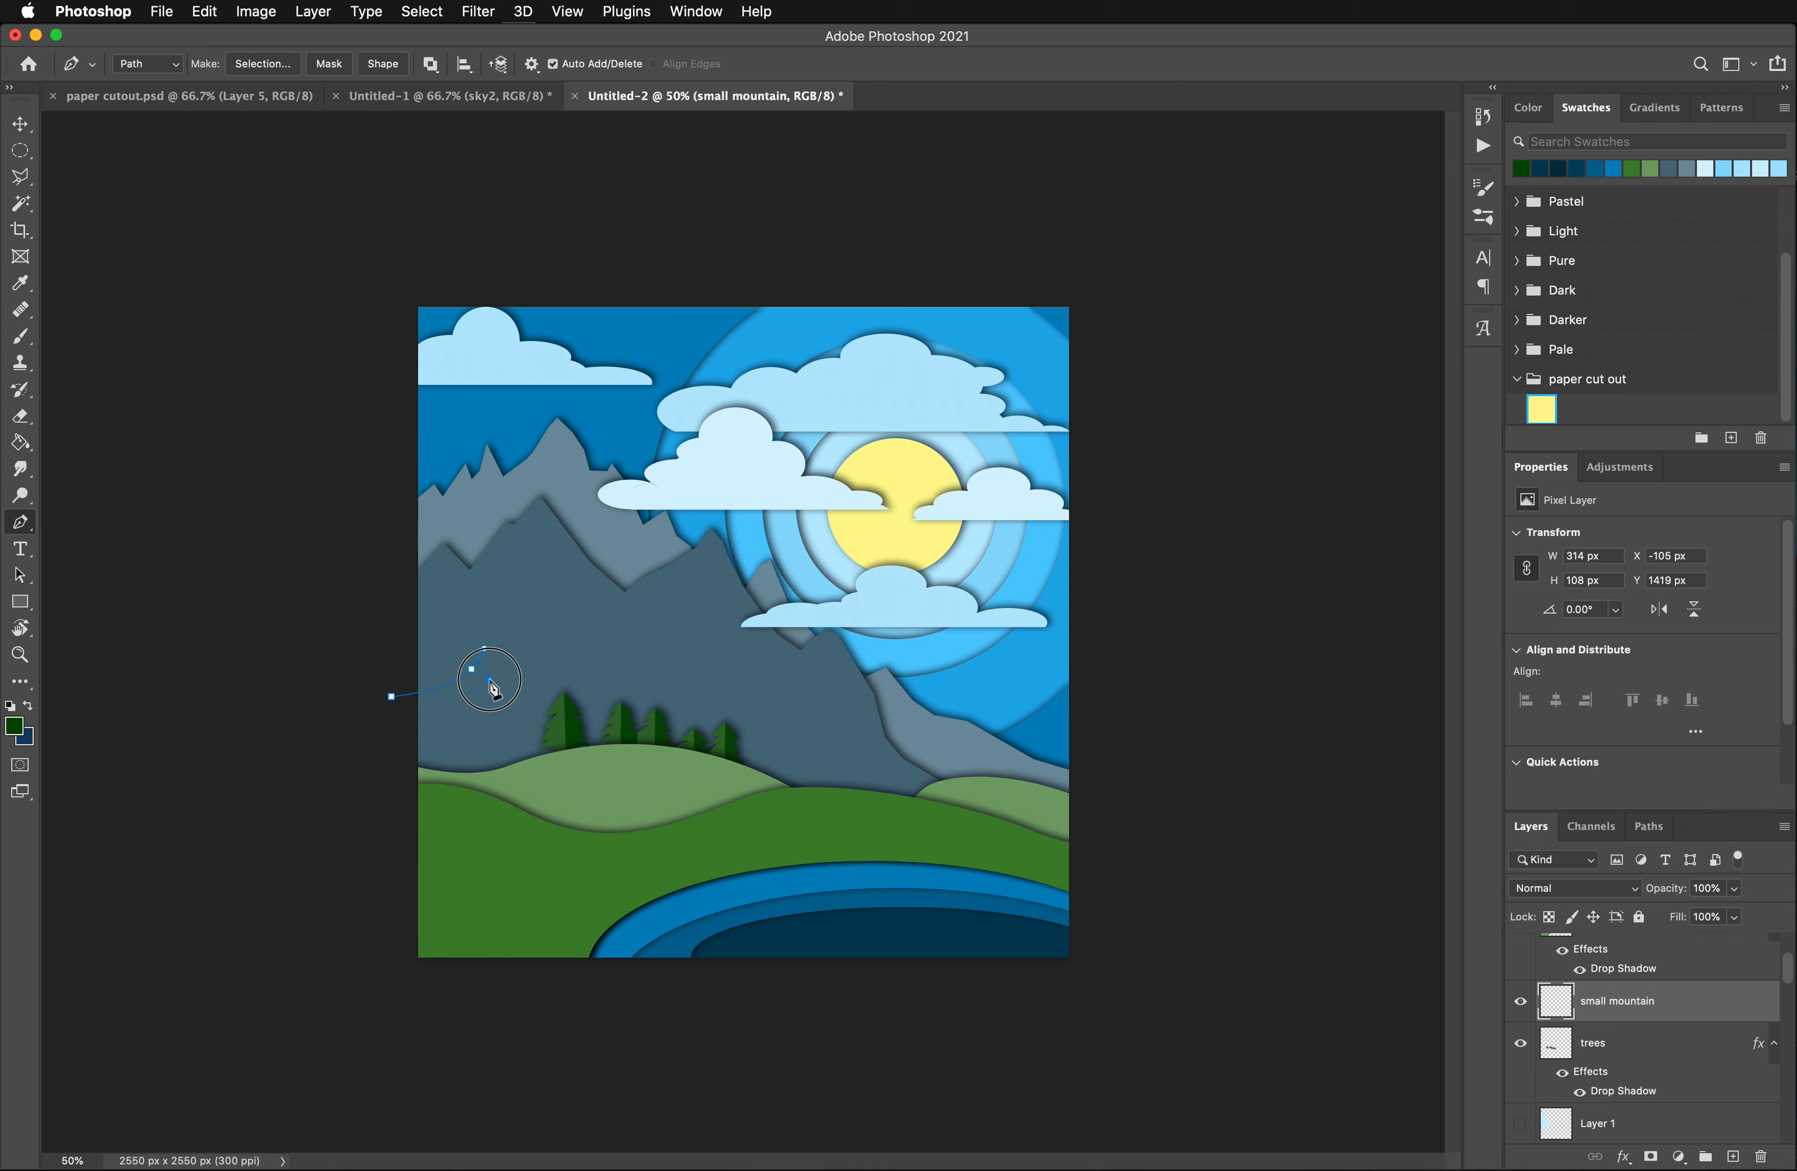
{"action": "left_click", "coordinate": [489, 680]}
{"action": "left_click_drag", "start_coordinate": [518, 646], "coordinate": [522, 641]}
{"action": "left_click", "coordinate": [533, 660]}
{"action": "left_click", "coordinate": [556, 643]}
{"action": "left_click", "coordinate": [584, 632]}
{"action": "left_click", "coordinate": [609, 656]}
{"action": "left_click", "coordinate": [628, 667]}
{"action": "left_click", "coordinate": [656, 655]}
{"action": "left_click", "coordinate": [682, 662]}
{"action": "left_click", "coordinate": [736, 696]}
{"action": "left_click_drag", "start_coordinate": [782, 742], "coordinate": [859, 717]}
{"action": "left_click", "coordinate": [903, 737]}
{"action": "left_click", "coordinate": [933, 749]}
{"action": "left_click", "coordinate": [959, 764]}
{"action": "left_click", "coordinate": [972, 773]}
{"action": "left_click_drag", "start_coordinate": [999, 787], "coordinate": [1013, 790]}
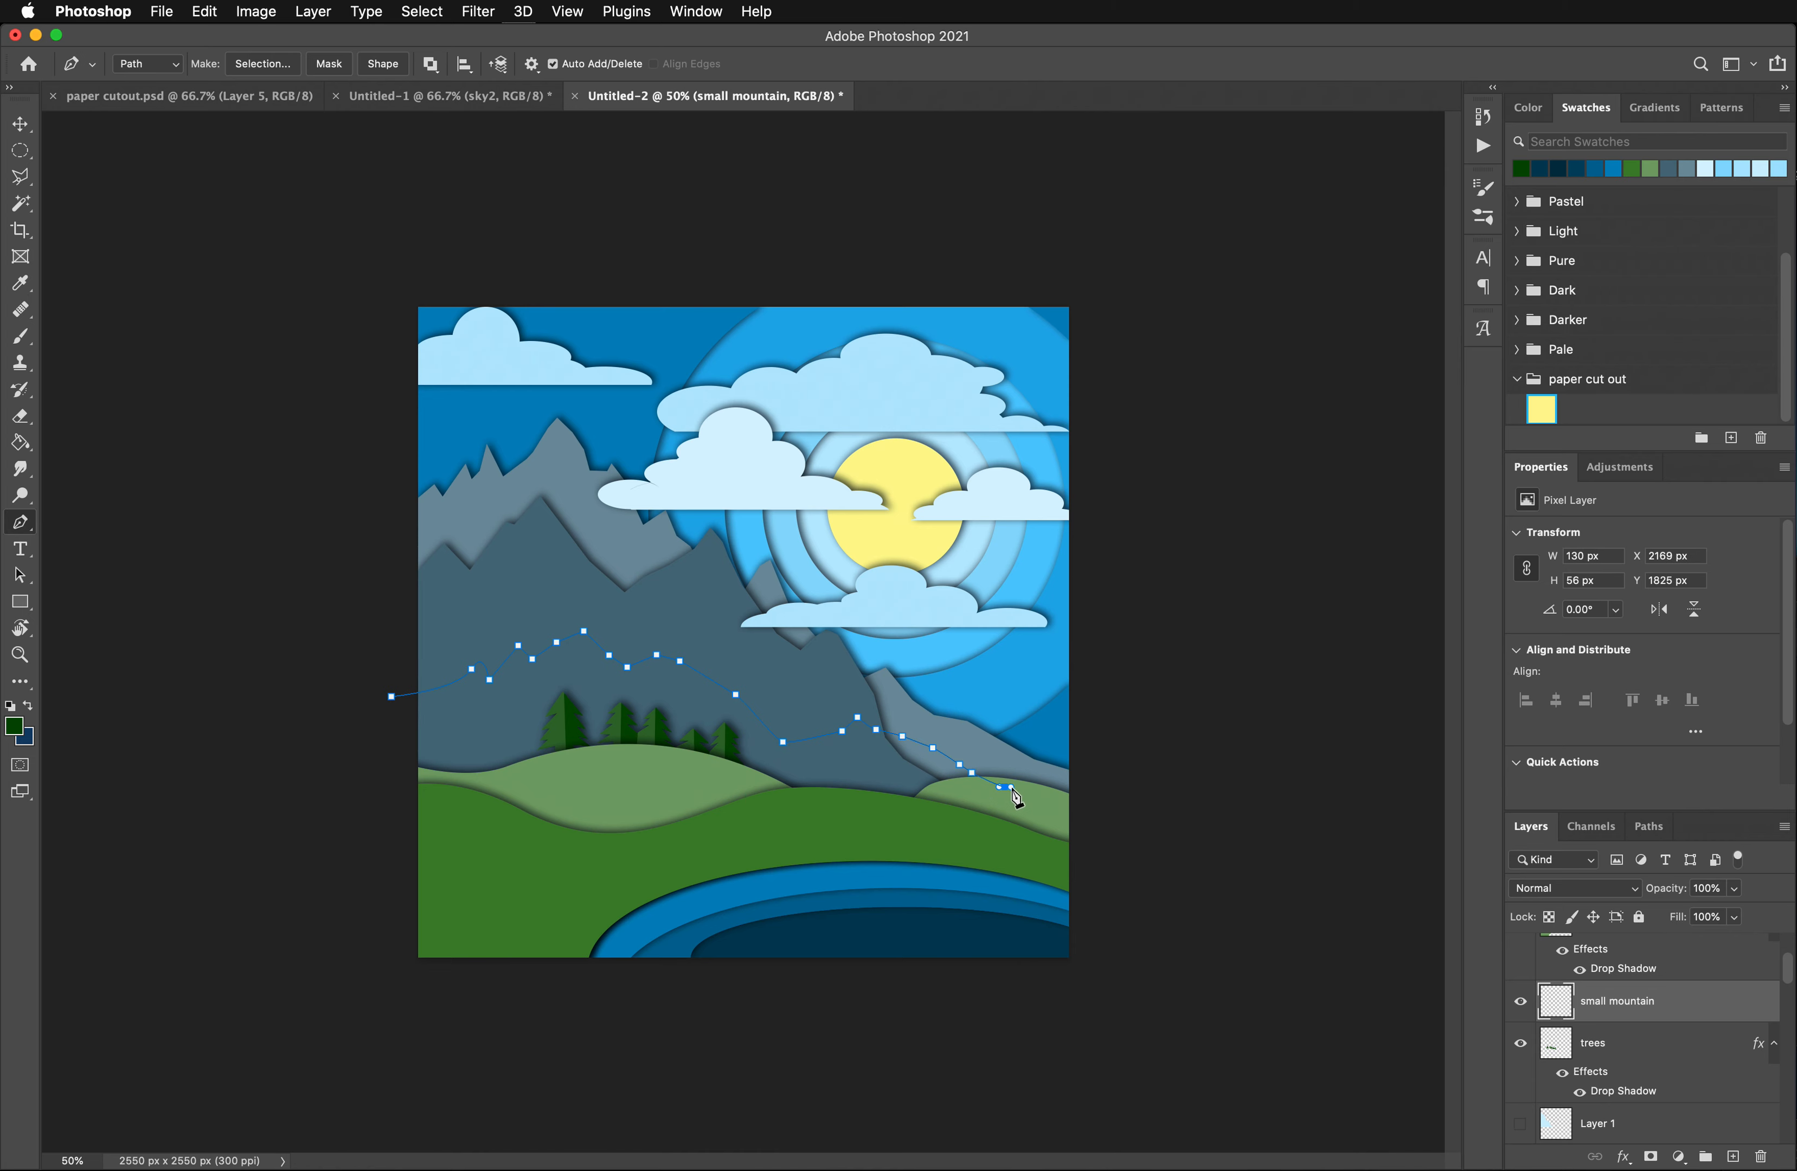
- Close the mountain outline beneath the green hills and convert the roughly 2412 x 789 px path to a shape on the "small mountain" layer
{"action": "left_click", "coordinate": [976, 799]}
{"action": "left_click", "coordinate": [920, 827]}
{"action": "left_click", "coordinate": [782, 833]}
{"action": "left_click", "coordinate": [639, 827]}
{"action": "left_click", "coordinate": [477, 807]}
{"action": "left_click", "coordinate": [395, 783]}
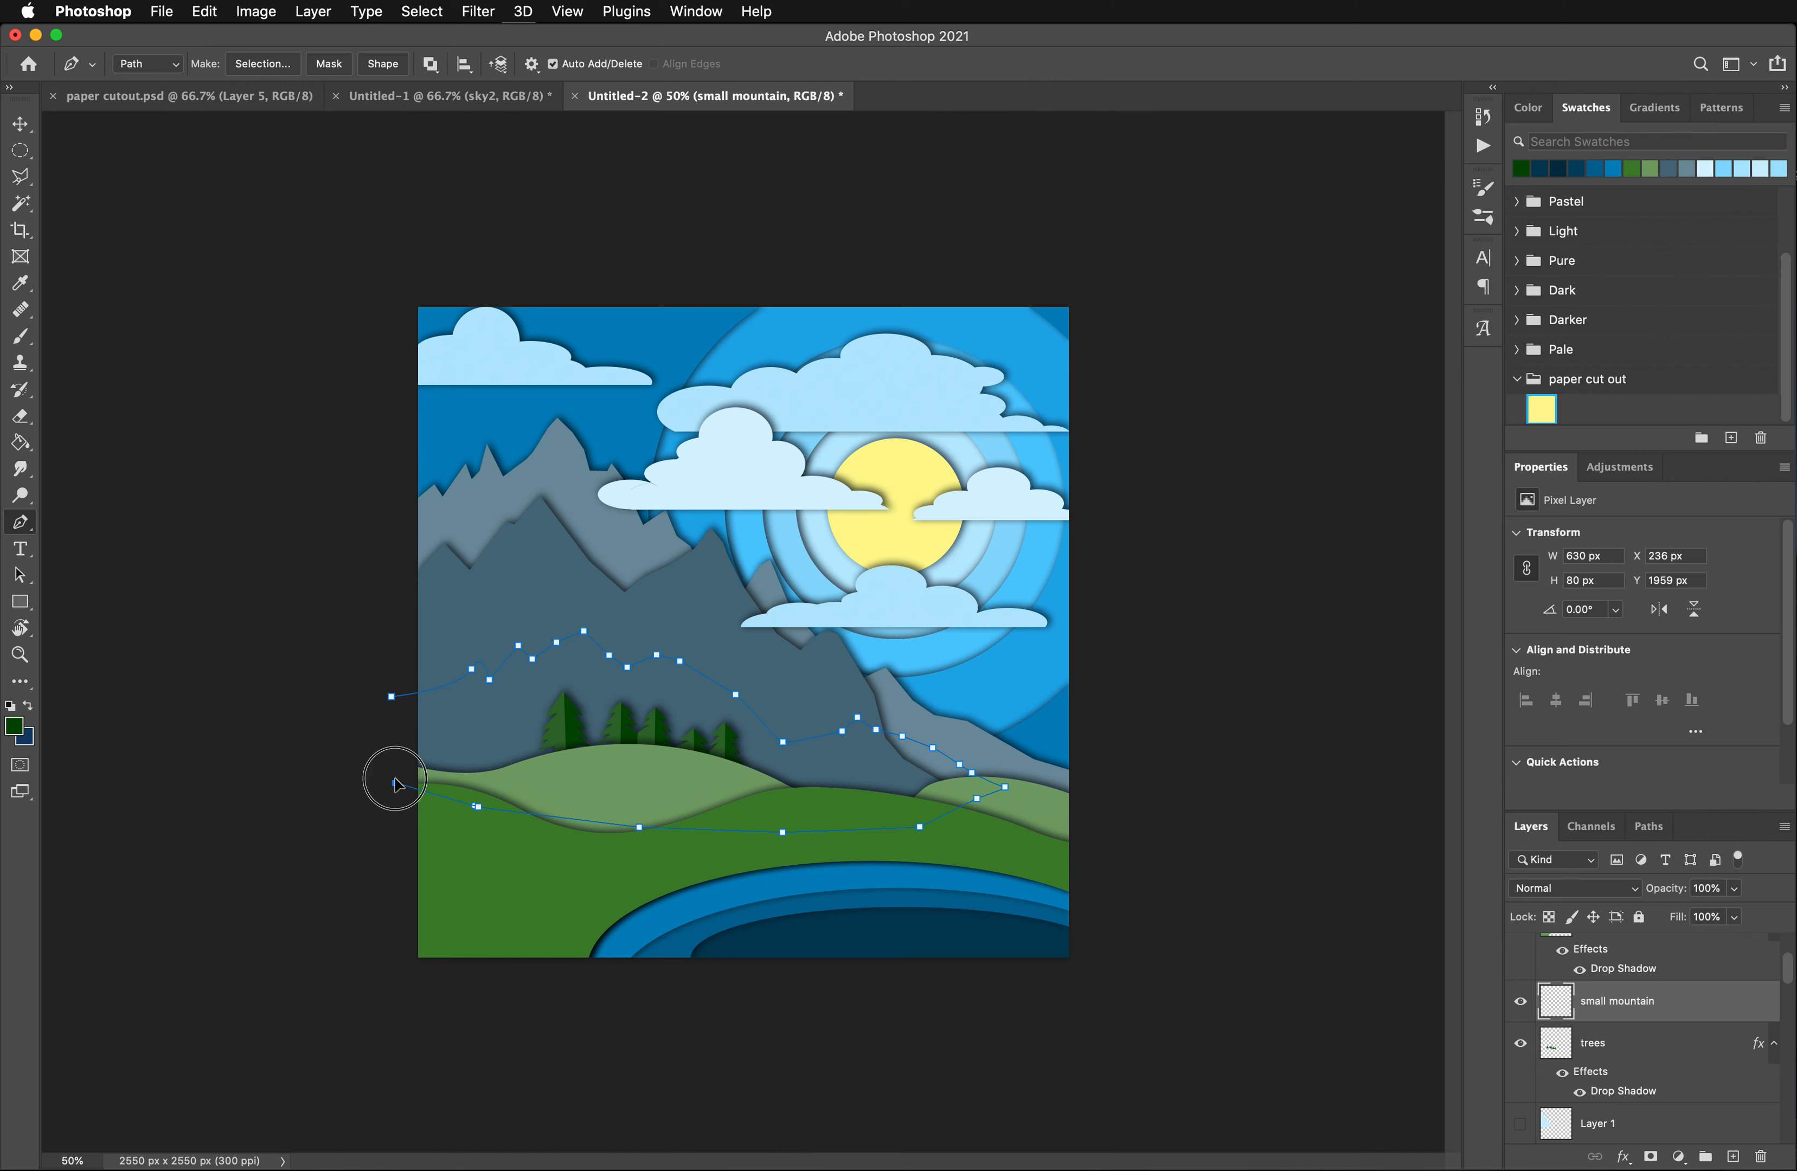
{"action": "left_click", "coordinate": [391, 697]}
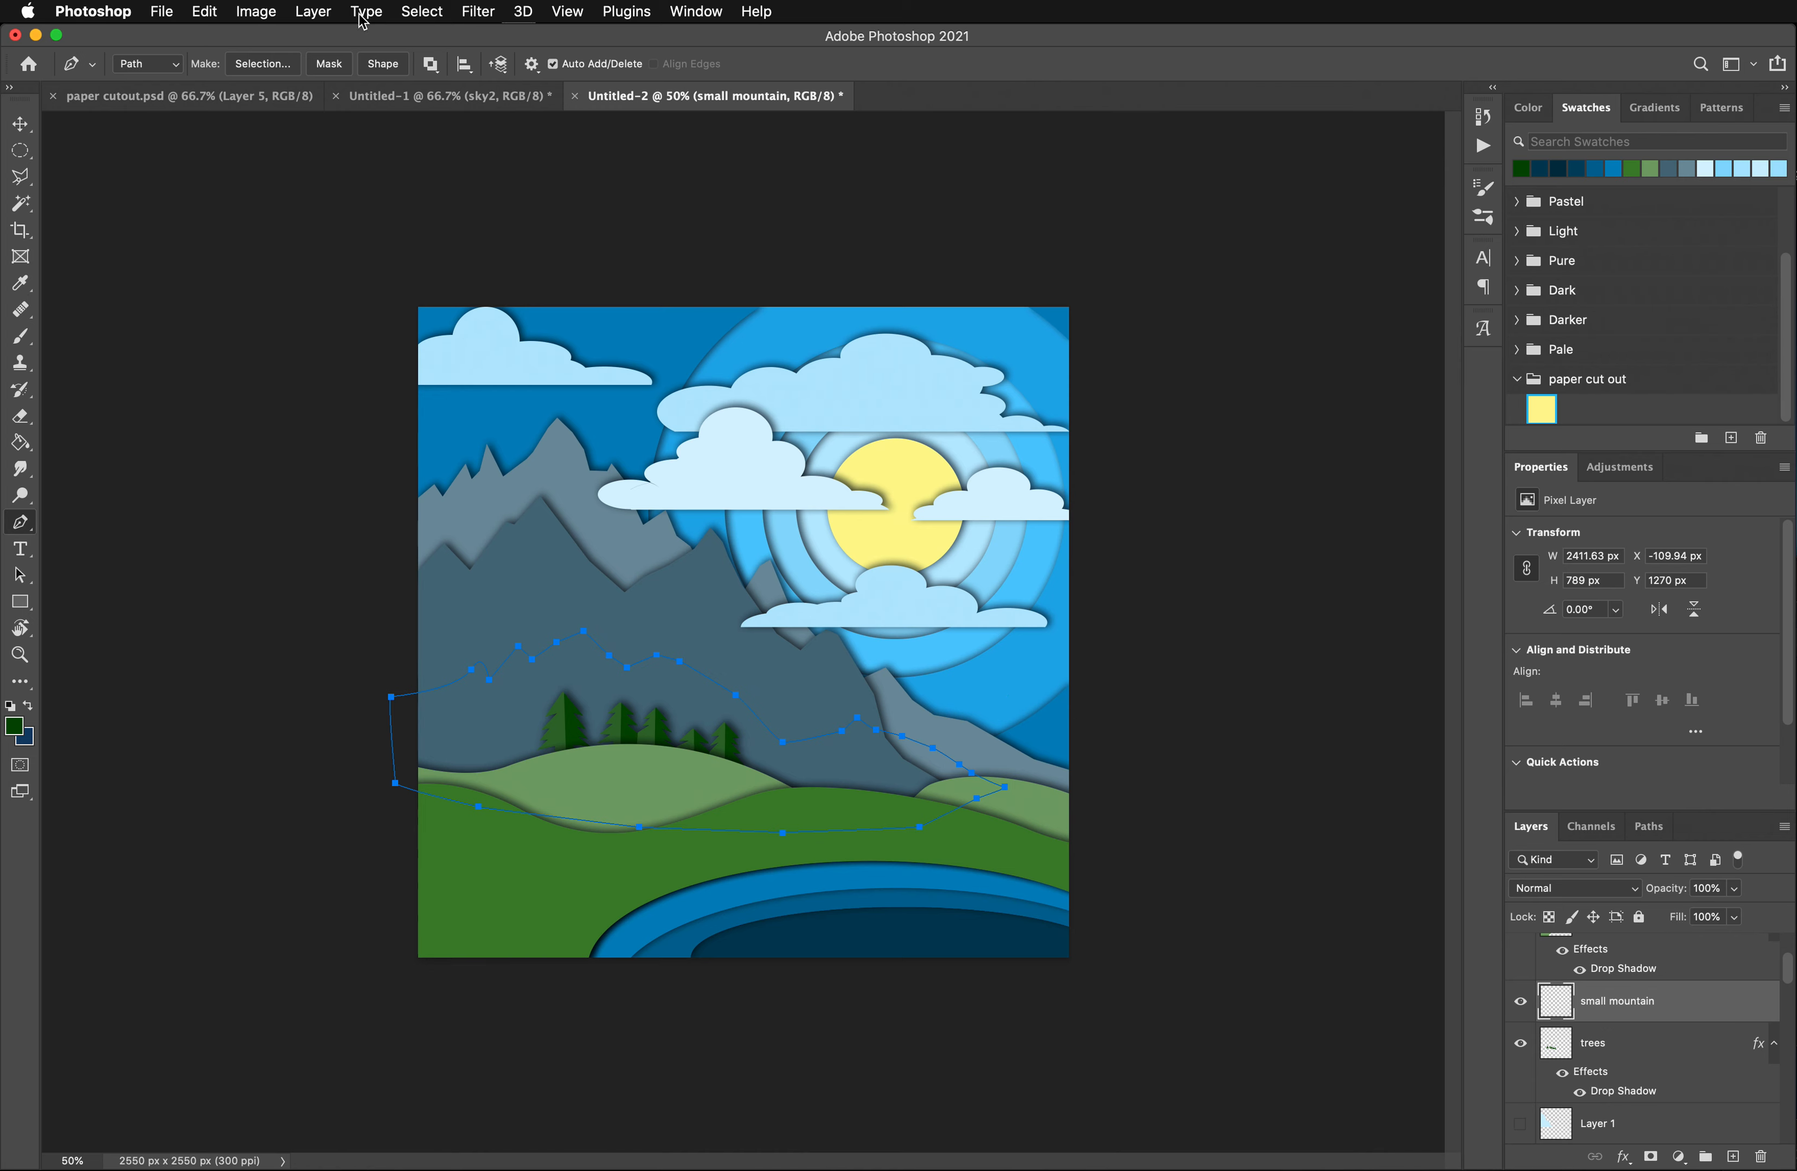
{"action": "left_click", "coordinate": [374, 69]}
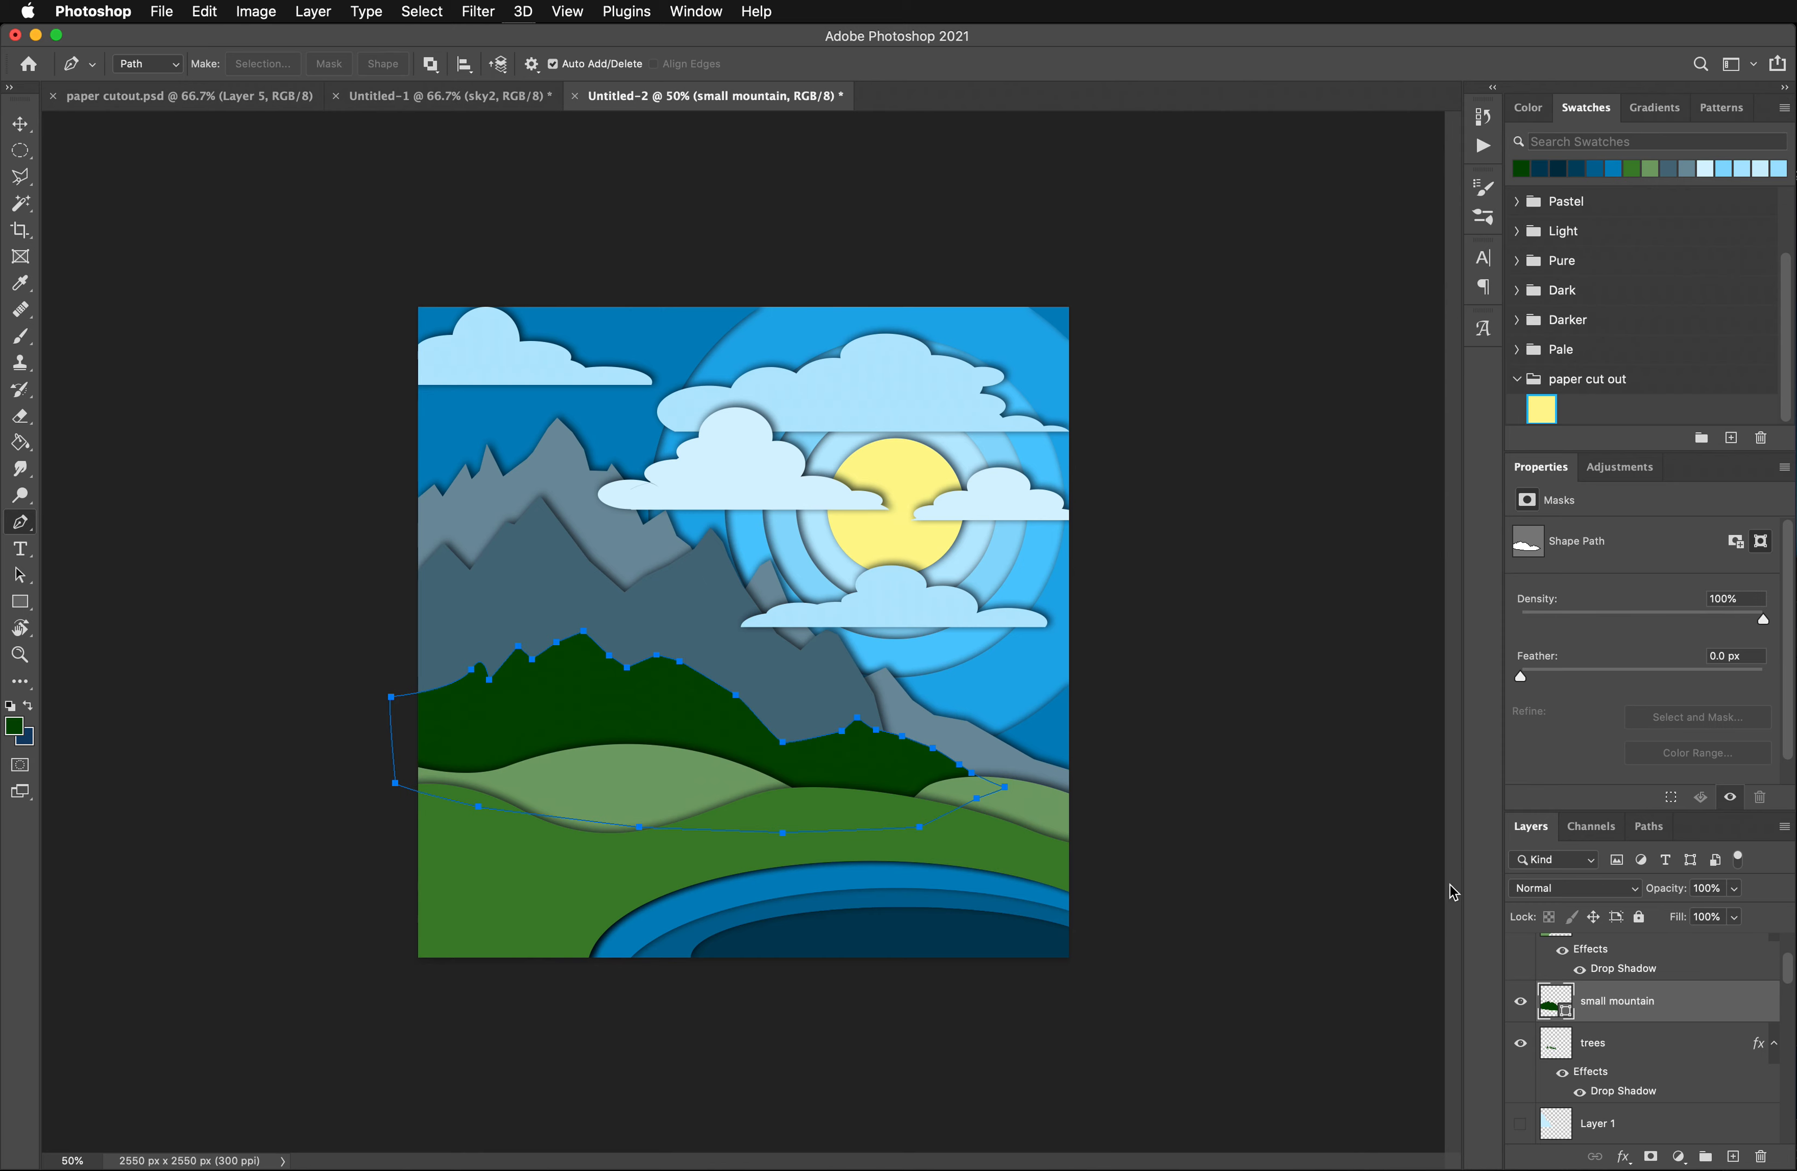
- Recolor the small mountain shape to muted green #3d5e56 and move its layer below the trees layer
{"action": "double_click", "coordinate": [1552, 1005]}
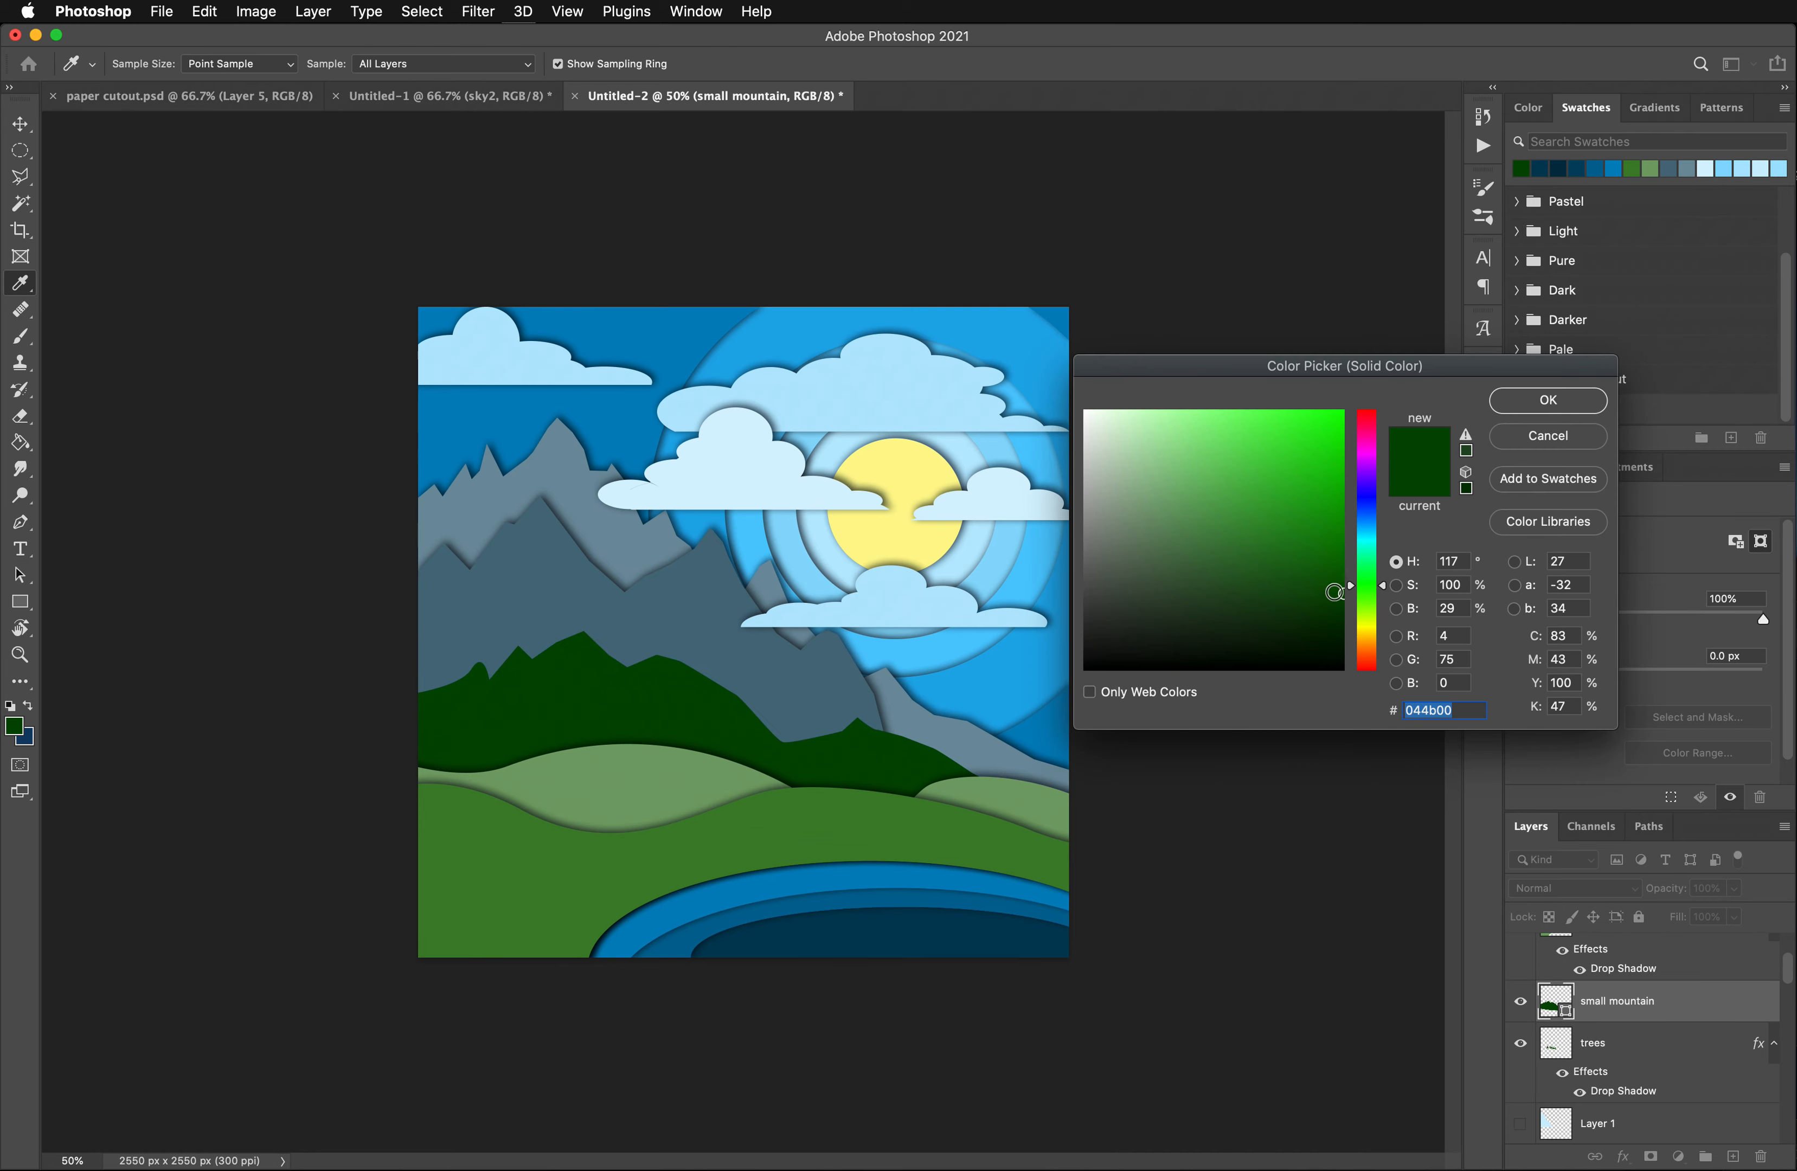
{"action": "mouse_move", "coordinate": [1334, 592]}
{"action": "left_mouse_down"}
{"action": "mouse_move", "coordinate": [1141, 574]}
{"action": "mouse_move", "coordinate": [1386, 582]}
{"action": "mouse_move", "coordinate": [1387, 551]}
{"action": "left_mouse_up"}
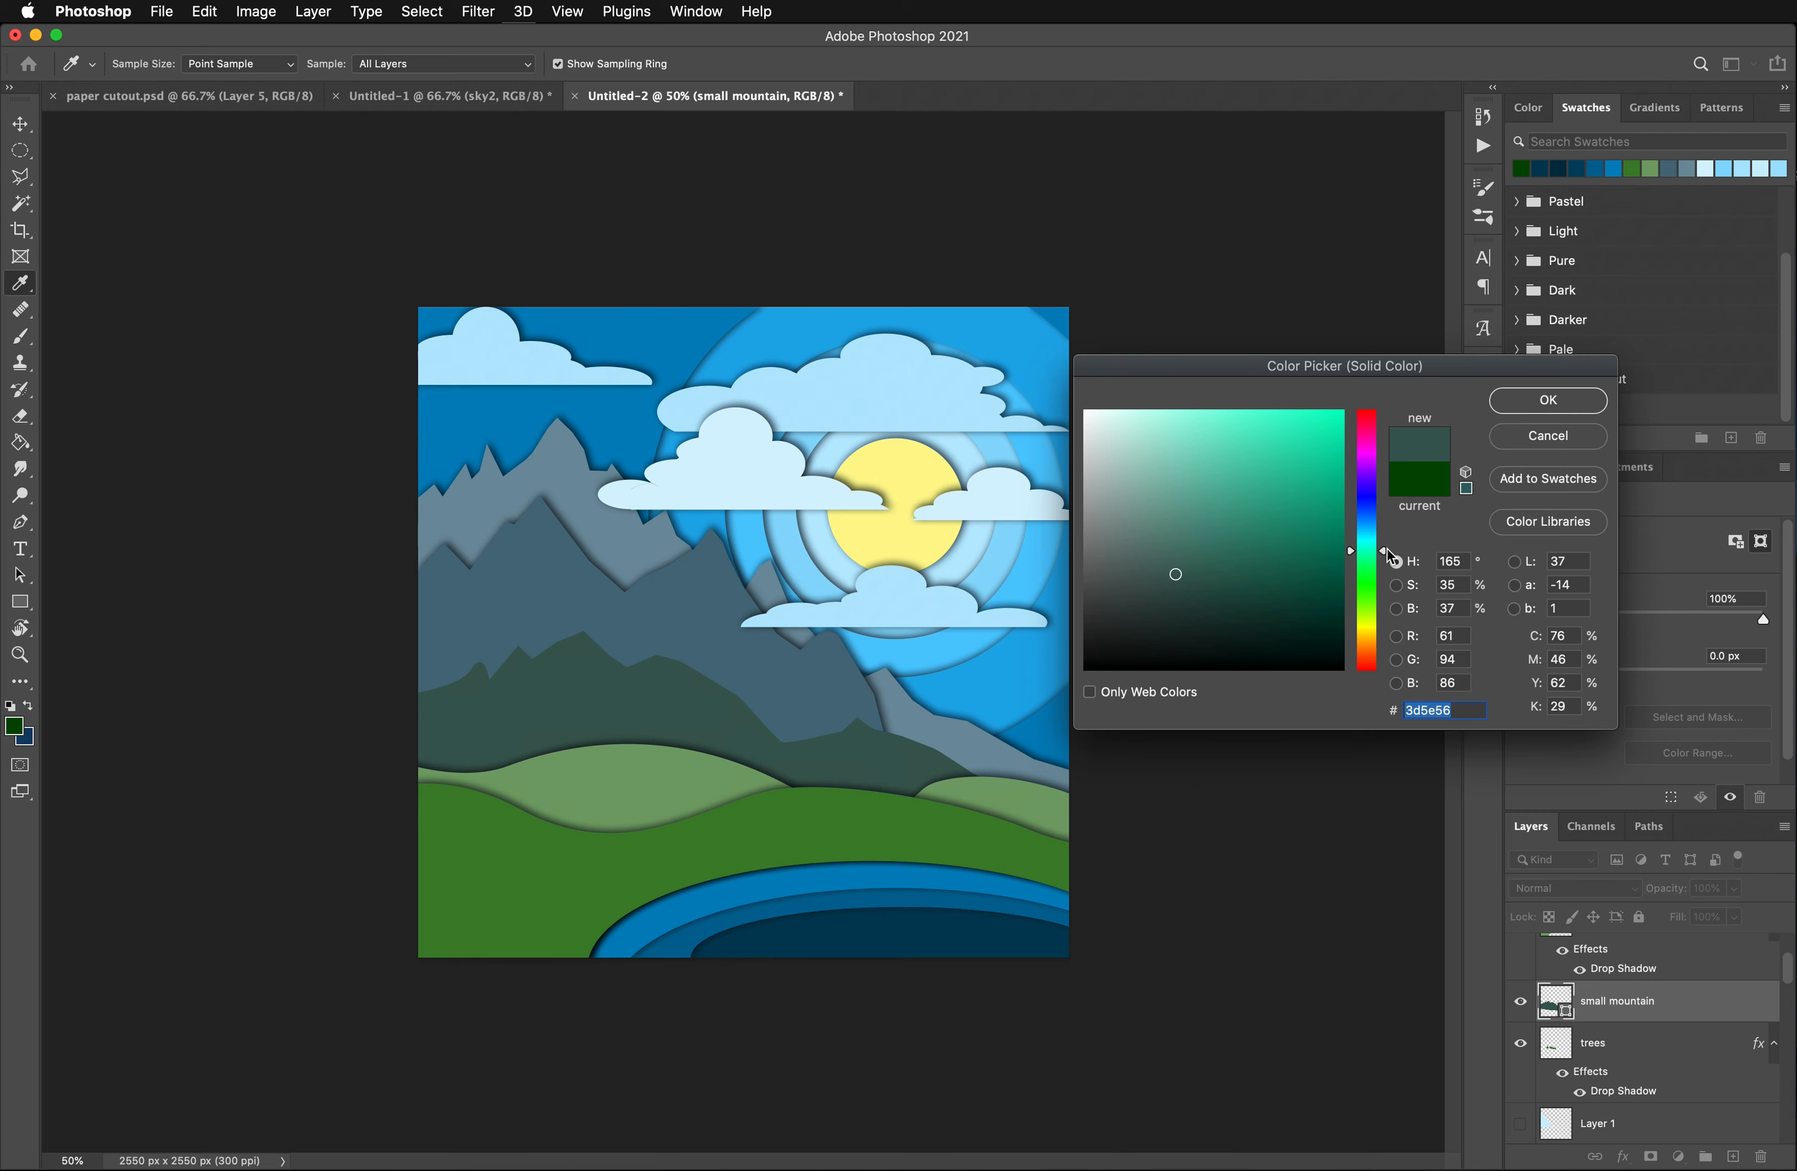
{"action": "left_click", "coordinate": [1550, 401]}
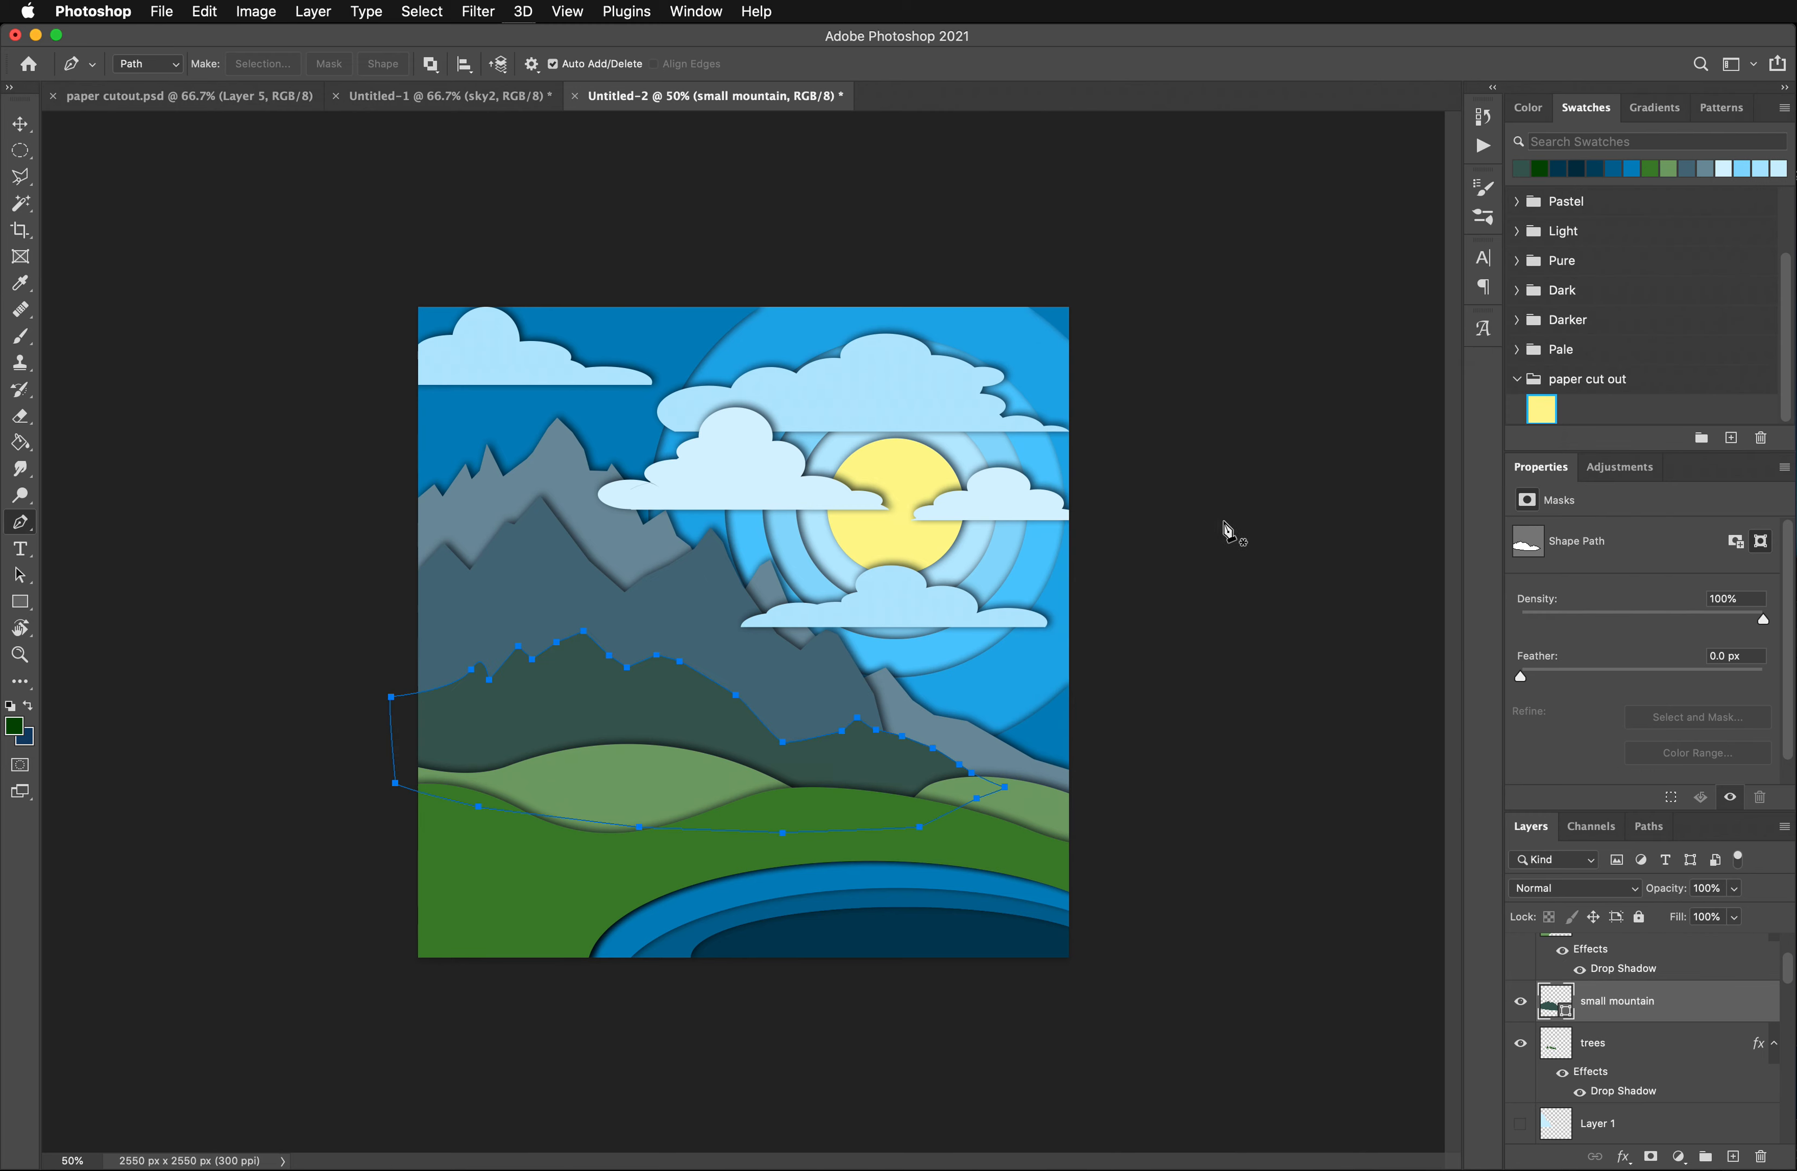
{"action": "left_click_drag", "start_coordinate": [1621, 1018], "coordinate": [1617, 1099]}
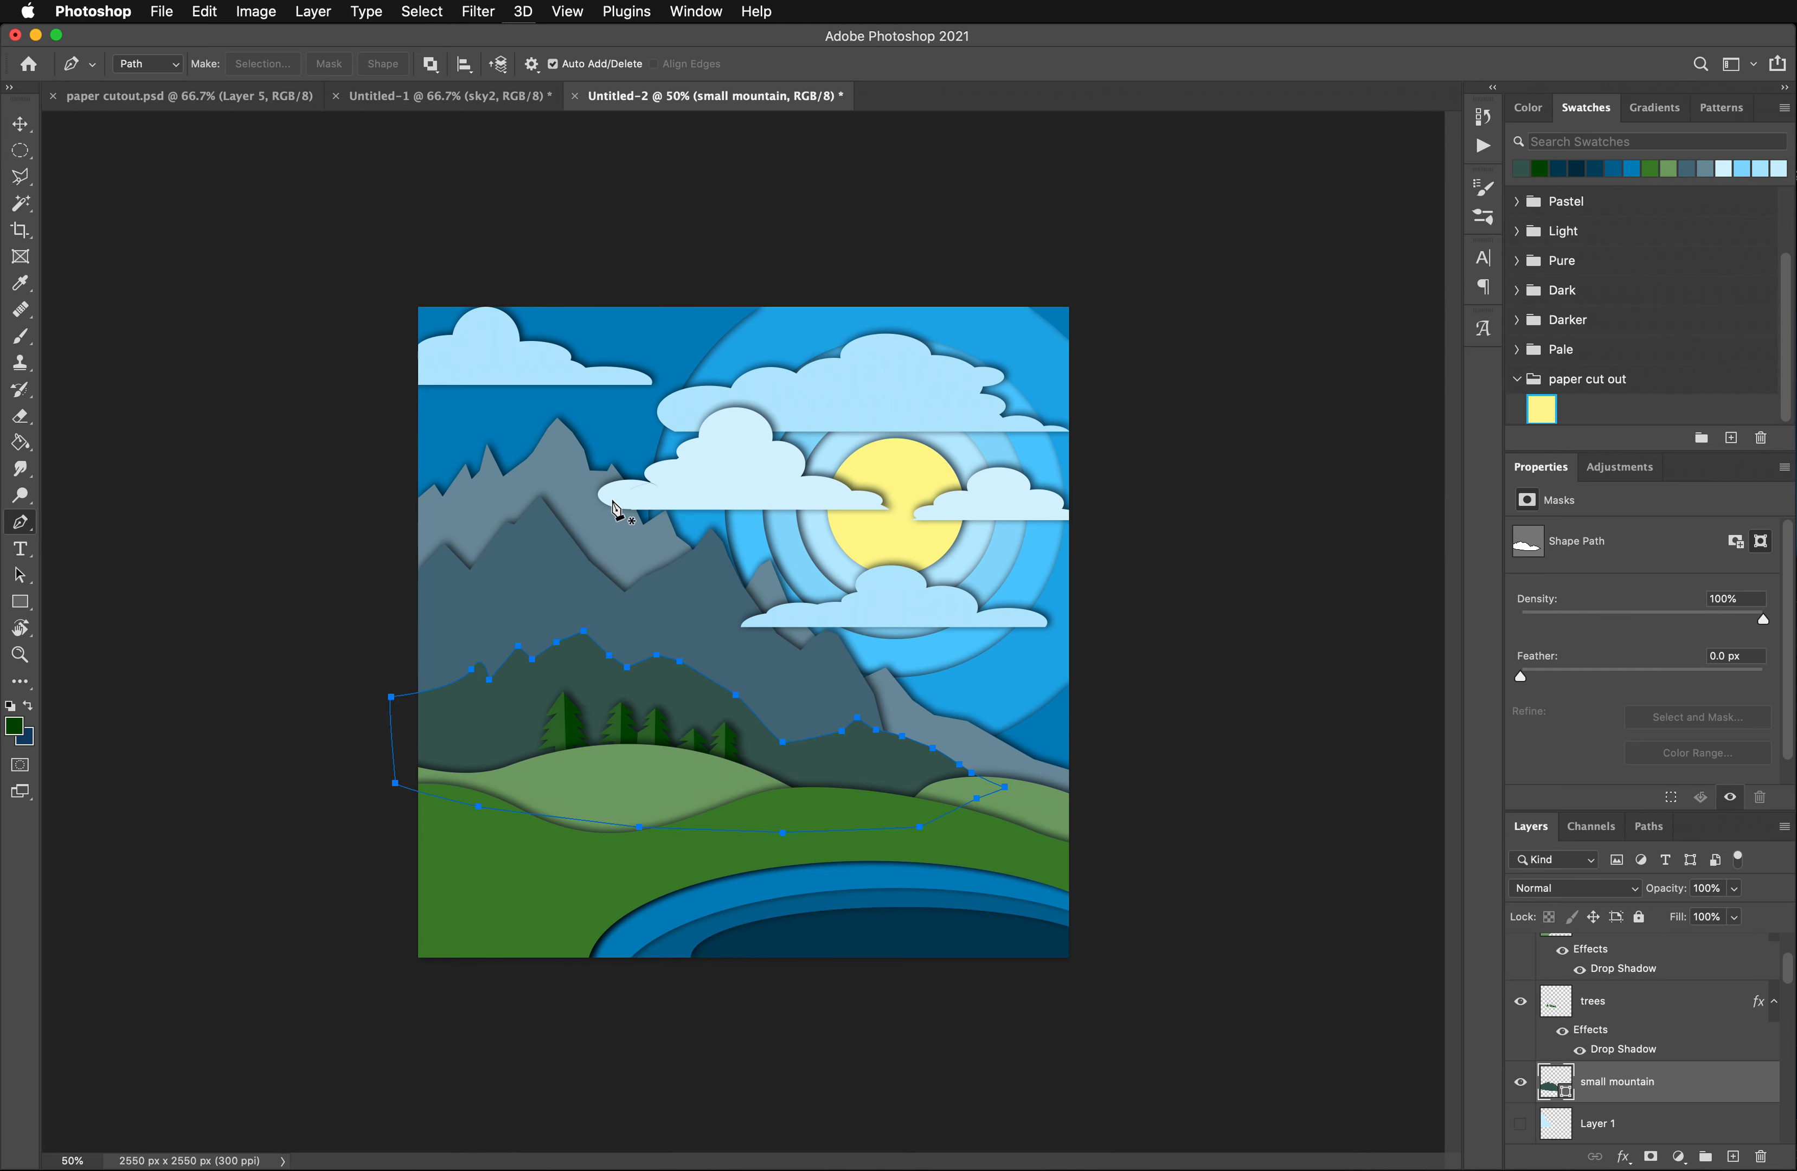
- Rasterize the small mountain layer and paste the copied drop shadow style onto it
{"action": "right_click", "coordinate": [1624, 1091]}
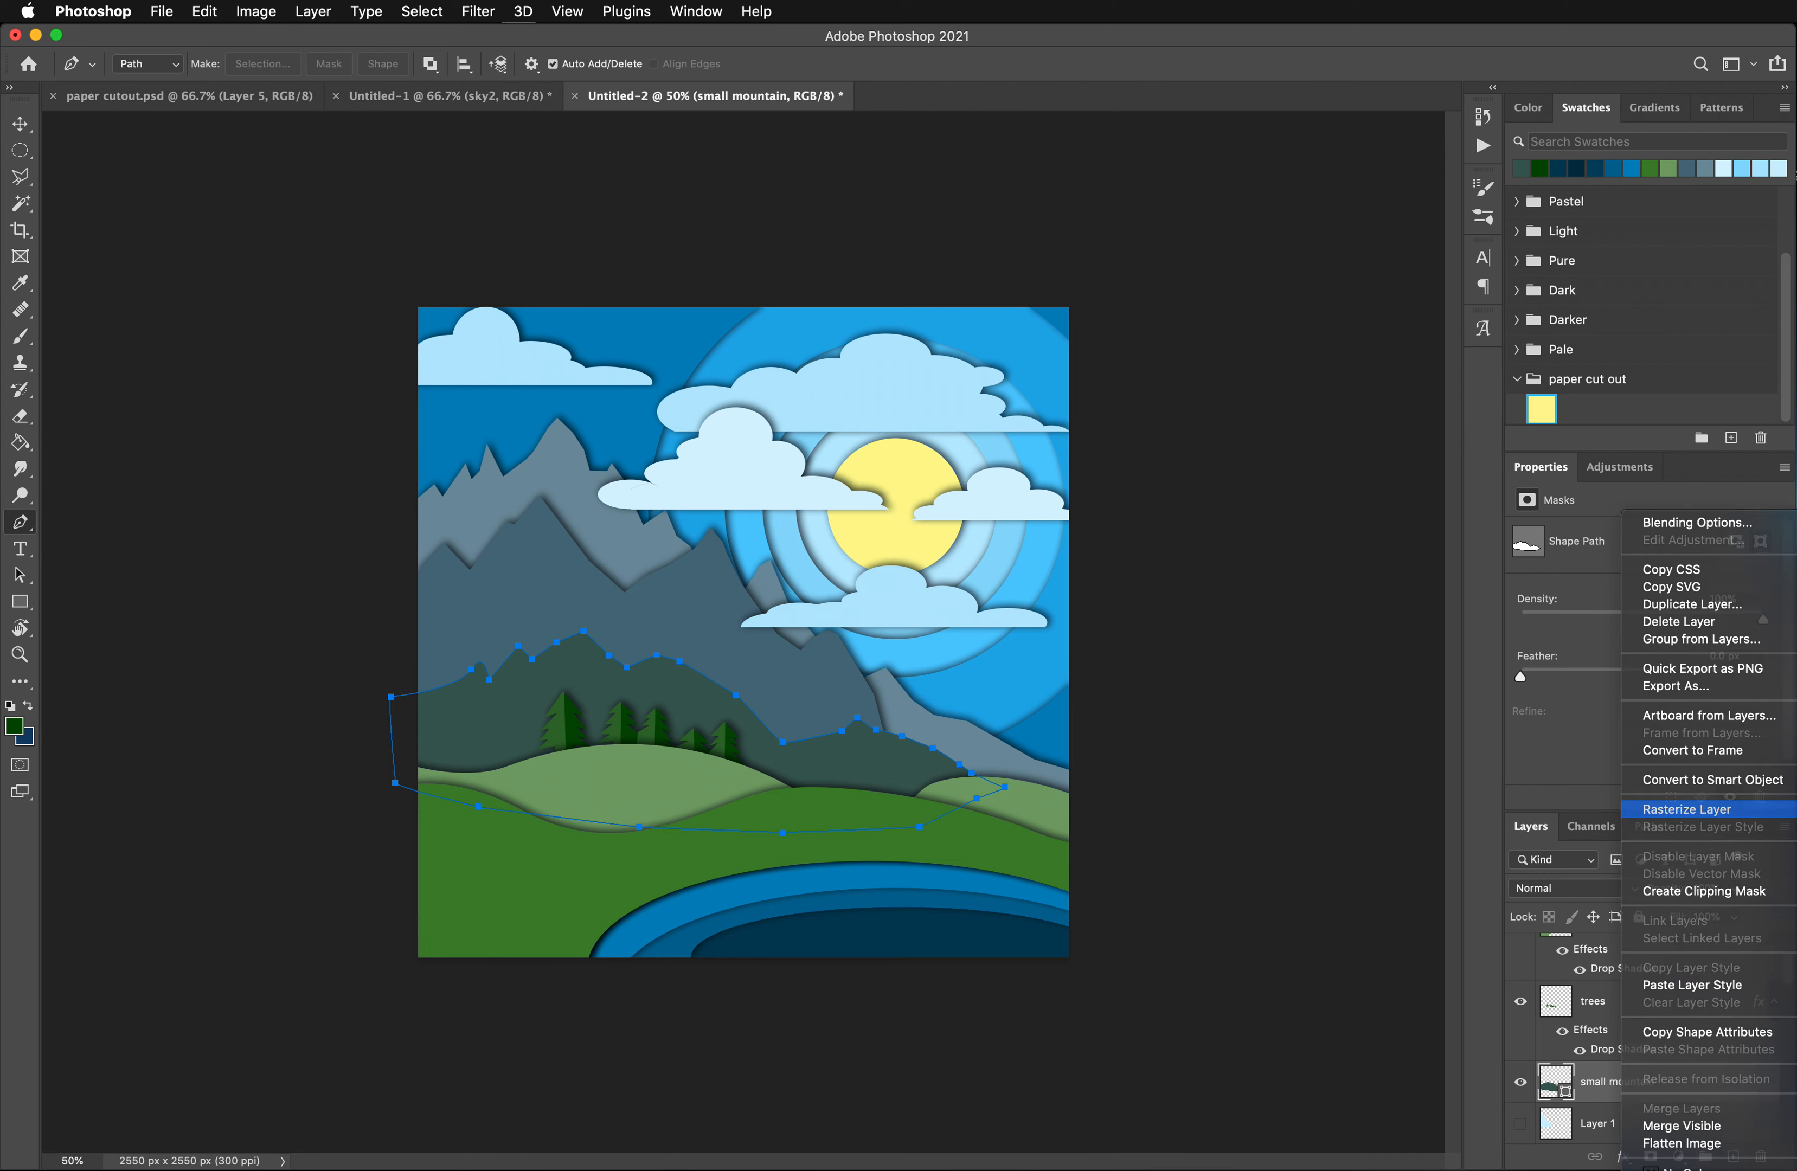
{"action": "left_click", "coordinate": [1684, 810]}
{"action": "right_click", "coordinate": [1639, 1078]}
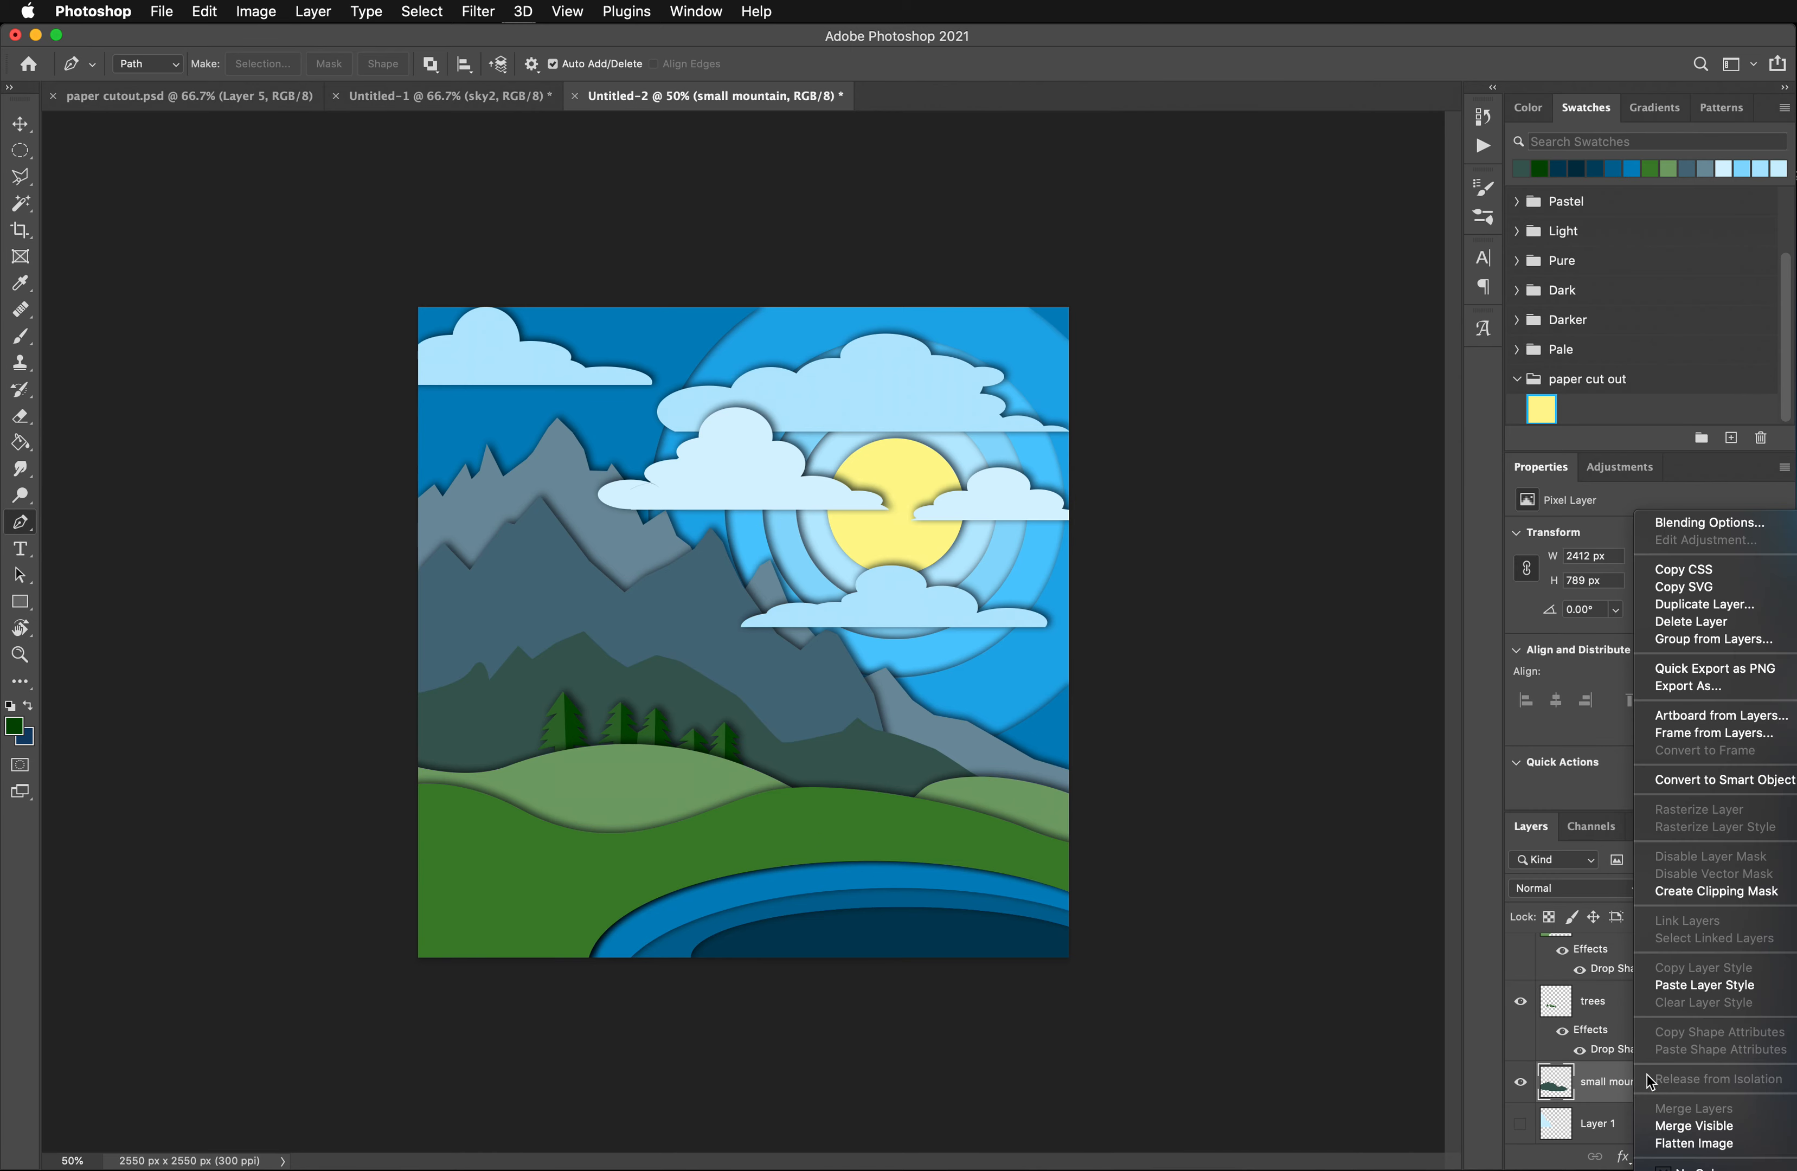
{"action": "left_click", "coordinate": [1680, 987]}
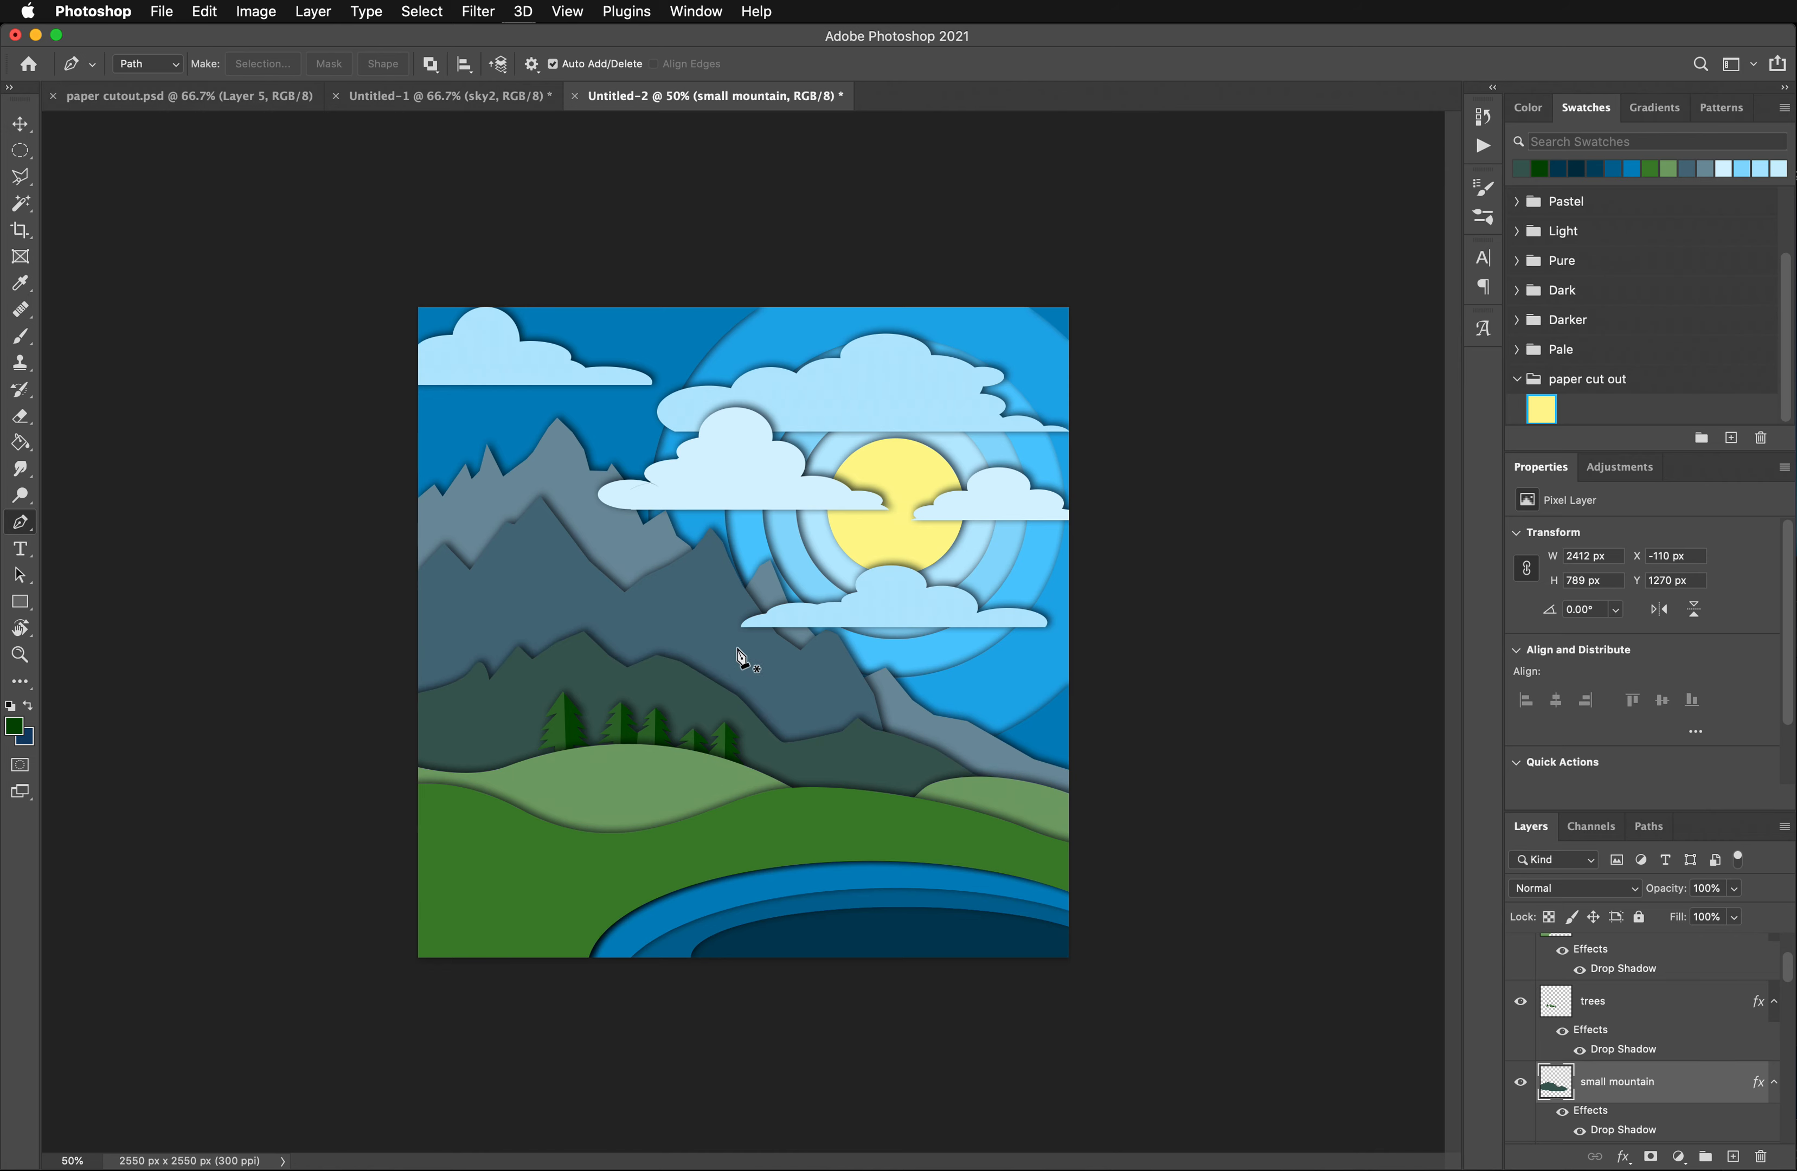
- Duplicate the sun layer within the same document and name the copy "sun highlight"
{"action": "left_click", "coordinate": [20, 150]}
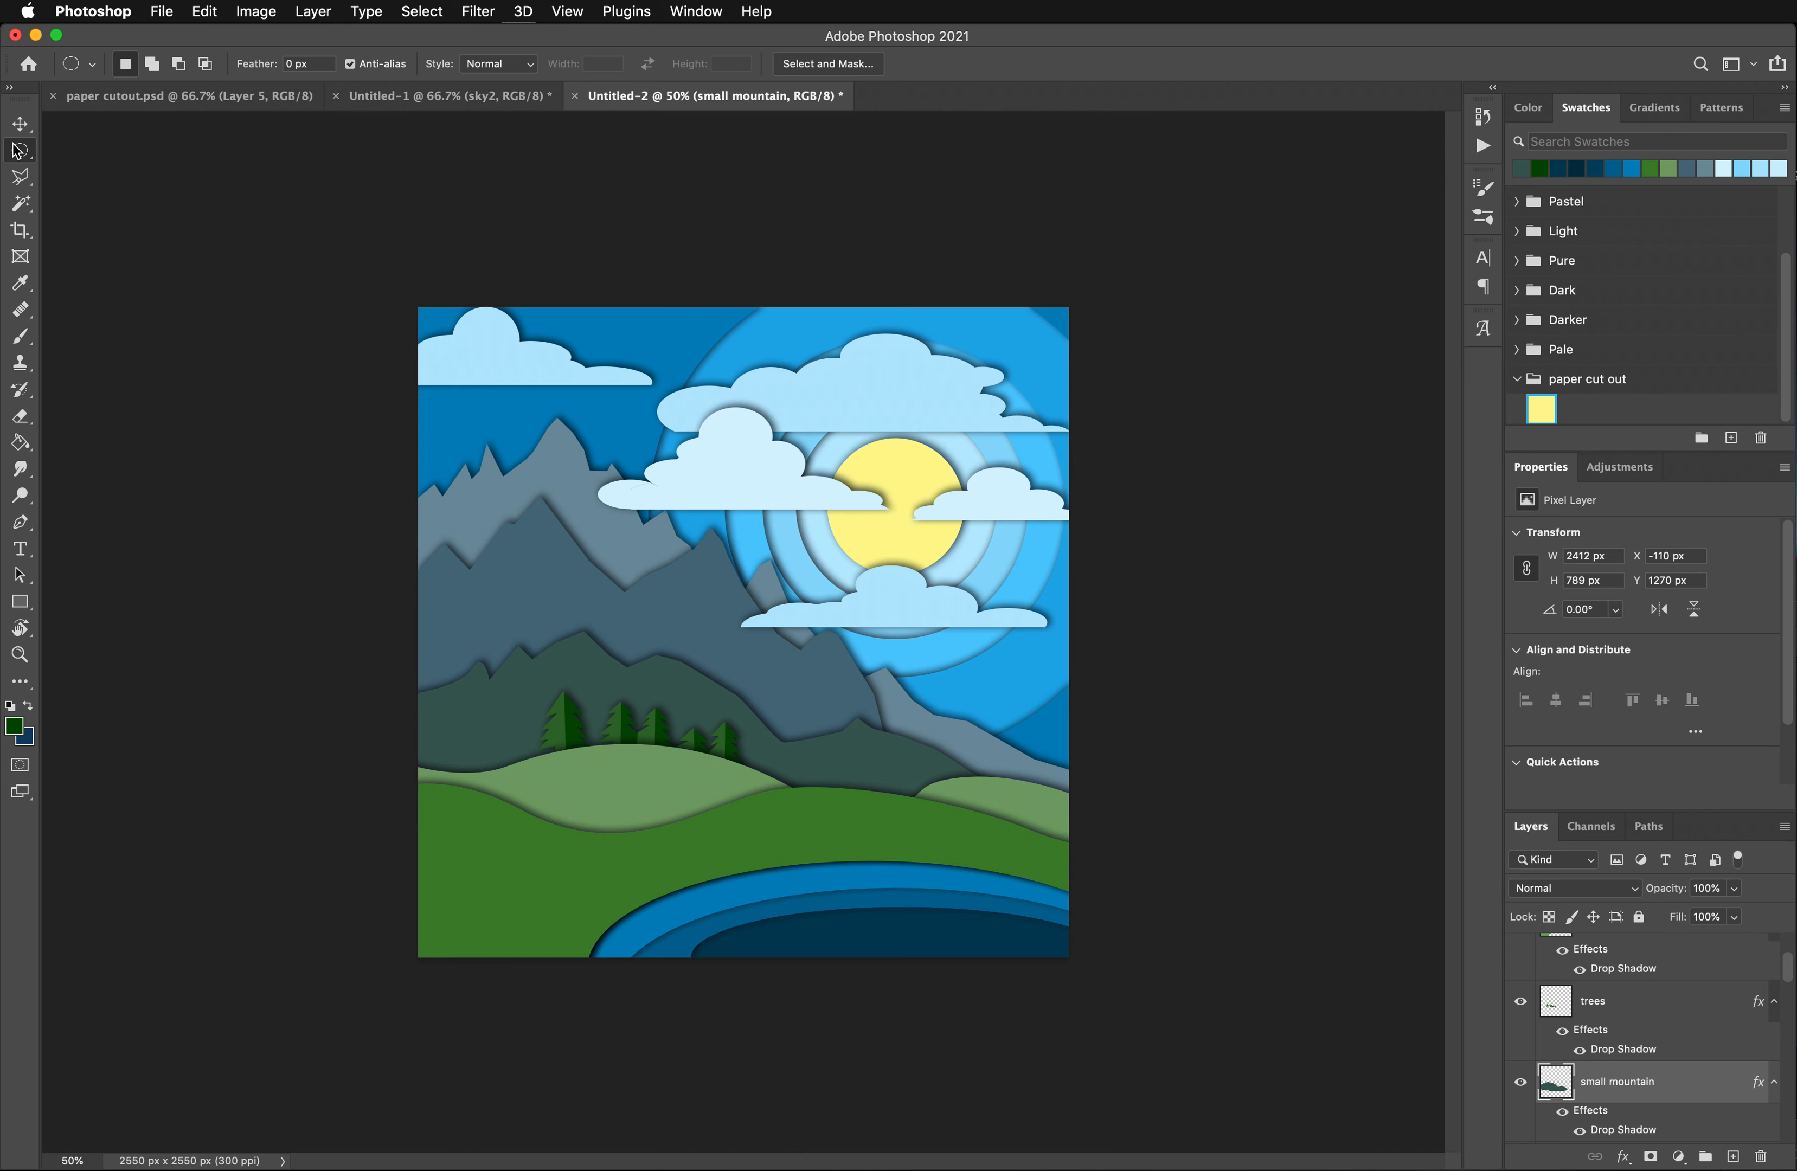
{"action": "left_click", "coordinate": [21, 123]}
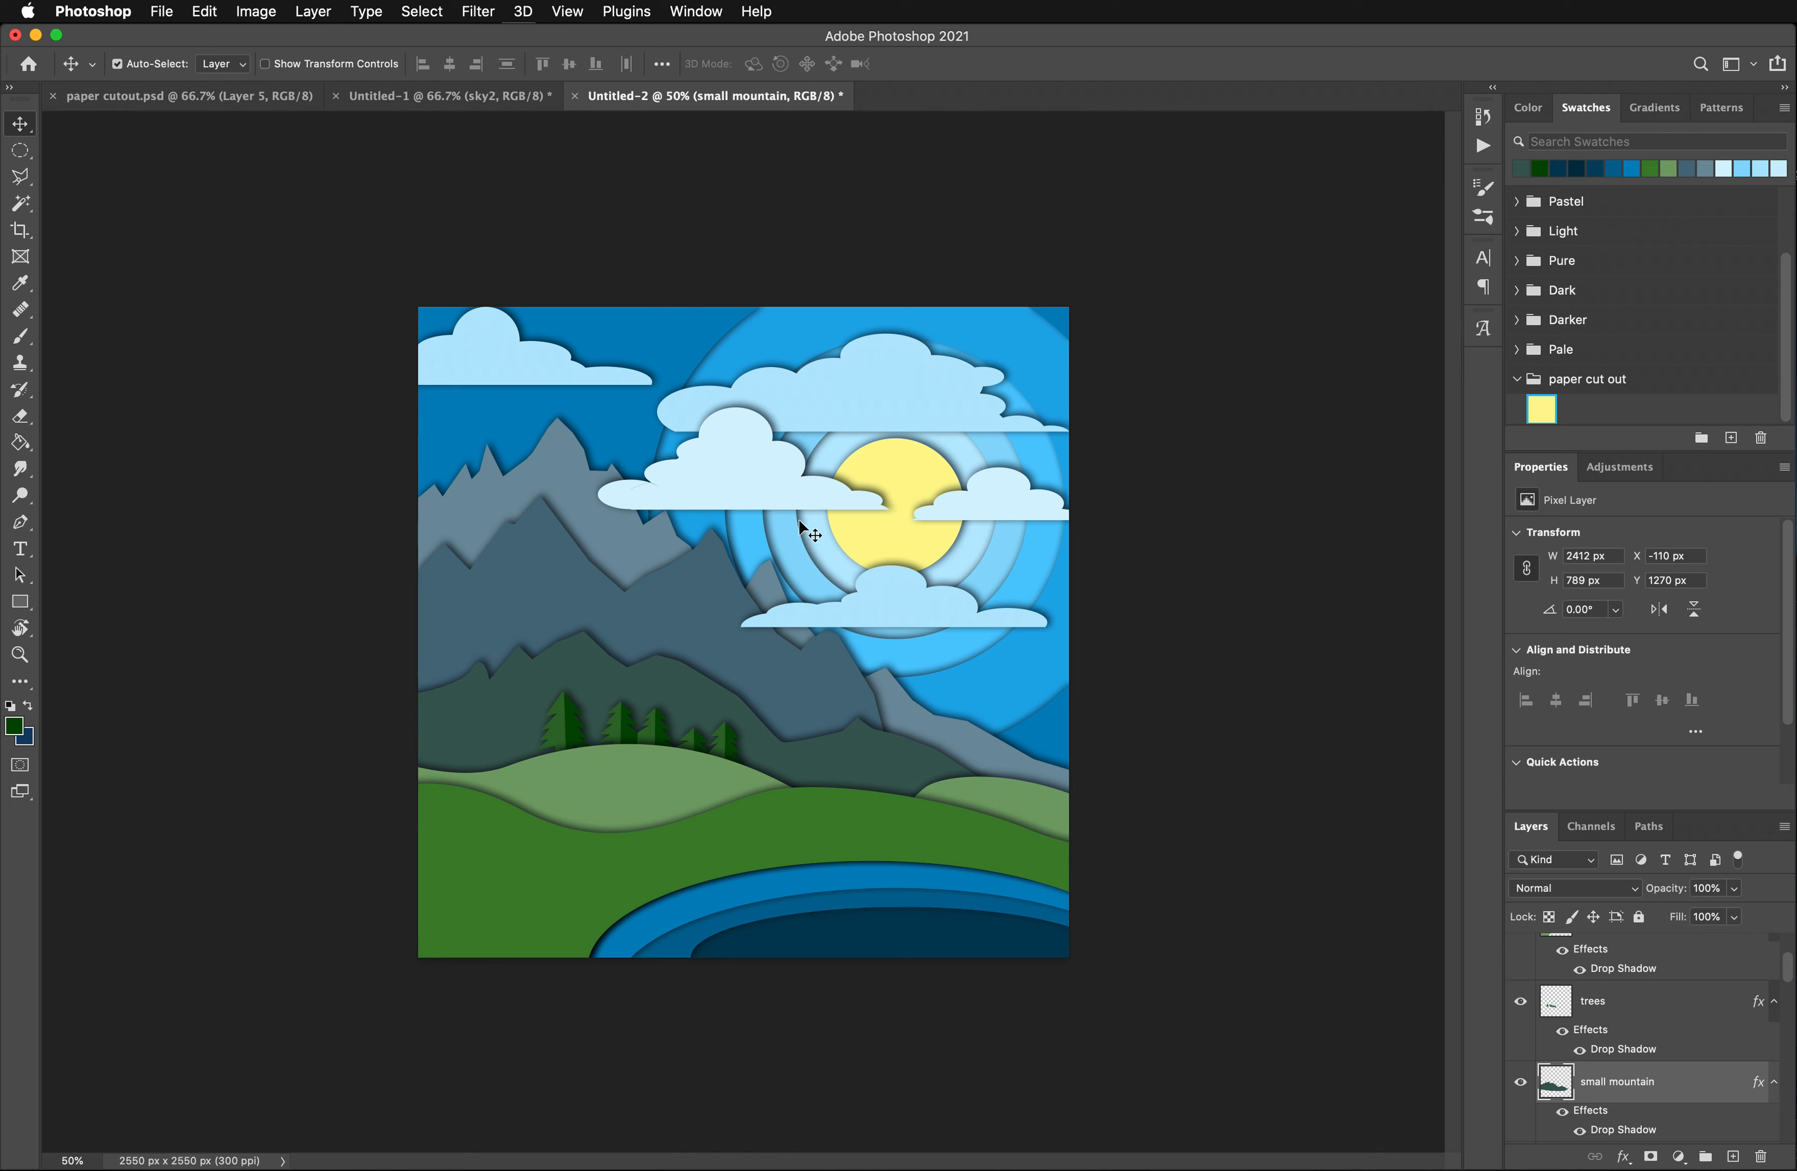
{"action": "left_click", "coordinate": [901, 465]}
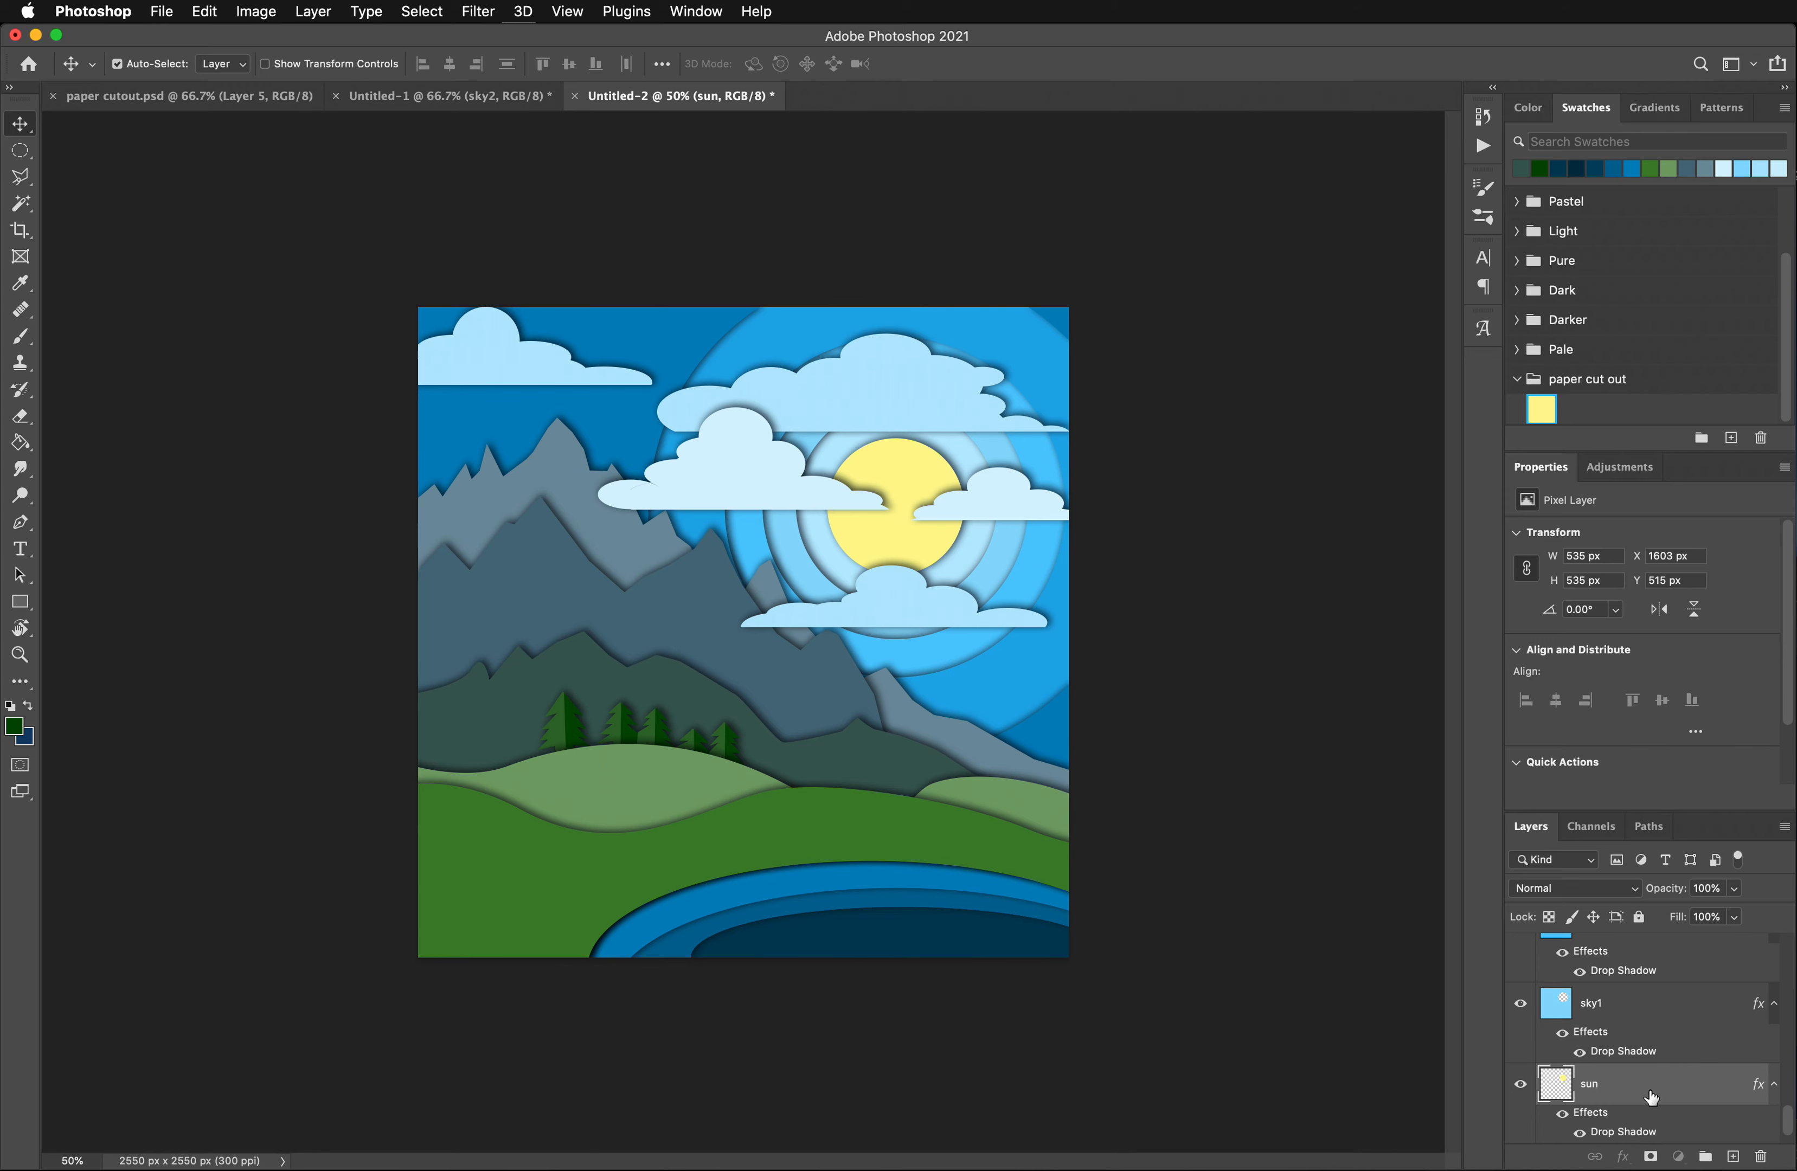
{"action": "right_click", "coordinate": [1651, 1088]}
{"action": "left_click", "coordinate": [1692, 606]}
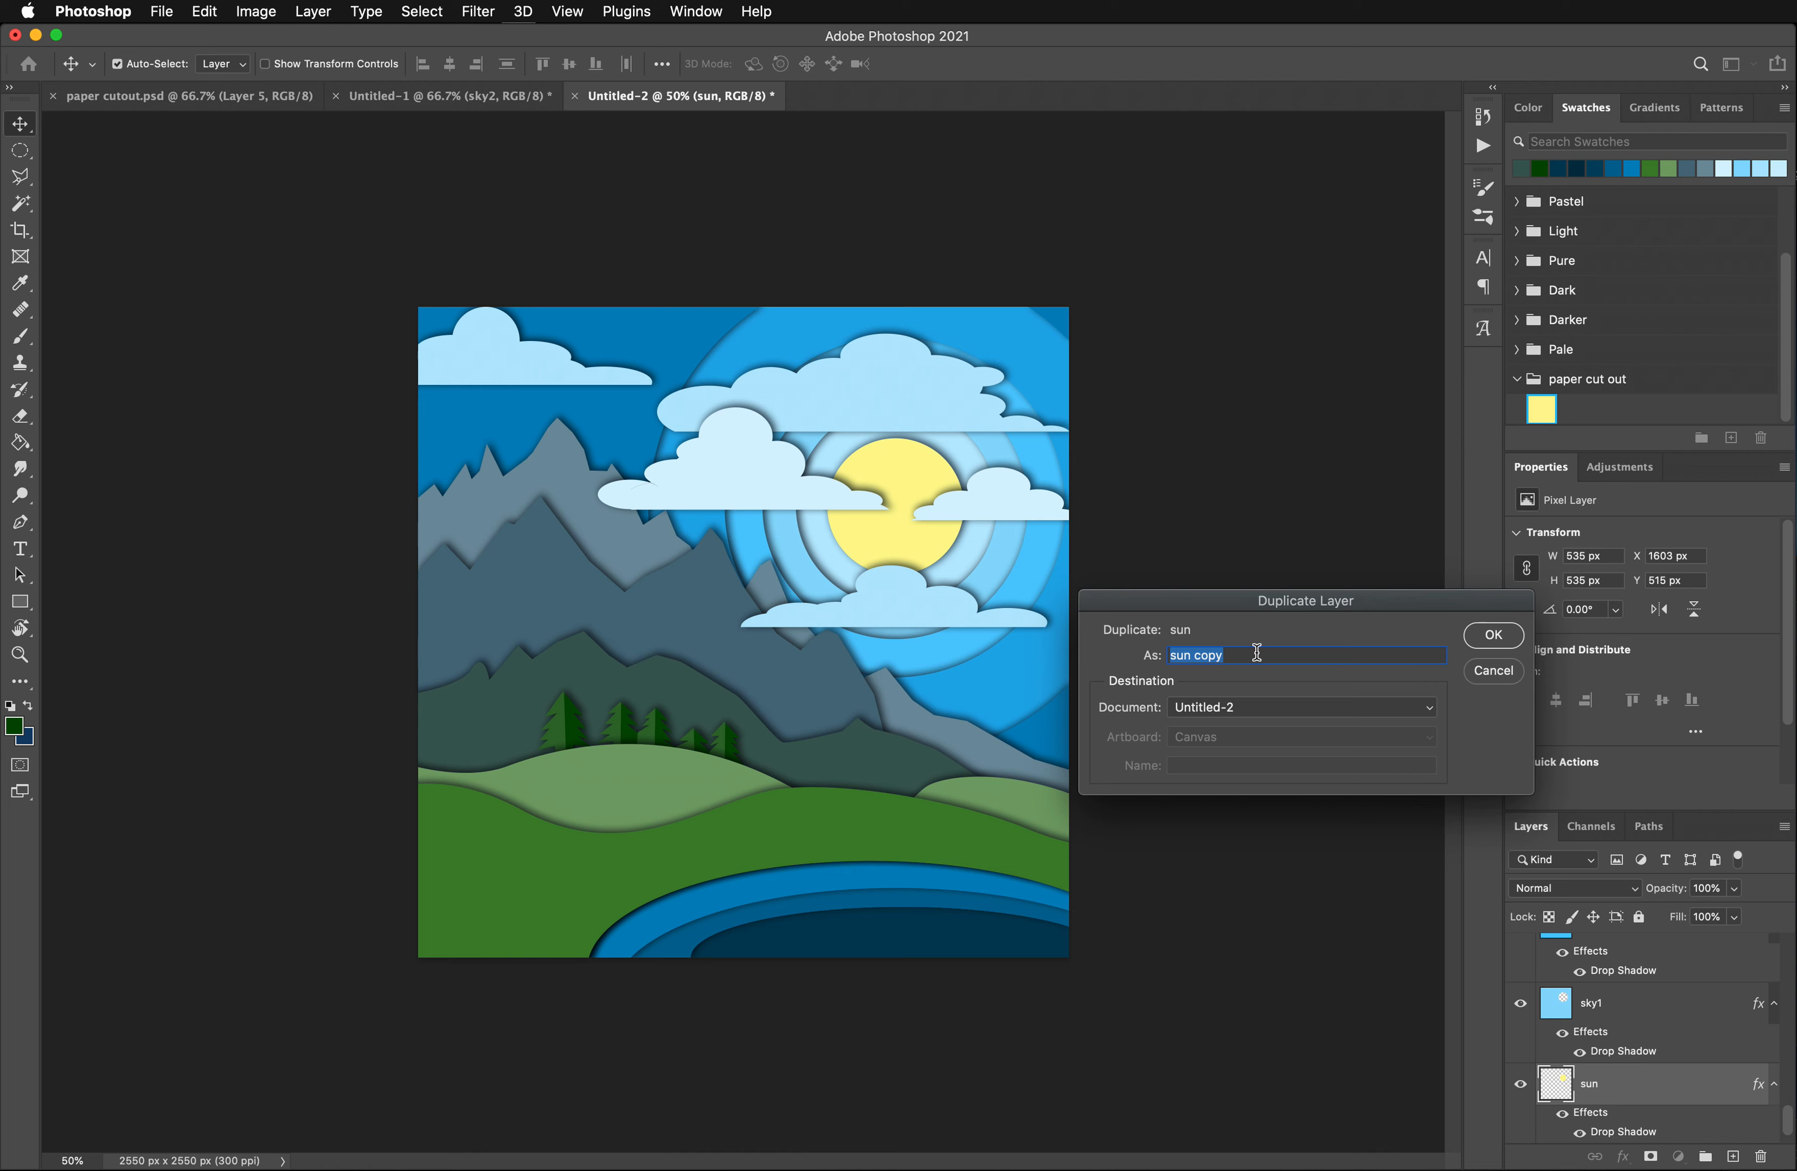
{"action": "left_click_drag", "start_coordinate": [1201, 655], "coordinate": [1243, 656]}
{"action": "key", "text": "BackSpace"}
{"action": "key", "text": "BackSpace"}
{"action": "left_click", "coordinate": [1487, 639]}
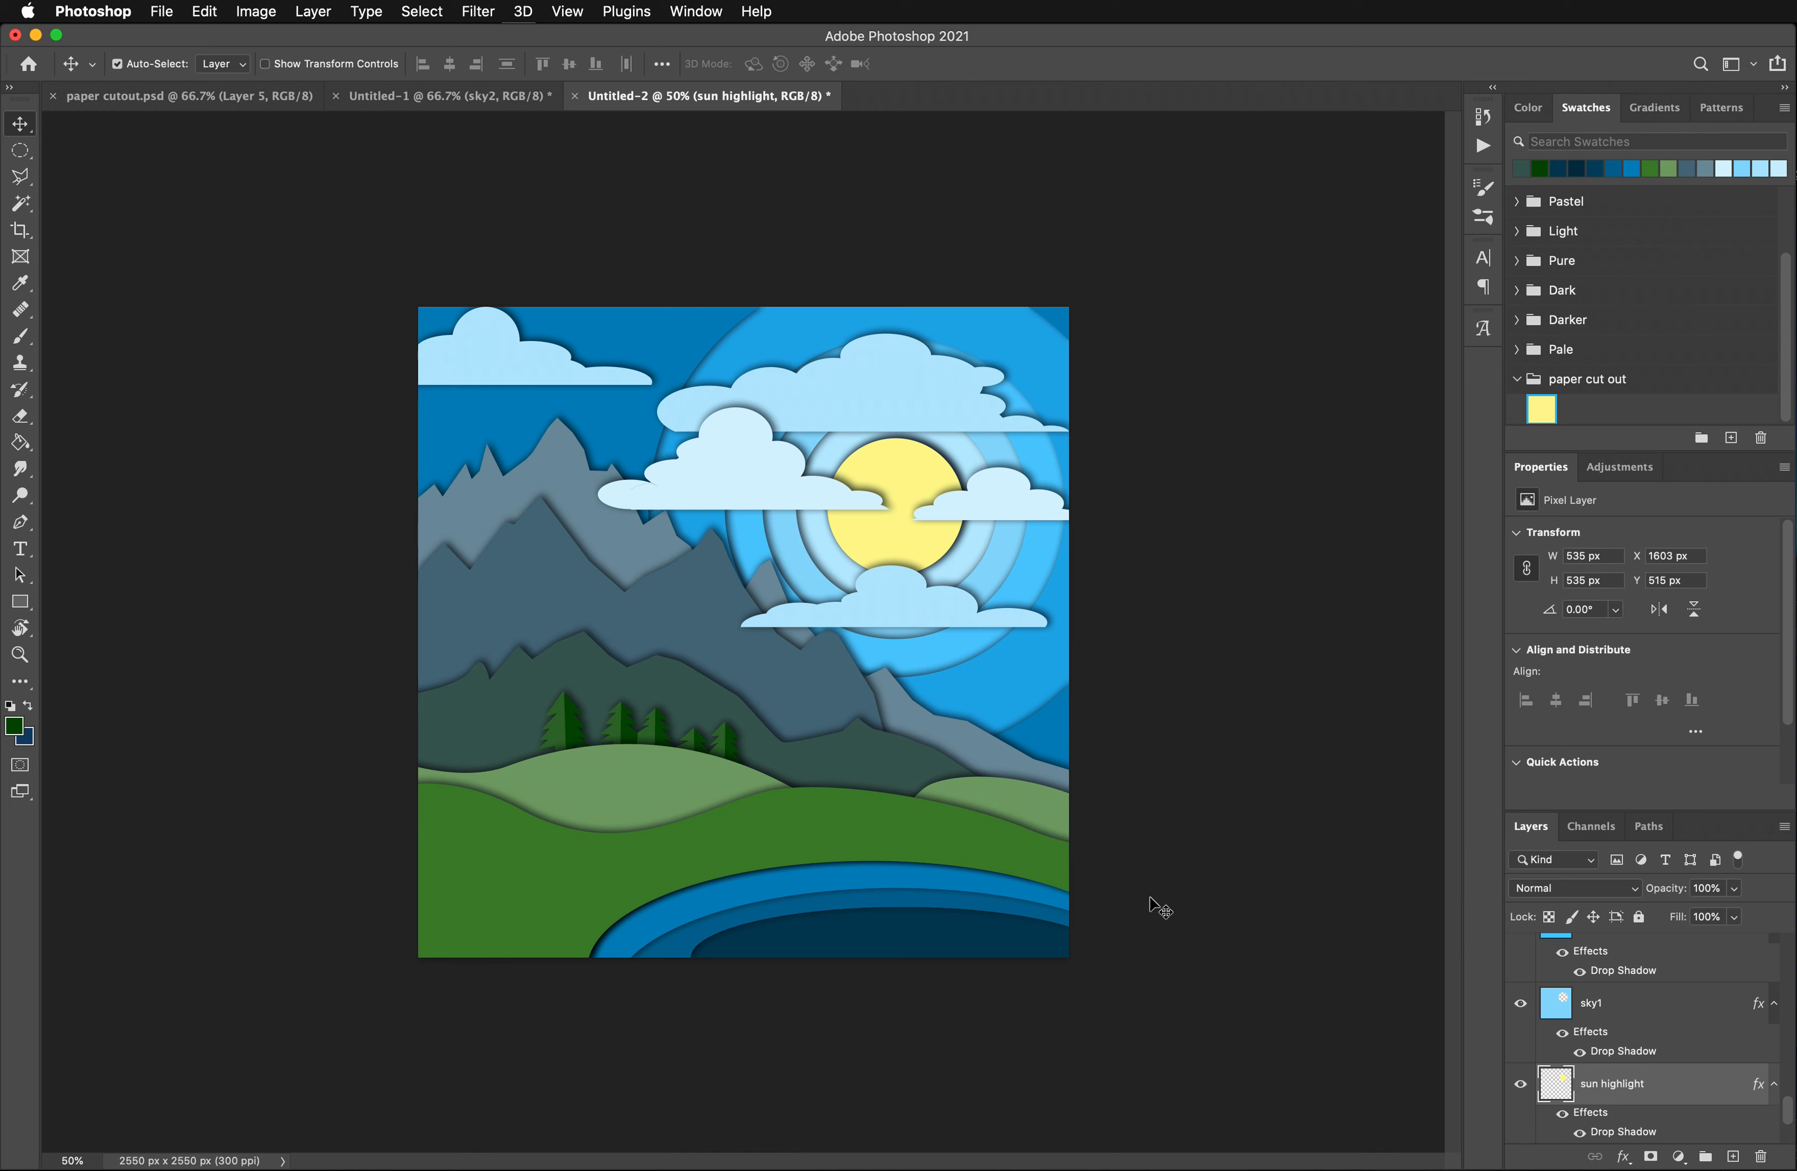
- Select the disc on the sun highlight layer with the Magic Wand and sample its yellow as the foreground color
{"action": "left_click", "coordinate": [21, 203]}
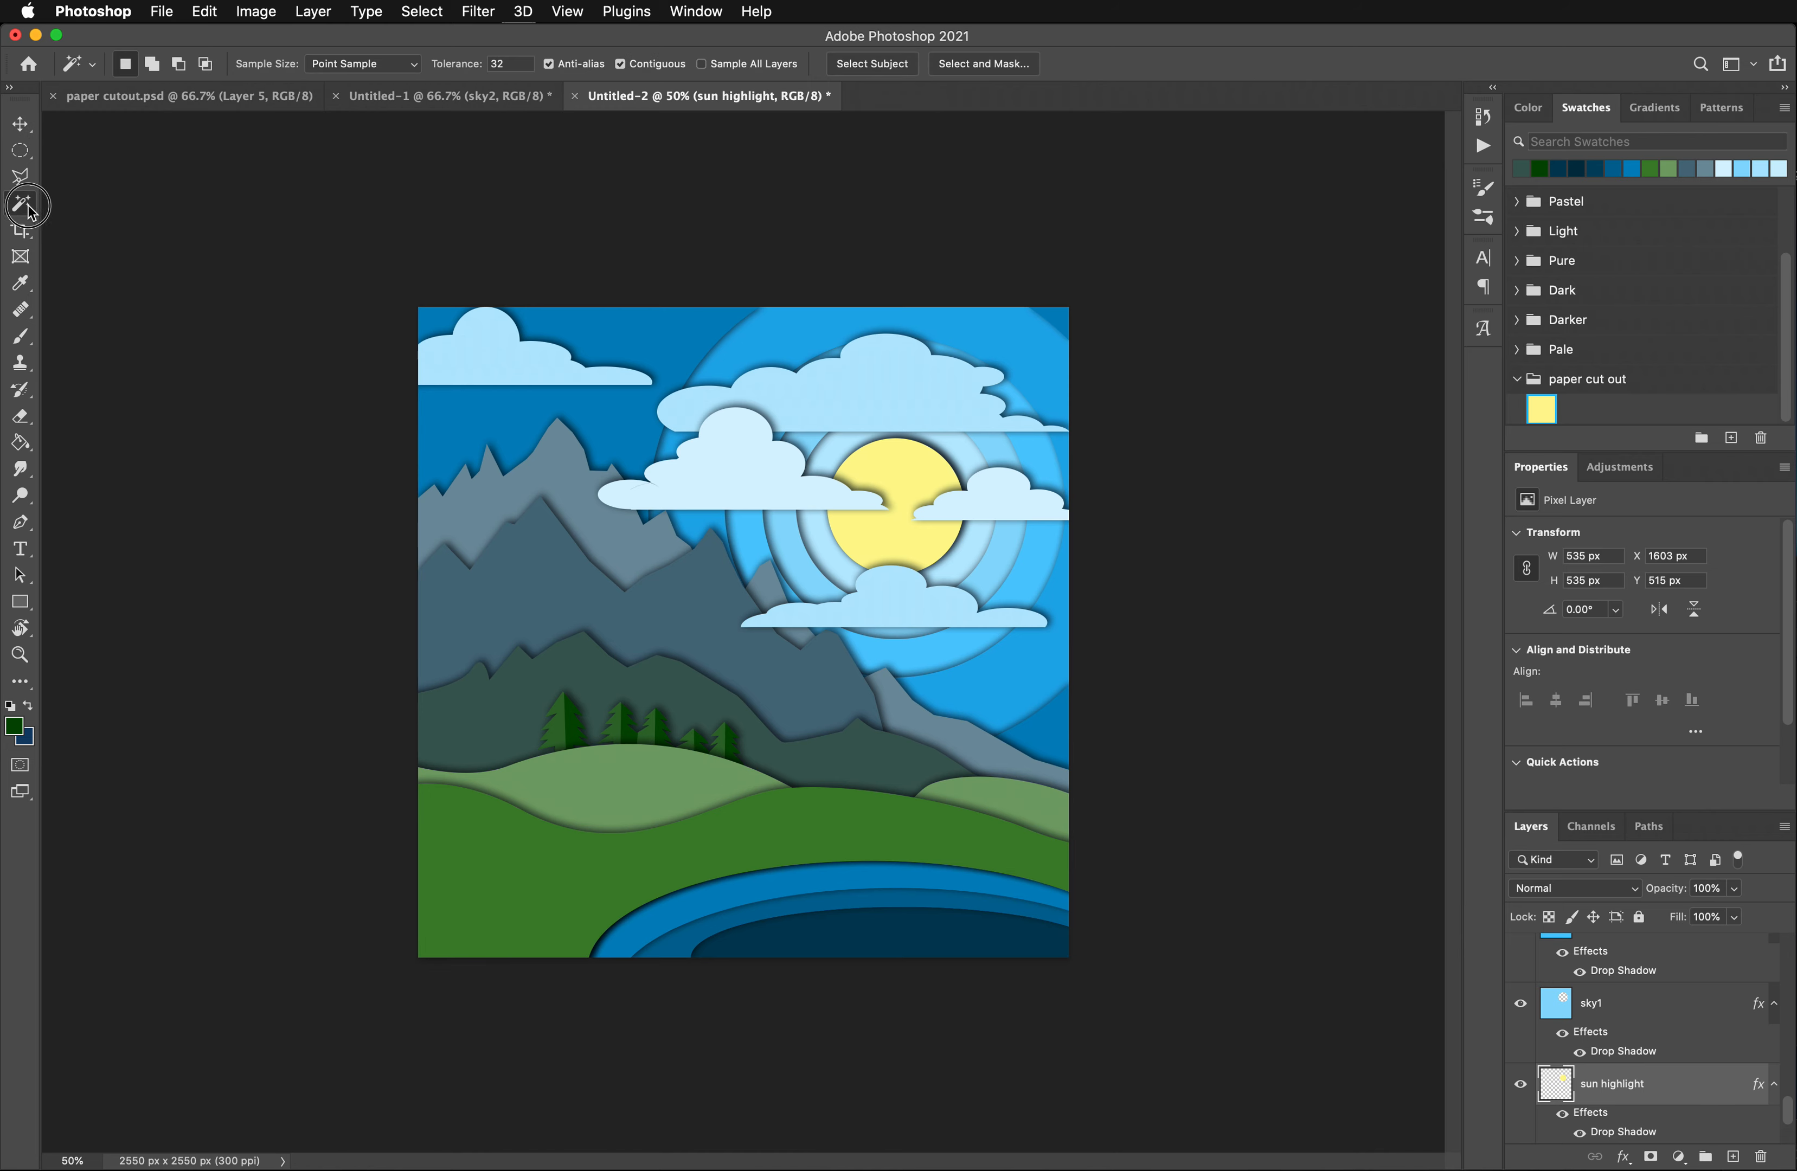
{"action": "left_click", "coordinate": [914, 487]}
{"action": "left_click", "coordinate": [895, 491]}
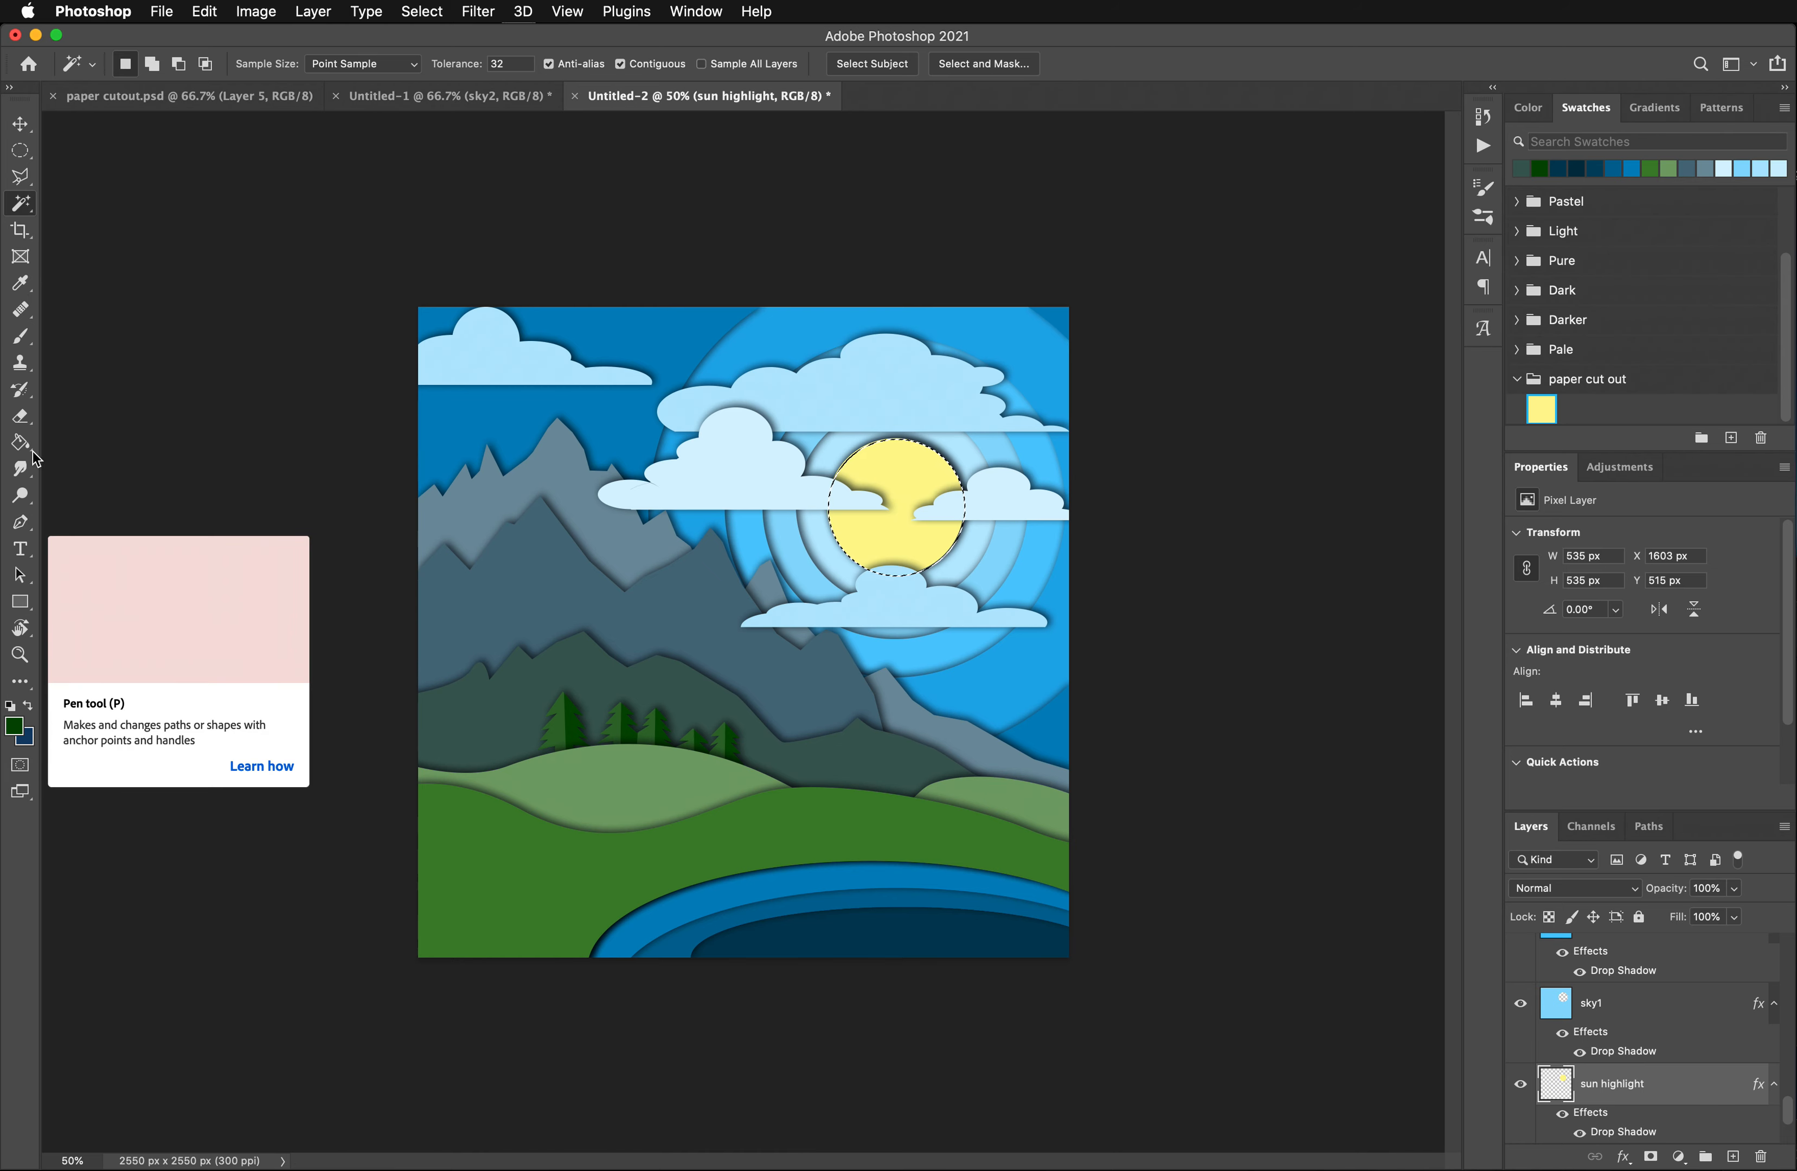
{"action": "left_click", "coordinate": [21, 285]}
{"action": "left_click", "coordinate": [910, 482]}
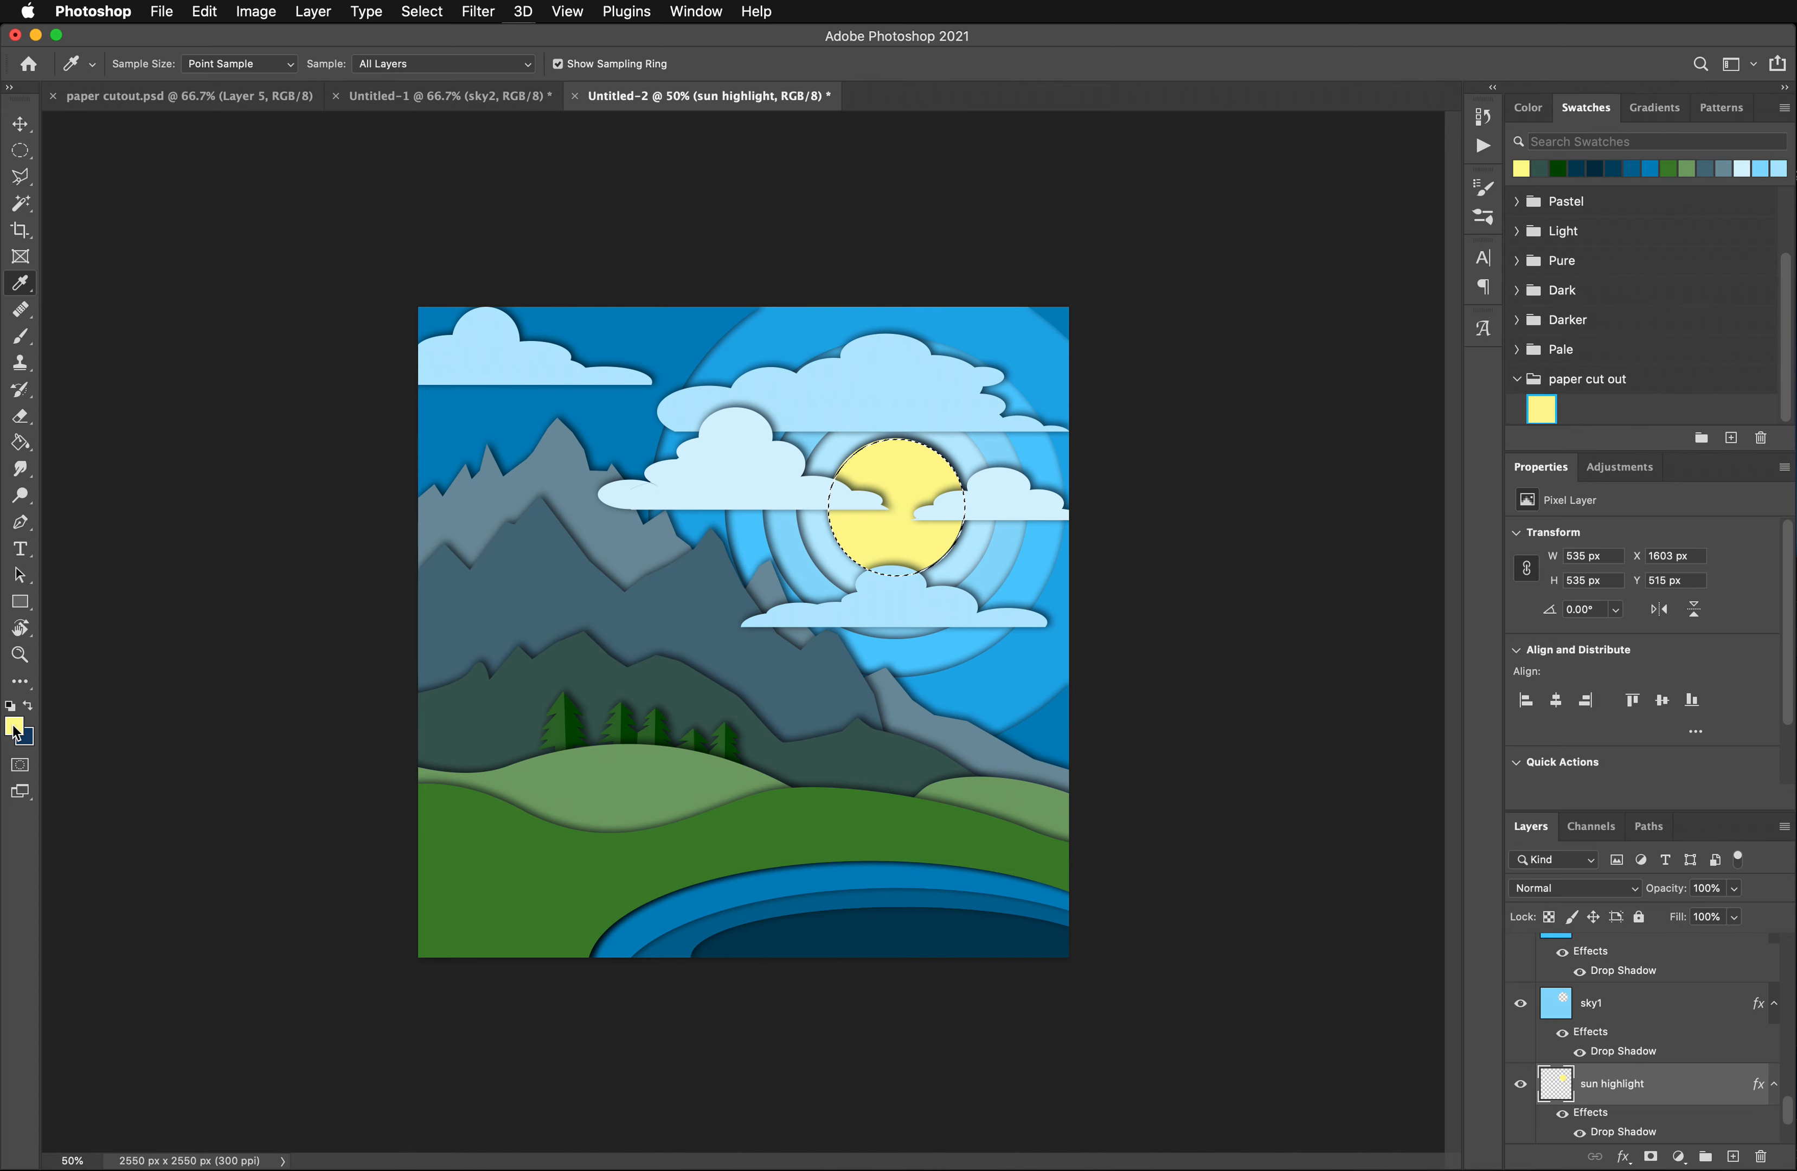
- Set the background color to a light orange
{"action": "left_click", "coordinate": [29, 744]}
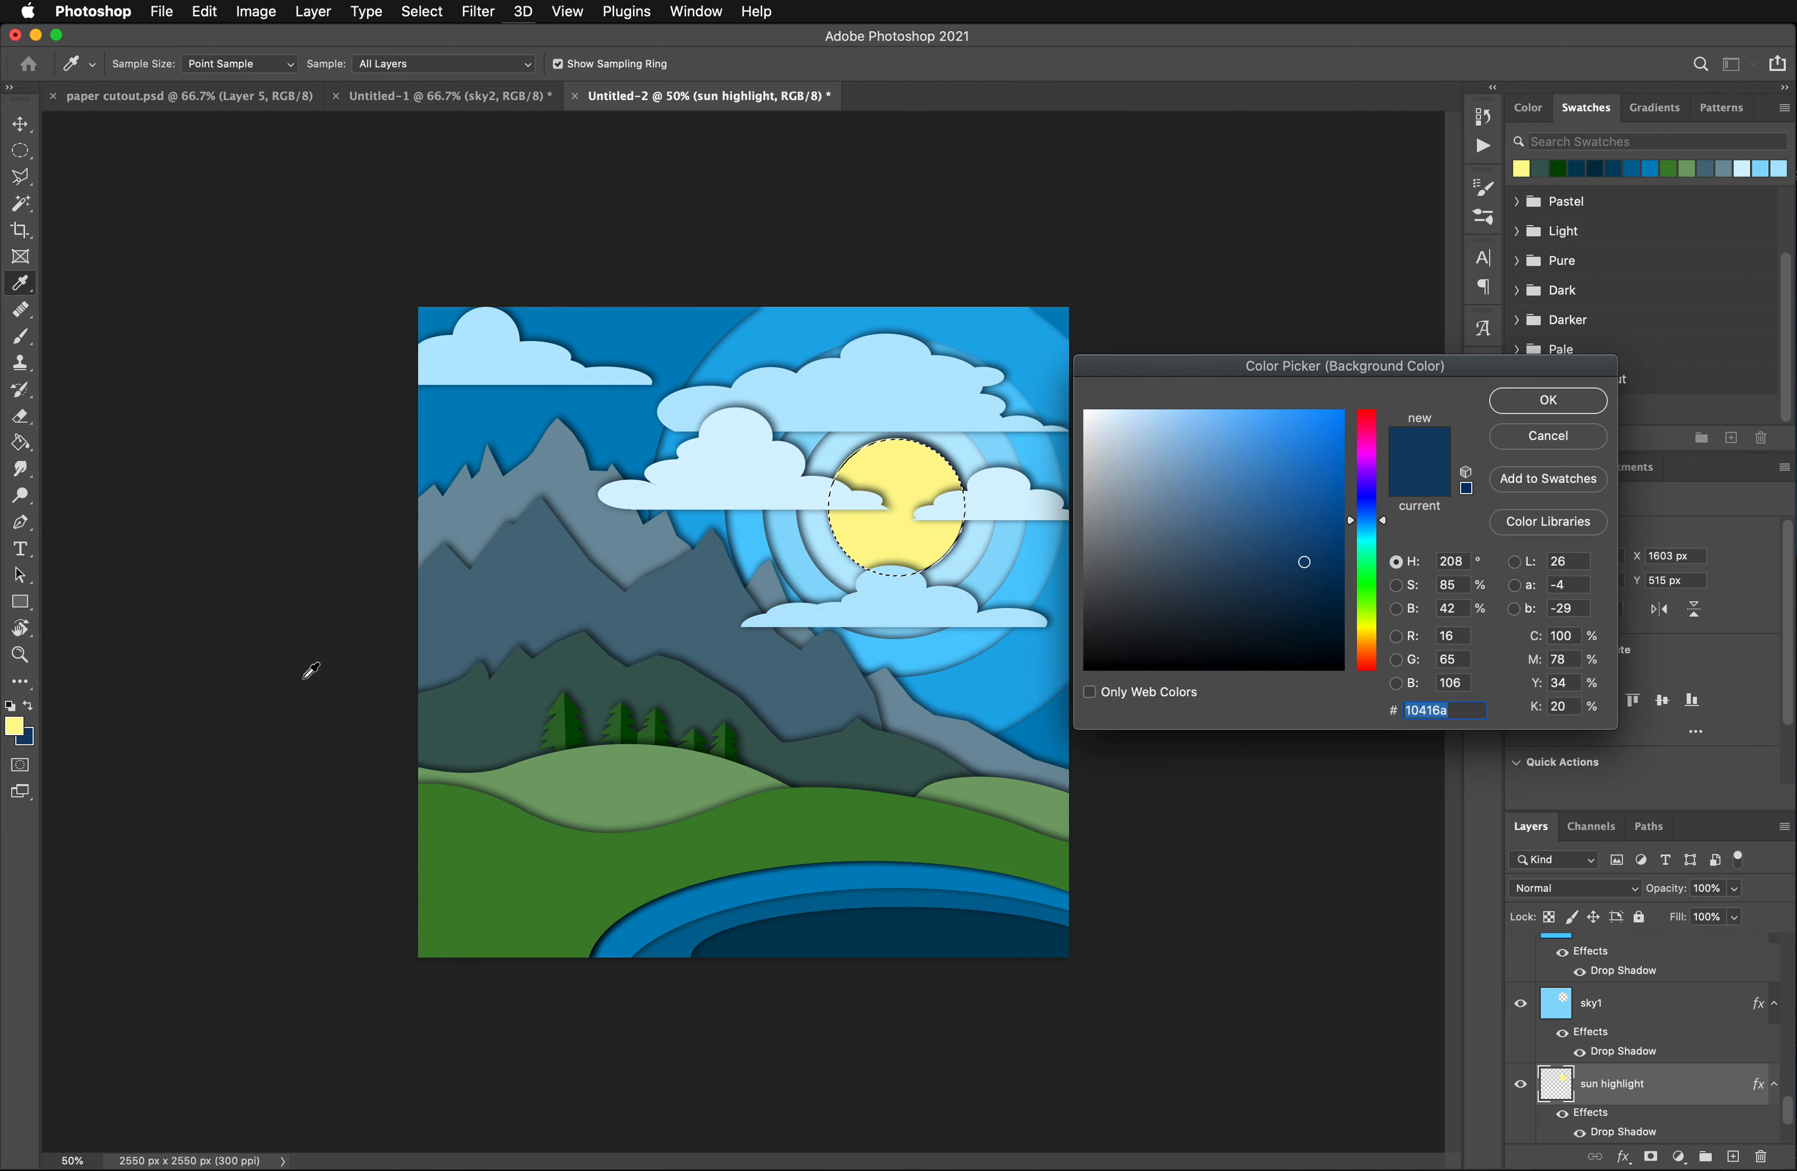
{"action": "left_click", "coordinate": [1372, 633]}
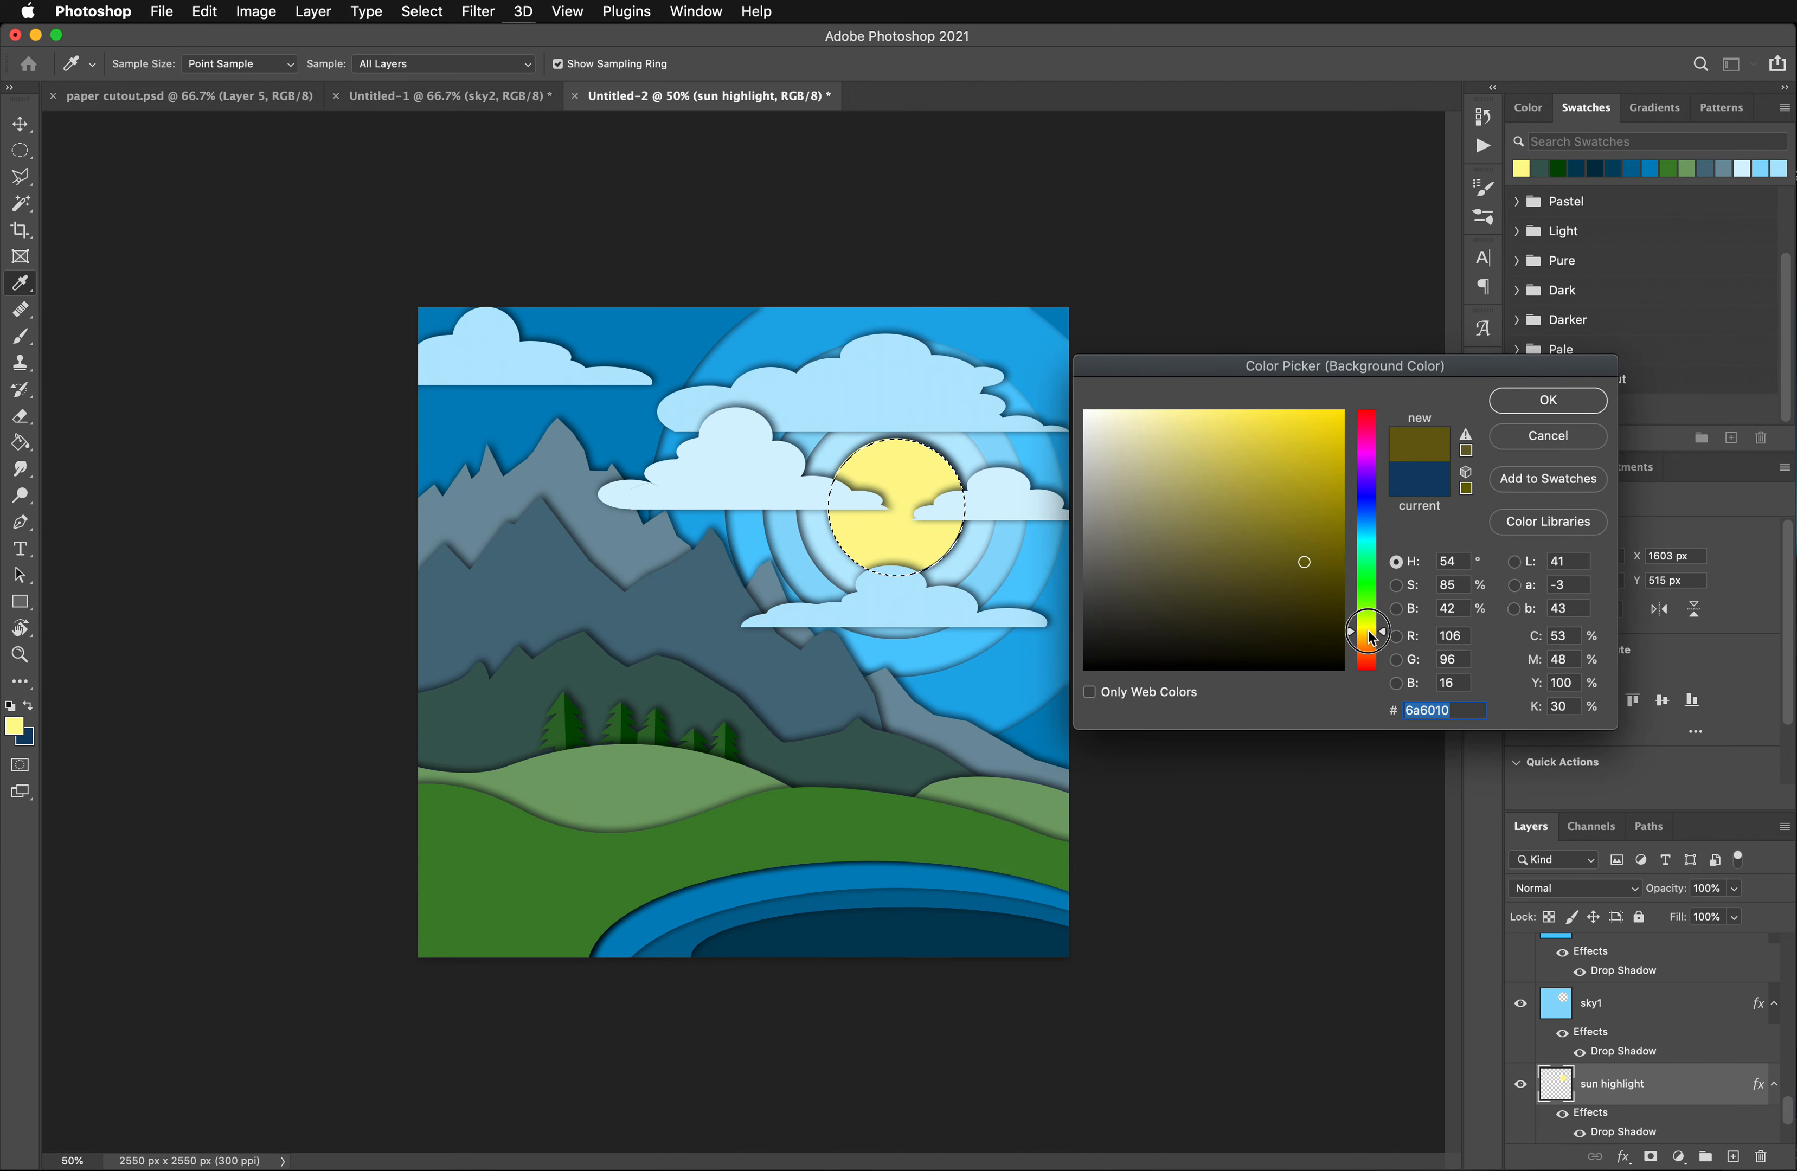
{"action": "left_click", "coordinate": [1196, 411]}
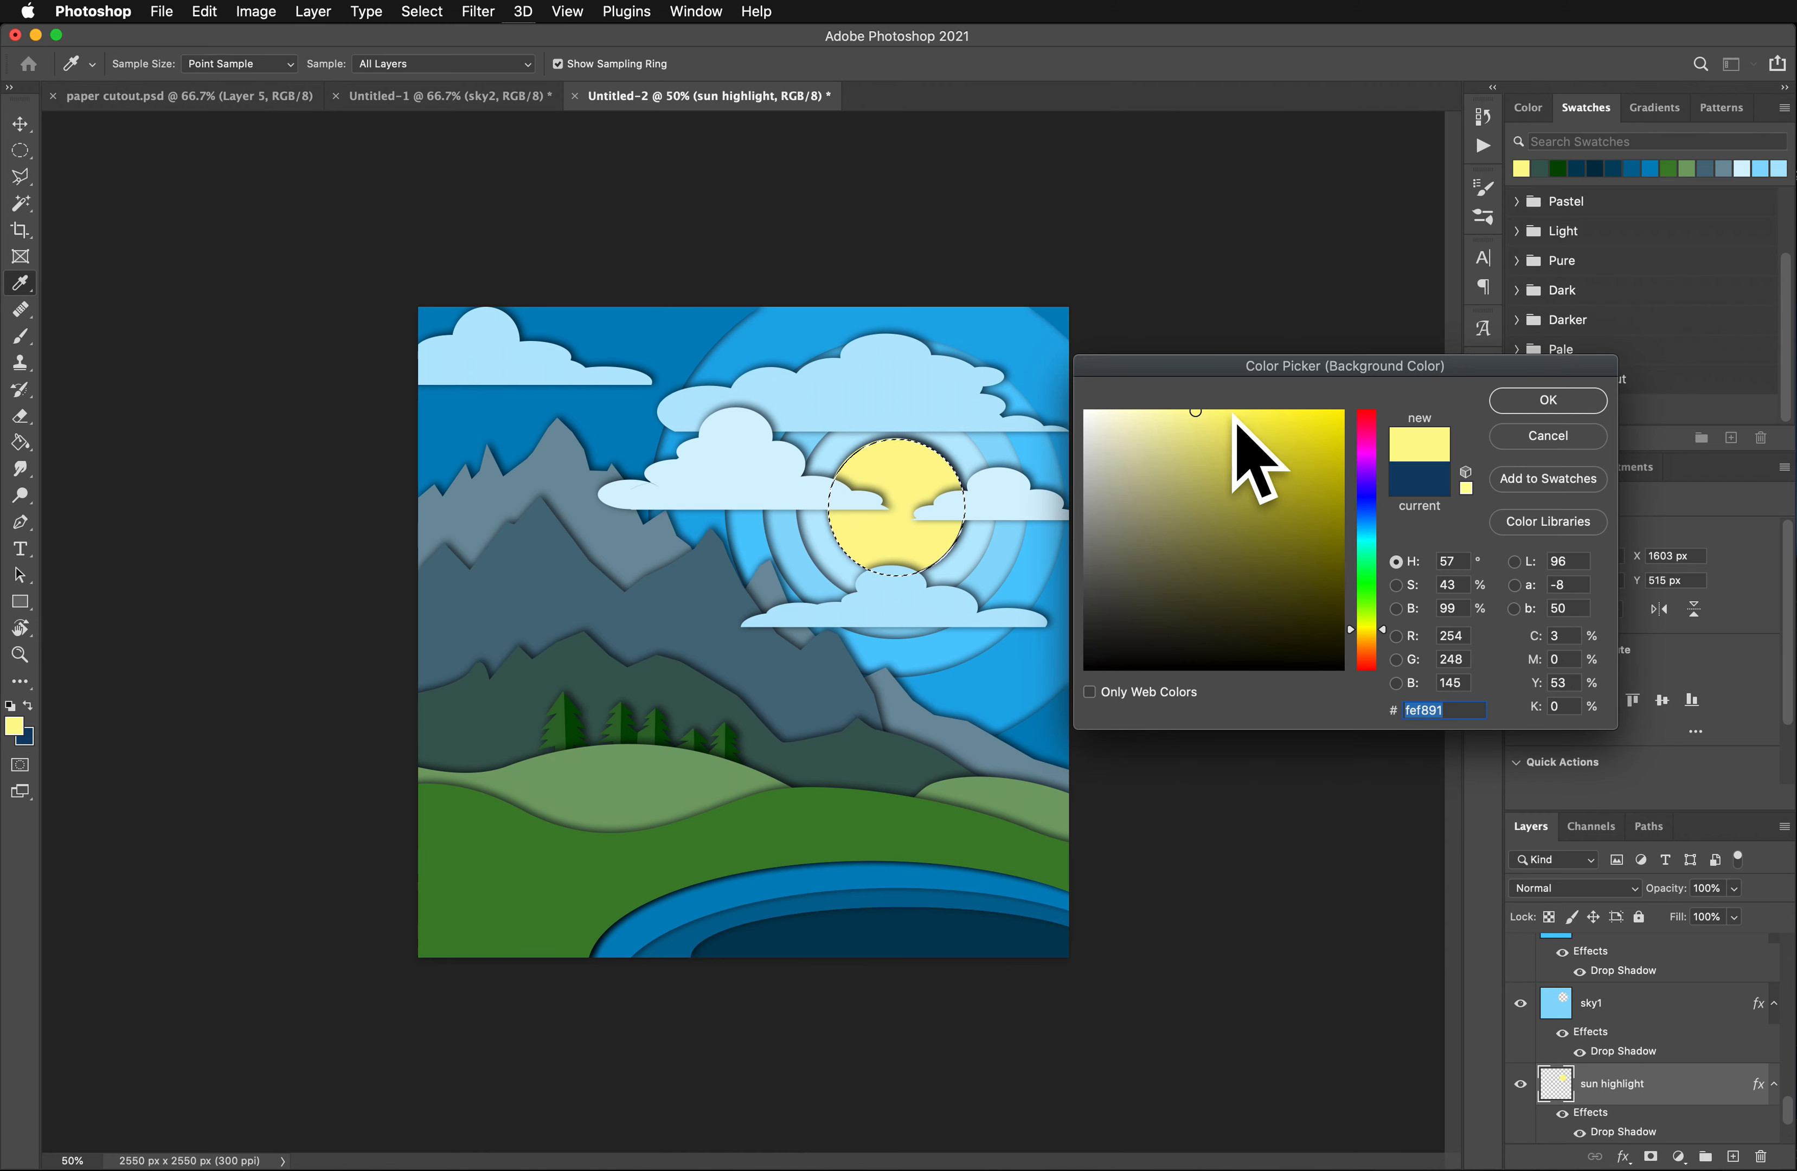
{"action": "left_click", "coordinate": [1383, 633]}
{"action": "left_click_drag", "start_coordinate": [1386, 638], "coordinate": [1384, 648]}
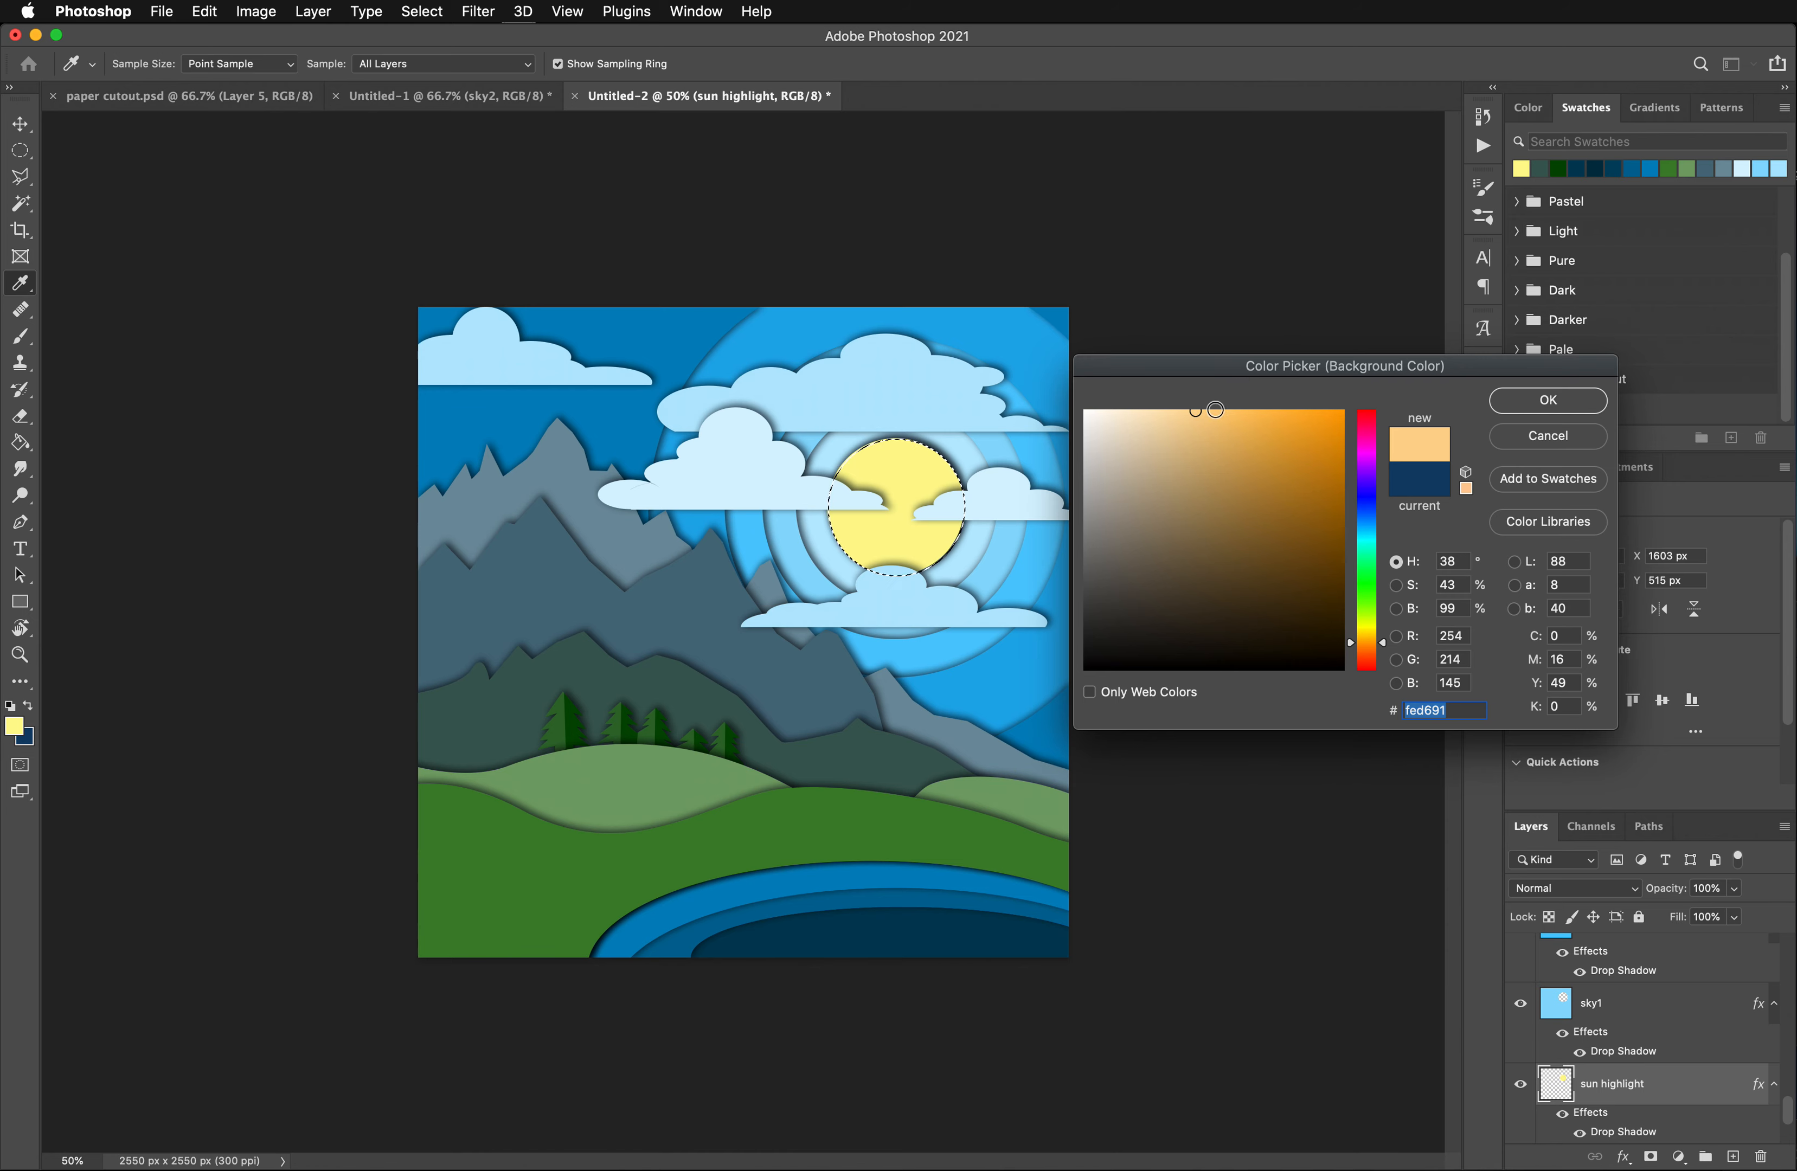
{"action": "left_click", "coordinate": [1195, 411]}
{"action": "left_click", "coordinate": [1548, 399]}
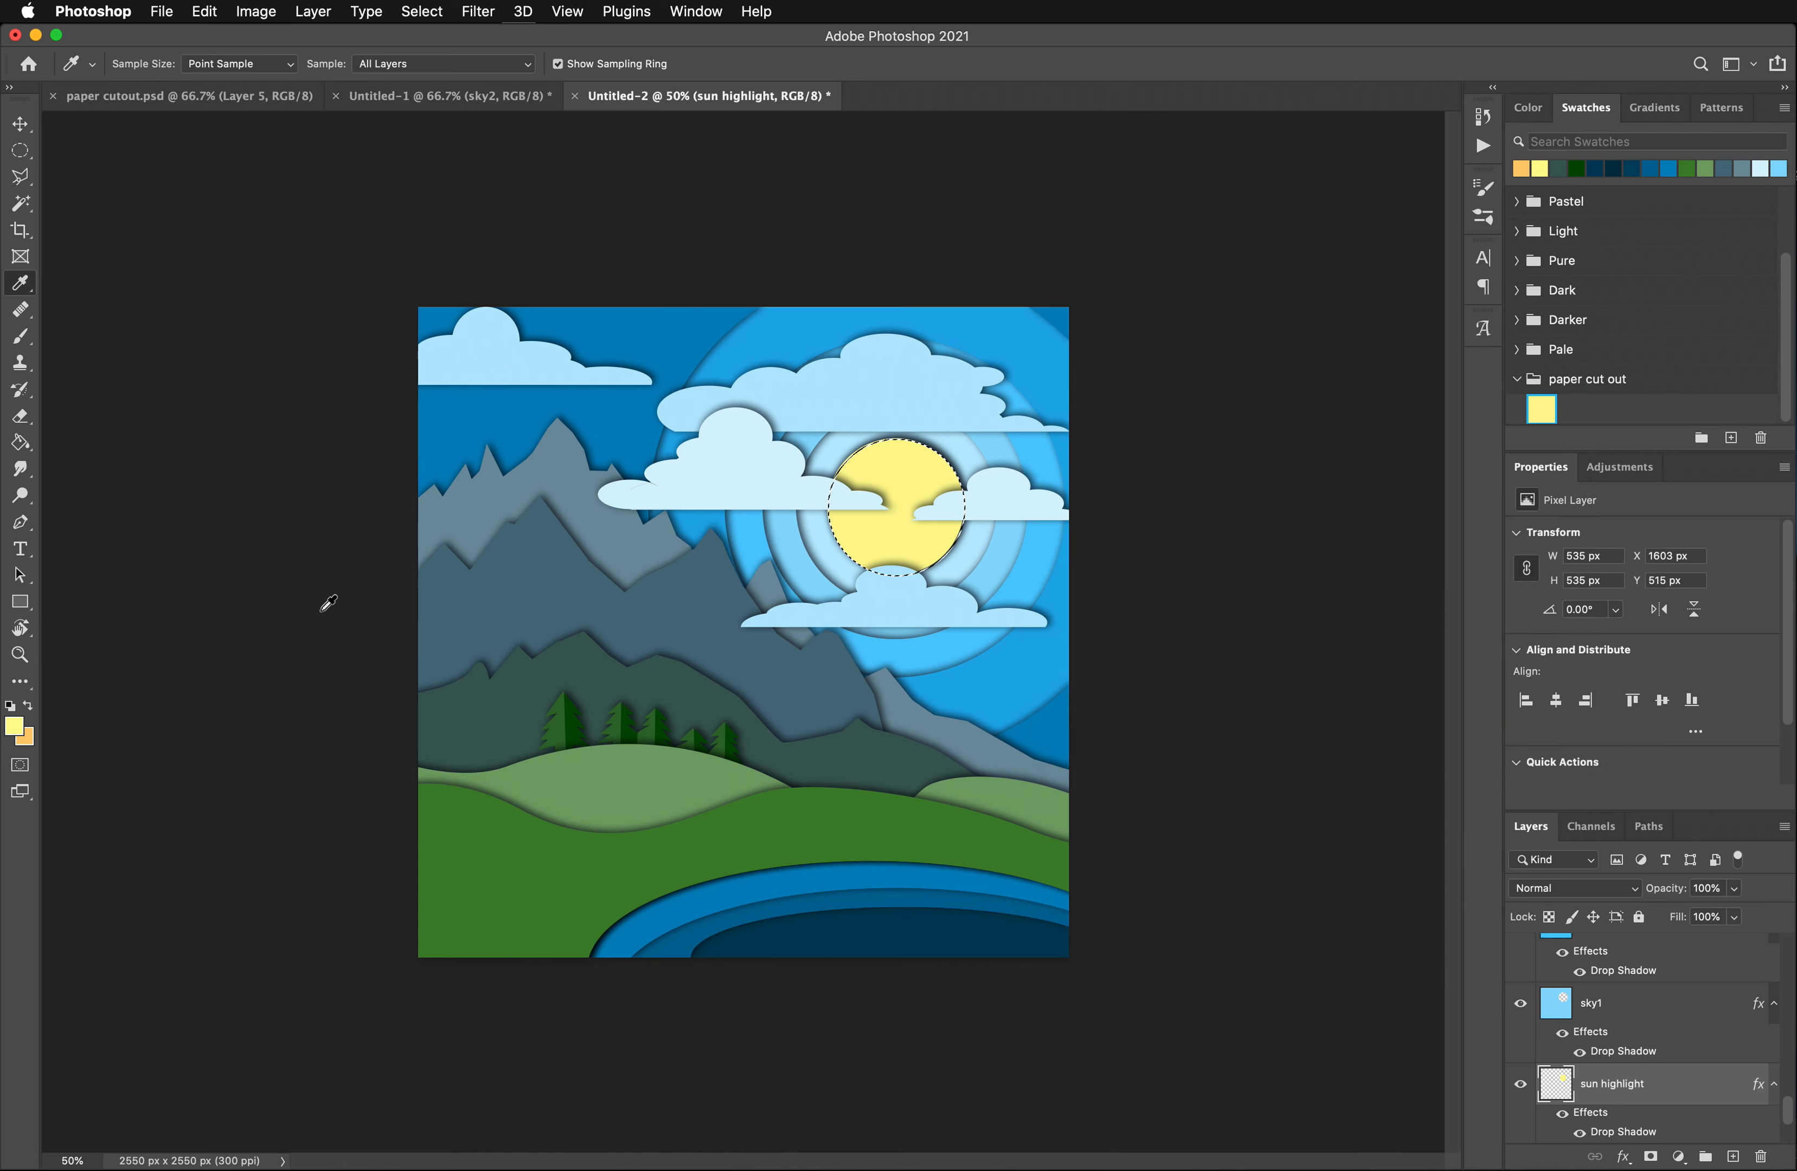
- Fill the sun highlight disc with a linear foreground-to-background gradient, from yellow at its upper edge to orange below its lower edge
{"action": "left_click", "coordinate": [18, 444]}
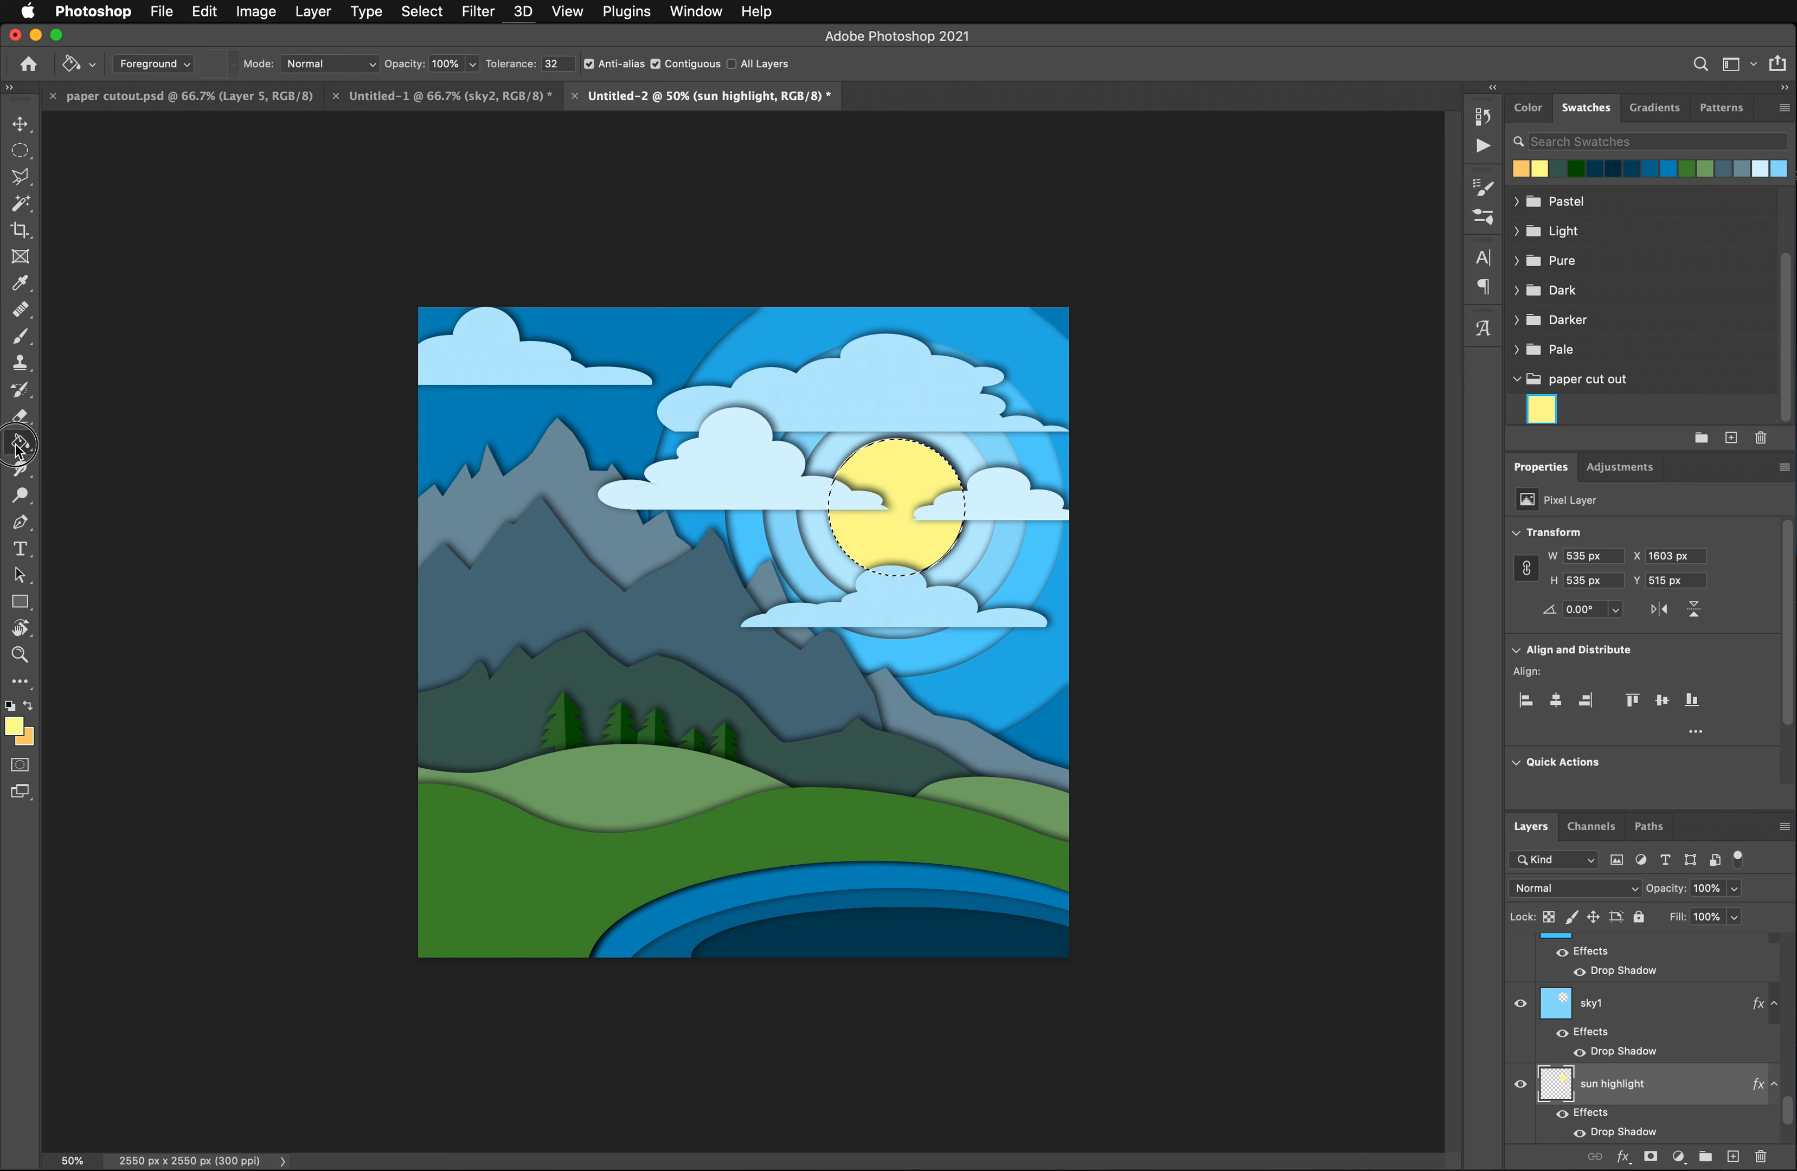
{"action": "left_click", "coordinate": [113, 441]}
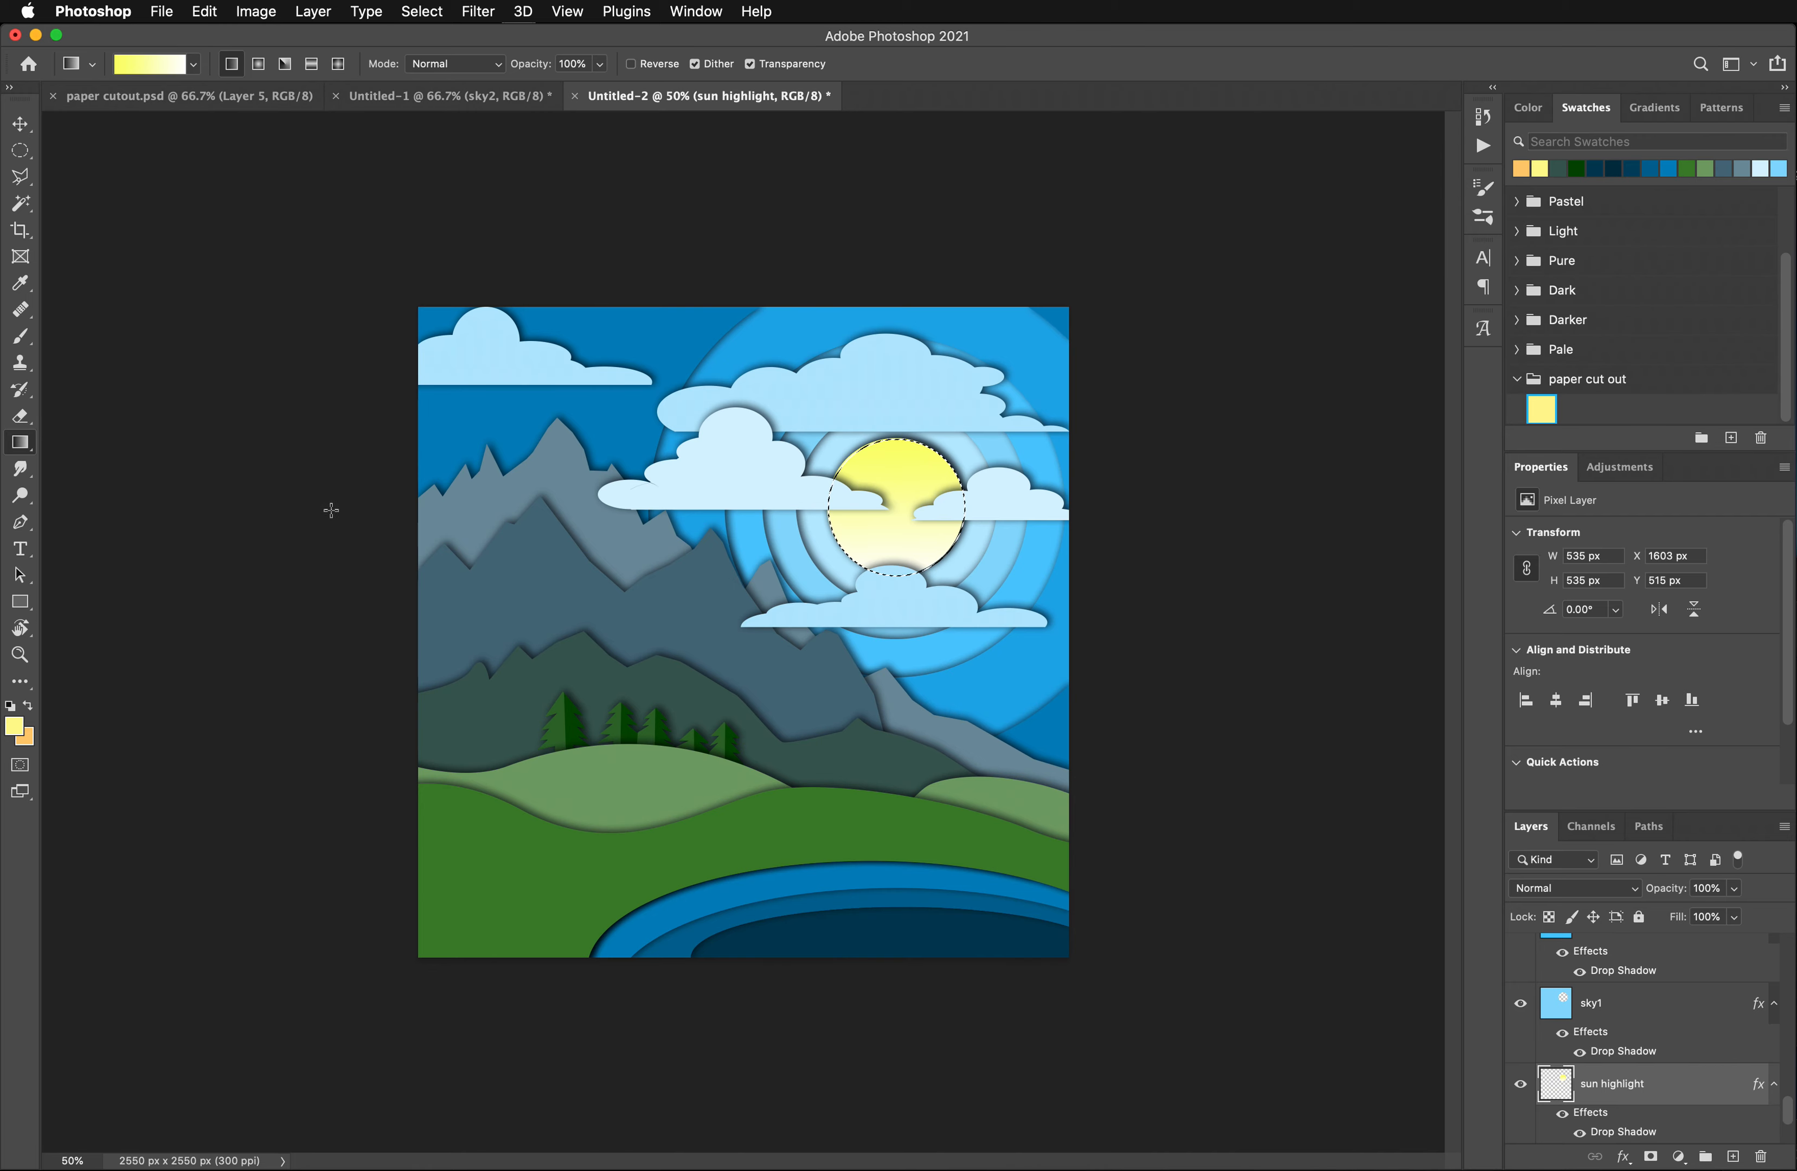
{"action": "left_click", "coordinate": [166, 65]}
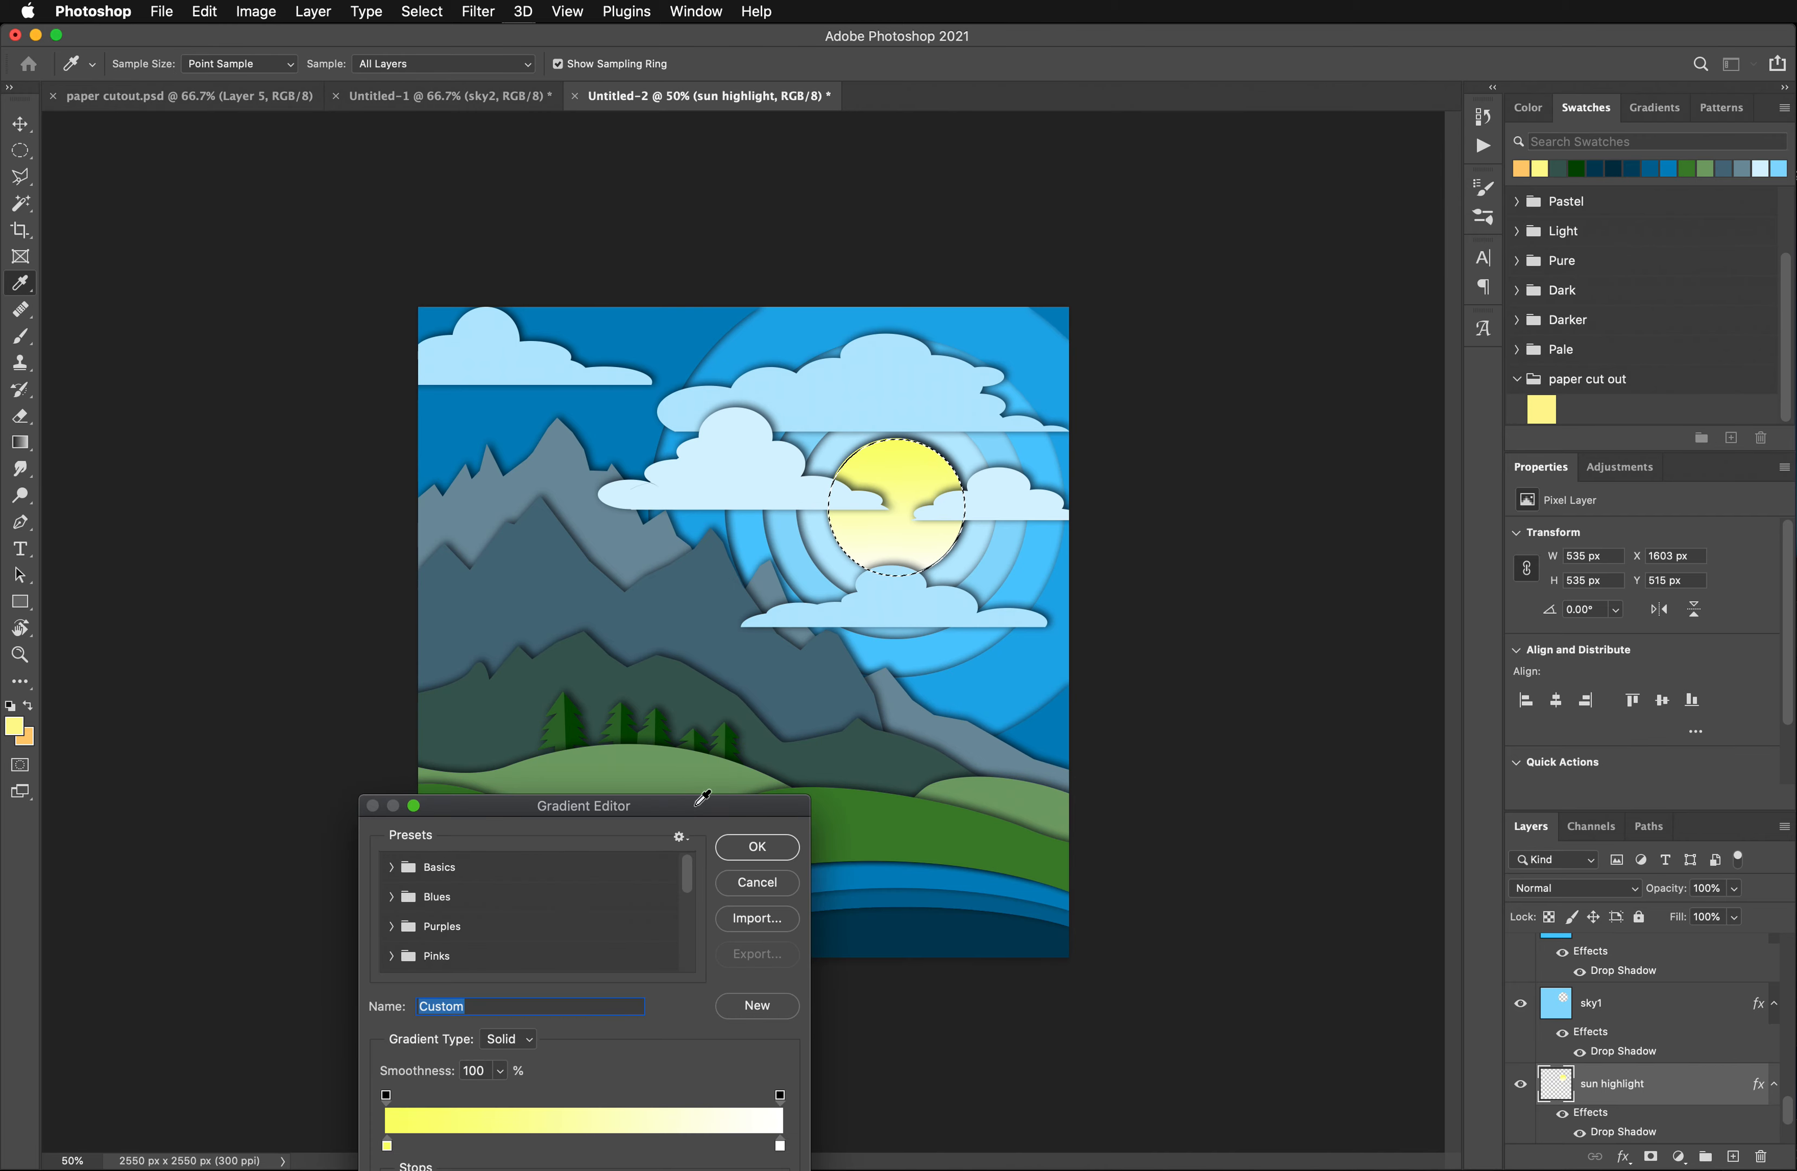
{"action": "left_click", "coordinate": [759, 888]}
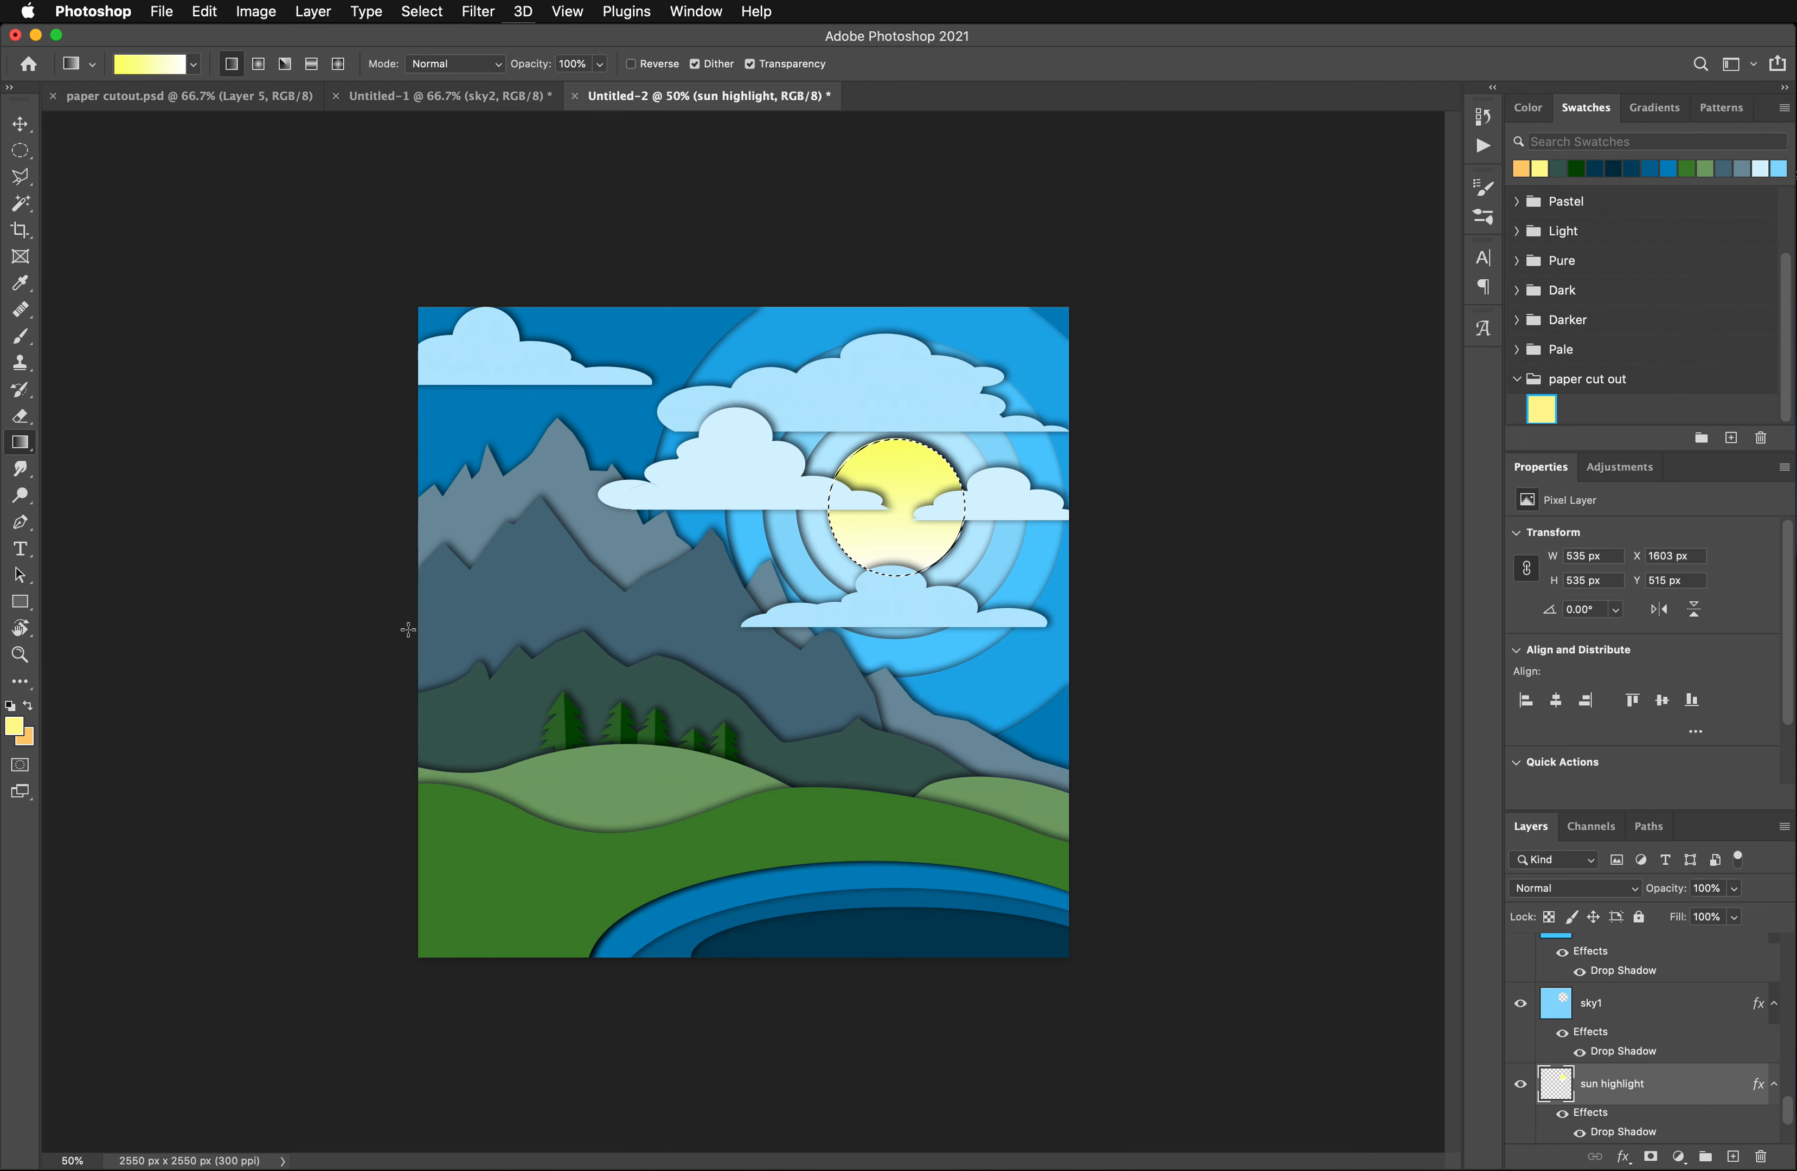
{"action": "left_click", "coordinate": [195, 64]}
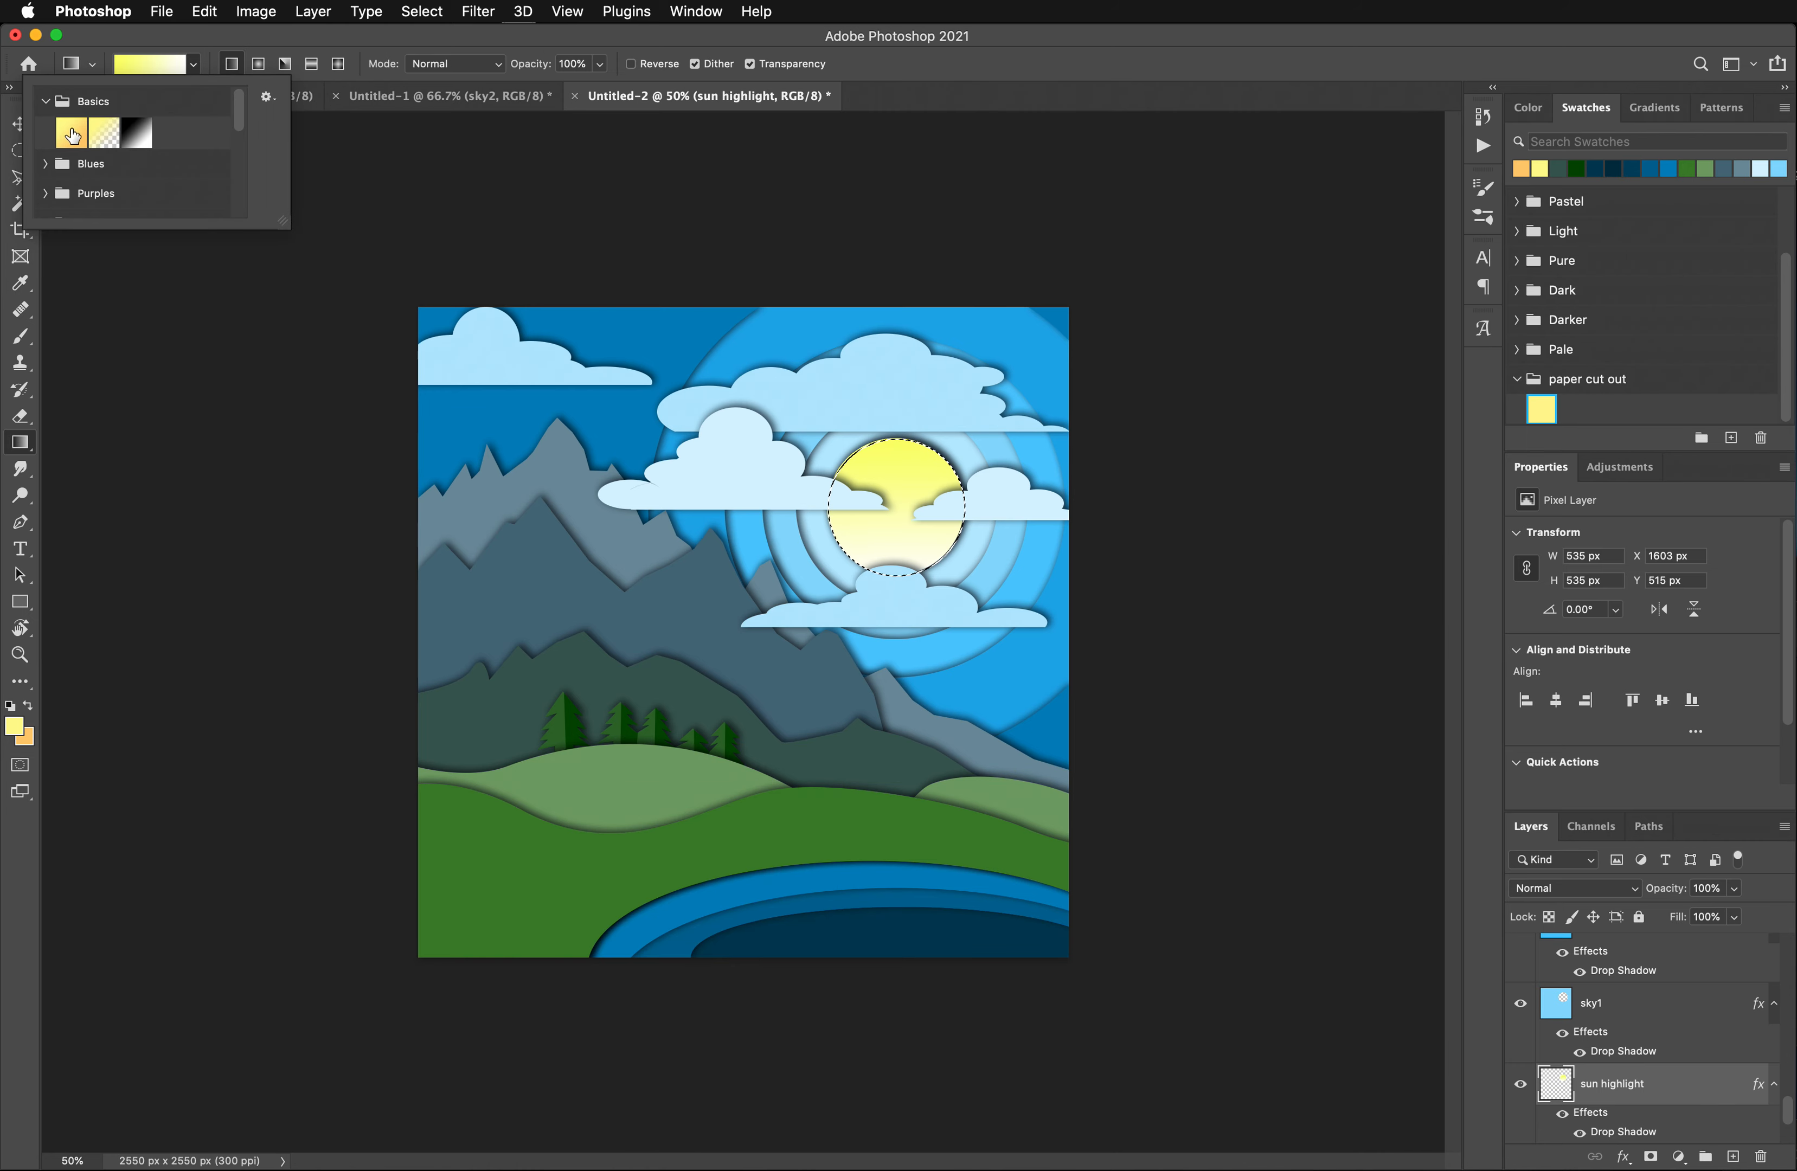
{"action": "left_click", "coordinate": [46, 102]}
{"action": "left_click", "coordinate": [46, 101]}
{"action": "left_click", "coordinate": [68, 136]}
{"action": "left_click_drag", "start_coordinate": [897, 438], "coordinate": [900, 595]}
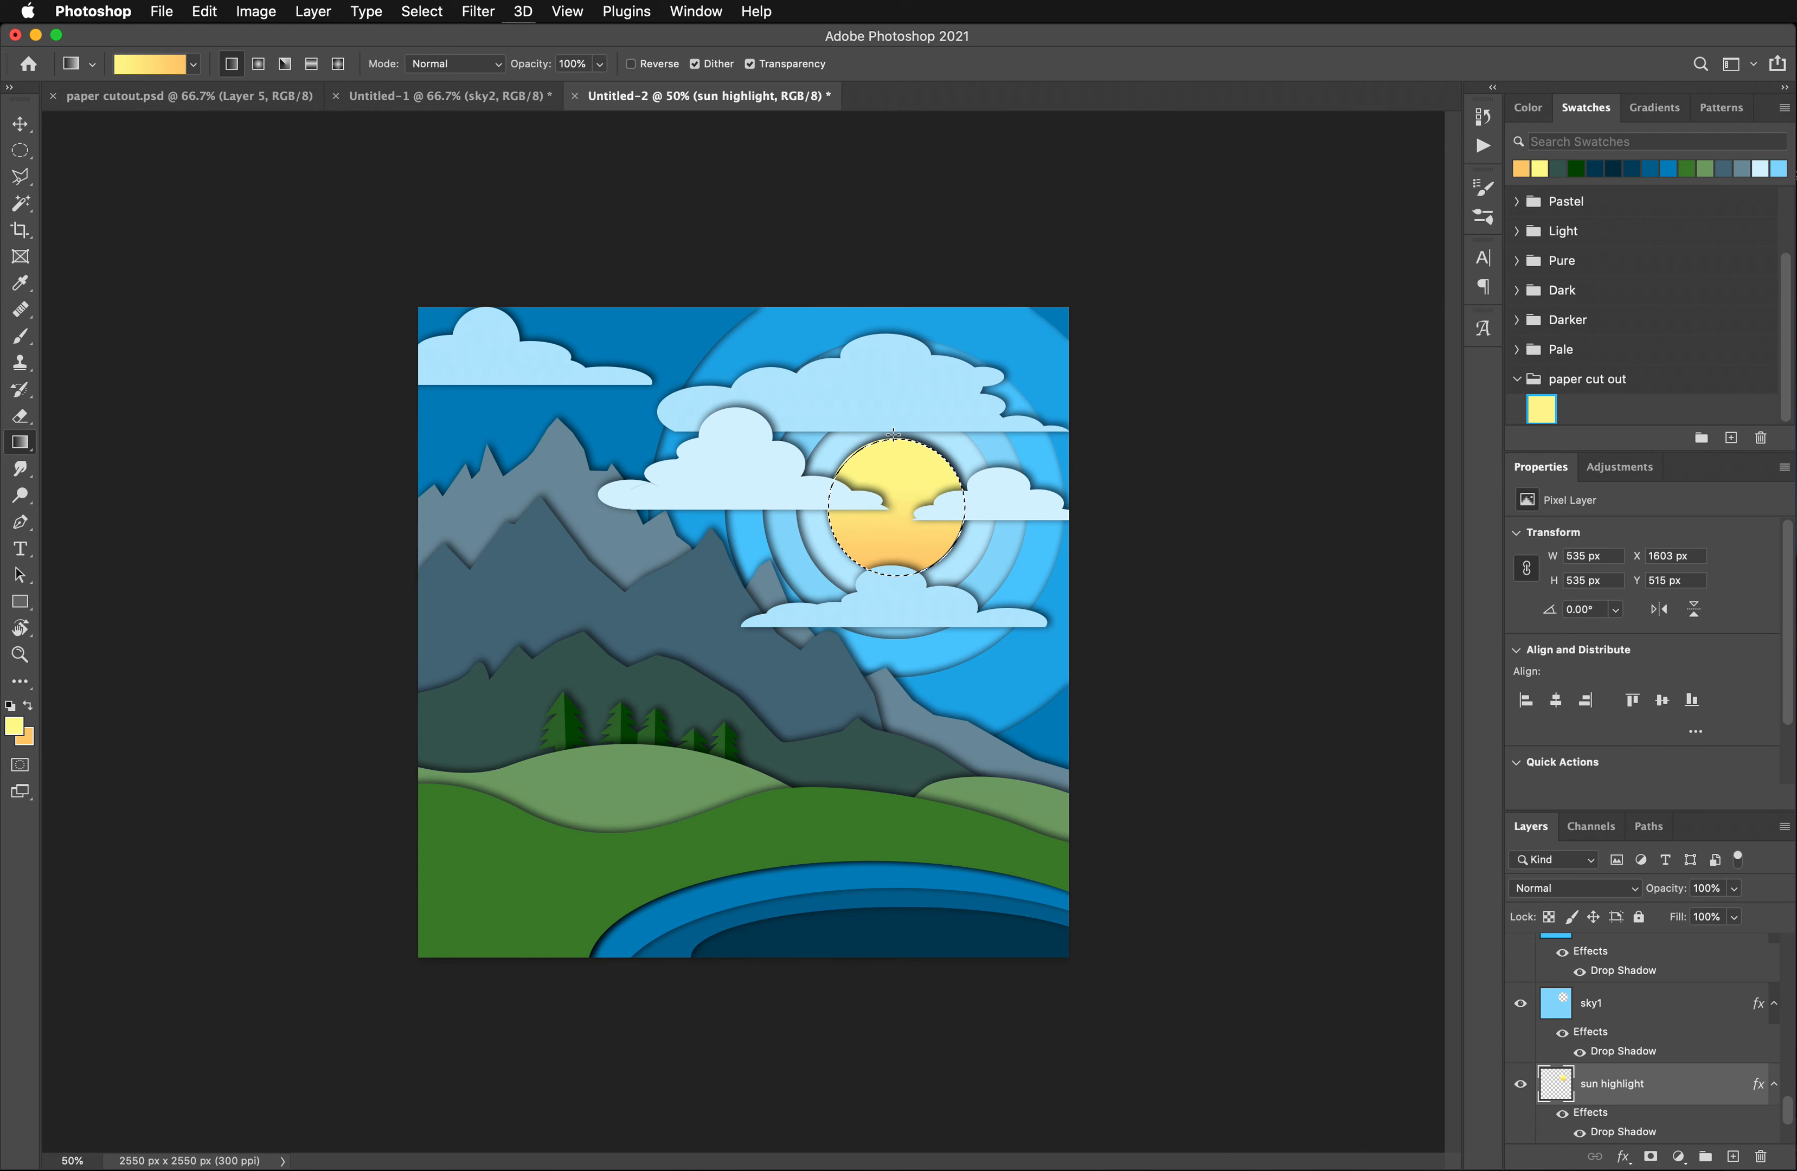
- Apply the same yellow-to-orange gradient to the disc on the sun layer, hiding the sun highlight layer only while doing so
{"action": "scroll", "coordinate": [1634, 1089], "scroll_direction": "down", "scroll_amount": 1}
{"action": "scroll", "coordinate": [1634, 1092], "scroll_direction": "down", "scroll_amount": 3}
{"action": "left_click", "coordinate": [1624, 1080]}
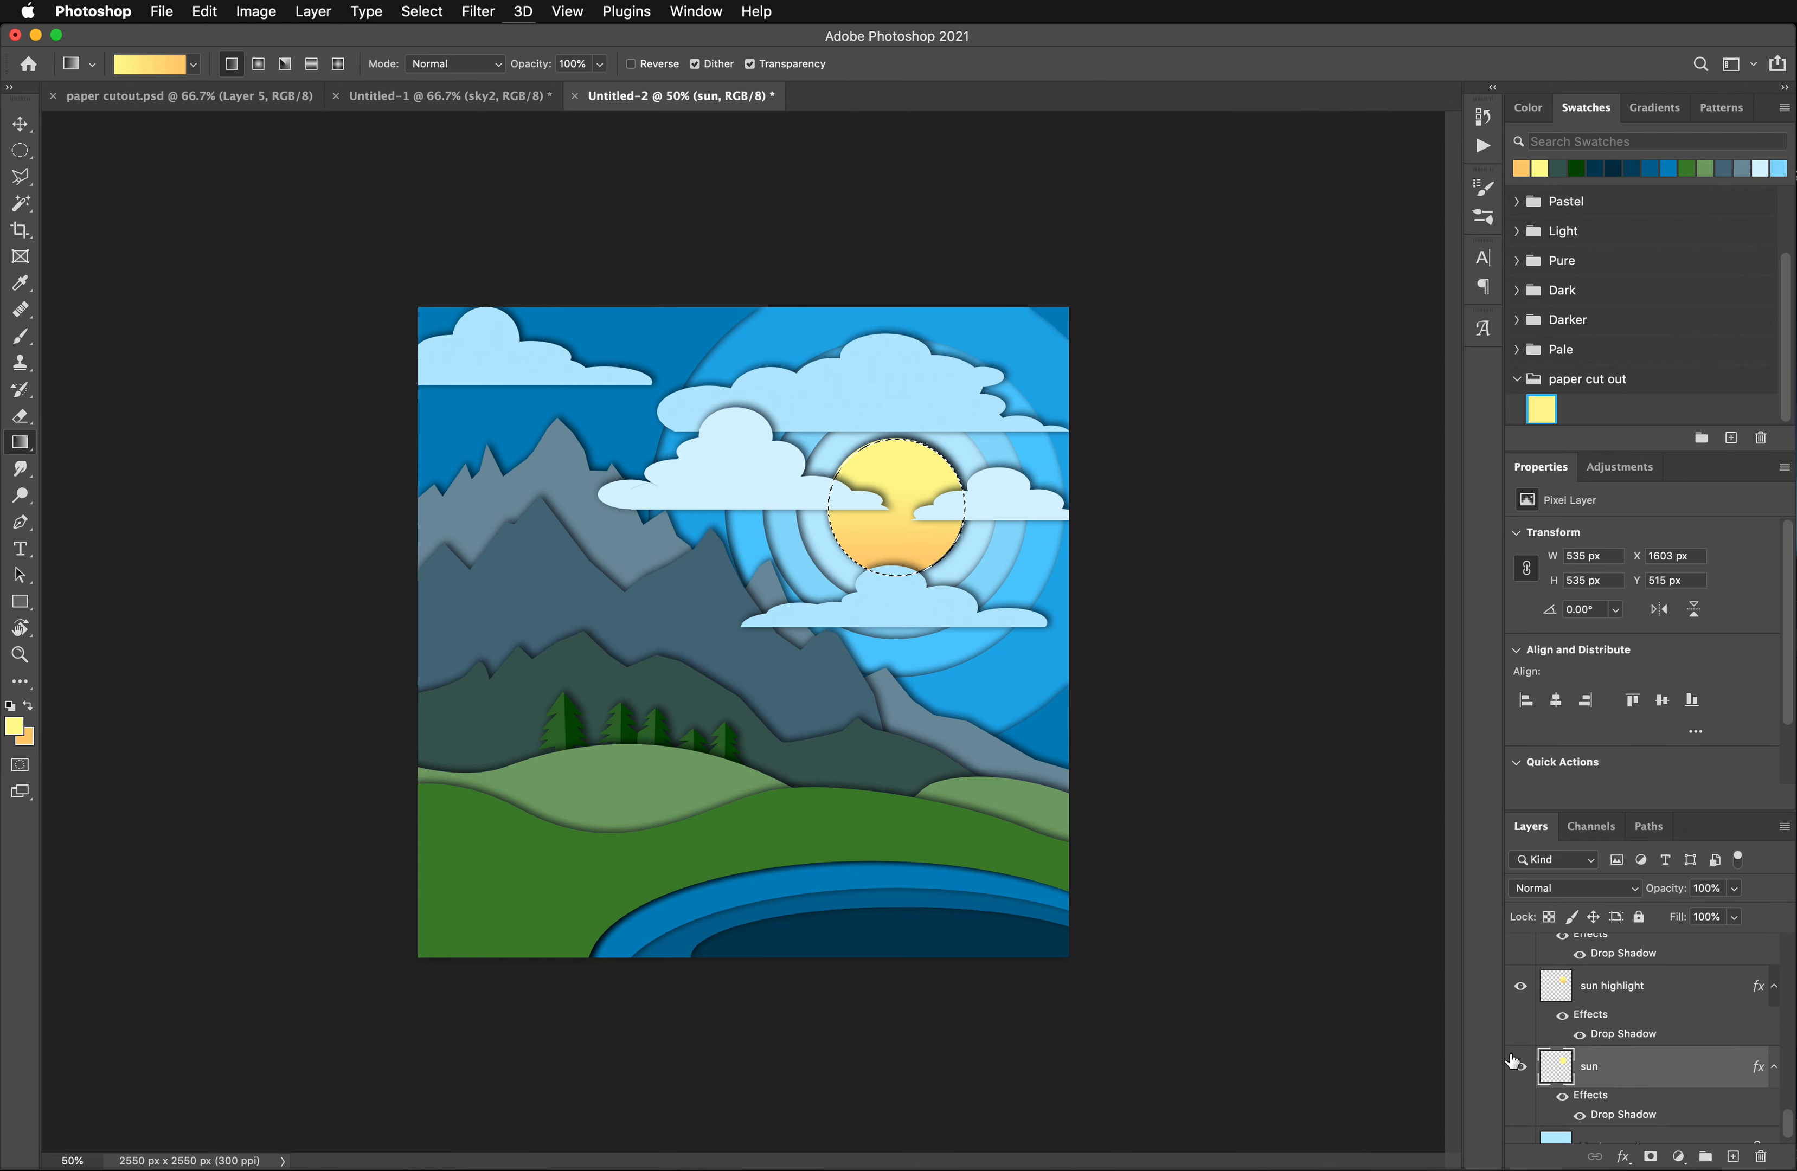
{"action": "left_click", "coordinate": [1522, 989]}
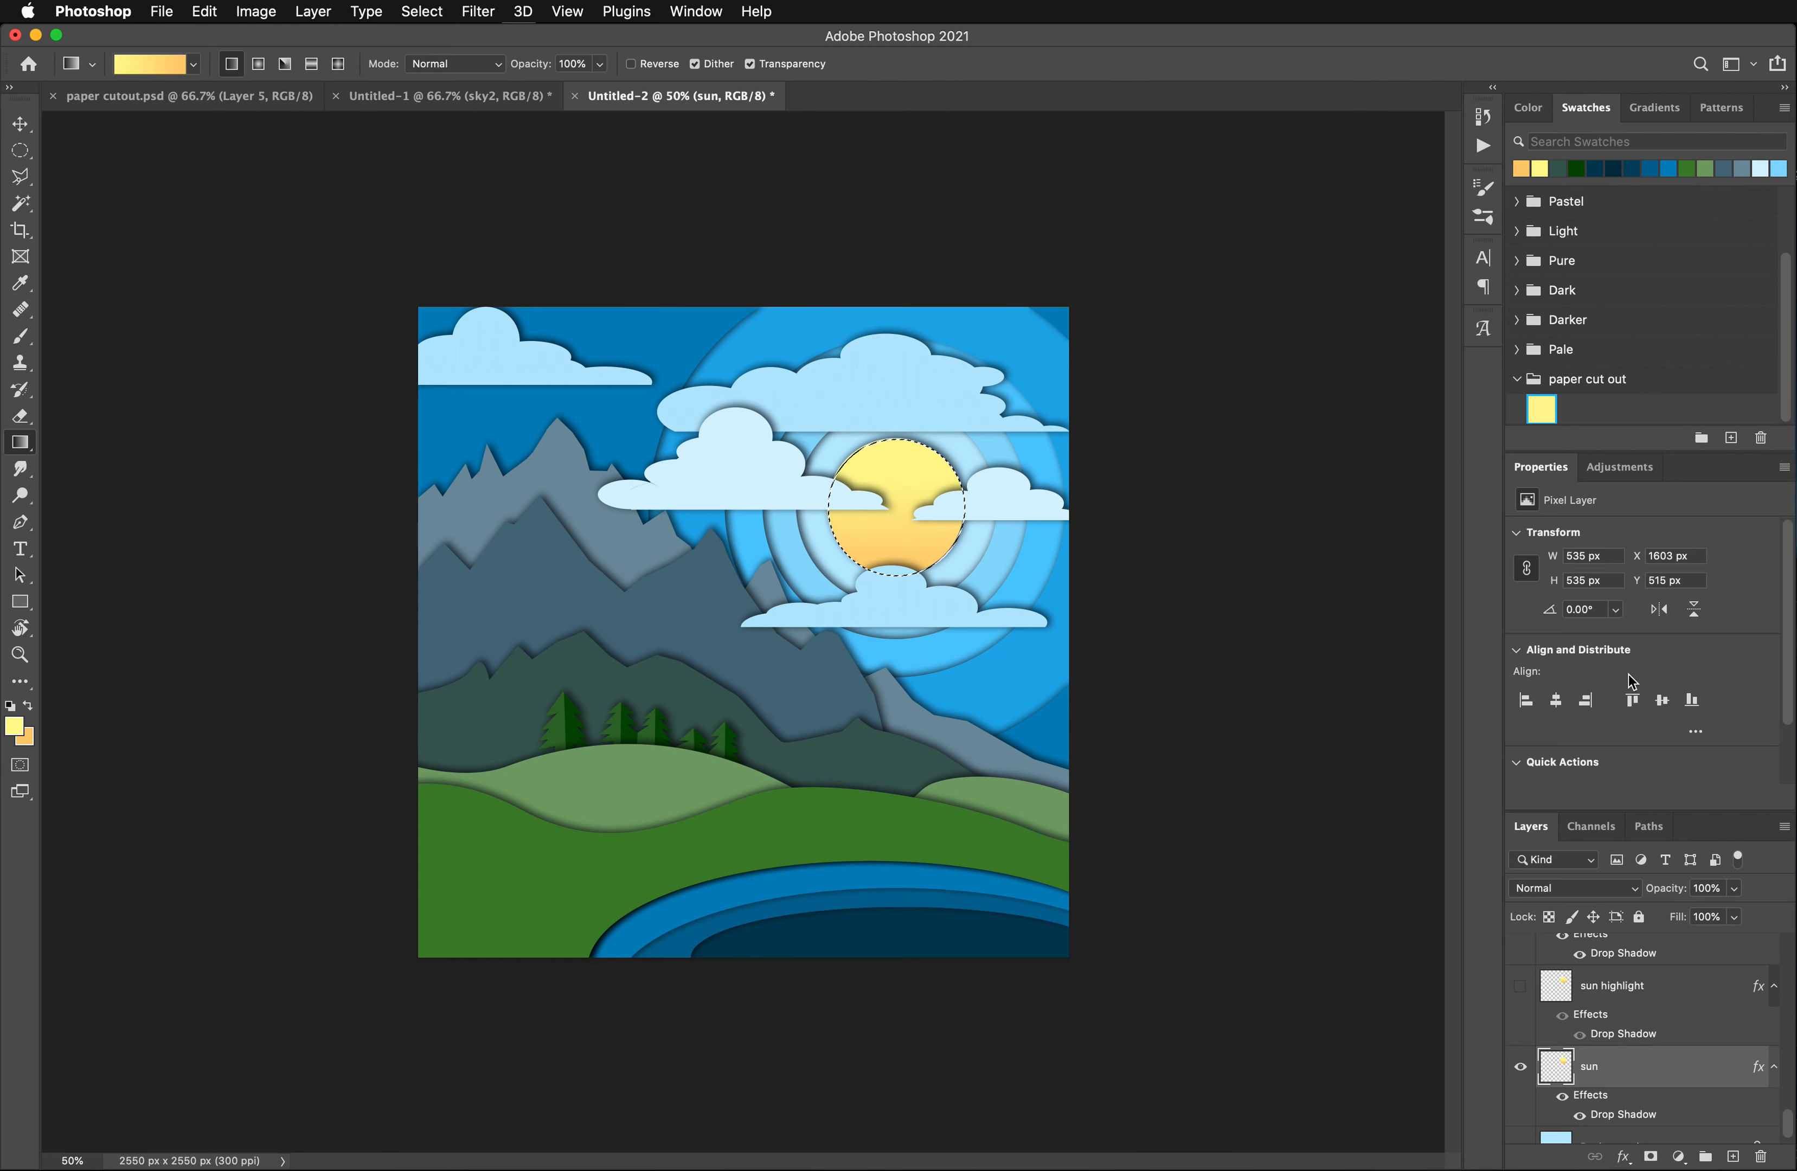
{"action": "left_click", "coordinate": [1616, 989]}
{"action": "left_click", "coordinate": [1521, 986]}
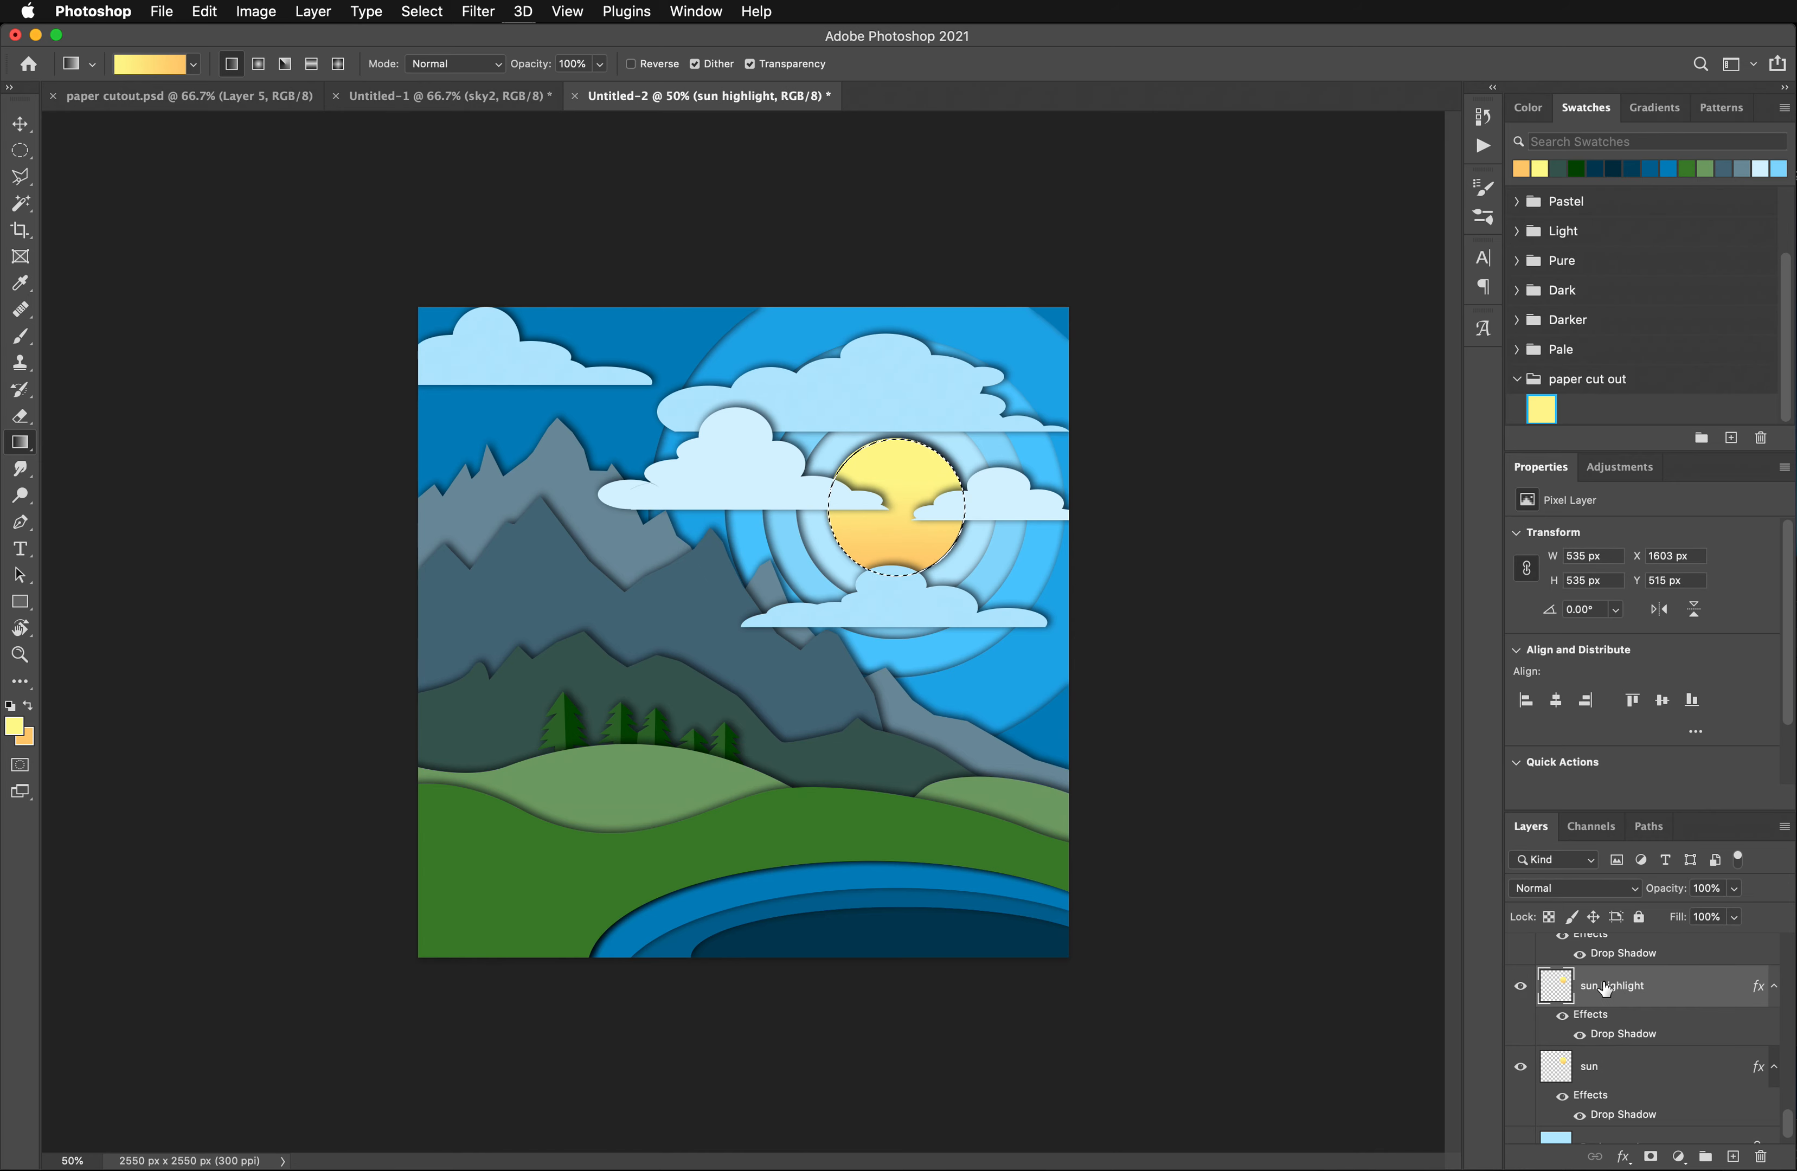
- Nudge the selected disc on the sun highlight layer down to Y 531 px
{"action": "left_click", "coordinate": [21, 152]}
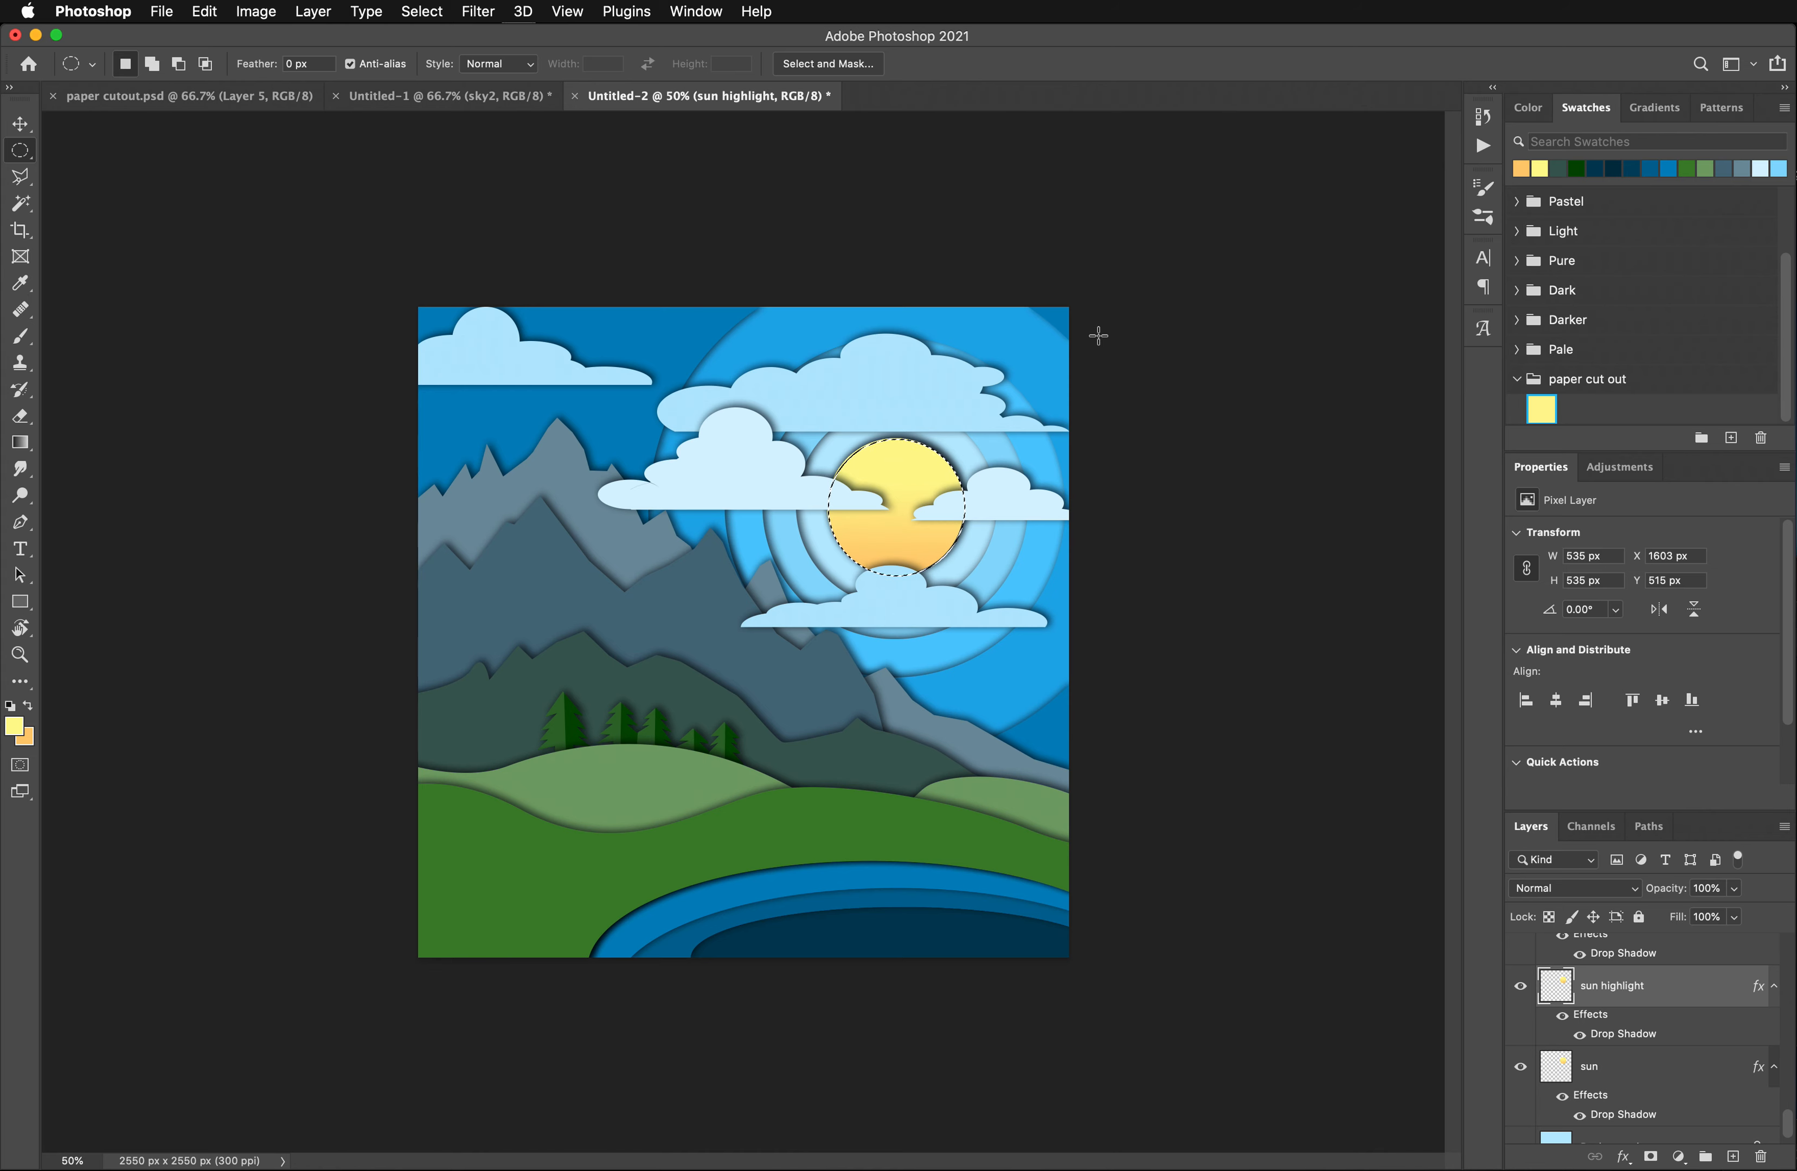
{"action": "key", "text": "Down"}
{"action": "key", "text": "Down"}
{"action": "key", "text": "Down"}
{"action": "key", "text": "Down"}
{"action": "key", "text": "Down"}
{"action": "key", "text": "Down"}
{"action": "key", "text": "Down"}
{"action": "key", "text": "Down"}
{"action": "key", "text": "Down"}
{"action": "key", "text": "Down"}
{"action": "key", "text": "Down"}
{"action": "key", "text": "Down"}
{"action": "key", "text": "Down"}
{"action": "key", "text": "Down"}
{"action": "key", "text": "Down"}
{"action": "key", "text": "Down"}
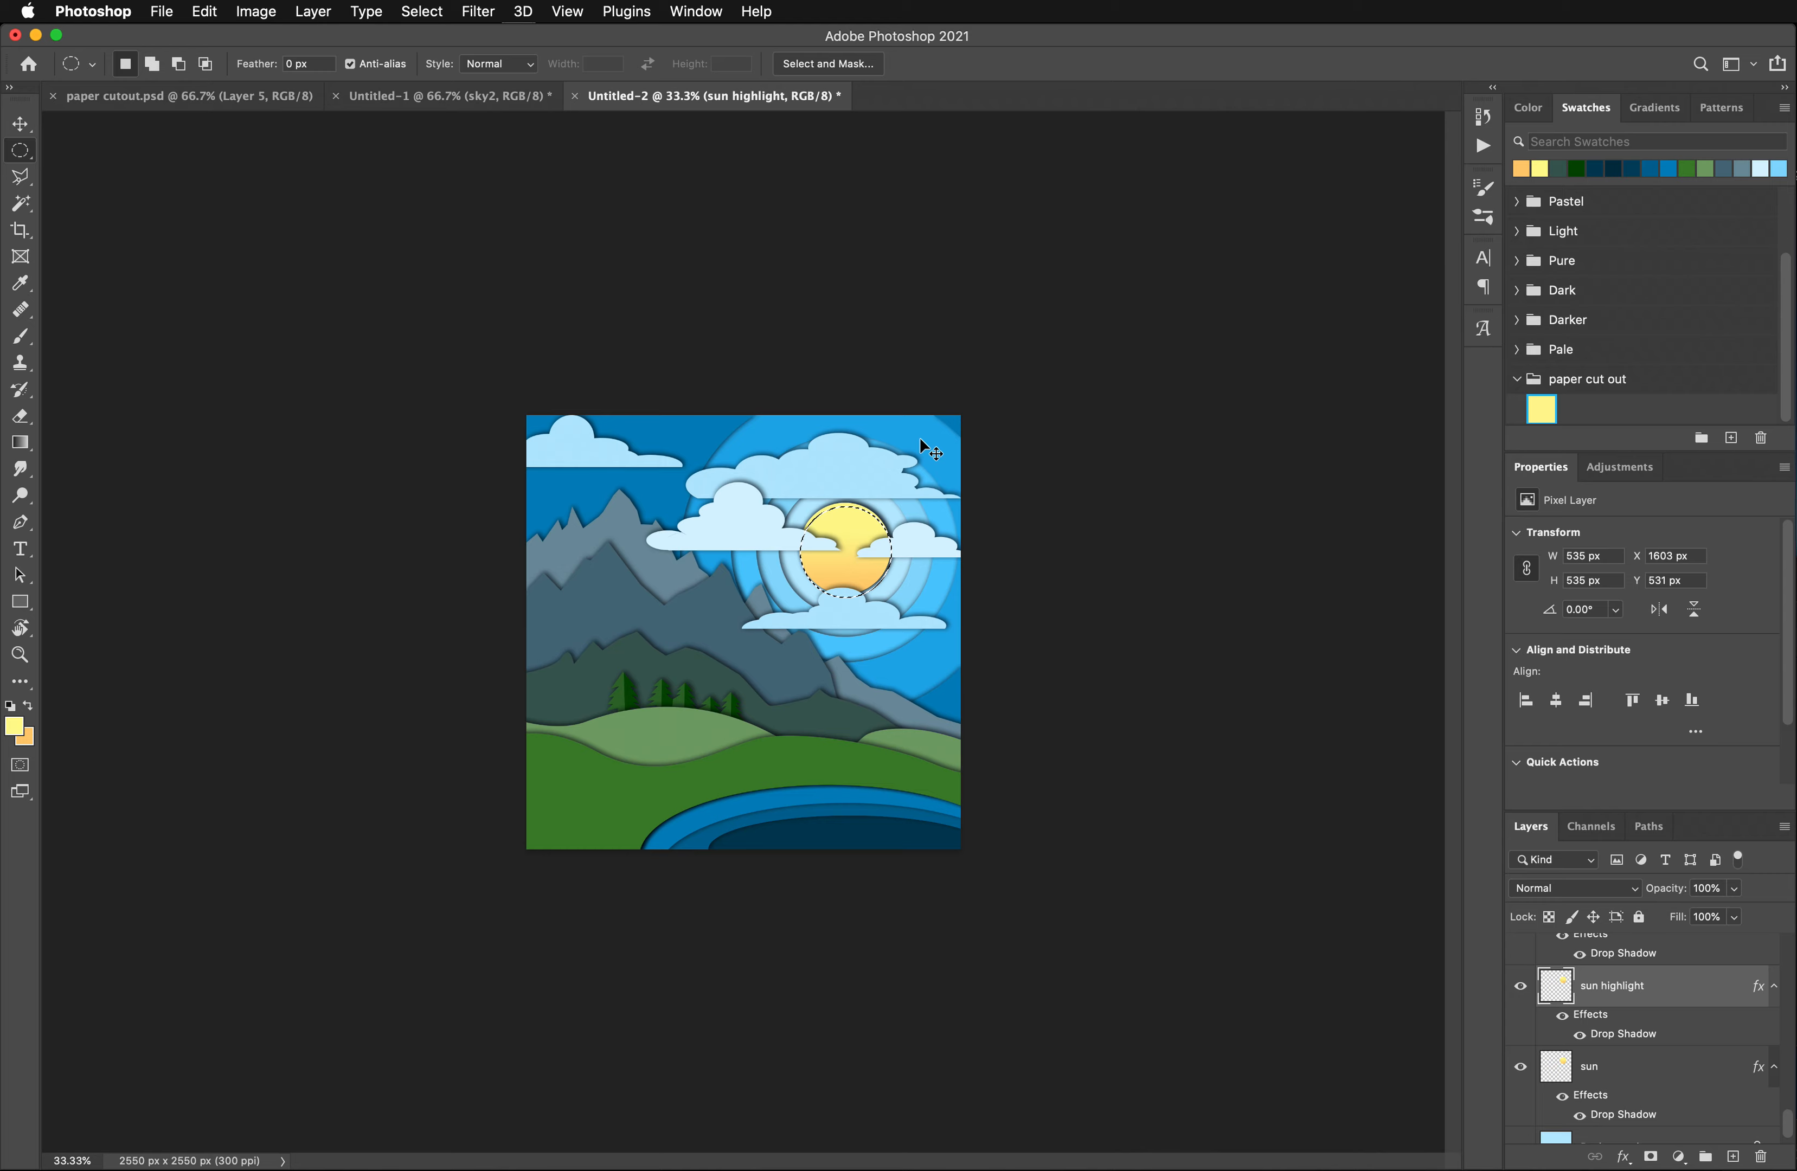
- Remove the drop shadow from the sun highlight layer and clear the selected disc area, keeping only a thin upper crescent with no active selection
{"action": "key", "text": "super+equal"}
{"action": "key", "text": "super+equal"}
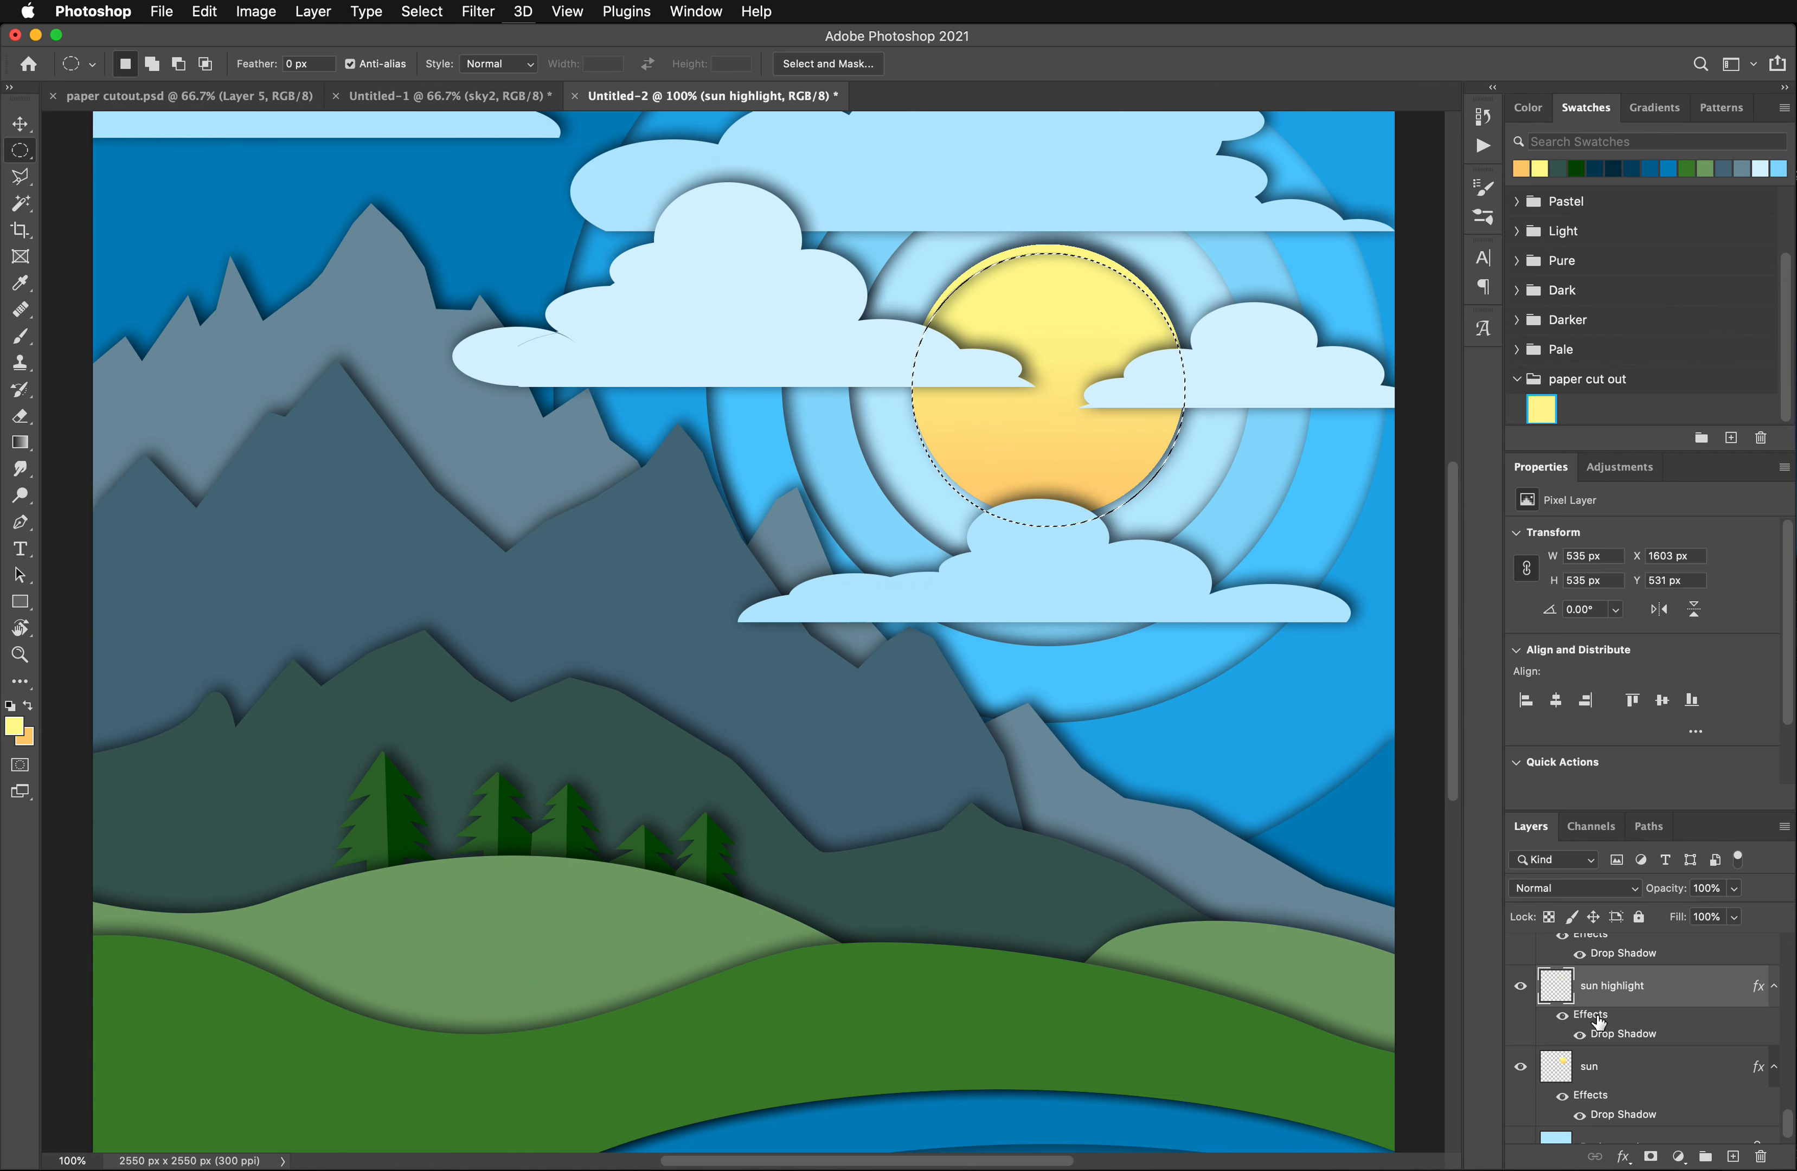
{"action": "left_click_drag", "start_coordinate": [1596, 1018], "coordinate": [1757, 1158]}
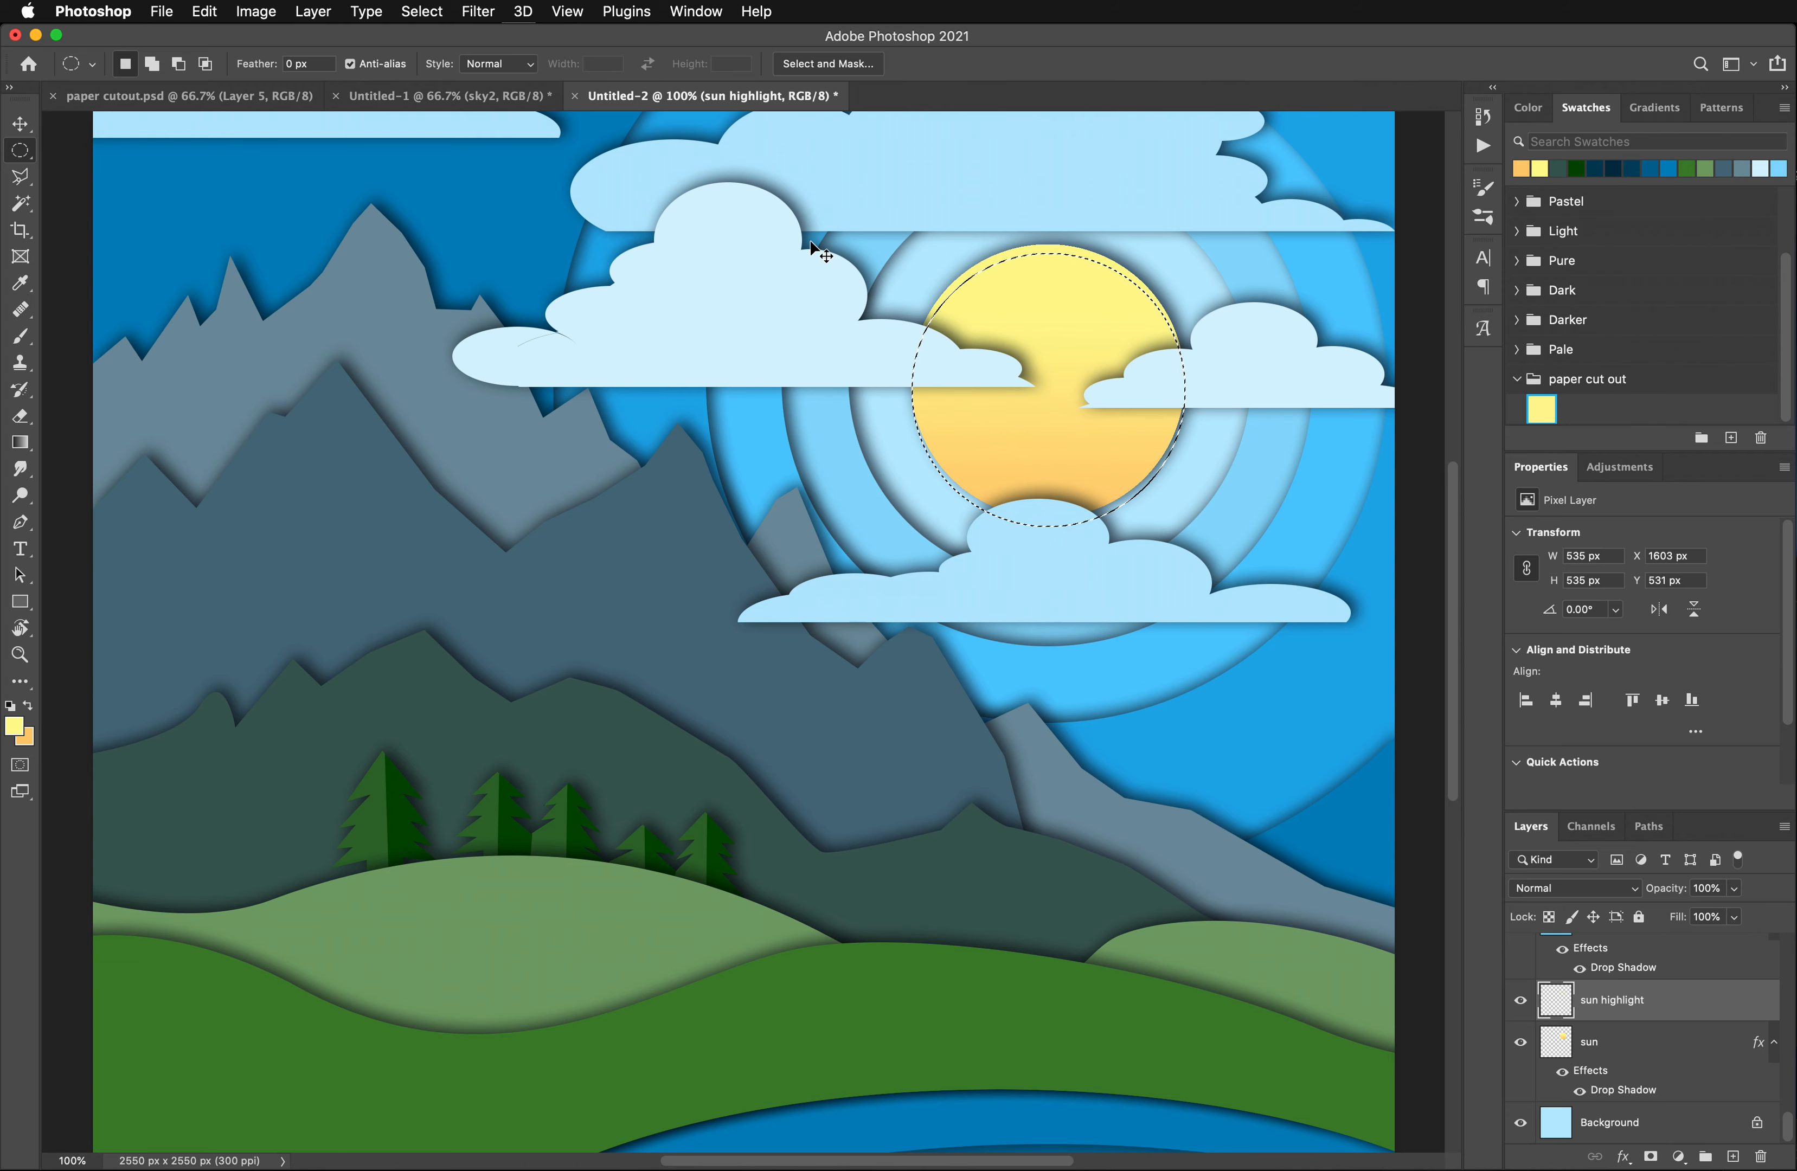
{"action": "key", "text": "super+d"}
- Lighten the sun highlight crescent with a Hue/Saturation adjustment, setting Lightness to +68
{"action": "left_click", "coordinate": [255, 11]}
{"action": "mouse_move", "coordinate": [328, 67]}
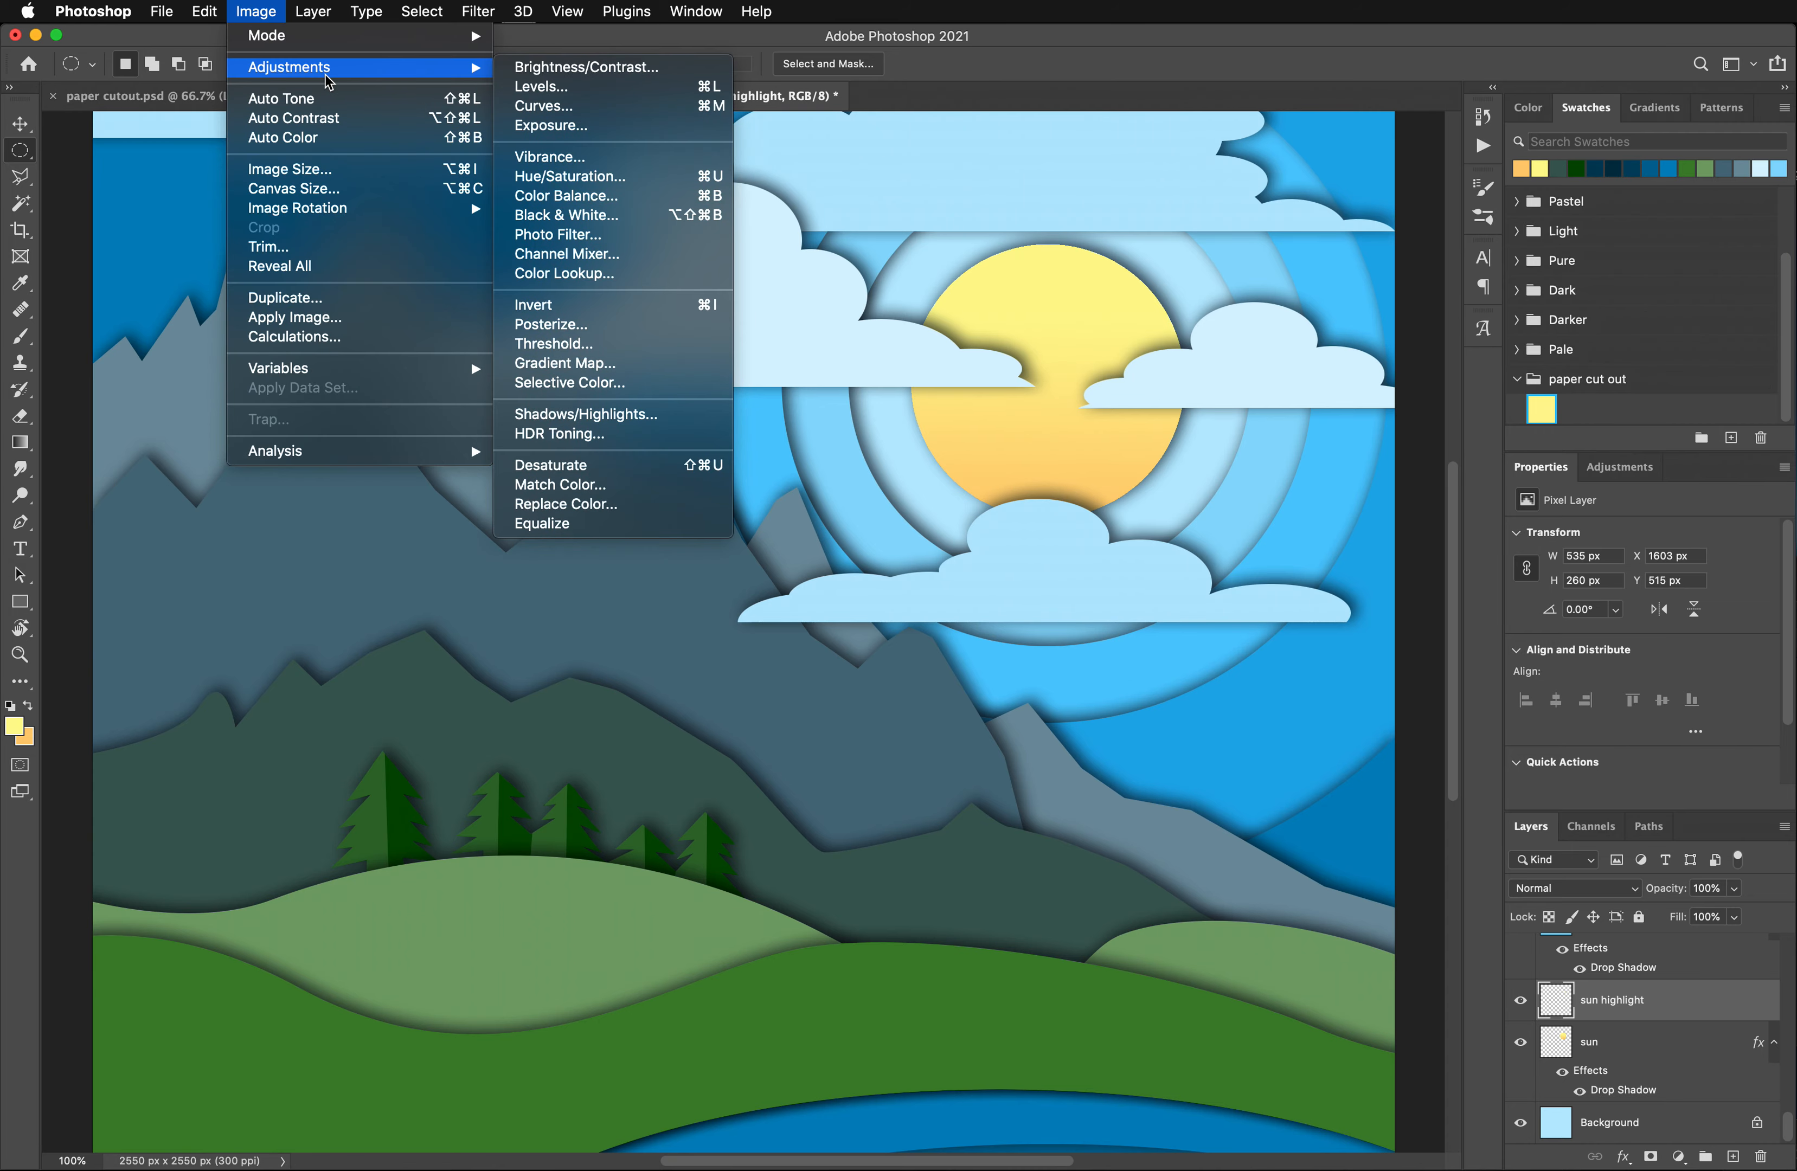
{"action": "left_click", "coordinate": [617, 183]}
{"action": "scroll", "coordinate": [1410, 414], "scroll_direction": "down", "scroll_amount": 1}
{"action": "left_click_drag", "start_coordinate": [1399, 449], "coordinate": [1461, 454]}
{"action": "scroll", "coordinate": [1441, 453], "scroll_direction": "down", "scroll_amount": 1}
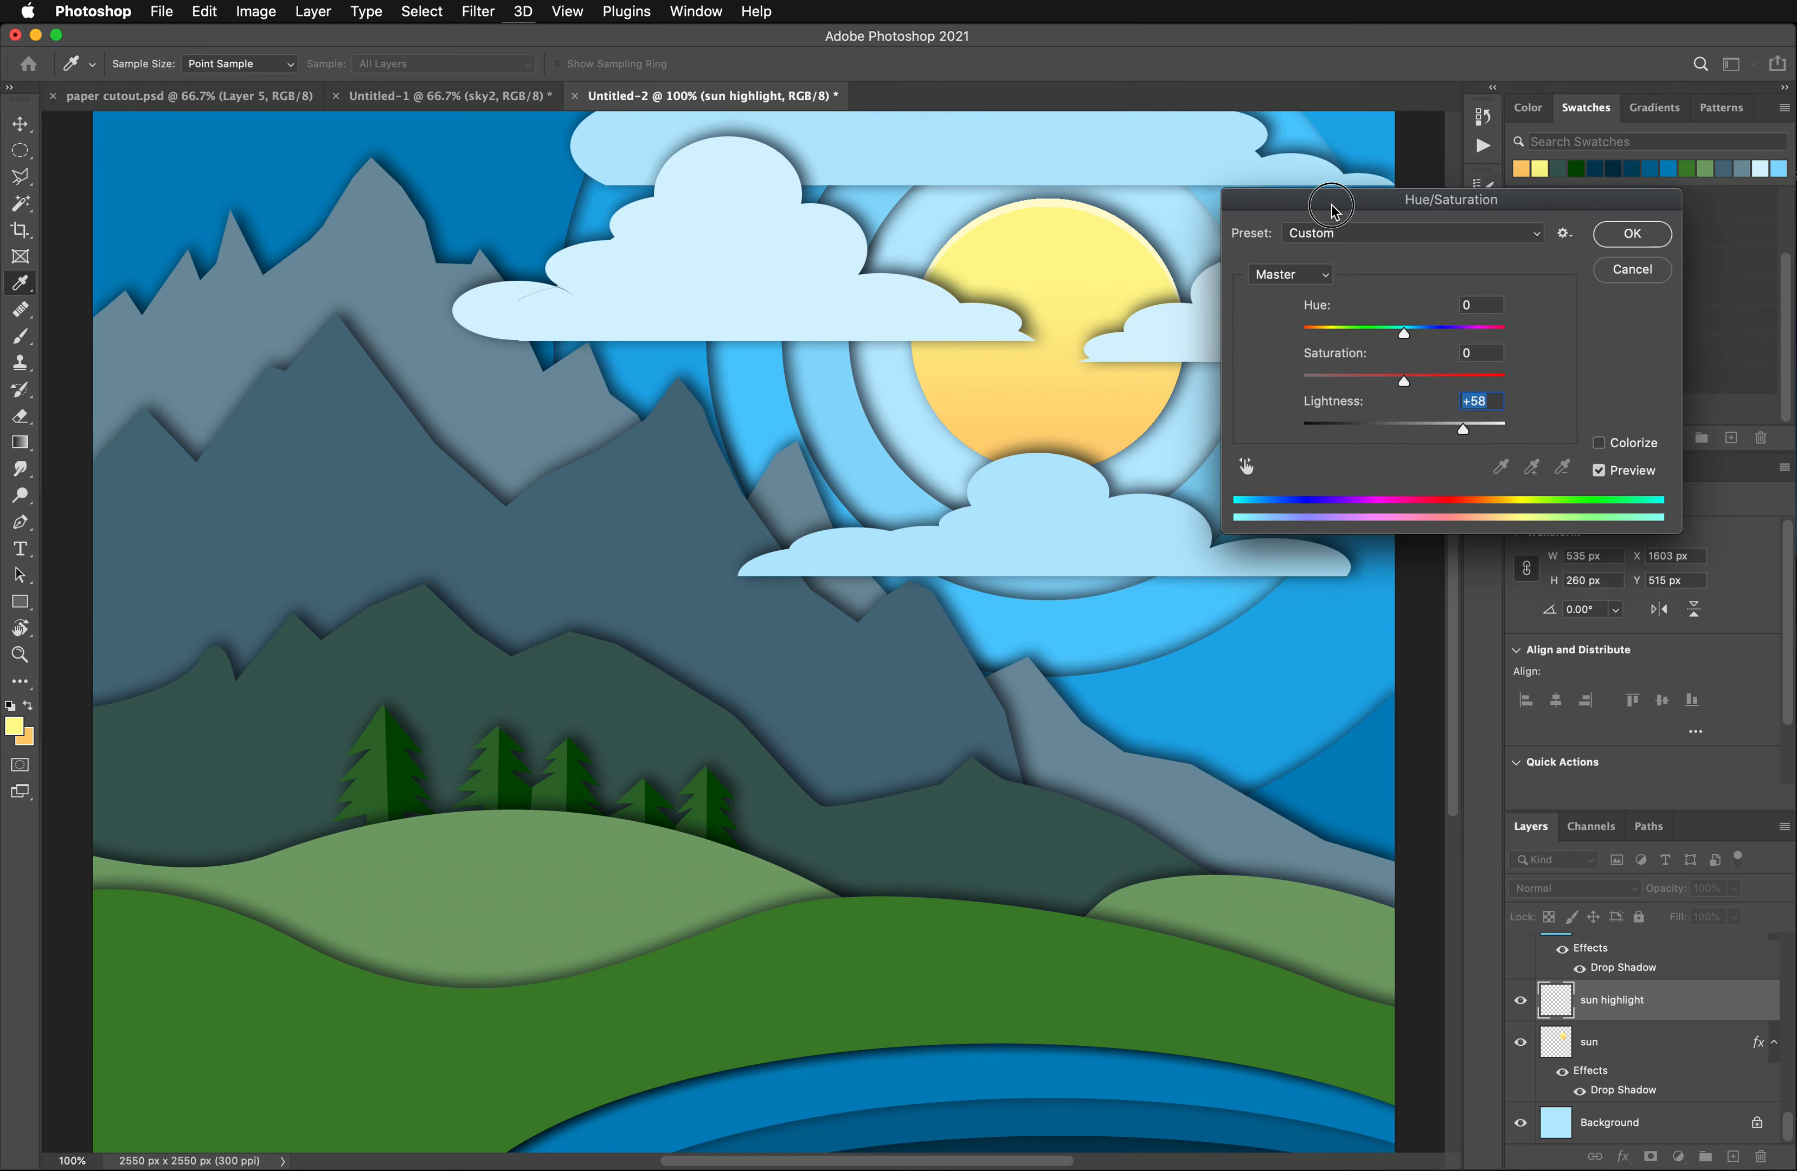
{"action": "left_click_drag", "start_coordinate": [1329, 226], "coordinate": [1318, 168]}
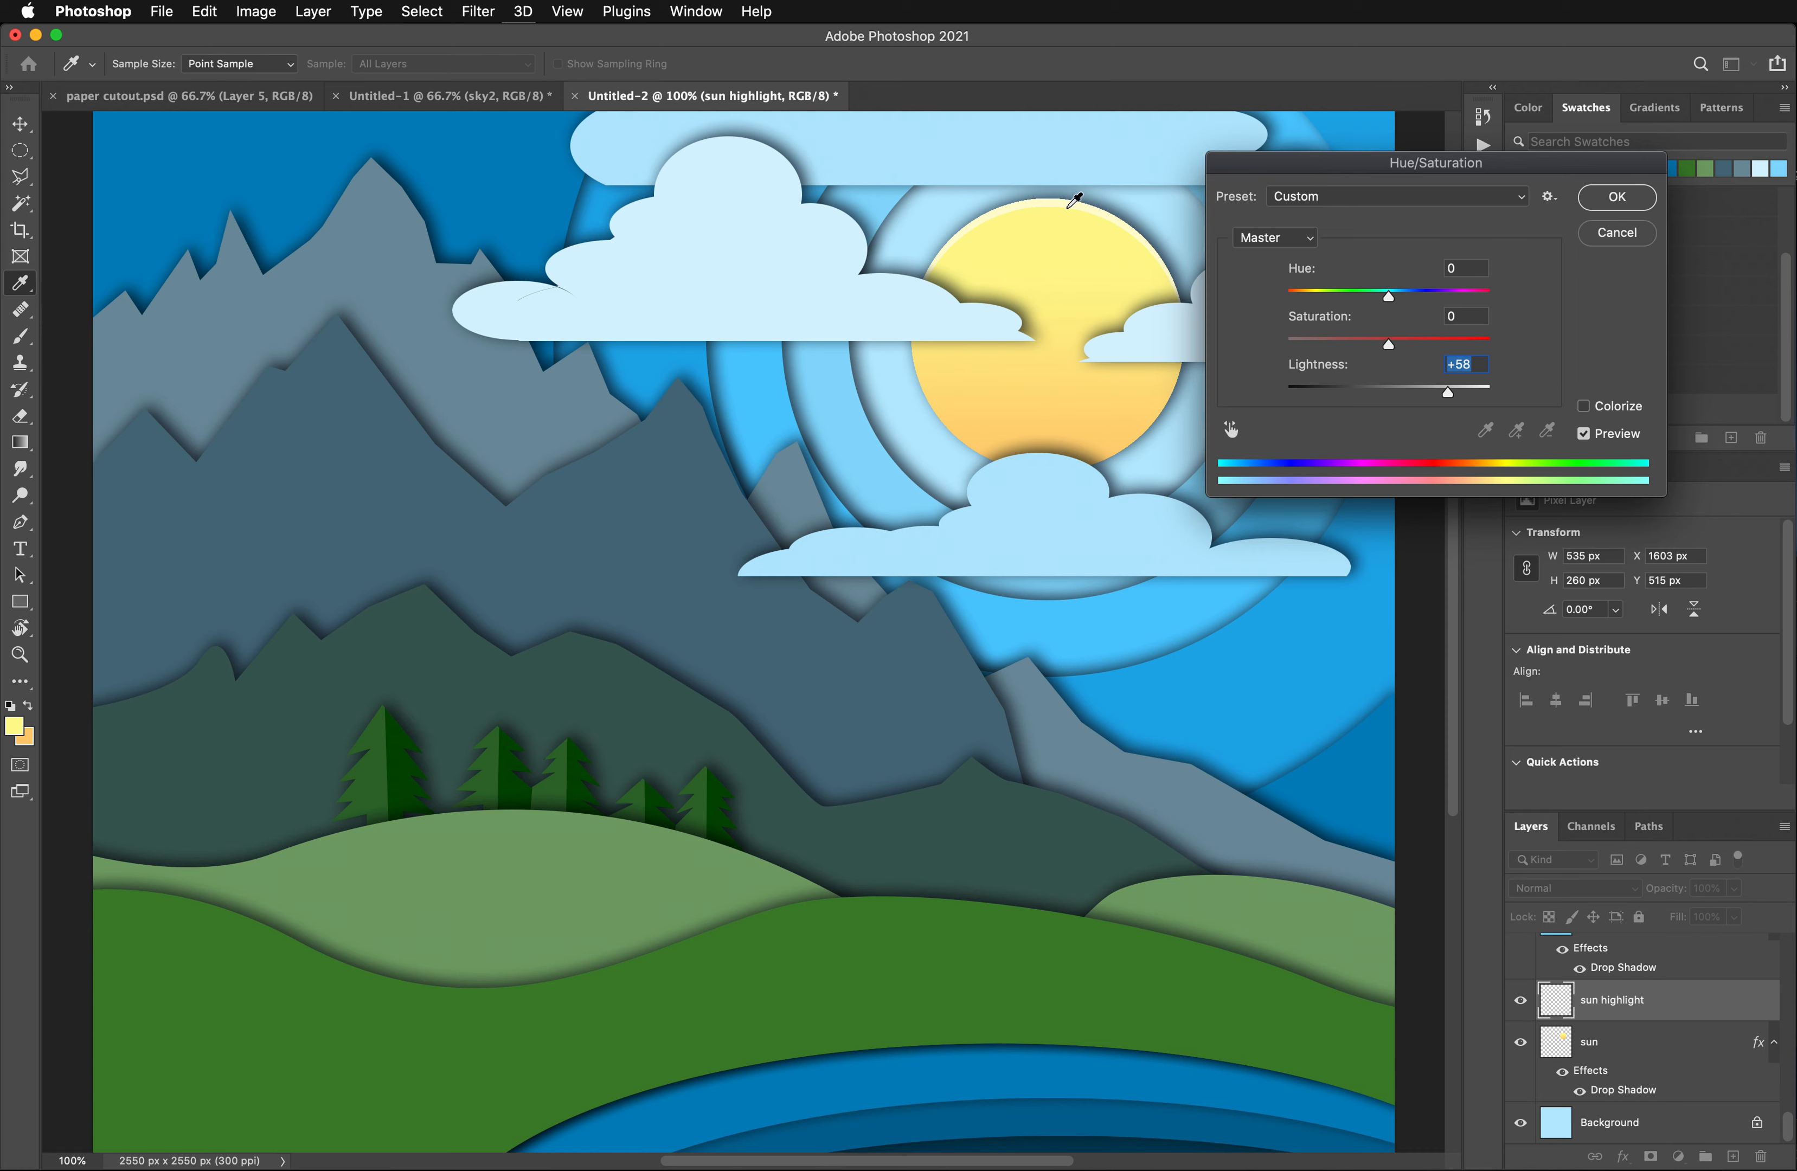
{"action": "left_click_drag", "start_coordinate": [1450, 391], "coordinate": [1459, 392]}
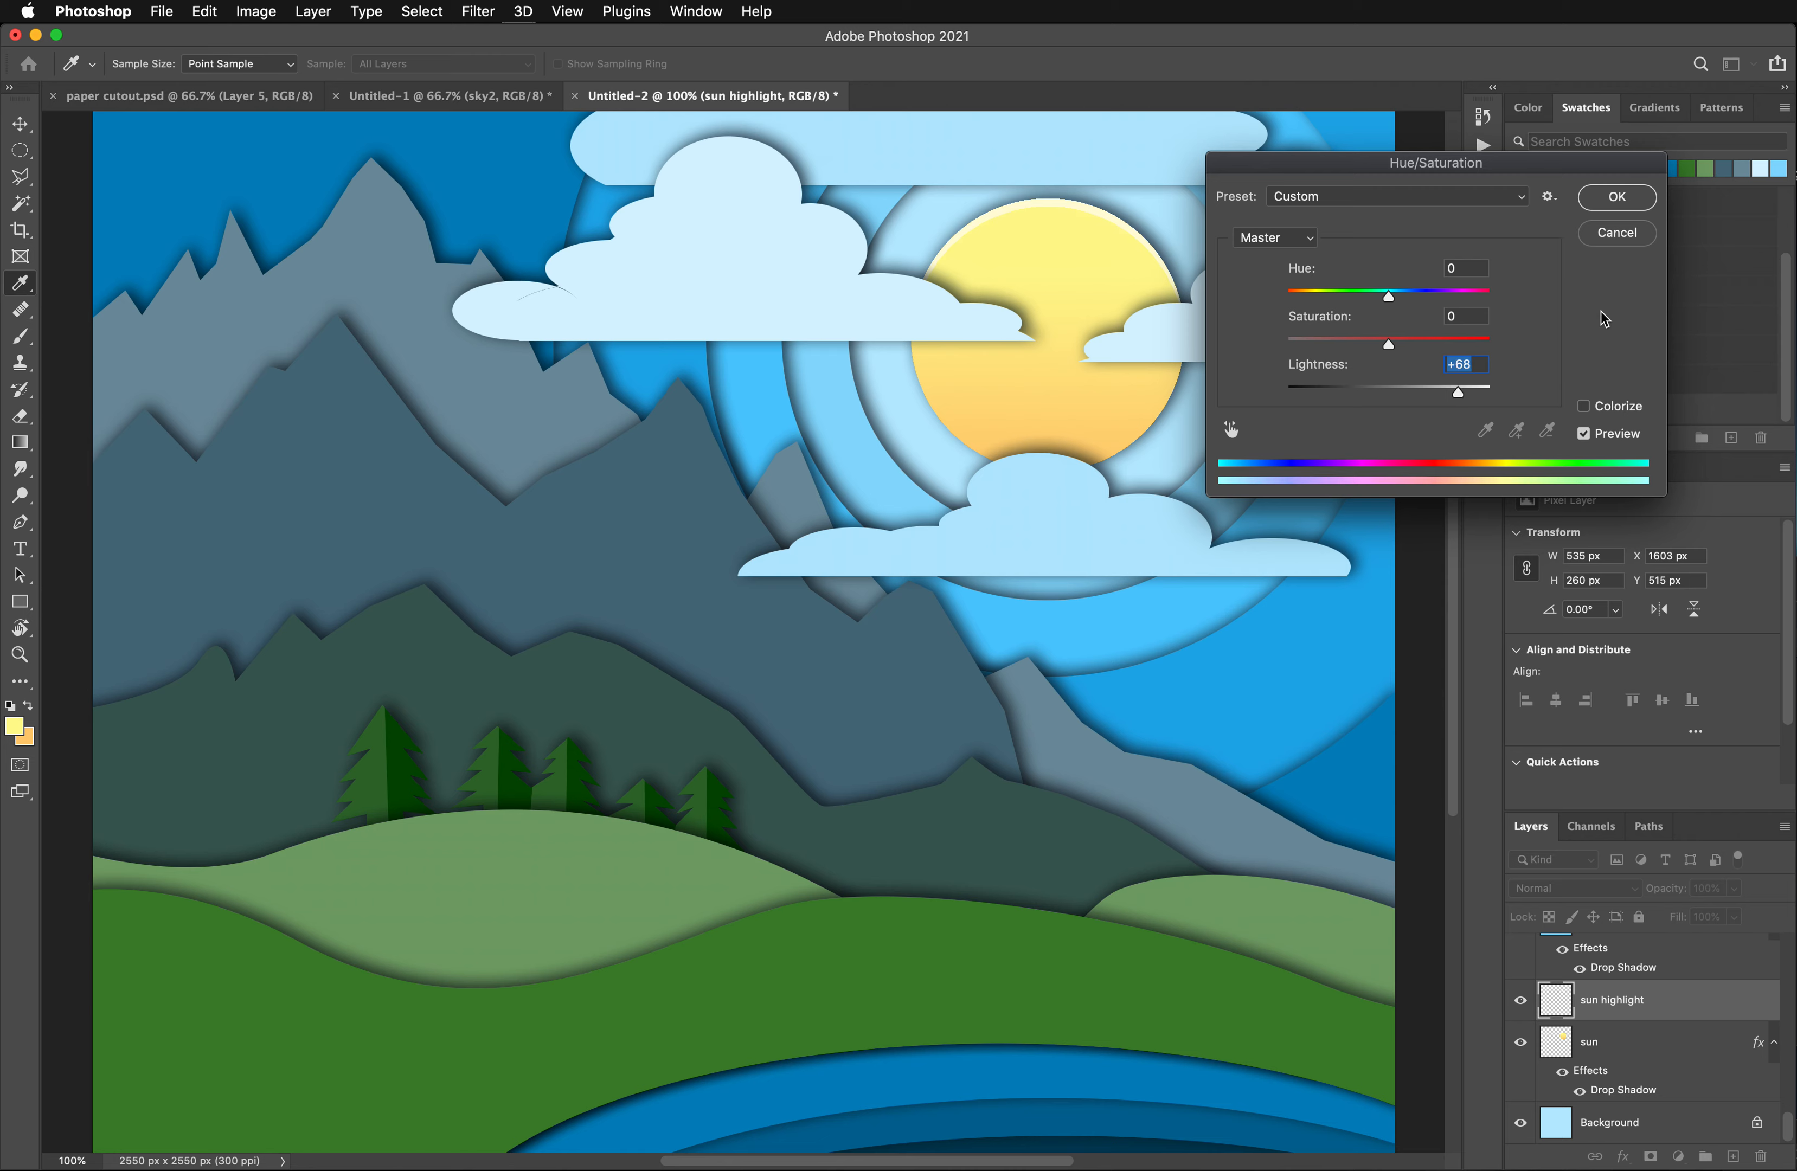
{"action": "left_click", "coordinate": [1618, 197]}
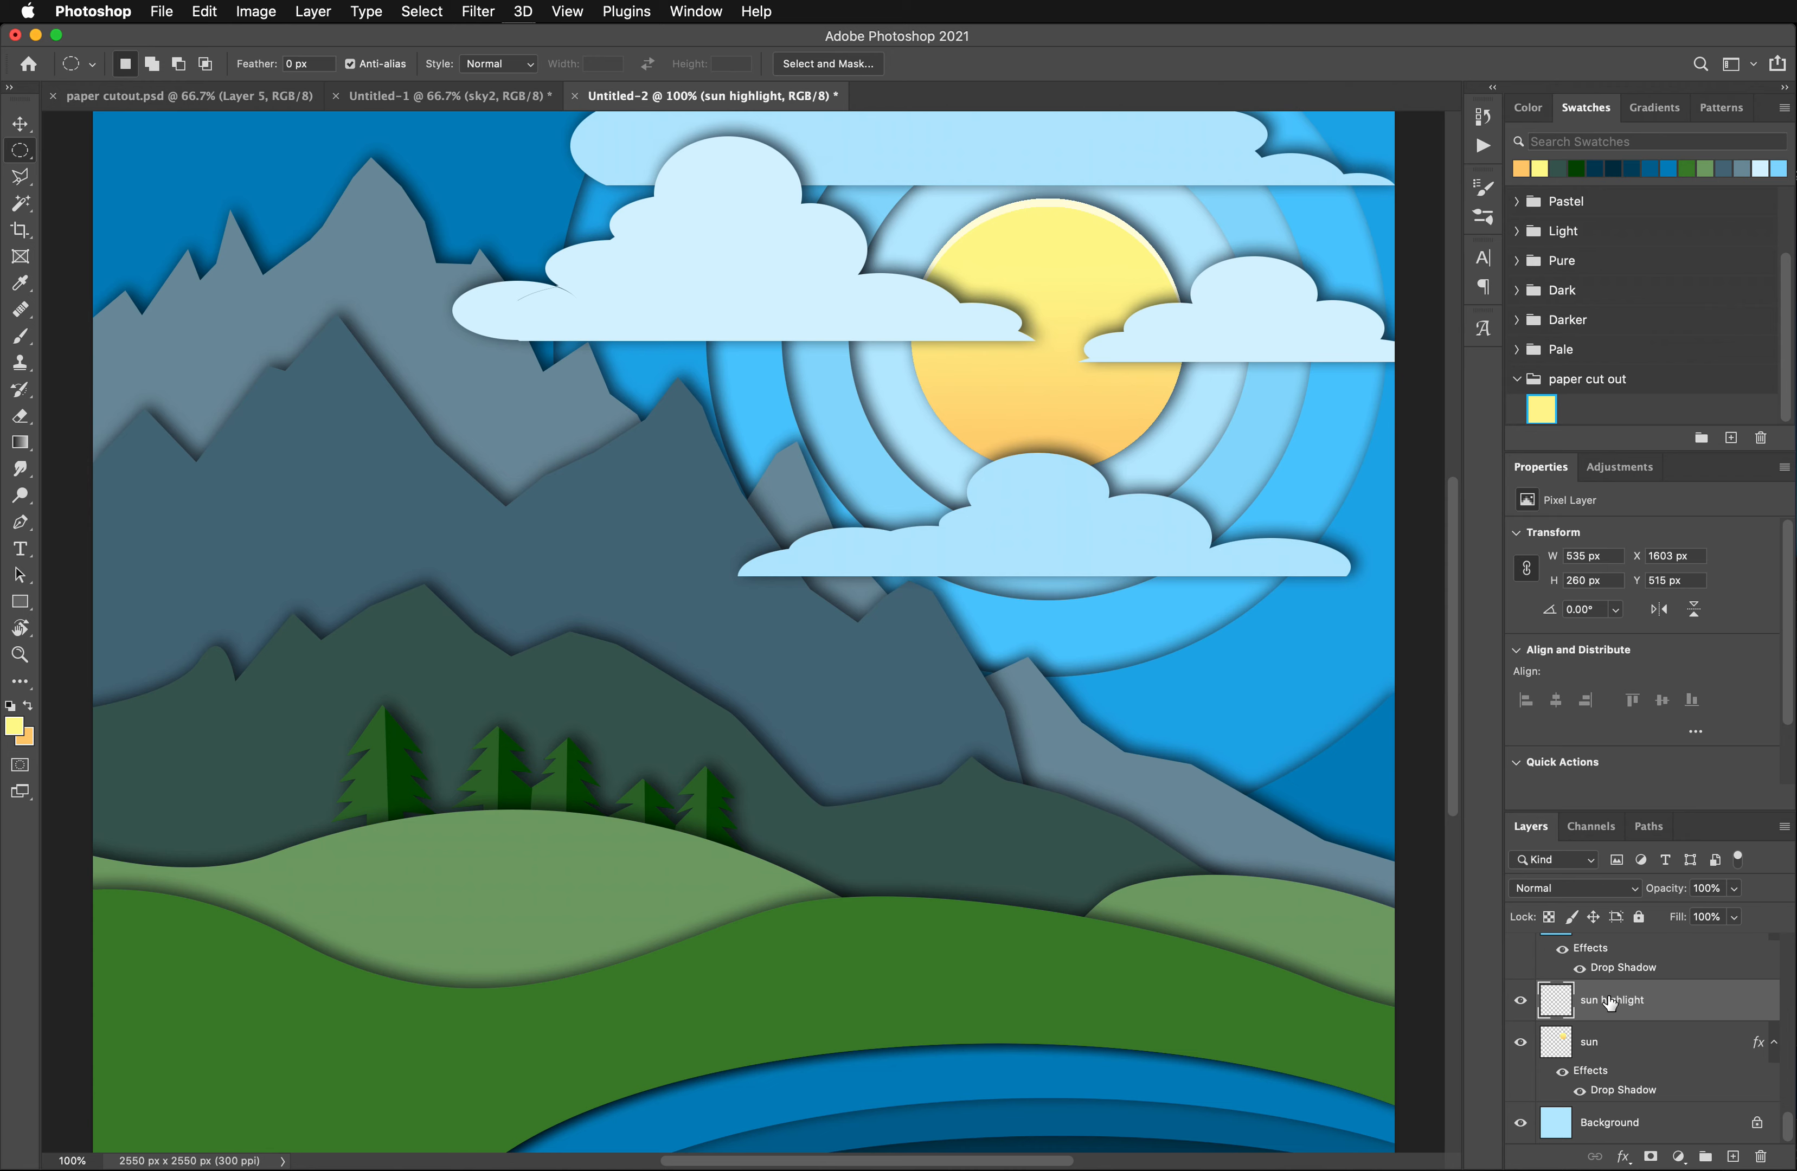
- Duplicate the sun layer as "sun shadow" and remove the duplicate's drop shadow effect
{"action": "left_click", "coordinate": [1587, 1050]}
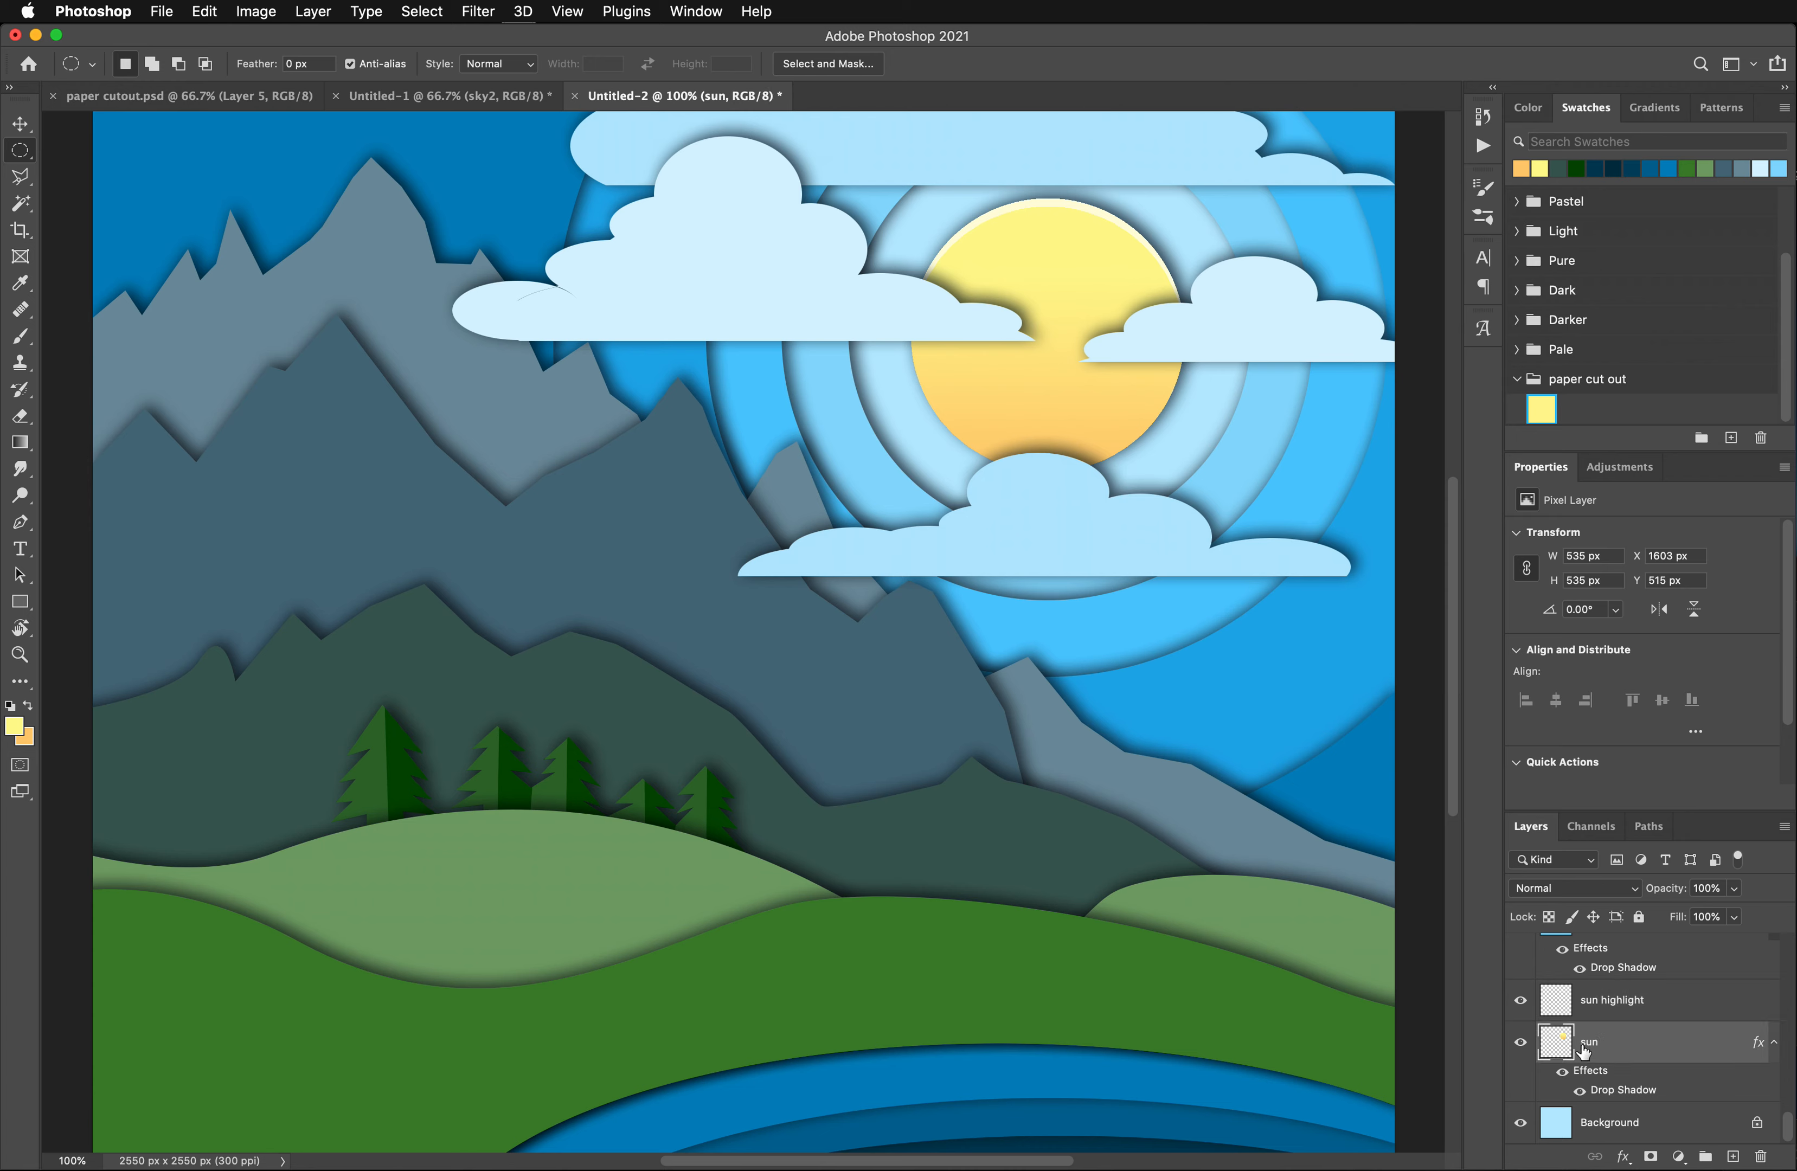
{"action": "right_click", "coordinate": [1644, 1050]}
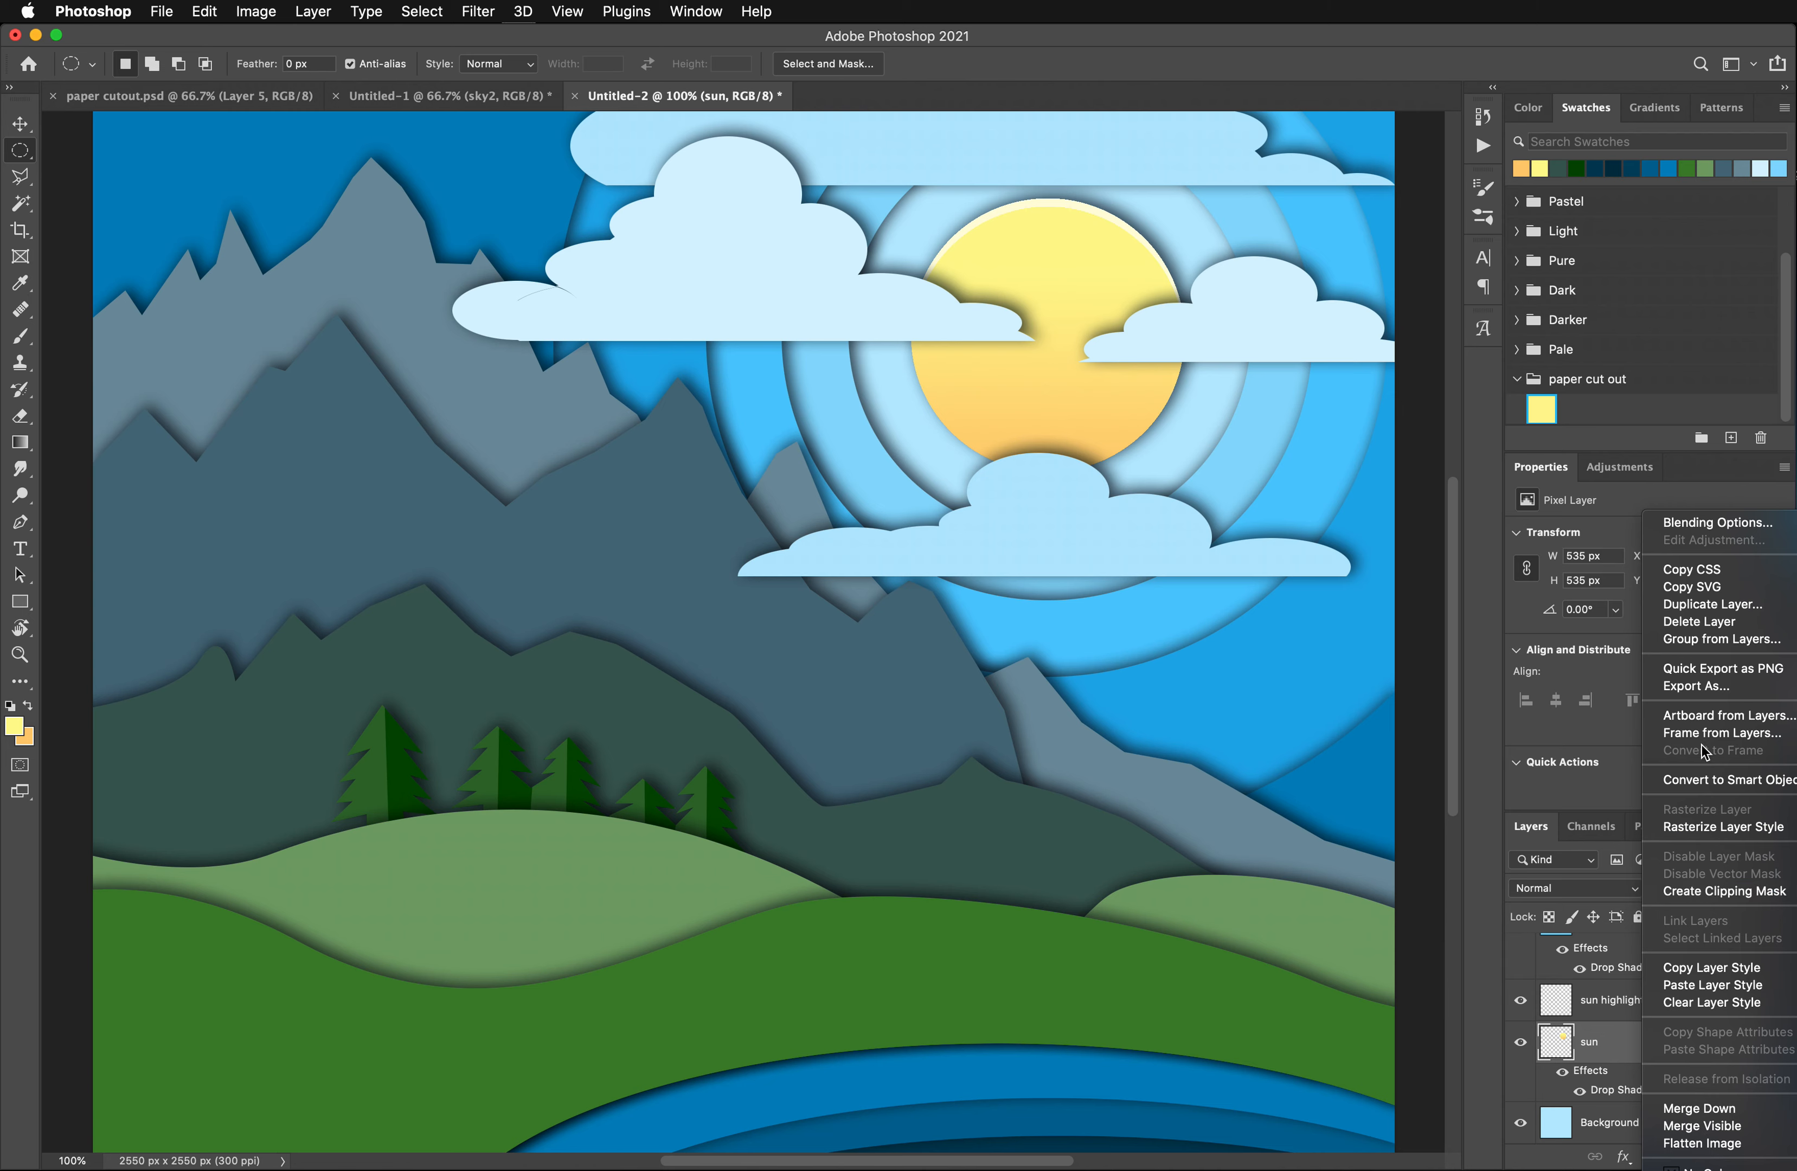
{"action": "left_click", "coordinate": [1711, 604]}
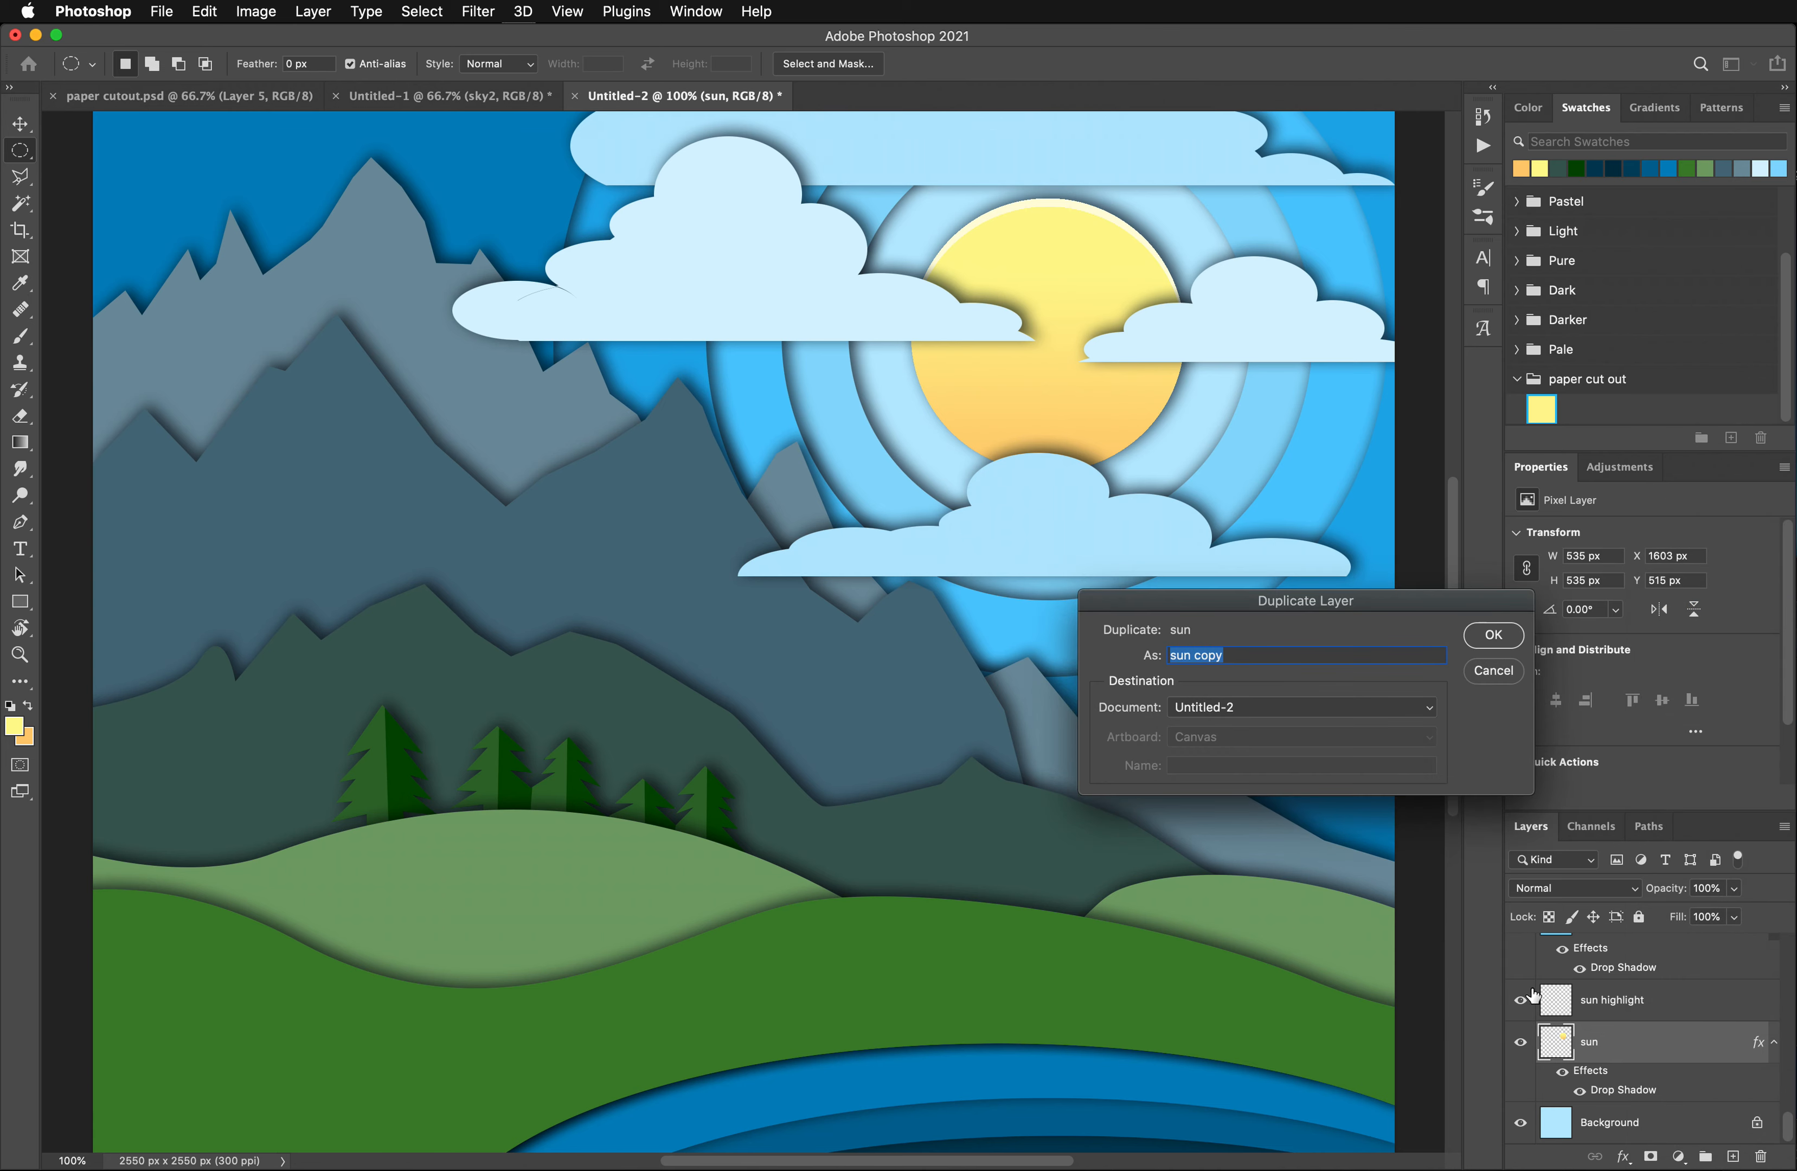
{"action": "left_click", "coordinate": [1239, 659]}
{"action": "left_click_drag", "start_coordinate": [1240, 659], "coordinate": [1192, 658]}
{"action": "type", "text": "shadow"}
{"action": "left_click", "coordinate": [1493, 635]}
{"action": "left_click_drag", "start_coordinate": [1659, 1070], "coordinate": [1761, 1156]}
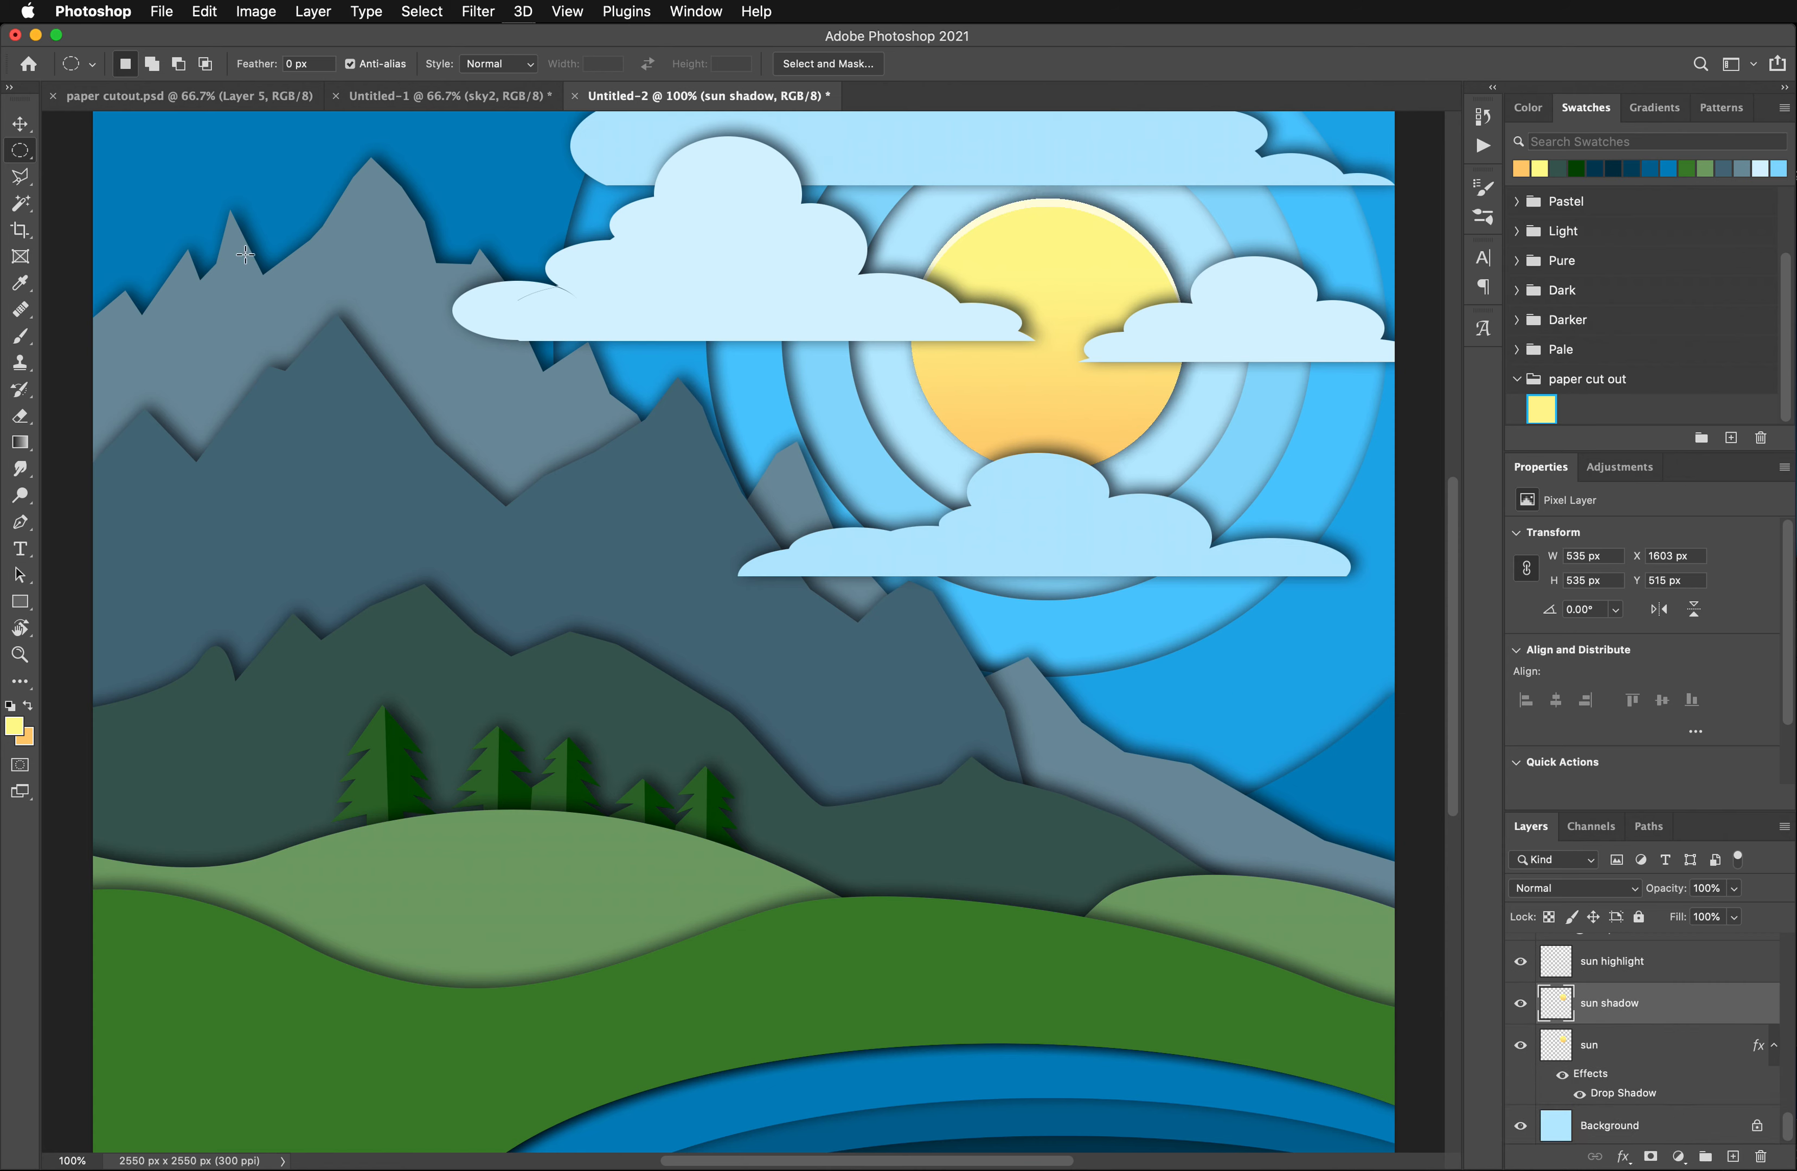
- Select the disc on the sun shadow layer, nudge the selection up to Y 500 px, and clear it to keep a thin lower crescent
{"action": "left_click", "coordinate": [27, 206]}
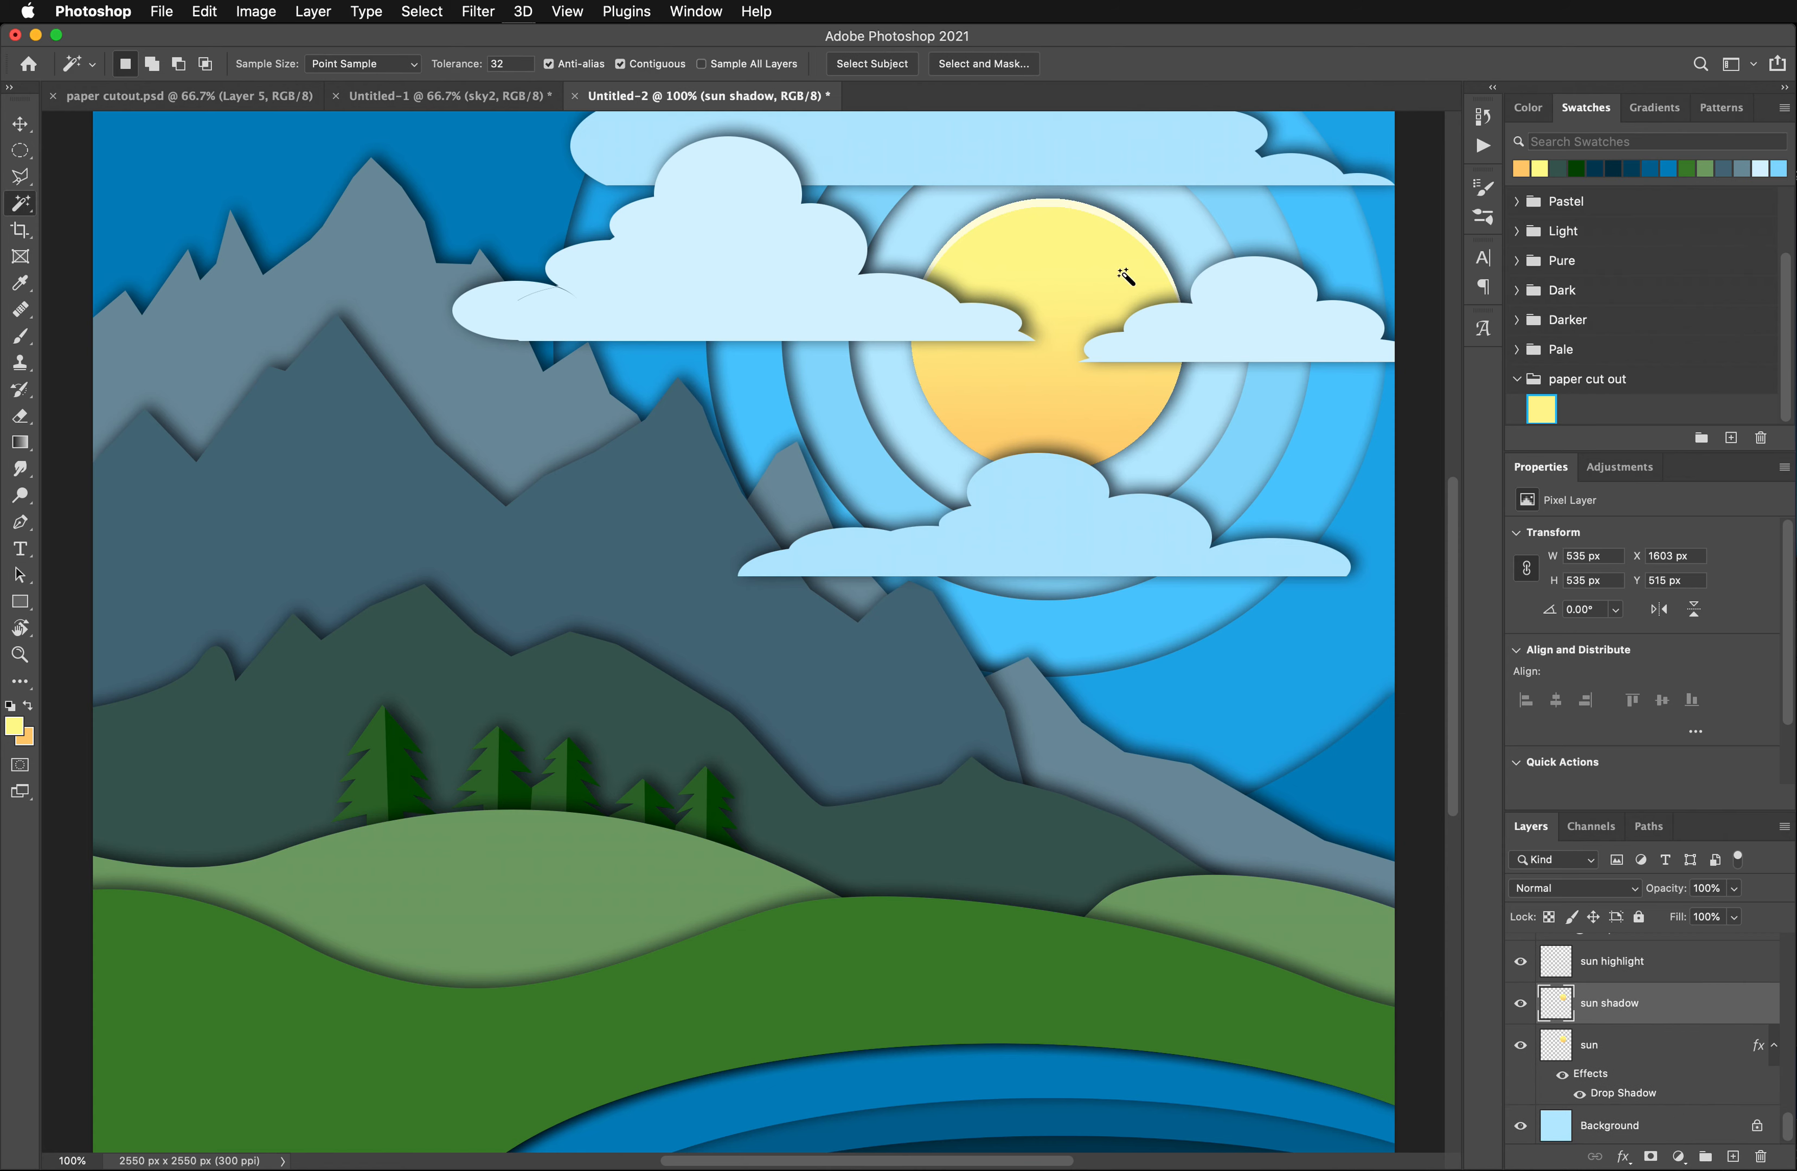
{"action": "left_click", "coordinate": [1053, 305]}
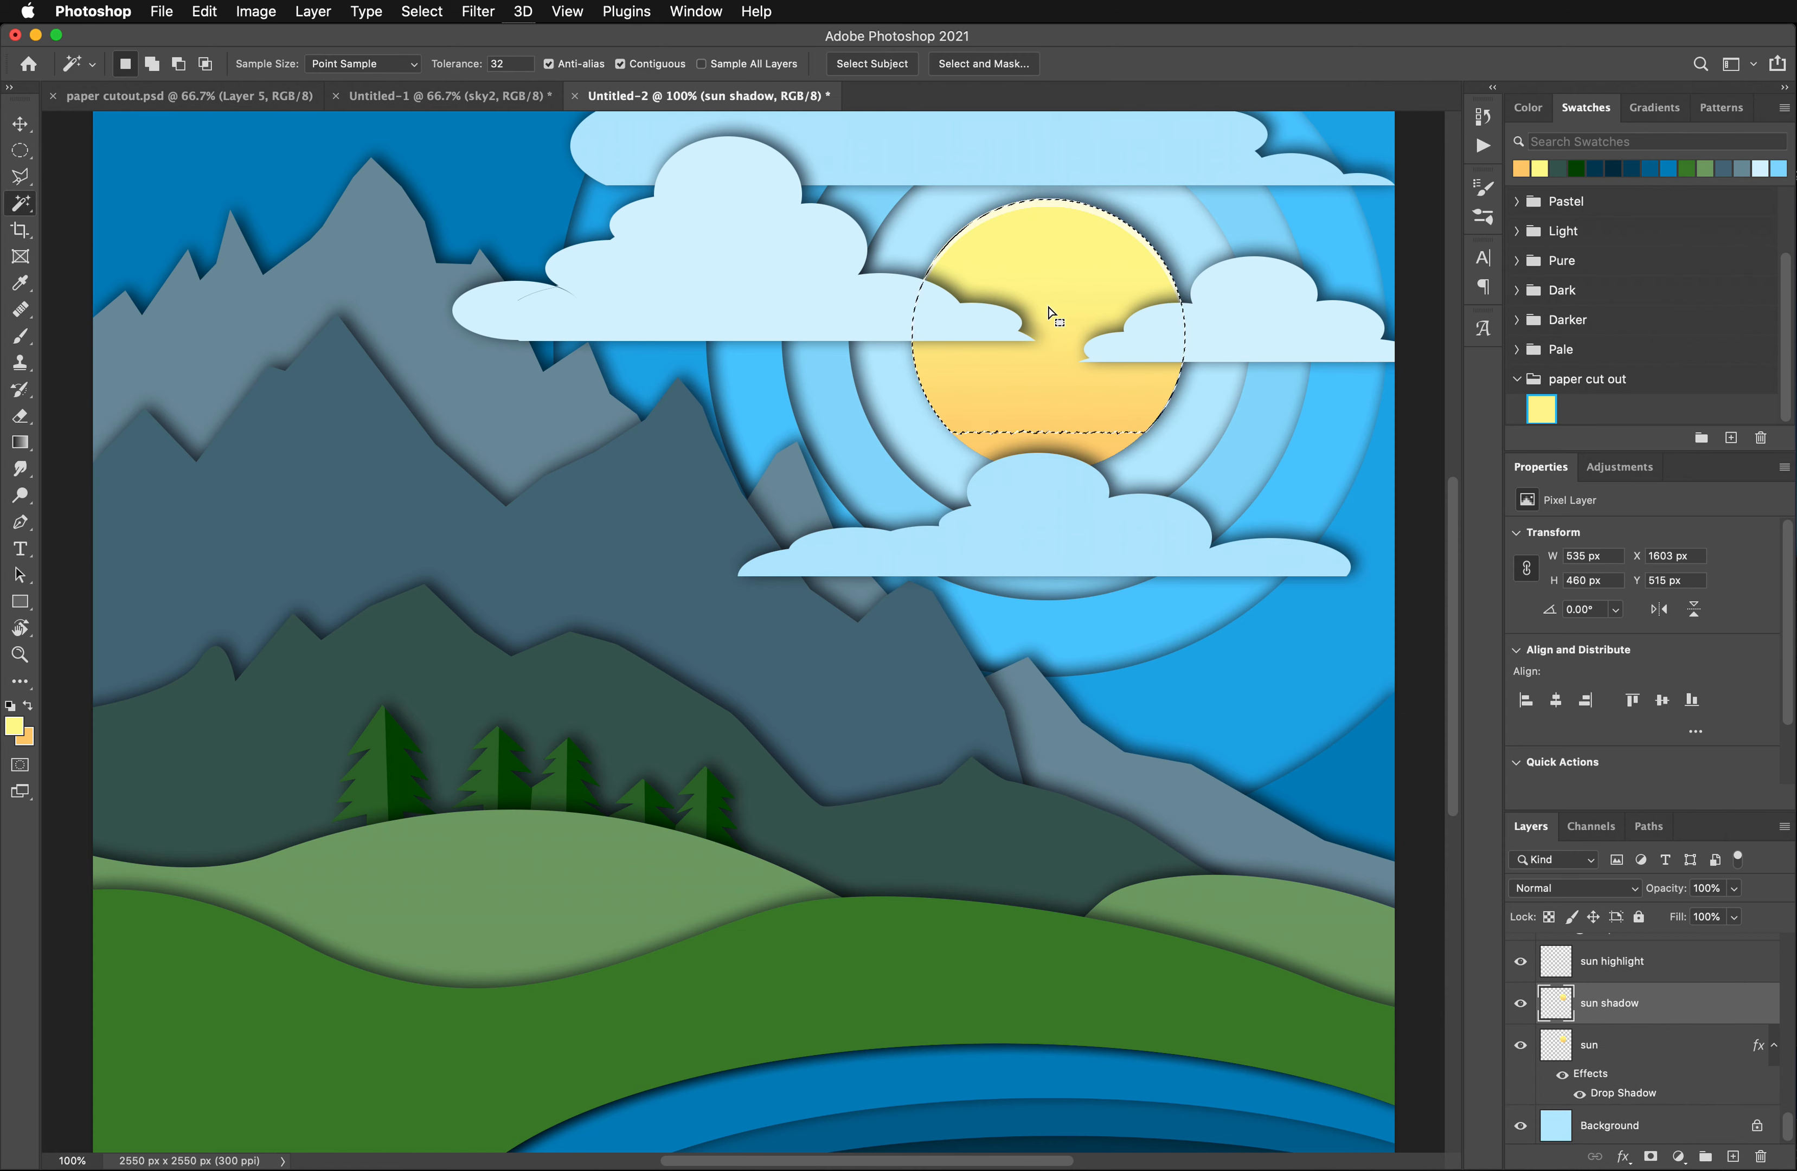
{"action": "left_click", "coordinate": [1098, 449], "text": "shift"}
{"action": "key", "text": "Up"}
{"action": "key", "text": "Up"}
{"action": "key", "text": "Up"}
{"action": "key", "text": "Up"}
{"action": "key", "text": "Up"}
{"action": "key", "text": "Up"}
{"action": "key", "text": "Up"}
{"action": "key", "text": "Up"}
{"action": "key", "text": "Up"}
{"action": "key", "text": "Up"}
{"action": "key", "text": "Up"}
{"action": "key", "text": "Up"}
{"action": "key", "text": "Up"}
{"action": "key", "text": "Up"}
{"action": "key", "text": "Up"}
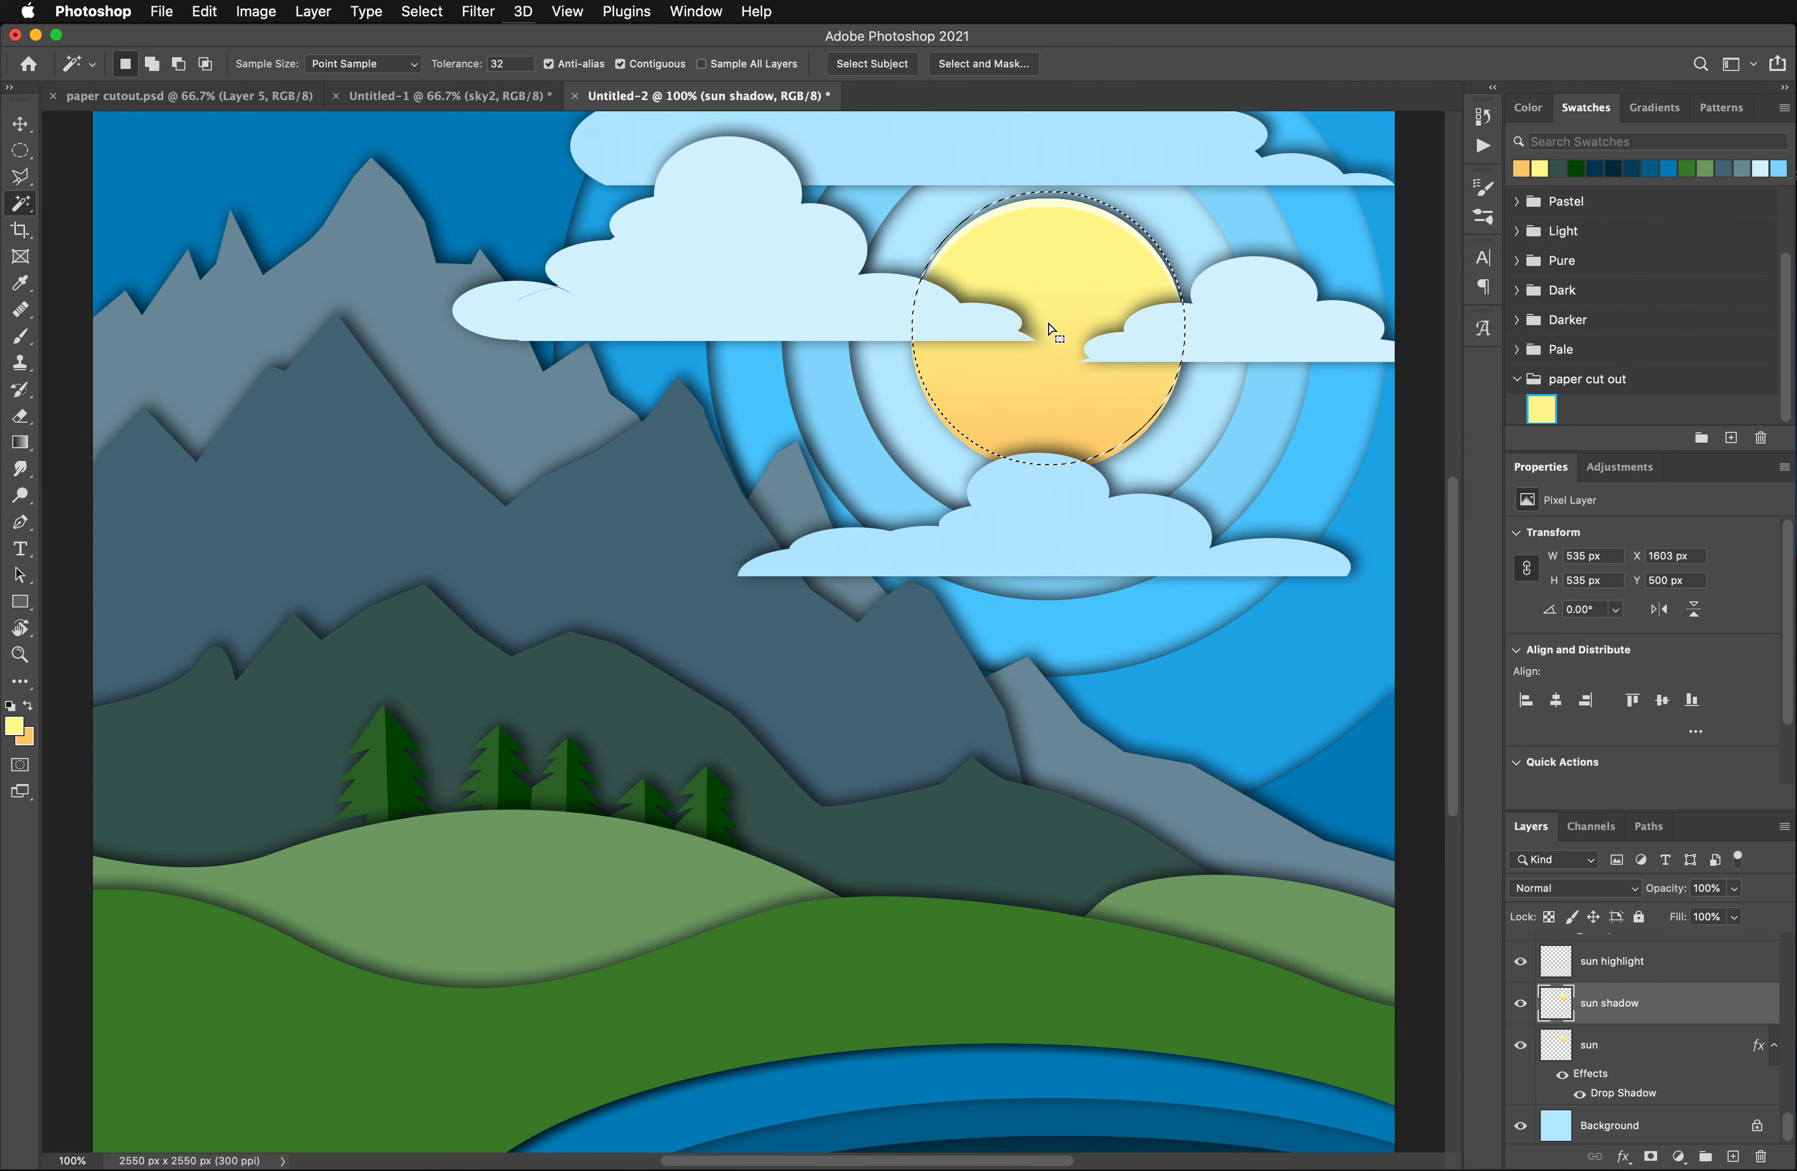
{"action": "scroll", "coordinate": [1052, 338], "scroll_direction": "left", "scroll_amount": 2}
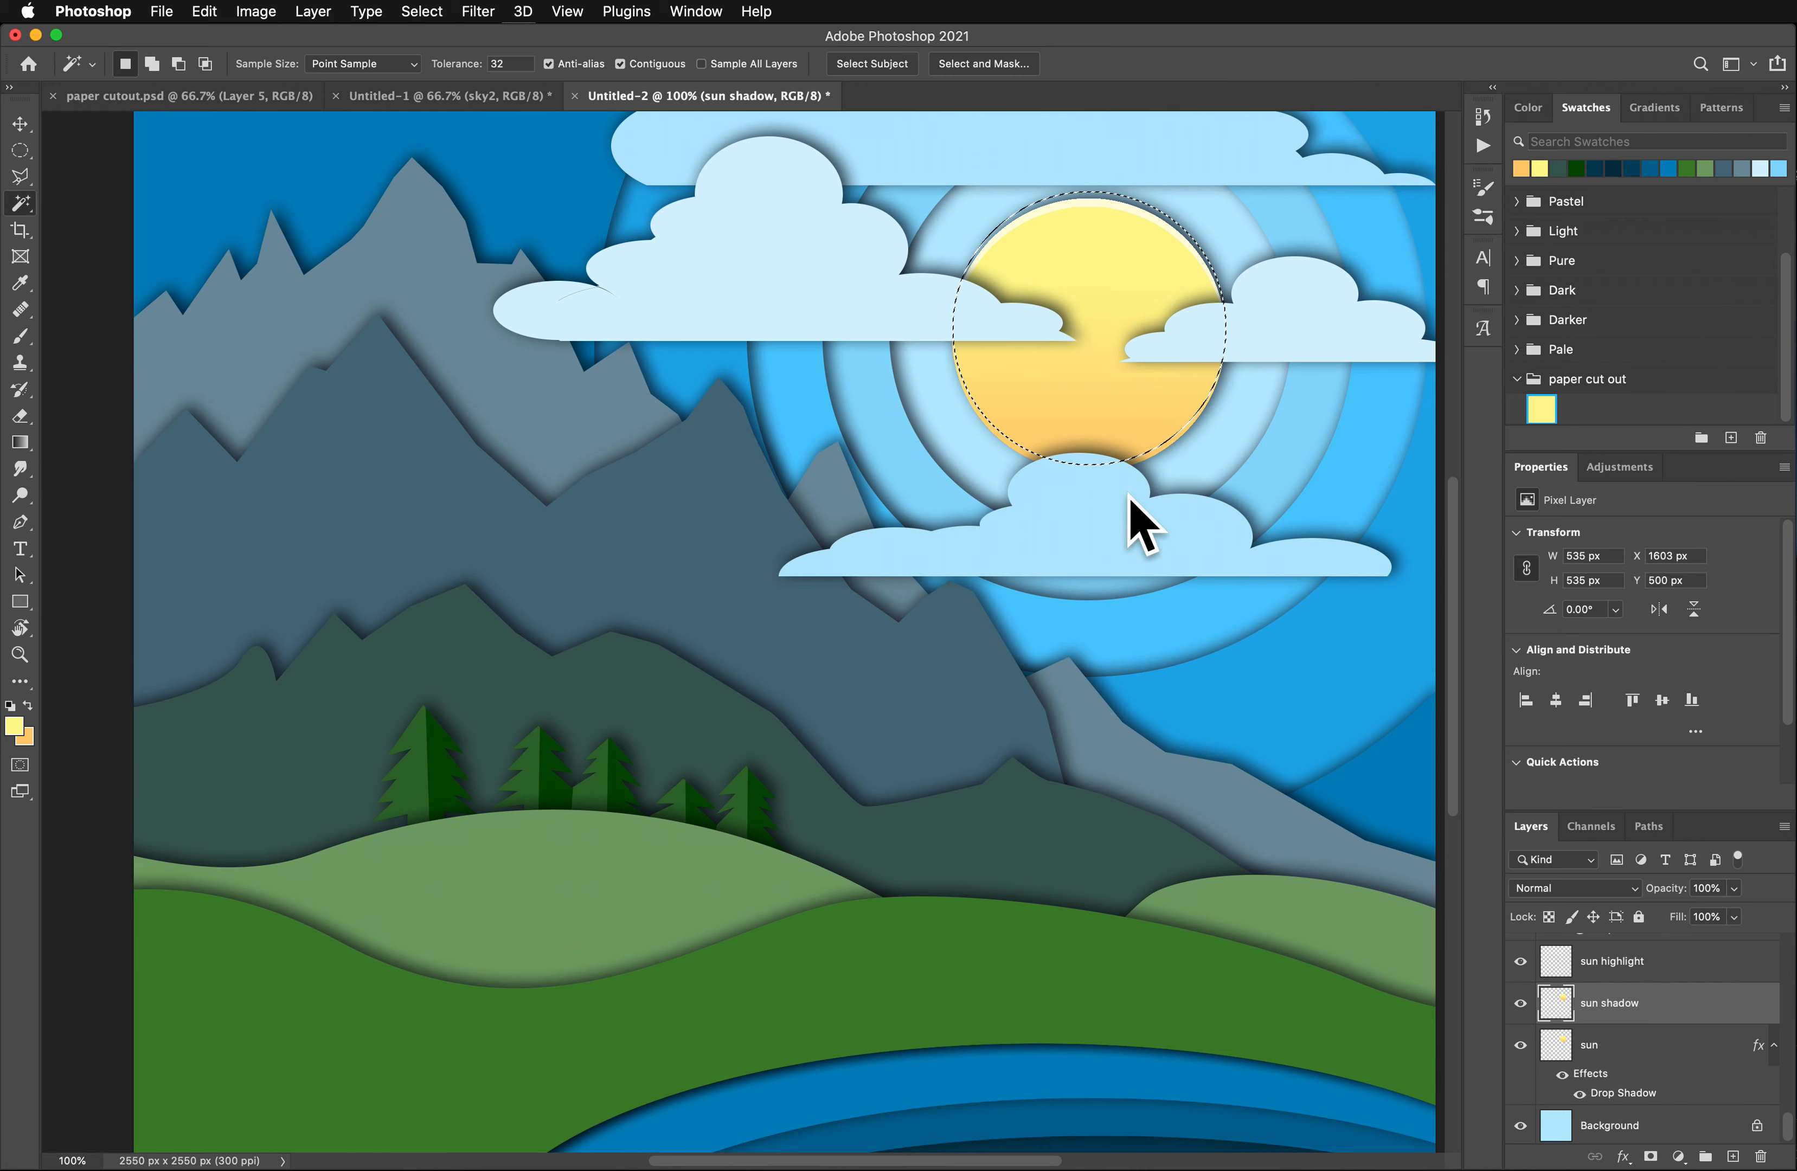
{"action": "scroll", "coordinate": [1120, 502], "scroll_direction": "down", "scroll_amount": 1}
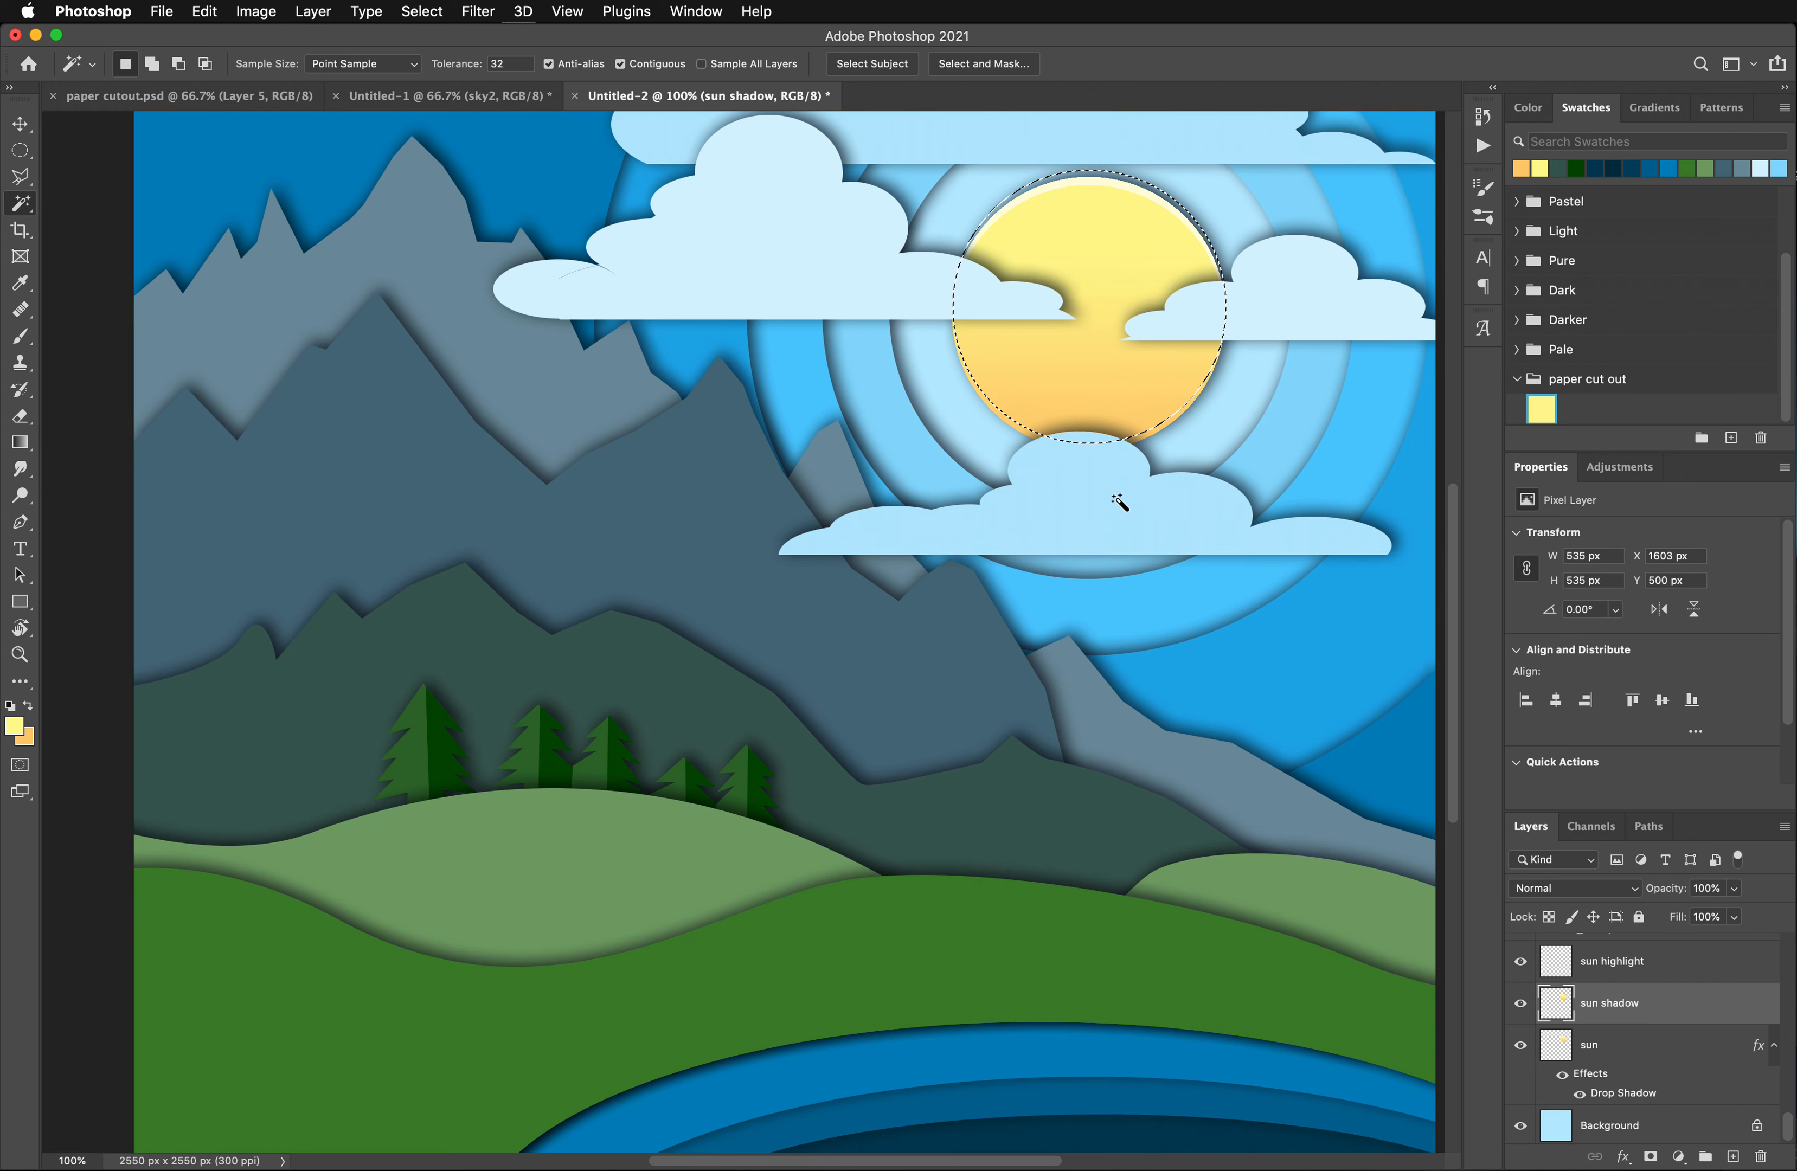
{"action": "scroll", "coordinate": [1120, 502], "scroll_direction": "up", "scroll_amount": 4}
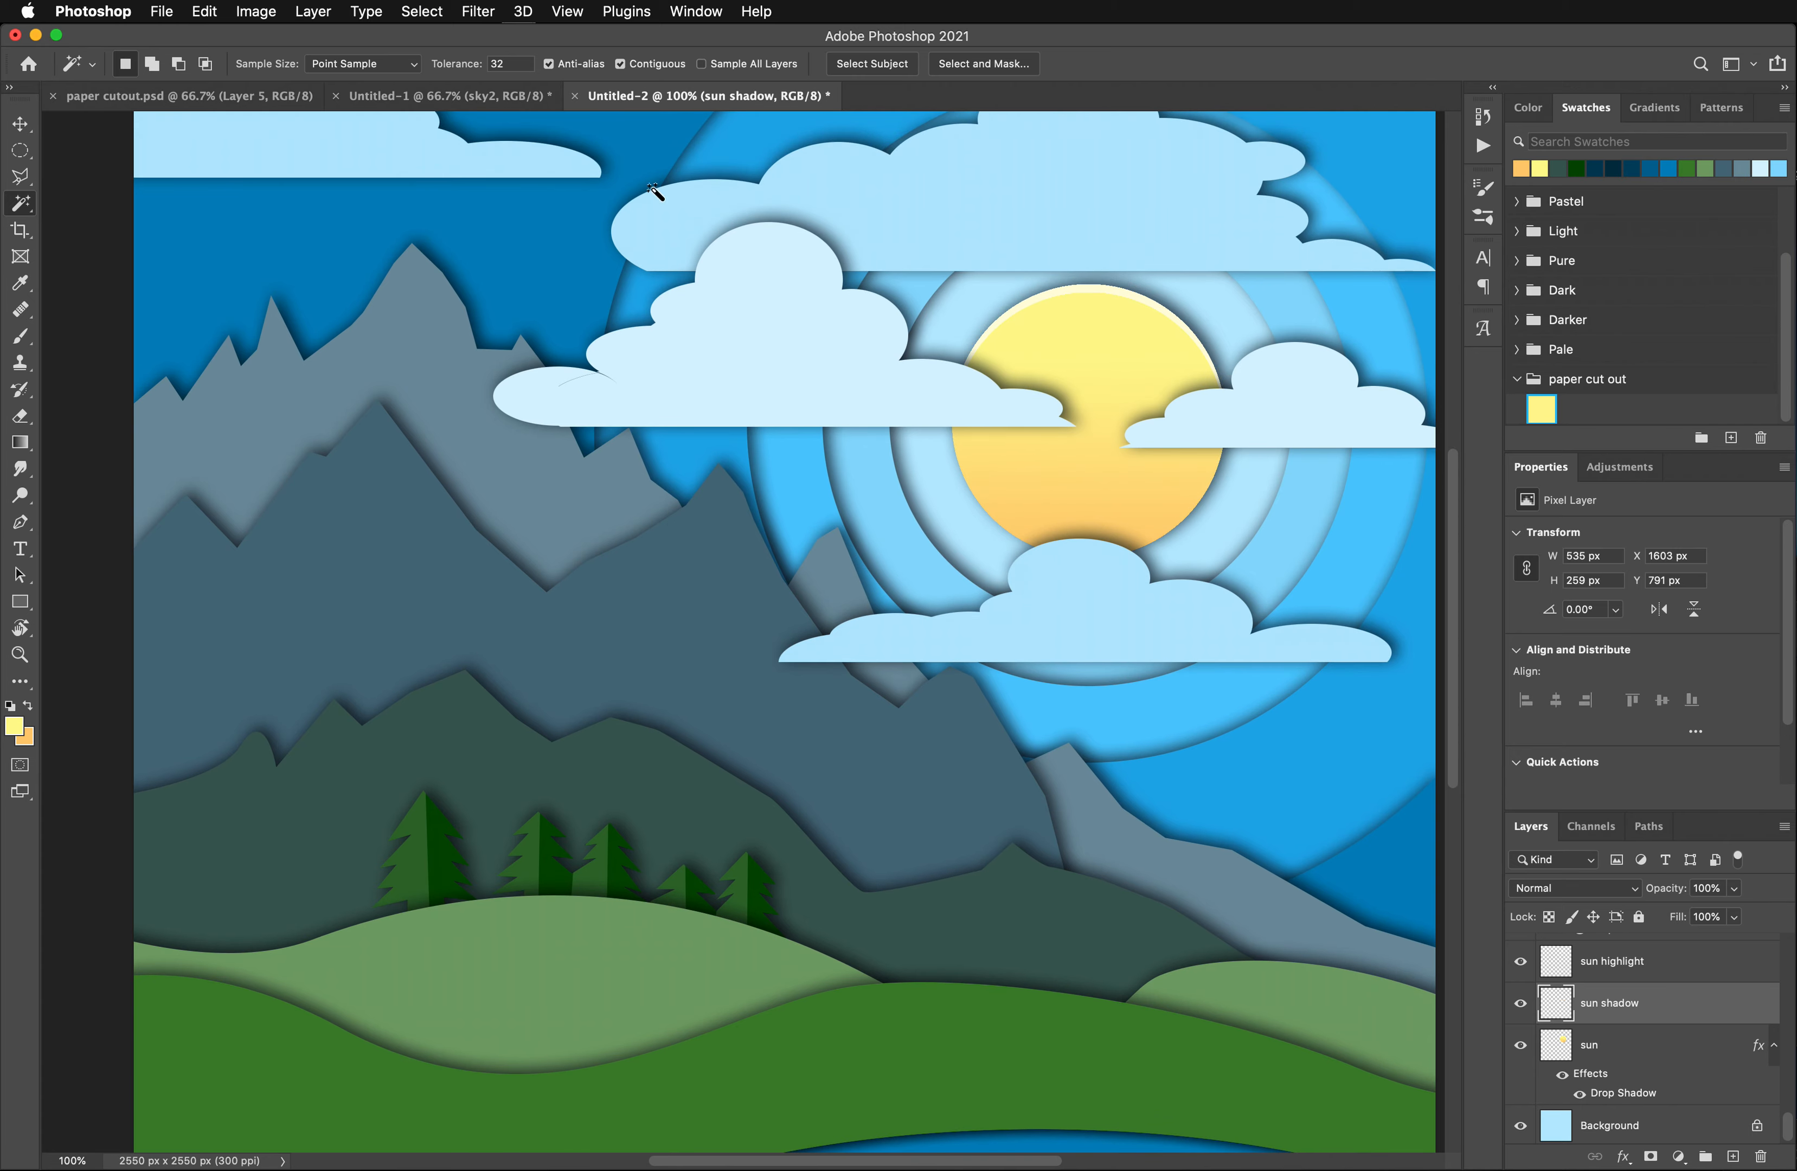
- Darken the sun shadow crescent with a Hue/Saturation adjustment, setting Lightness to -16
{"action": "left_click", "coordinate": [255, 11]}
{"action": "mouse_move", "coordinate": [291, 76]}
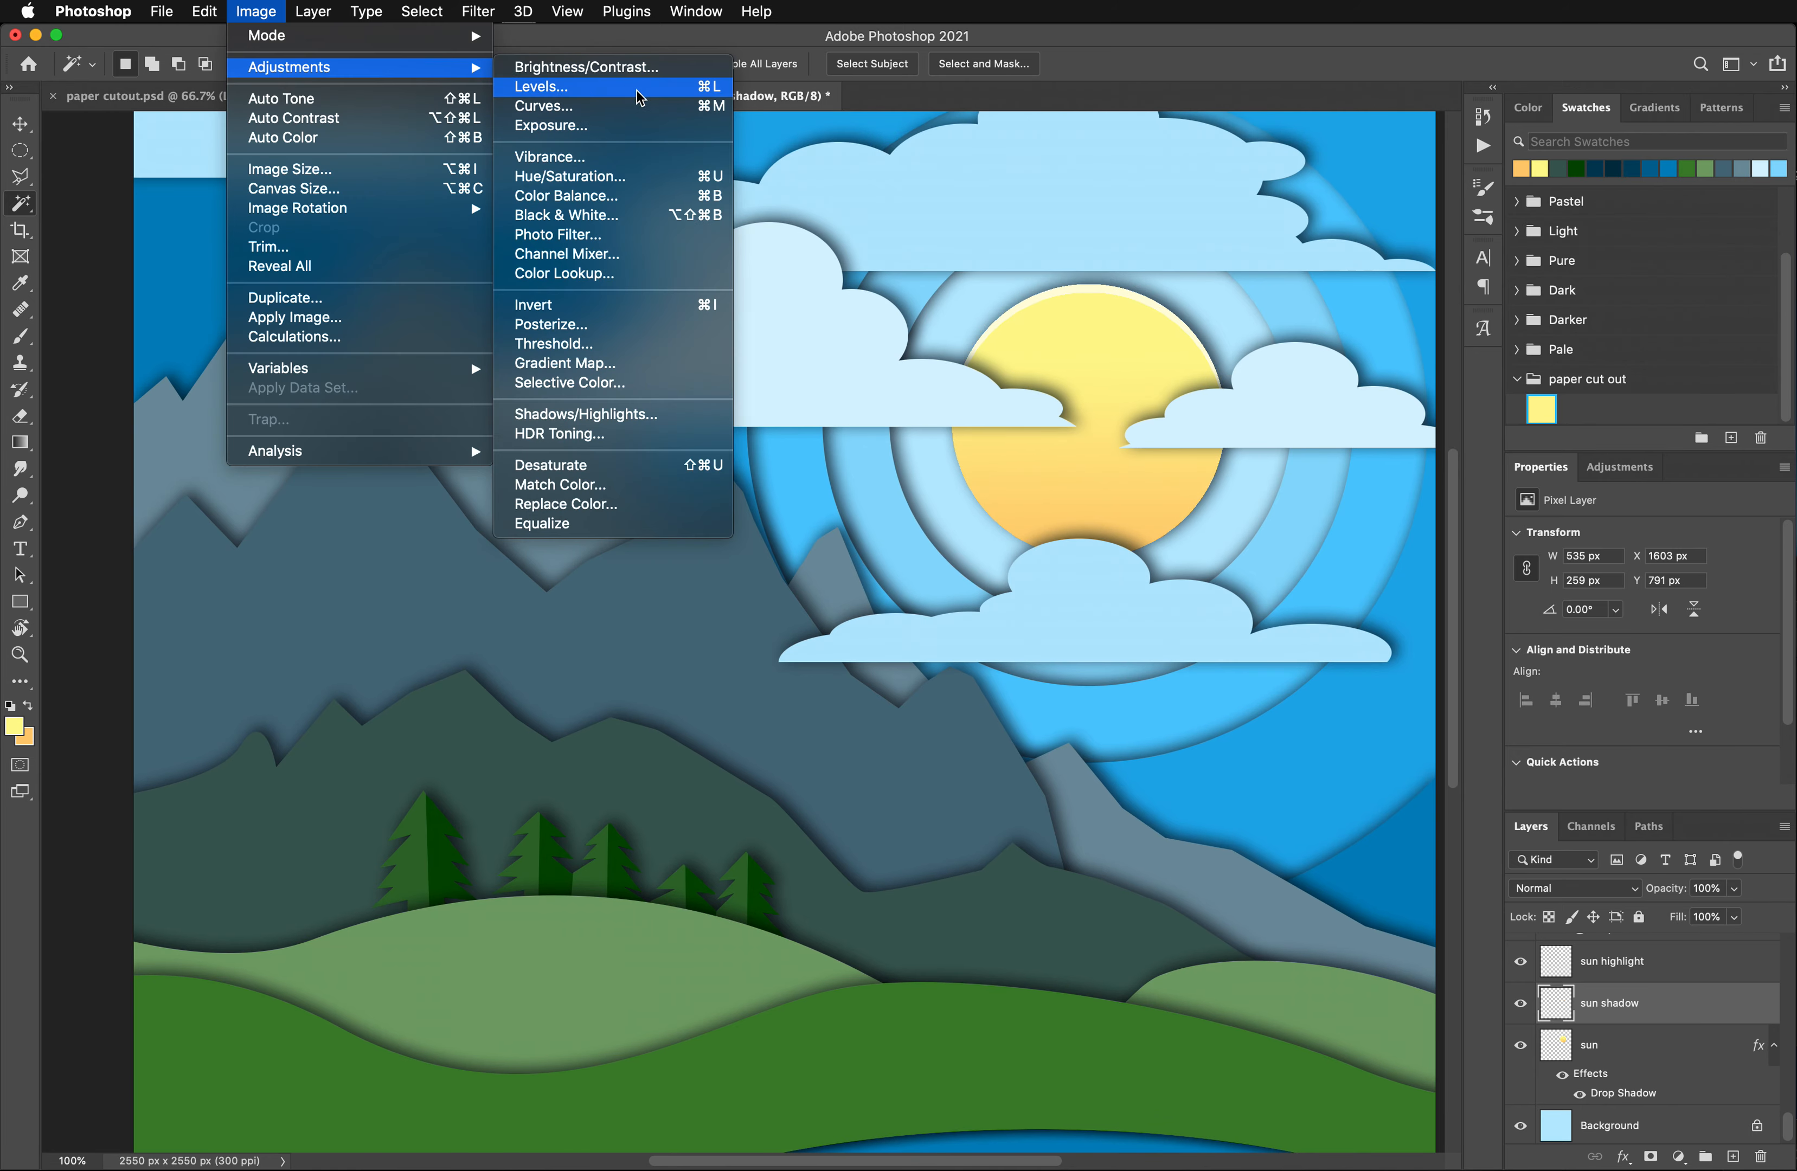
{"action": "left_click", "coordinate": [616, 178]}
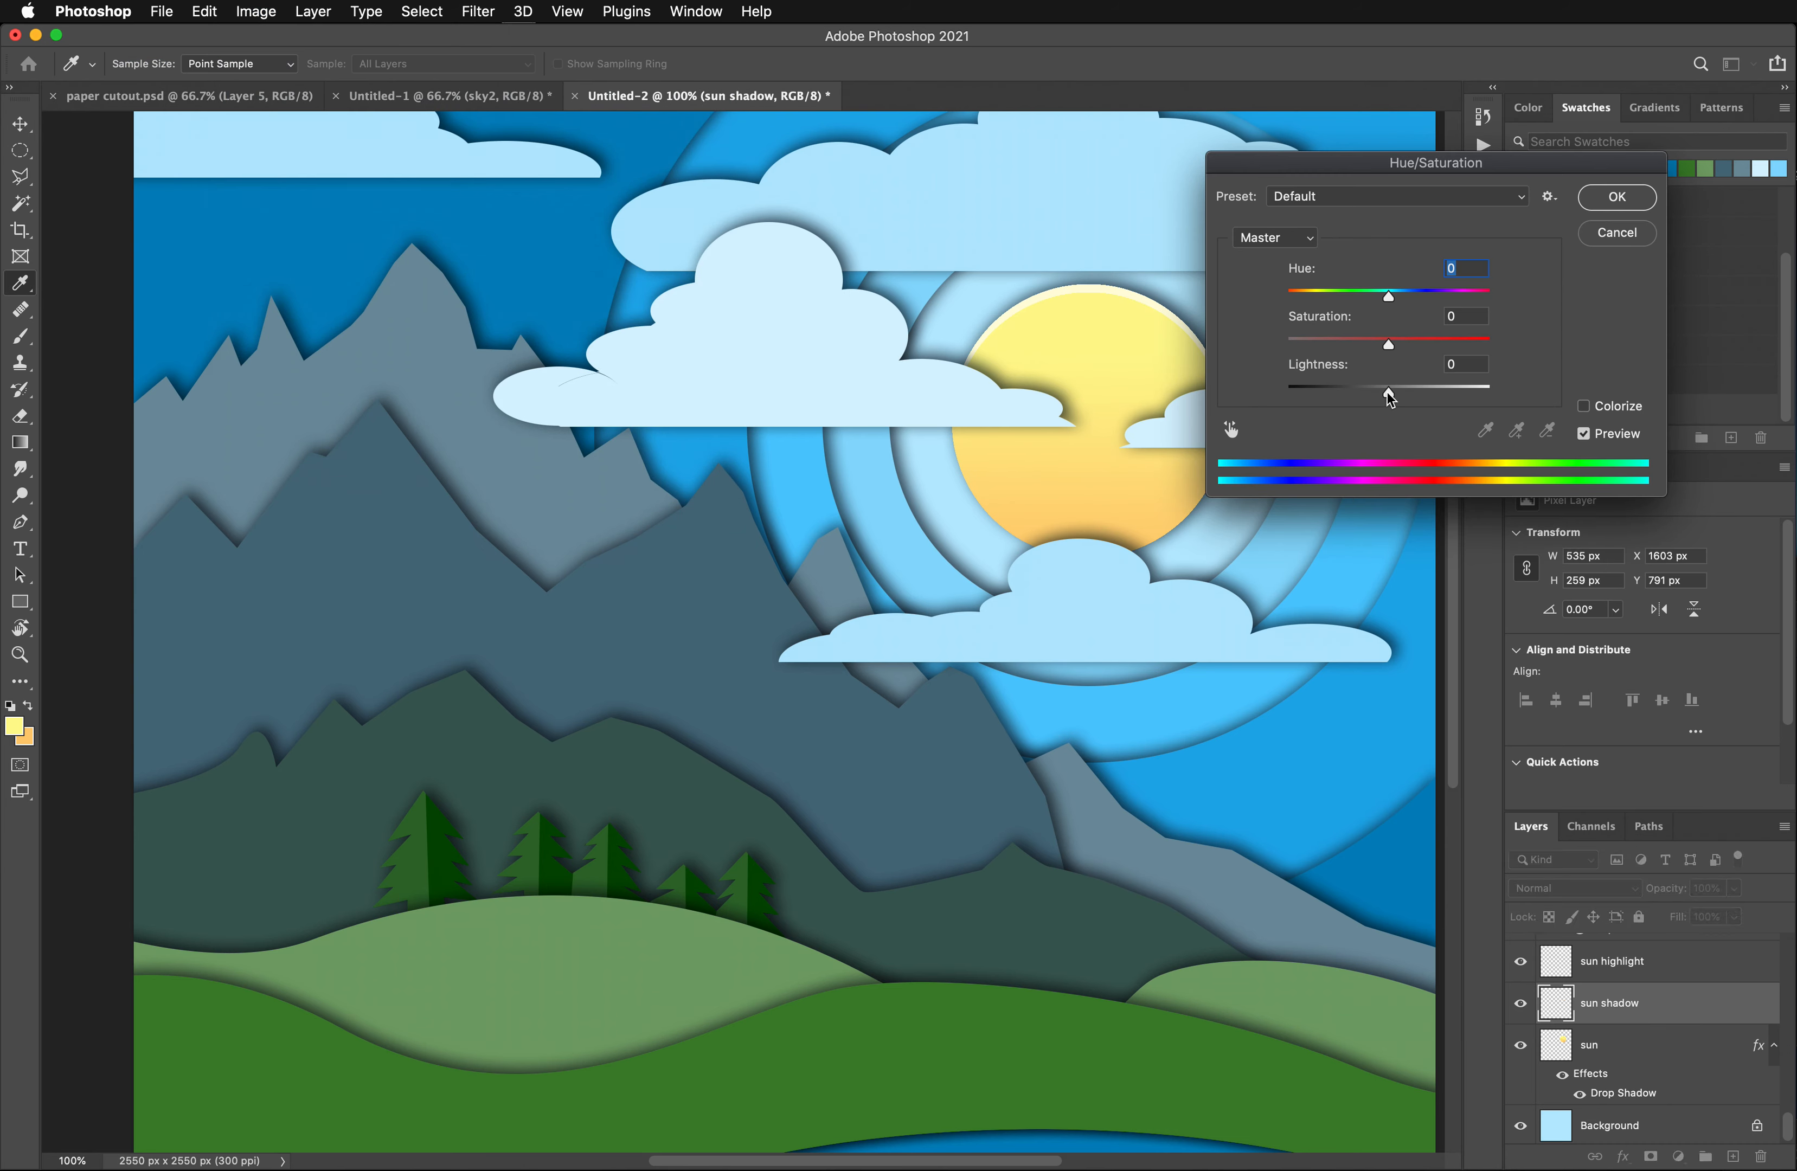
{"action": "left_click_drag", "start_coordinate": [1390, 398], "coordinate": [1328, 391]}
{"action": "scroll", "coordinate": [1332, 390], "scroll_direction": "down", "scroll_amount": 1}
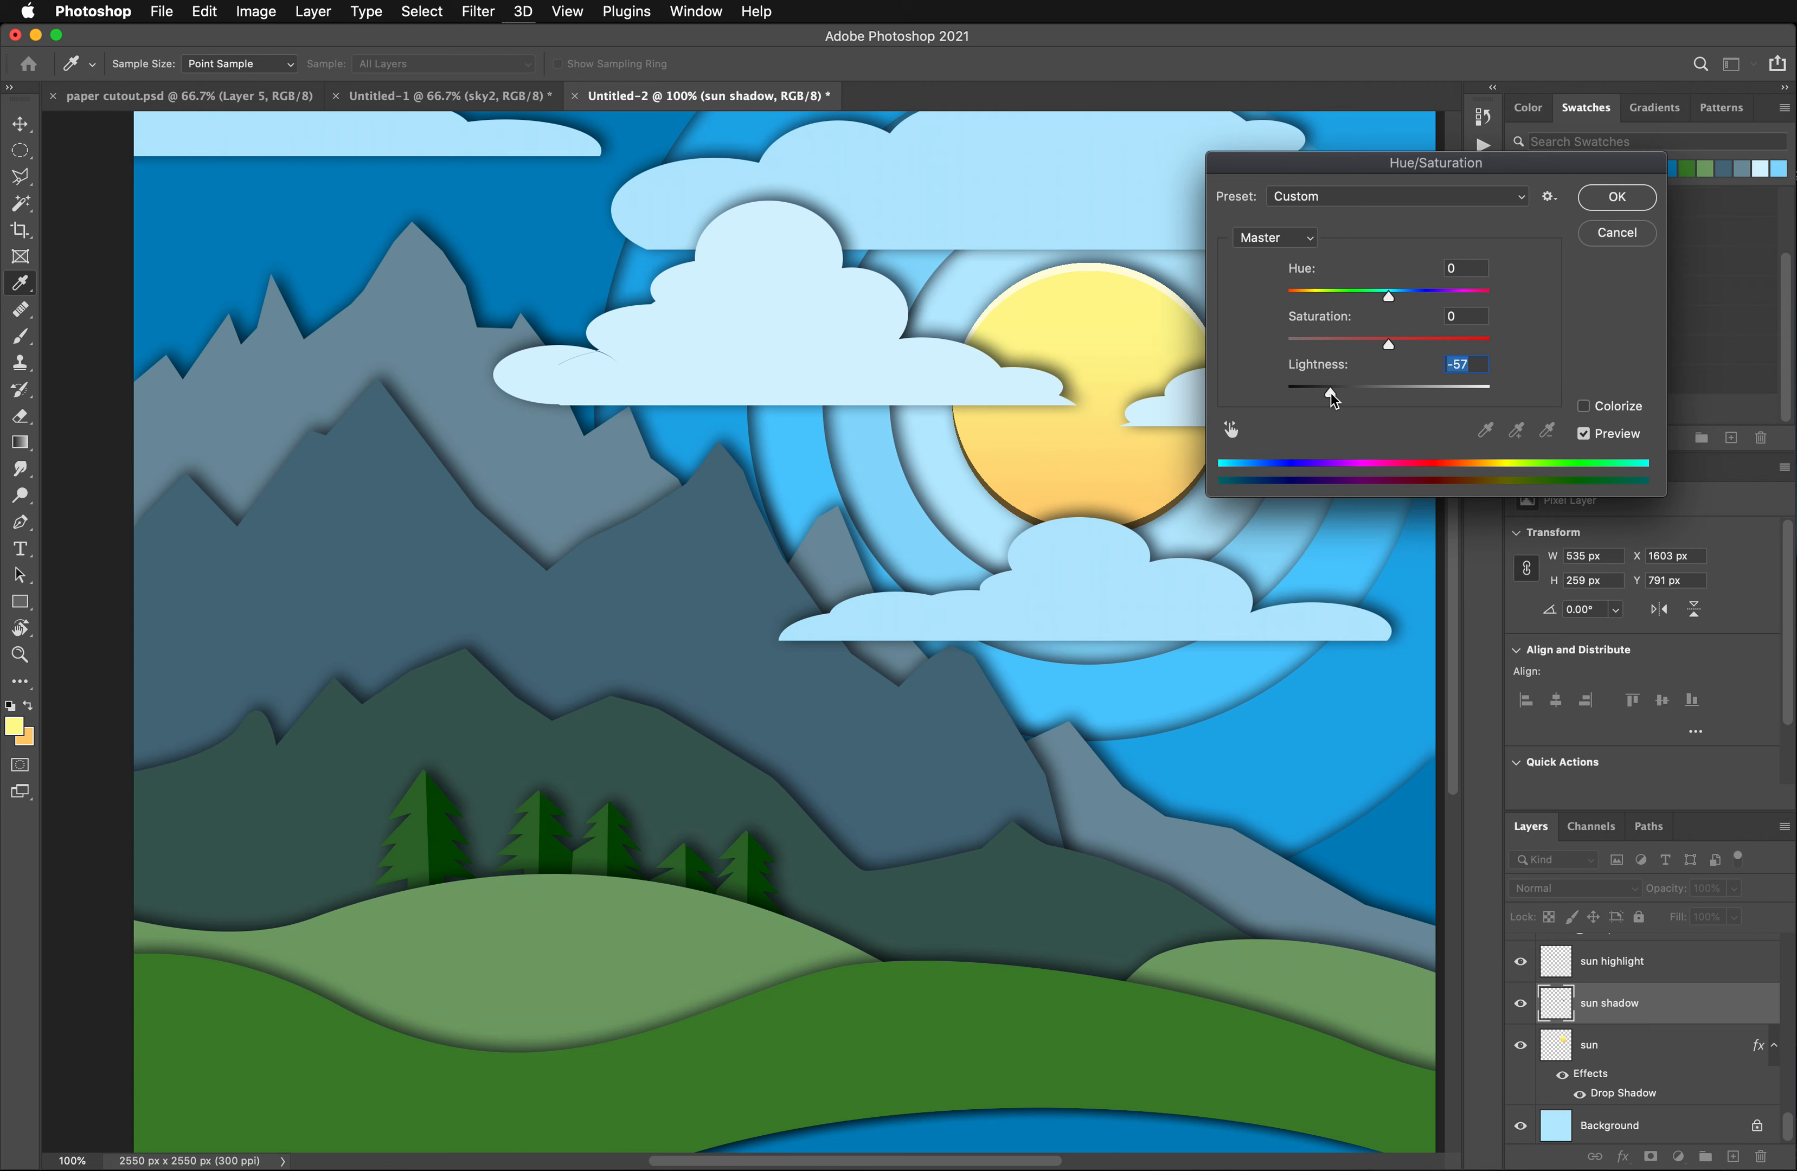
{"action": "left_click_drag", "start_coordinate": [1332, 393], "coordinate": [1376, 393]}
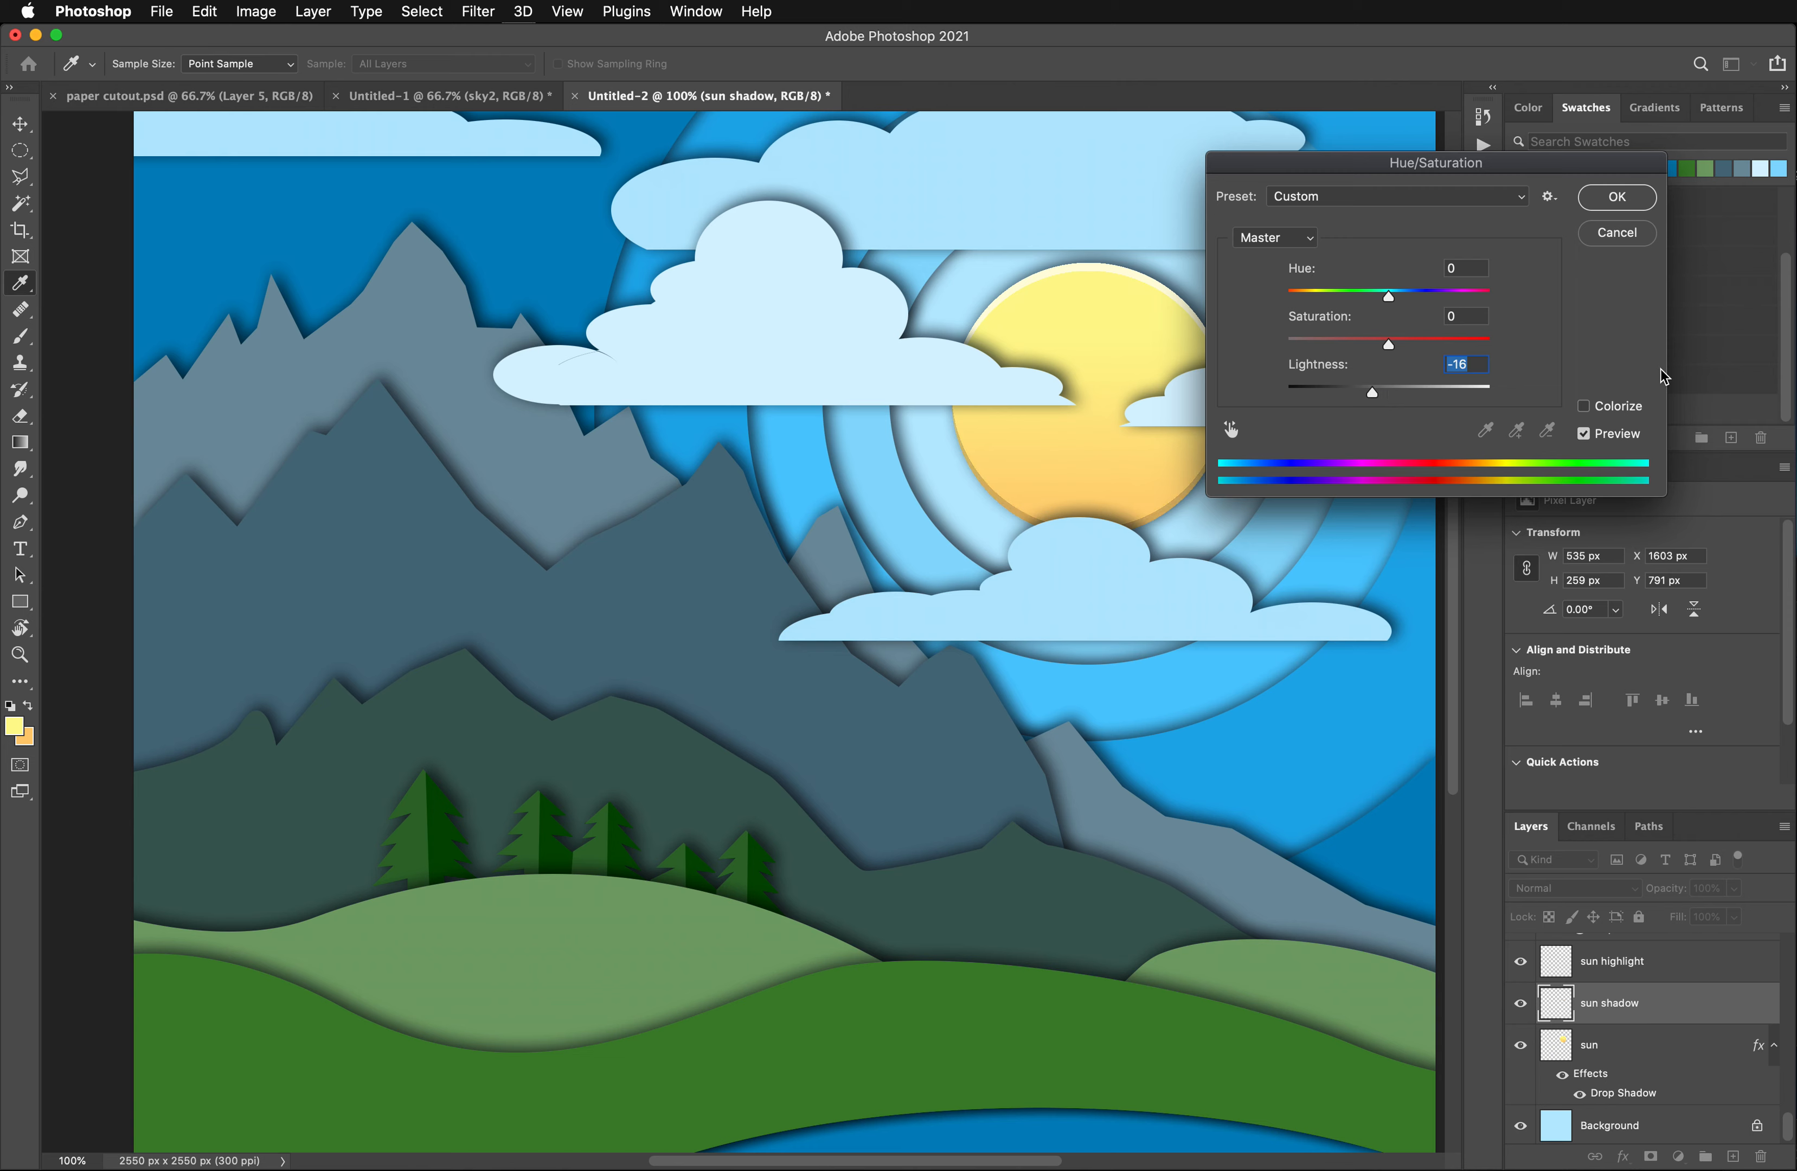
{"action": "left_click", "coordinate": [1612, 199]}
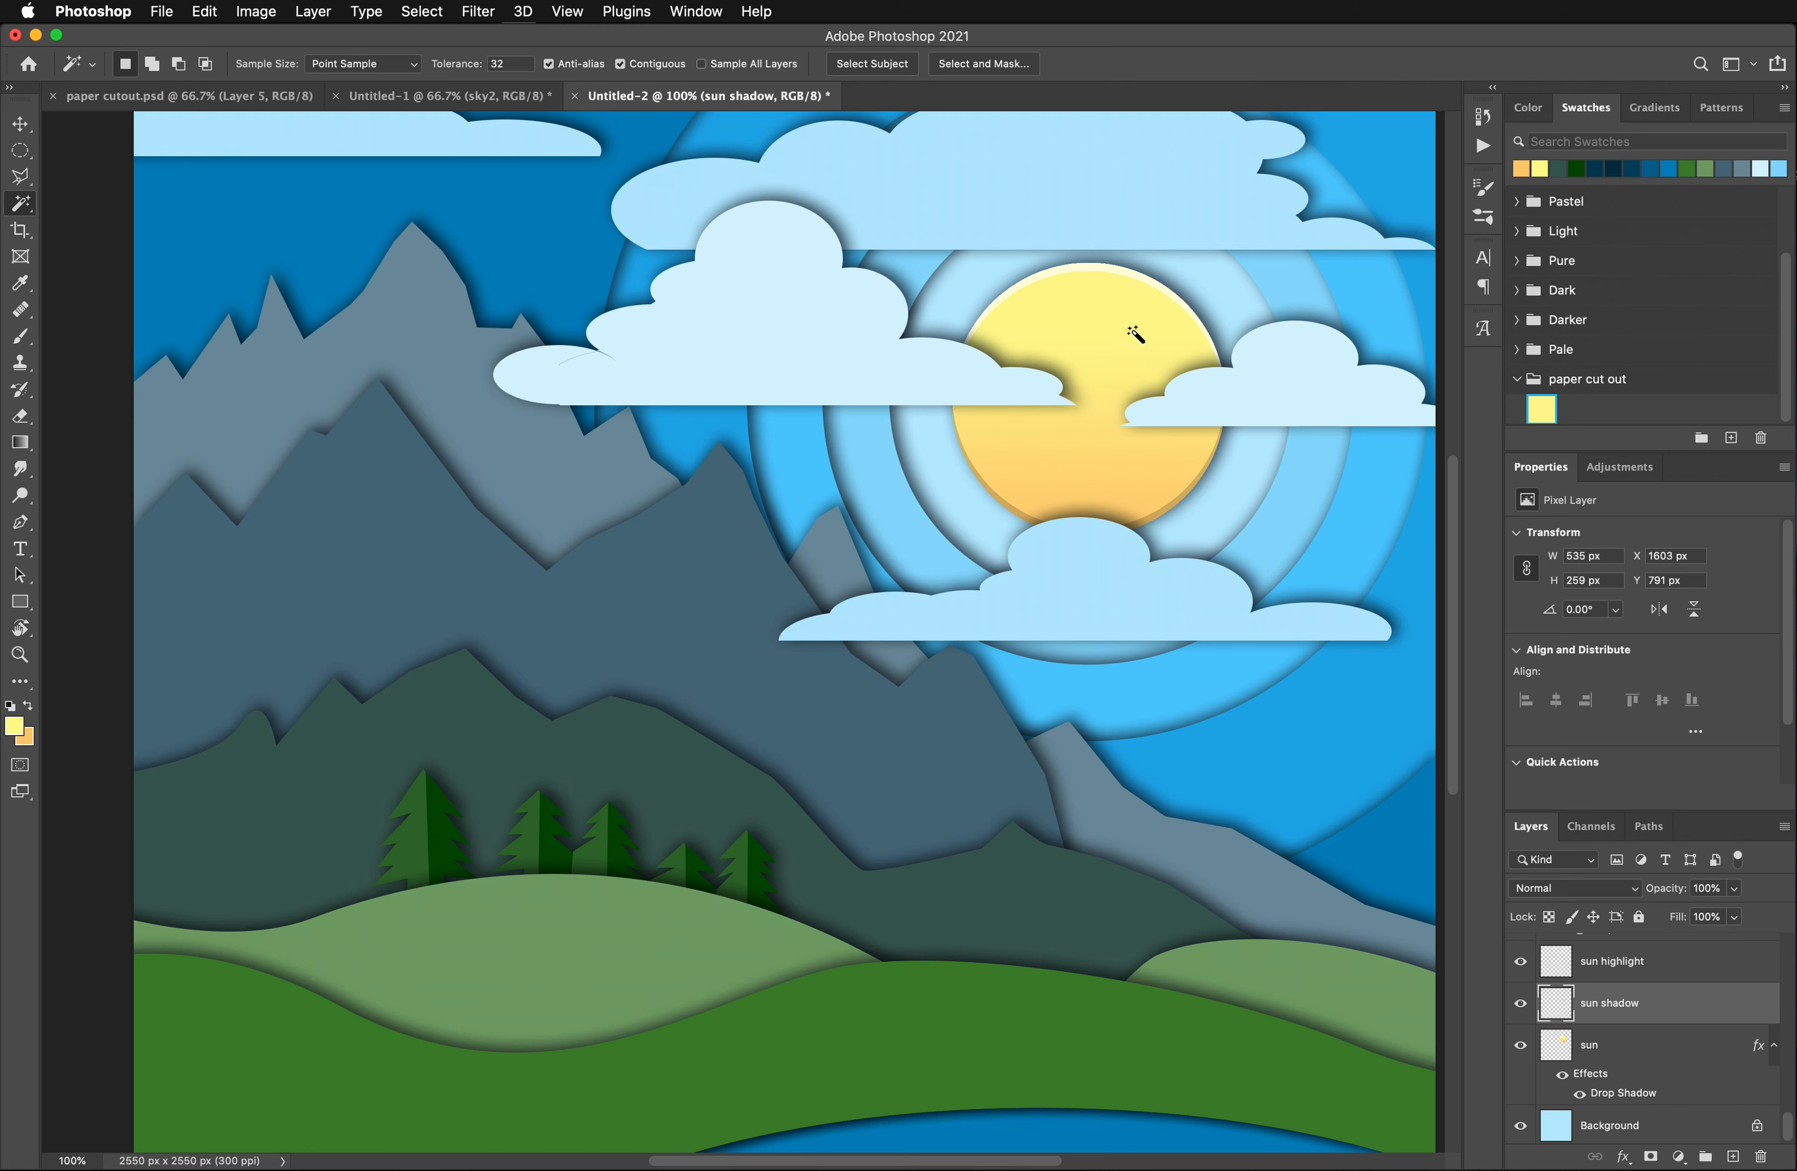
- Examine the sun's highlight and shadow edges against the surrounding sky, clouds and mountains
{"action": "key", "text": "super+minus"}
{"action": "key", "text": "super+minus"}
{"action": "key", "text": "super+plus"}
{"action": "key", "text": "super+plus"}
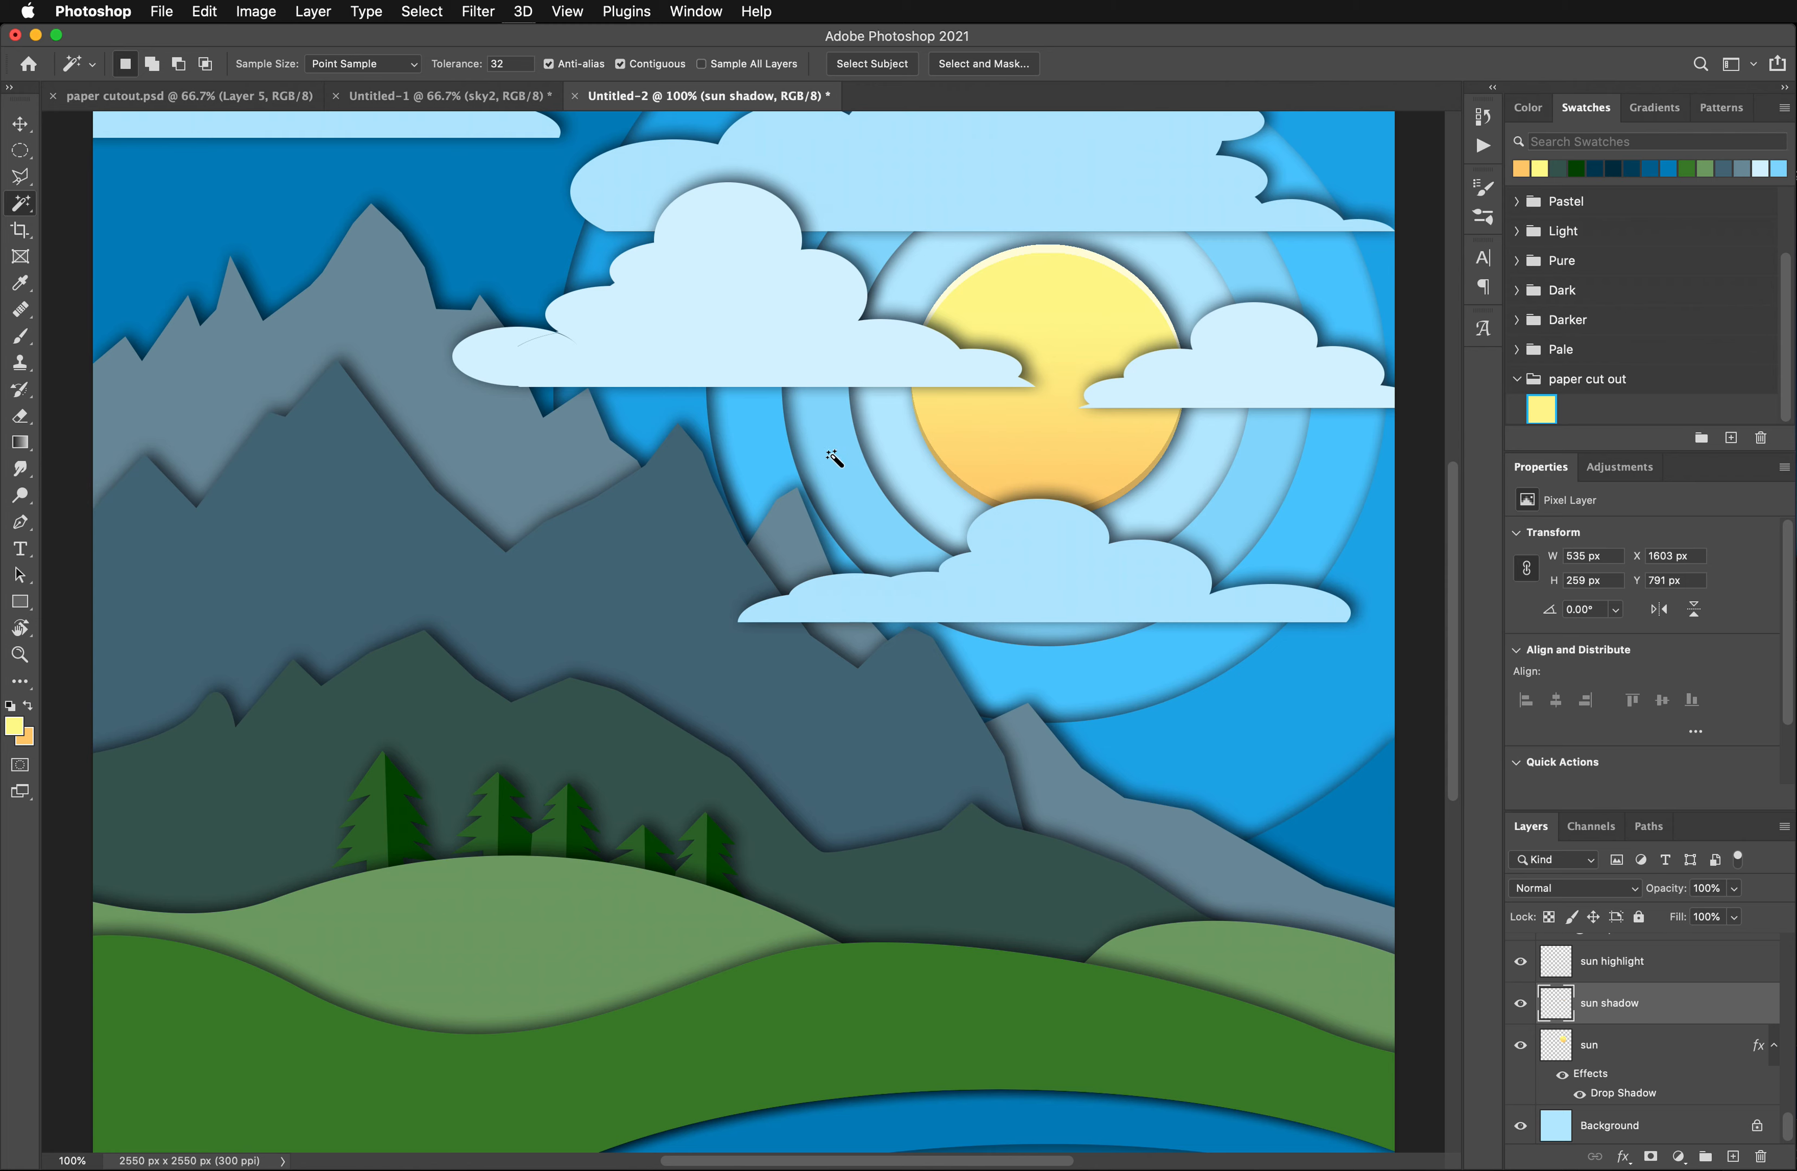
{"action": "scroll", "coordinate": [848, 454], "scroll_direction": "up", "scroll_amount": 5}
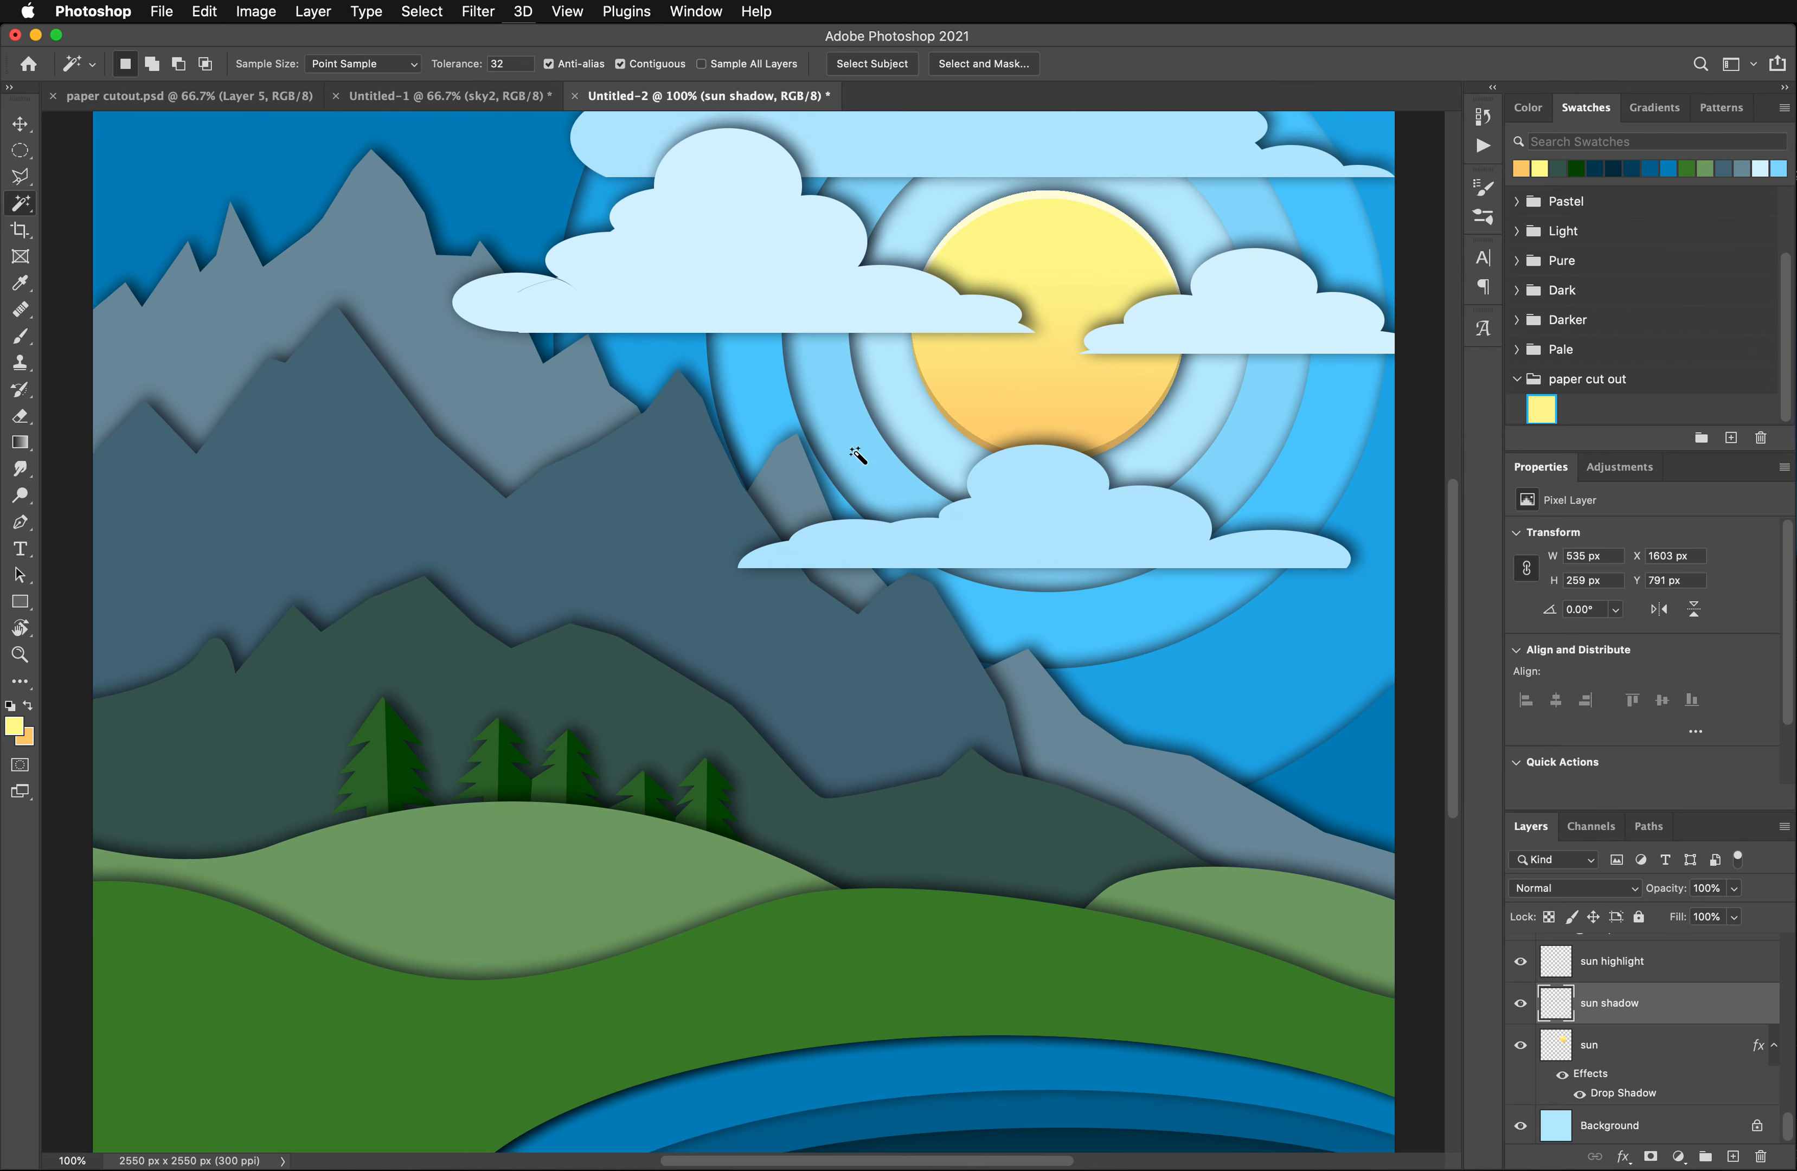
{"action": "scroll", "coordinate": [857, 454], "scroll_direction": "down", "scroll_amount": 8}
{"action": "scroll", "coordinate": [857, 454], "scroll_direction": "up", "scroll_amount": 10}
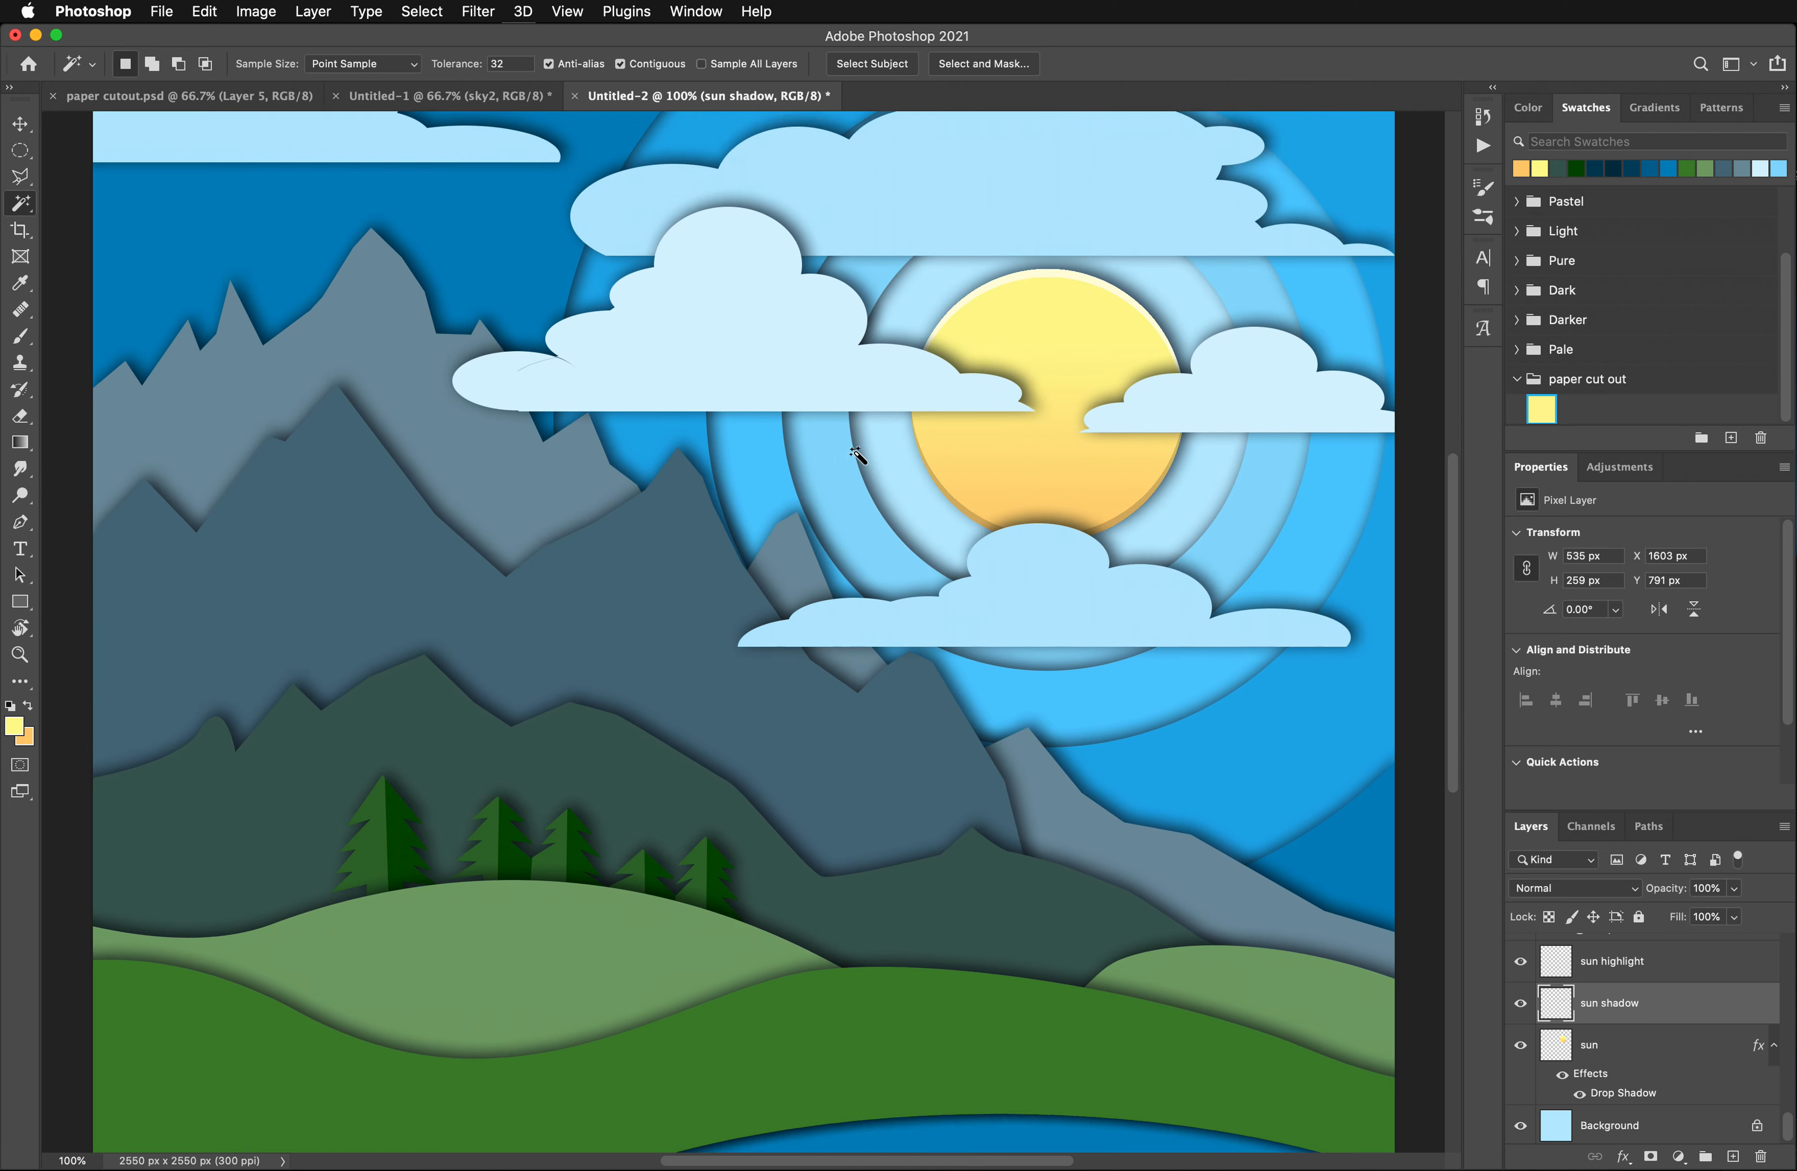
{"action": "scroll", "coordinate": [858, 454], "scroll_direction": "down", "scroll_amount": 2}
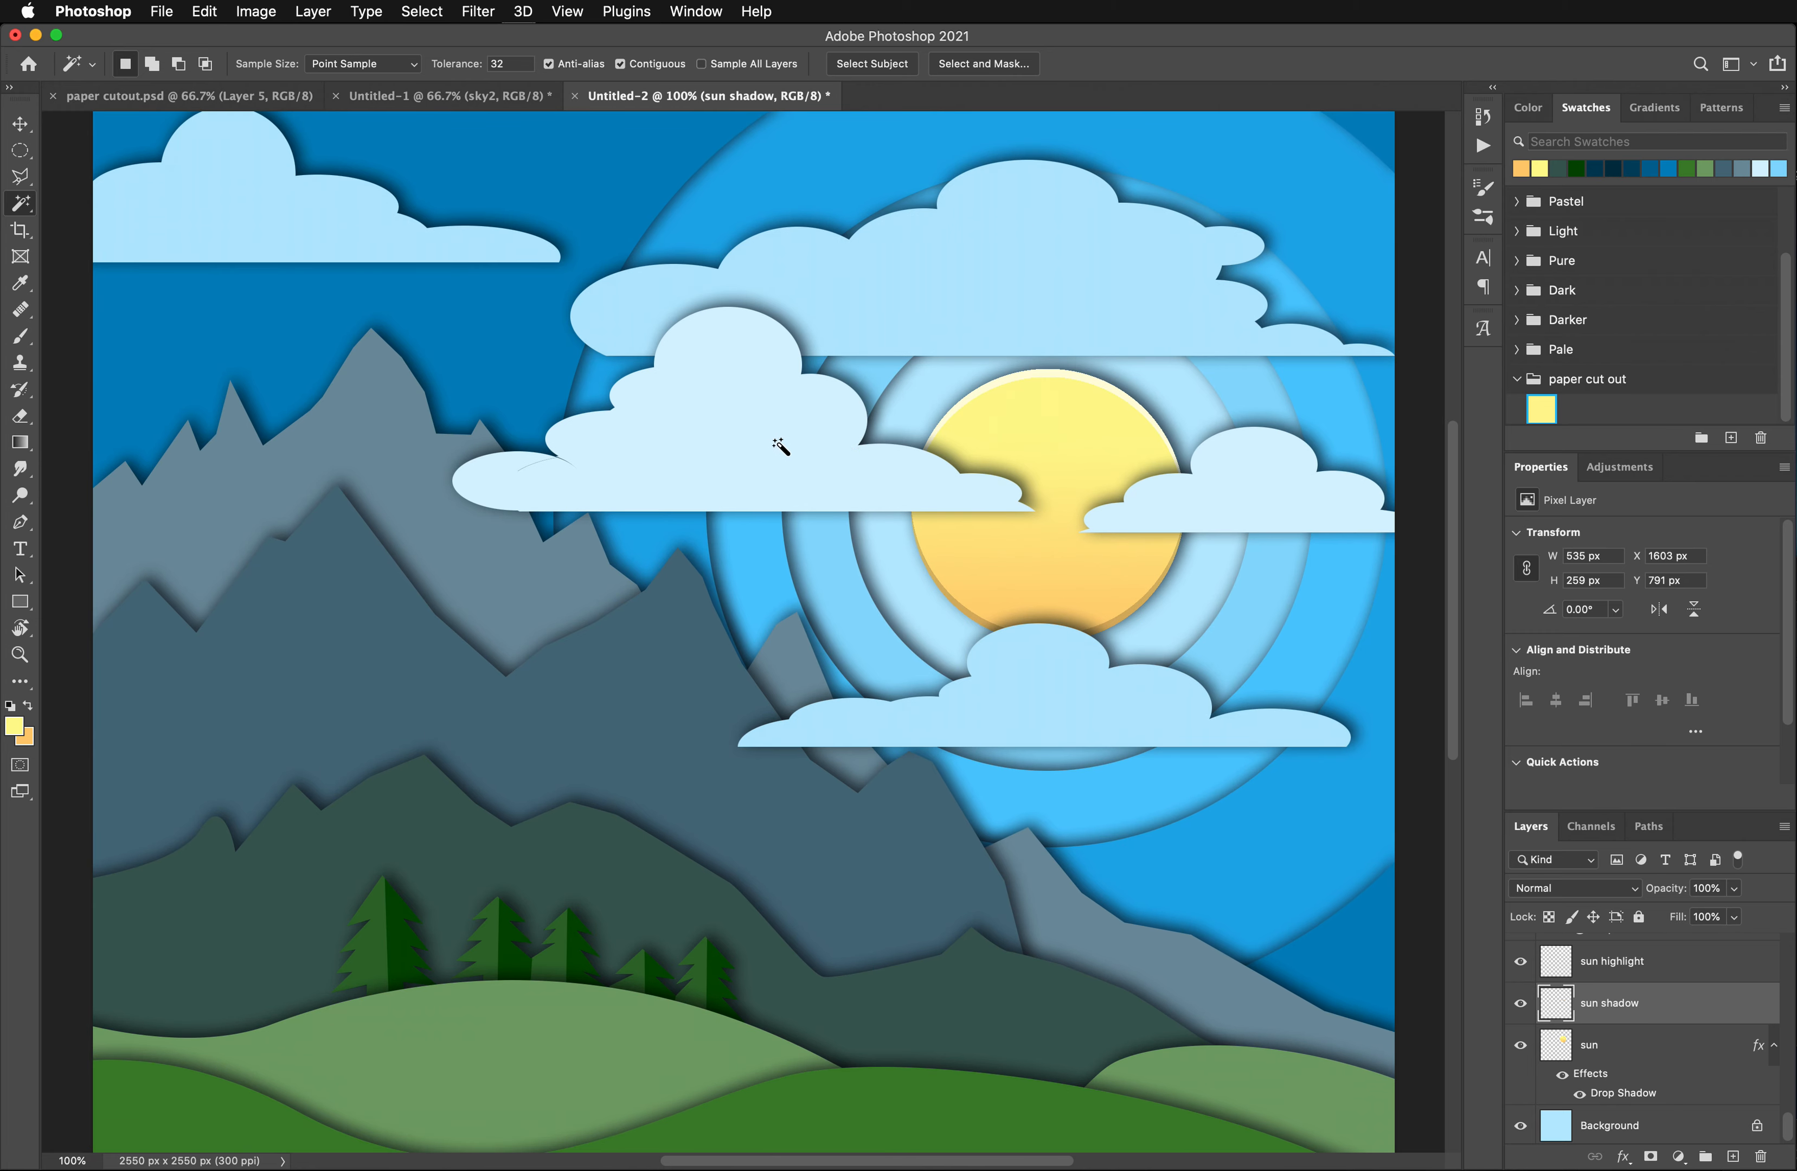
{"action": "scroll", "coordinate": [1307, 281], "scroll_direction": "down", "scroll_amount": 4}
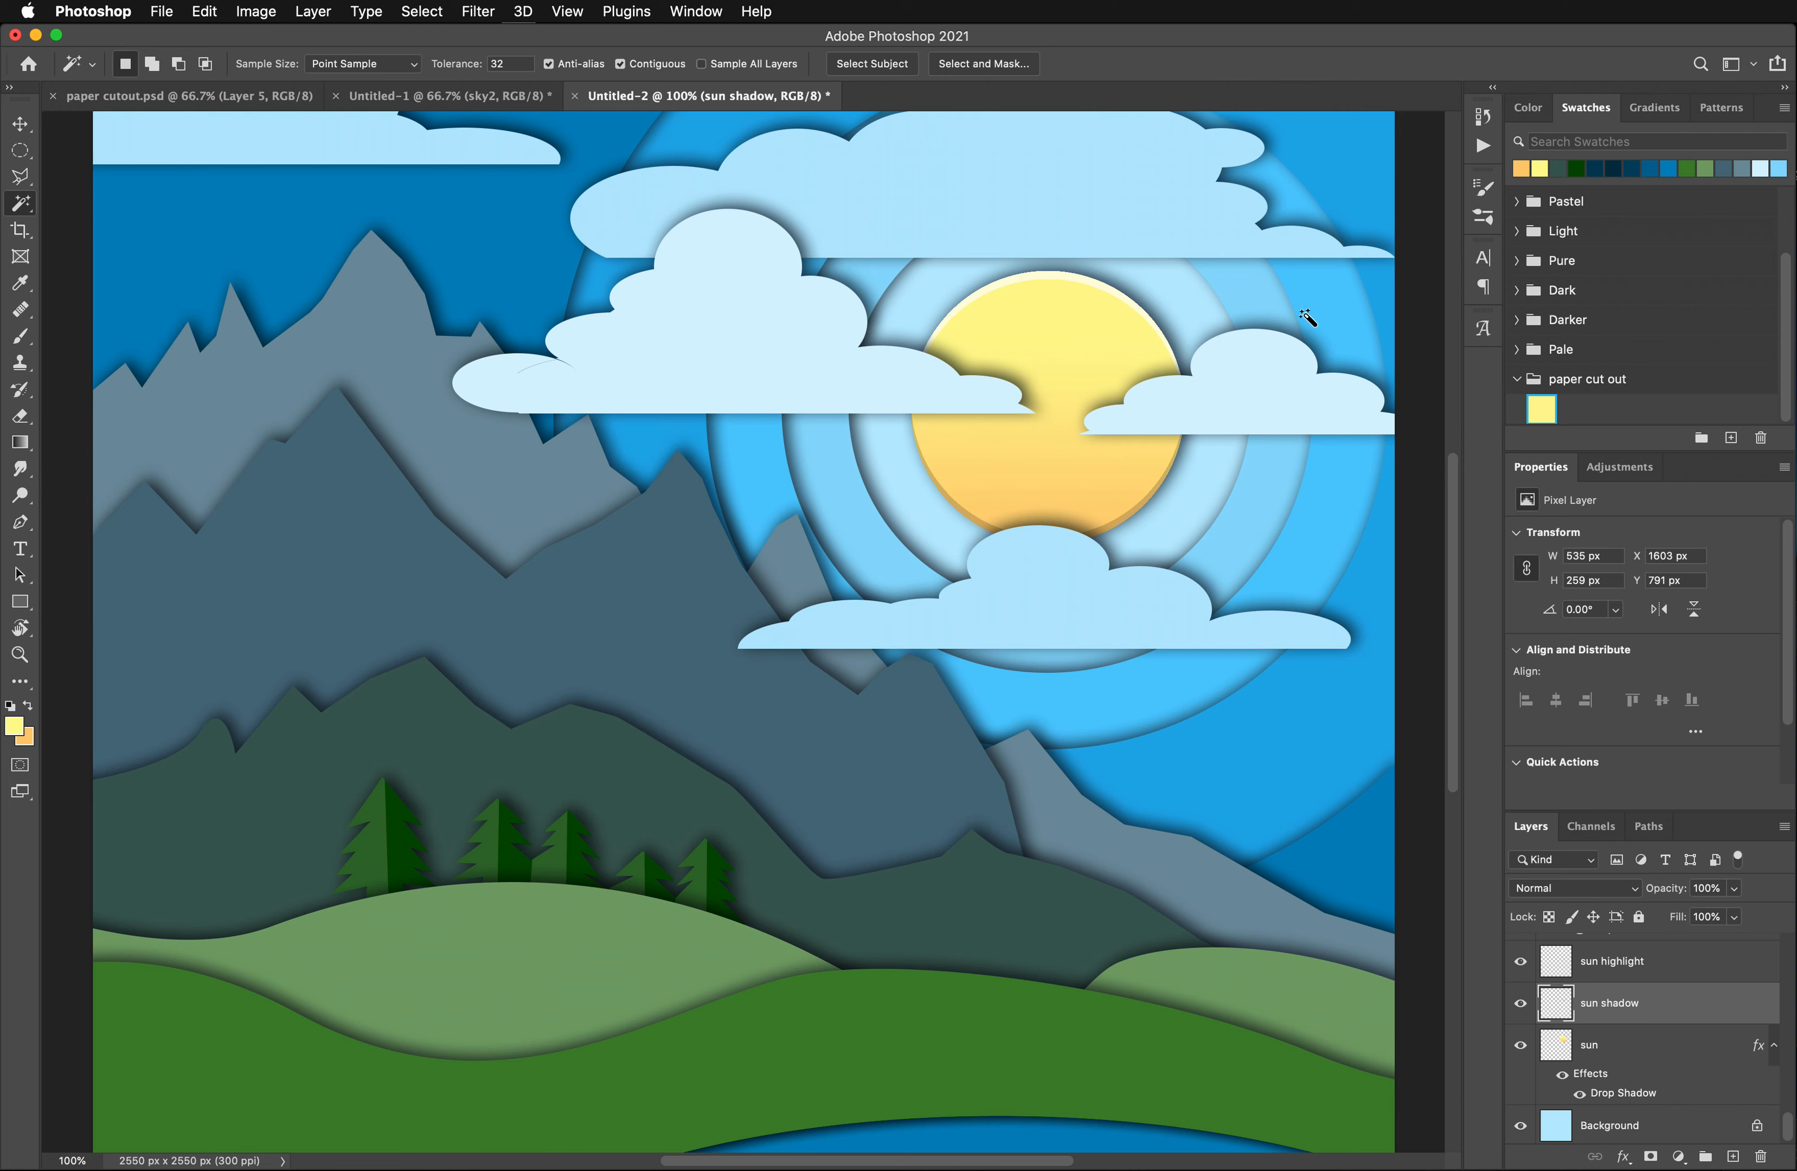
{"action": "scroll", "coordinate": [1304, 314], "scroll_direction": "up", "scroll_amount": 6}
- Duplicate the sky1 layer, rename the copy "sky hbighlight", and remove its drop shadow effect
{"action": "left_click", "coordinate": [21, 123]}
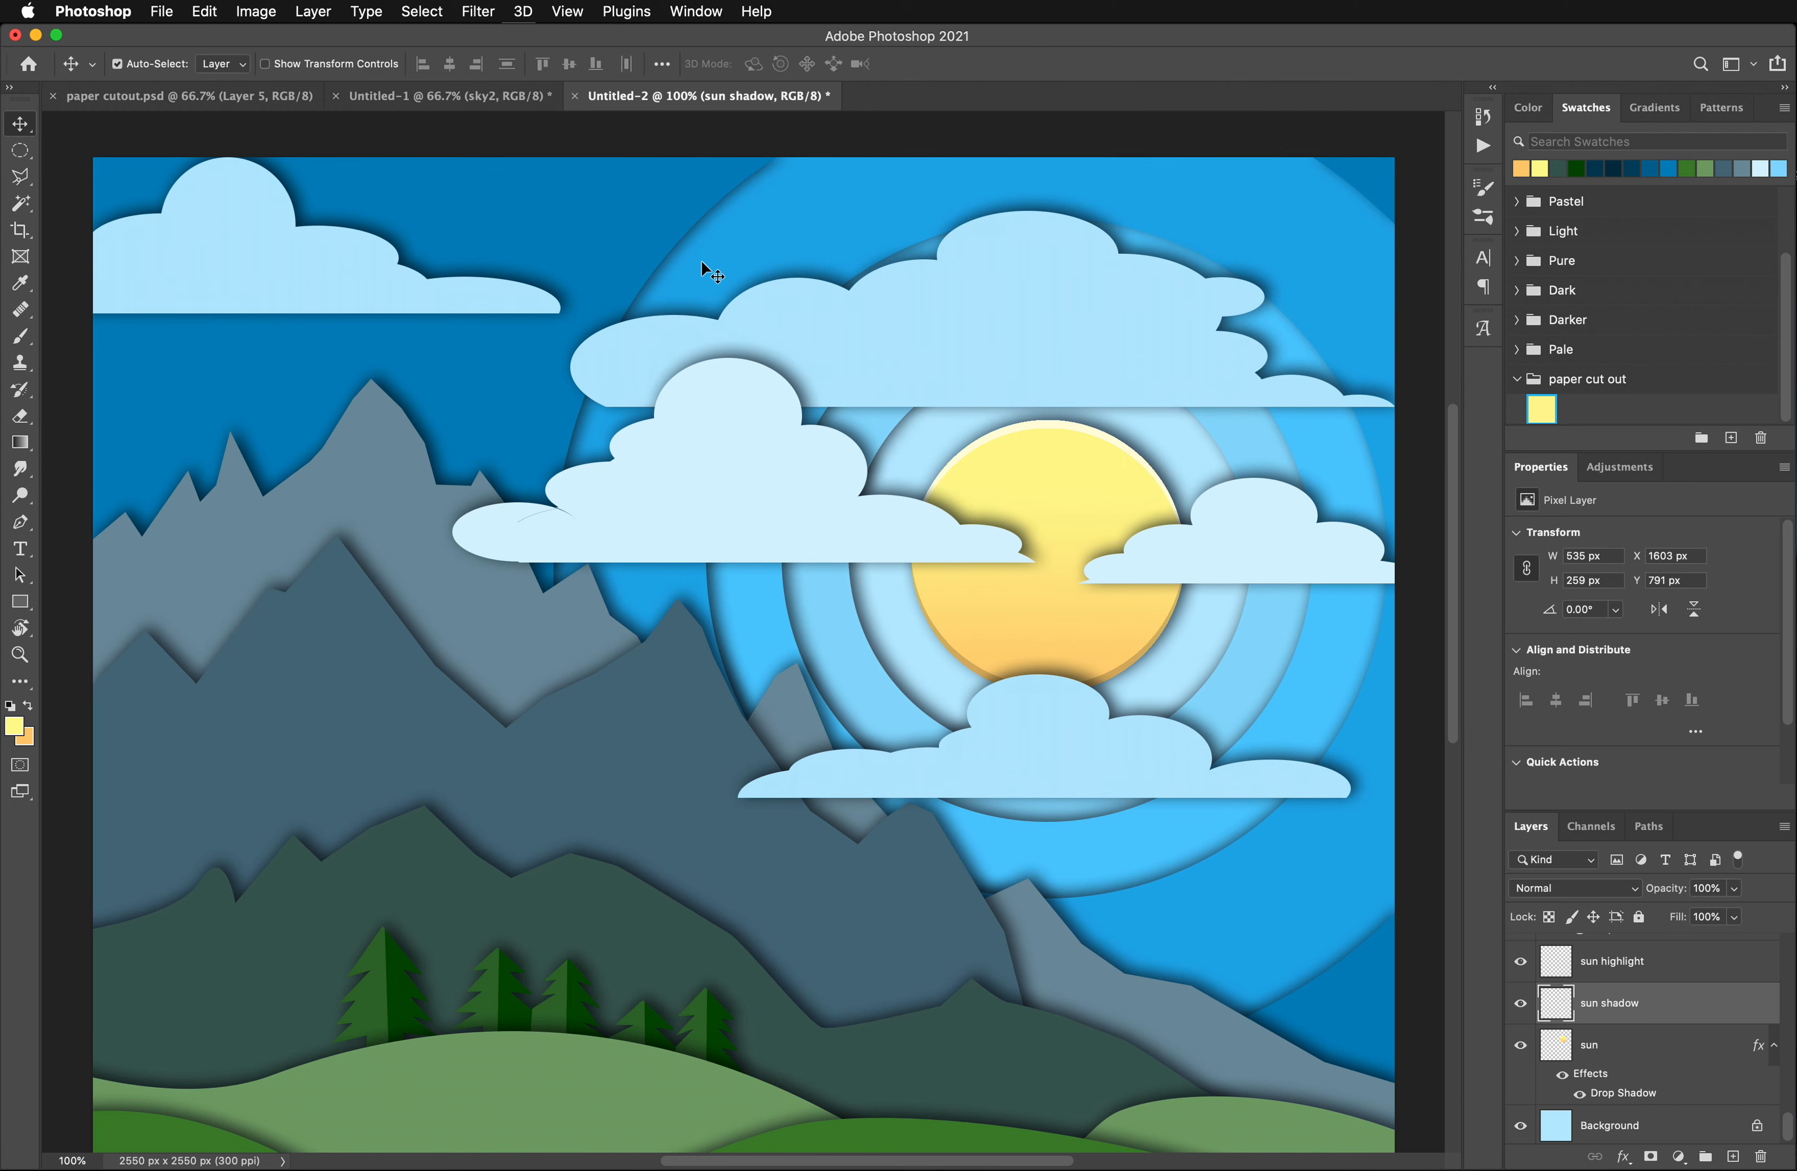
{"action": "left_click", "coordinate": [1245, 444]}
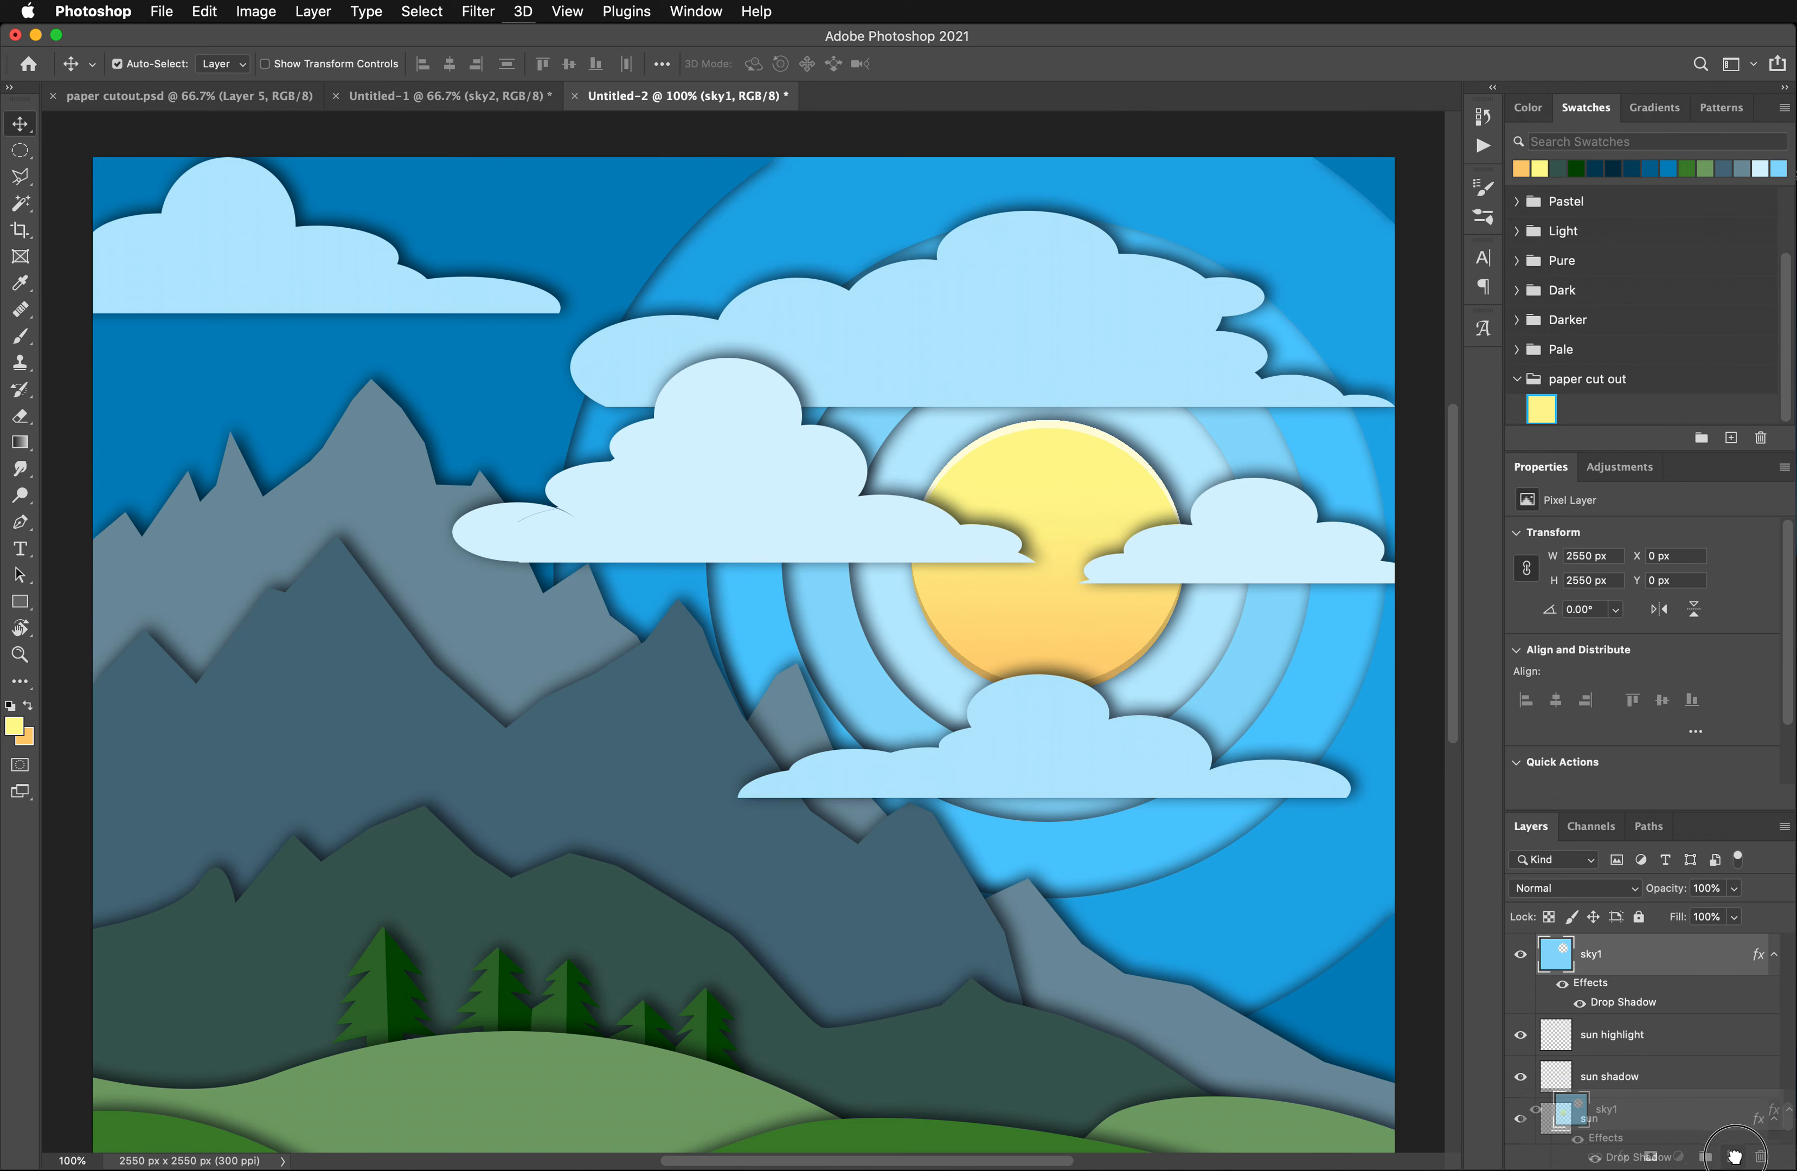
{"action": "left_click_drag", "start_coordinate": [1628, 962], "coordinate": [1734, 1156]}
{"action": "double_click", "coordinate": [1601, 954]}
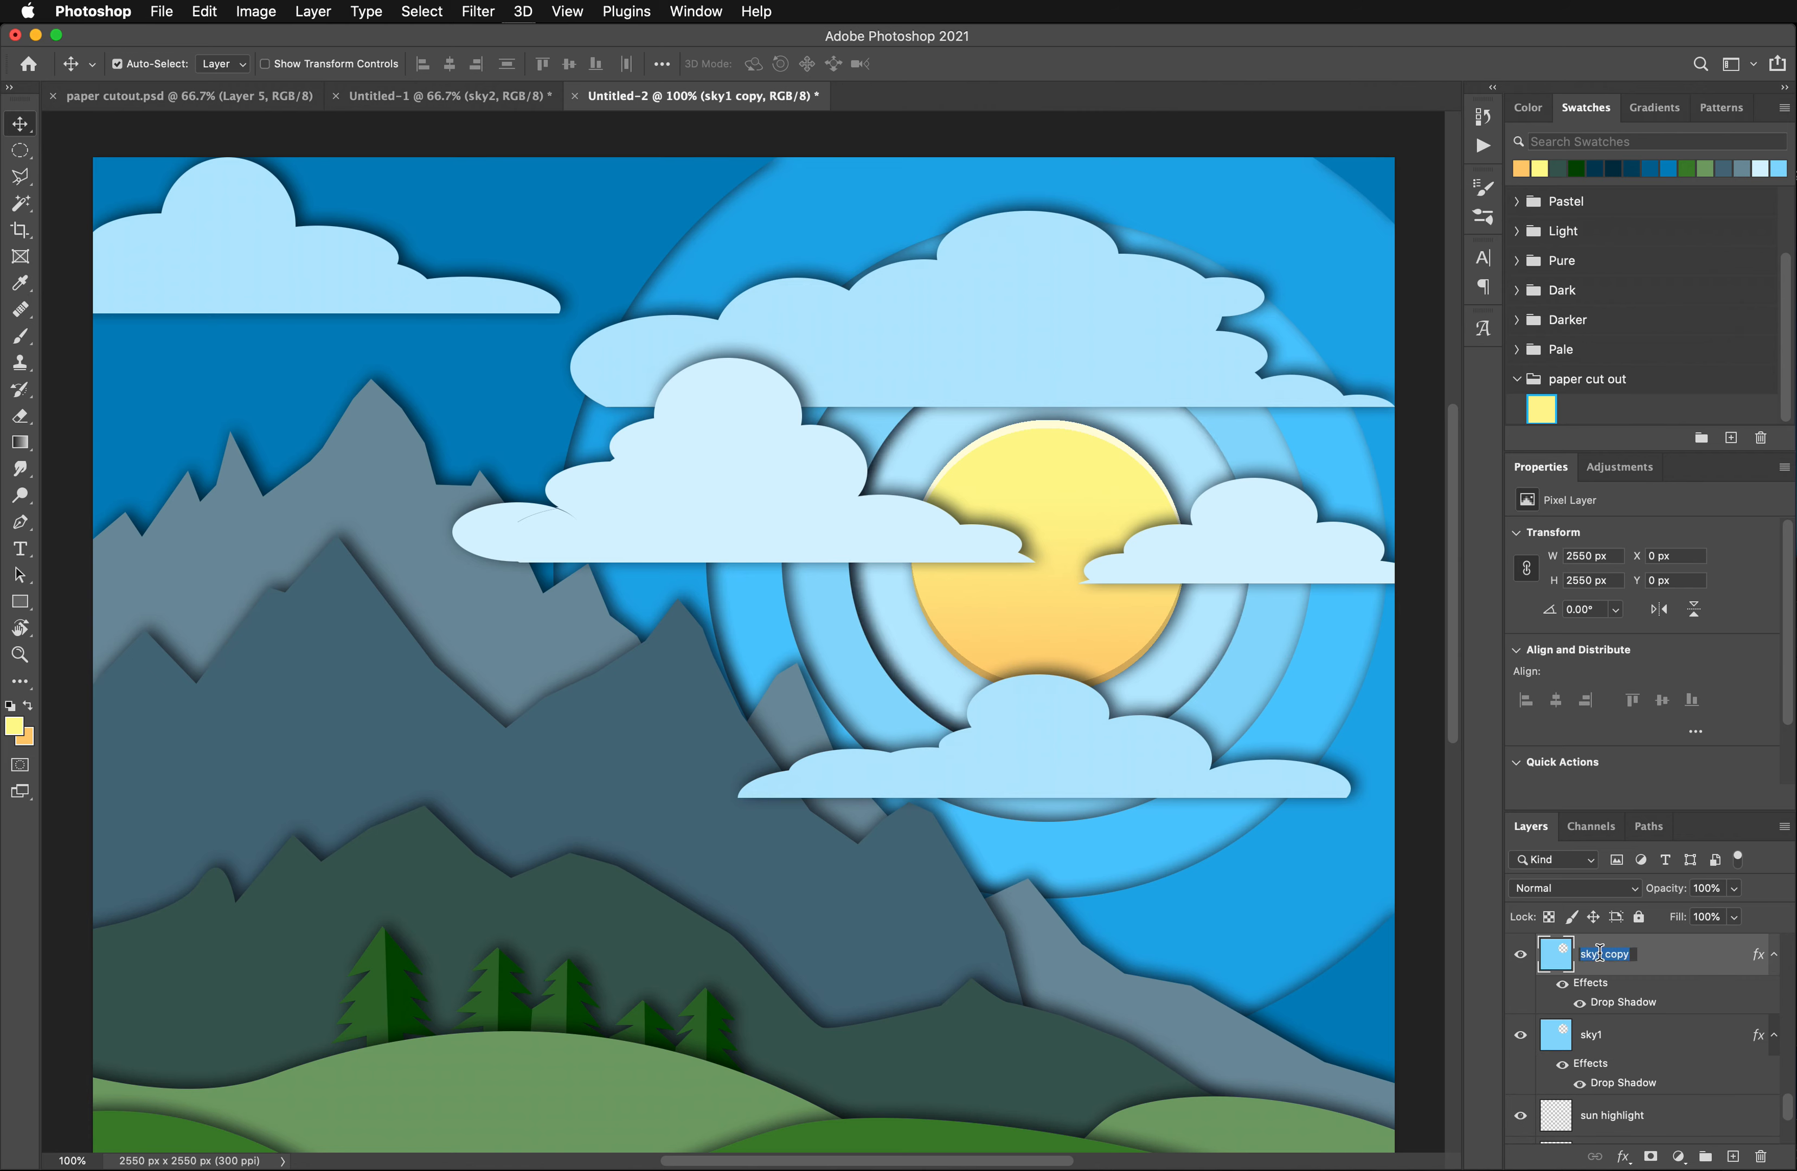
{"action": "type", "text": "sky hbighlight"}
{"action": "key", "text": "Return"}
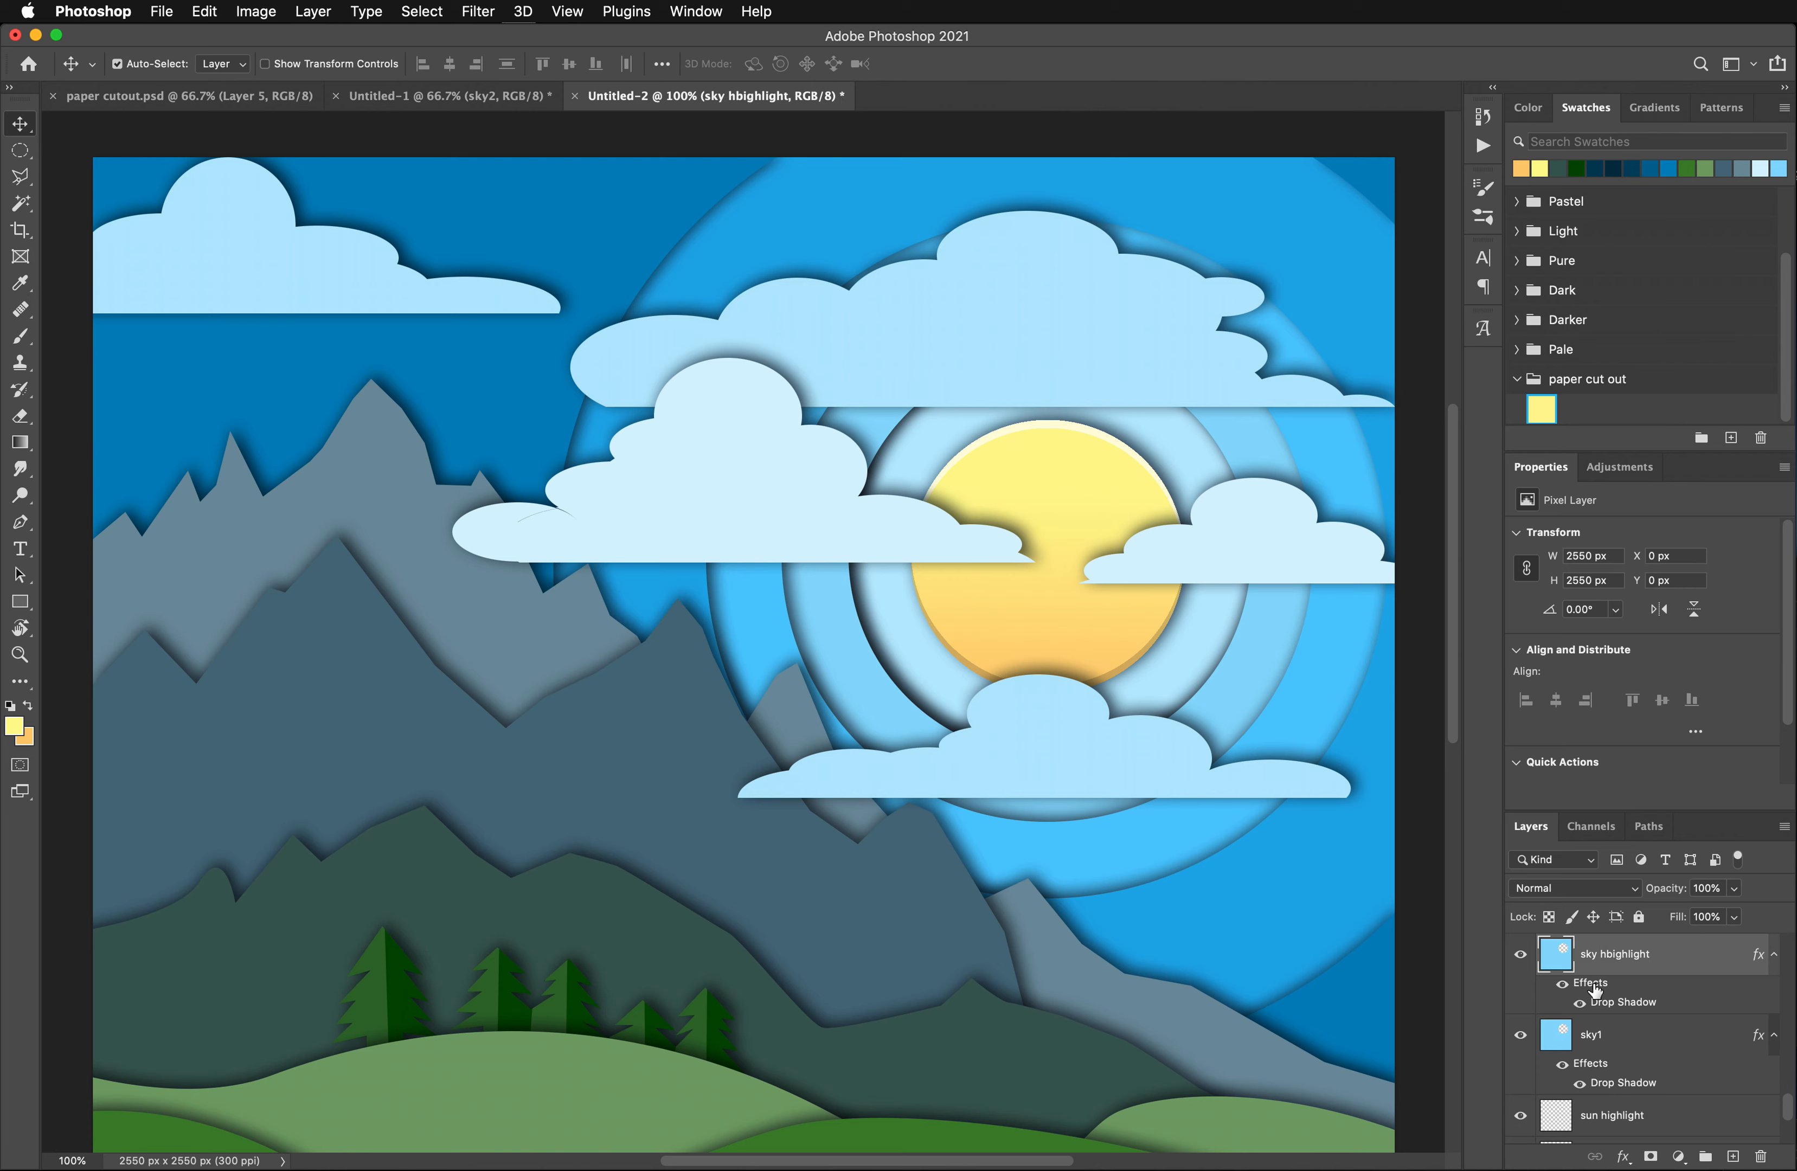
{"action": "left_click_drag", "start_coordinate": [1597, 983], "coordinate": [1738, 1156]}
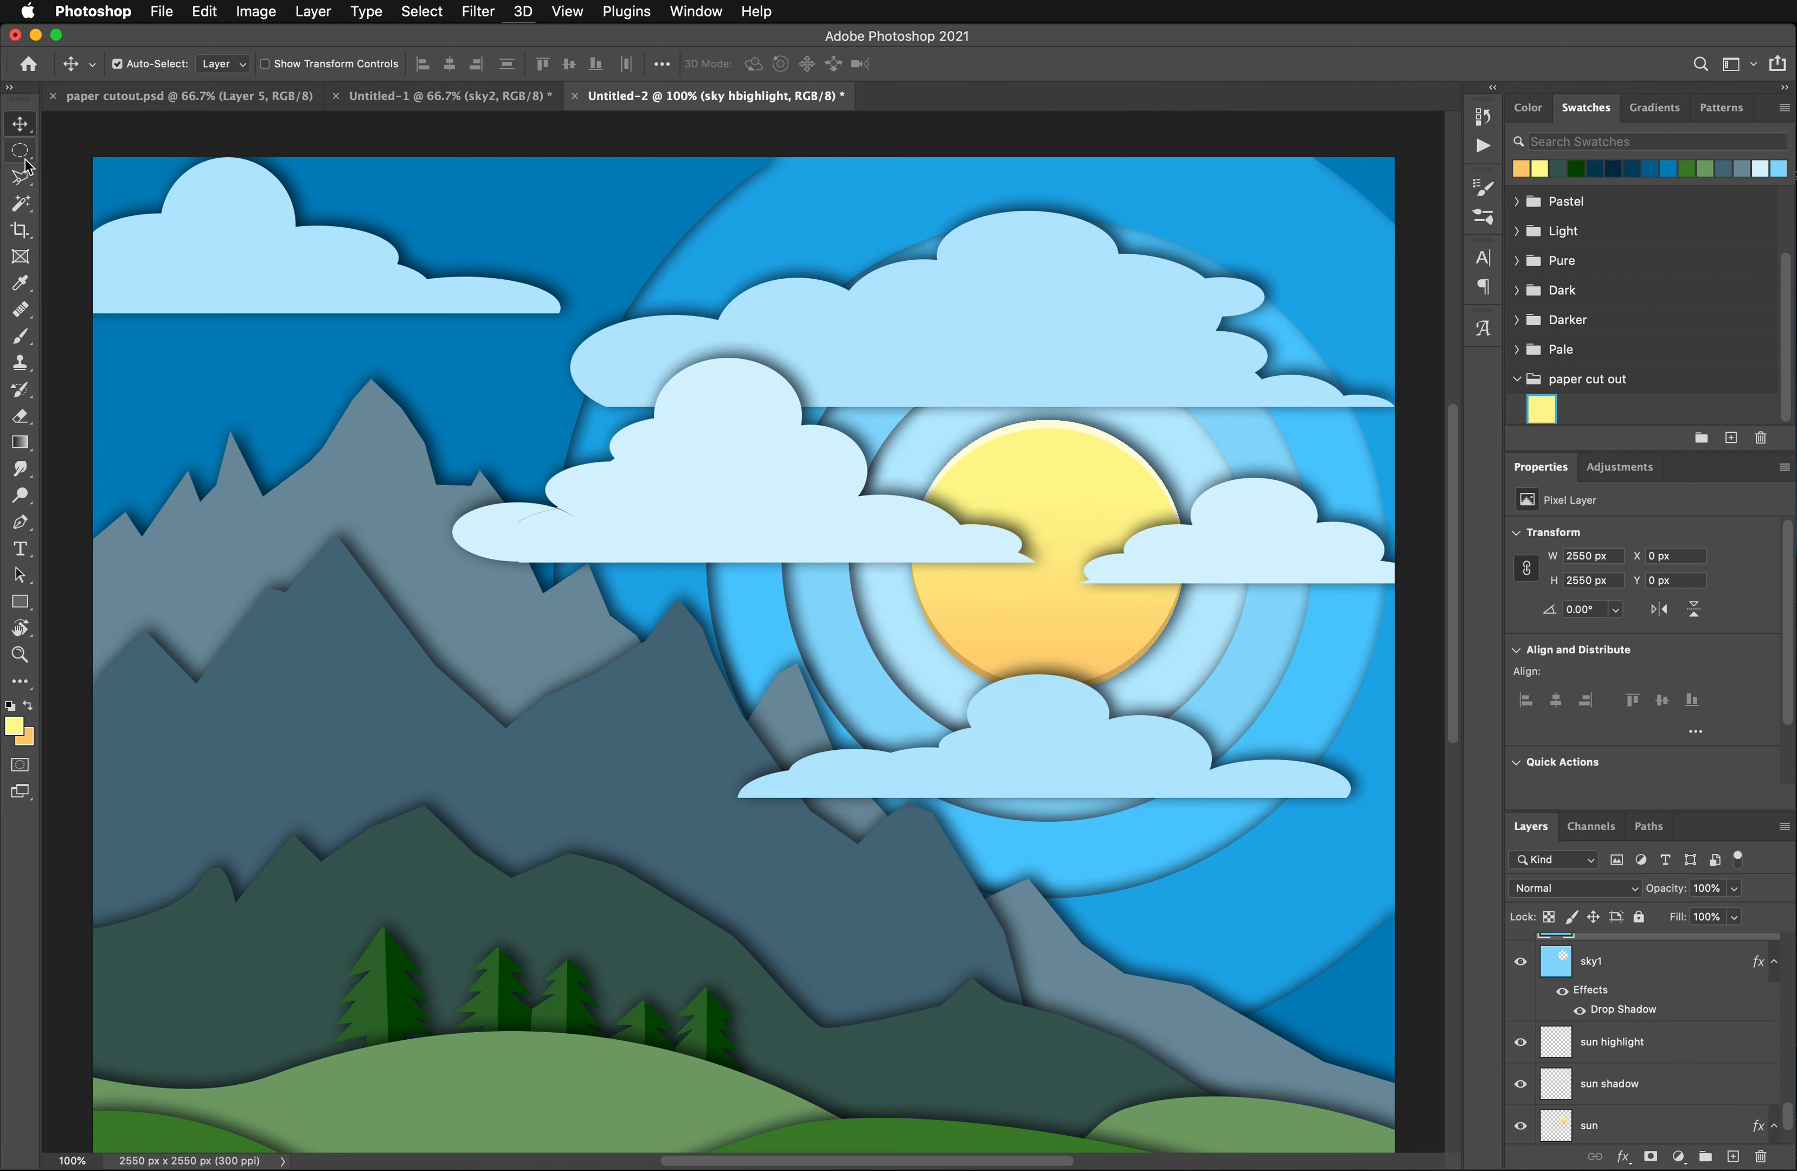
- Select the sky shape on the sky hbighlight layer, shift the selection down to Y 11 px, and clear it to leave only thin edge strips
{"action": "left_click", "coordinate": [22, 206]}
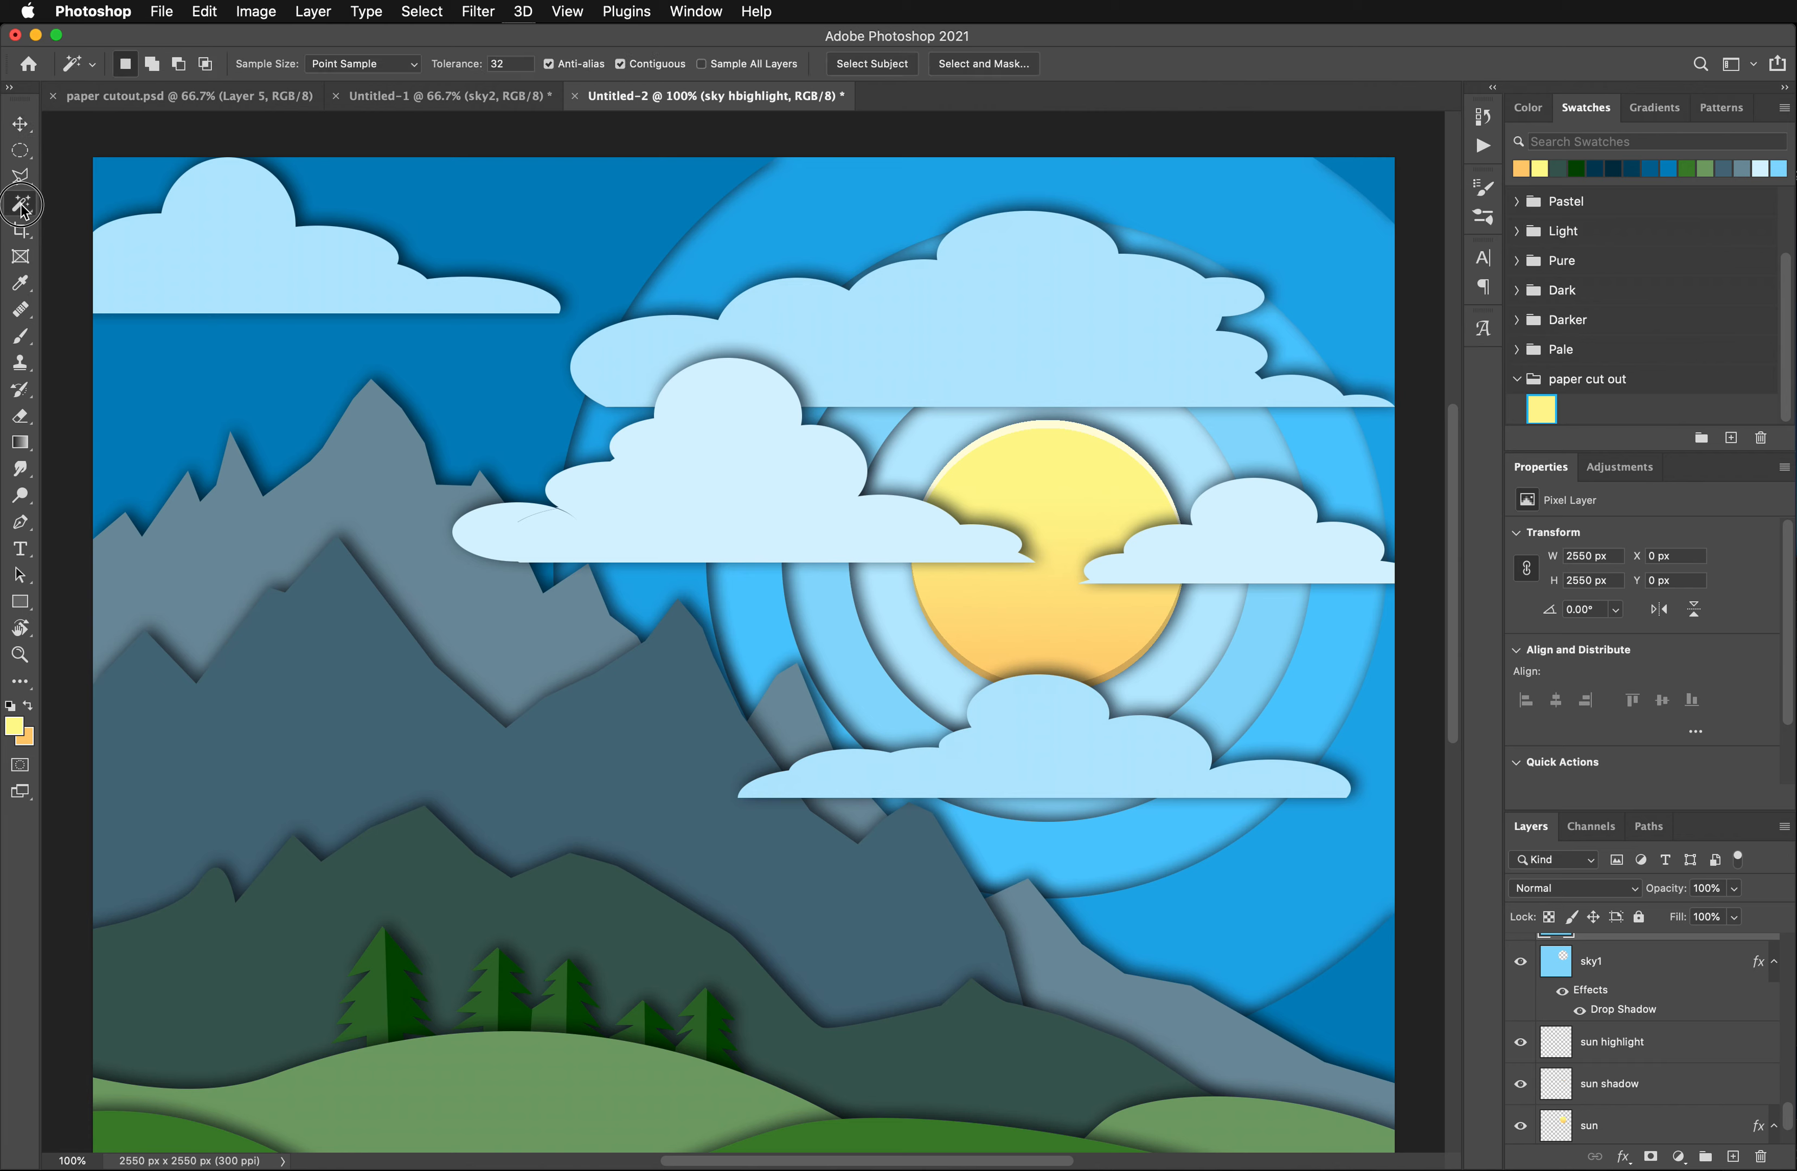
{"action": "left_click", "coordinate": [1247, 450]}
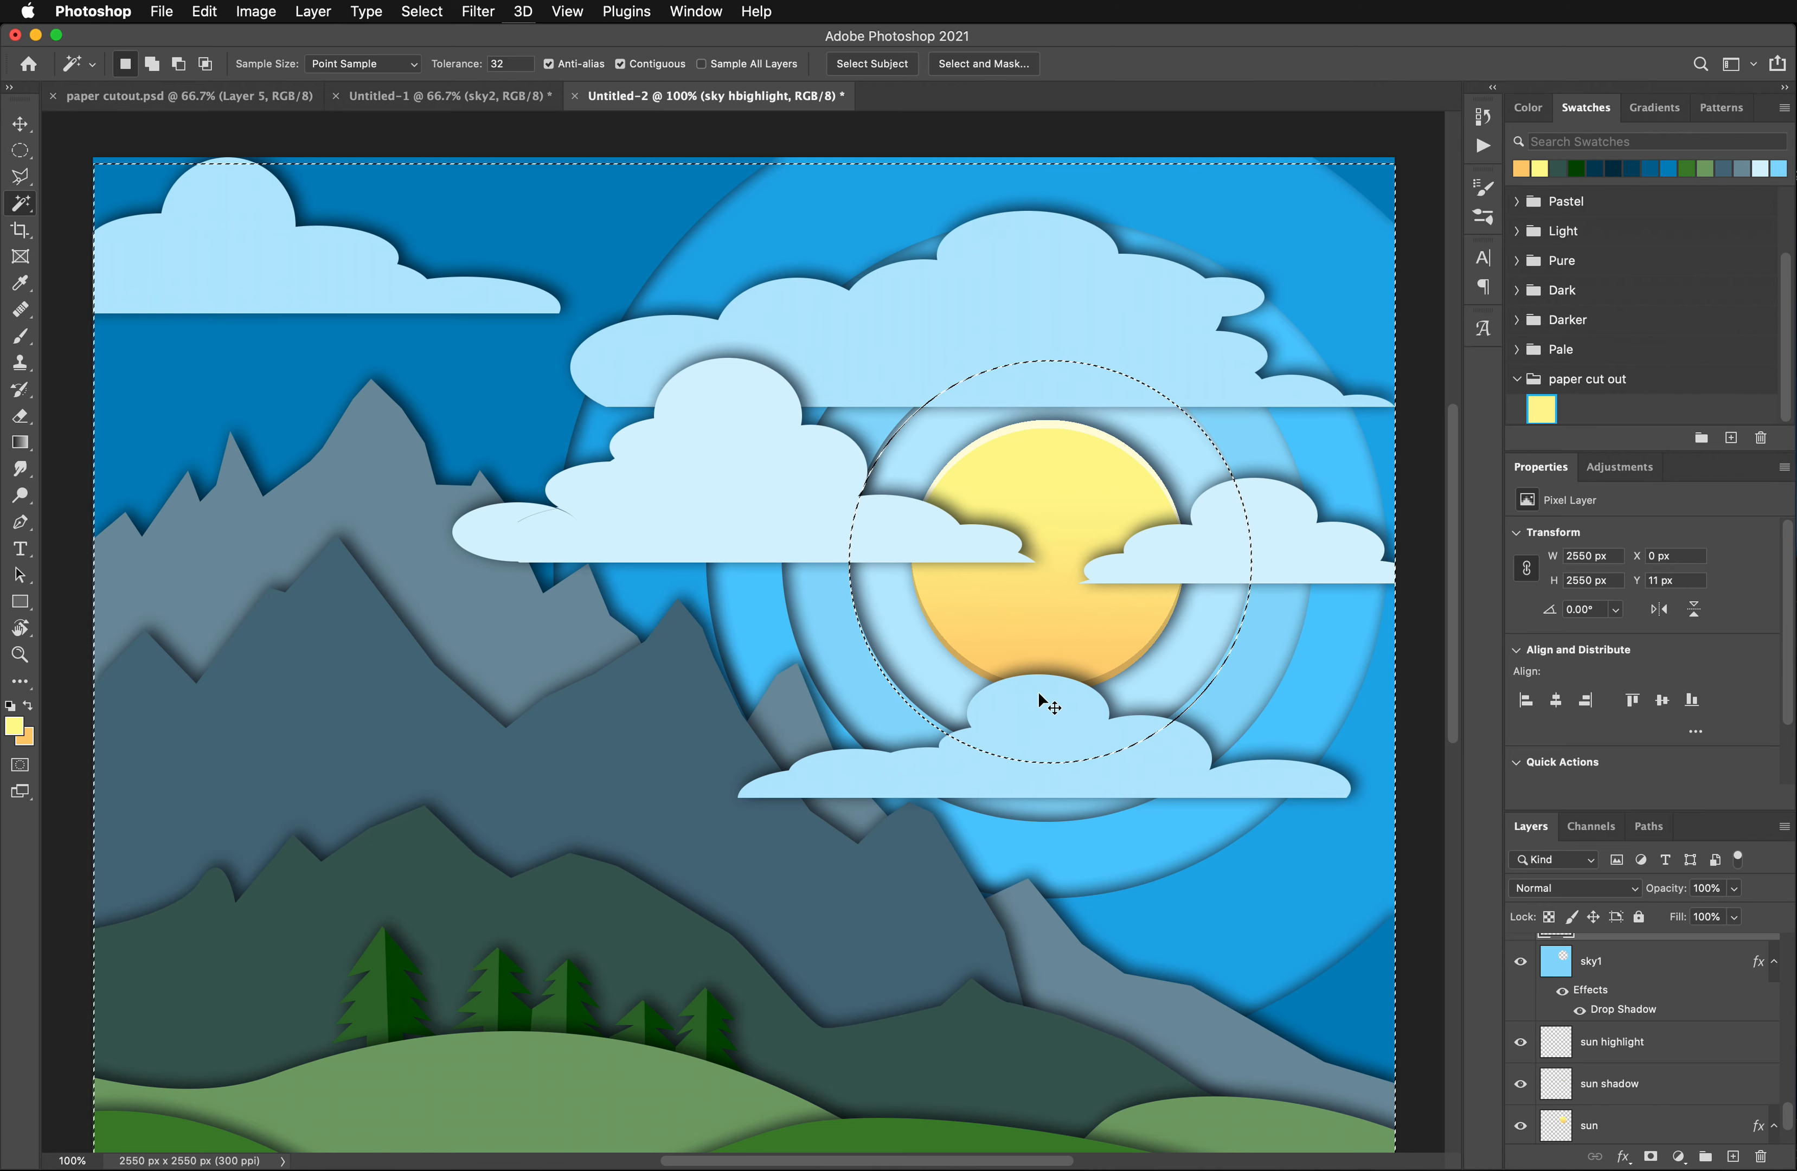
{"action": "key", "text": "super+d"}
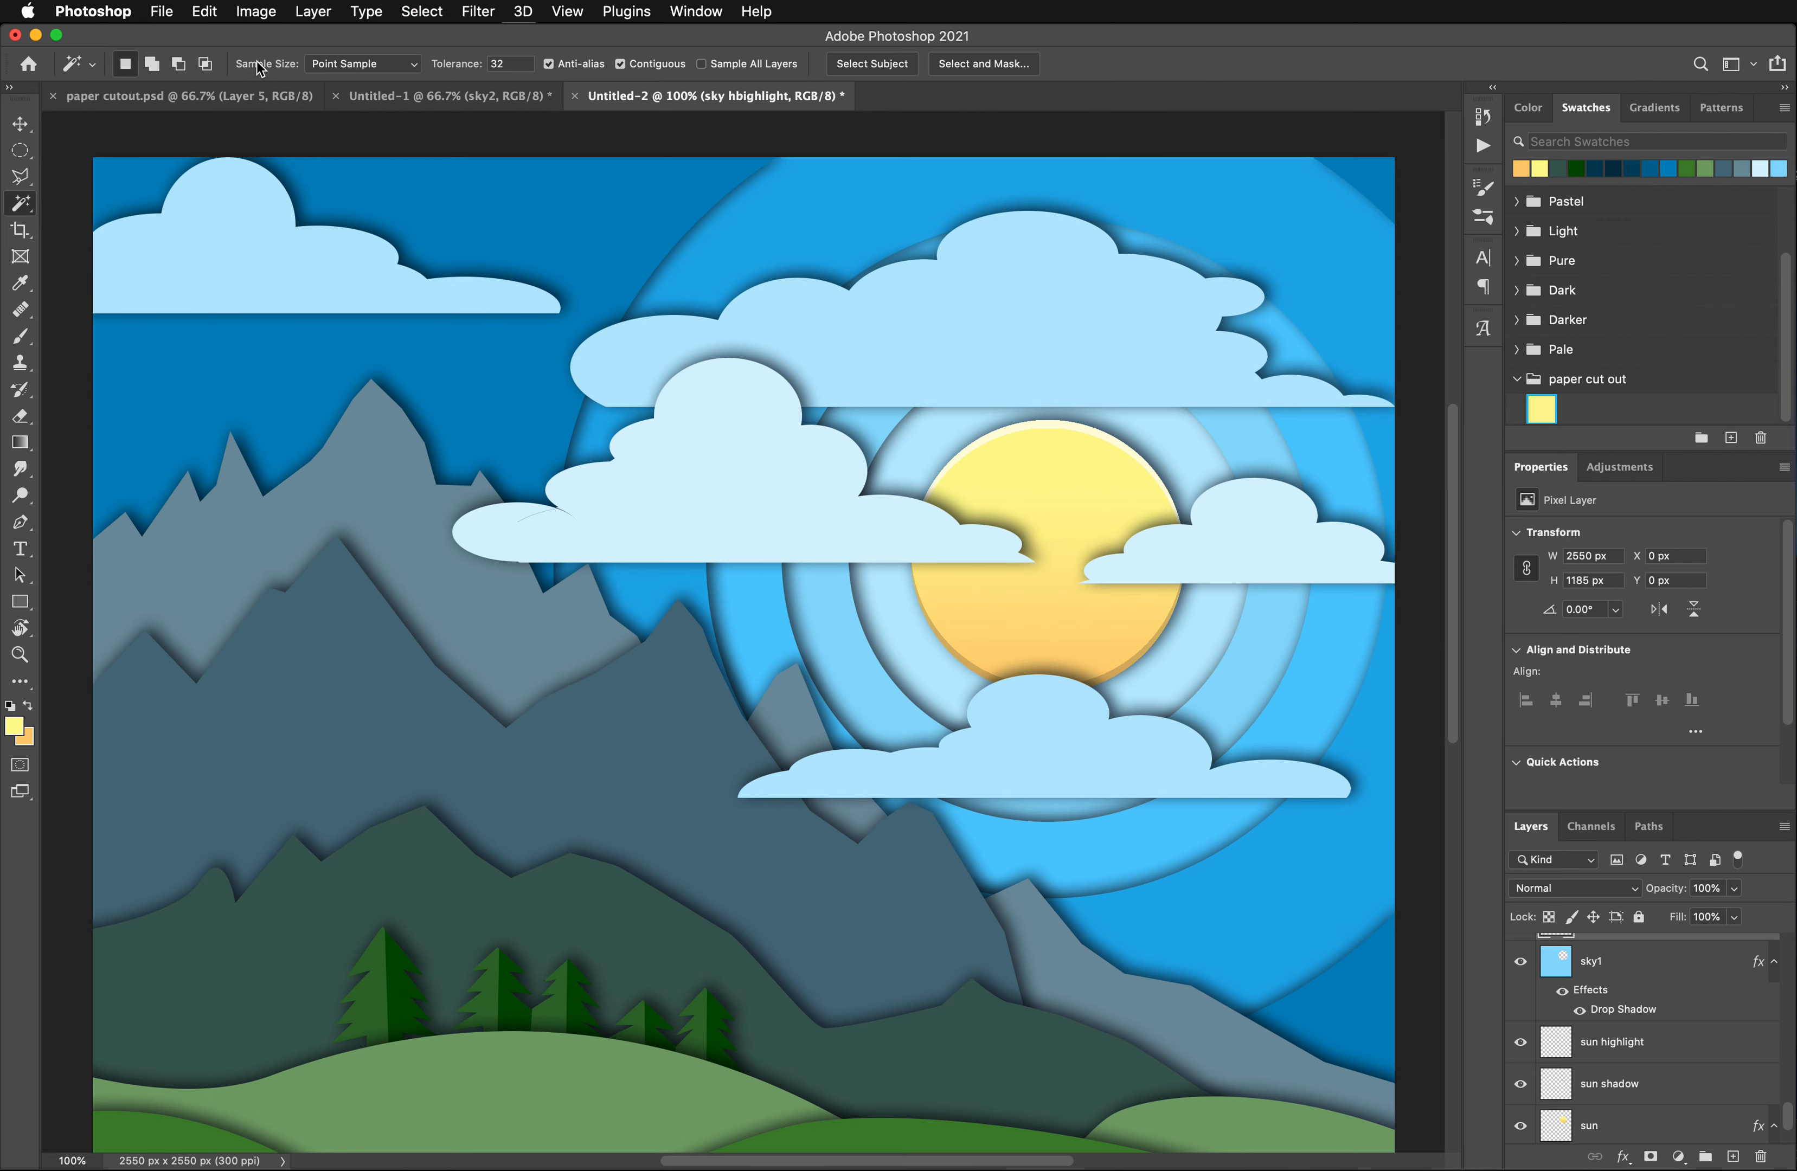
- Lighten the sky hbighlight edge strips with a Hue/Saturation adjustment, setting Lightness to about +37
{"action": "left_click", "coordinate": [255, 10]}
{"action": "mouse_move", "coordinate": [312, 68]}
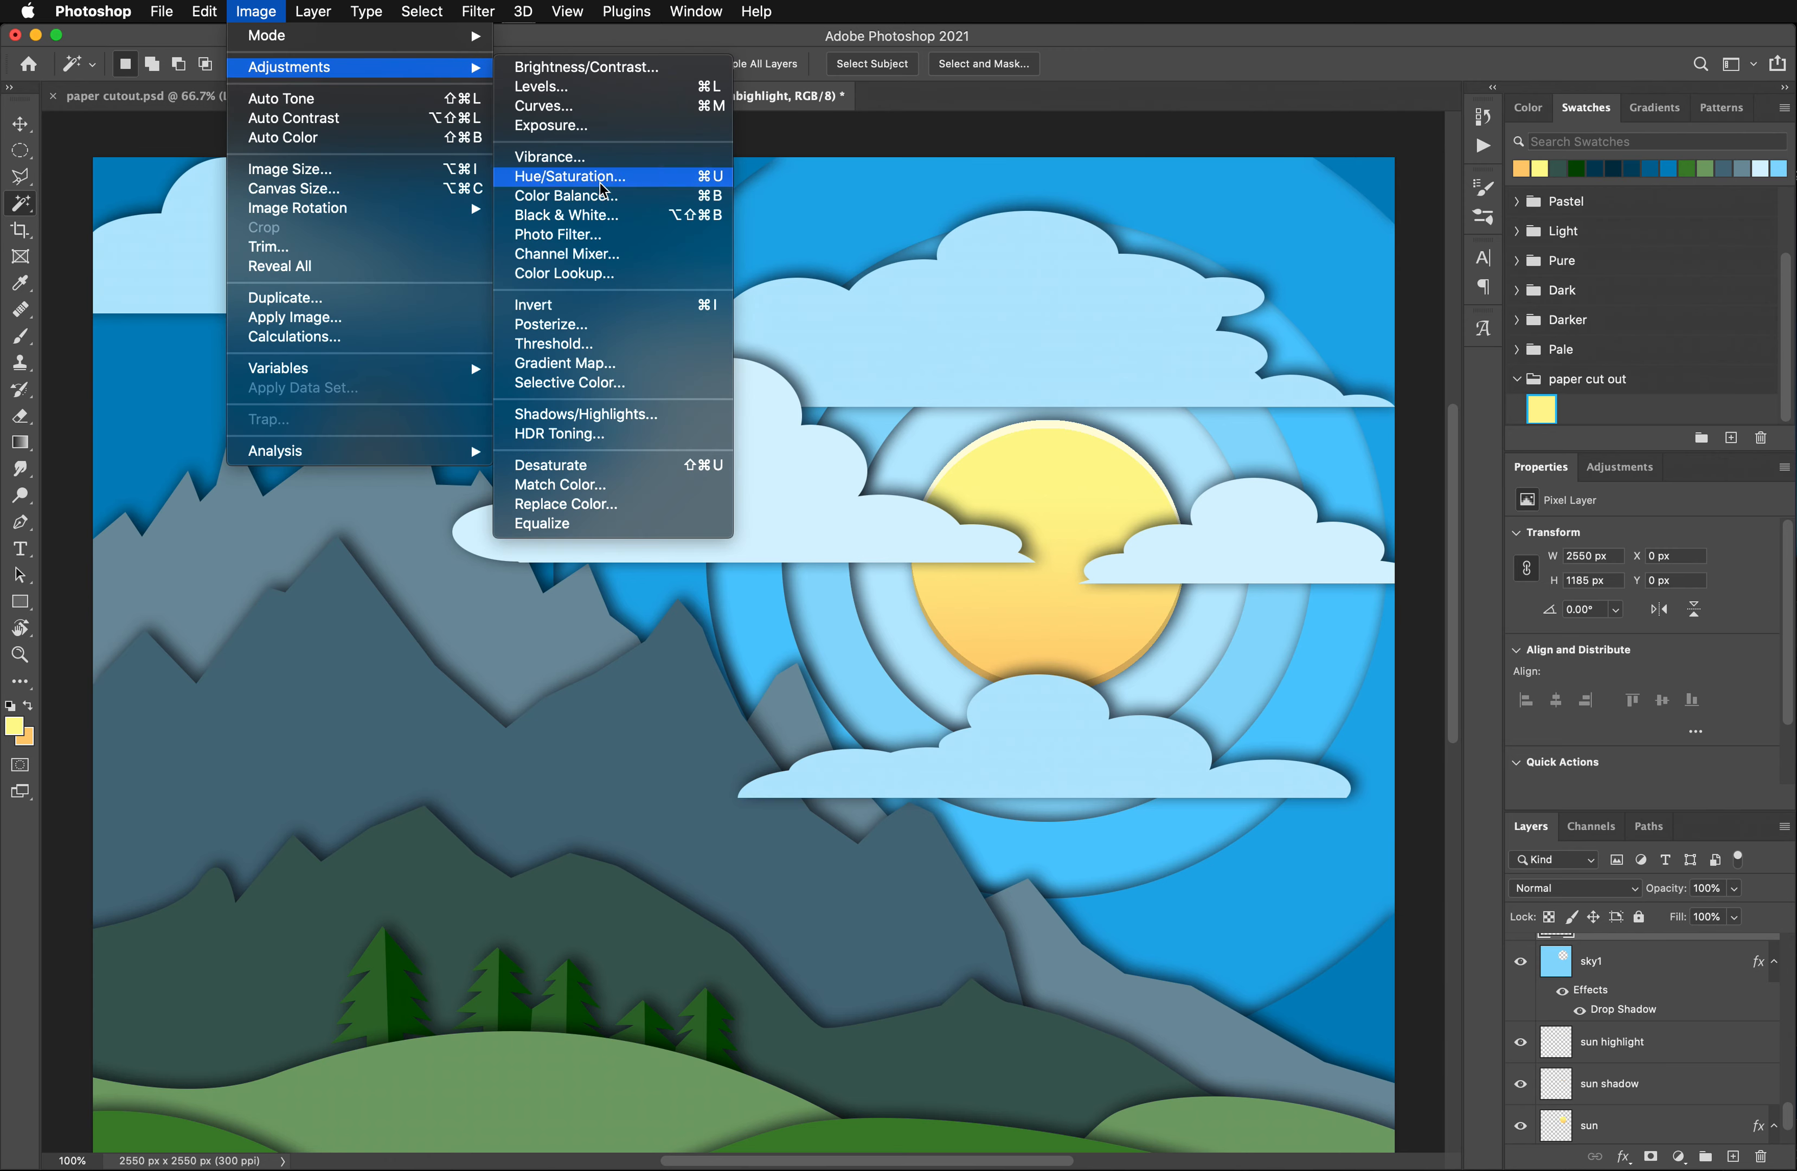
{"action": "left_click", "coordinate": [570, 175]}
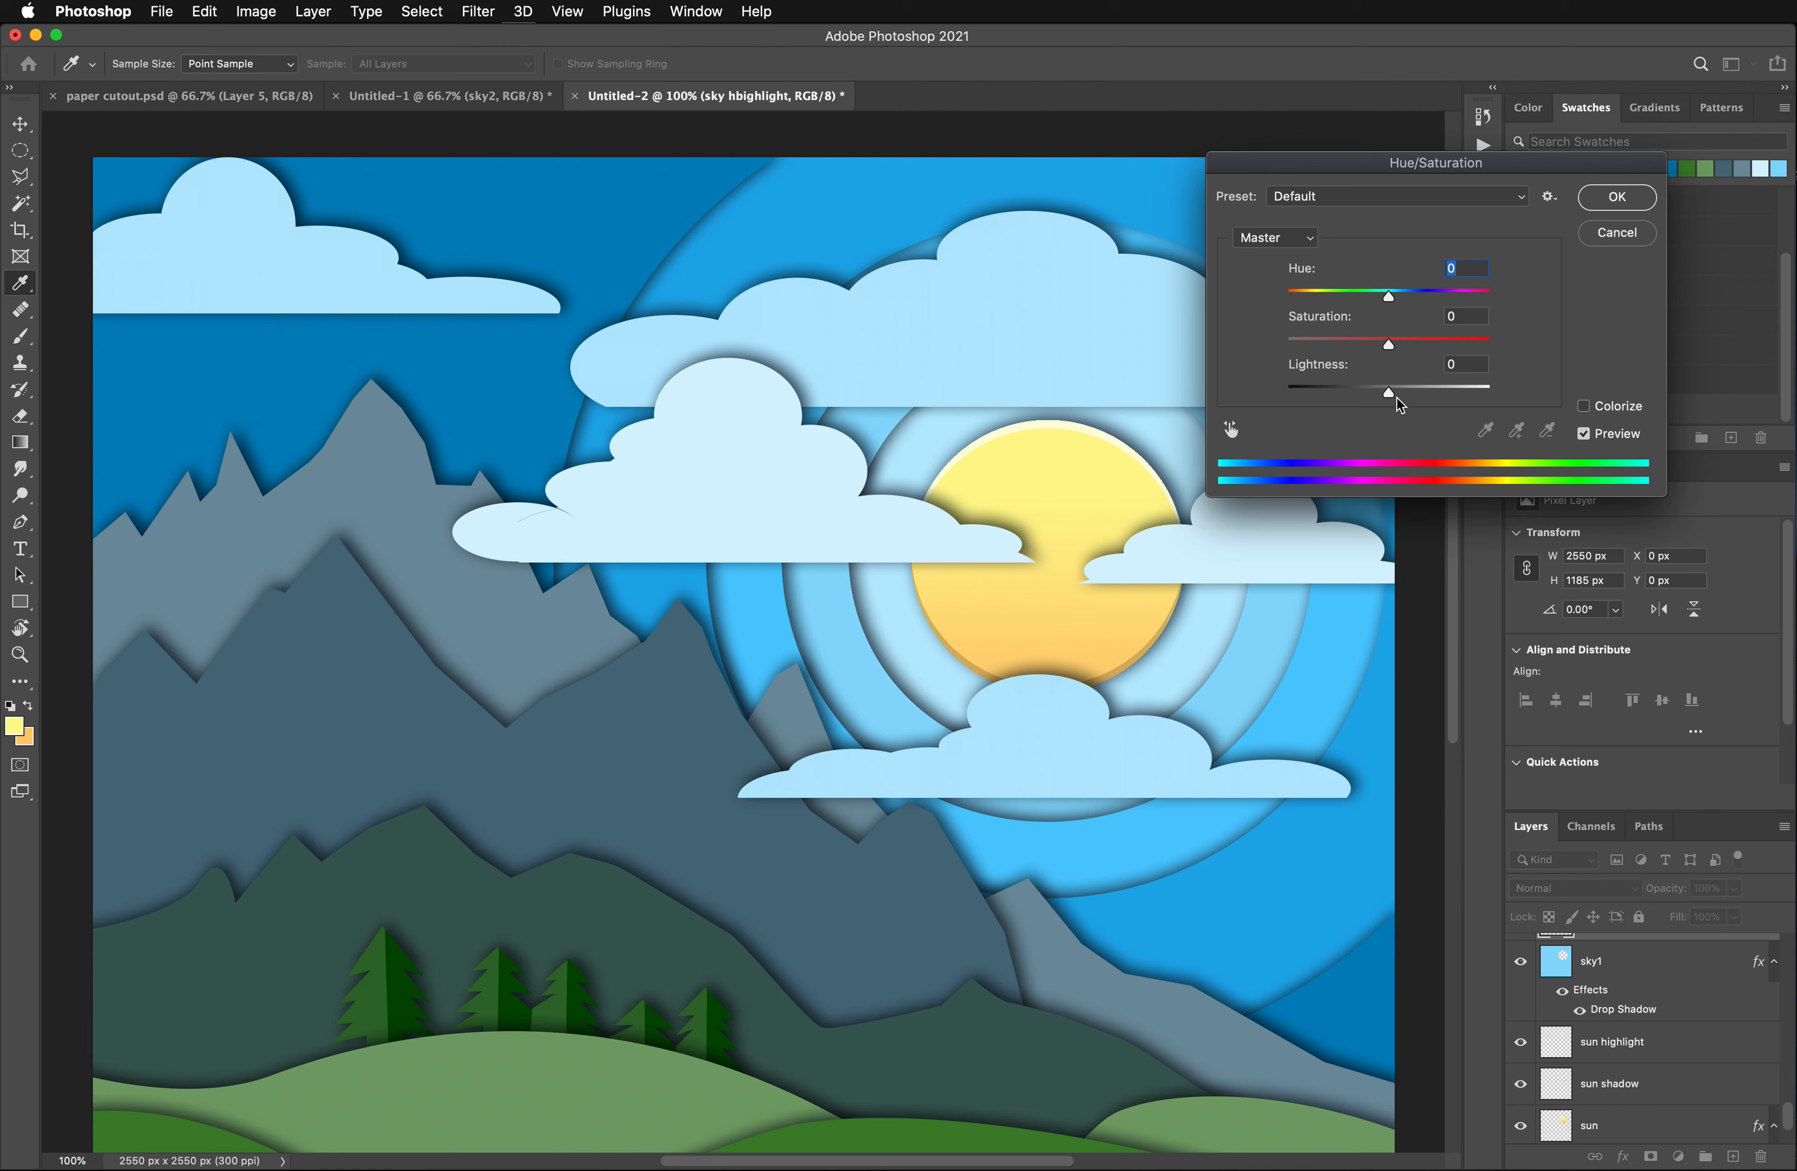
{"action": "left_click_drag", "start_coordinate": [1390, 393], "coordinate": [1426, 395]}
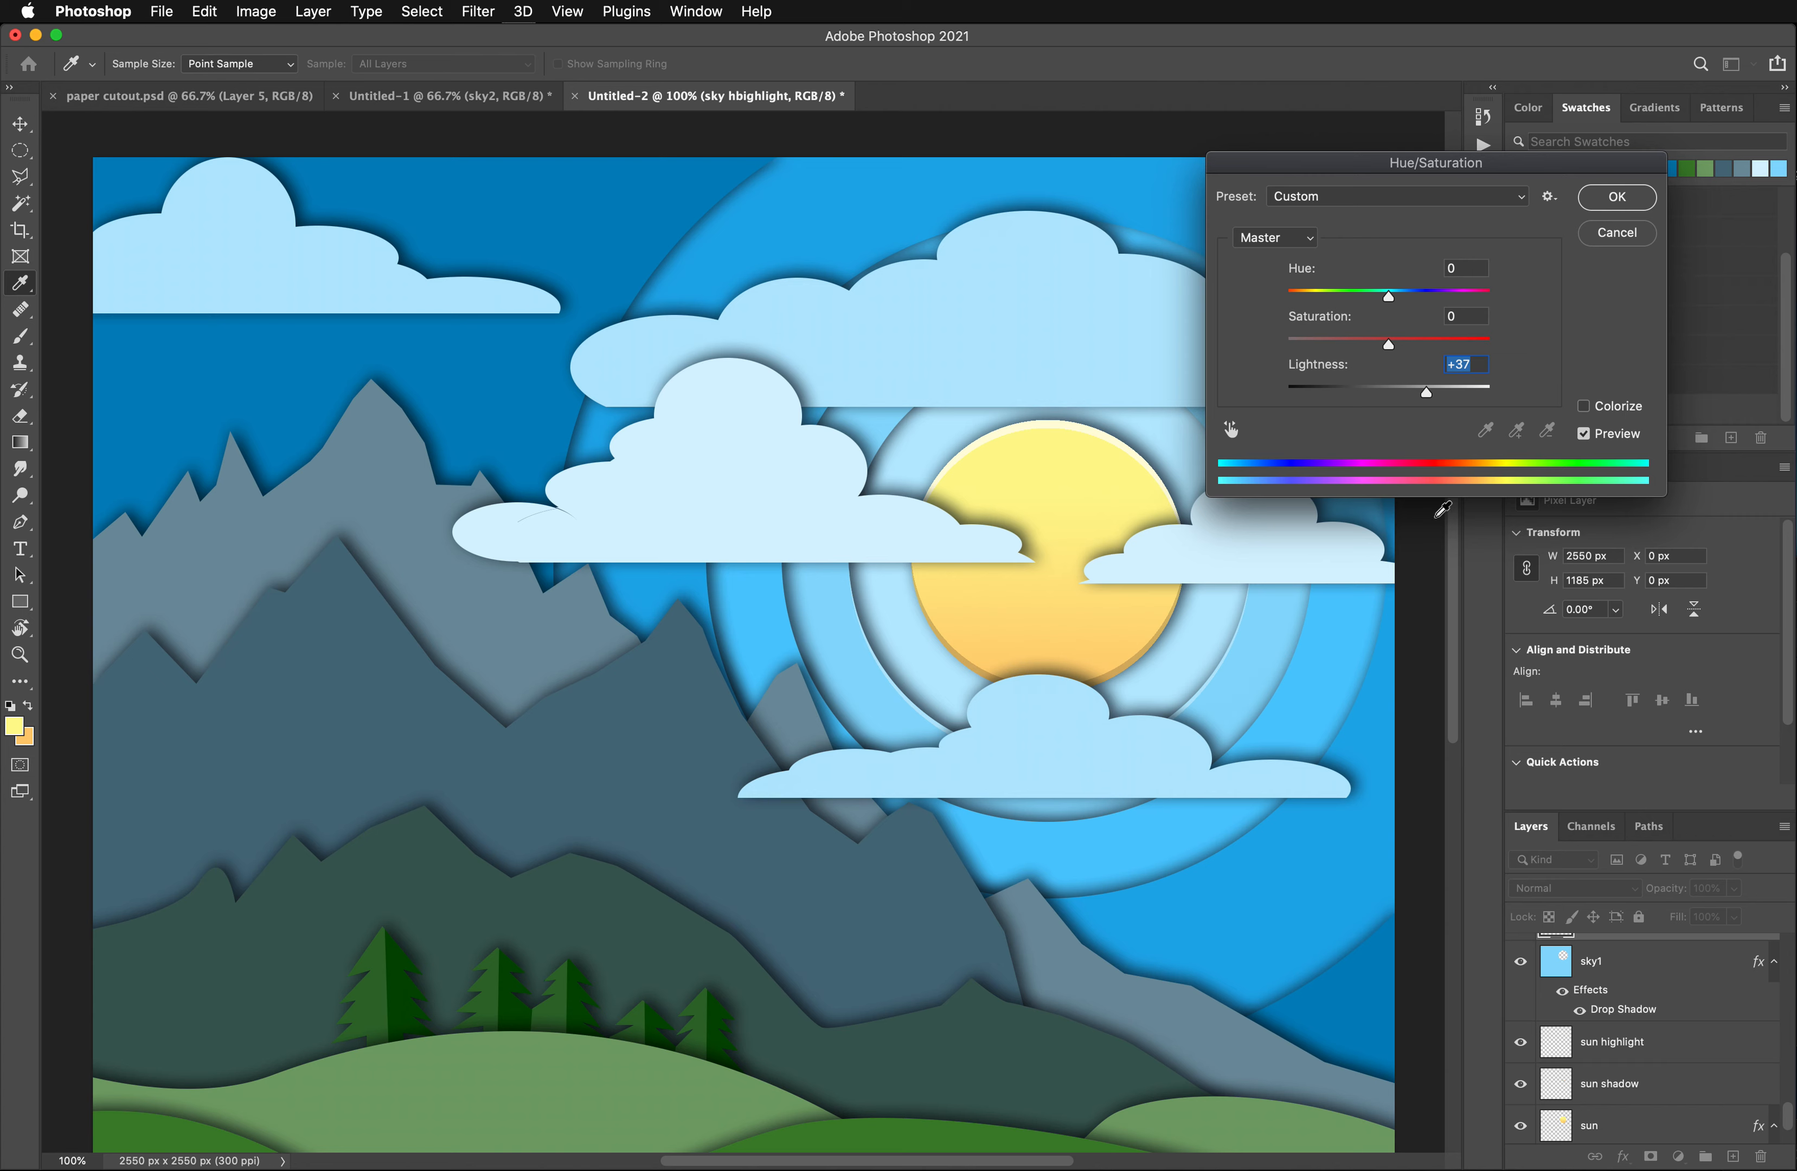
{"action": "left_click_drag", "start_coordinate": [1421, 393], "coordinate": [1429, 393]}
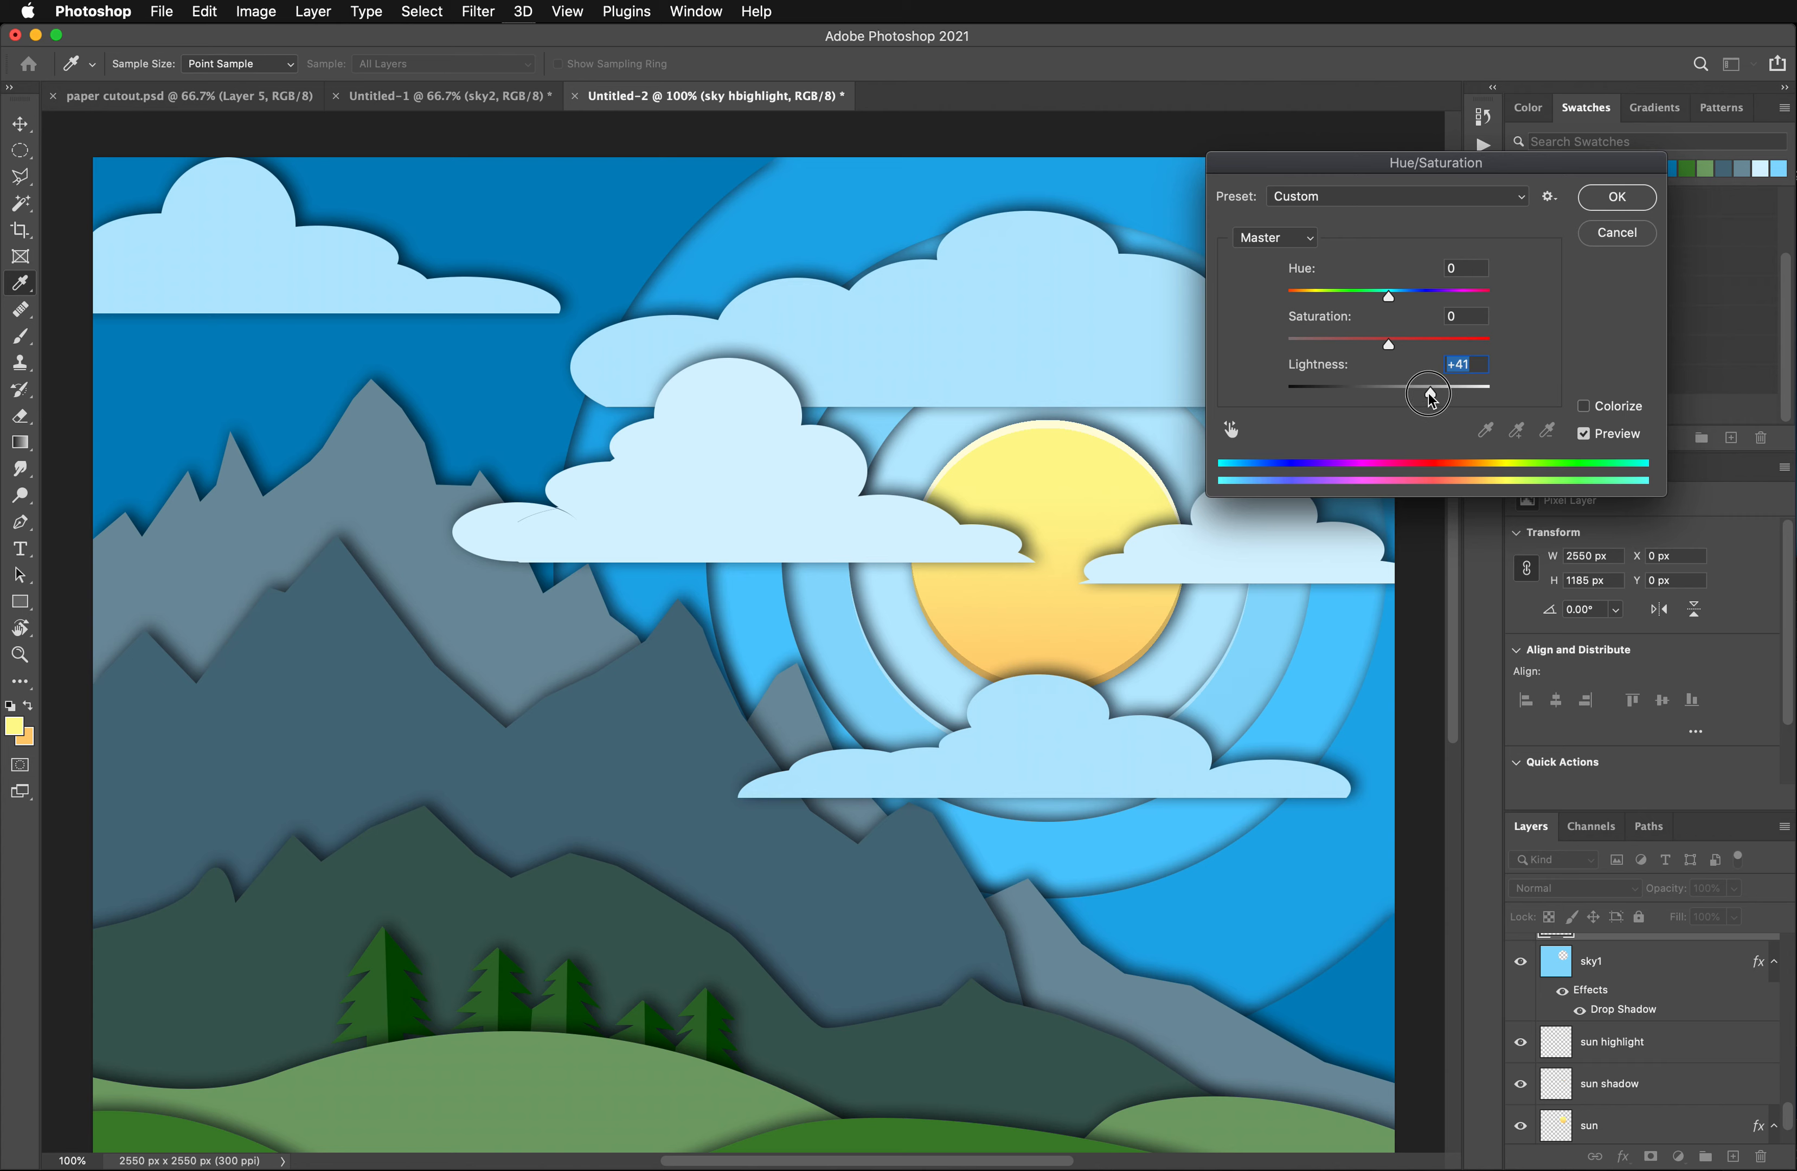
{"action": "left_click", "coordinate": [1618, 197]}
{"action": "key", "text": "w"}
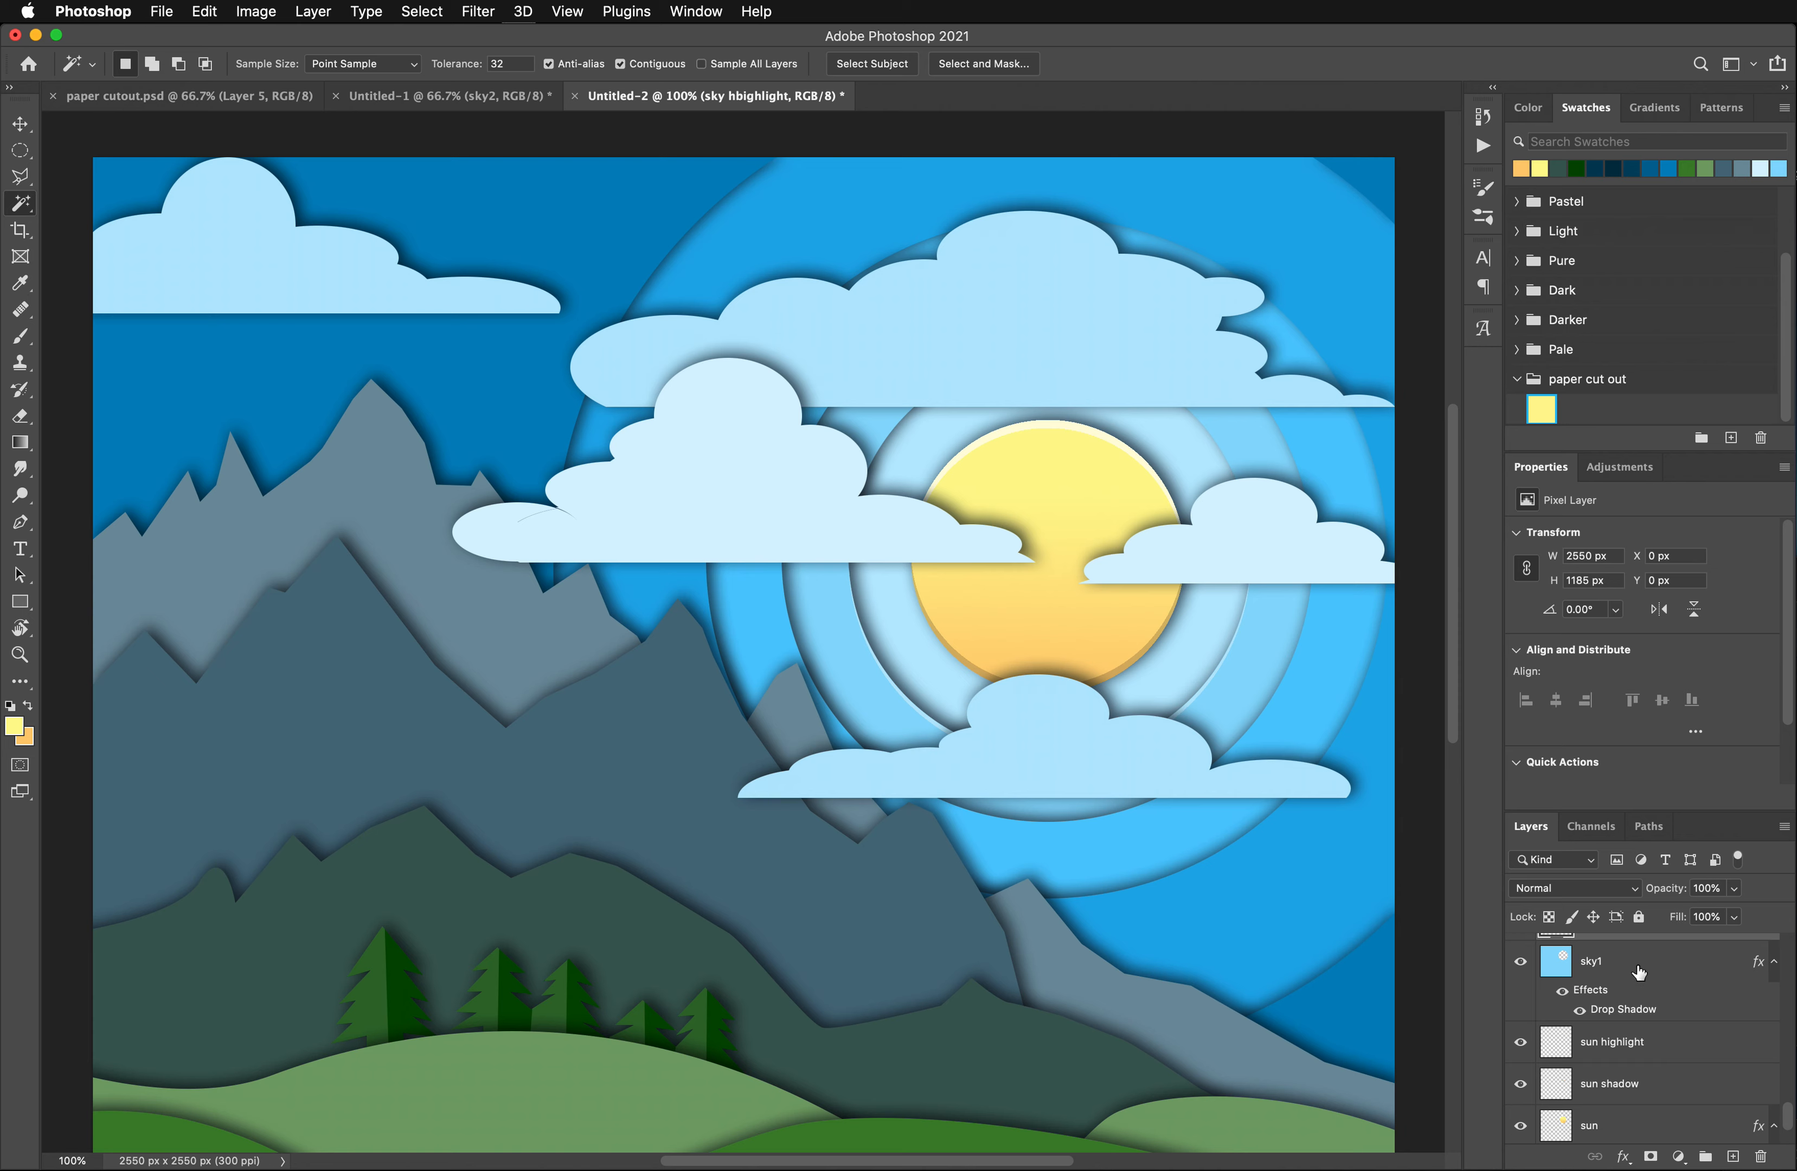
- Target the sky1 layer, sample its light blue as the foreground color, and set the background color to the deeper blue 58c6f5
{"action": "scroll", "coordinate": [1640, 974], "scroll_direction": "up", "scroll_amount": 2}
{"action": "left_click", "coordinate": [1618, 1050]}
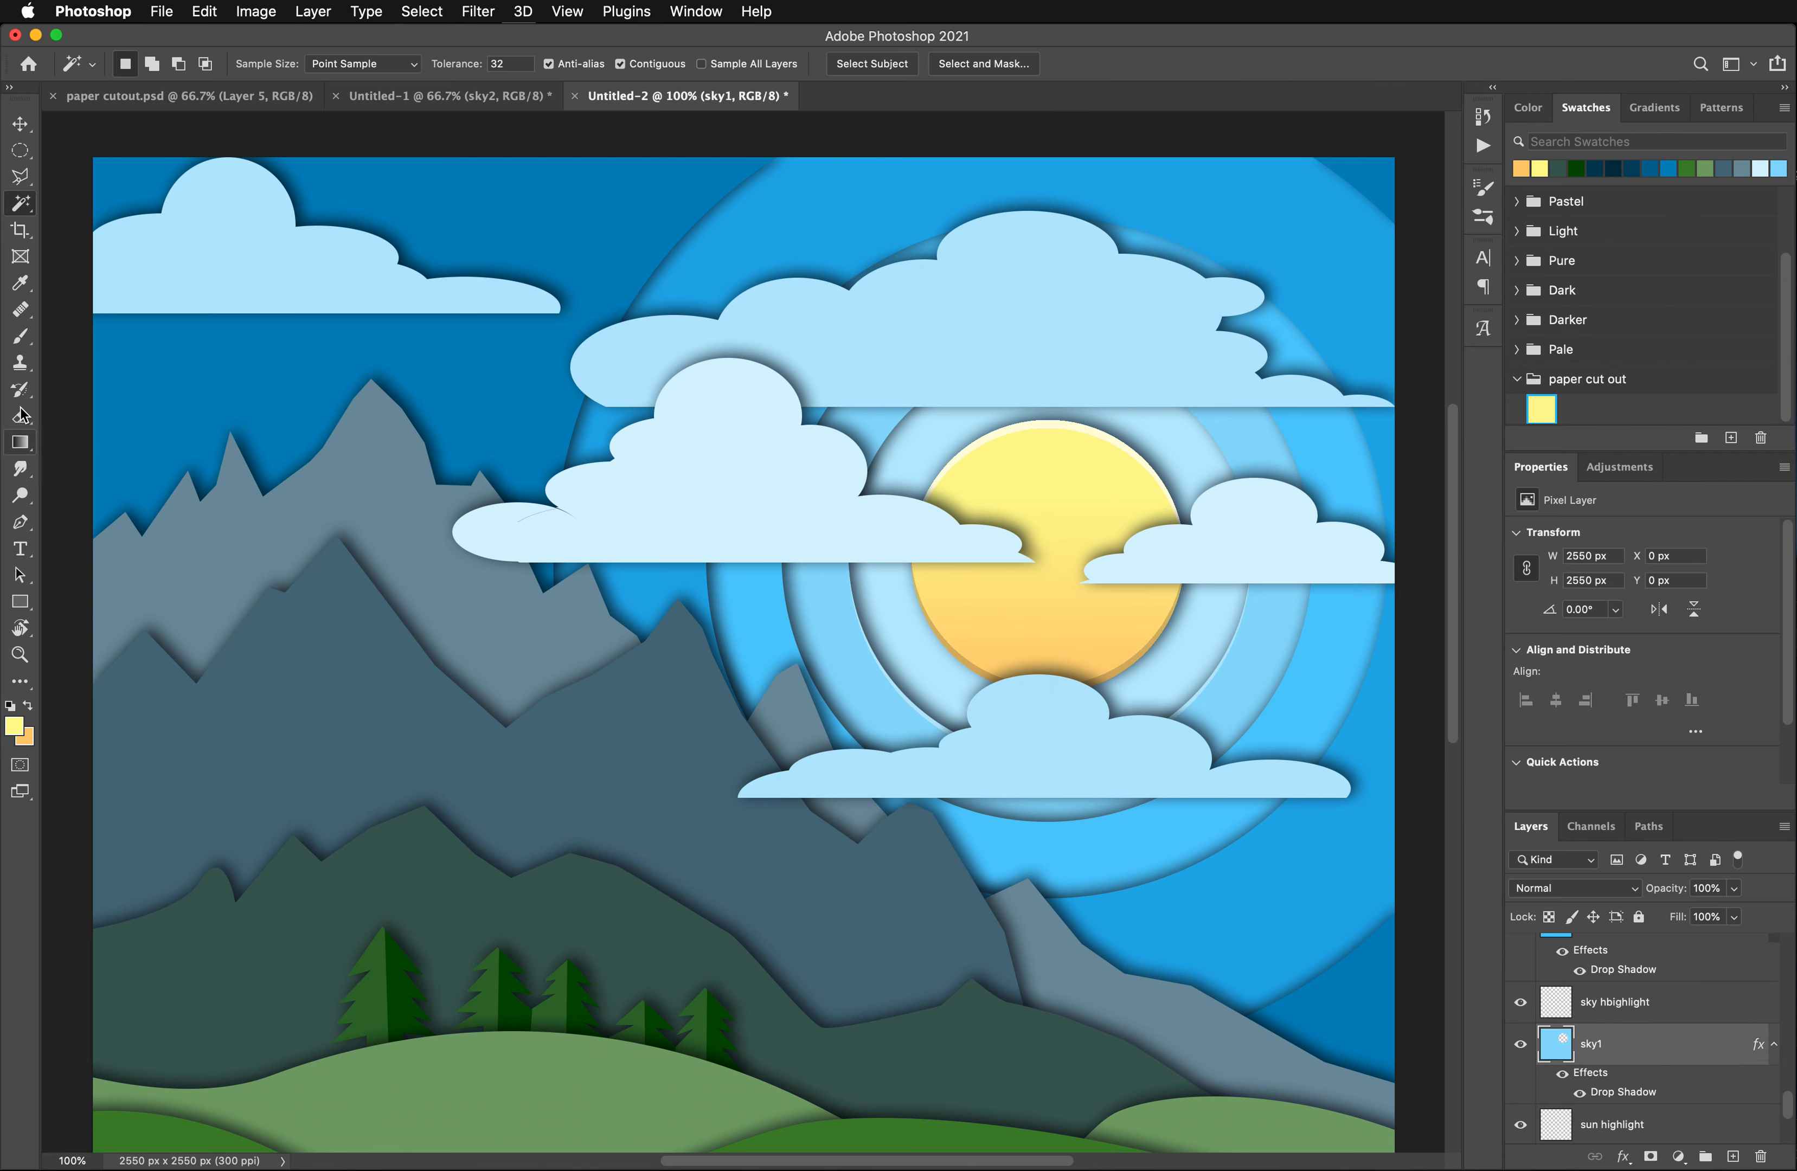
{"action": "left_click", "coordinate": [19, 285]}
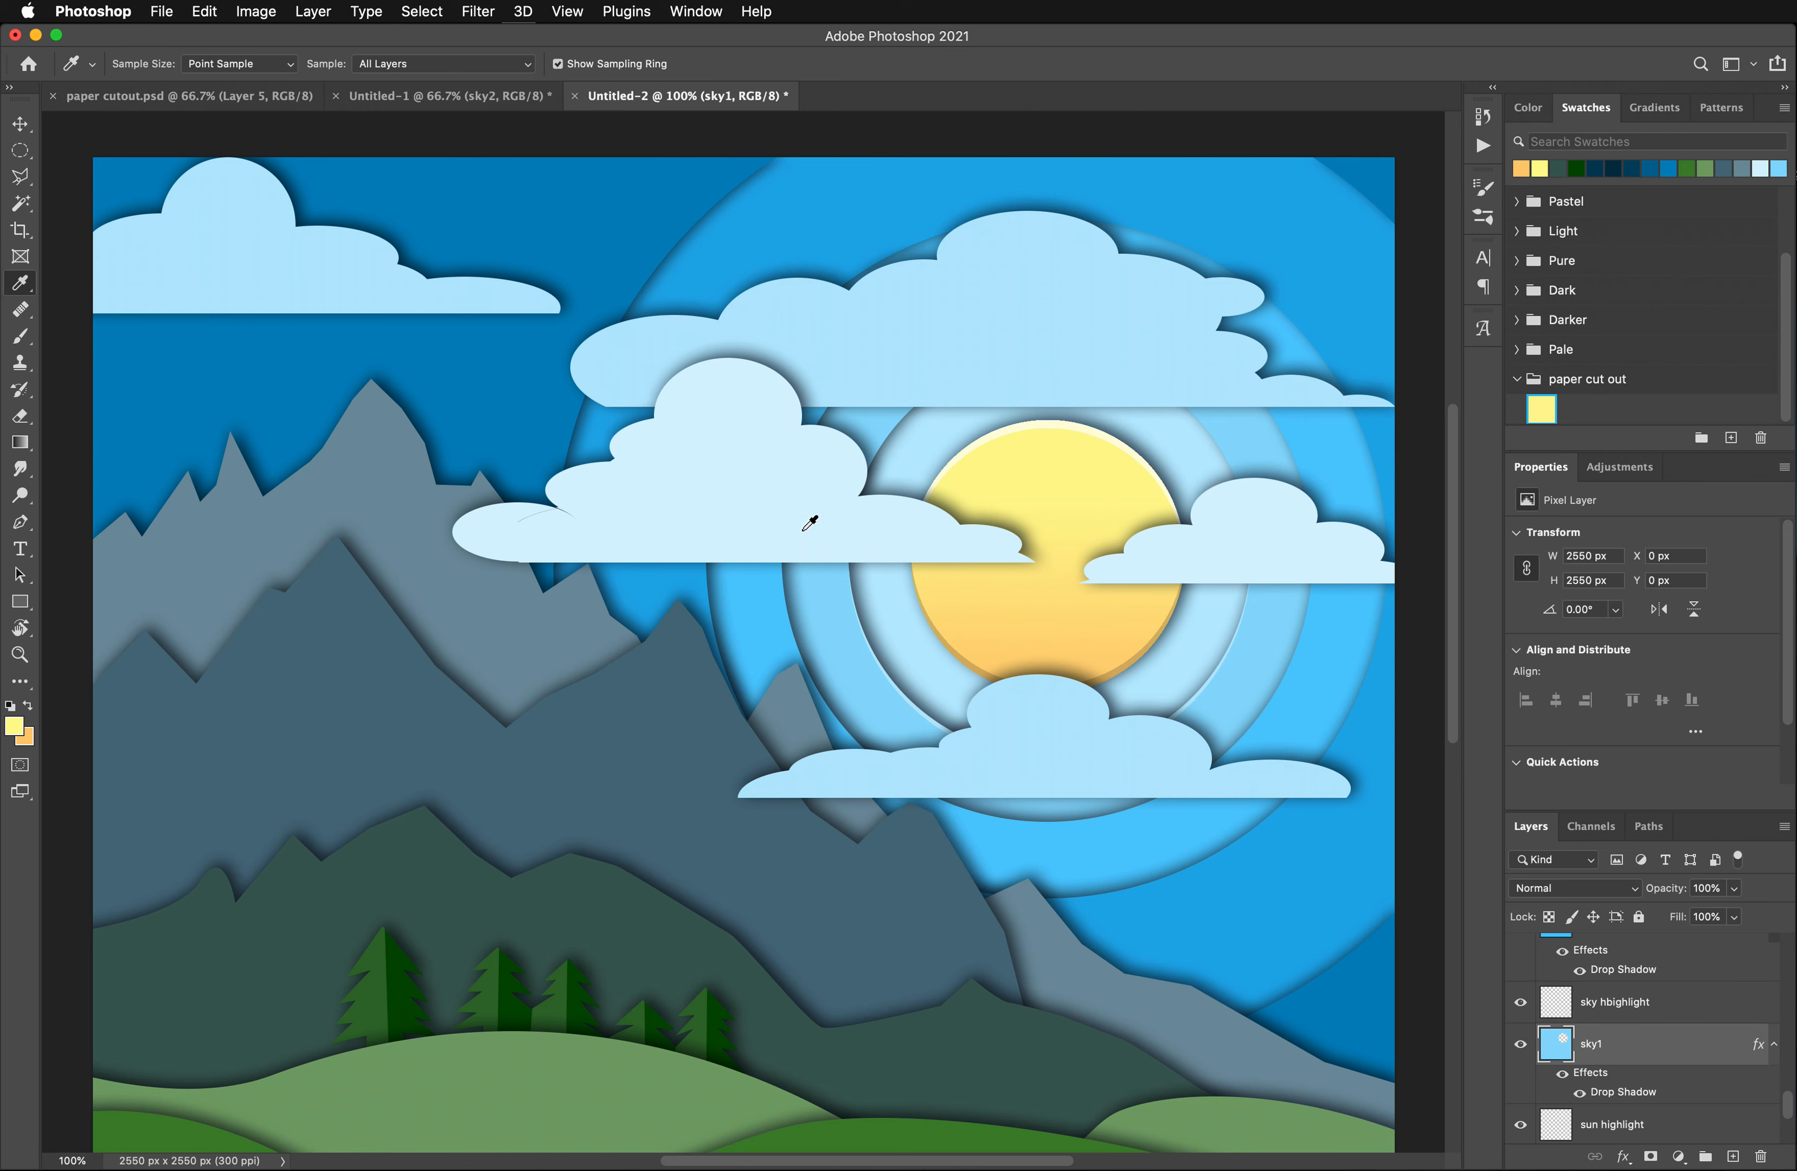
{"action": "left_click", "coordinate": [826, 600]}
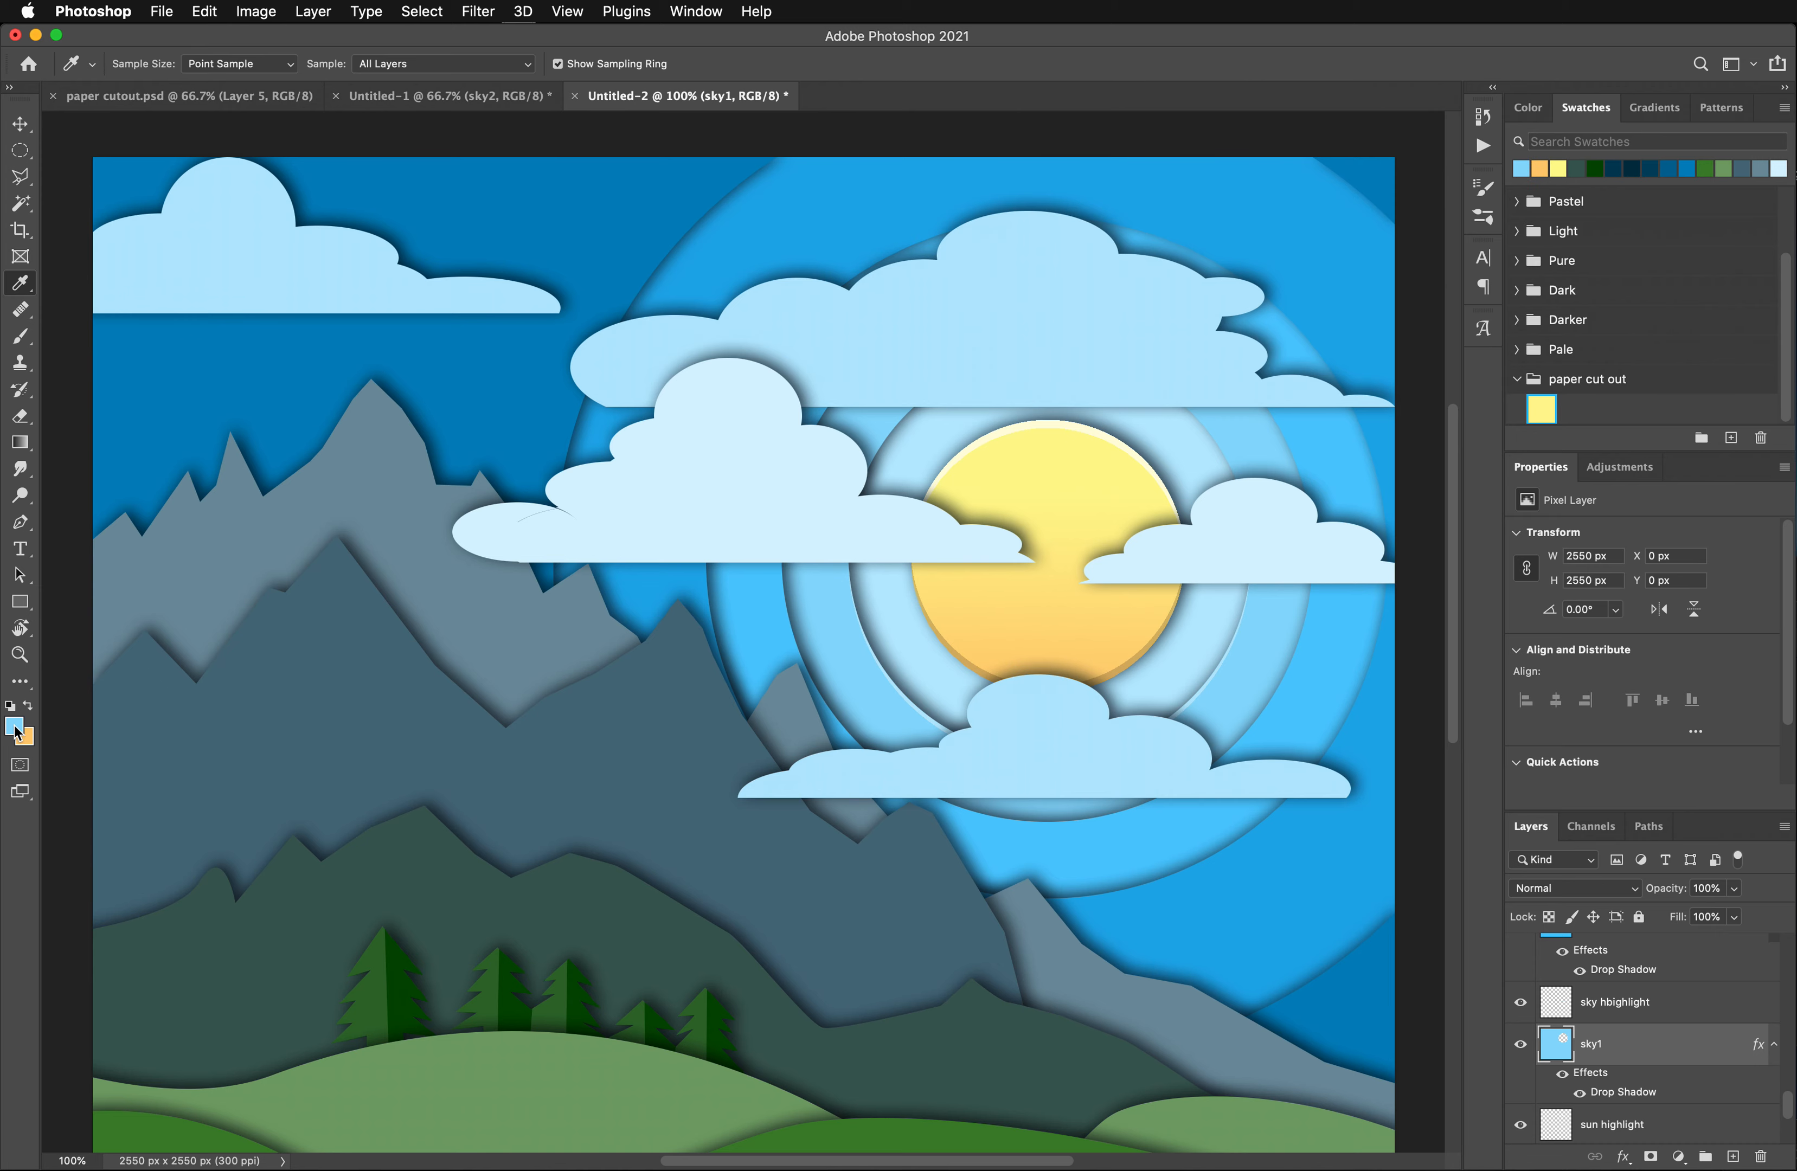
{"action": "left_click", "coordinate": [27, 738]}
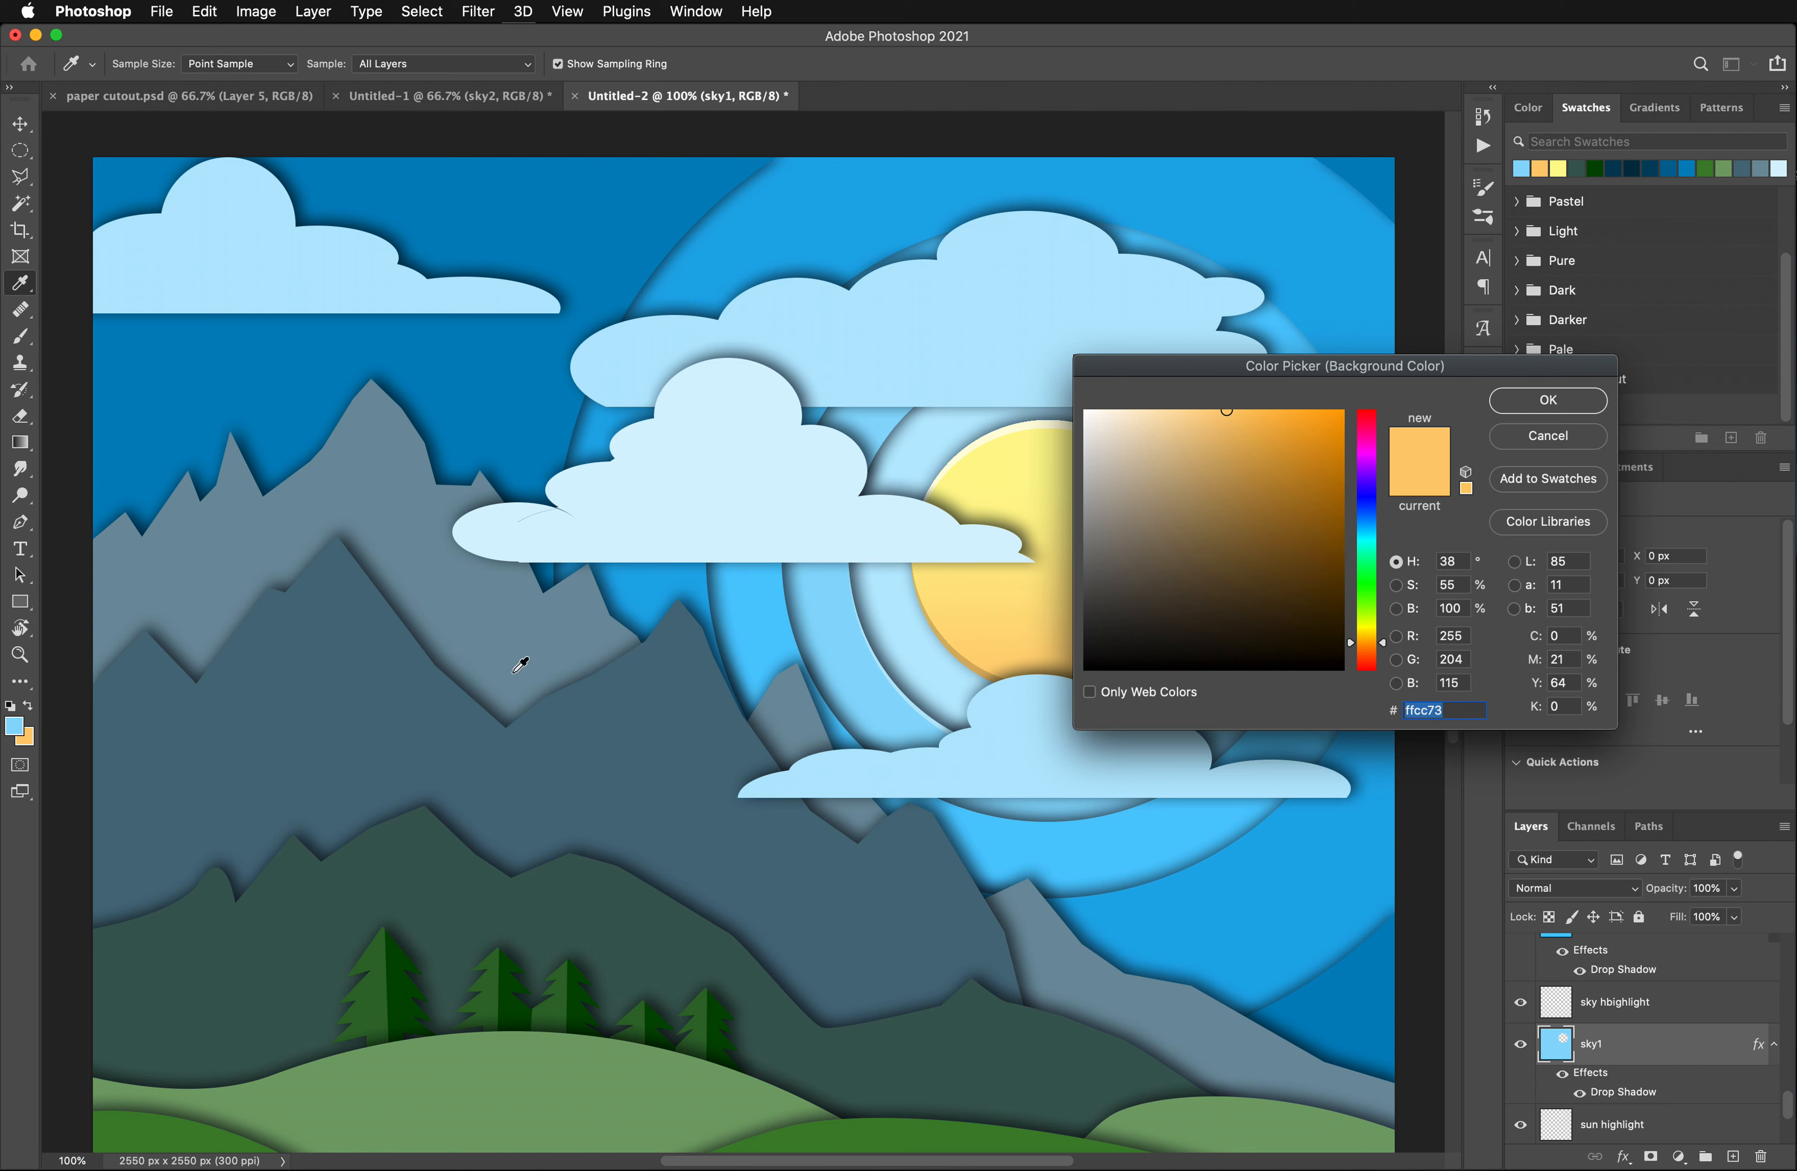
{"action": "left_click", "coordinate": [828, 611]}
{"action": "left_click", "coordinate": [1251, 420]}
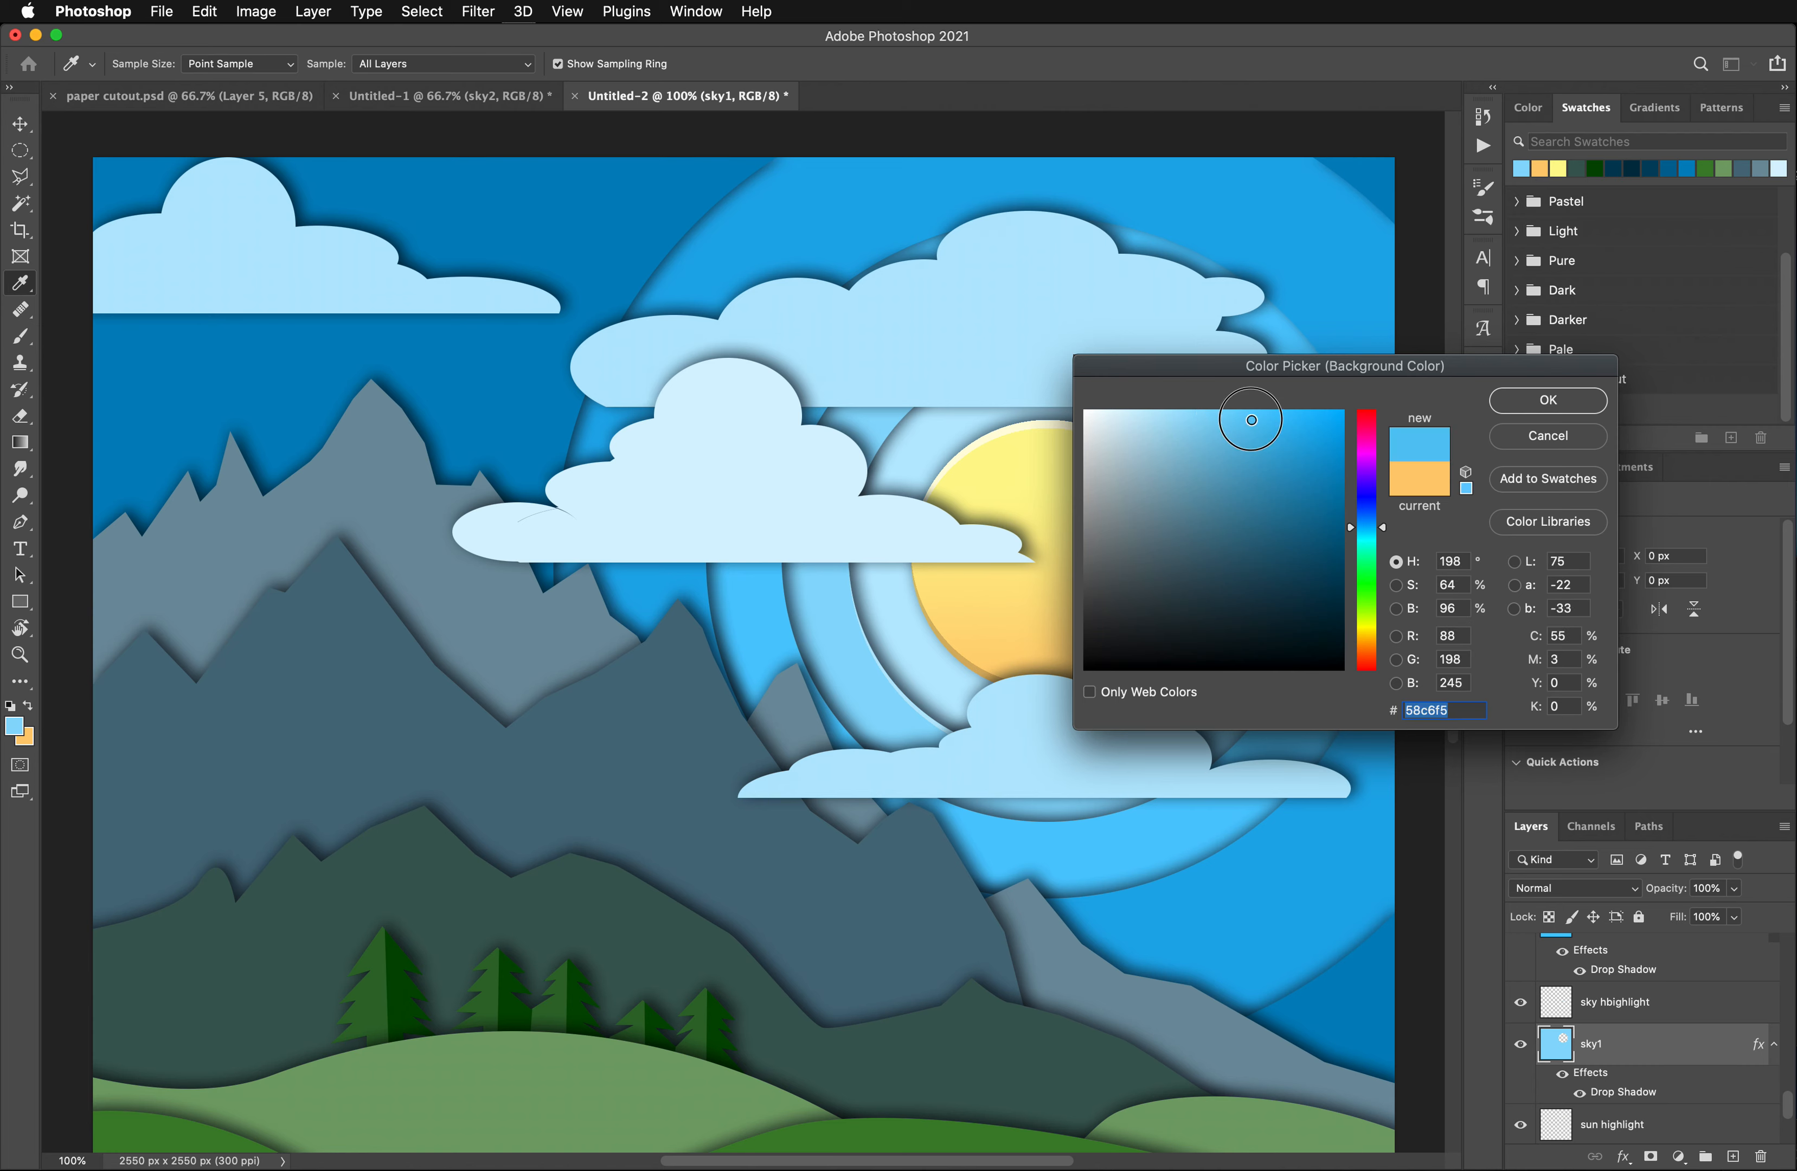
{"action": "left_click", "coordinate": [1543, 401]}
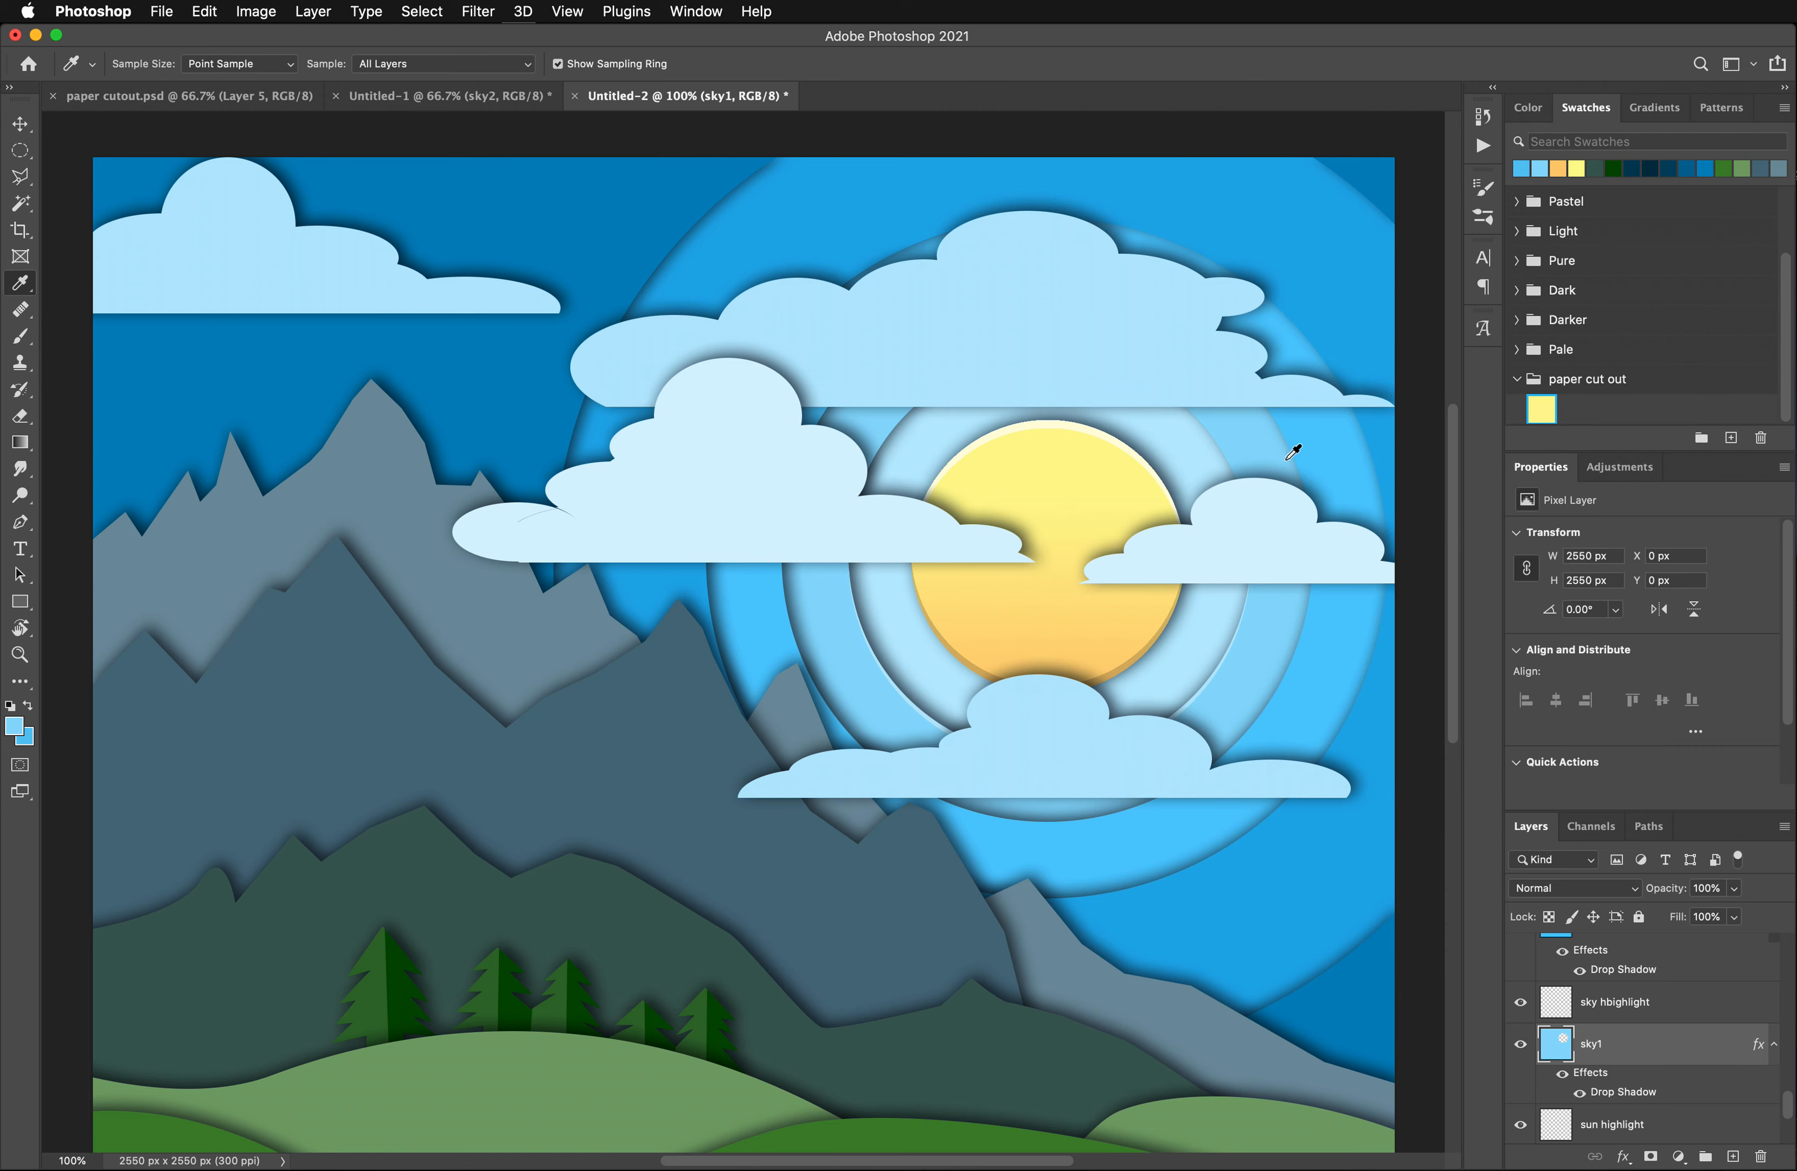
- Try a vertical light-to-deeper-blue gradient on the sky1 layer without a selection, and undo it
{"action": "left_click", "coordinate": [19, 442]}
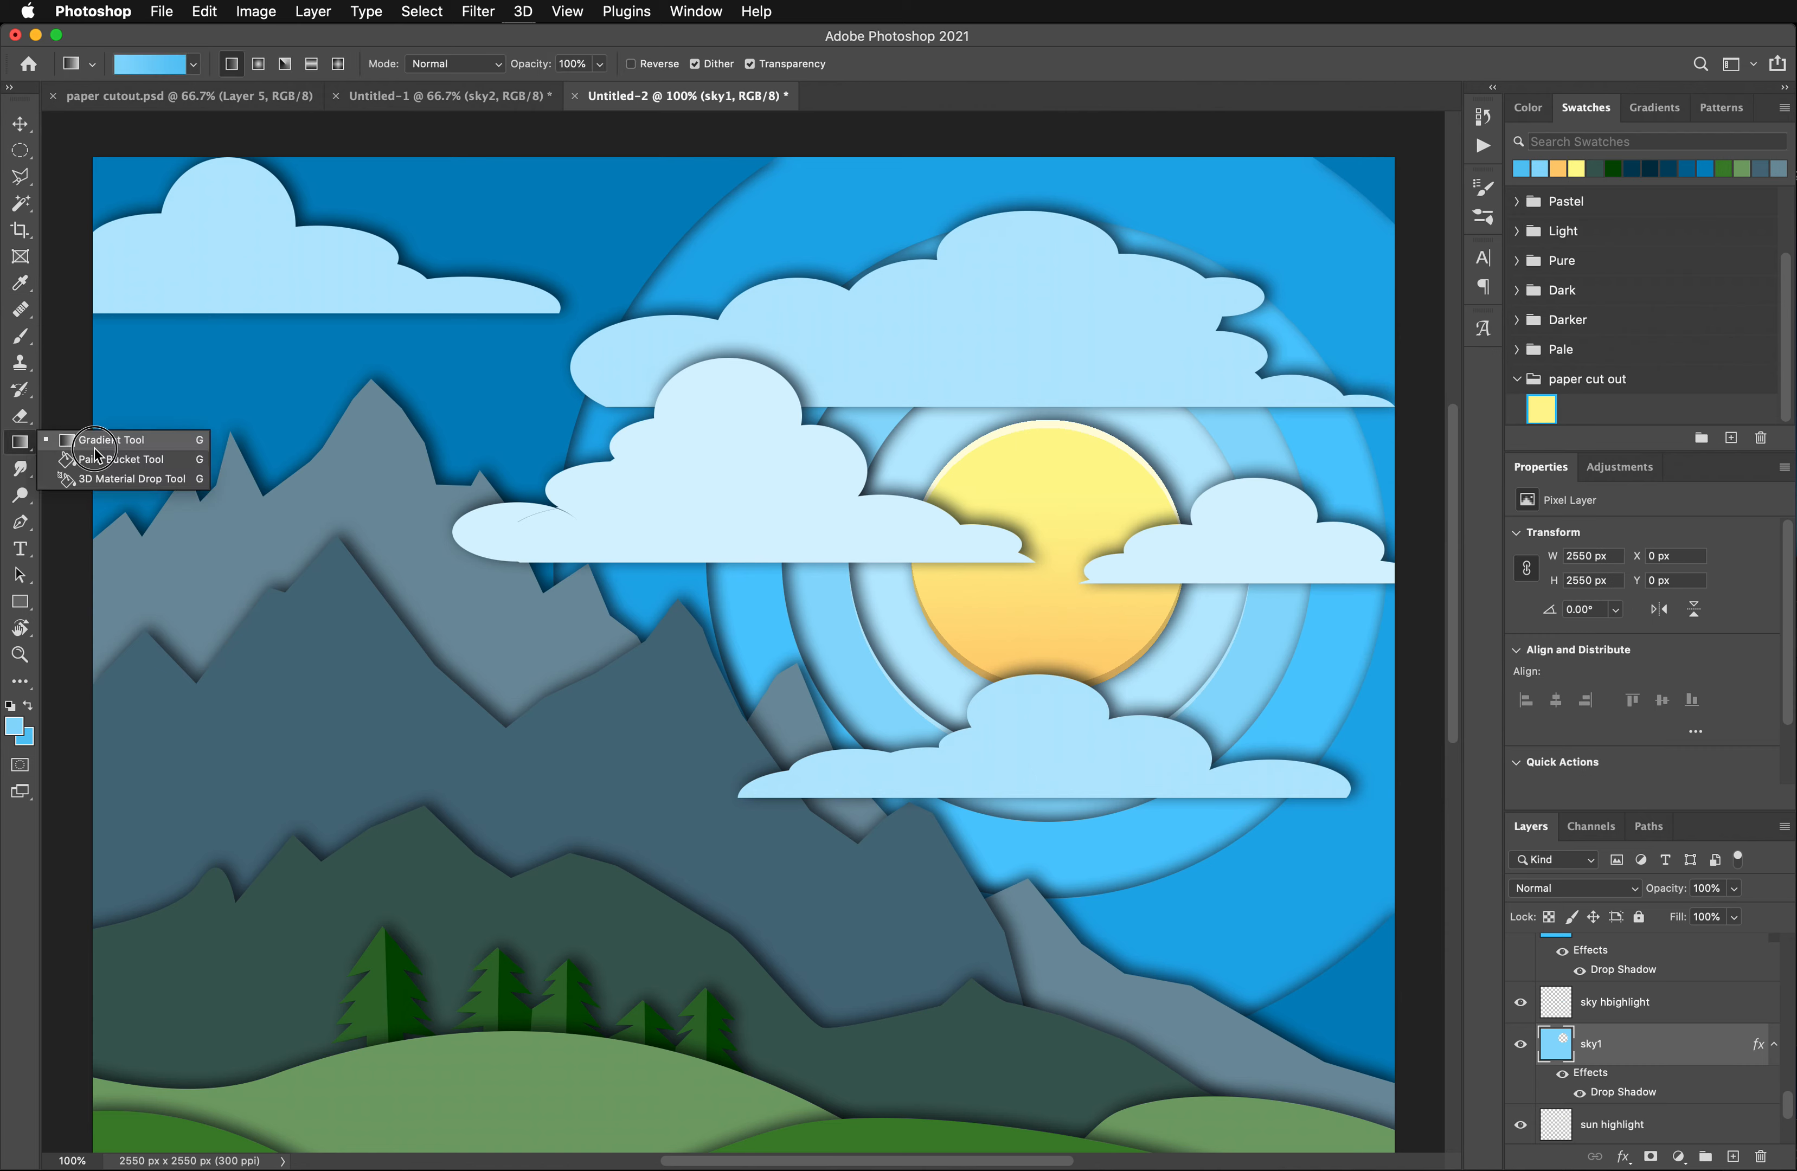
{"action": "left_click", "coordinate": [21, 444]}
{"action": "left_click_drag", "start_coordinate": [898, 397], "coordinate": [879, 749]}
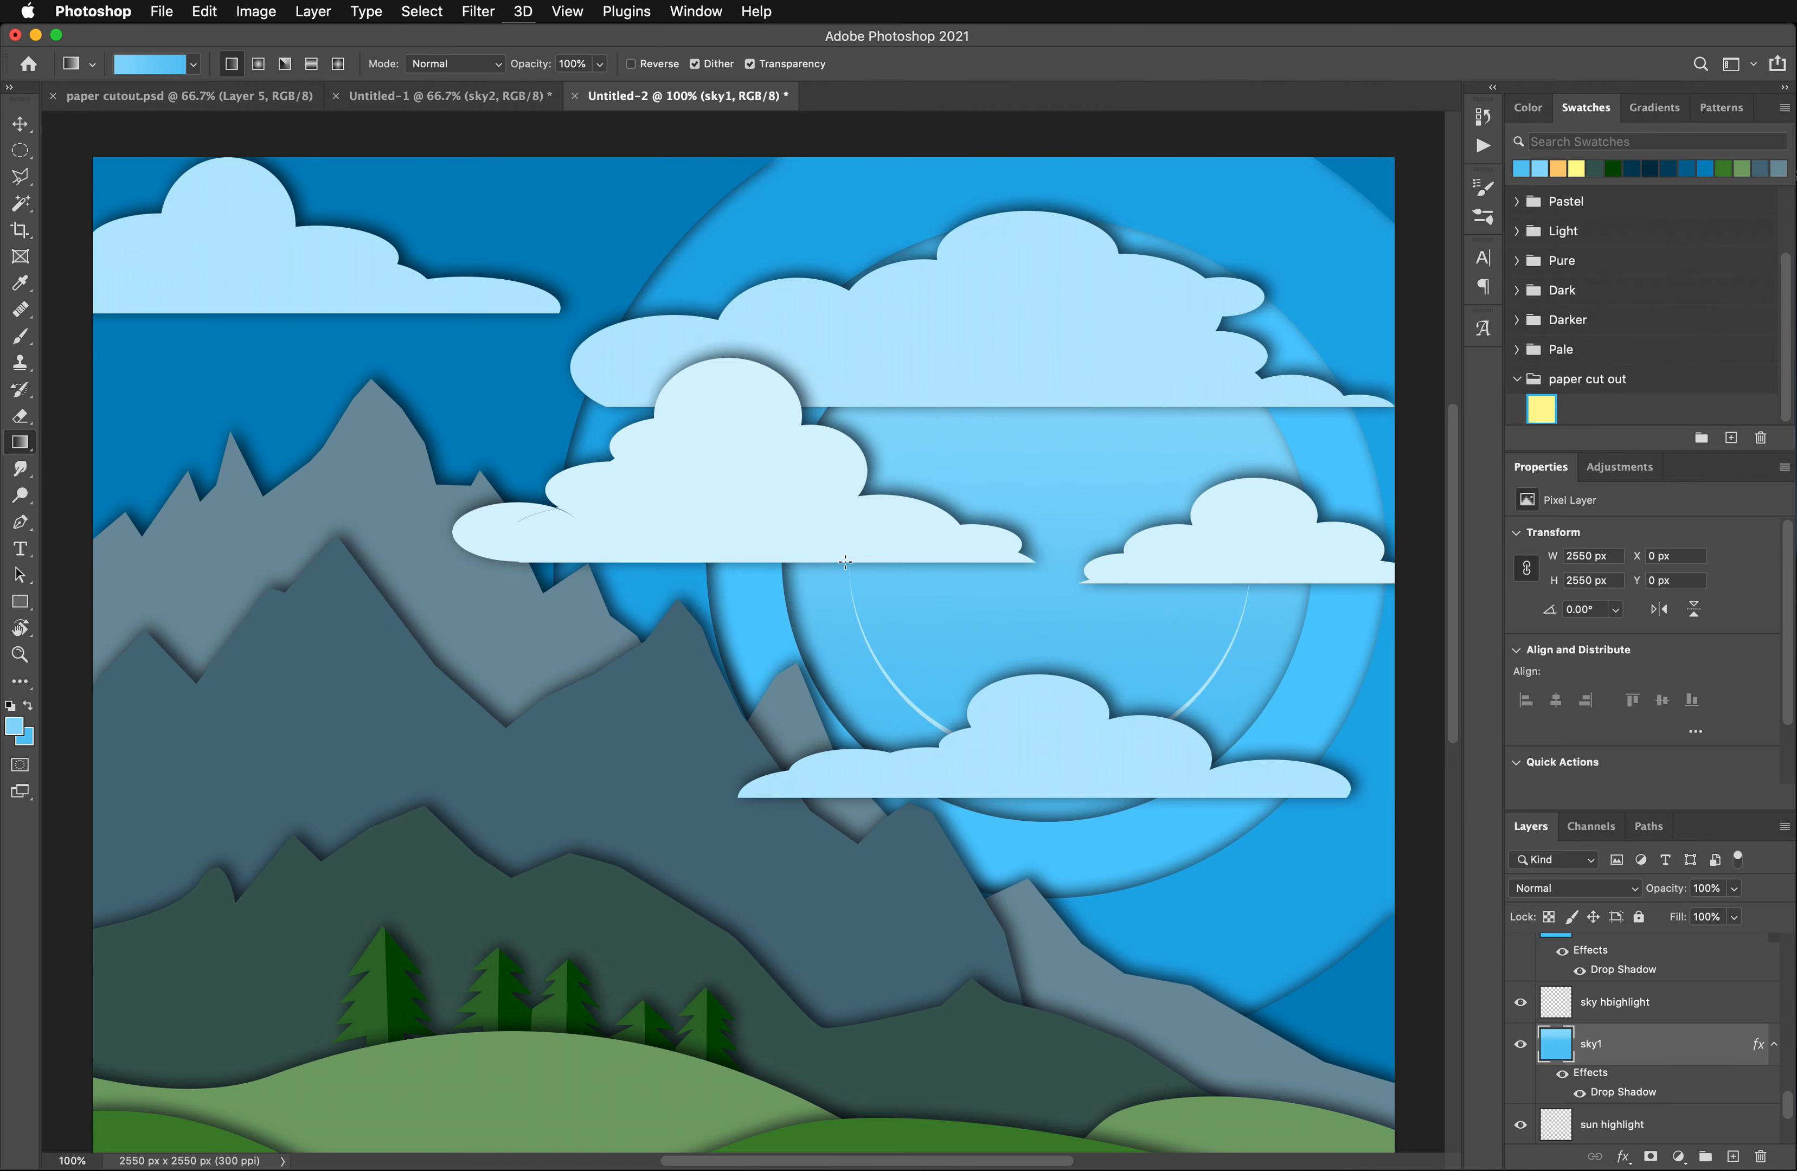
{"action": "key", "text": "super+z"}
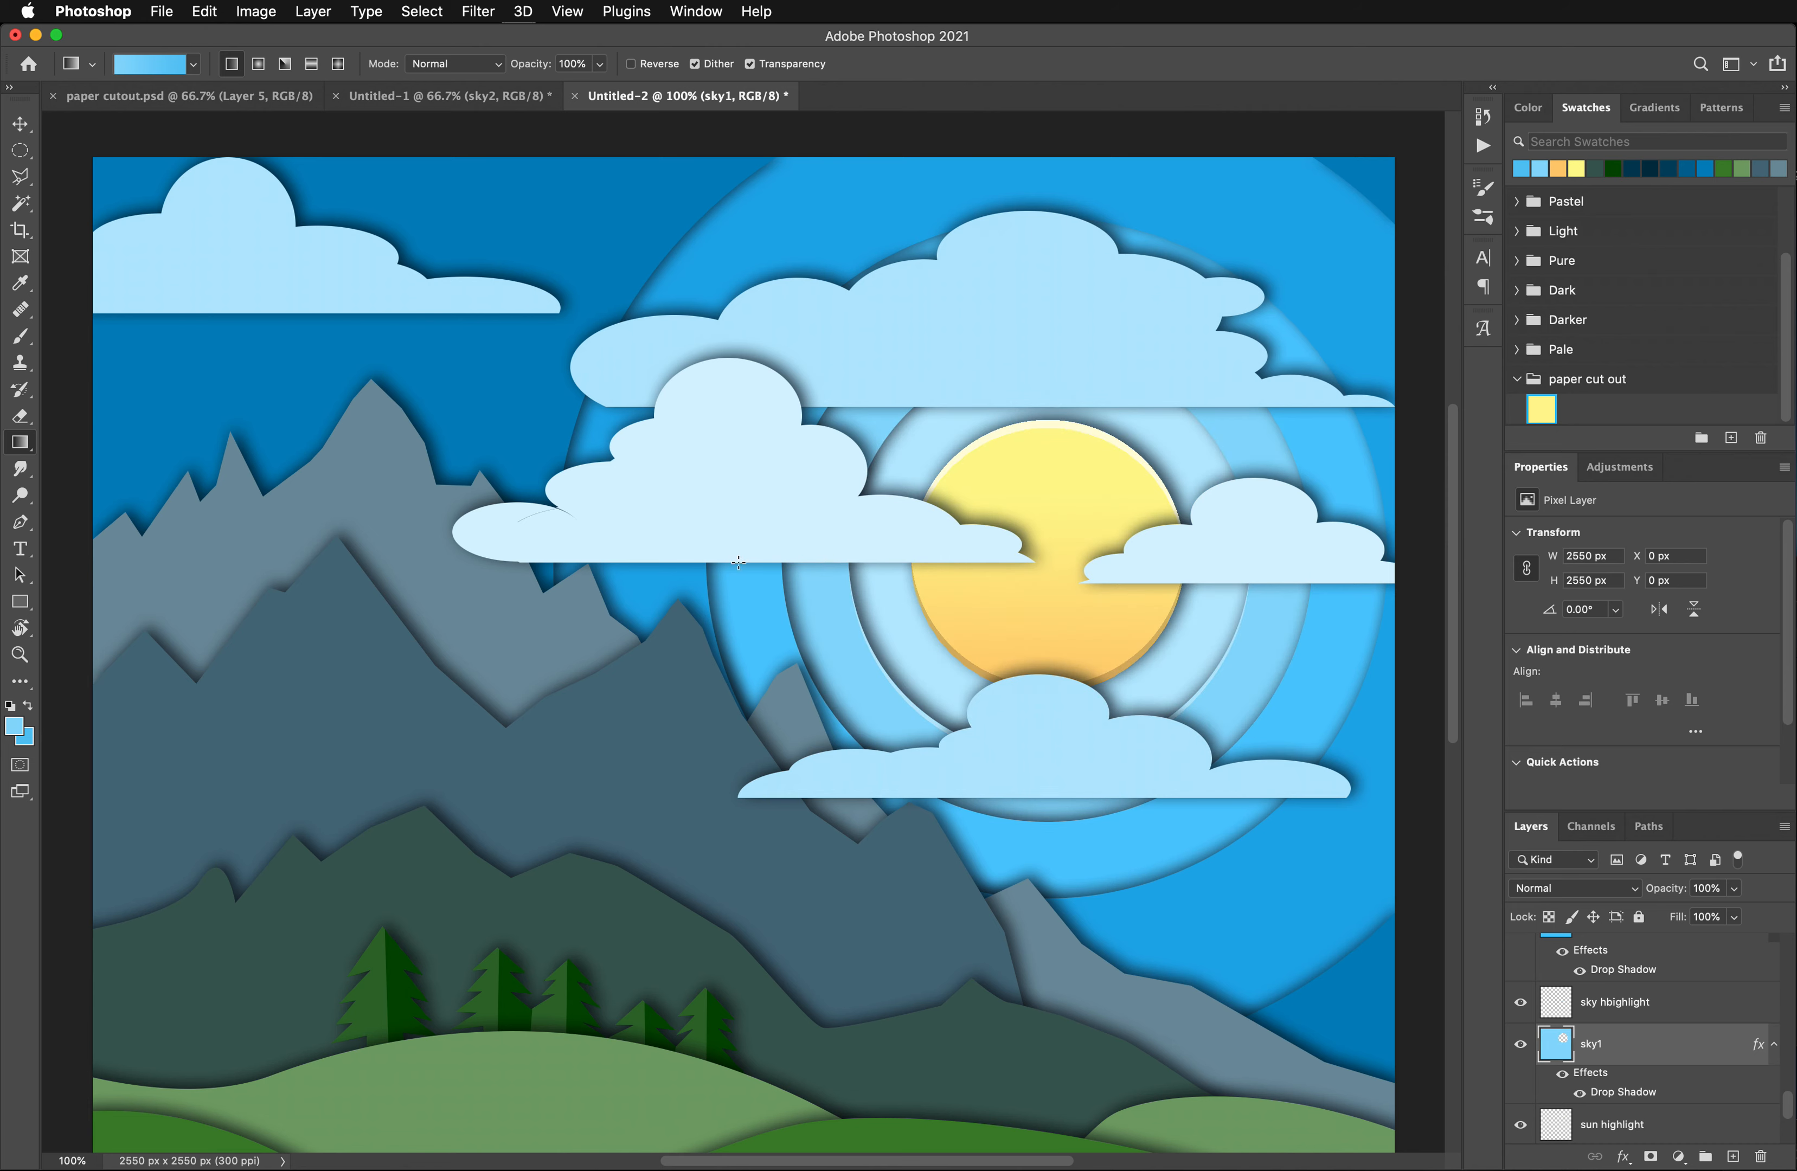
- Select the sky1 shape around the circular opening, fill it with a vertical gradient from light blue down to deeper blue, and deselect
{"action": "left_click", "coordinate": [21, 202]}
{"action": "left_click", "coordinate": [834, 605]}
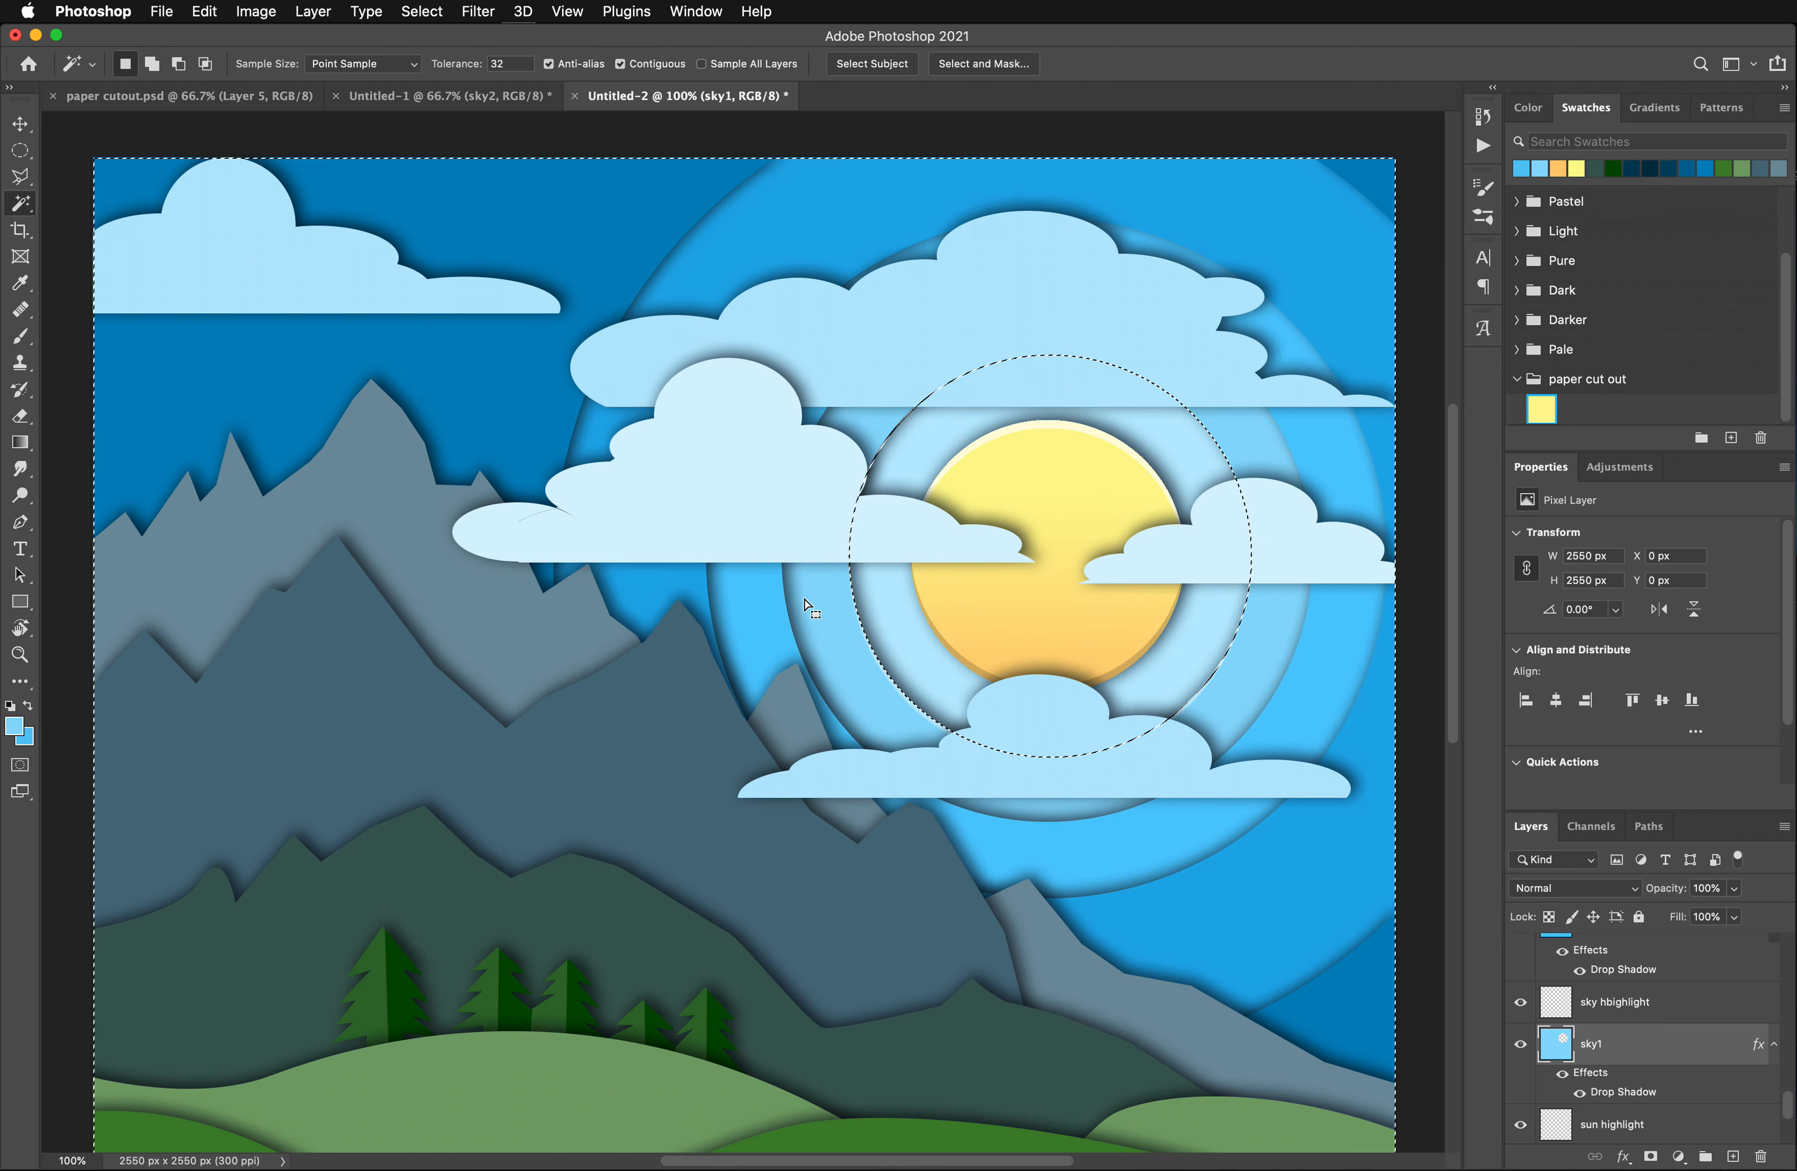
{"action": "left_click", "coordinate": [17, 442]}
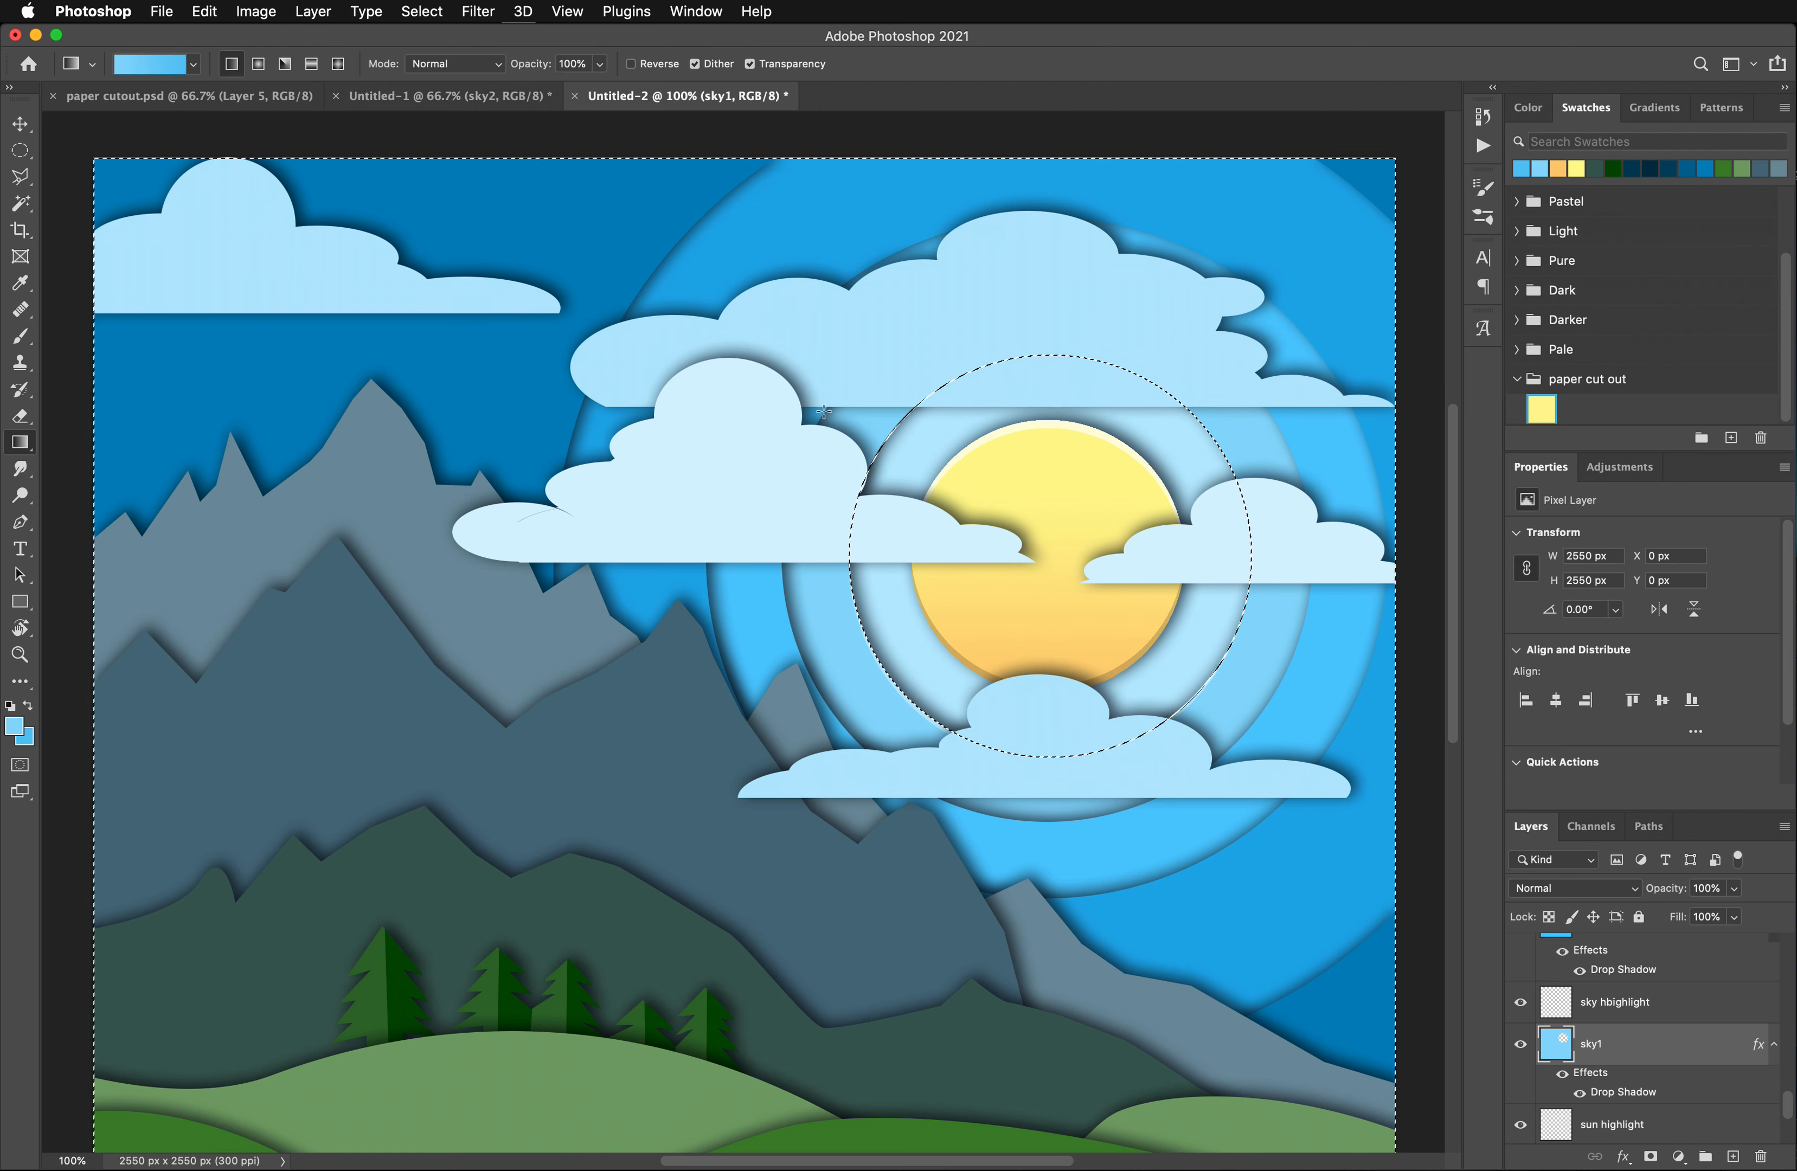
{"action": "left_click_drag", "start_coordinate": [837, 361], "coordinate": [843, 739]}
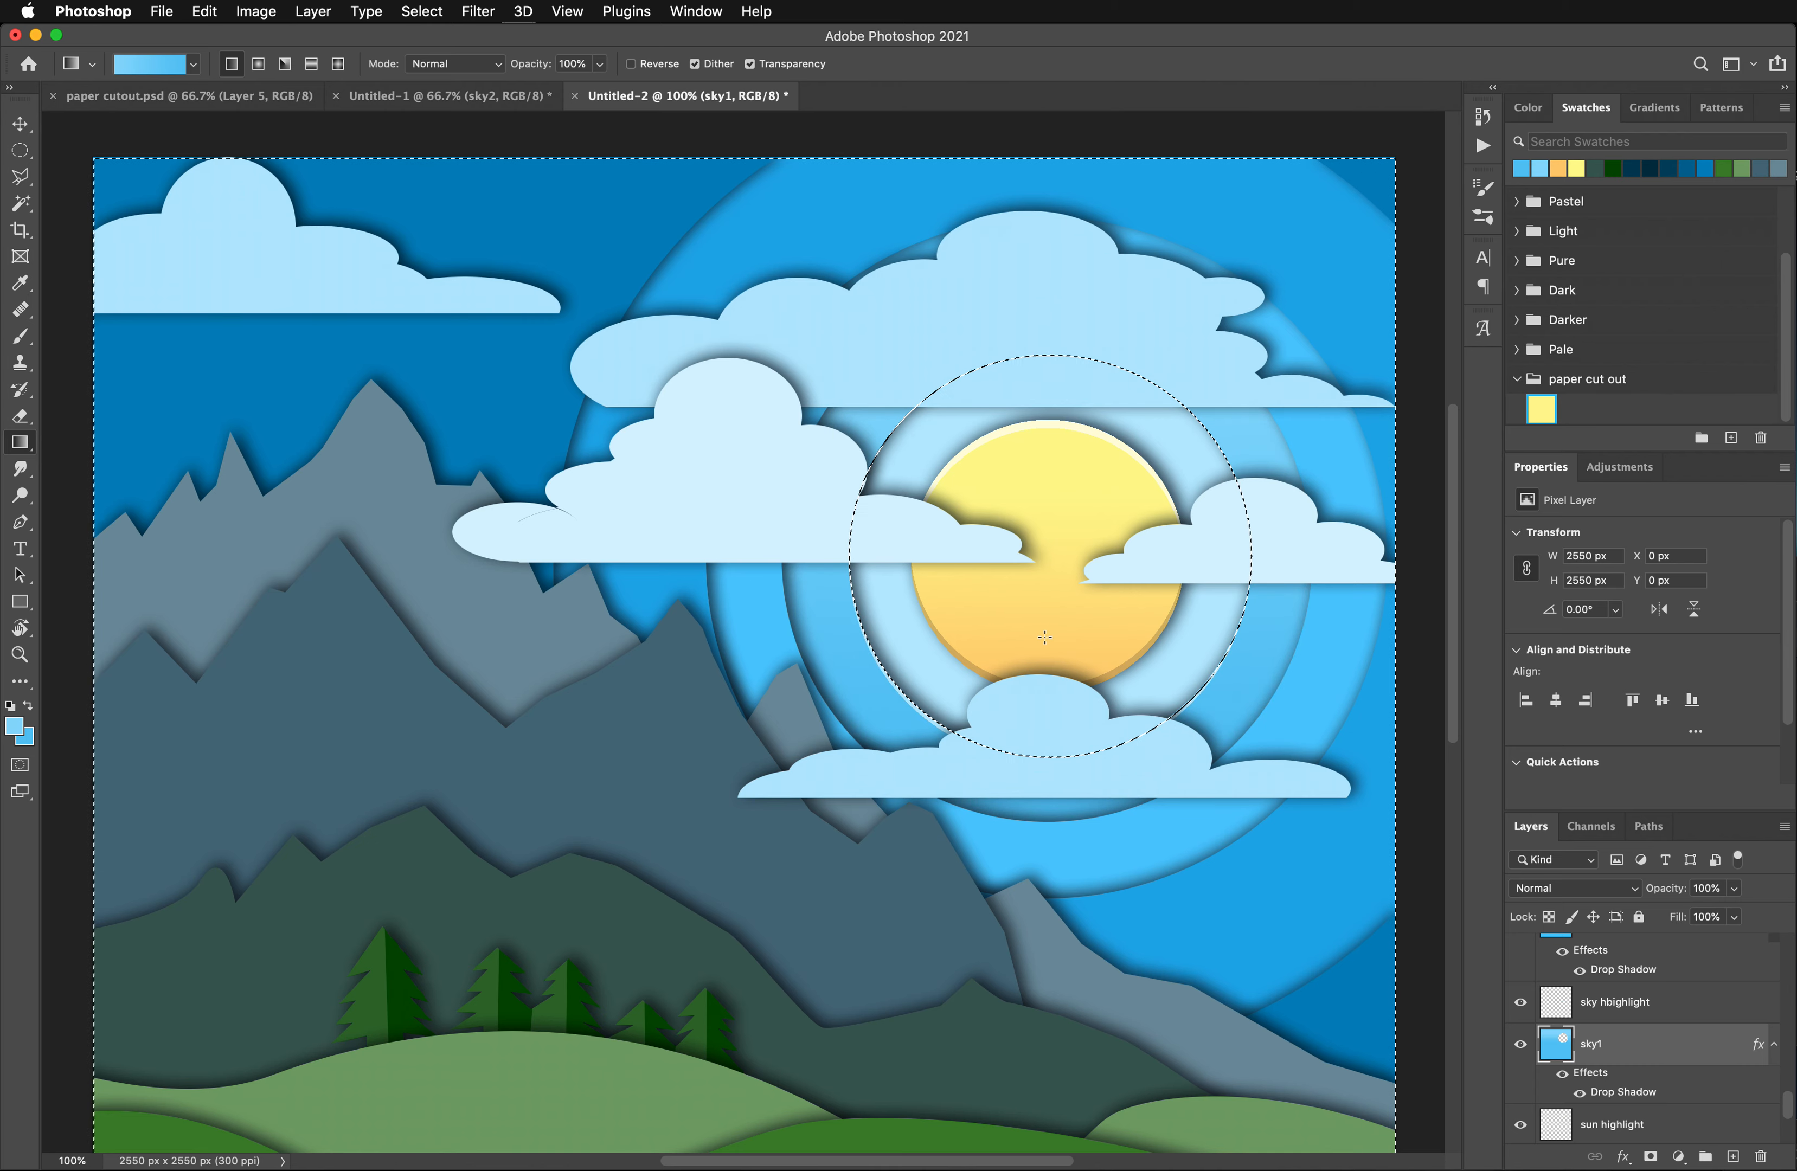
{"action": "left_click_drag", "start_coordinate": [823, 431], "coordinate": [822, 448]}
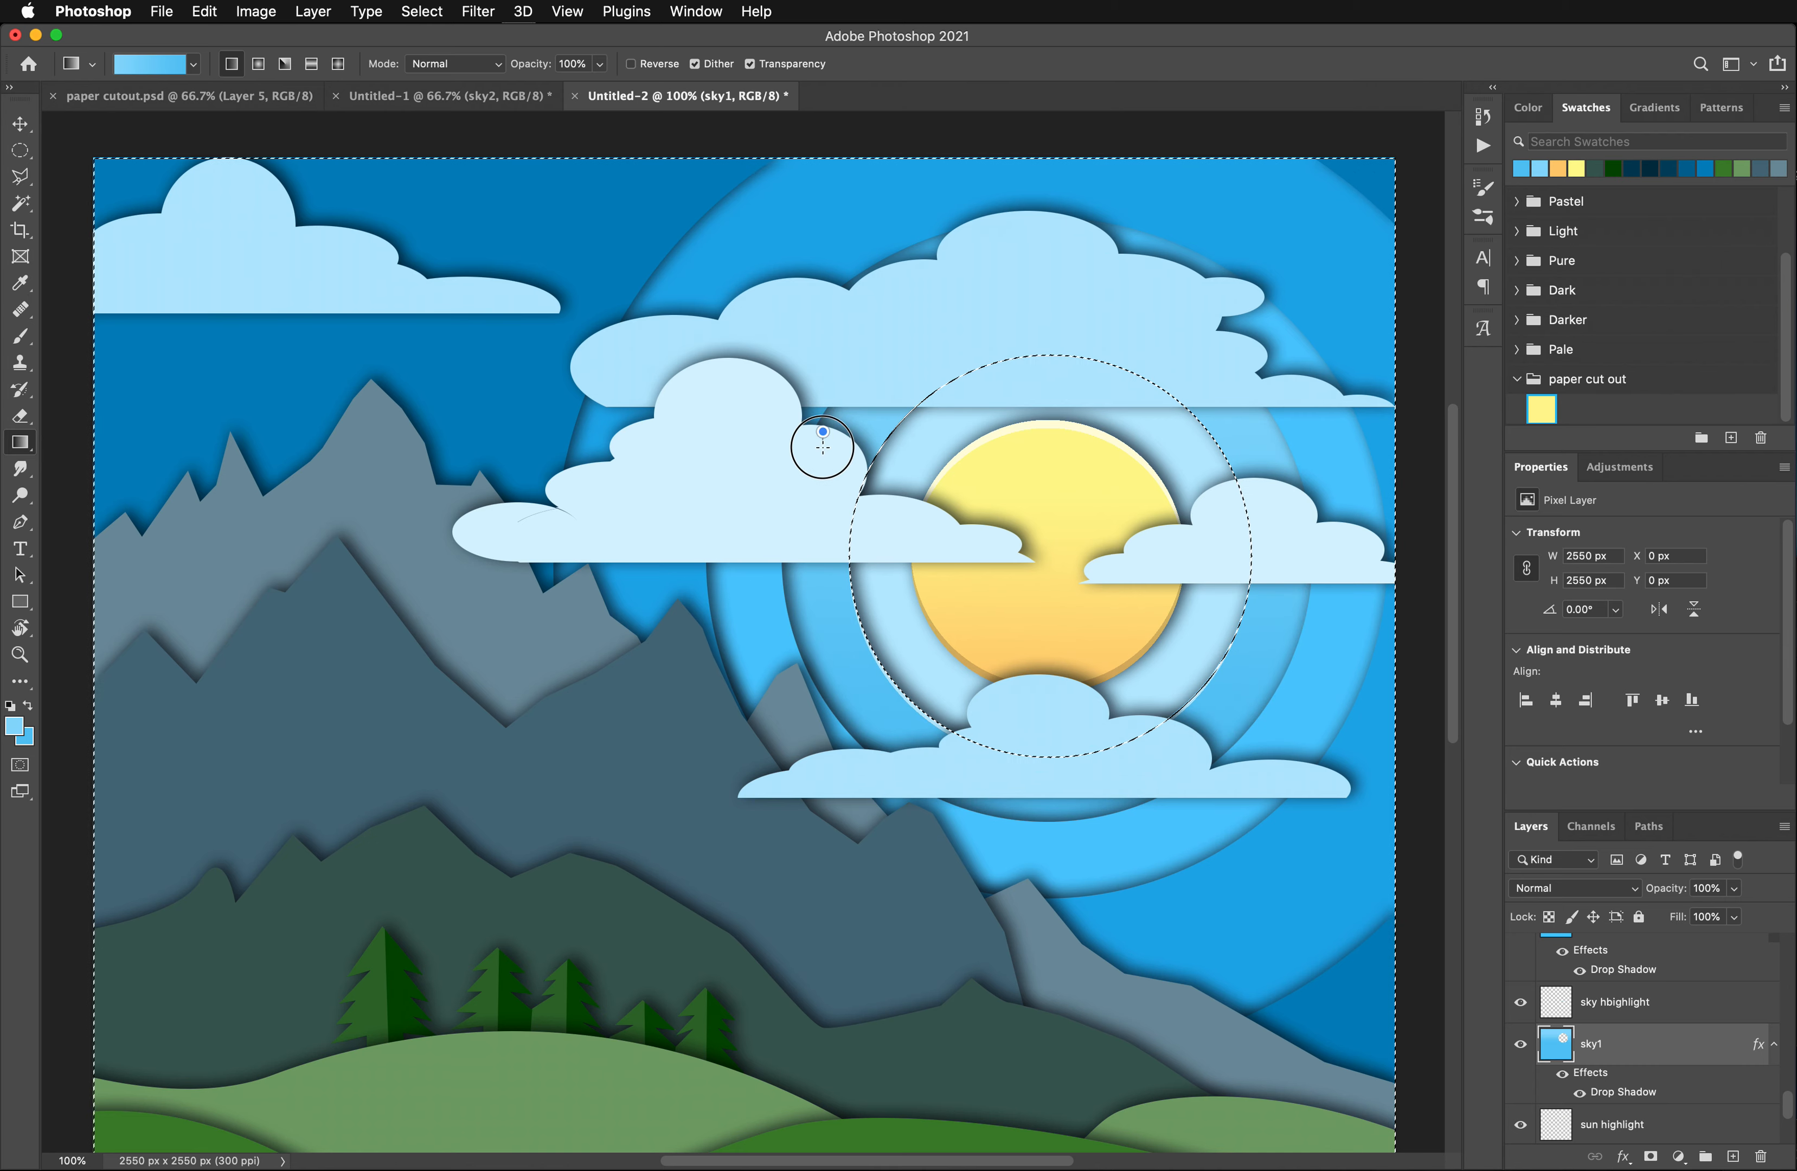
{"action": "left_click_drag", "start_coordinate": [841, 711], "coordinate": [839, 774]}
{"action": "scroll", "coordinate": [841, 697], "scroll_direction": "down", "scroll_amount": 2}
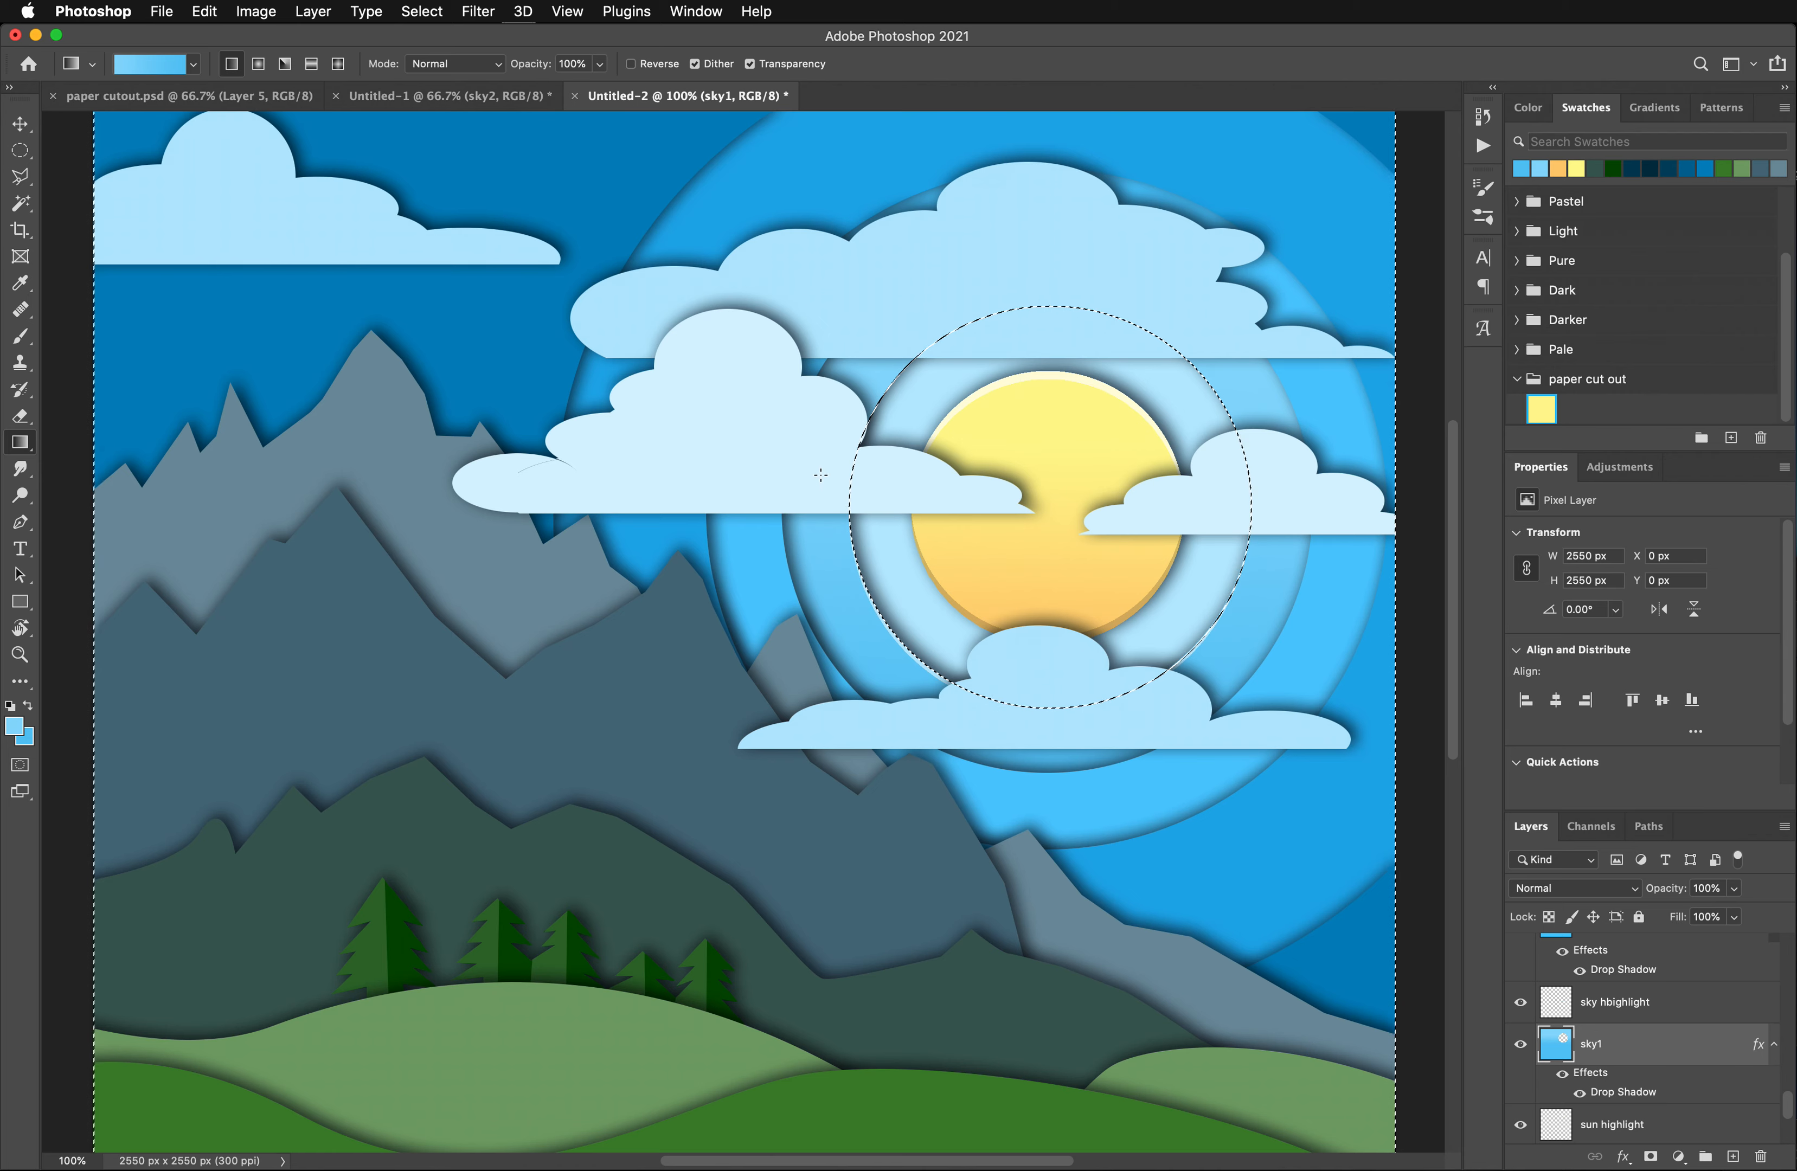
{"action": "left_click_drag", "start_coordinate": [822, 425], "coordinate": [829, 691]}
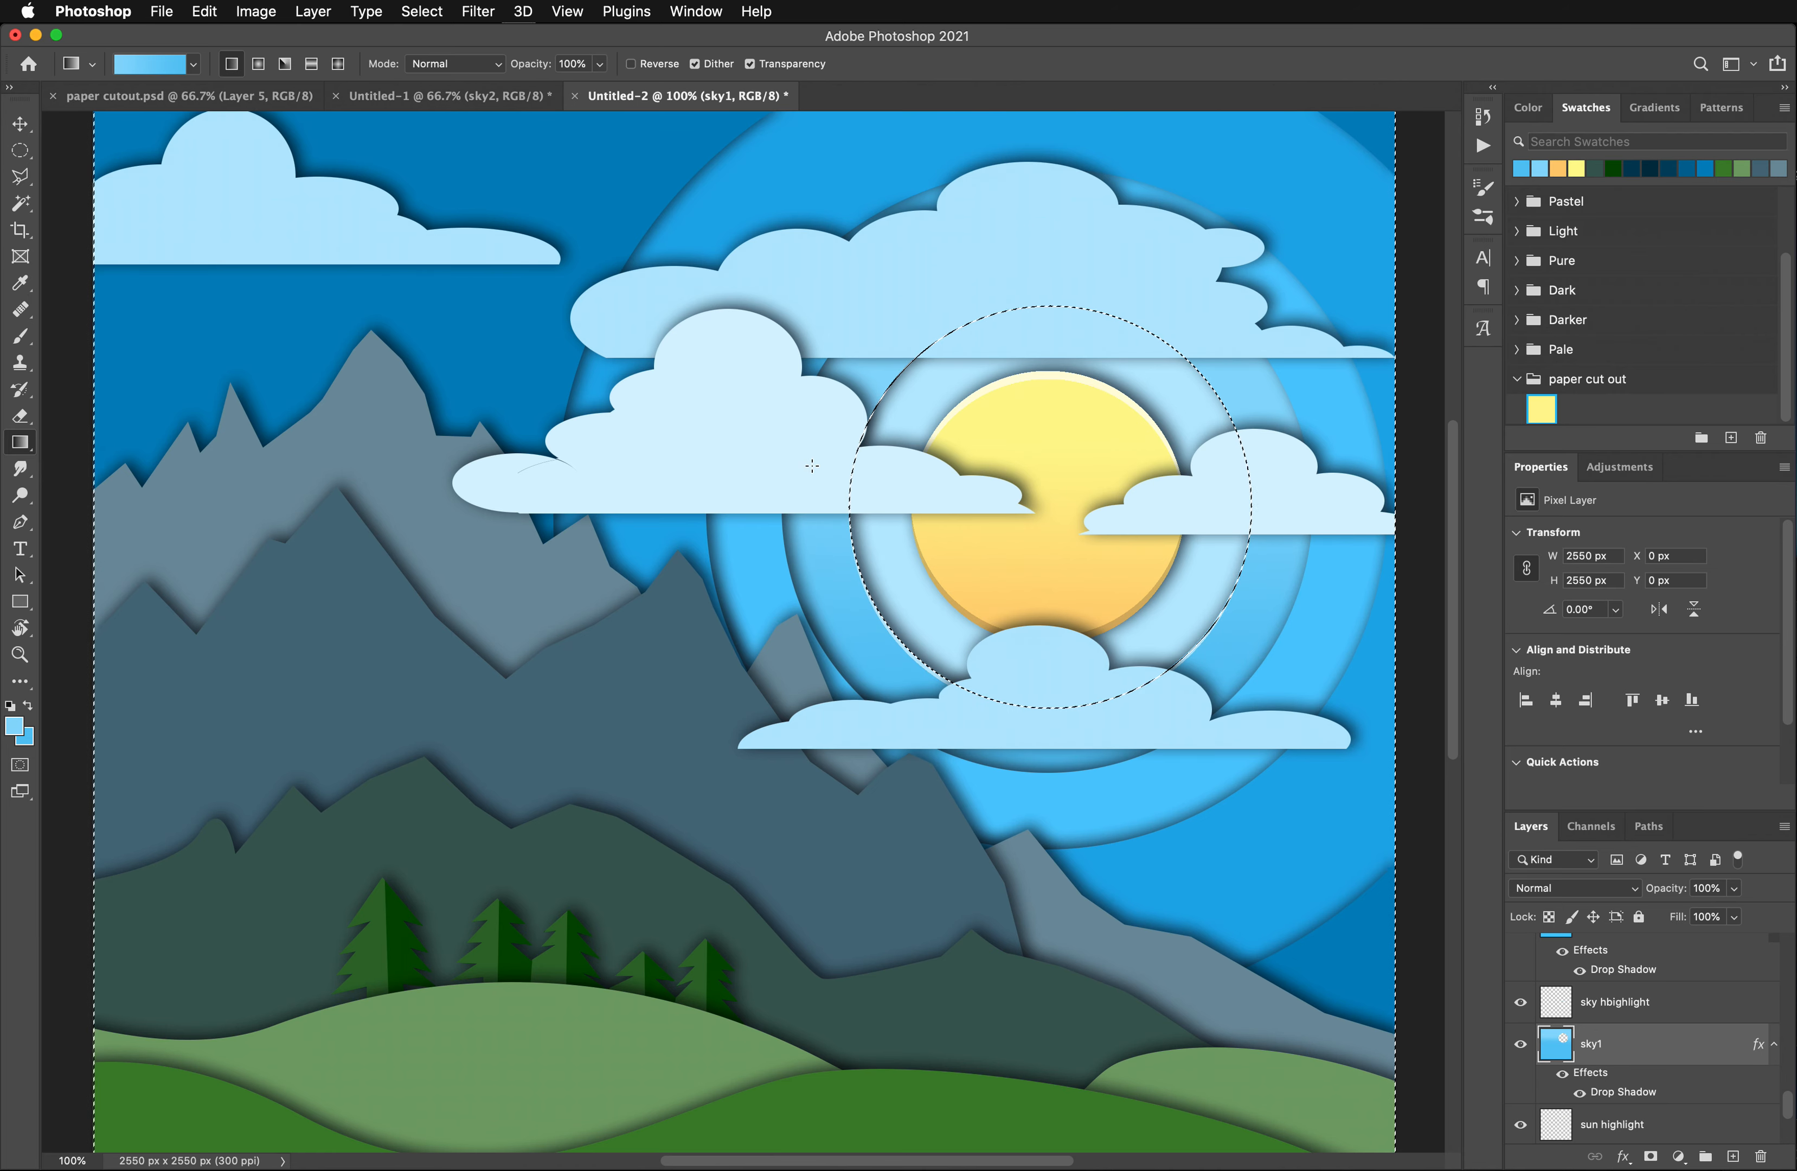
{"action": "key", "text": "super+d"}
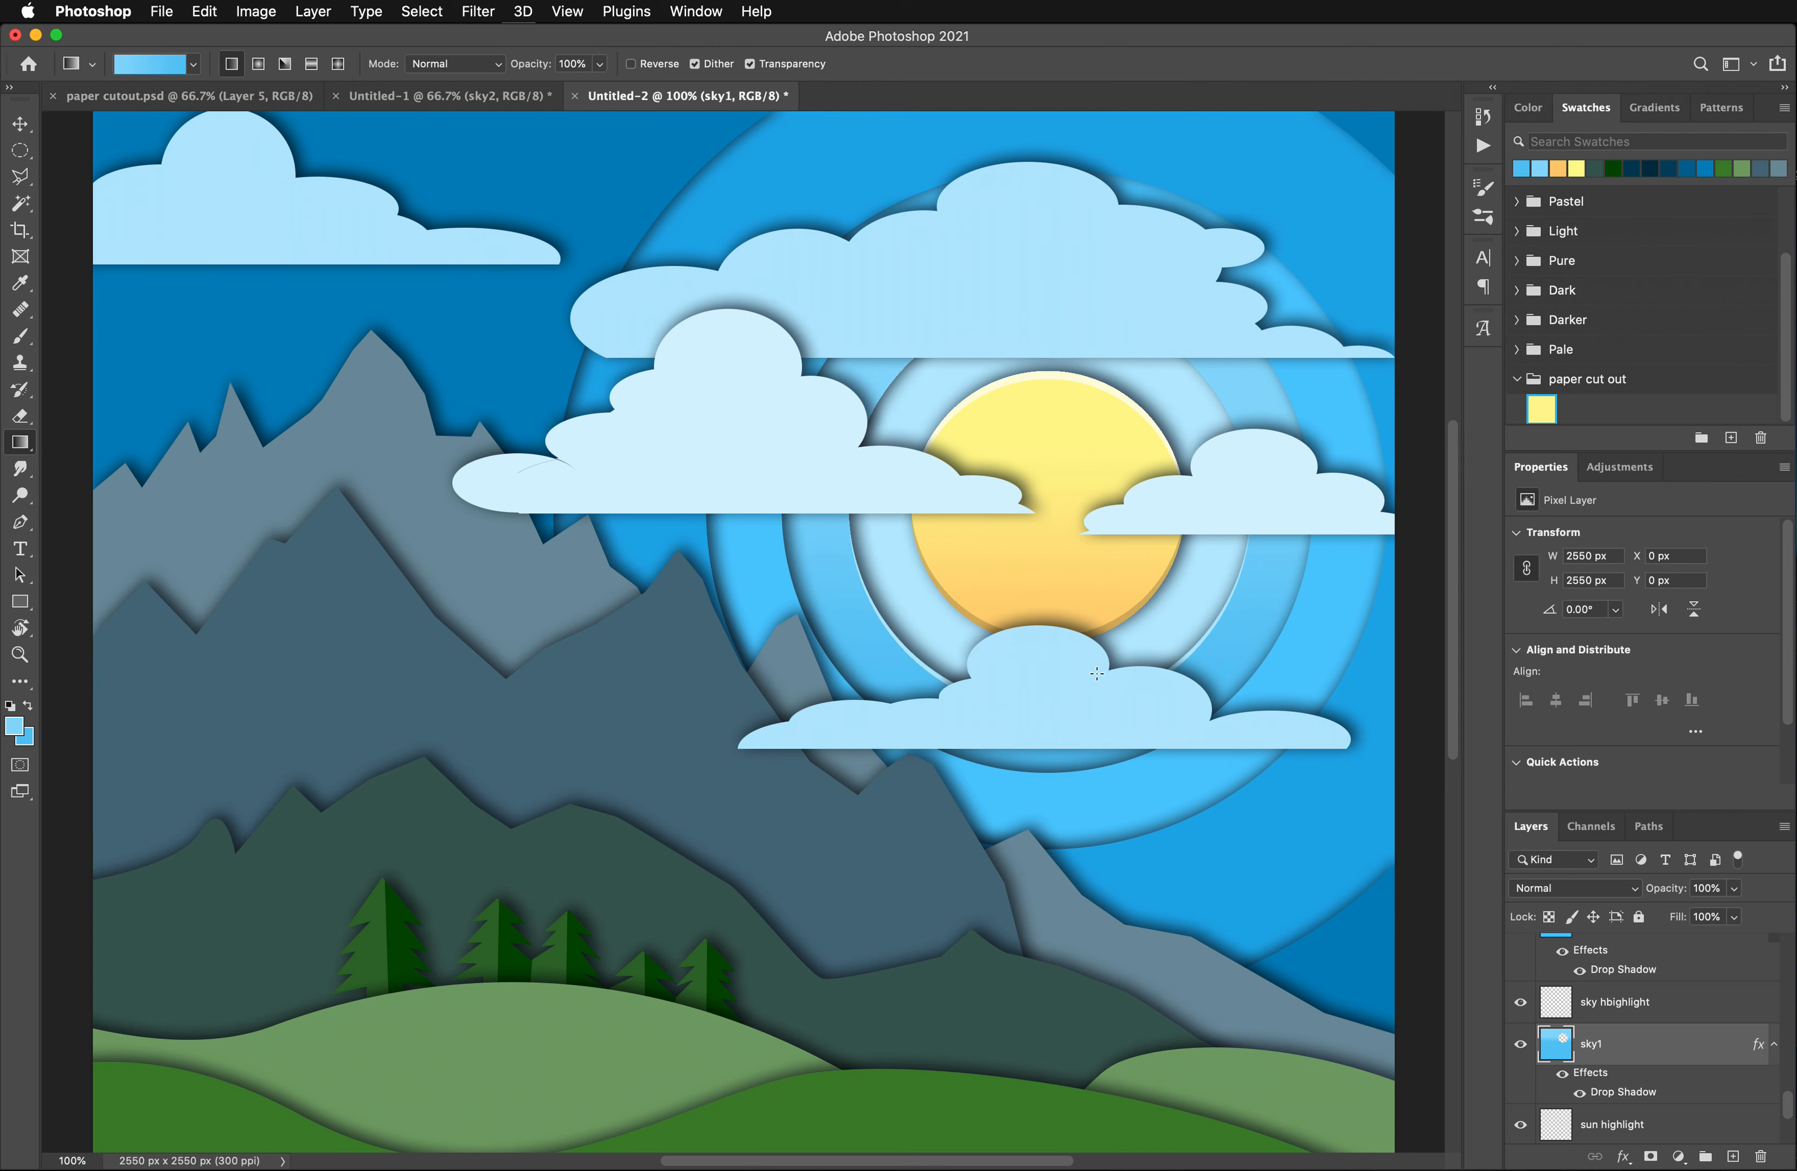
- Darken the sky hbighlight layer slightly with a Hue/Saturation adjustment, setting Lightness to -6
{"action": "left_click", "coordinate": [1604, 1008]}
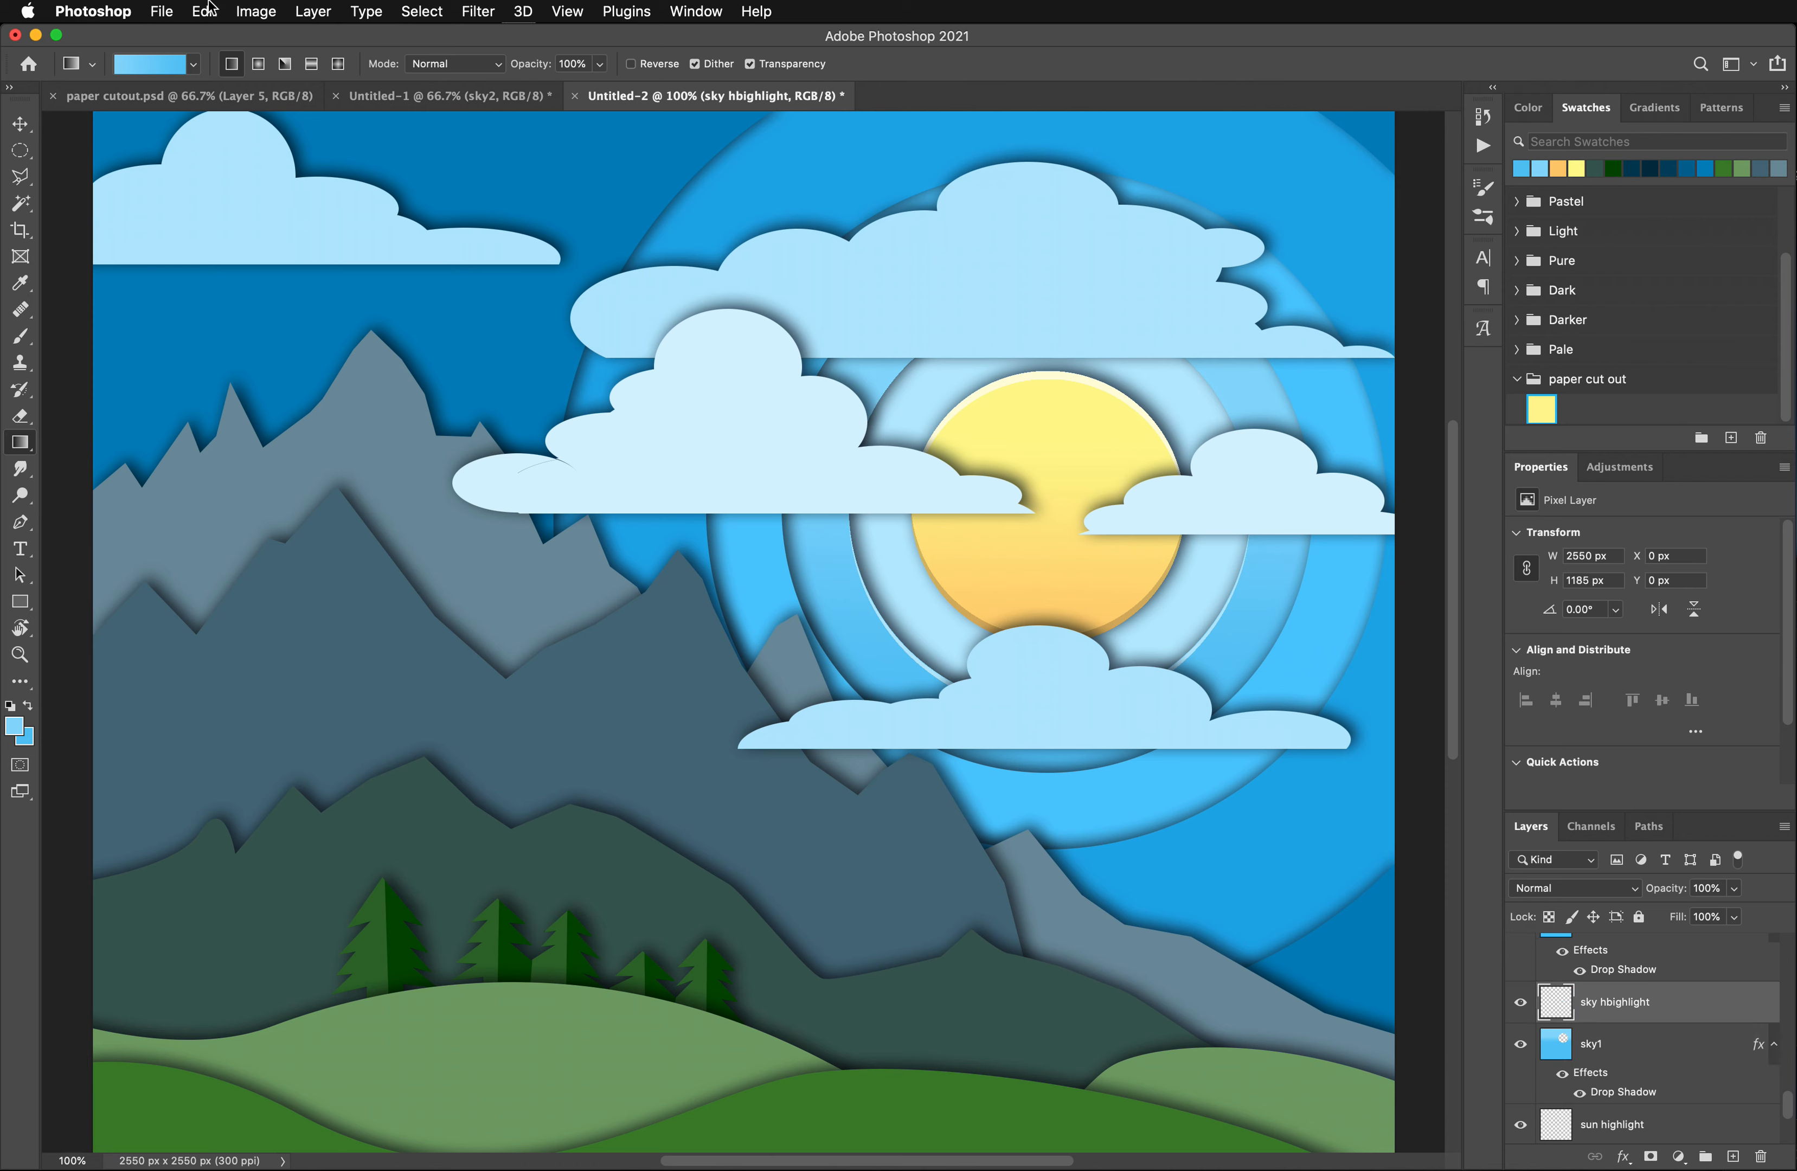
{"action": "left_click", "coordinate": [237, 13]}
{"action": "mouse_move", "coordinate": [310, 68]}
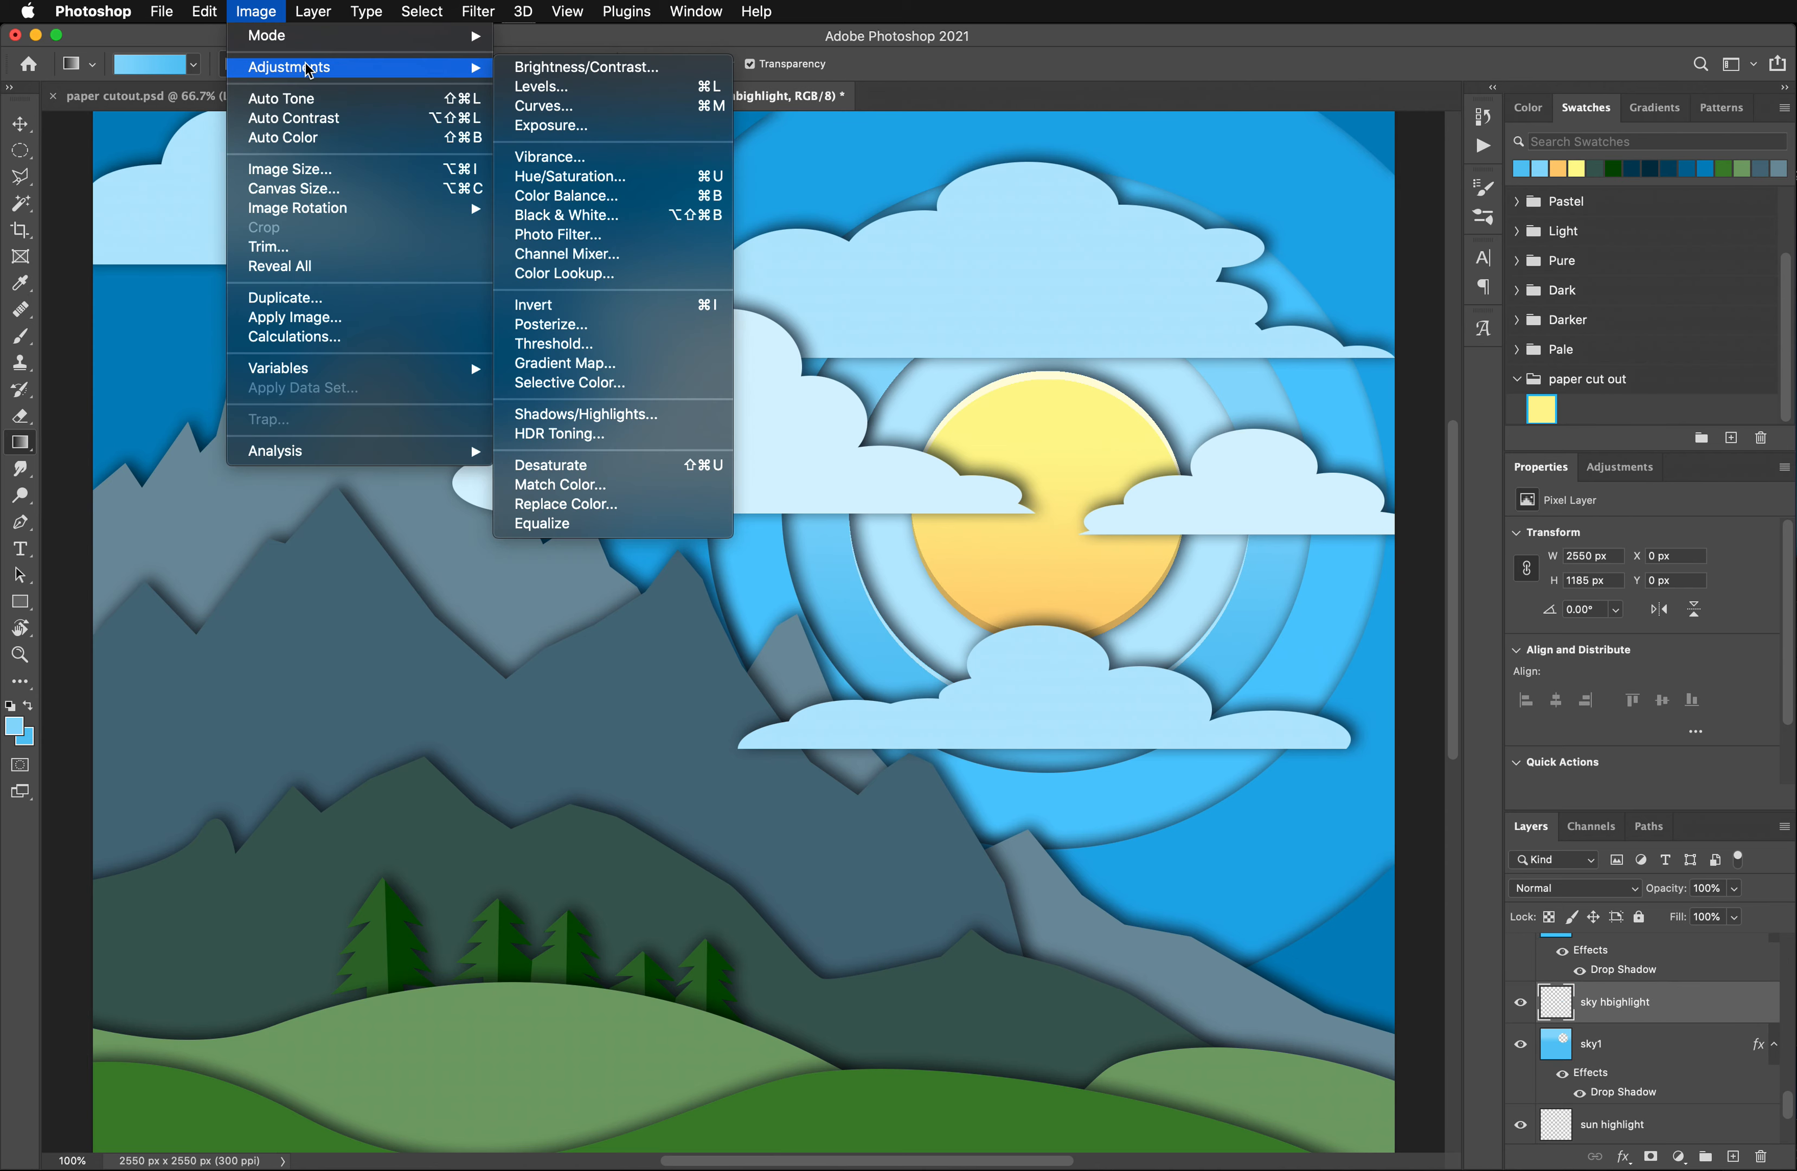
{"action": "left_click", "coordinate": [596, 177]}
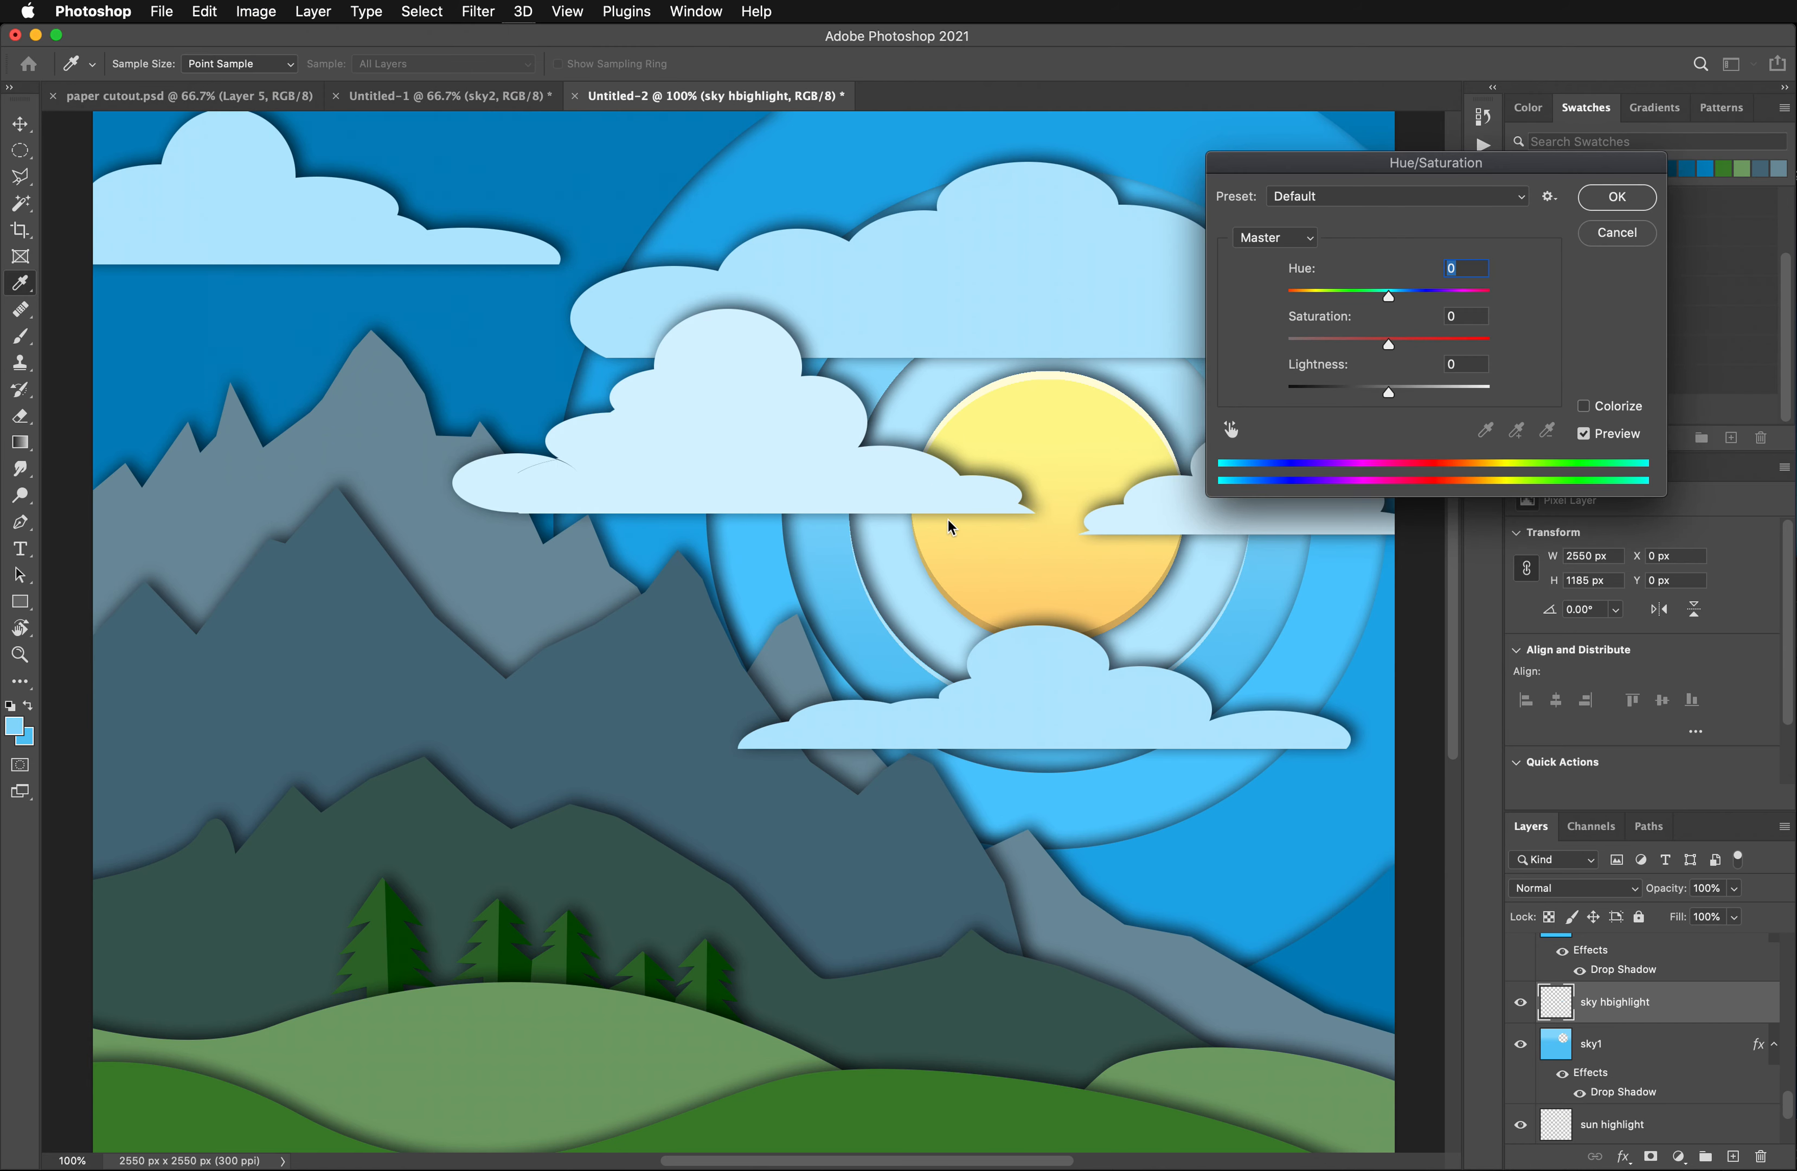
{"action": "left_click_drag", "start_coordinate": [1389, 399], "coordinate": [1383, 397]}
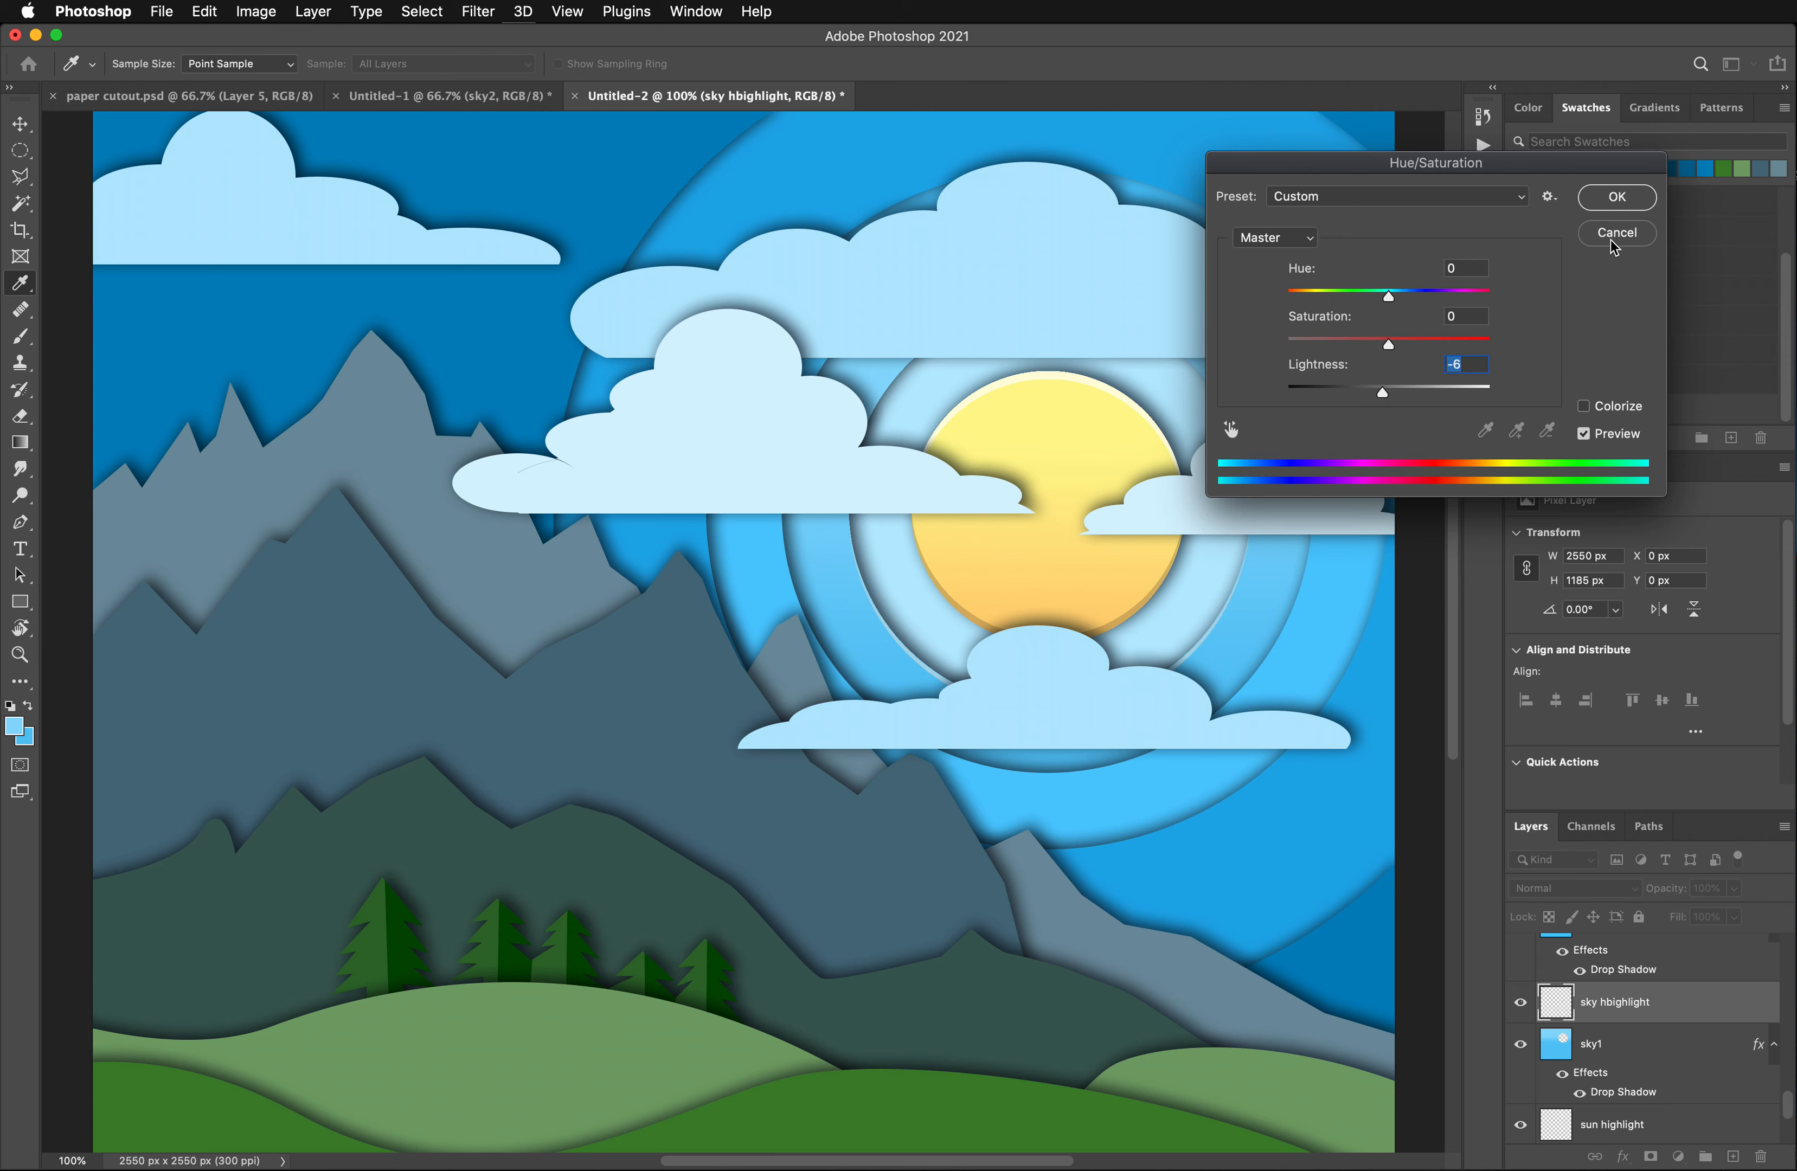
{"action": "left_click", "coordinate": [1613, 196]}
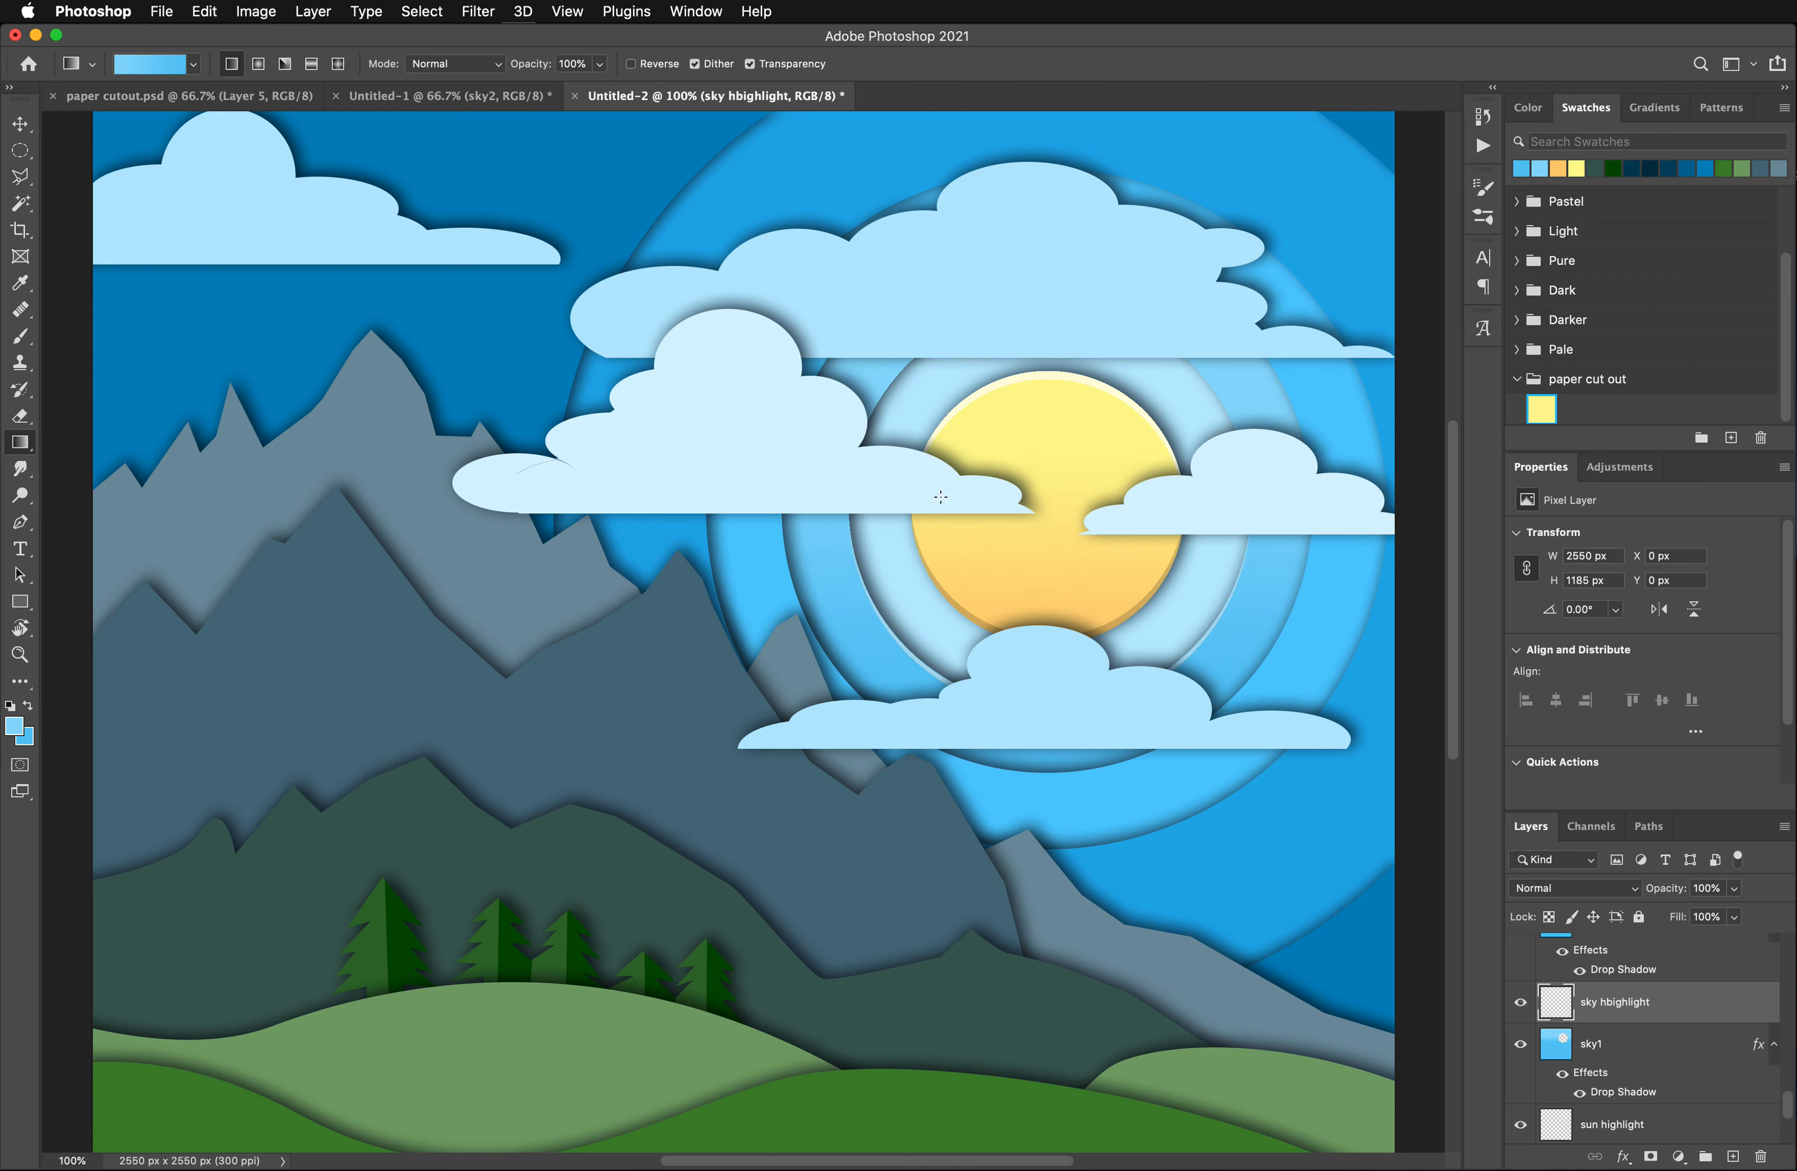
- Target the sky2 layer and select its blue shape around the circular opening with the Magic Wand
{"action": "key", "text": "v"}
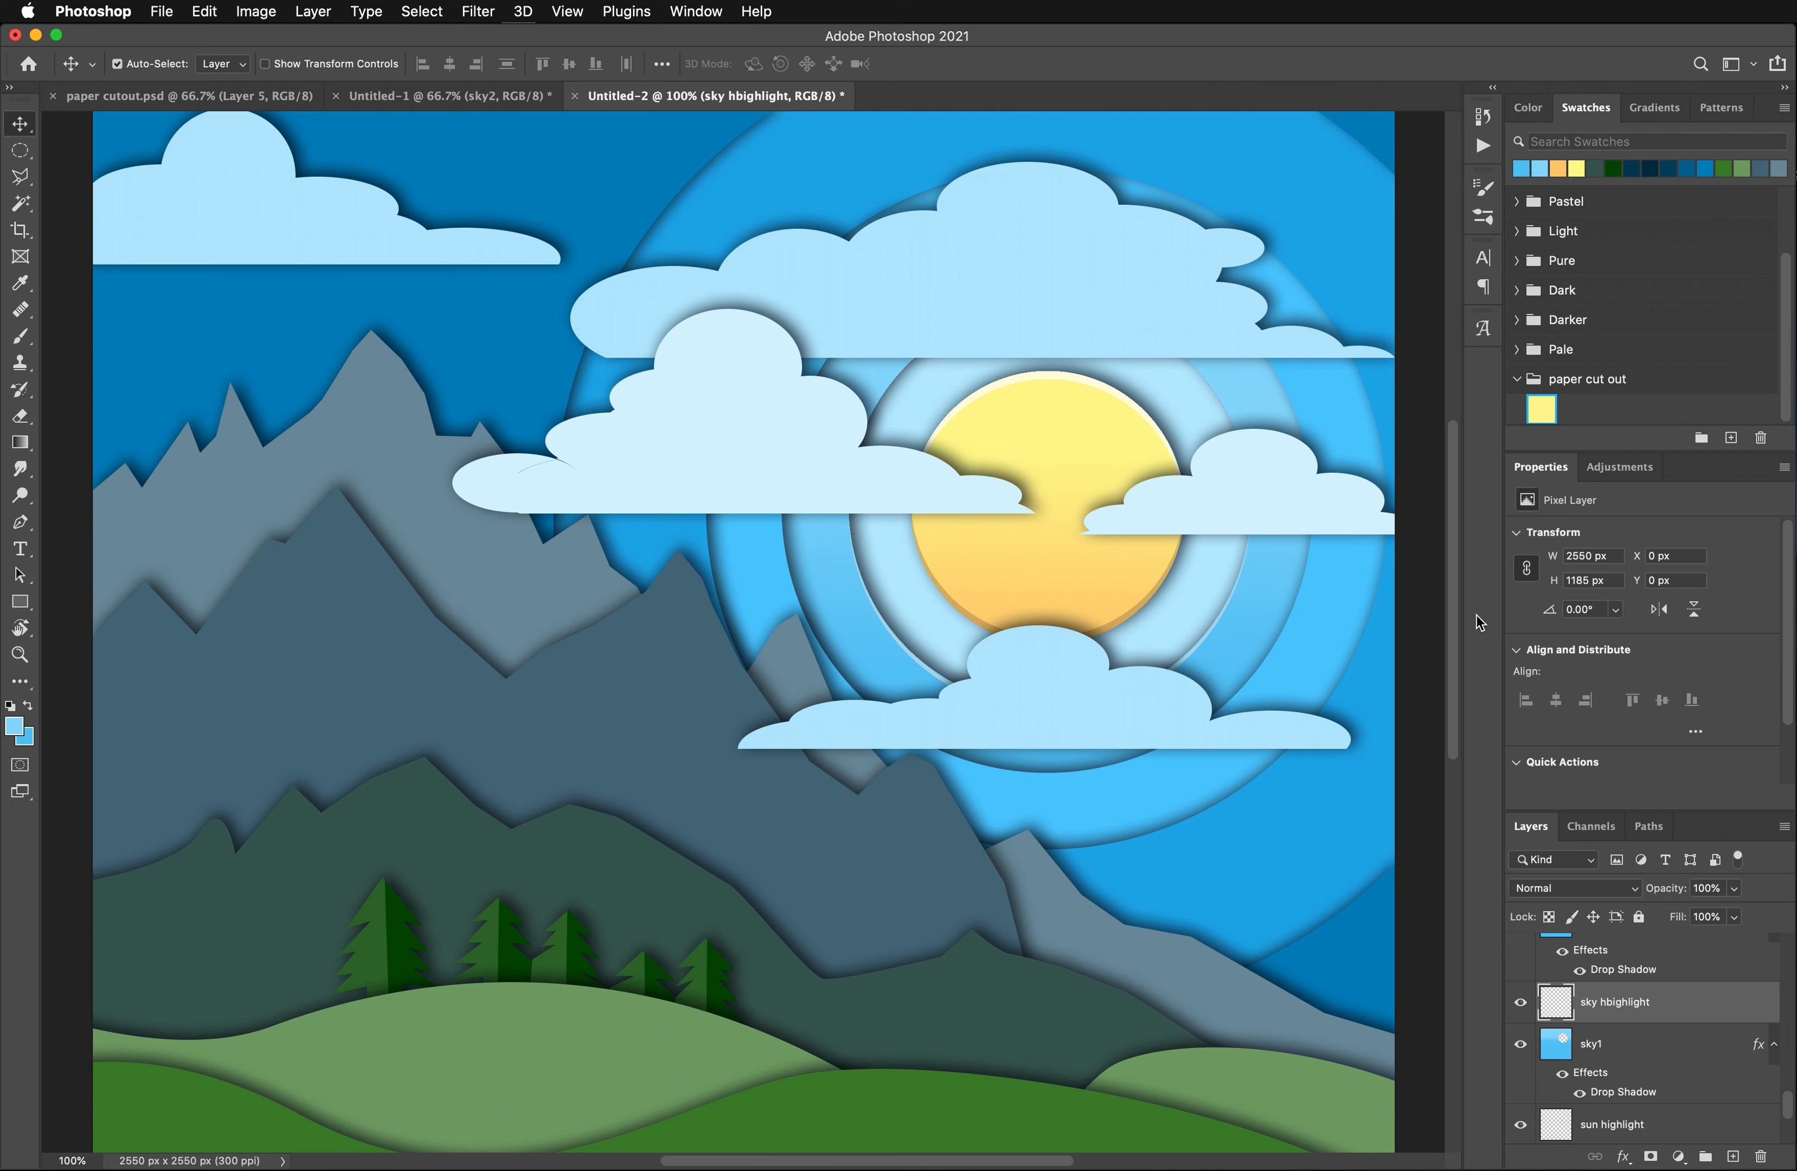
{"action": "left_click", "coordinate": [1315, 641]}
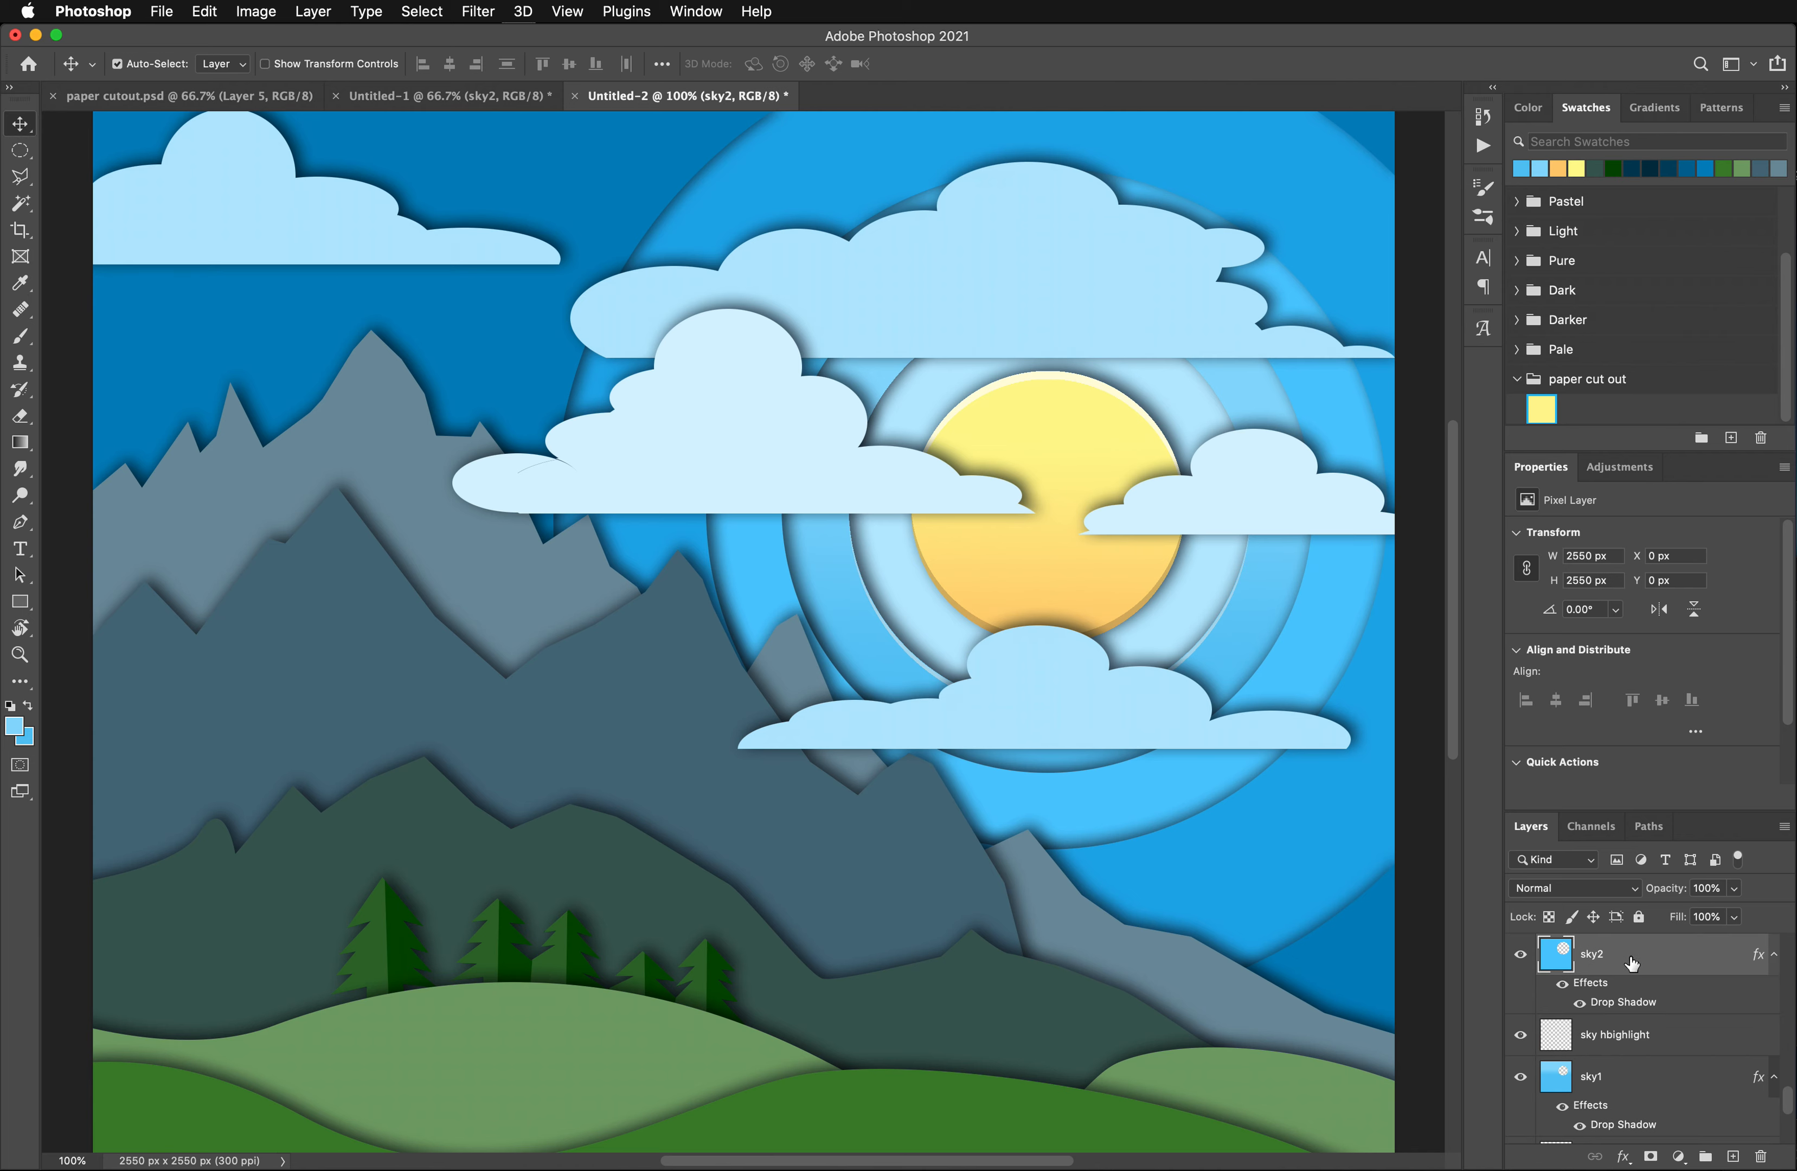
{"action": "mouse_move", "coordinate": [1633, 963]}
{"action": "left_mouse_down"}
{"action": "mouse_move", "coordinate": [1677, 1060]}
{"action": "mouse_move", "coordinate": [1646, 966]}
{"action": "left_mouse_up"}
{"action": "left_click", "coordinate": [21, 203]}
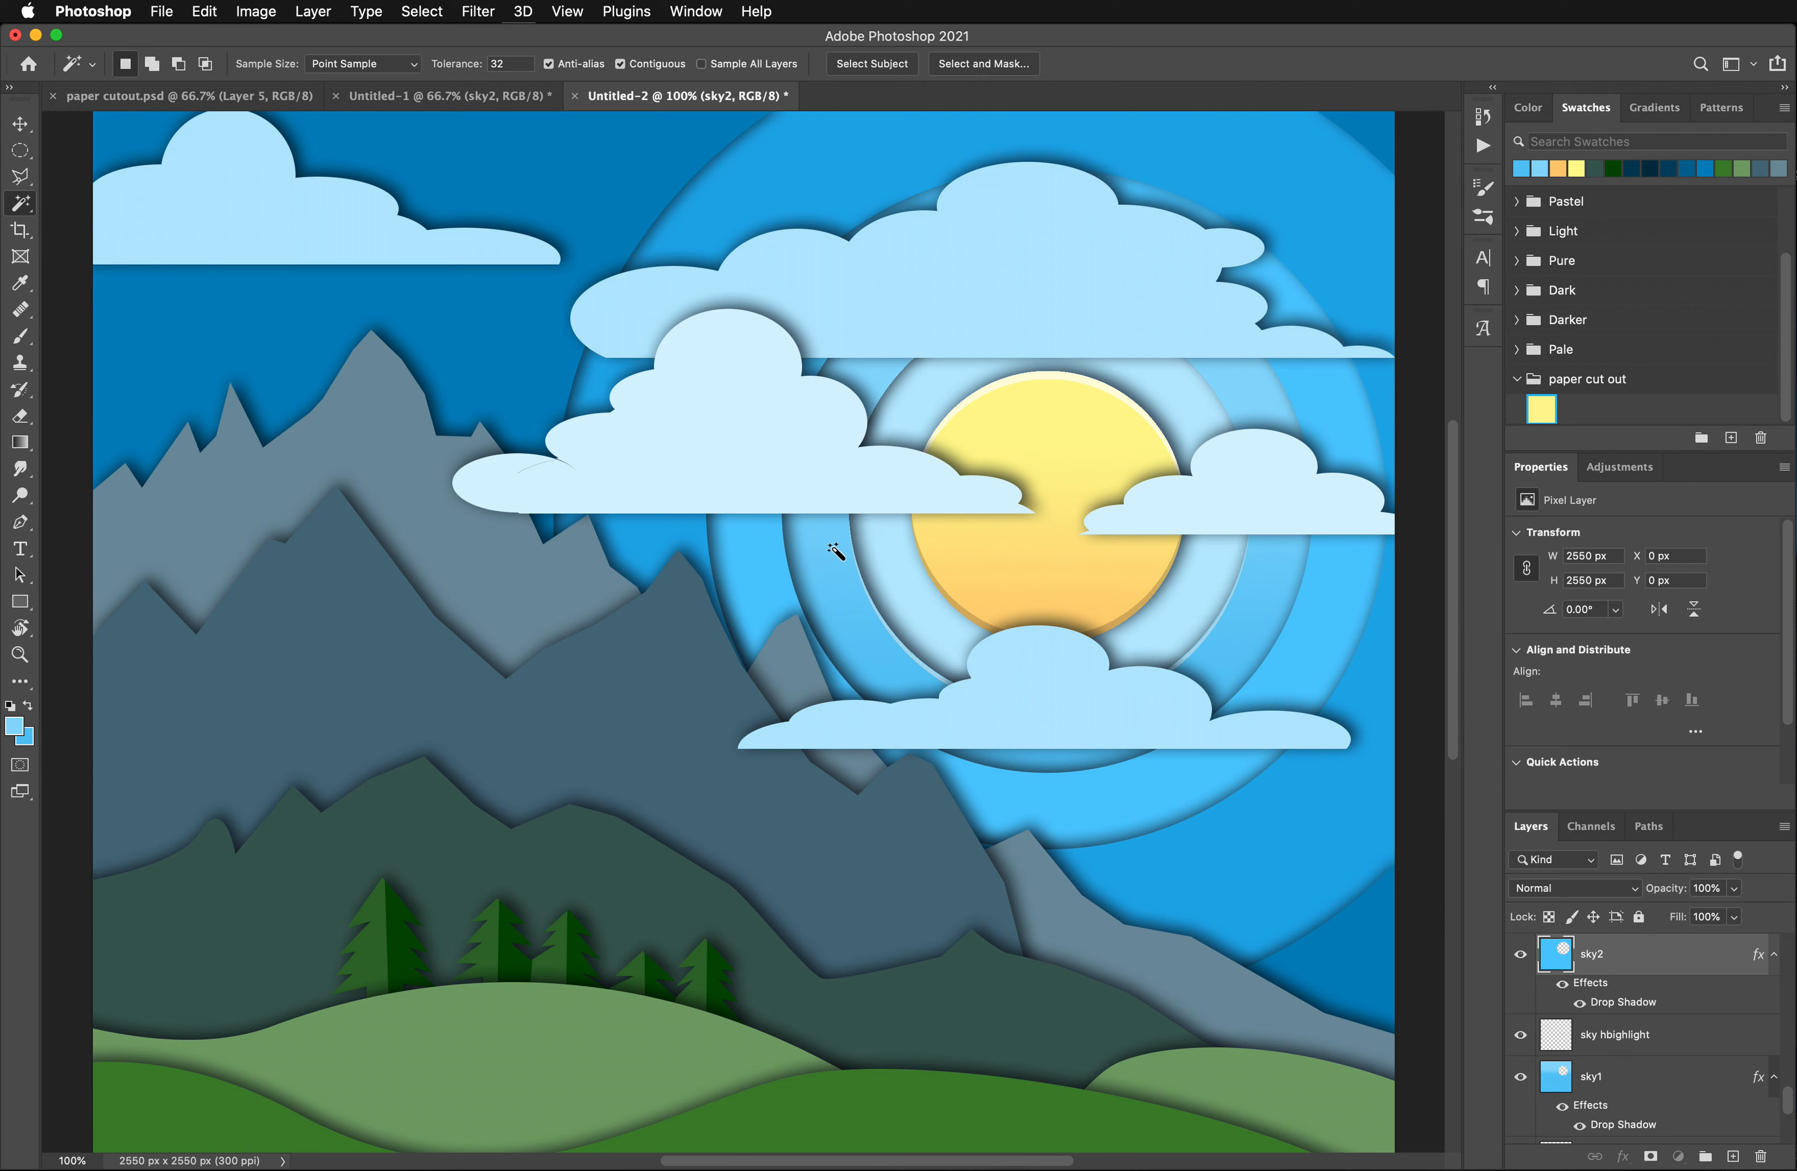
{"action": "left_click", "coordinate": [766, 547]}
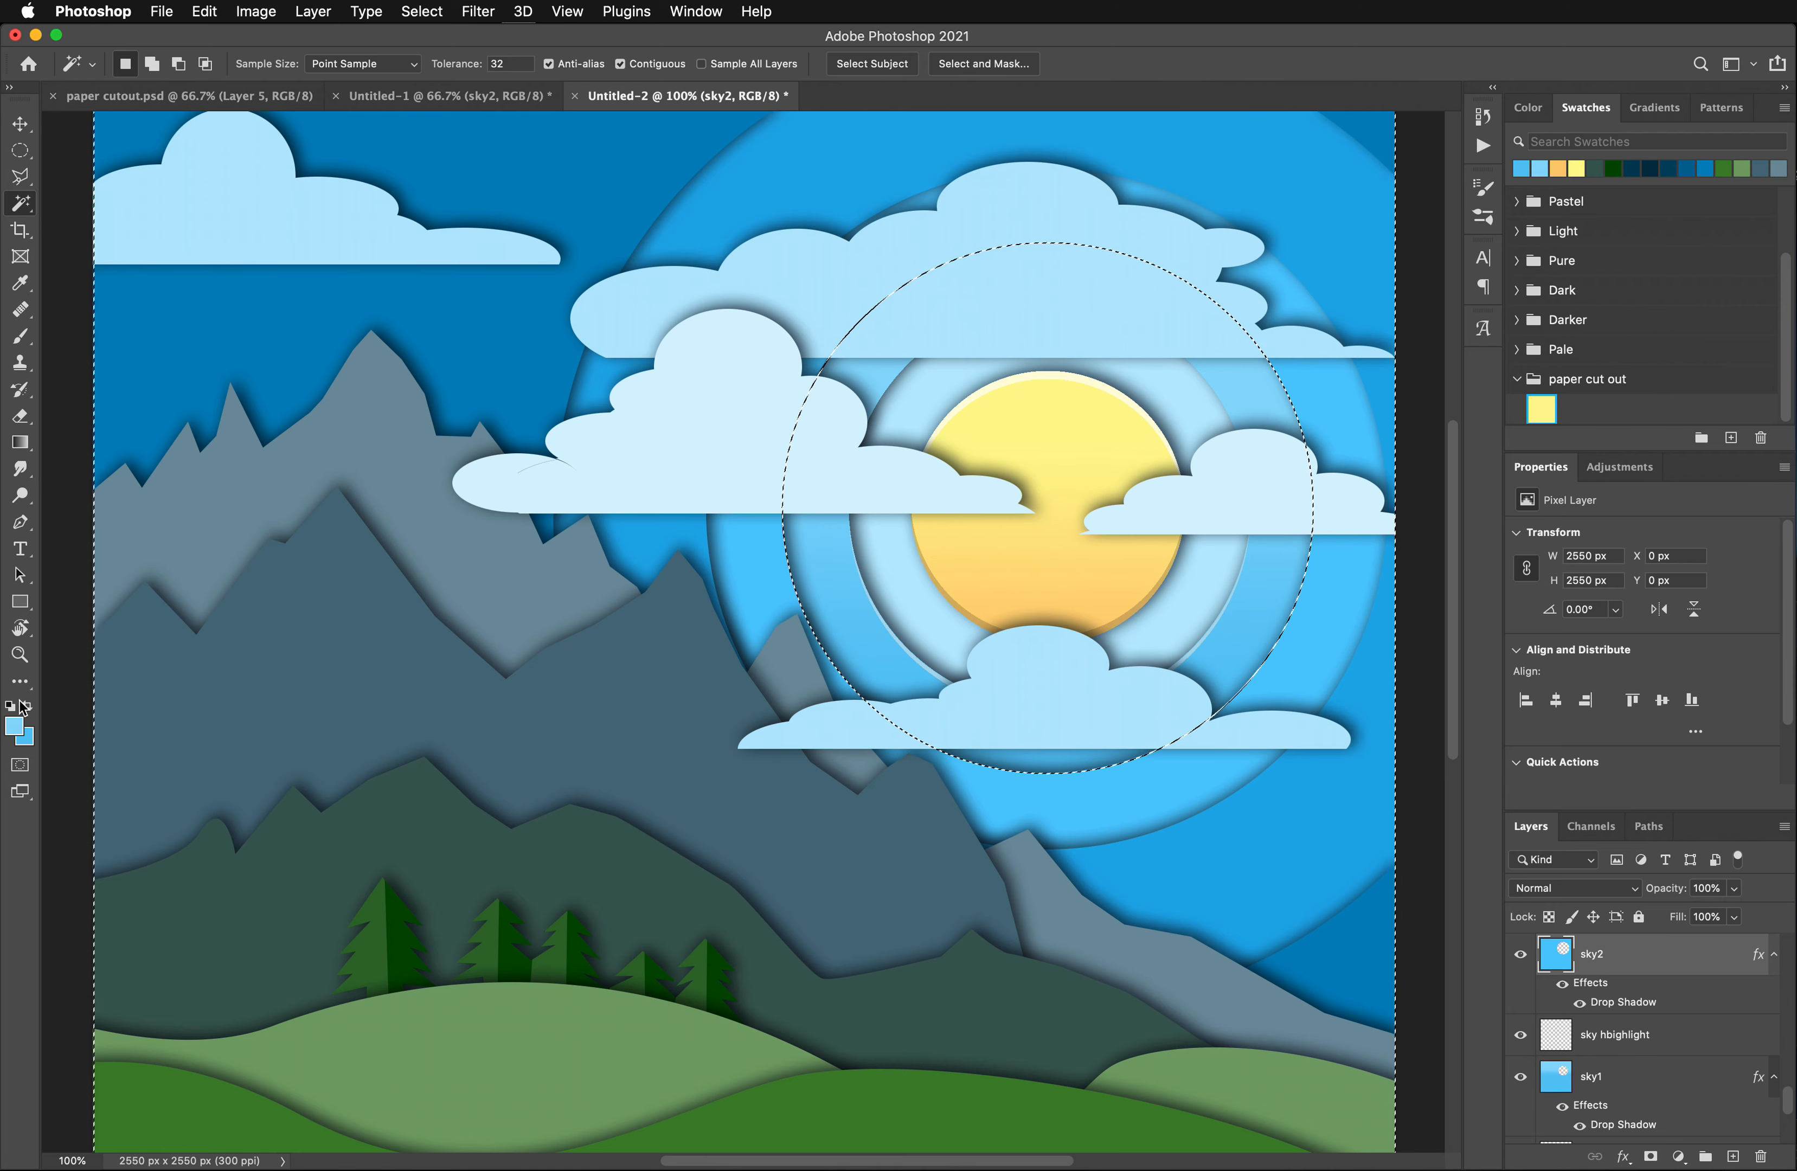
- Sample the sky2 blue as the foreground color and set the background color to the deeper blue 21b4f3
{"action": "left_click", "coordinate": [21, 283]}
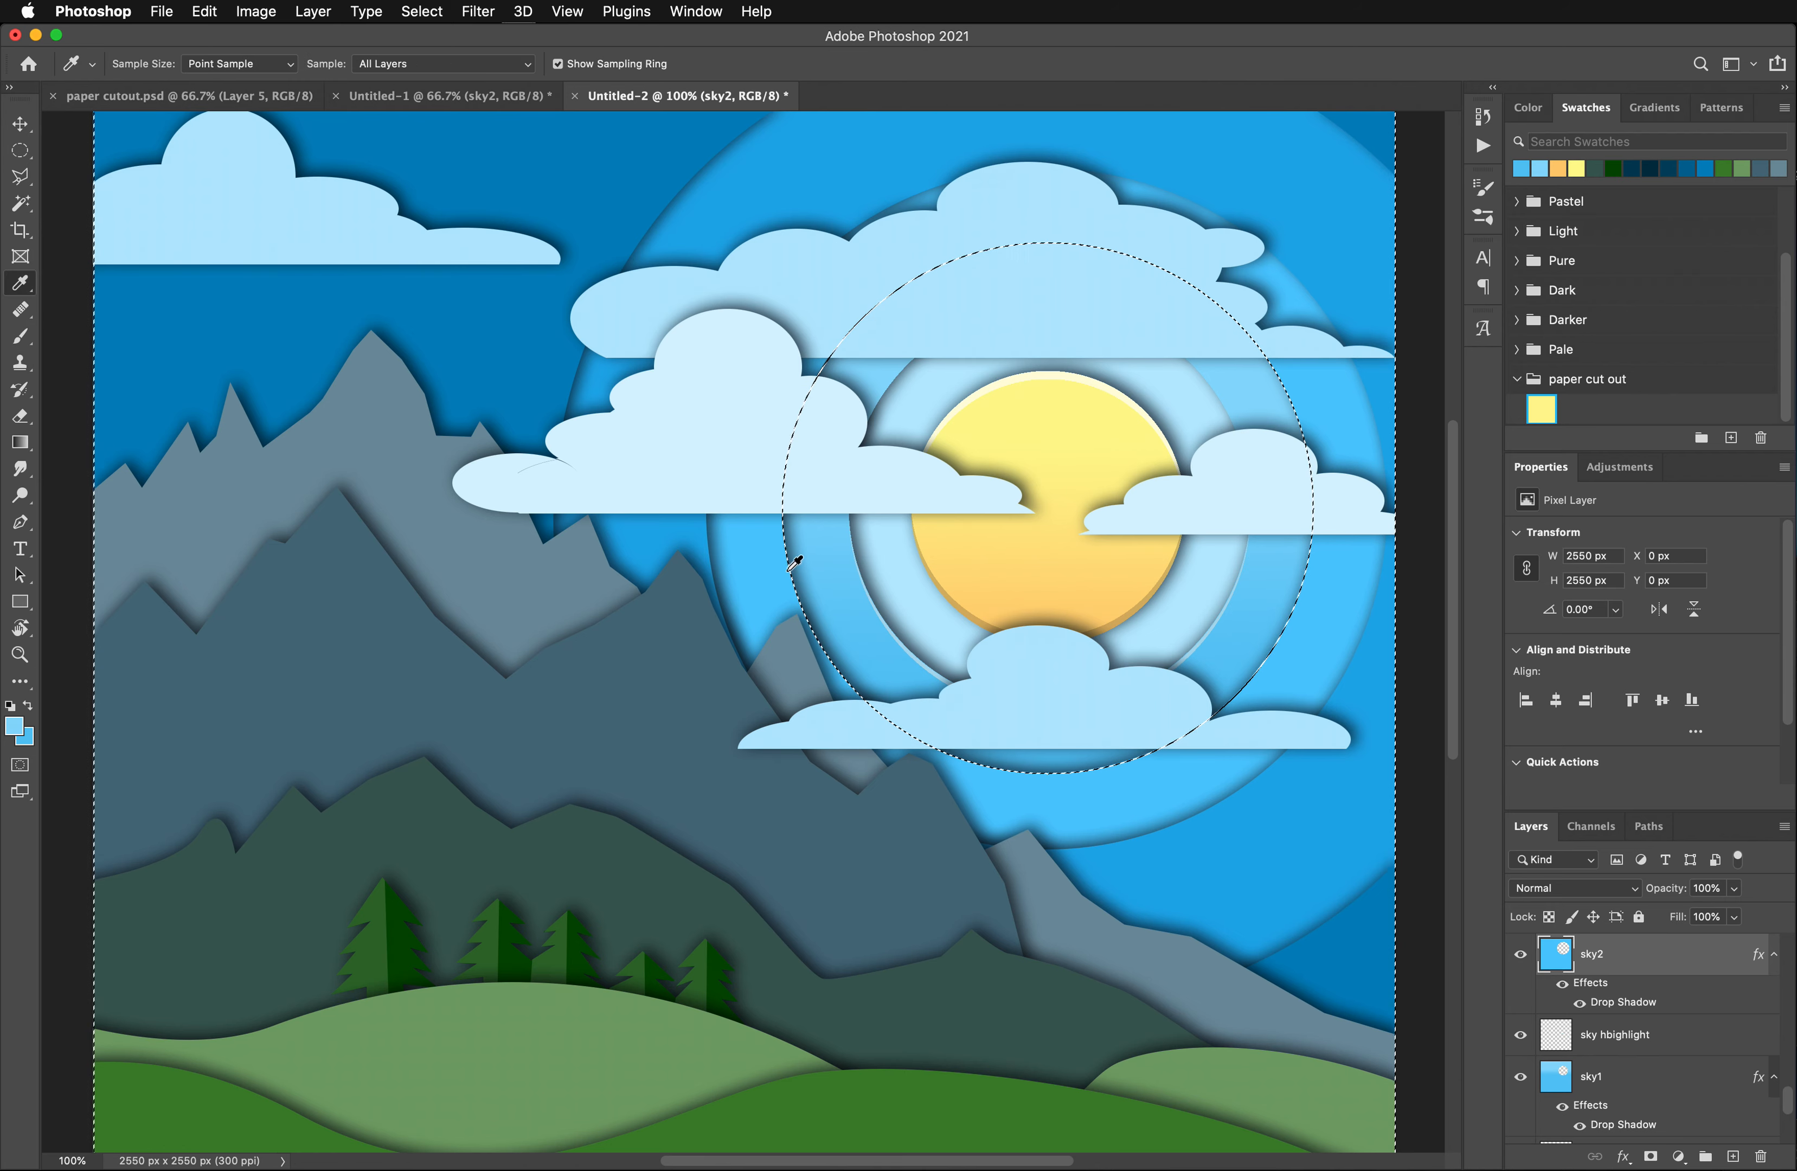
{"action": "left_click", "coordinate": [768, 551]}
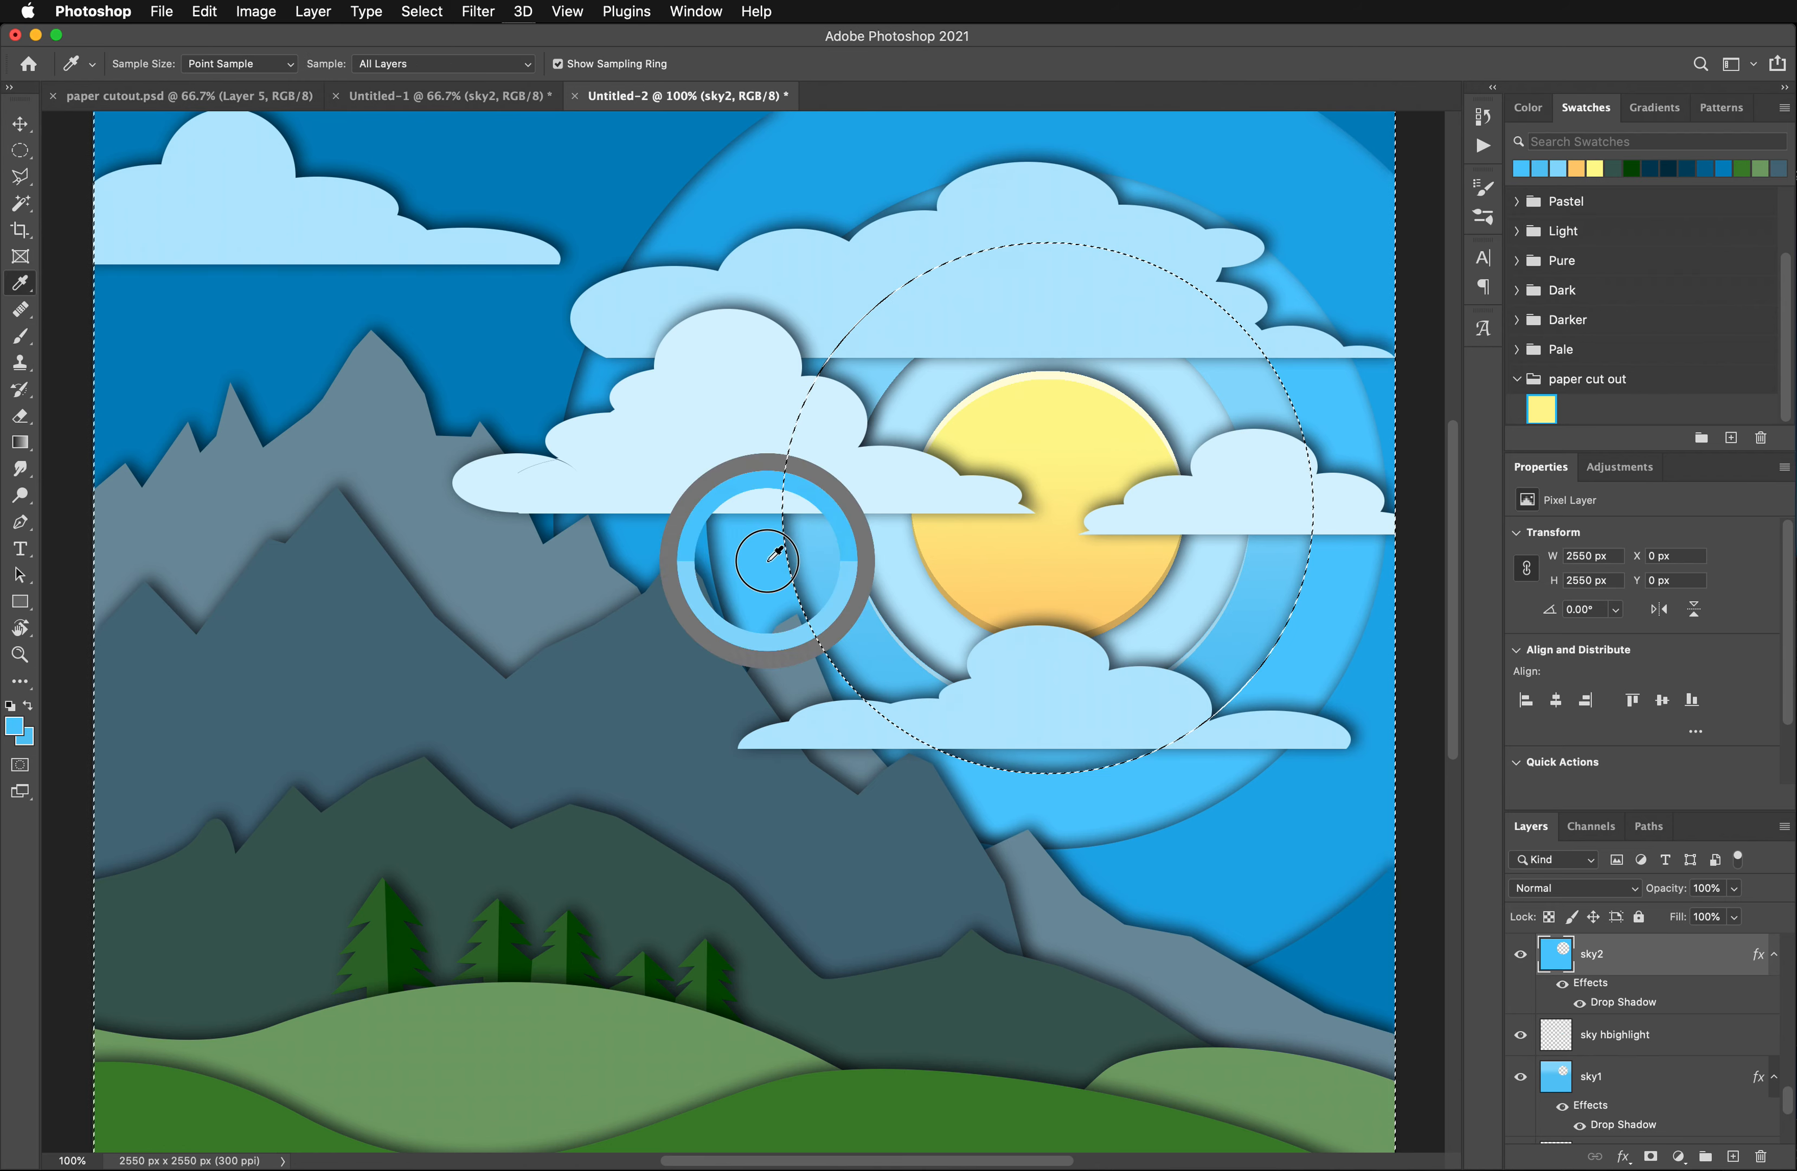
{"action": "left_click", "coordinate": [24, 736]}
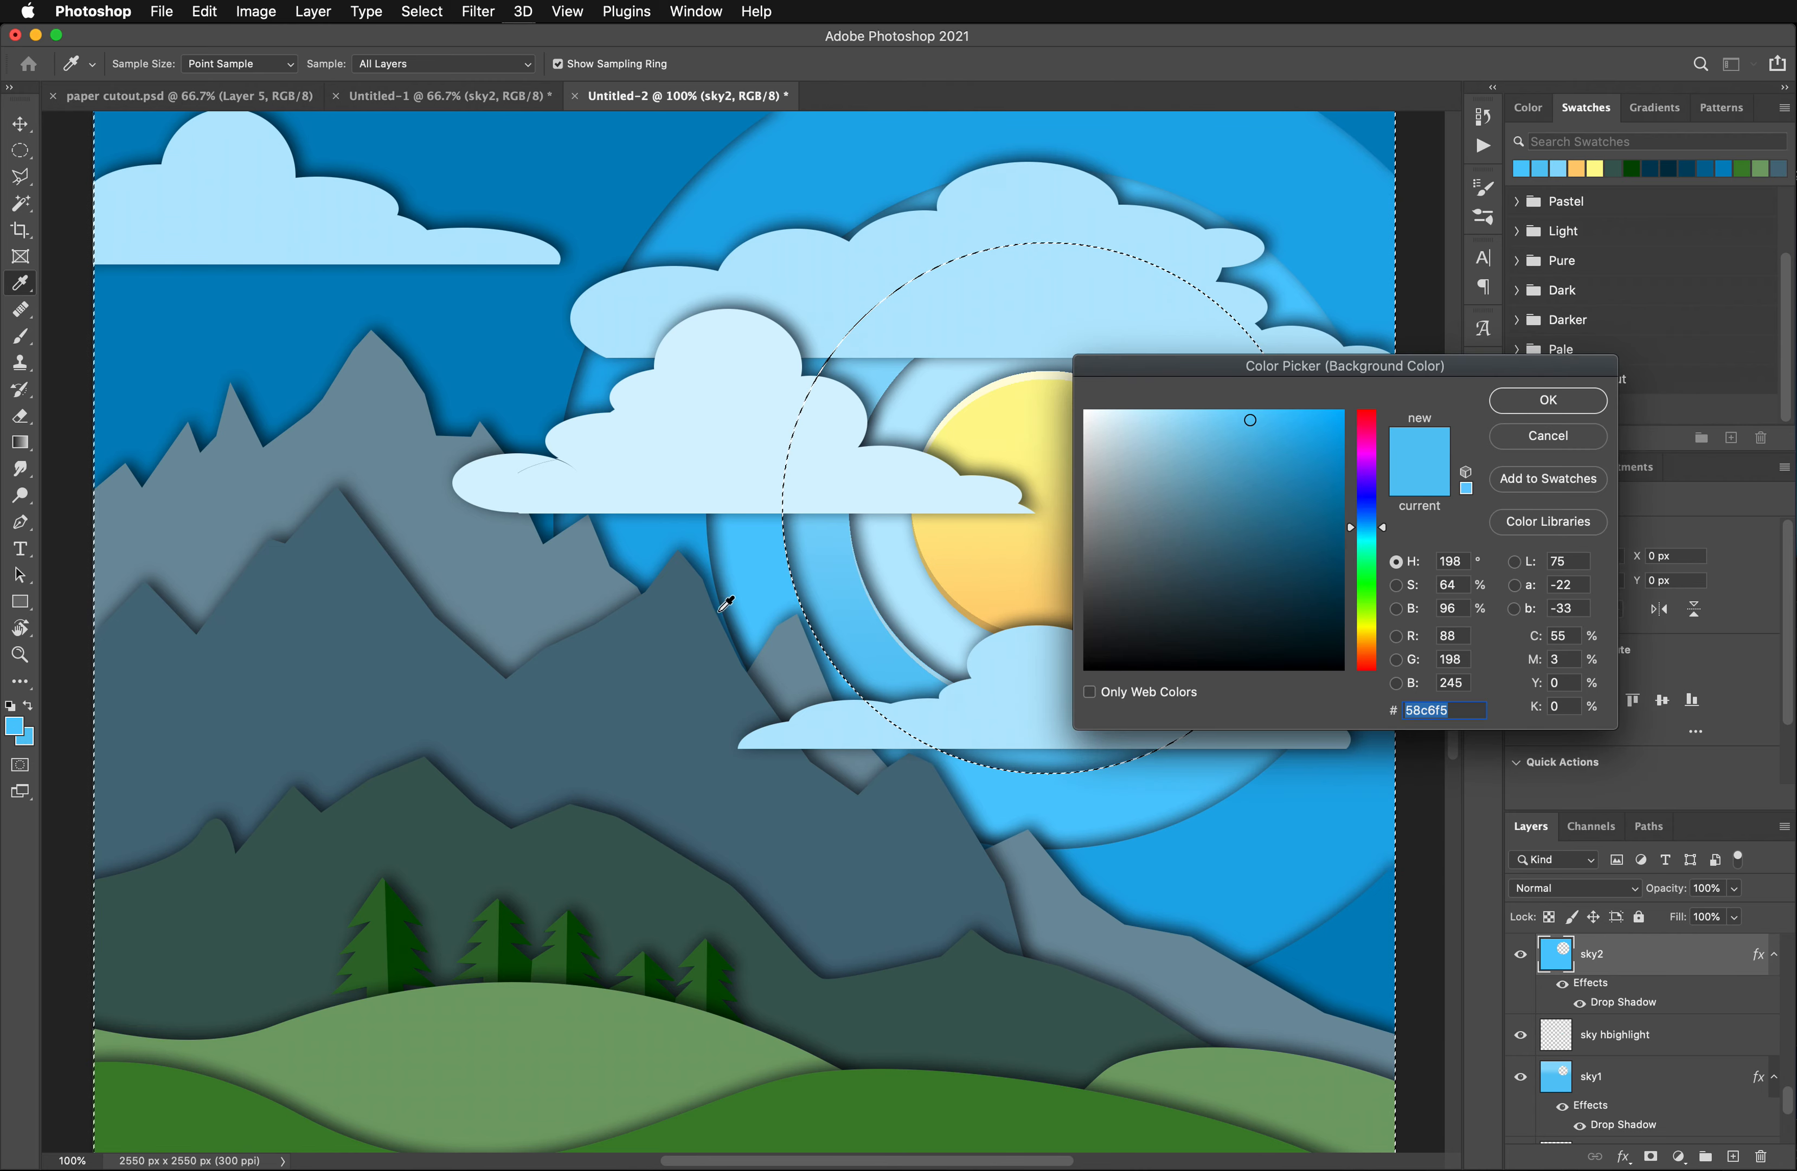
{"action": "left_click", "coordinate": [766, 550]}
{"action": "scroll", "coordinate": [766, 550], "scroll_direction": "down", "scroll_amount": 1}
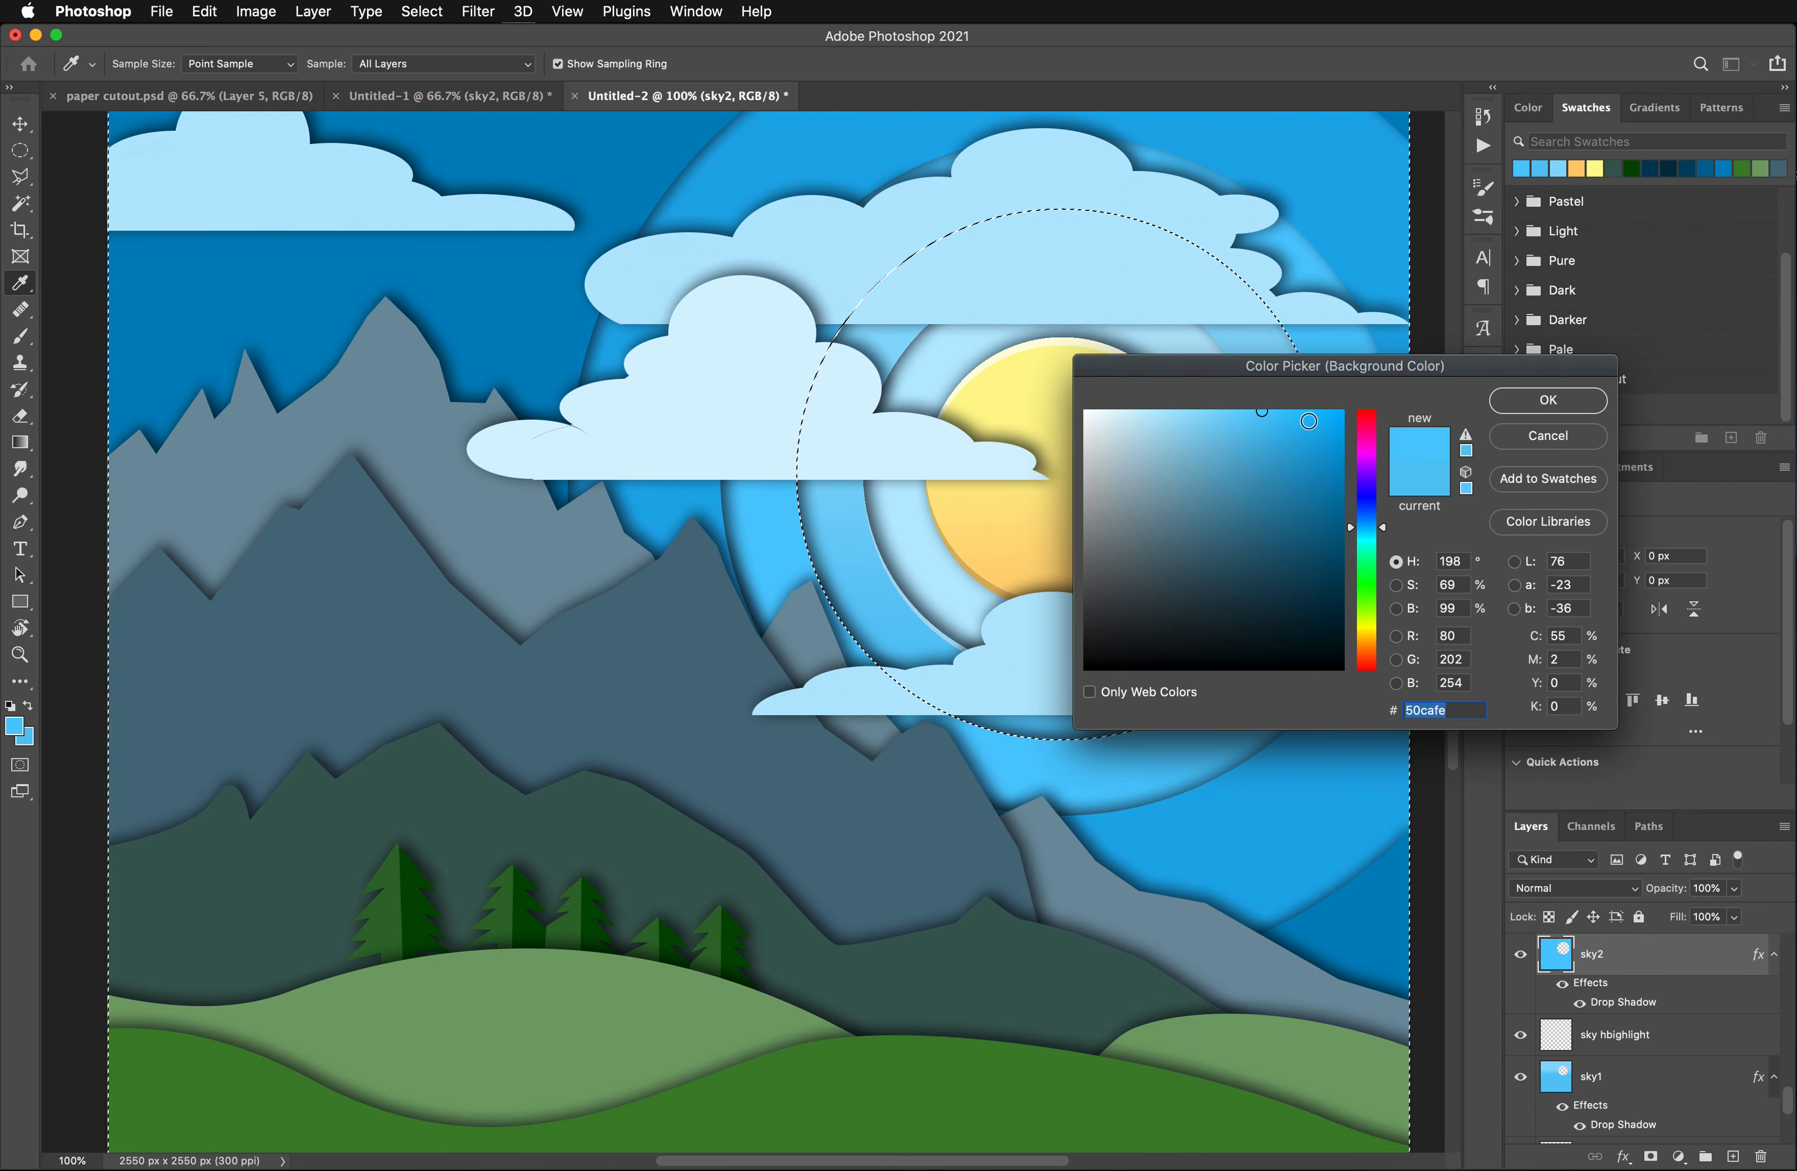
{"action": "left_click", "coordinate": [1308, 421]}
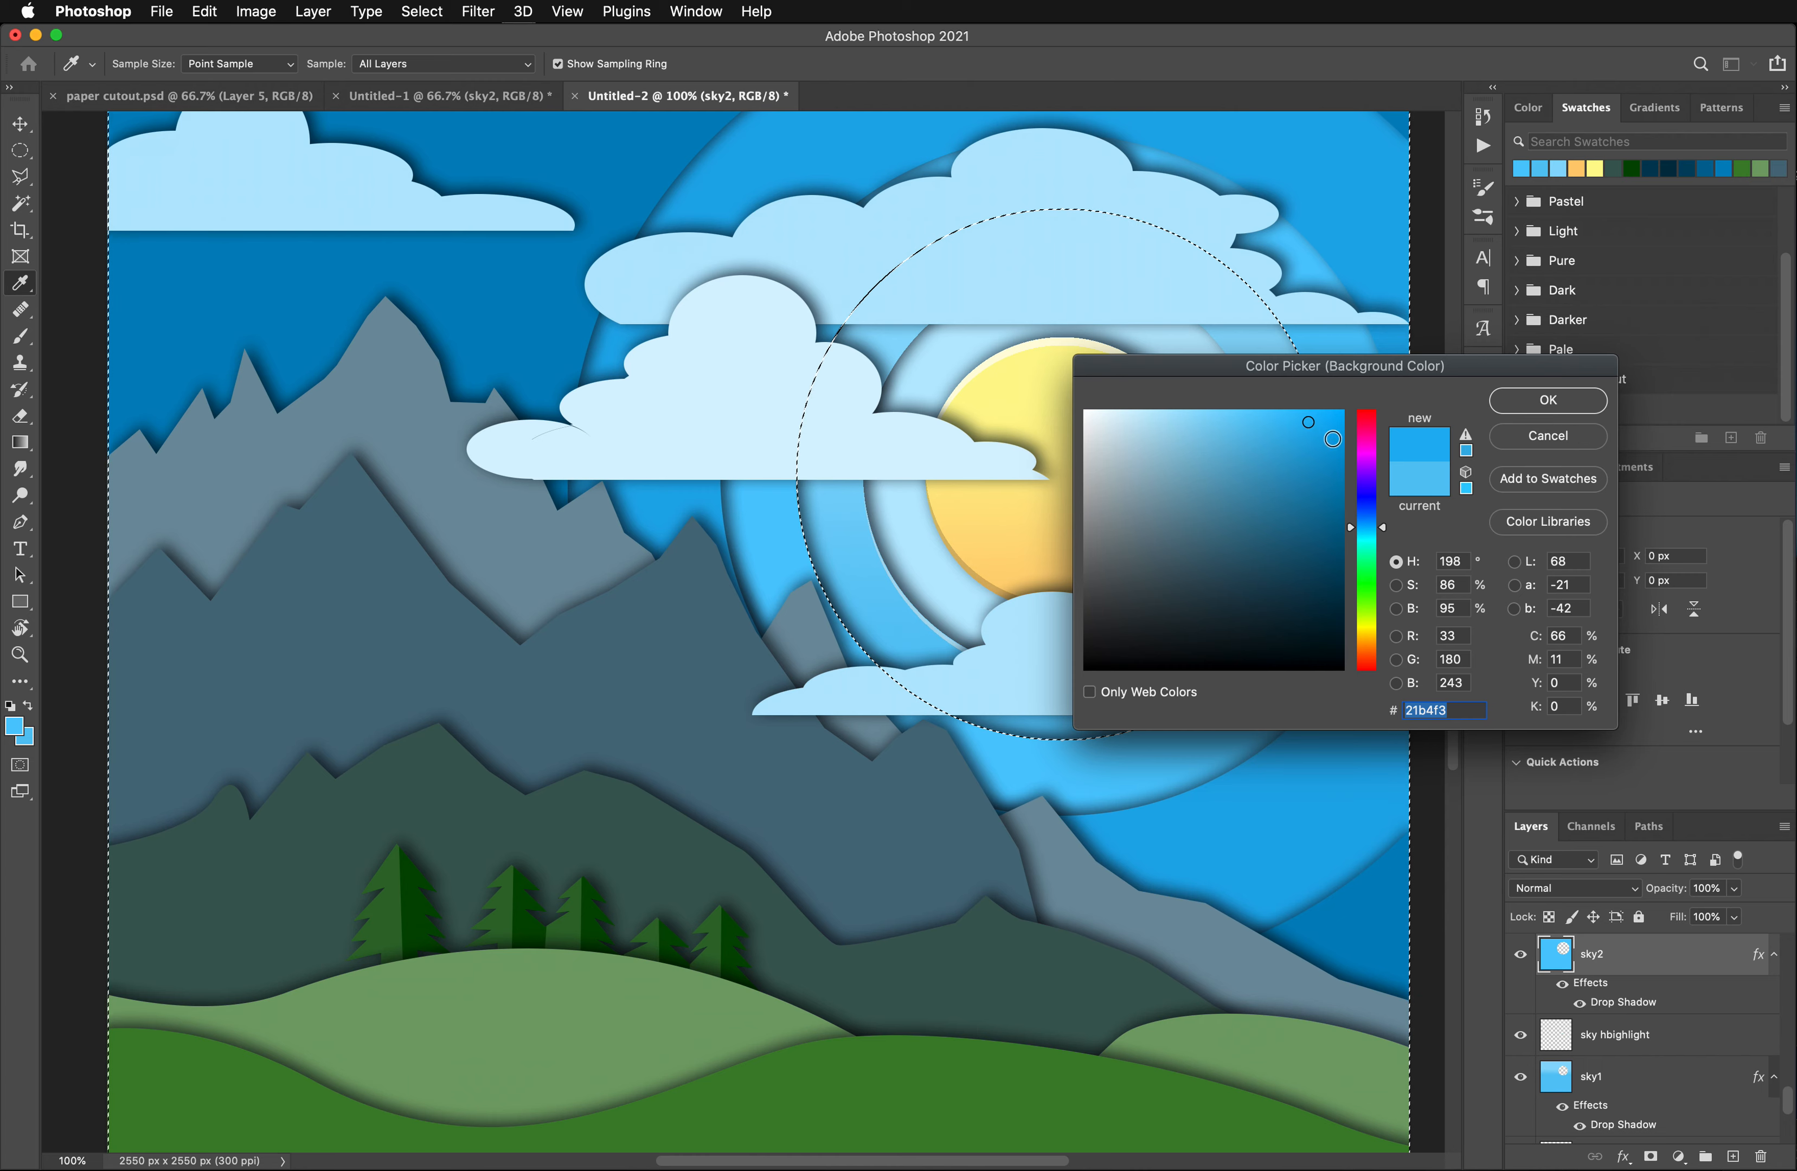
{"action": "left_click", "coordinate": [1549, 401]}
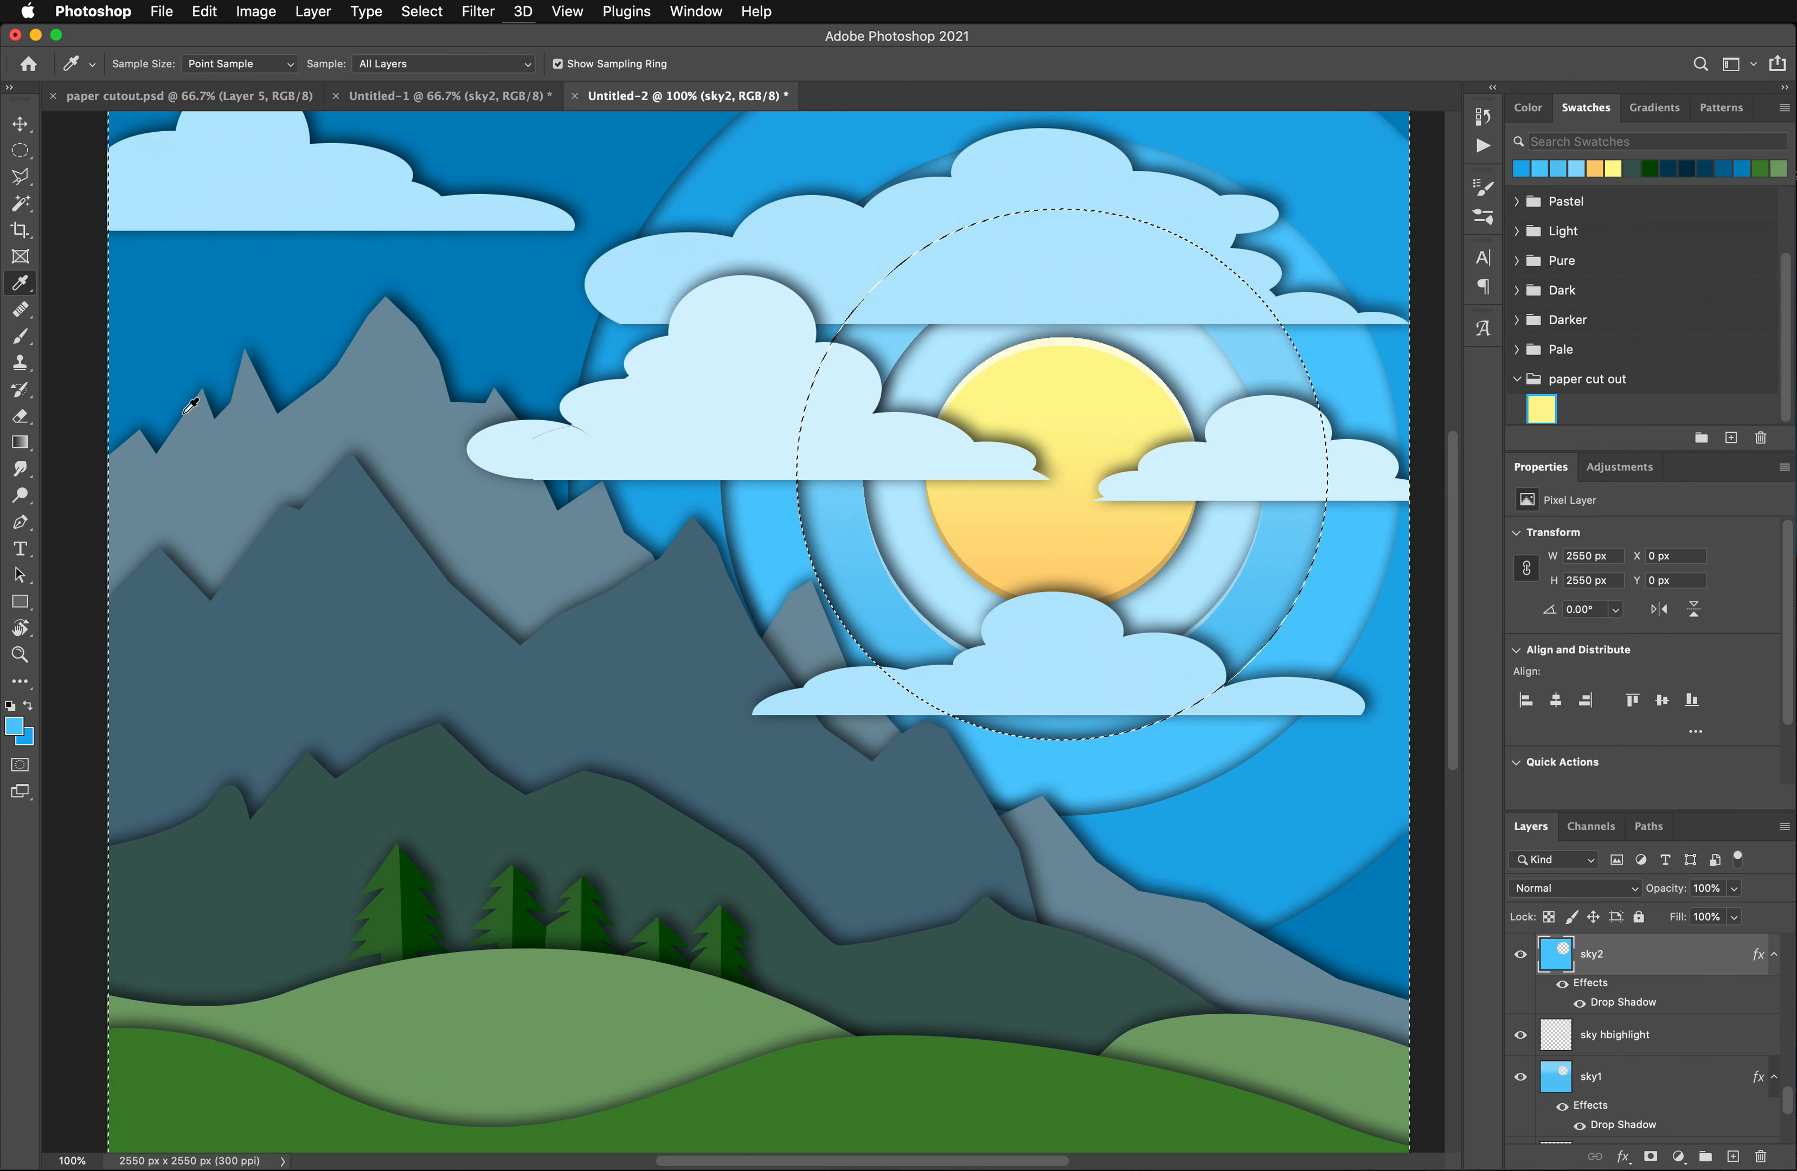
- Fill the selected sky2 shape with a vertical gradient from light blue down to the deeper blue
{"action": "left_click", "coordinate": [20, 444]}
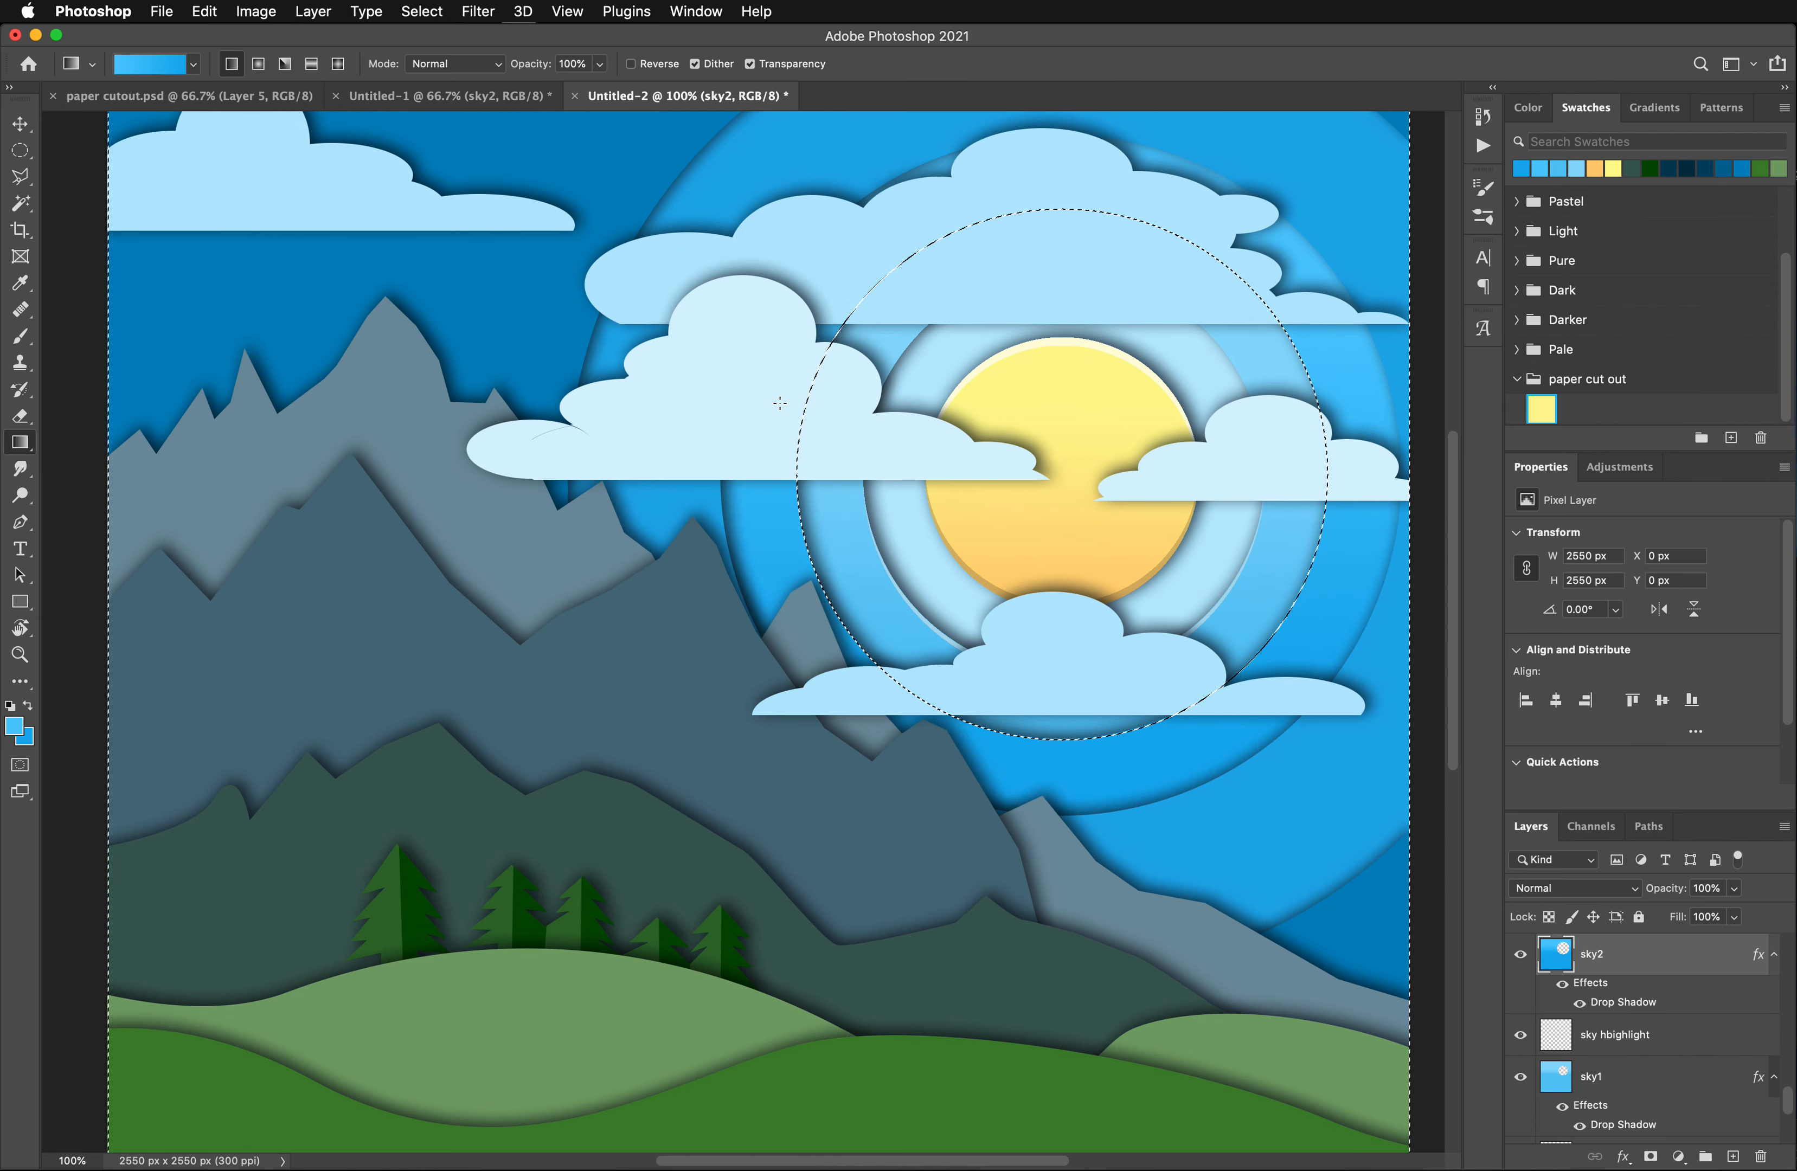
{"action": "scroll", "coordinate": [787, 426], "scroll_direction": "down", "scroll_amount": 2}
{"action": "scroll", "coordinate": [1323, 571], "scroll_direction": "up", "scroll_amount": 4}
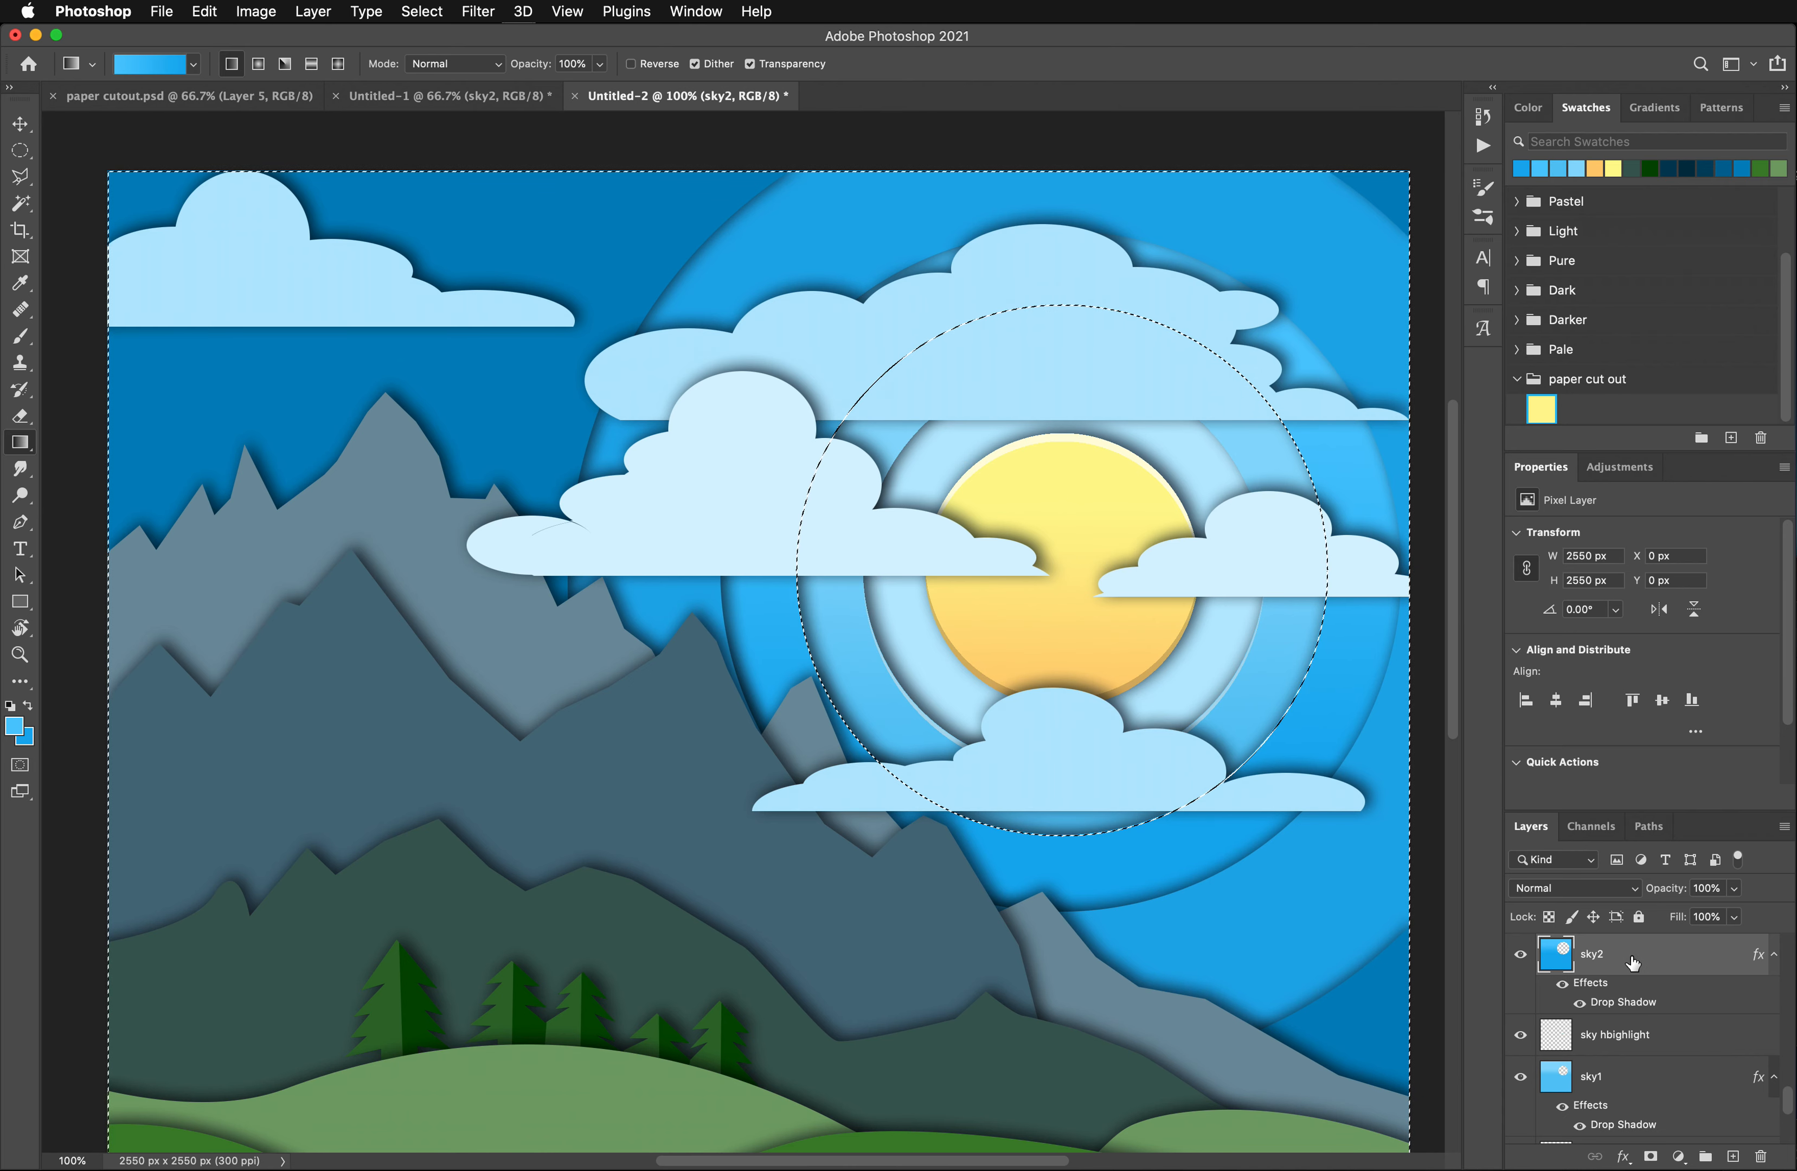
- Duplicate the sky2 layer without its drop shadow and name the copy sky2 highlight
{"action": "left_click_drag", "start_coordinate": [1657, 963], "coordinate": [1735, 1157]}
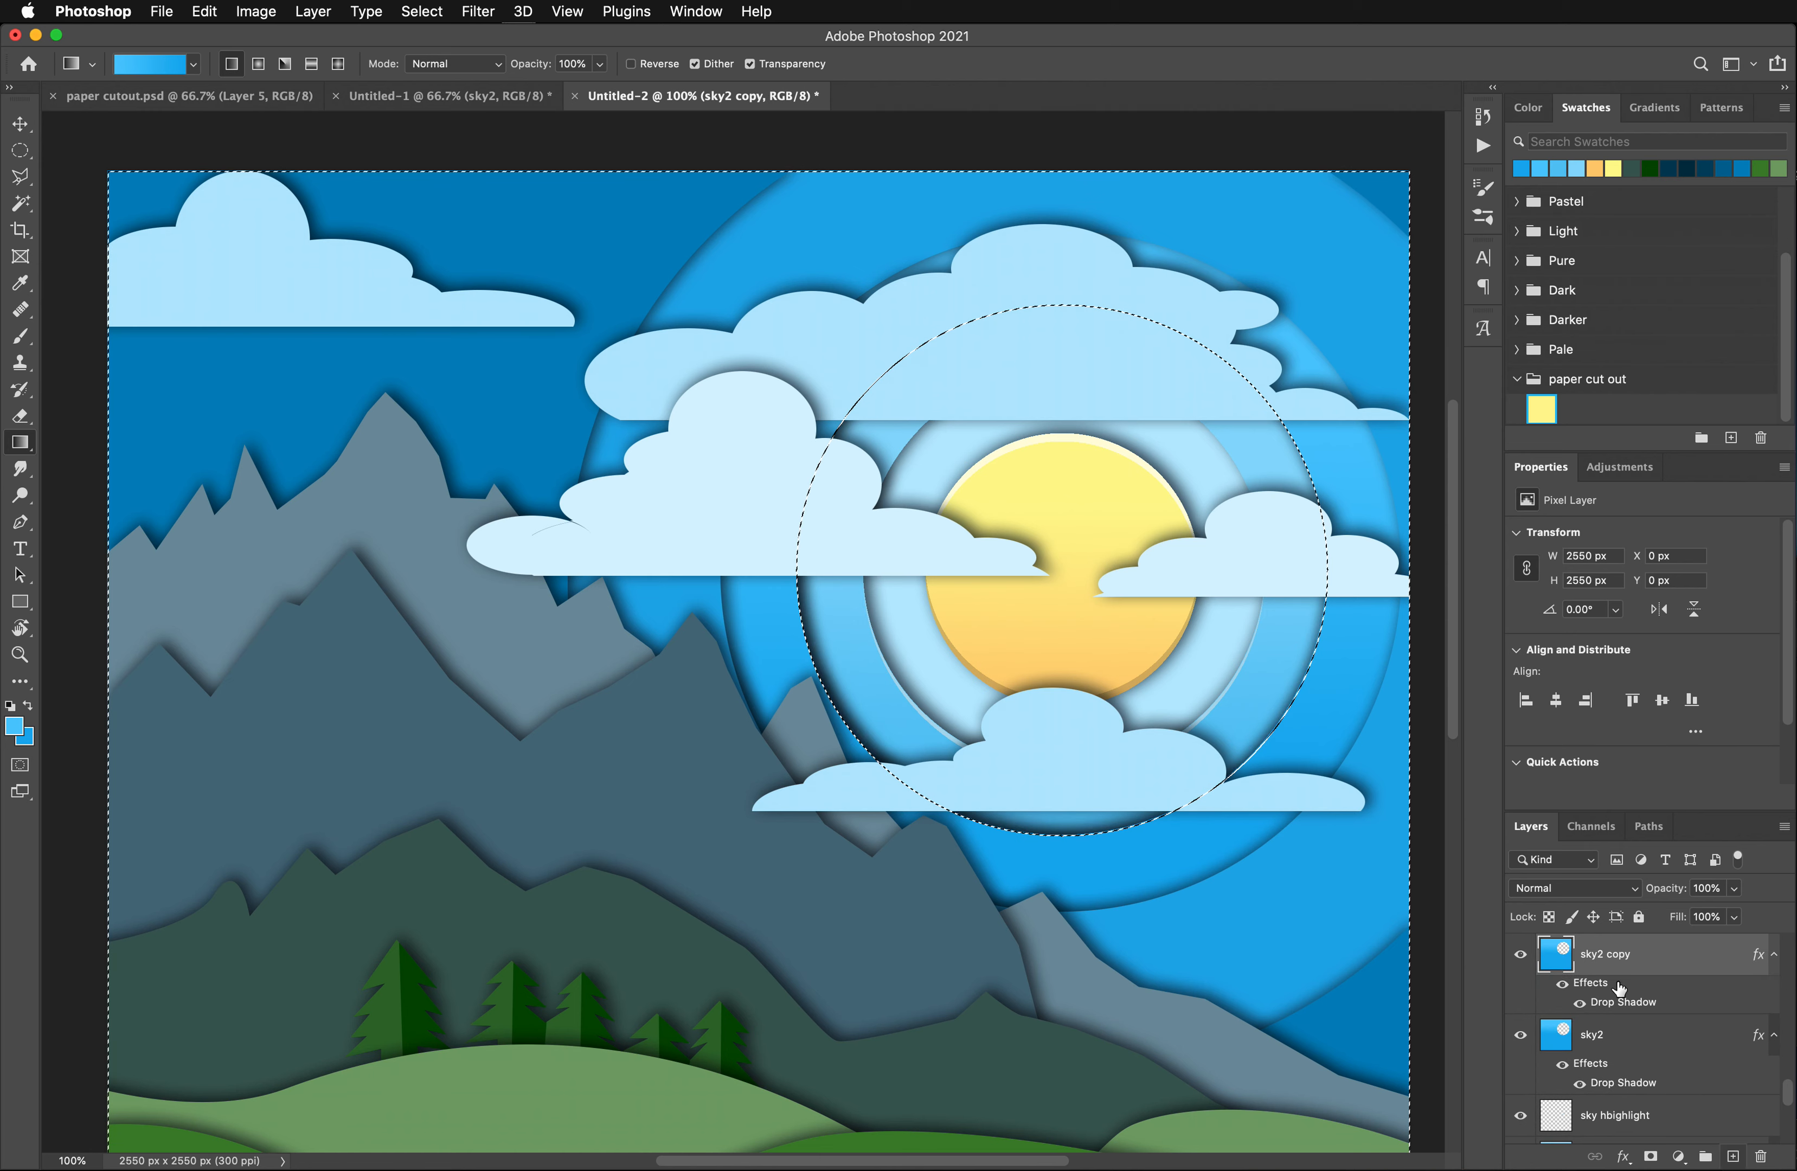
{"action": "left_click_drag", "start_coordinate": [1620, 989], "coordinate": [1743, 1153]}
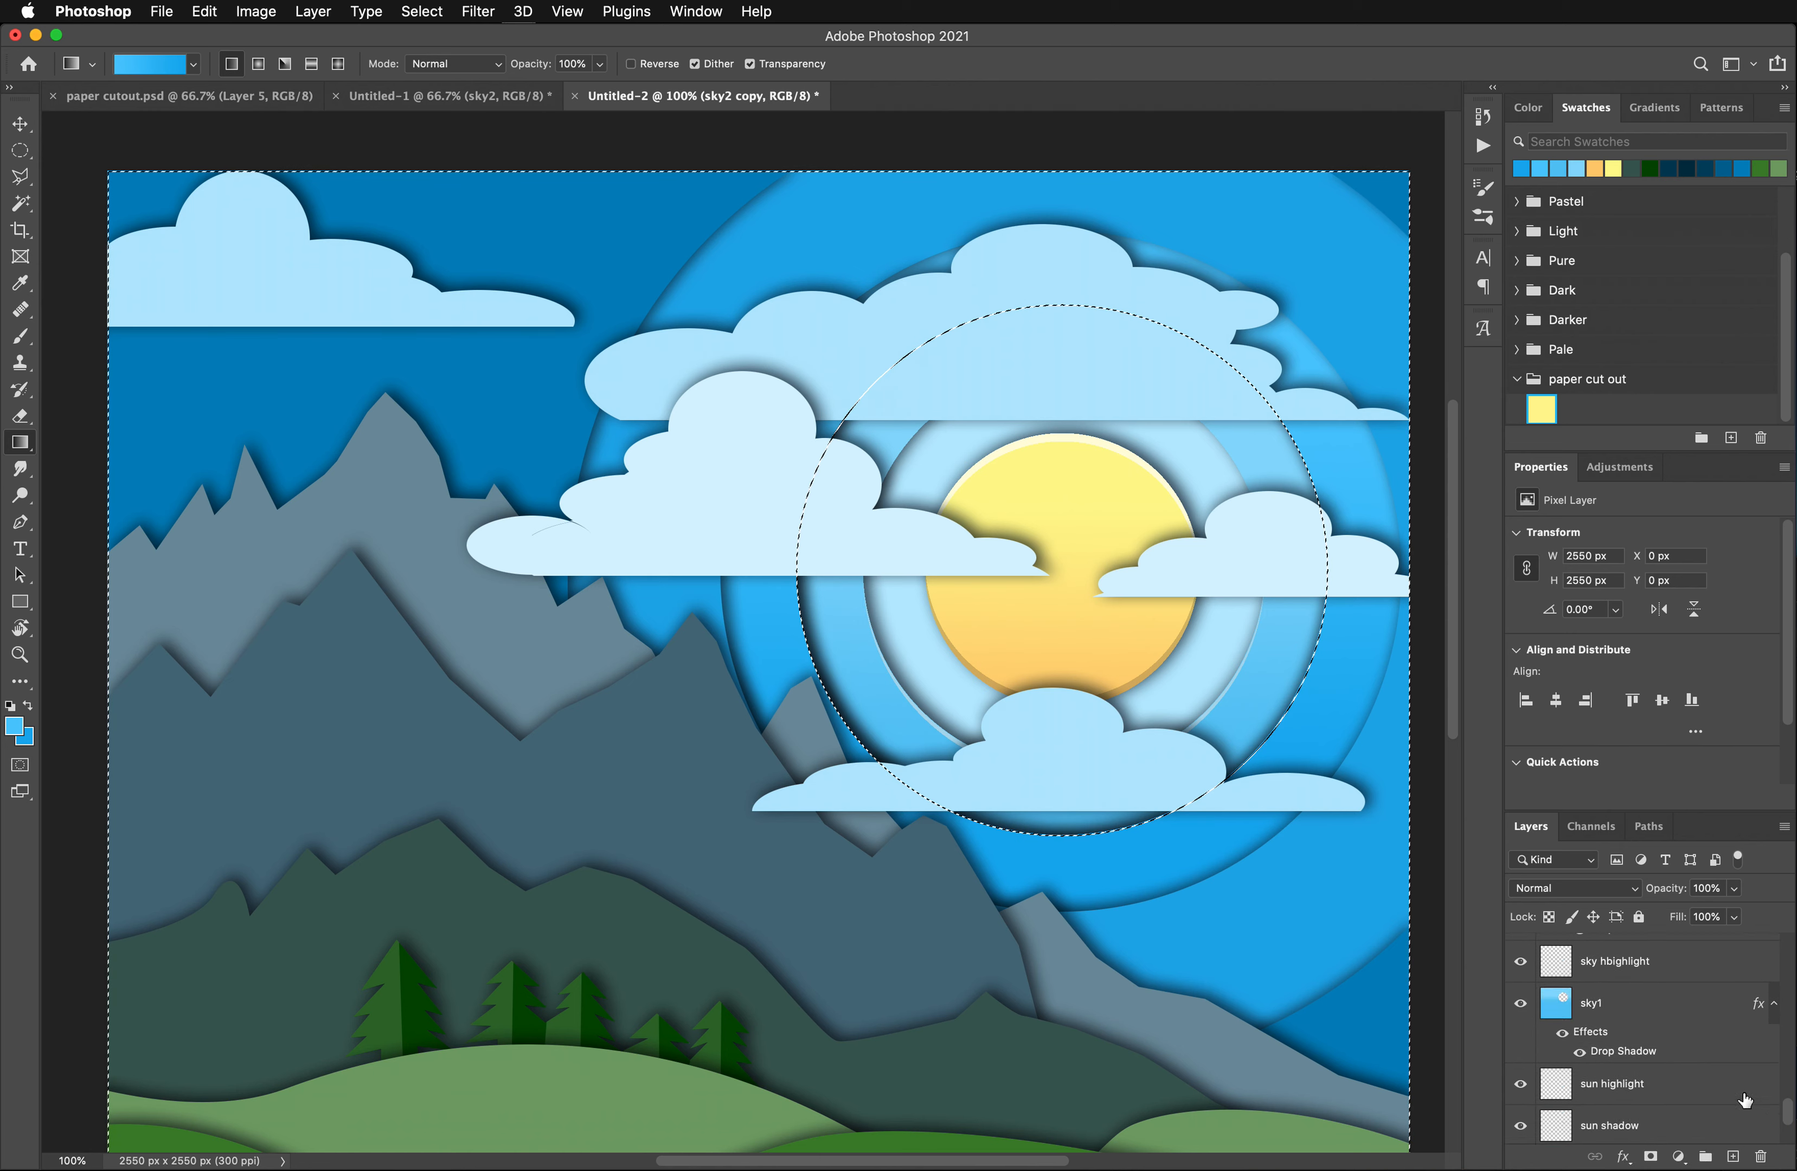
{"action": "scroll", "coordinate": [1667, 1026], "scroll_direction": "up", "scroll_amount": 3}
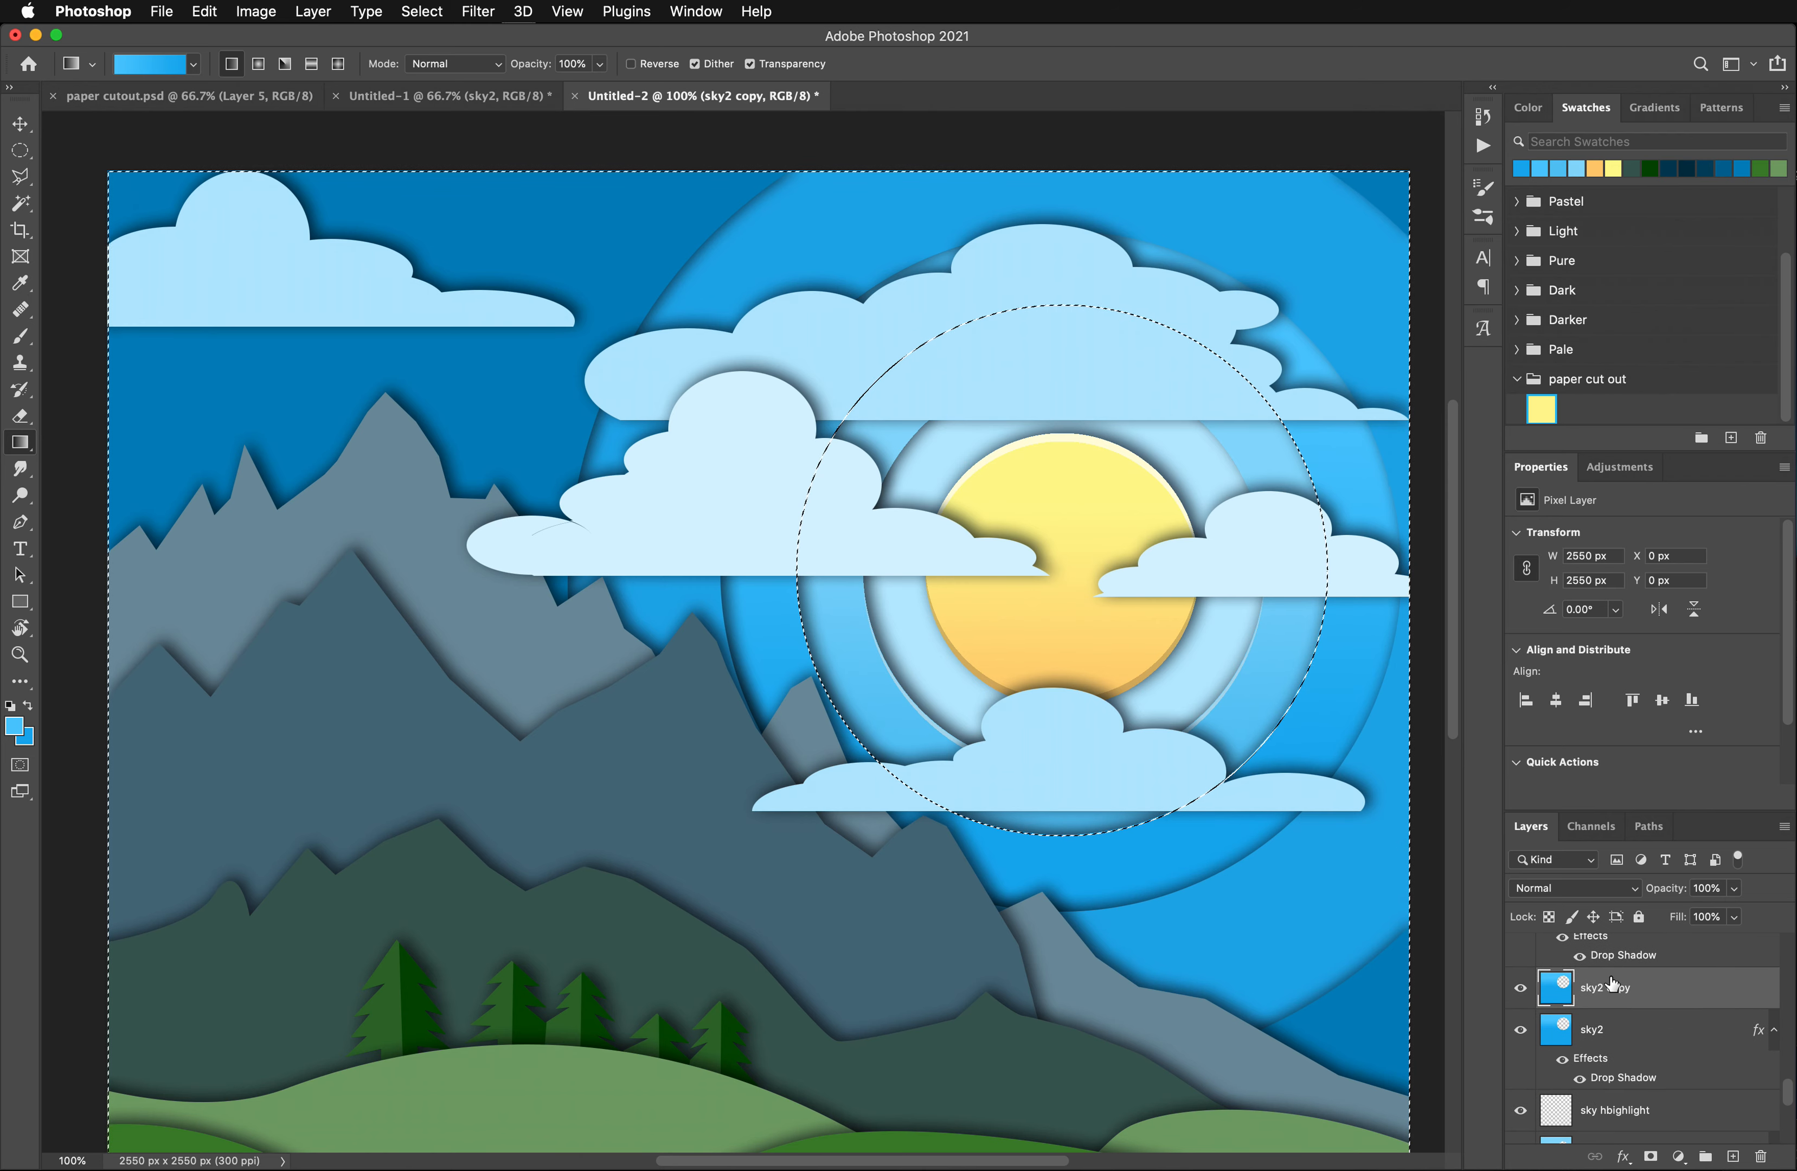
{"action": "type", "text": "sky2 highlight"}
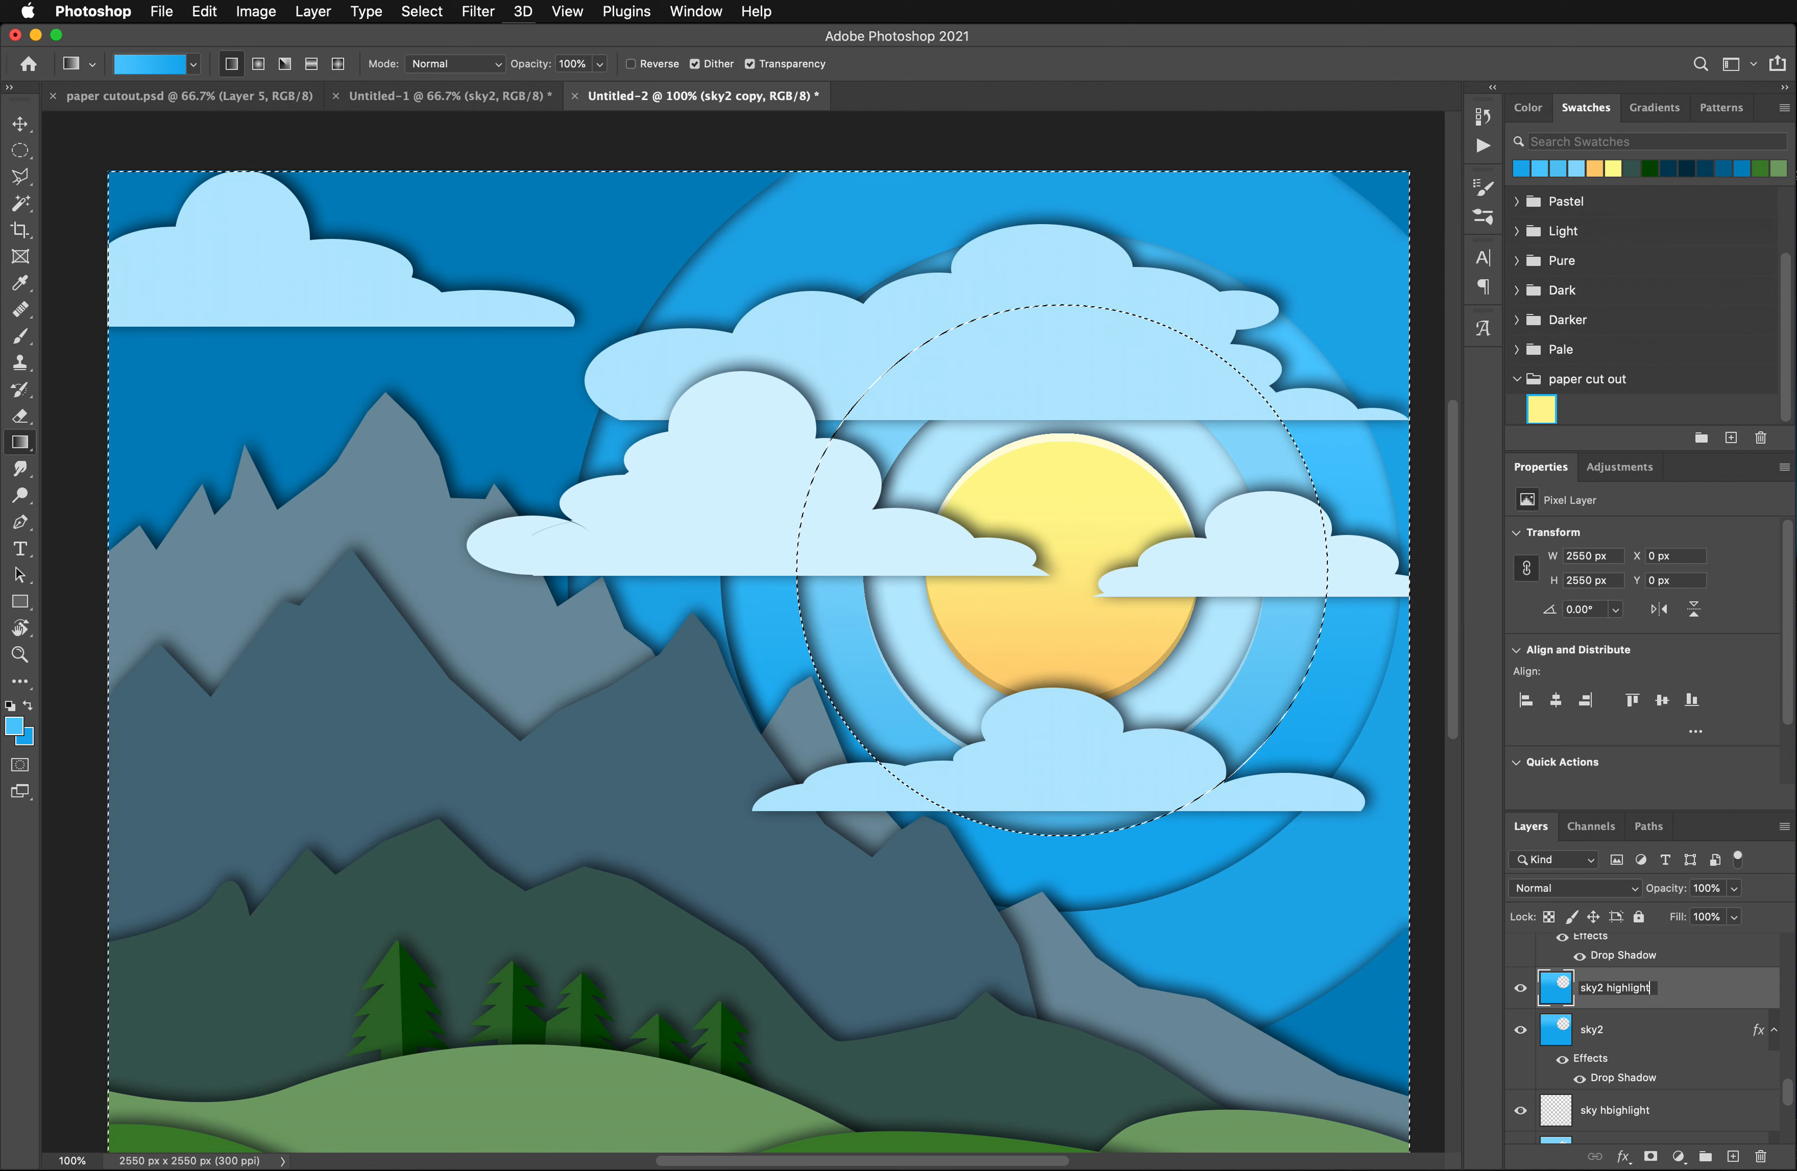
{"action": "key", "text": "Return"}
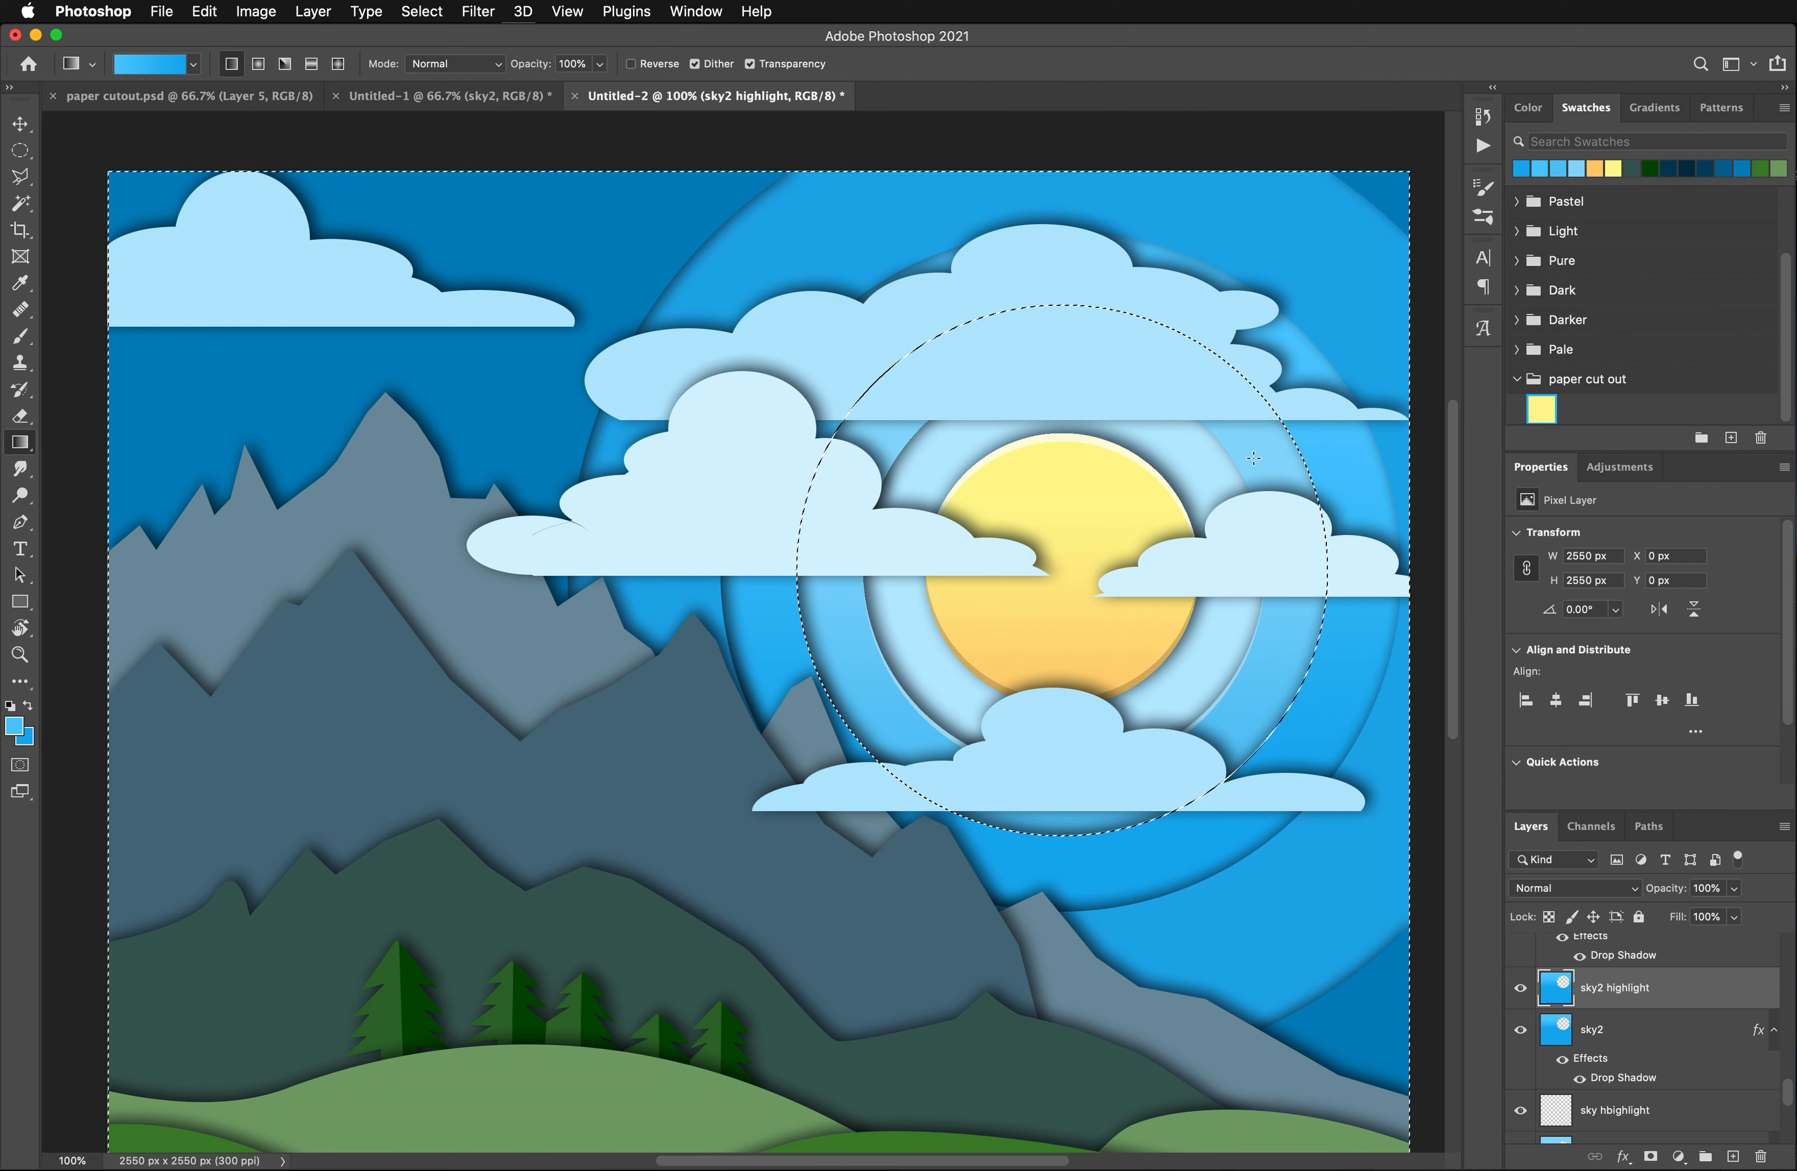
- Shift the selection outline 10 px down, delete the sky2 highlight pixels inside it, and deselect
{"action": "left_click", "coordinate": [21, 150]}
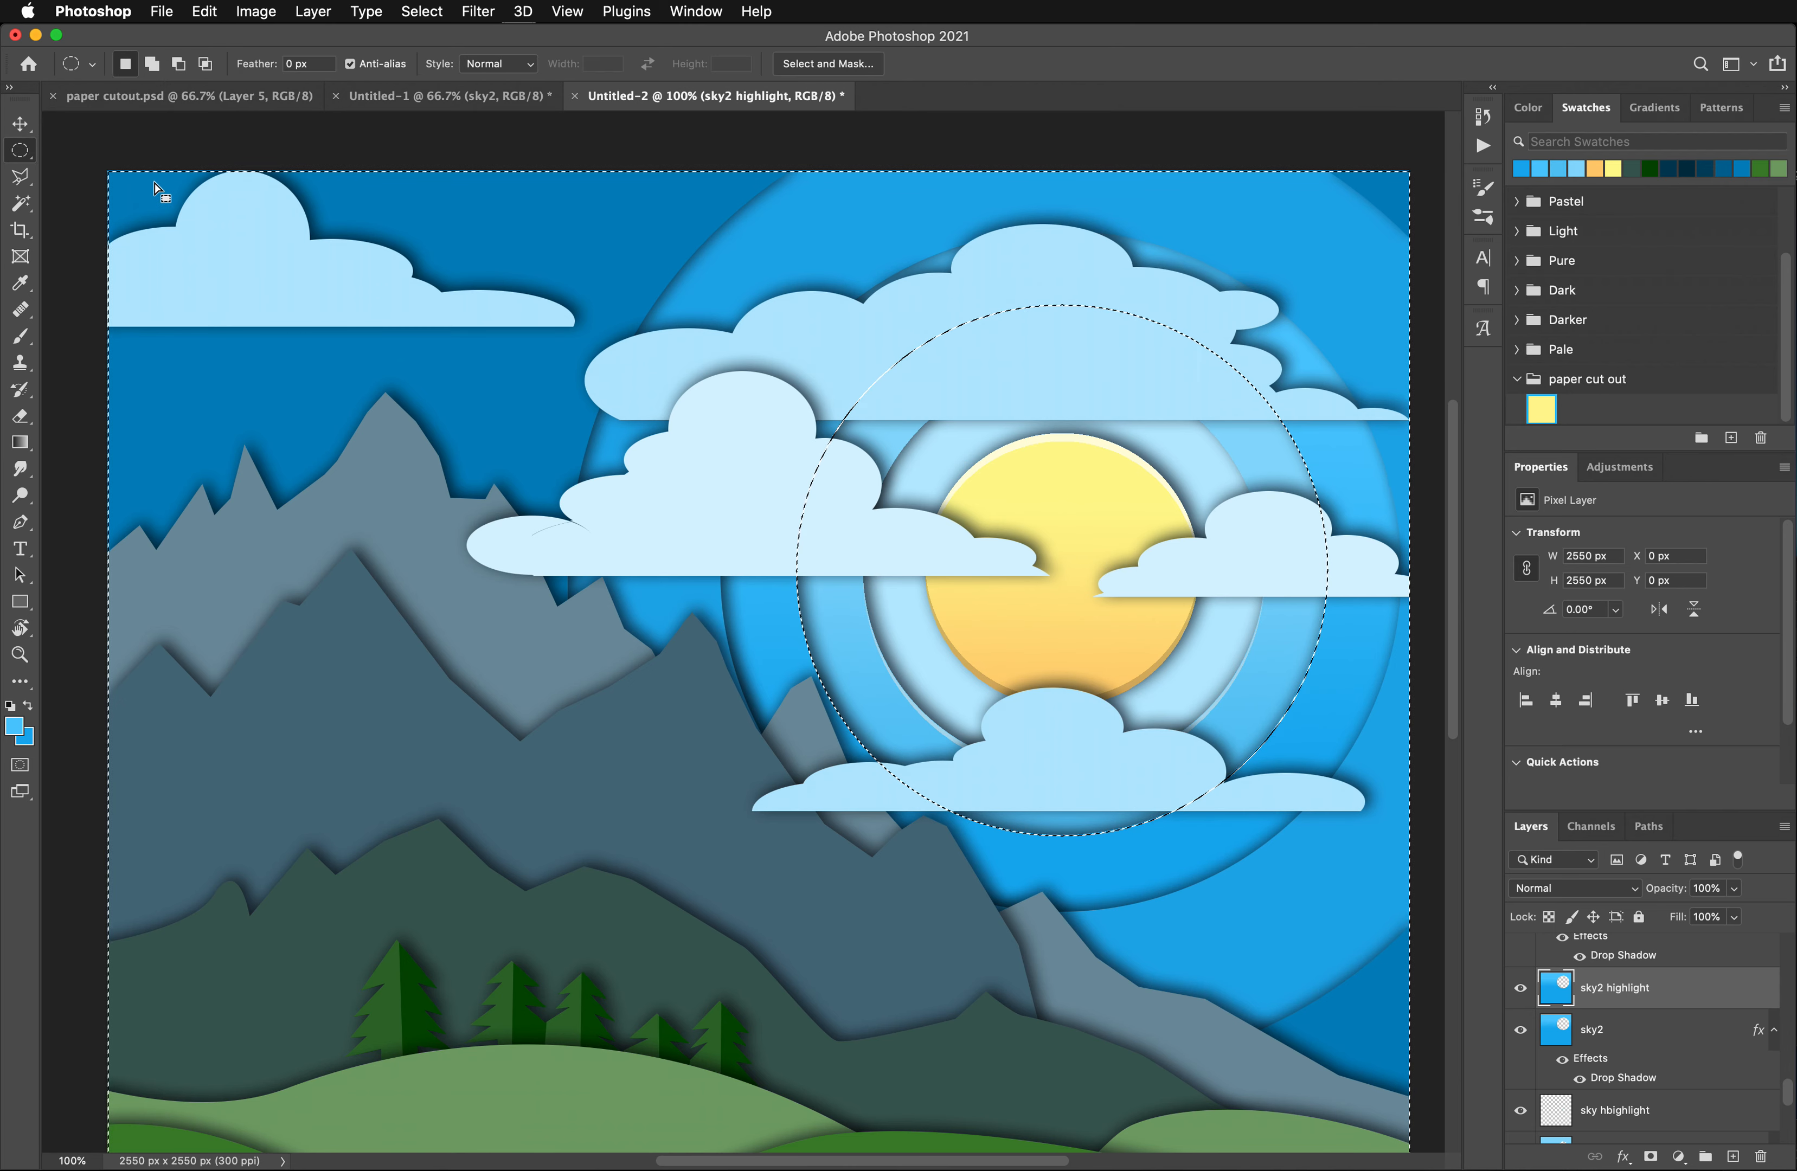
{"action": "key", "text": "super+Down"}
{"action": "key", "text": "super+Down"}
{"action": "key", "text": "super+Down"}
{"action": "key", "text": "super+Down"}
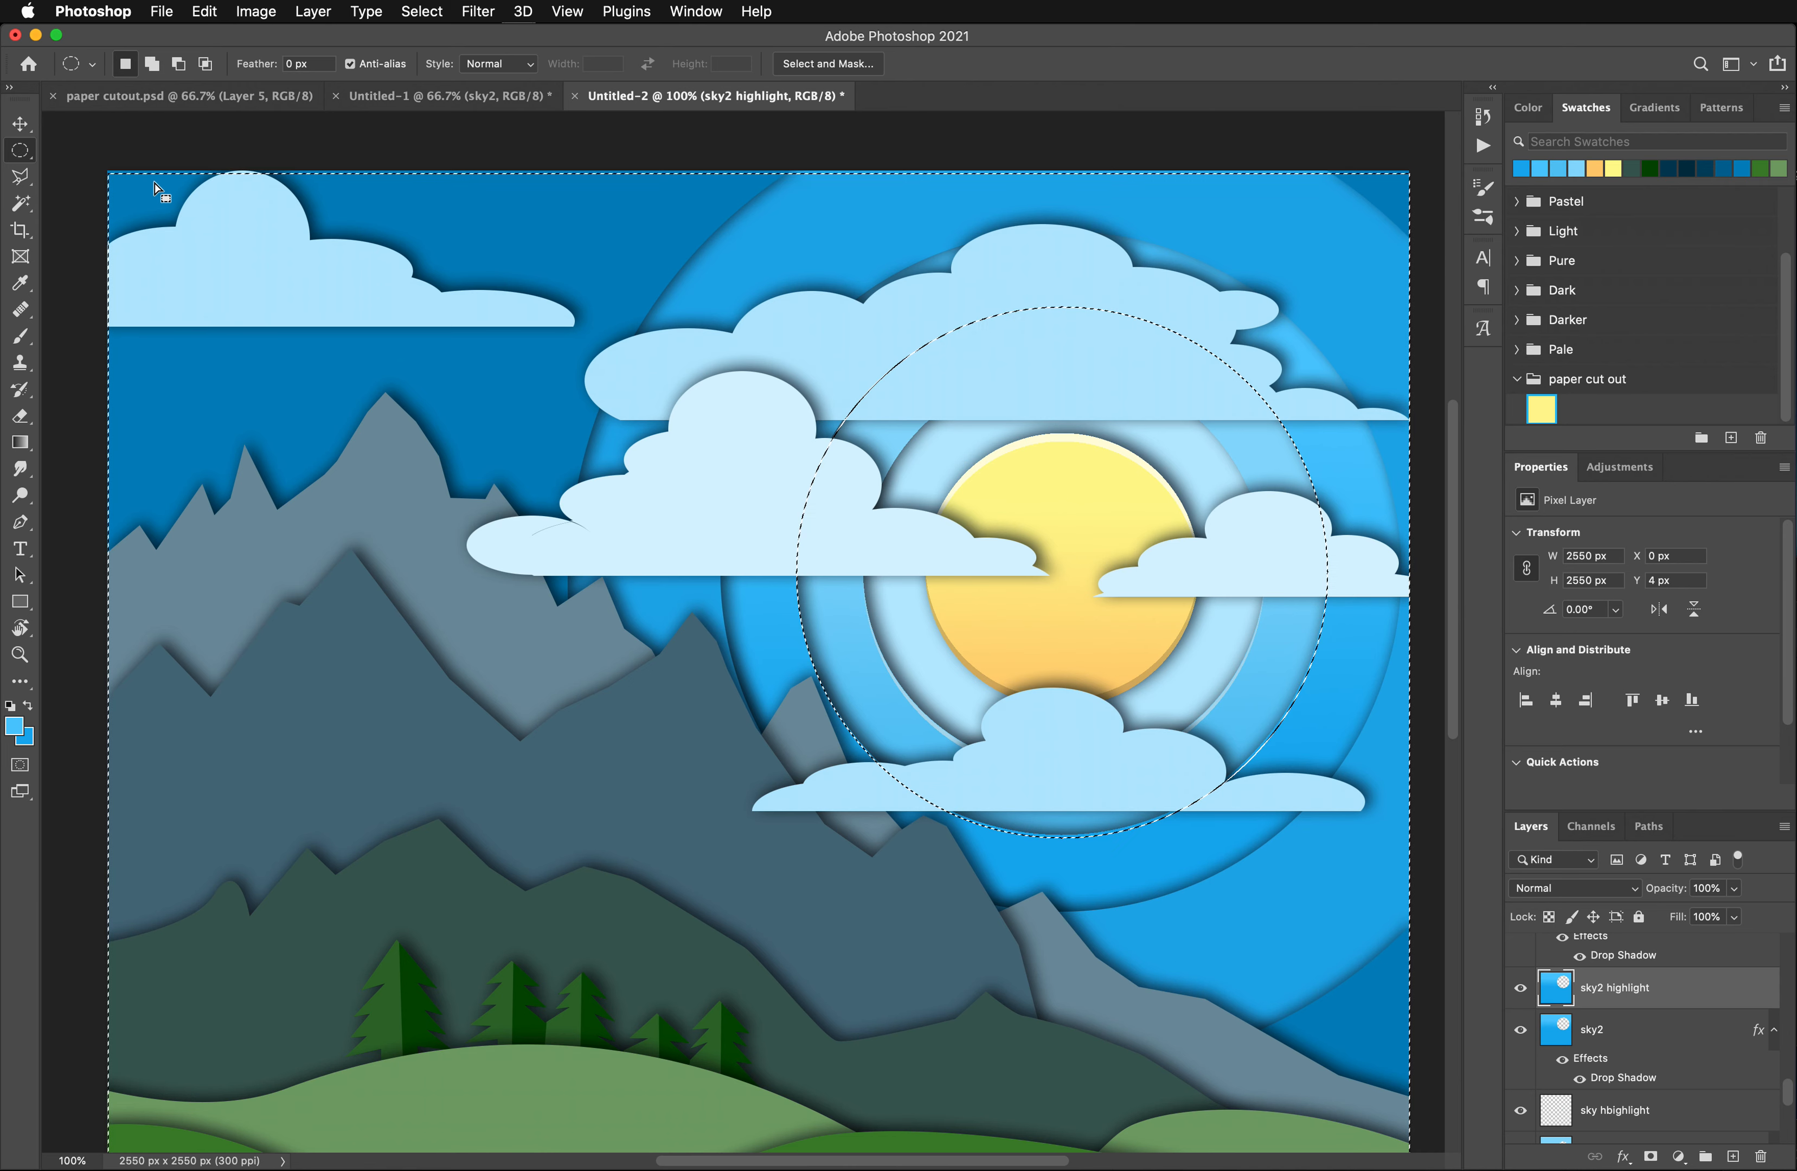
{"action": "key", "text": "super+Down"}
{"action": "key", "text": "super+Down"}
{"action": "key", "text": "super+Down"}
{"action": "key", "text": "super+Down"}
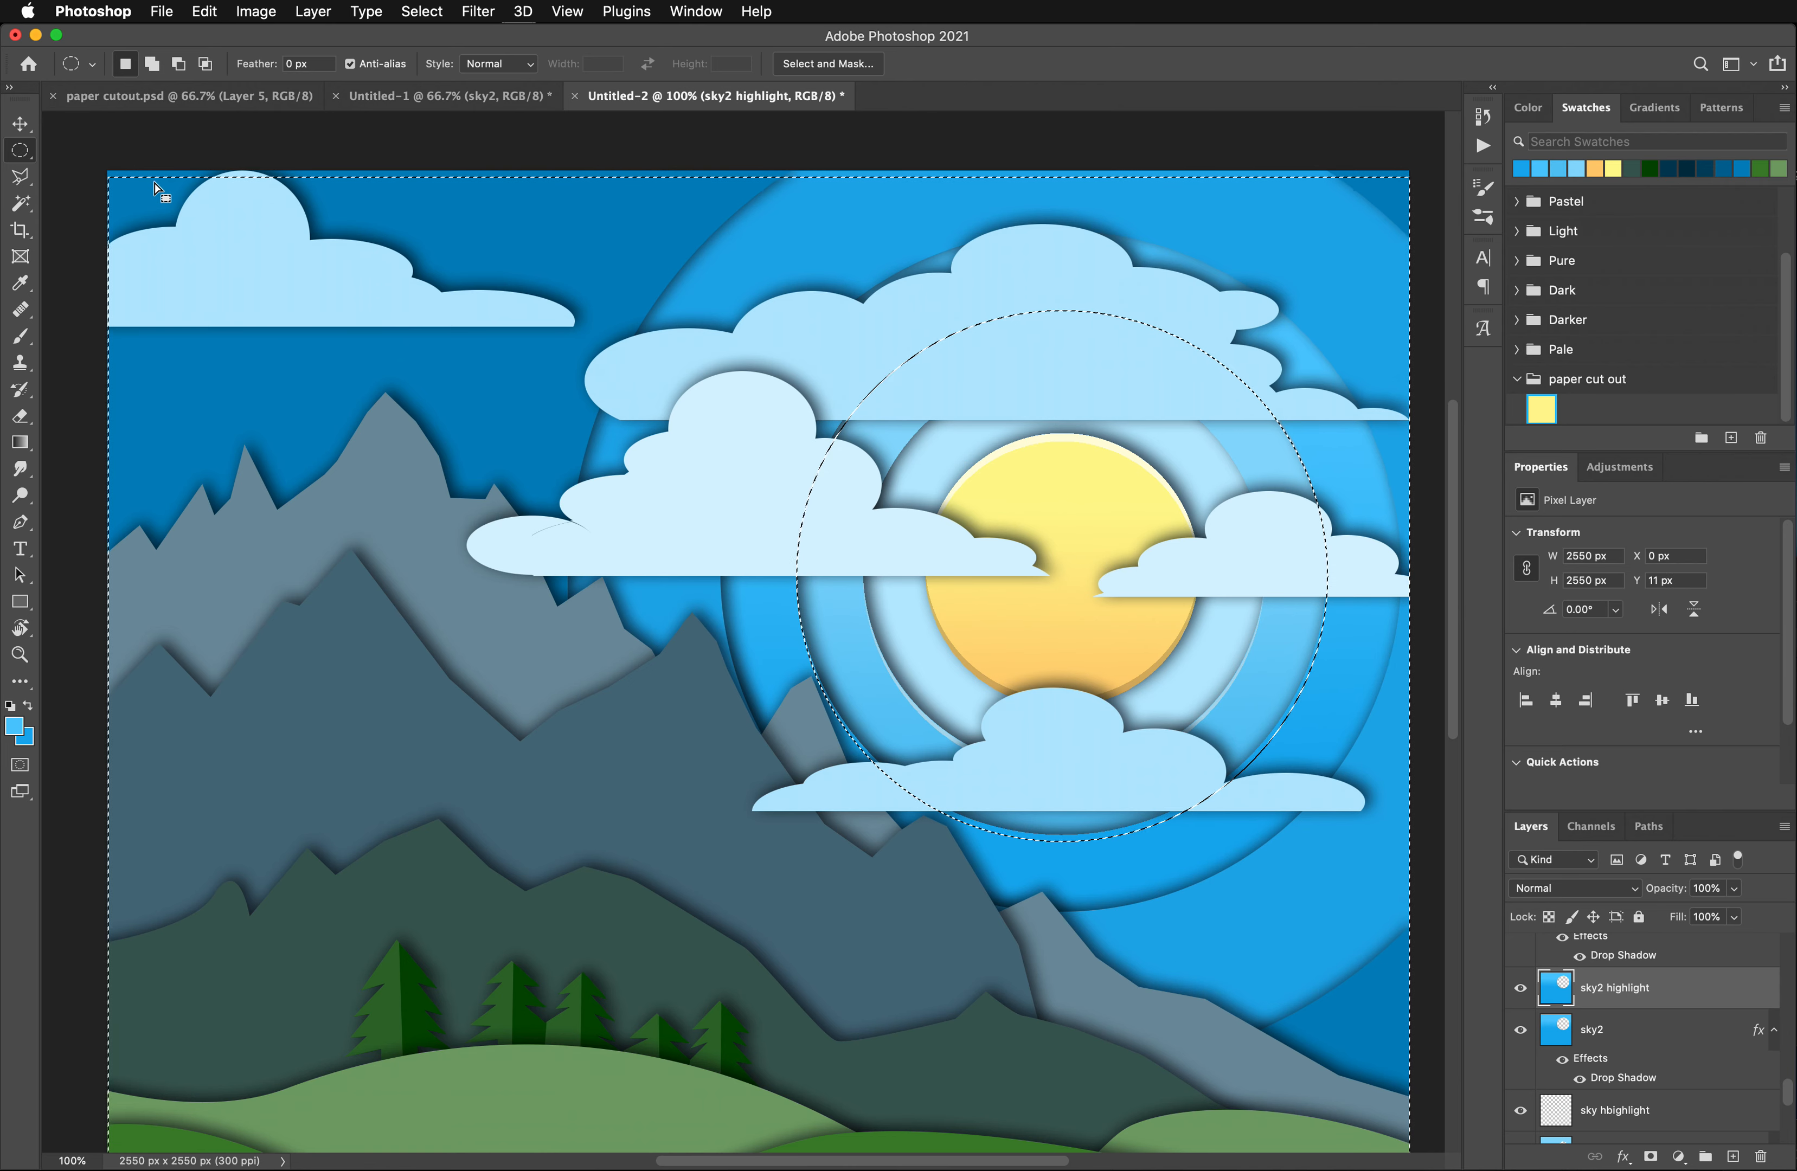
{"action": "key", "text": "super+Up"}
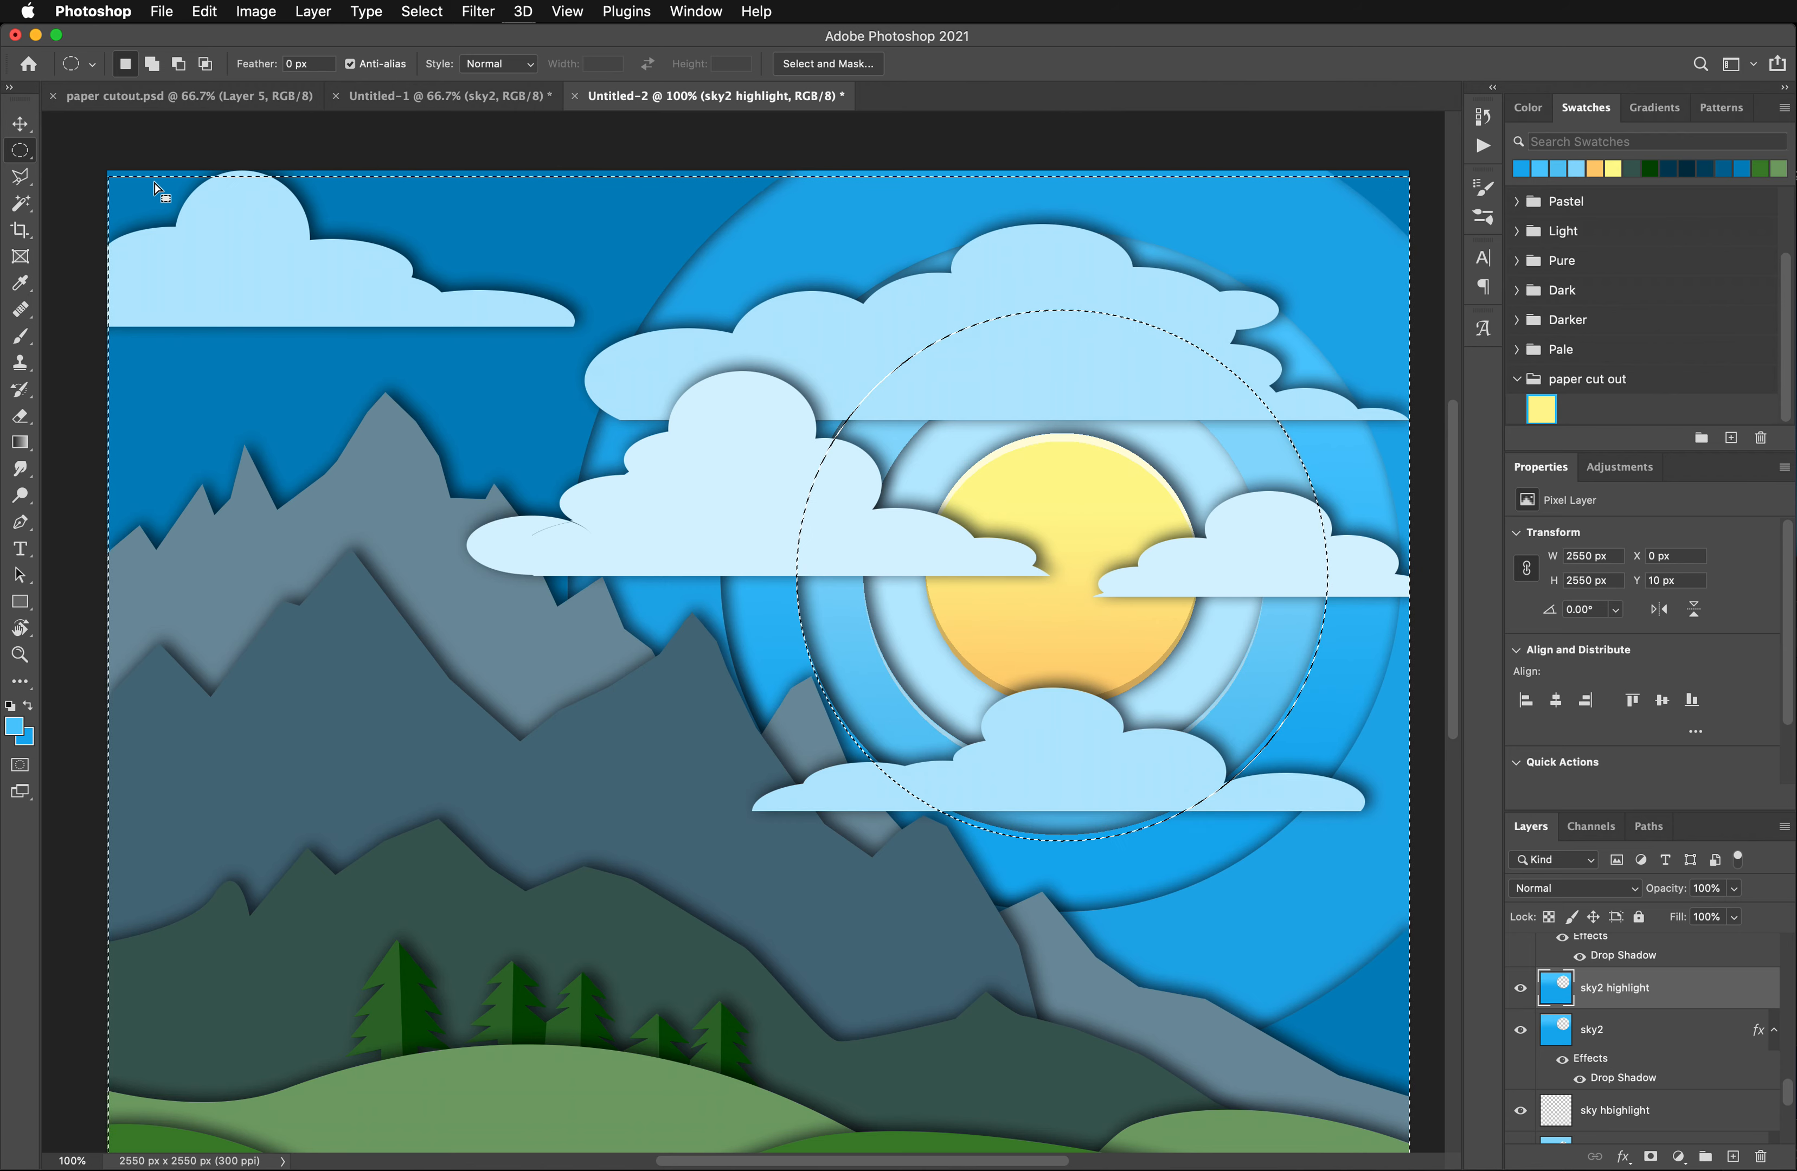
{"action": "key", "text": "Delete"}
{"action": "key", "text": "super+d"}
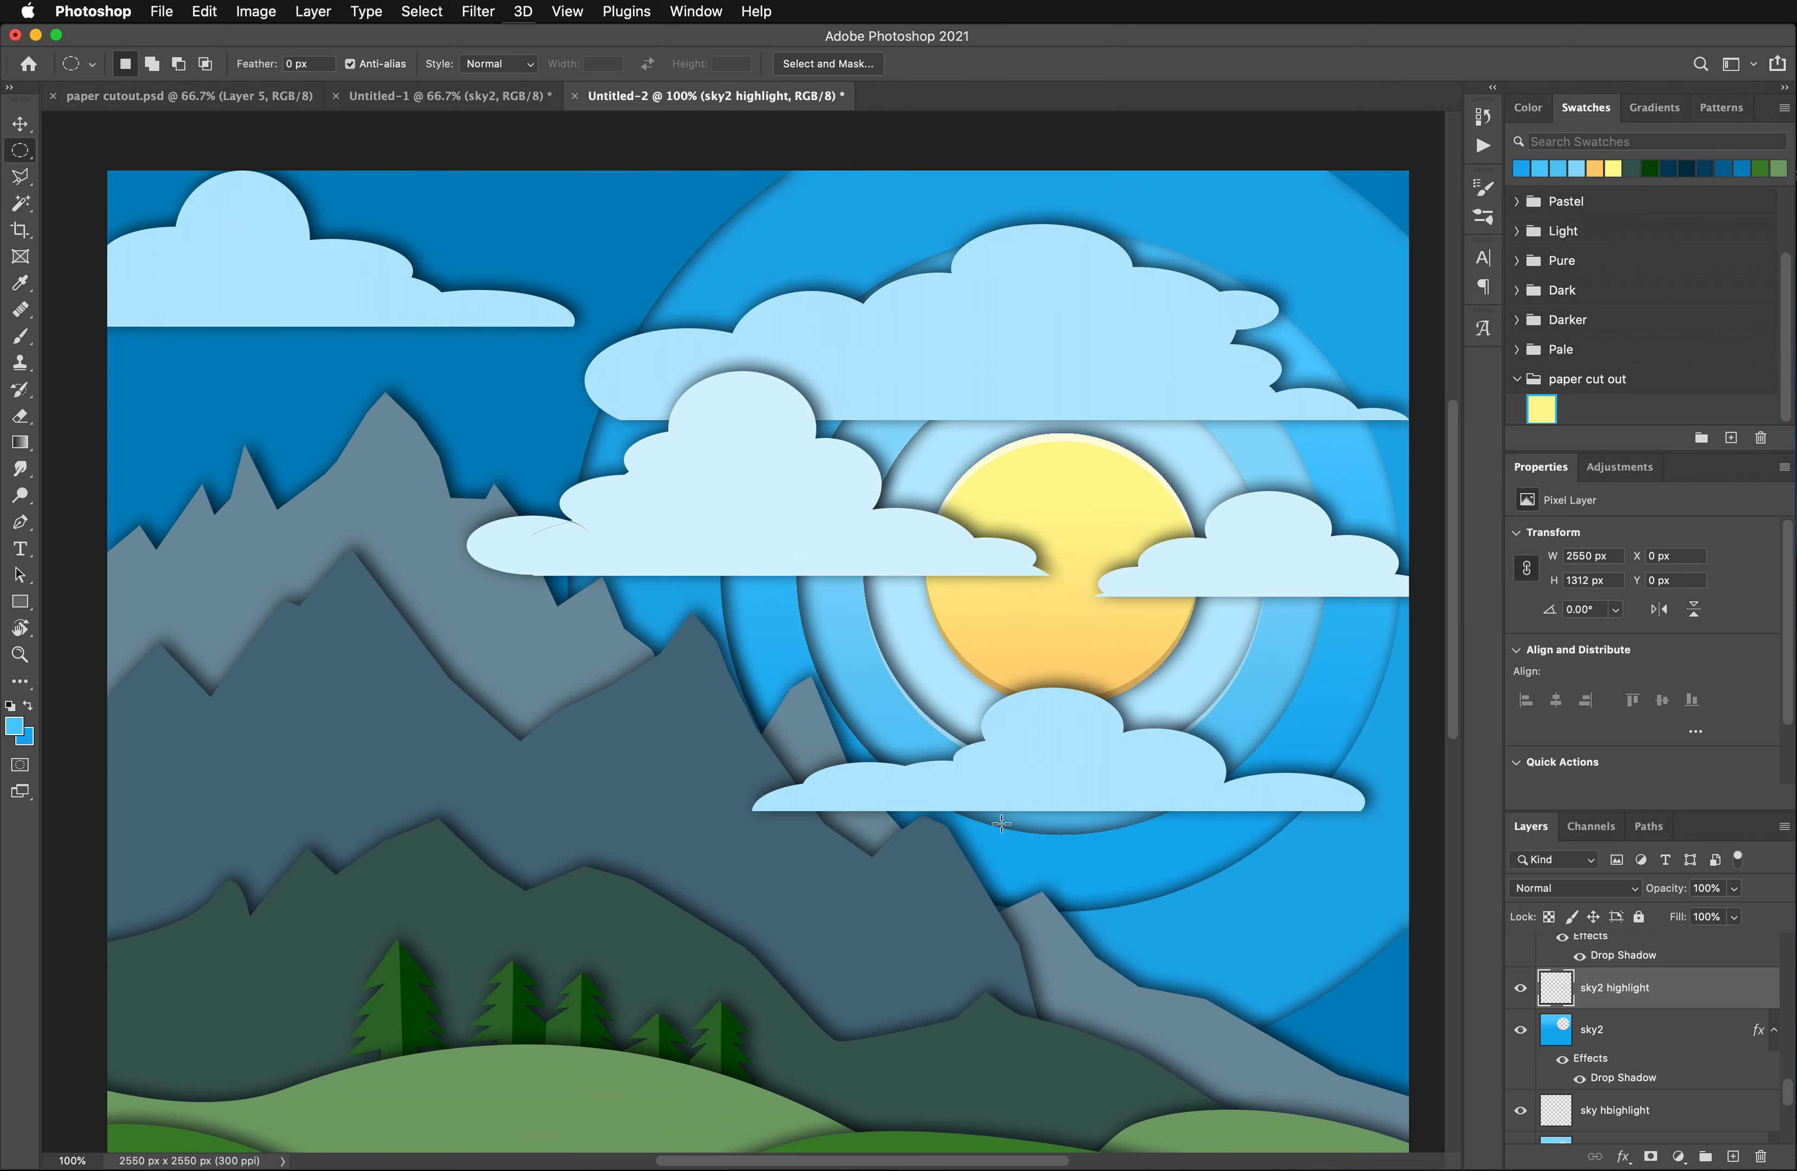
- Brighten the sky2 highlight layer with a Hue/Saturation adjustment, setting Lightness to +34
{"action": "left_click", "coordinate": [254, 11]}
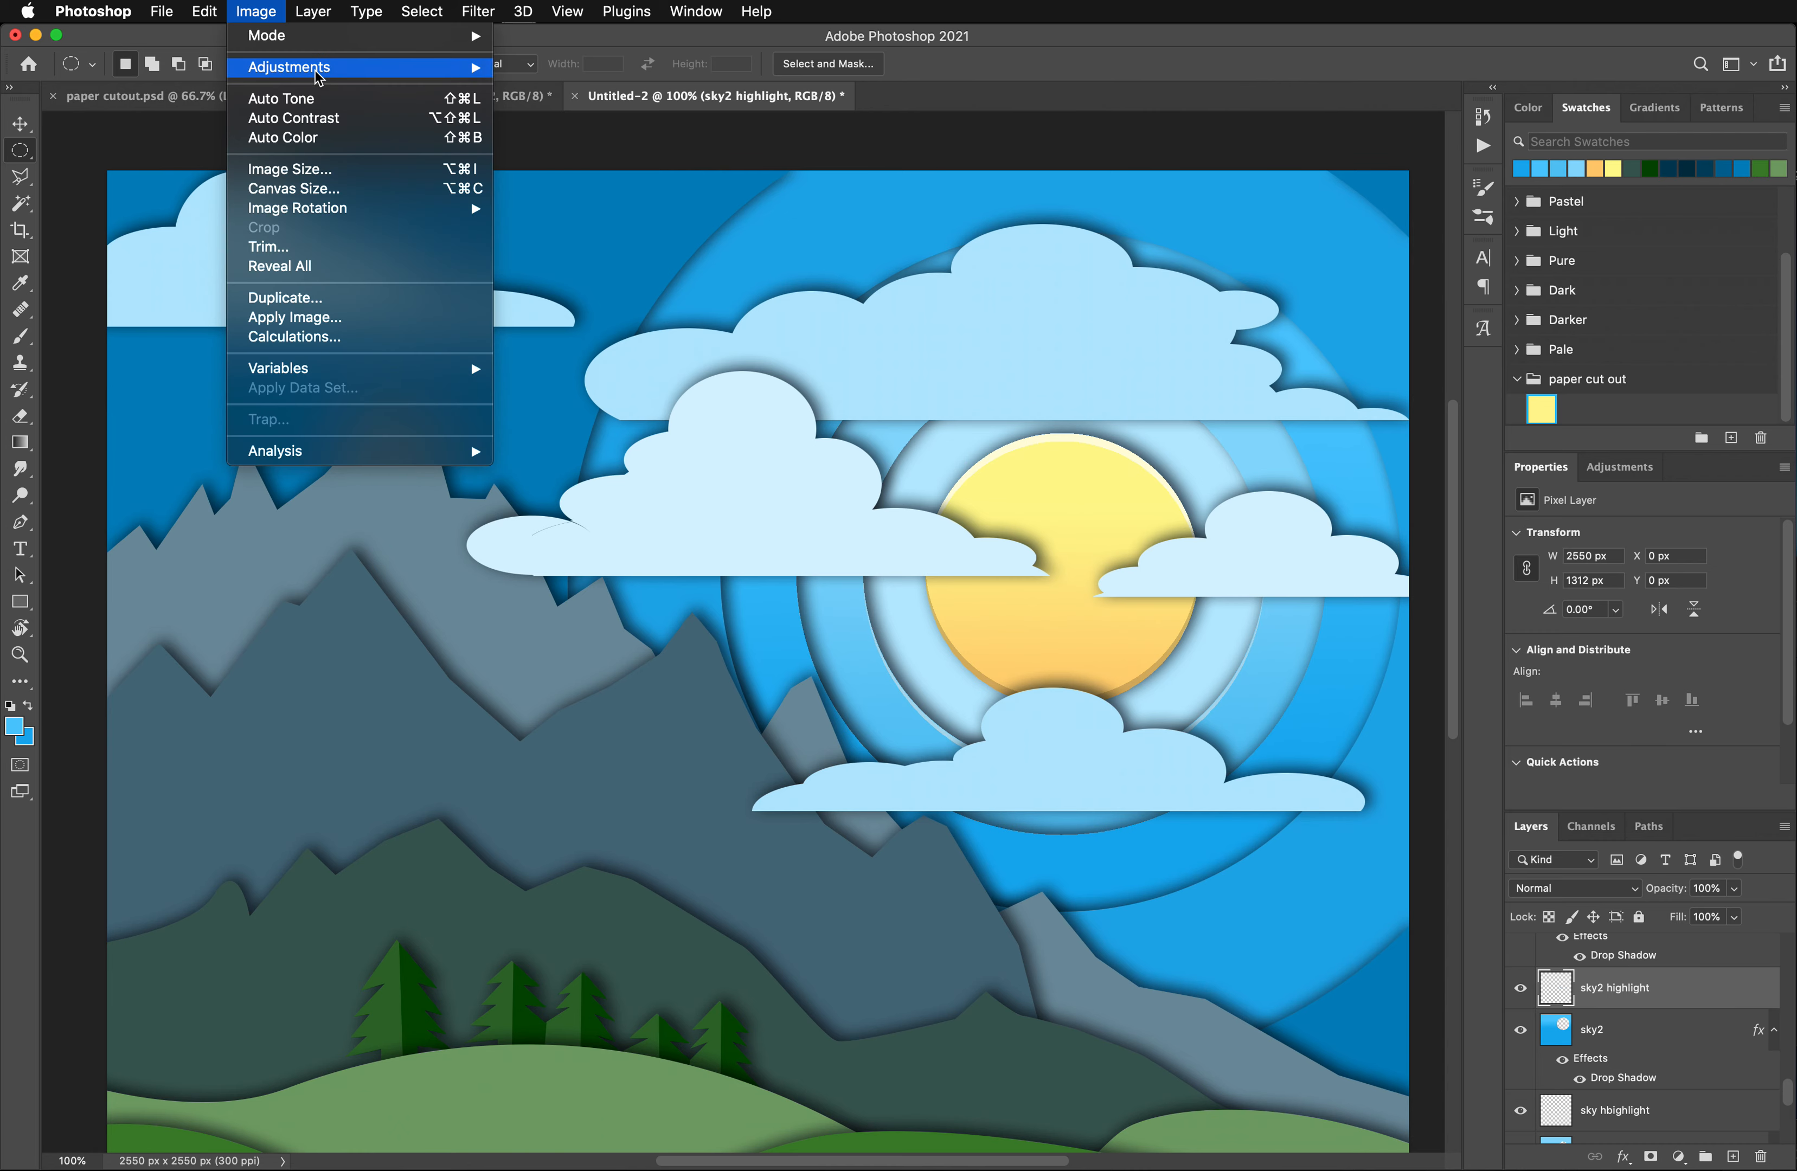
{"action": "mouse_move", "coordinate": [320, 70]}
{"action": "left_click", "coordinate": [600, 177]}
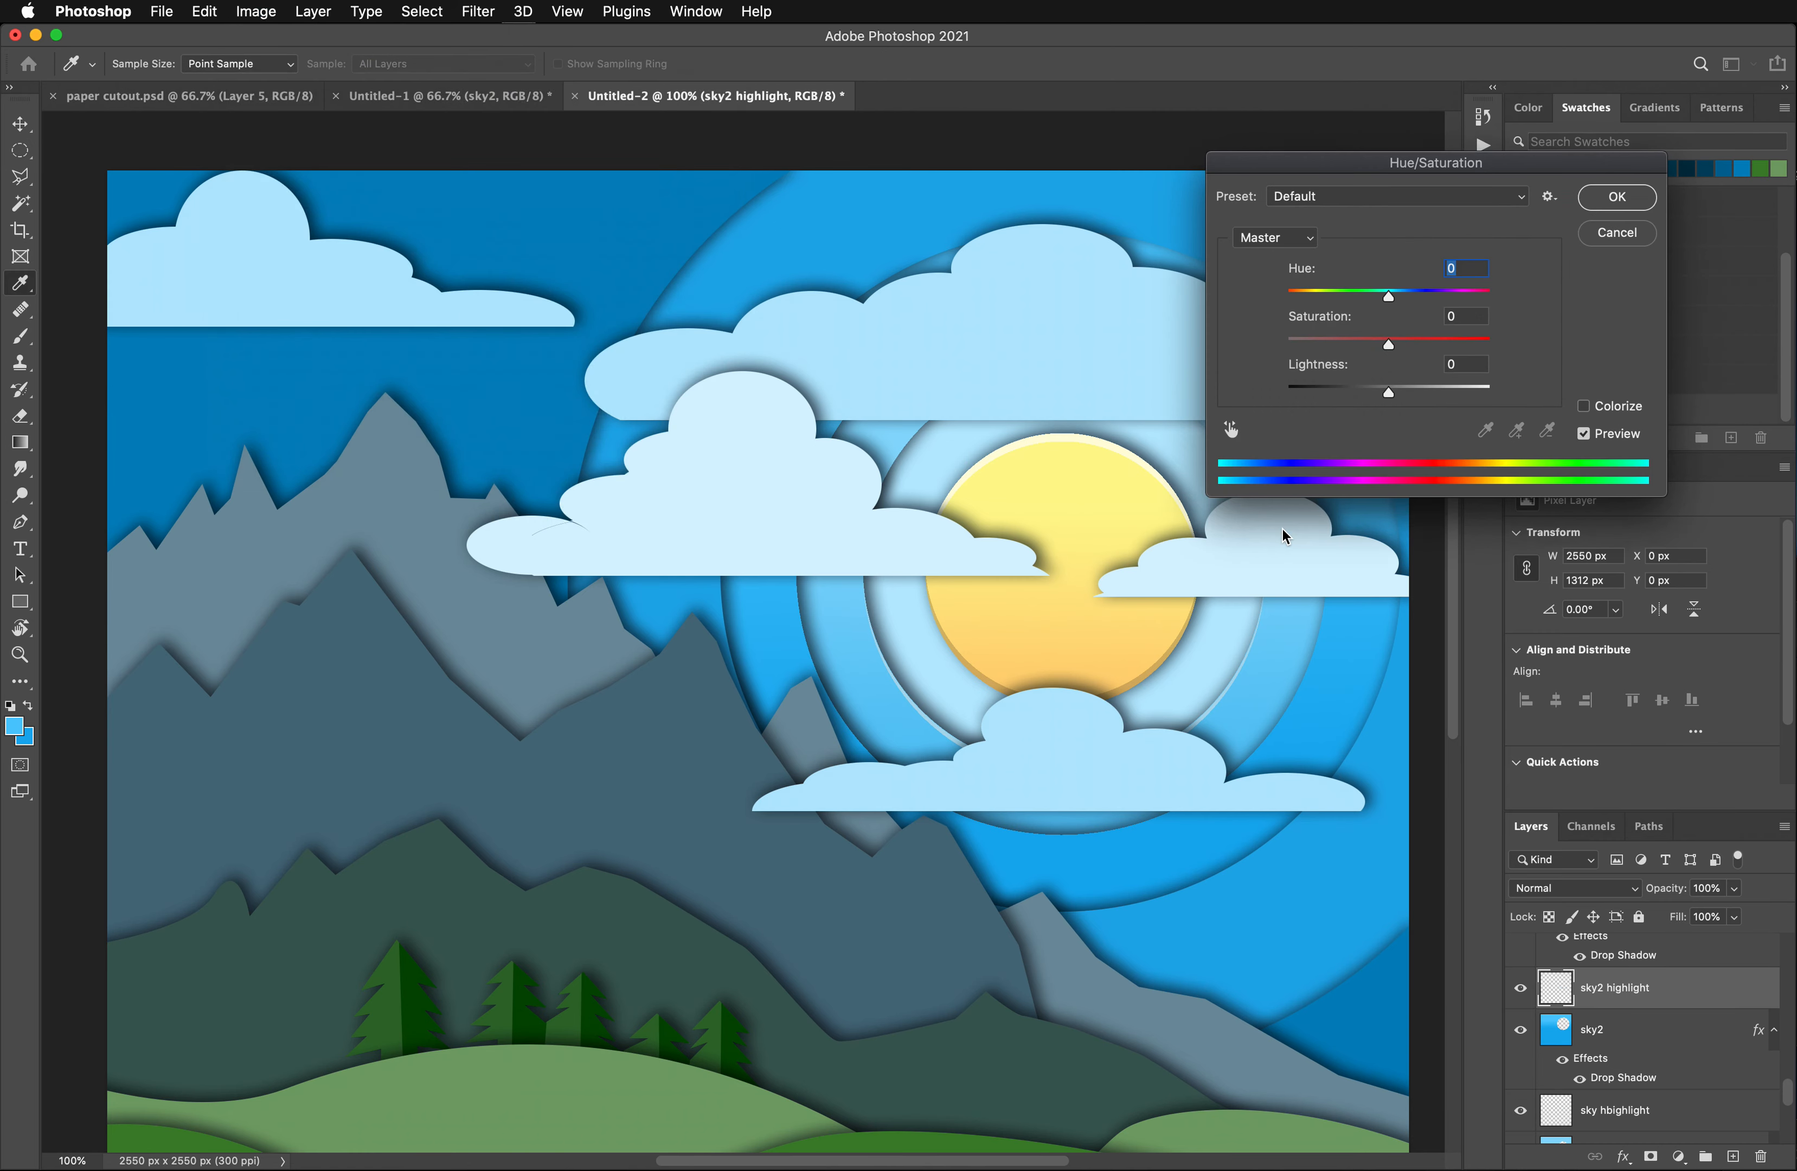
{"action": "left_click_drag", "start_coordinate": [1387, 390], "coordinate": [1424, 395]}
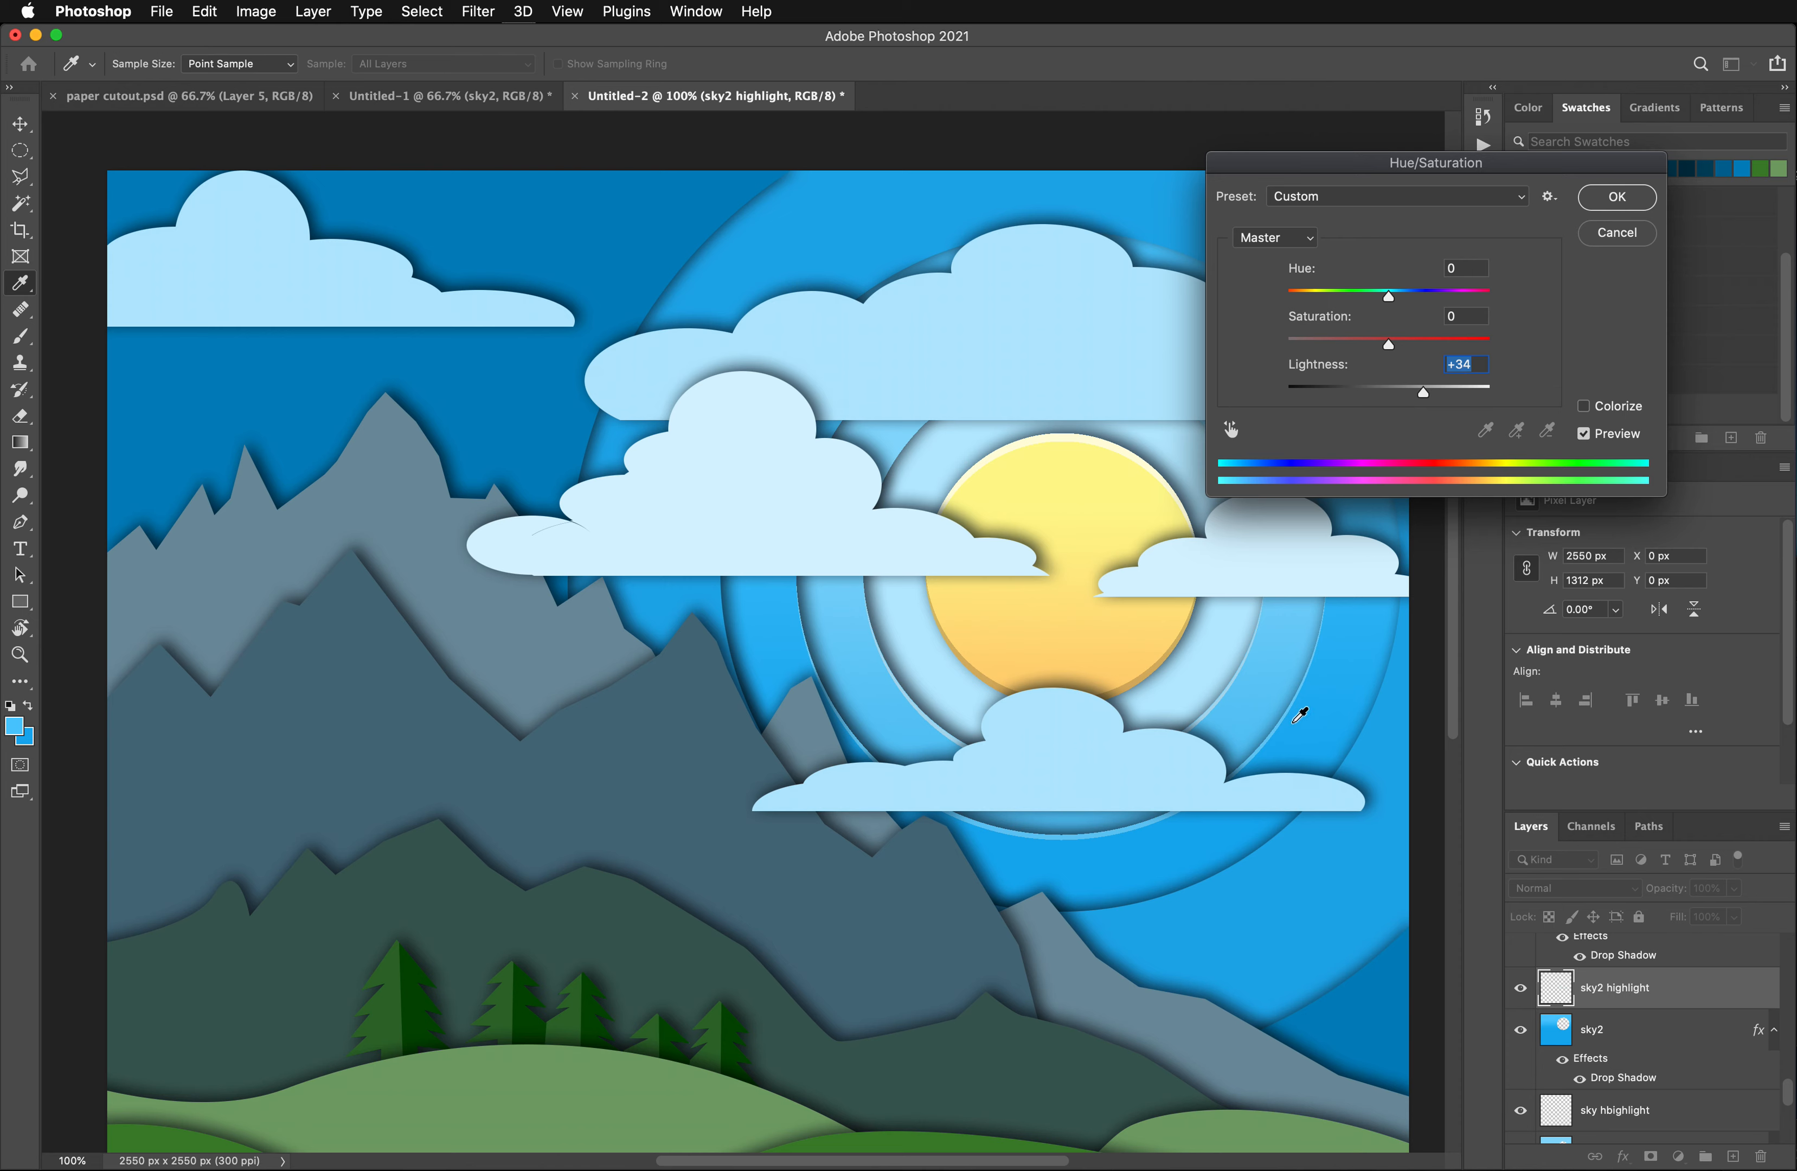
{"action": "left_click", "coordinate": [1625, 210]}
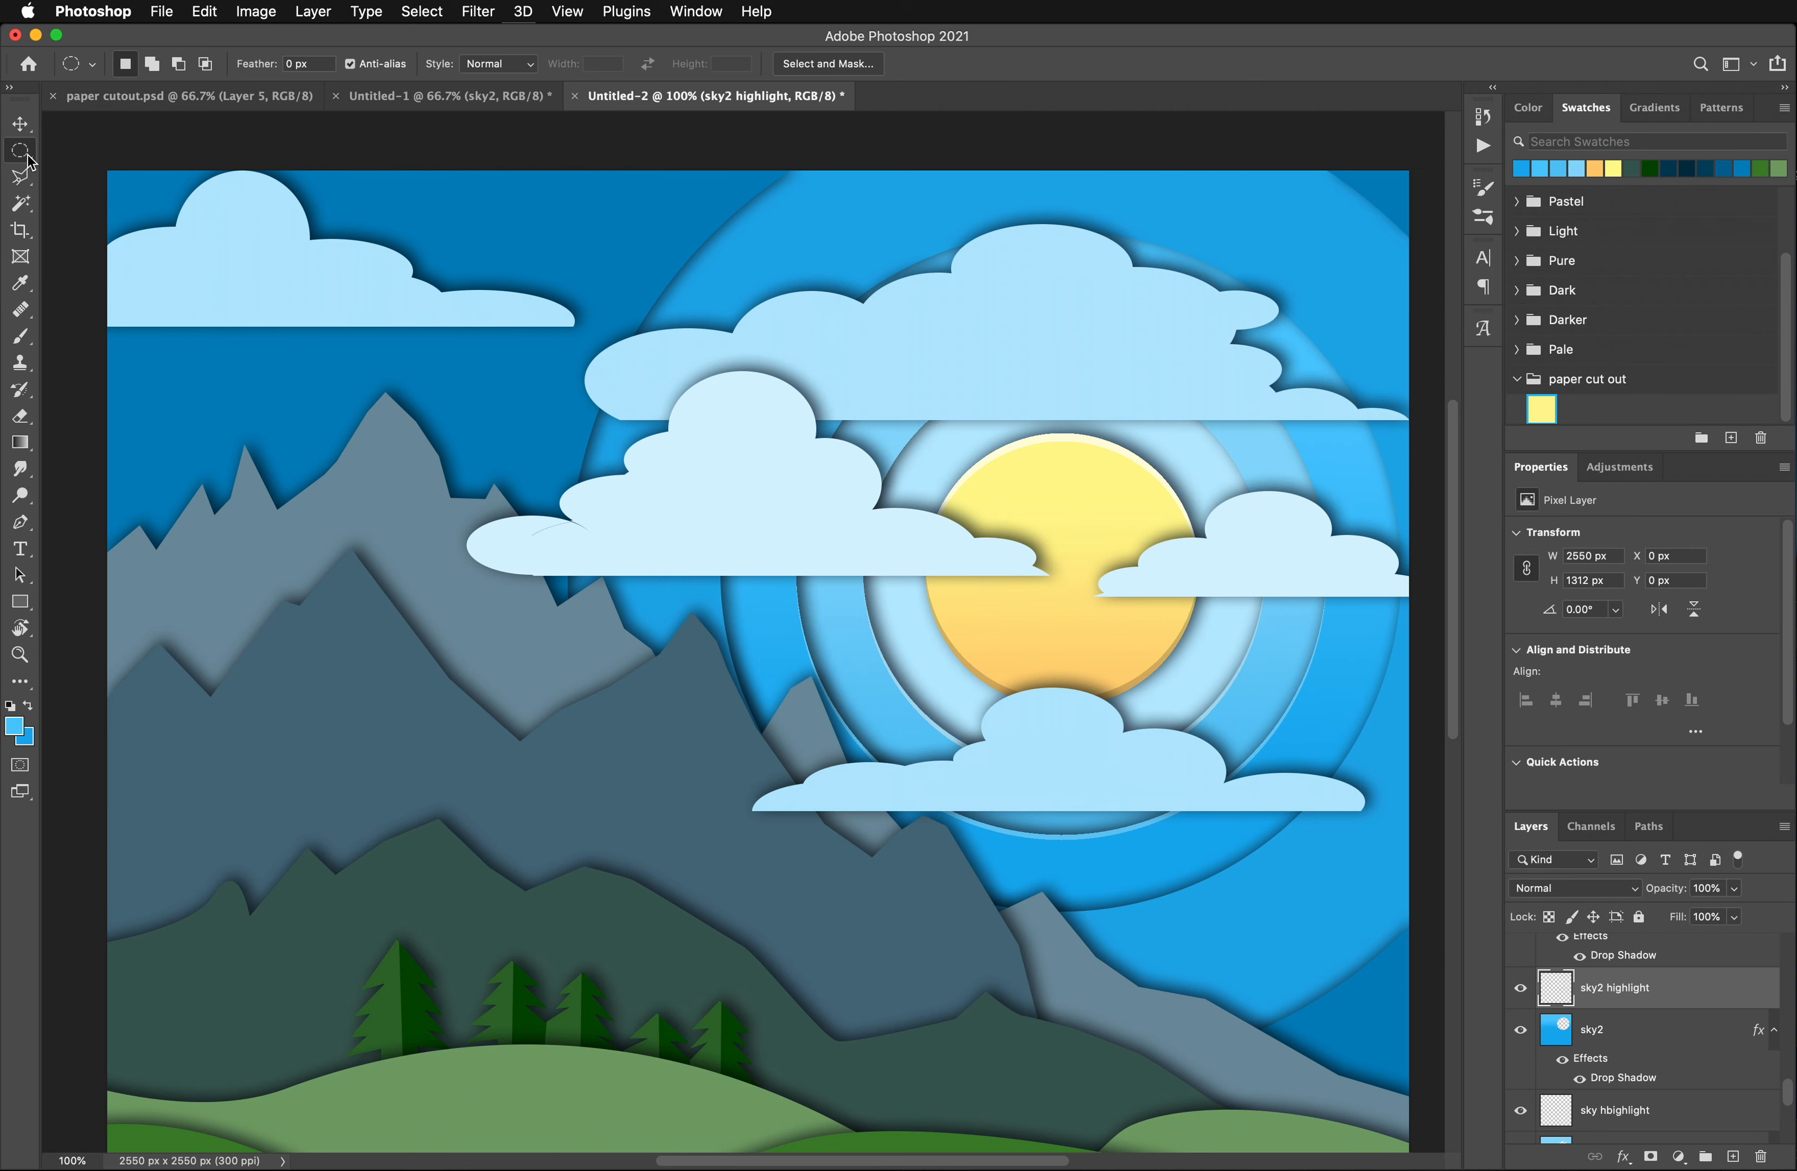
- Target the sky3 layer, sample its blue as the foreground color, and set the background color to the darker blue 028bc6
{"action": "left_click", "coordinate": [25, 128]}
{"action": "left_click", "coordinate": [1330, 834]}
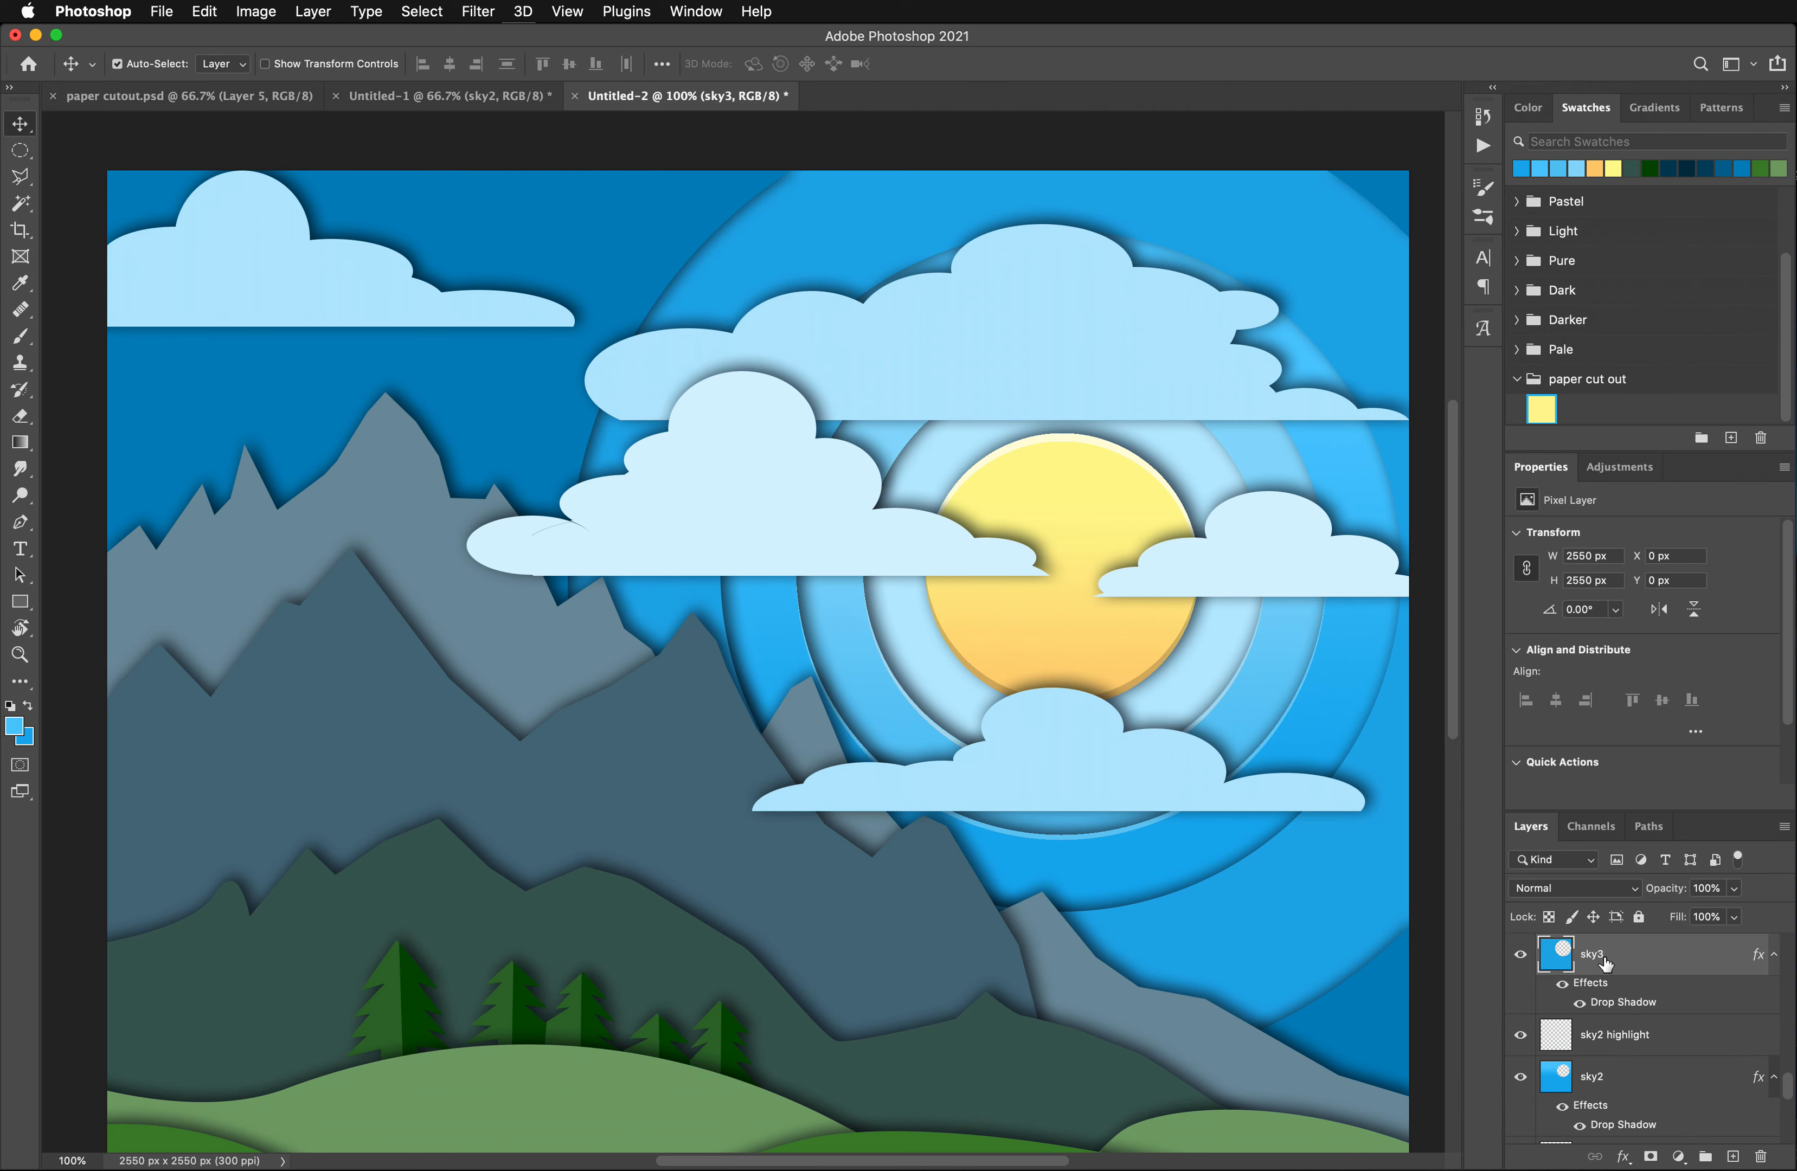
{"action": "left_click", "coordinate": [20, 283]}
{"action": "left_click", "coordinate": [1256, 929]}
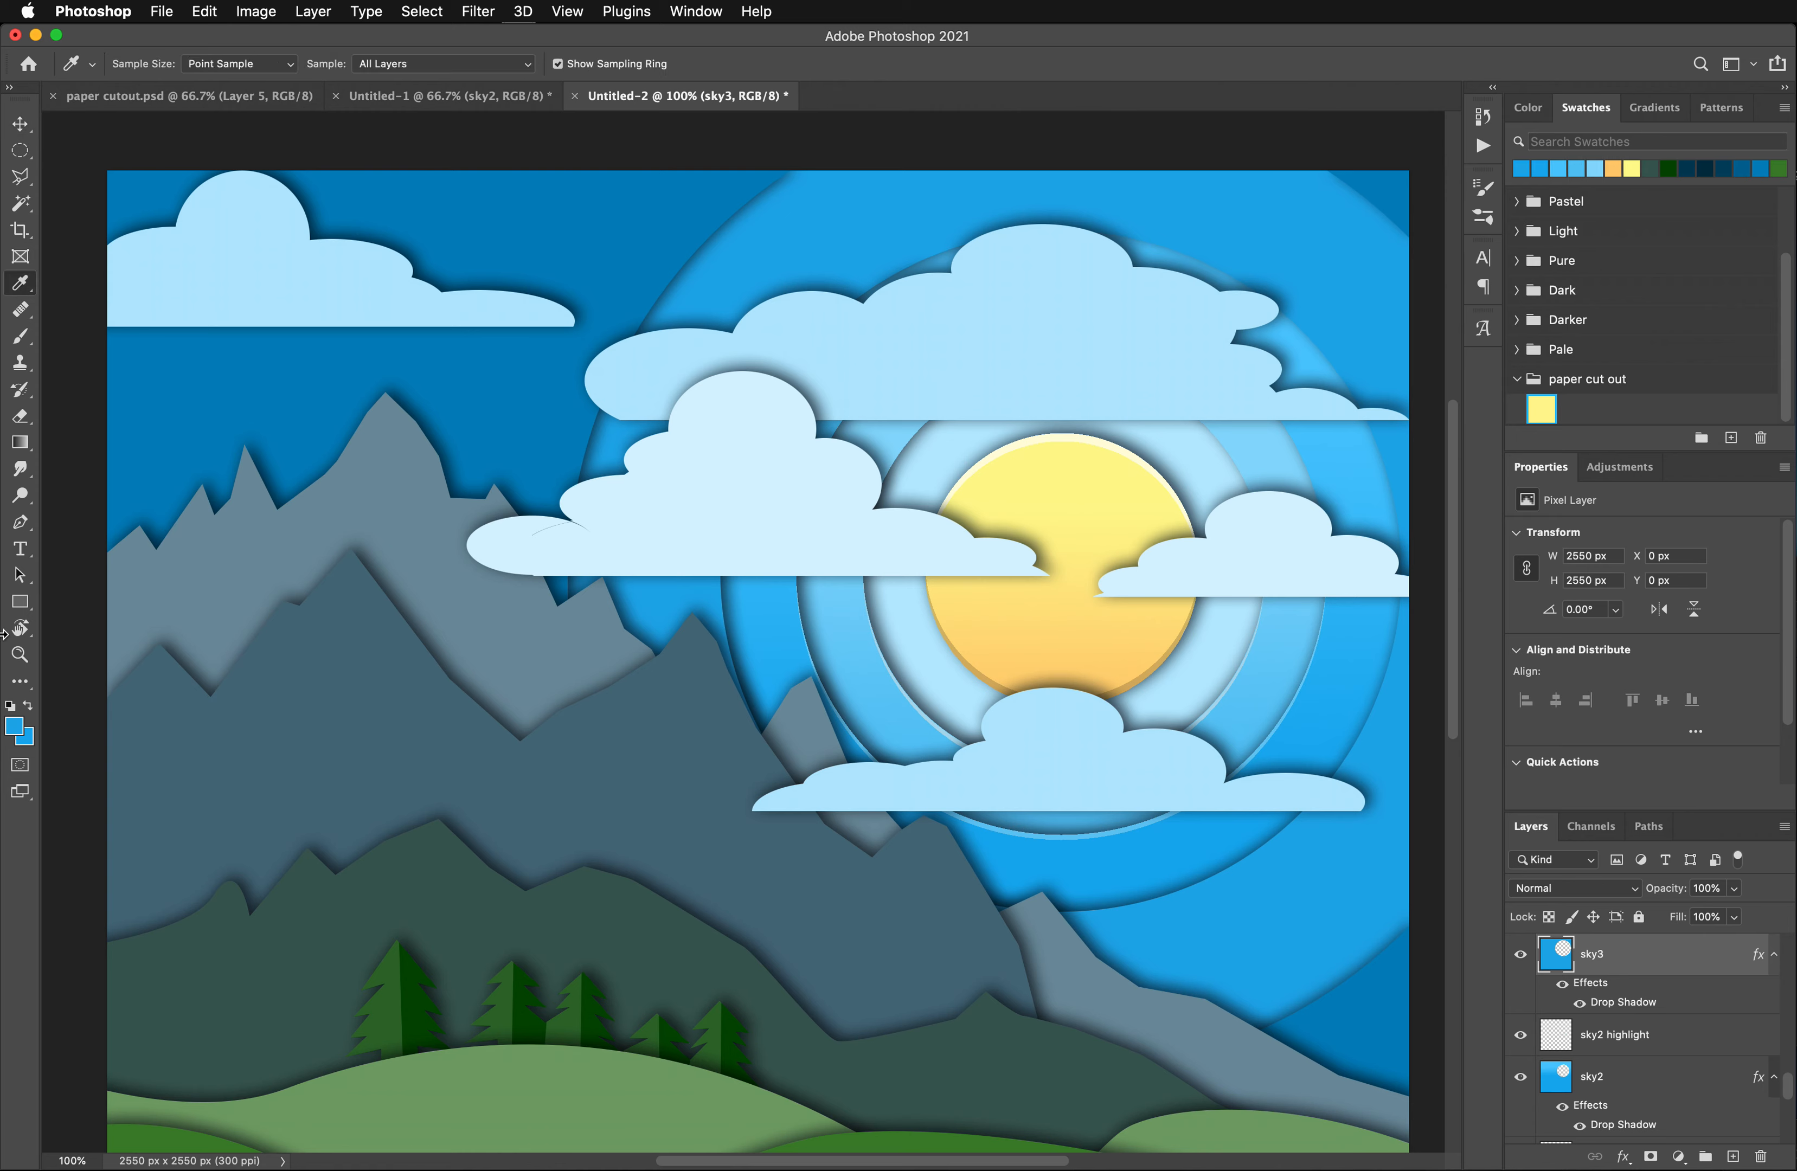
{"action": "left_click", "coordinate": [26, 742]}
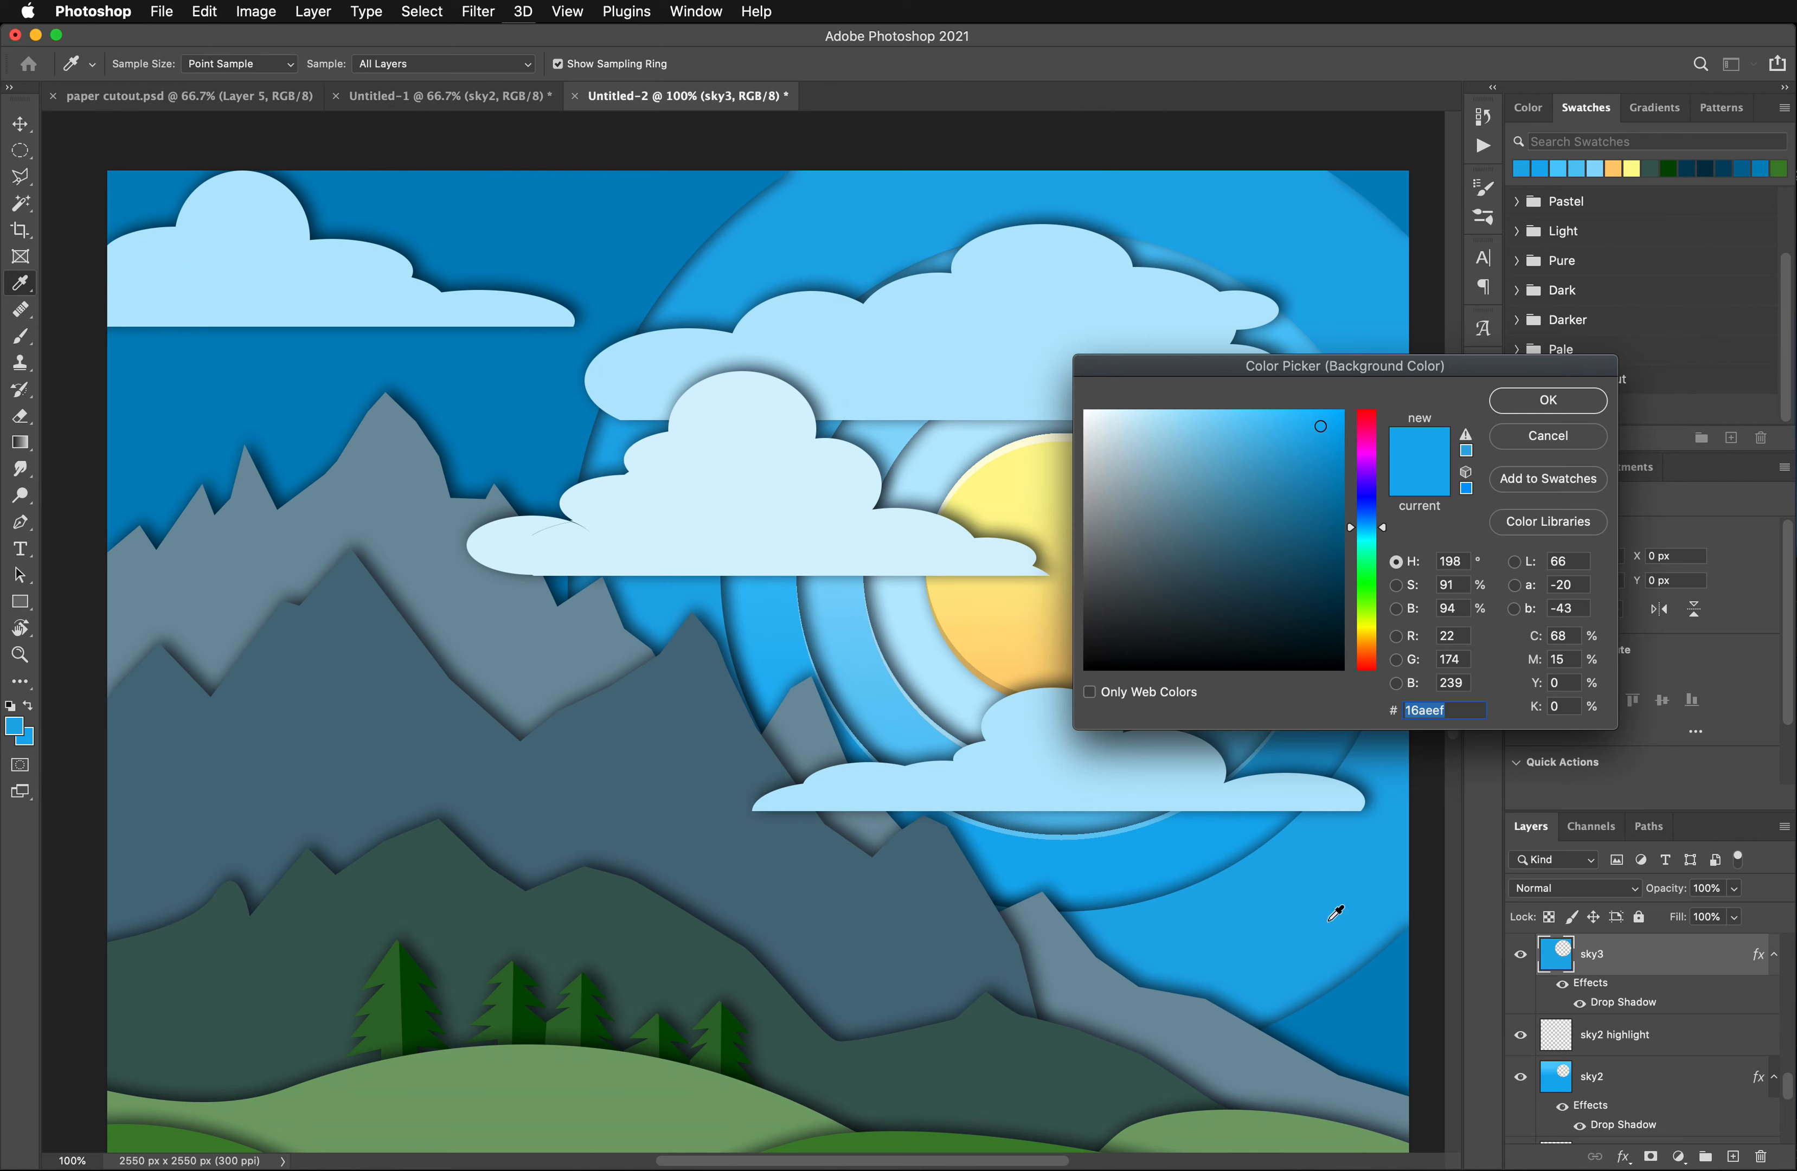
{"action": "left_click", "coordinate": [1297, 888]}
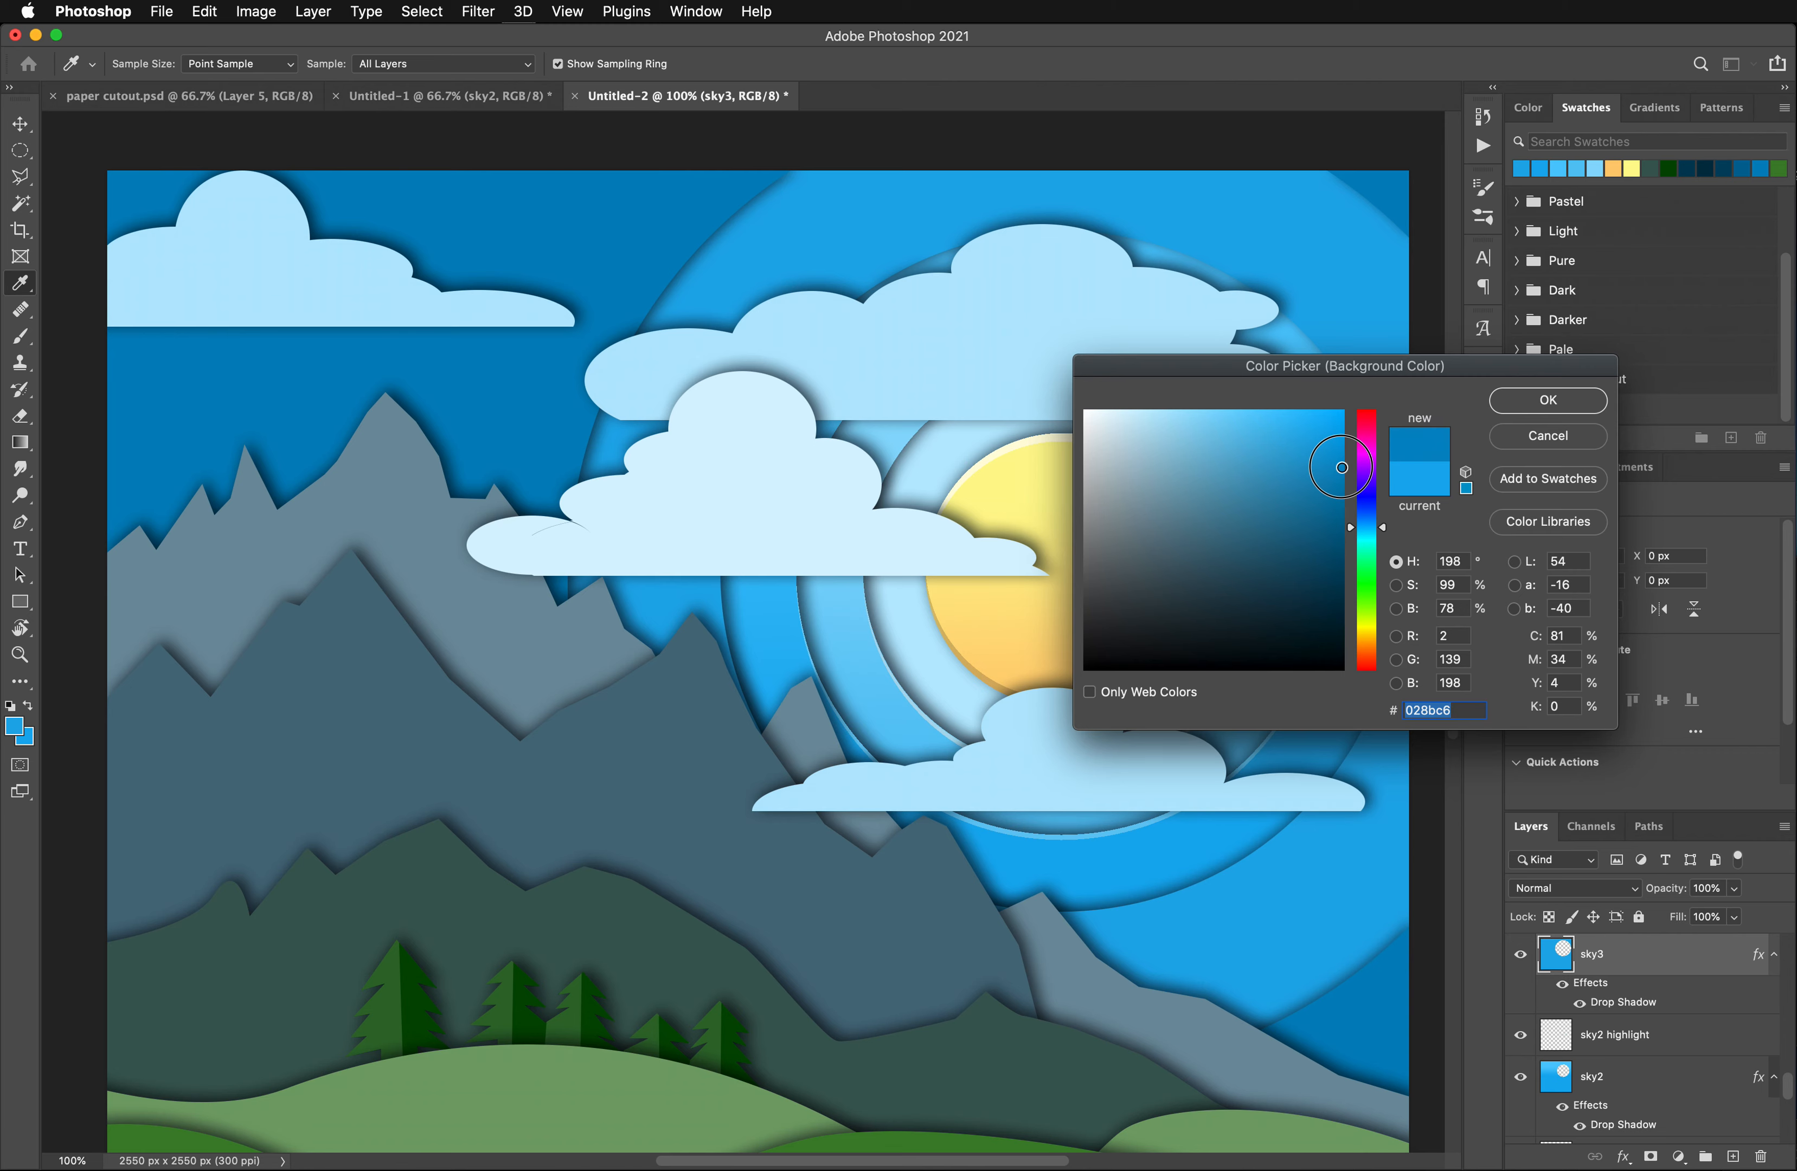
{"action": "left_click", "coordinate": [1567, 402]}
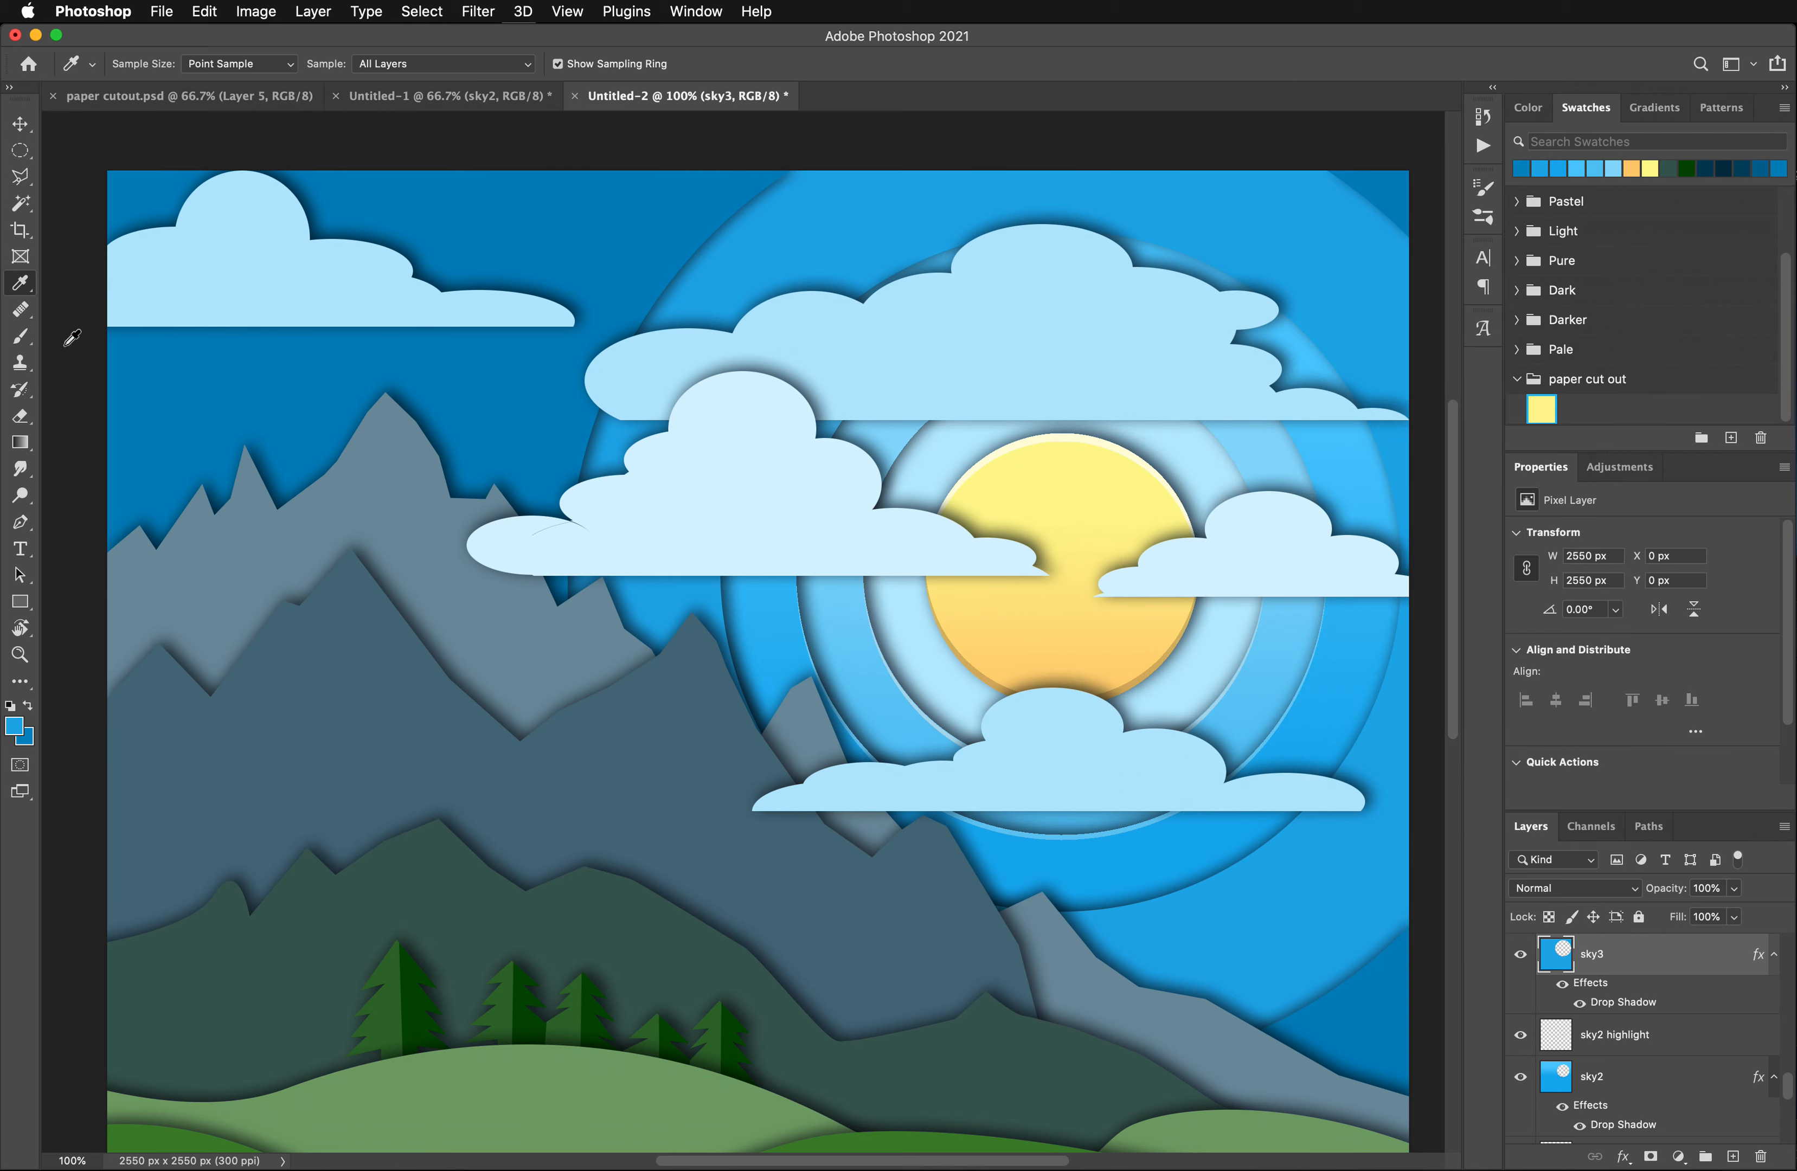
- Select the blue sky3 shape around its circular opening with the Magic Wand
{"action": "left_click", "coordinate": [21, 203]}
{"action": "scroll", "coordinate": [634, 527], "scroll_direction": "down", "scroll_amount": 5}
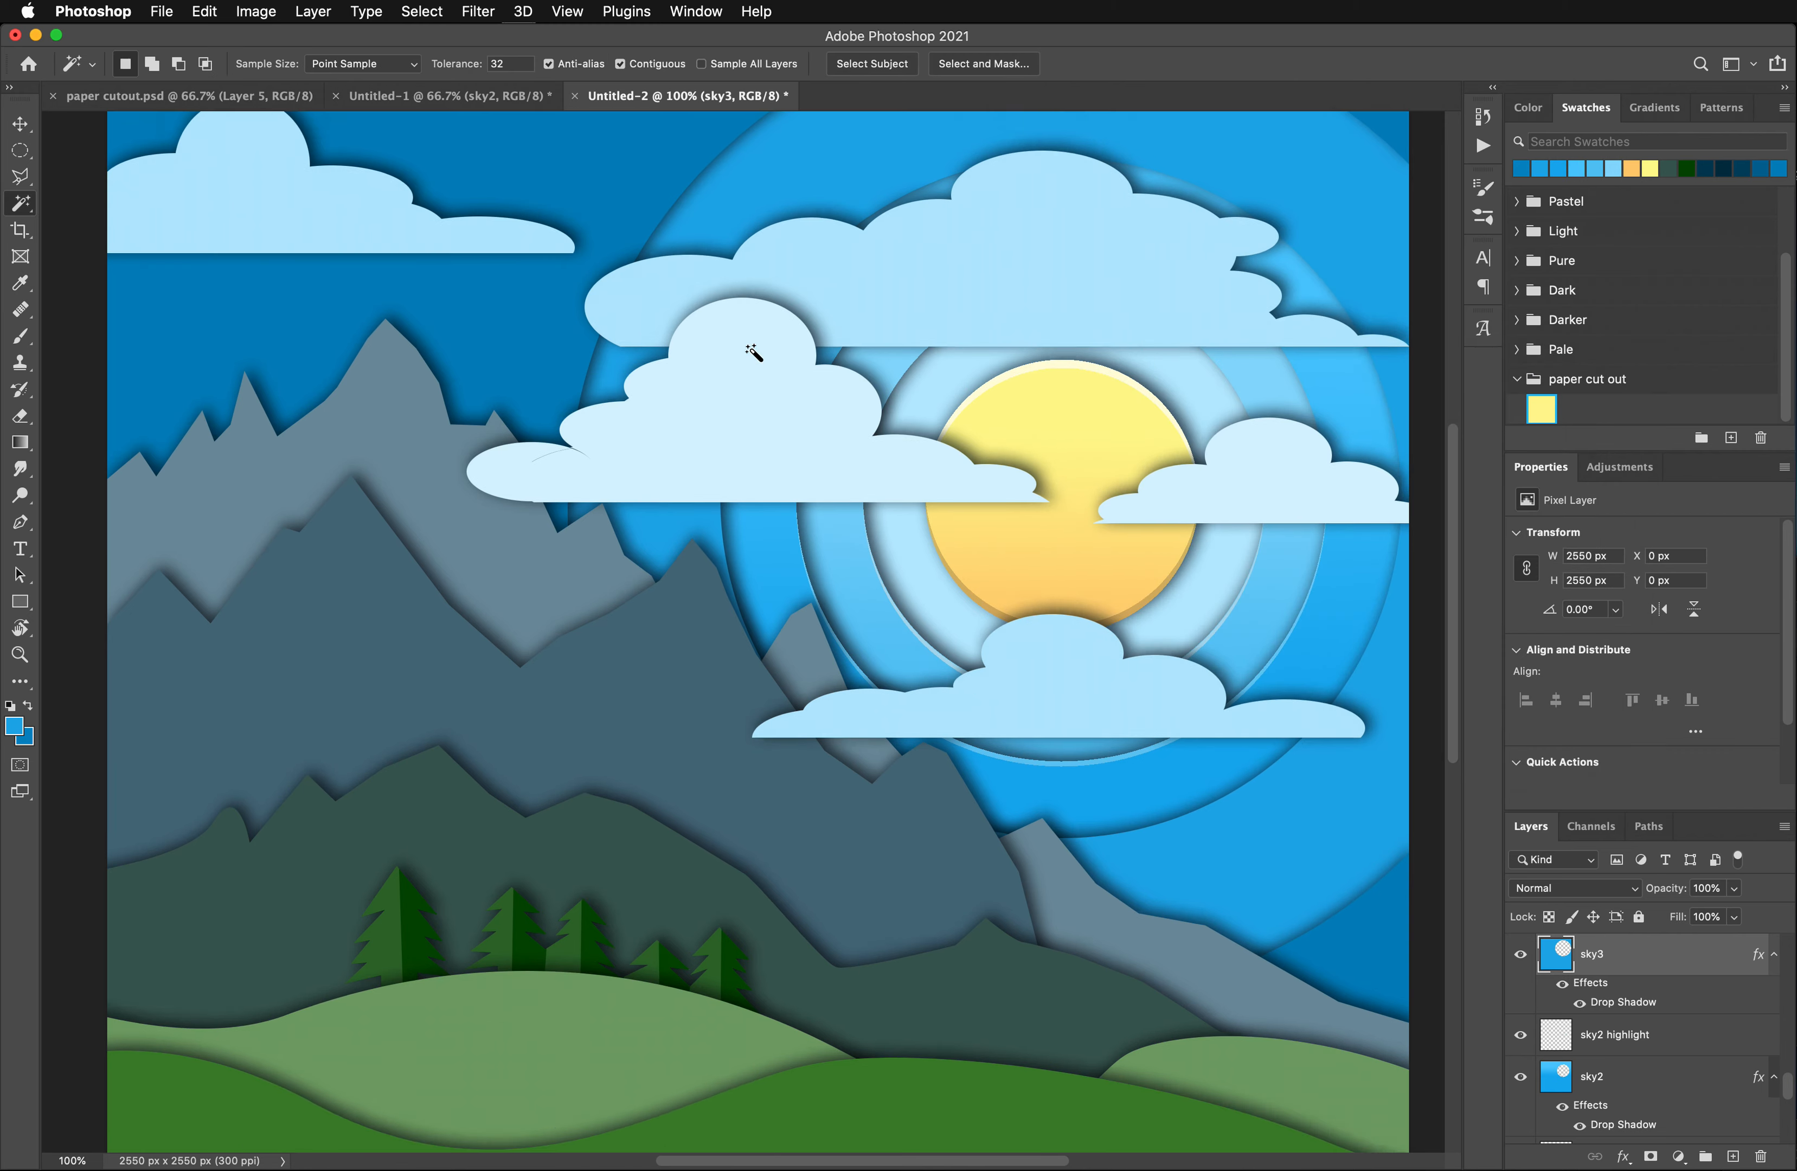
{"action": "scroll", "coordinate": [866, 365], "scroll_direction": "up", "scroll_amount": 6}
{"action": "scroll", "coordinate": [912, 467], "scroll_direction": "down", "scroll_amount": 1}
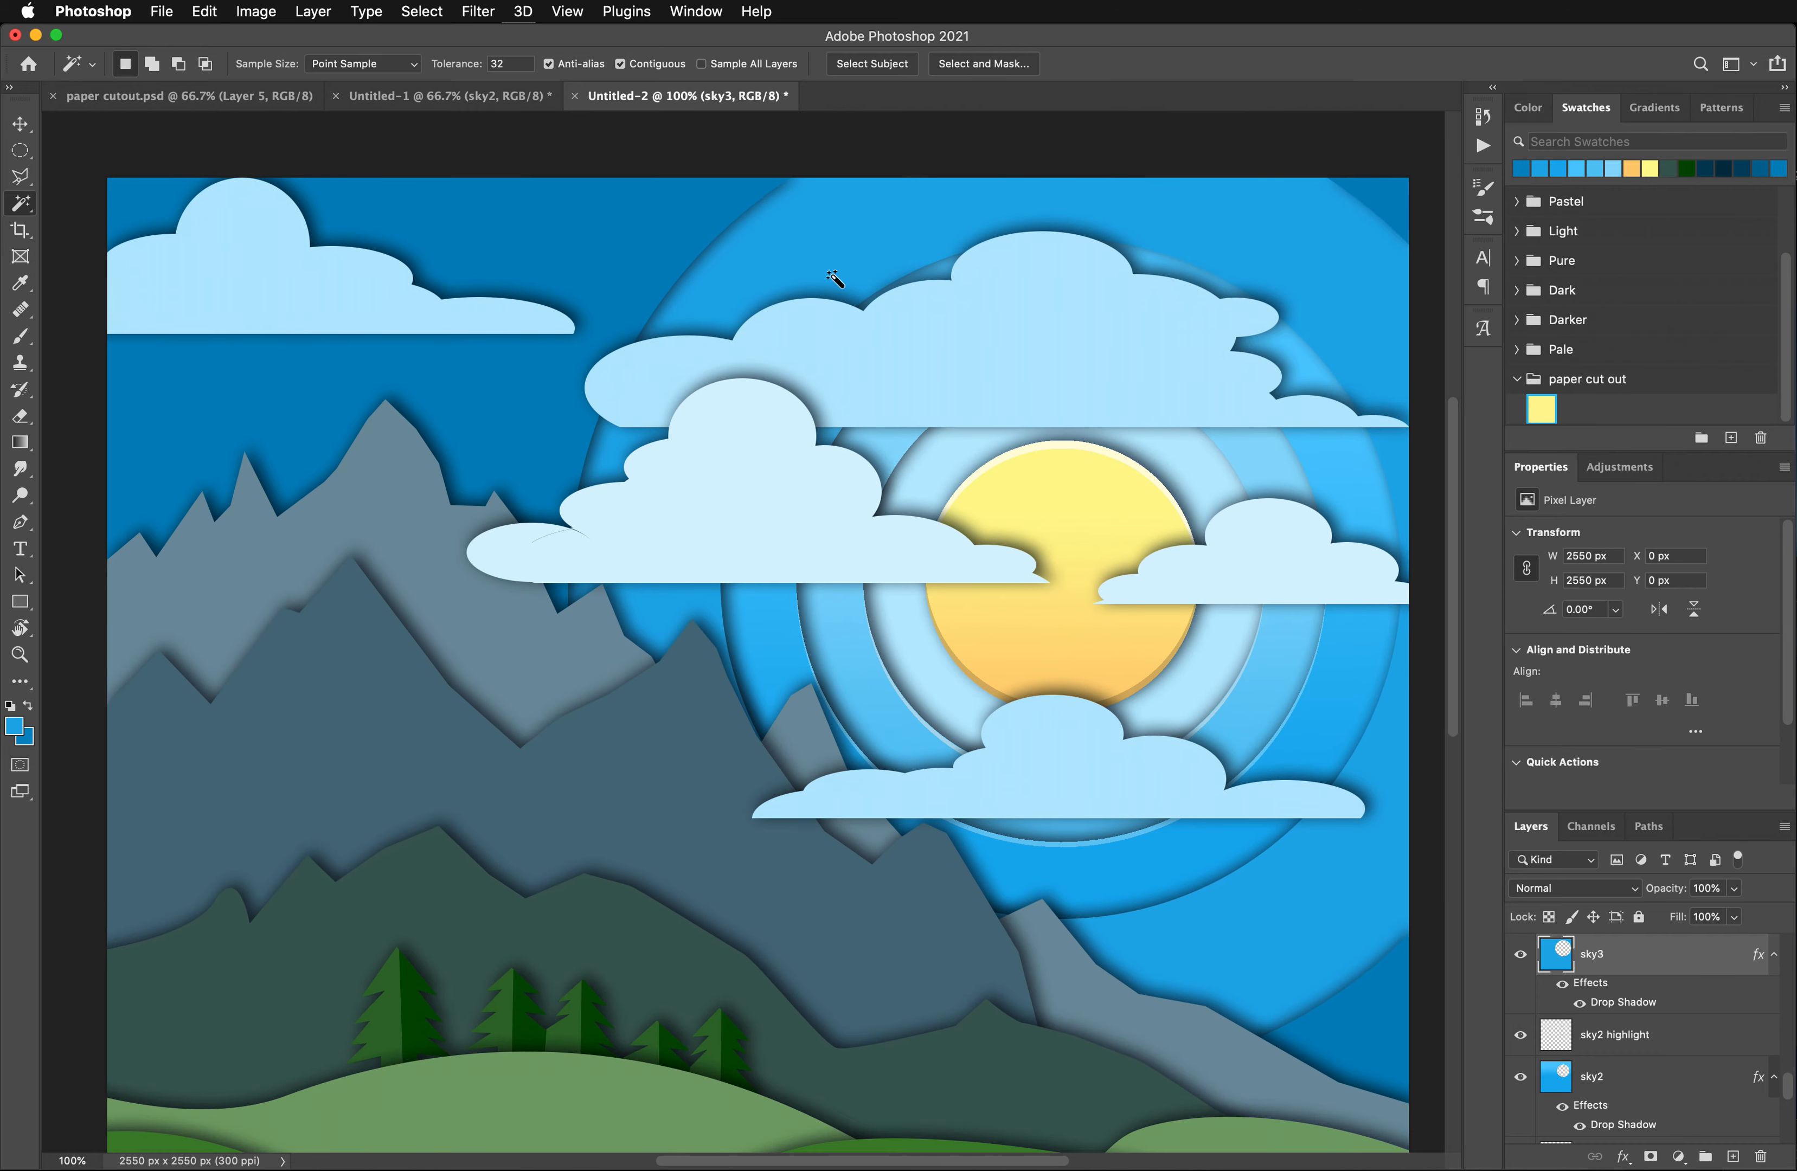
{"action": "left_click", "coordinate": [832, 268]}
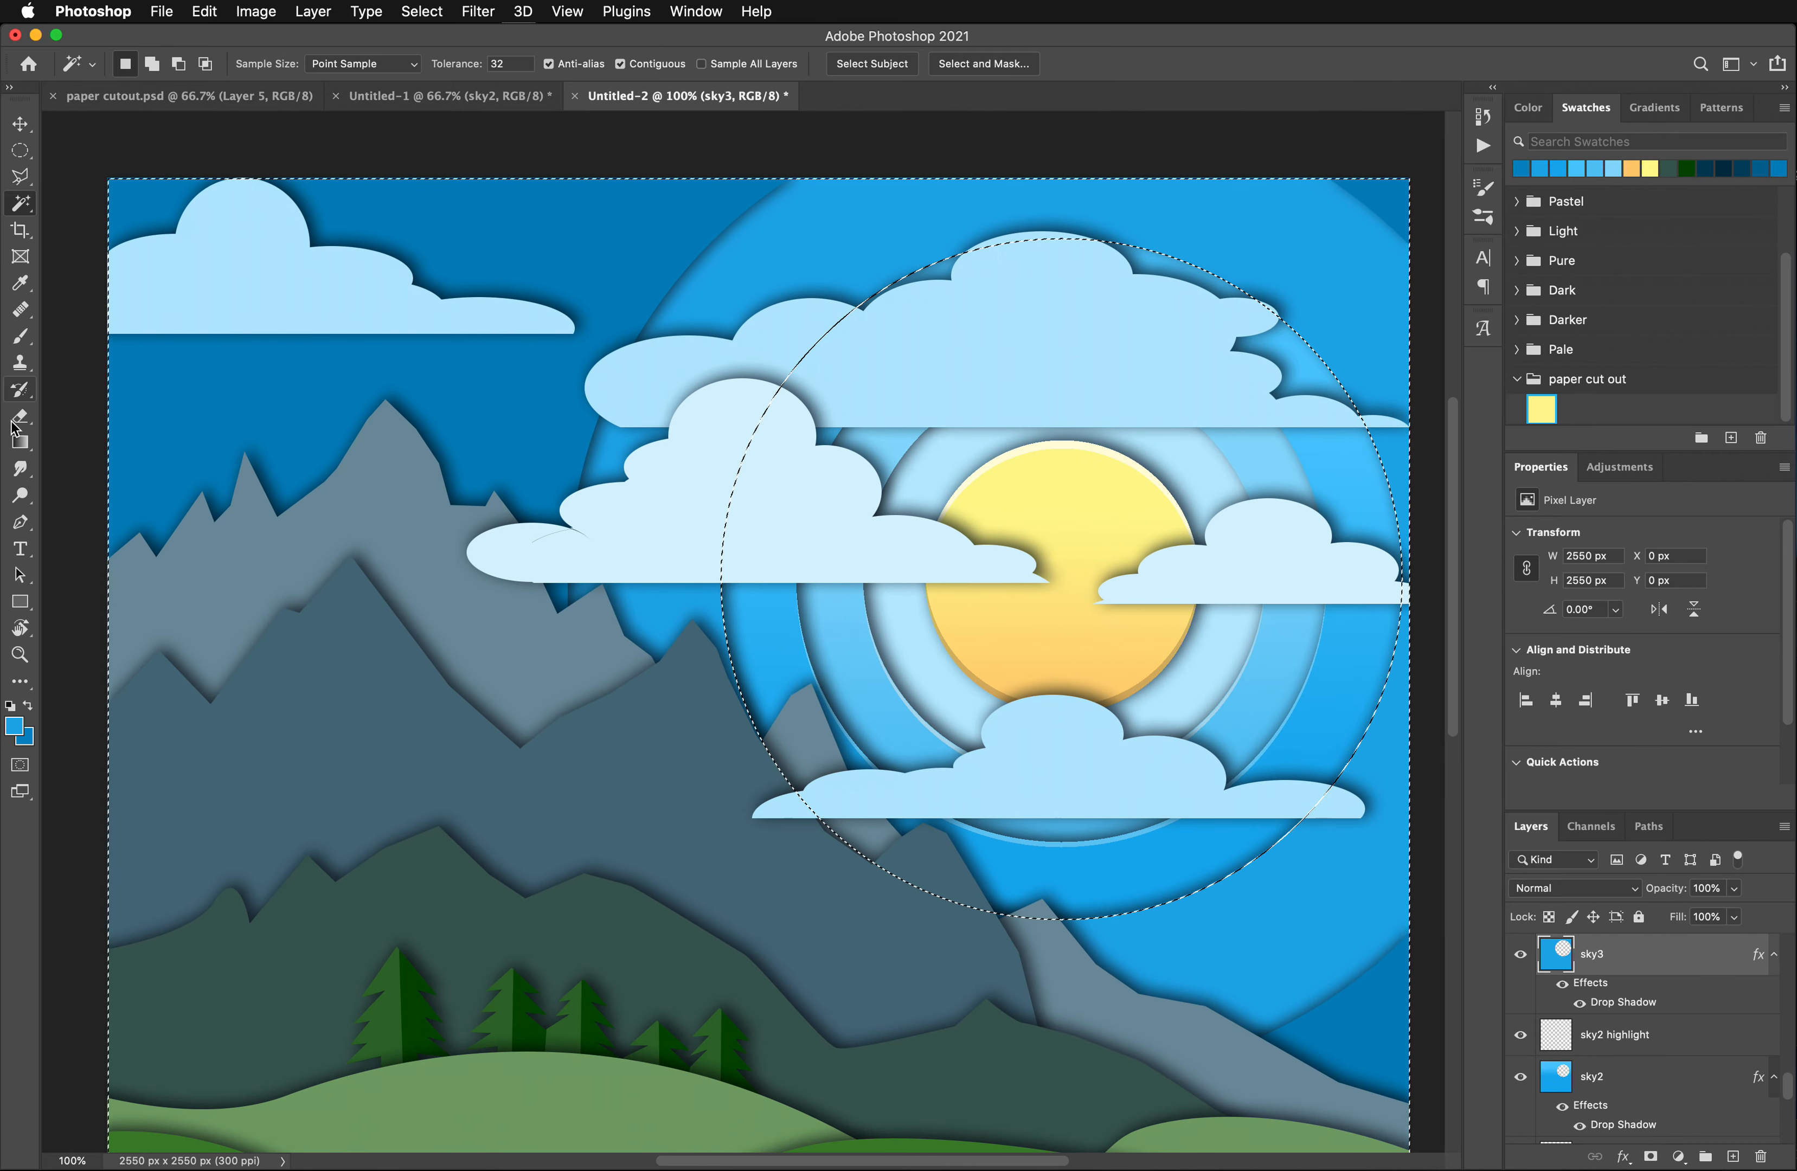
- Fill the selected sky3 shape with a vertical gradient from medium blue down to darker blue, redrawing it until the transition sits well
{"action": "key", "text": "g"}
{"action": "left_click_drag", "start_coordinate": [687, 278], "coordinate": [698, 809]}
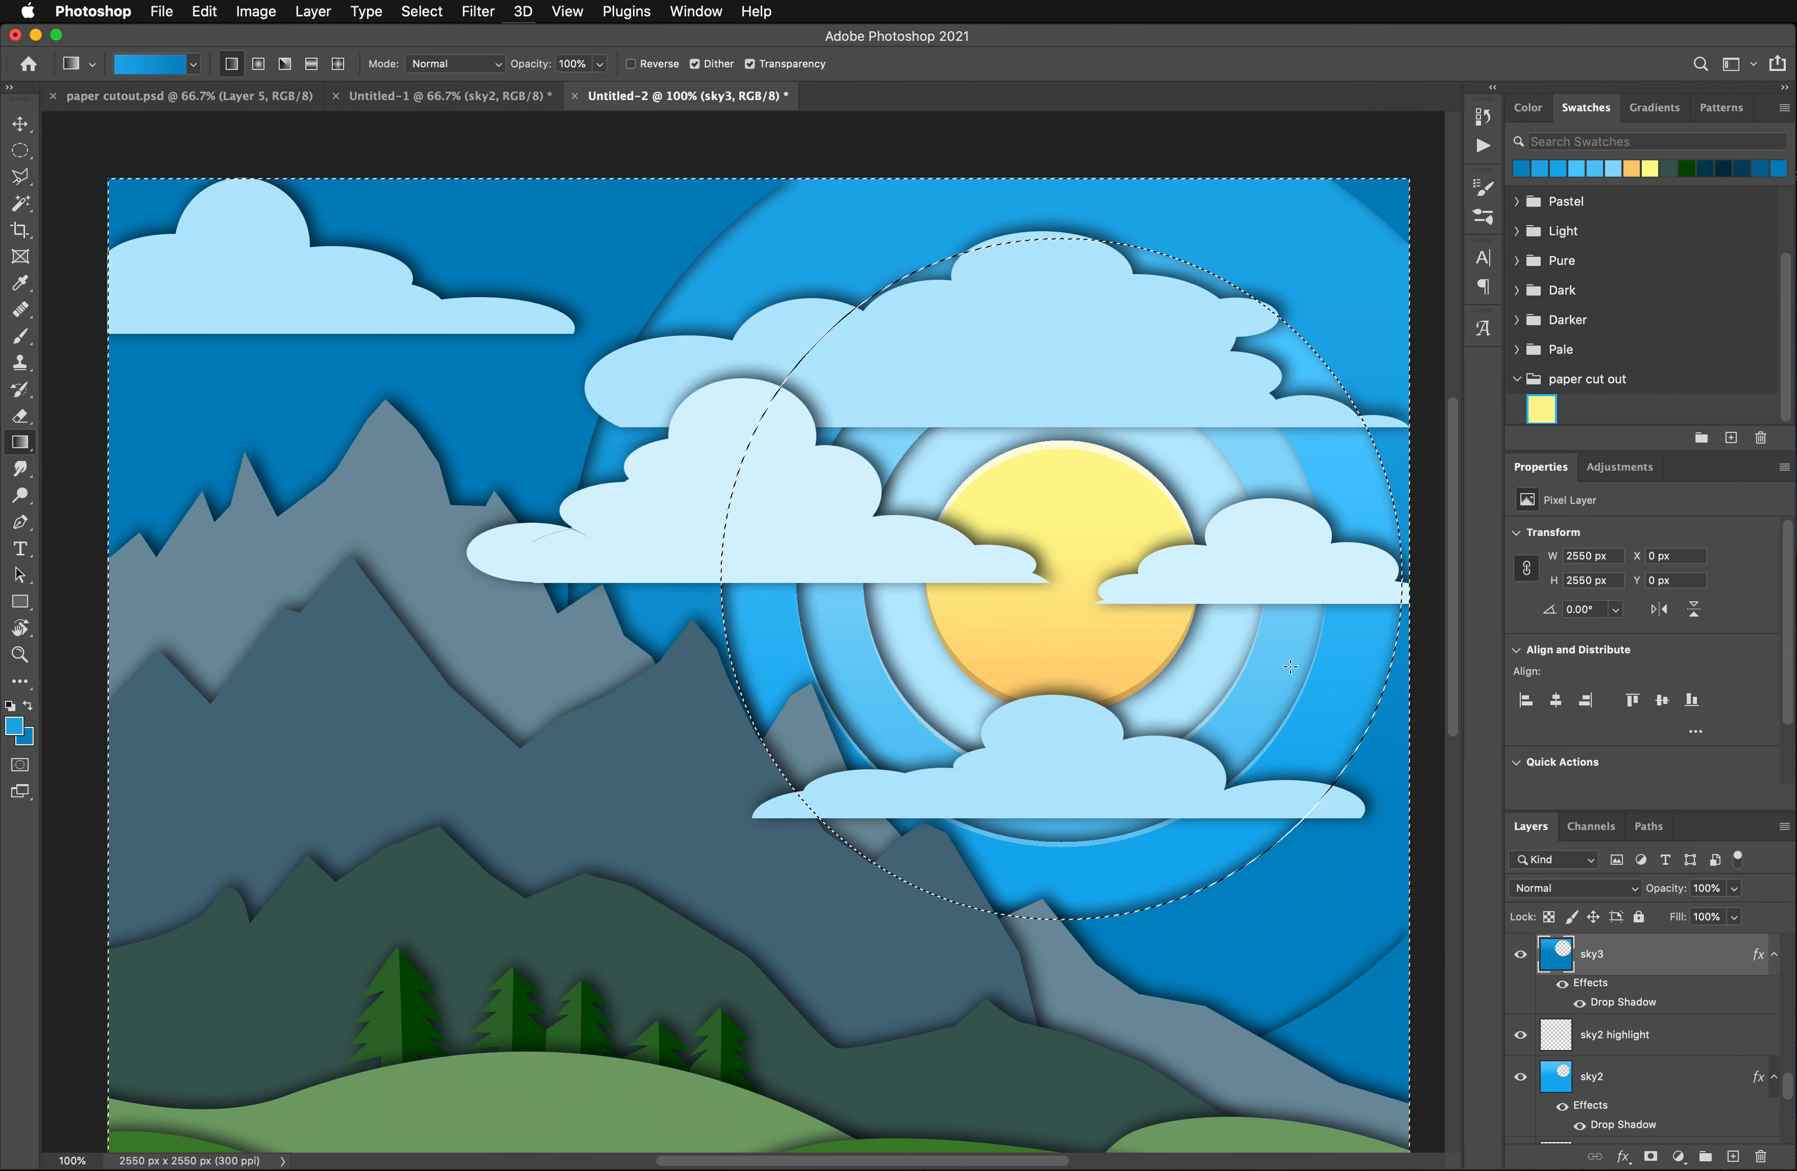
{"action": "left_click_drag", "start_coordinate": [709, 636], "coordinate": [711, 724]}
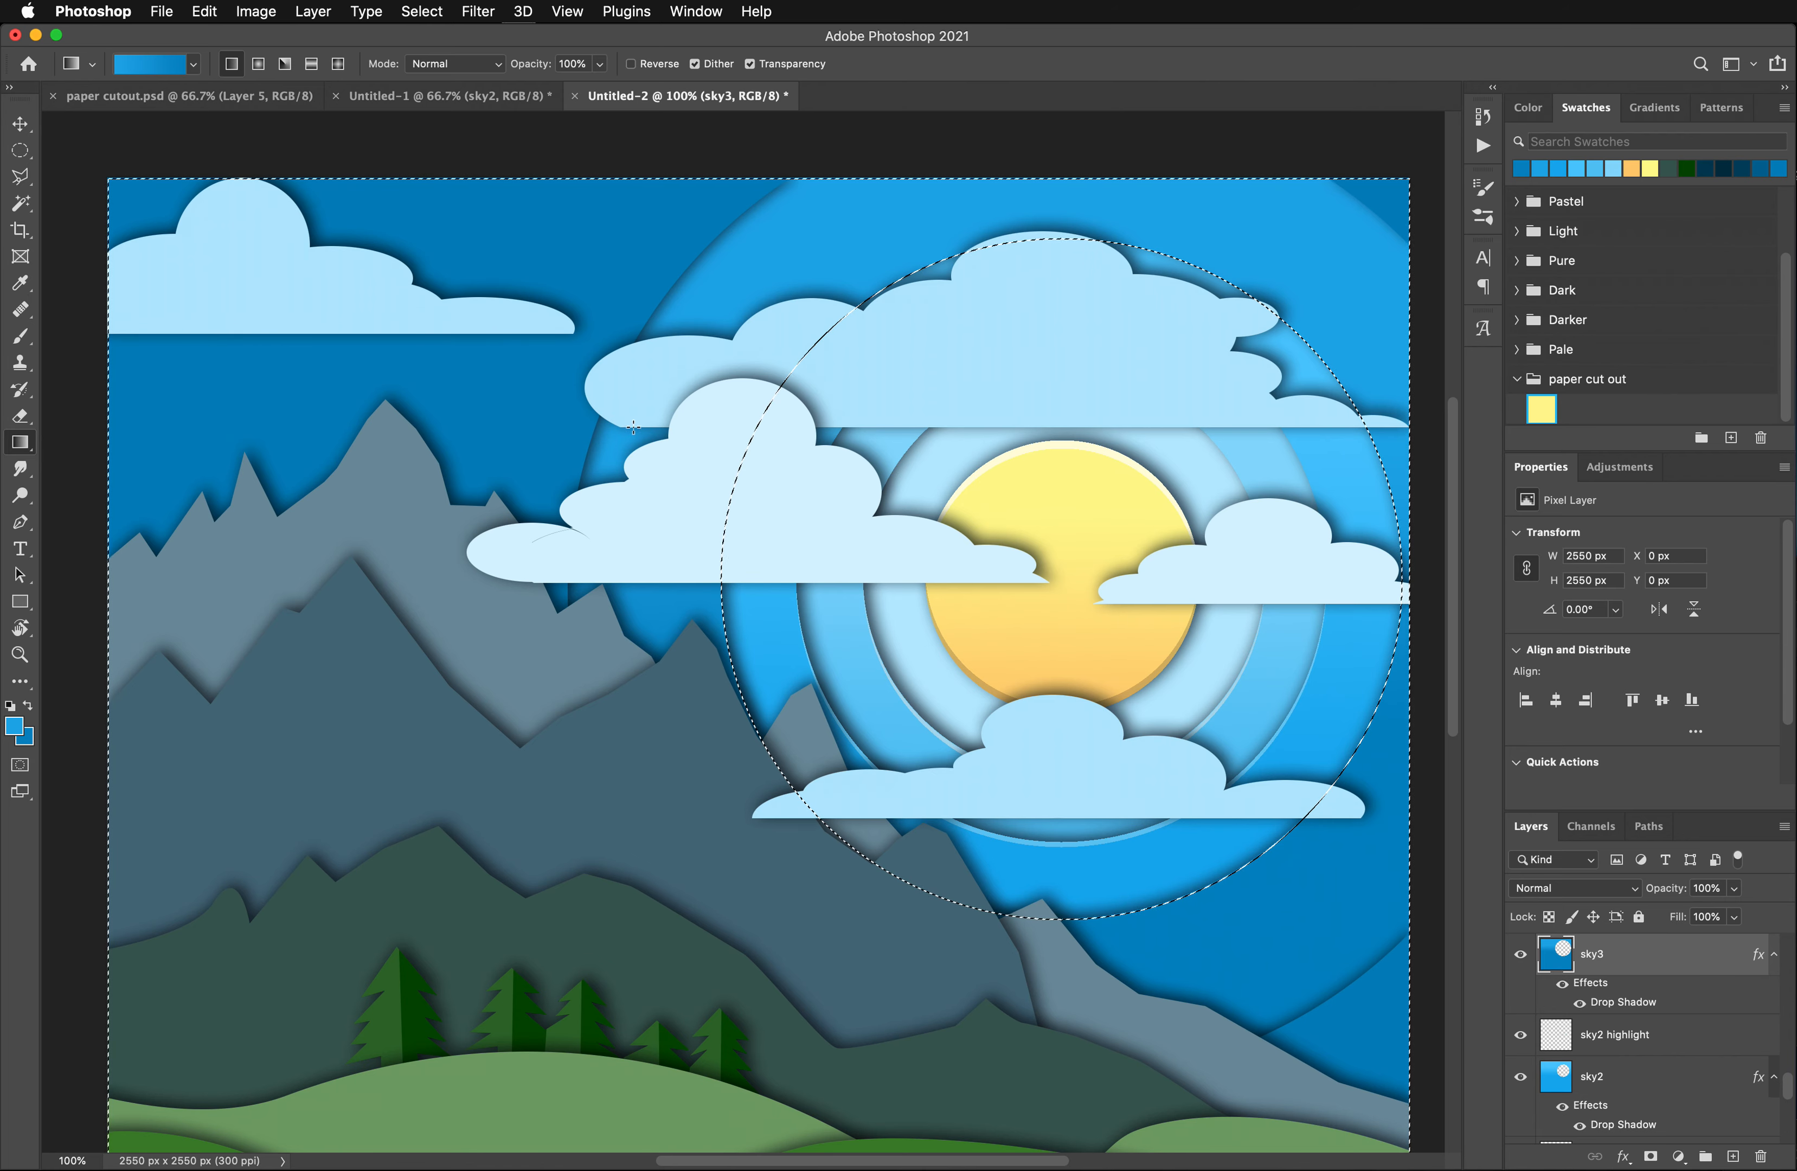
{"action": "left_click_drag", "start_coordinate": [635, 449], "coordinate": [642, 614]}
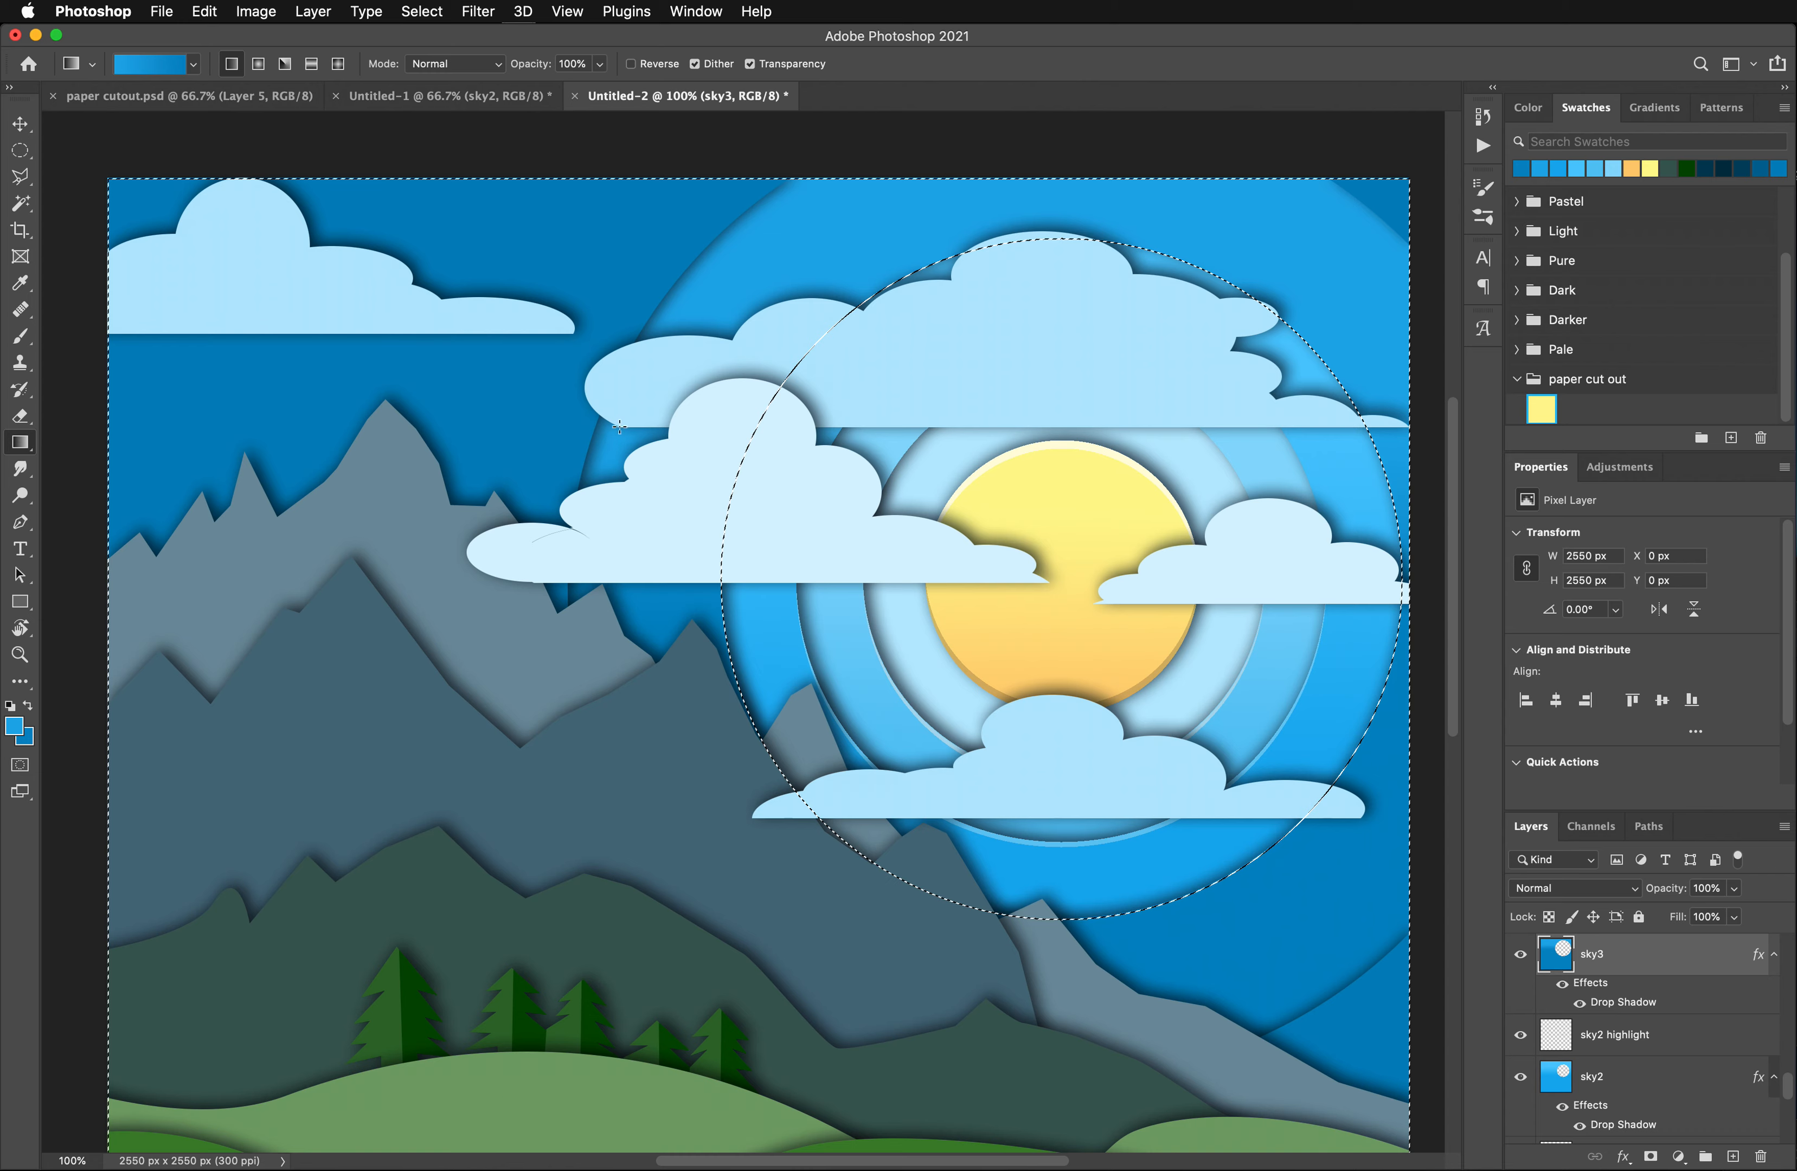
{"action": "scroll", "coordinate": [628, 452], "scroll_direction": "down", "scroll_amount": 2}
{"action": "left_click_drag", "start_coordinate": [650, 395], "coordinate": [655, 700]}
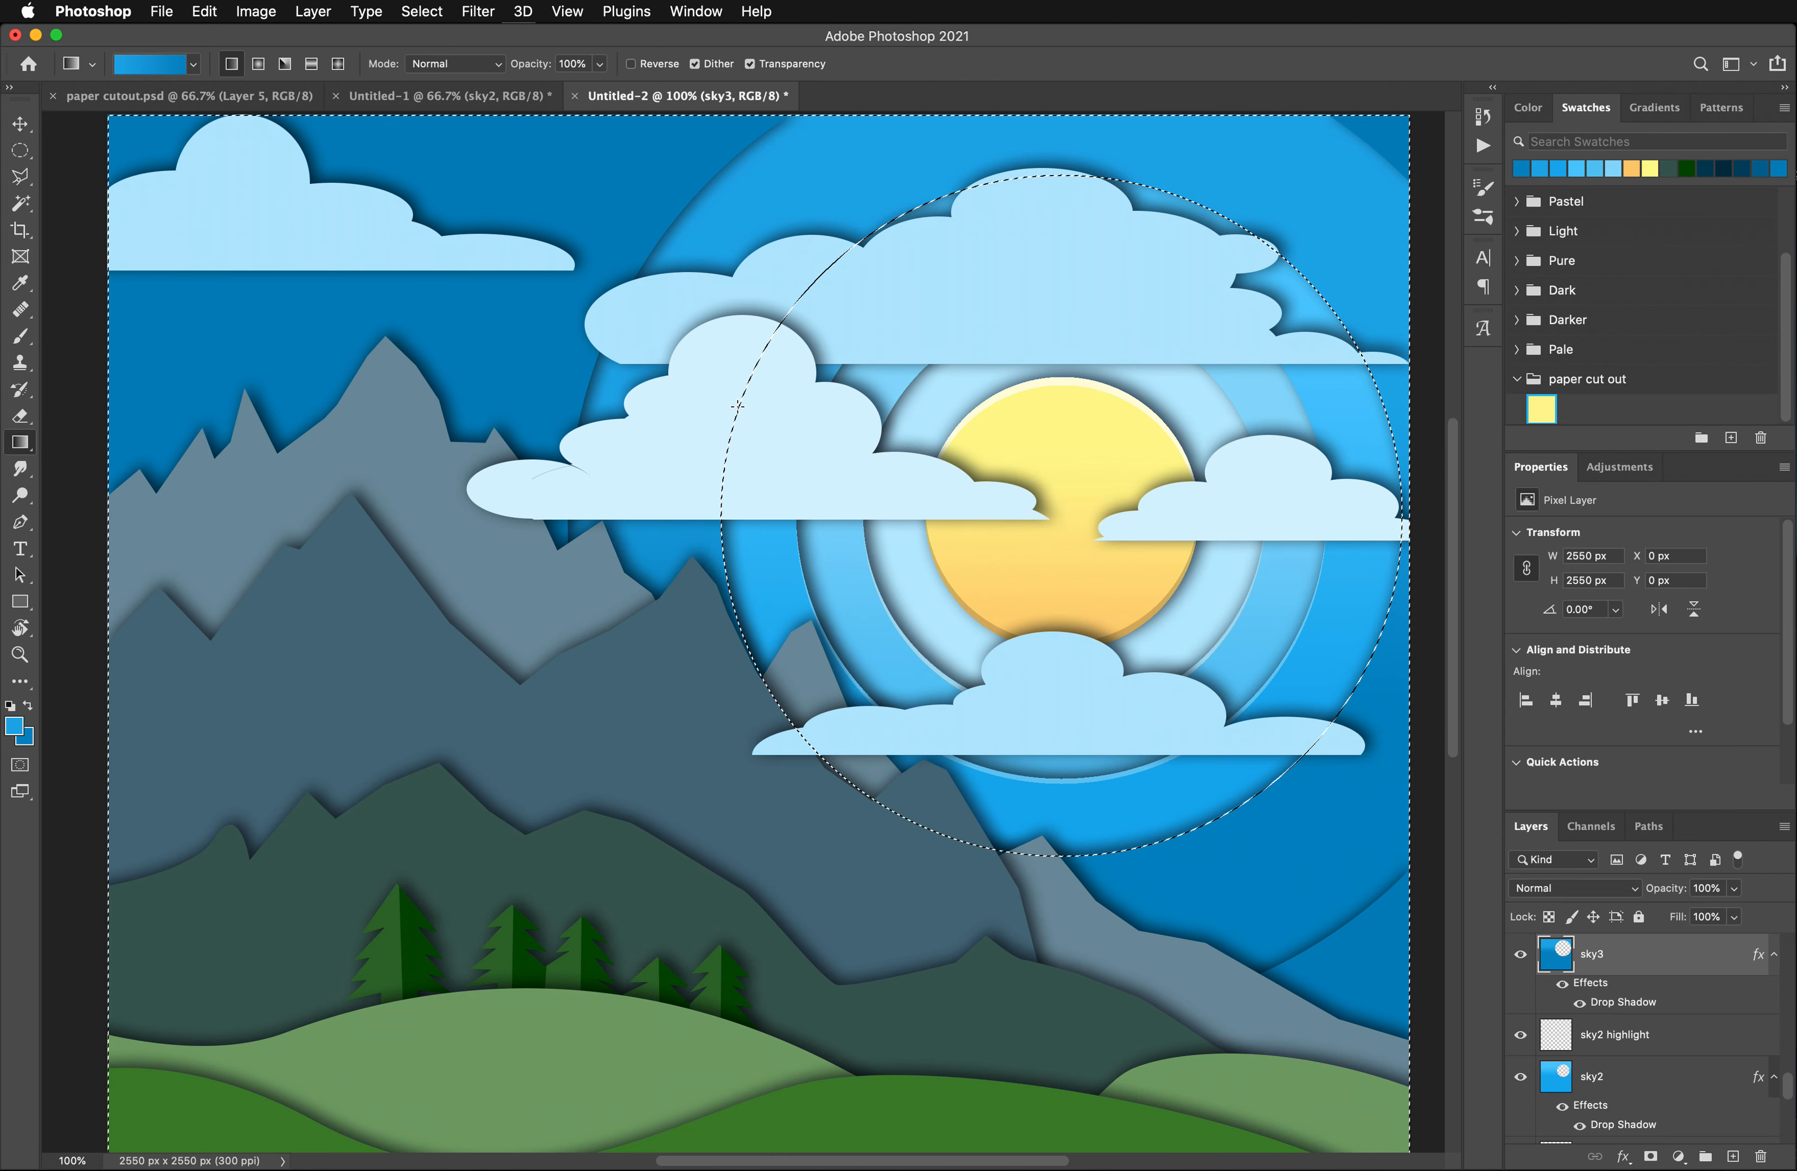
- Hide the clouds front and clouds back layers to expose the sky rings
{"action": "scroll", "coordinate": [735, 405], "scroll_direction": "up", "scroll_amount": 2}
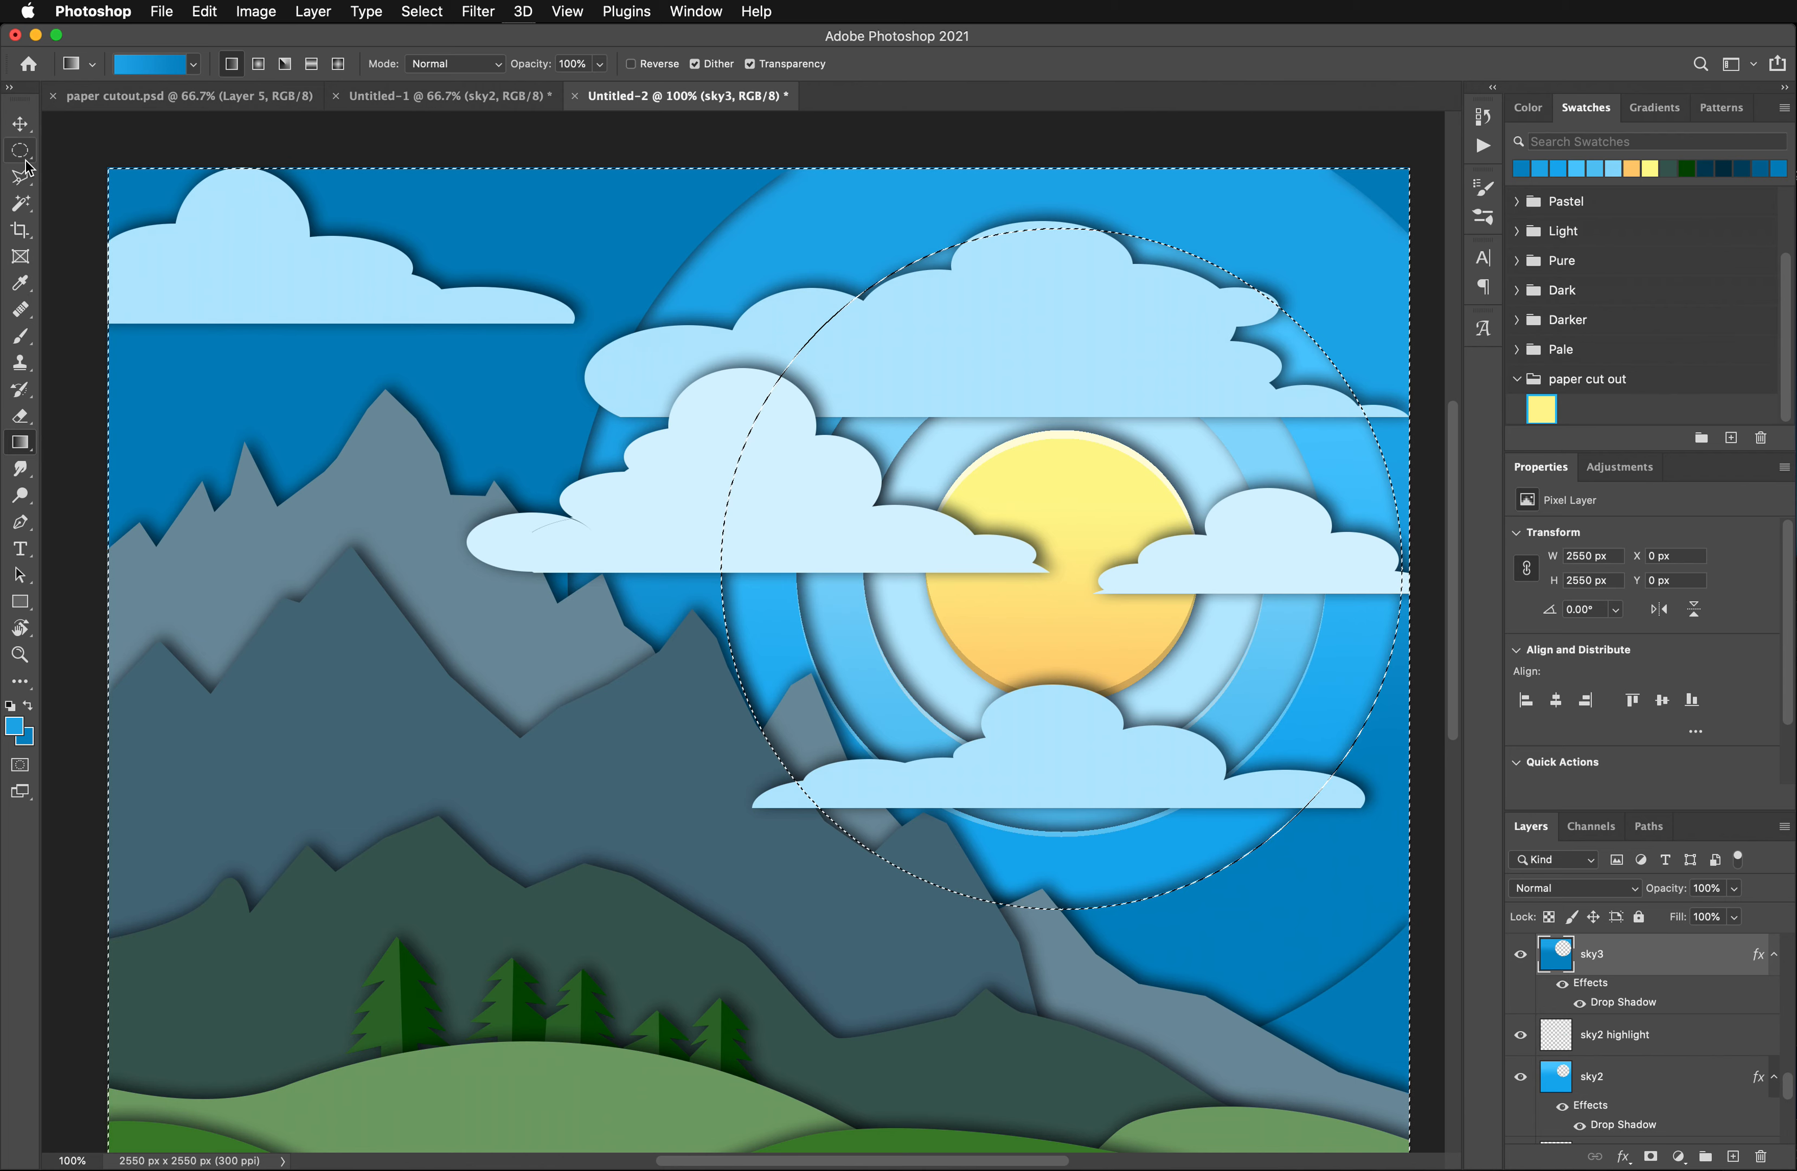
{"action": "scroll", "coordinate": [1604, 1031], "scroll_direction": "down", "scroll_amount": 6}
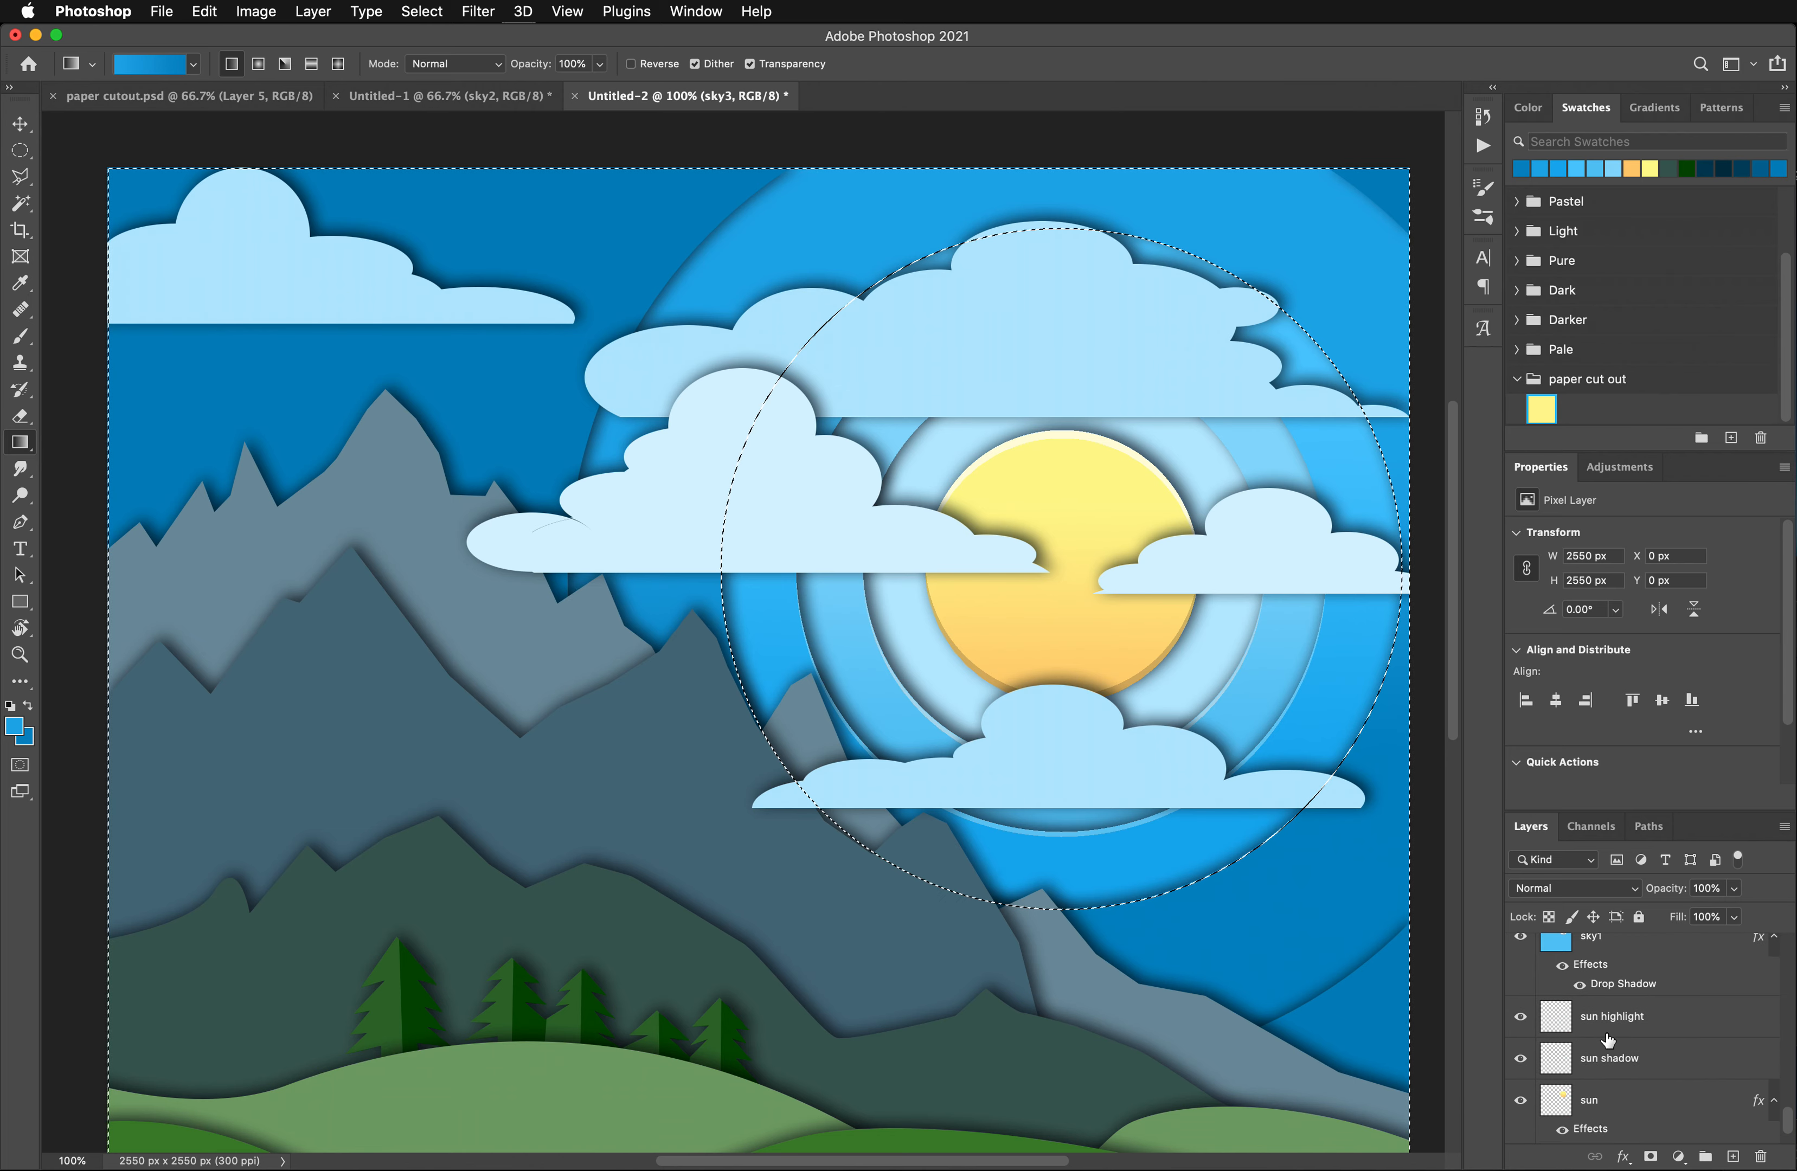
{"action": "scroll", "coordinate": [1608, 1043], "scroll_direction": "down", "scroll_amount": 6}
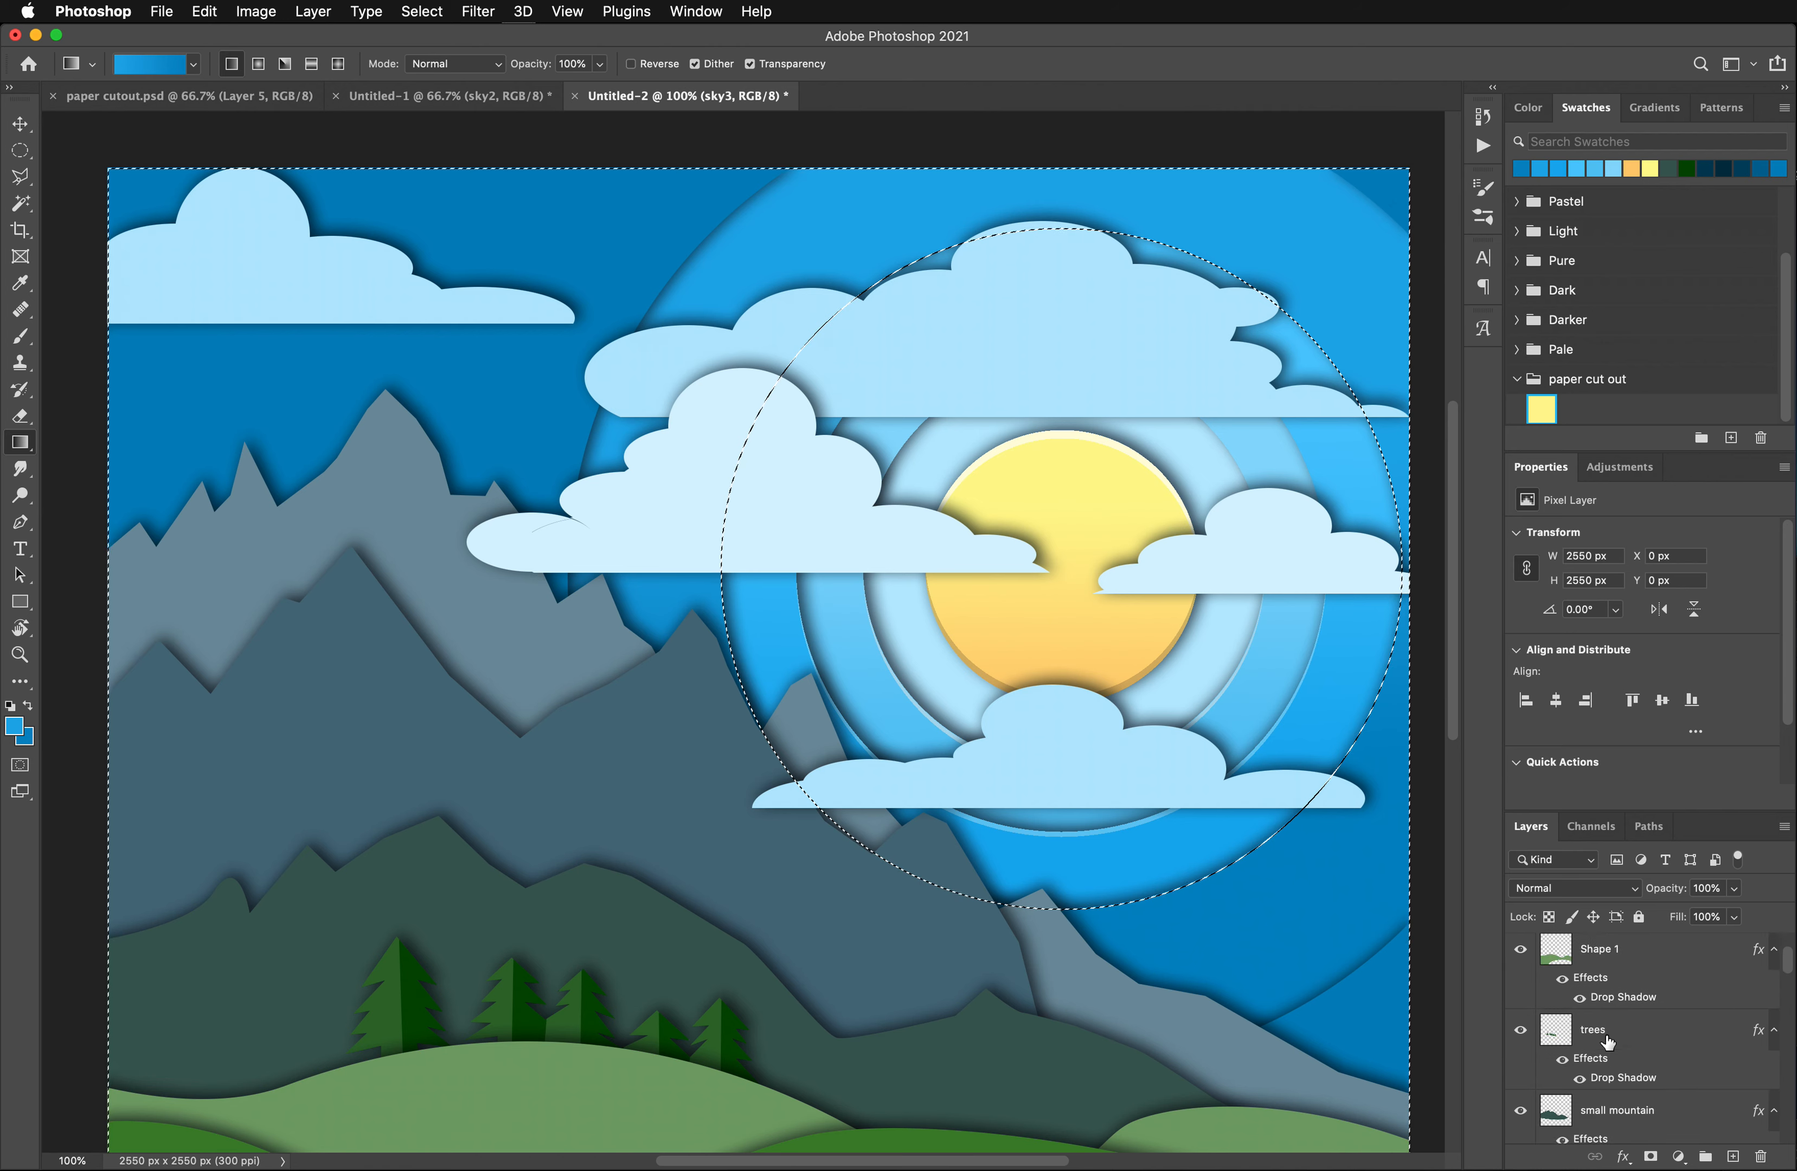
{"action": "scroll", "coordinate": [1608, 1043], "scroll_direction": "down", "scroll_amount": 5}
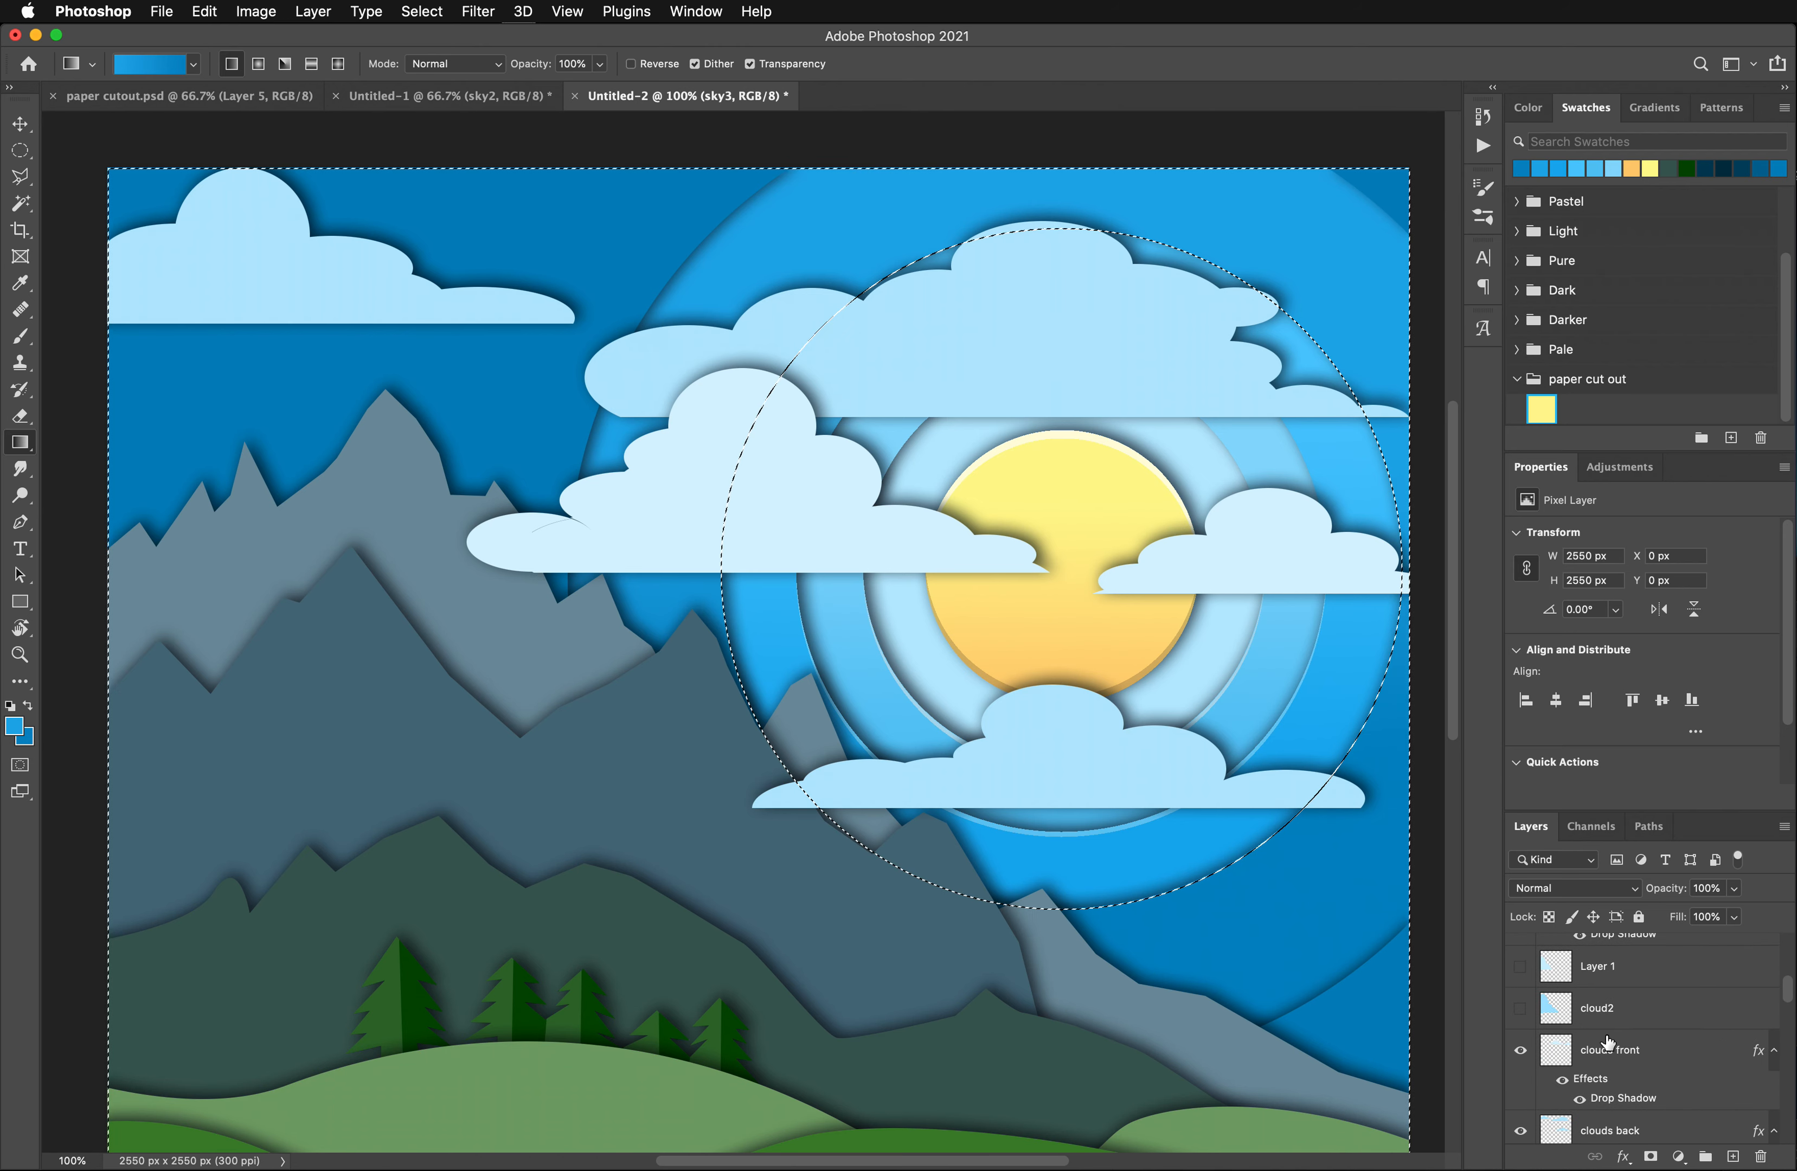
{"action": "left_click", "coordinate": [1520, 1050]}
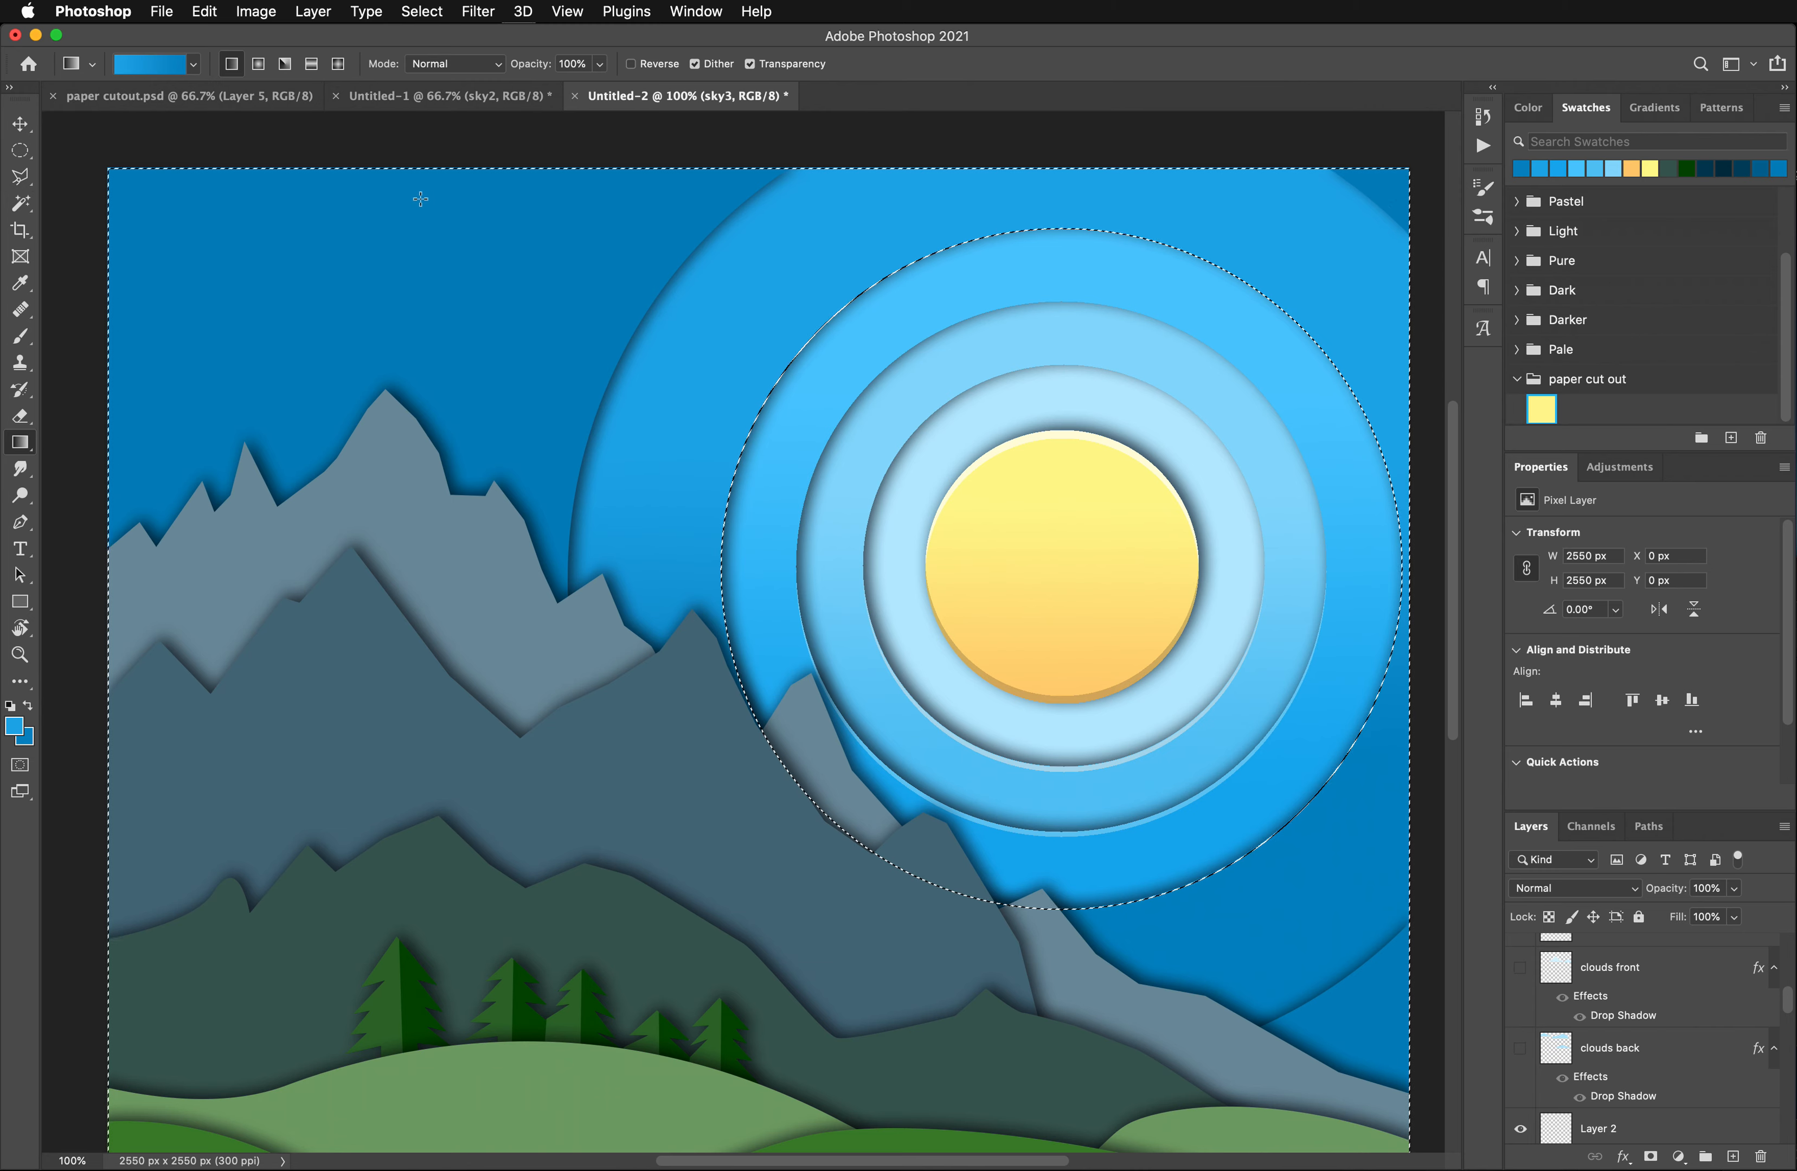
- Offset the sky3 selection 12 px downward and duplicate the sky3 layer as "sky3 hihglight"
{"action": "scroll", "coordinate": [420, 199], "scroll_direction": "down", "scroll_amount": 5}
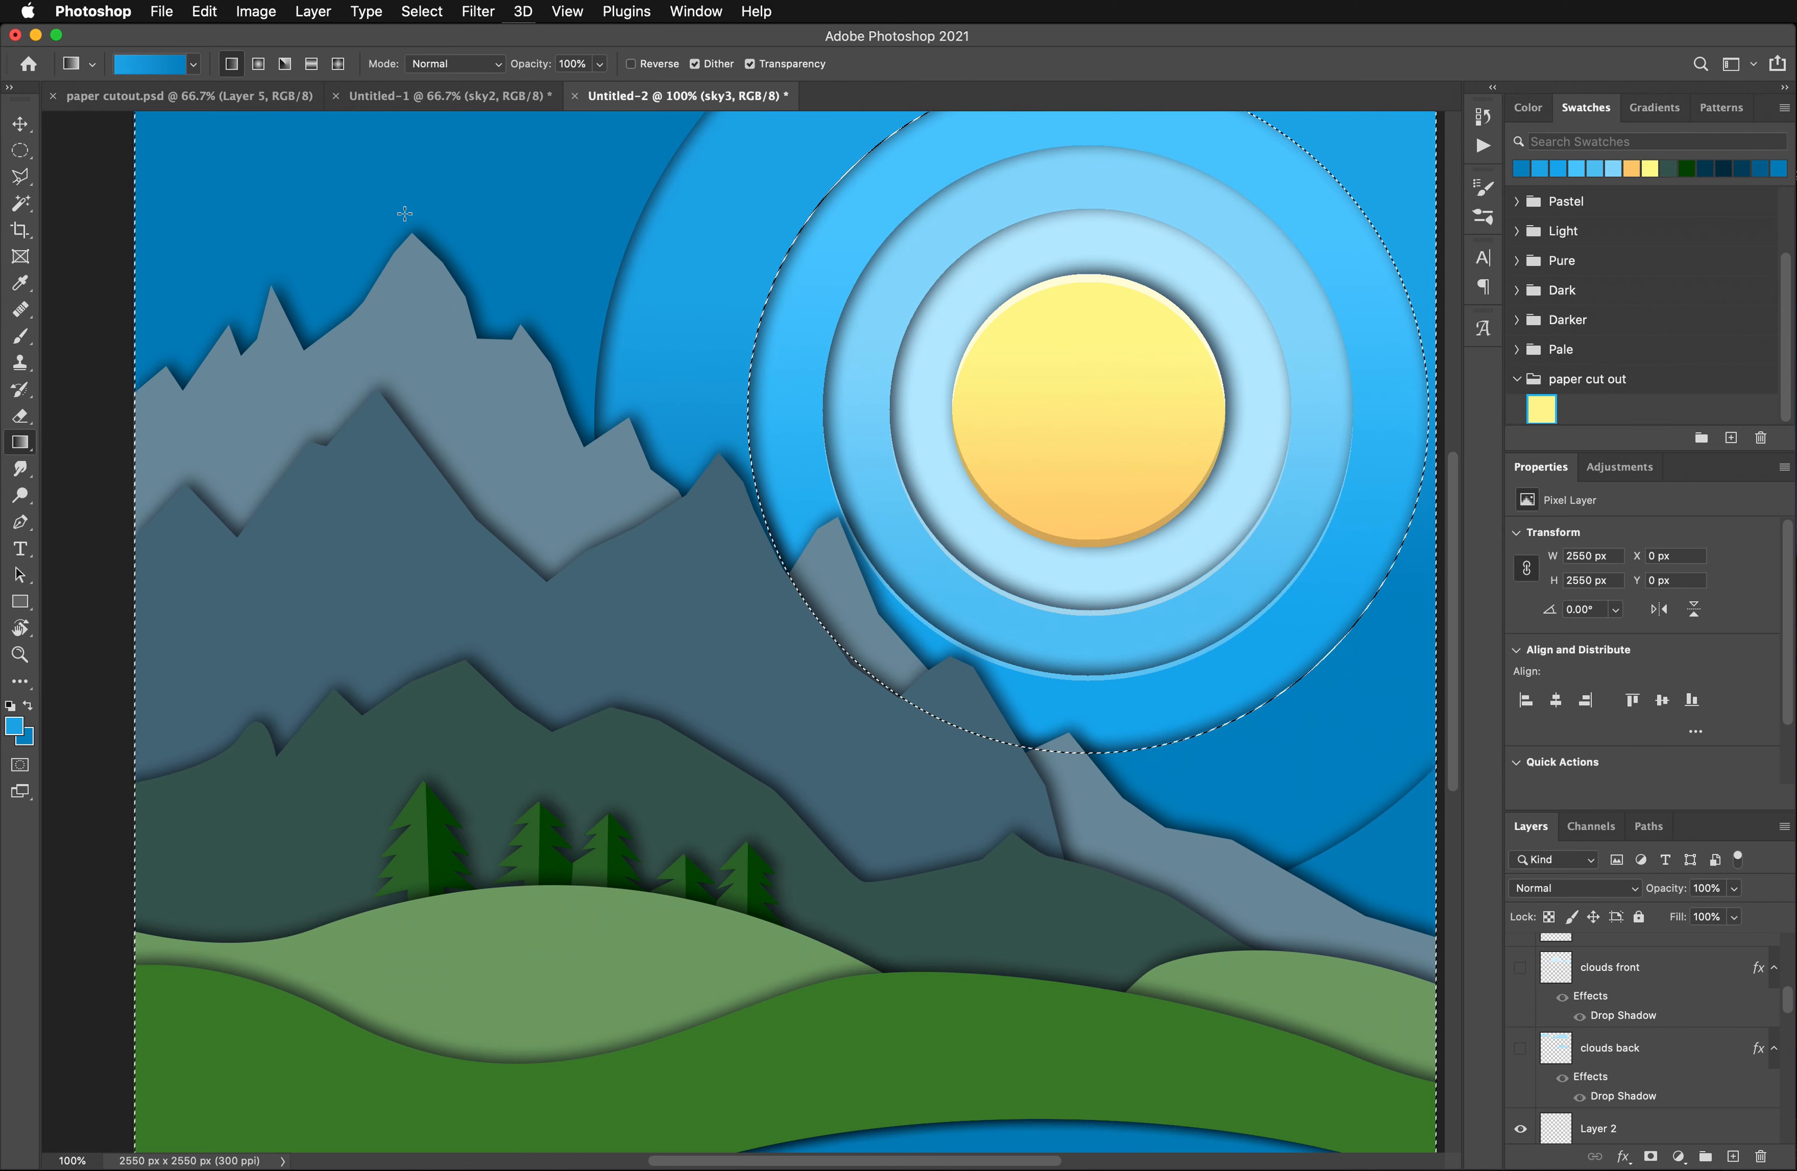
{"action": "left_click", "coordinate": [32, 152]}
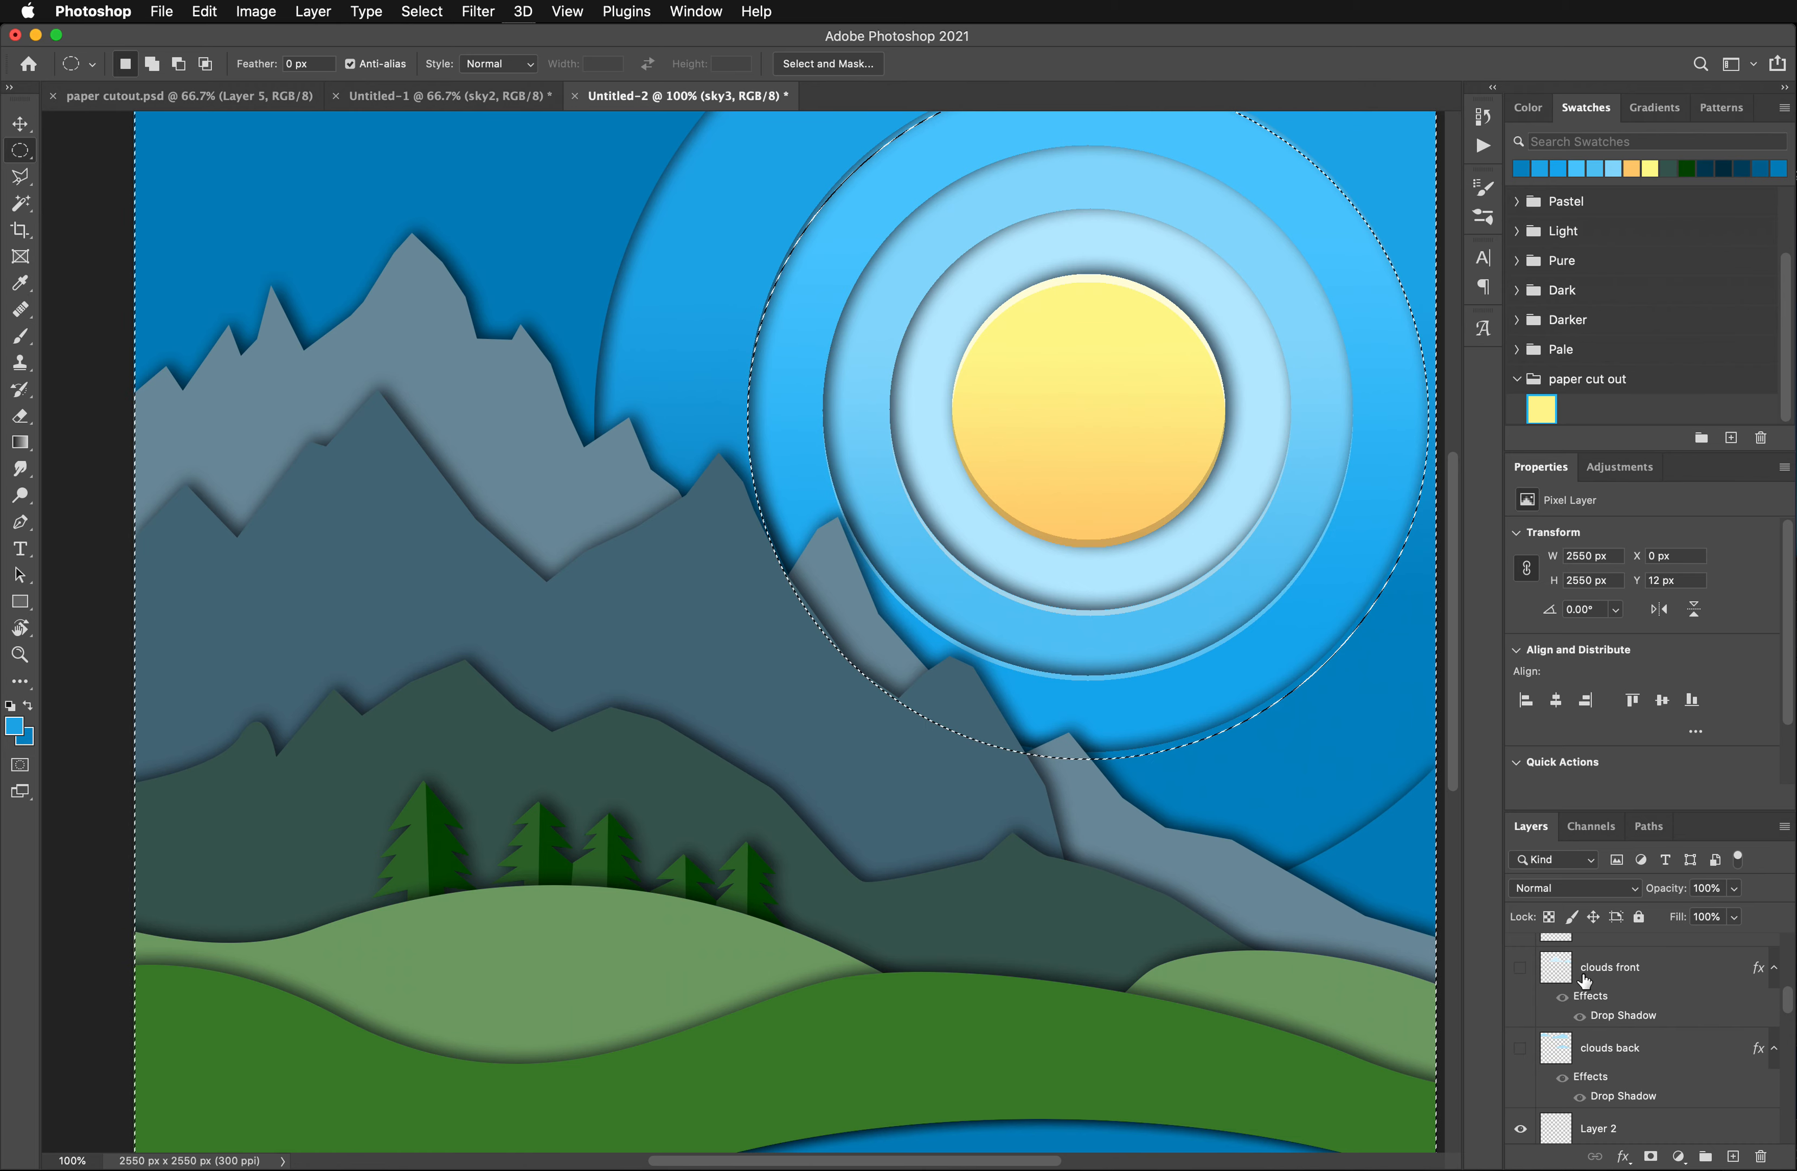
{"action": "scroll", "coordinate": [1586, 981], "scroll_direction": "down", "scroll_amount": 5}
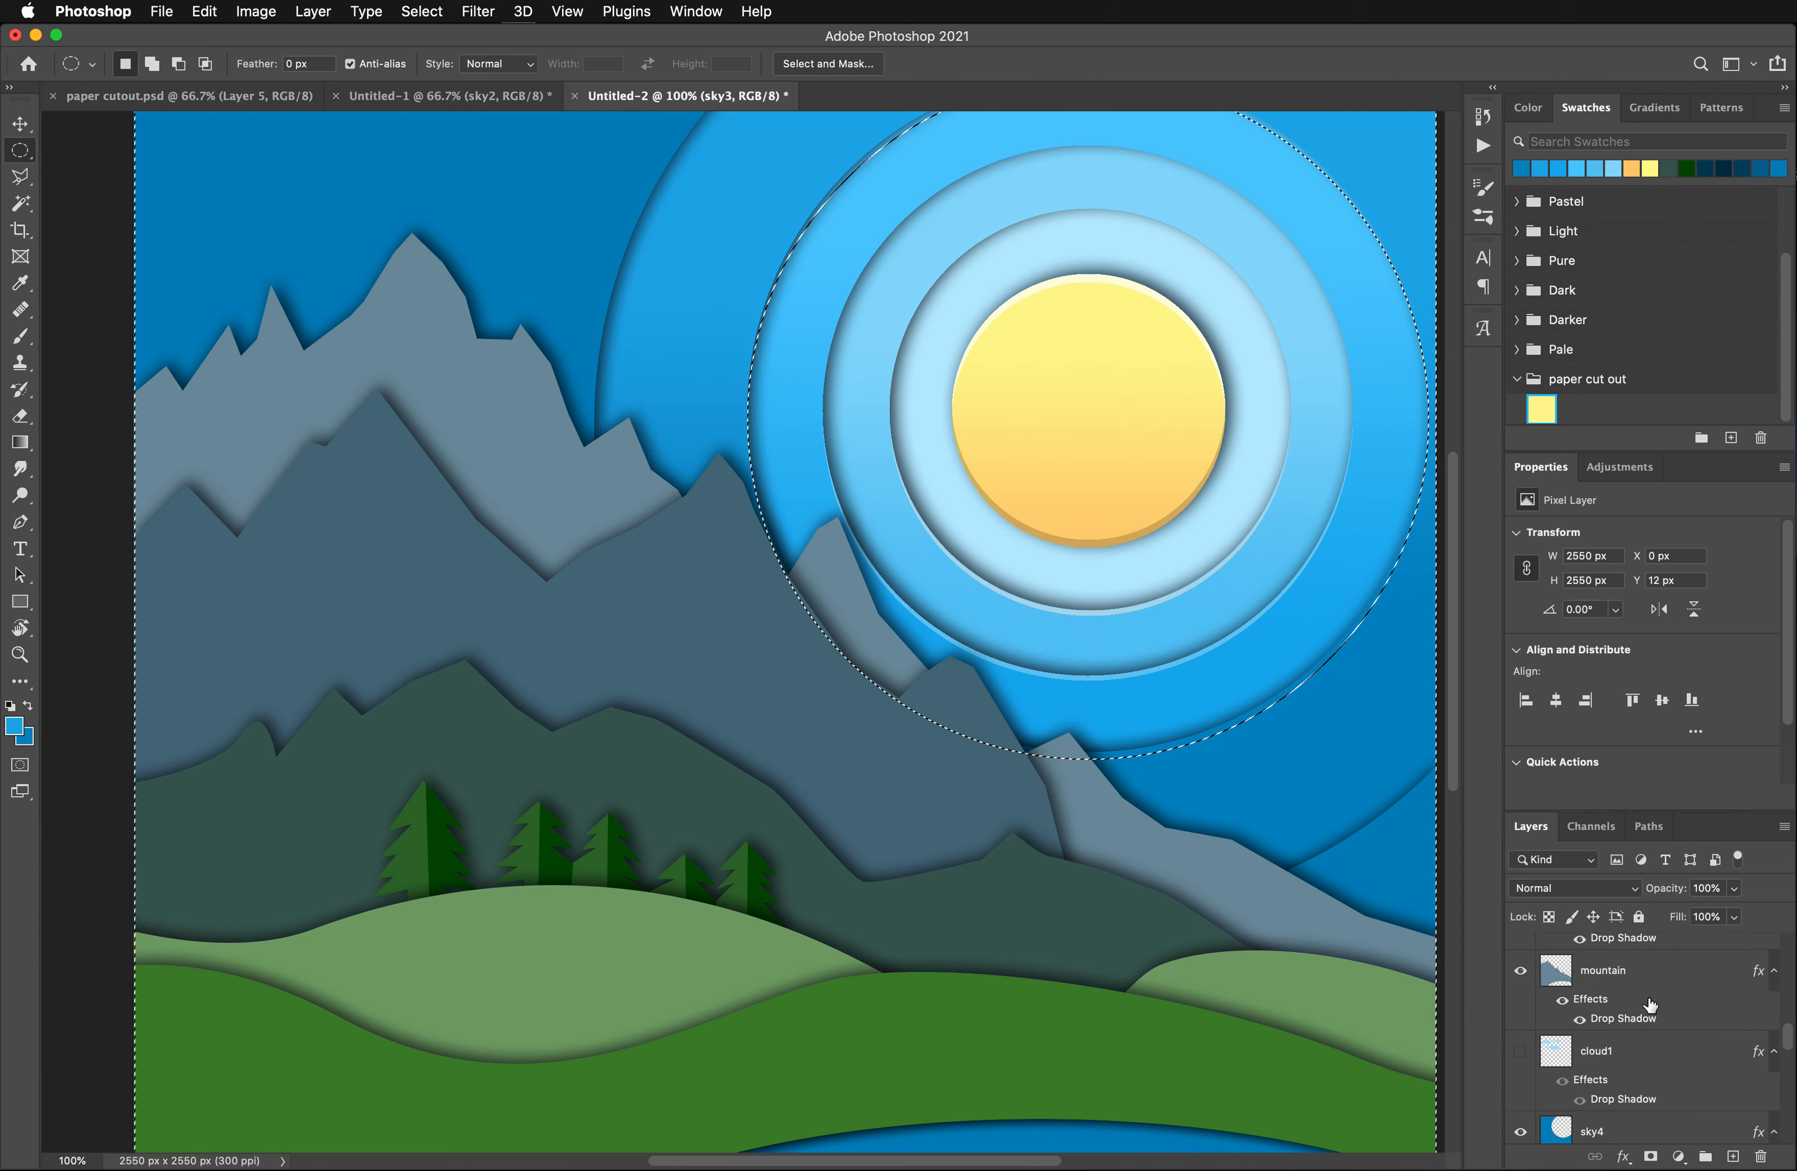
{"action": "scroll", "coordinate": [1650, 1006], "scroll_direction": "down", "scroll_amount": 5}
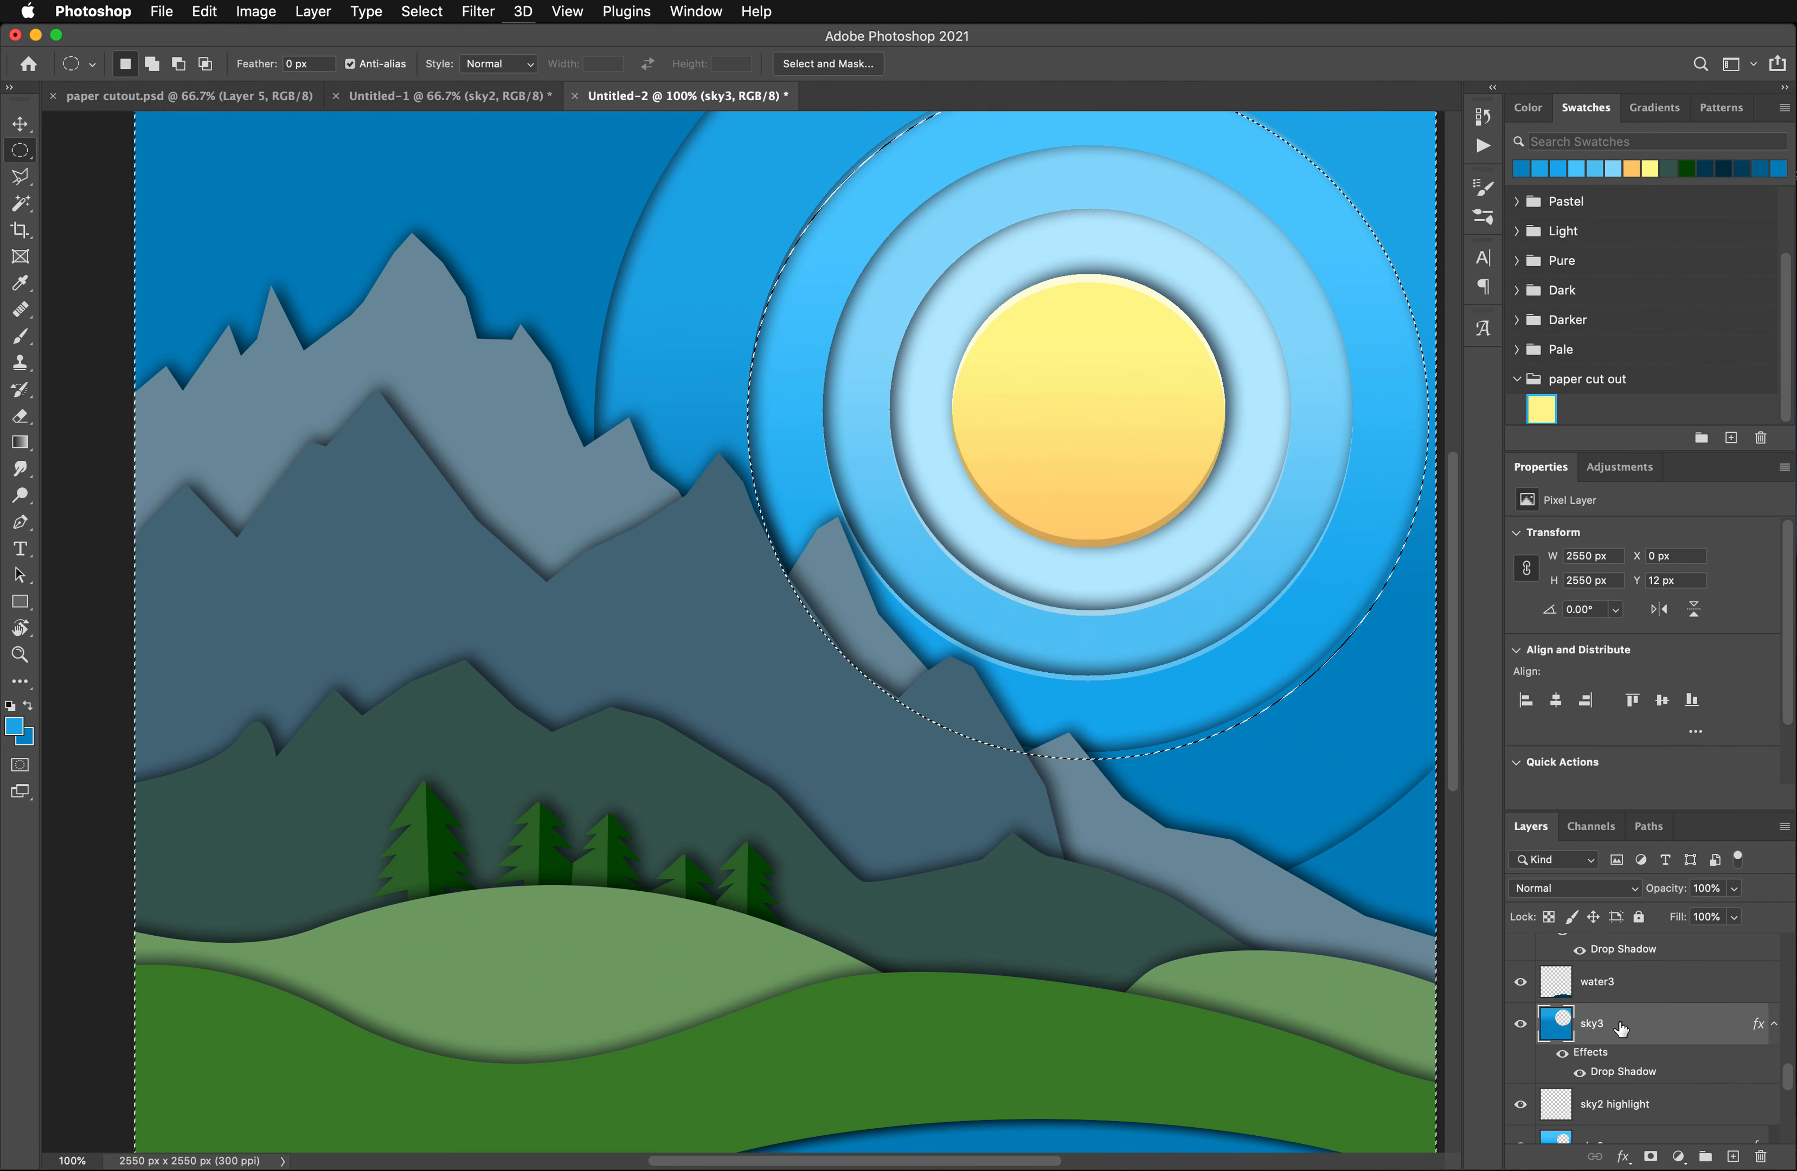
{"action": "scroll", "coordinate": [1621, 1028], "scroll_direction": "up", "scroll_amount": 2}
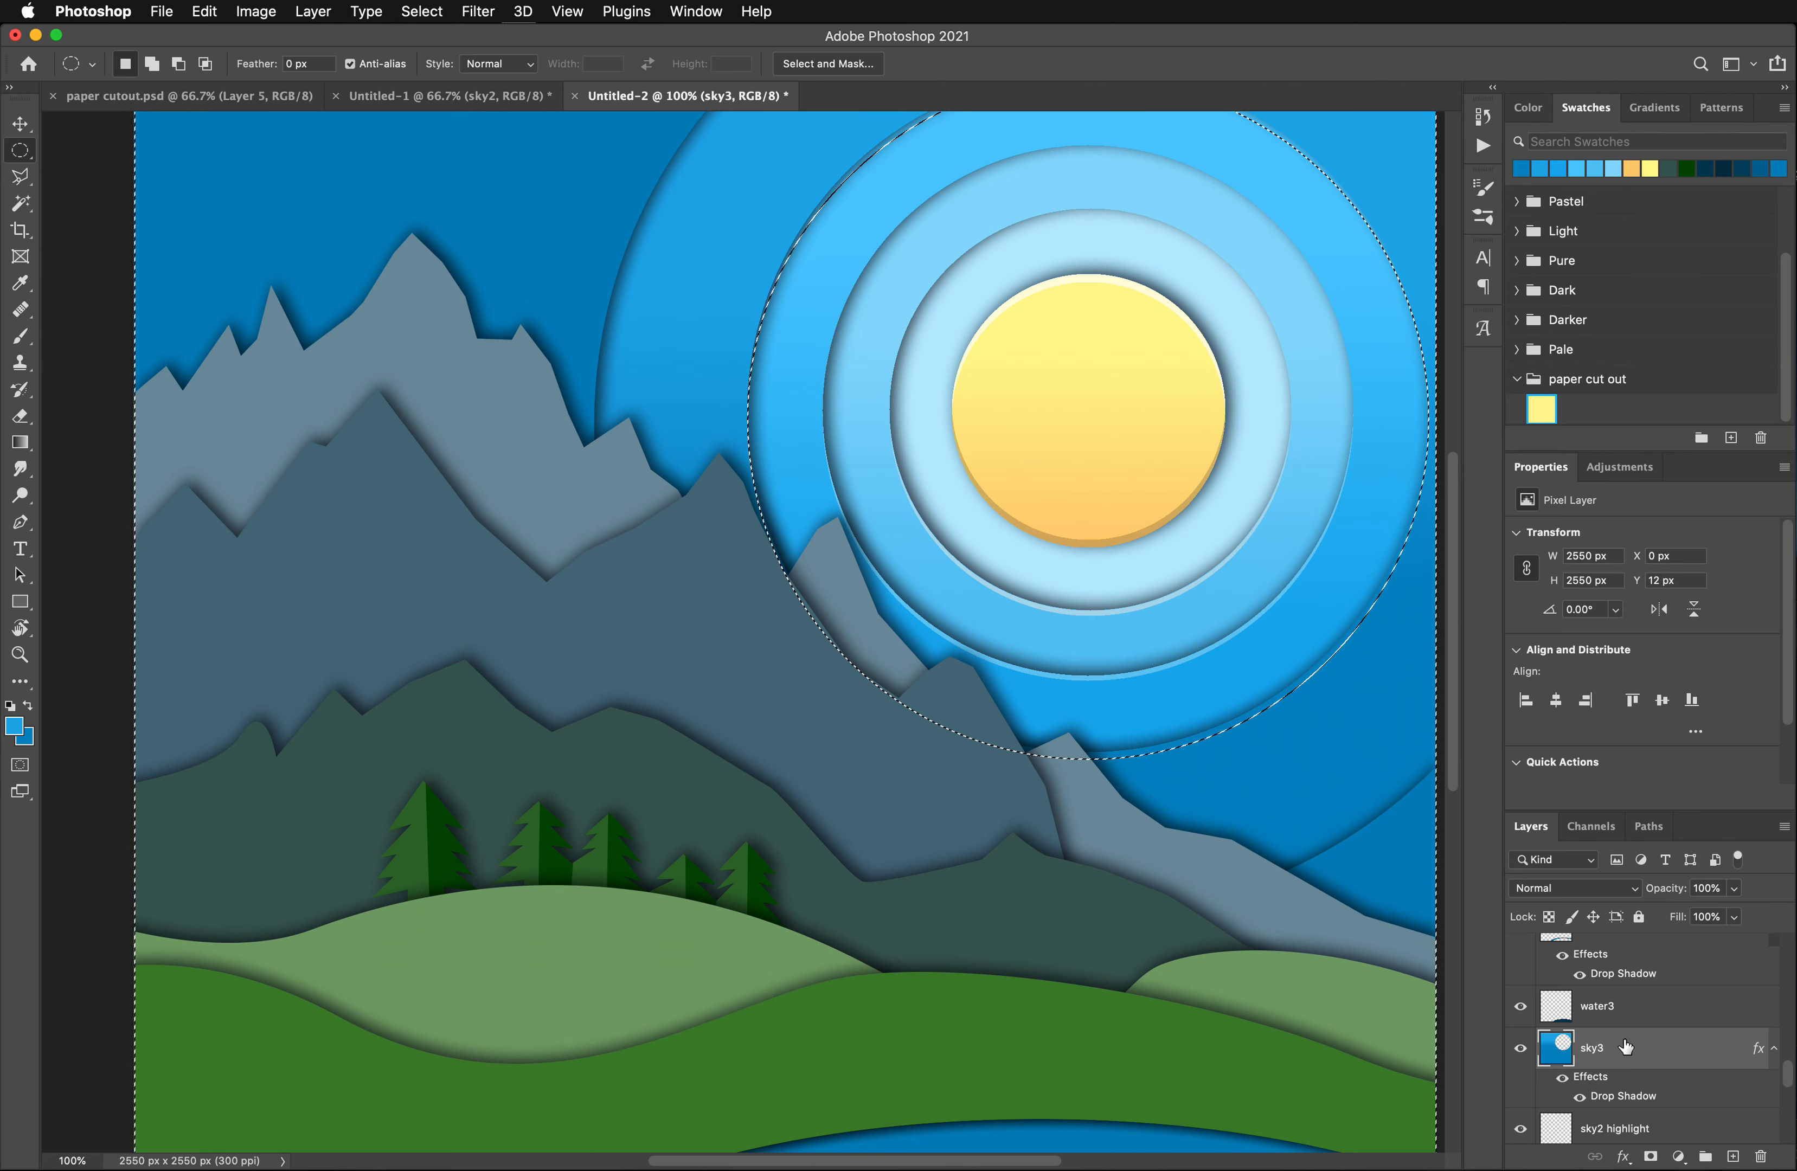
{"action": "right_click", "coordinate": [1654, 1055]}
{"action": "left_click", "coordinate": [1712, 608]}
{"action": "left_click", "coordinate": [1281, 658]}
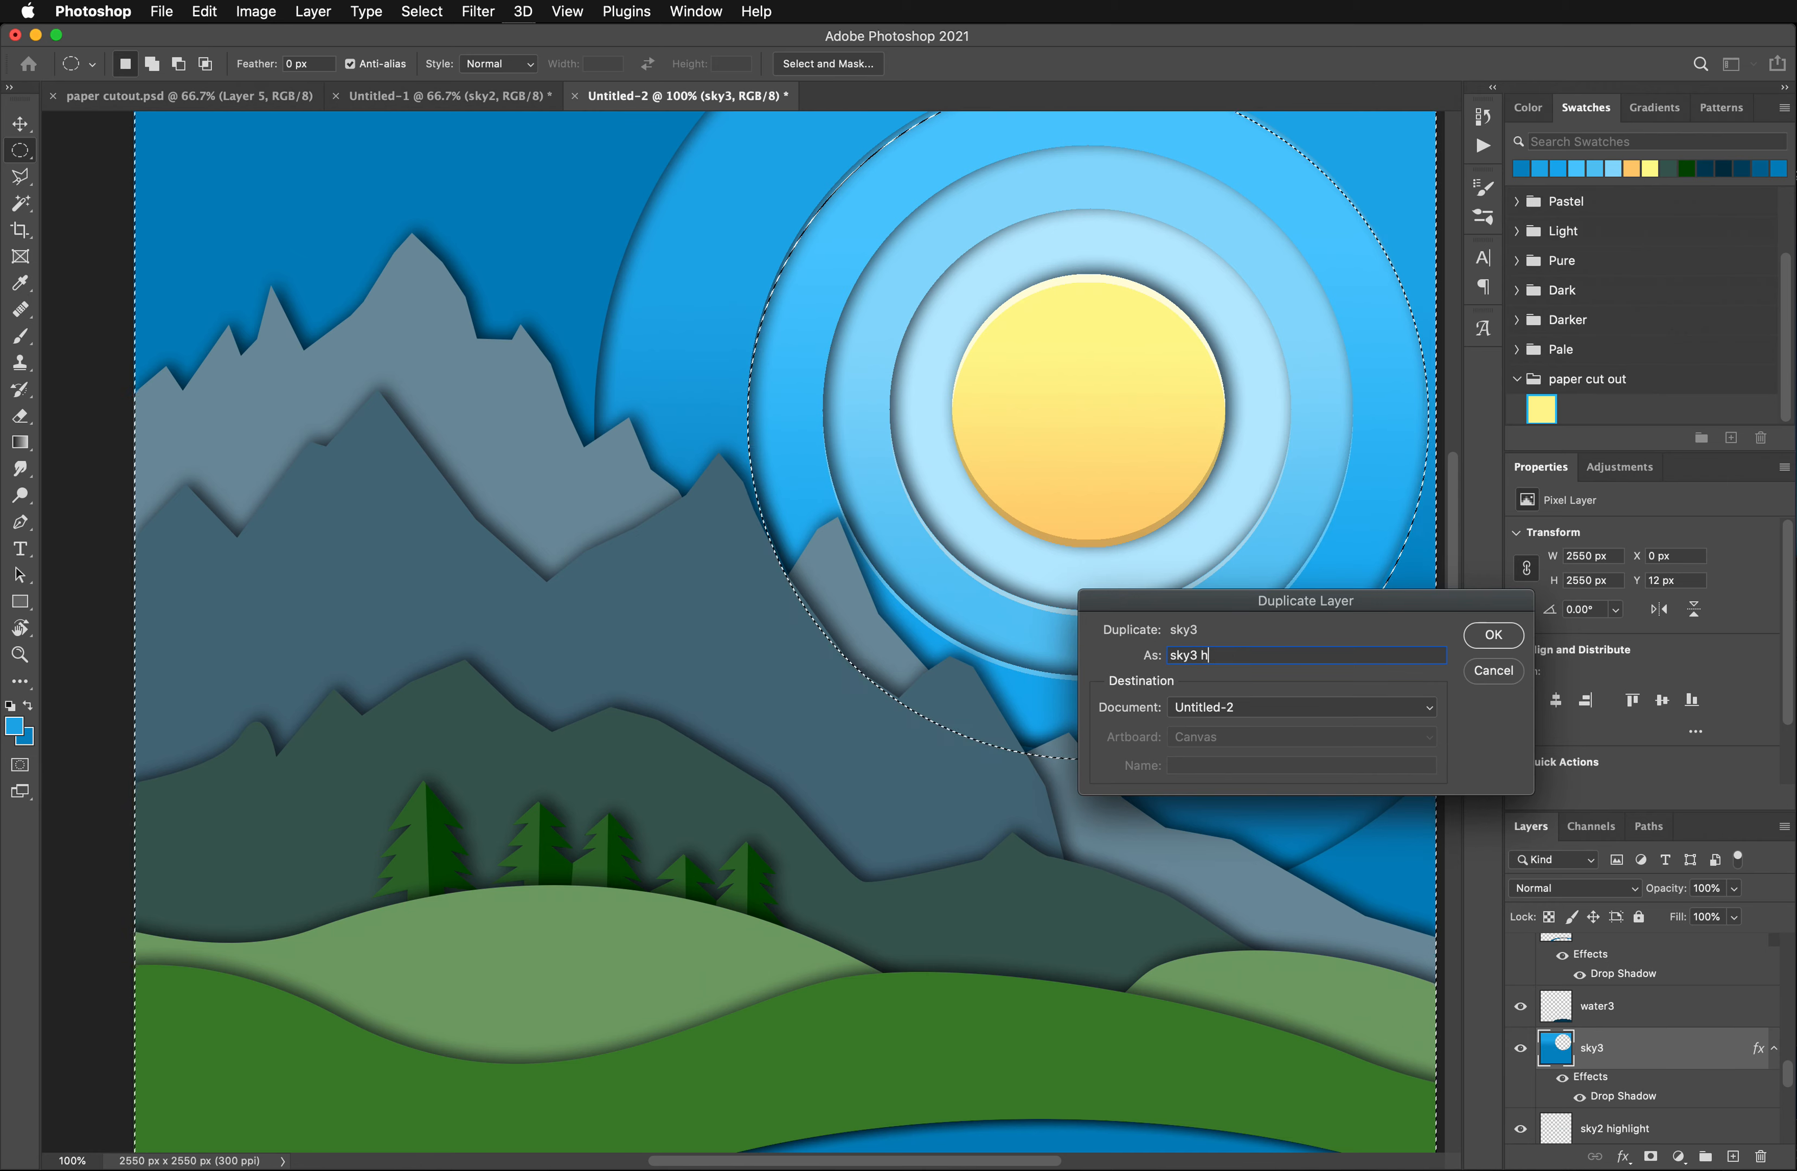
{"action": "left_click", "coordinate": [1492, 635]}
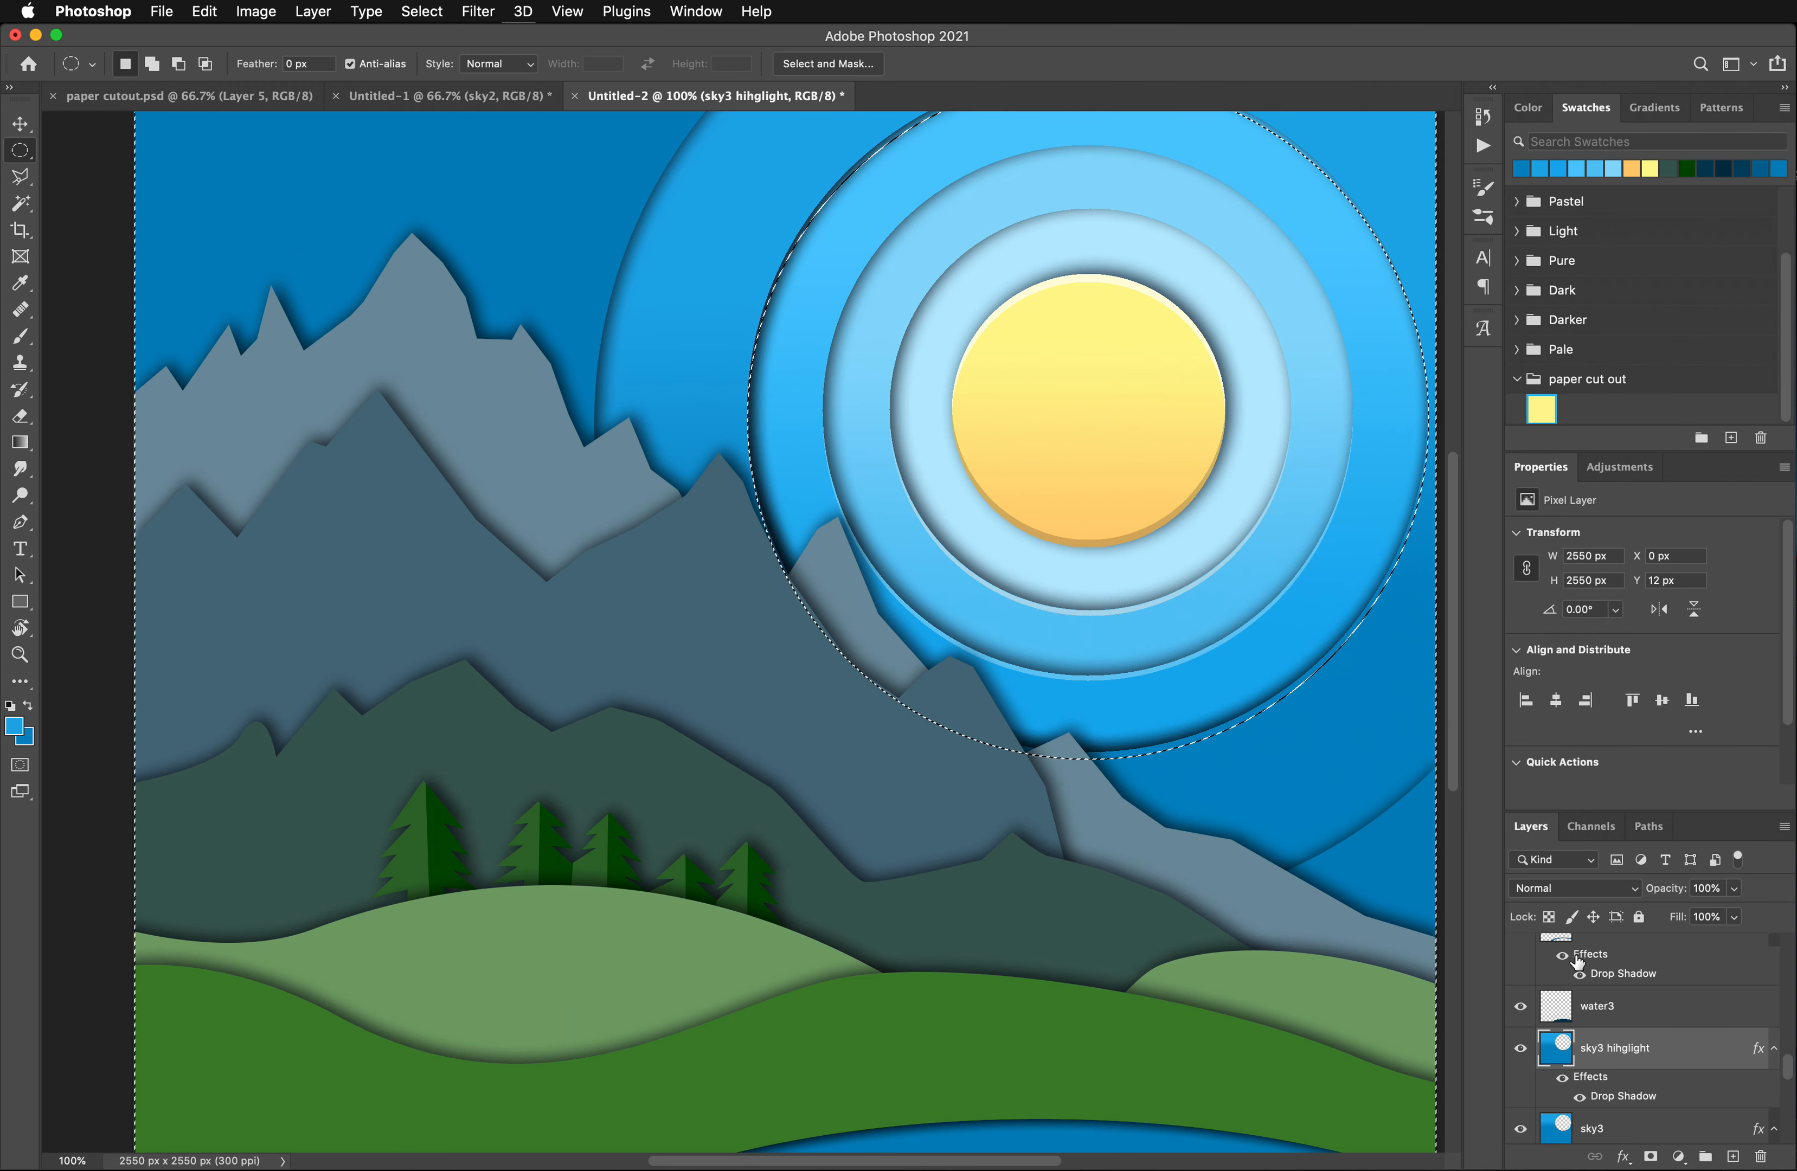
- Delete the selected area from the sky3 hihglight layer, remove its drop shadow, and deselect
{"action": "key", "text": "Delete"}
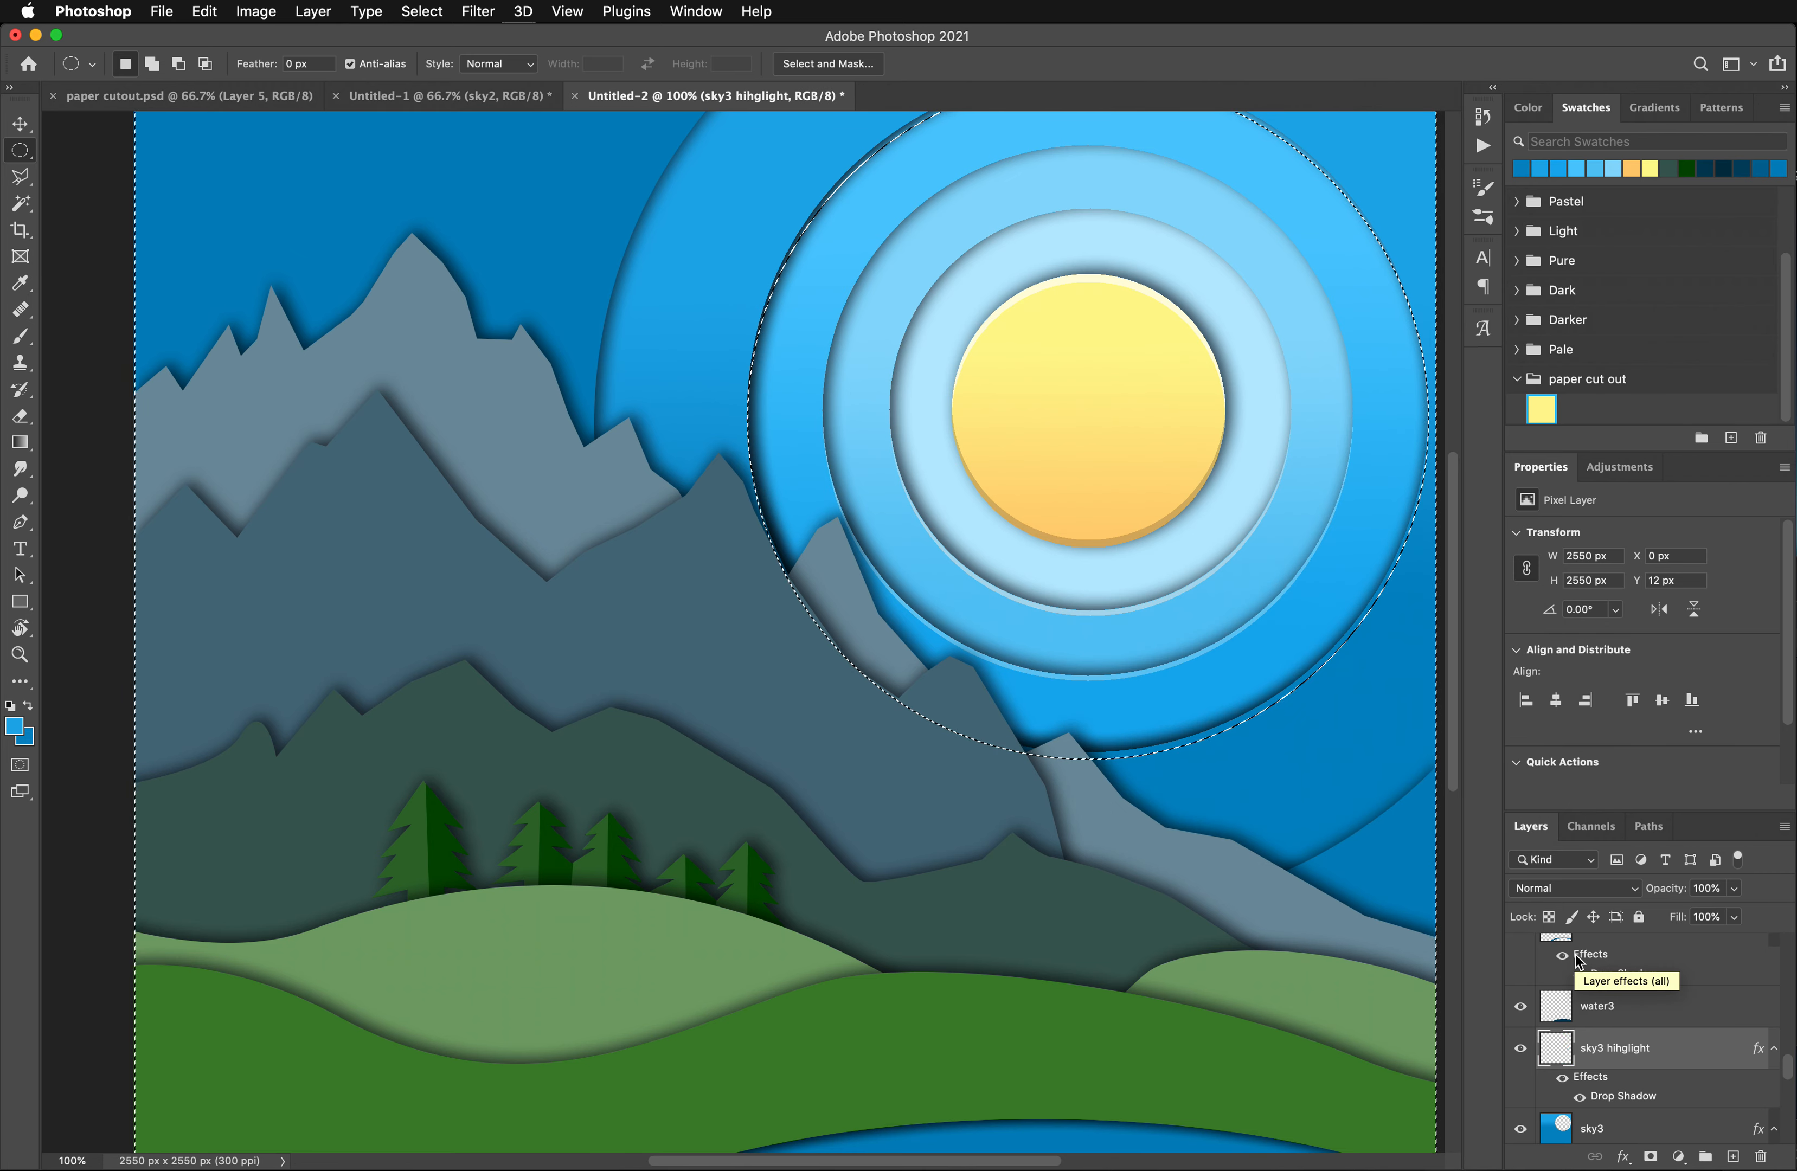
{"action": "left_click_drag", "start_coordinate": [1643, 1081], "coordinate": [1761, 1157]}
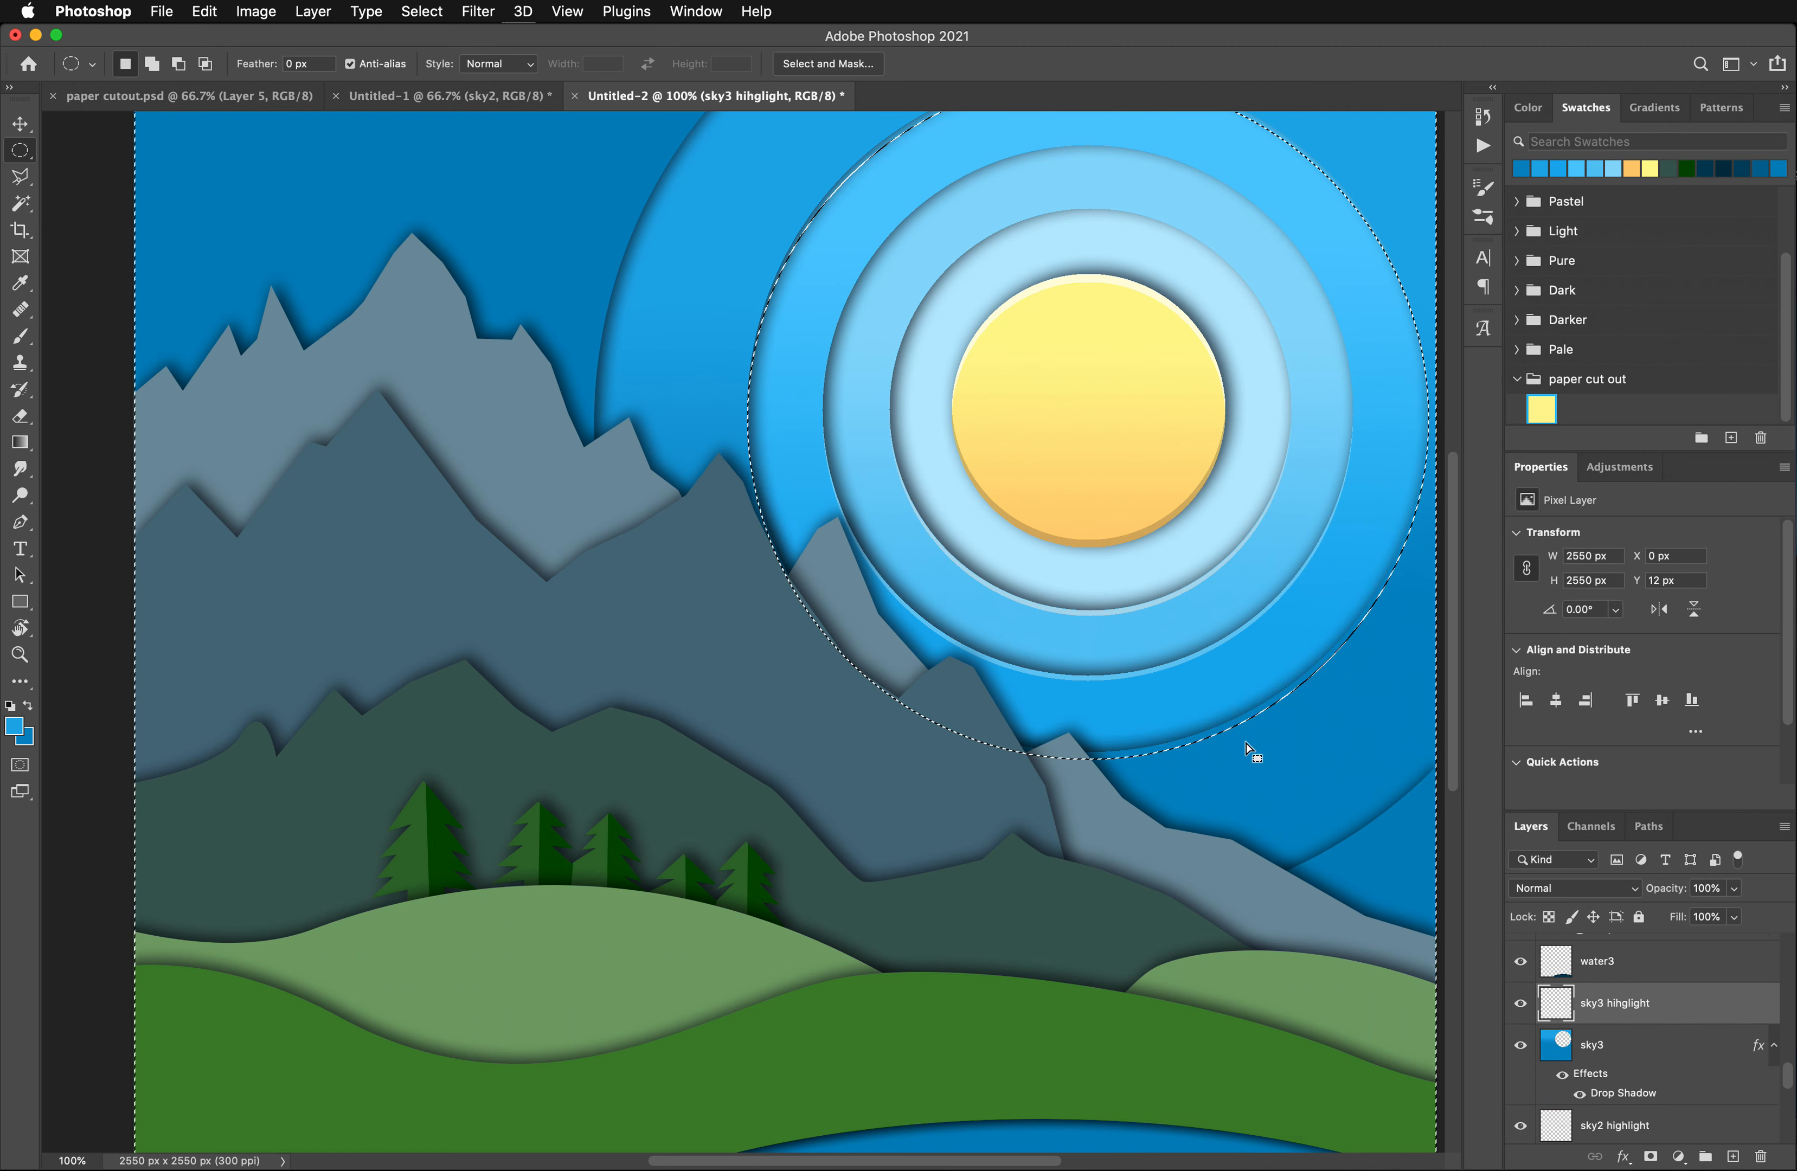
{"action": "key", "text": "super+d"}
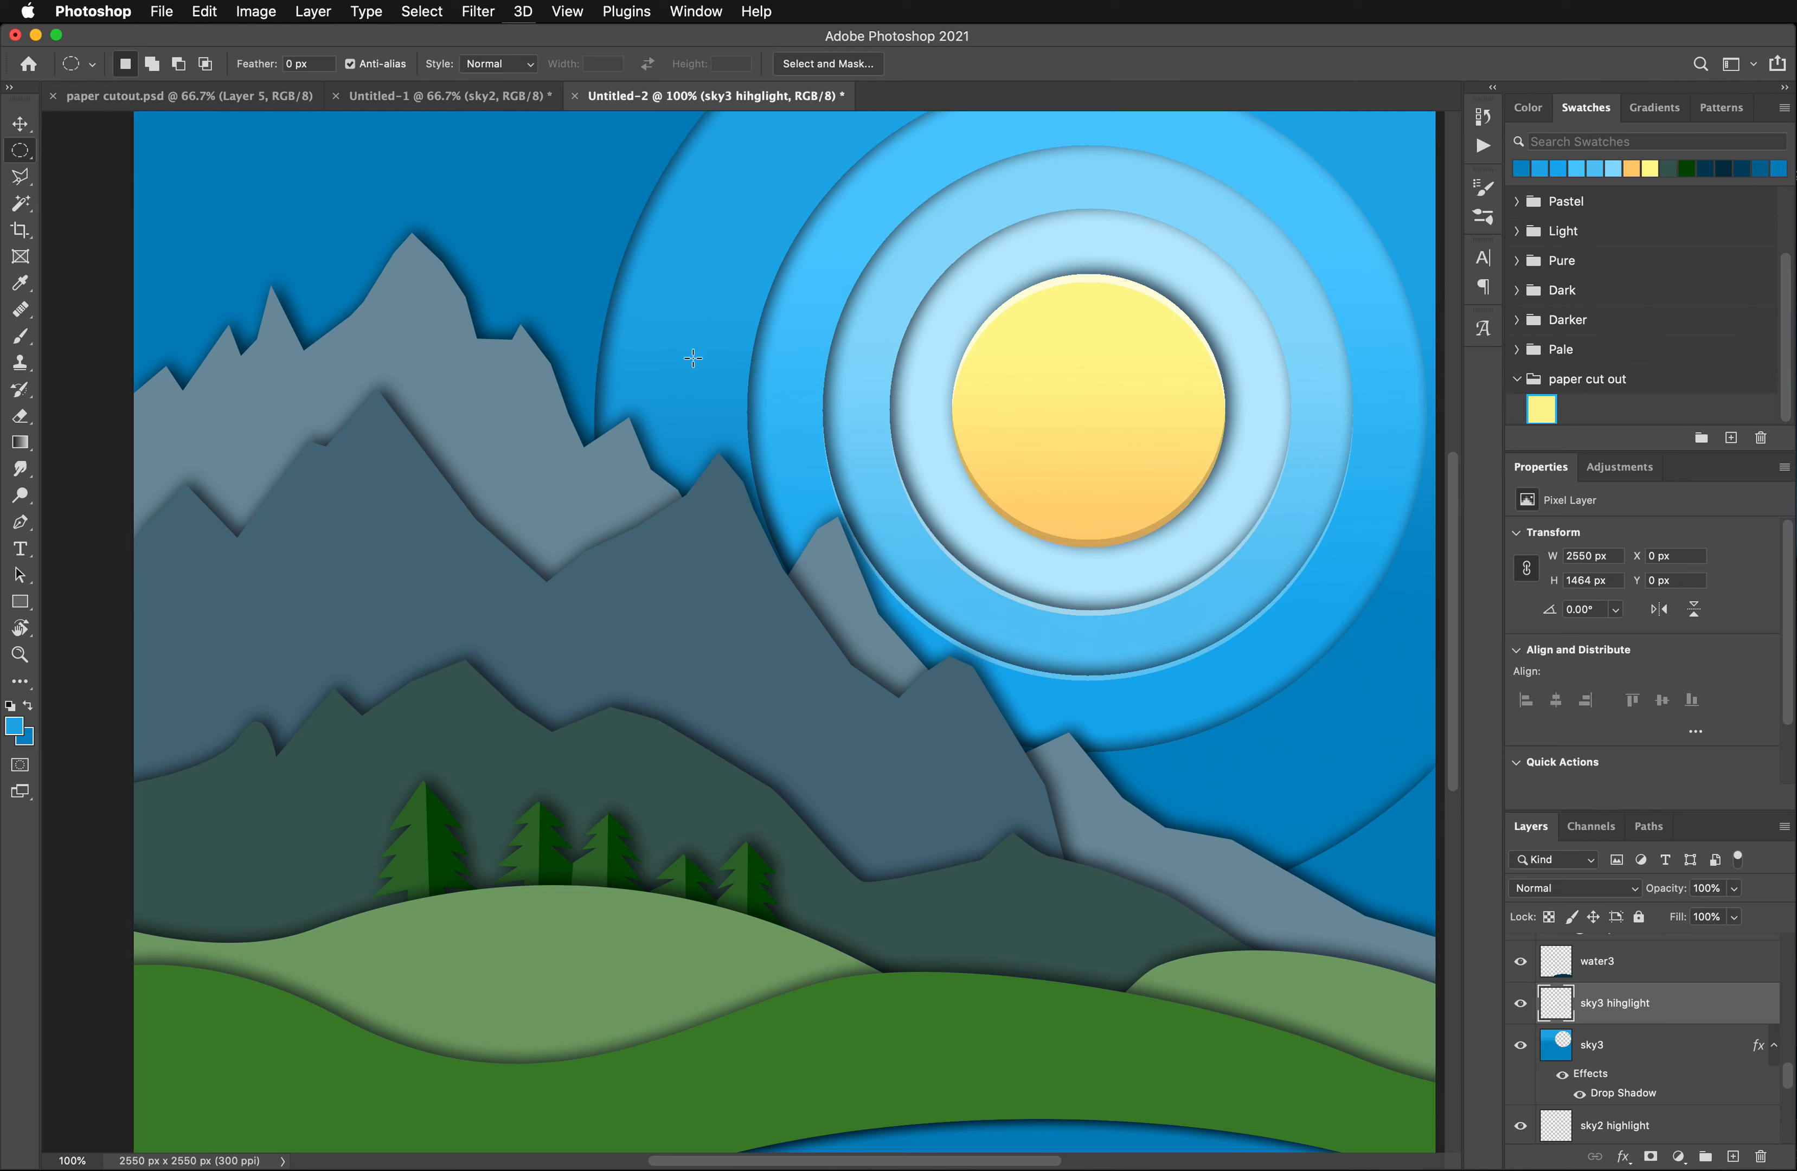
- Lighten the sky3 hihglight layer with a Hue/Saturation adjustment, setting Lightness to +29
{"action": "left_click", "coordinate": [273, 9]}
{"action": "mouse_move", "coordinate": [457, 66]}
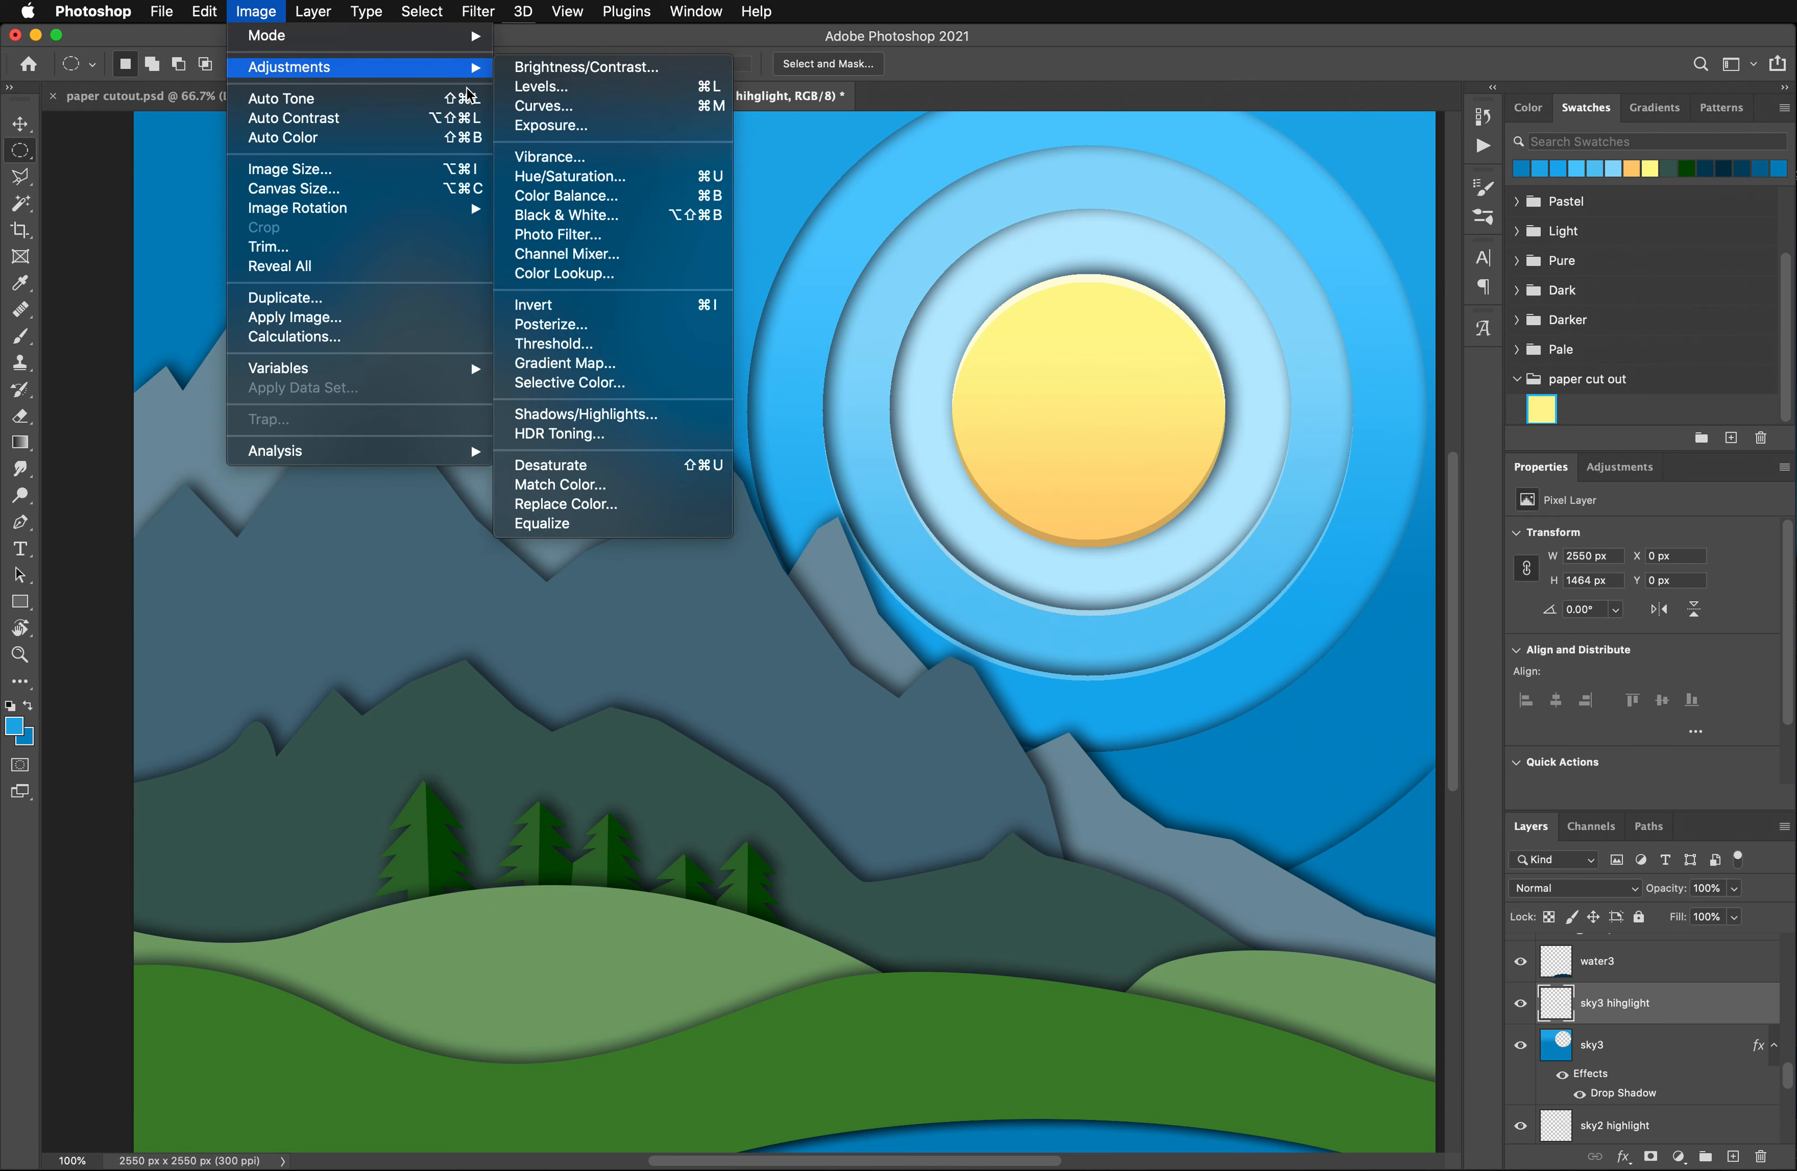
{"action": "left_click", "coordinate": [575, 178]}
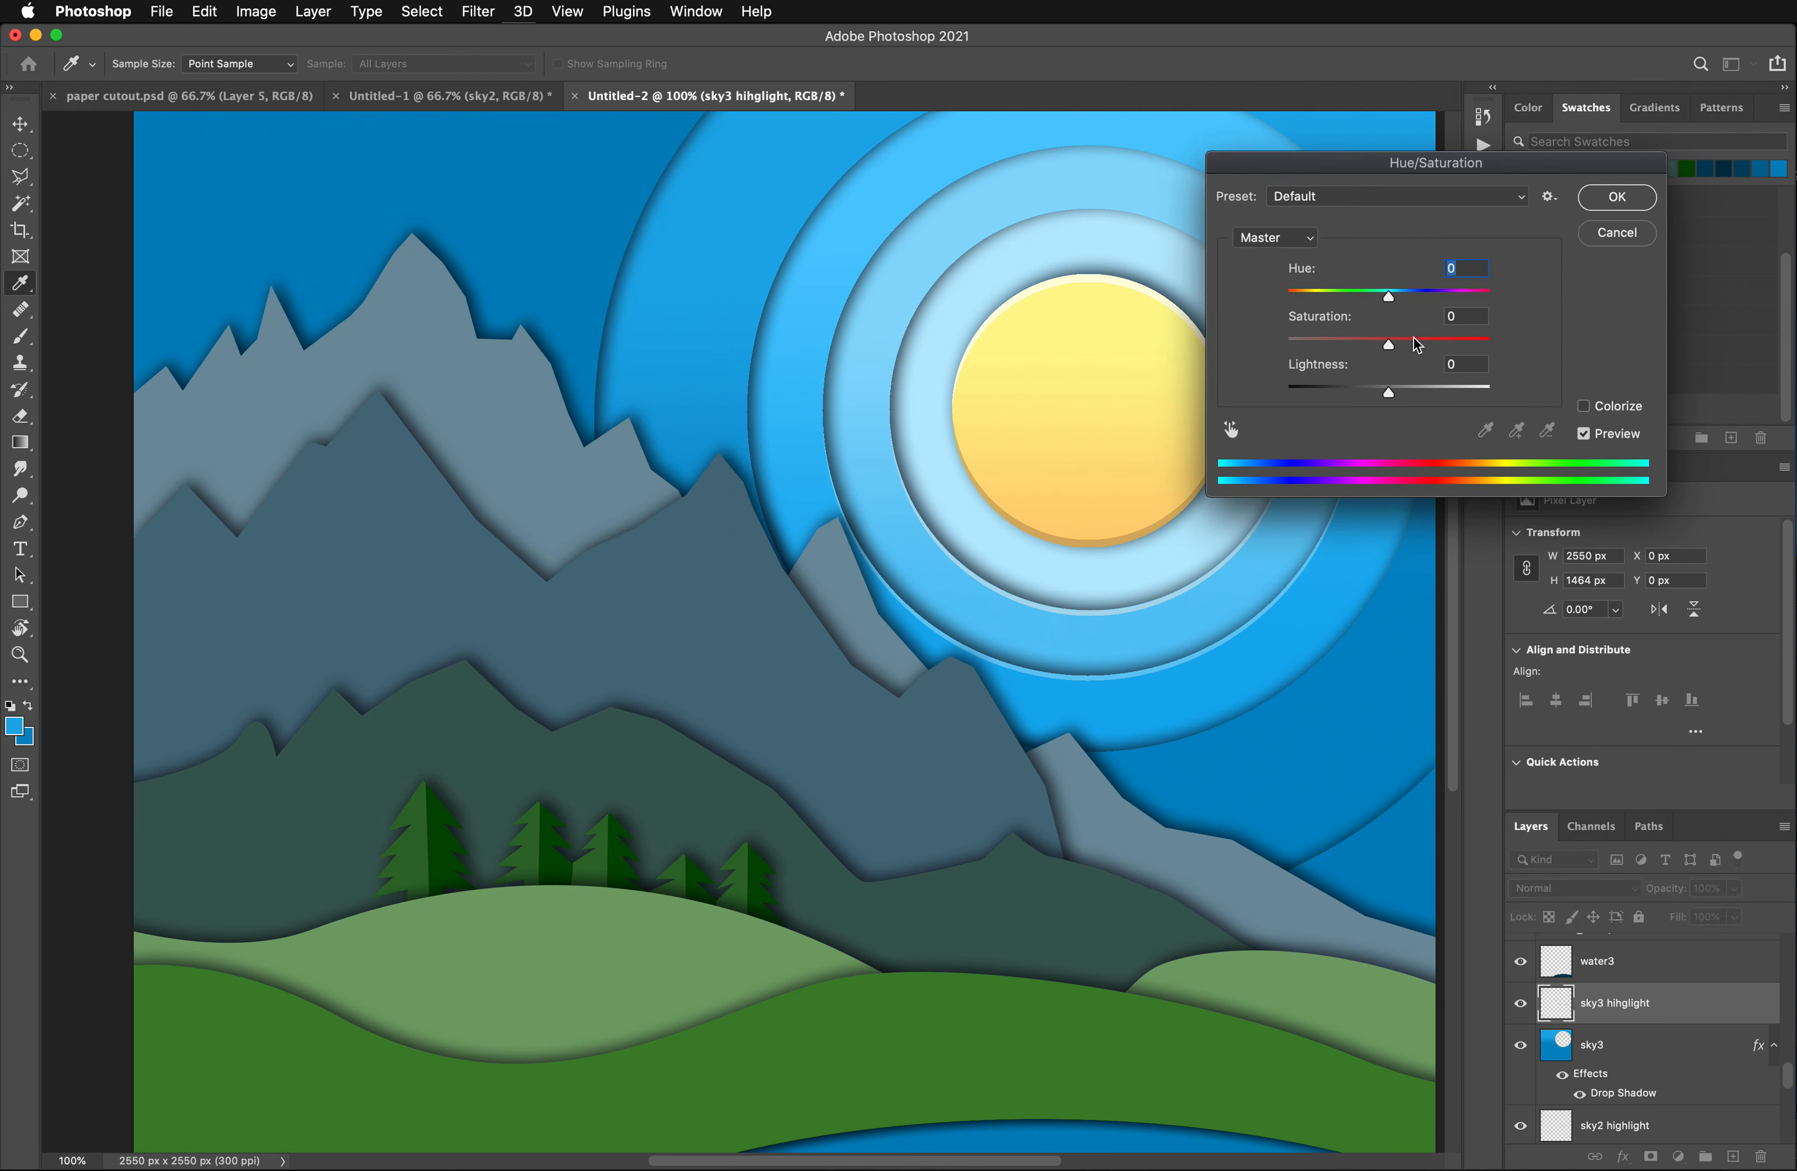
{"action": "left_click_drag", "start_coordinate": [1406, 394], "coordinate": [1421, 396]}
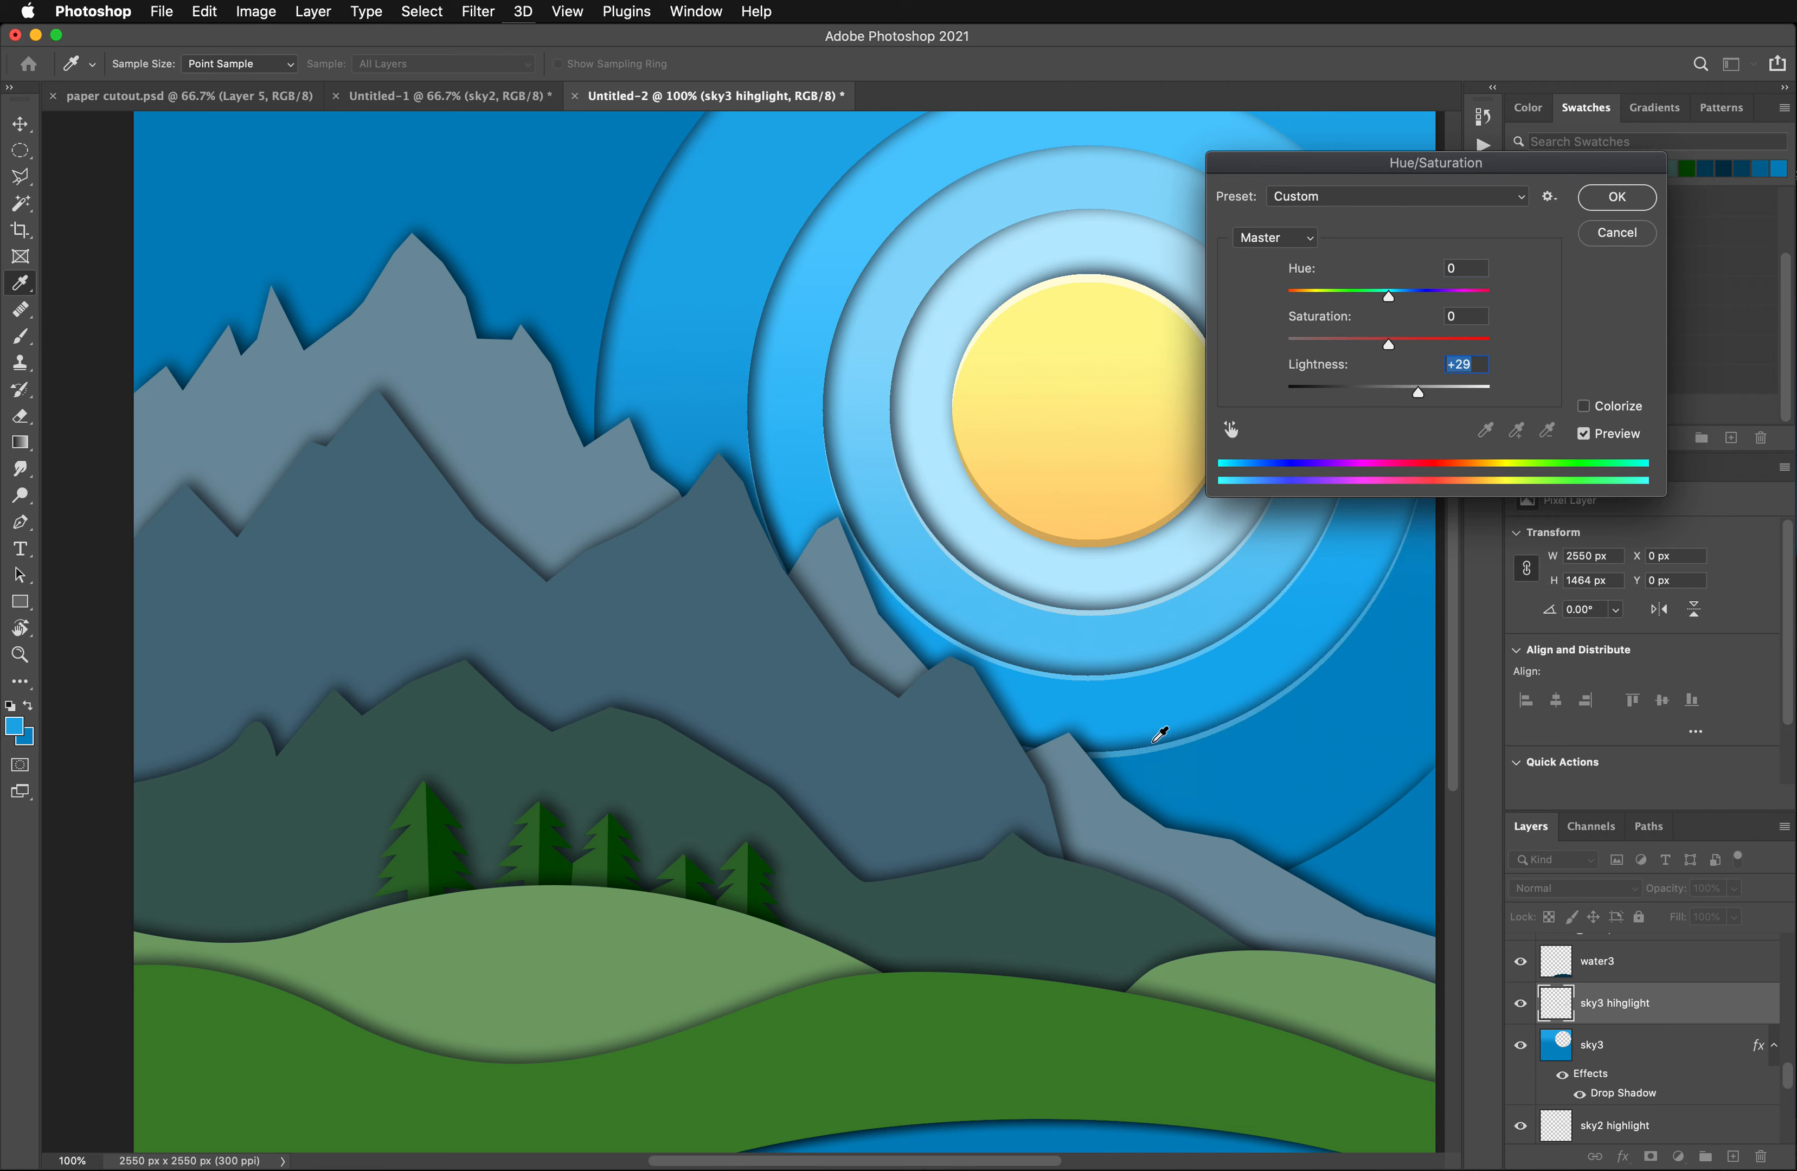
{"action": "left_click", "coordinate": [1603, 208]}
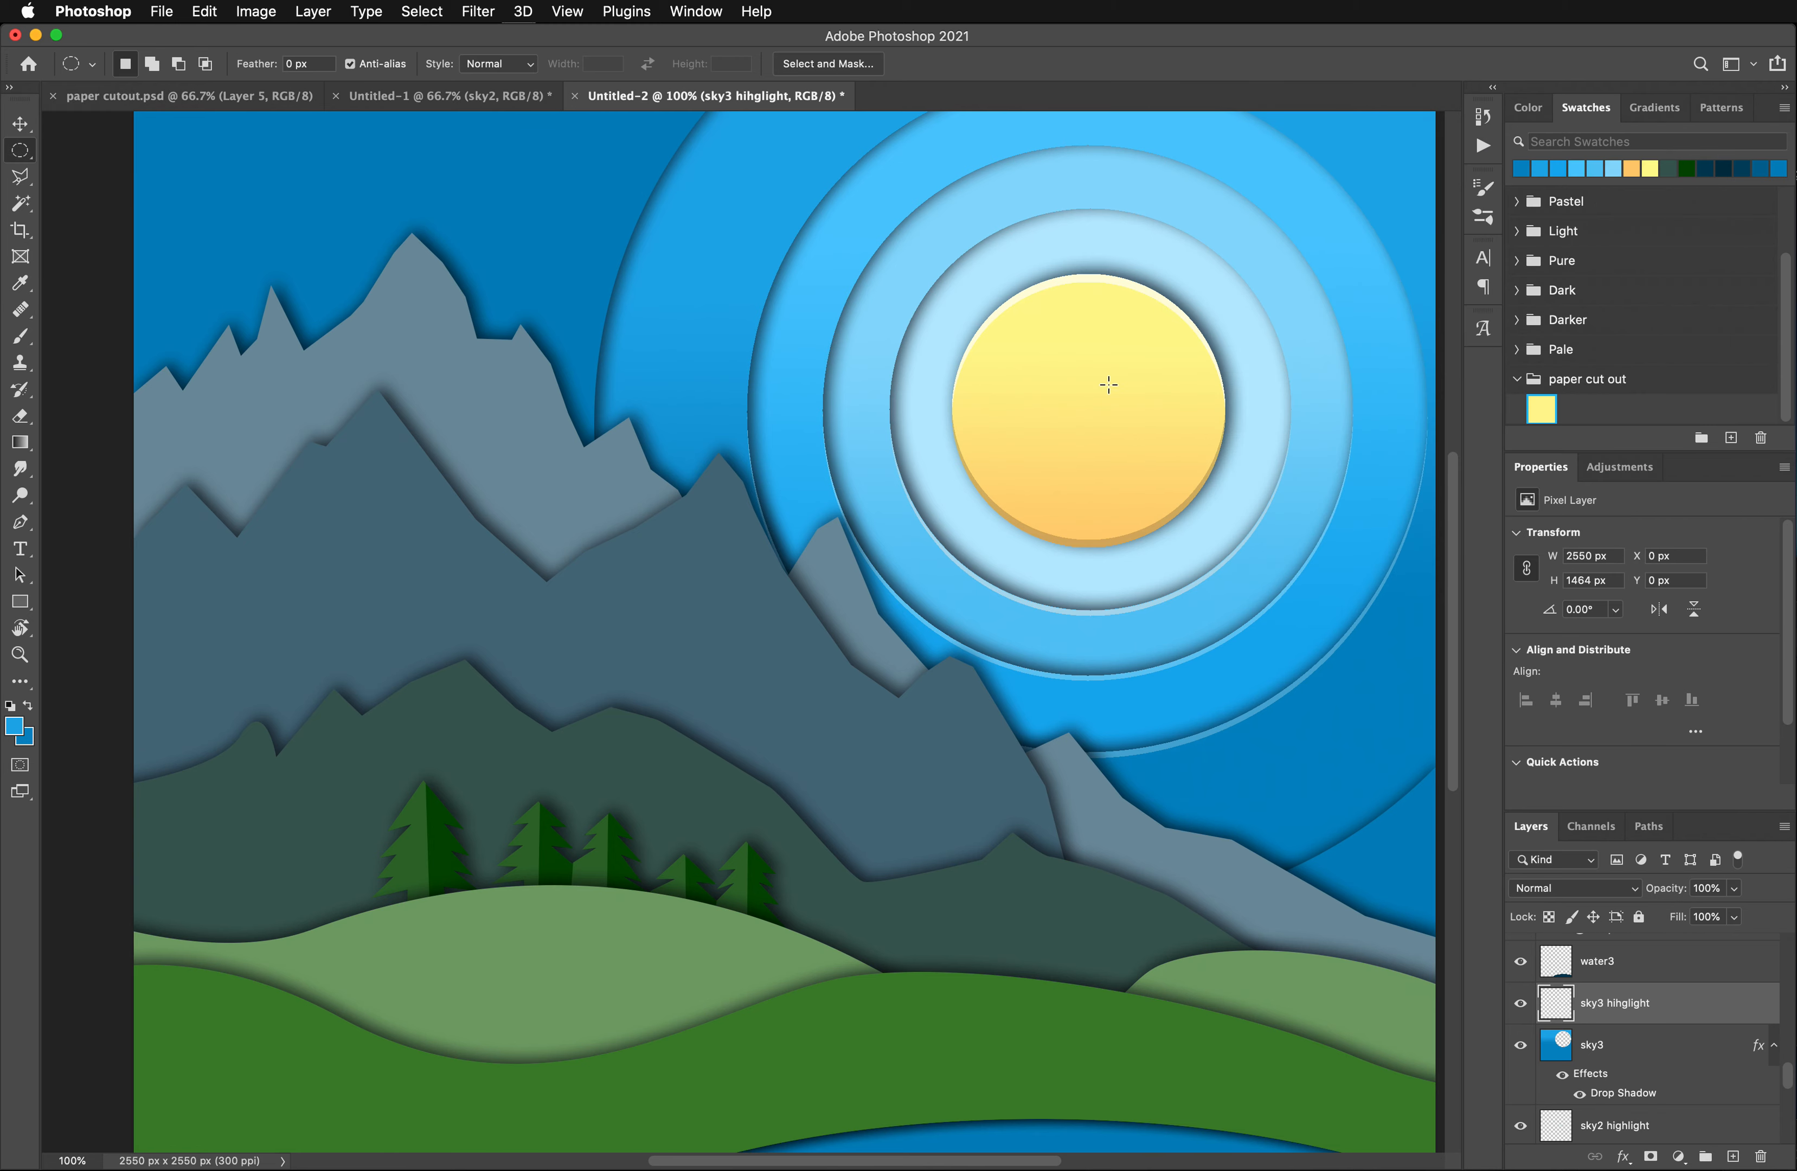
- Select the dark blue sky4 shape around its circular opening with the Magic Wand on the sky4 layer
{"action": "scroll", "coordinate": [1065, 529], "scroll_direction": "down", "scroll_amount": 3}
{"action": "scroll", "coordinate": [1116, 530], "scroll_direction": "up", "scroll_amount": 7}
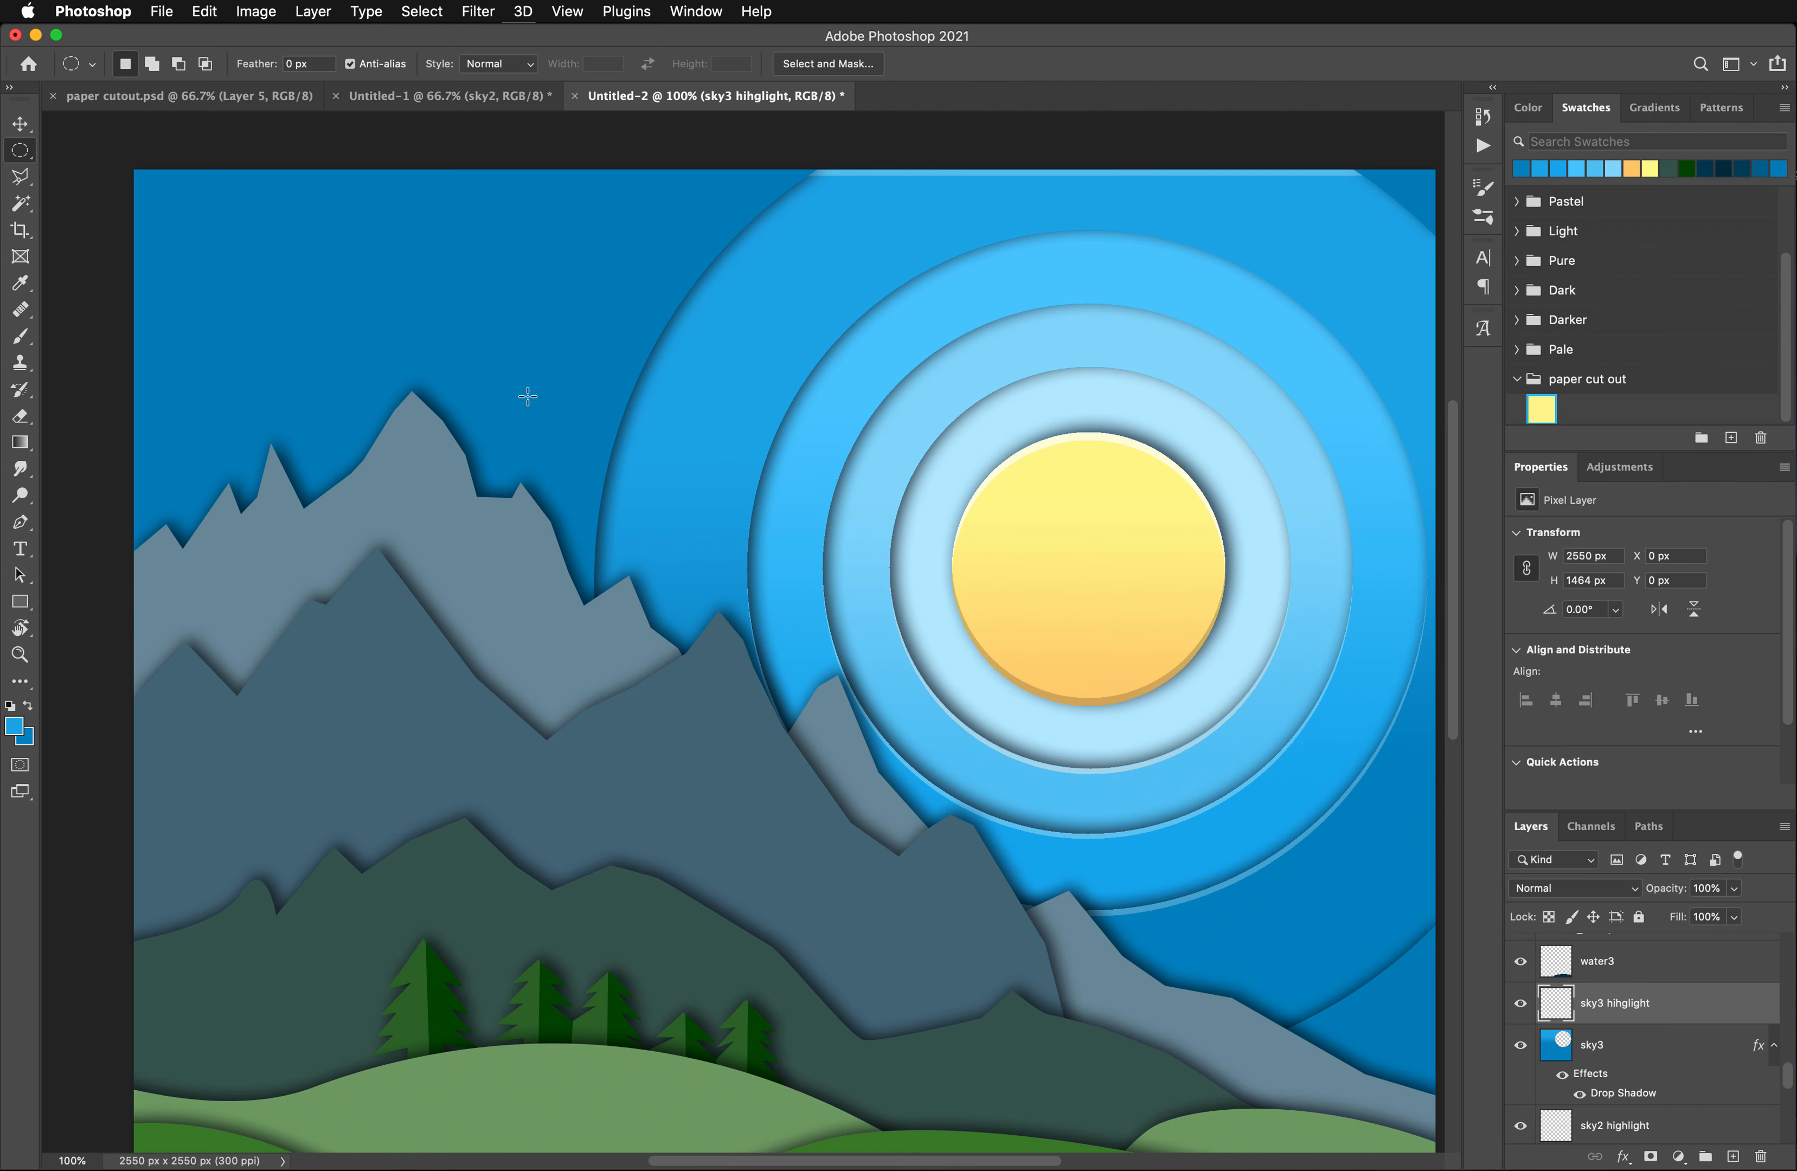
{"action": "left_click", "coordinate": [23, 203]}
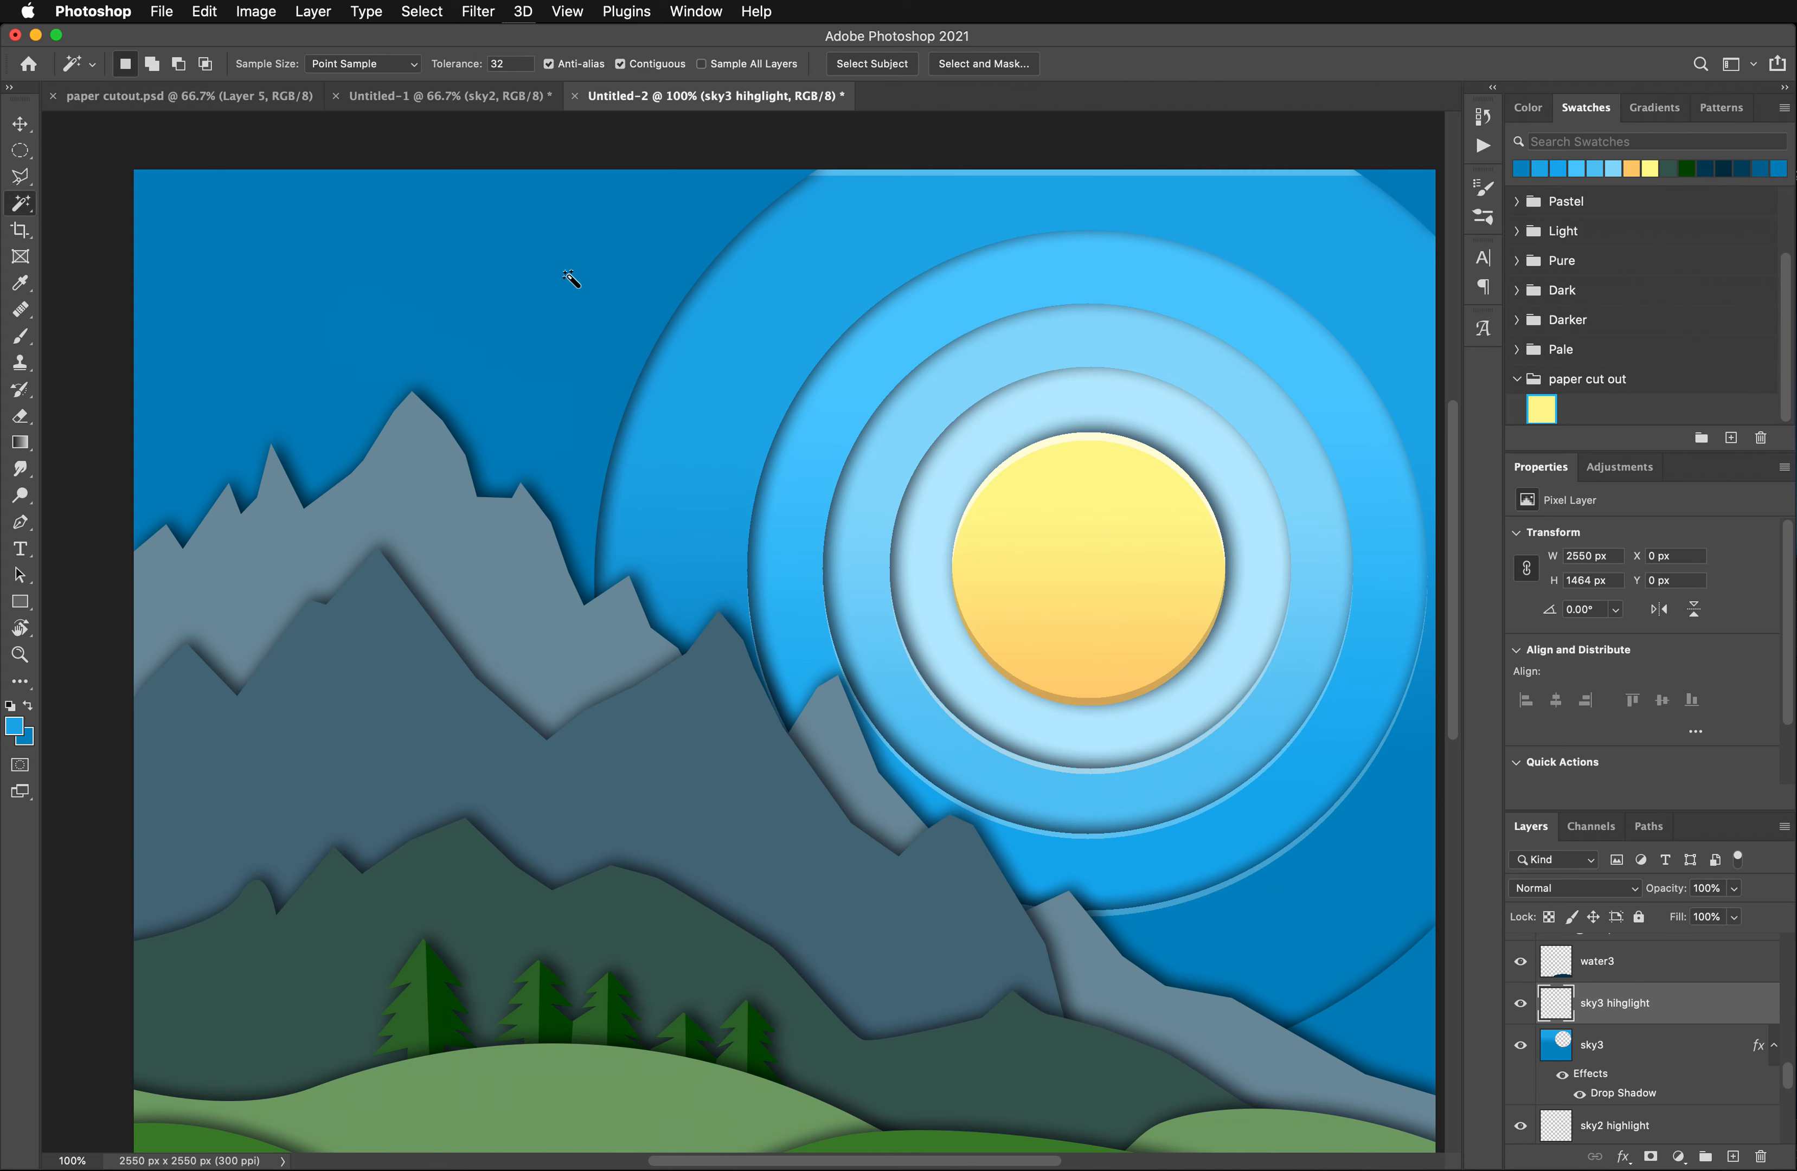
{"action": "scroll", "coordinate": [1576, 1025], "scroll_direction": "up", "scroll_amount": 3}
{"action": "left_click", "coordinate": [1625, 1005]}
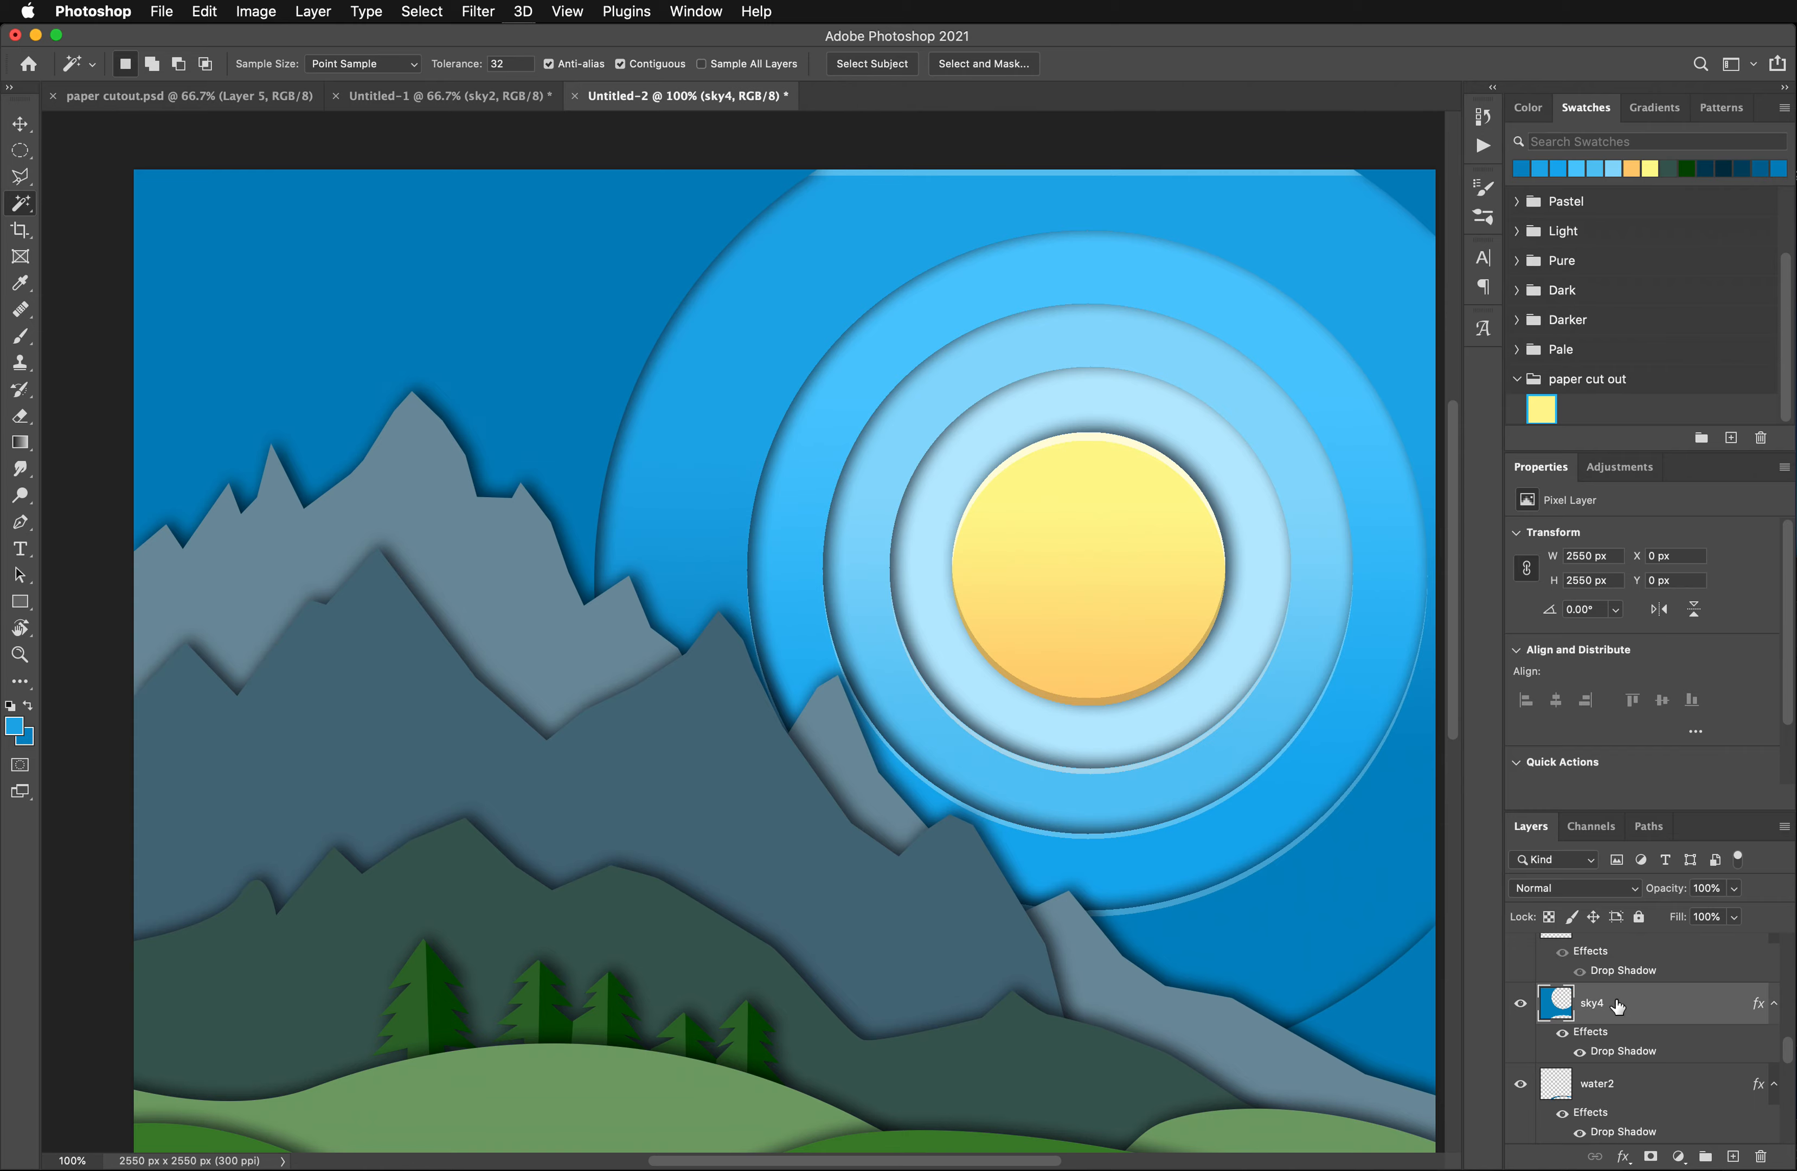
{"action": "left_click", "coordinate": [511, 327]}
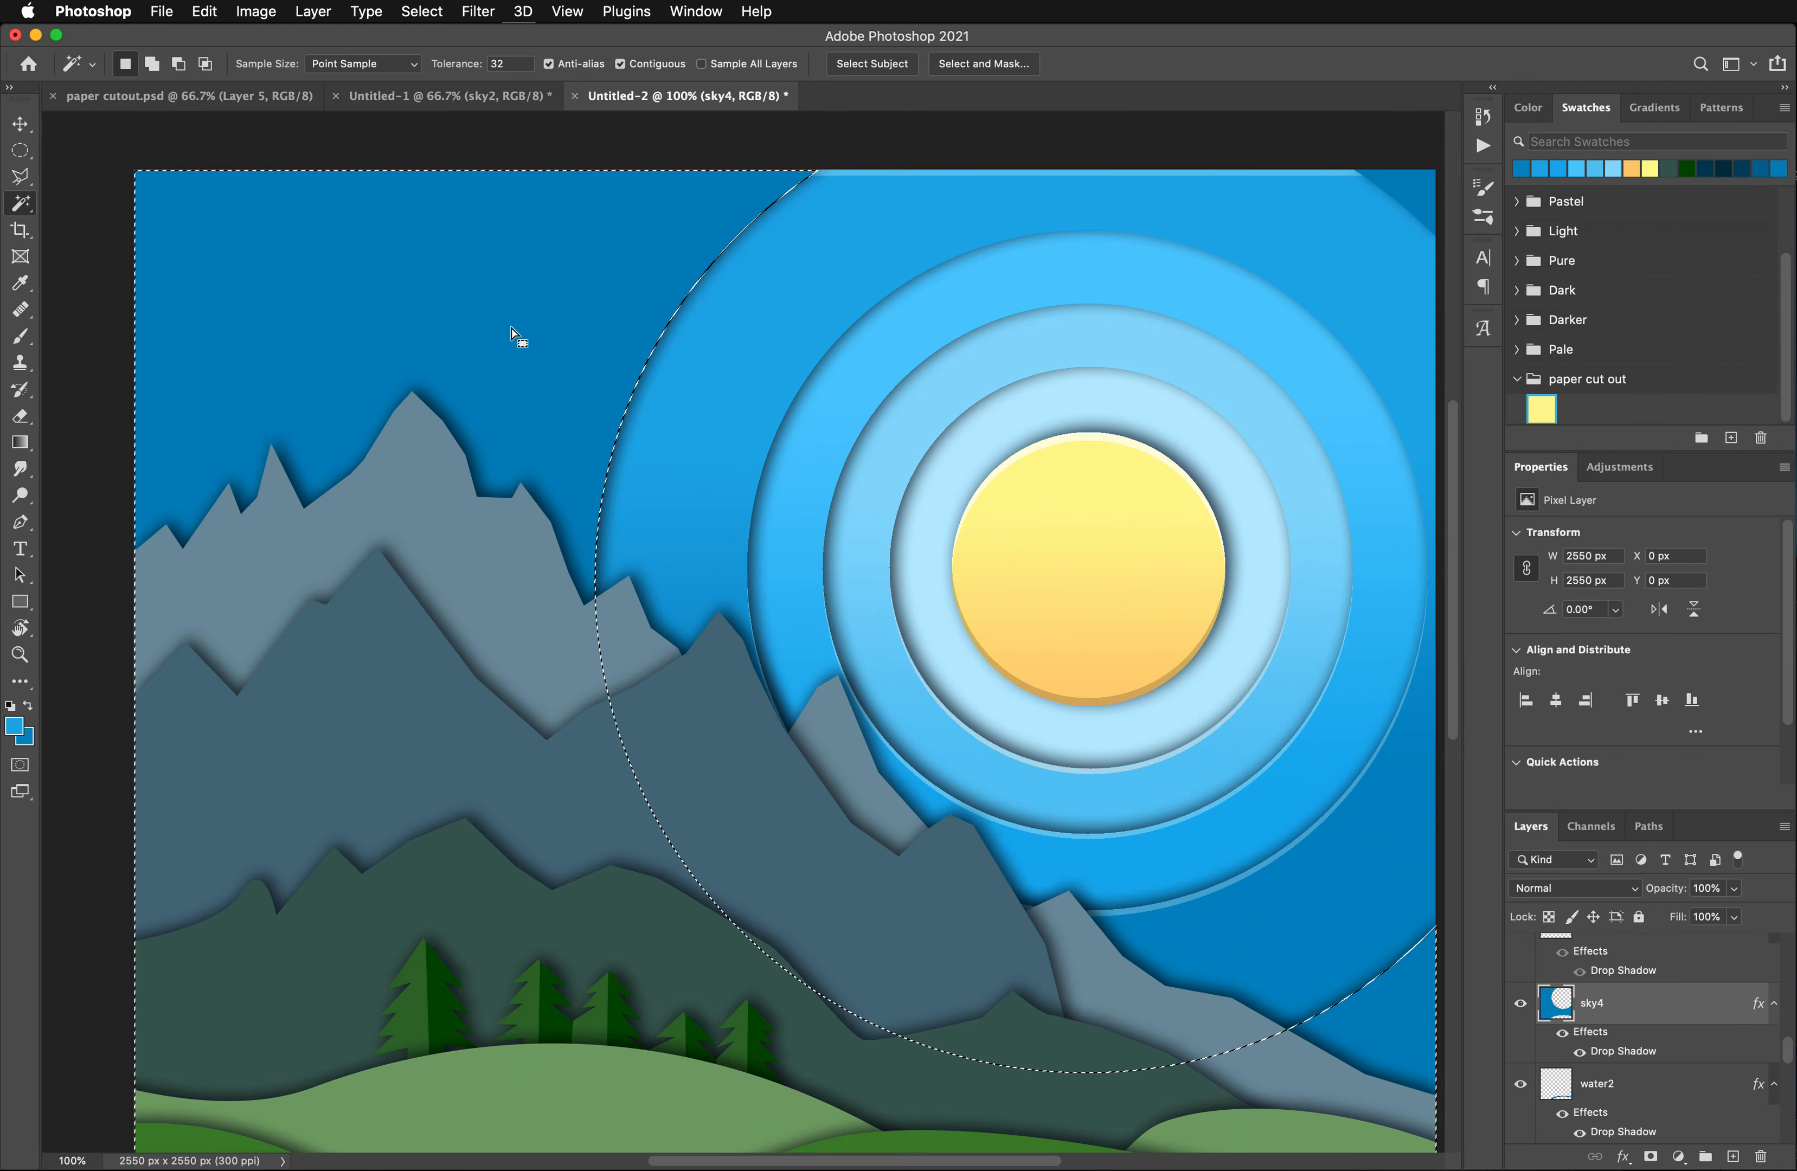
- Sample the sky4 blue as the foreground color and set the background color to a darker blue
{"action": "scroll", "coordinate": [522, 434], "scroll_direction": "down", "scroll_amount": 7}
{"action": "scroll", "coordinate": [525, 434], "scroll_direction": "down", "scroll_amount": 8}
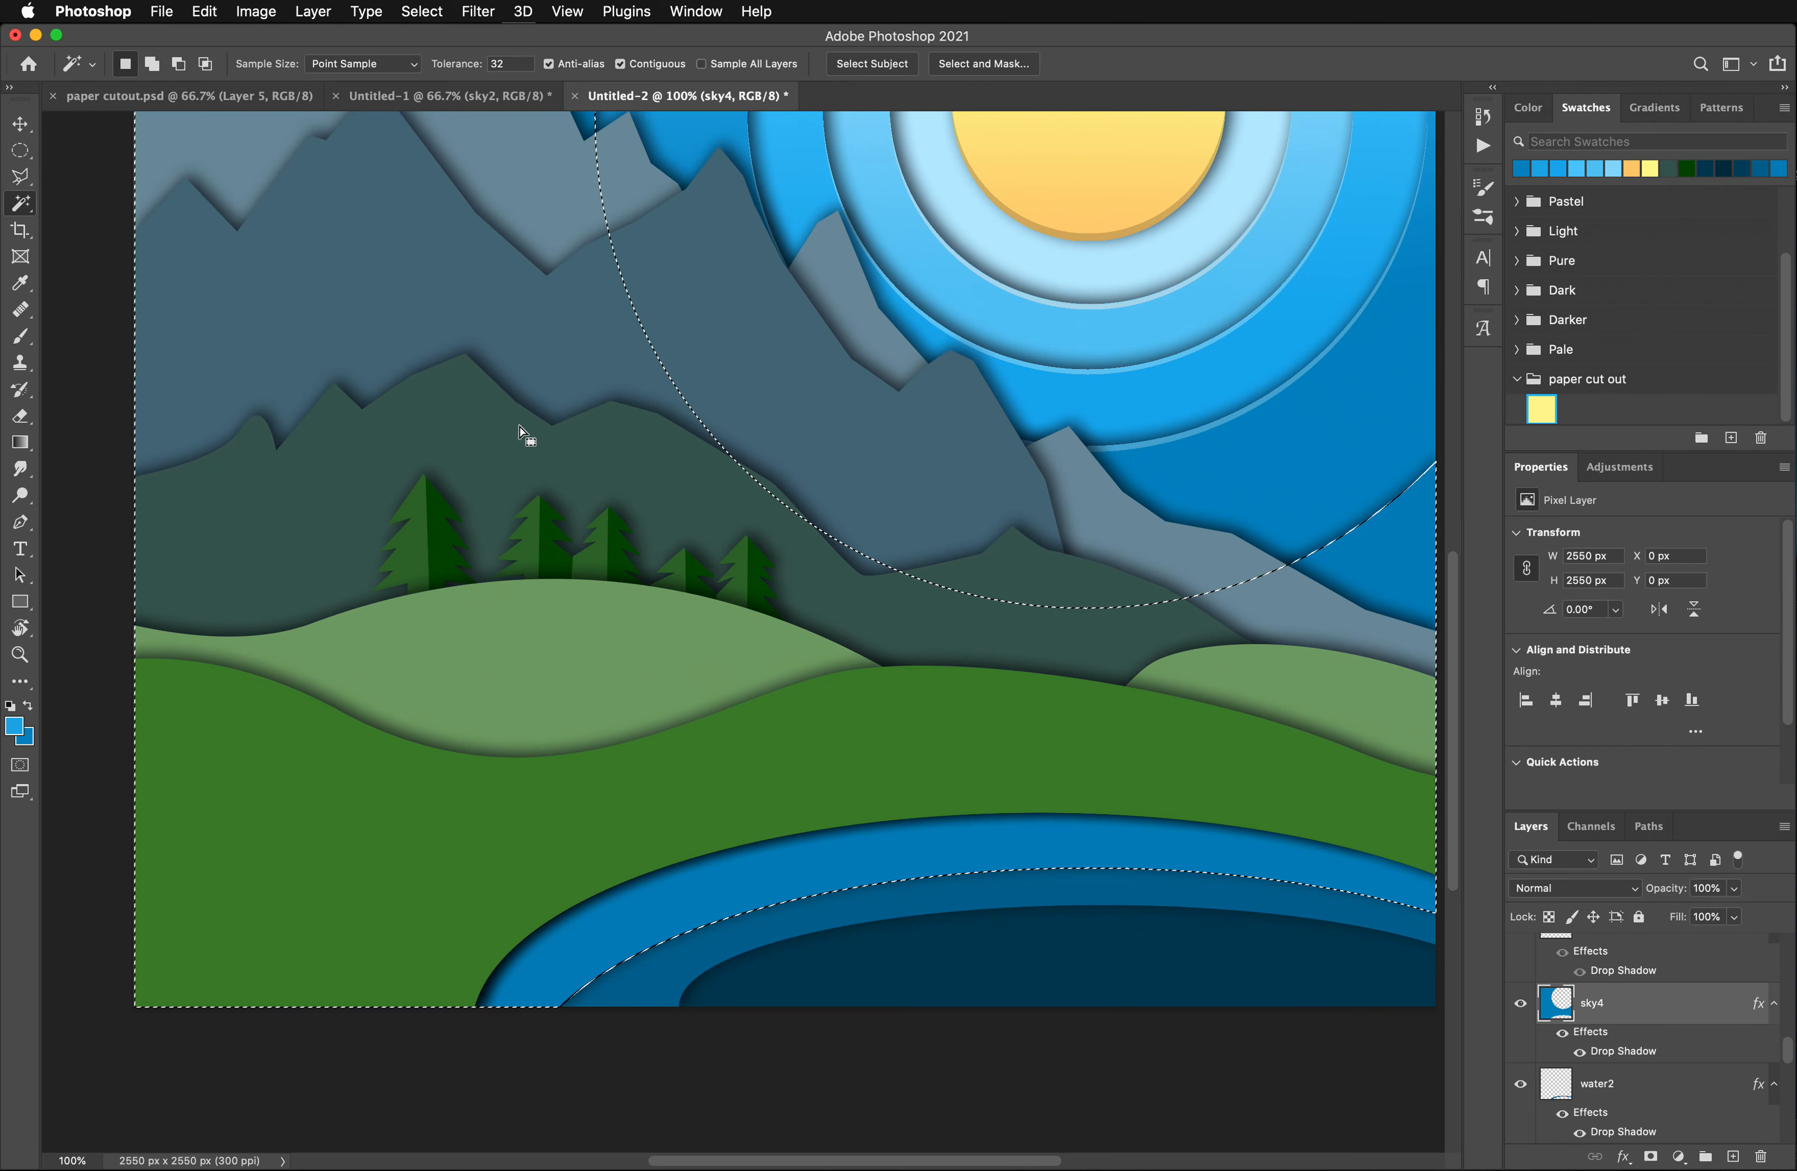
{"action": "scroll", "coordinate": [524, 435], "scroll_direction": "up", "scroll_amount": 6}
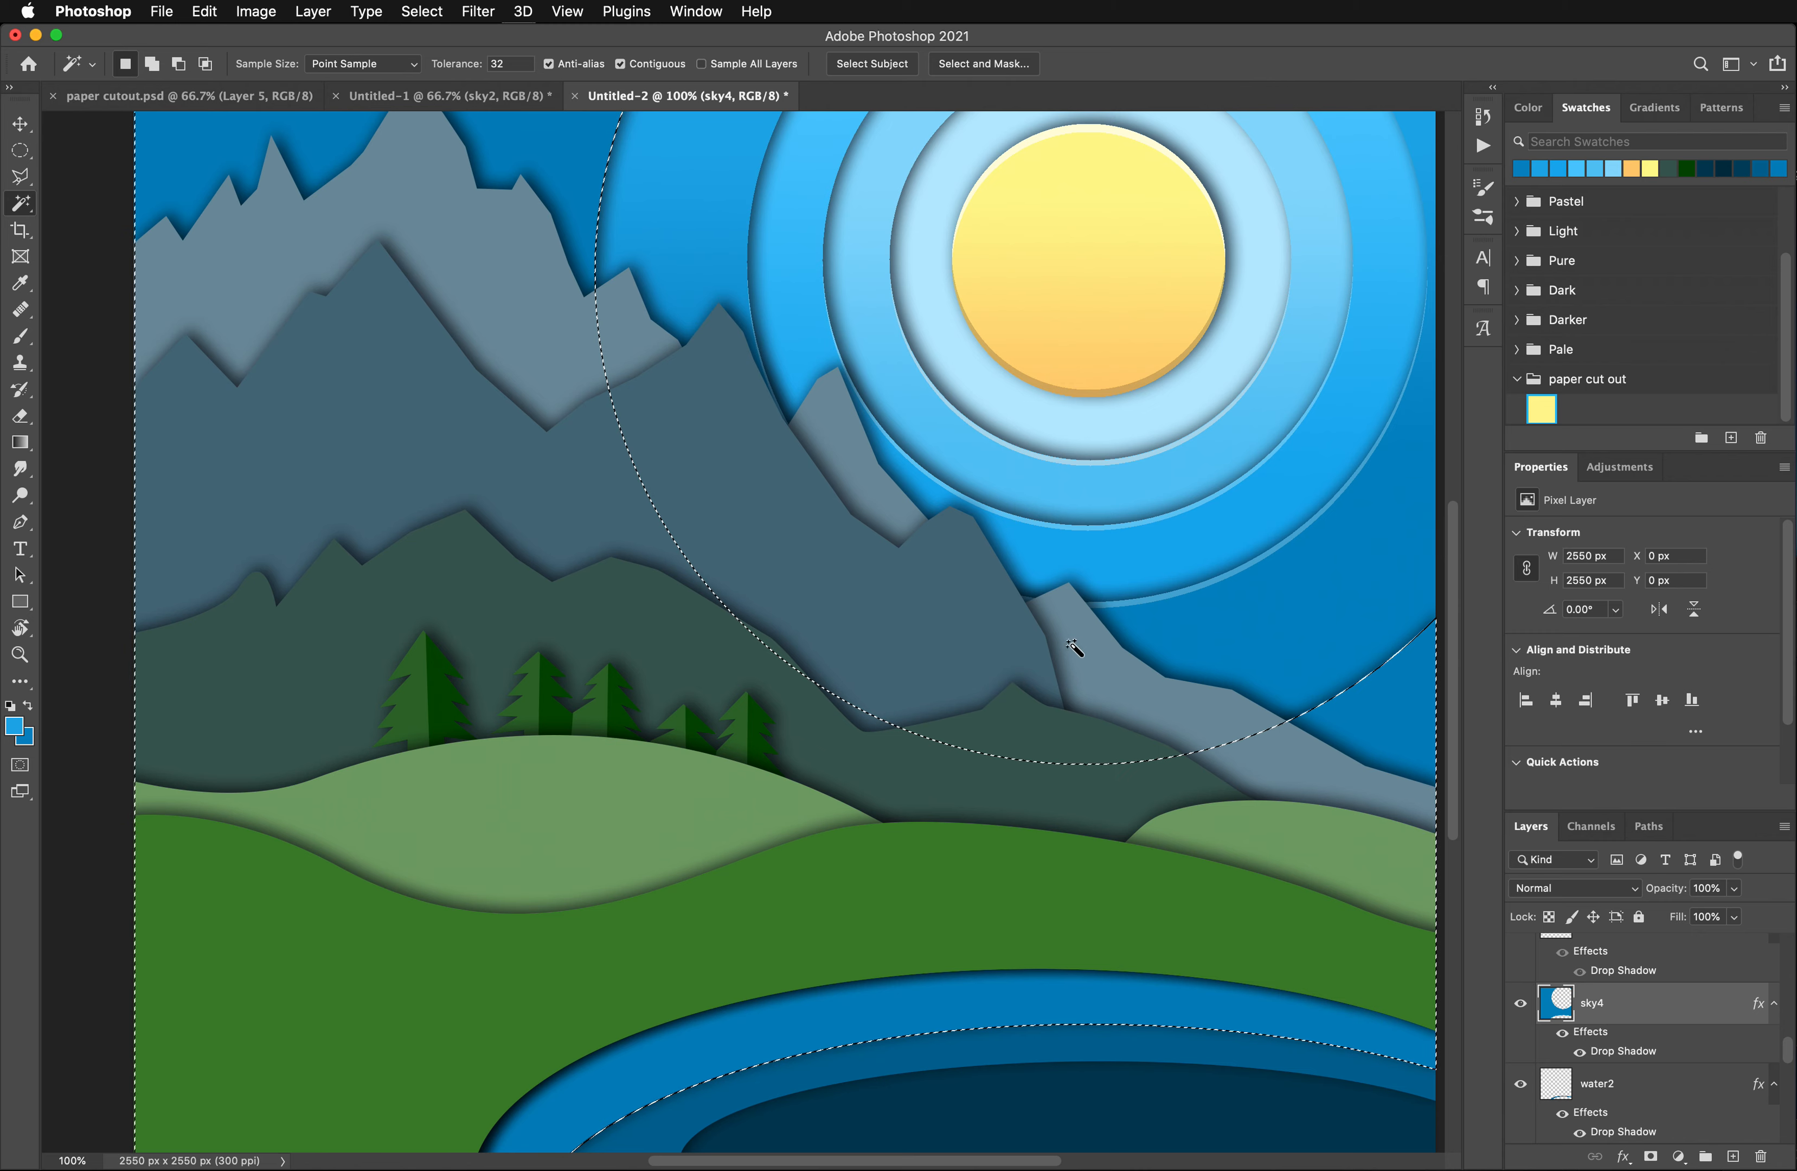
{"action": "scroll", "coordinate": [1385, 1012], "scroll_direction": "up", "scroll_amount": 3}
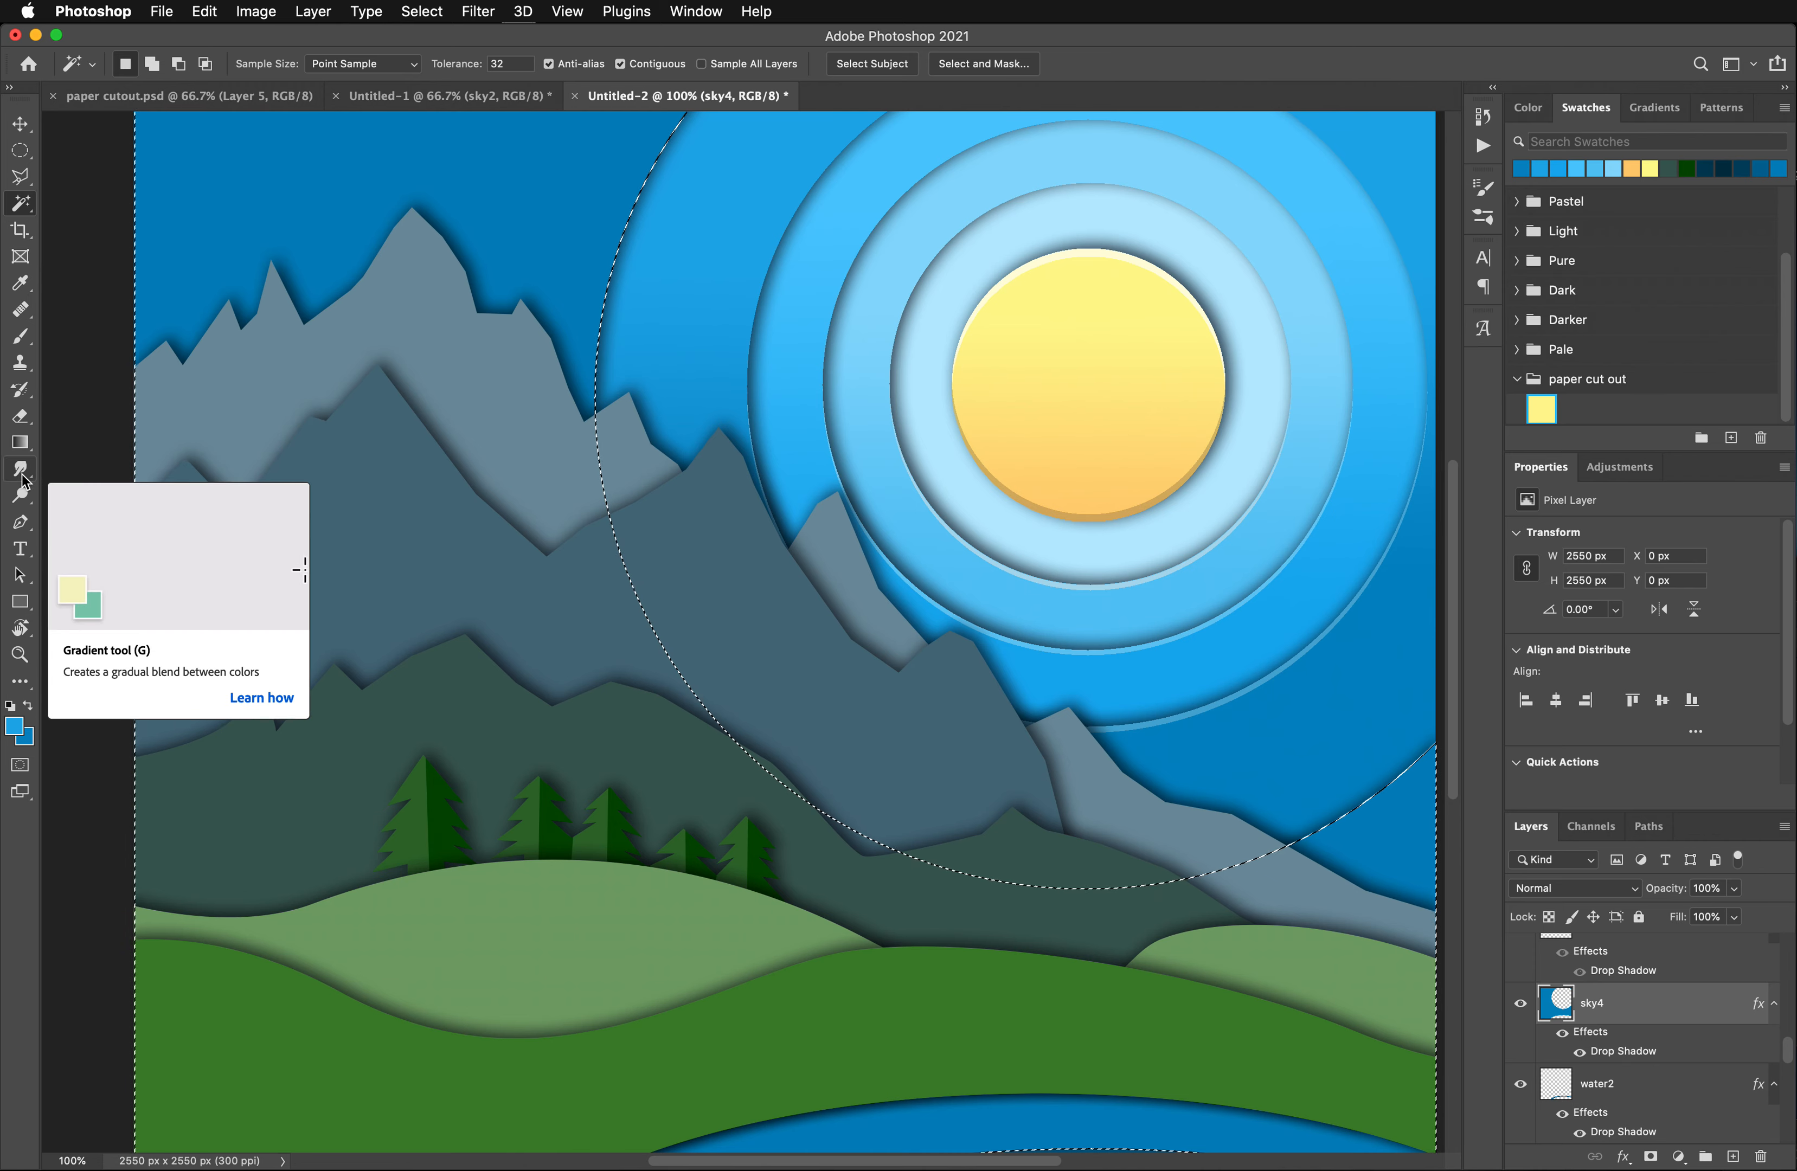
{"action": "left_click", "coordinate": [21, 293]}
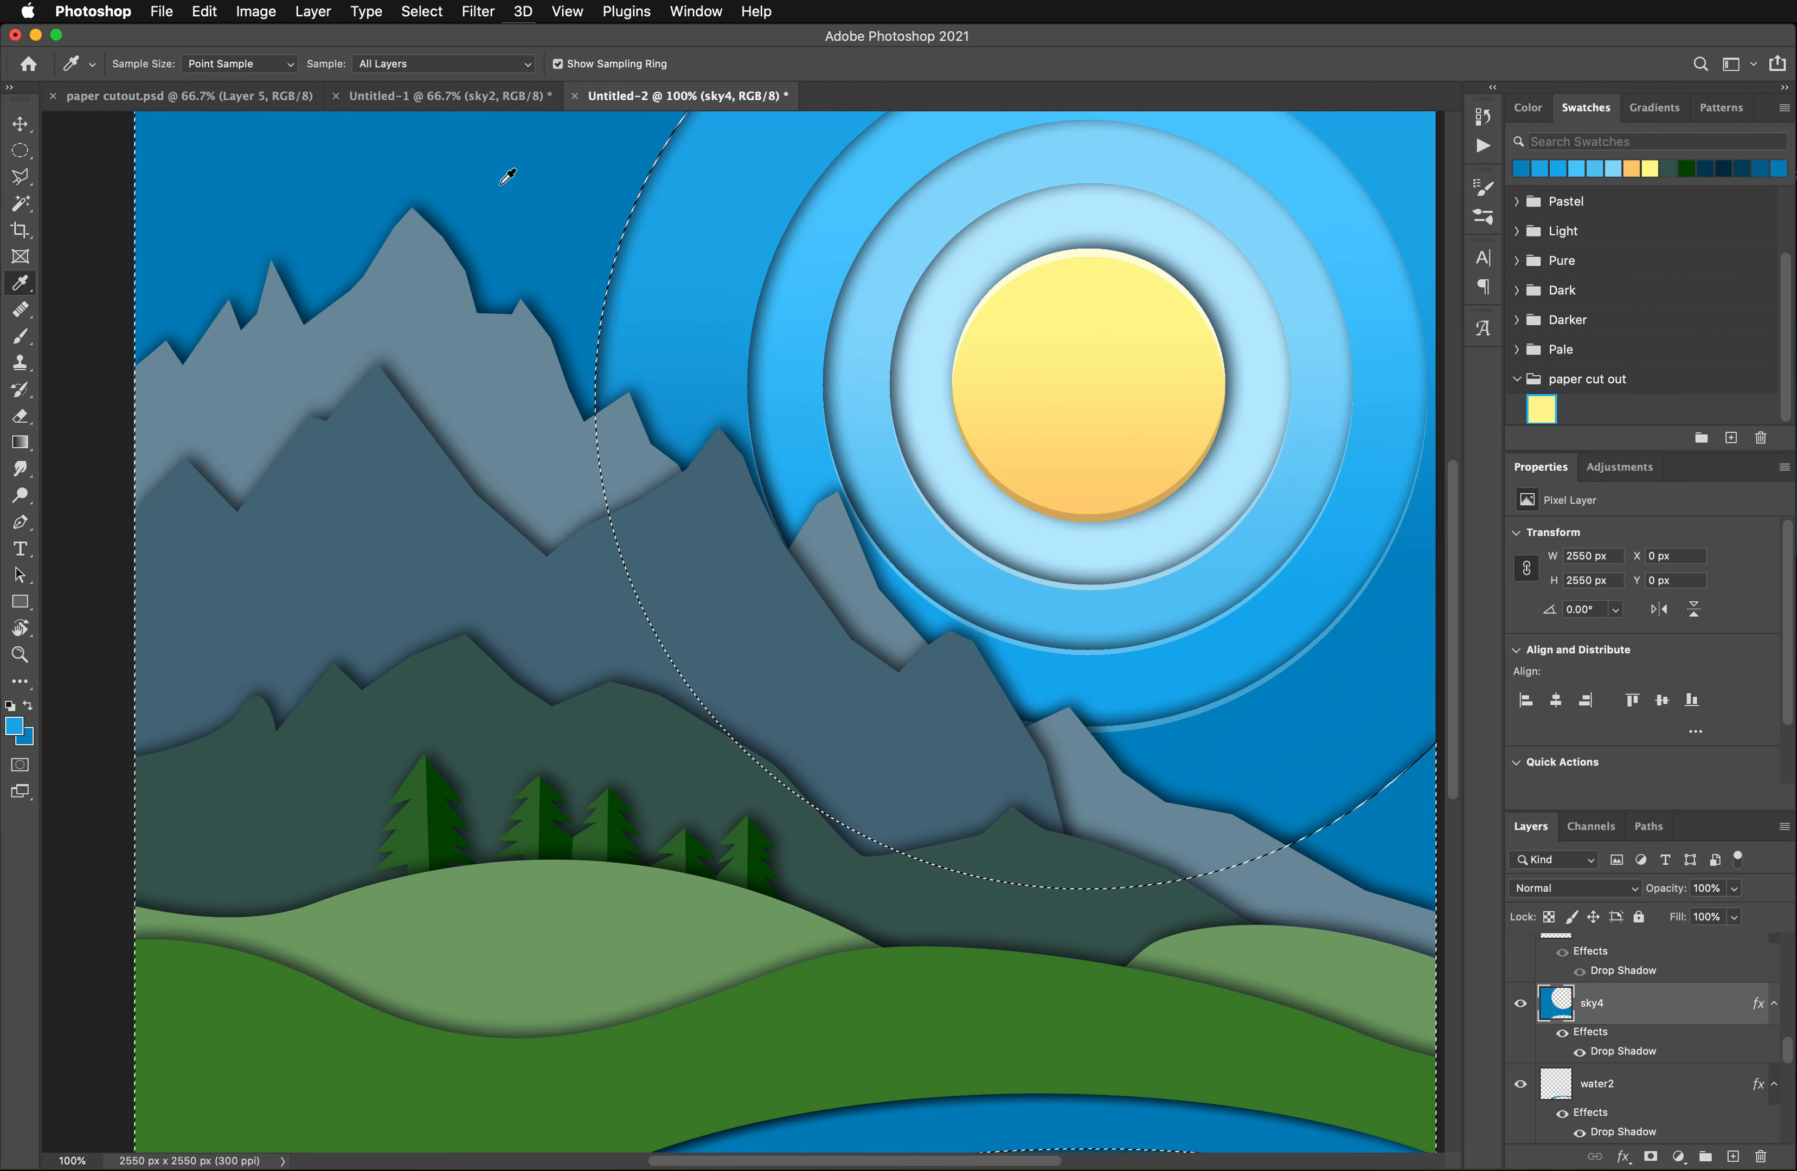
{"action": "left_click", "coordinate": [544, 228]}
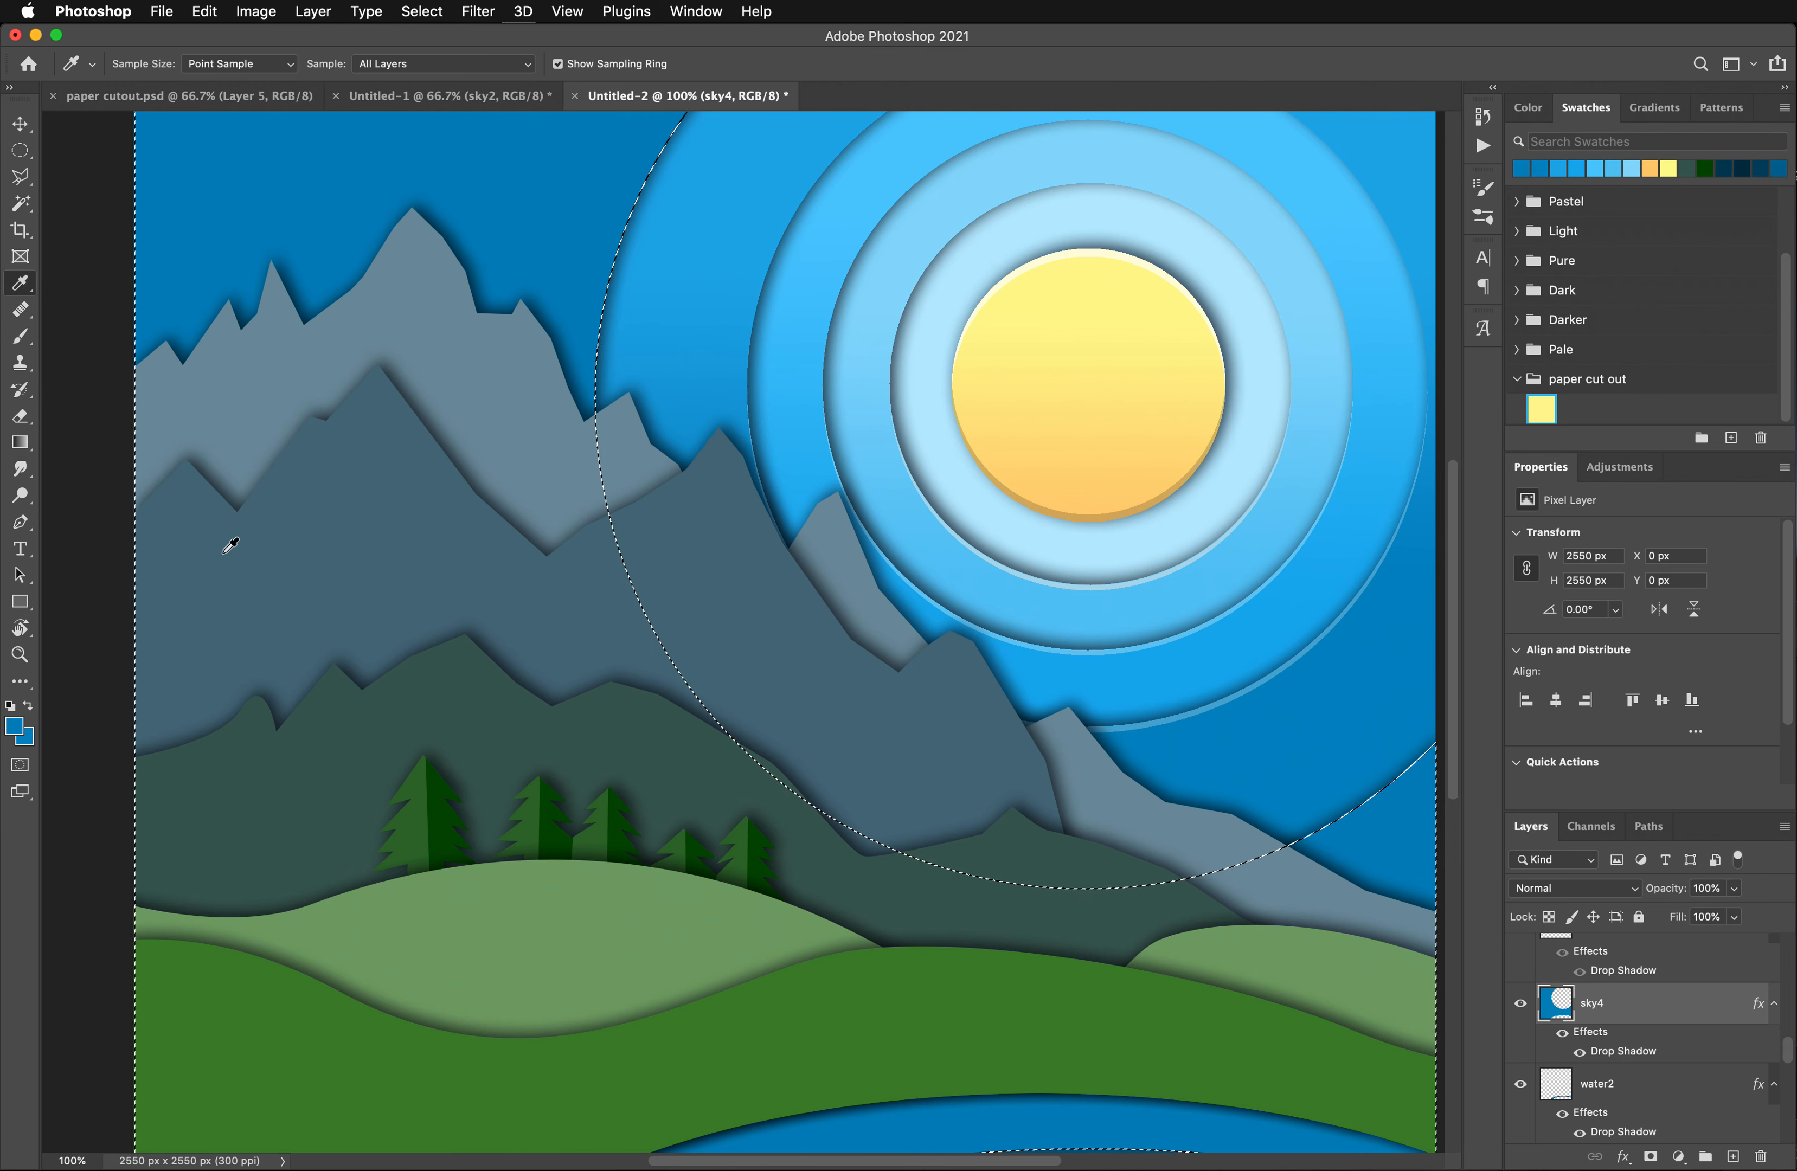
{"action": "left_click", "coordinate": [23, 735]}
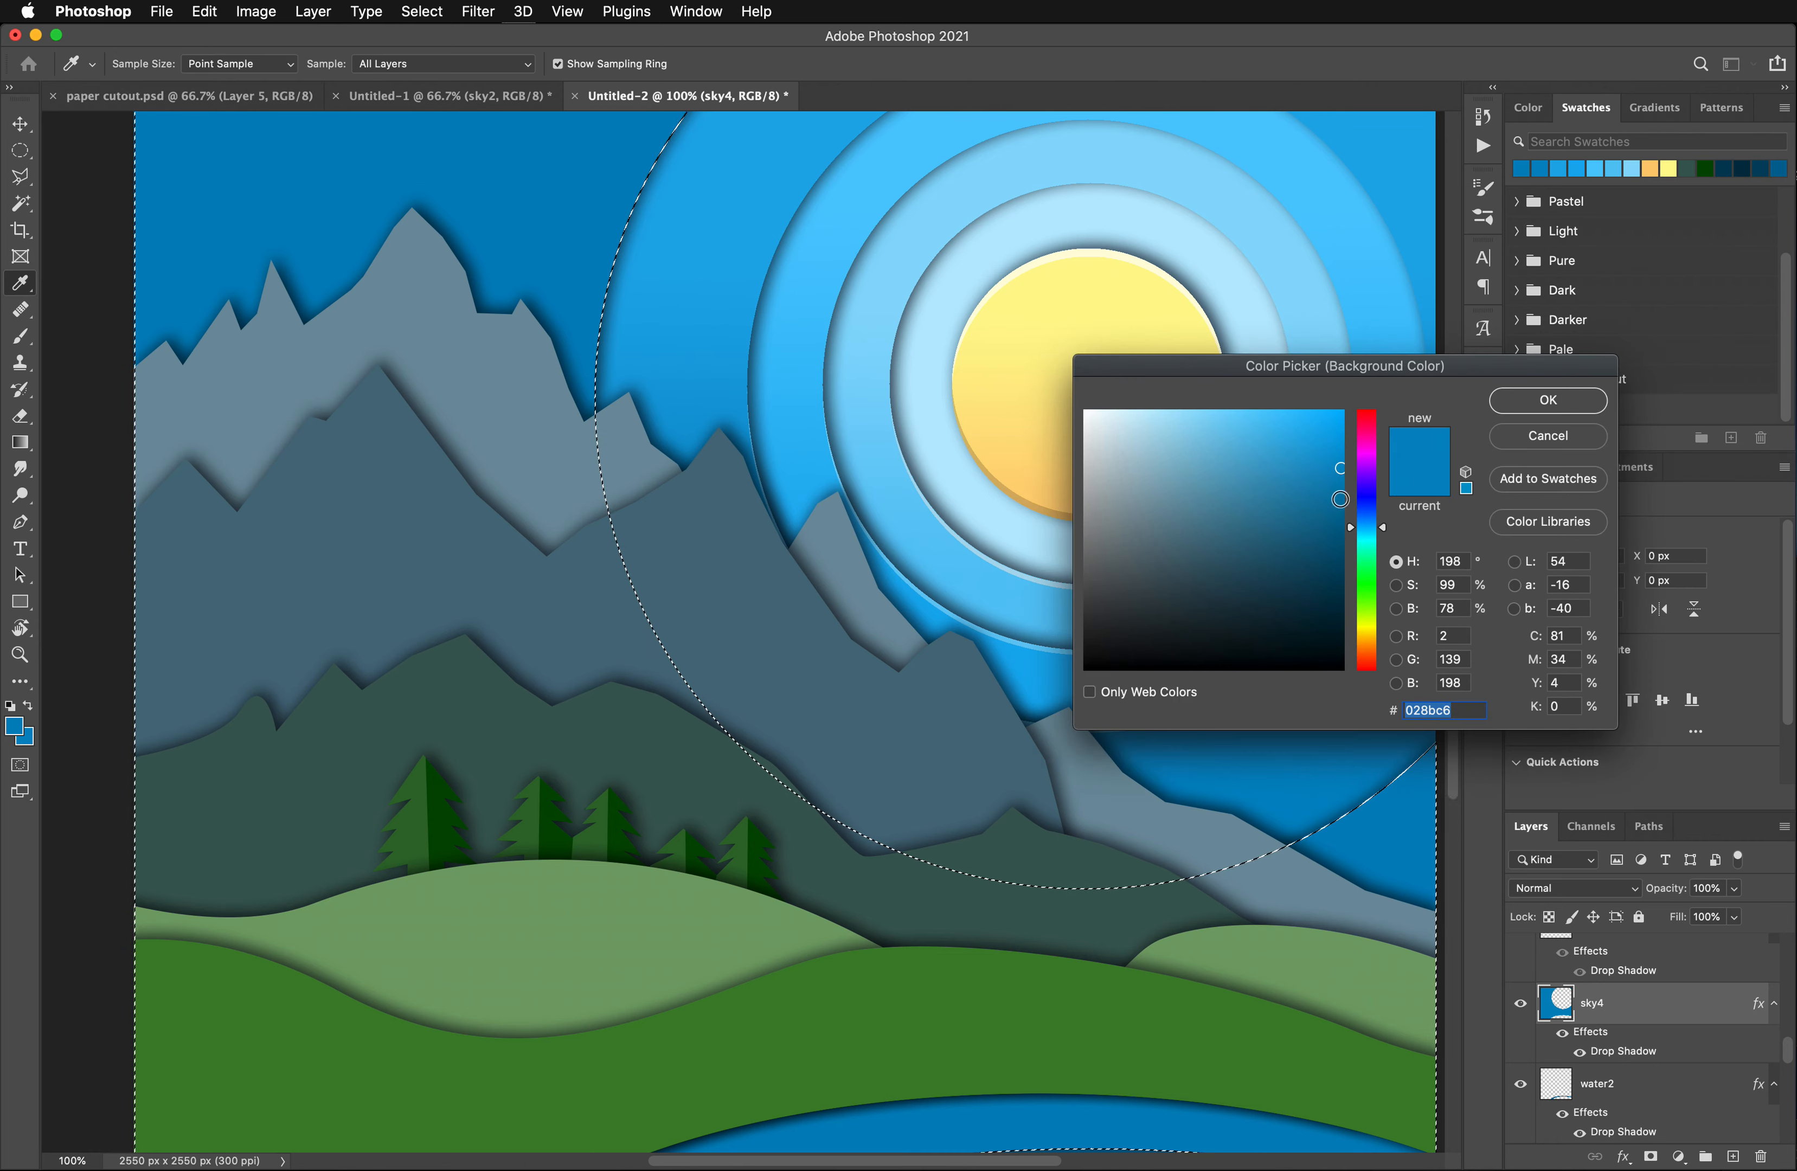
{"action": "left_click", "coordinate": [1548, 400]}
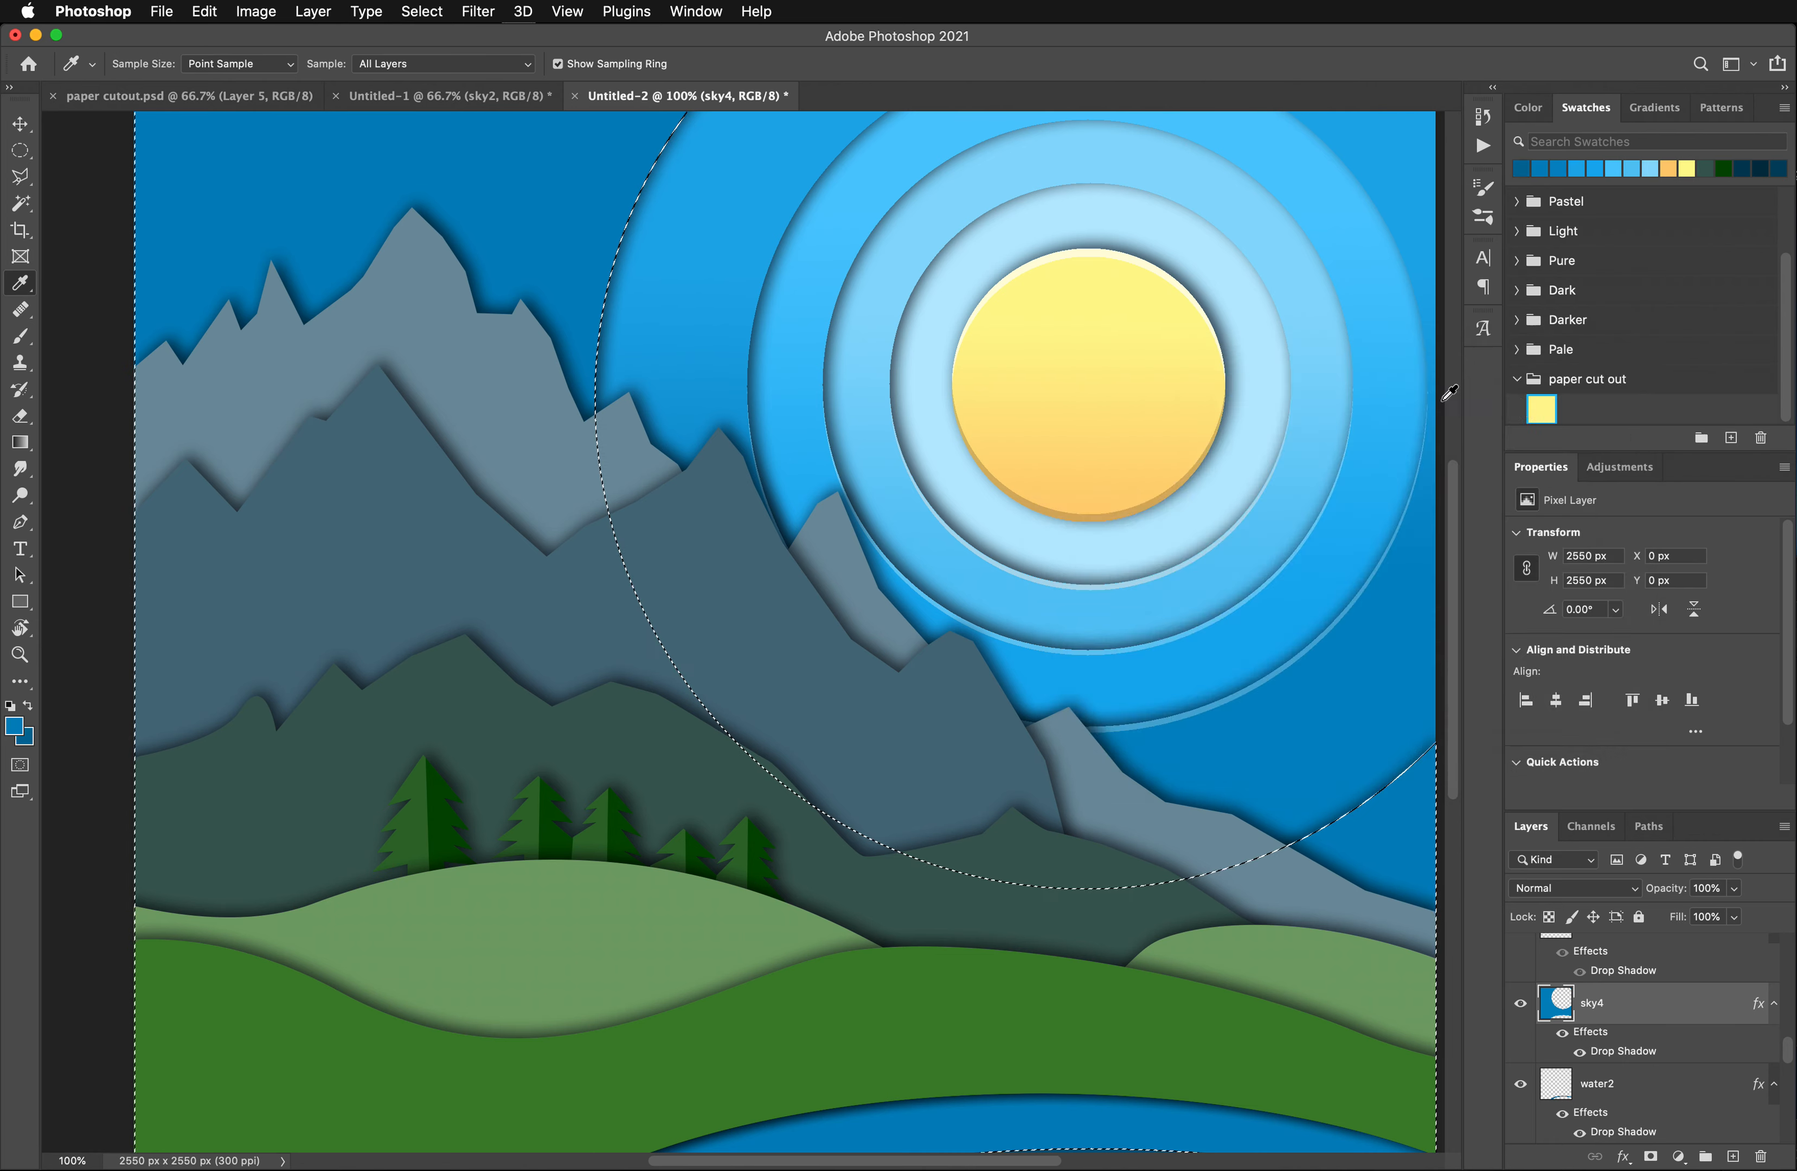
- Fill the selected sky4 shape with a vertical gradient from its sampled blue down to the darker blue
{"action": "scroll", "coordinate": [80, 445], "scroll_direction": "down", "scroll_amount": 2}
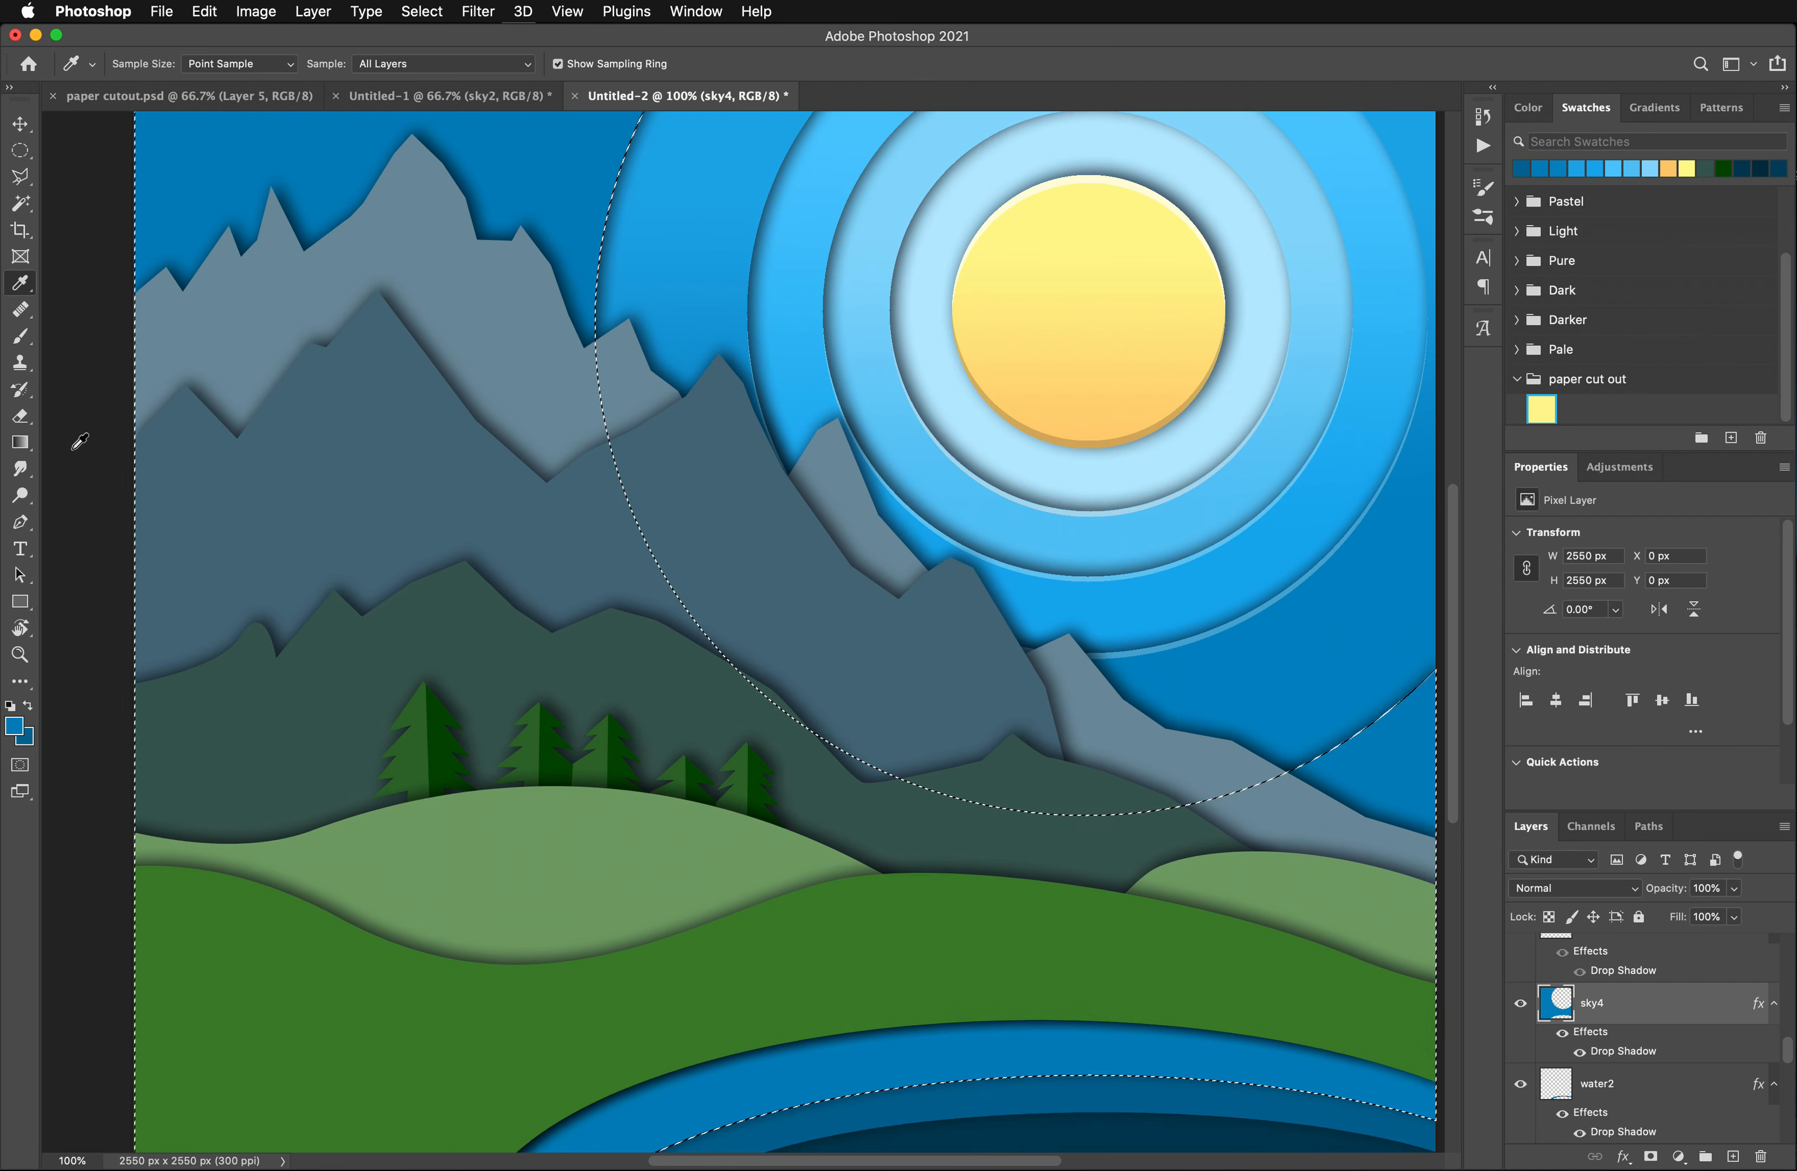
{"action": "scroll", "coordinate": [80, 445], "scroll_direction": "up", "scroll_amount": 5}
{"action": "left_click", "coordinate": [20, 442]}
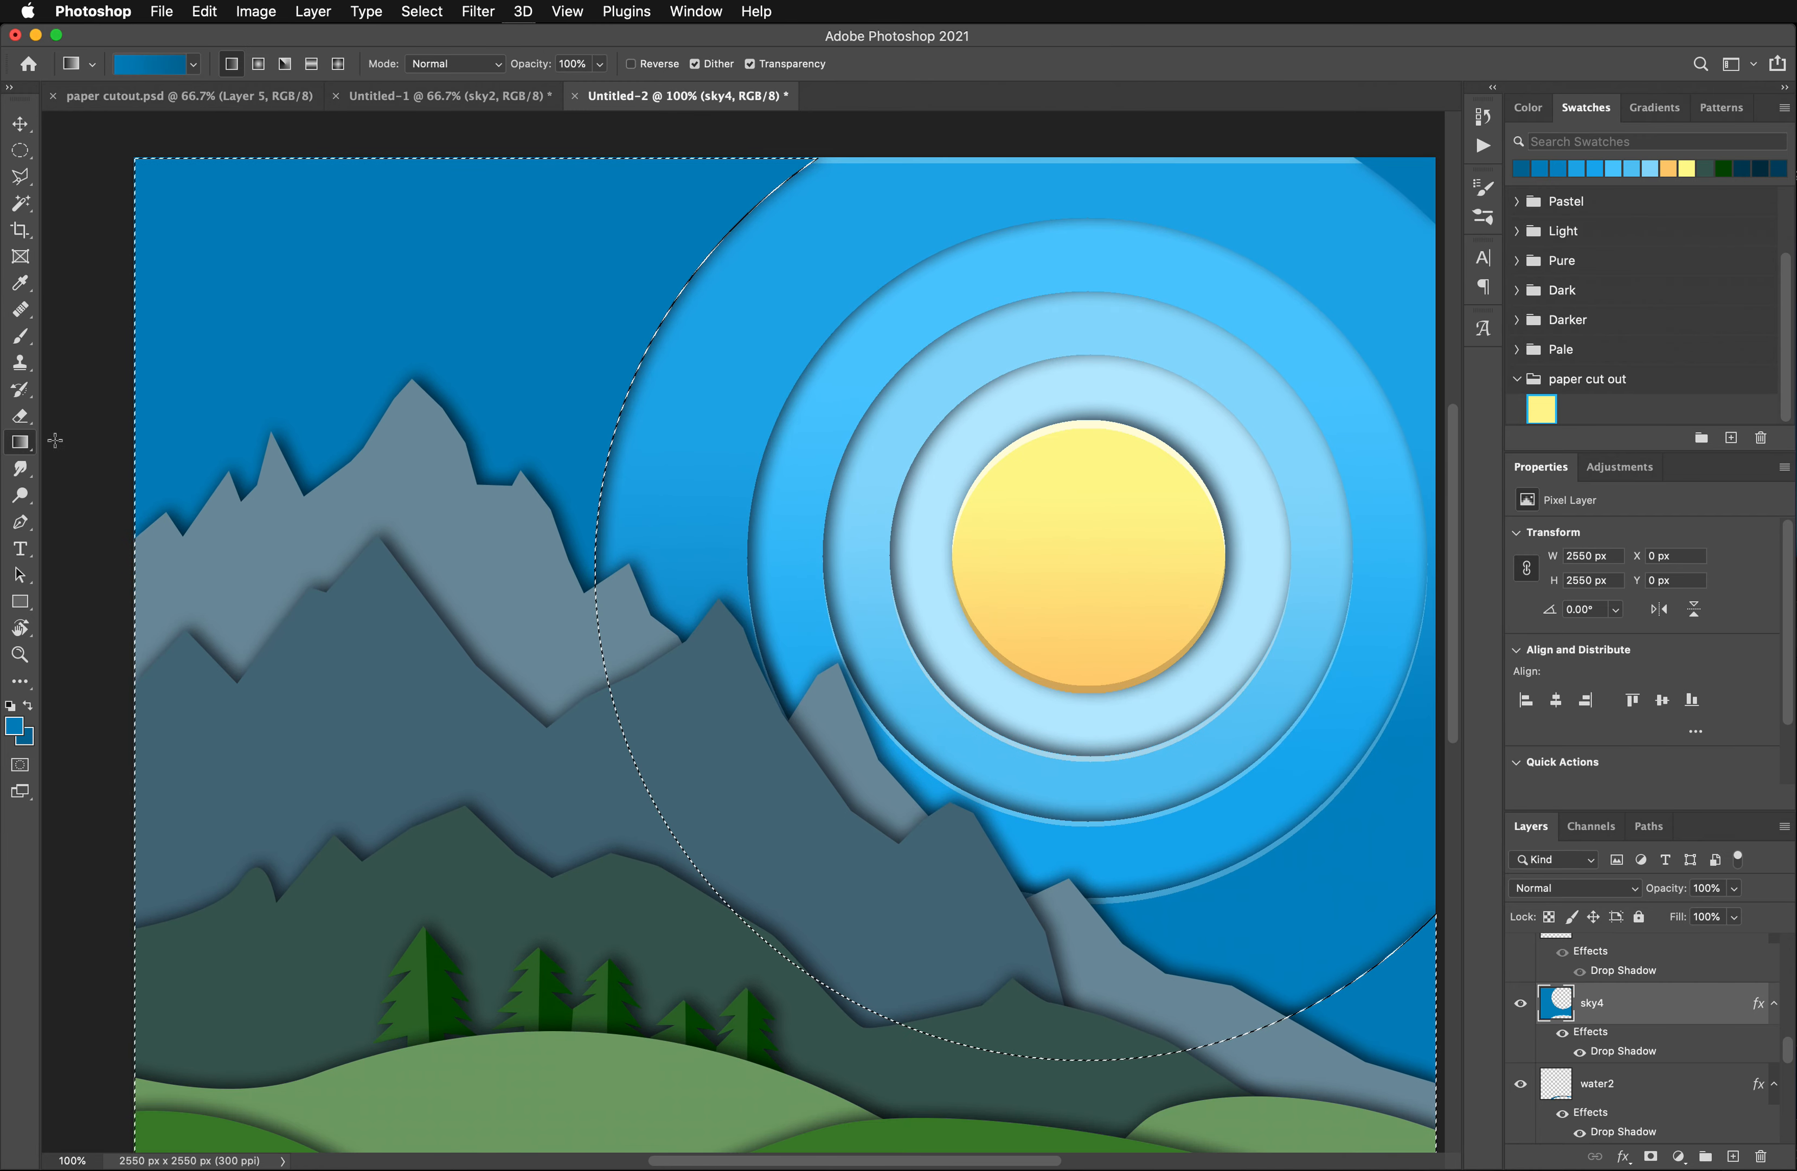
{"action": "left_click_drag", "start_coordinate": [562, 242], "coordinate": [610, 827]}
- Examine the sky4 gradient across the upper sky, behind the mountains, and in the lake at the bottom of the artwork
{"action": "scroll", "coordinate": [614, 791], "scroll_direction": "up", "scroll_amount": 1}
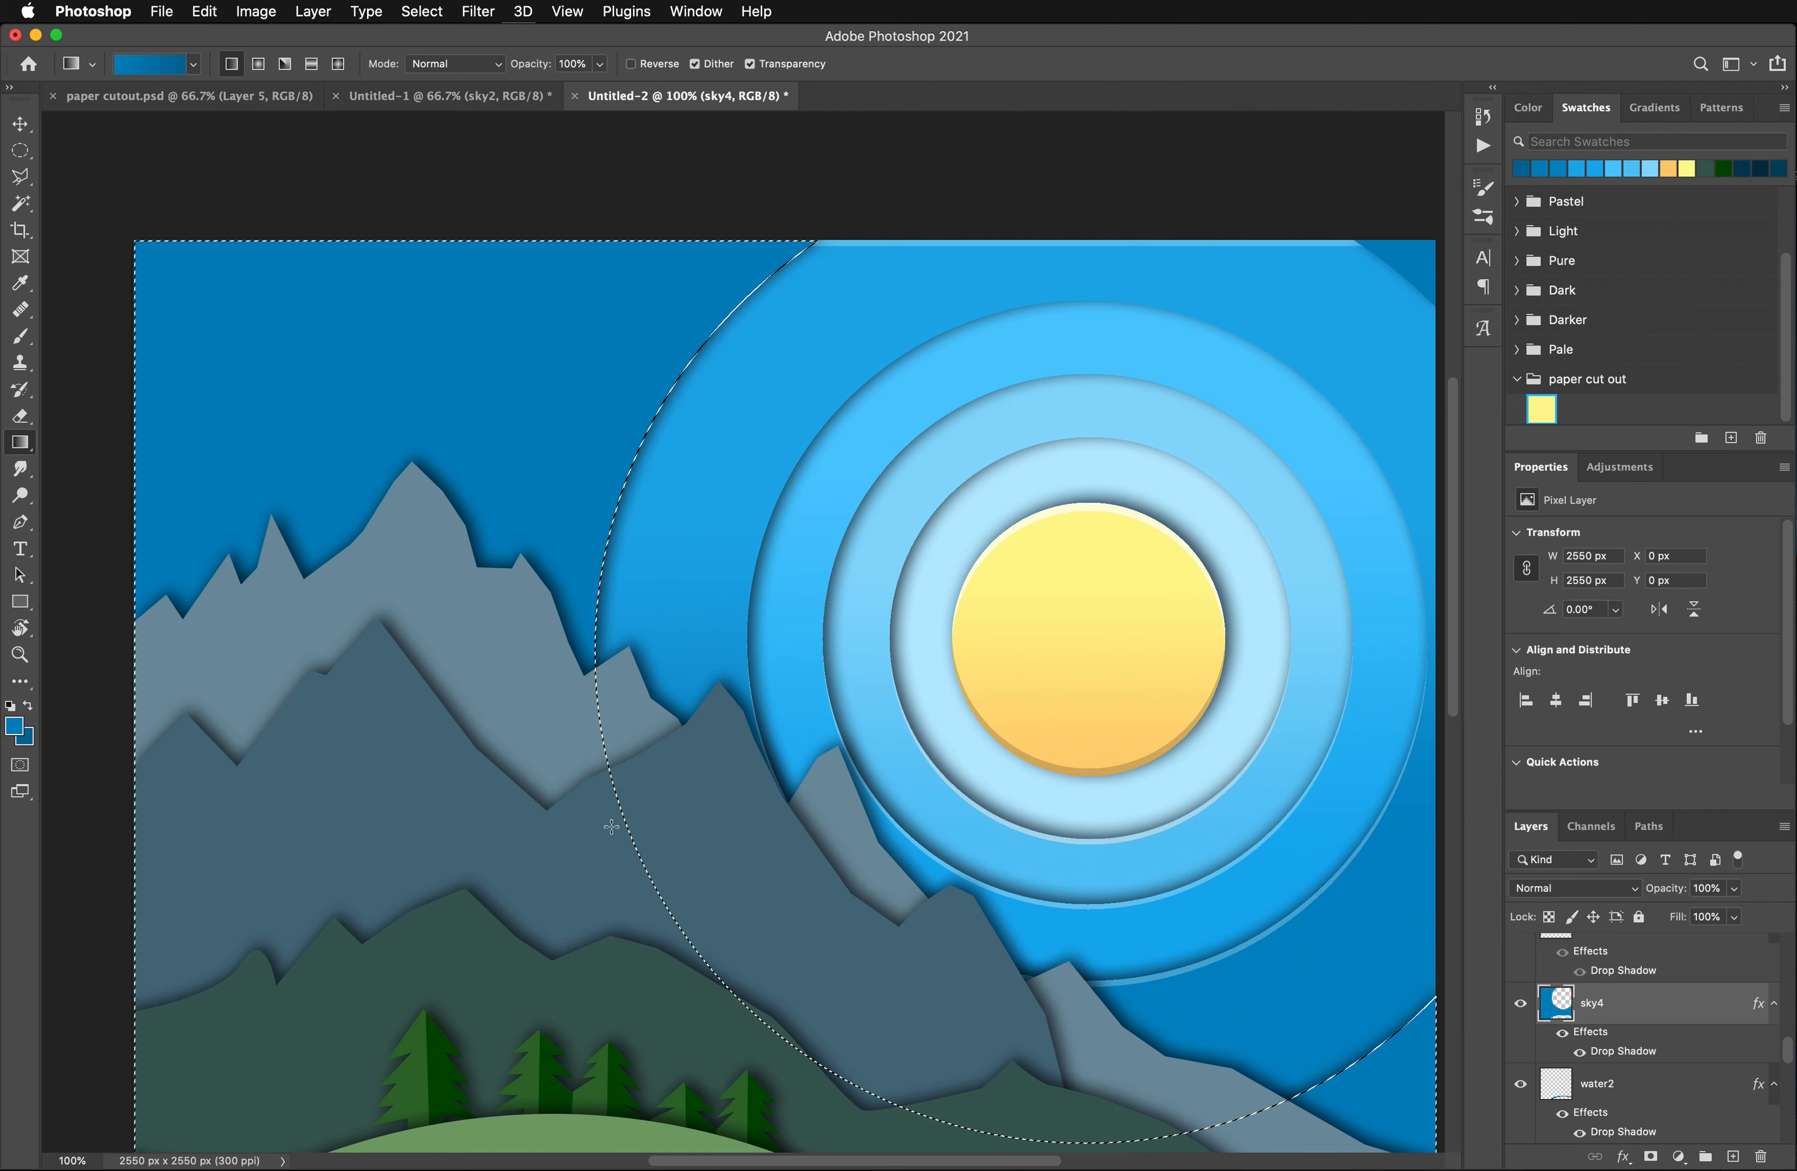
{"action": "scroll", "coordinate": [721, 864], "scroll_direction": "down", "scroll_amount": 3}
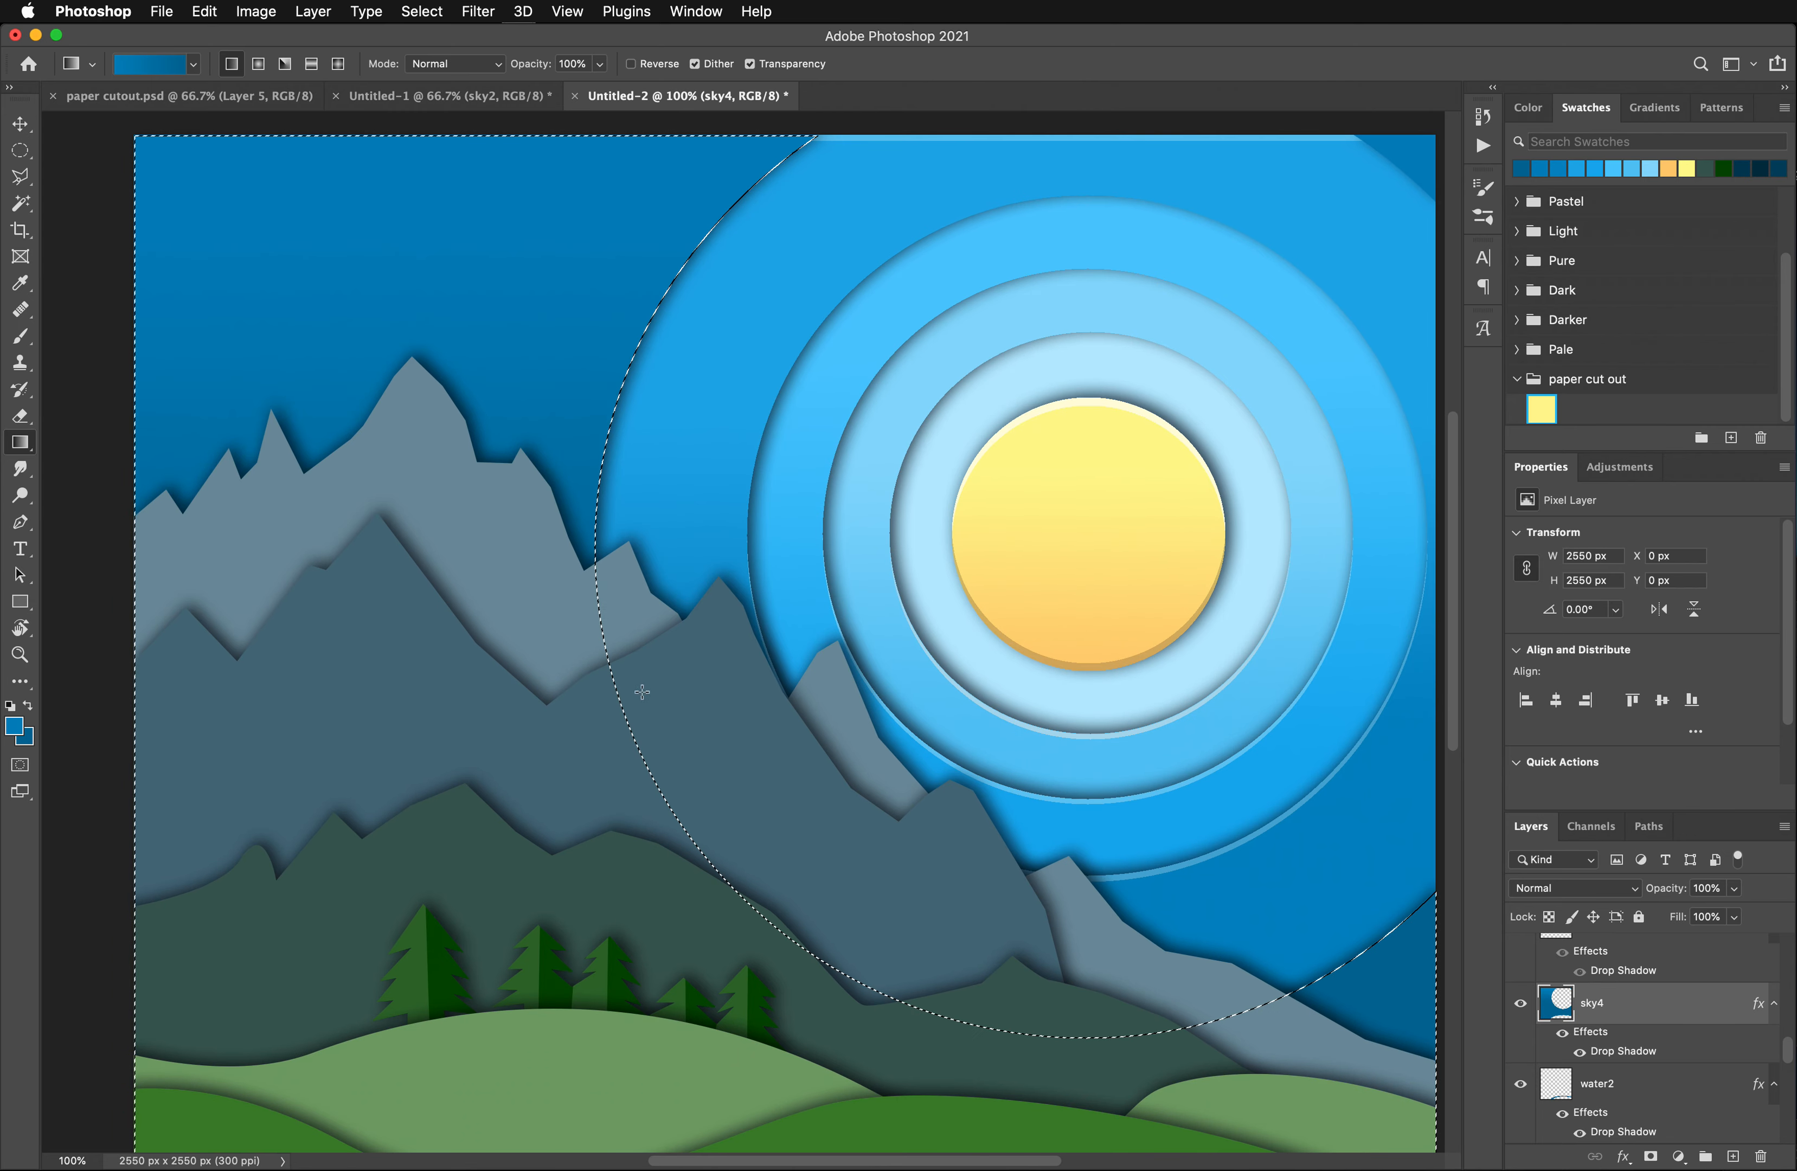
{"action": "scroll", "coordinate": [913, 875], "scroll_direction": "up", "scroll_amount": 1}
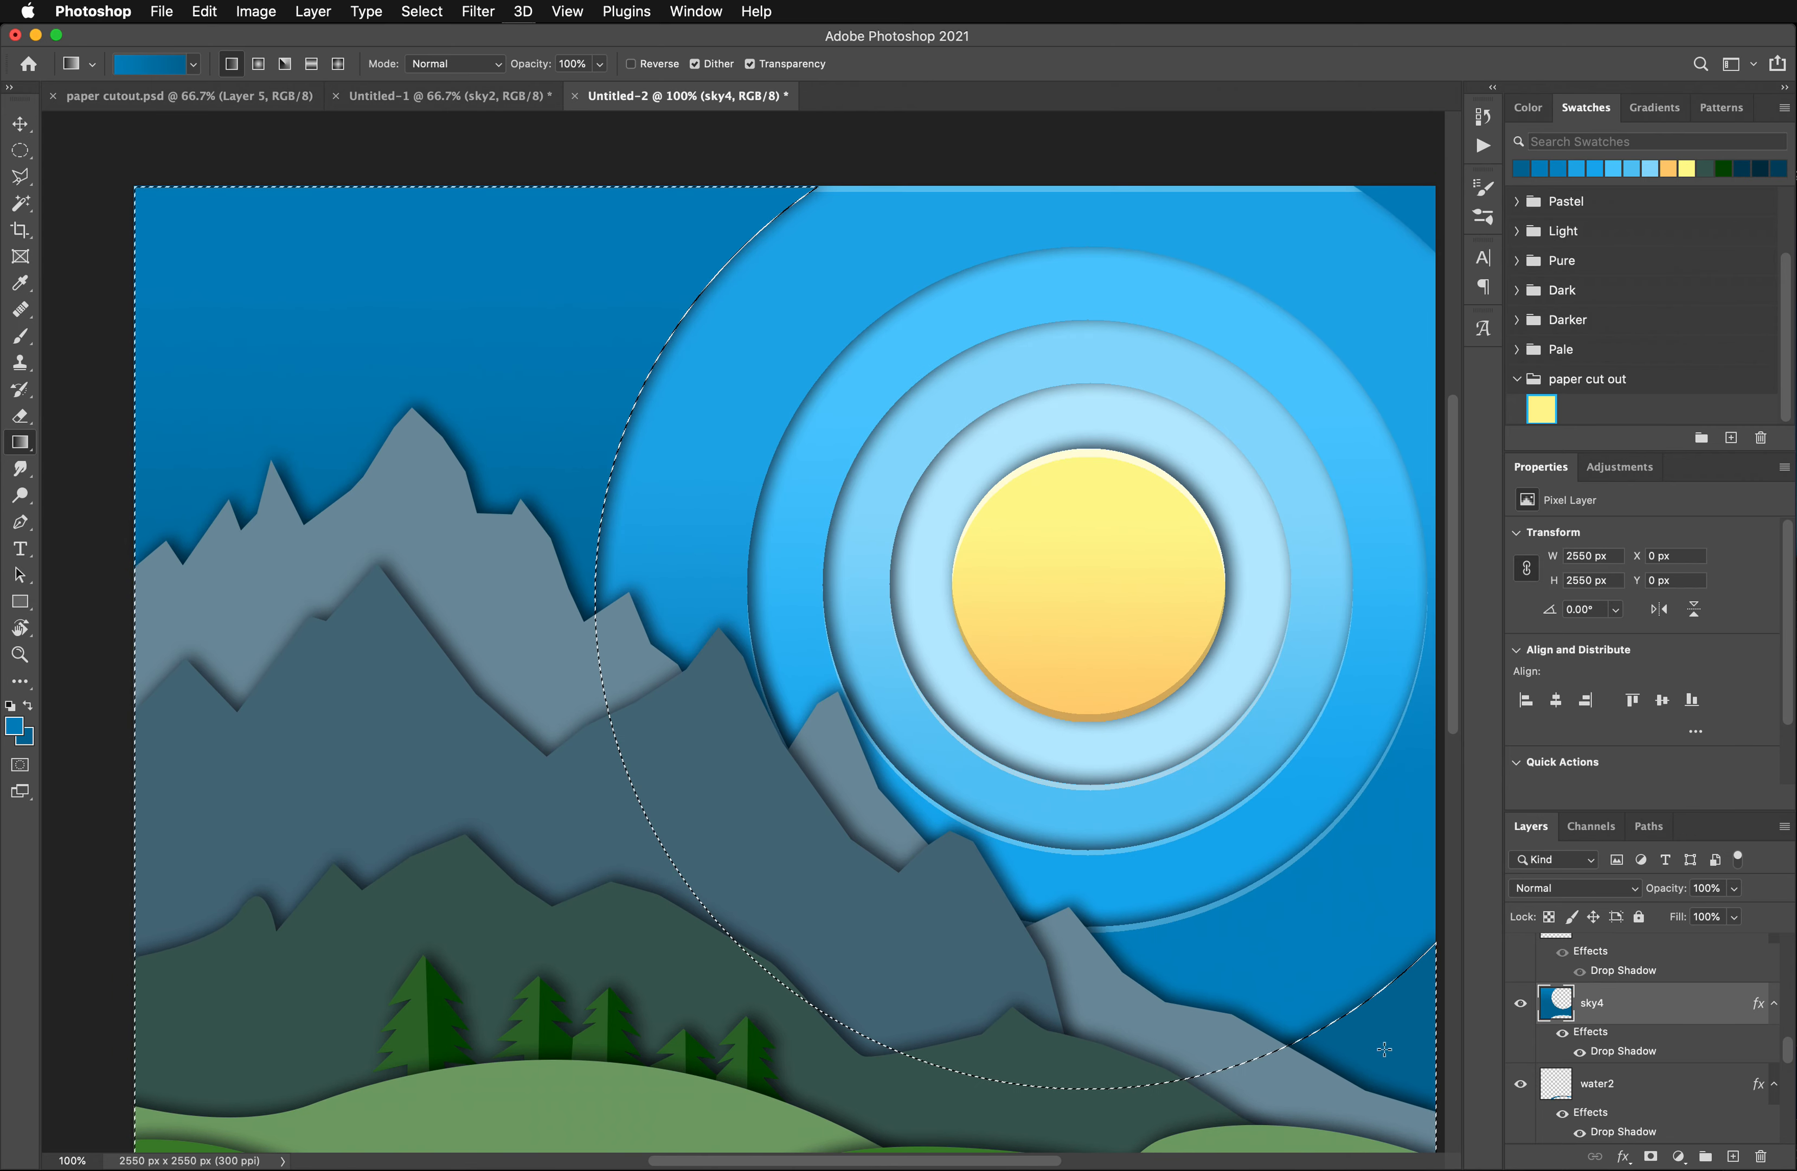
{"action": "scroll", "coordinate": [1259, 1038], "scroll_direction": "down", "scroll_amount": 6}
{"action": "scroll", "coordinate": [1258, 1039], "scroll_direction": "down", "scroll_amount": 1}
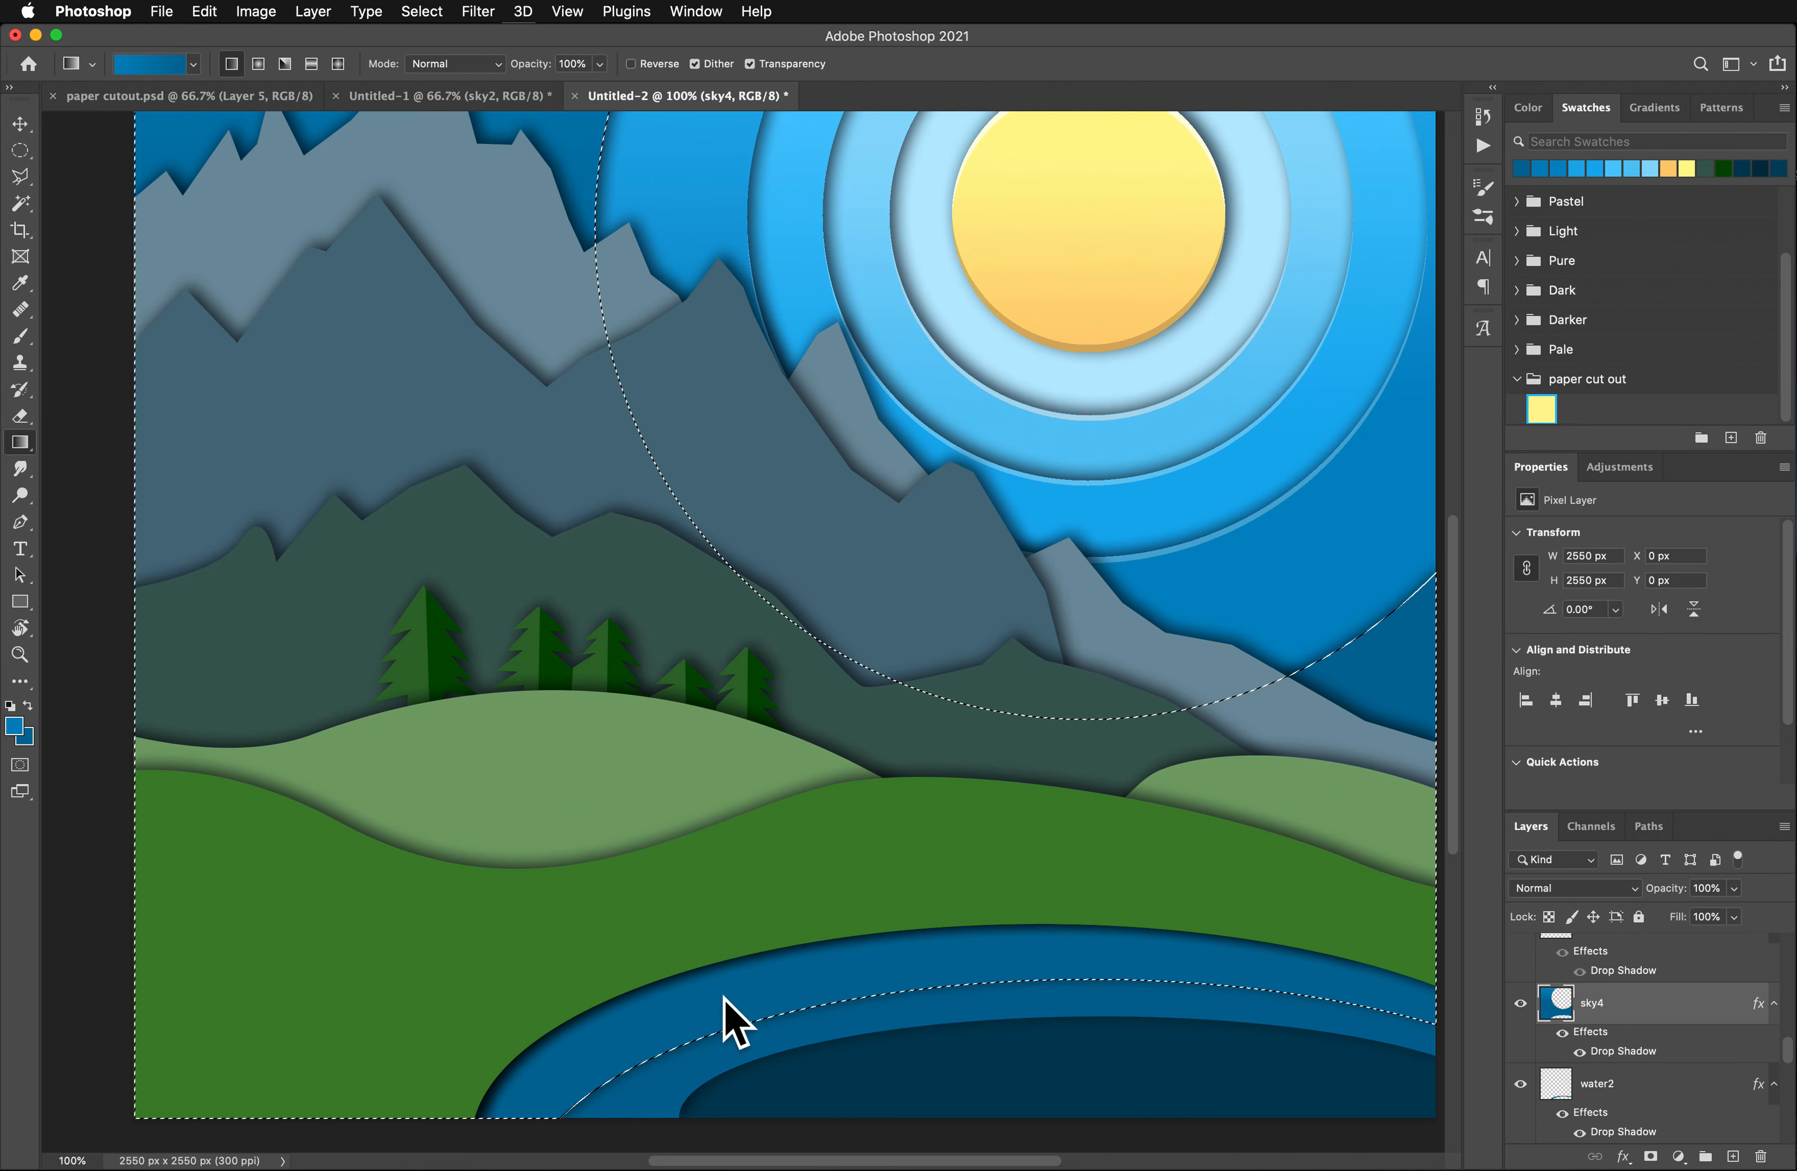
{"action": "key", "text": "super+d"}
{"action": "scroll", "coordinate": [723, 1007], "scroll_direction": "up", "scroll_amount": 5}
{"action": "scroll", "coordinate": [722, 1007], "scroll_direction": "up", "scroll_amount": 5}
{"action": "scroll", "coordinate": [722, 1006], "scroll_direction": "down", "scroll_amount": 3}
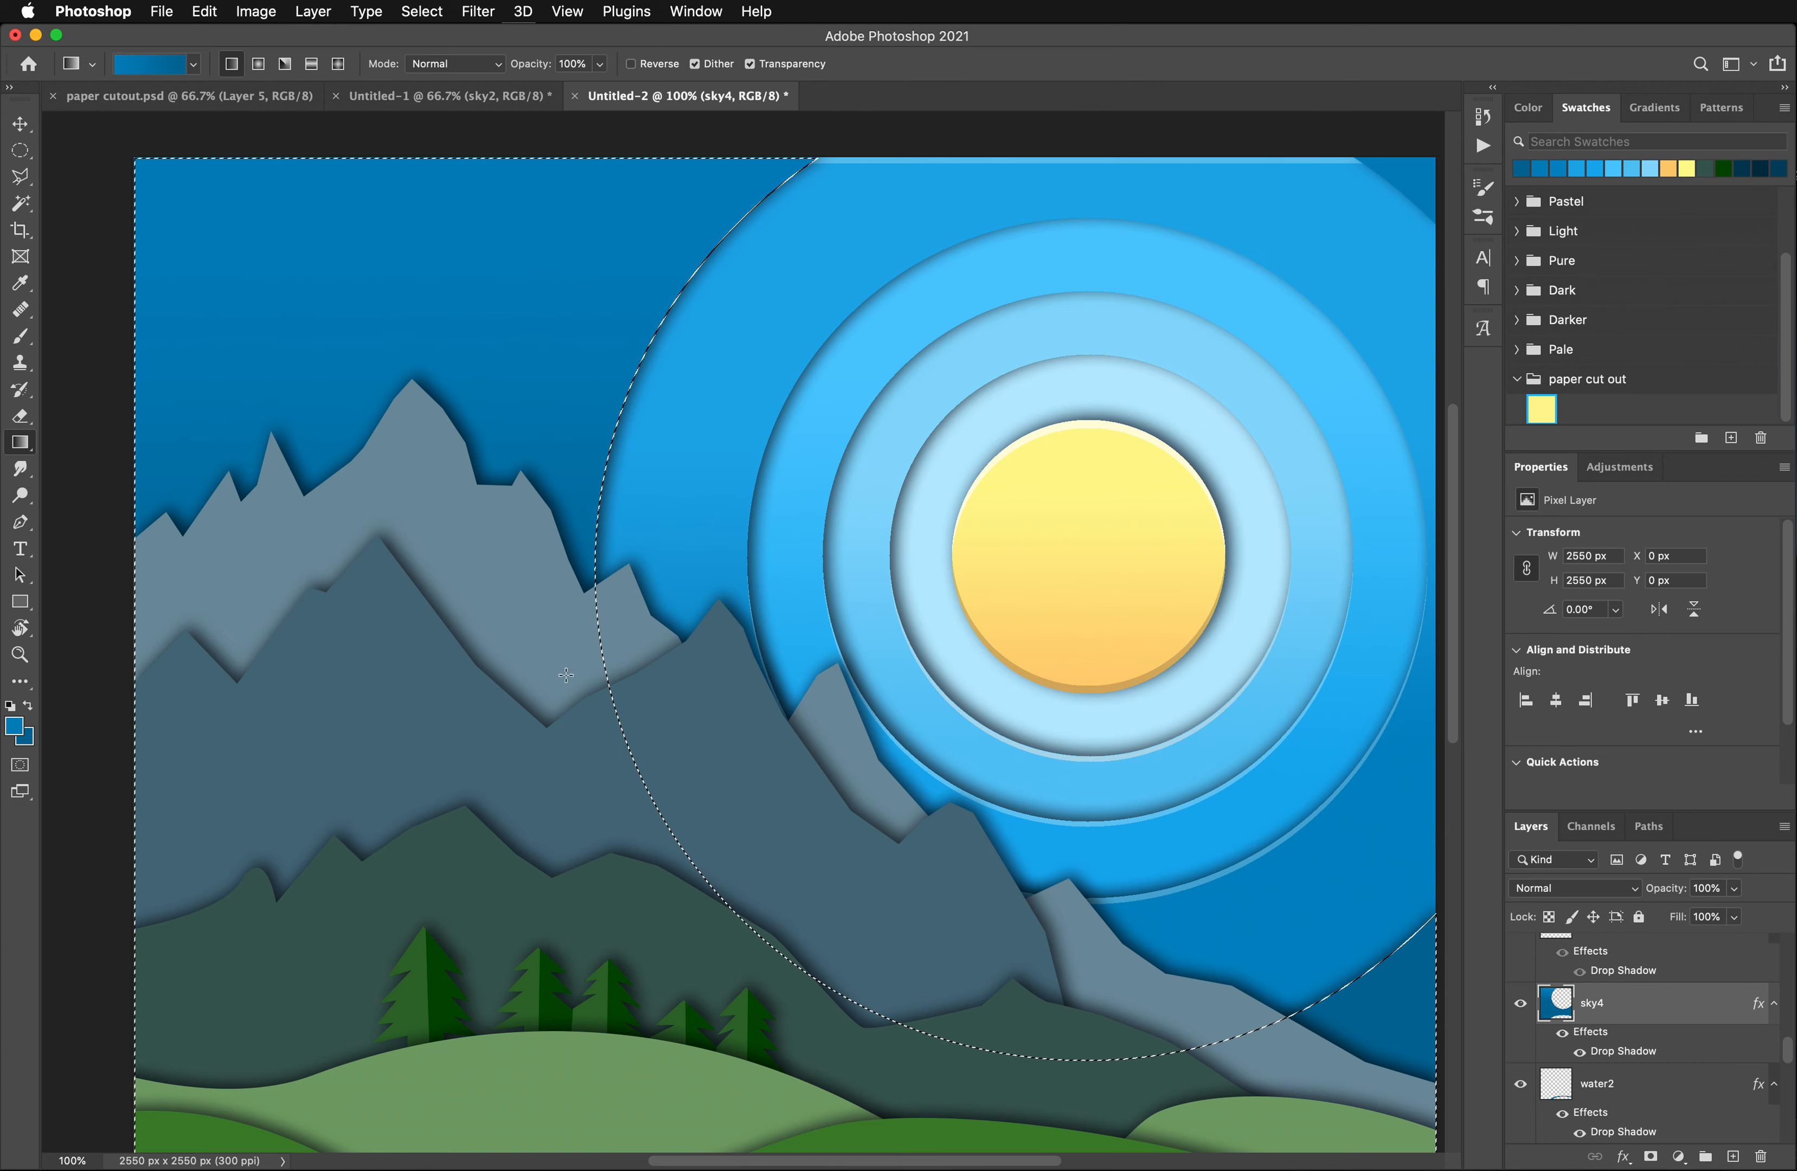
{"action": "scroll", "coordinate": [577, 687], "scroll_direction": "down", "scroll_amount": 8}
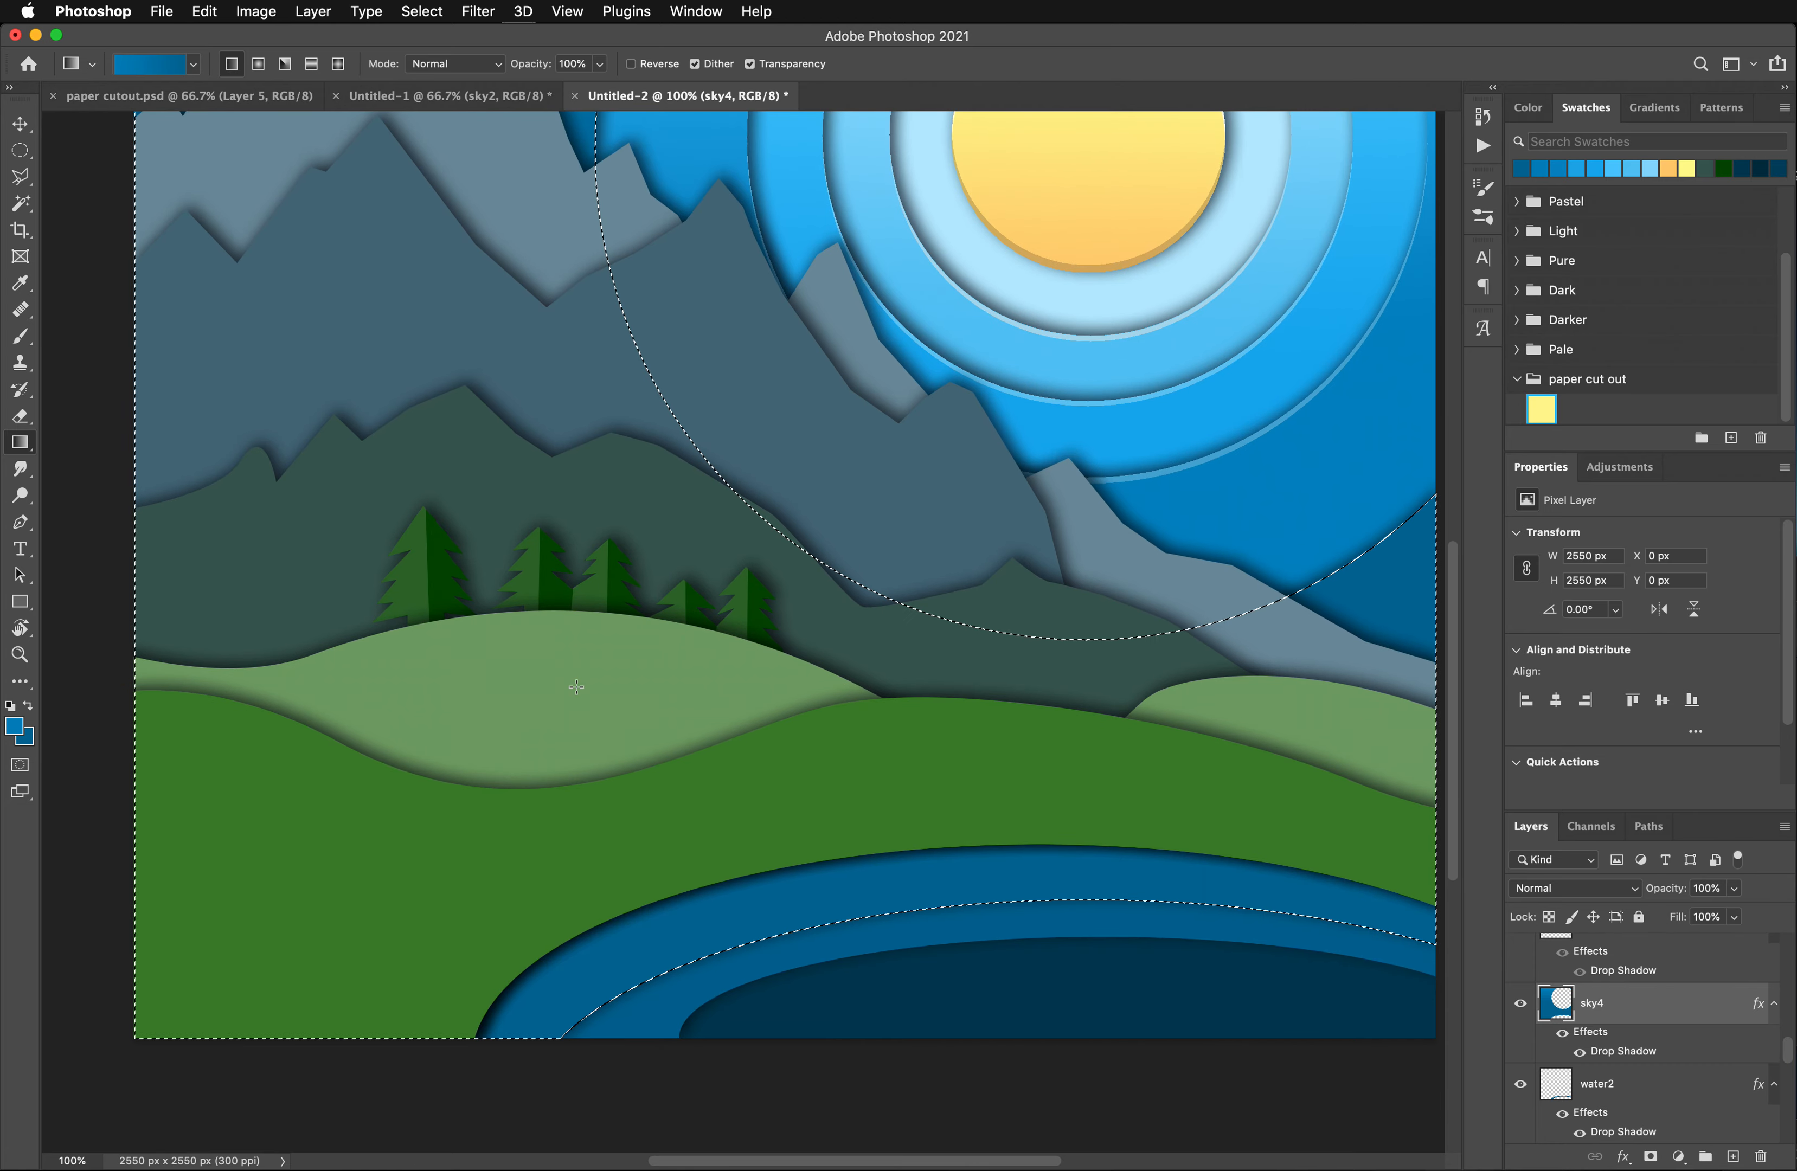
{"action": "scroll", "coordinate": [576, 687], "scroll_direction": "up", "scroll_amount": 5}
{"action": "scroll", "coordinate": [576, 687], "scroll_direction": "up", "scroll_amount": 1}
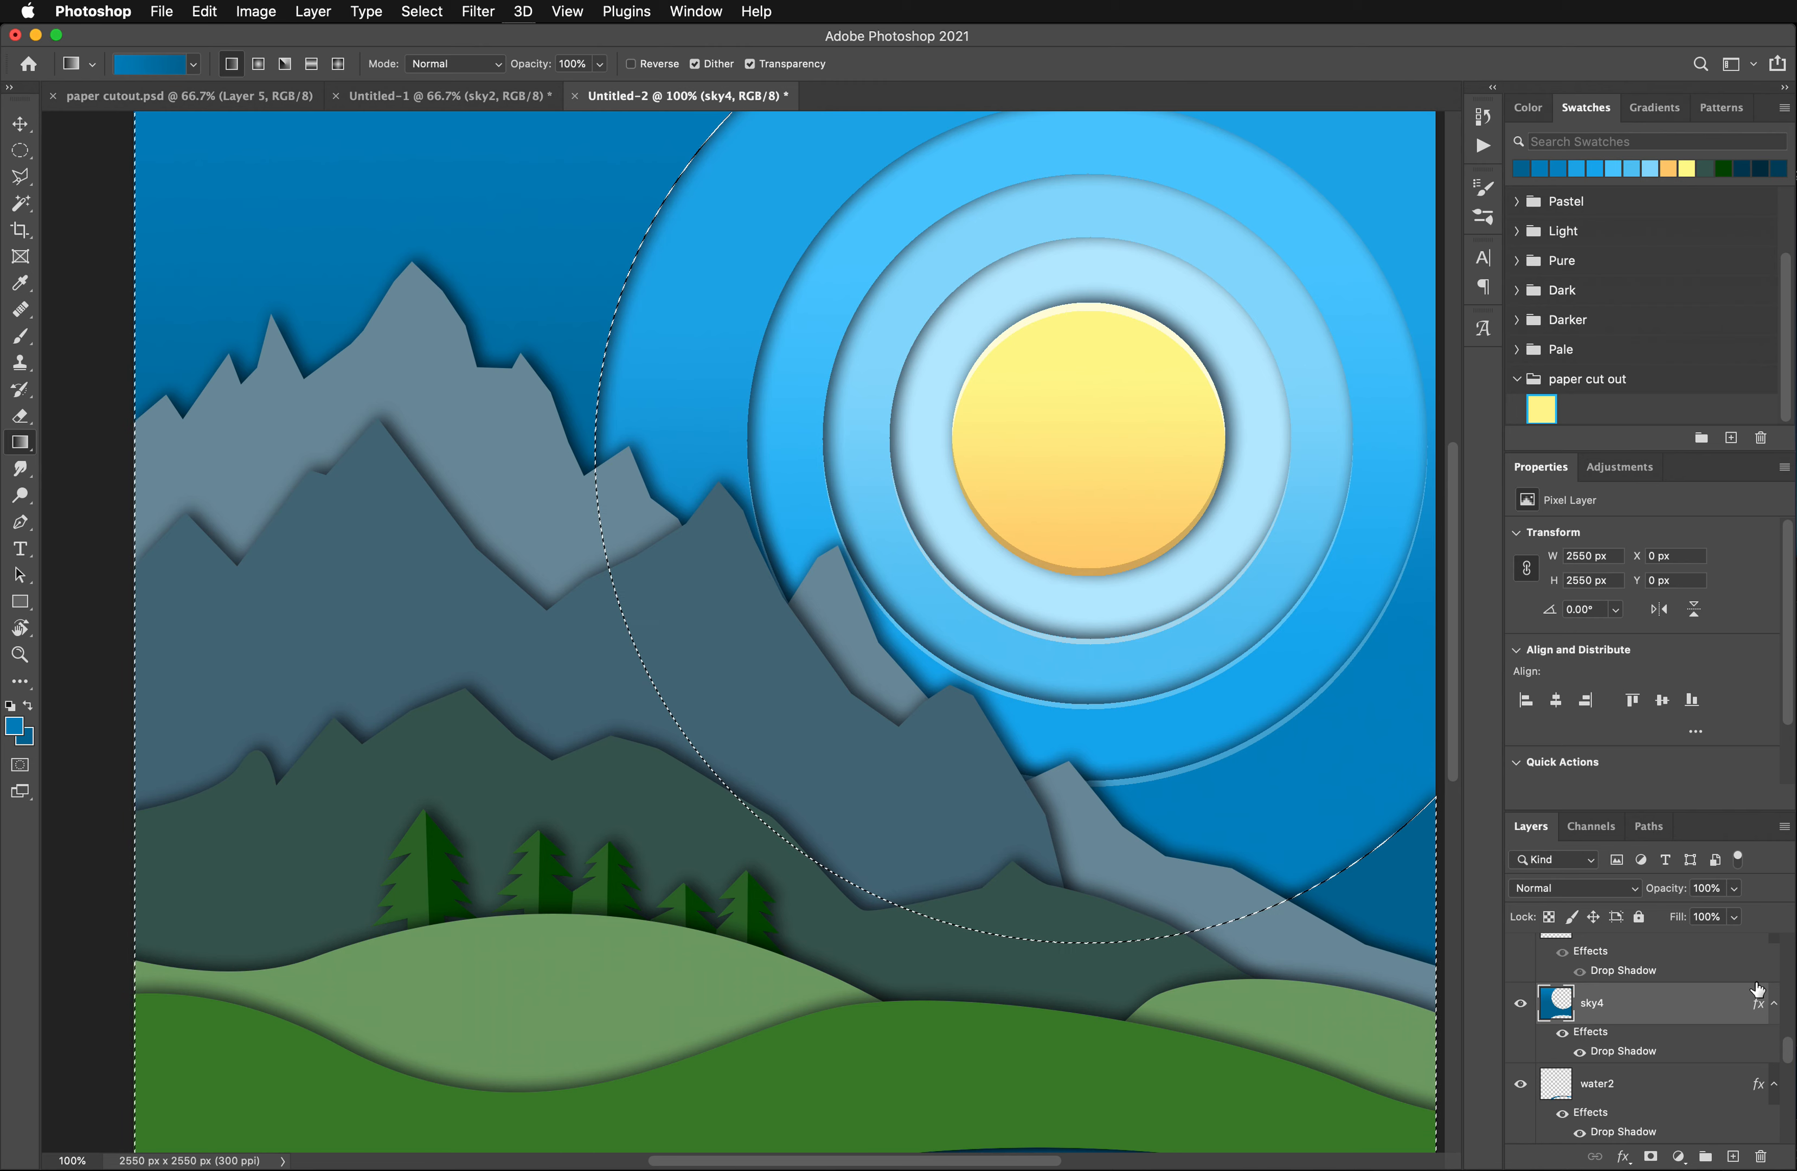
- Duplicate the sky4 layer and remove the copy's drop shadow
{"action": "left_click_drag", "start_coordinate": [1701, 1011], "coordinate": [1759, 1158]}
{"action": "scroll", "coordinate": [1686, 1113], "scroll_direction": "up", "scroll_amount": 4}
{"action": "scroll", "coordinate": [1686, 1113], "scroll_direction": "down", "scroll_amount": 1}
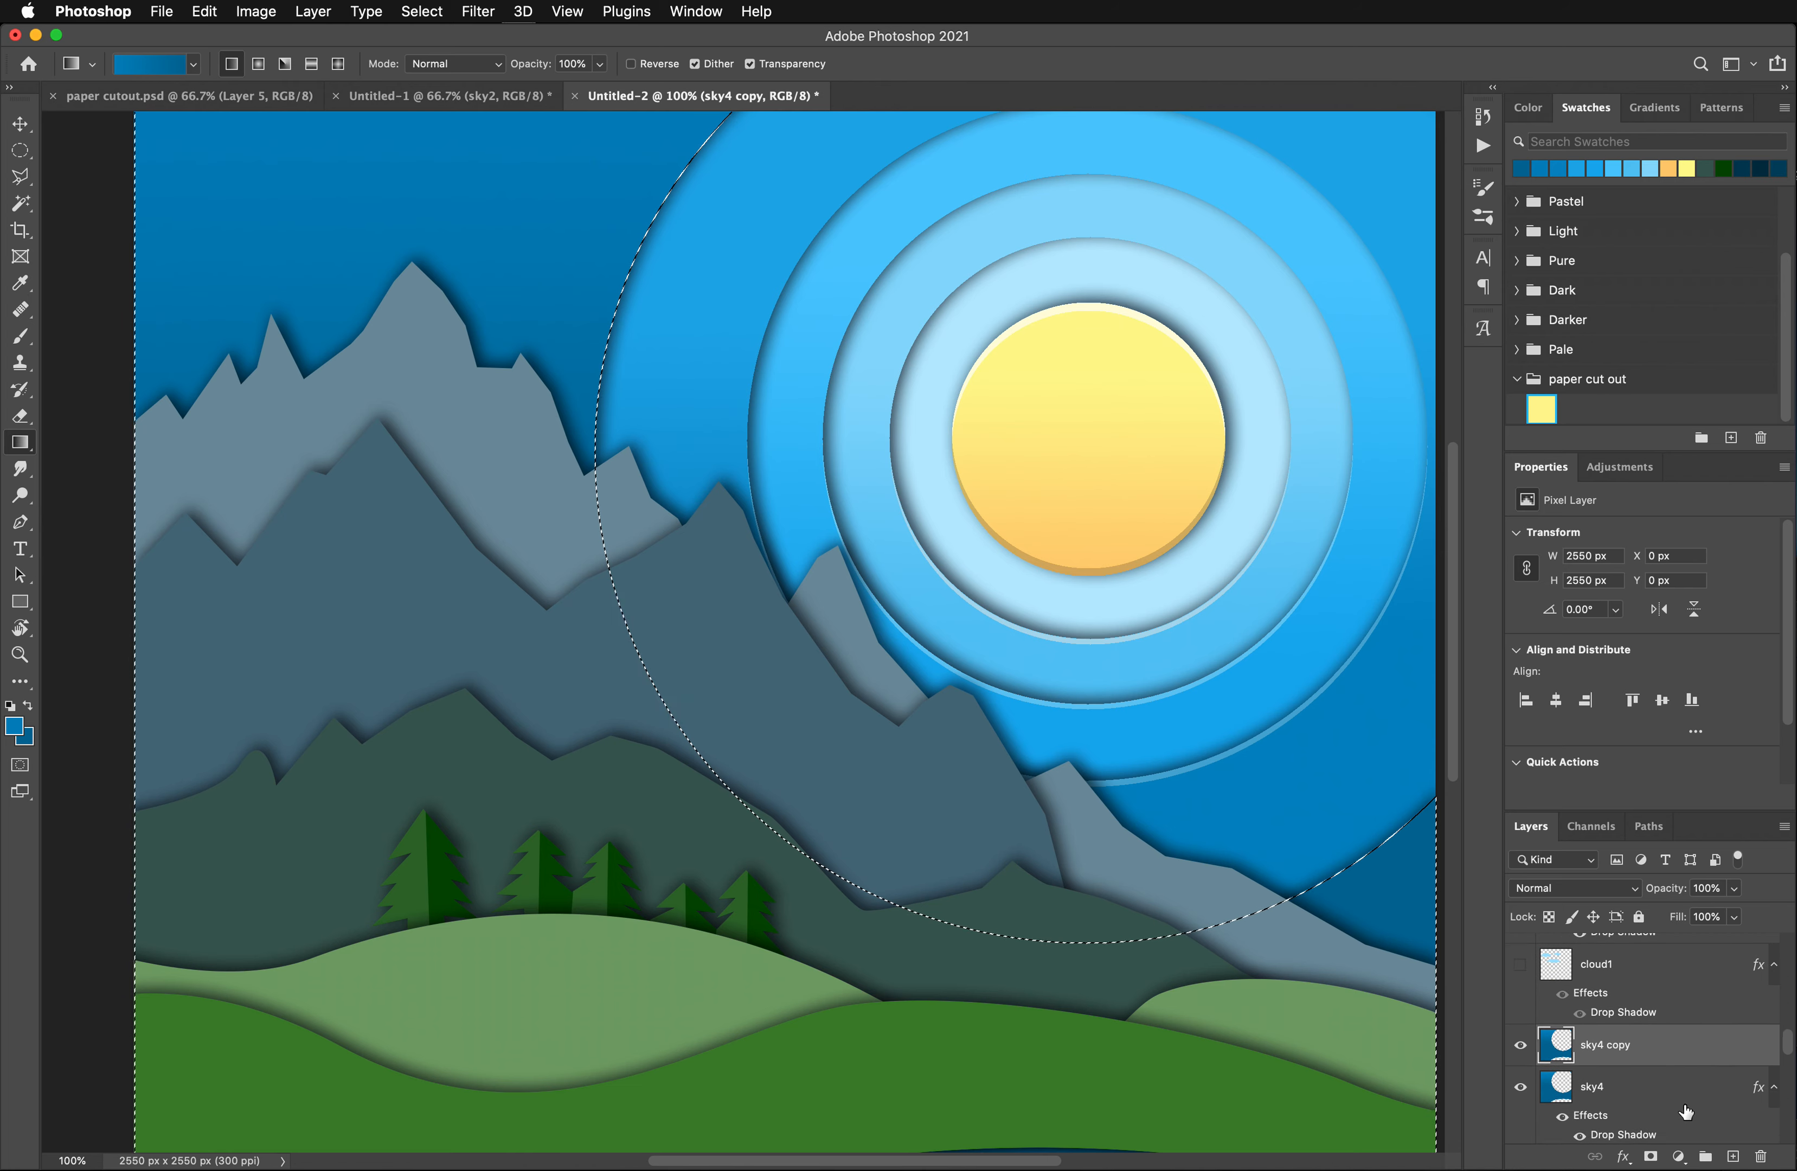
- Offset the sky4 copy's selection about 11 px downward and delete the fill inside it, leaving only a thin upper edge
{"action": "scroll", "coordinate": [1686, 1113], "scroll_direction": "down", "scroll_amount": 1}
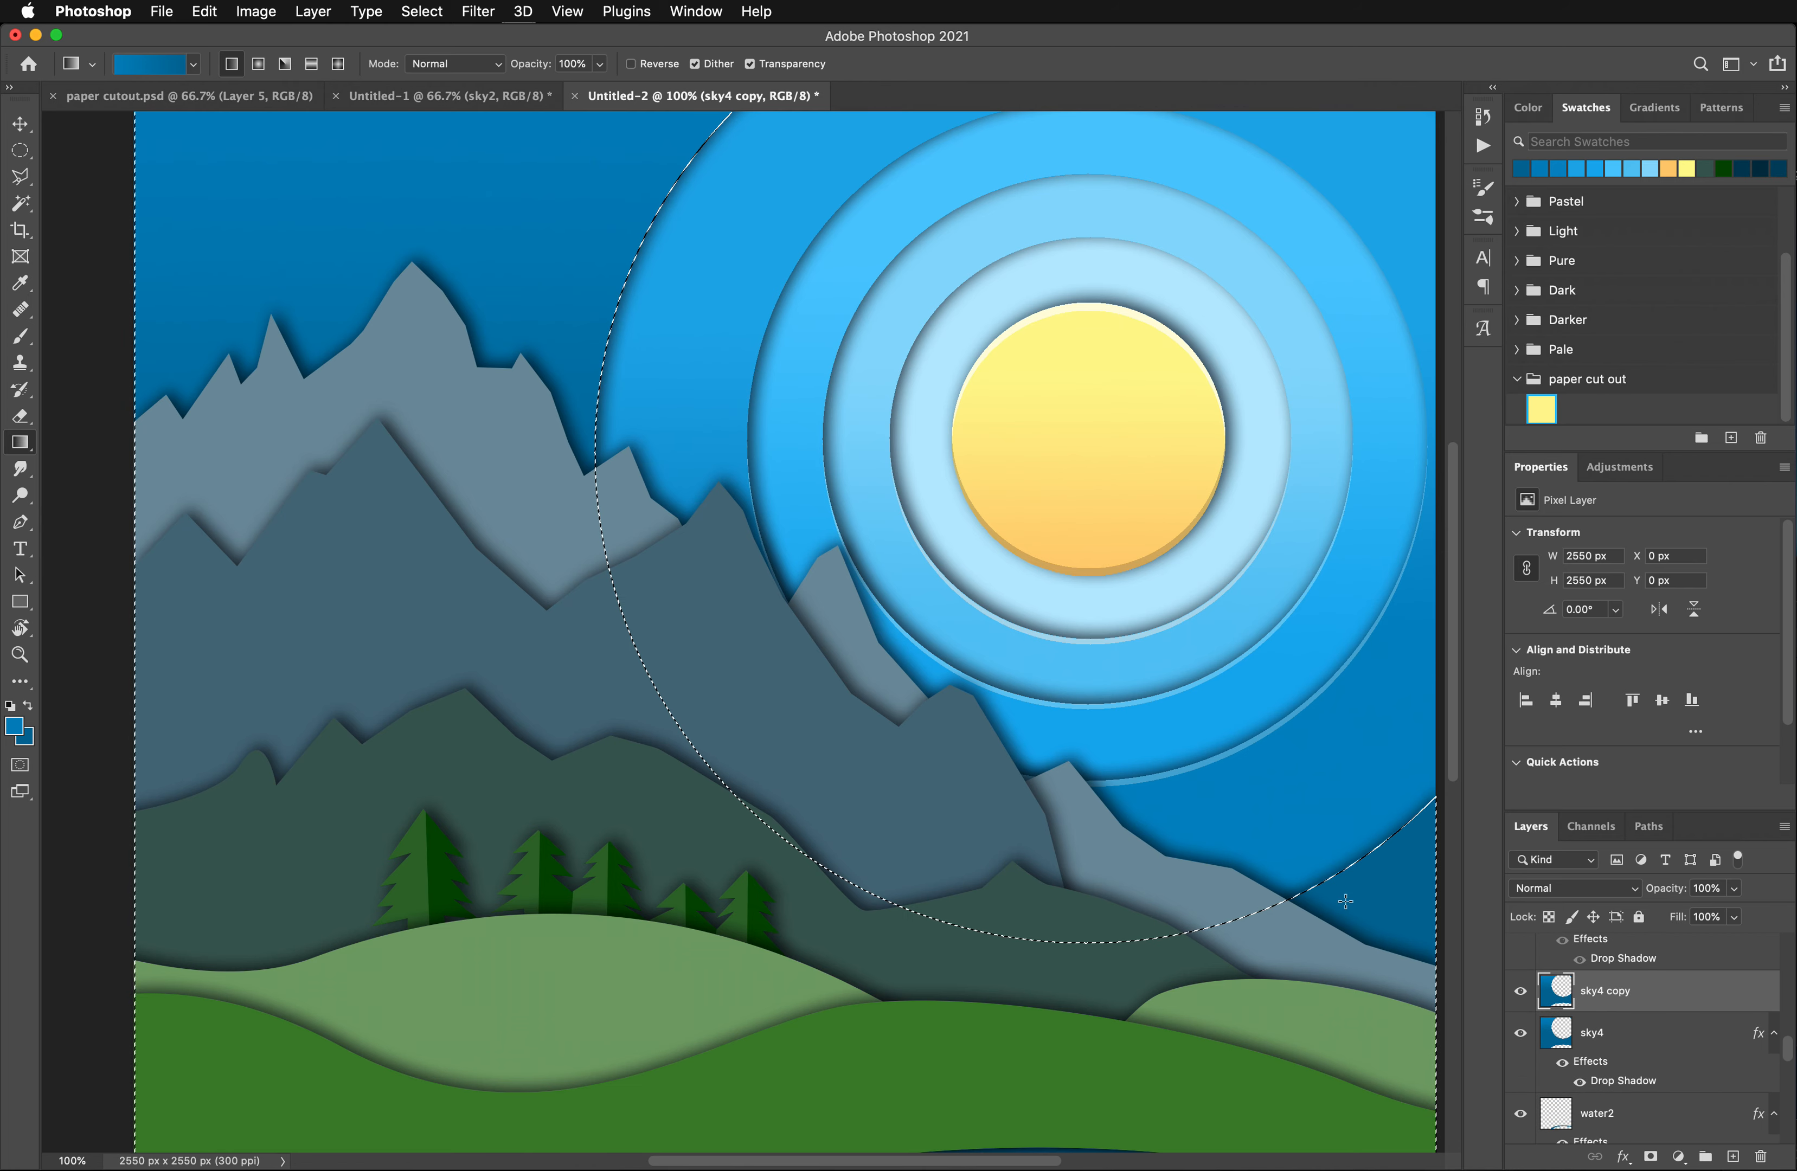
{"action": "key", "text": "super+Down"}
{"action": "key", "text": "super+Down"}
{"action": "key", "text": "super+Down"}
{"action": "key", "text": "super+Down"}
{"action": "key", "text": "super+Down"}
{"action": "key", "text": "super+Down"}
{"action": "key", "text": "super+Down"}
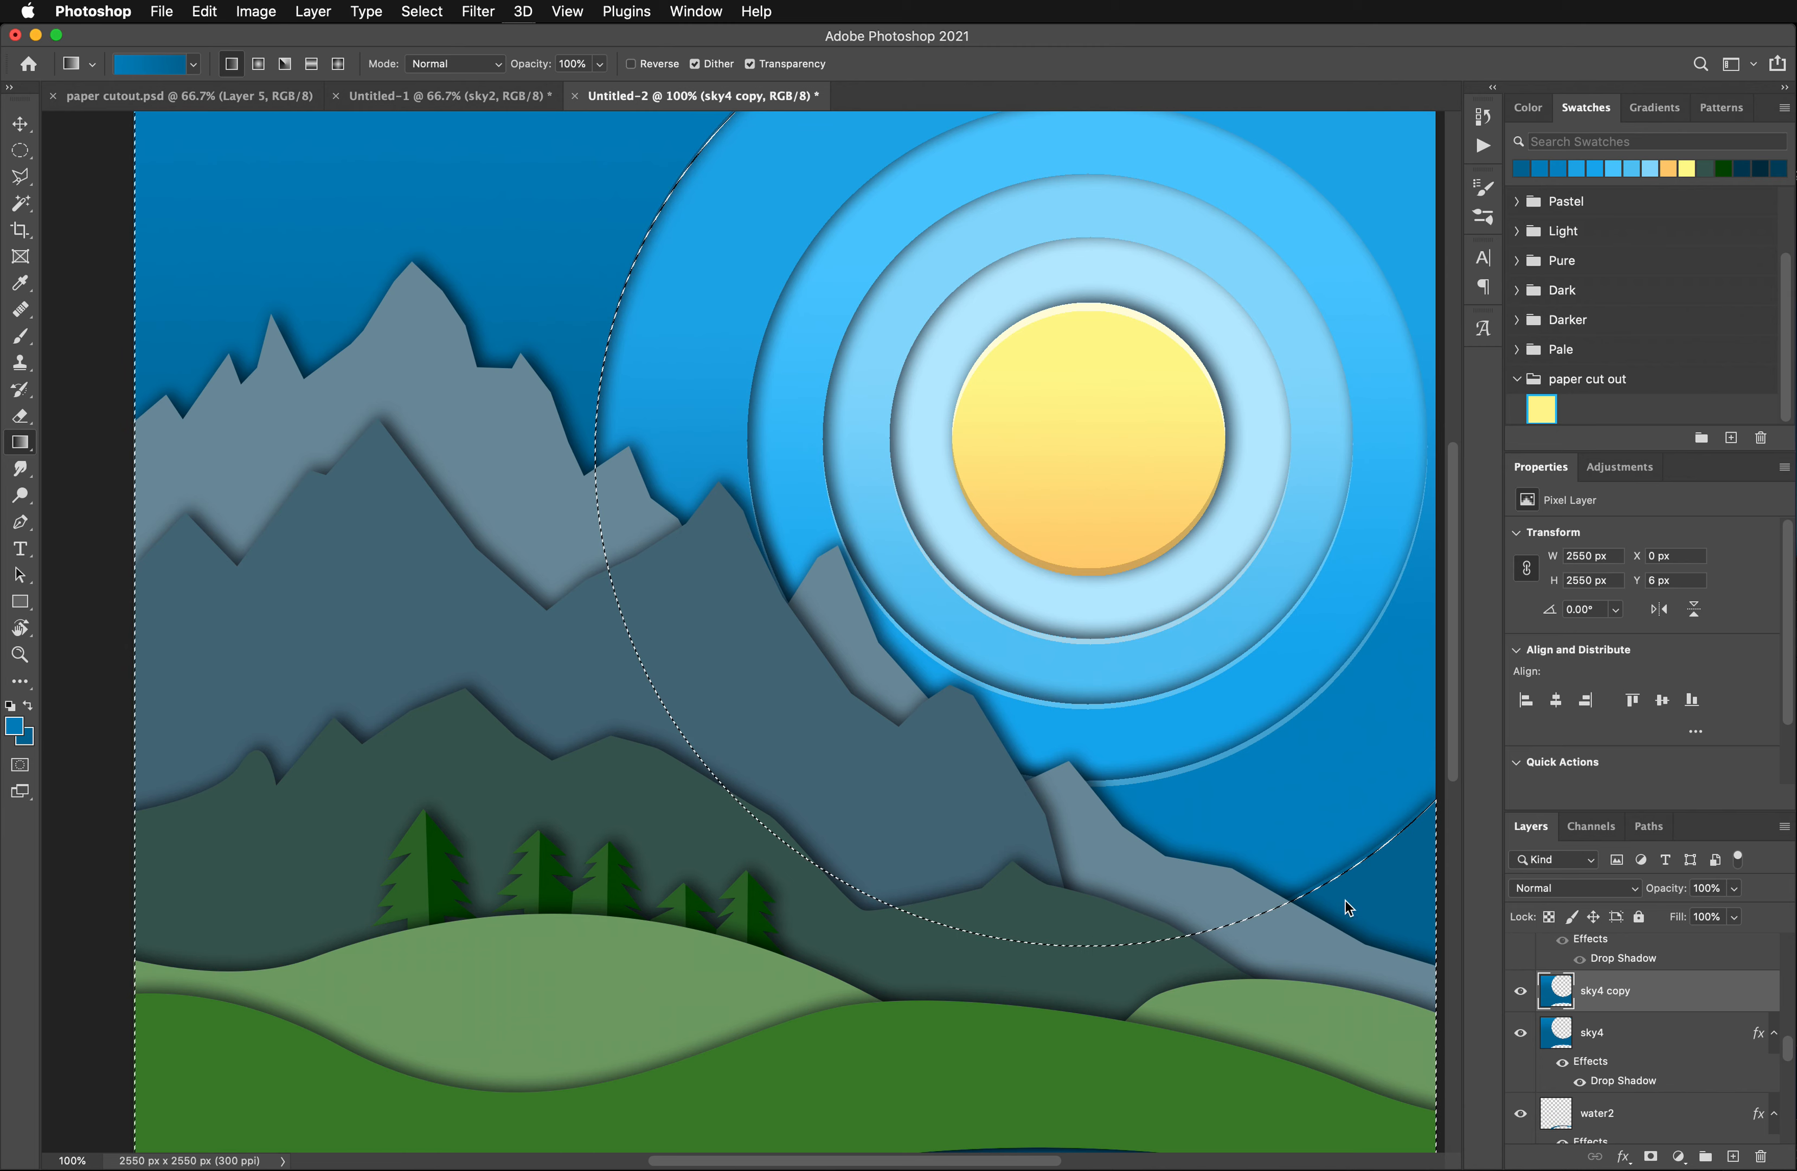
{"action": "key", "text": "super+Down"}
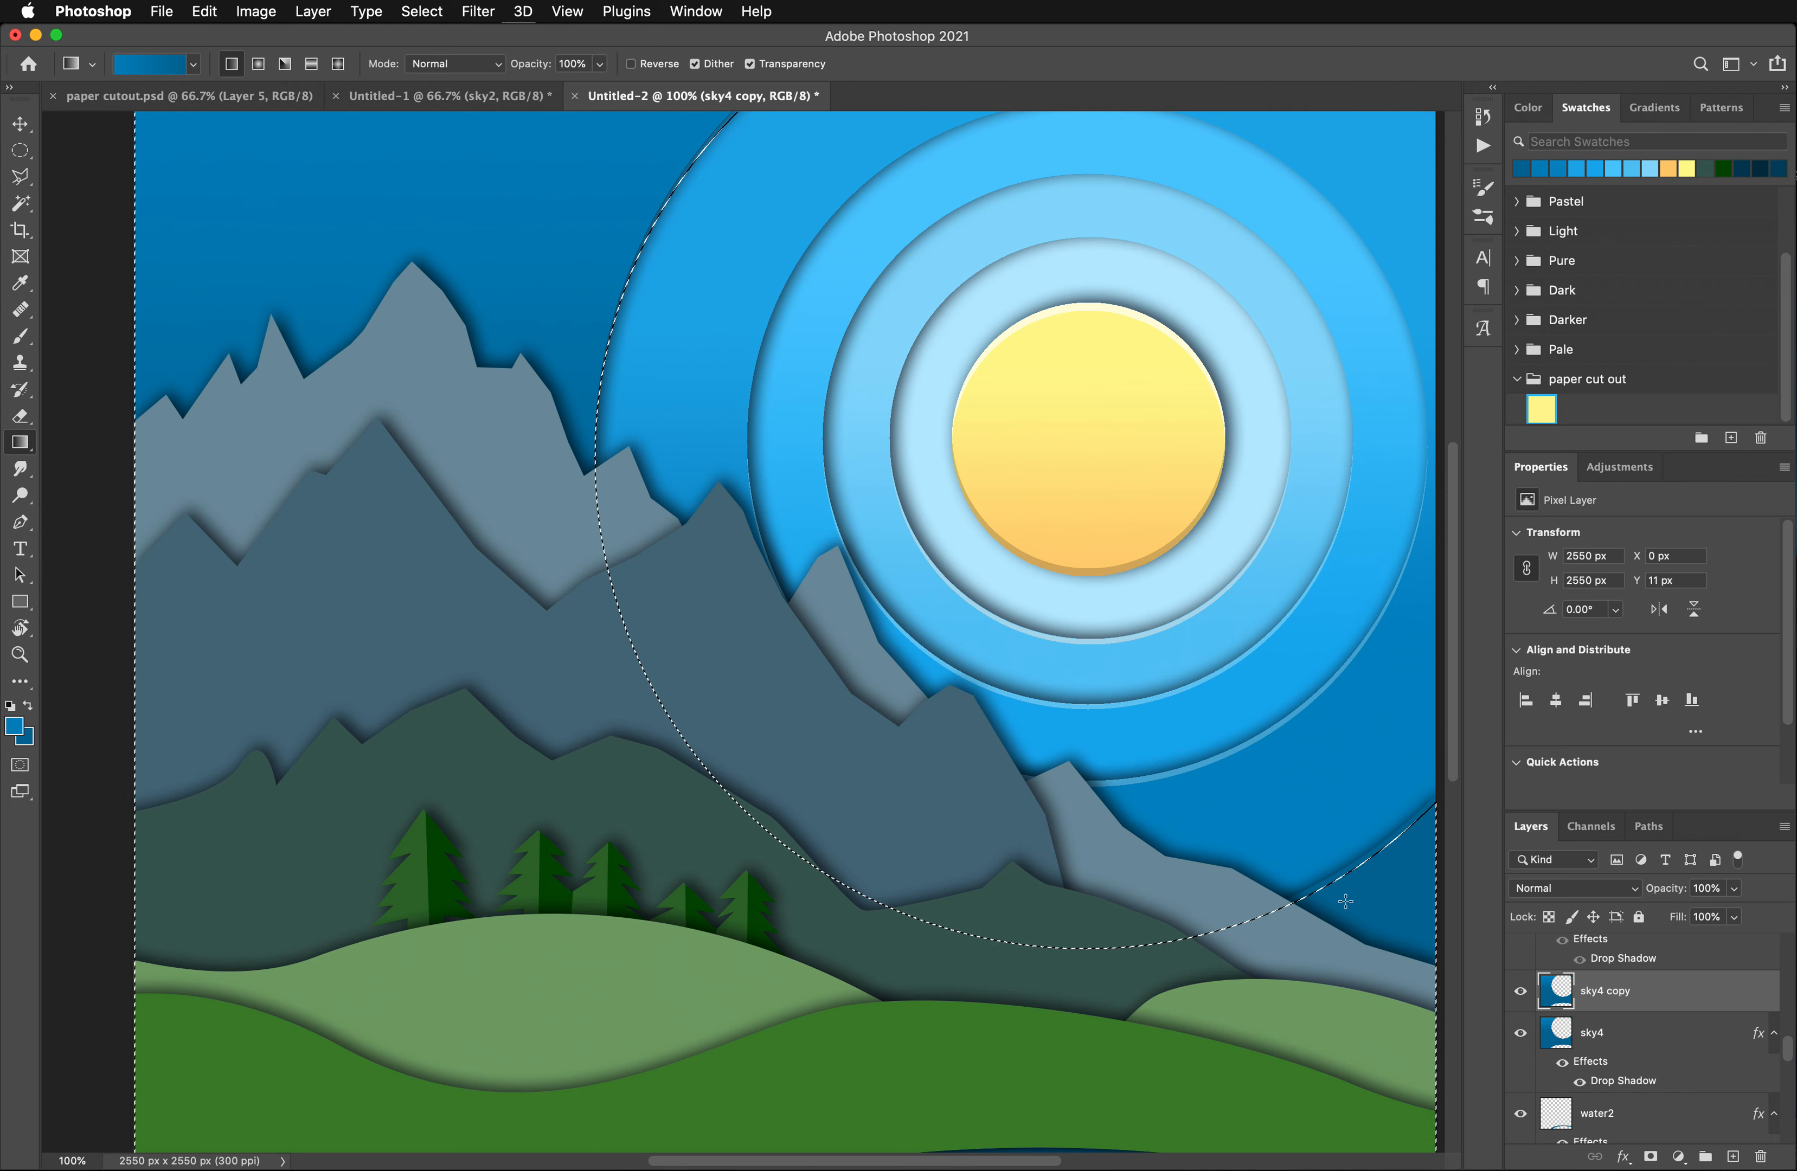
{"action": "key", "text": "Delete"}
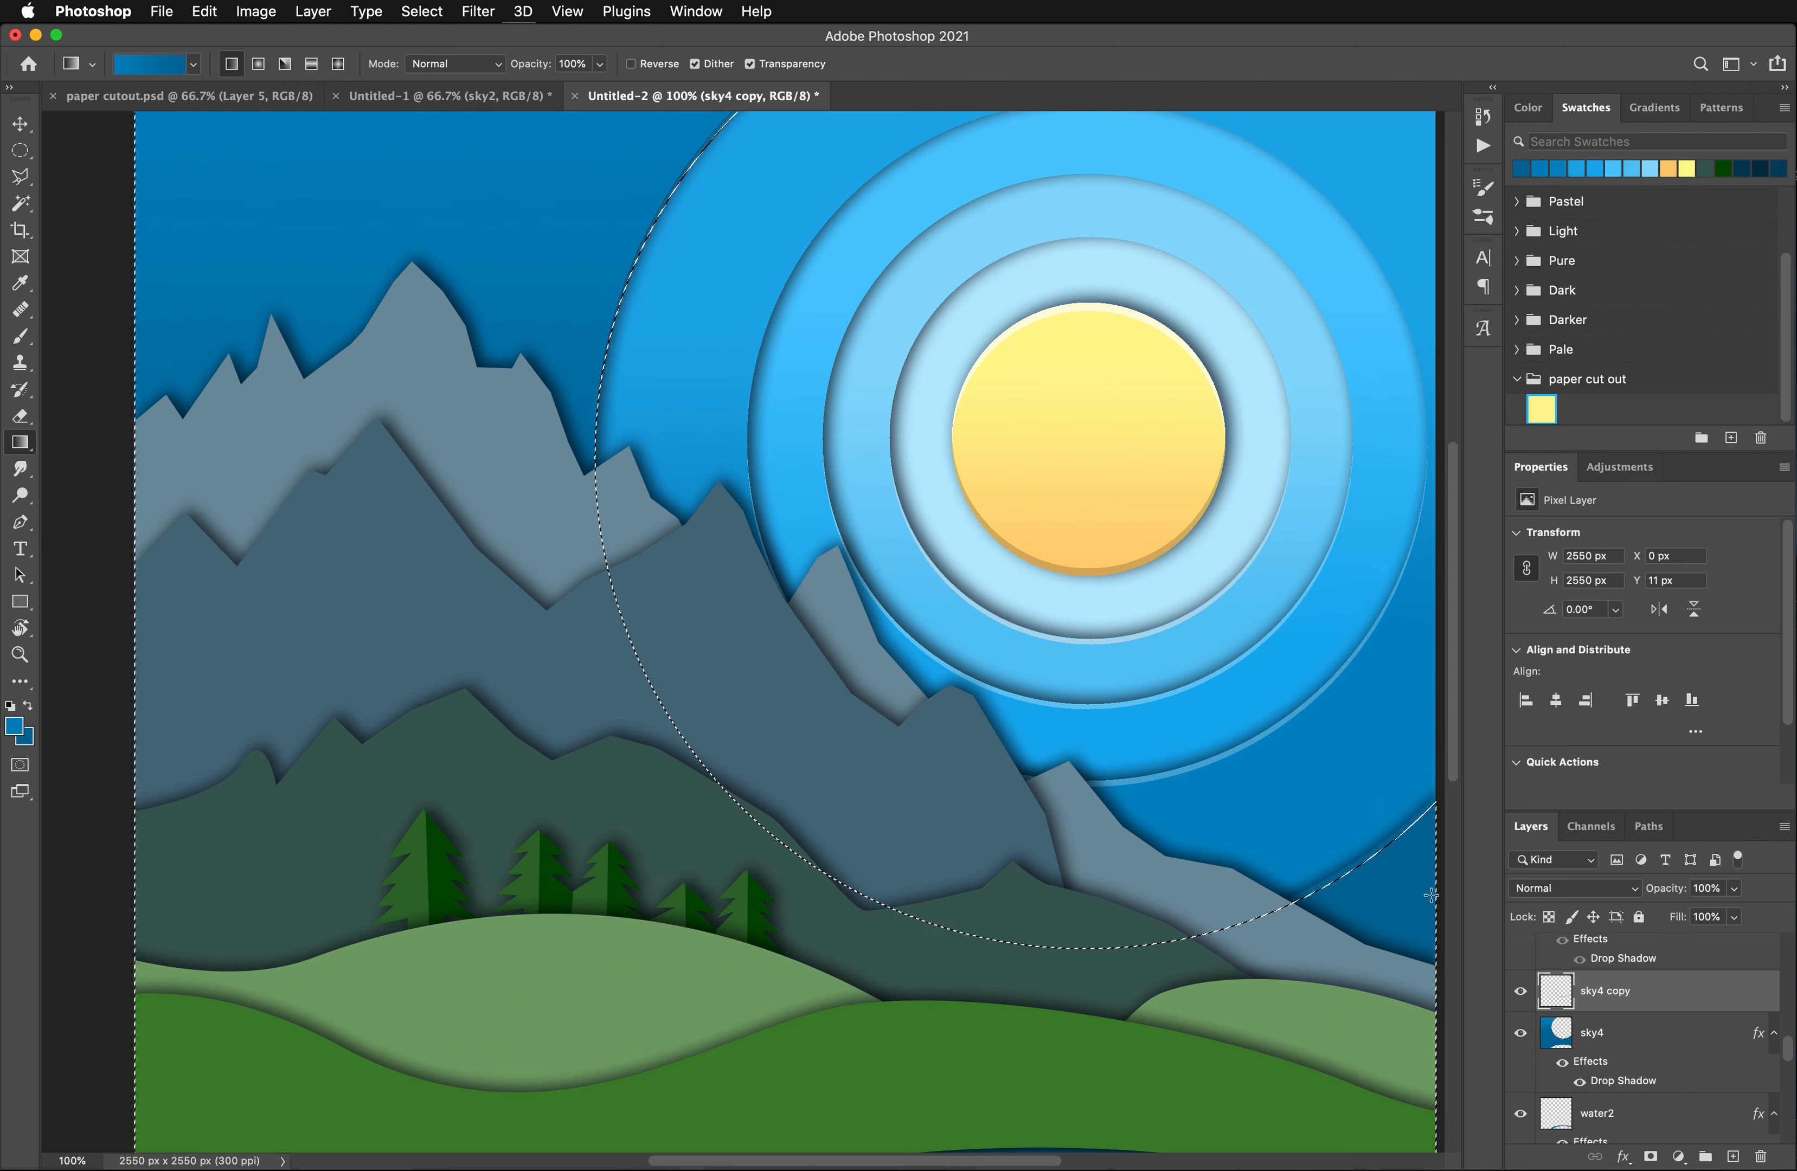
- Rename the sky4 copy layer to "sky4 highlight"
{"action": "double_click", "coordinate": [1606, 991]}
{"action": "left_click_drag", "start_coordinate": [1608, 991], "coordinate": [1652, 992]}
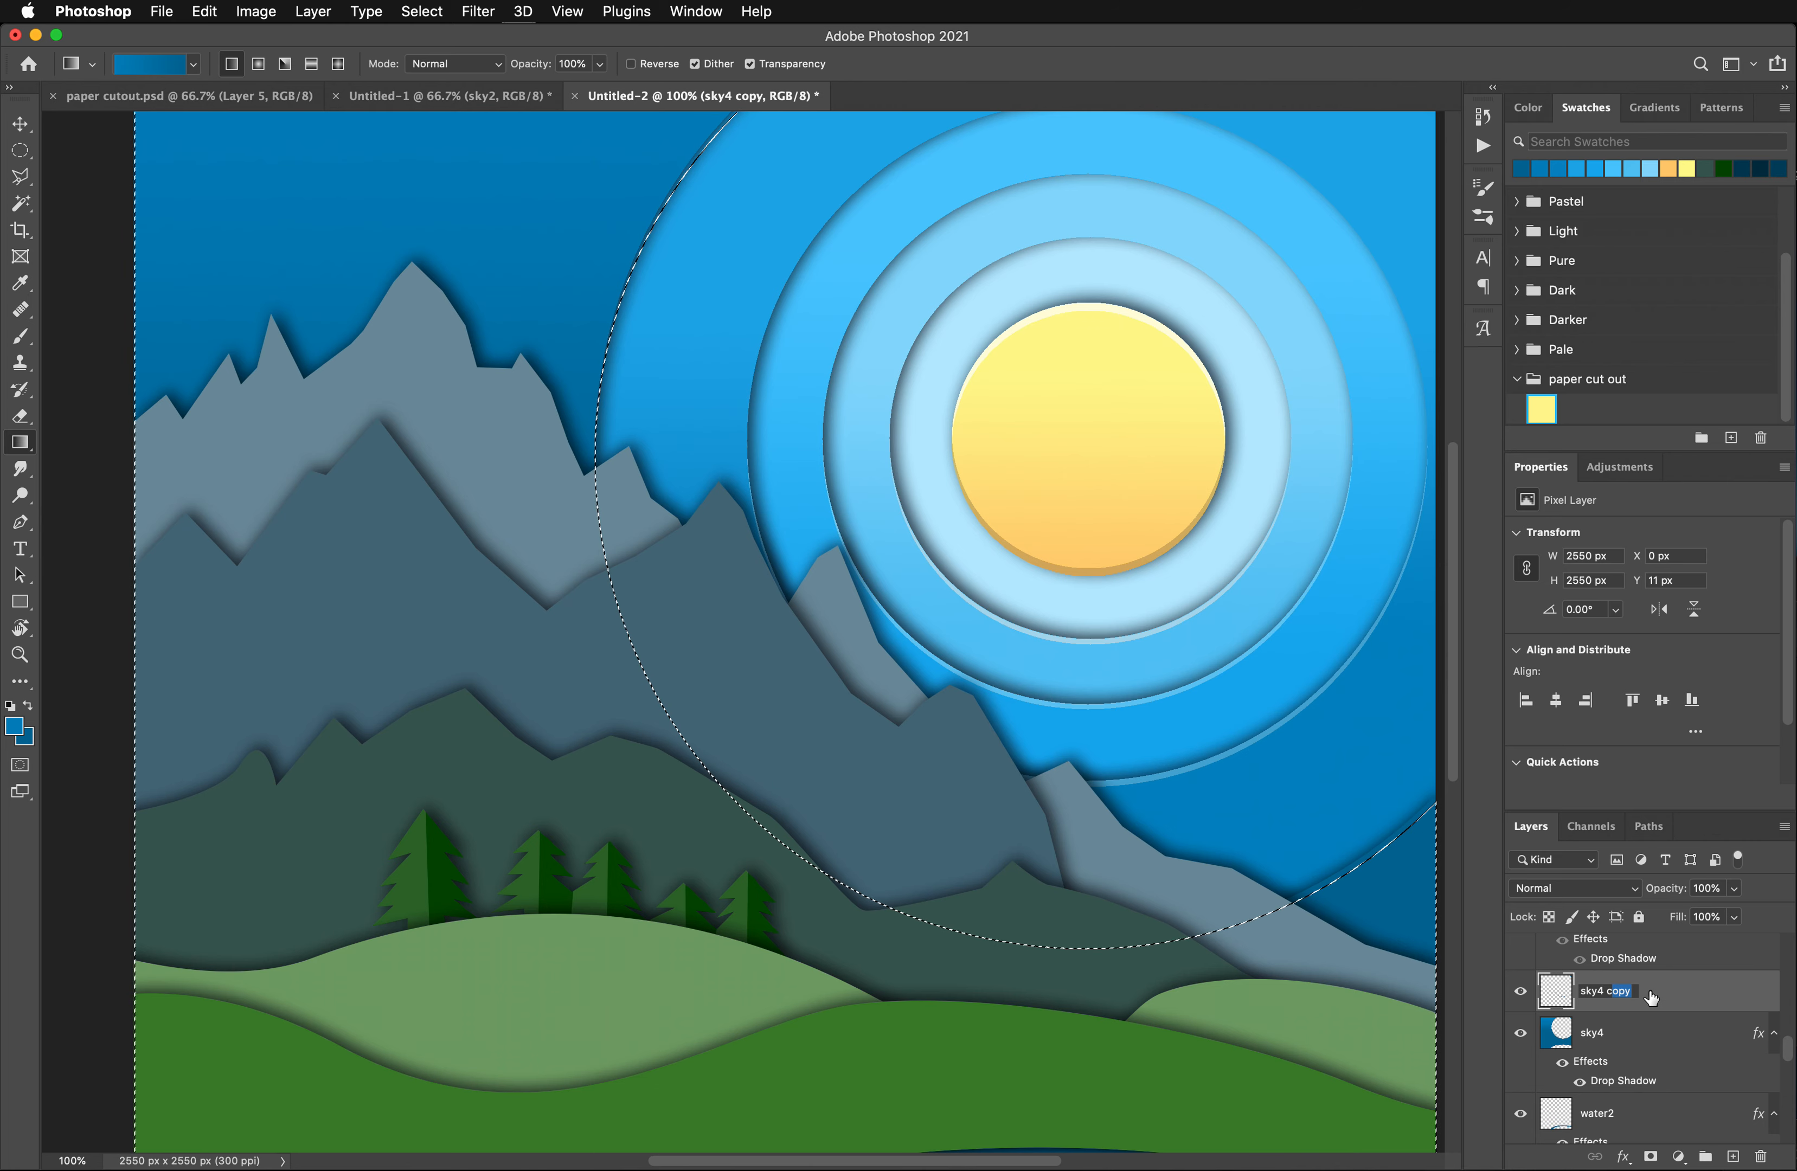
{"action": "type", "text": "hihgh"}
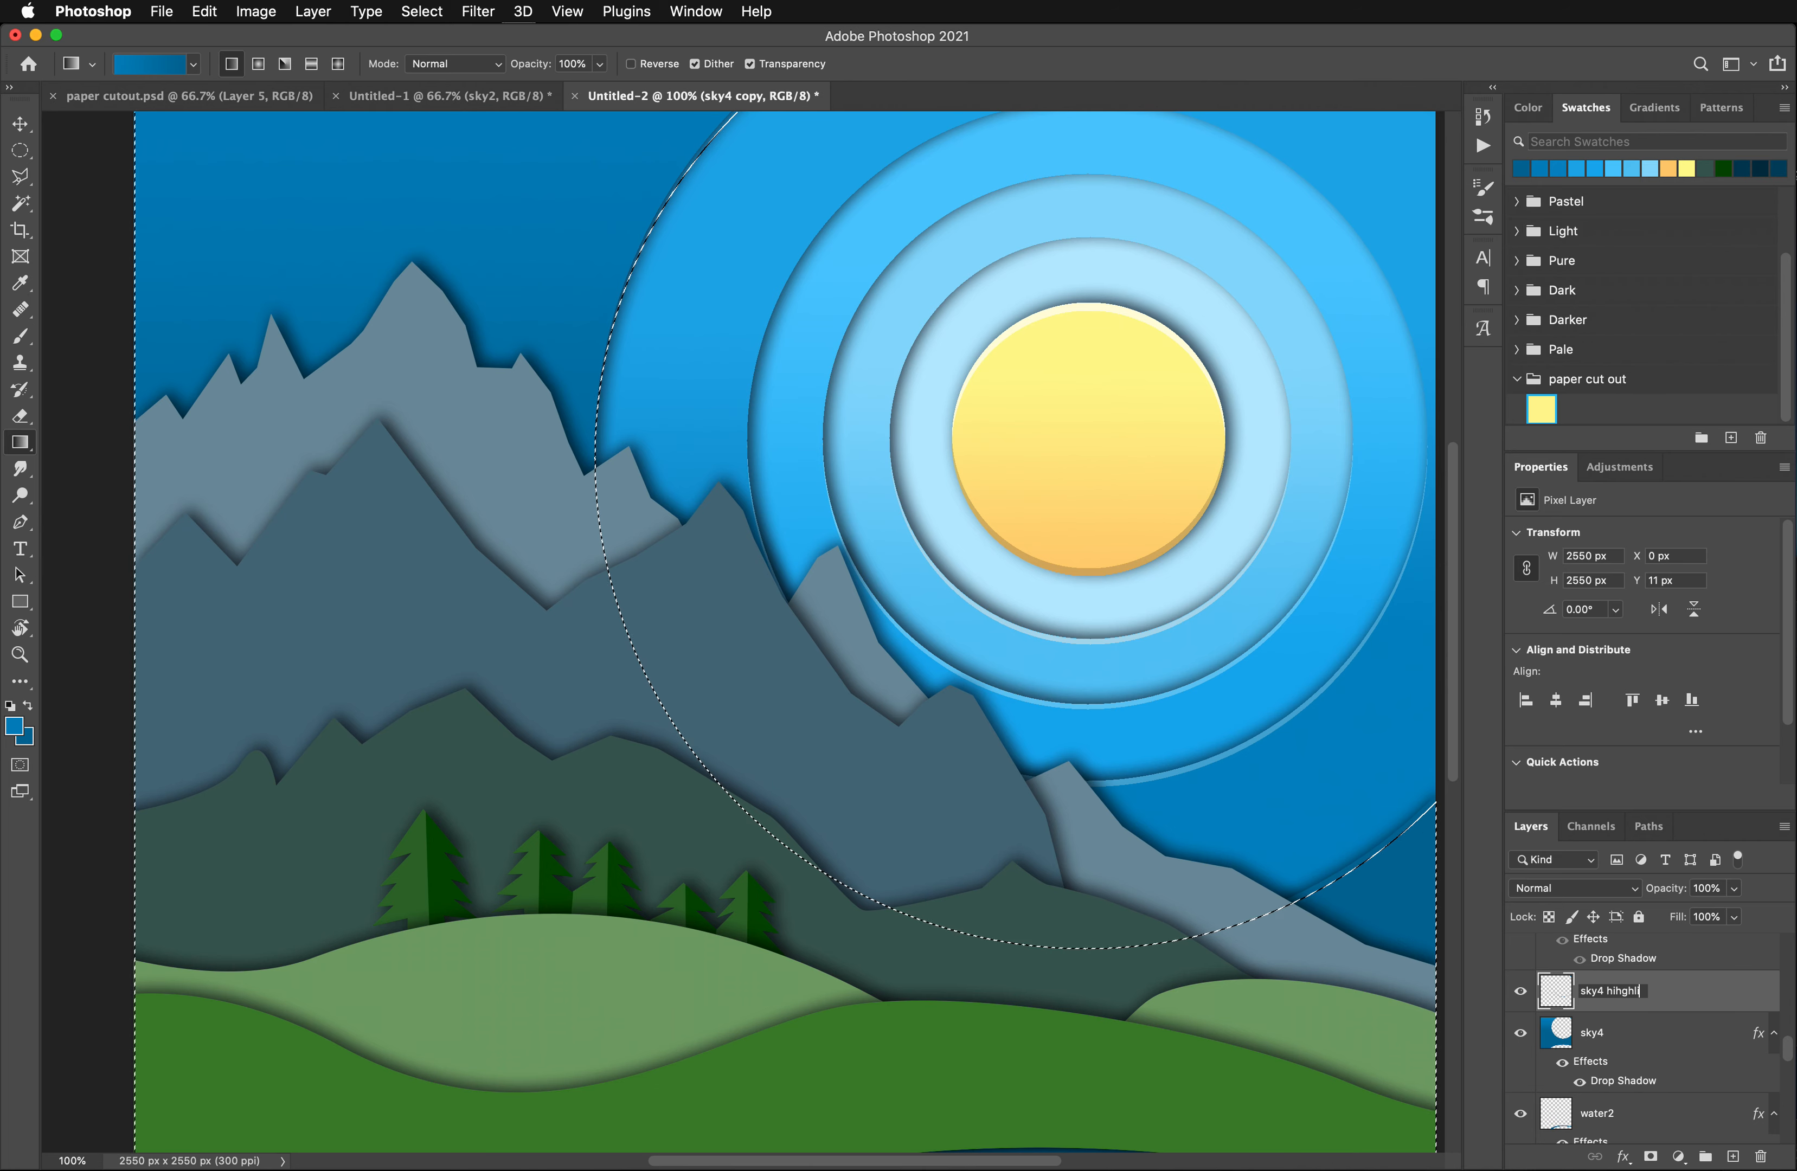
{"action": "type", "text": "light"}
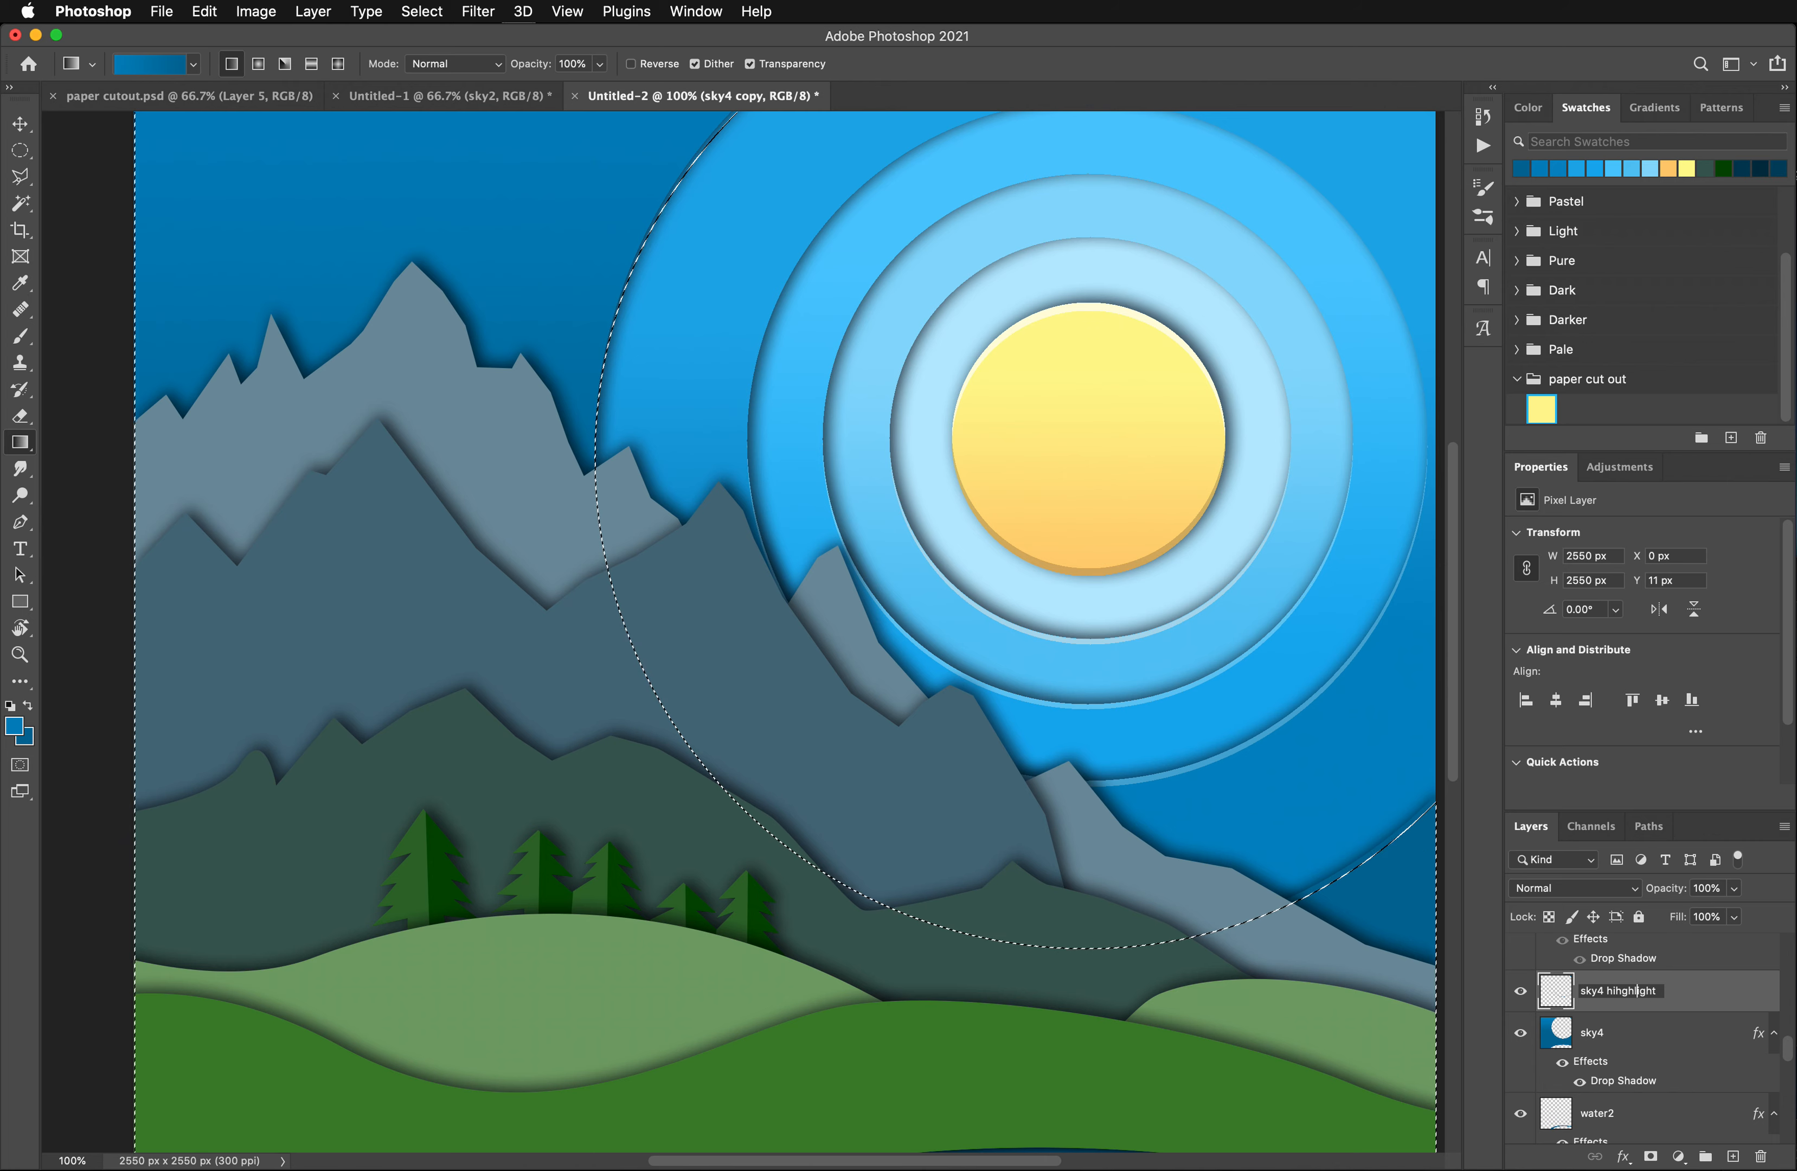
{"action": "left_click", "coordinate": [1619, 992]}
{"action": "key", "text": "BackSpace"}
{"action": "key", "text": "Return"}
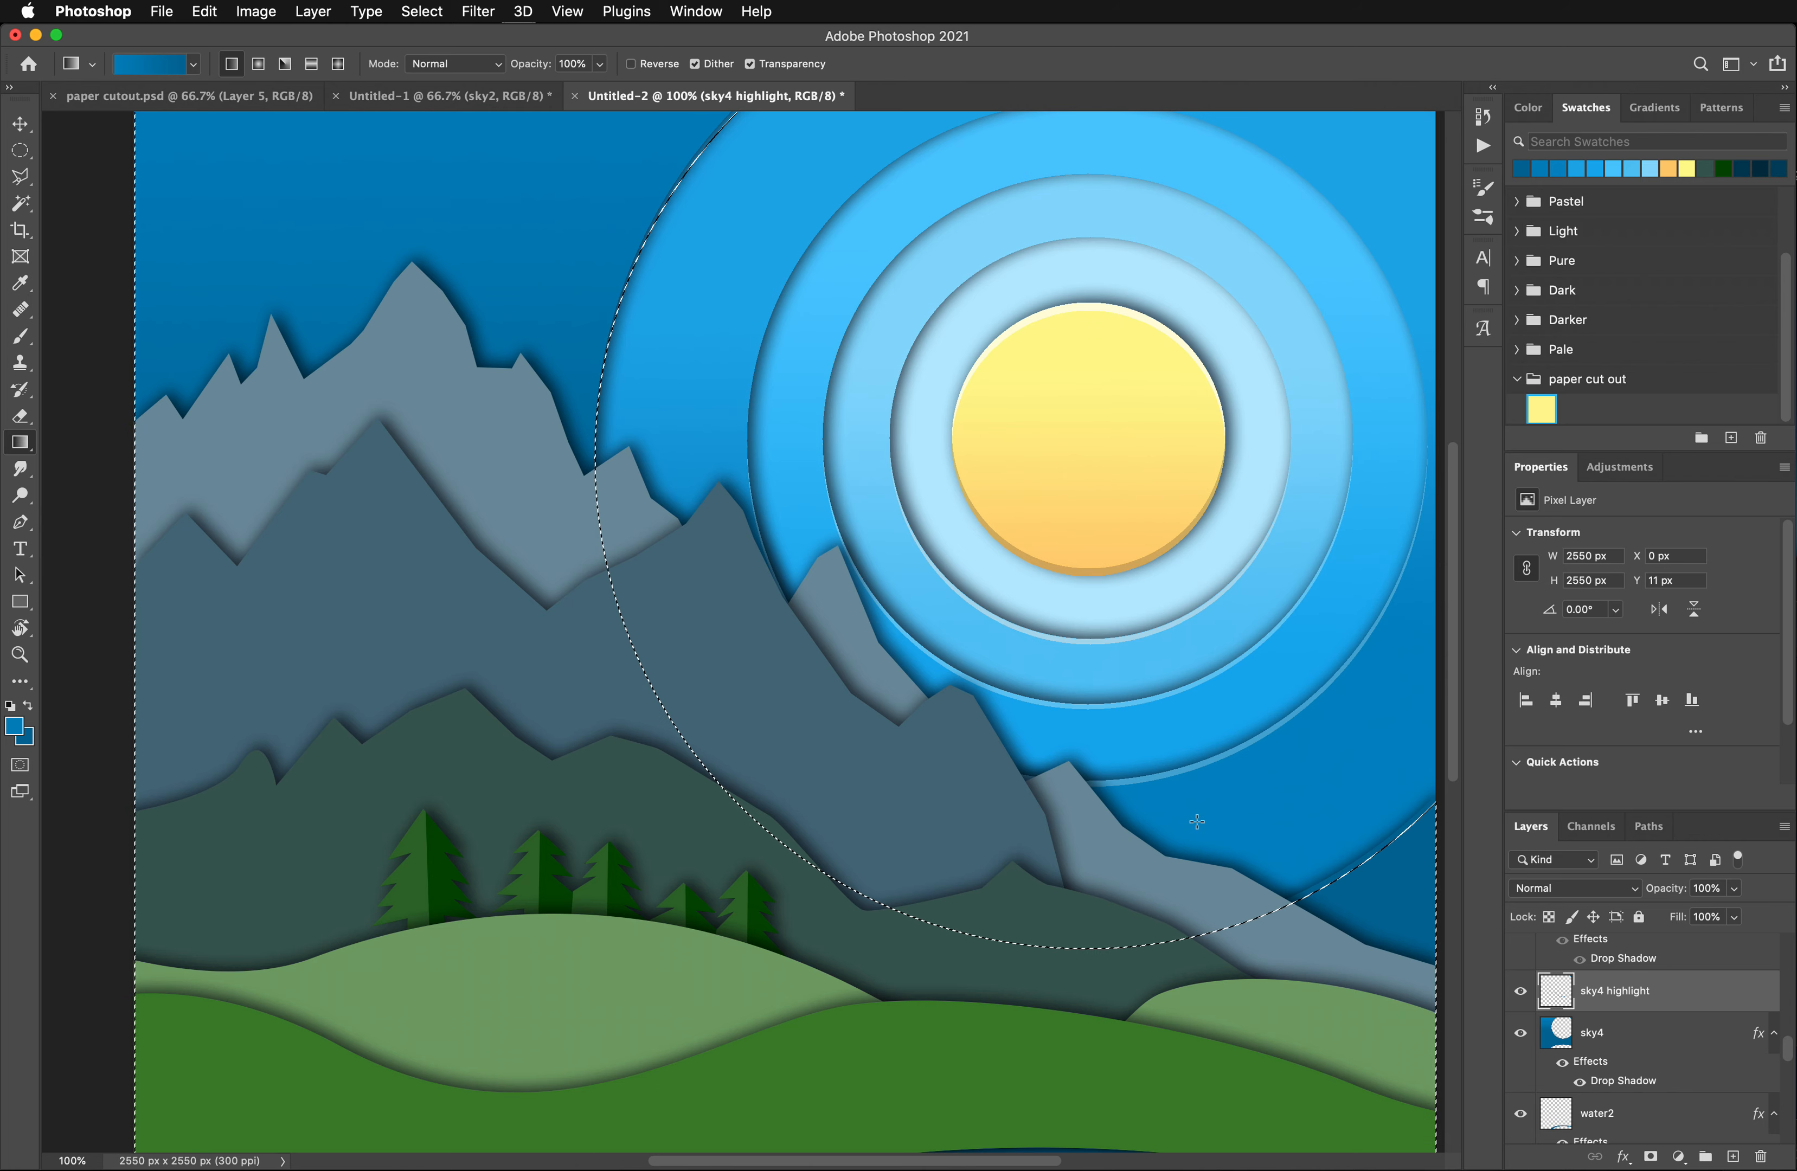
- Deselect and brighten the sky4 highlight layer with a Hue/Saturation lightness of +31
{"action": "key", "text": "super+d"}
{"action": "left_click", "coordinate": [256, 11]}
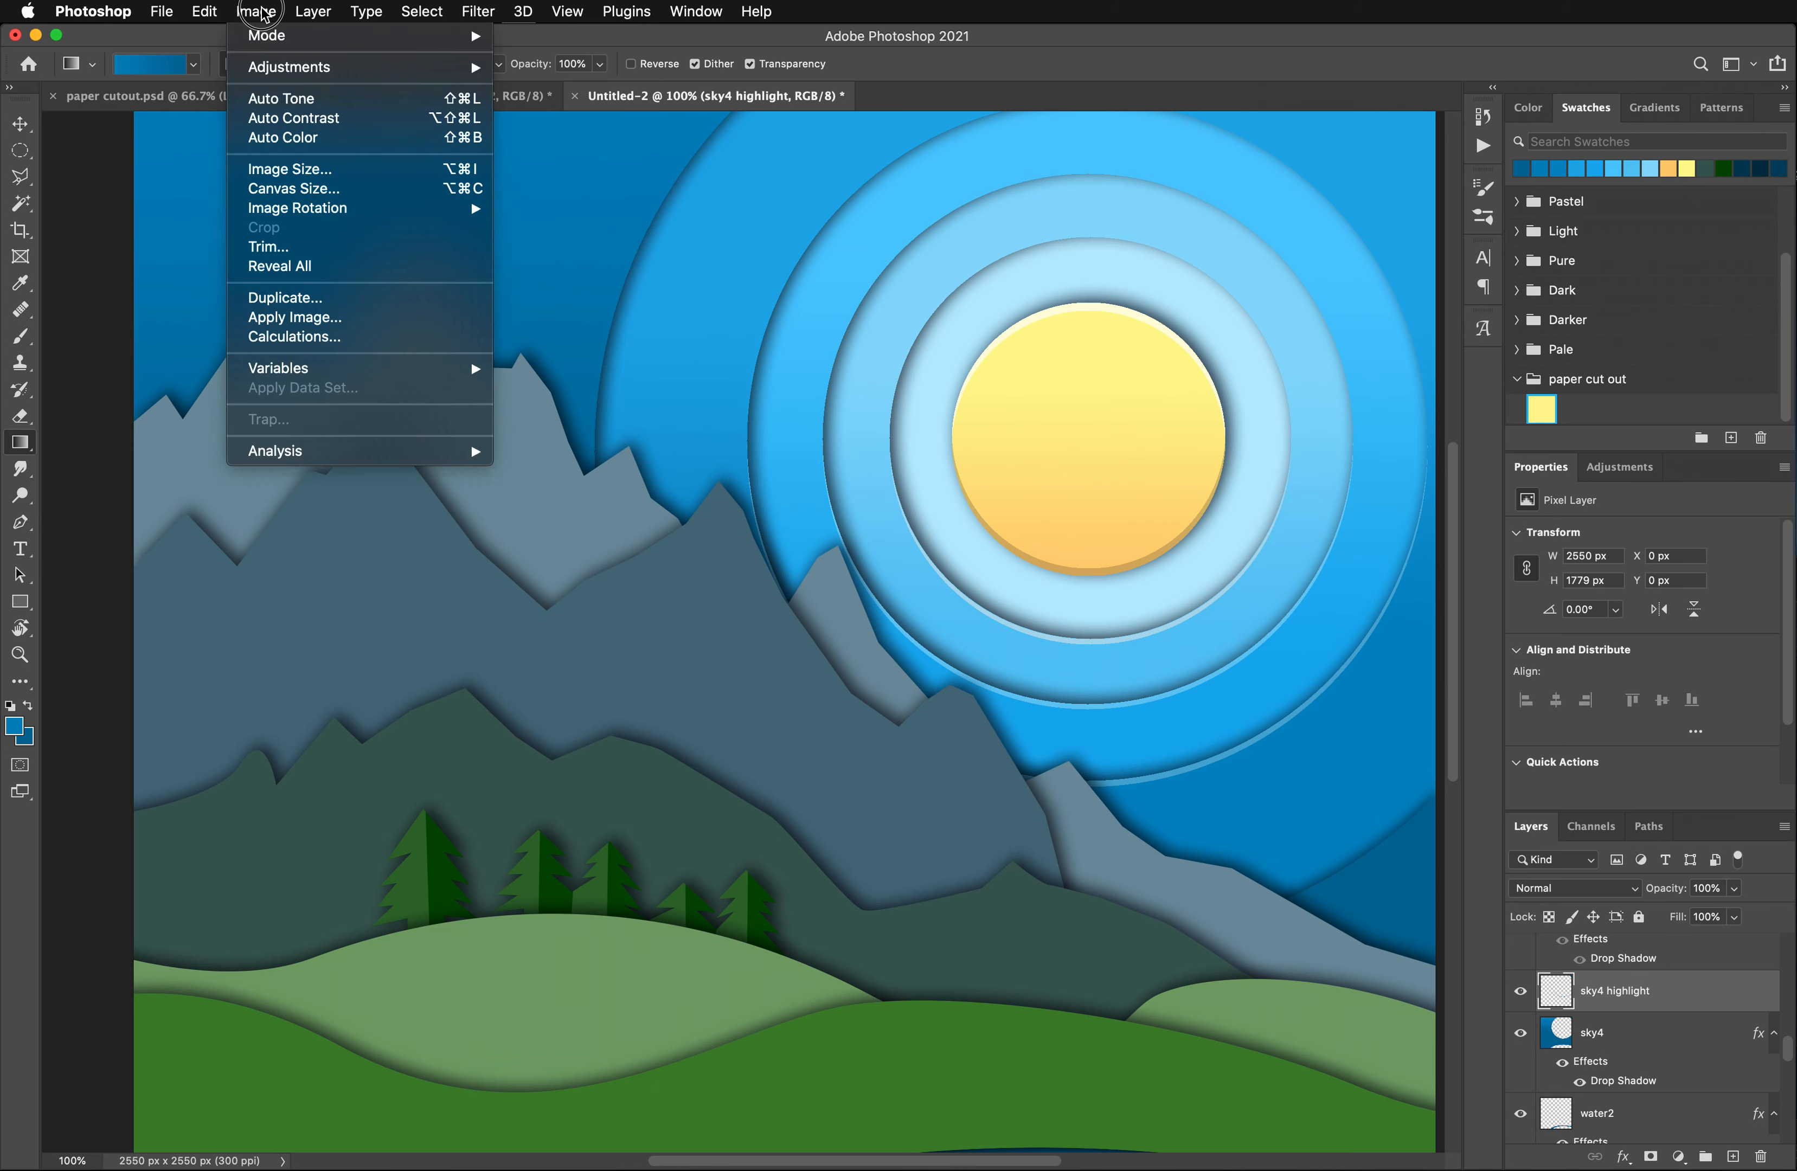
{"action": "mouse_move", "coordinate": [319, 68]}
{"action": "left_click", "coordinate": [603, 184]}
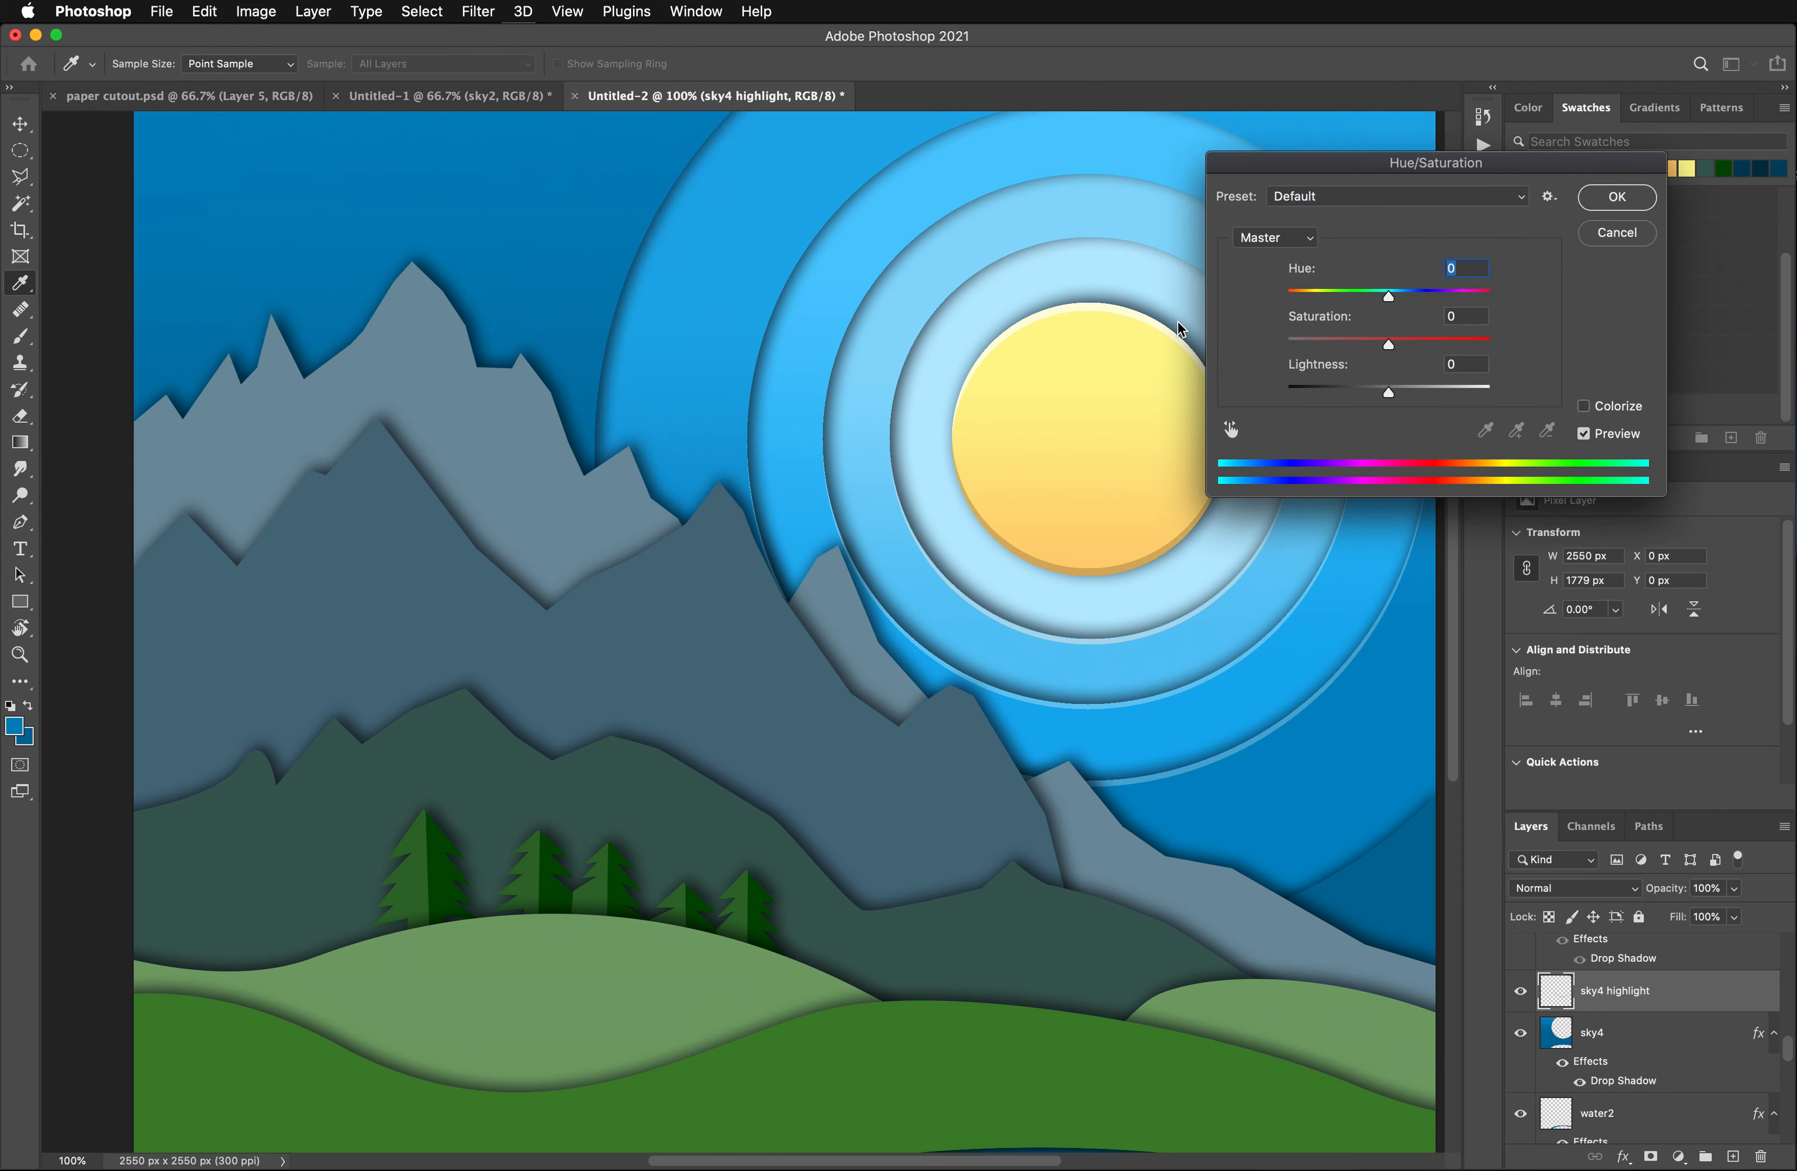
{"action": "left_click_drag", "start_coordinate": [1388, 392], "coordinate": [1421, 392]}
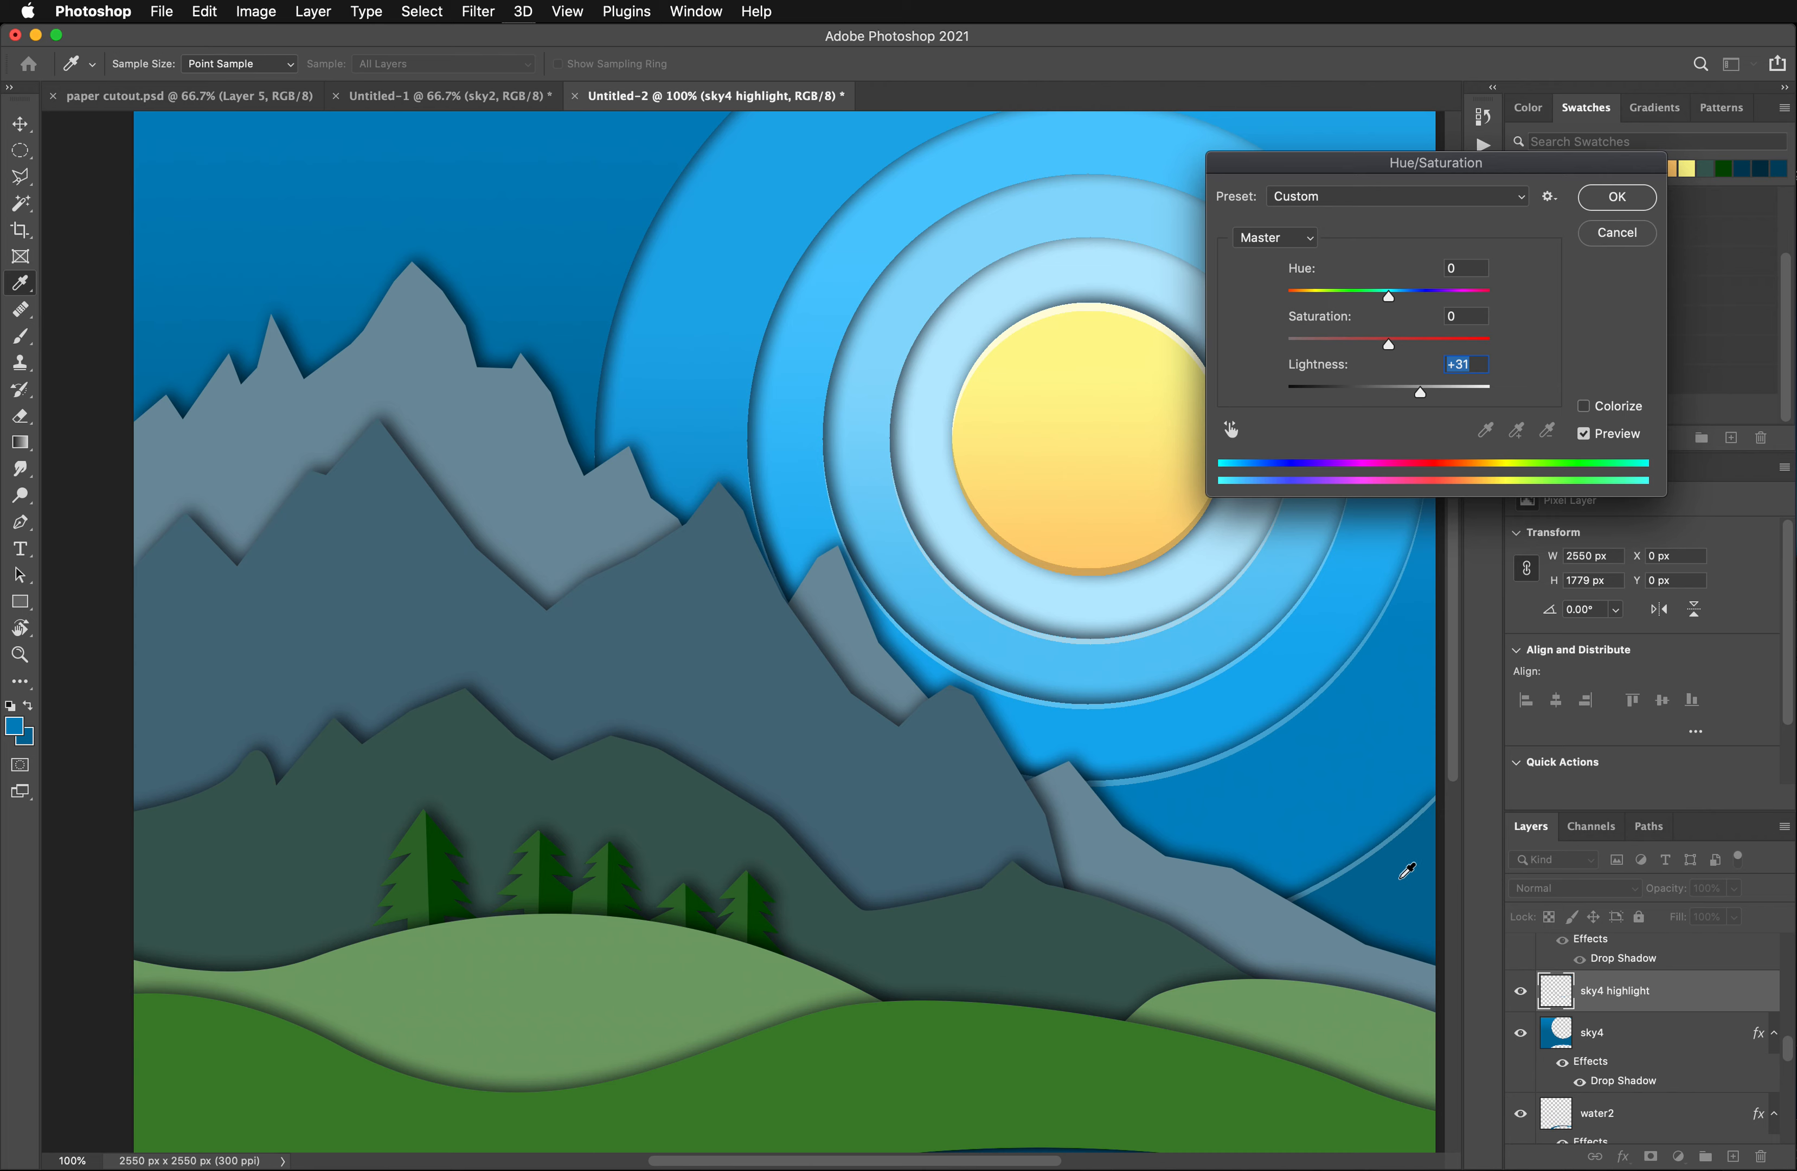
{"action": "left_click", "coordinate": [1618, 197]}
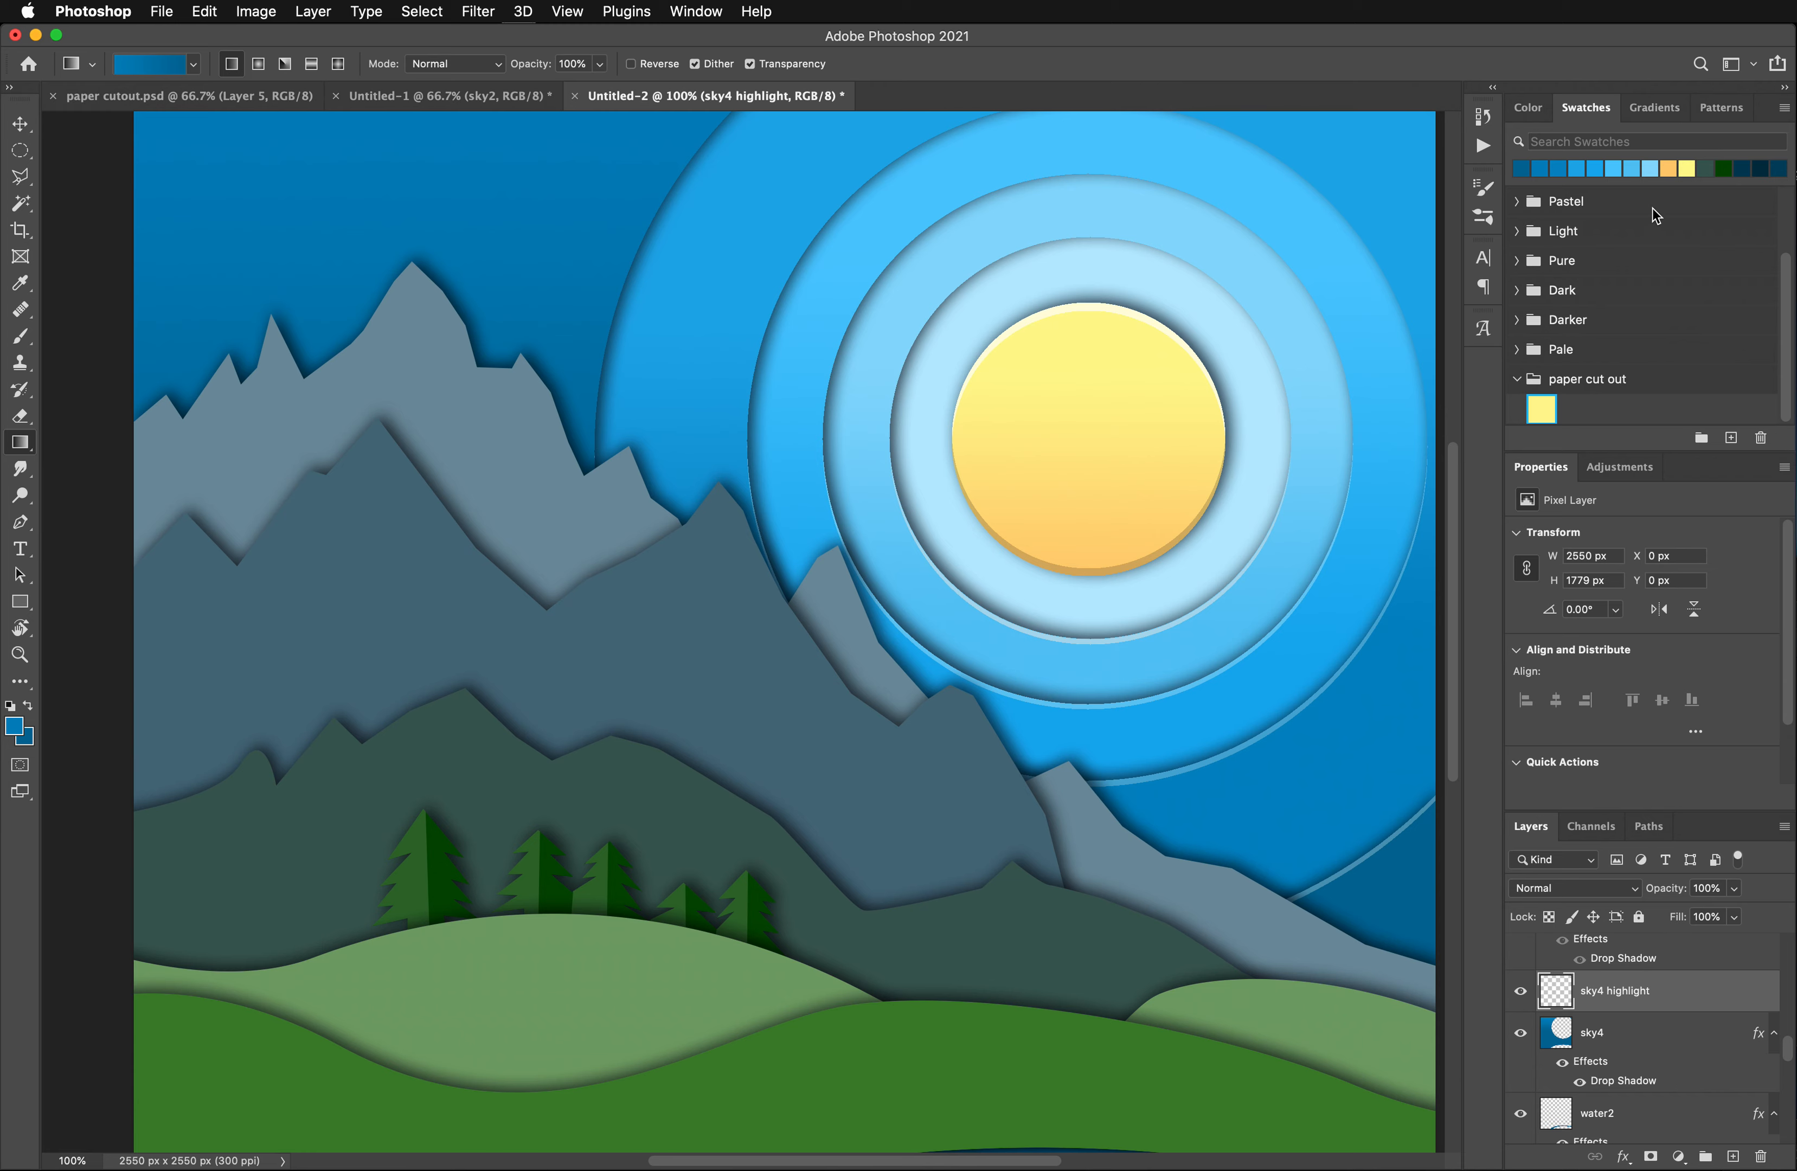
- Make the rearmost mountain layer active and select its whole shape with the Magic Wand
{"action": "key", "text": "super+minus"}
{"action": "key", "text": "super+minus"}
{"action": "key", "text": "super+equal"}
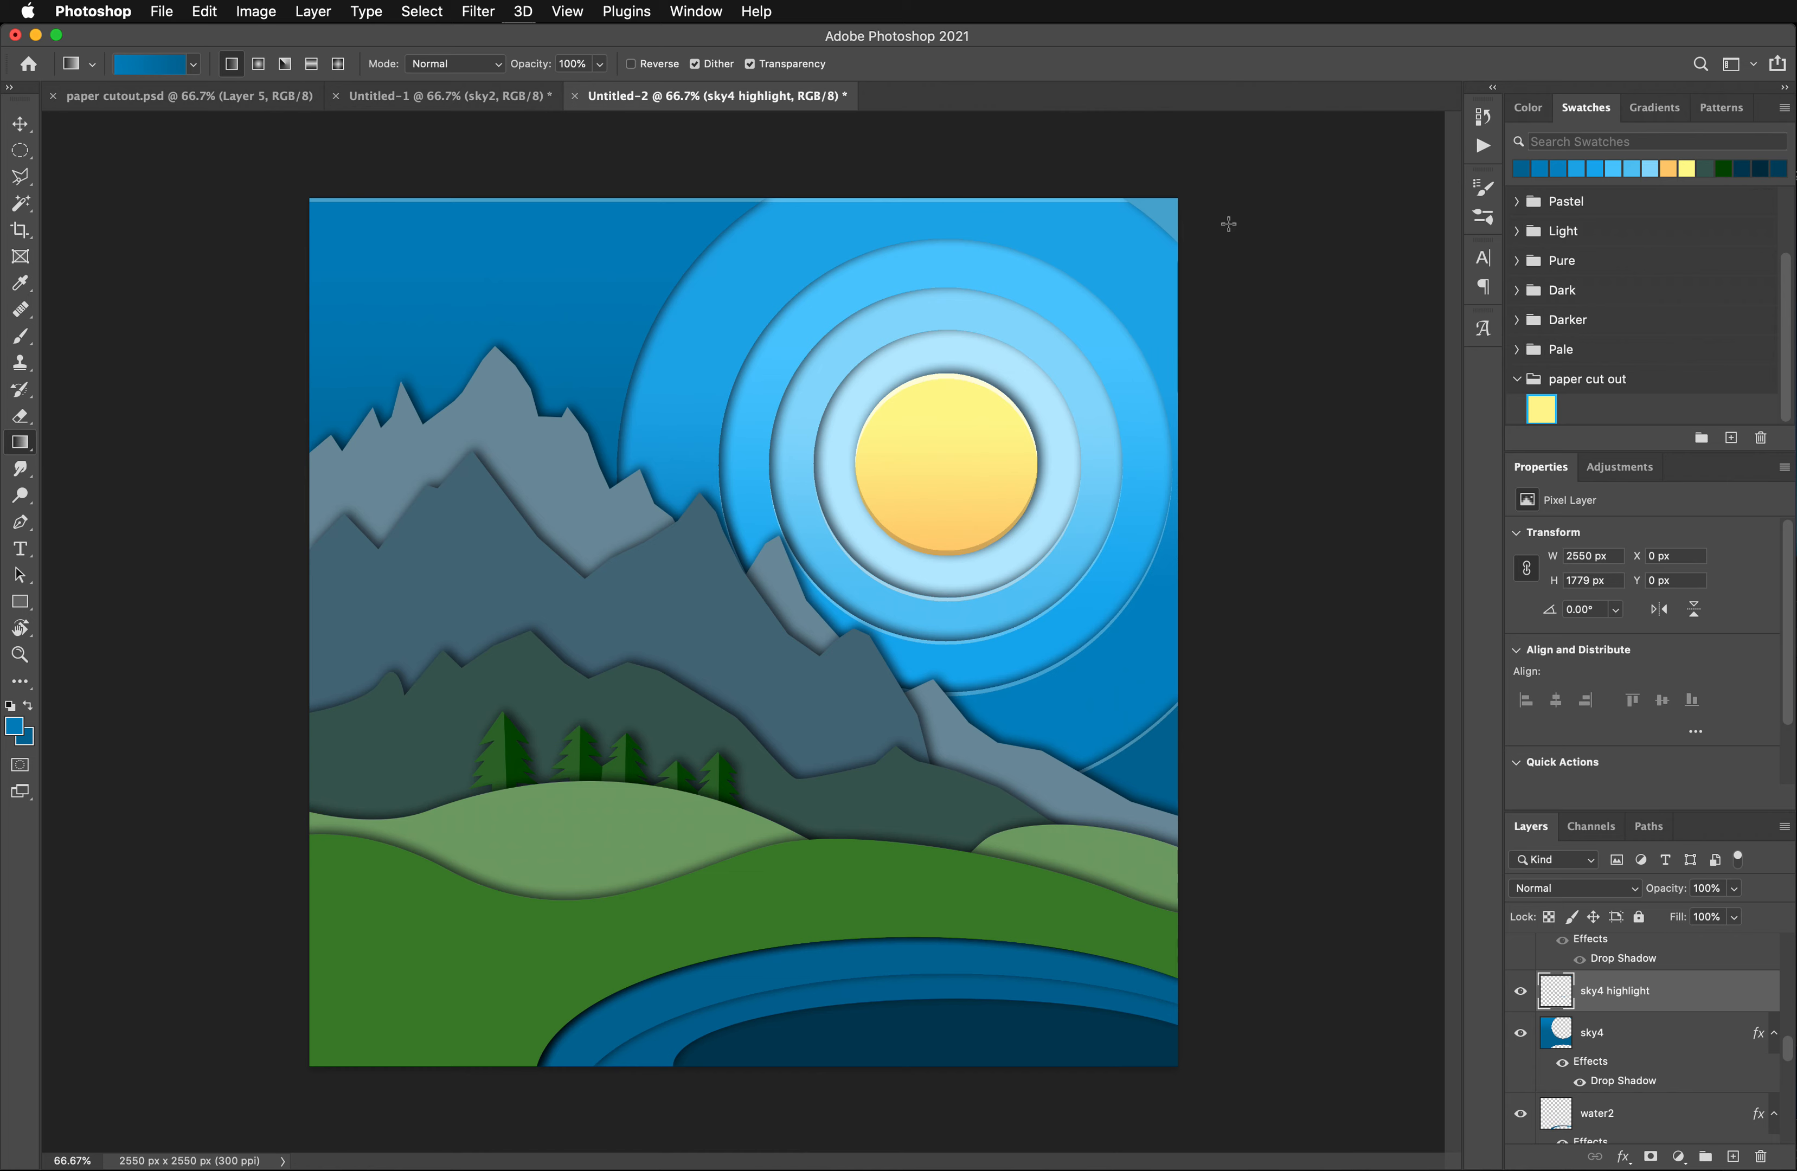
{"action": "key", "text": "v"}
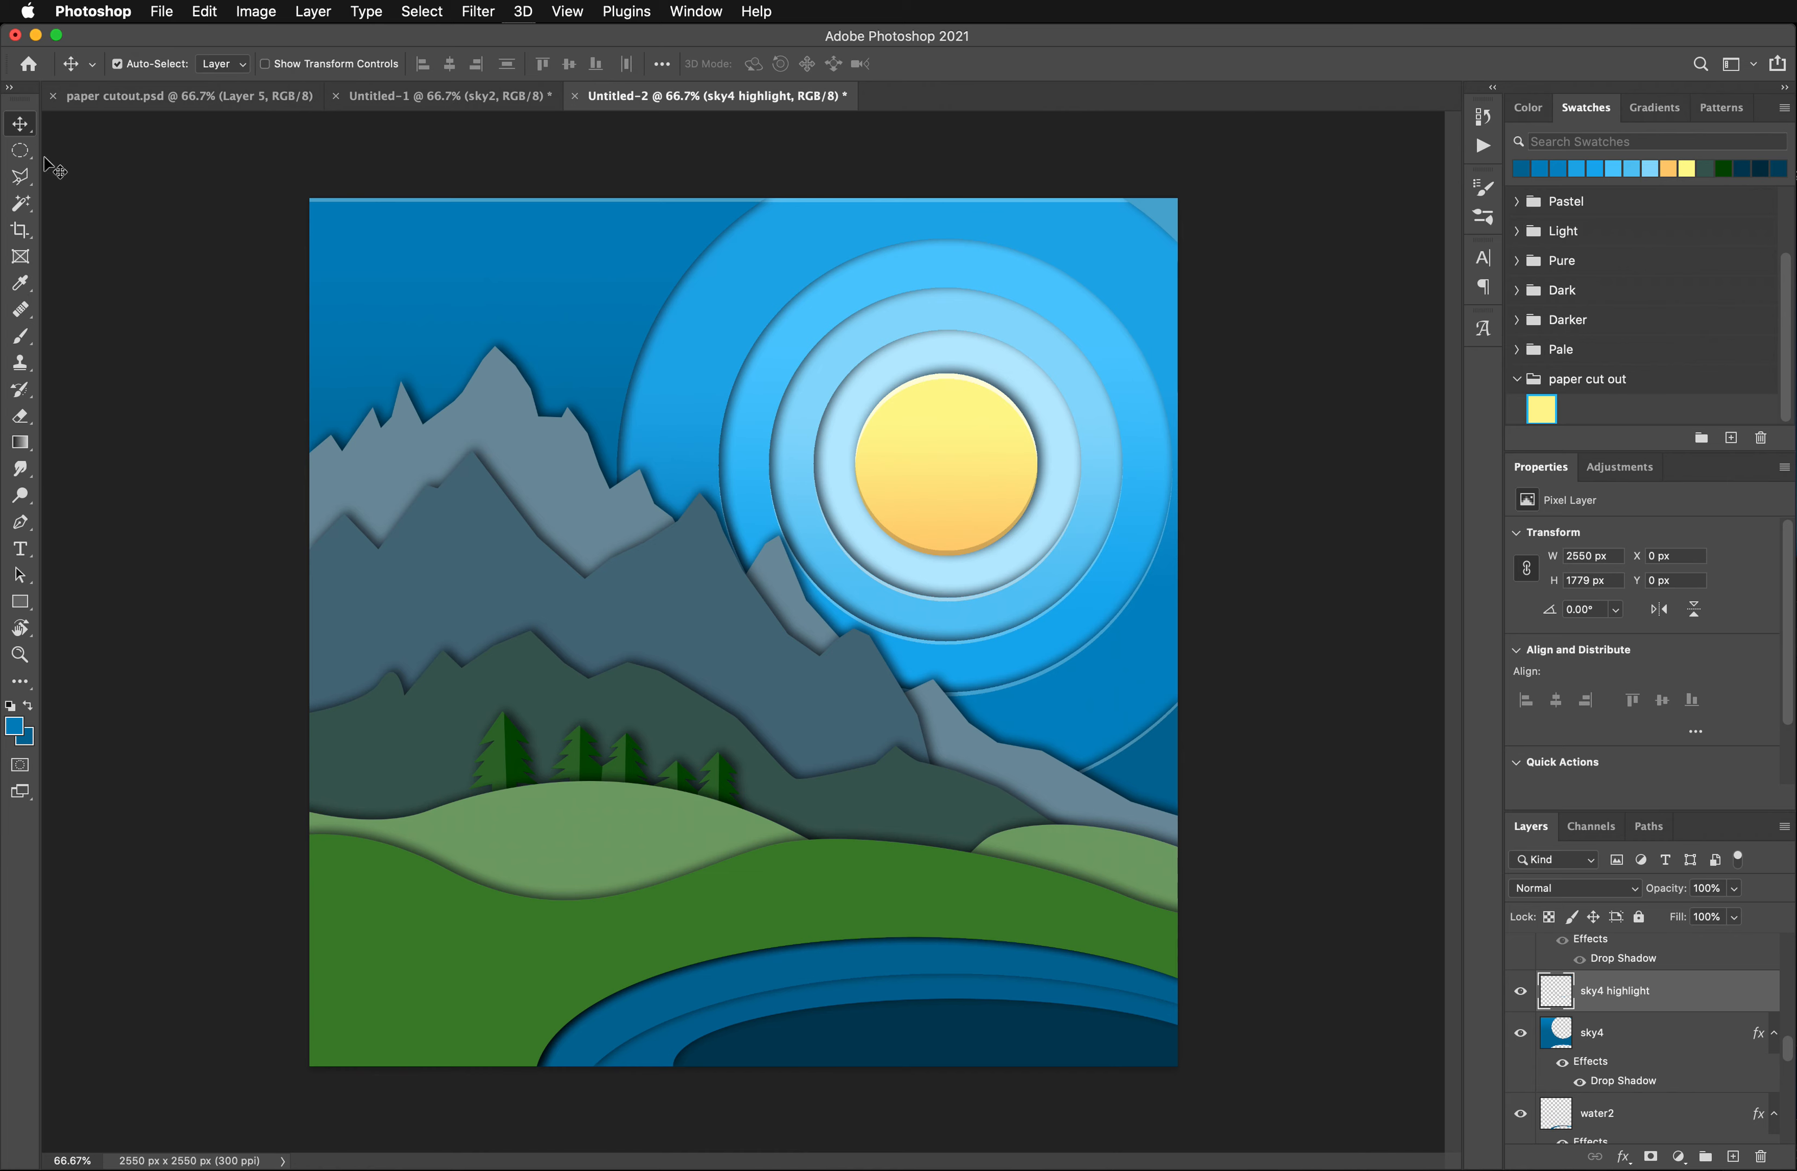
{"action": "left_click", "coordinate": [580, 496]}
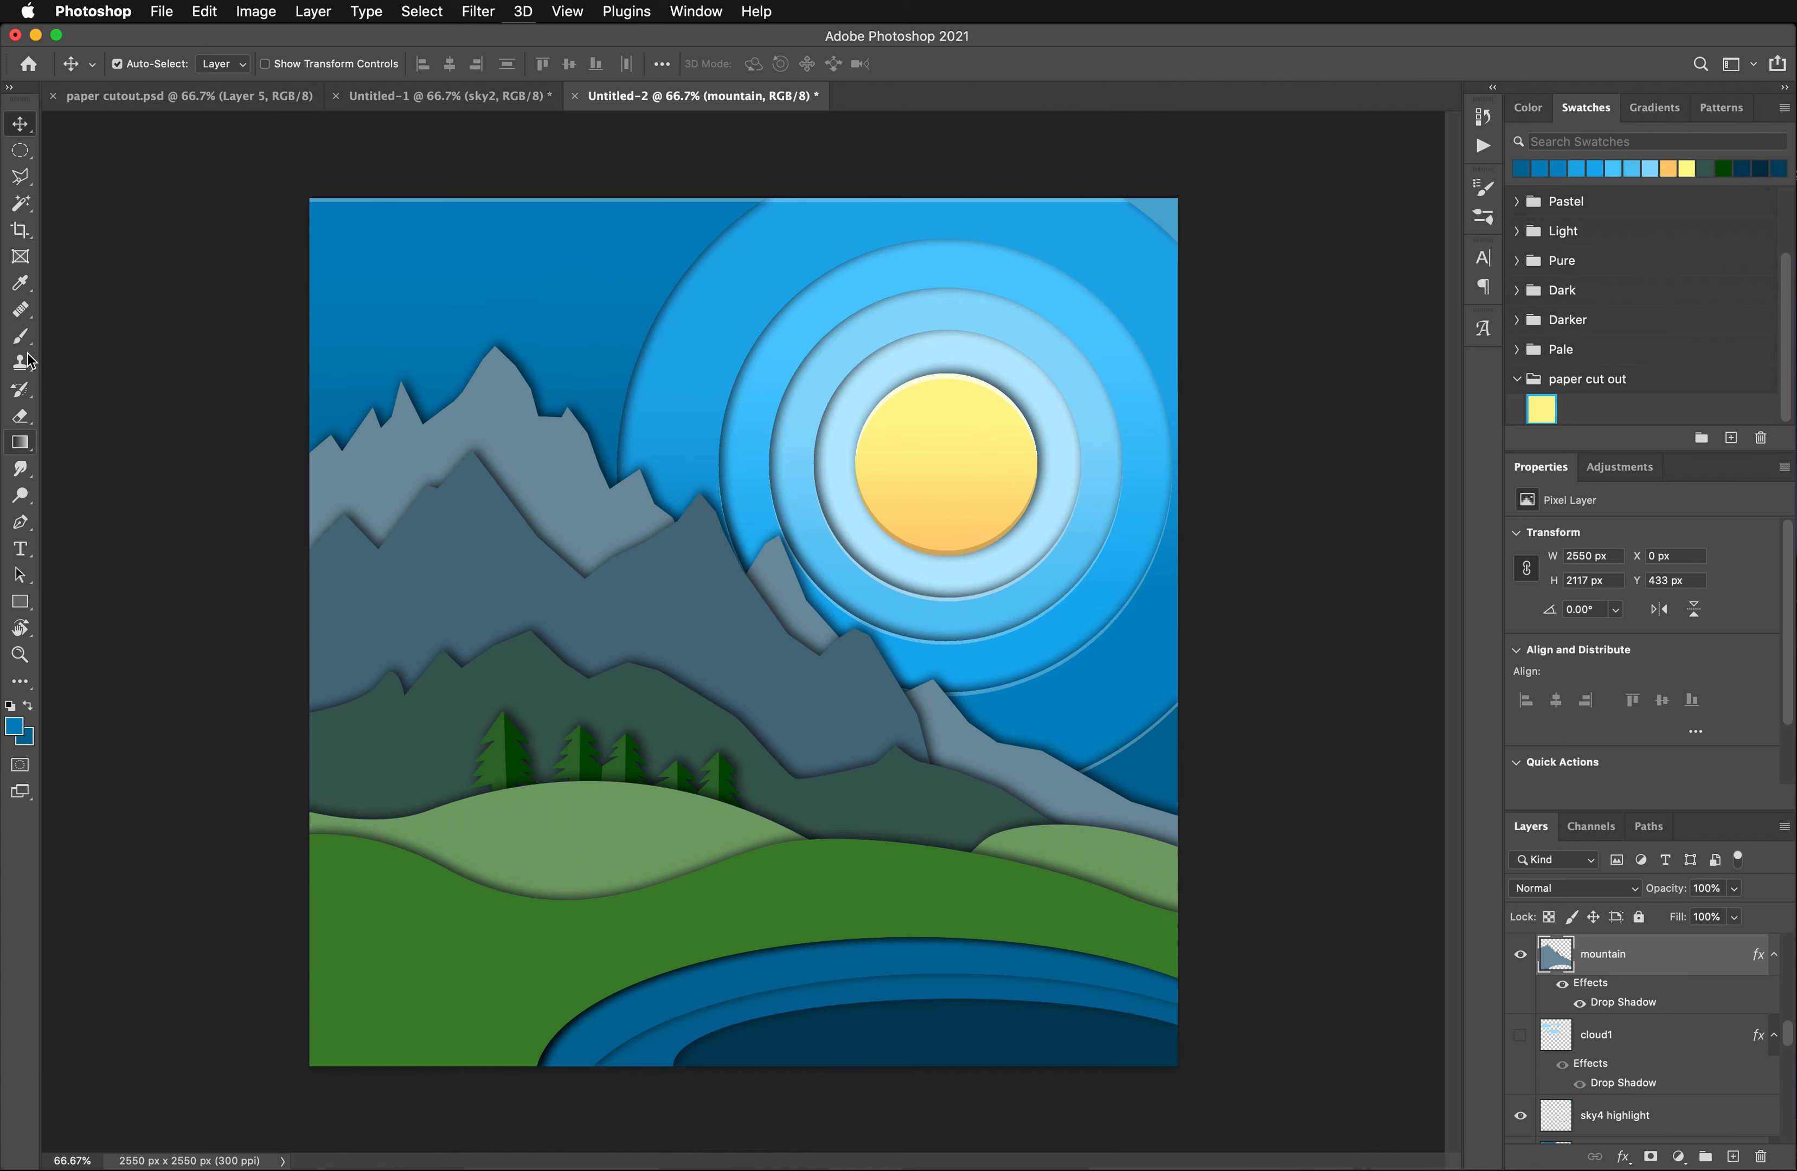
{"action": "left_click", "coordinate": [20, 283]}
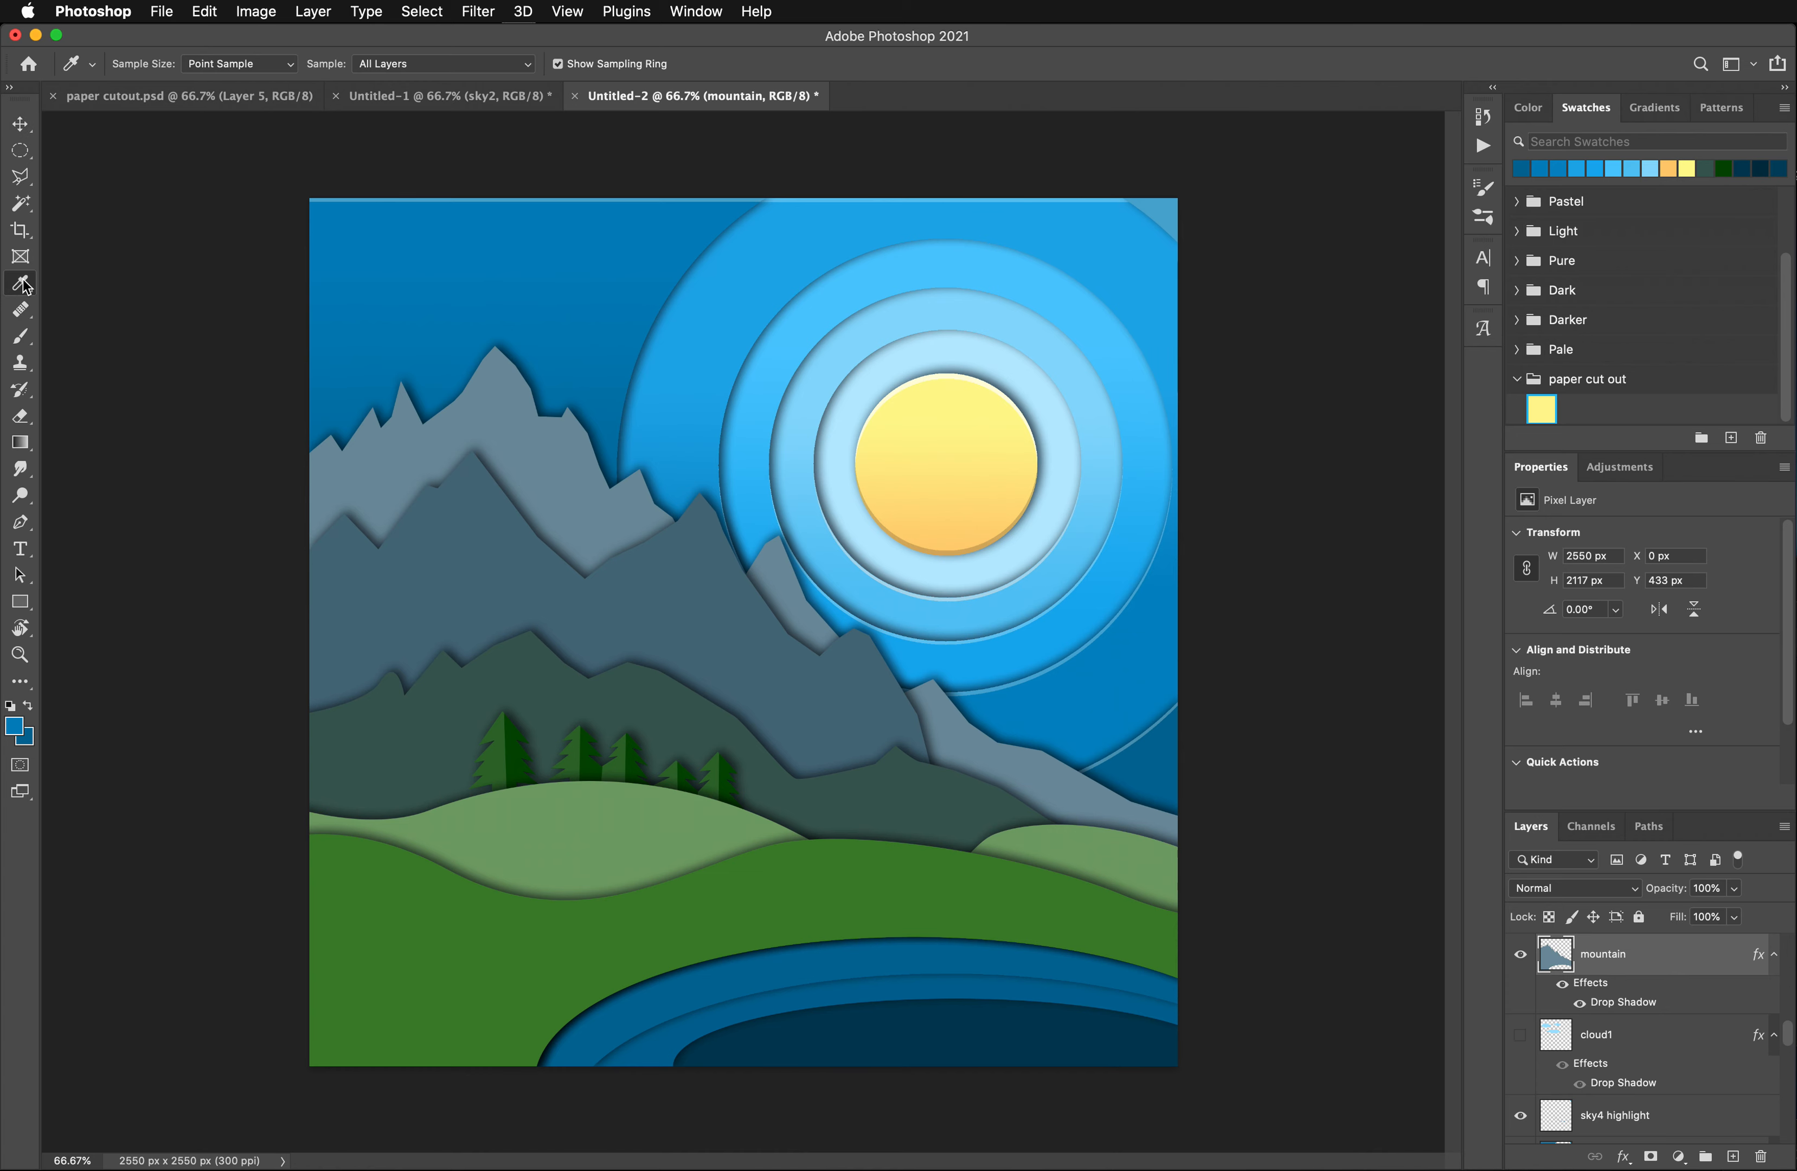
{"action": "left_click", "coordinate": [20, 203]}
{"action": "left_click", "coordinate": [564, 520]}
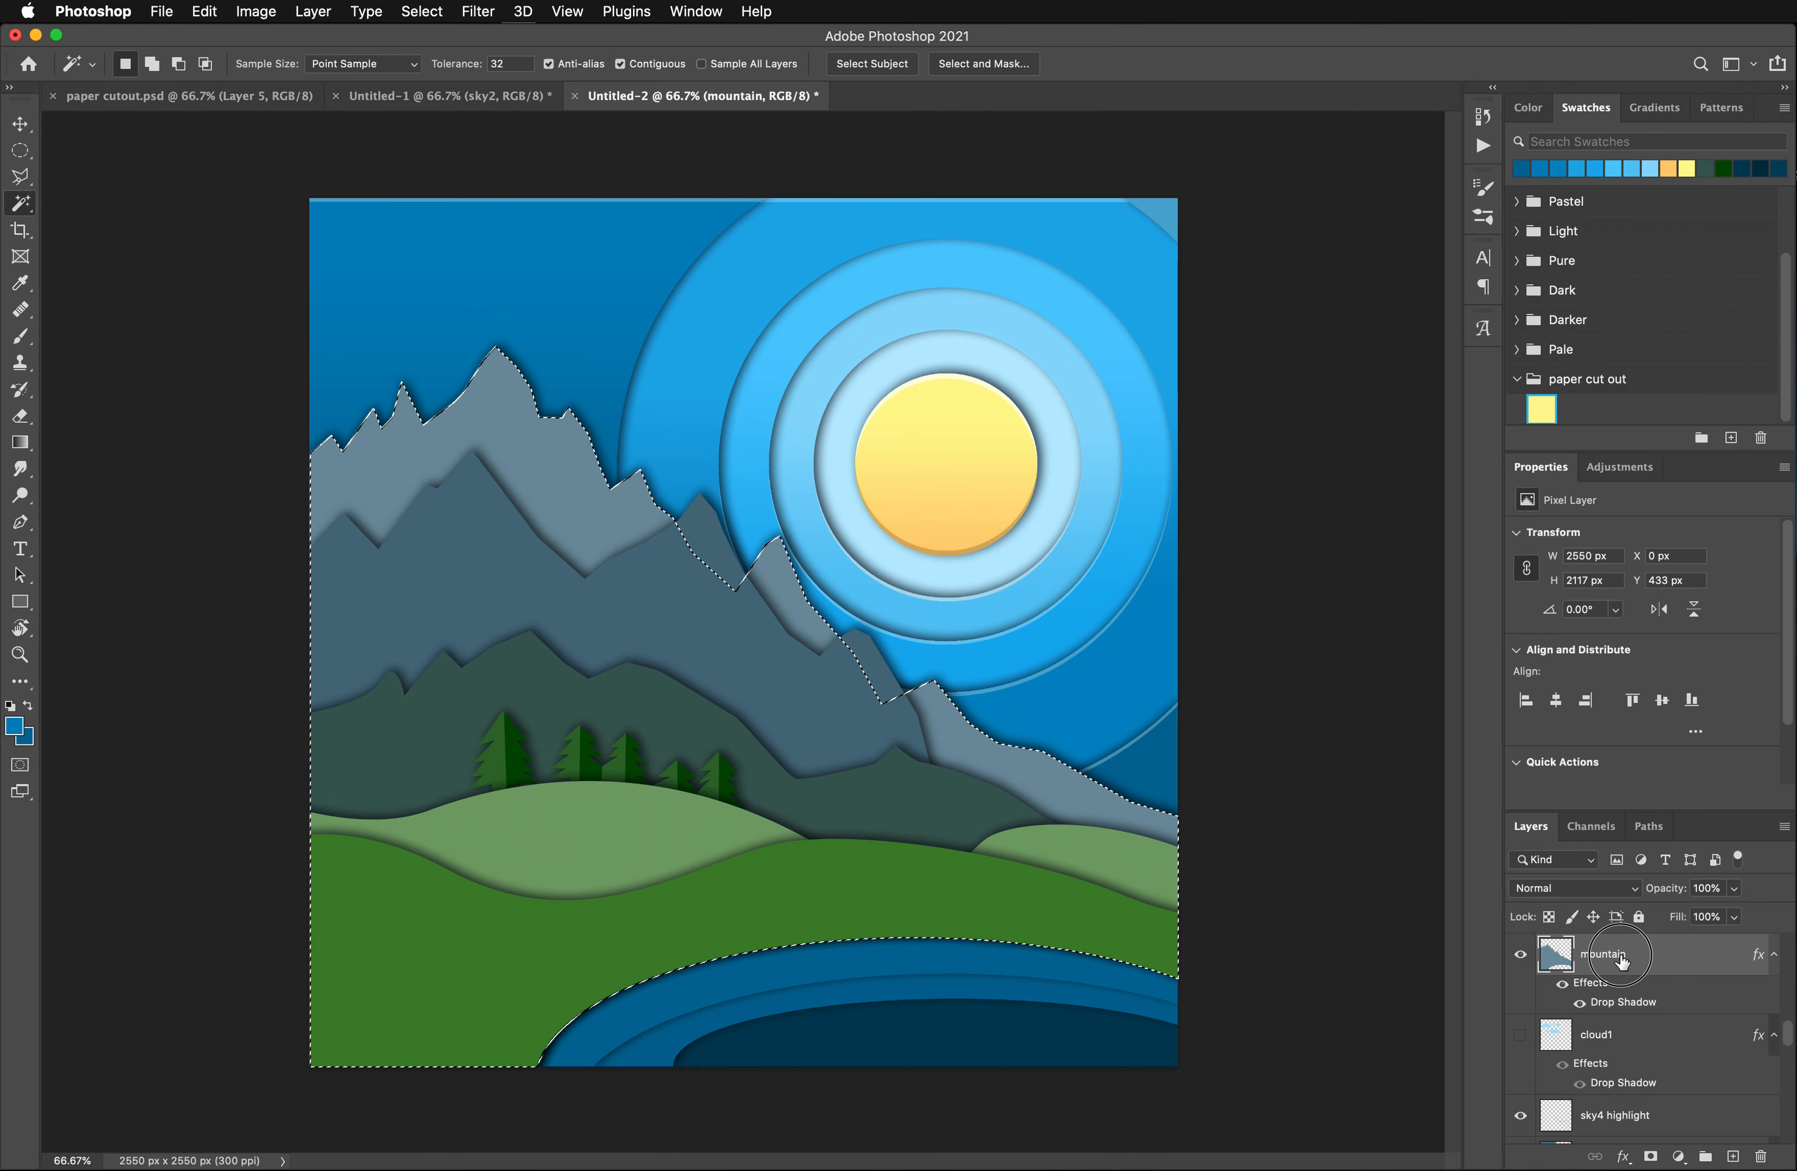
{"action": "mouse_move", "coordinate": [1620, 957]}
{"action": "left_mouse_down"}
{"action": "mouse_move", "coordinate": [1697, 1049]}
{"action": "mouse_move", "coordinate": [1627, 956]}
{"action": "left_mouse_up"}
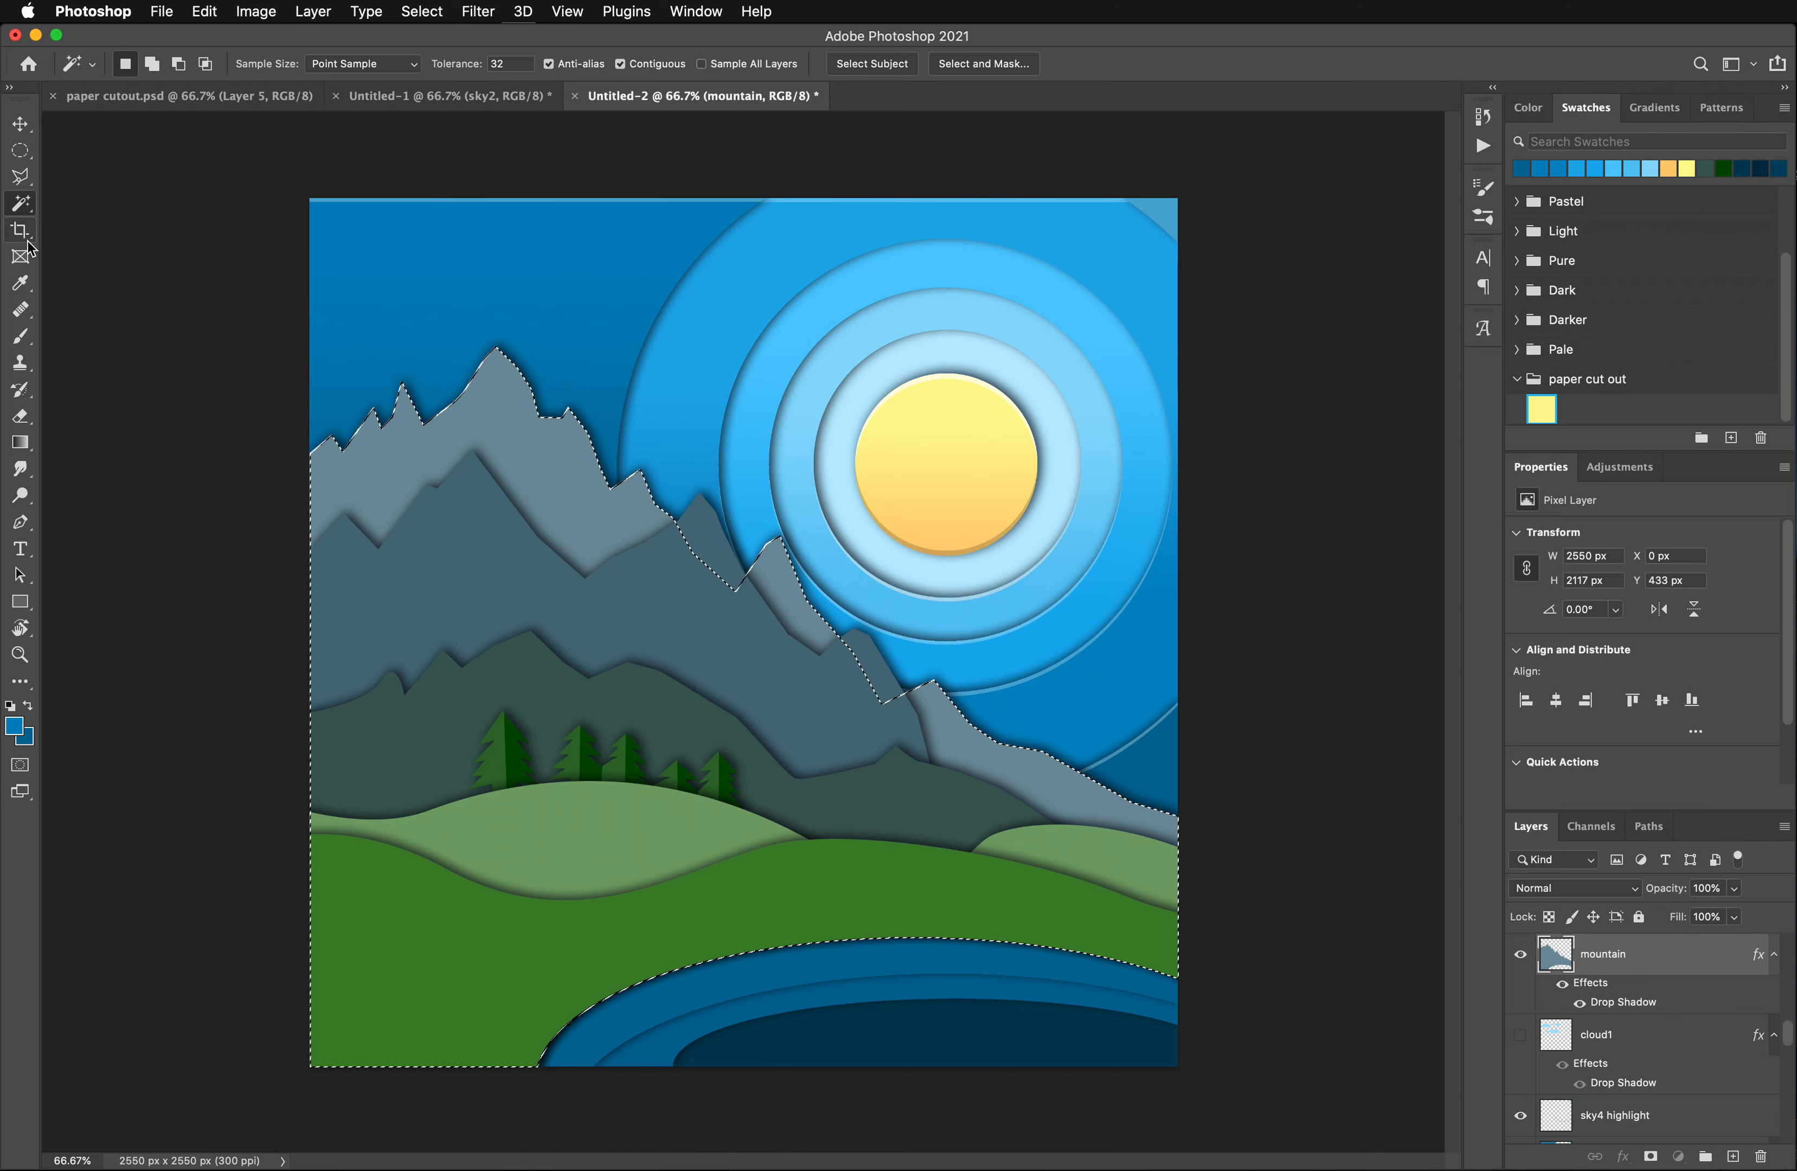
- Sample the rear mountain's gray-blue and change the foreground color to the brighter blue 6eadc9
{"action": "left_click", "coordinate": [21, 283]}
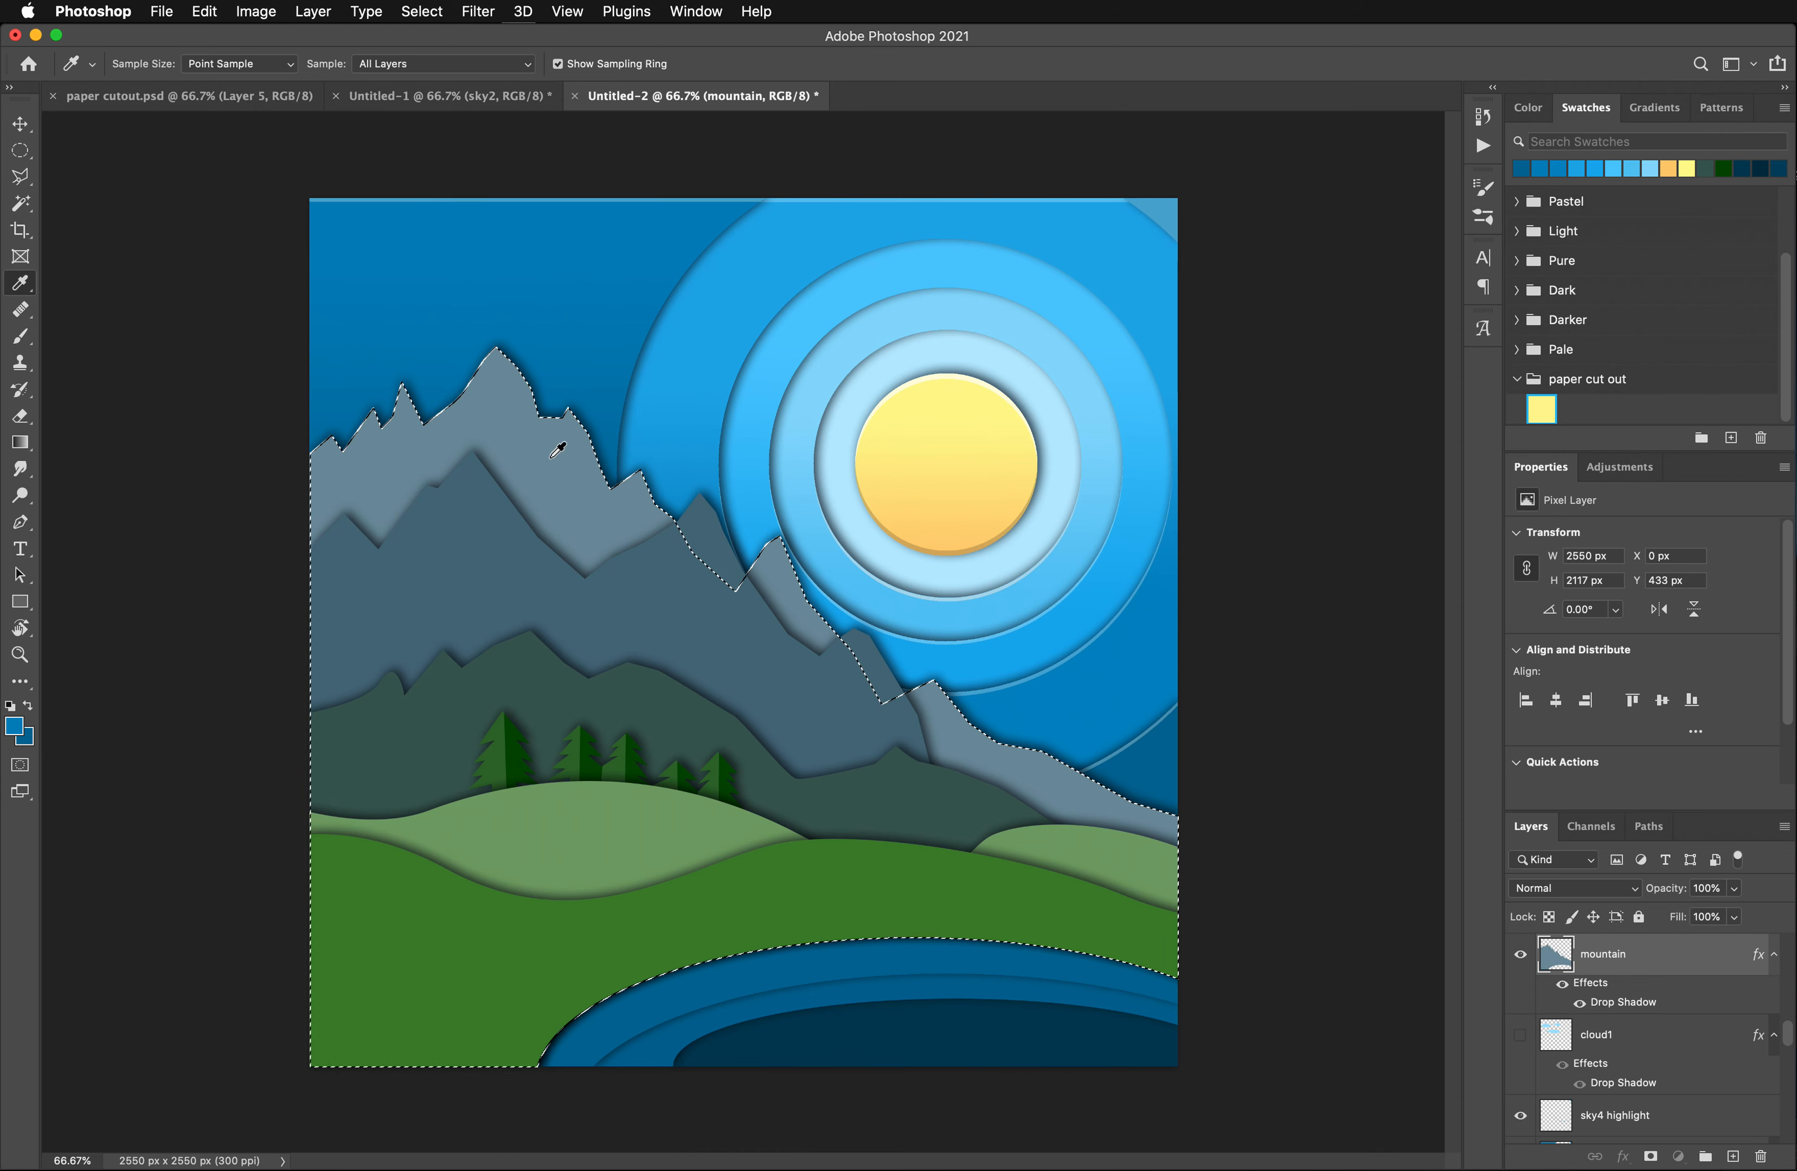
{"action": "left_click", "coordinate": [540, 477]}
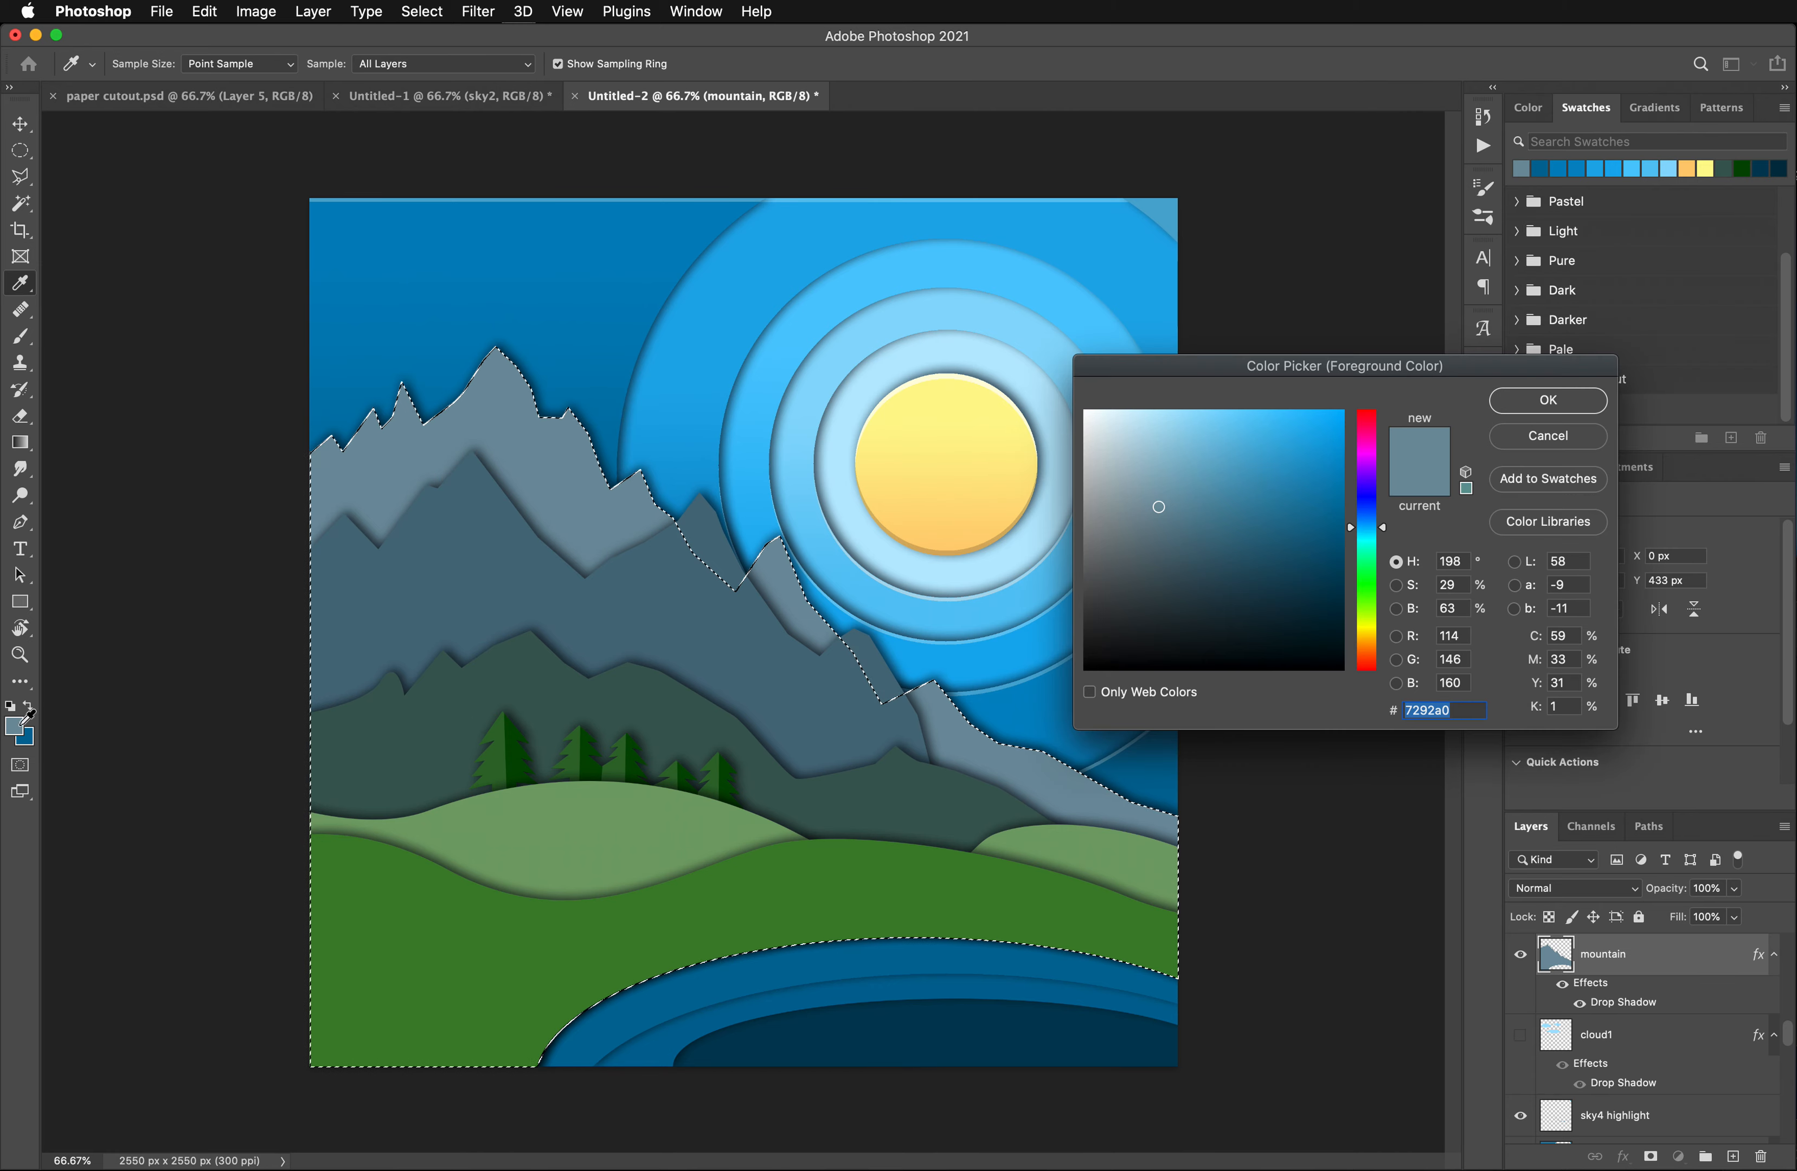
{"action": "left_click", "coordinate": [14, 725]}
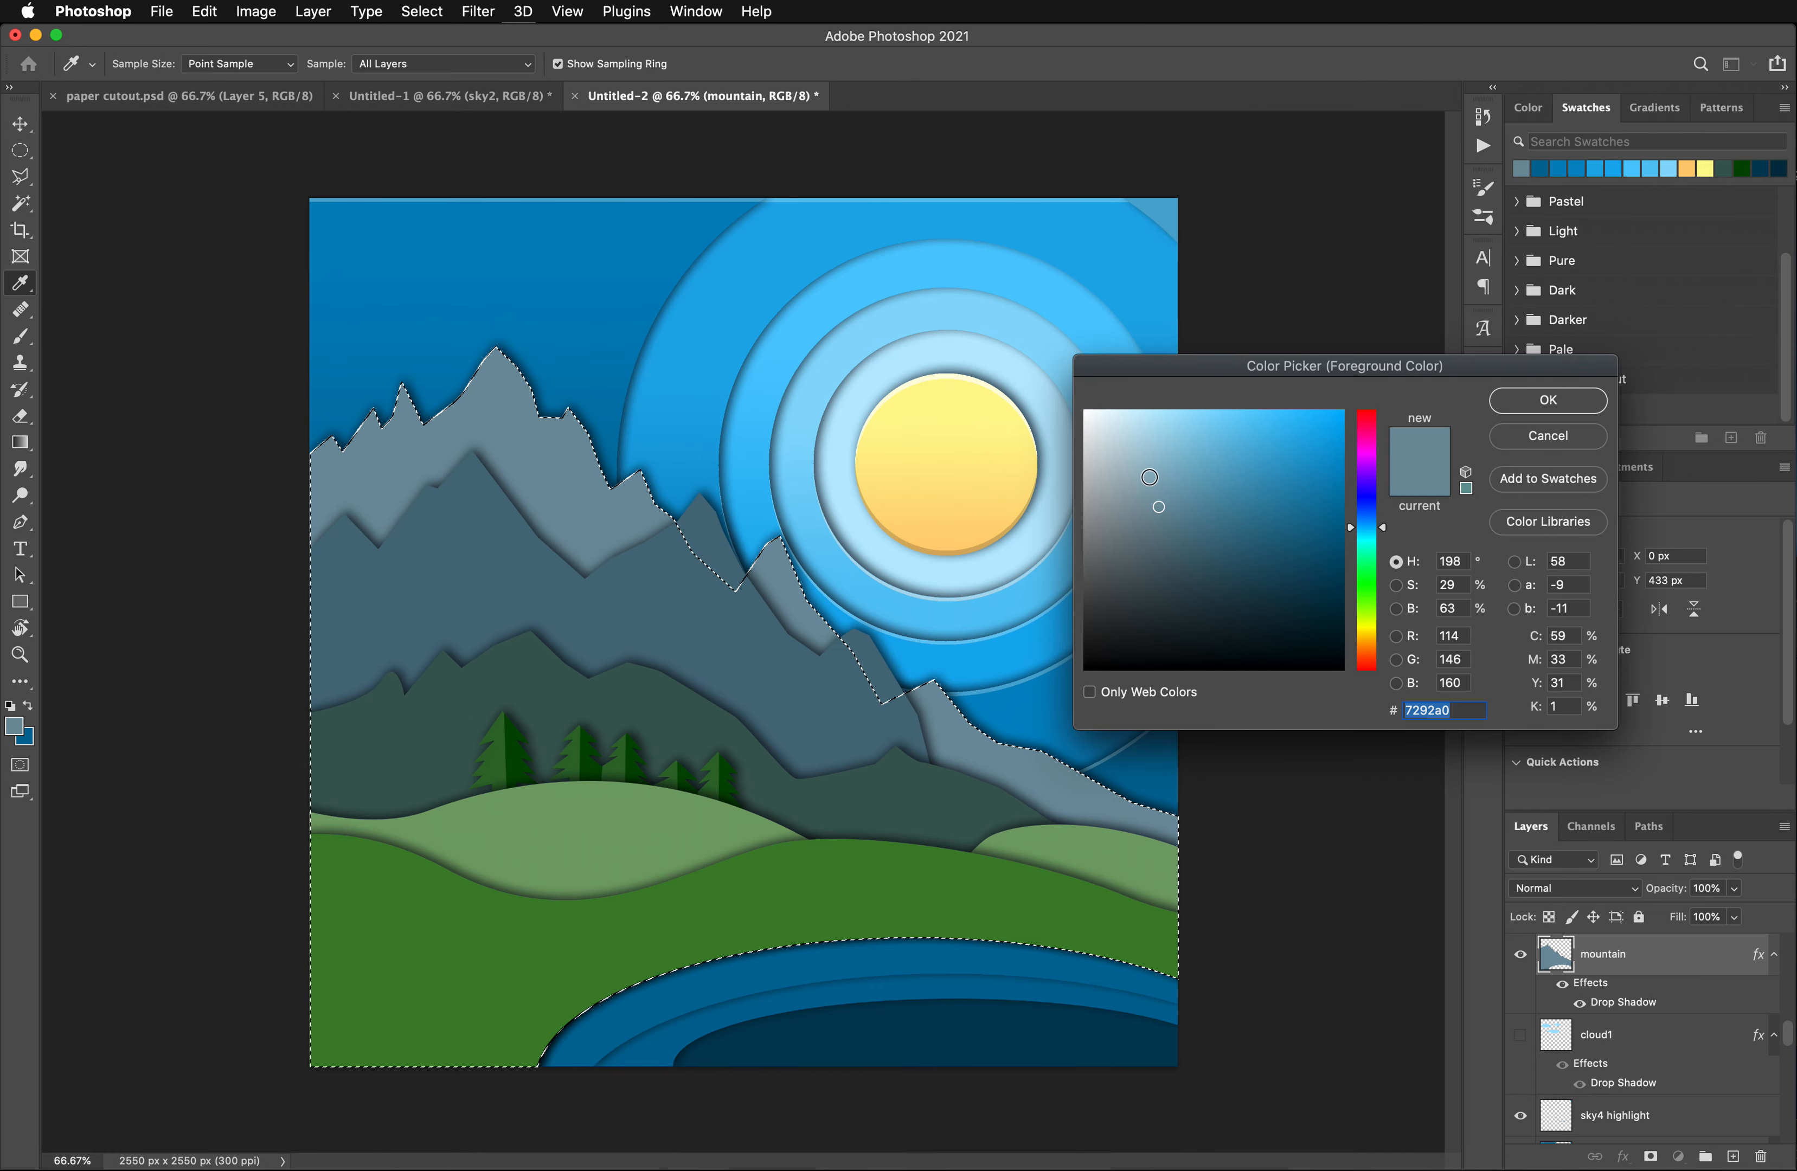
{"action": "left_click", "coordinate": [1203, 465]}
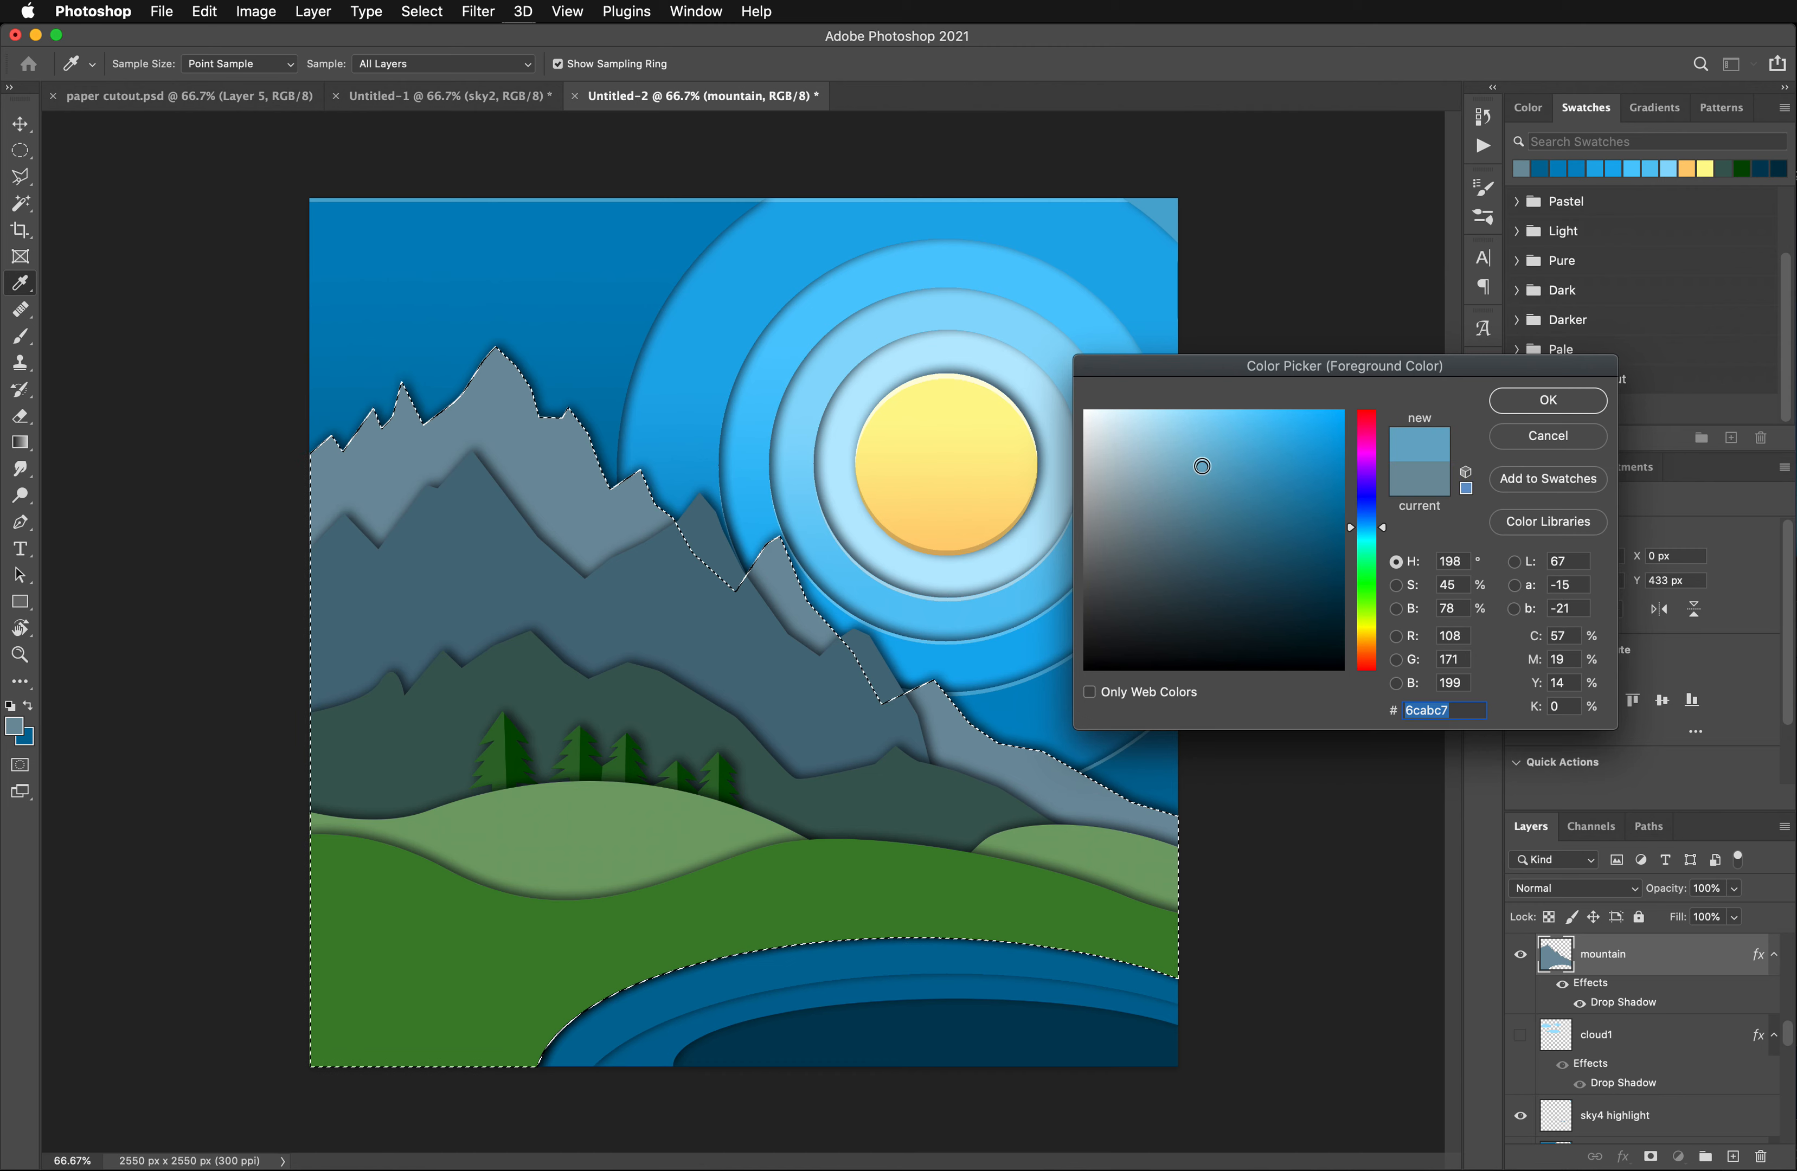
{"action": "left_click", "coordinate": [1548, 401]}
- Set the background color to 518faa, a slightly darker shade of the foreground blue
{"action": "left_click", "coordinate": [34, 742]}
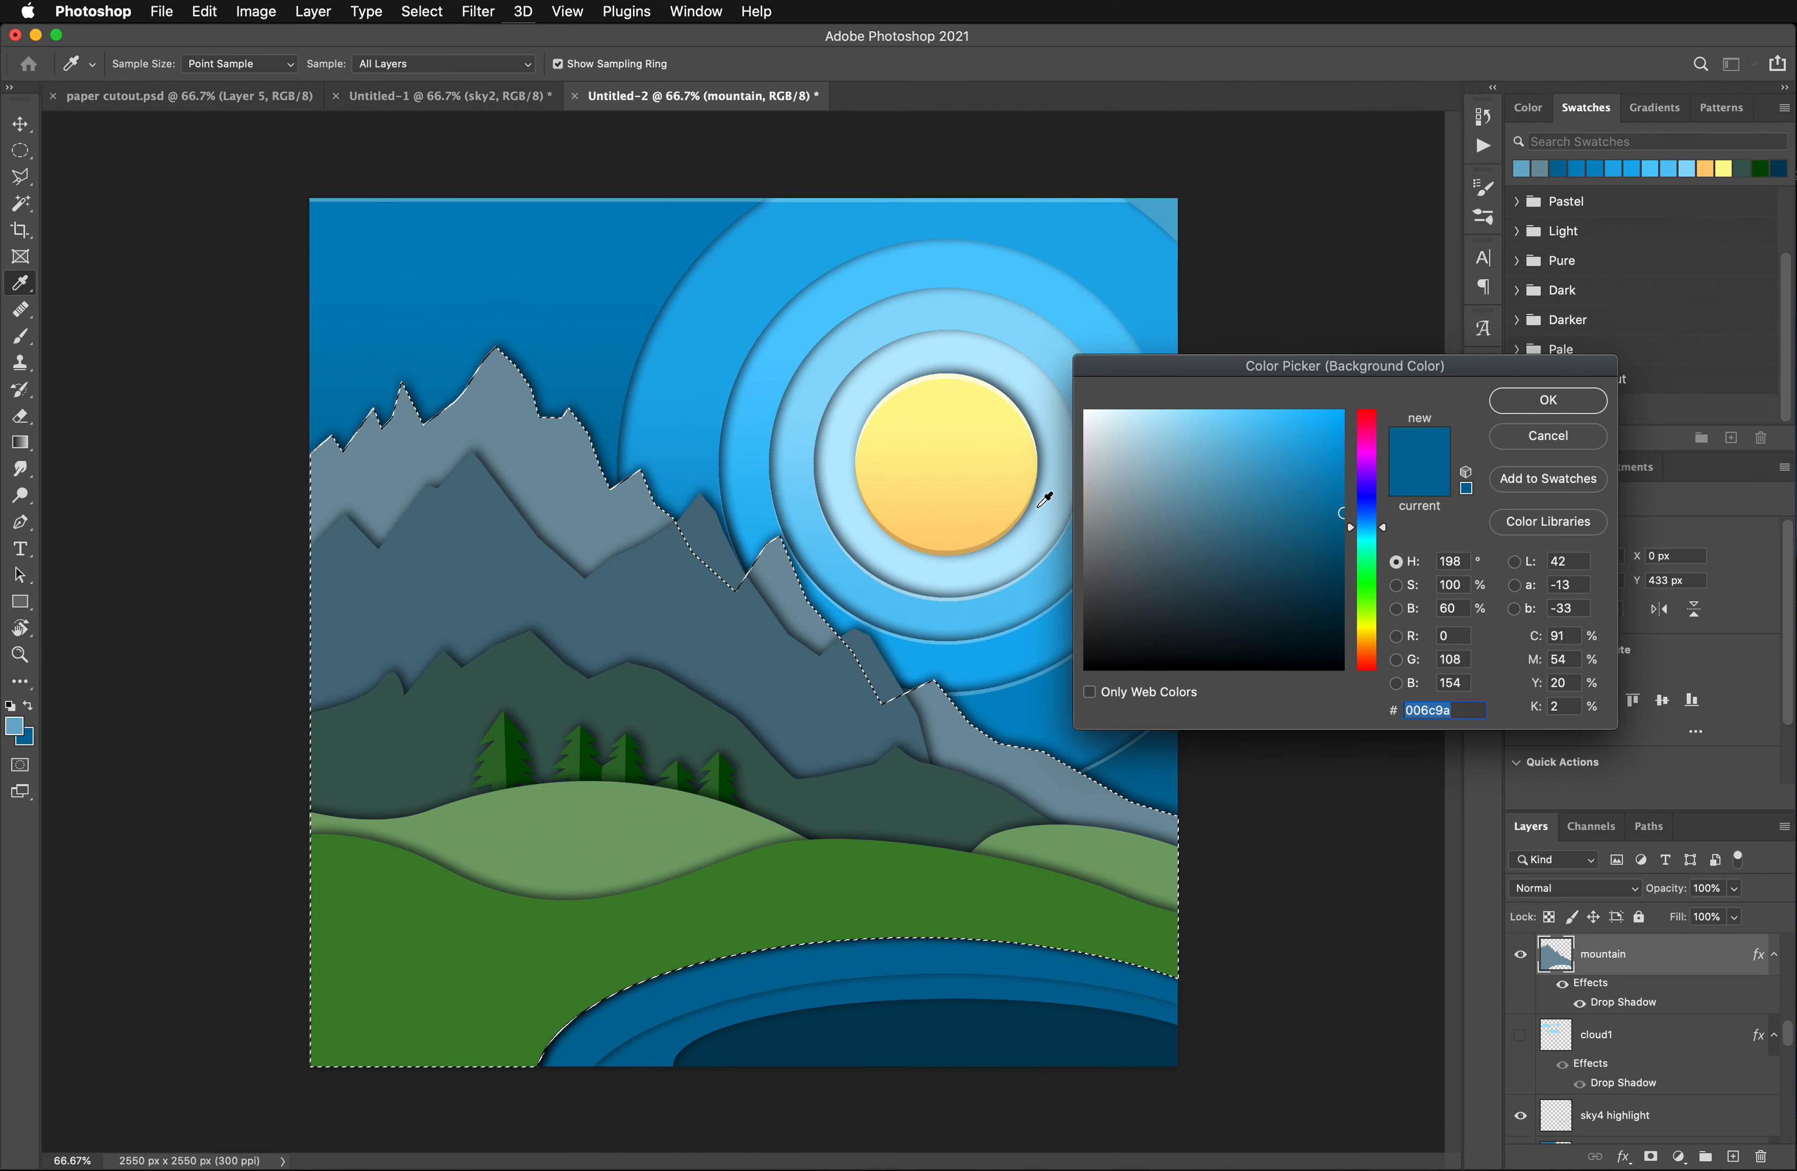
{"action": "left_click", "coordinate": [16, 718]}
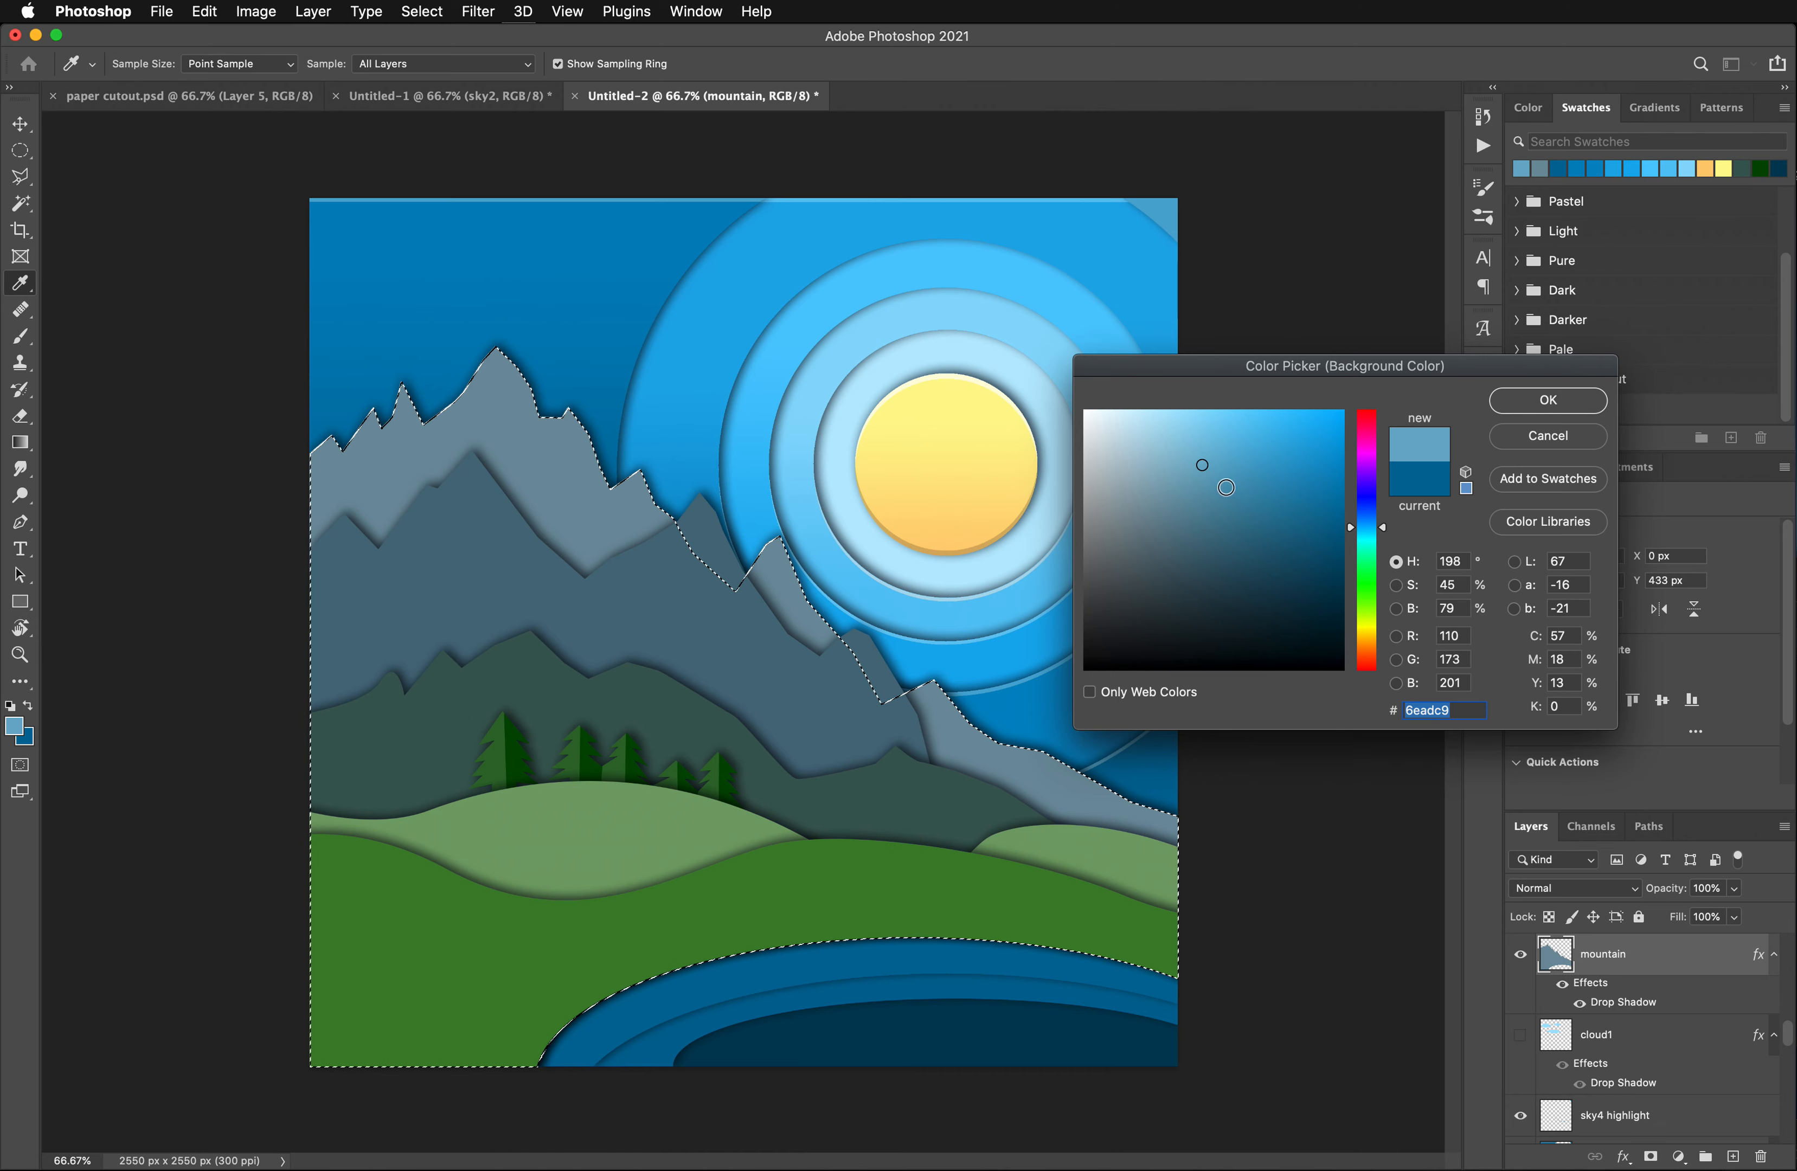
{"action": "left_click", "coordinate": [1217, 489]}
{"action": "left_click_drag", "start_coordinate": [1219, 492], "coordinate": [1221, 497]}
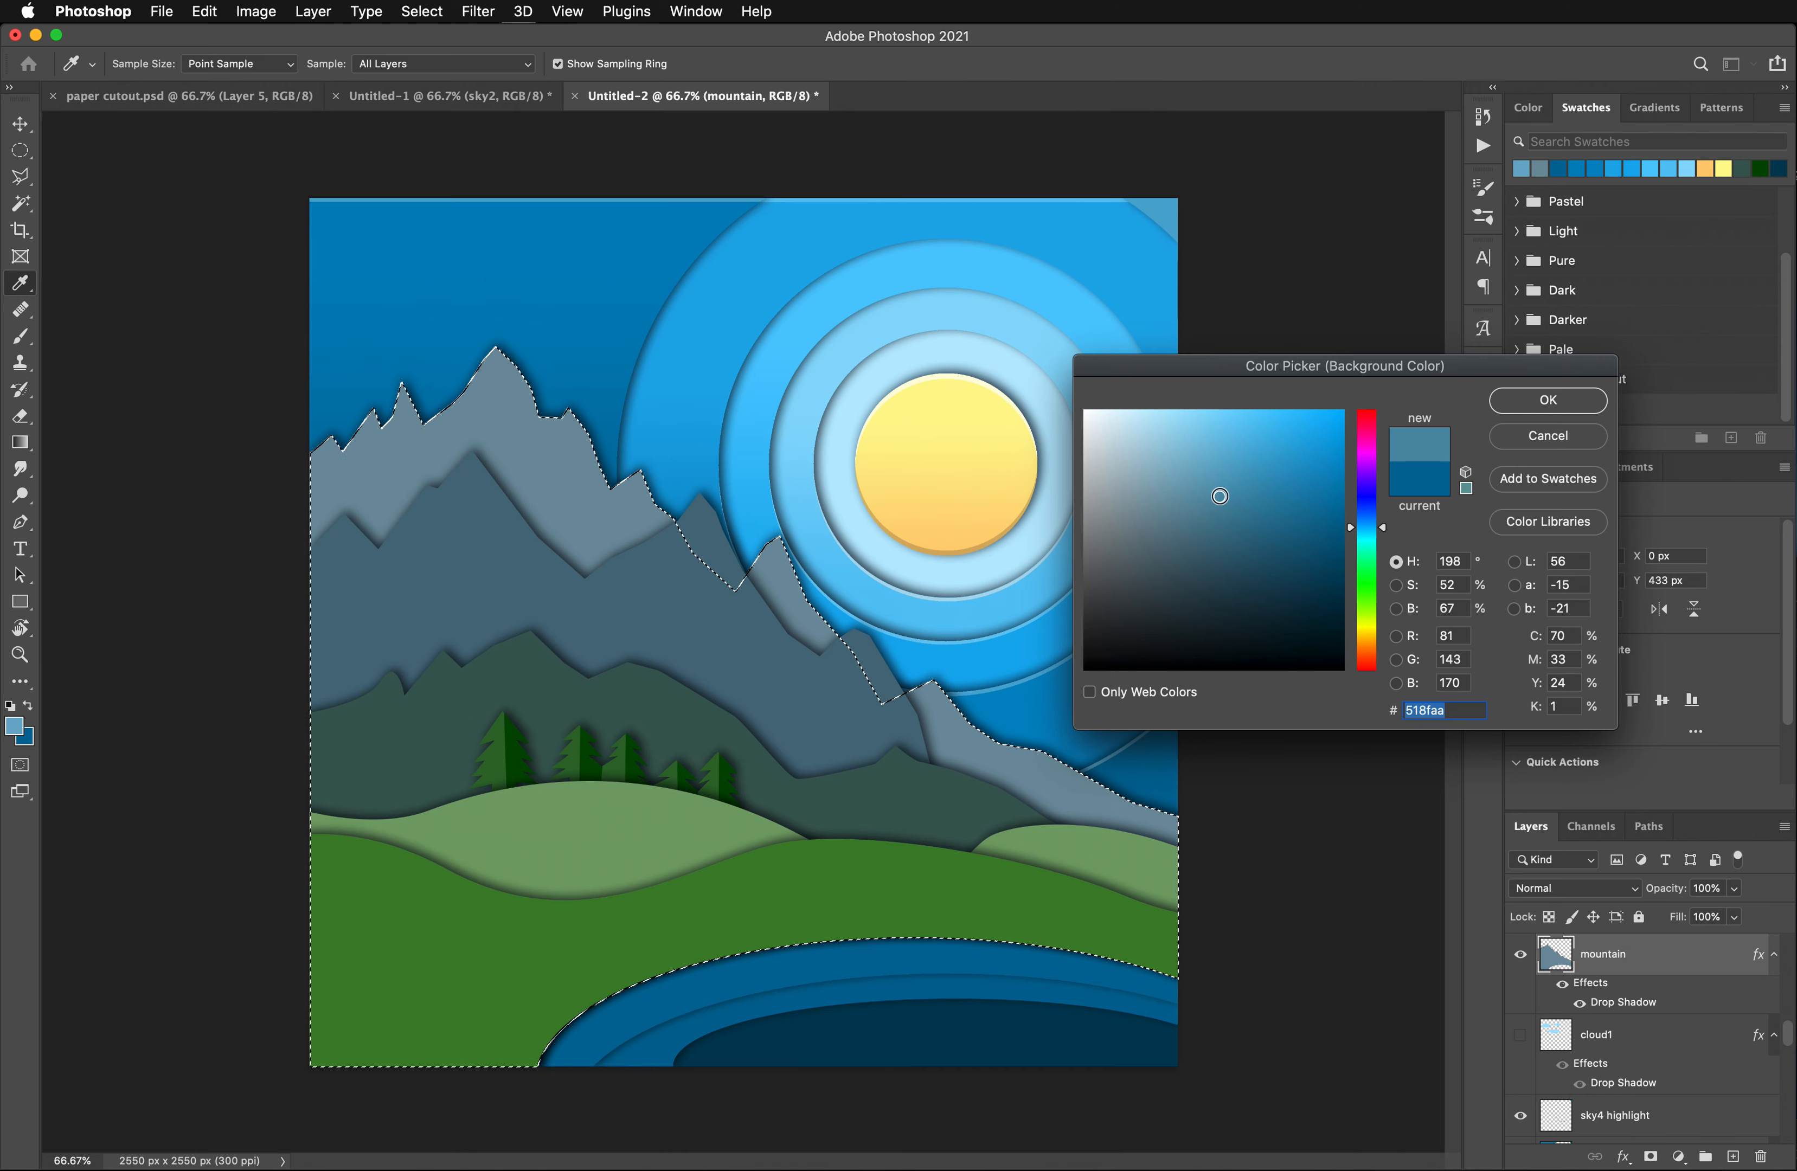
{"action": "left_click", "coordinate": [1549, 401]}
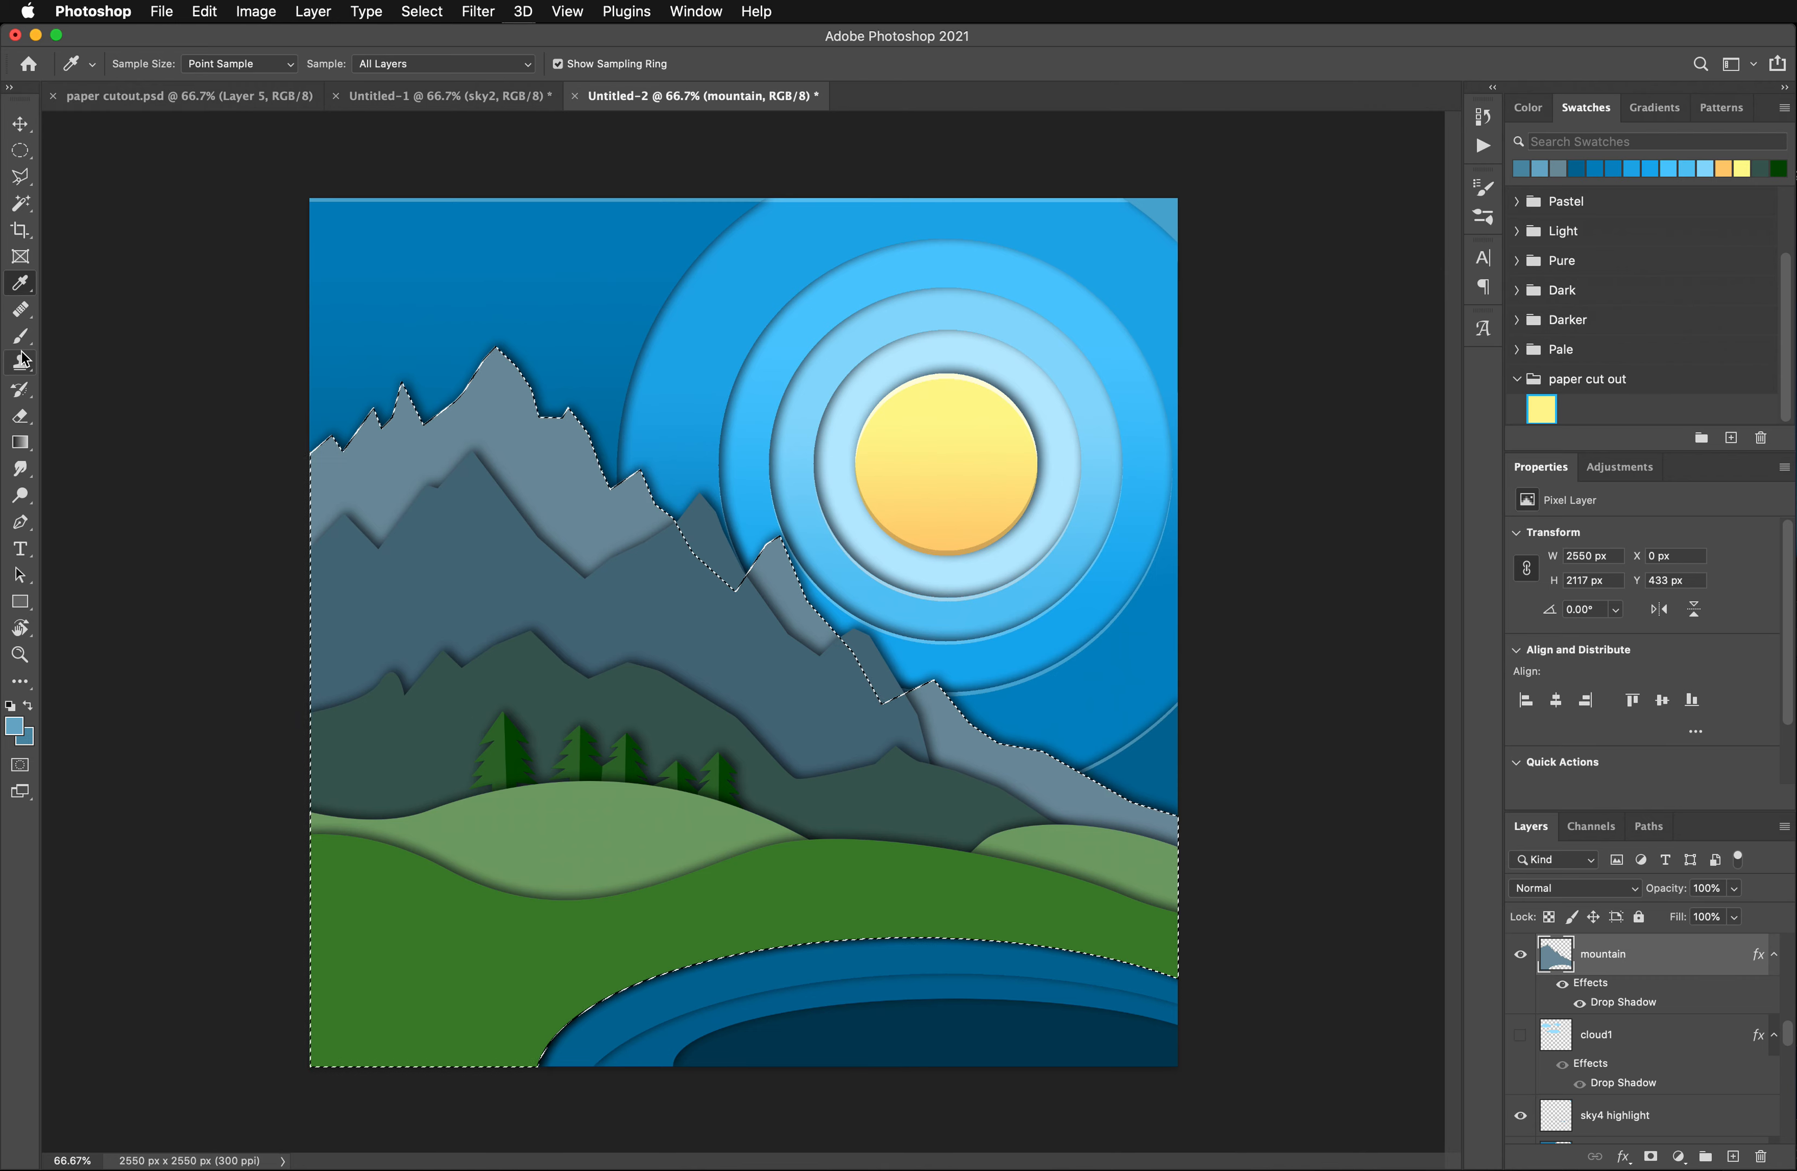
- Fill the selected rear mountain with a vertical gradient from 6eadc9 down to 518faa, redrawing it until the fade is smooth
{"action": "left_click", "coordinate": [21, 442]}
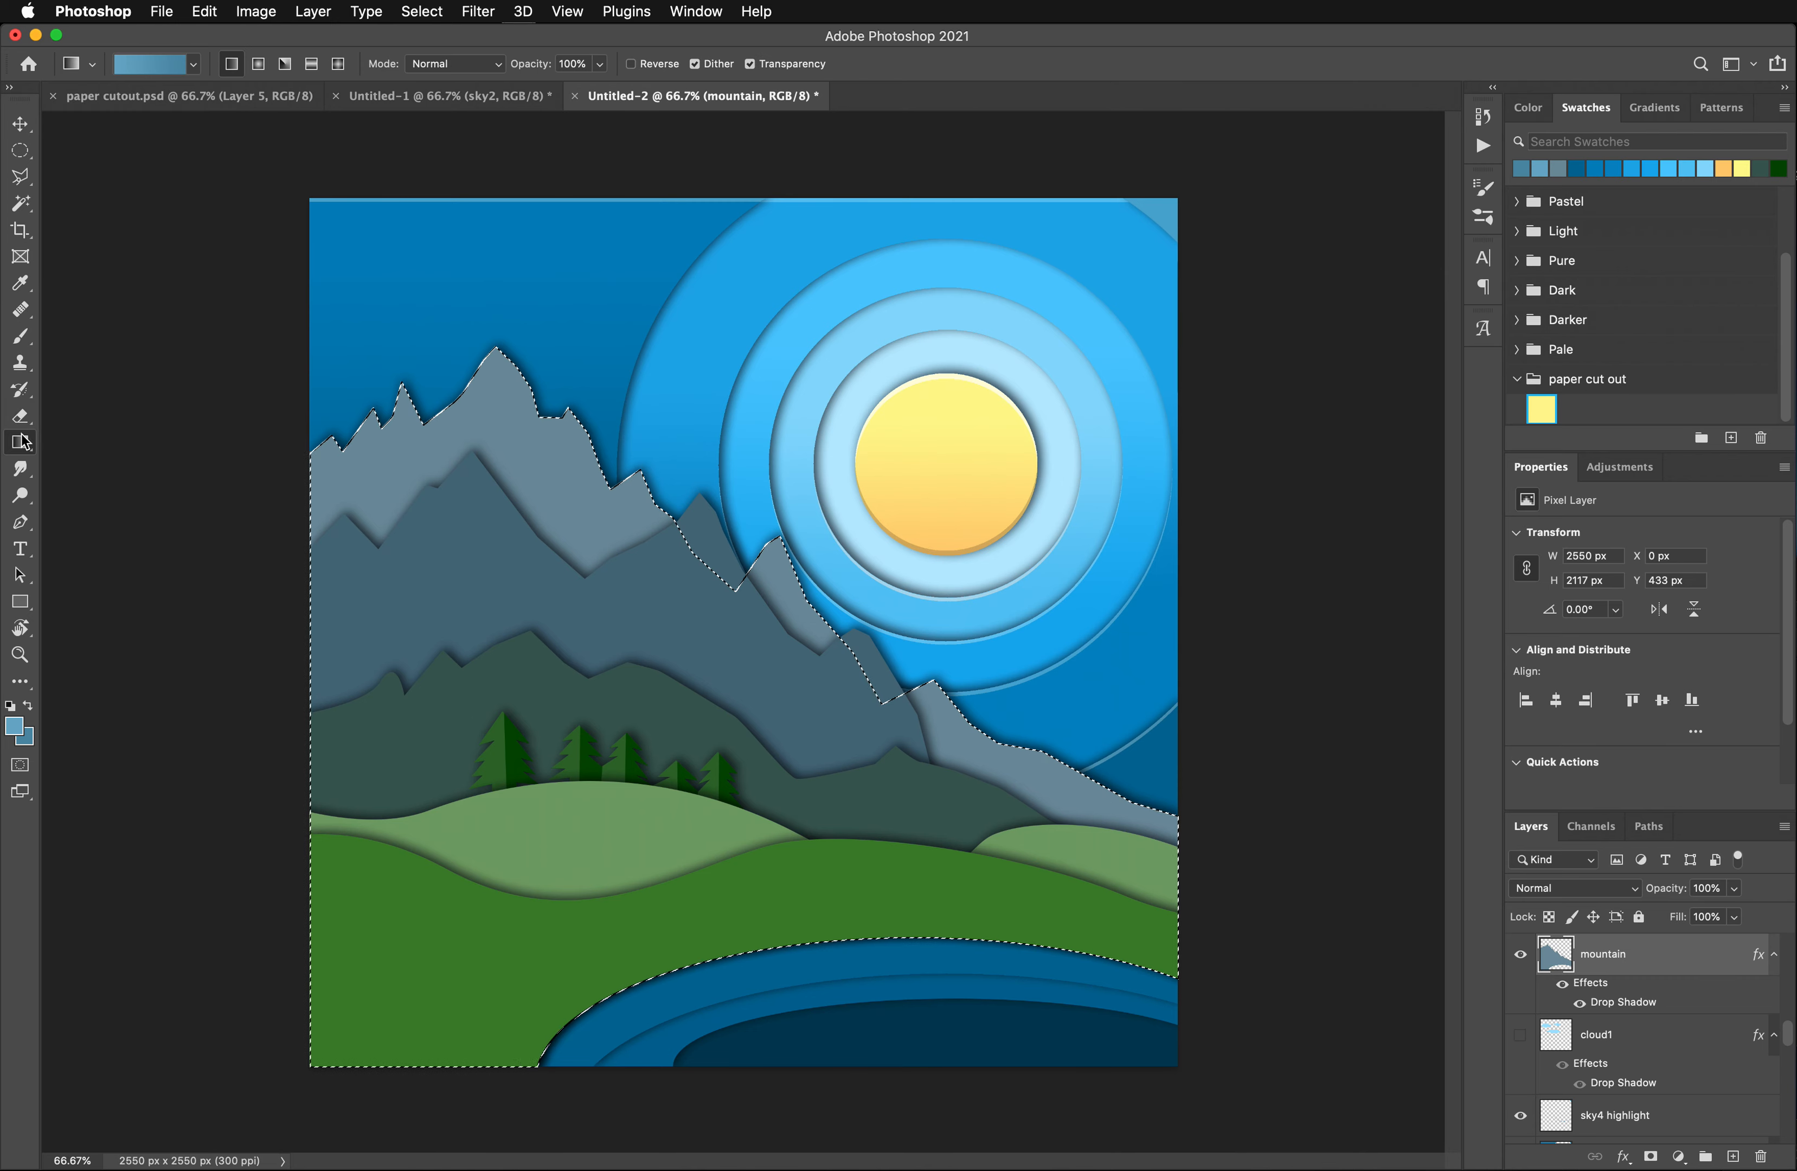
{"action": "left_click_drag", "start_coordinate": [621, 392], "coordinate": [637, 843]}
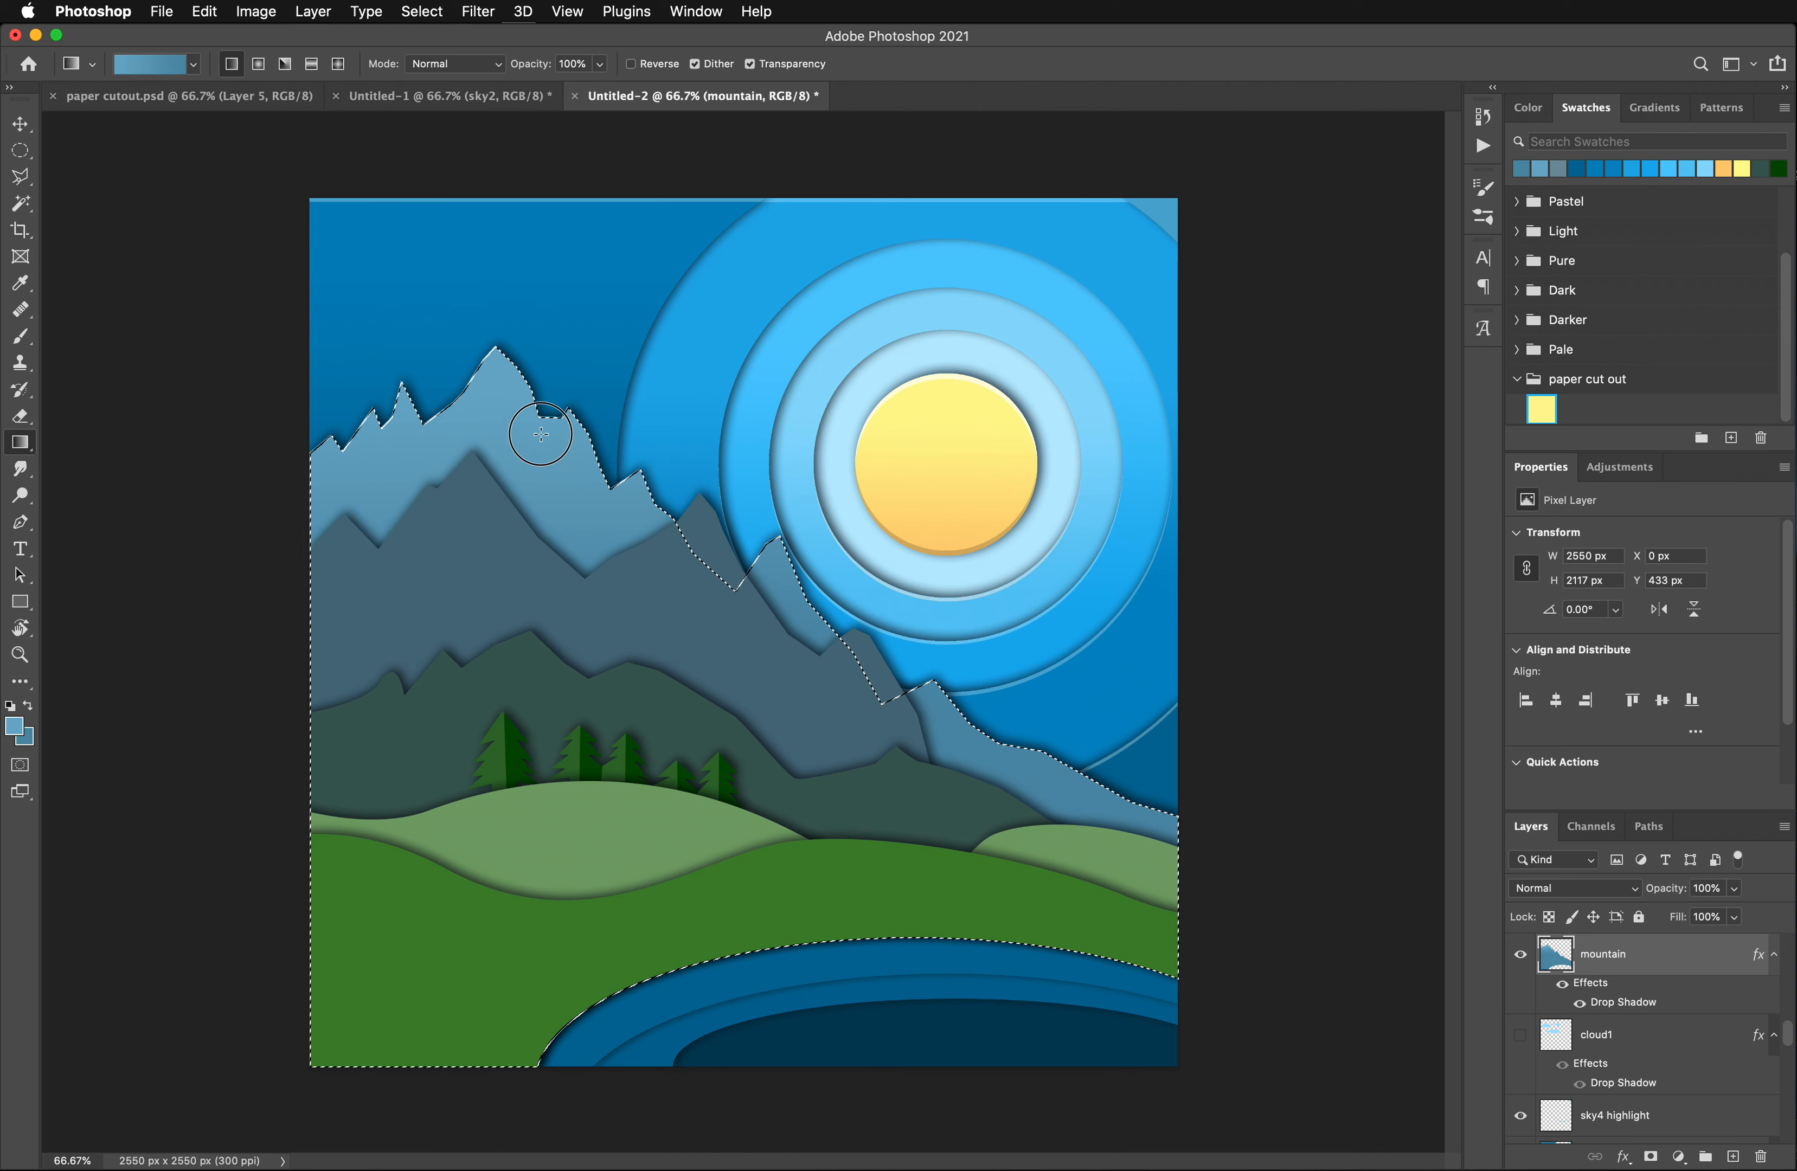
{"action": "left_click_drag", "start_coordinate": [541, 433], "coordinate": [541, 467]}
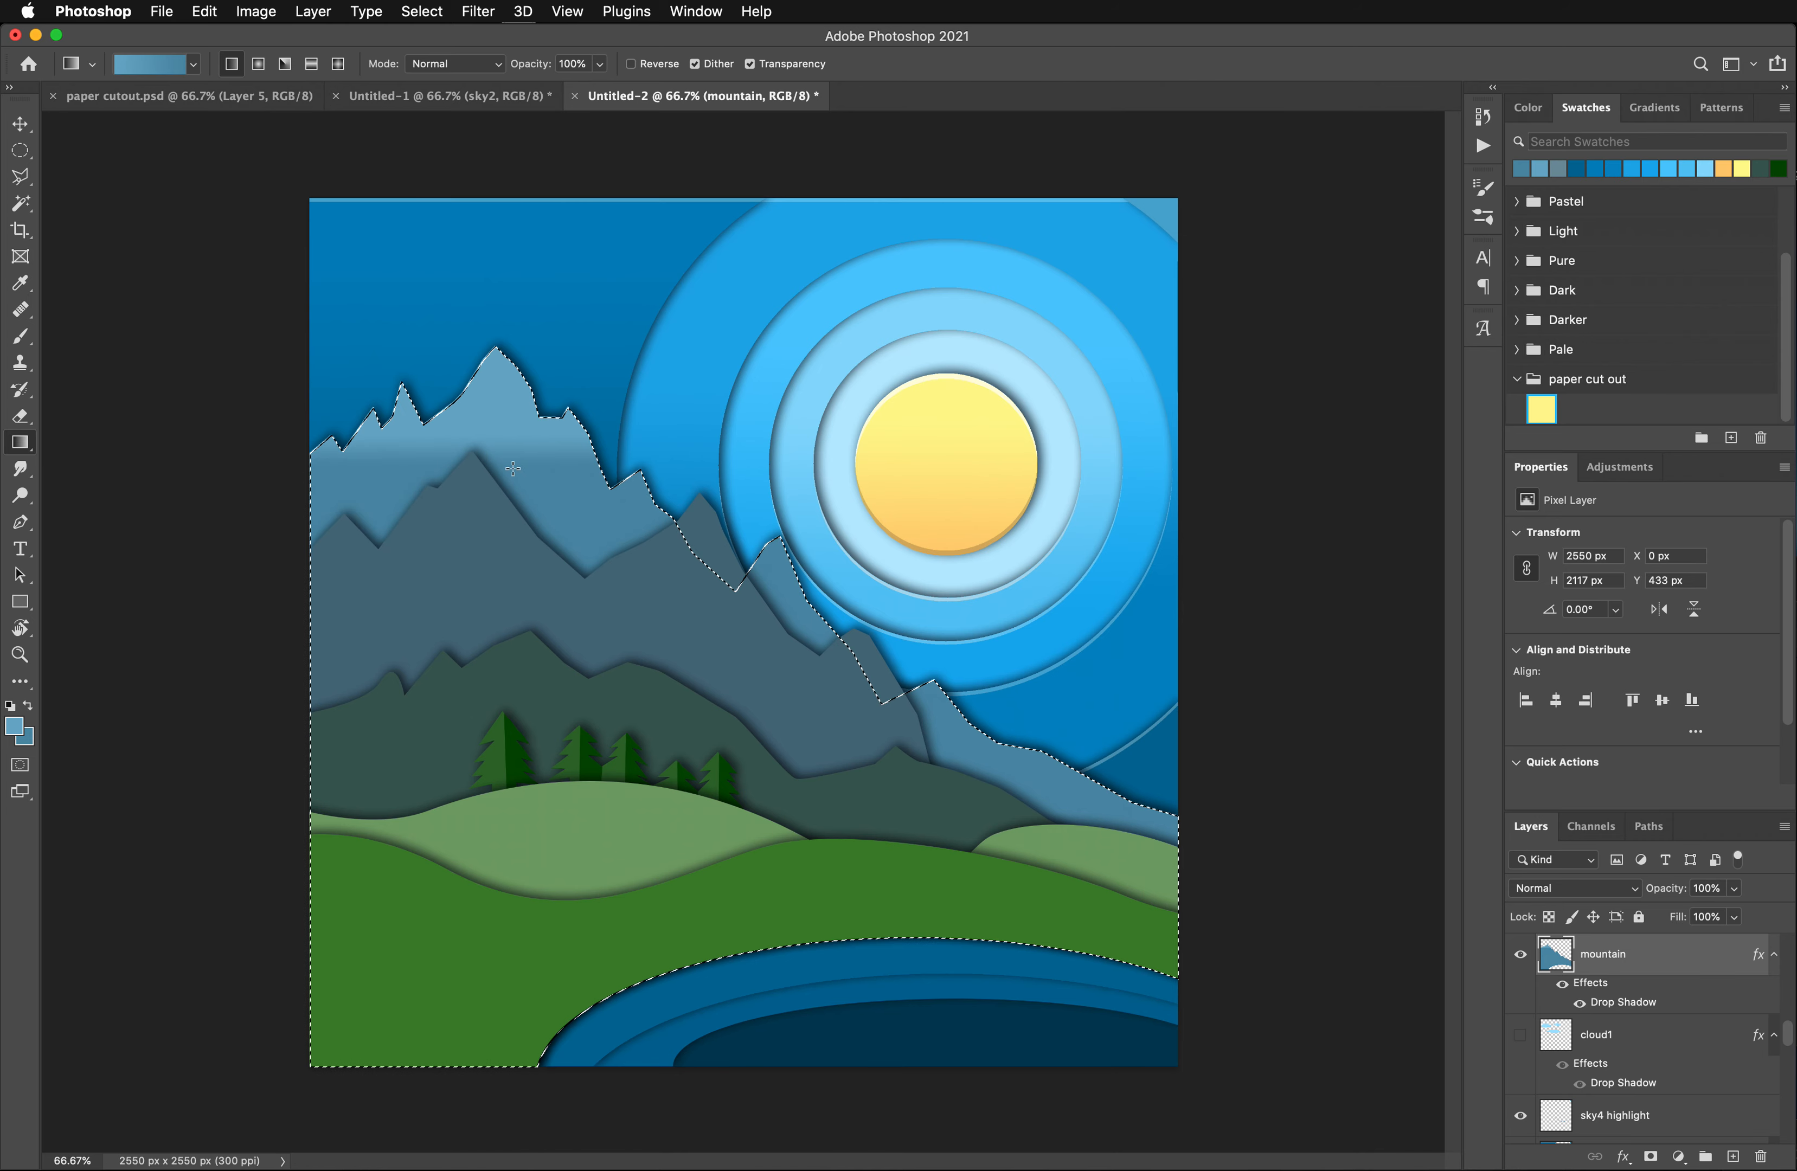
{"action": "left_click_drag", "start_coordinate": [583, 539], "coordinate": [594, 793]}
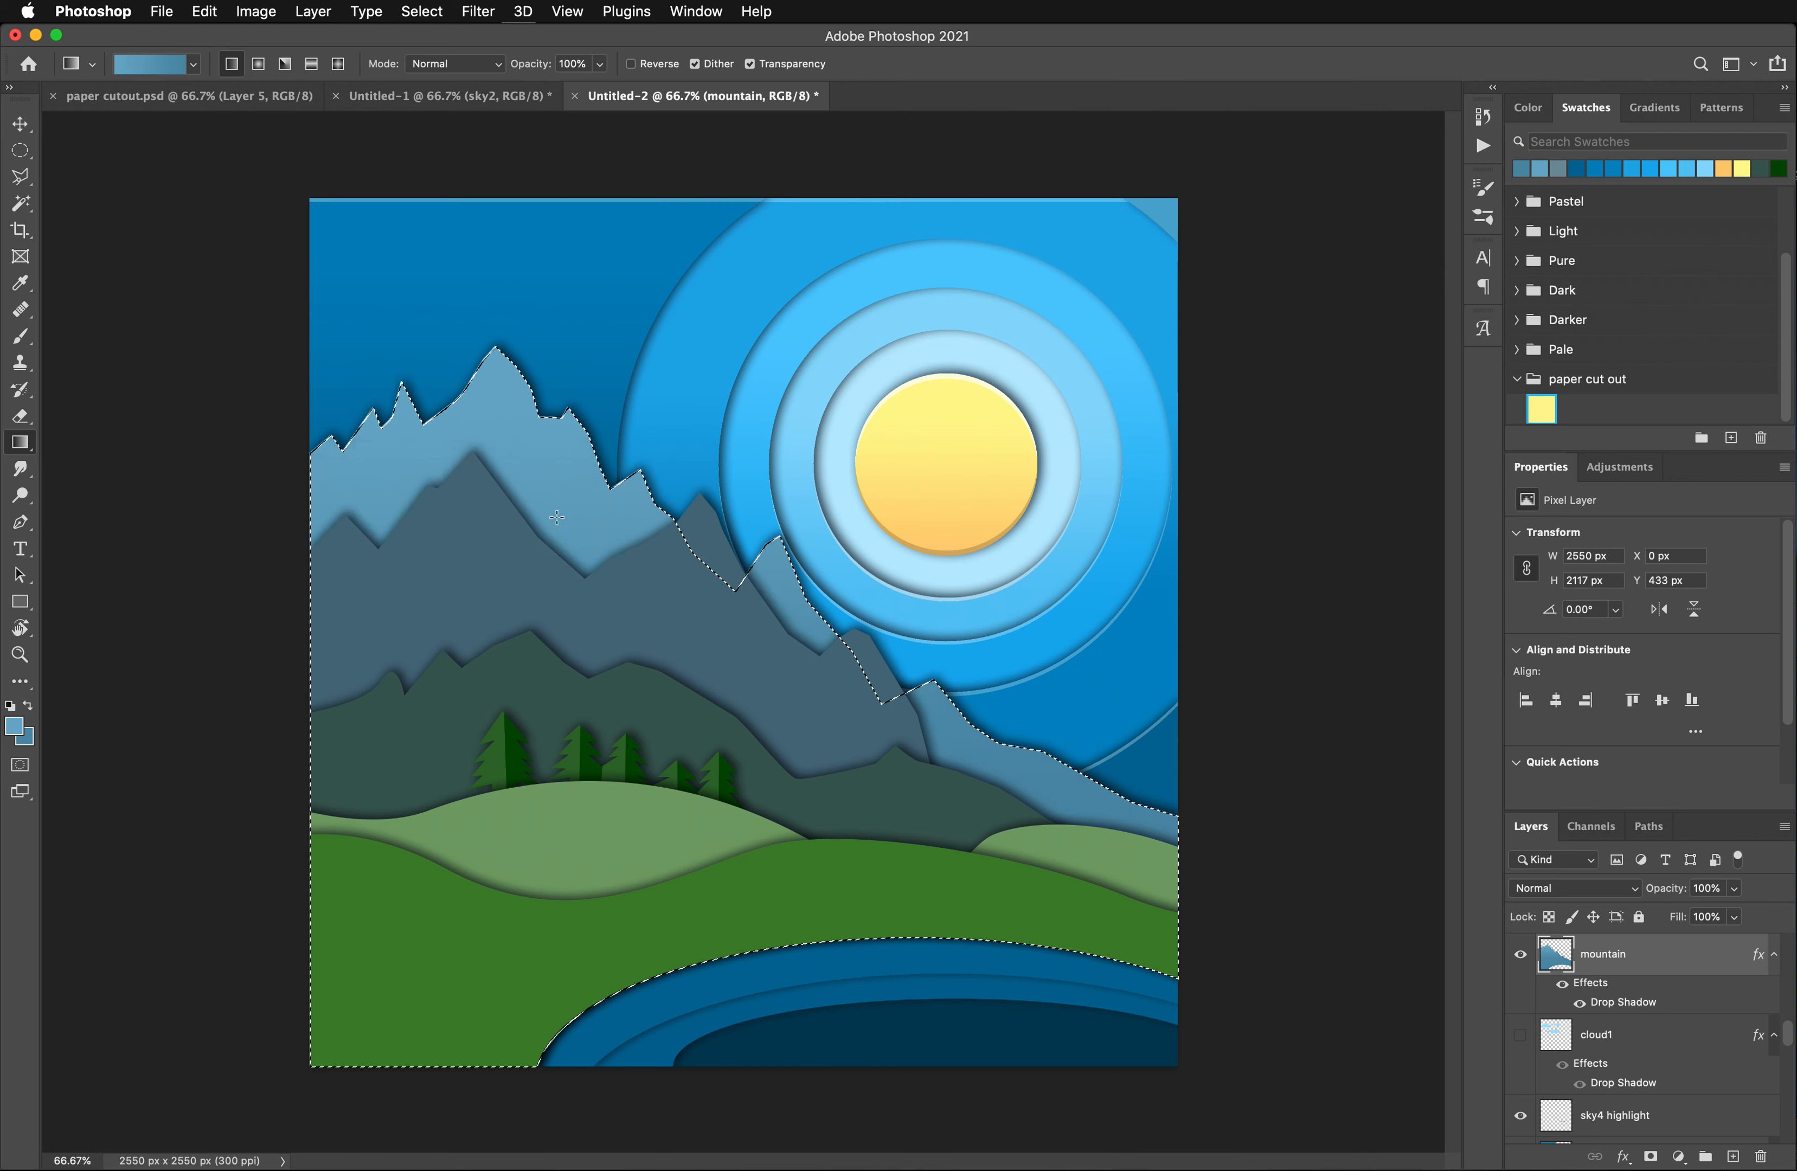
{"action": "left_click_drag", "start_coordinate": [554, 464], "coordinate": [562, 712]}
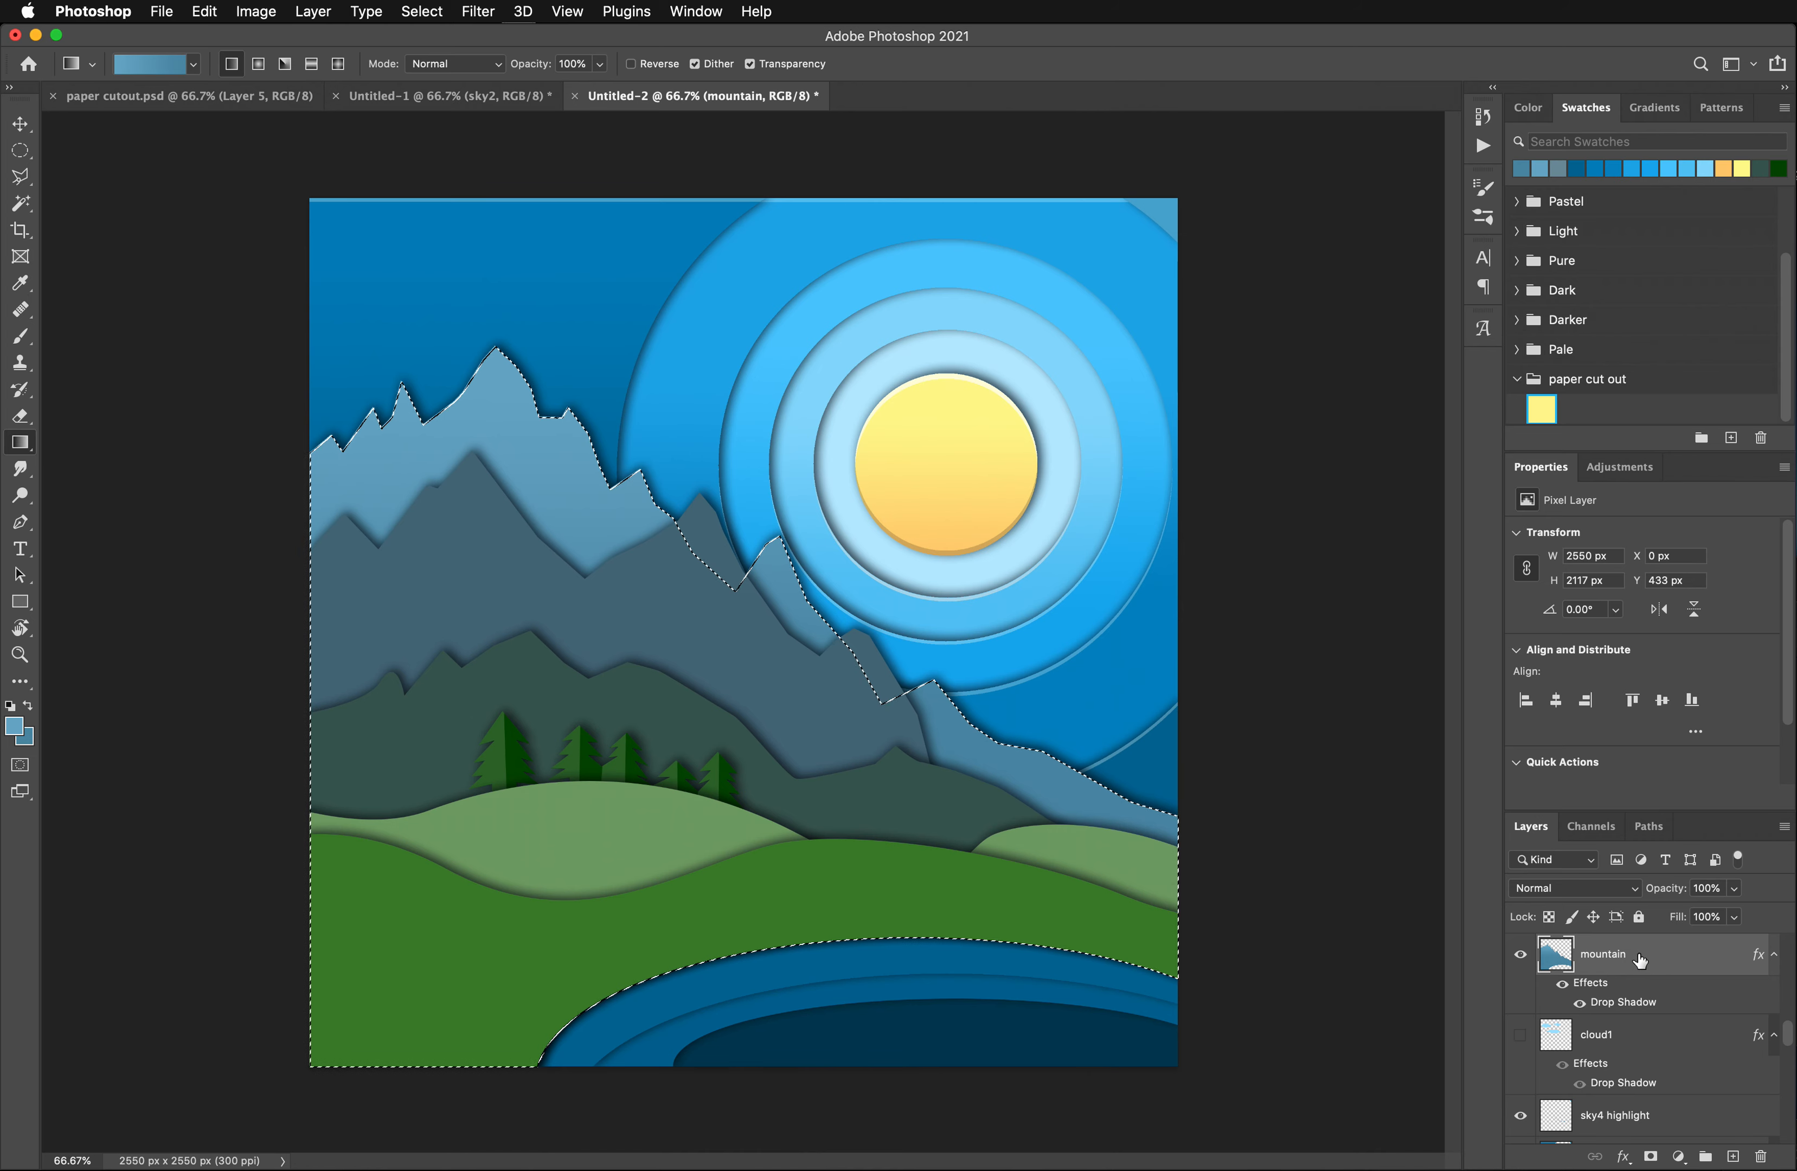
- Duplicate the mountain layer and remove the copy's drop shadow
{"action": "left_click_drag", "start_coordinate": [1652, 964], "coordinate": [1739, 1157]}
{"action": "left_click_drag", "start_coordinate": [1616, 987], "coordinate": [1761, 1158]}
{"action": "scroll", "coordinate": [1662, 1056], "scroll_direction": "up", "scroll_amount": 3}
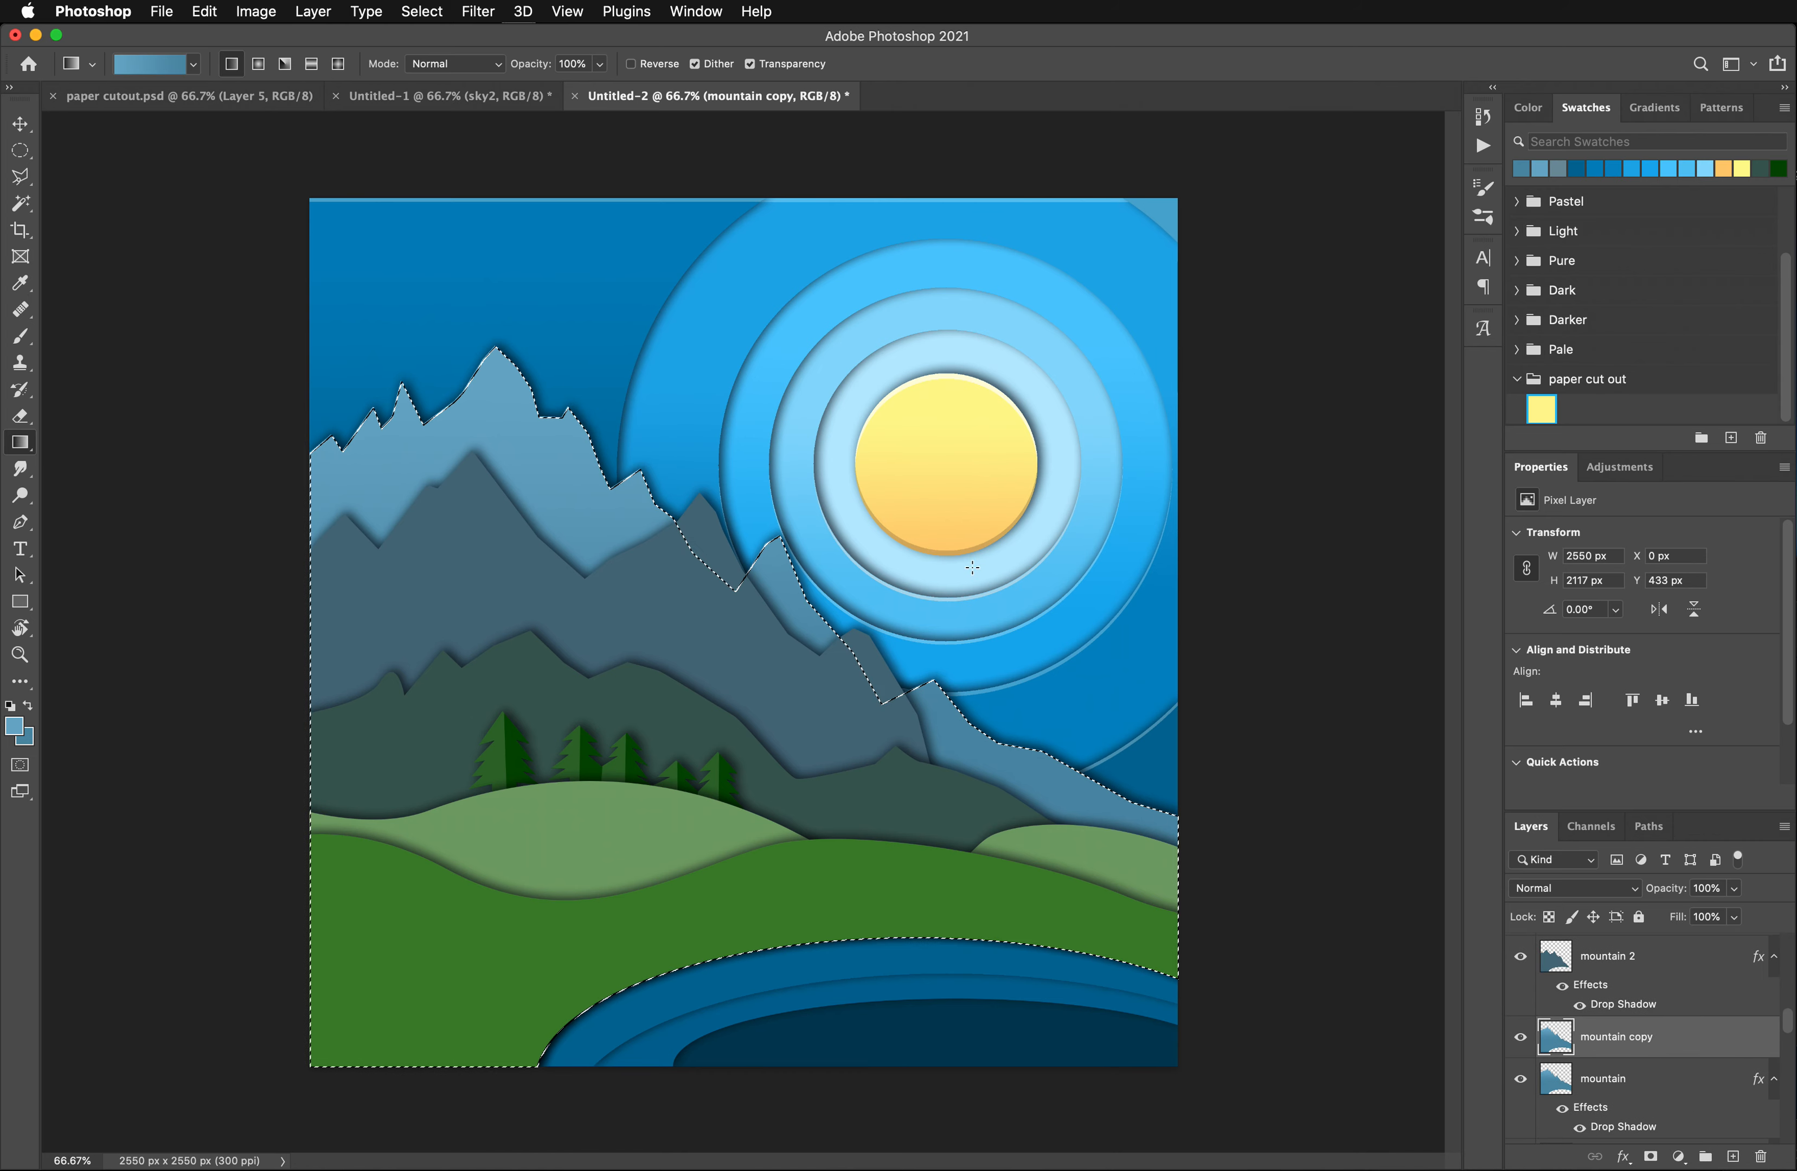
- Offset the mountain copy's selection about 10 px down and 8 px left, and delete its contents to leave a thin ridge edge
{"action": "key", "text": "super+Down"}
{"action": "key", "text": "super+Down"}
{"action": "key", "text": "super+Down"}
{"action": "key", "text": "super+Down"}
{"action": "key", "text": "super+Down"}
{"action": "key", "text": "super+Down"}
{"action": "key", "text": "super+Down"}
{"action": "key", "text": "super+Down"}
{"action": "key", "text": "super+Down"}
{"action": "key", "text": "super+Down"}
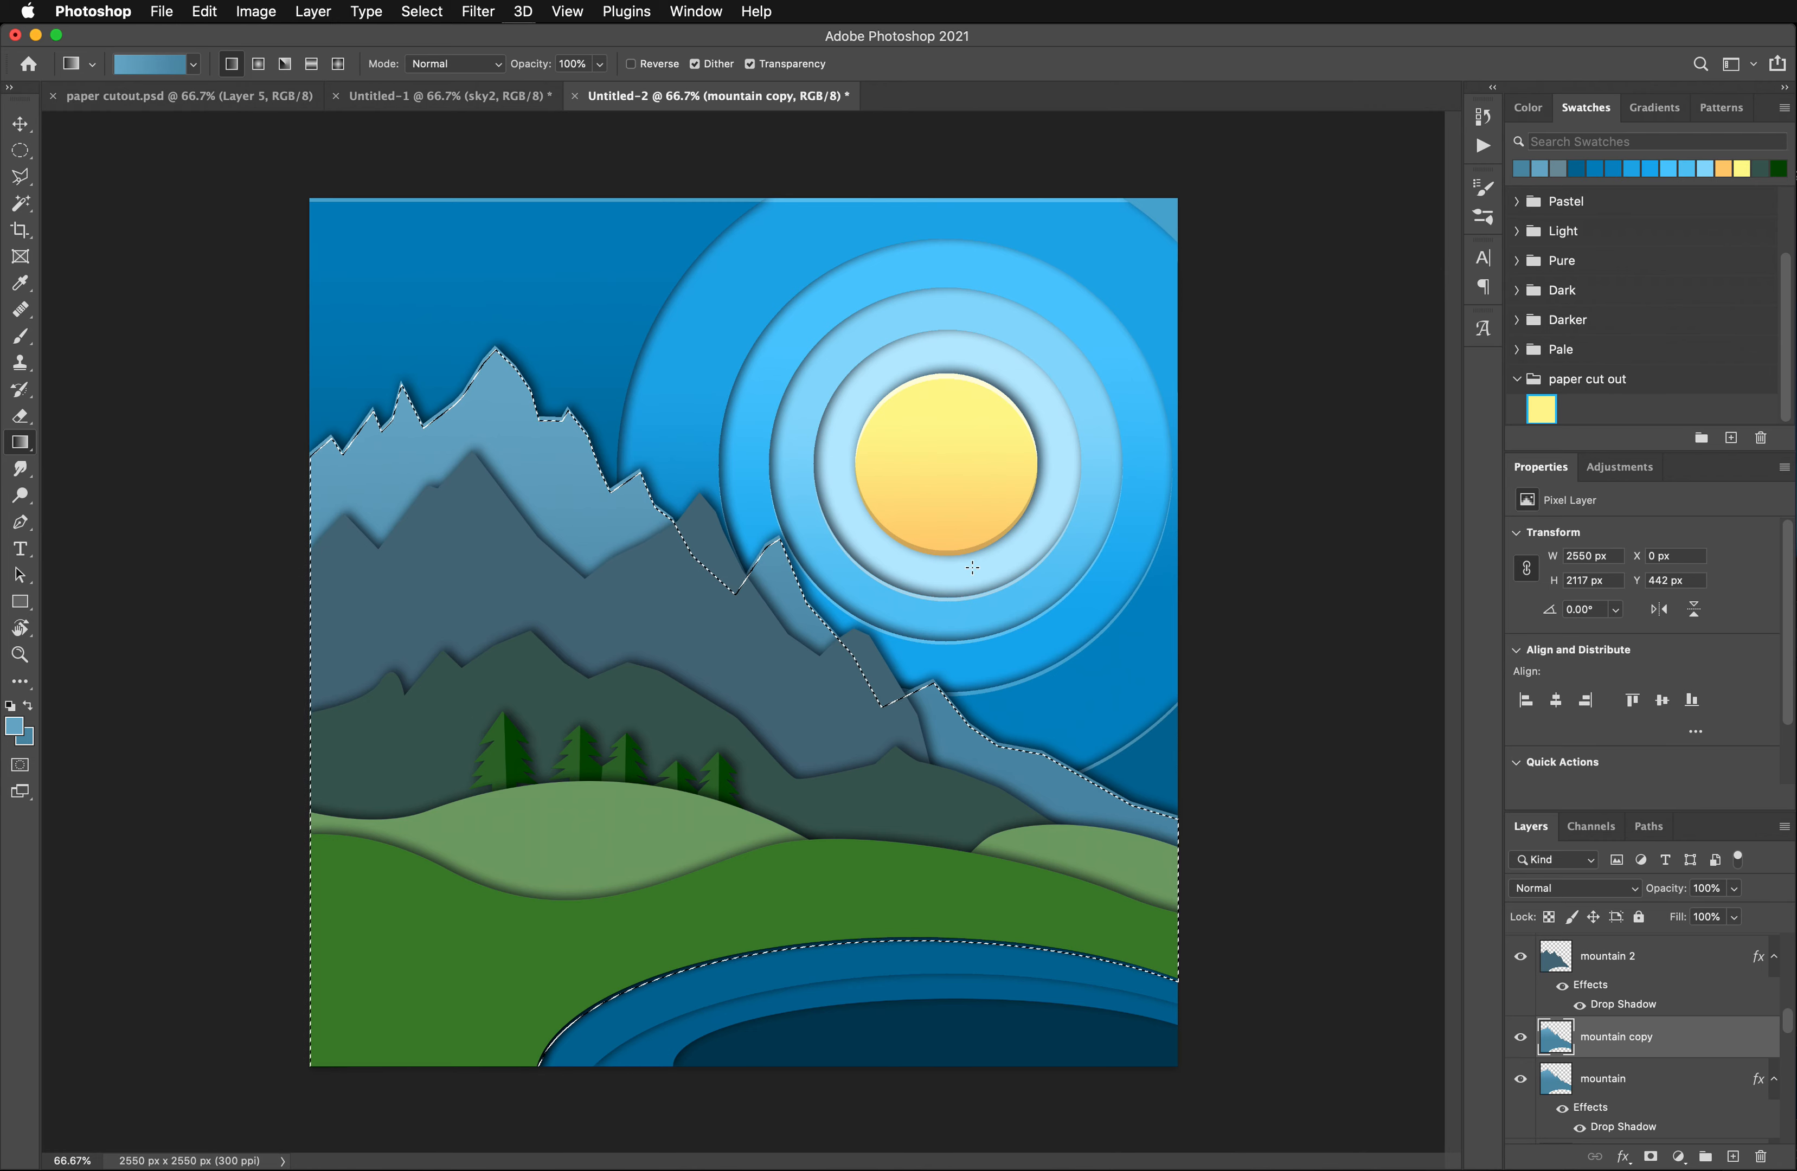
{"action": "key", "text": "super+Left"}
{"action": "key", "text": "super+Left"}
{"action": "key", "text": "super+Left"}
{"action": "key", "text": "super+Left"}
{"action": "key", "text": "super+Left"}
{"action": "key", "text": "super+Left"}
{"action": "key", "text": "super+Left"}
{"action": "key", "text": "super+Left"}
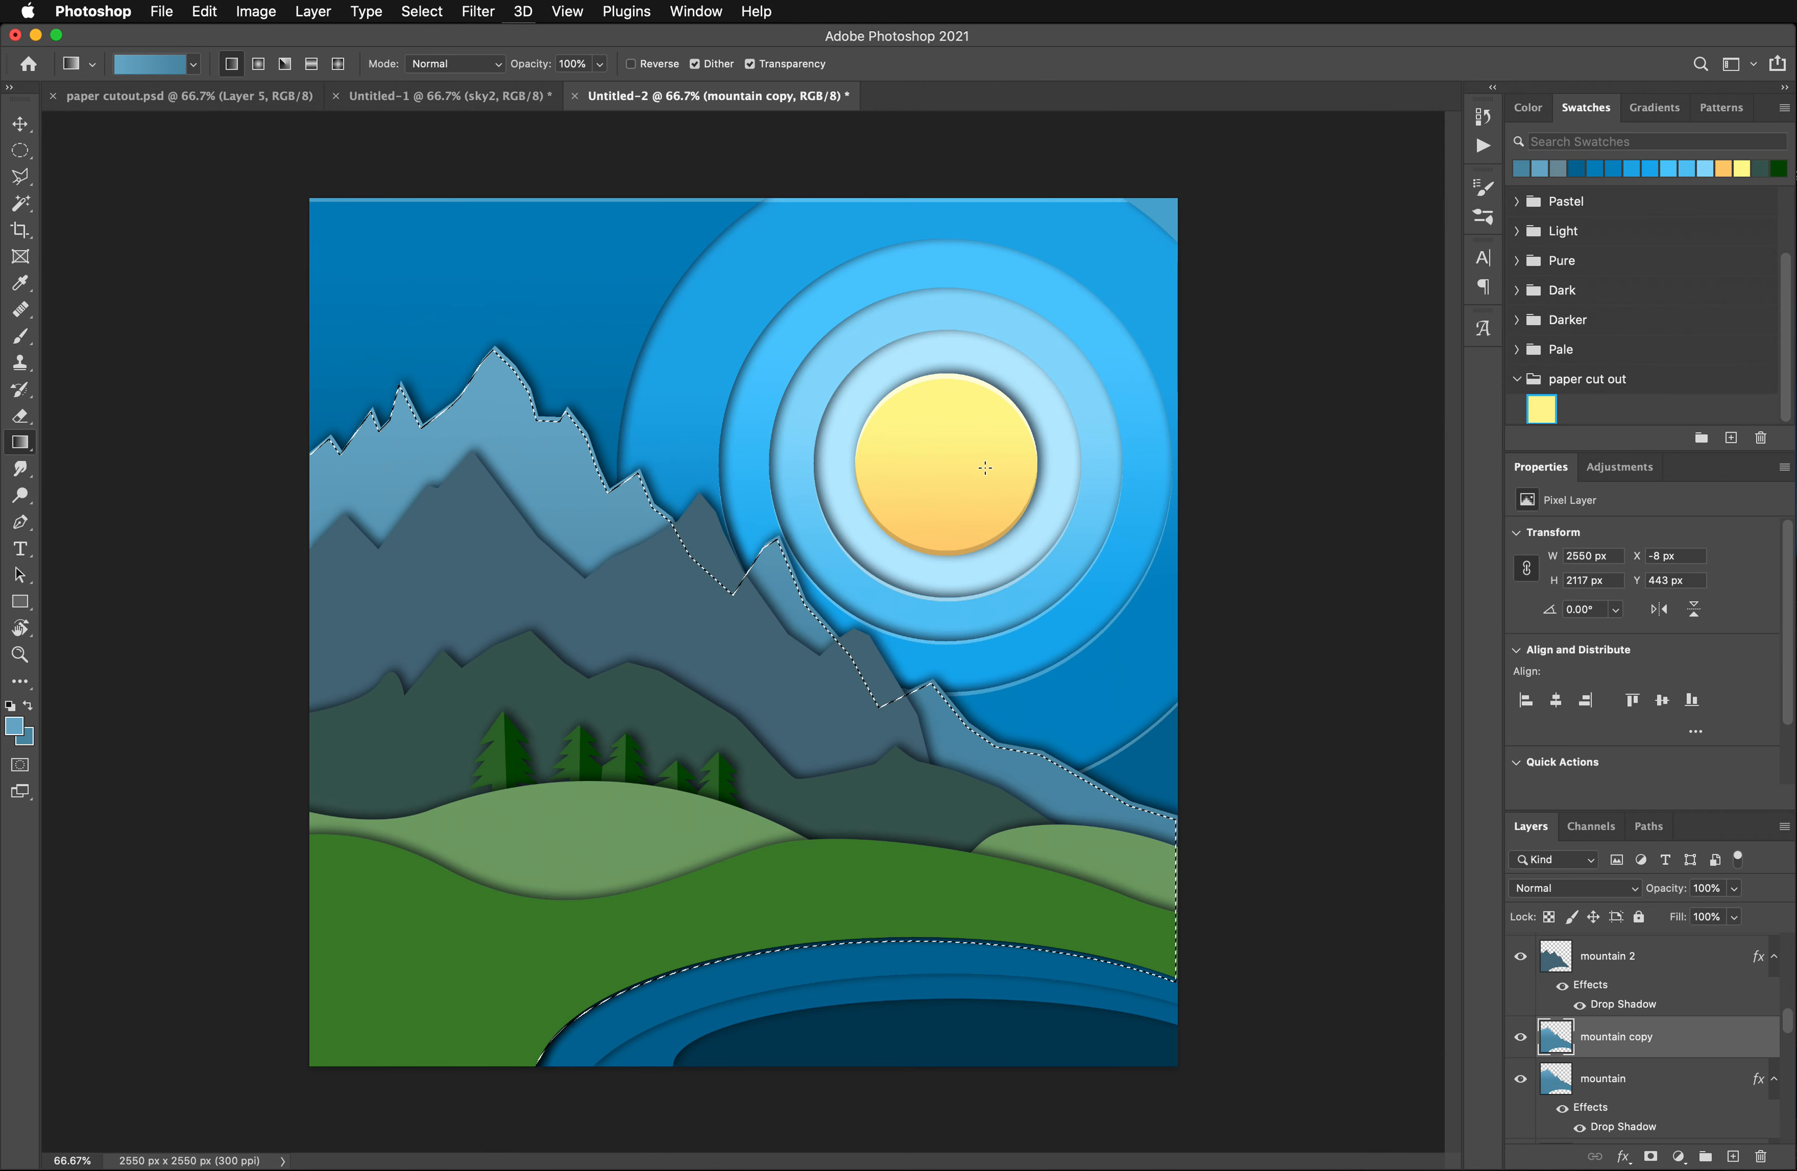
{"action": "key", "text": "Delete"}
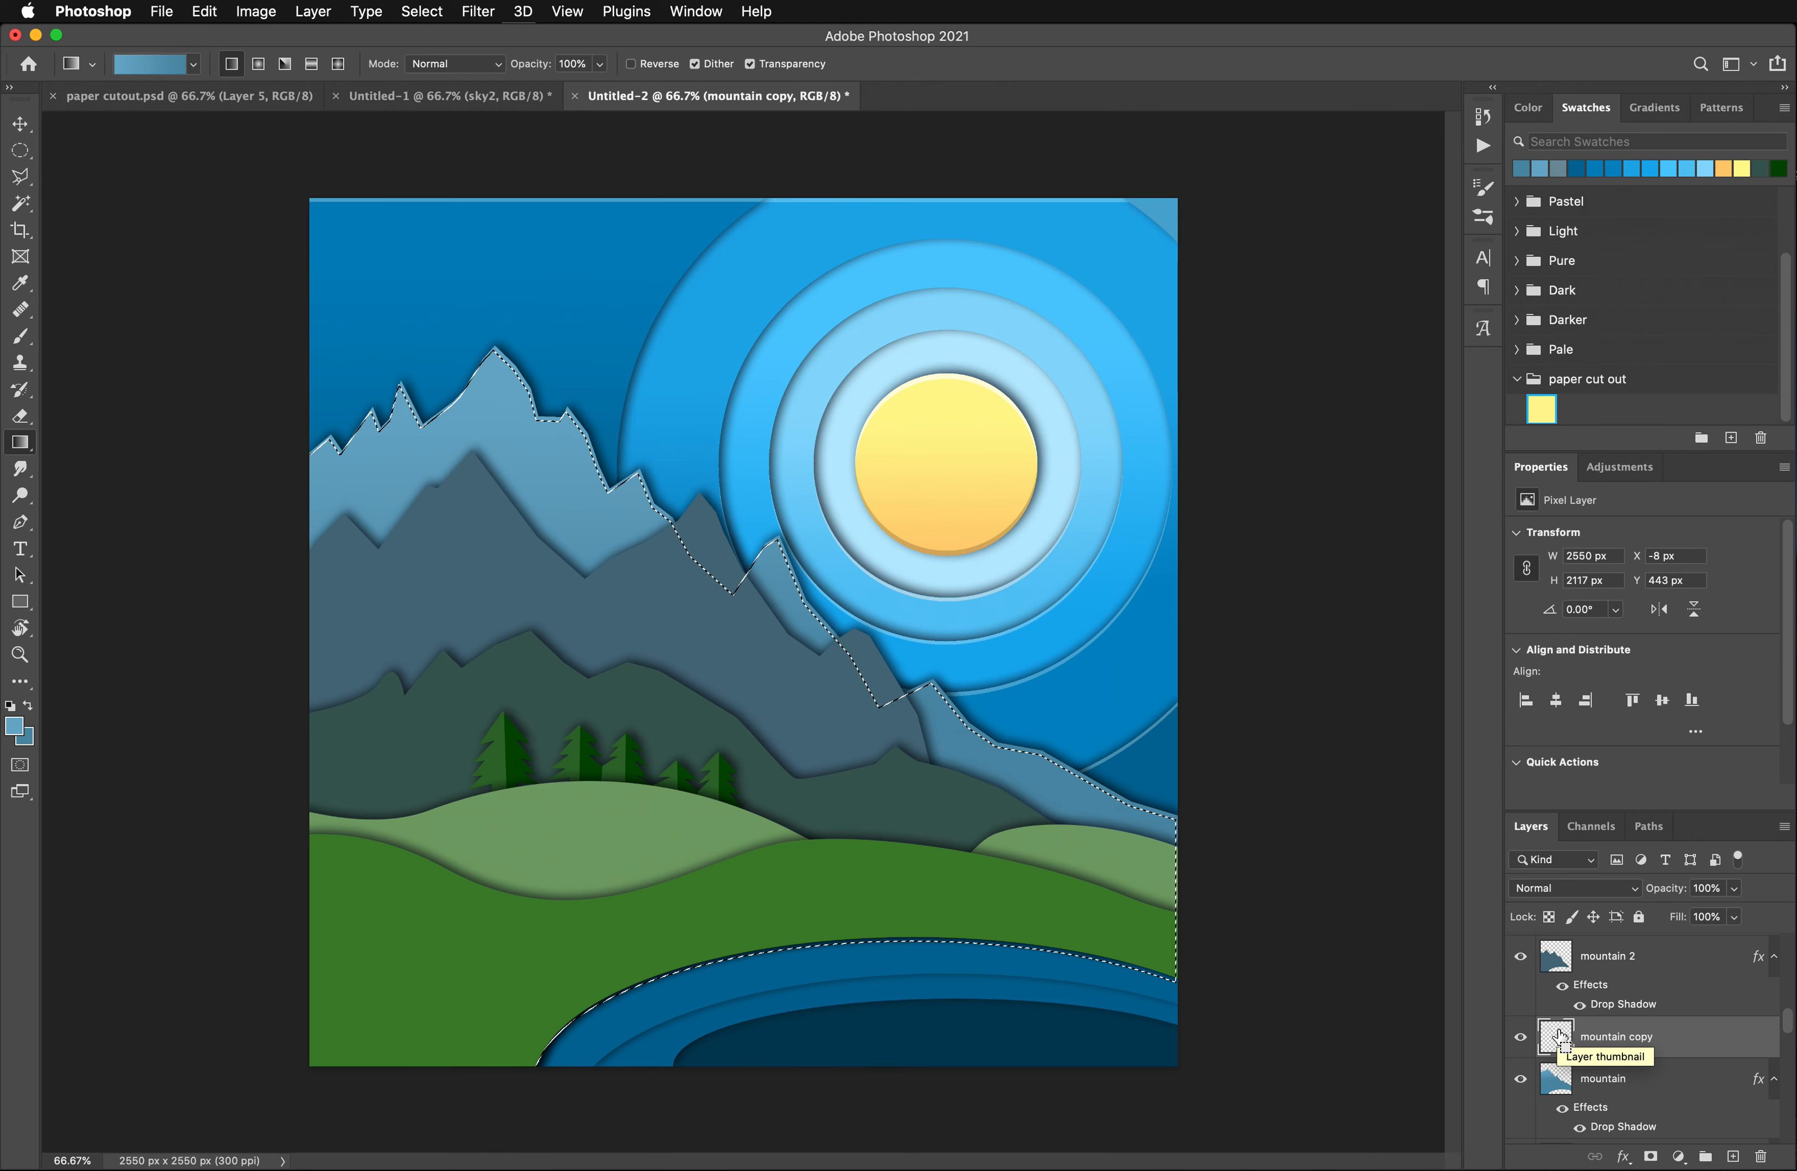
- Deselect the ridge edge and raise the mountain copy's lightness to +40 with a Hue/Saturation adjustment
{"action": "key", "text": "super+d"}
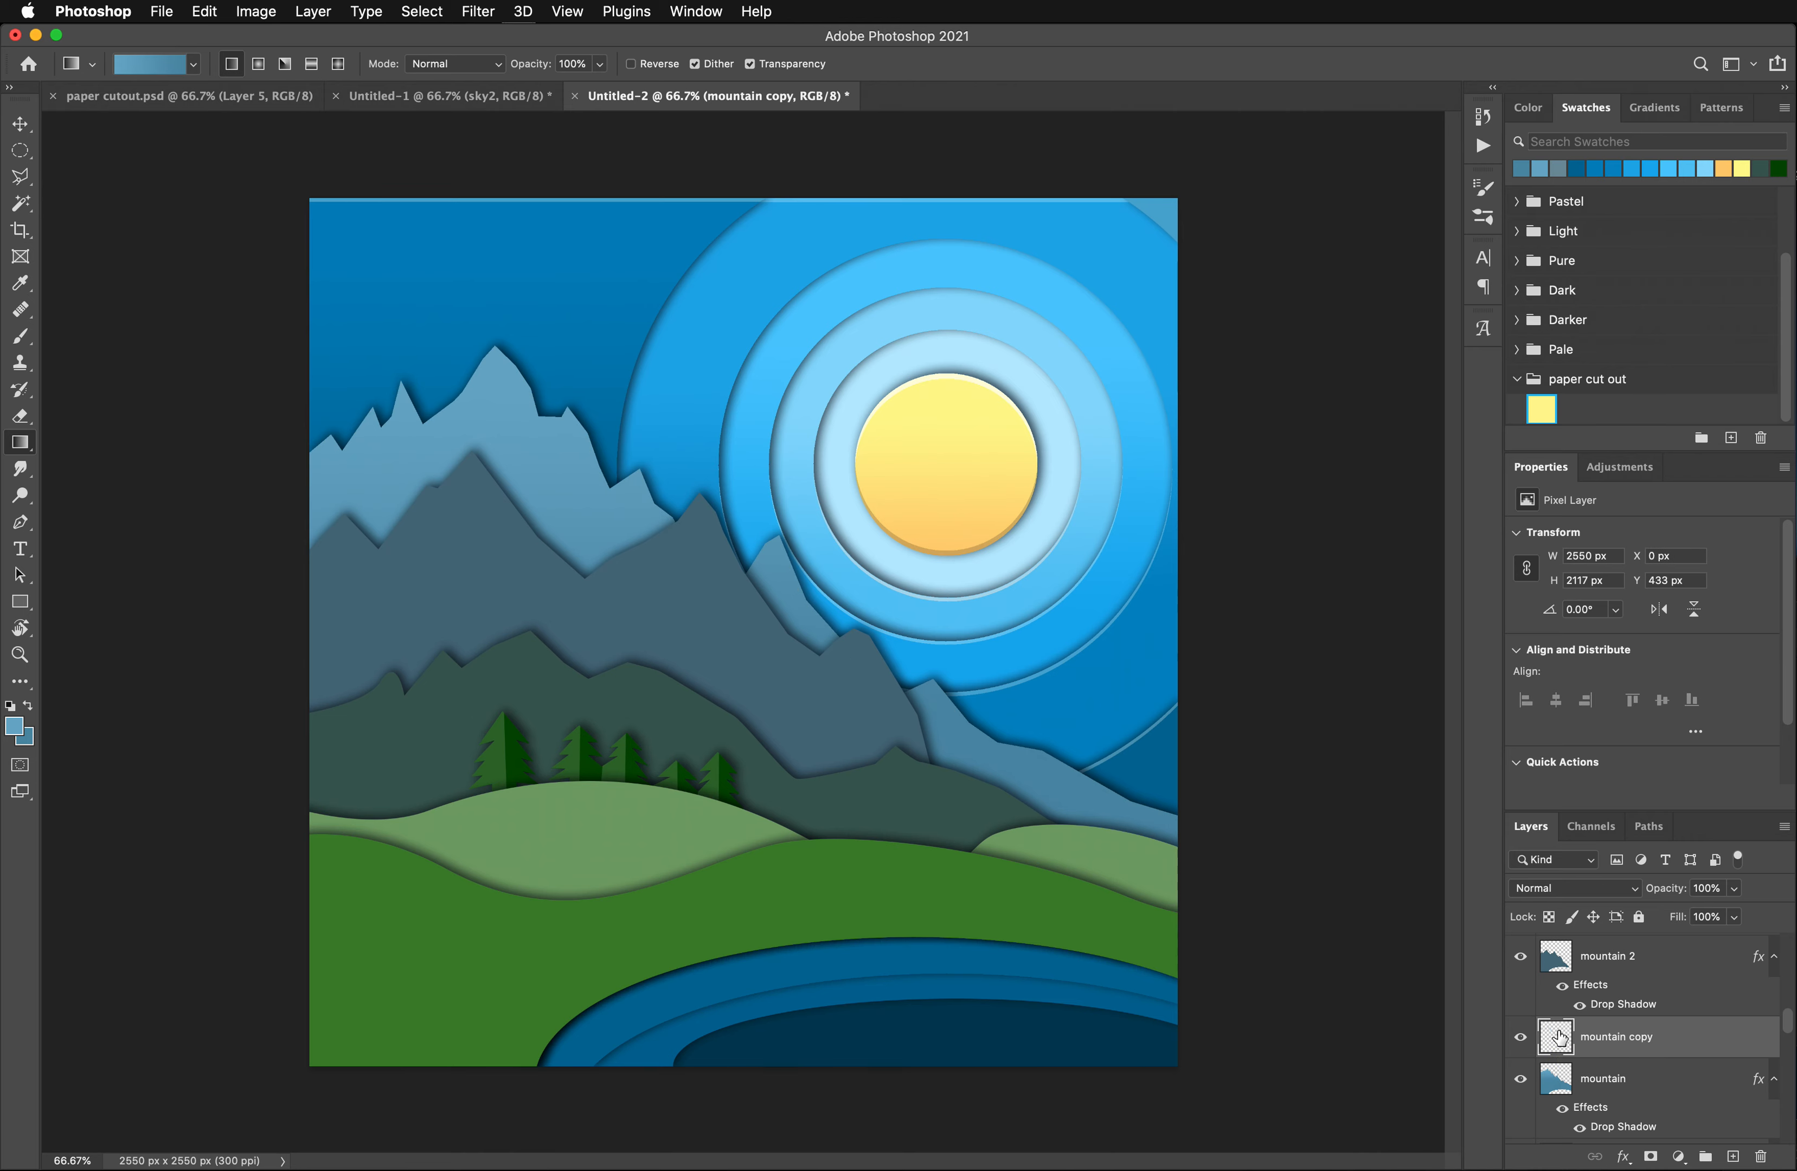
{"action": "left_click", "coordinate": [262, 12]}
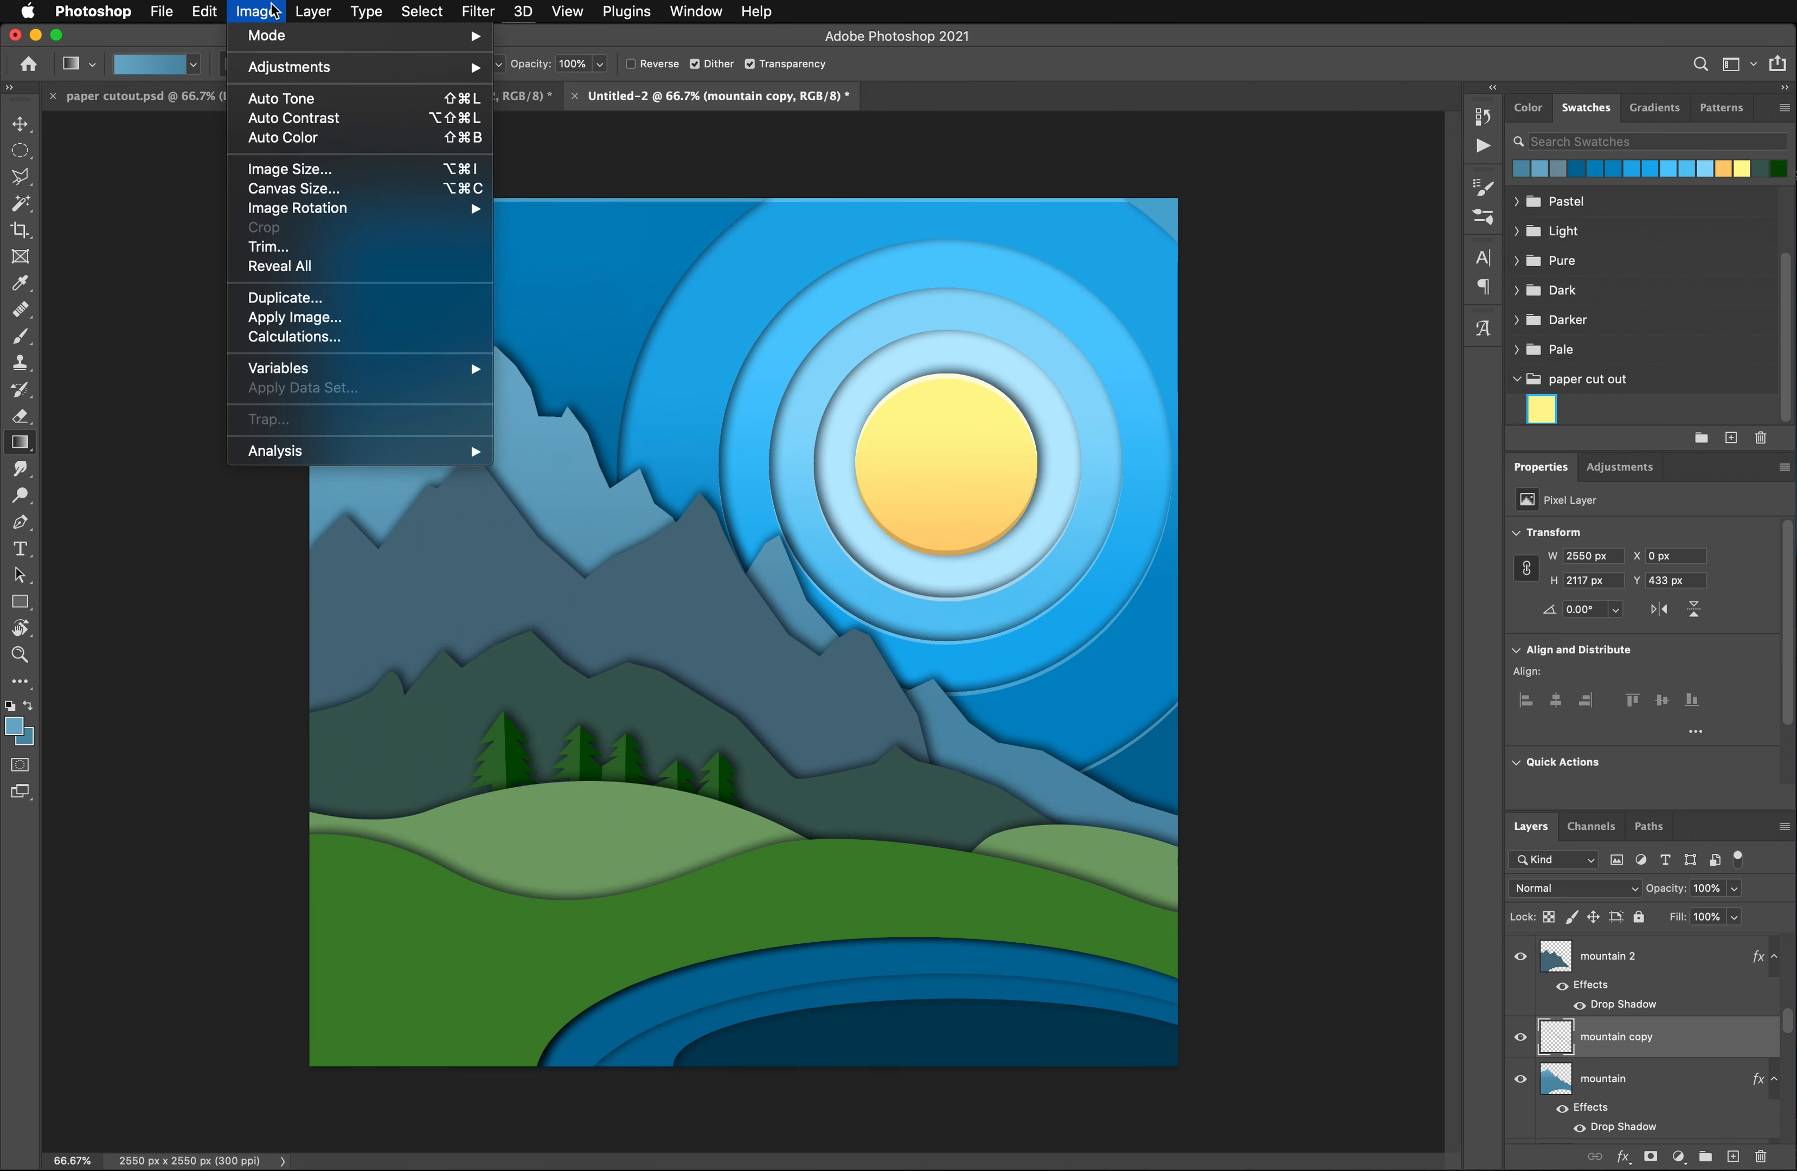
{"action": "mouse_move", "coordinate": [296, 67]}
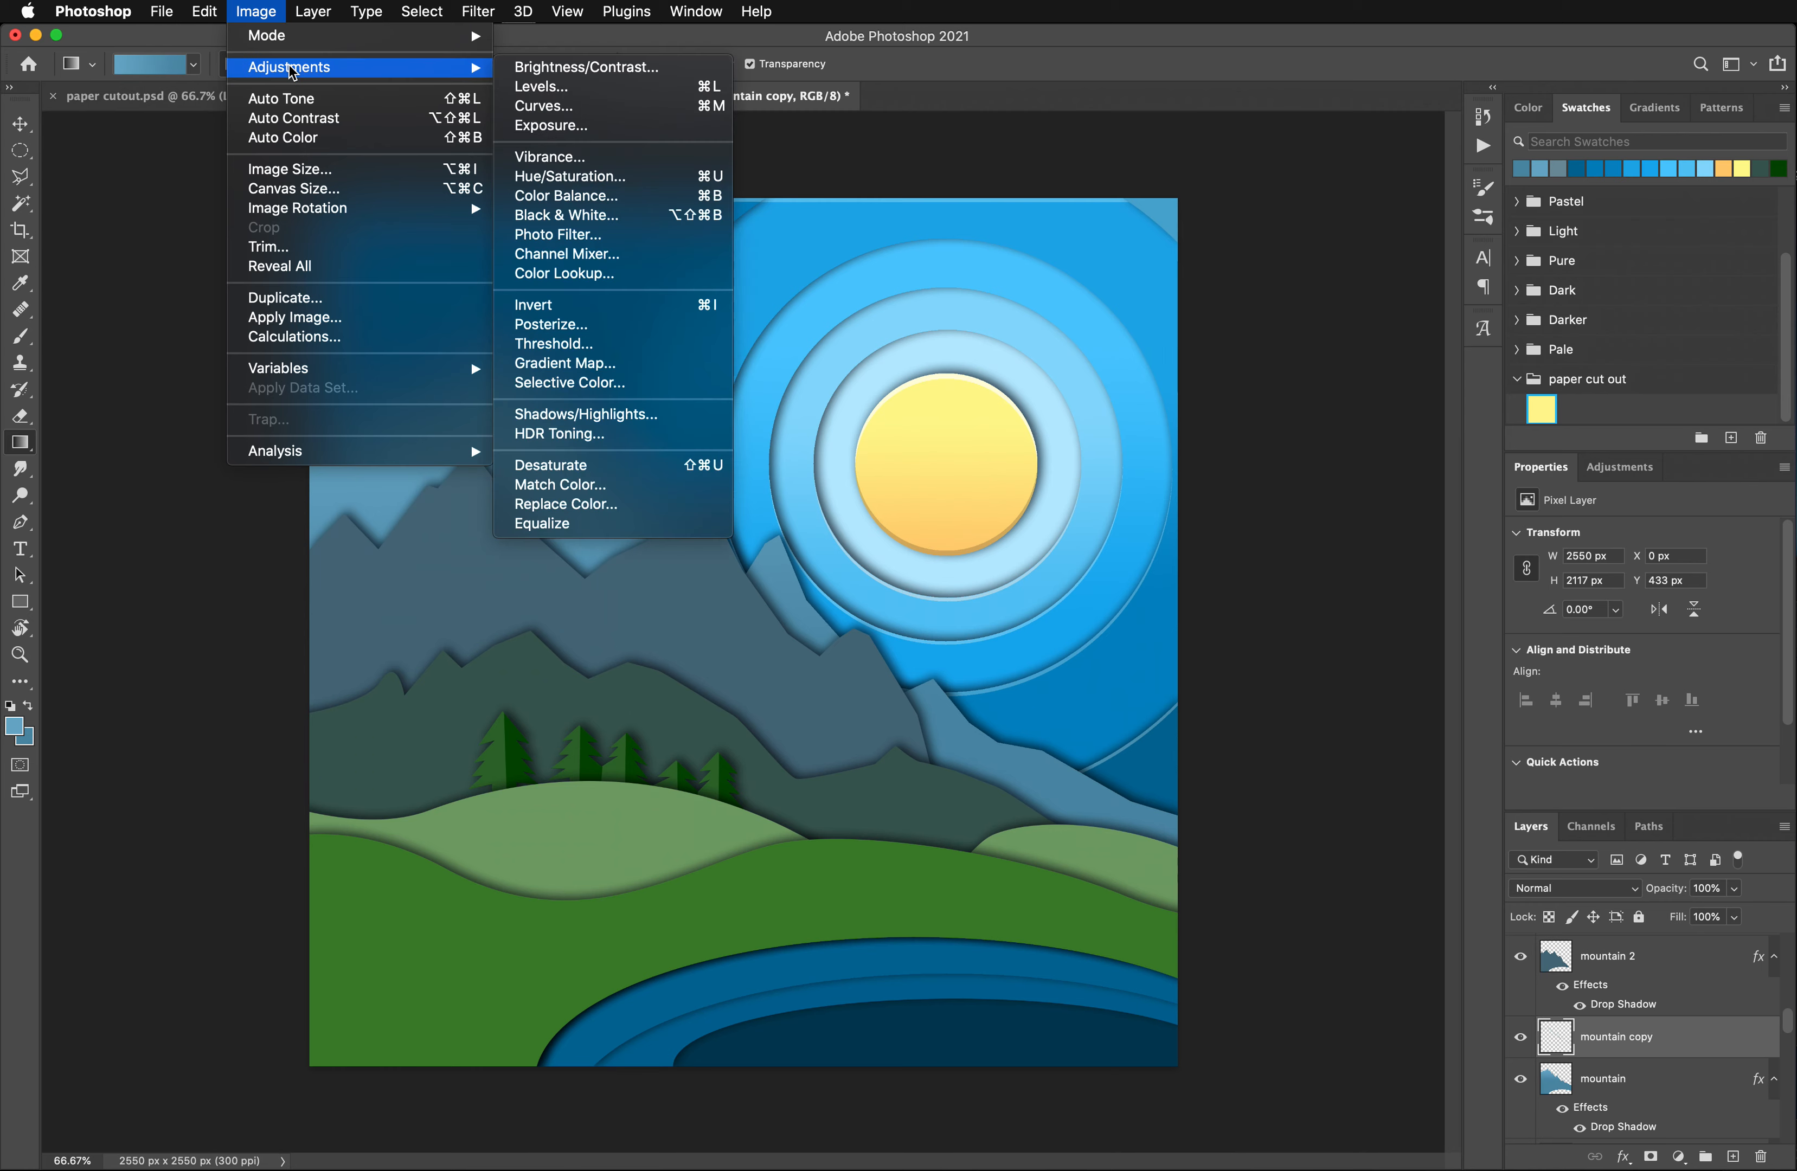
{"action": "left_click", "coordinate": [563, 180]}
{"action": "left_click_drag", "start_coordinate": [1389, 393], "coordinate": [1432, 394]}
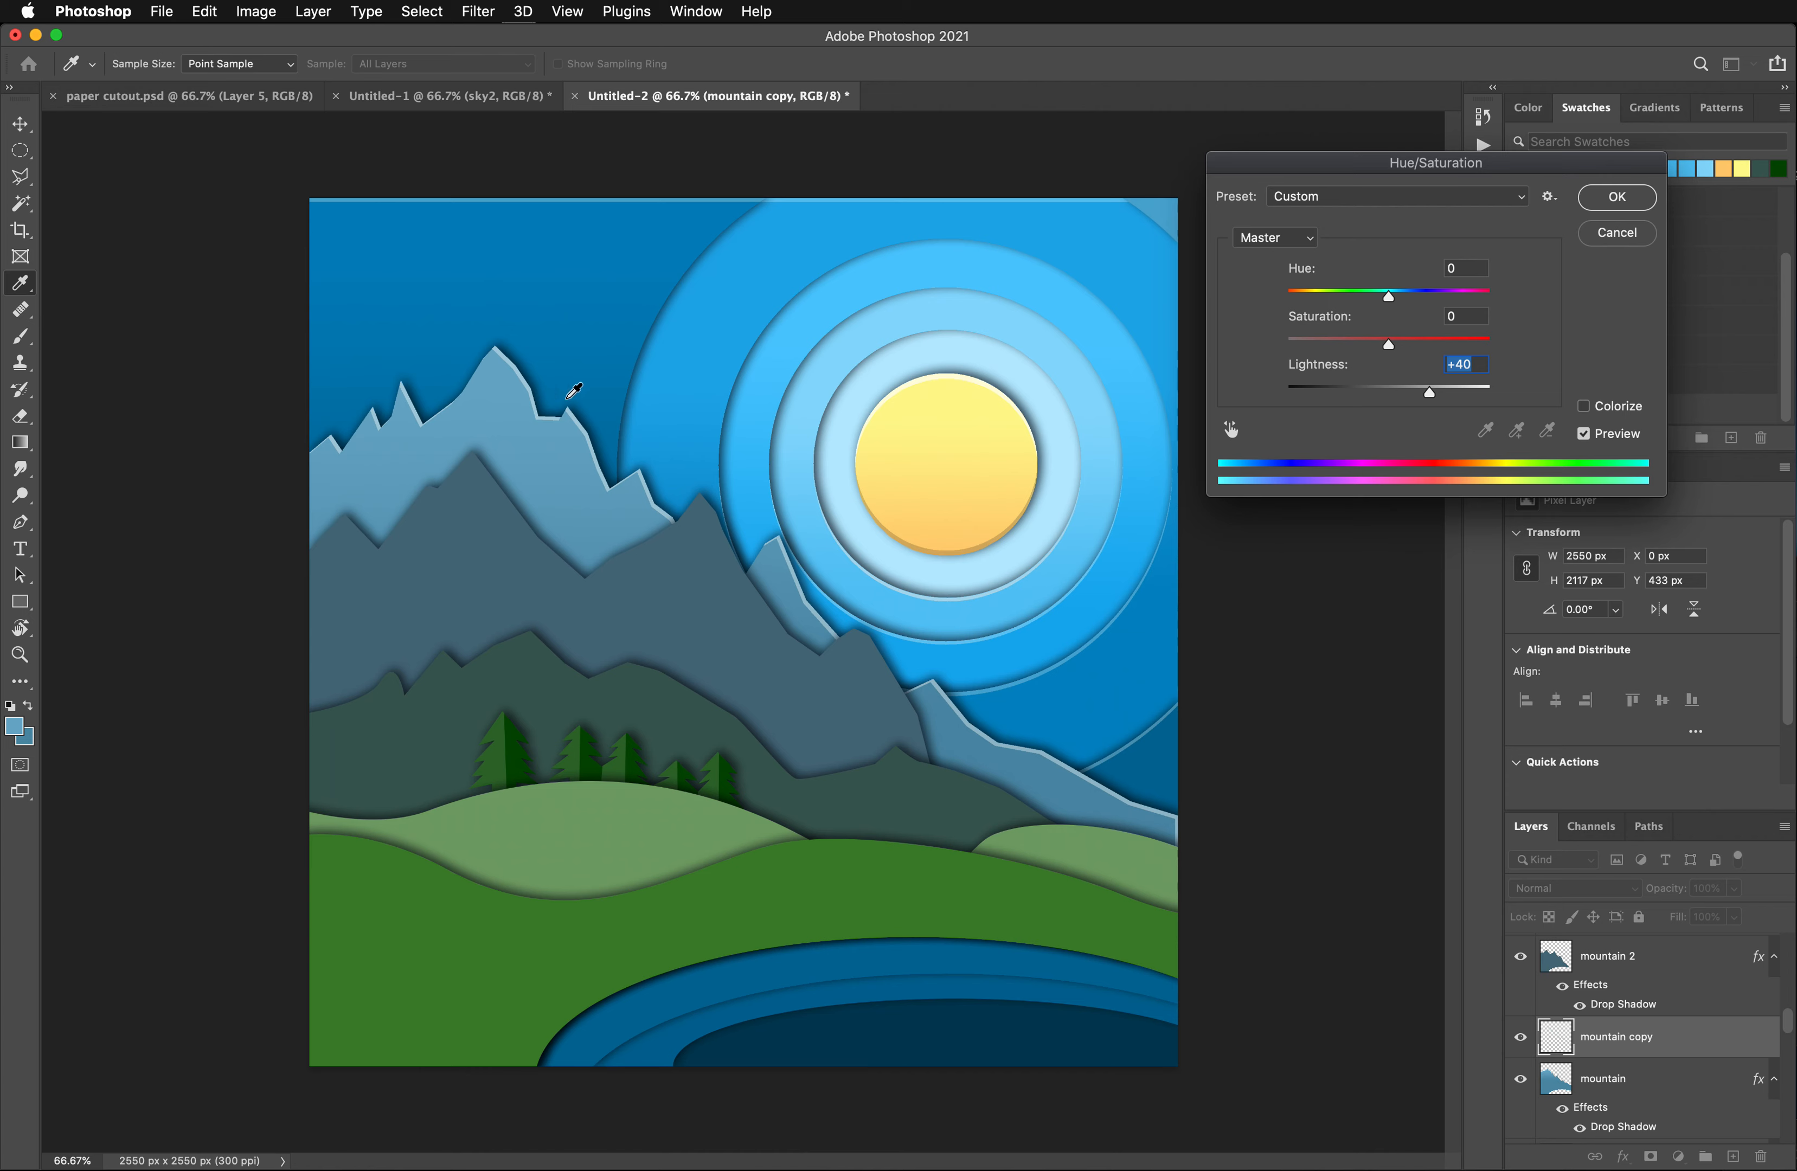
{"action": "left_click", "coordinate": [1616, 199]}
- Select the mountain 2 layer, the grey-blue range in front of the rear mountain, with the Move tool
{"action": "key", "text": "g"}
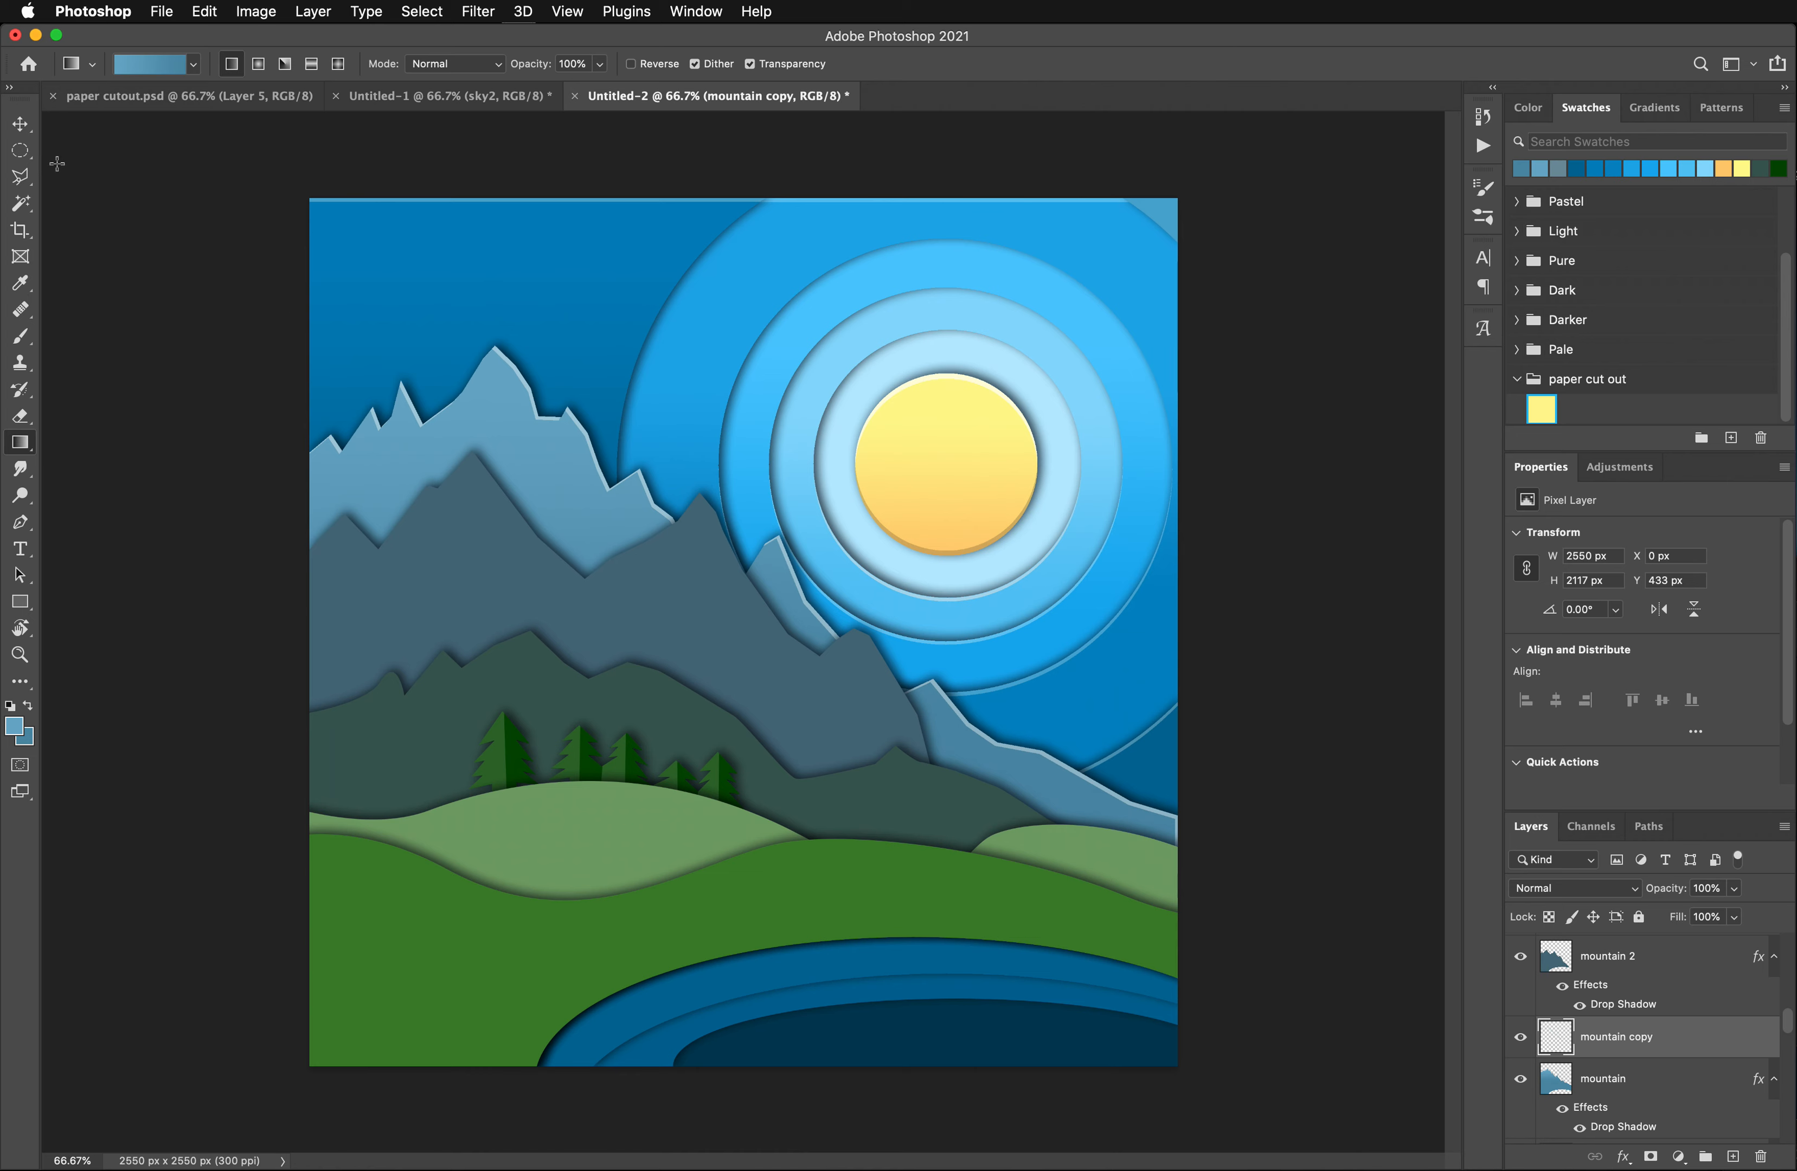
{"action": "left_click", "coordinate": [19, 128]}
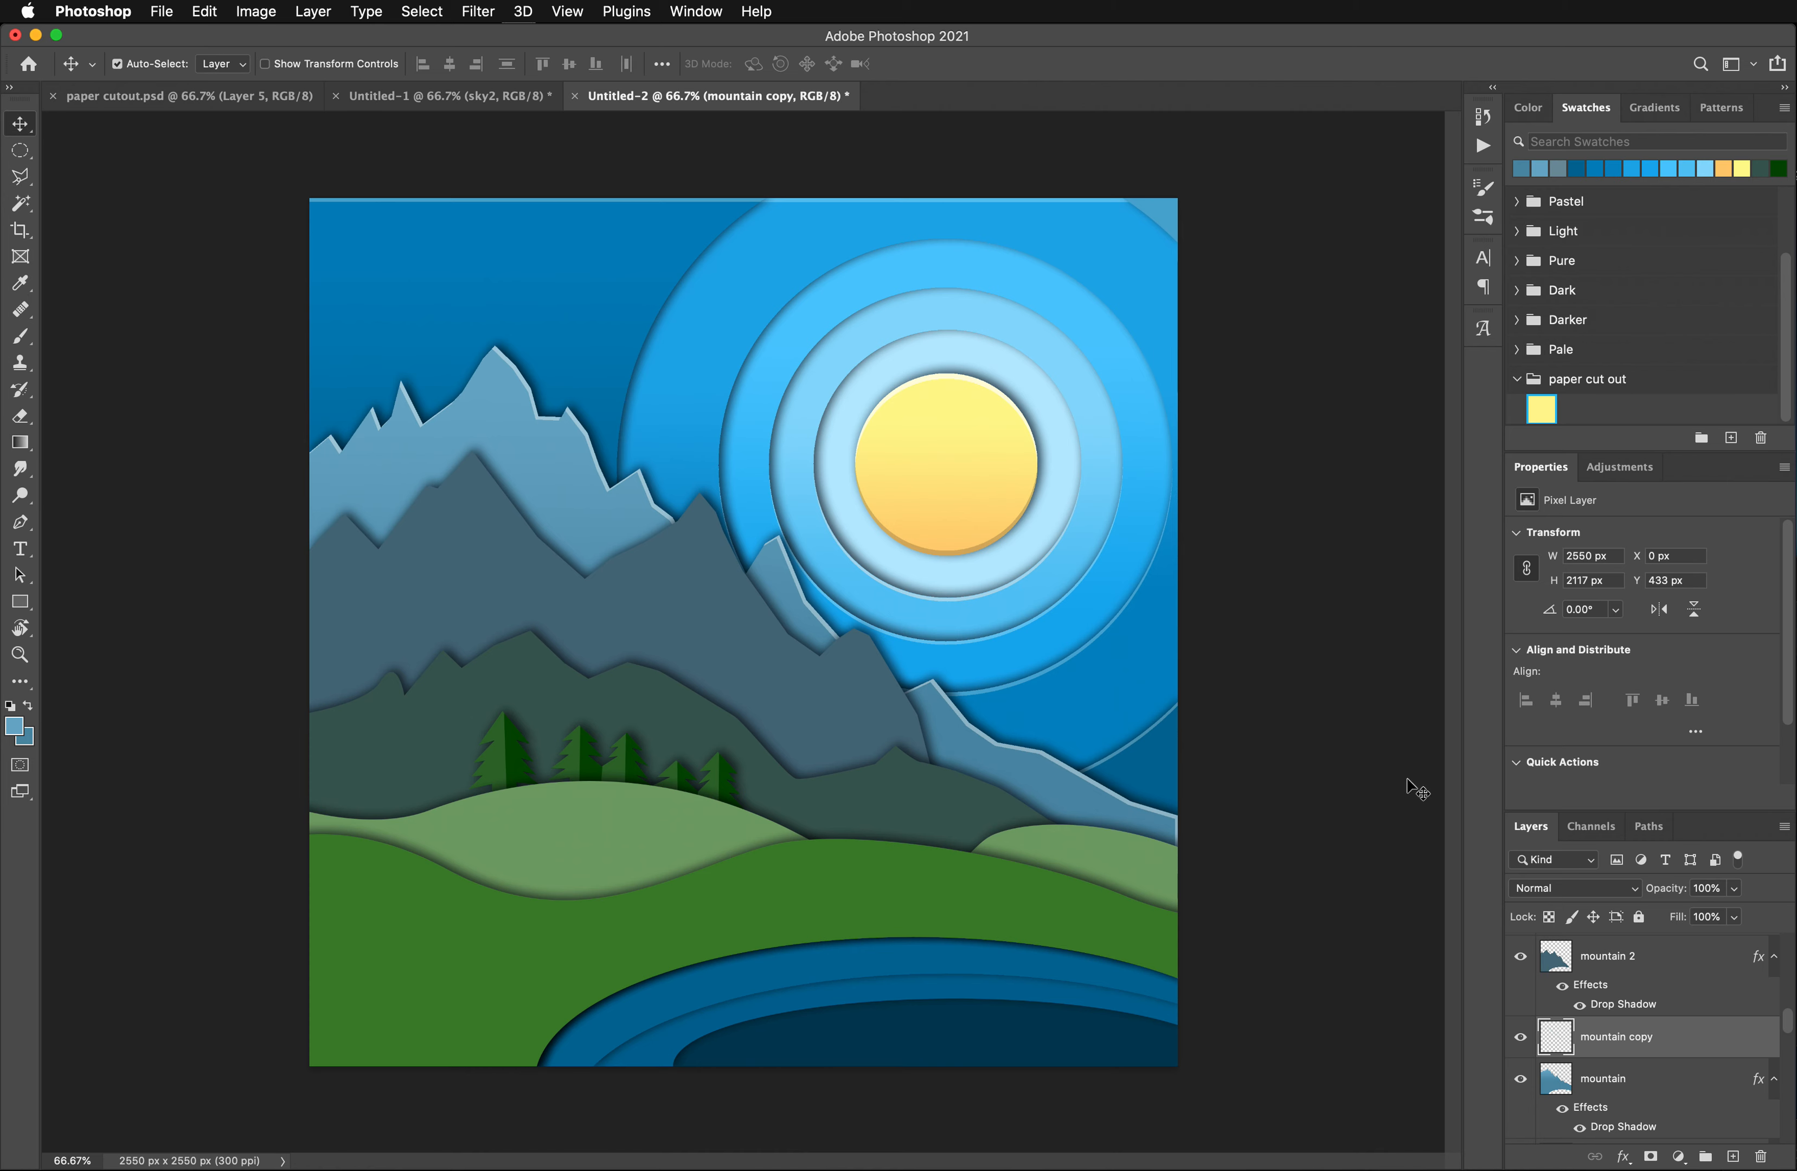
{"action": "left_click", "coordinate": [663, 583]}
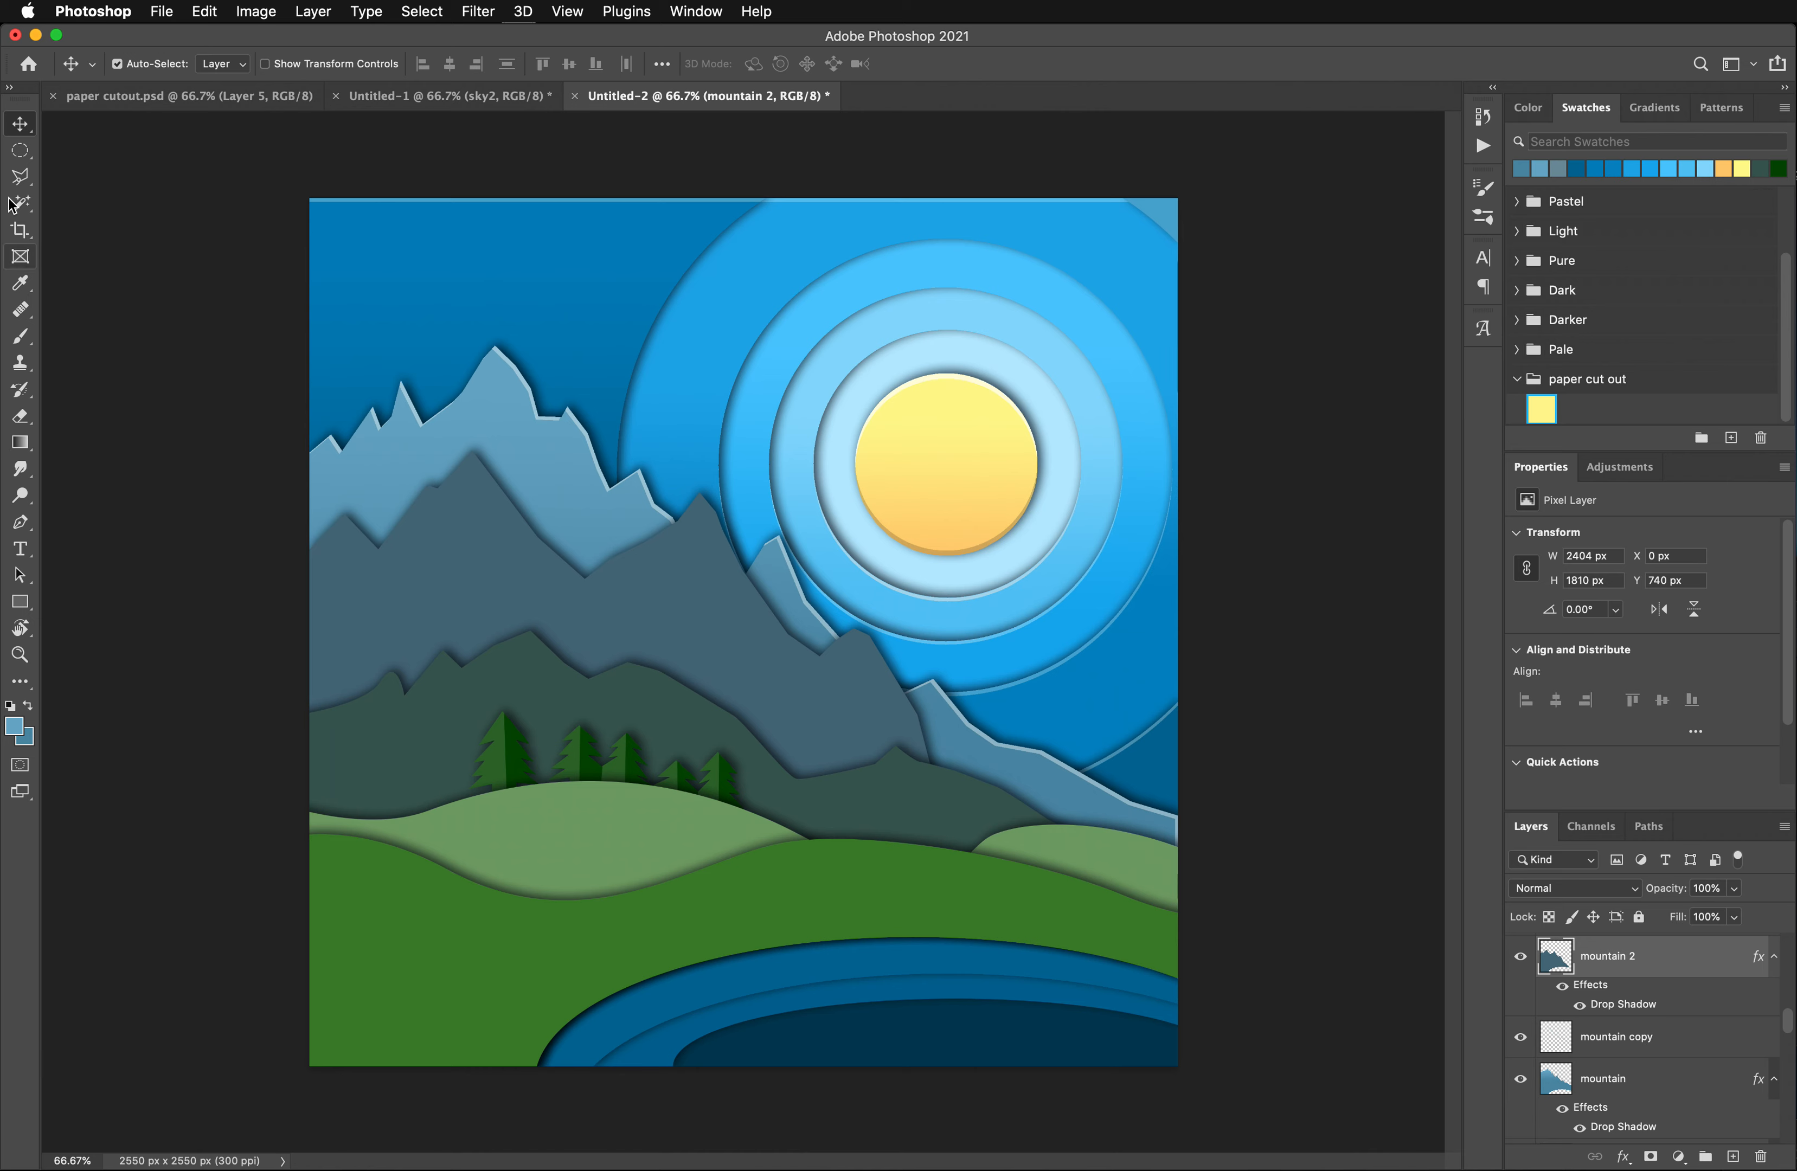
- Sample the rear mountain's lower blue and darken it to #3c7993 as the foreground color
{"action": "left_click", "coordinate": [21, 283]}
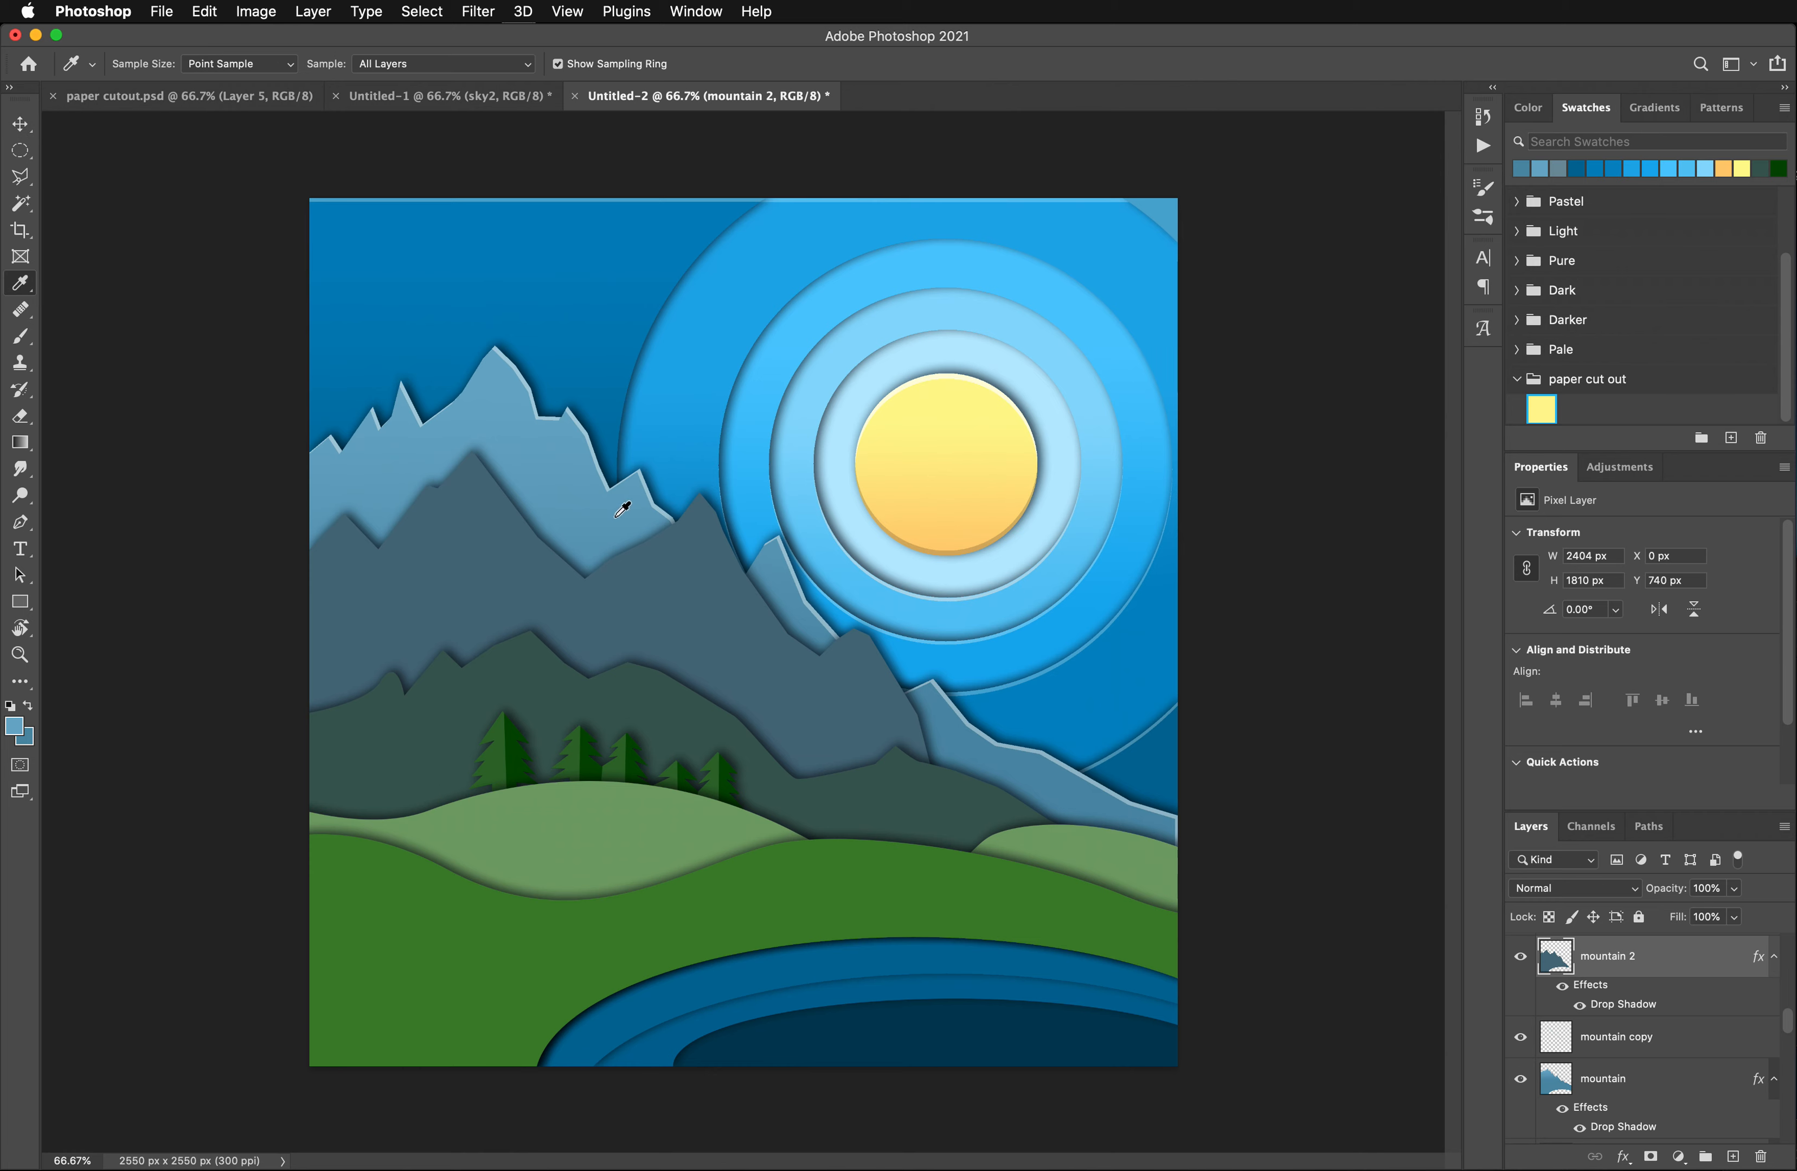
{"action": "left_click", "coordinate": [1046, 790]}
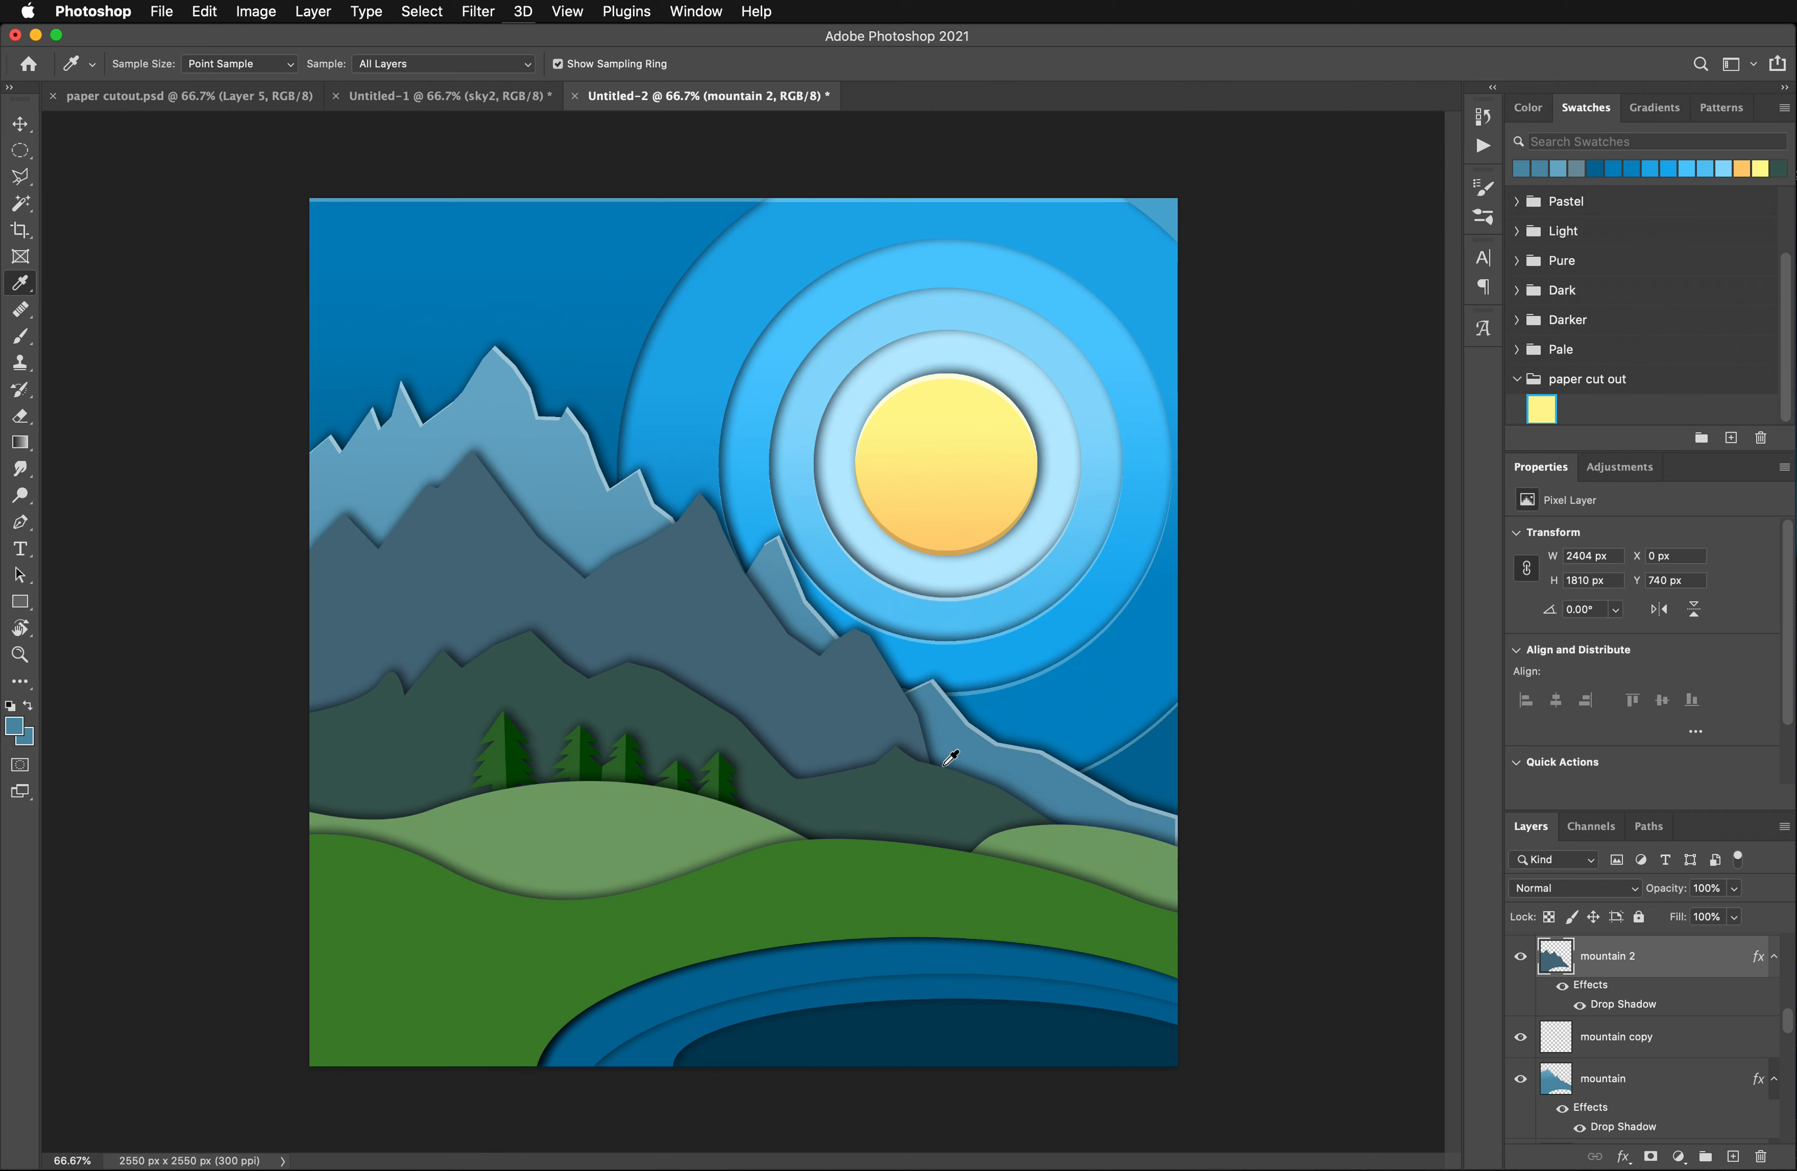
{"action": "left_click", "coordinate": [13, 727]}
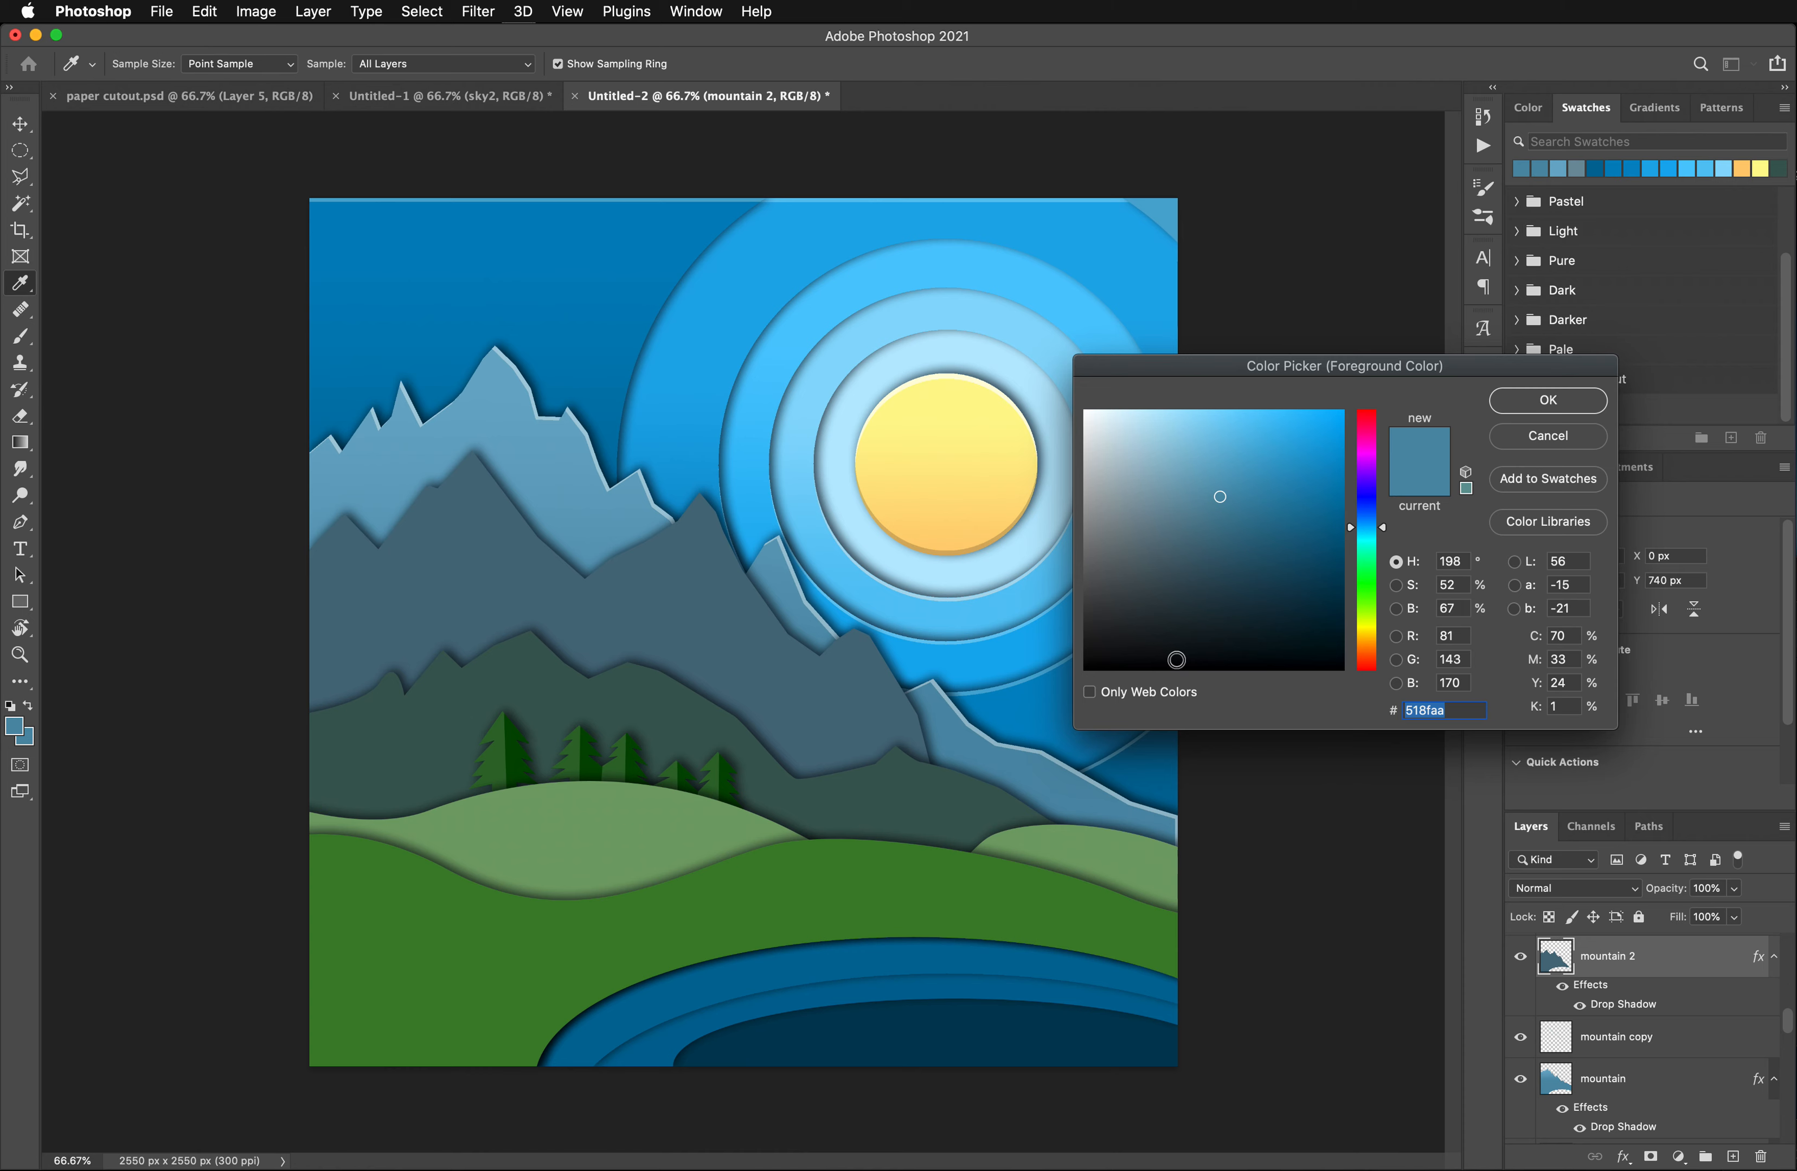
{"action": "left_click", "coordinate": [1239, 518]}
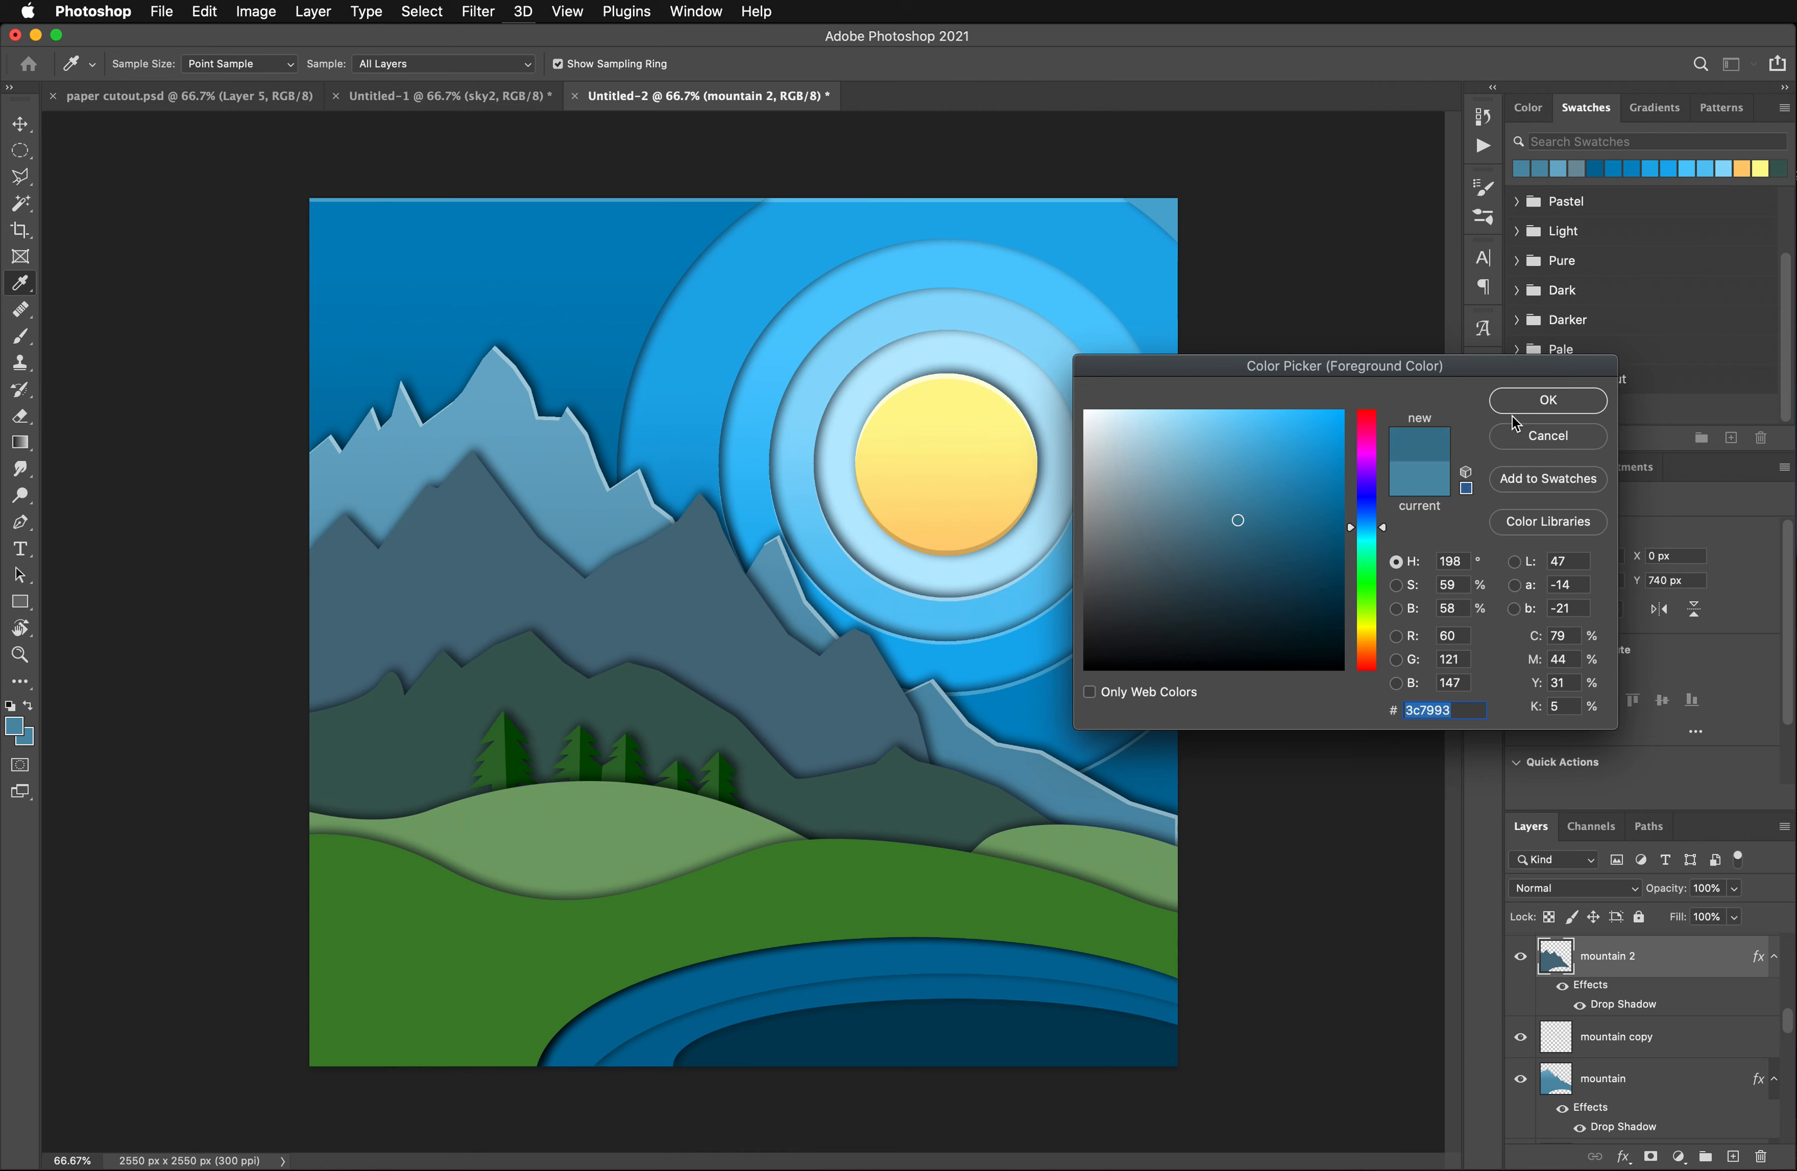
{"action": "left_click", "coordinate": [1520, 402]}
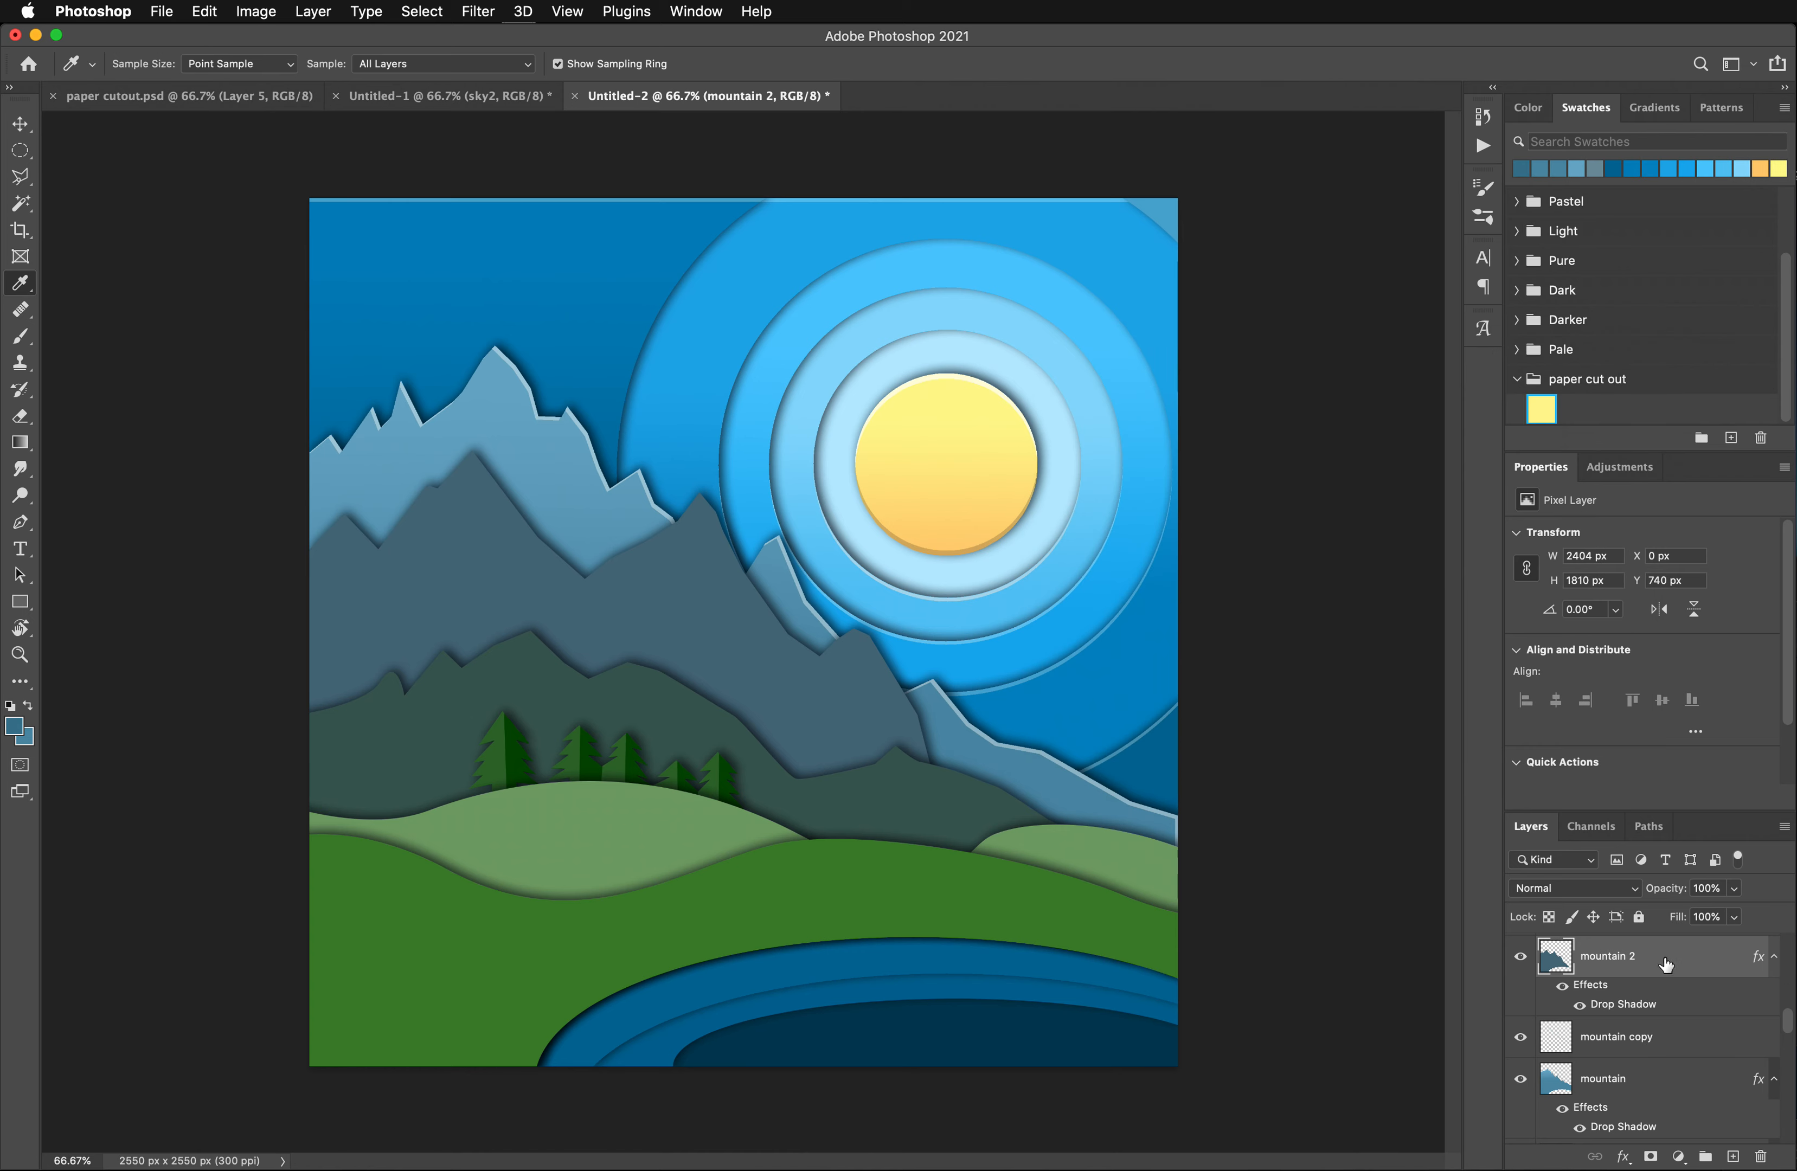
- Set the background color to the darker blue #275b72
{"action": "left_click", "coordinate": [27, 739]}
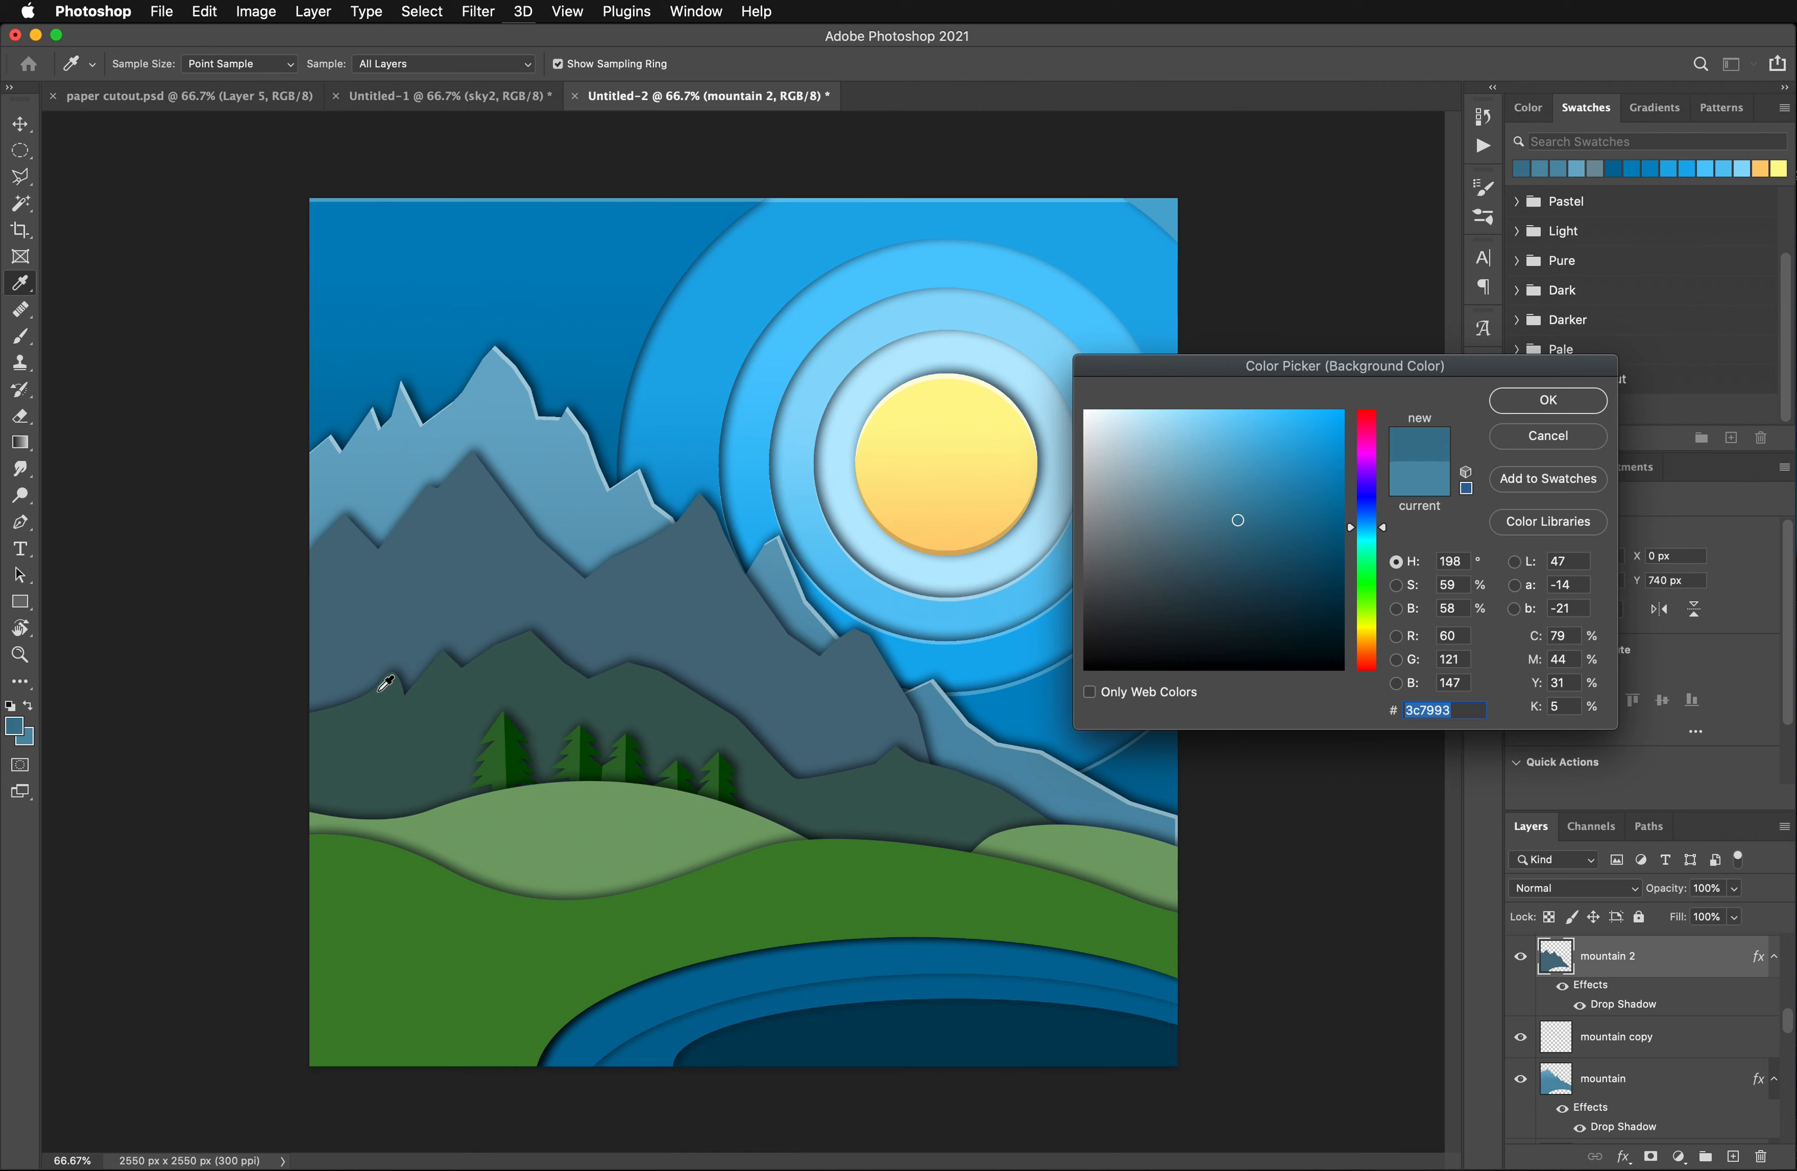
{"action": "left_click", "coordinate": [1254, 552]}
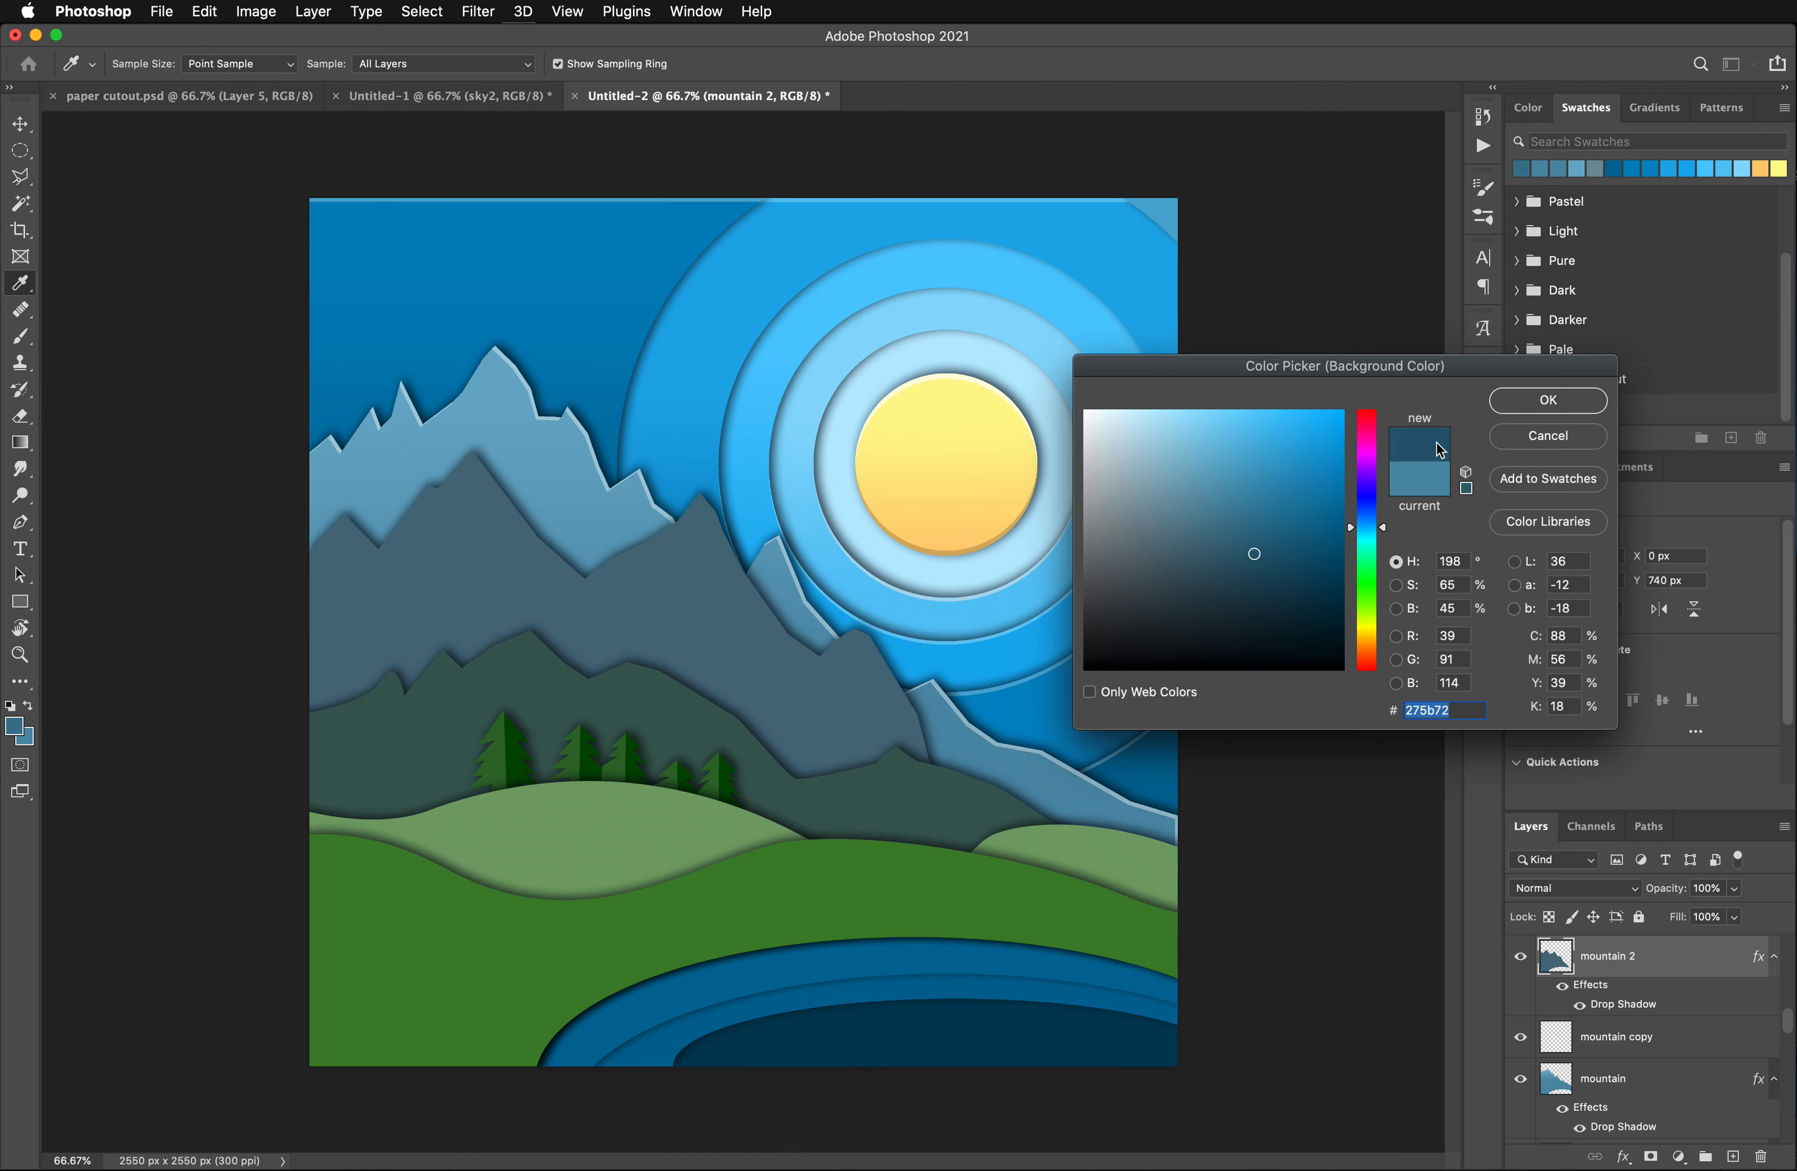
{"action": "left_click", "coordinate": [1528, 402]}
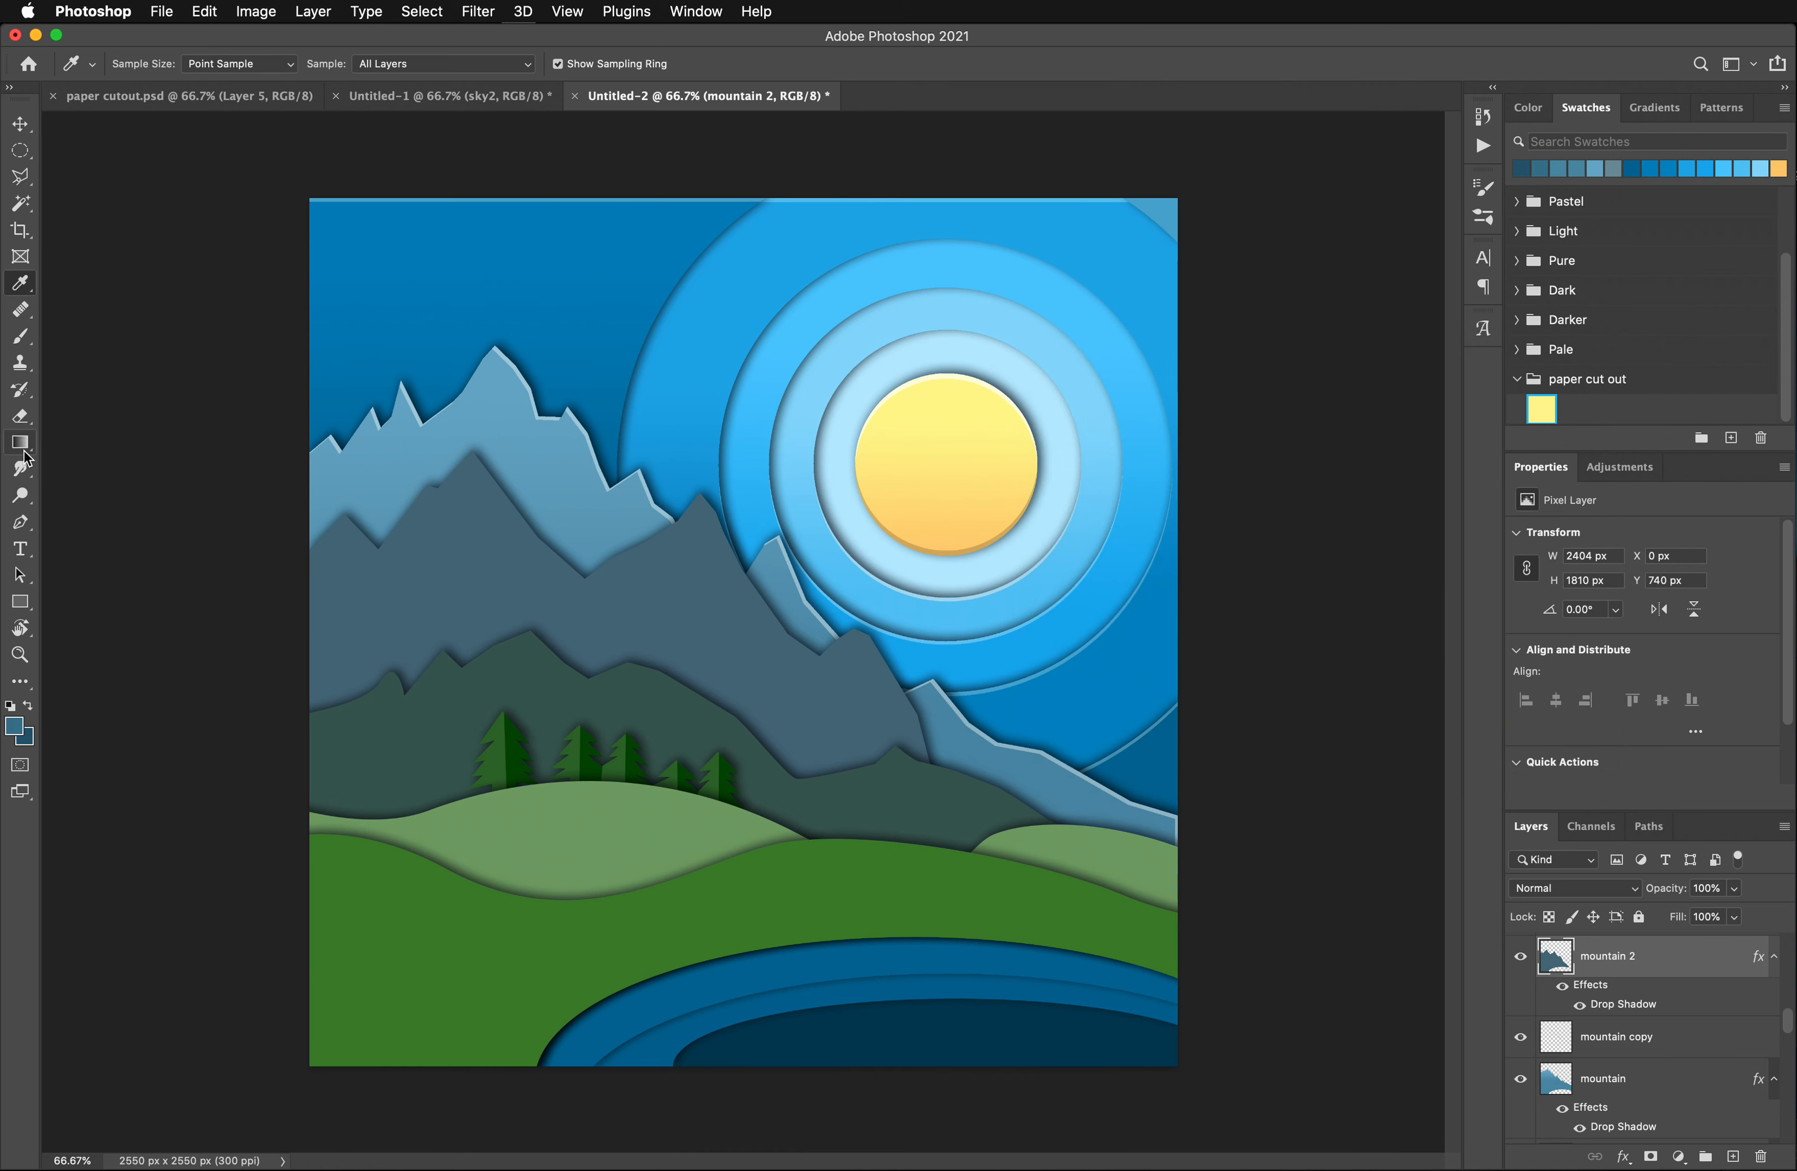
- Select the mountain 2 shape with the Magic Wand and fill it with a vertical foreground-to-background gradient, darker toward the base
{"action": "left_click", "coordinate": [21, 444]}
{"action": "key", "text": "a"}
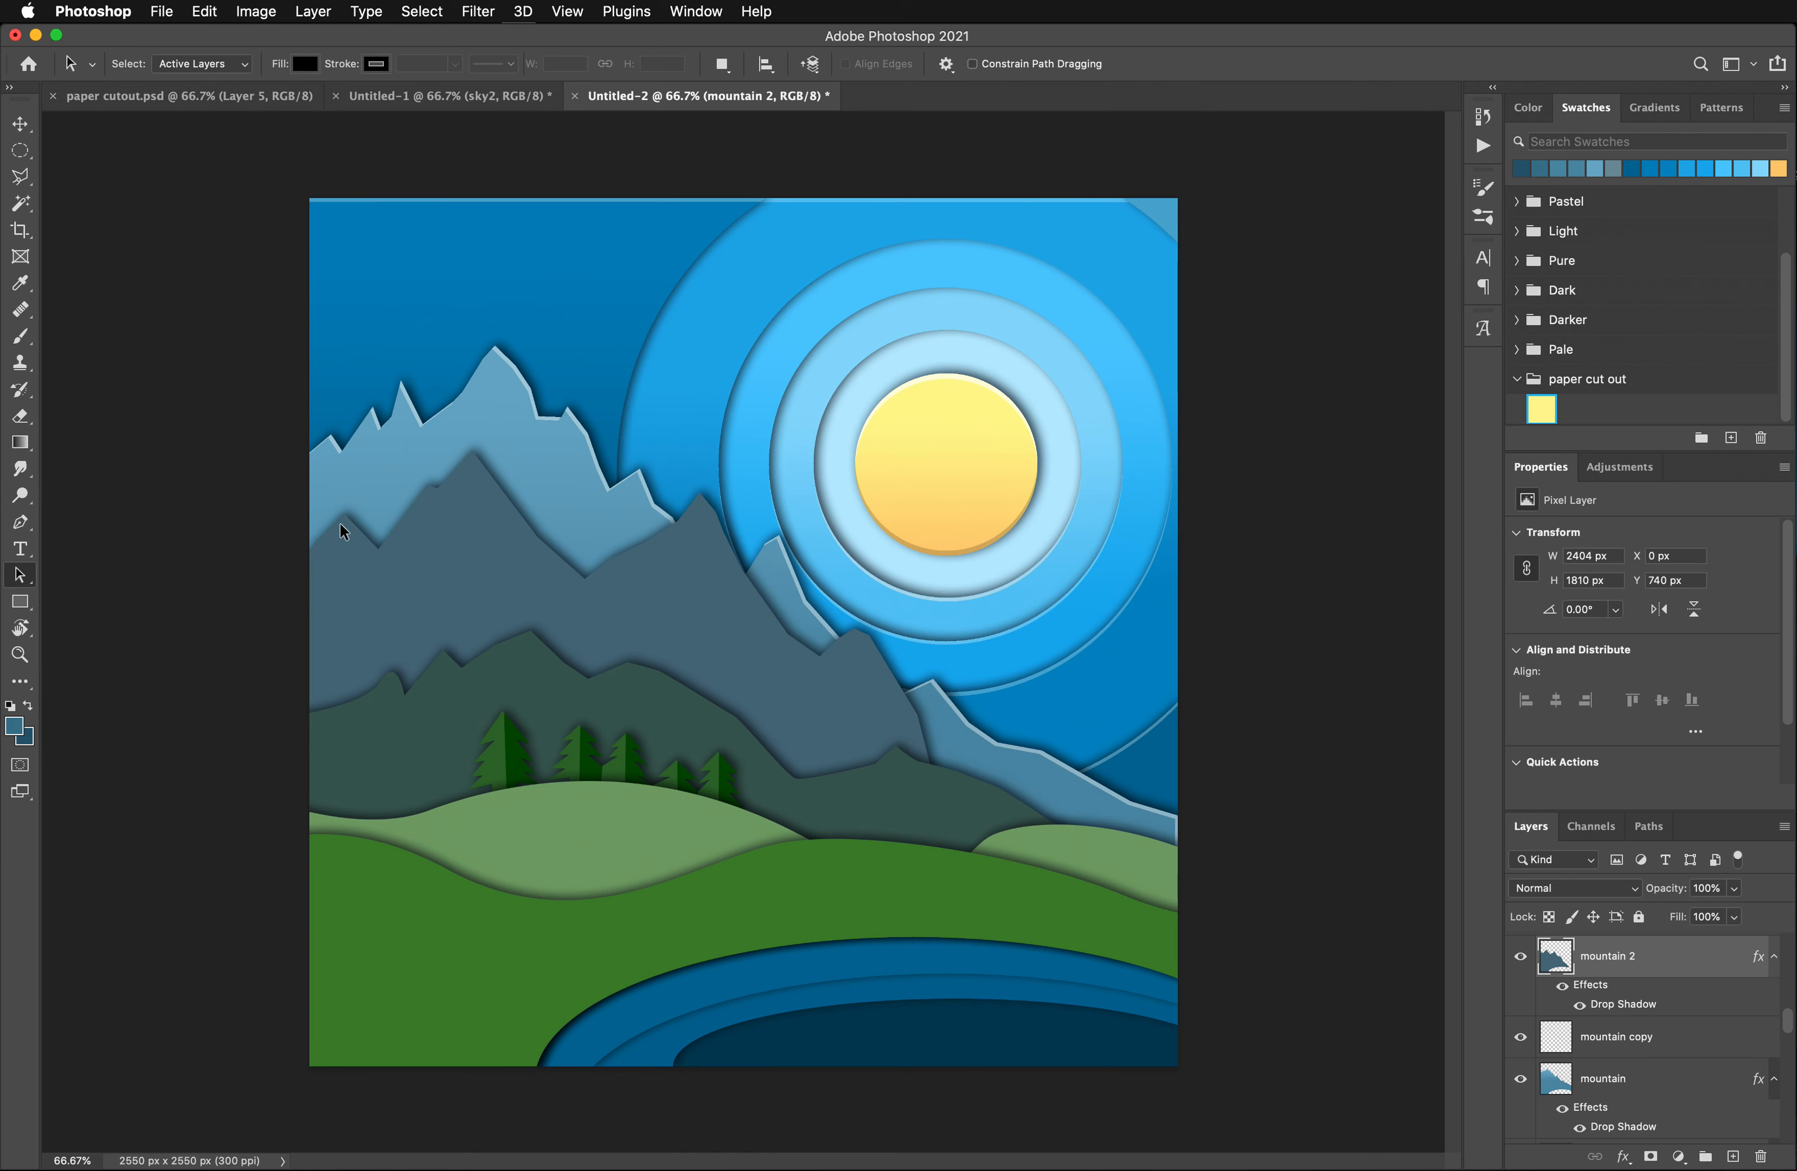
{"action": "left_click", "coordinate": [21, 203]}
{"action": "left_click", "coordinate": [713, 648]}
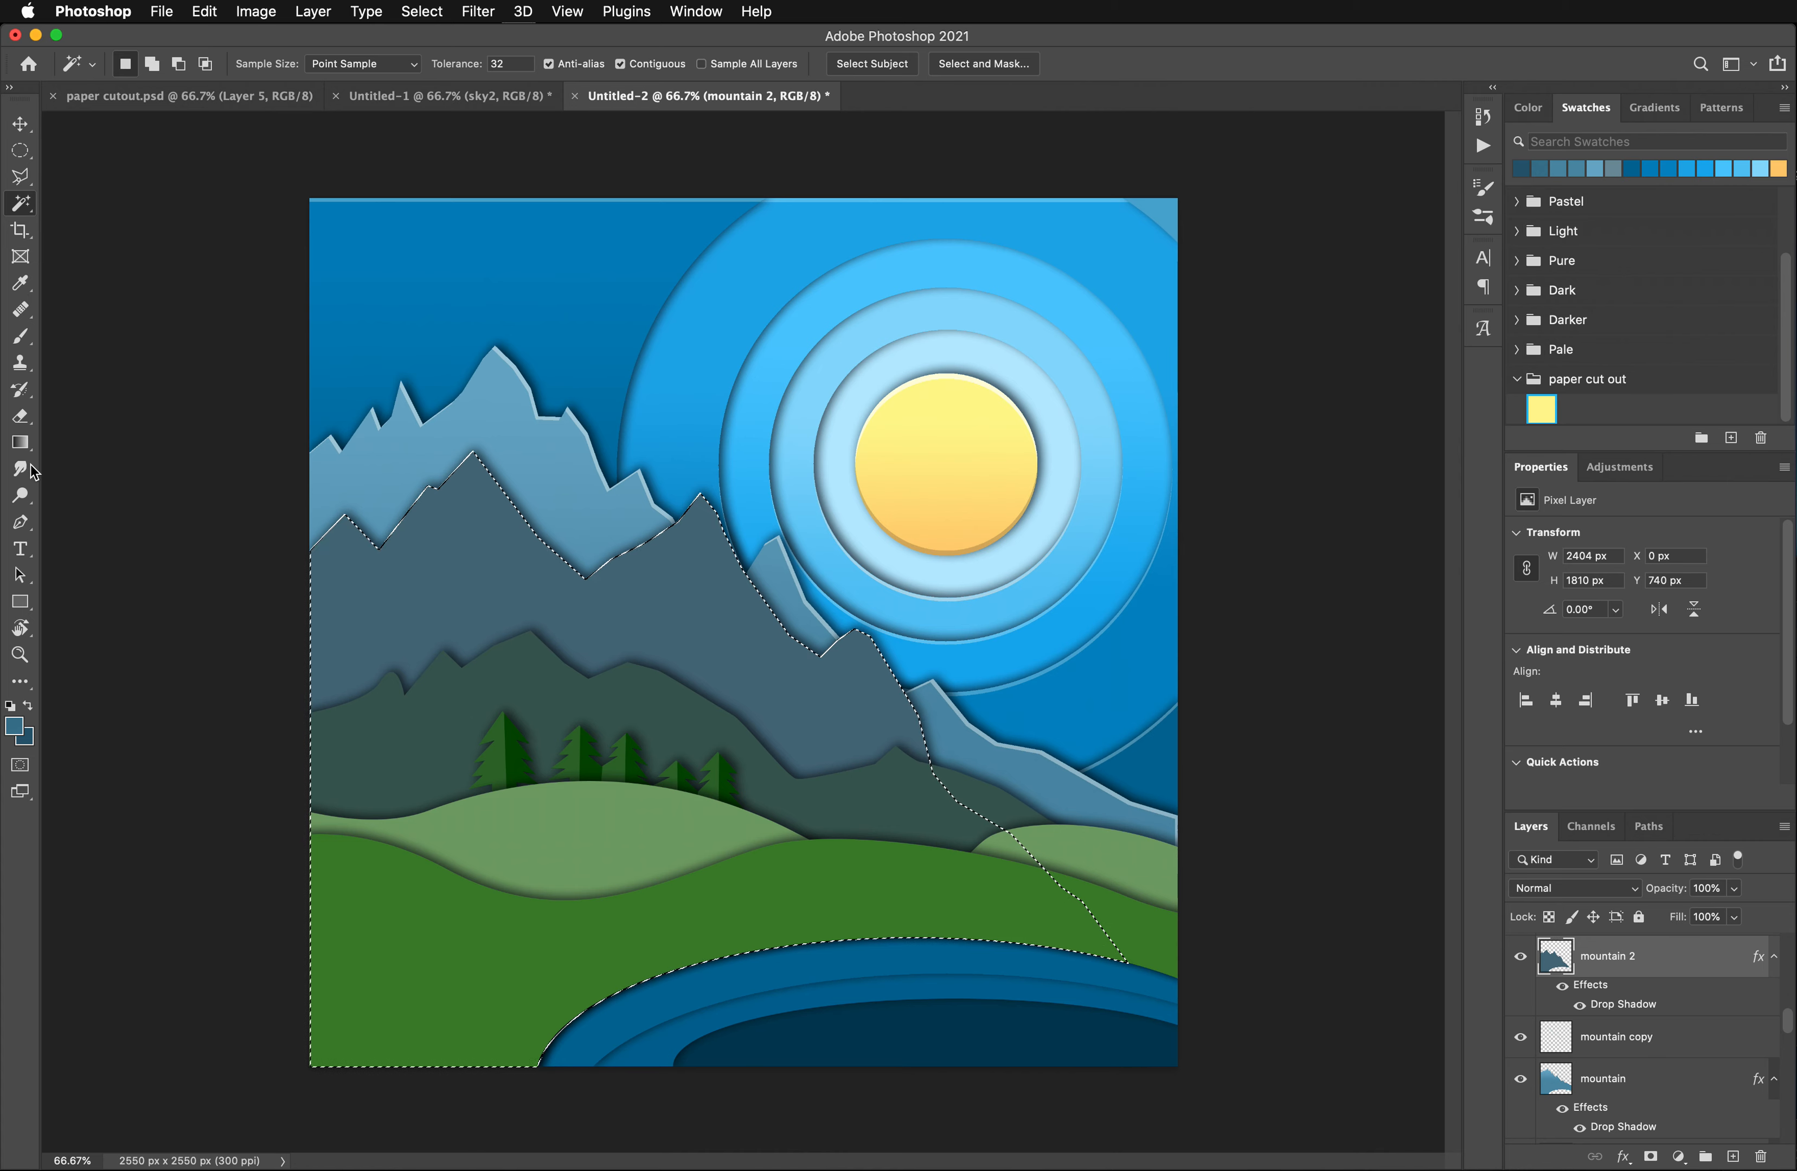
{"action": "scroll", "coordinate": [1551, 992], "scroll_direction": "up", "scroll_amount": 3}
{"action": "scroll", "coordinate": [1564, 994], "scroll_direction": "down", "scroll_amount": 2}
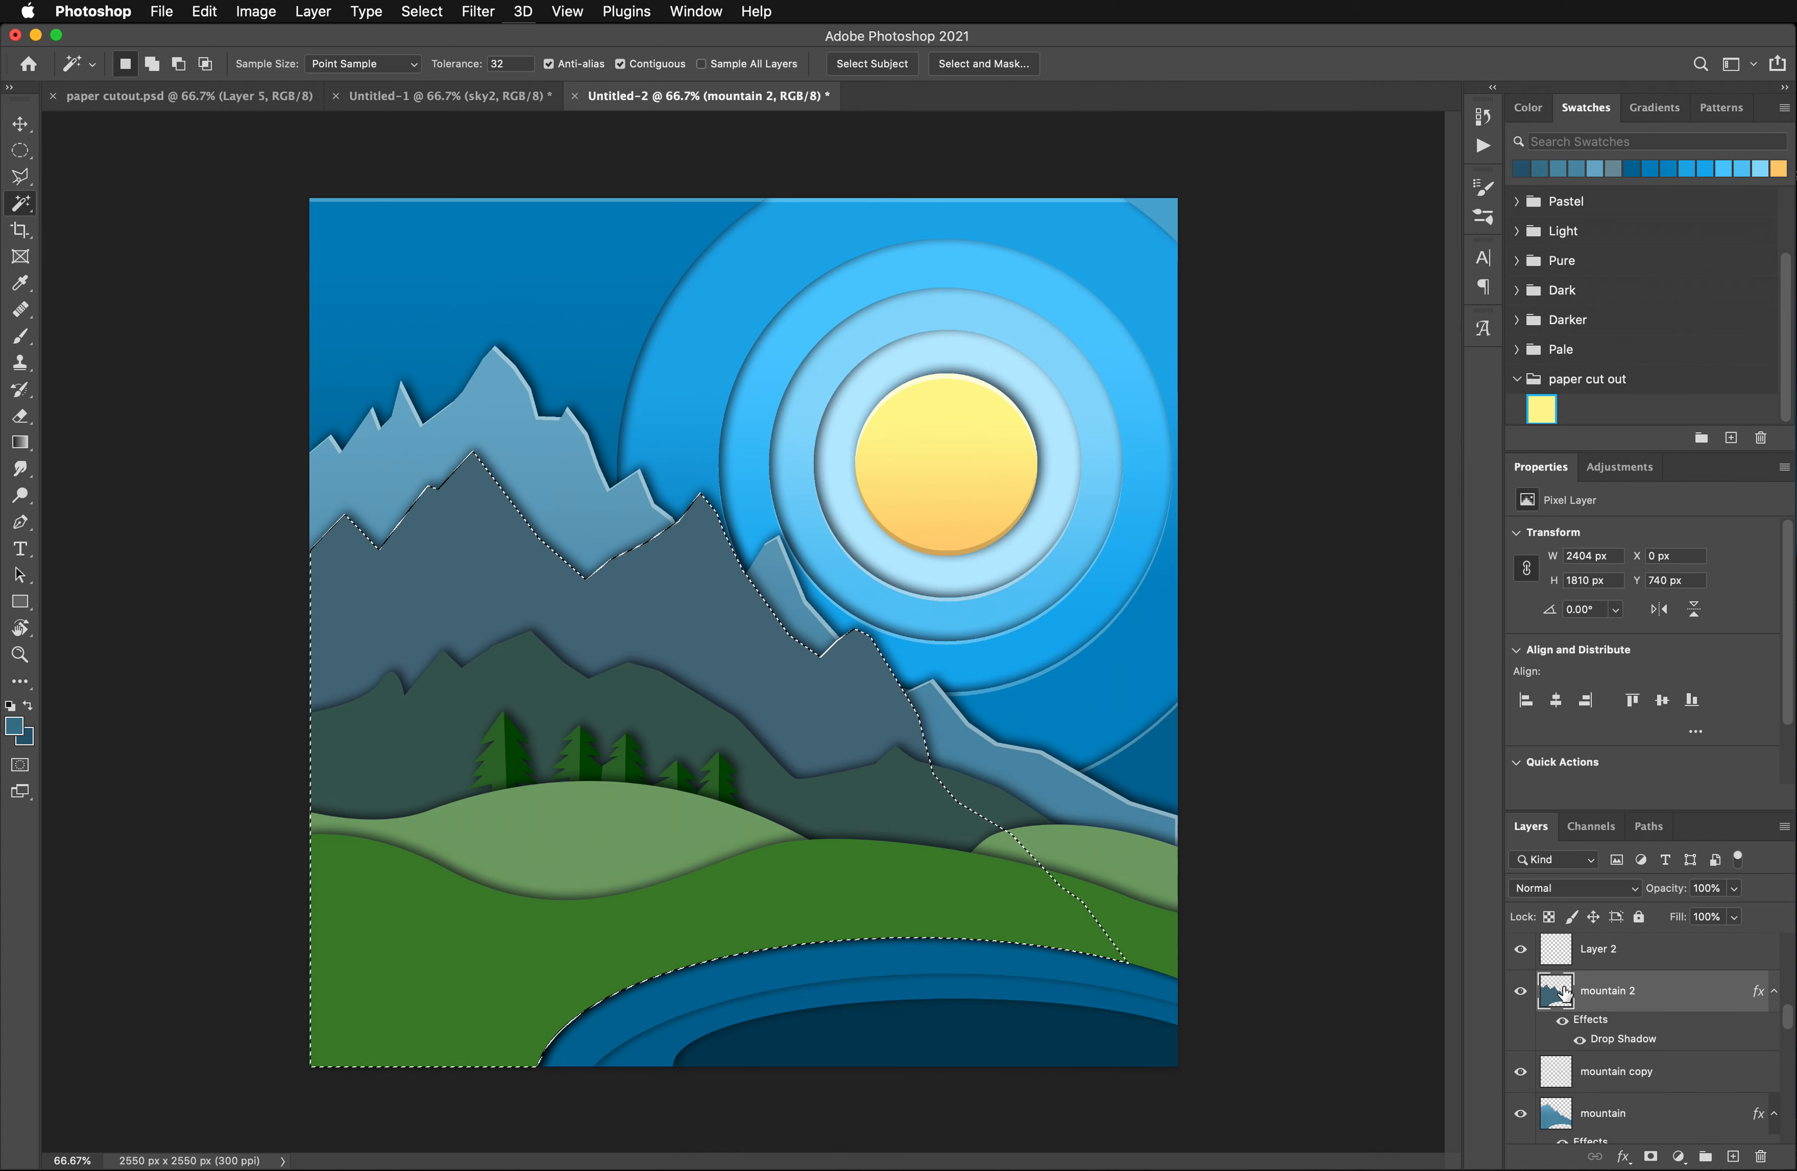
{"action": "left_click", "coordinate": [22, 445]}
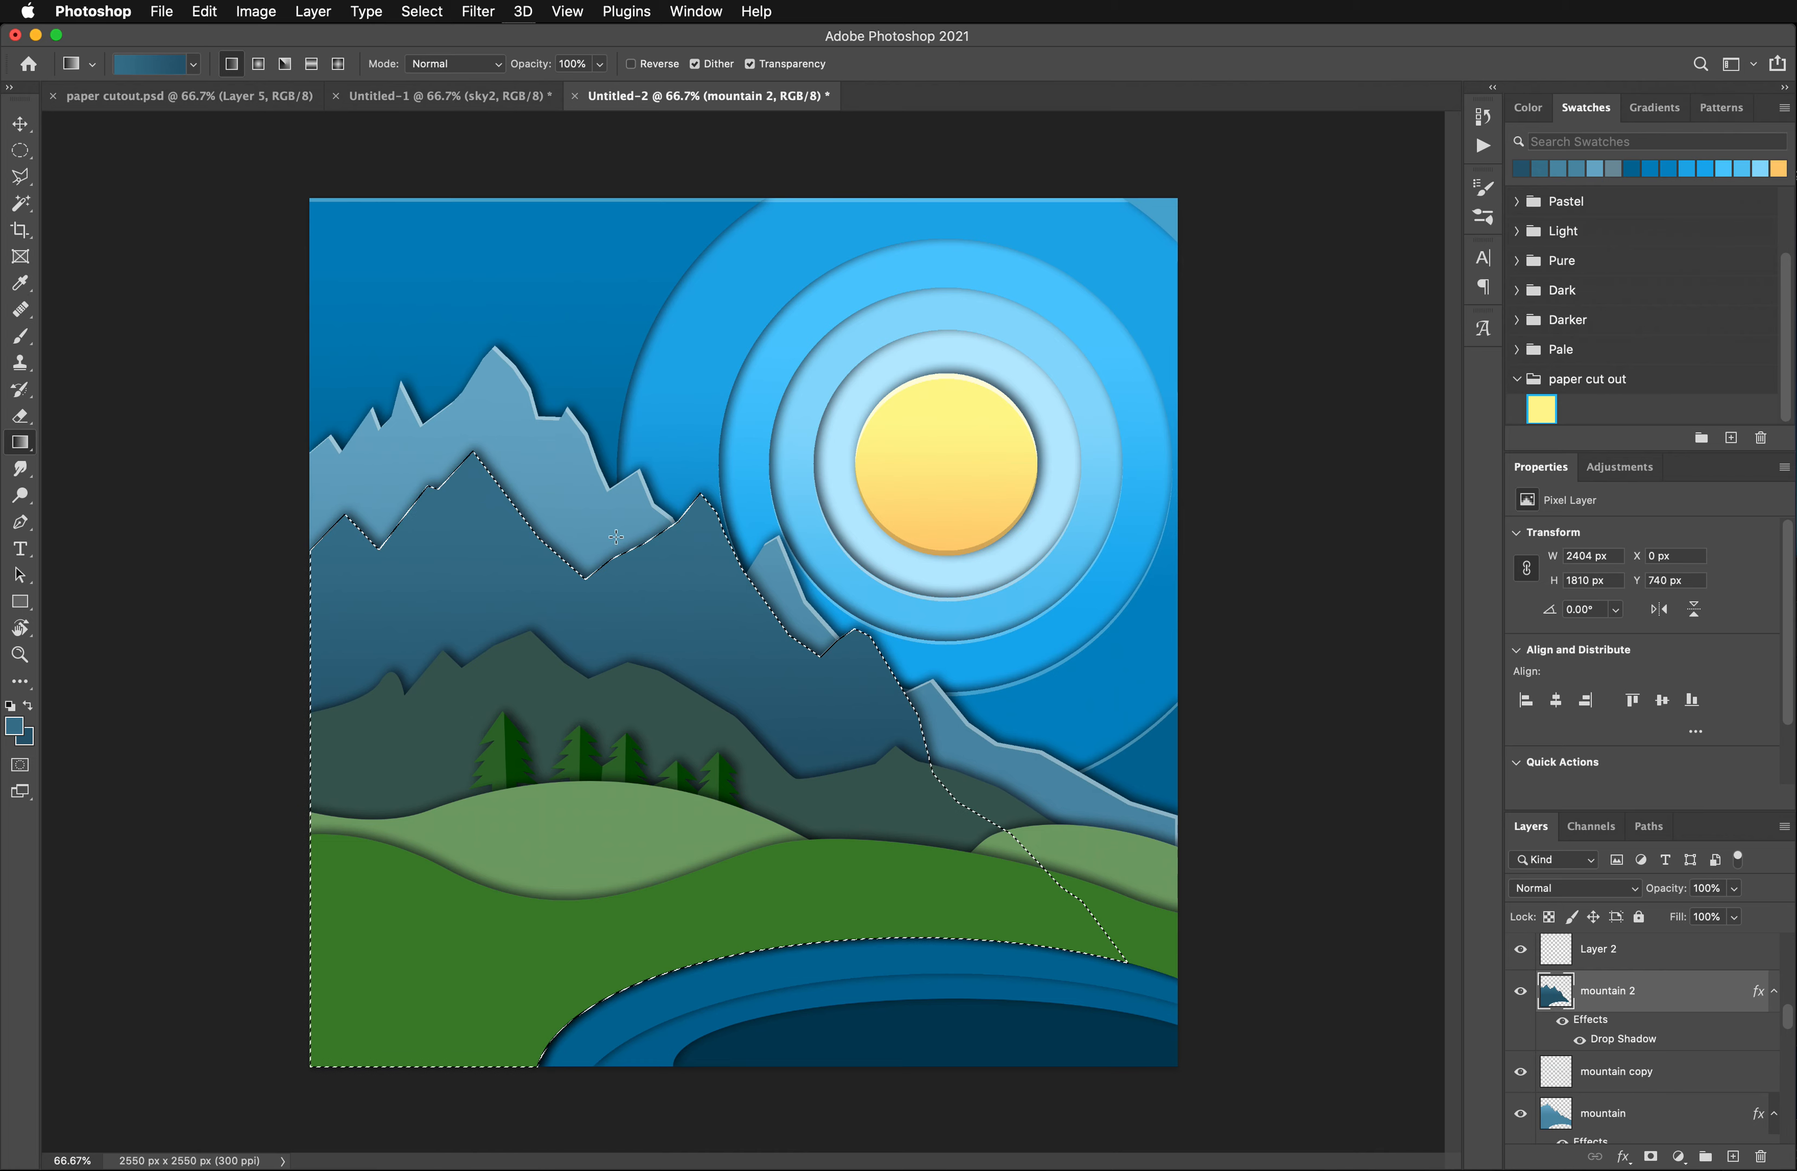
- Duplicate the mountain 2 layer and remove the copy's drop shadow
{"action": "key", "text": "super+j"}
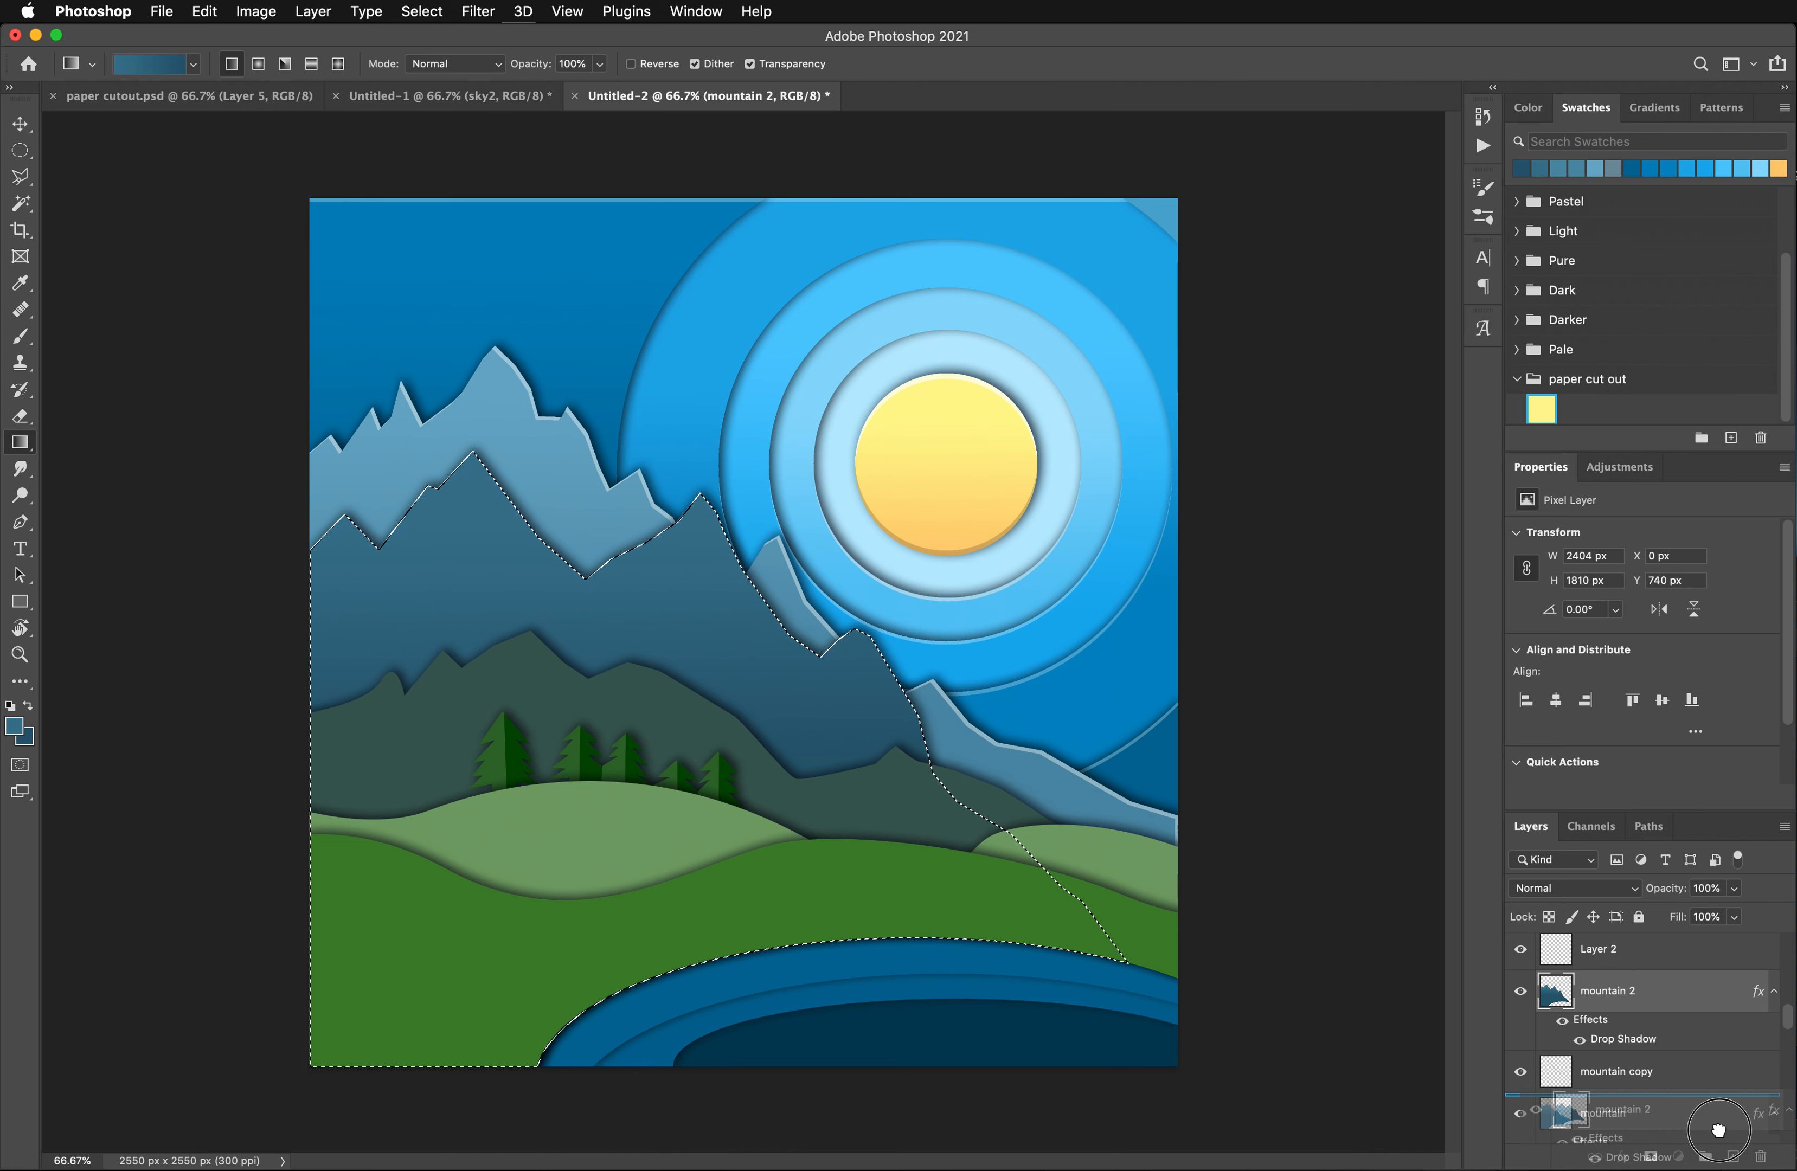
{"action": "left_click_drag", "start_coordinate": [1612, 1039], "coordinate": [1762, 1157]}
- Offset the mountain 2 copy's selection 13 px down and 7 px left, delete its contents to leave a thin ridge edge, and deselect
{"action": "key", "text": "super+Down"}
{"action": "key", "text": "super+Down"}
{"action": "key", "text": "super+Down"}
{"action": "key", "text": "super+Down"}
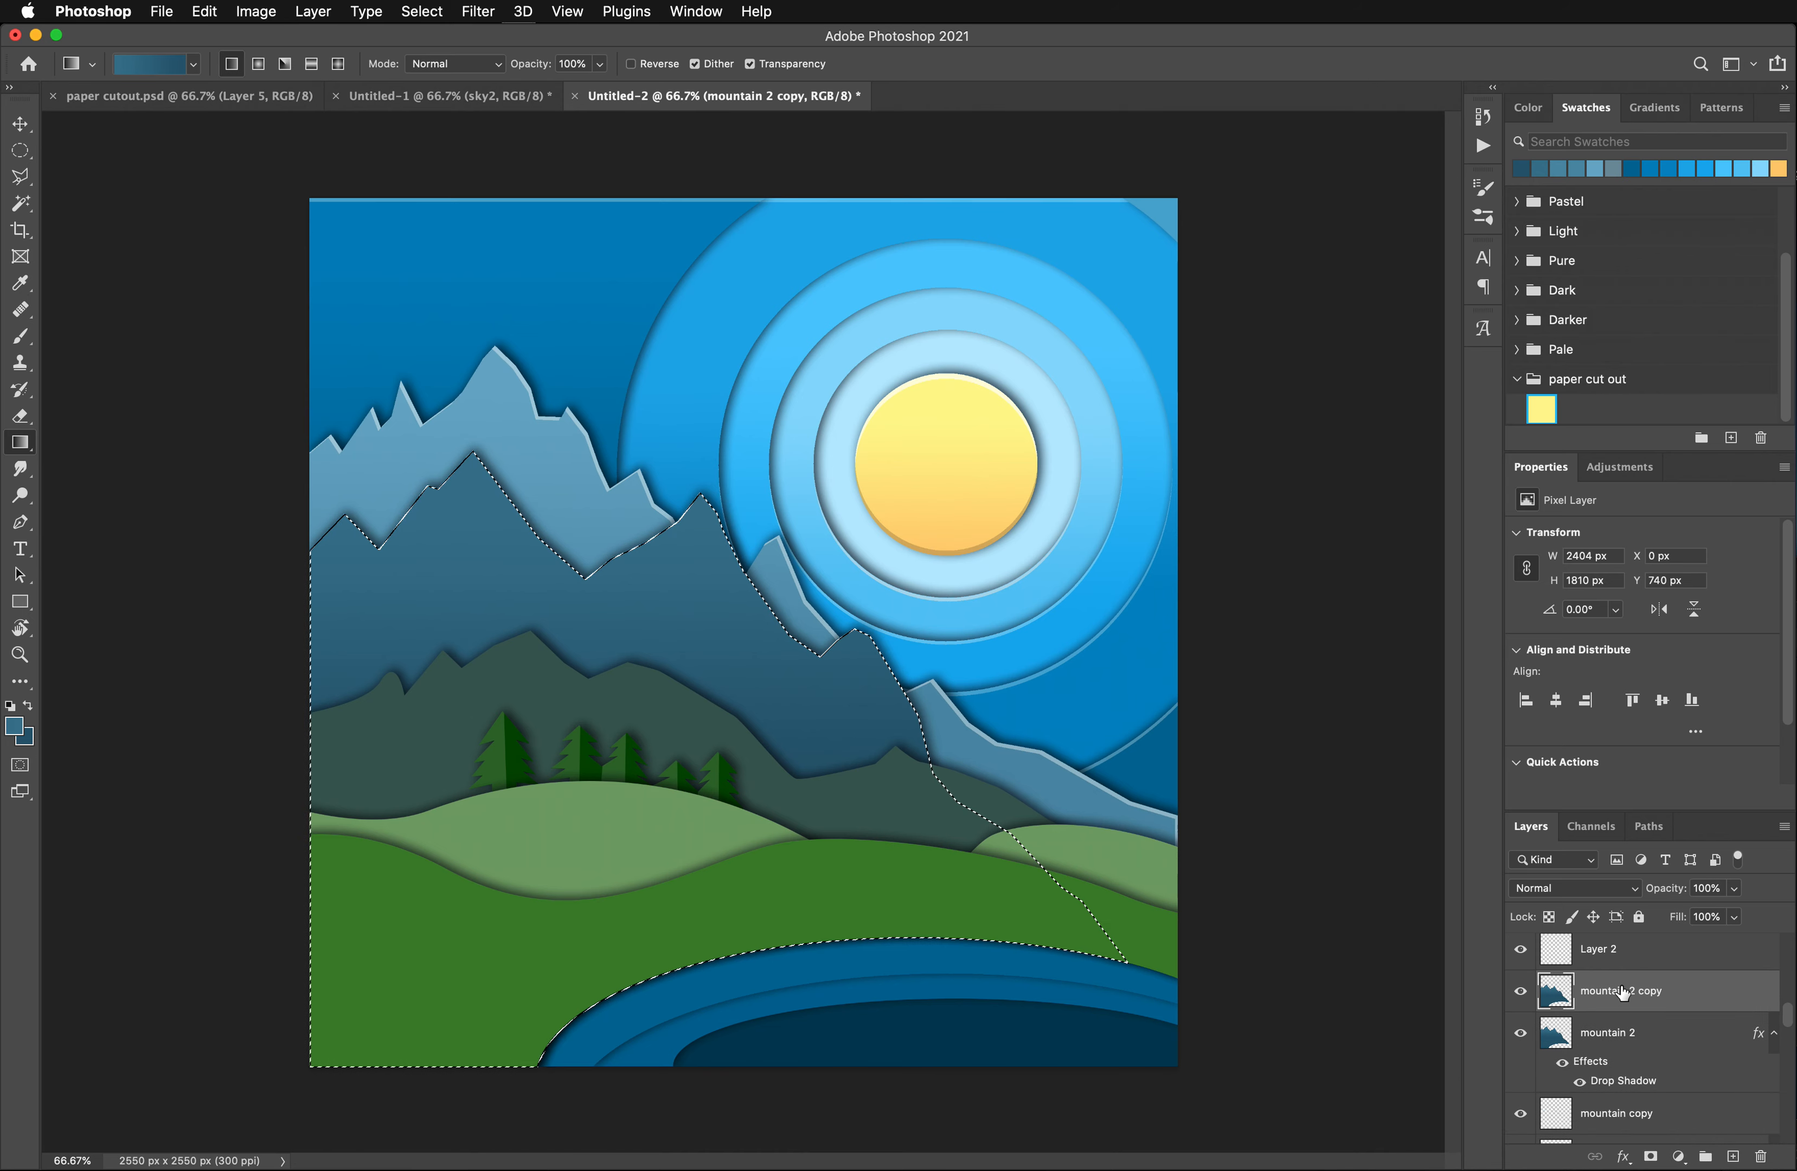
{"action": "key", "text": "super+Down"}
{"action": "key", "text": "super+Down"}
{"action": "key", "text": "super+Down"}
{"action": "key", "text": "super+Down"}
{"action": "key", "text": "super+Down"}
{"action": "key", "text": "super+Down"}
{"action": "key", "text": "super+Down"}
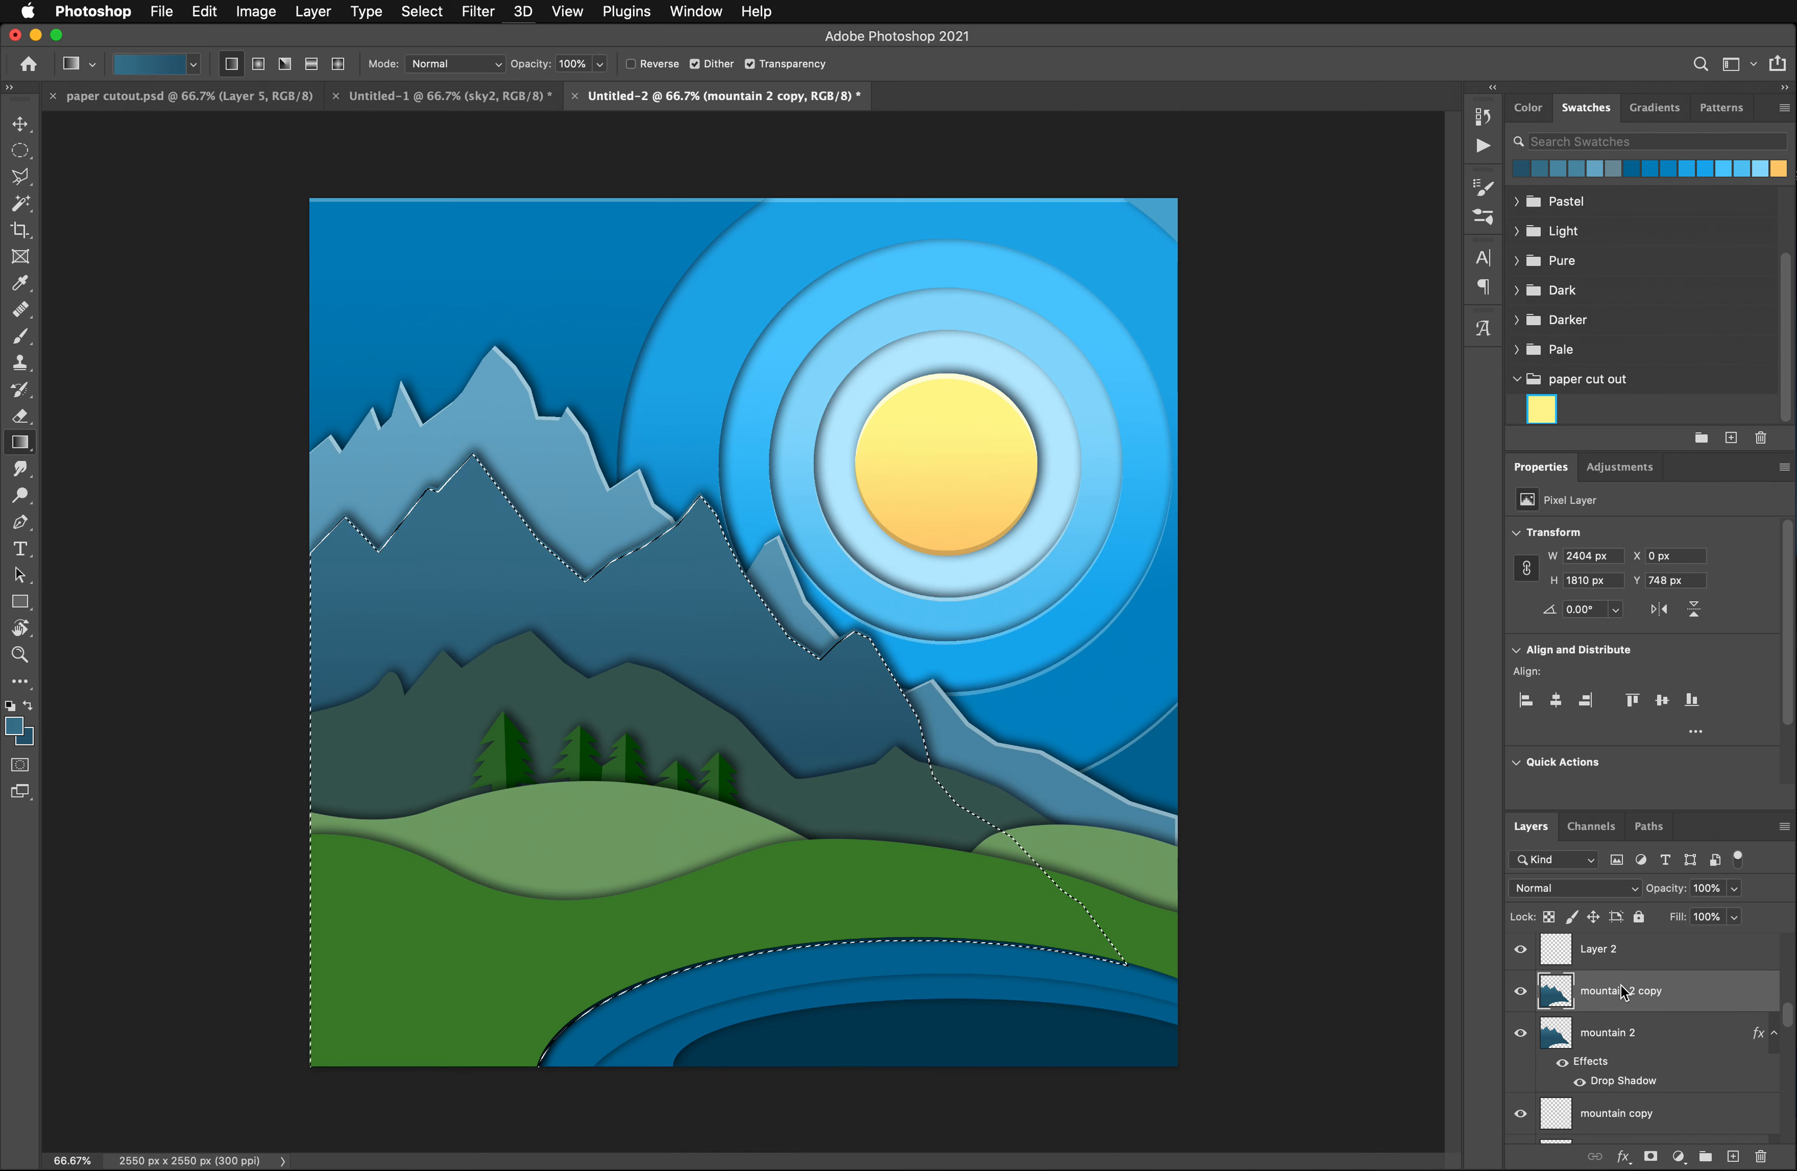
{"action": "key", "text": "super+Left"}
{"action": "key", "text": "super+Left"}
{"action": "key", "text": "super+Left"}
{"action": "key", "text": "super+Left"}
{"action": "key", "text": "super+Left"}
{"action": "key", "text": "super+Left"}
{"action": "key", "text": "super+Left"}
{"action": "key", "text": "super+Left"}
{"action": "key", "text": "super+Down"}
{"action": "key", "text": "super+Down"}
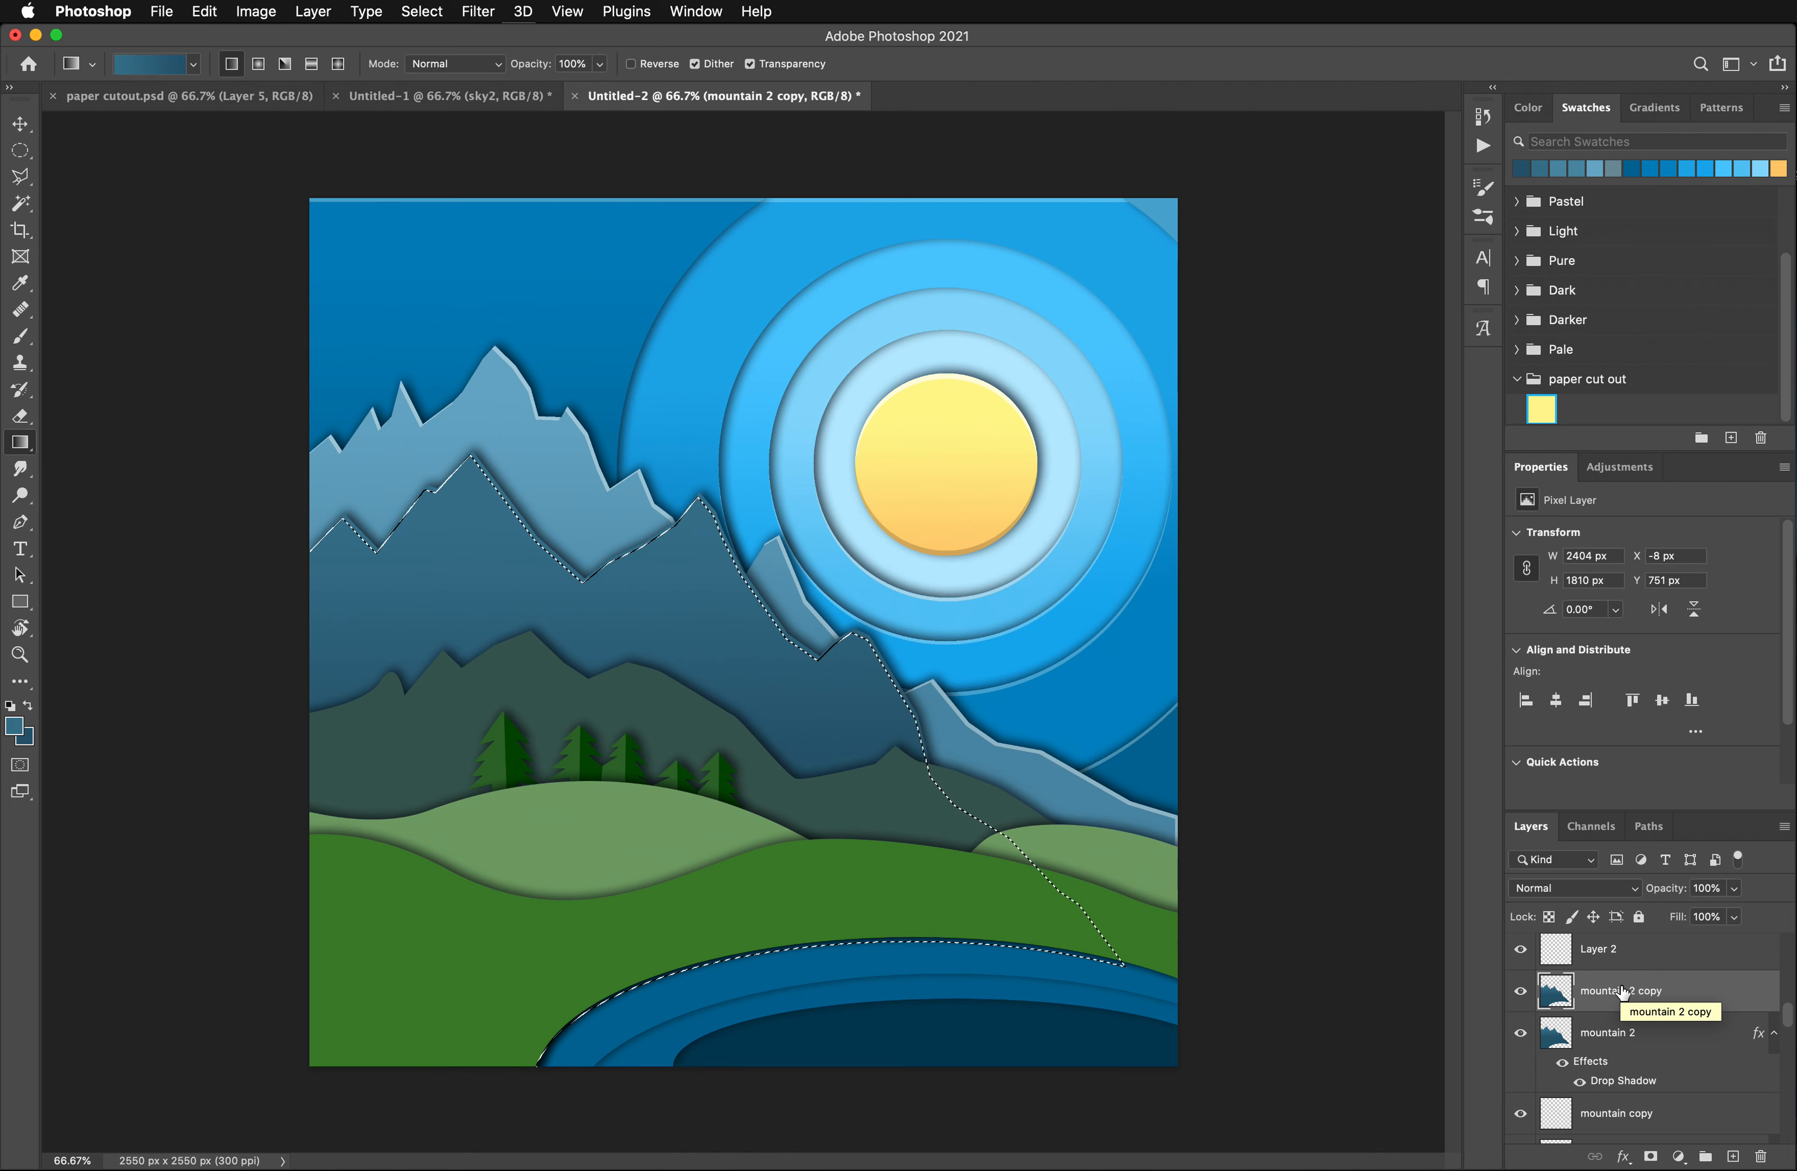
{"action": "key", "text": "super+Right"}
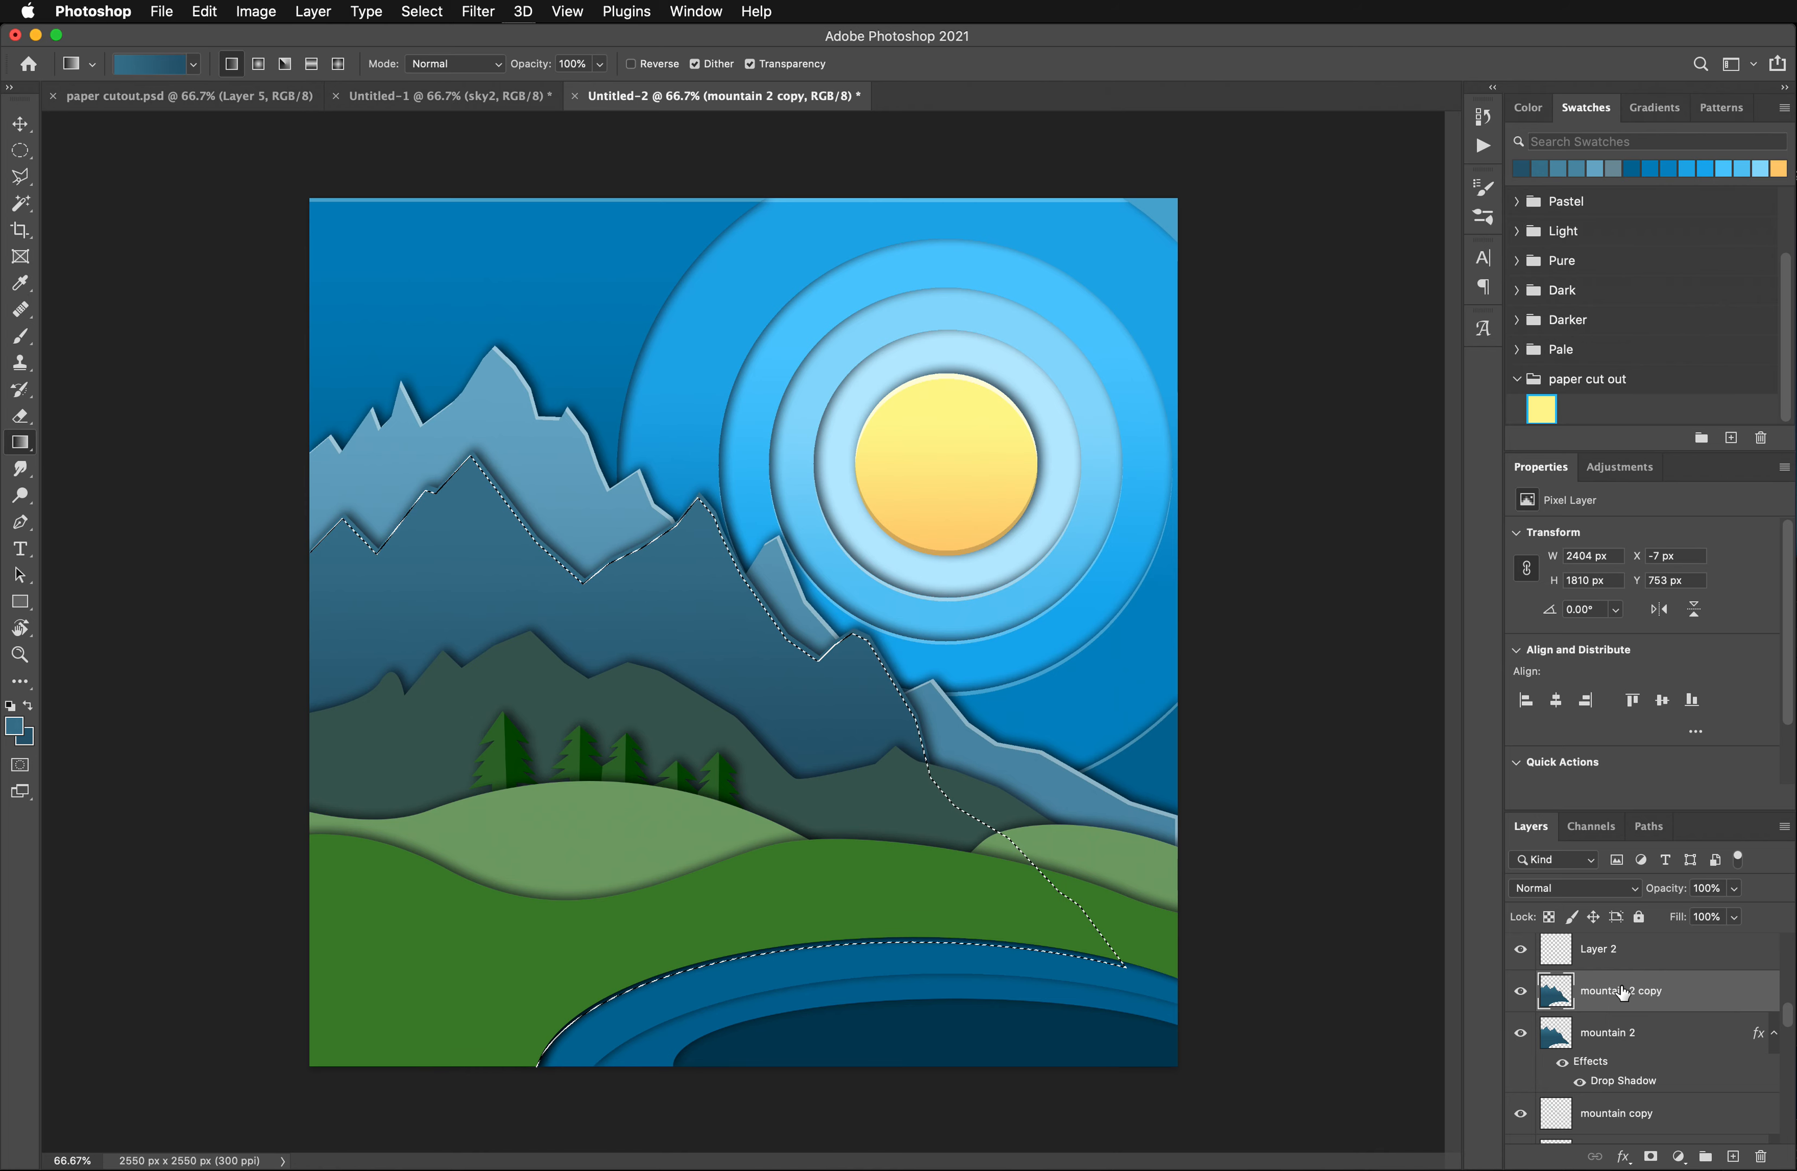
{"action": "key", "text": "Delete"}
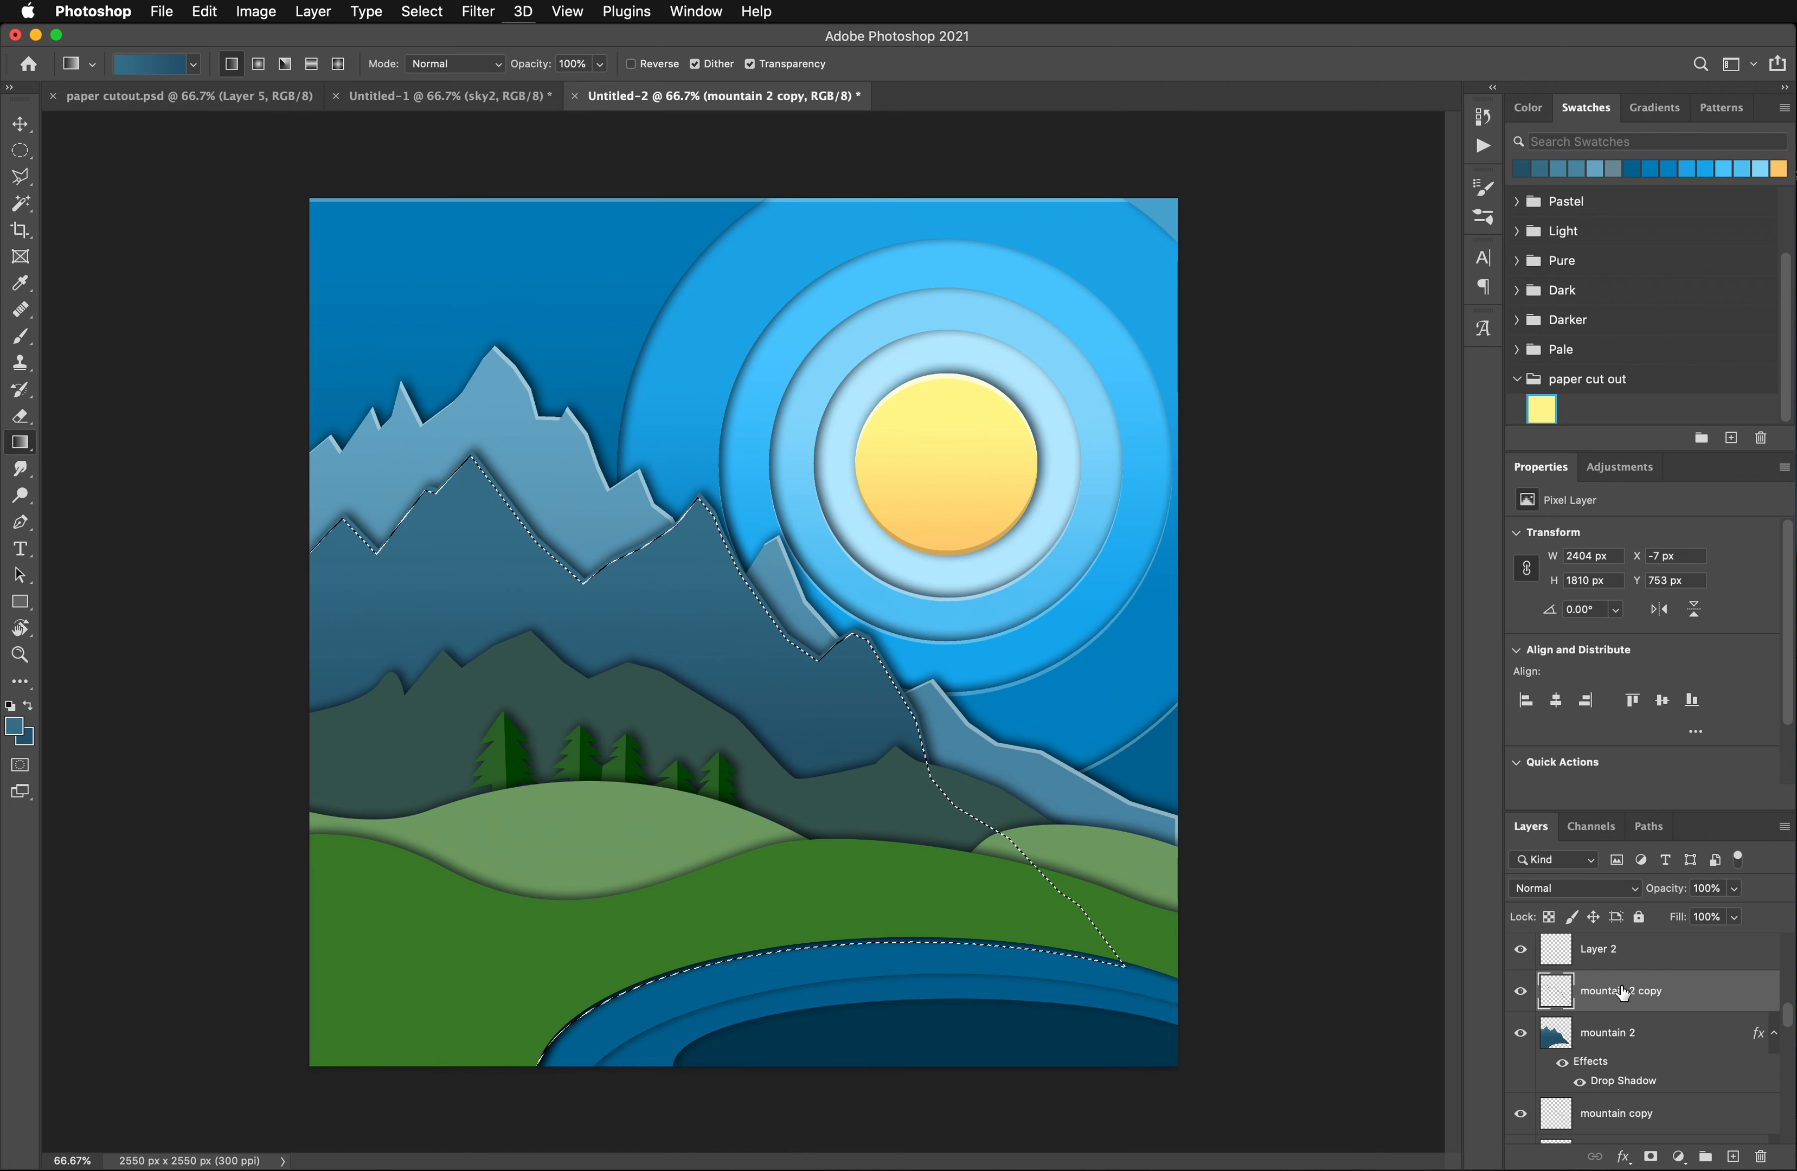
{"action": "key", "text": "super+d"}
{"action": "left_click", "coordinate": [256, 11]}
{"action": "mouse_move", "coordinate": [304, 66]}
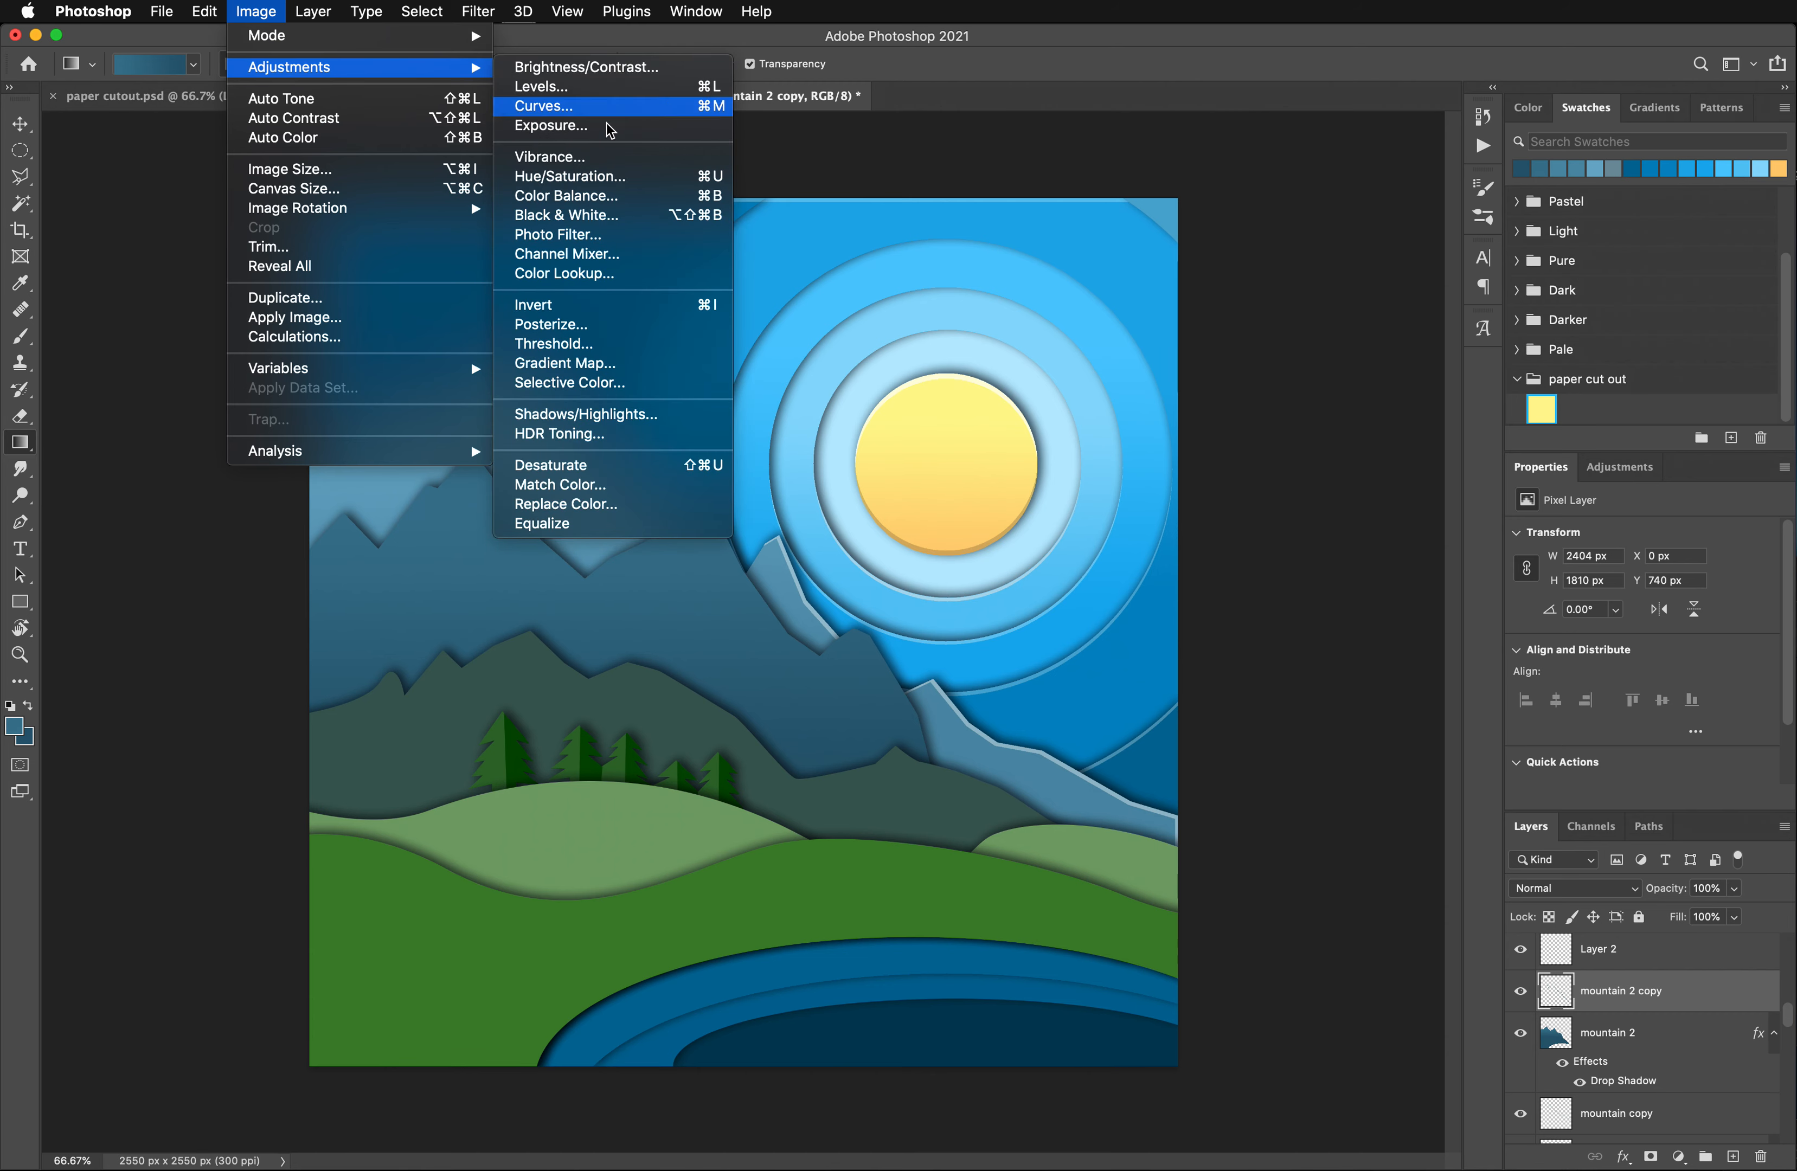
{"action": "left_click", "coordinate": [604, 164]}
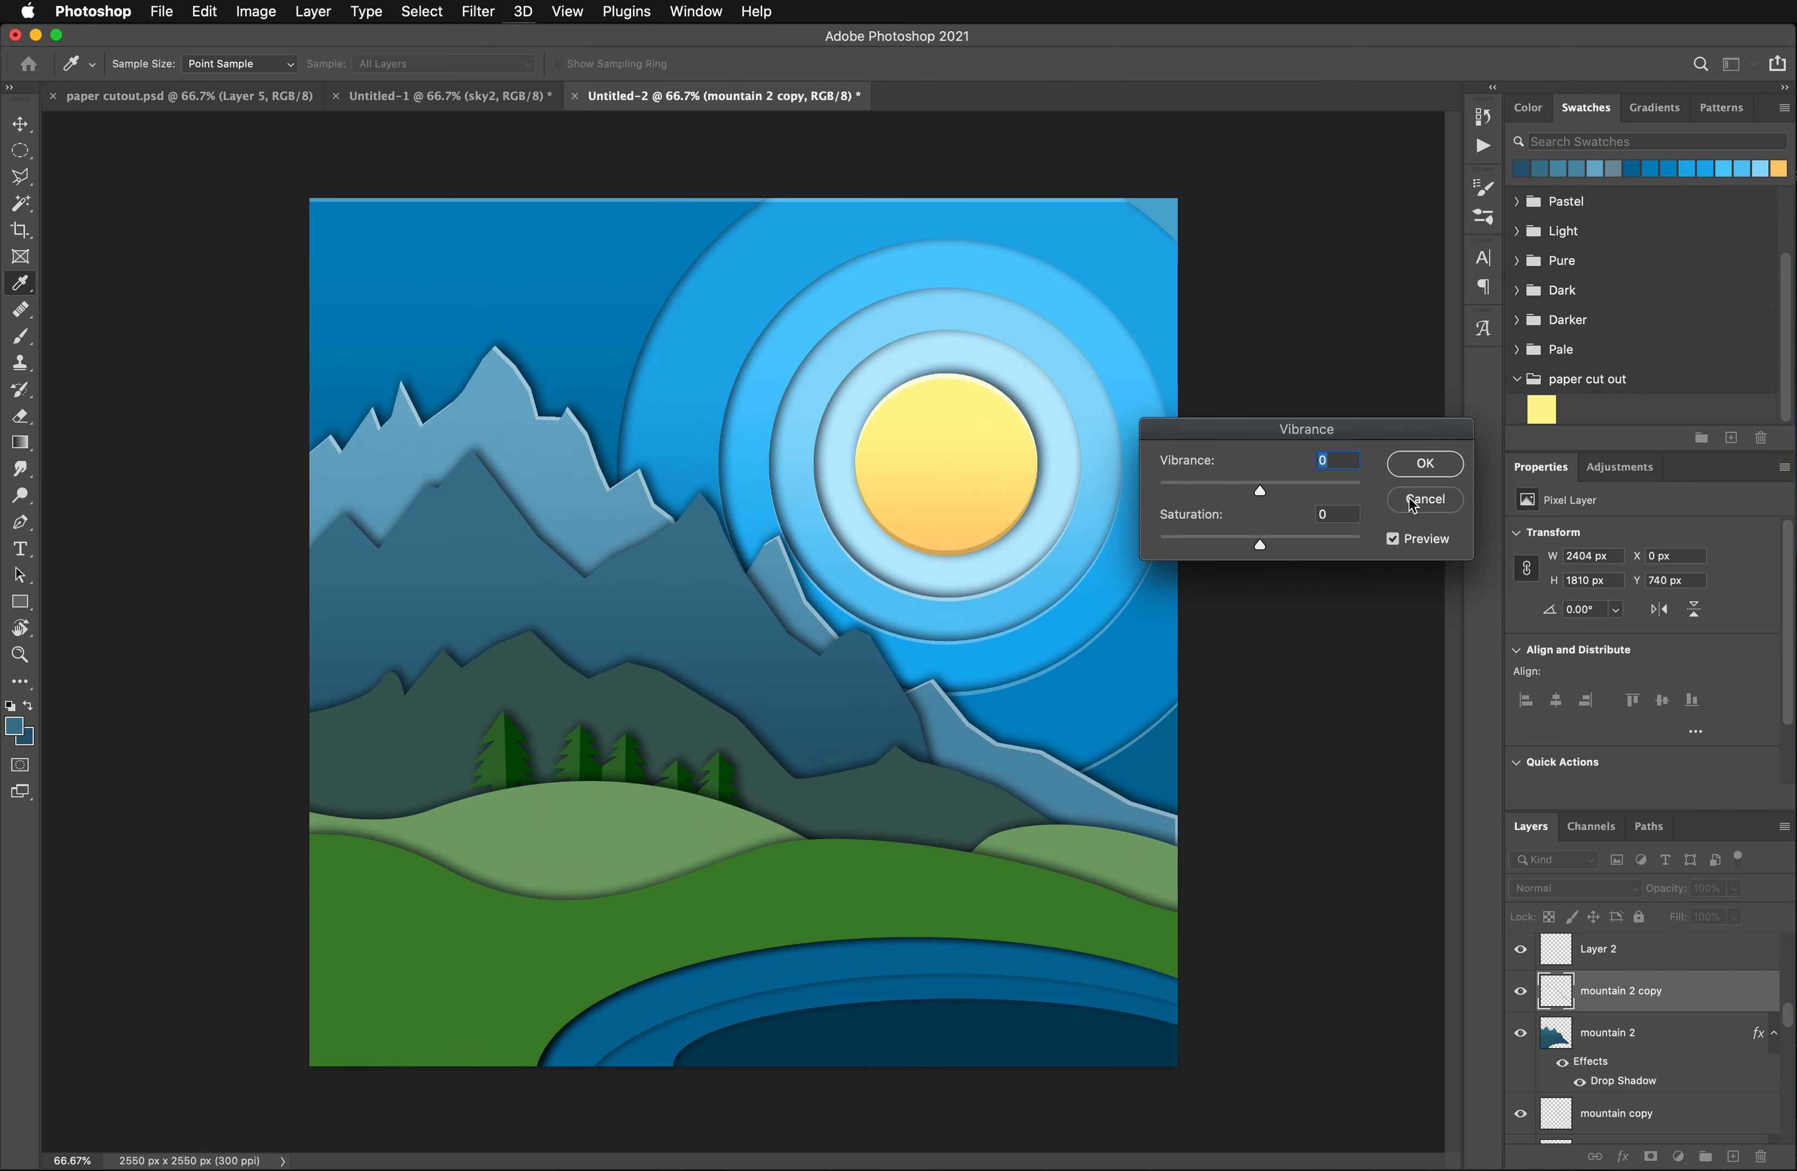
{"action": "left_click", "coordinate": [1414, 501]}
- Raise the mountain 2 copy's lightness to +33 with a Hue/Saturation adjustment
{"action": "left_click", "coordinate": [256, 11]}
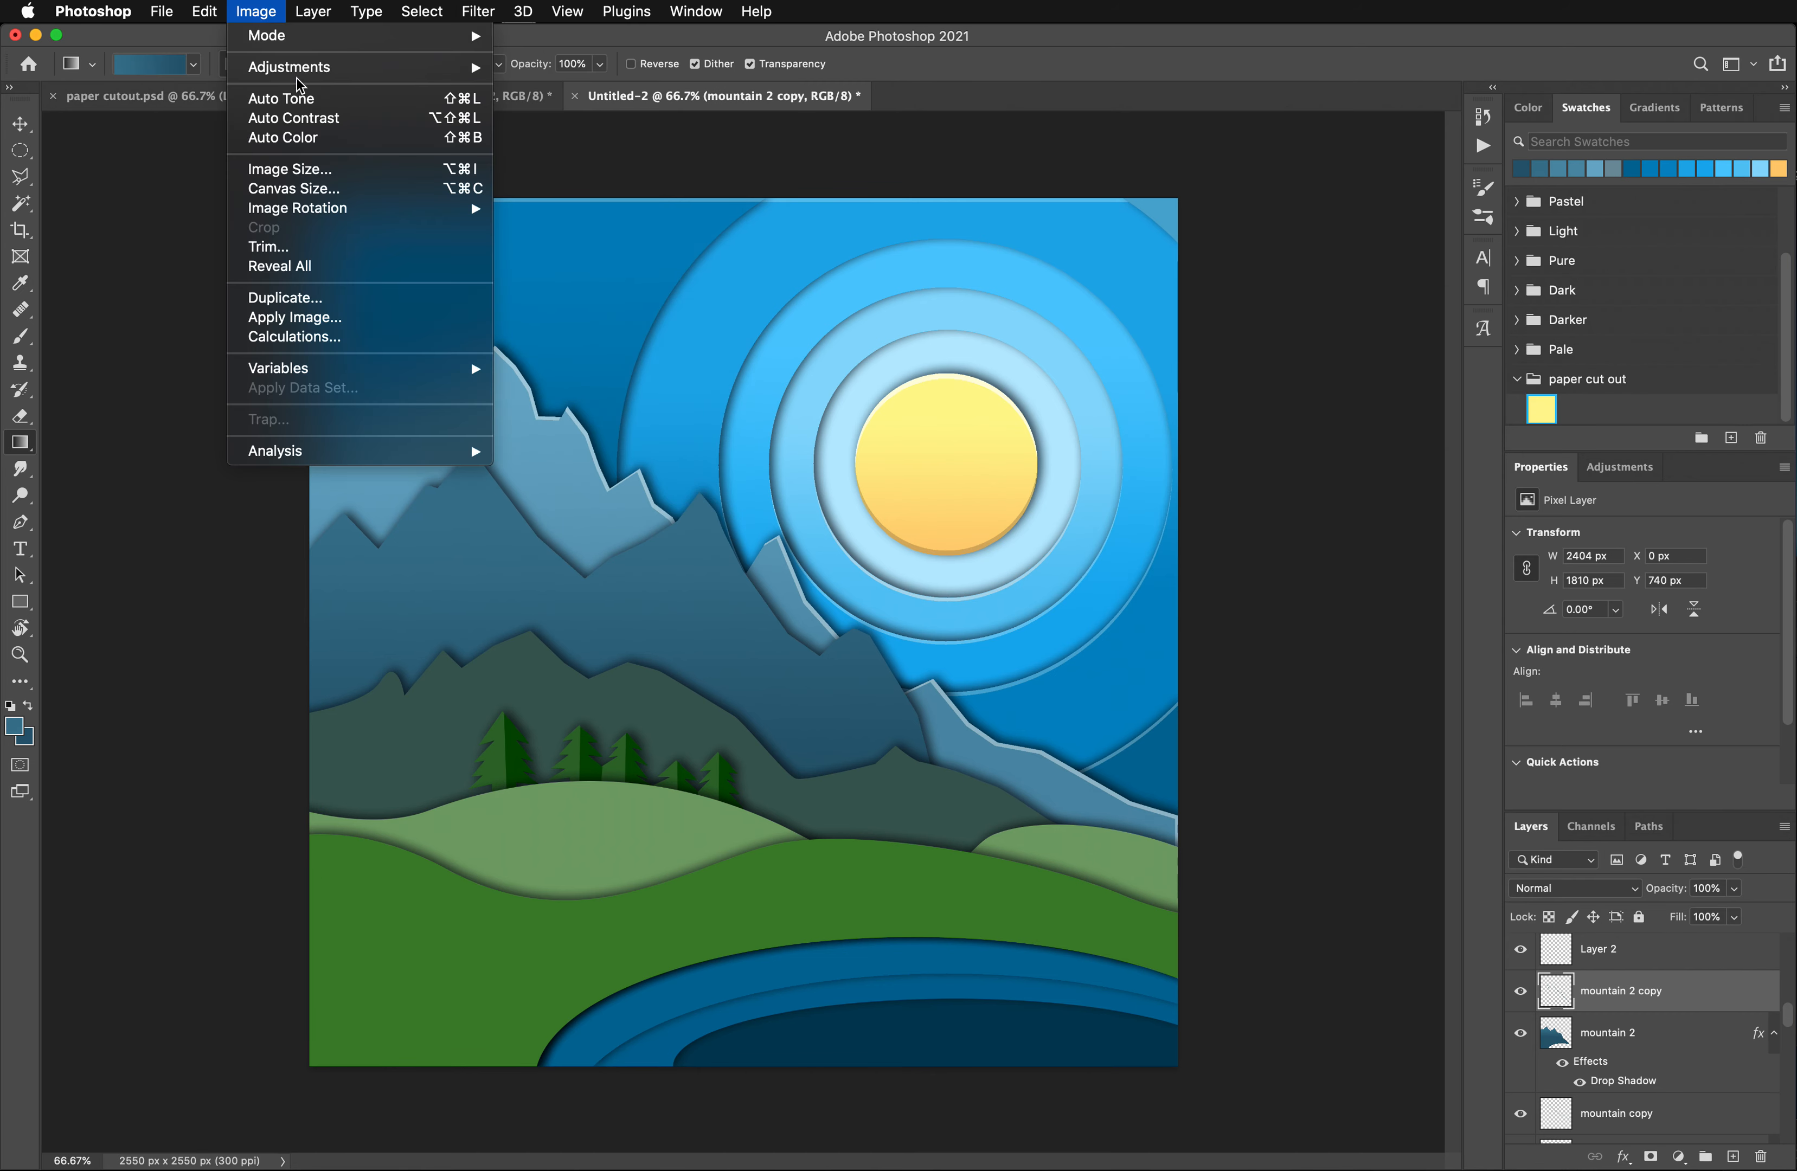
{"action": "mouse_move", "coordinate": [305, 67]}
{"action": "left_click", "coordinate": [595, 176]}
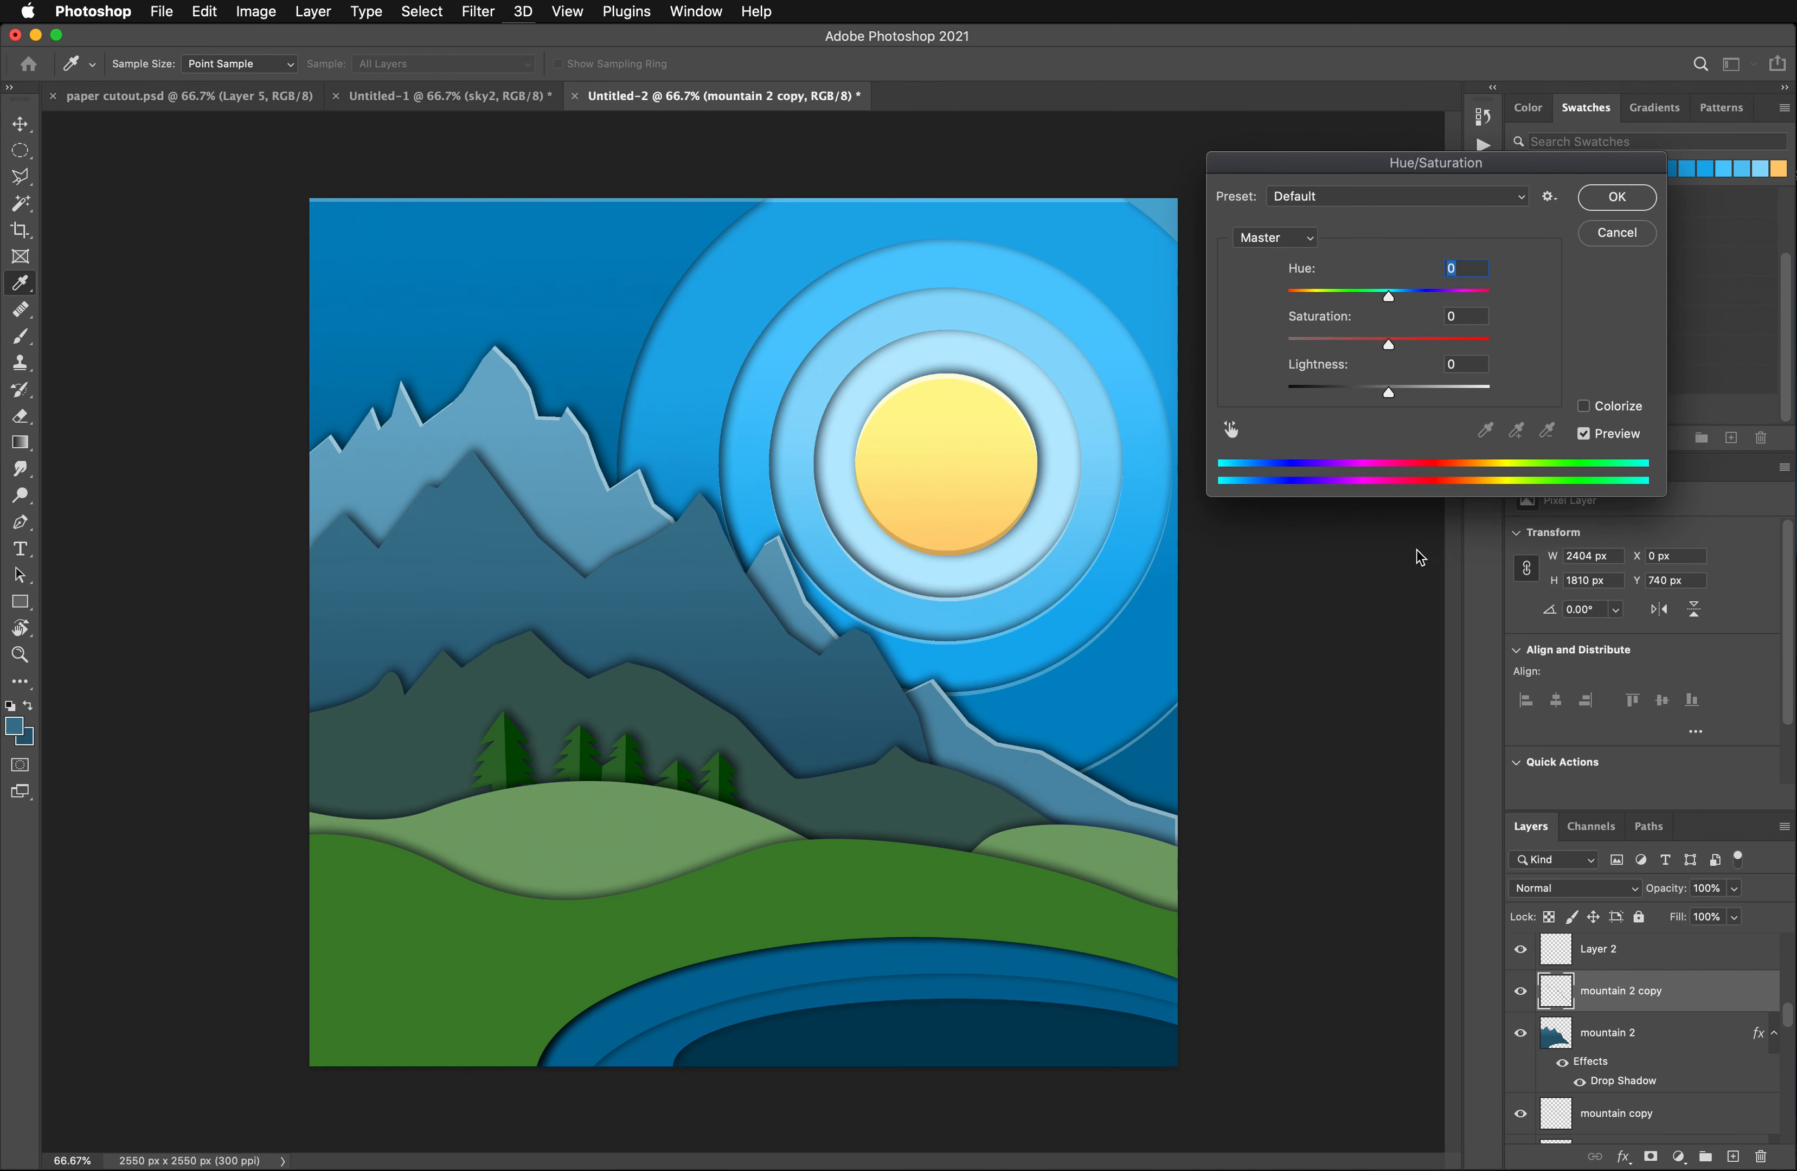
{"action": "left_click", "coordinate": [1398, 390]}
{"action": "left_click_drag", "start_coordinate": [1417, 397], "coordinate": [1424, 396]}
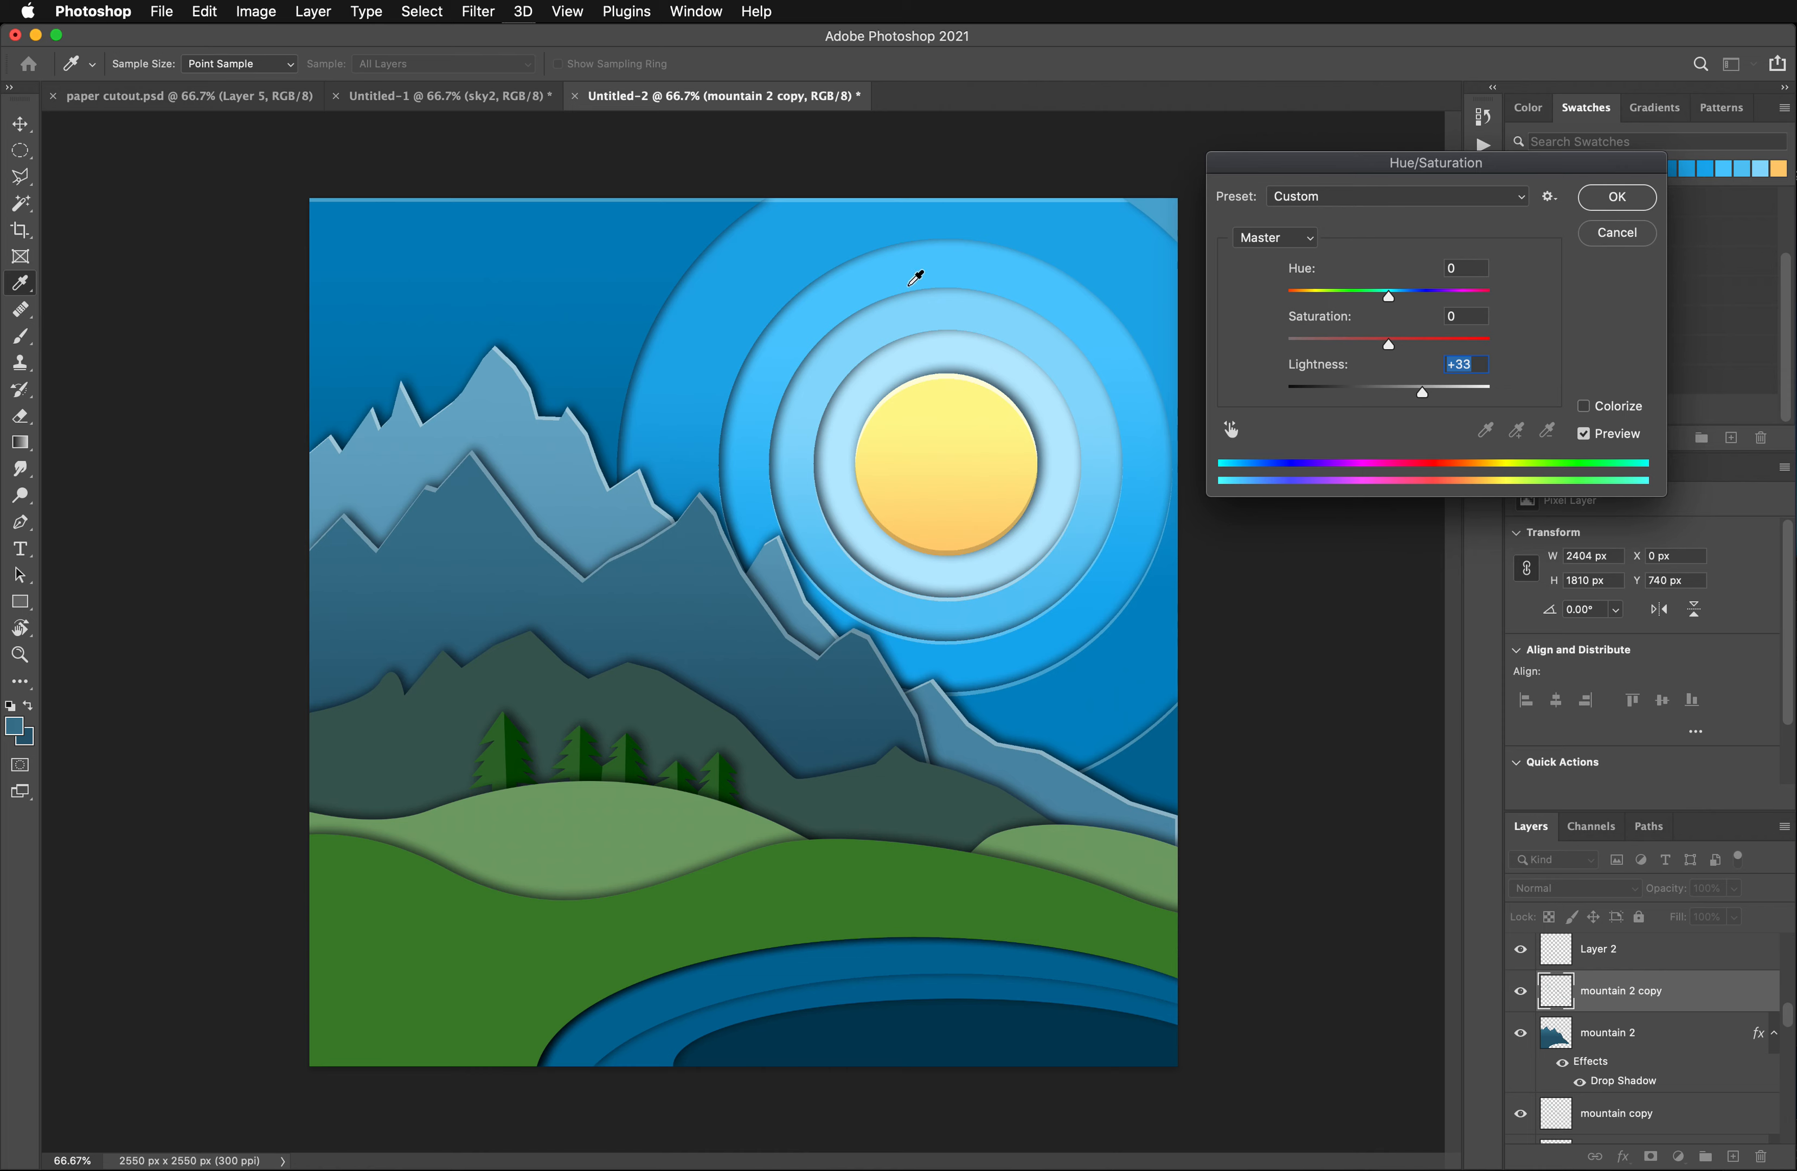
{"action": "left_click", "coordinate": [1597, 211]}
{"action": "key", "text": "g"}
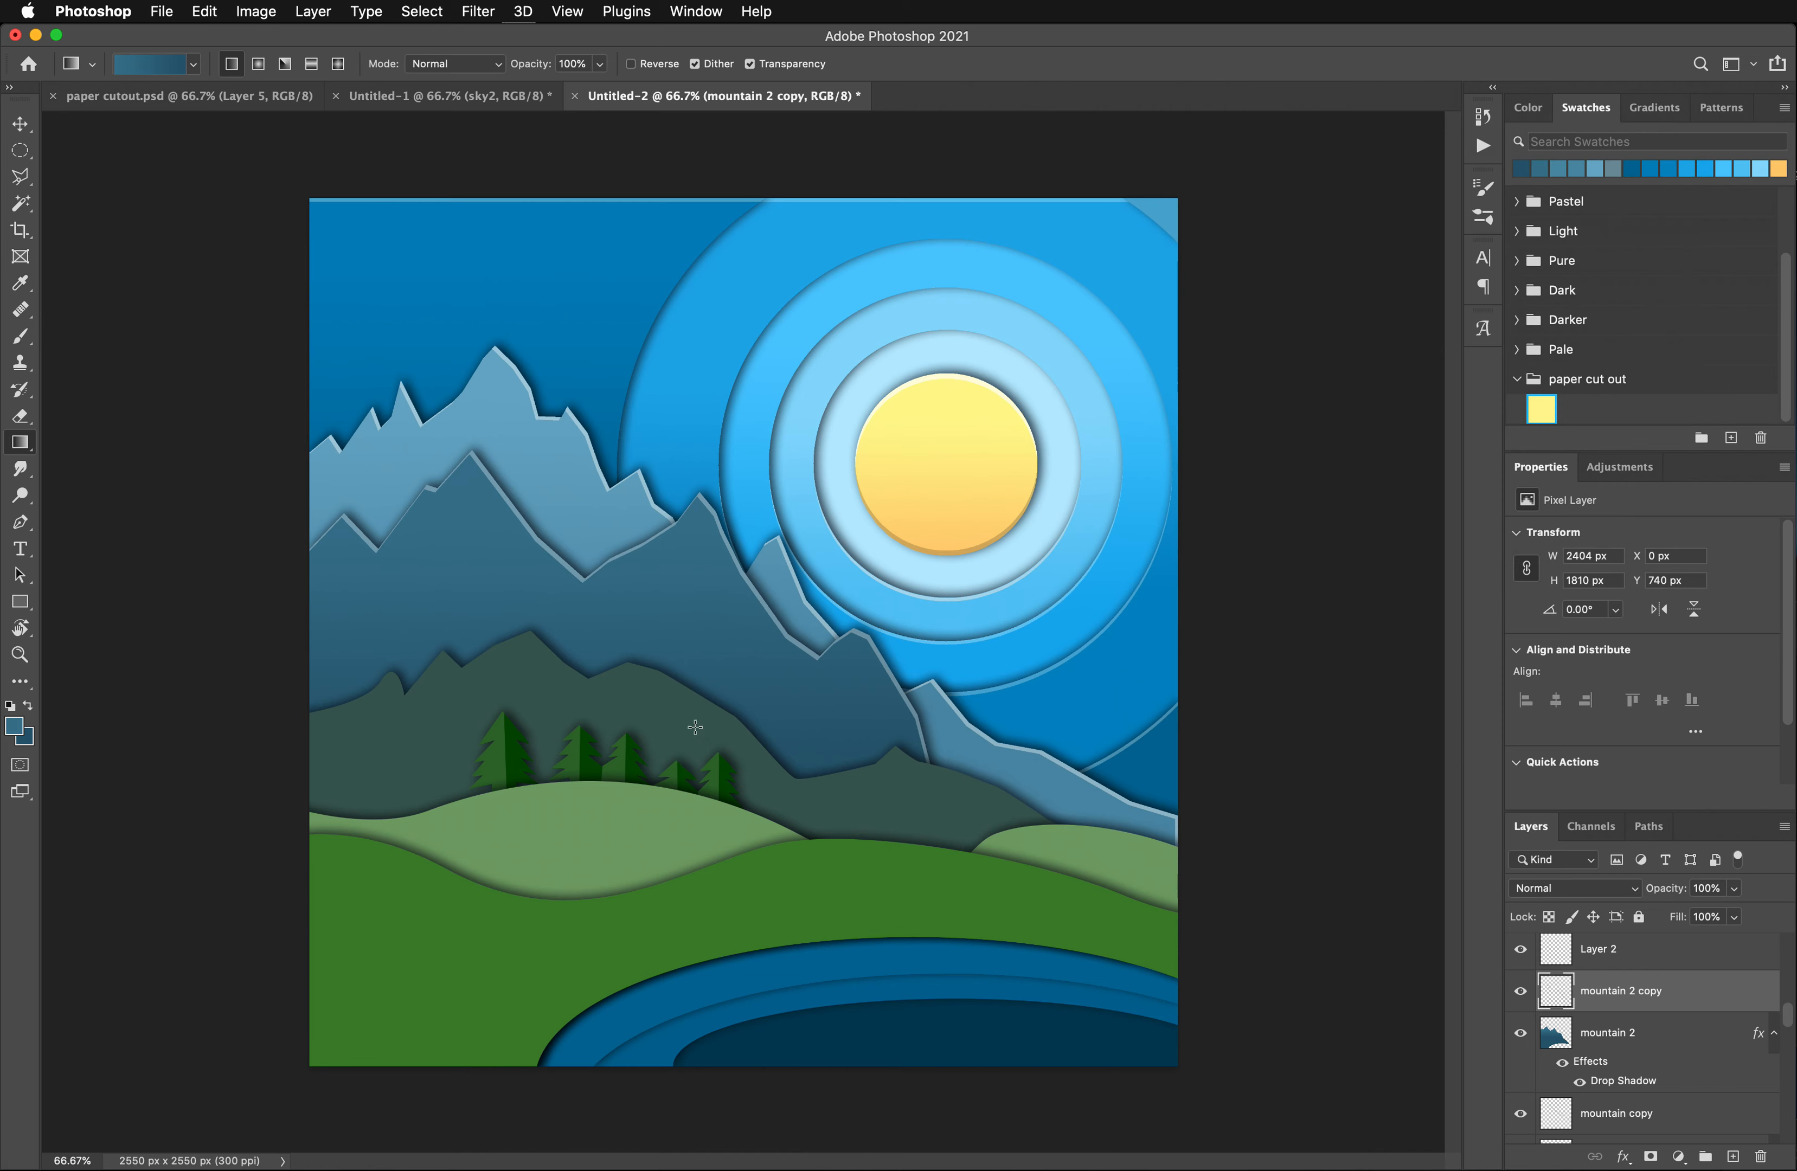
- Sample the small mountain layer's dark green as the foreground color and select its shape with the Magic Wand
{"action": "left_click", "coordinate": [19, 123]}
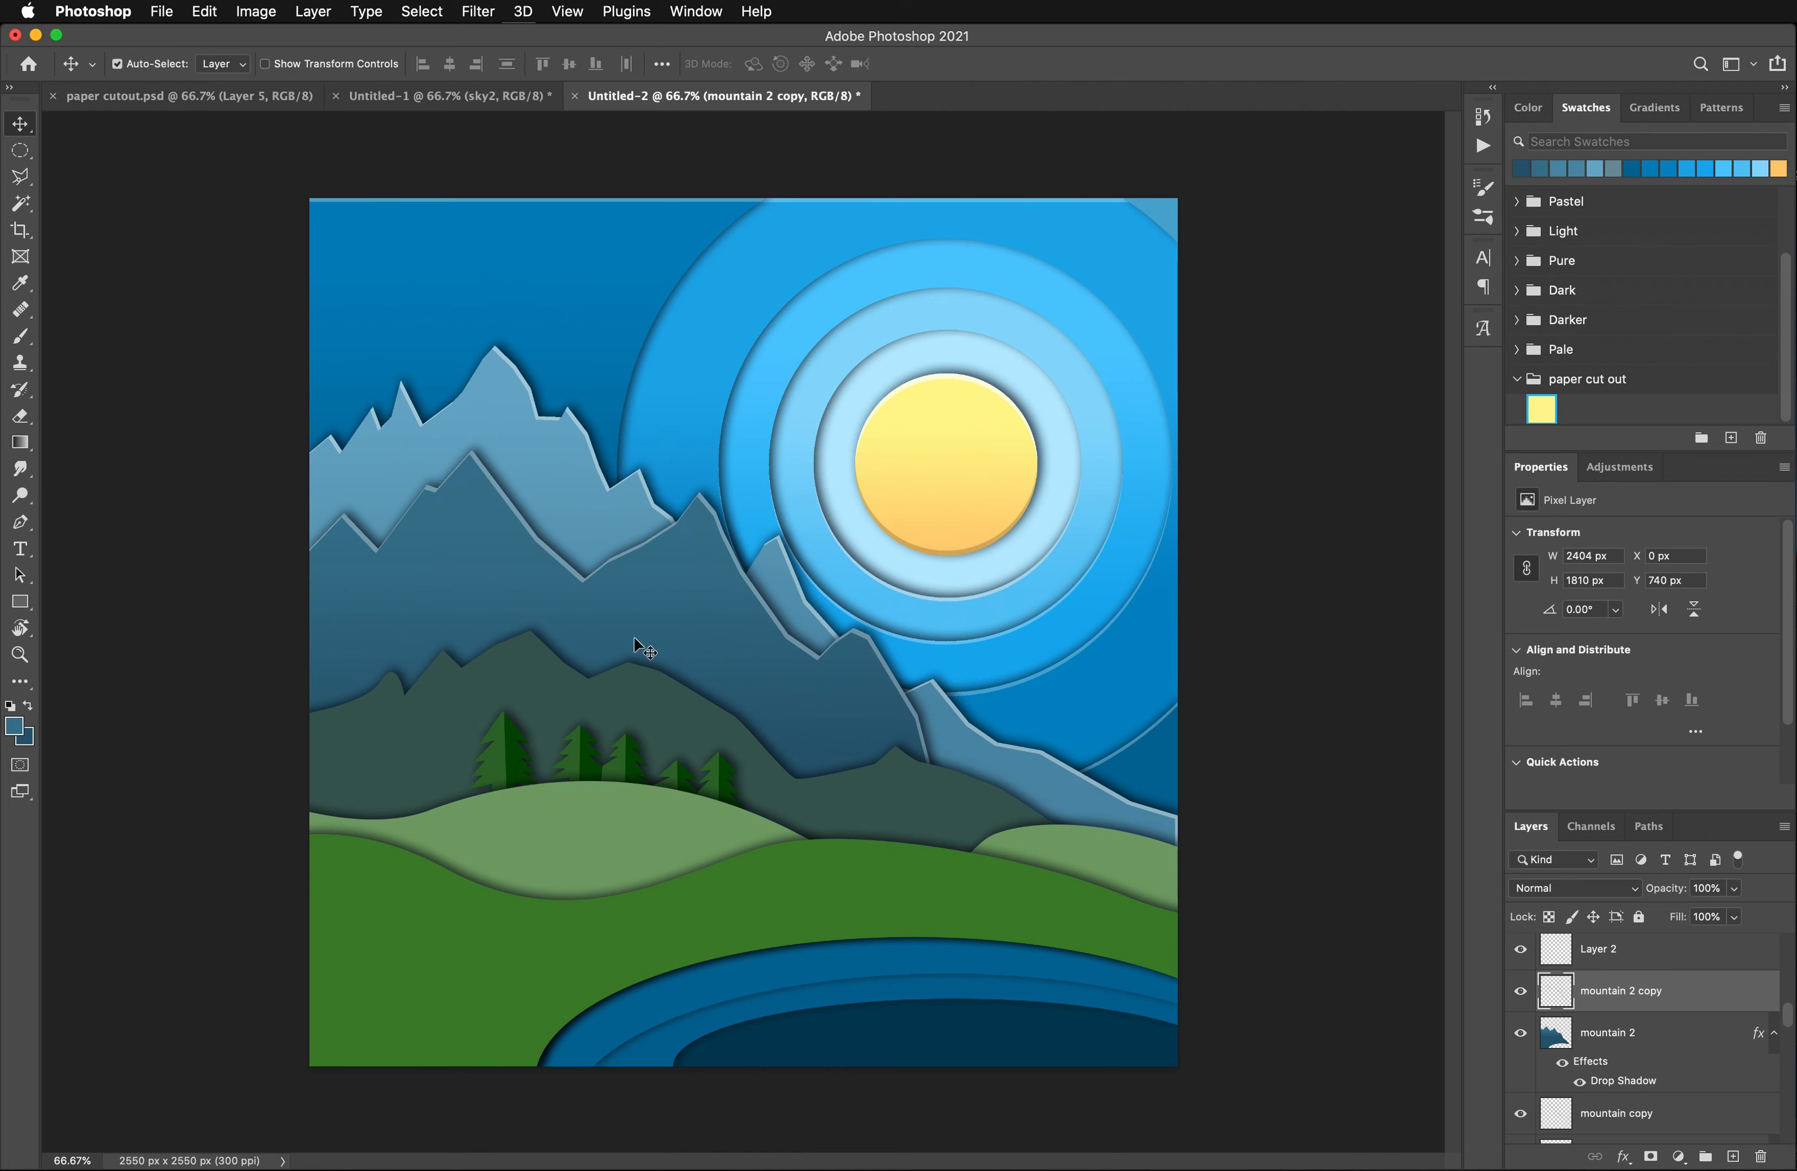
{"action": "left_click", "coordinate": [651, 693]}
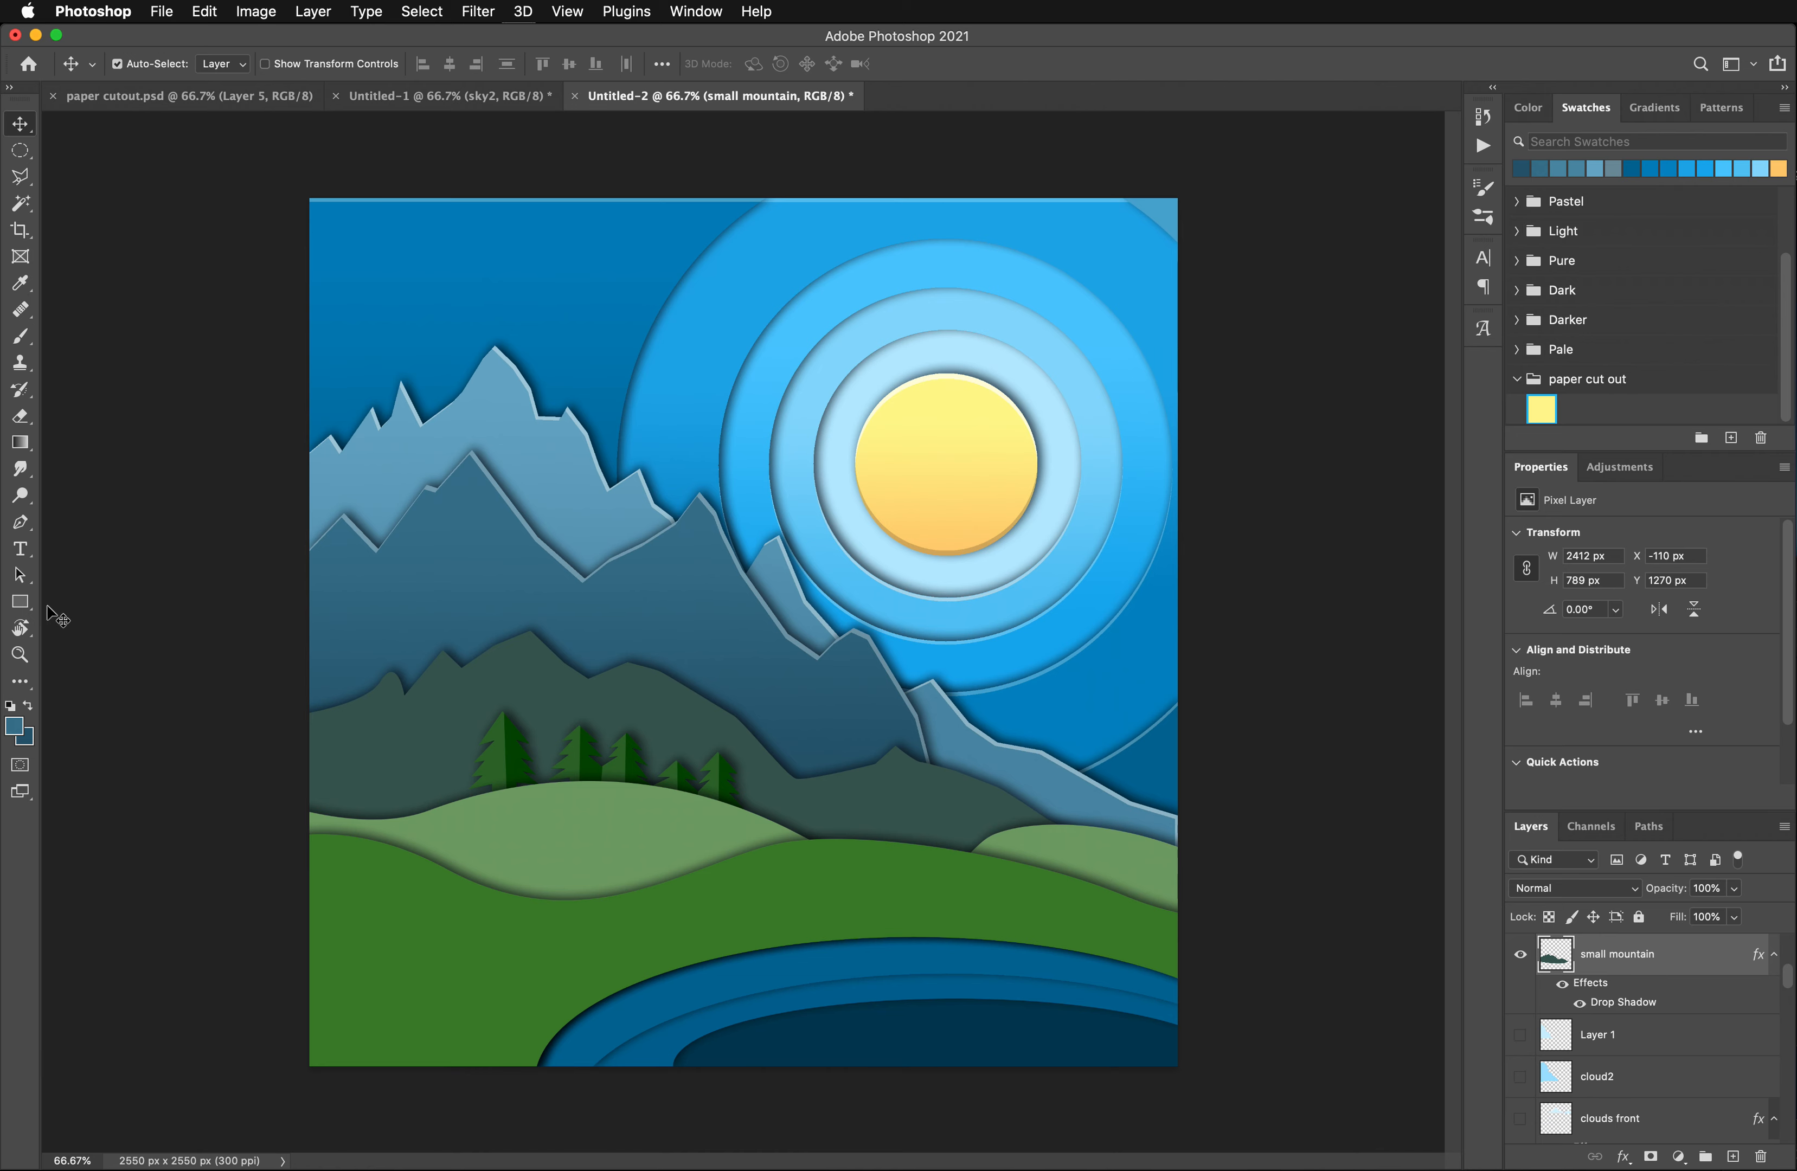
{"action": "left_click", "coordinate": [21, 284]}
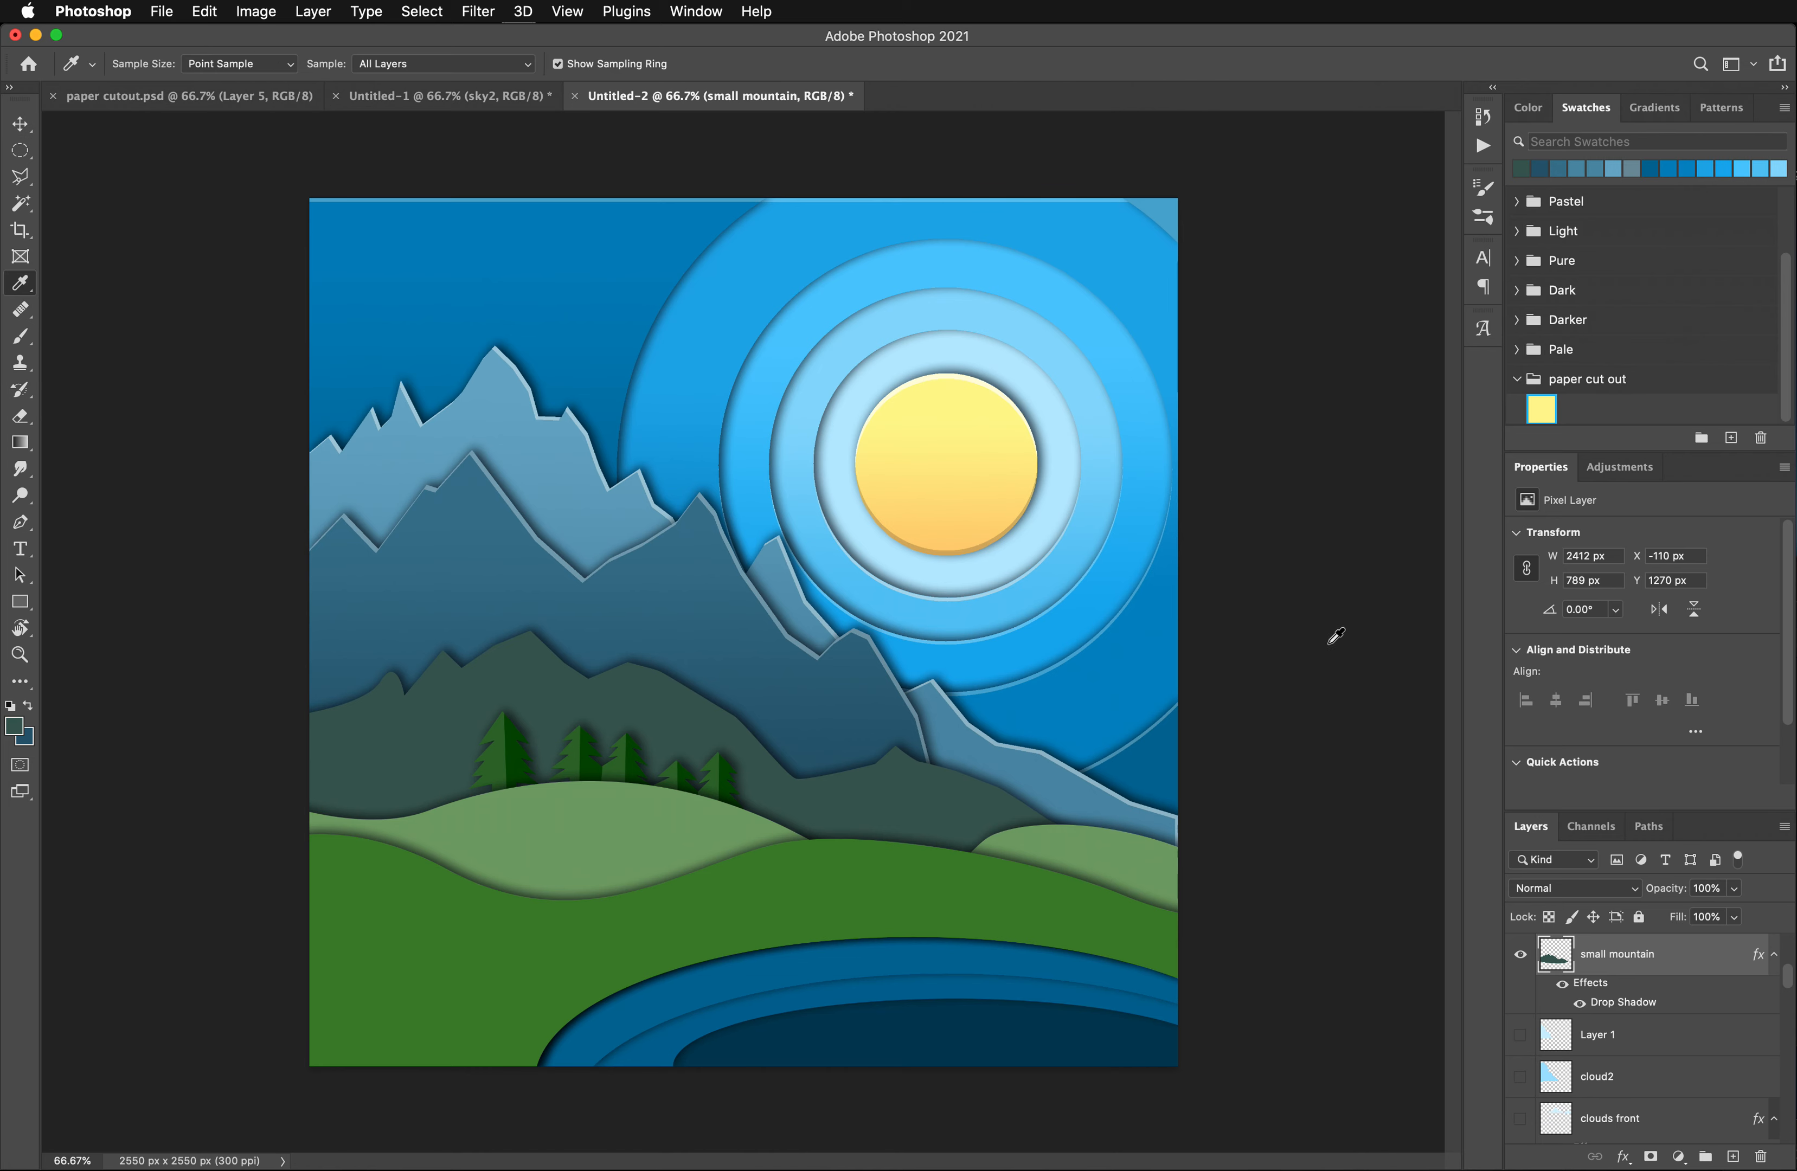
{"action": "left_click", "coordinate": [21, 203]}
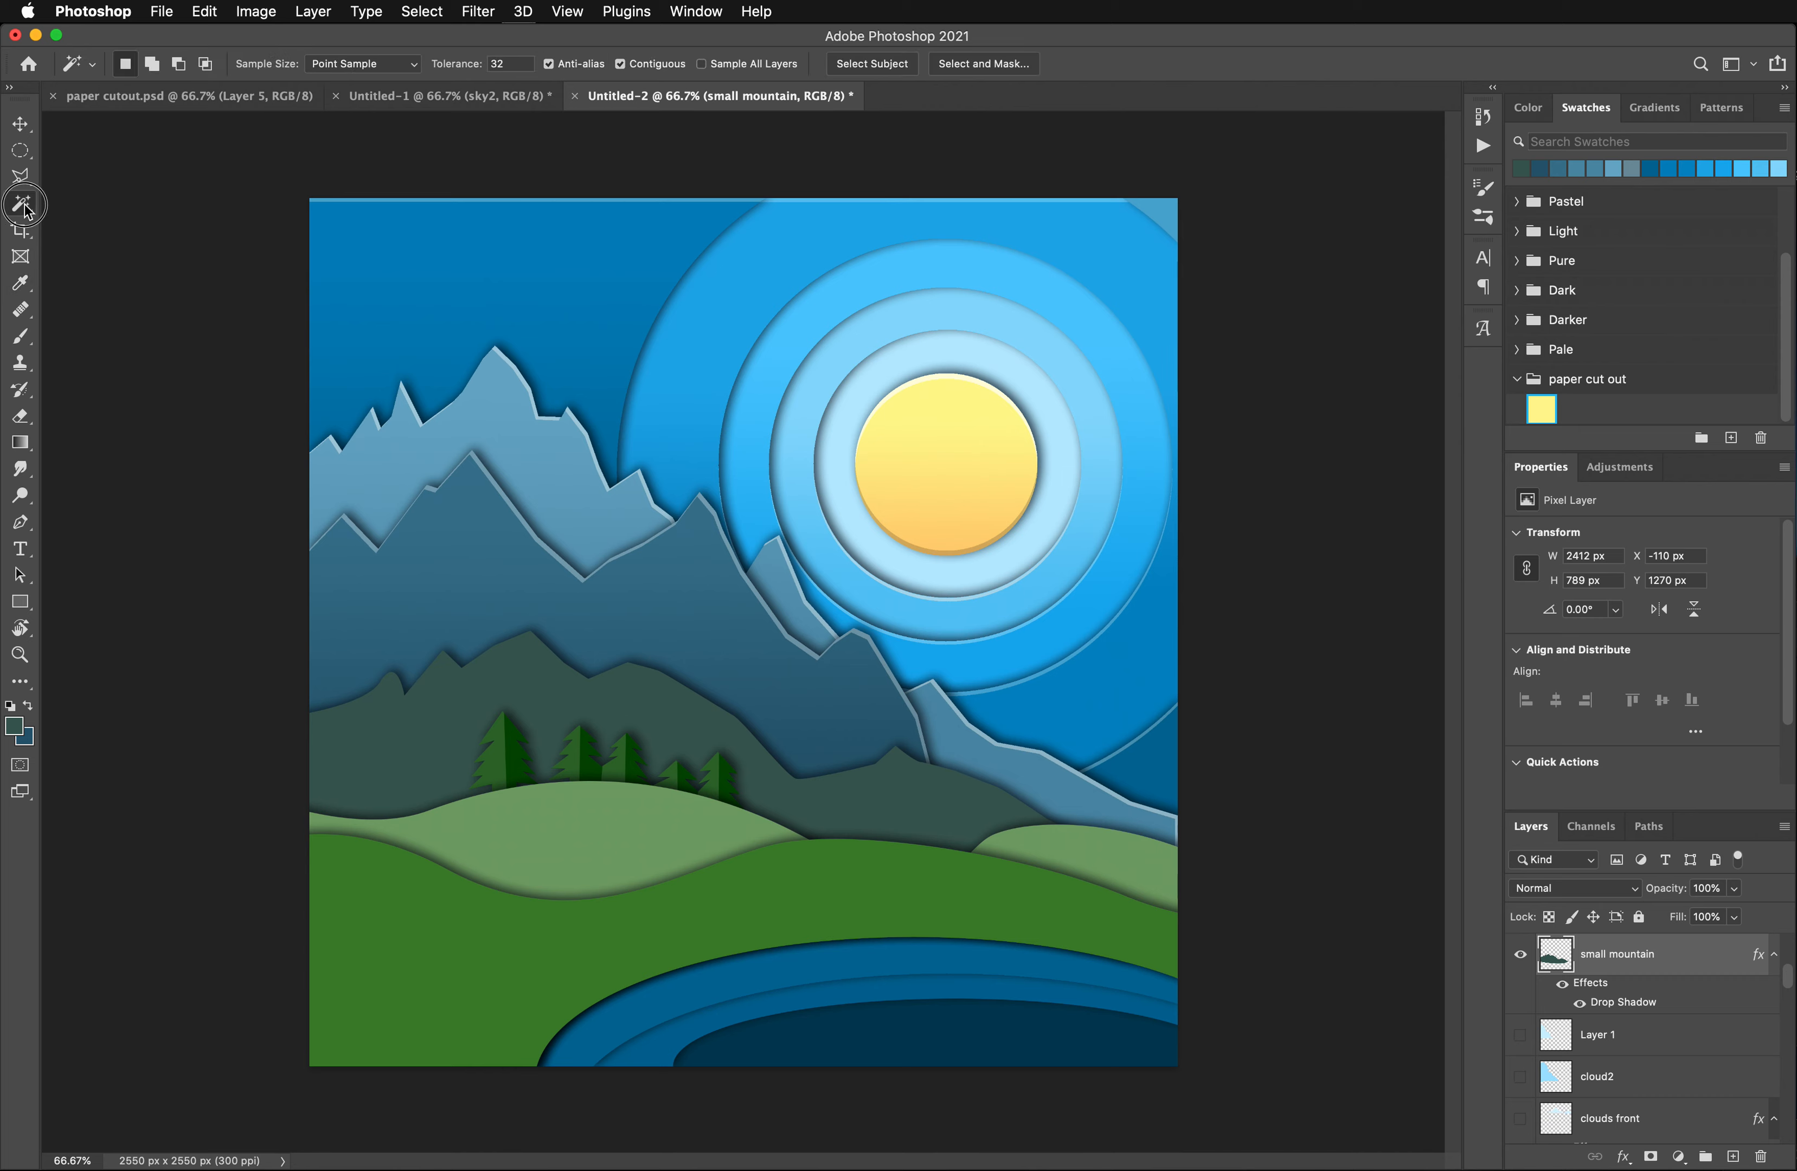
{"action": "left_click", "coordinate": [456, 729]}
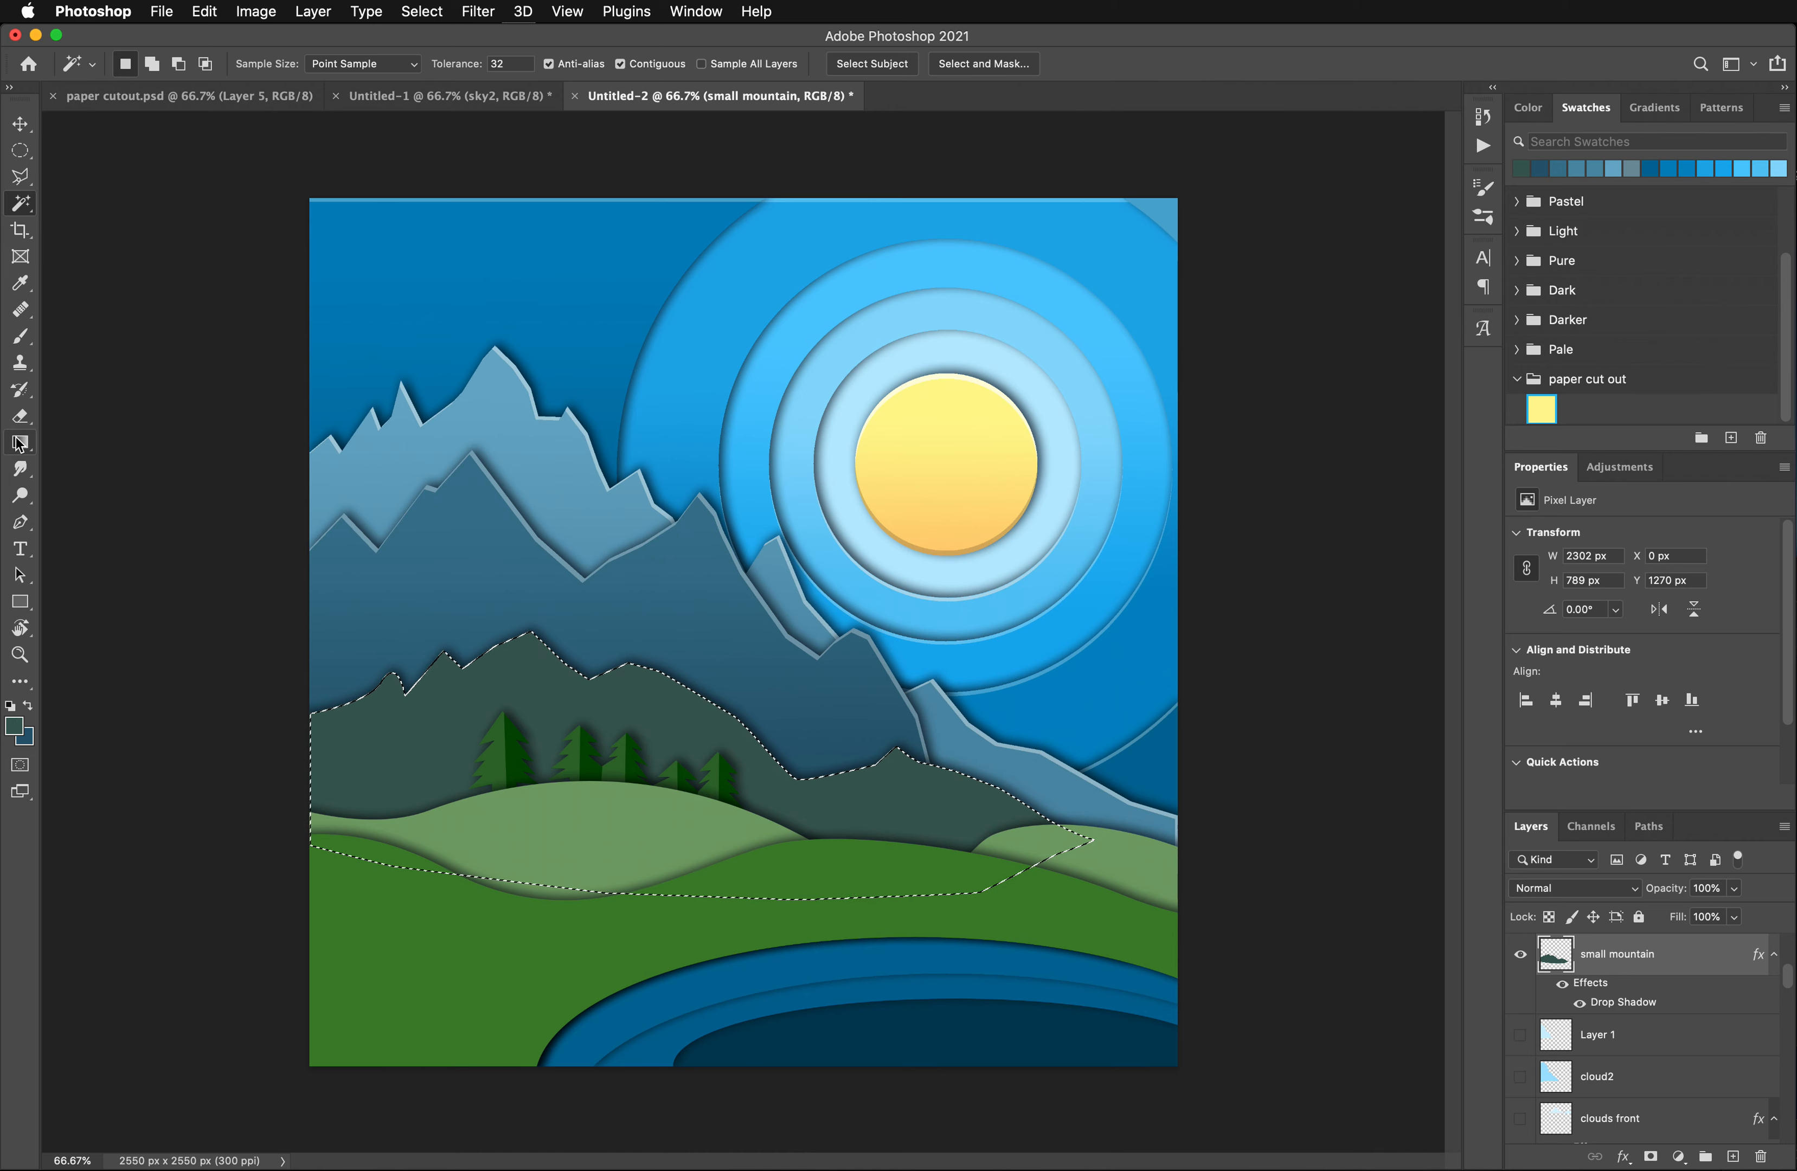
- Set the background color to #284b42, a darker shade of the small mountain's green
{"action": "left_click", "coordinate": [21, 283]}
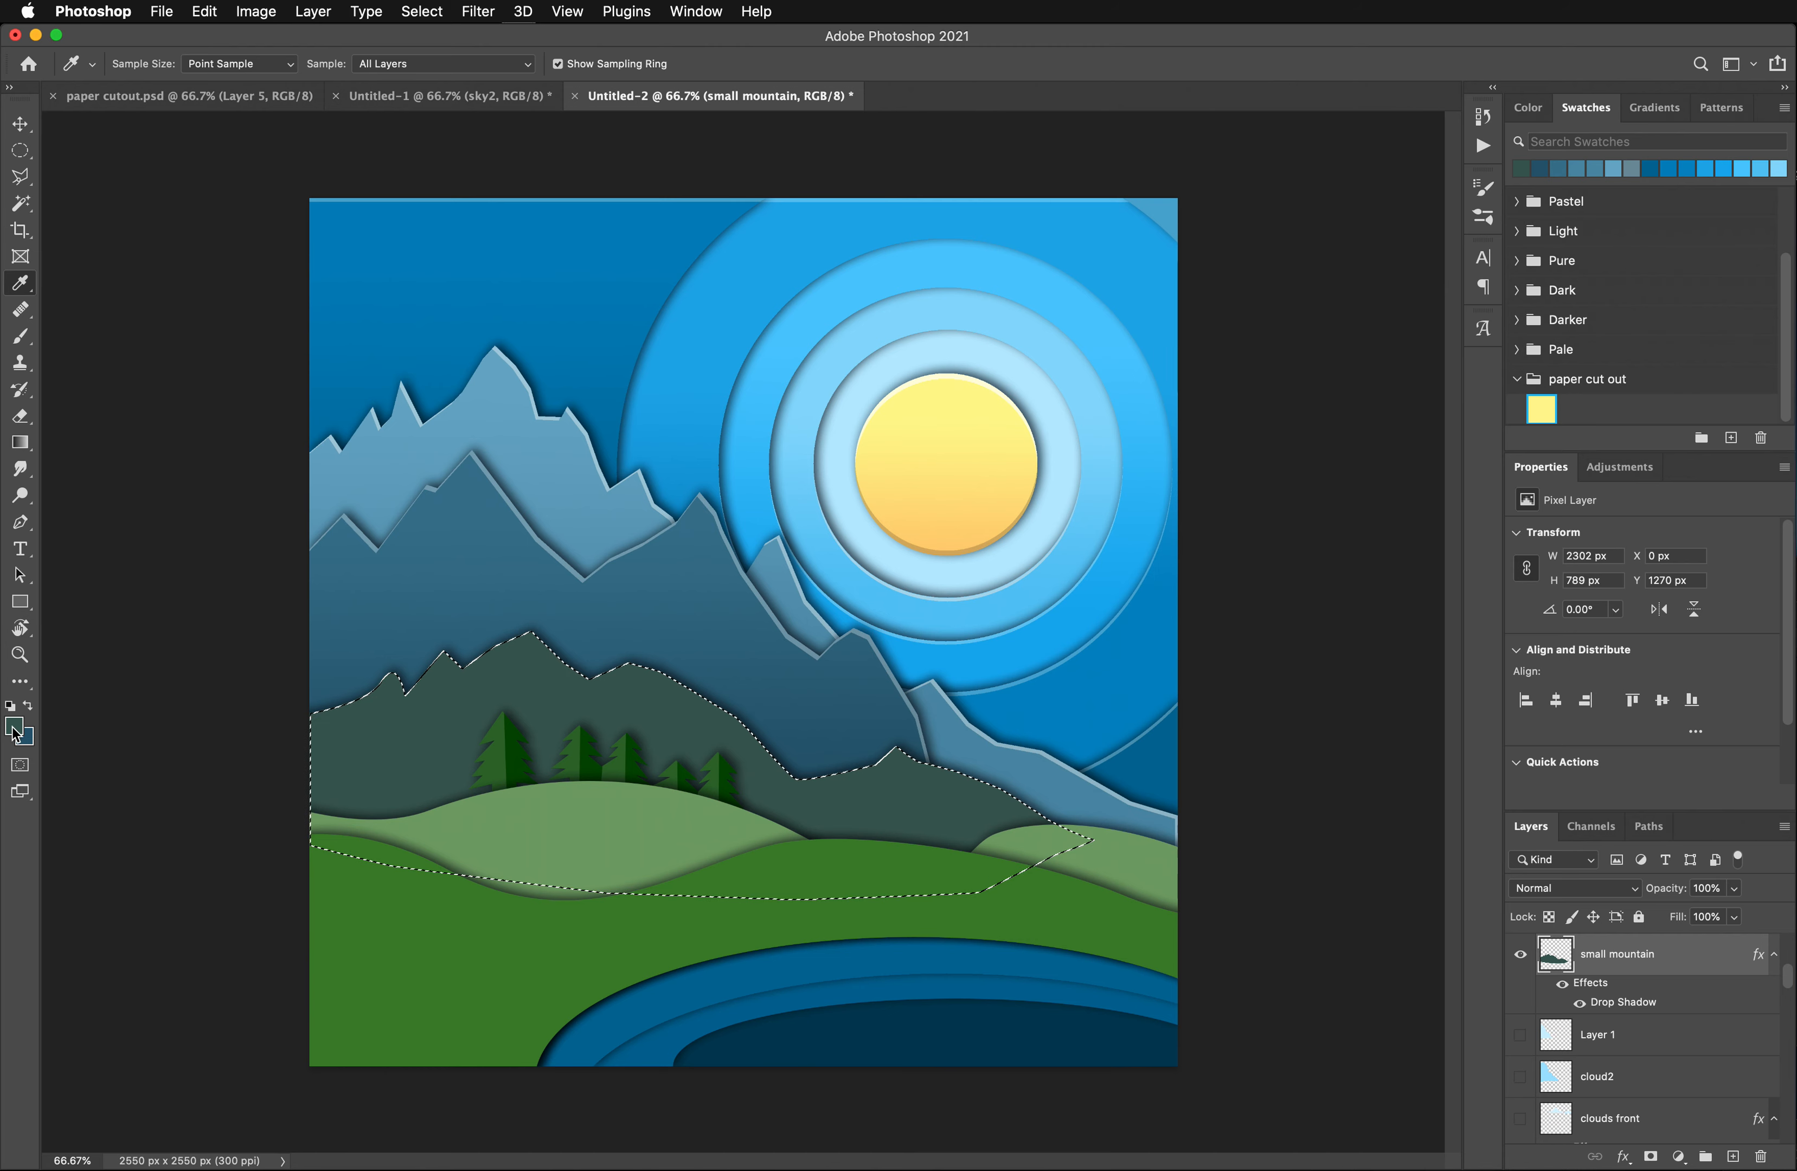
{"action": "left_click", "coordinate": [23, 742]}
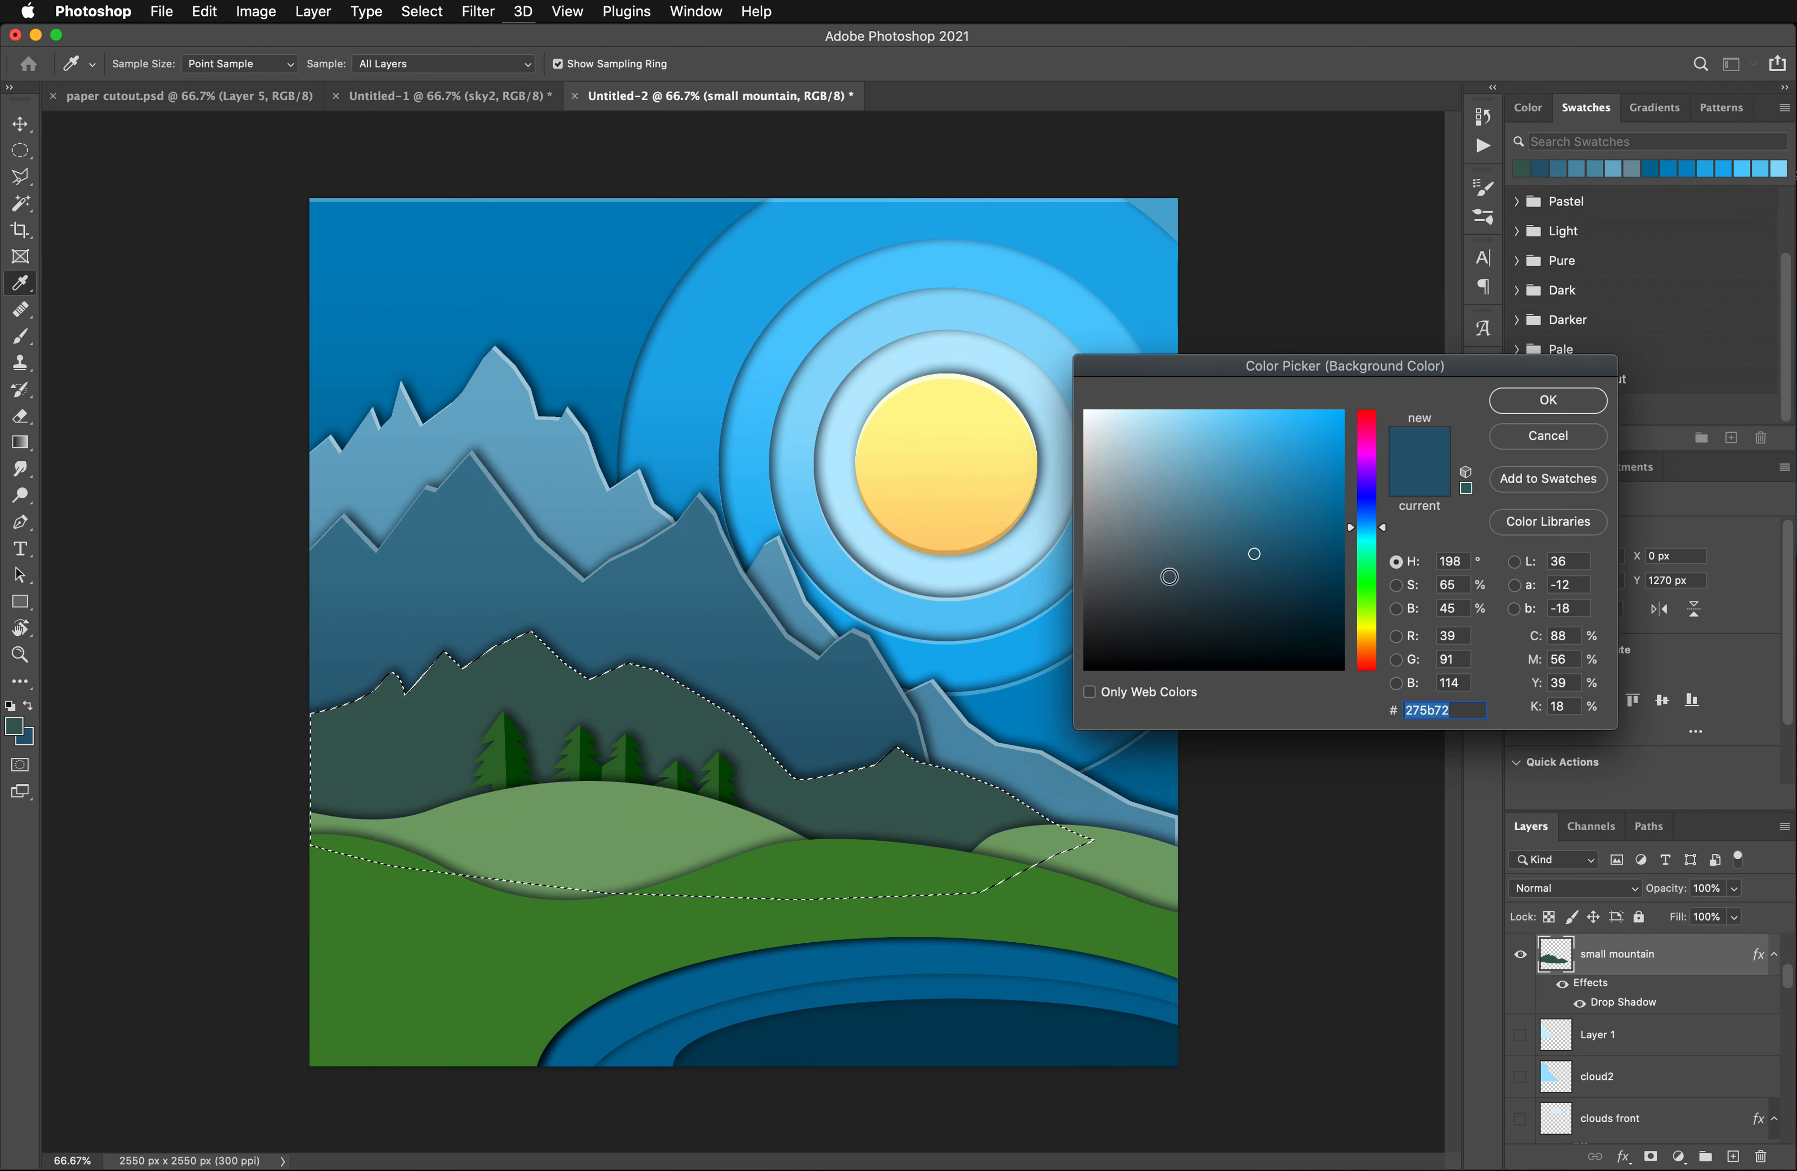
{"action": "left_click", "coordinate": [631, 710]}
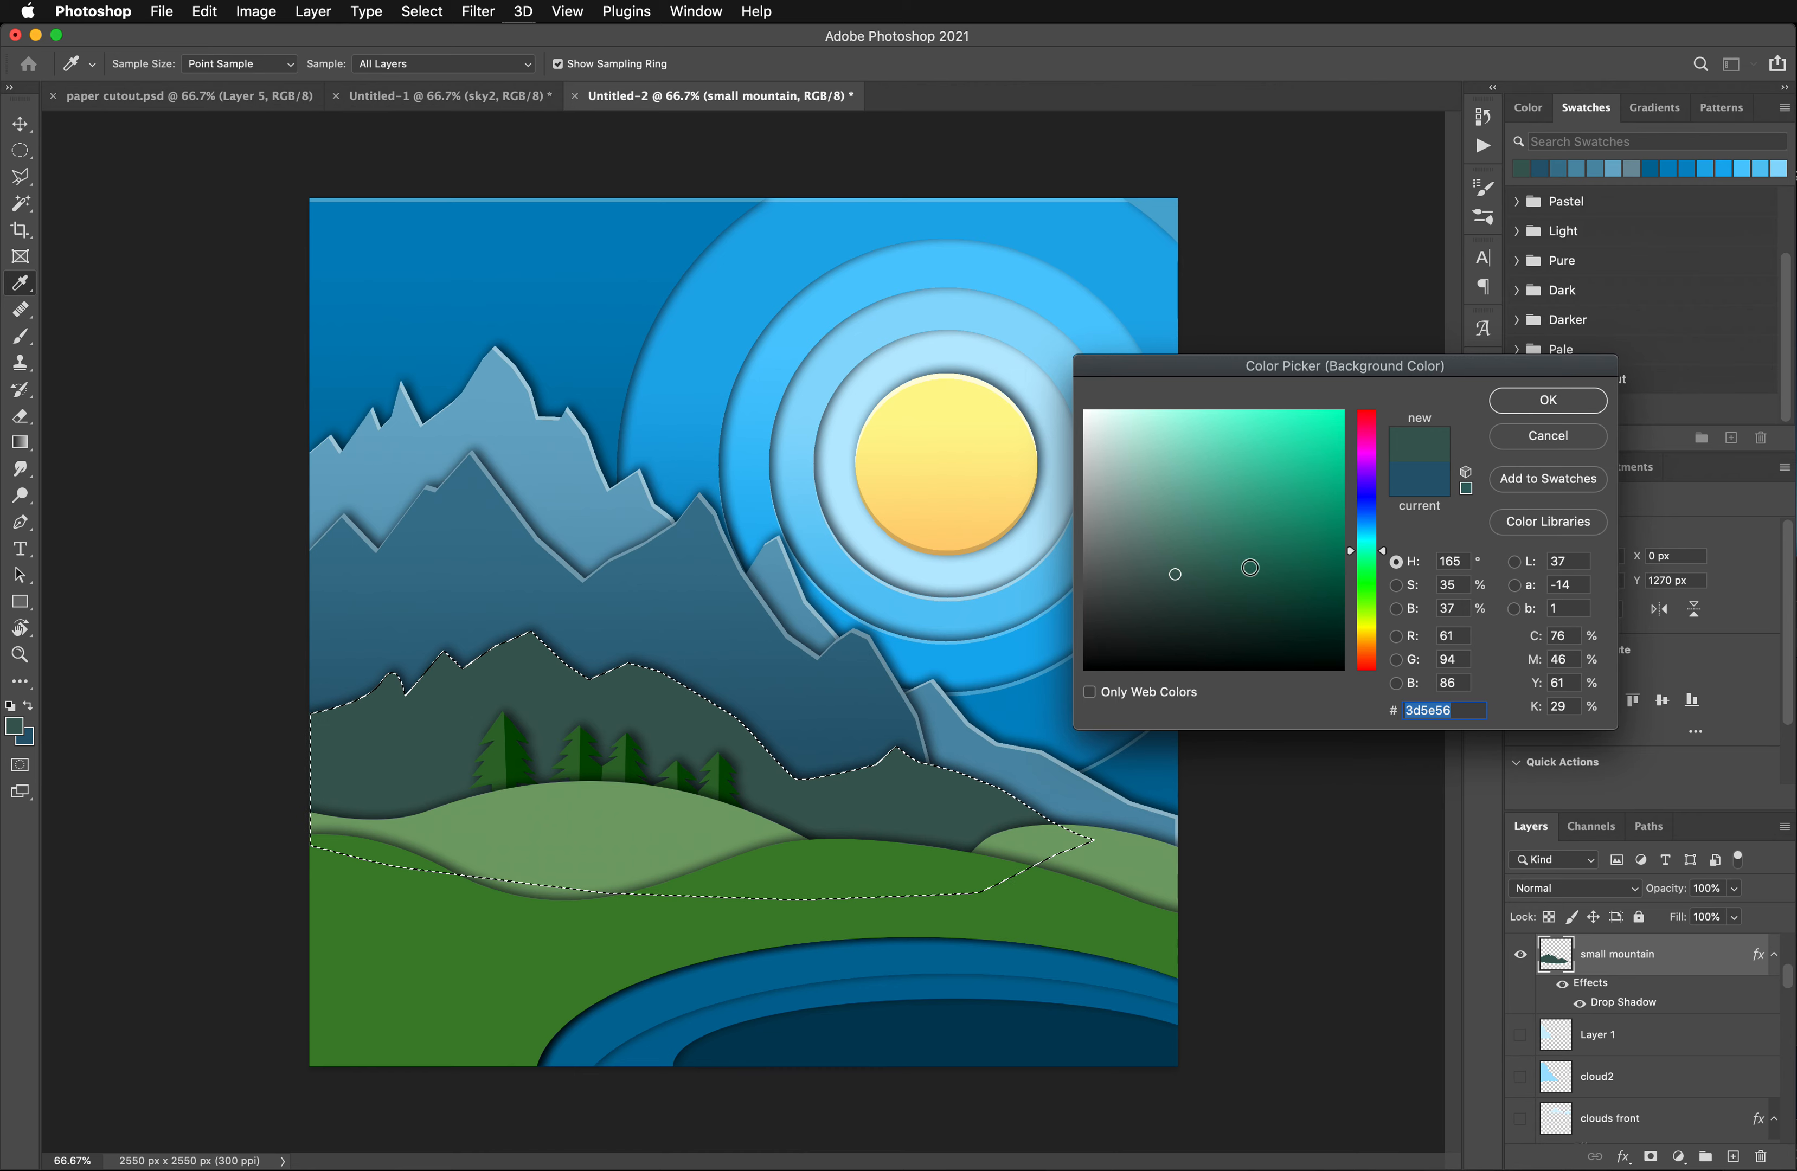
{"action": "left_click", "coordinate": [1207, 594]}
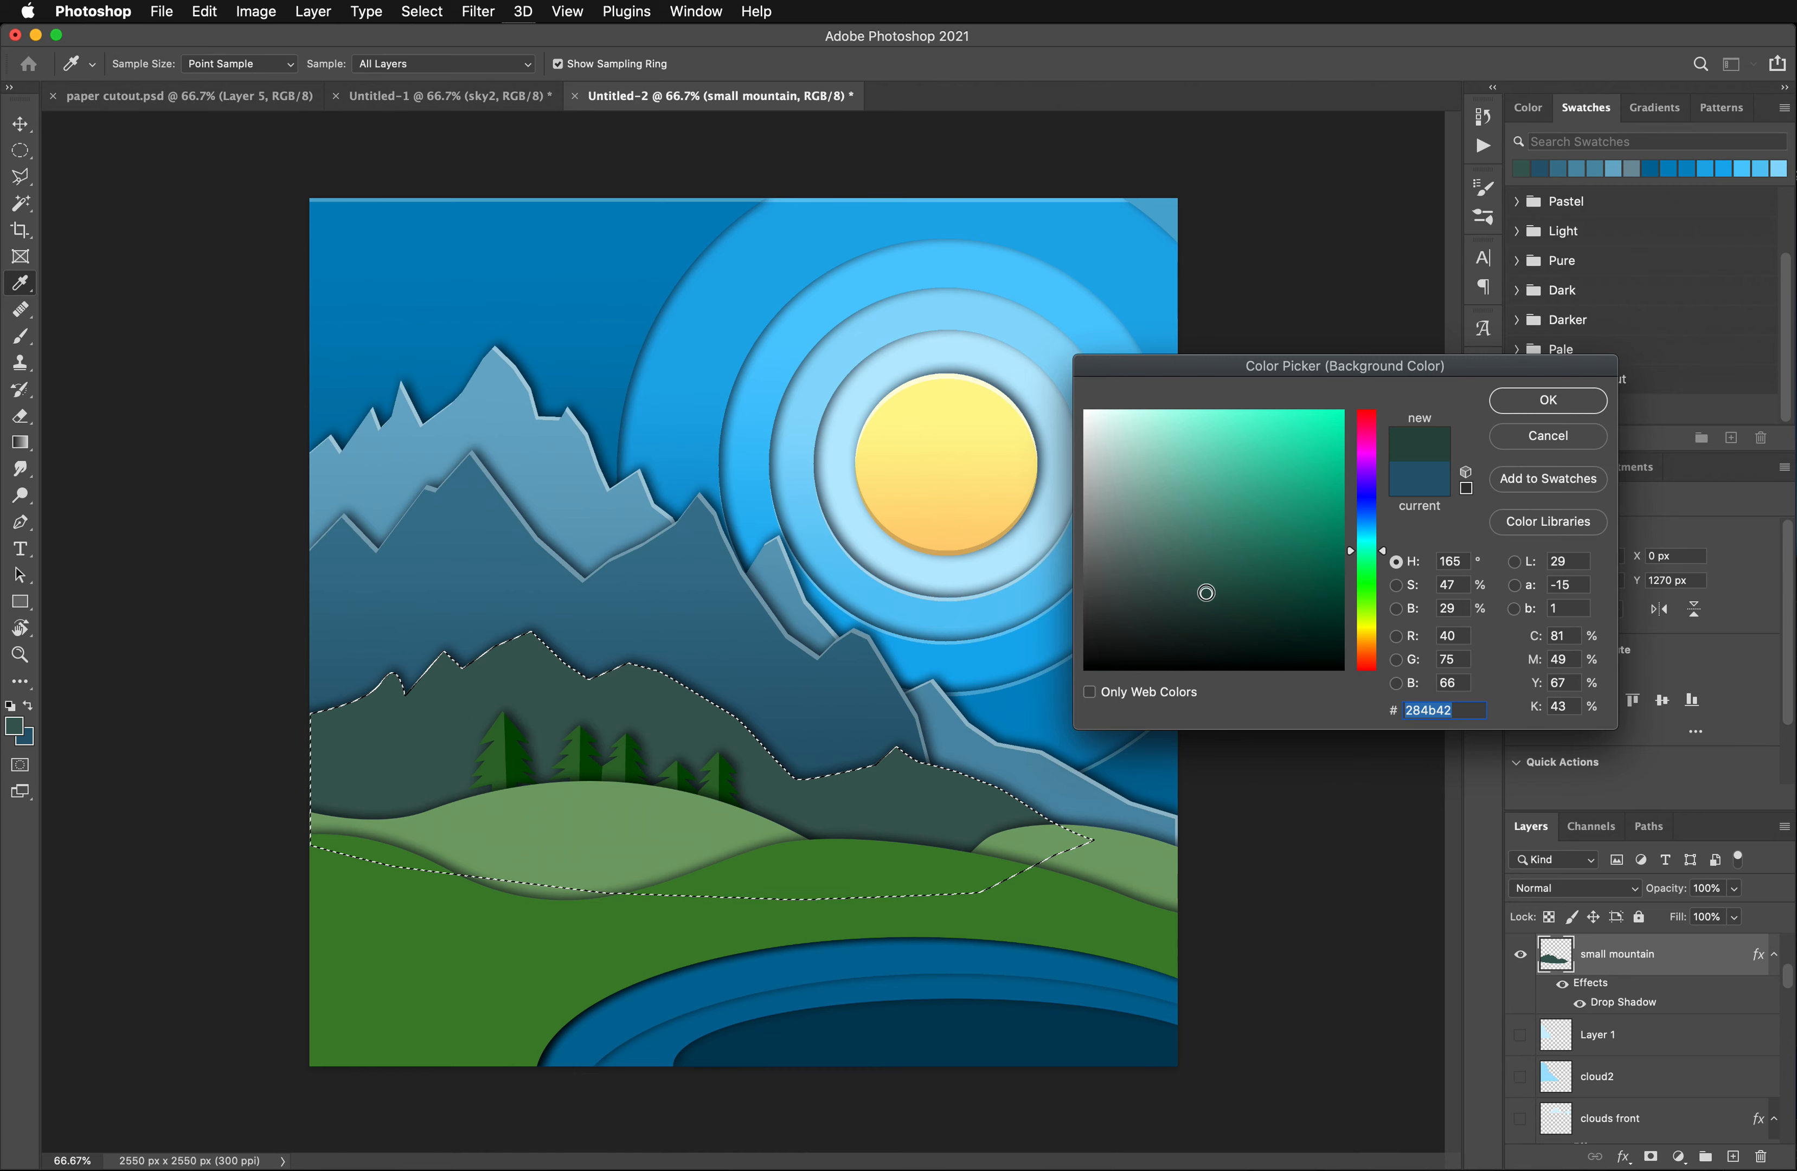
{"action": "left_click", "coordinate": [1530, 404]}
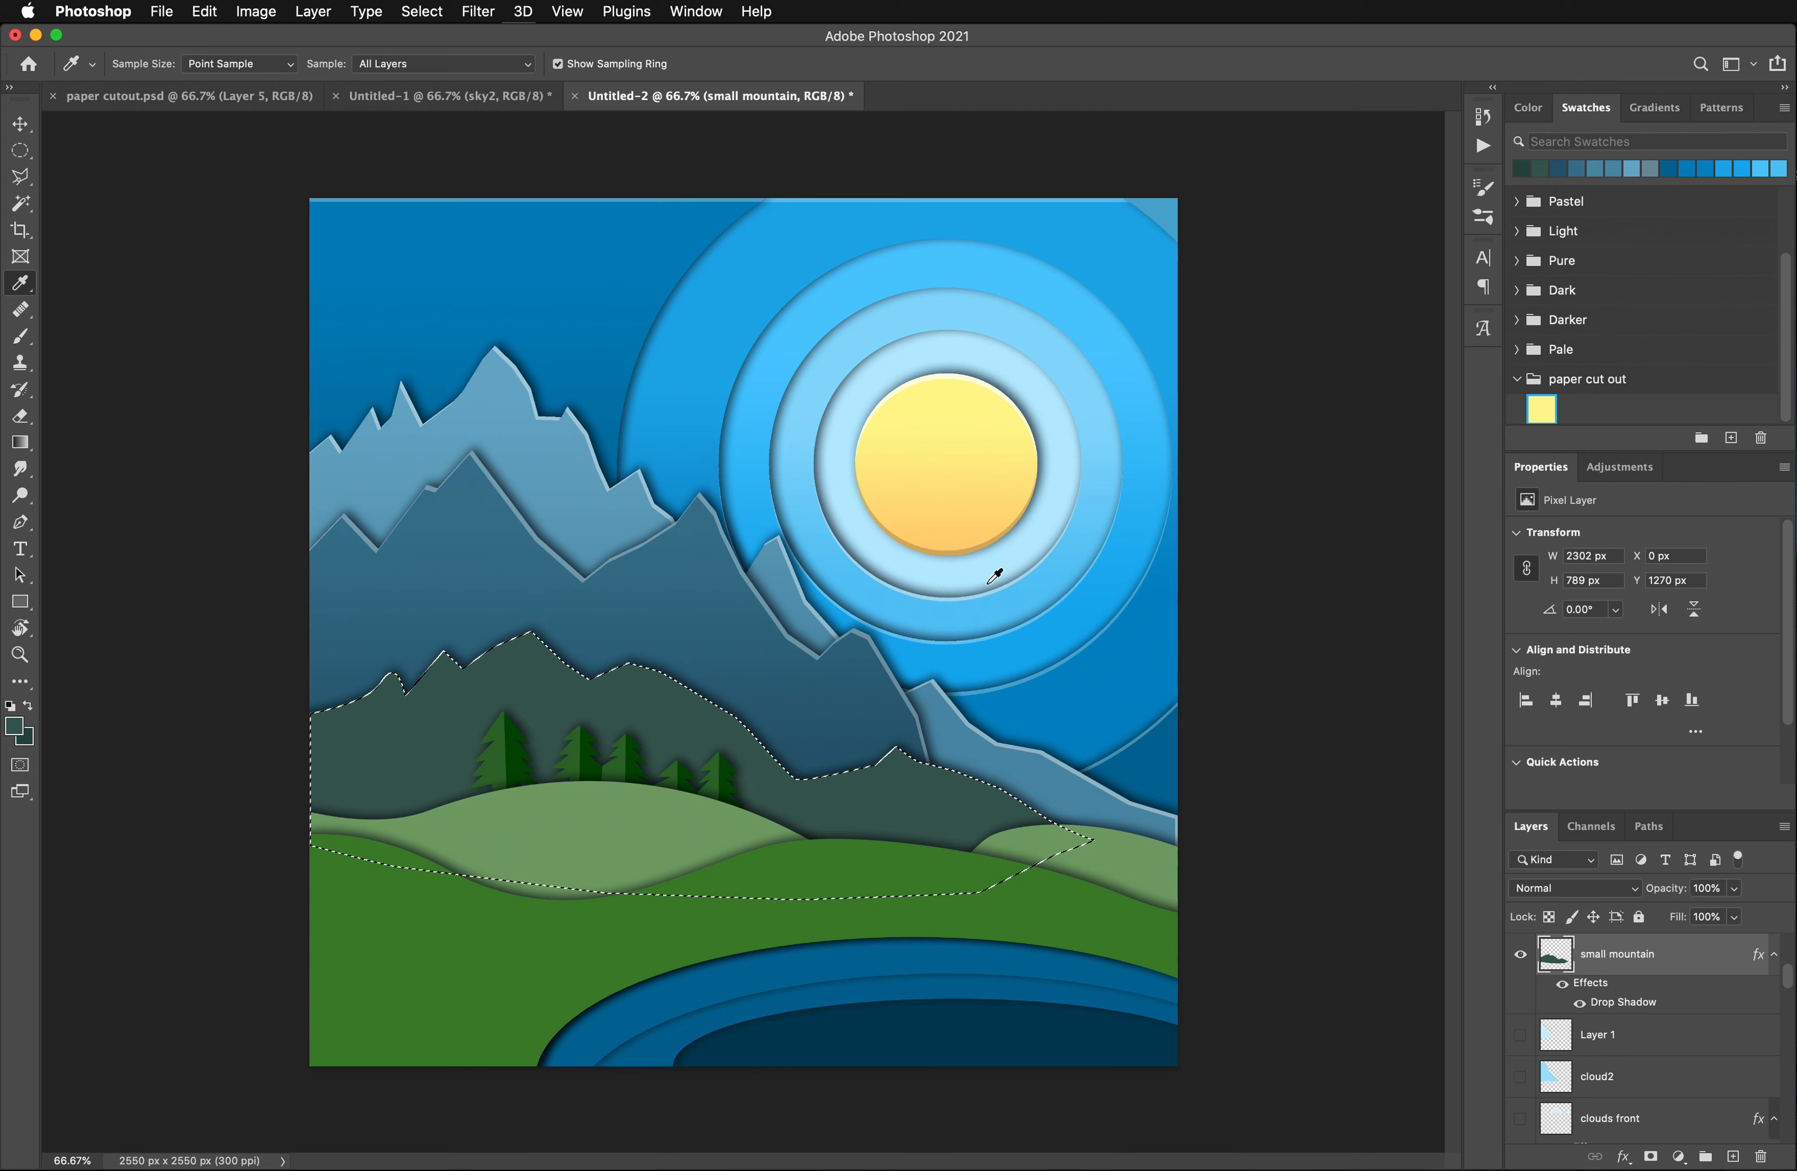
- Fill the selected small mountain shape with a vertical linear gradient from the lighter green above to the darker green below
{"action": "left_click", "coordinate": [20, 442]}
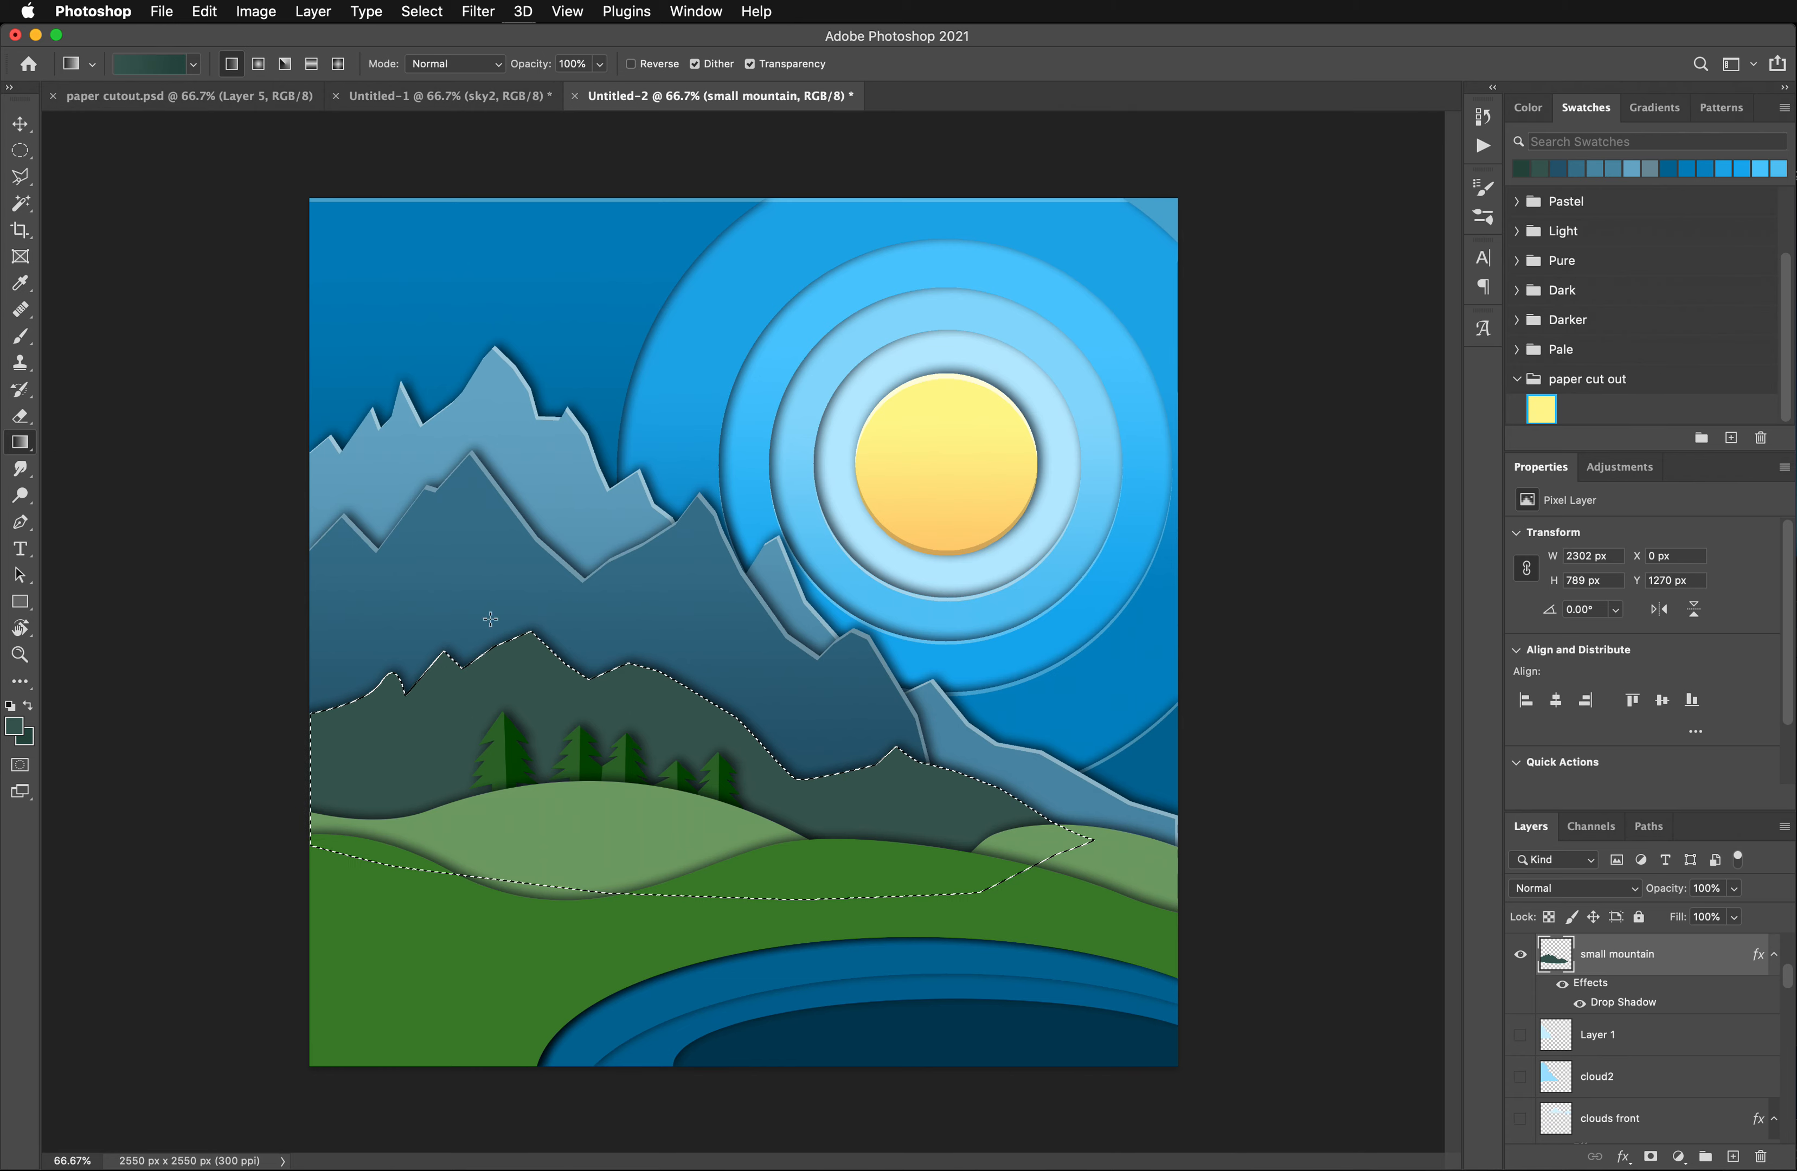
{"action": "left_click_drag", "start_coordinate": [658, 654], "coordinate": [685, 835]}
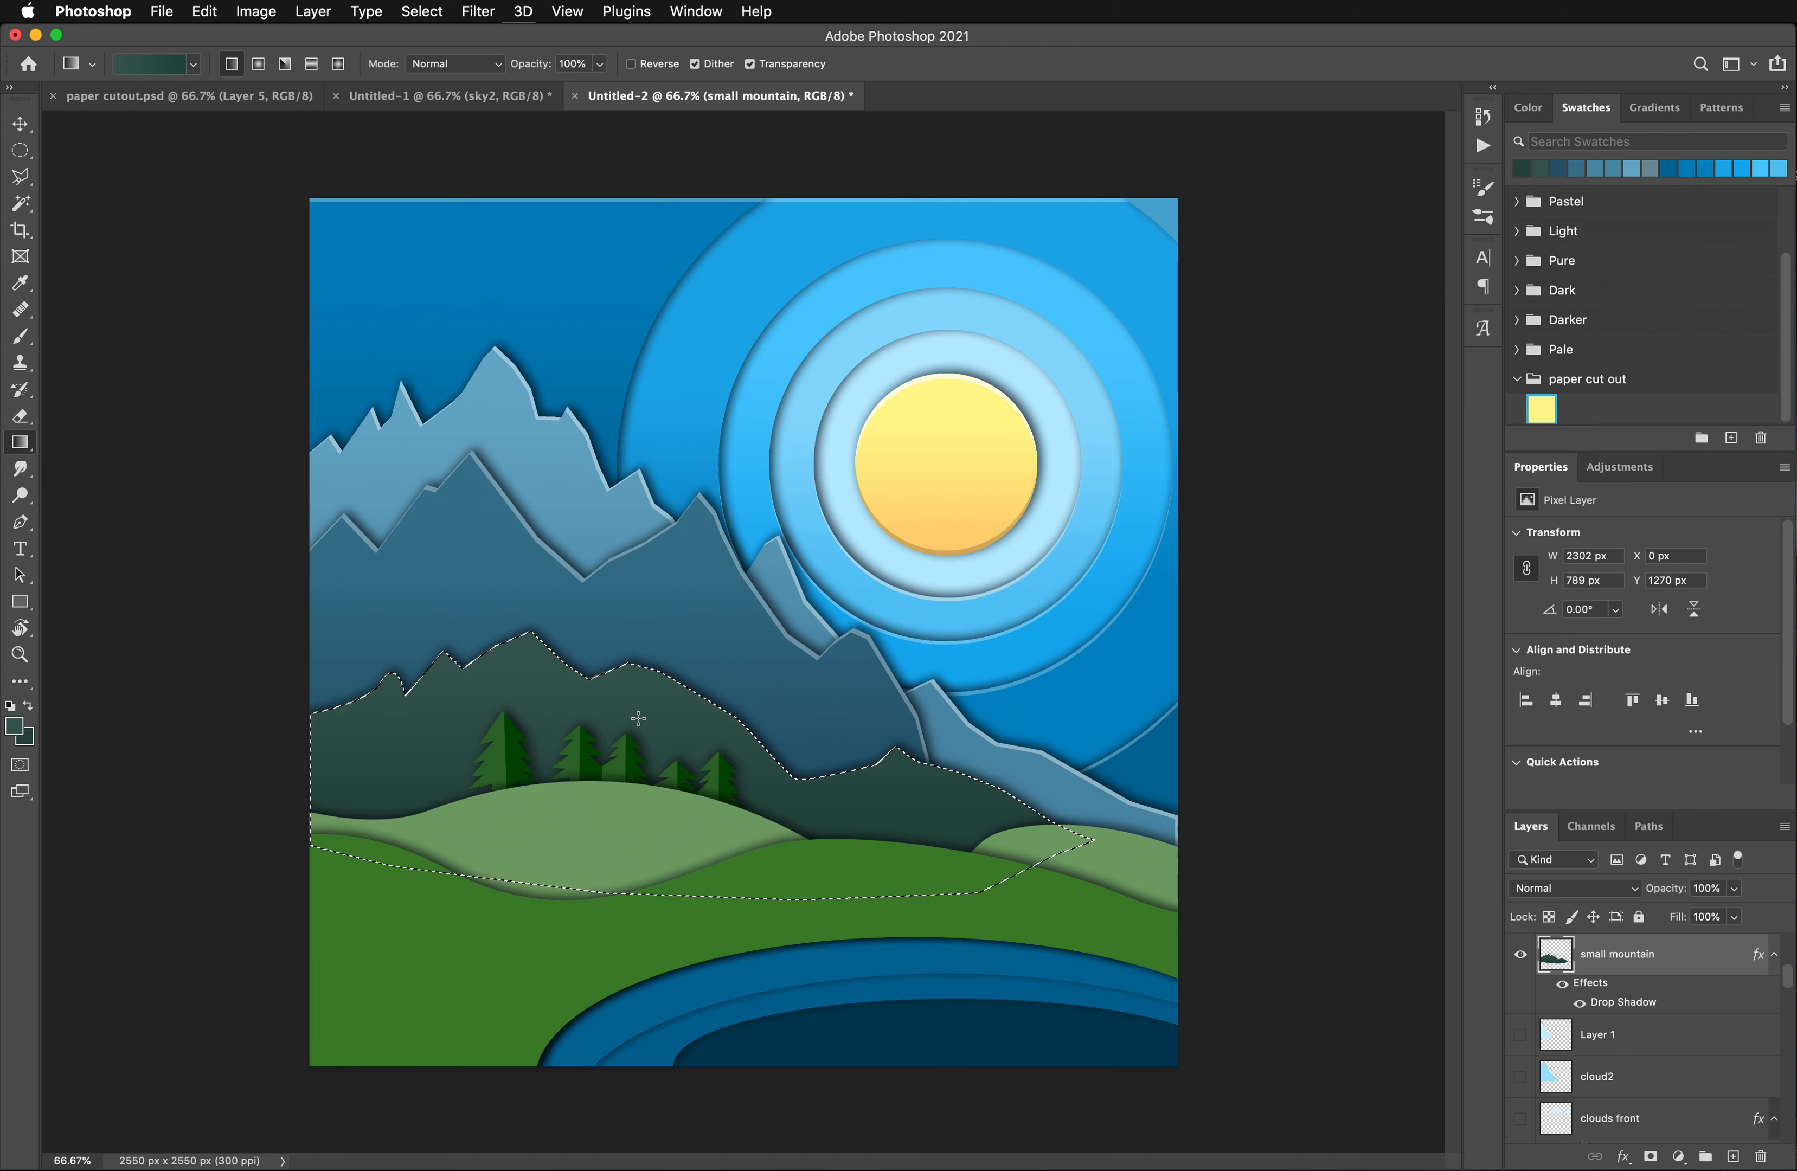
{"action": "left_click_drag", "start_coordinate": [638, 702], "coordinate": [650, 784]}
{"action": "left_click_drag", "start_coordinate": [671, 712], "coordinate": [660, 839]}
{"action": "left_click_drag", "start_coordinate": [667, 721], "coordinate": [657, 823]}
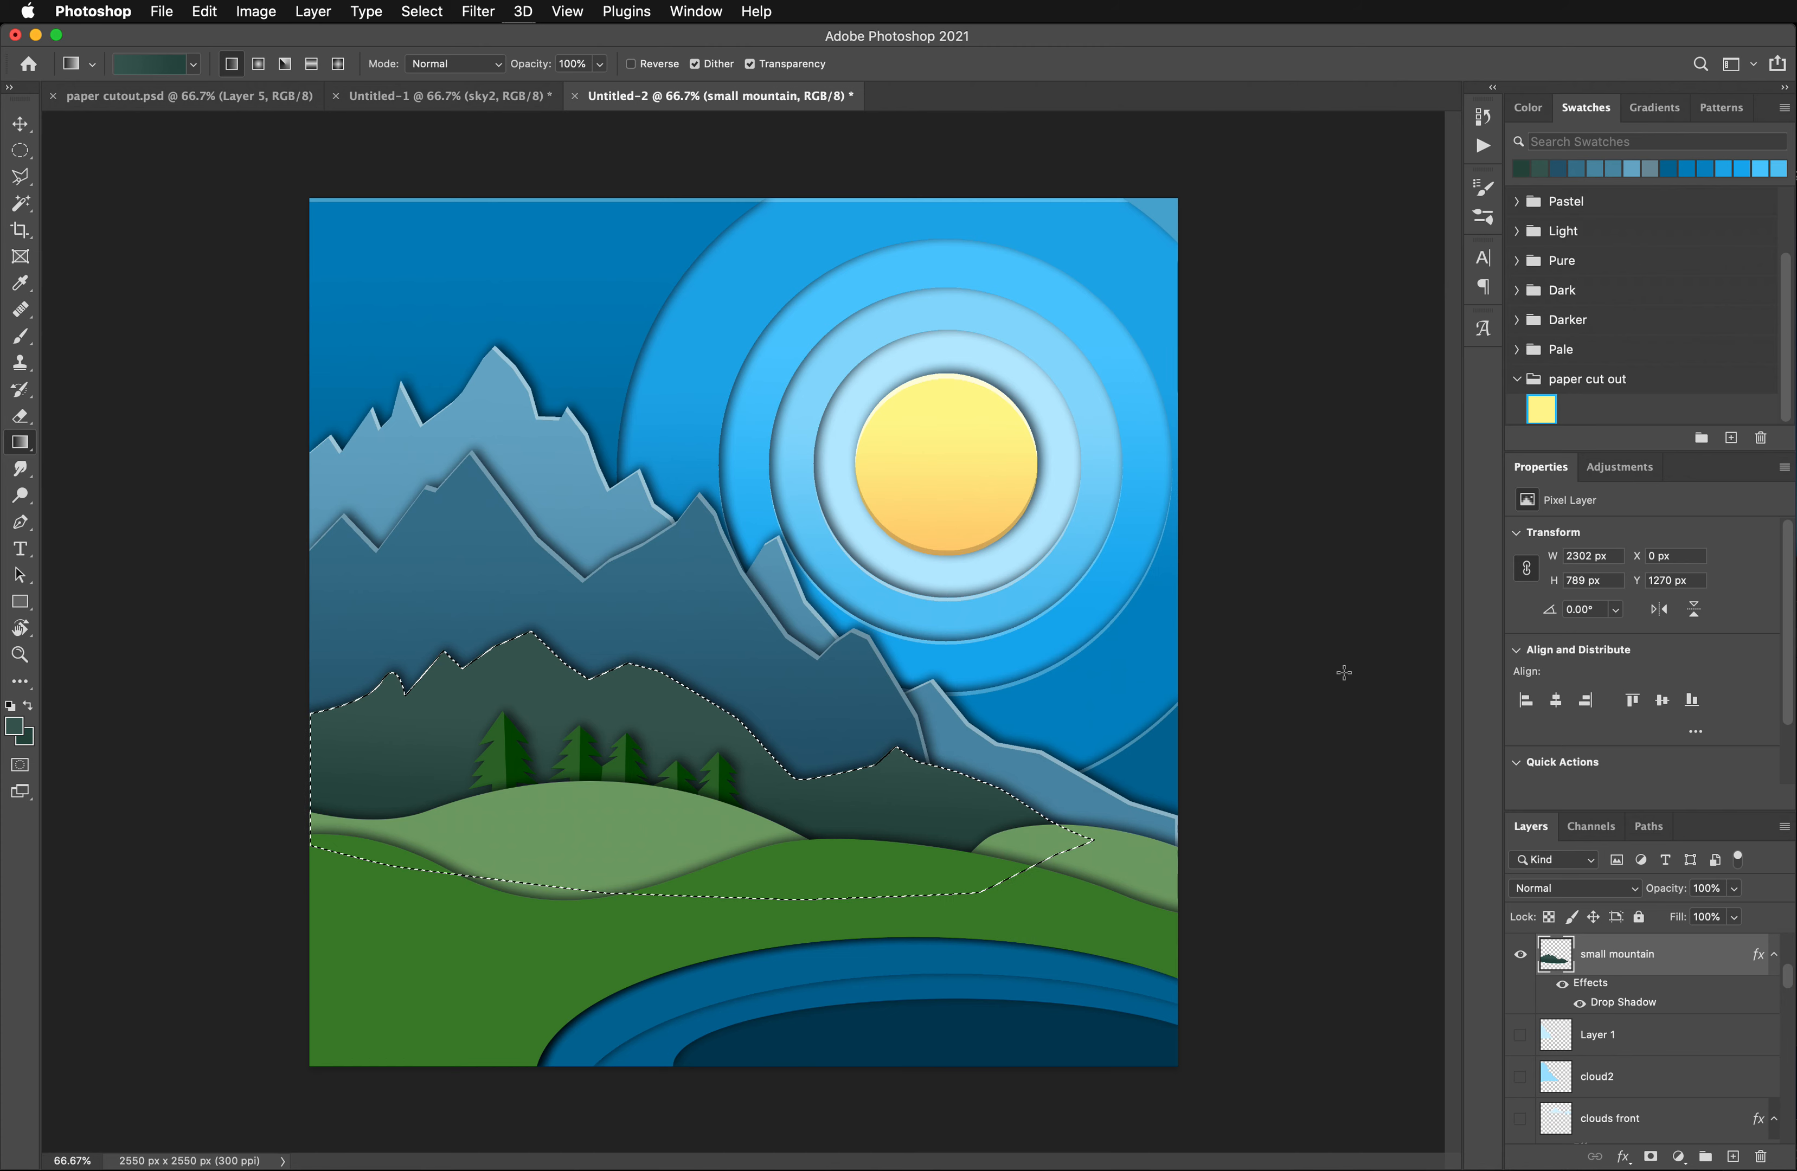
{"action": "key", "text": "super+d"}
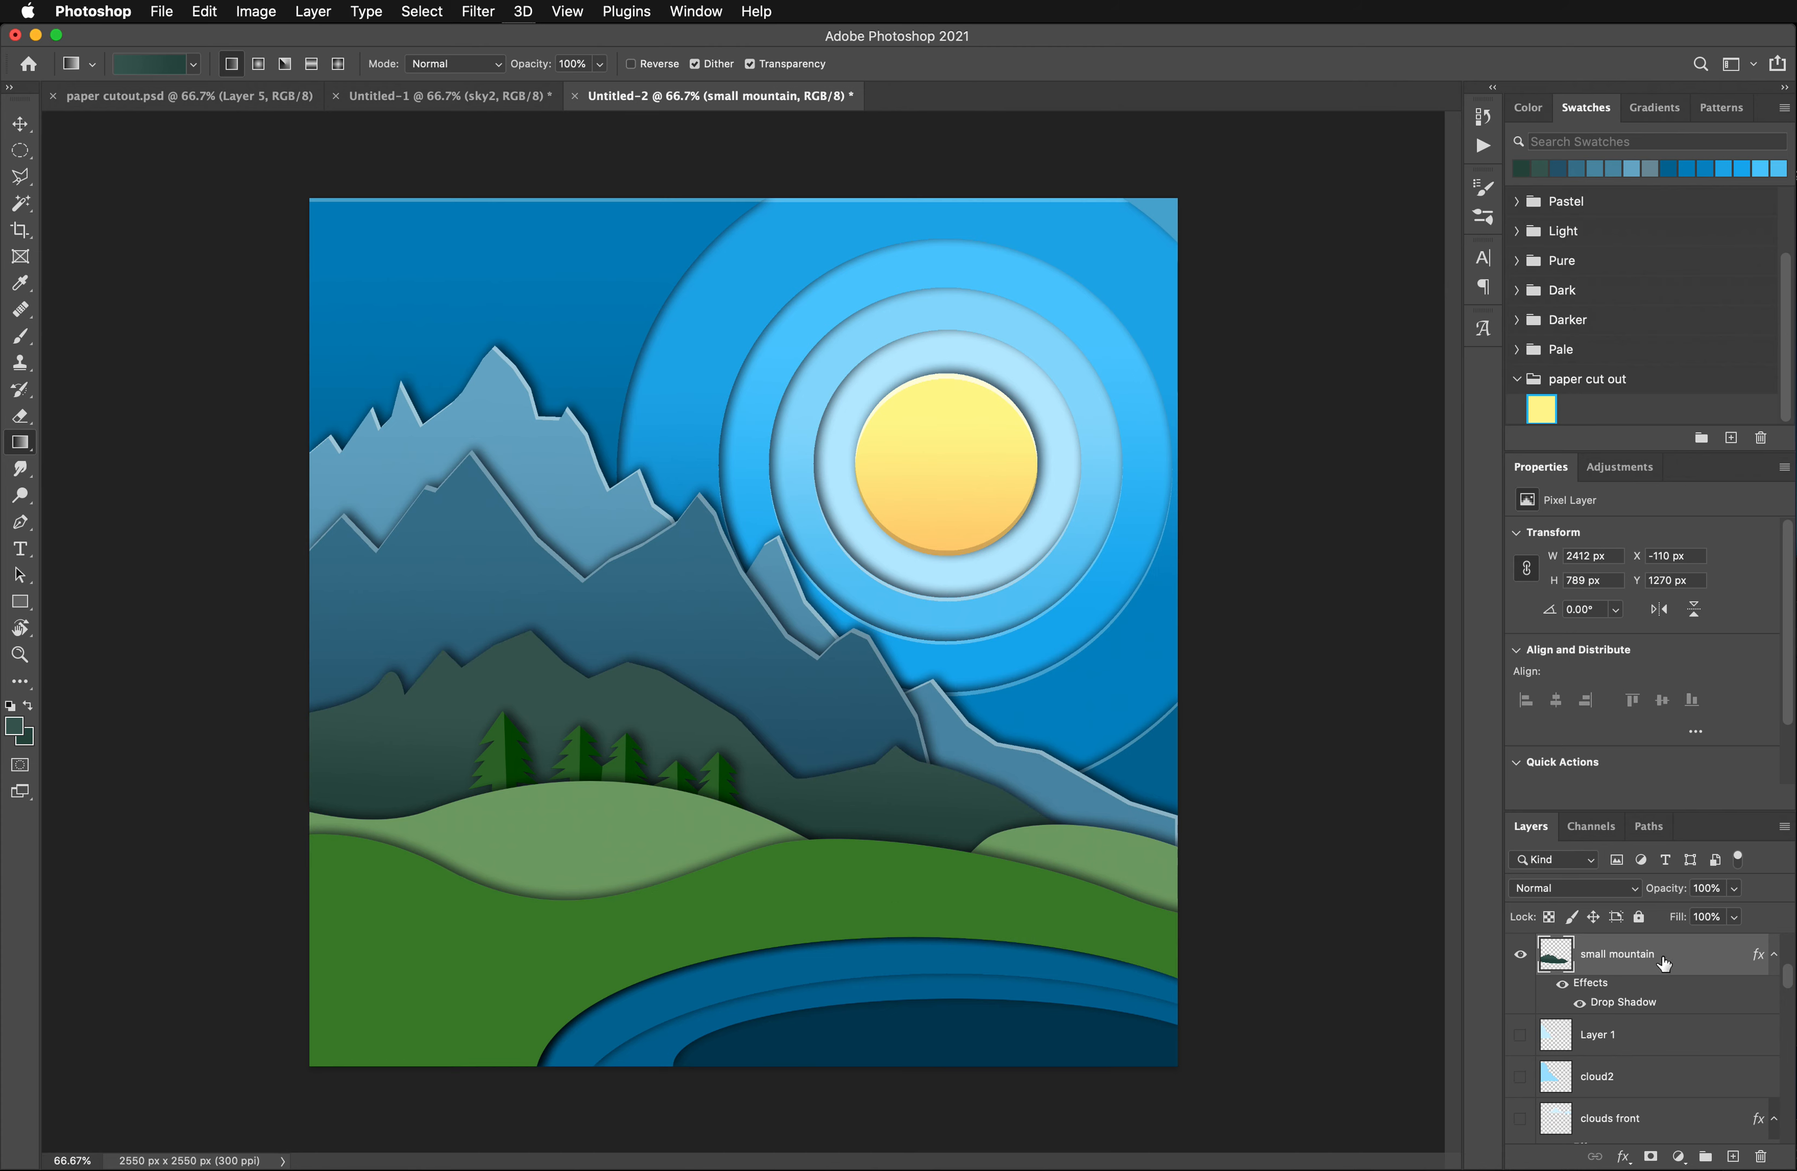
{"action": "scroll", "coordinate": [1663, 963], "scroll_direction": "down", "scroll_amount": 1}
{"action": "scroll", "coordinate": [1667, 964], "scroll_direction": "up", "scroll_amount": 2}
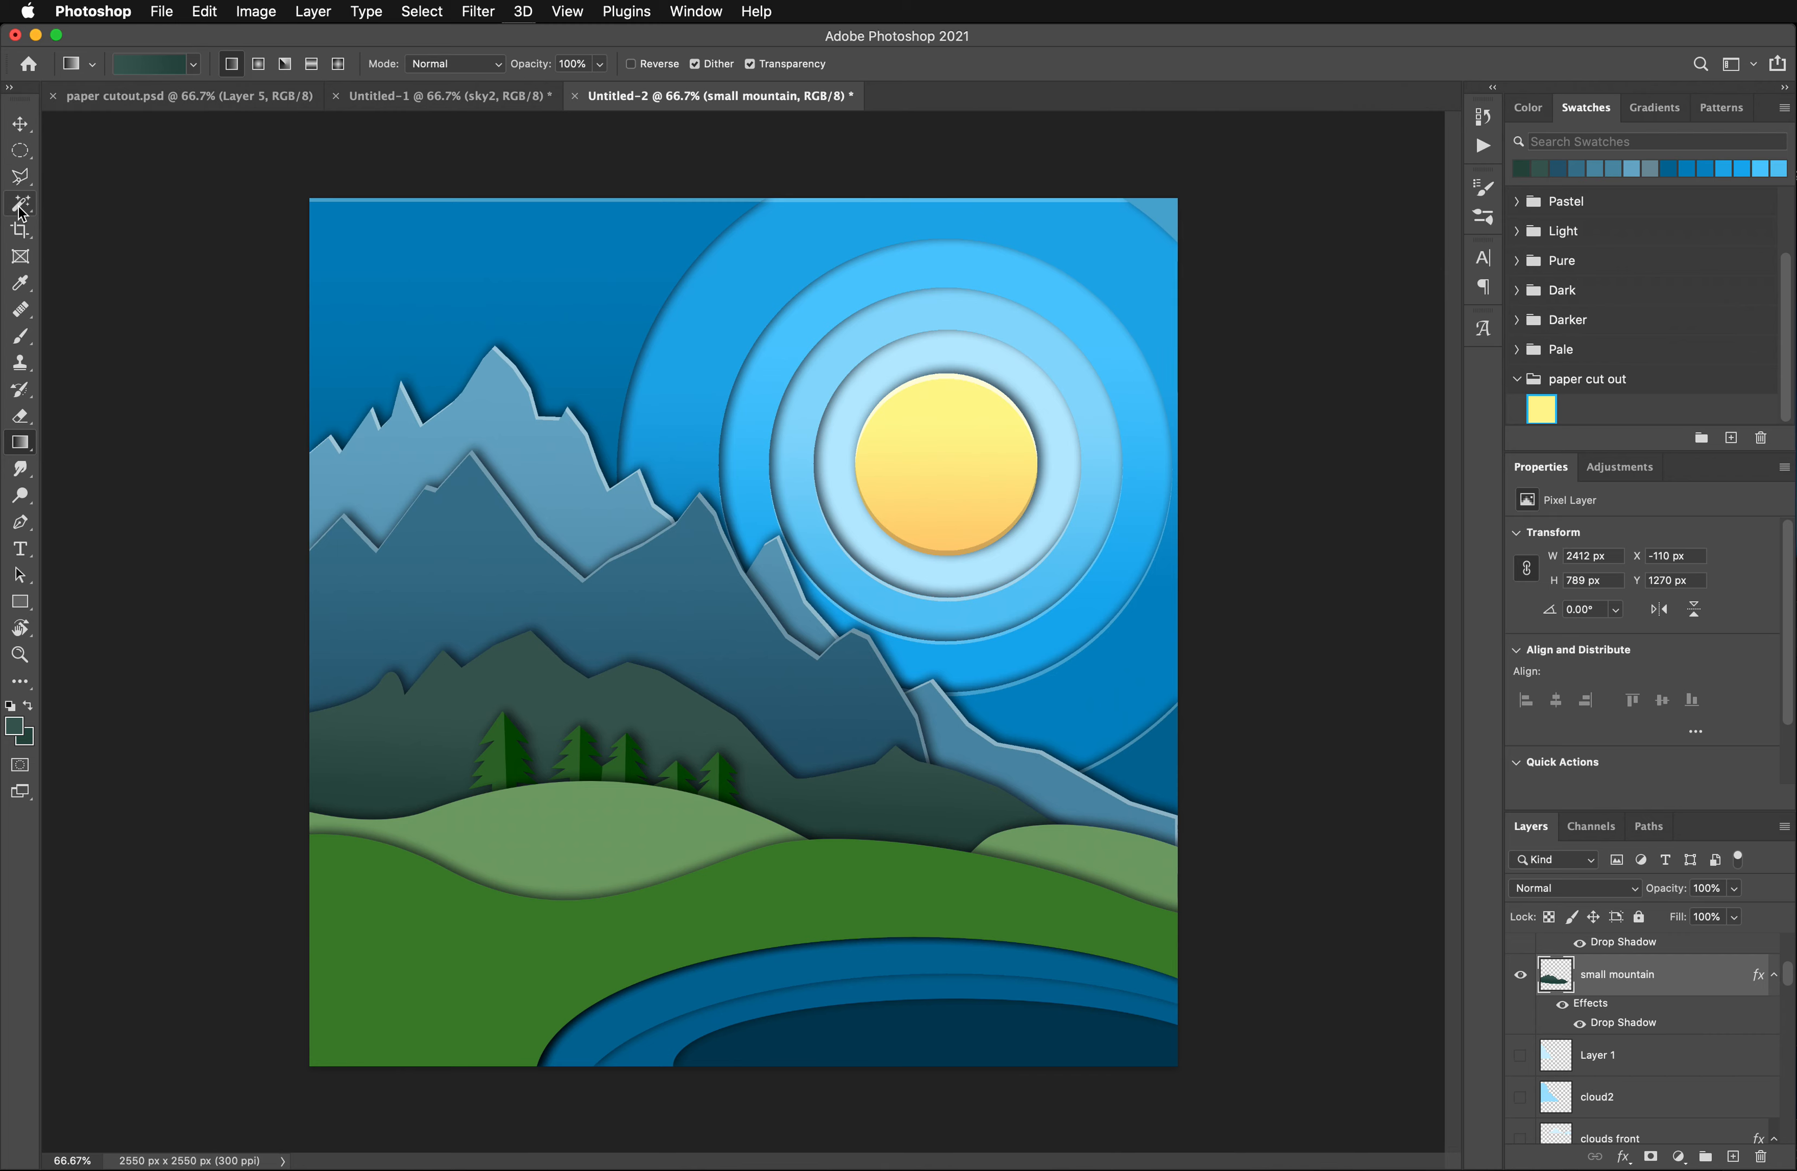
{"action": "key", "text": "super+z"}
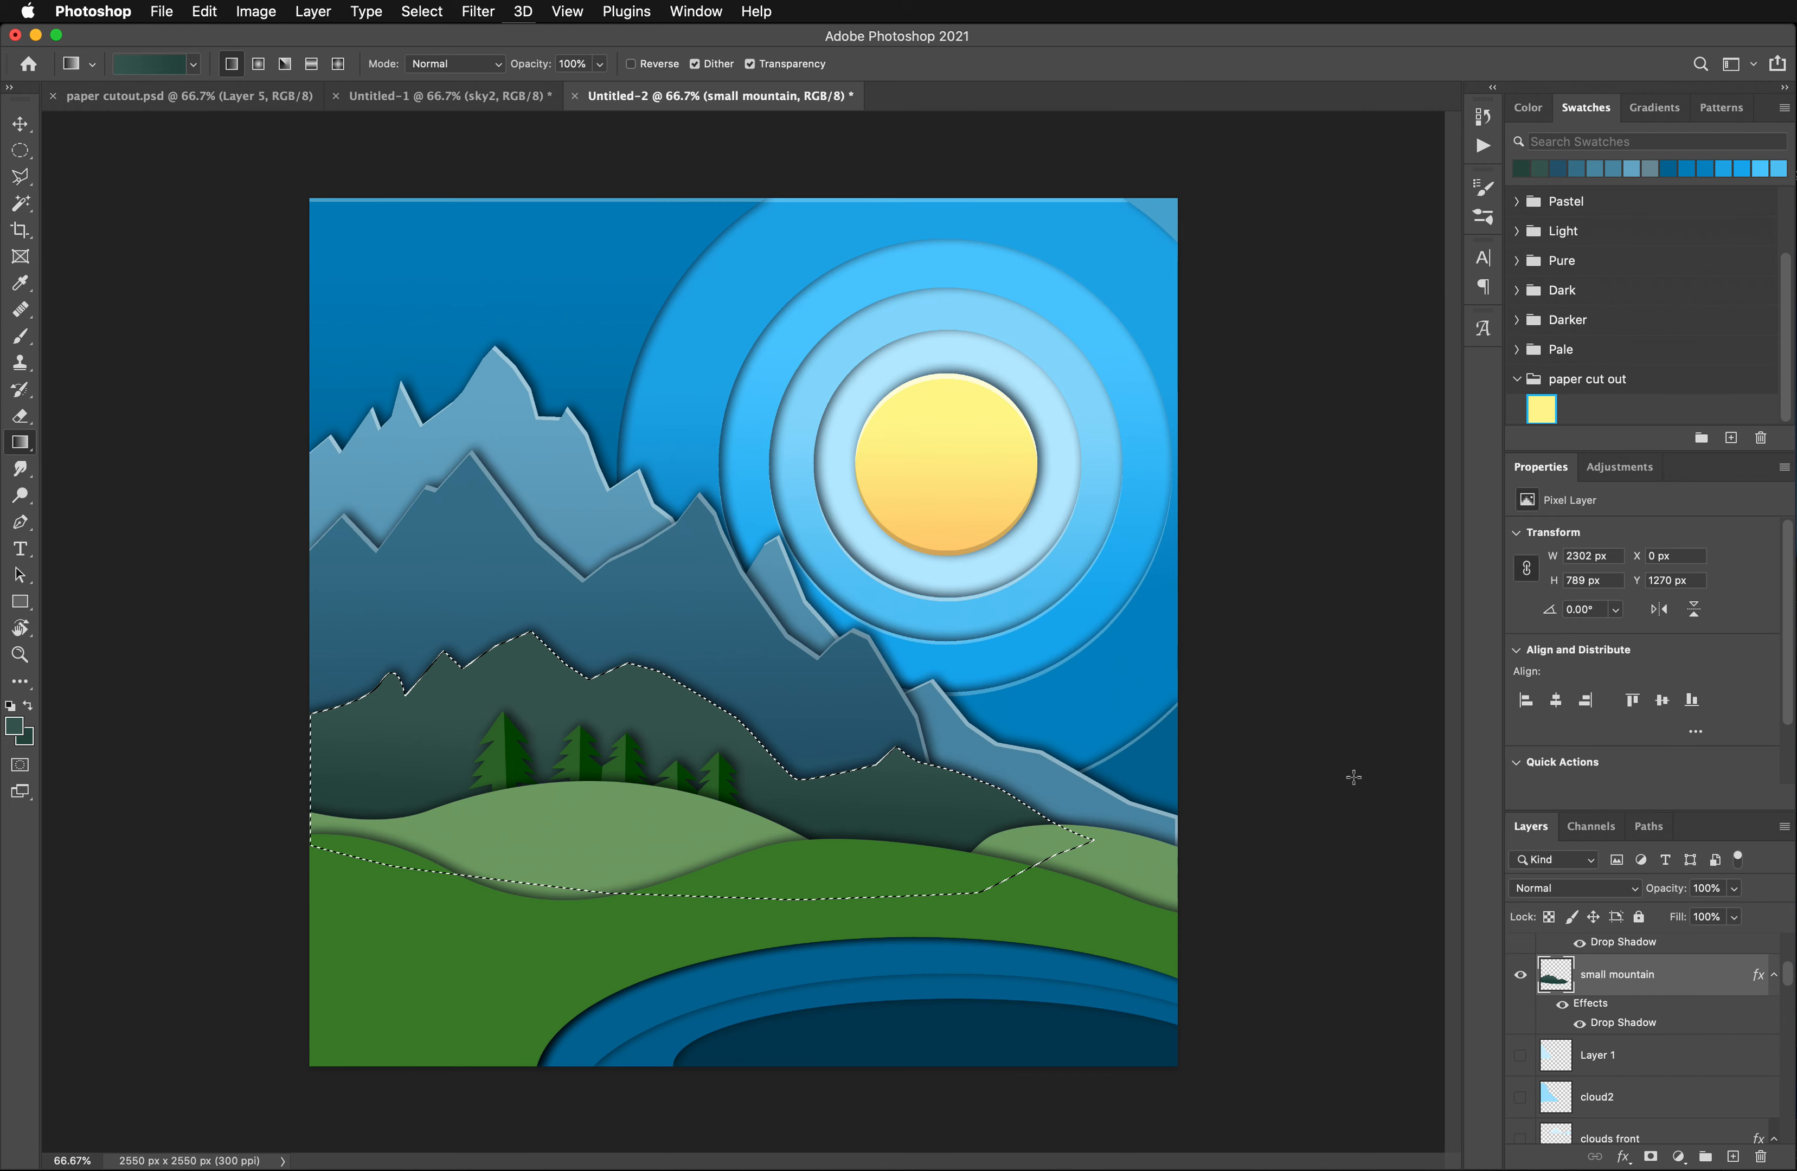
- Duplicate the small mountain layer without effects and cut the copy to a thin ridge edge using the selection offset 11 px down and 10 px left
{"action": "left_click_drag", "start_coordinate": [1671, 992], "coordinate": [1761, 1154]}
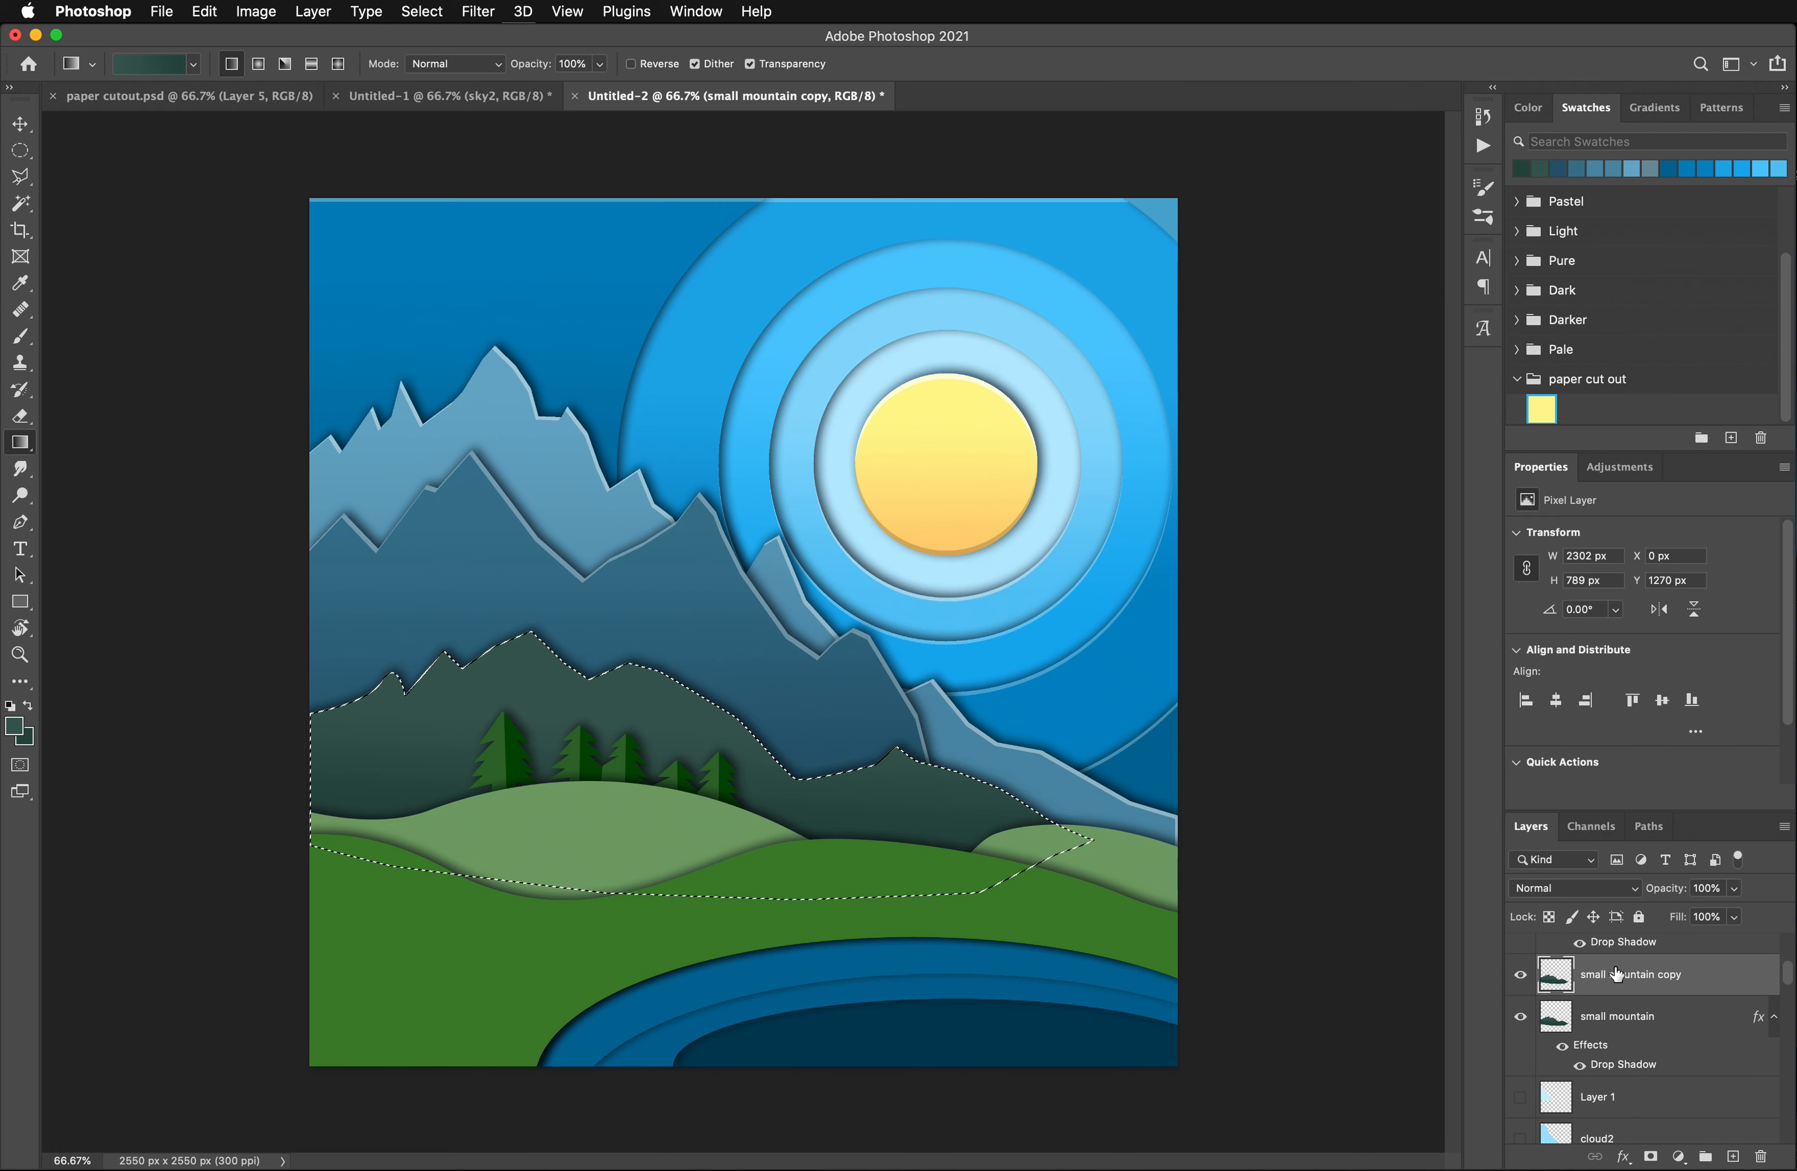
{"action": "key", "text": "super+Down"}
{"action": "key", "text": "super+Down"}
{"action": "key", "text": "super+Down"}
{"action": "key", "text": "super+Down"}
{"action": "key", "text": "super+Down"}
{"action": "key", "text": "super+Down"}
{"action": "key", "text": "super+Down"}
{"action": "key", "text": "super+Down"}
{"action": "key", "text": "super+Down"}
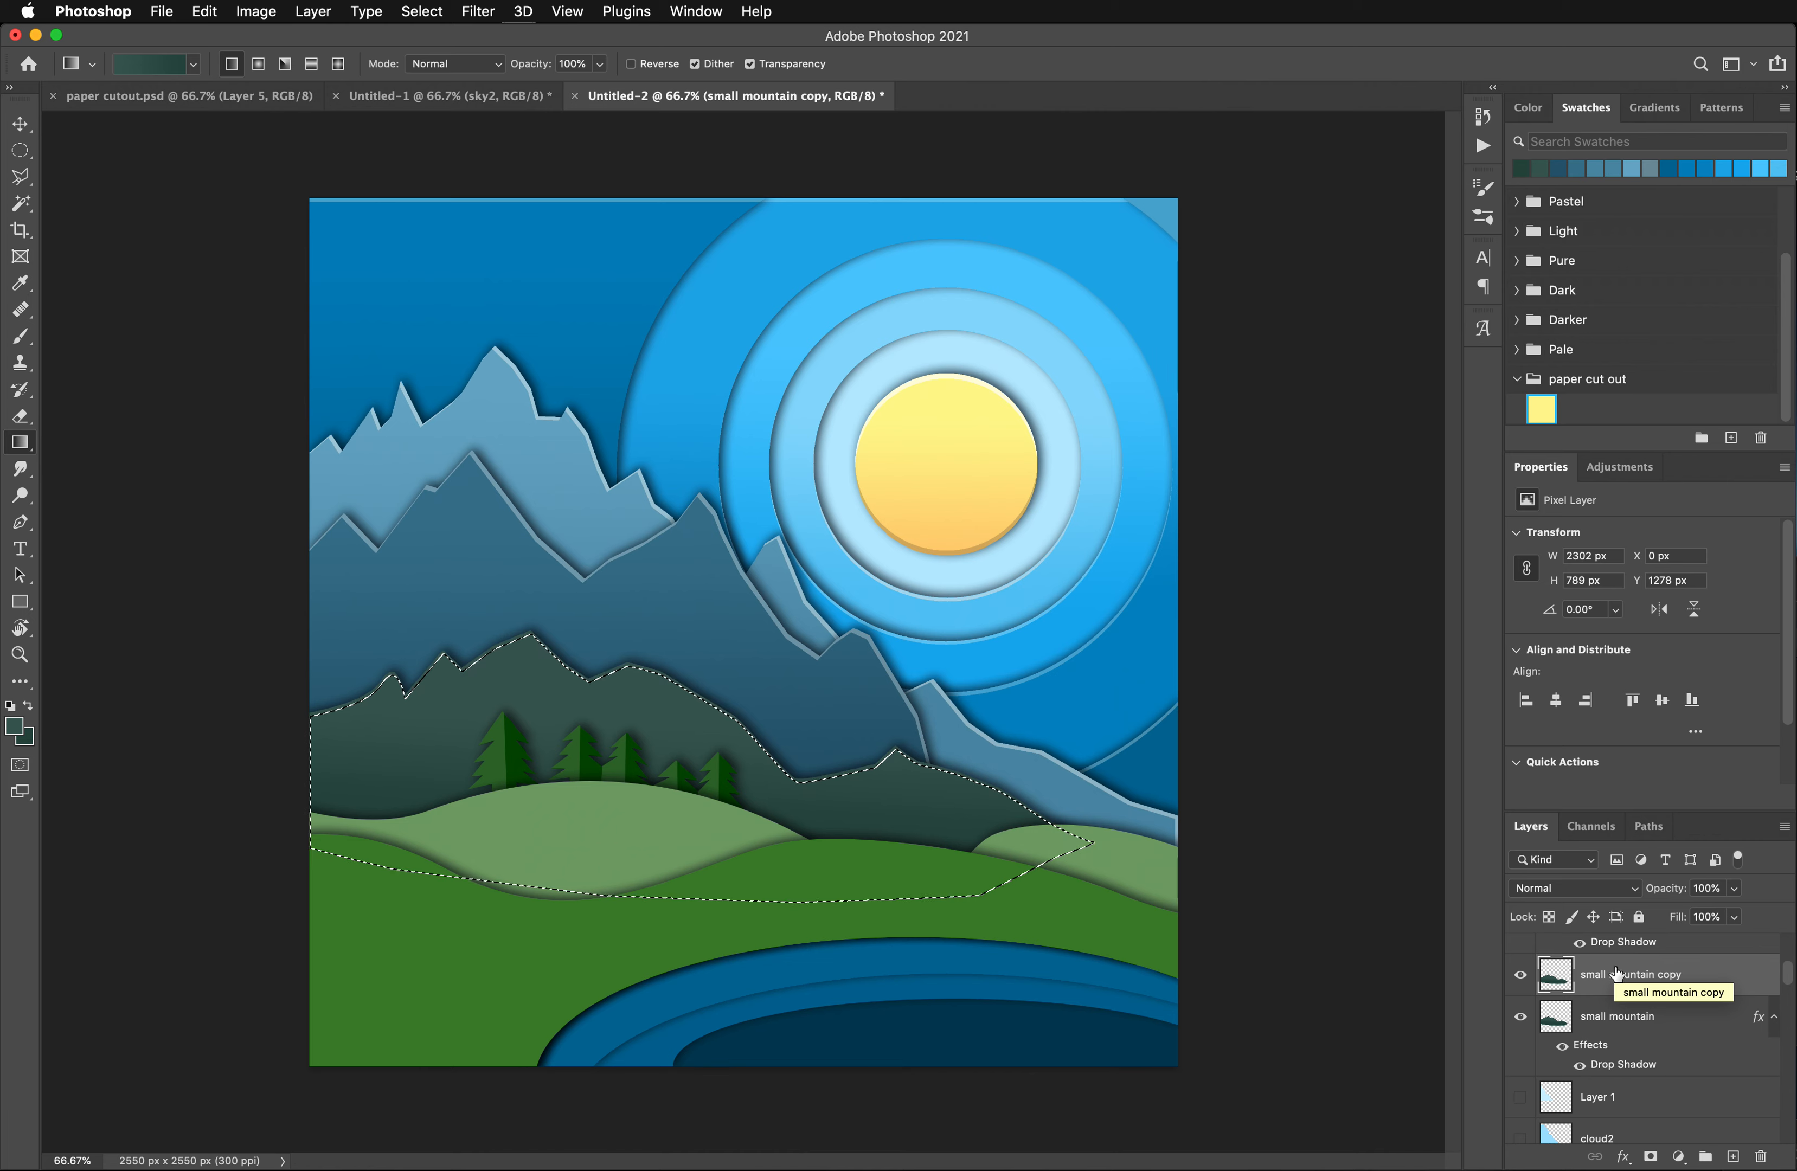
{"action": "key", "text": "super+Left"}
{"action": "key", "text": "super+Left"}
{"action": "key", "text": "super+Left"}
{"action": "key", "text": "super+Left"}
{"action": "key", "text": "super+Left"}
{"action": "key", "text": "super+Left"}
{"action": "key", "text": "super+Left"}
{"action": "key", "text": "super+Left"}
{"action": "key", "text": "super+Left"}
{"action": "key", "text": "super+Left"}
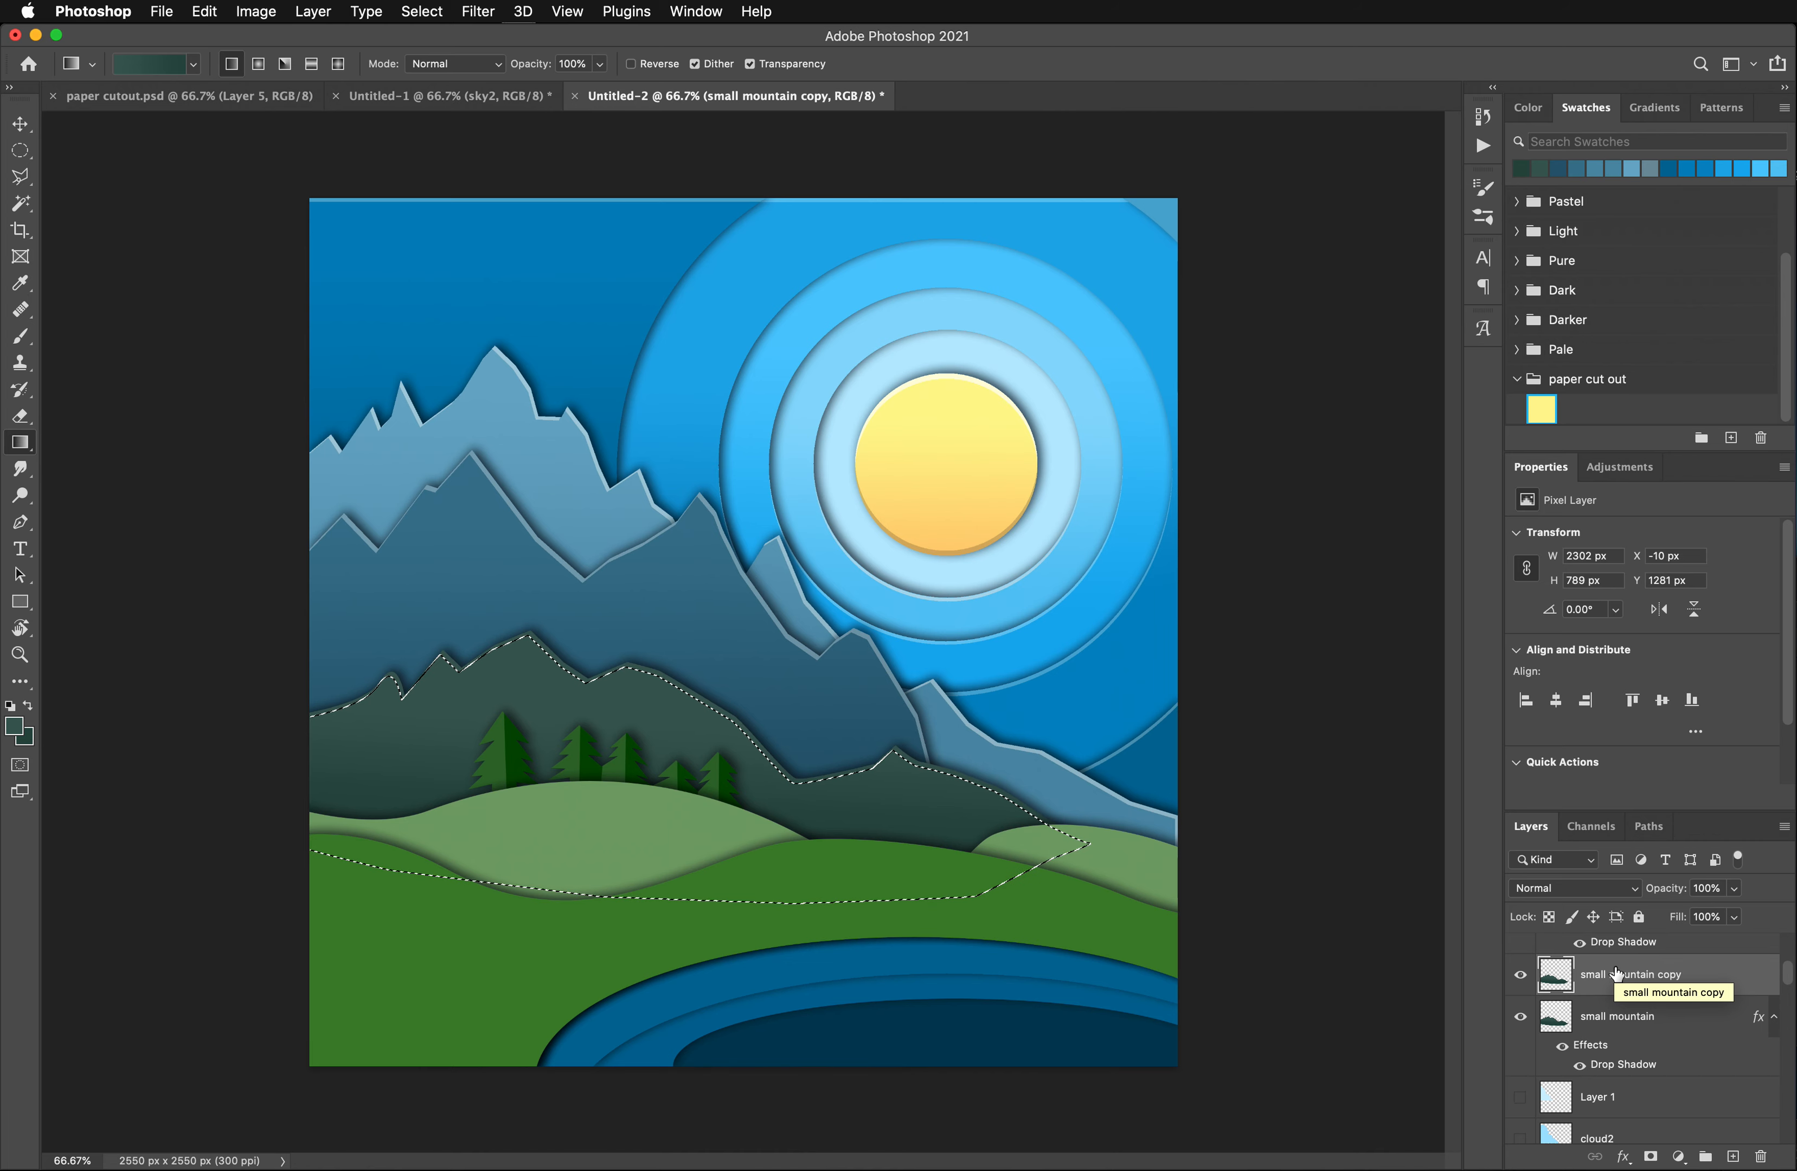
{"action": "key", "text": "BackSpace"}
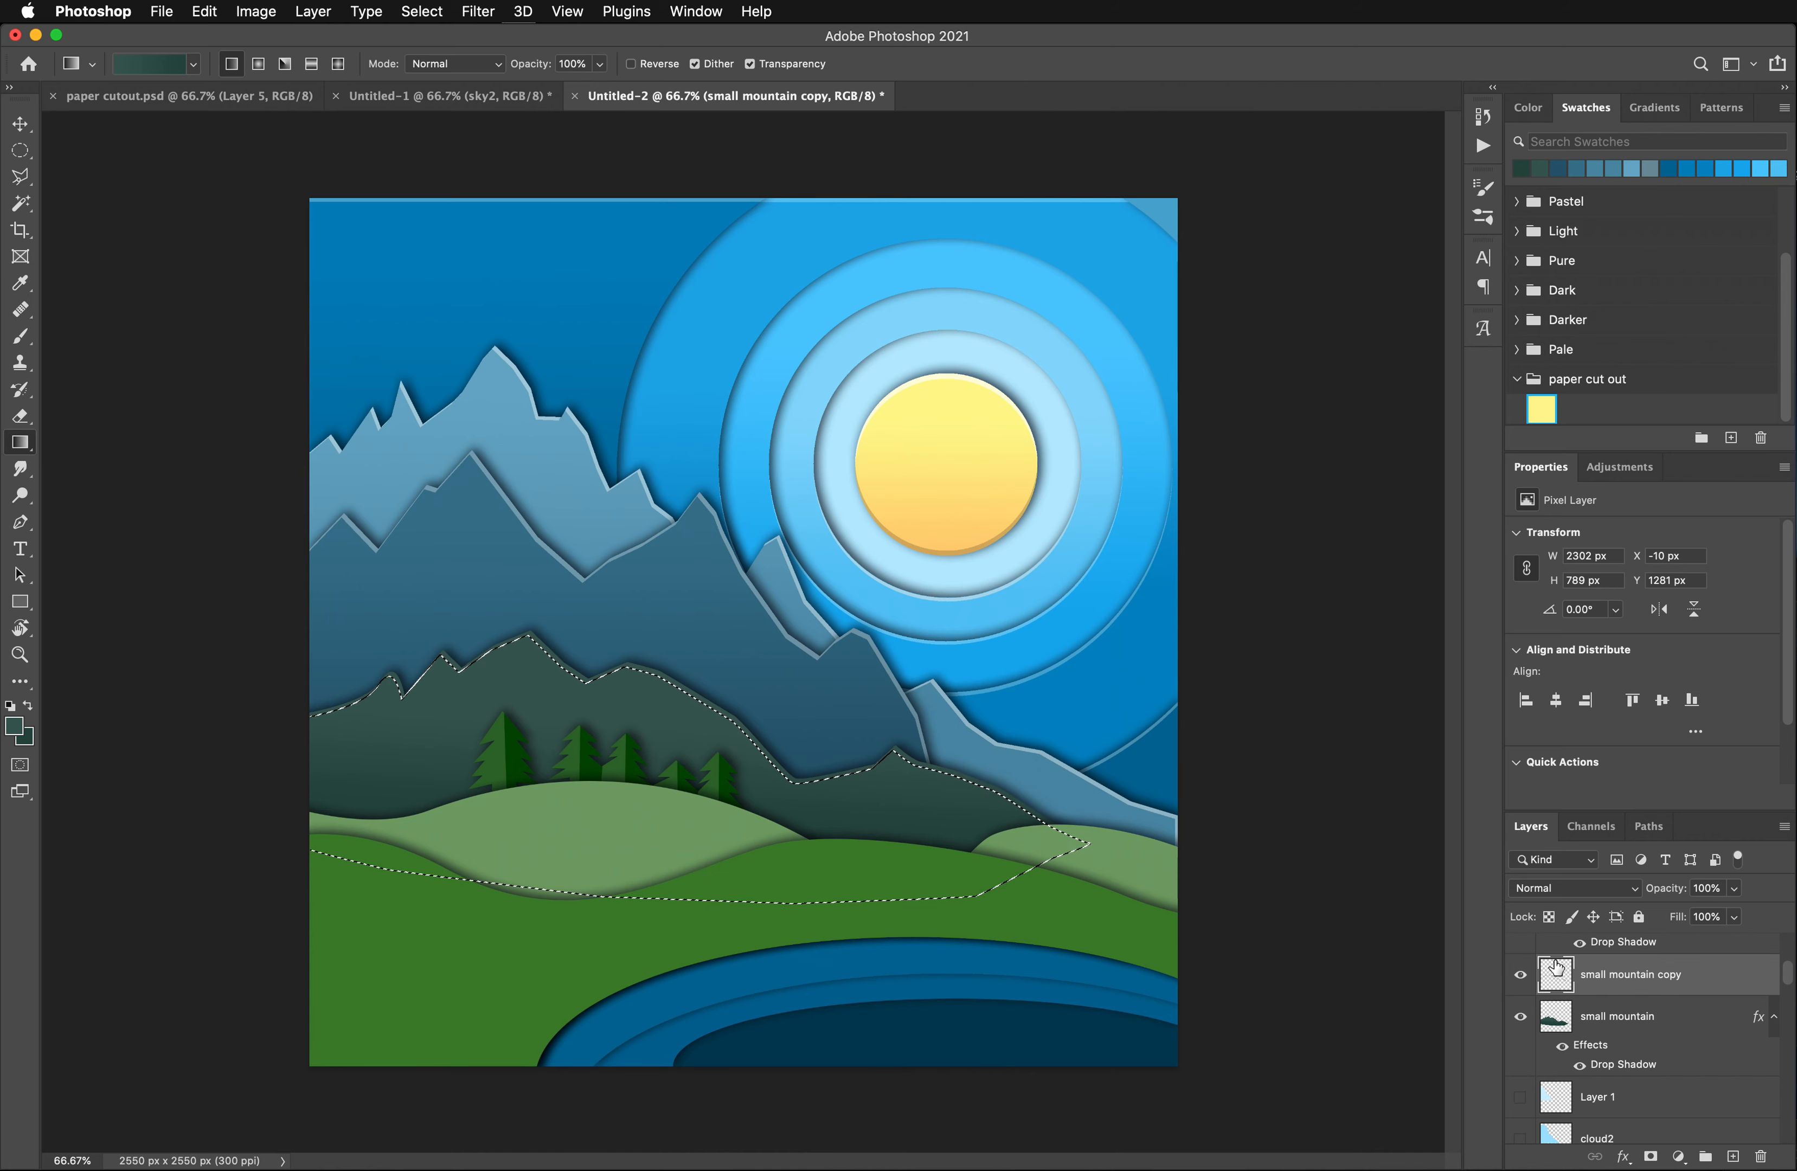
{"action": "key", "text": "super+d"}
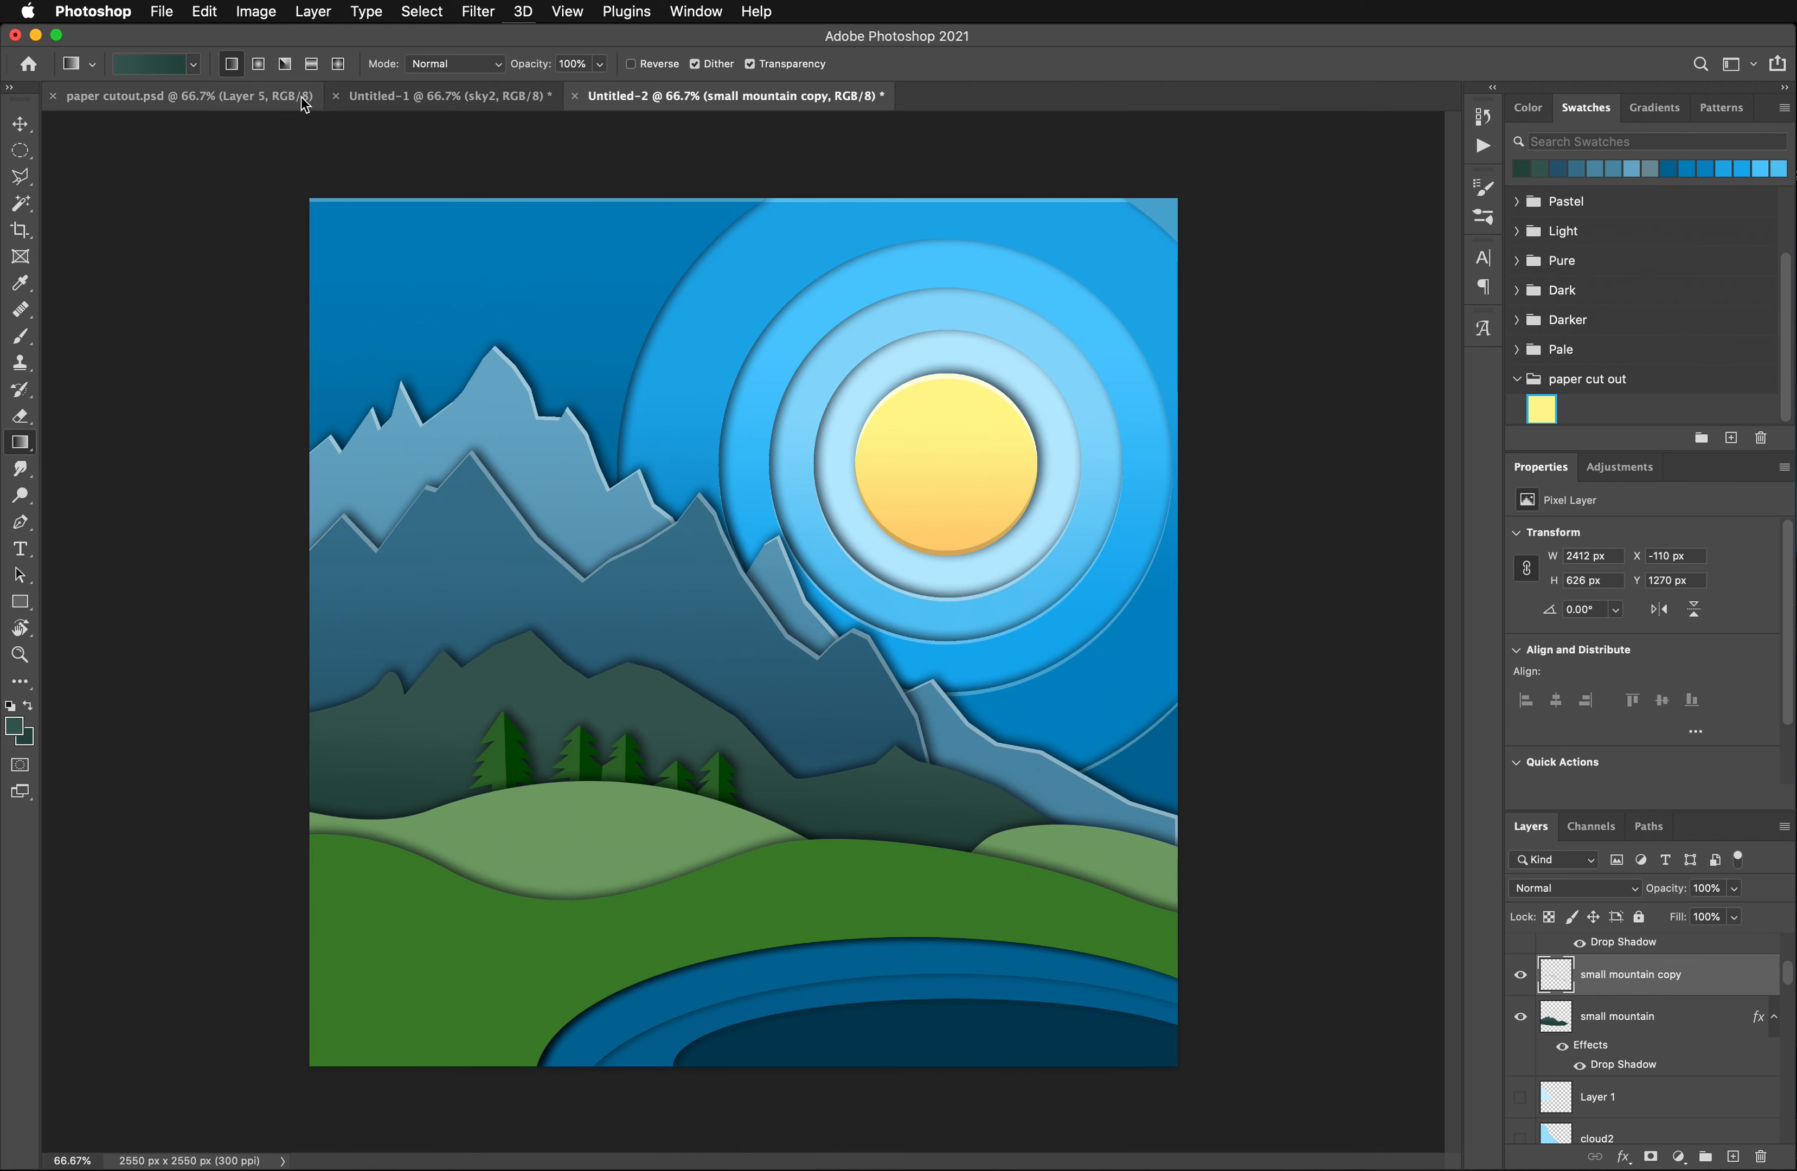
- Raise the small mountain copy's lightness to +26 with a Hue/Saturation adjustment
{"action": "left_click", "coordinate": [255, 11]}
{"action": "mouse_move", "coordinate": [294, 73]}
{"action": "left_click", "coordinate": [569, 176]}
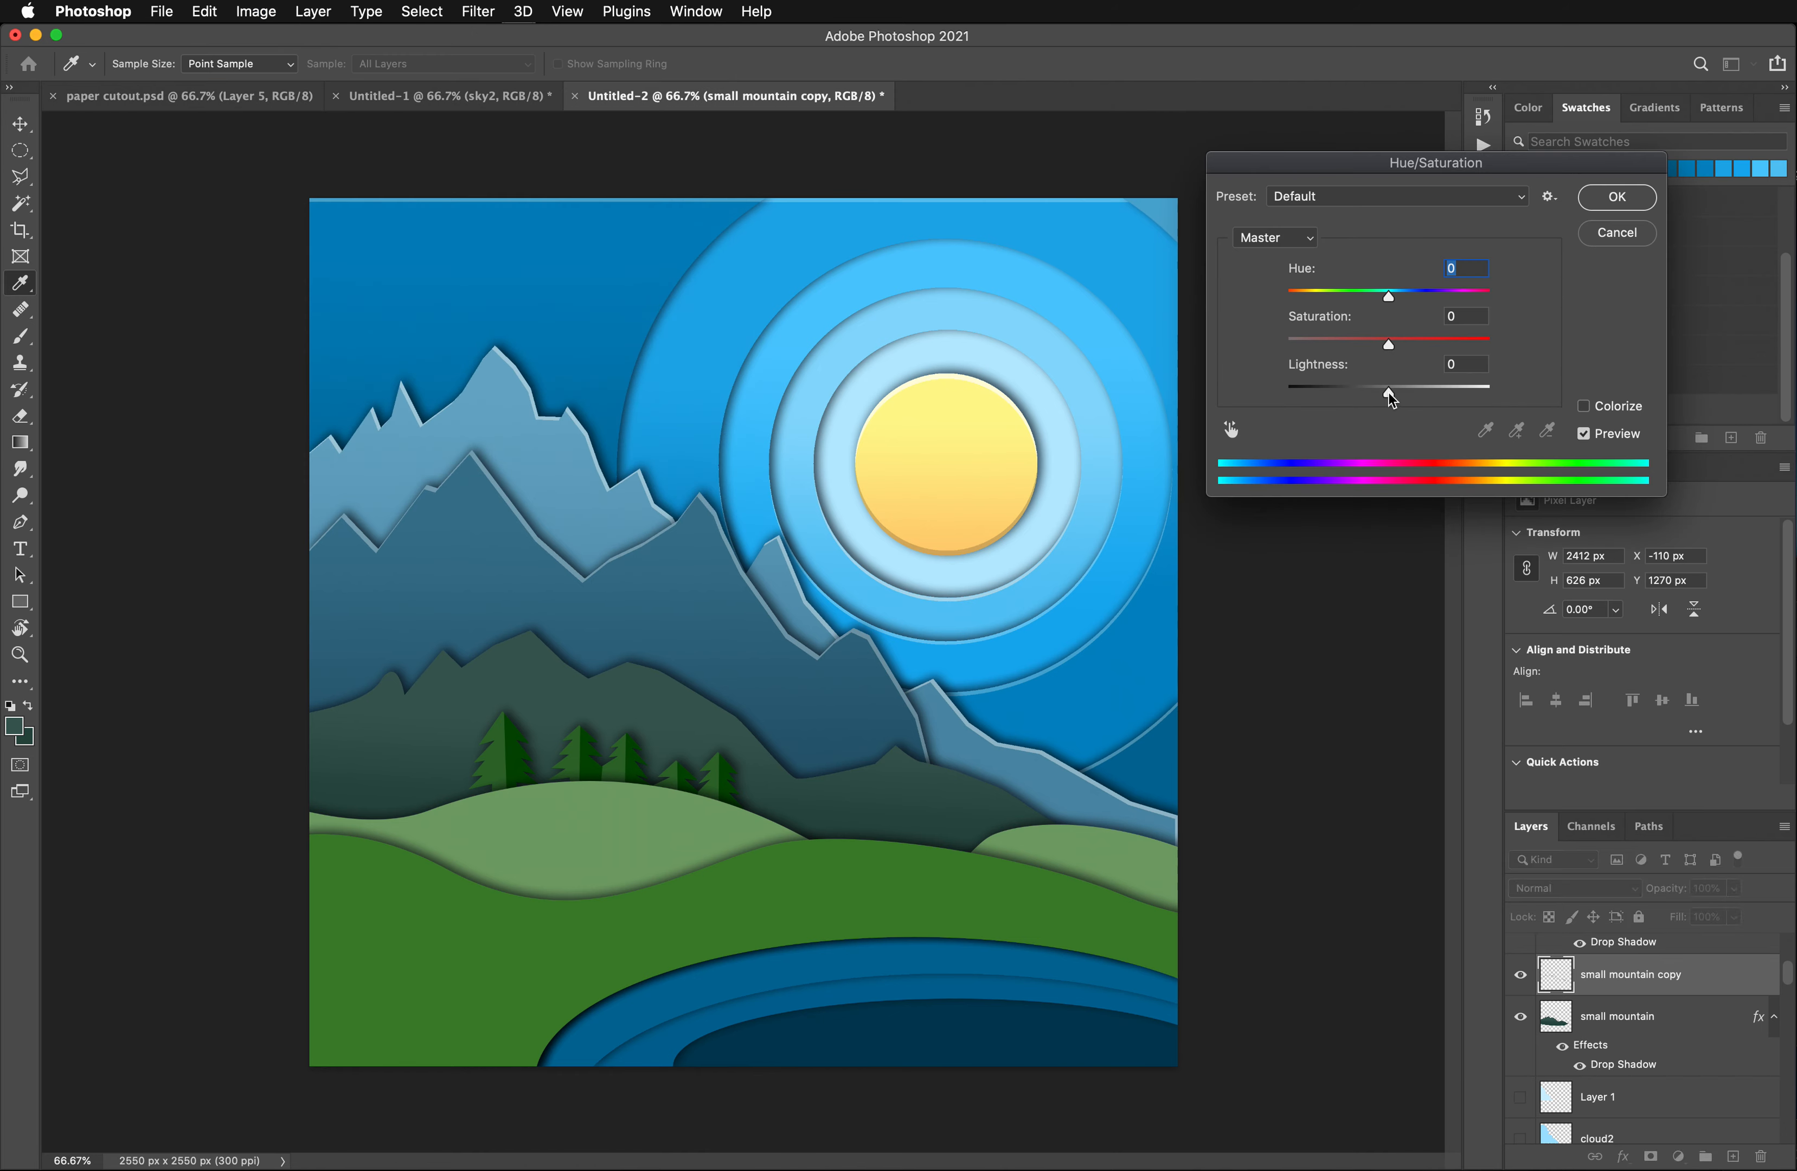
{"action": "mouse_move", "coordinate": [1389, 393]}
{"action": "left_mouse_down"}
{"action": "mouse_move", "coordinate": [1434, 394]}
{"action": "mouse_move", "coordinate": [1416, 394]}
{"action": "left_mouse_up"}
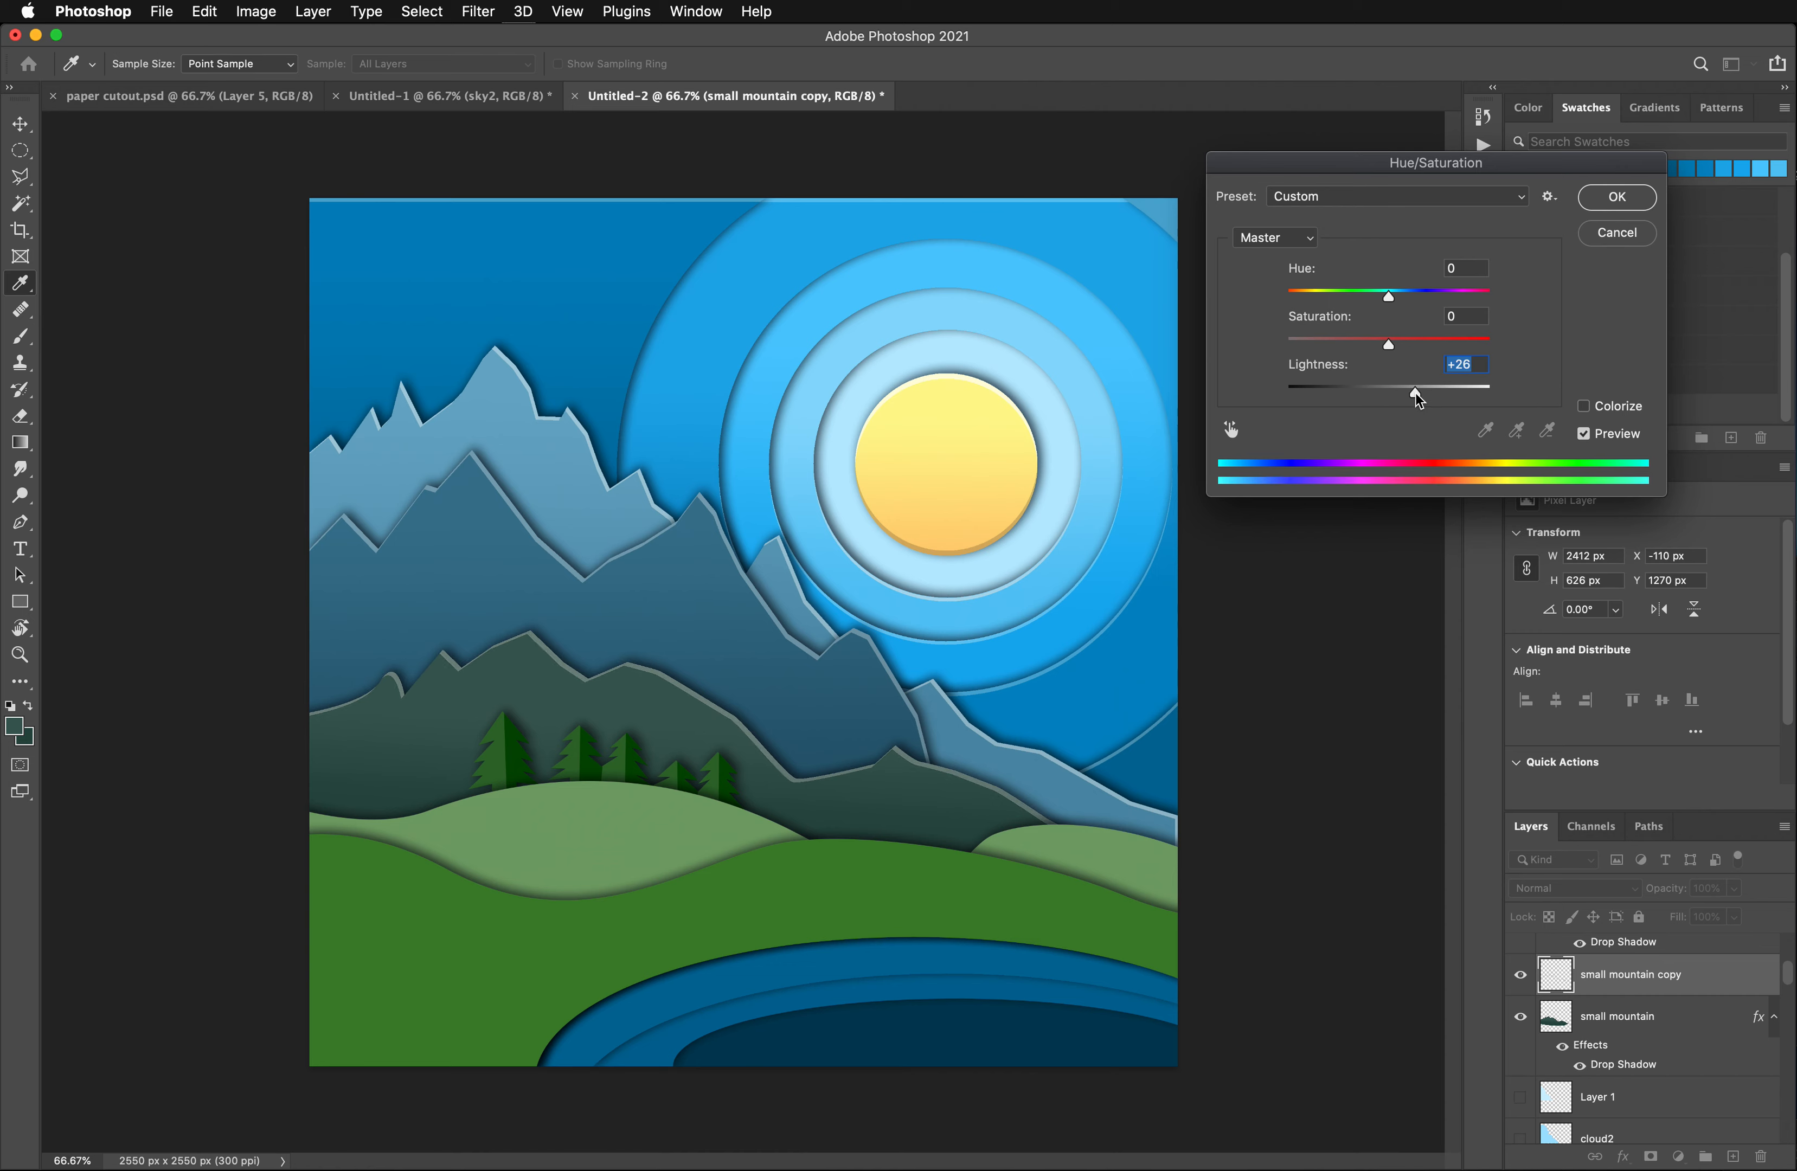
{"action": "left_click", "coordinate": [1614, 198]}
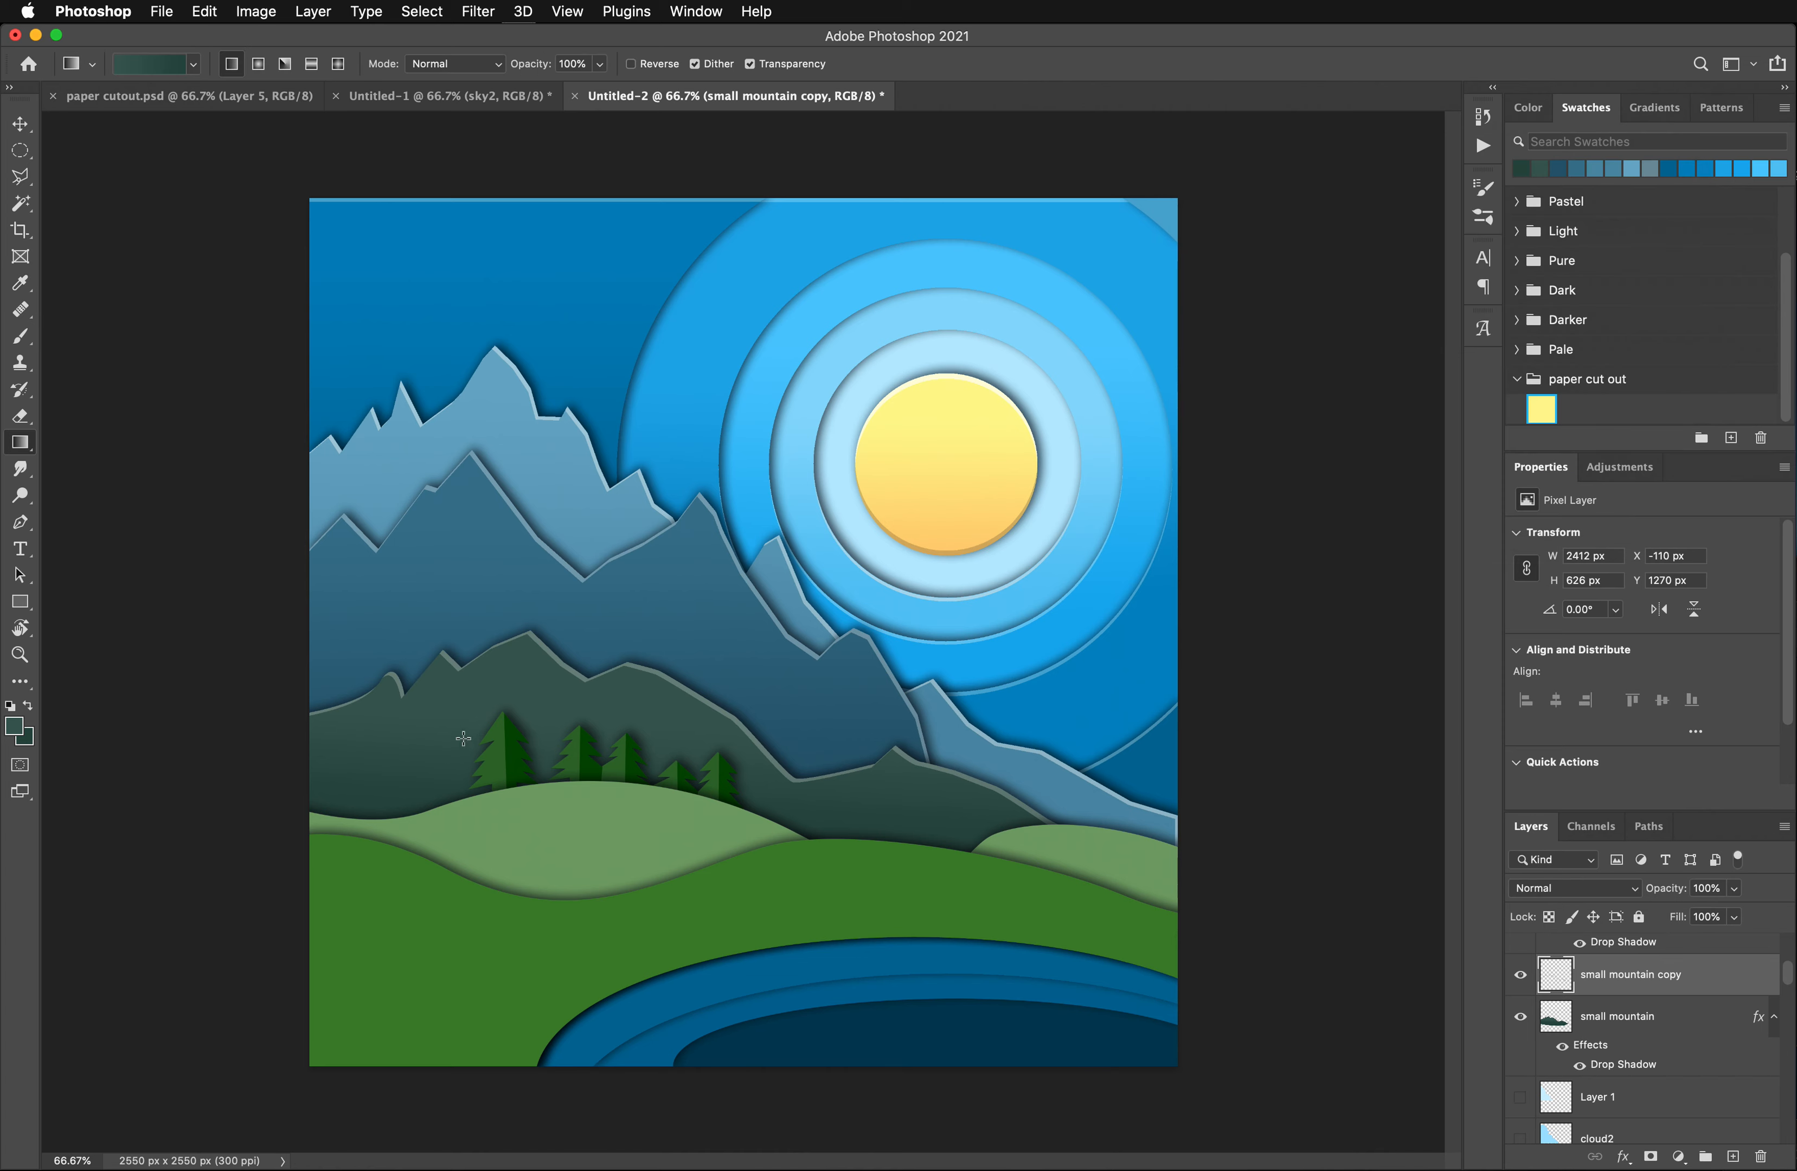
- Select all the tree shapes on the trees layer with the Magic Wand
{"action": "scroll", "coordinate": [1688, 1003], "scroll_direction": "up", "scroll_amount": 3}
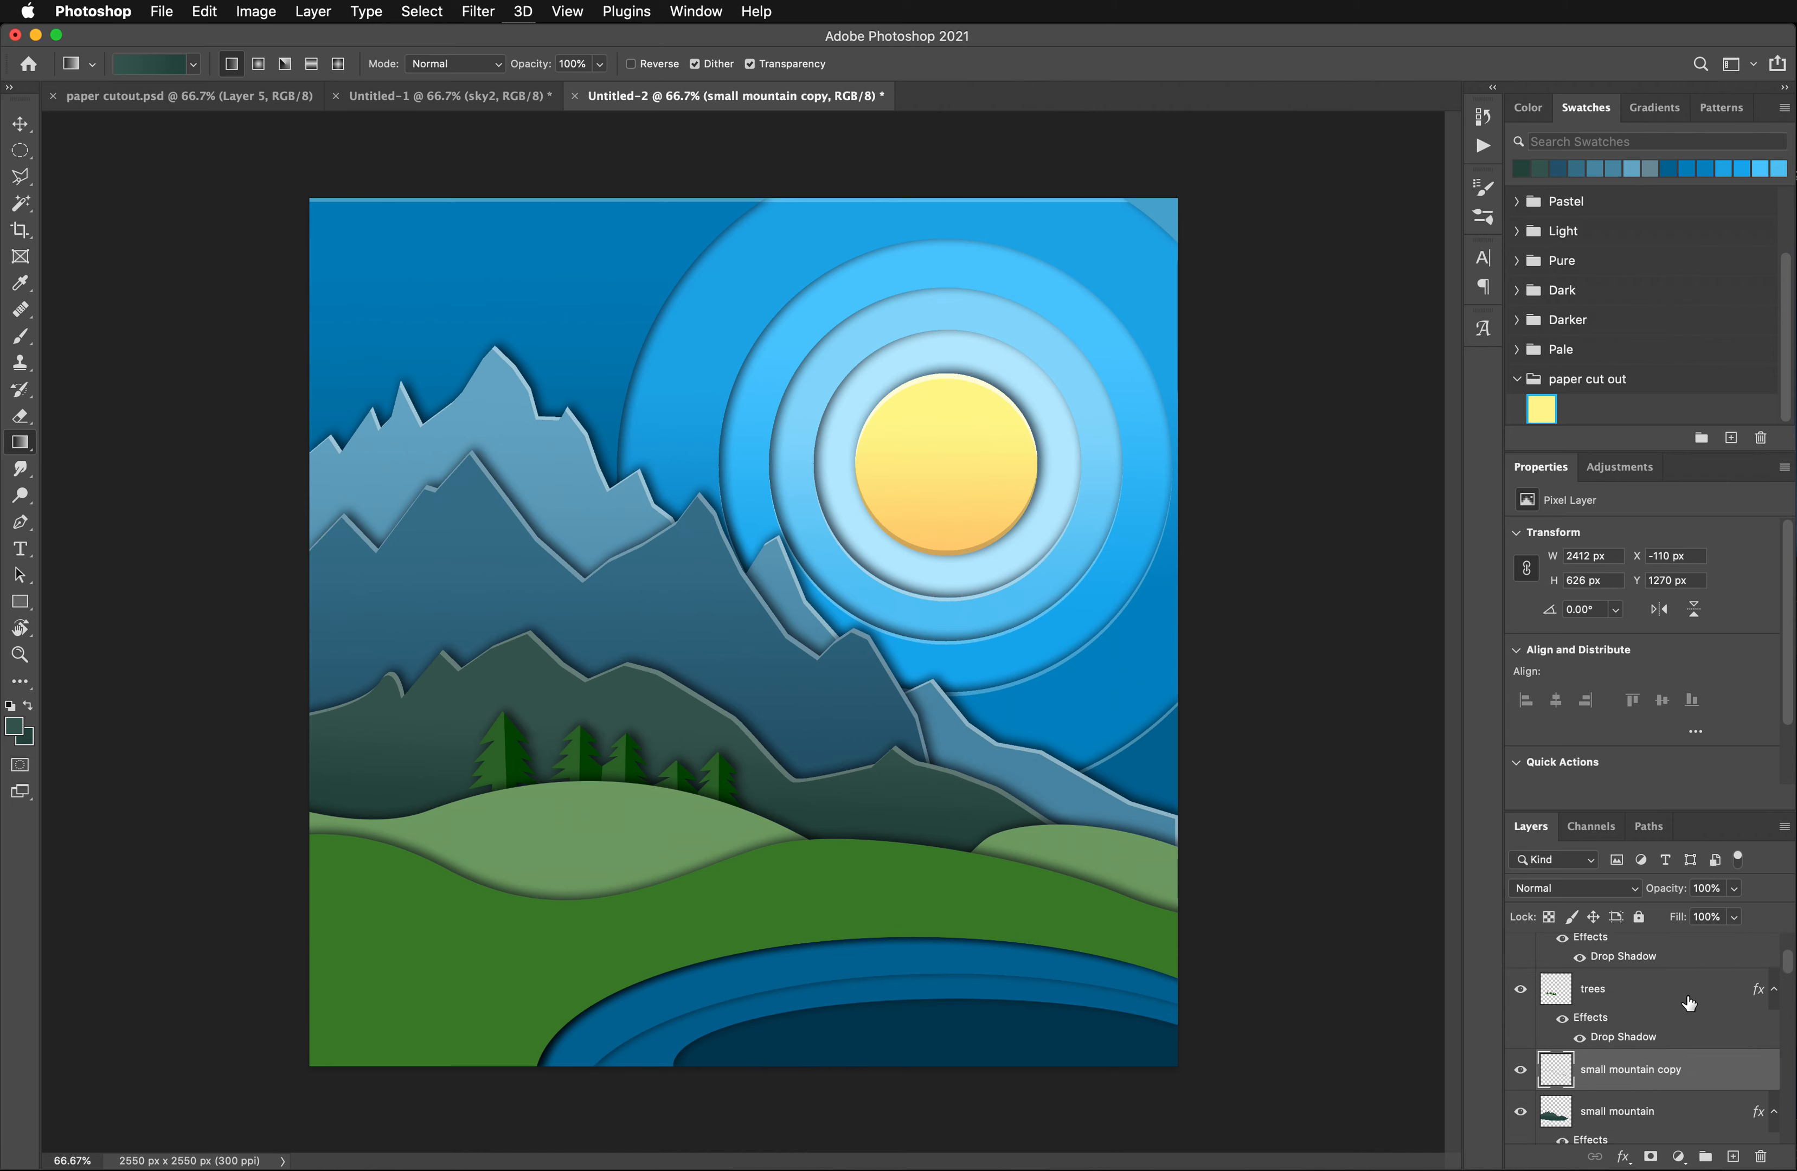
{"action": "left_click", "coordinate": [1642, 1020]}
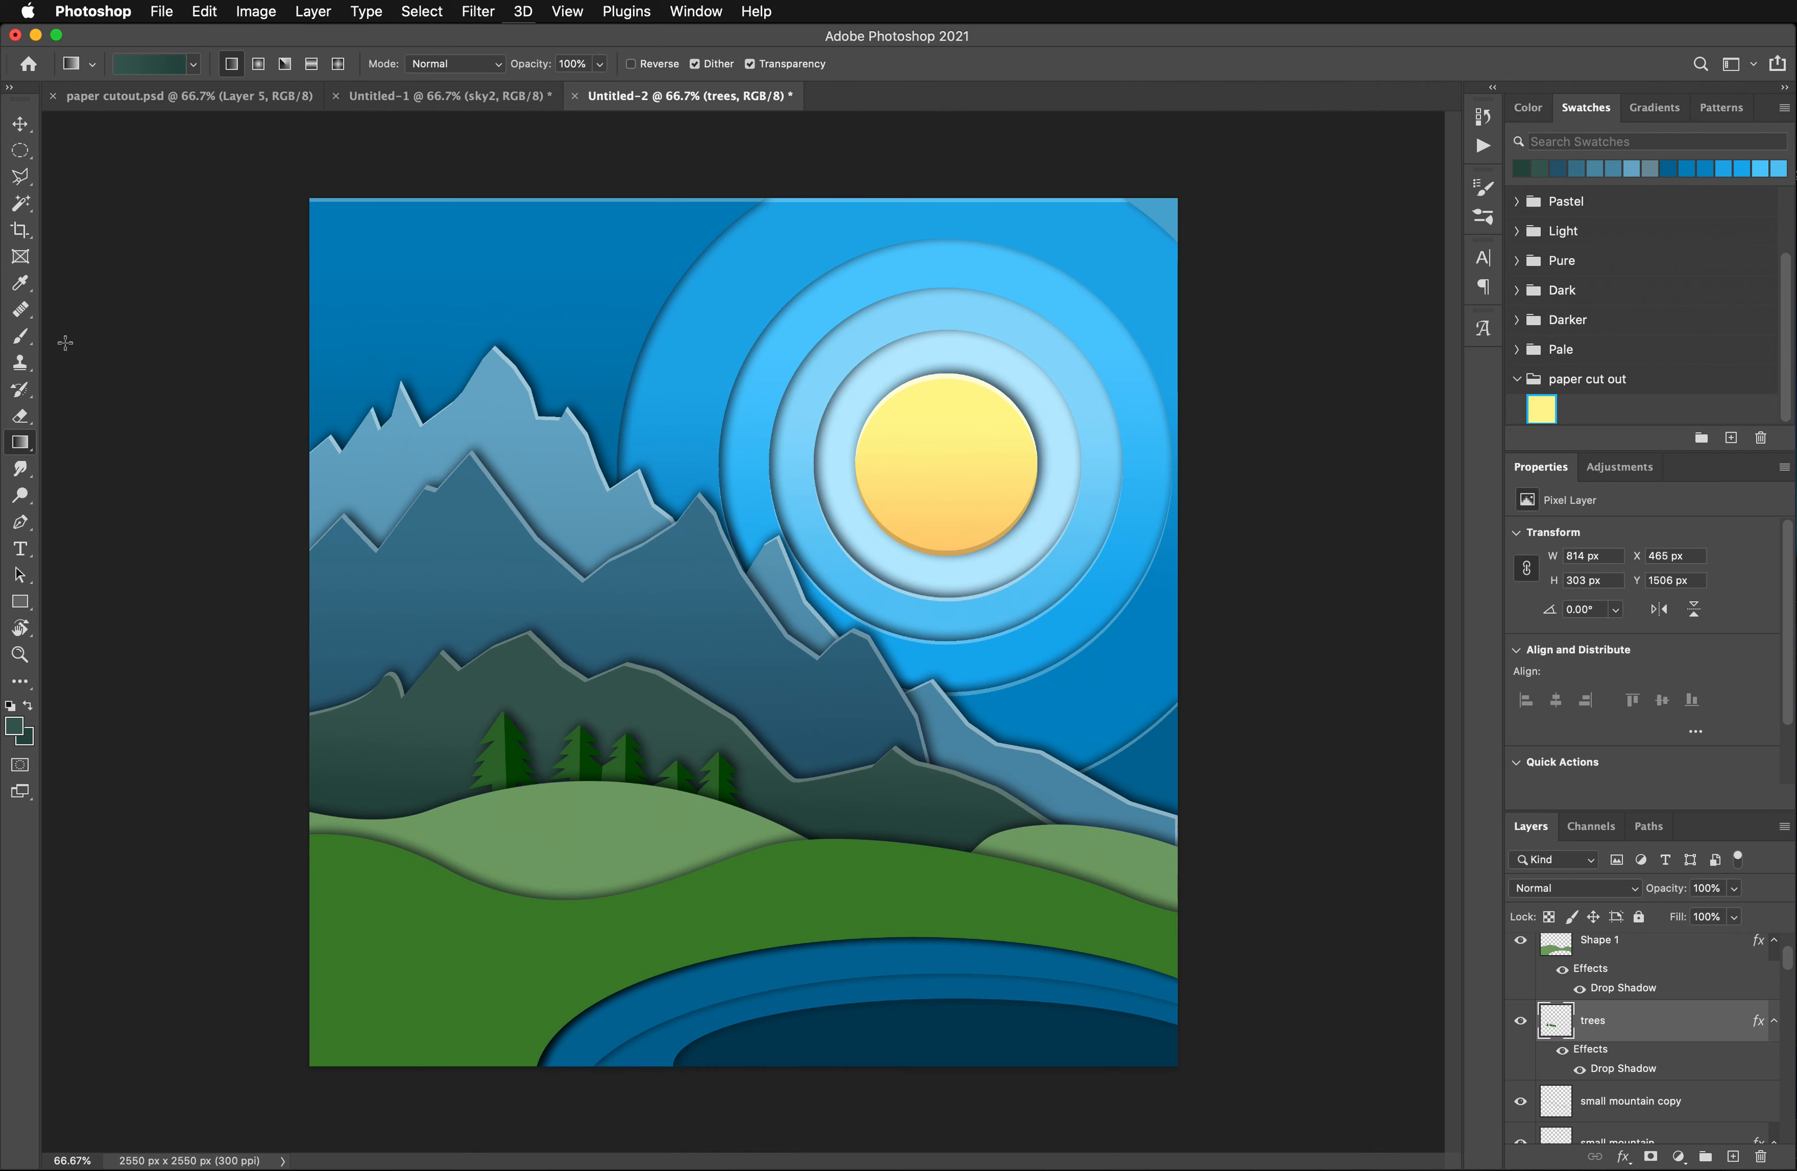
{"action": "left_click", "coordinate": [21, 203]}
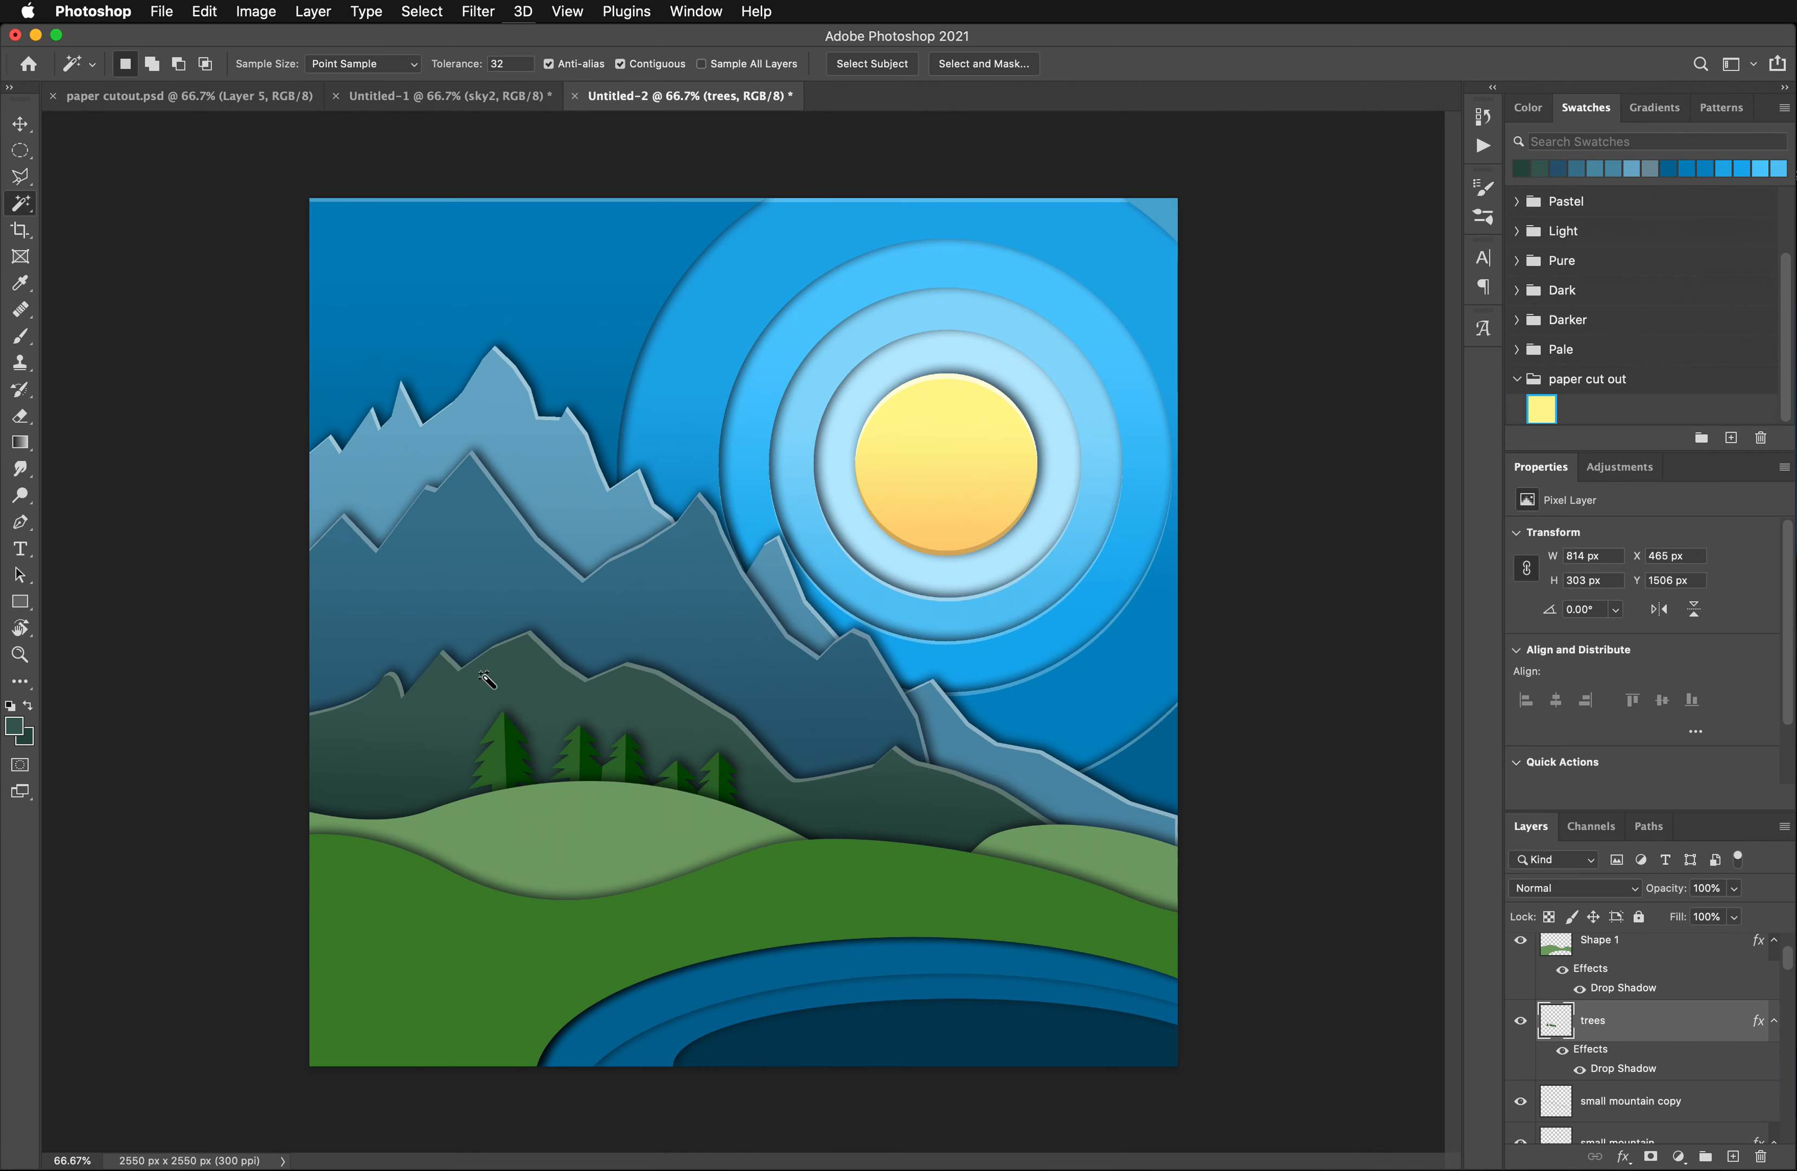
{"action": "left_click", "coordinate": [503, 767]}
{"action": "left_click", "coordinate": [511, 770], "text": "shift"}
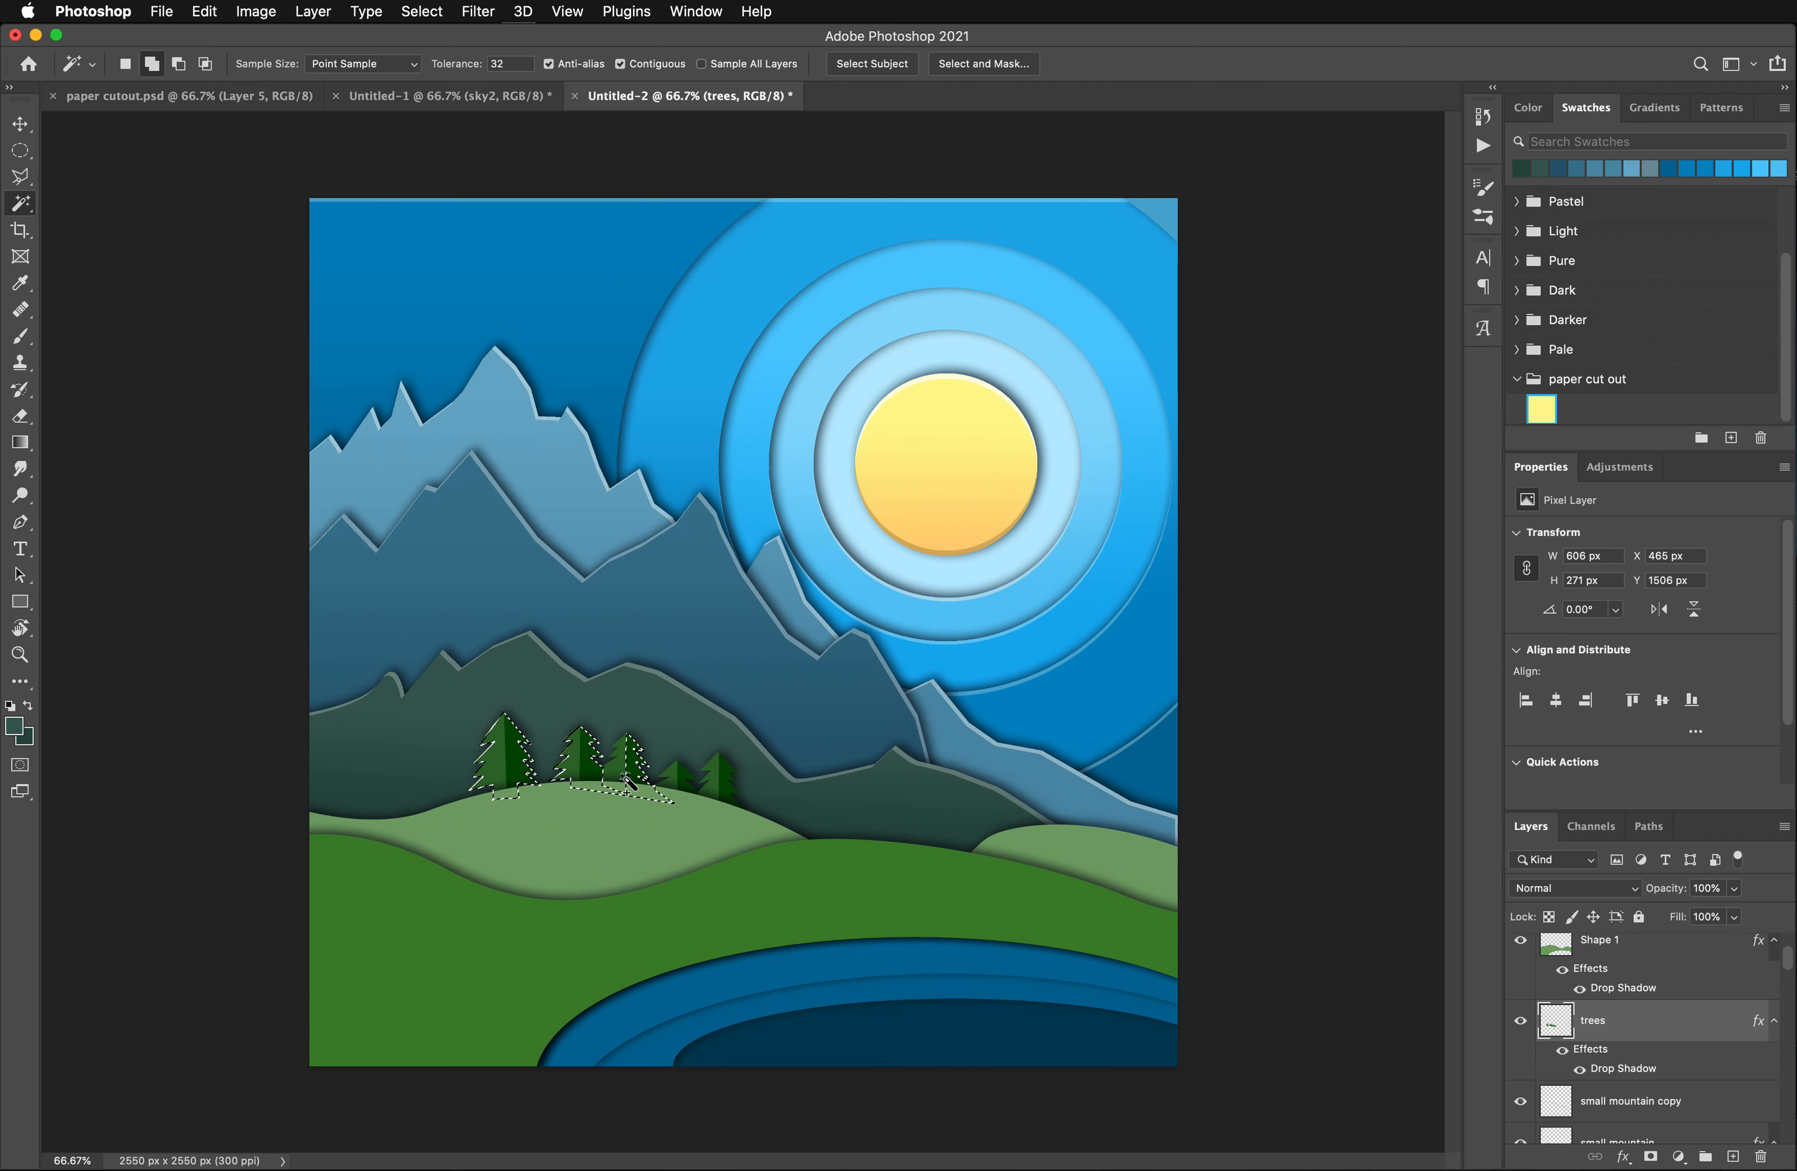
{"action": "left_click", "coordinate": [638, 770], "text": "shift"}
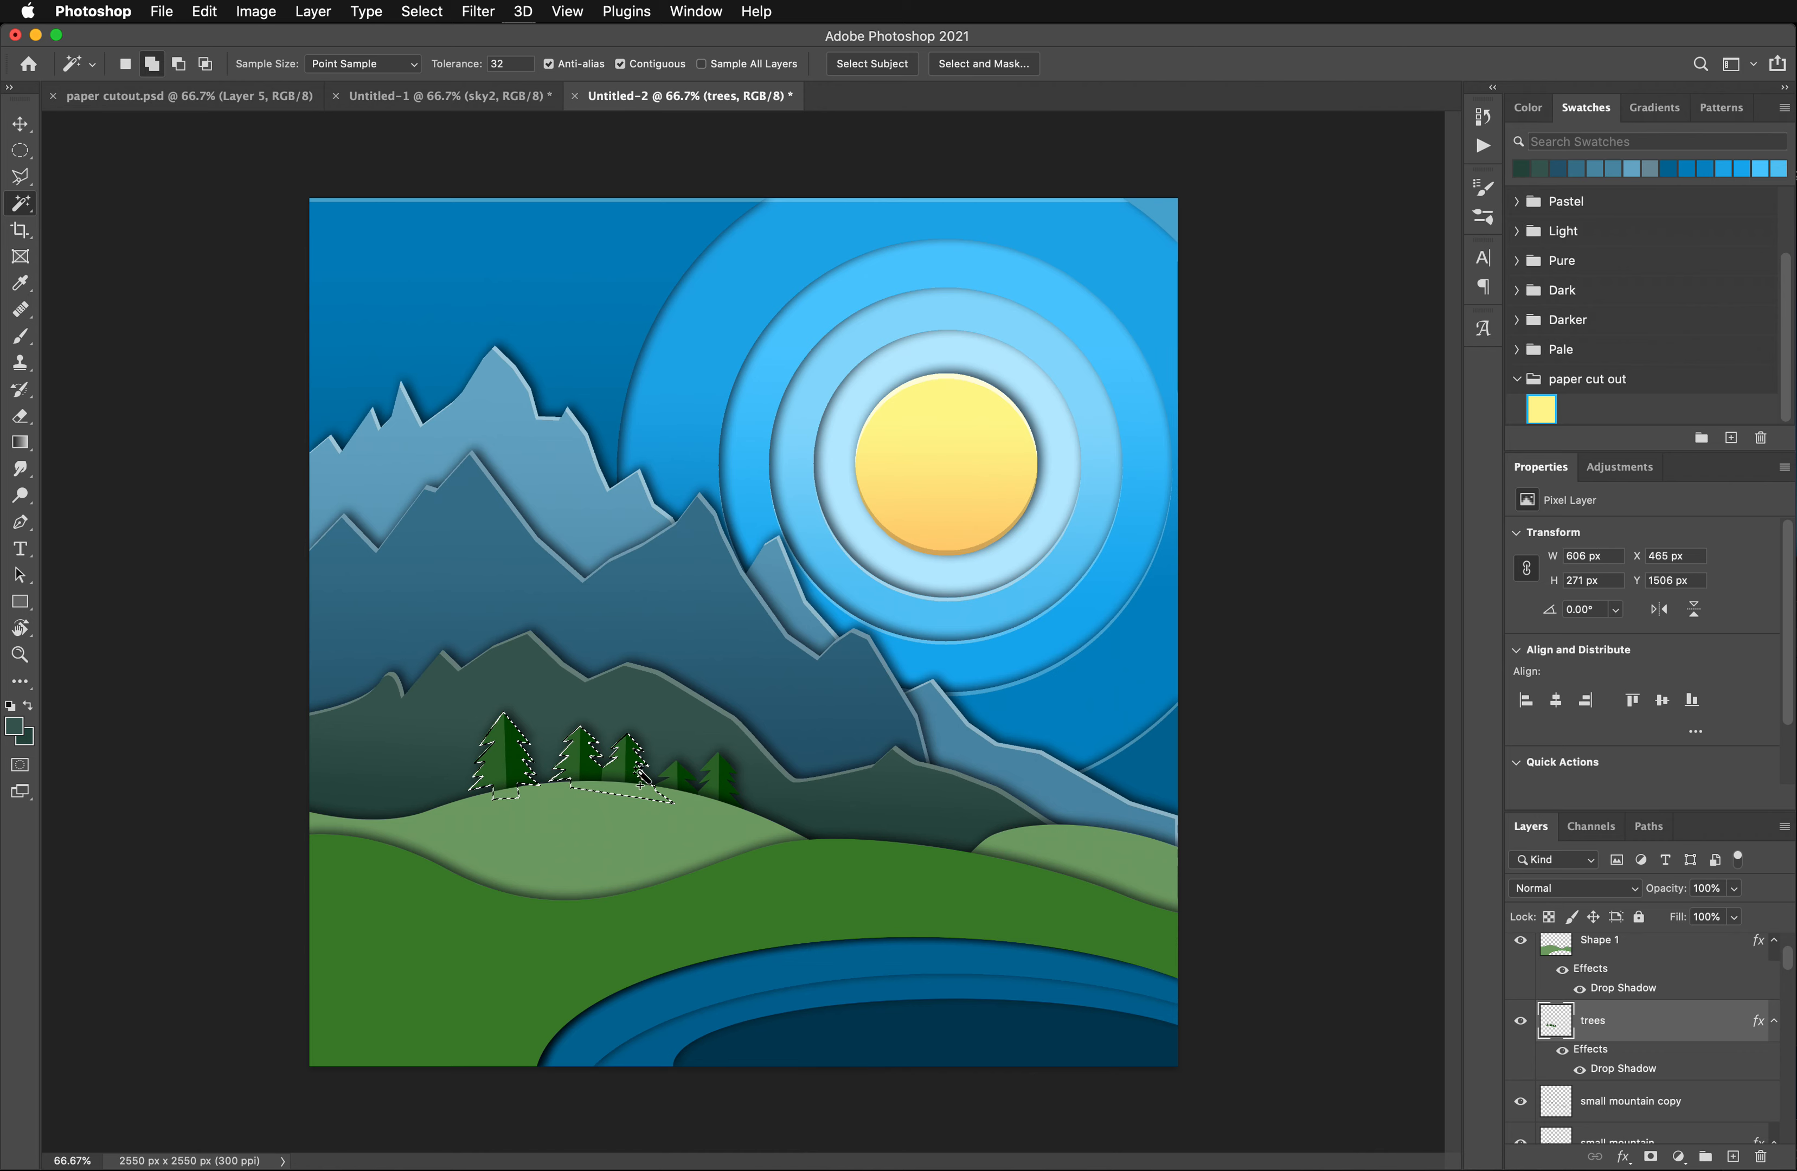
{"action": "left_click", "coordinate": [715, 773], "text": "shift"}
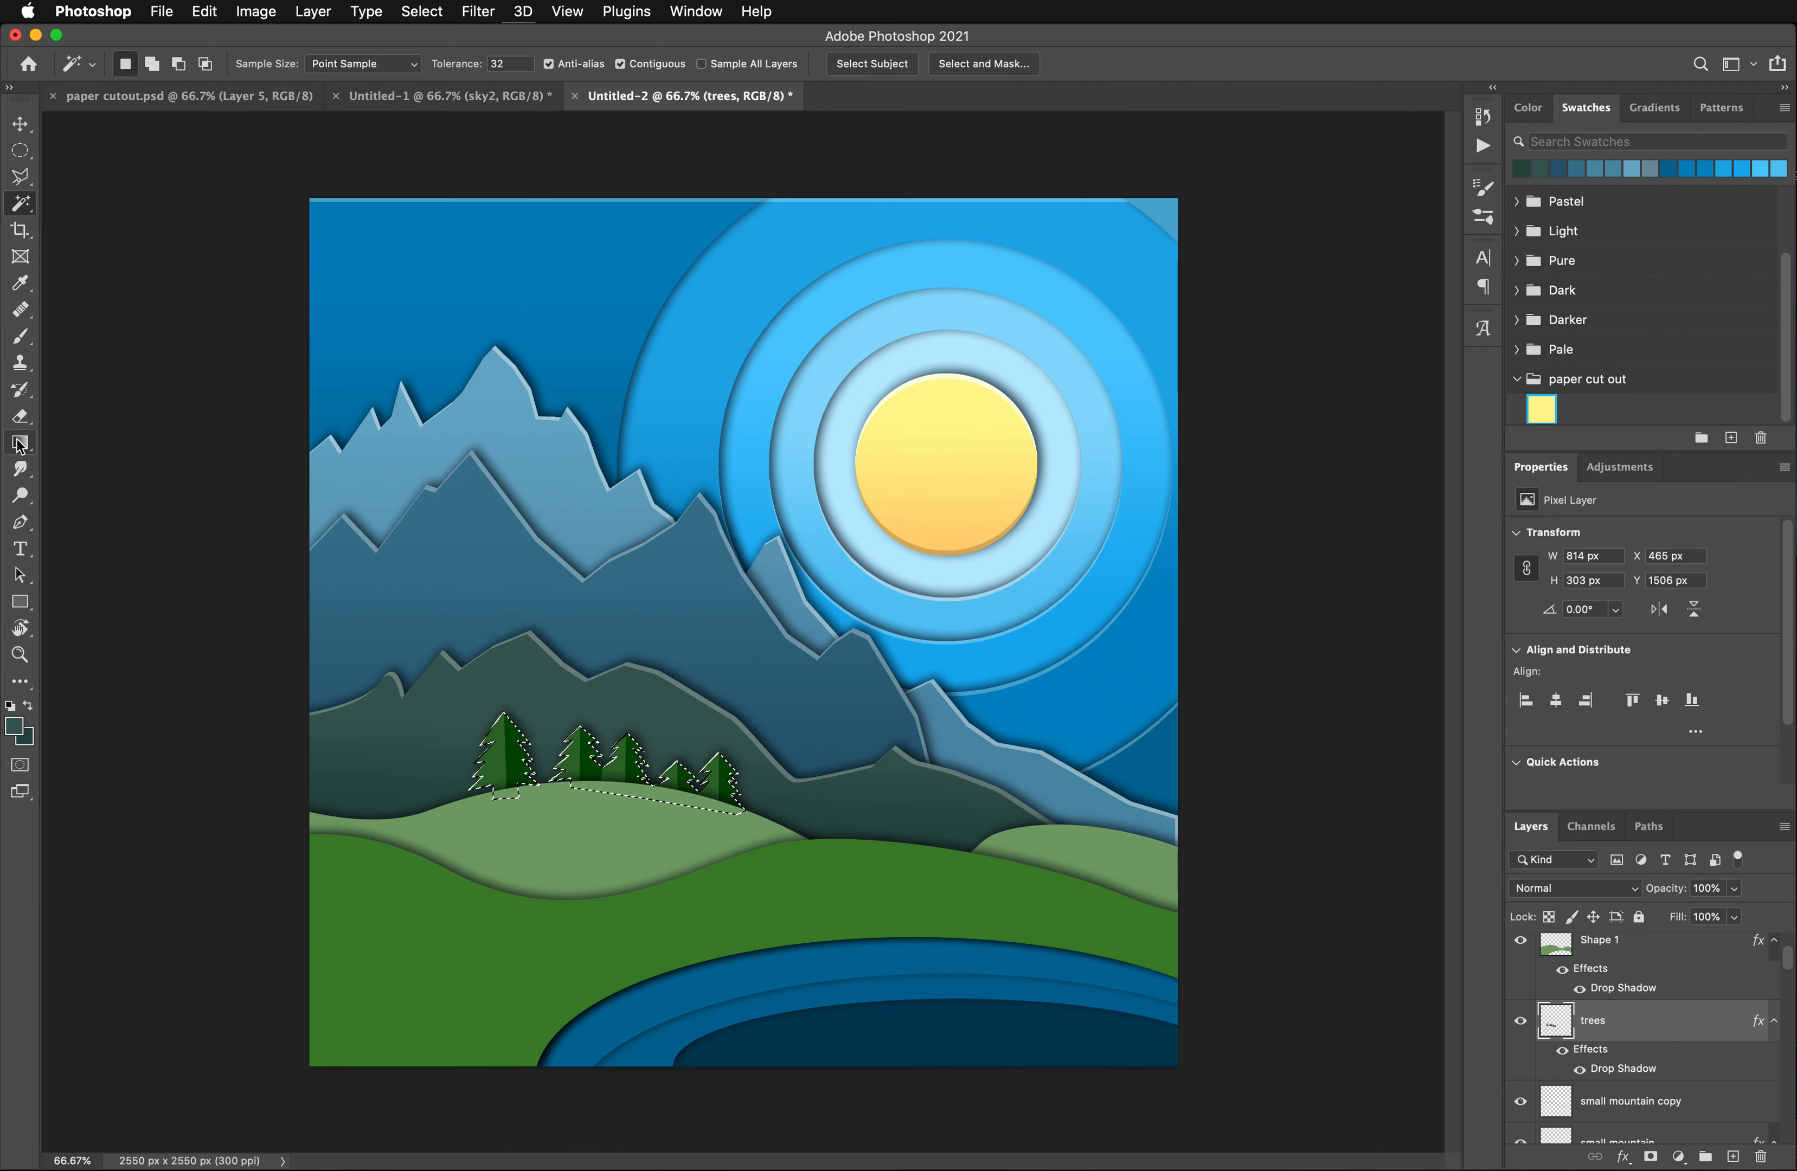
- Sample the trees' dark green as the foreground color and set the background color to a darker shade, #033200
{"action": "left_click", "coordinate": [21, 283]}
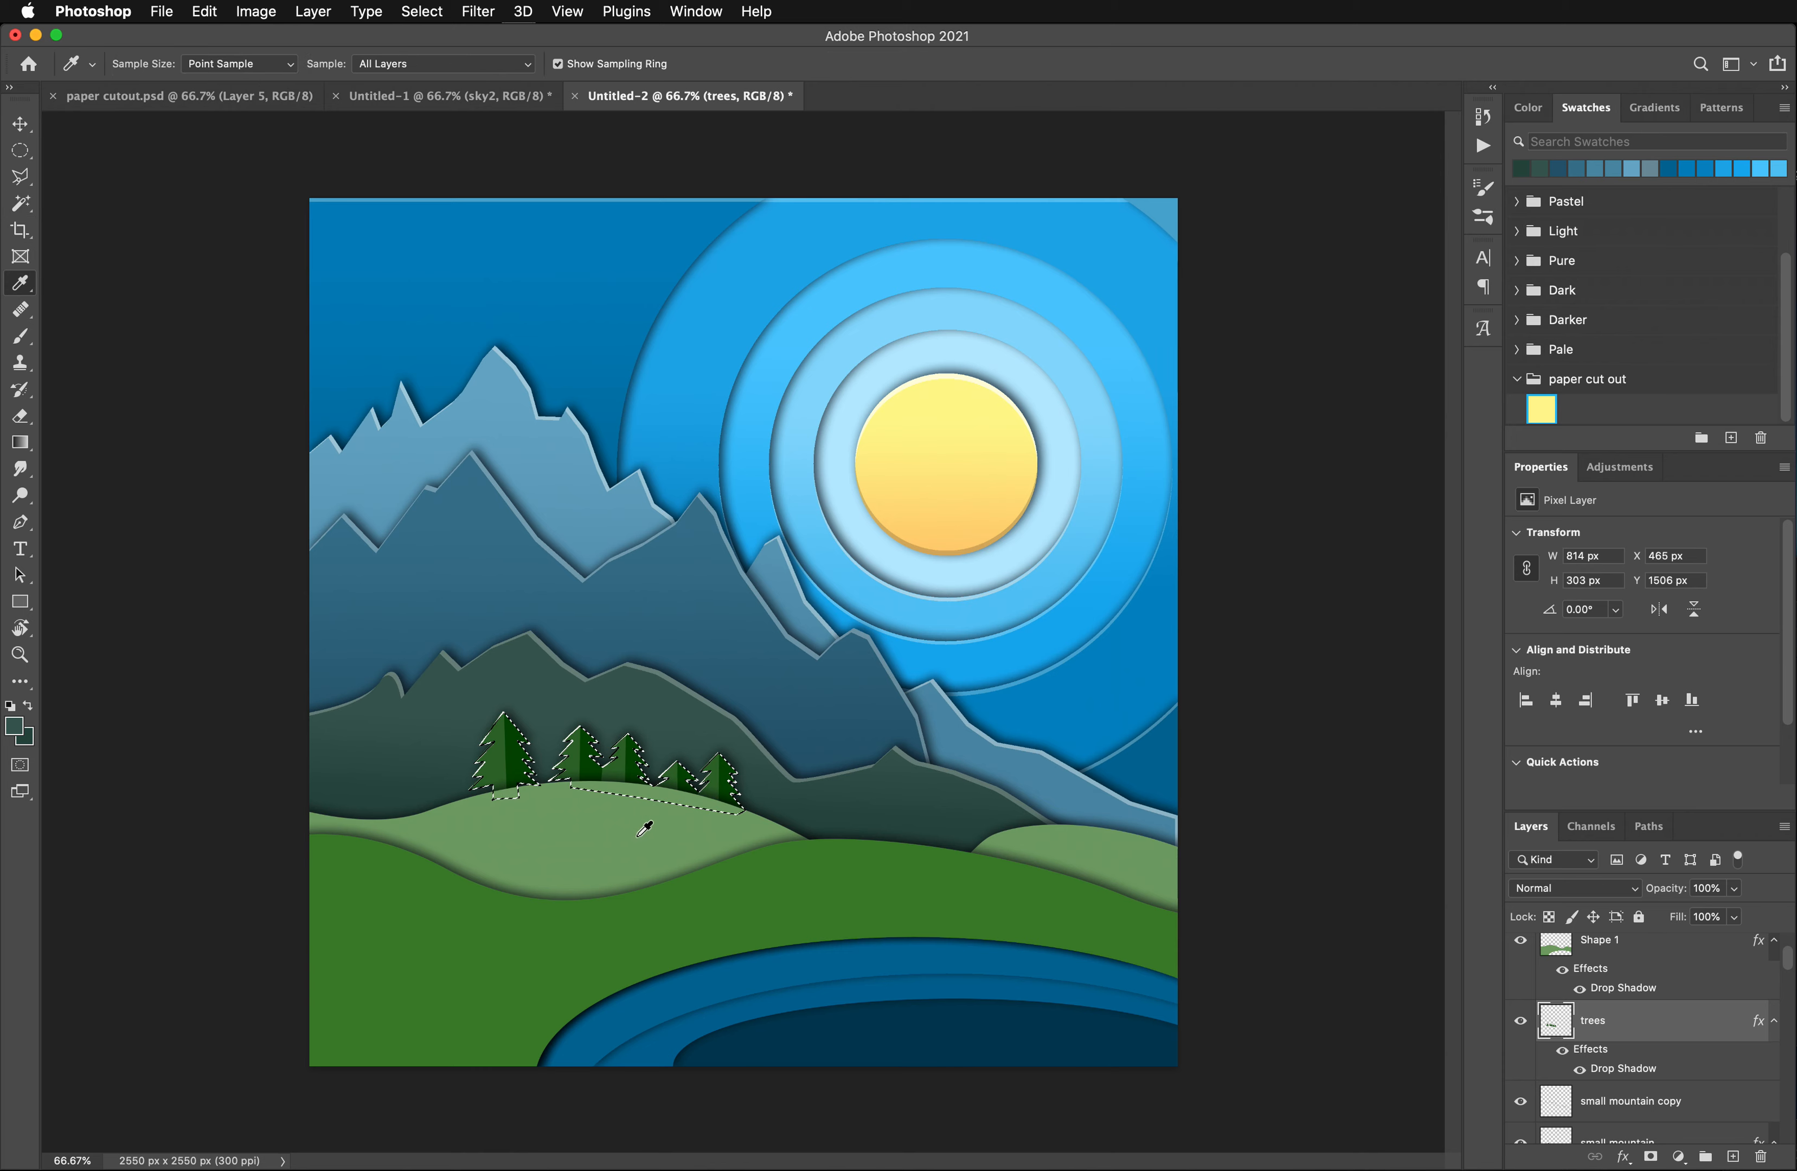
{"action": "left_click", "coordinate": [519, 727]}
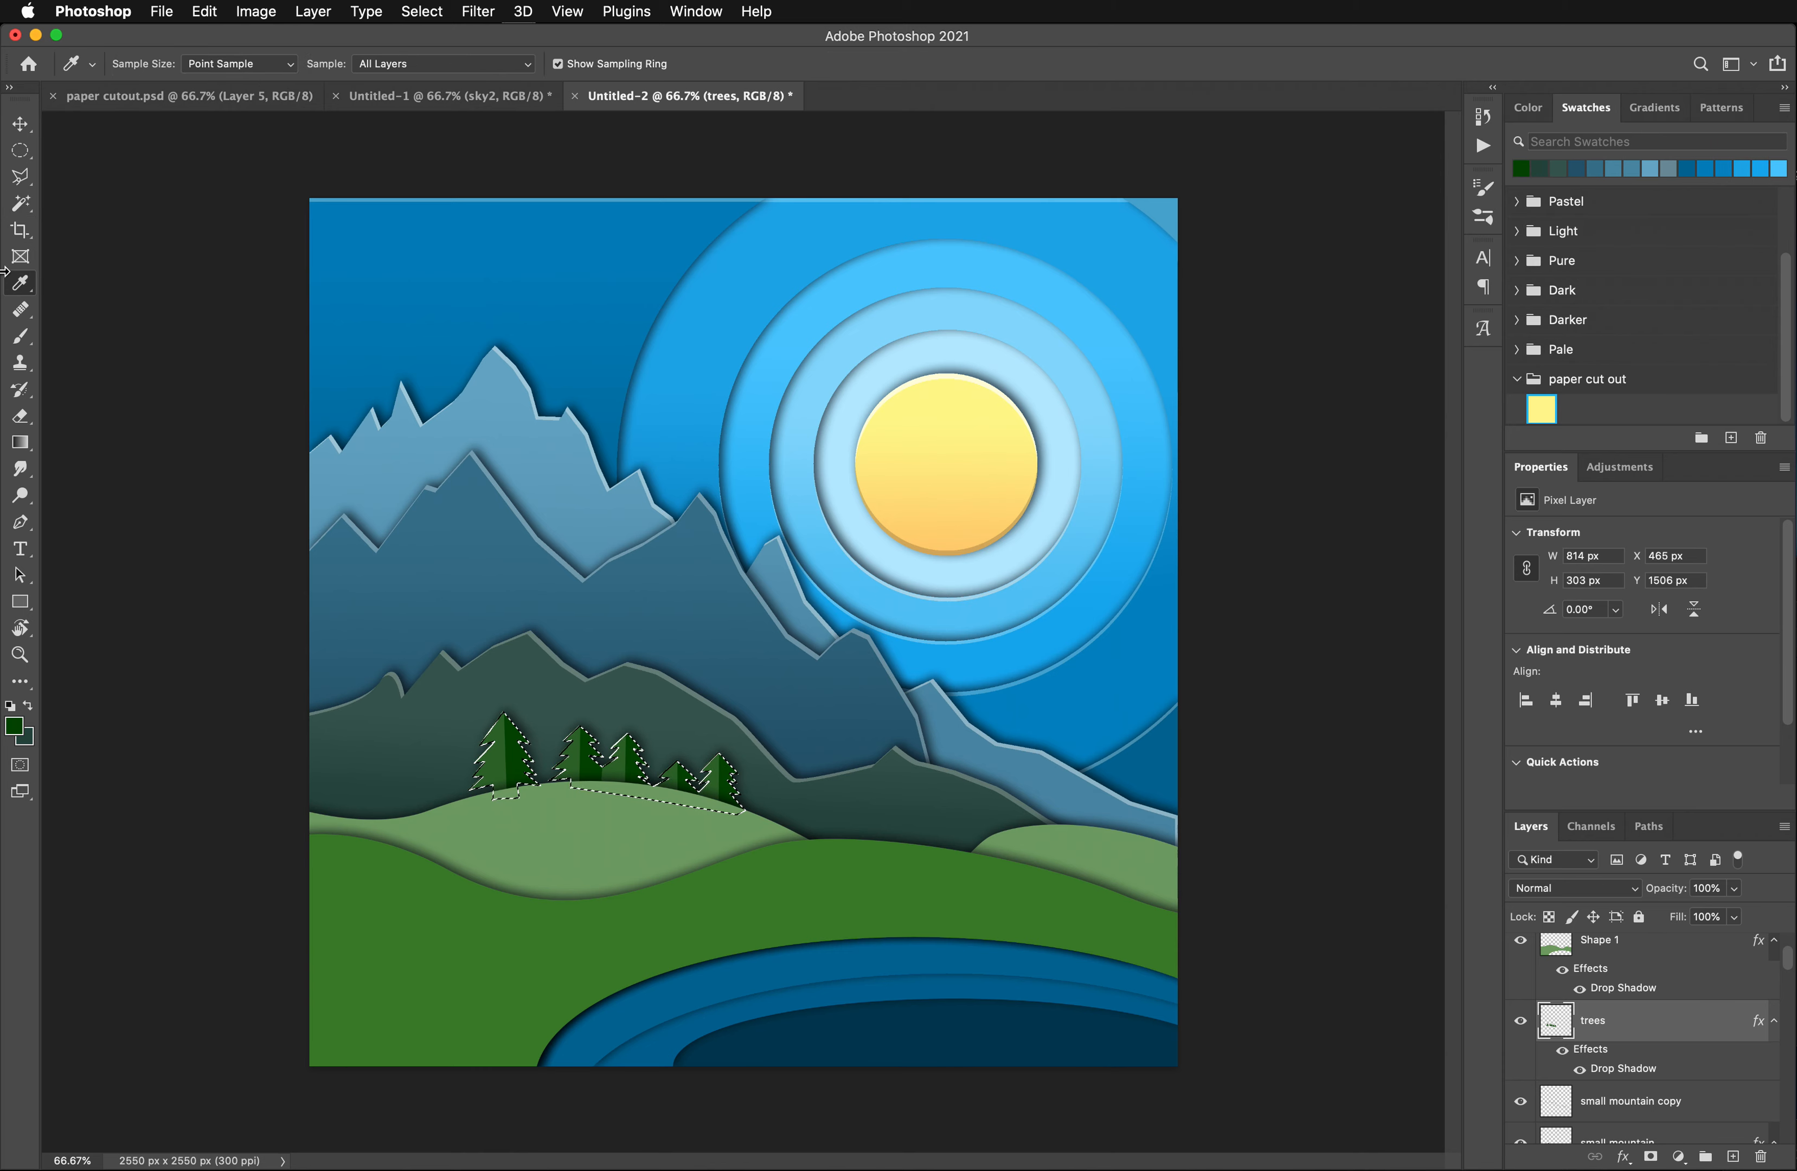
{"action": "left_click", "coordinate": [25, 737]}
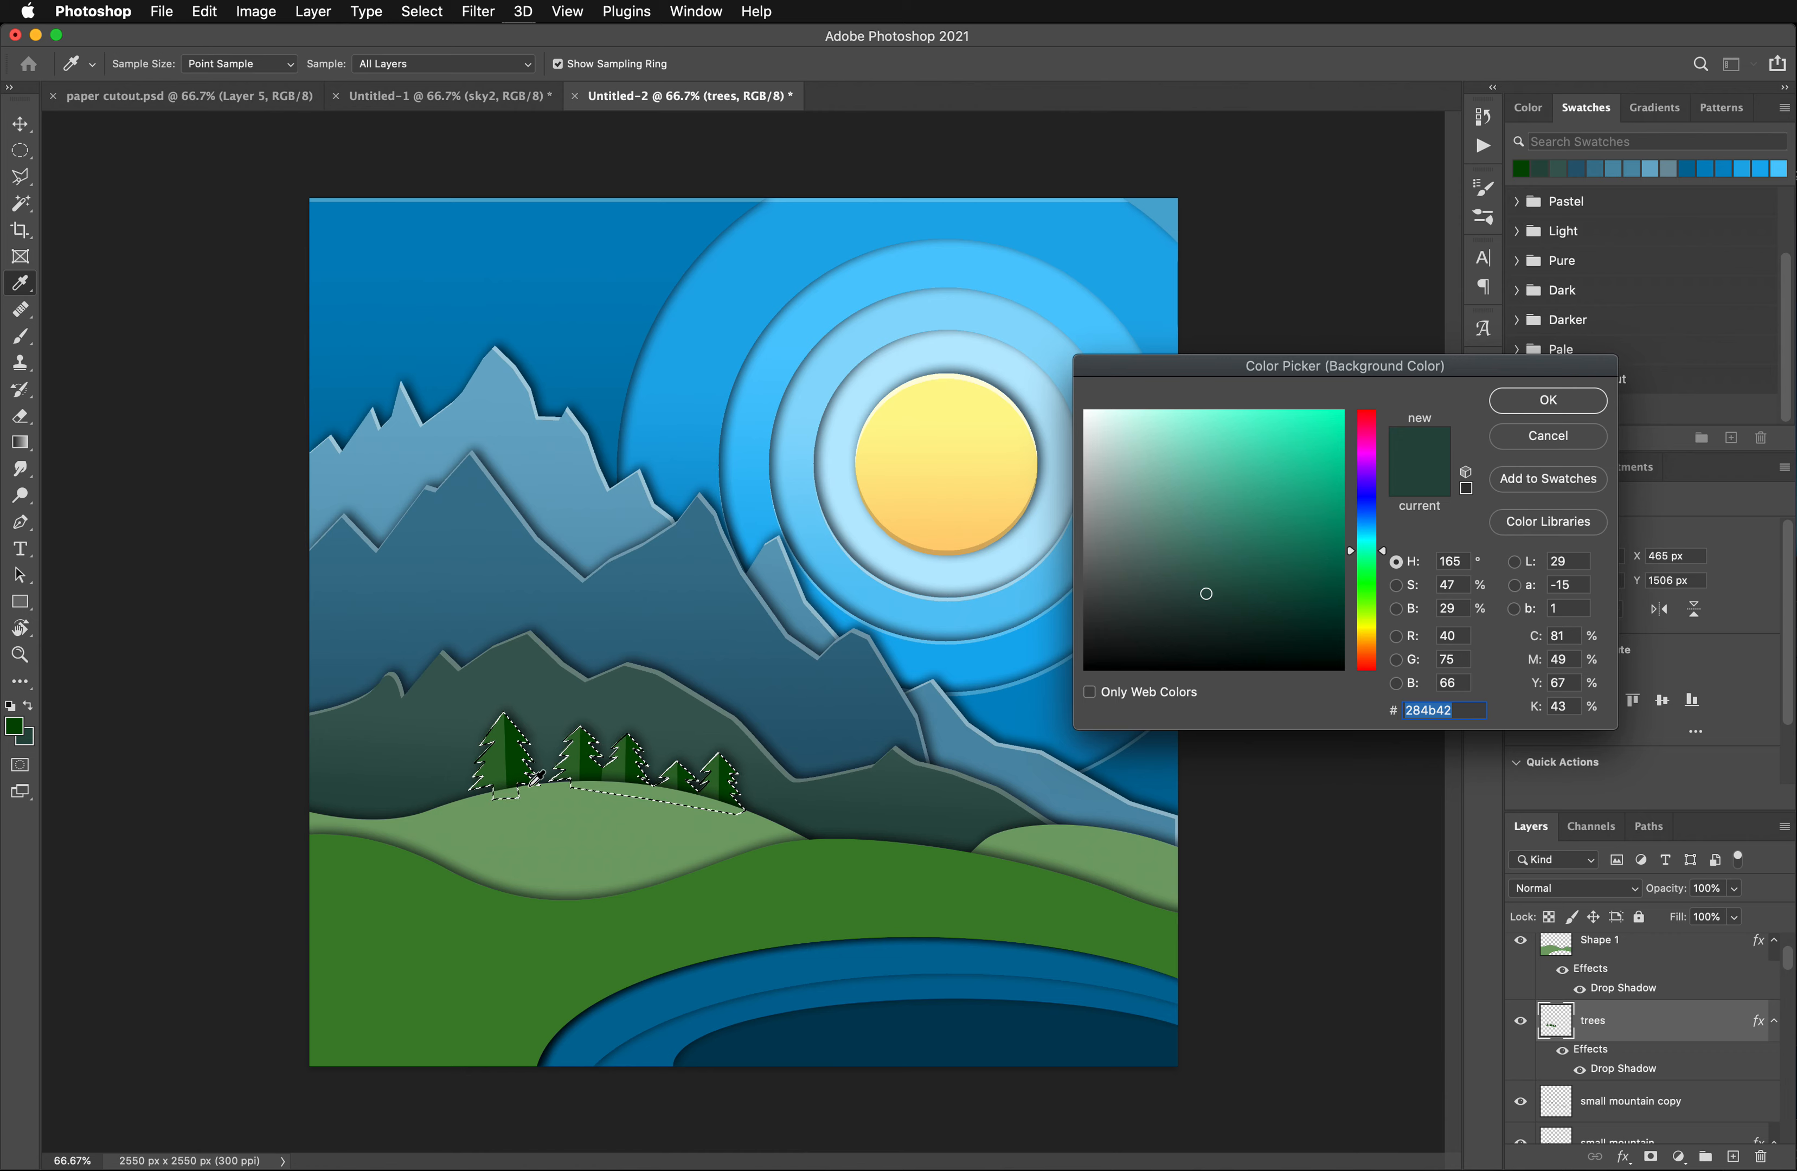
{"action": "left_click", "coordinate": [523, 769]}
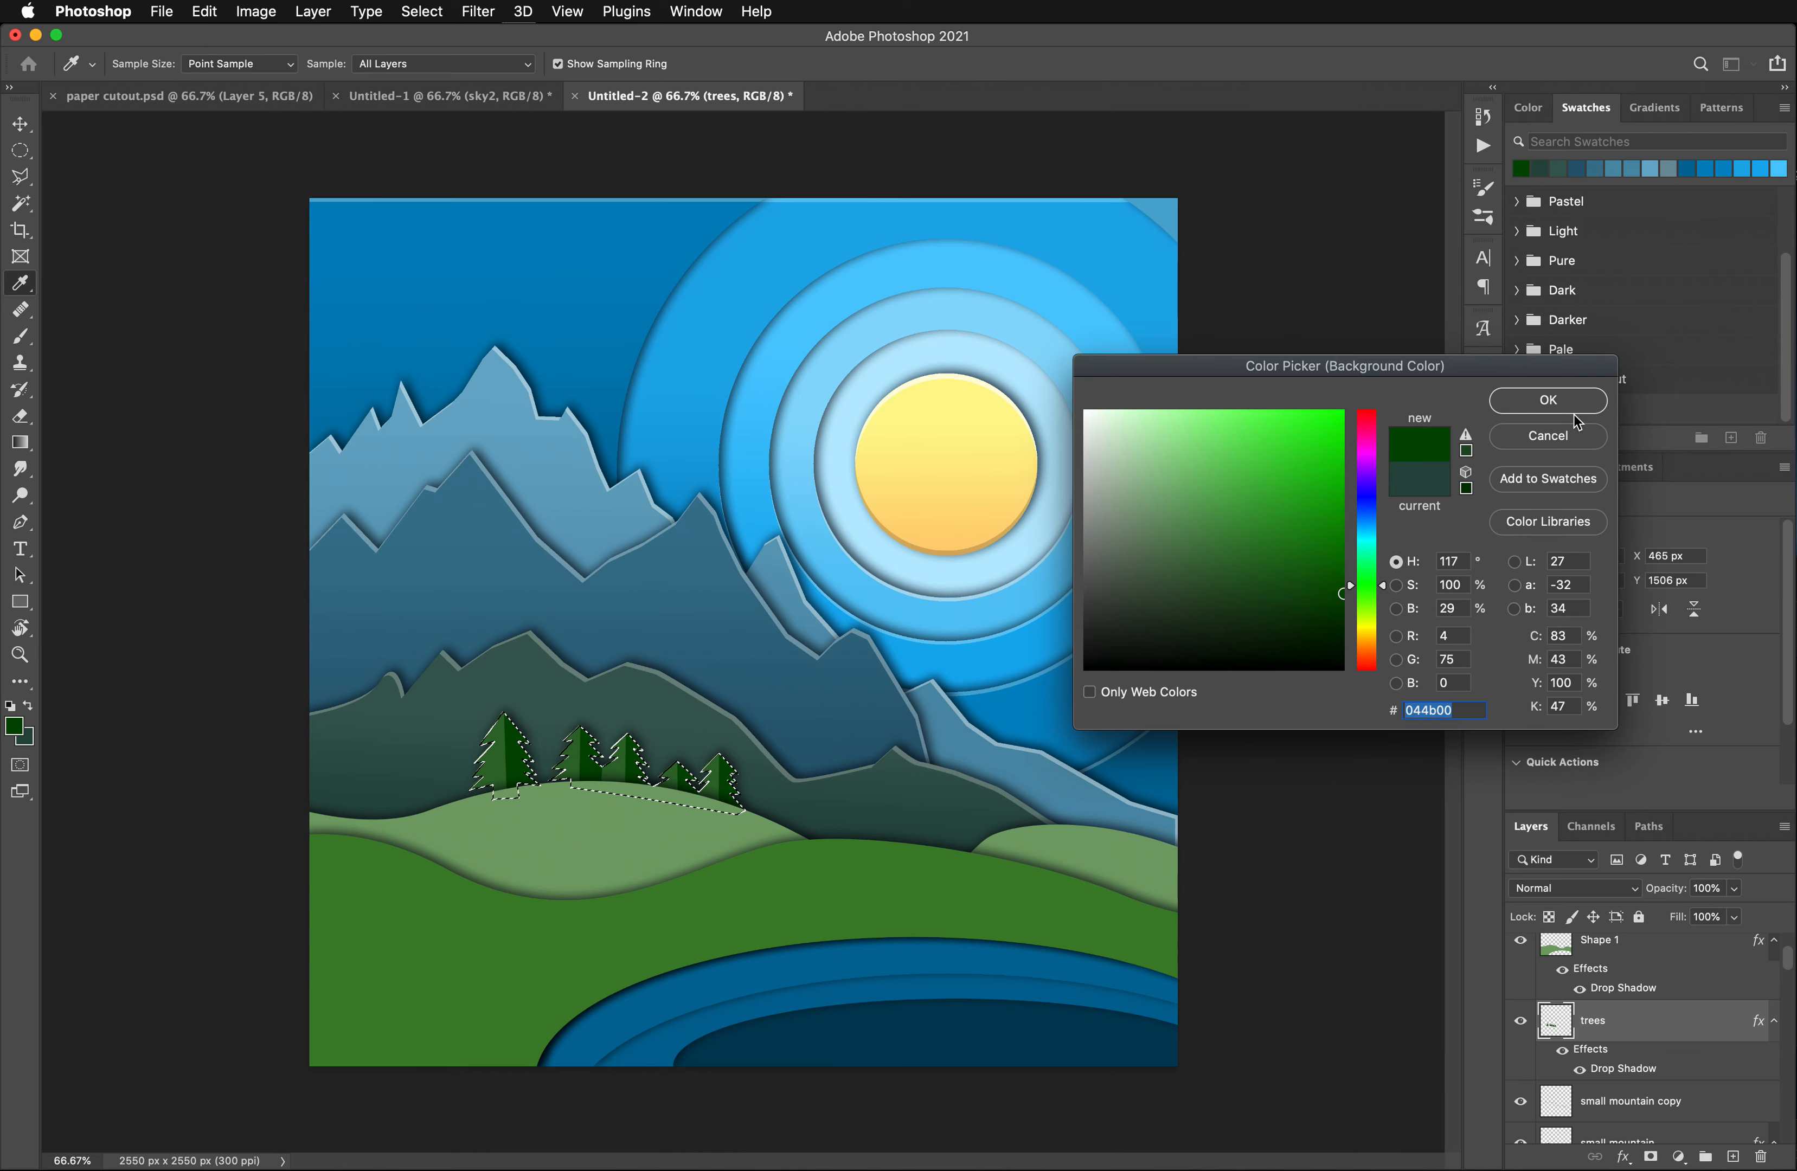
{"action": "left_click", "coordinate": [1548, 400]}
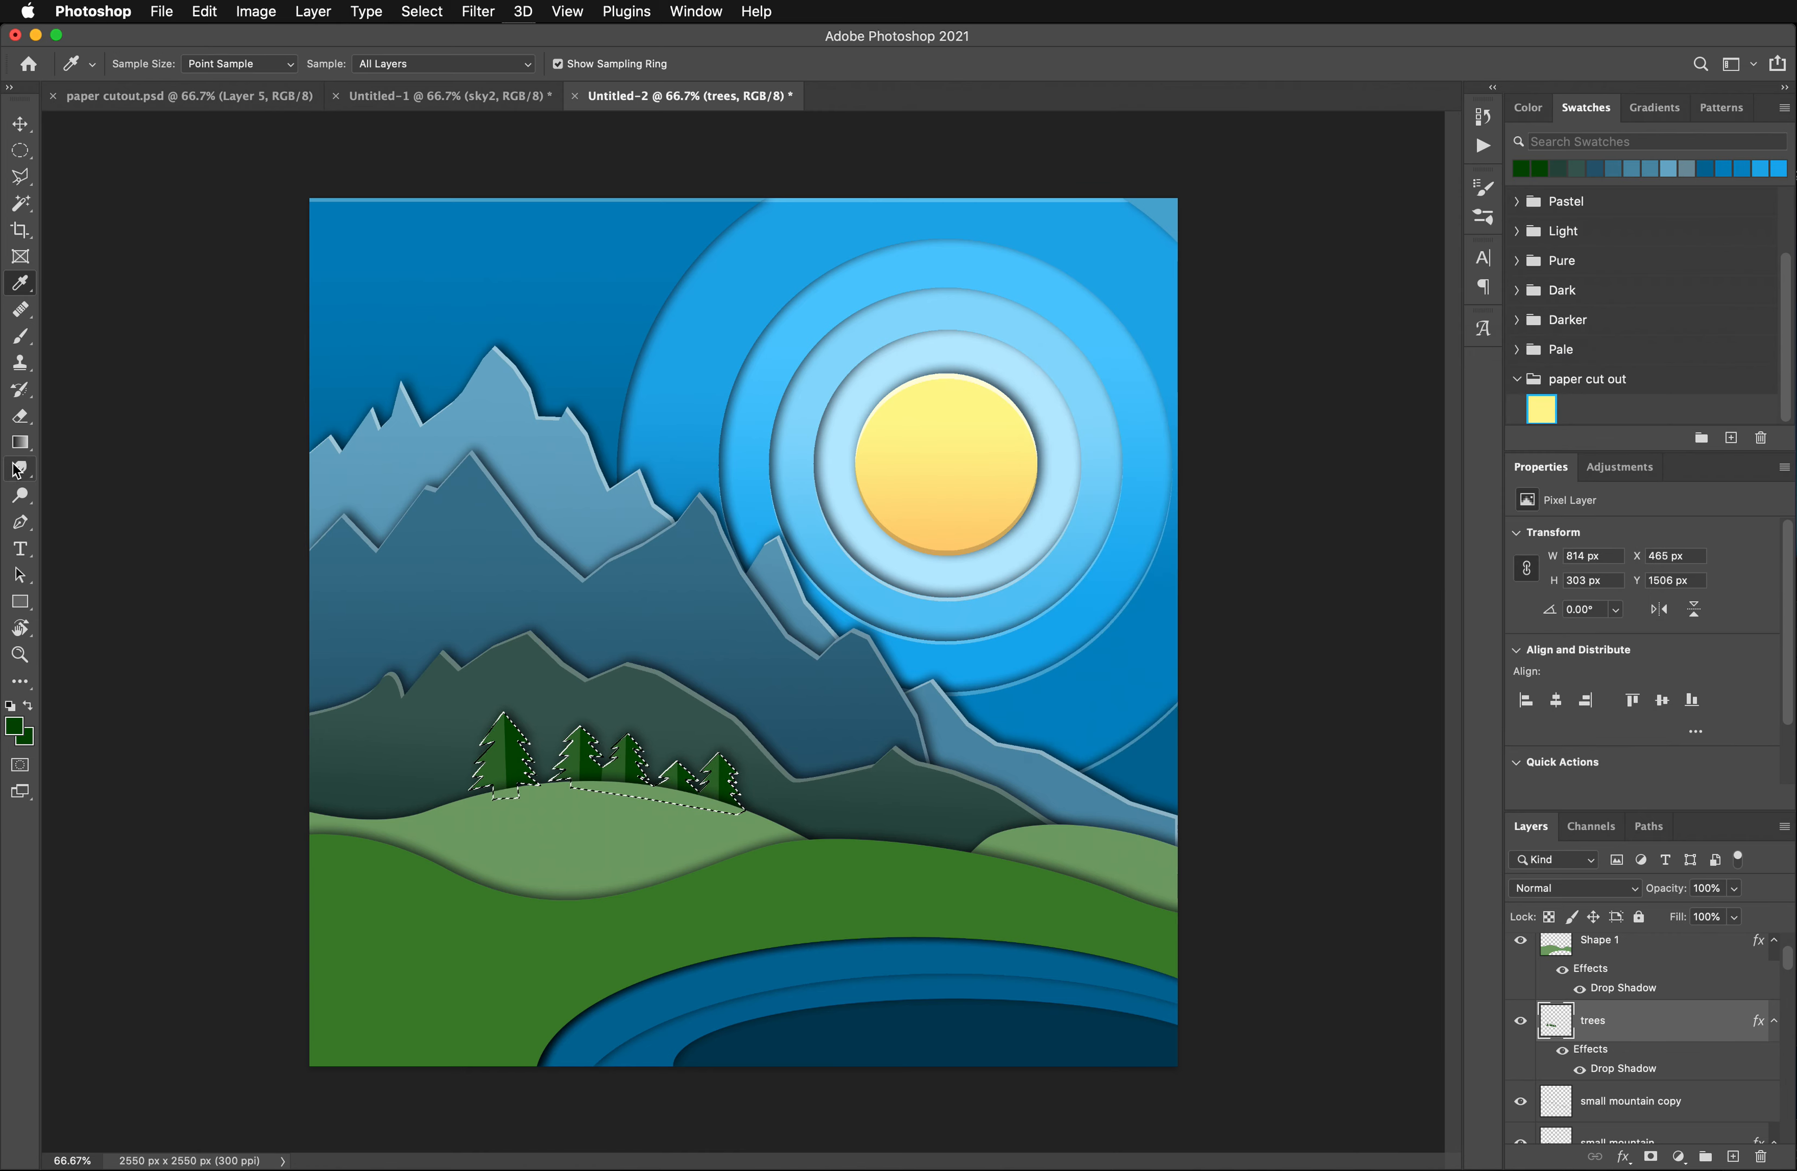
{"action": "left_click", "coordinate": [28, 736]}
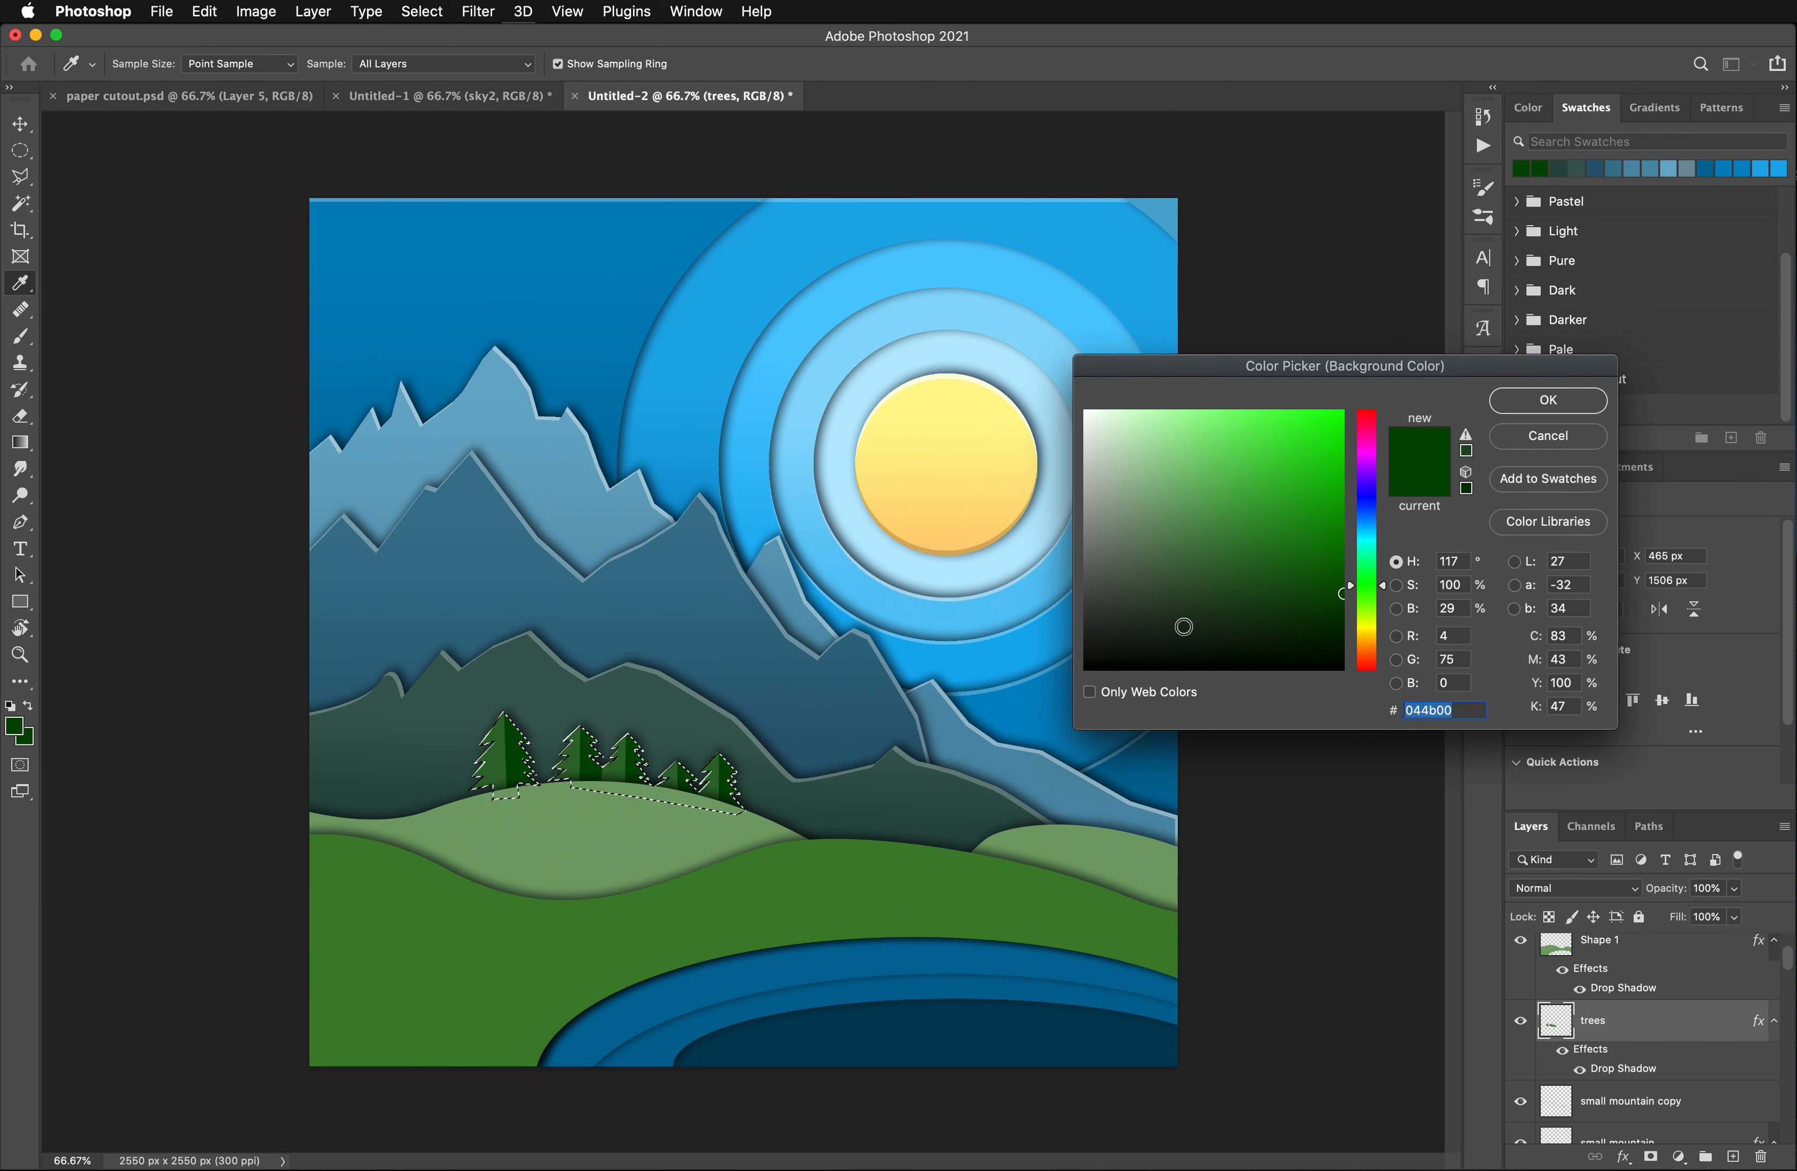
{"action": "left_click_drag", "start_coordinate": [1335, 617], "coordinate": [1347, 619]}
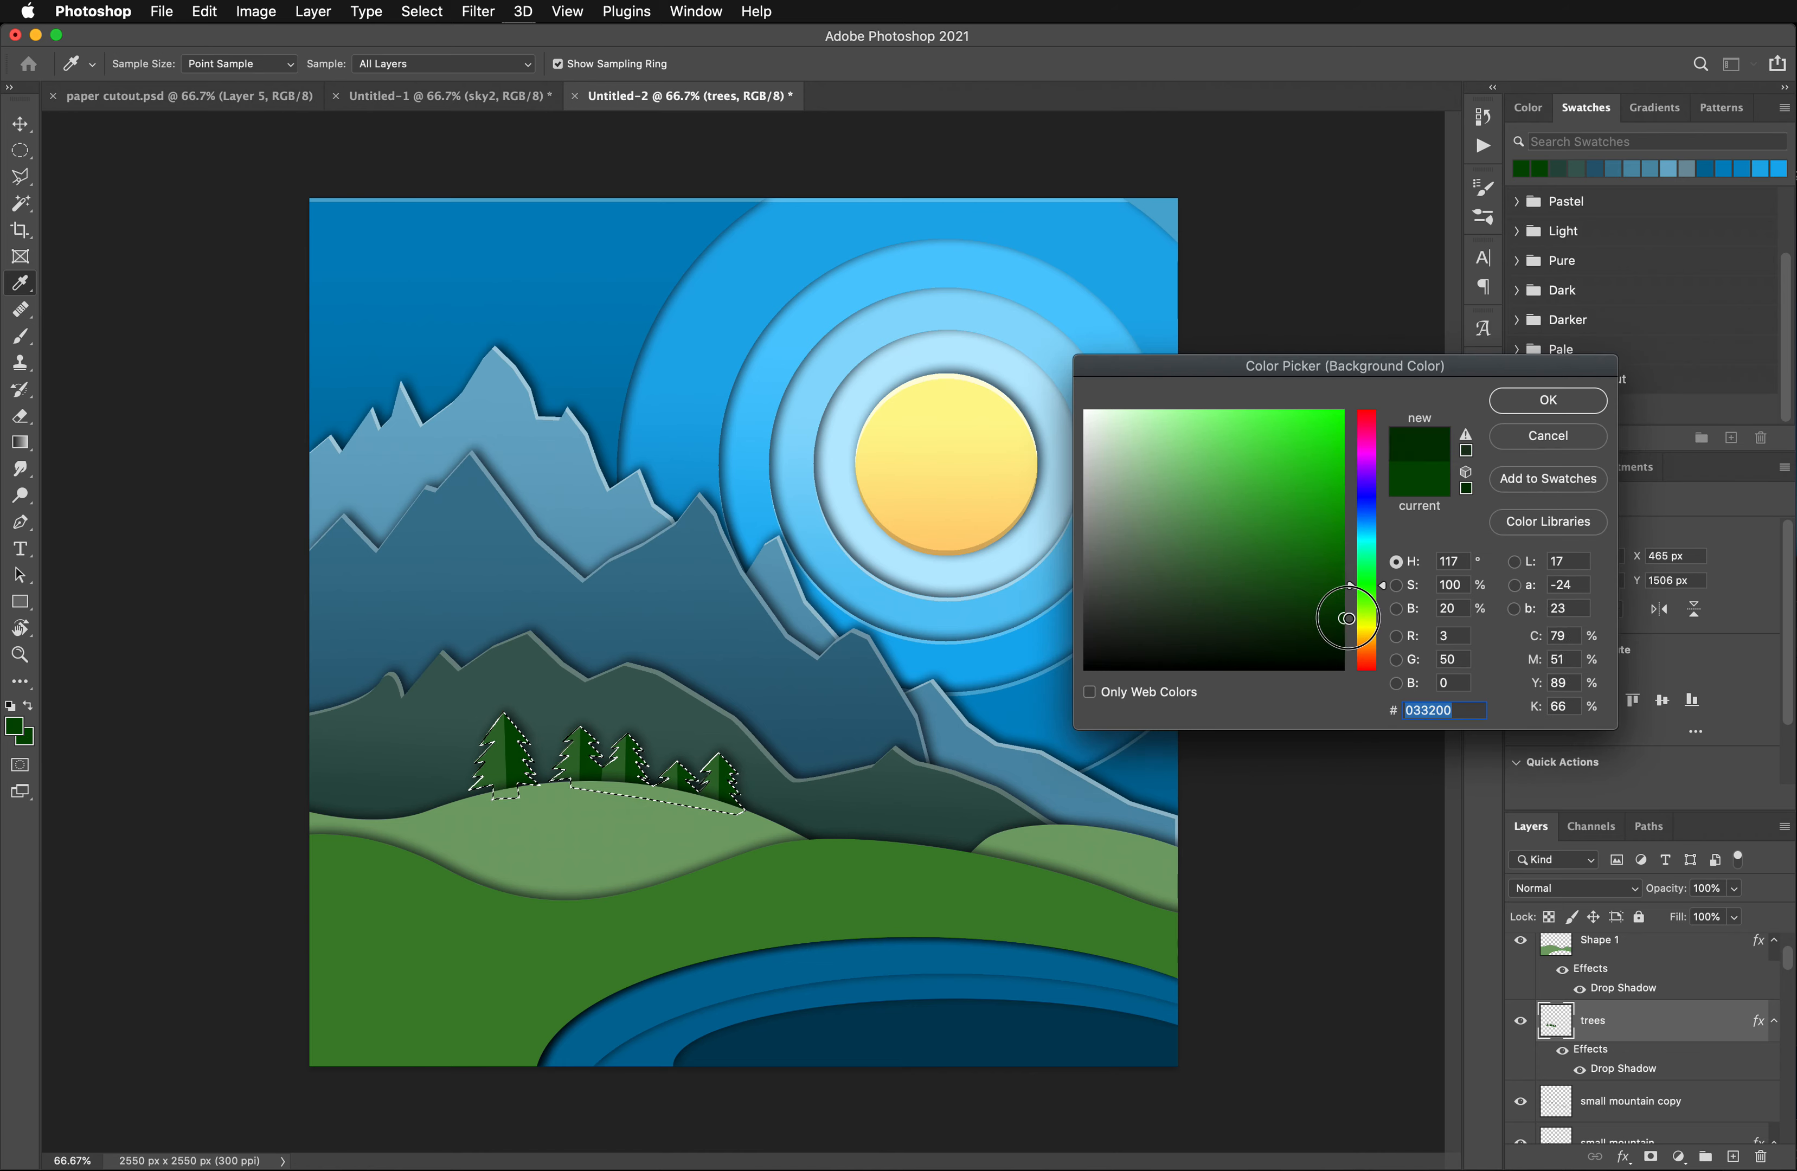
{"action": "left_click", "coordinate": [1547, 400]}
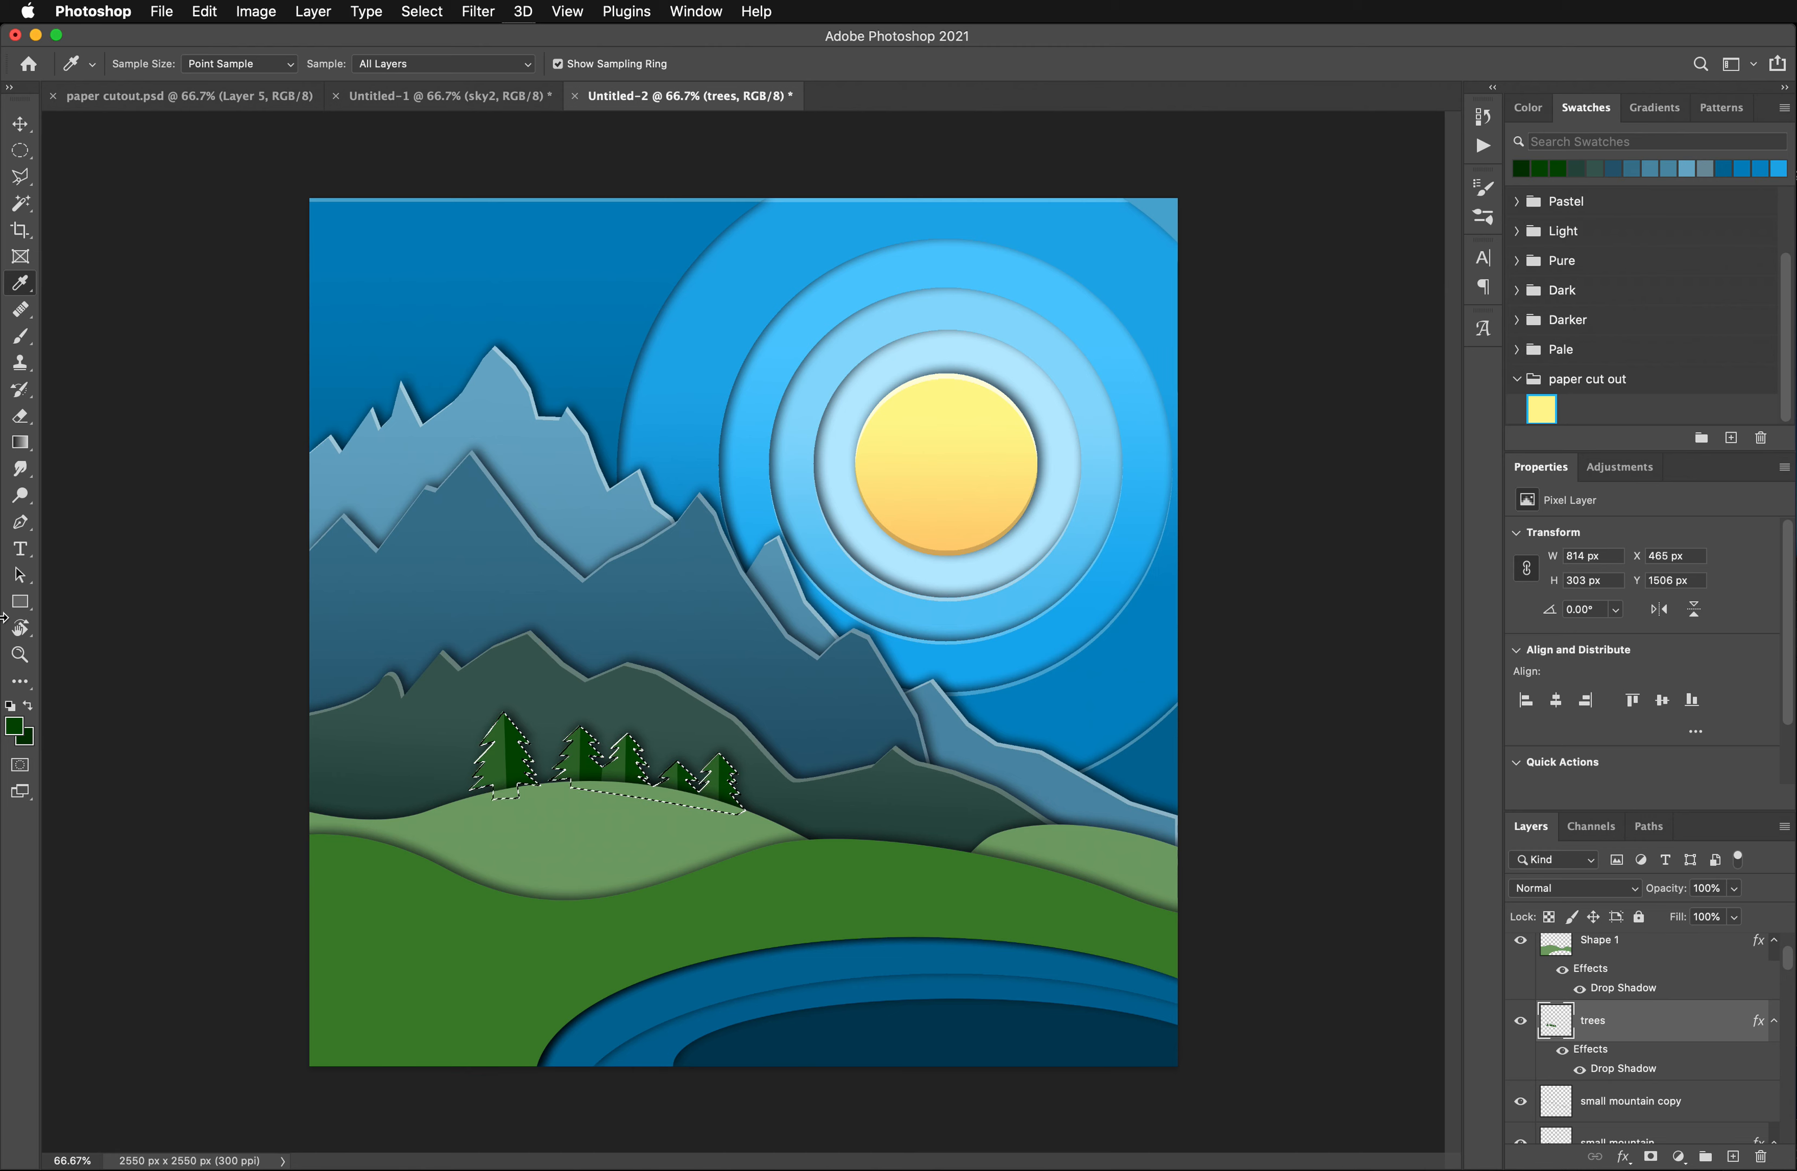
- Fill the selected trees with a vertical dark green gradient and duplicate the trees layer without its drop shadow
{"action": "left_click", "coordinate": [21, 445]}
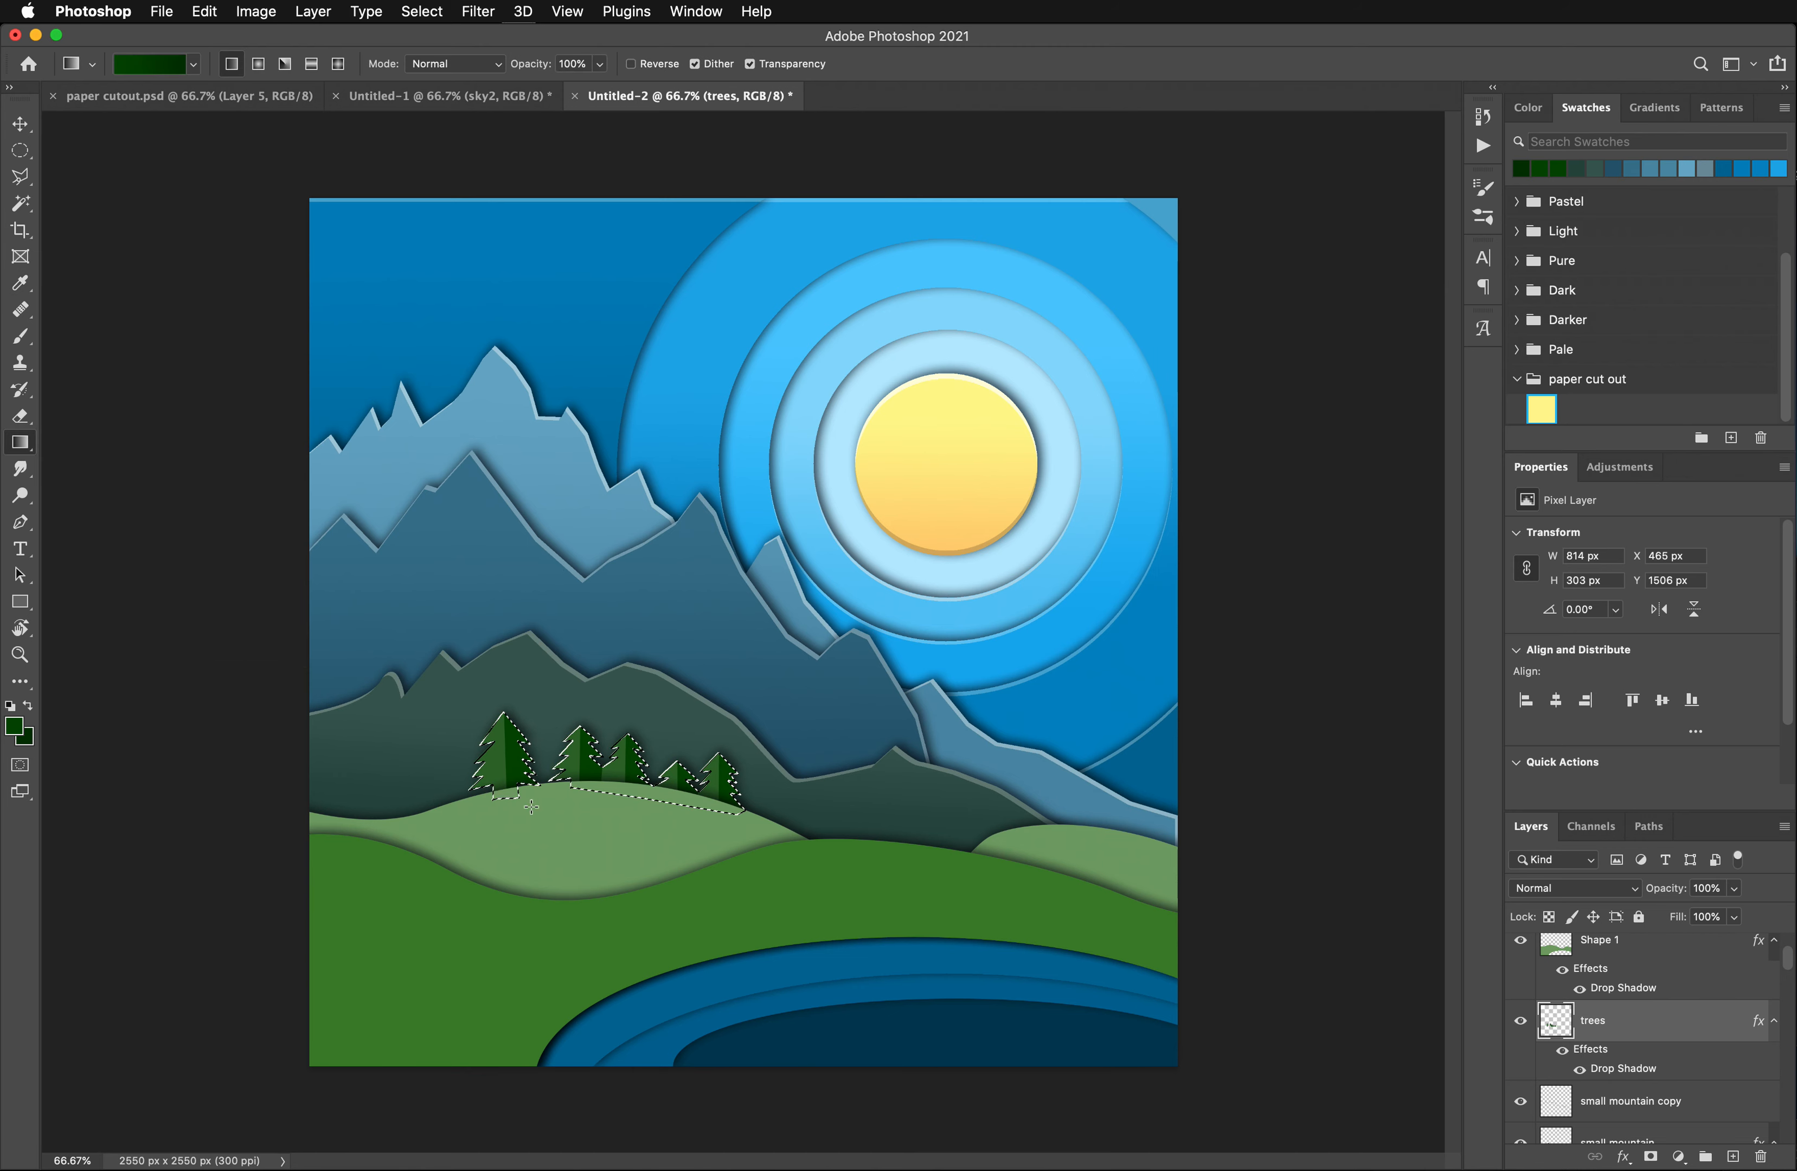
{"action": "left_click_drag", "start_coordinate": [532, 709], "coordinate": [531, 807]}
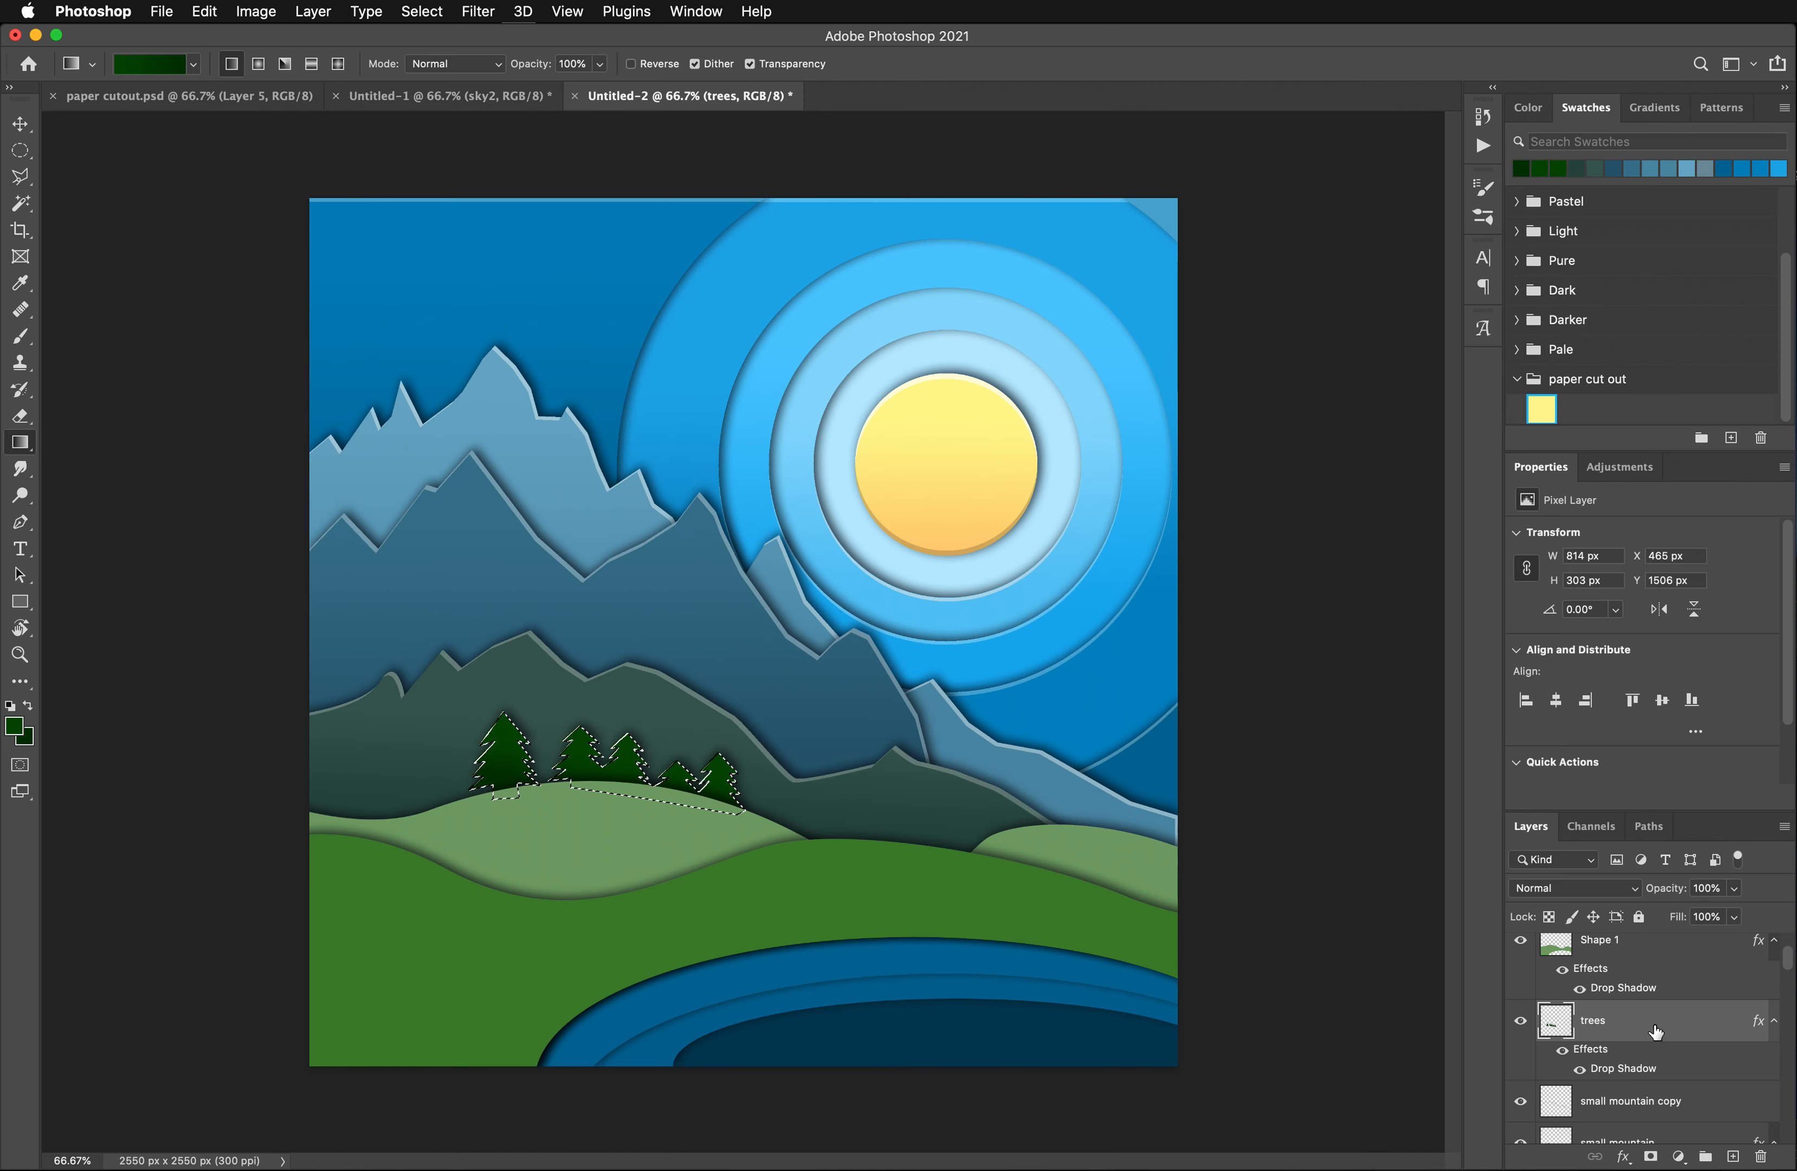
{"action": "left_click_drag", "start_coordinate": [1661, 1031], "coordinate": [1733, 1157]}
{"action": "left_click_drag", "start_coordinate": [1604, 1053], "coordinate": [1761, 1158]}
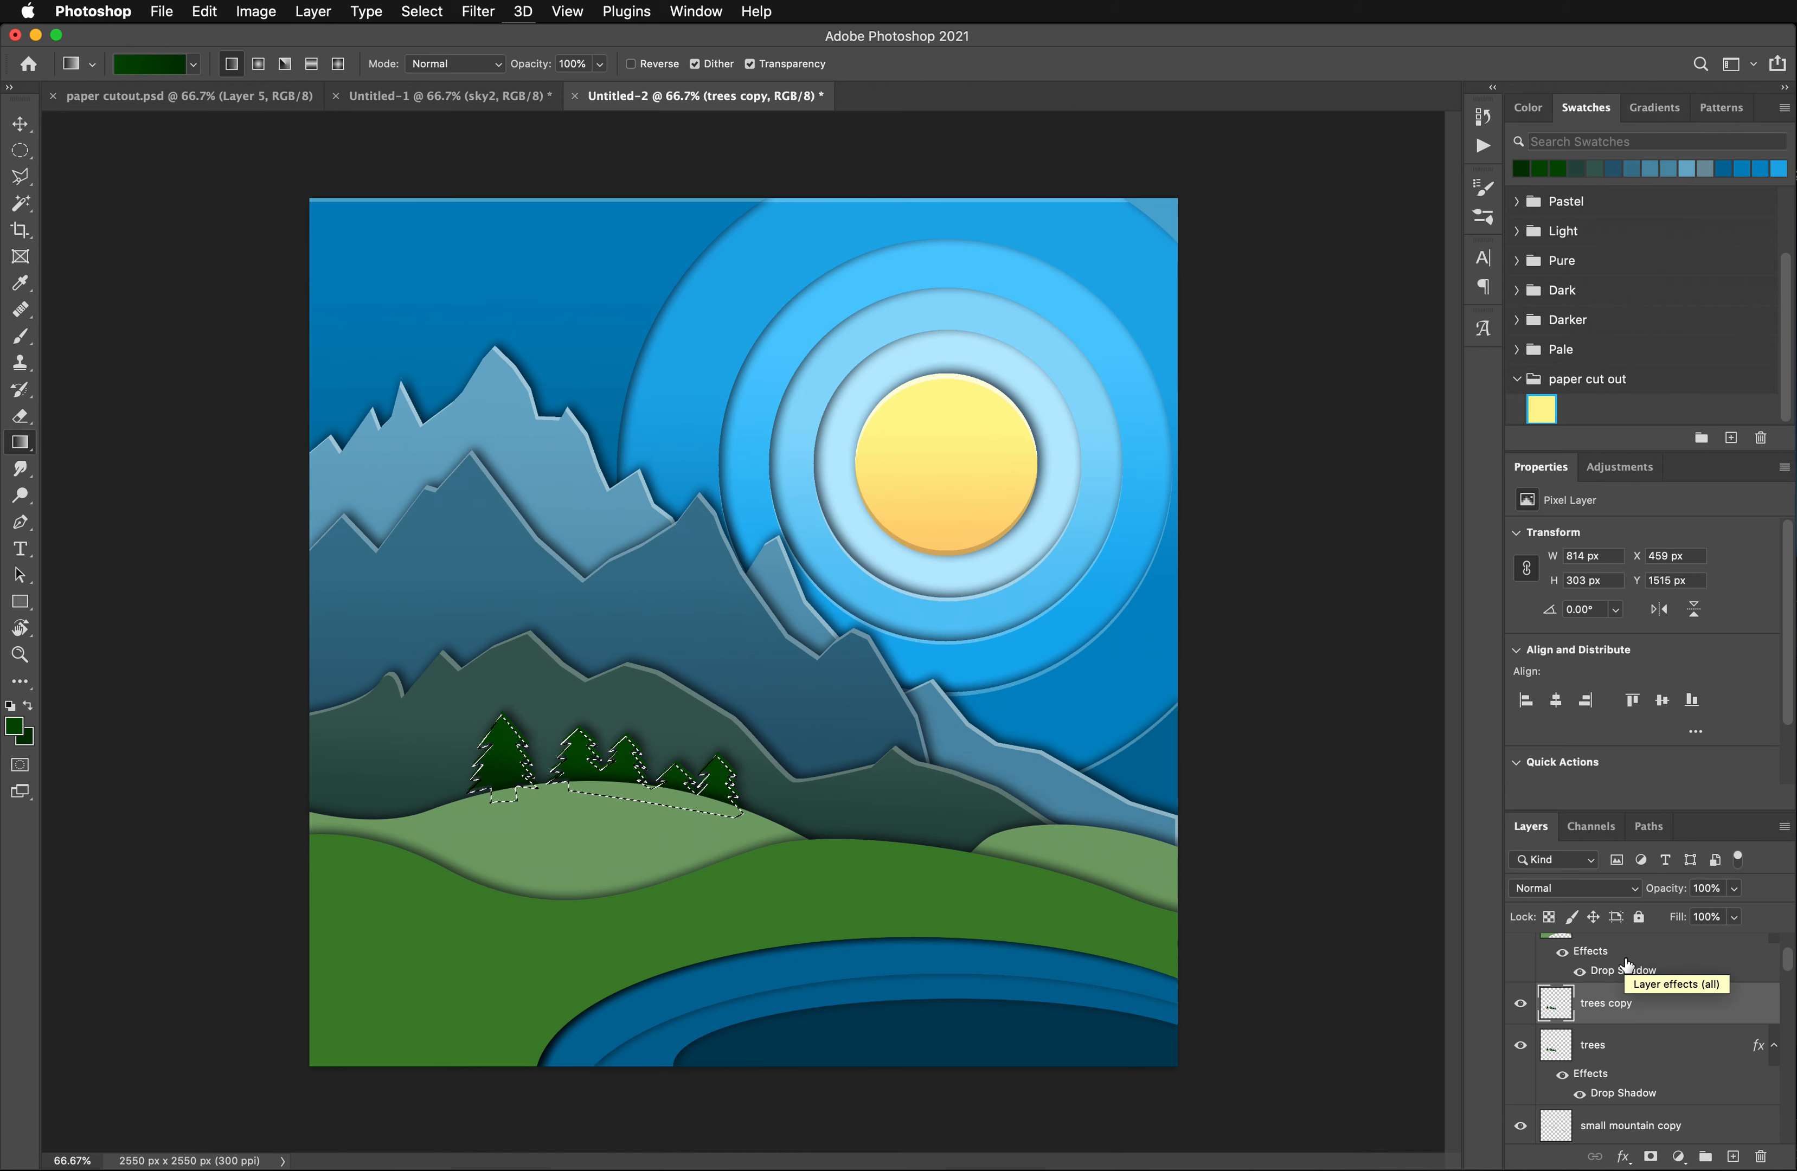
- Offset the trees copy's selection 6 px down and 3 px left, delete its contents to leave thin highlight edges, and deselect
{"action": "left_click", "coordinate": [19, 655]}
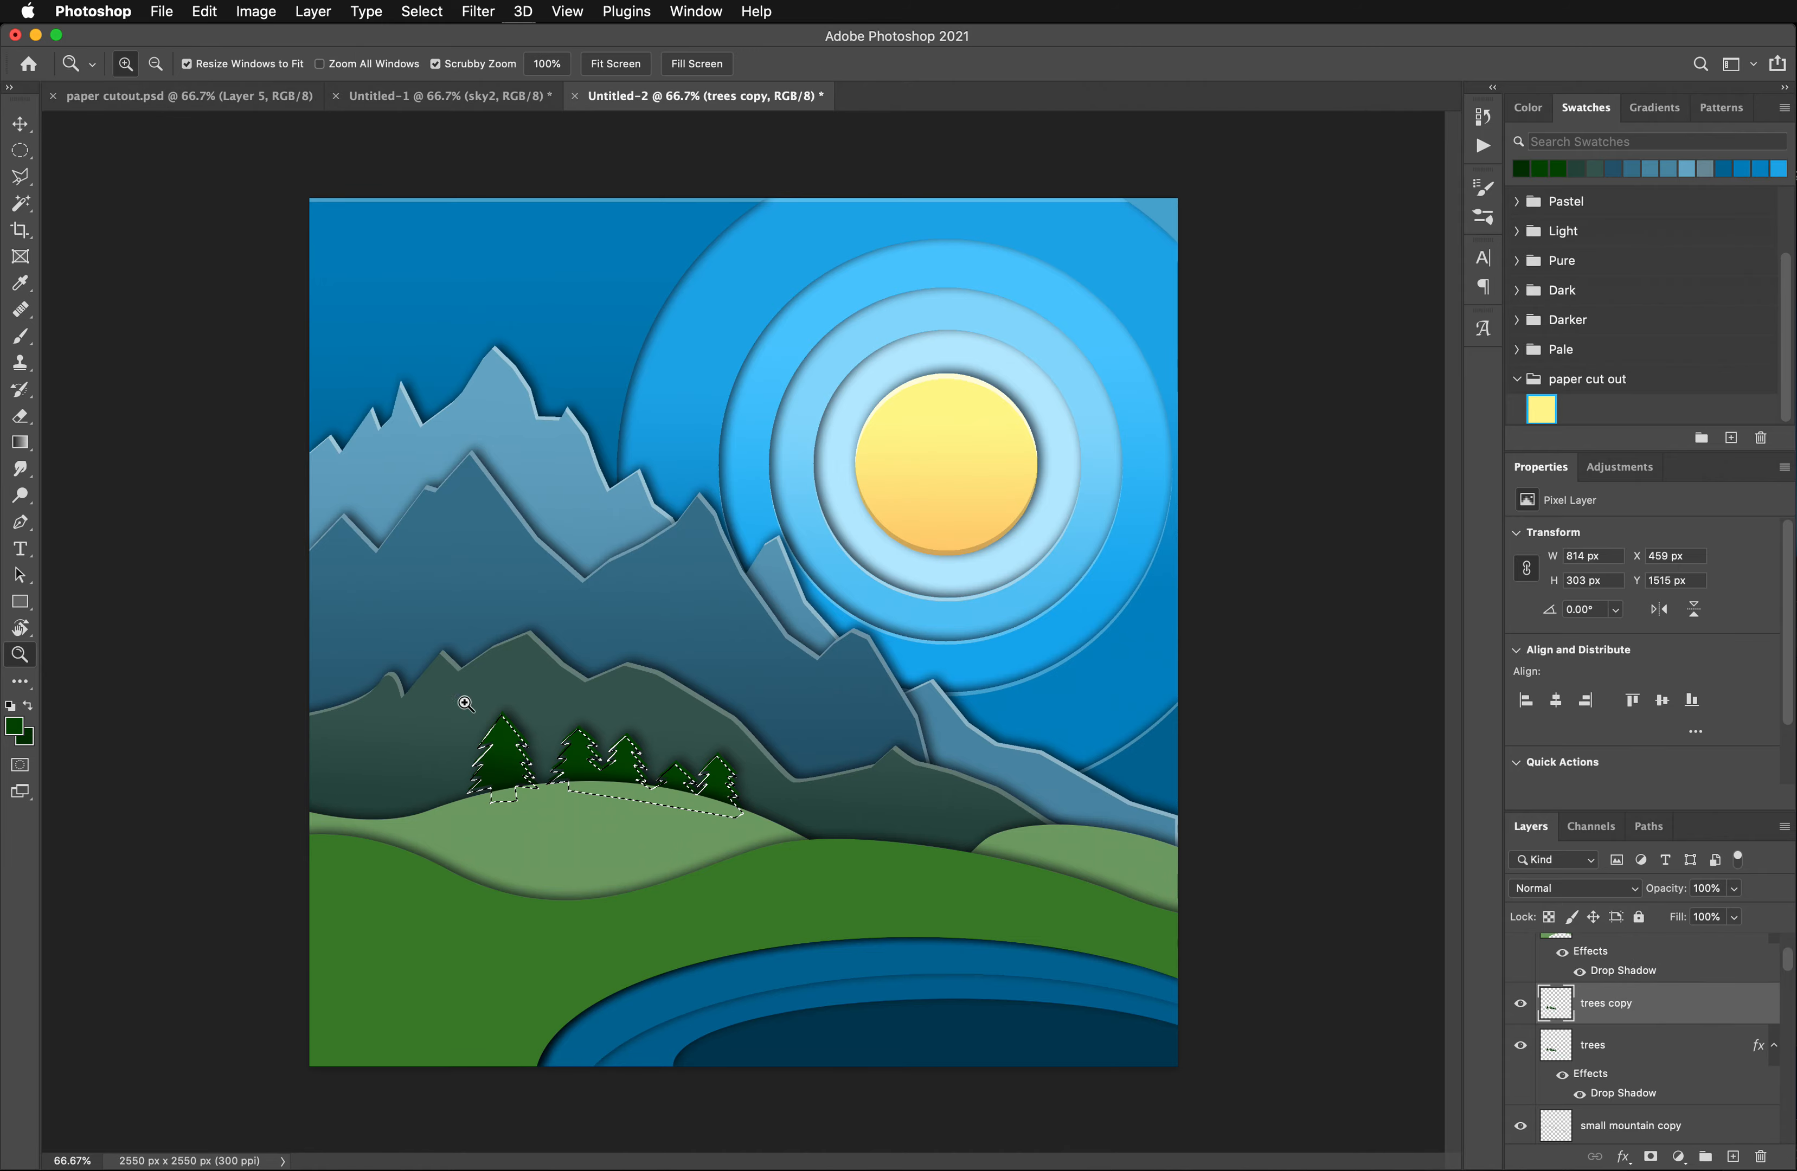
{"action": "left_click", "coordinate": [603, 747]}
{"action": "left_click", "coordinate": [602, 747]}
{"action": "left_click", "coordinate": [581, 782]}
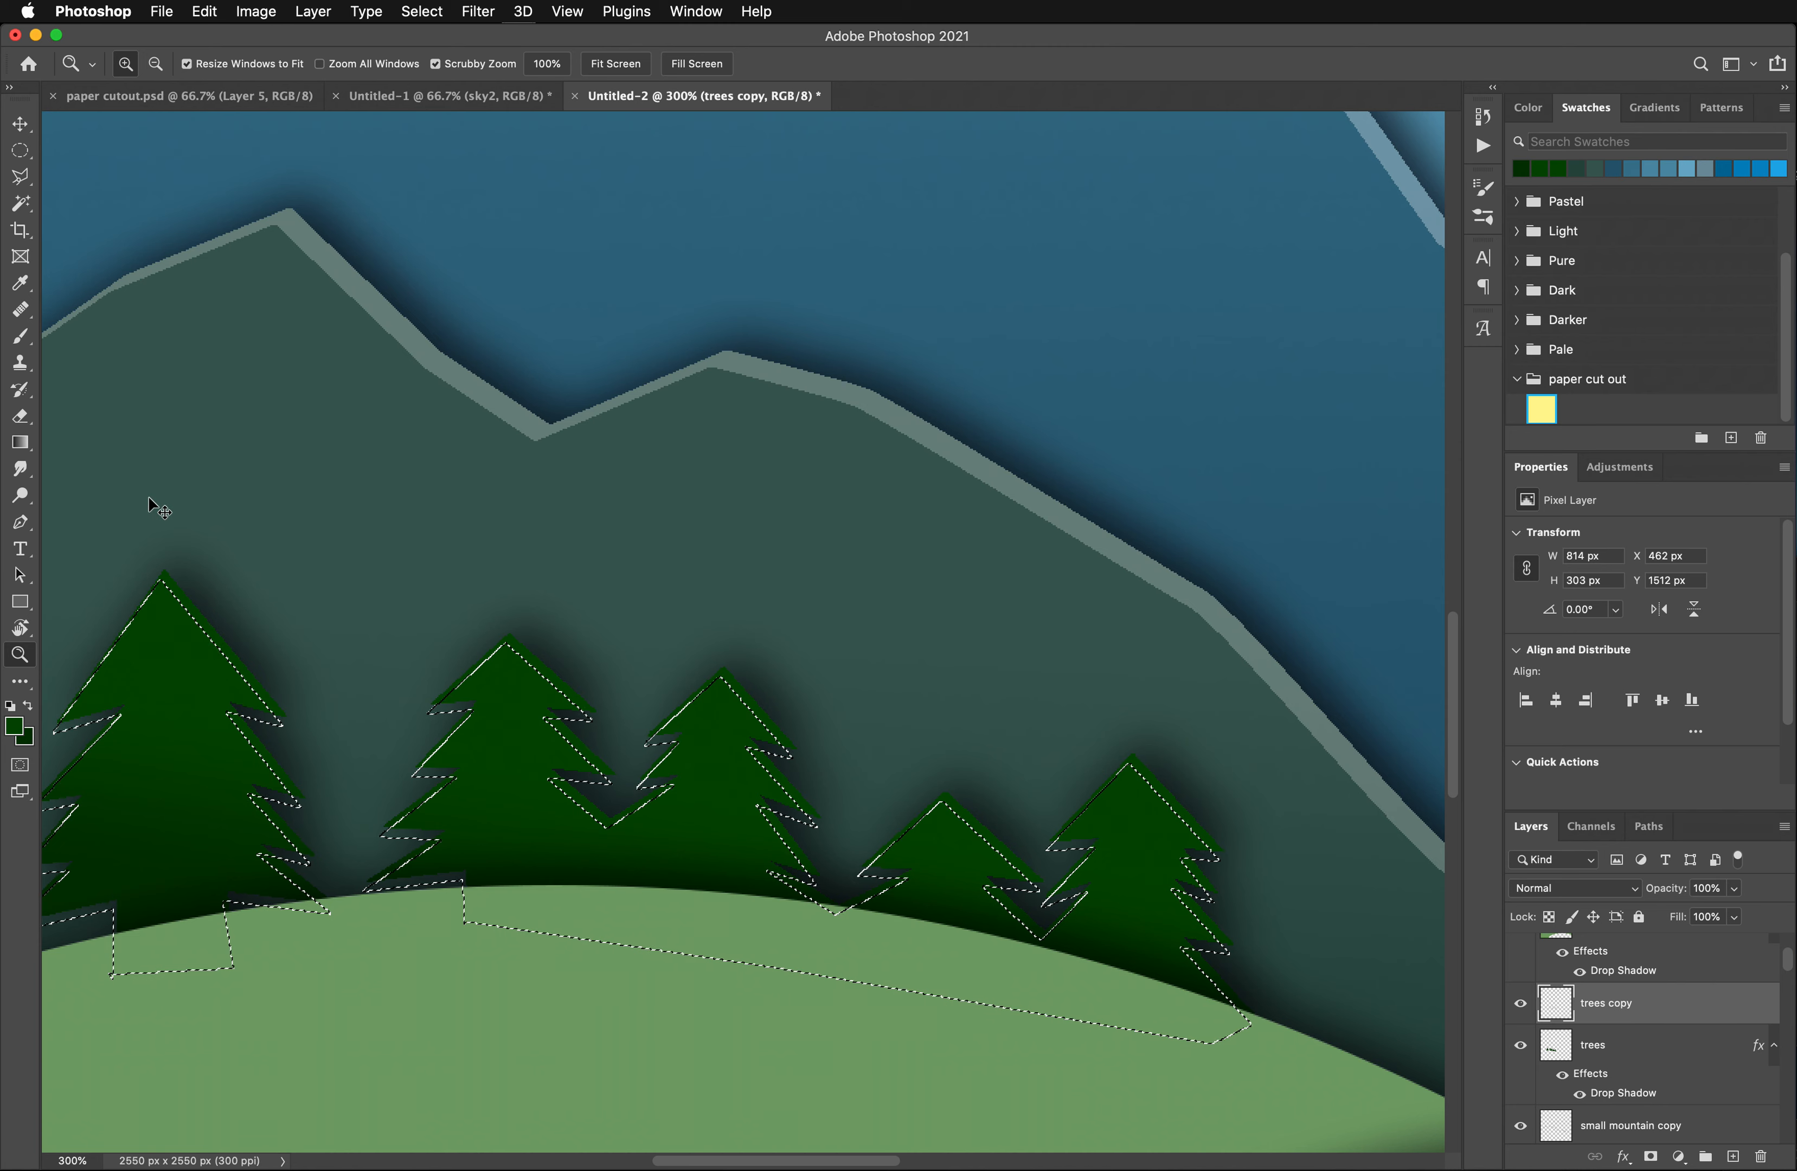
{"action": "key", "text": "super+d"}
- Lighten the highlight edges on the trees copy layer with a Hue/Saturation adjustment, setting Lightness to +27
{"action": "left_click", "coordinate": [253, 12]}
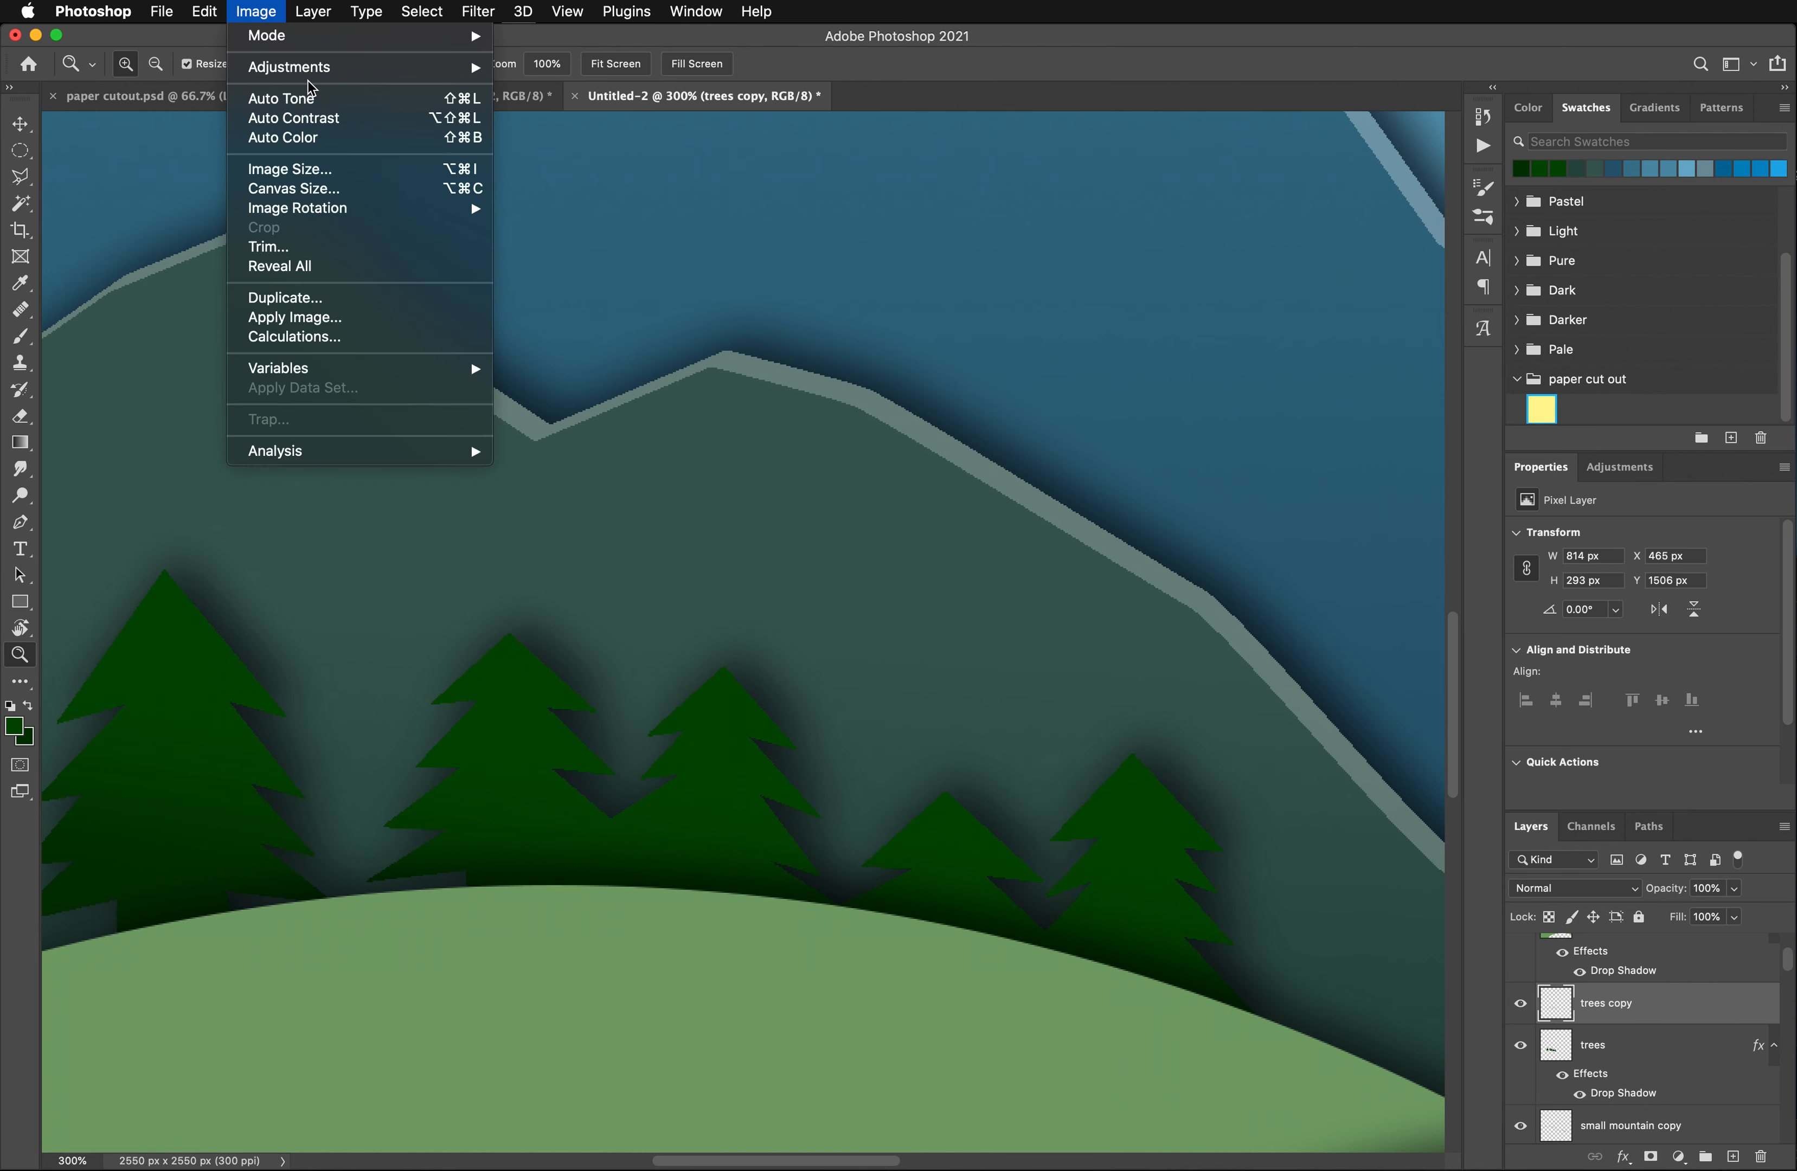
{"action": "mouse_move", "coordinate": [342, 67]}
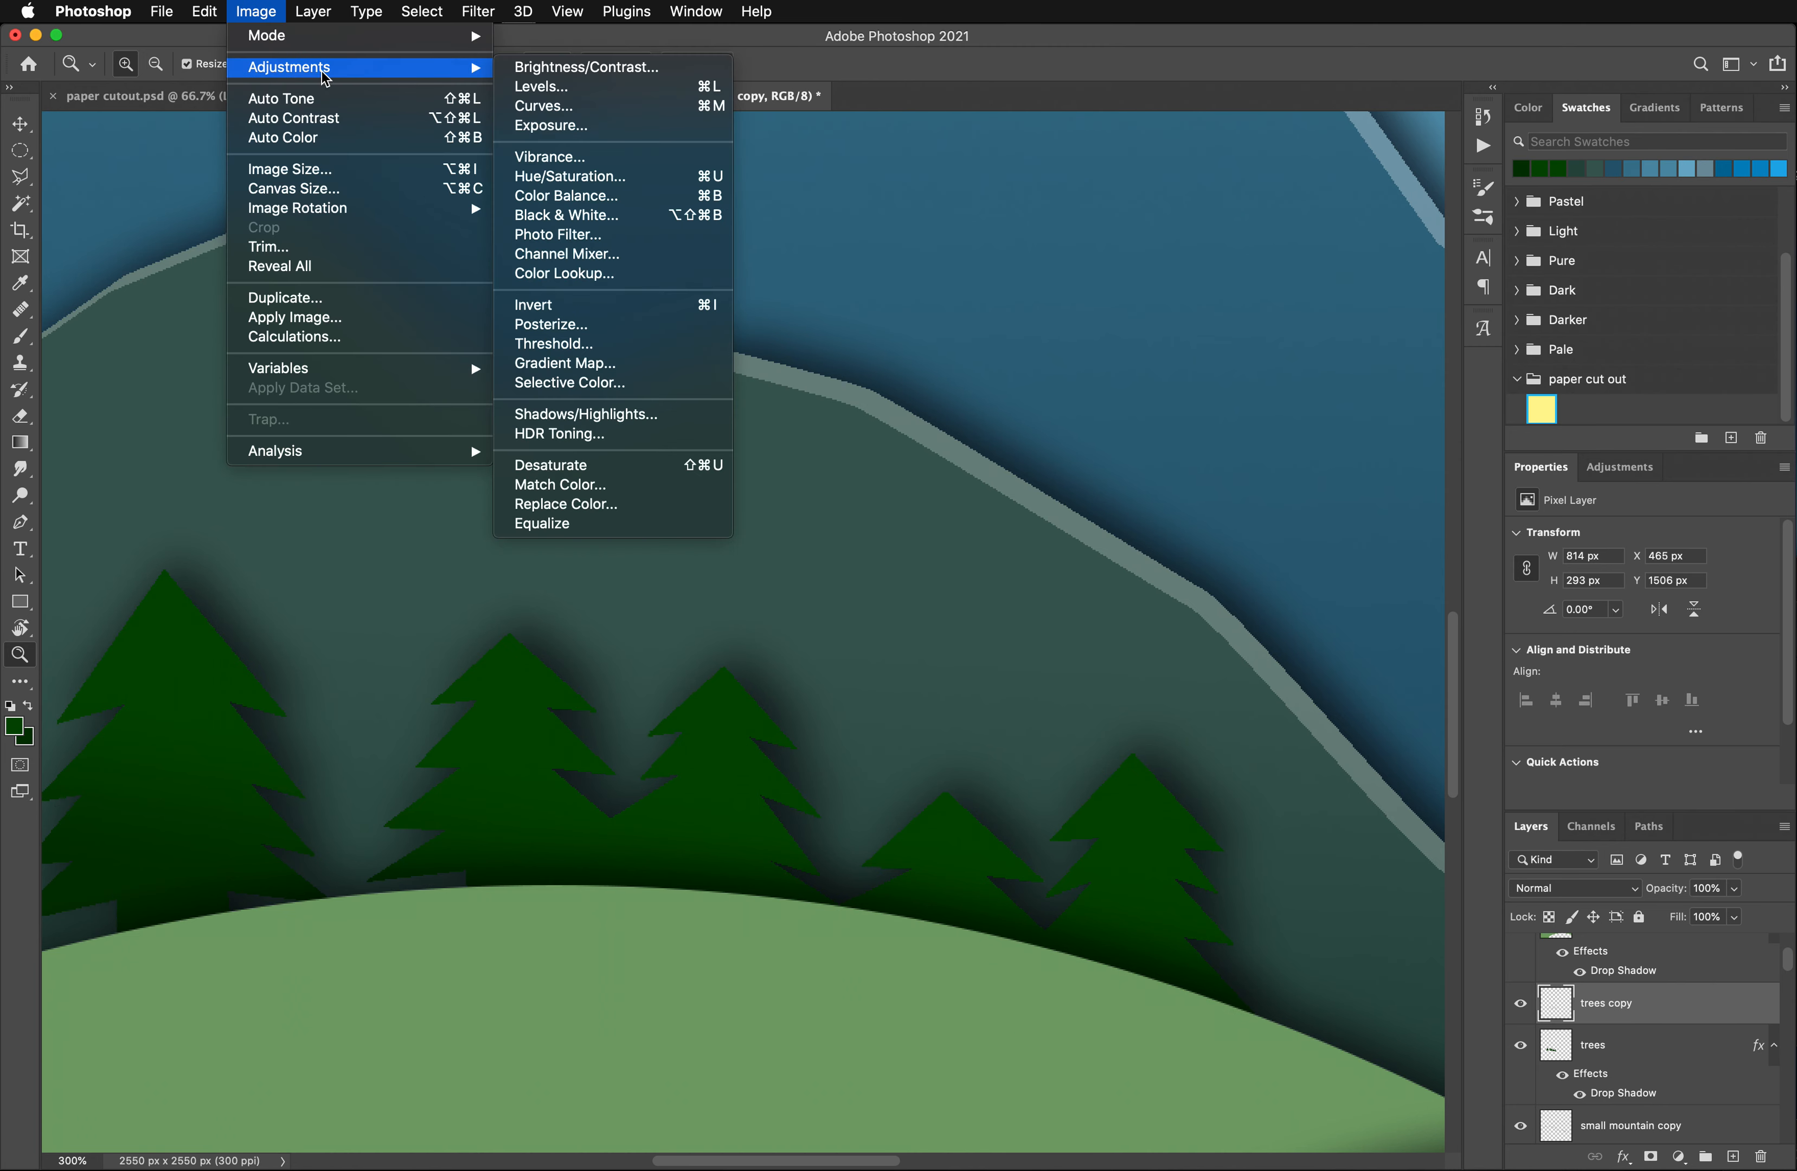
{"action": "left_click", "coordinate": [577, 176]}
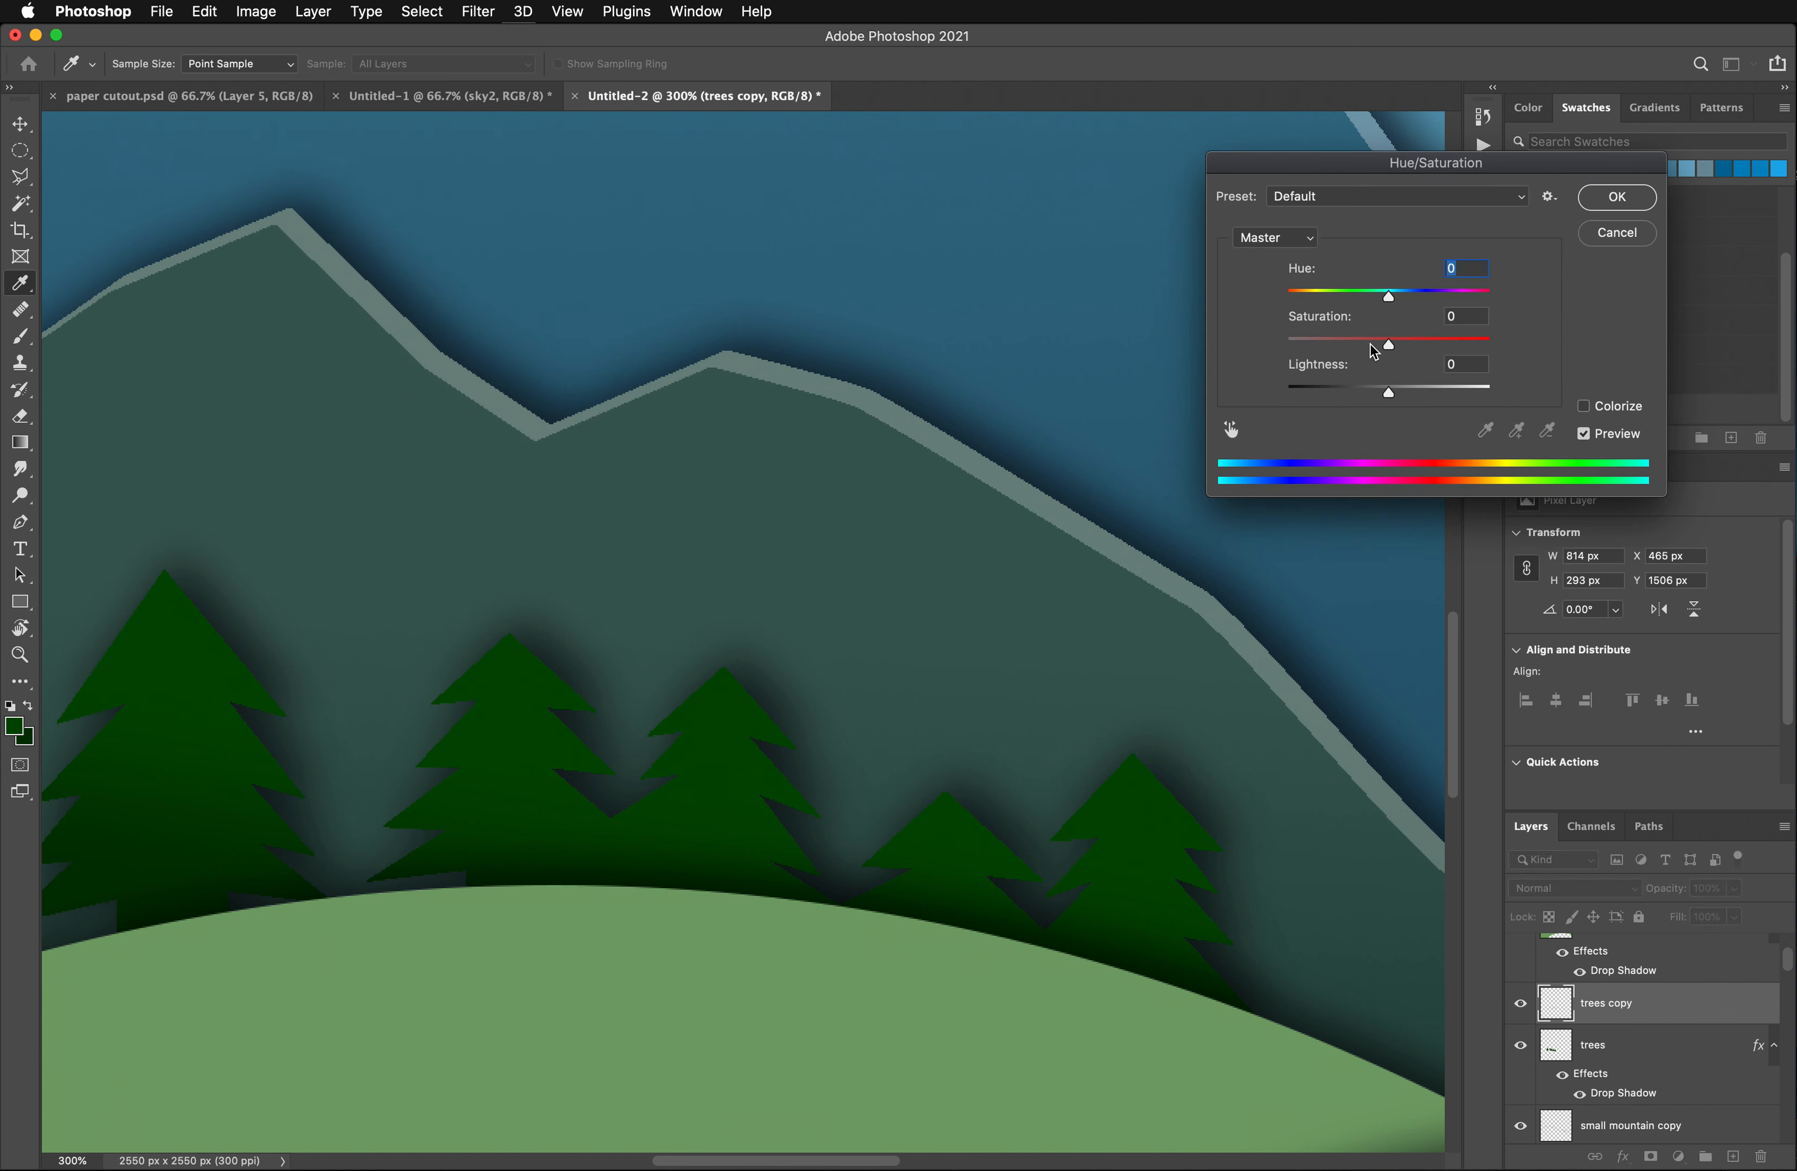
{"action": "left_click_drag", "start_coordinate": [1390, 393], "coordinate": [1419, 392]}
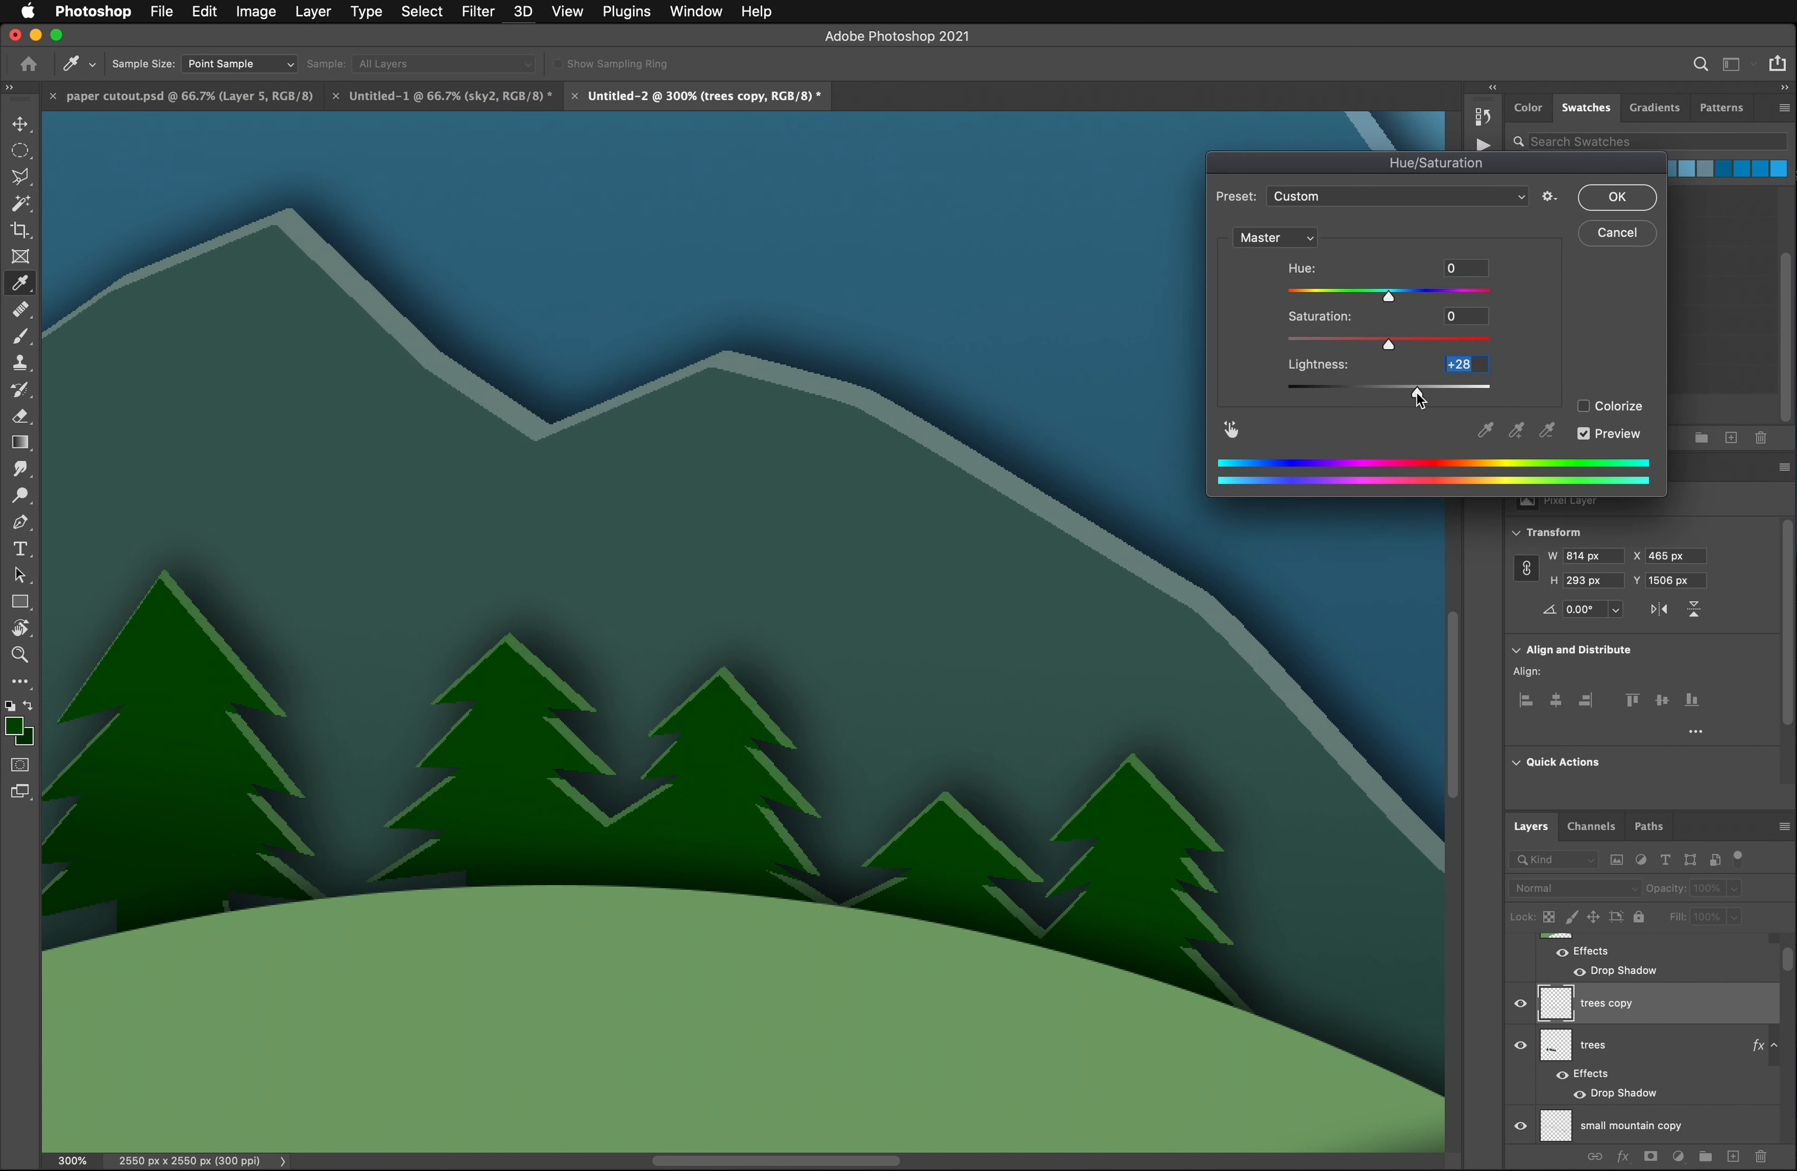
{"action": "left_click", "coordinate": [1597, 199]}
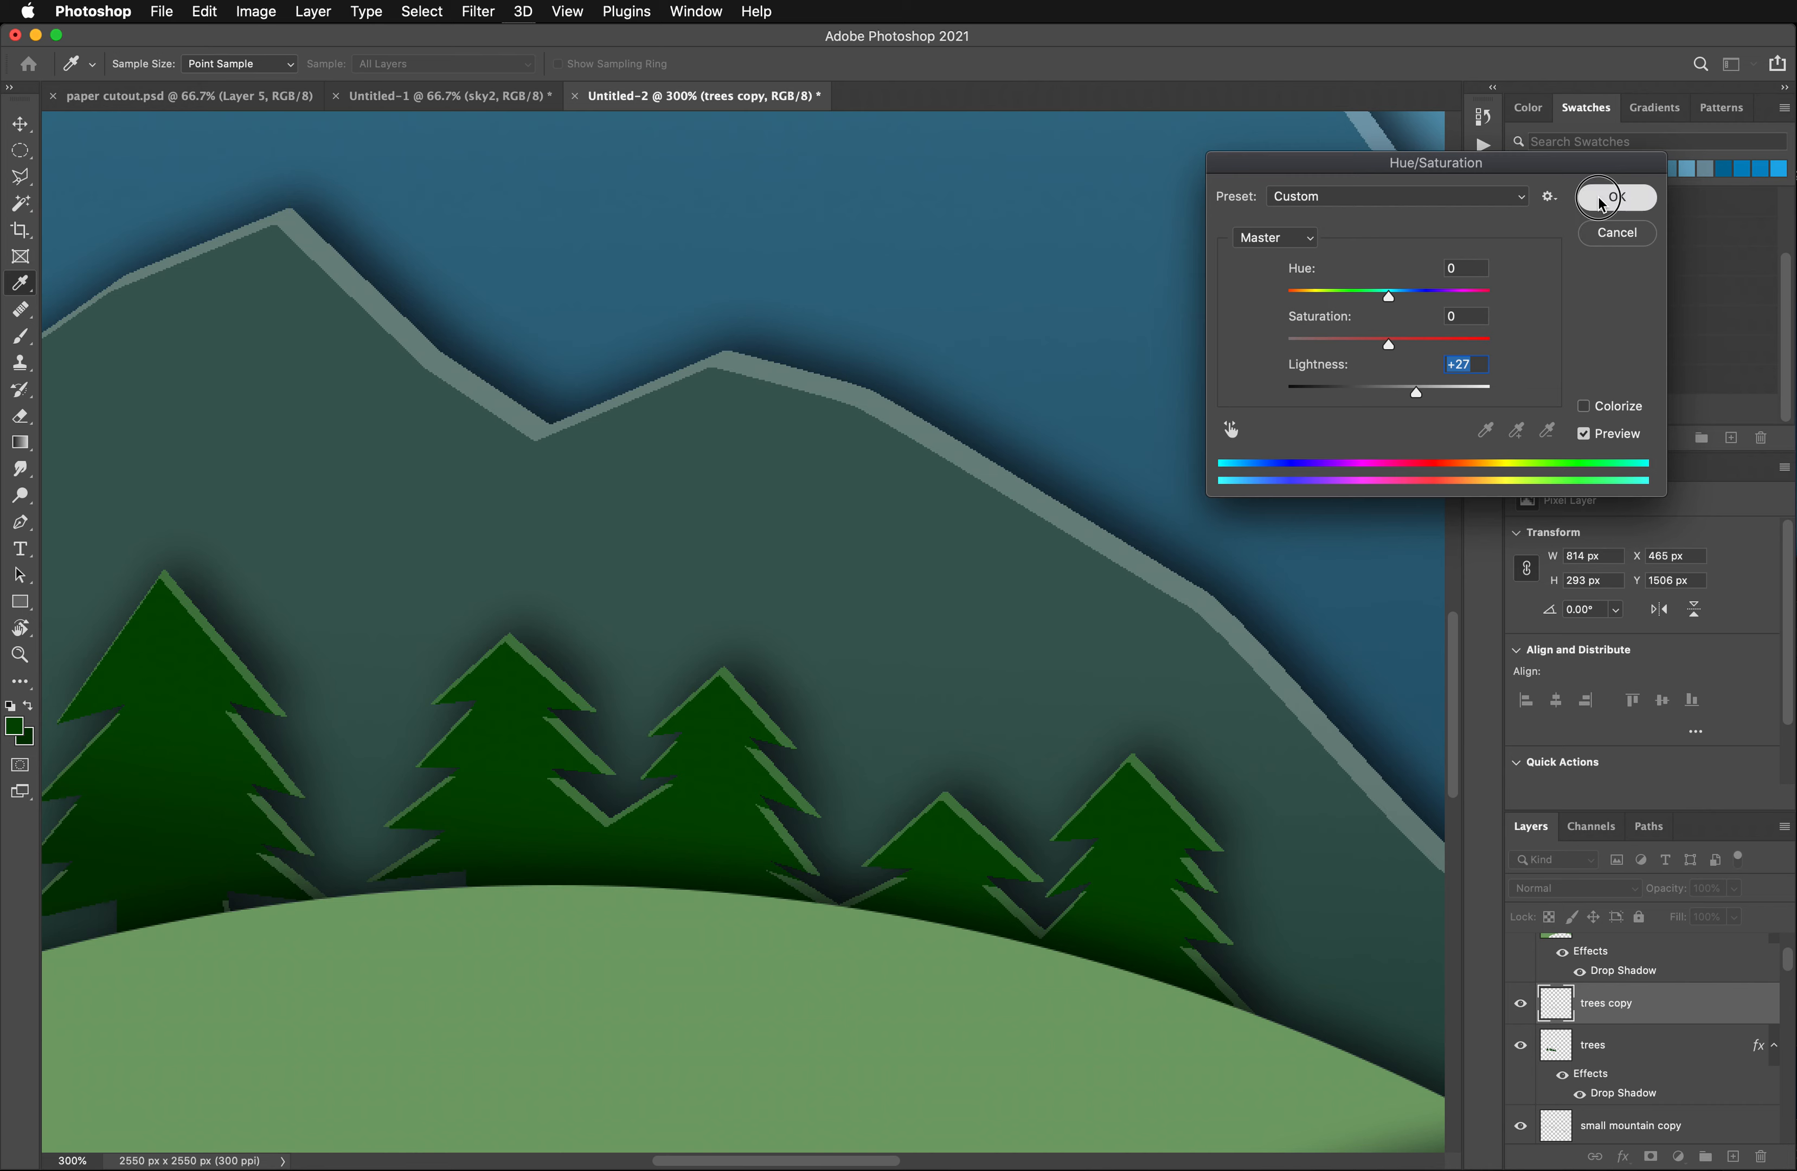
- On the trees layer, outline the left half of the largest tree with the Polygonal Lasso, splitting it vertically at its tip
{"action": "left_click", "coordinate": [15, 174]}
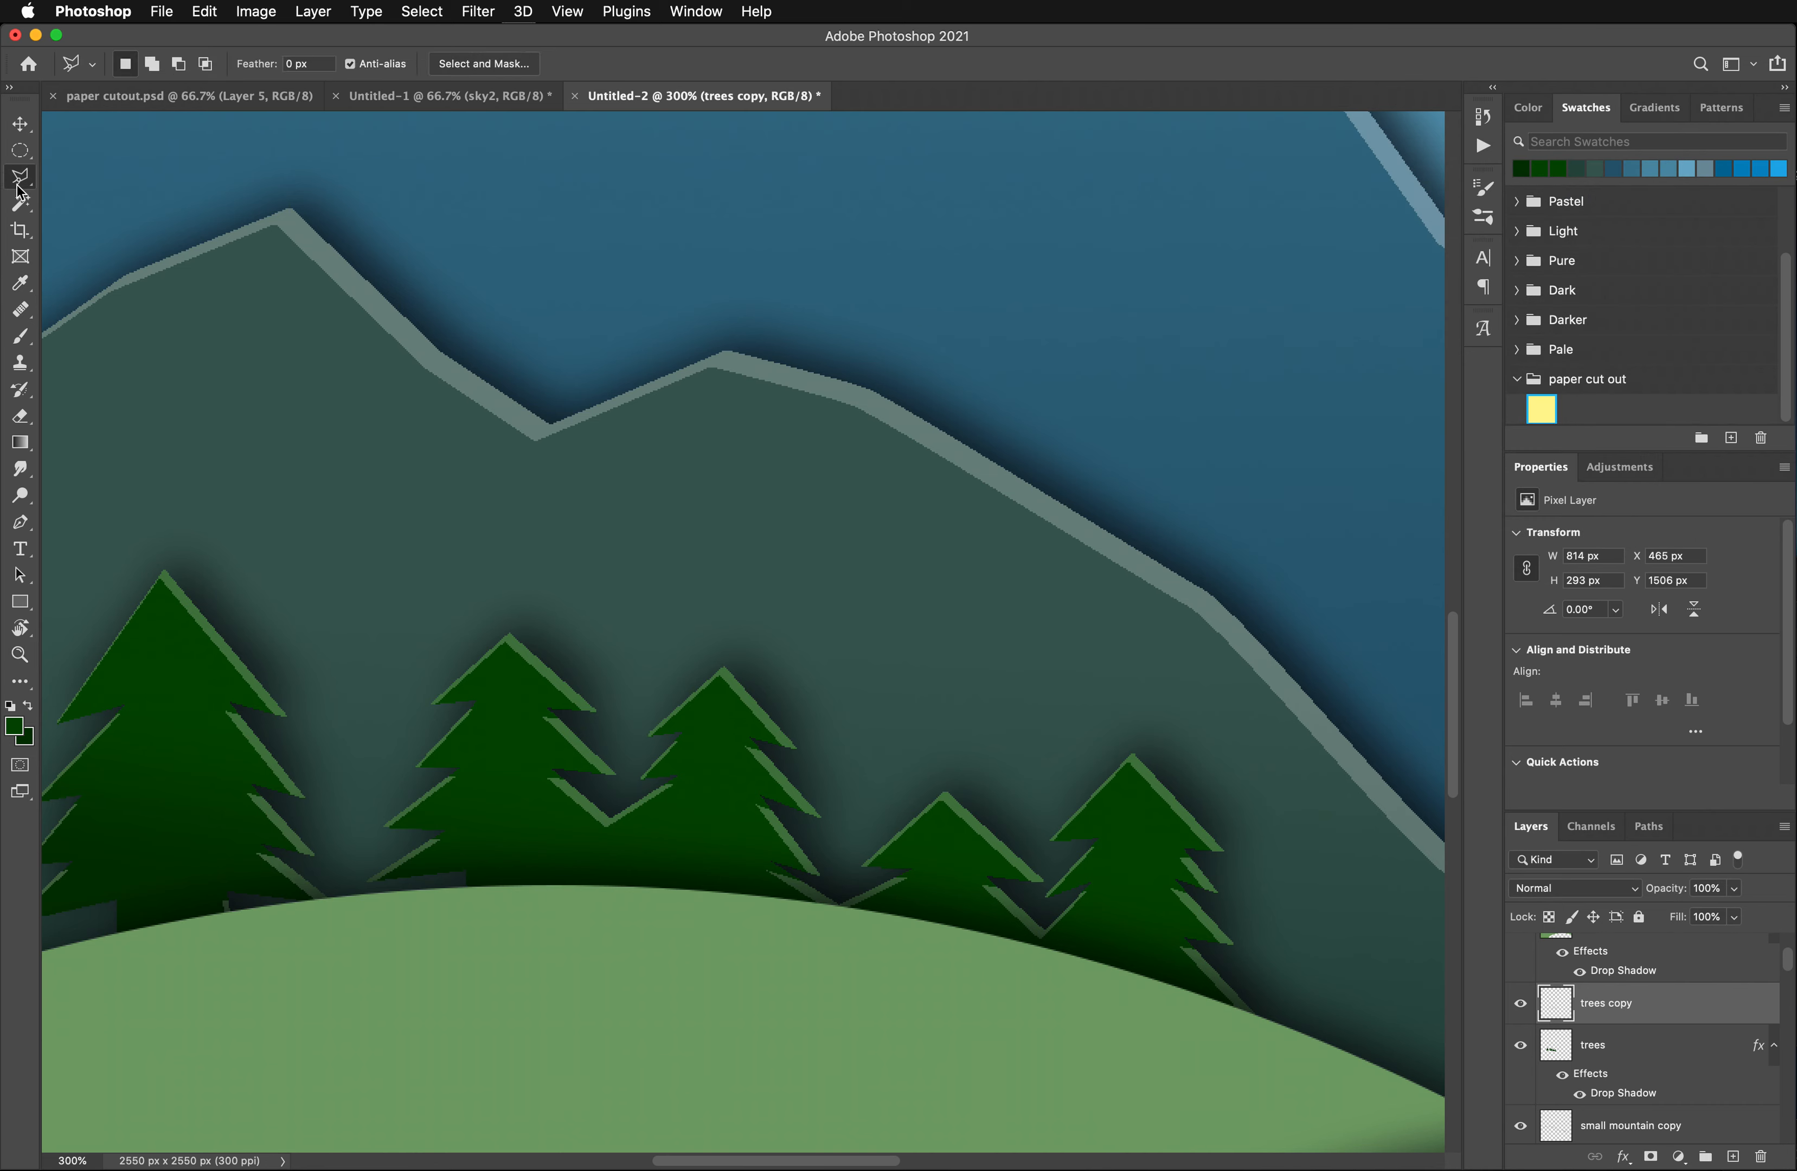
{"action": "left_click", "coordinate": [1613, 1050]}
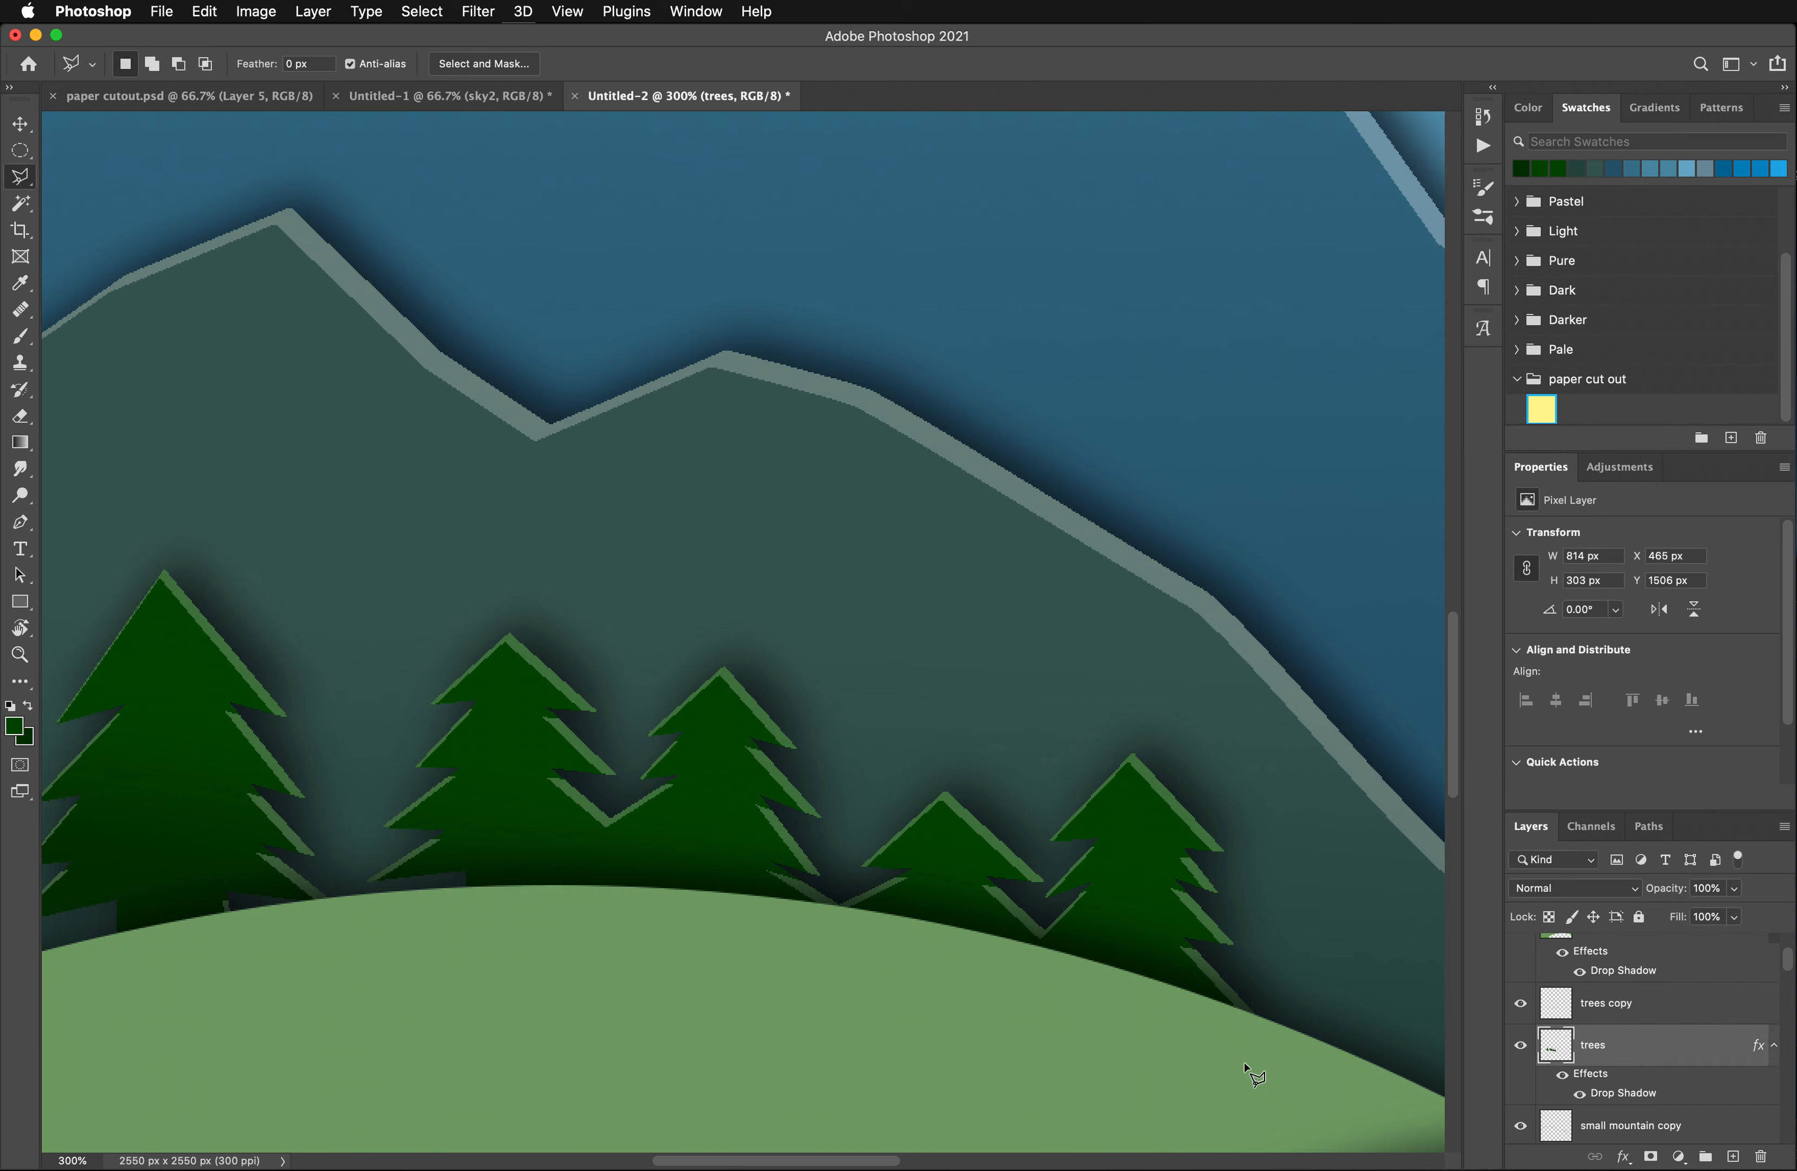
{"action": "scroll", "coordinate": [685, 989], "scroll_direction": "left", "scroll_amount": 5}
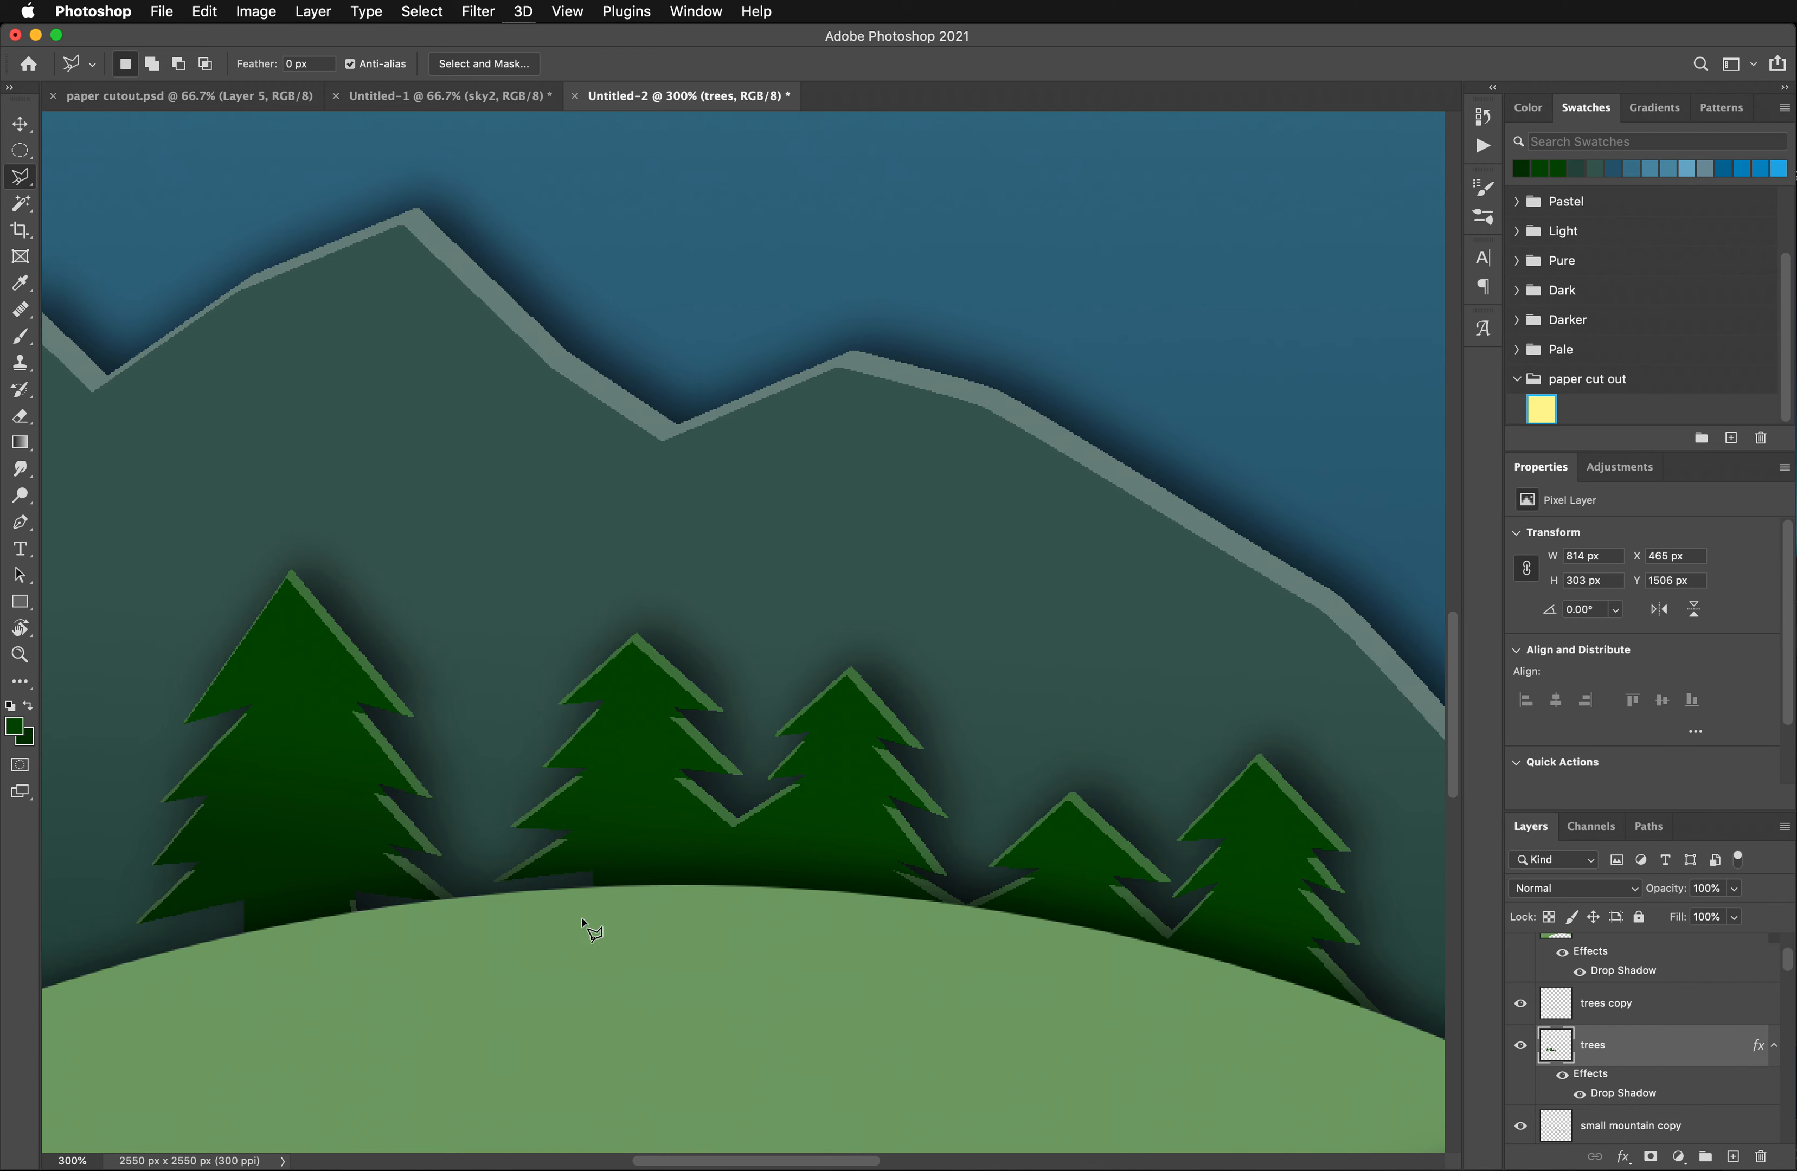
{"action": "left_click", "coordinate": [291, 544]}
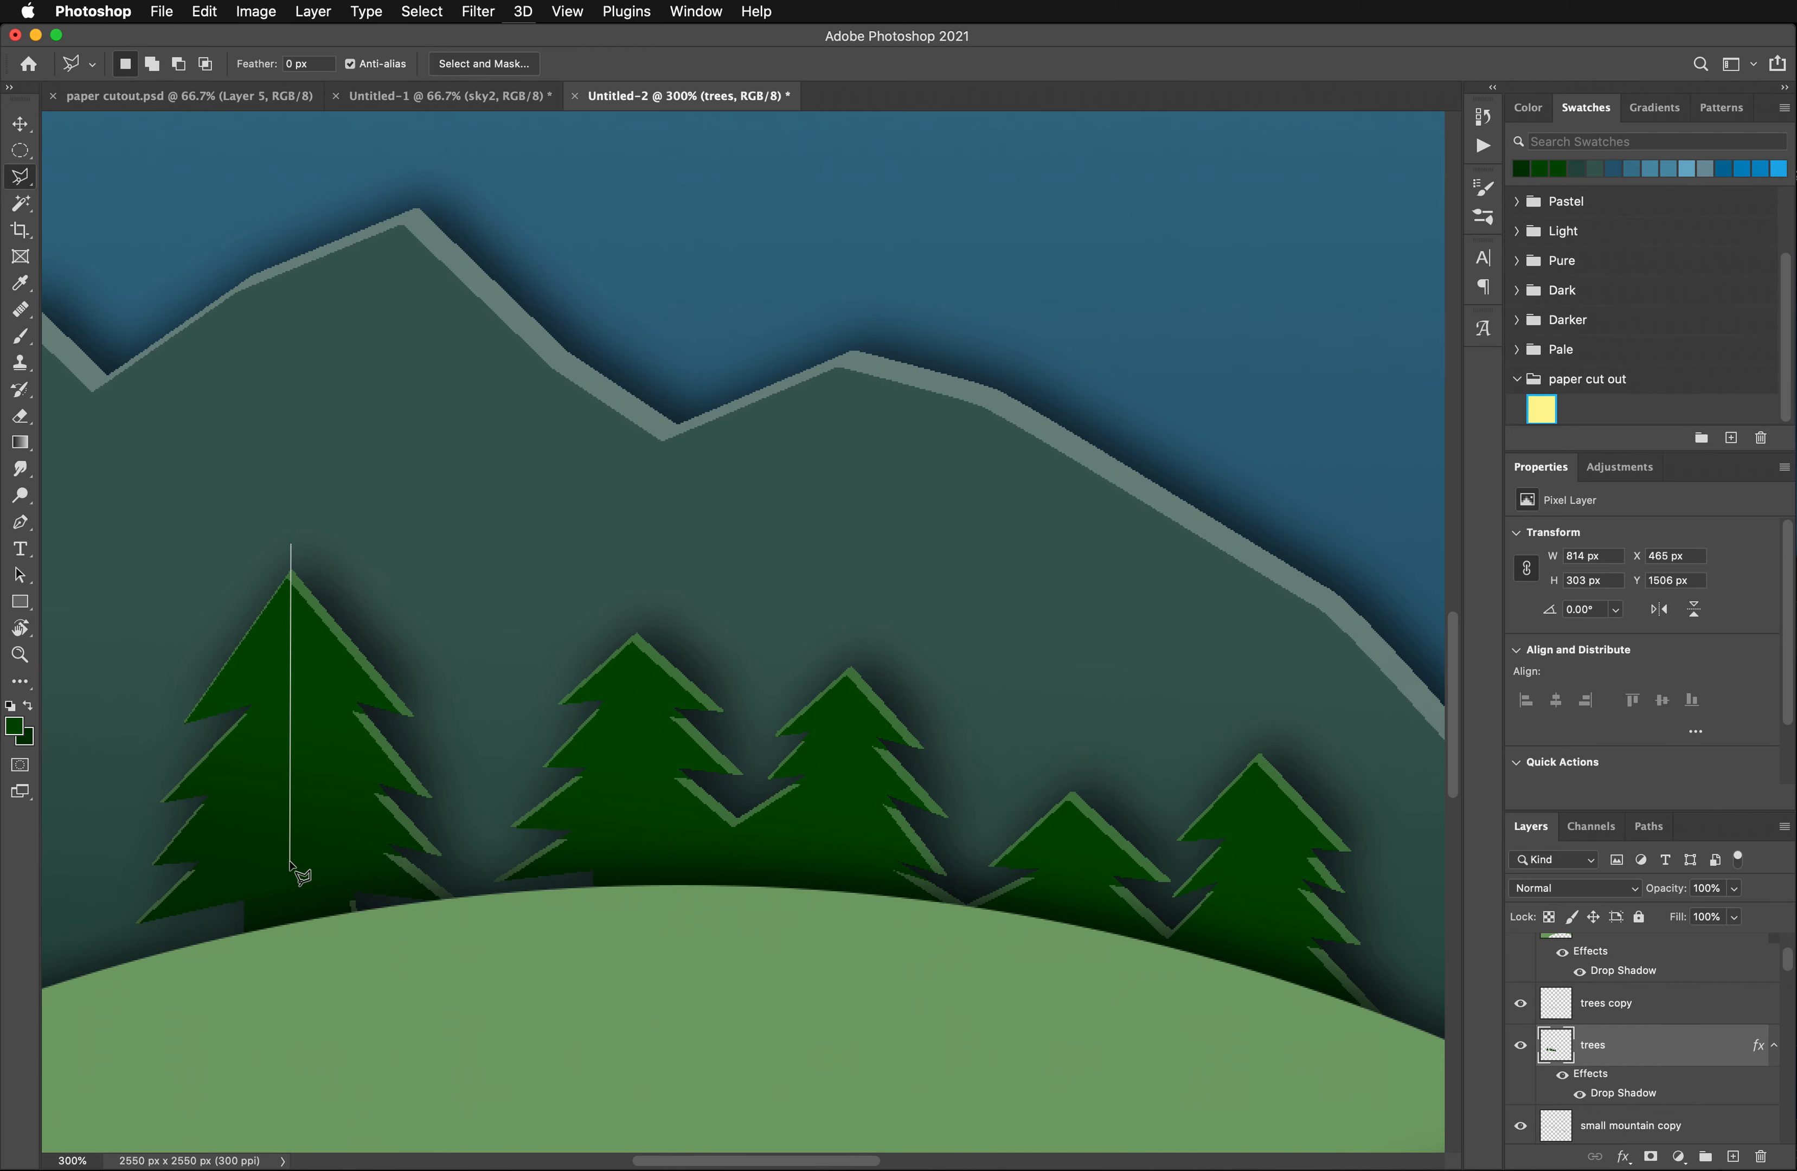
{"action": "left_click", "coordinate": [290, 1003]}
{"action": "left_click", "coordinate": [85, 940]}
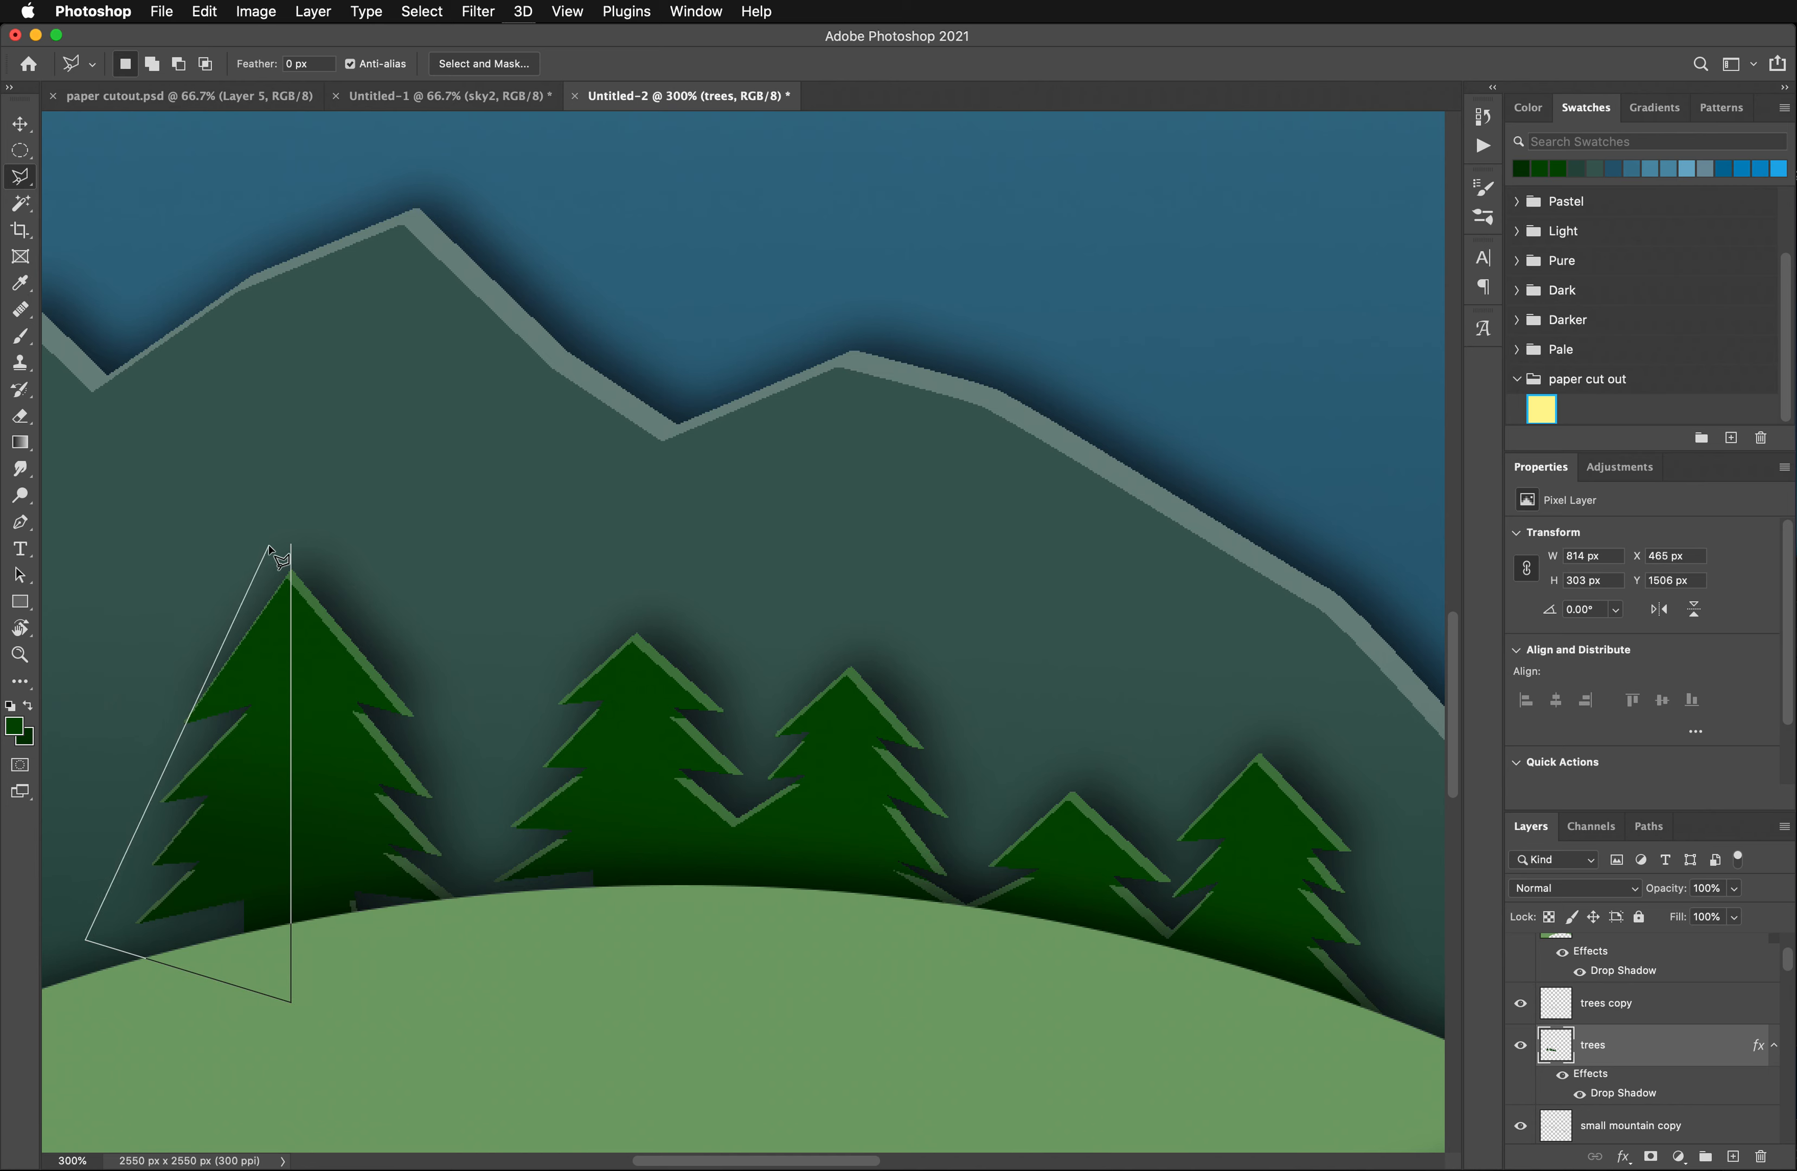
{"action": "left_click", "coordinate": [211, 586]}
{"action": "left_click", "coordinate": [290, 545]}
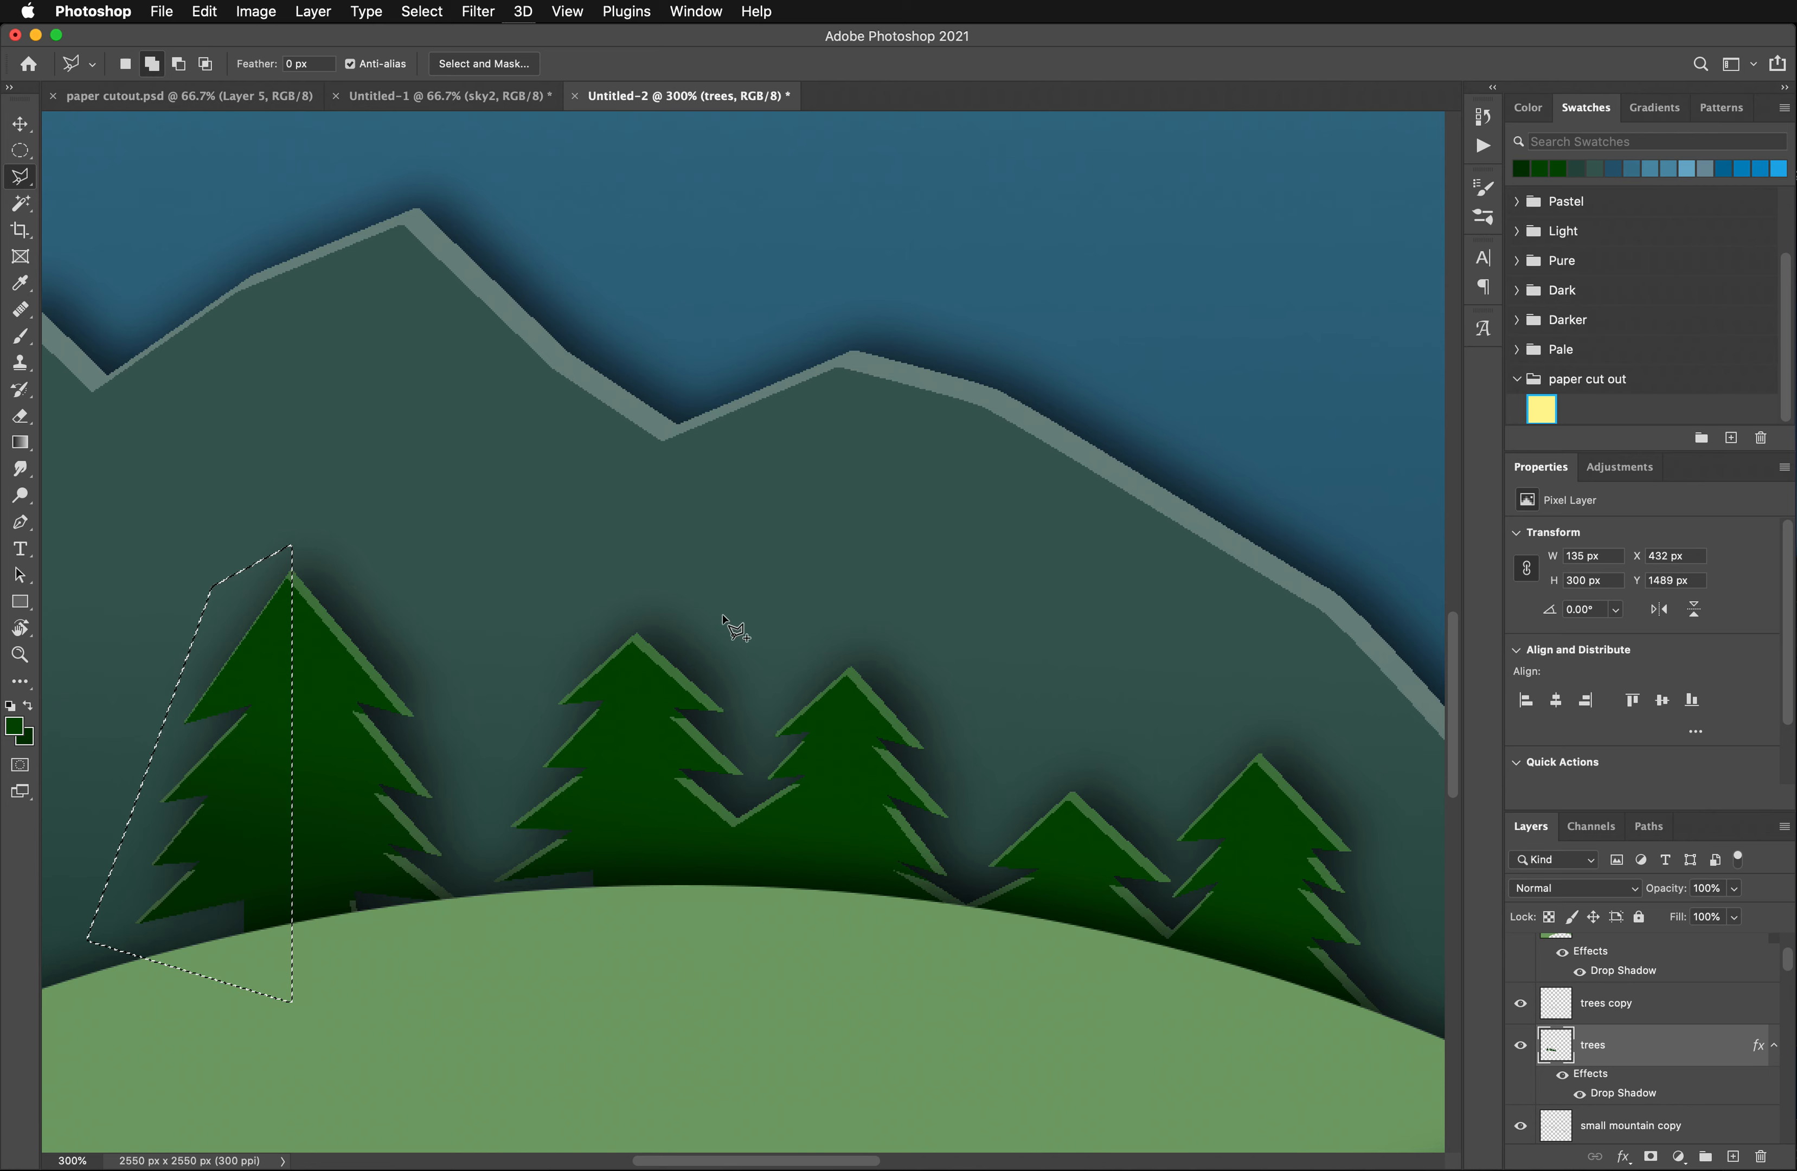
- Add the left half of the second tree to the selection with the Polygonal Lasso
{"action": "left_click", "coordinate": [637, 610]}
{"action": "left_click", "coordinate": [638, 941]}
{"action": "left_click", "coordinate": [467, 875]}
{"action": "left_click", "coordinate": [577, 596]}
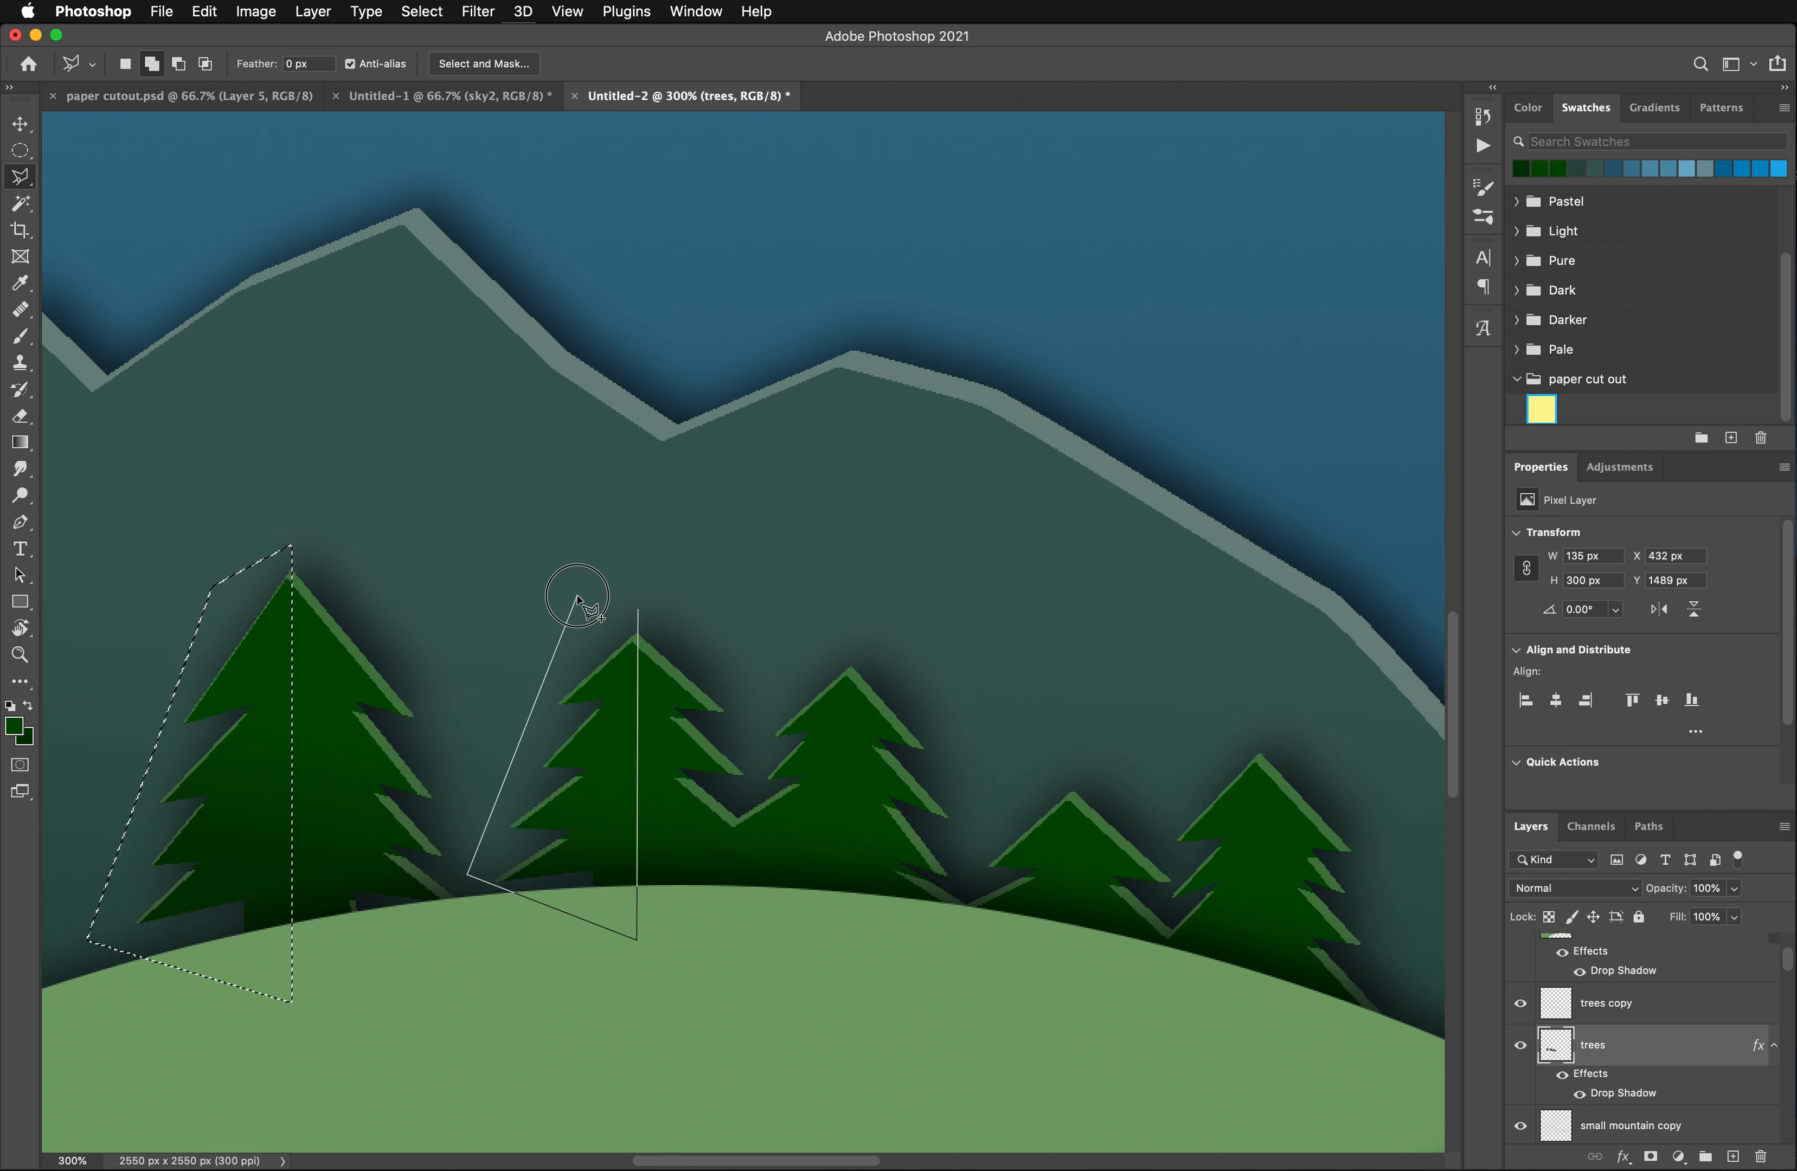
{"action": "left_click", "coordinate": [636, 609]}
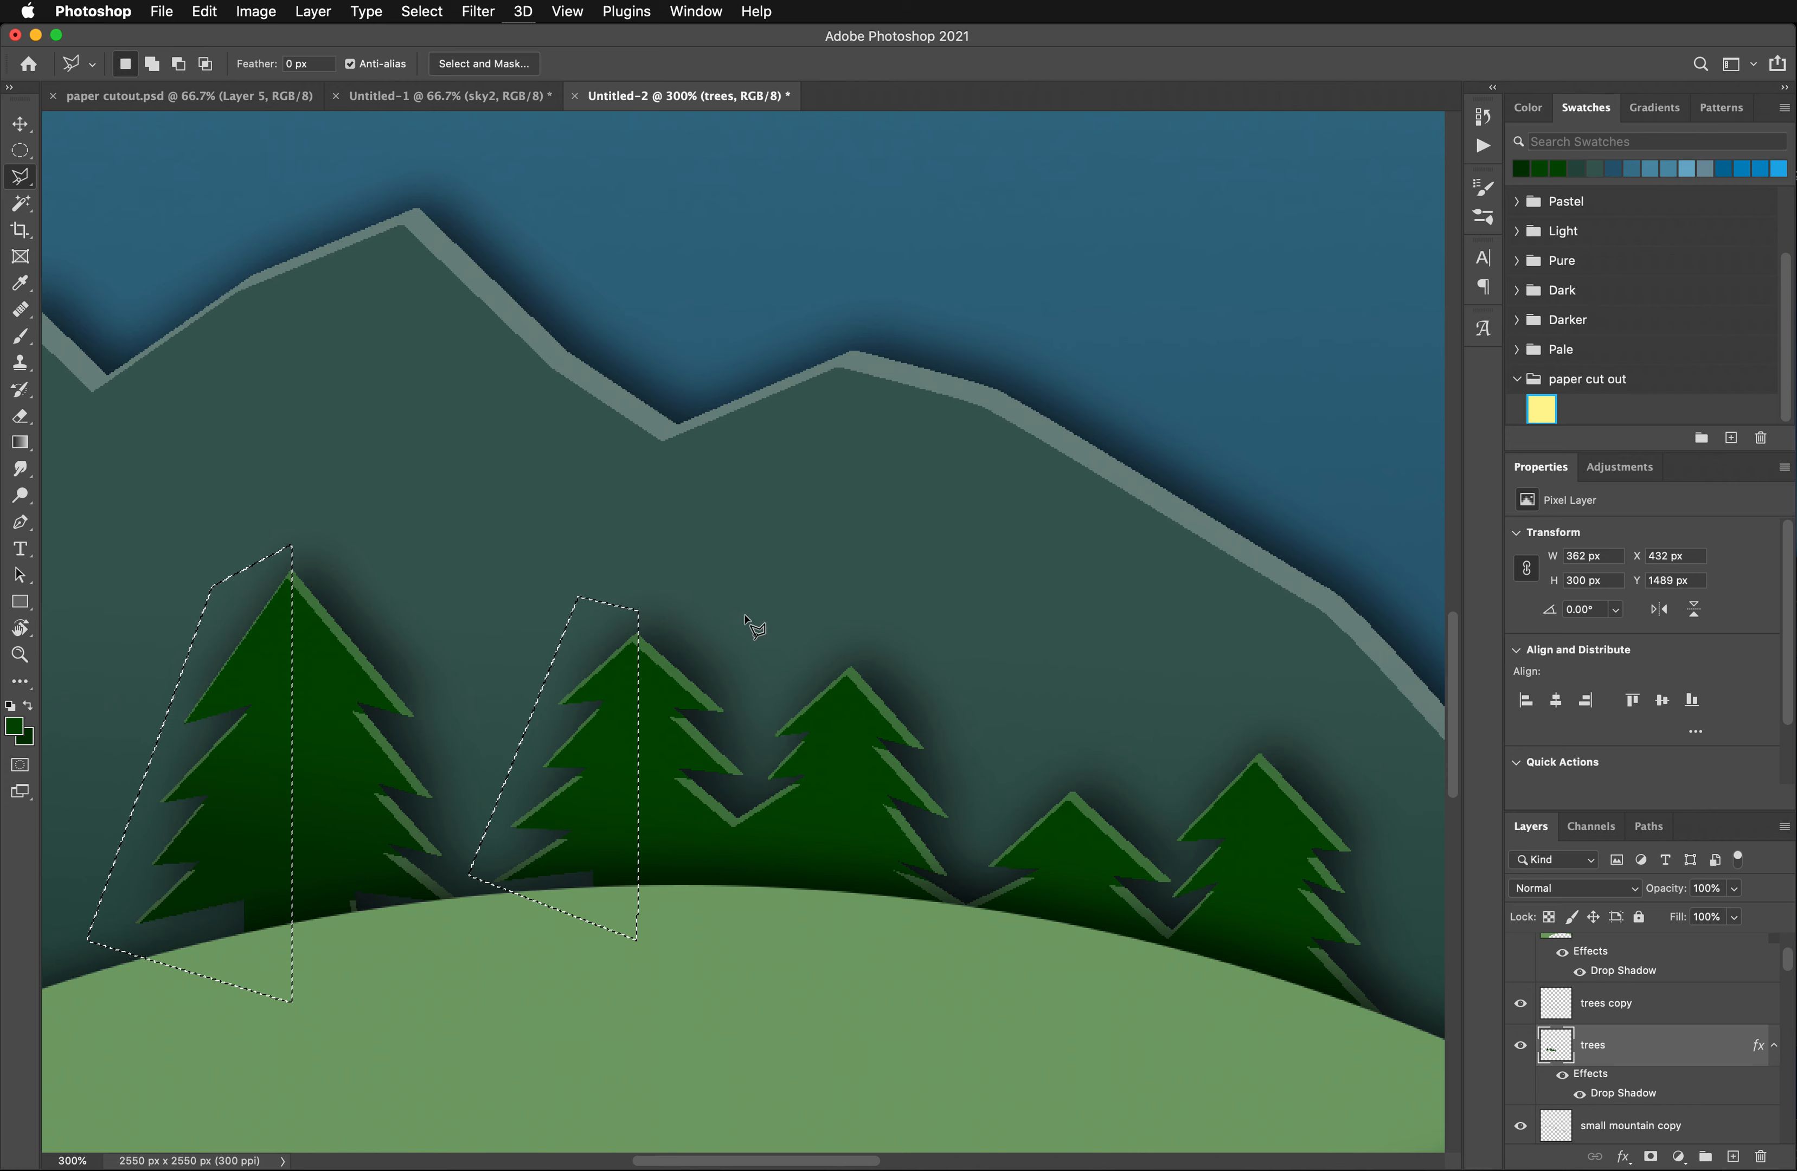
- Add the left half of the third tree to the selection, following the notch where it meets the second tree
{"action": "left_click", "coordinate": [850, 649]}
{"action": "left_click", "coordinate": [835, 949]}
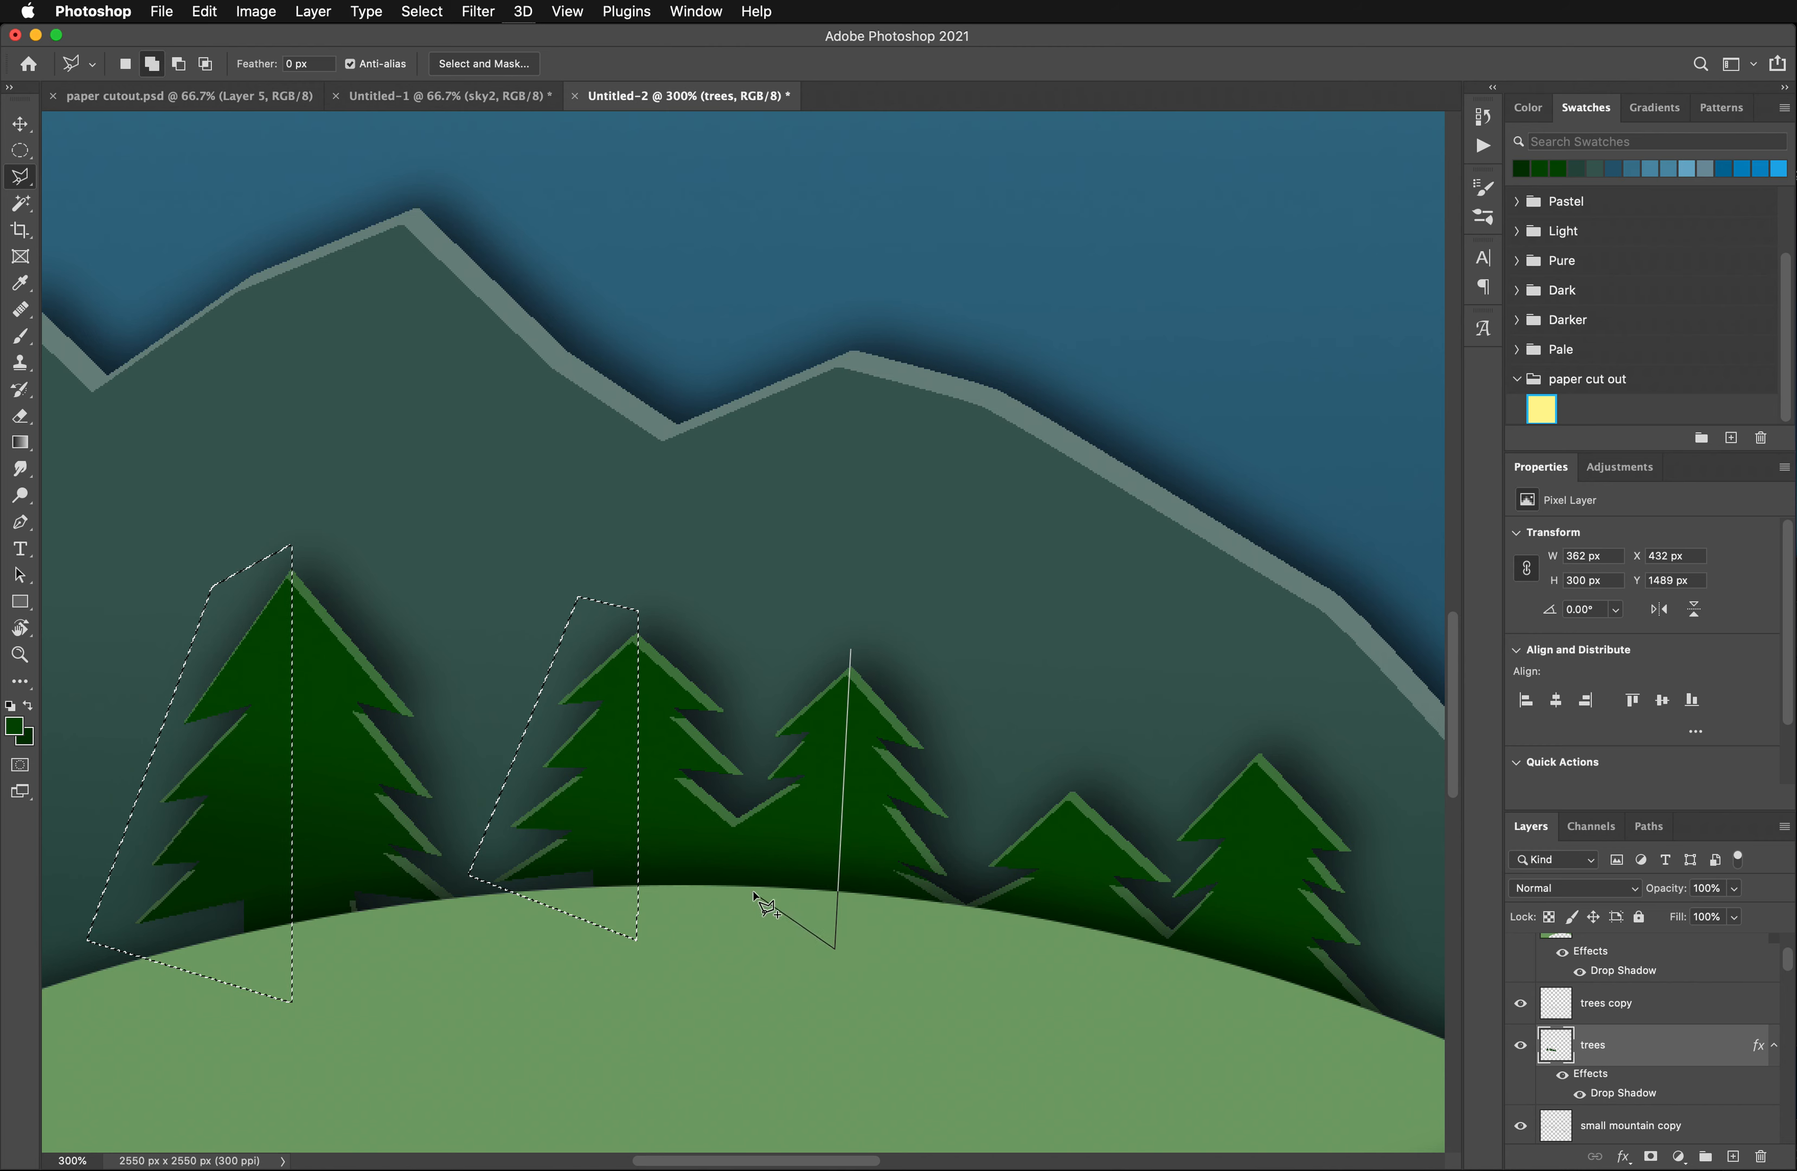
{"action": "left_click", "coordinate": [701, 860]}
{"action": "left_click", "coordinate": [749, 850]}
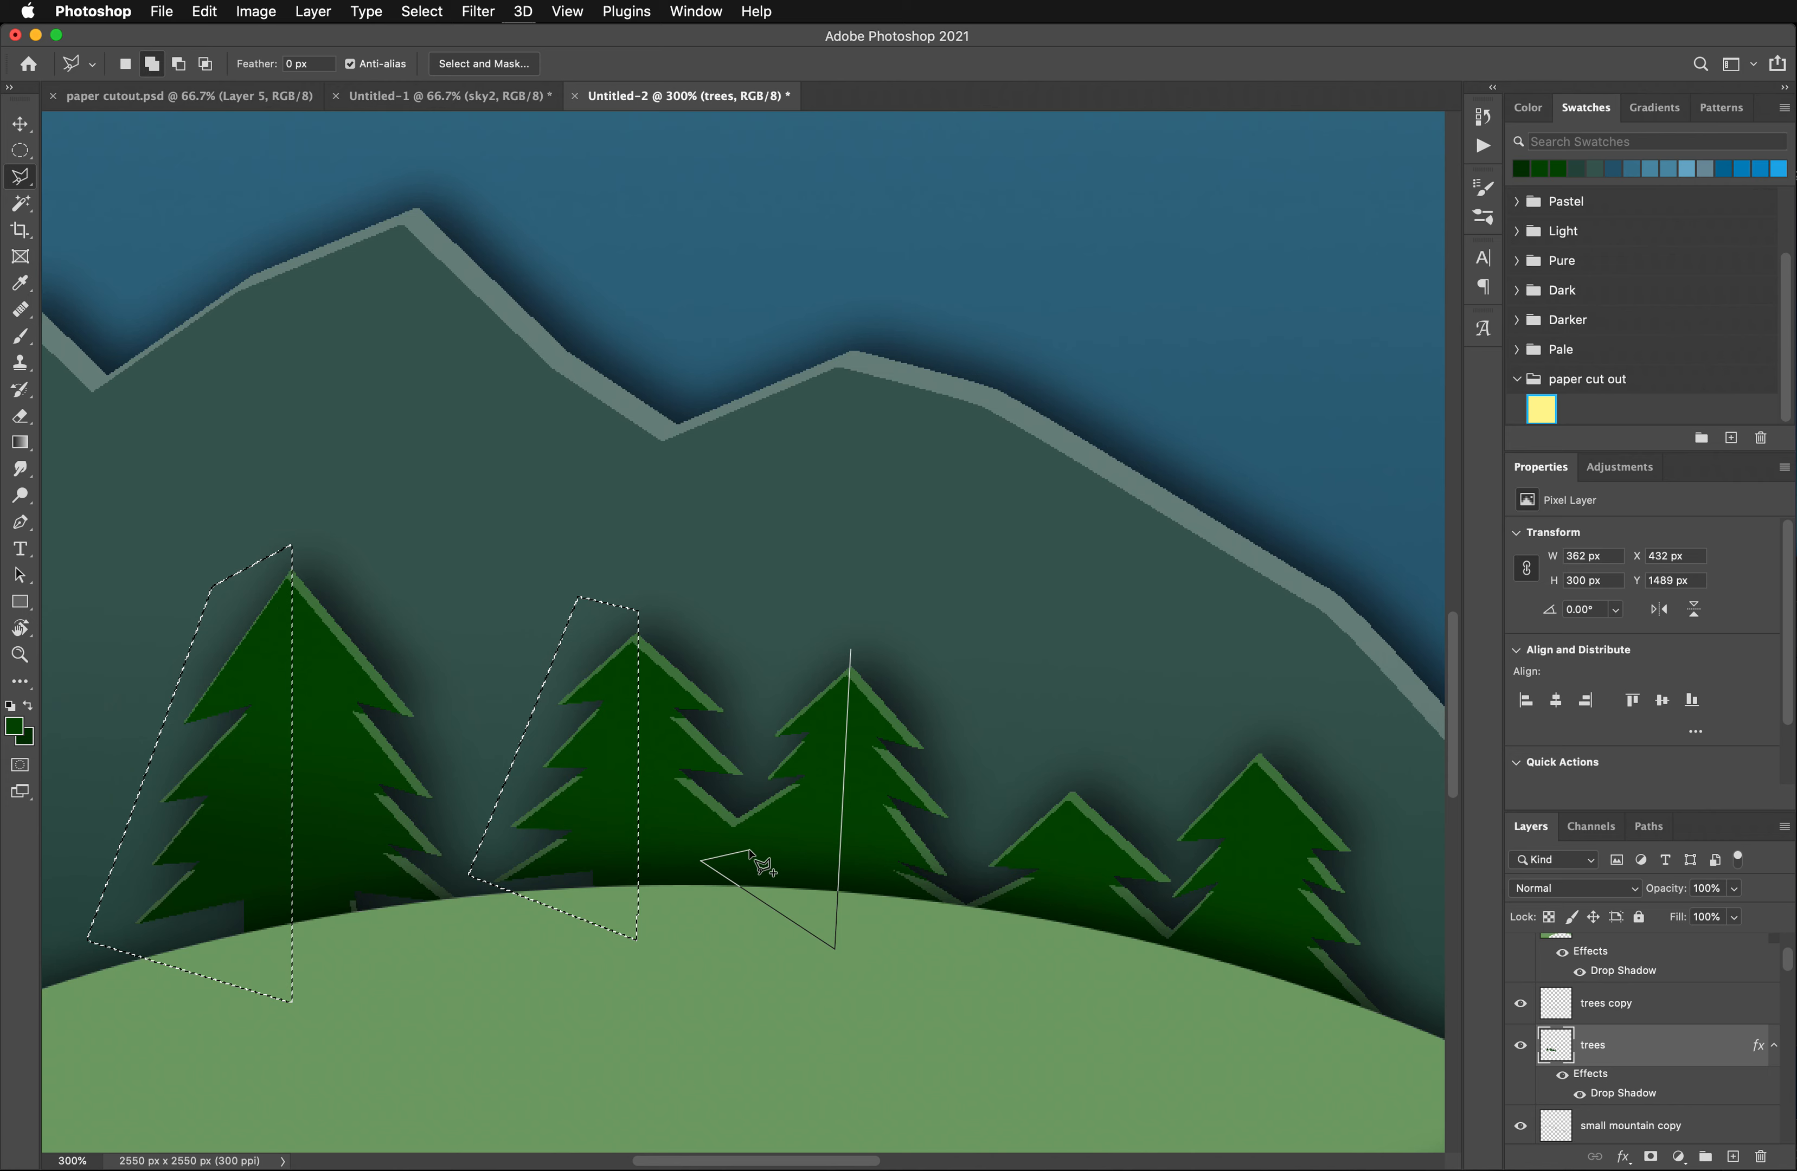
{"action": "left_click", "coordinate": [734, 813]}
{"action": "left_click", "coordinate": [788, 686]}
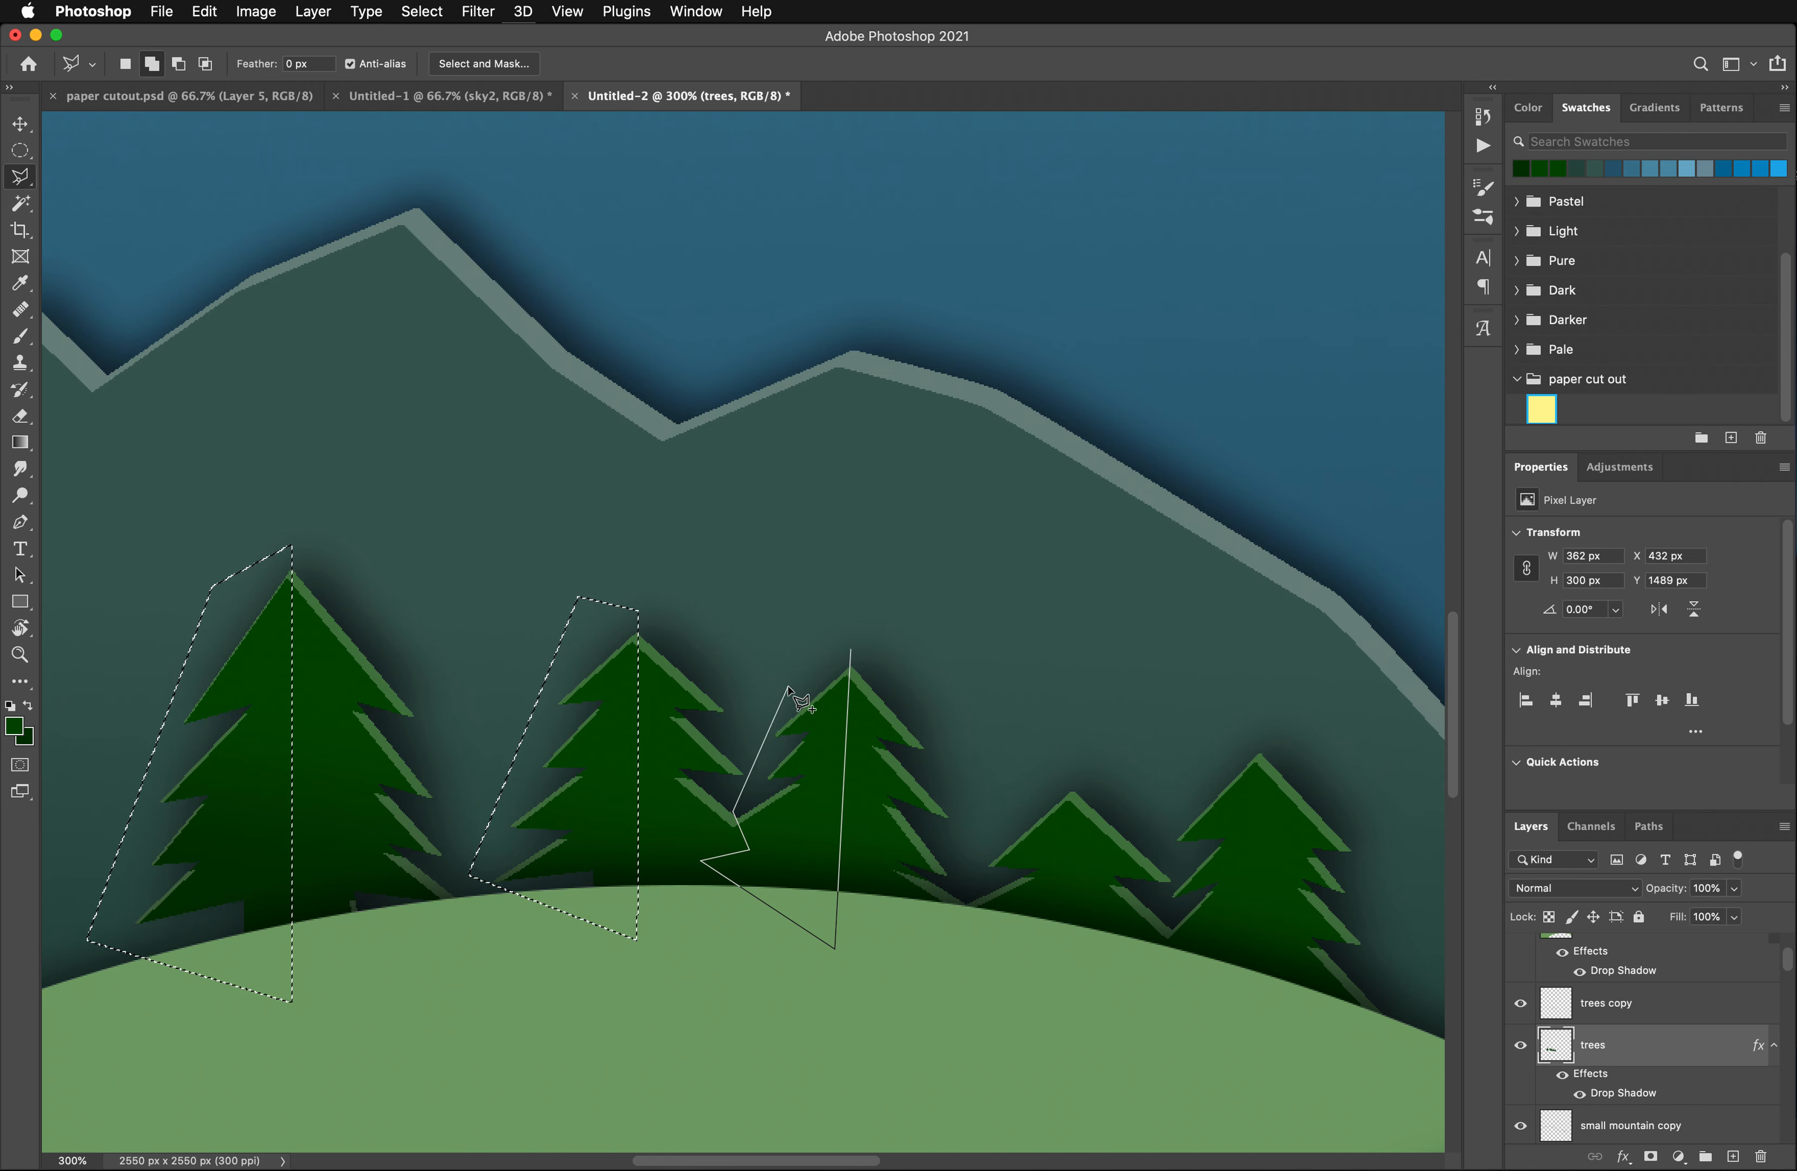
{"action": "left_click", "coordinate": [852, 647]}
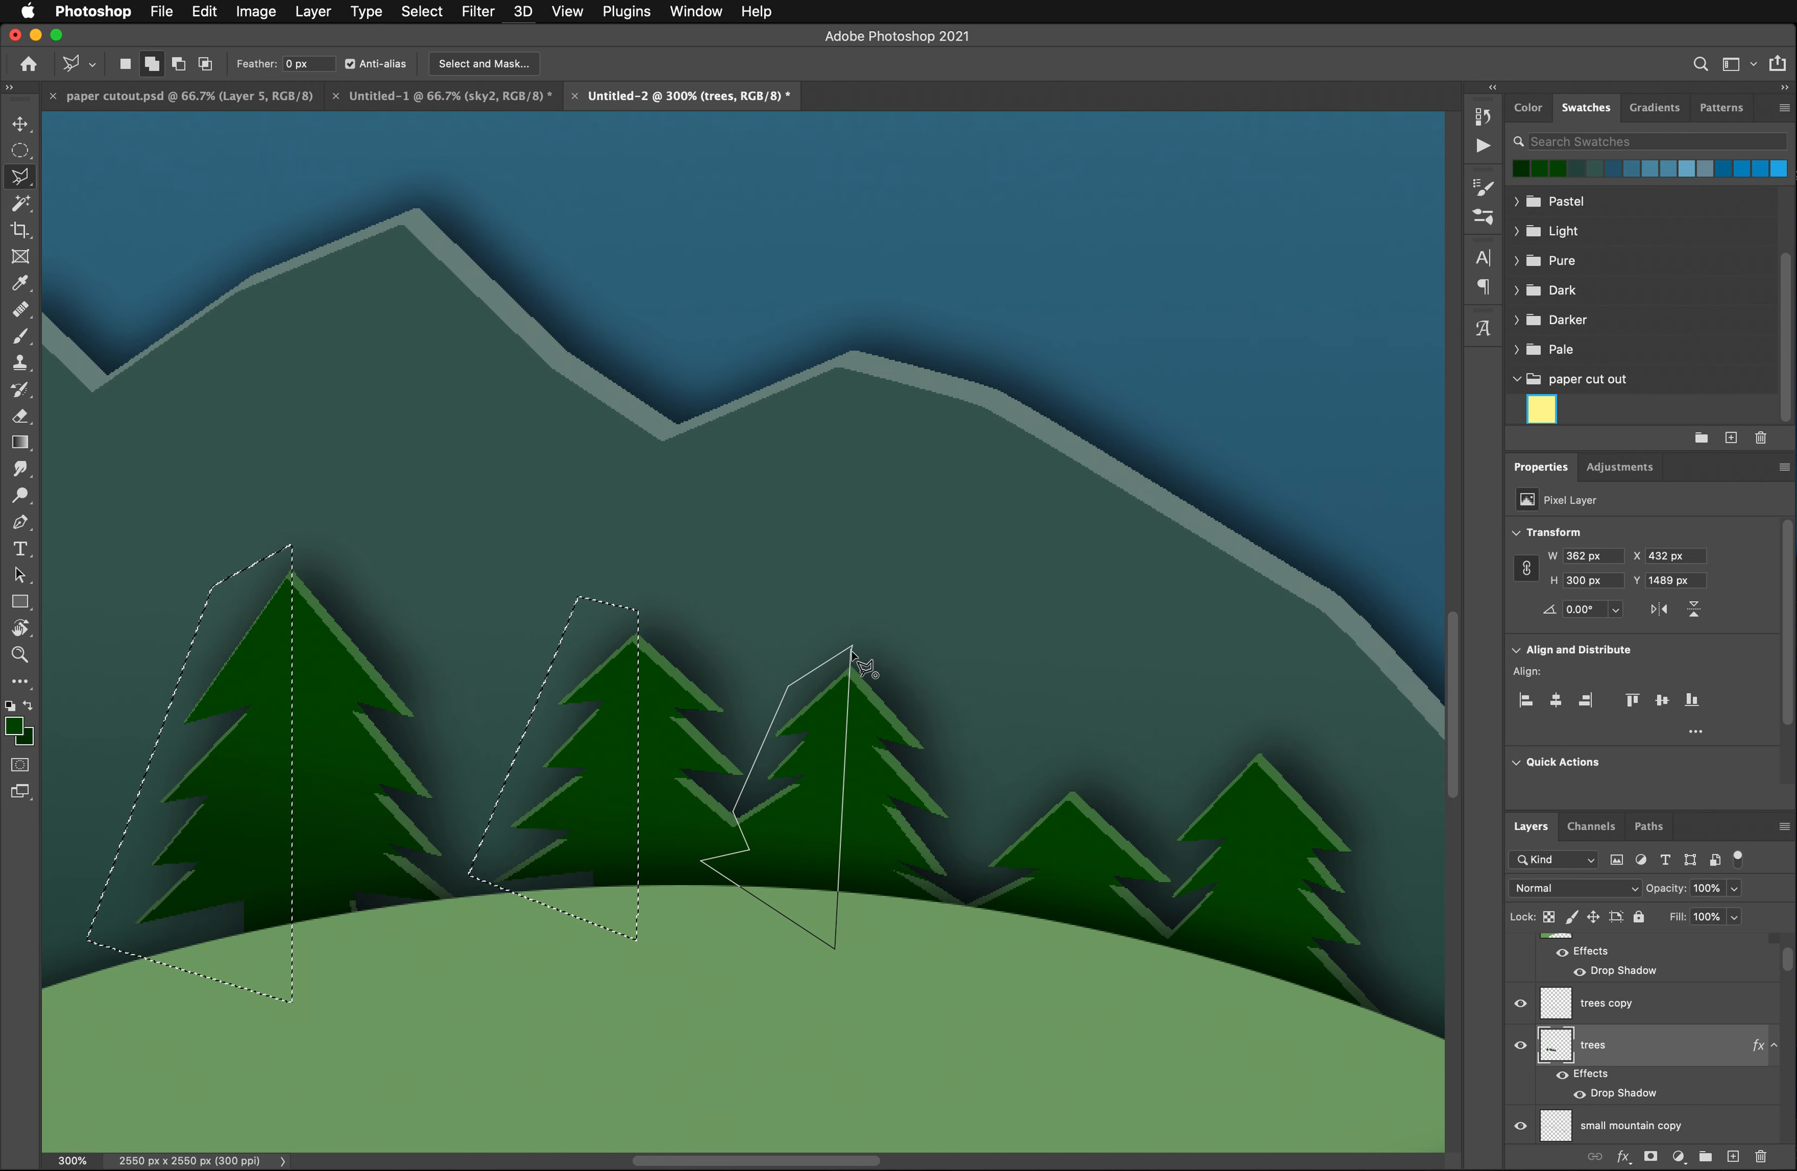
{"action": "double_click", "coordinate": [852, 649]}
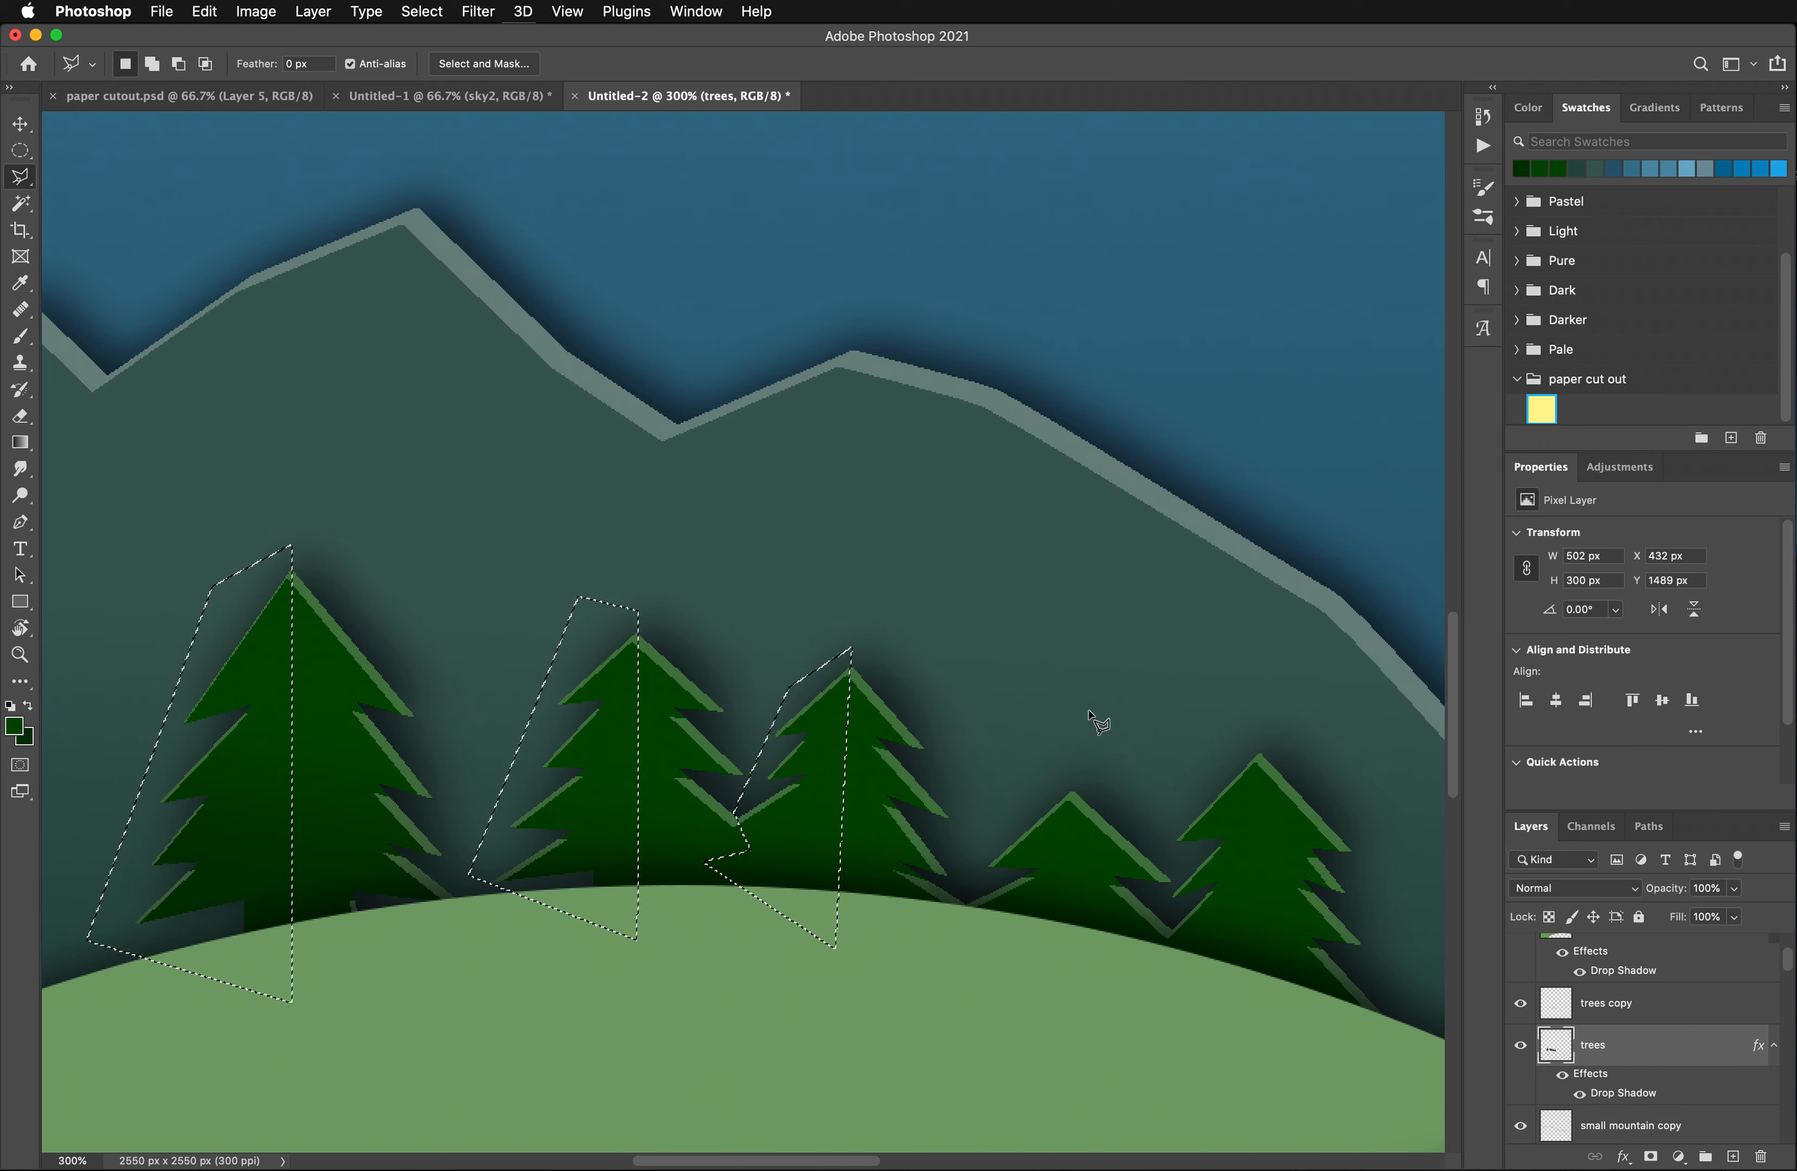
- Add the left half of the small fourth tree to the lasso selection
{"action": "left_click", "coordinate": [1071, 777]}
{"action": "left_click", "coordinate": [1072, 955]}
{"action": "left_click", "coordinate": [961, 907]}
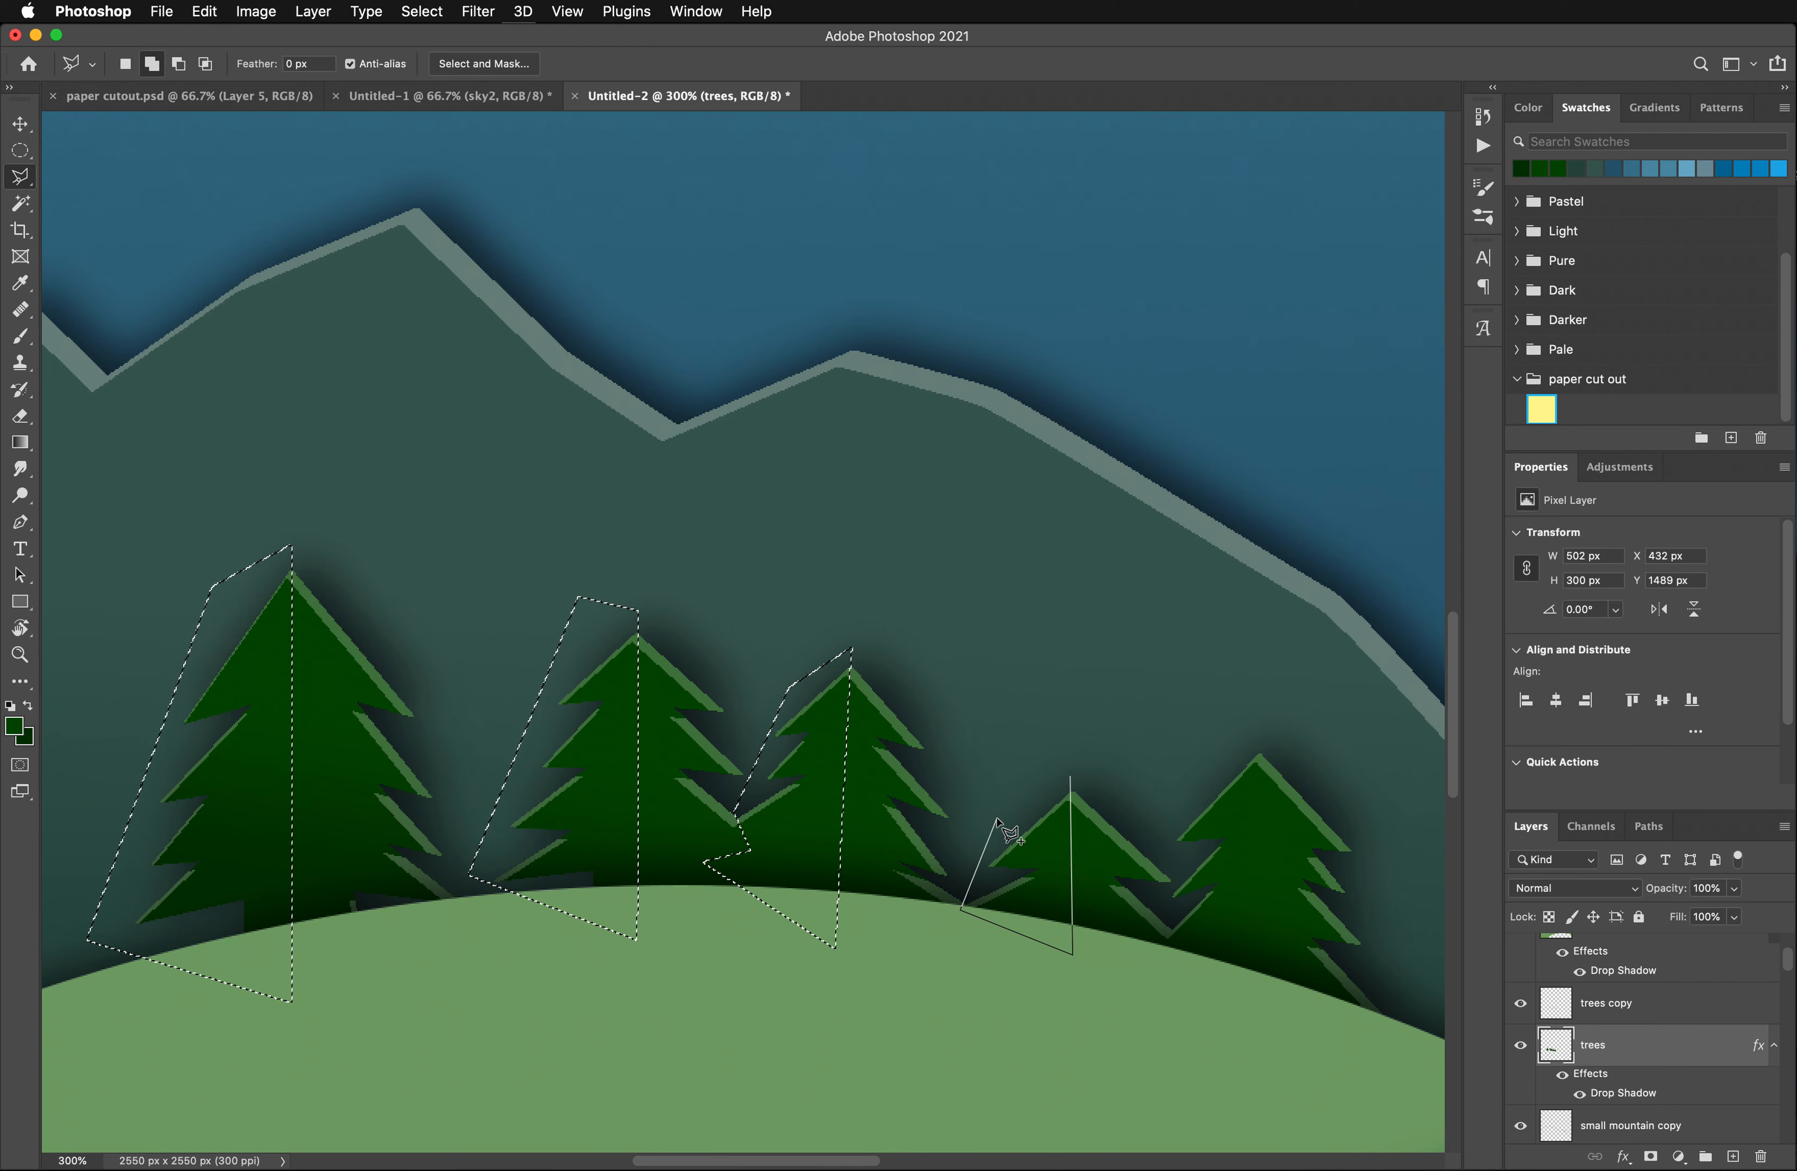
{"action": "left_click", "coordinate": [998, 818]}
{"action": "left_click", "coordinate": [1071, 779]}
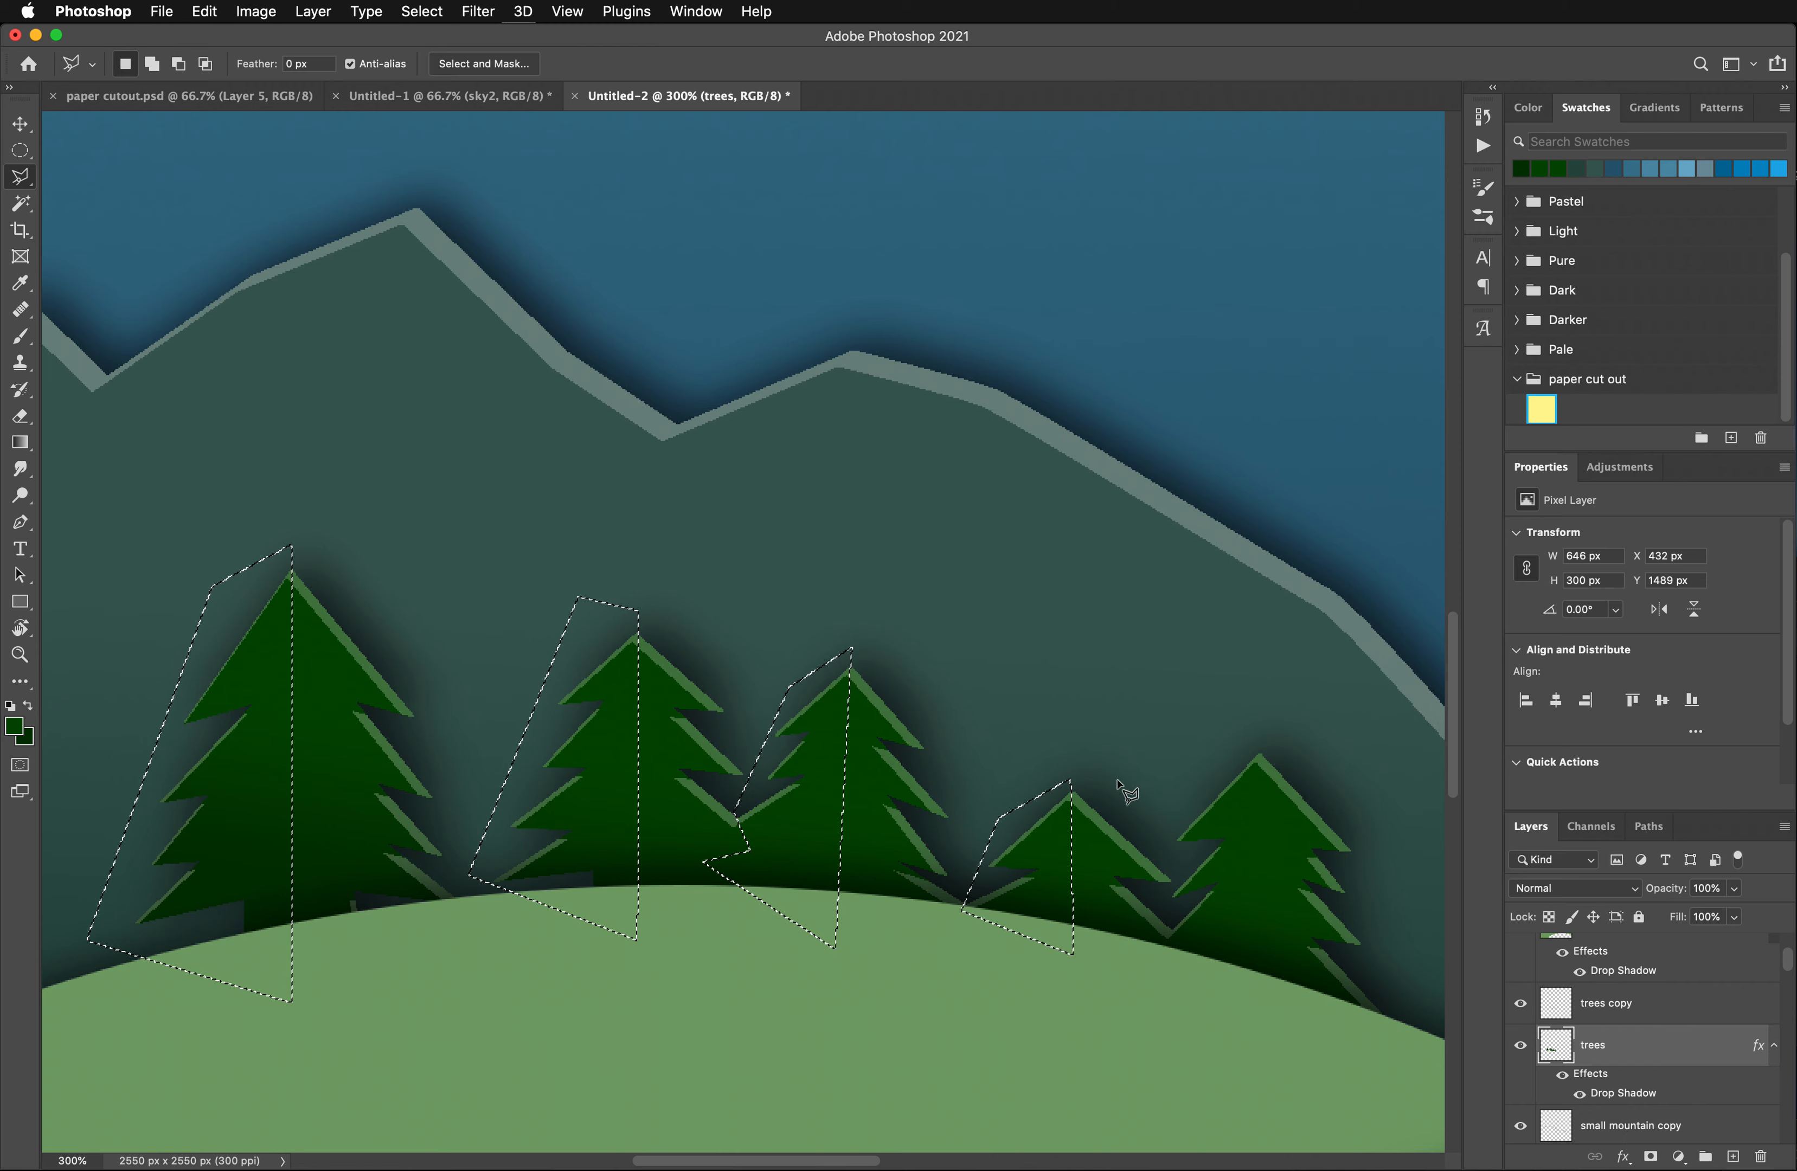
- Add the left half of the fifth, rightmost tree to the selection, keeping the outline clear of the fourth tree
{"action": "key", "text": "shift"}
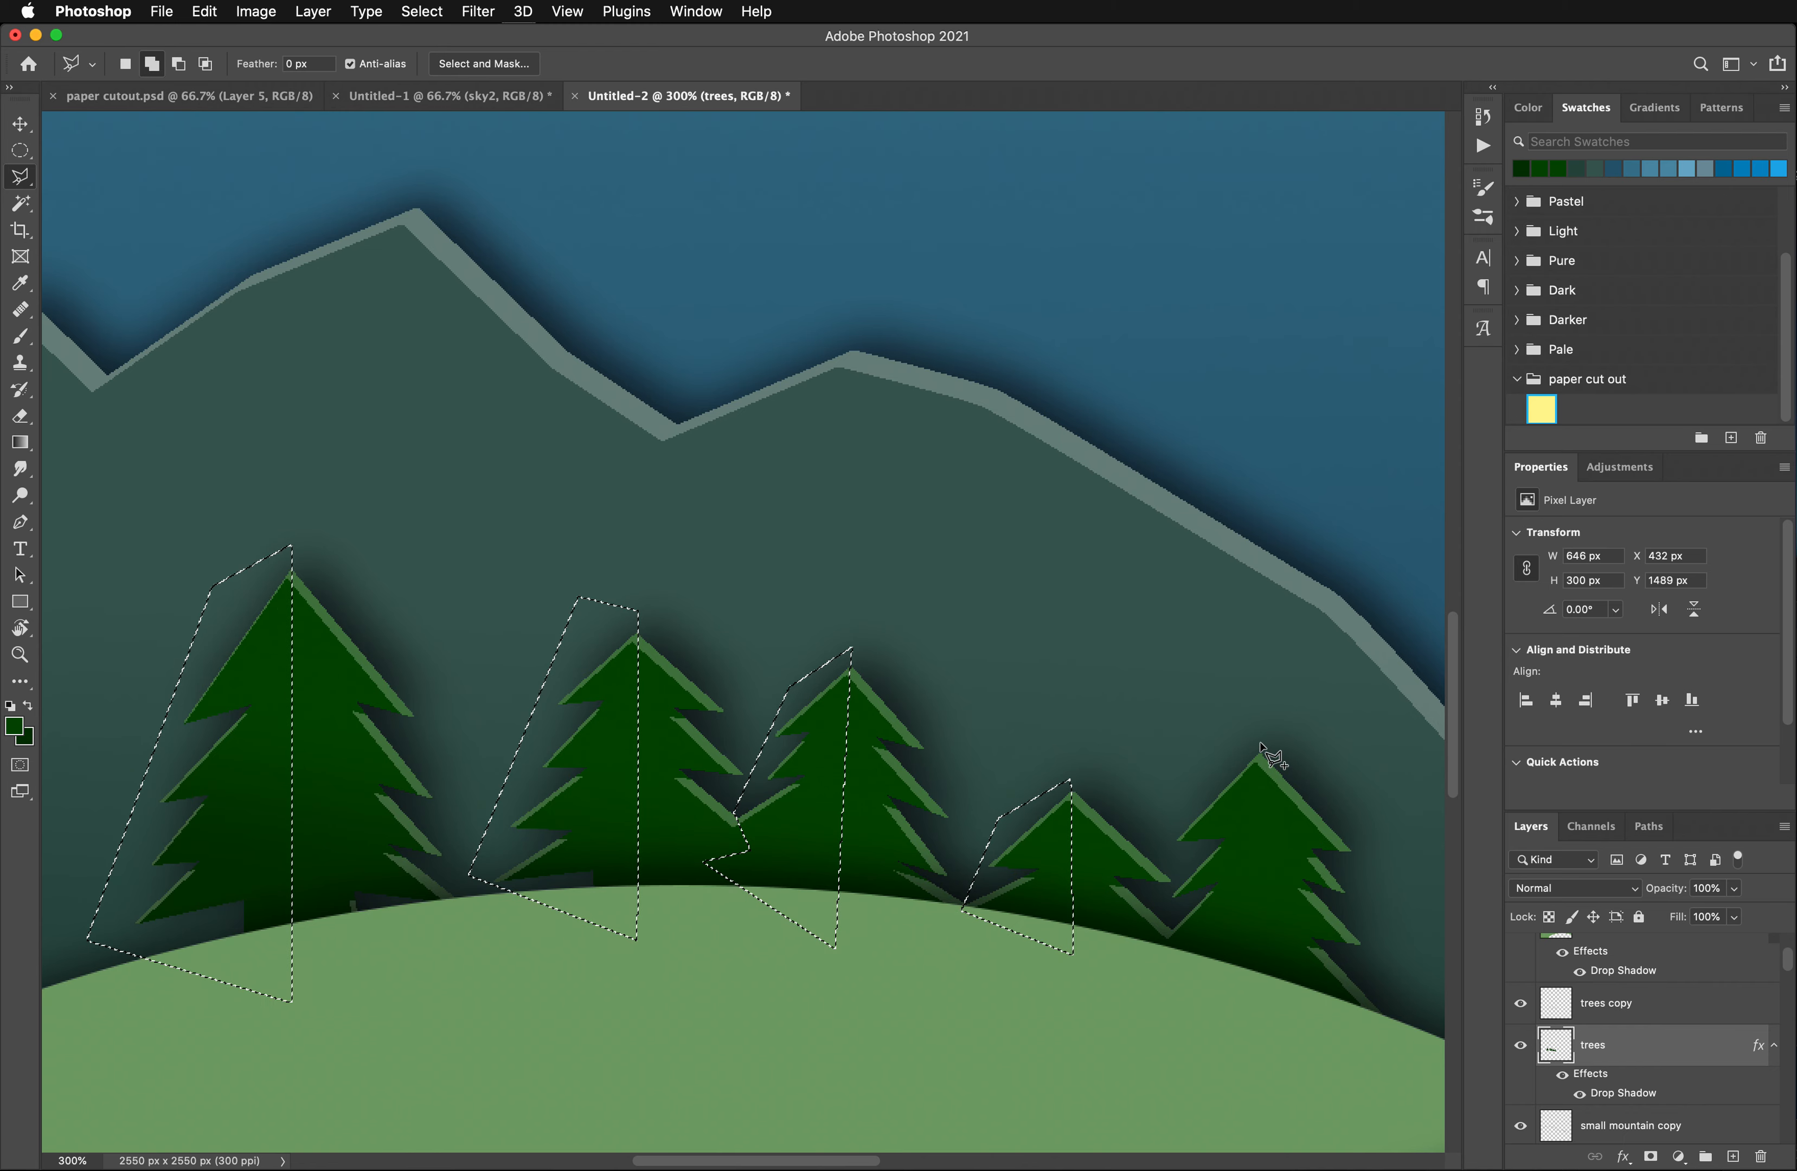
{"action": "left_click", "coordinate": [1260, 744]}
{"action": "left_click", "coordinate": [1261, 1007]}
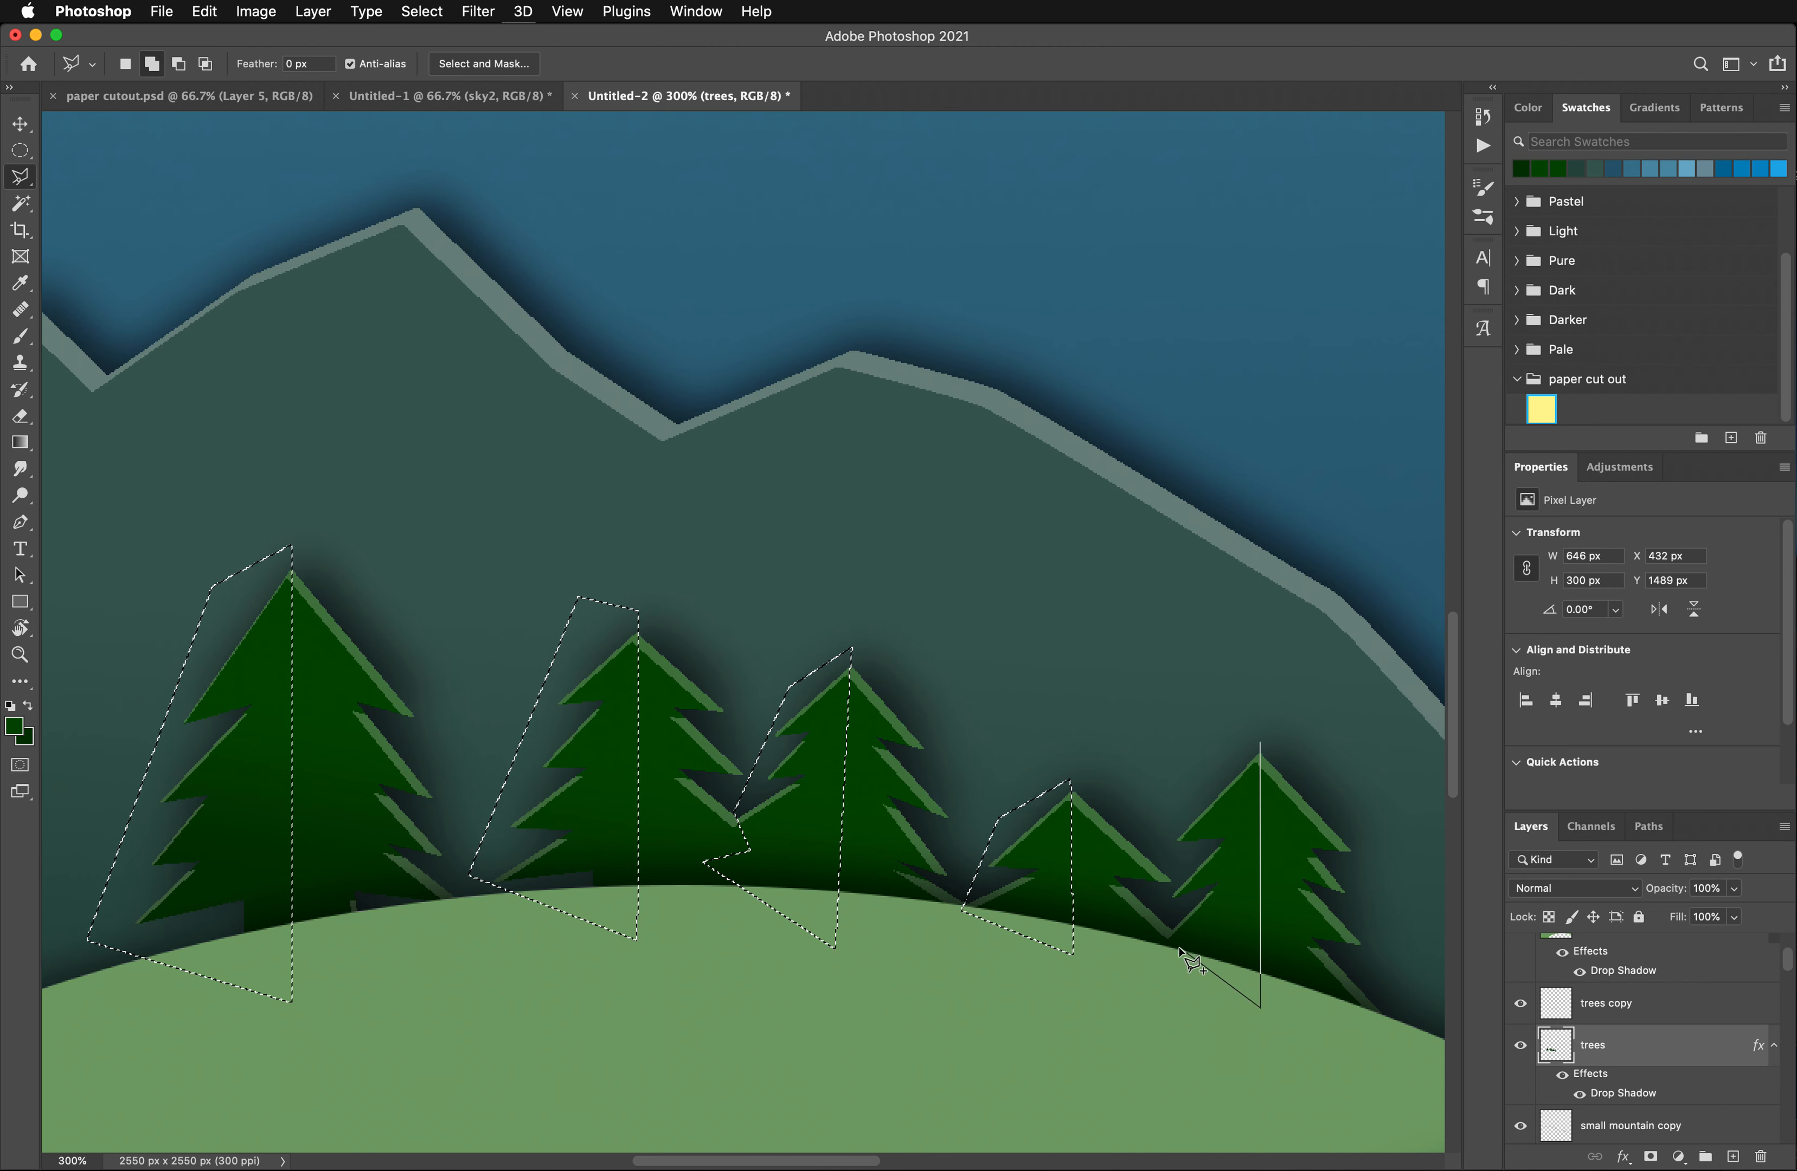
{"action": "left_click", "coordinate": [1167, 956]}
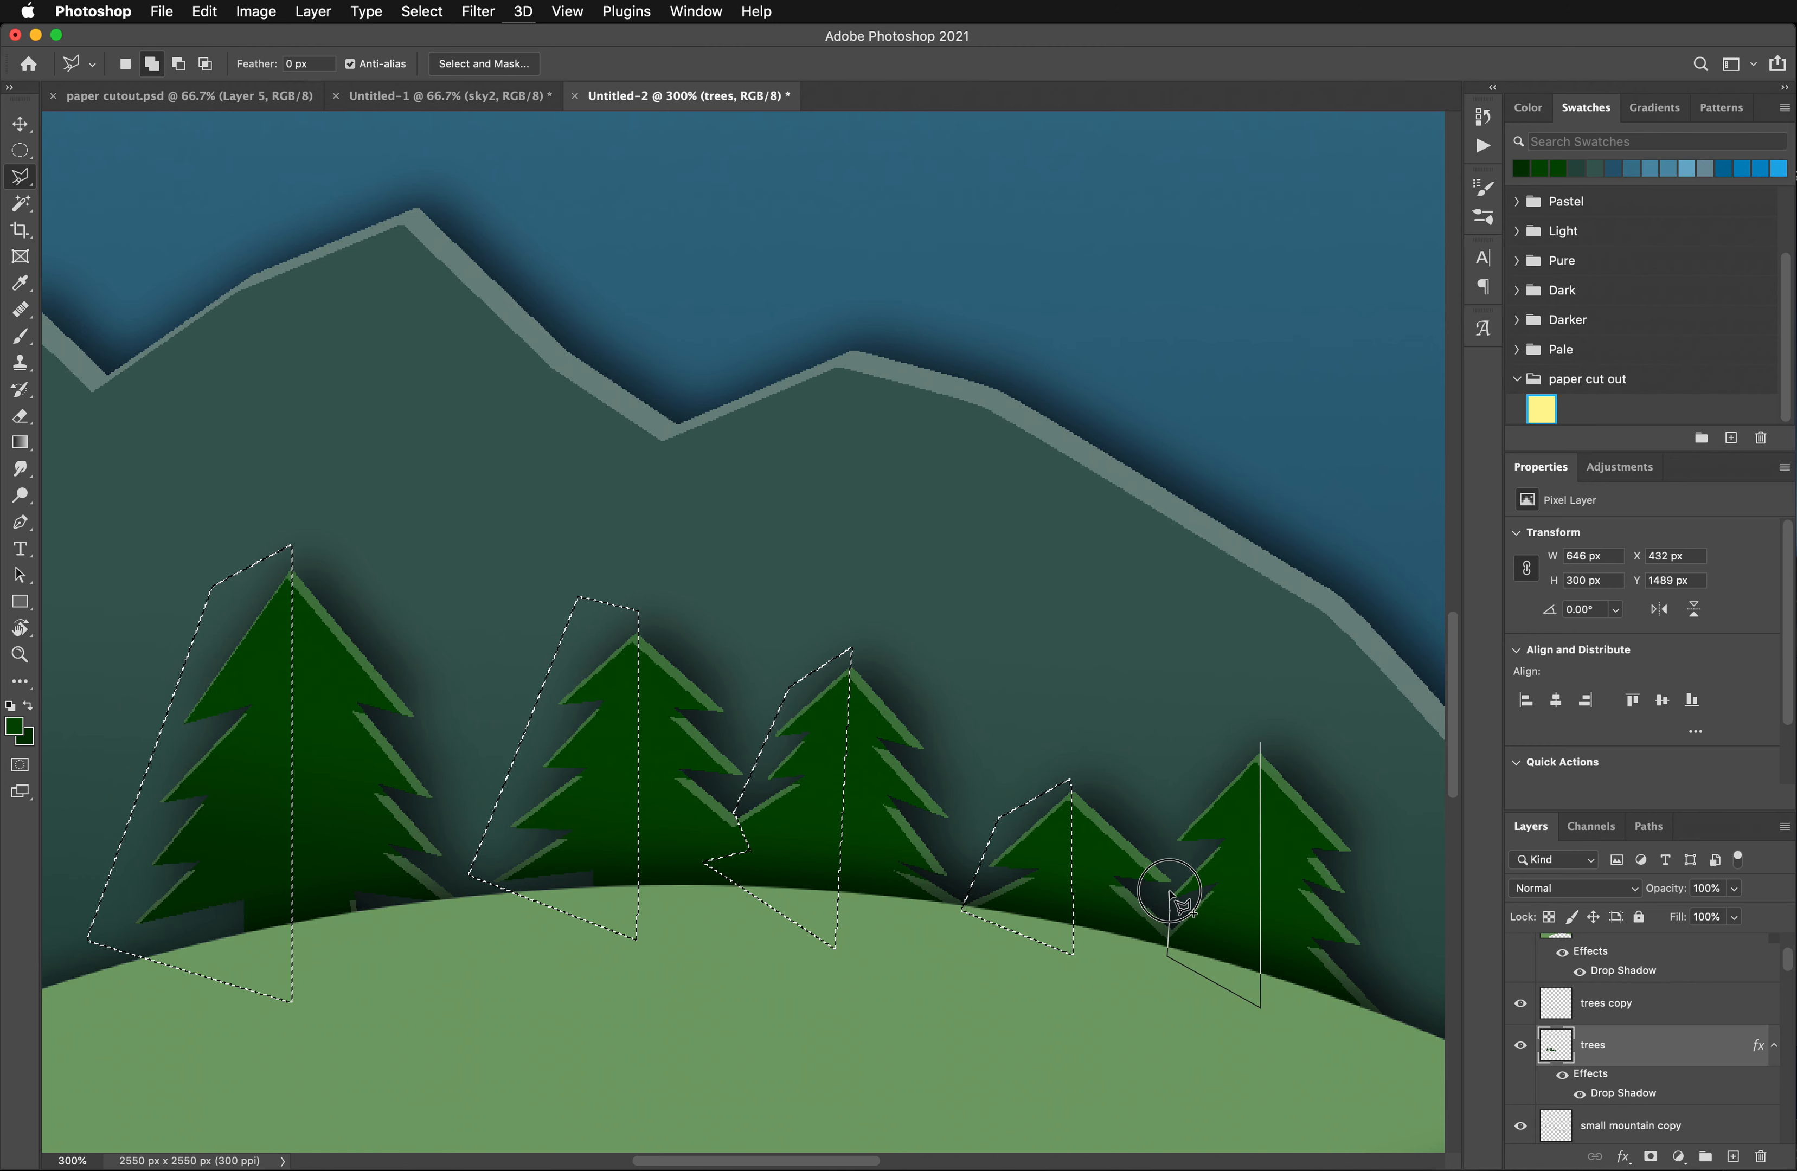
{"action": "left_click", "coordinate": [1169, 892]}
{"action": "left_click", "coordinate": [1185, 870]}
{"action": "left_click", "coordinate": [1165, 830]}
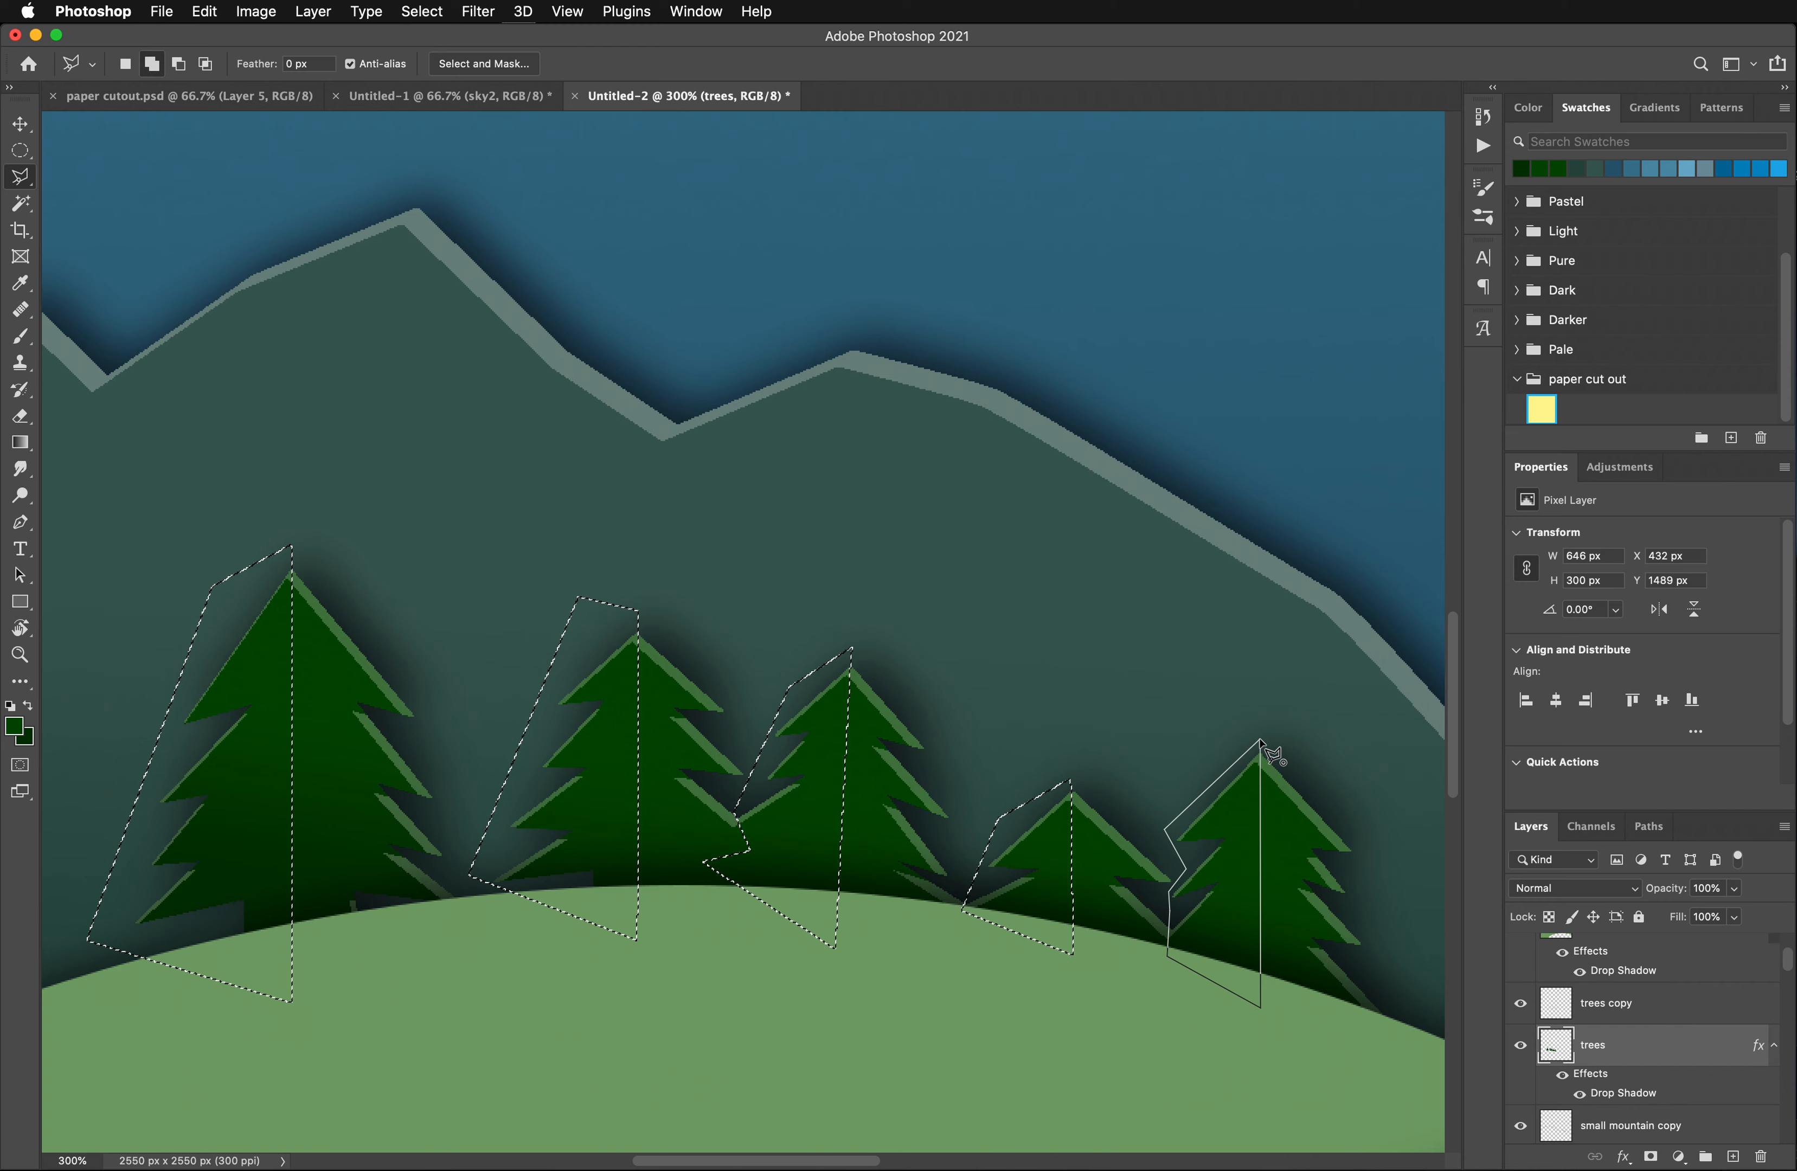
{"action": "left_click", "coordinate": [1261, 742]}
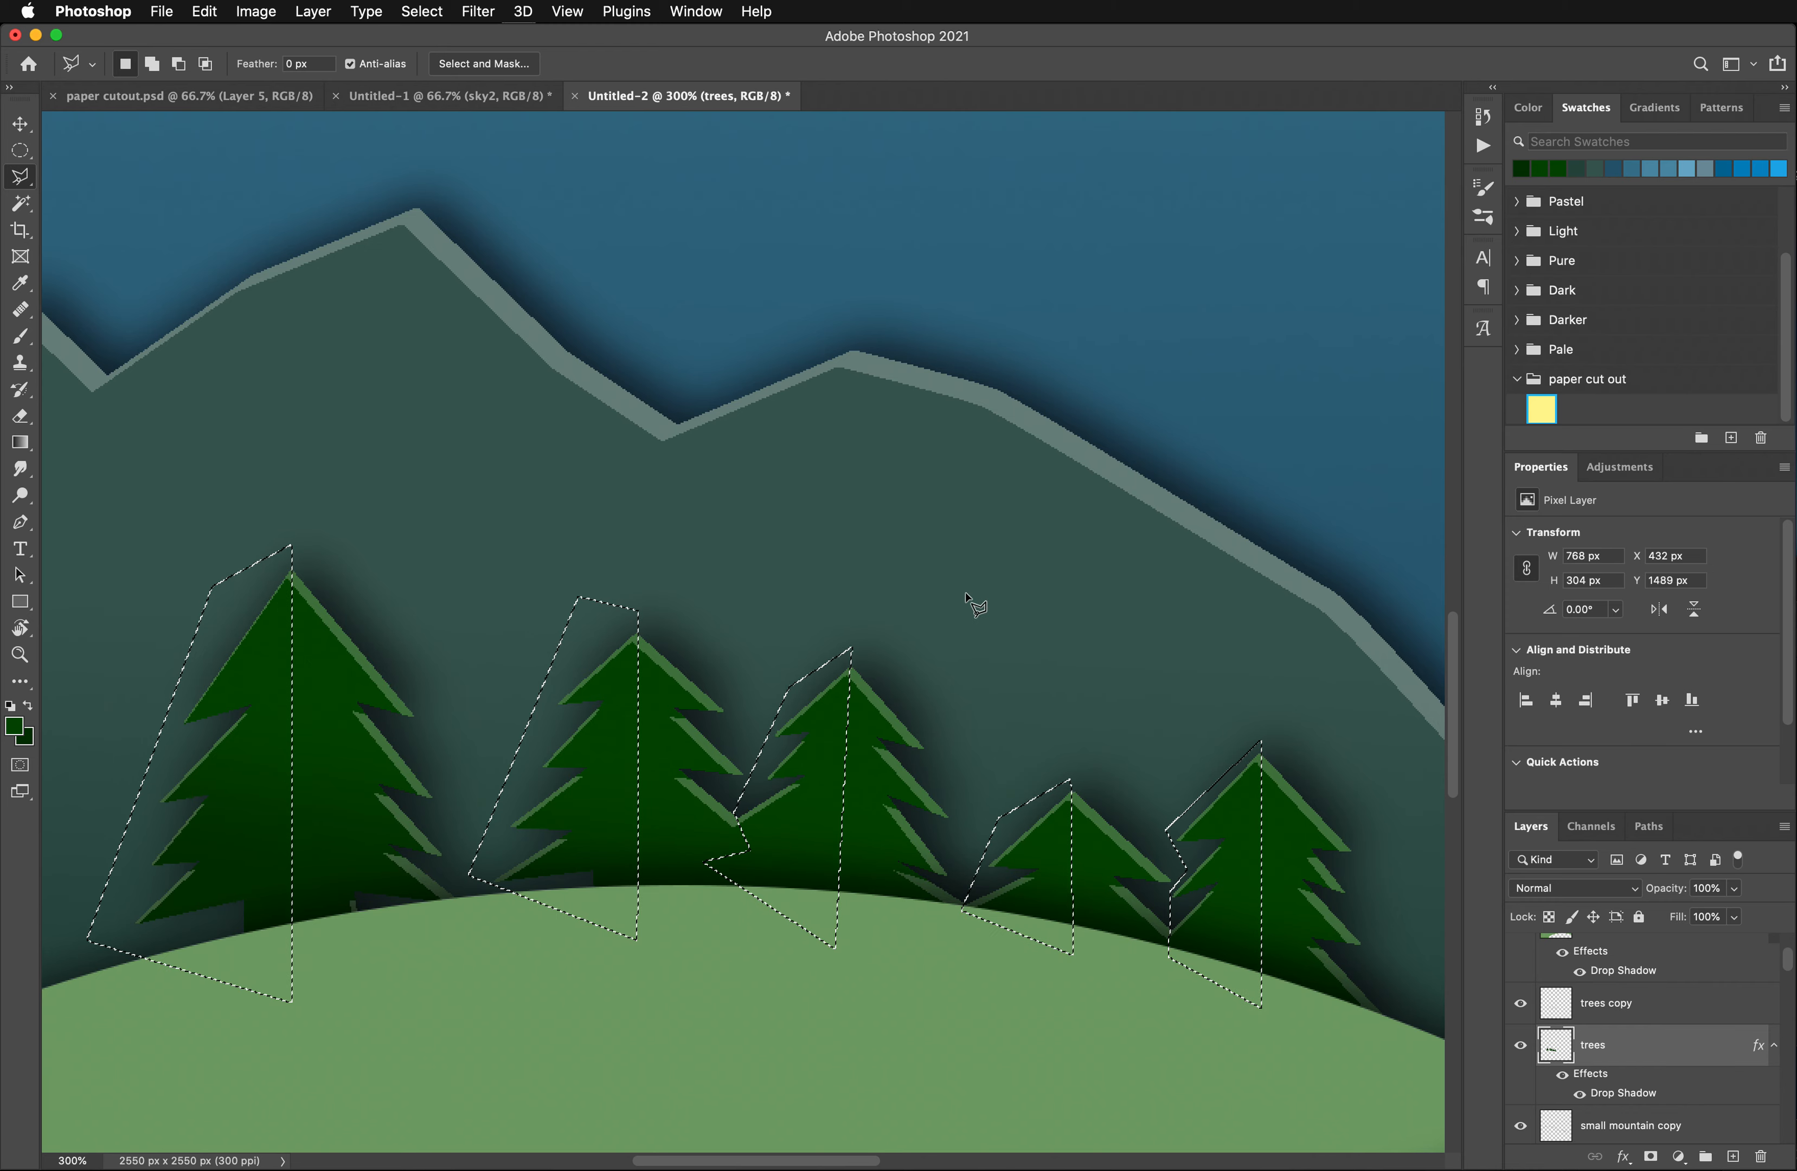
- Lighten the selected tree halves with a Hue/Saturation adjustment at Lightness +13, and deselect
{"action": "left_click", "coordinate": [256, 11]}
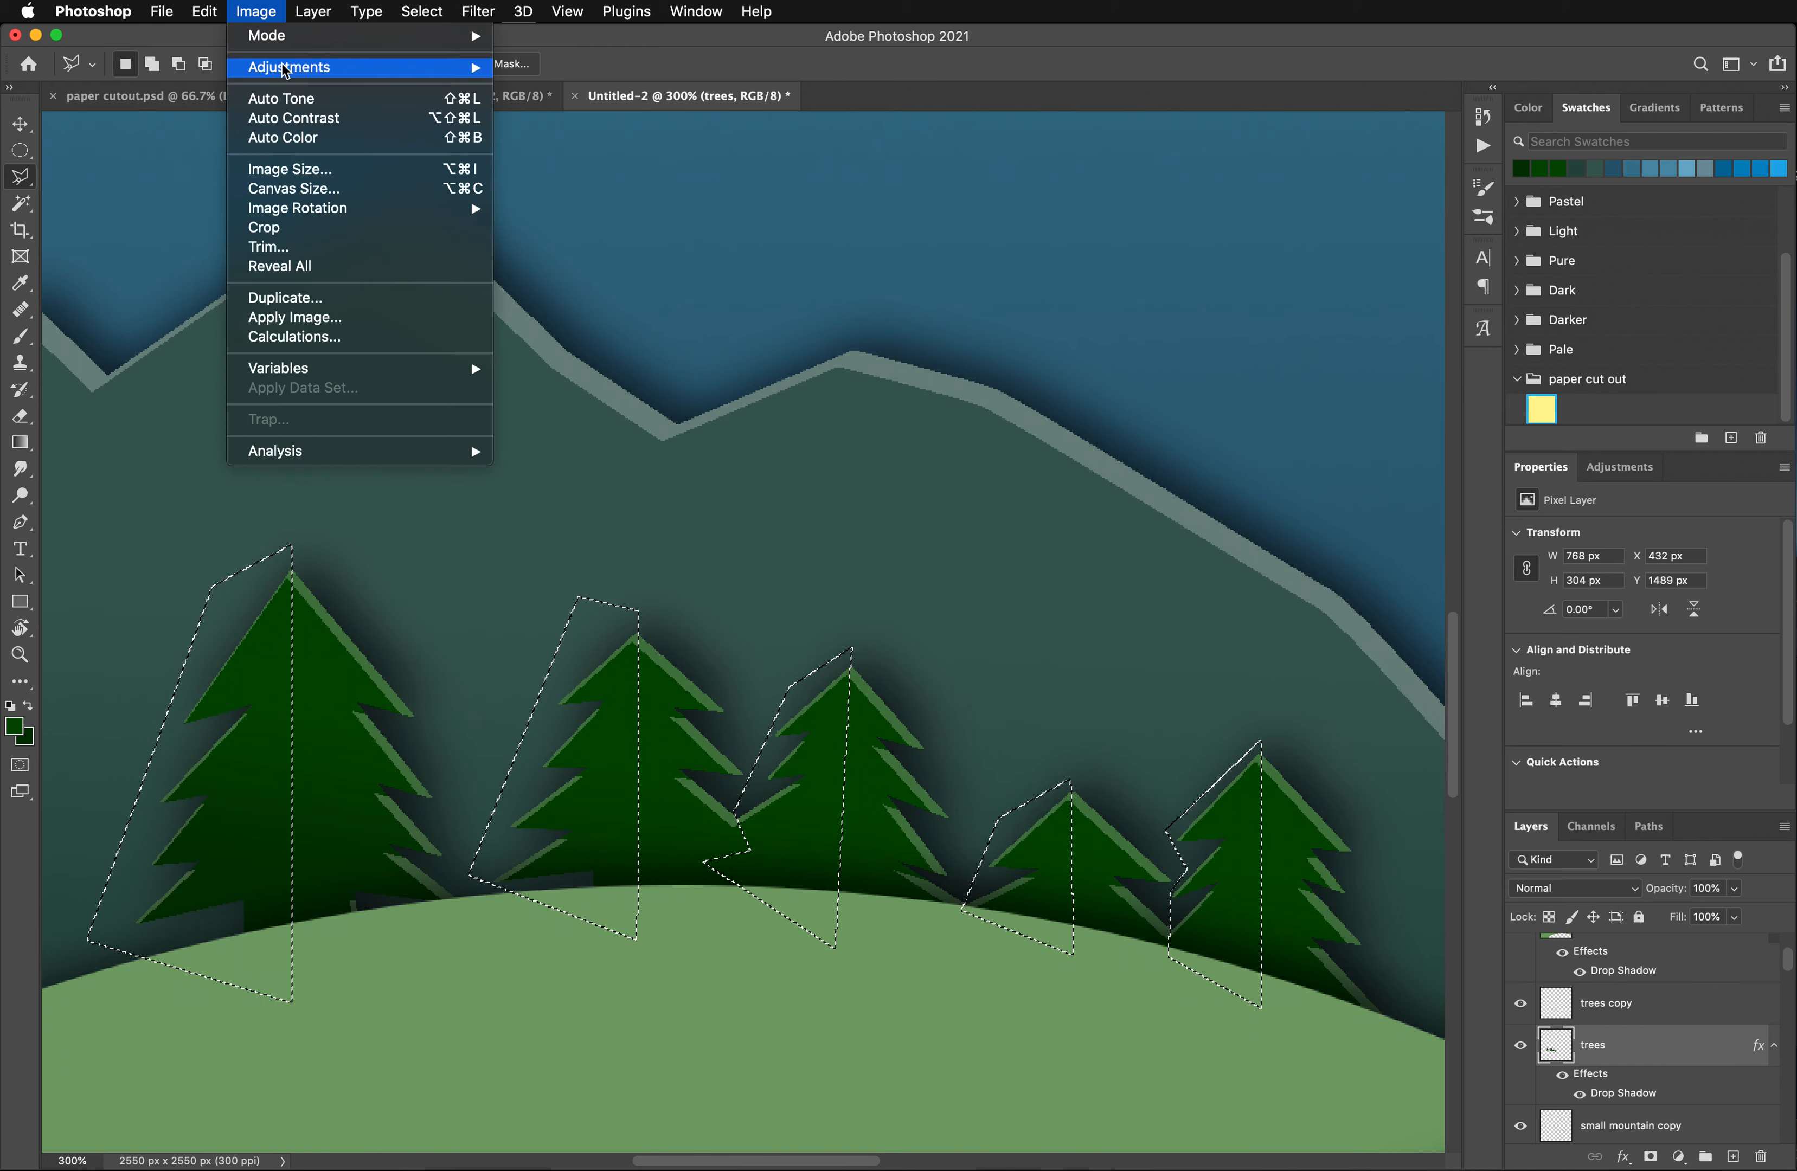
{"action": "mouse_move", "coordinate": [287, 72]}
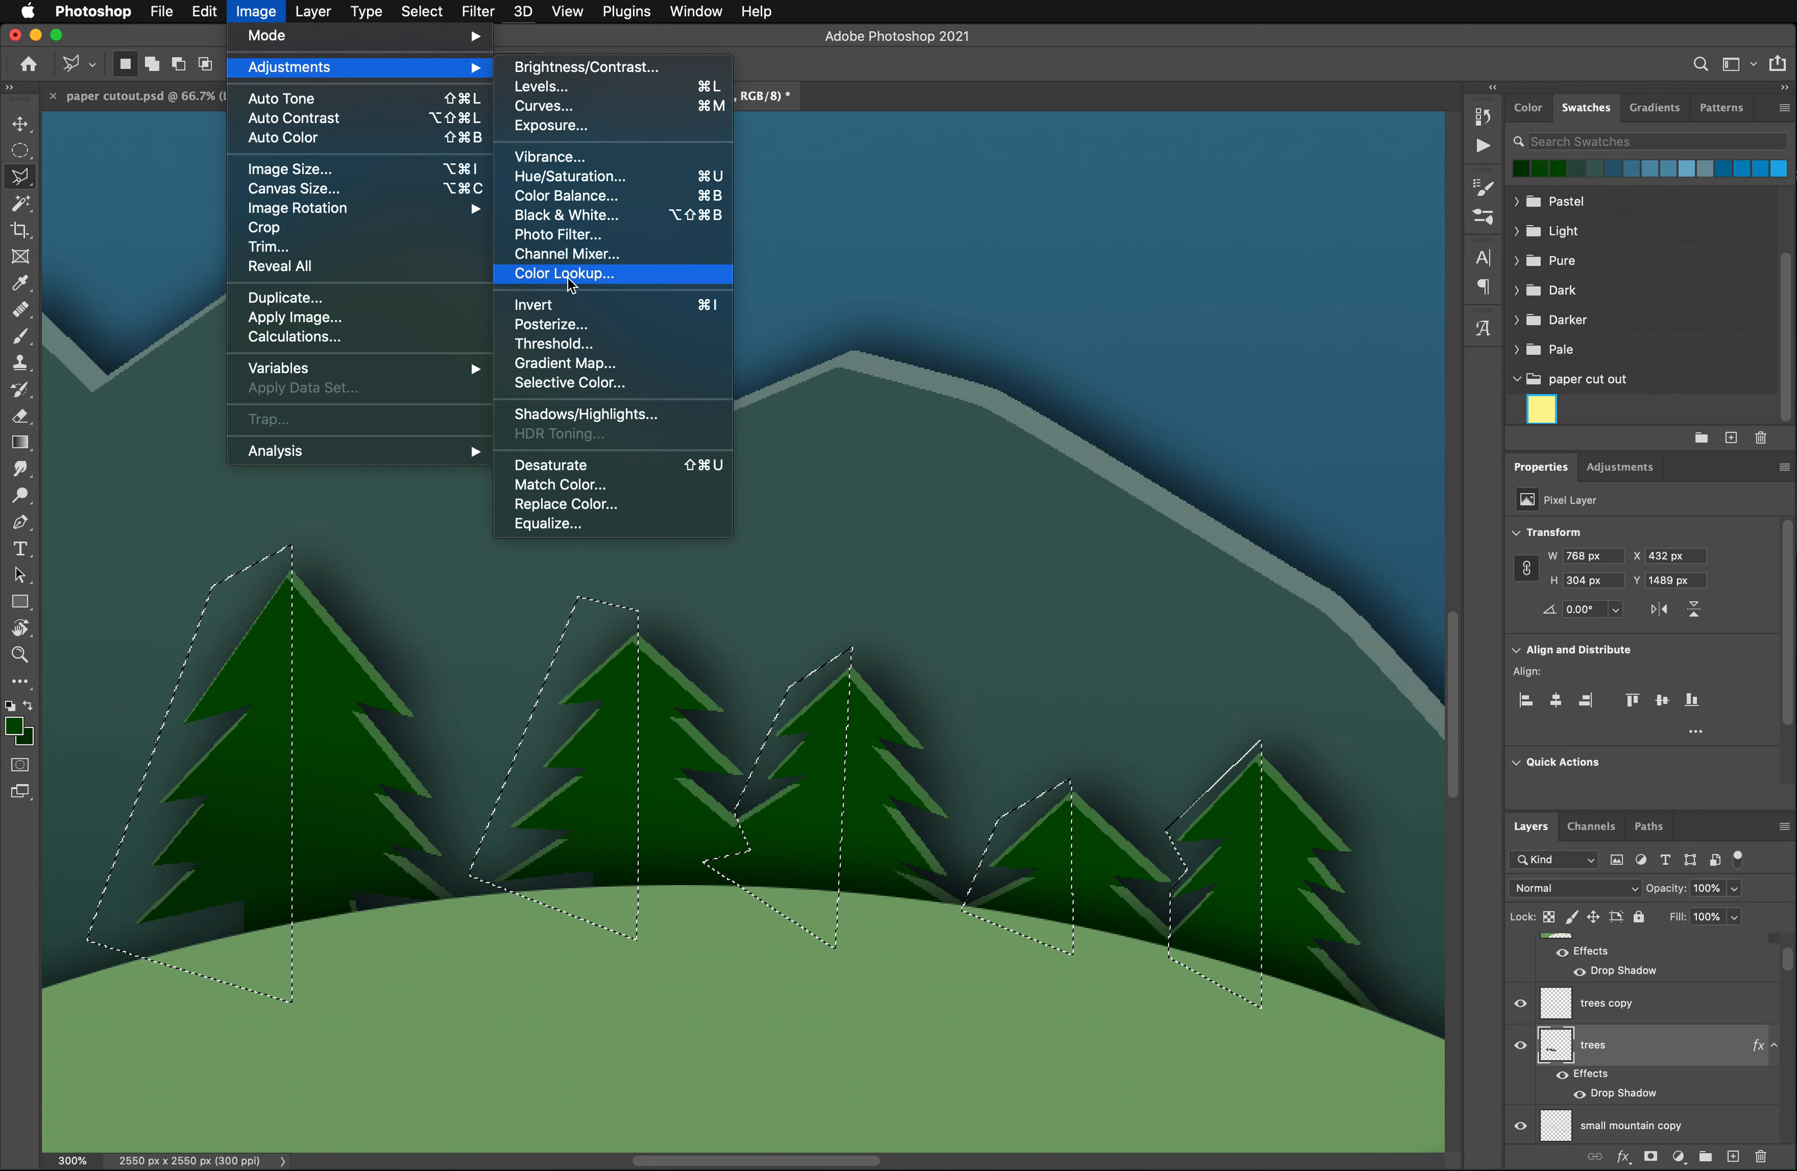
{"action": "left_click", "coordinate": [559, 179]}
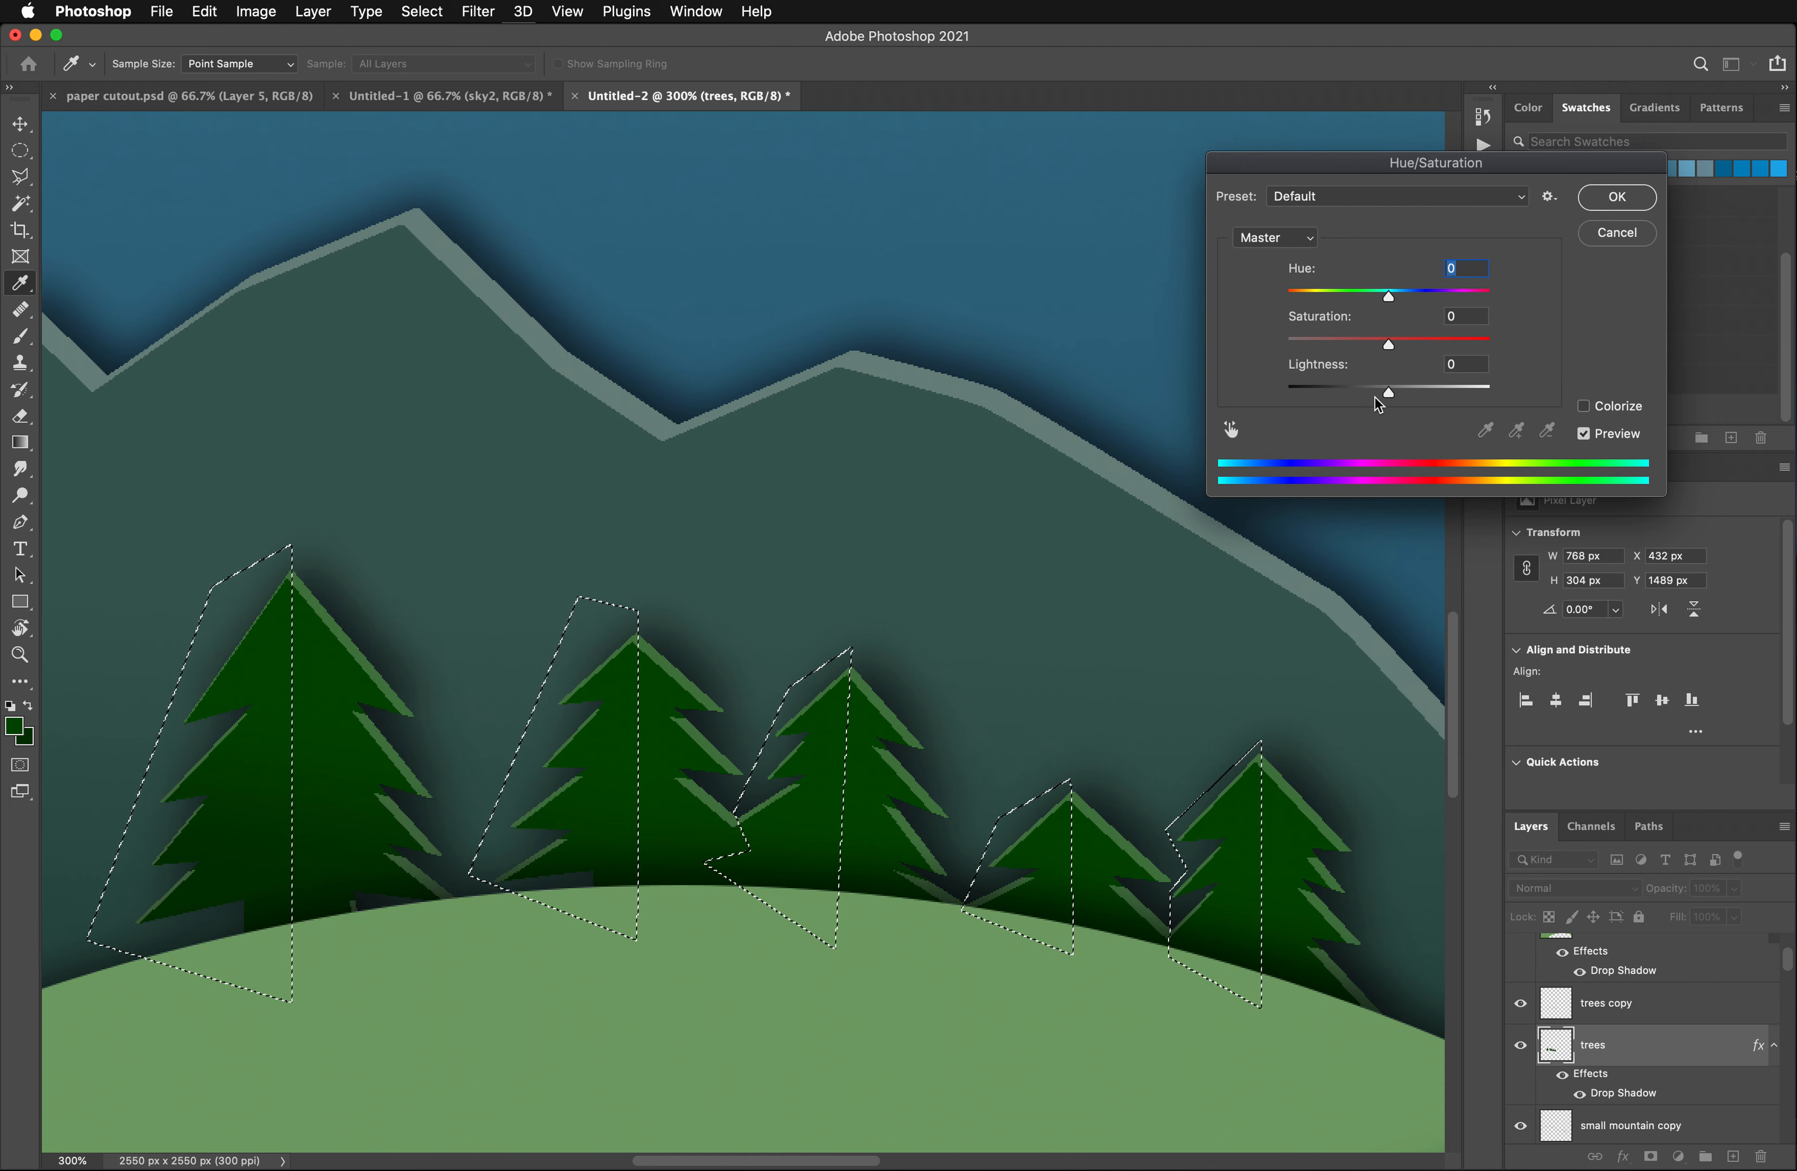
{"action": "left_click_drag", "start_coordinate": [1389, 393], "coordinate": [1401, 392]}
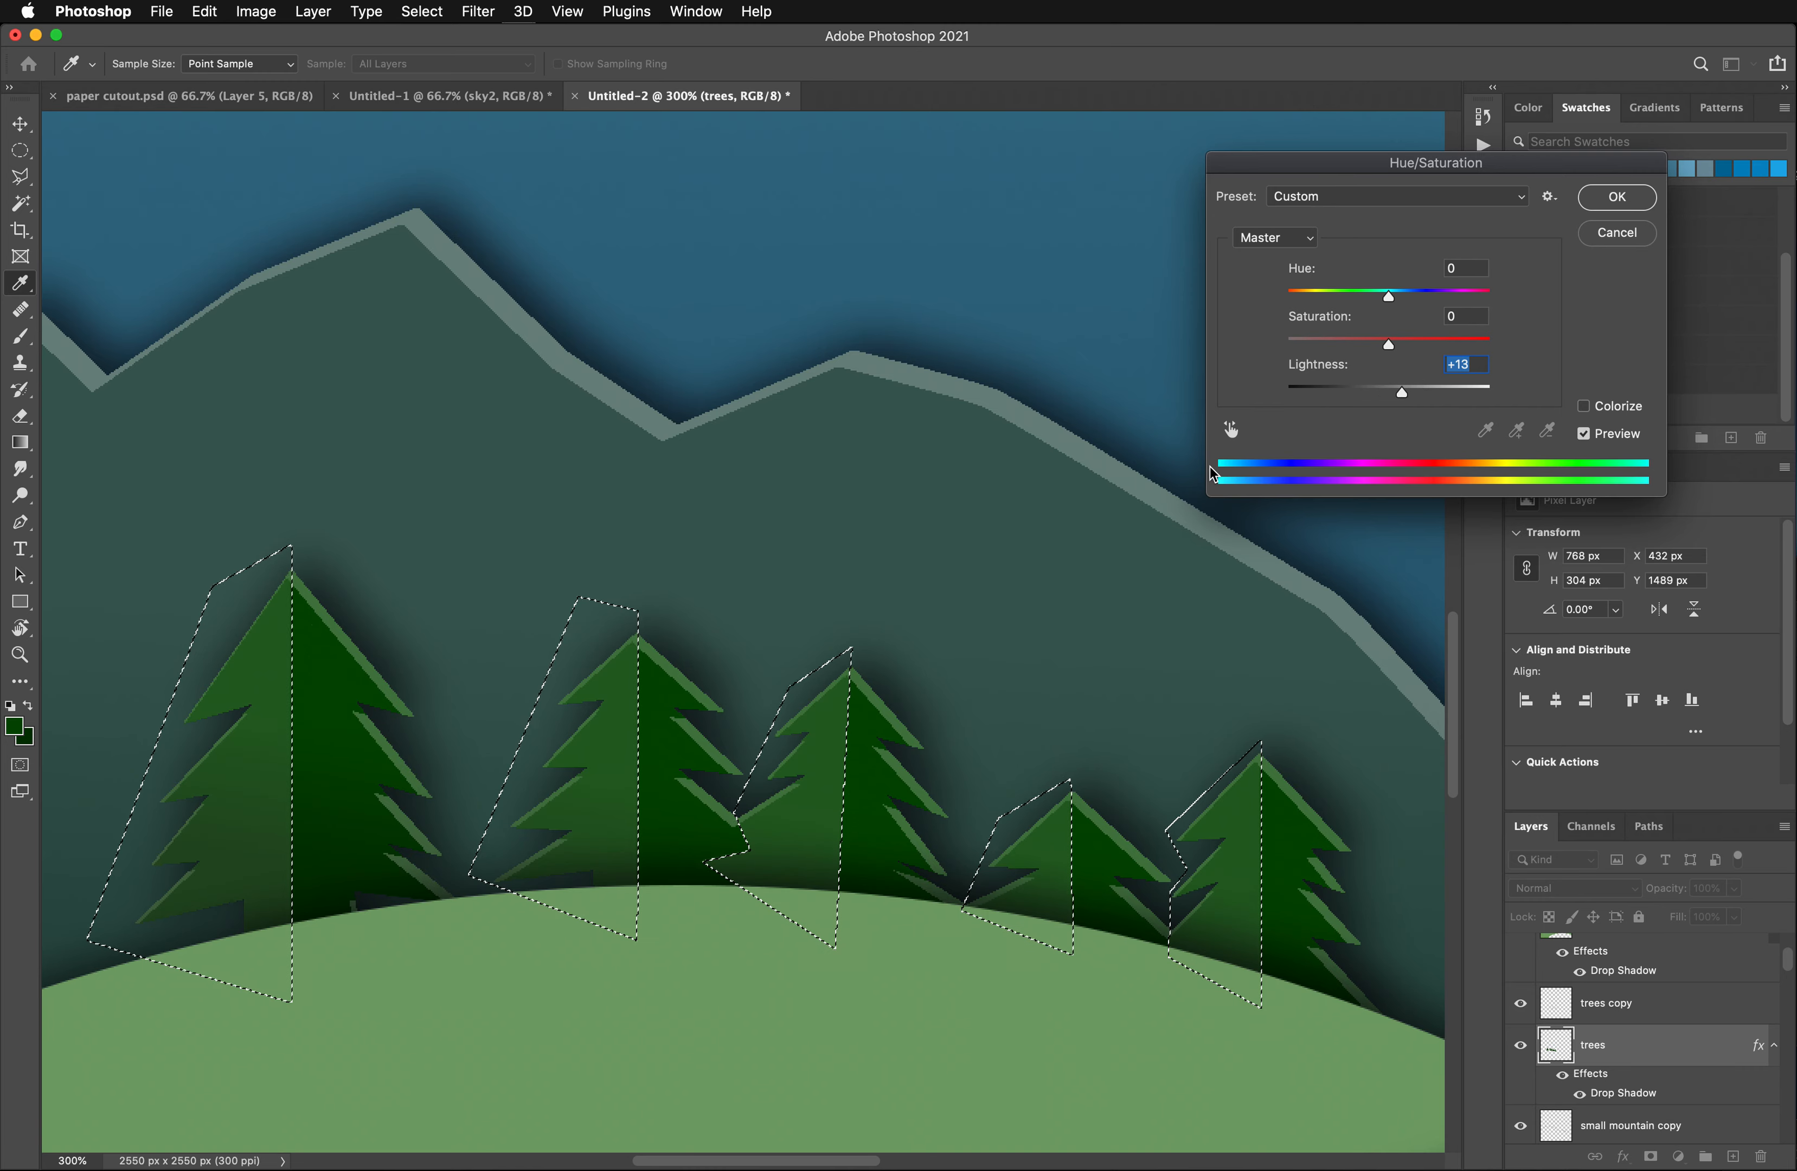
{"action": "scroll", "coordinate": [1140, 456], "scroll_direction": "down", "scroll_amount": 2}
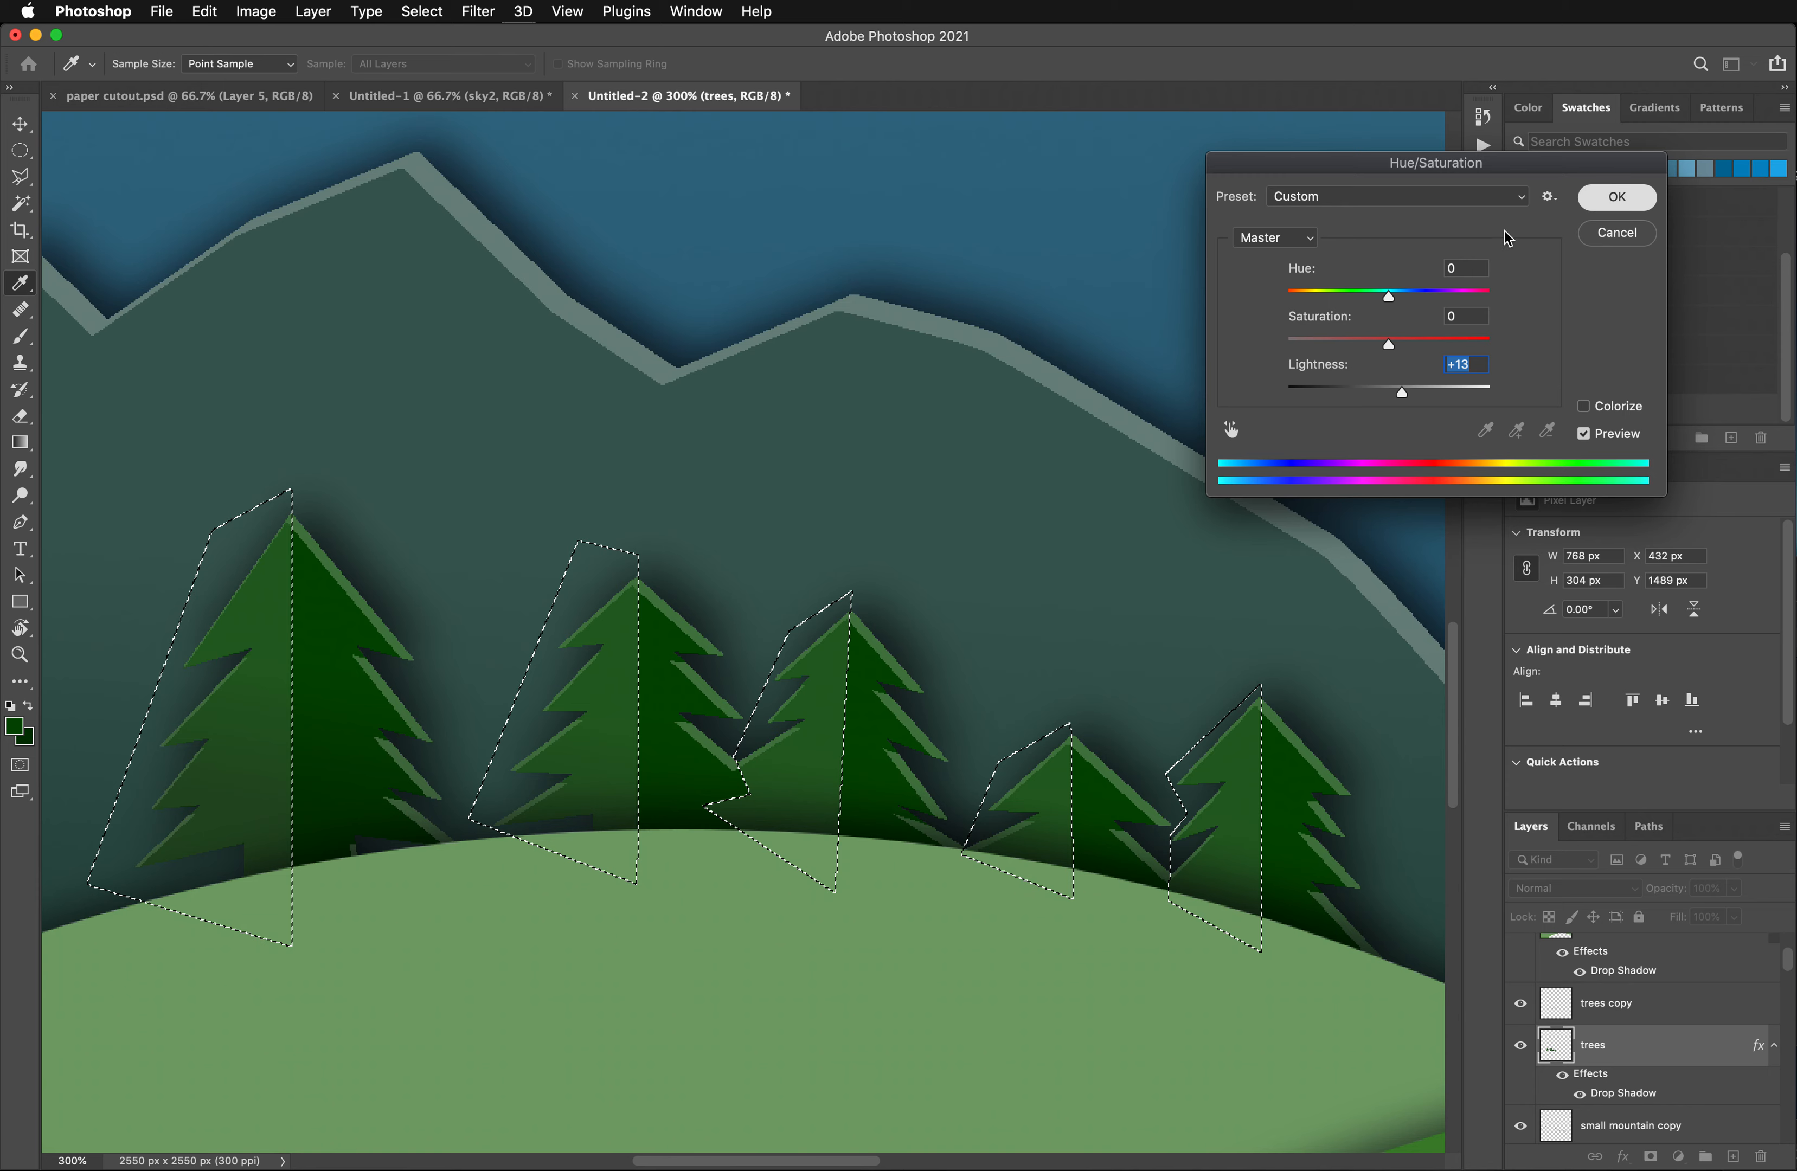
{"action": "left_click", "coordinate": [1606, 201]}
{"action": "key", "text": "cmd+d"}
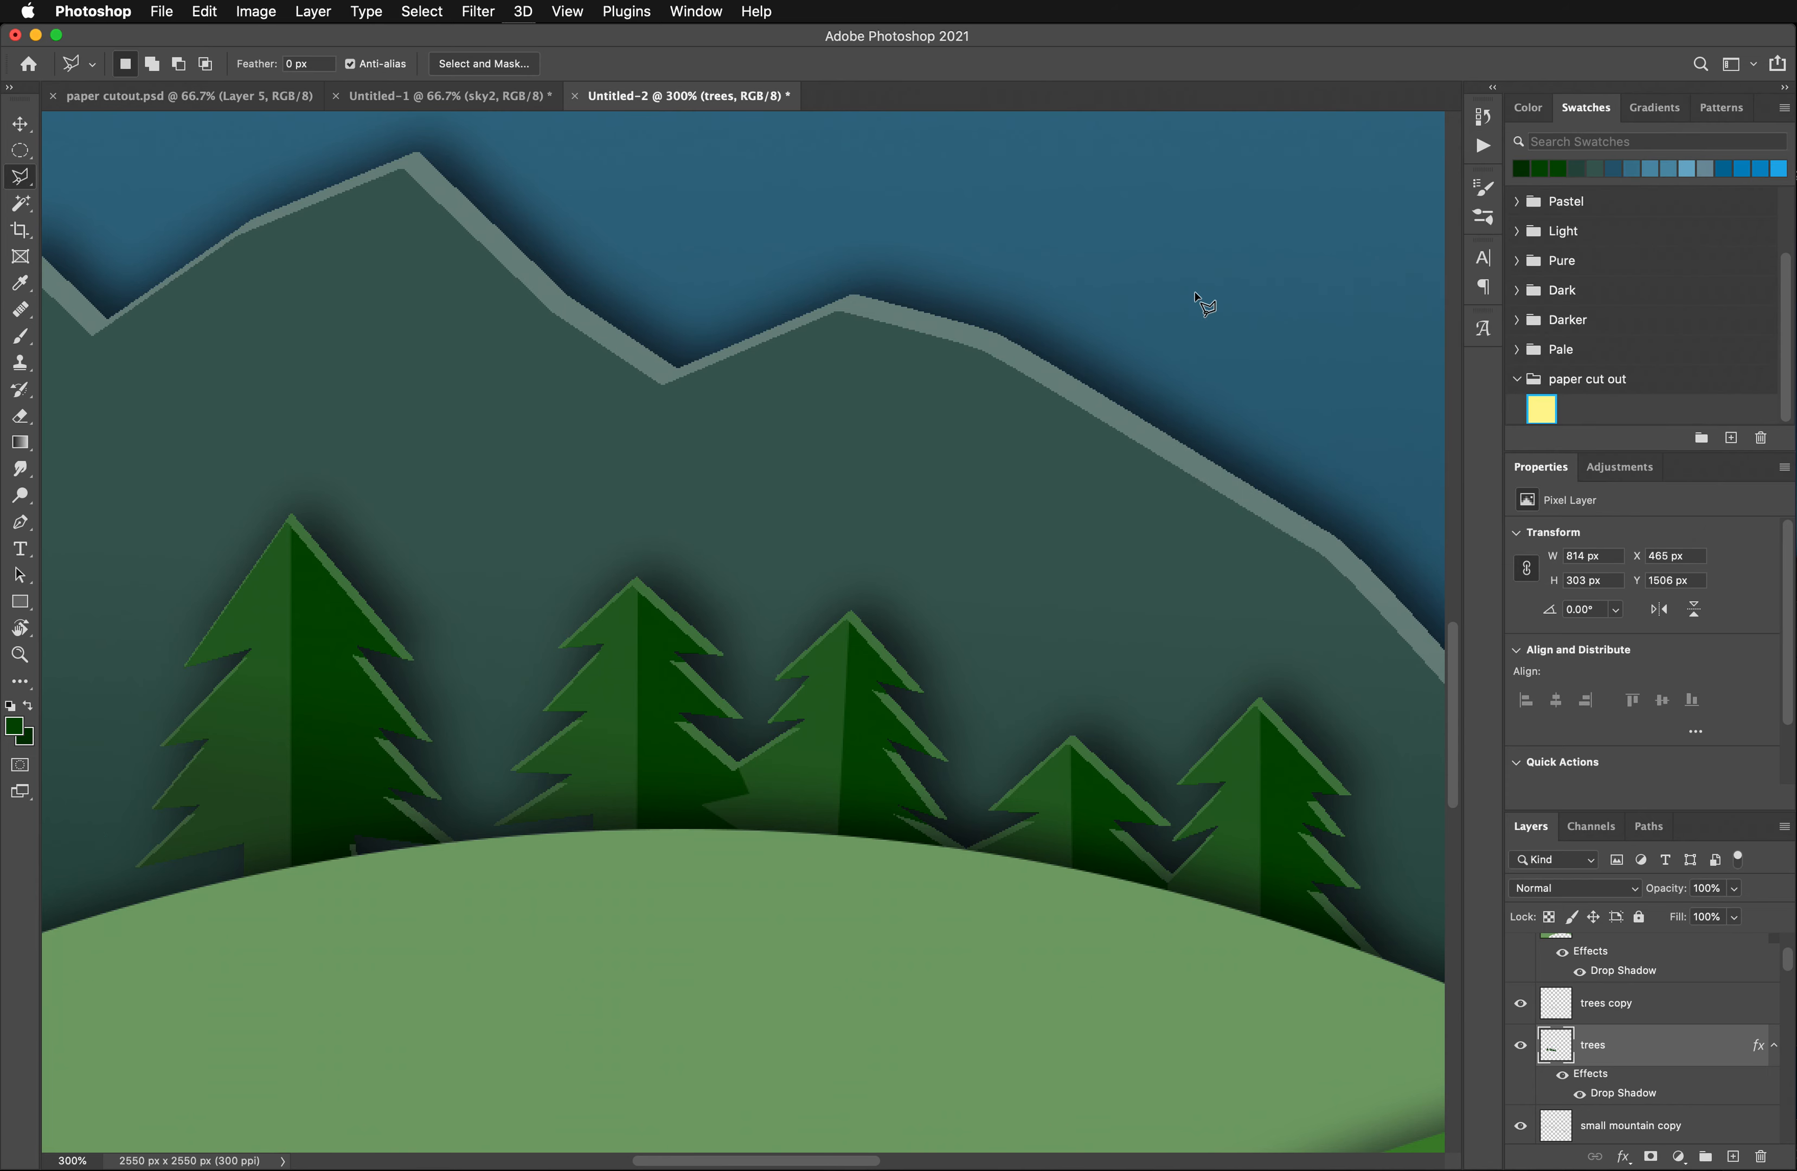
- Make the light green hill's layer, Shape 1, active and sample the hill's light green as the foreground color
{"action": "key", "text": "super+minus"}
{"action": "key", "text": "super+minus"}
{"action": "key", "text": "super+minus"}
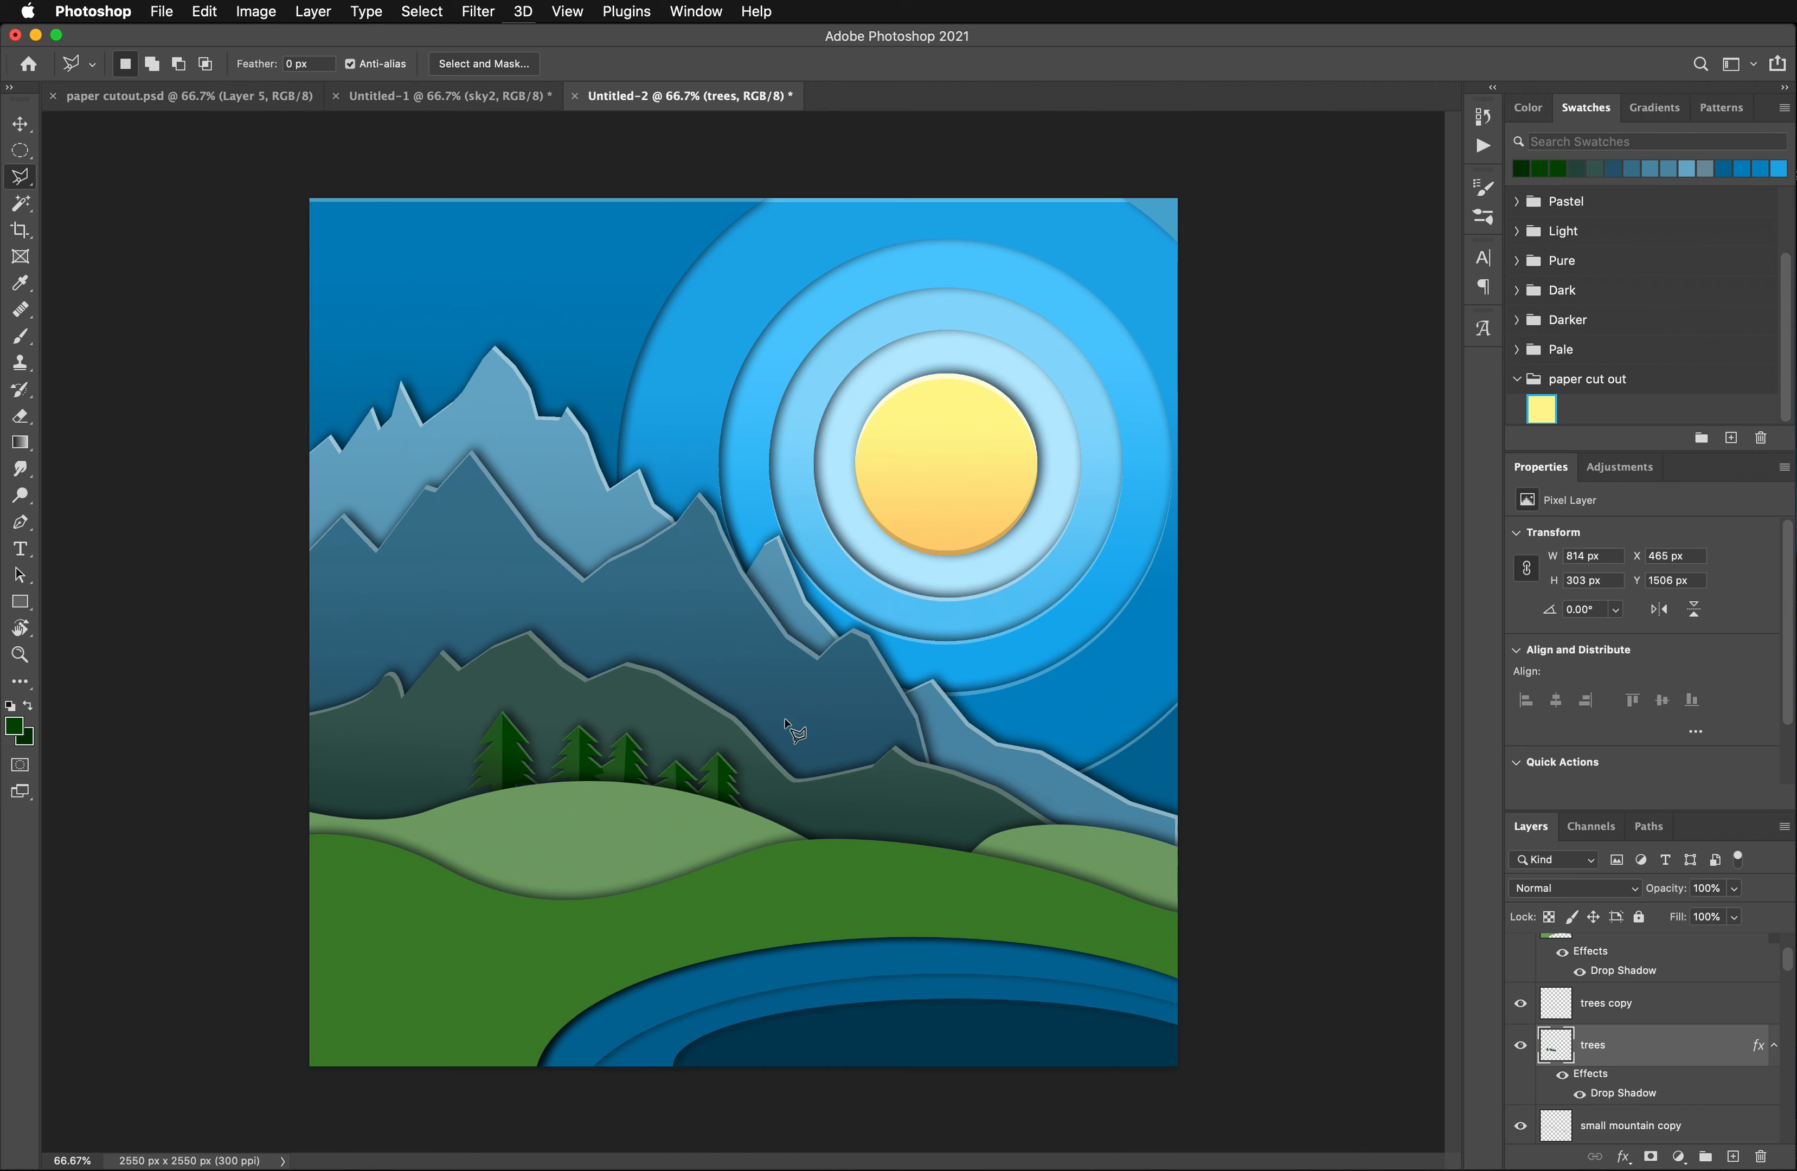
{"action": "left_click", "coordinate": [20, 123]}
{"action": "left_click", "coordinate": [100, 183]}
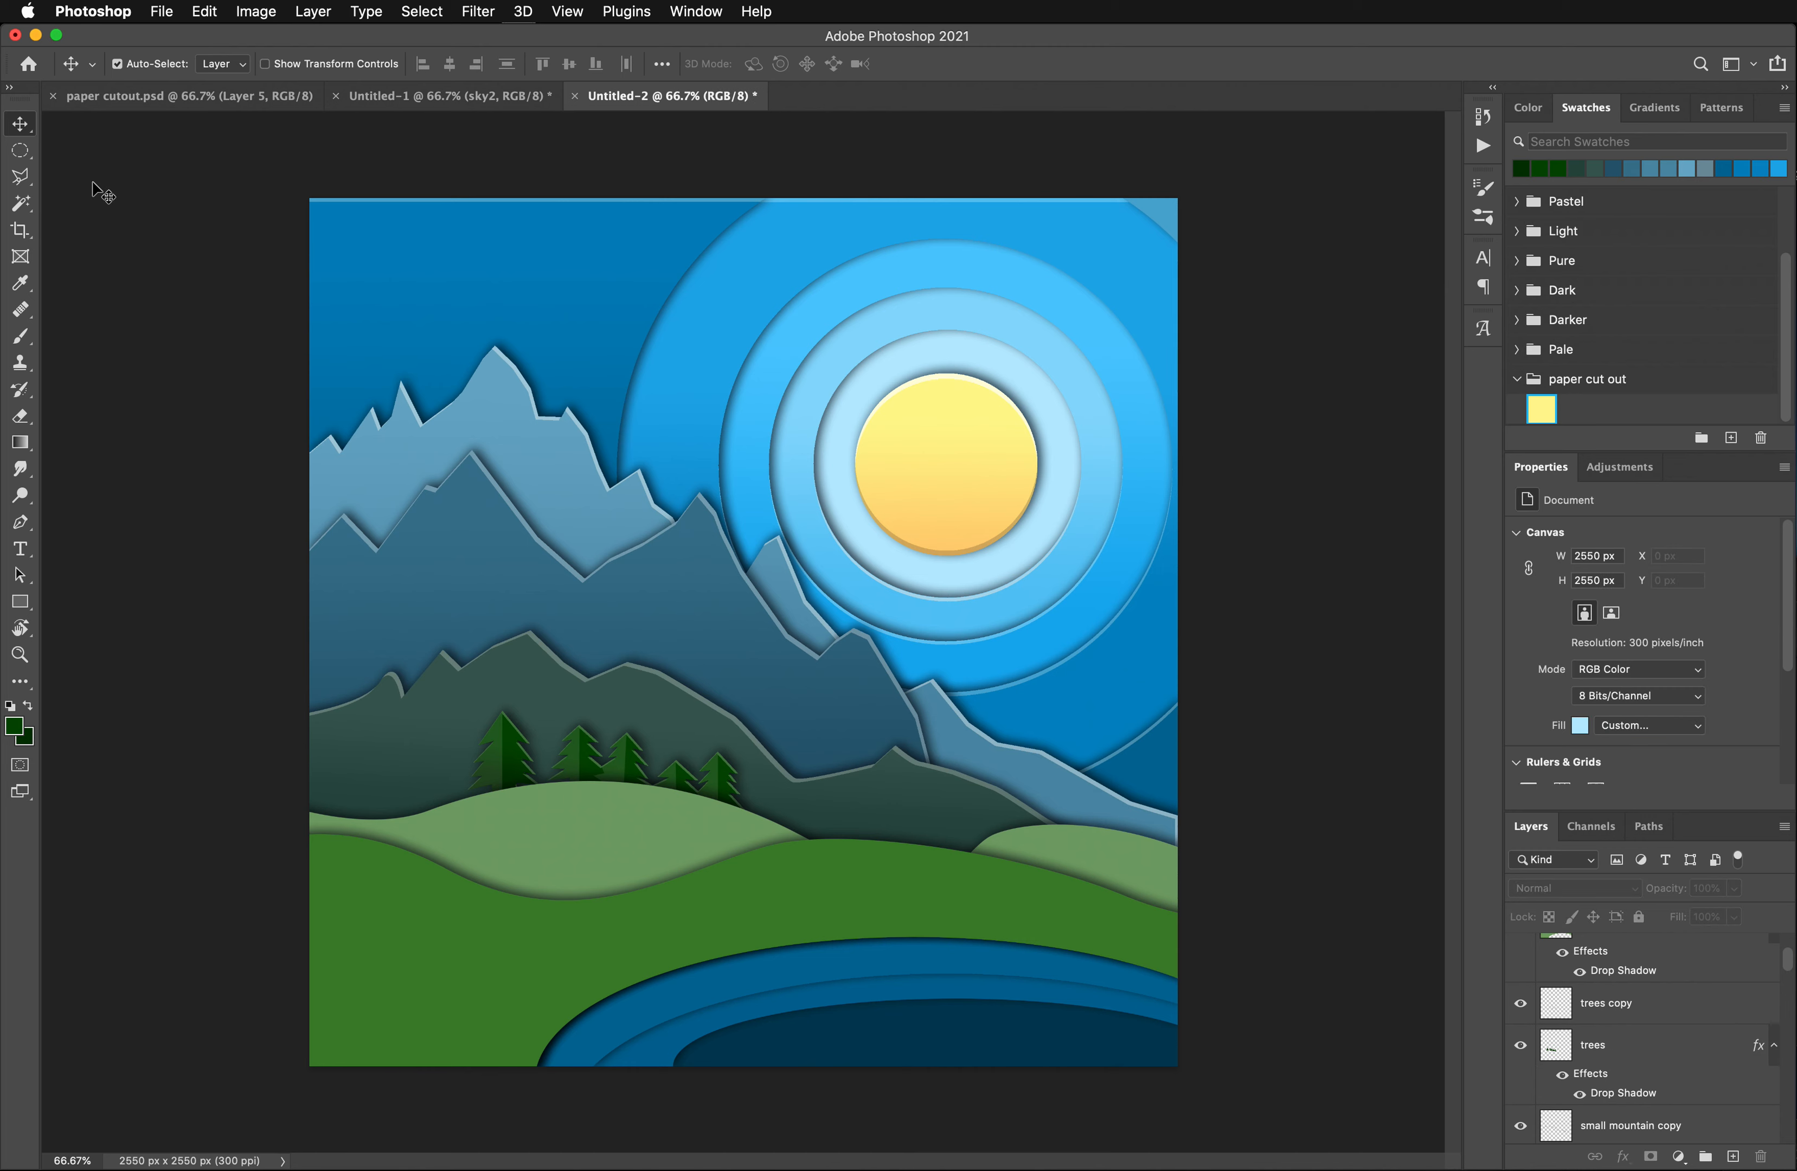
{"action": "left_click", "coordinate": [544, 837]}
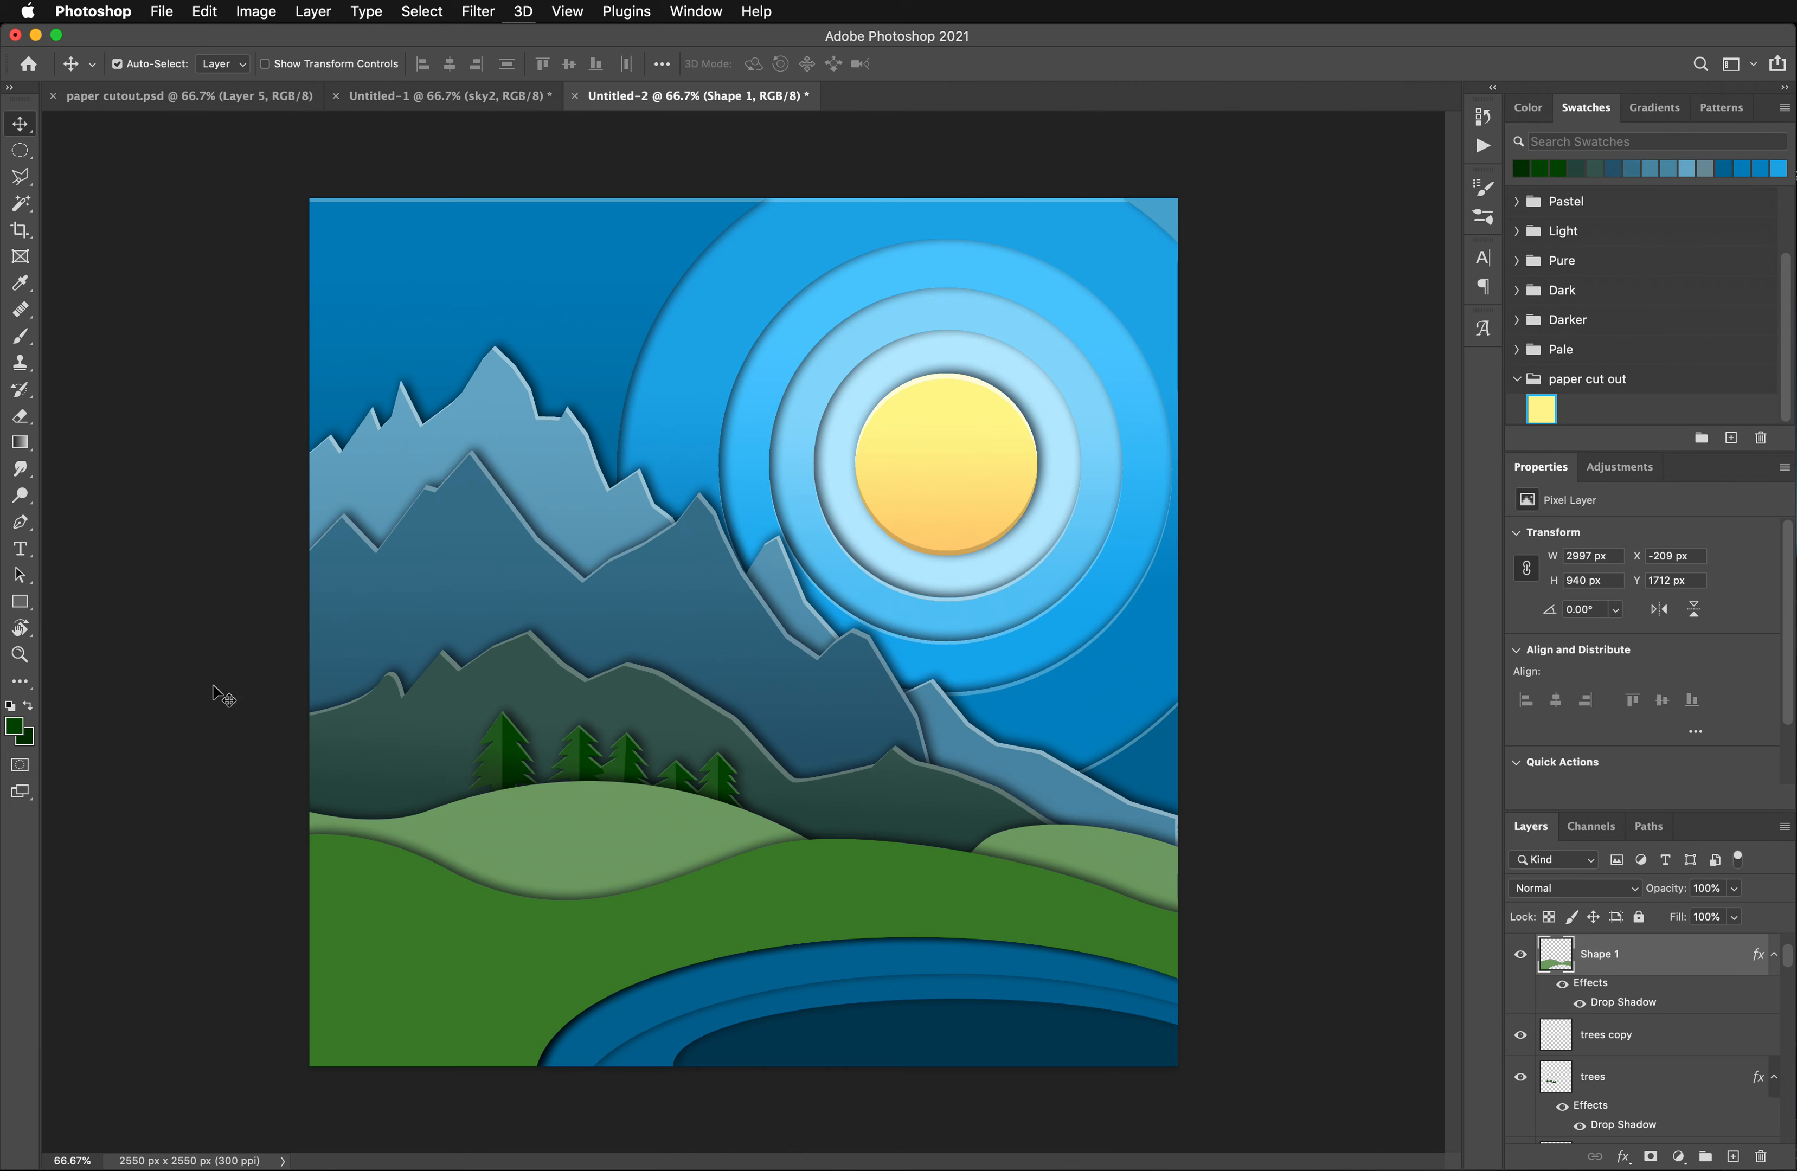
{"action": "left_click", "coordinate": [20, 283]}
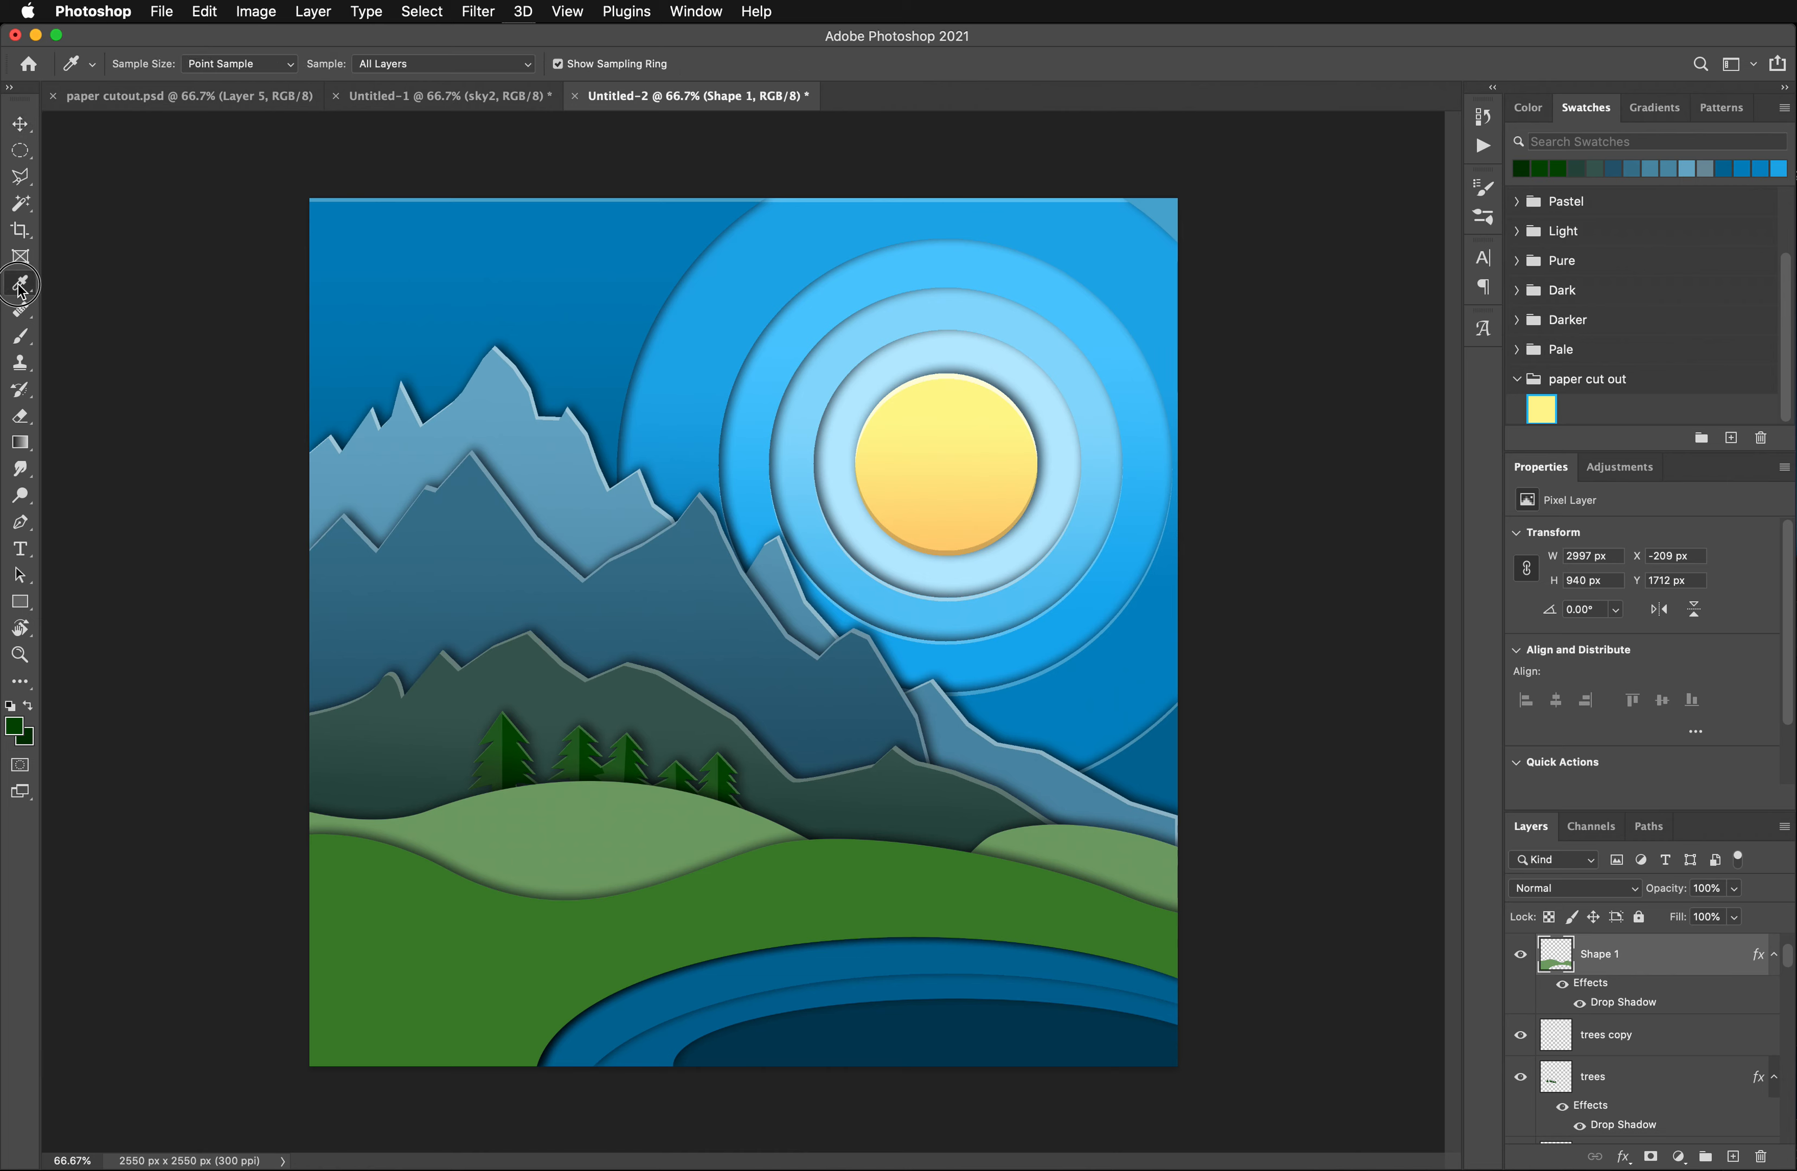
{"action": "left_click", "coordinate": [570, 816]}
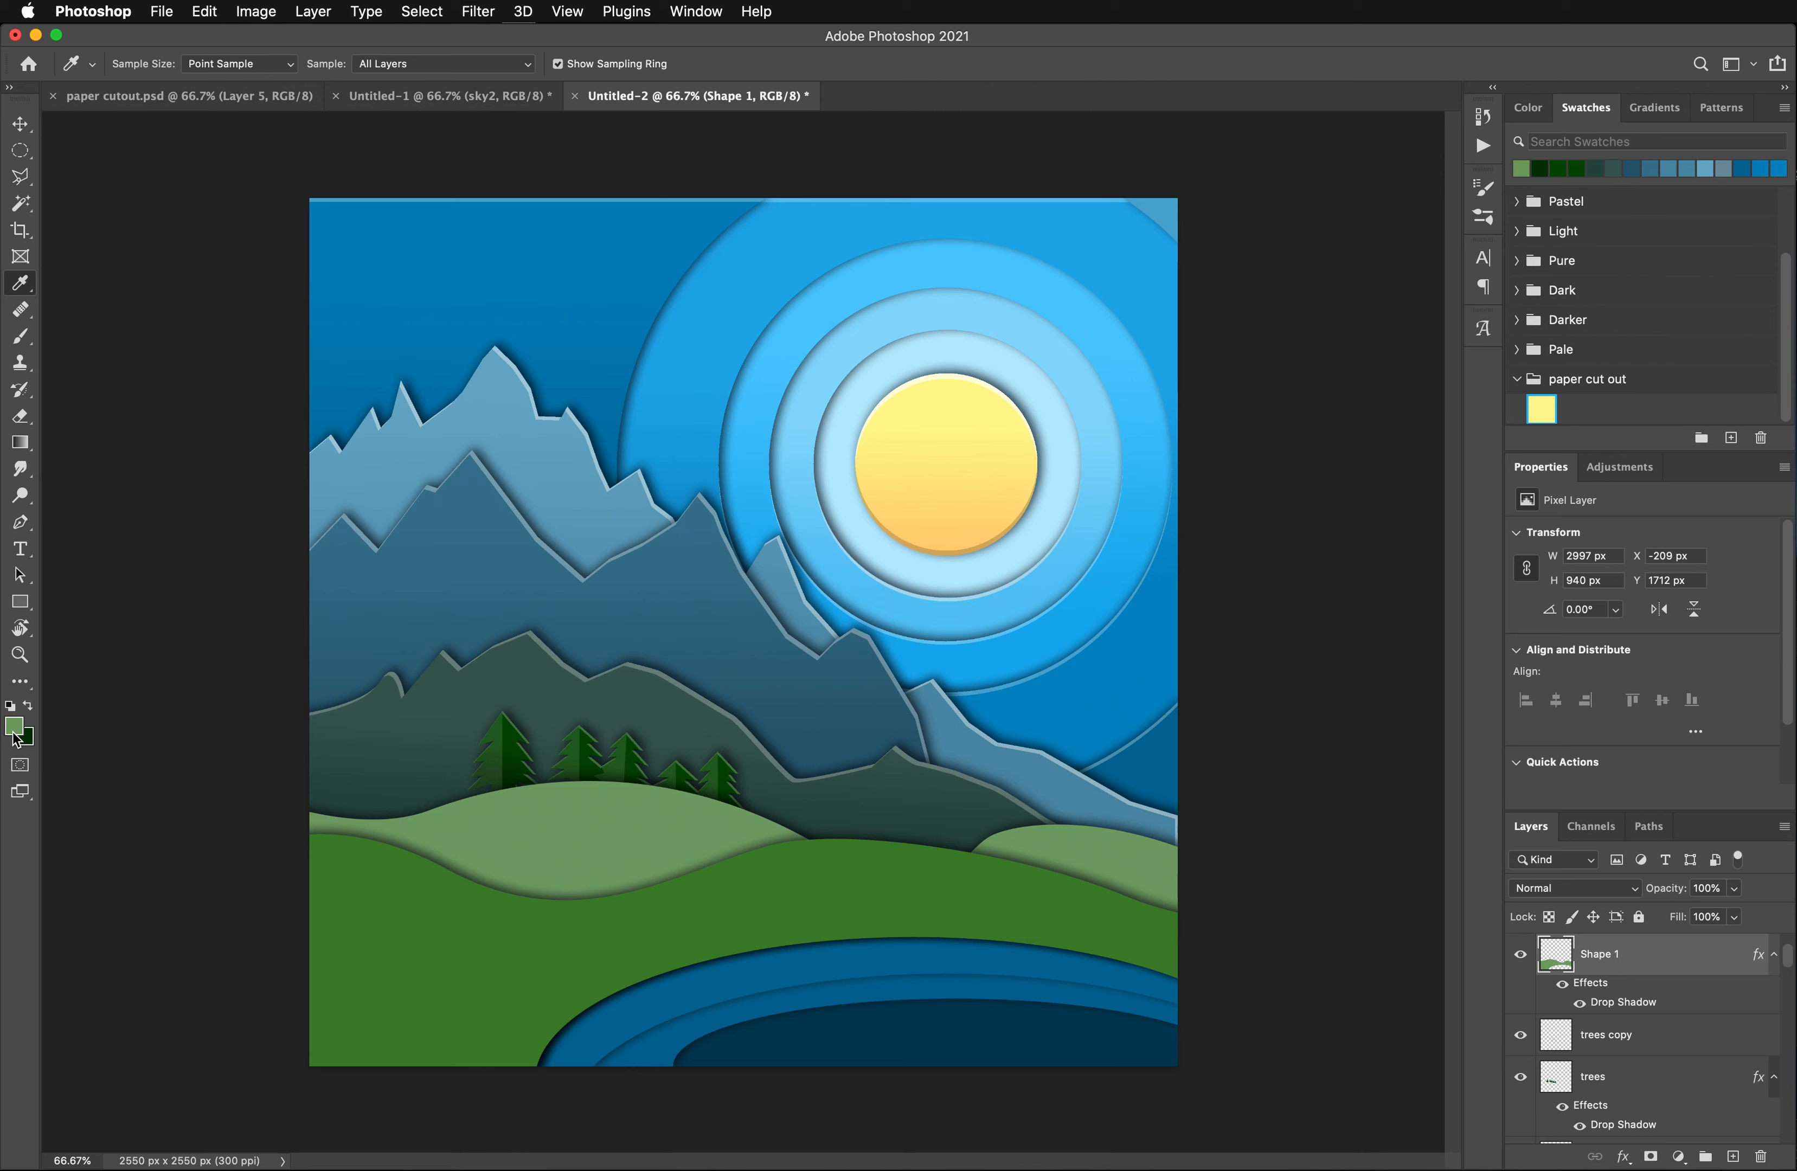
- Set the background color to a darker green derived from the light green hill's color
{"action": "left_click", "coordinate": [30, 742]}
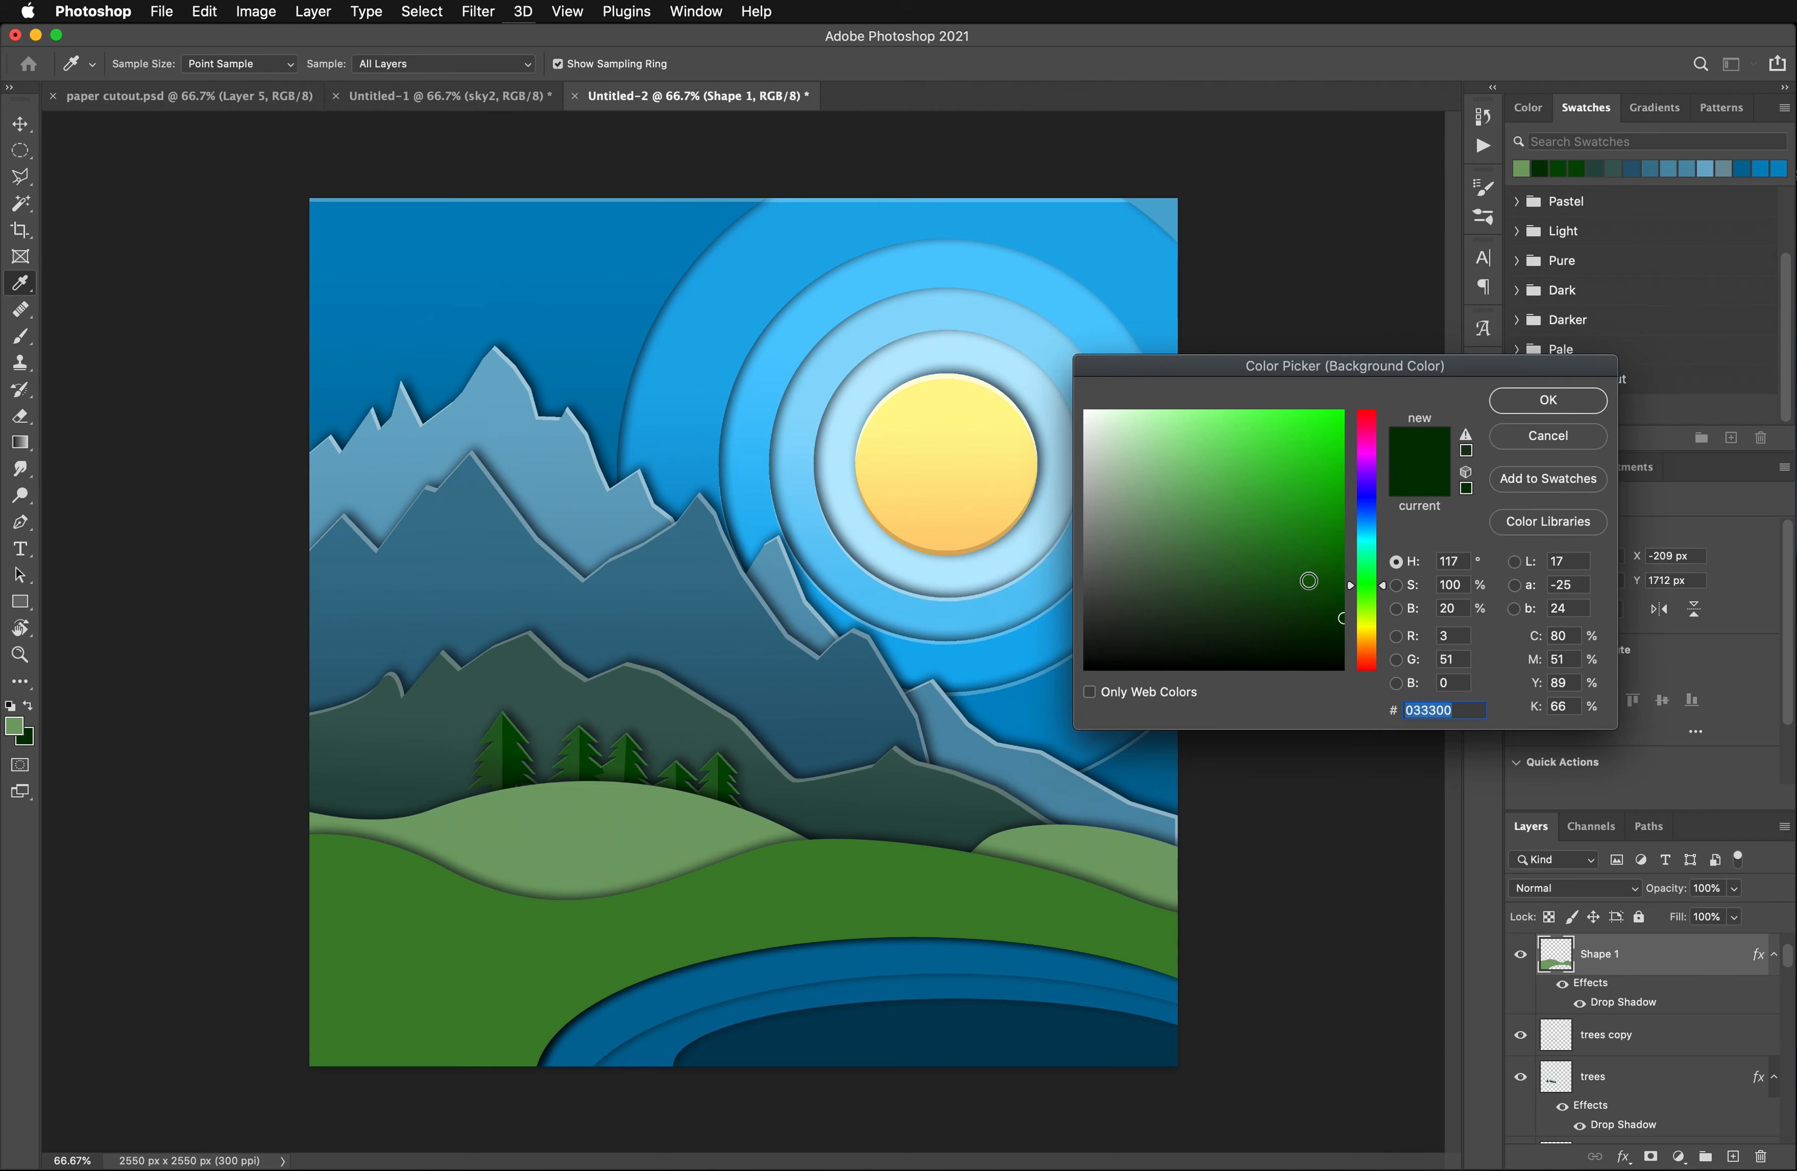
{"action": "left_click", "coordinate": [593, 837]}
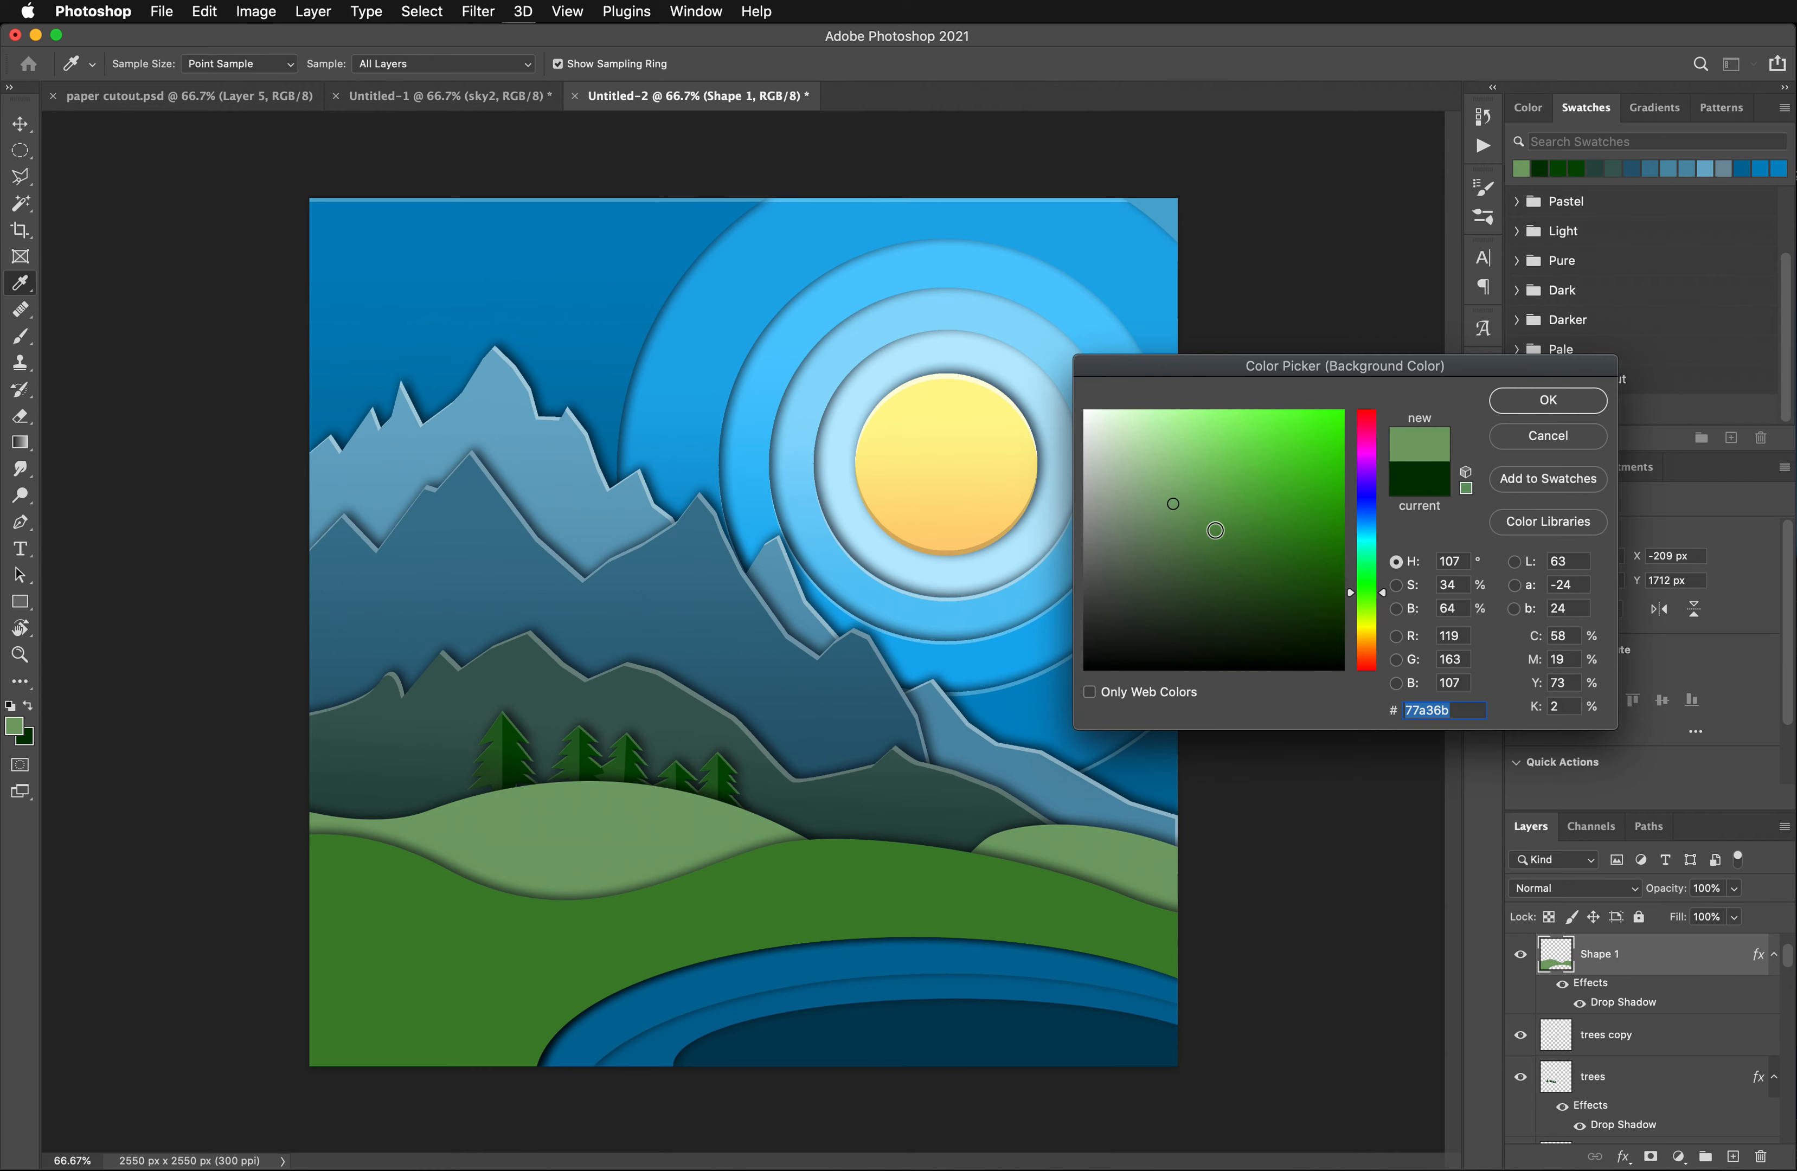
{"action": "left_click", "coordinate": [1201, 535]}
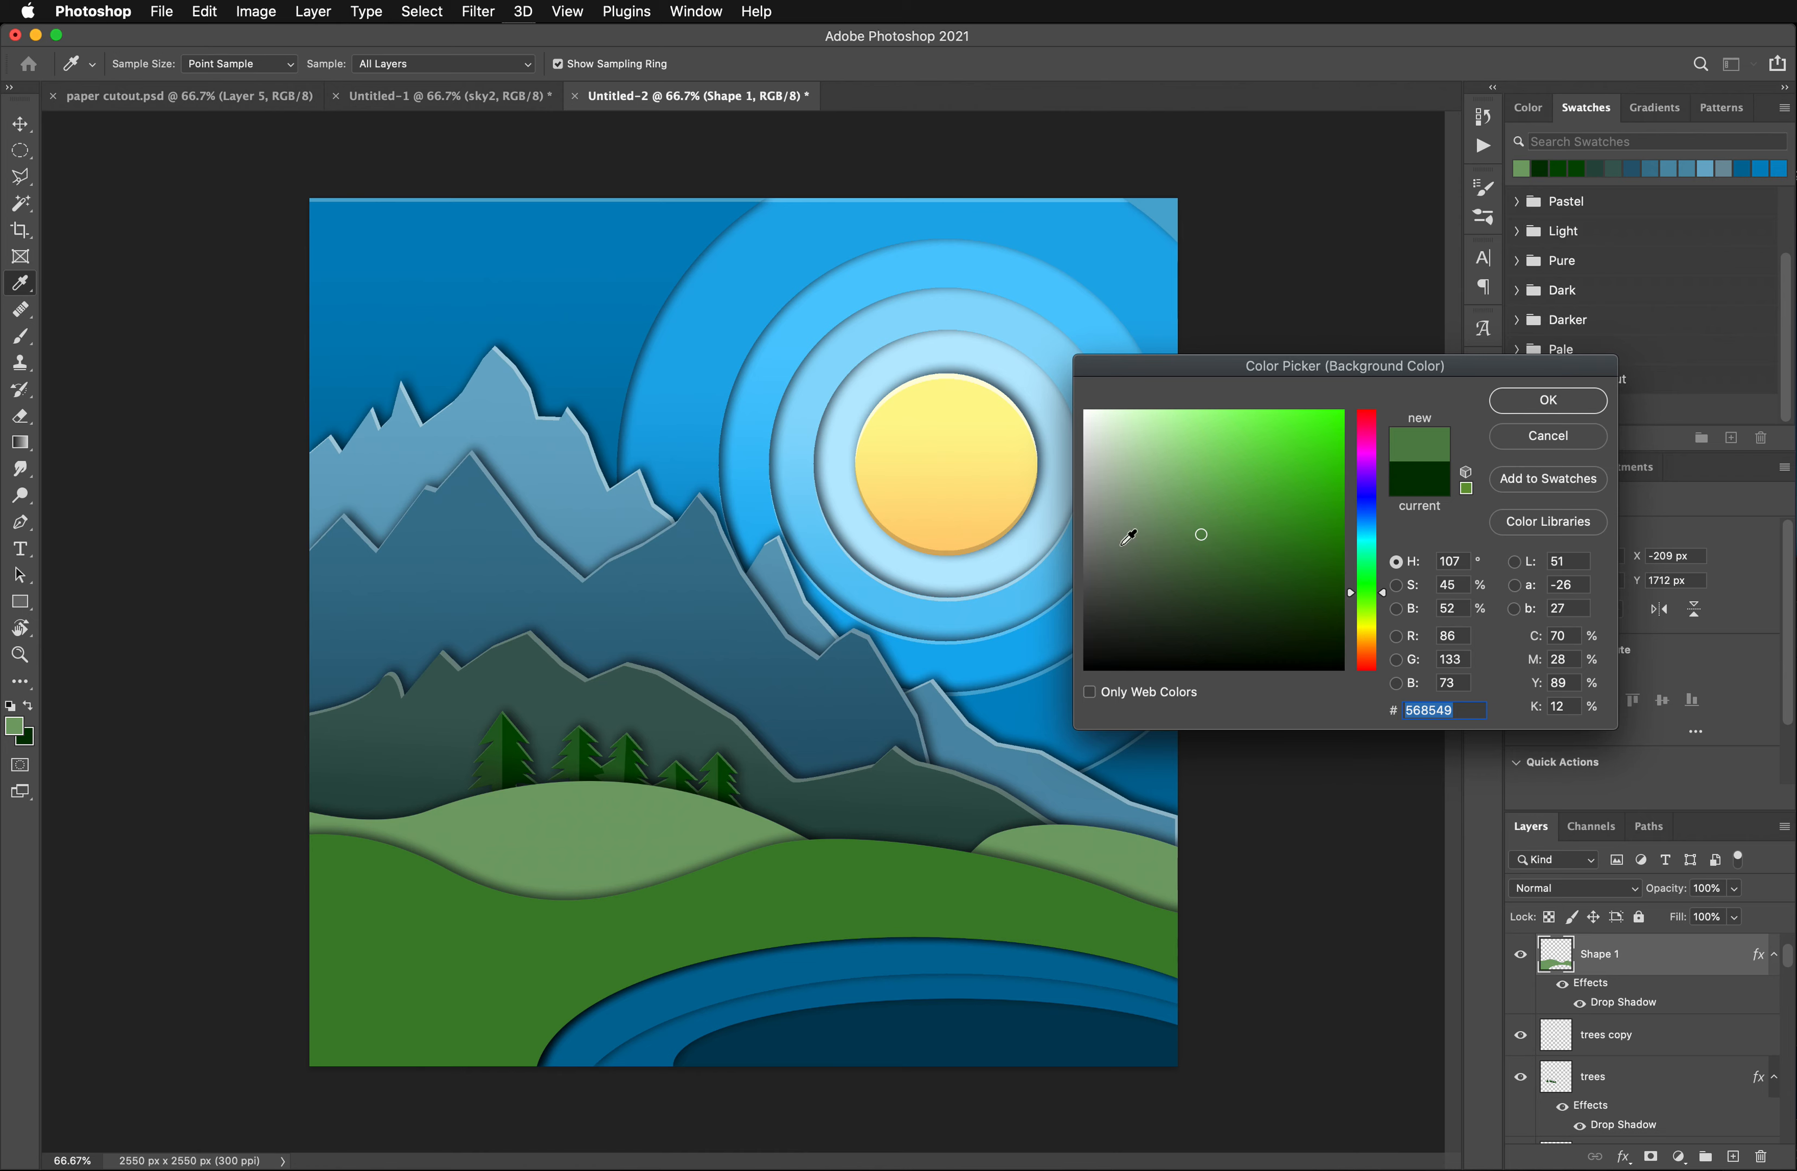
{"action": "left_click", "coordinate": [1221, 554]}
{"action": "left_click", "coordinate": [1549, 400]}
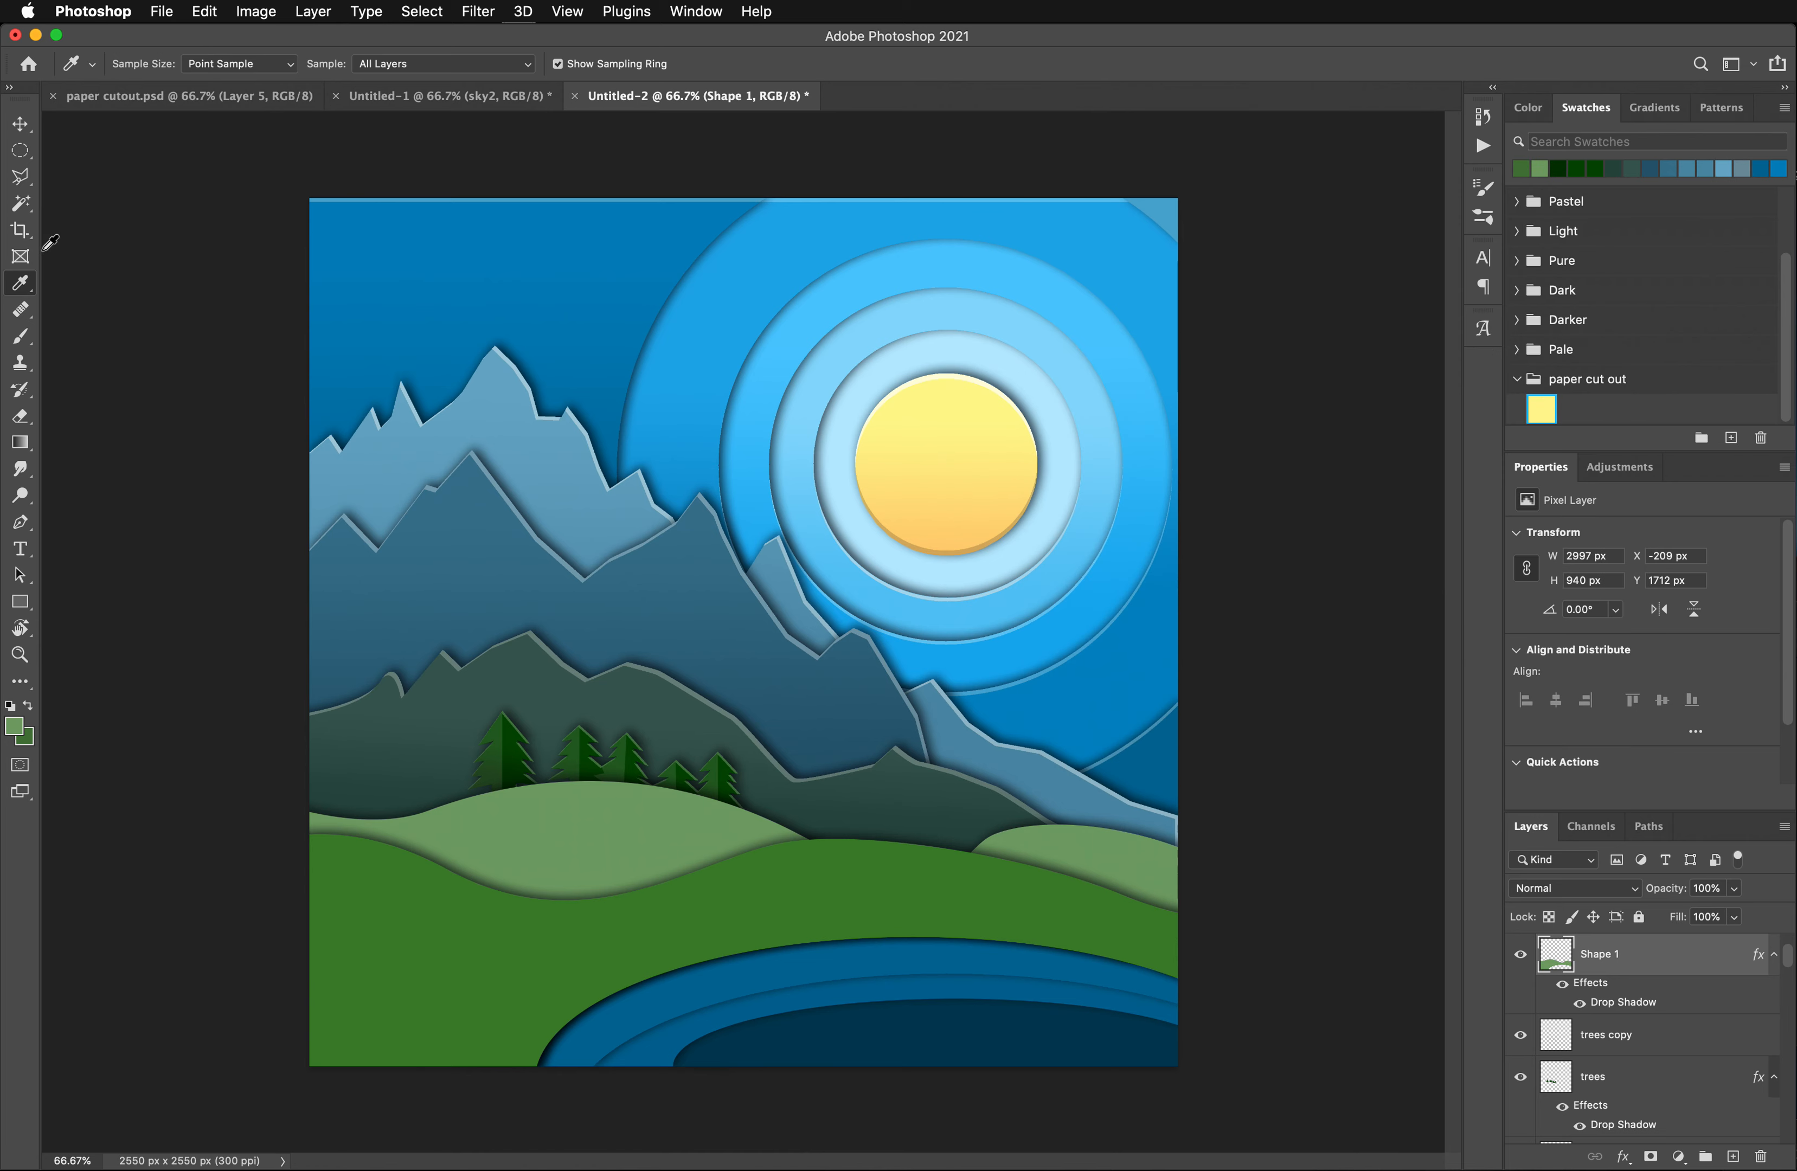
- Select the light green hill with the Magic Wand and fill it with a vertical gradient from light green down to the darker green
{"action": "left_click", "coordinate": [21, 202]}
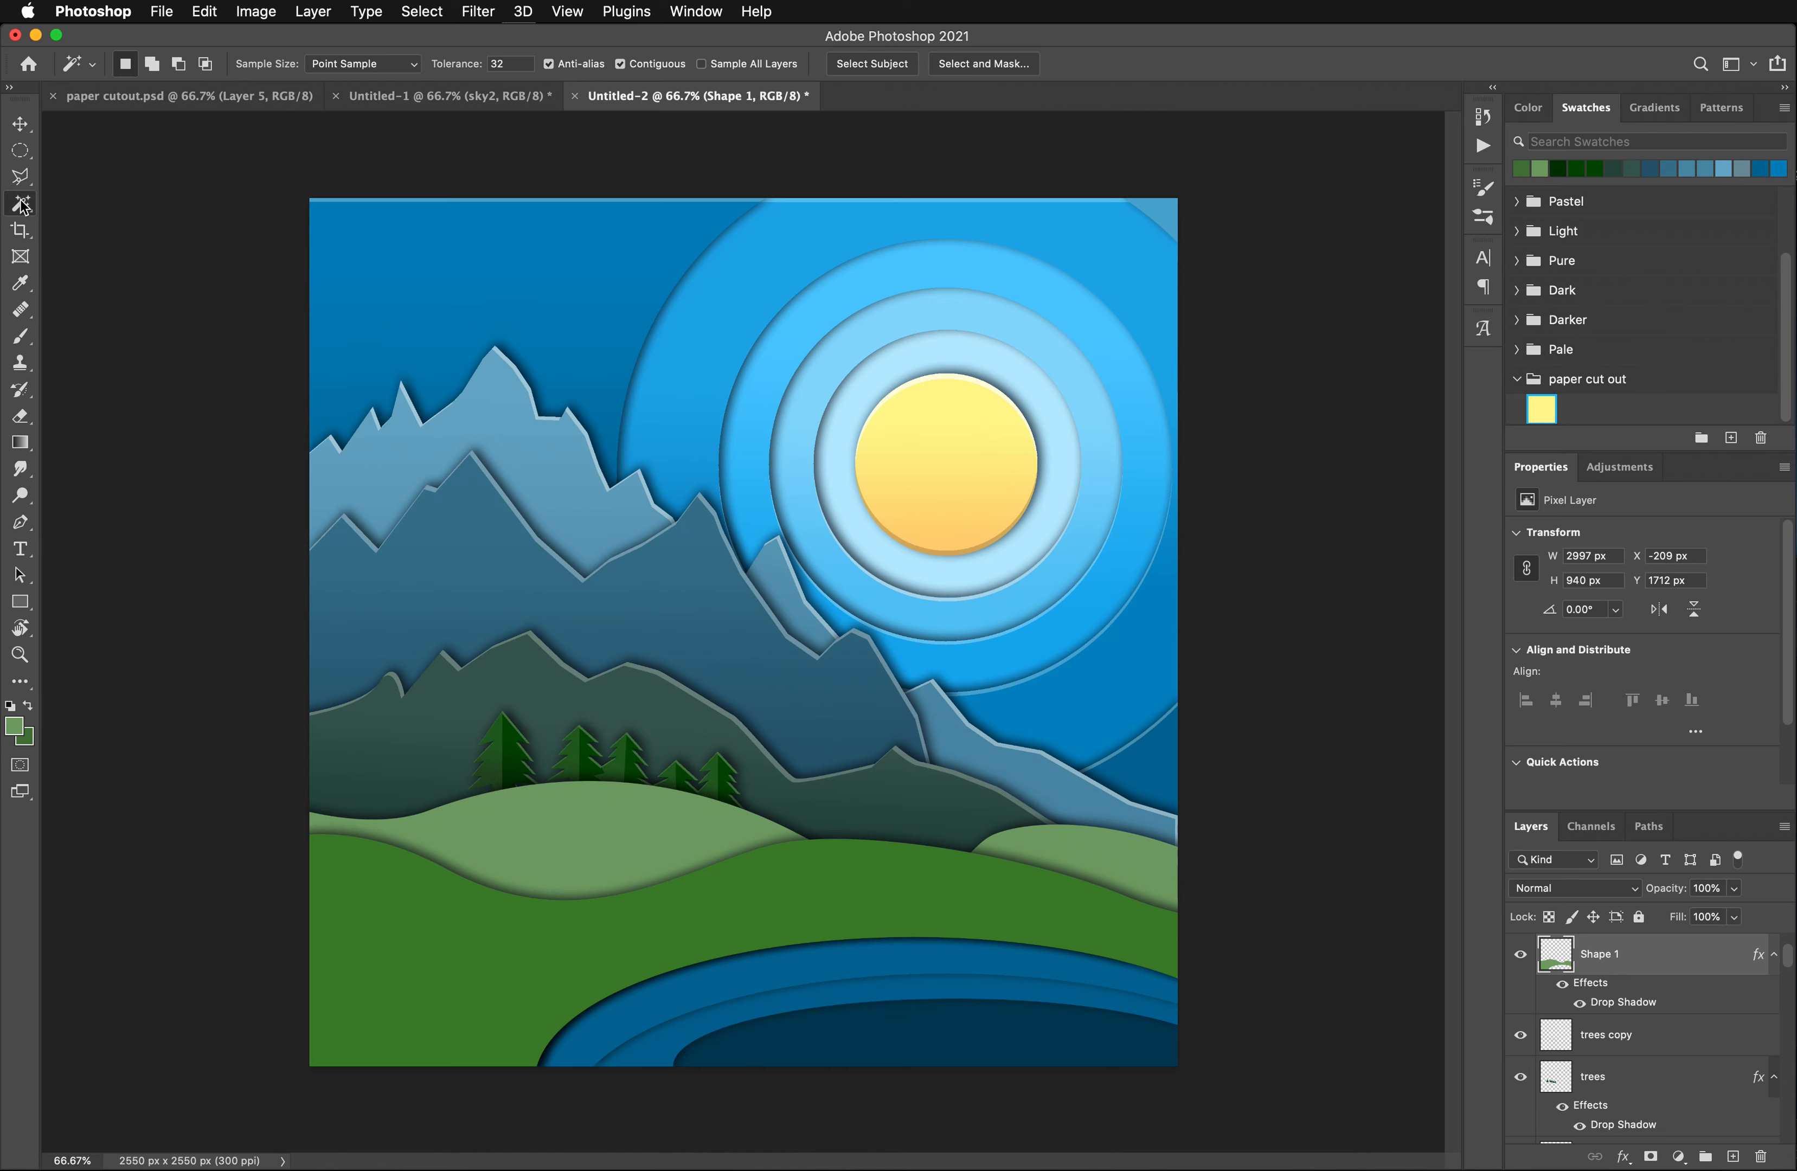
{"action": "left_click", "coordinate": [593, 847]}
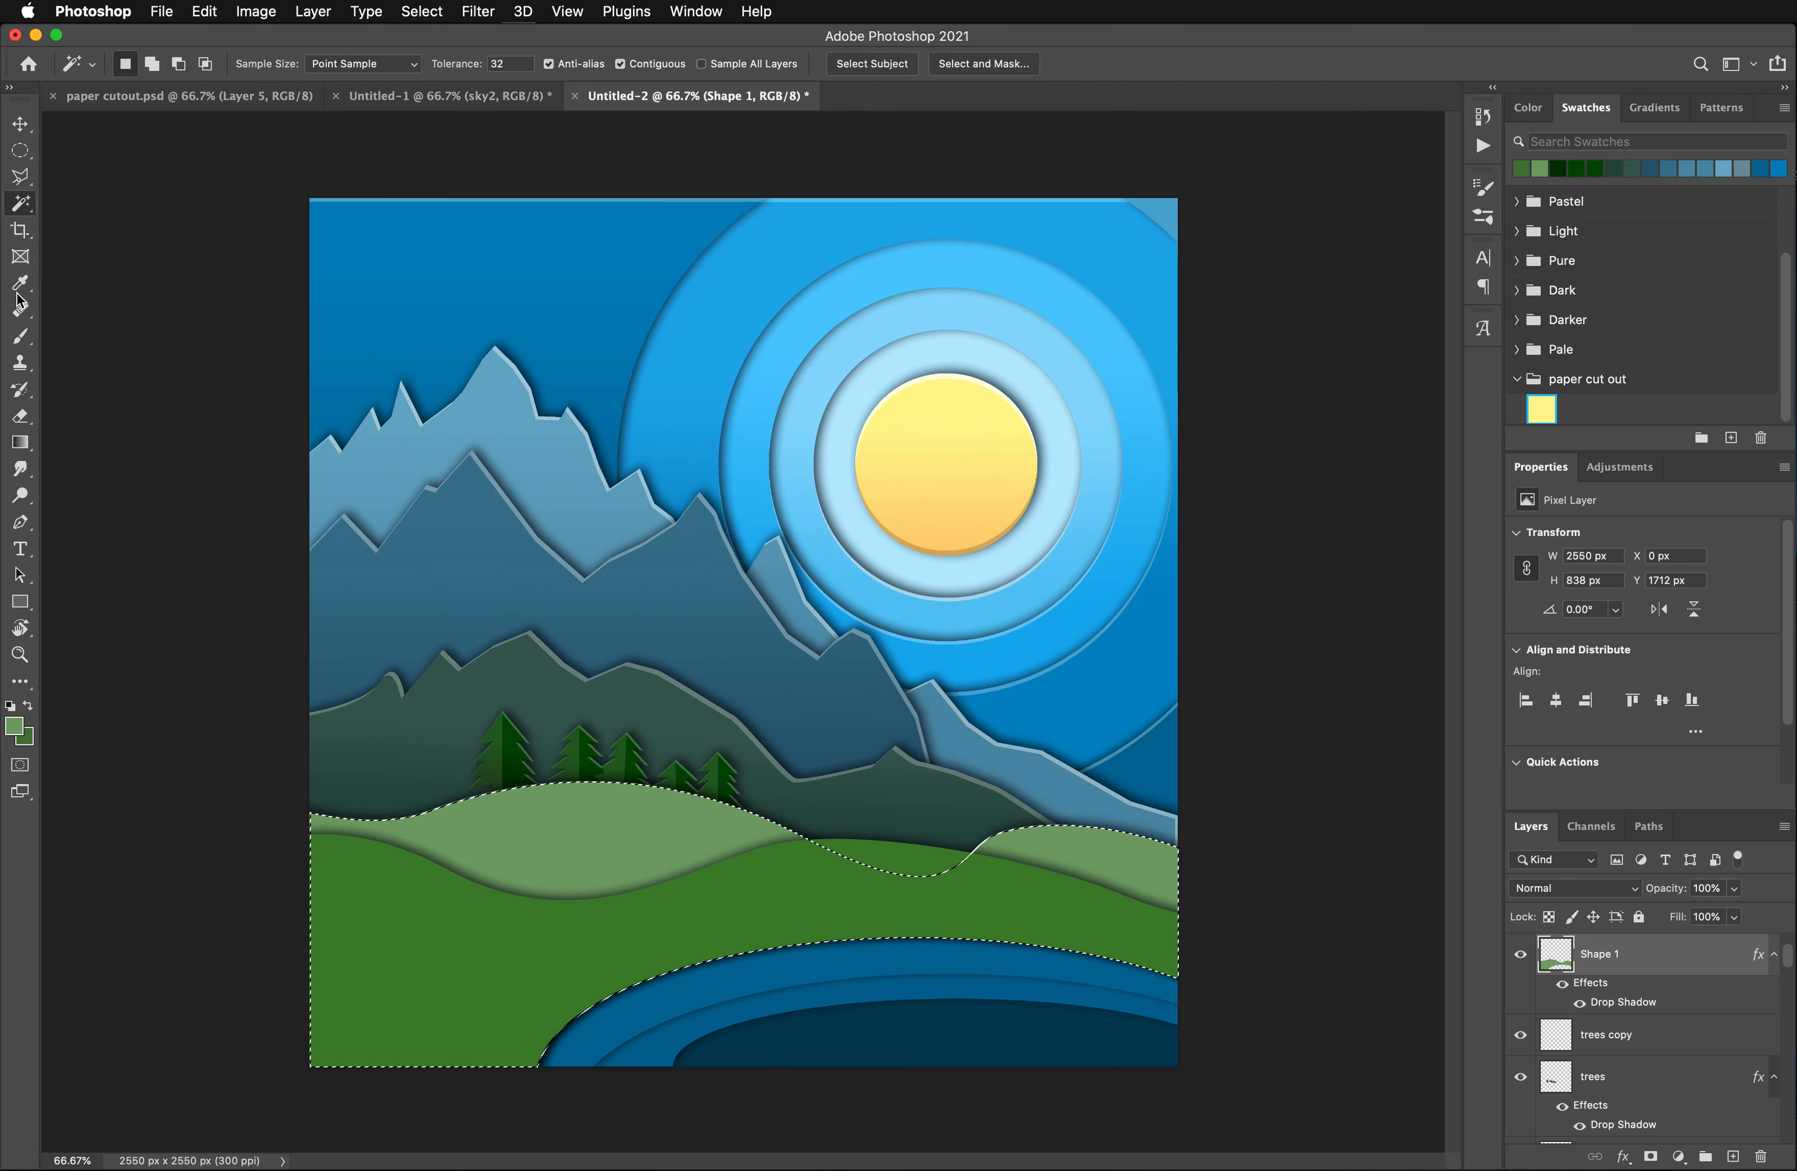
{"action": "left_click", "coordinate": [21, 444]}
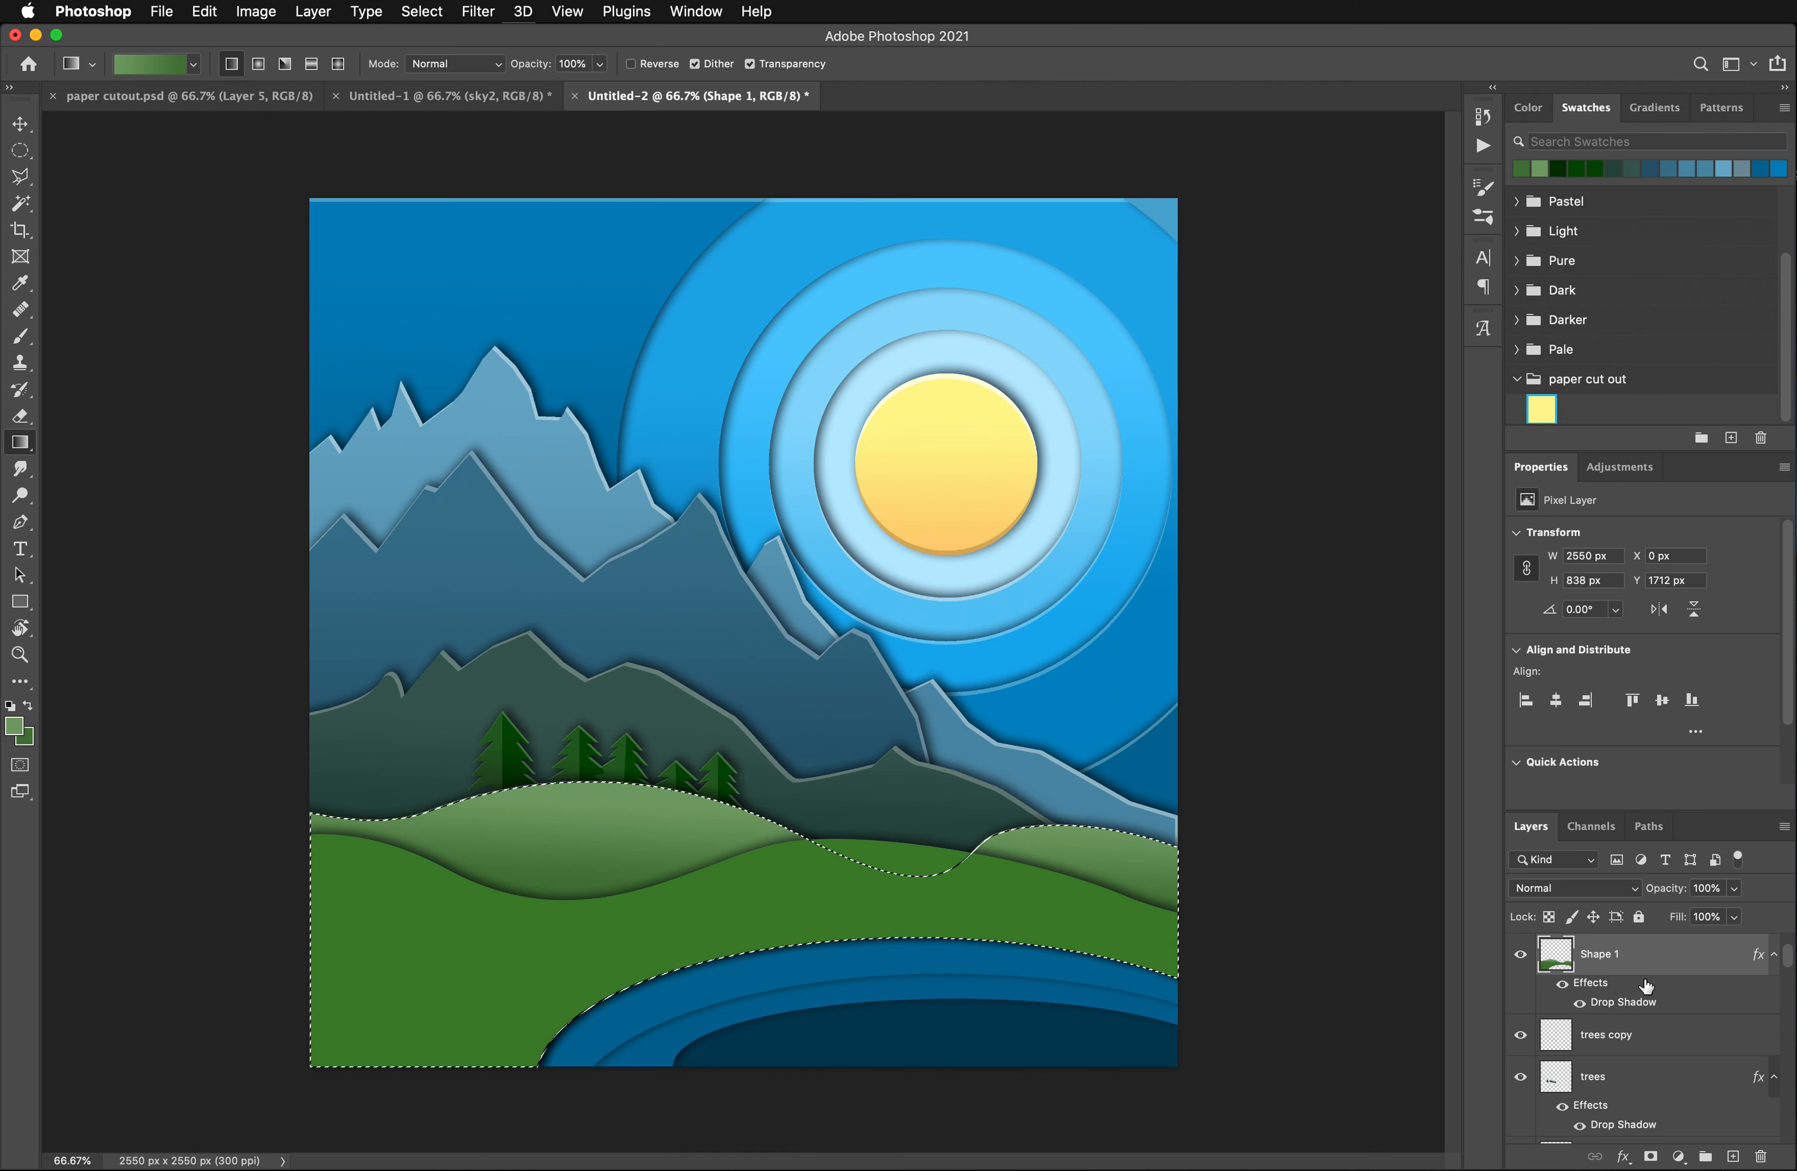
- Duplicate the Shape 1 layer and remove the drop shadow from the copy
{"action": "scroll", "coordinate": [1646, 987], "scroll_direction": "up", "scroll_amount": 1}
{"action": "left_click_drag", "start_coordinate": [1640, 1021], "coordinate": [1733, 1157]}
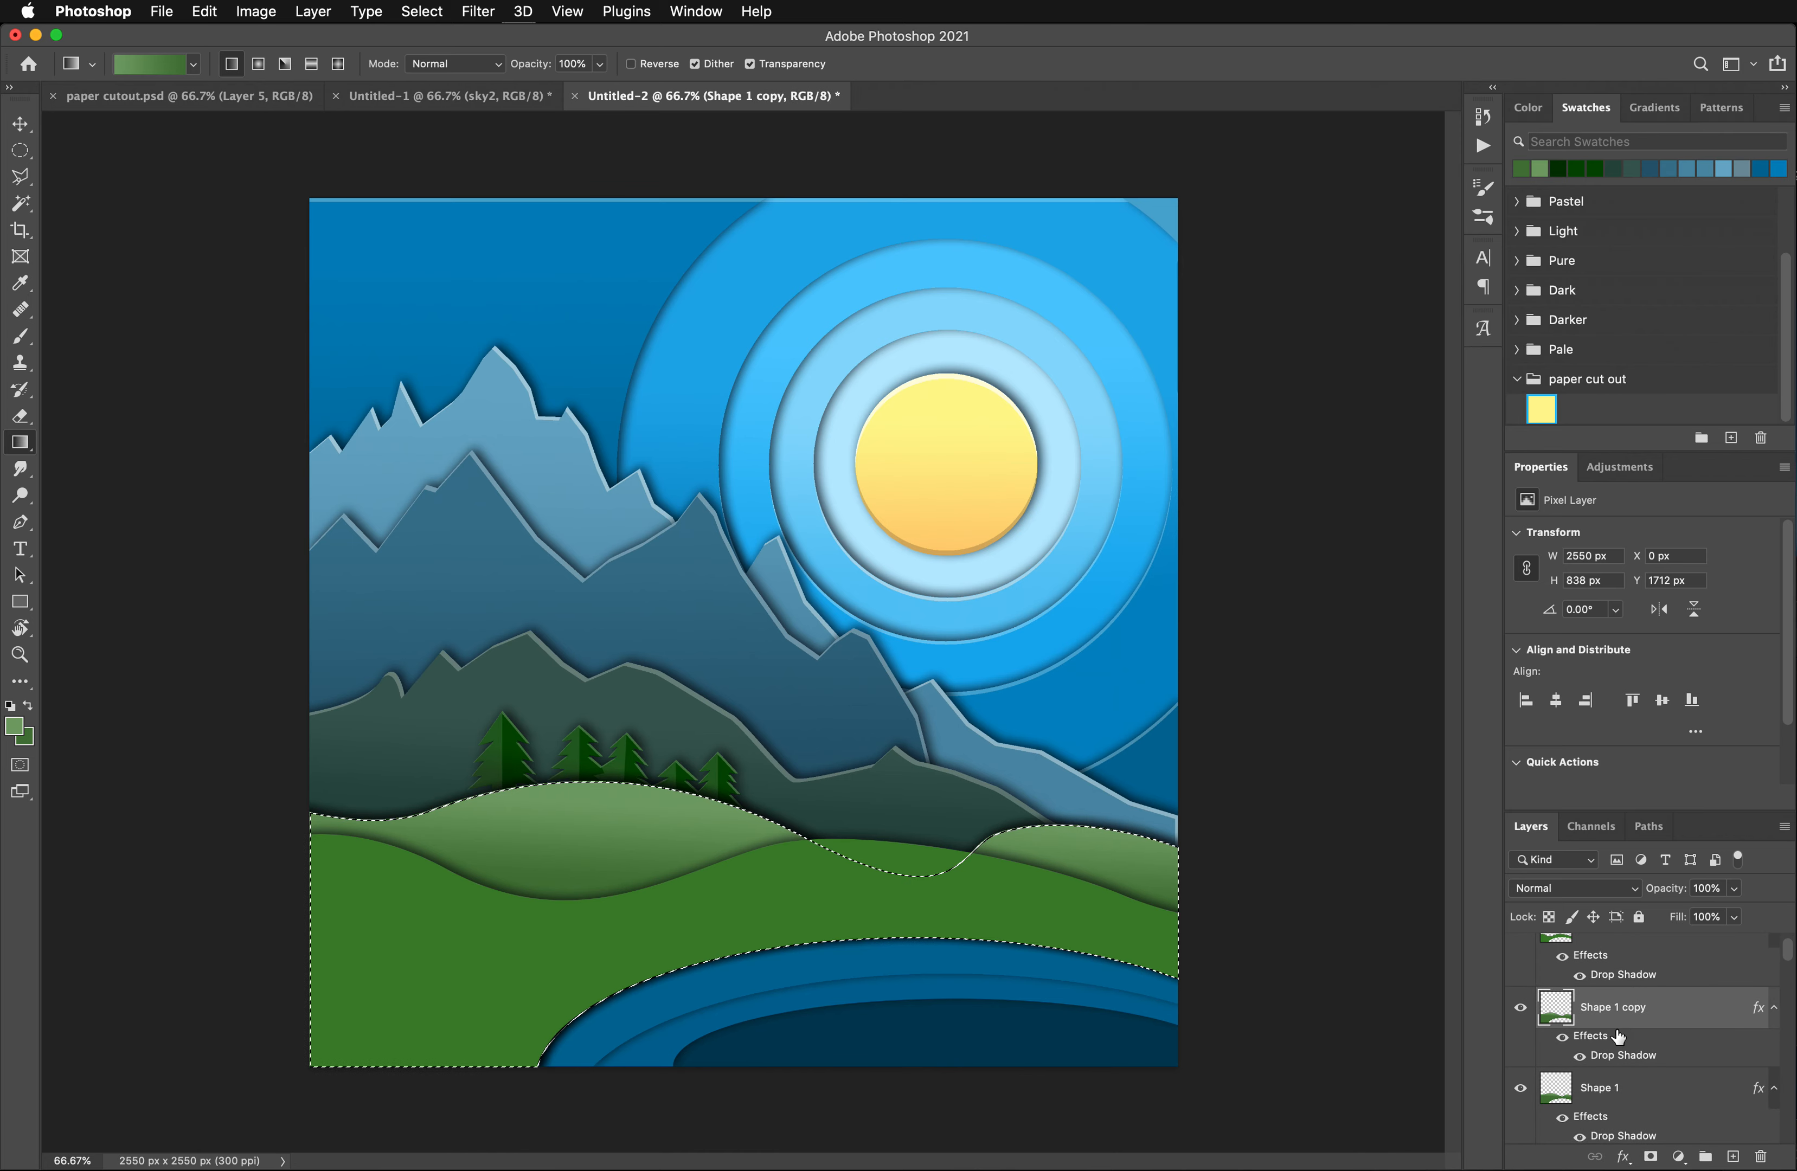
{"action": "left_click_drag", "start_coordinate": [1620, 1037], "coordinate": [1762, 1157]}
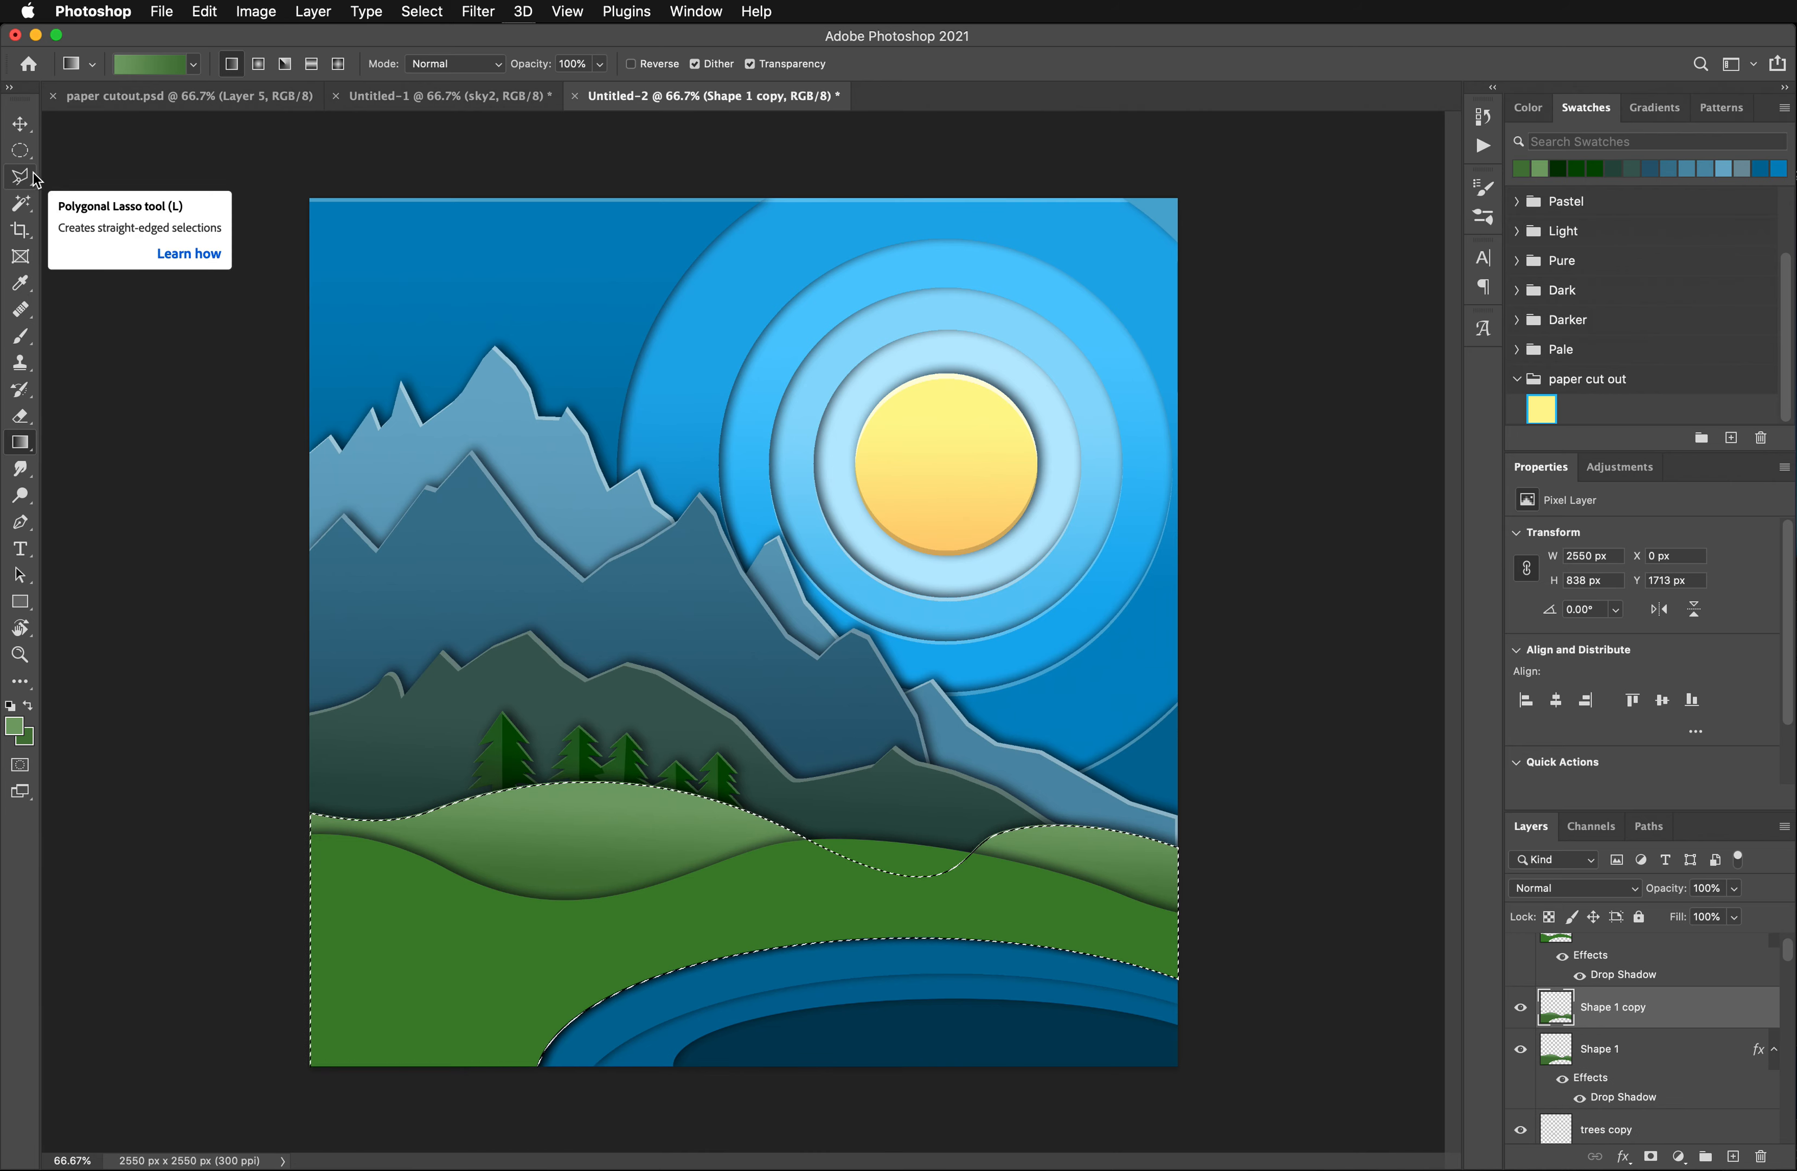
- Offset the selection 6 px left and 7 px down, clear the copy inside it to leave a thin edge, and deselect
{"action": "key", "text": "super+Down"}
{"action": "key", "text": "super+Left"}
{"action": "key", "text": "super+Left"}
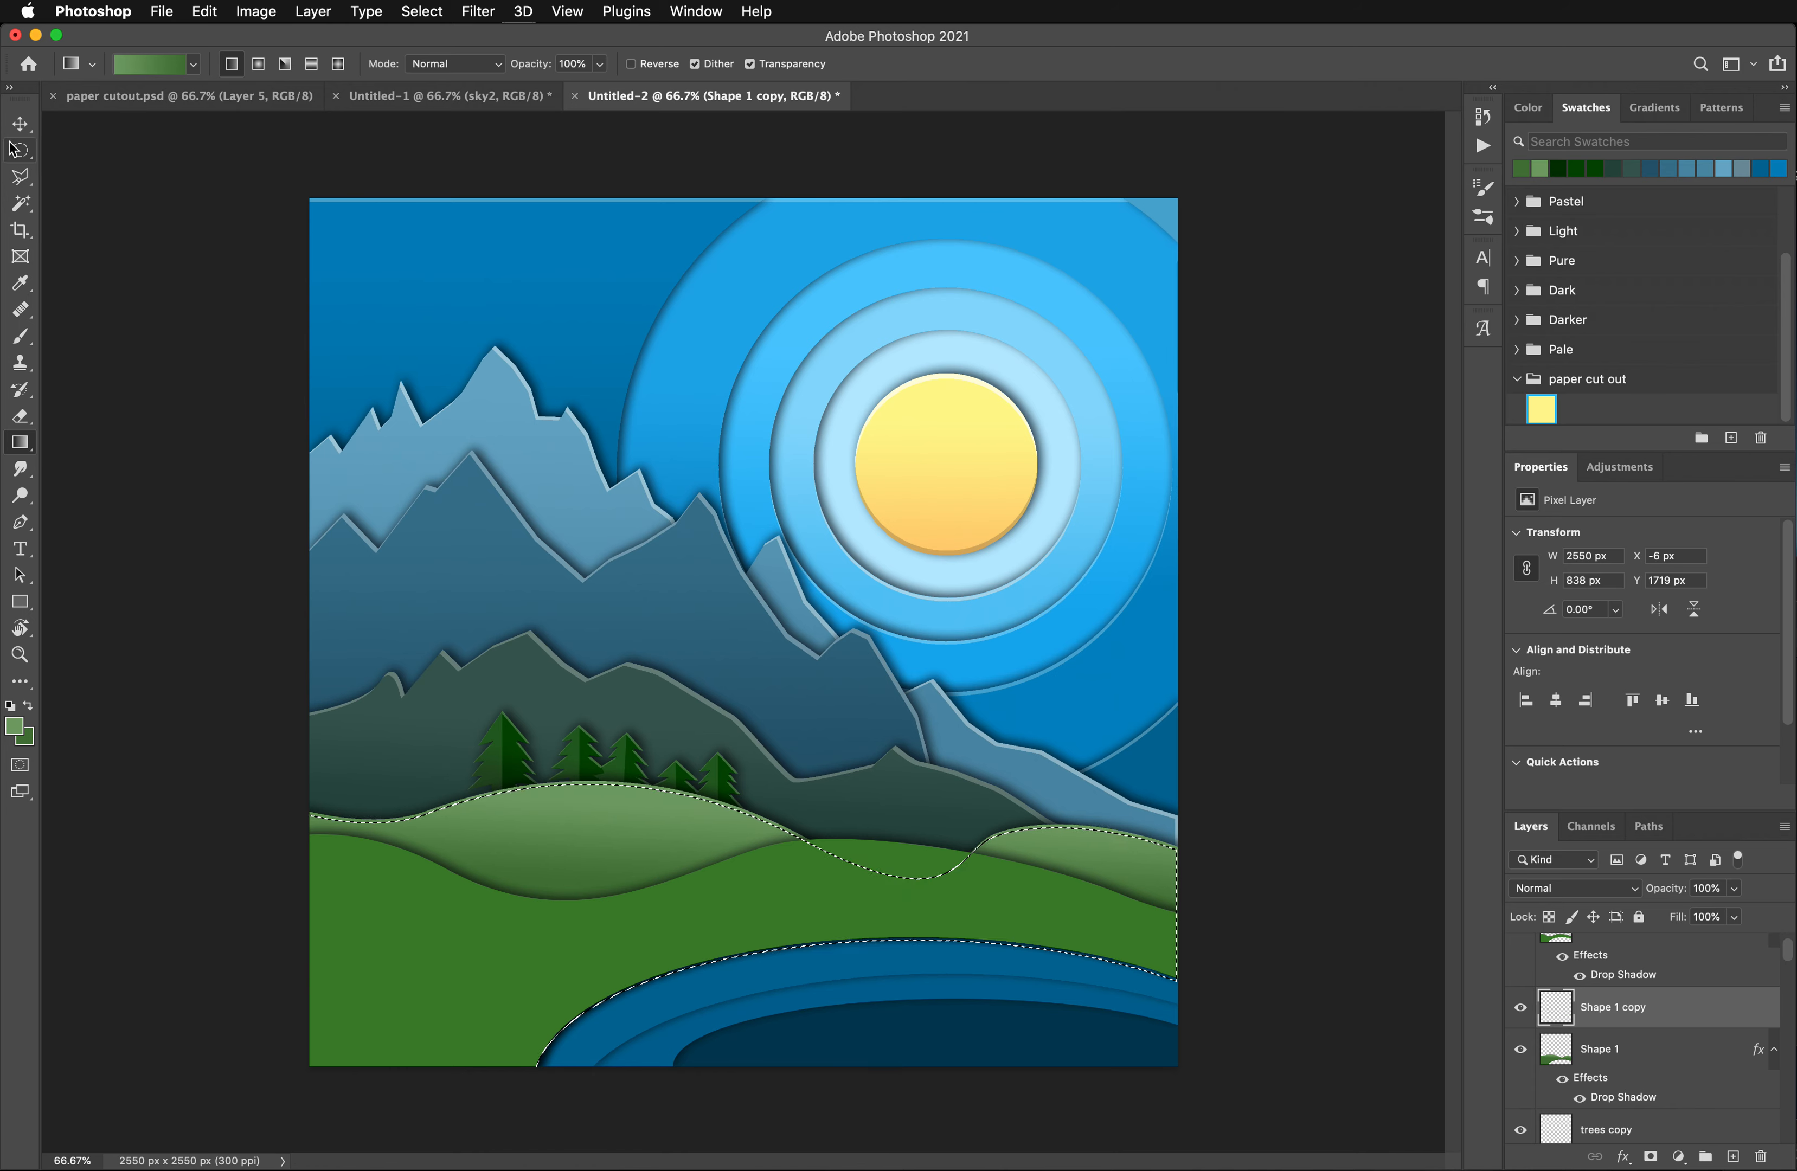
{"action": "key", "text": "super+d"}
- Lighten the thin edge on Shape 1 copy with a Hue/Saturation adjustment at Lightness +24
{"action": "left_click", "coordinate": [255, 12]}
{"action": "mouse_move", "coordinate": [301, 64]}
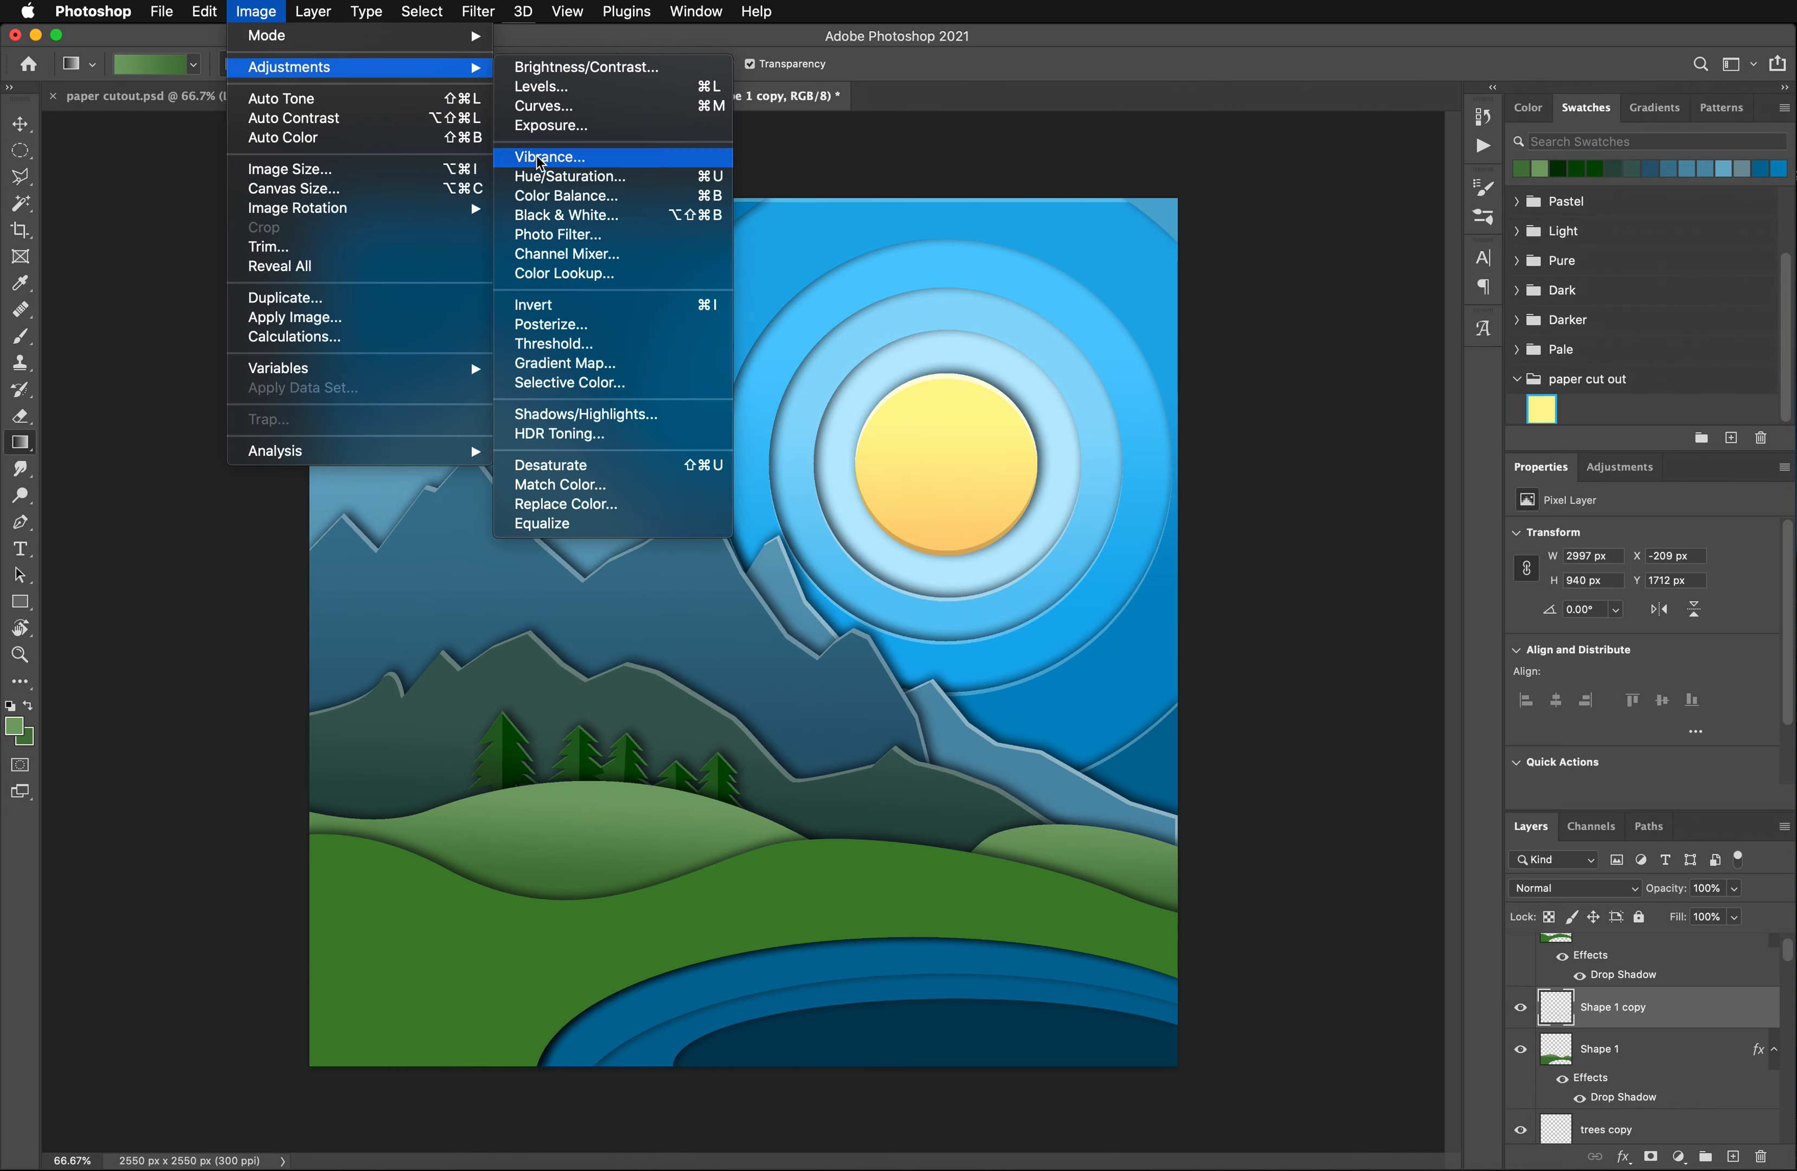
{"action": "left_click", "coordinate": [547, 172]}
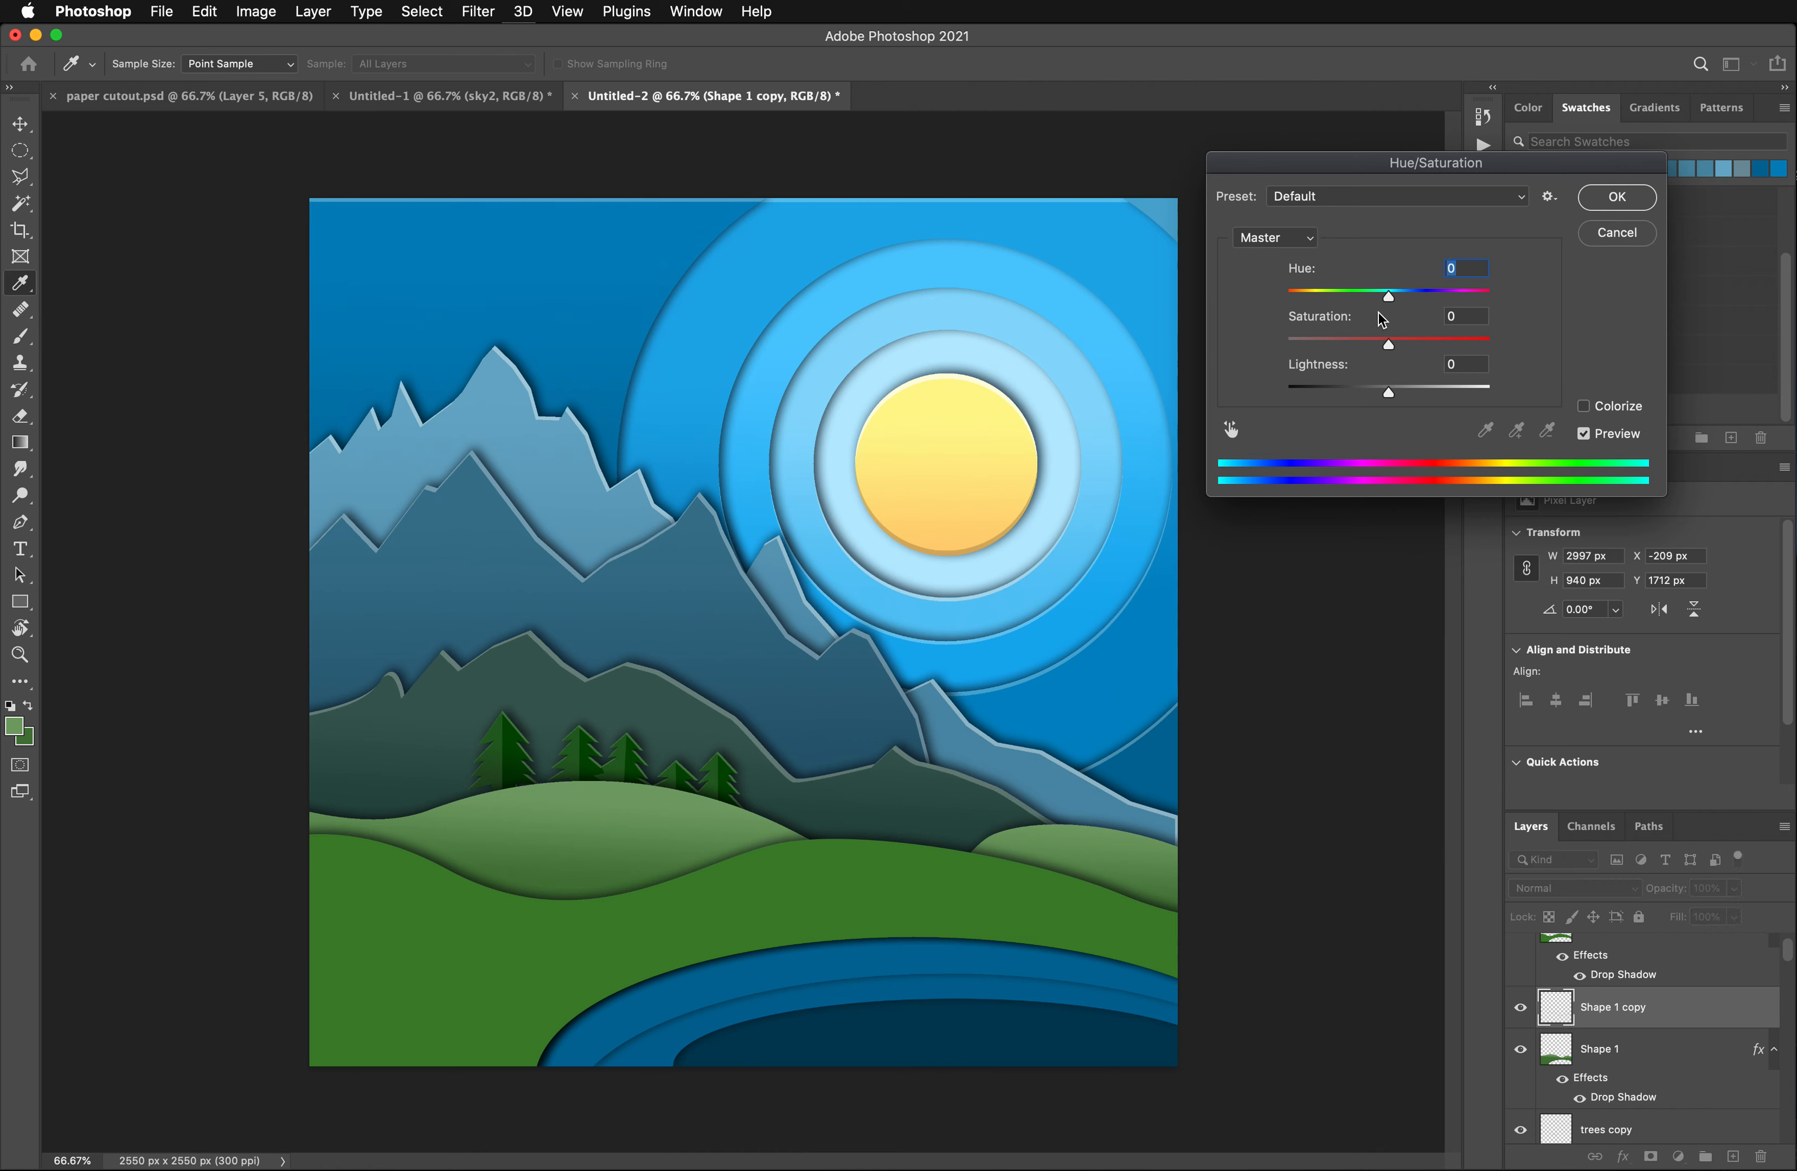
{"action": "left_click_drag", "start_coordinate": [1398, 396], "coordinate": [1416, 400]}
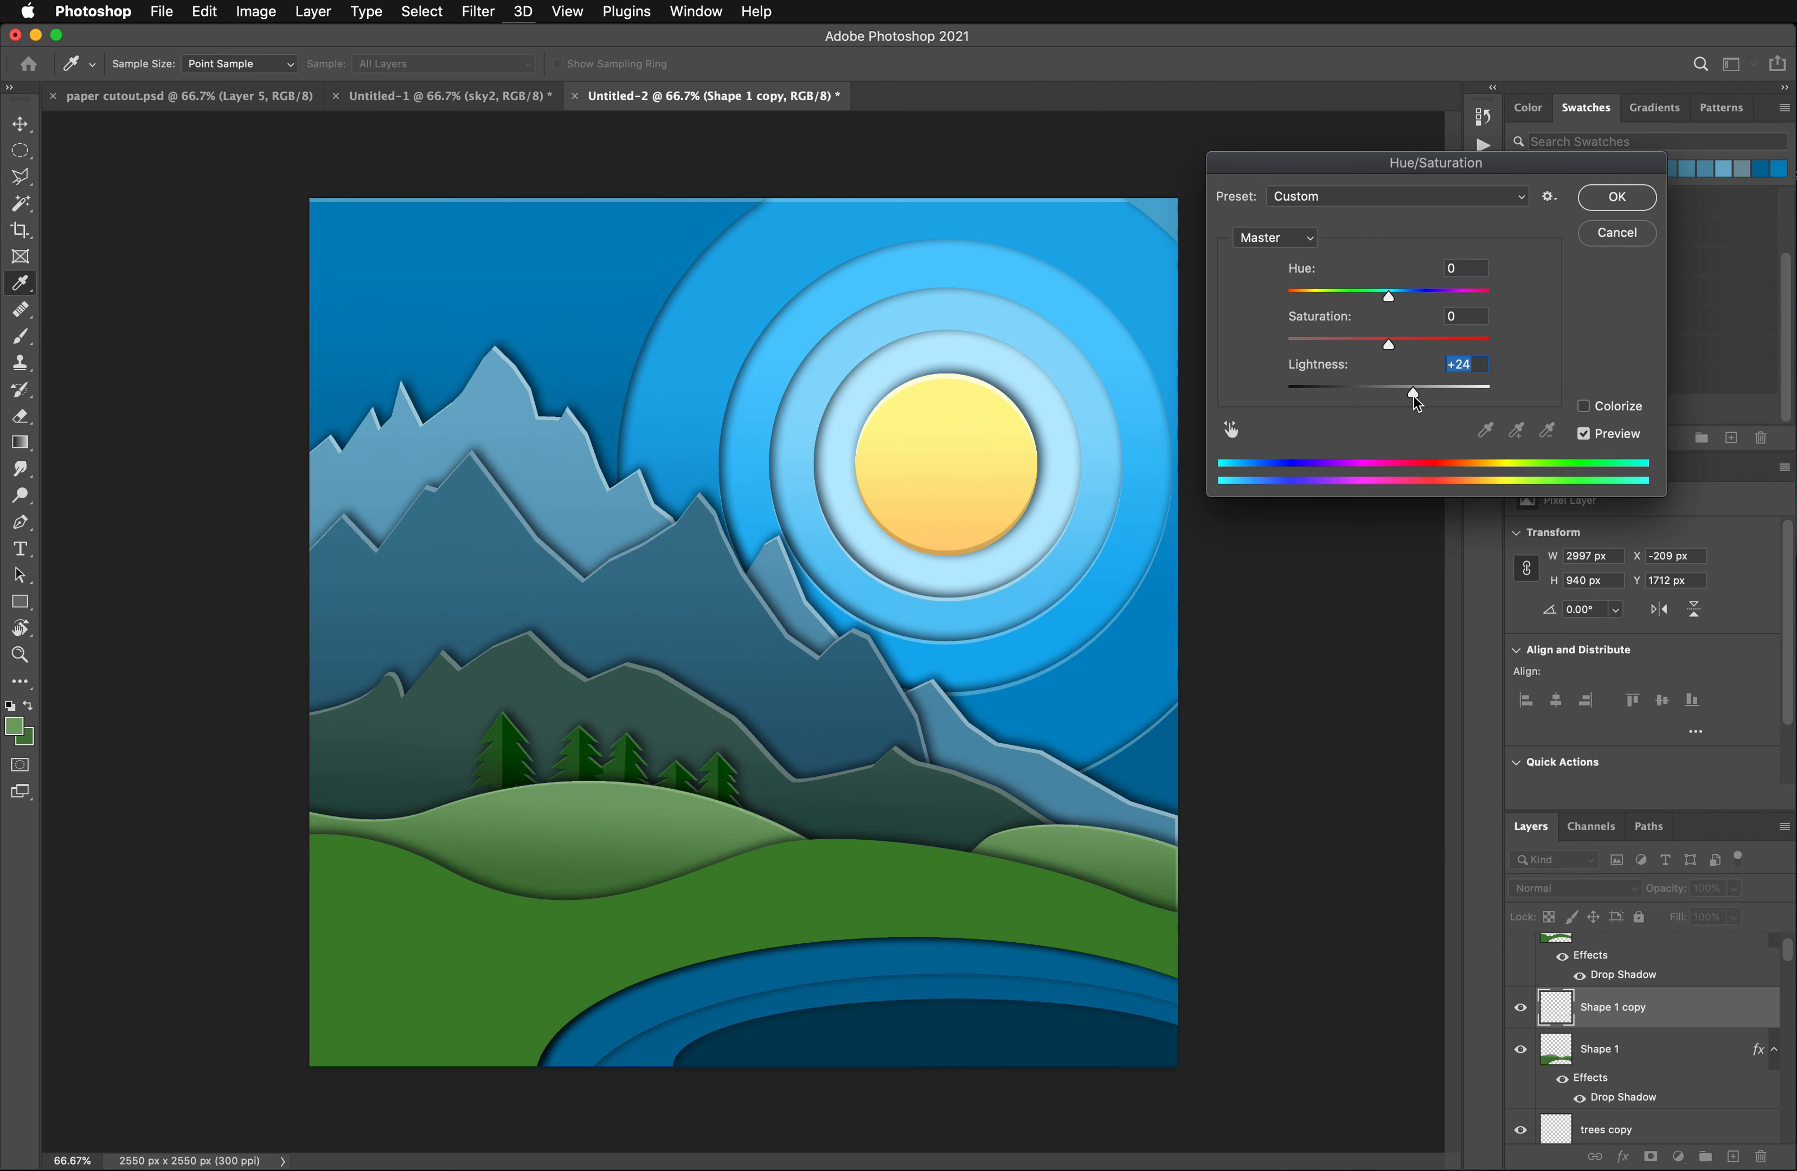
{"action": "left_click", "coordinate": [1628, 201]}
{"action": "key", "text": "g"}
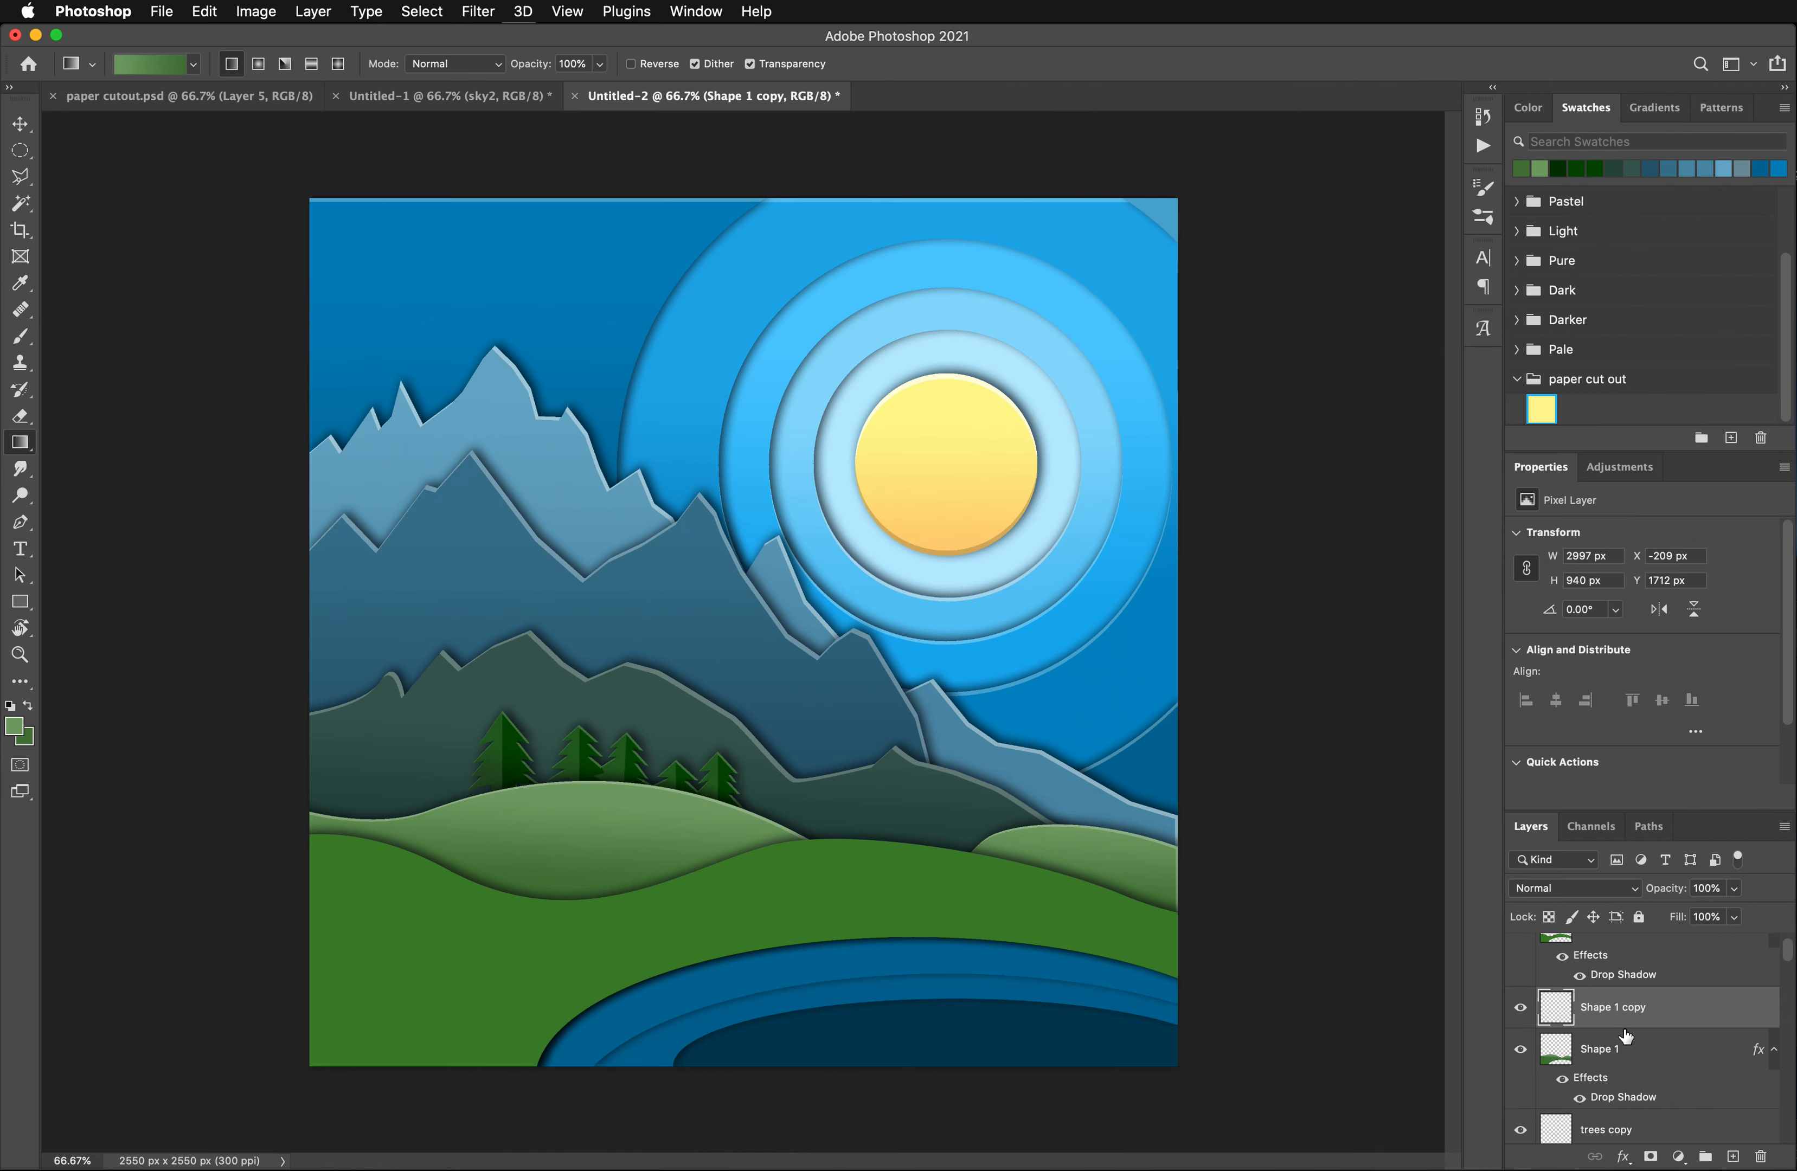
- Make the Shape 2 layer active and select the dark green foreground hill with the Magic Wand
{"action": "scroll", "coordinate": [1627, 1038], "scroll_direction": "up", "scroll_amount": 1}
{"action": "left_click", "coordinate": [1602, 963]}
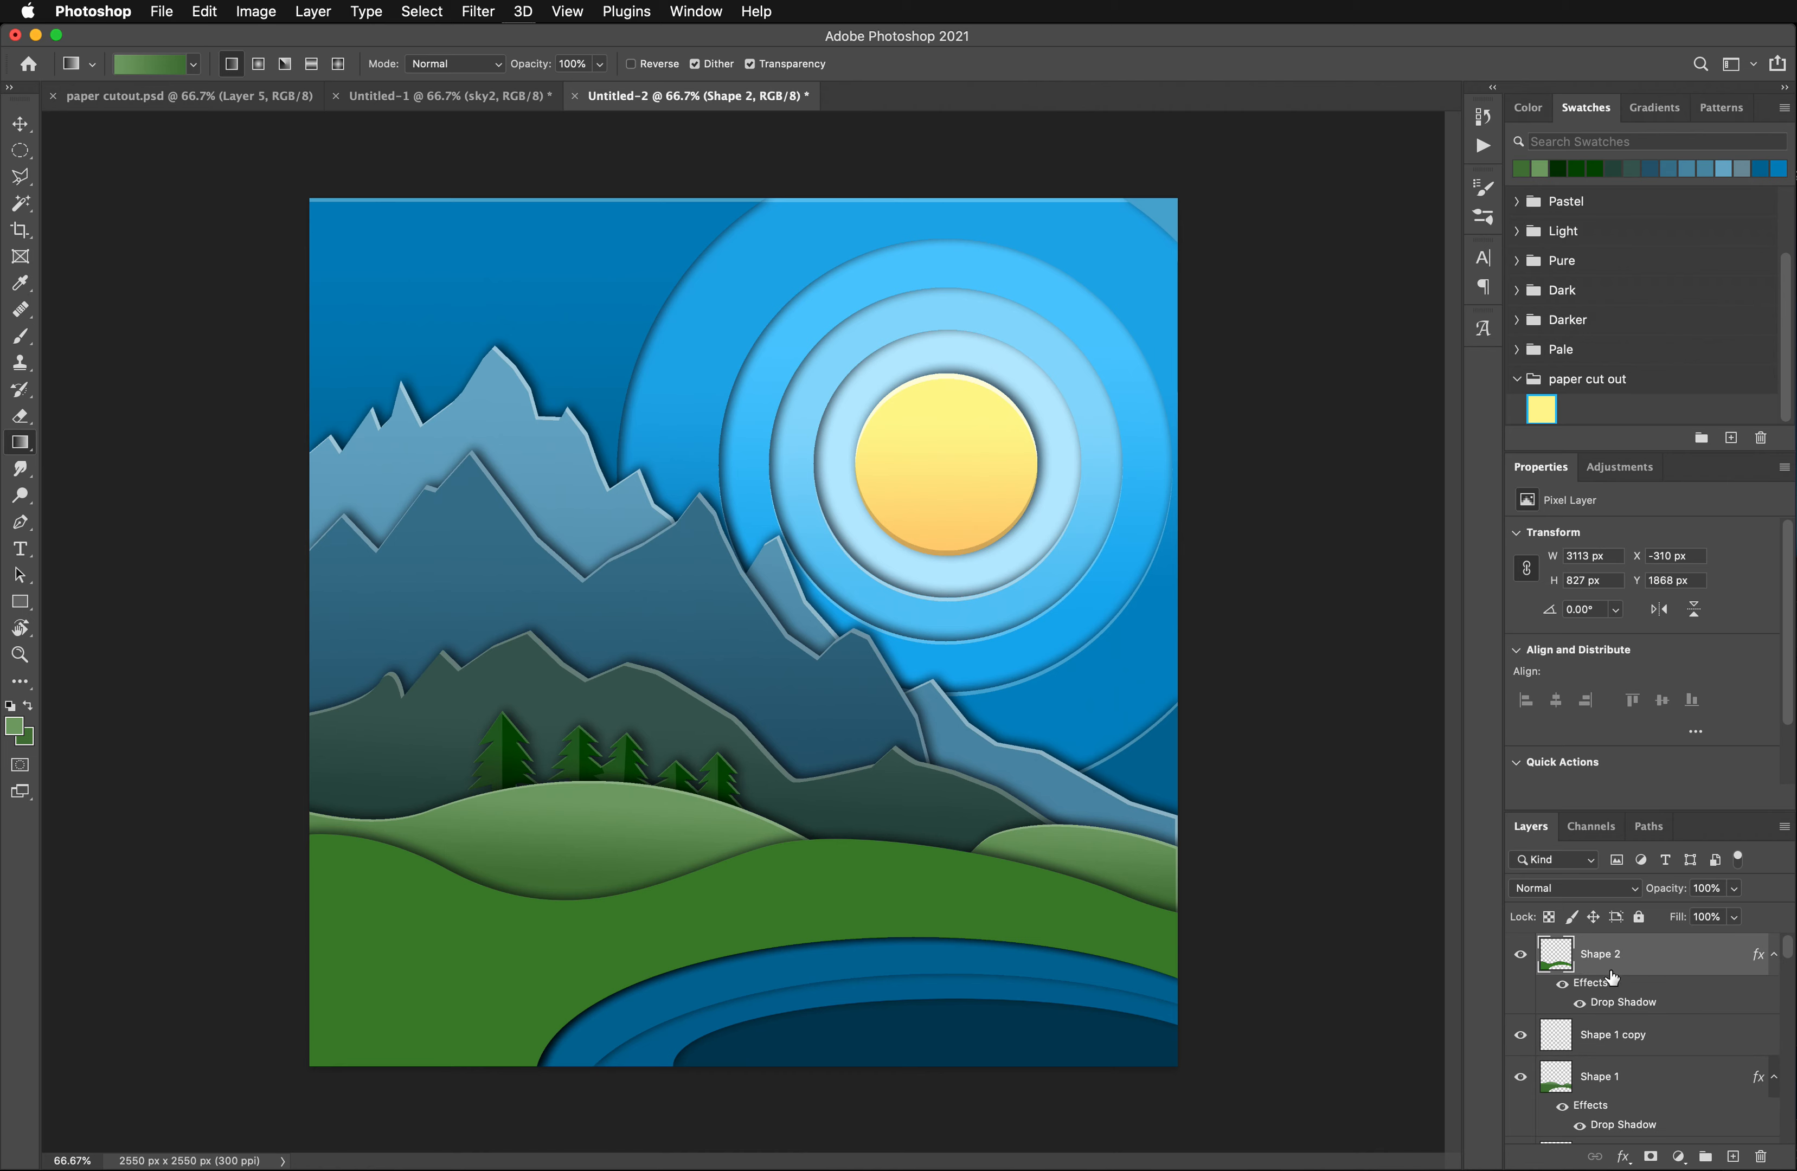
{"action": "left_click", "coordinate": [21, 204]}
{"action": "left_click", "coordinate": [346, 917]}
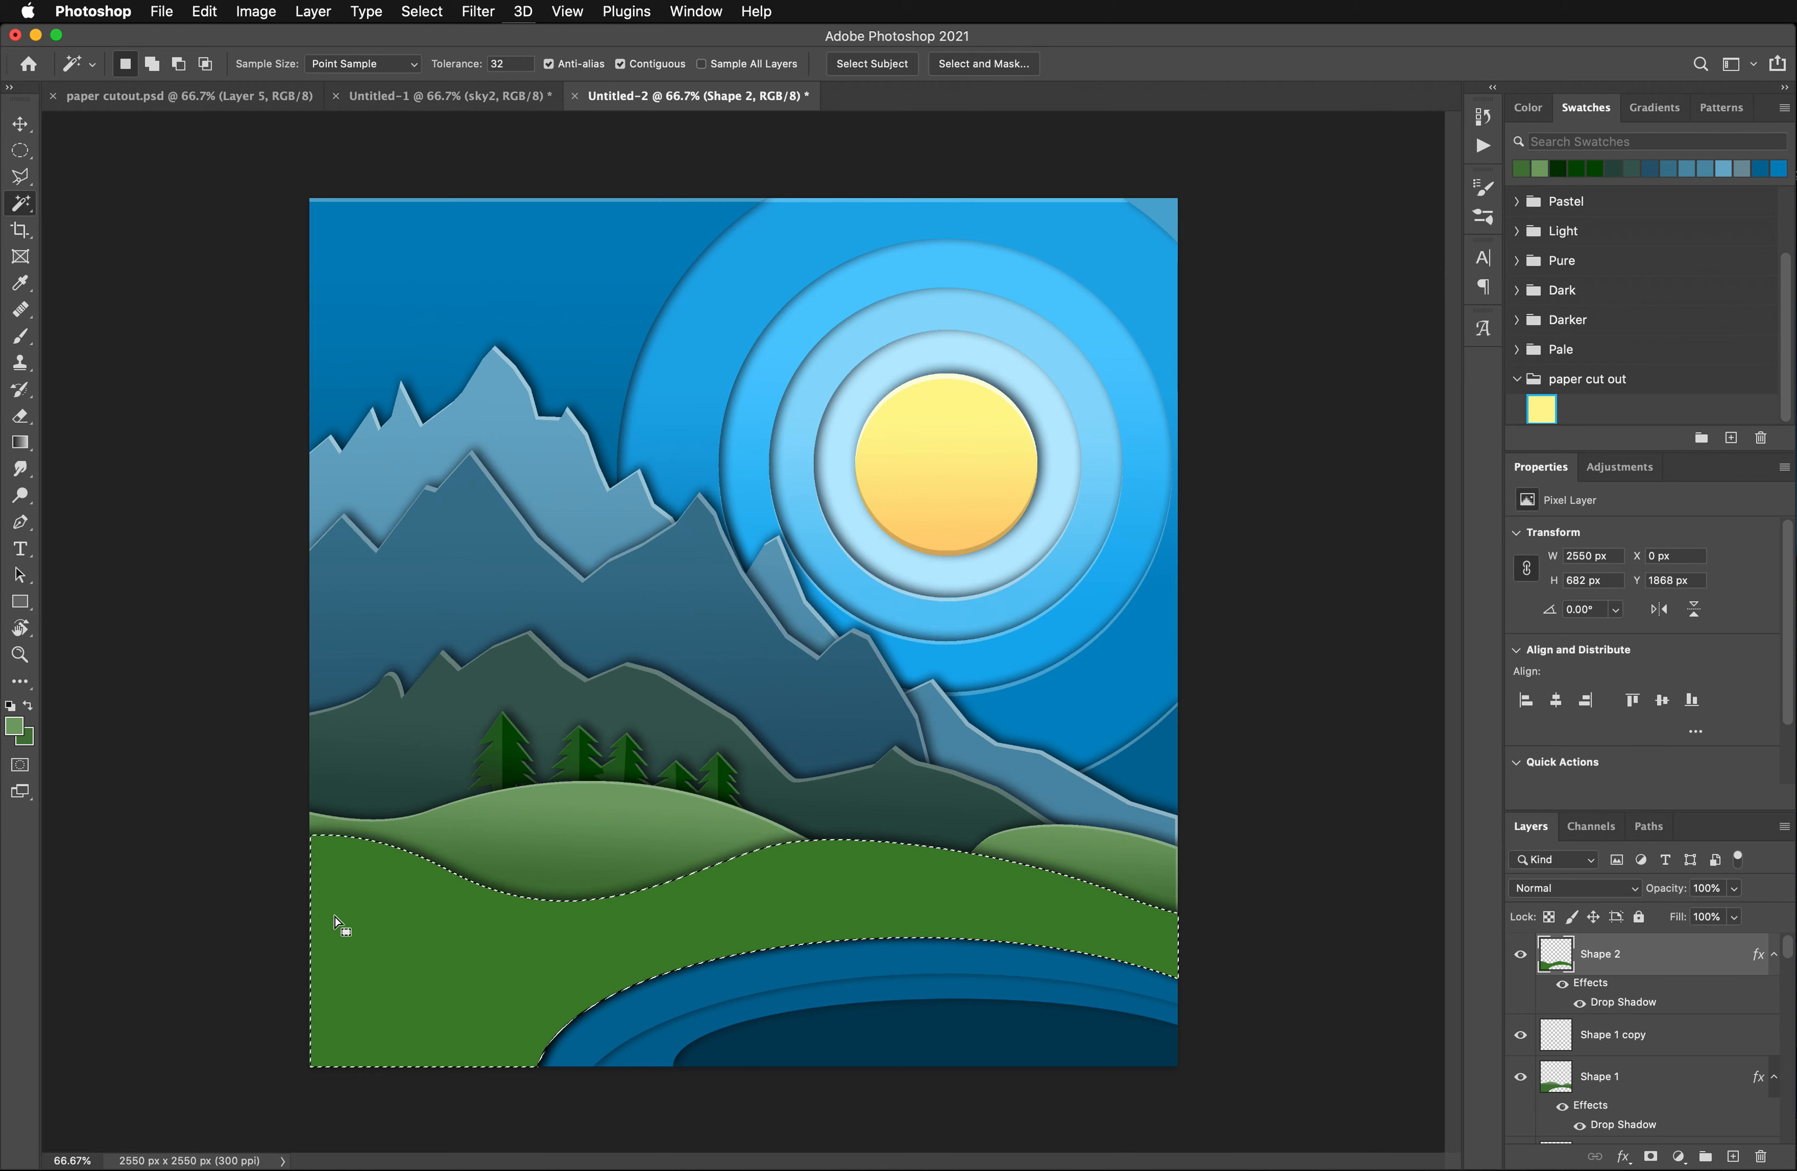
- Fill the selected foreground hill with a downward gradient from its own sampled green to a darker green
{"action": "key", "text": "i"}
{"action": "left_click", "coordinate": [384, 883]}
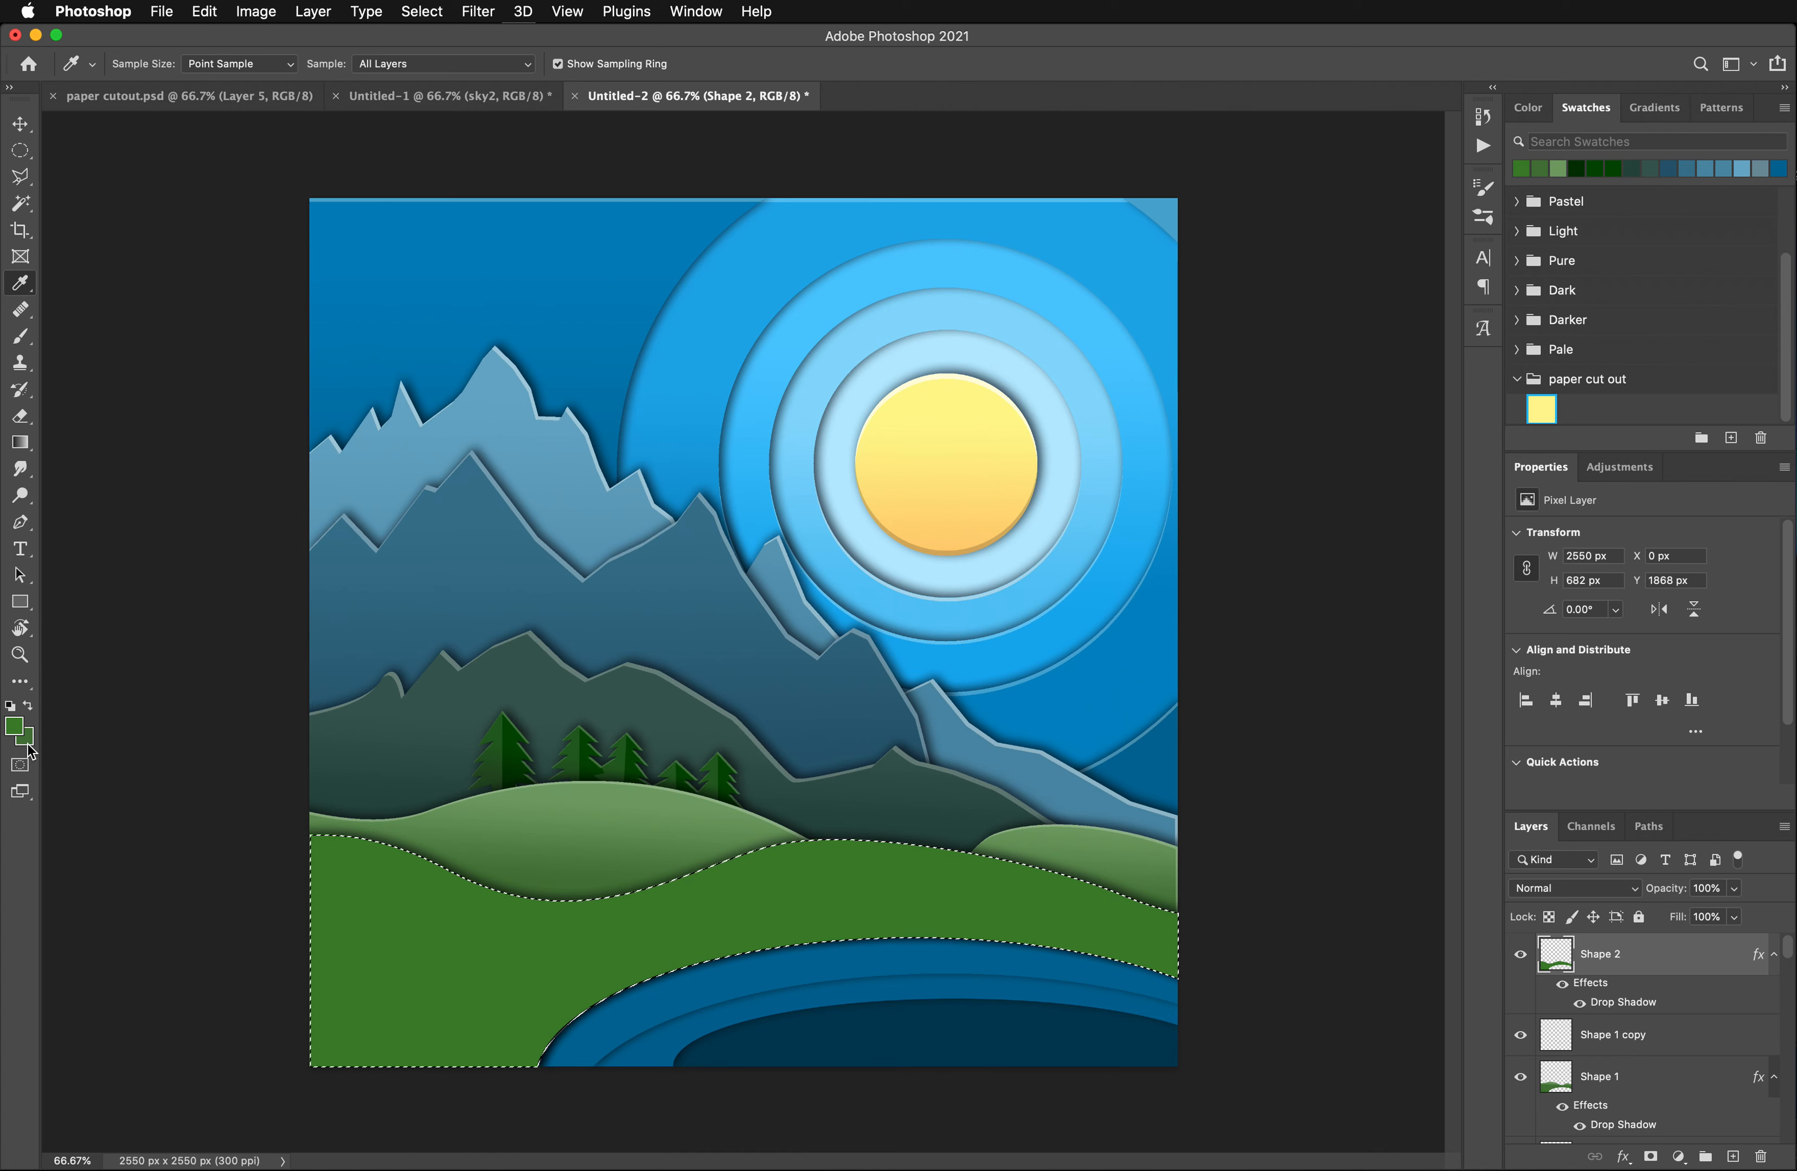
{"action": "left_click", "coordinate": [27, 742]}
{"action": "left_click", "coordinate": [469, 811]}
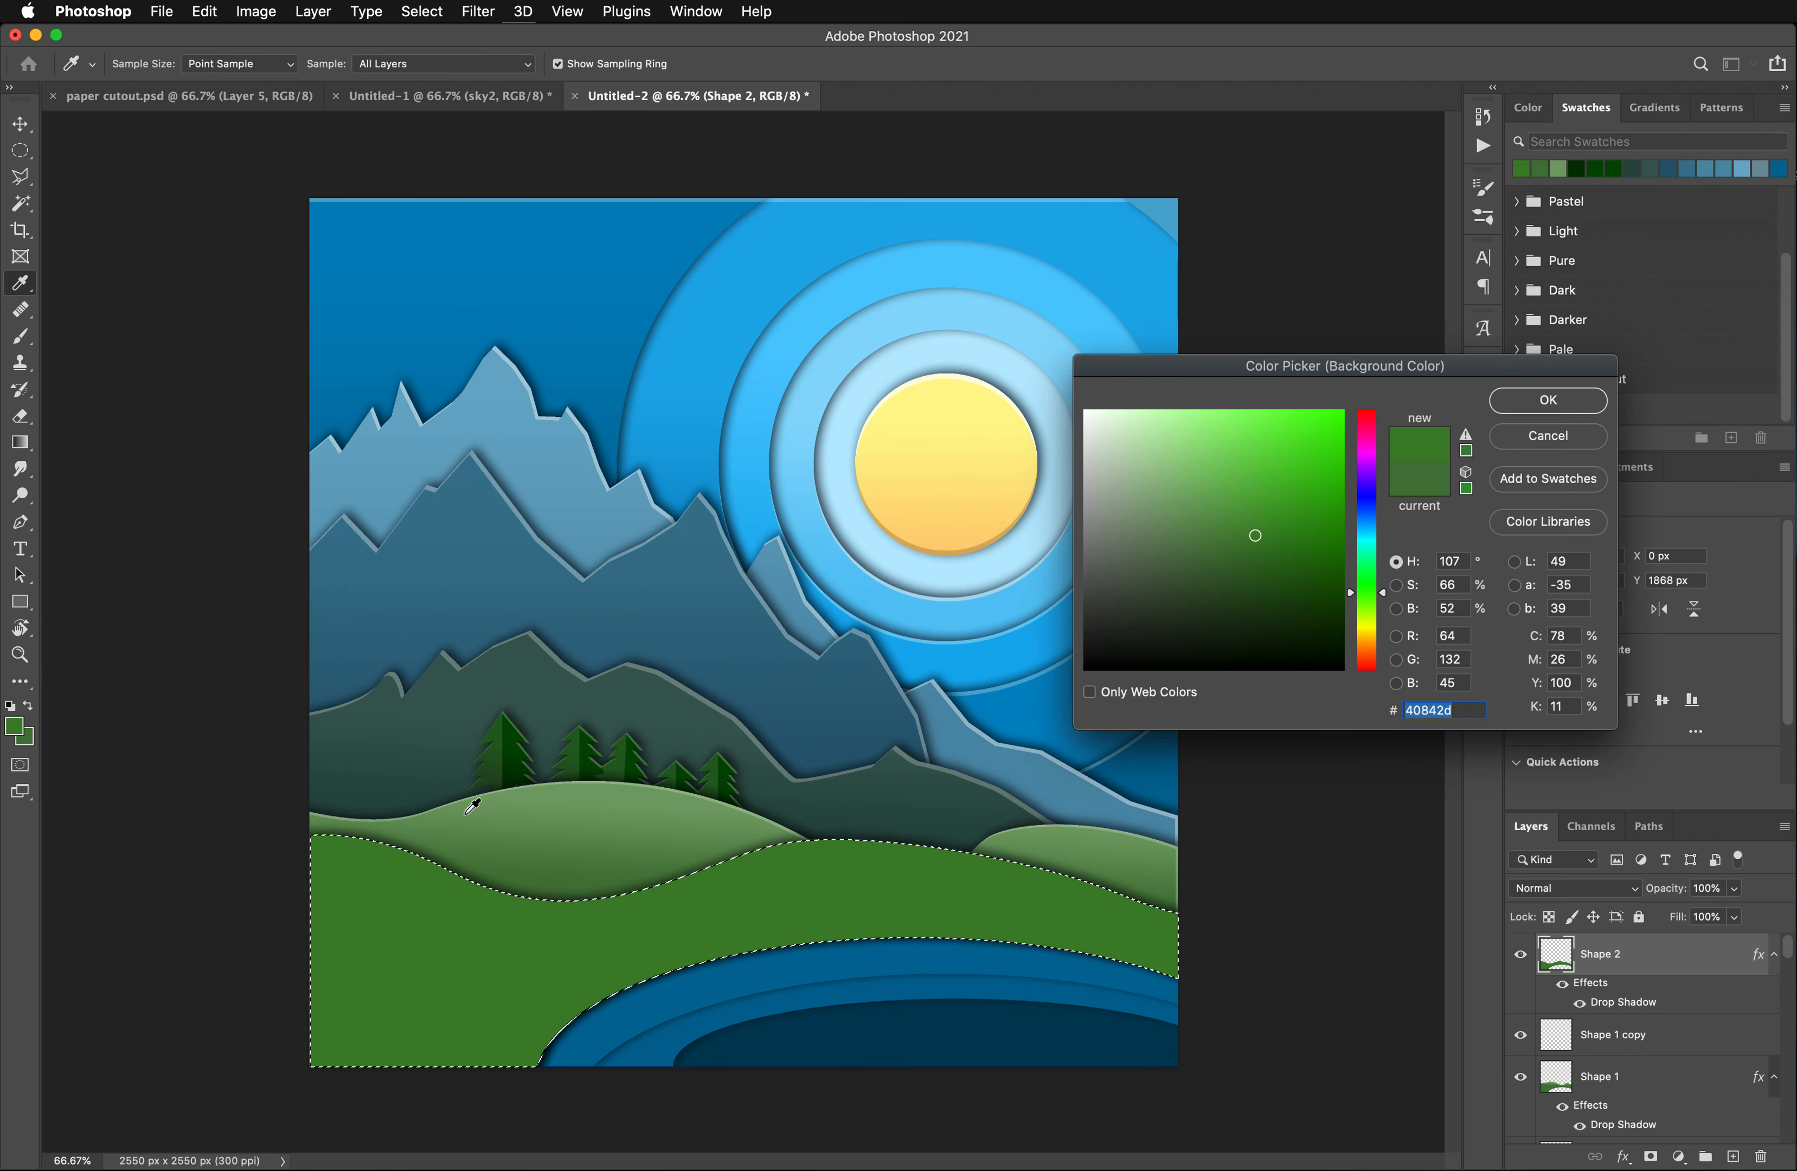
{"action": "left_click_drag", "start_coordinate": [1277, 563], "coordinate": [1283, 576]}
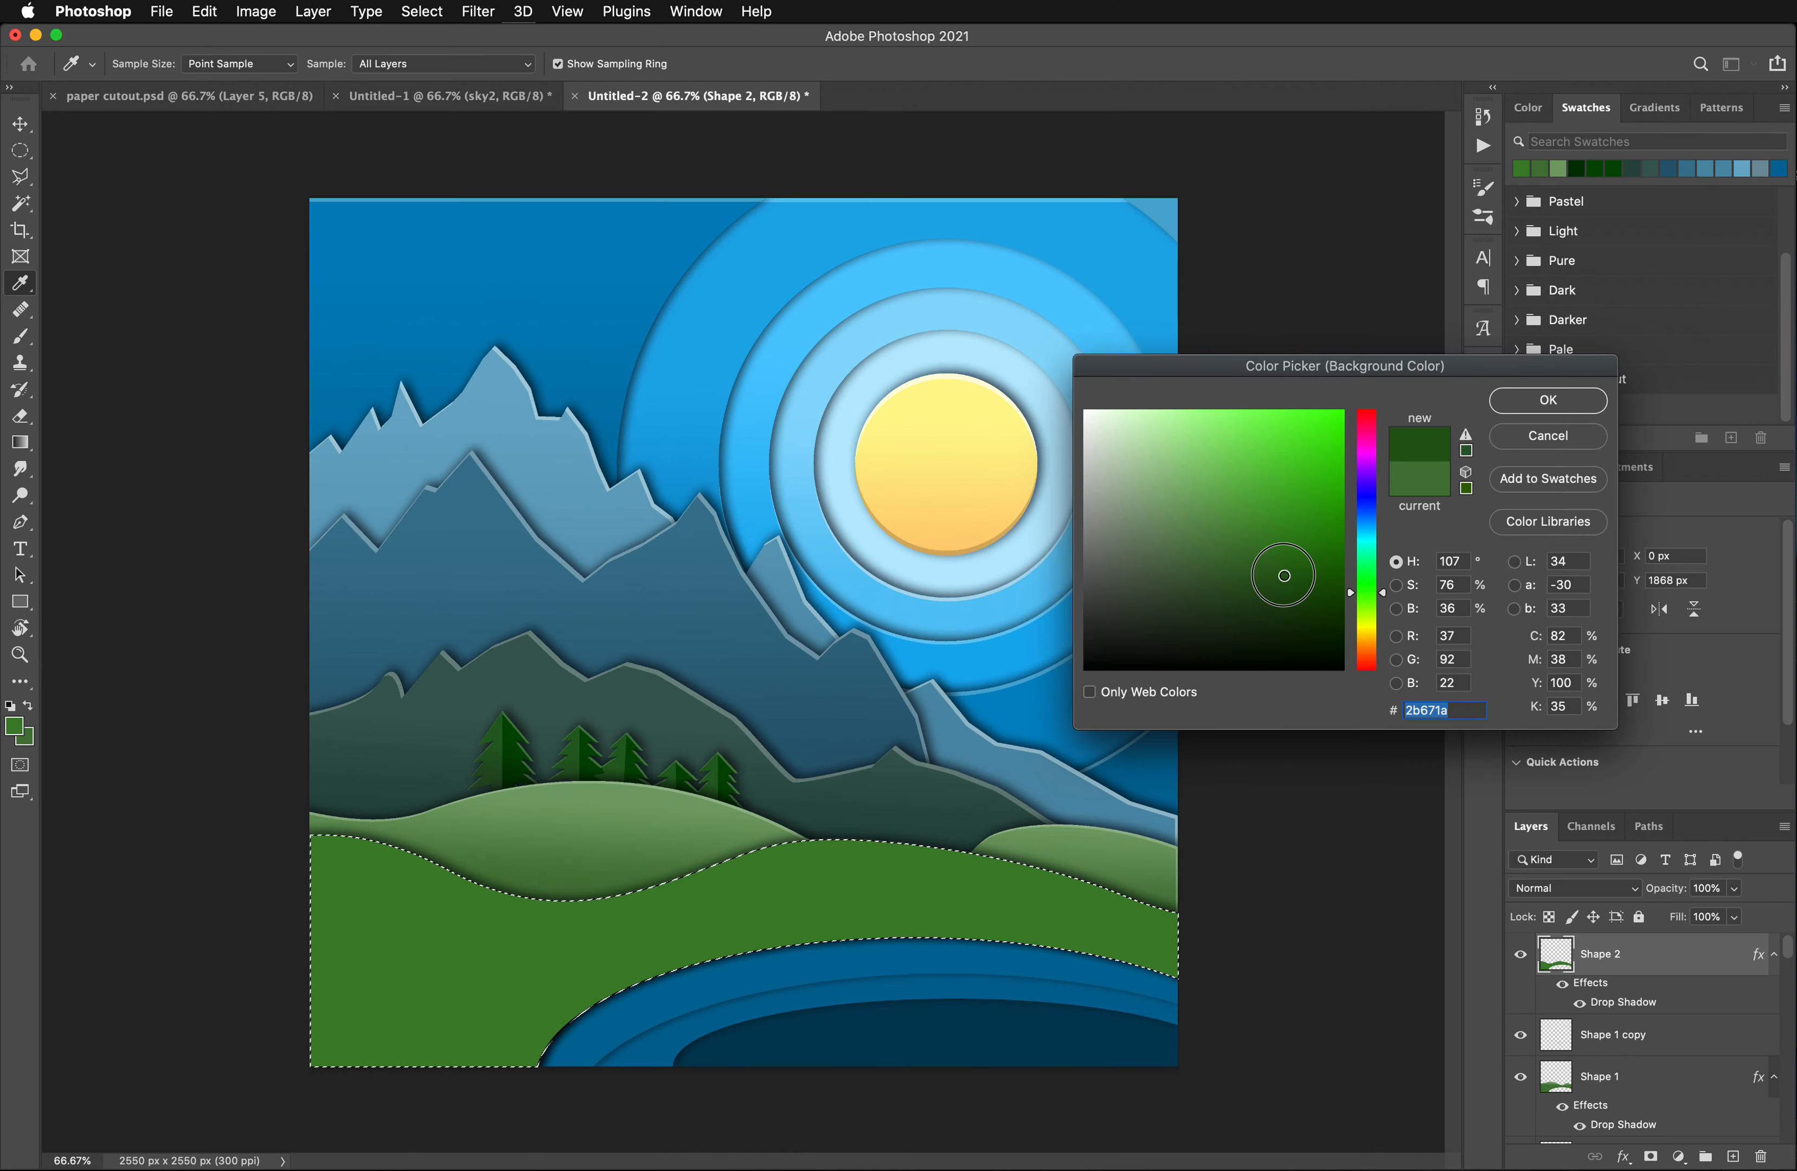
{"action": "left_click", "coordinate": [1542, 402]}
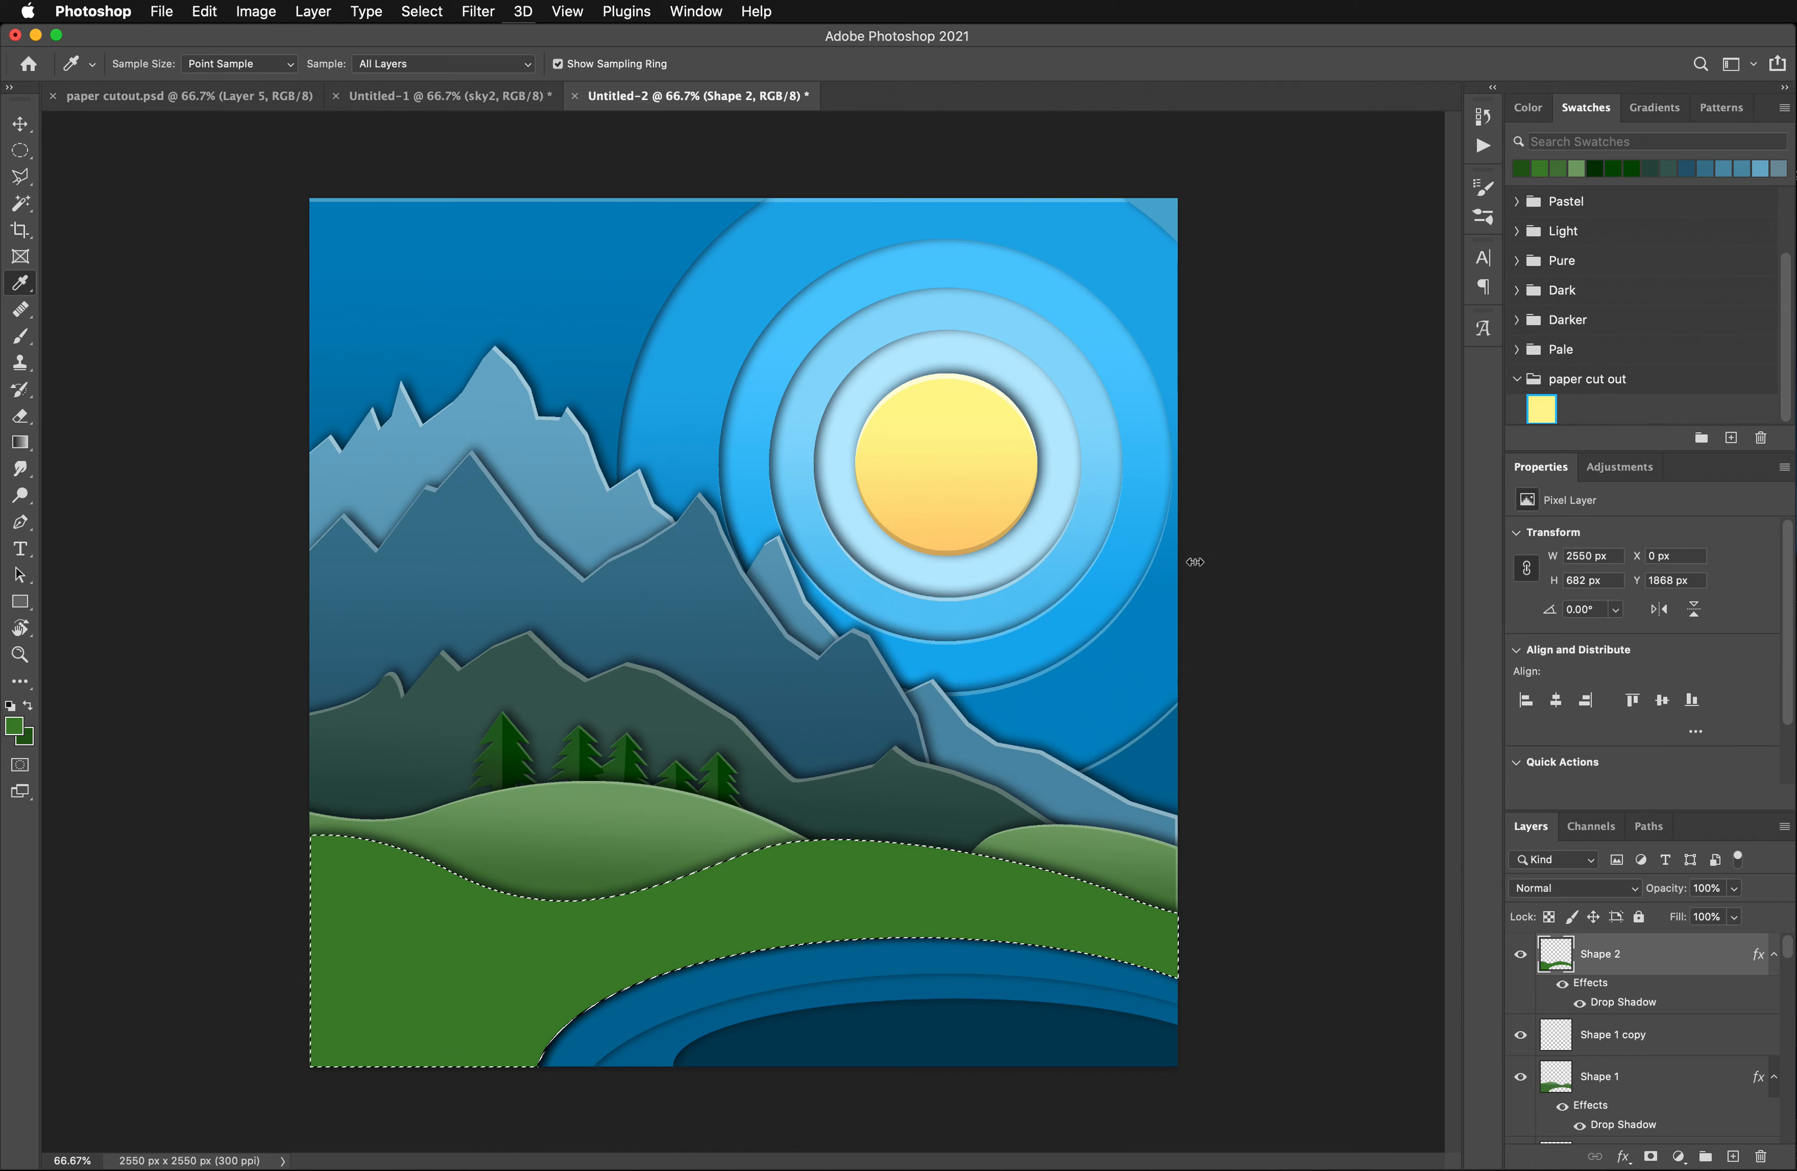
{"action": "left_click", "coordinate": [17, 446]}
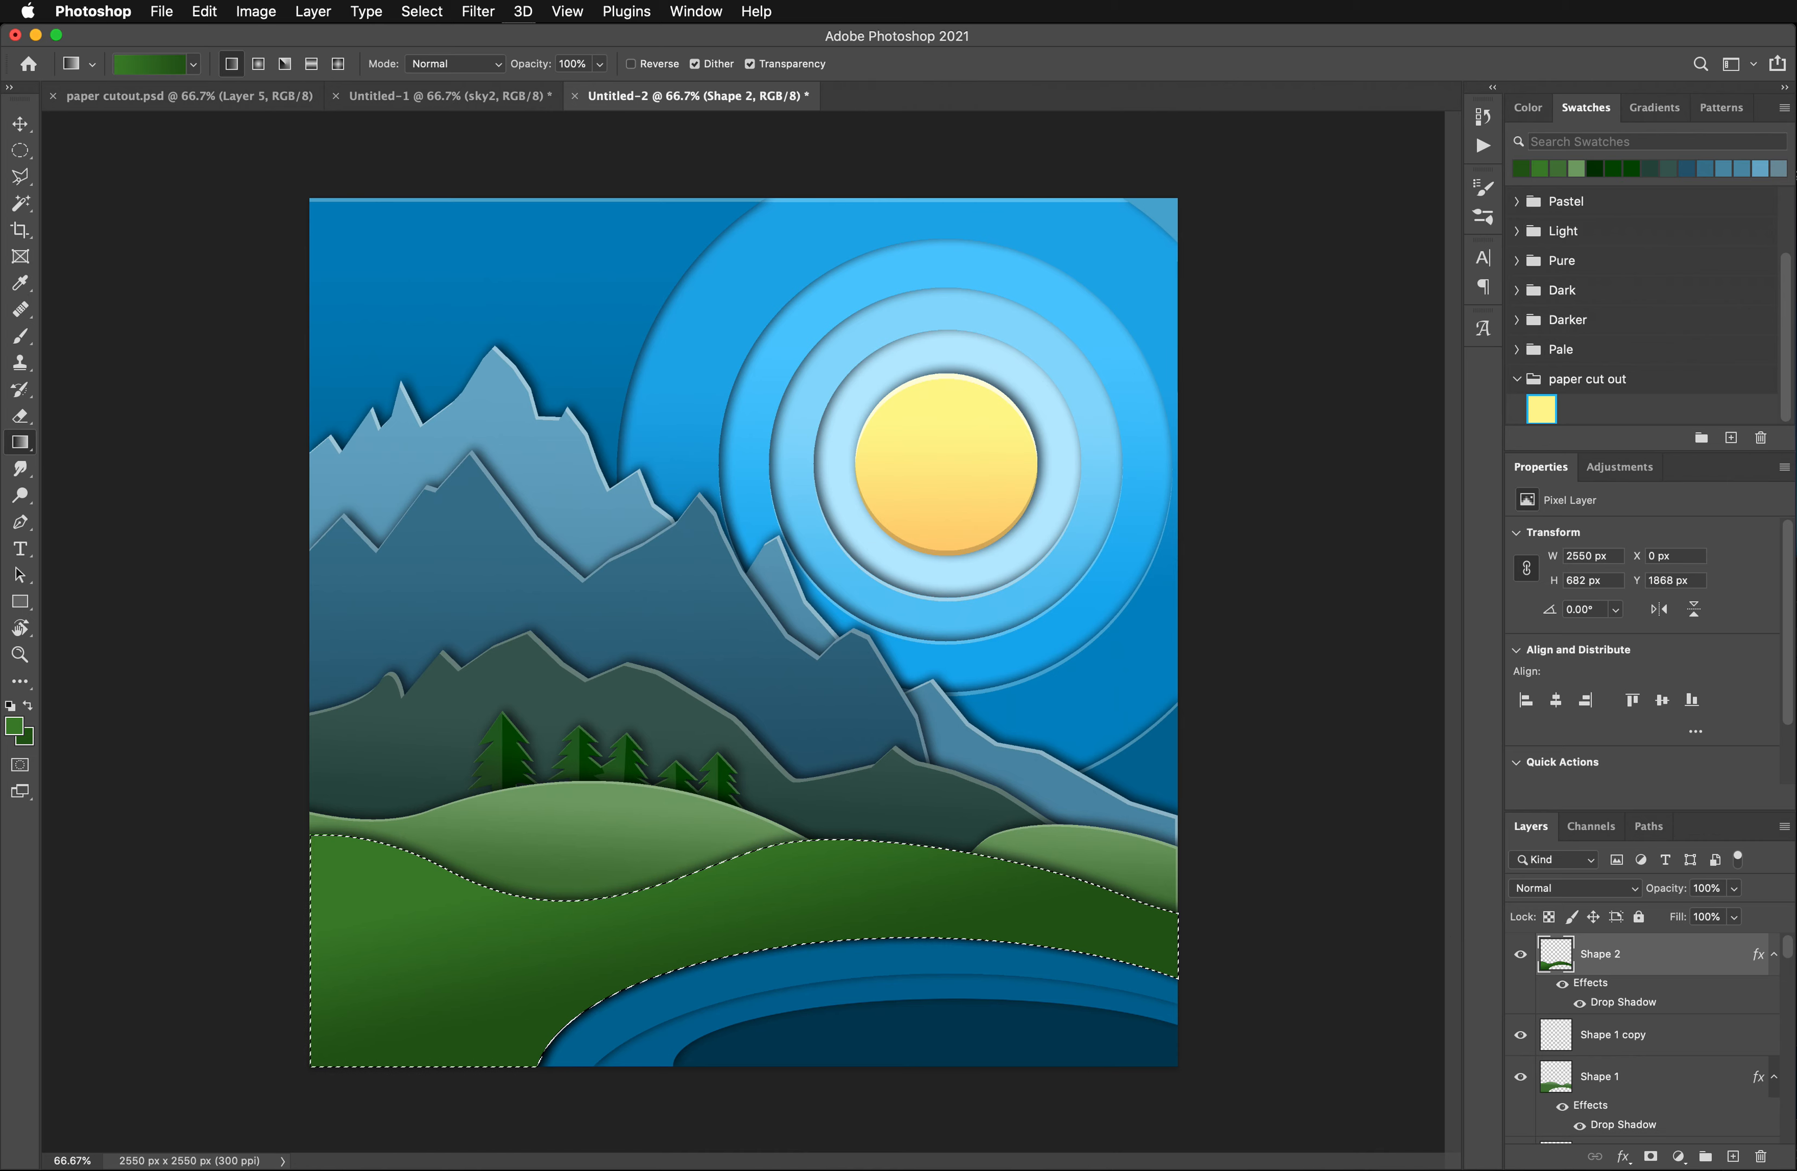
- Duplicate the Shape 2 layer and remove the drop shadow from the copy
{"action": "left_click_drag", "start_coordinate": [1620, 970], "coordinate": [1733, 1157]}
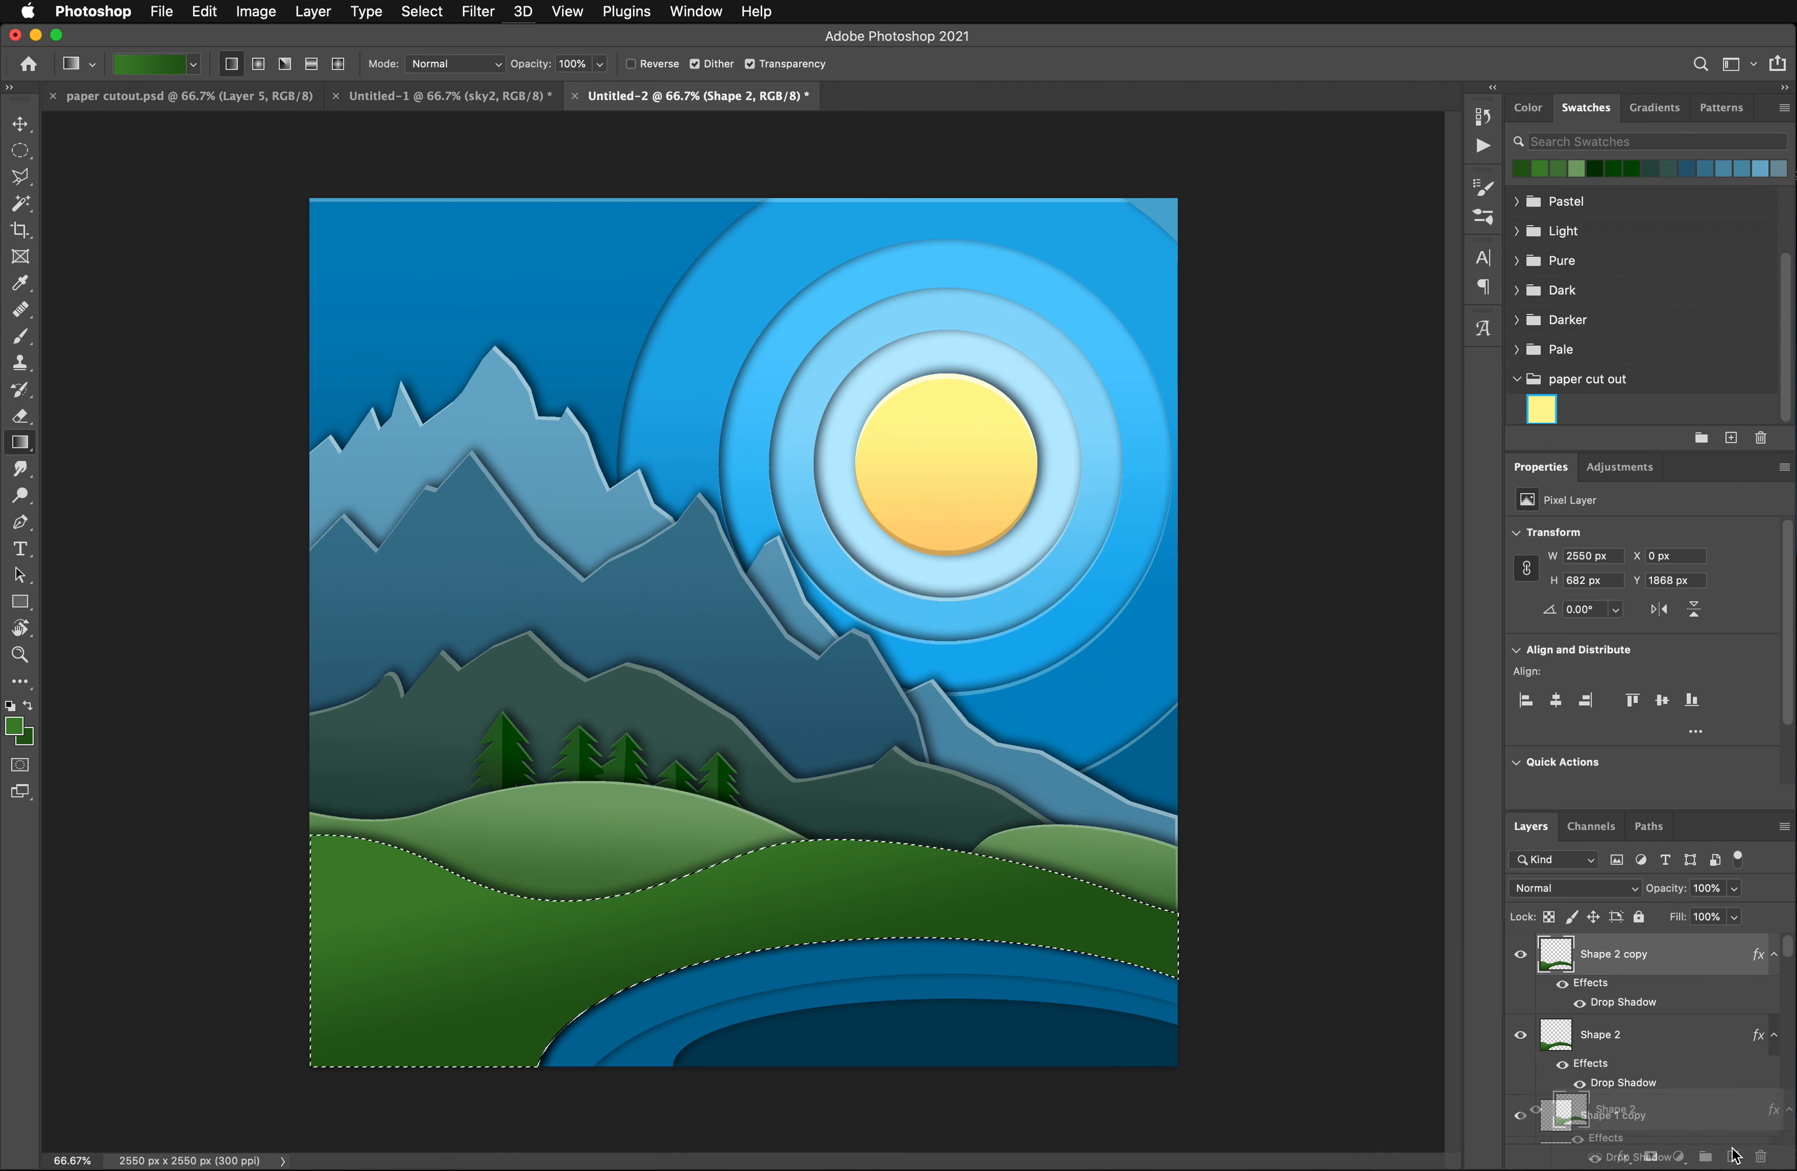
{"action": "scroll", "coordinate": [1644, 1078], "scroll_direction": "down", "scroll_amount": 2}
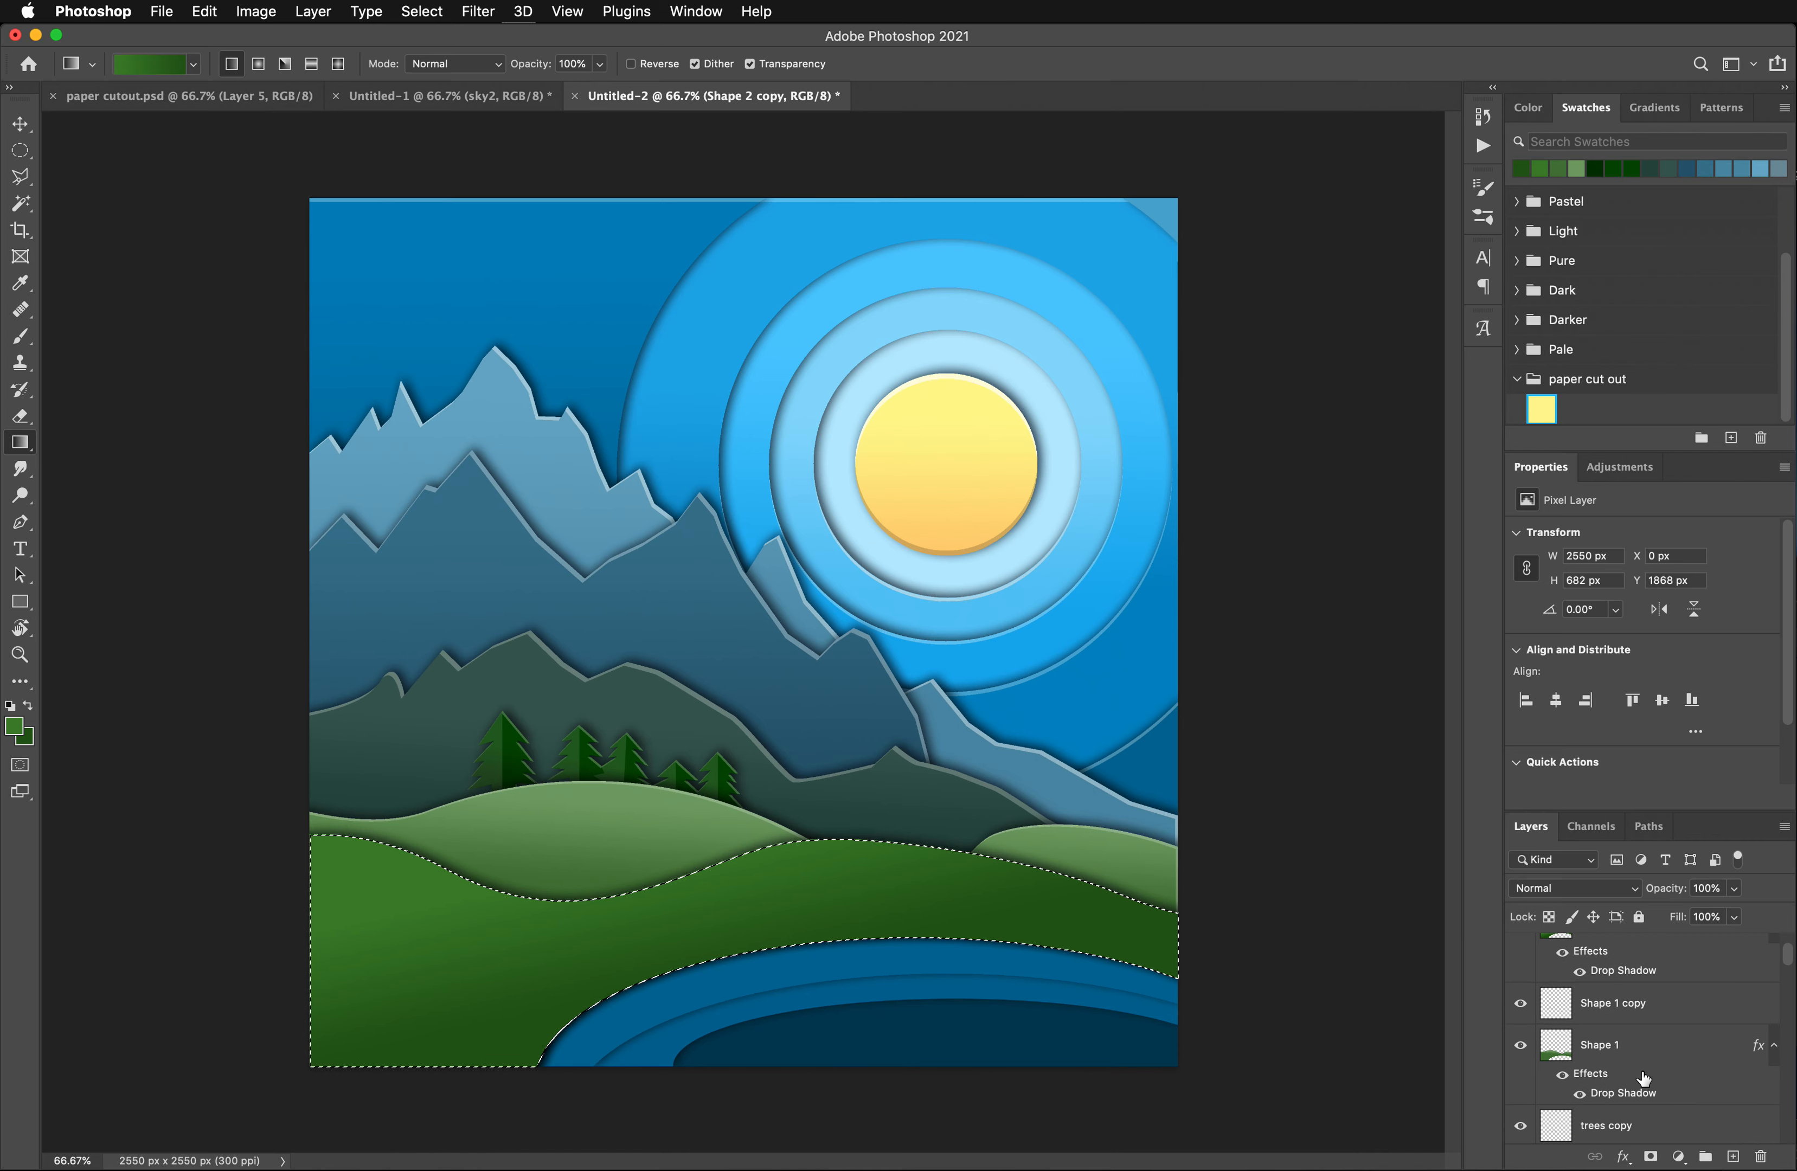
{"action": "scroll", "coordinate": [1623, 1034], "scroll_direction": "up", "scroll_amount": 2}
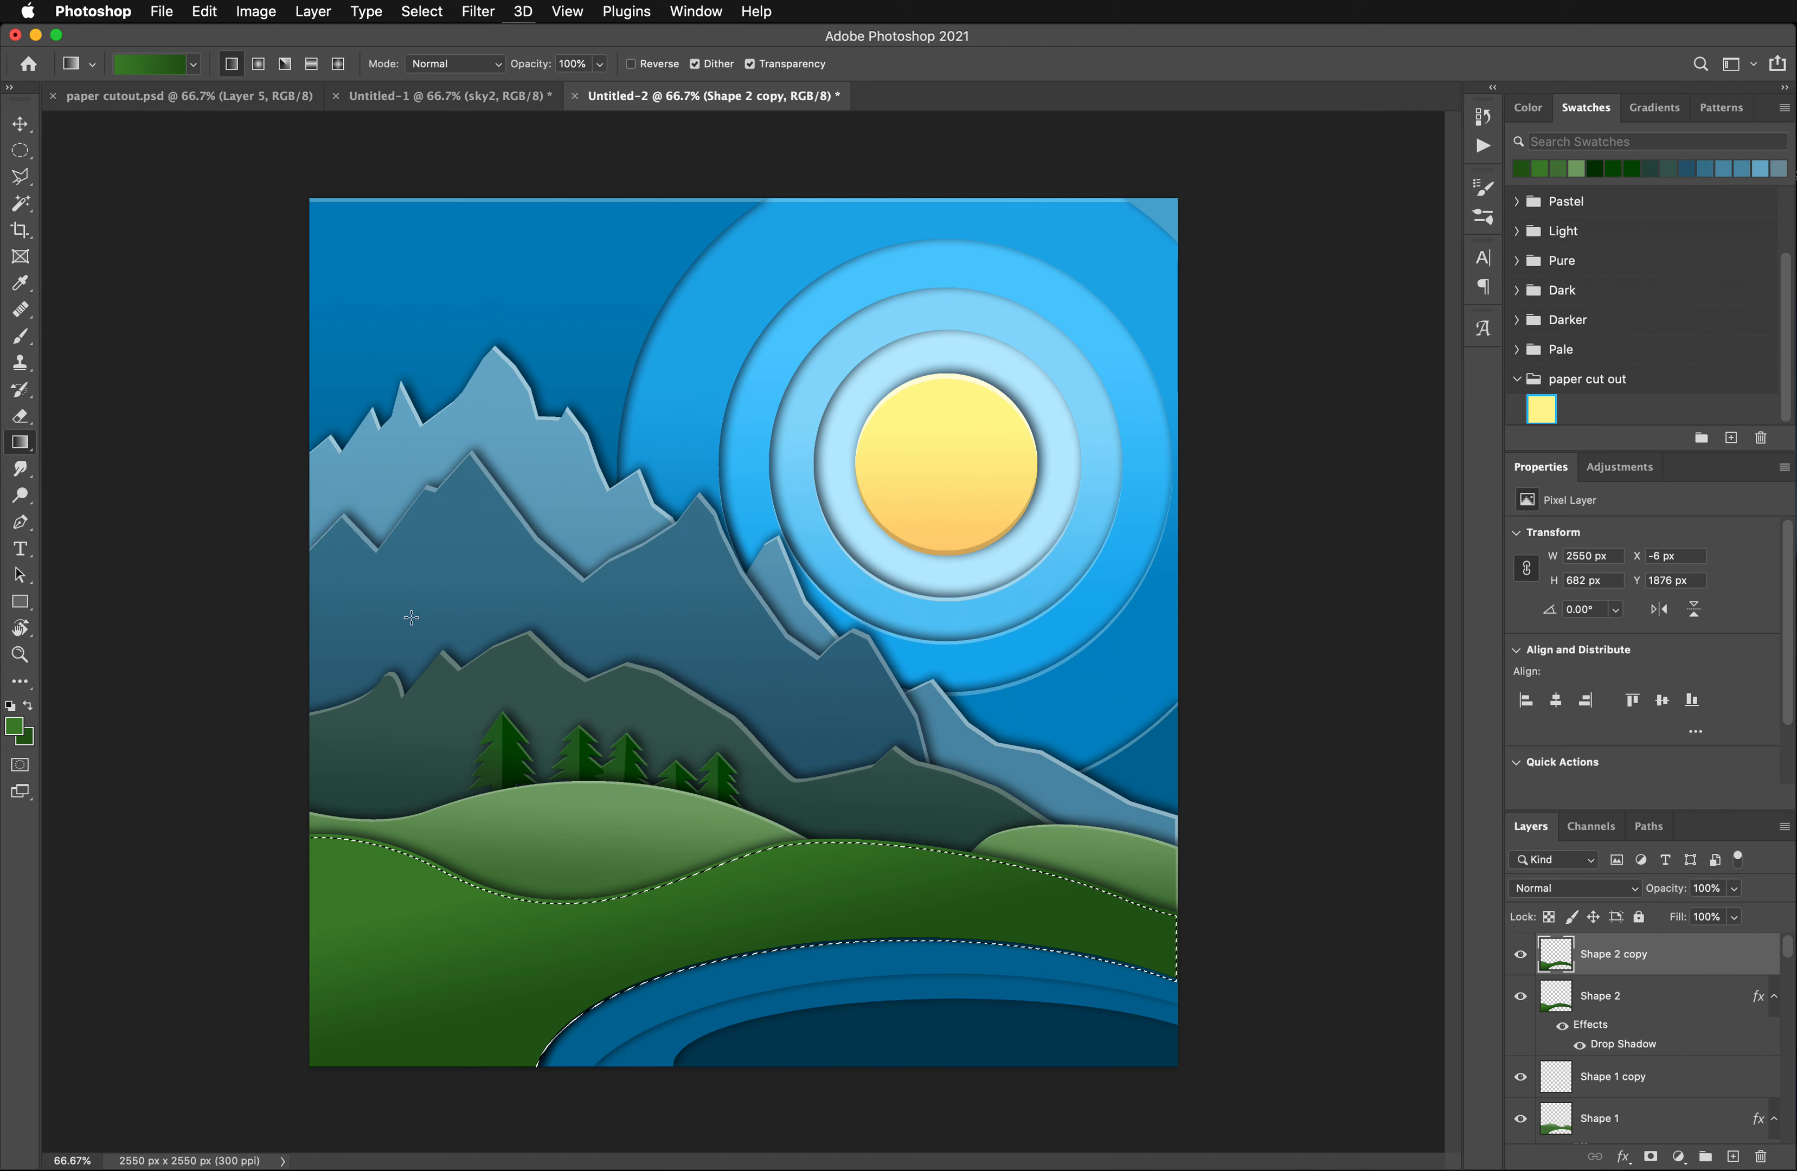
- Offset the selection 6 px left and 9 px down, clear Shape 2 copy inside it to leave a thin edge, and deselect
{"action": "key", "text": "Down"}
{"action": "key", "text": "Delete"}
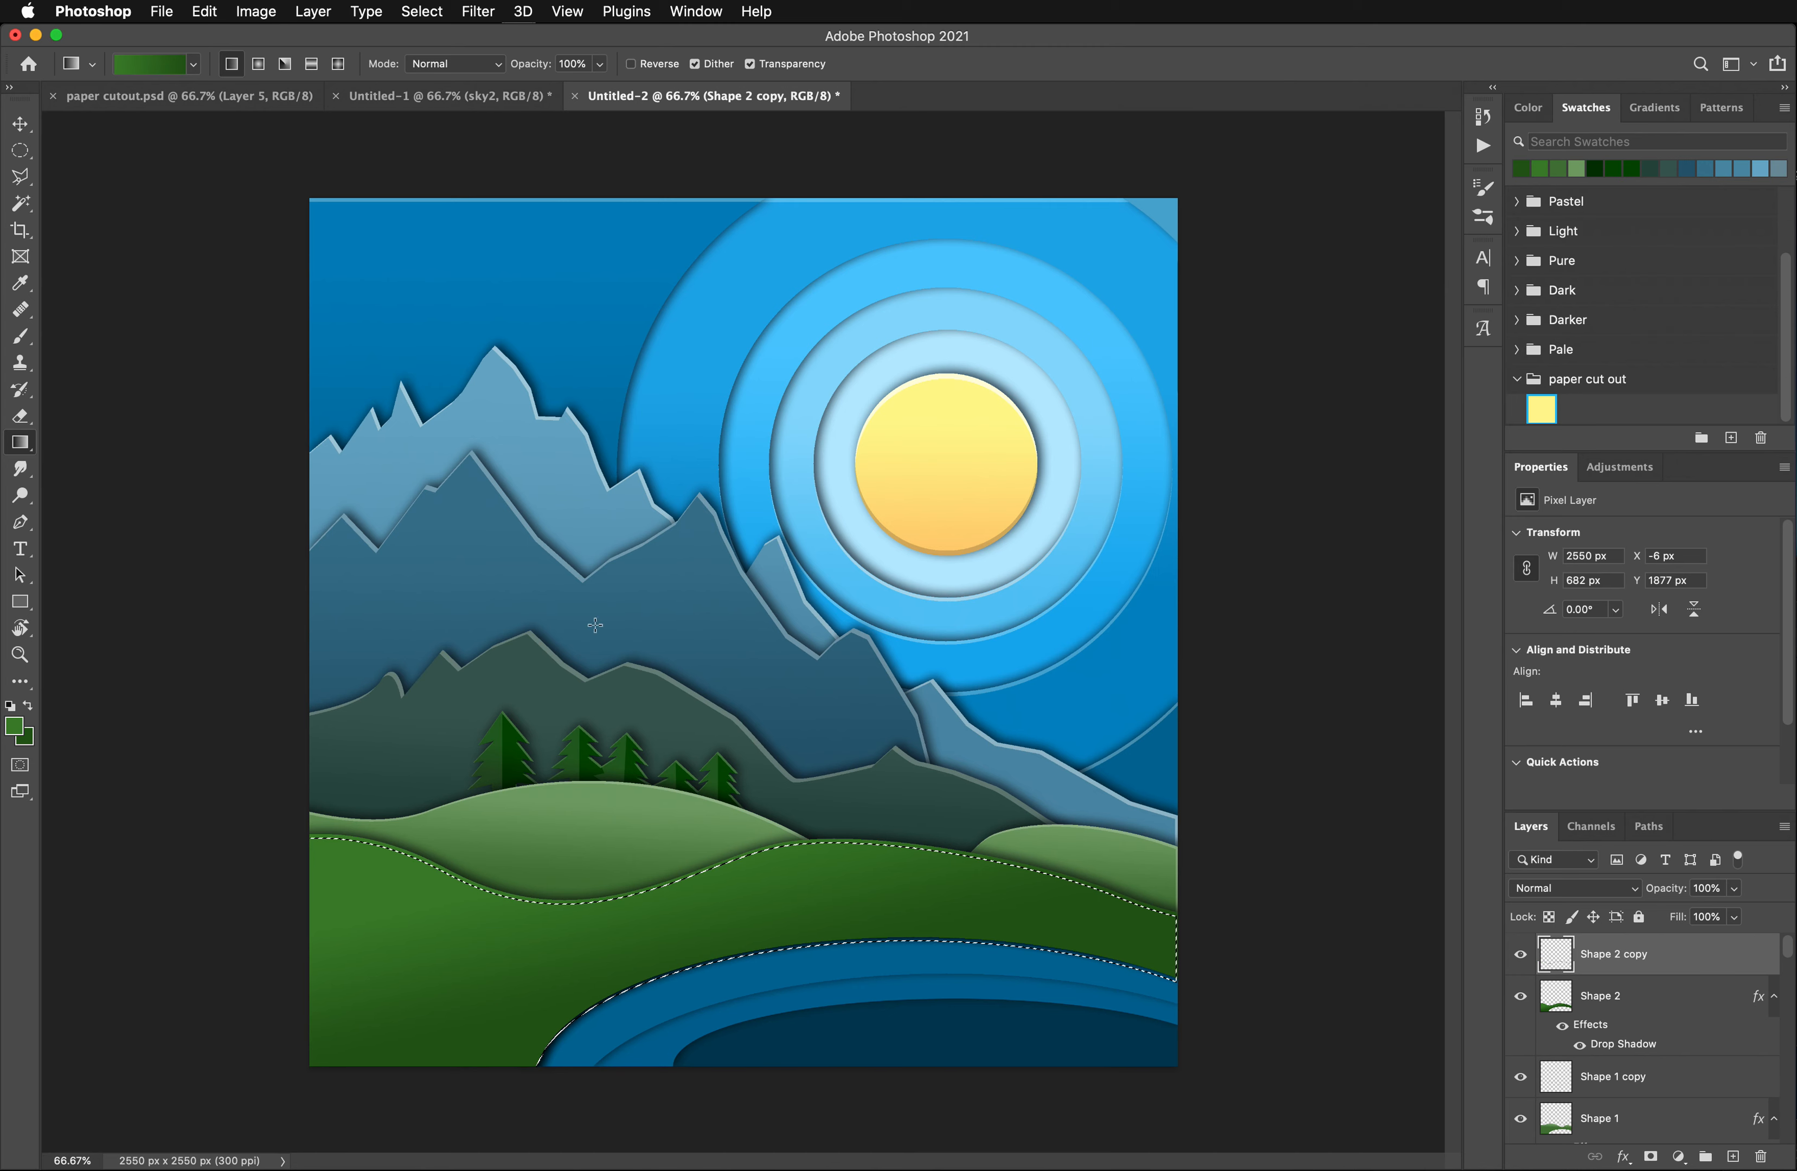
{"action": "key", "text": "super+d"}
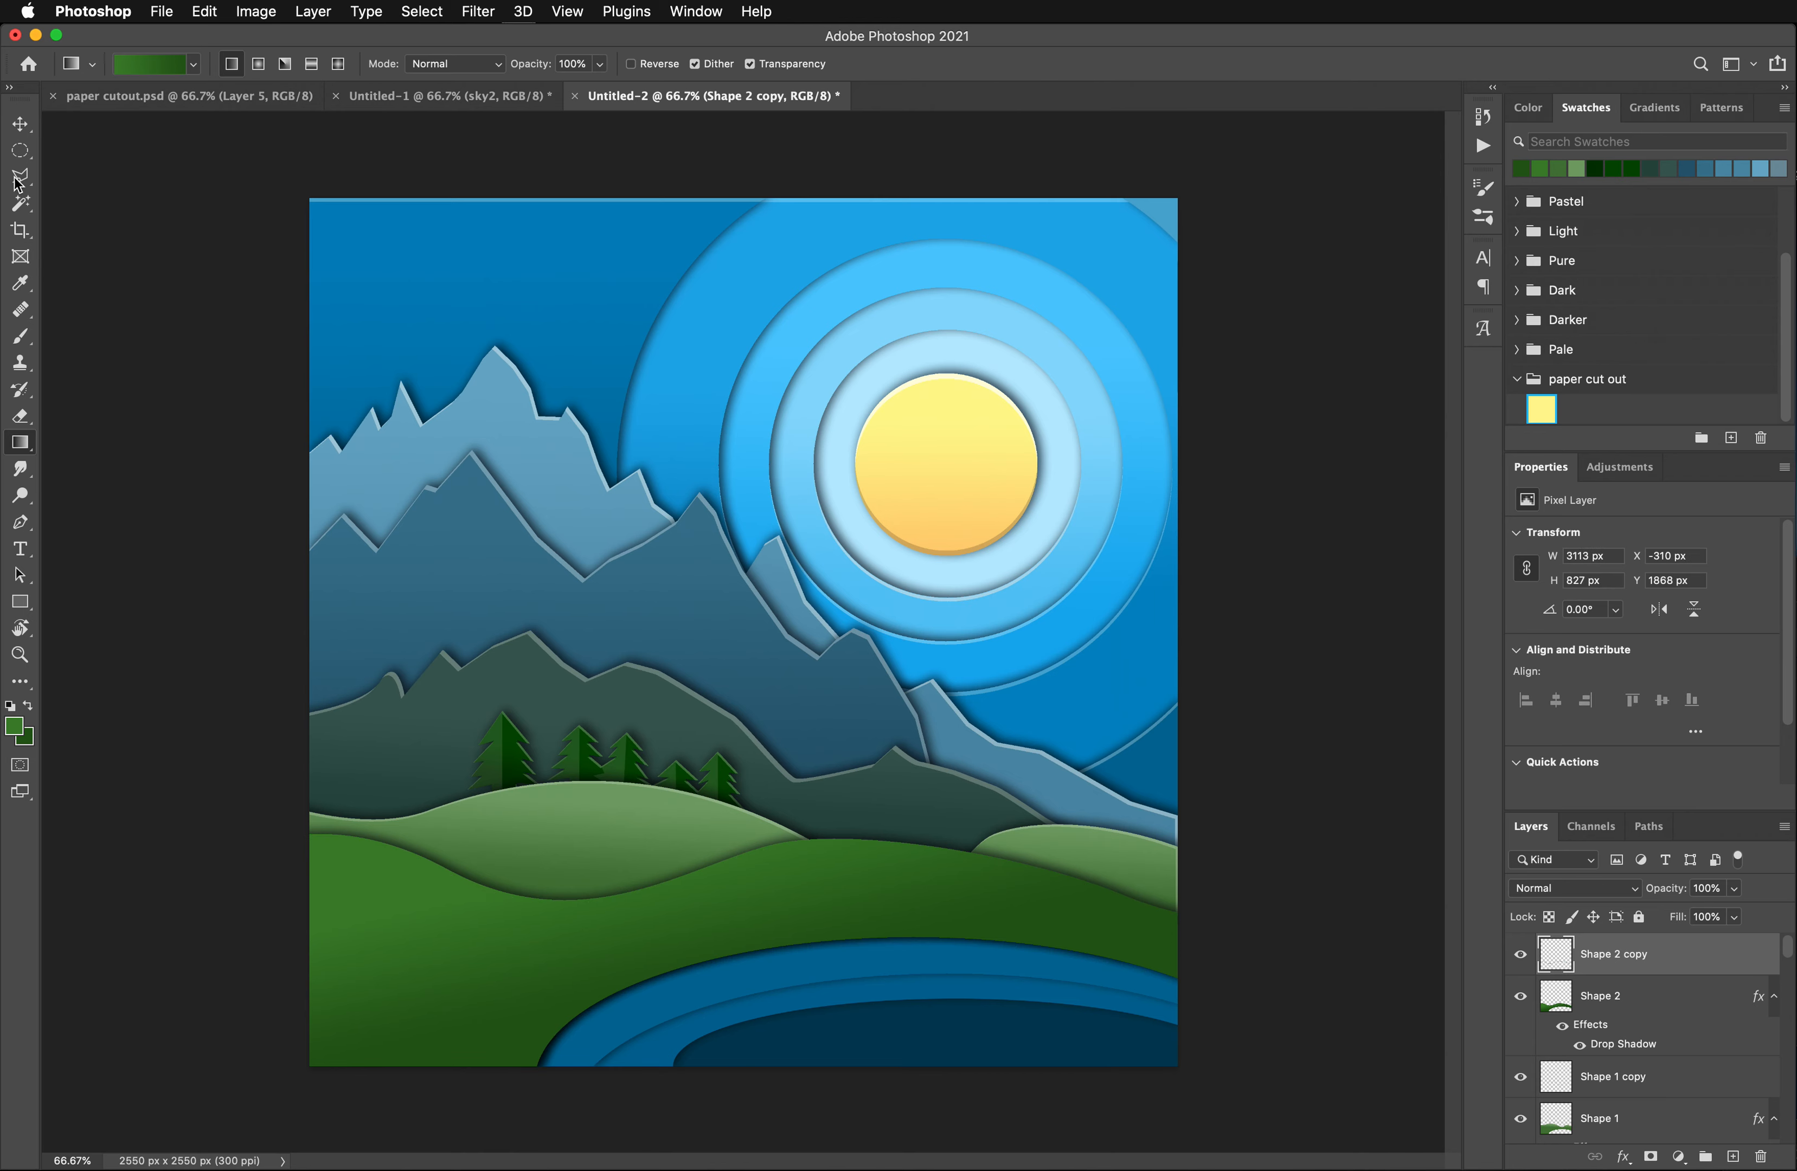
- Lighten the thin edge on Shape 2 copy with a Hue/Saturation adjustment at Lightness +25
{"action": "left_click", "coordinate": [256, 11]}
{"action": "mouse_move", "coordinate": [304, 67]}
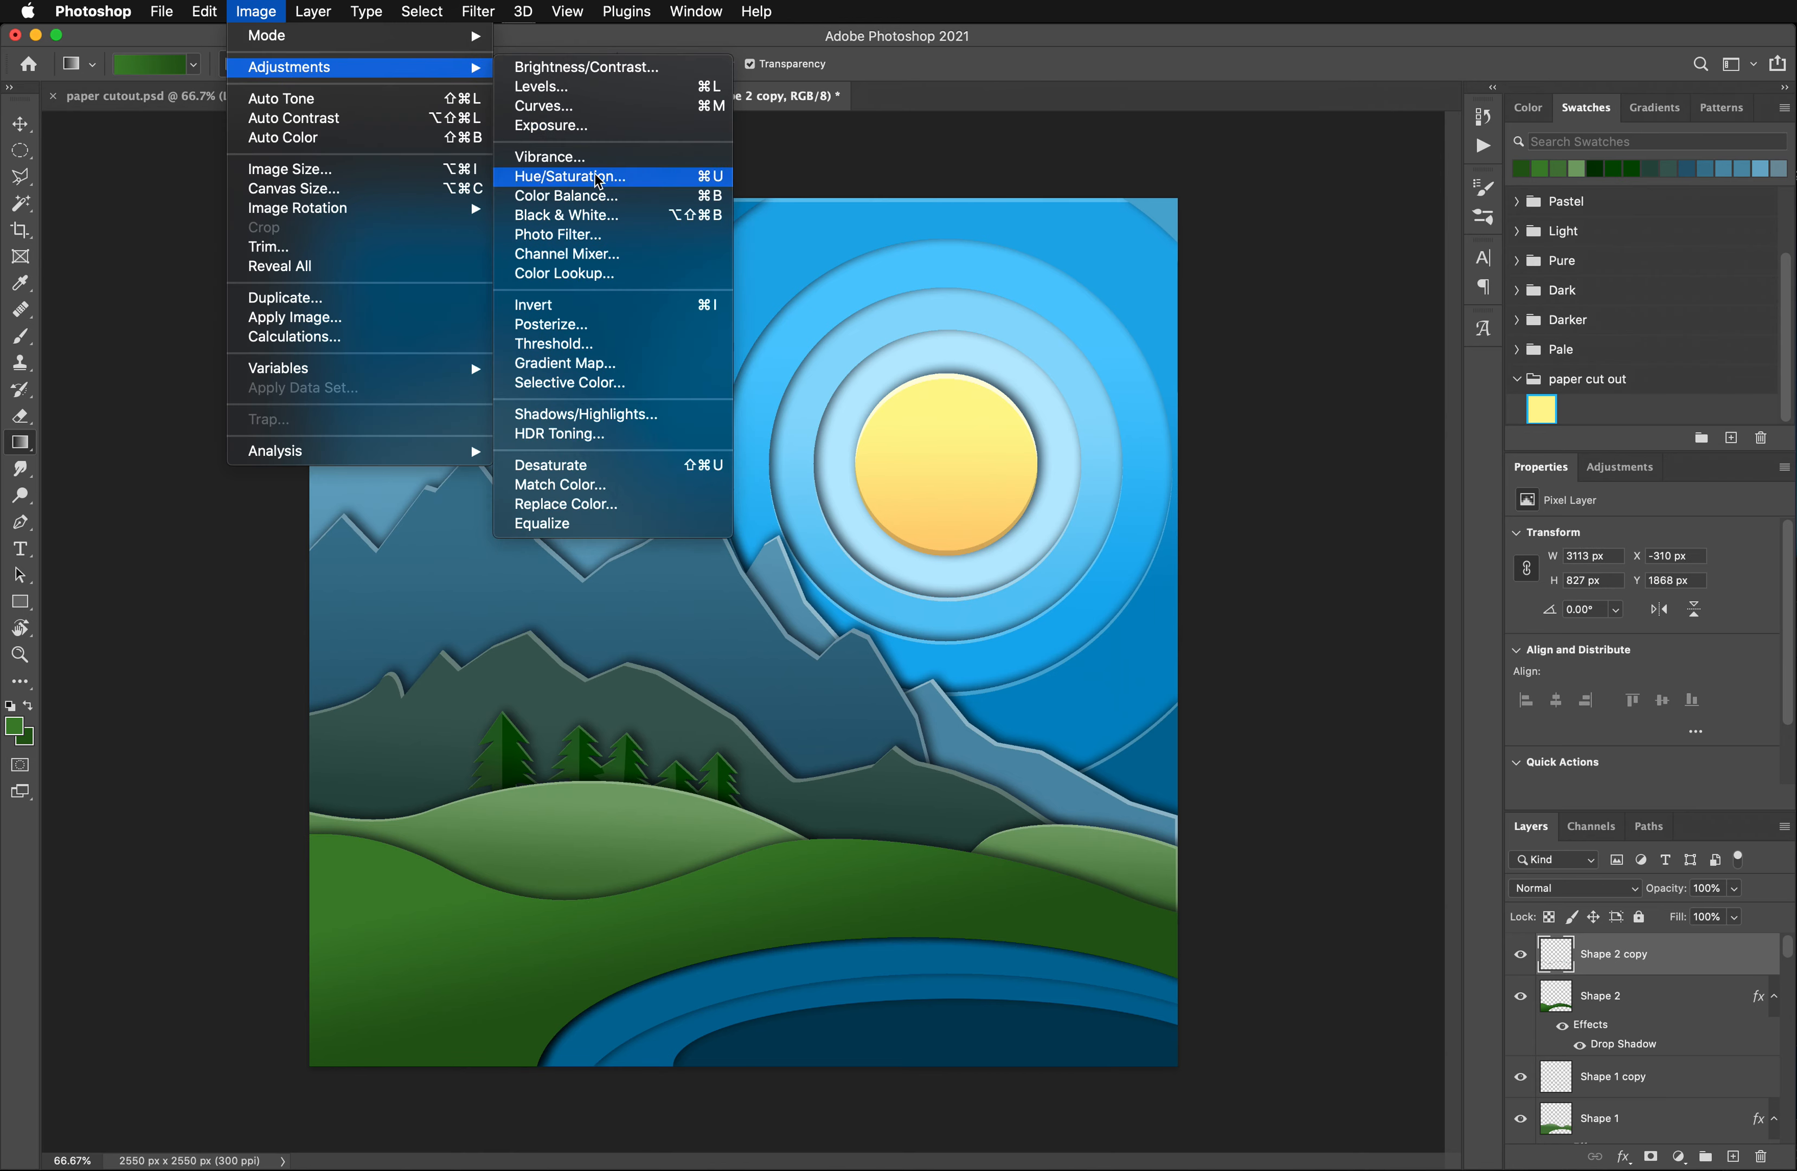
{"action": "left_click", "coordinate": [585, 180]}
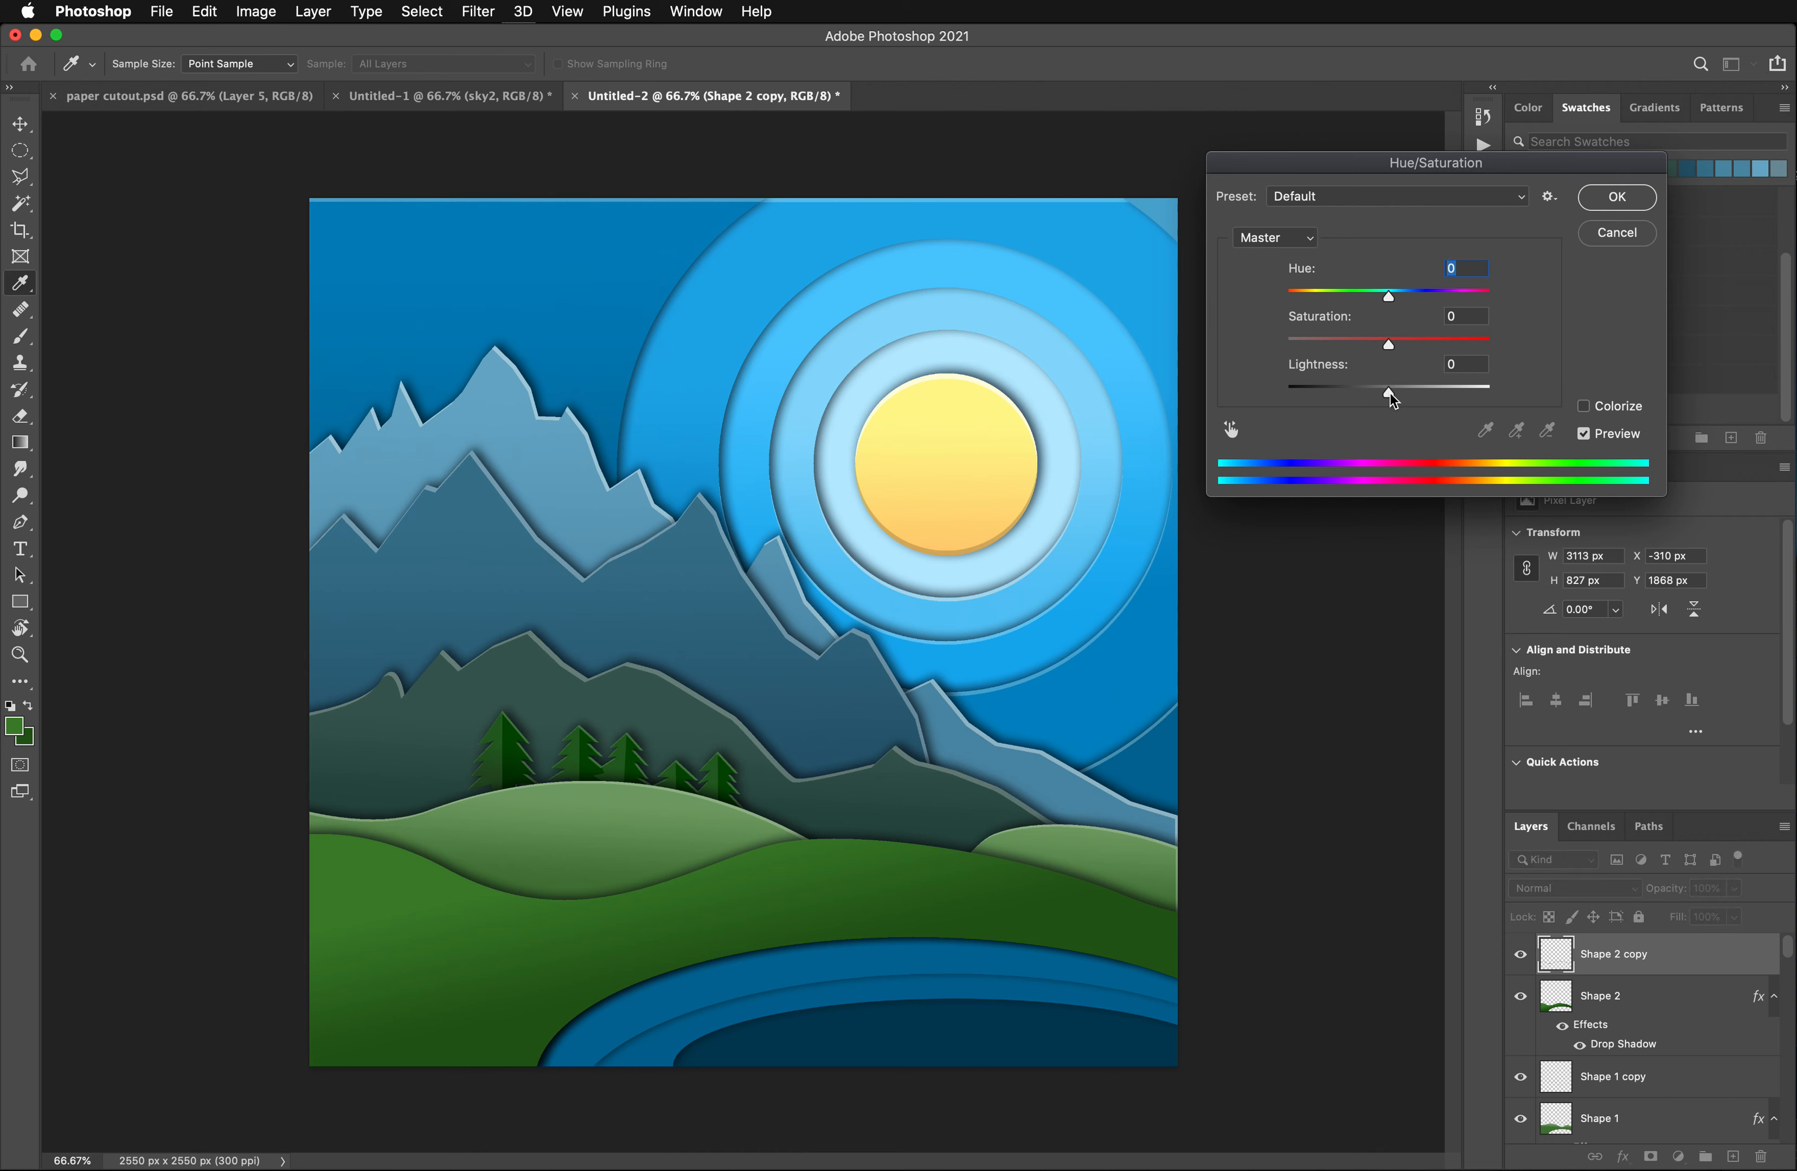
{"action": "left_click_drag", "start_coordinate": [1390, 393], "coordinate": [1414, 395]}
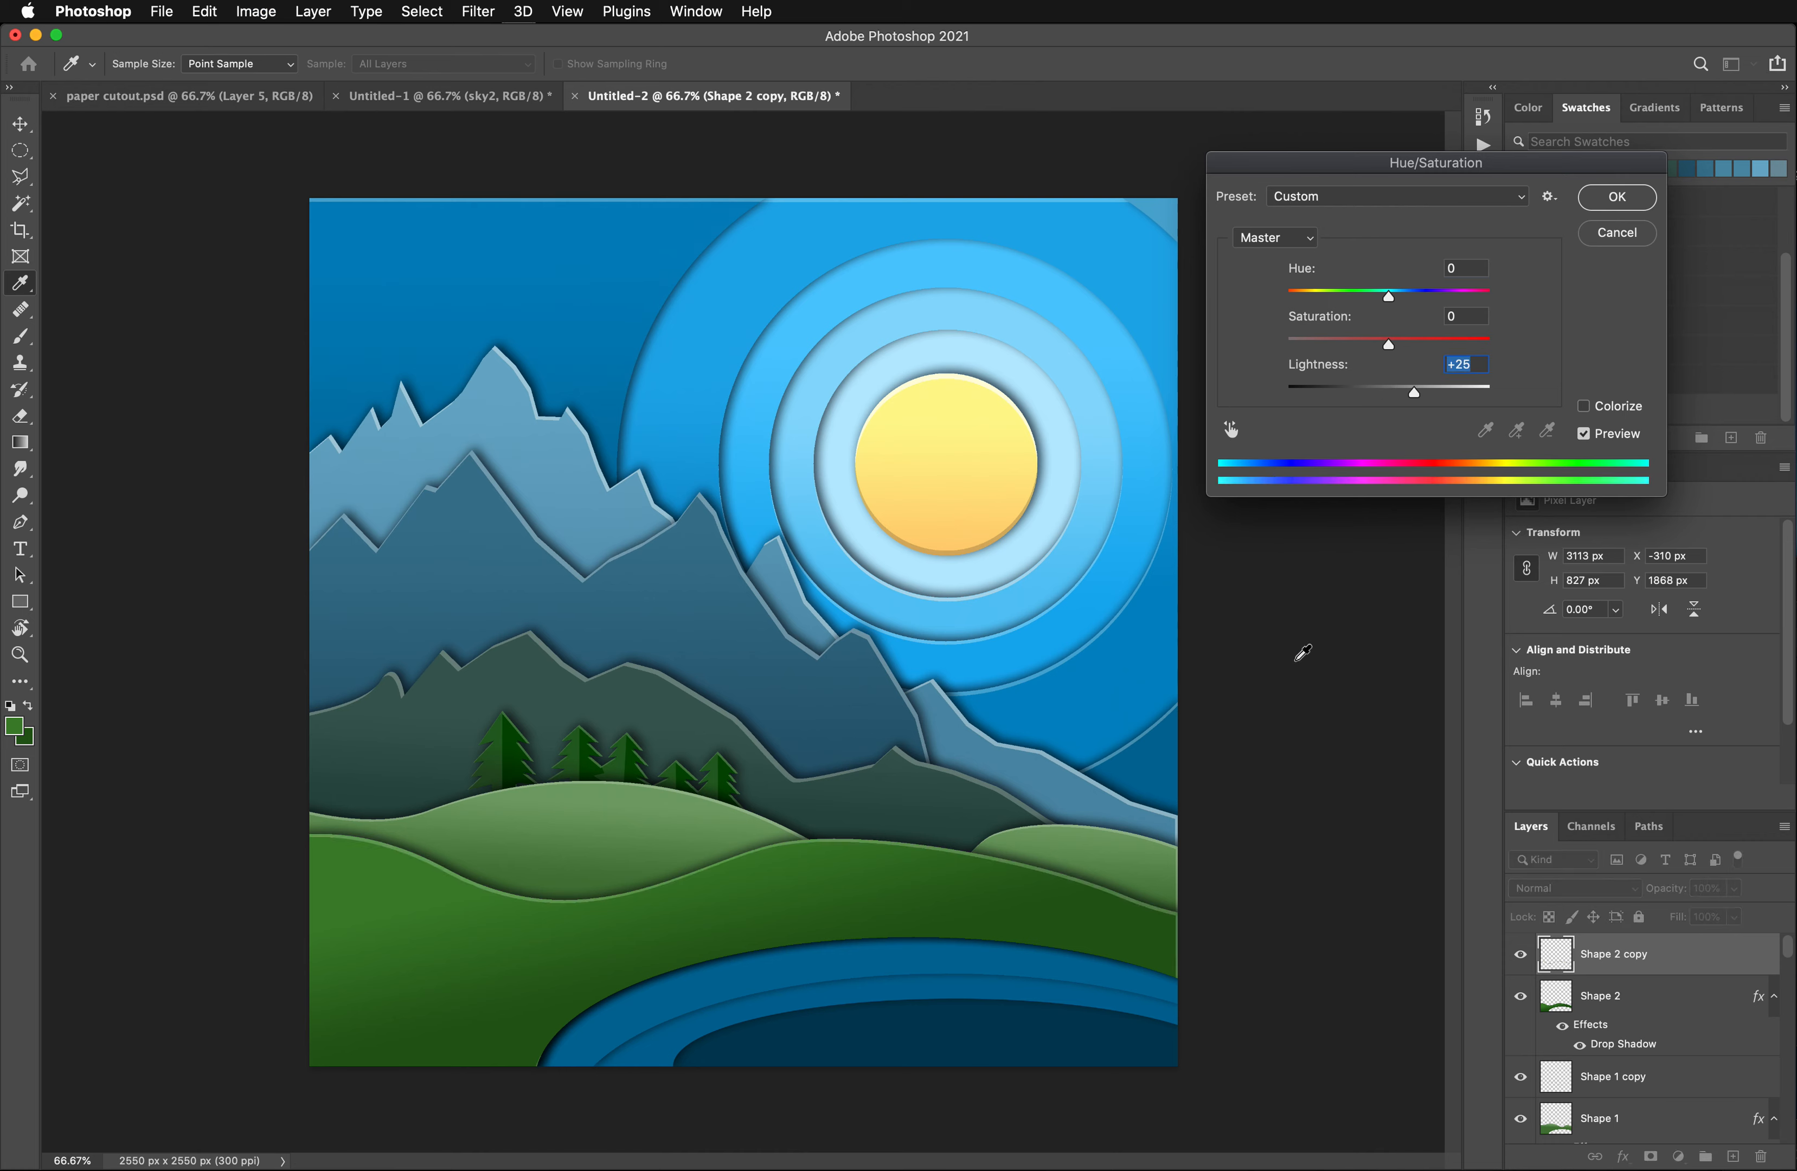
{"action": "left_click", "coordinate": [1617, 198]}
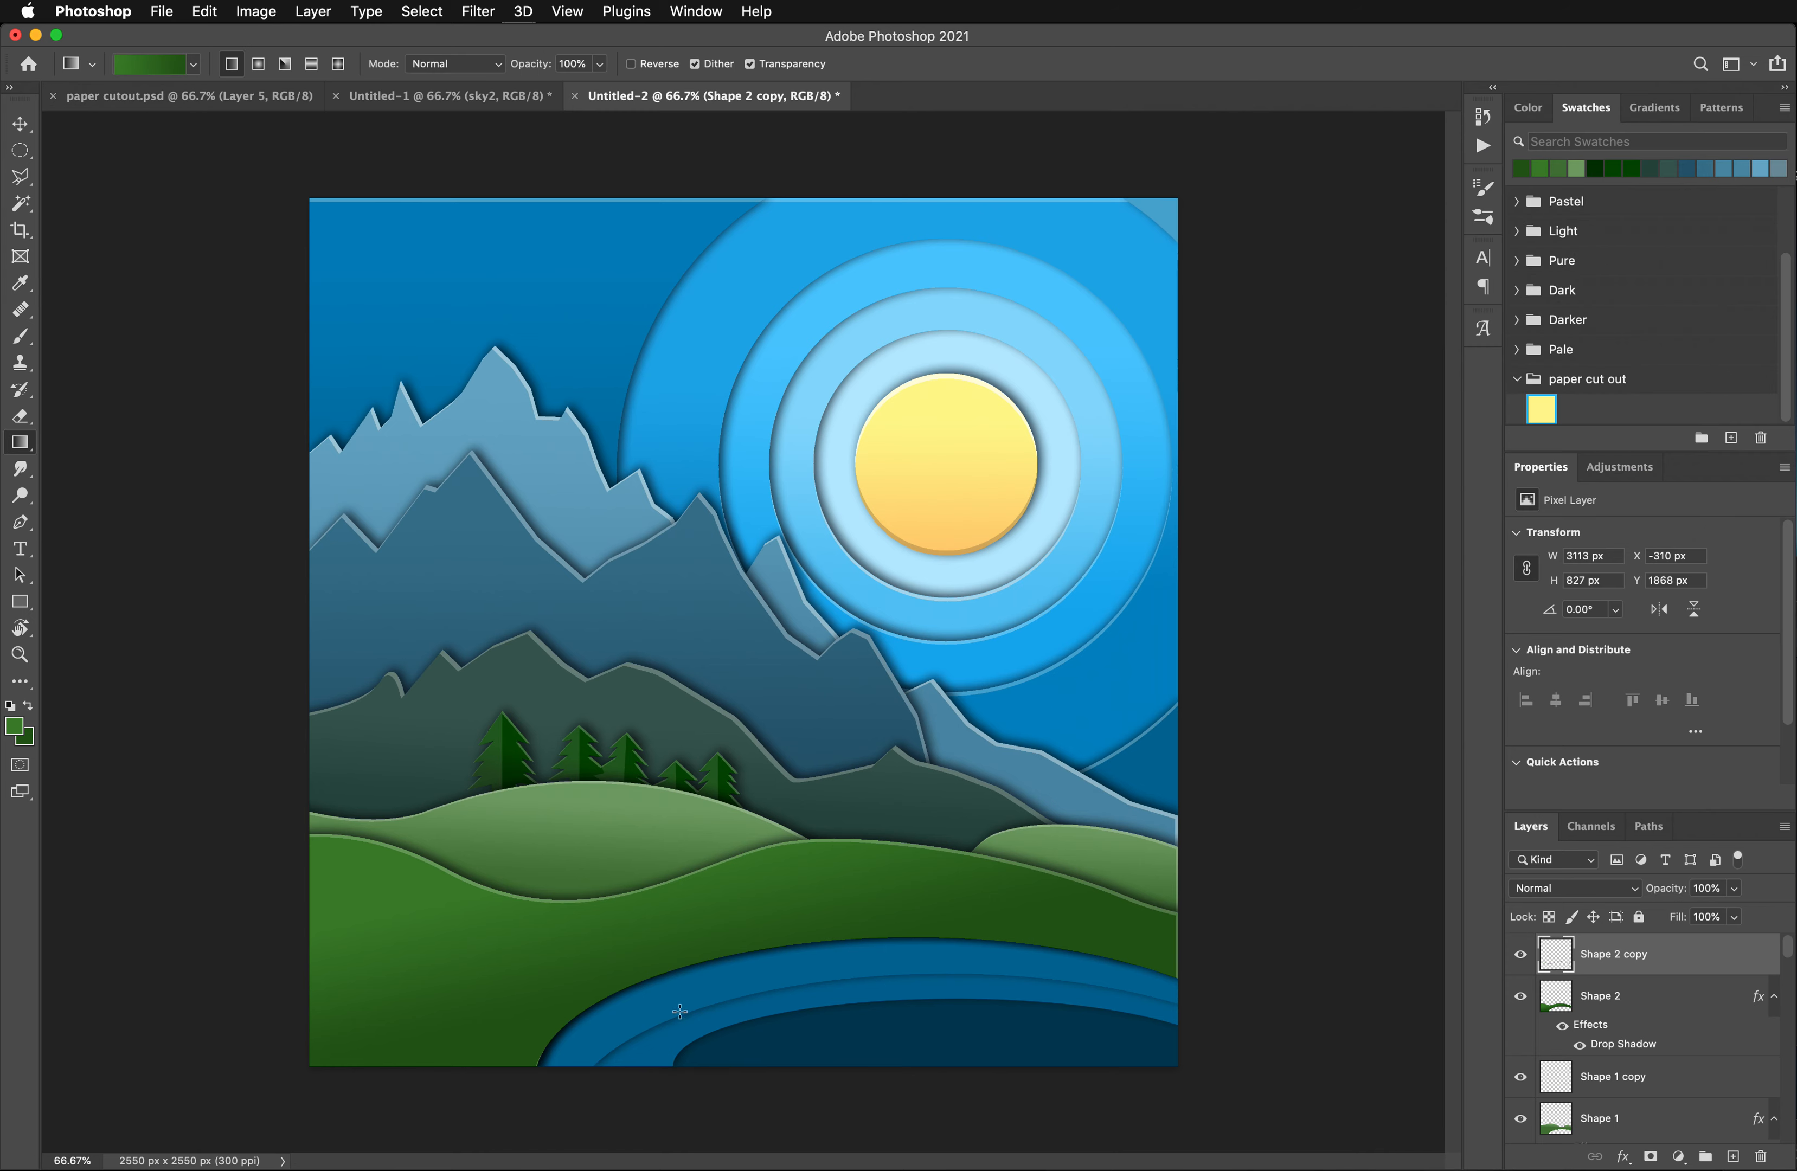
- Pick the dark green foreground hill with the Move tool and duplicate its layer, Shape 2, once more
{"action": "left_click", "coordinate": [21, 123]}
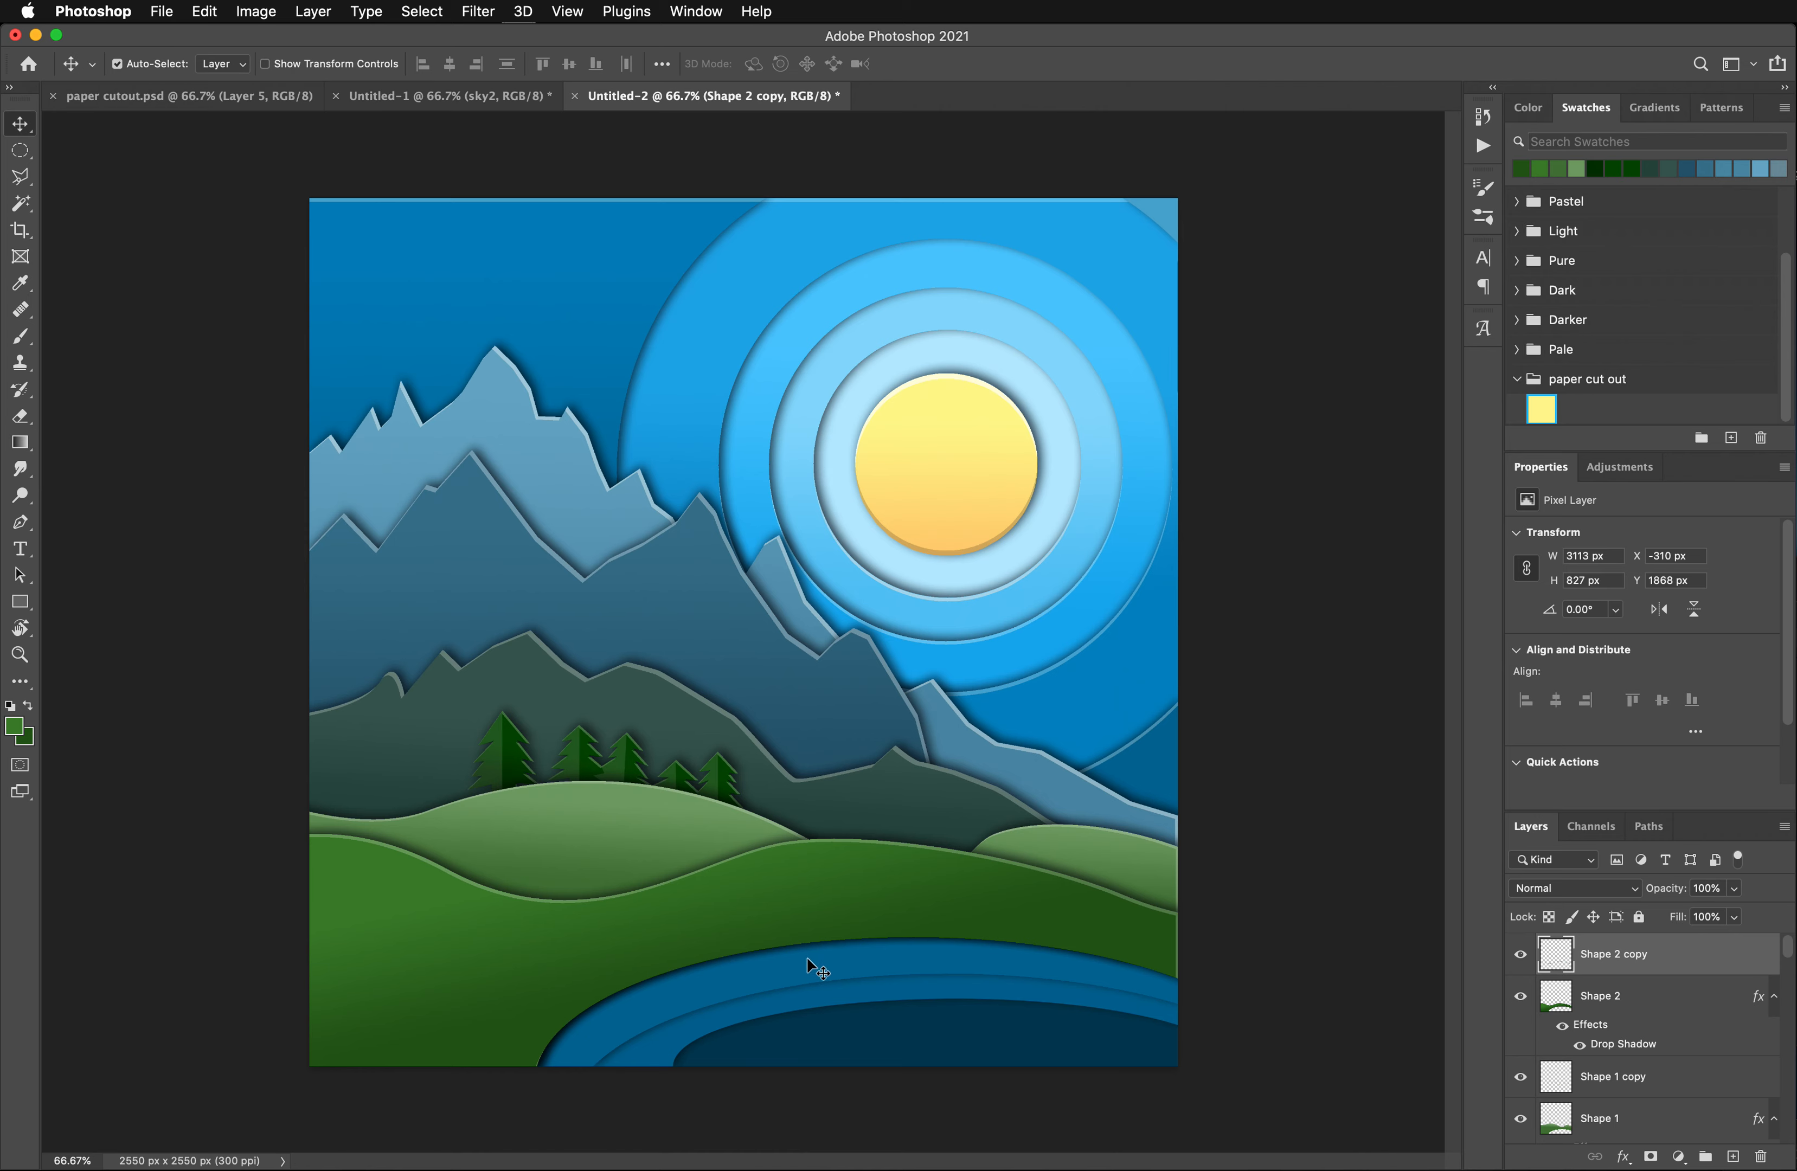
{"action": "left_click", "coordinate": [807, 977]}
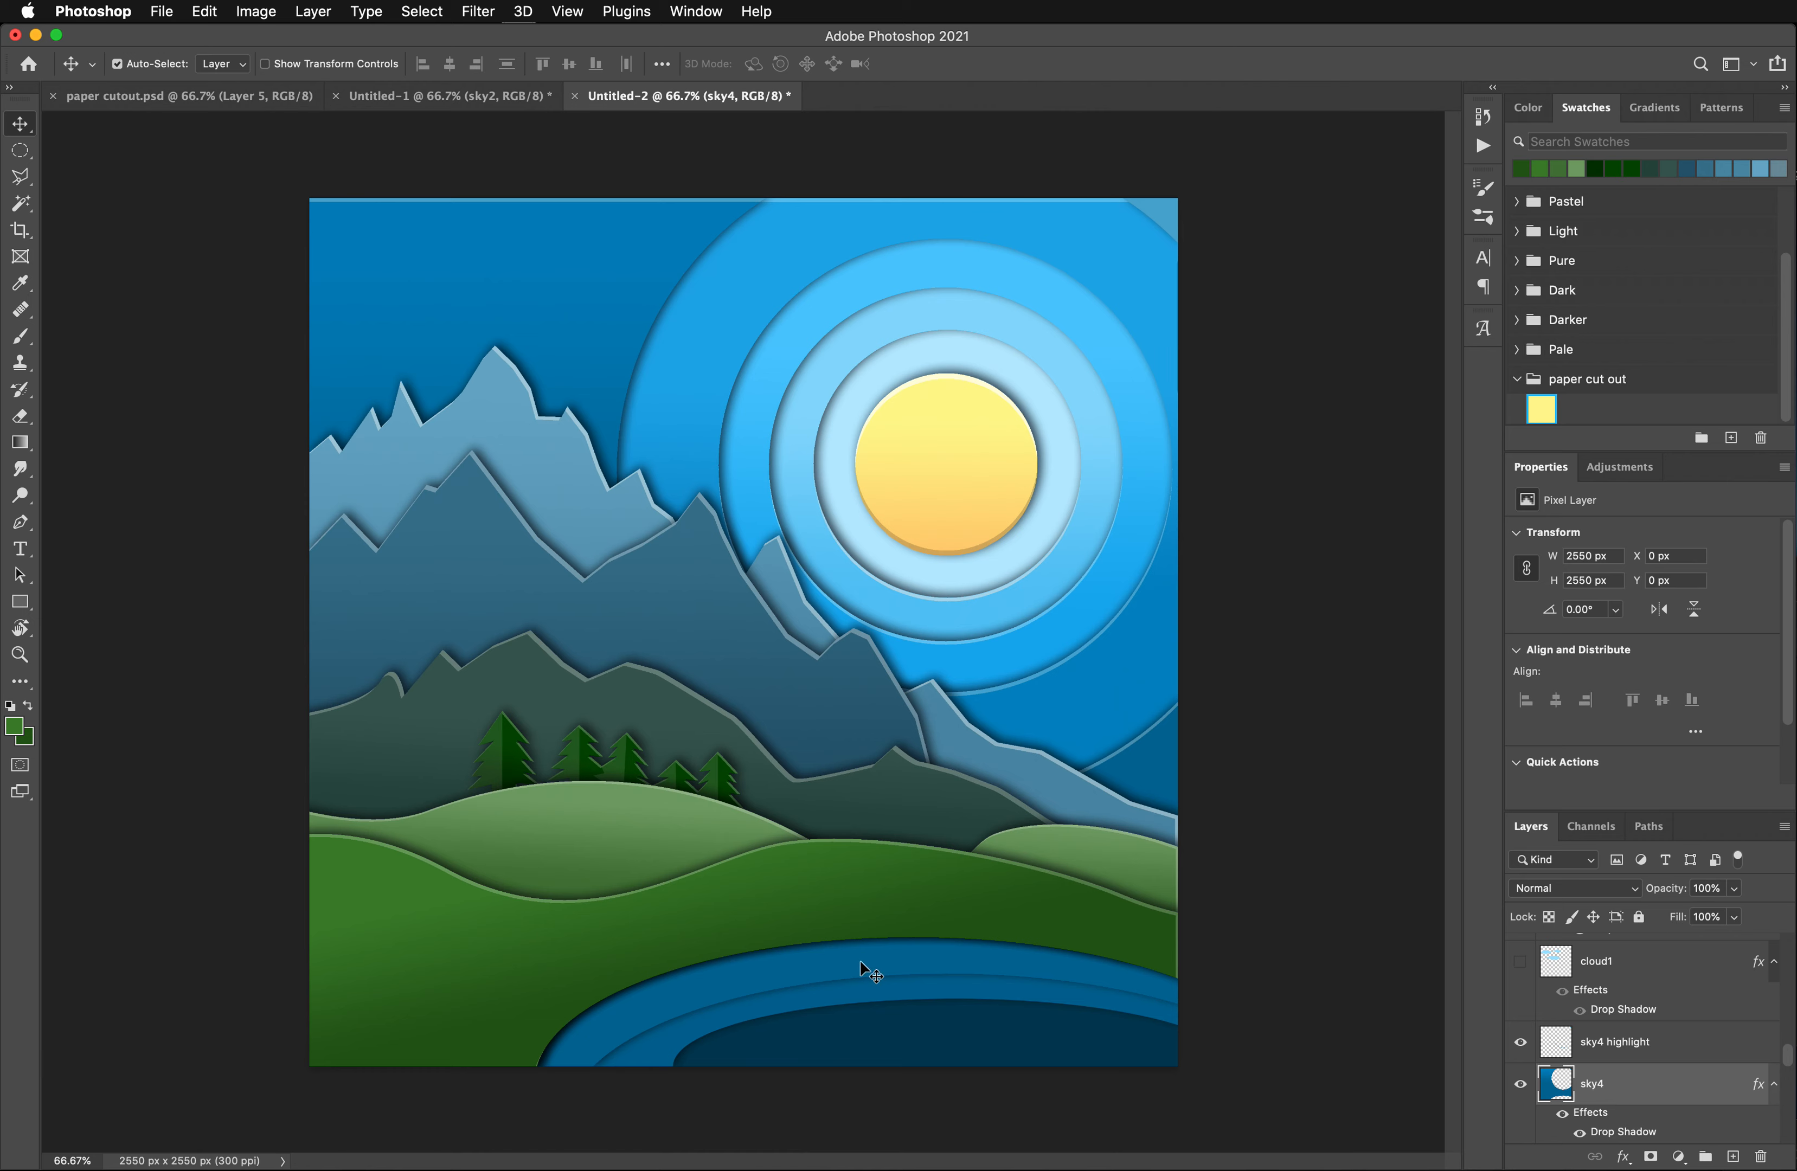
{"action": "left_click", "coordinate": [813, 934]}
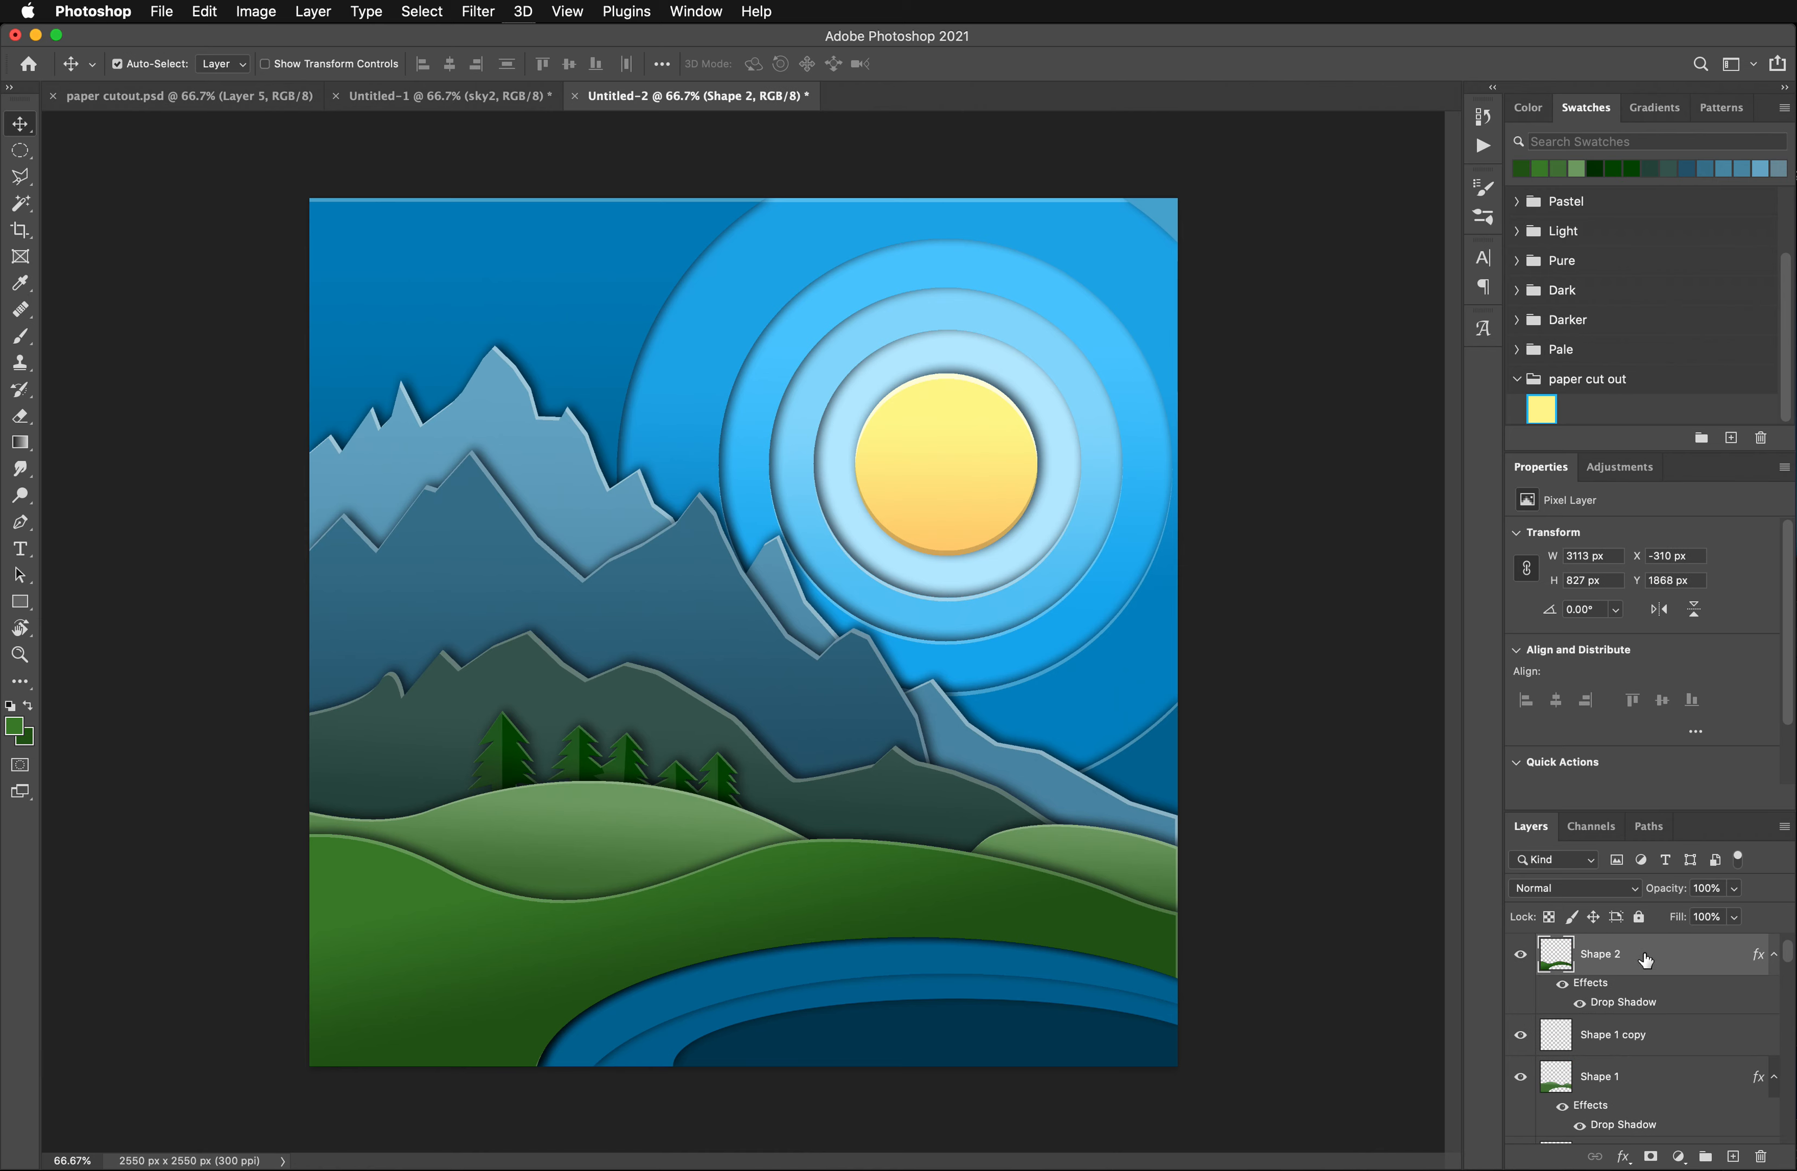
{"action": "left_click_drag", "start_coordinate": [1646, 960], "coordinate": [1733, 1157]}
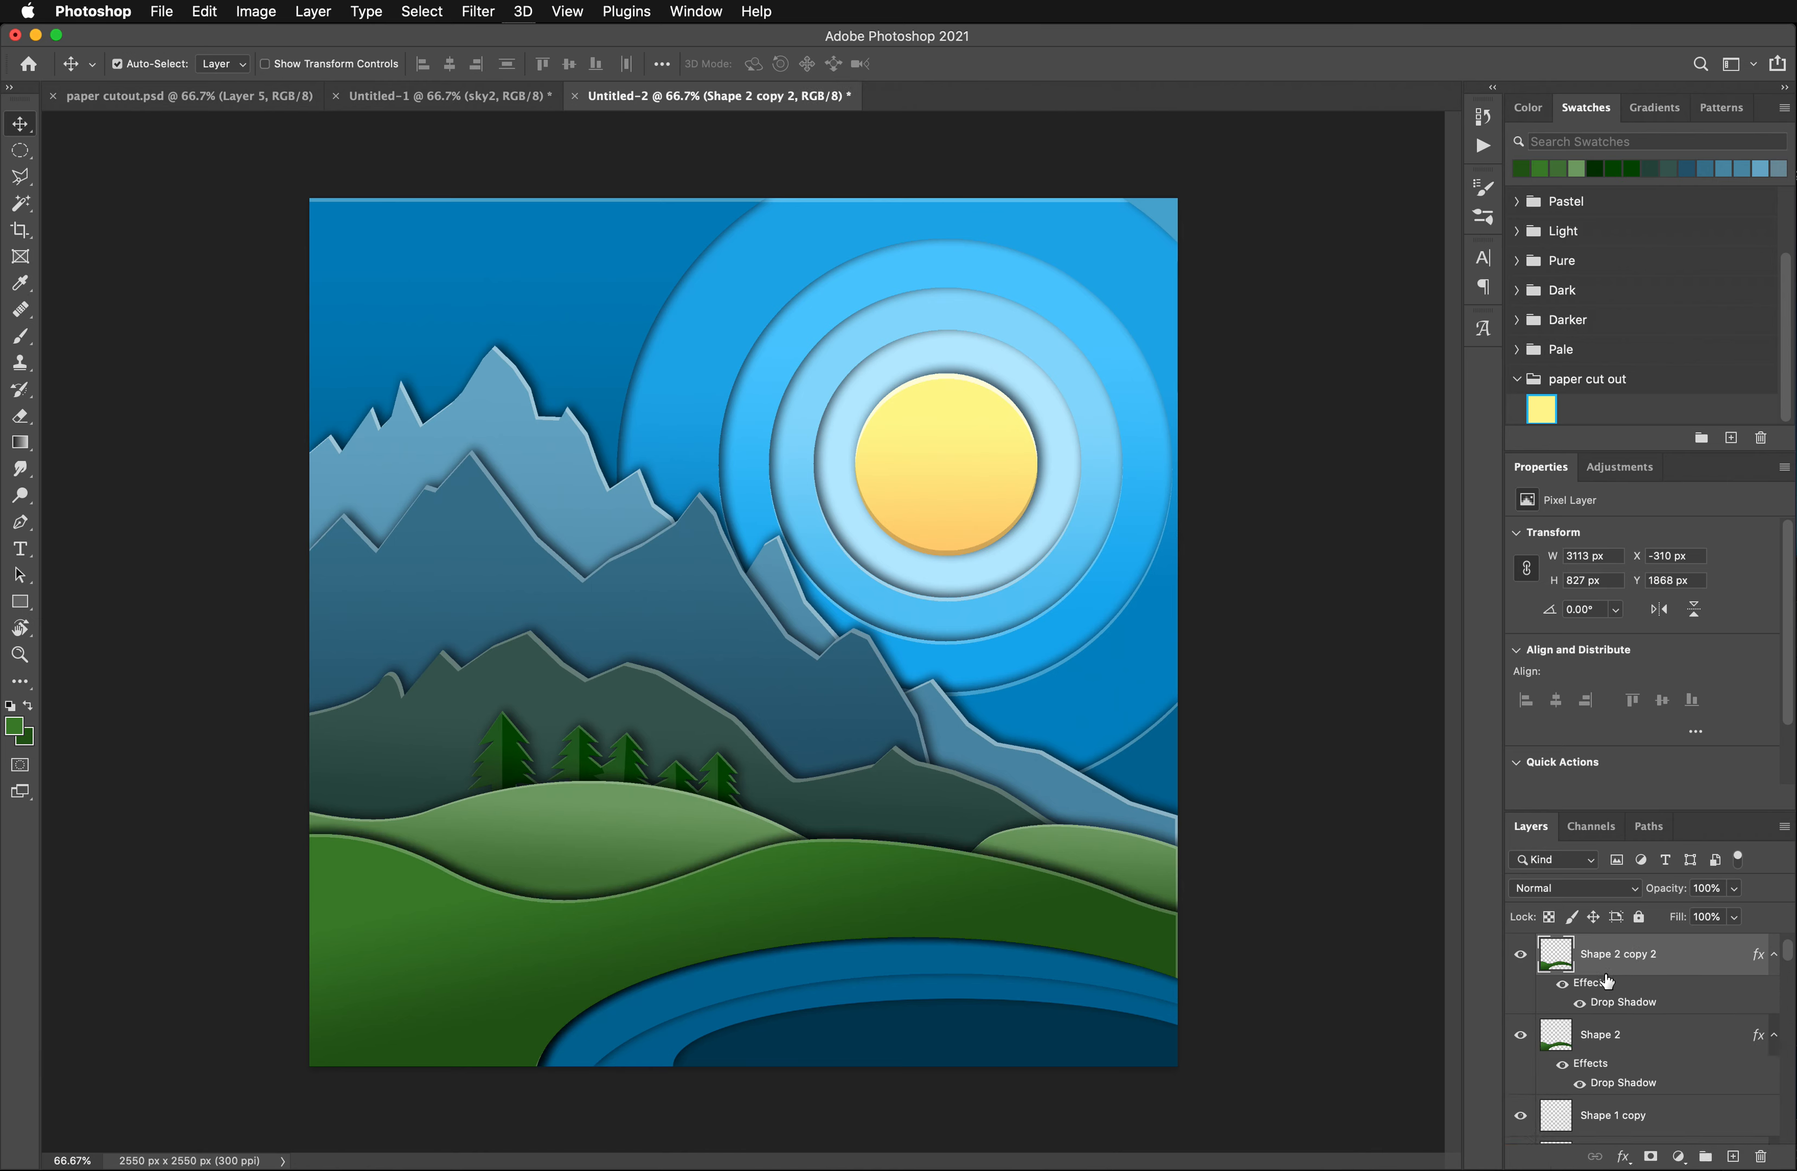
{"action": "scroll", "coordinate": [1693, 1035], "scroll_direction": "down", "scroll_amount": 3}
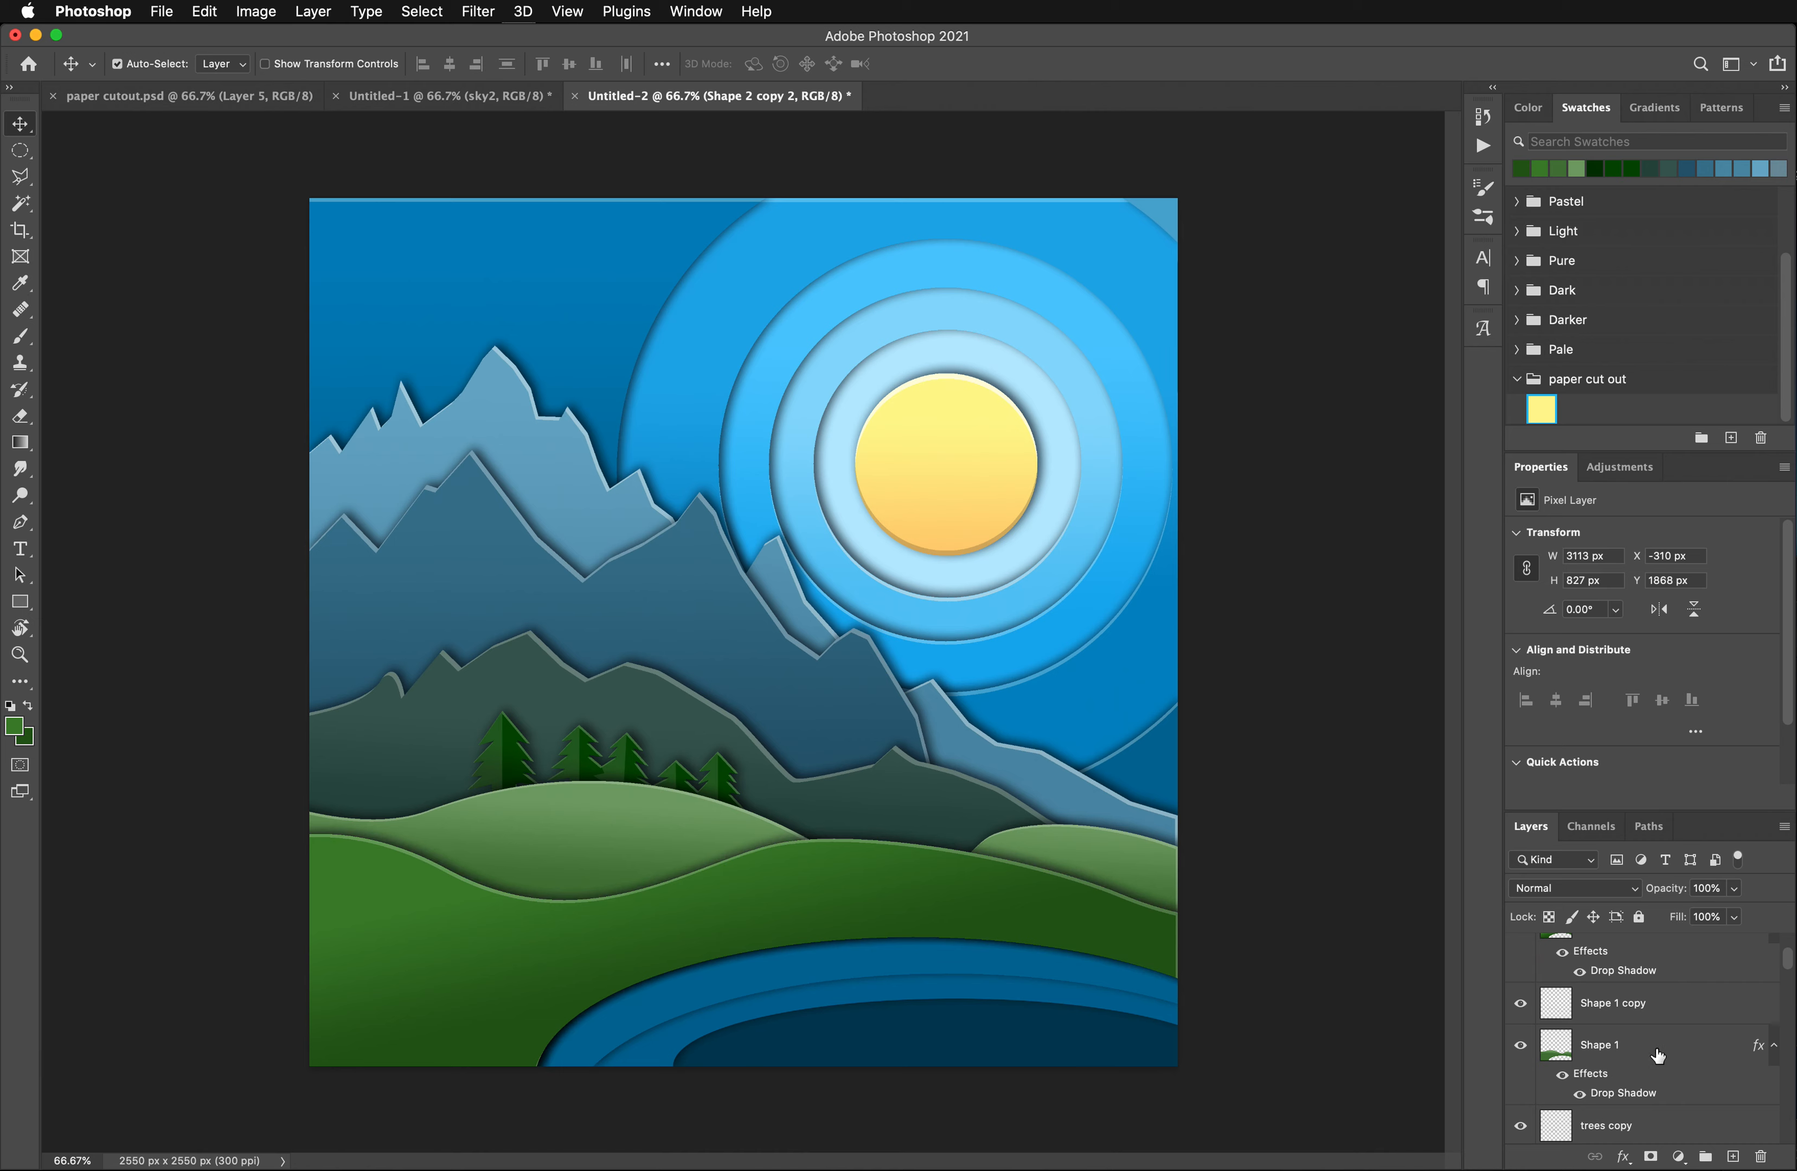
- Select the whole green hill shape on the Shape 2 copy 2 layer with the Magic Wand
{"action": "scroll", "coordinate": [1659, 1056], "scroll_direction": "up", "scroll_amount": 3}
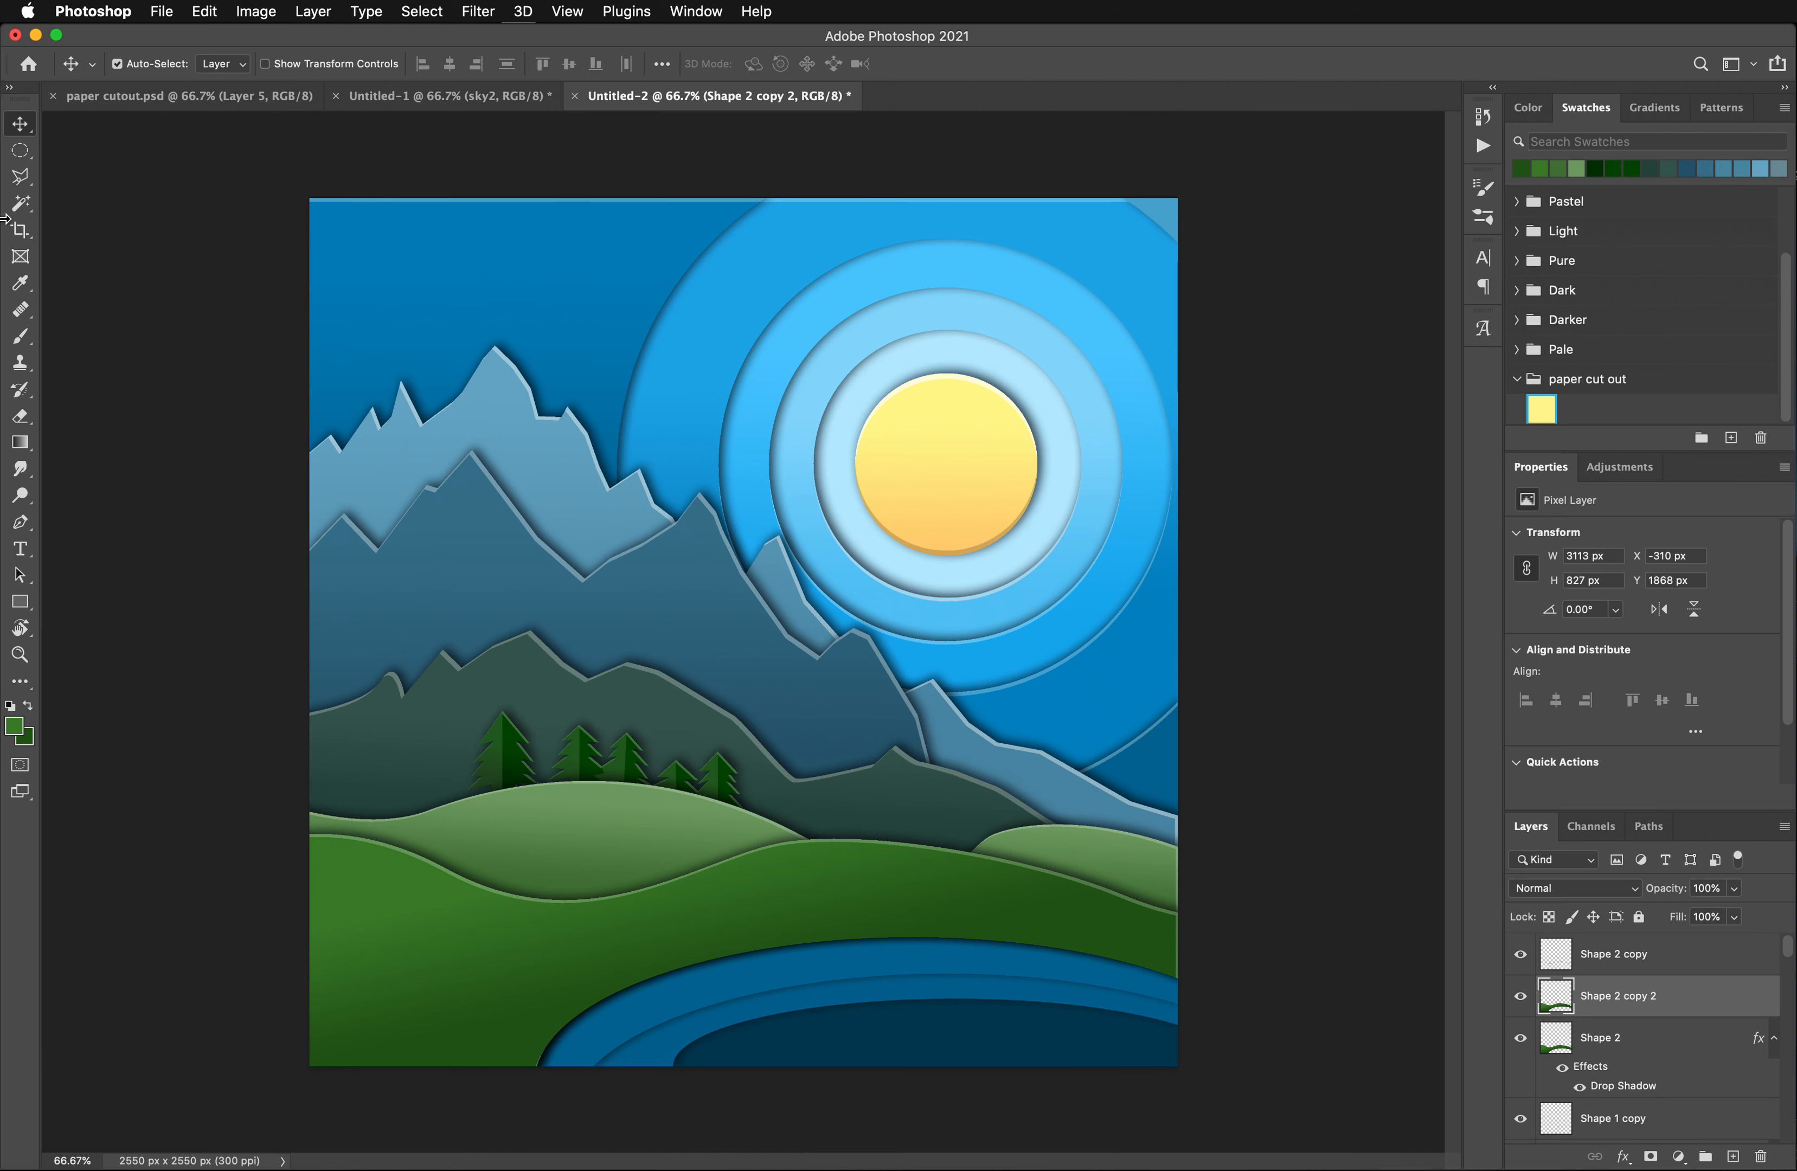
{"action": "key", "text": "w"}
{"action": "left_click", "coordinate": [420, 918]}
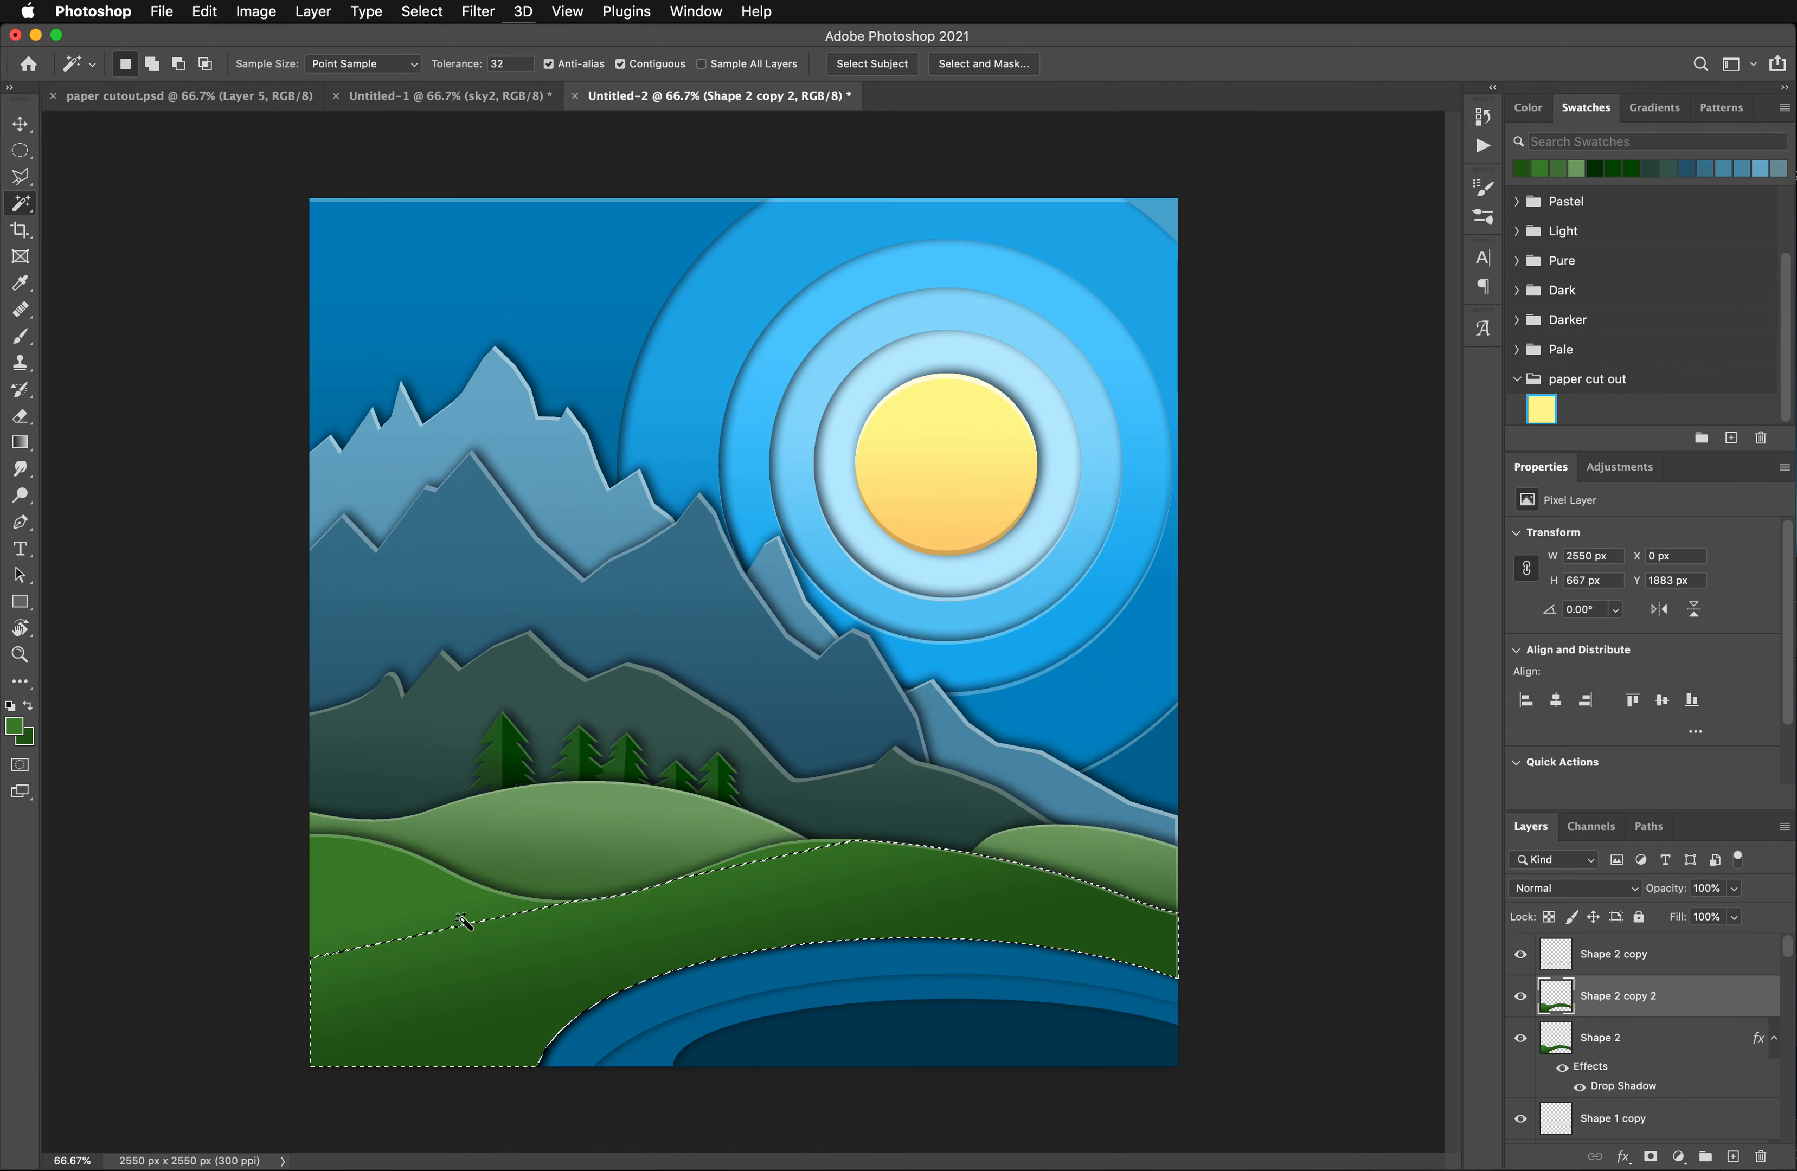
{"action": "left_click", "coordinate": [422, 927], "text": "shift"}
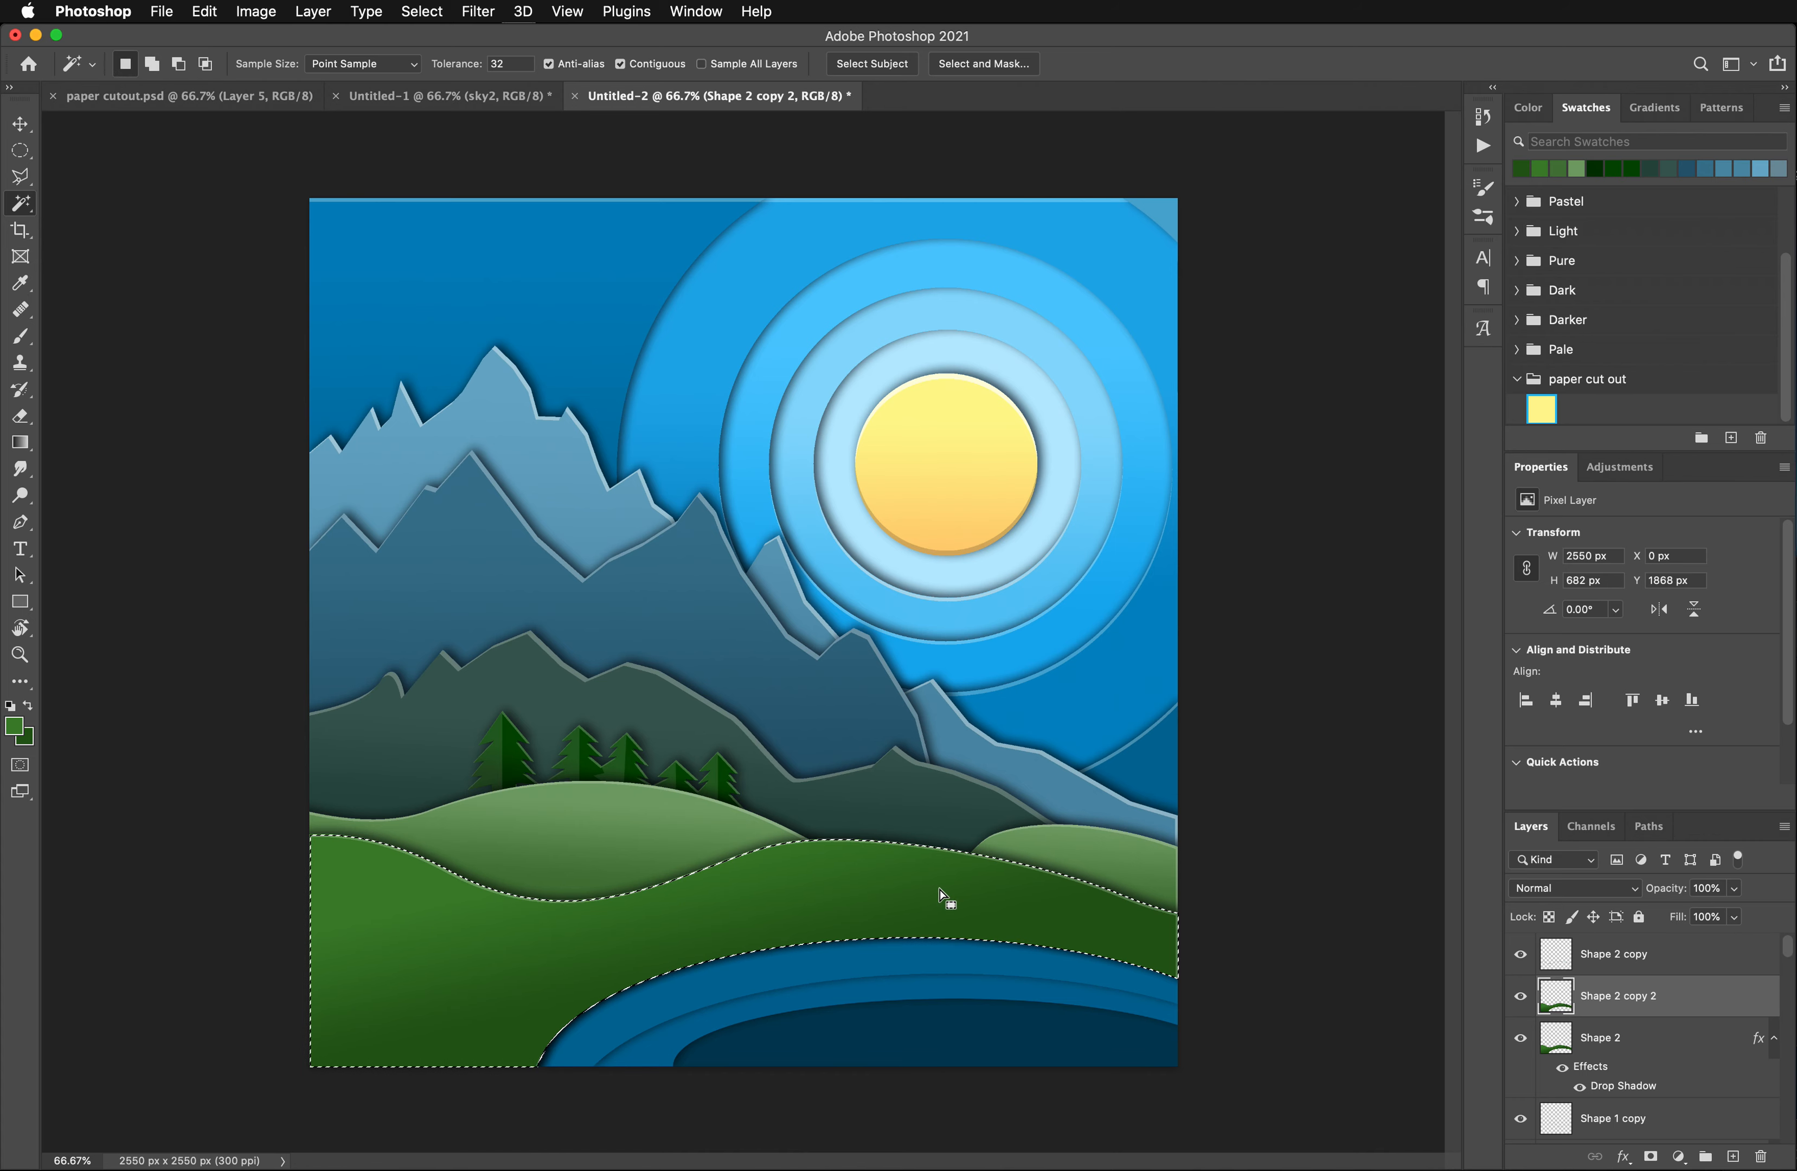
- Offset the selection 6 px left and 14 px up, clear Shape 2 copy 2 inside it to leave a thin lower edge, and deselect
{"action": "key", "text": "Up"}
{"action": "key", "text": "Up"}
{"action": "key", "text": "Up"}
{"action": "key", "text": "Up"}
{"action": "key", "text": "Up"}
{"action": "key", "text": "Up"}
{"action": "key", "text": "Up"}
{"action": "key", "text": "Up"}
{"action": "key", "text": "Up"}
{"action": "key", "text": "Up"}
{"action": "key", "text": "Up"}
{"action": "key", "text": "Up"}
{"action": "key", "text": "Up"}
{"action": "key", "text": "Up"}
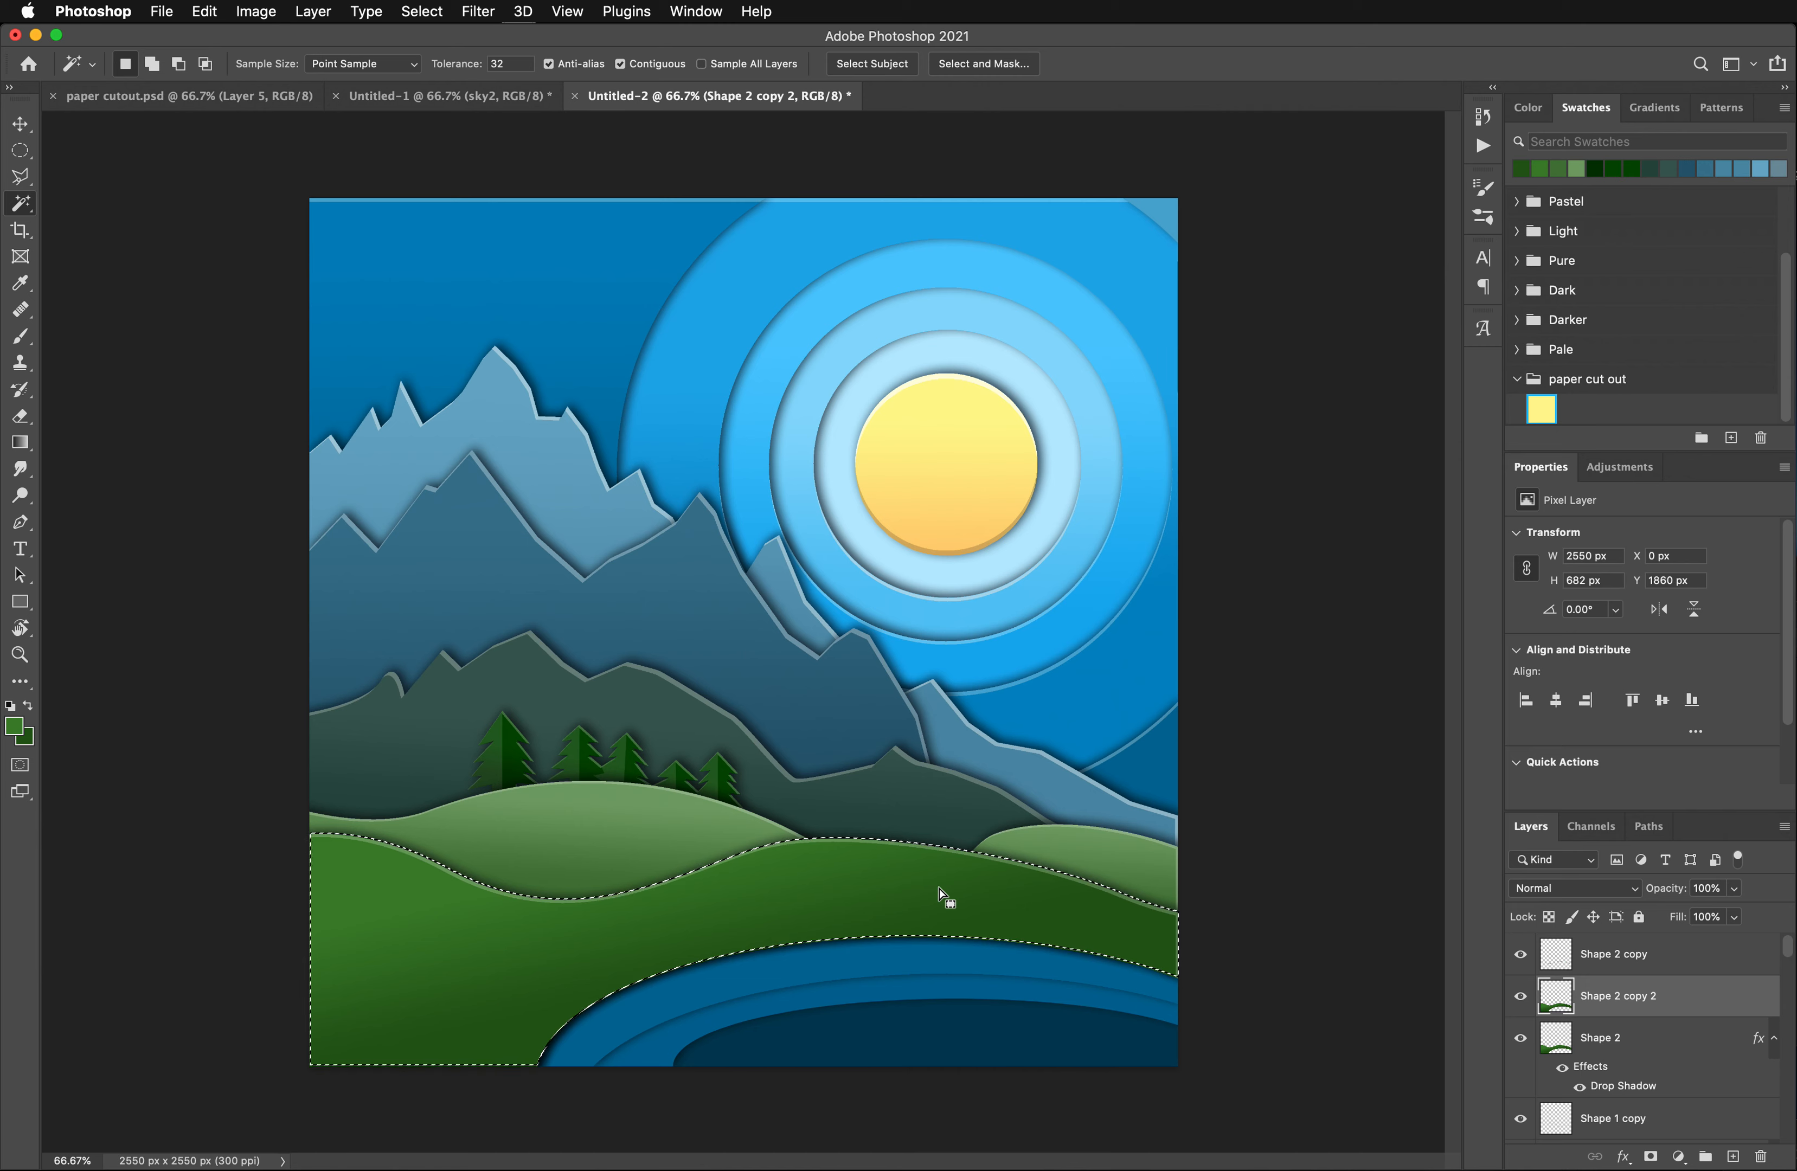
{"action": "key", "text": "Left"}
{"action": "key", "text": "Left"}
{"action": "key", "text": "Left"}
{"action": "key", "text": "Left"}
{"action": "key", "text": "Left"}
{"action": "key", "text": "Left"}
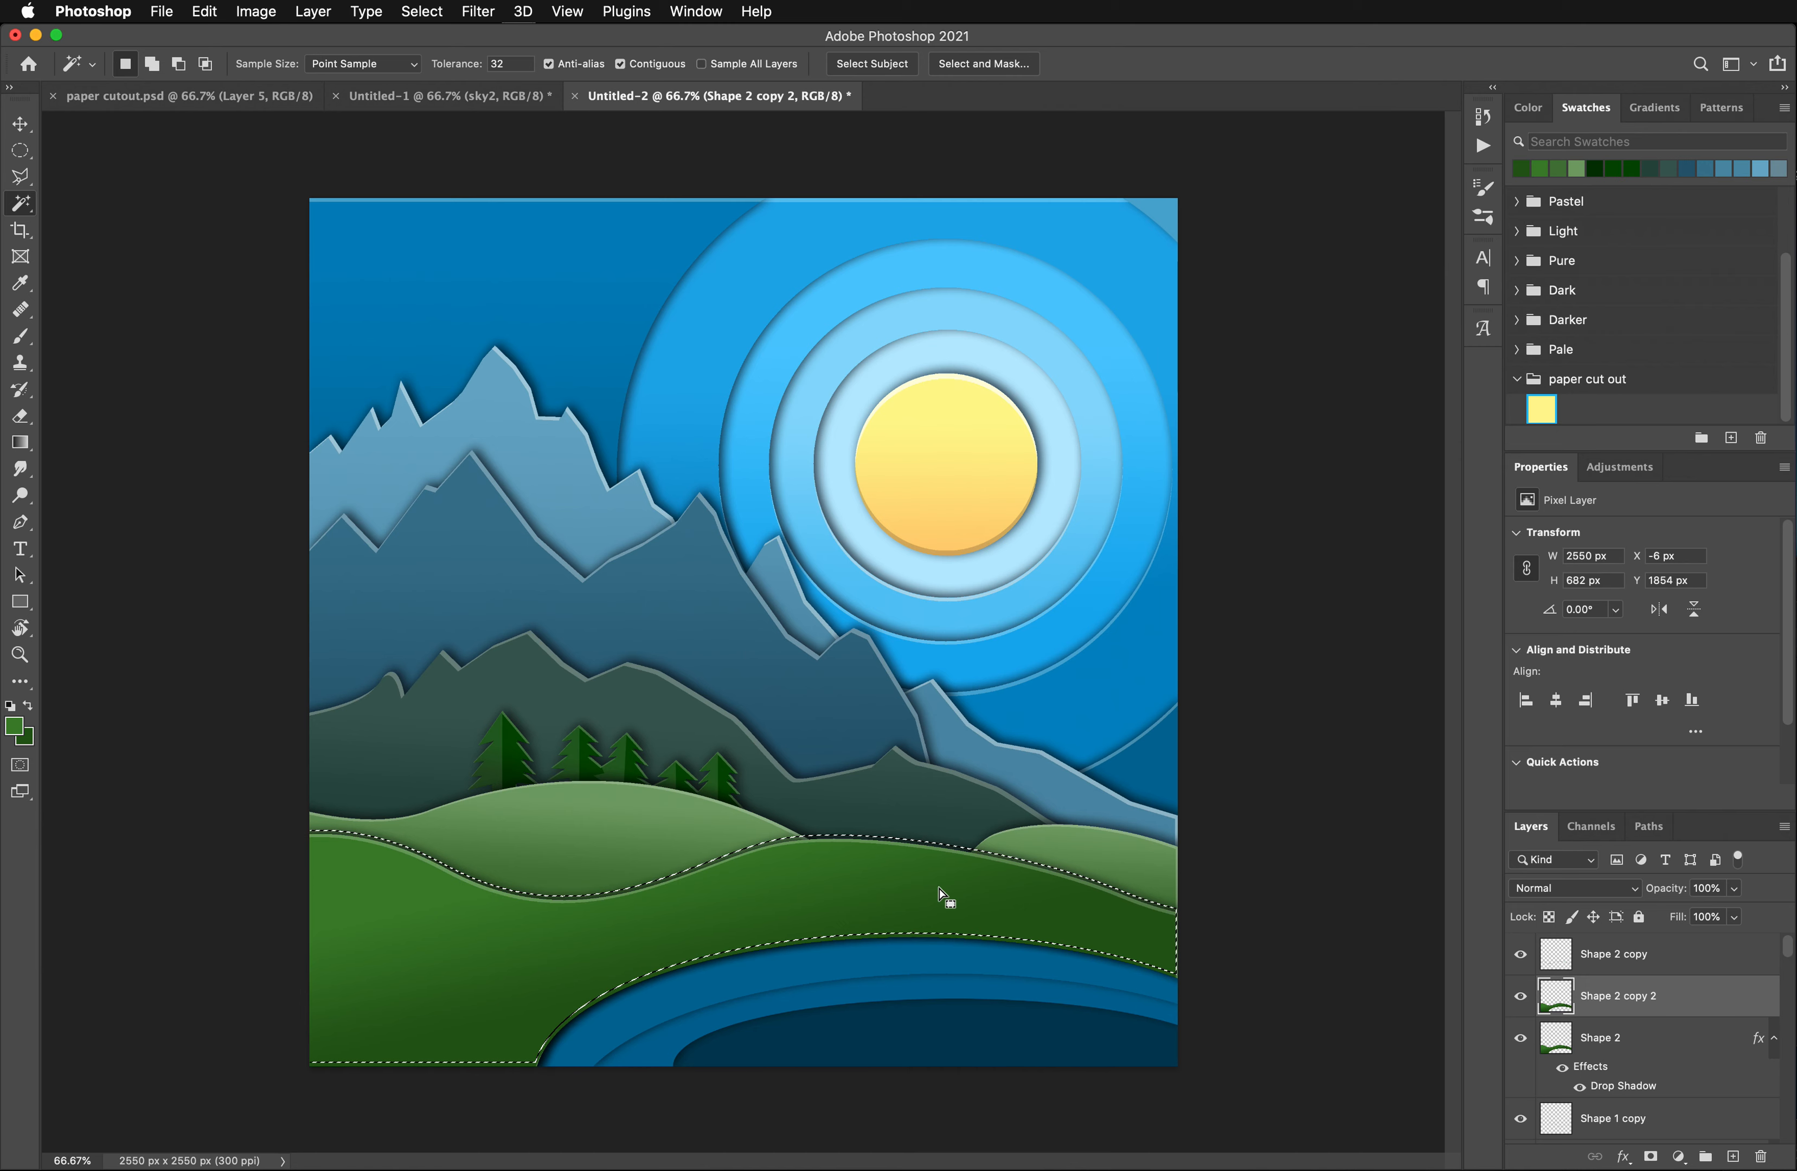
{"action": "key", "text": "Delete"}
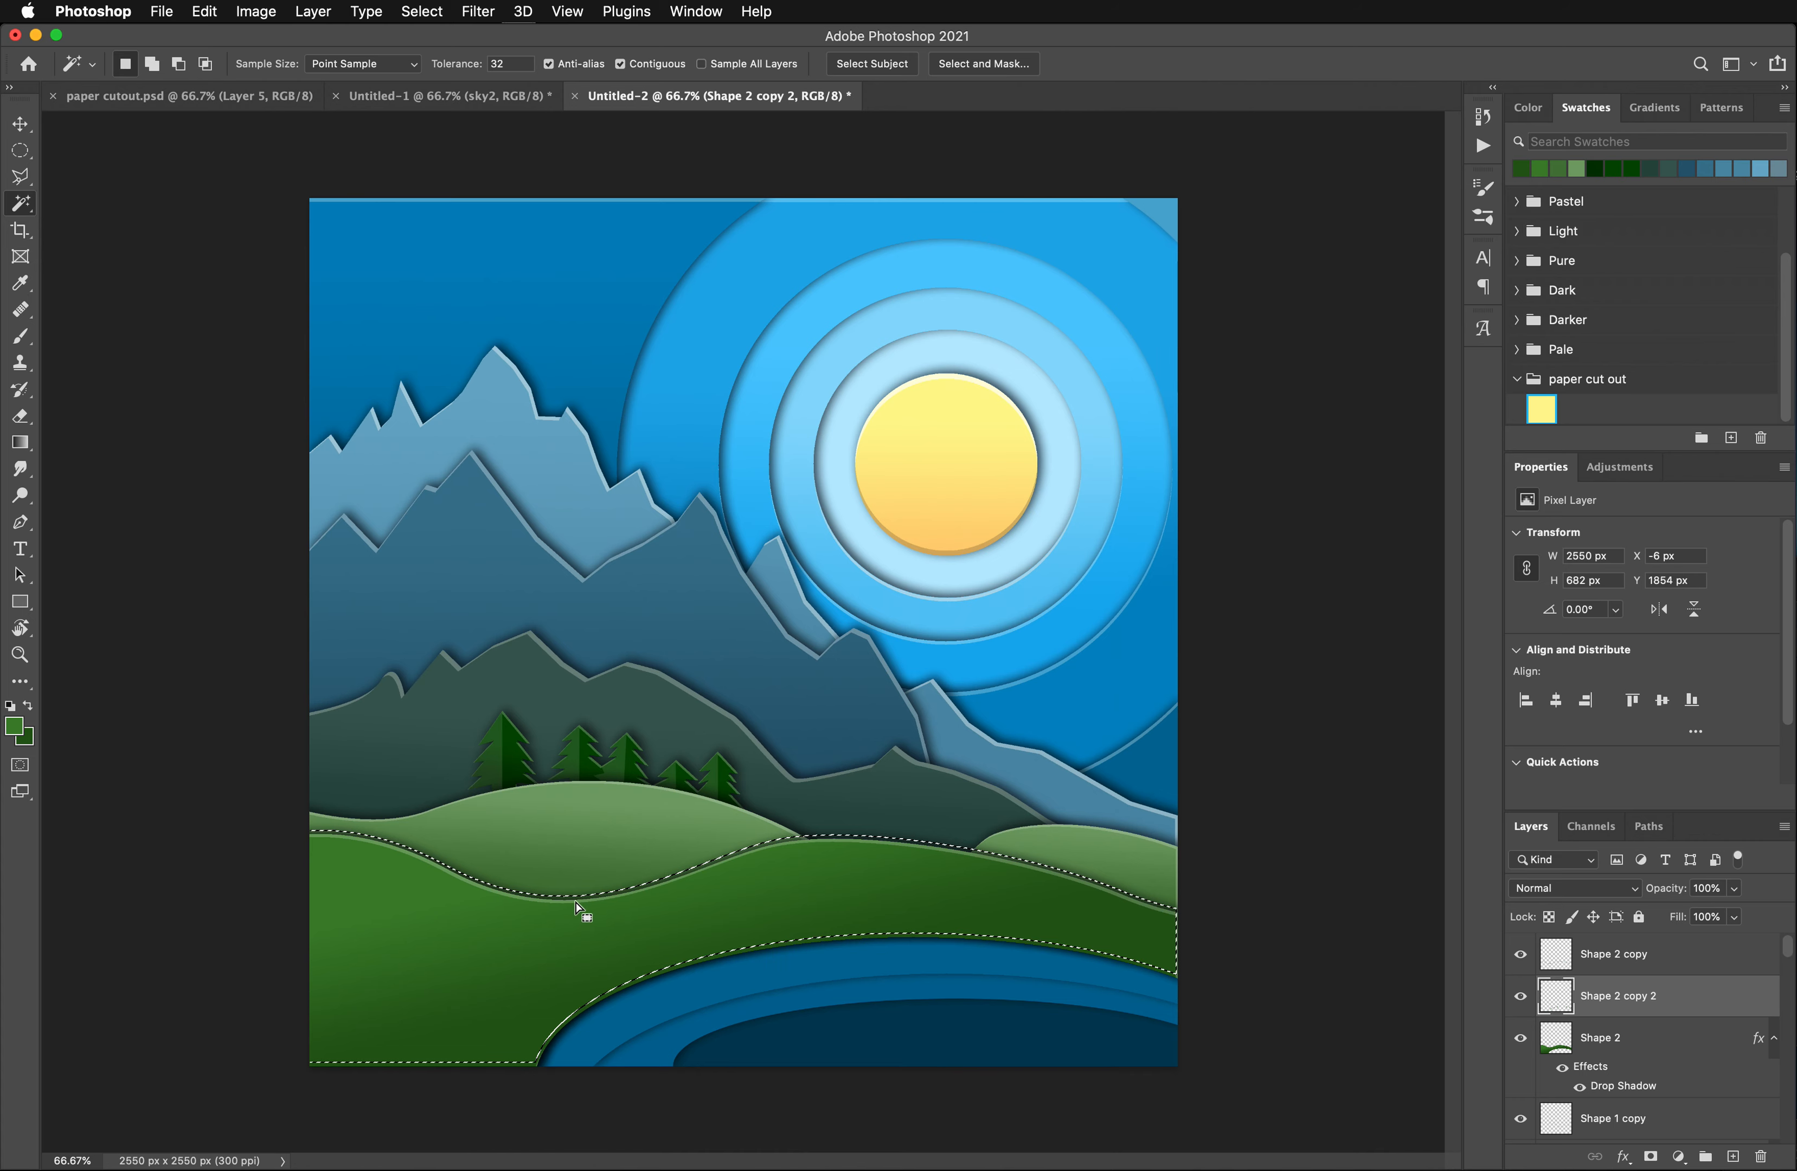
{"action": "key", "text": "cmd+d"}
- Darken the thin edge on Shape 2 copy 2 by lowering Lightness in a Hue/Saturation adjustment
{"action": "left_click", "coordinate": [258, 11]}
{"action": "mouse_move", "coordinate": [297, 67]}
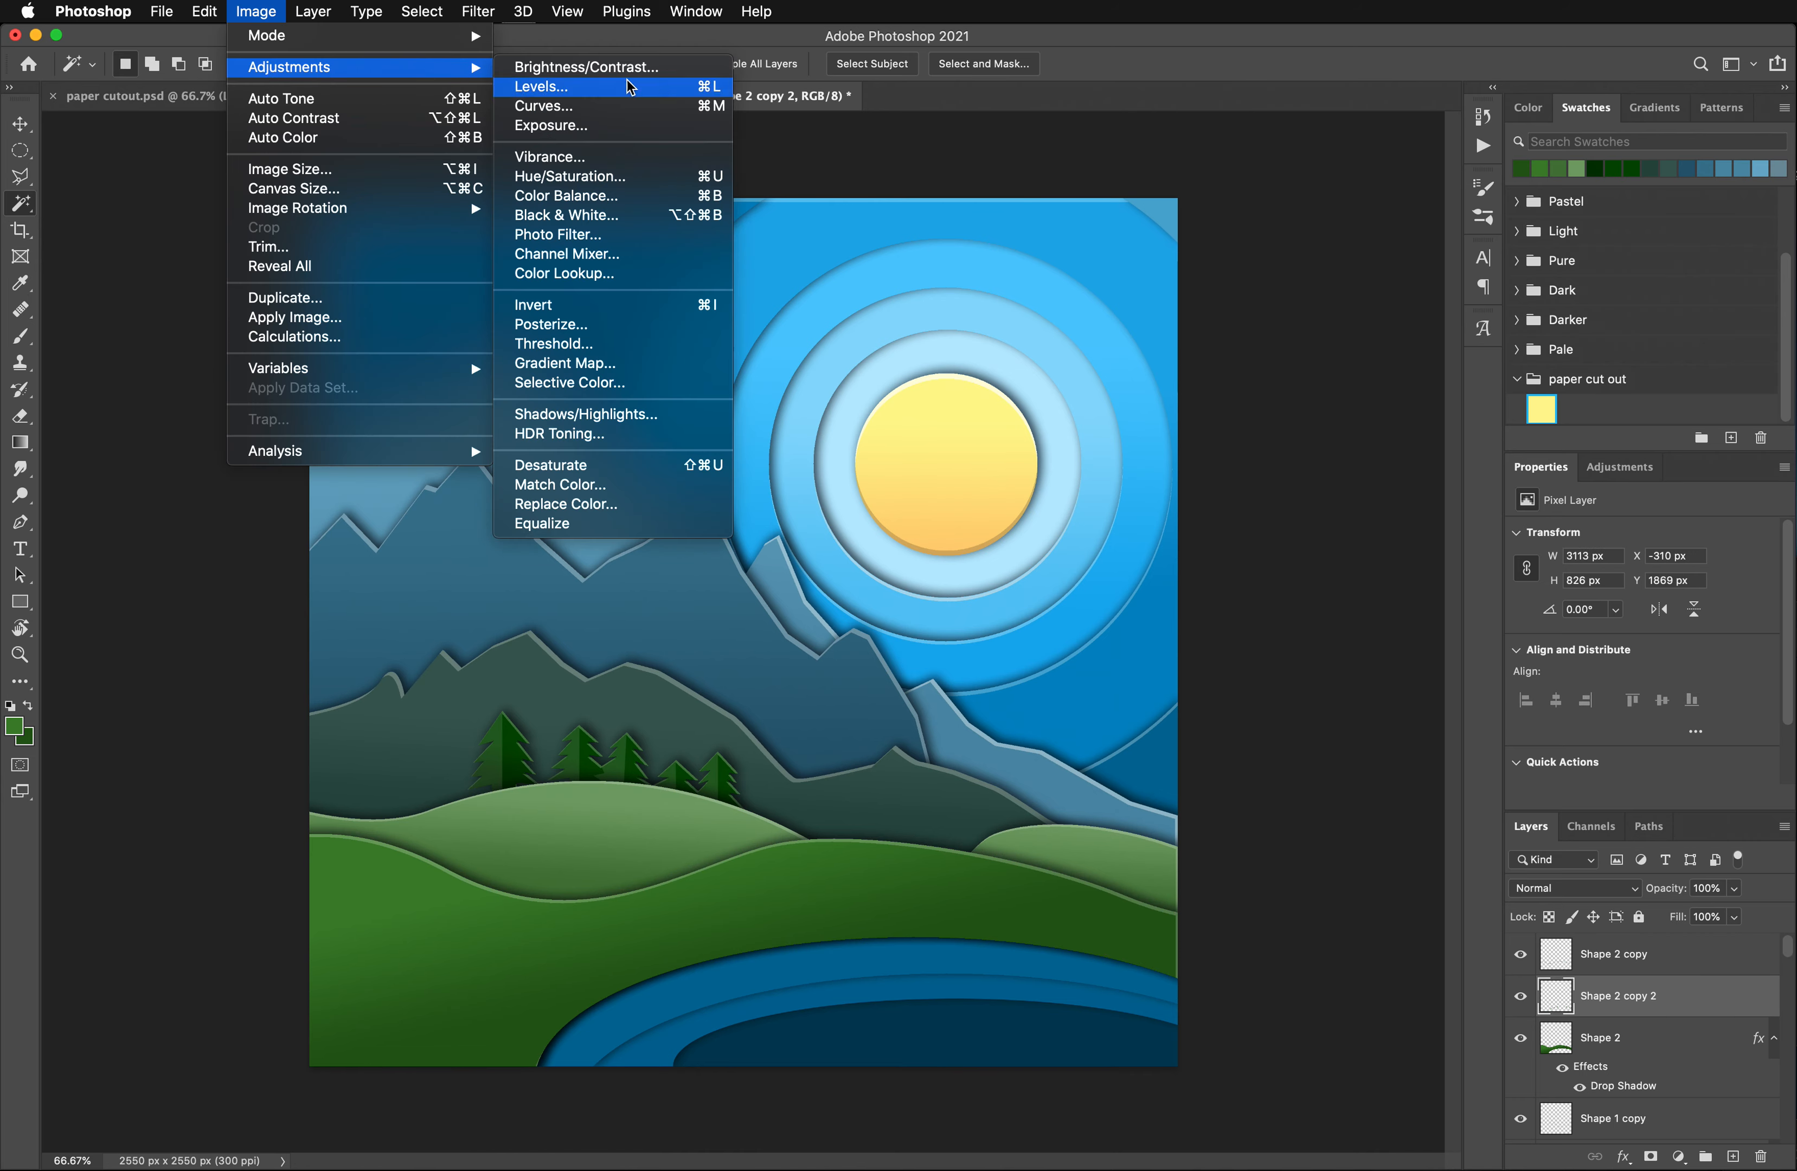
{"action": "left_click", "coordinate": [612, 180]}
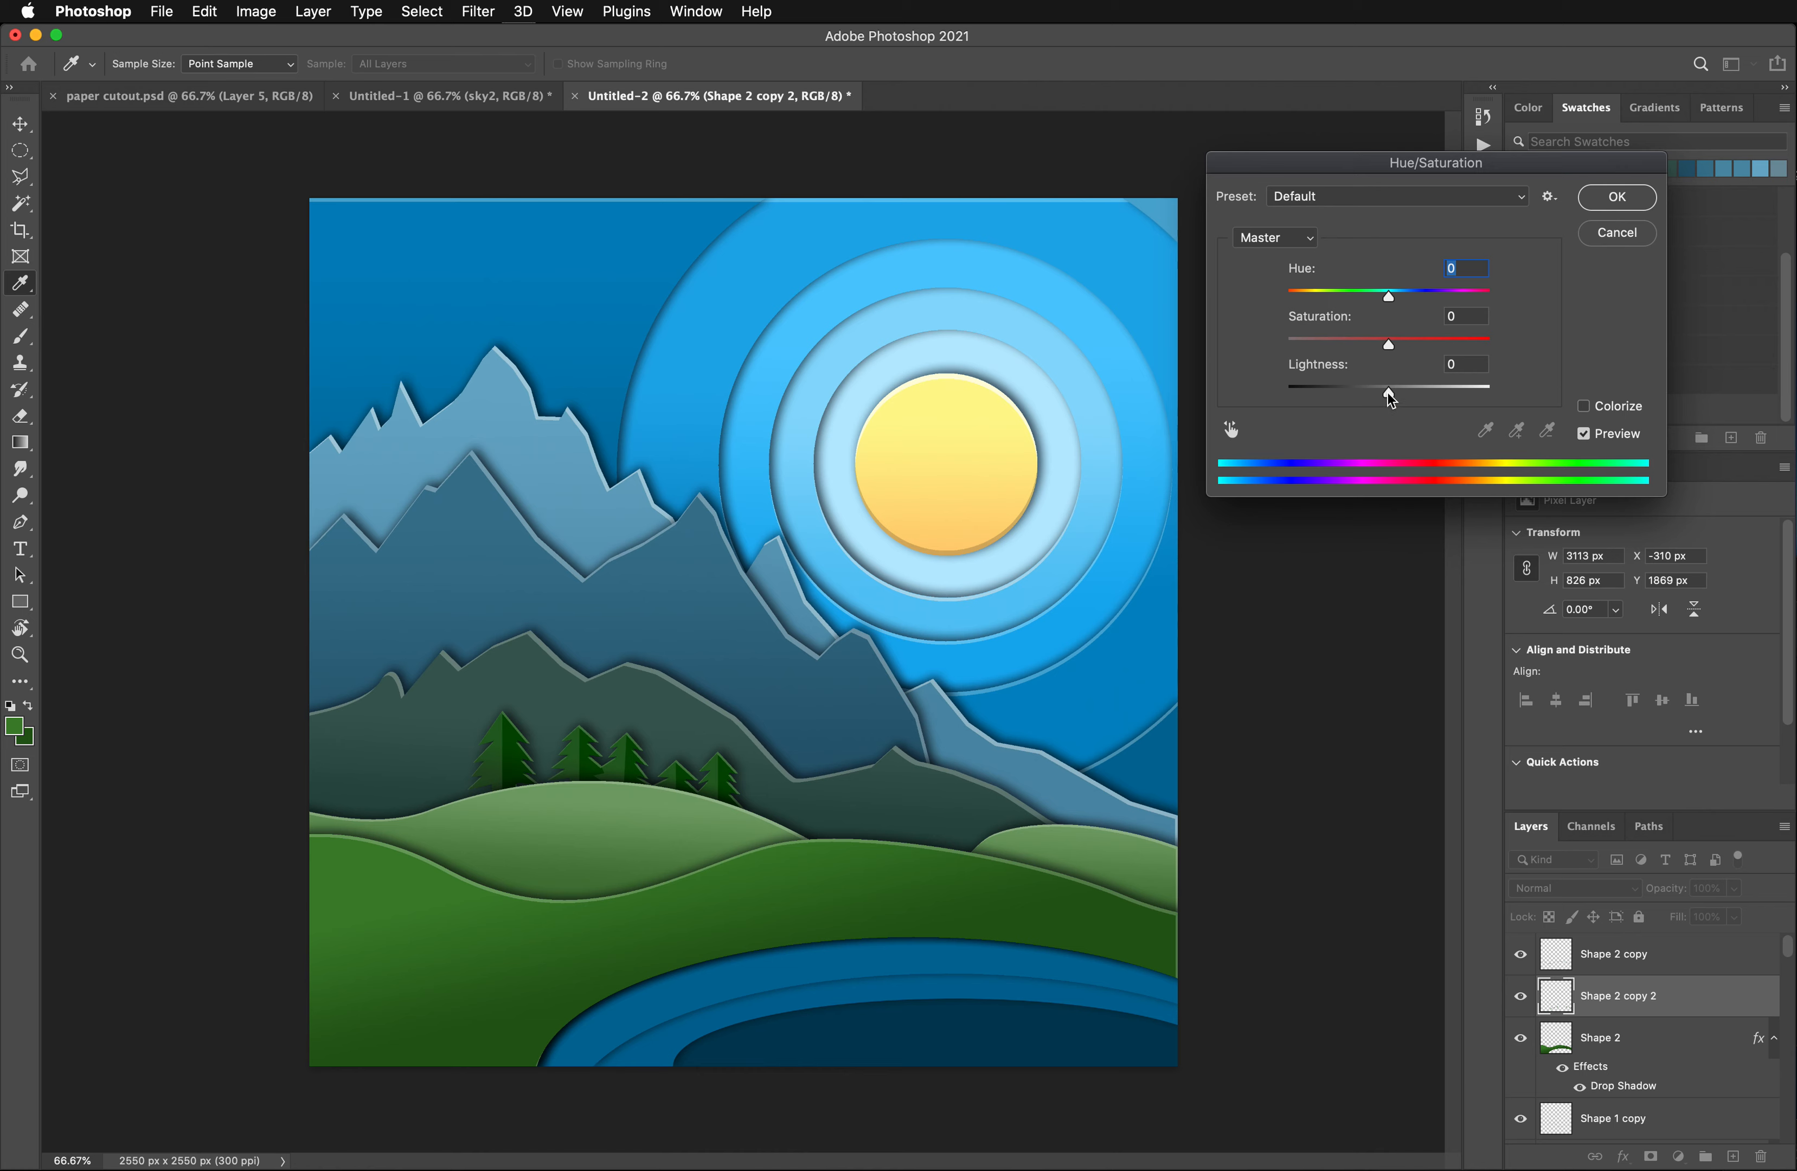
{"action": "left_click_drag", "start_coordinate": [1388, 393], "coordinate": [1371, 393]}
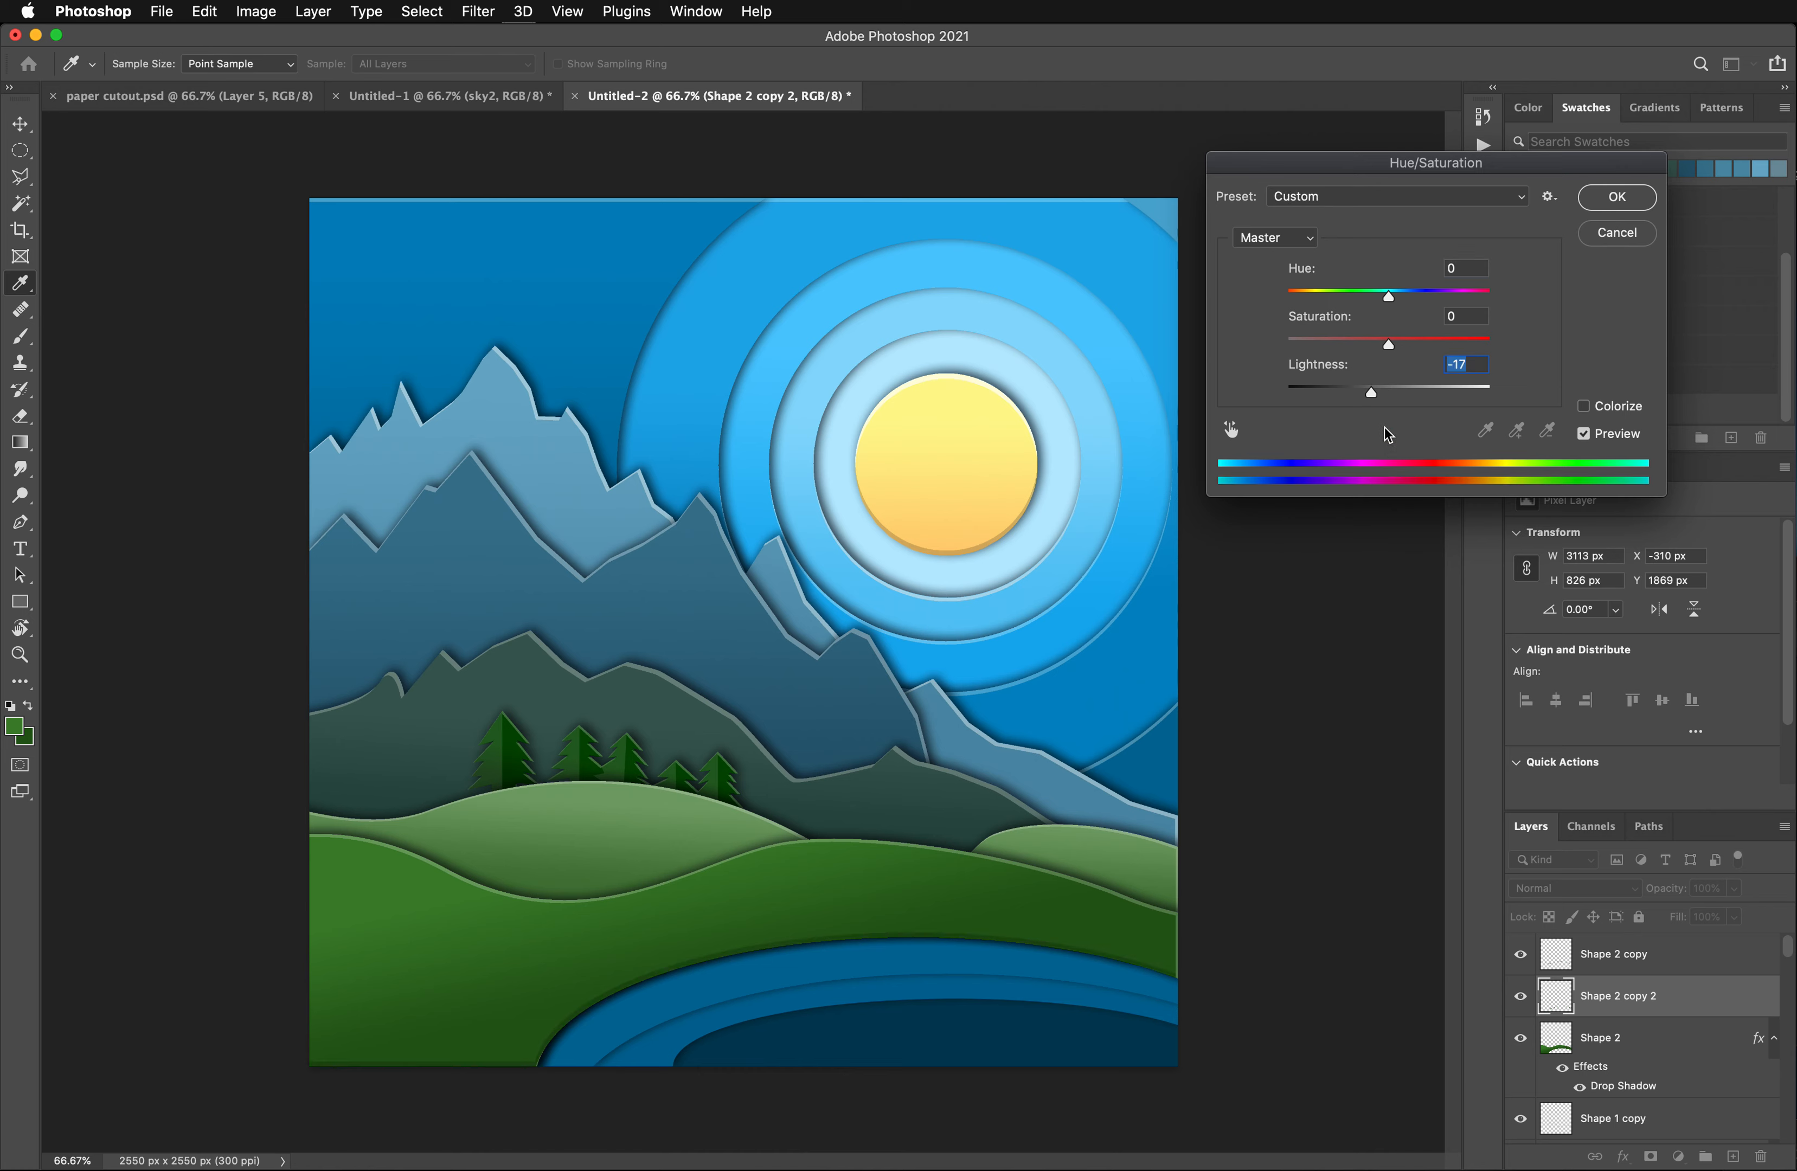
{"action": "left_click_drag", "start_coordinate": [1371, 393], "coordinate": [1366, 392]}
{"action": "left_click", "coordinate": [1617, 198]}
- Pick the sky4 layer at the lake's outer ring, duplicate it and rename the copy sky4 shadow
{"action": "key", "text": "w"}
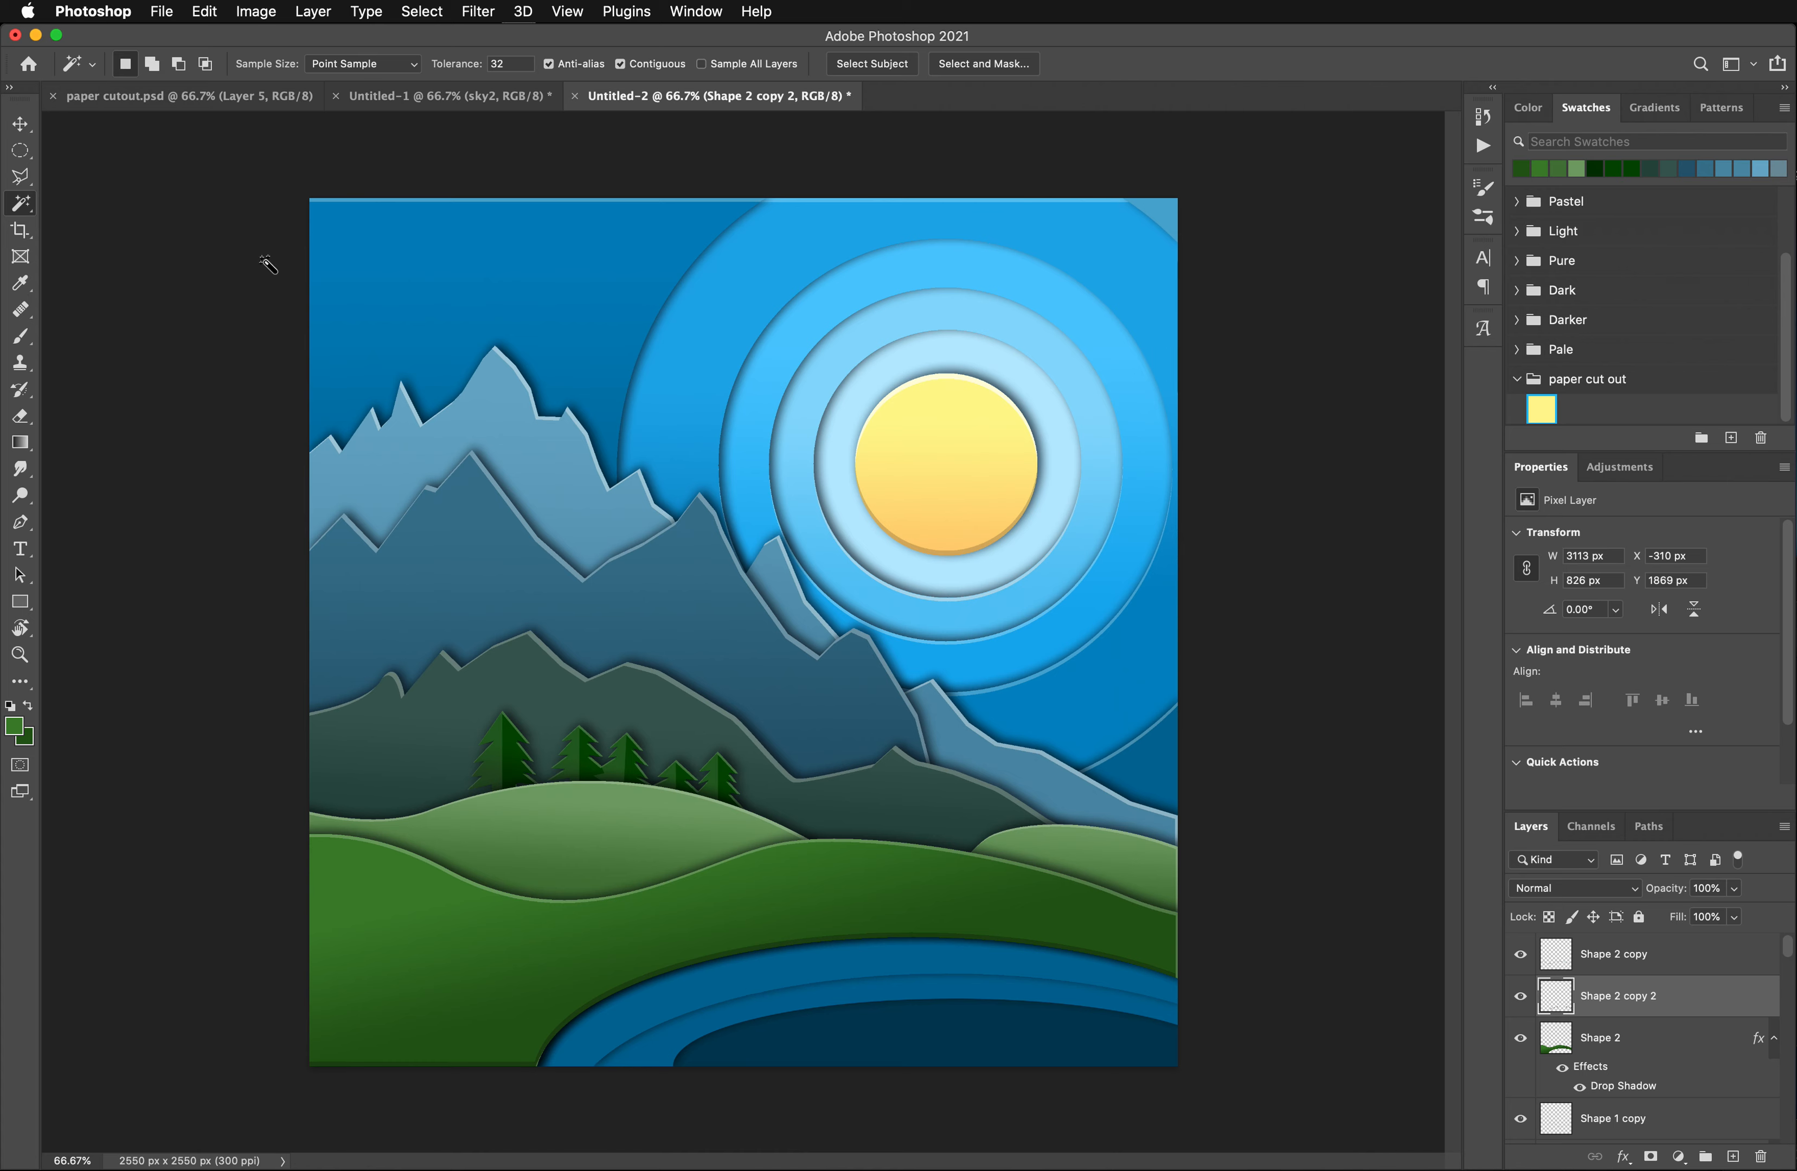
{"action": "left_click", "coordinate": [20, 123]}
{"action": "left_click", "coordinate": [878, 961]}
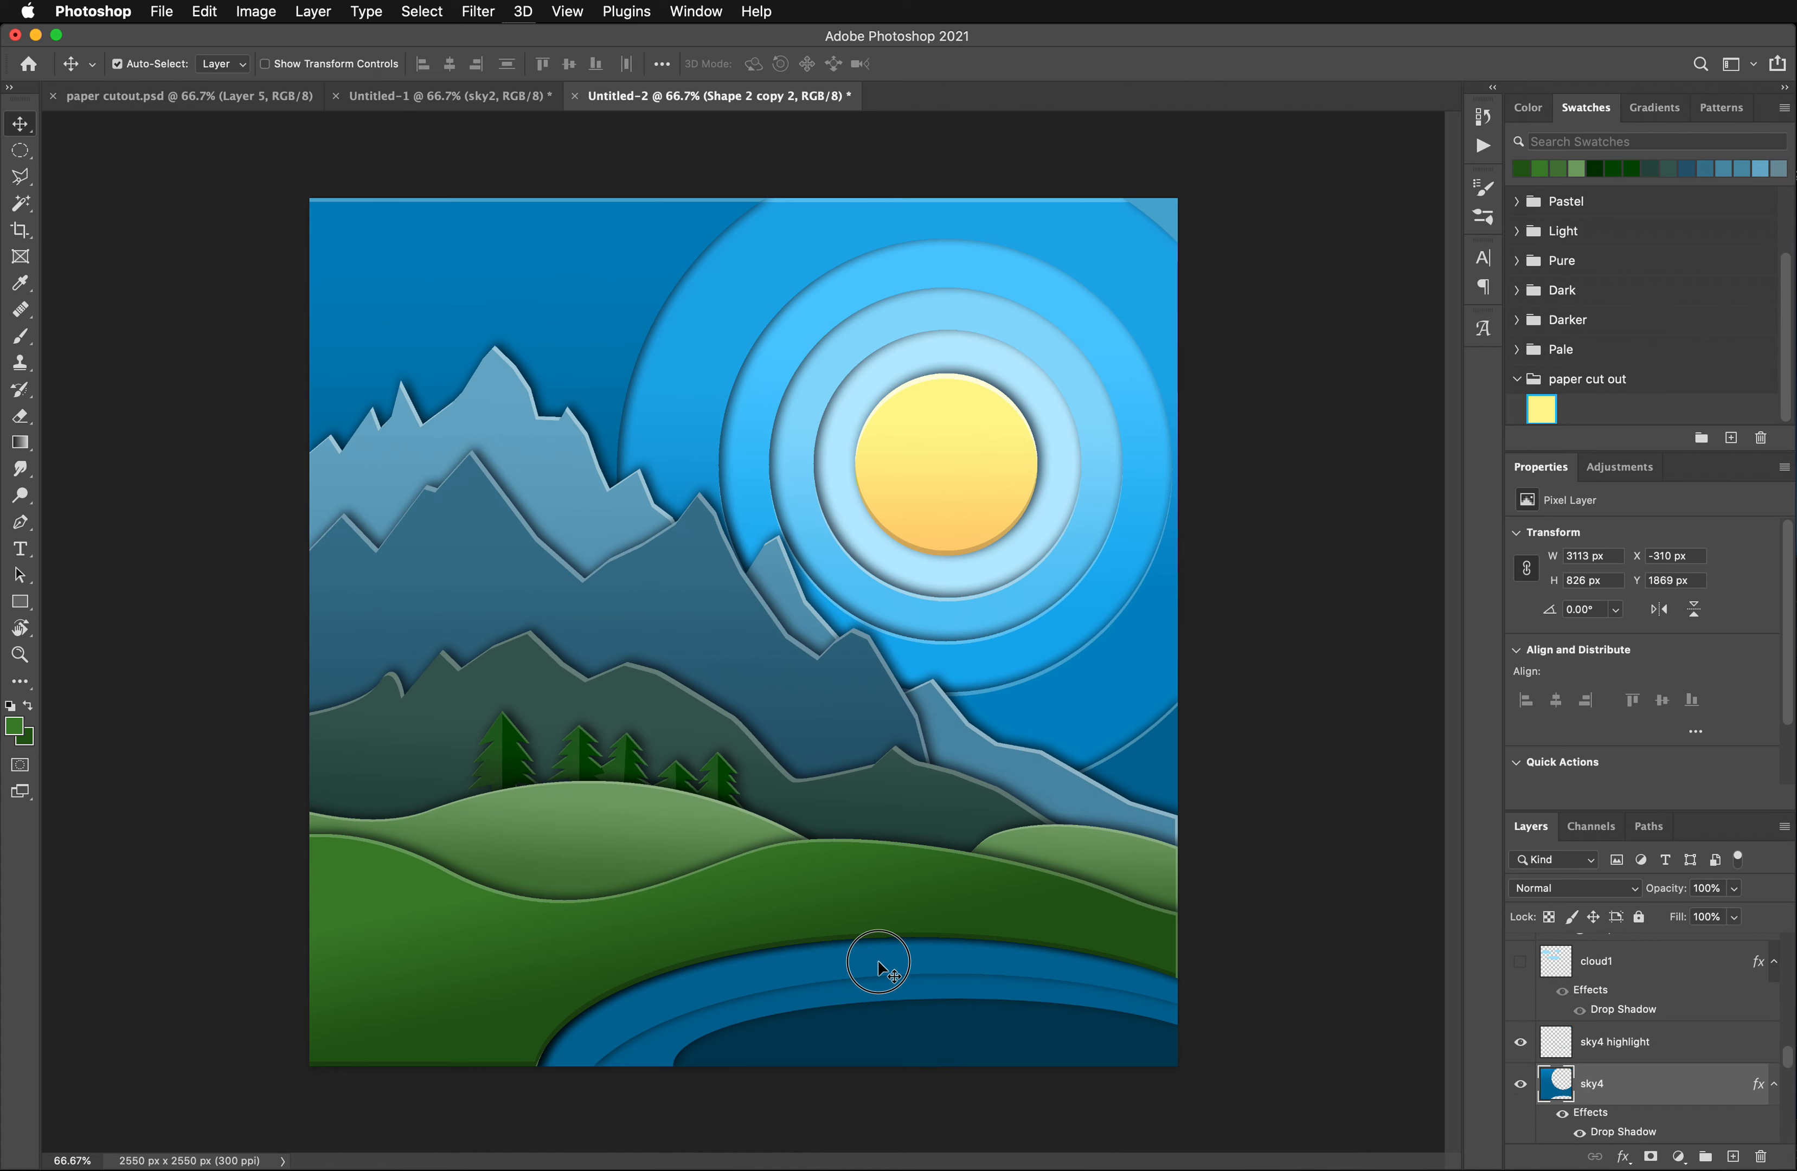
{"action": "left_click_drag", "start_coordinate": [1621, 1095], "coordinate": [1734, 1157]}
{"action": "double_click", "coordinate": [1604, 1086]}
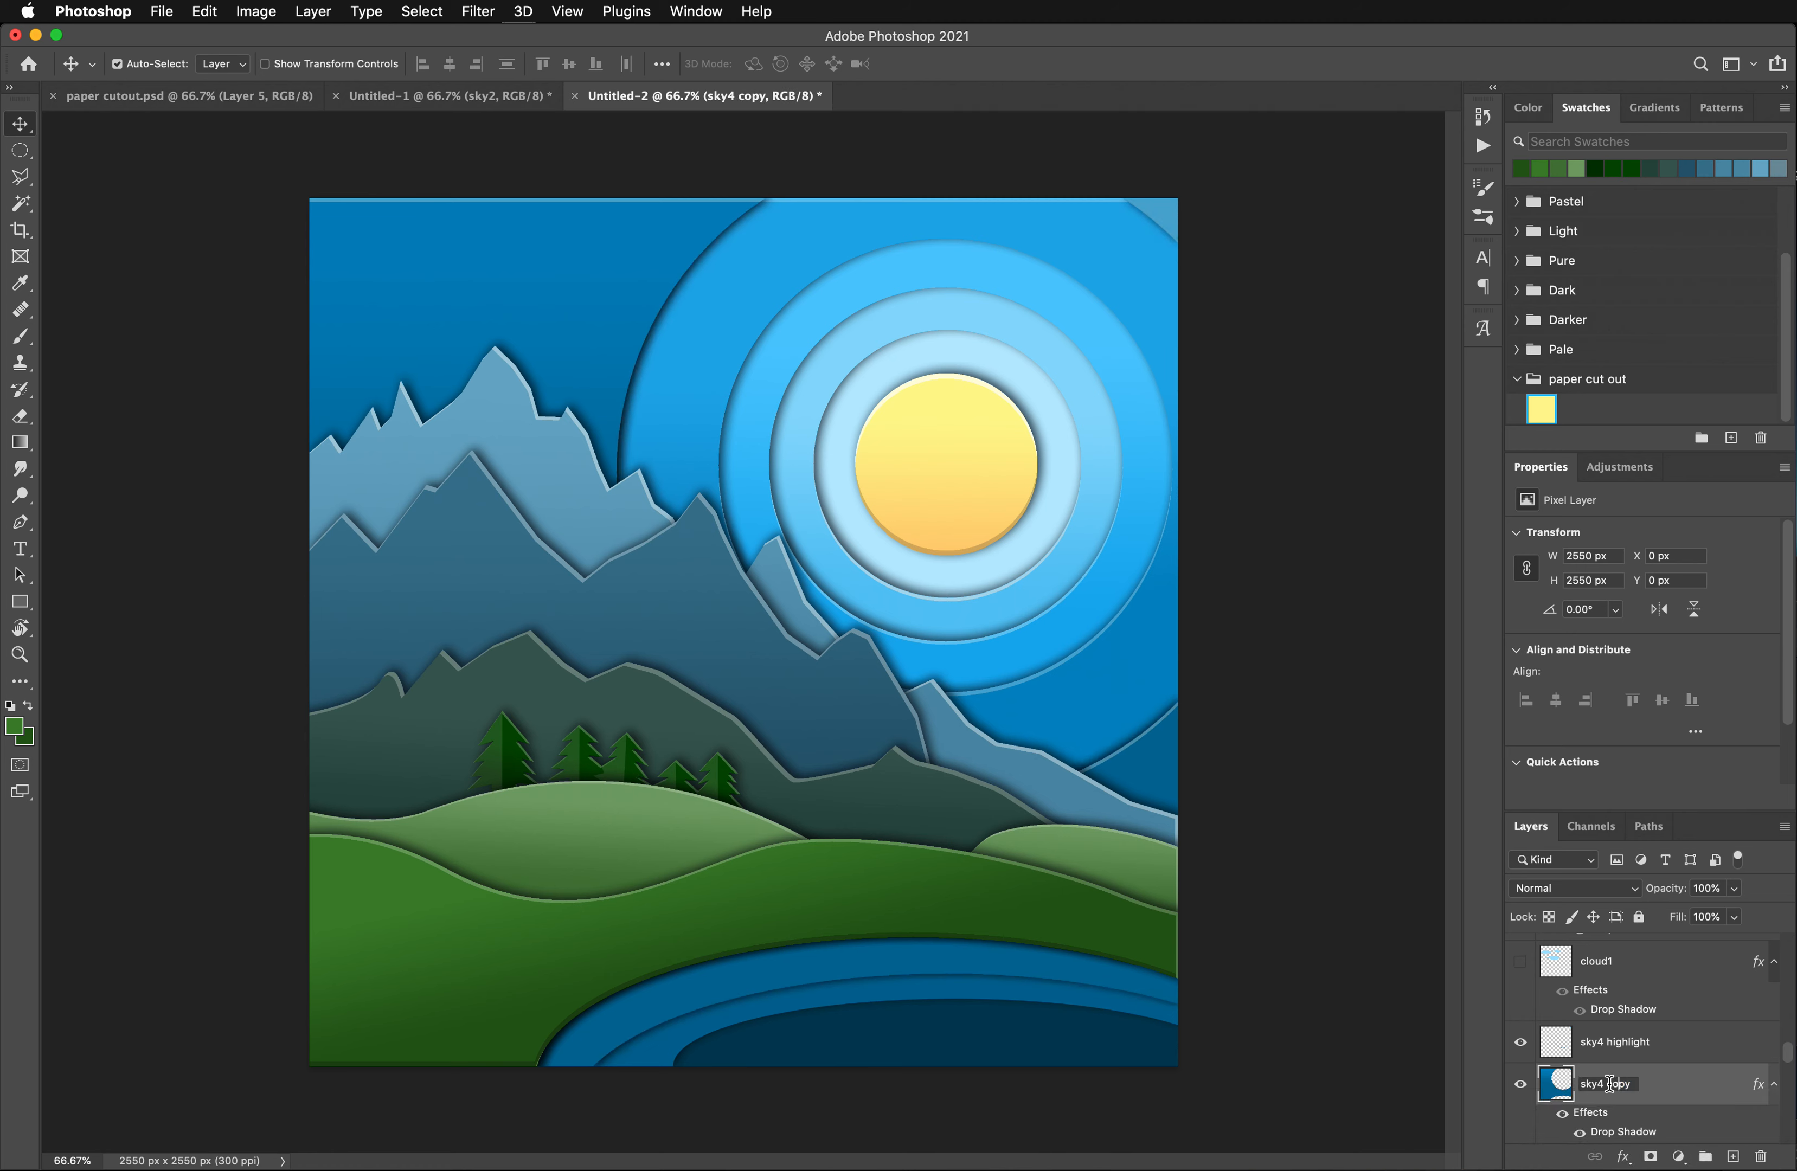
{"action": "left_click_drag", "start_coordinate": [1606, 1085], "coordinate": [1691, 1100]}
{"action": "type", "text": "shadow"}
{"action": "key", "text": "Return"}
- Select the whole blue shape on the sky4 shadow layer with the Magic Wand
{"action": "left_click", "coordinate": [20, 151]}
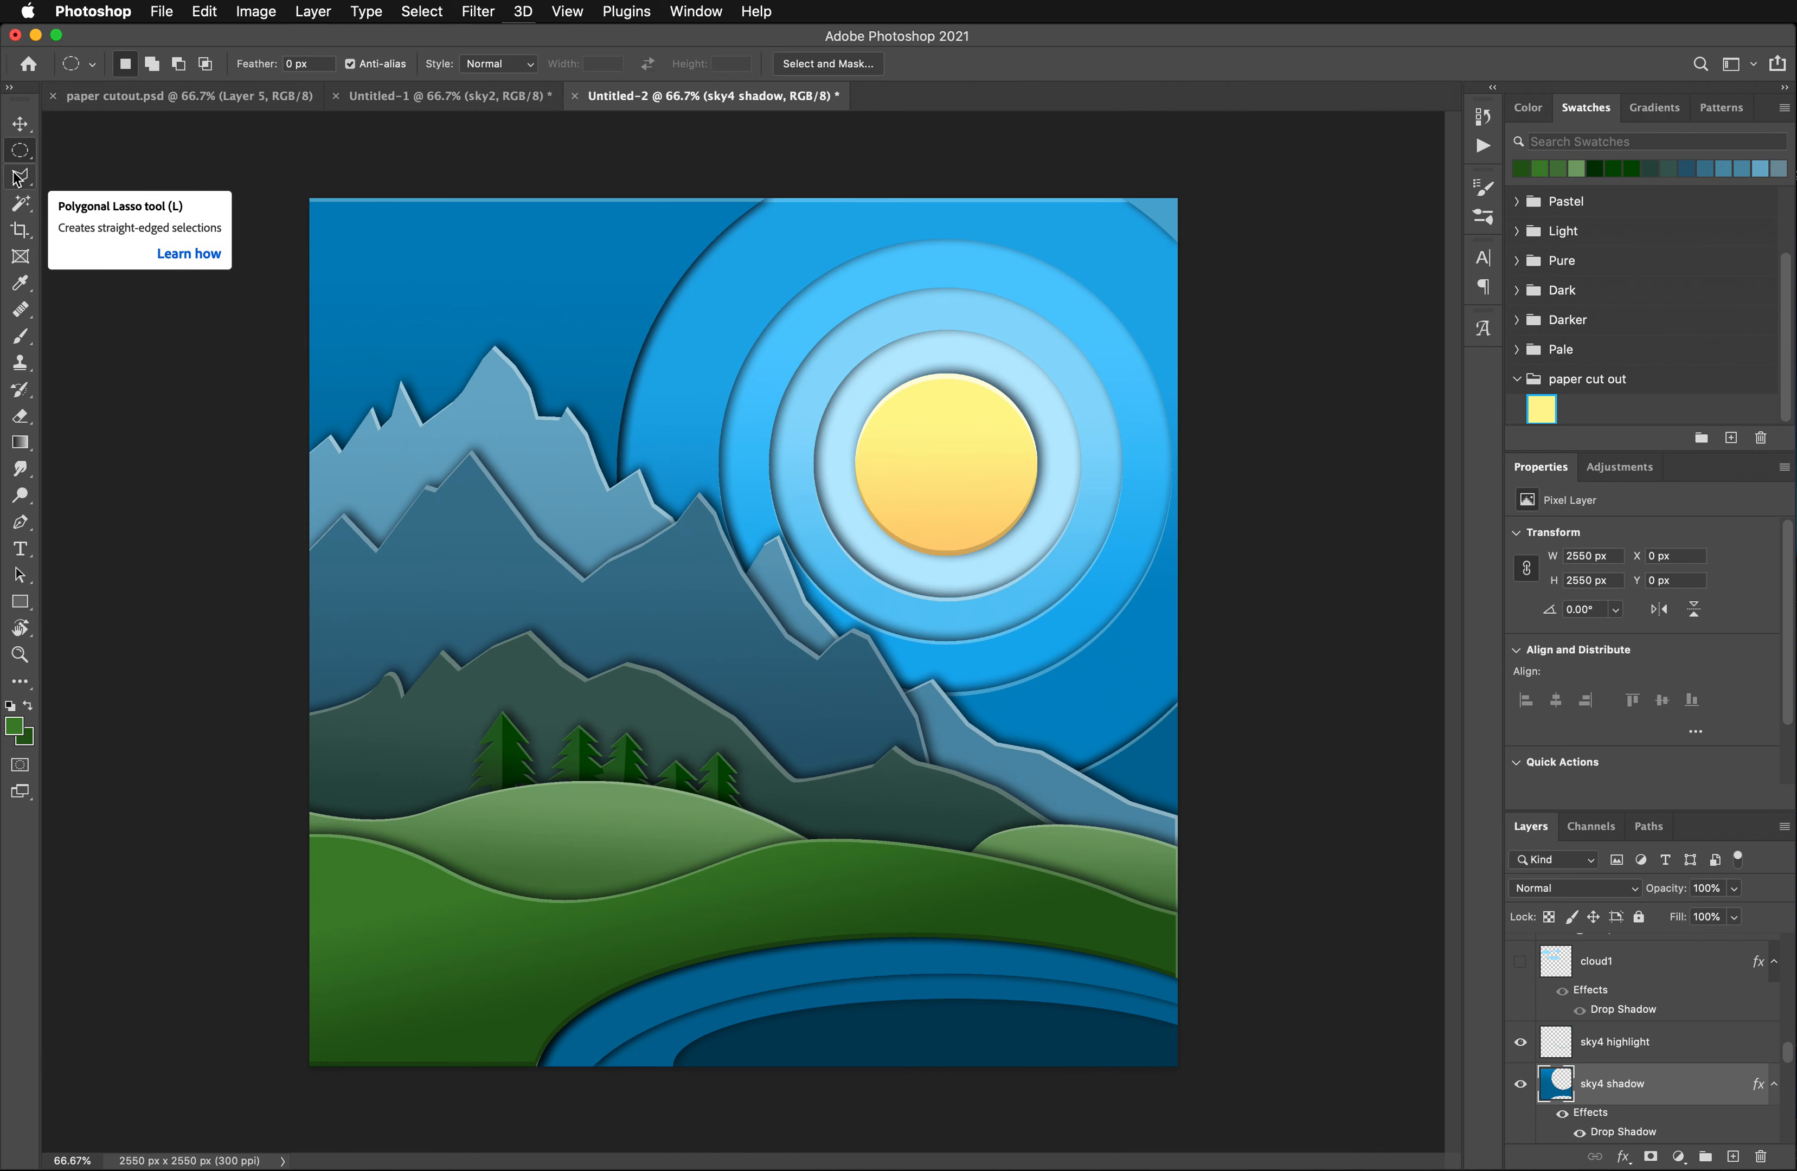
{"action": "left_click", "coordinate": [22, 206]}
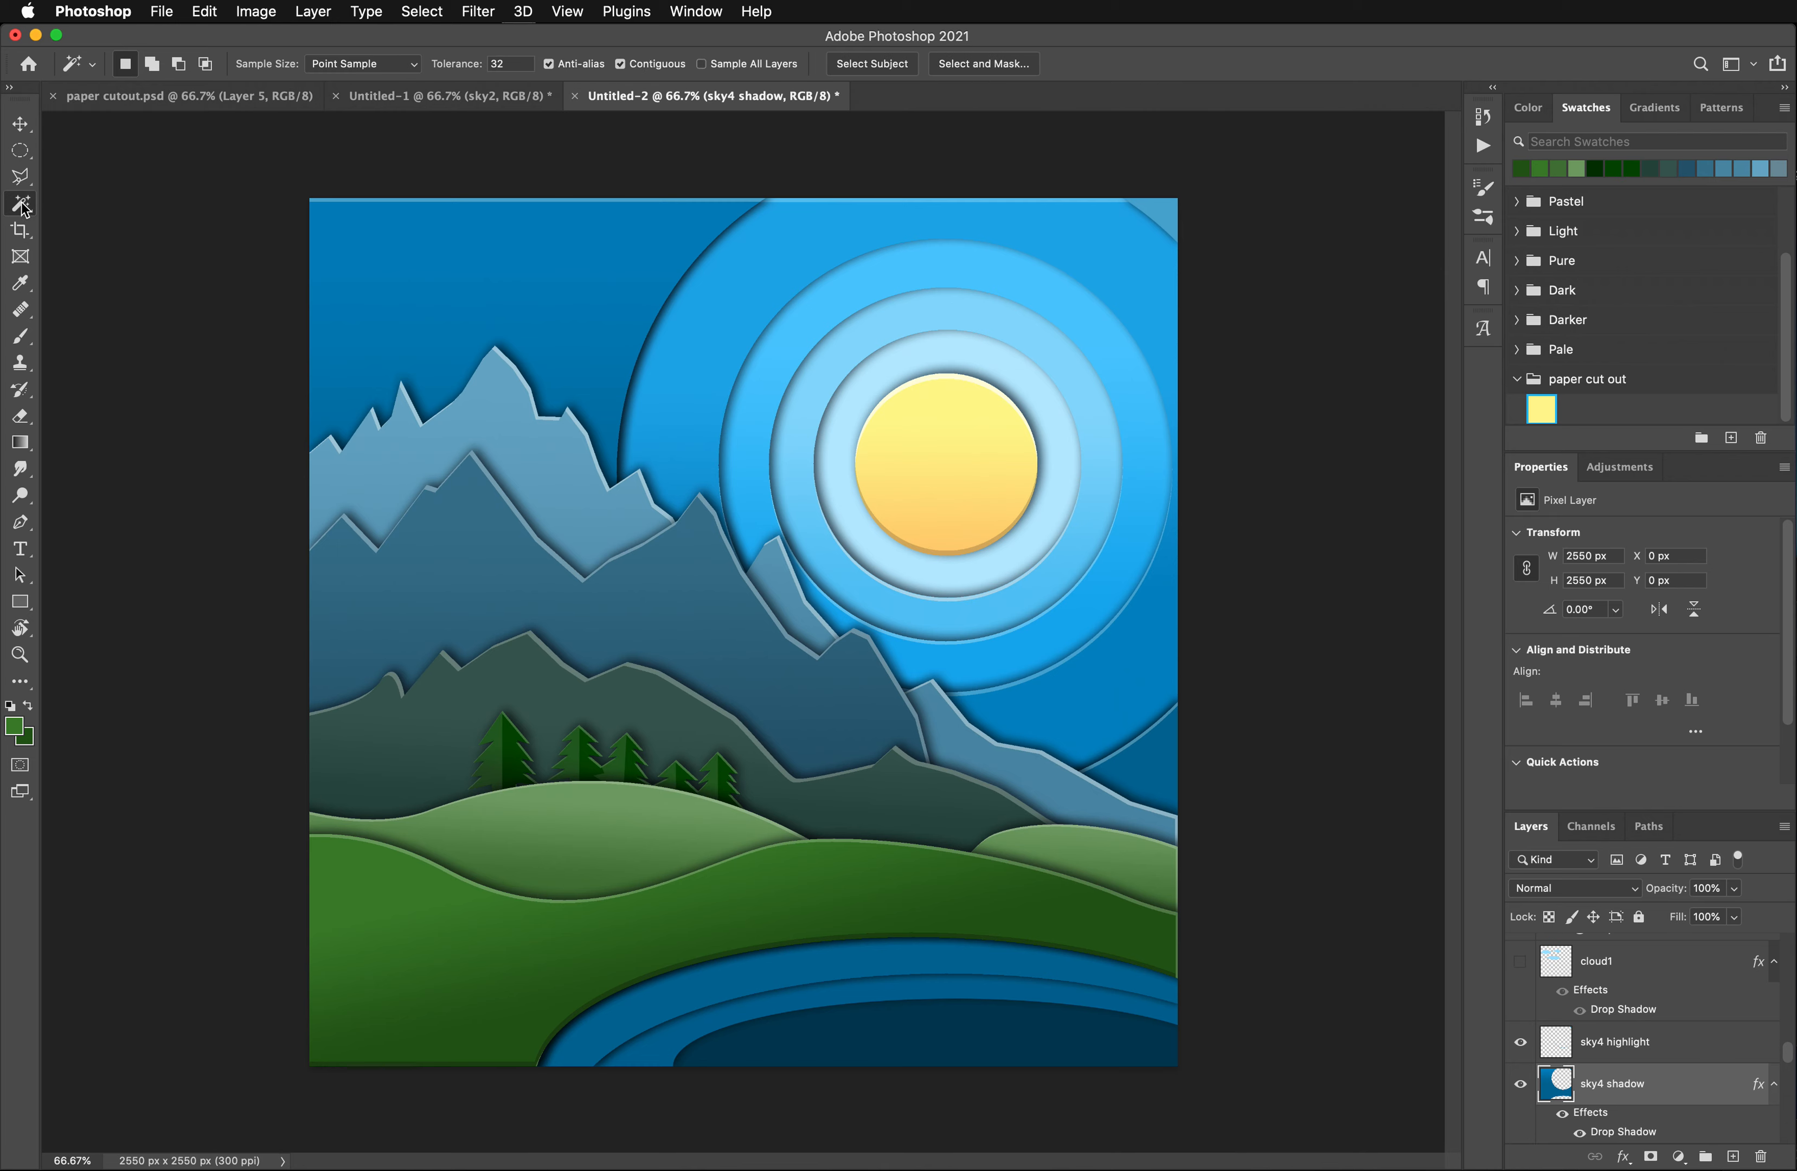
{"action": "left_click", "coordinate": [821, 971]}
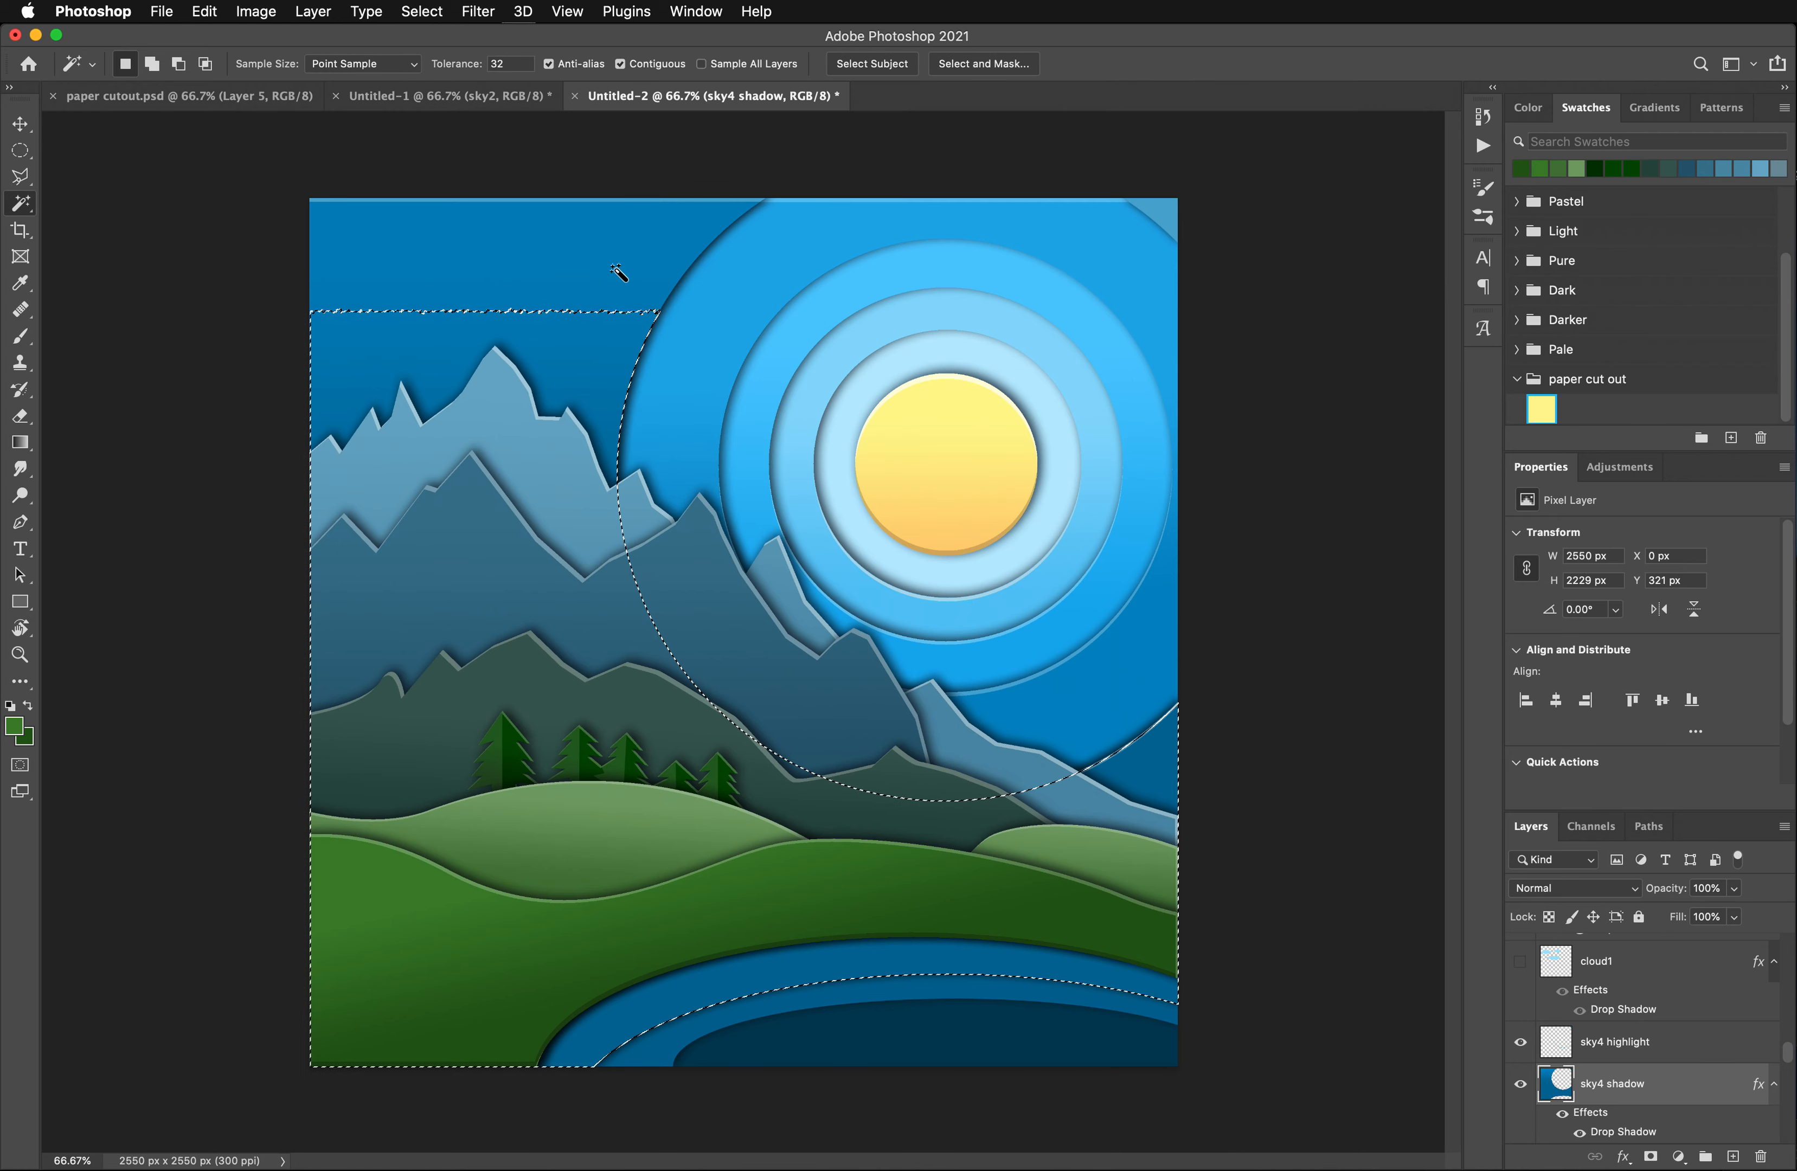
{"action": "left_click", "coordinate": [532, 236], "text": "shift"}
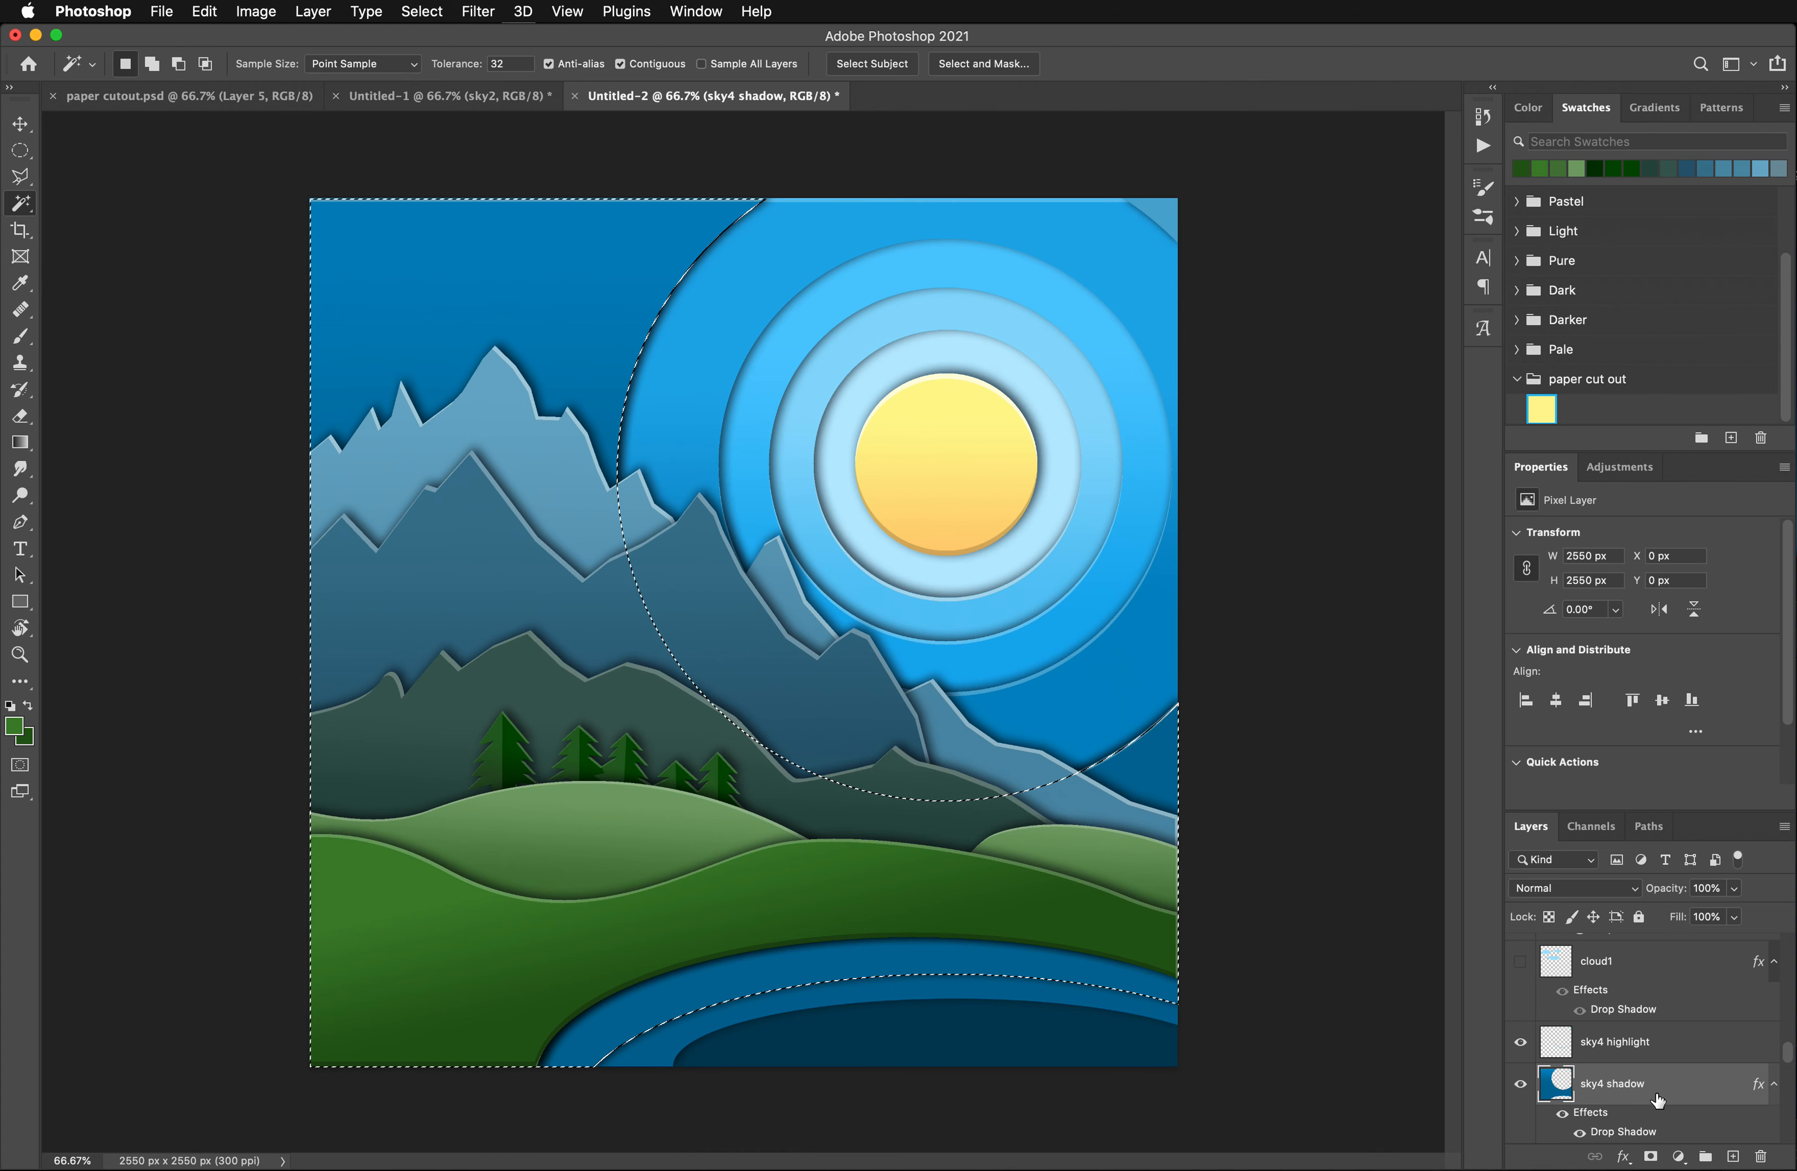
- Remove the drop shadow effect from the sky4 shadow layer
{"action": "scroll", "coordinate": [1642, 1096], "scroll_direction": "down", "scroll_amount": 3}
{"action": "scroll", "coordinate": [1659, 1099], "scroll_direction": "up", "scroll_amount": 1}
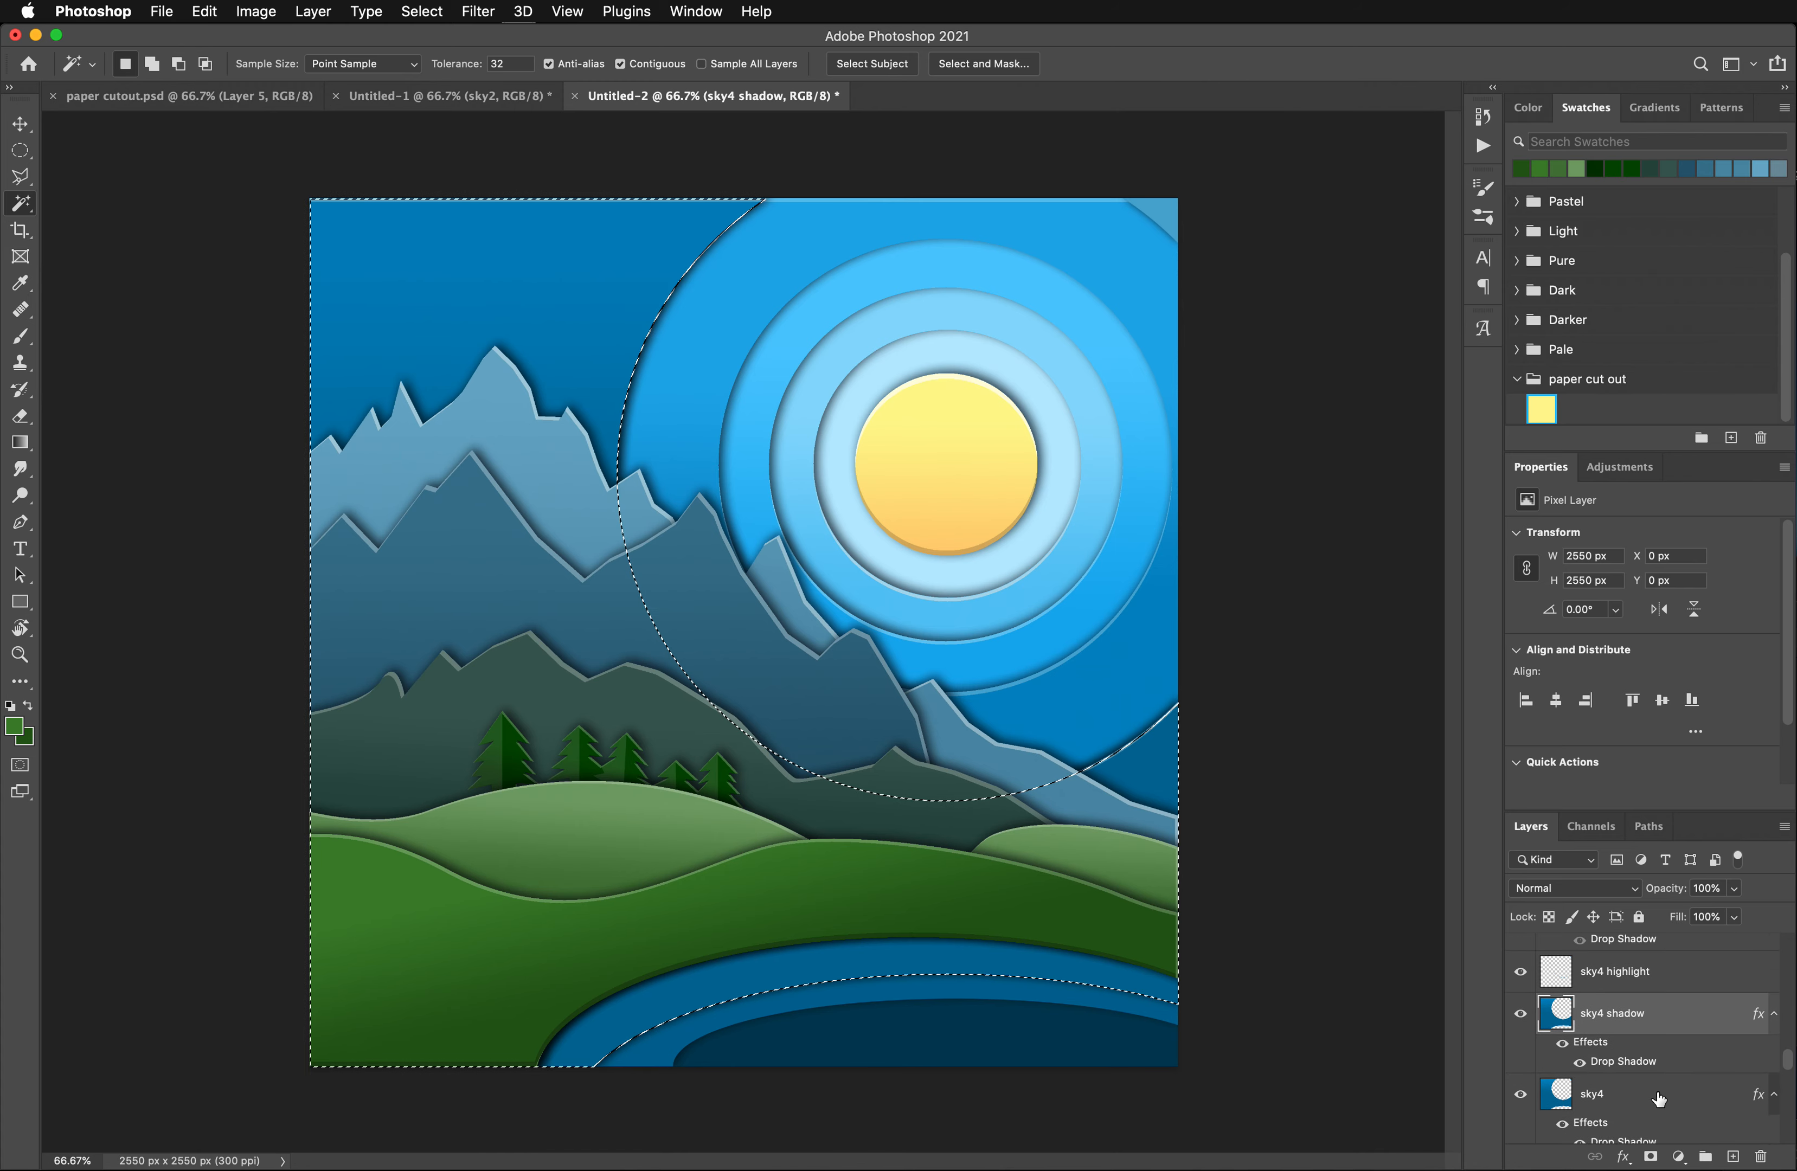
{"action": "left_click_drag", "start_coordinate": [1612, 1047], "coordinate": [1759, 1158]}
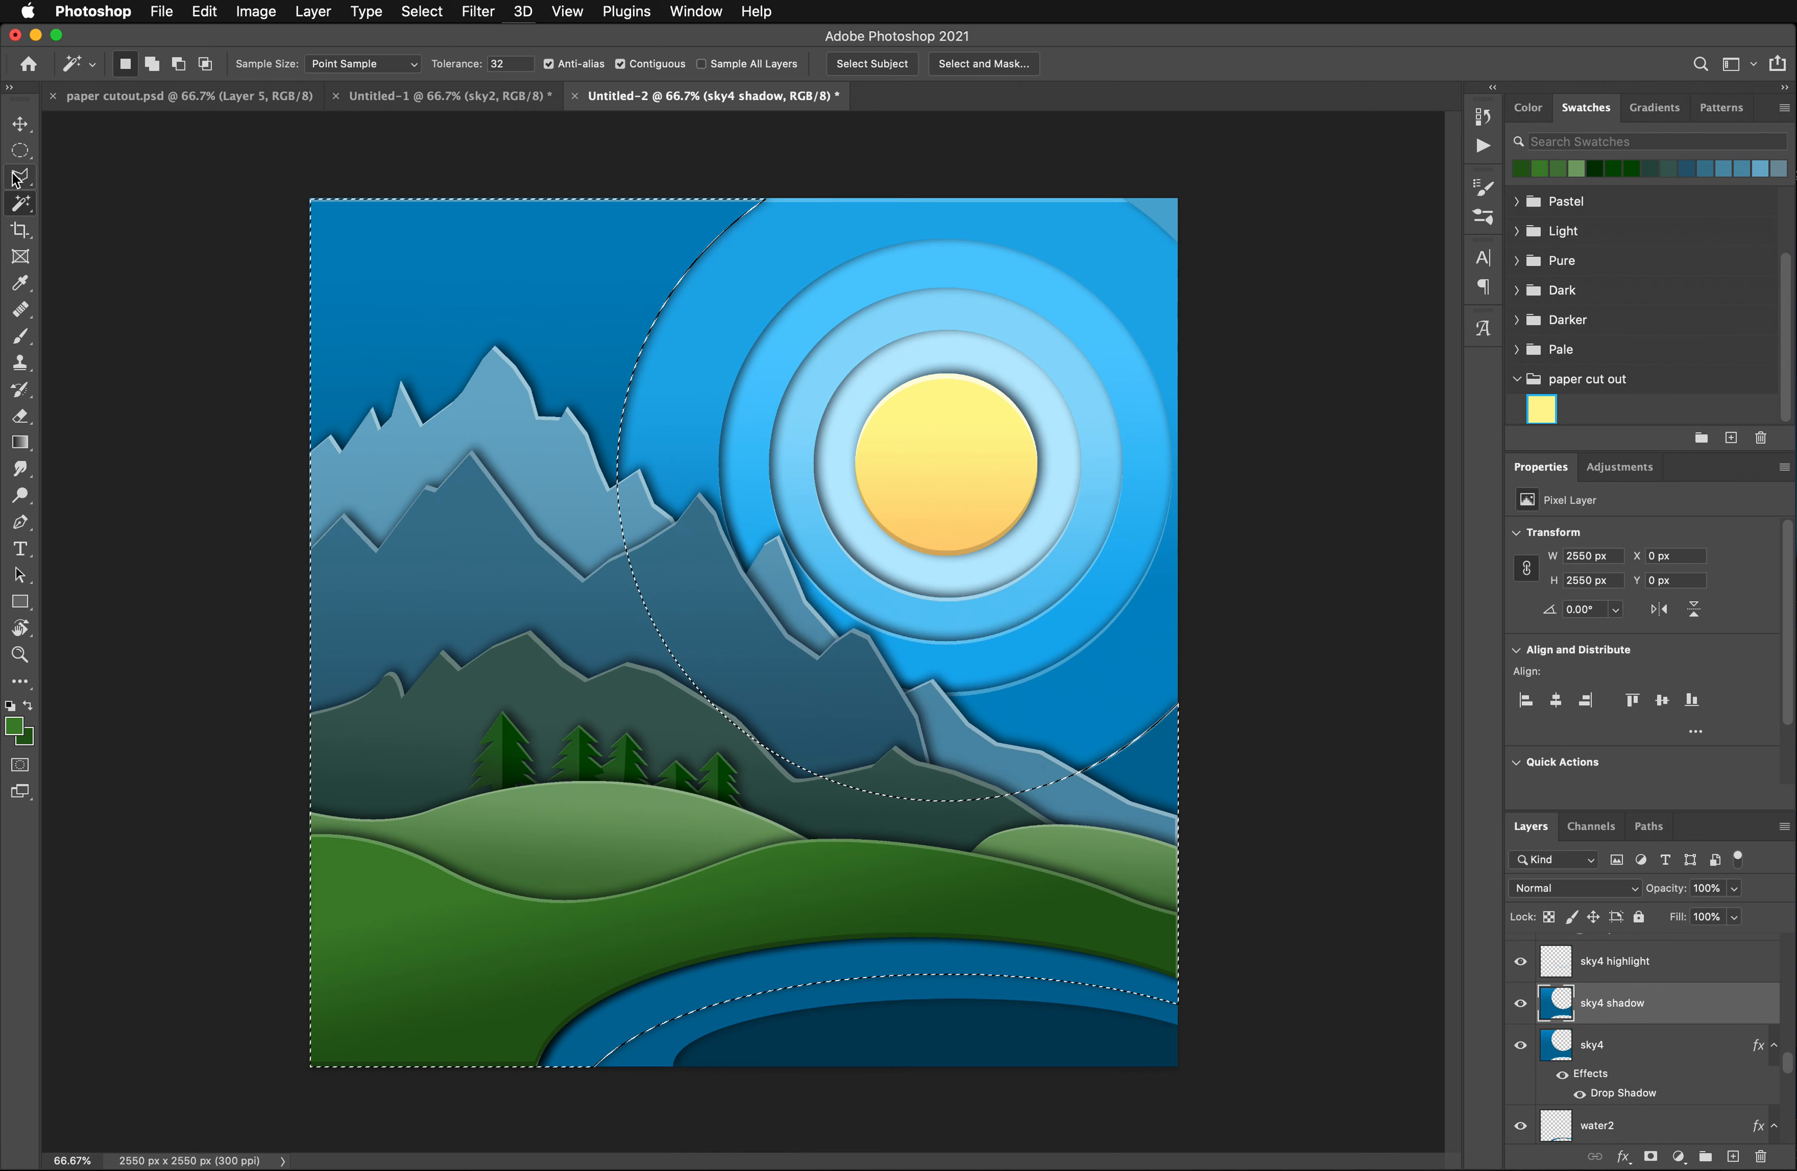
- Offset the selection 16 px up, clear sky4 shadow inside it to leave a thin edge, and deselect
{"action": "key", "text": "super+Up"}
{"action": "key", "text": "super+Up"}
{"action": "key", "text": "super+Up"}
{"action": "key", "text": "super+Up"}
{"action": "key", "text": "super+Up"}
{"action": "key", "text": "super+Up"}
{"action": "key", "text": "super+Up"}
{"action": "key", "text": "super+Up"}
{"action": "key", "text": "super+Up"}
{"action": "key", "text": "super+Up"}
{"action": "key", "text": "super+Up"}
{"action": "key", "text": "super+Up"}
{"action": "key", "text": "super+Up"}
{"action": "key", "text": "super+Up"}
{"action": "key", "text": "super+Up"}
{"action": "key", "text": "super+Up"}
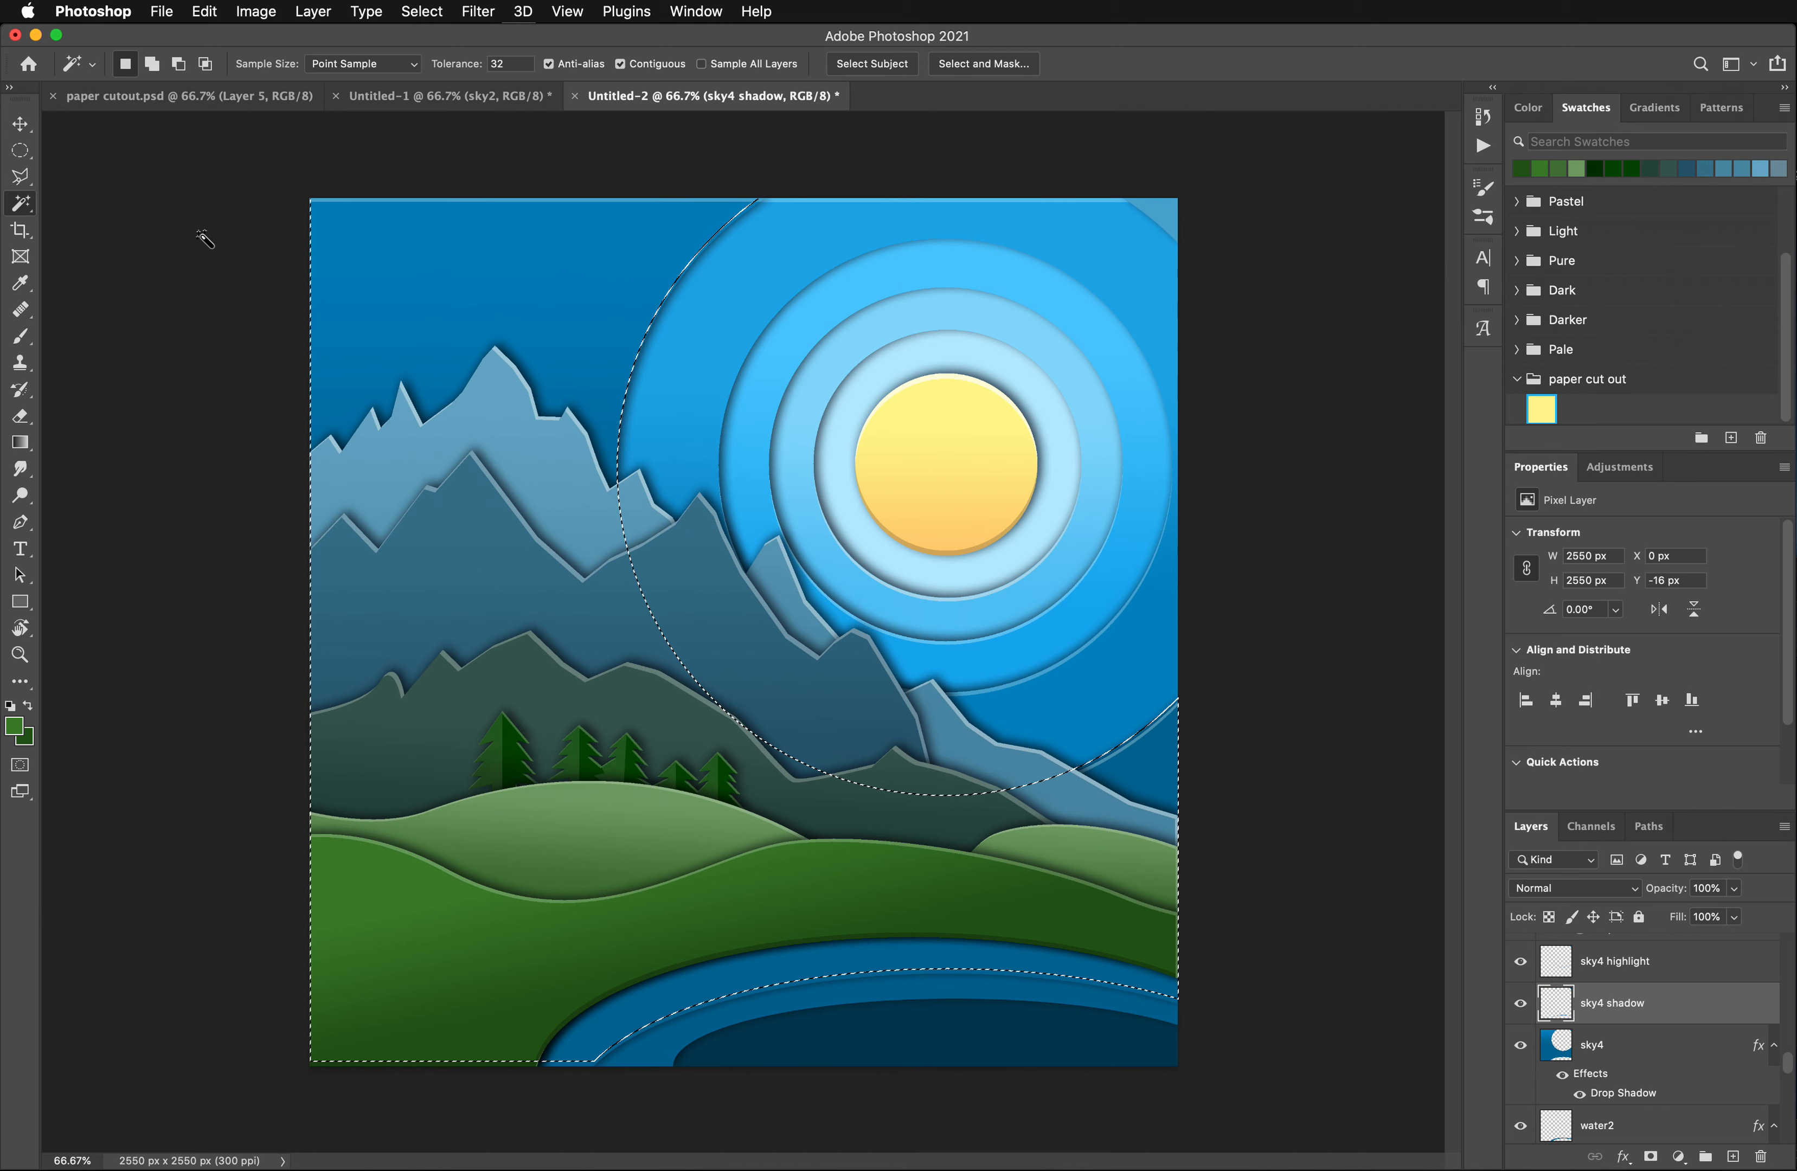
{"action": "key", "text": "super+d"}
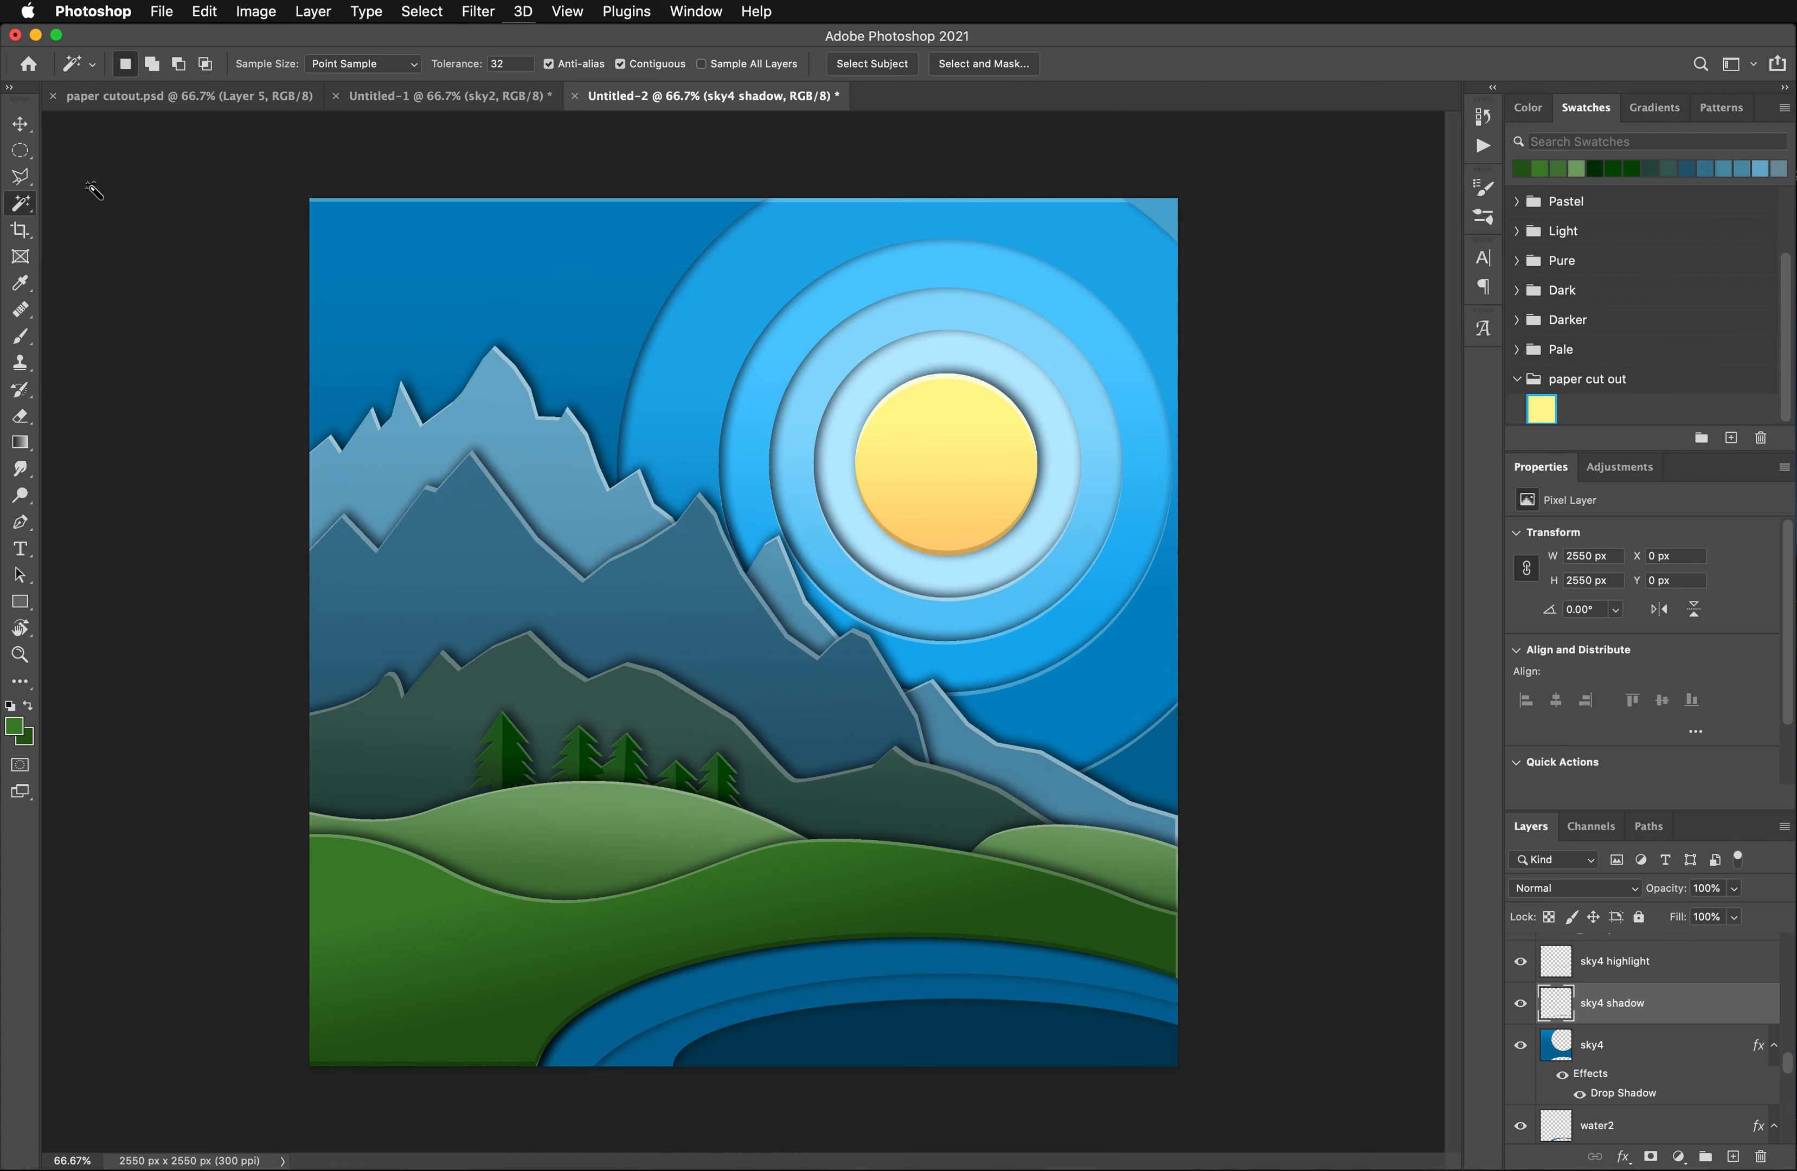
- Darken the thin edge on sky4 shadow with a Hue/Saturation adjustment at Lightness -17
{"action": "left_click", "coordinate": [256, 11]}
{"action": "mouse_move", "coordinate": [319, 67]}
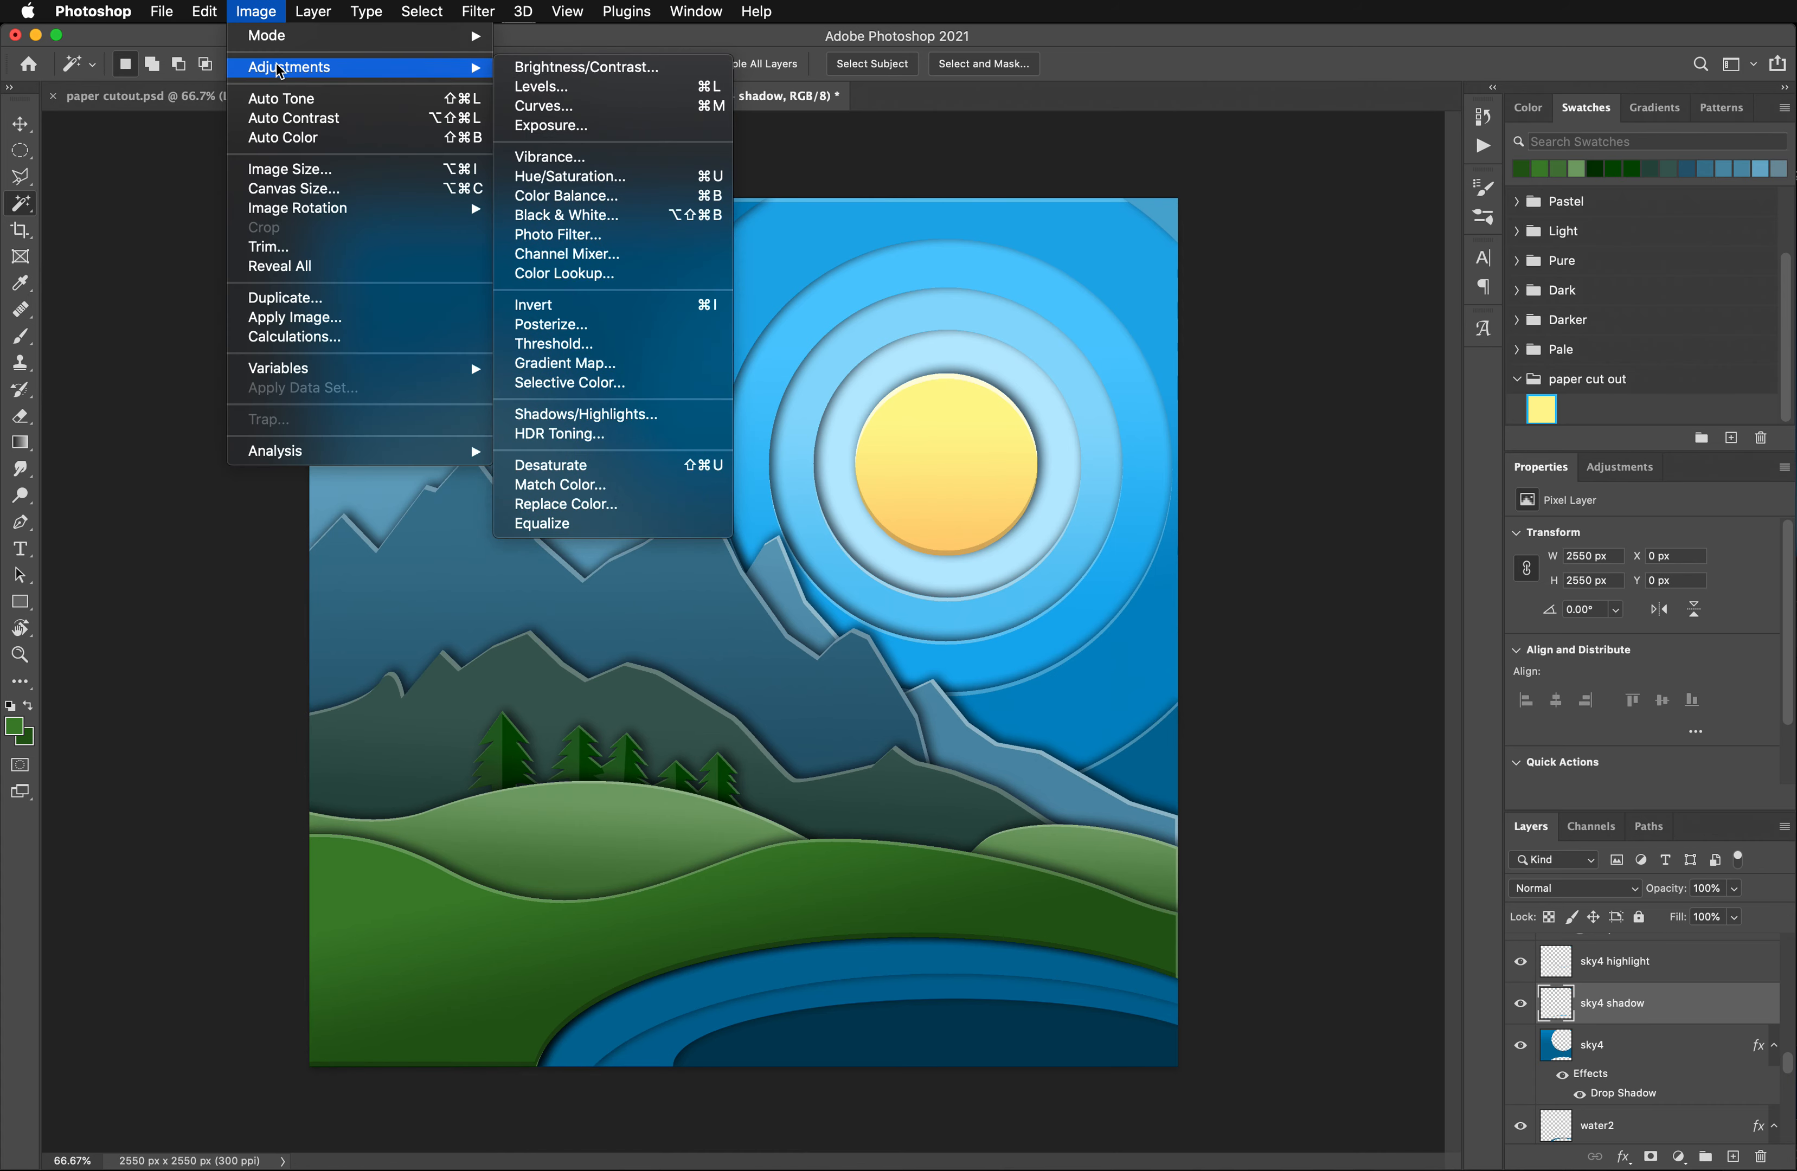
{"action": "left_click", "coordinate": [543, 176]}
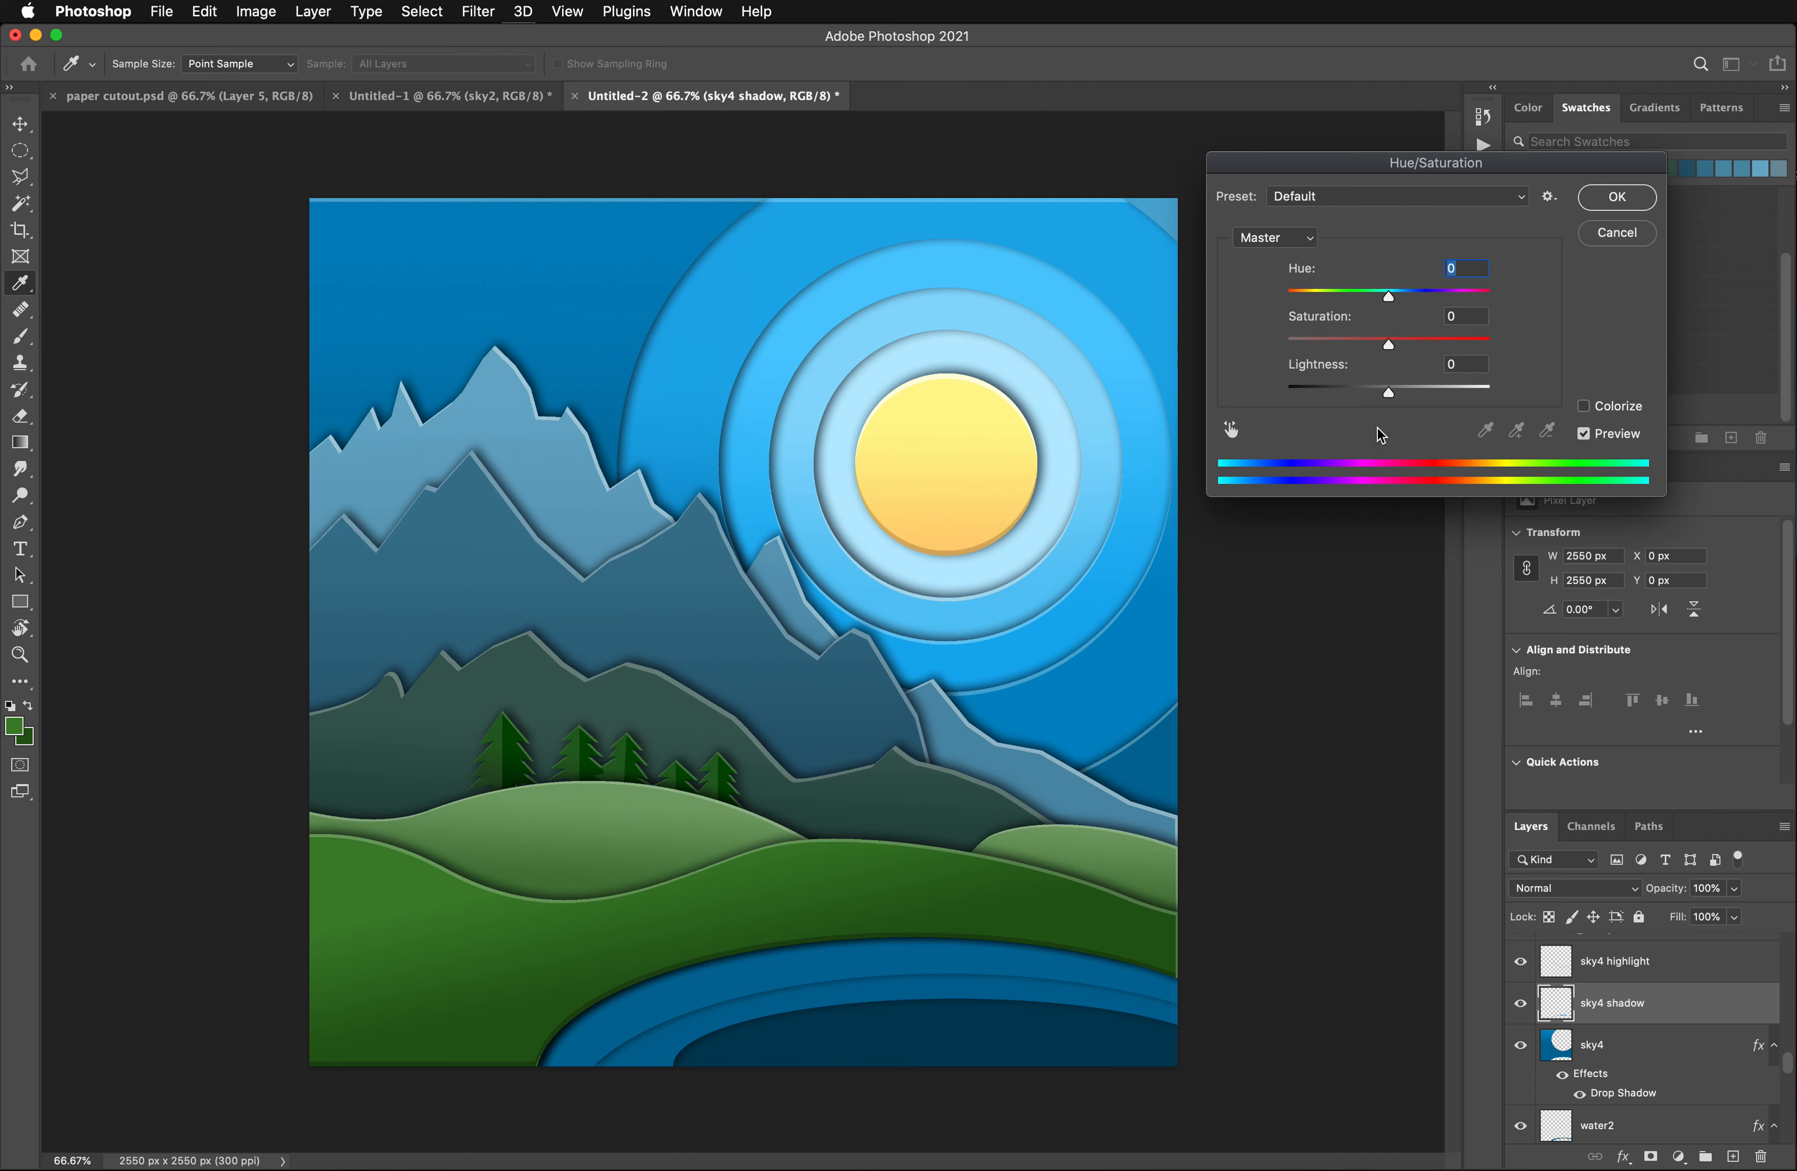
{"action": "left_click_drag", "start_coordinate": [1390, 394], "coordinate": [1373, 395]}
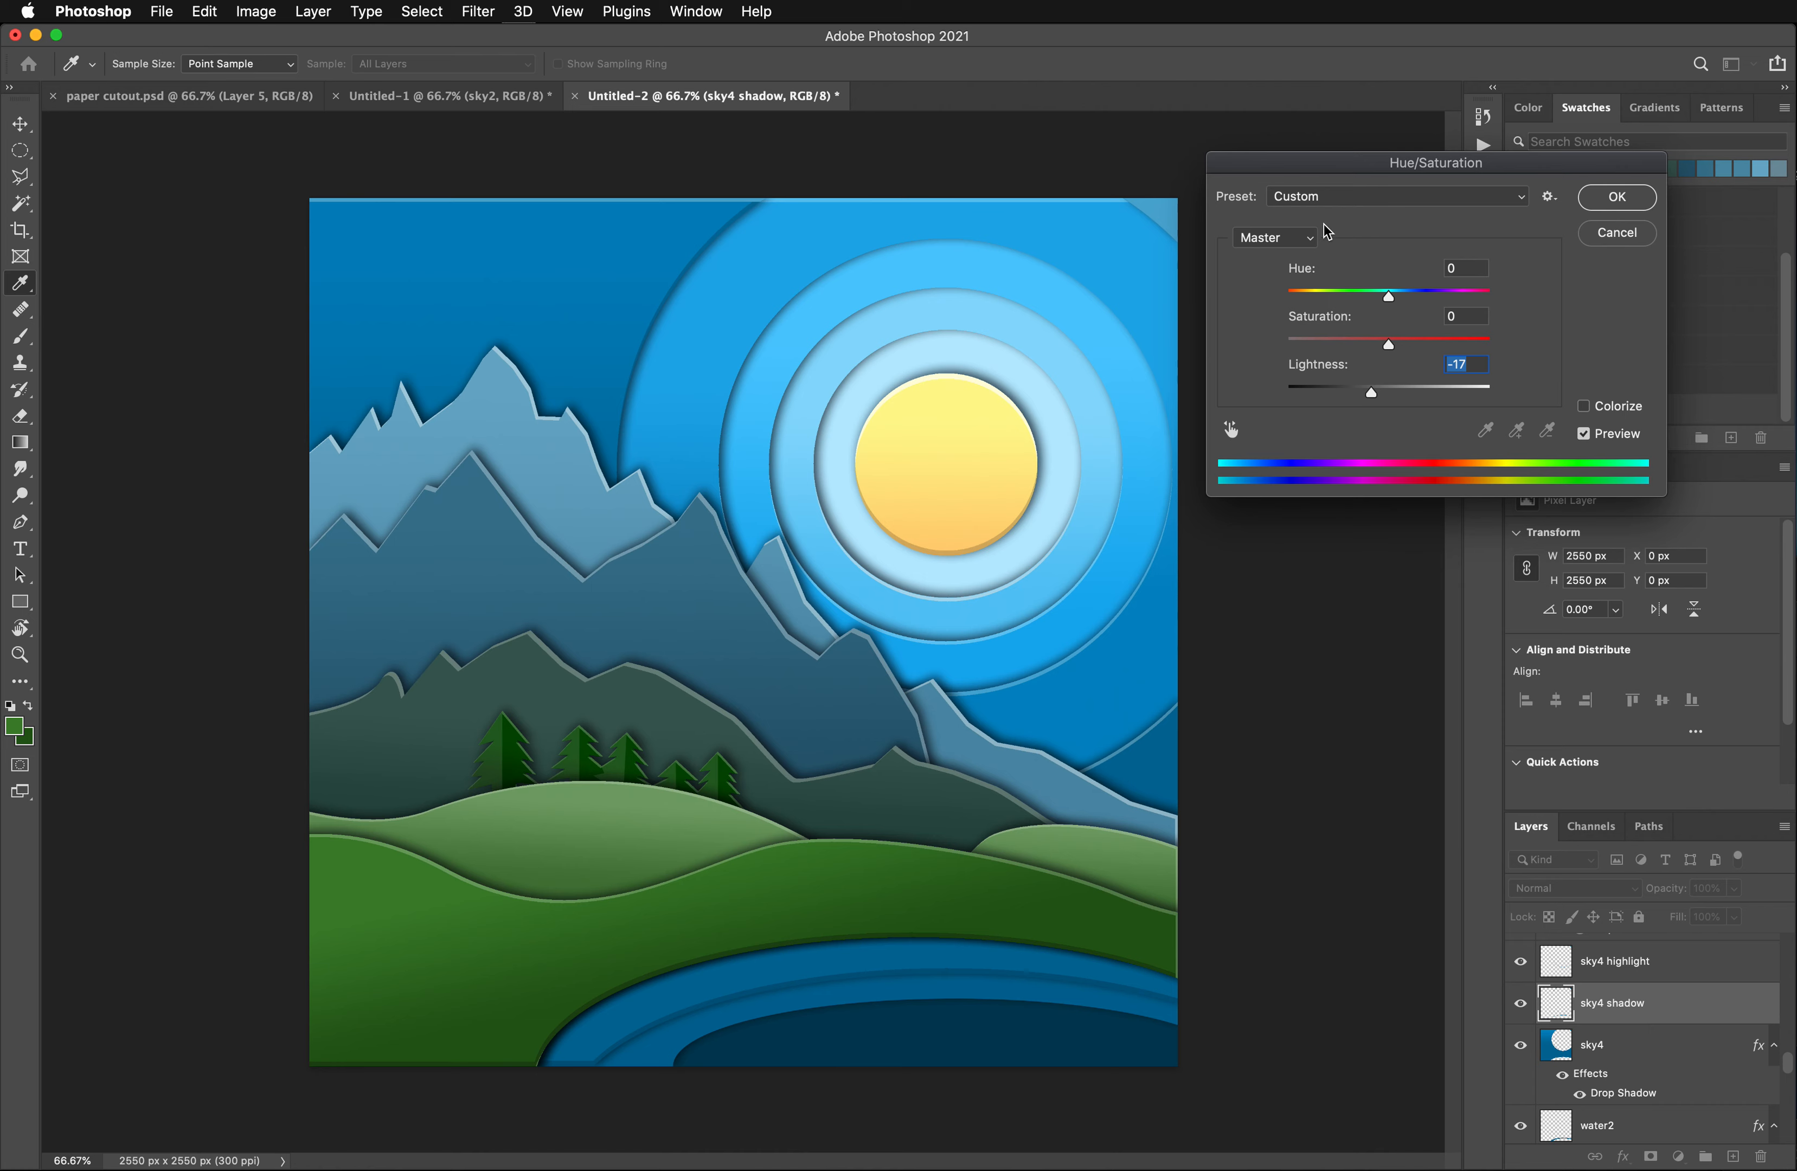
{"action": "left_click", "coordinate": [1370, 395]}
{"action": "left_click", "coordinate": [1627, 207]}
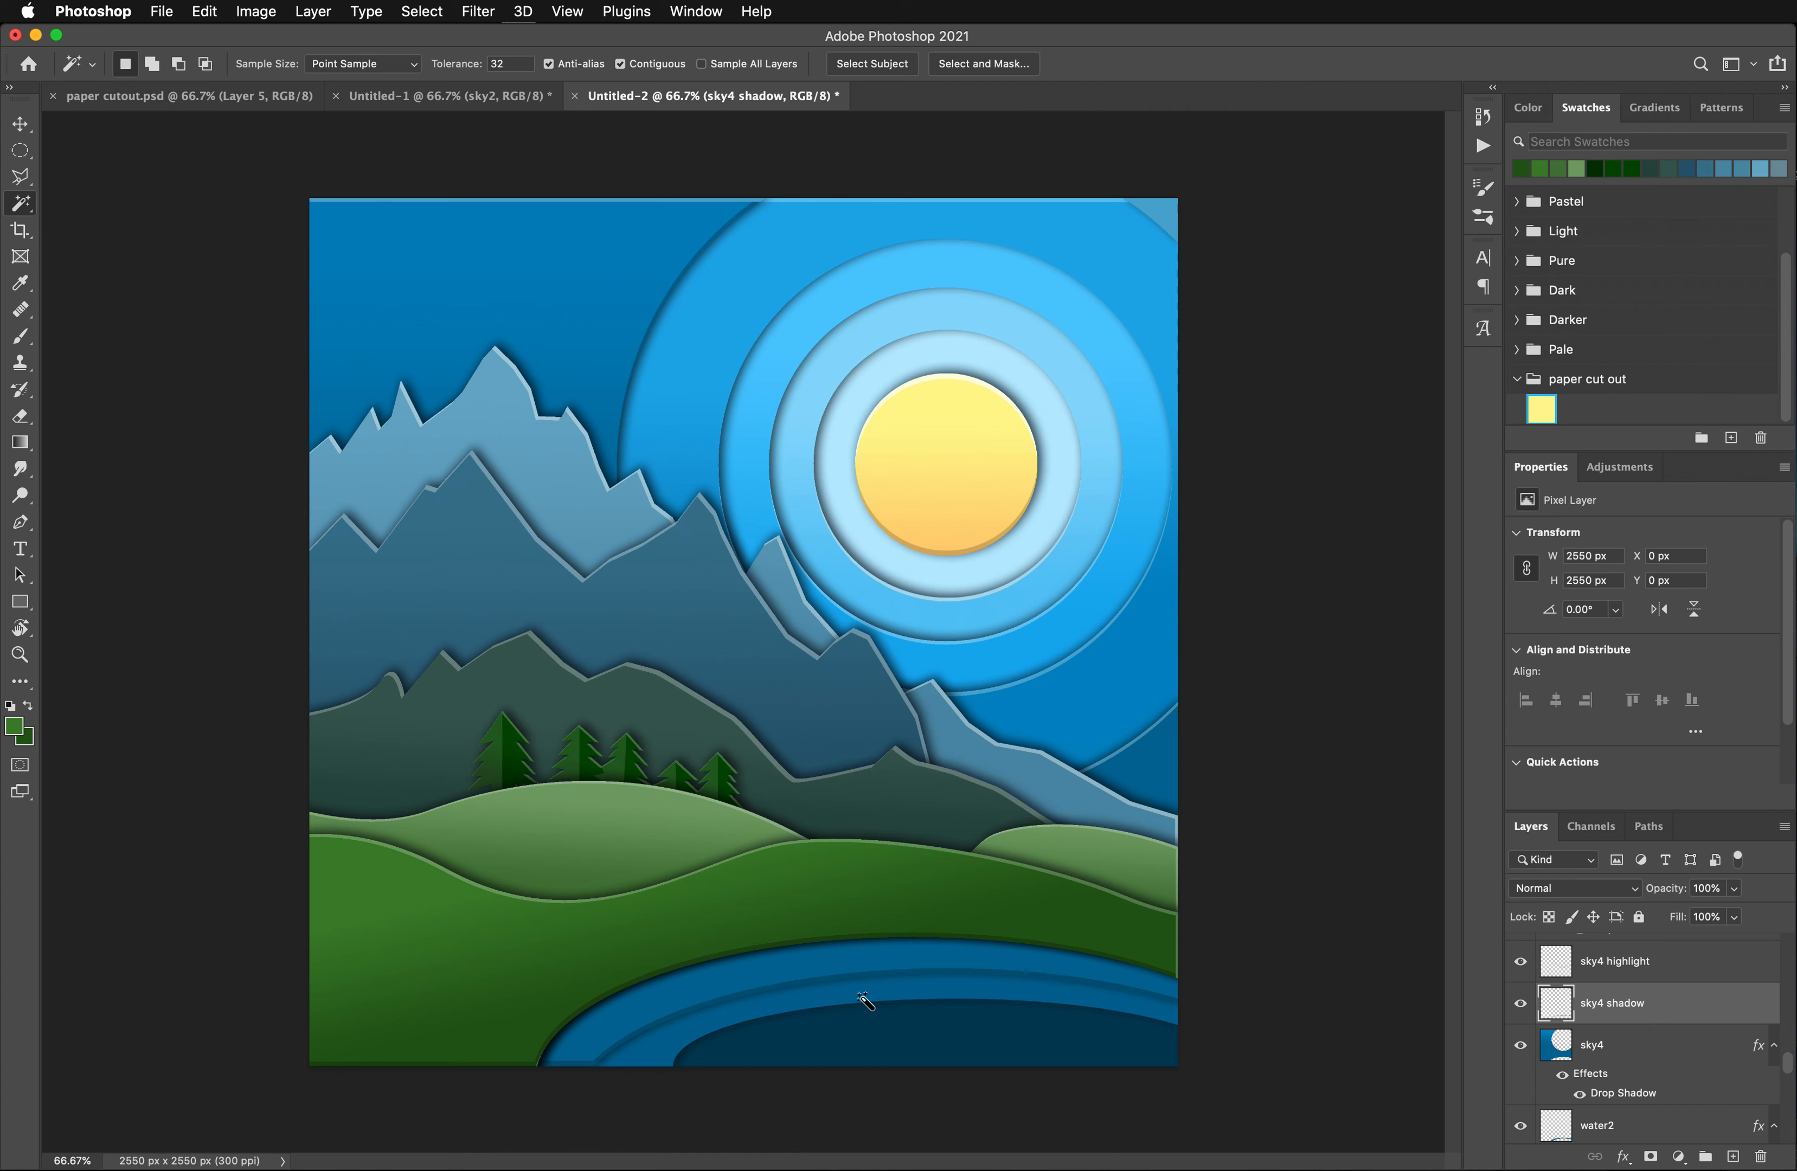
- Pick the water2 layer at the lake's middle ring and select its curved band with the Magic Wand
{"action": "left_click", "coordinate": [19, 125]}
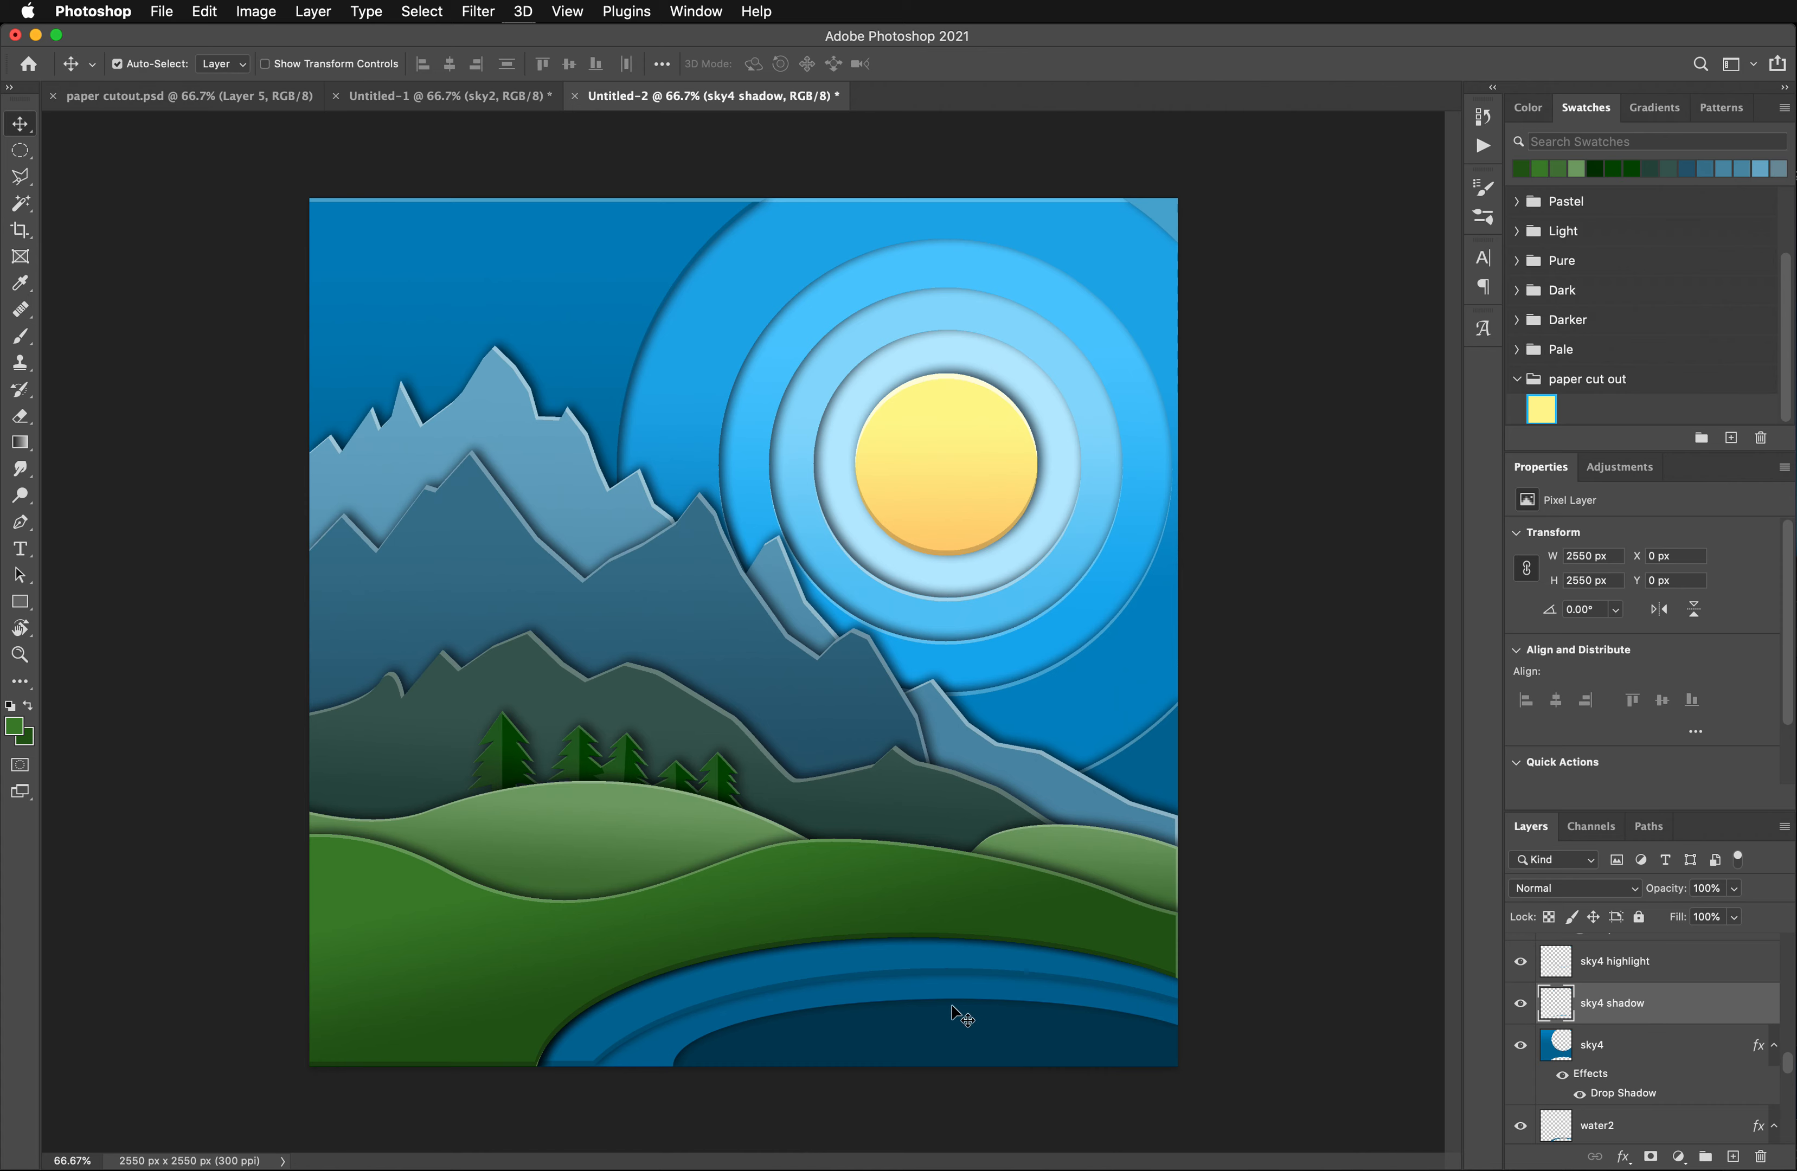
{"action": "left_click", "coordinate": [939, 998]}
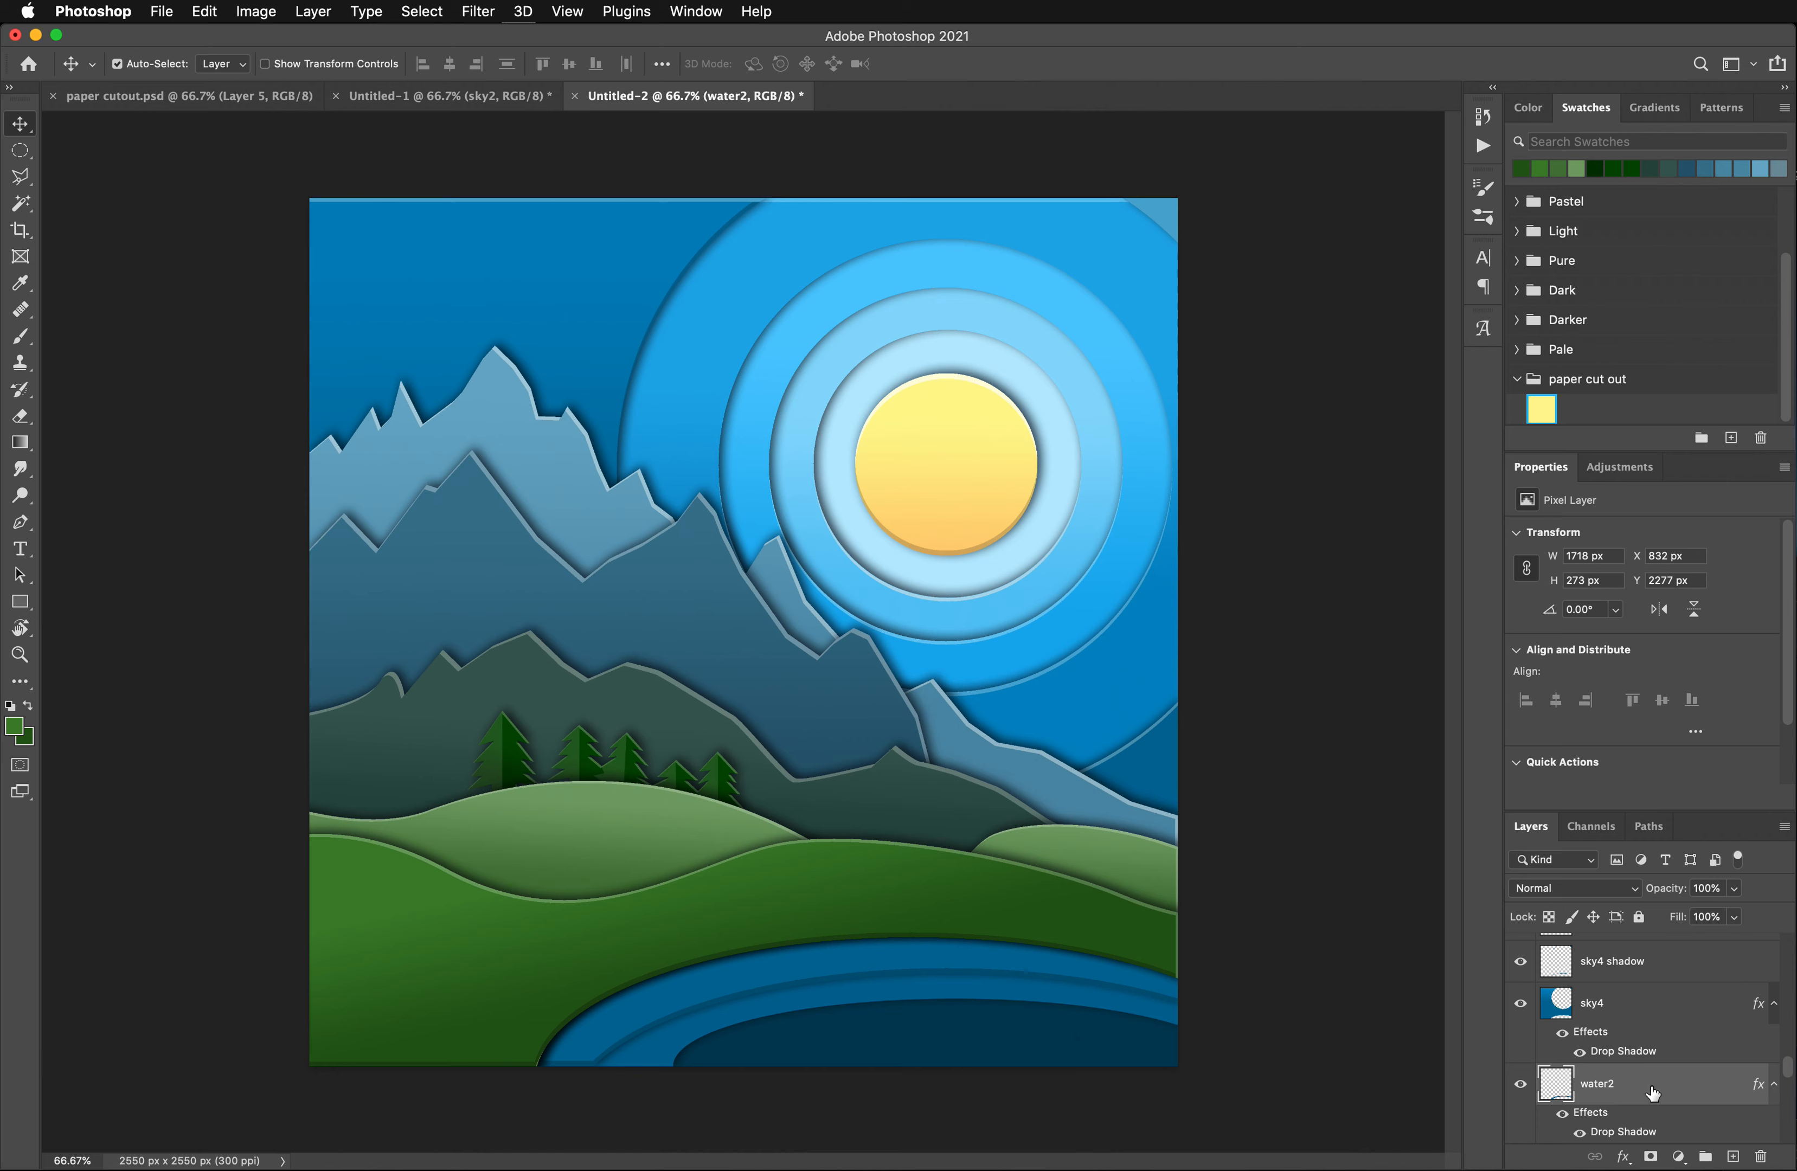
{"action": "mouse_move", "coordinate": [1654, 1094]}
{"action": "left_mouse_down"}
{"action": "mouse_move", "coordinate": [1734, 1159]}
{"action": "mouse_move", "coordinate": [1697, 1094]}
{"action": "mouse_move", "coordinate": [1733, 1152]}
{"action": "mouse_move", "coordinate": [1674, 1094]}
{"action": "left_mouse_up"}
{"action": "left_click", "coordinate": [15, 204]}
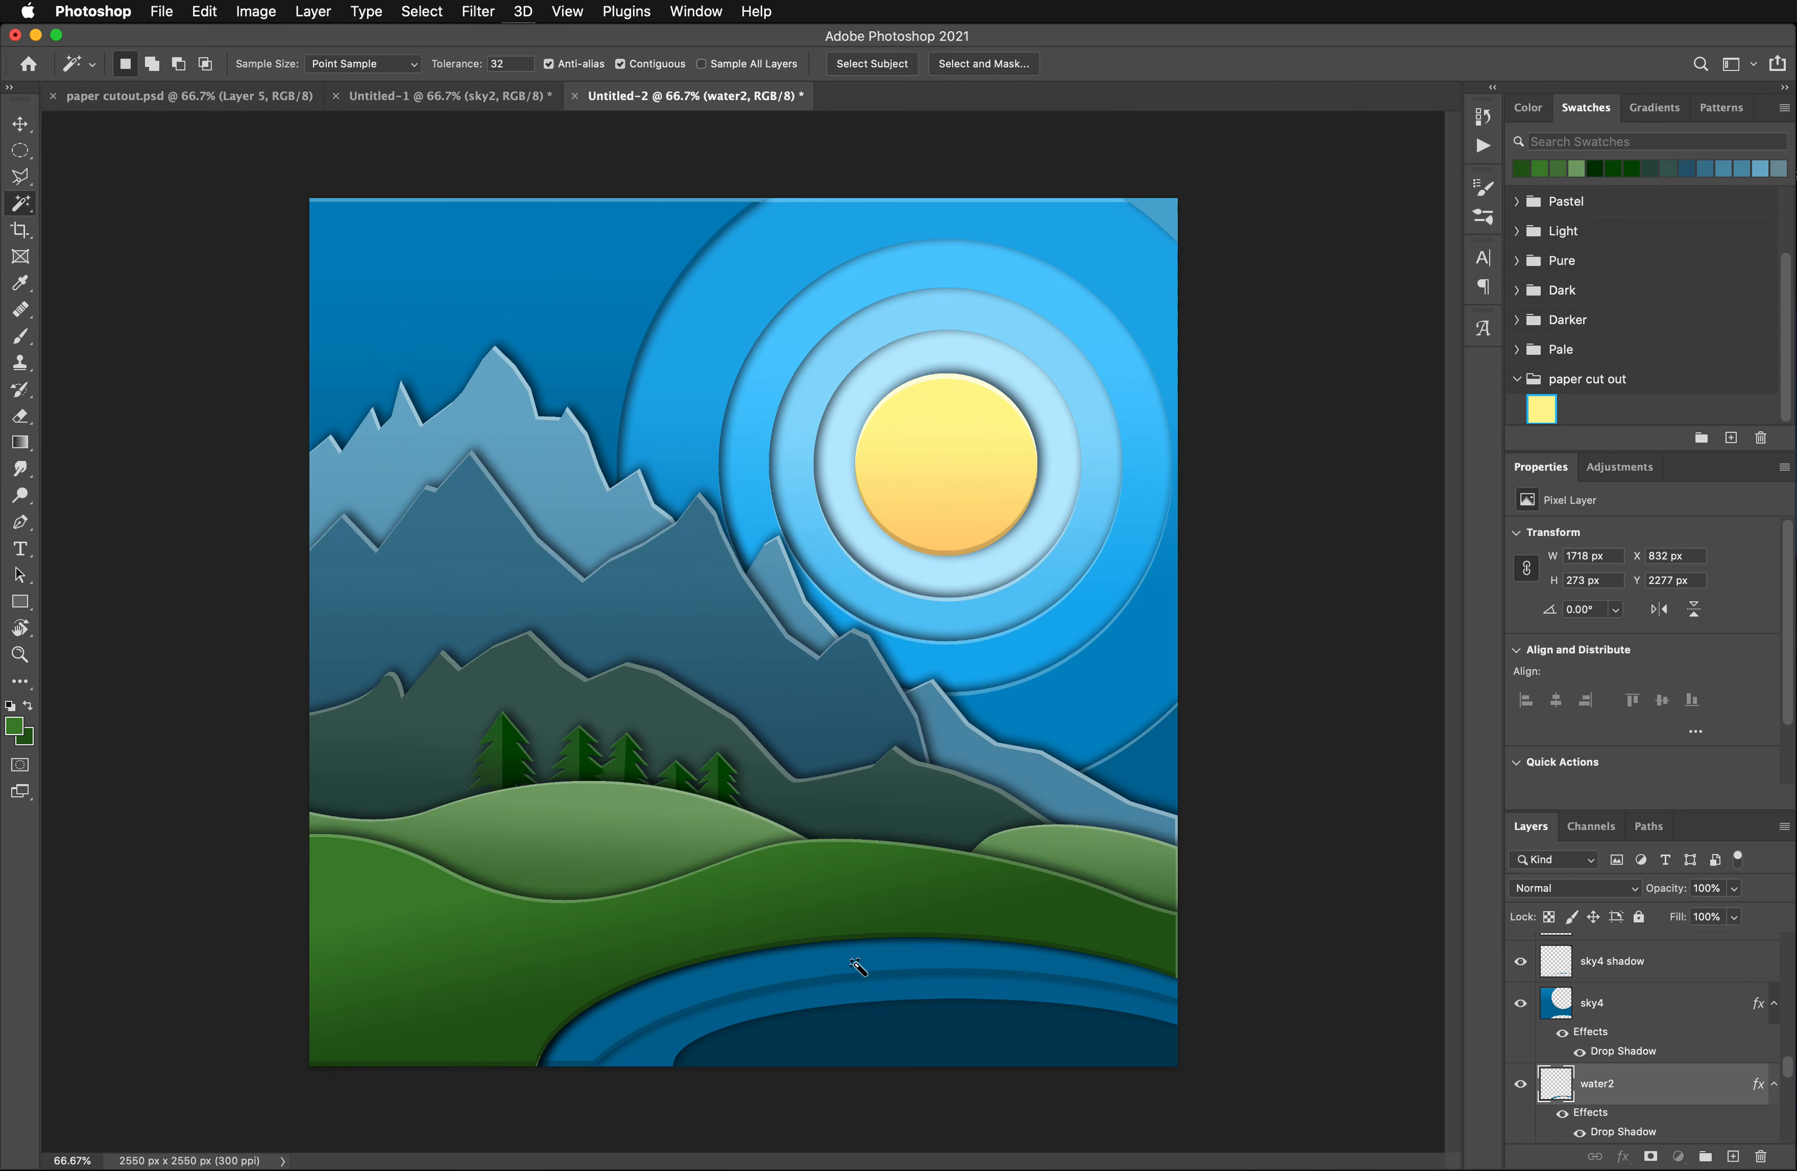
{"action": "left_click", "coordinate": [872, 996]}
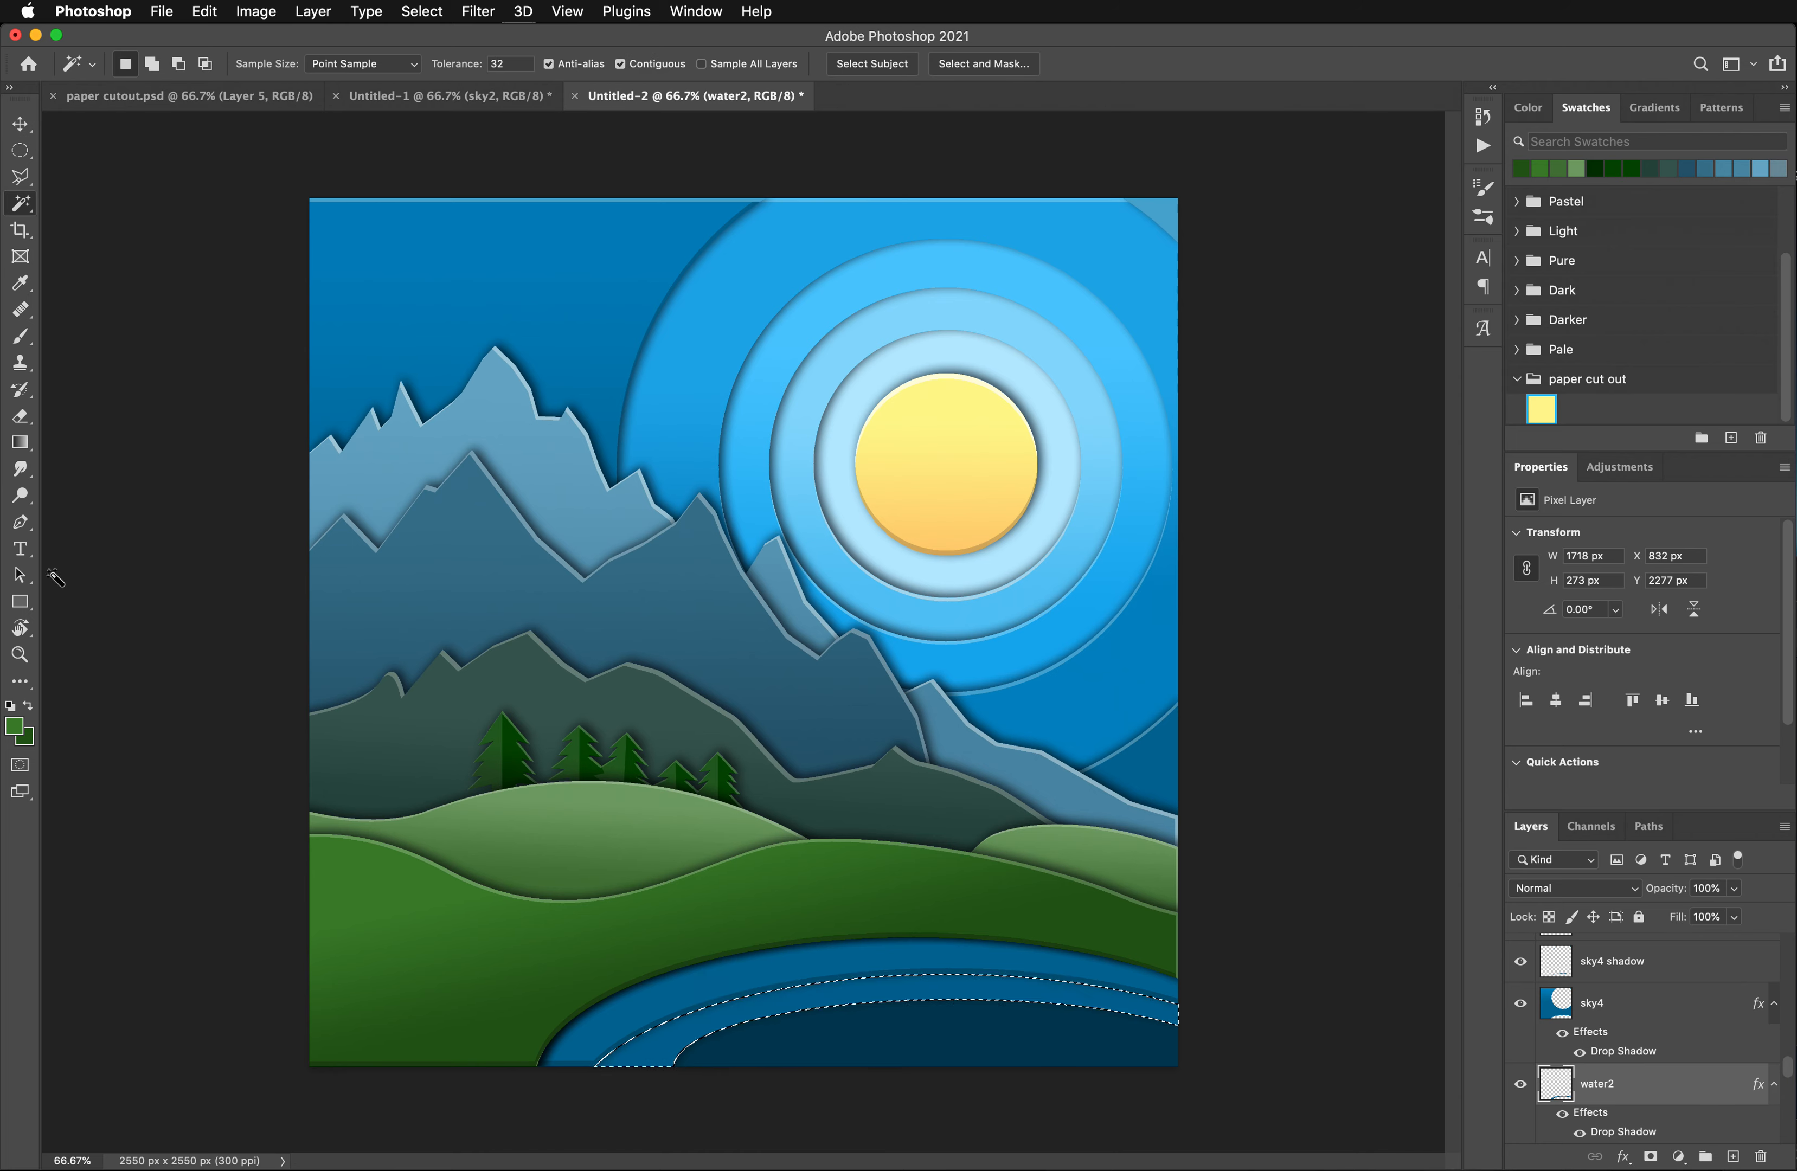
- Sample the middle lake ring's blue as foreground colour and set the background colour to dark blue #00415d
{"action": "left_click", "coordinate": [21, 283]}
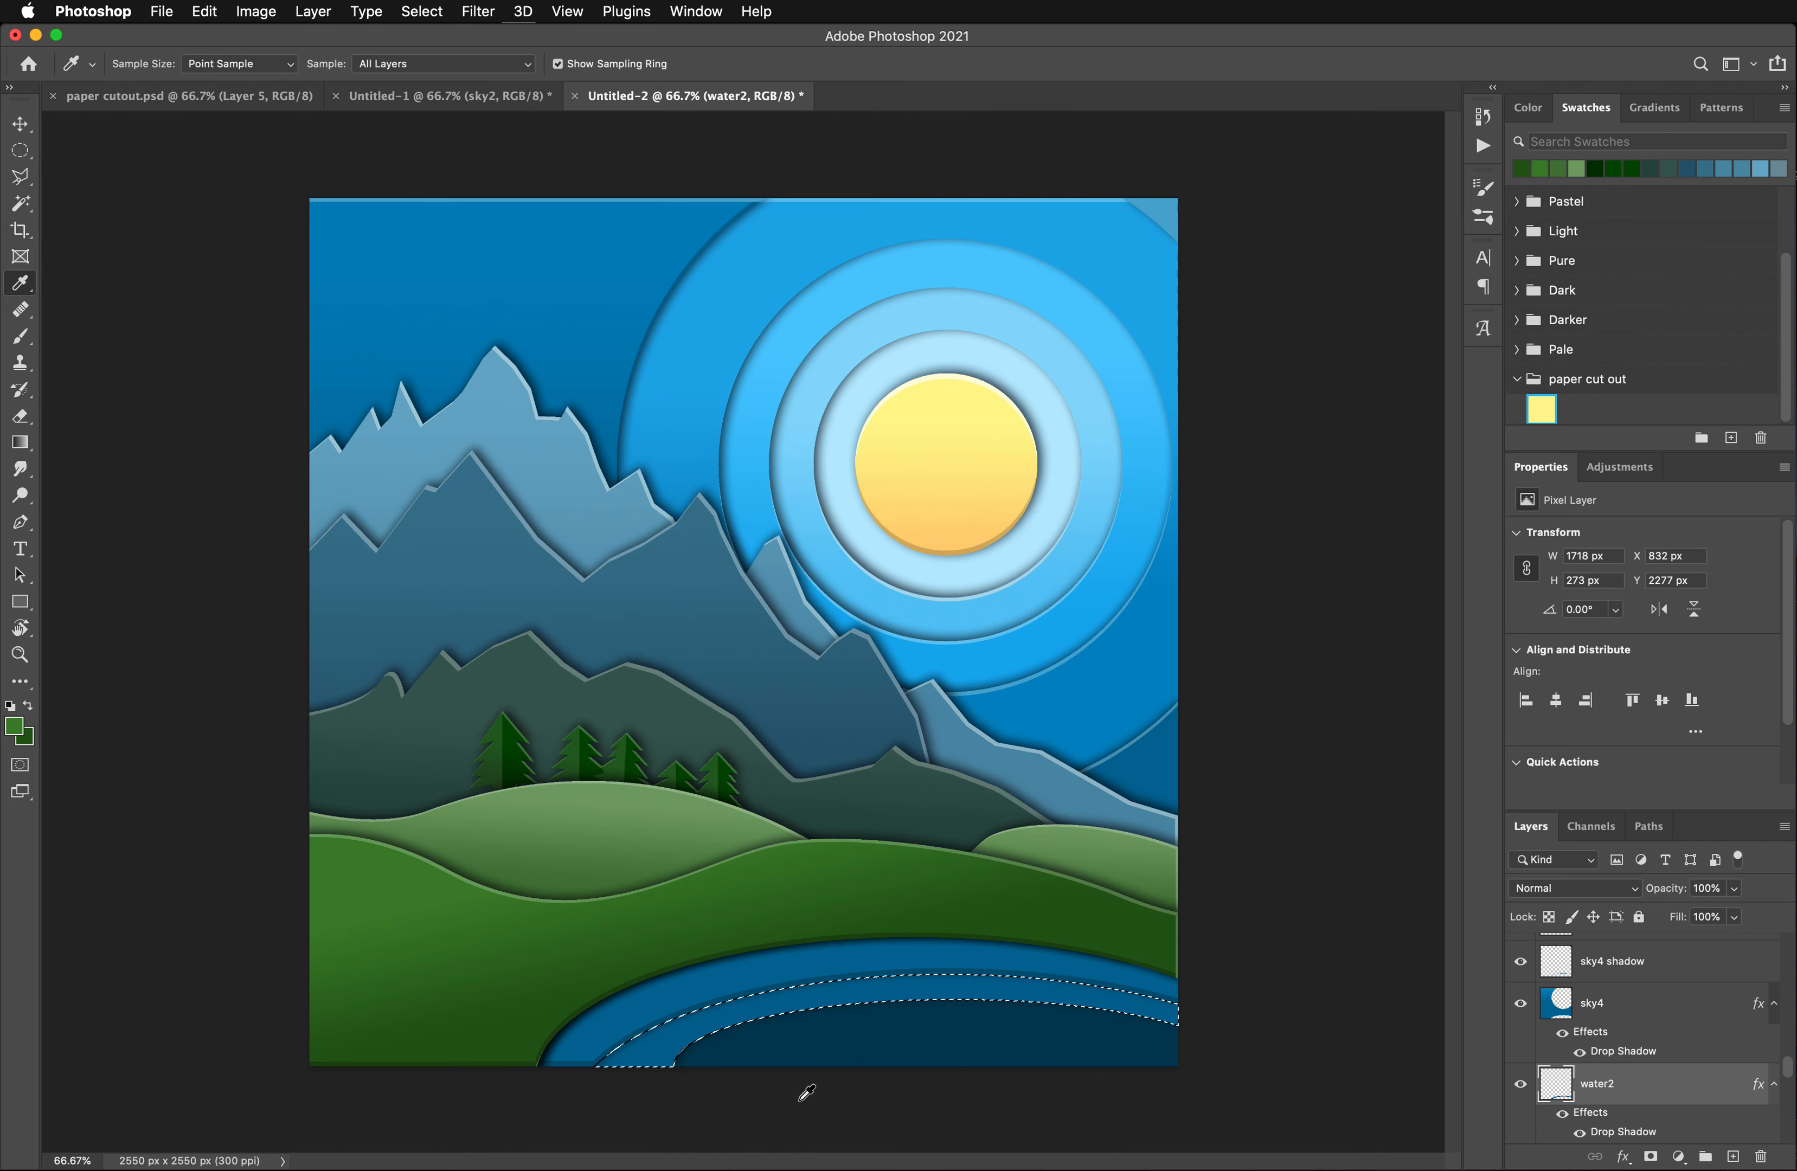
{"action": "left_click", "coordinate": [676, 1046]}
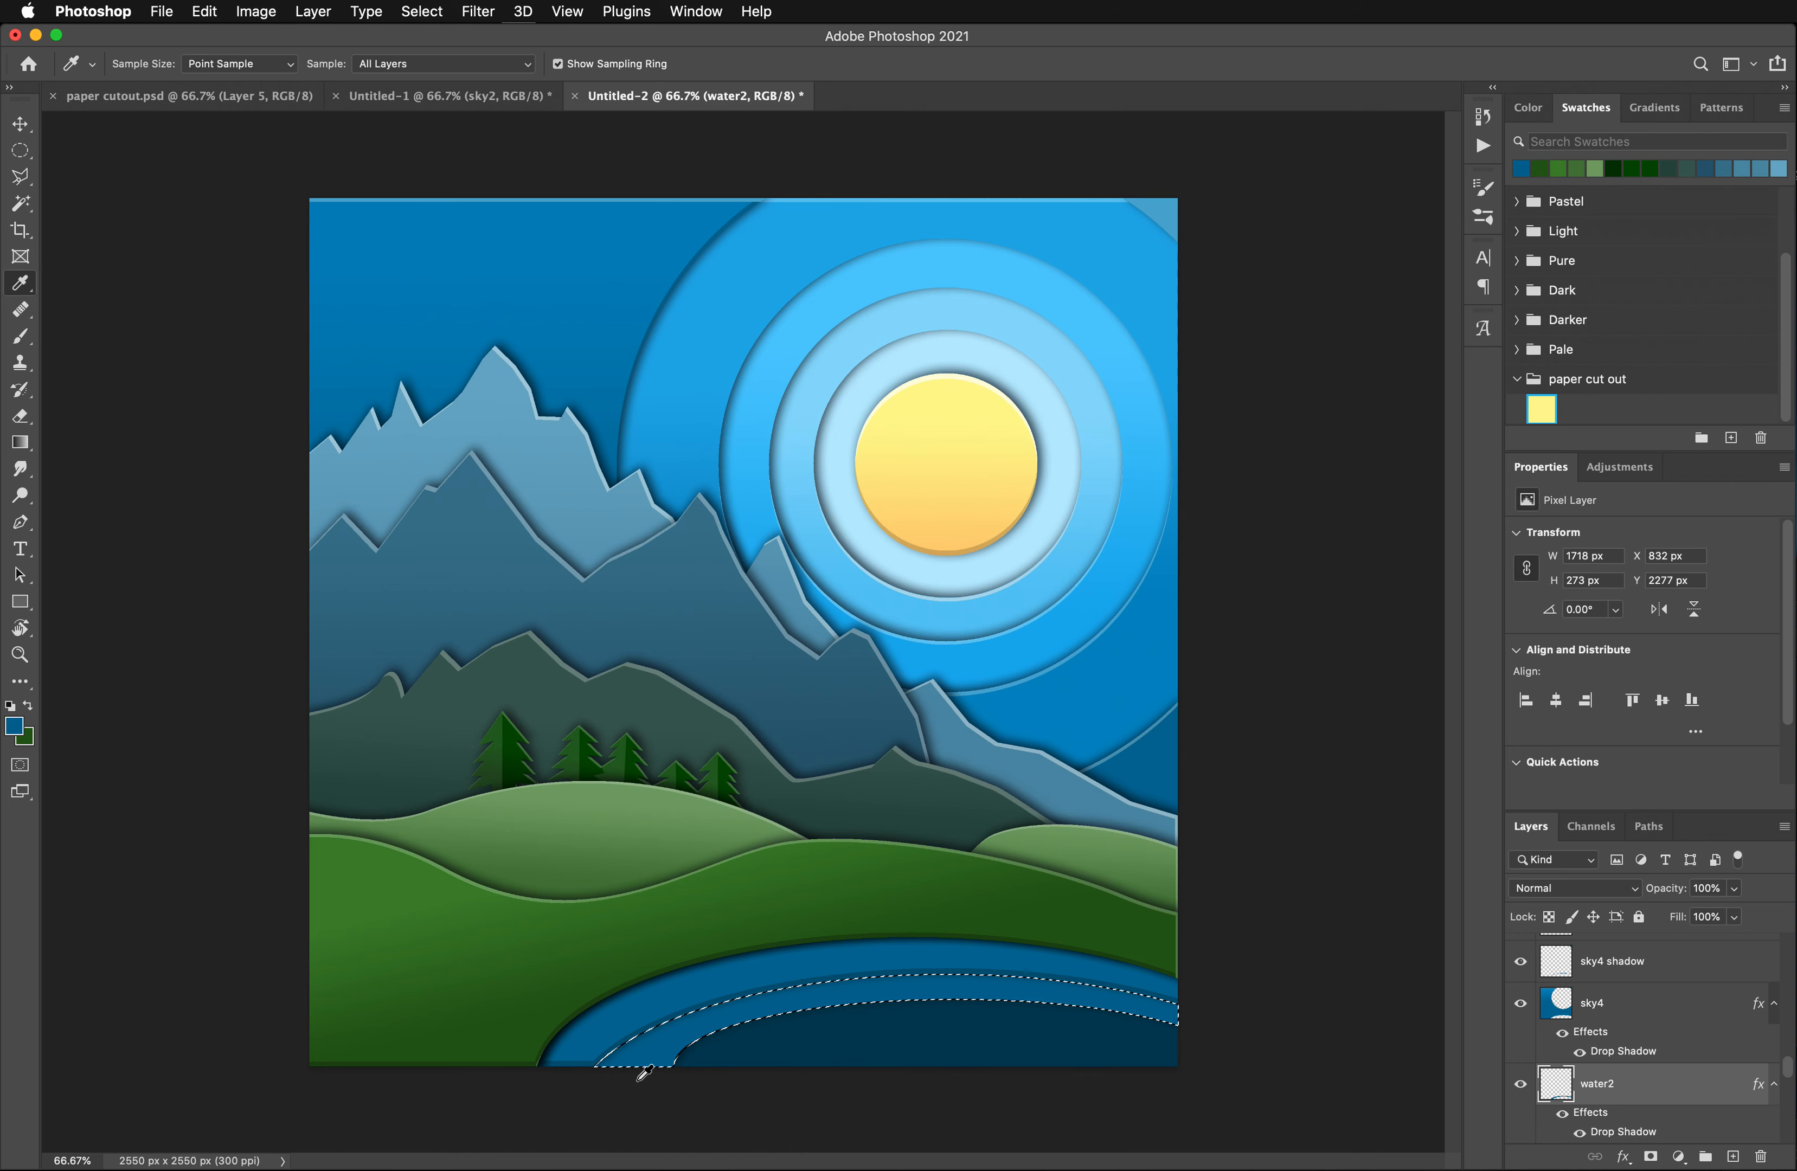
{"action": "left_click", "coordinate": [25, 735]}
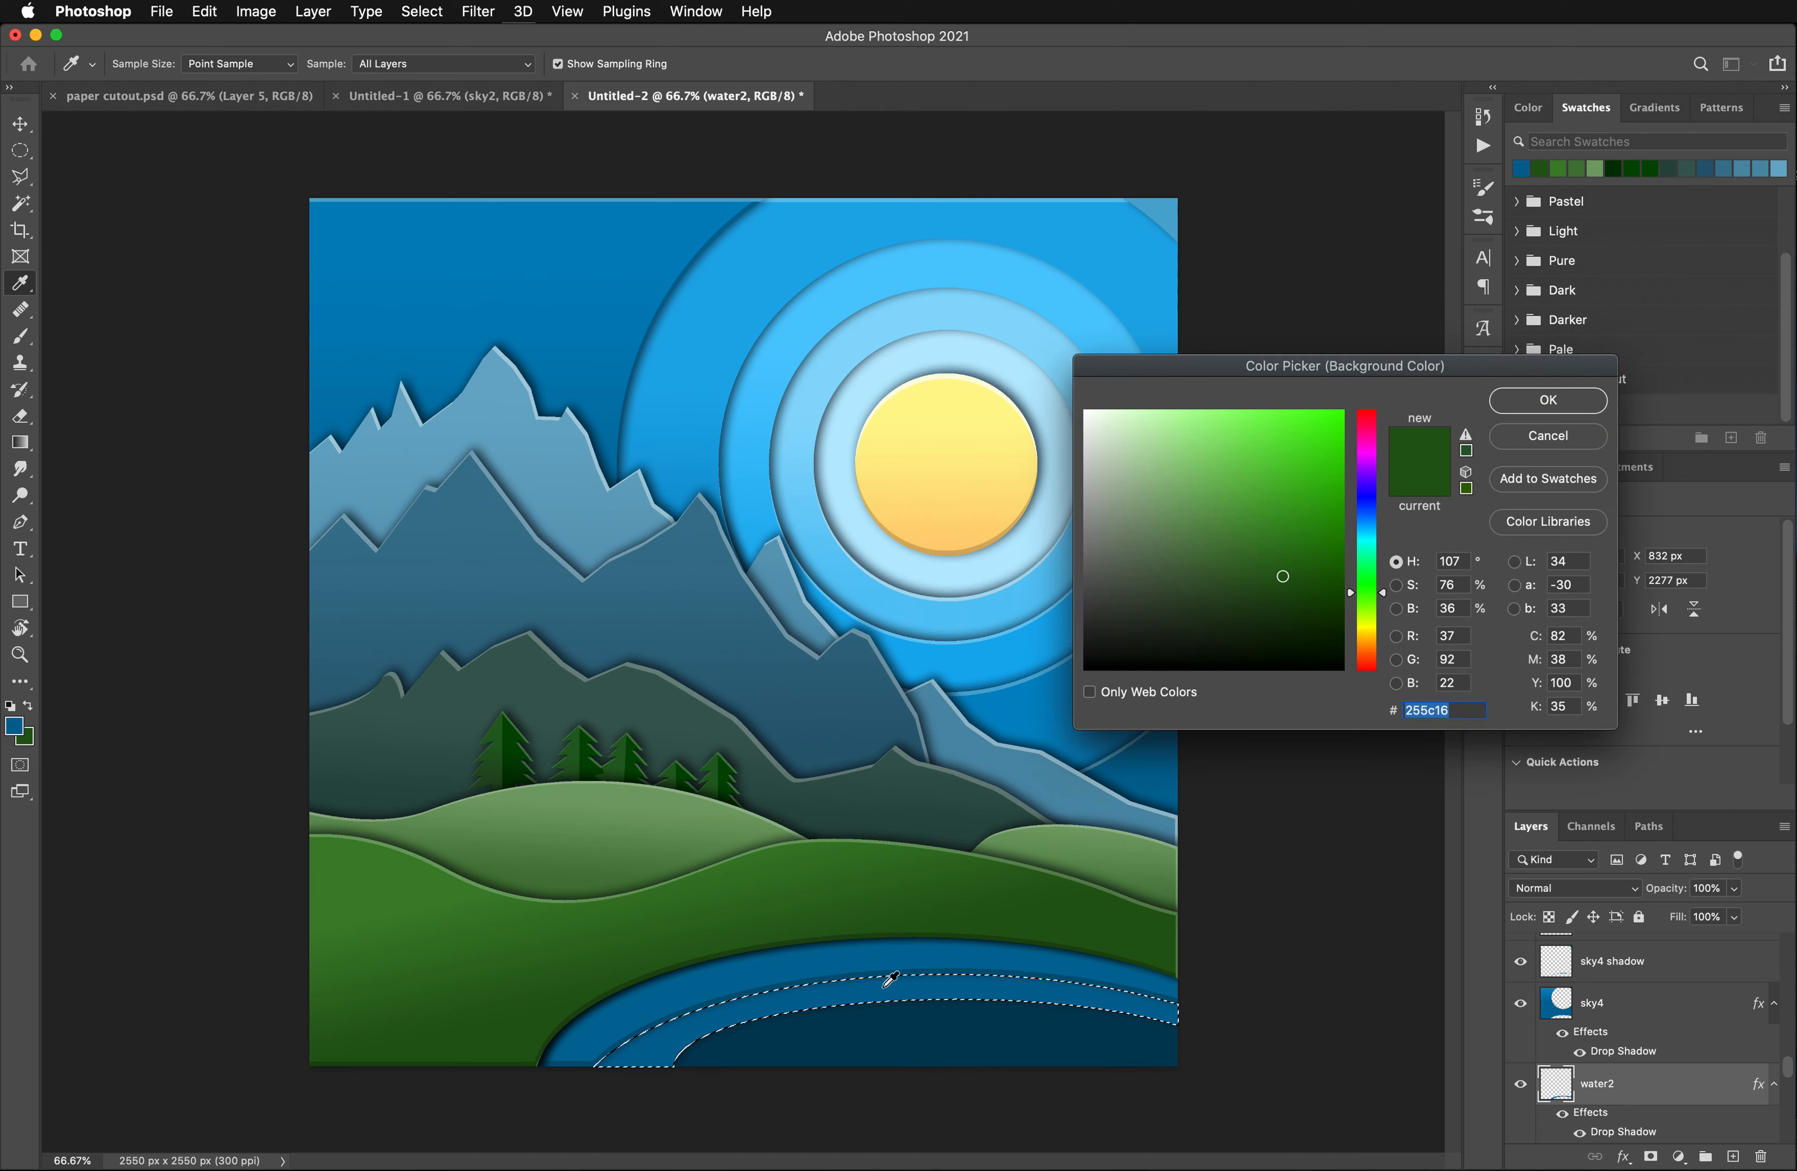
{"action": "left_click", "coordinate": [828, 988]}
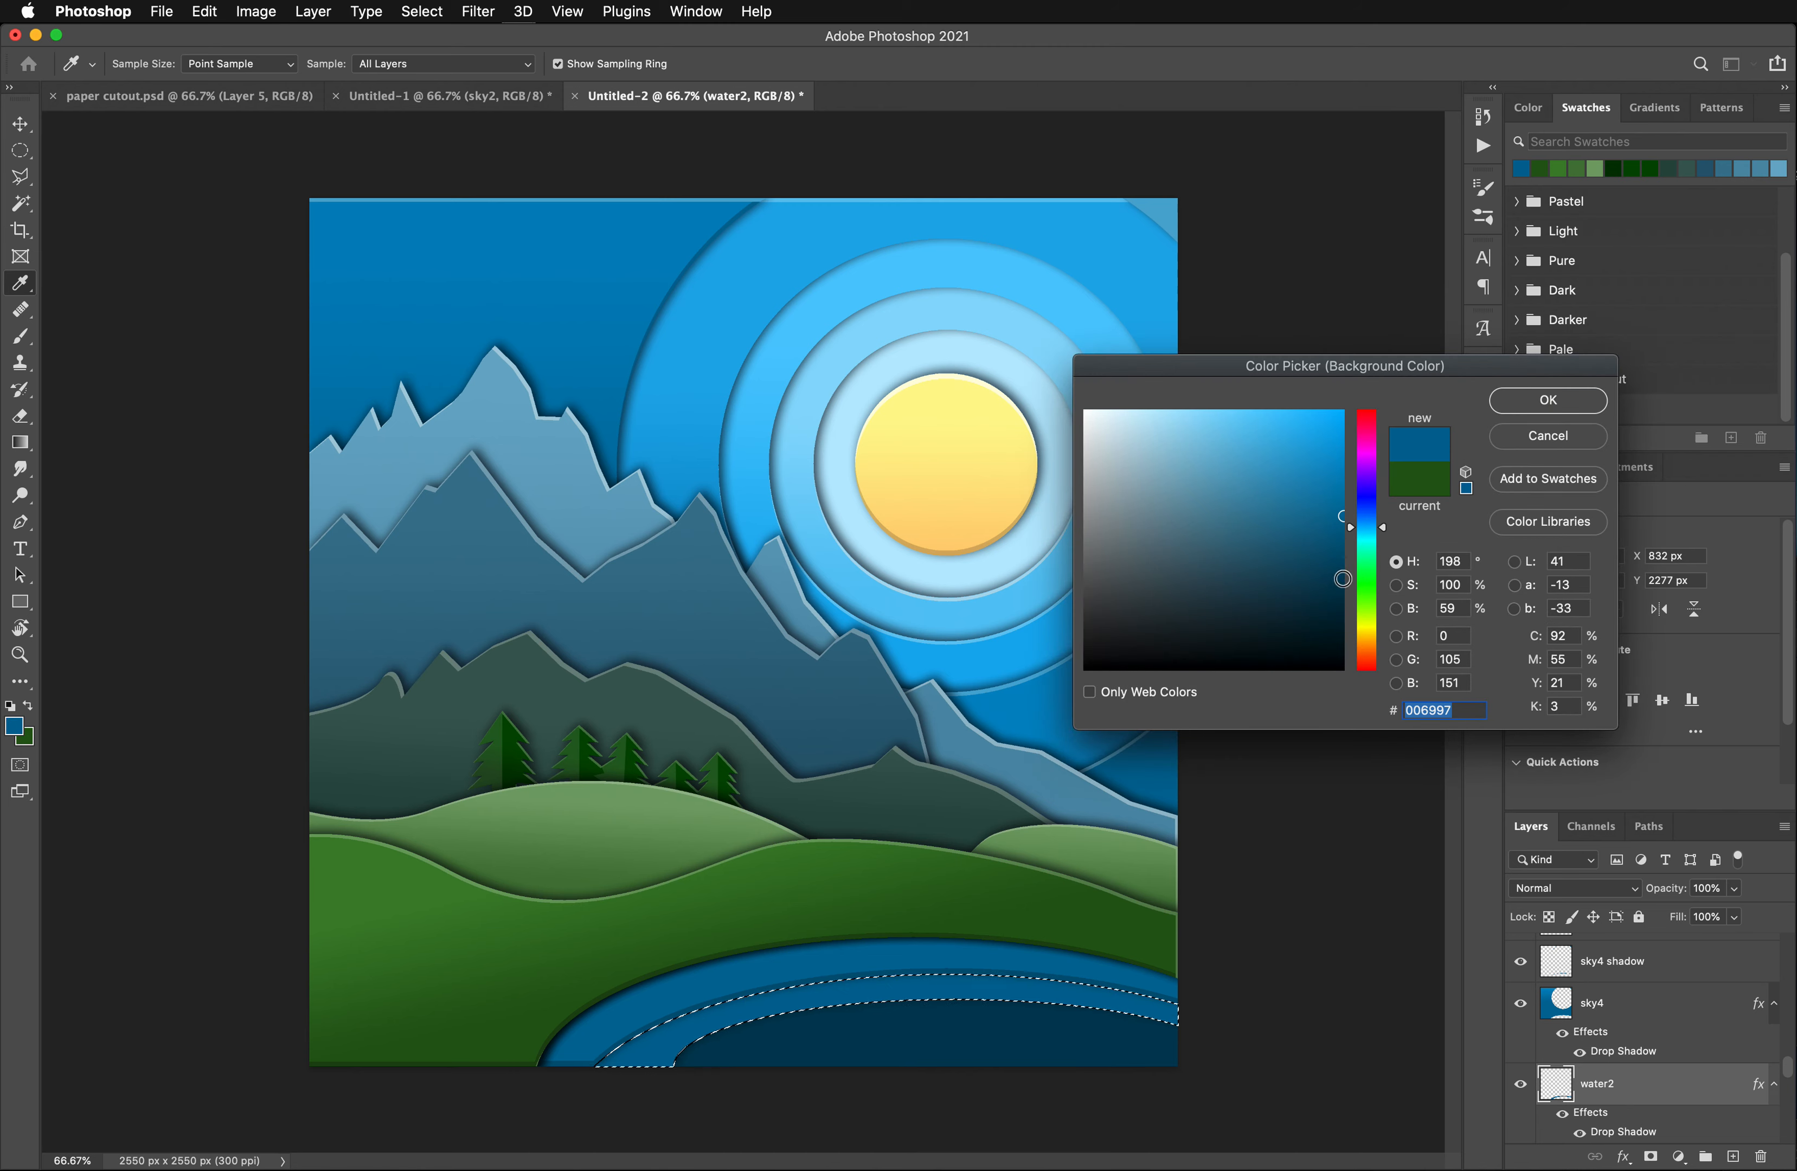
{"action": "left_click", "coordinate": [1343, 580]}
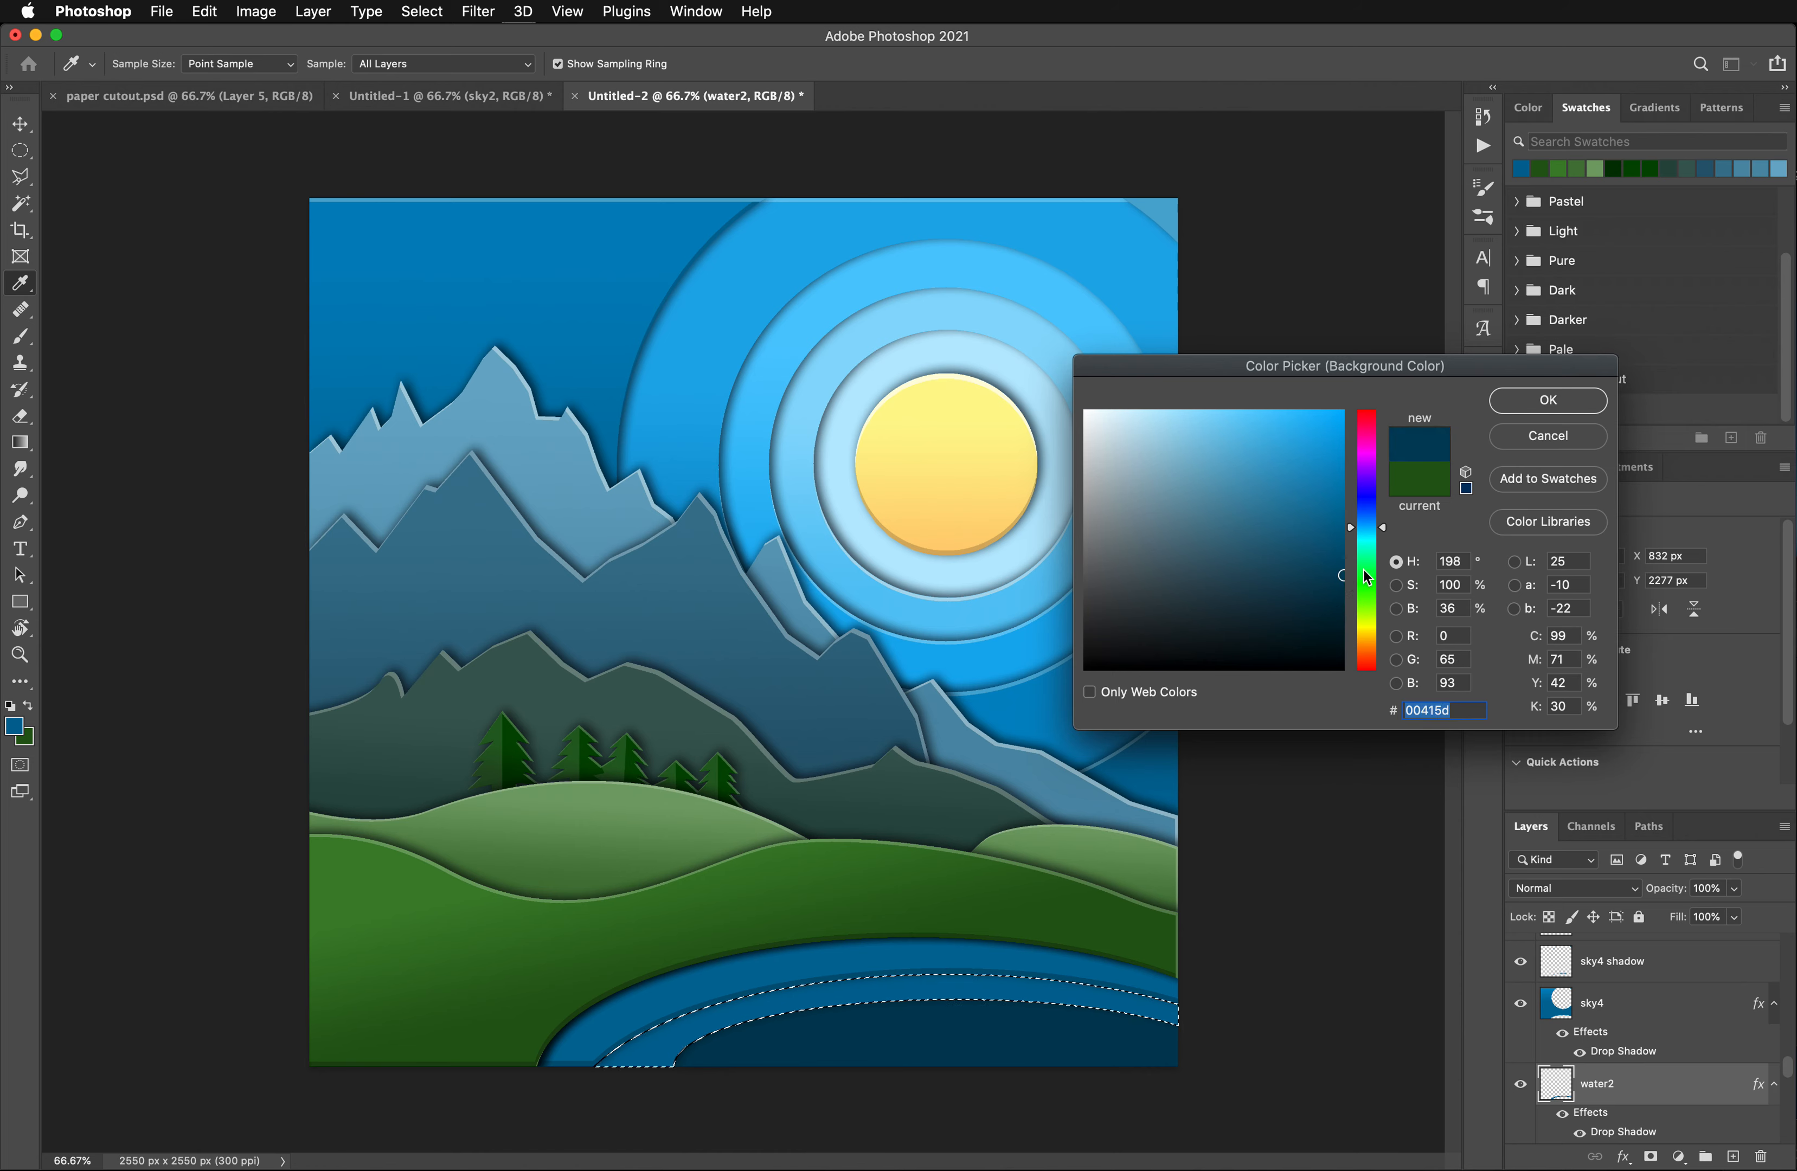
{"action": "left_click", "coordinate": [1539, 400]}
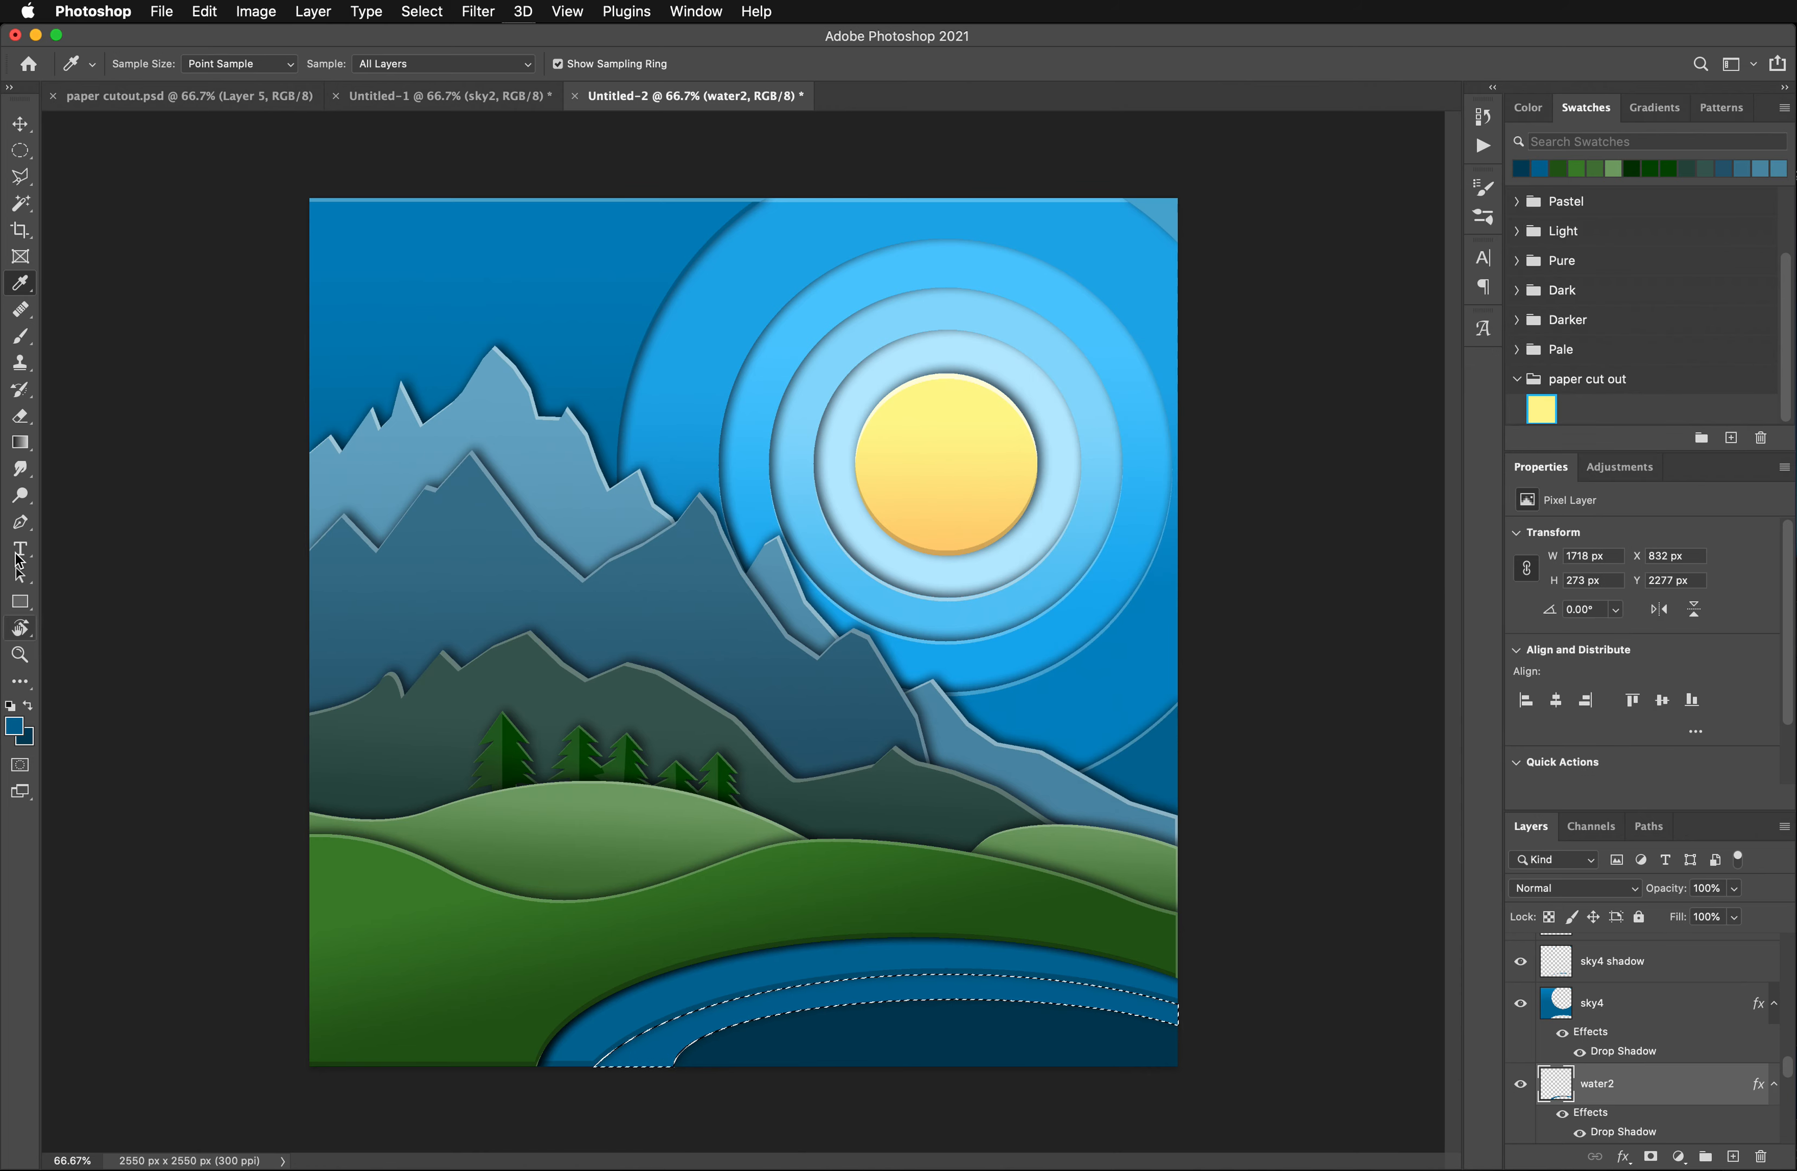
- Fill the selected water2 band with a linear foreground-to-background gradient running downward from its upper edge
{"action": "left_click", "coordinate": [21, 442]}
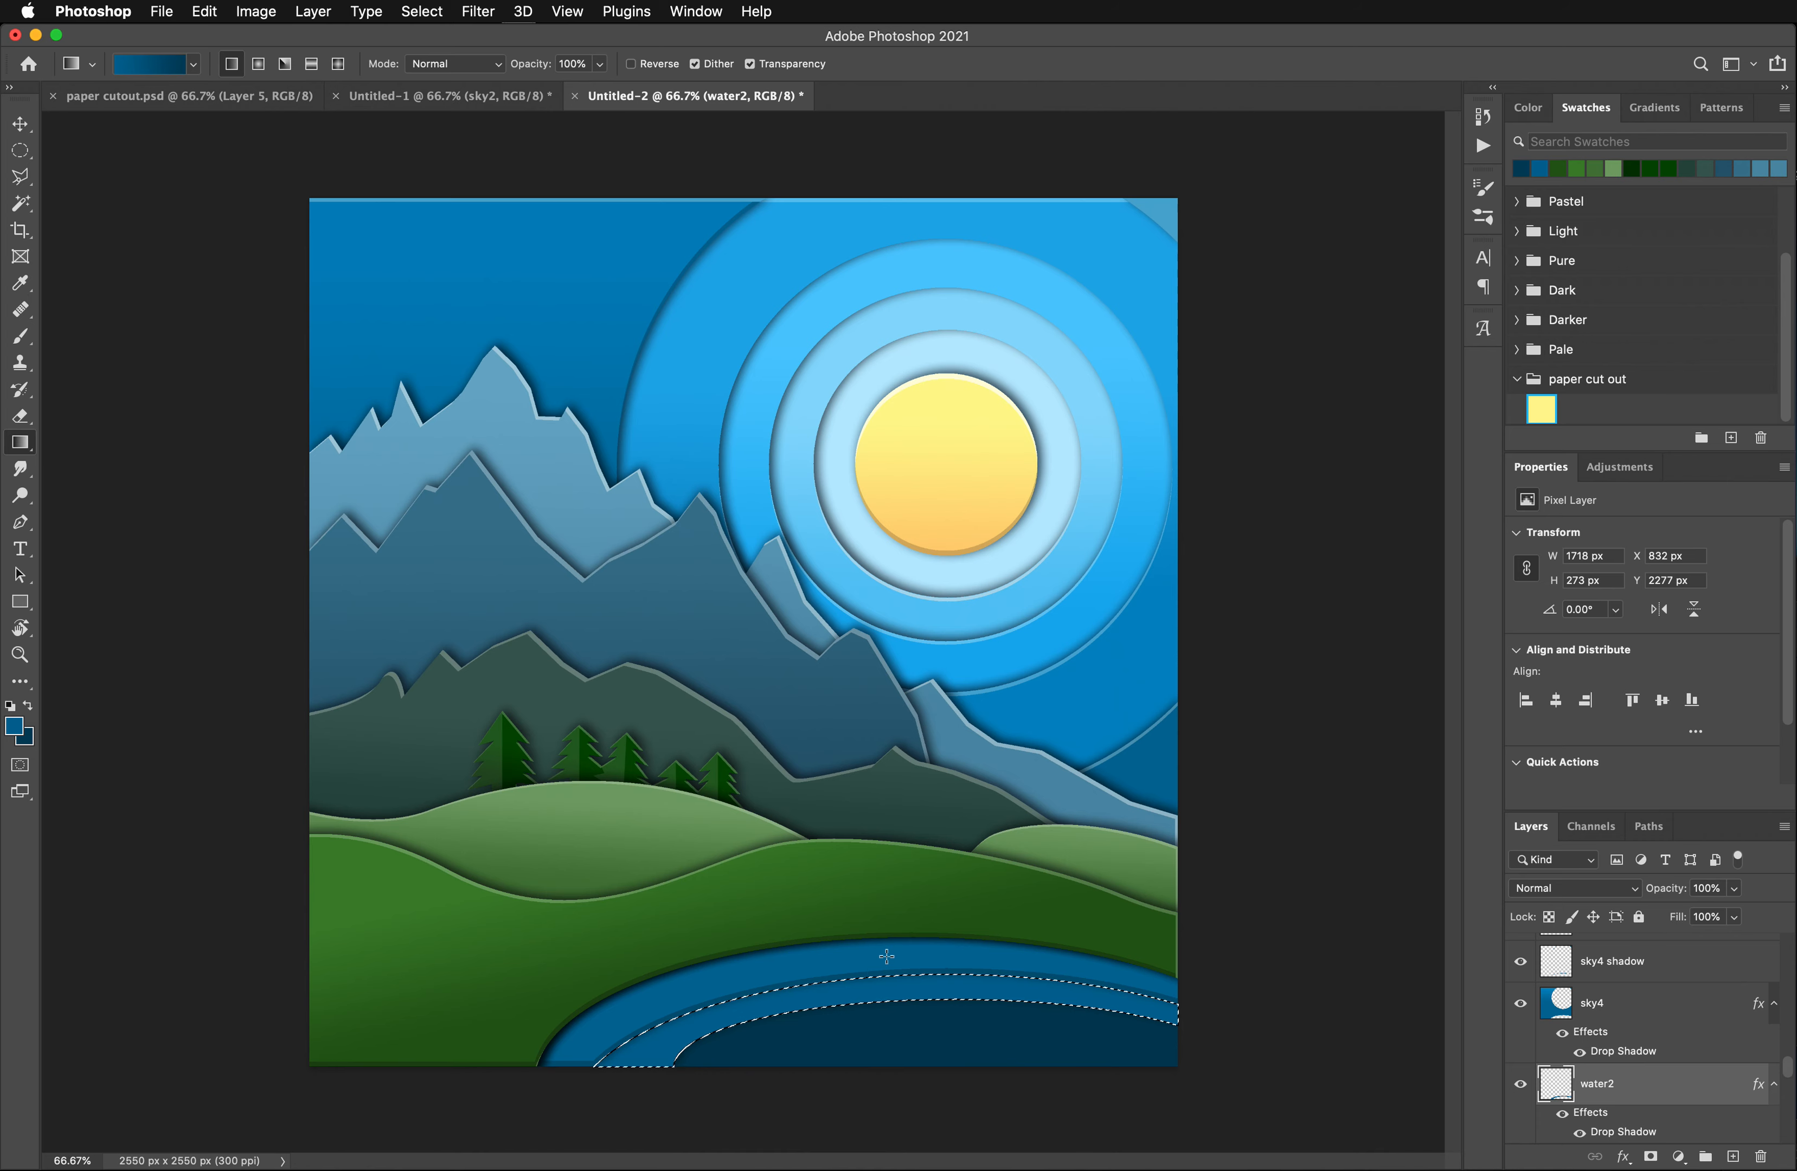
{"action": "left_click_drag", "start_coordinate": [886, 956], "coordinate": [893, 1035]}
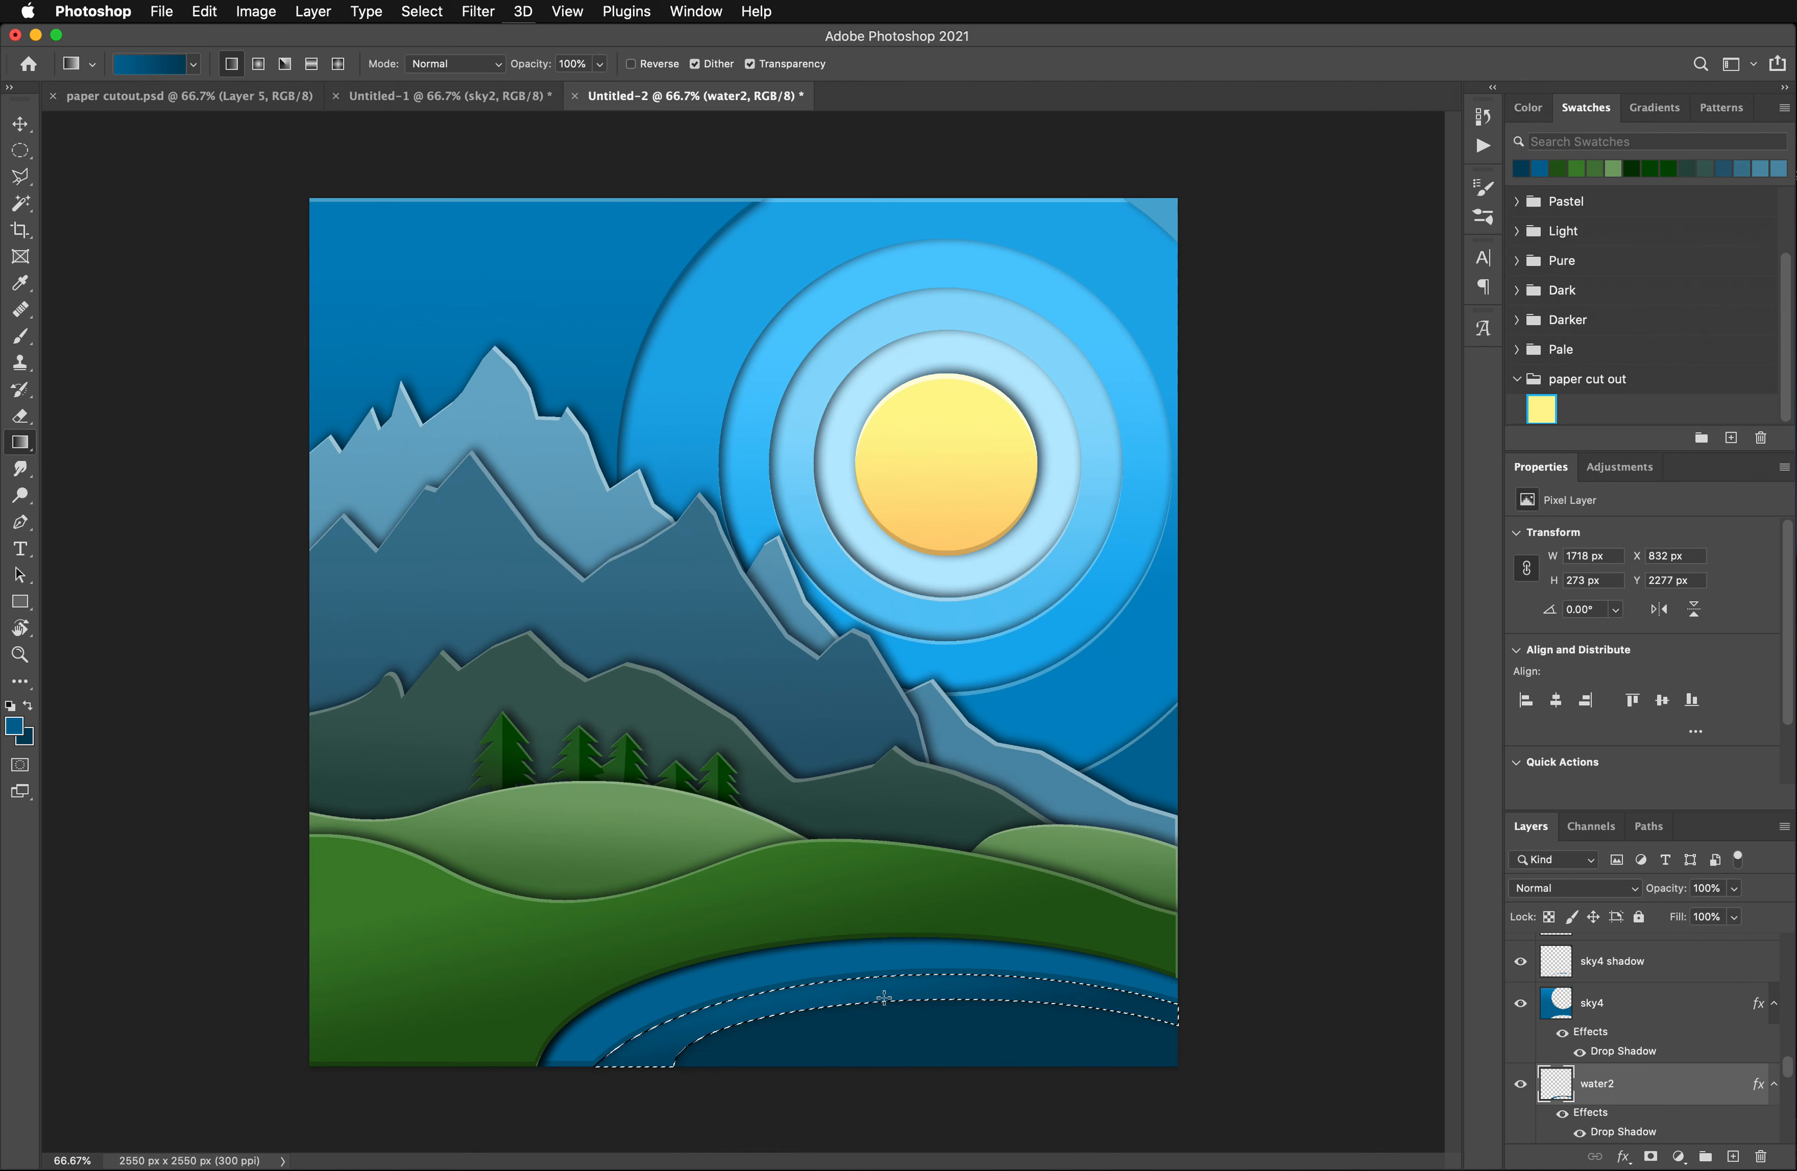
{"action": "left_click_drag", "start_coordinate": [880, 962], "coordinate": [879, 1035]}
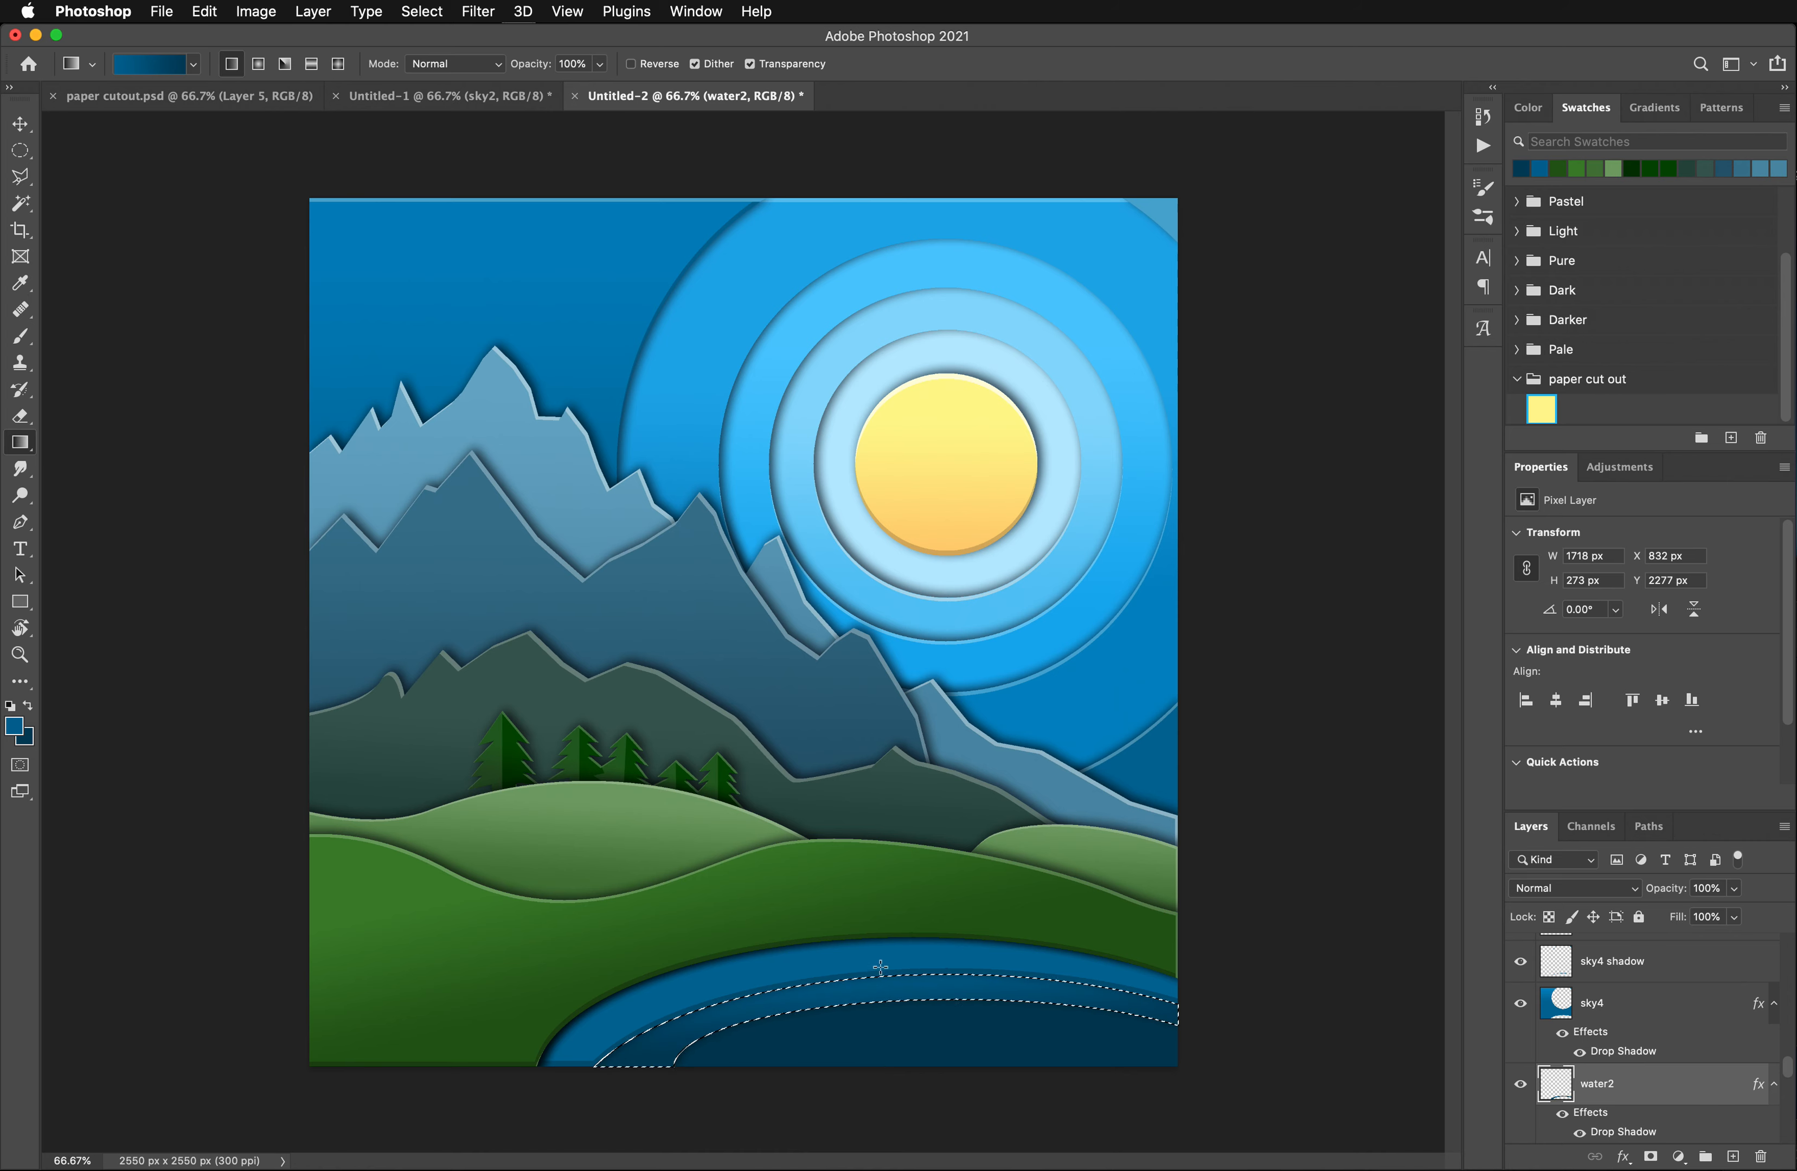
{"action": "left_click_drag", "start_coordinate": [864, 962], "coordinate": [880, 1044]}
{"action": "left_click_drag", "start_coordinate": [894, 956], "coordinate": [891, 1043]}
- Duplicate water2 without its drop shadow, offset the selection 16 px up, clear the copy inside it to leave a thin edge, and deselect
{"action": "scroll", "coordinate": [1652, 1122], "scroll_direction": "down", "scroll_amount": 2}
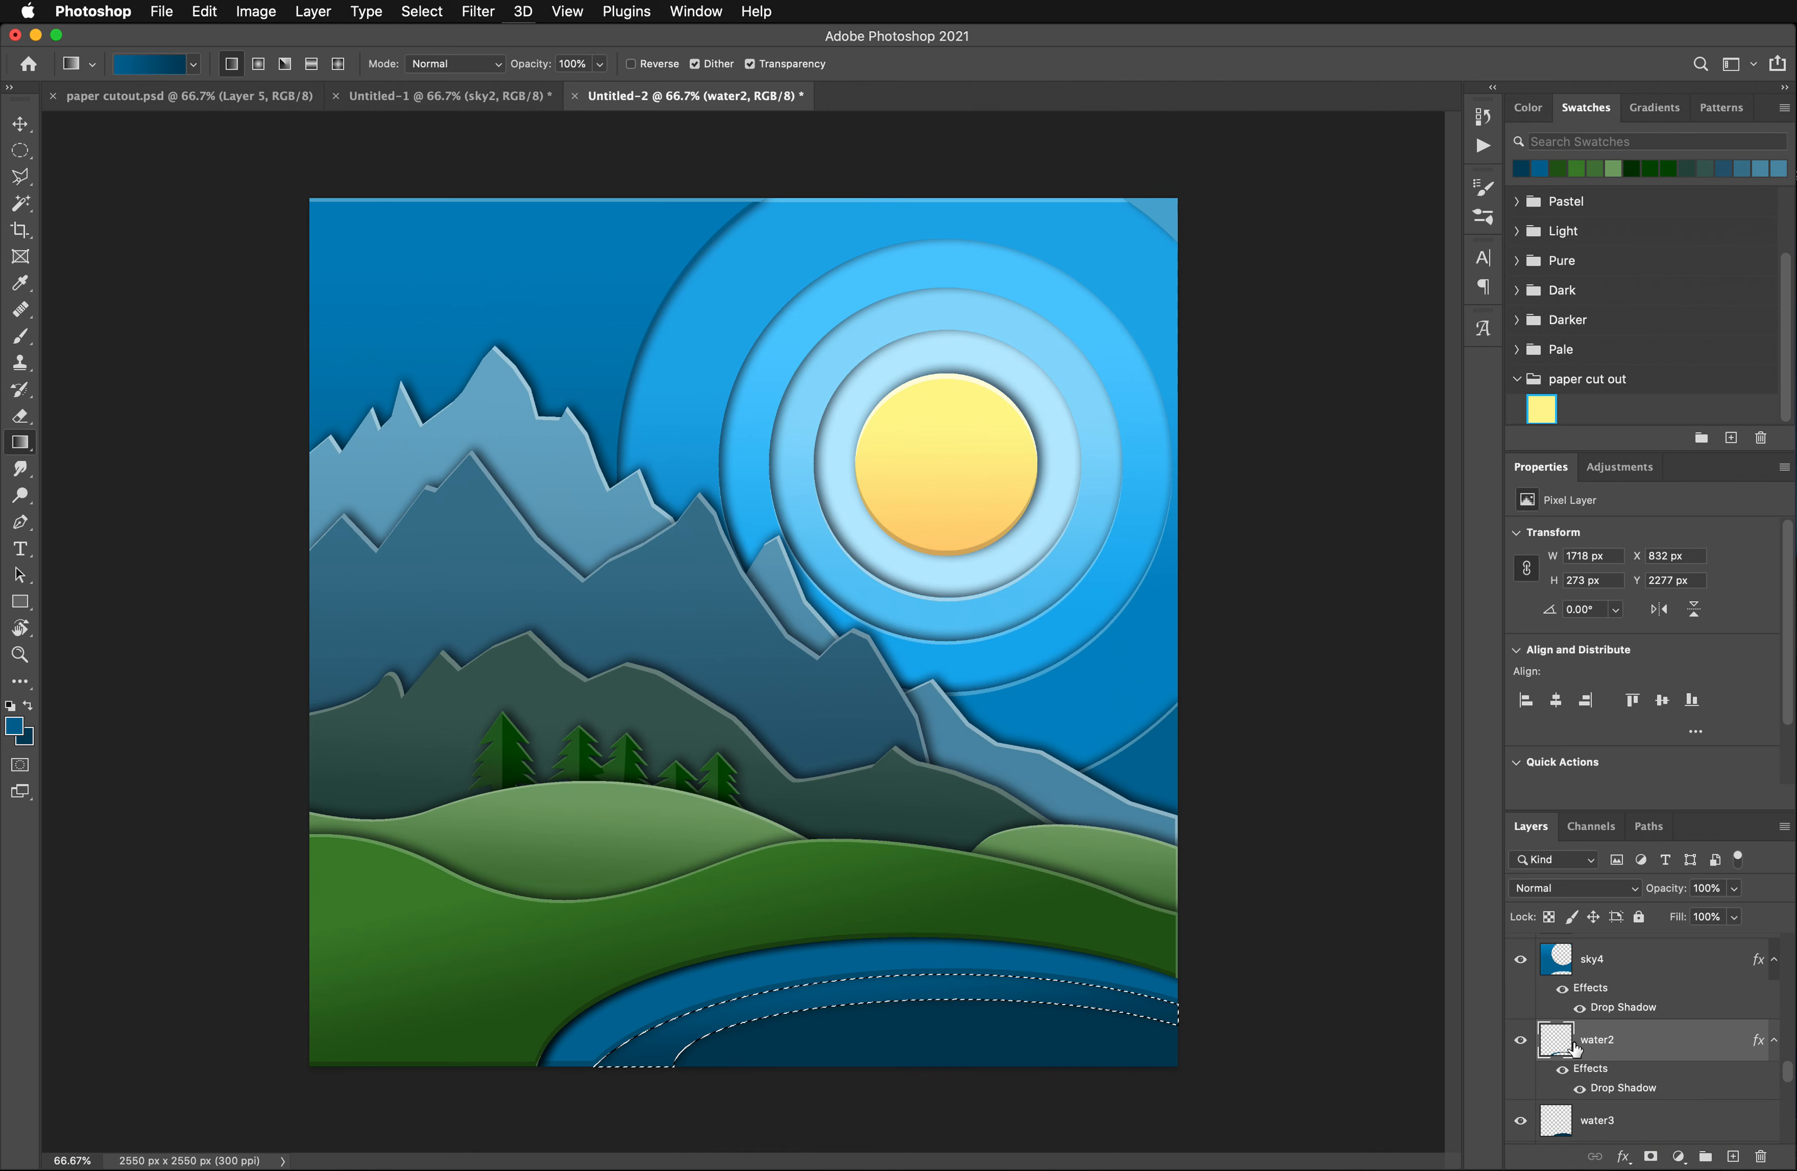
{"action": "left_click_drag", "start_coordinate": [1575, 1050], "coordinate": [1733, 1156]}
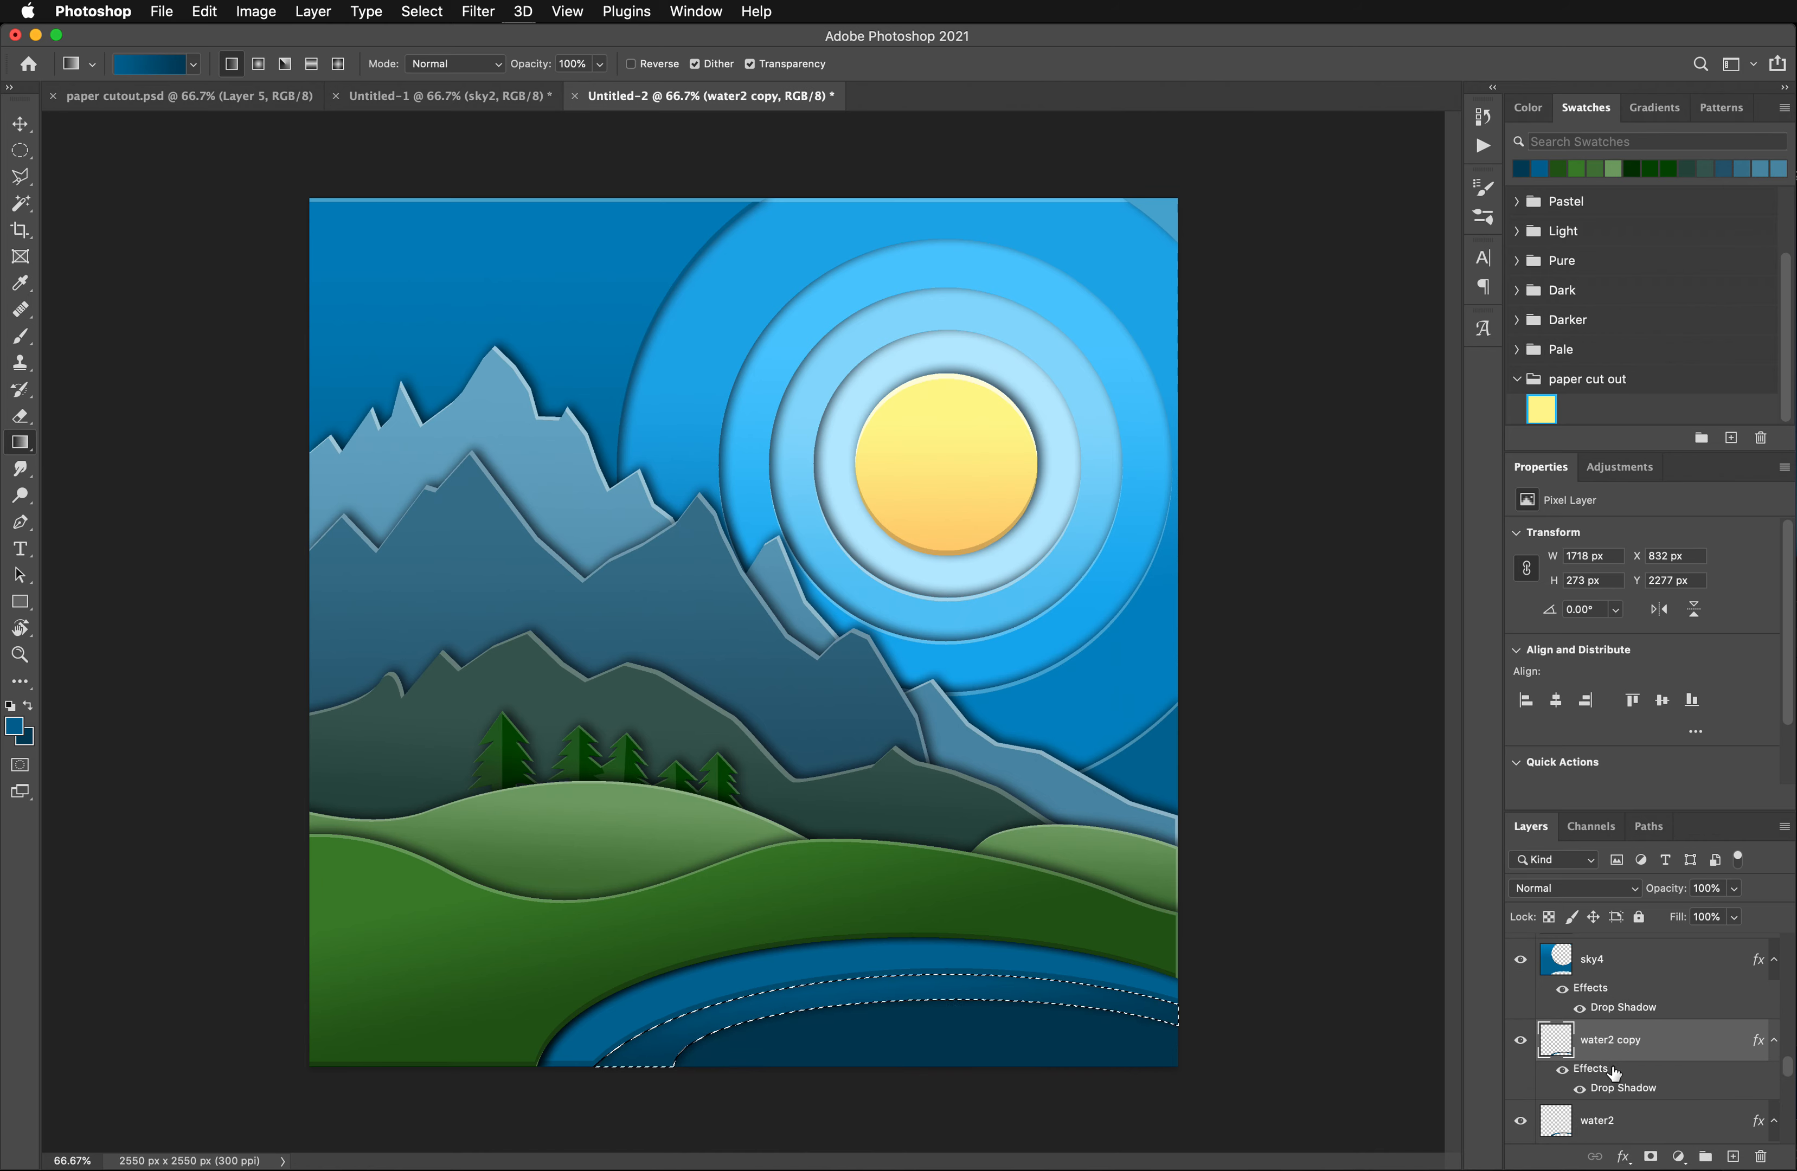
{"action": "scroll", "coordinate": [1615, 1073], "scroll_direction": "down", "scroll_amount": 6}
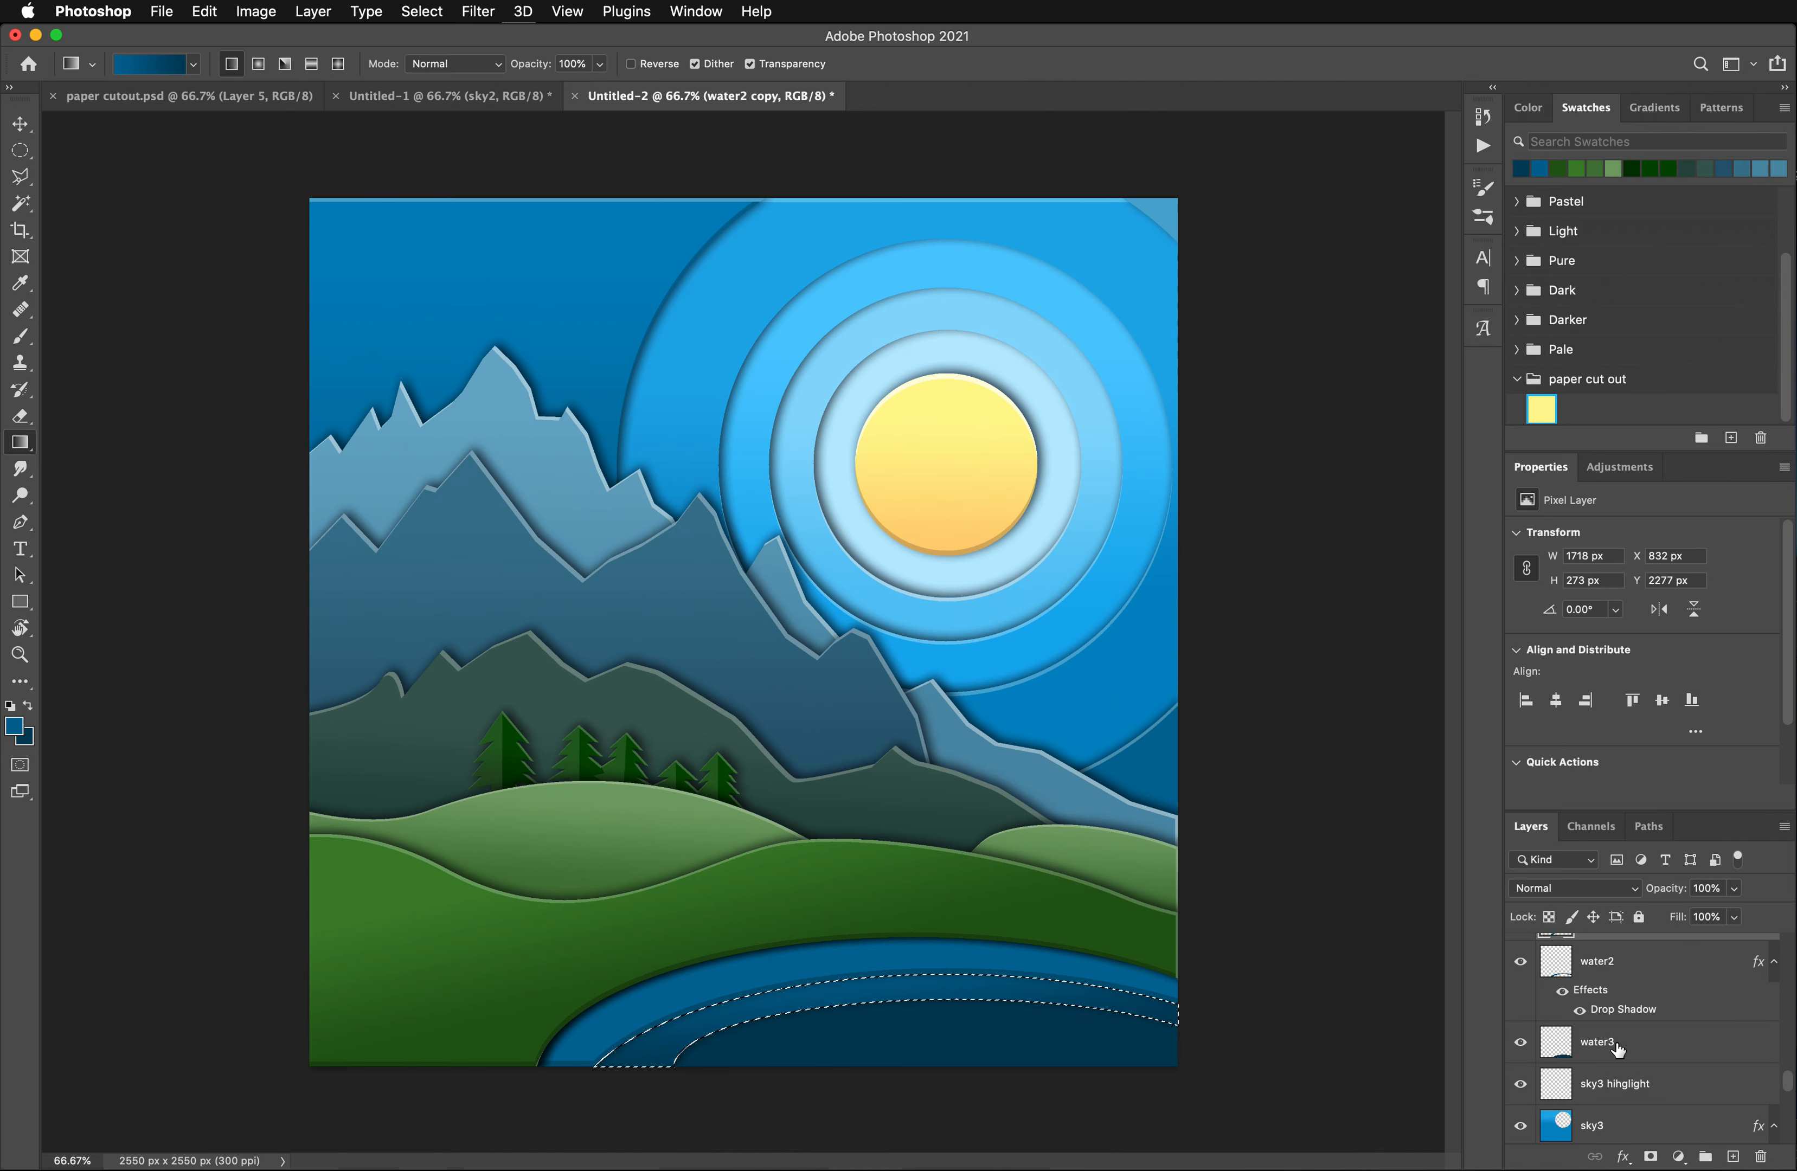
{"action": "scroll", "coordinate": [1620, 1050], "scroll_direction": "up", "scroll_amount": 6}
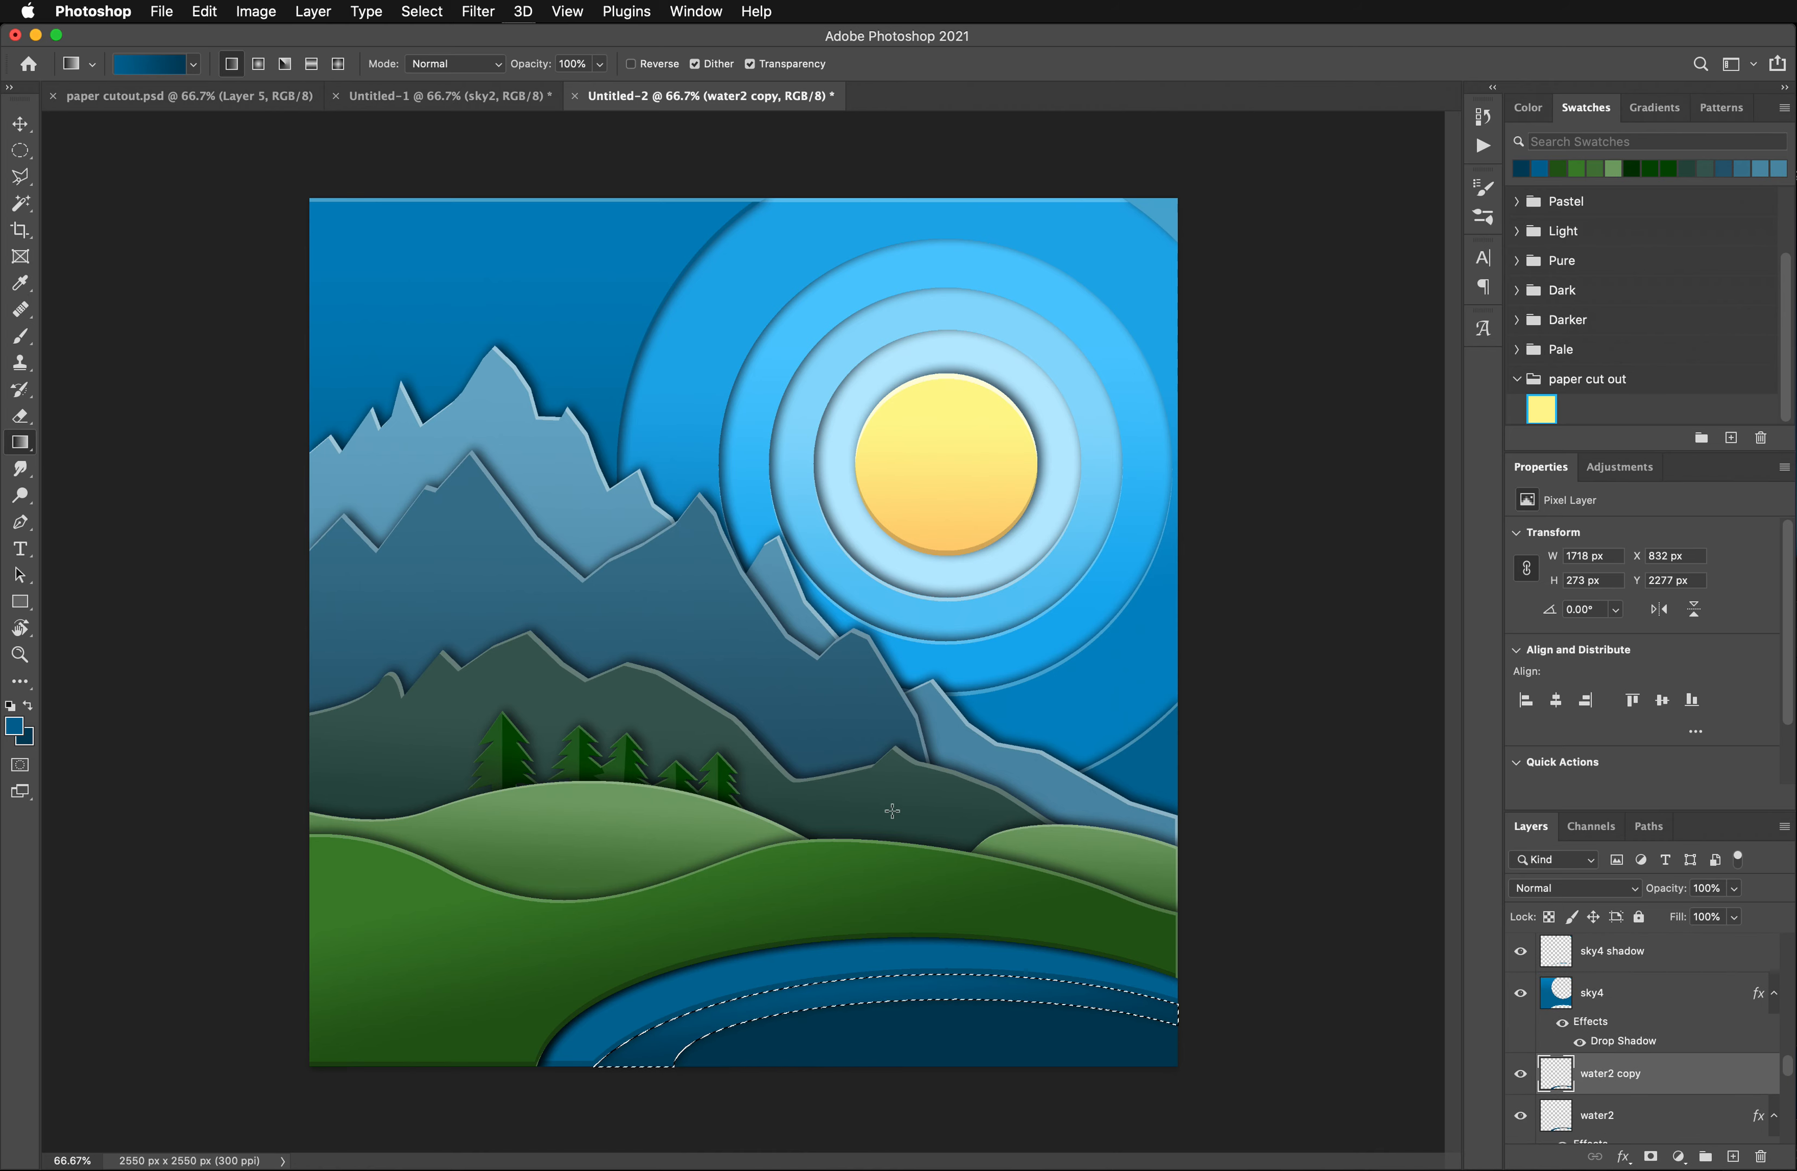
{"action": "key", "text": "ctrl+shift+Up"}
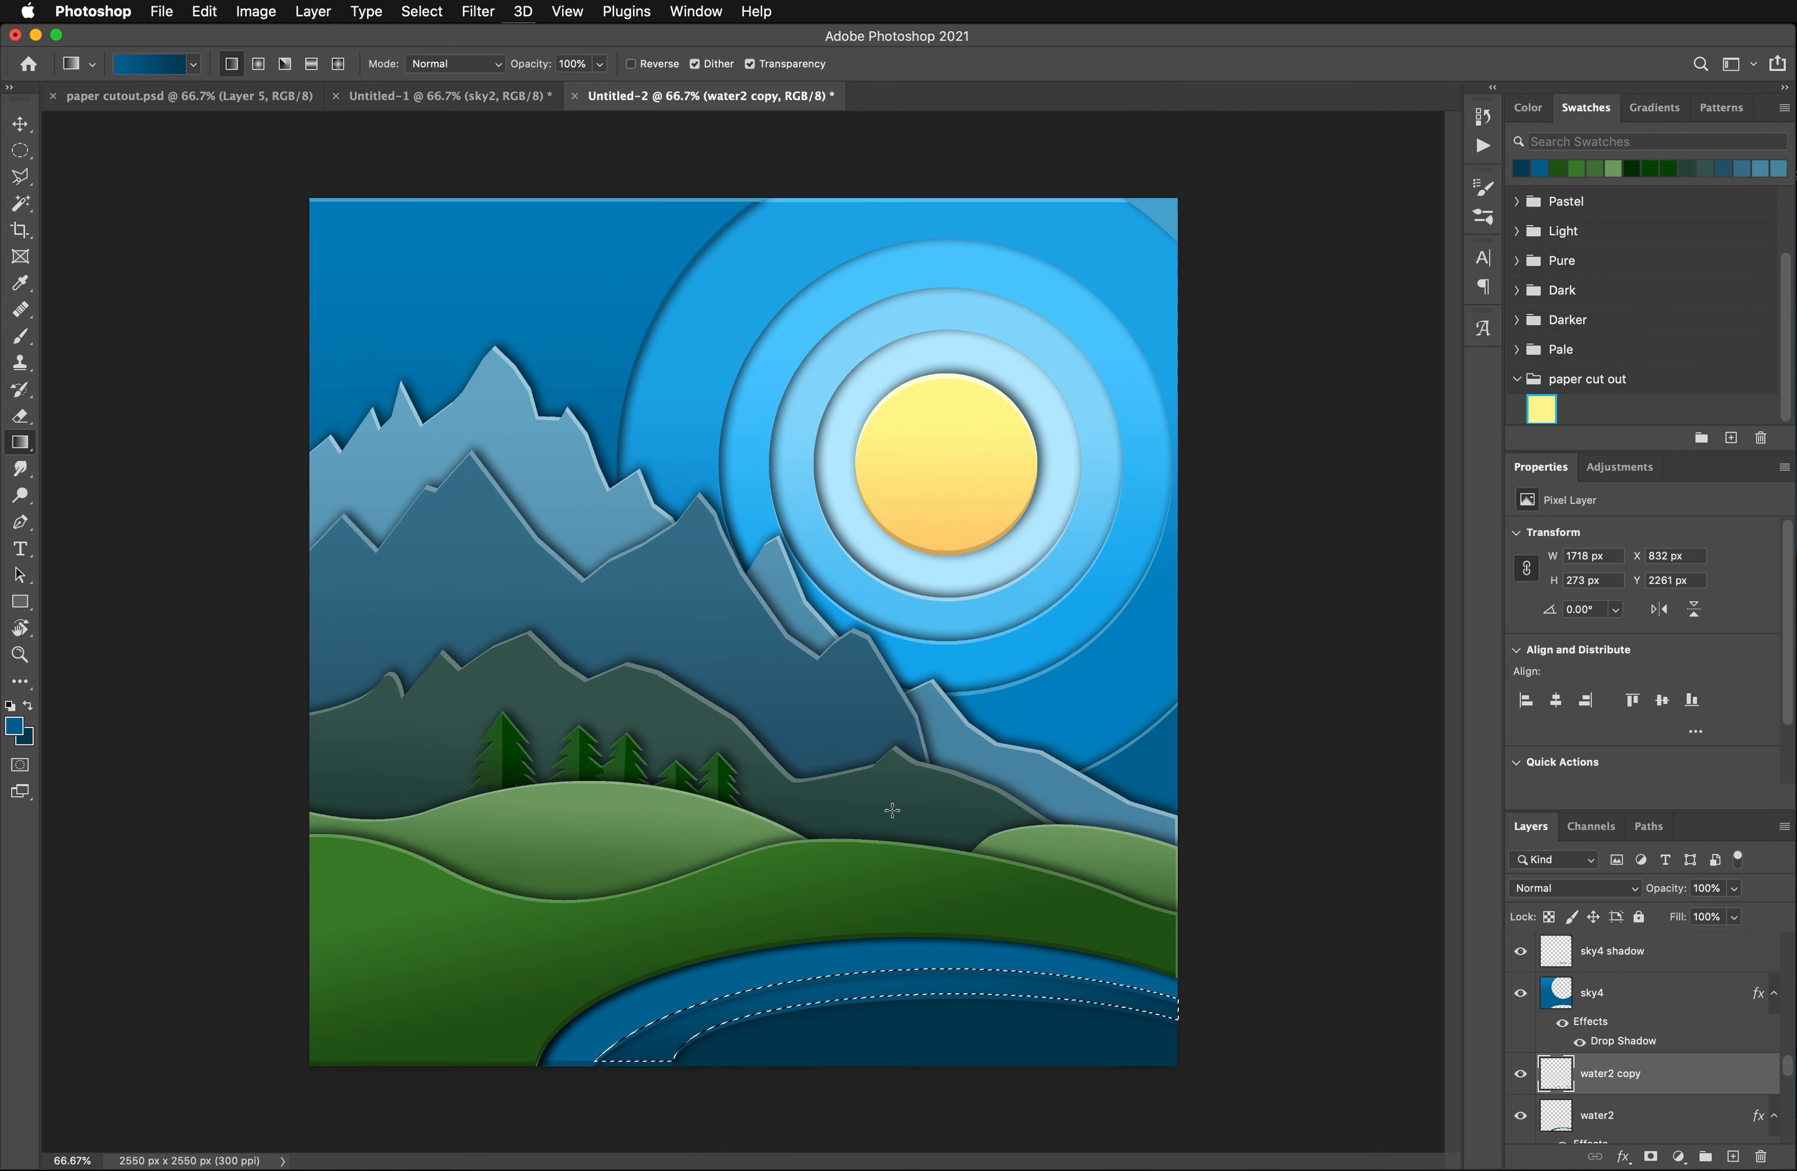
{"action": "key", "text": "ctrl+d"}
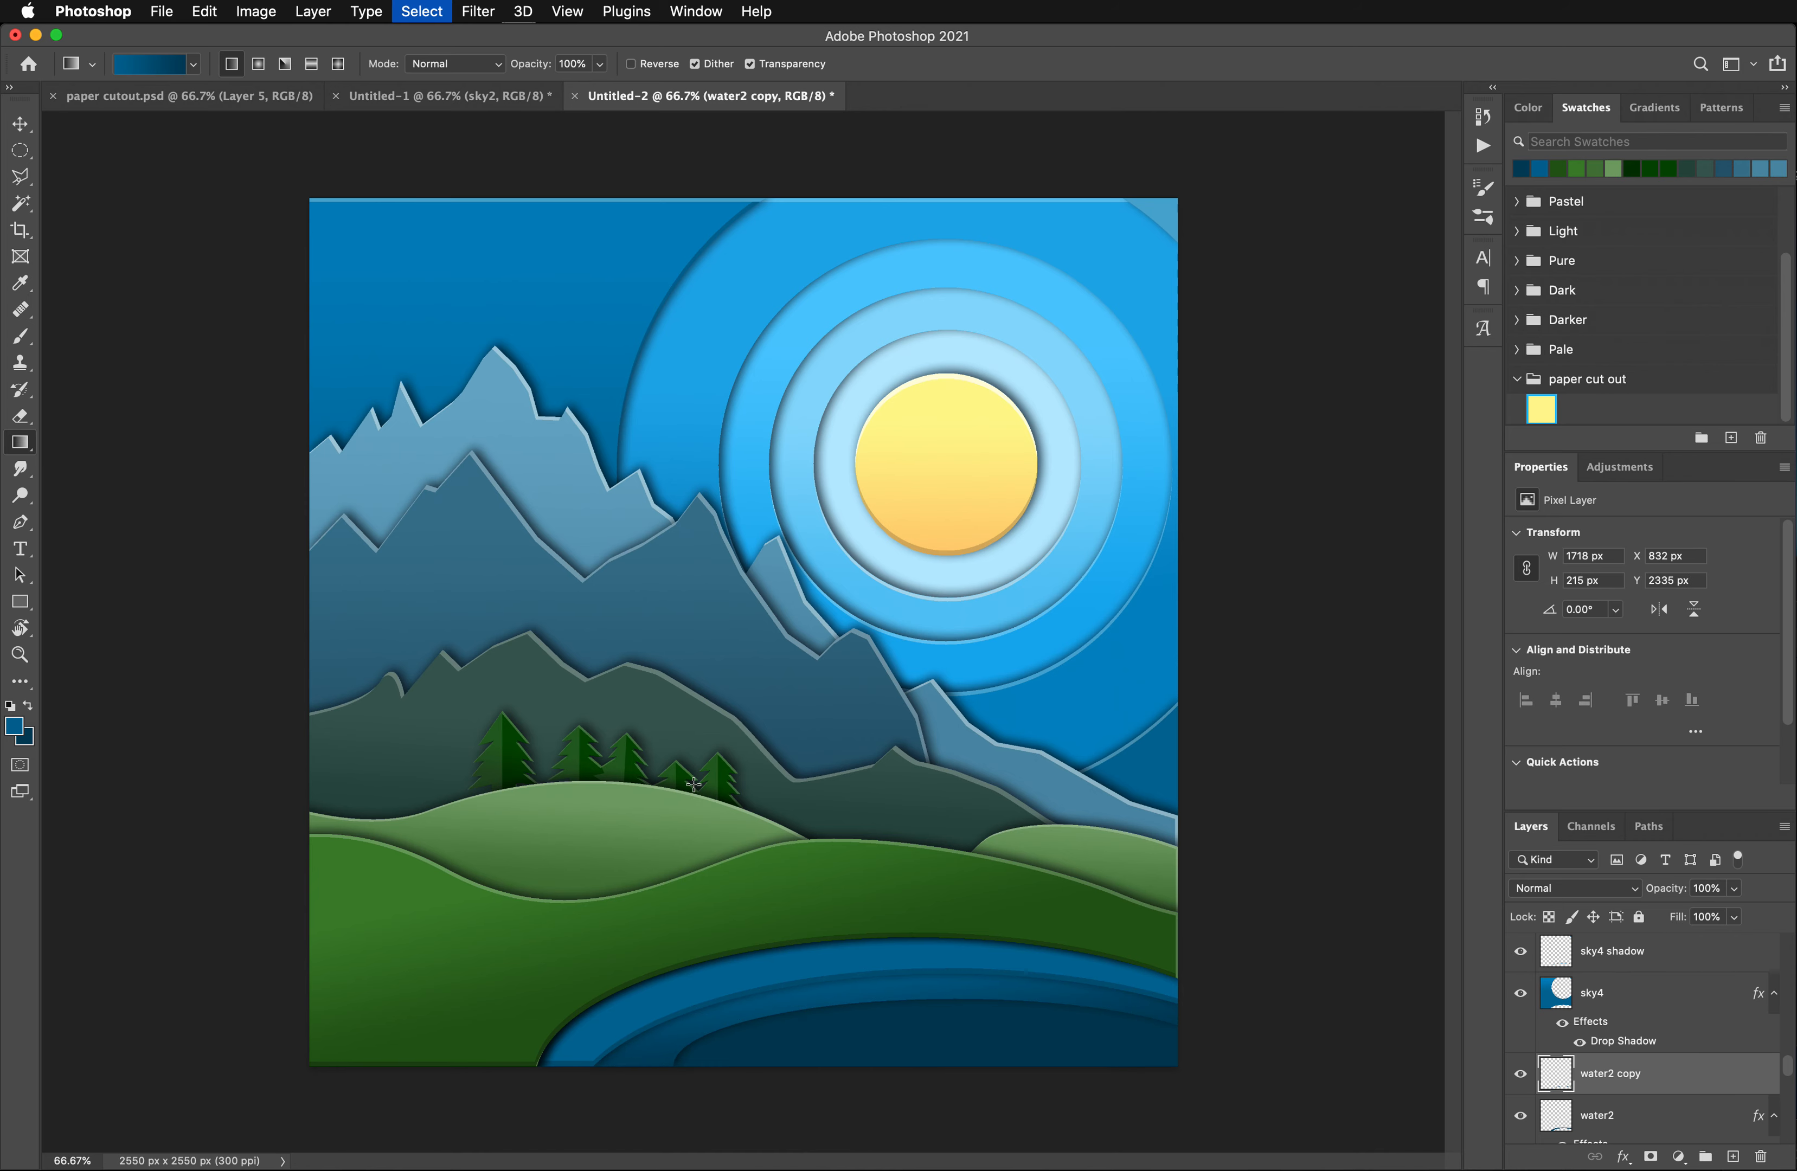
- Darken the thin edge on water2 copy by lowering Lightness in a Hue/Saturation adjustment
{"action": "left_click", "coordinate": [253, 11]}
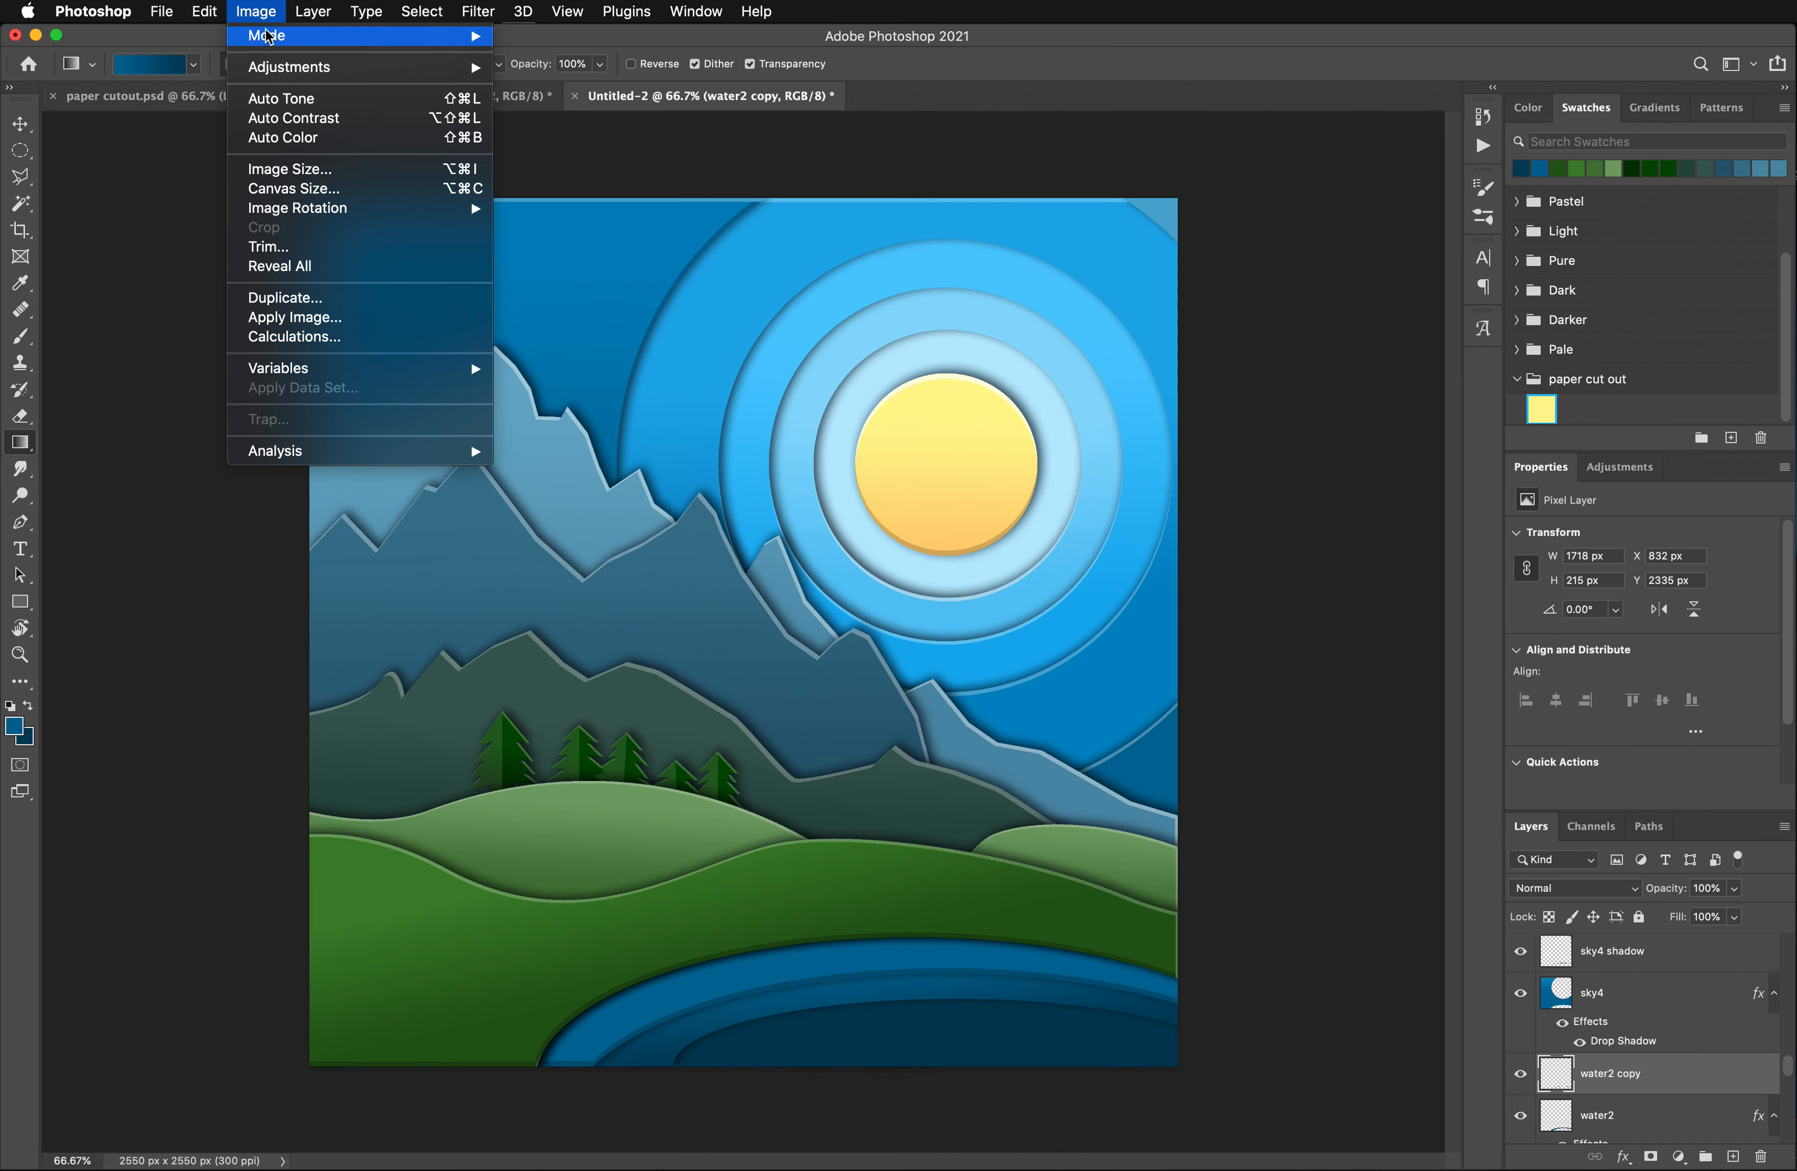
{"action": "mouse_move", "coordinate": [456, 67]}
{"action": "left_click", "coordinate": [595, 193]}
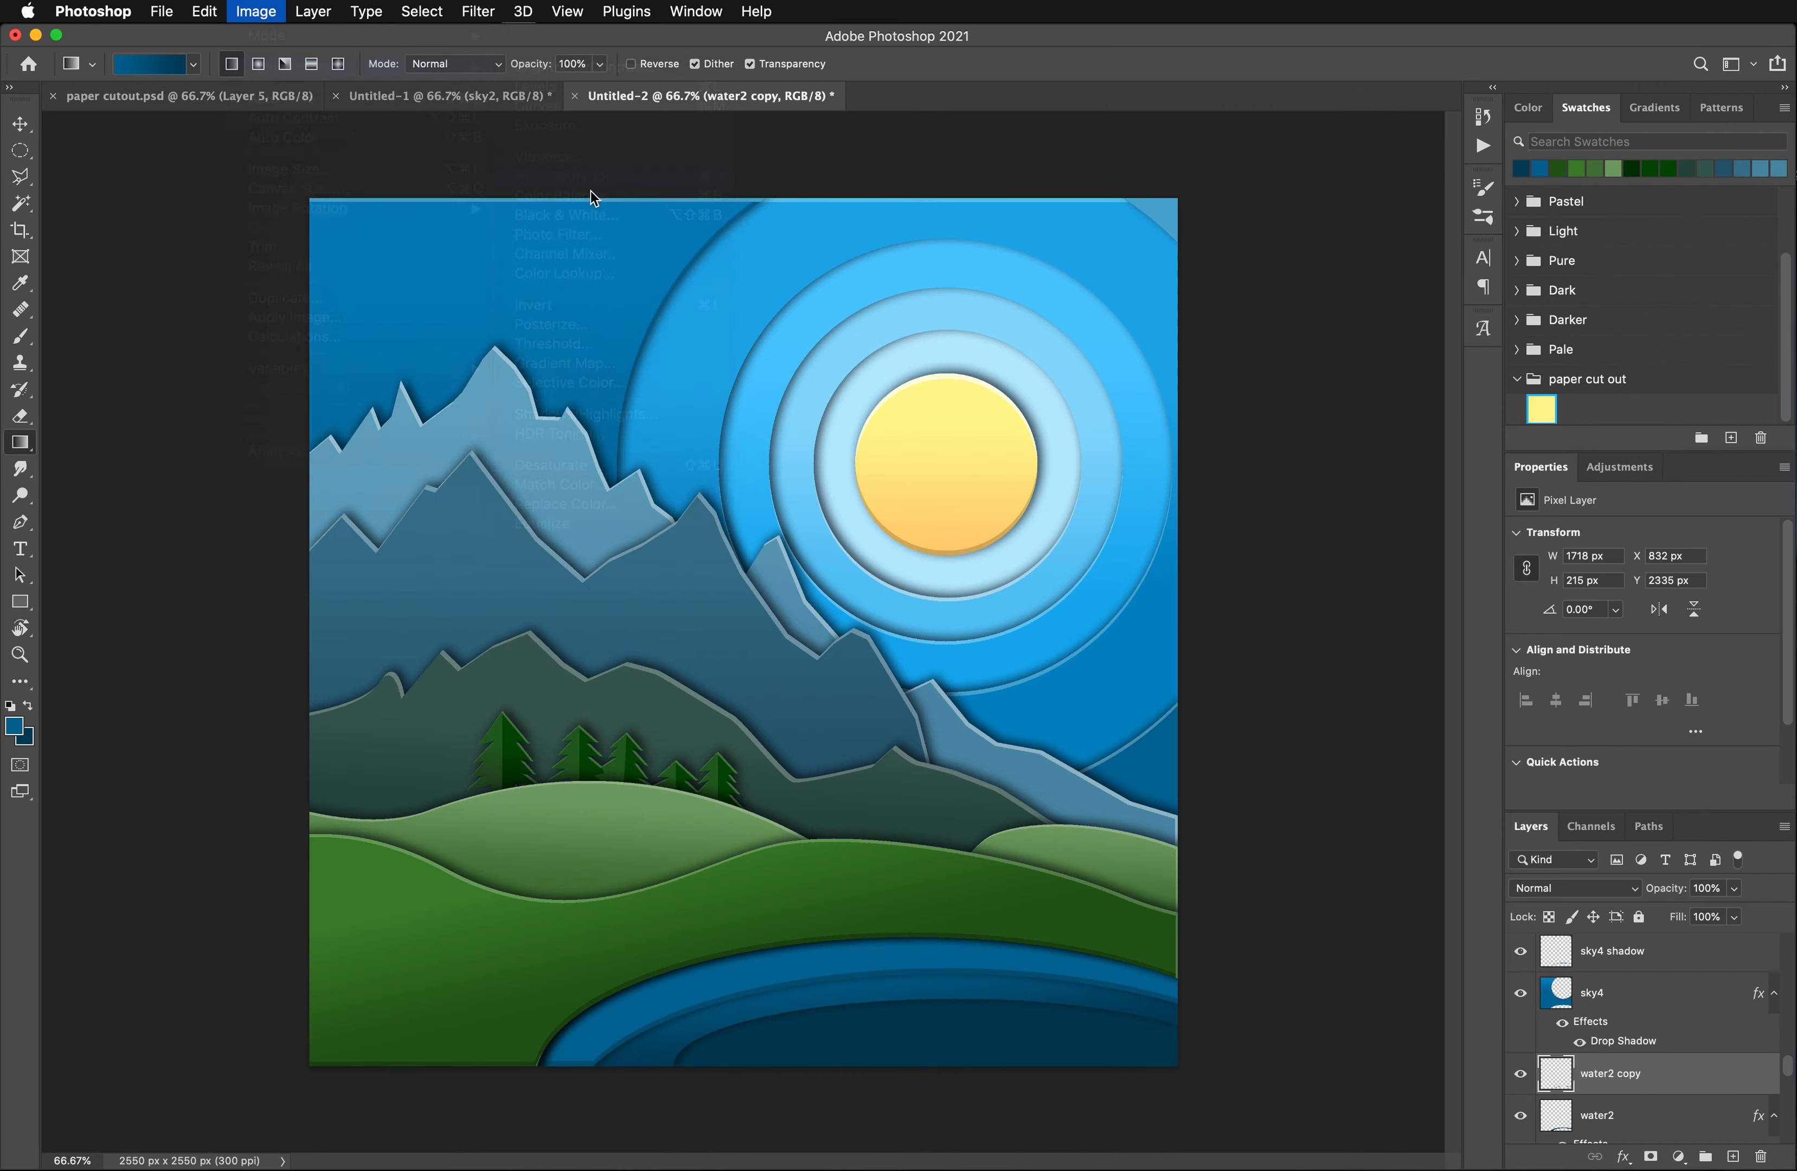
{"action": "left_click_drag", "start_coordinate": [1385, 393], "coordinate": [1371, 395]}
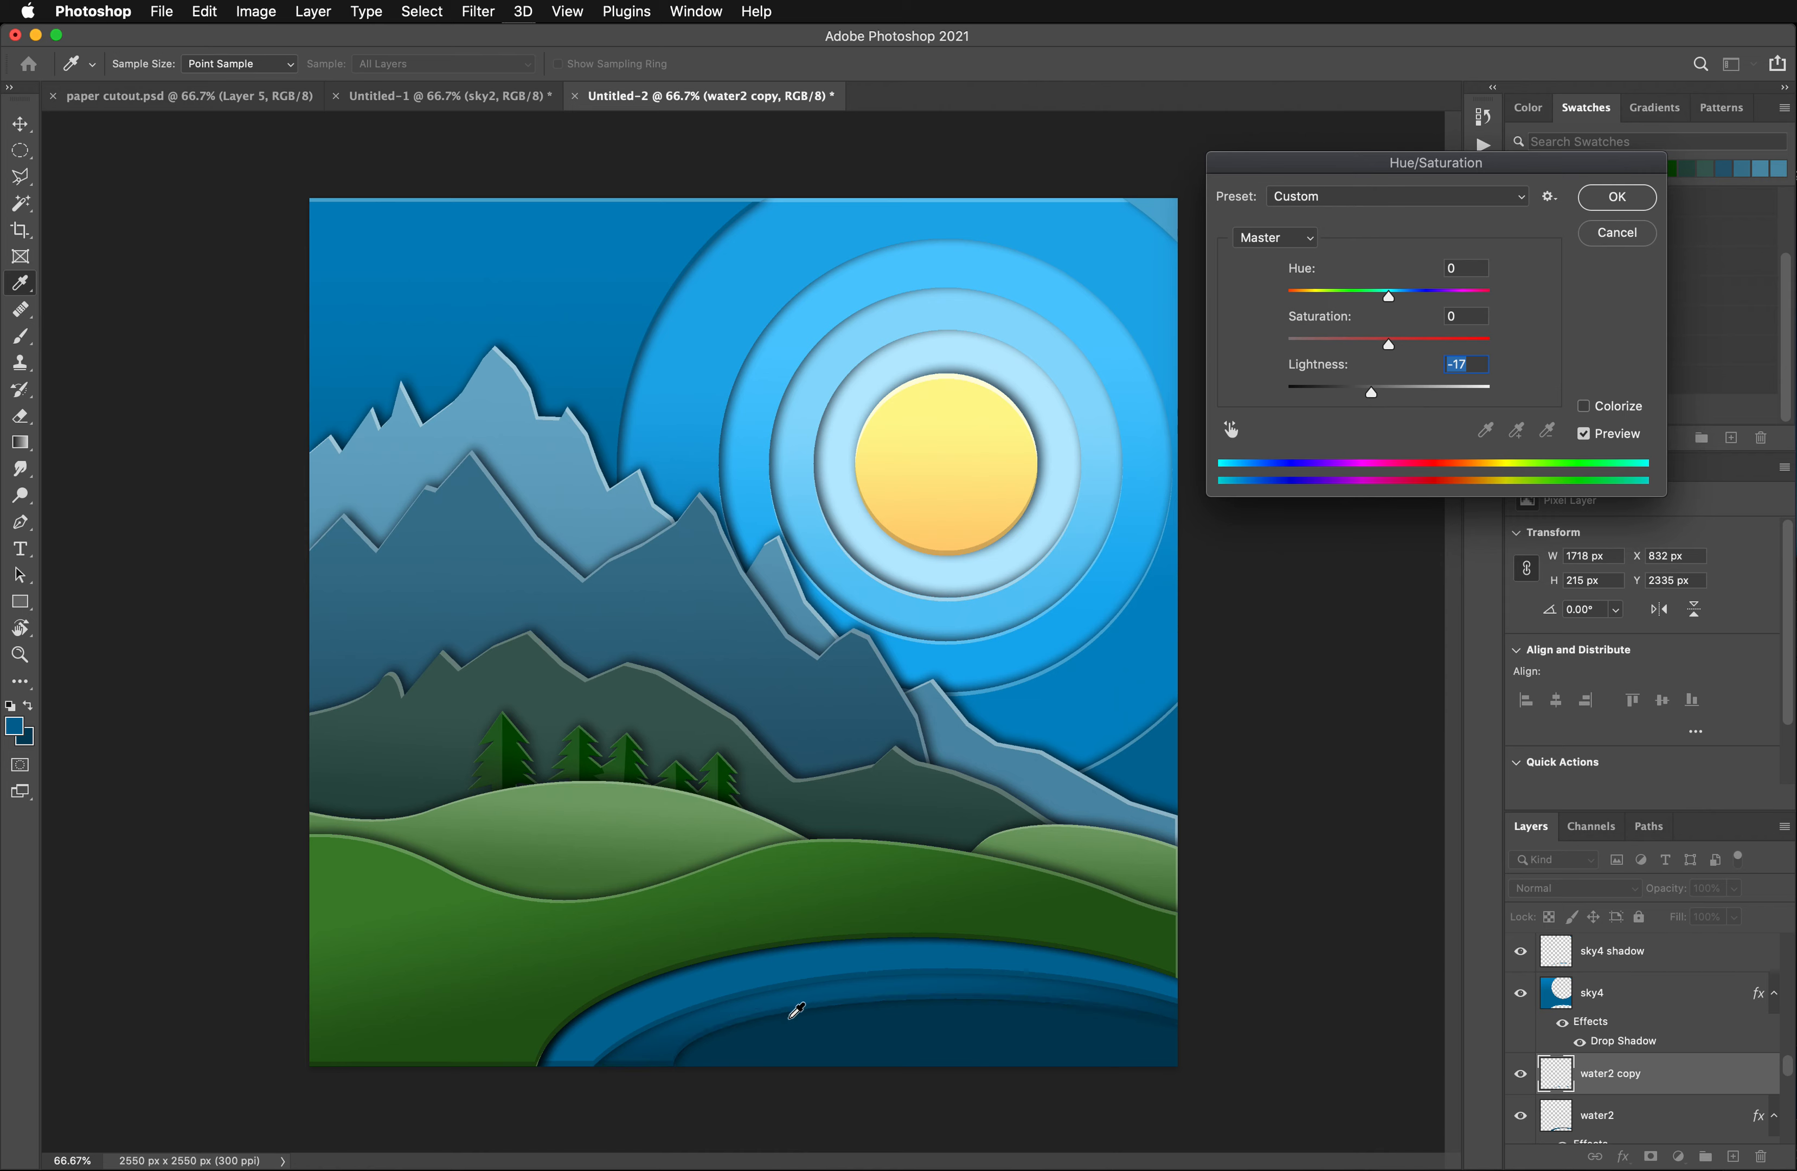
{"action": "left_click_drag", "start_coordinate": [1368, 391], "coordinate": [1366, 393]}
{"action": "left_click", "coordinate": [1612, 196]}
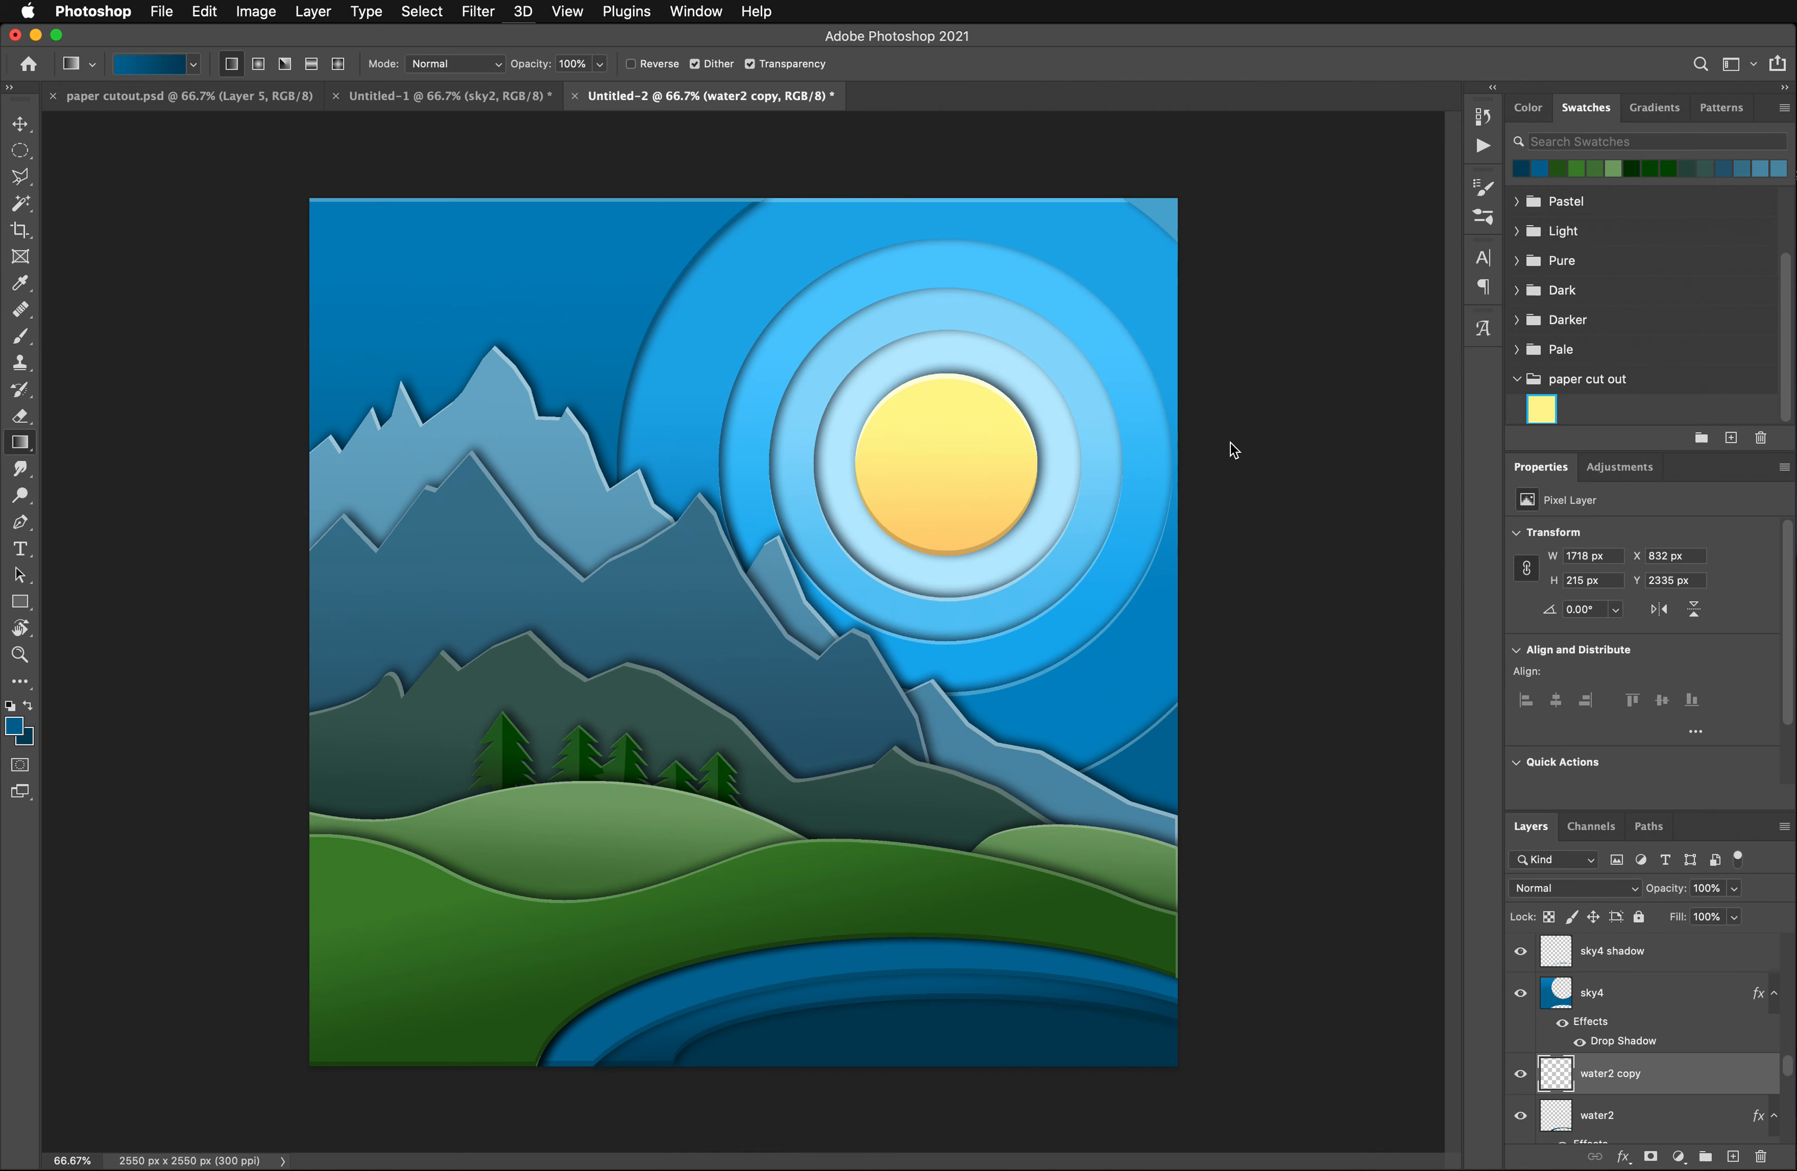
- Pick the water3 layer at the lake's innermost shape and select that shape with the Magic Wand
{"action": "left_click", "coordinate": [19, 123]}
{"action": "left_click", "coordinate": [944, 1035]}
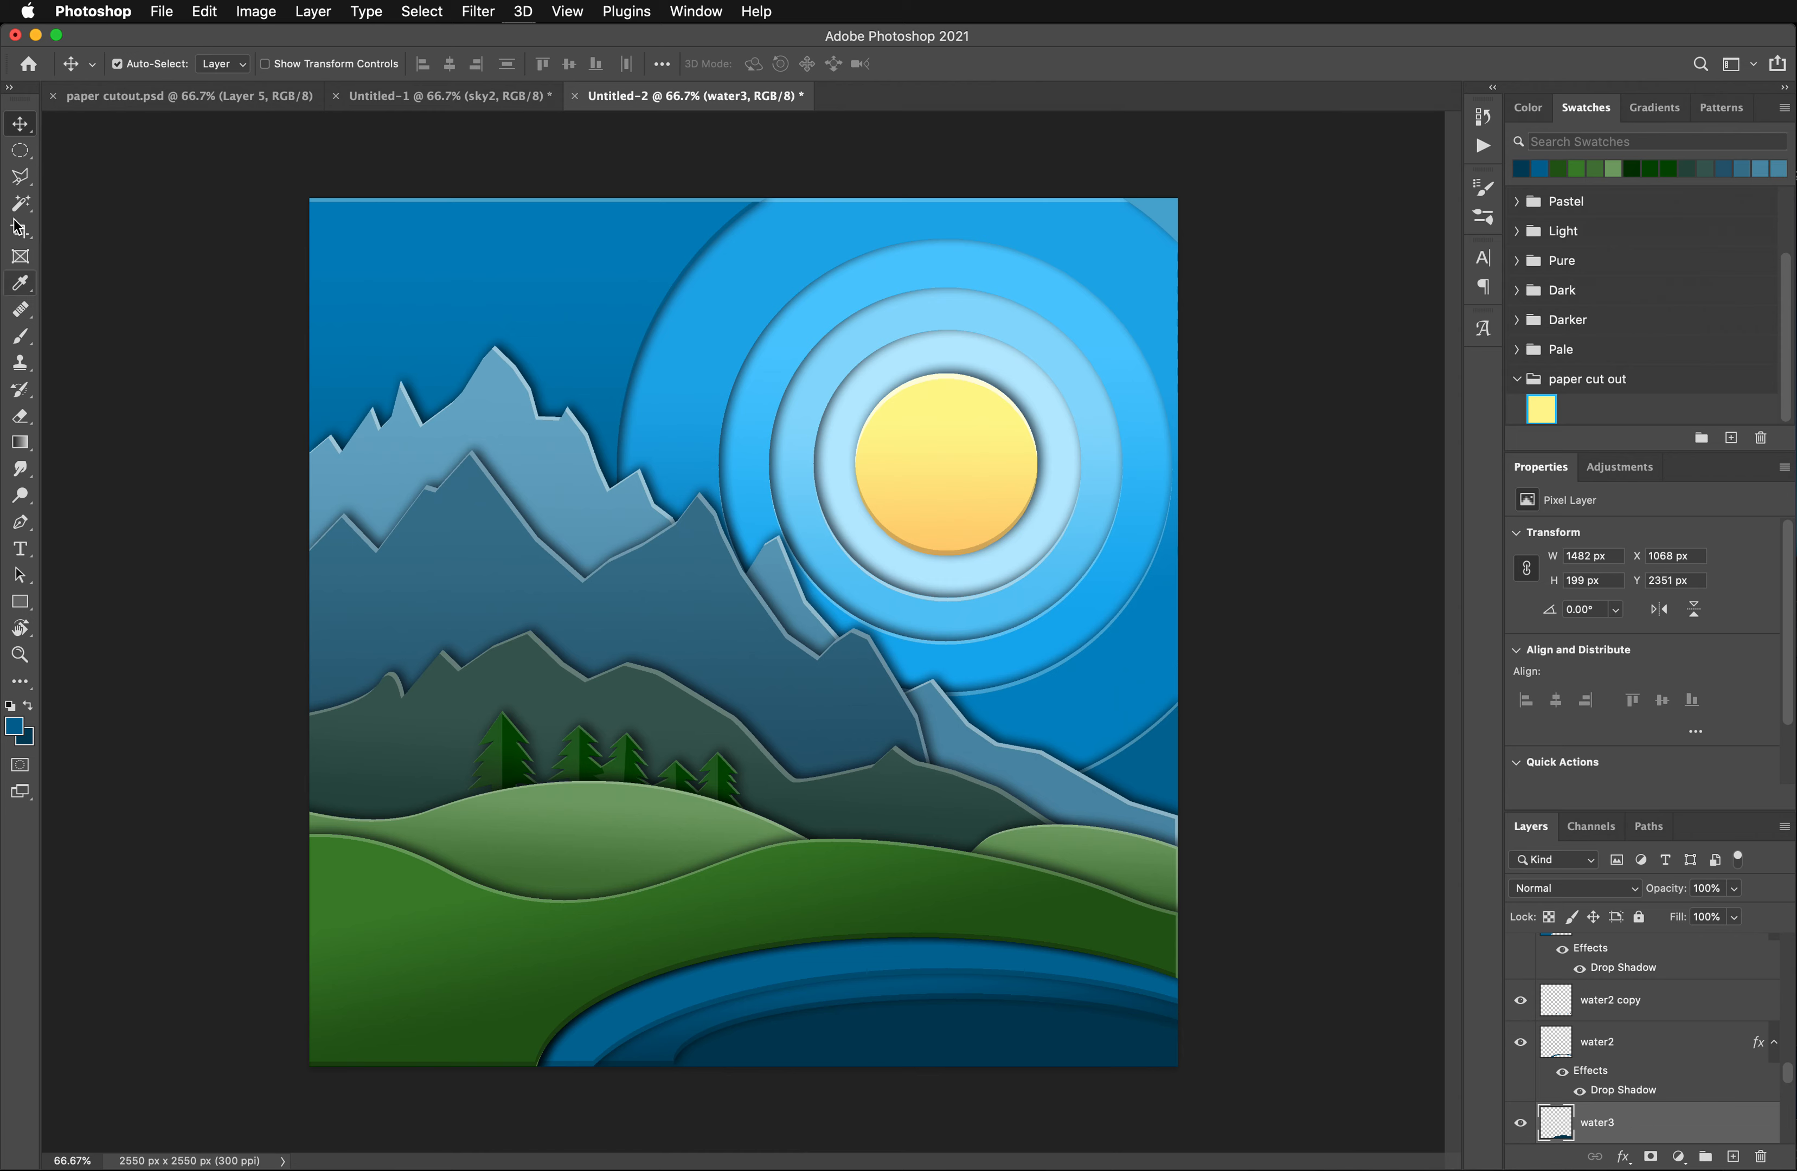
{"action": "left_click", "coordinate": [20, 203]}
{"action": "left_click", "coordinate": [789, 1042]}
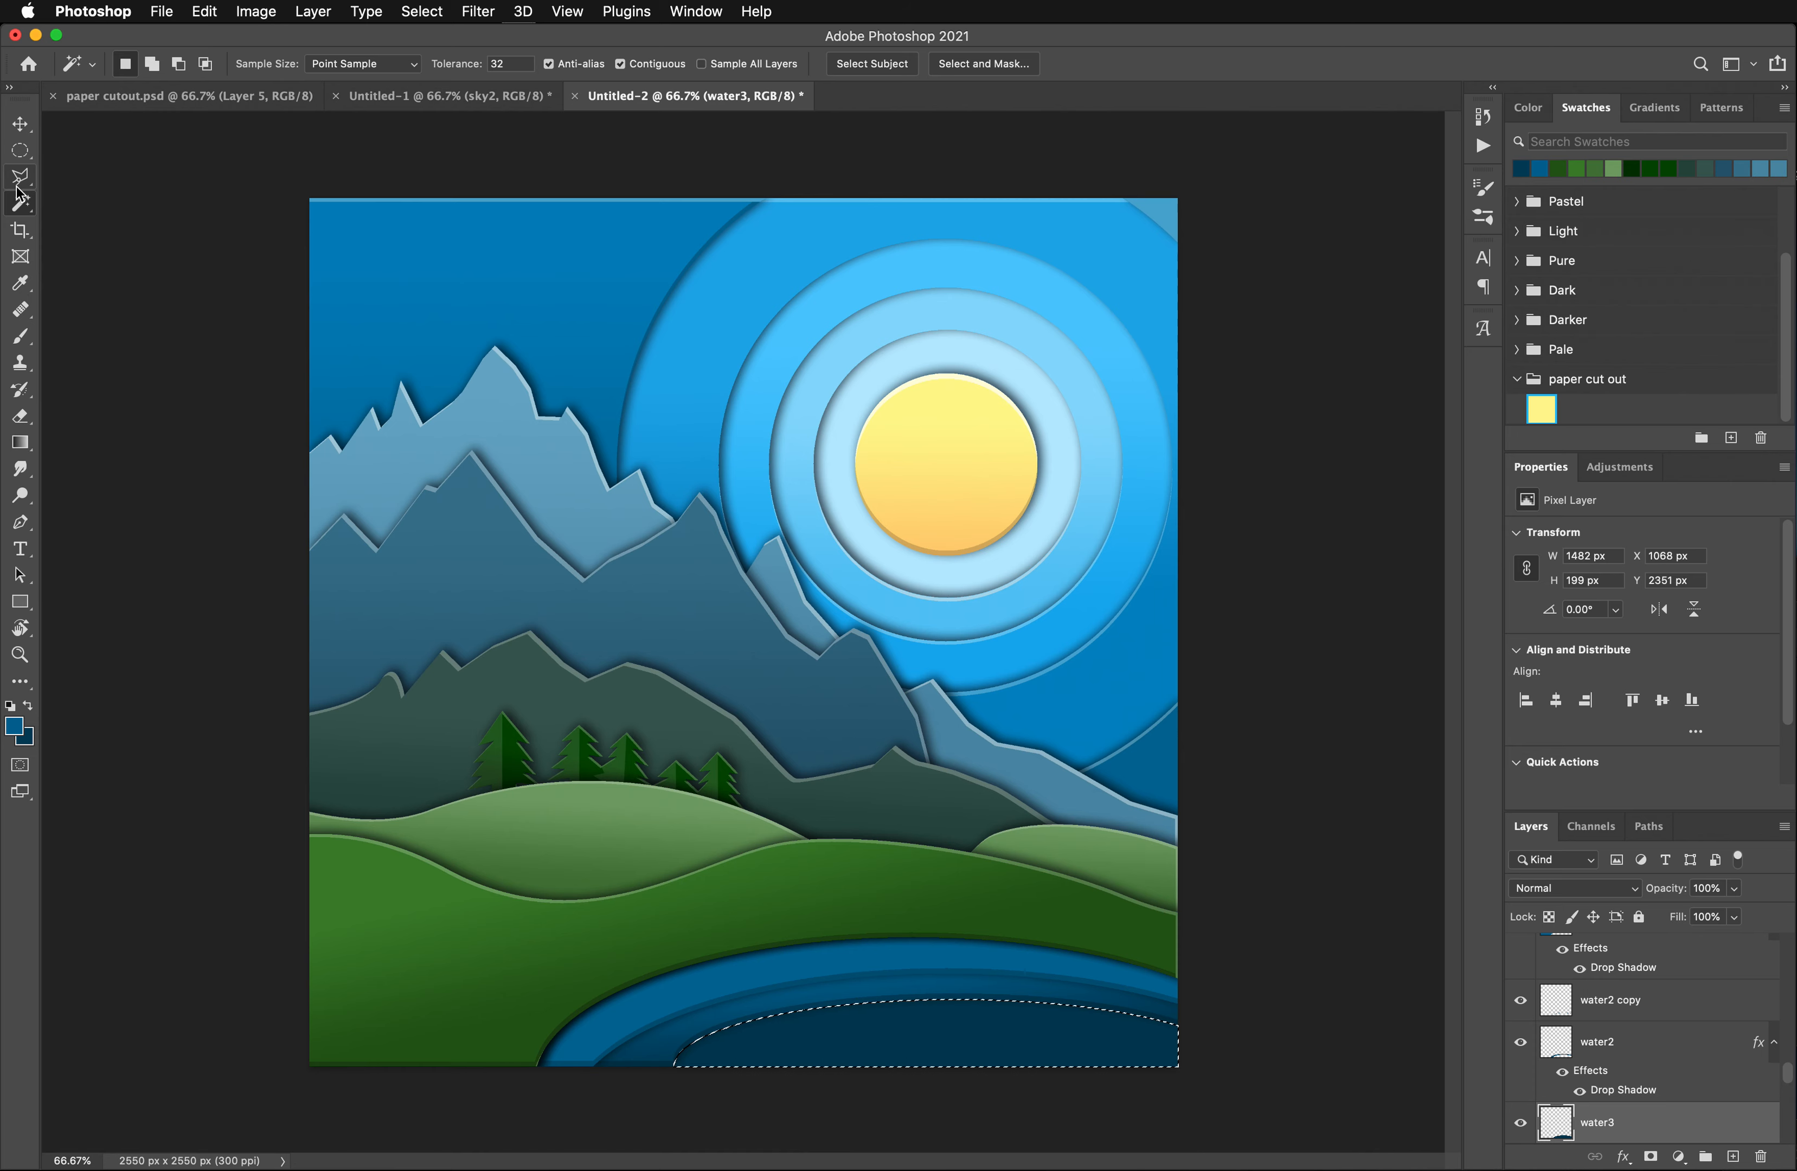
- Sample the innermost lake blue as foreground colour and set the background colour to a much darker shade of the same blue
{"action": "left_click", "coordinate": [19, 284]}
{"action": "left_click", "coordinate": [861, 1032]}
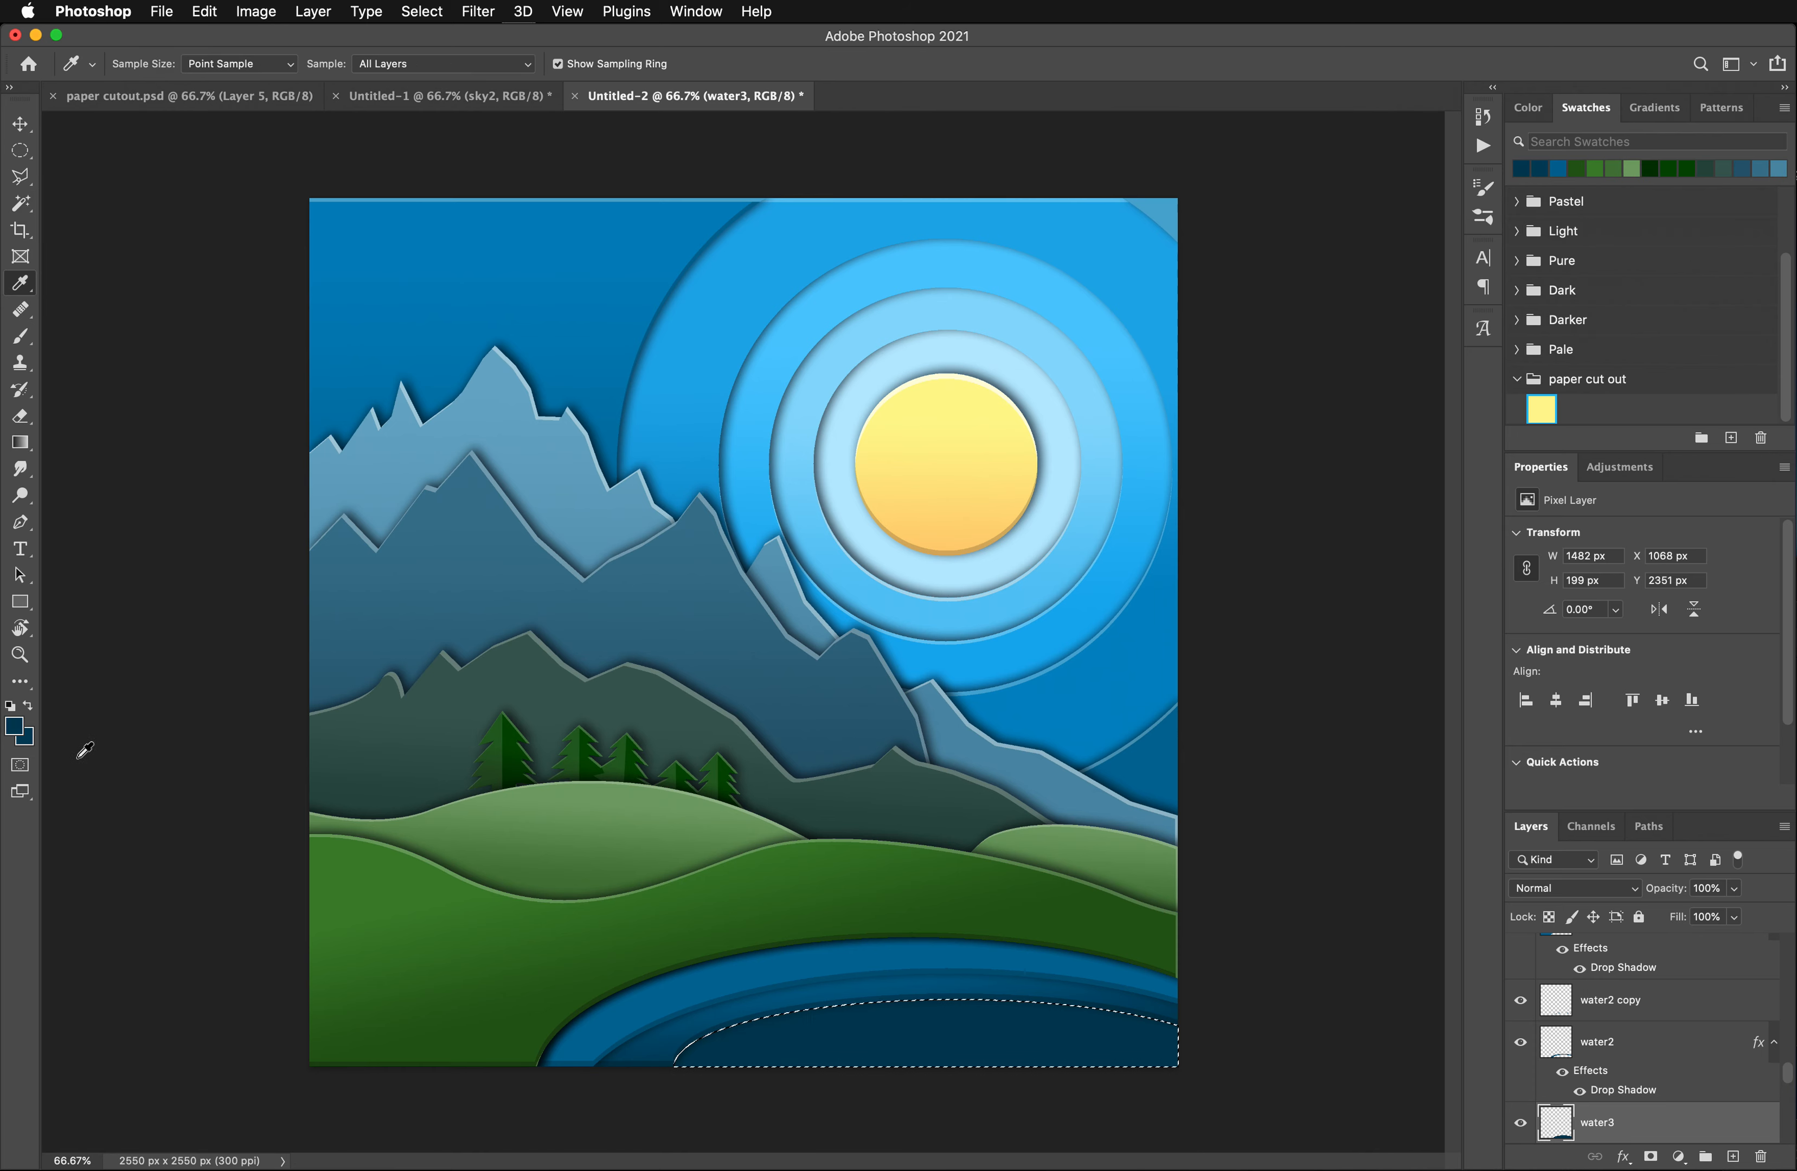
{"action": "left_click", "coordinate": [26, 738]}
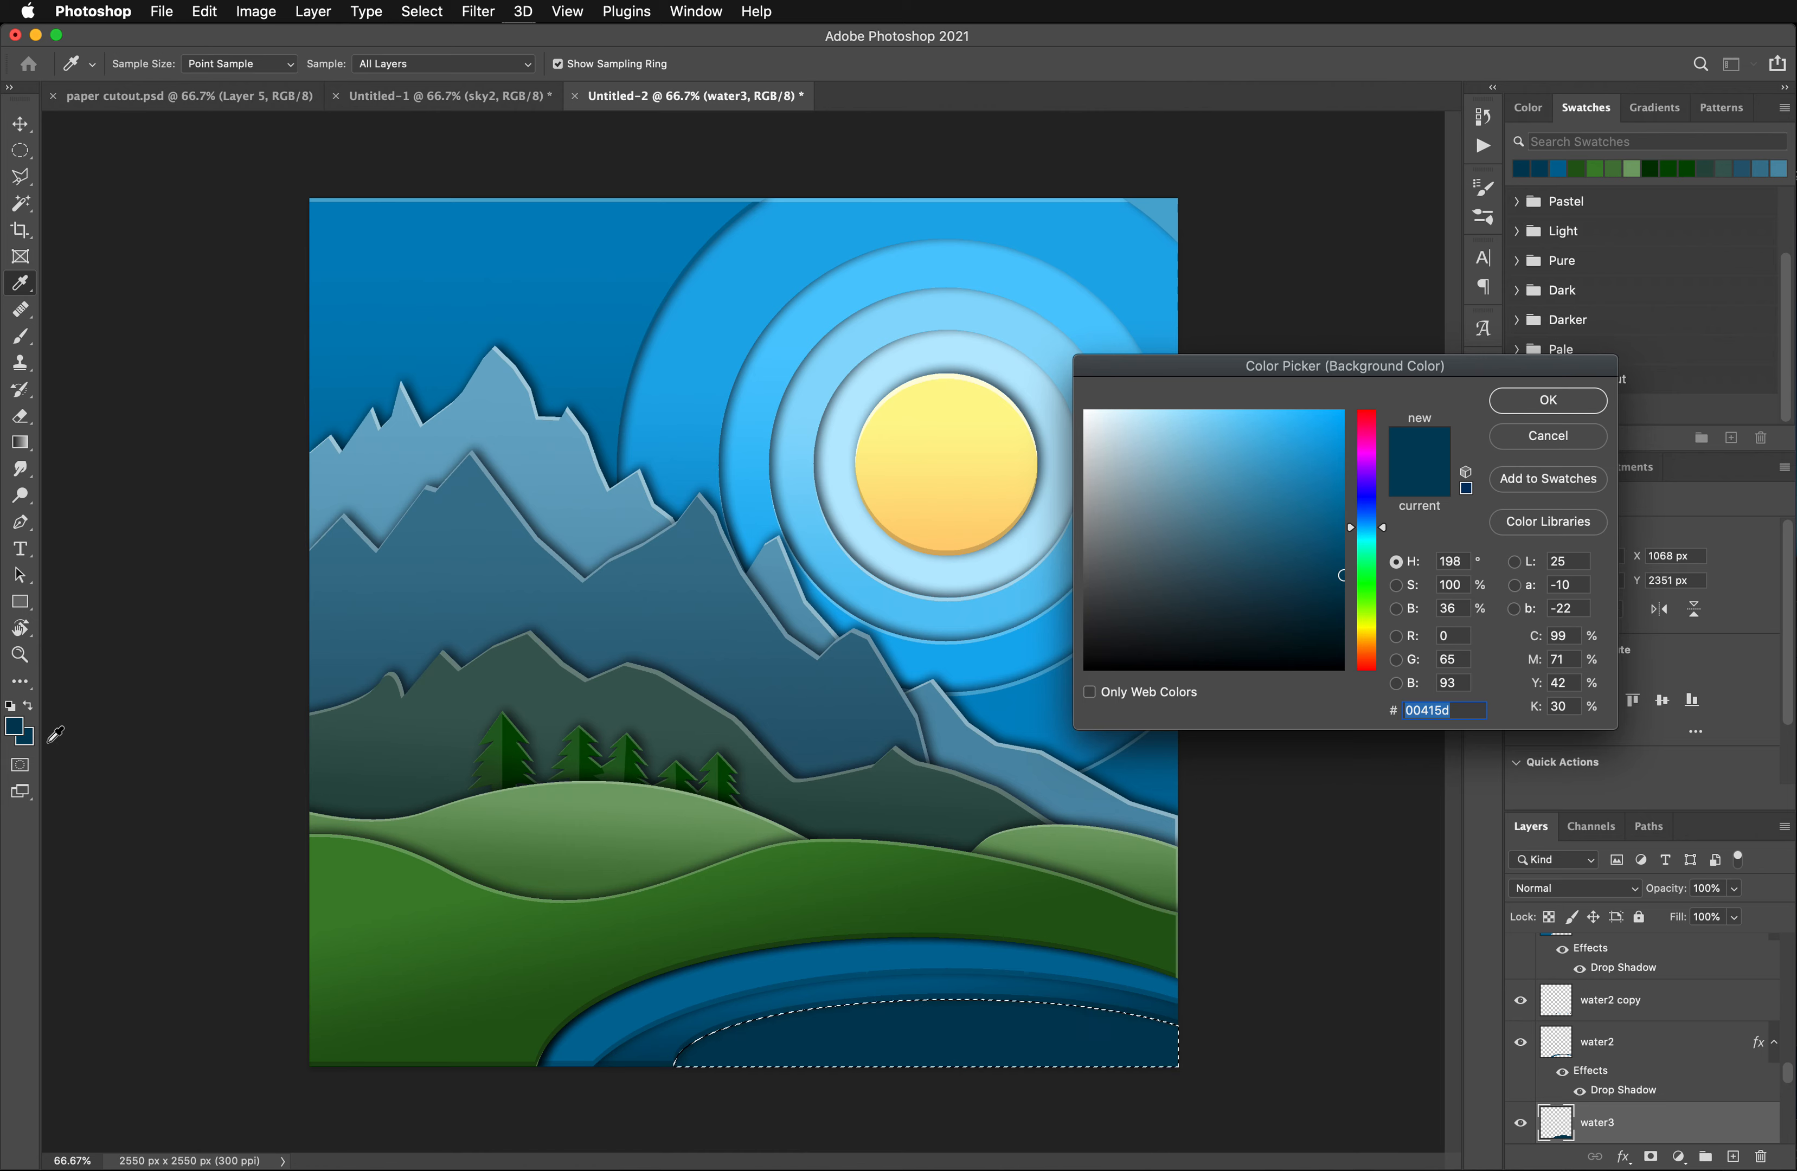
{"action": "left_click", "coordinate": [1343, 610]}
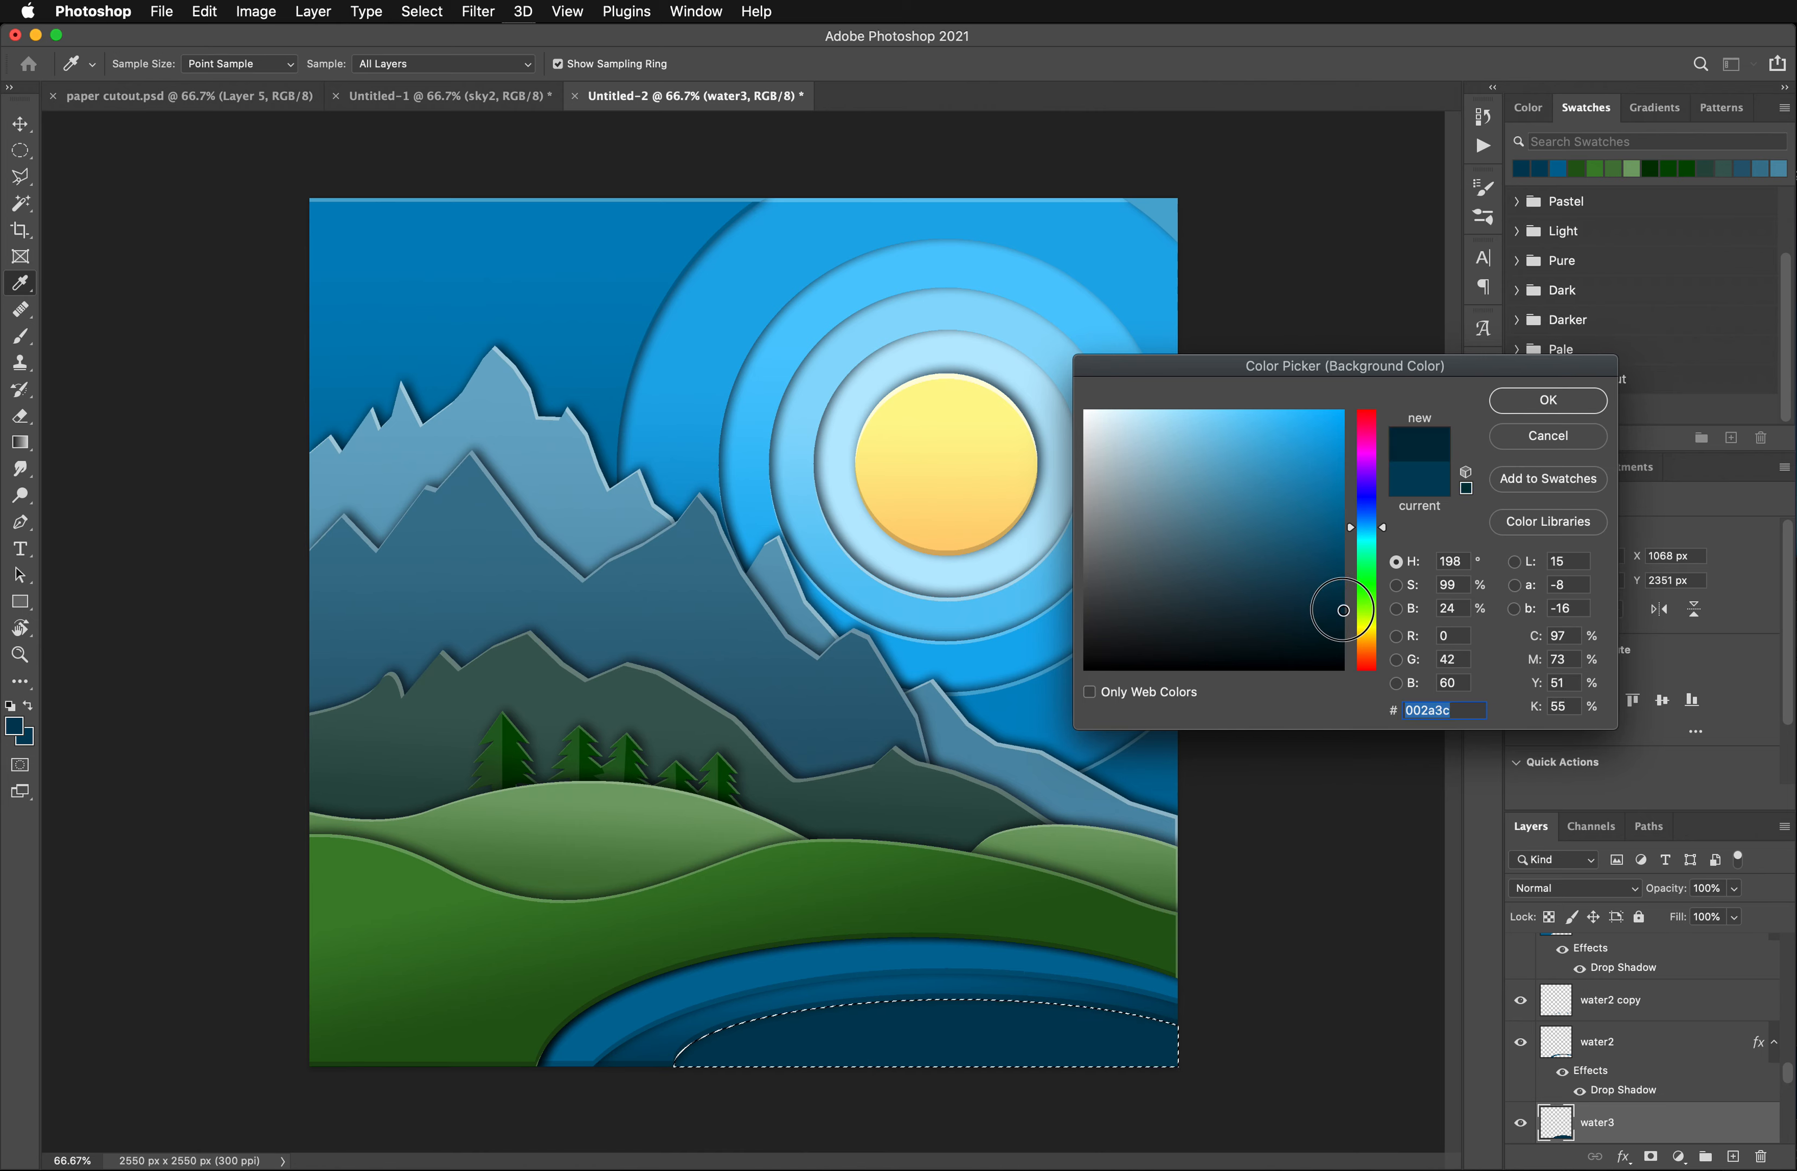
{"action": "left_click_drag", "start_coordinate": [1343, 610], "coordinate": [1343, 616]}
{"action": "left_click", "coordinate": [1533, 411]}
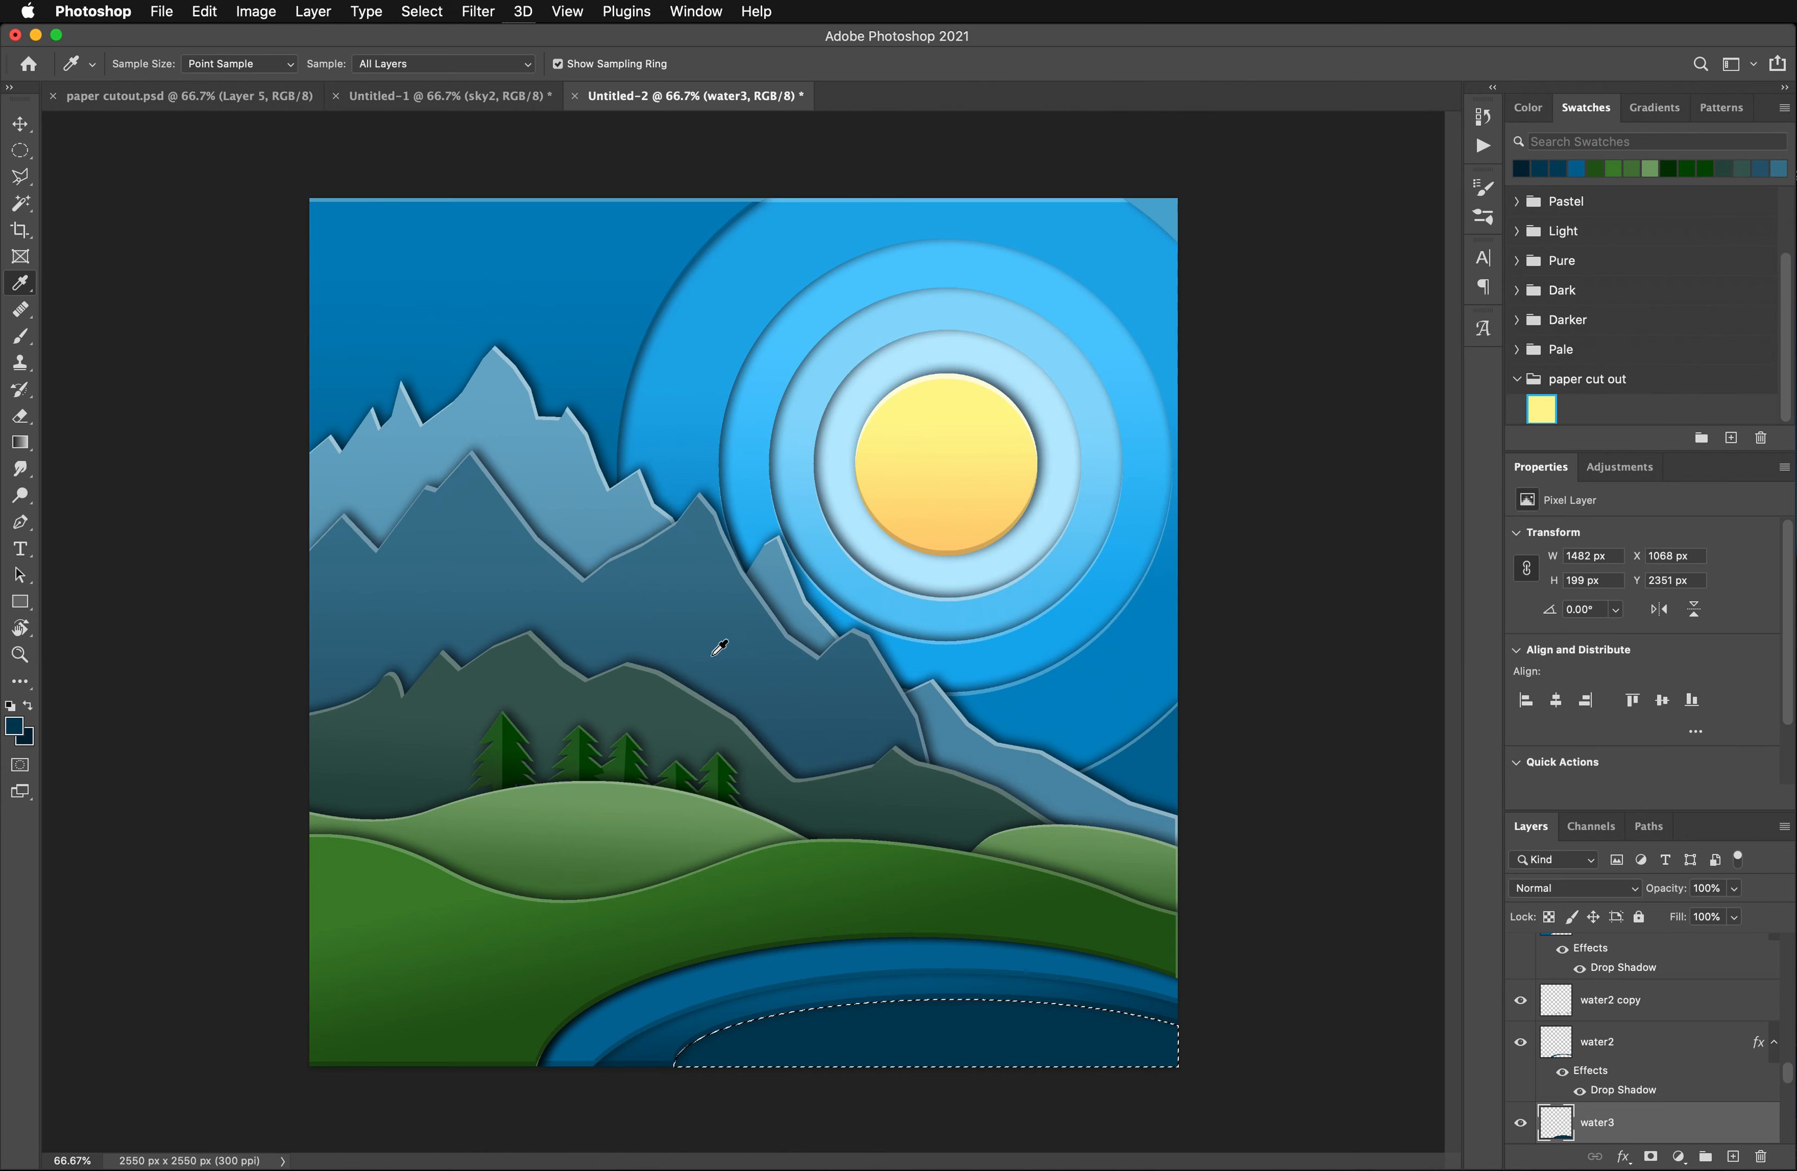
- Fill the selected water3 shape with a linear gradient darkening downward from its upper edge, and deselect
{"action": "left_click", "coordinate": [21, 444]}
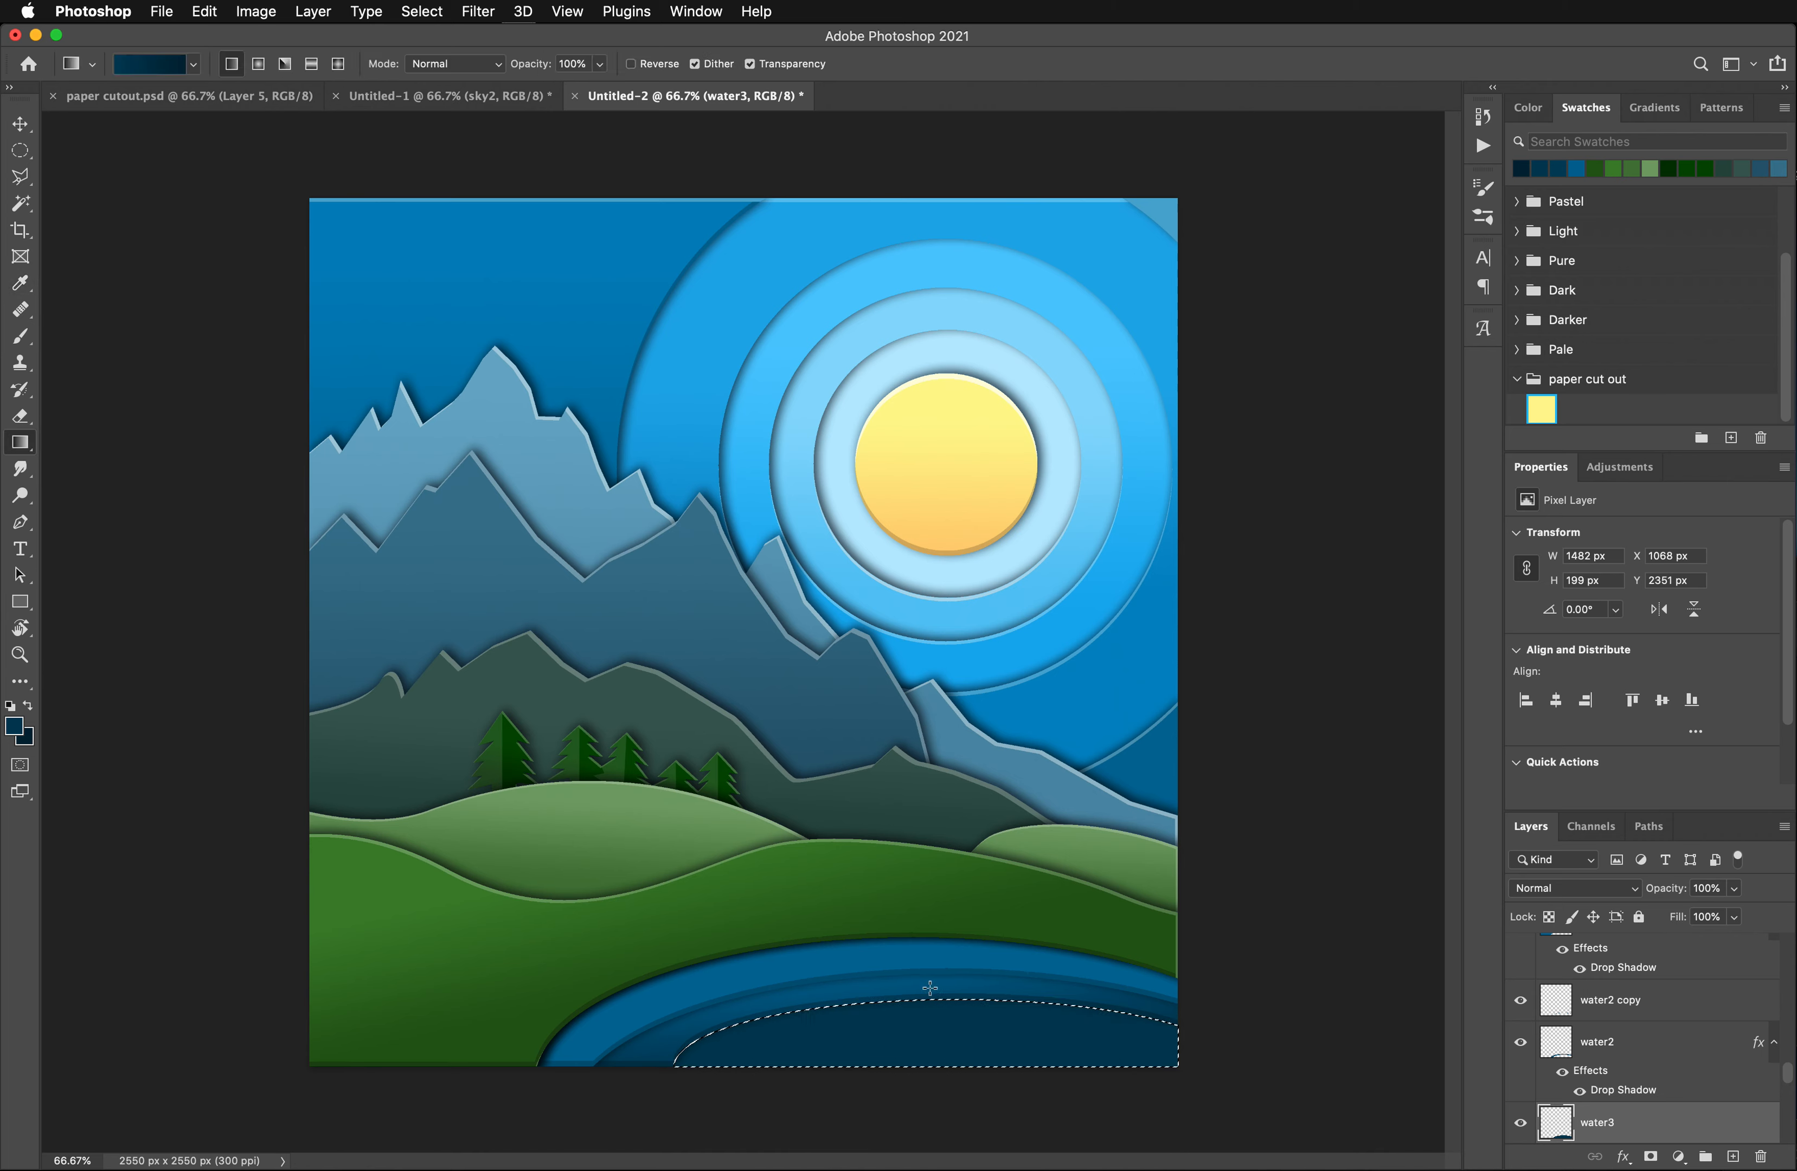
{"action": "left_click_drag", "start_coordinate": [928, 985], "coordinate": [932, 1065]}
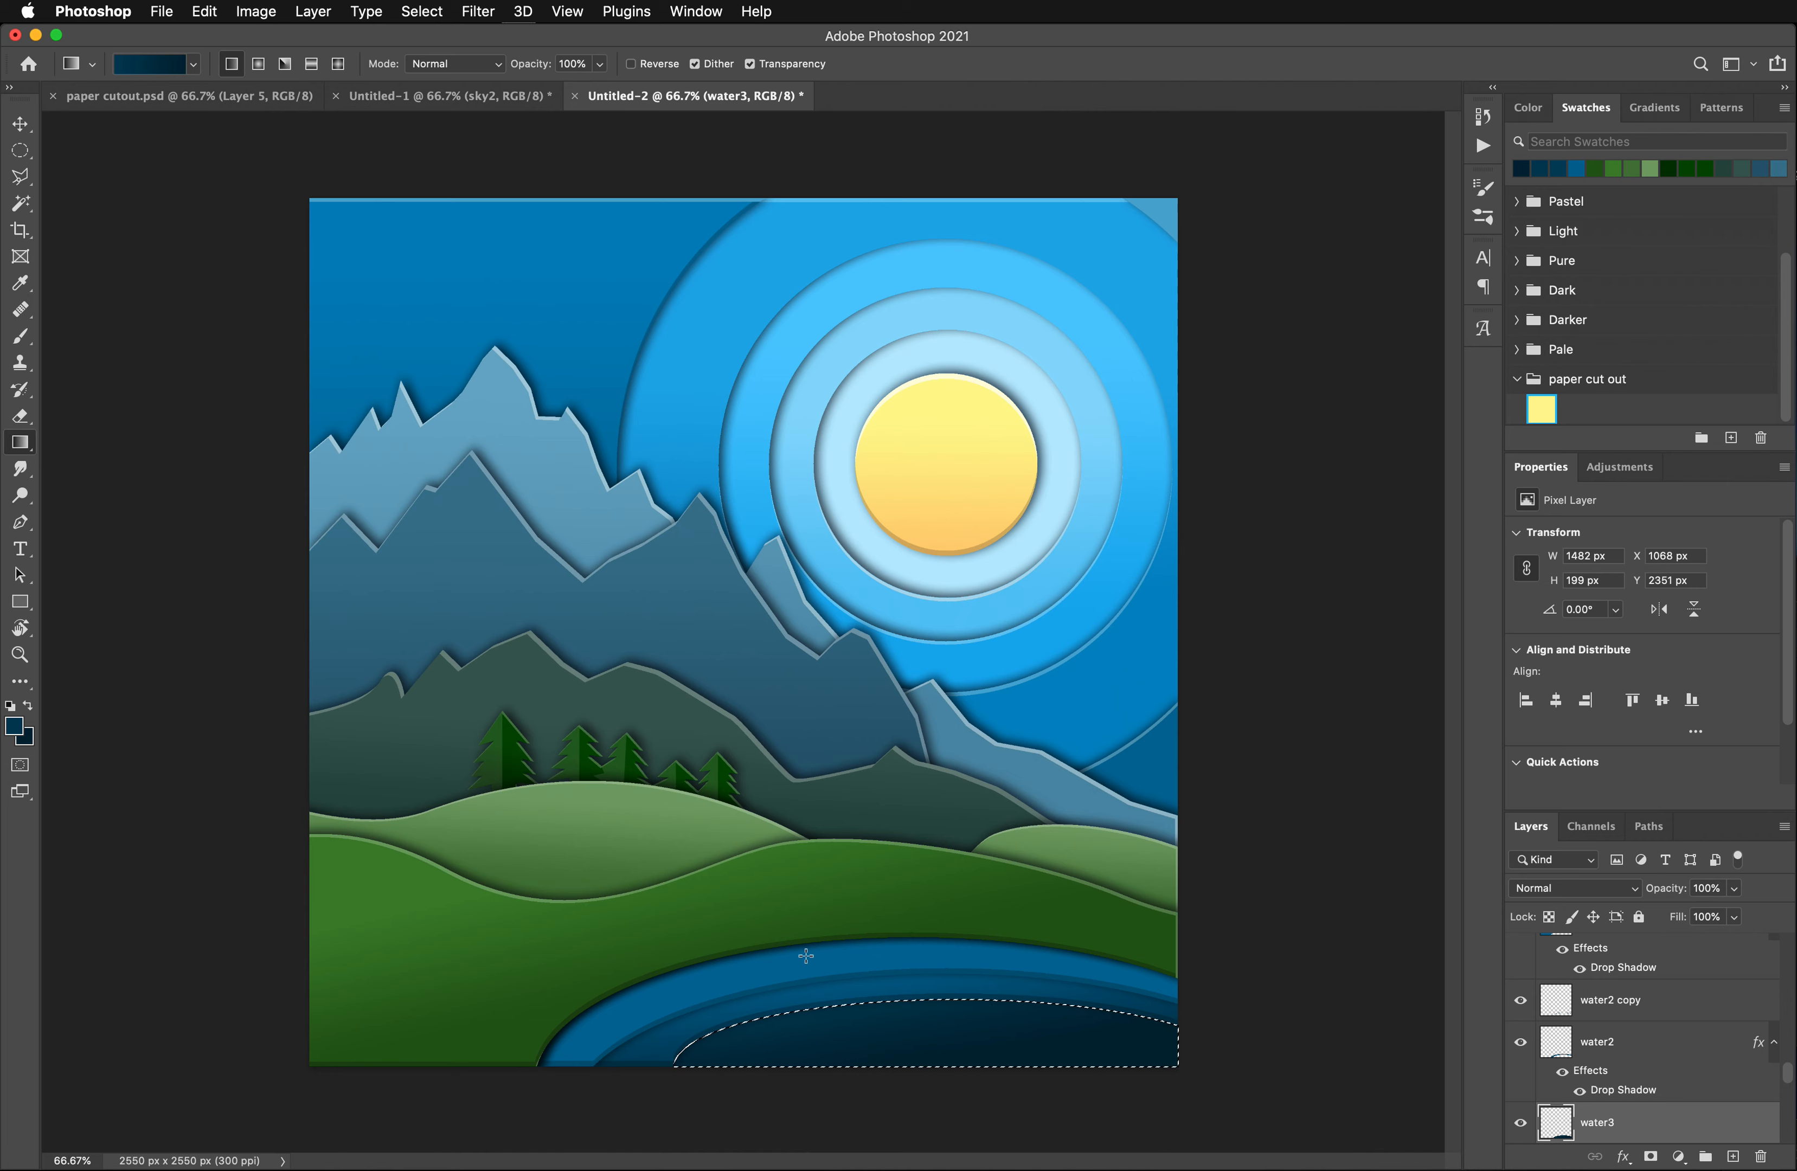
{"action": "left_click_drag", "start_coordinate": [924, 973], "coordinate": [923, 1060]}
{"action": "left_click_drag", "start_coordinate": [912, 981], "coordinate": [921, 1086]}
{"action": "key", "text": "super+d"}
- Duplicate the water3 layer
{"action": "scroll", "coordinate": [1617, 1092], "scroll_direction": "down", "scroll_amount": 1}
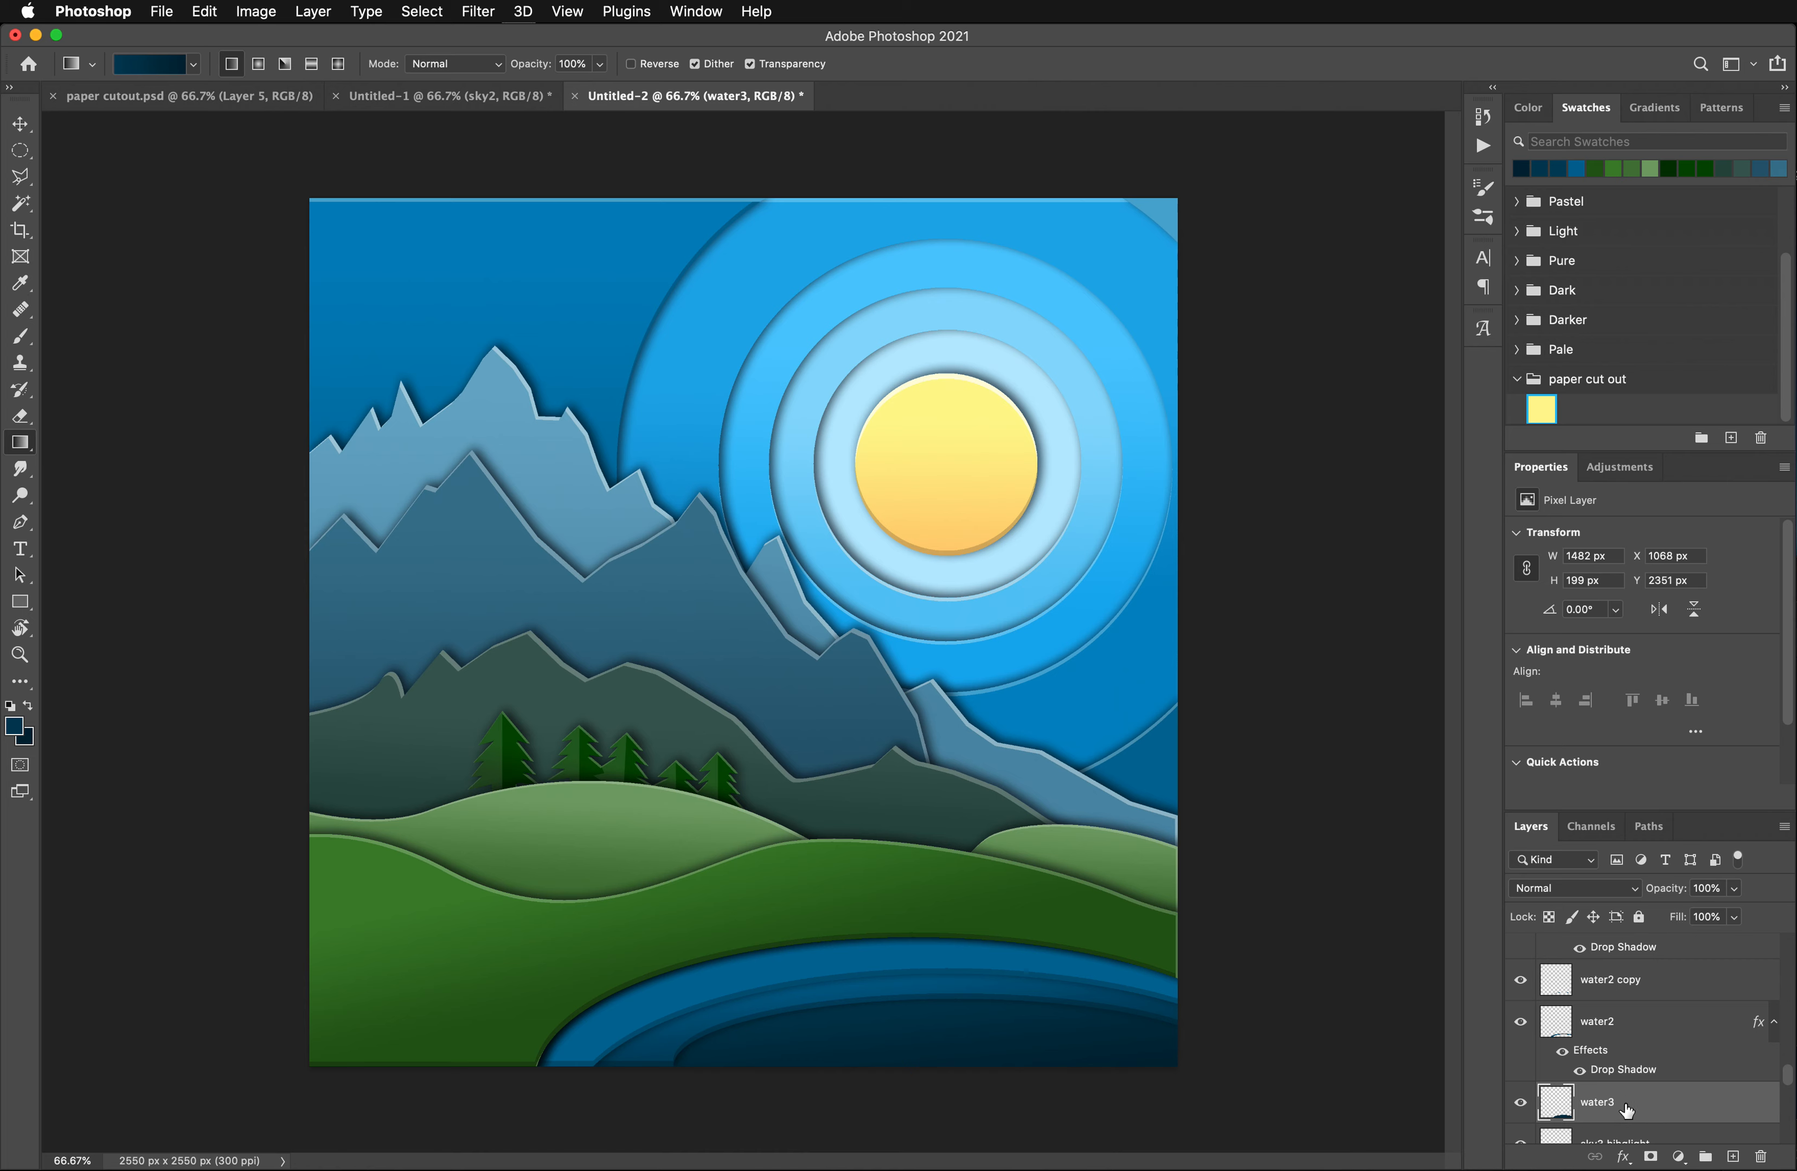
{"action": "left_click_drag", "start_coordinate": [1627, 1111], "coordinate": [1734, 1160]}
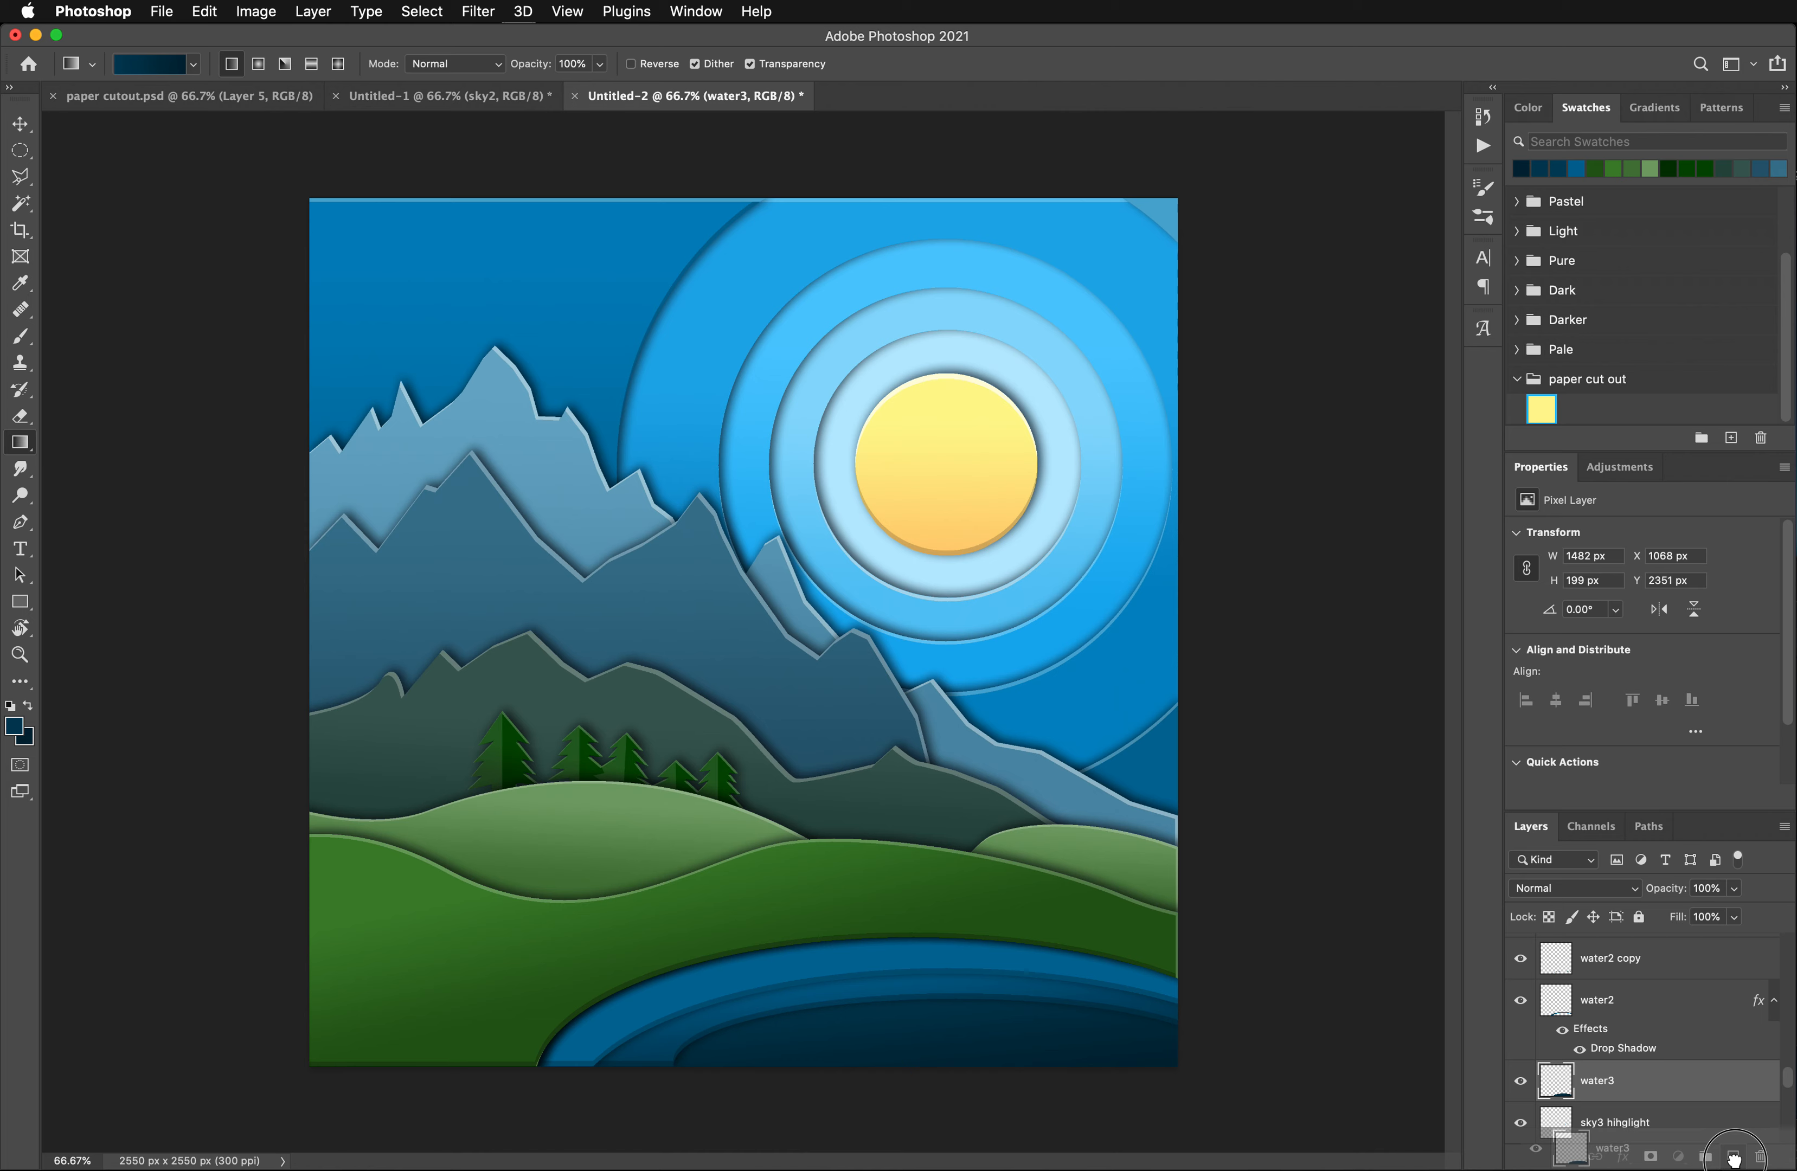
{"action": "left_click_drag", "start_coordinate": [1734, 1160], "coordinate": [1735, 1160]}
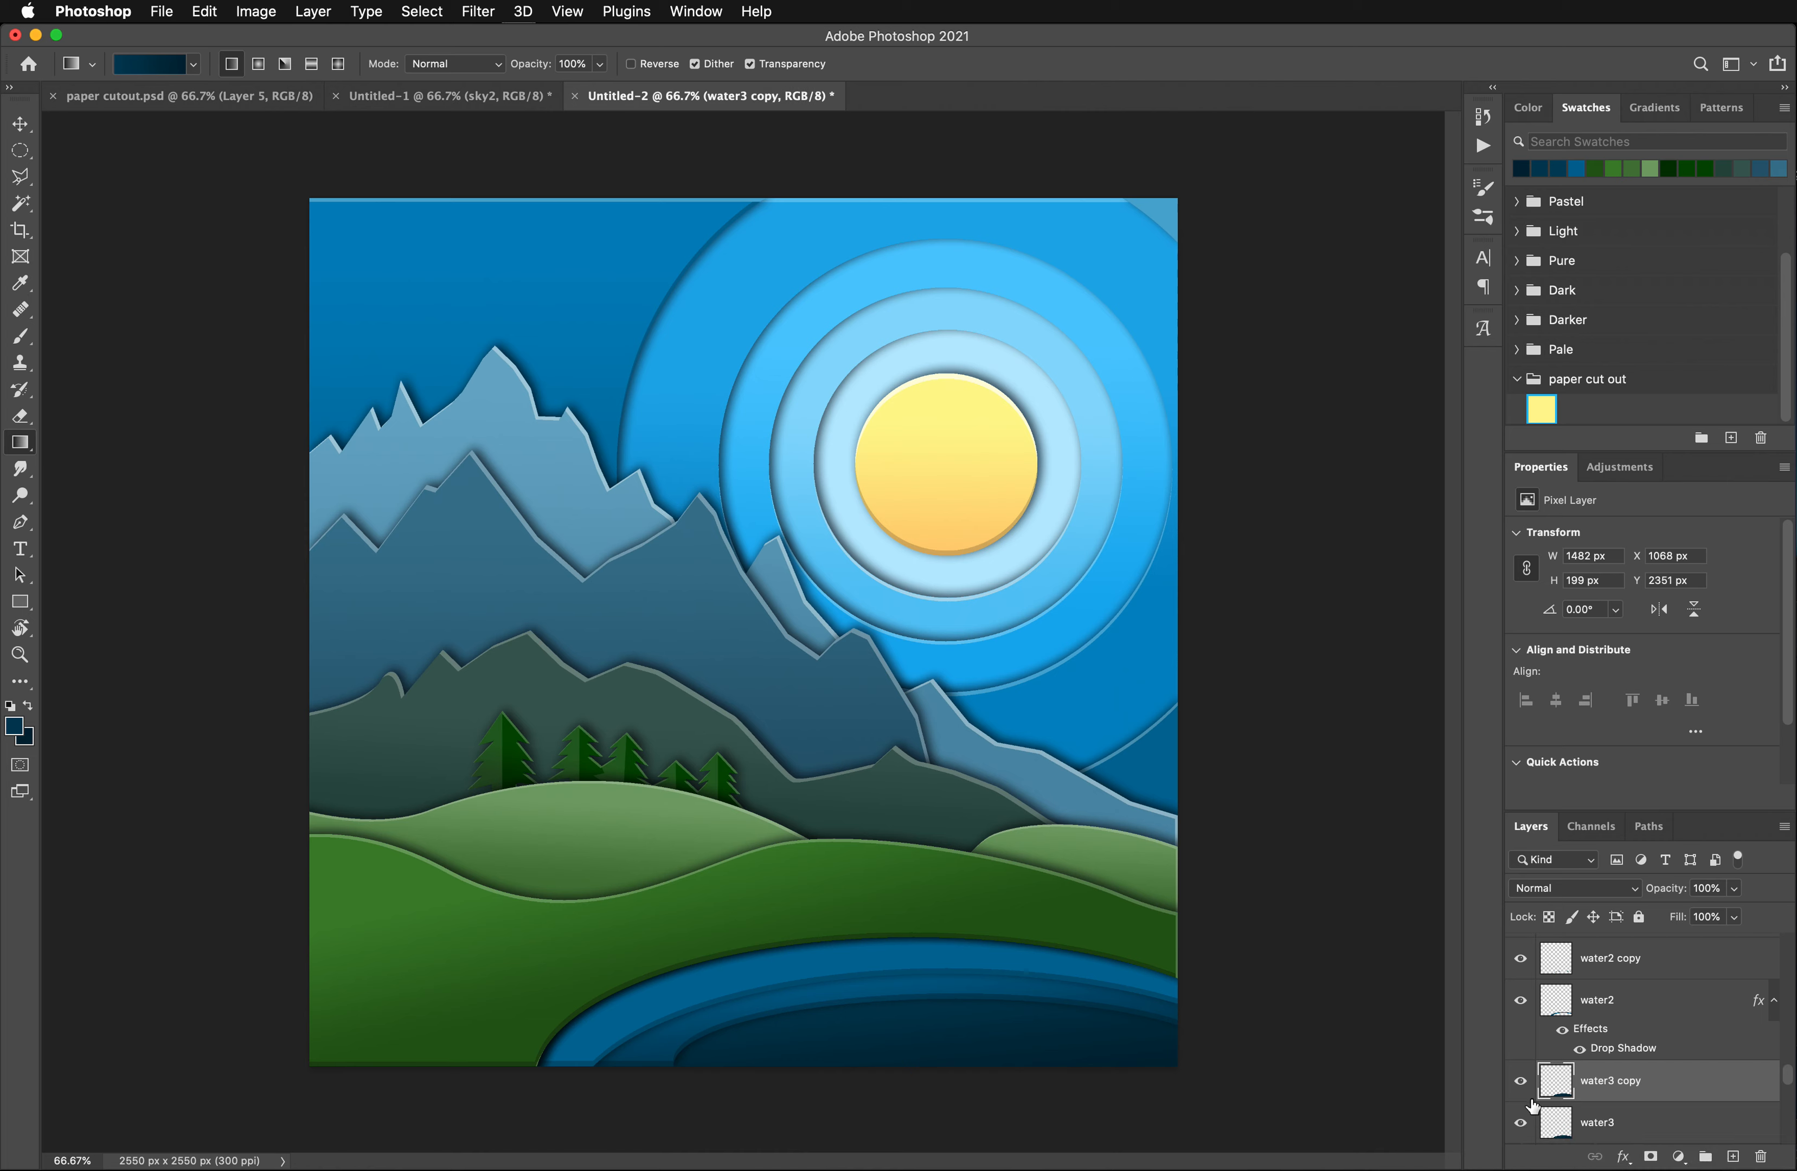
{"action": "scroll", "coordinate": [1616, 1092], "scroll_direction": "down", "scroll_amount": 2}
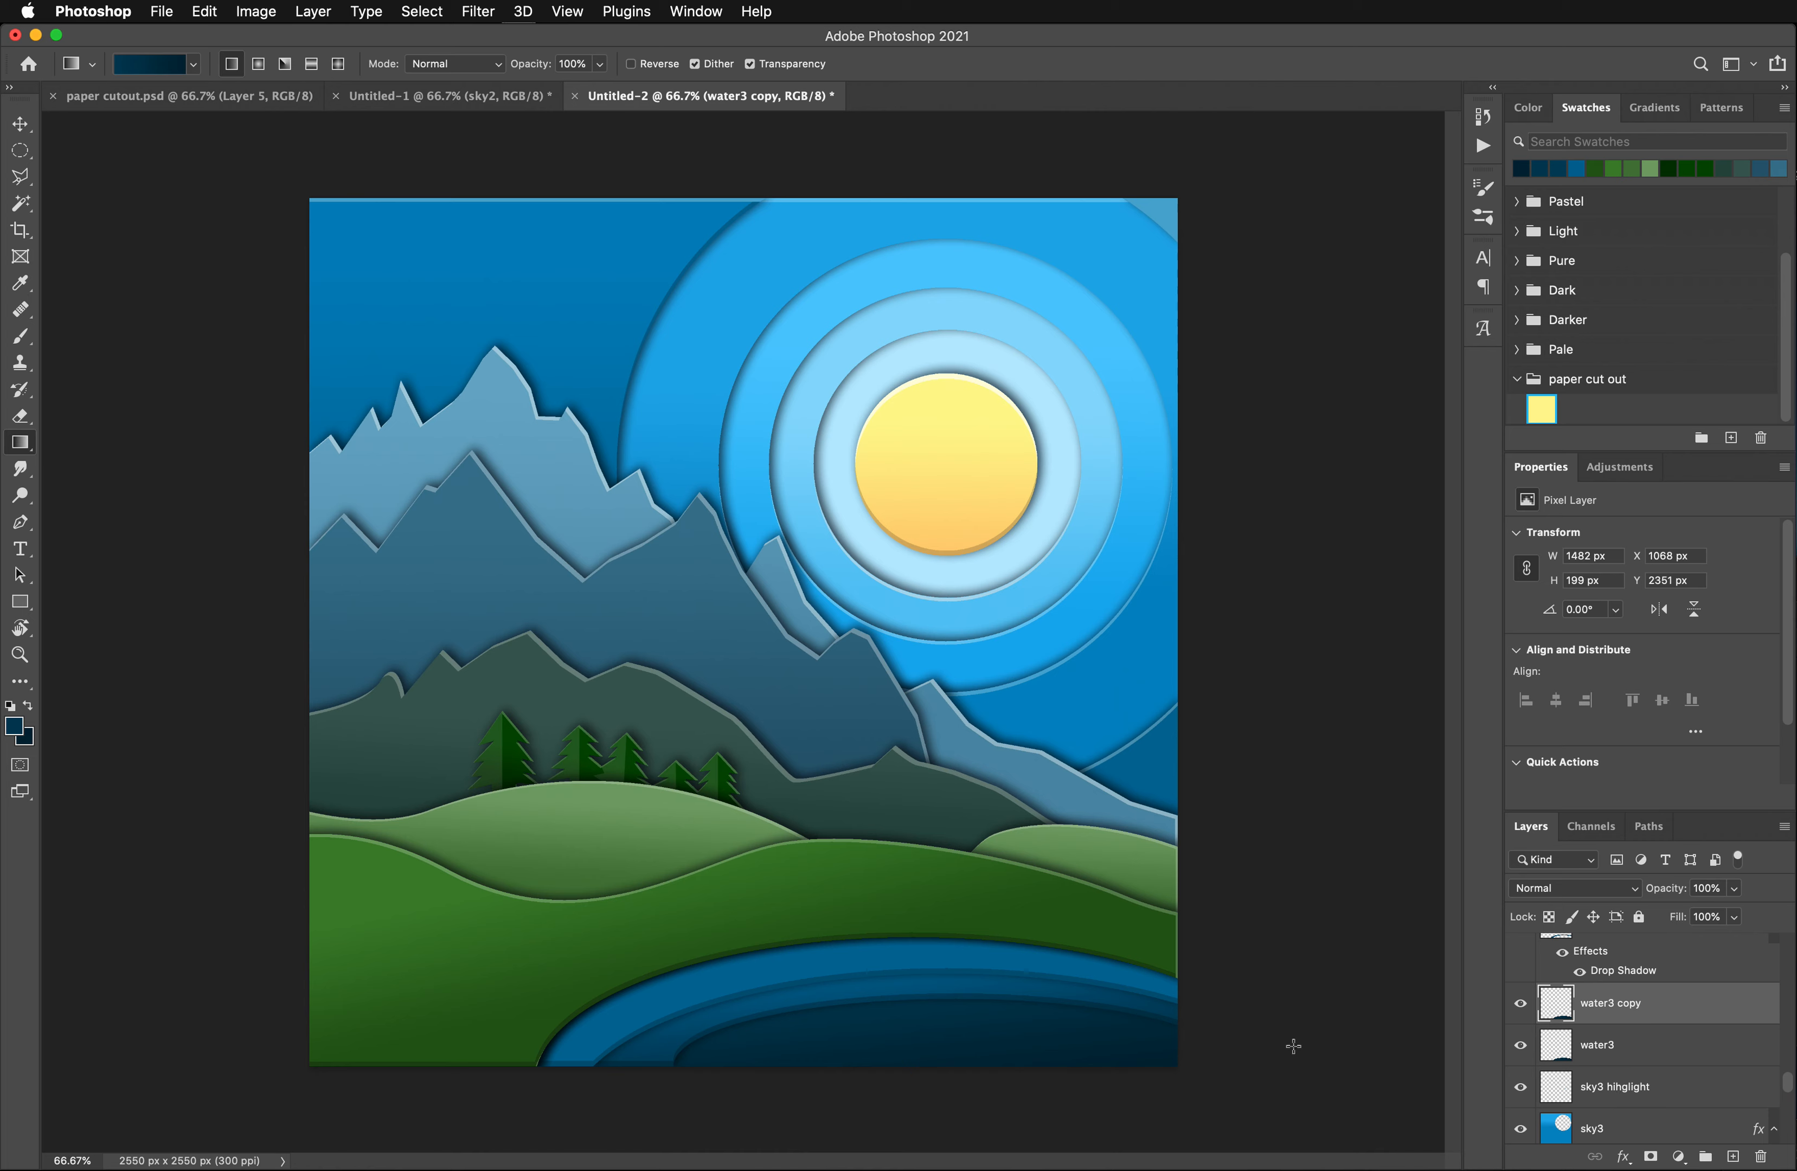
- Select the shape on water3 copy with the Magic Wand, offset the selection 14 px up, clear inside it, and deselect
{"action": "left_click", "coordinate": [20, 203]}
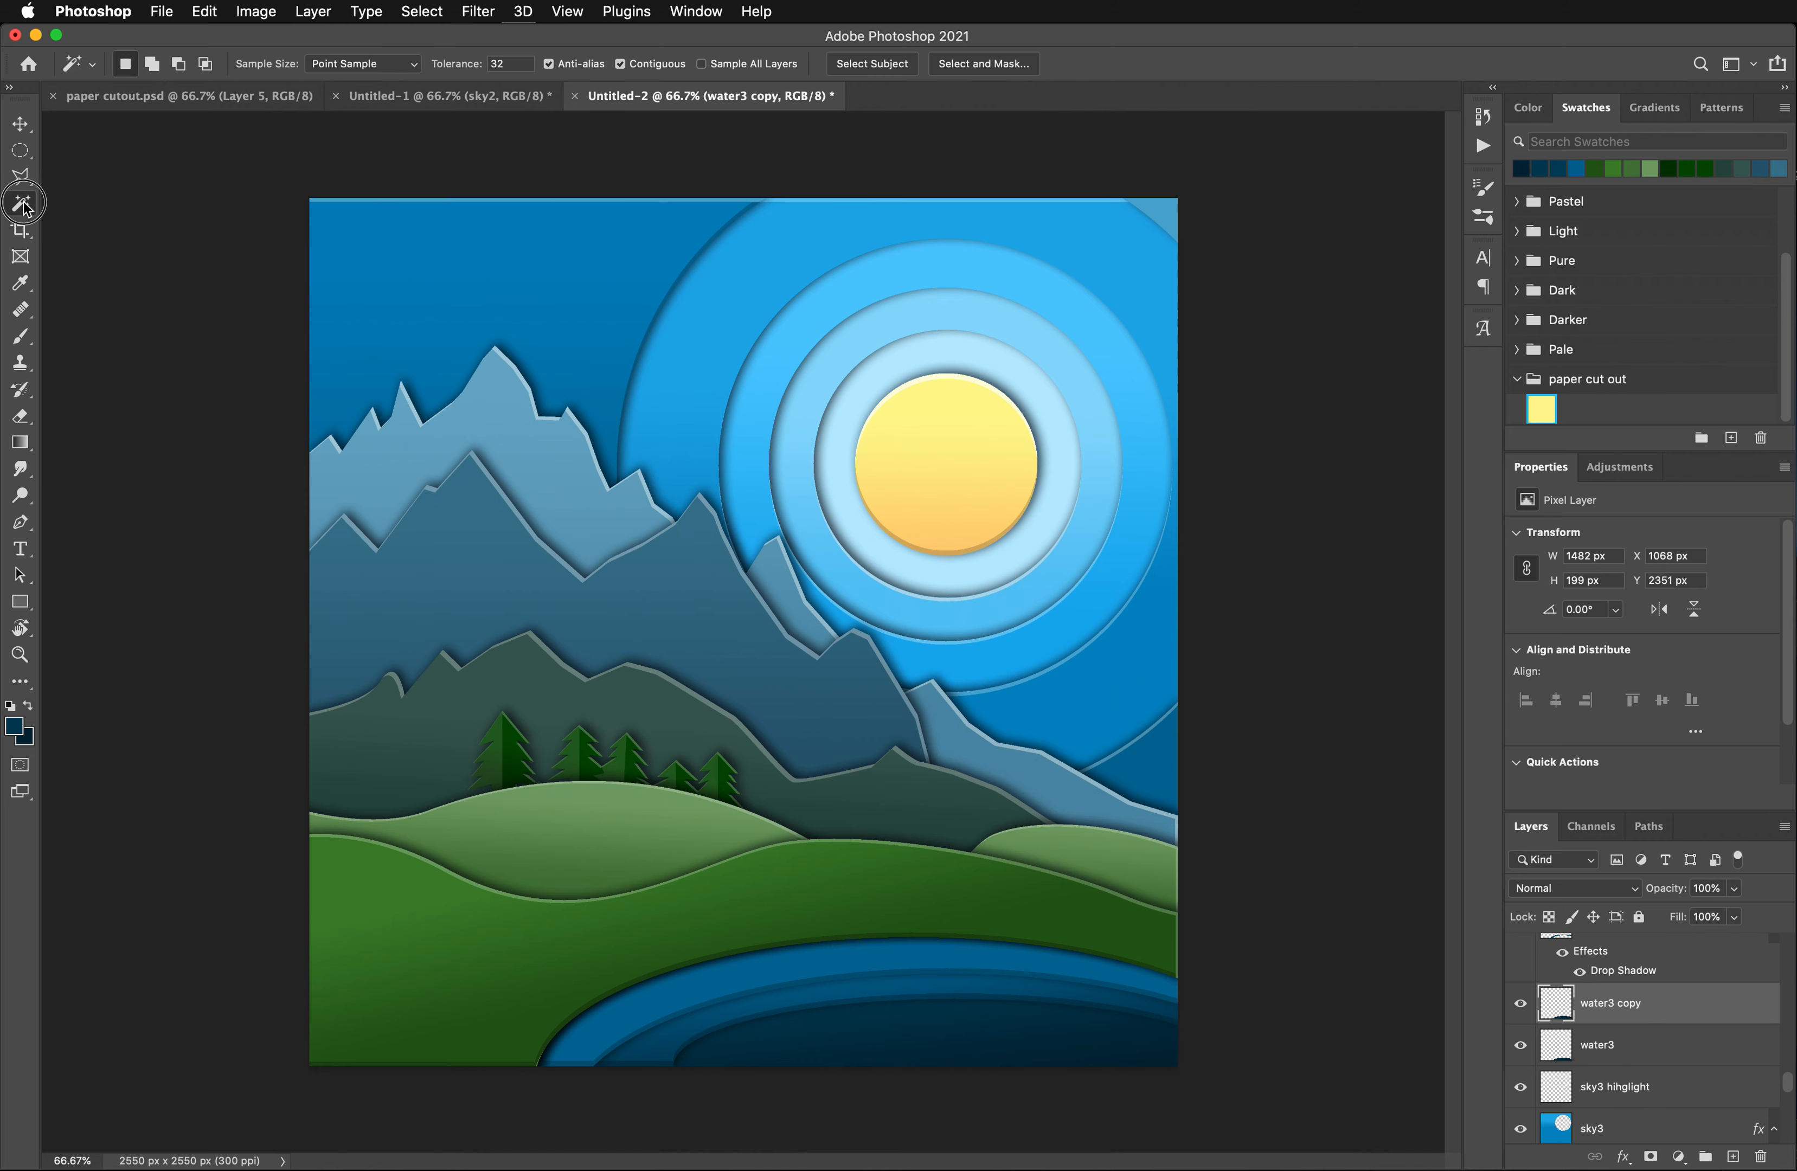
{"action": "left_click", "coordinate": [905, 1029]}
{"action": "key", "text": "shift+Up"}
{"action": "key", "text": "Up"}
{"action": "key", "text": "Up"}
{"action": "key", "text": "Up"}
{"action": "key", "text": "Up"}
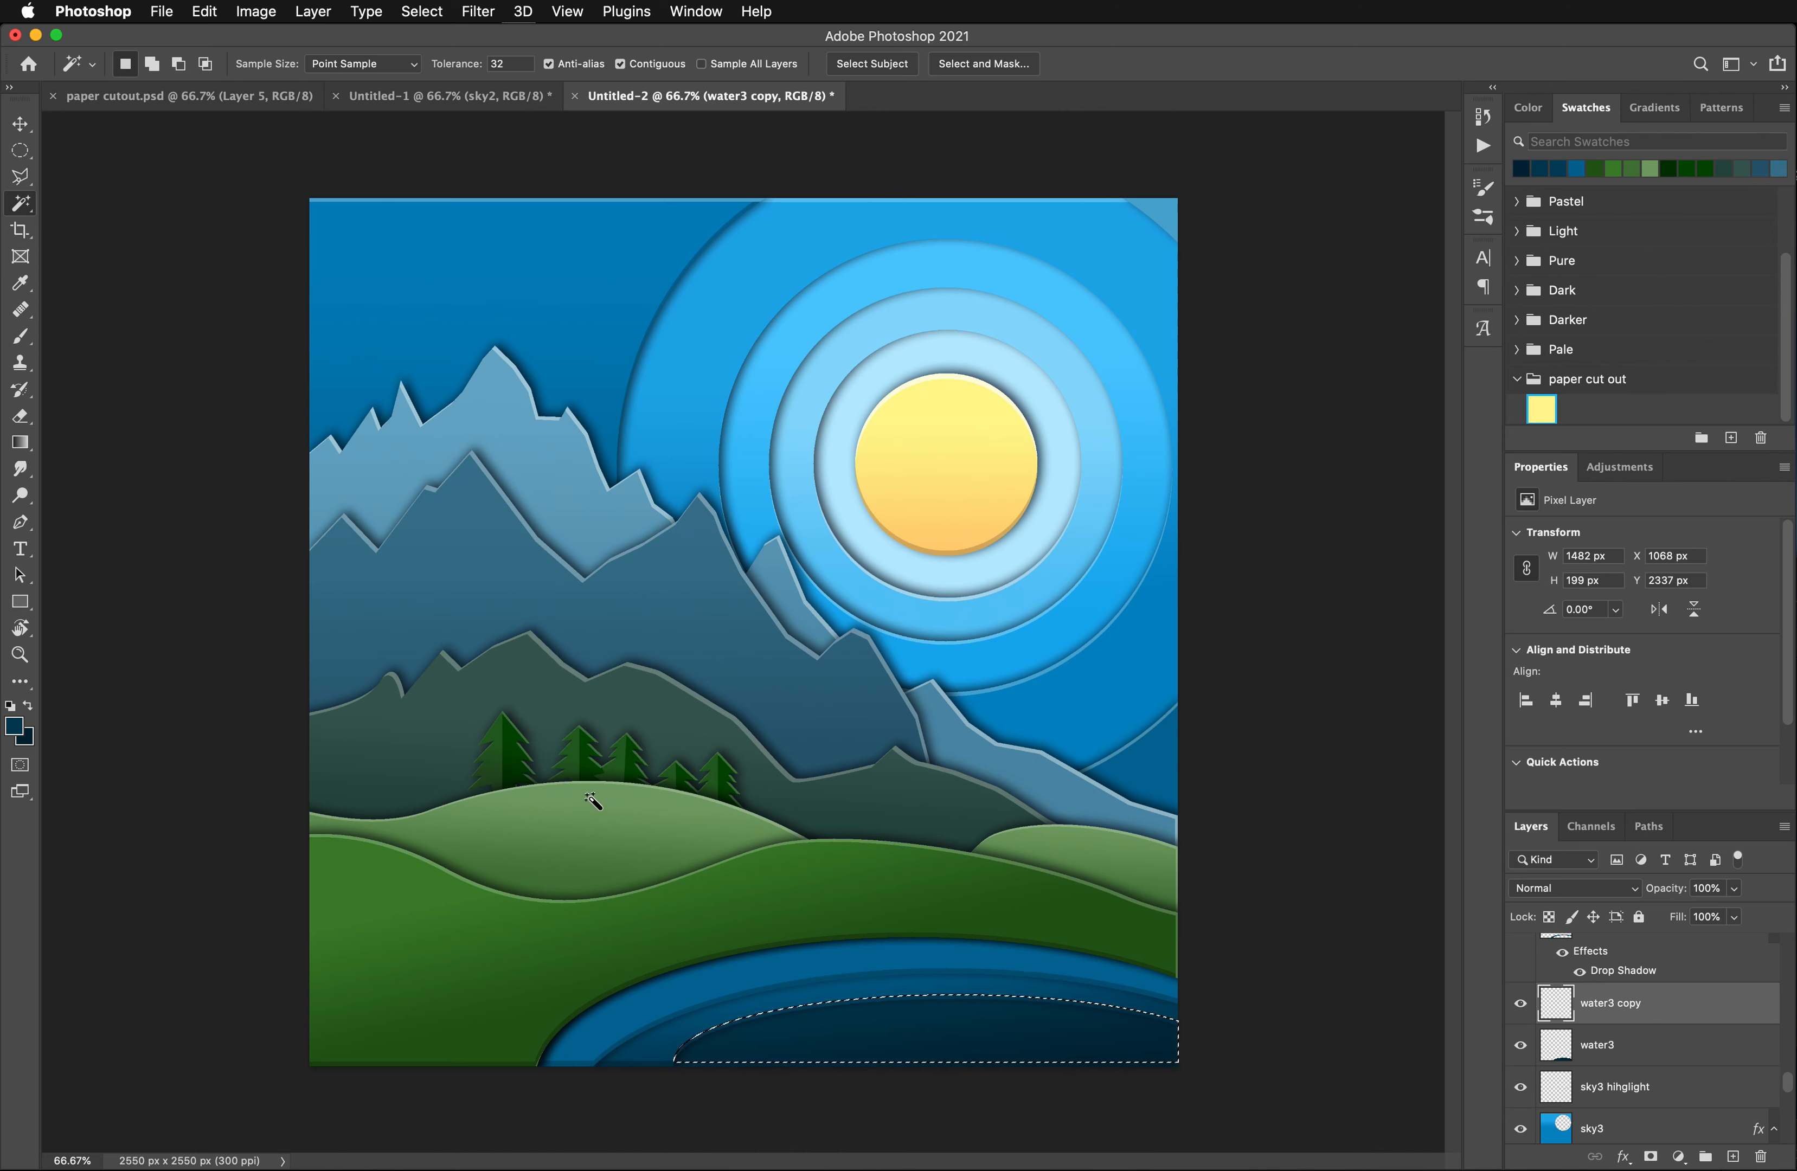
{"action": "key", "text": "super+d"}
- Darken the remaining edge on water3 copy with a Hue/Saturation adjustment at Lightness -23
{"action": "left_click", "coordinate": [259, 10]}
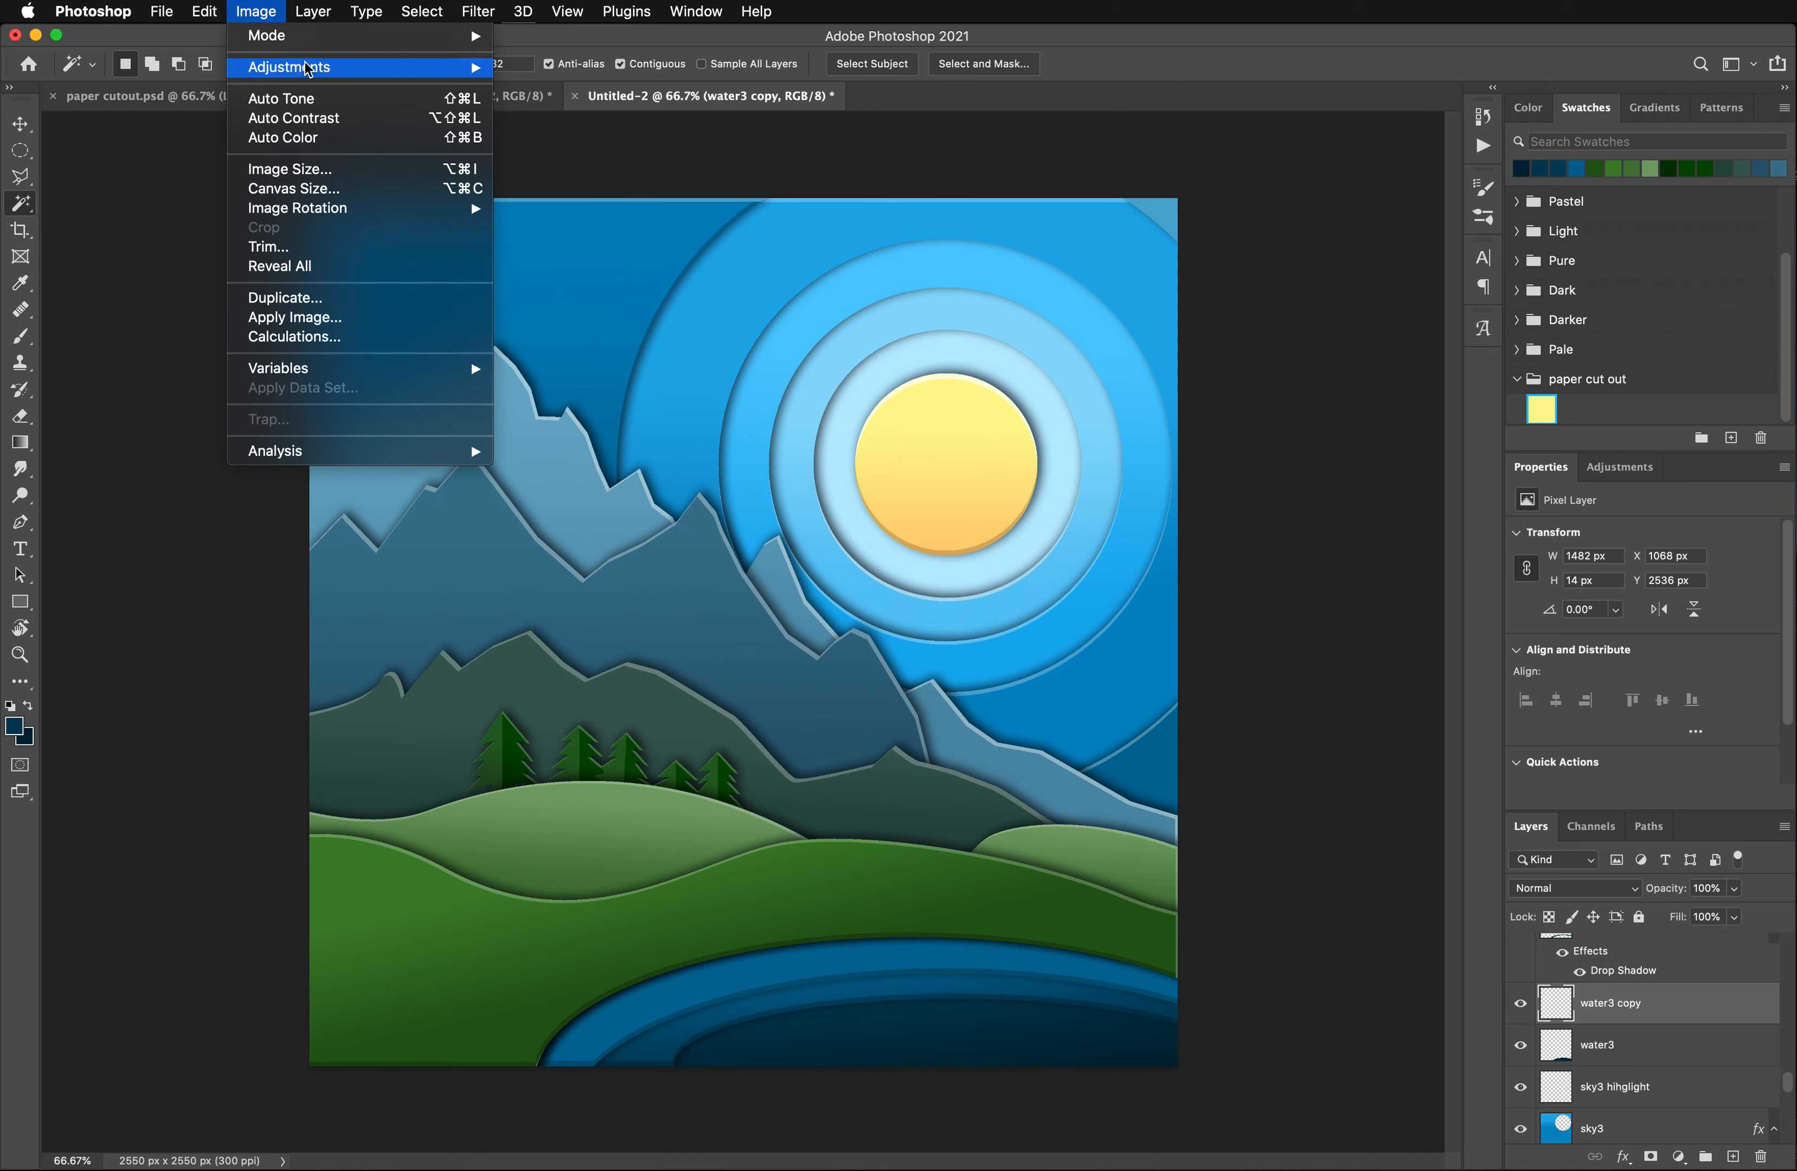
{"action": "mouse_move", "coordinate": [396, 66]}
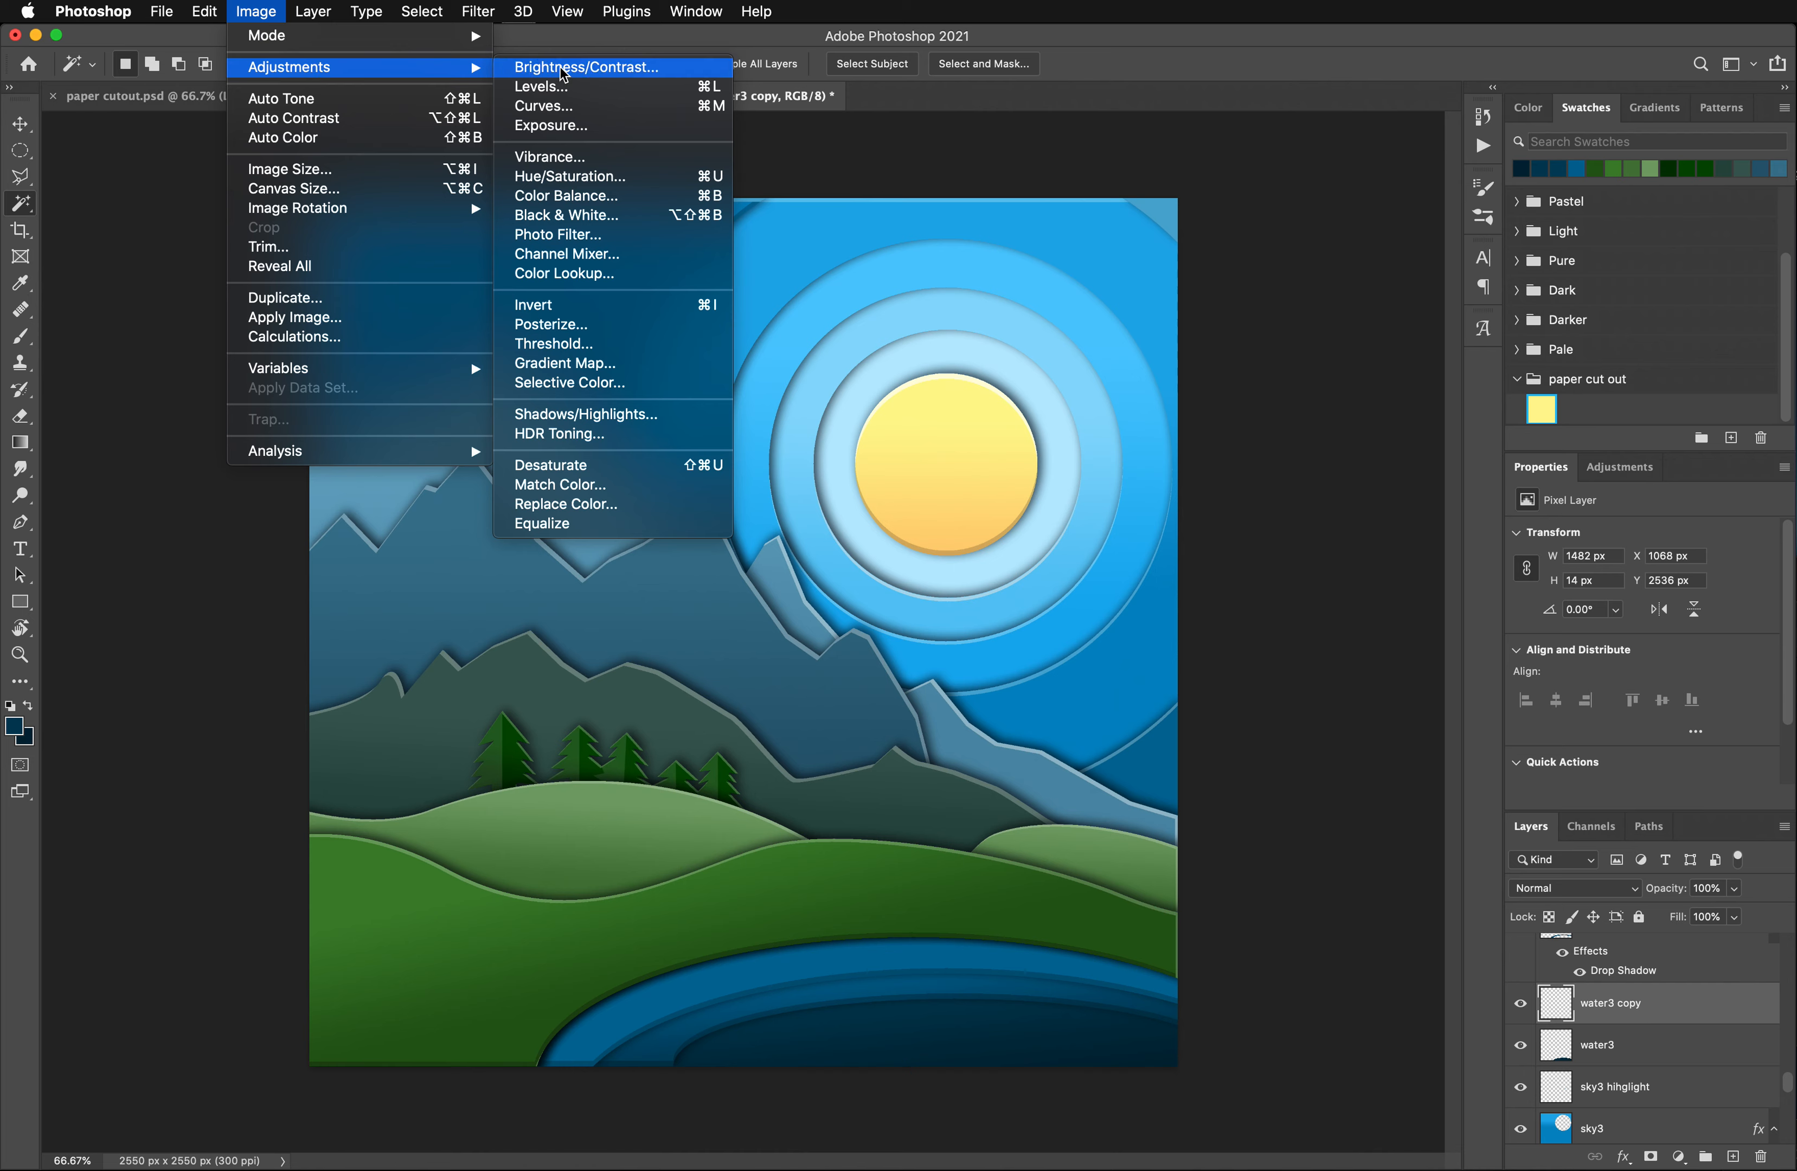
{"action": "left_click", "coordinate": [570, 175]}
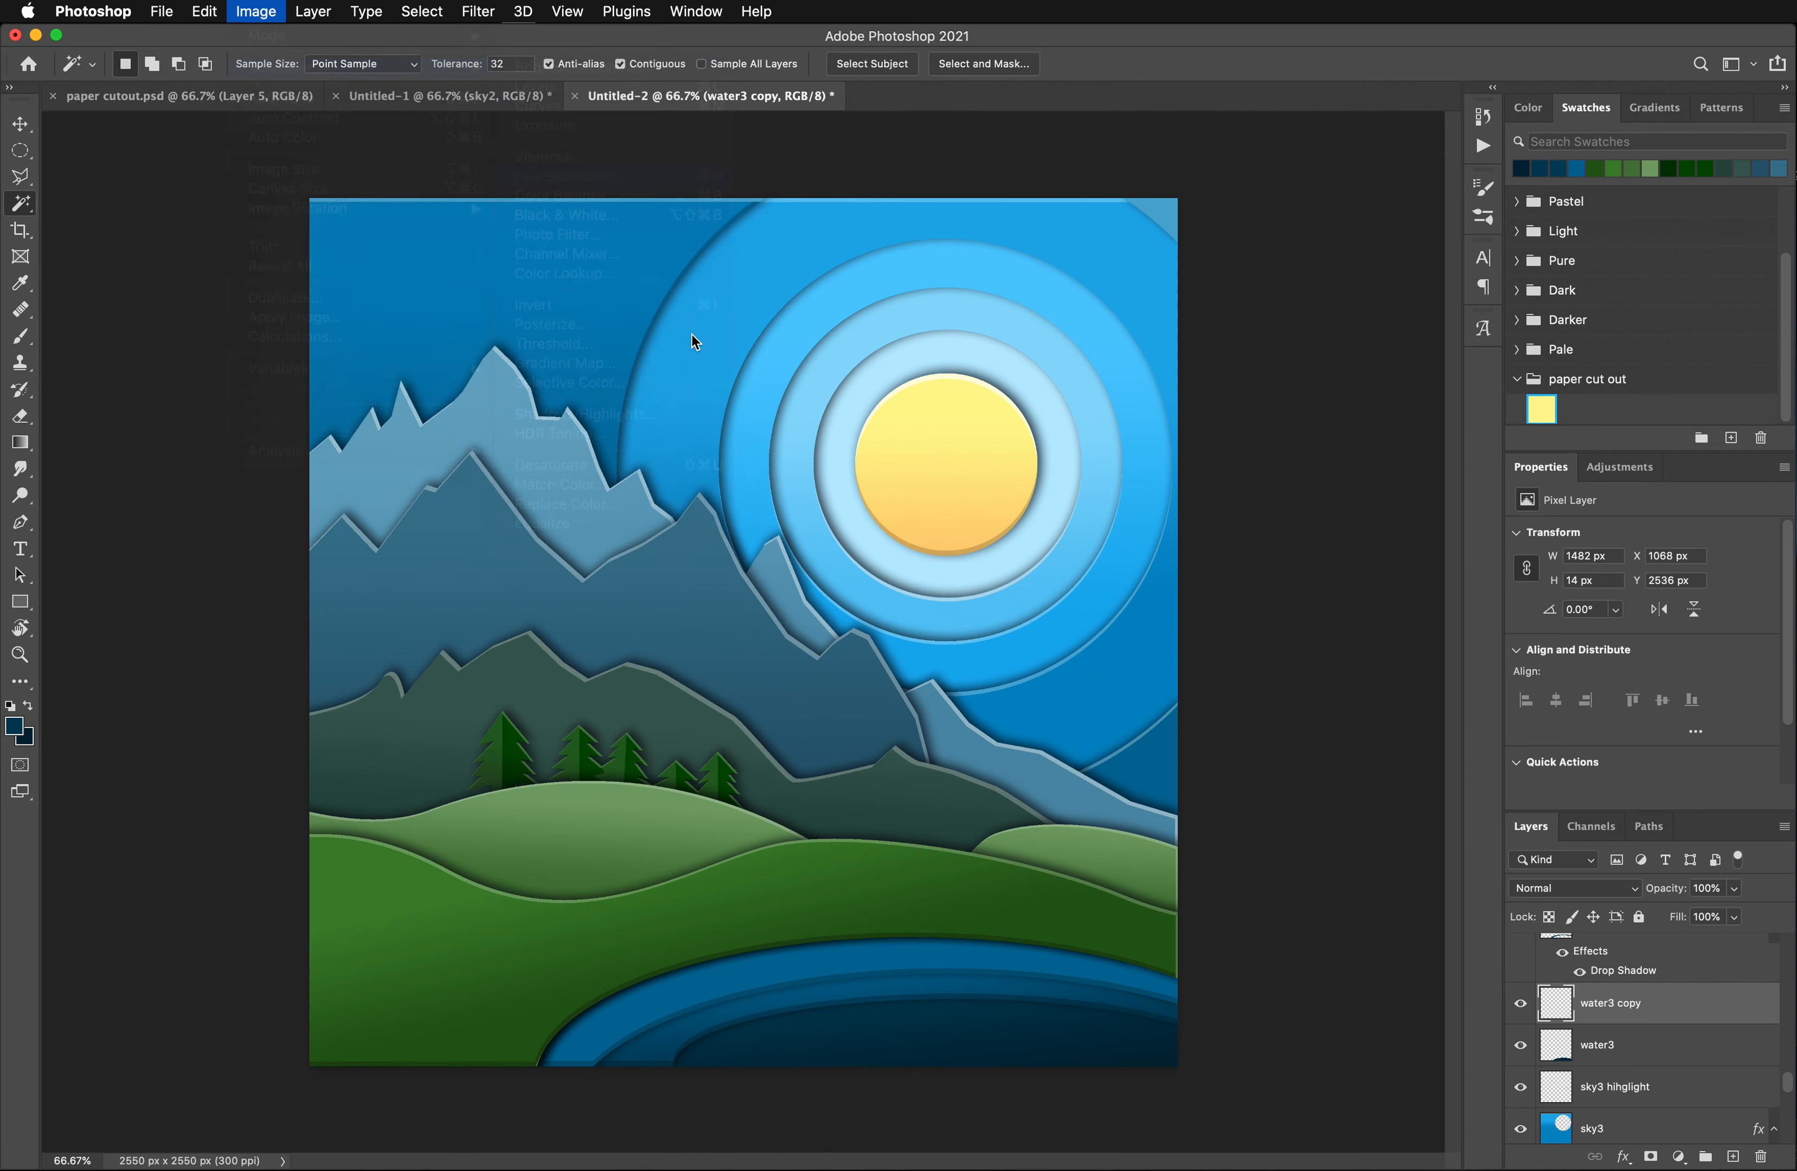
{"action": "left_click_drag", "start_coordinate": [1383, 389], "coordinate": [1366, 390]}
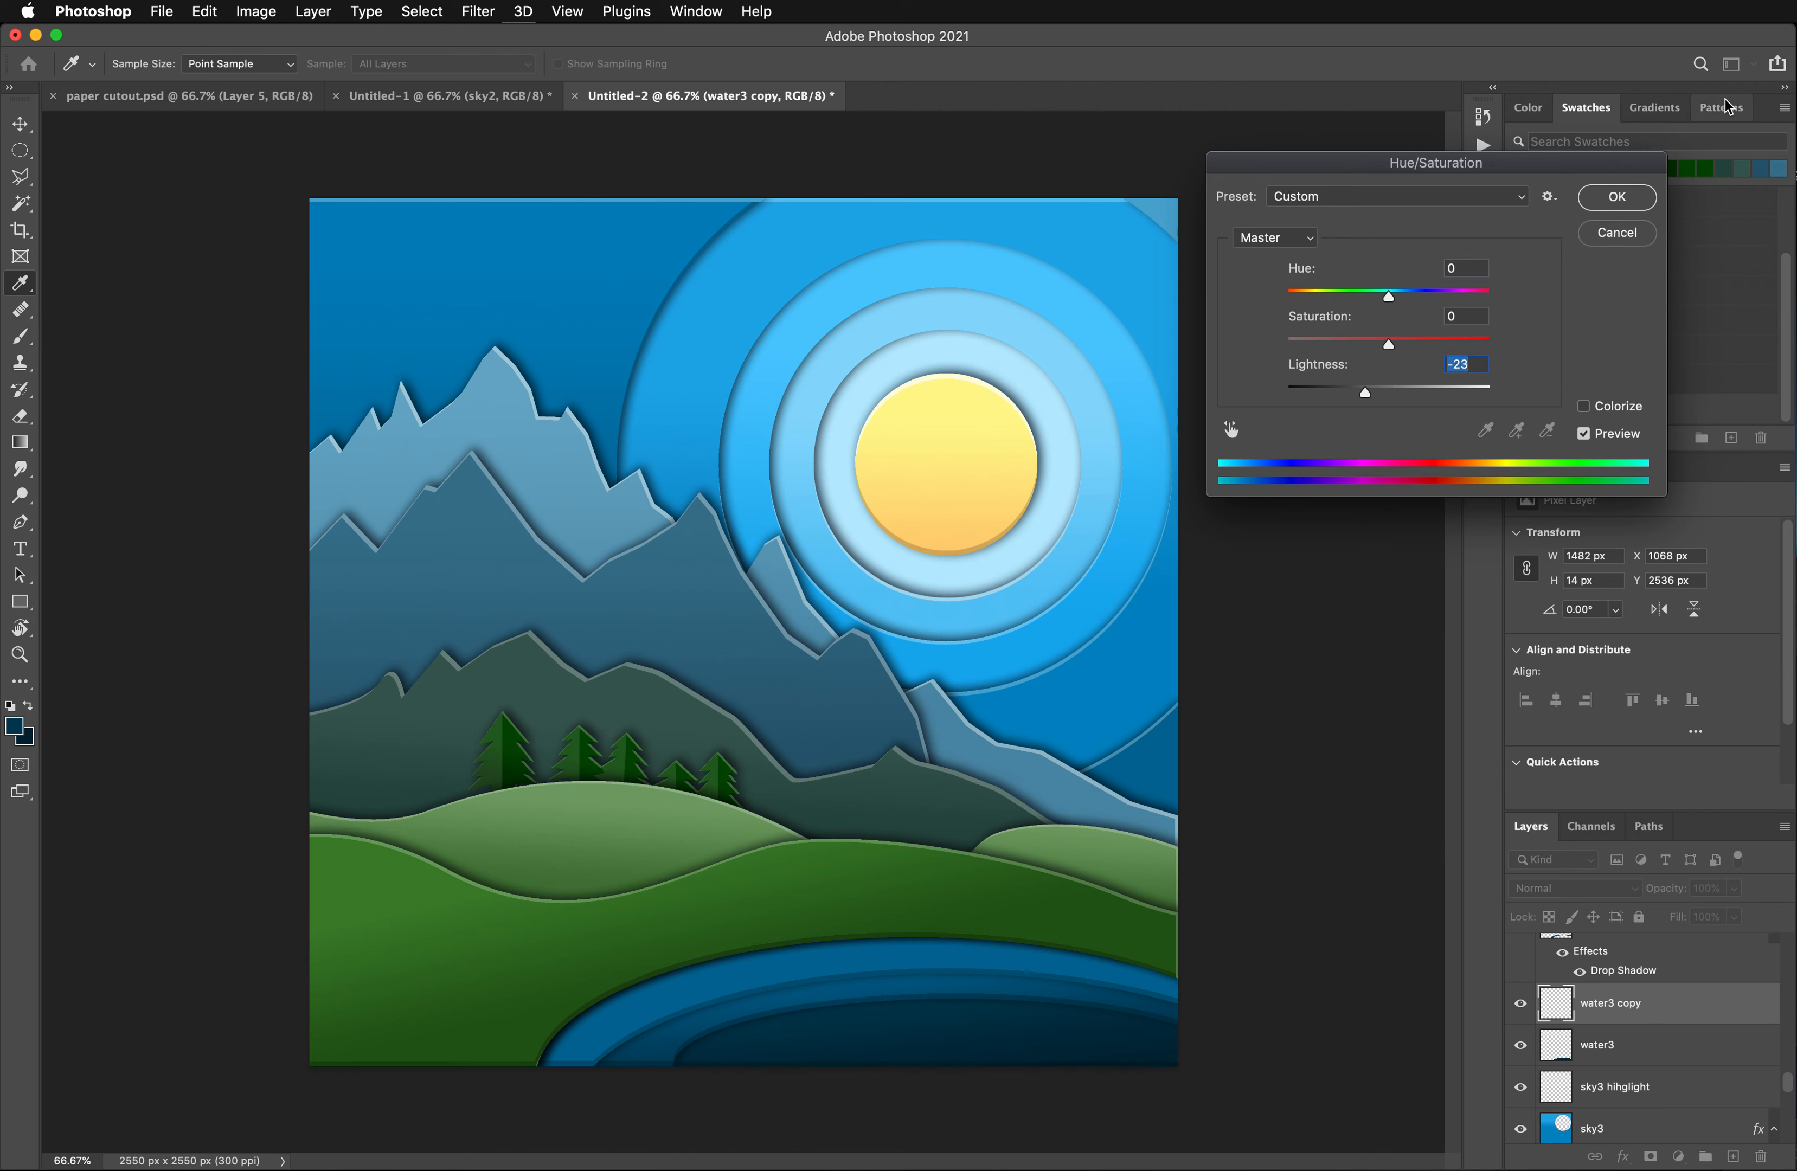
{"action": "left_click", "coordinate": [1617, 203]}
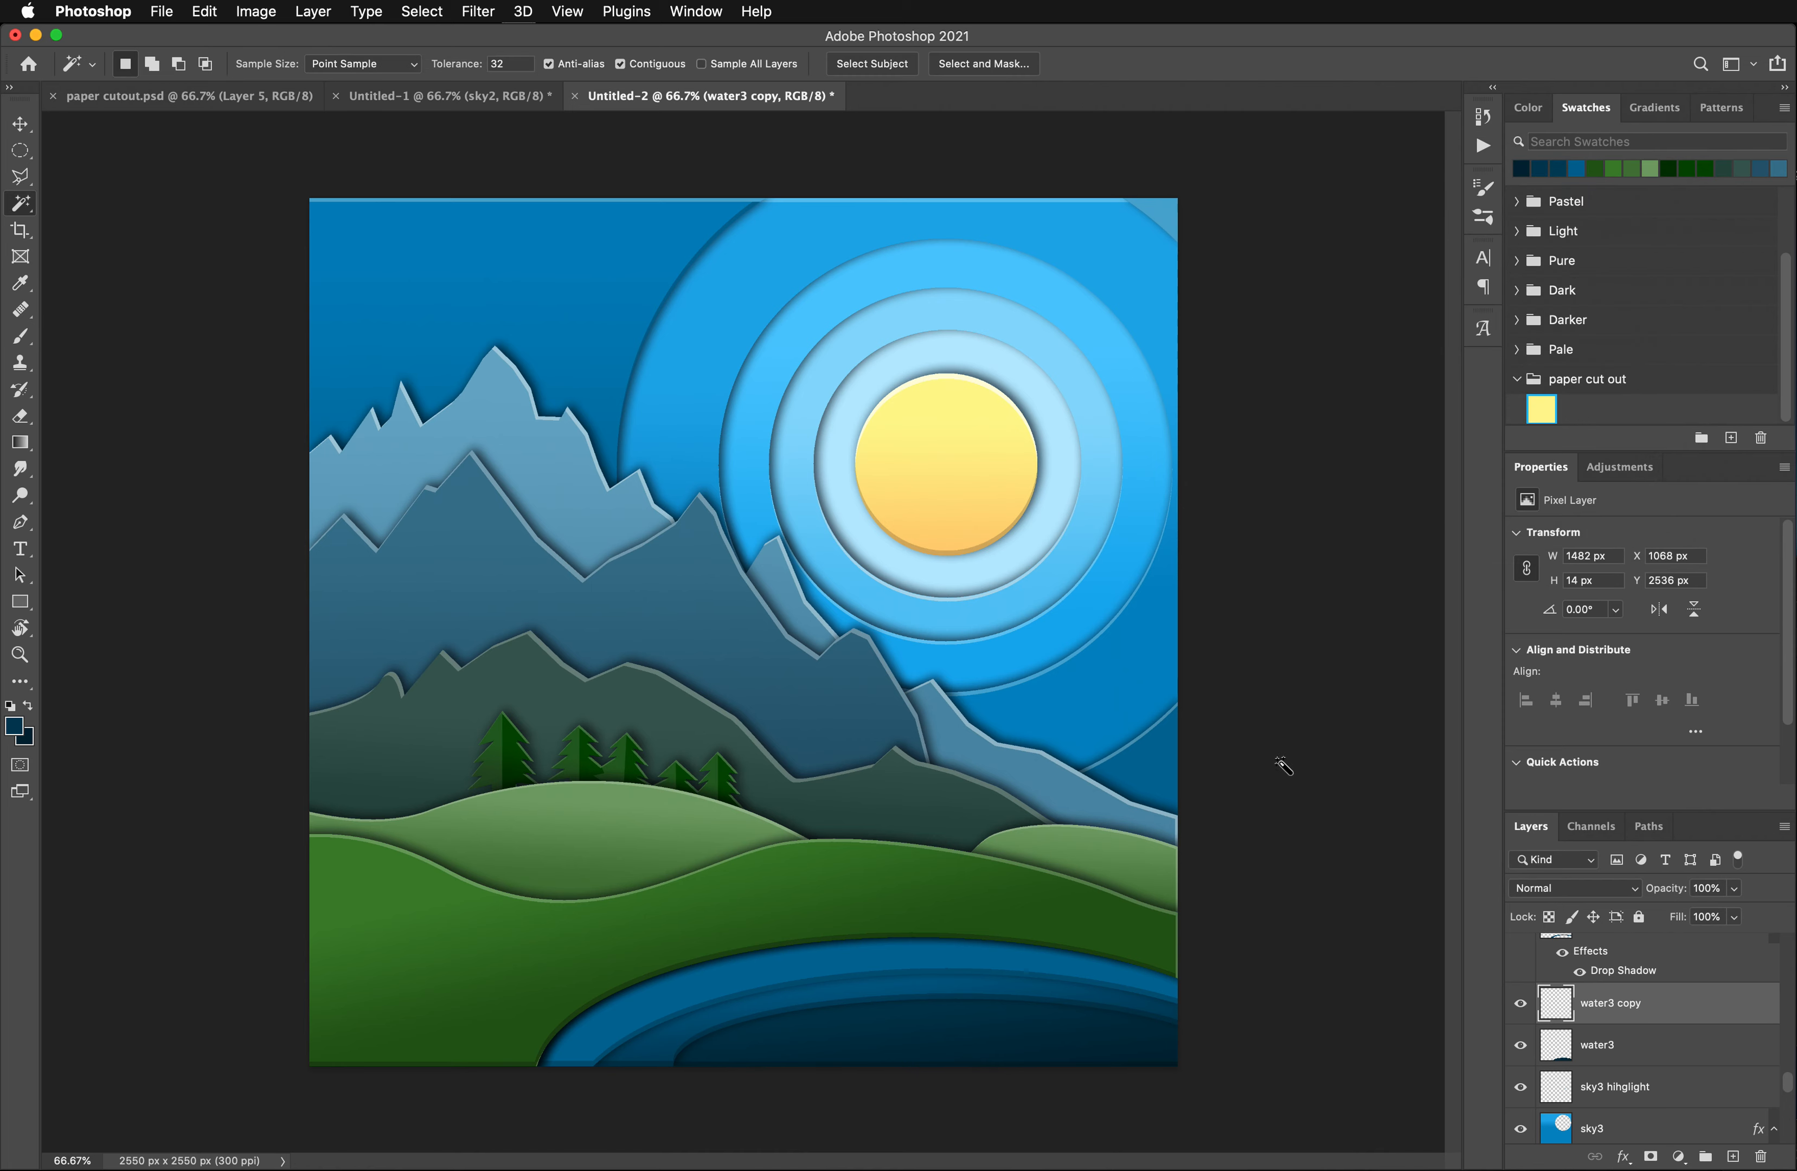
- Find the hidden clouds back layer in the layer stack and make it visible
{"action": "scroll", "coordinate": [1639, 1038], "scroll_direction": "up", "scroll_amount": 8}
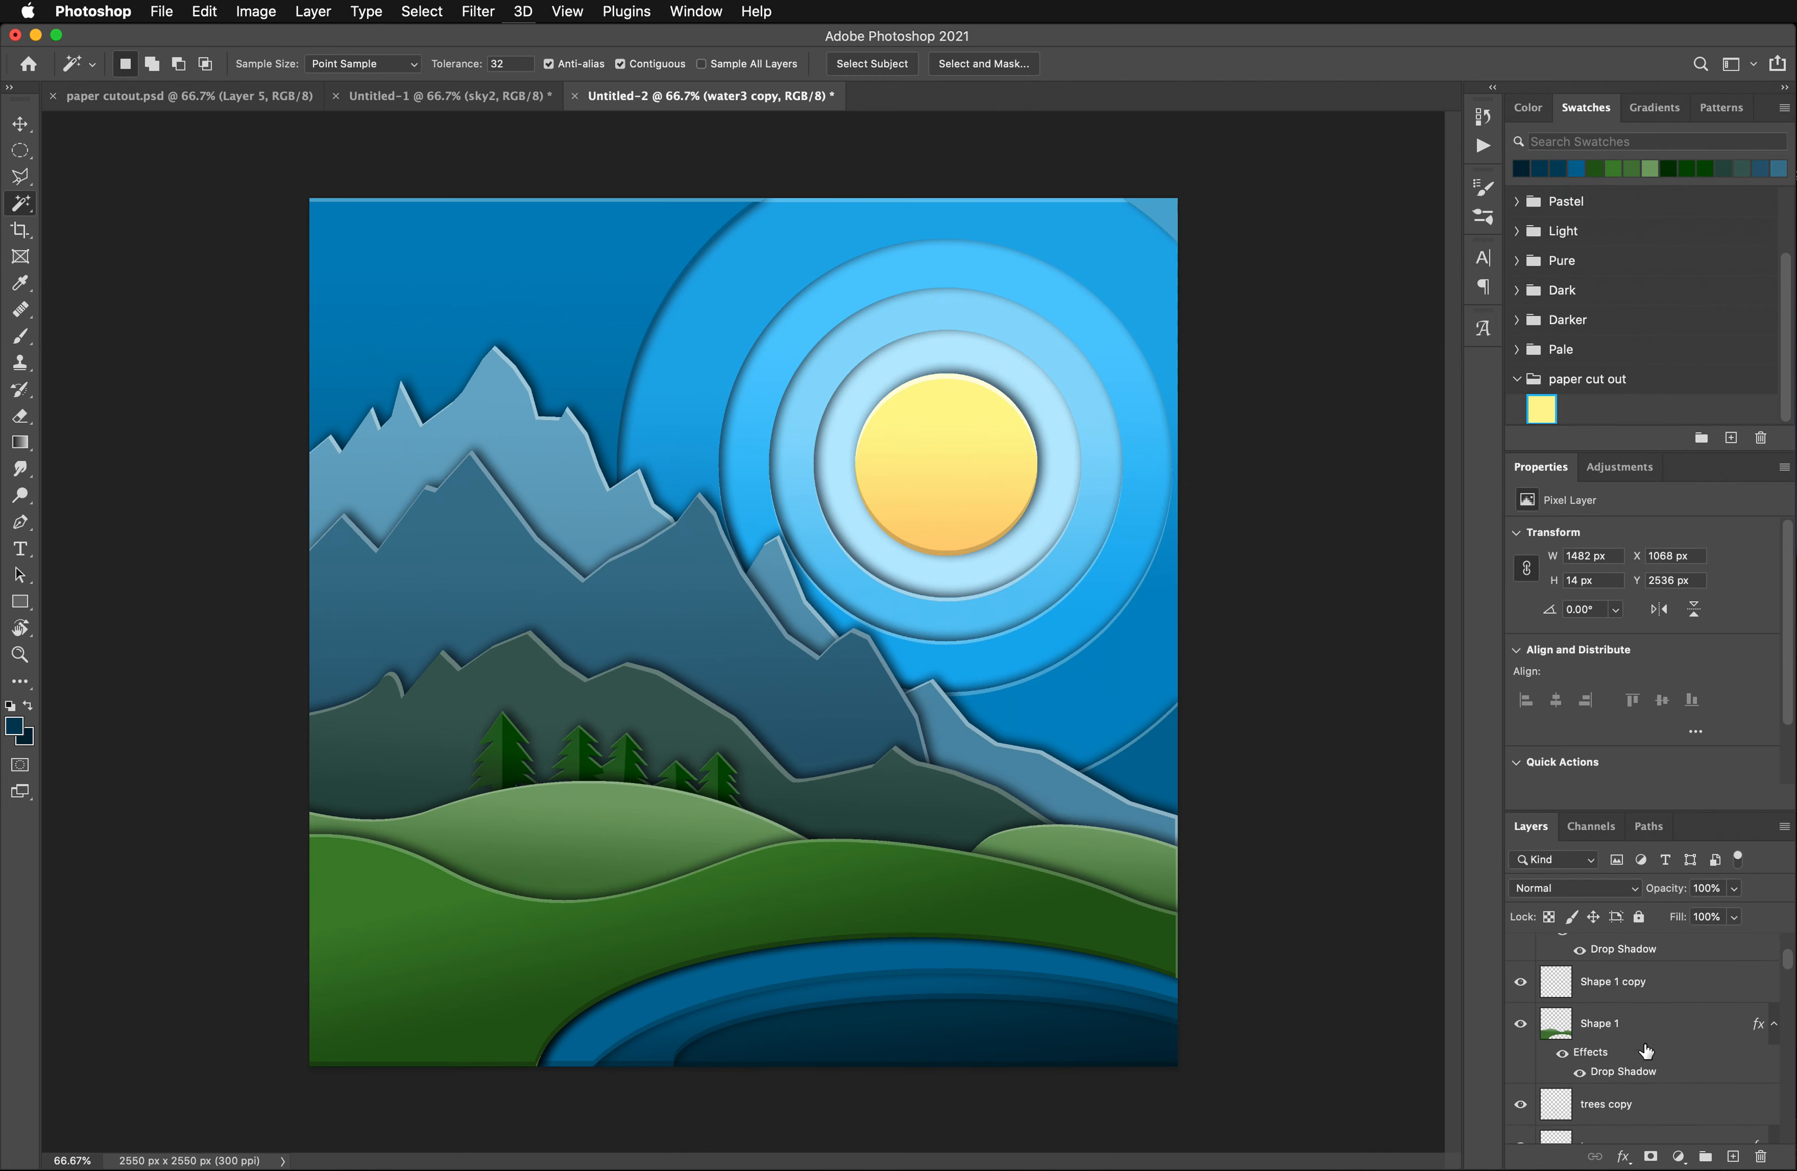
{"action": "scroll", "coordinate": [1647, 1052], "scroll_direction": "up", "scroll_amount": 5}
{"action": "scroll", "coordinate": [1646, 1052], "scroll_direction": "down", "scroll_amount": 3}
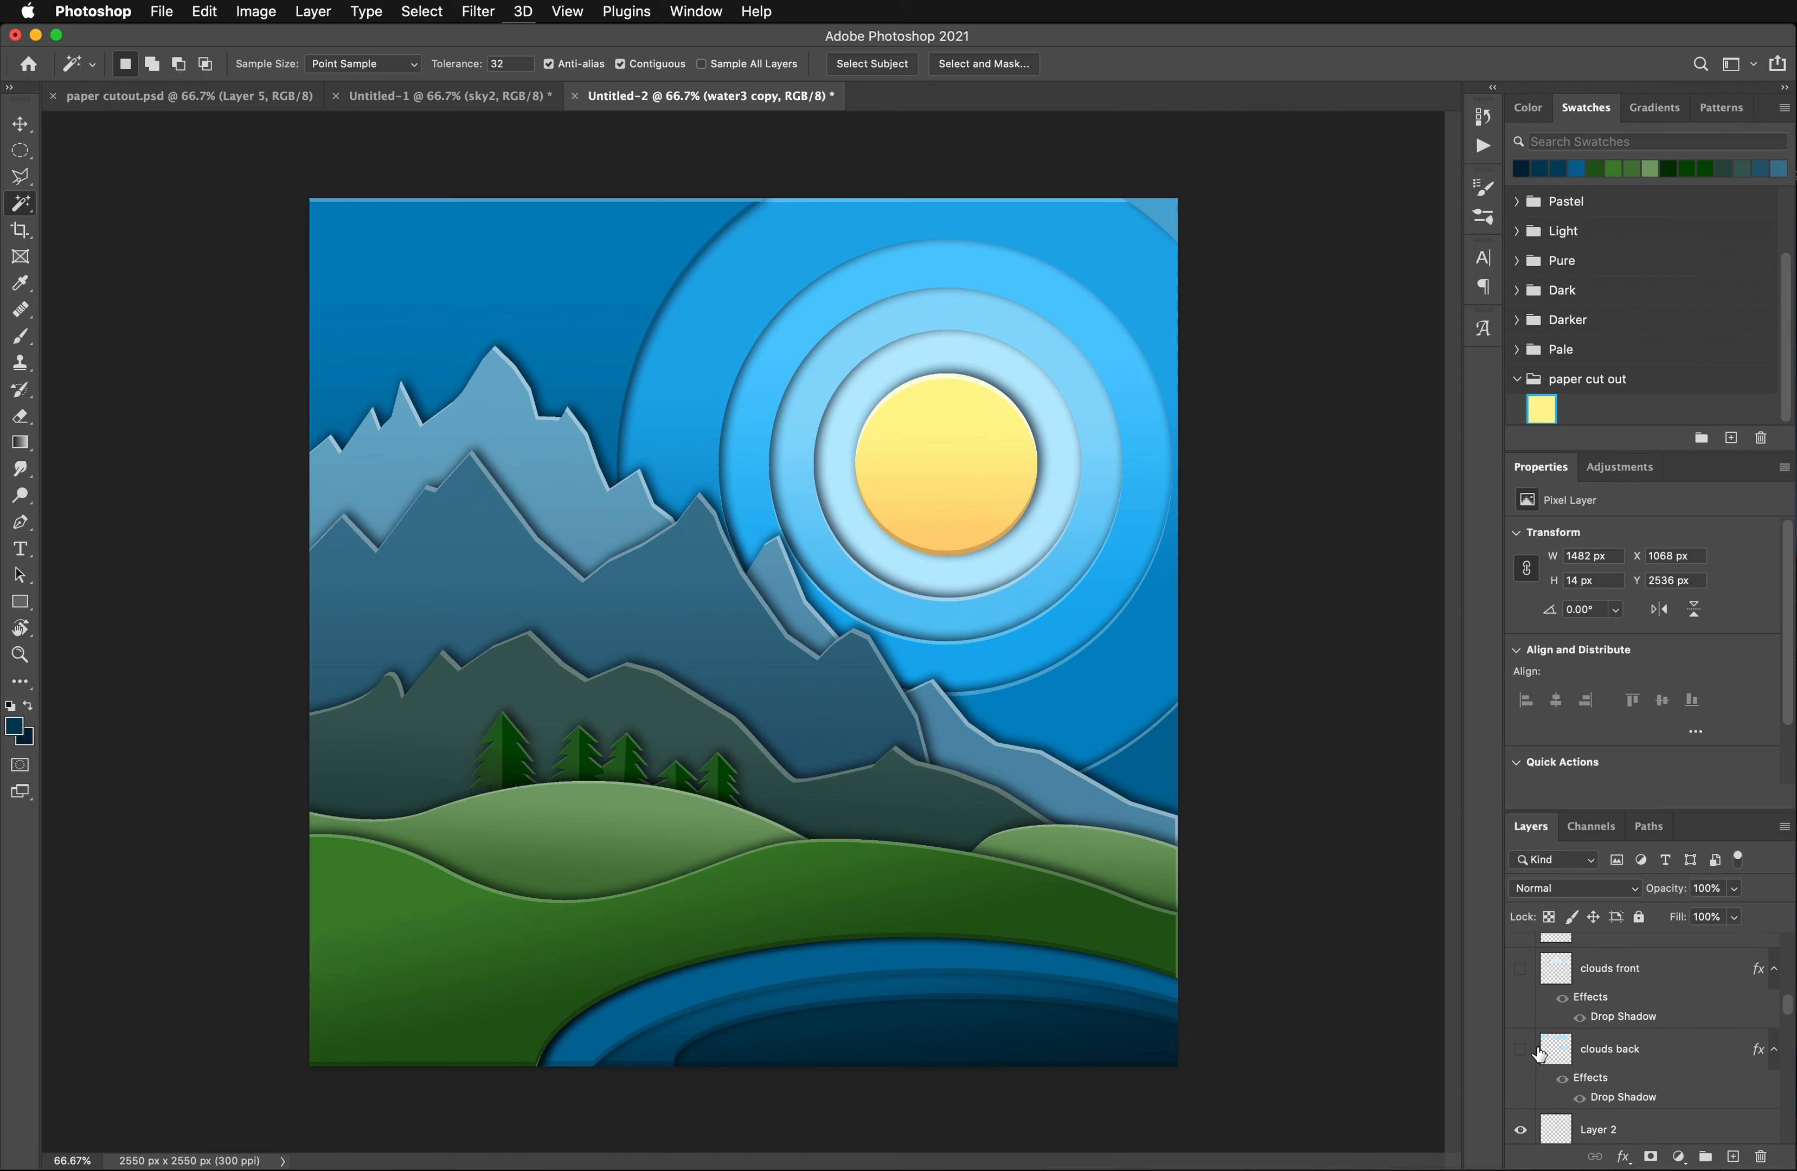
{"action": "left_click", "coordinate": [1520, 1050]}
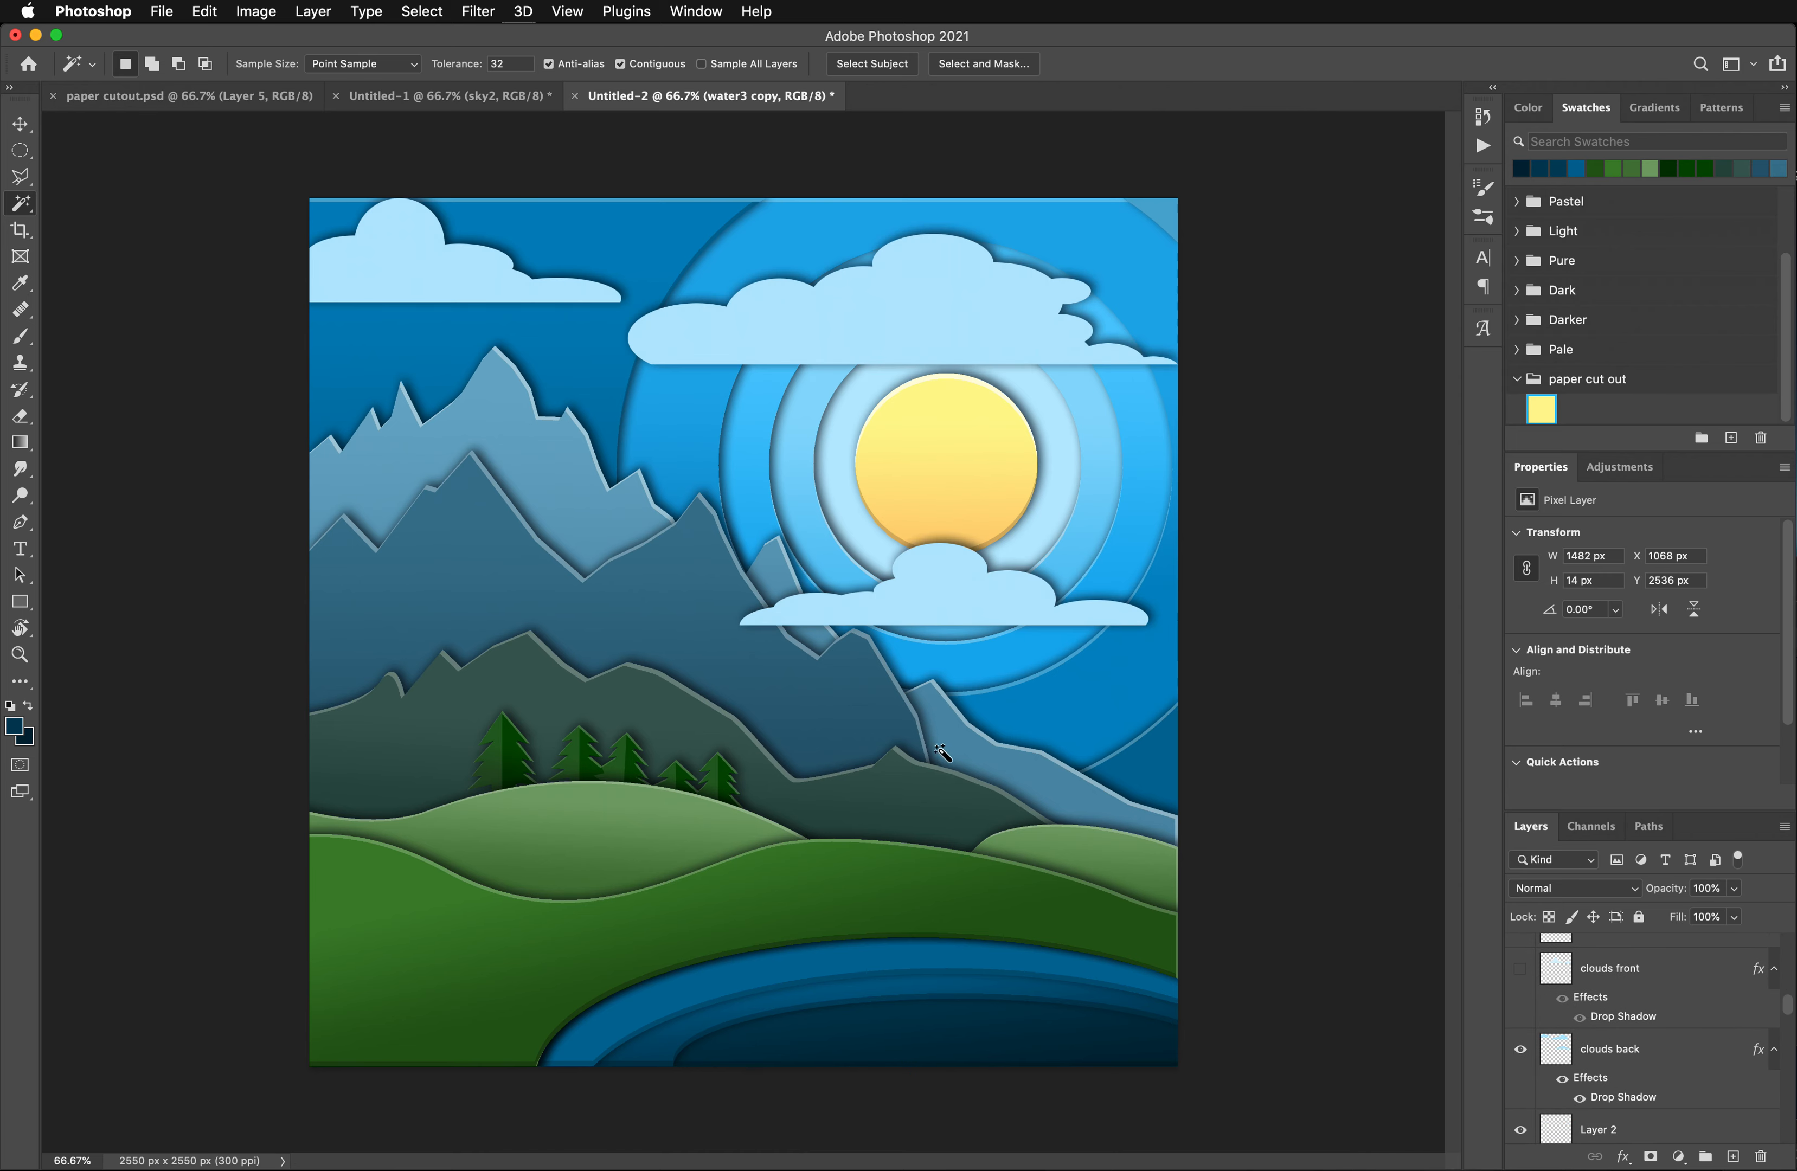
- Move the clouds back layer slightly down so the upper-left cloud clears the canvas's top edge
{"action": "left_click", "coordinate": [21, 124]}
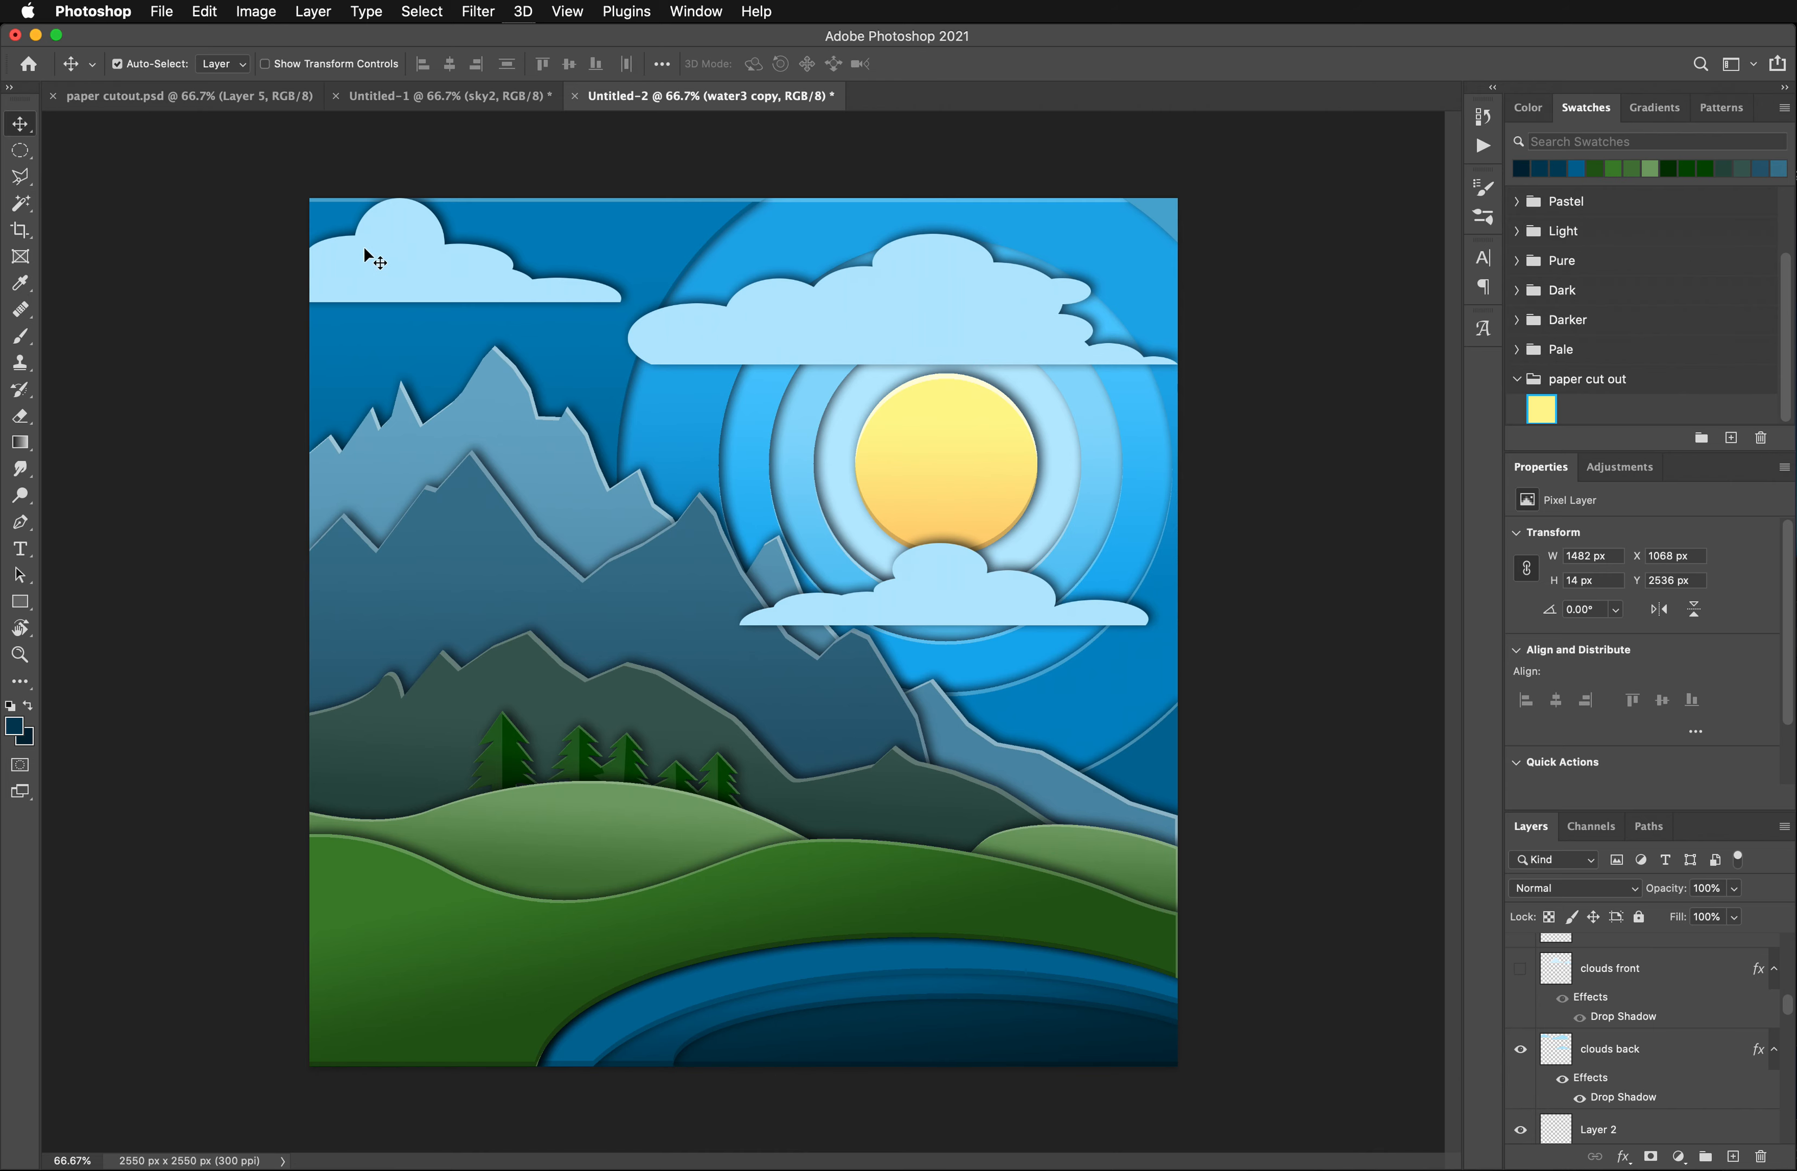
{"action": "left_click", "coordinate": [407, 261]}
{"action": "left_click_drag", "start_coordinate": [408, 265], "coordinate": [415, 277]}
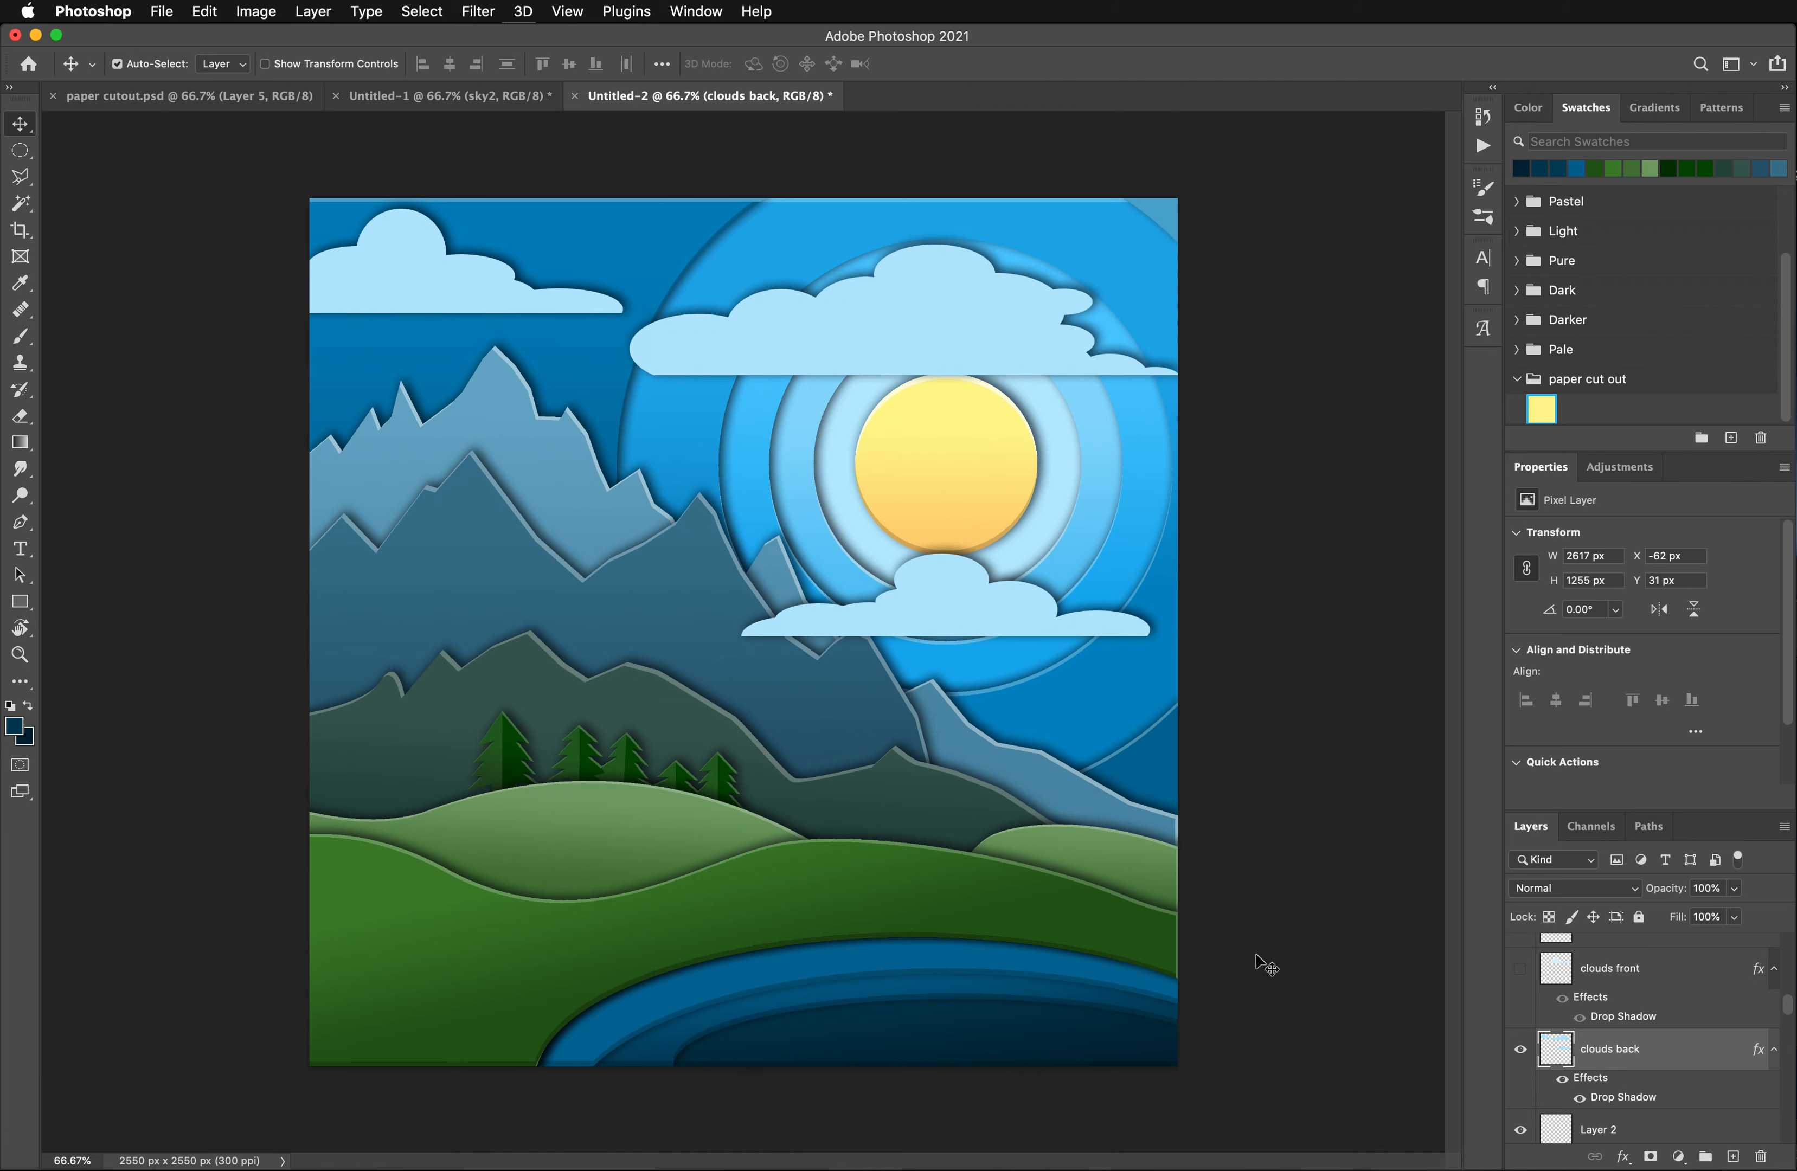
- Select all three clouds on the clouds back layer together with the Magic Wand
{"action": "left_click", "coordinate": [21, 203]}
{"action": "left_click", "coordinate": [424, 266]}
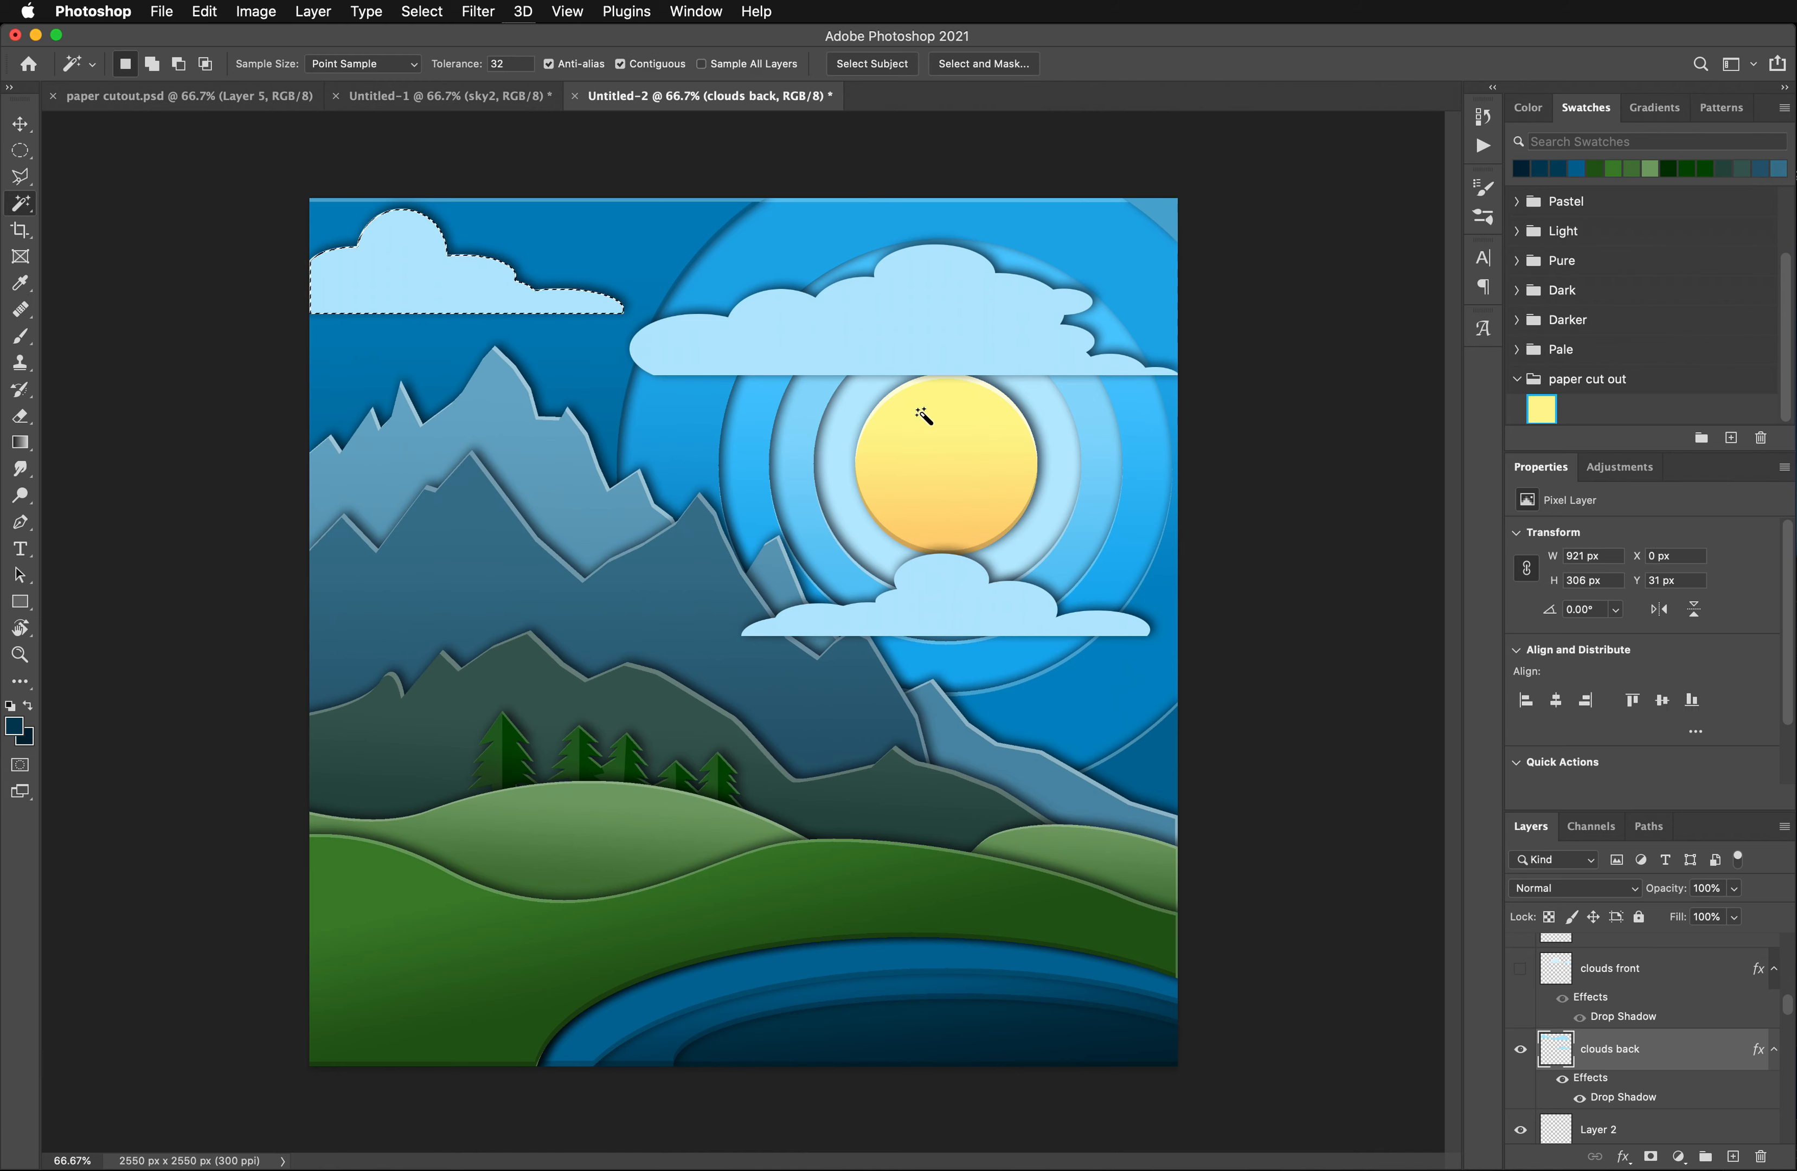
{"action": "left_click", "coordinate": [904, 335], "text": "shift"}
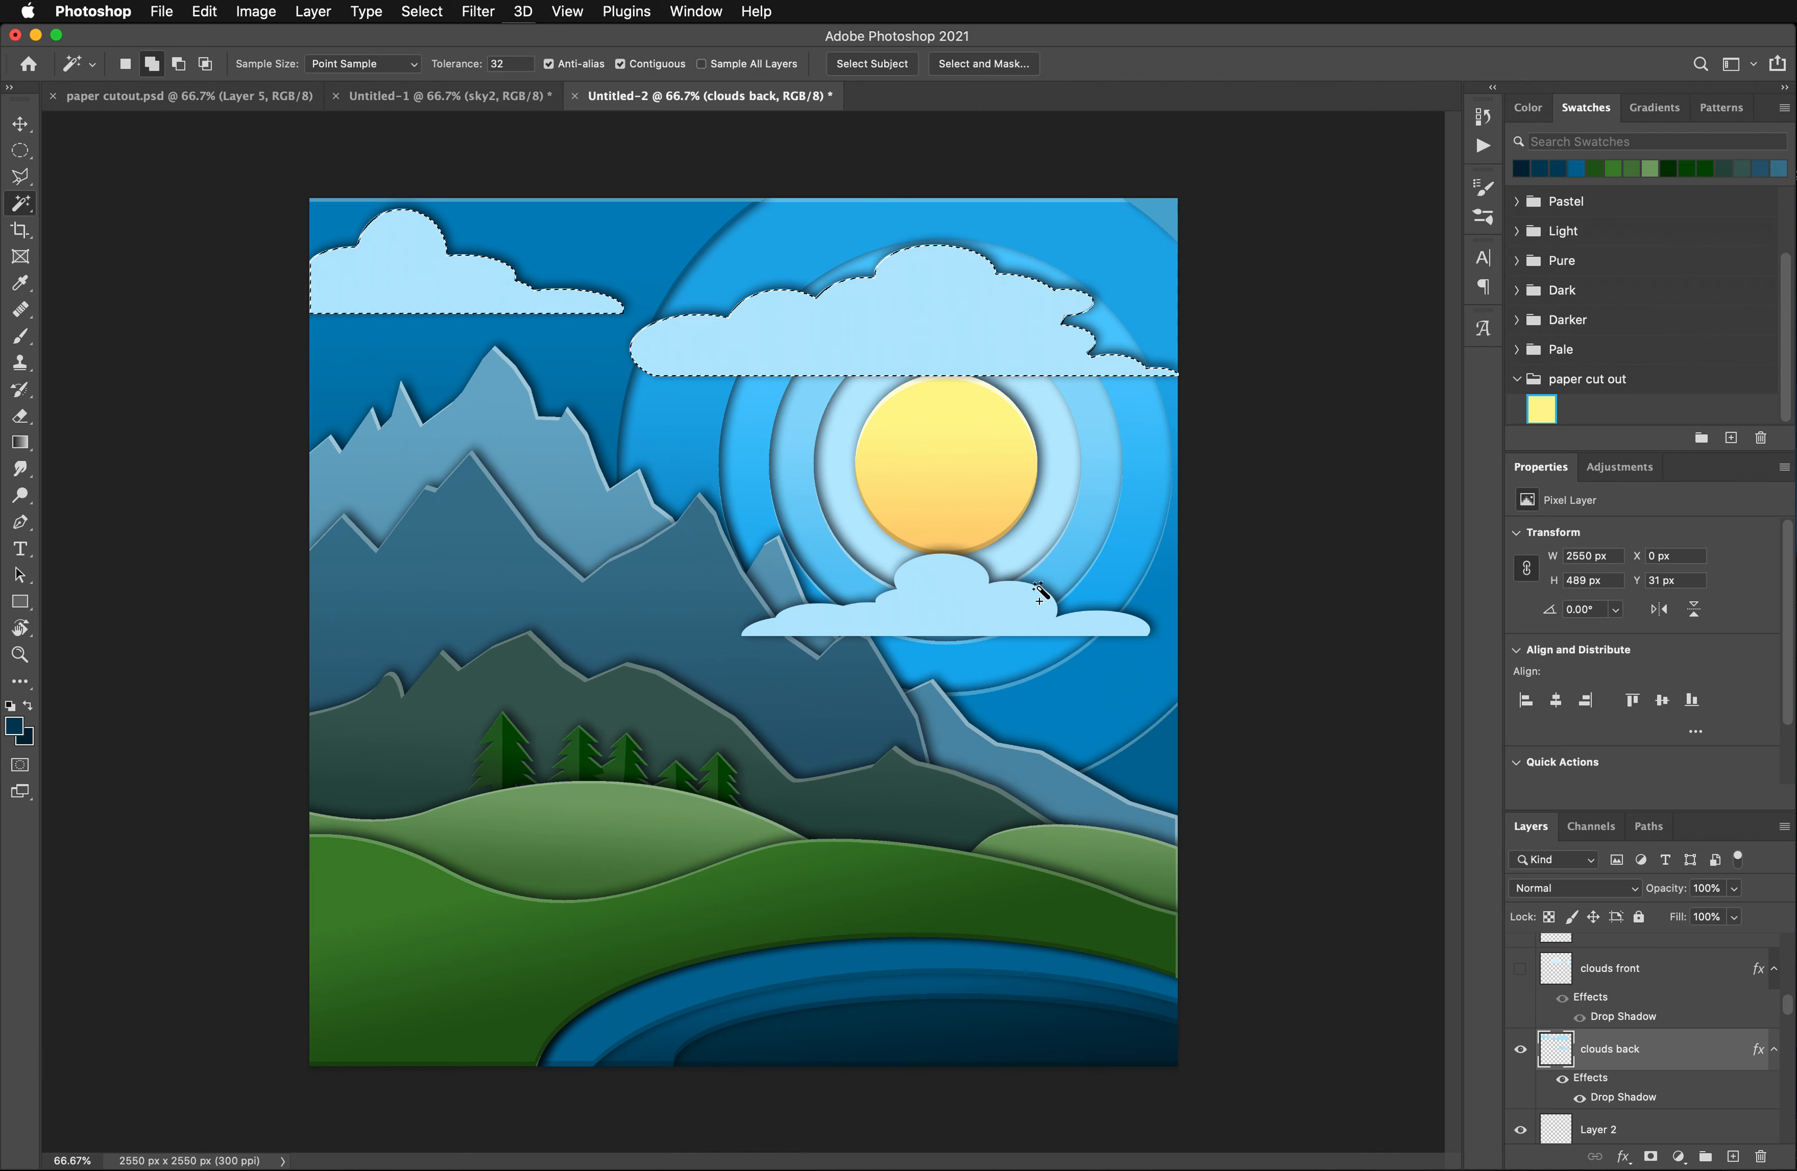
{"action": "left_click", "coordinate": [992, 624], "text": "shift"}
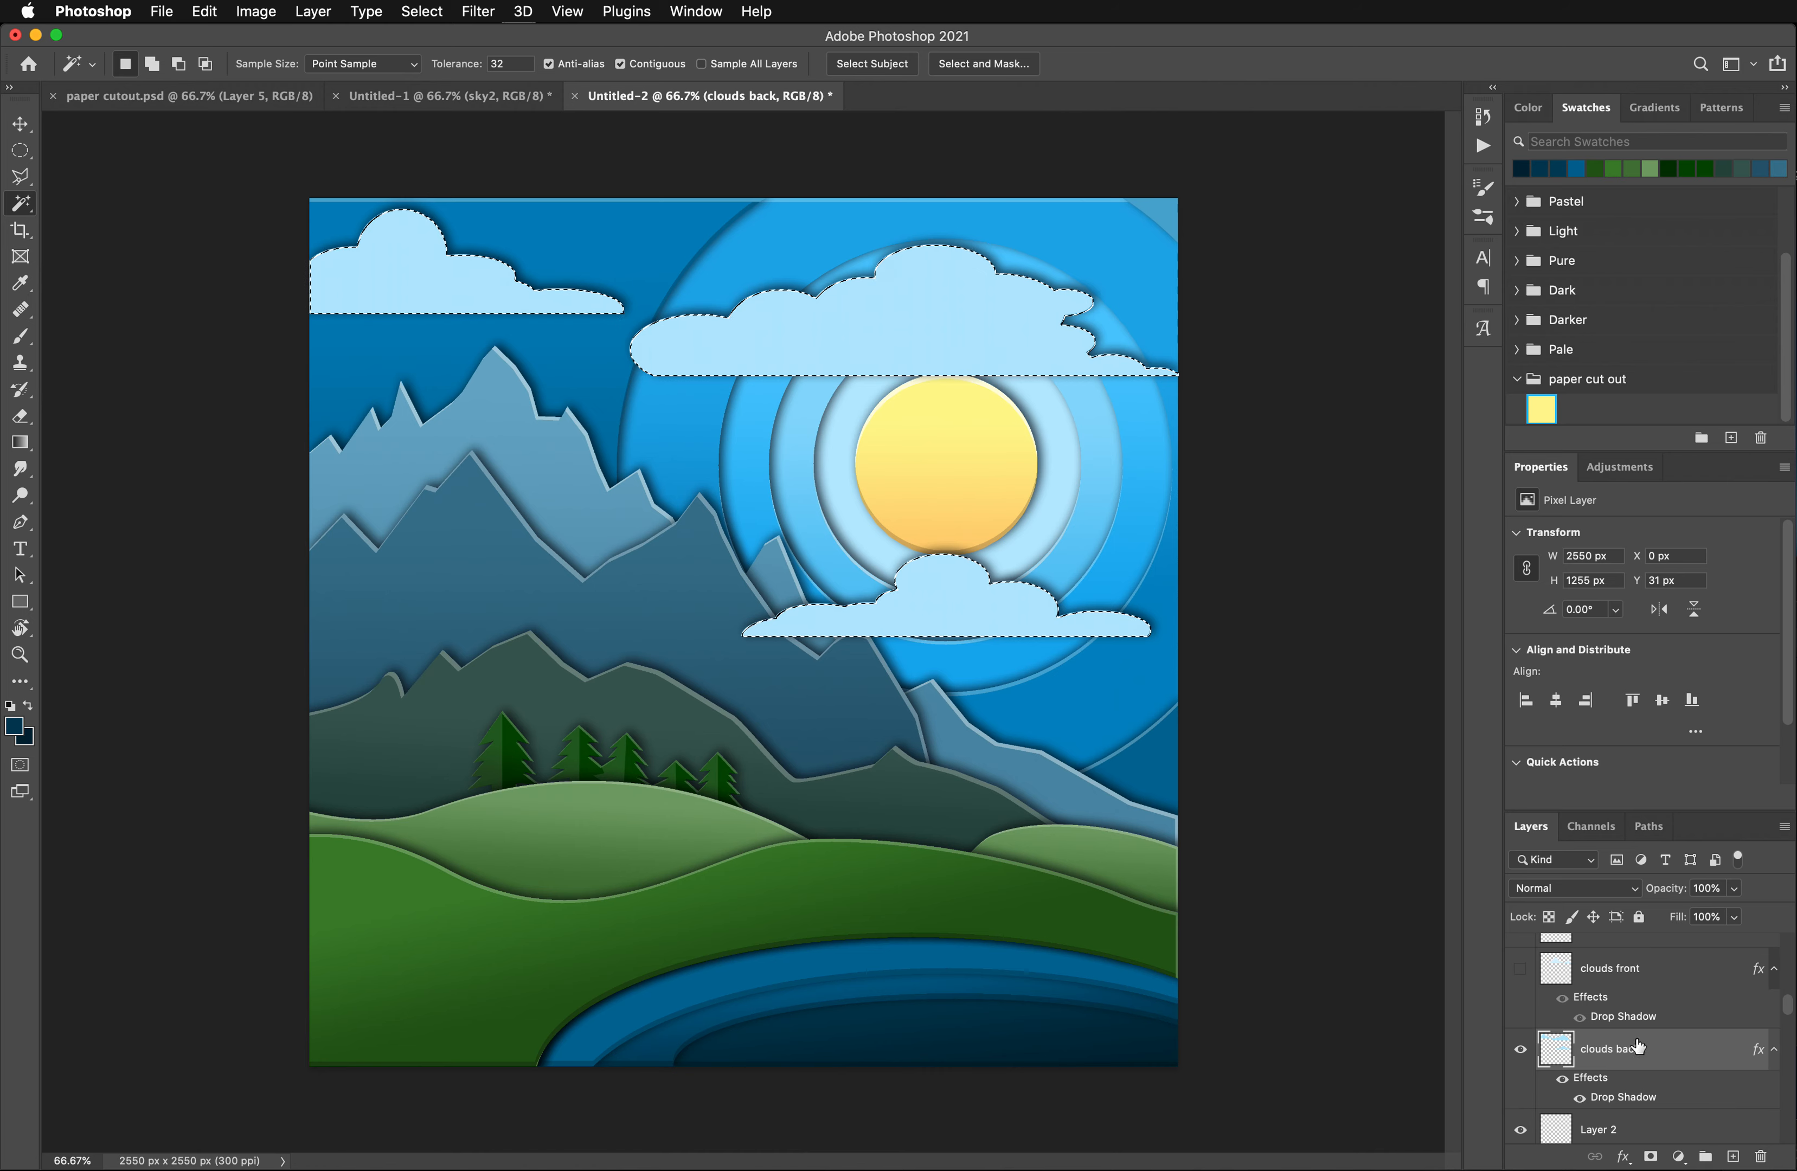
- Sample the clouds' light blue as the foreground color and set the background color to the darker blue #73cdf5
{"action": "left_click", "coordinate": [20, 283]}
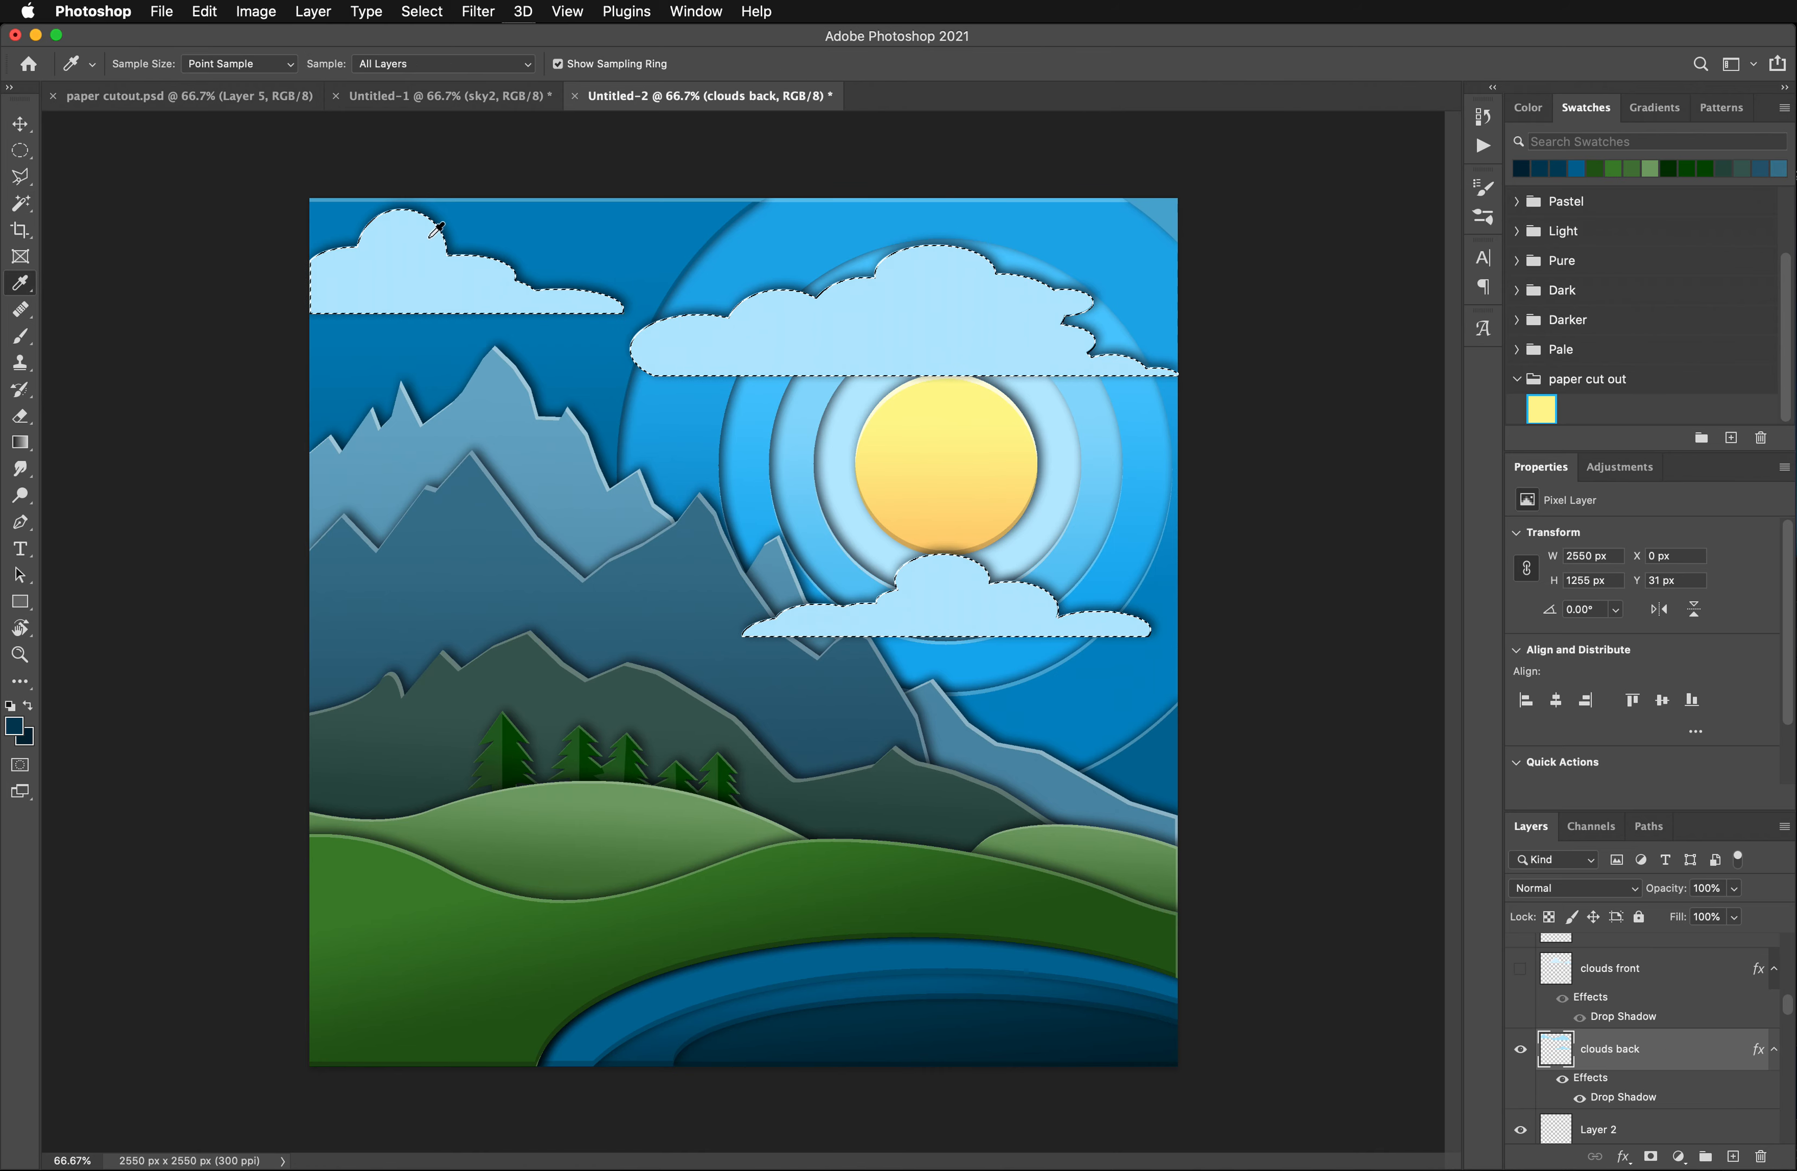
{"action": "left_click", "coordinate": [431, 235]}
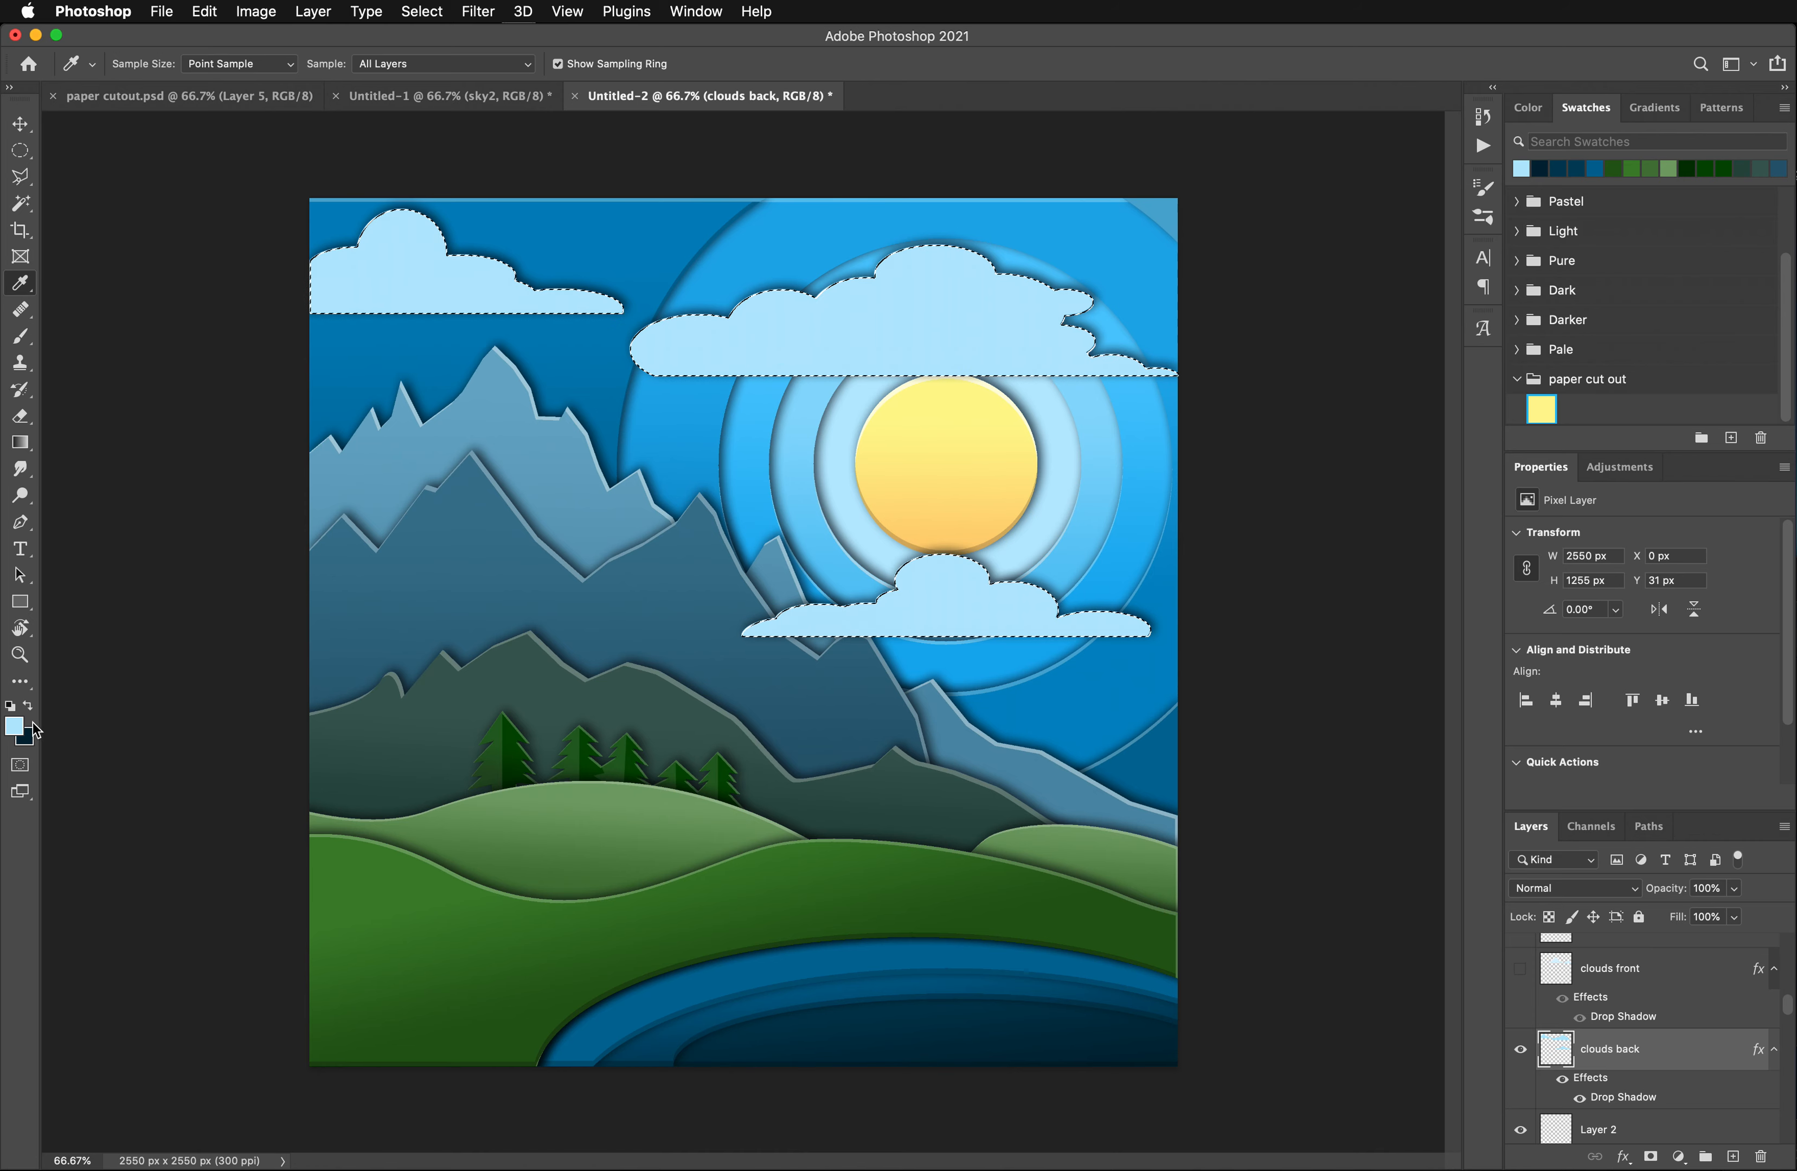
{"action": "left_click", "coordinate": [26, 743]}
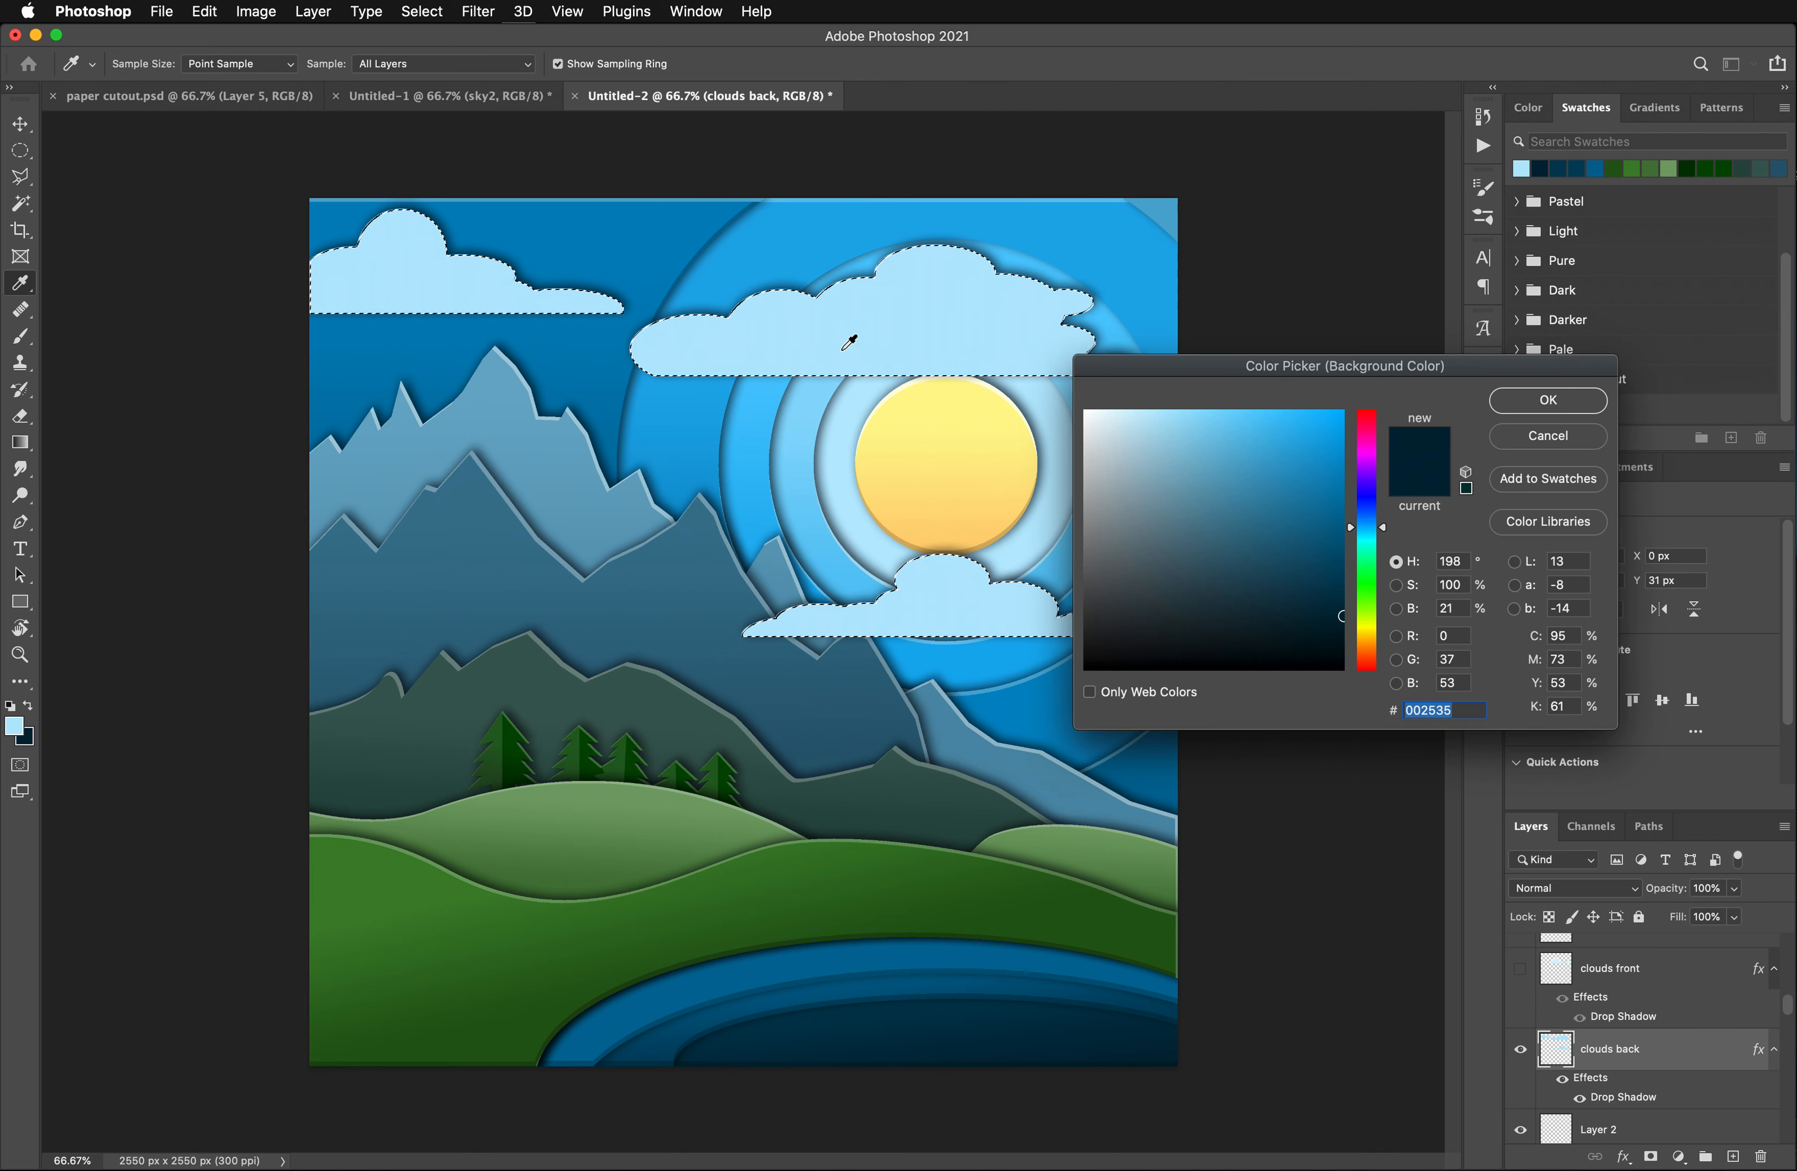
{"action": "left_click", "coordinate": [790, 326]}
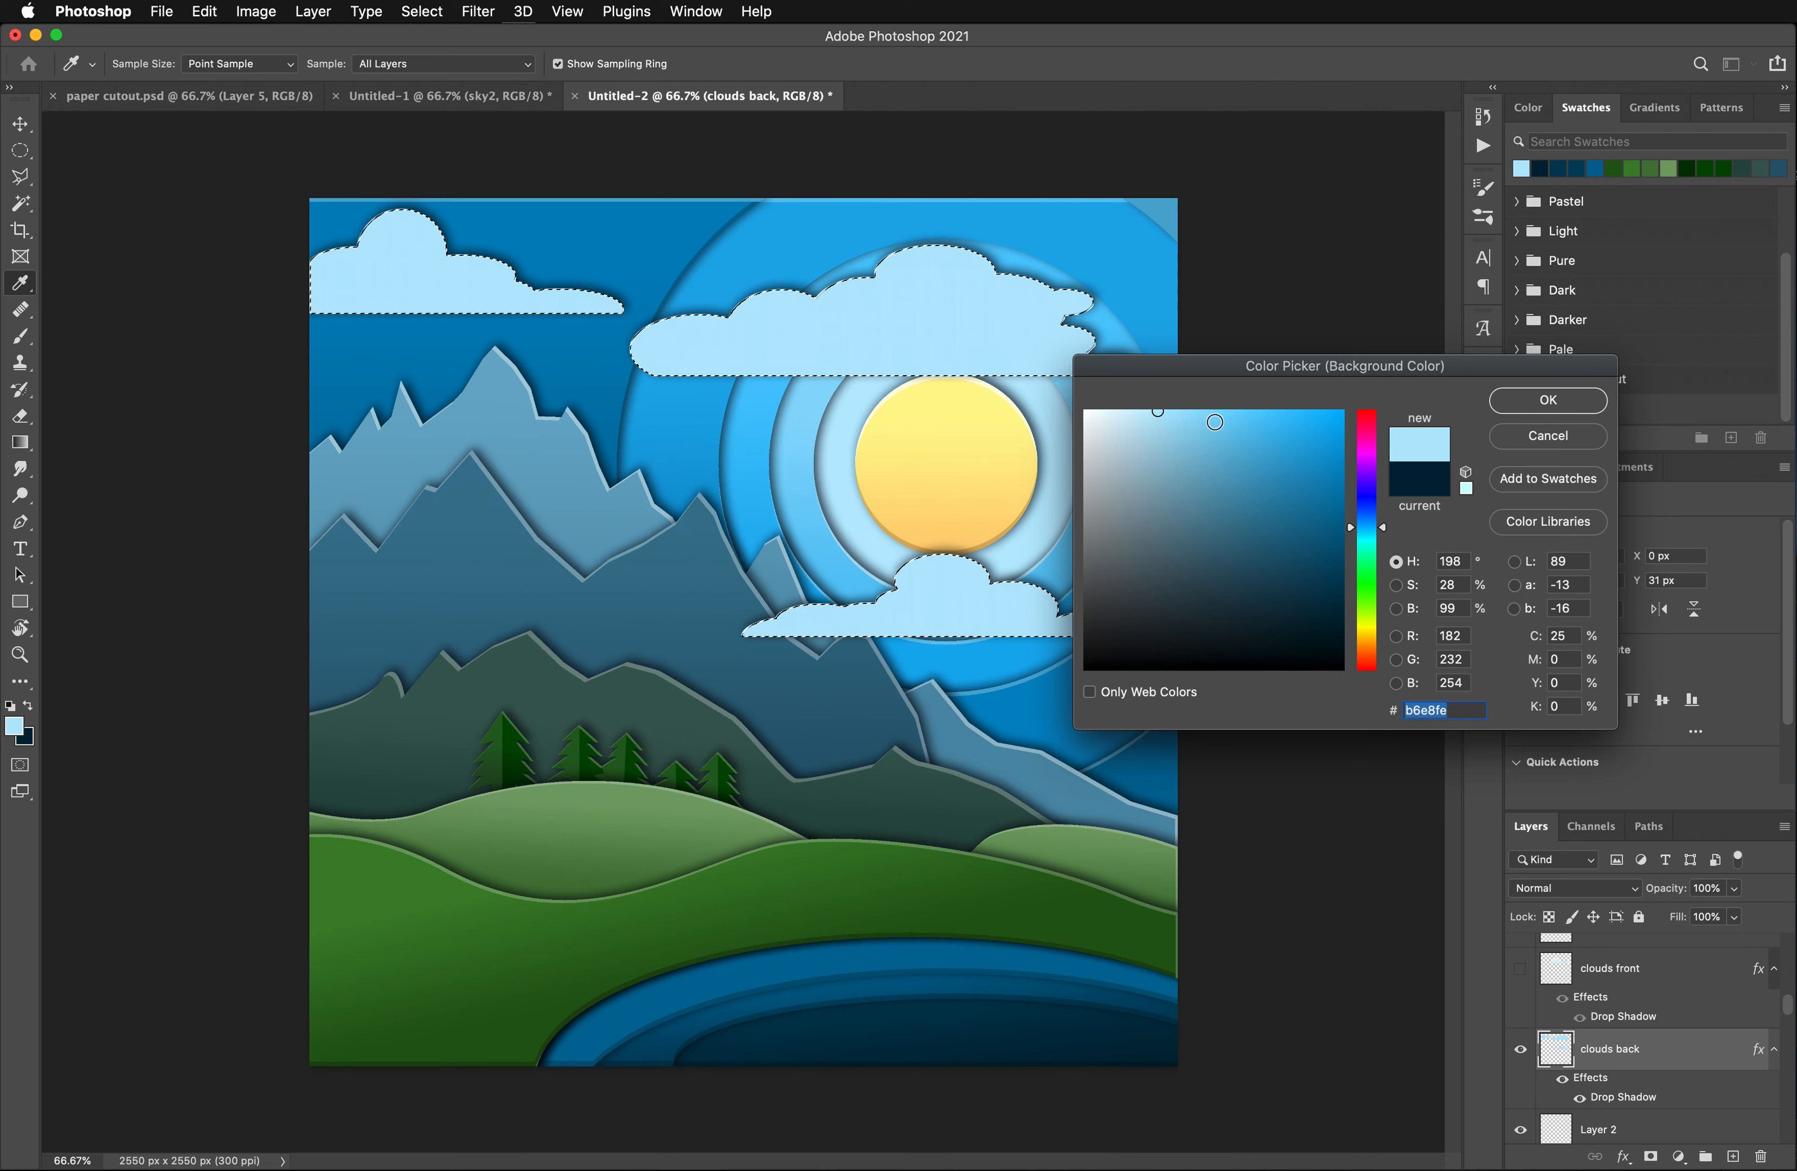
{"action": "left_click", "coordinate": [1216, 421]}
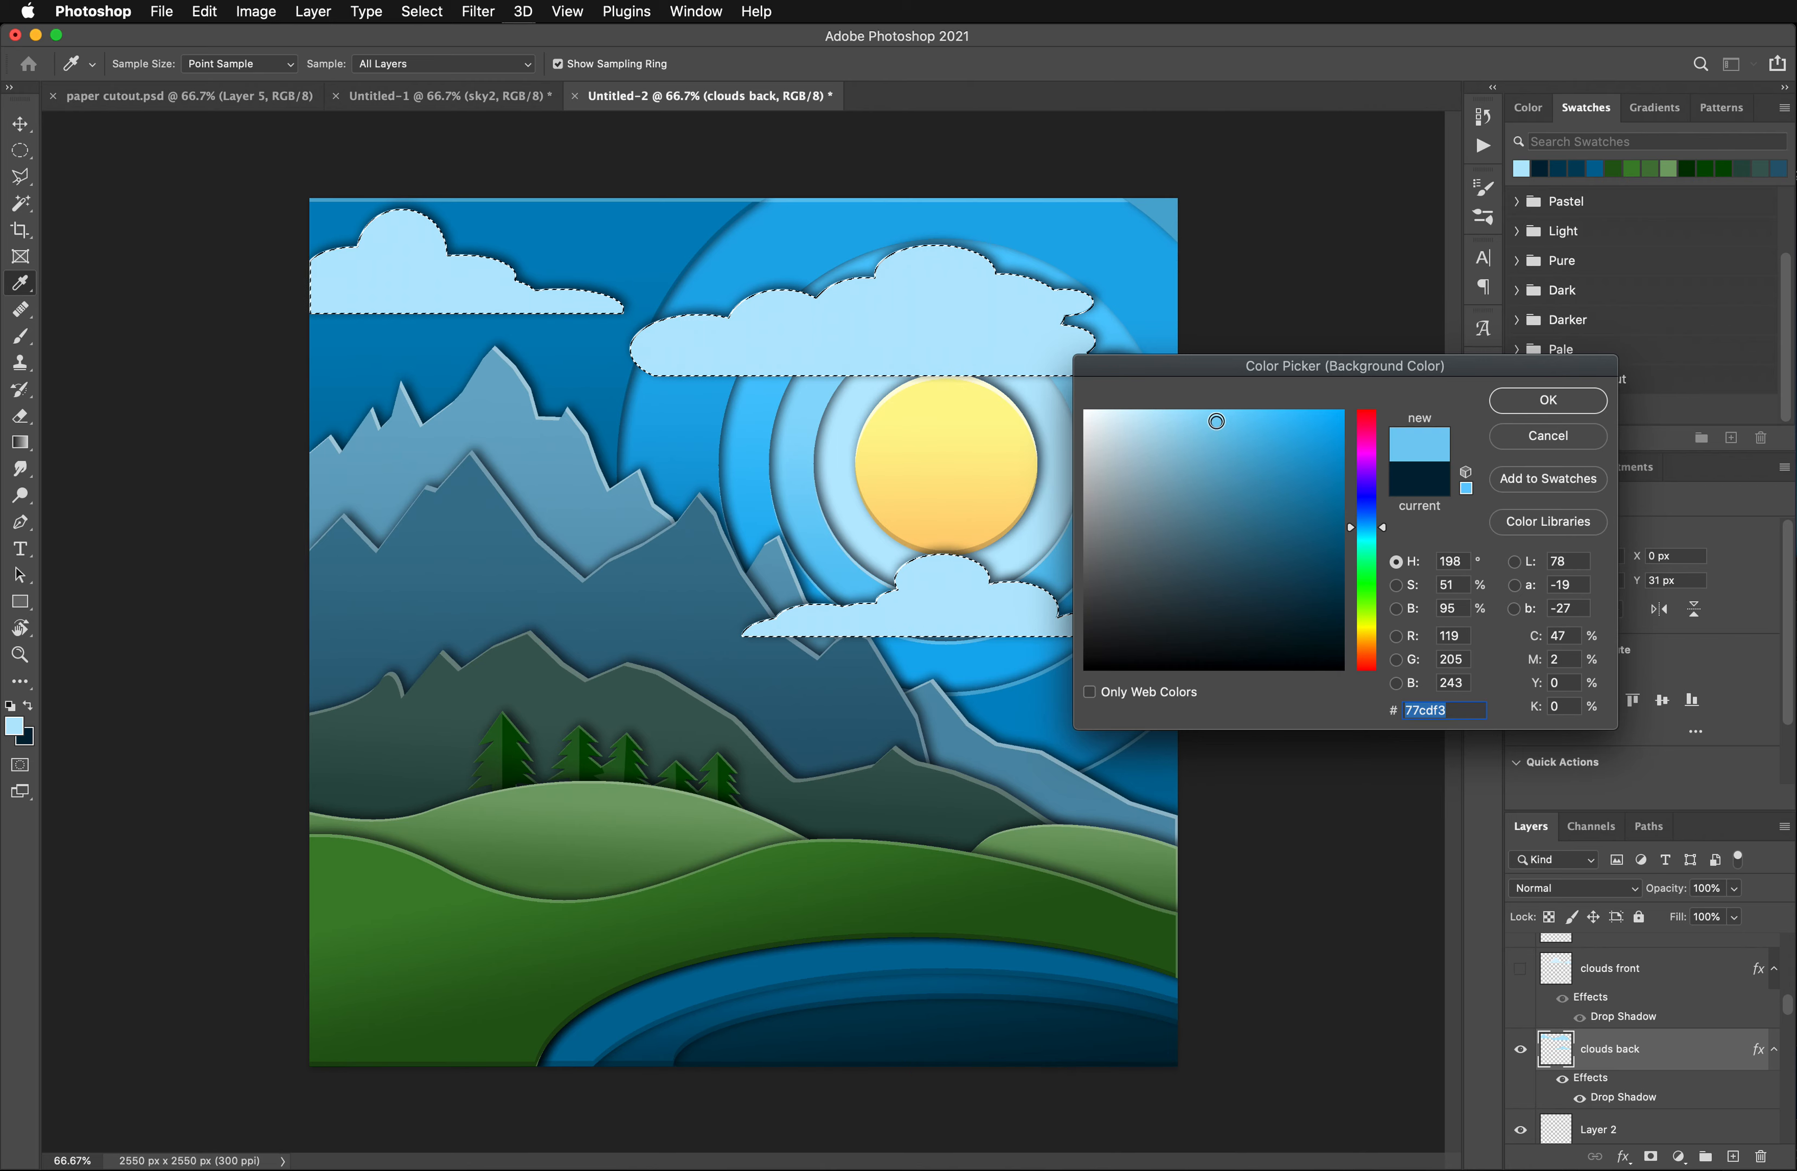
{"action": "left_click", "coordinate": [1530, 403]}
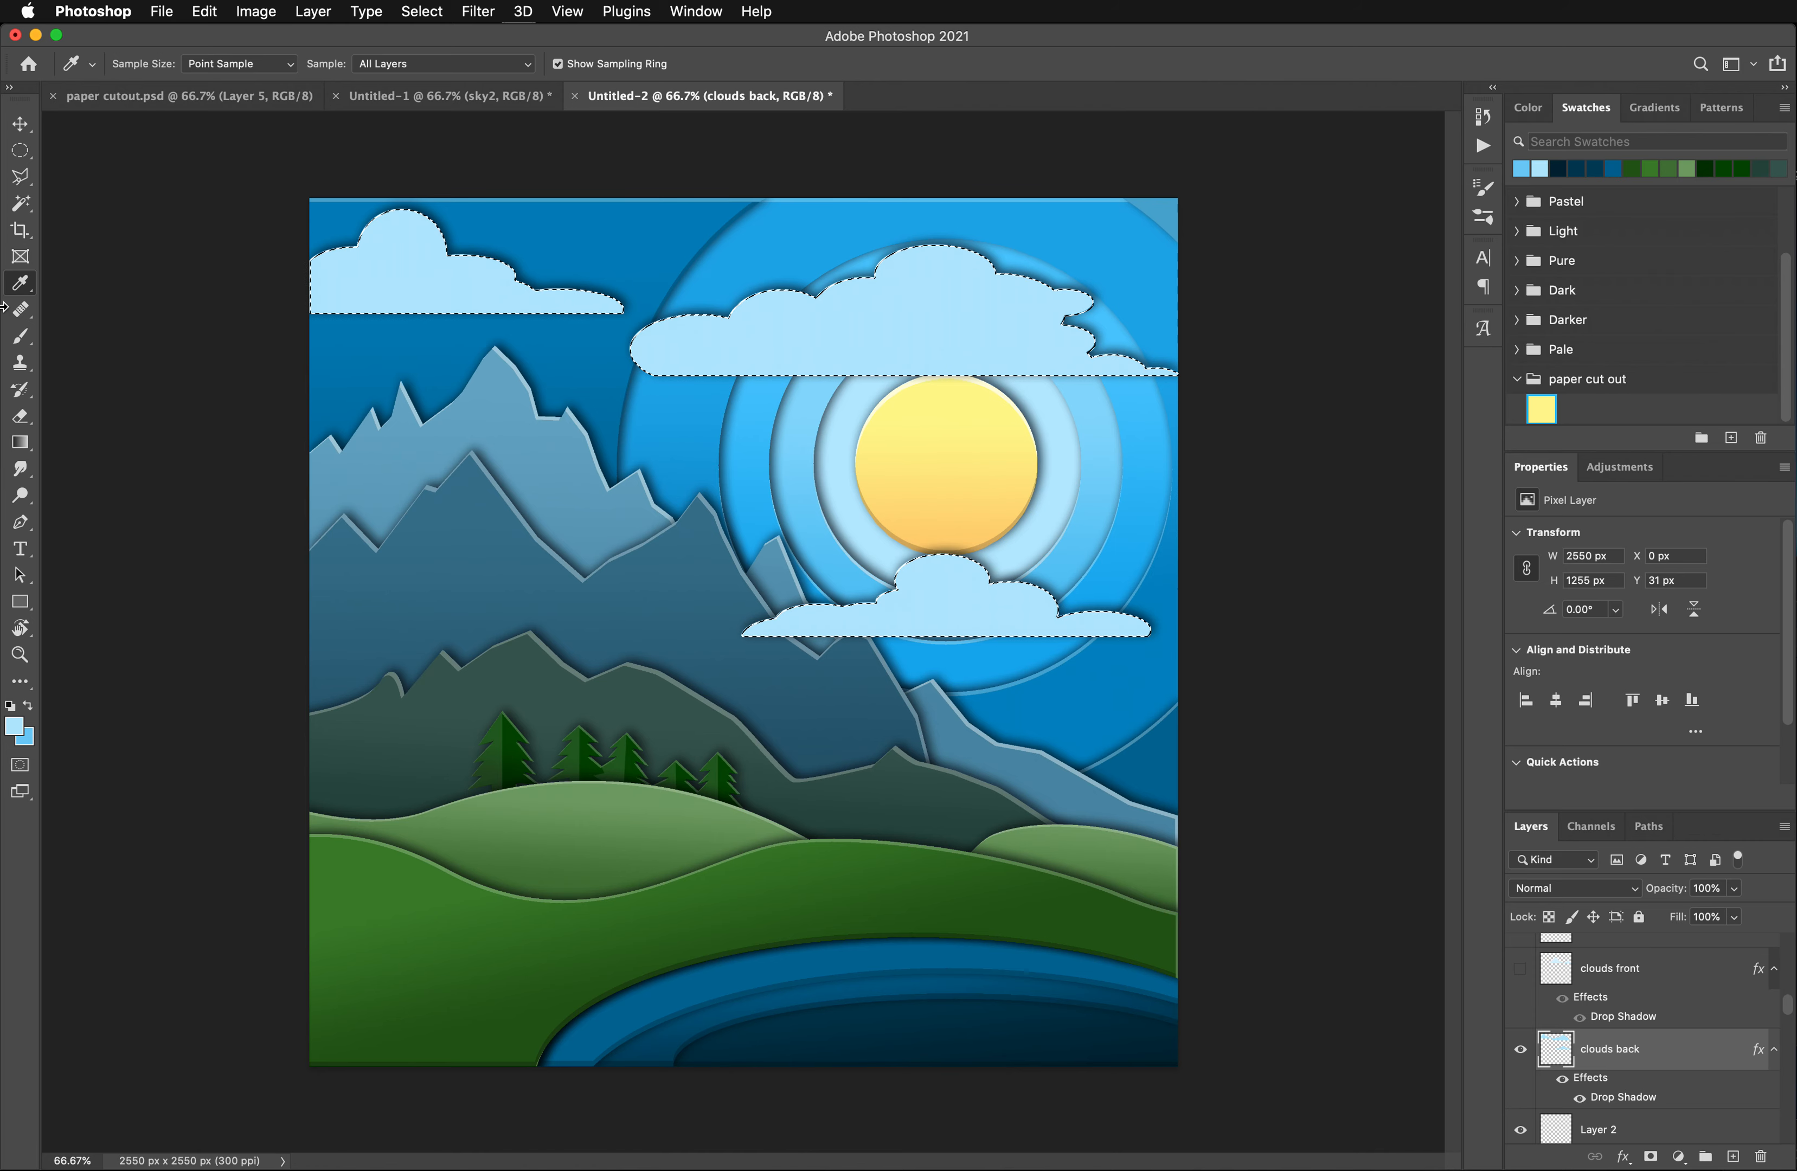
- Try one downward linear gradient across all three selected clouds, undo it, and deselect
{"action": "left_click", "coordinate": [19, 442]}
{"action": "left_click_drag", "start_coordinate": [751, 257], "coordinate": [747, 374]}
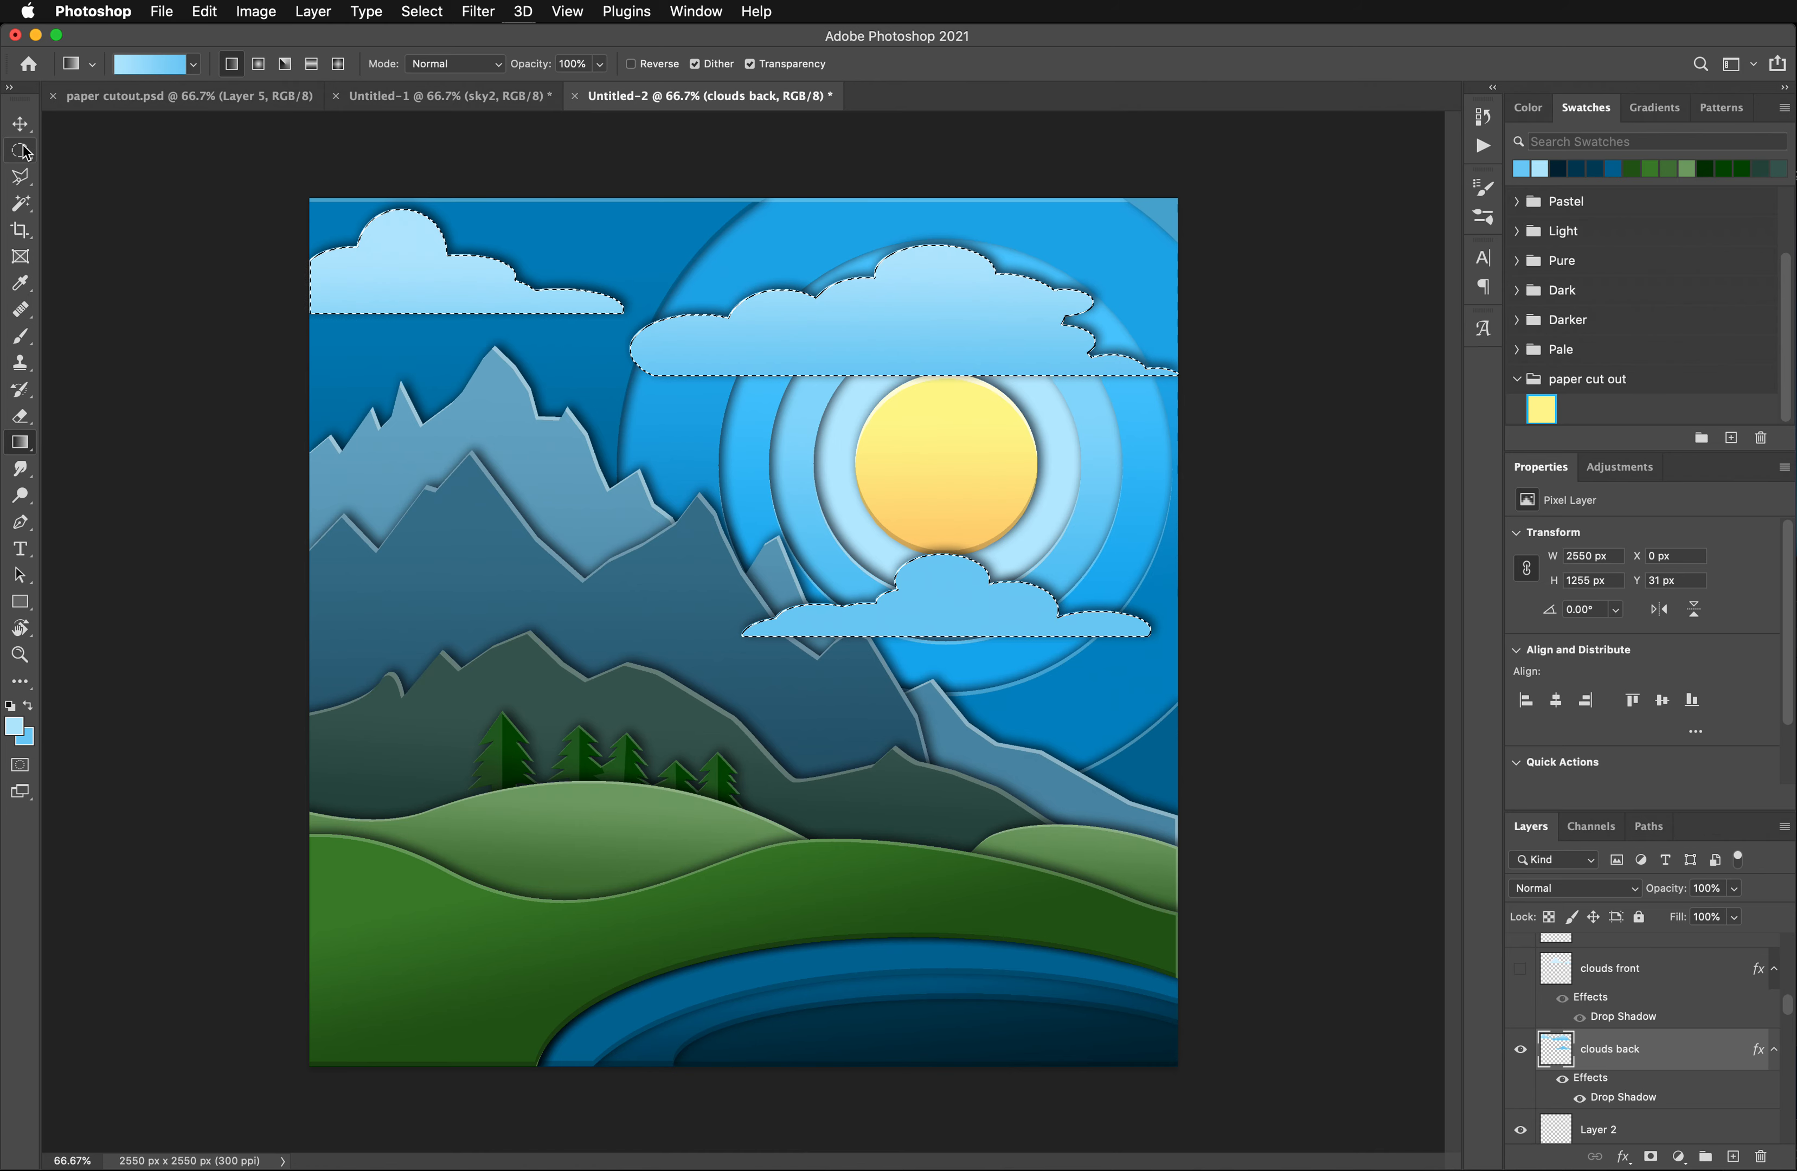
{"action": "key", "text": "super+d"}
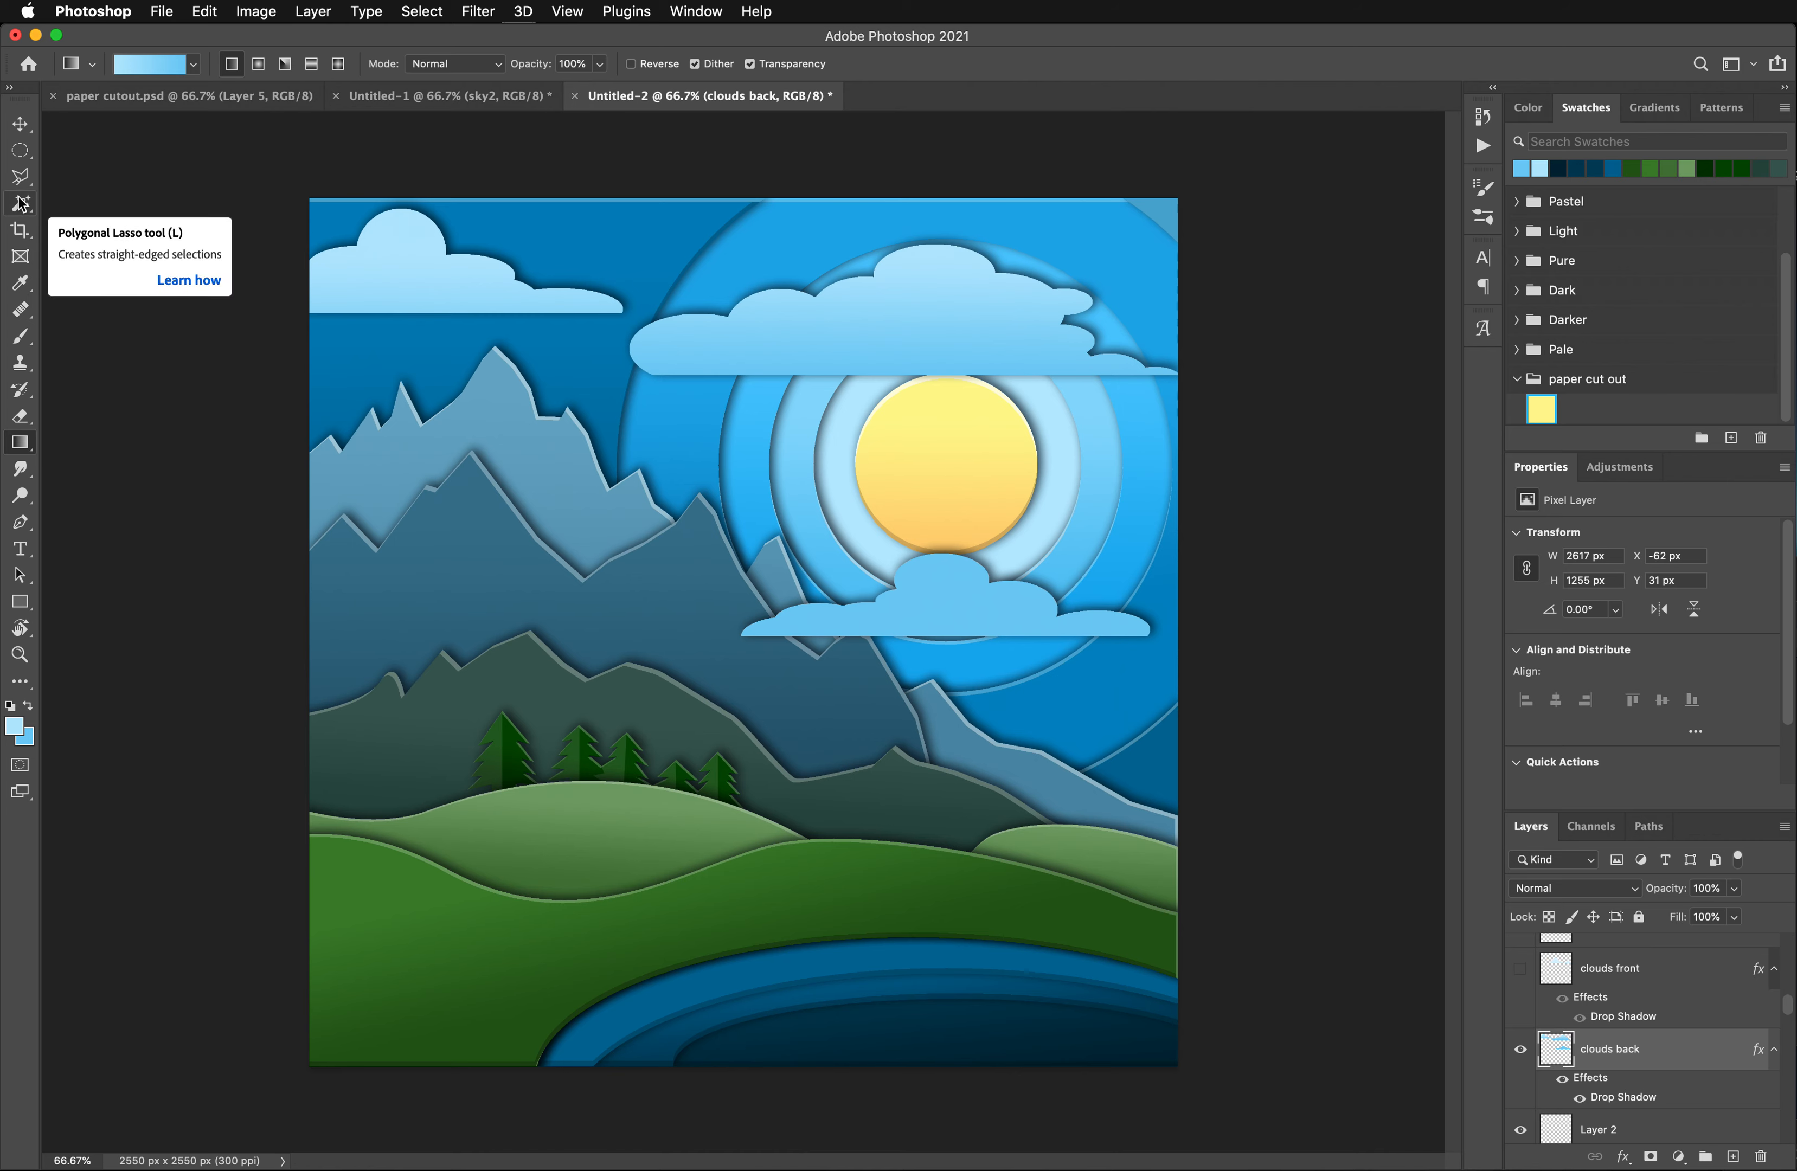
{"action": "key", "text": "super+shift+d"}
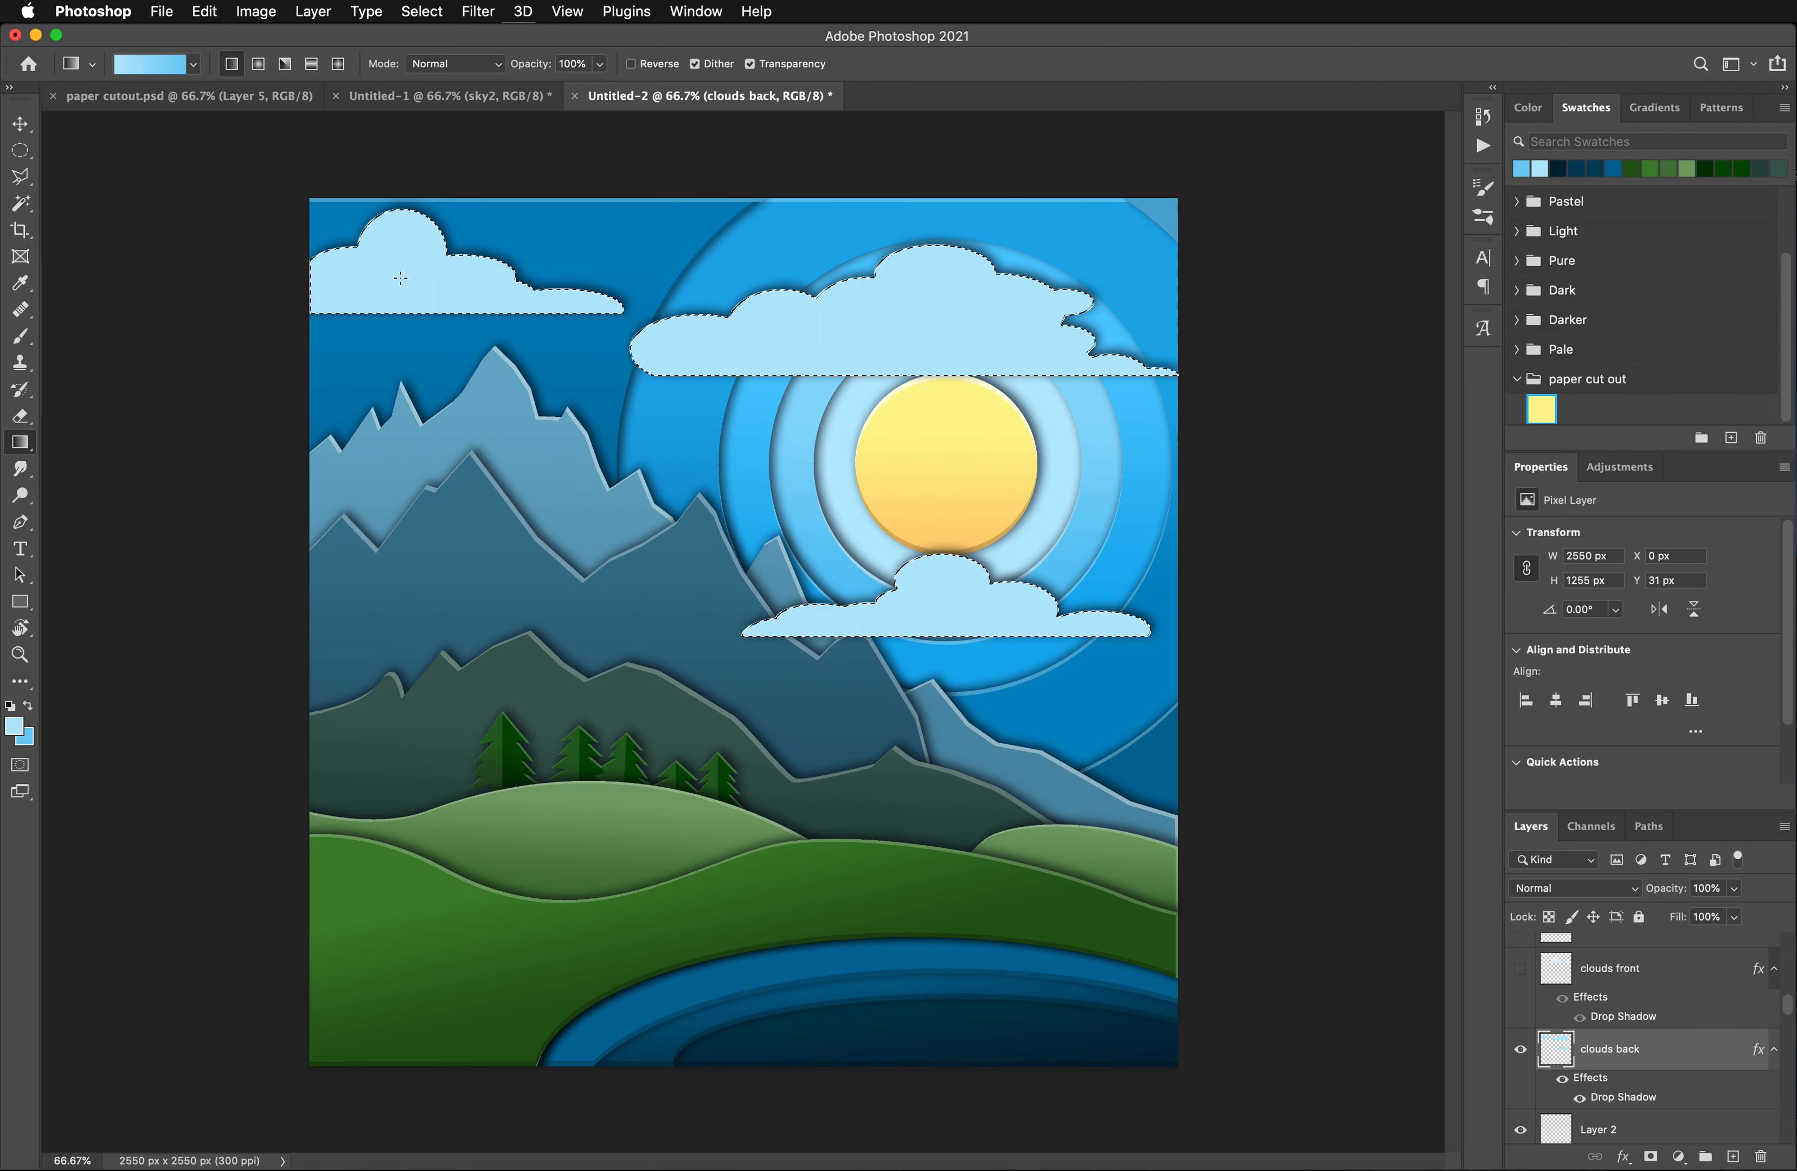
{"action": "key", "text": "super+d"}
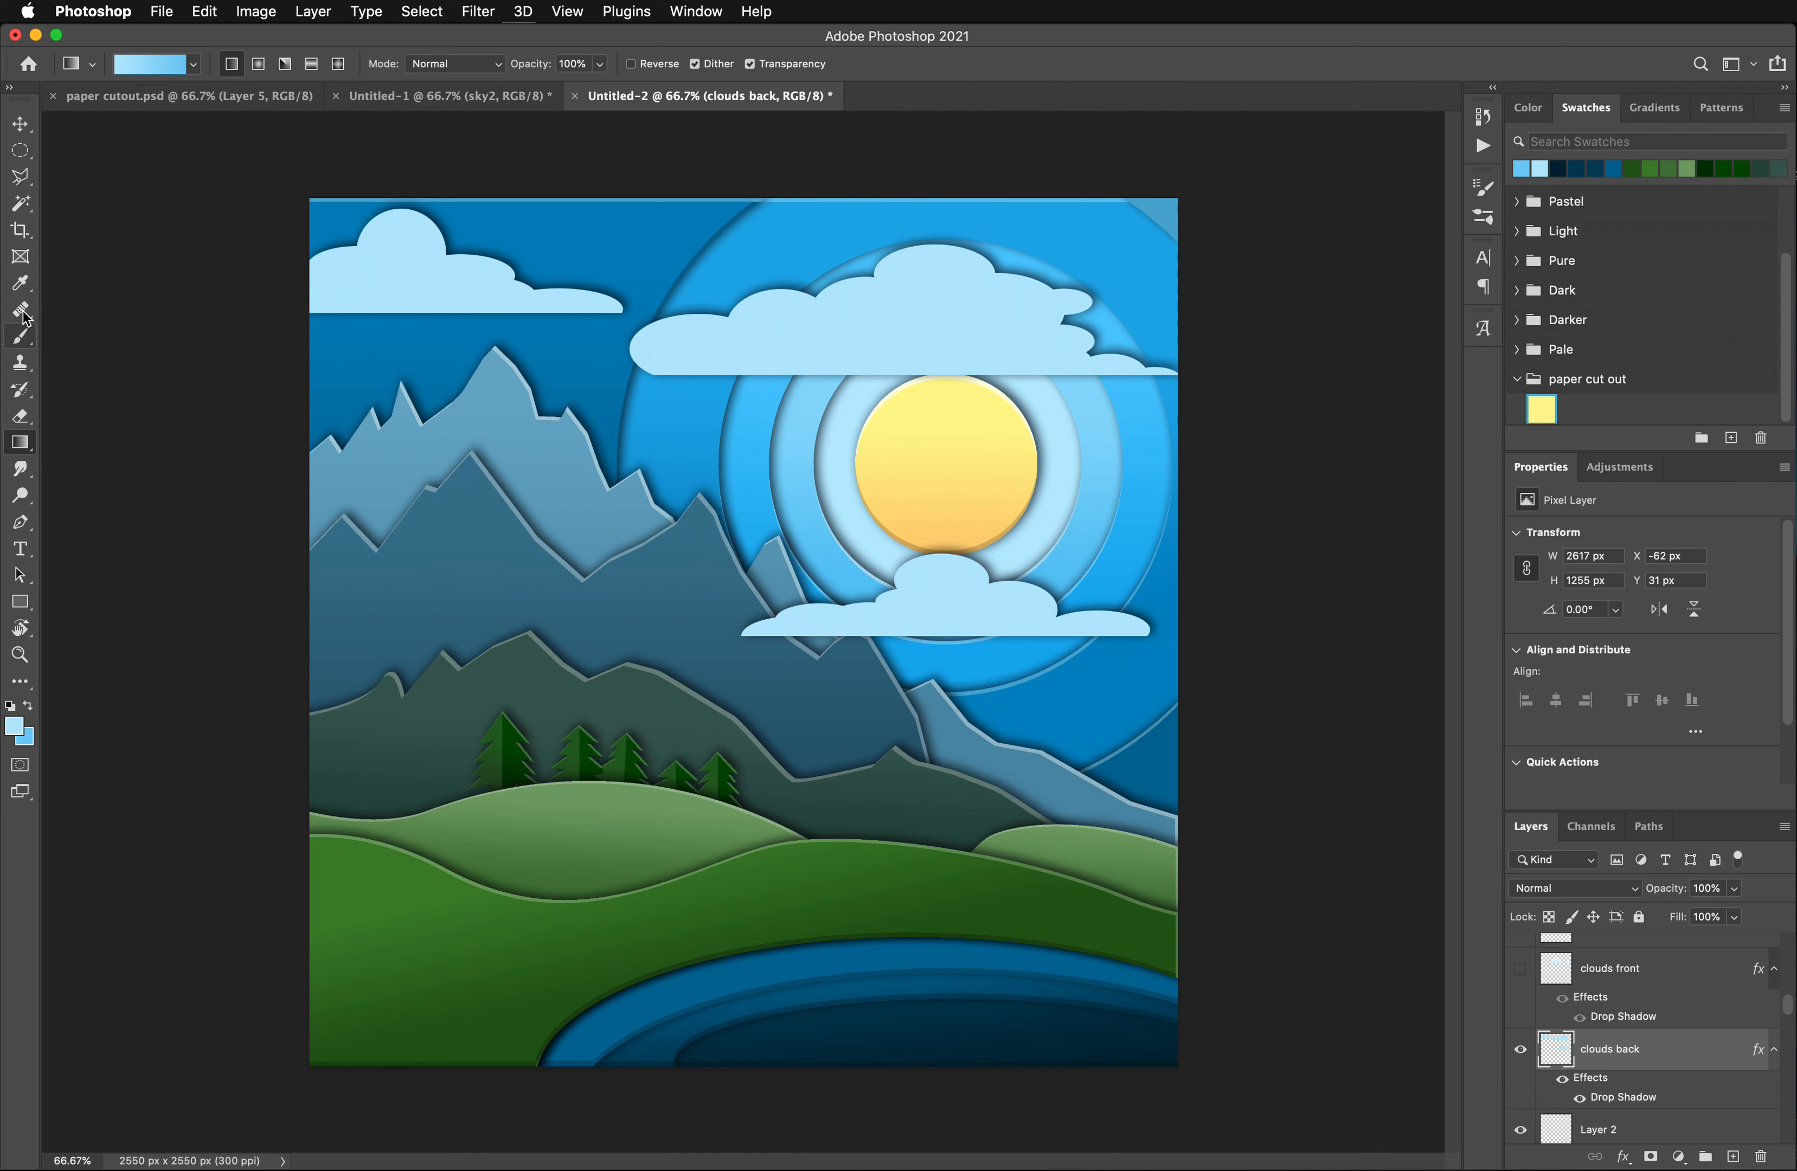
- Select only the upper-left cloud with the Magic Wand and fill it with a light-to-darker blue linear gradient from top to bottom
{"action": "left_click", "coordinate": [21, 203]}
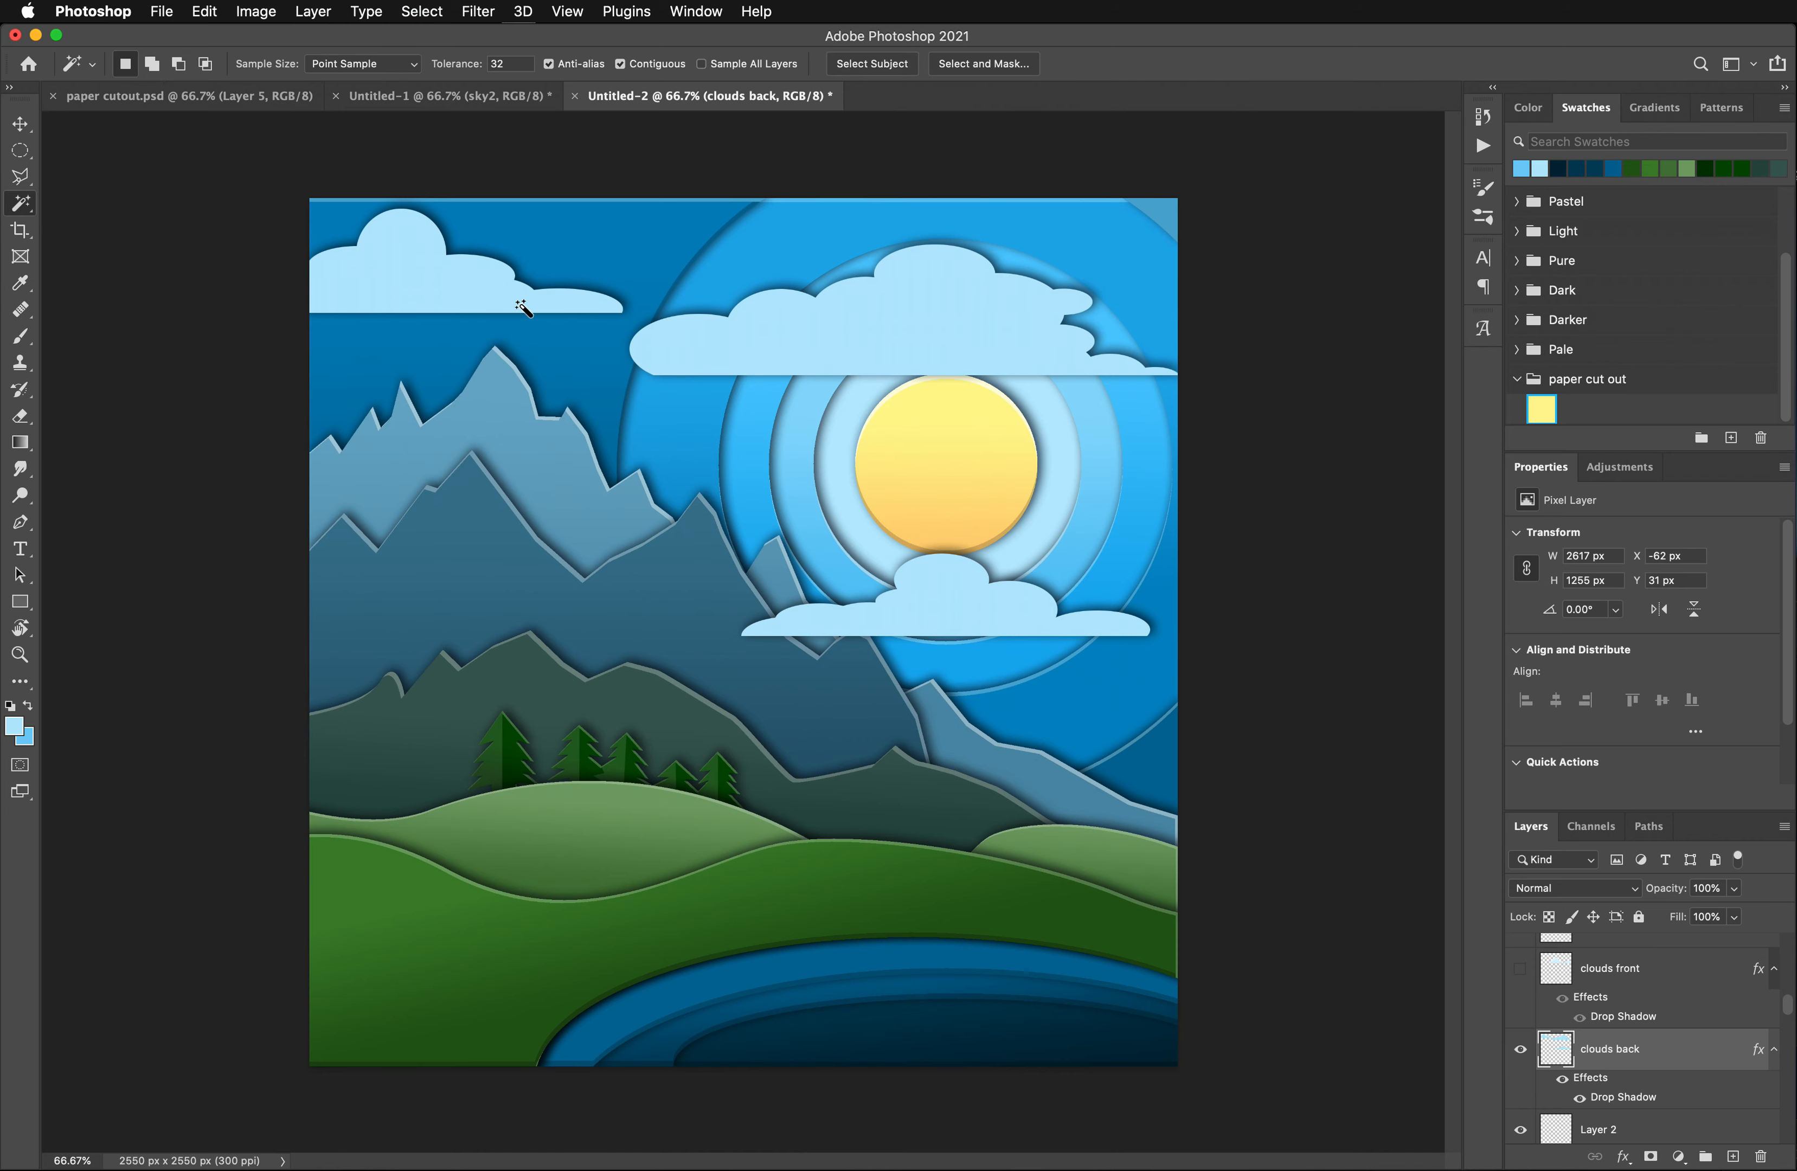
{"action": "left_click", "coordinate": [413, 297]}
{"action": "left_click", "coordinate": [21, 442]}
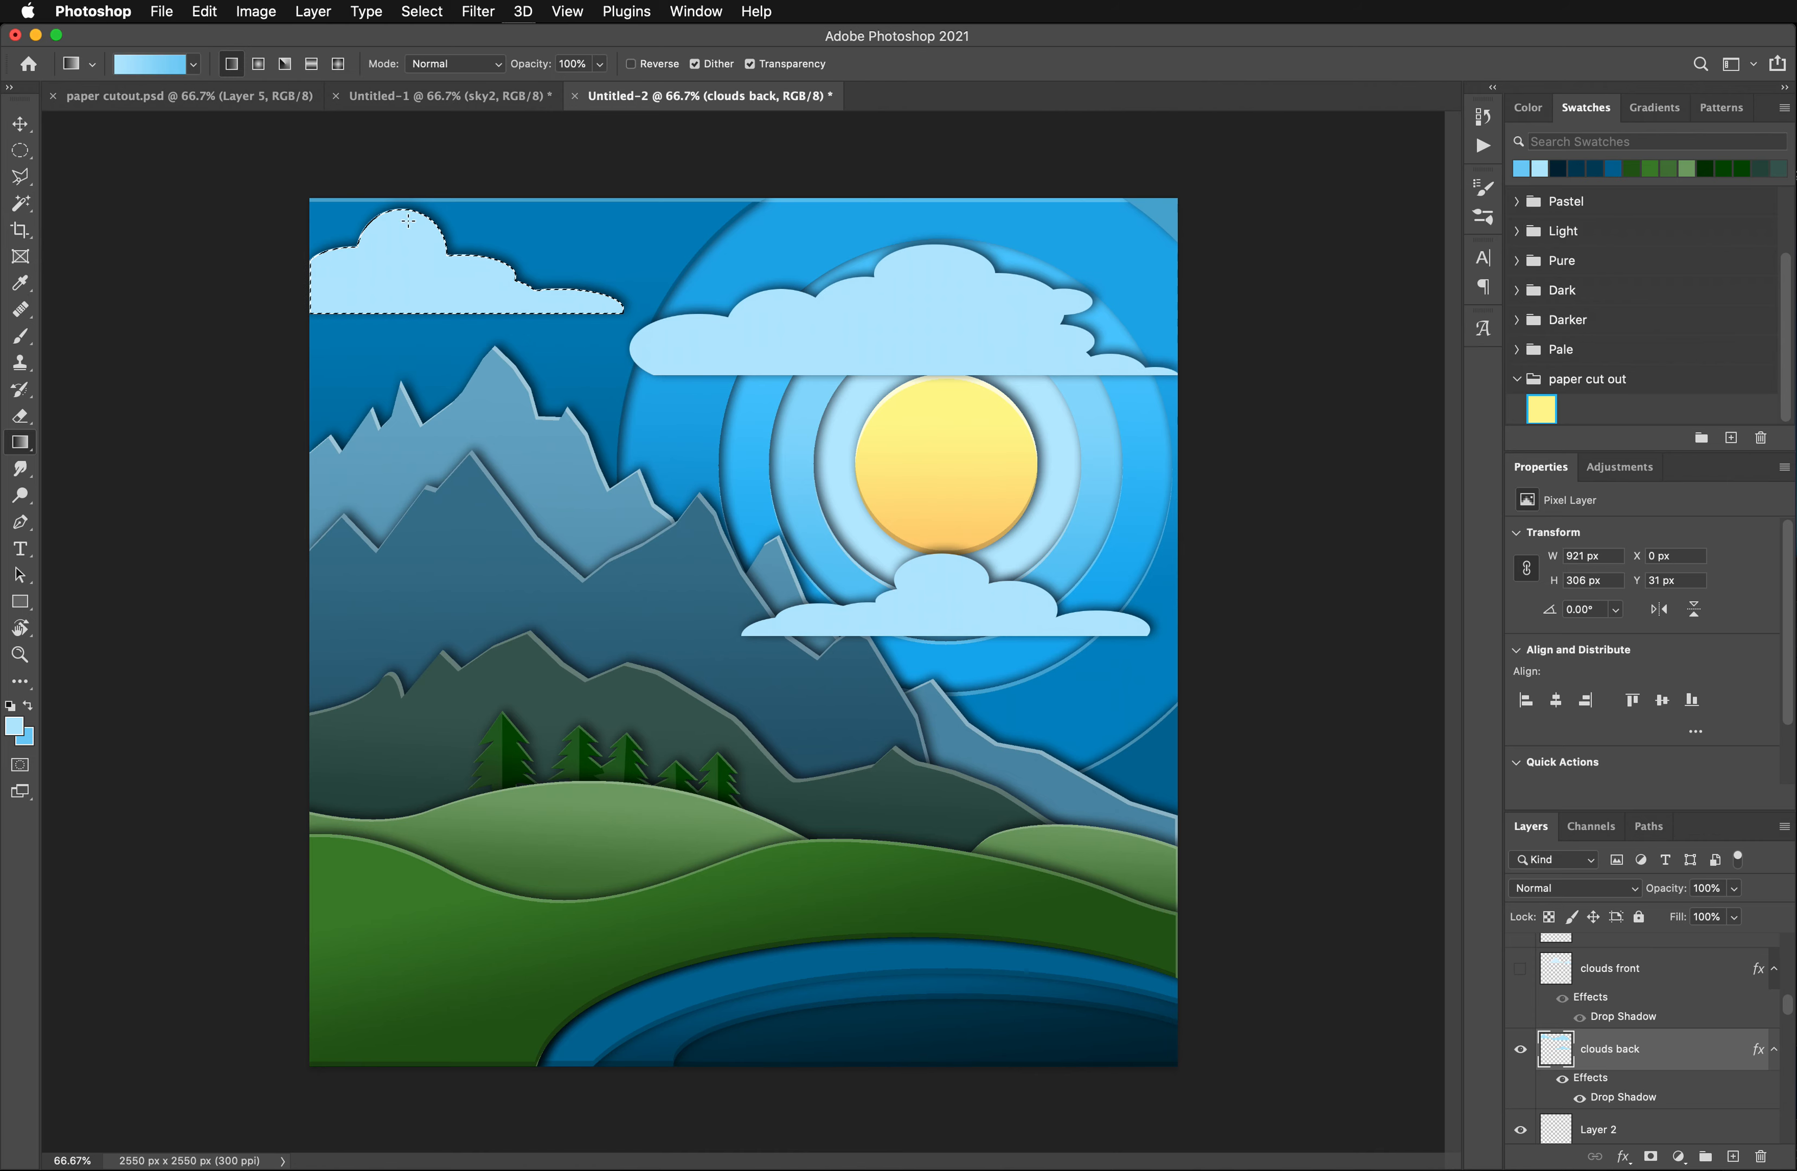
{"action": "left_click_drag", "start_coordinate": [396, 220], "coordinate": [411, 301]}
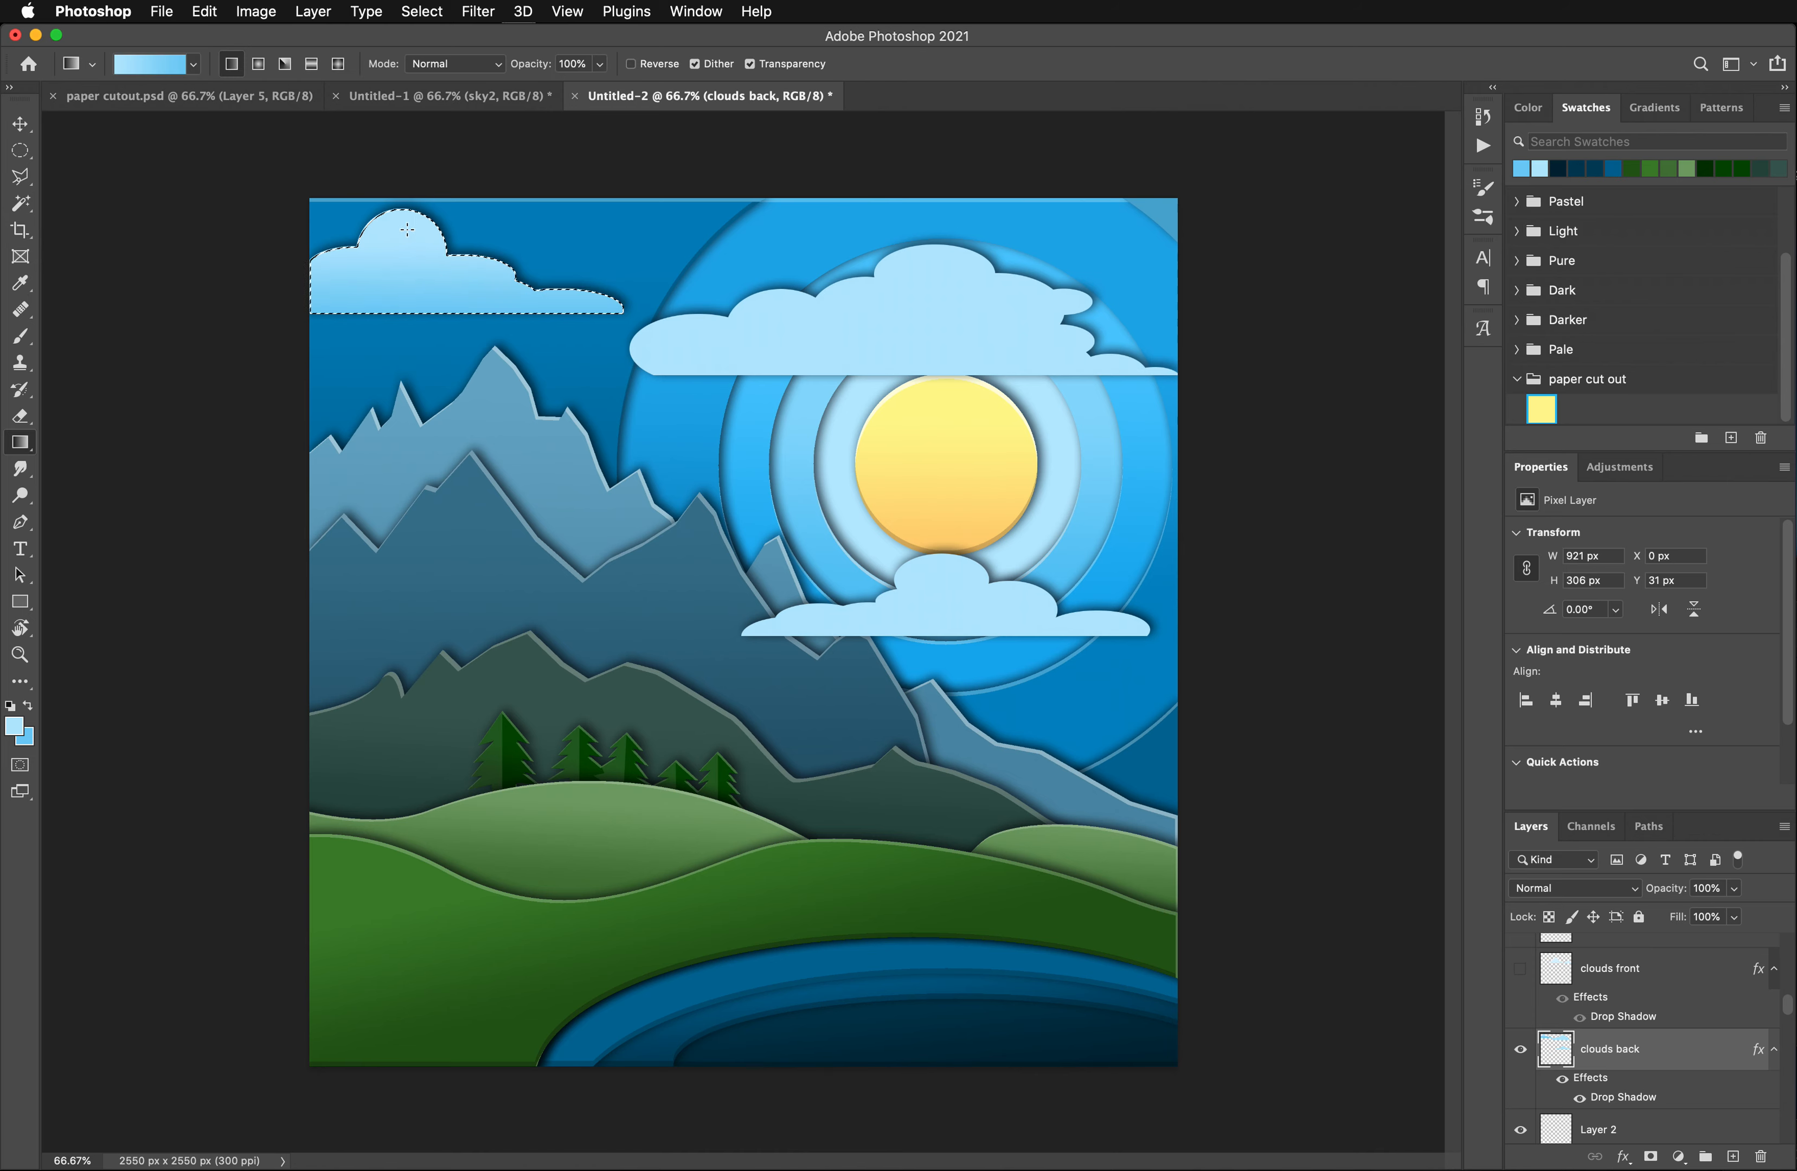
- Select the large cloud above the sun on the clouds back layer with the Magic Wand
{"action": "key", "text": "w"}
{"action": "left_click", "coordinate": [850, 289]}
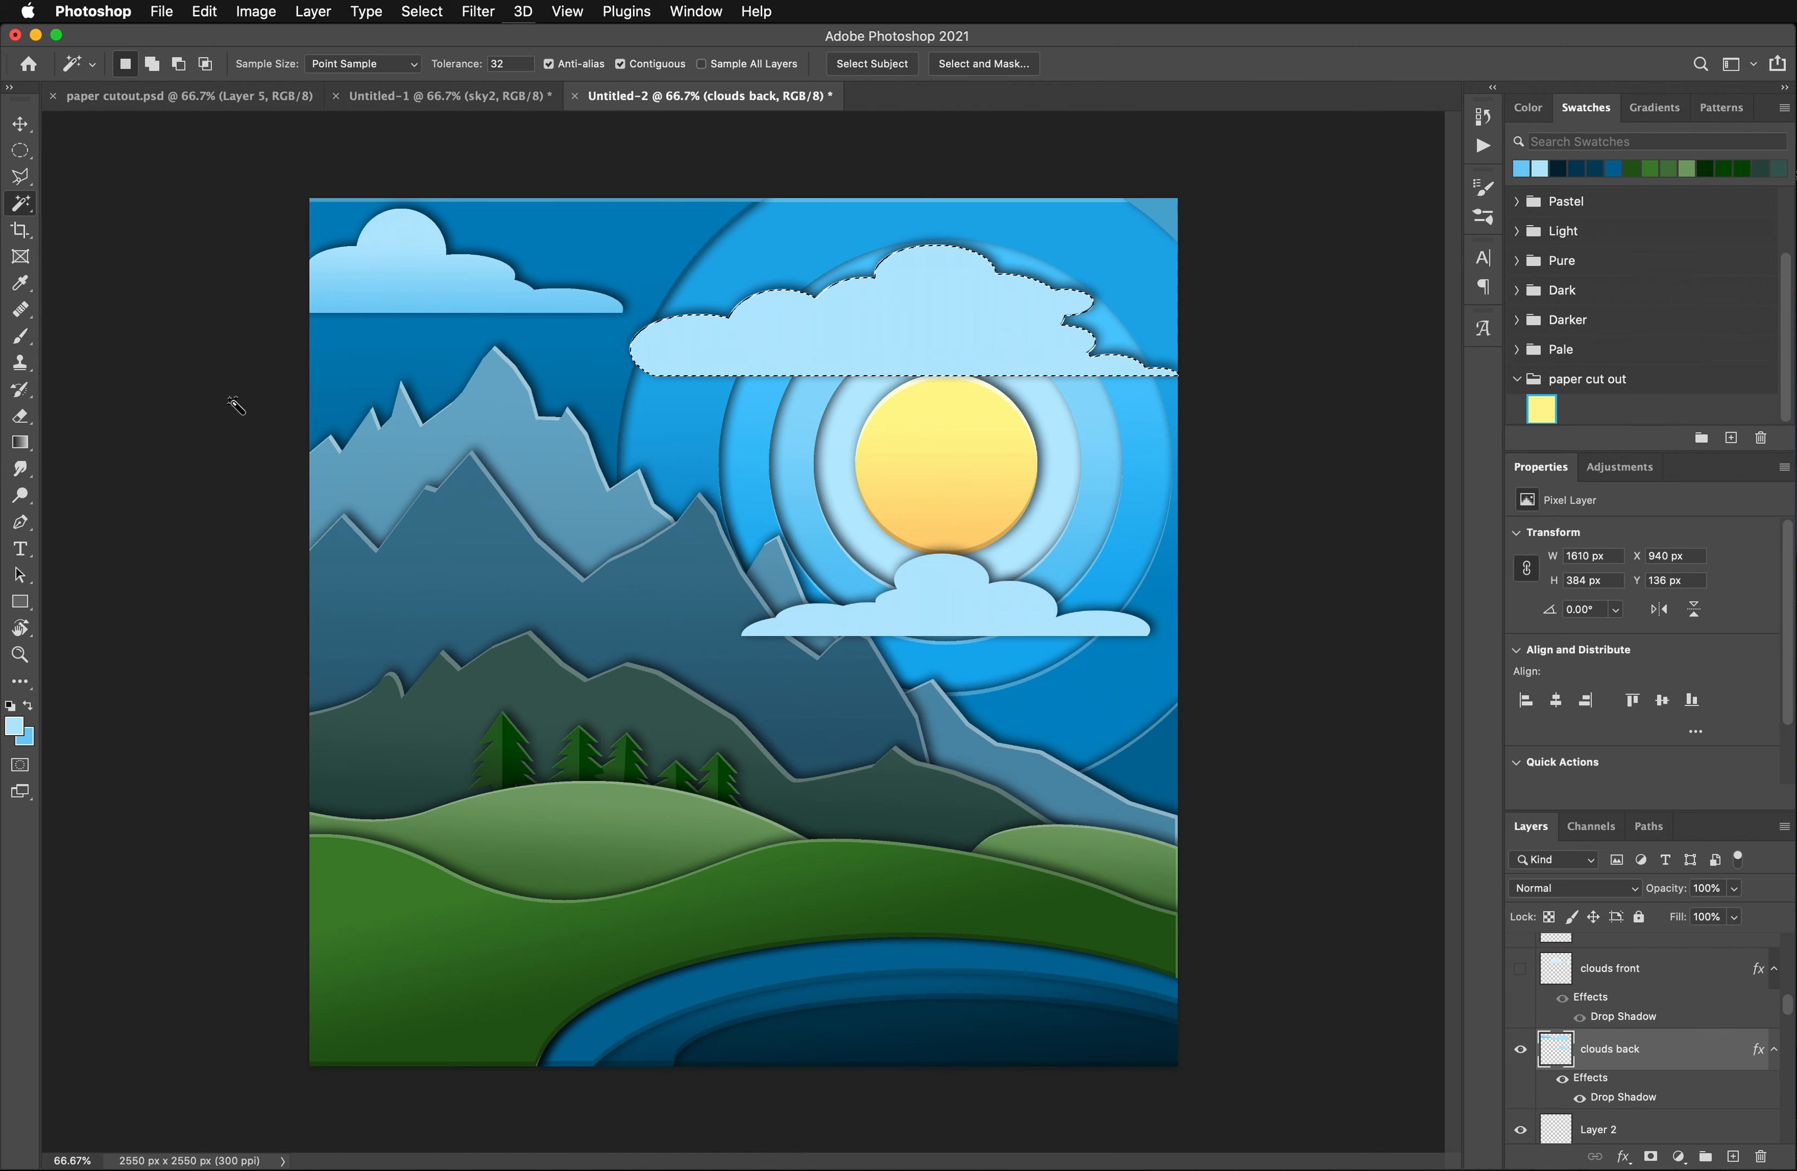
- Fill the large cloud above the sun and the cloud below it on the clouds back layer with a vertical light-to-medium-blue gradient
{"action": "left_click", "coordinate": [20, 442]}
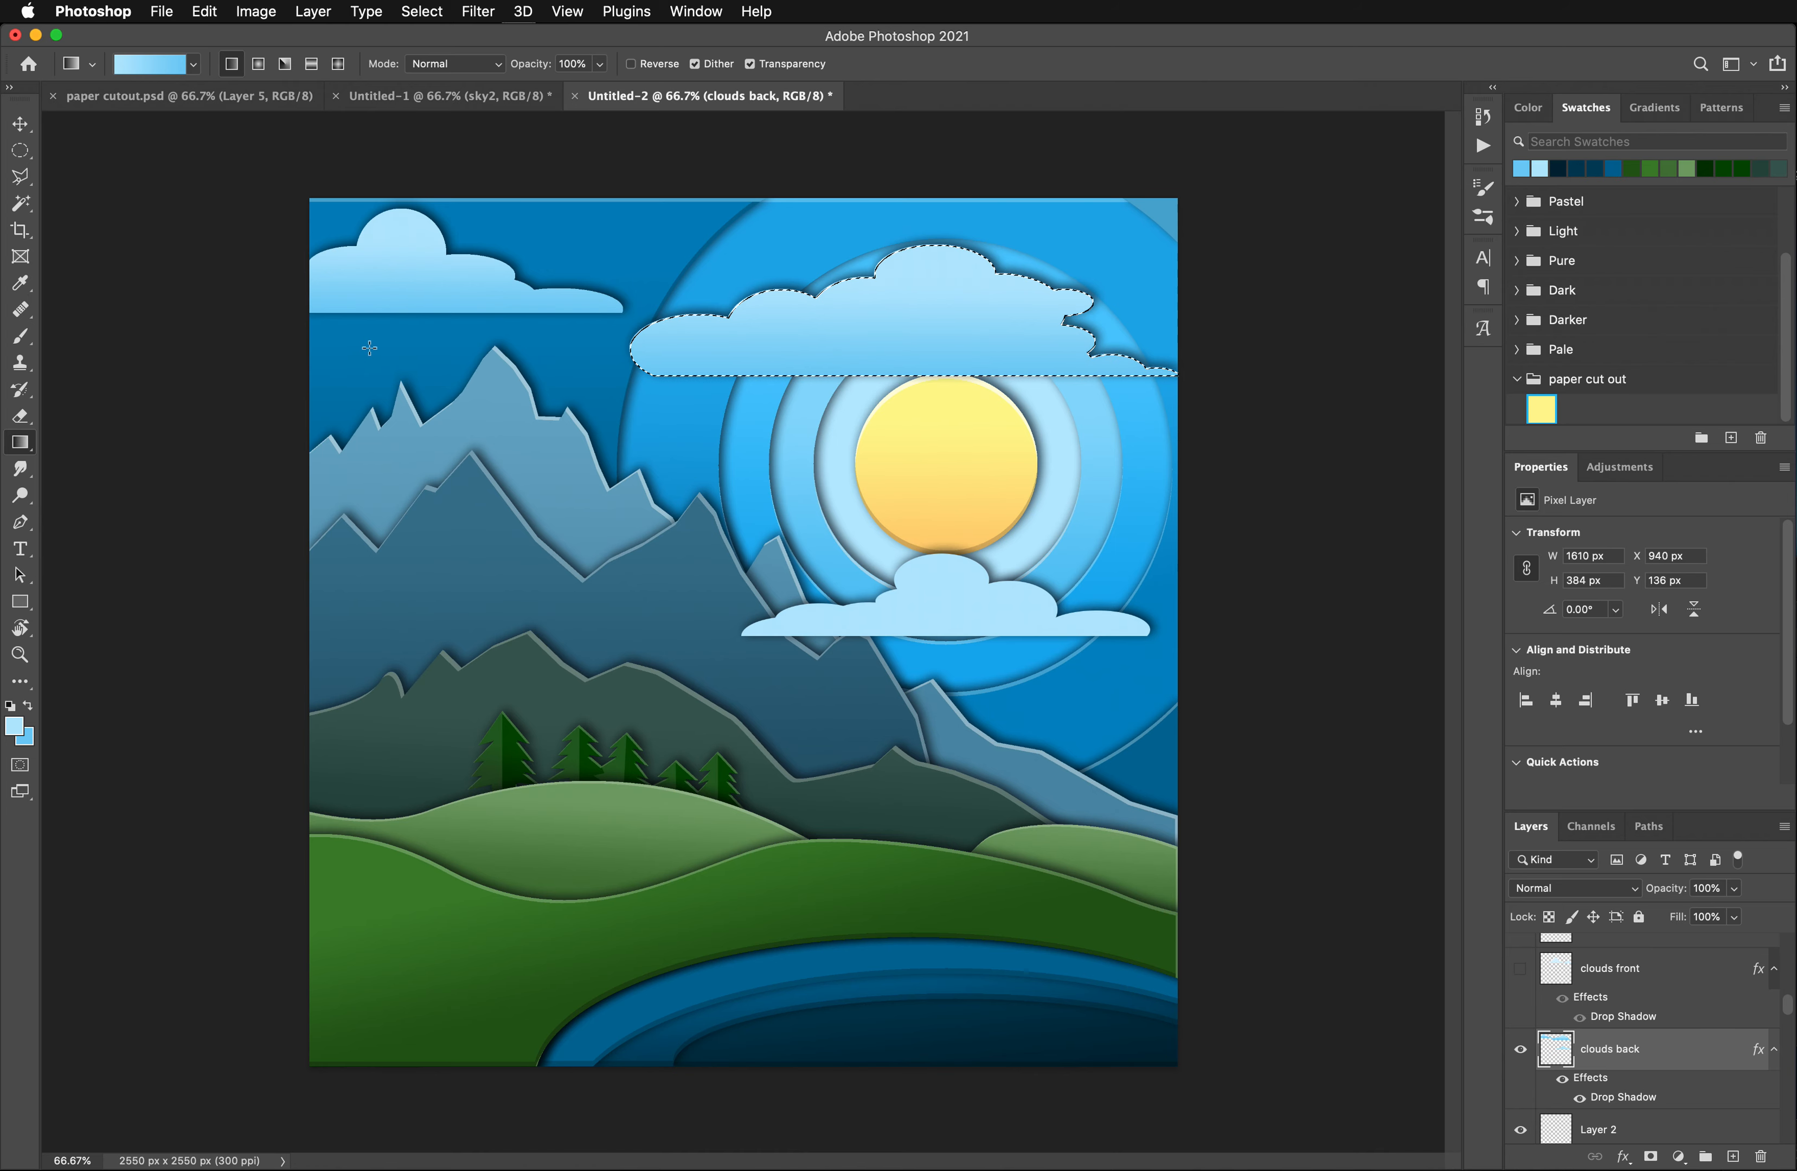
{"action": "key", "text": "w"}
{"action": "left_click", "coordinate": [902, 601]}
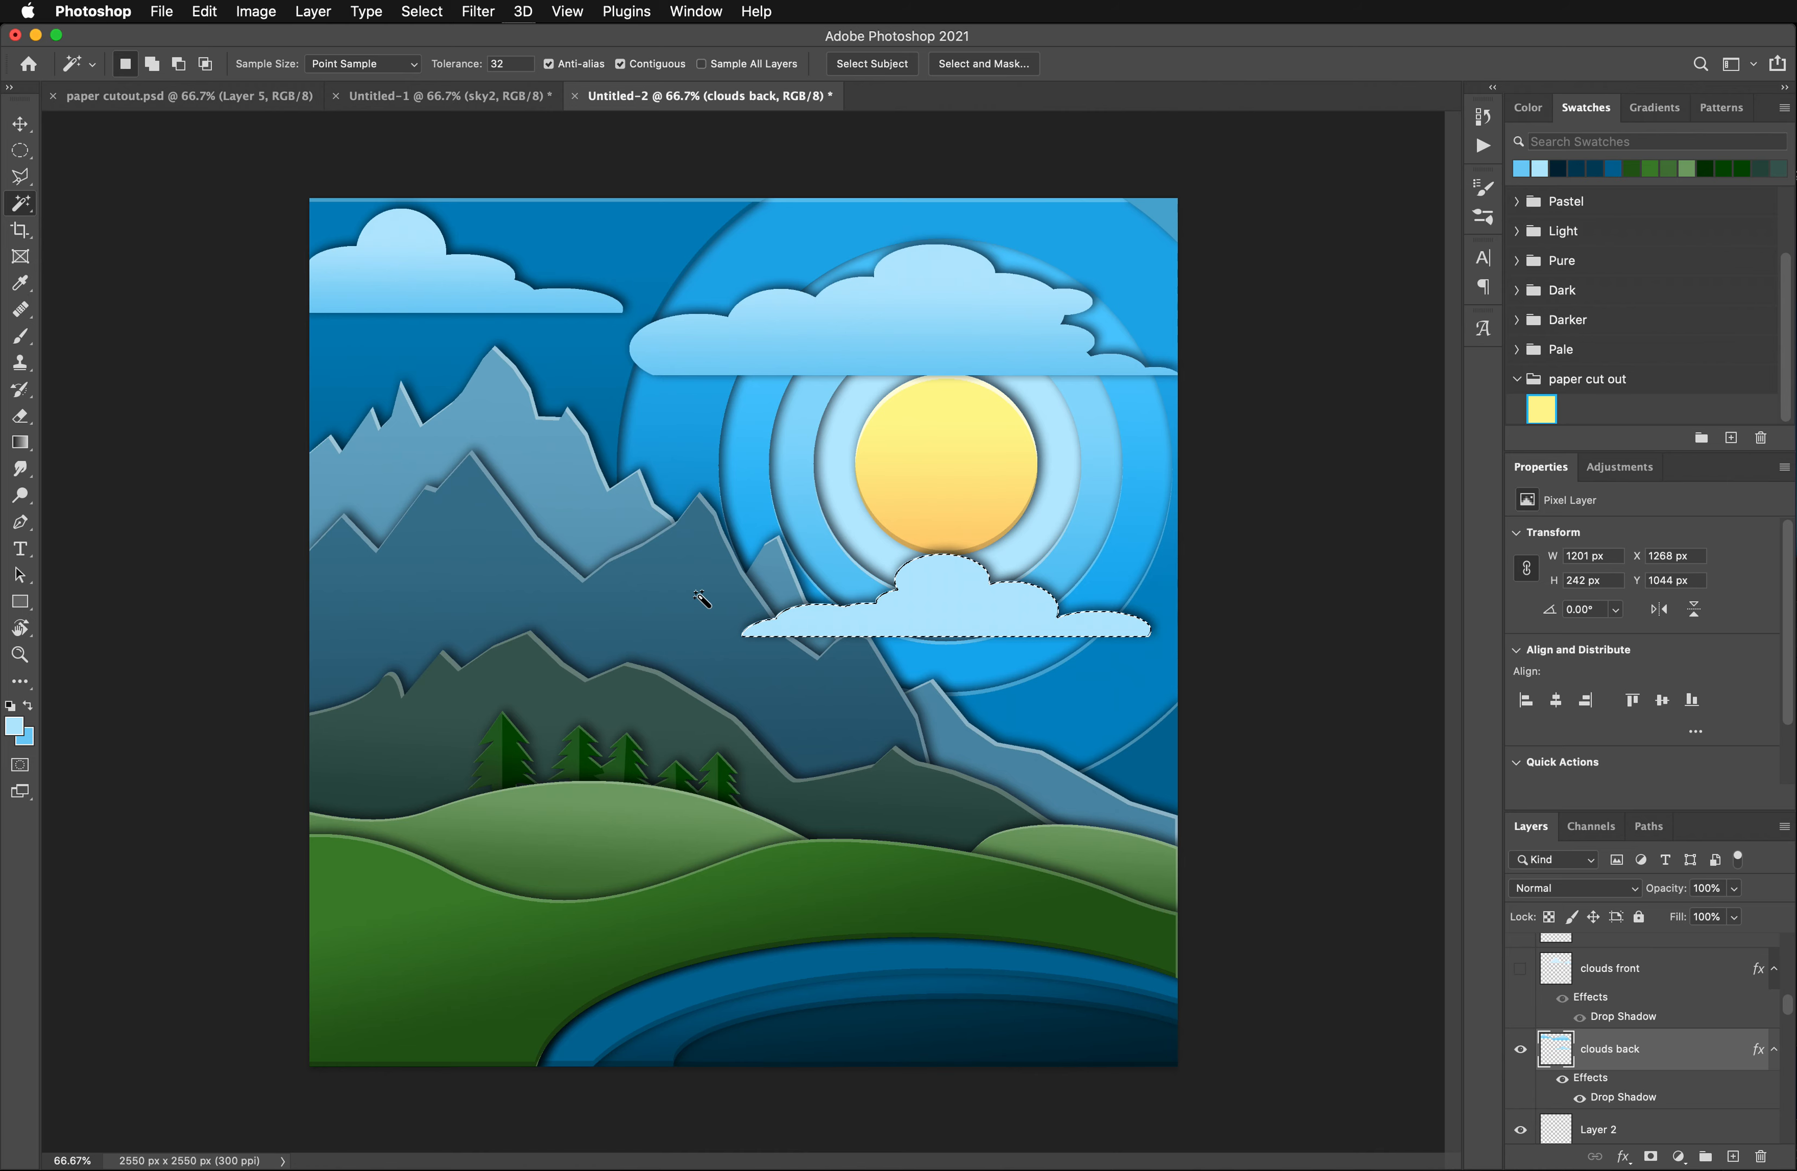
{"action": "key", "text": "g"}
{"action": "left_click_drag", "start_coordinate": [940, 557], "coordinate": [941, 652]}
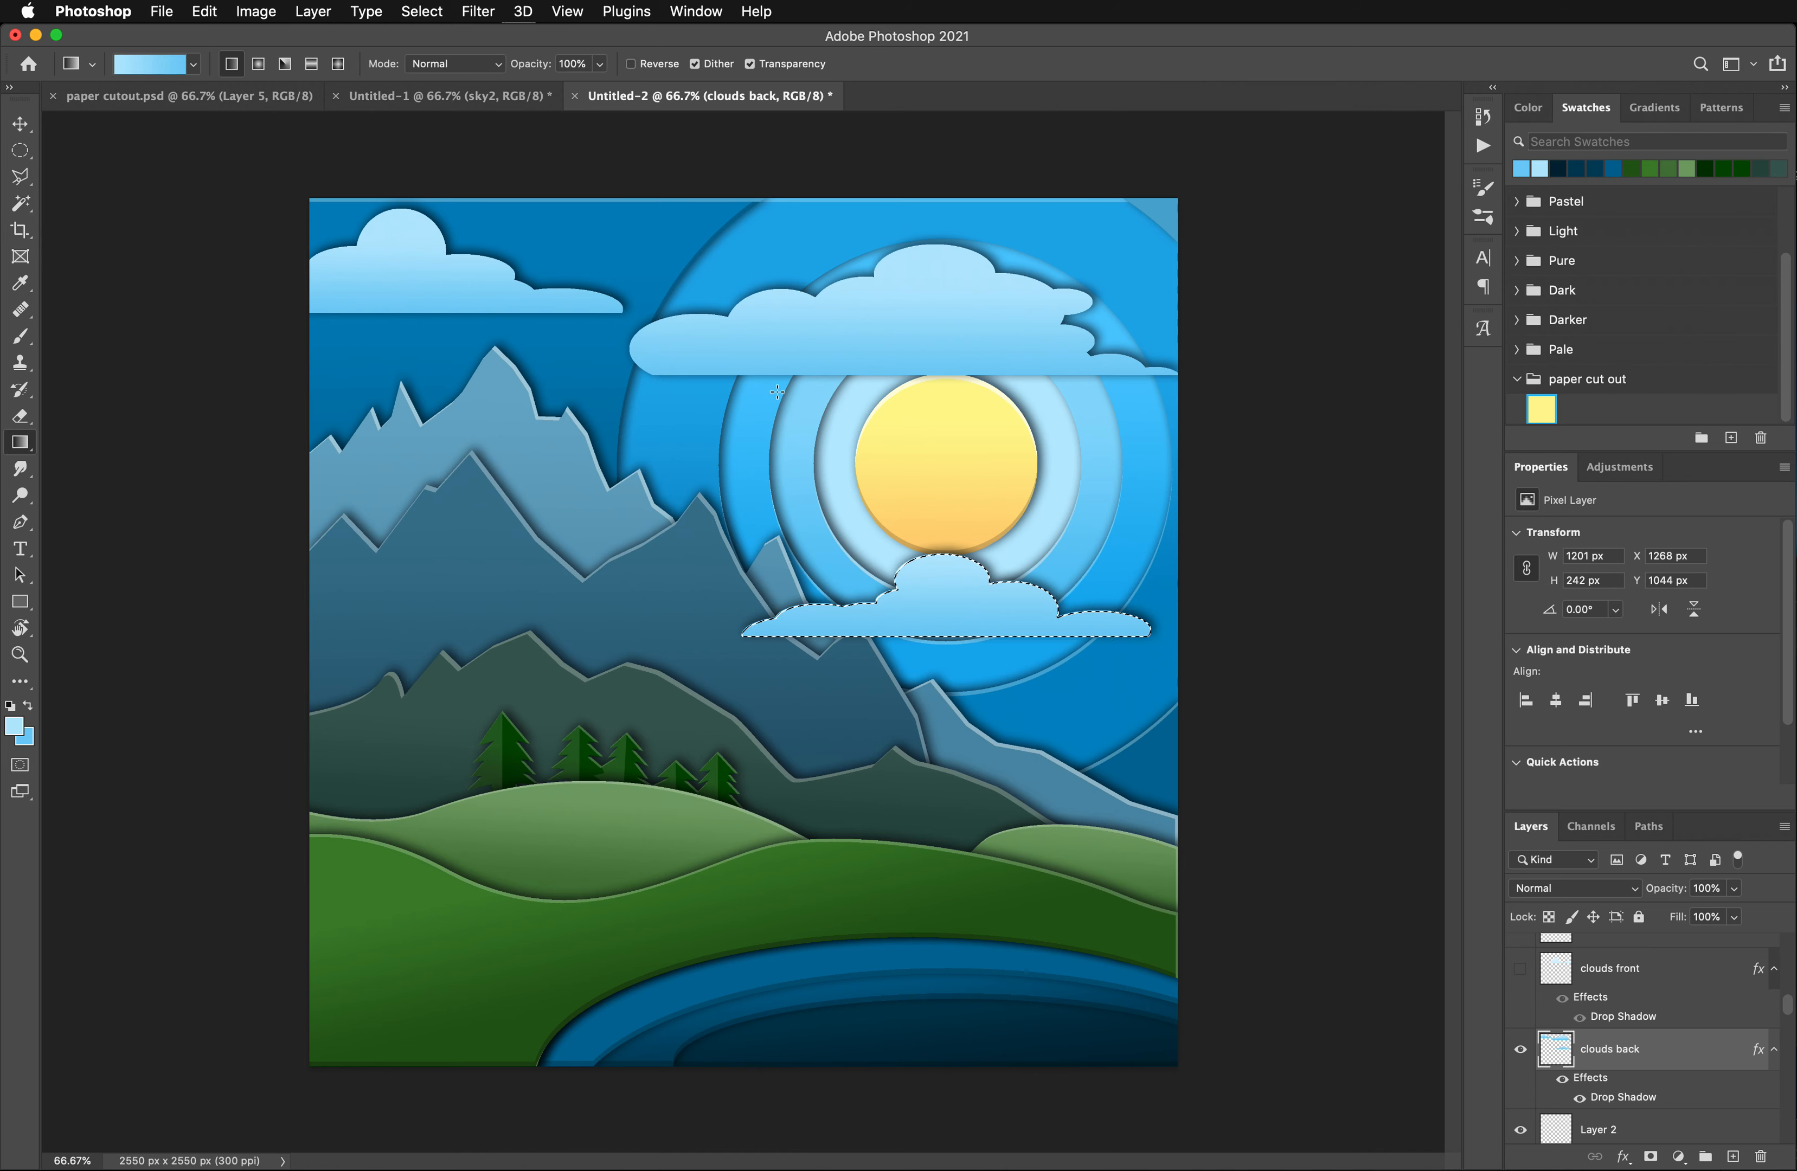
{"action": "key", "text": "super+d"}
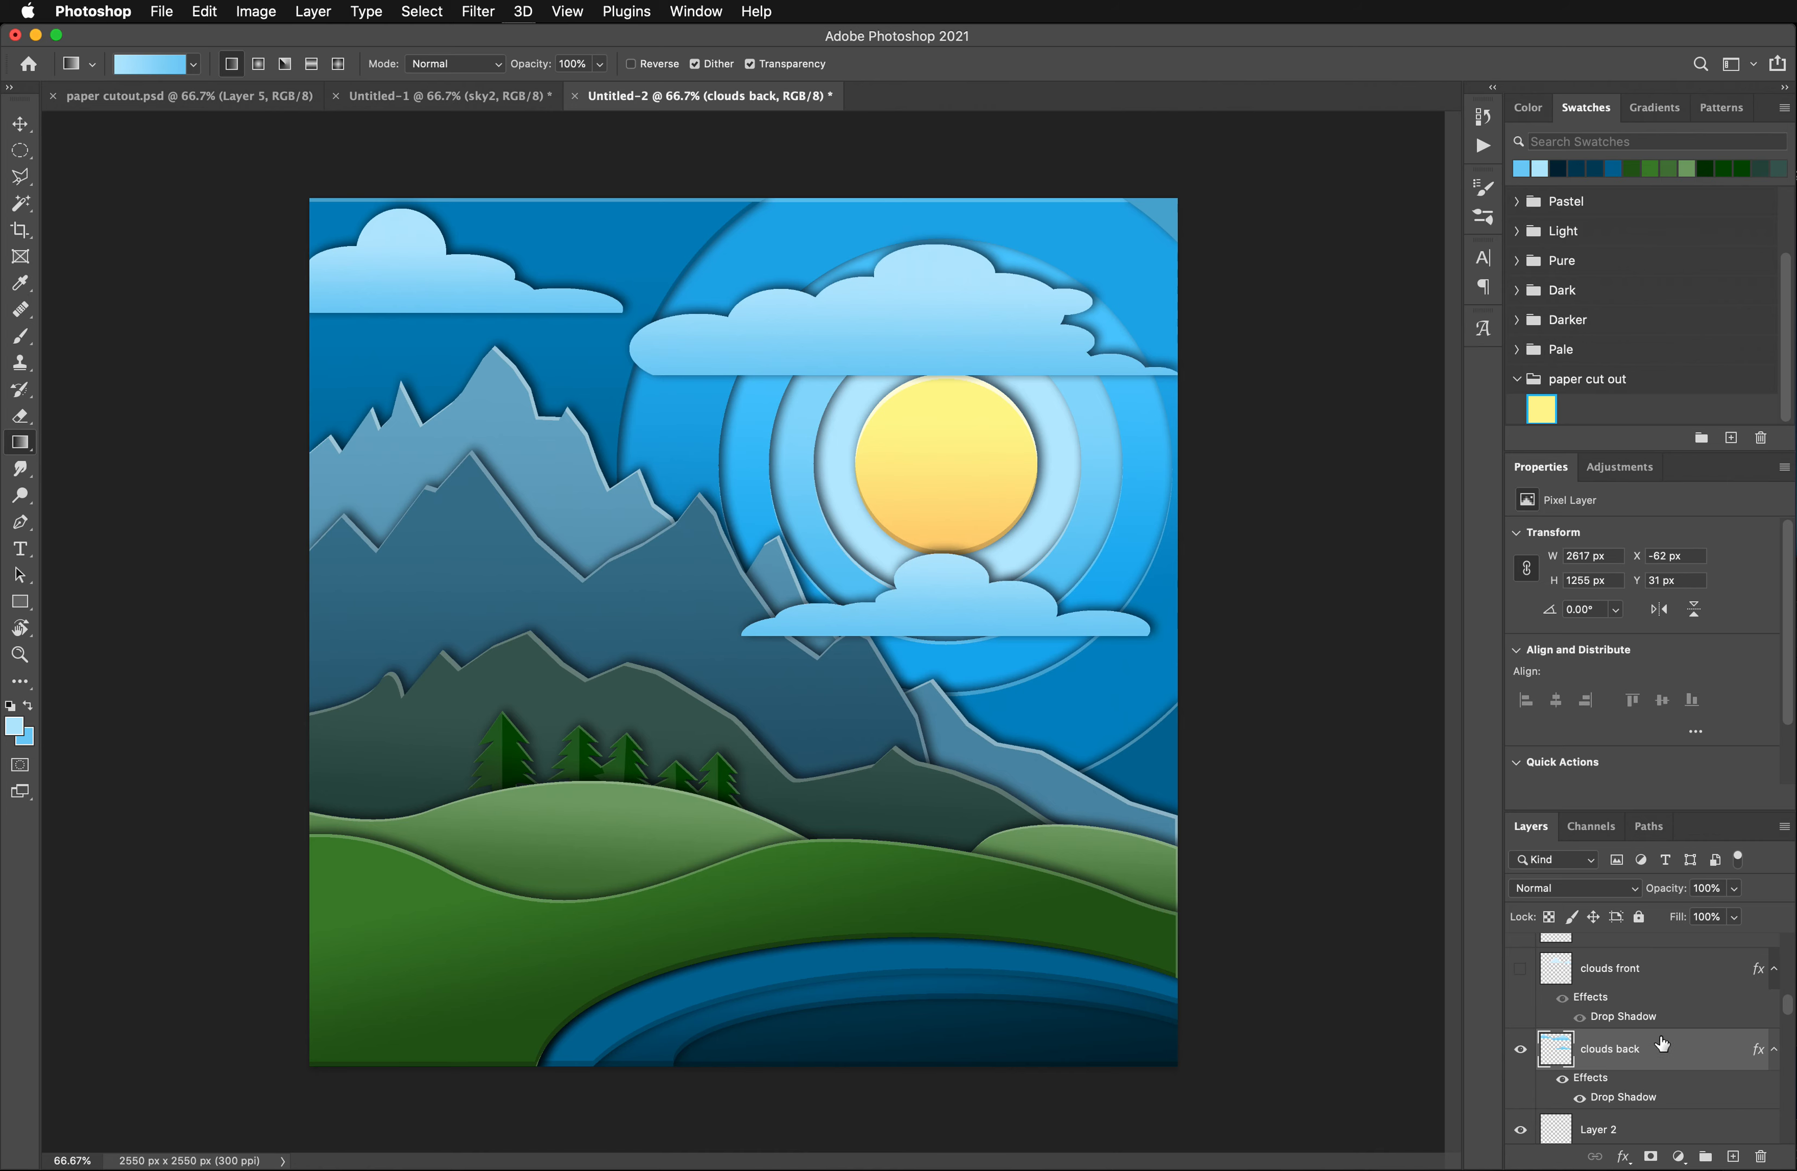
- Duplicate the clouds back layer and remove the drop shadow from the copy
{"action": "left_click_drag", "start_coordinate": [1667, 1056], "coordinate": [1735, 1157]}
{"action": "left_click_drag", "start_coordinate": [1624, 1082], "coordinate": [1761, 1156]}
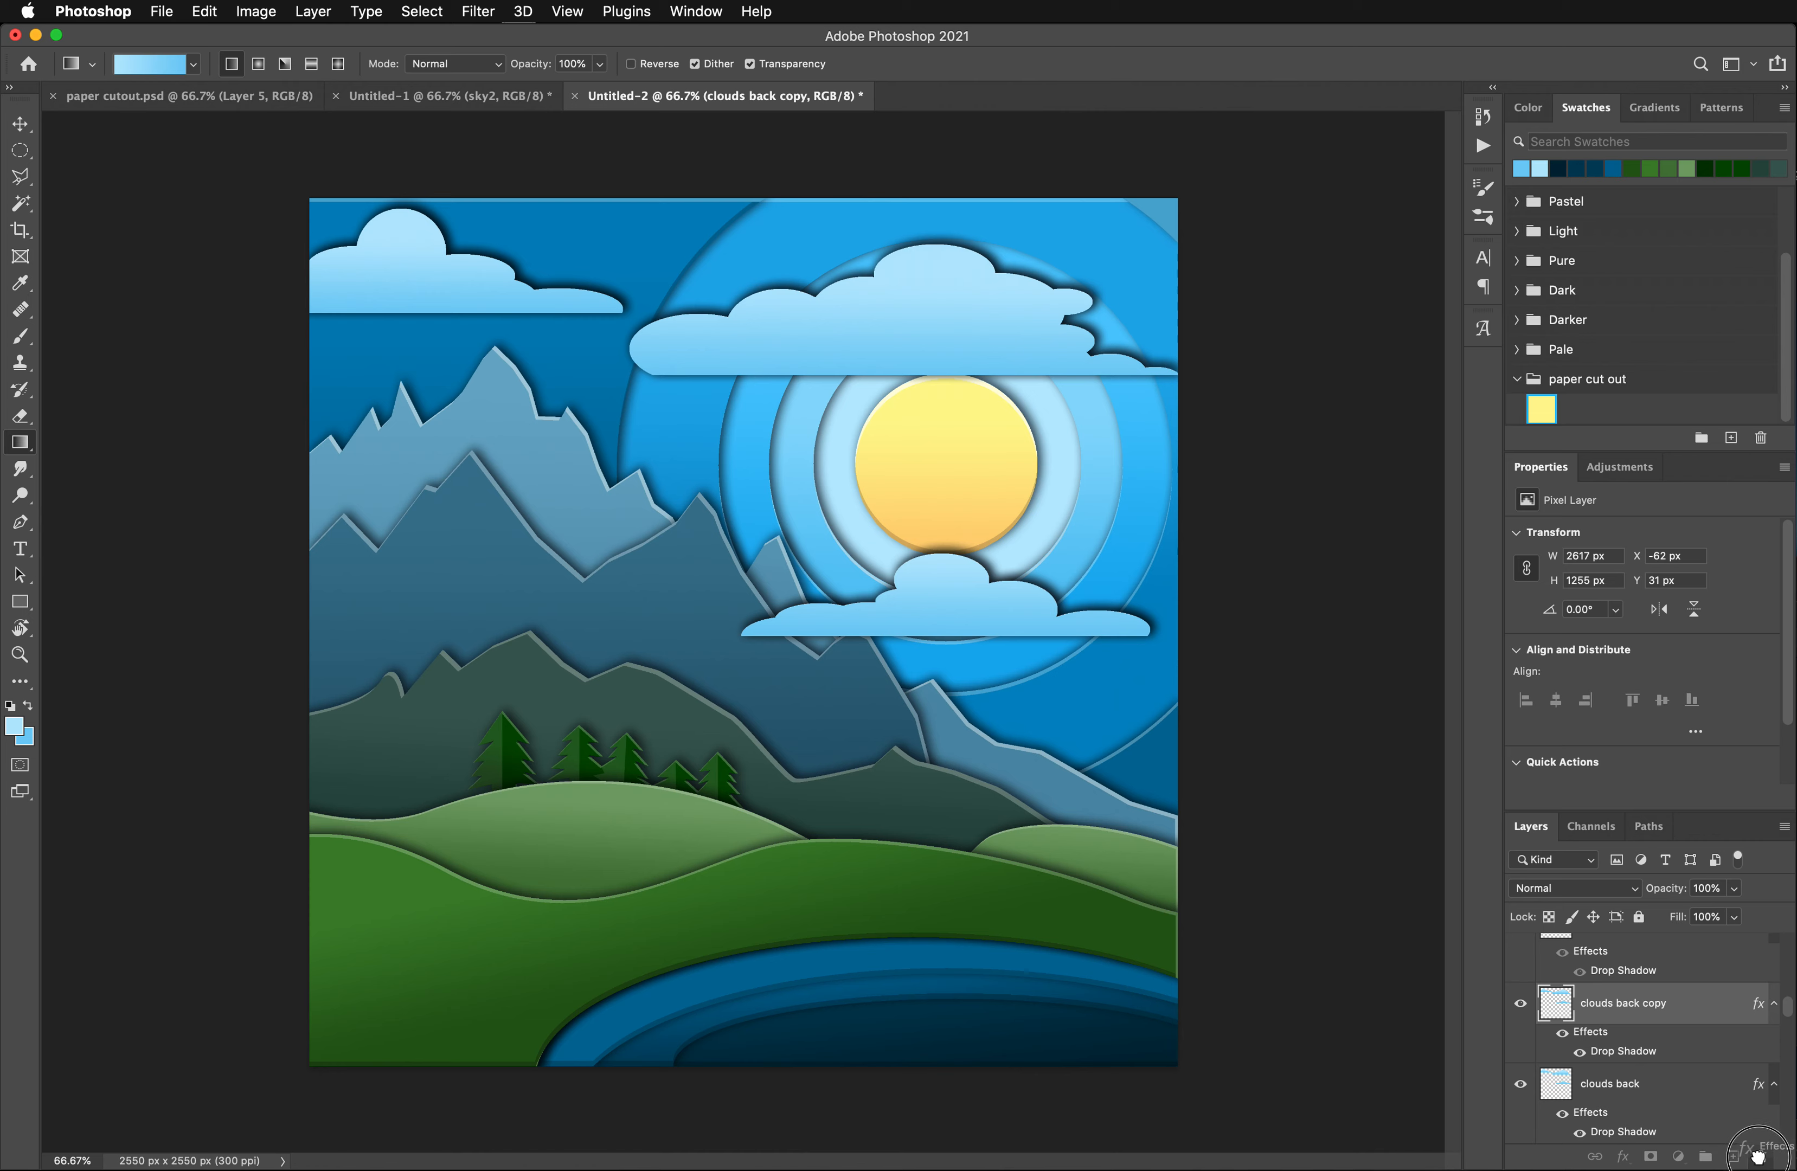
- On clouds back copy, select all three clouds, shift the selection 7 px down and delete its contents to leave thin upper edges
{"action": "left_click", "coordinate": [20, 202]}
{"action": "left_click", "coordinate": [381, 249]}
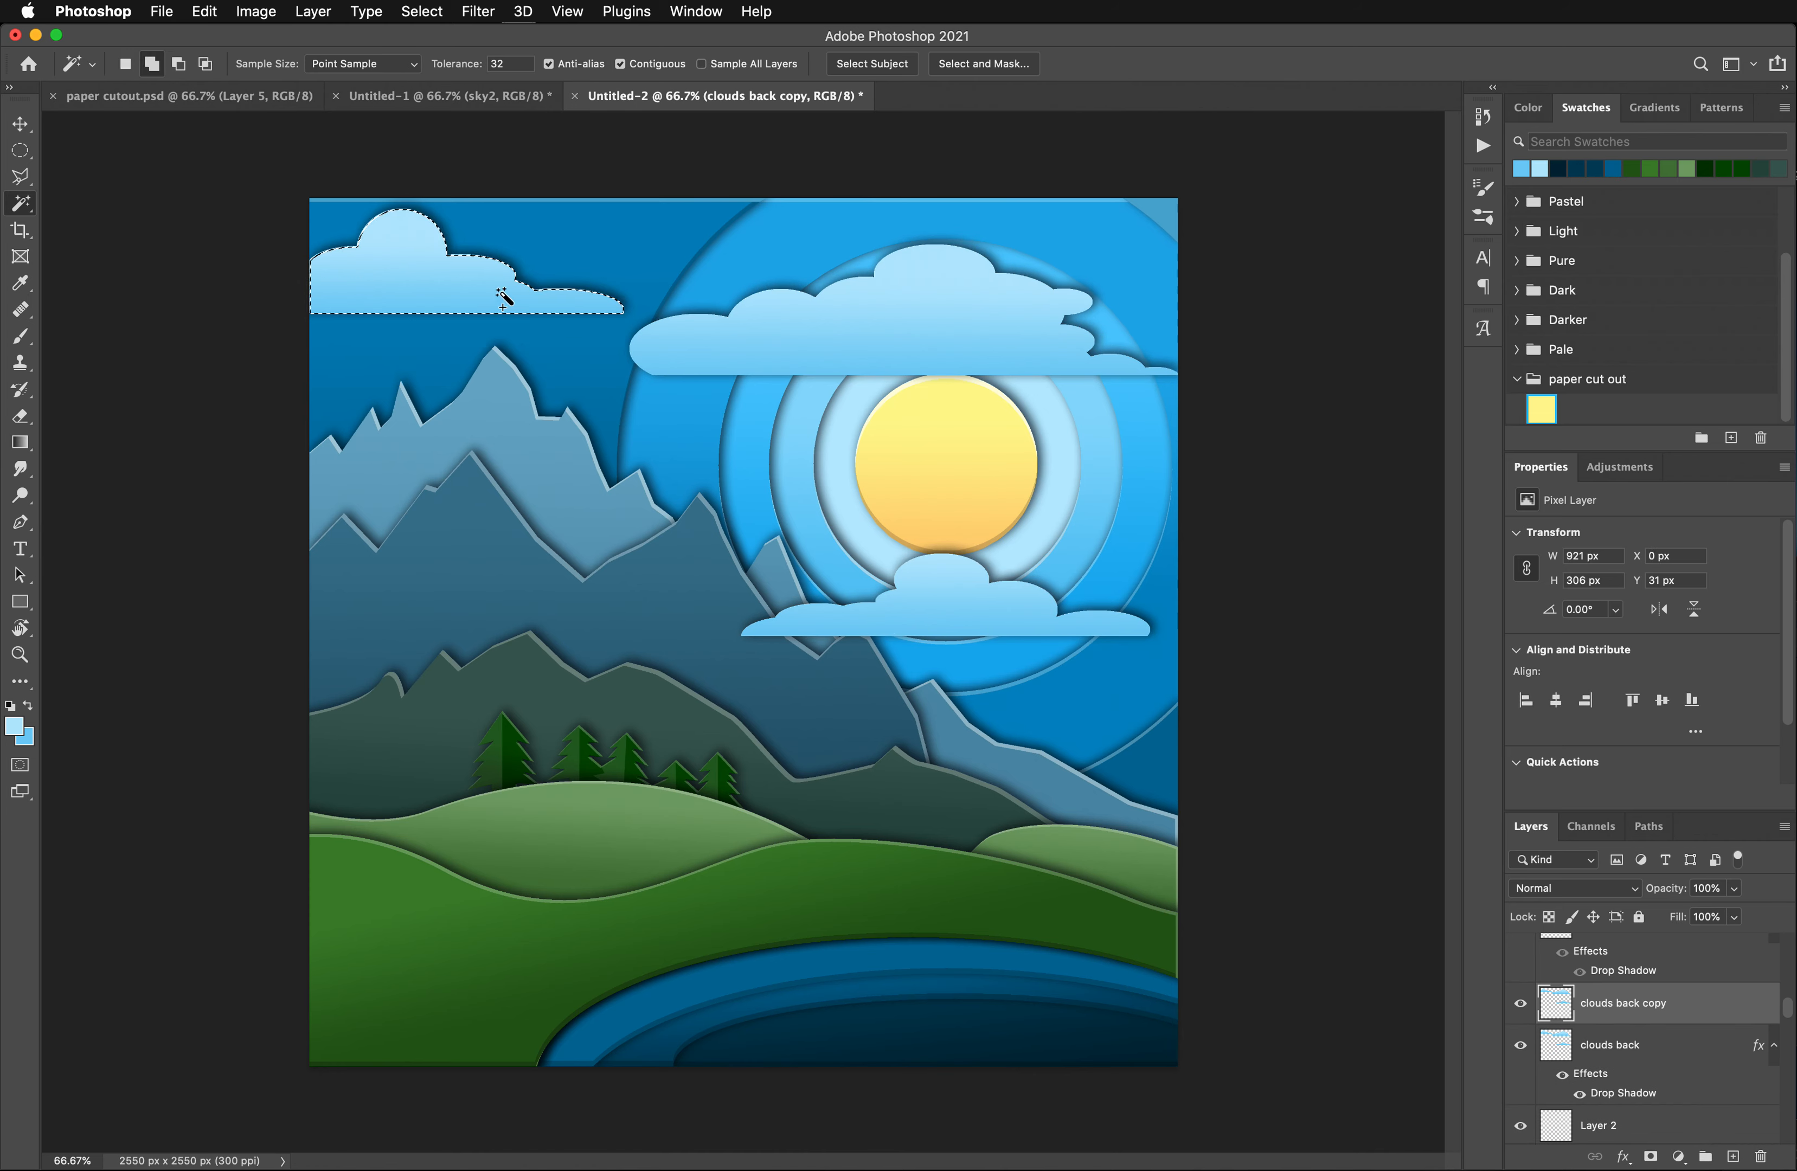
{"action": "left_click", "coordinate": [949, 324]}
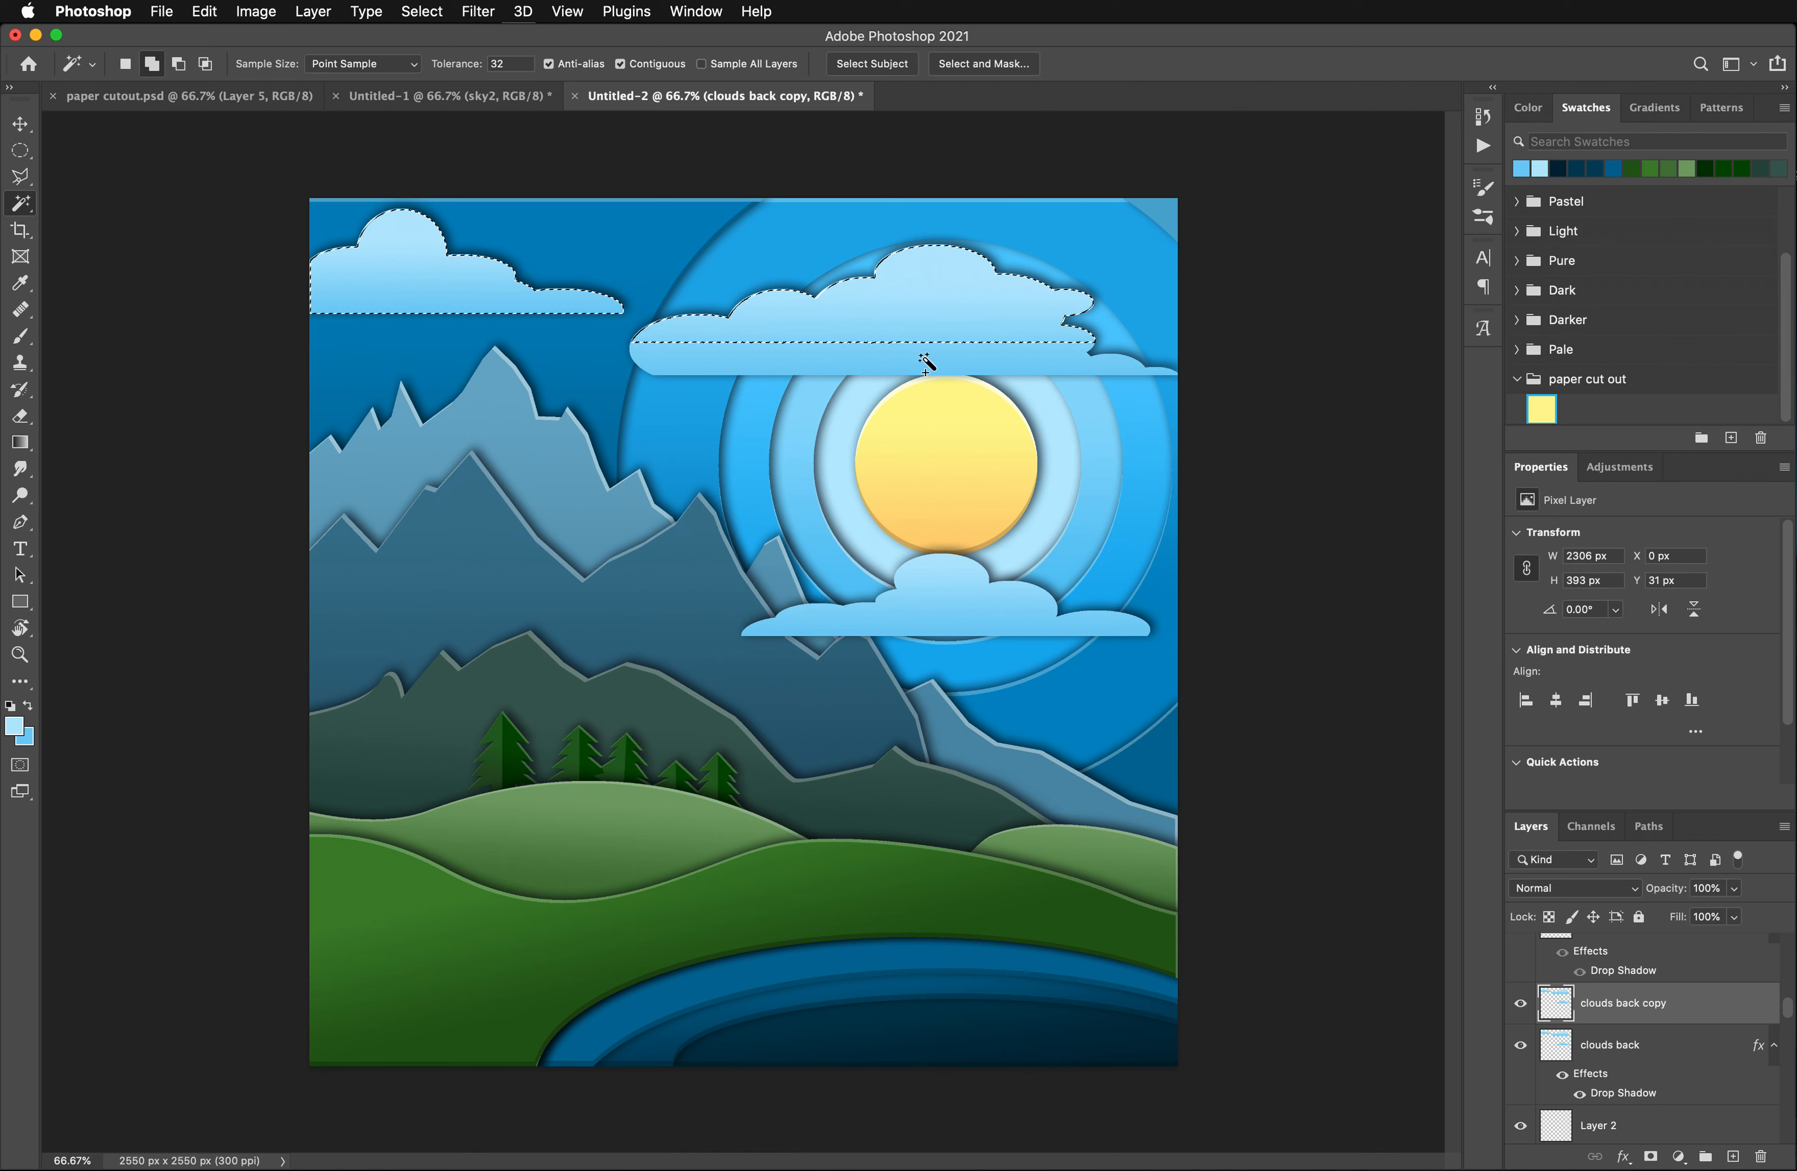
{"action": "left_click", "coordinate": [957, 597]}
{"action": "left_click", "coordinate": [937, 631], "text": "shift"}
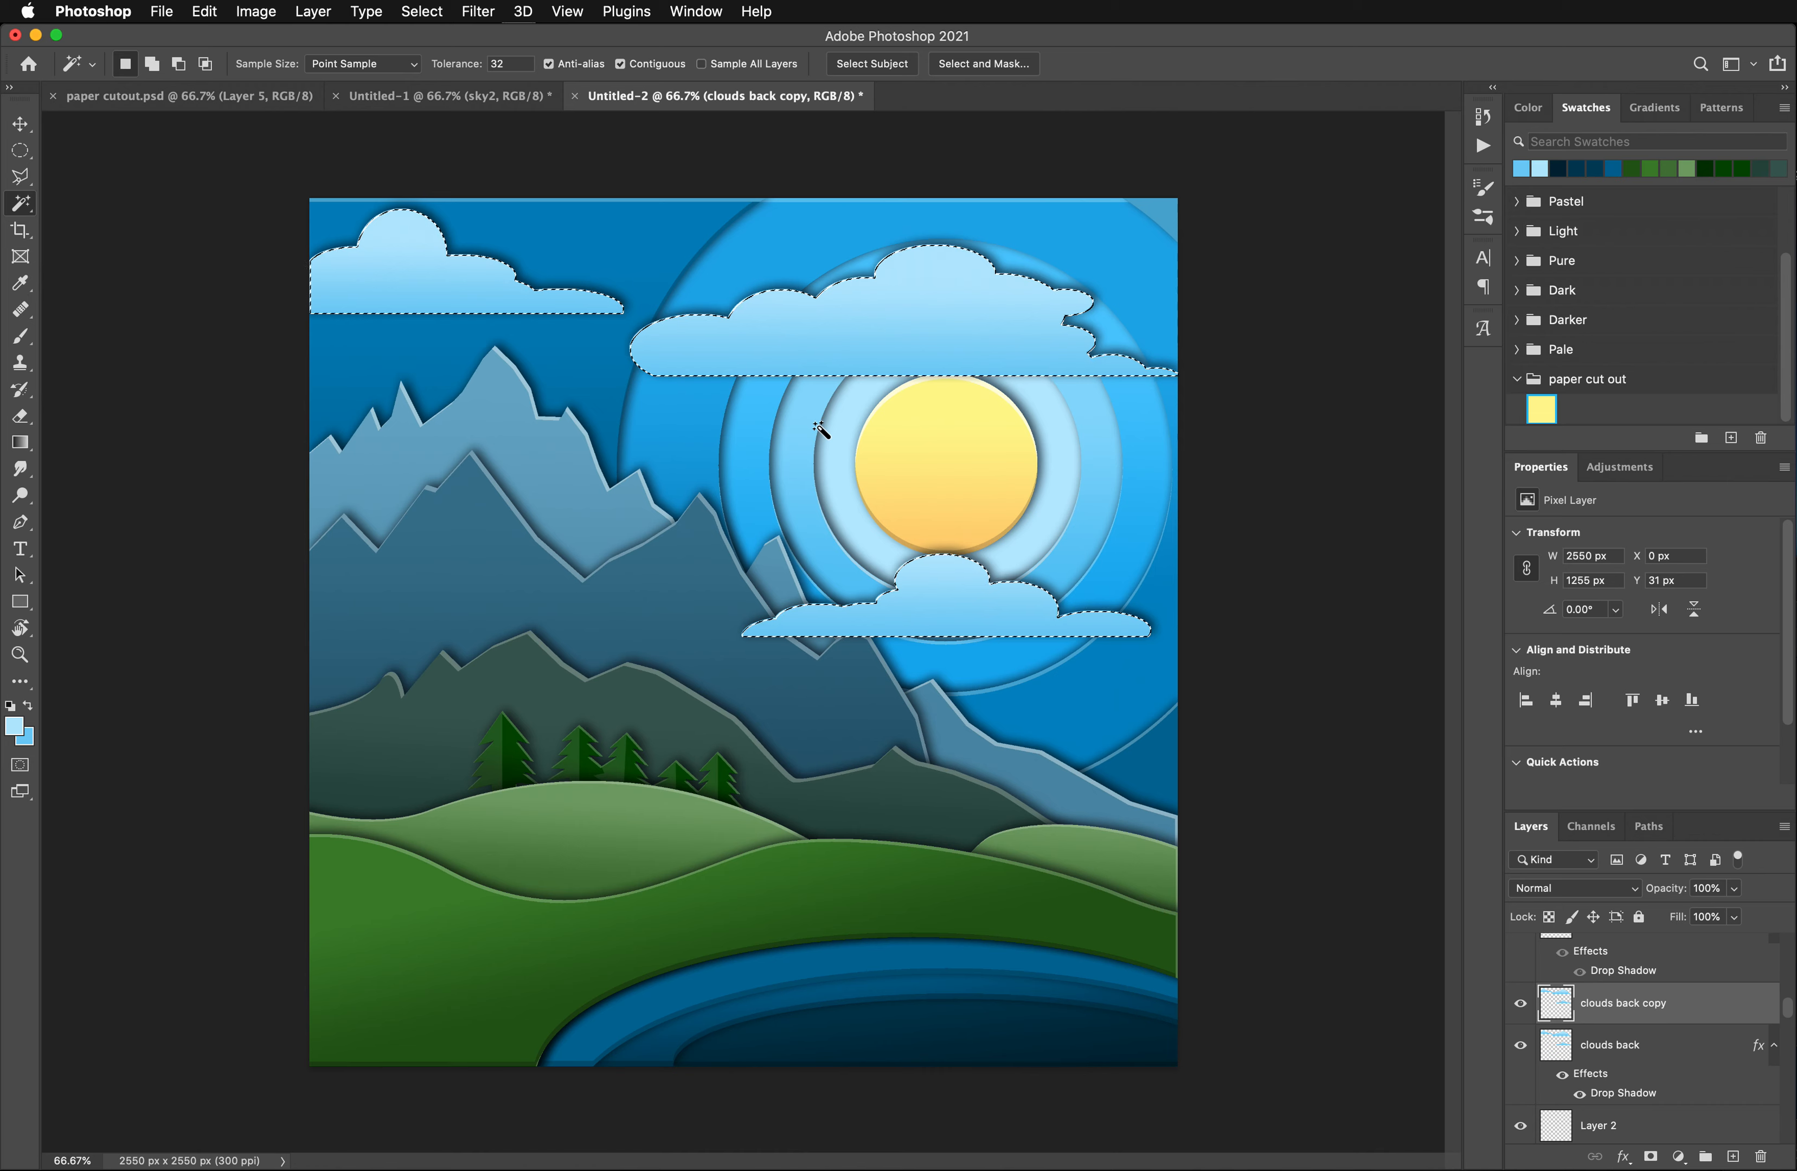
{"action": "key", "text": "Down"}
{"action": "key", "text": "Down"}
{"action": "key", "text": "Down"}
{"action": "key", "text": "Down"}
{"action": "key", "text": "Down"}
{"action": "key", "text": "Down"}
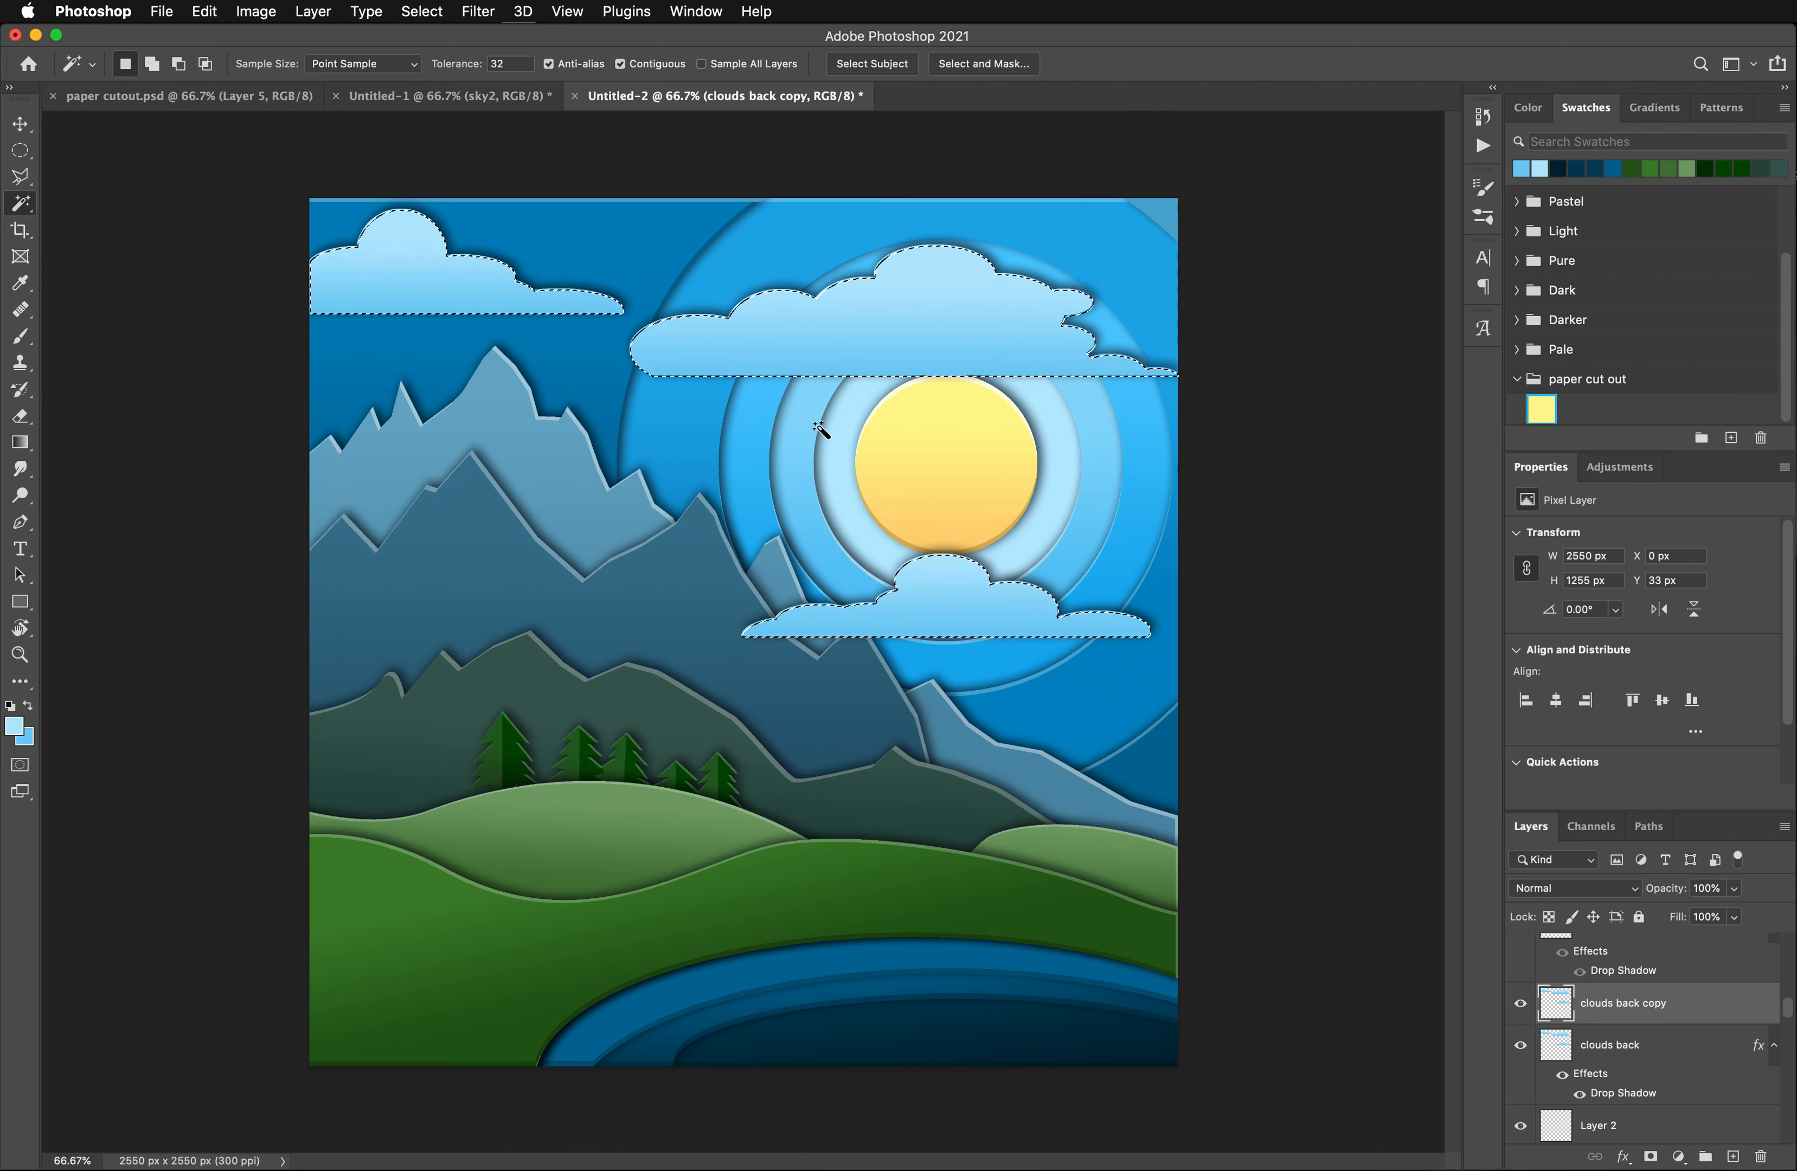
{"action": "key", "text": "Down"}
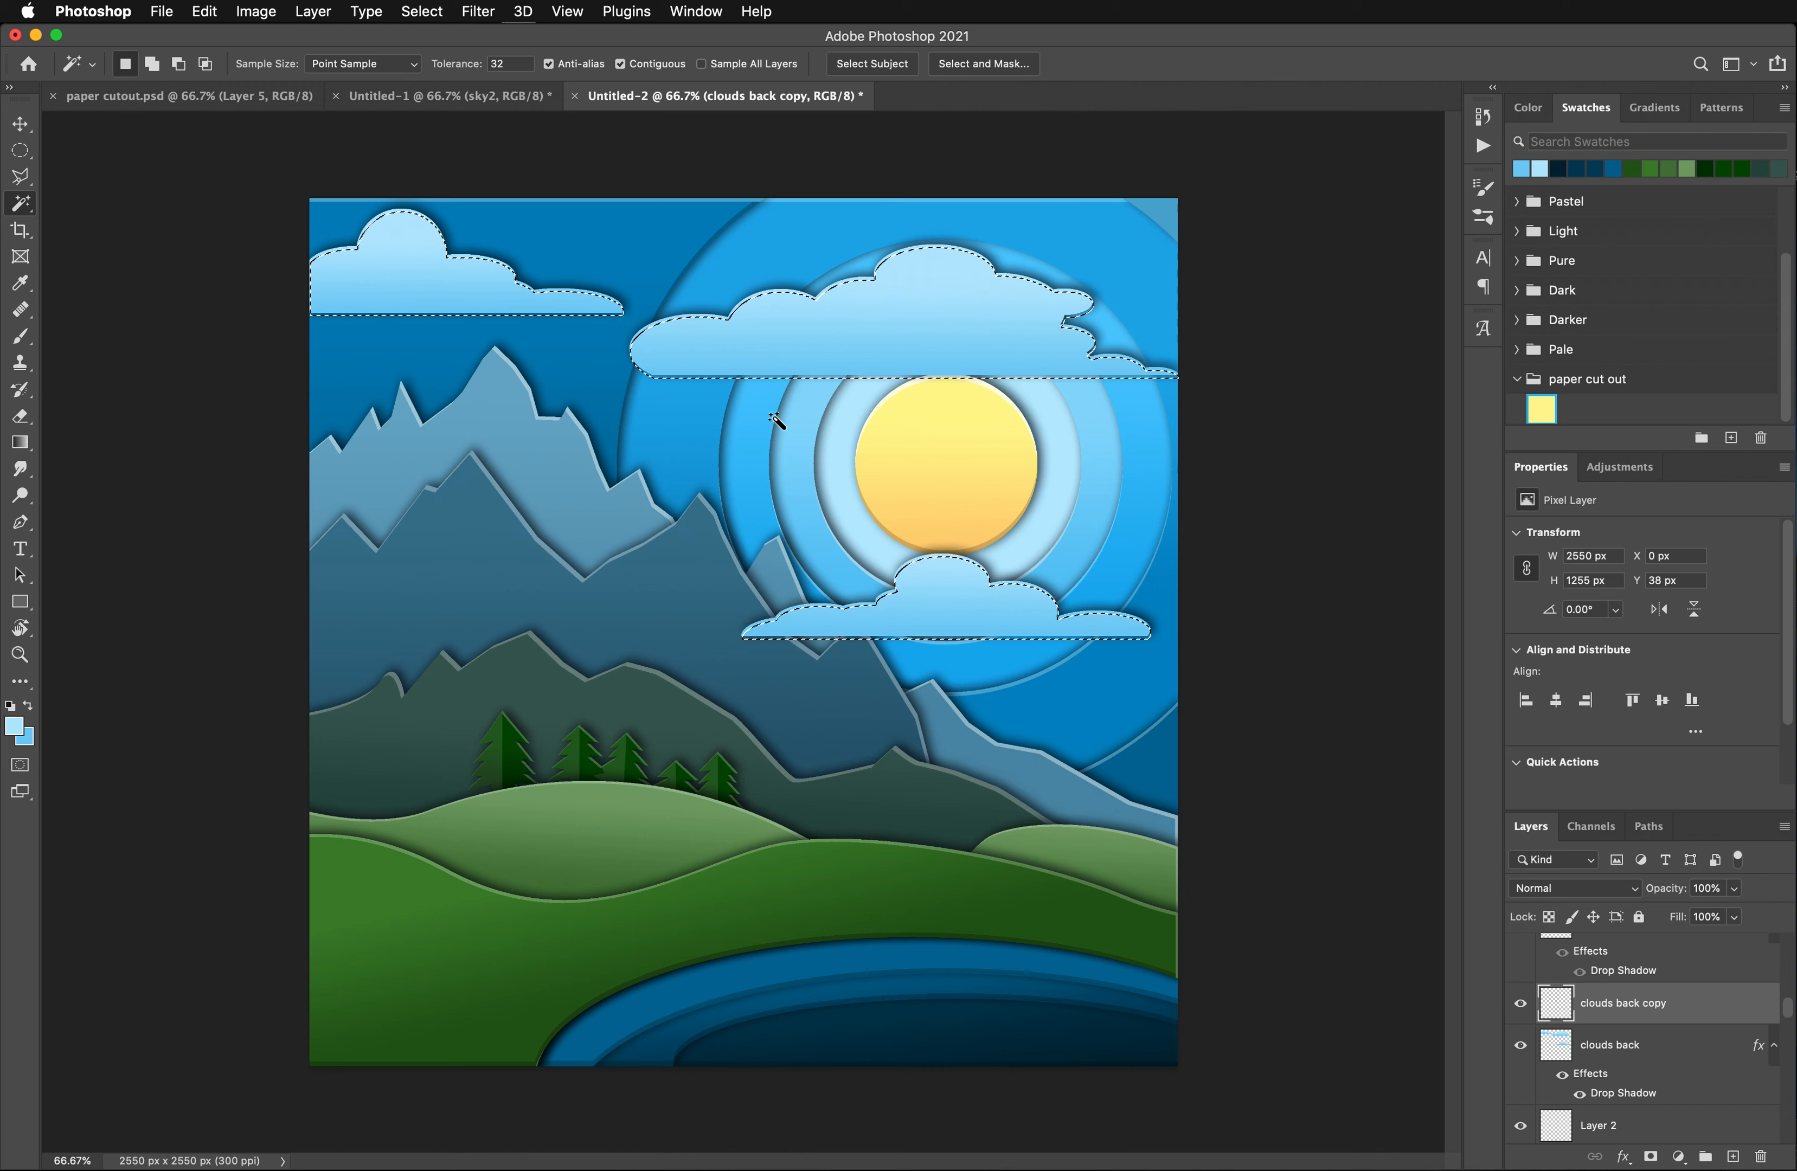
{"action": "key", "text": "super+d"}
- Lighten the edge strips on clouds back copy with a Hue/Saturation adjustment, setting Lightness to +74
{"action": "left_click", "coordinate": [254, 13]}
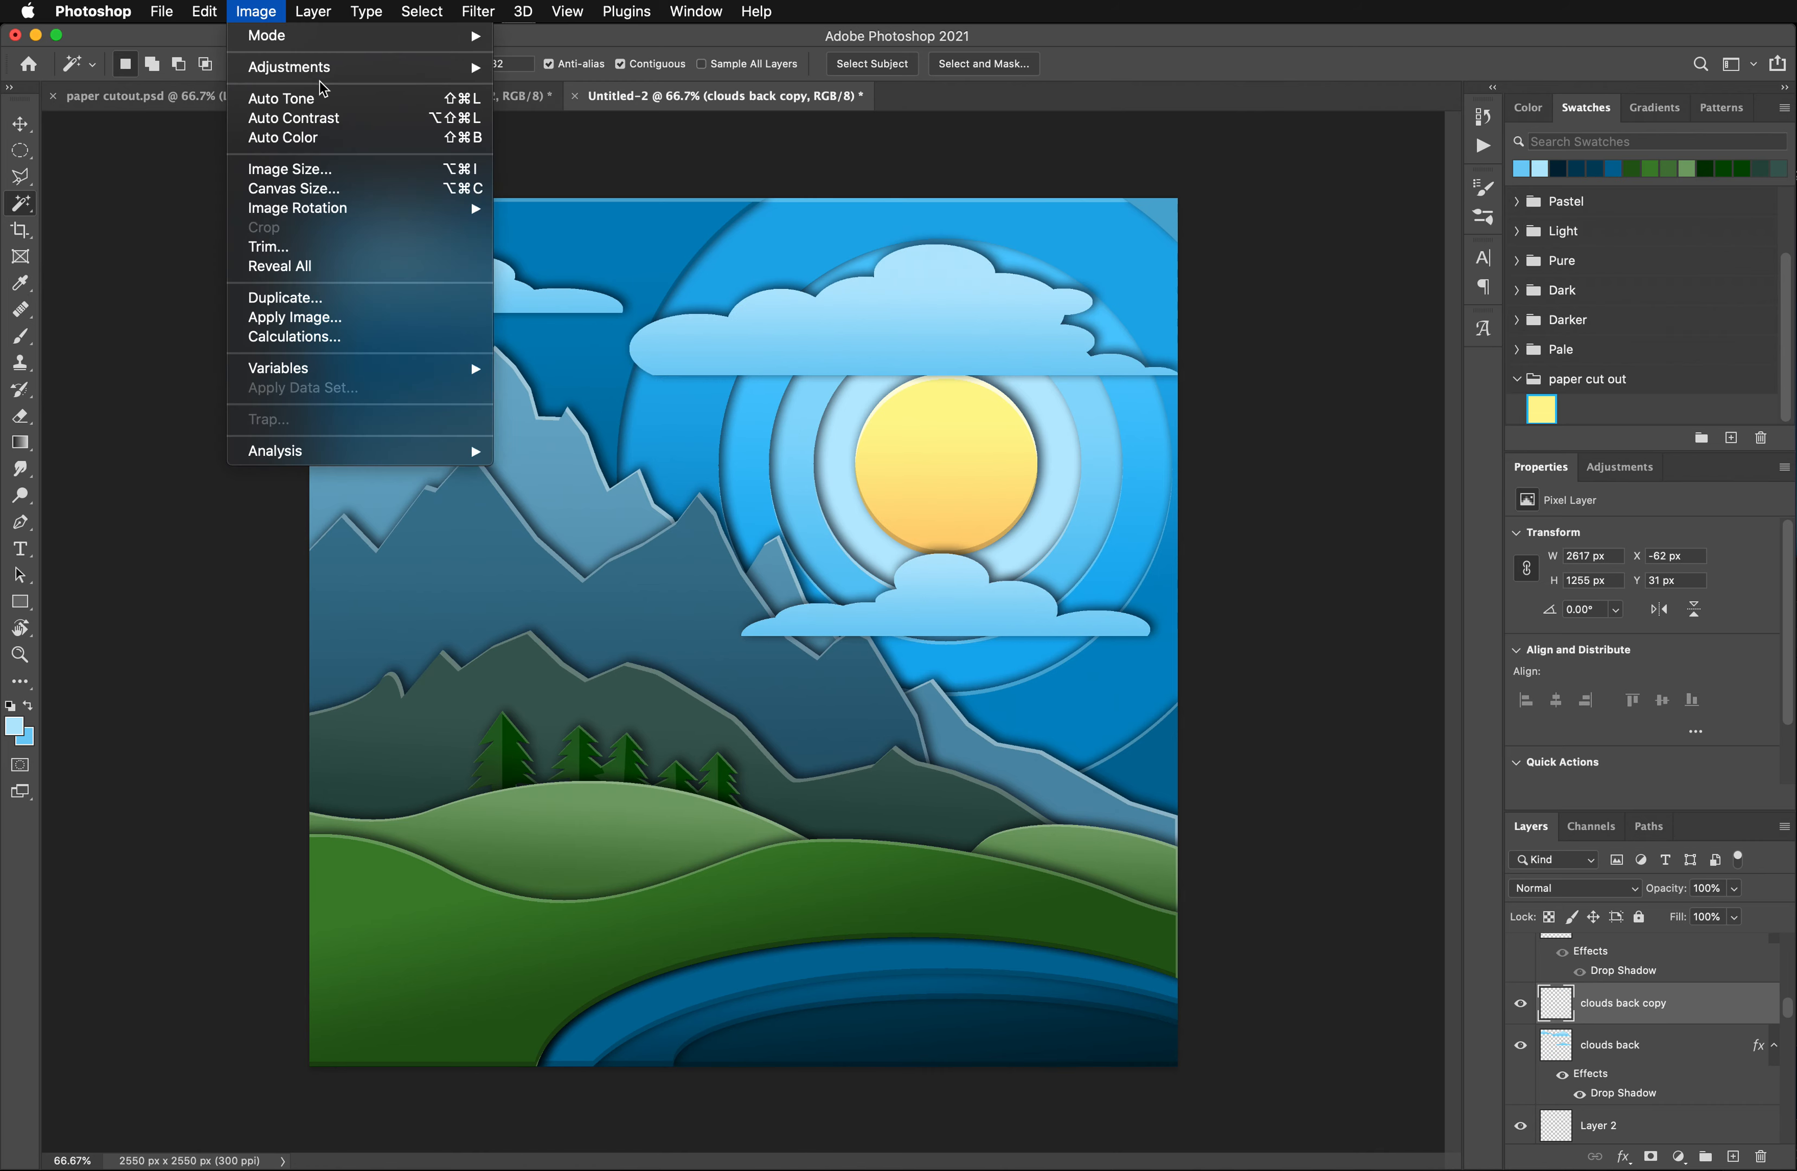
{"action": "mouse_move", "coordinate": [319, 69]}
{"action": "left_click", "coordinate": [573, 179]}
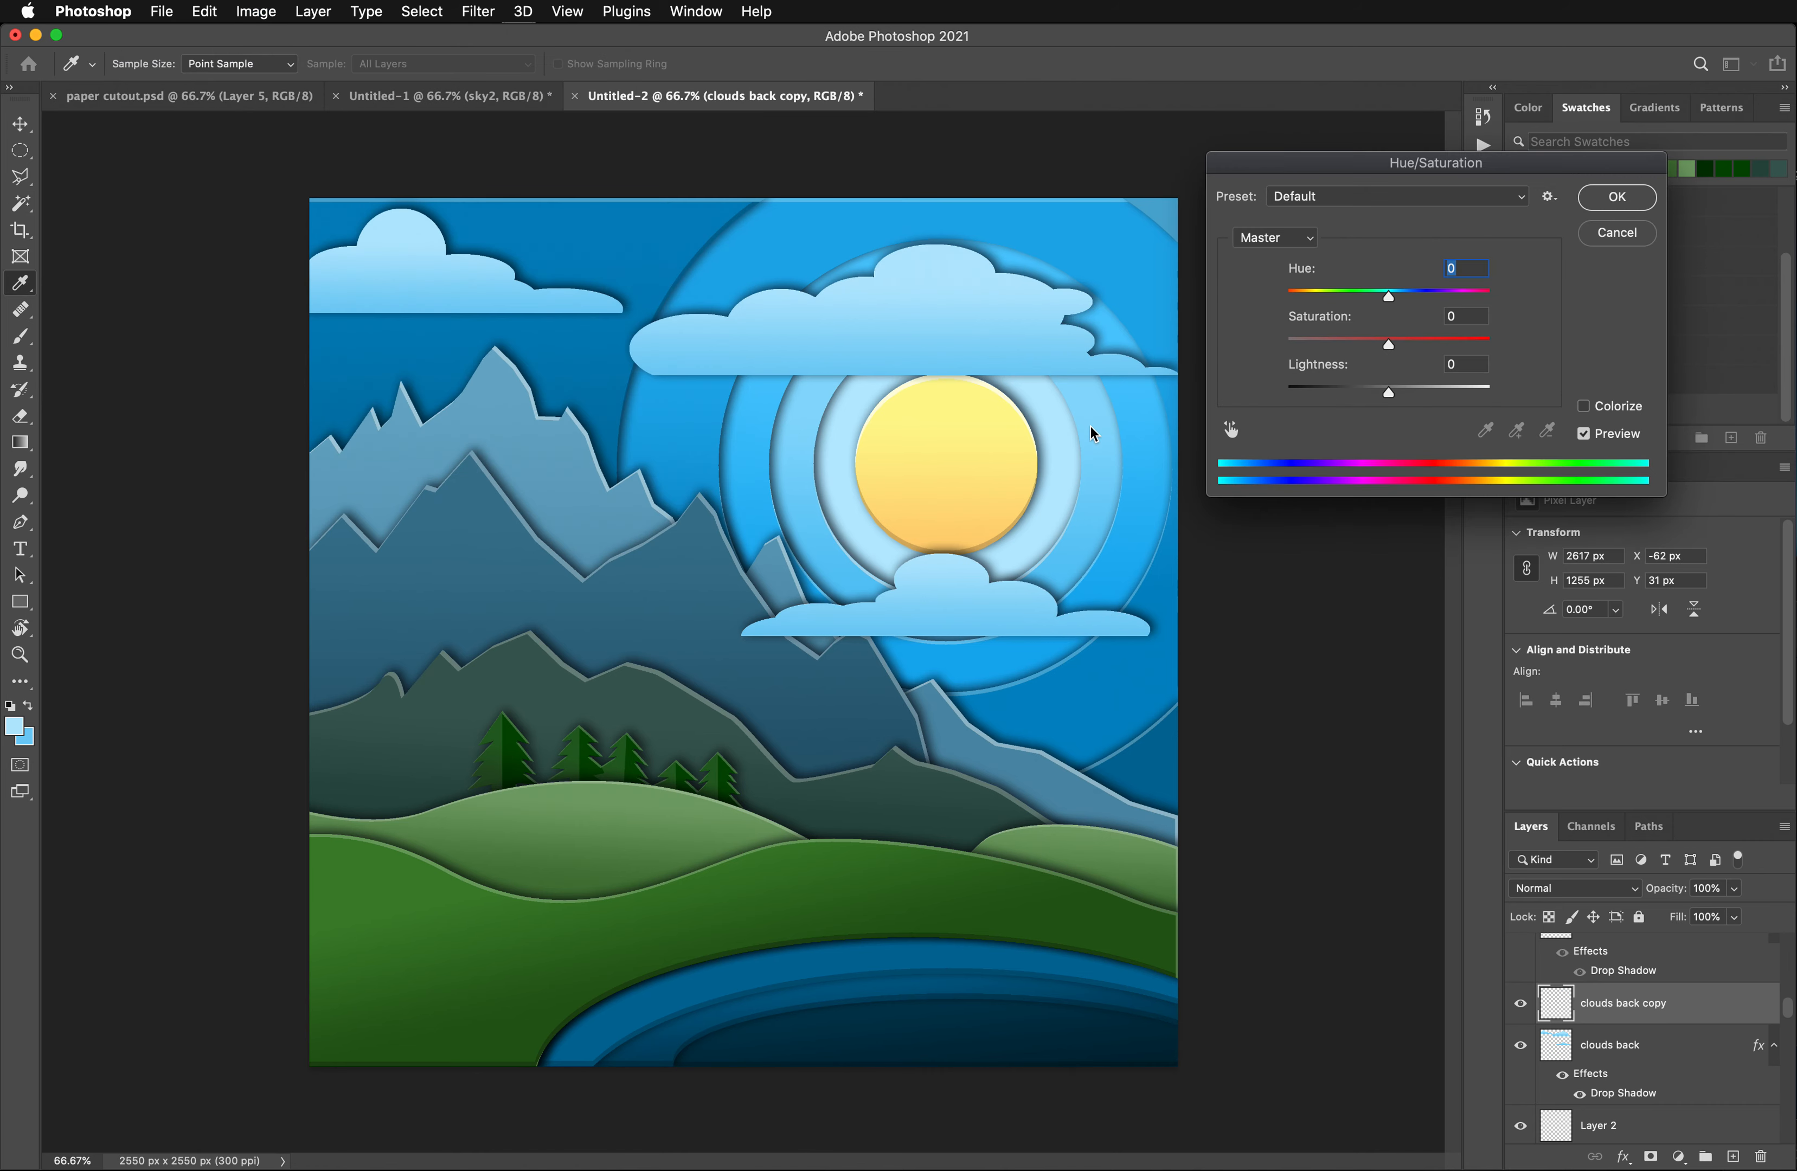
{"action": "left_click_drag", "start_coordinate": [1389, 388], "coordinate": [1465, 396]}
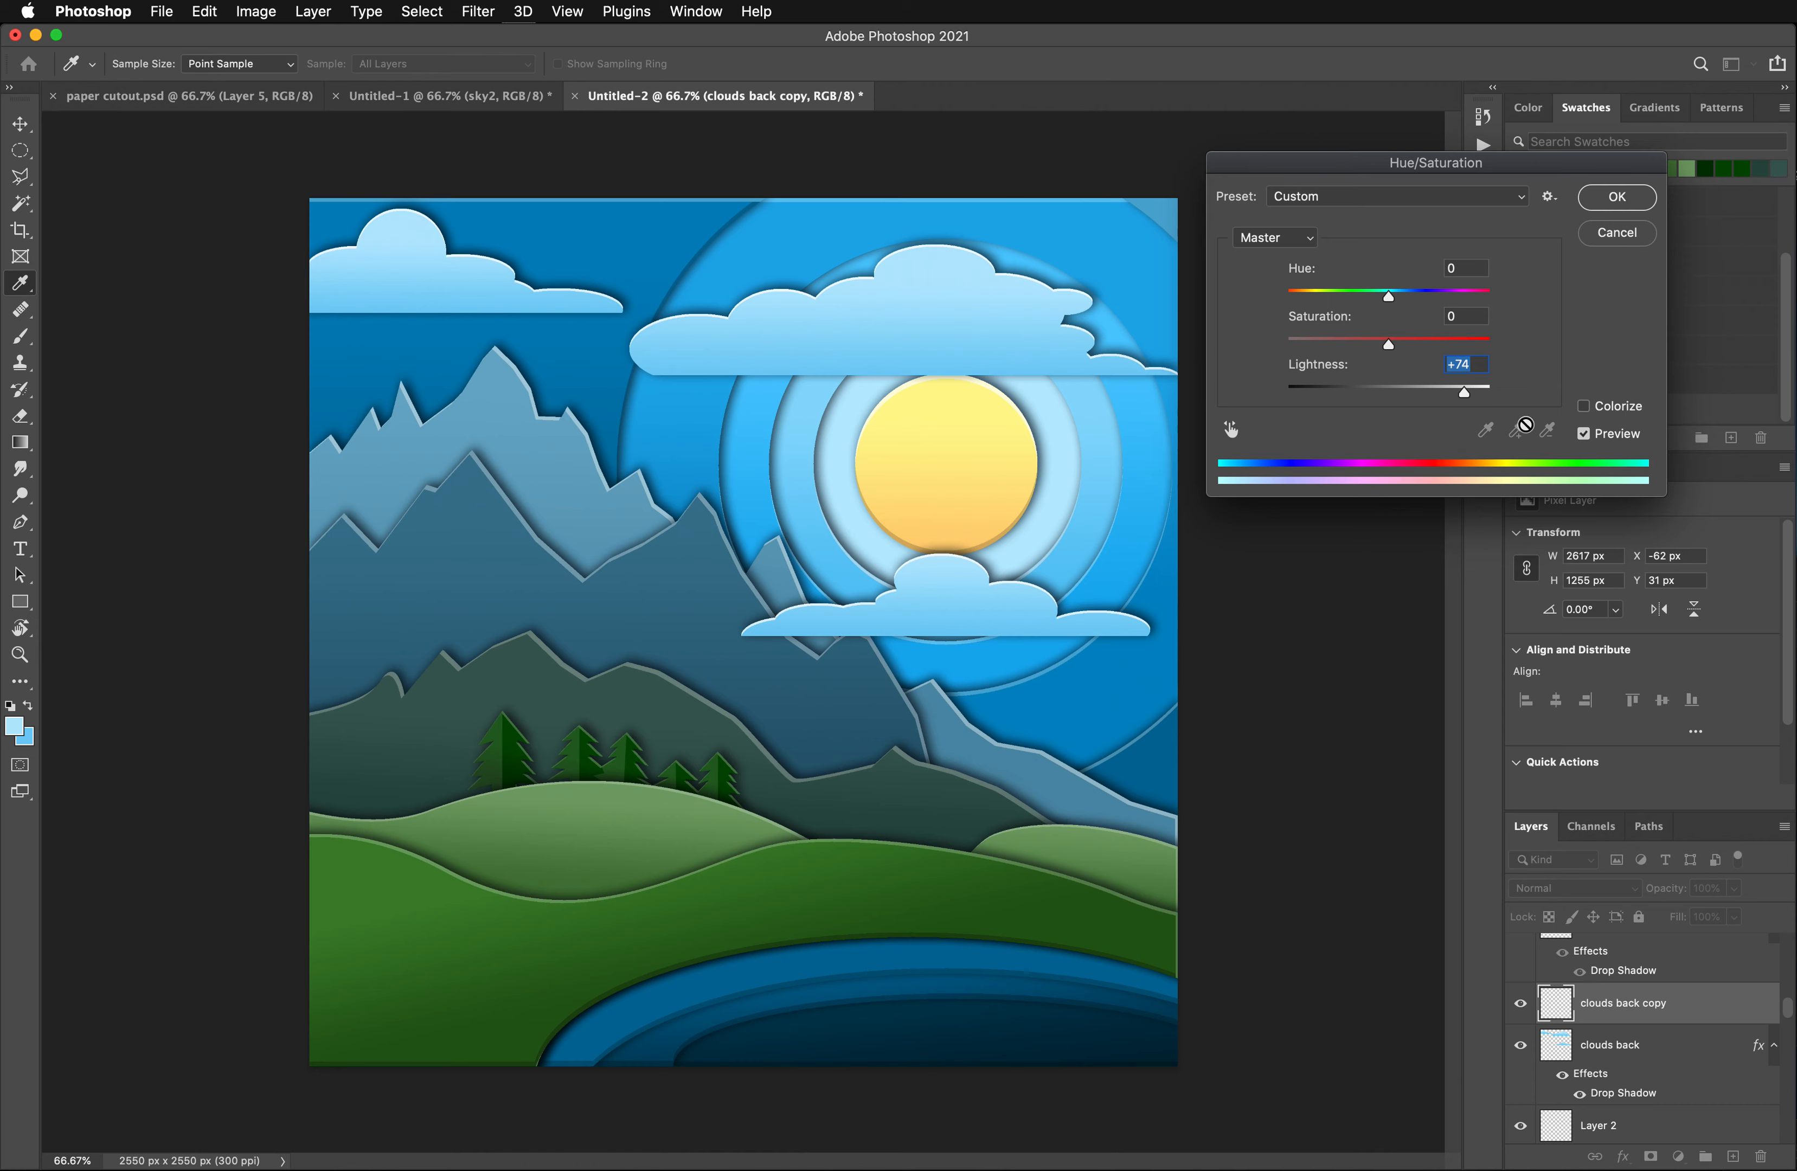
{"action": "left_click", "coordinate": [1617, 197]}
- Duplicate the clouds back layer a second time and remove the drop shadow from the new copy
{"action": "key", "text": "w"}
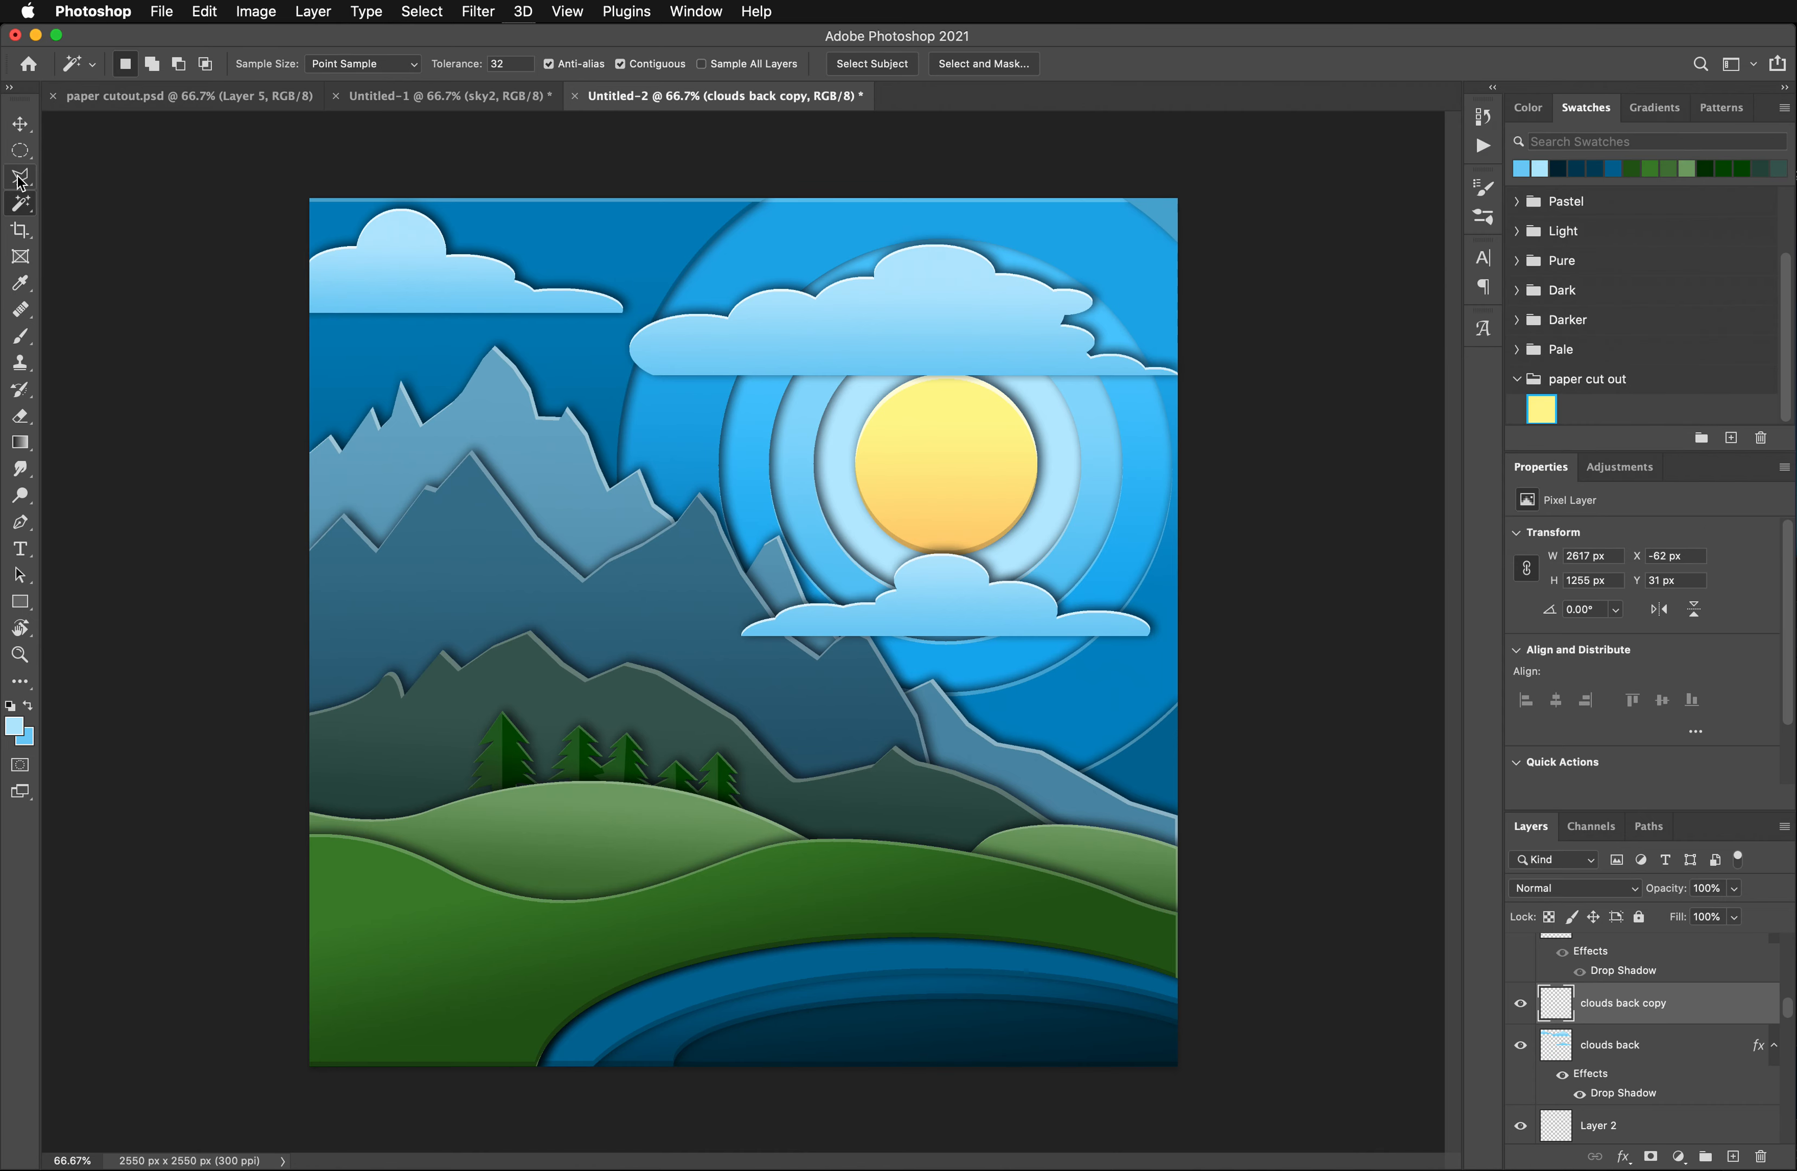
{"action": "left_click_drag", "start_coordinate": [1622, 1050], "coordinate": [1739, 1160]}
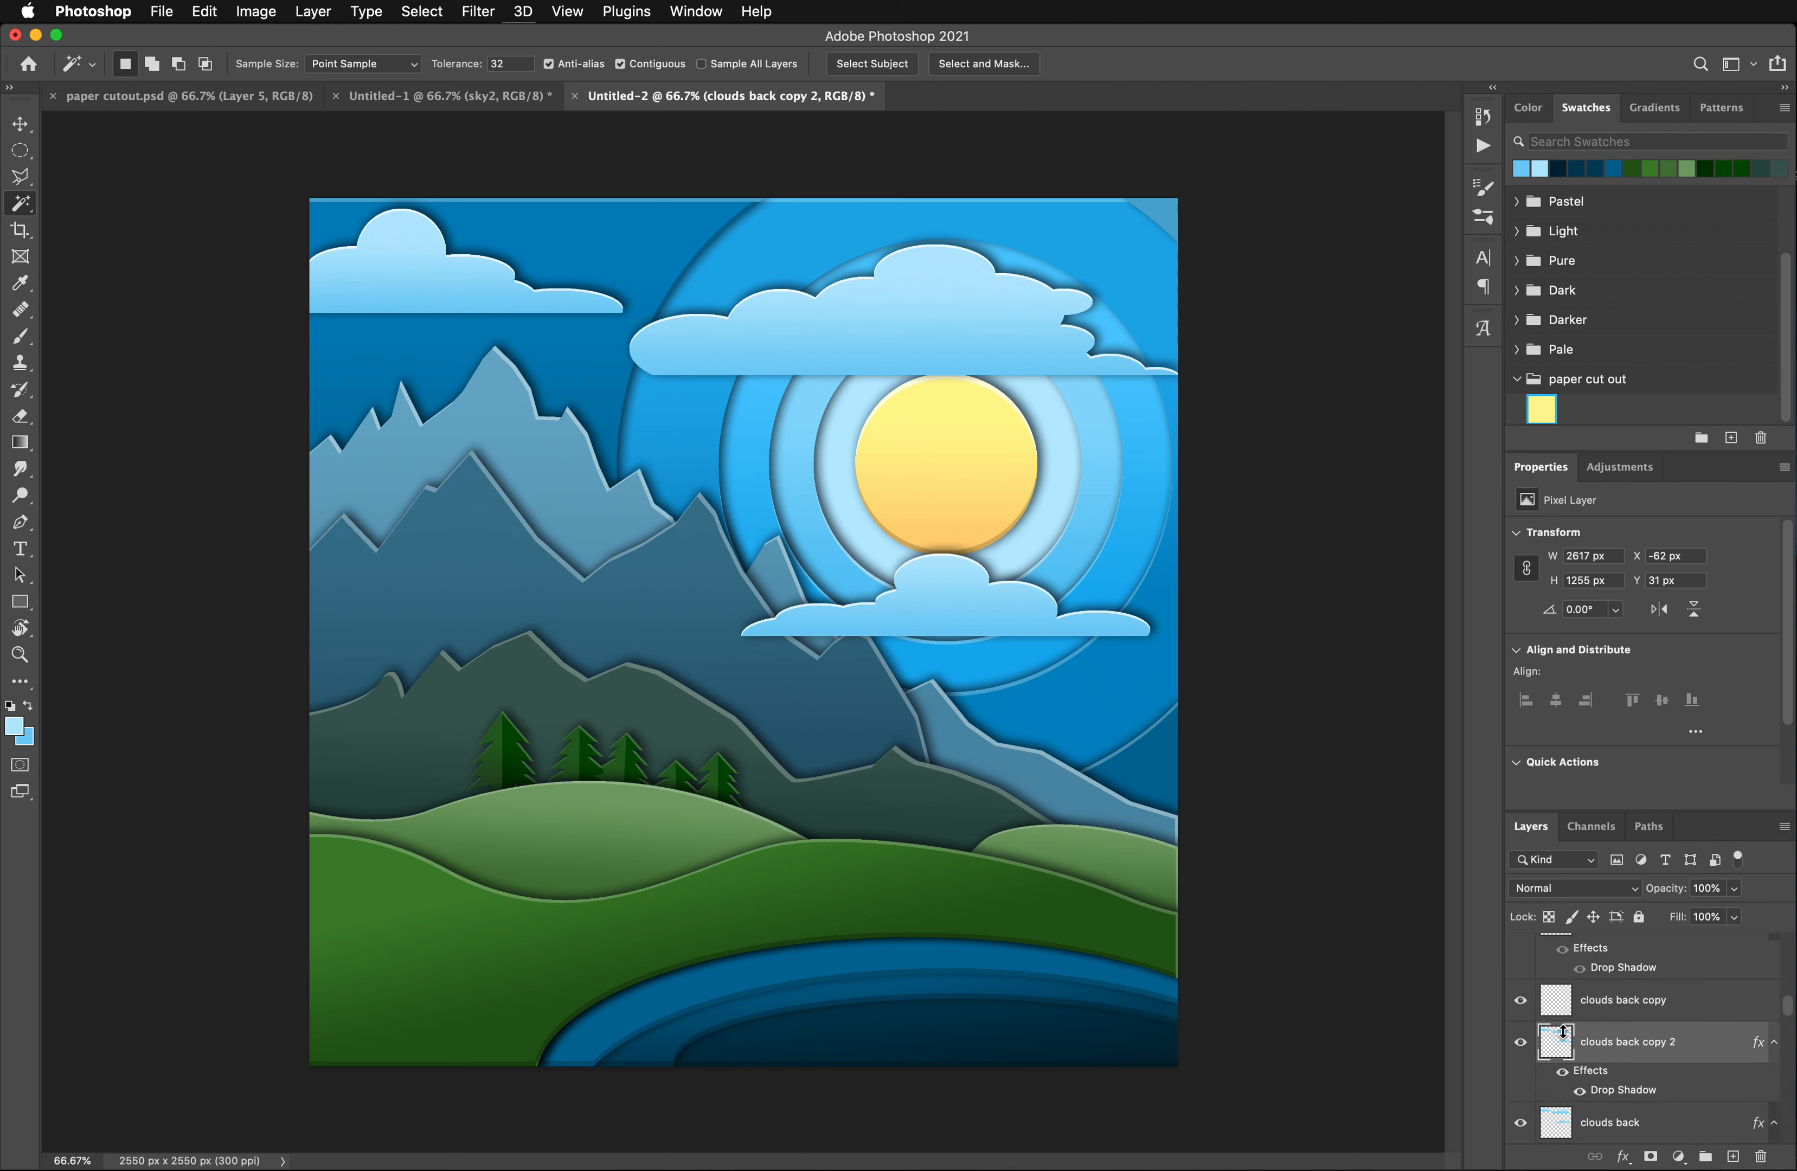
{"action": "left_click_drag", "start_coordinate": [1591, 1082], "coordinate": [1759, 1158]}
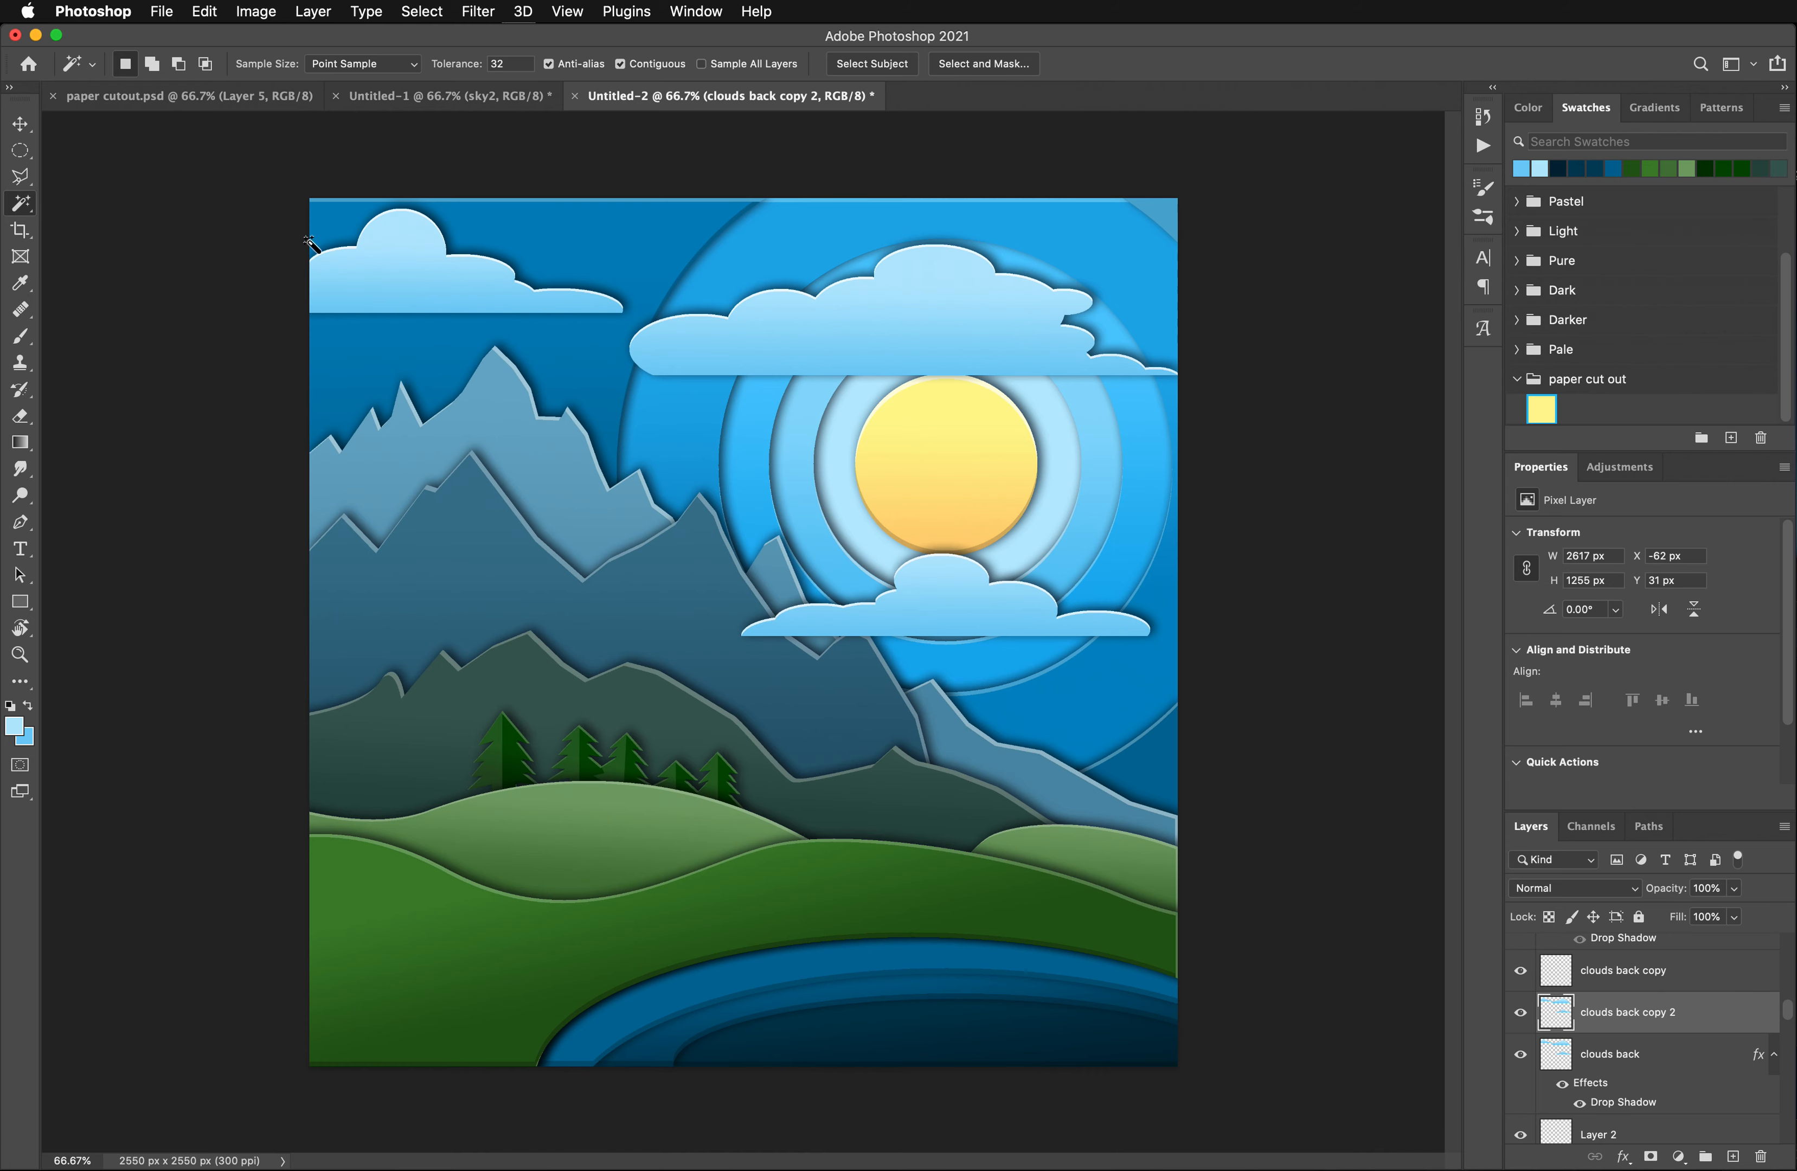
- On clouds back copy 2, select all three clouds, shift the selection 10 px up and delete its contents to leave thin lower edges
{"action": "left_click", "coordinate": [411, 252]}
{"action": "left_click", "coordinate": [430, 299]}
{"action": "left_click", "coordinate": [943, 353]}
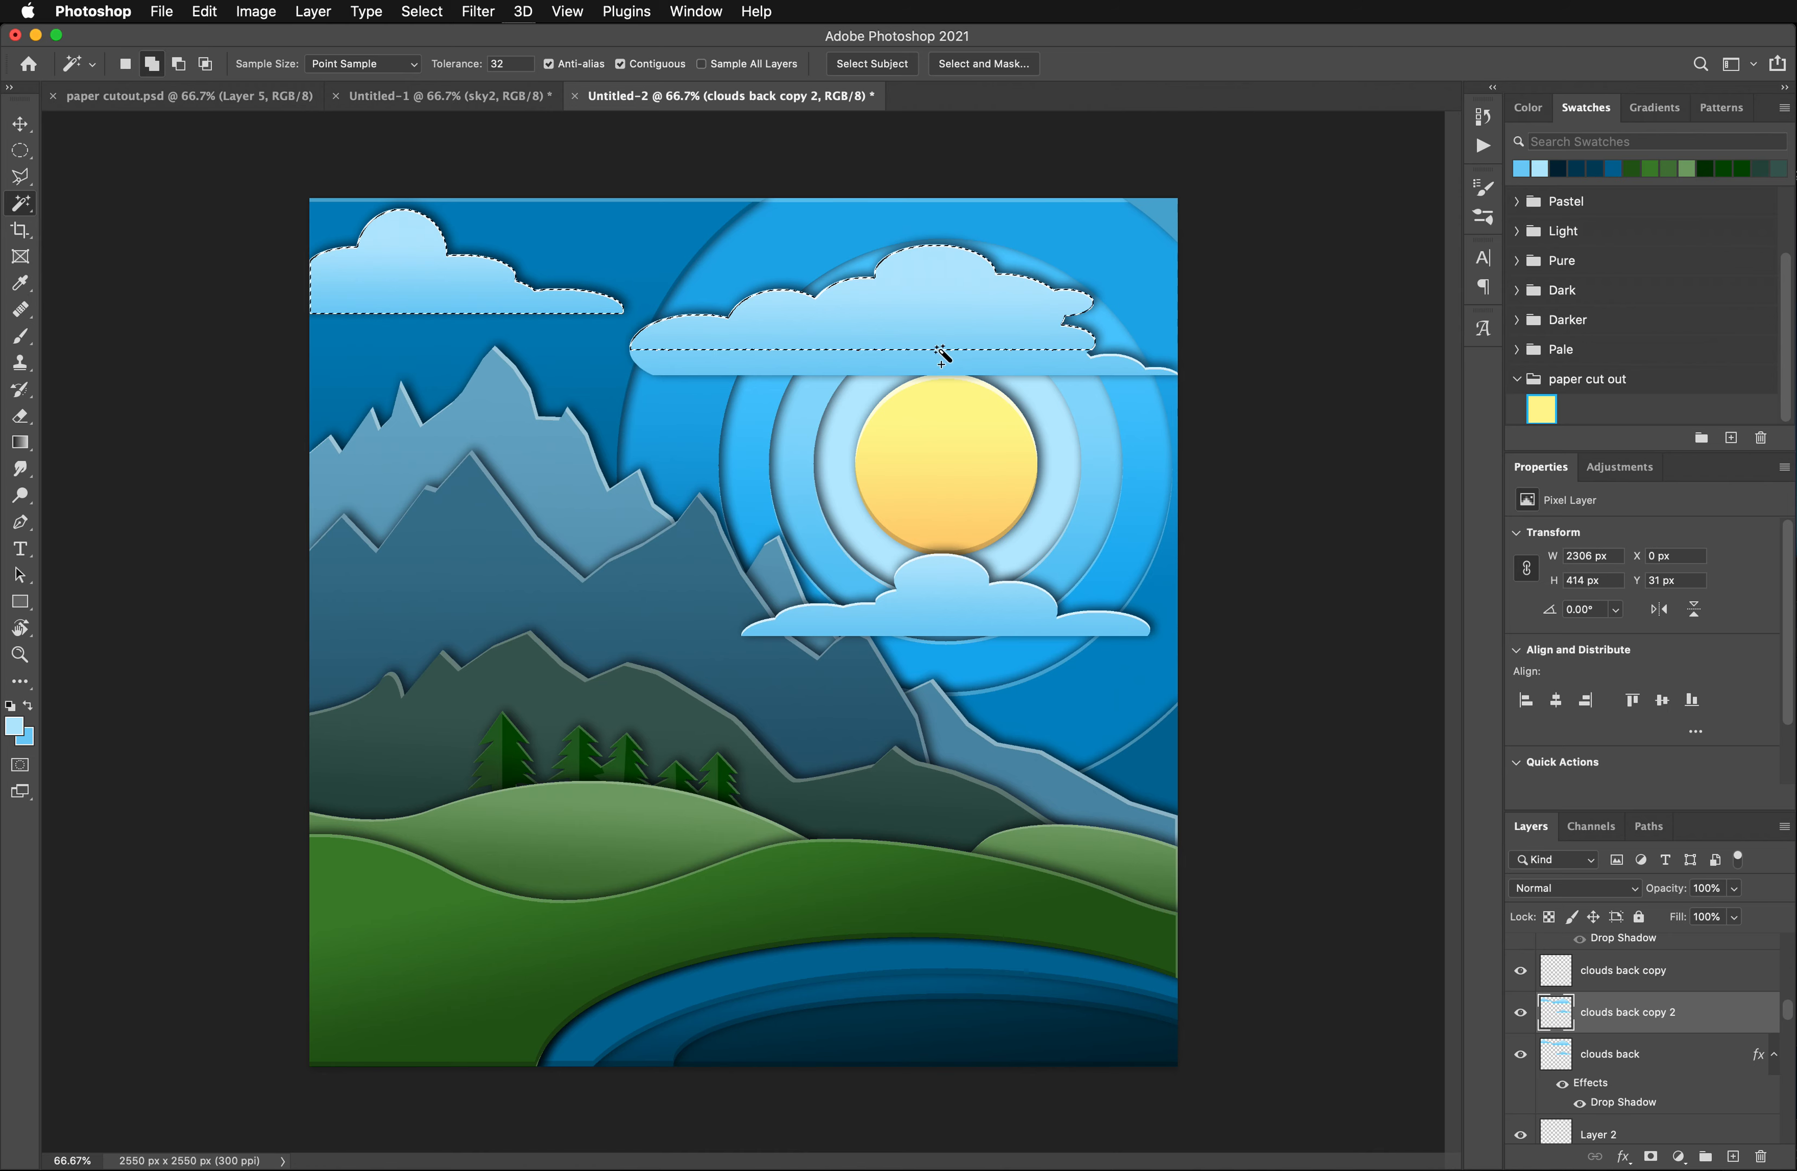
{"action": "left_click", "coordinate": [986, 573], "text": "shift"}
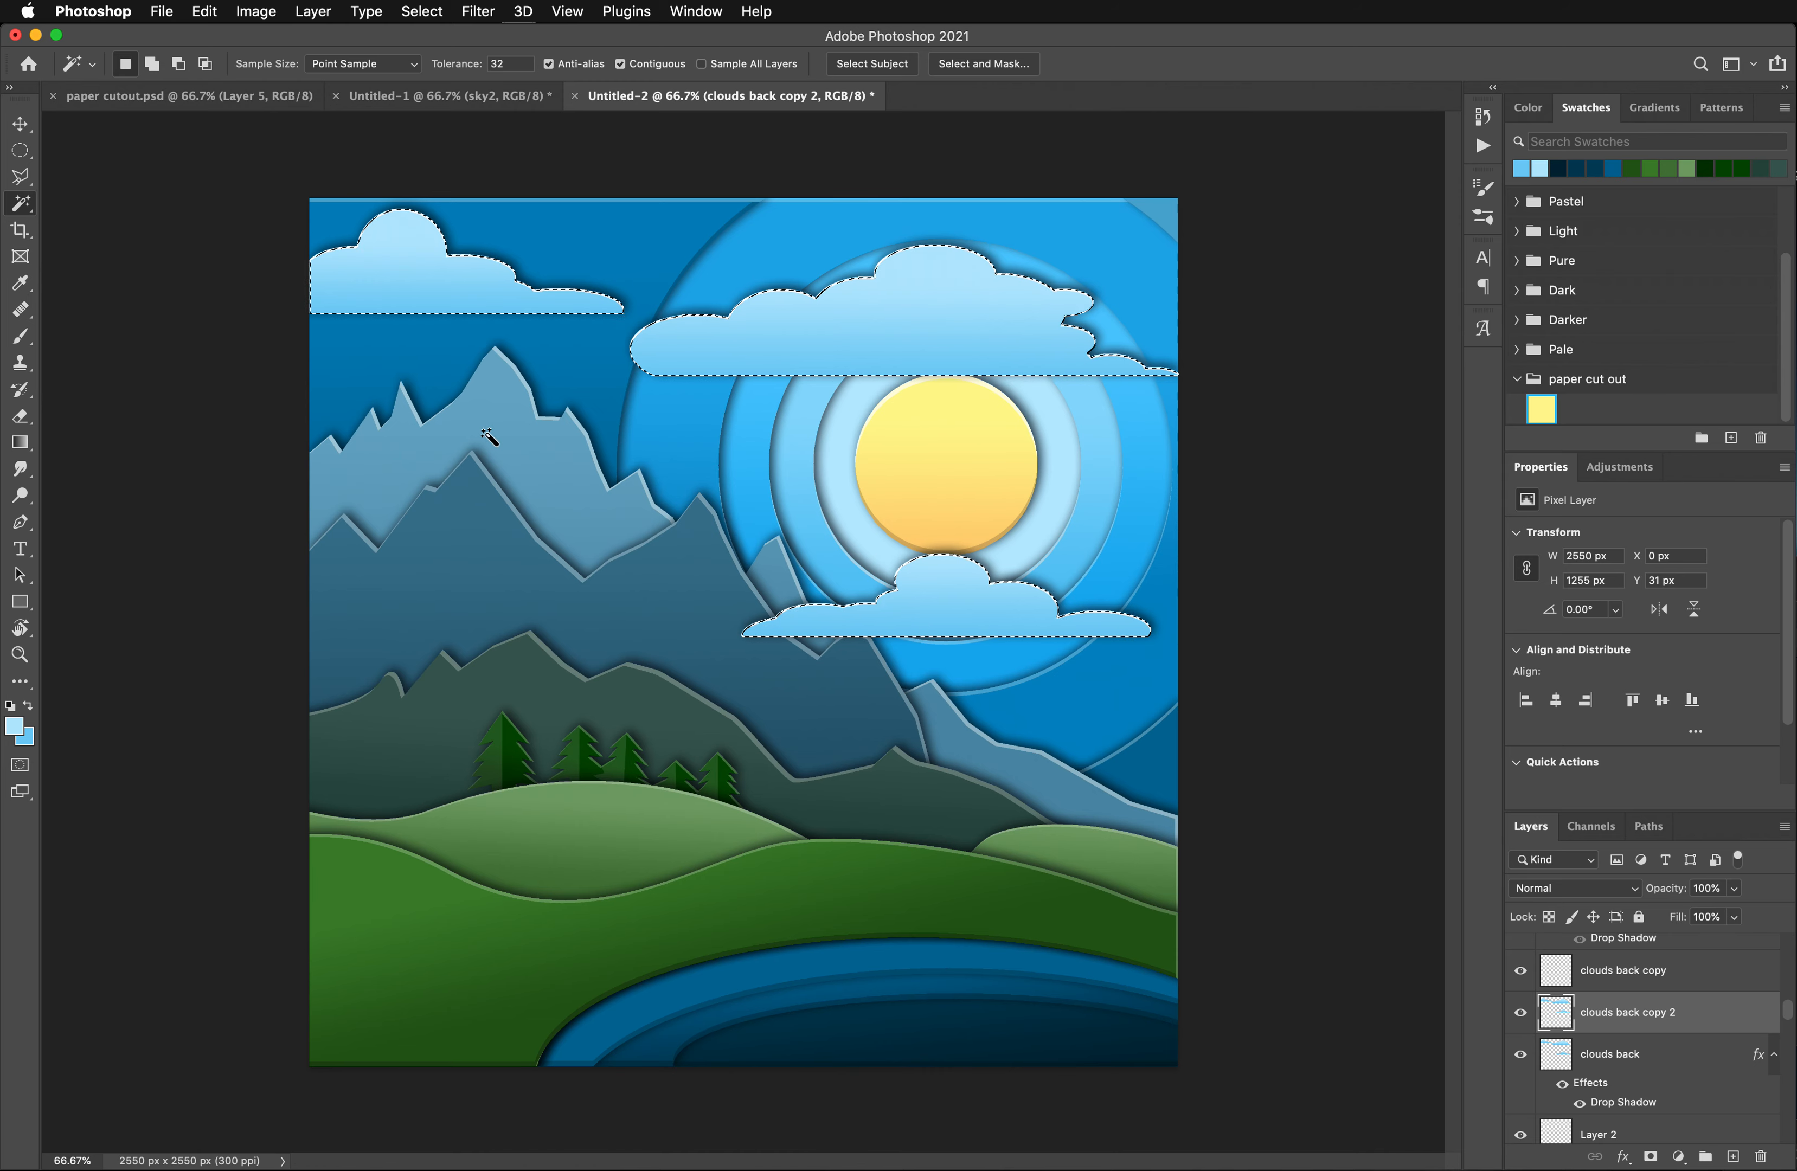
{"action": "key", "text": "super+Up"}
{"action": "key", "text": "super+Up"}
{"action": "key", "text": "super+Up"}
{"action": "key", "text": "super+Up"}
{"action": "key", "text": "super+Up"}
{"action": "key", "text": "super+Up"}
{"action": "key", "text": "super+Up"}
{"action": "key", "text": "super+Up"}
{"action": "key", "text": "super+Up"}
{"action": "key", "text": "super+Up"}
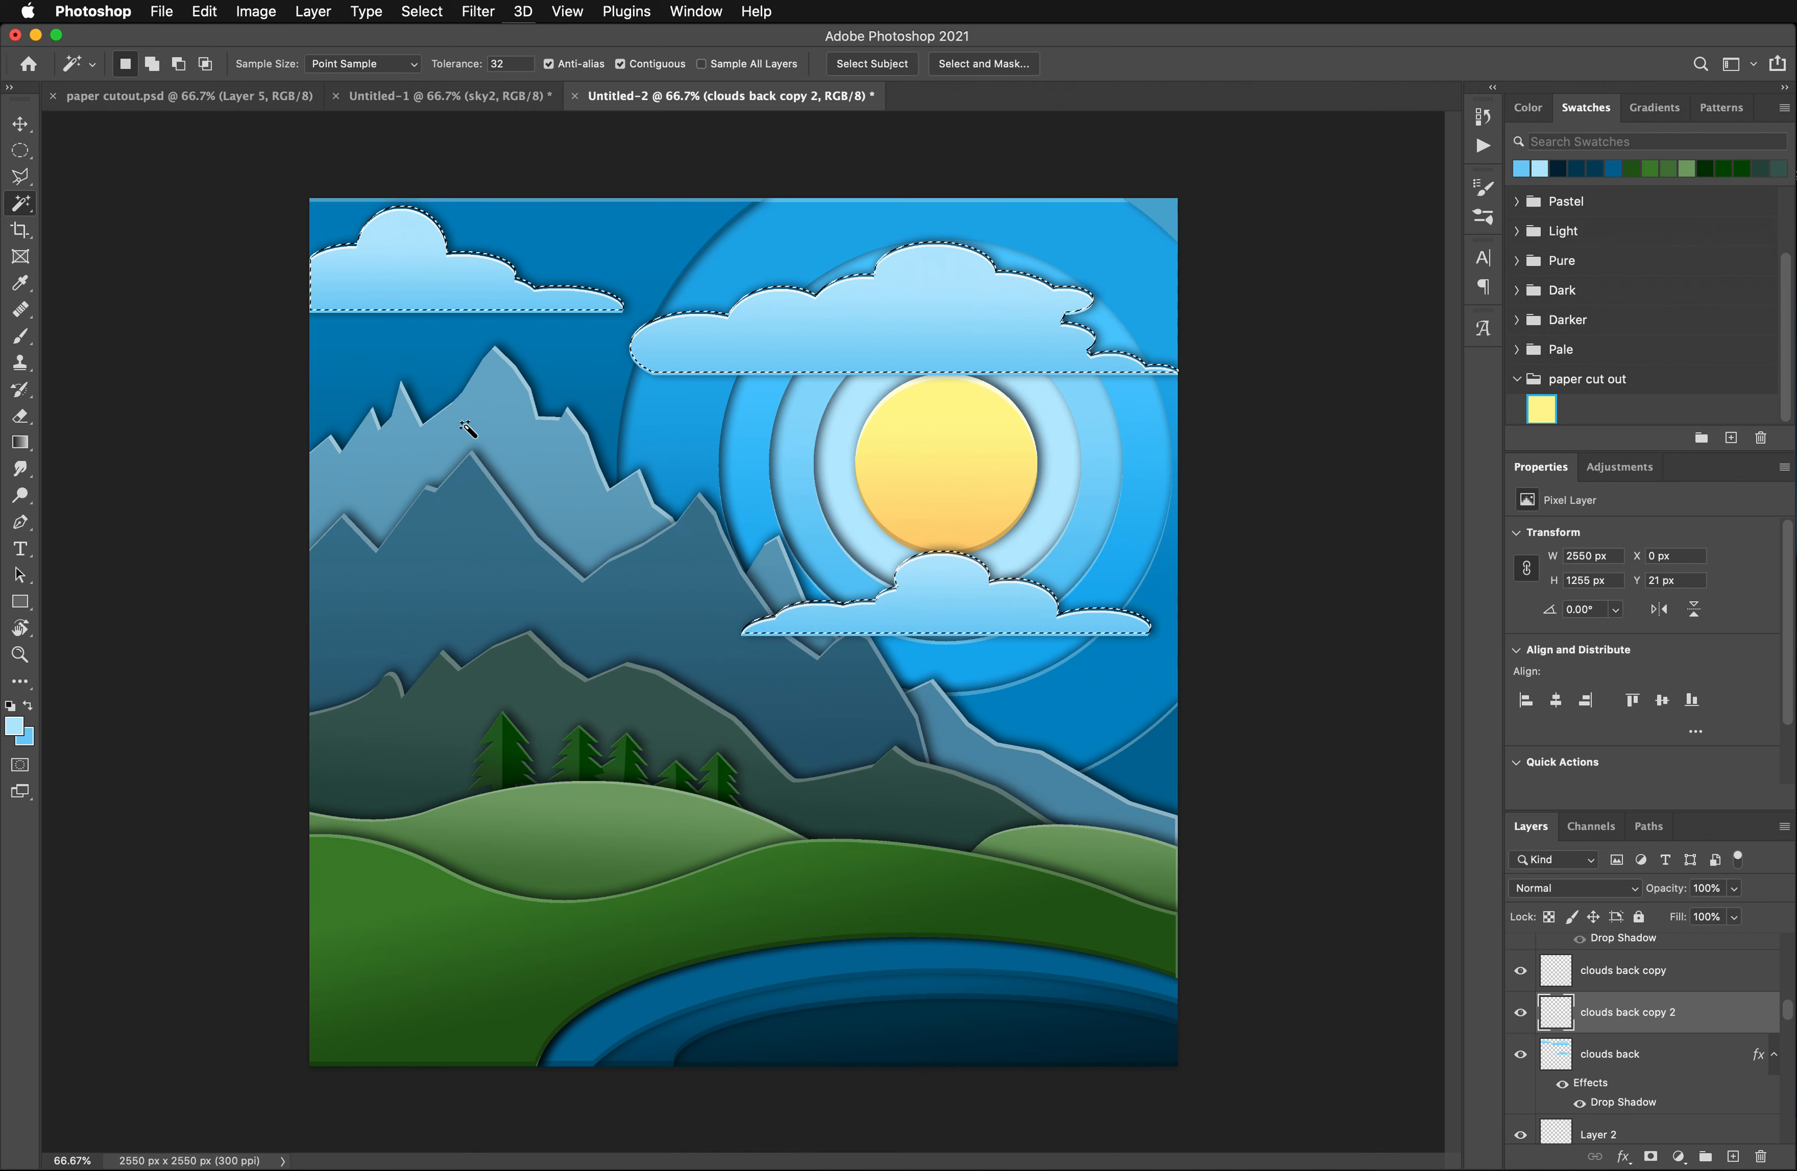
{"action": "key", "text": "super+d"}
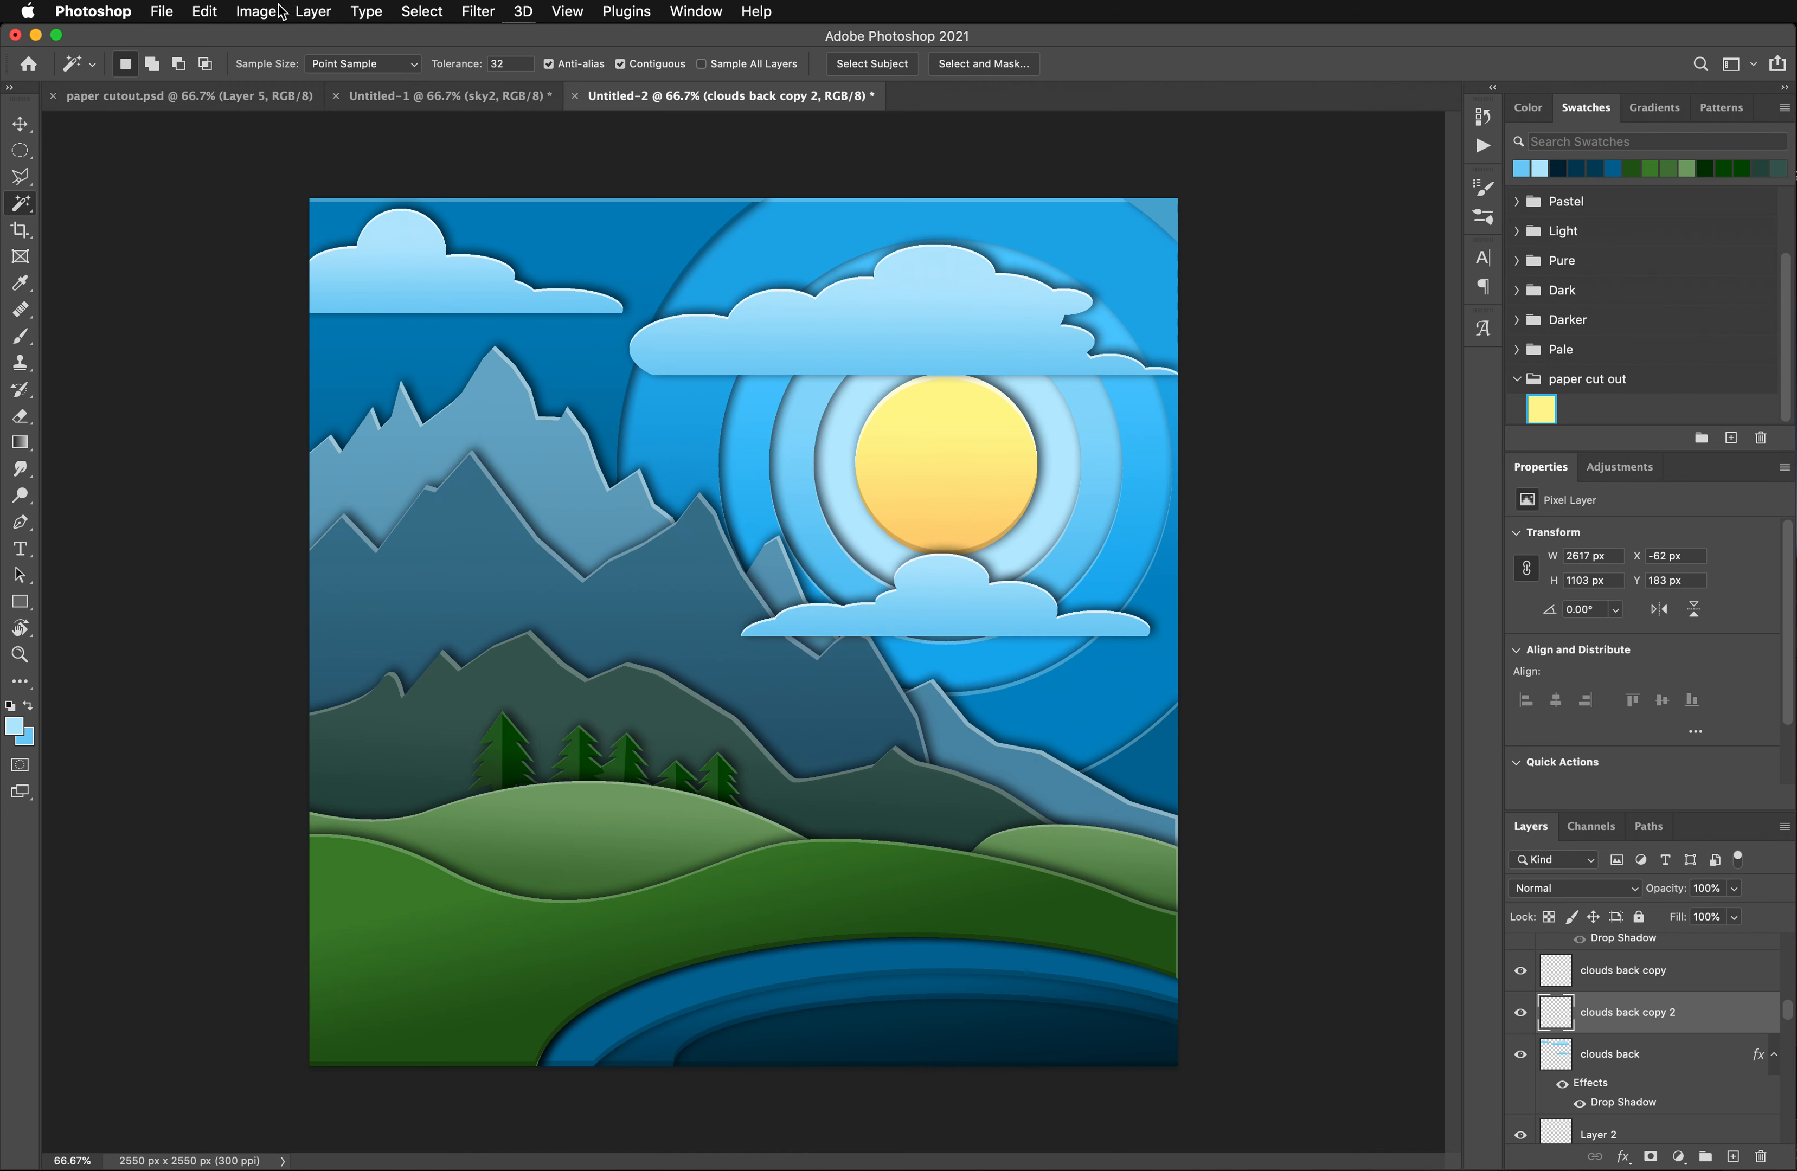
- Darken the edge strips on clouds back copy 2 with a Hue/Saturation adjustment, setting Lightness to -23
{"action": "left_click", "coordinate": [255, 11]}
{"action": "mouse_move", "coordinate": [326, 68]}
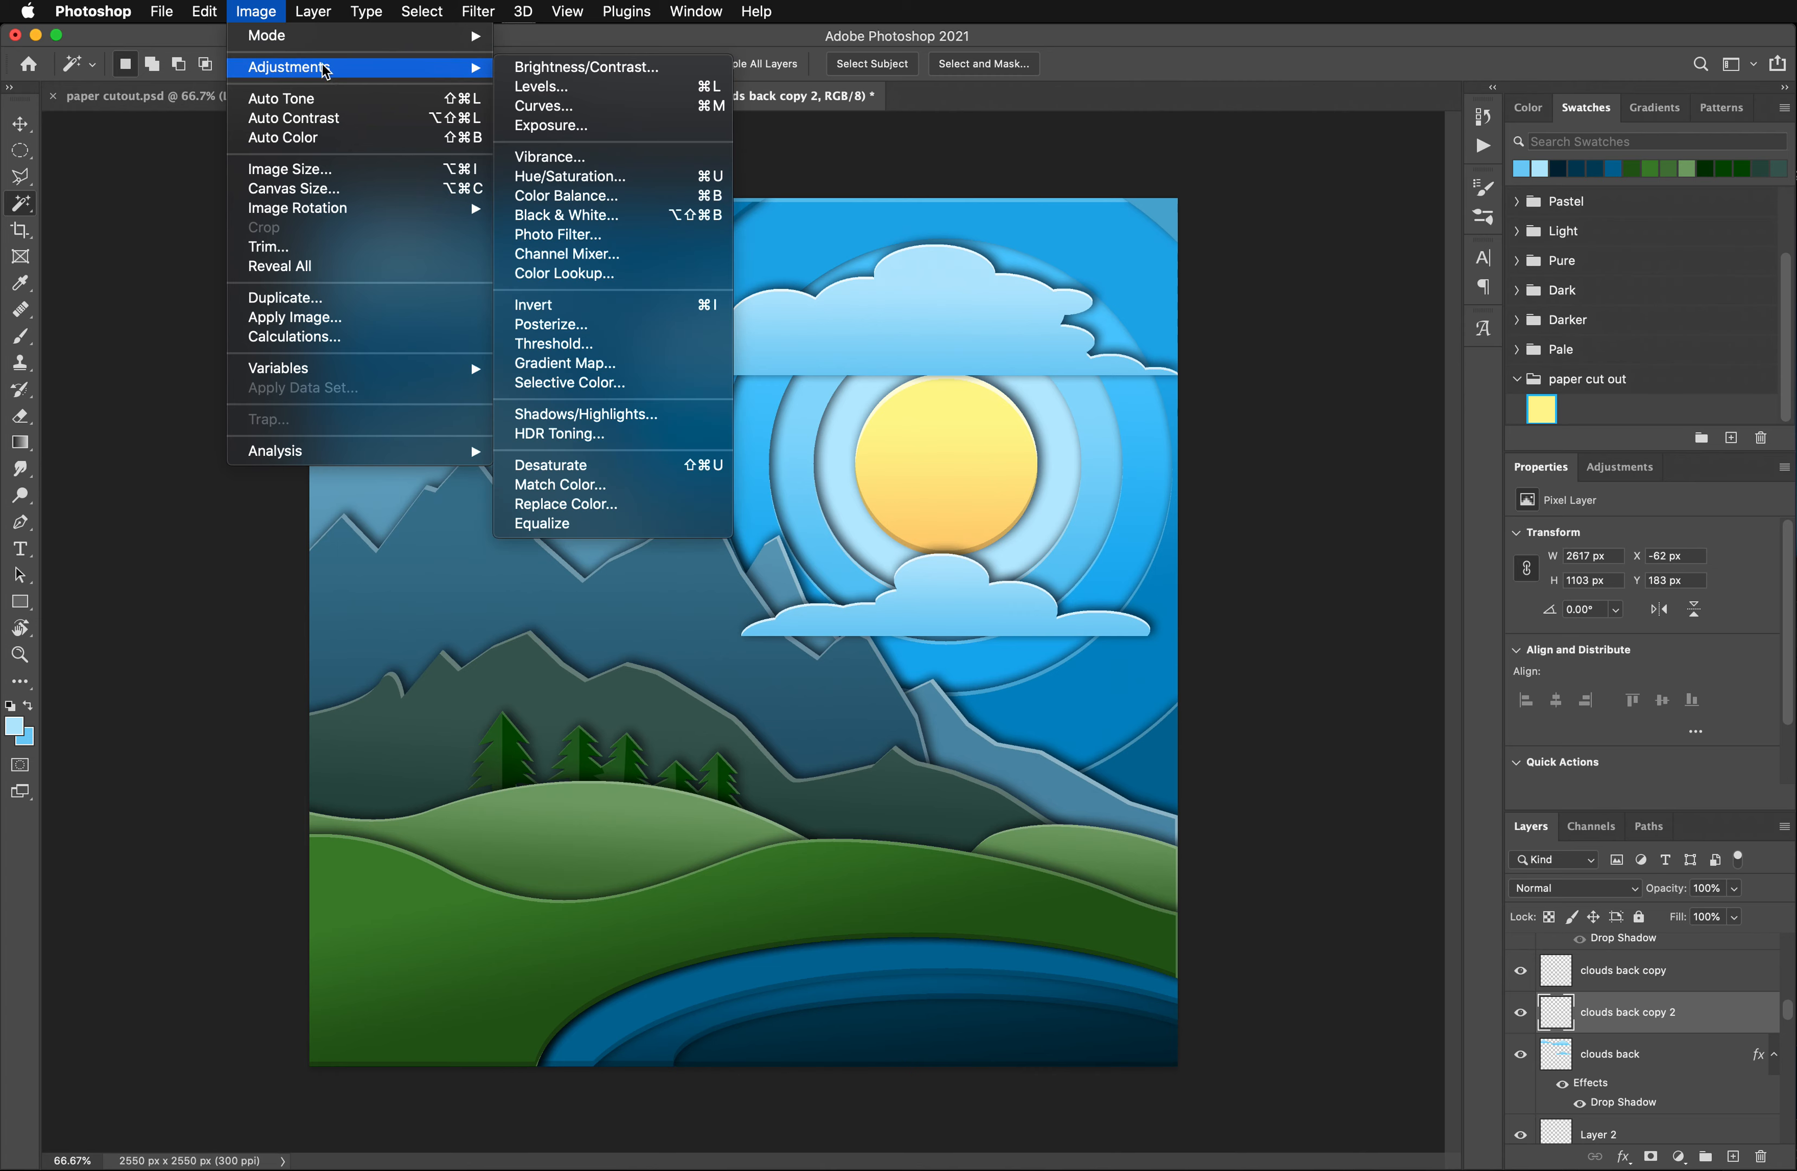
{"action": "left_click", "coordinate": [593, 177]}
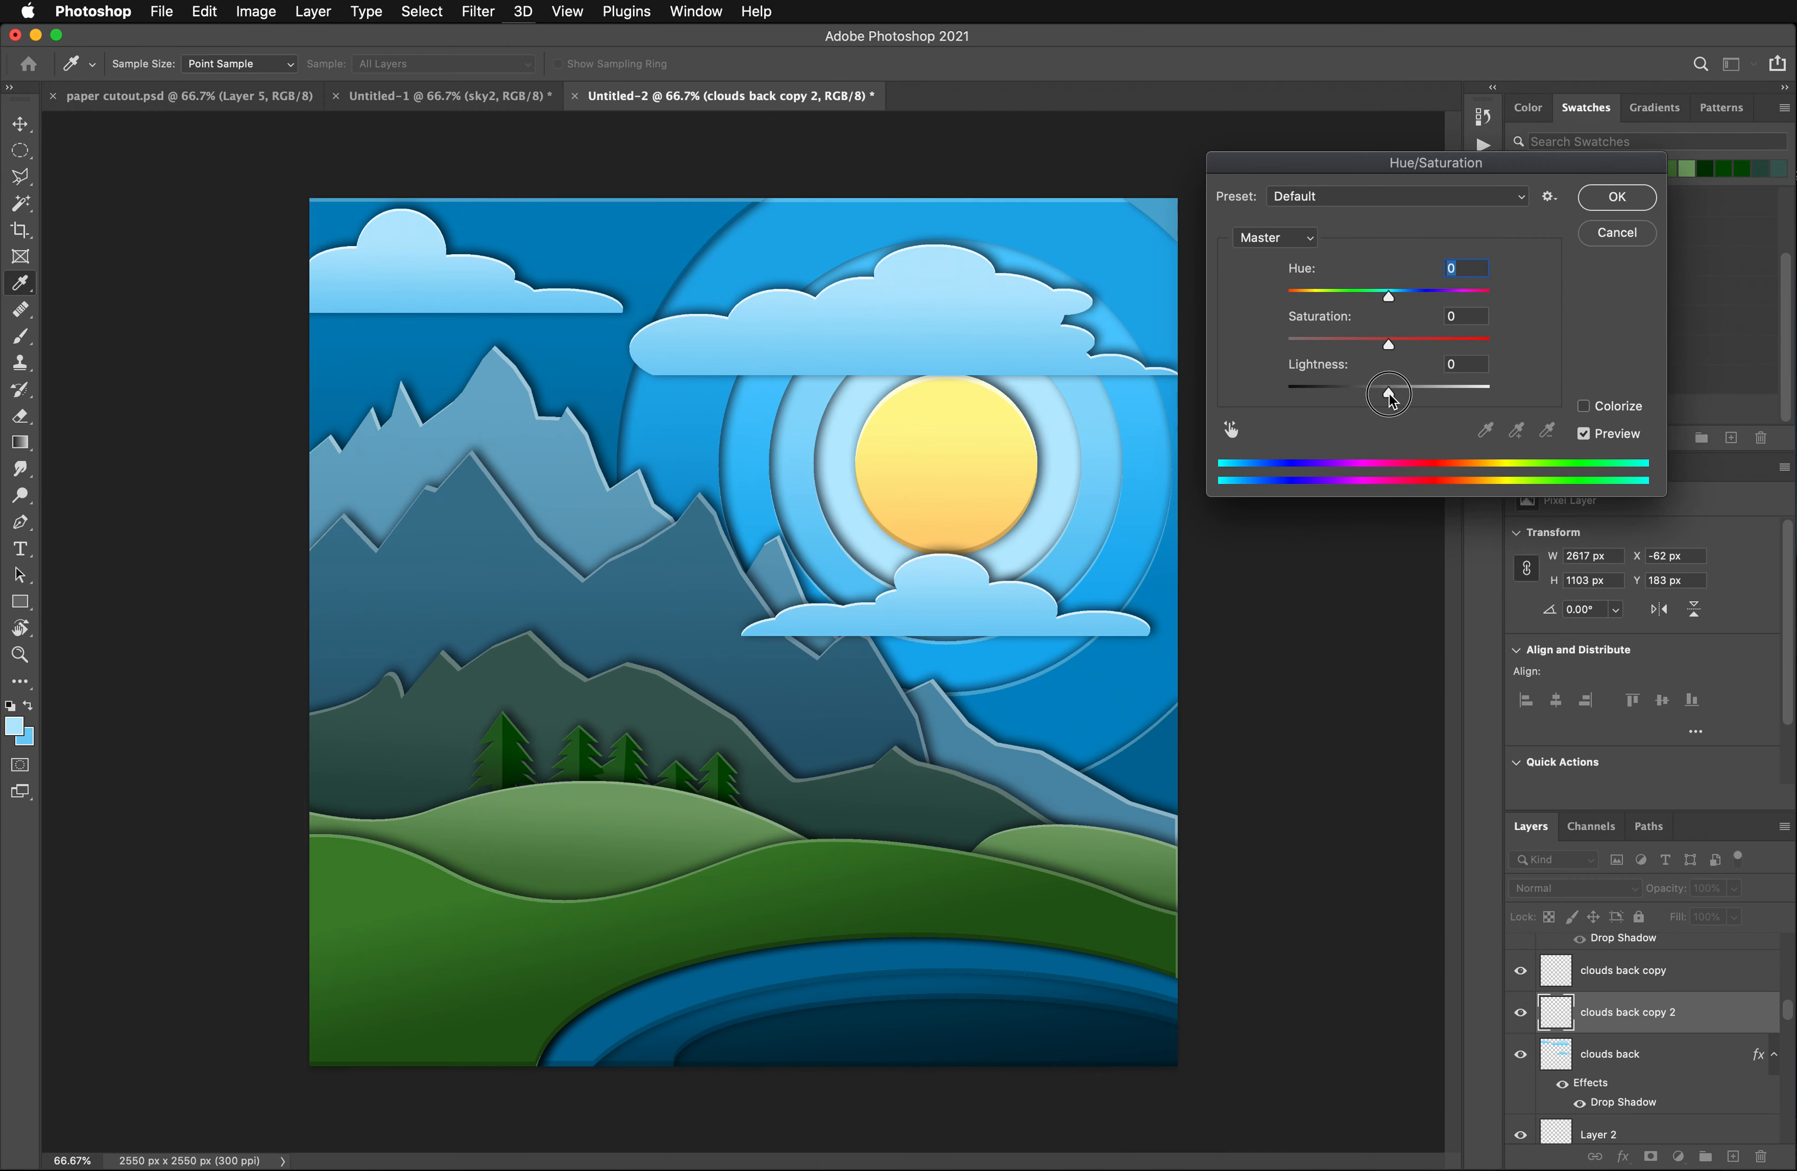
{"action": "left_click_drag", "start_coordinate": [1390, 395], "coordinate": [1366, 393]}
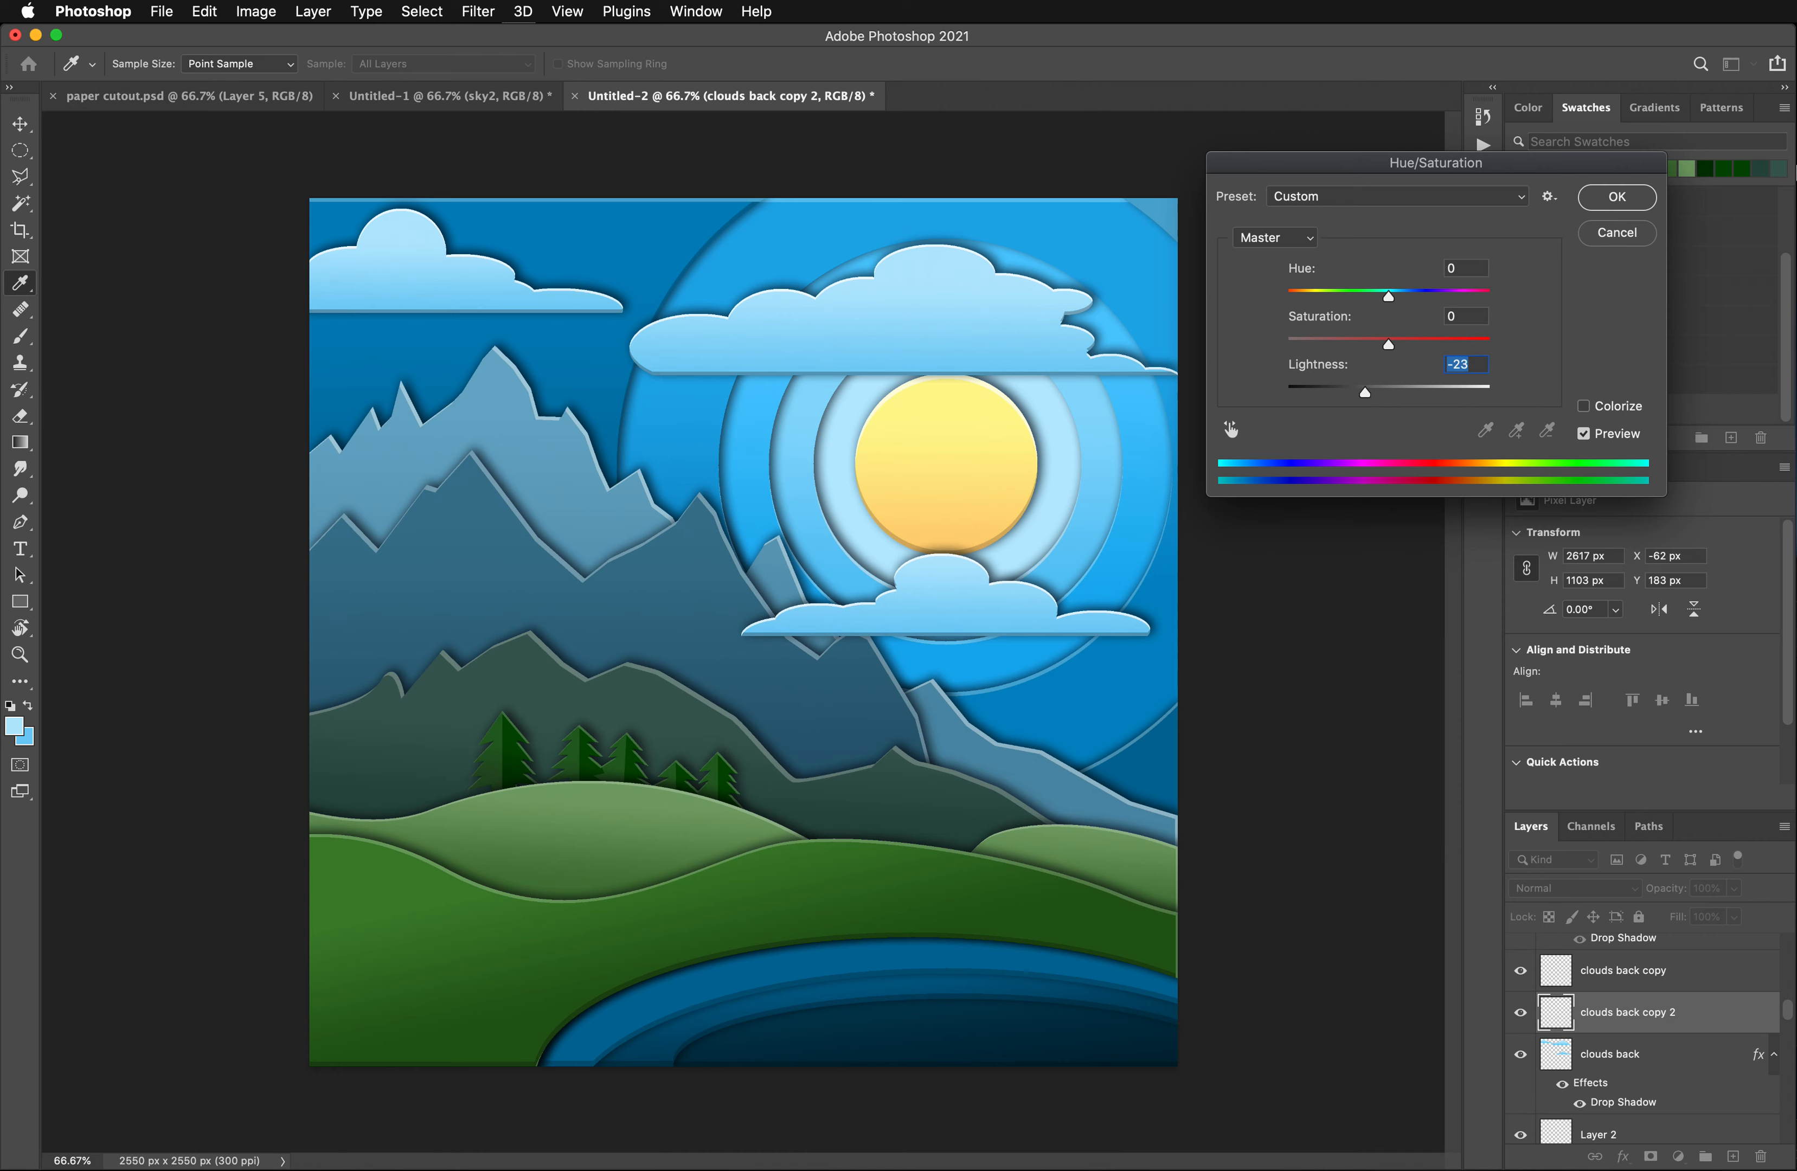
{"action": "left_click", "coordinate": [1618, 197]}
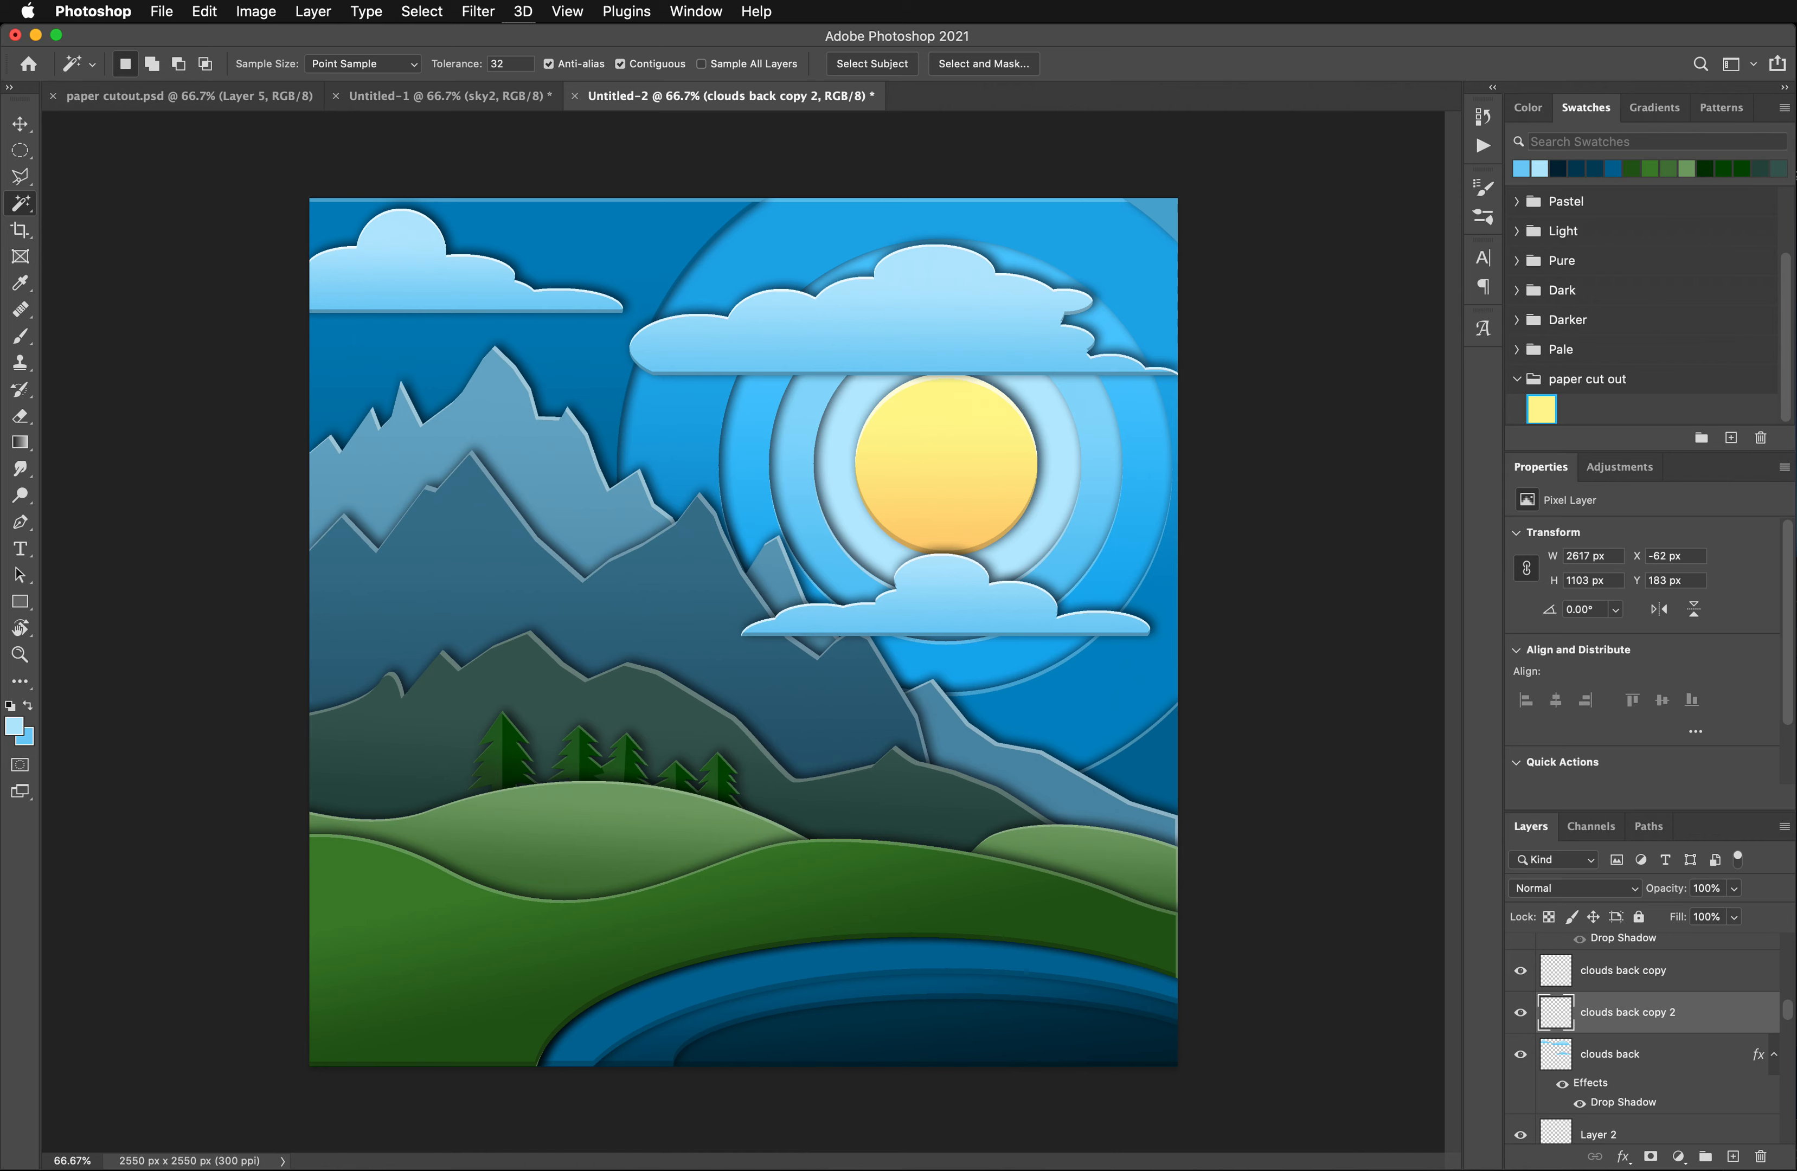
- Make the clouds front layer active and visible
{"action": "scroll", "coordinate": [1596, 984], "scroll_direction": "up", "scroll_amount": 3}
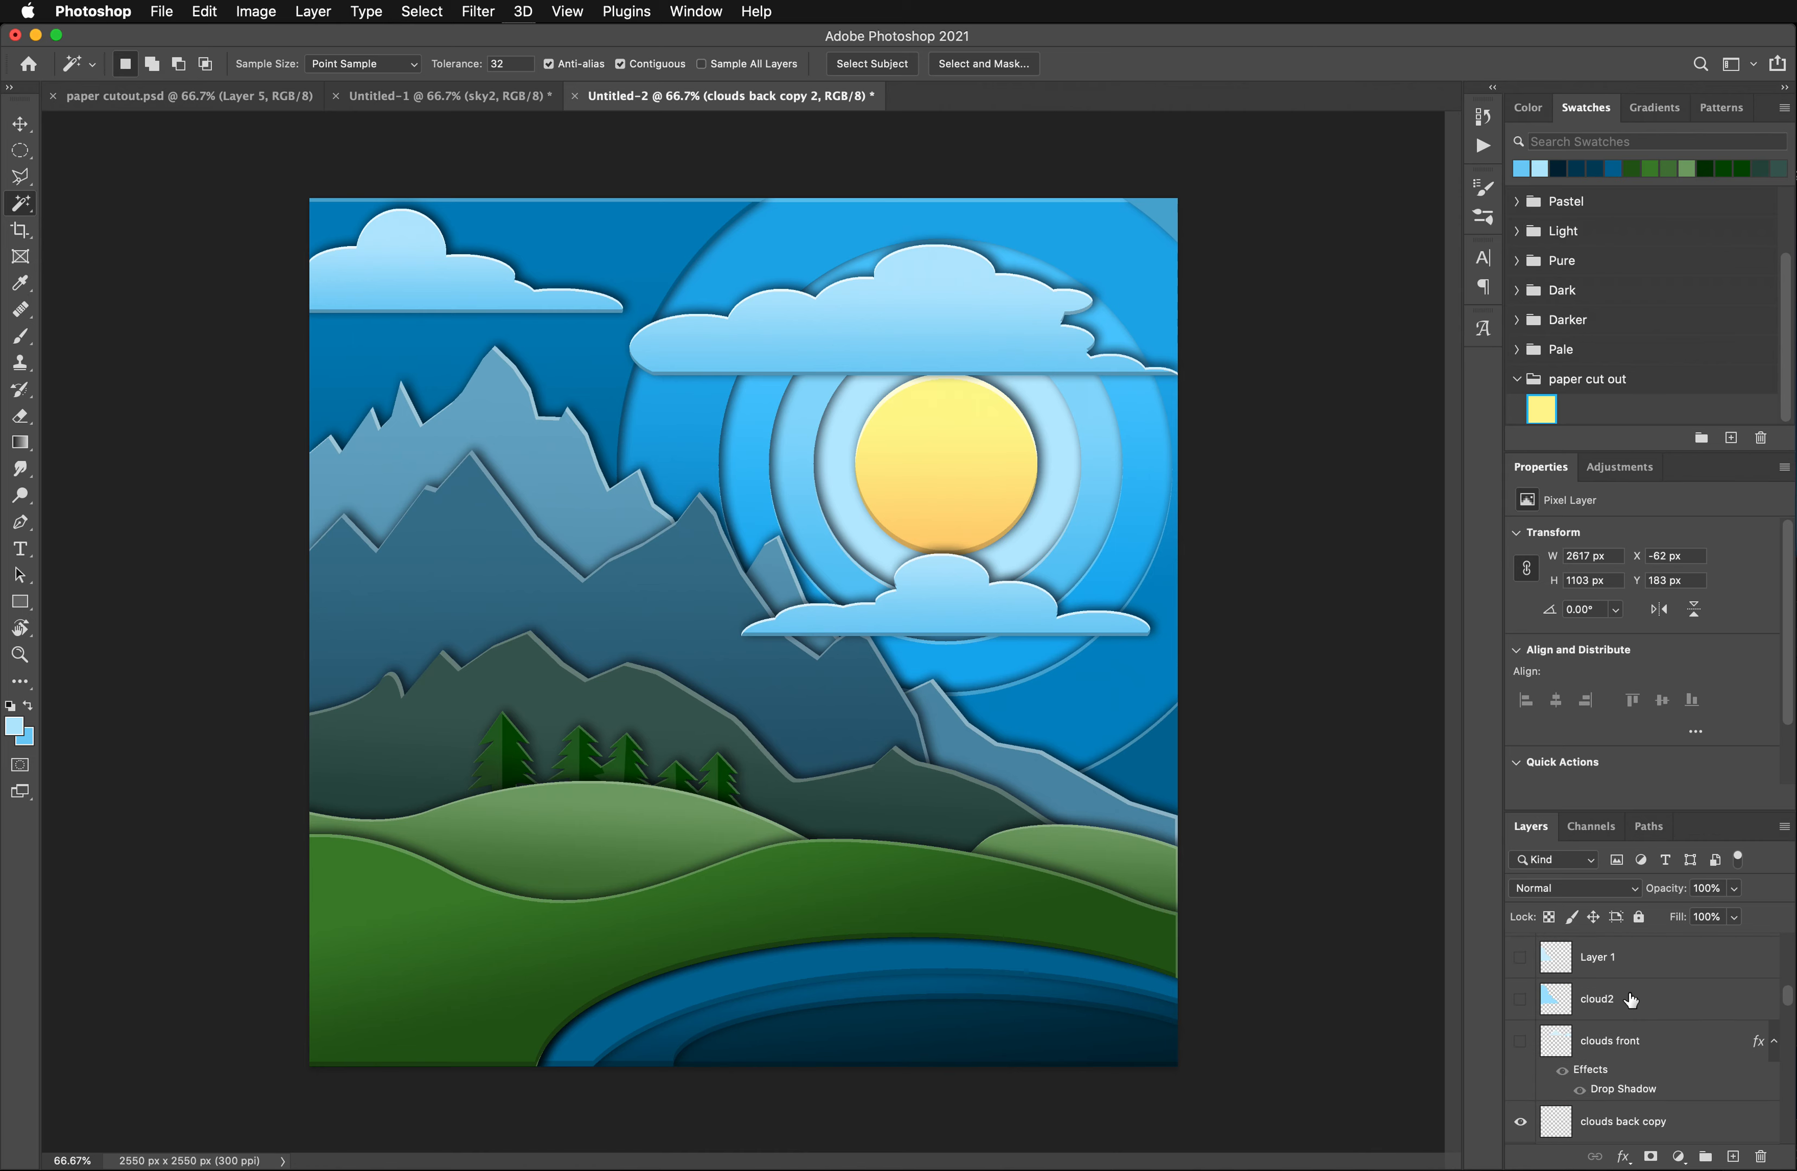
{"action": "left_click", "coordinate": [1627, 1053]}
{"action": "left_click", "coordinate": [1520, 1042]}
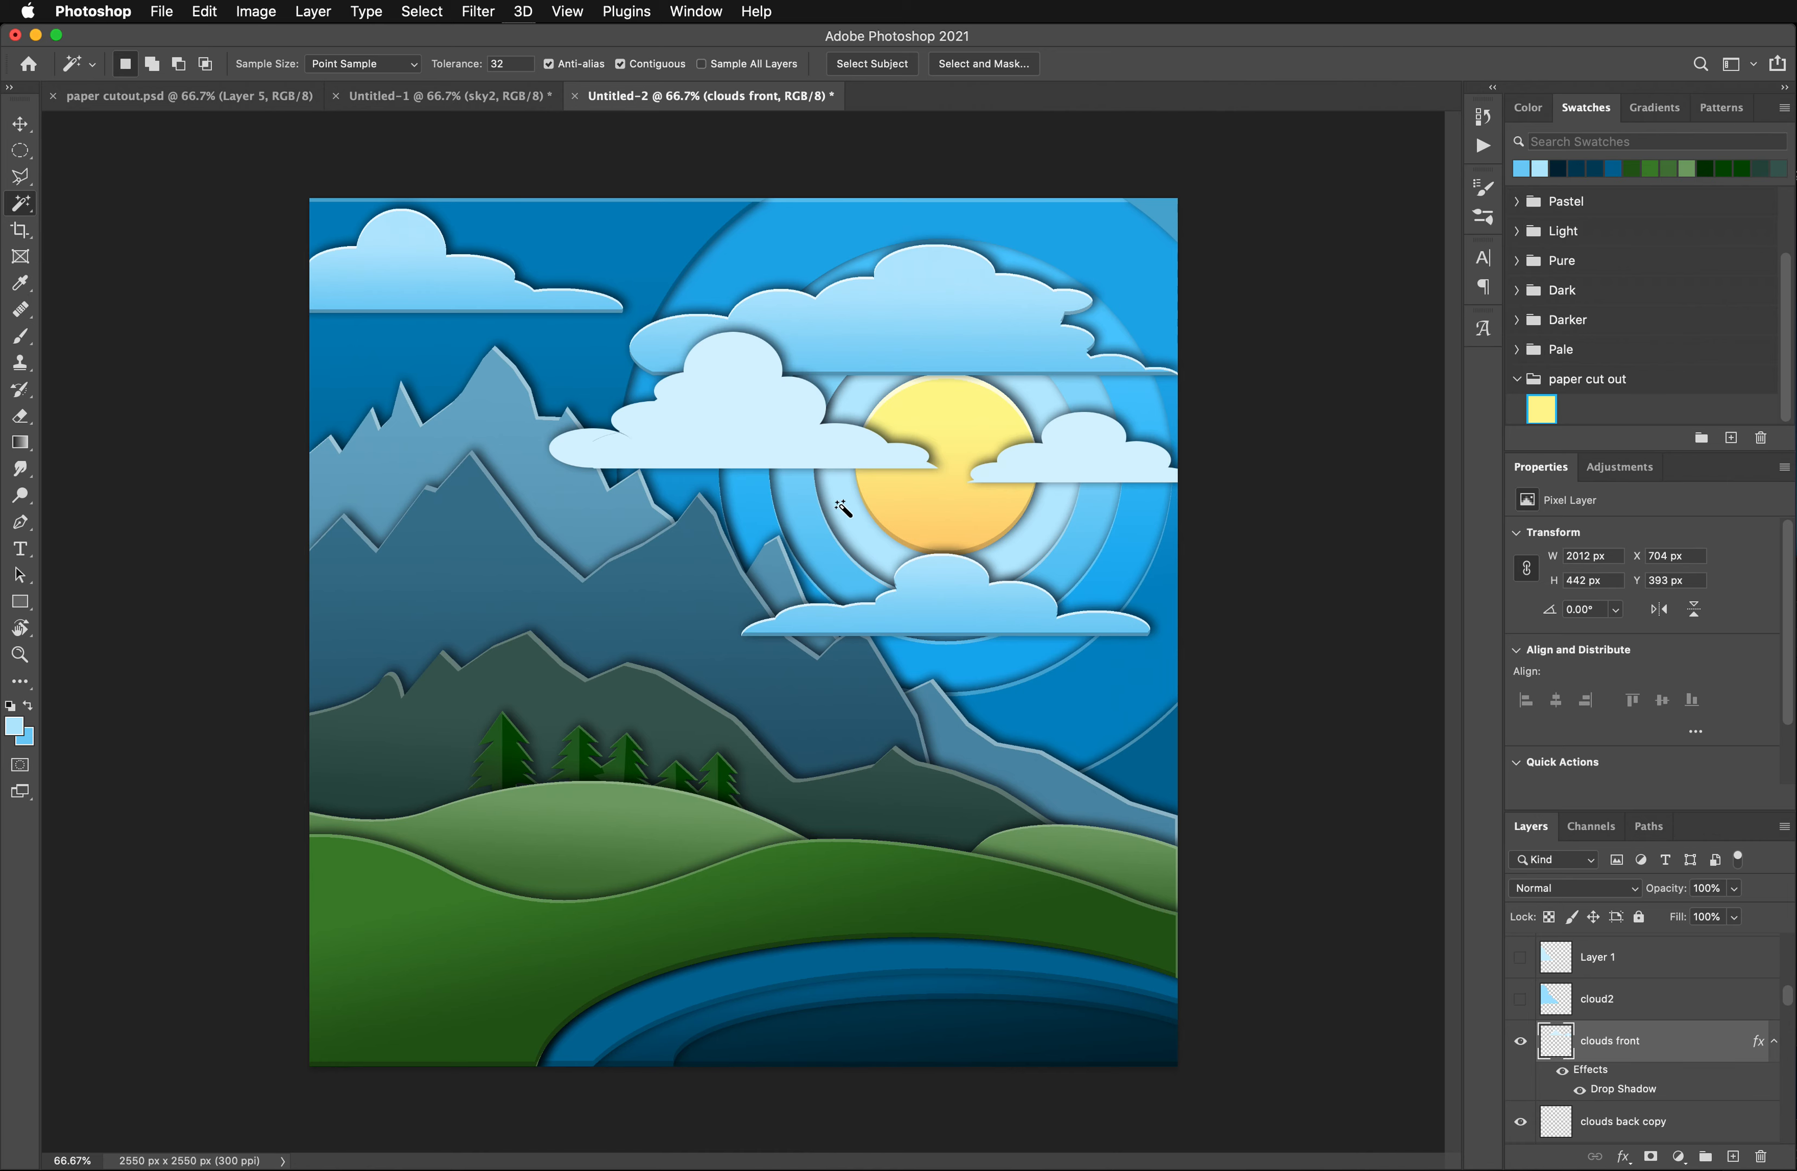
- Fill both clouds on the clouds front layer with a vertical gradient from their sampled pale blue to #9fdcf7
{"action": "left_click", "coordinate": [1064, 467]}
{"action": "left_click", "coordinate": [805, 445], "text": "shift"}
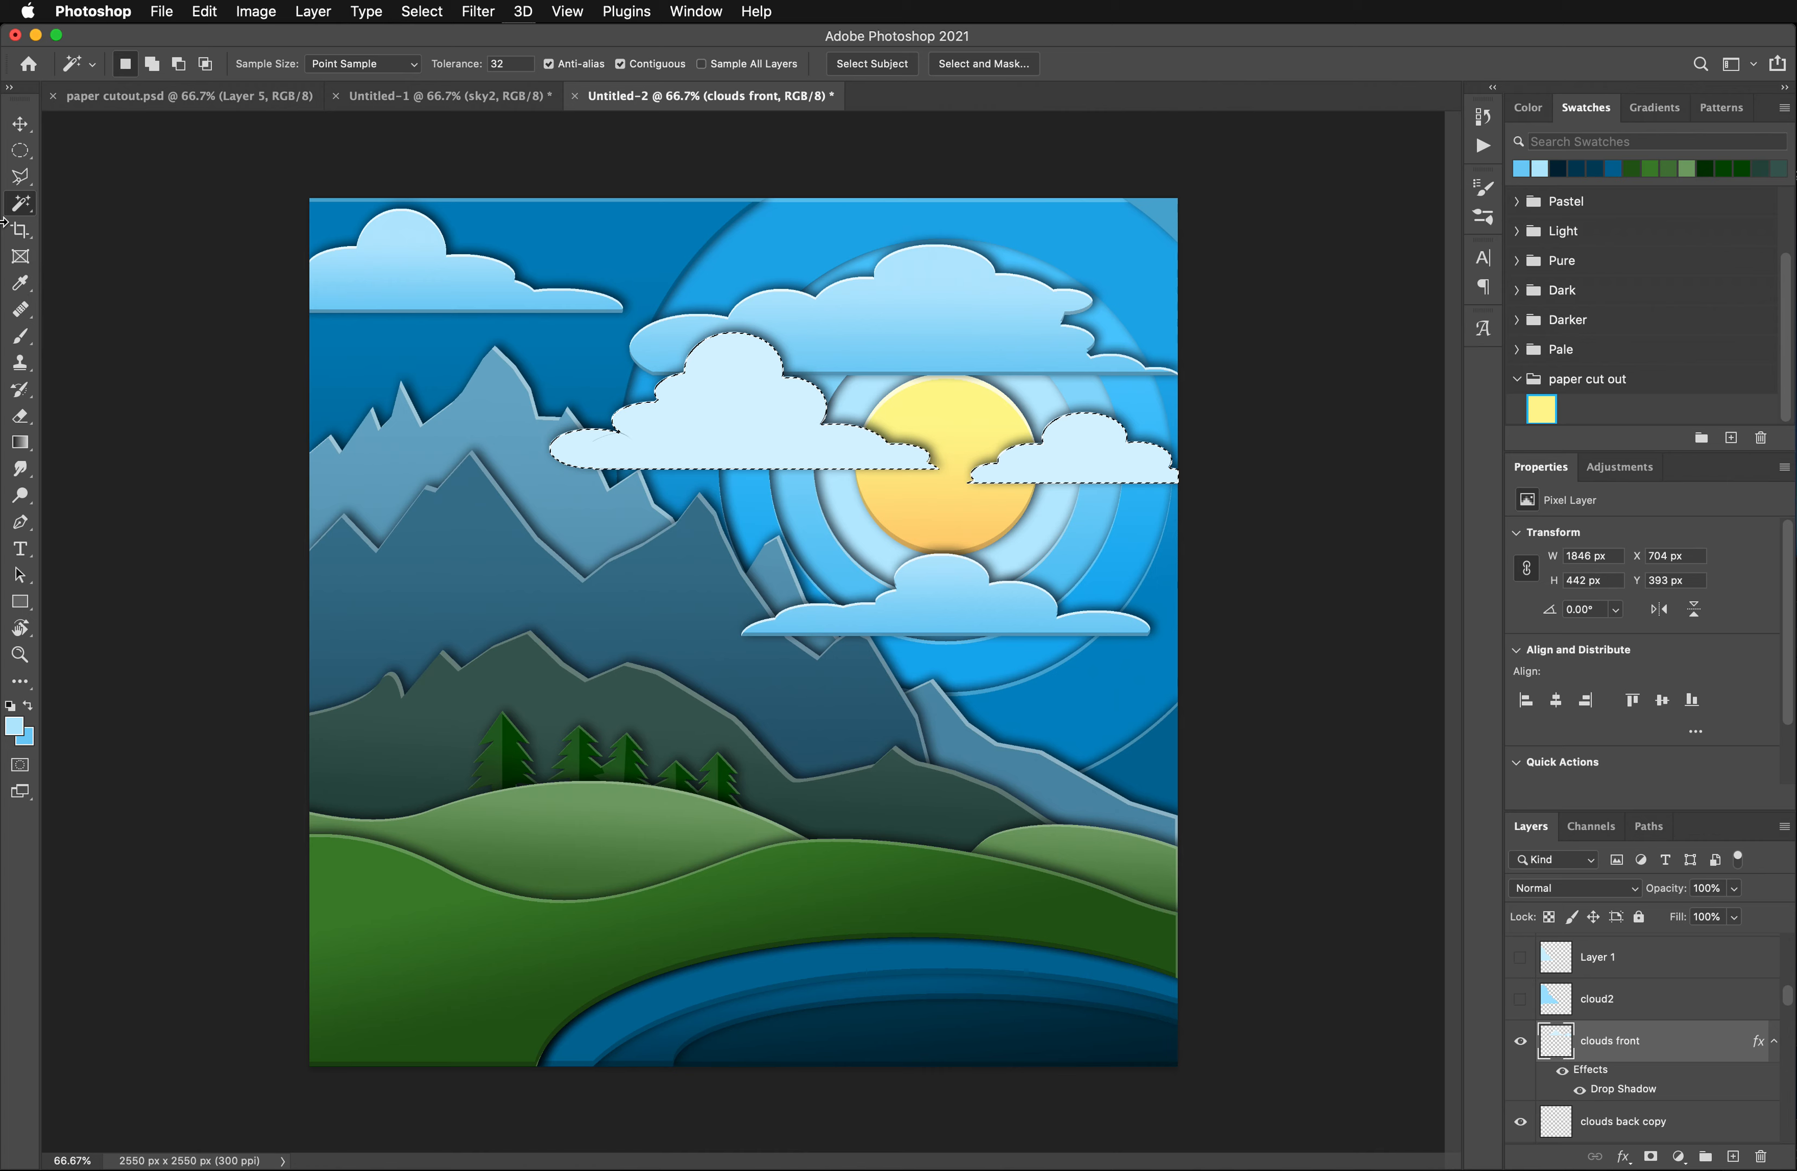
{"action": "key", "text": "i"}
{"action": "left_click", "coordinate": [704, 418]}
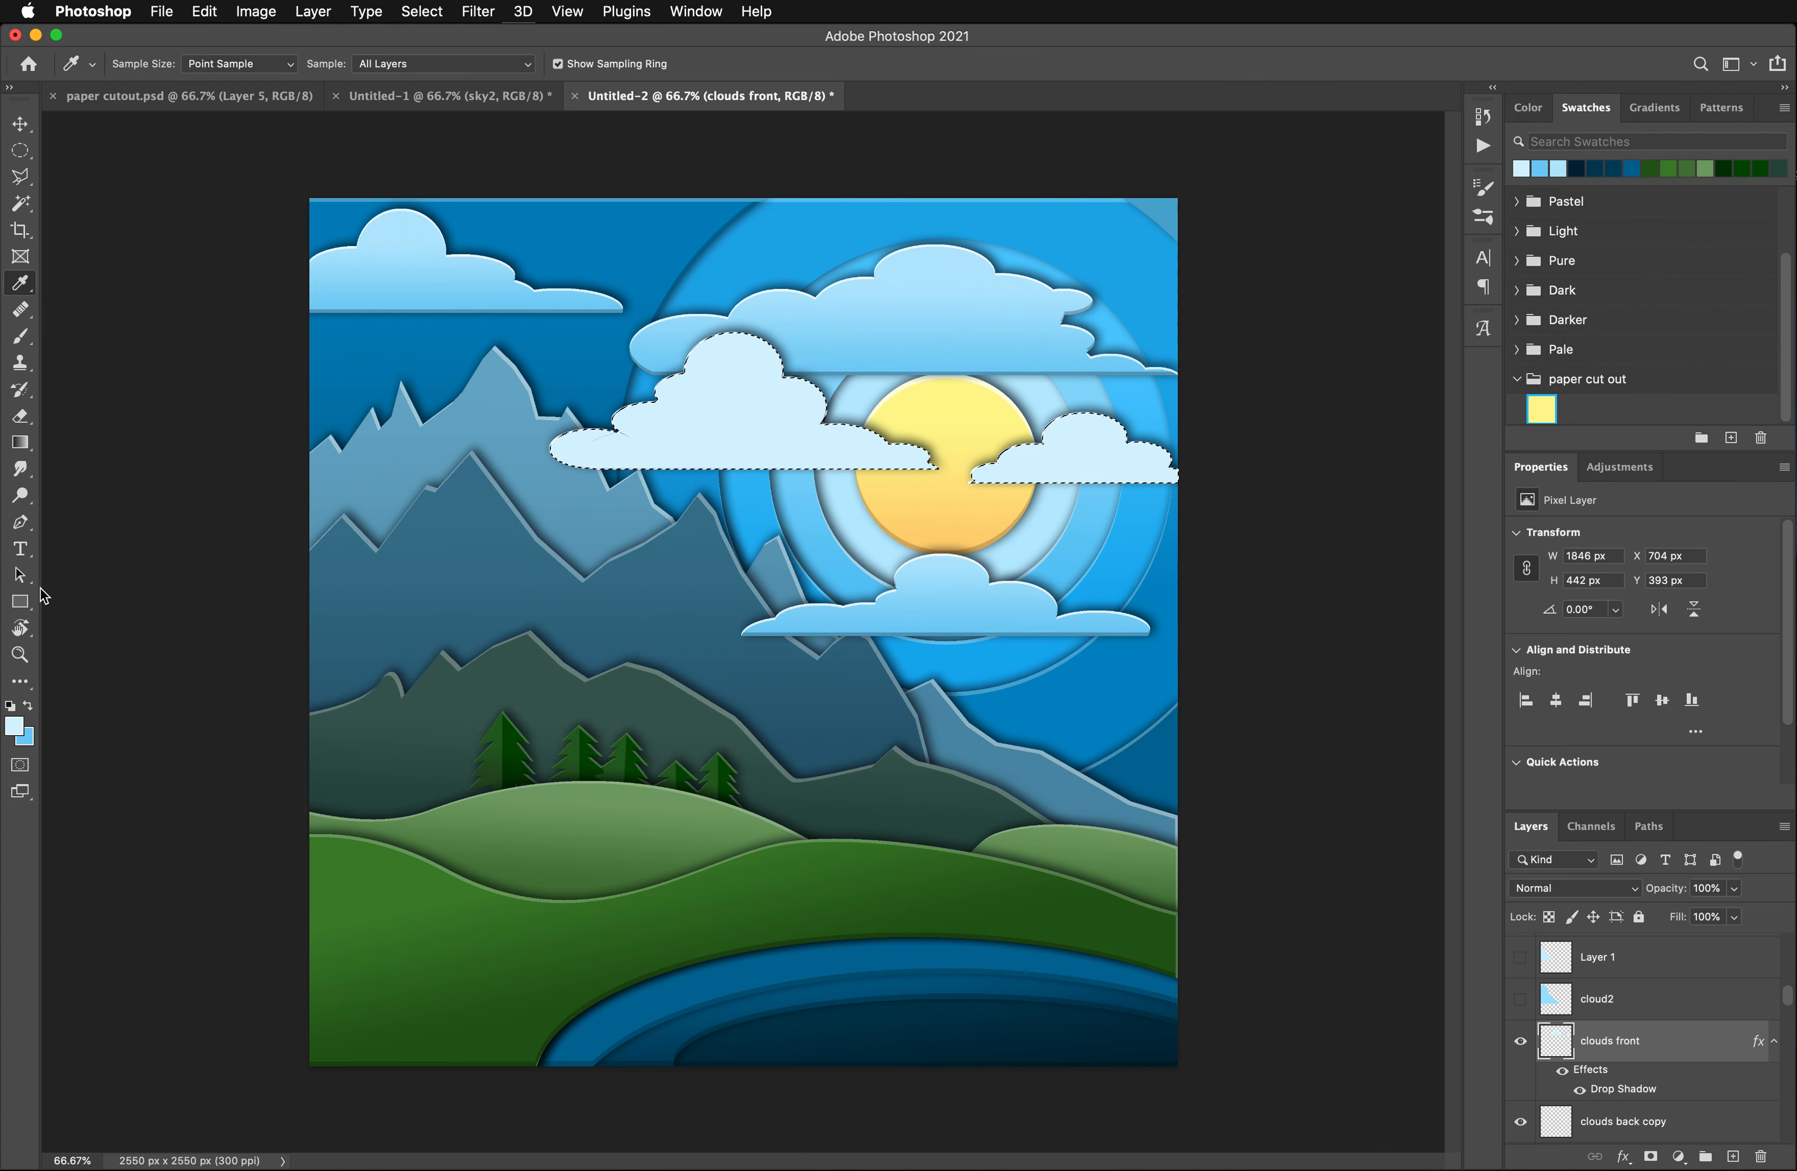
{"action": "left_click", "coordinate": [23, 737]}
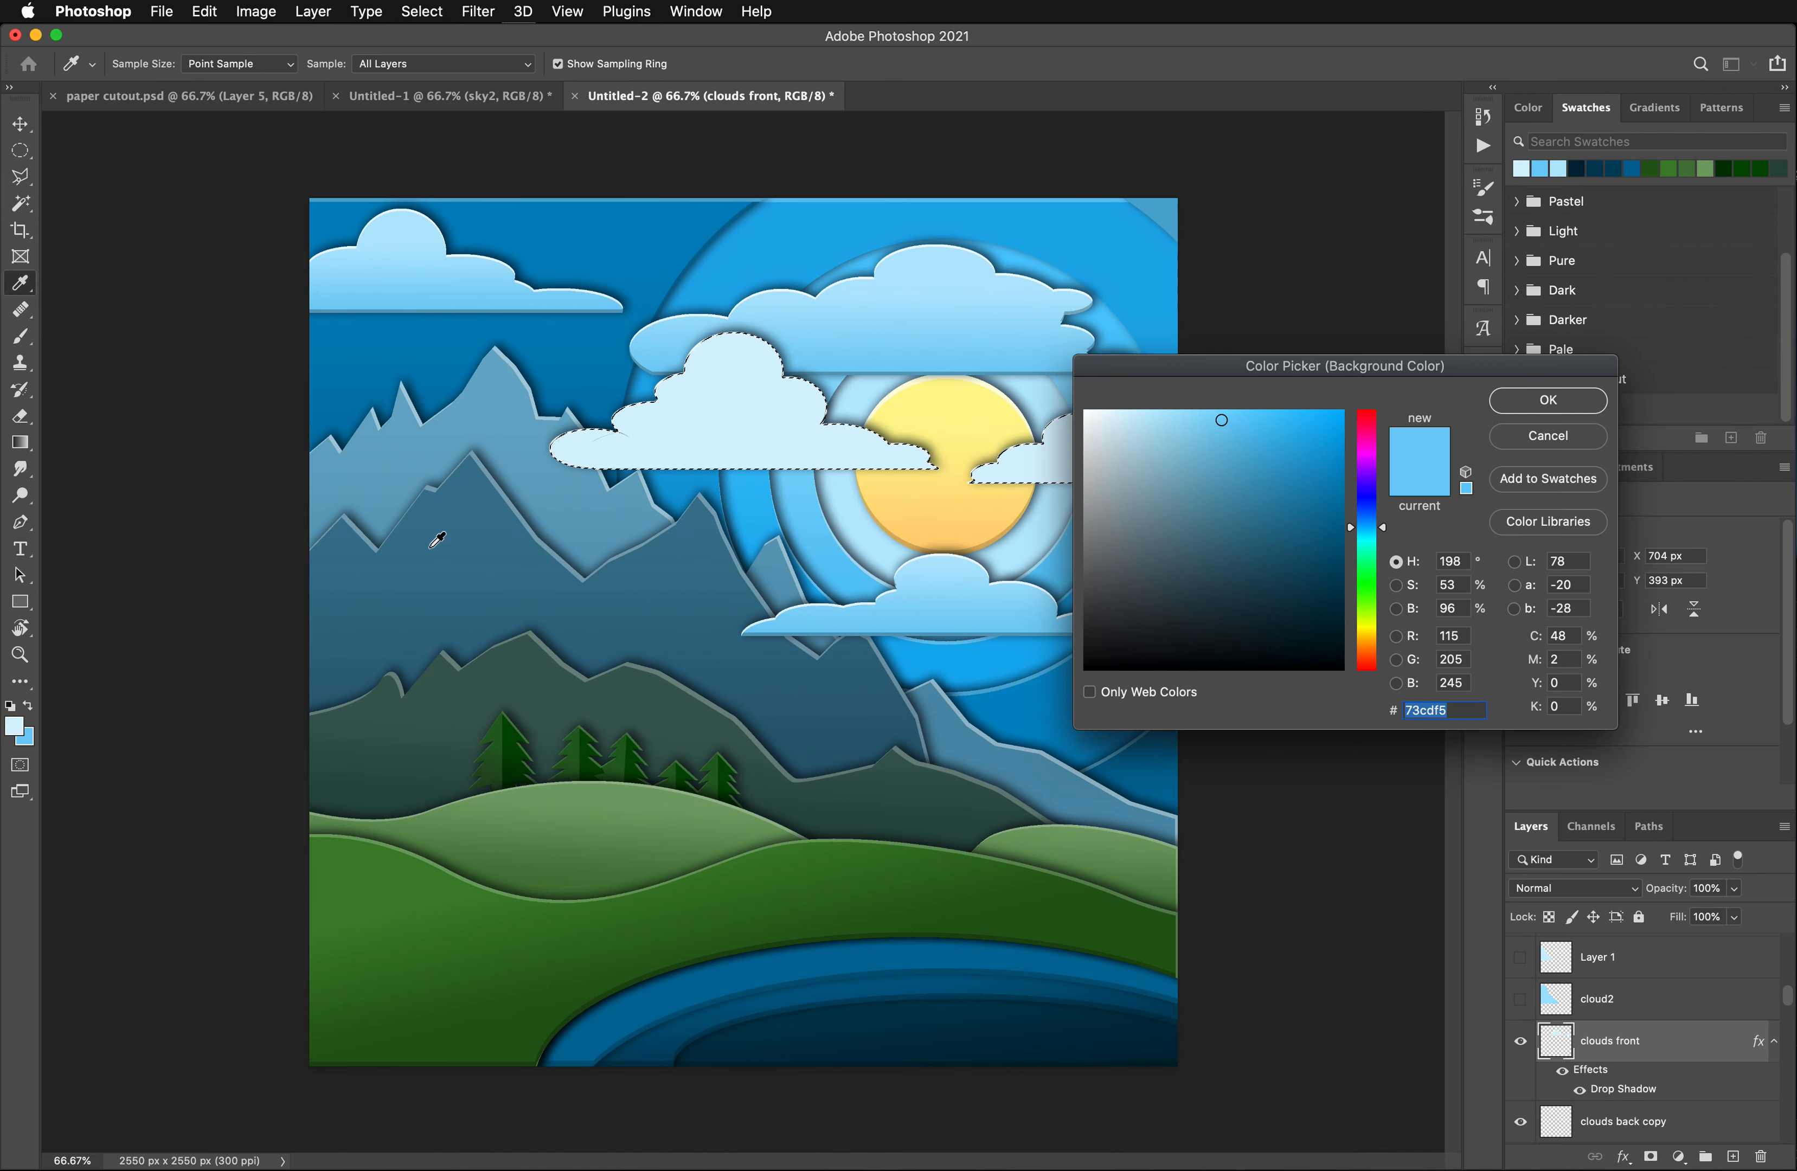
{"action": "left_click", "coordinate": [938, 438]}
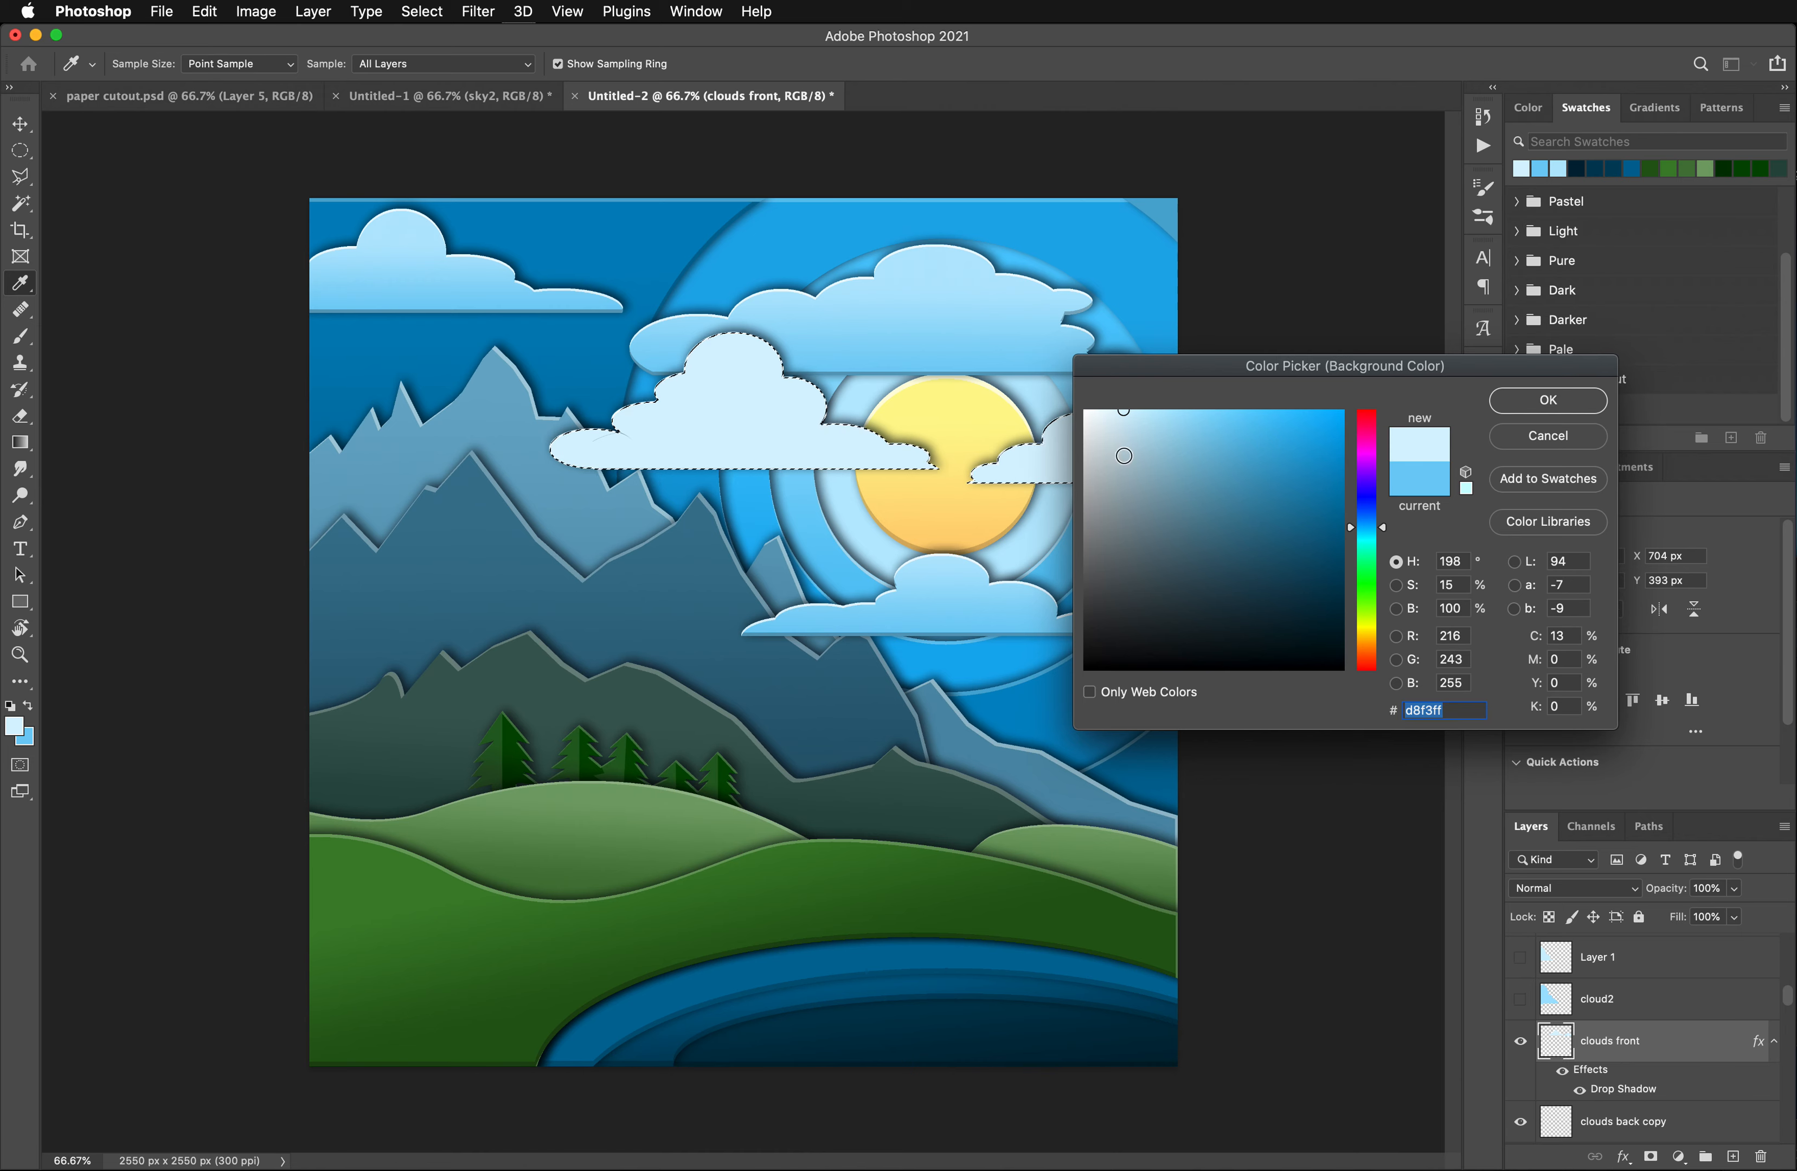
{"action": "left_click", "coordinate": [1185, 415]}
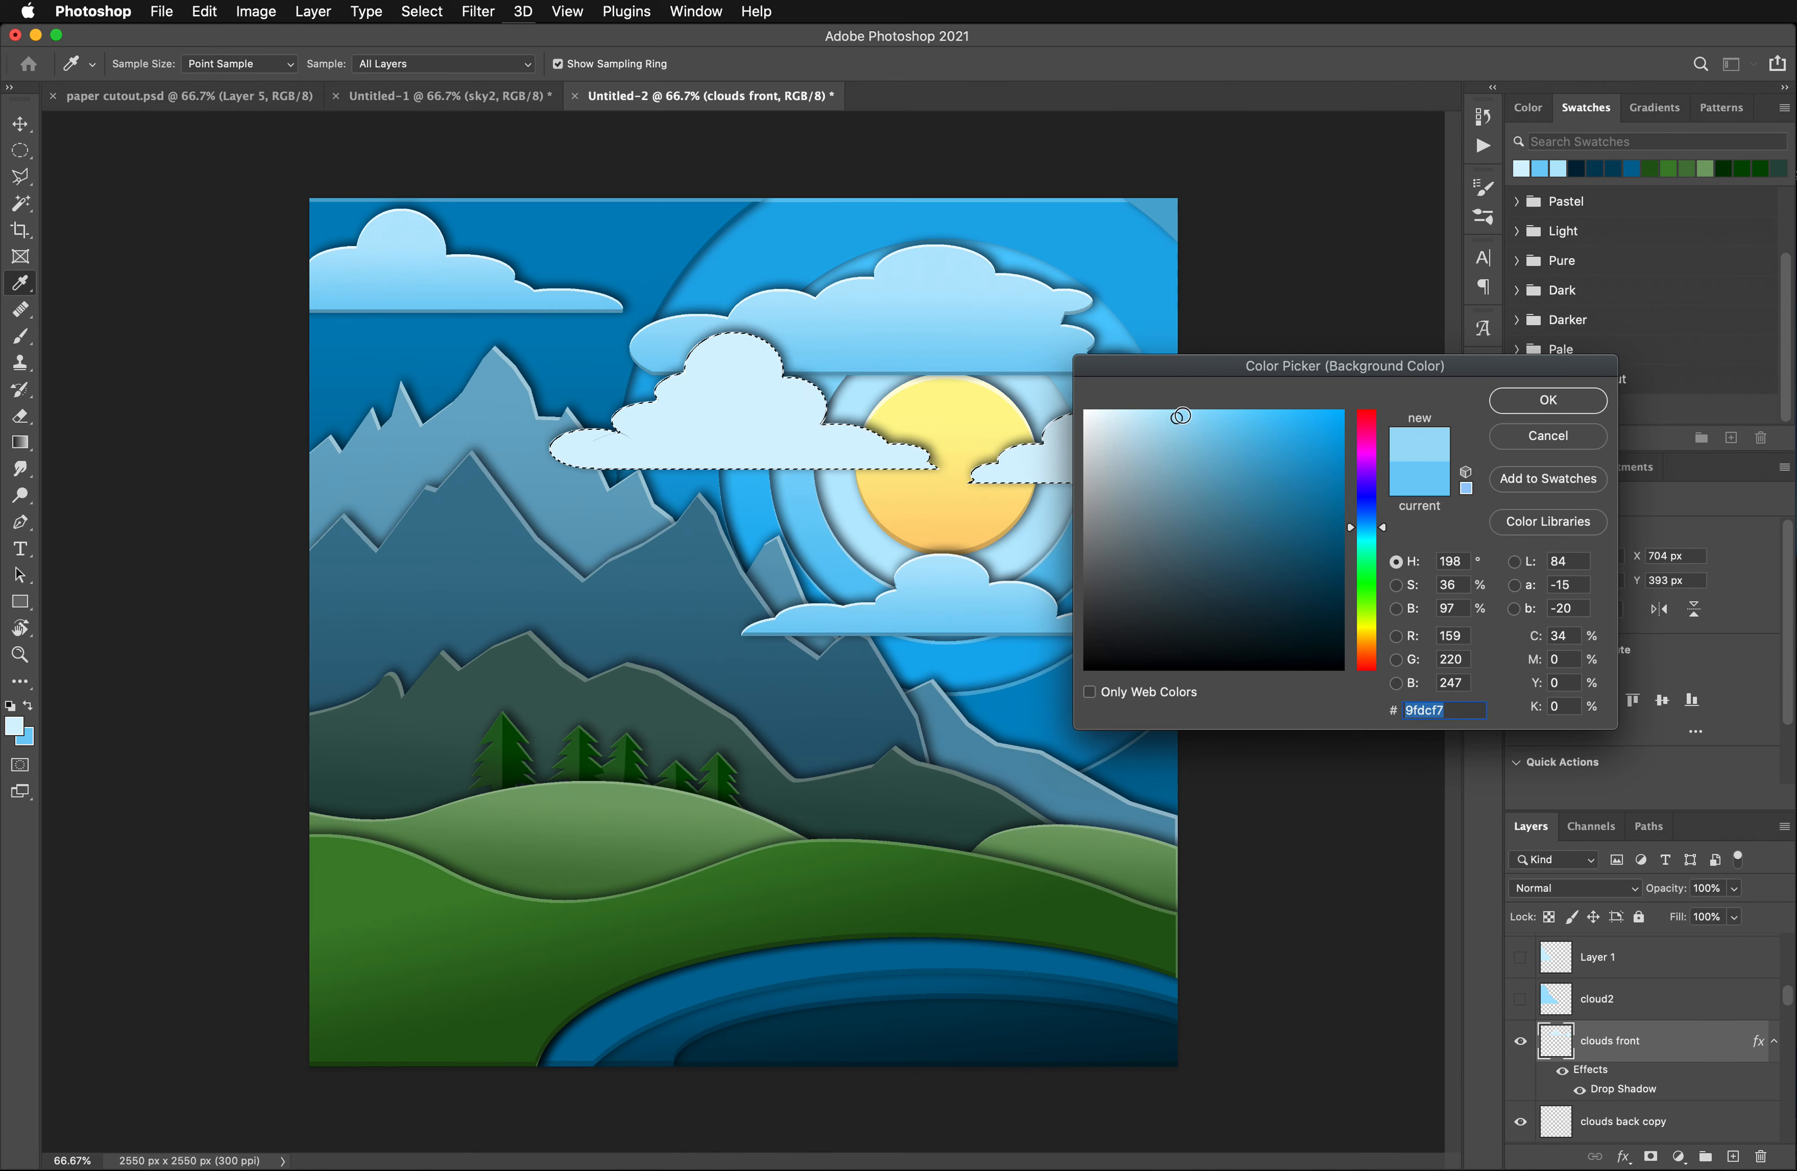
{"action": "left_click", "coordinate": [1538, 414]}
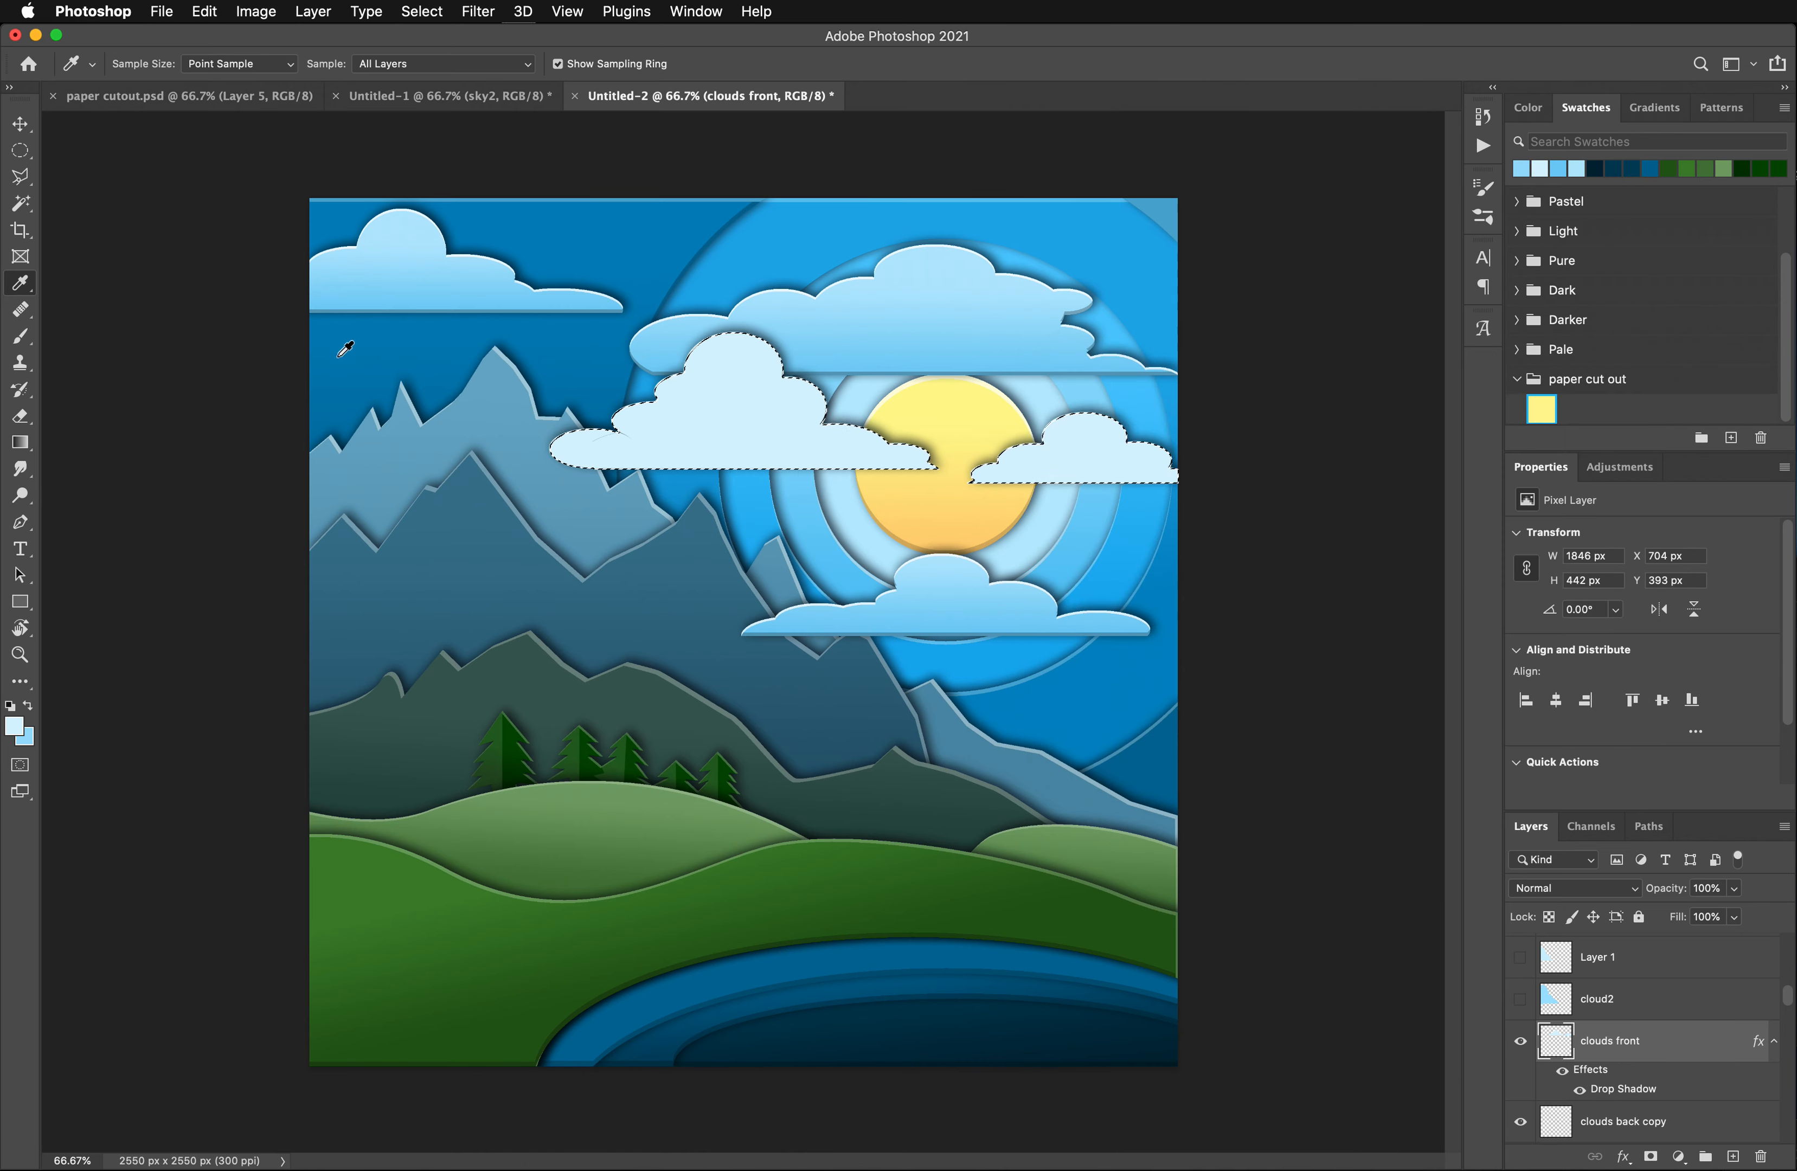
{"action": "key", "text": "g"}
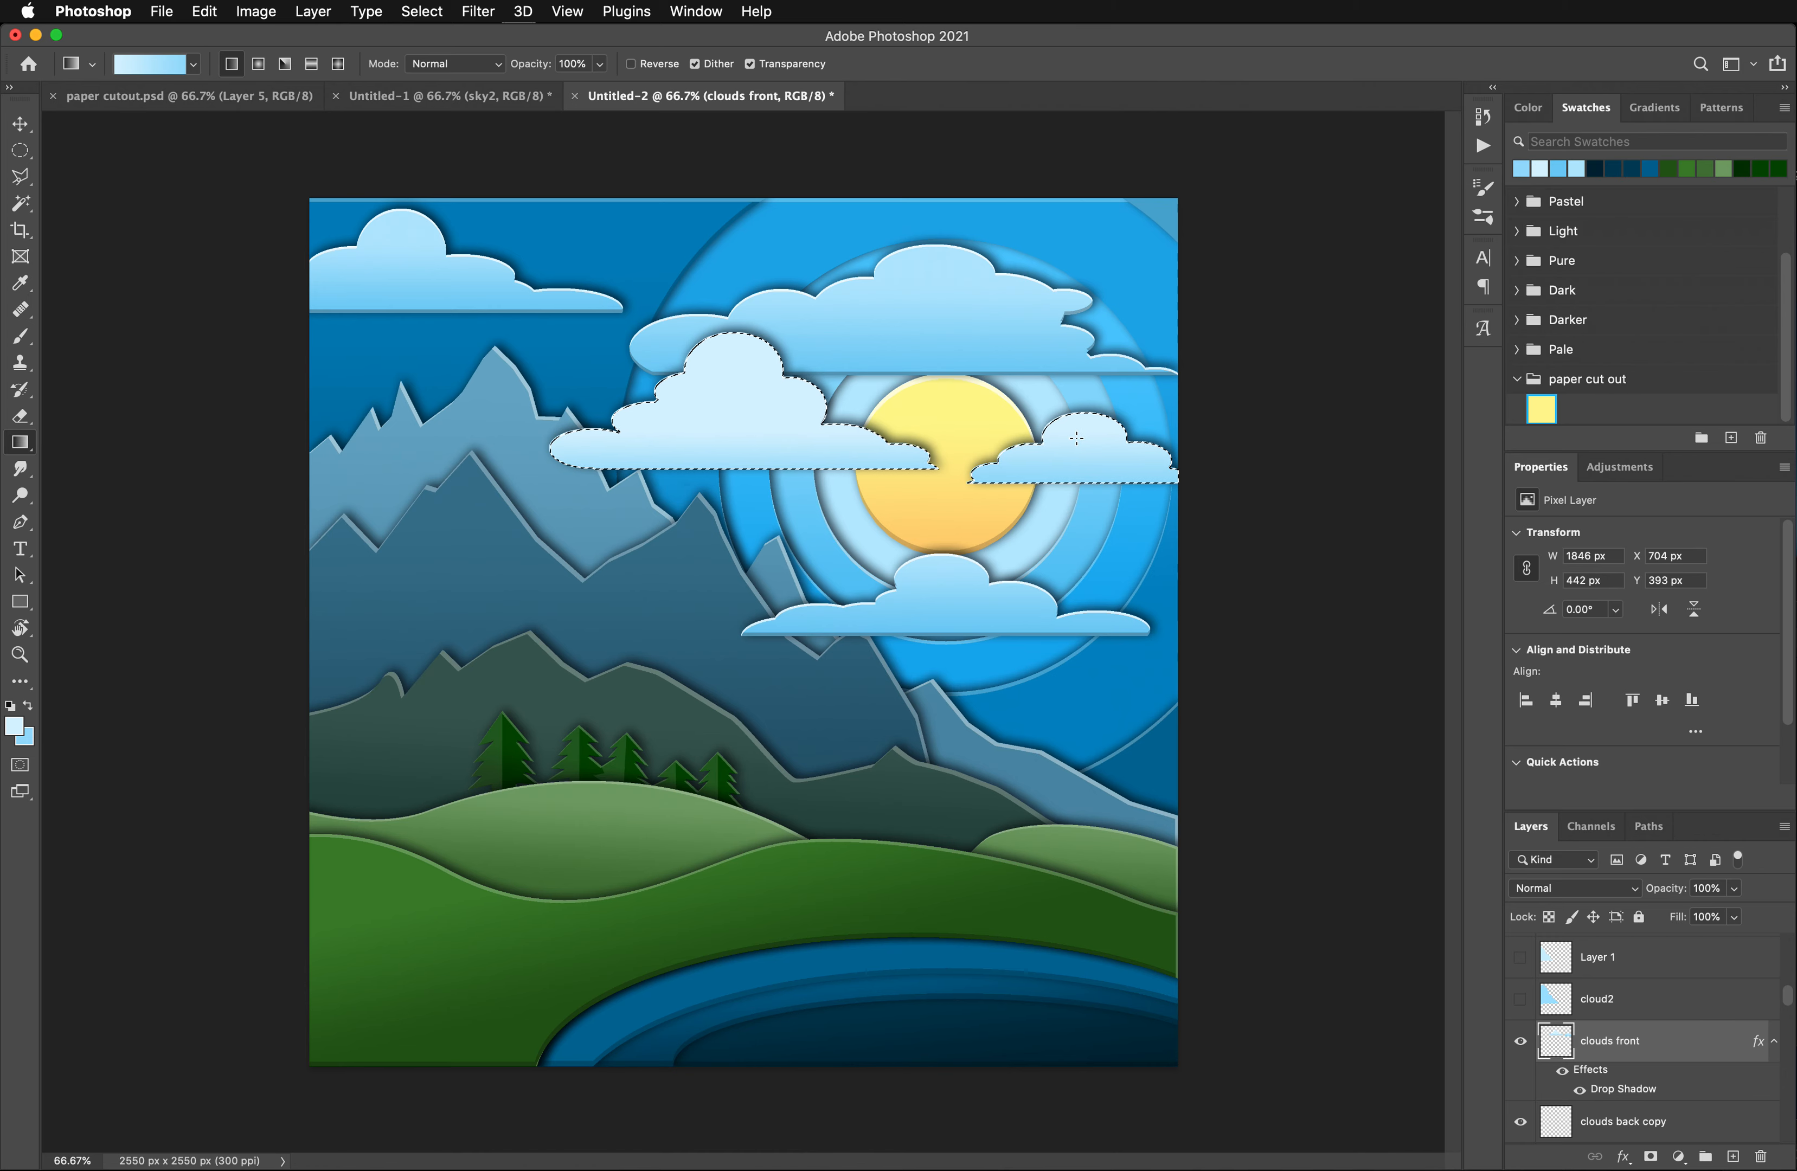
{"action": "key", "text": "super+d"}
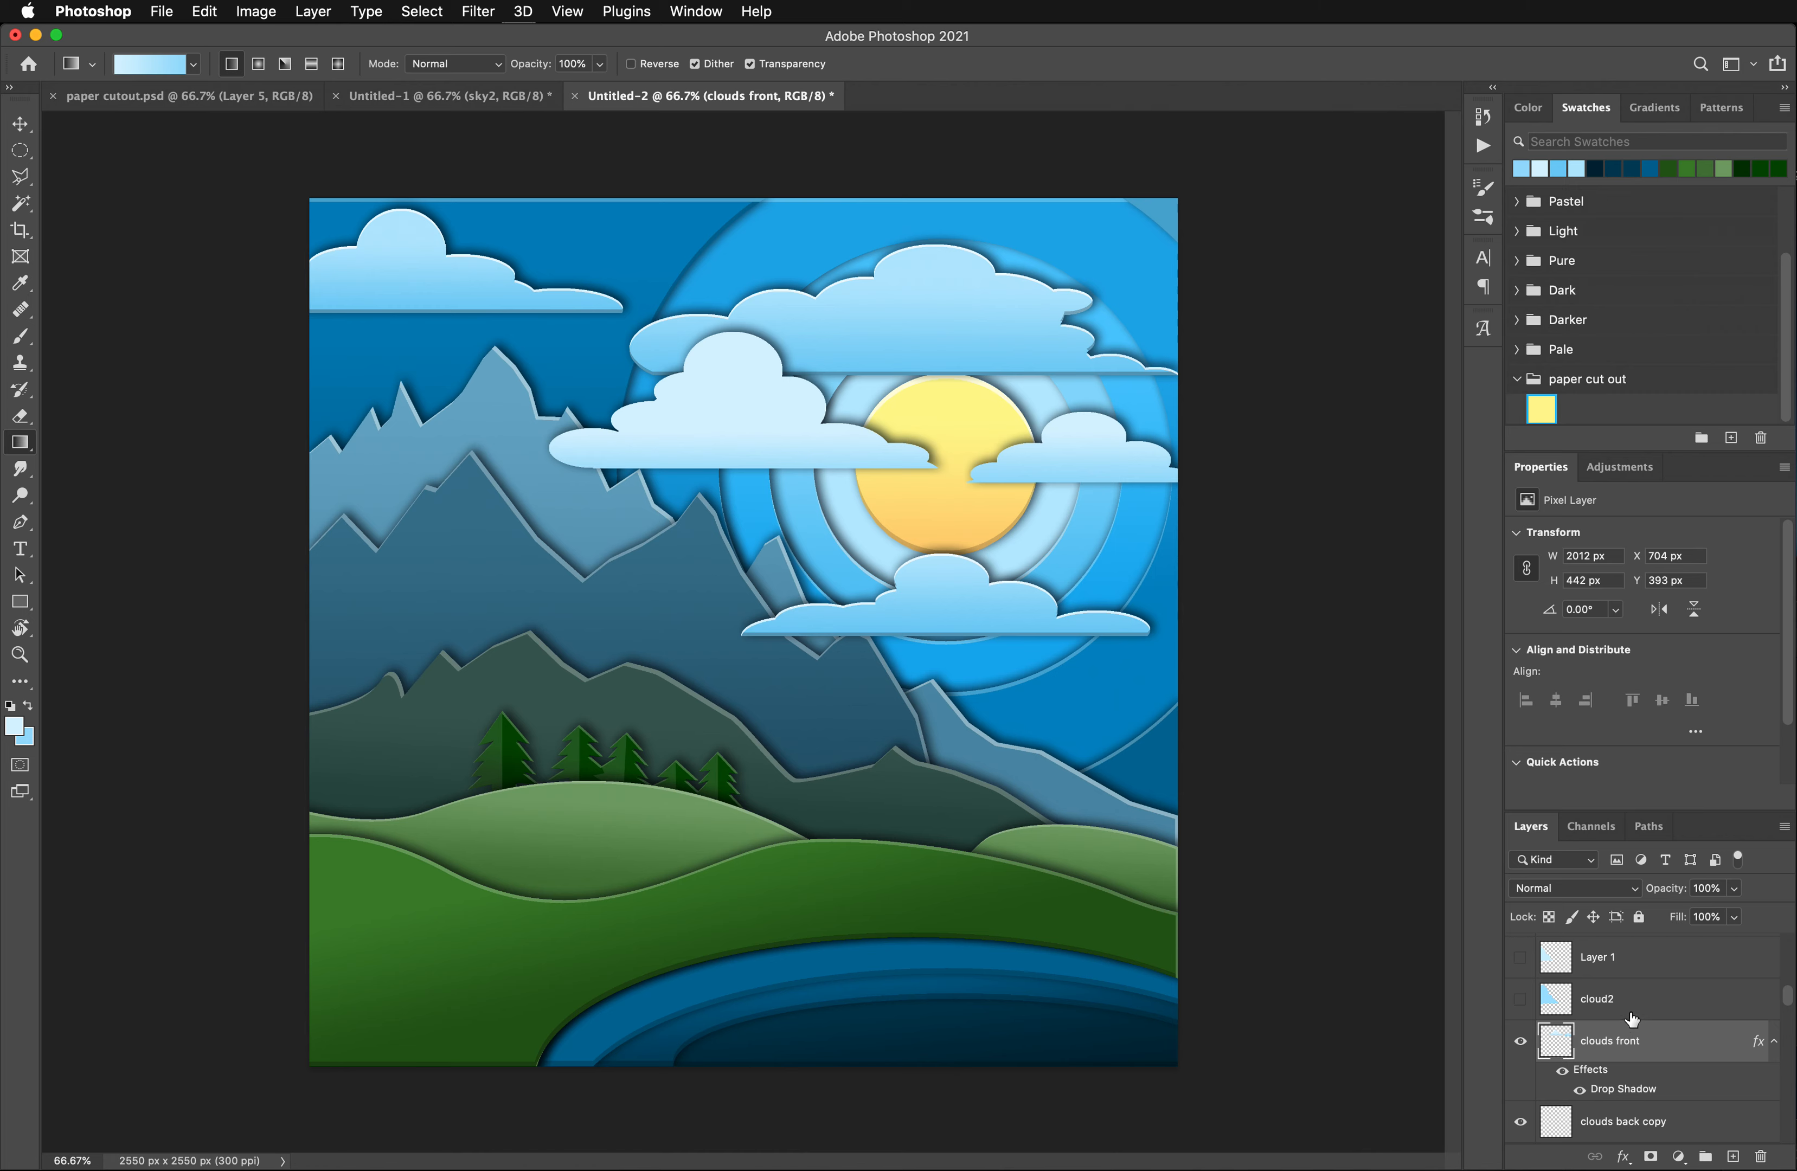
- Reselect both front clouds and duplicate the clouds front layer without its drop shadow, naming the copy clouds highlight
{"action": "key", "text": "super+shift+d"}
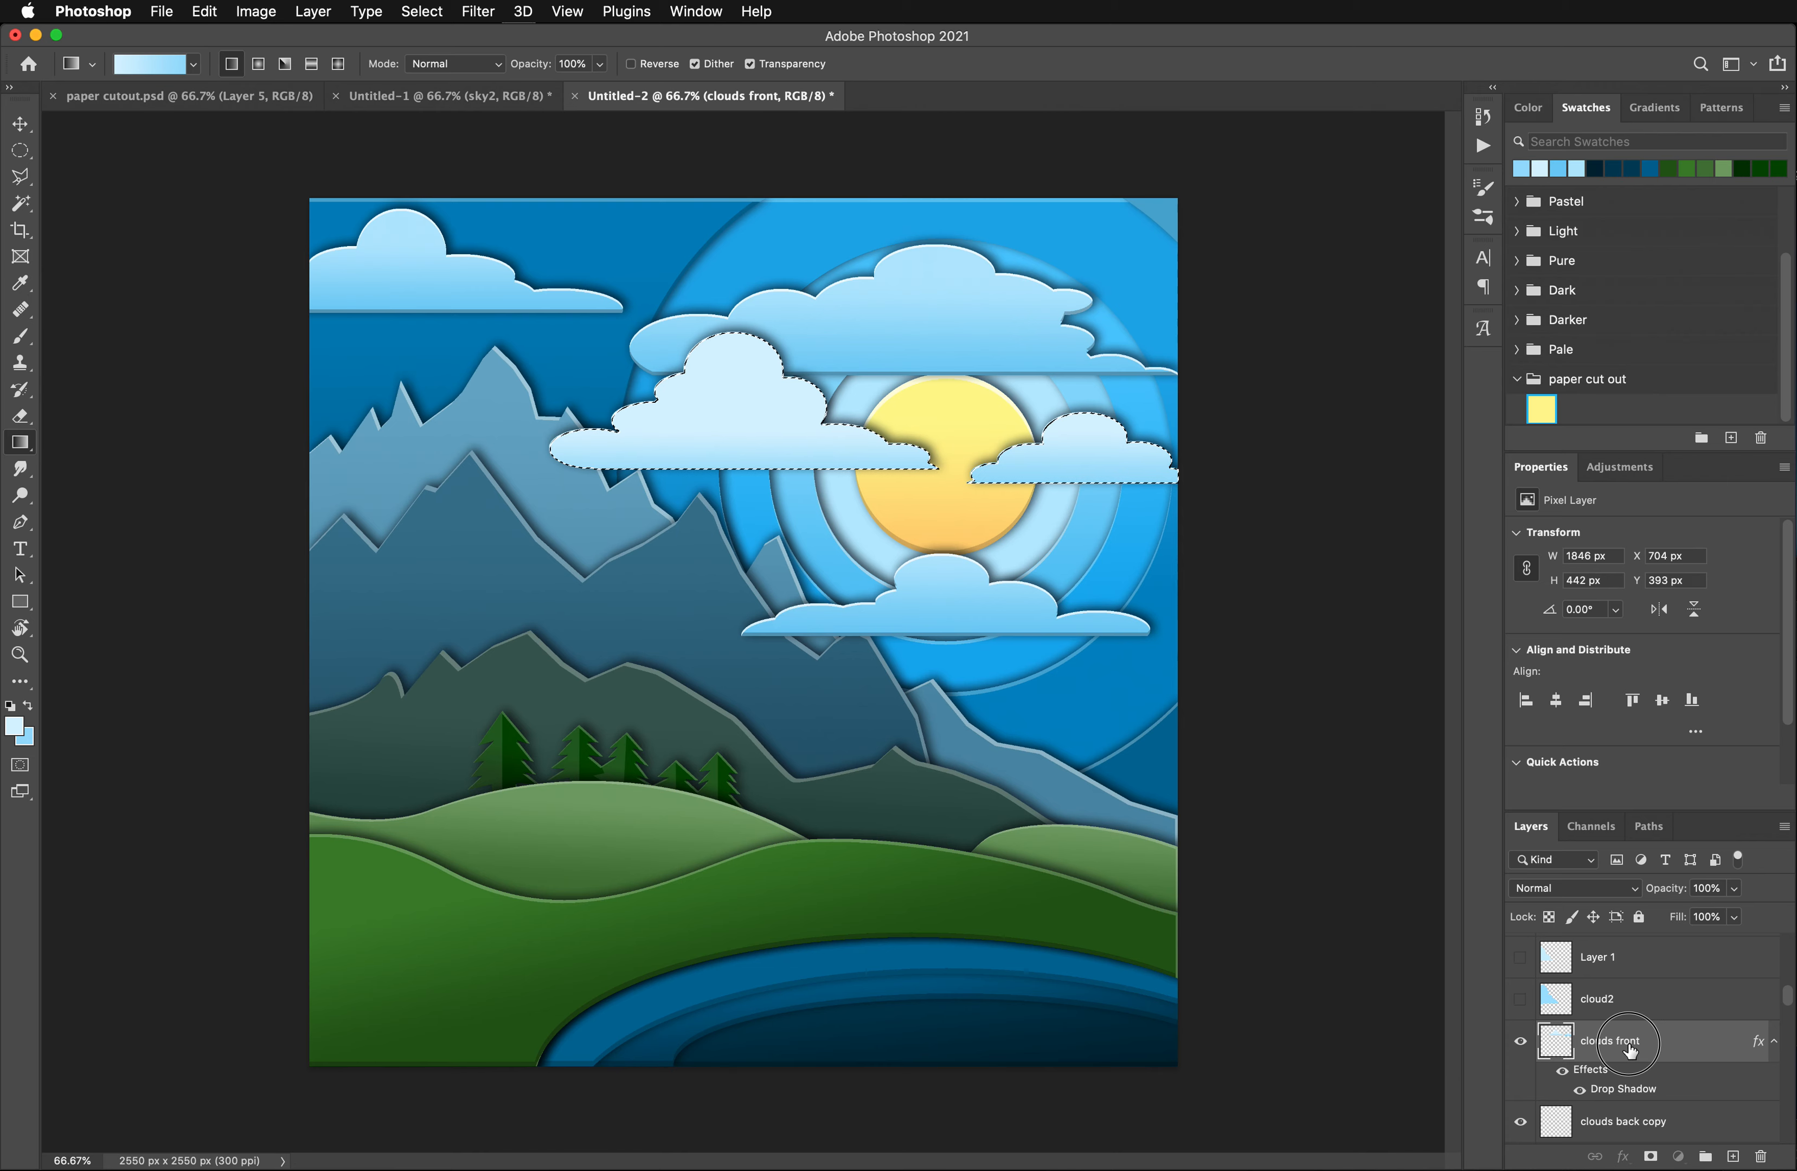
{"action": "left_click_drag", "start_coordinate": [1631, 1050], "coordinate": [1734, 1157]}
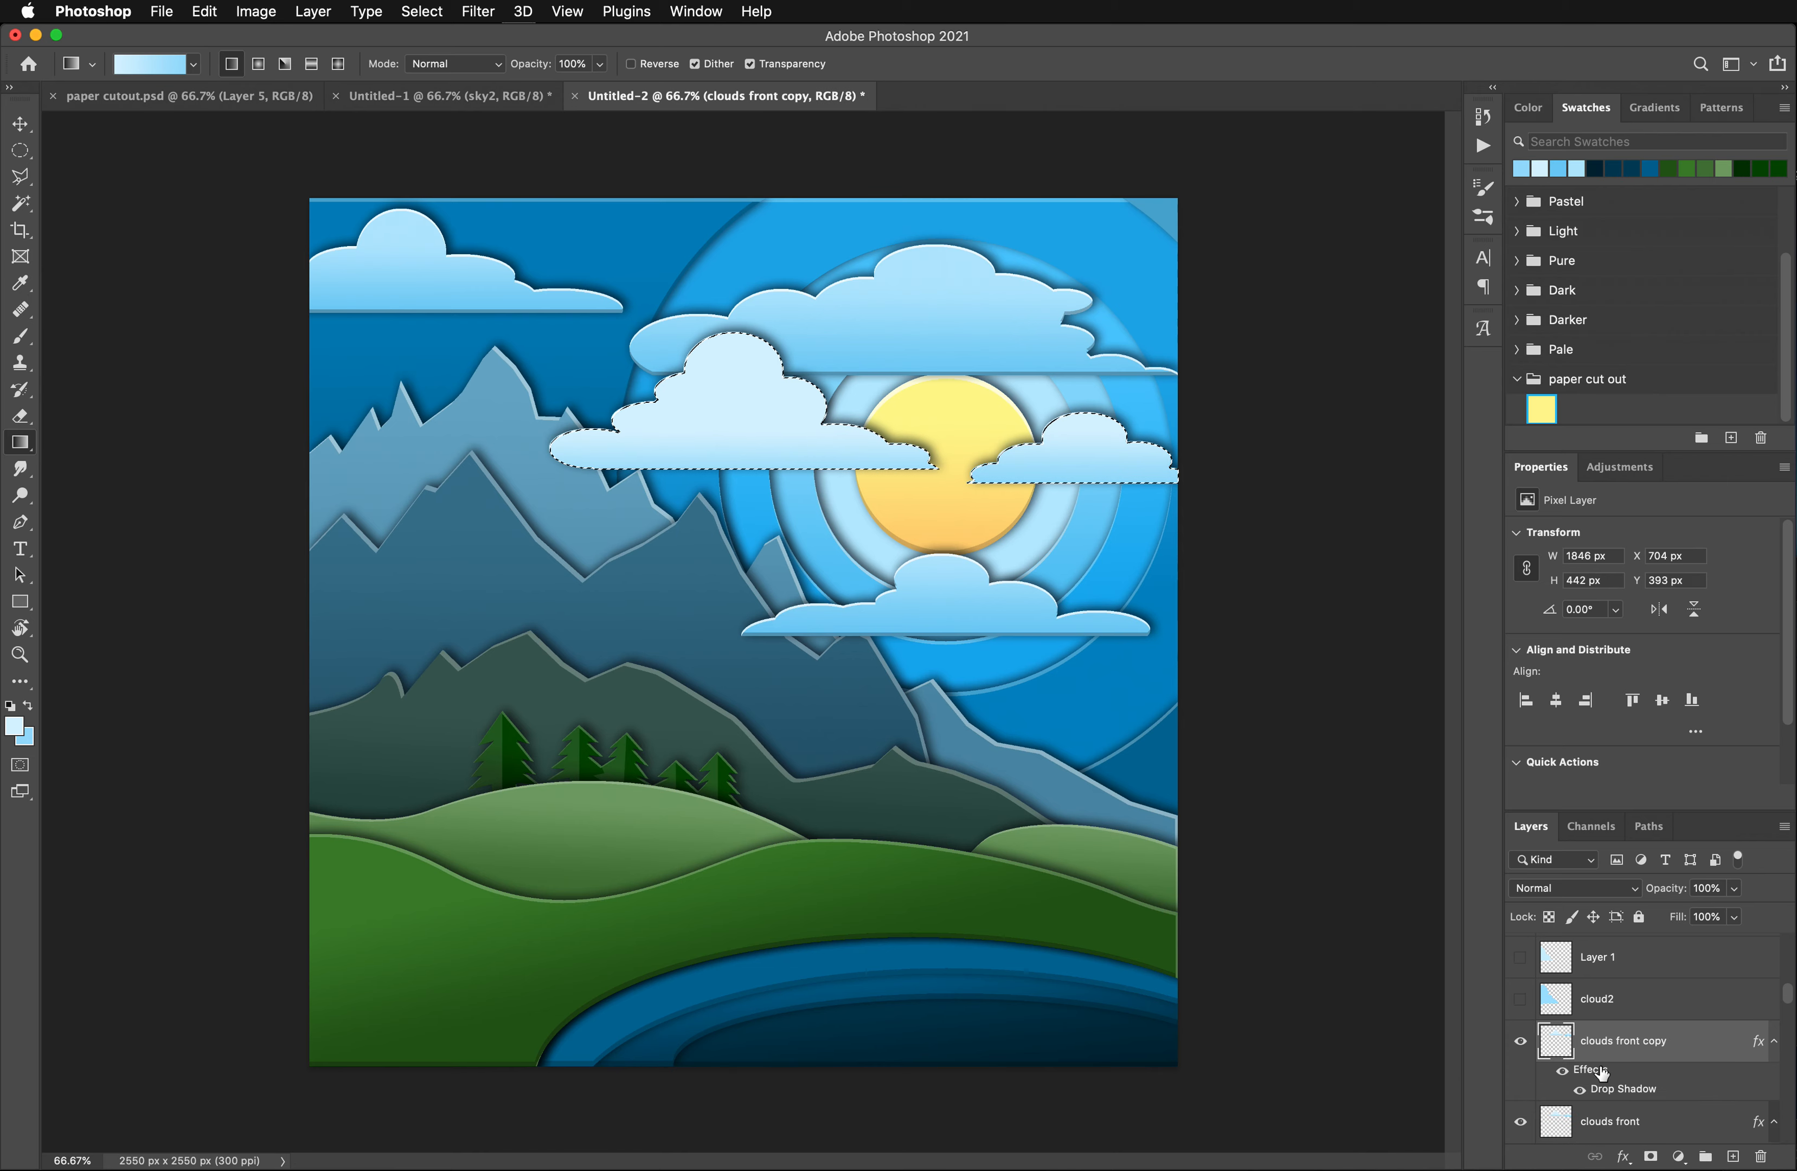
{"action": "left_click_drag", "start_coordinate": [1616, 1070], "coordinate": [1761, 1157]}
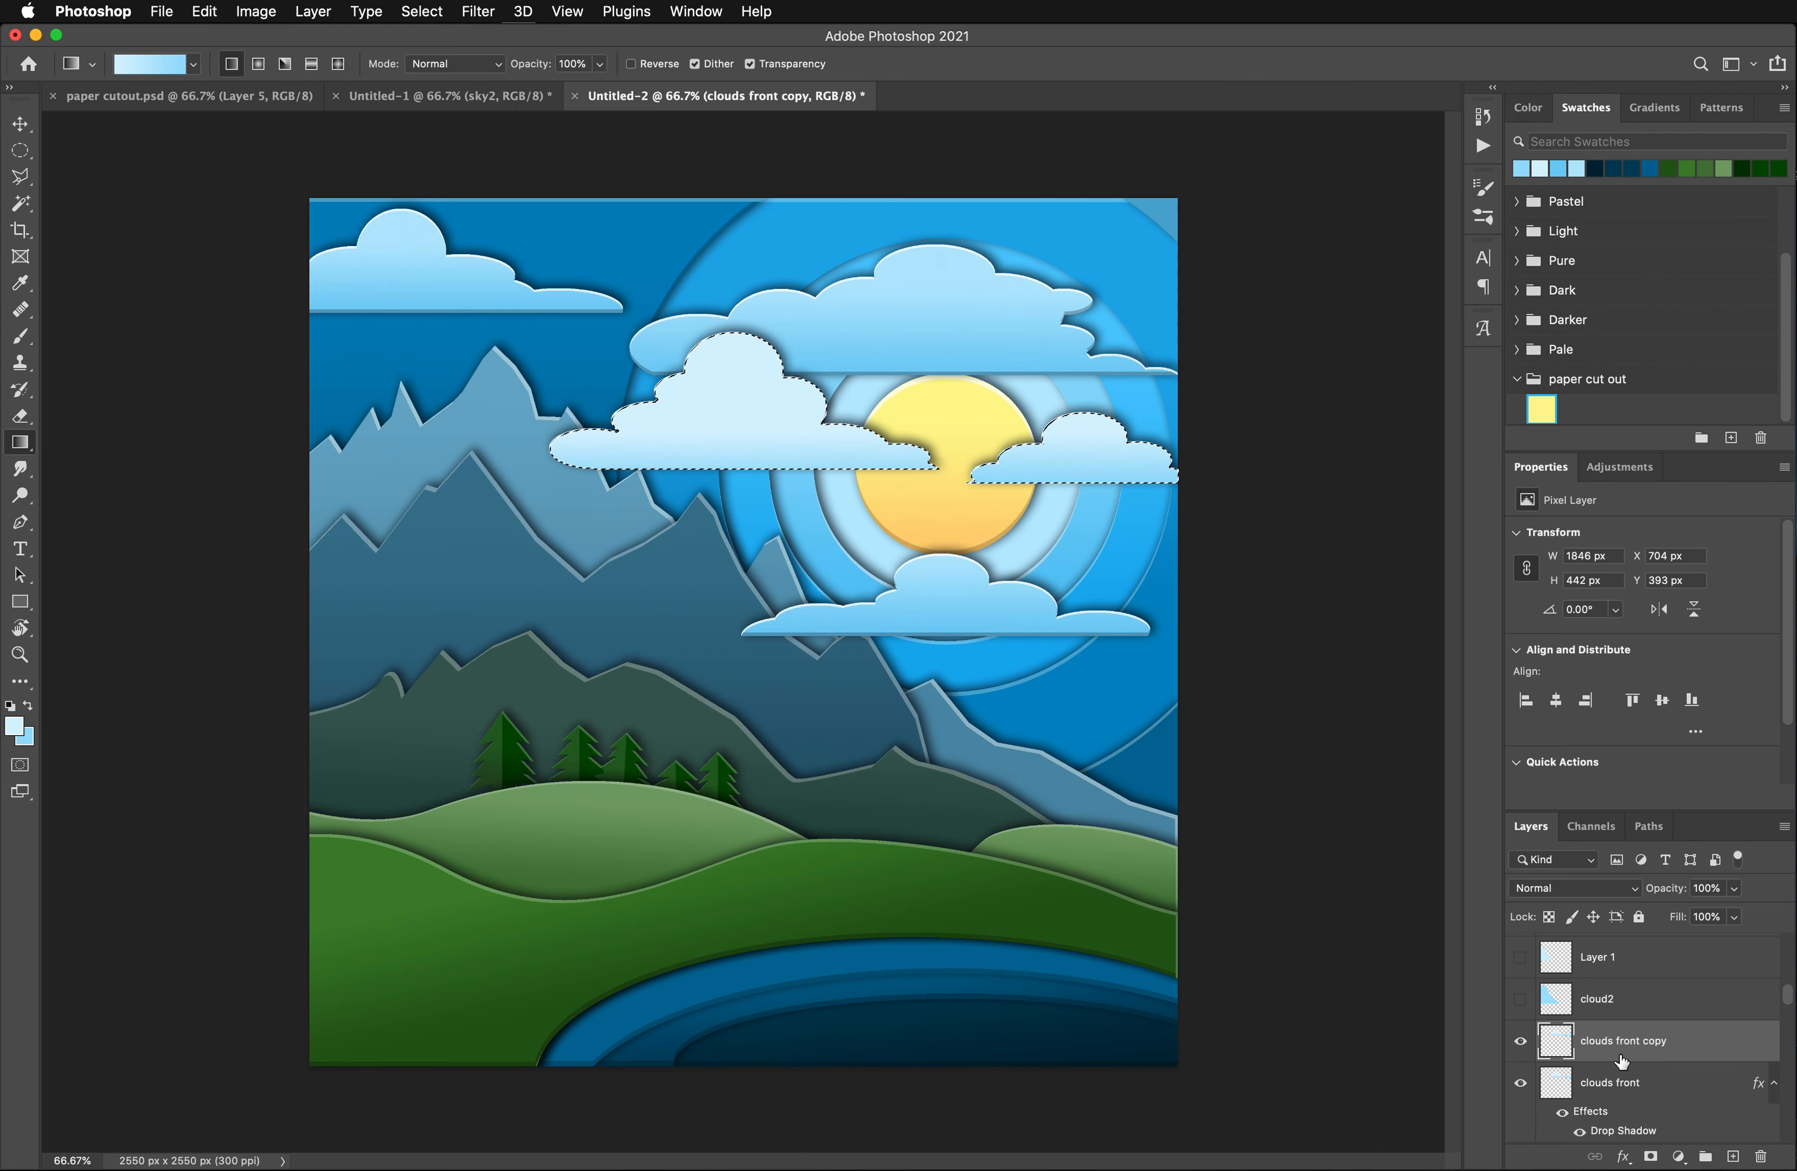
{"action": "left_click_drag", "start_coordinate": [1616, 1041], "coordinate": [1701, 1051]}
{"action": "key", "text": "BackSpace"}
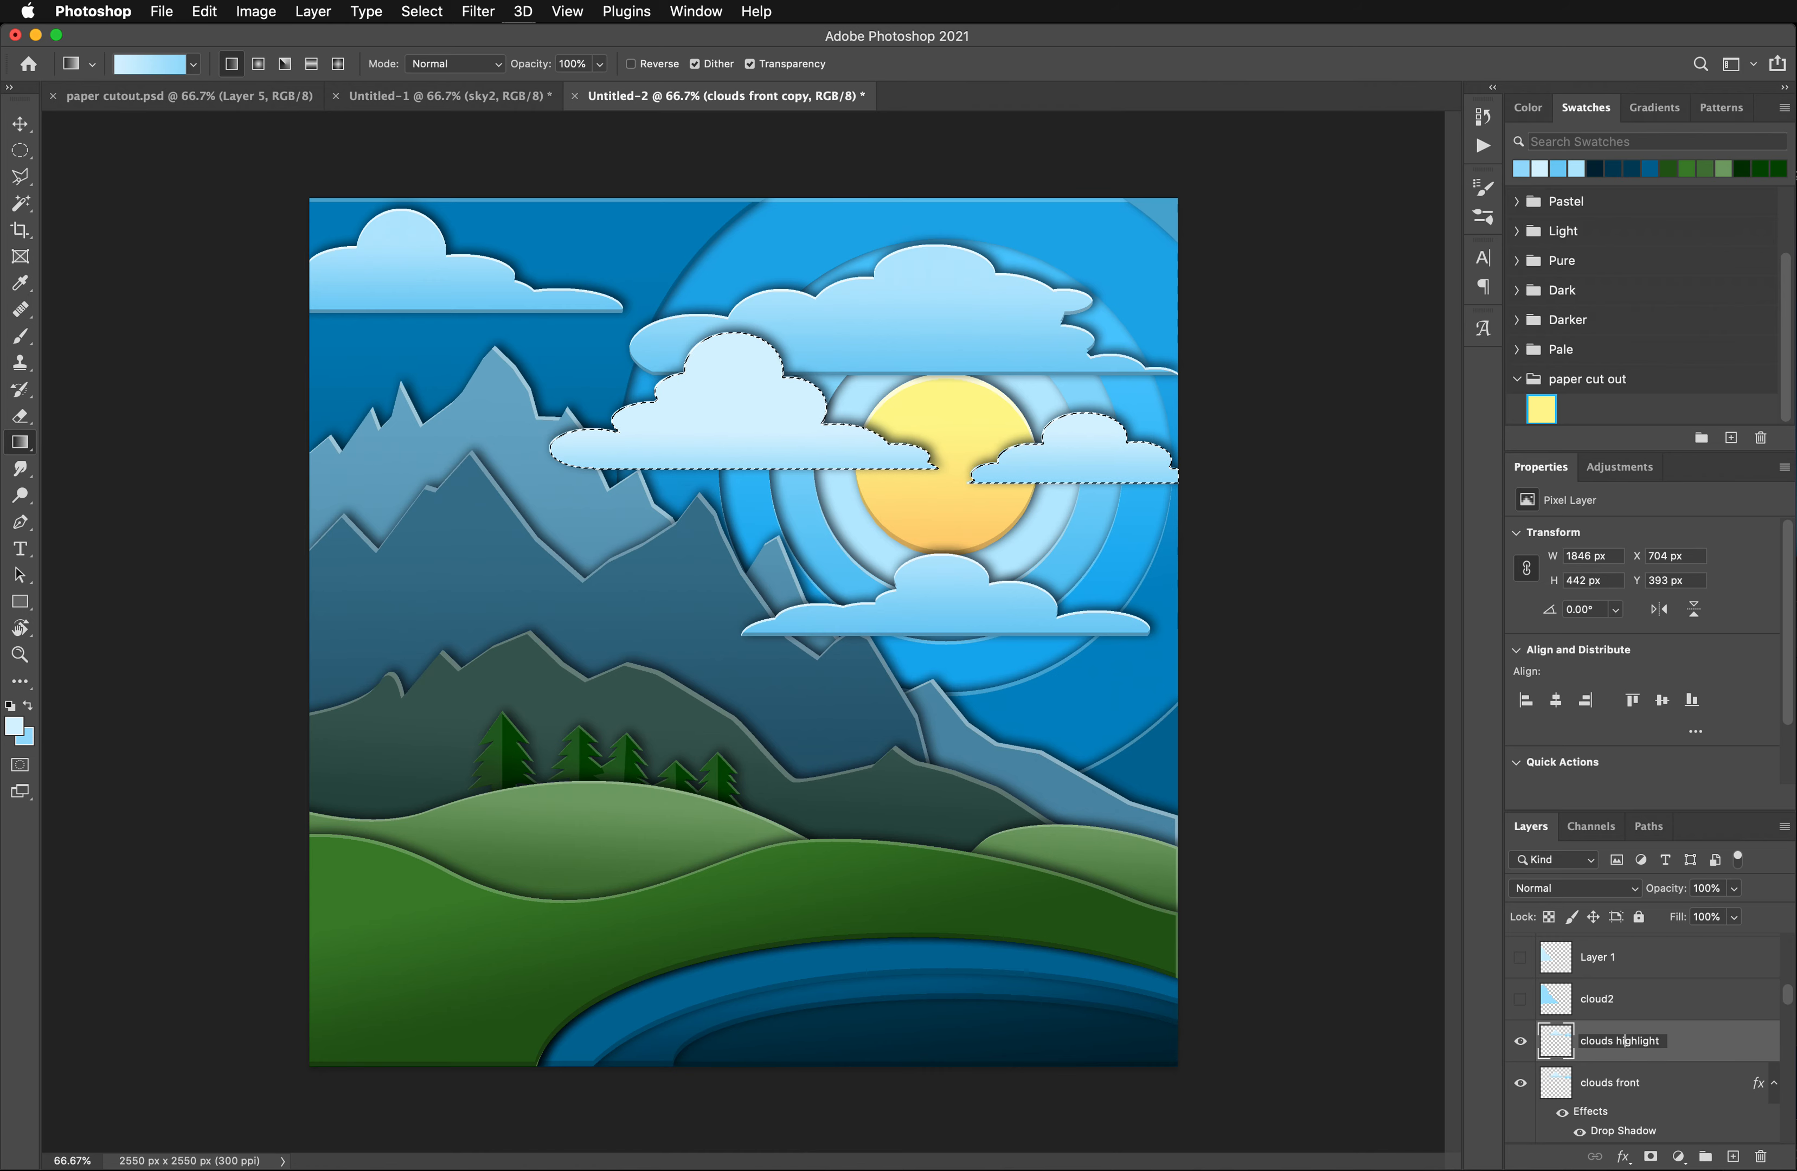
{"action": "key", "text": "Return"}
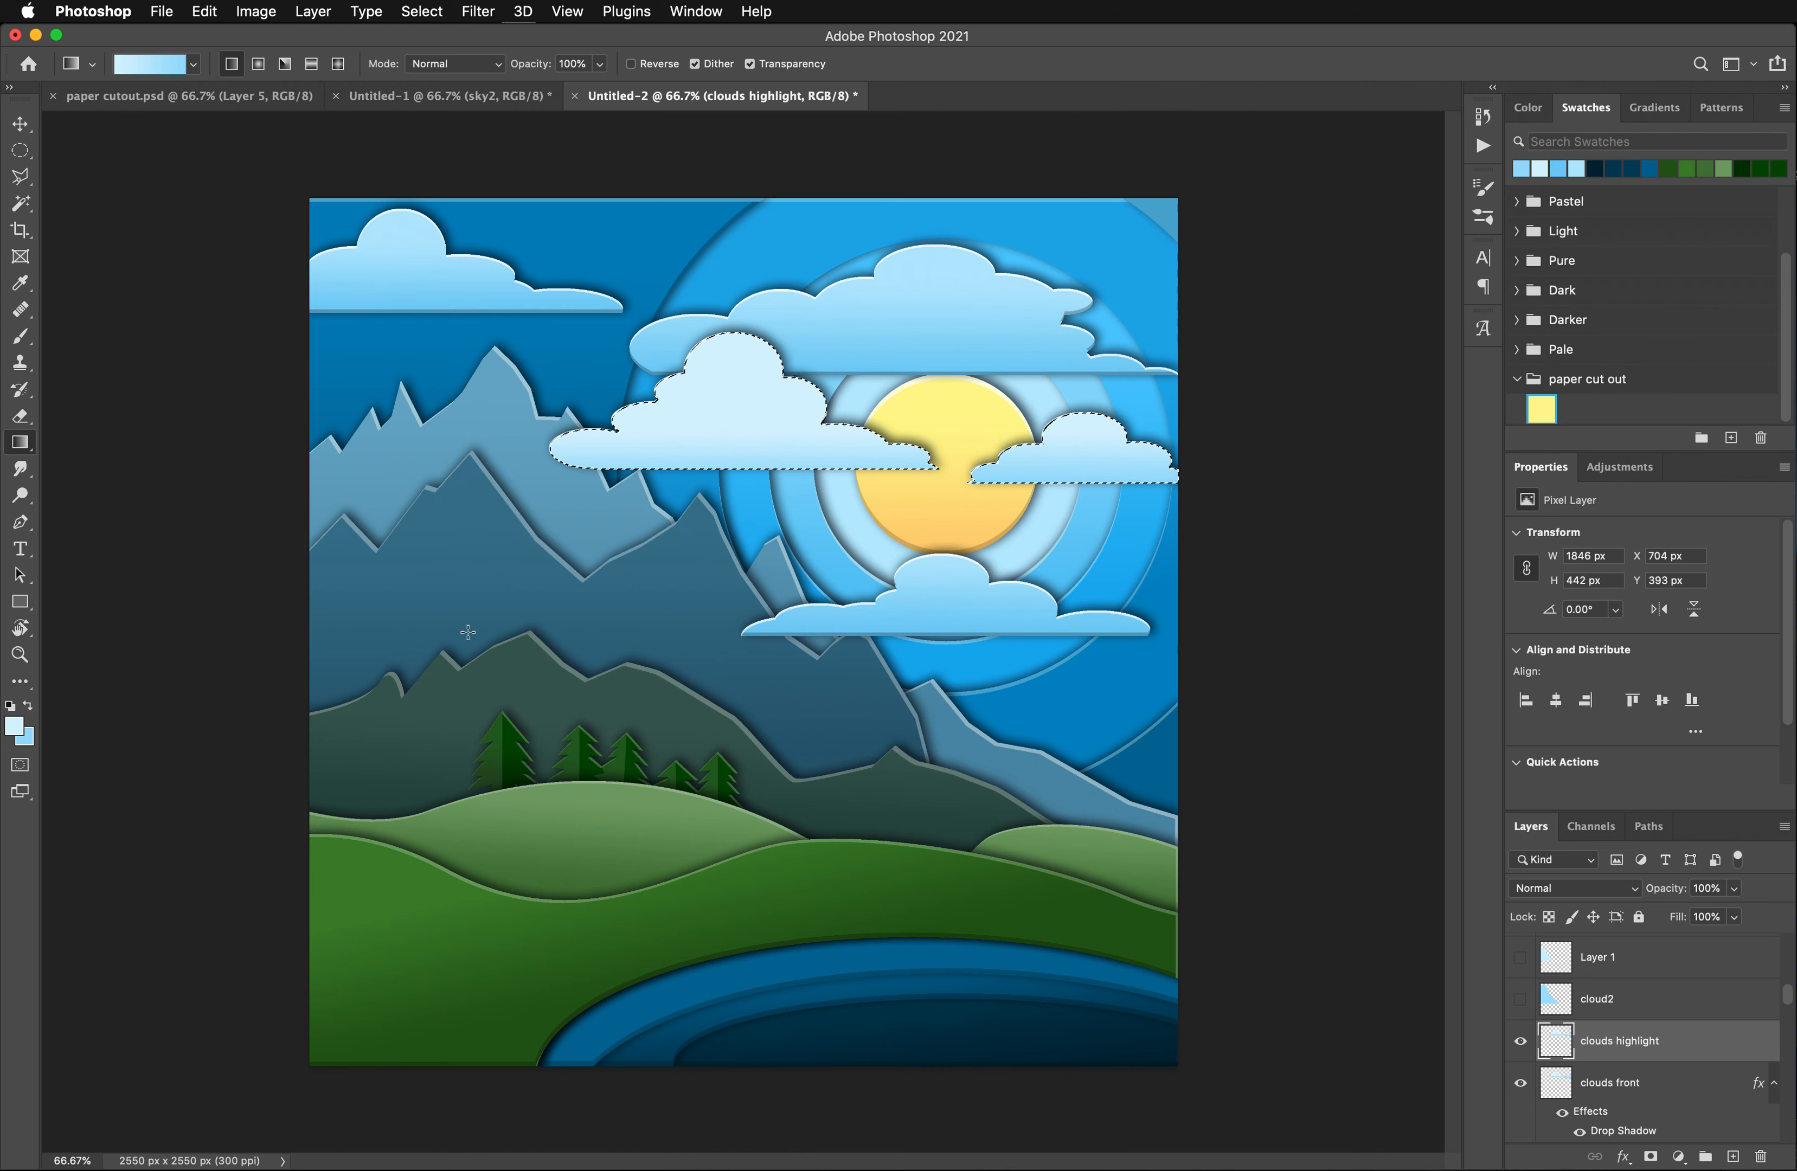
- Shift the cloud selection 6 px down on clouds highlight and delete its contents to leave thin upper edges
{"action": "key", "text": "Down"}
{"action": "key", "text": "Down"}
{"action": "key", "text": "Down"}
{"action": "key", "text": "Down"}
{"action": "key", "text": "Down"}
{"action": "key", "text": "Down"}
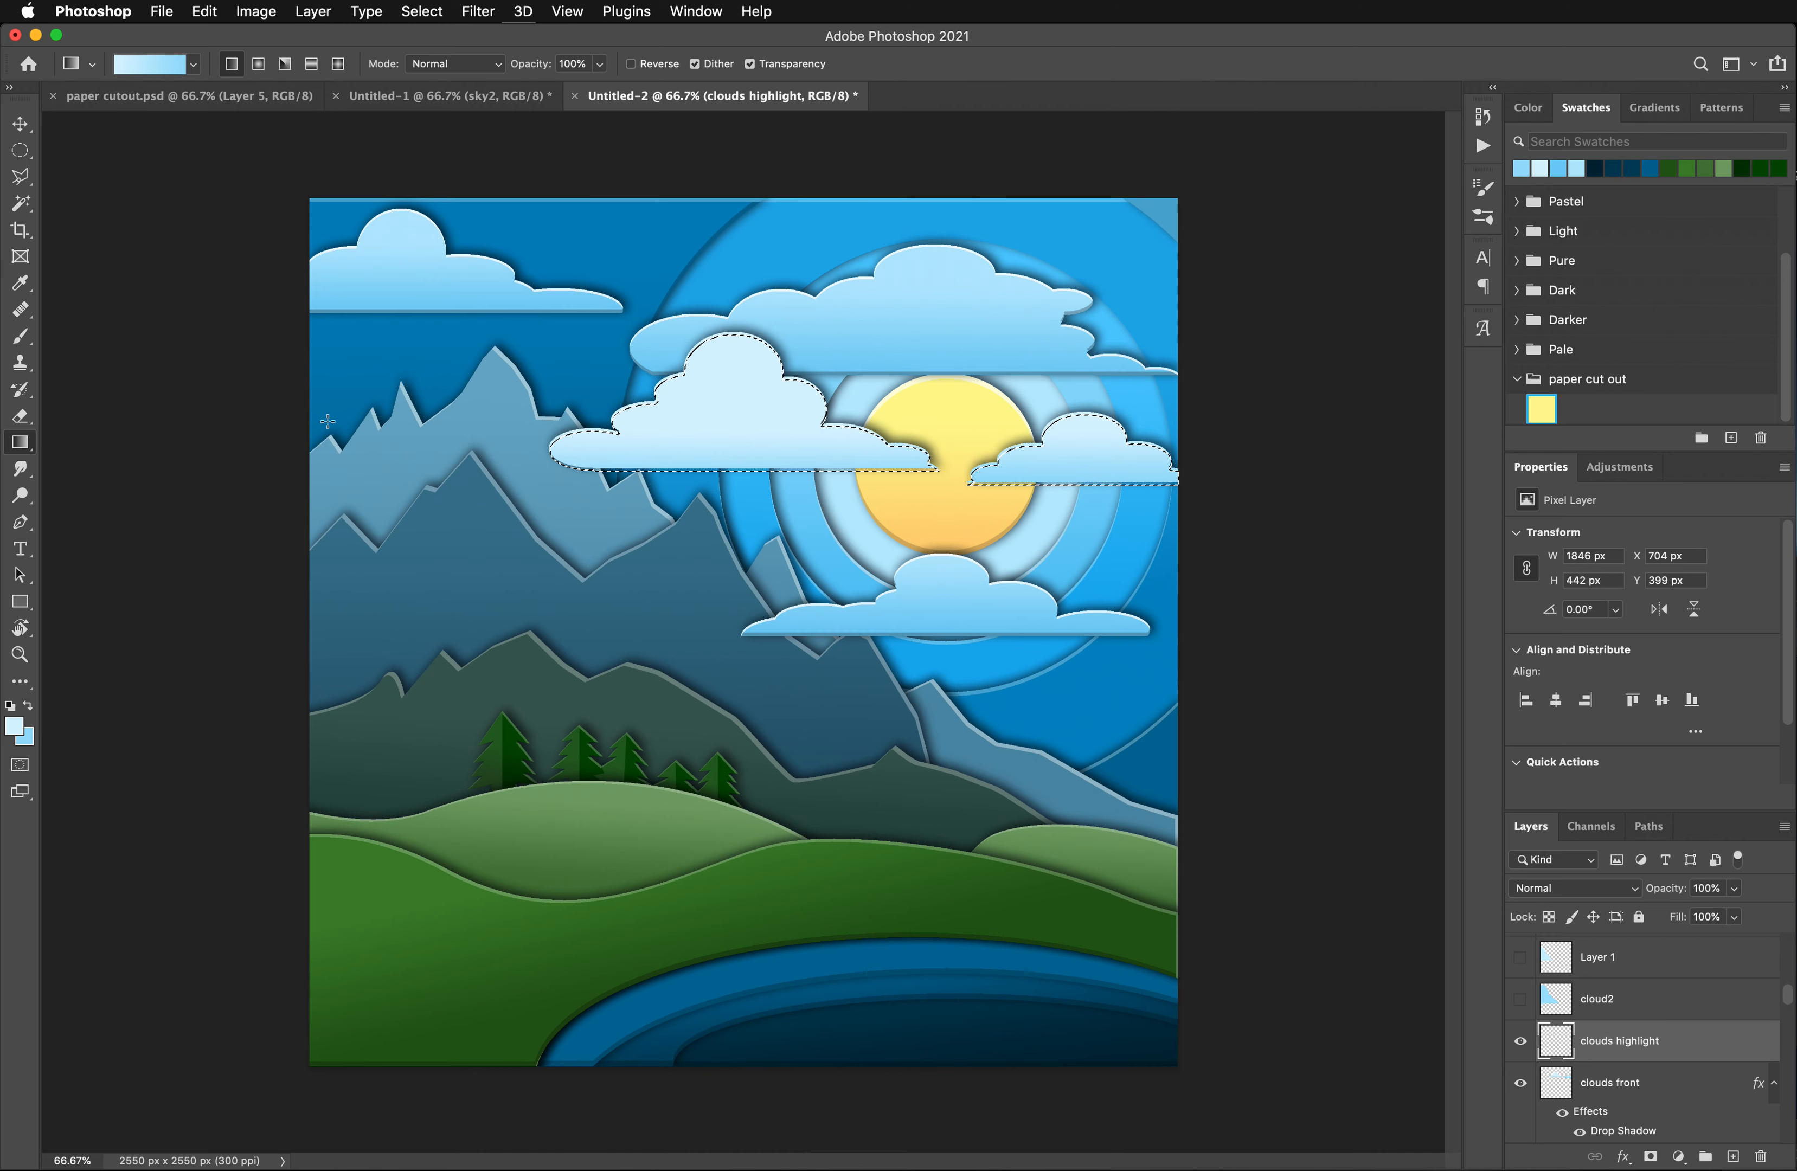
{"action": "key", "text": "super+d"}
- Brighten the edge strips on clouds highlight with a Hue/Saturation adjustment, setting Lightness to +76
{"action": "left_click", "coordinate": [256, 11]}
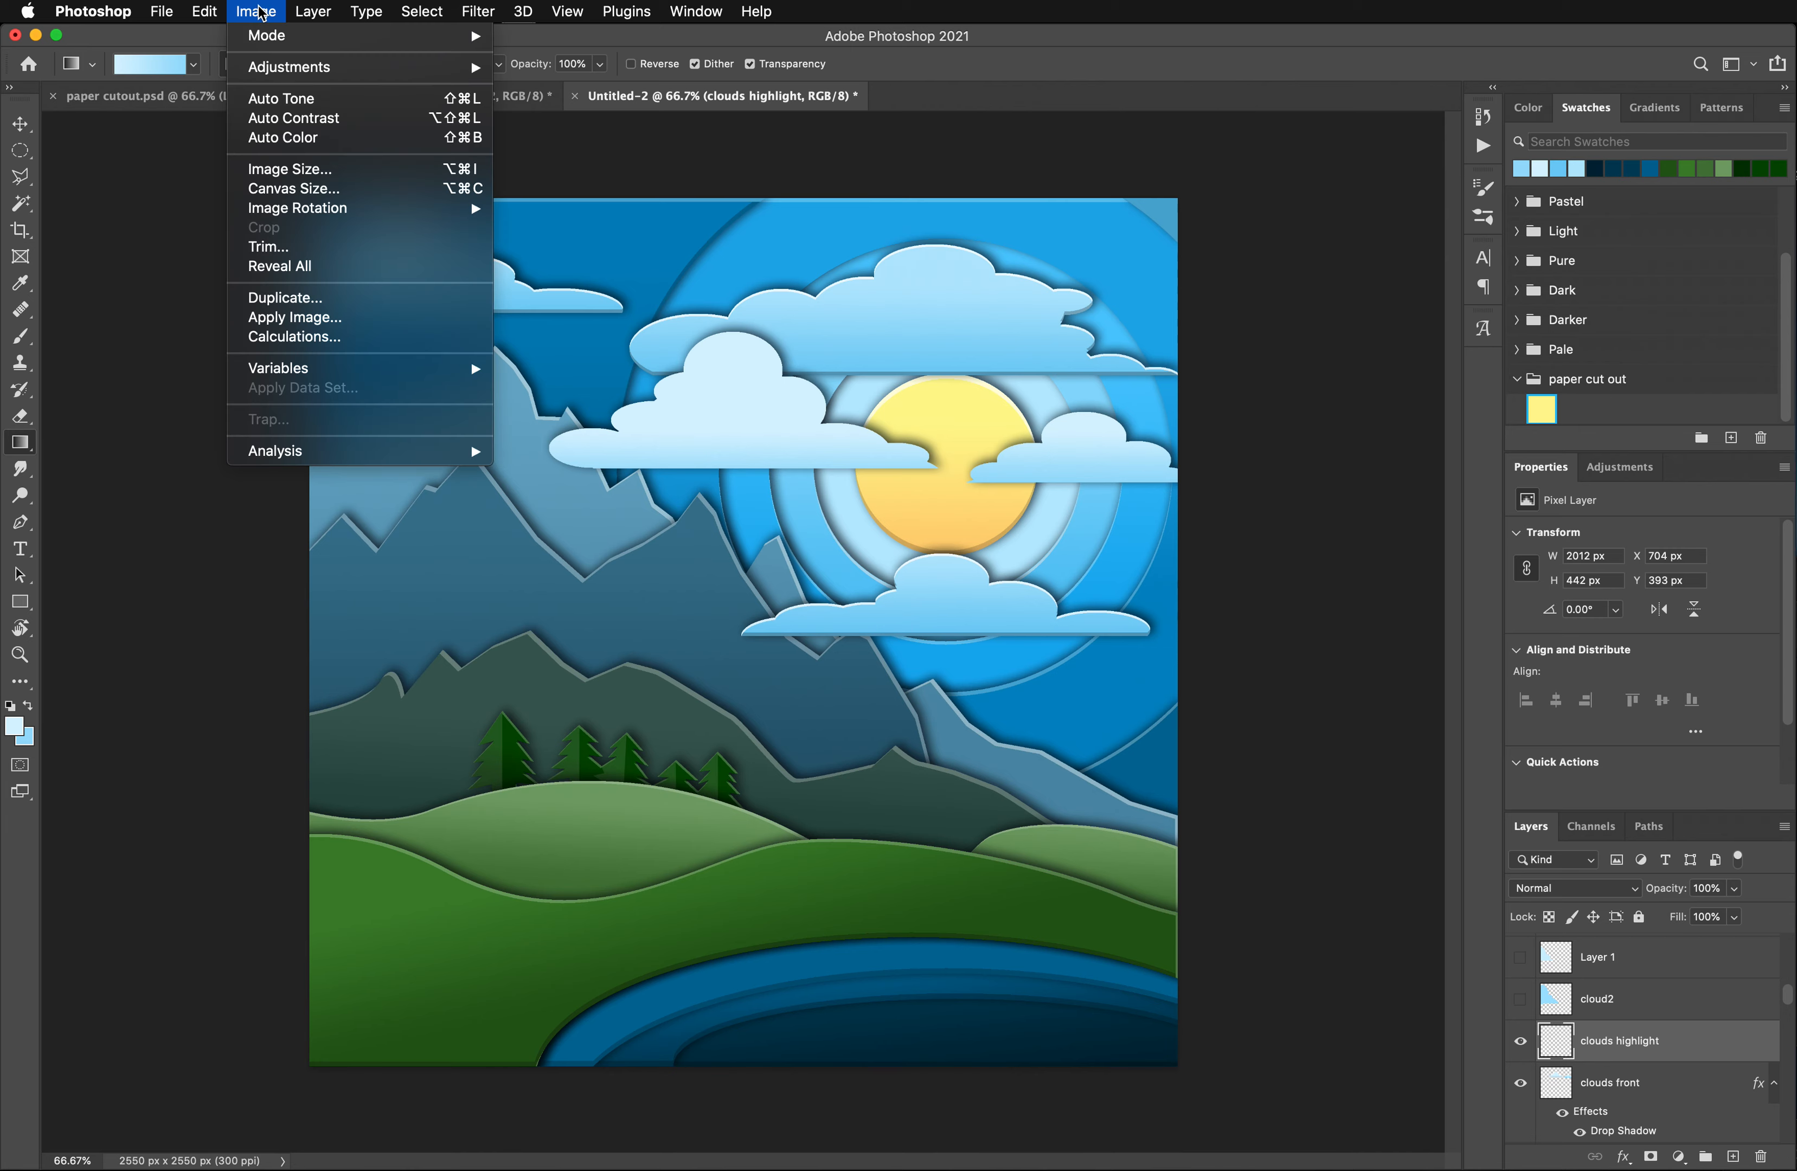
{"action": "mouse_move", "coordinate": [380, 67]}
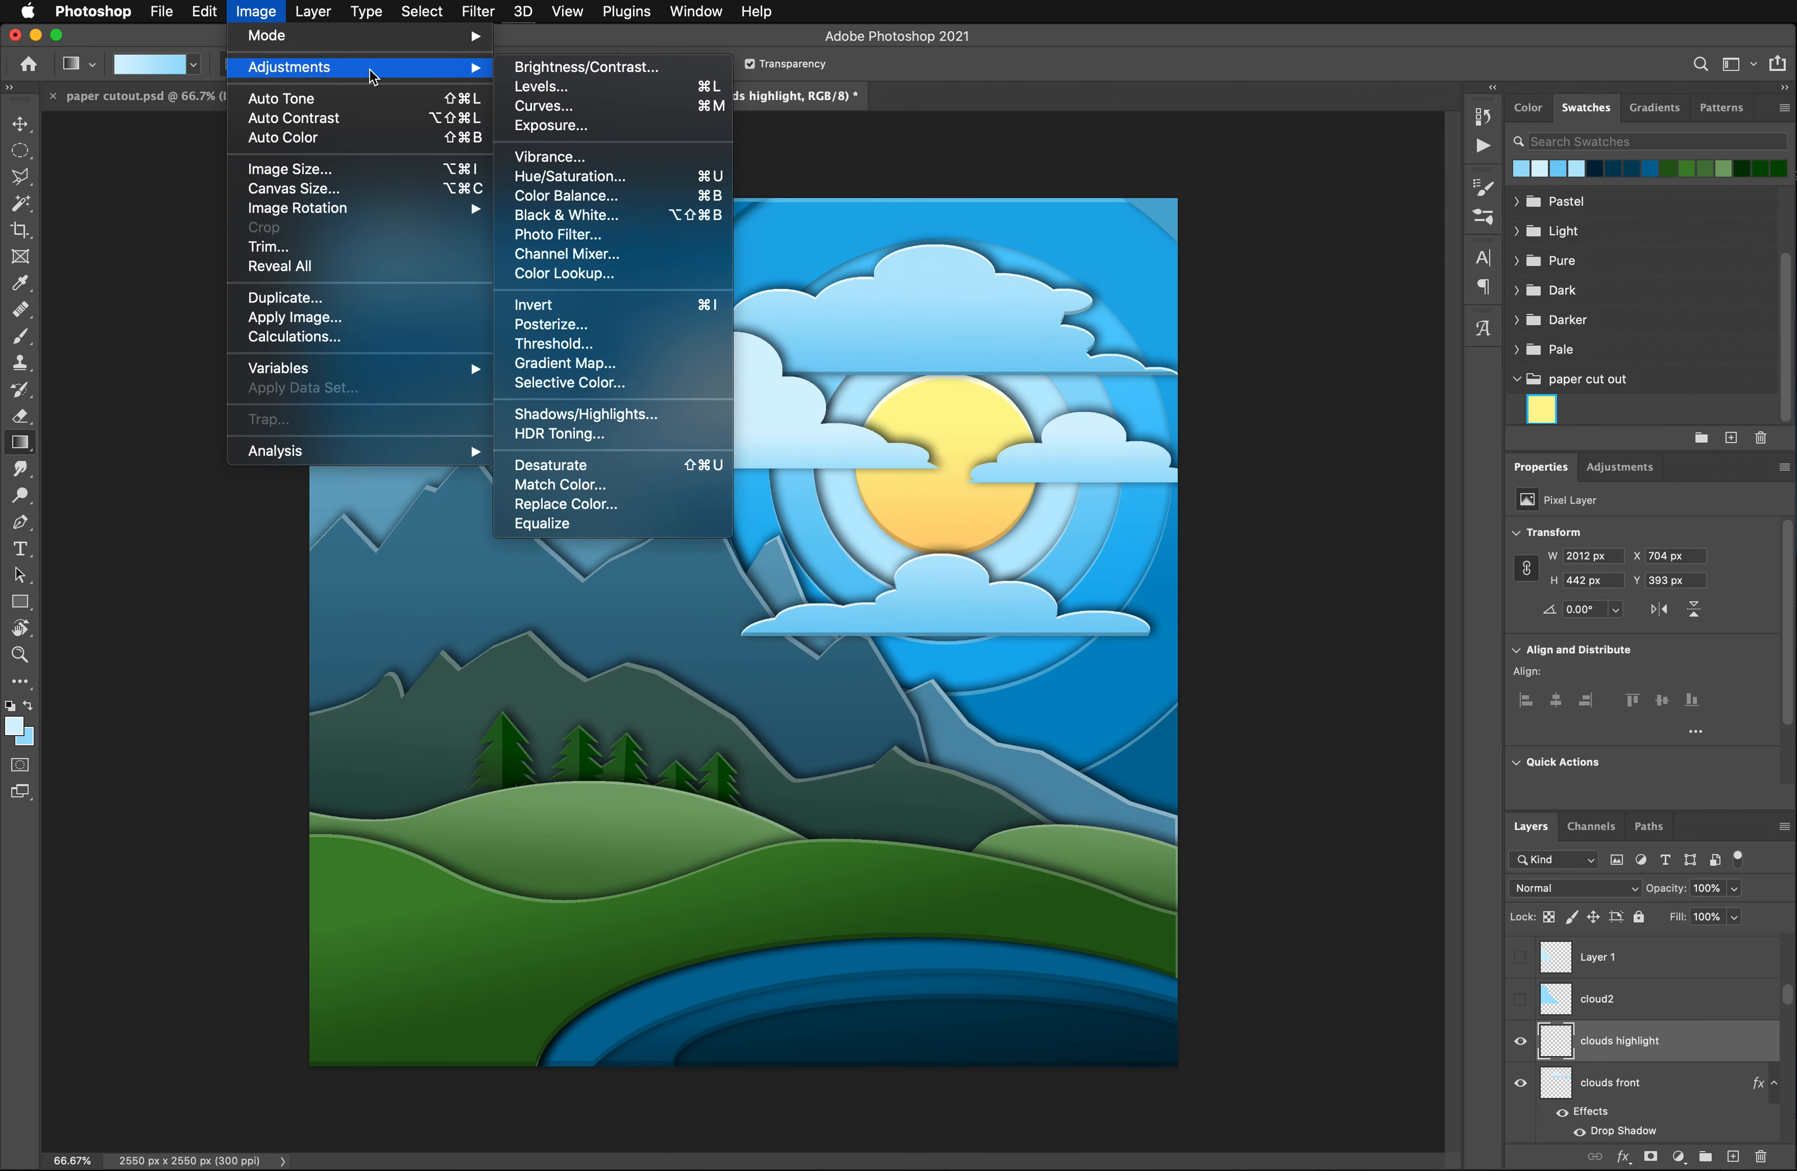
{"action": "left_click", "coordinate": [564, 177]}
{"action": "left_click_drag", "start_coordinate": [1393, 396], "coordinate": [1454, 395]}
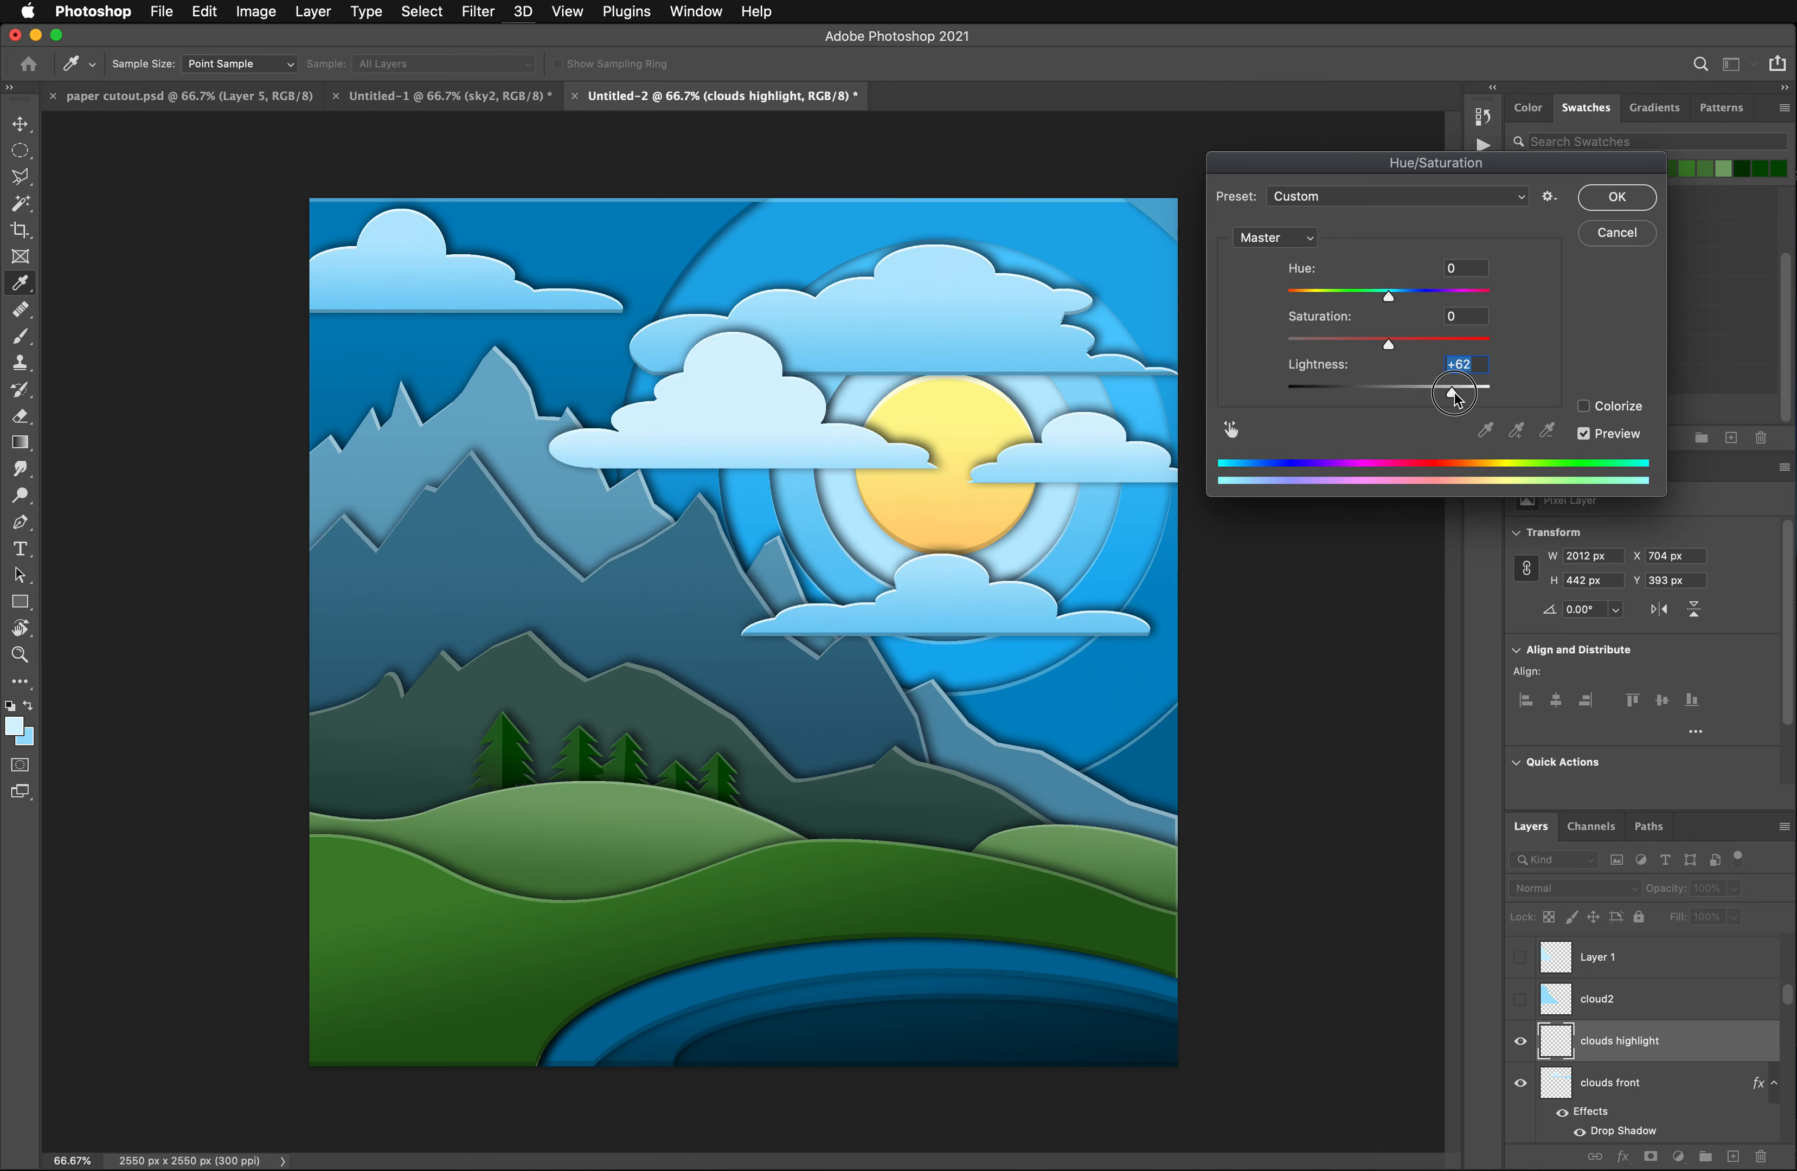
{"action": "left_click_drag", "start_coordinate": [1452, 393], "coordinate": [1466, 395]}
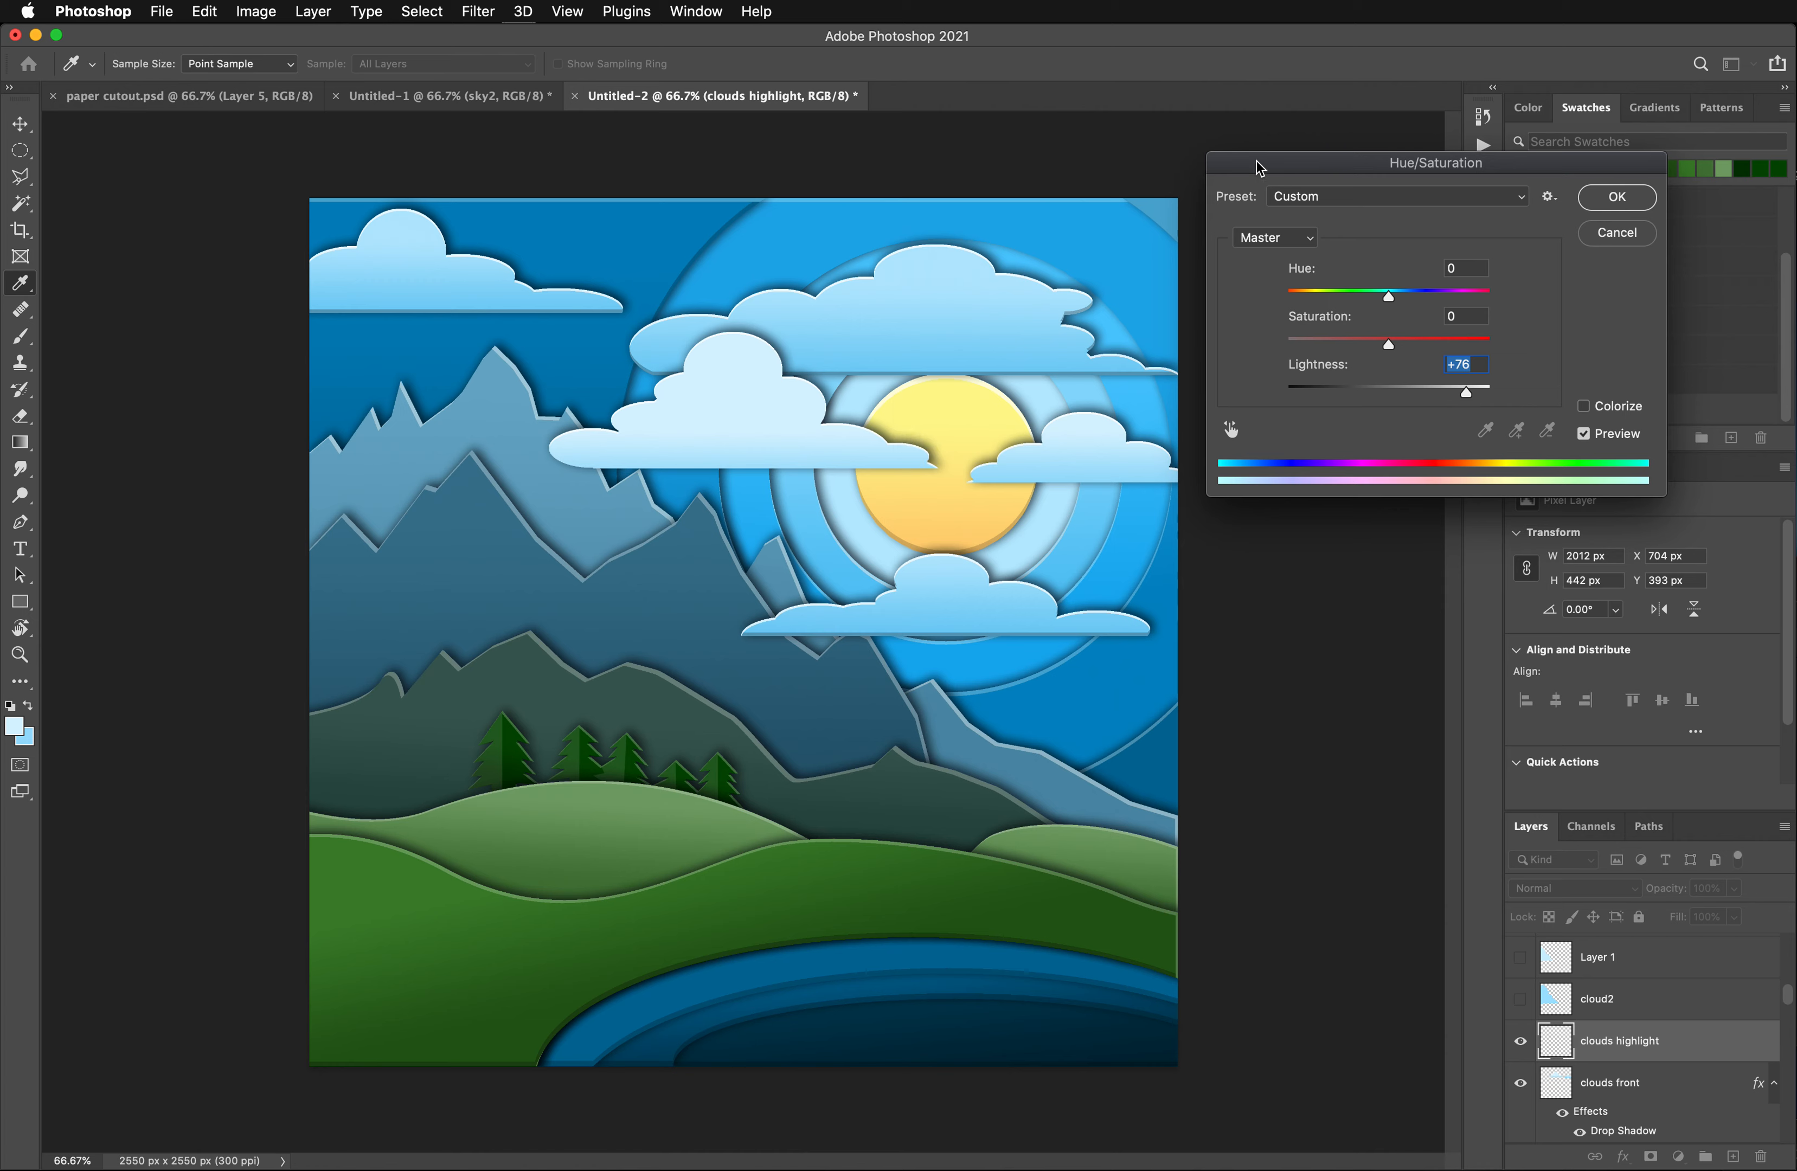
{"action": "left_click_drag", "start_coordinate": [1258, 168], "coordinate": [1376, 188]}
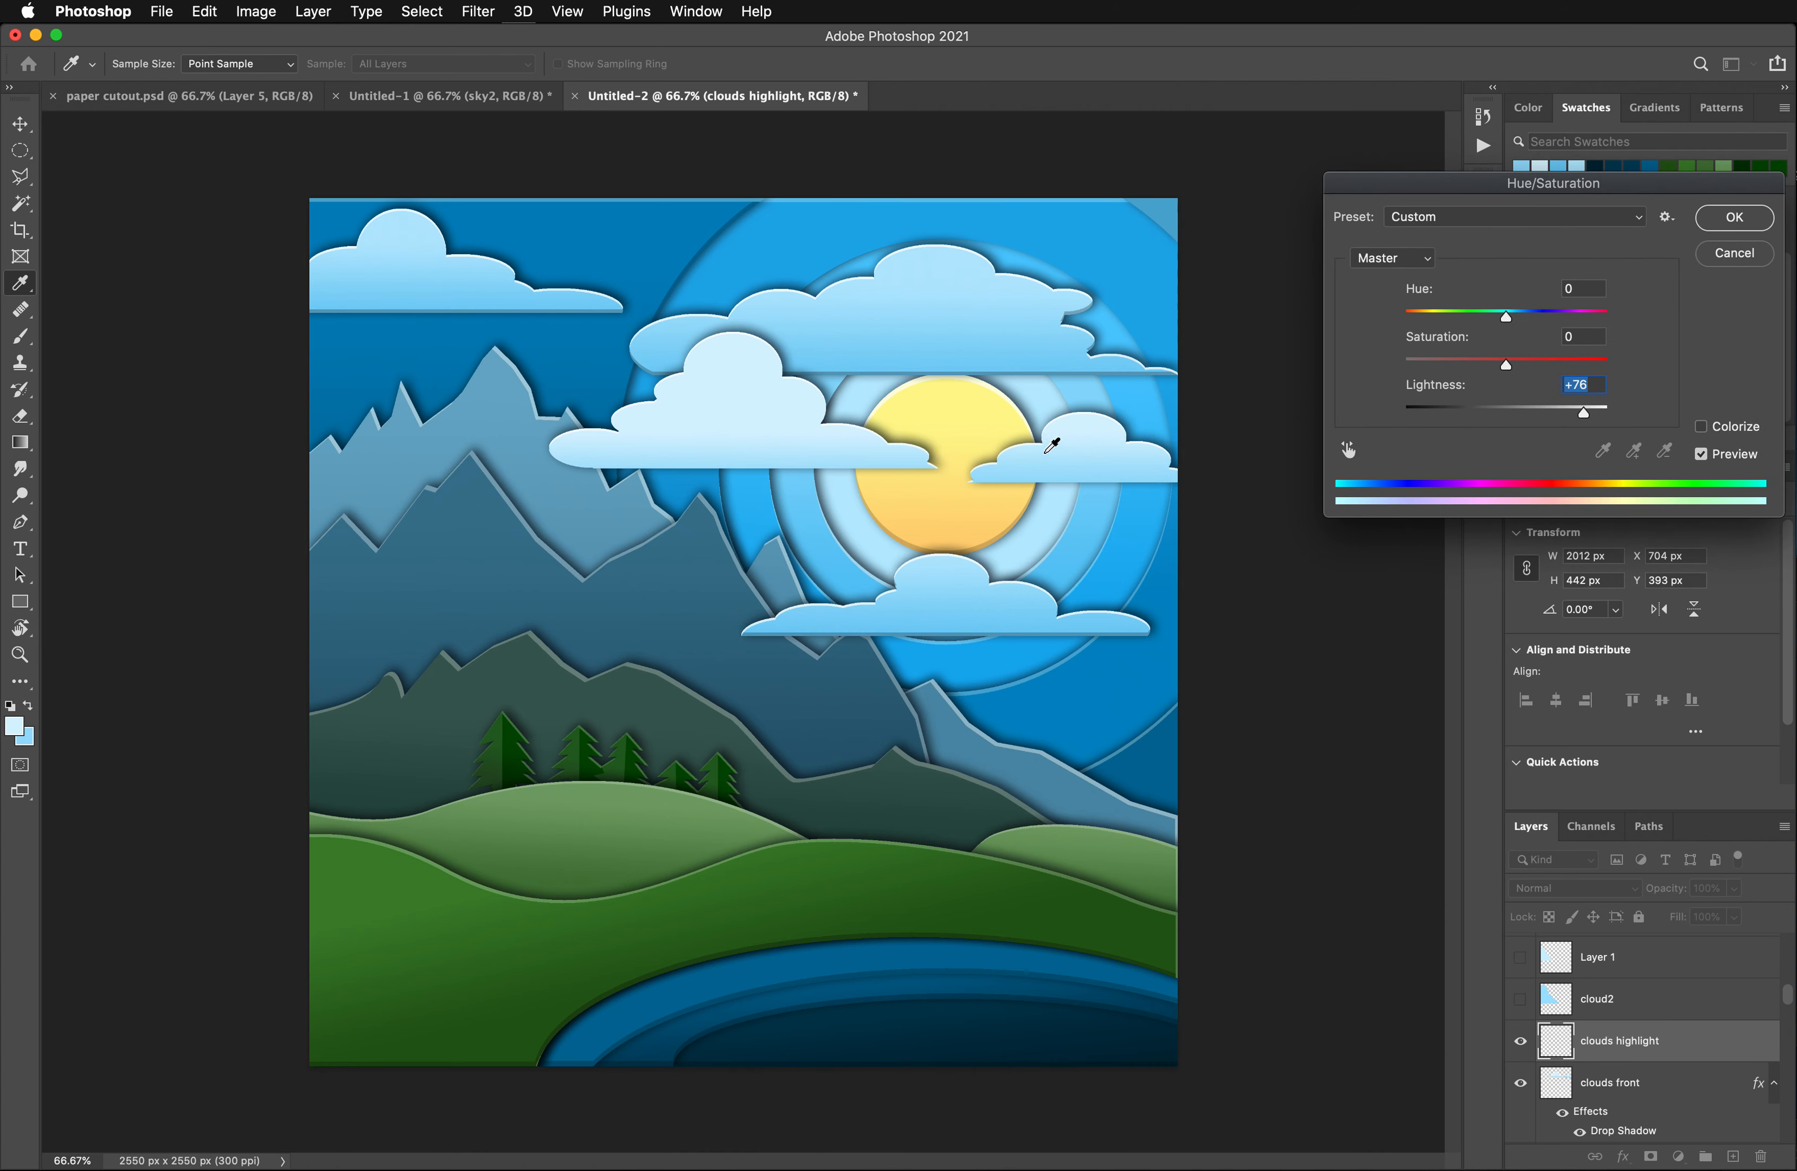
{"action": "left_click", "coordinate": [1722, 221]}
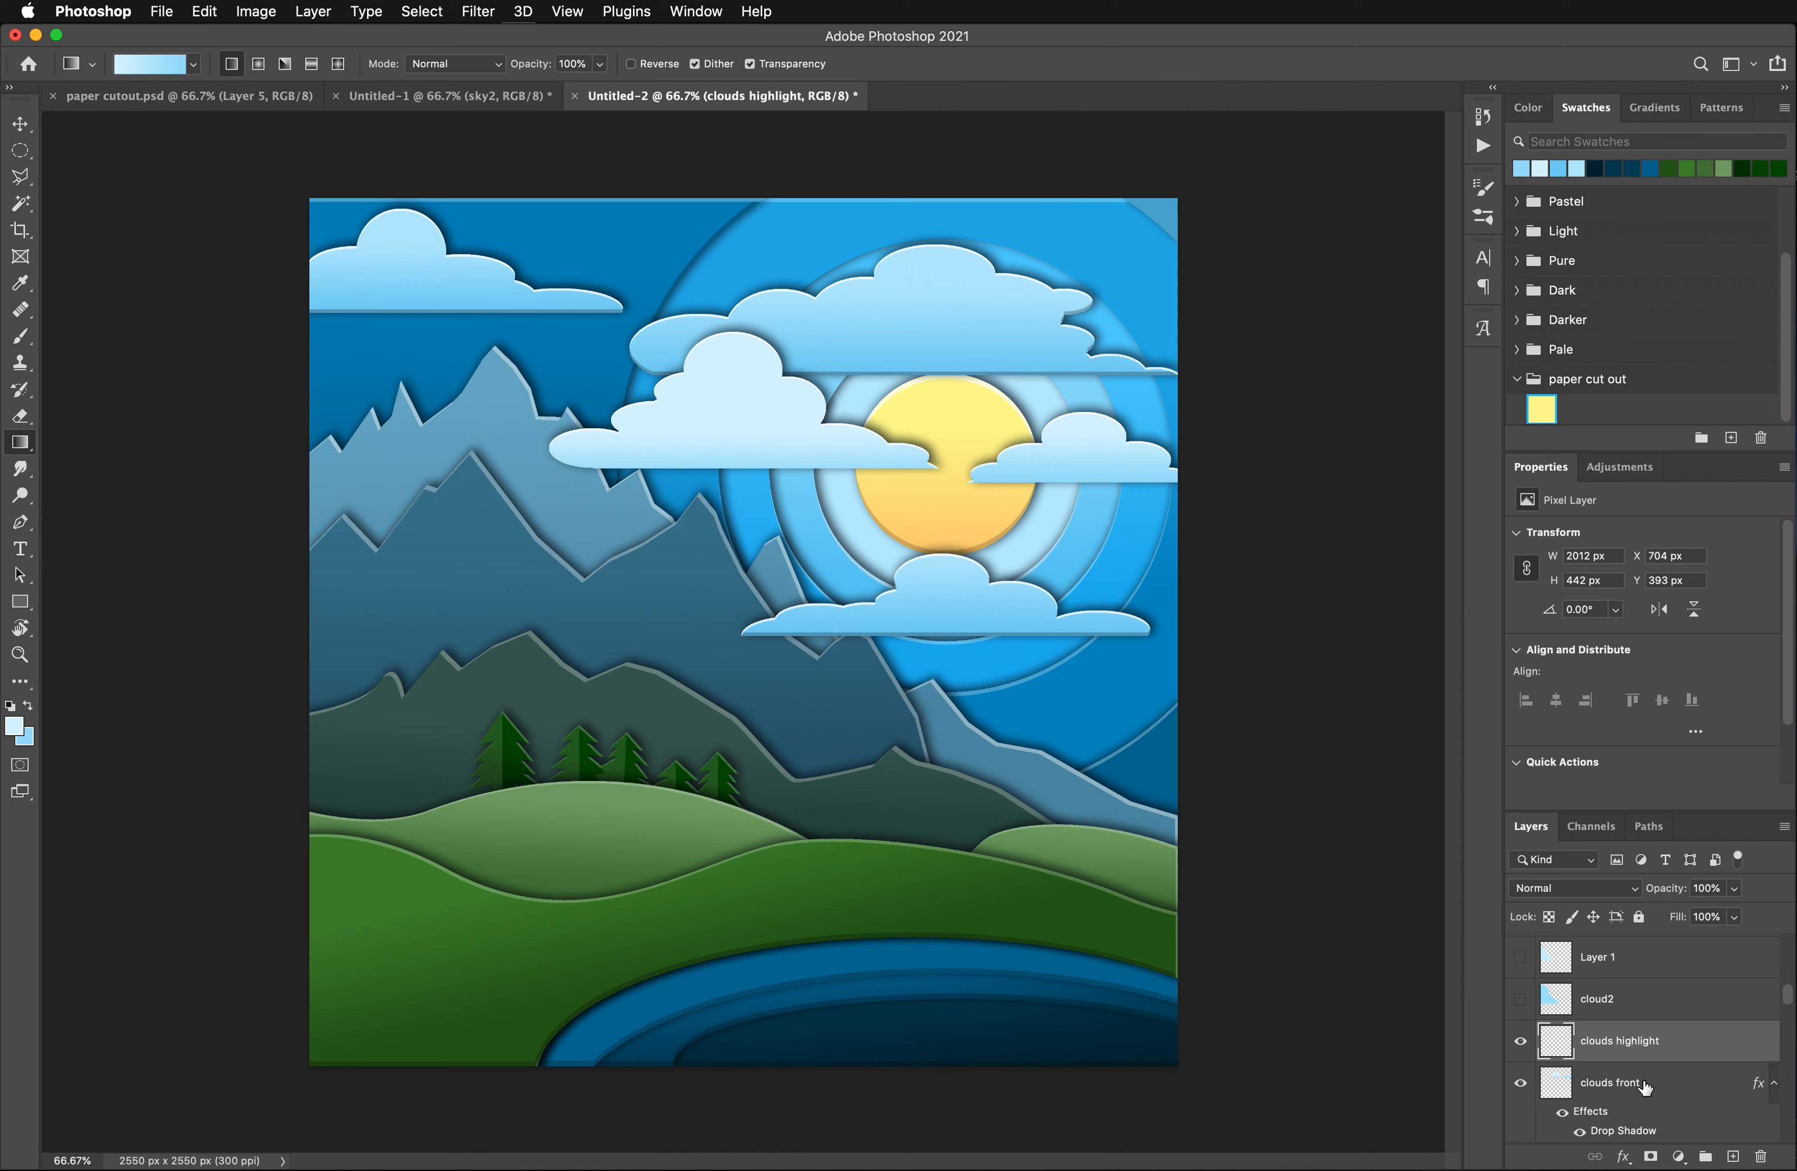
- Duplicate the clouds front layer again and remove the drop shadow from the copy
{"action": "left_click_drag", "start_coordinate": [1644, 1088], "coordinate": [1732, 1156]}
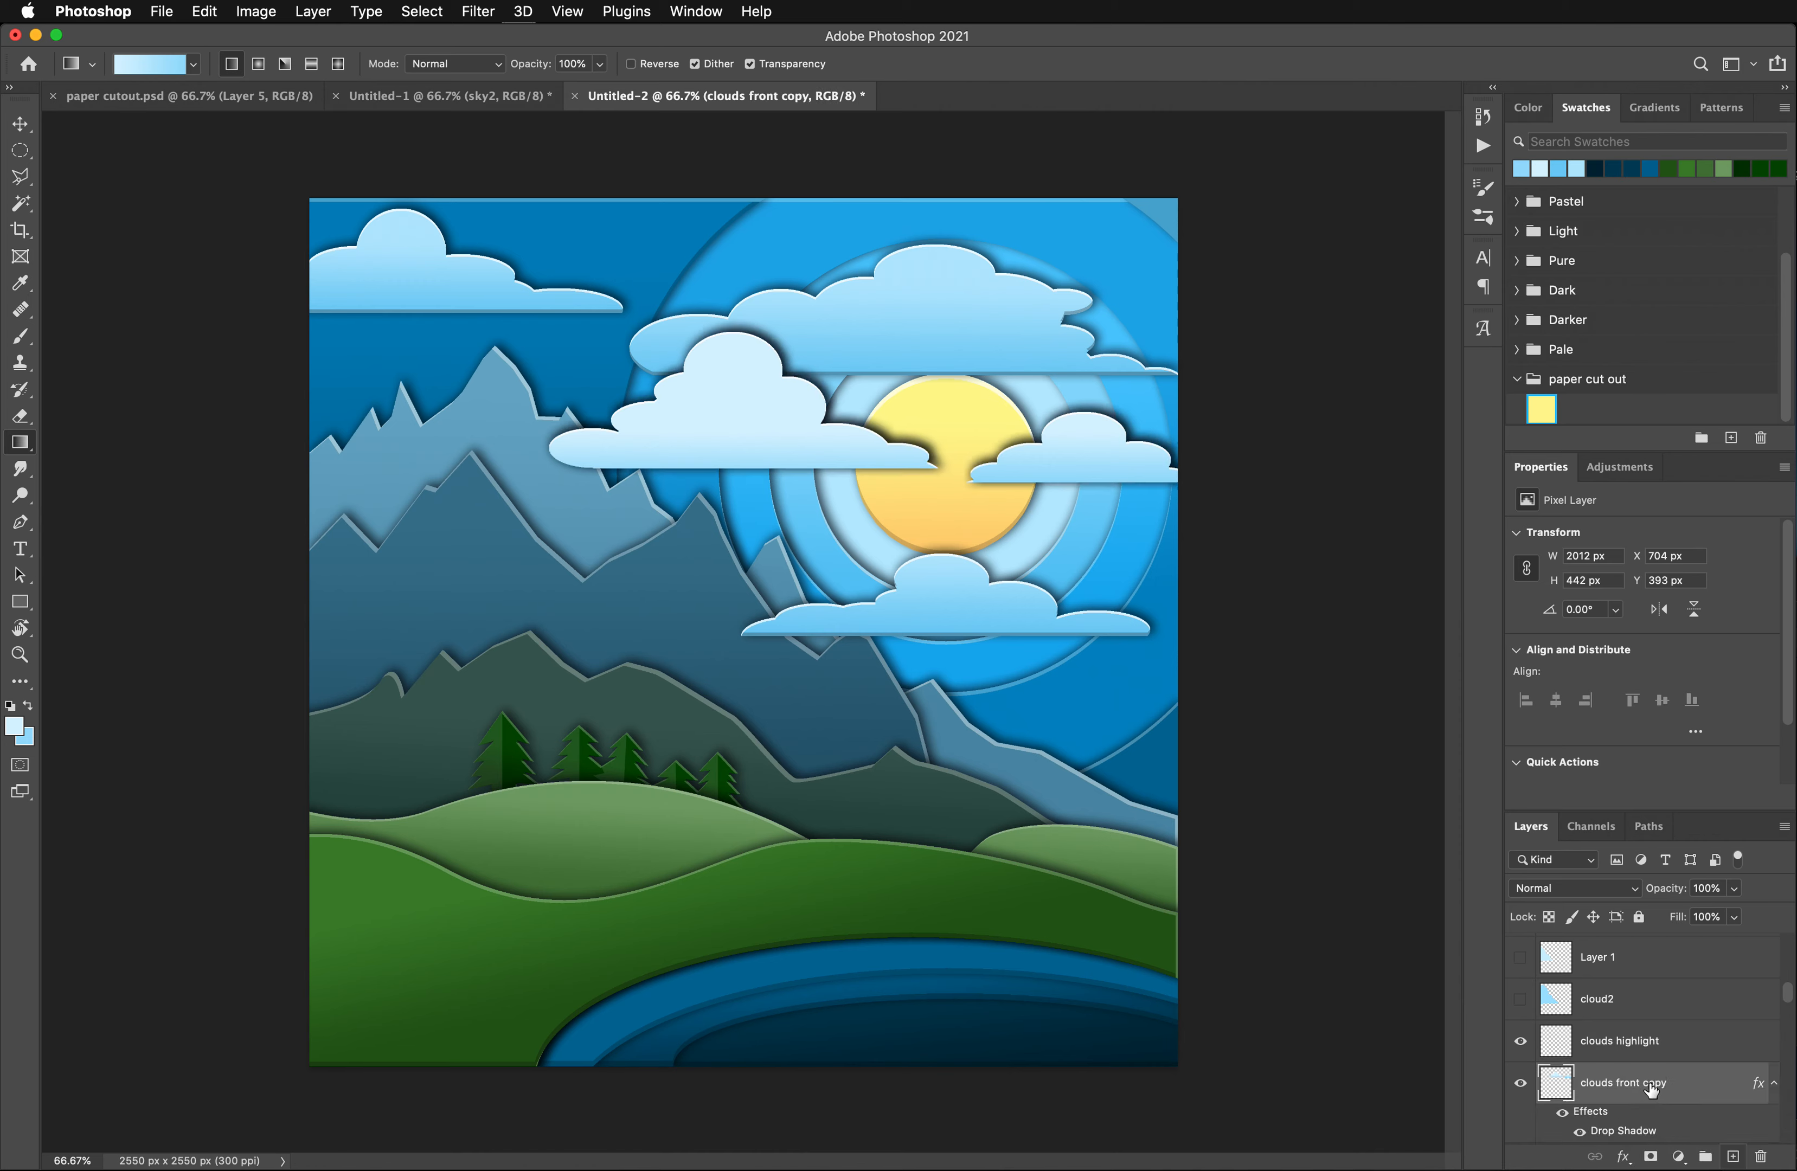
{"action": "left_click_drag", "start_coordinate": [1630, 1111], "coordinate": [1761, 1156]}
{"action": "left_click", "coordinate": [255, 11]}
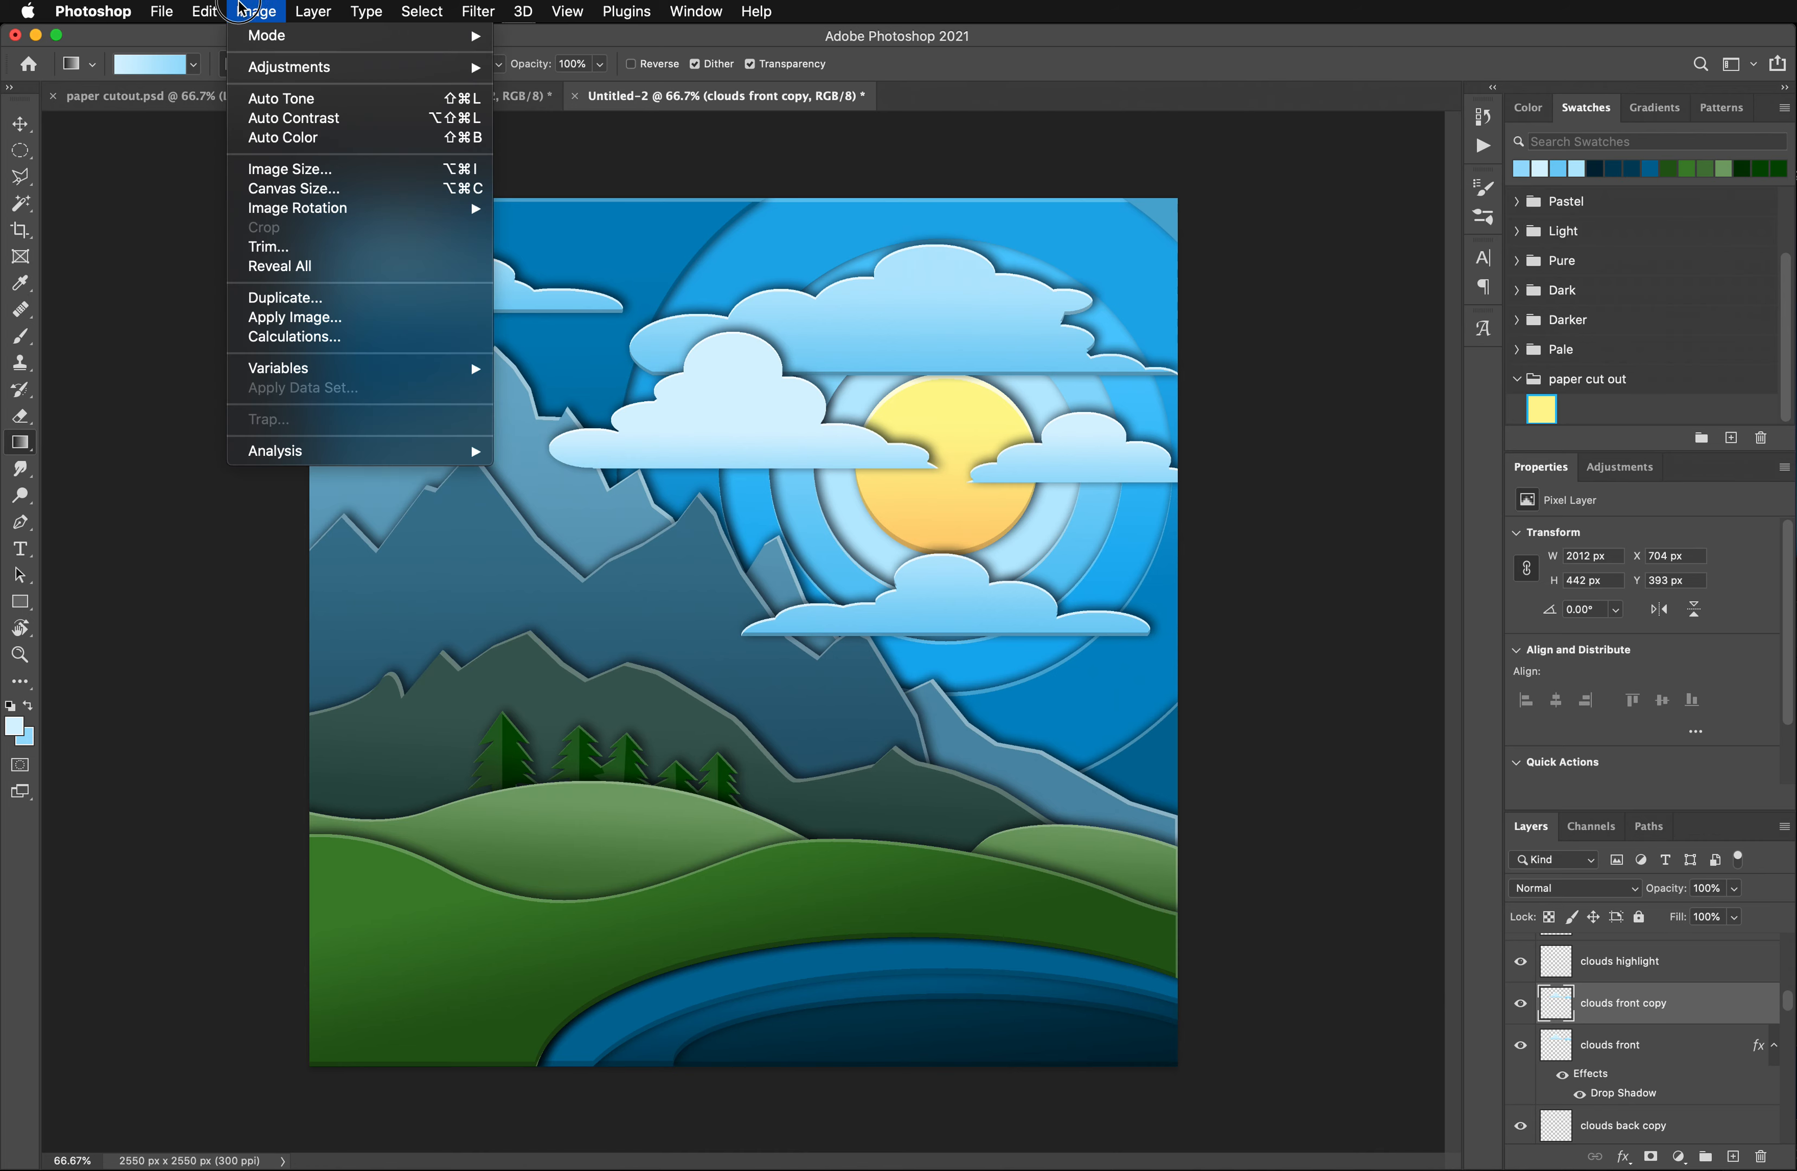
{"action": "mouse_move", "coordinate": [327, 66]}
{"action": "left_click", "coordinate": [25, 203]}
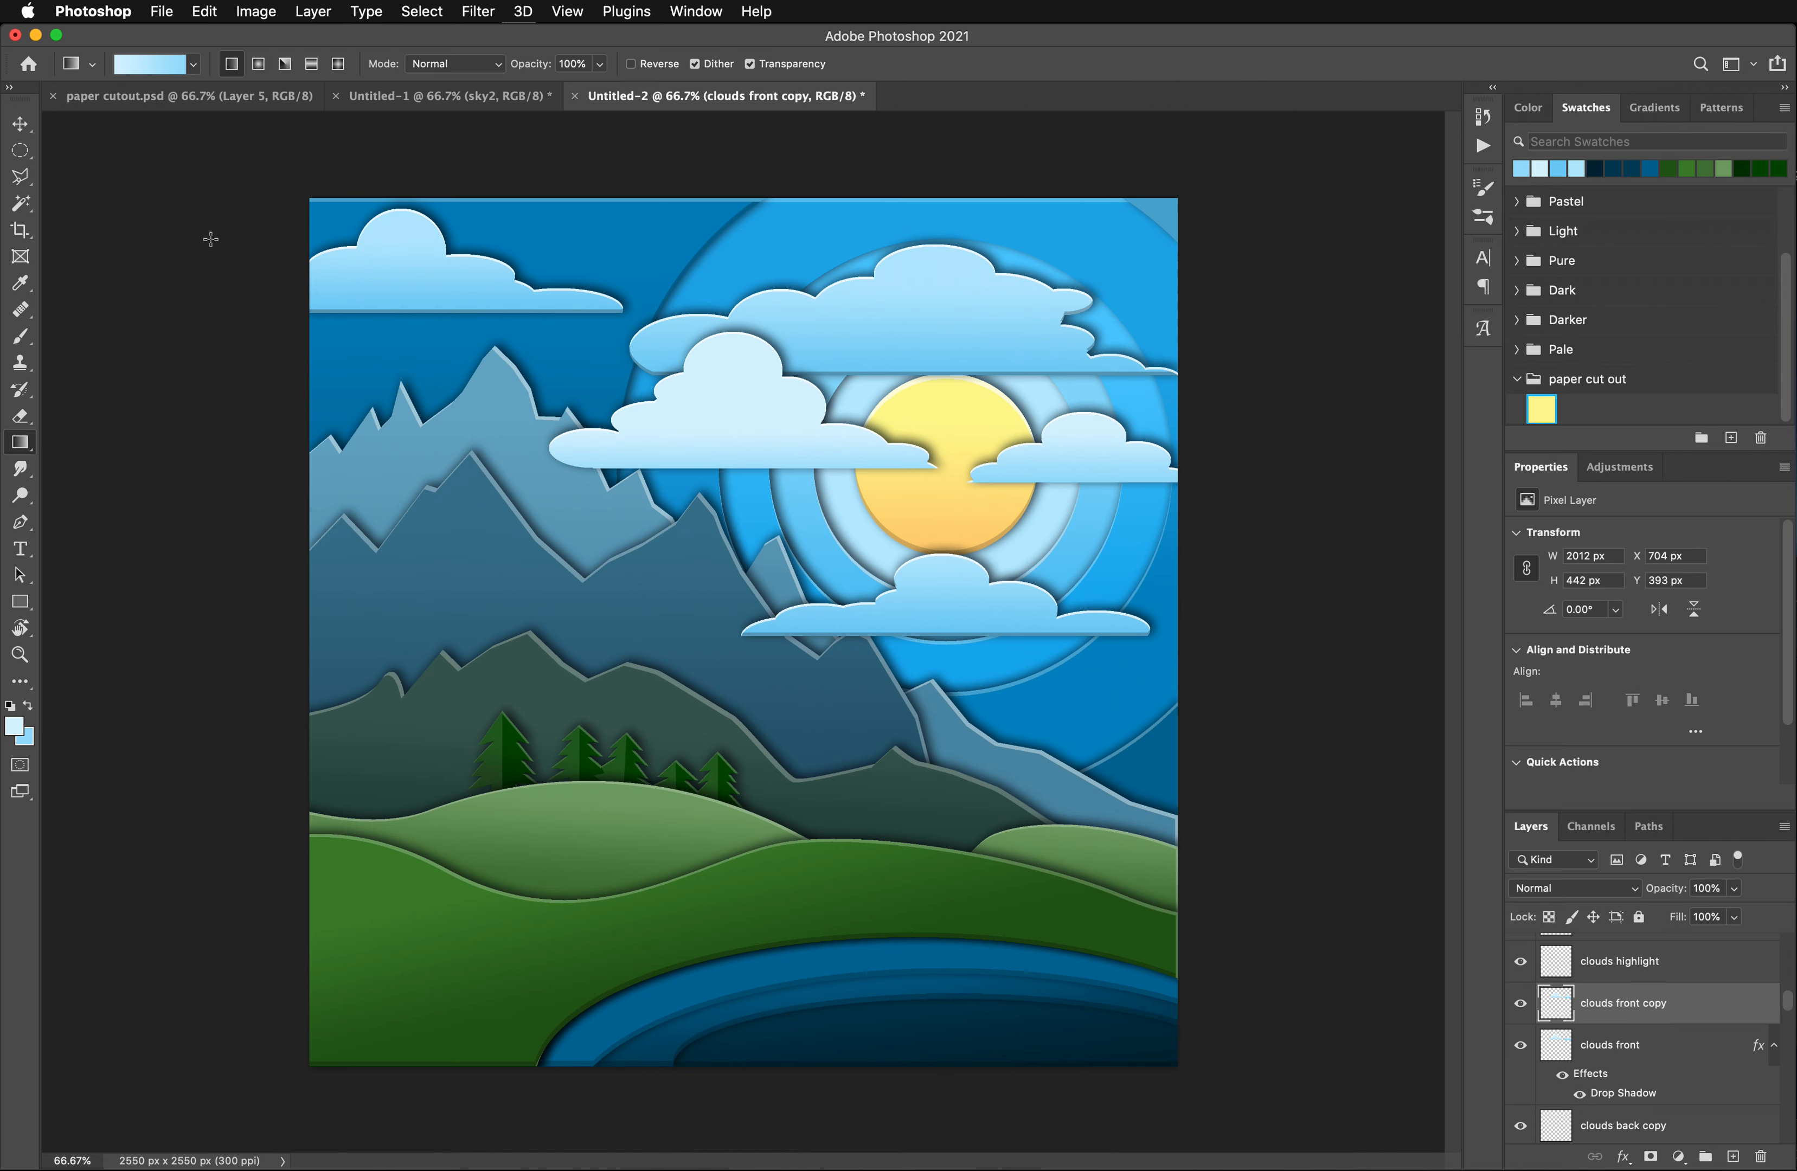
- On clouds front copy, select both clouds with the Magic Wand, shift the selection 10 px up and delete its contents to leave thin lower edges
{"action": "left_click", "coordinate": [21, 203]}
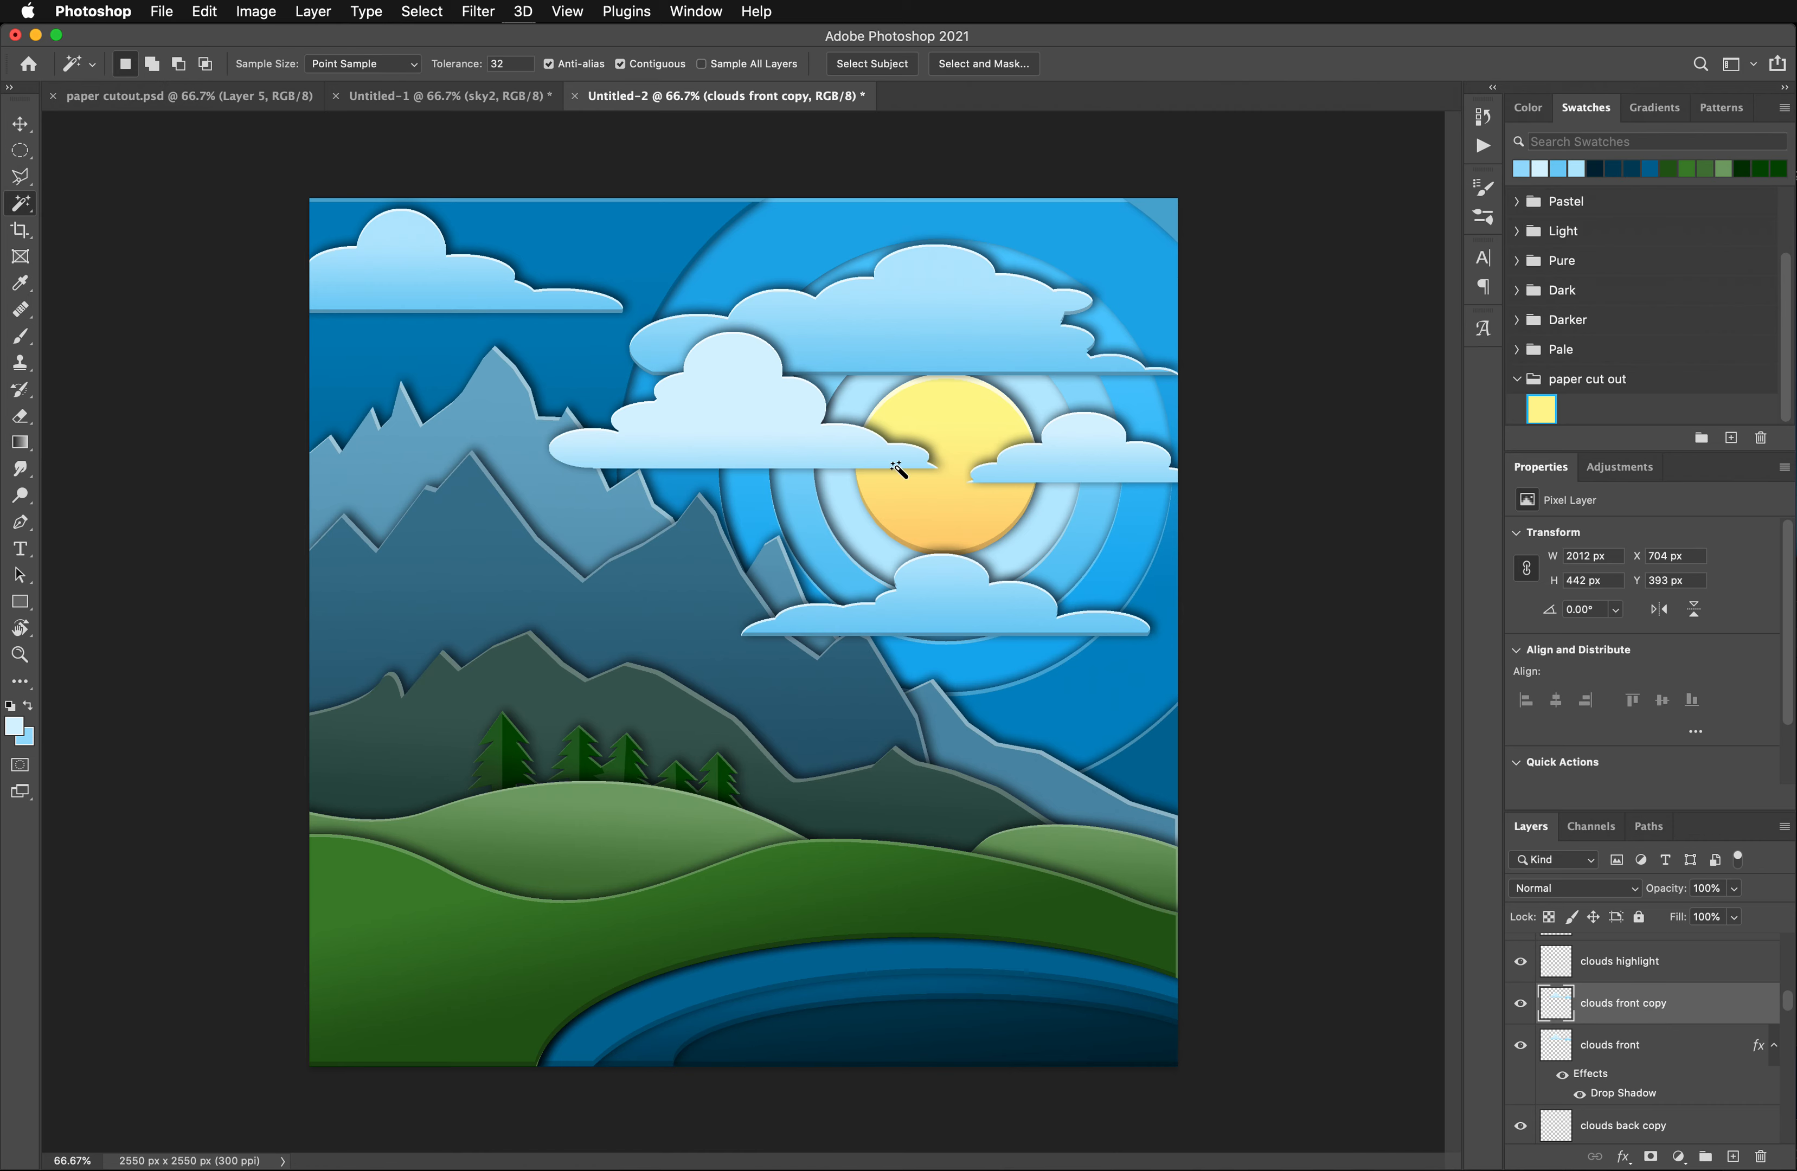
{"action": "left_click", "coordinate": [722, 398]}
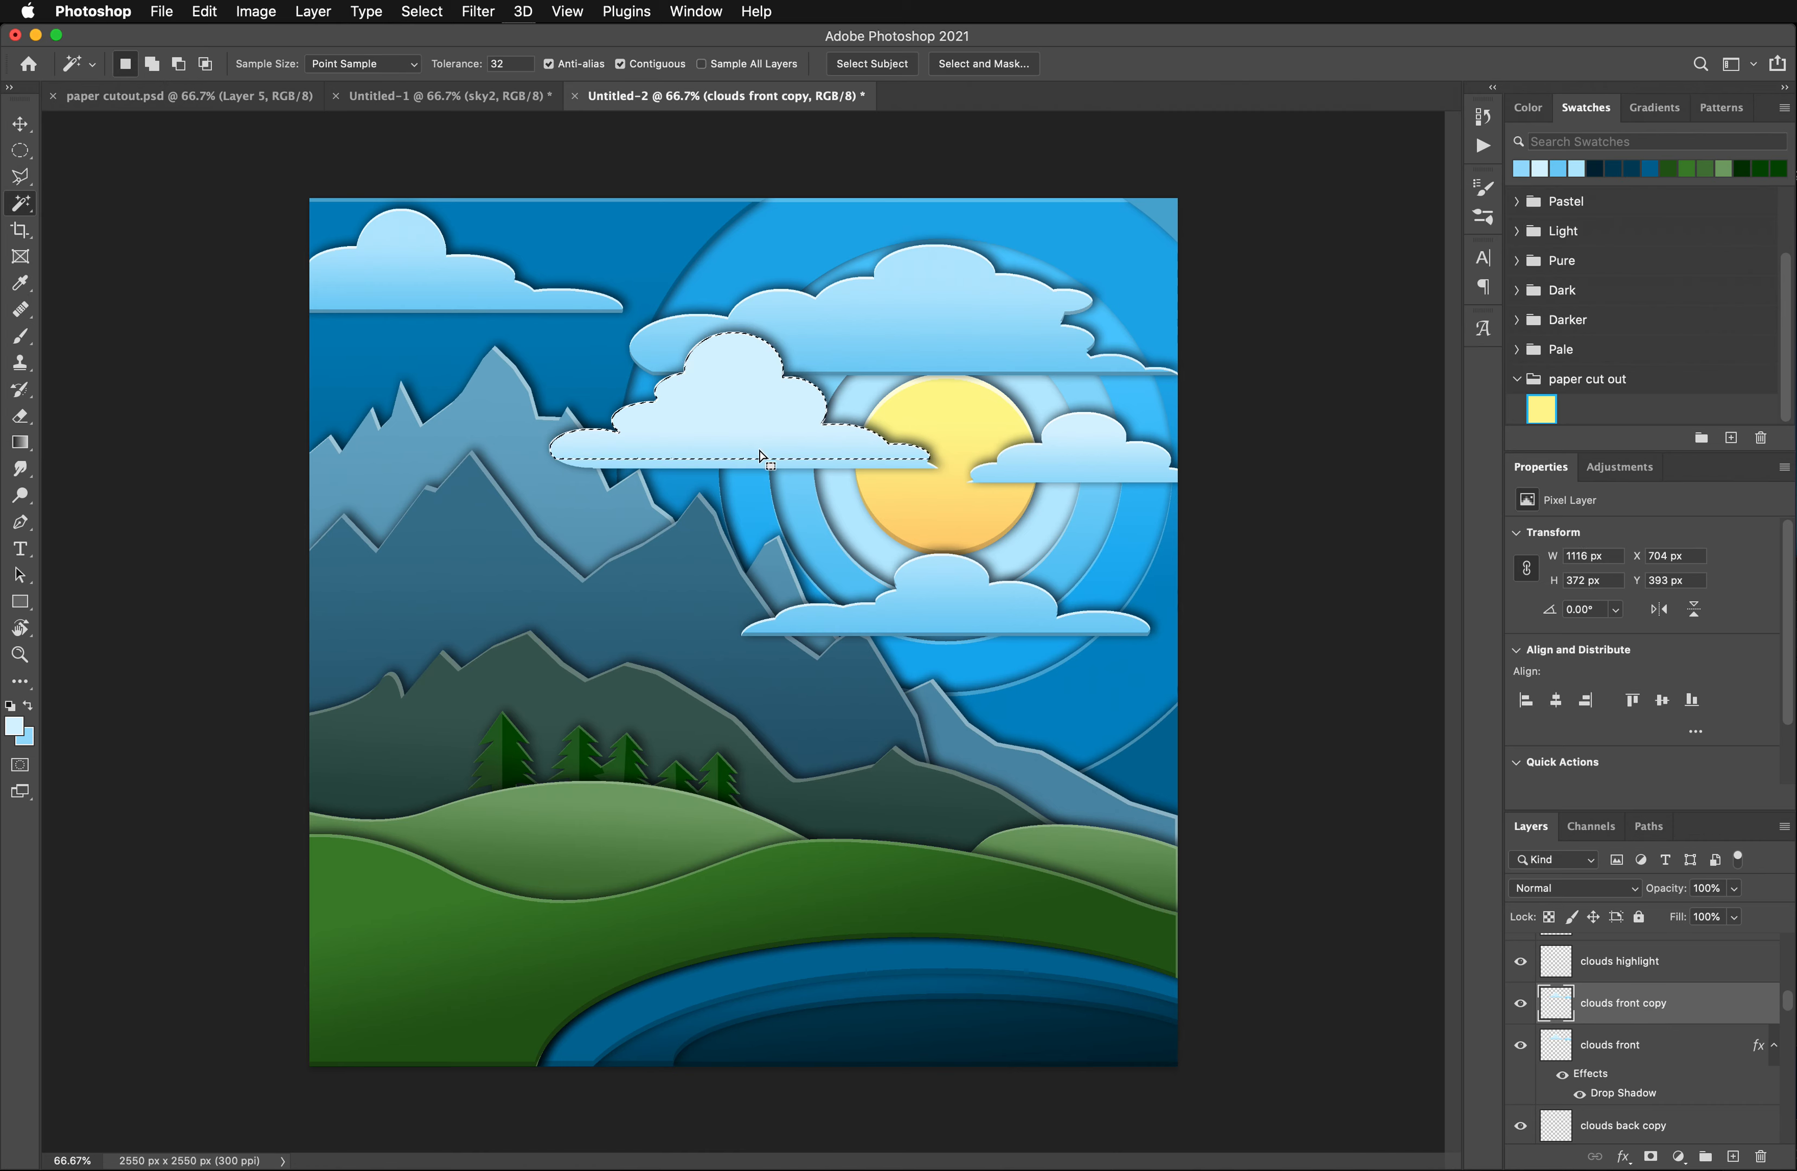
{"action": "left_click", "coordinate": [1095, 482], "text": "shift"}
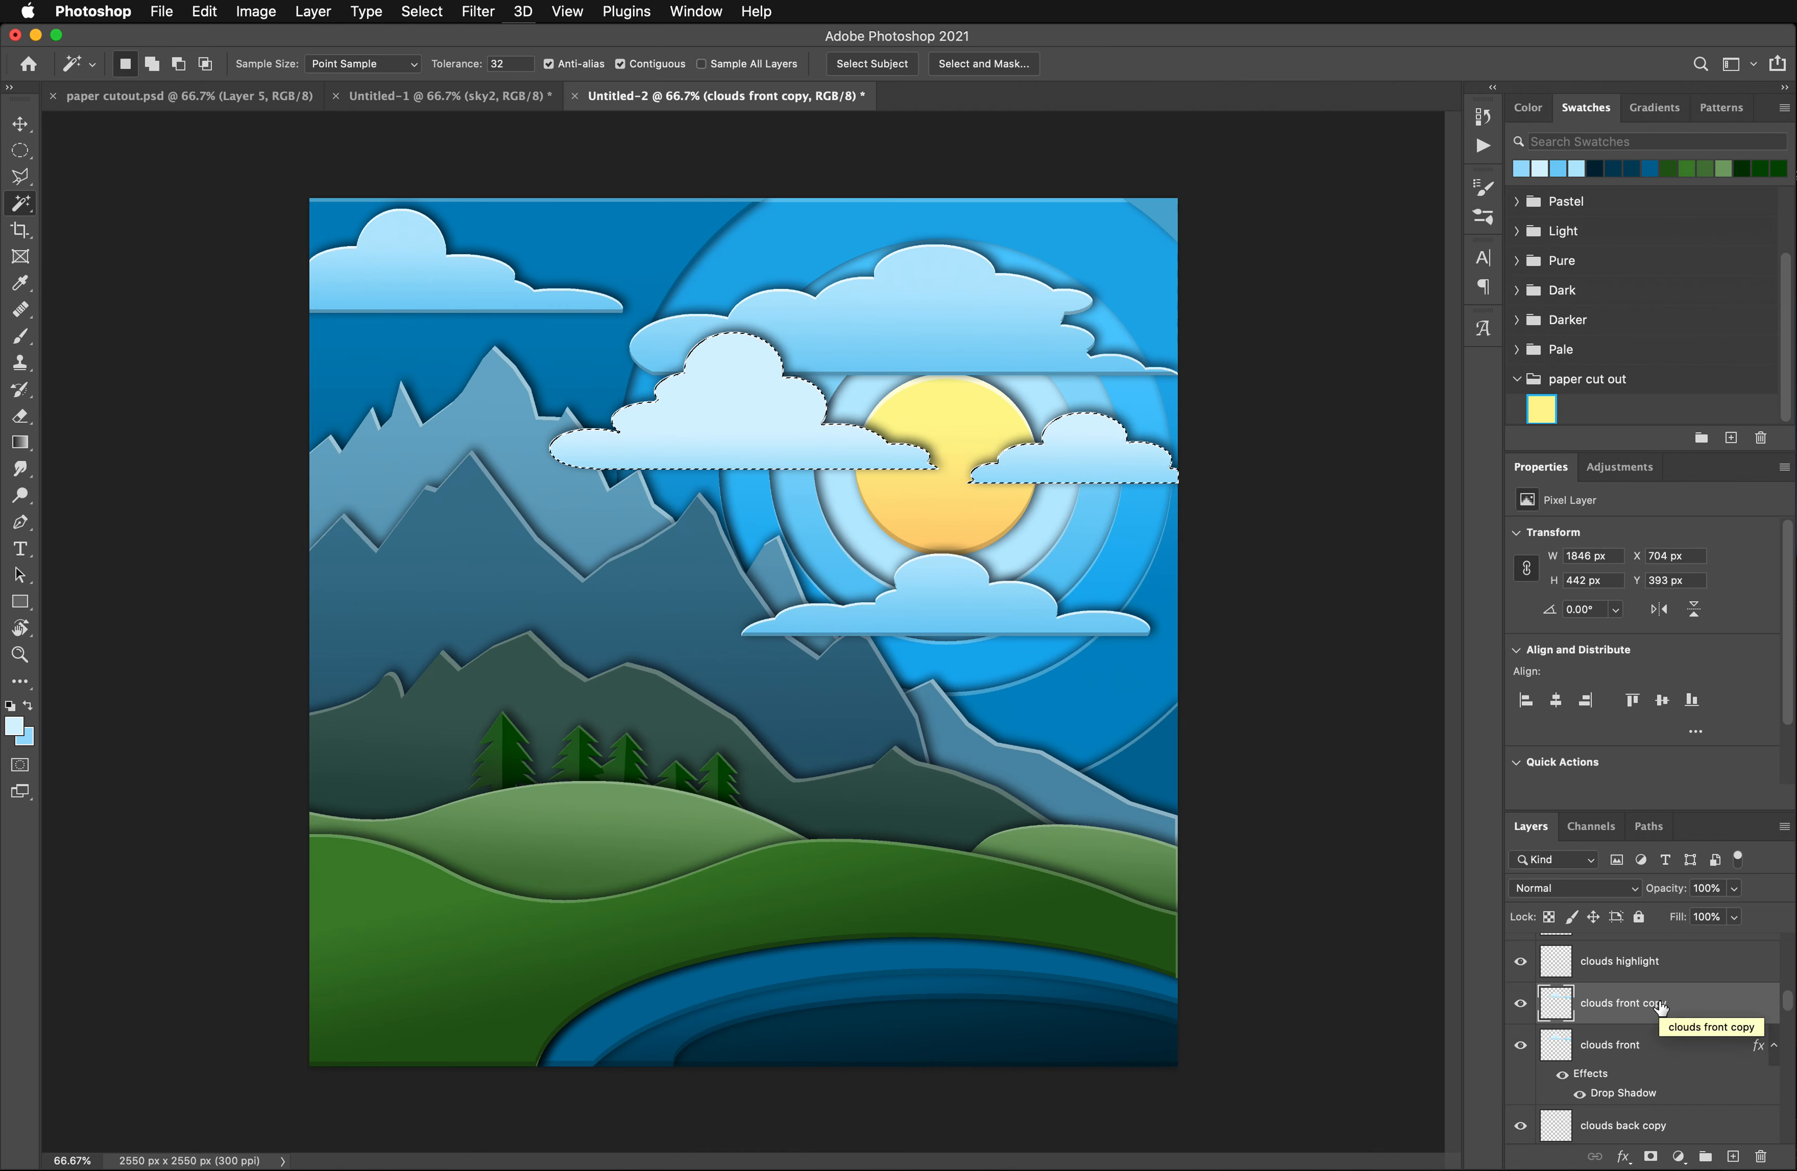
{"action": "key", "text": "shift+Up"}
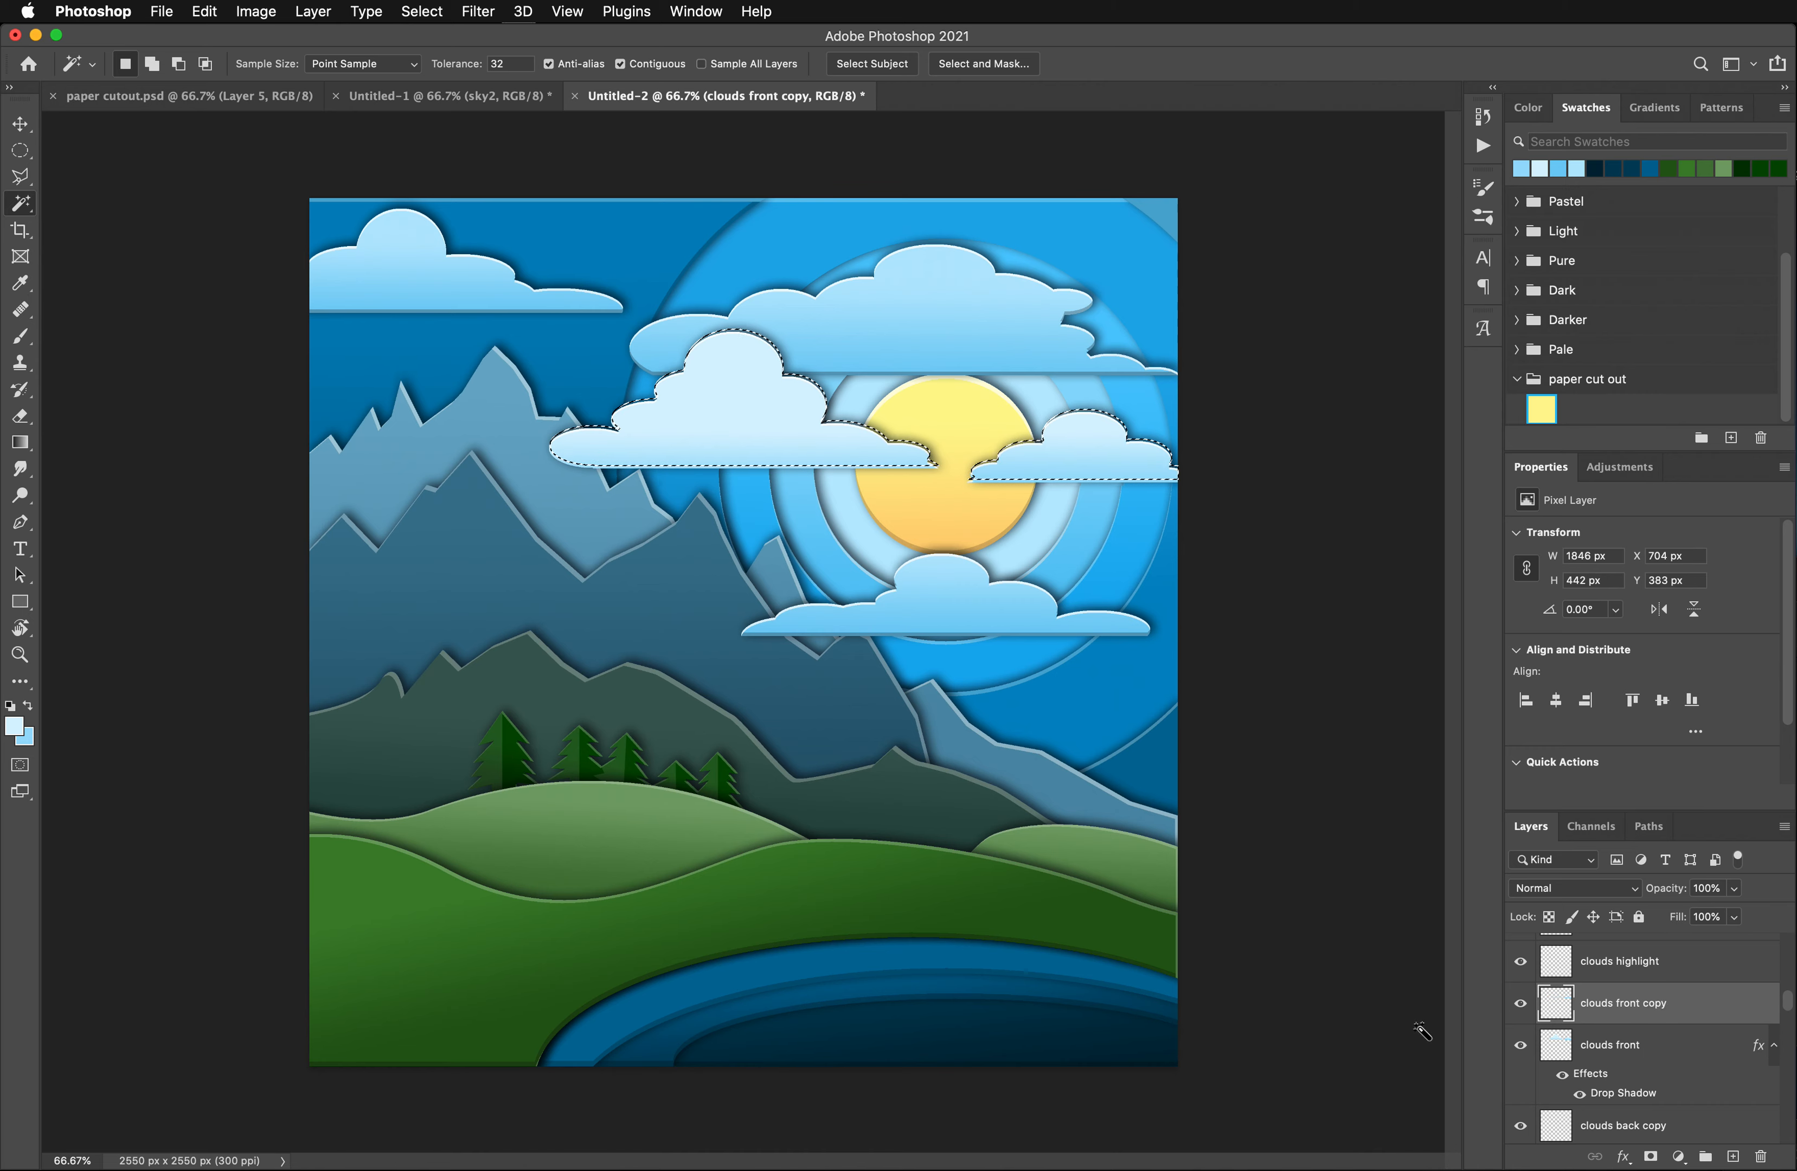
{"action": "key", "text": "super+d"}
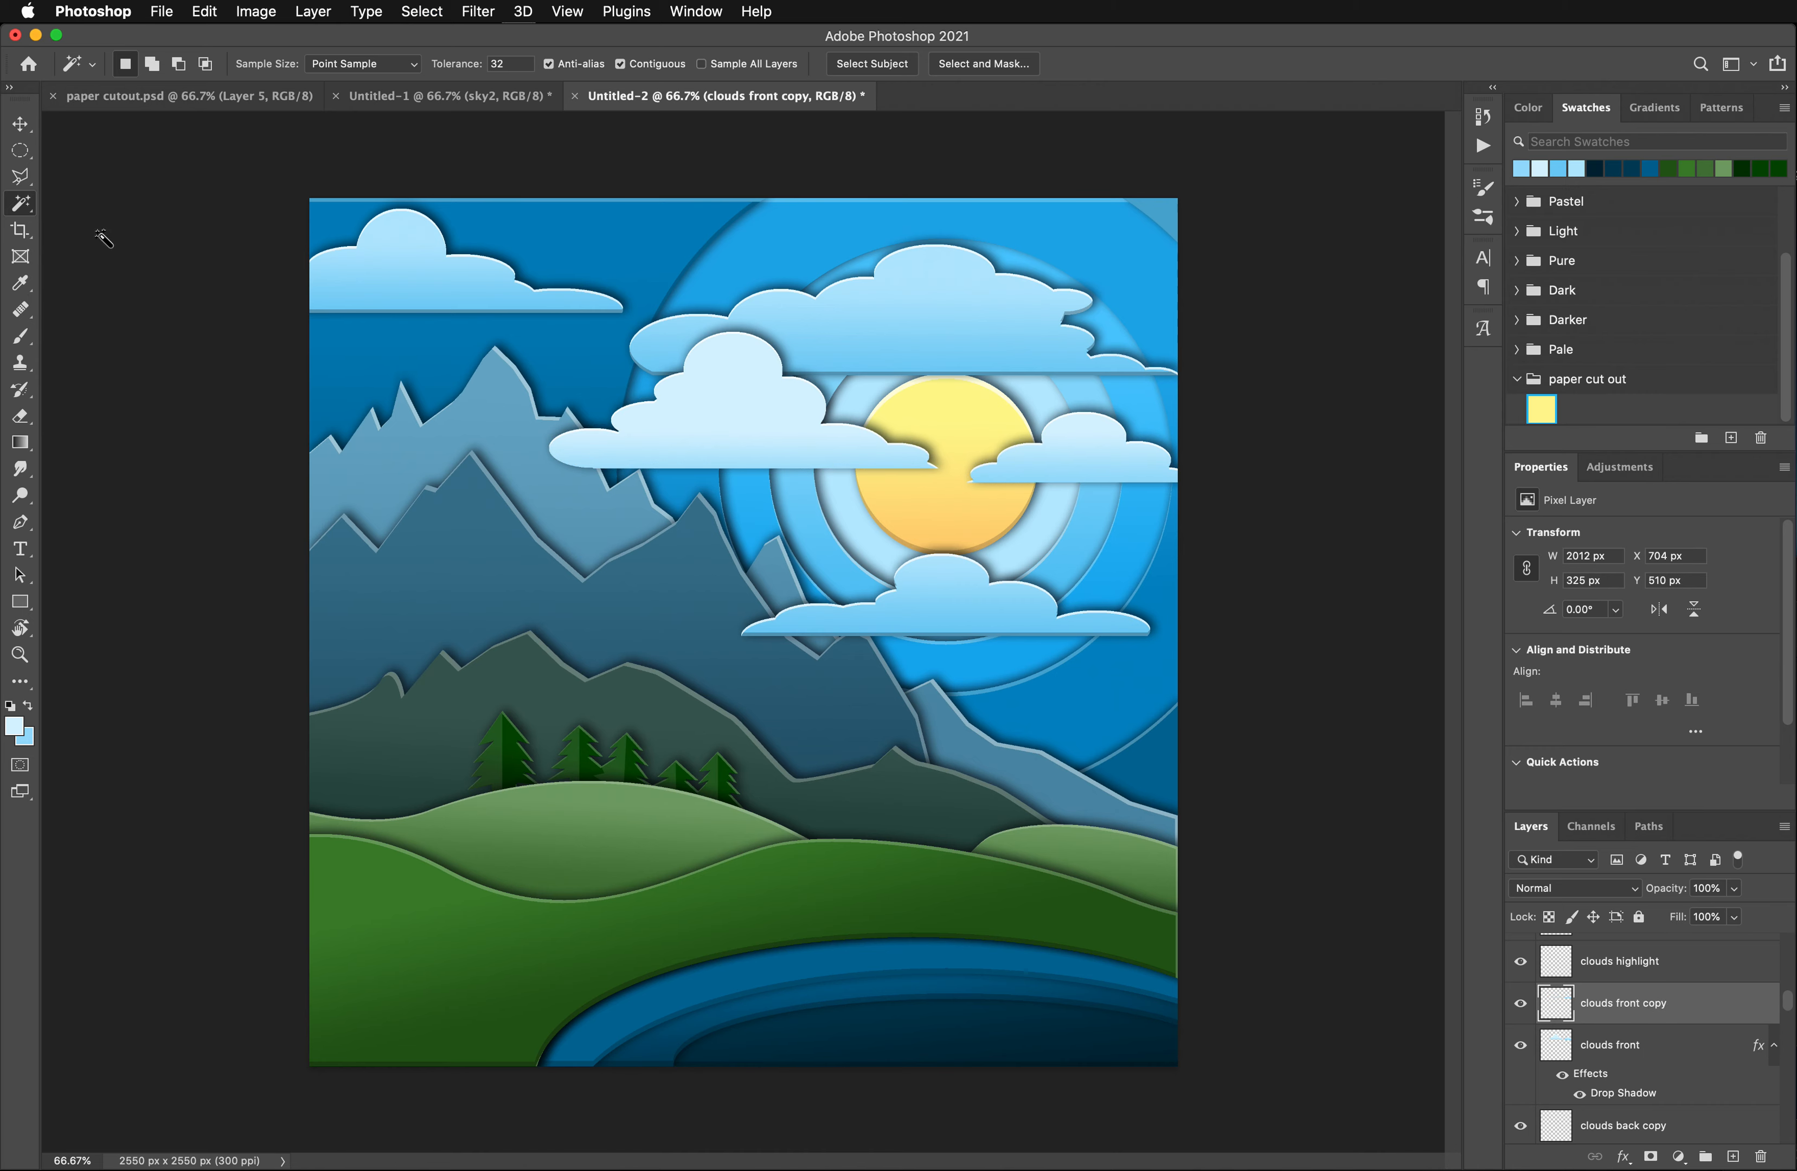
- Darken the edge strips on clouds front copy with a Hue/Saturation adjustment, setting Lightness to -19
{"action": "left_click", "coordinate": [253, 11]}
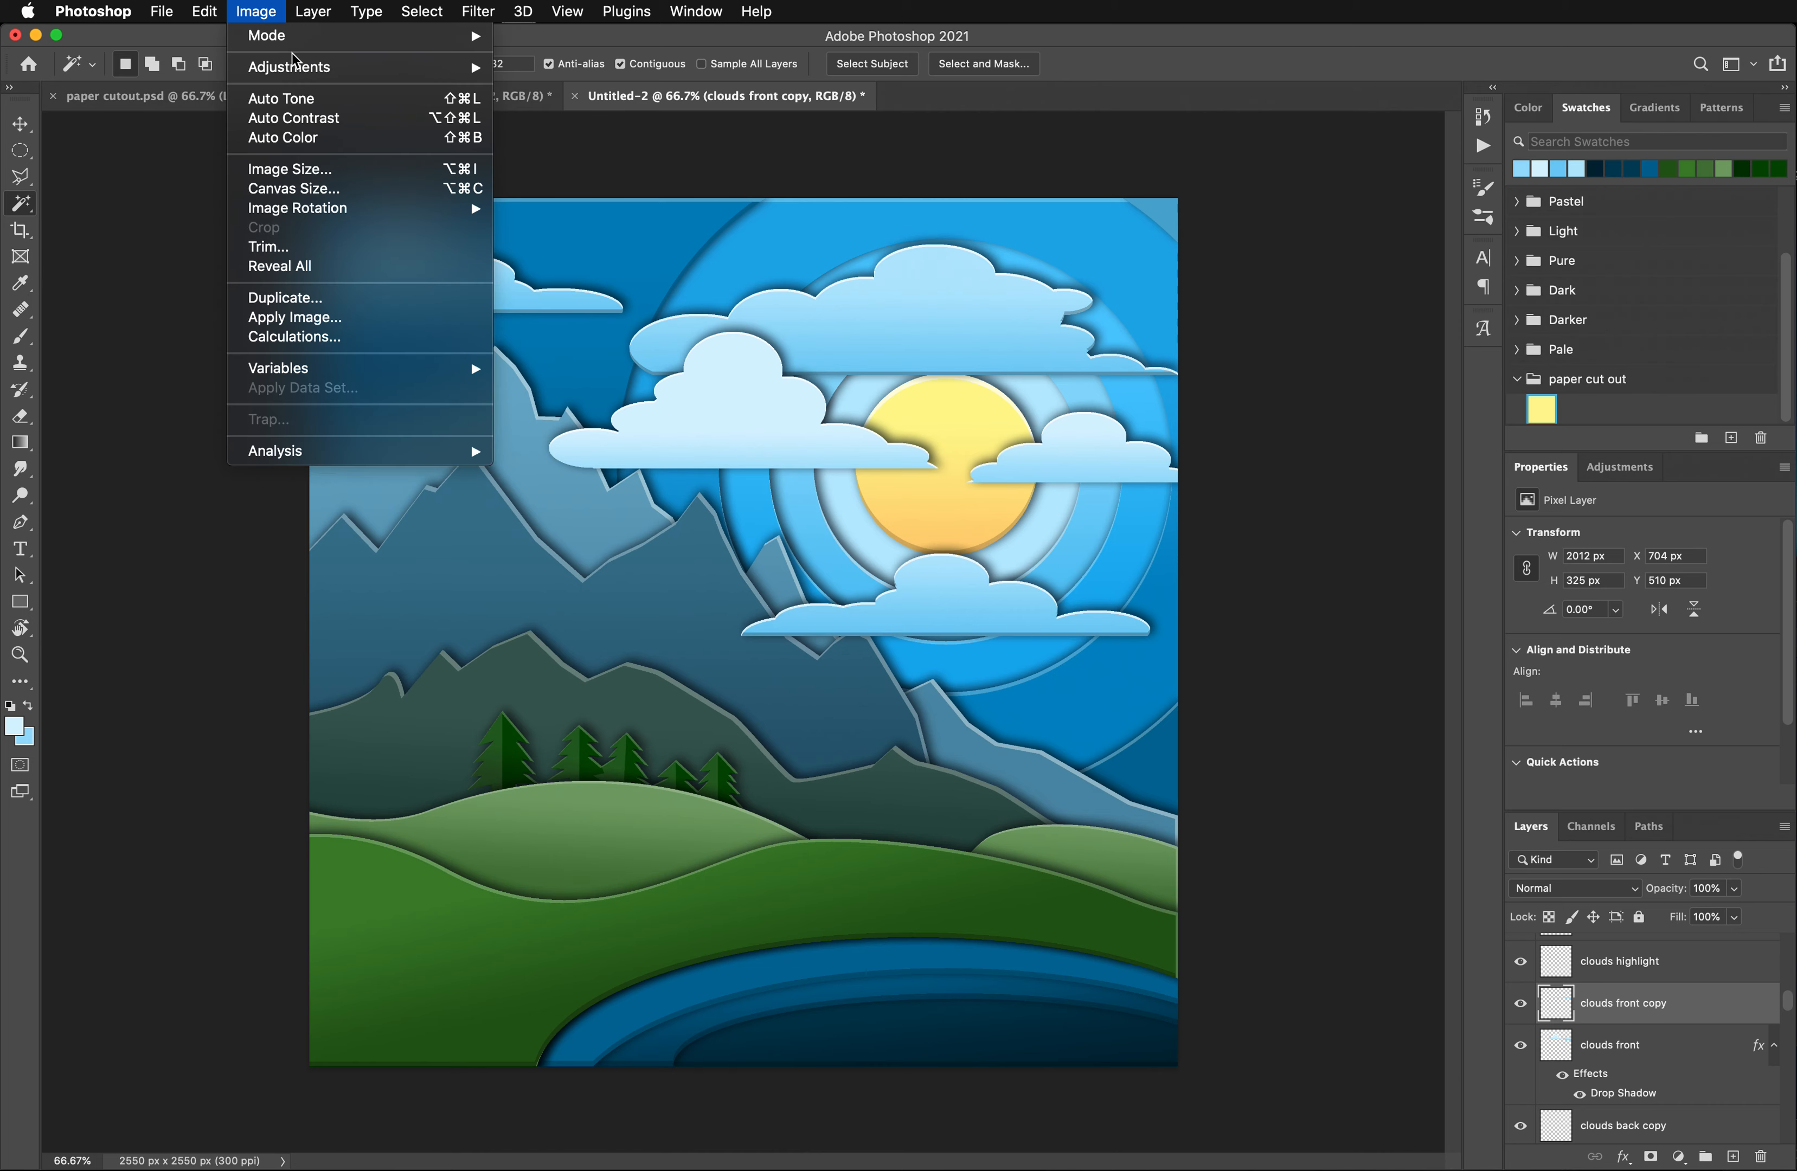
{"action": "mouse_move", "coordinate": [295, 65]}
{"action": "left_click", "coordinate": [578, 174]}
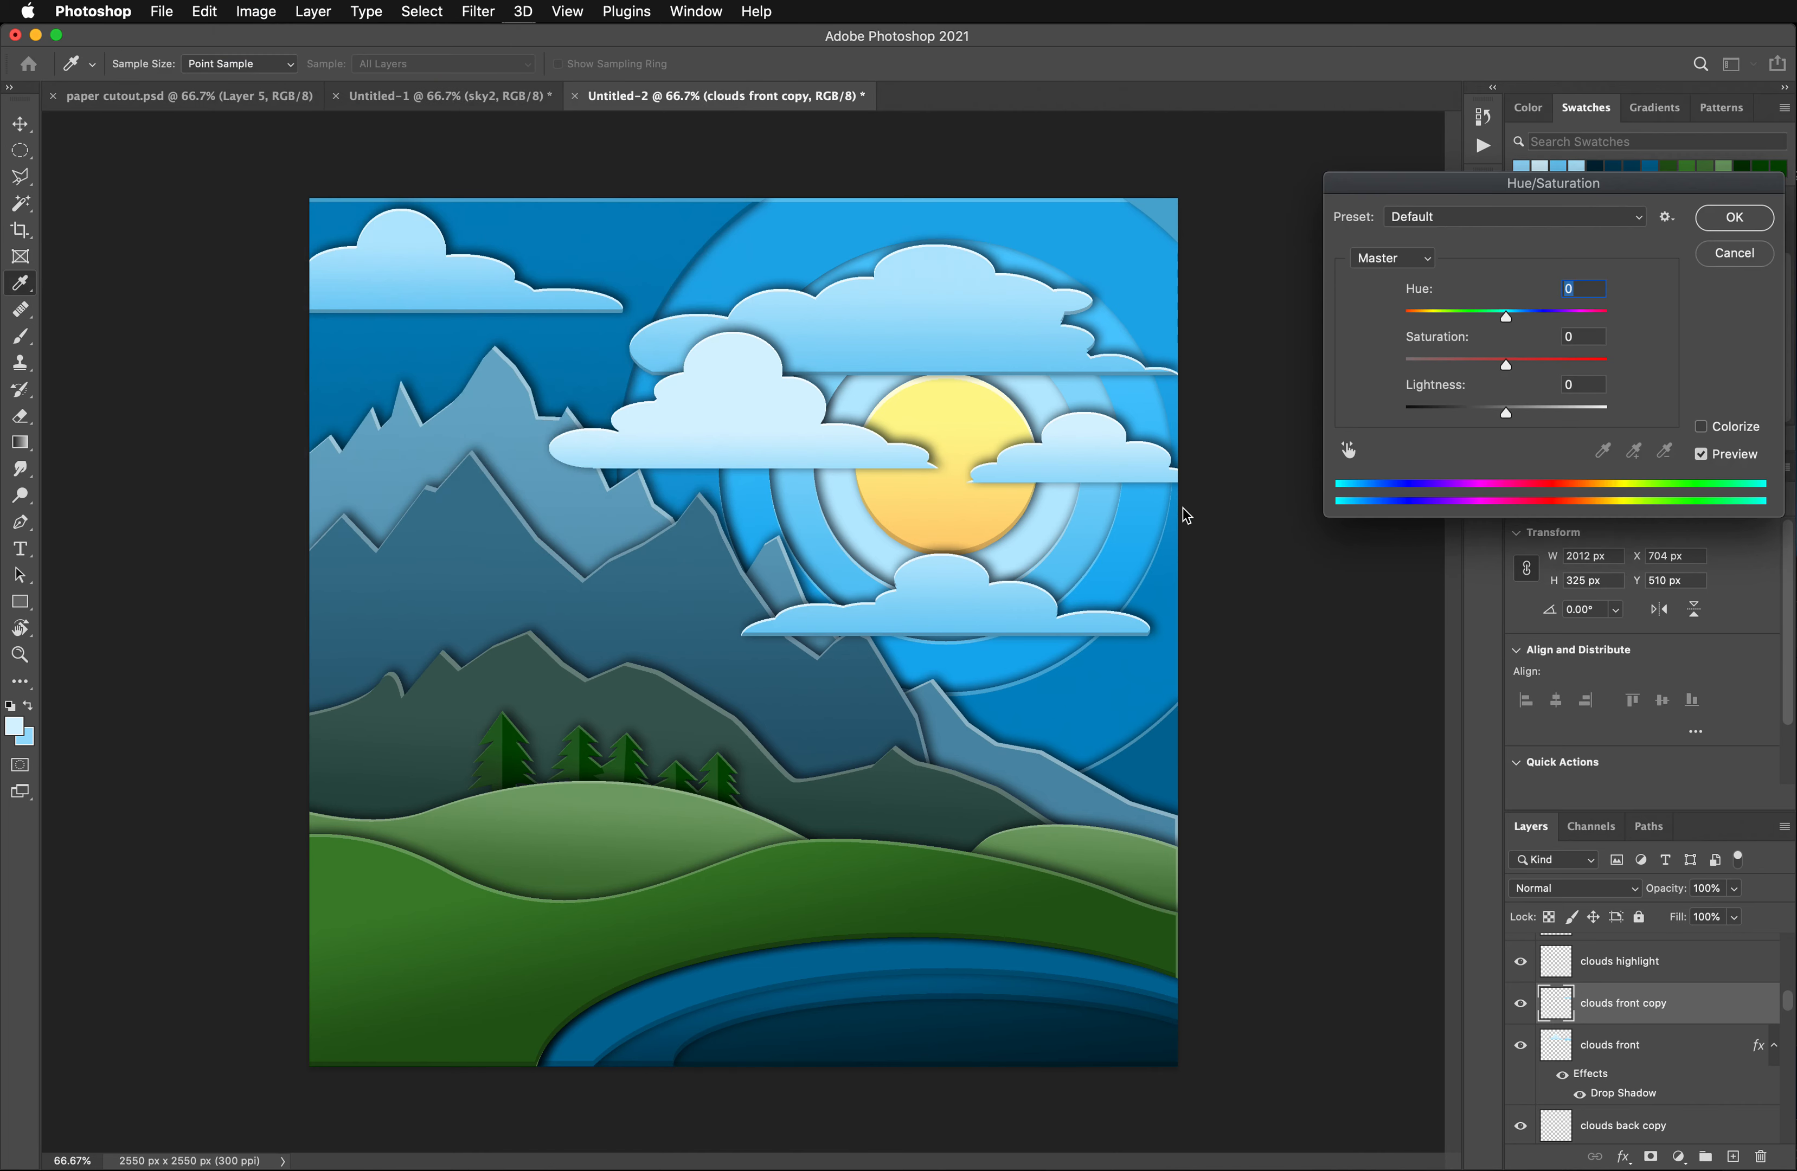
{"action": "left_click_drag", "start_coordinate": [1507, 414], "coordinate": [1484, 418]}
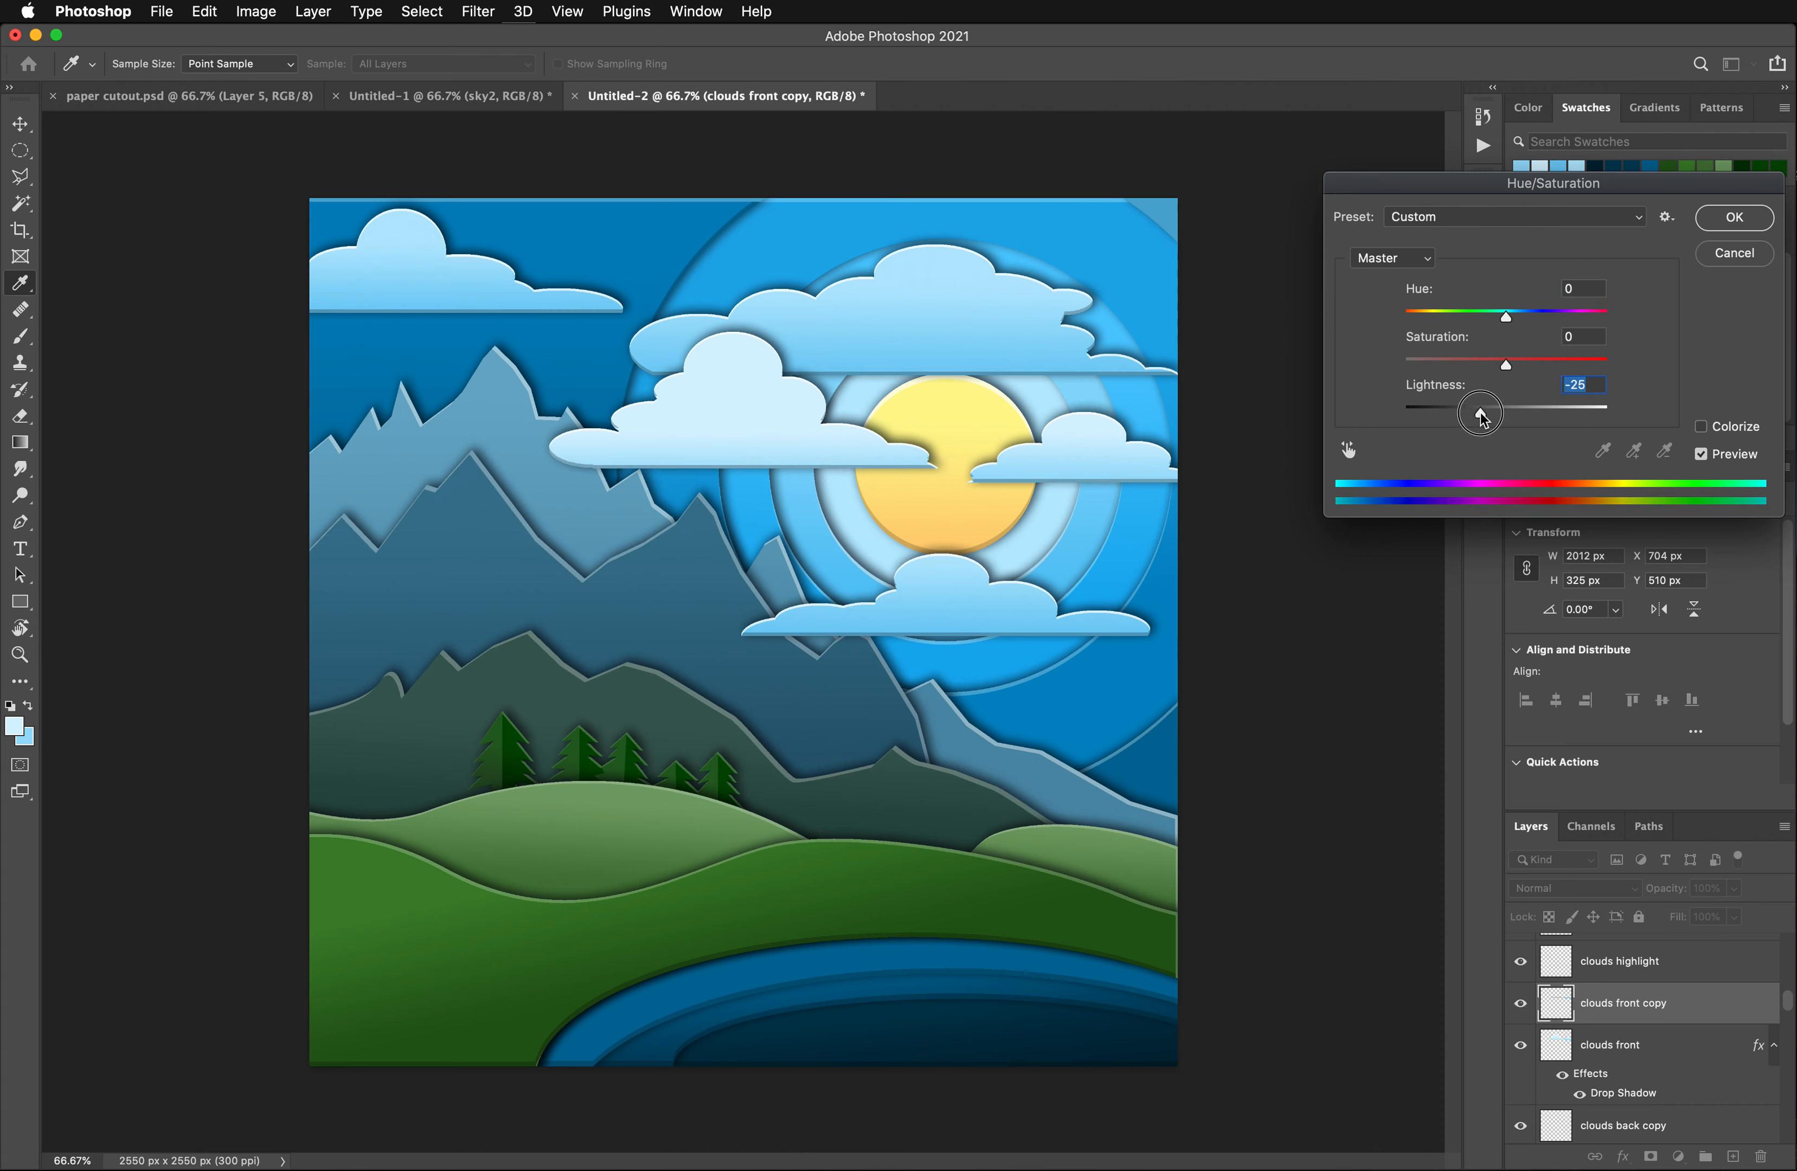
{"action": "left_click_drag", "start_coordinate": [1481, 413], "coordinate": [1488, 413]}
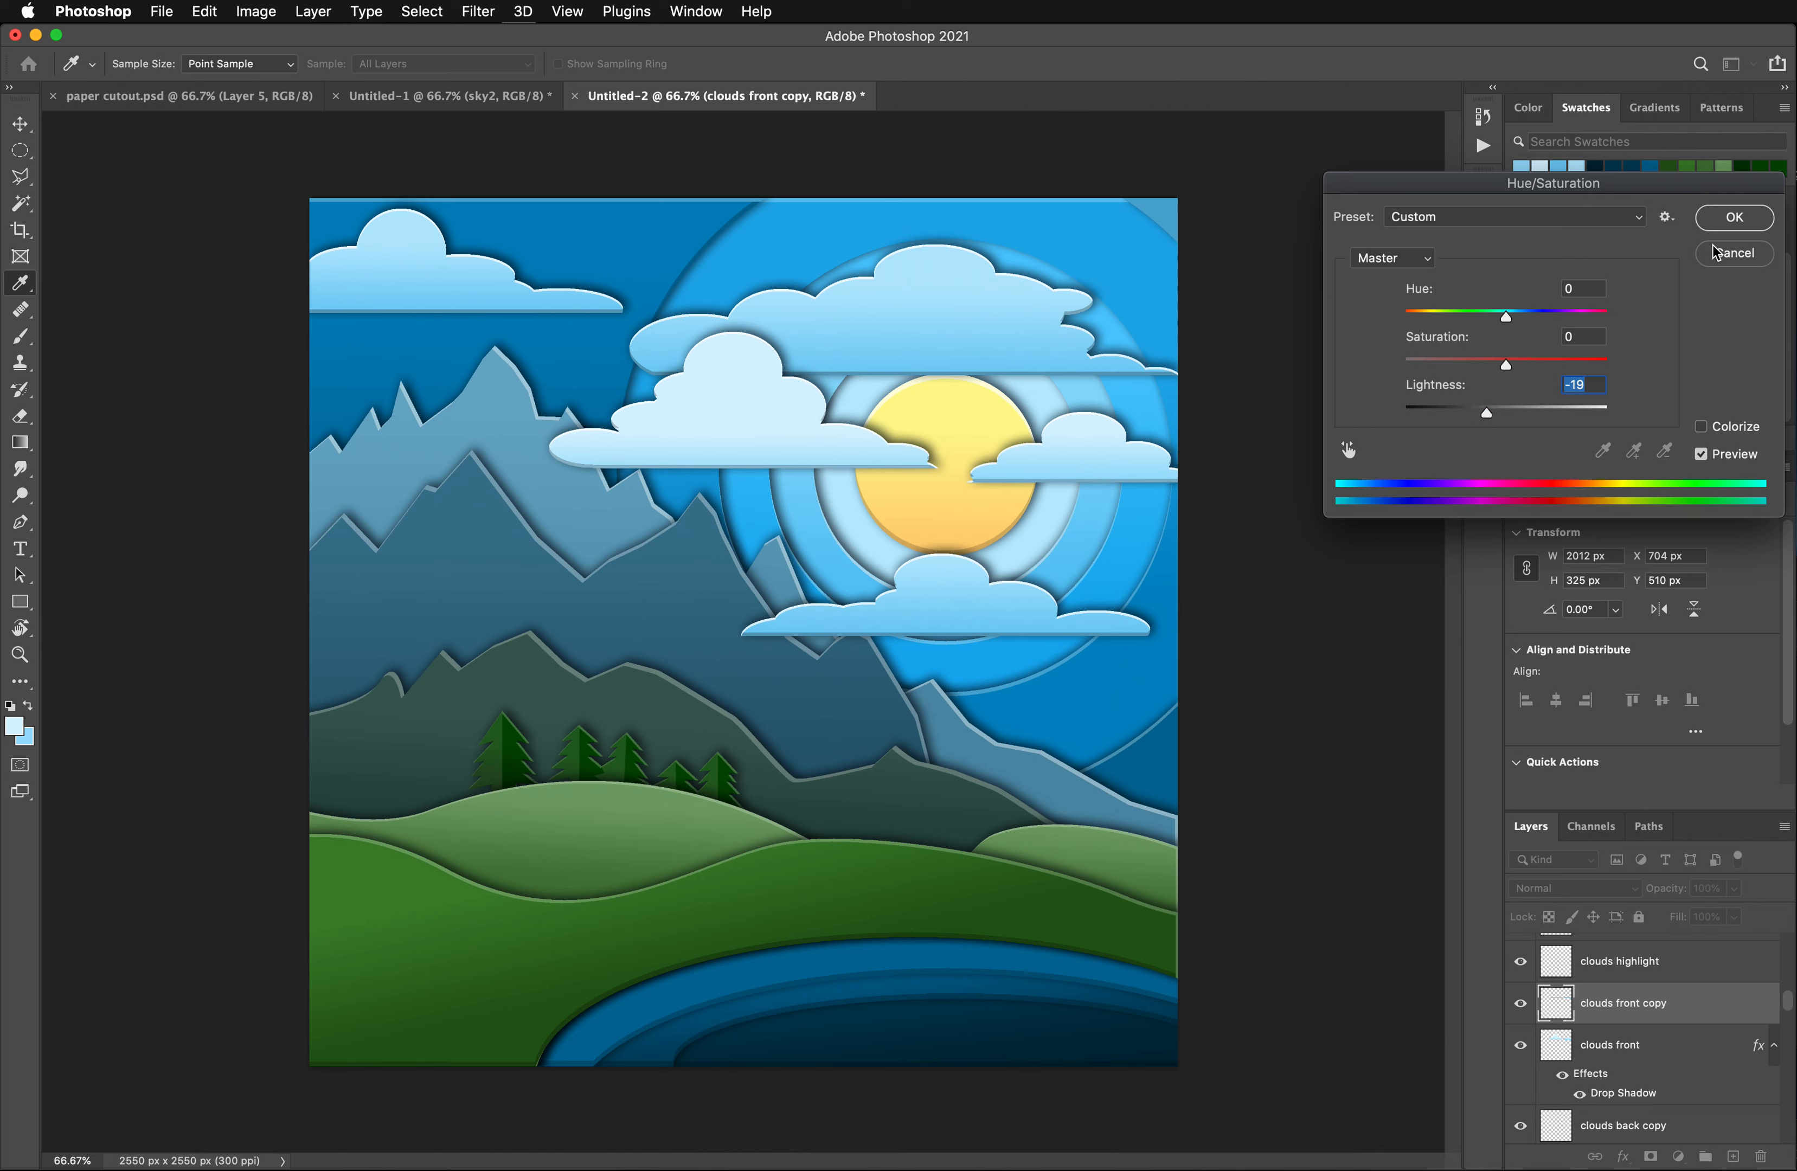
{"action": "left_click", "coordinate": [1735, 226]}
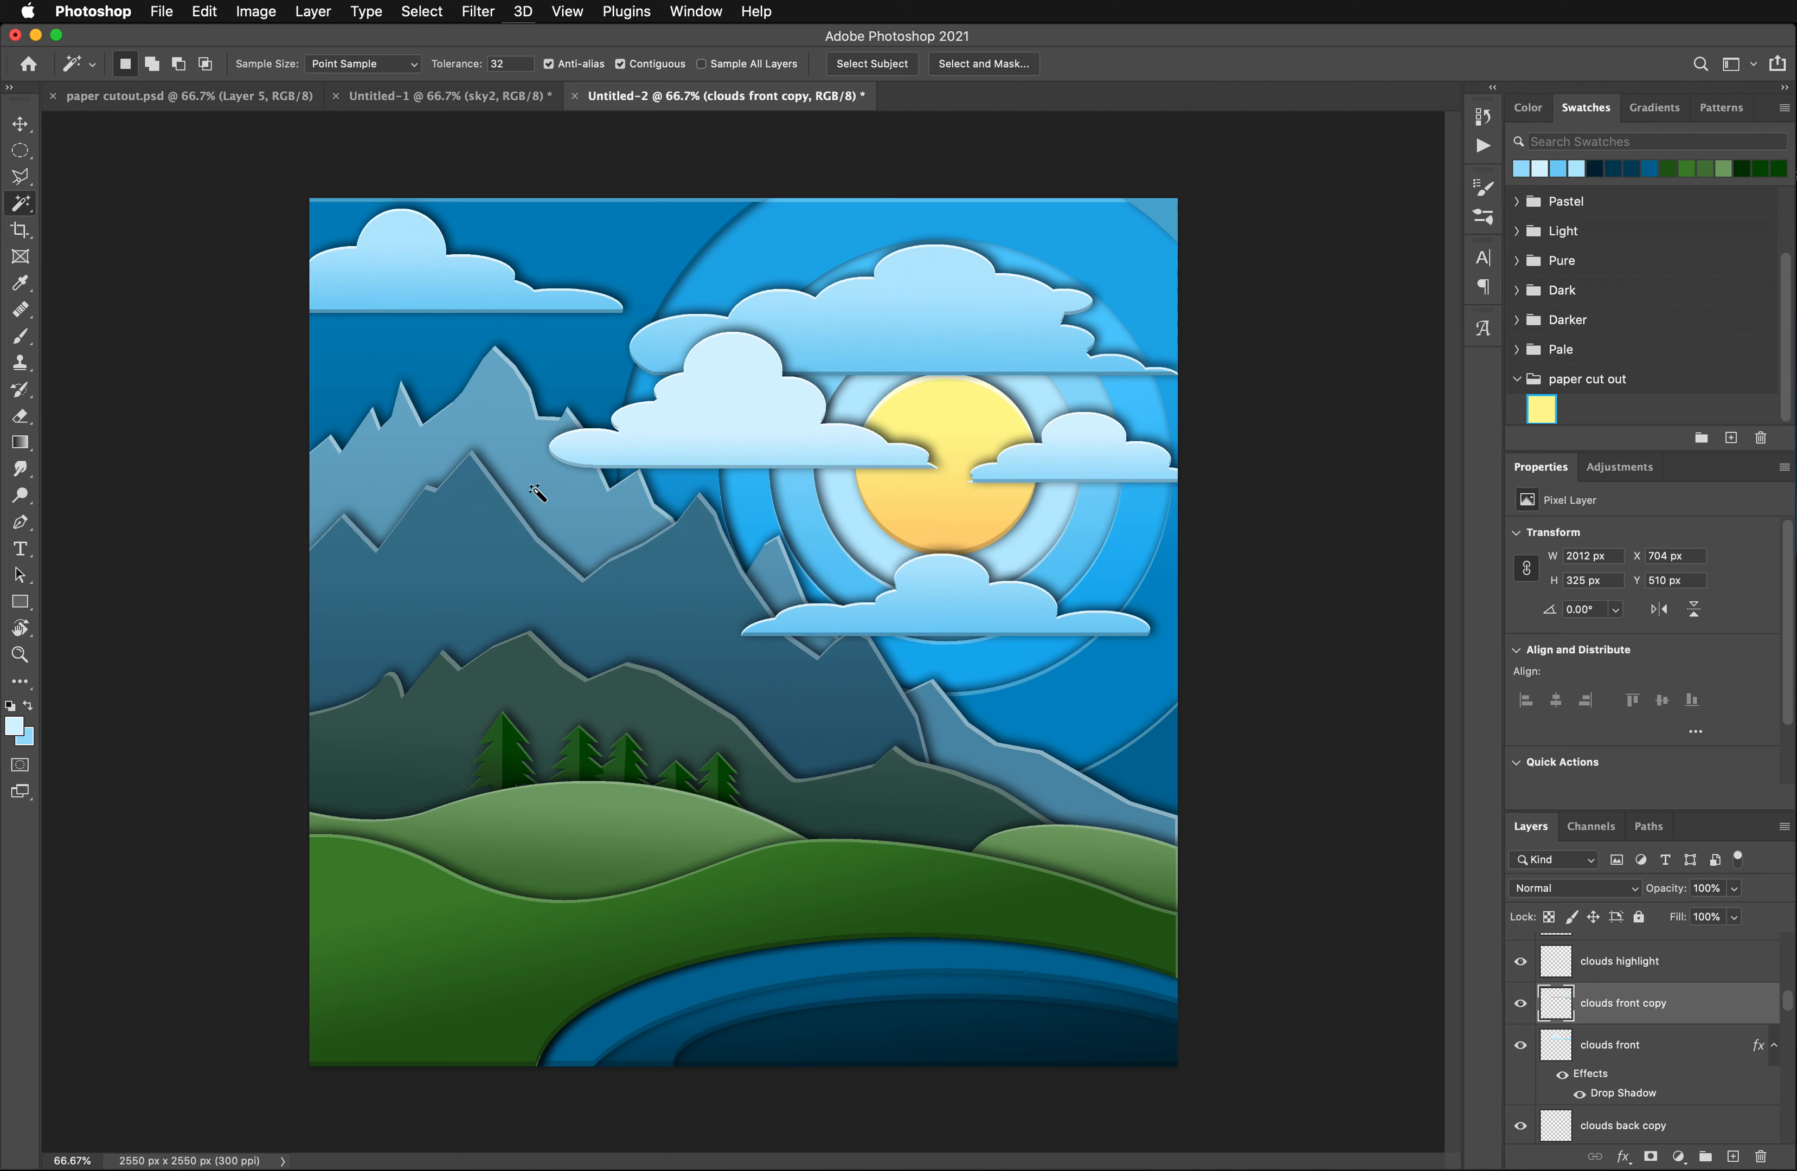
- Move the clouds highlight, clouds front copy and clouds front layers together to the top of the layer stack, above Shape 2 copy
{"action": "scroll", "coordinate": [1706, 992], "scroll_direction": "up", "scroll_amount": 10}
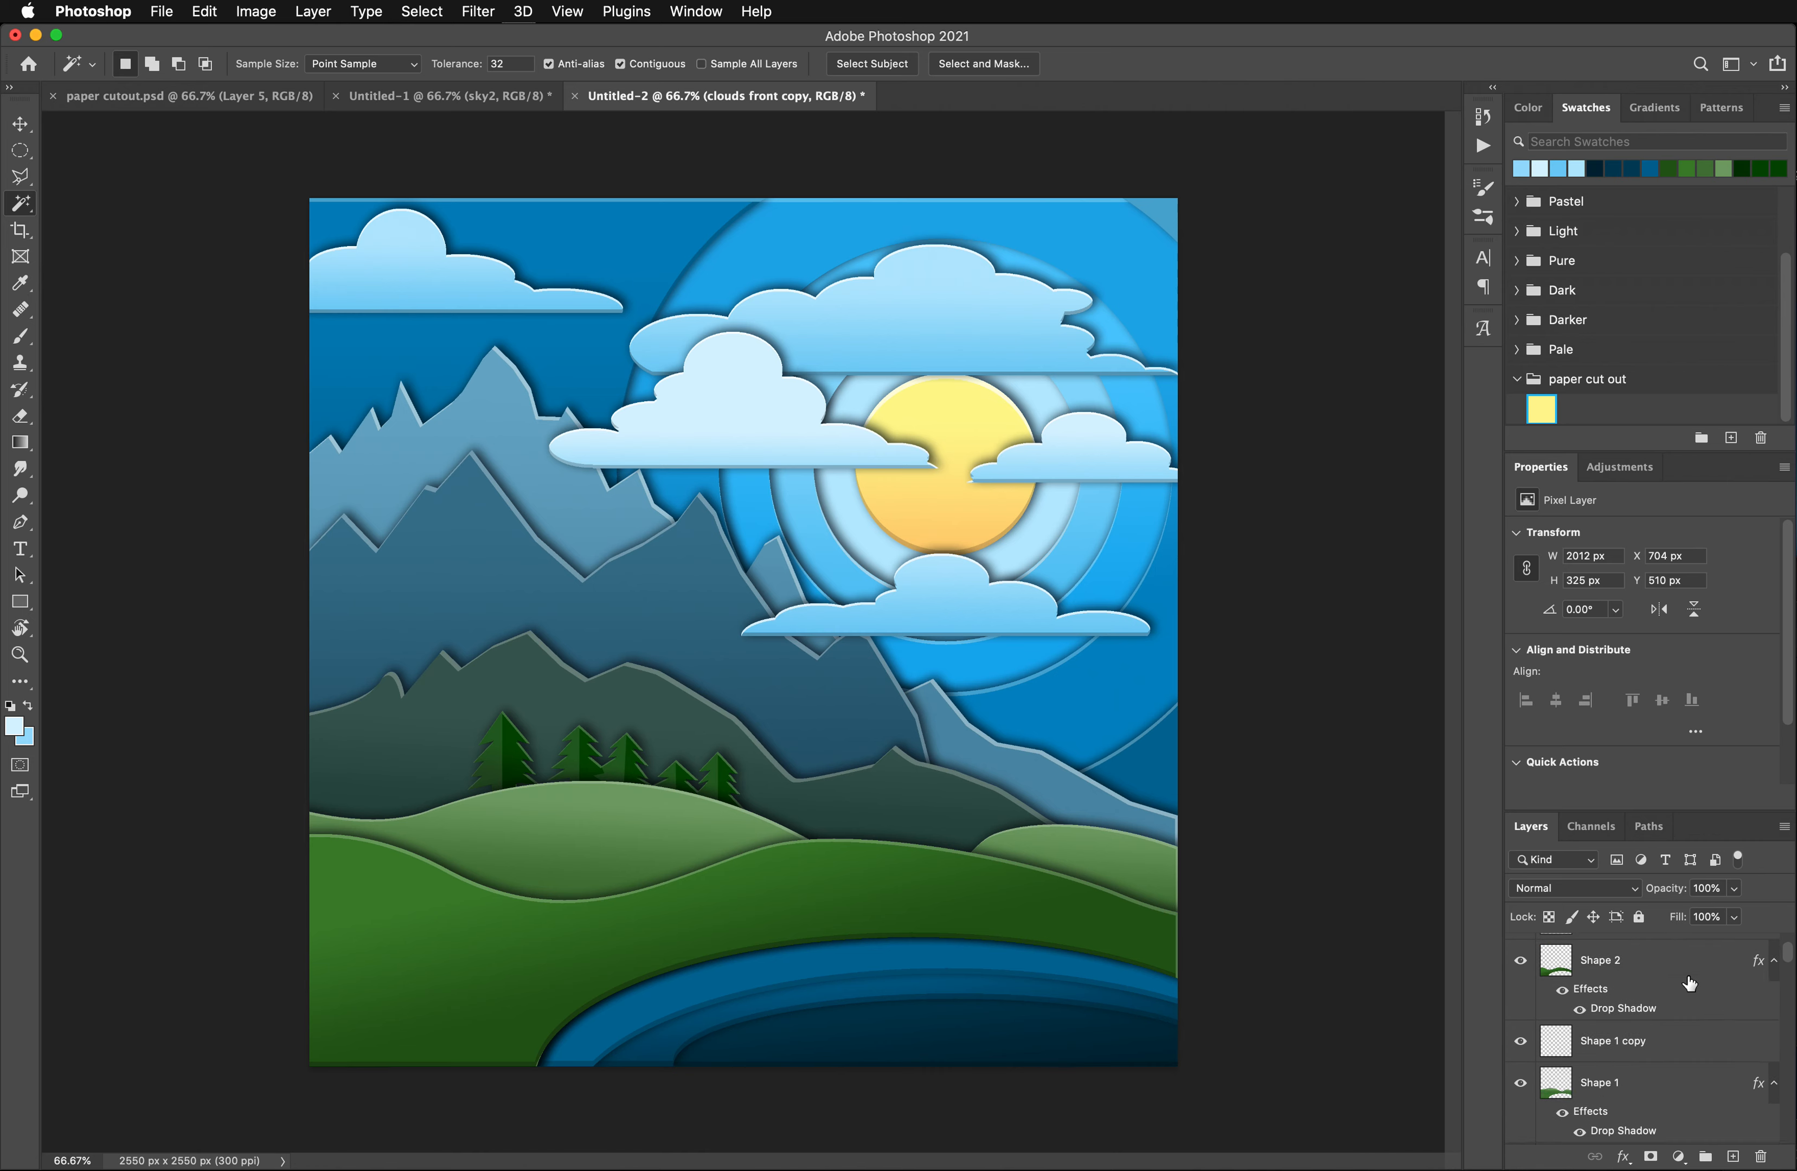
{"action": "left_click", "coordinate": [1573, 962]}
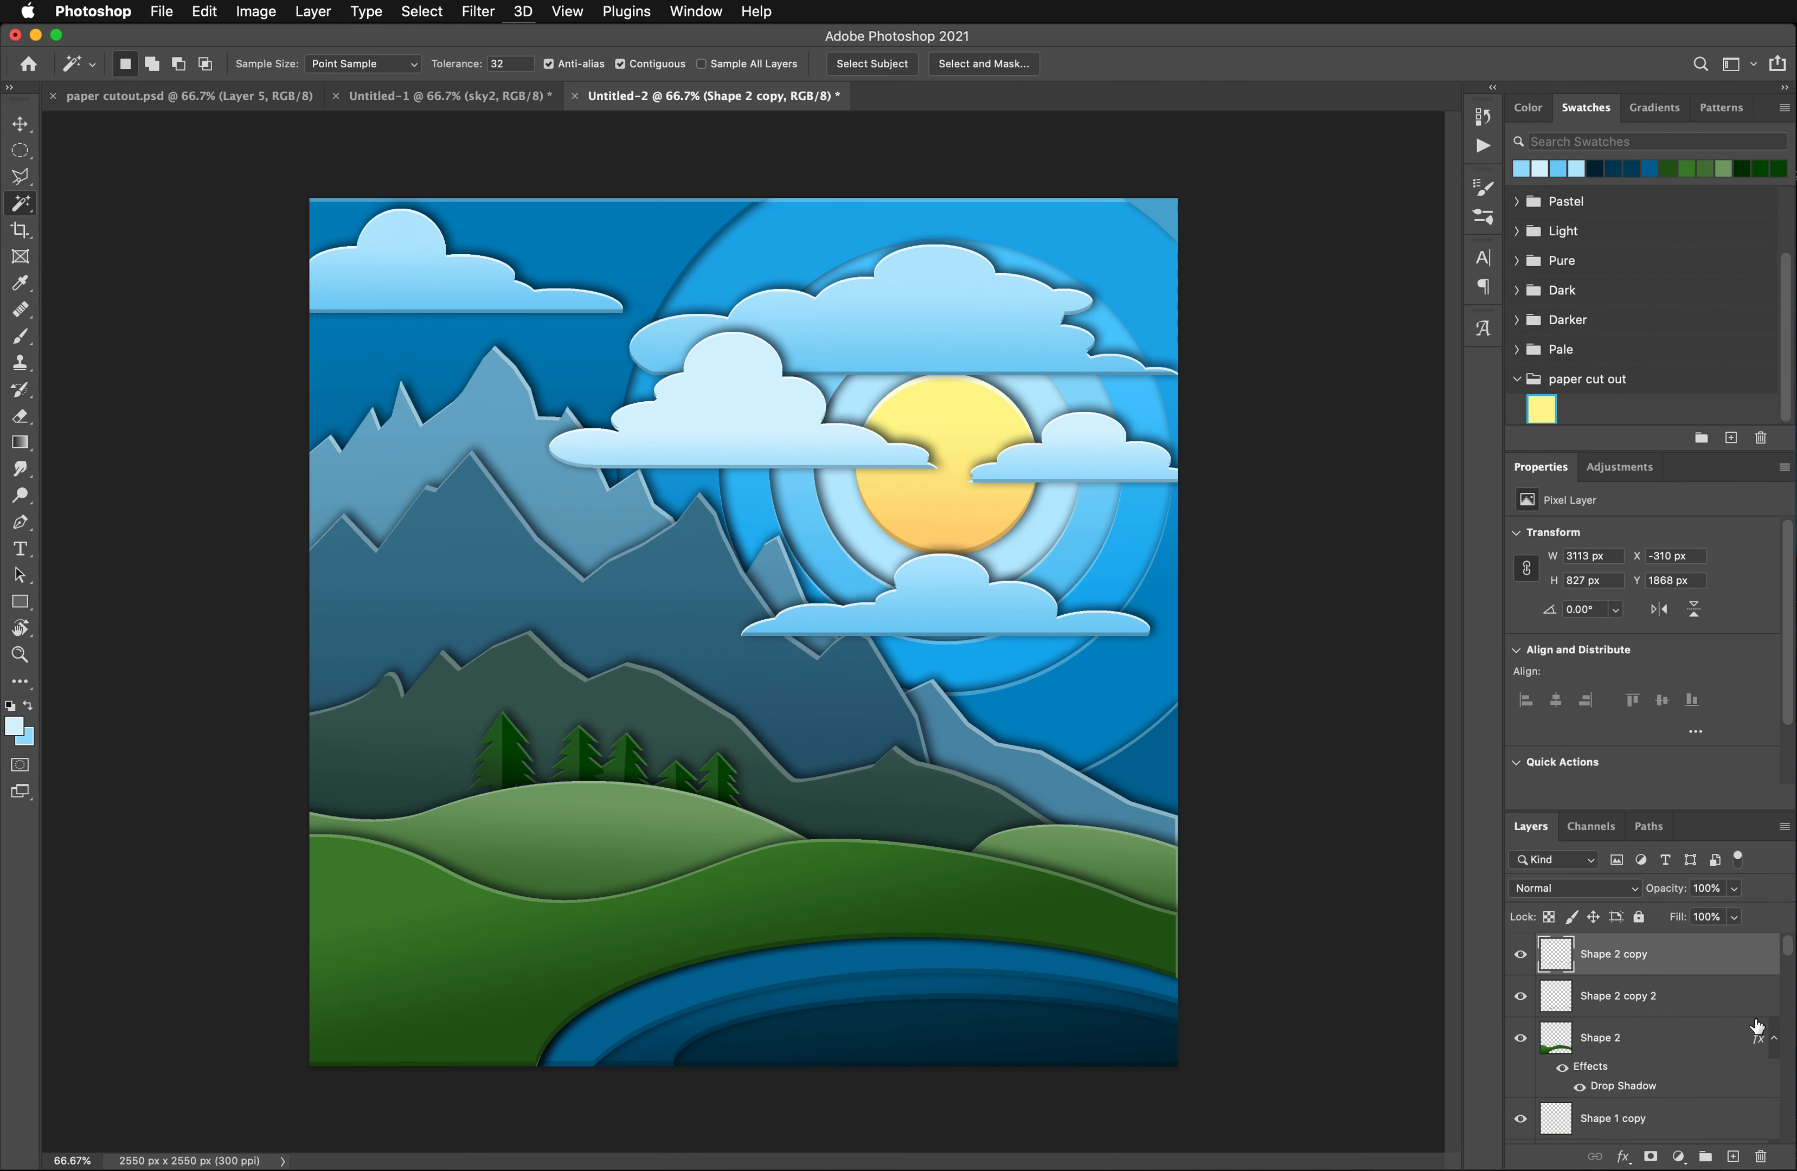
{"action": "scroll", "coordinate": [1665, 1107], "scroll_direction": "down", "scroll_amount": 5}
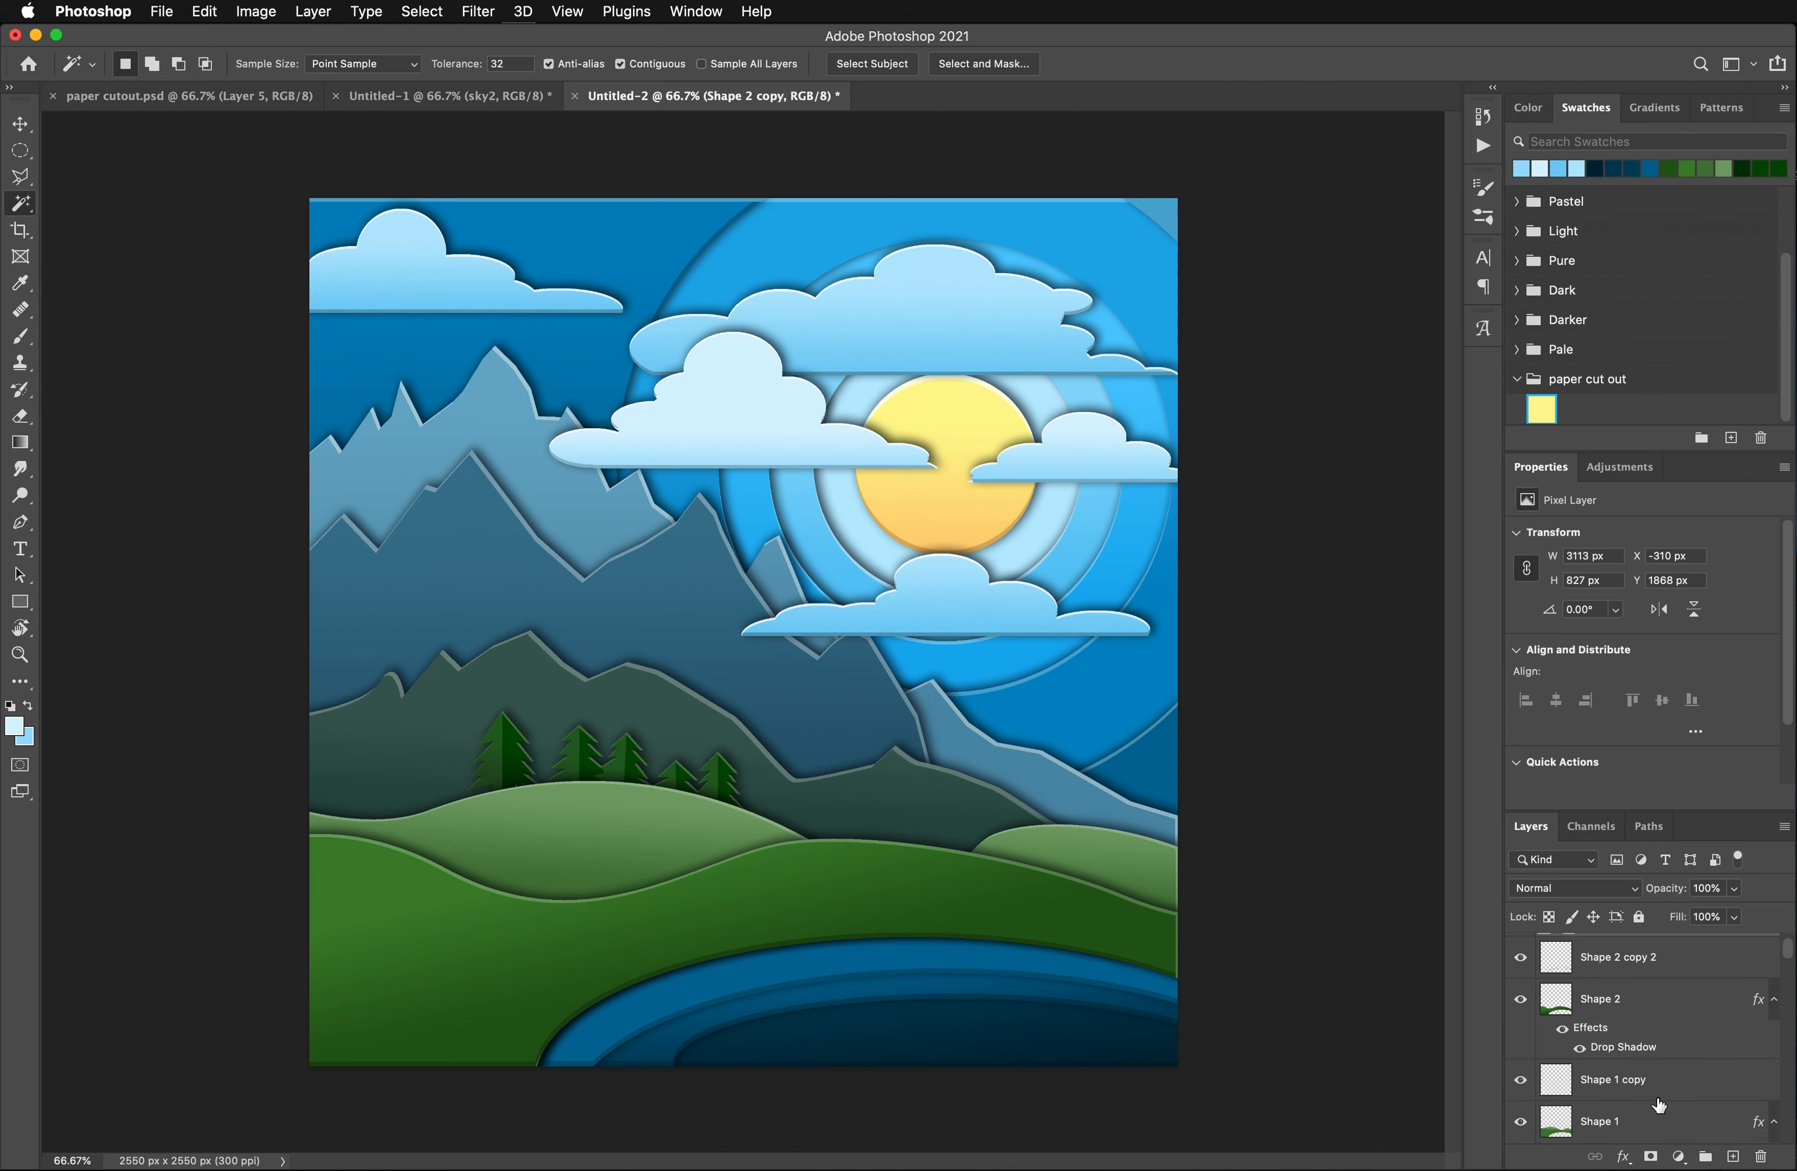
{"action": "scroll", "coordinate": [1660, 1107], "scroll_direction": "down", "scroll_amount": 5}
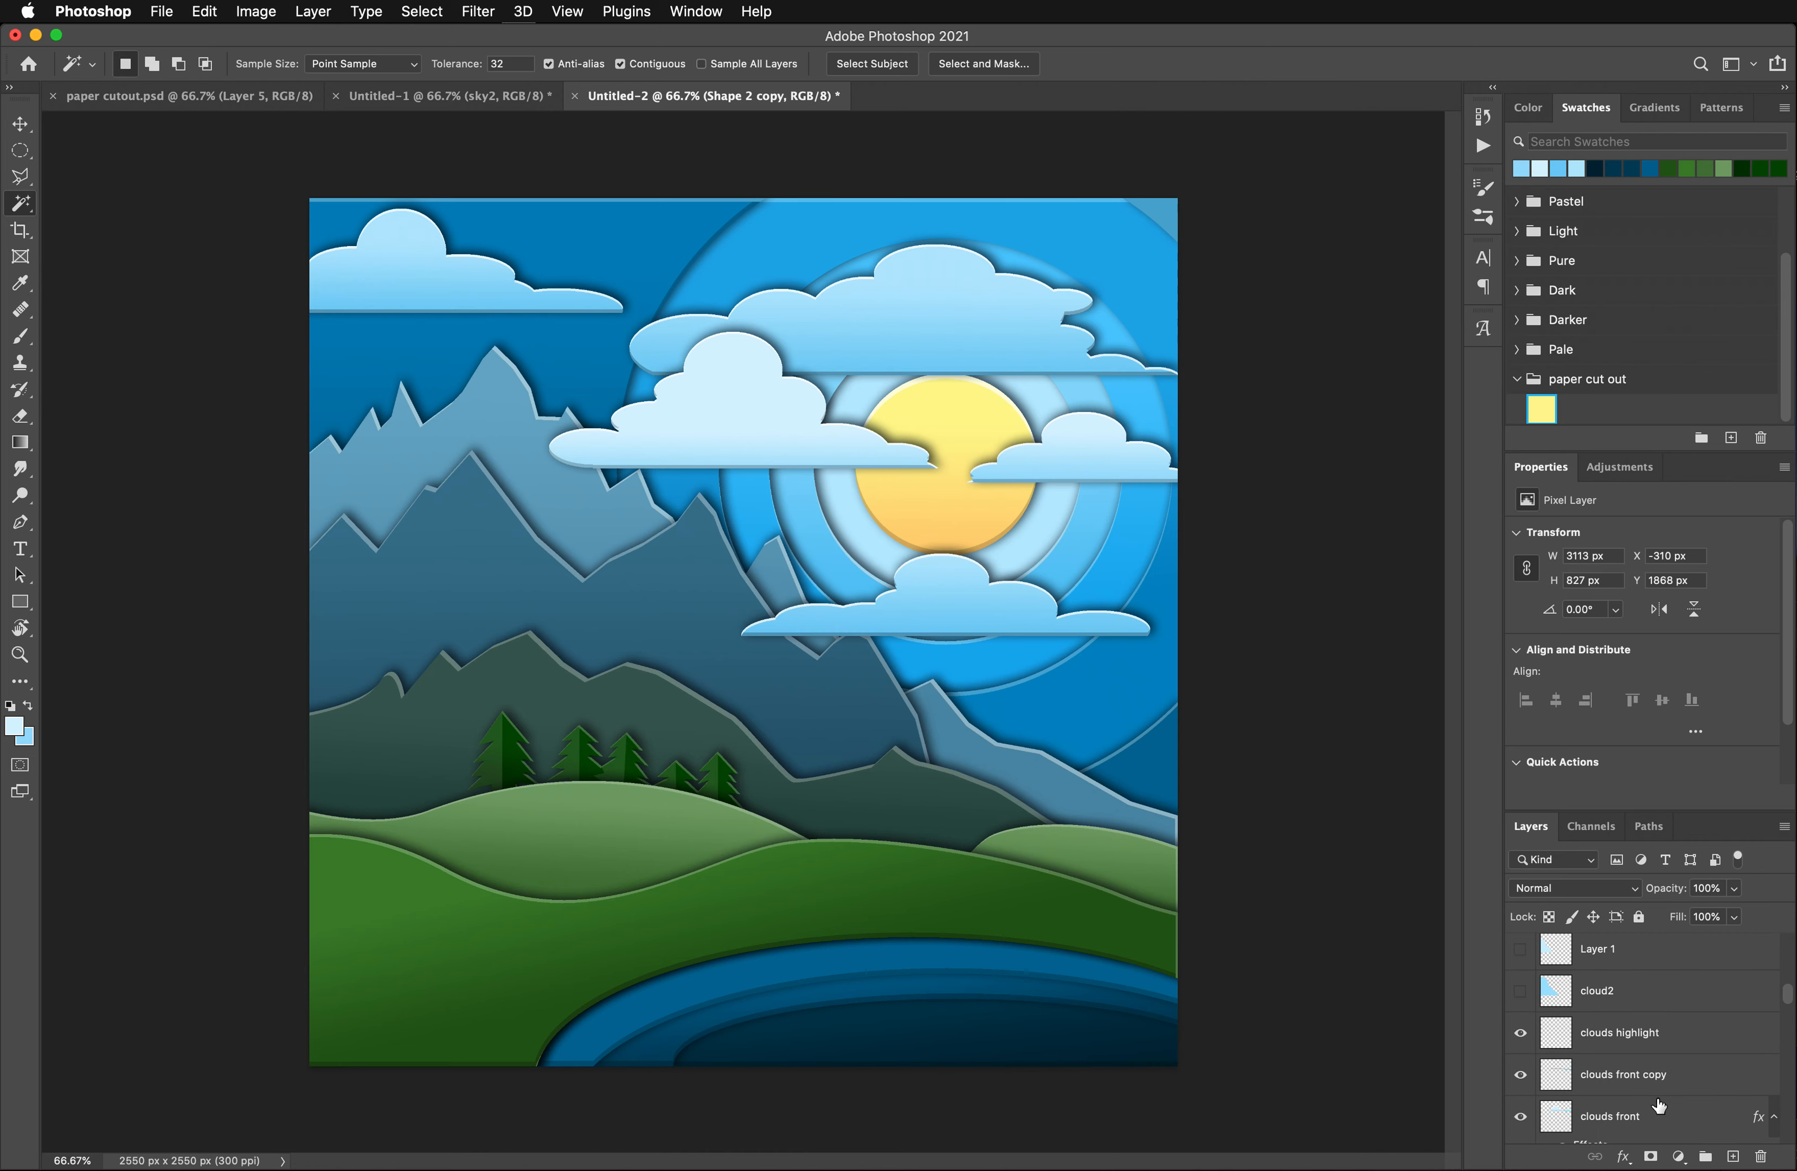
{"action": "left_click", "coordinate": [1652, 1031]}
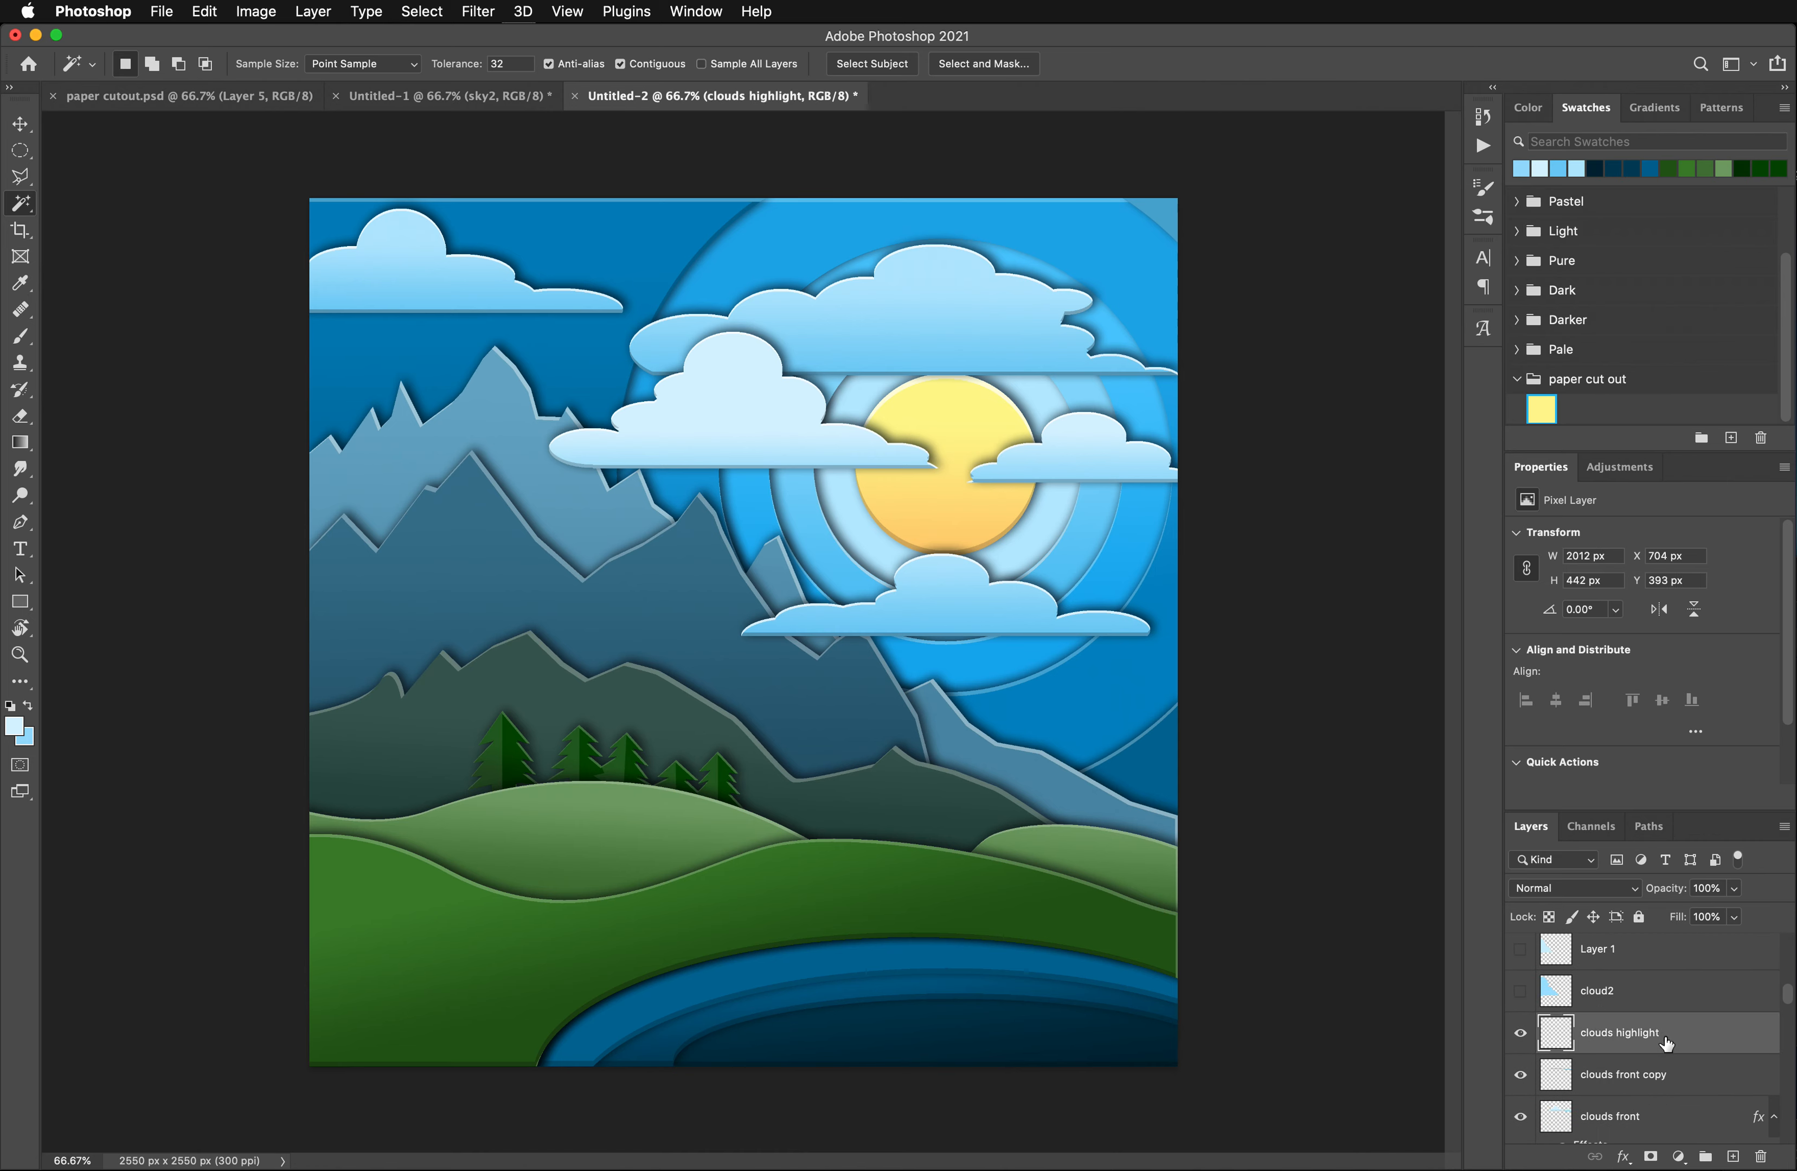
{"action": "left_click", "coordinate": [1660, 1119], "text": "shift"}
{"action": "left_click_drag", "start_coordinate": [1662, 1031], "coordinate": [1654, 945]}
{"action": "left_click", "coordinate": [1662, 964]}
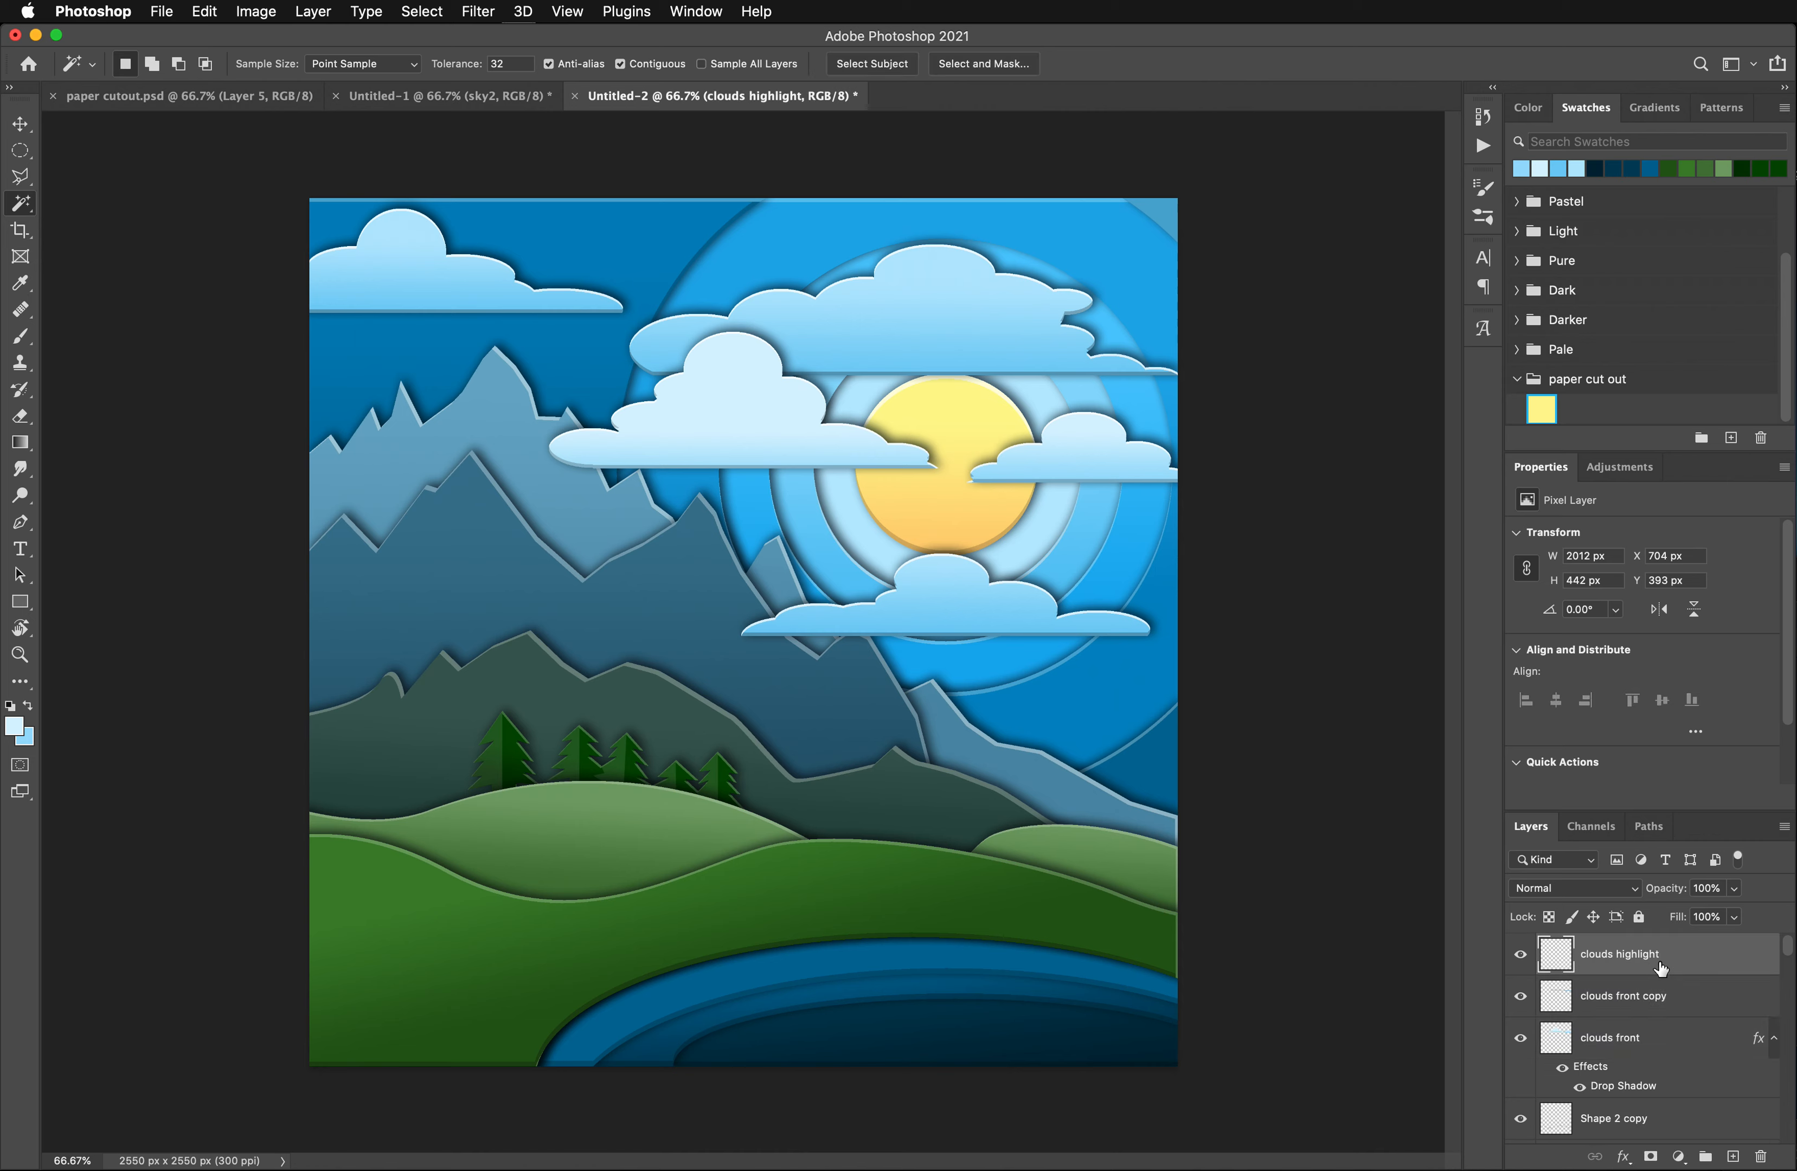
- Add a new layer above clouds highlight and name it frame
{"action": "left_click", "coordinate": [1734, 1158]}
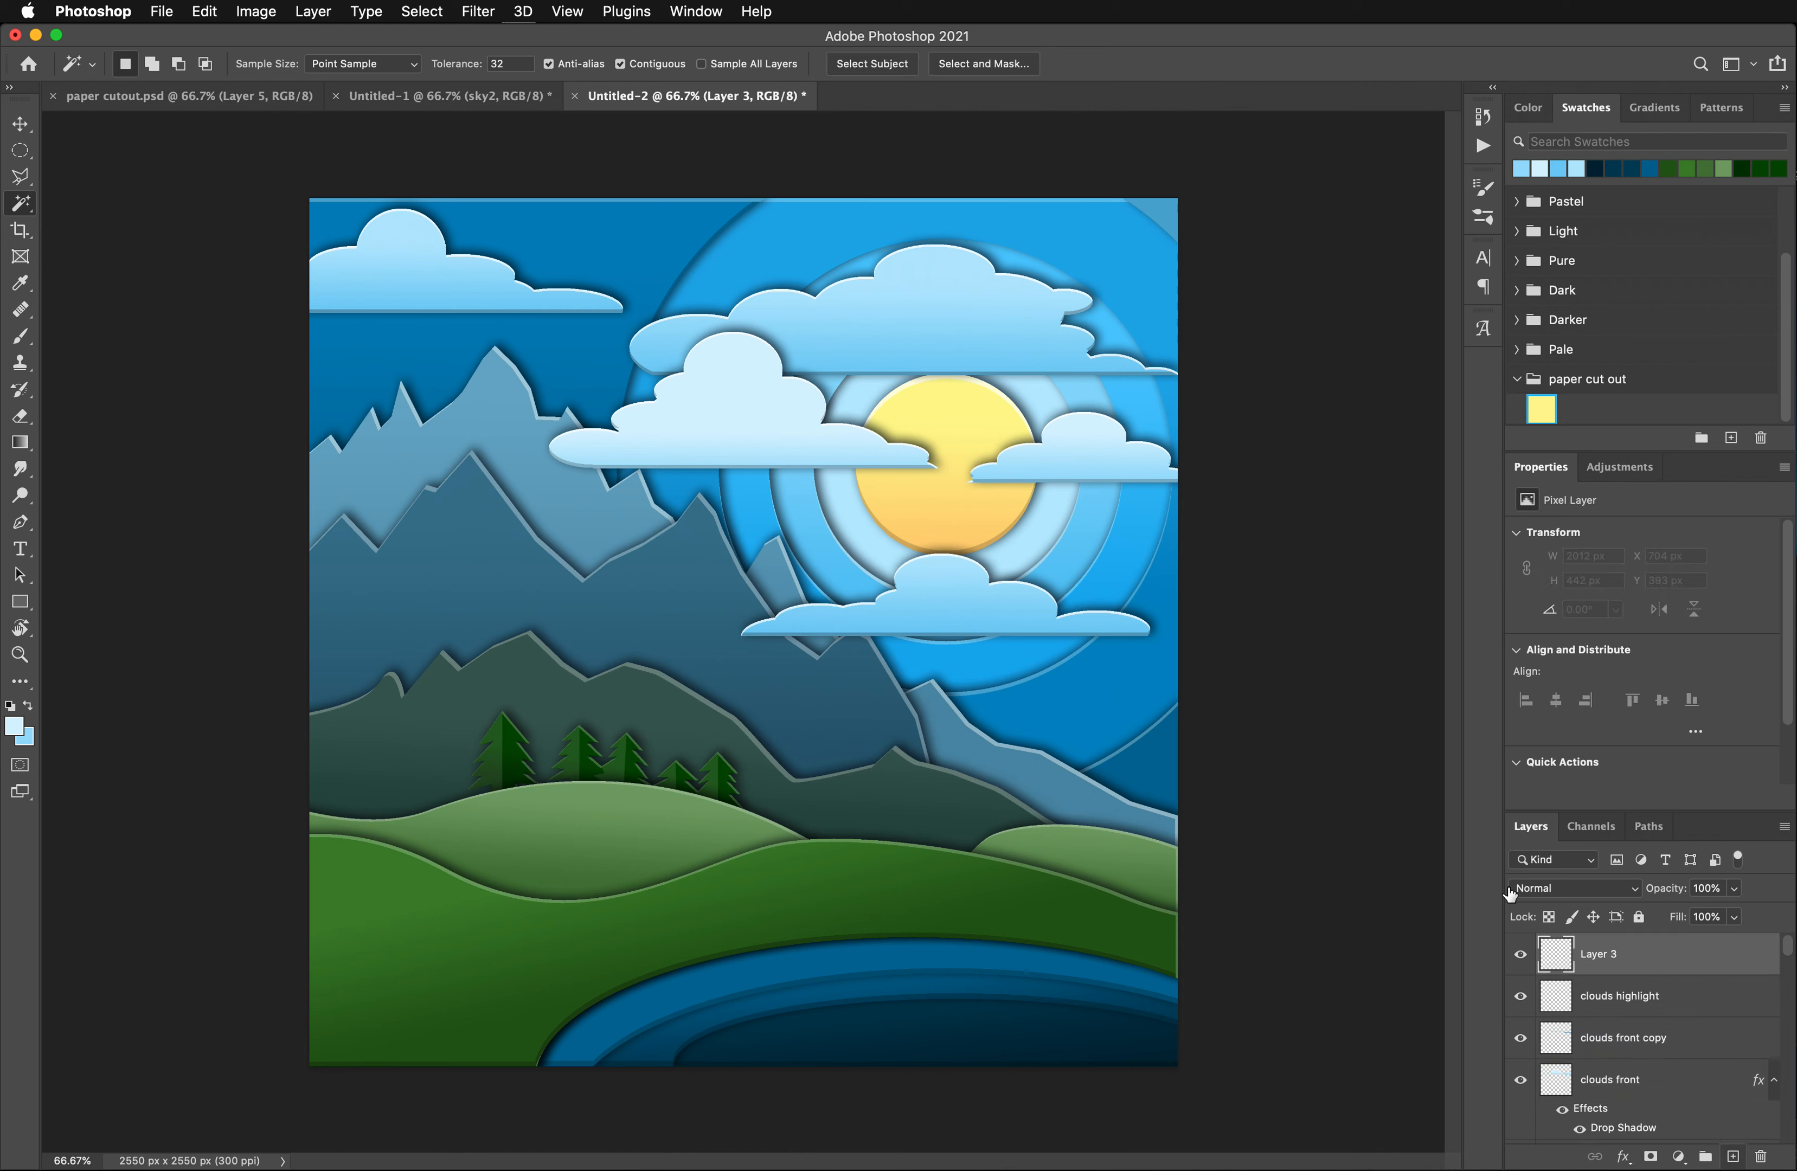
{"action": "double_click", "coordinate": [1604, 956]}
{"action": "type", "text": "frame"}
{"action": "key", "text": "Return"}
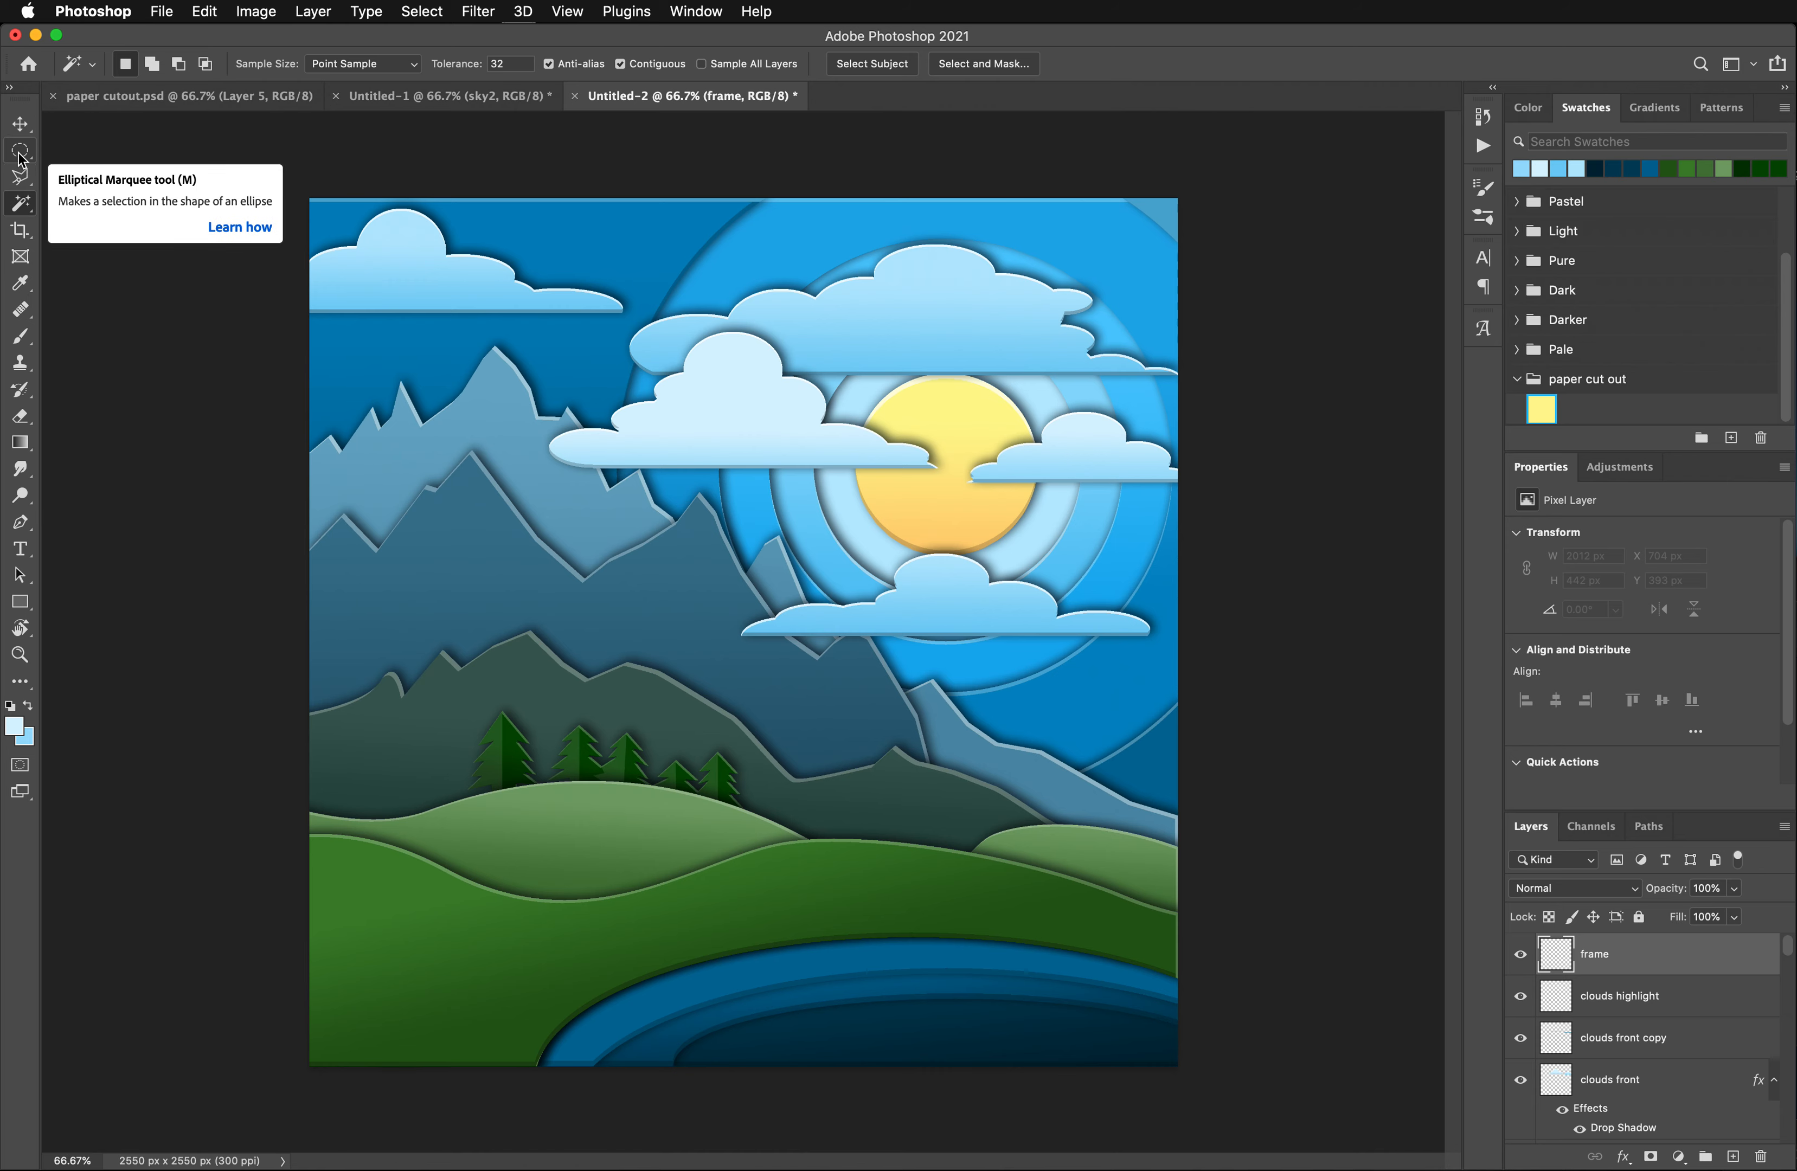
- Make a centred square marquee selection of 2216 × 2216 px over the illustration, then invert it so the outer border is selected
{"action": "left_click_drag", "start_coordinate": [20, 153], "coordinate": [145, 152]}
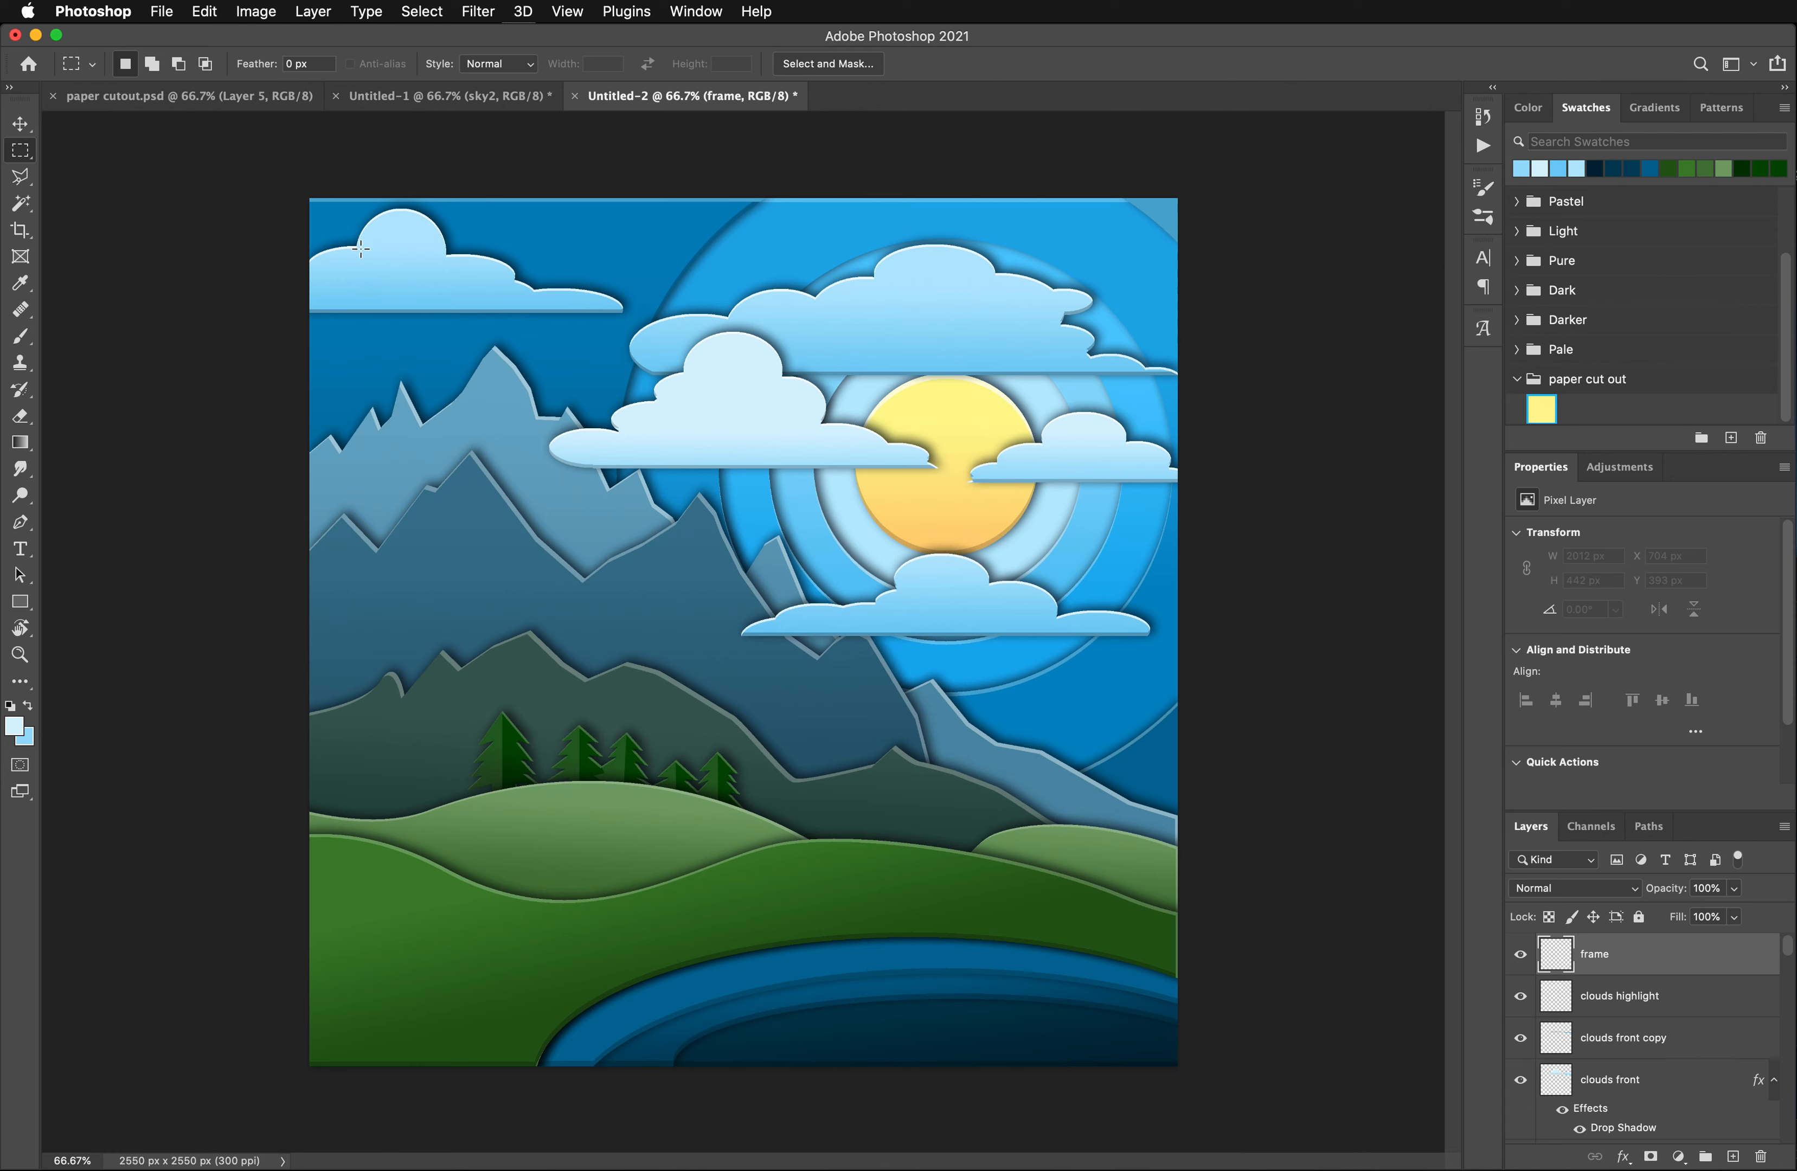
{"action": "left_click_drag", "start_coordinate": [358, 249], "coordinate": [1297, 1004]}
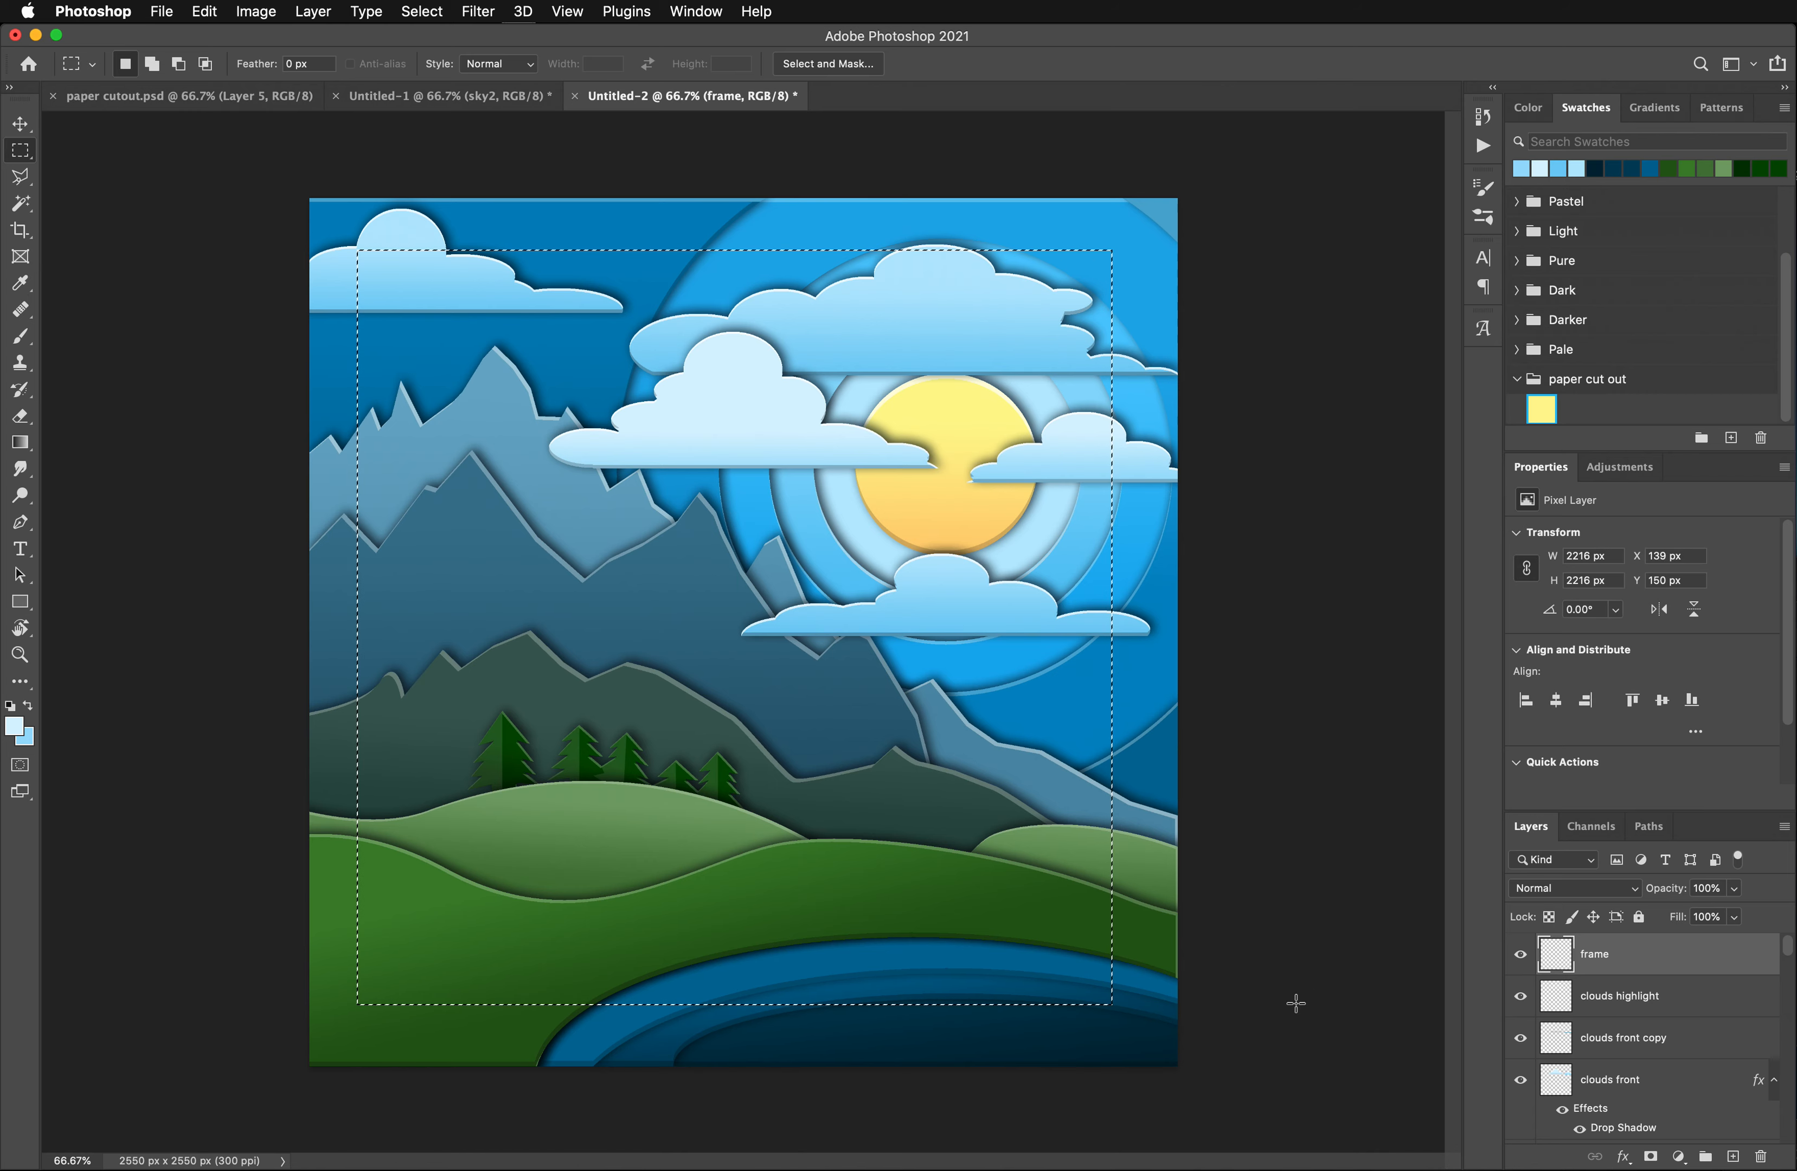
{"action": "key", "text": "Right"}
{"action": "key", "text": "Right"}
{"action": "key", "text": "Right"}
{"action": "key", "text": "Right"}
{"action": "key", "text": "Right"}
{"action": "key", "text": "Right"}
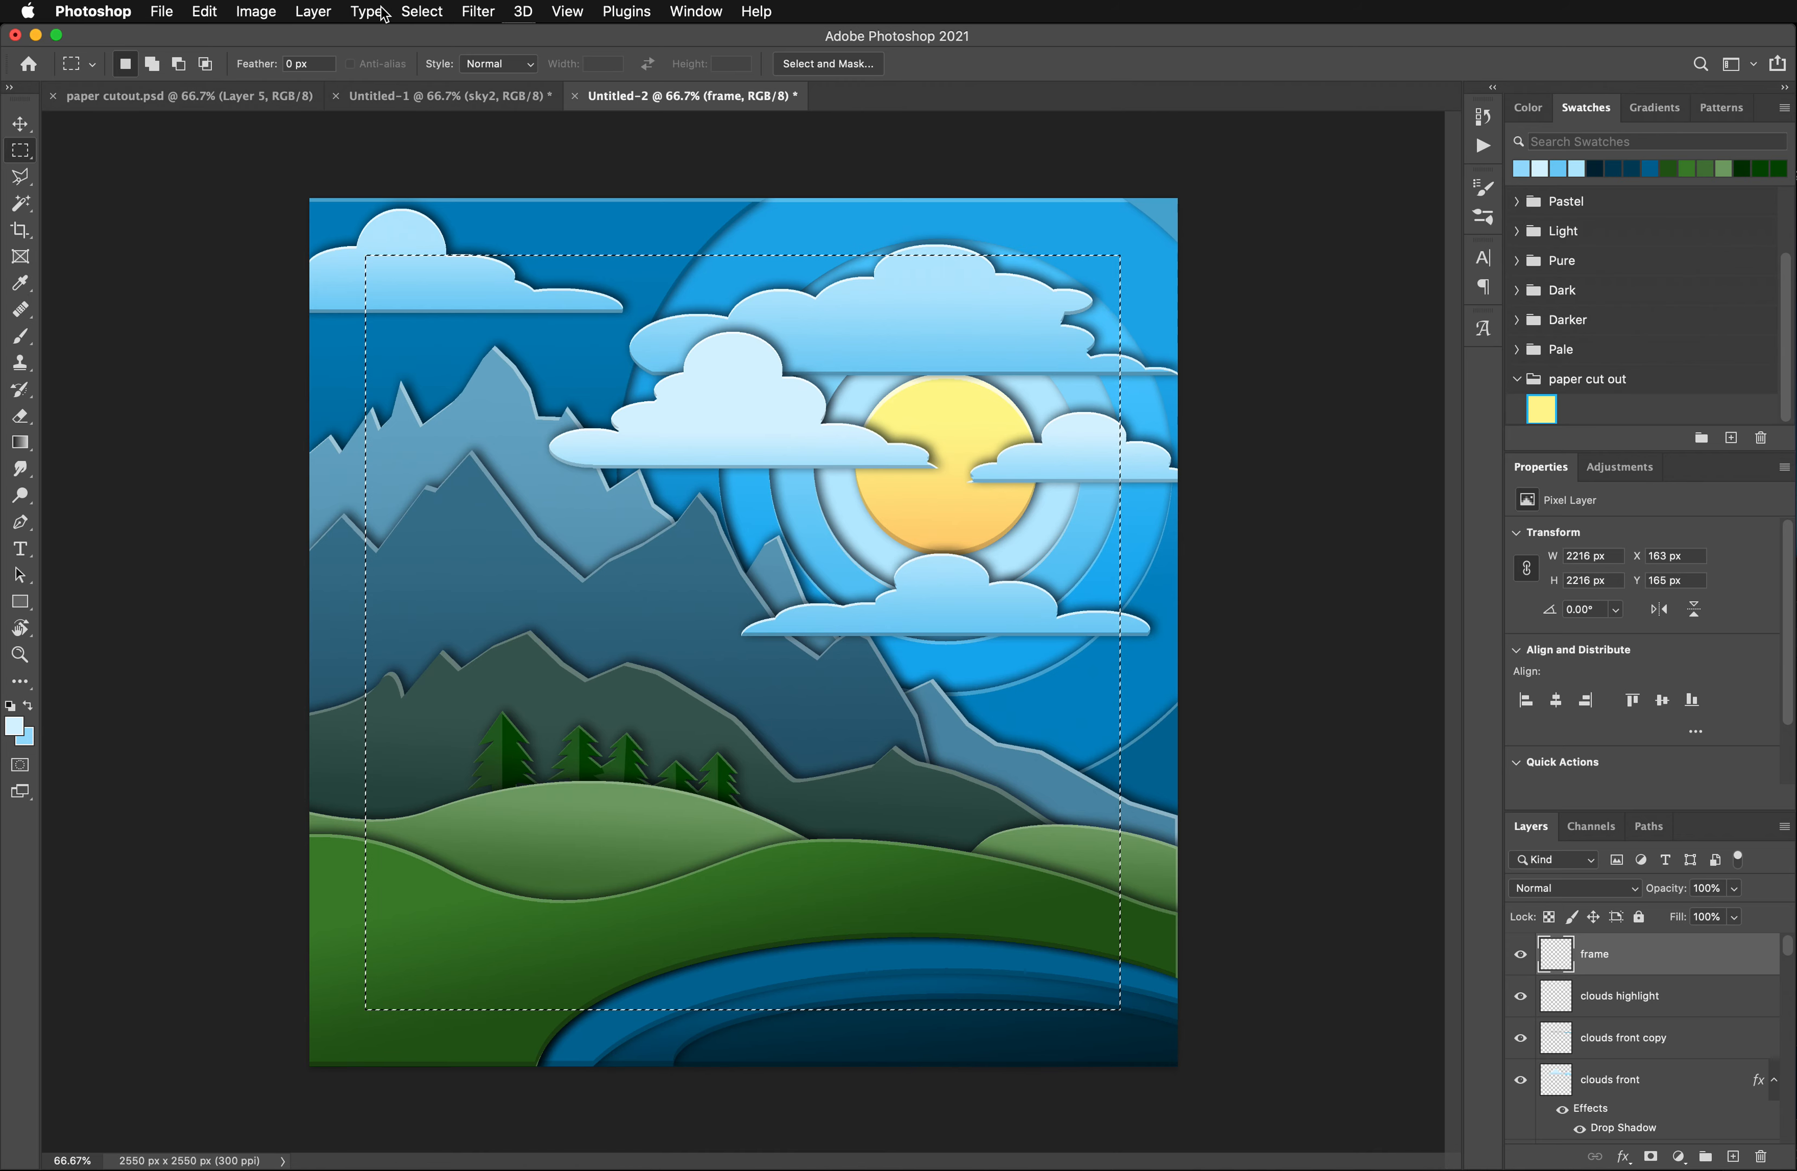
{"action": "left_click", "coordinate": [421, 12]}
{"action": "left_click", "coordinate": [439, 98]}
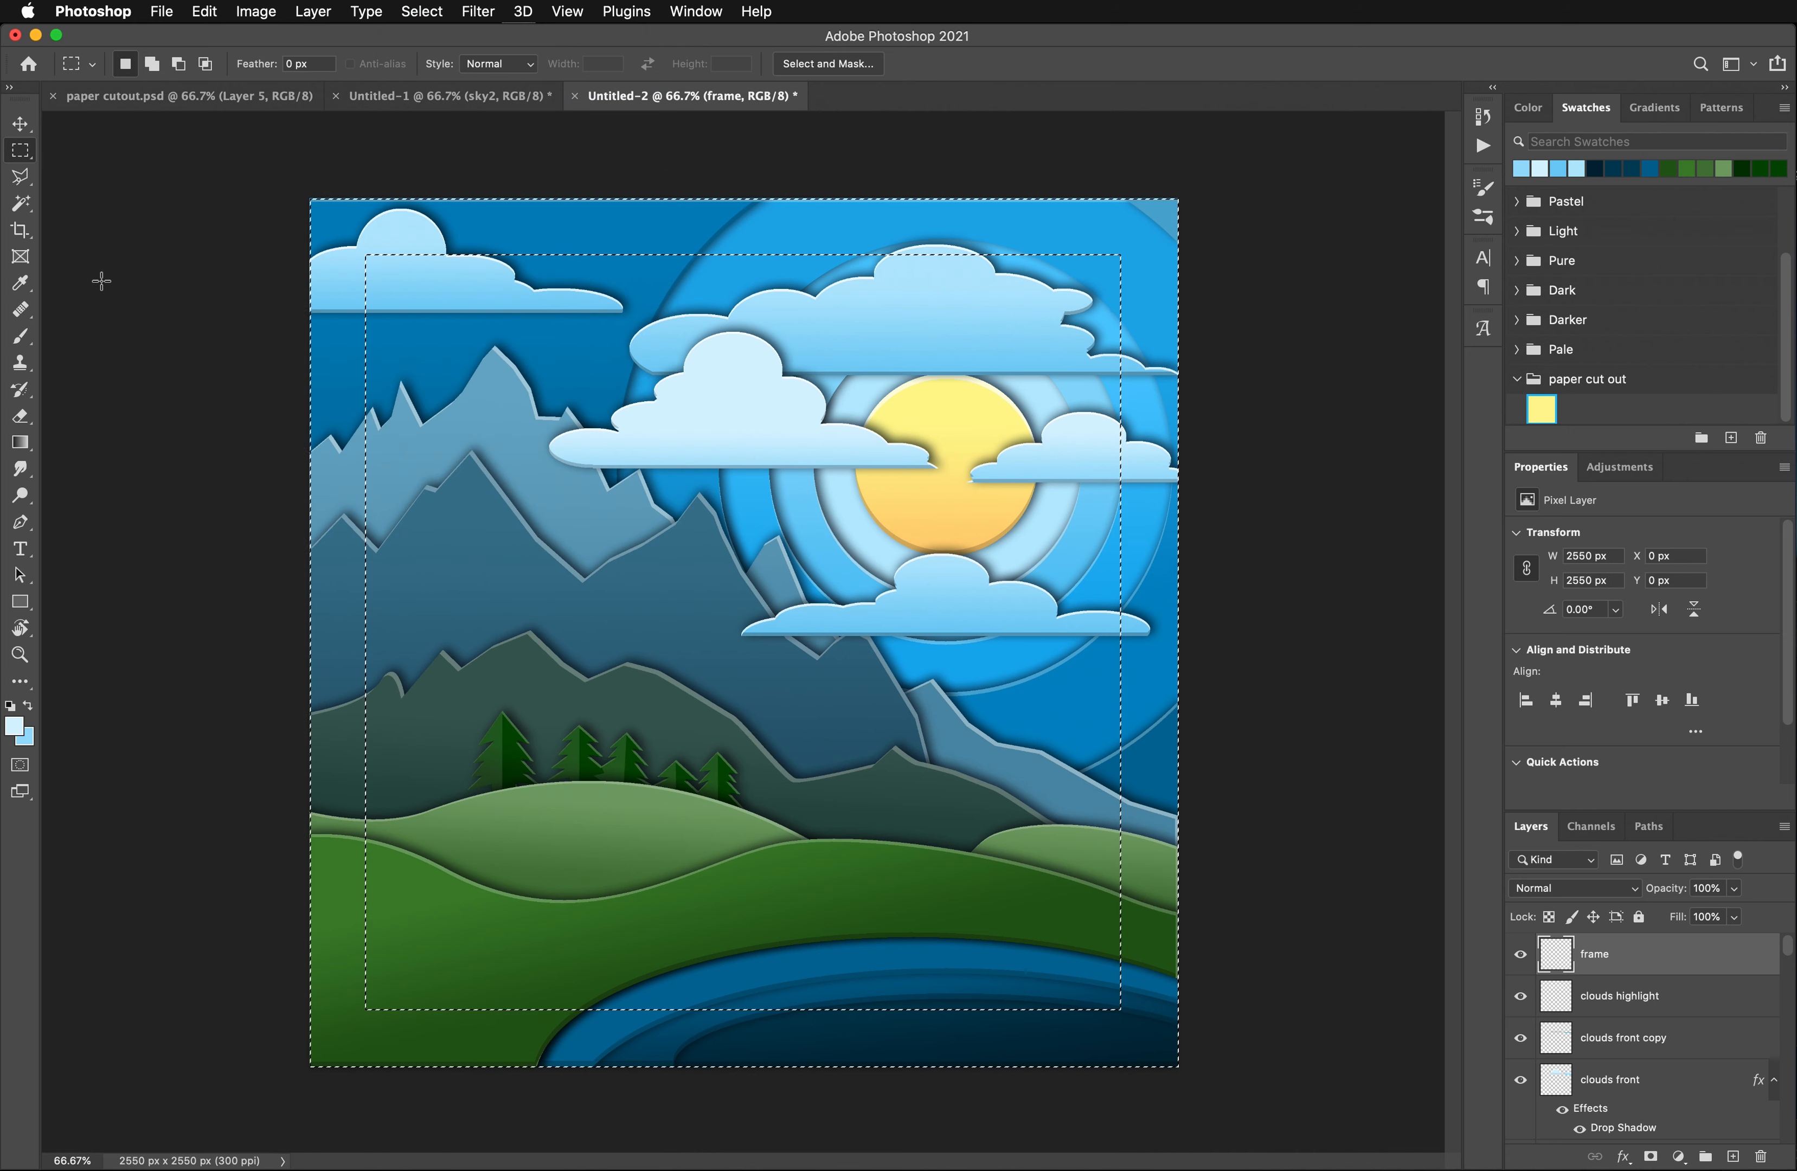
- Set a slightly deeper light blue foreground colour and fill the border selection with a vertical light-to-darker blue gradient, then deselect
{"action": "left_click", "coordinate": [13, 726]}
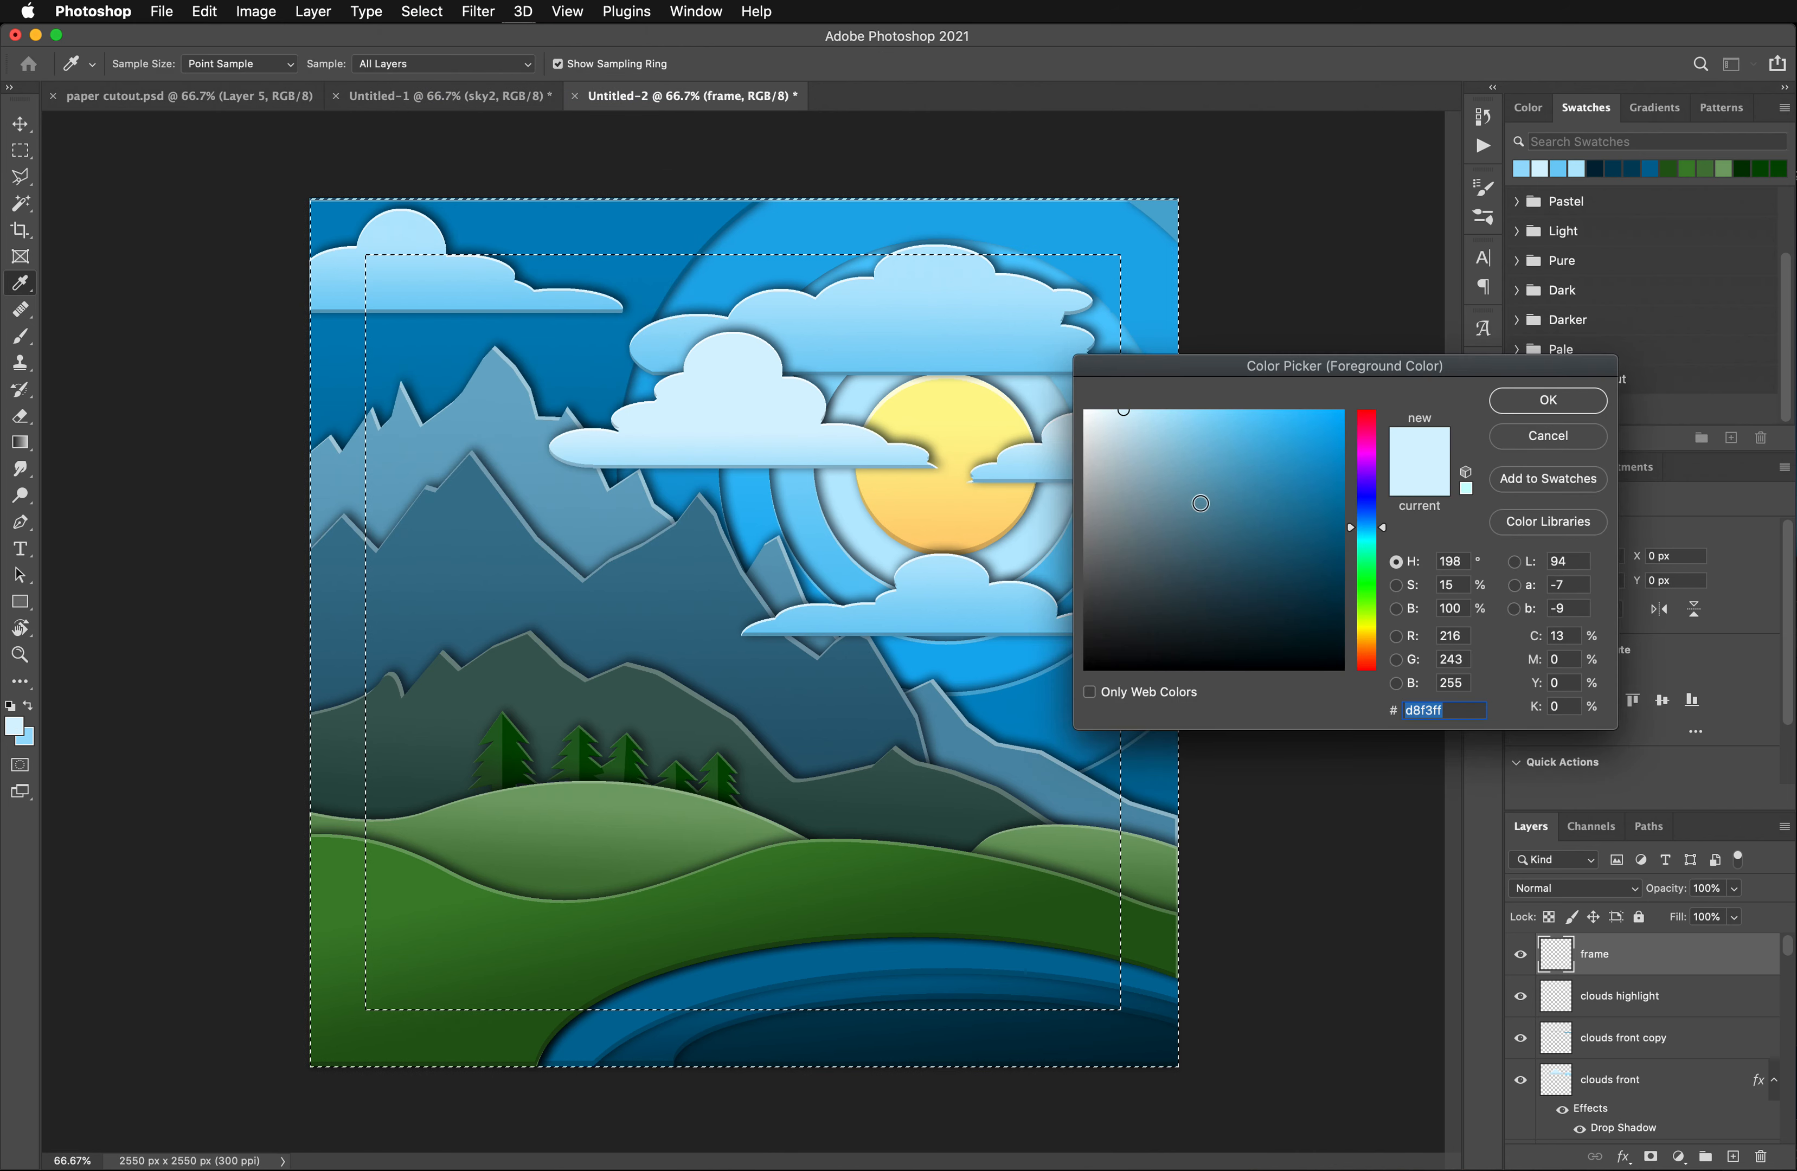
{"action": "left_click", "coordinate": [1137, 409]}
{"action": "left_click", "coordinate": [1550, 401]}
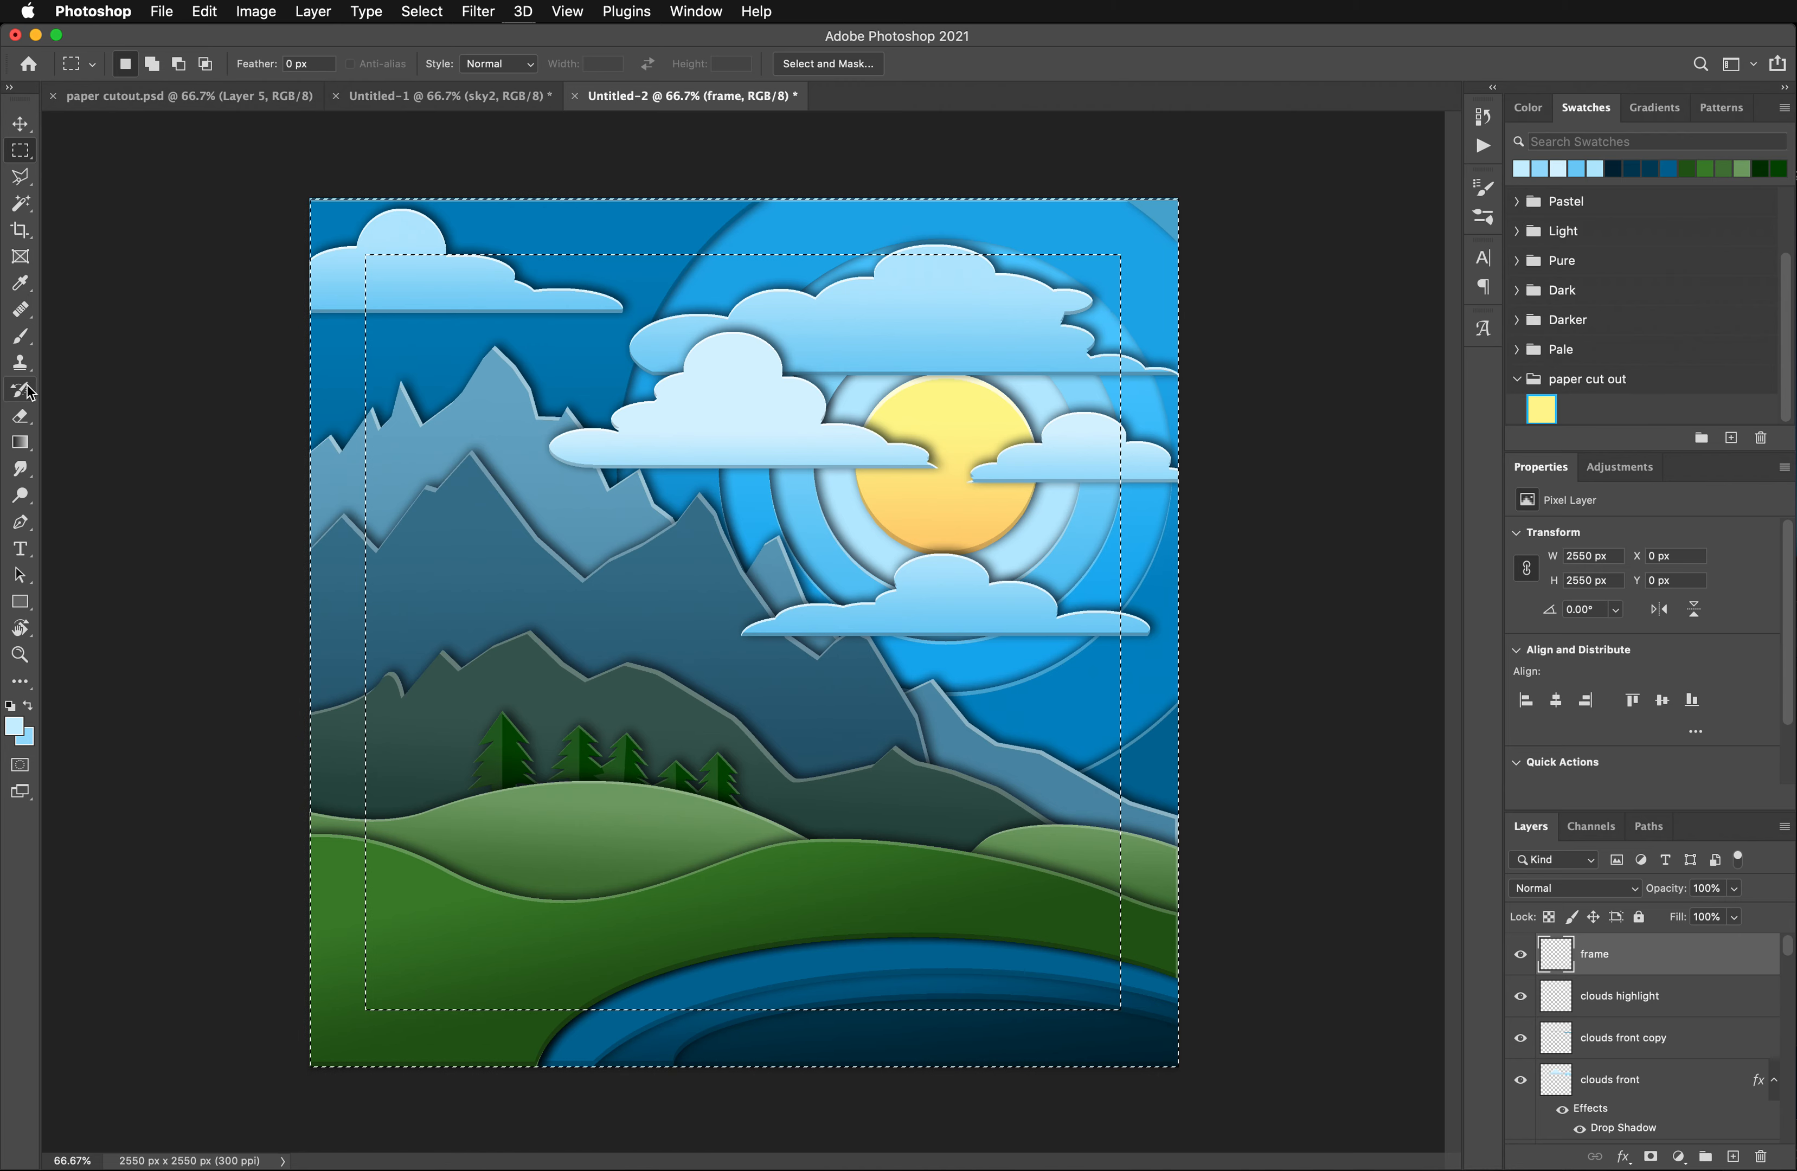
{"action": "left_click", "coordinate": [20, 442]}
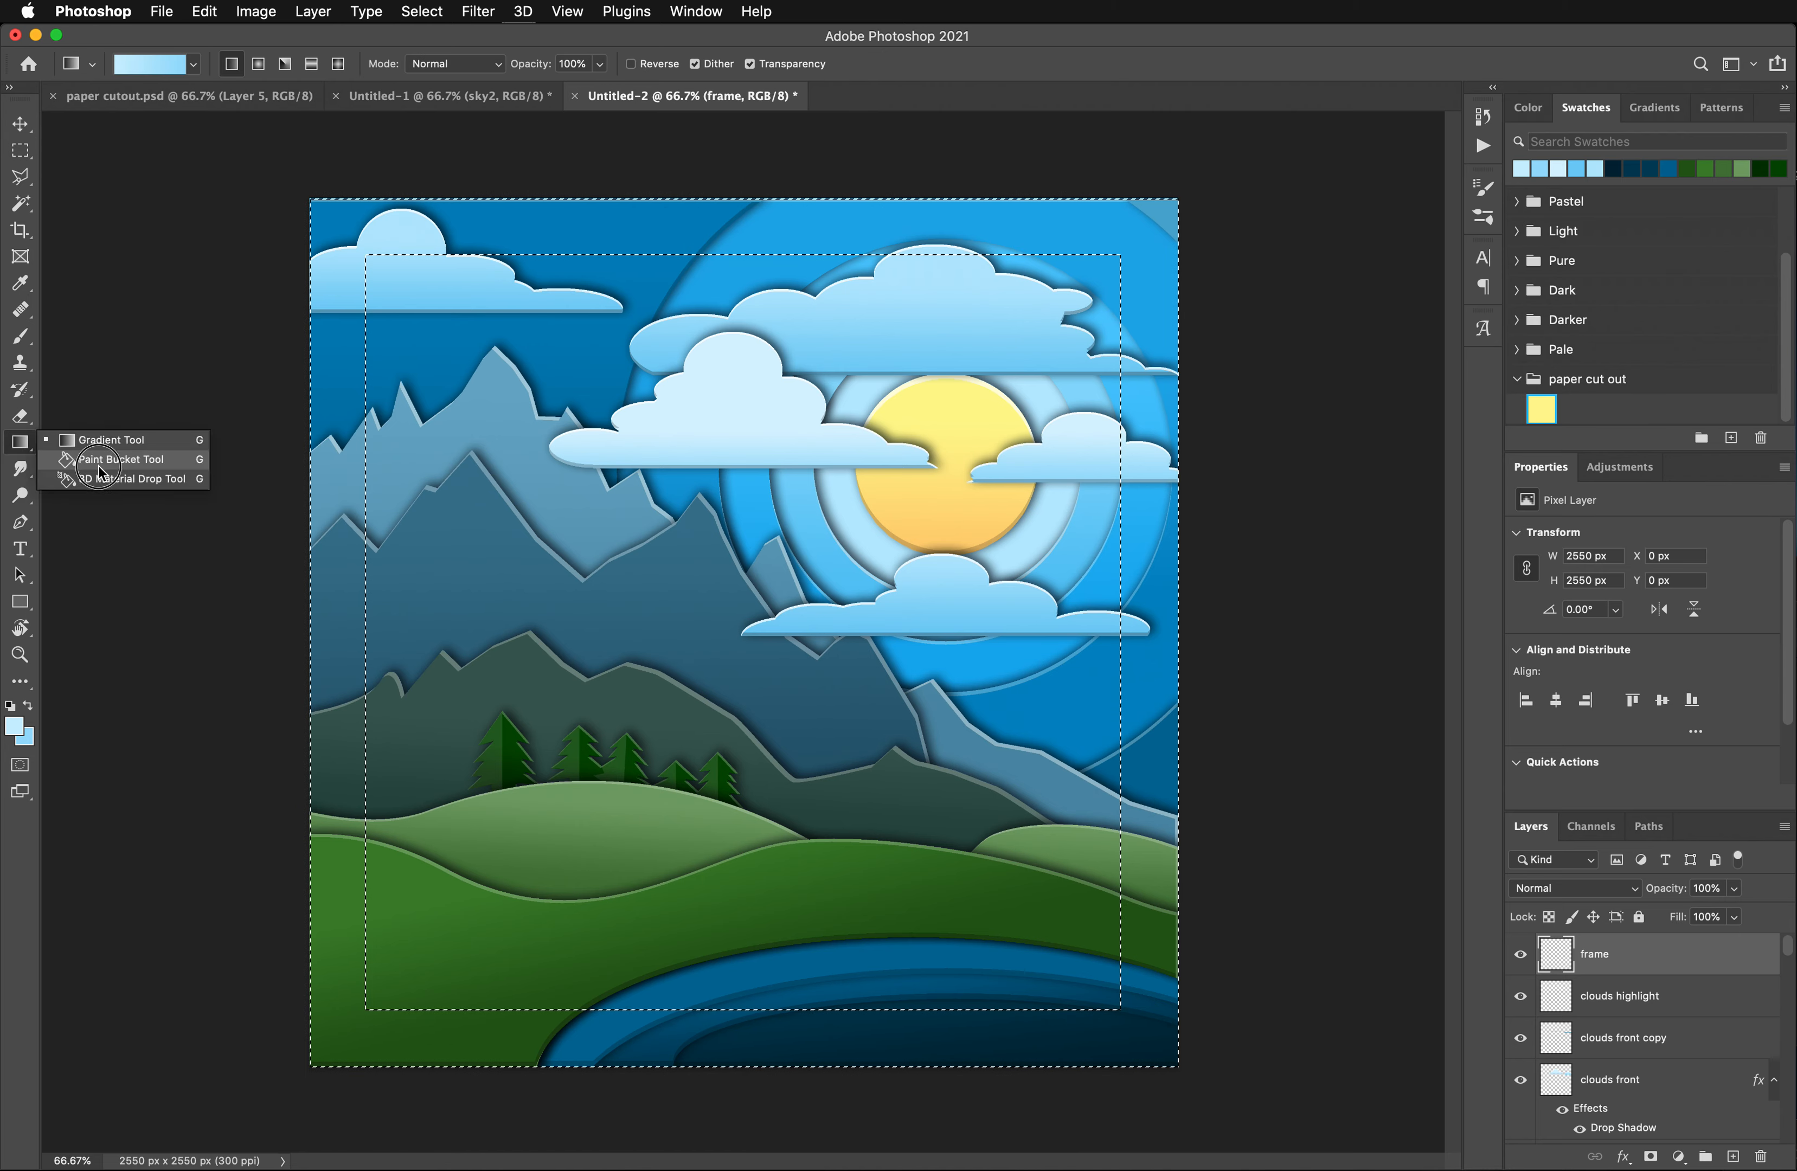
{"action": "left_click_drag", "start_coordinate": [99, 467], "coordinate": [12, 443]}
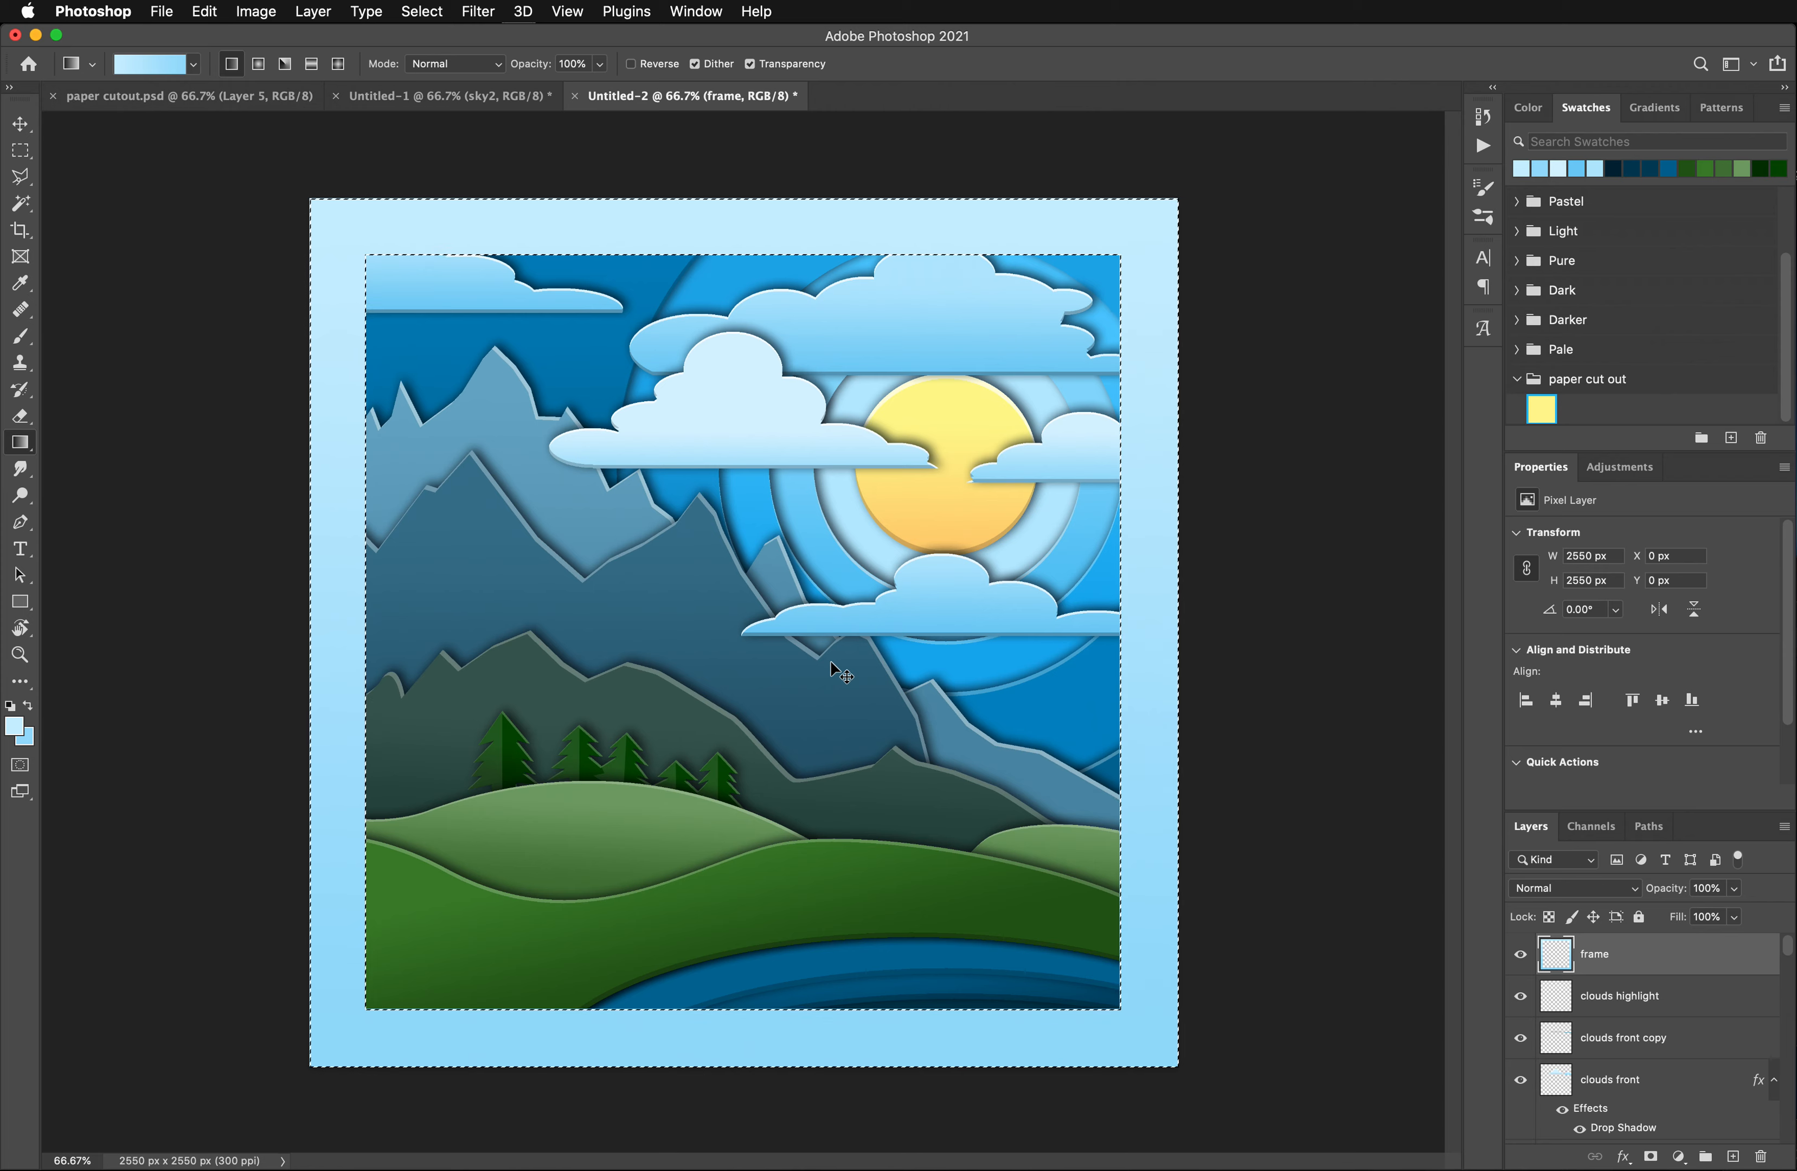
{"action": "key", "text": "super+d"}
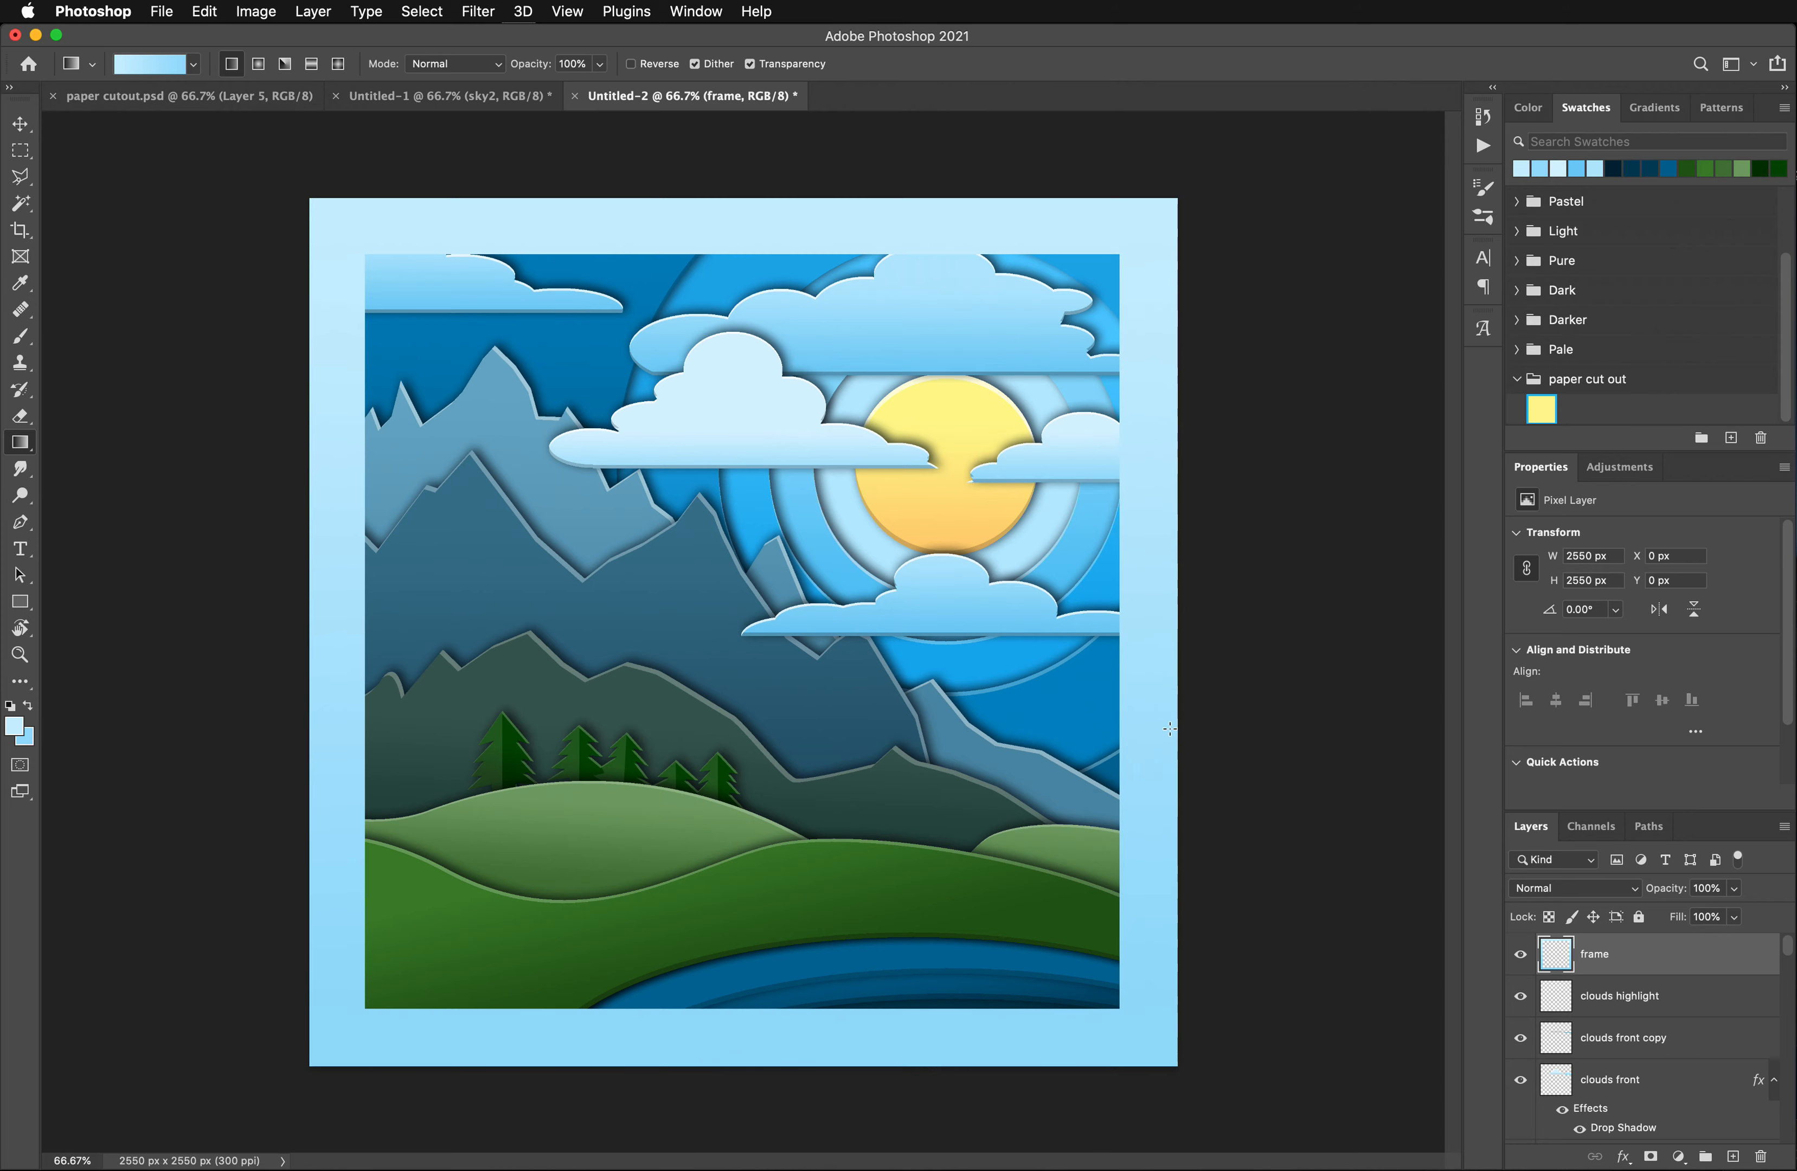
- Duplicate the frame layer, reselect the border, shift the selection 5 px right and 9 px down, and delete its contents to leave thin edges
{"action": "key", "text": "super+shift+d"}
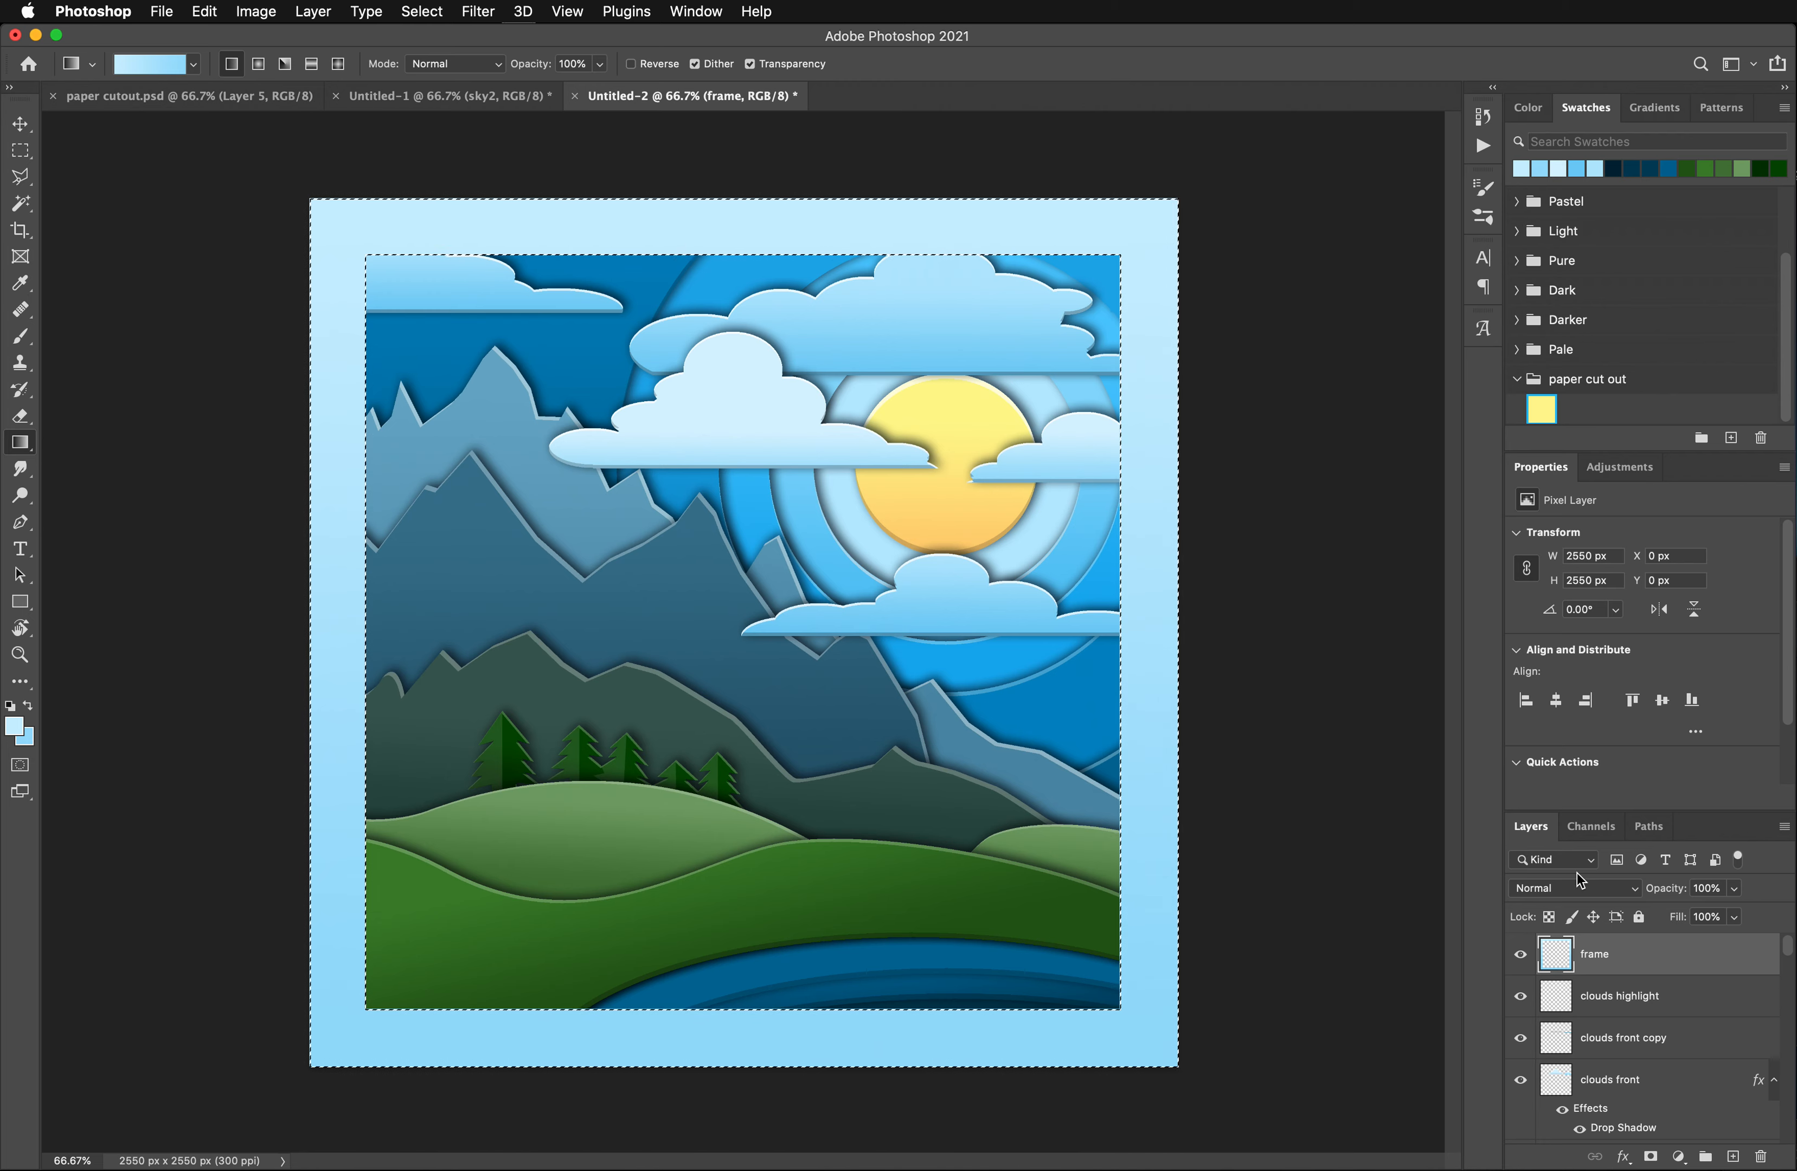
{"action": "left_click_drag", "start_coordinate": [1608, 967], "coordinate": [1734, 1157]}
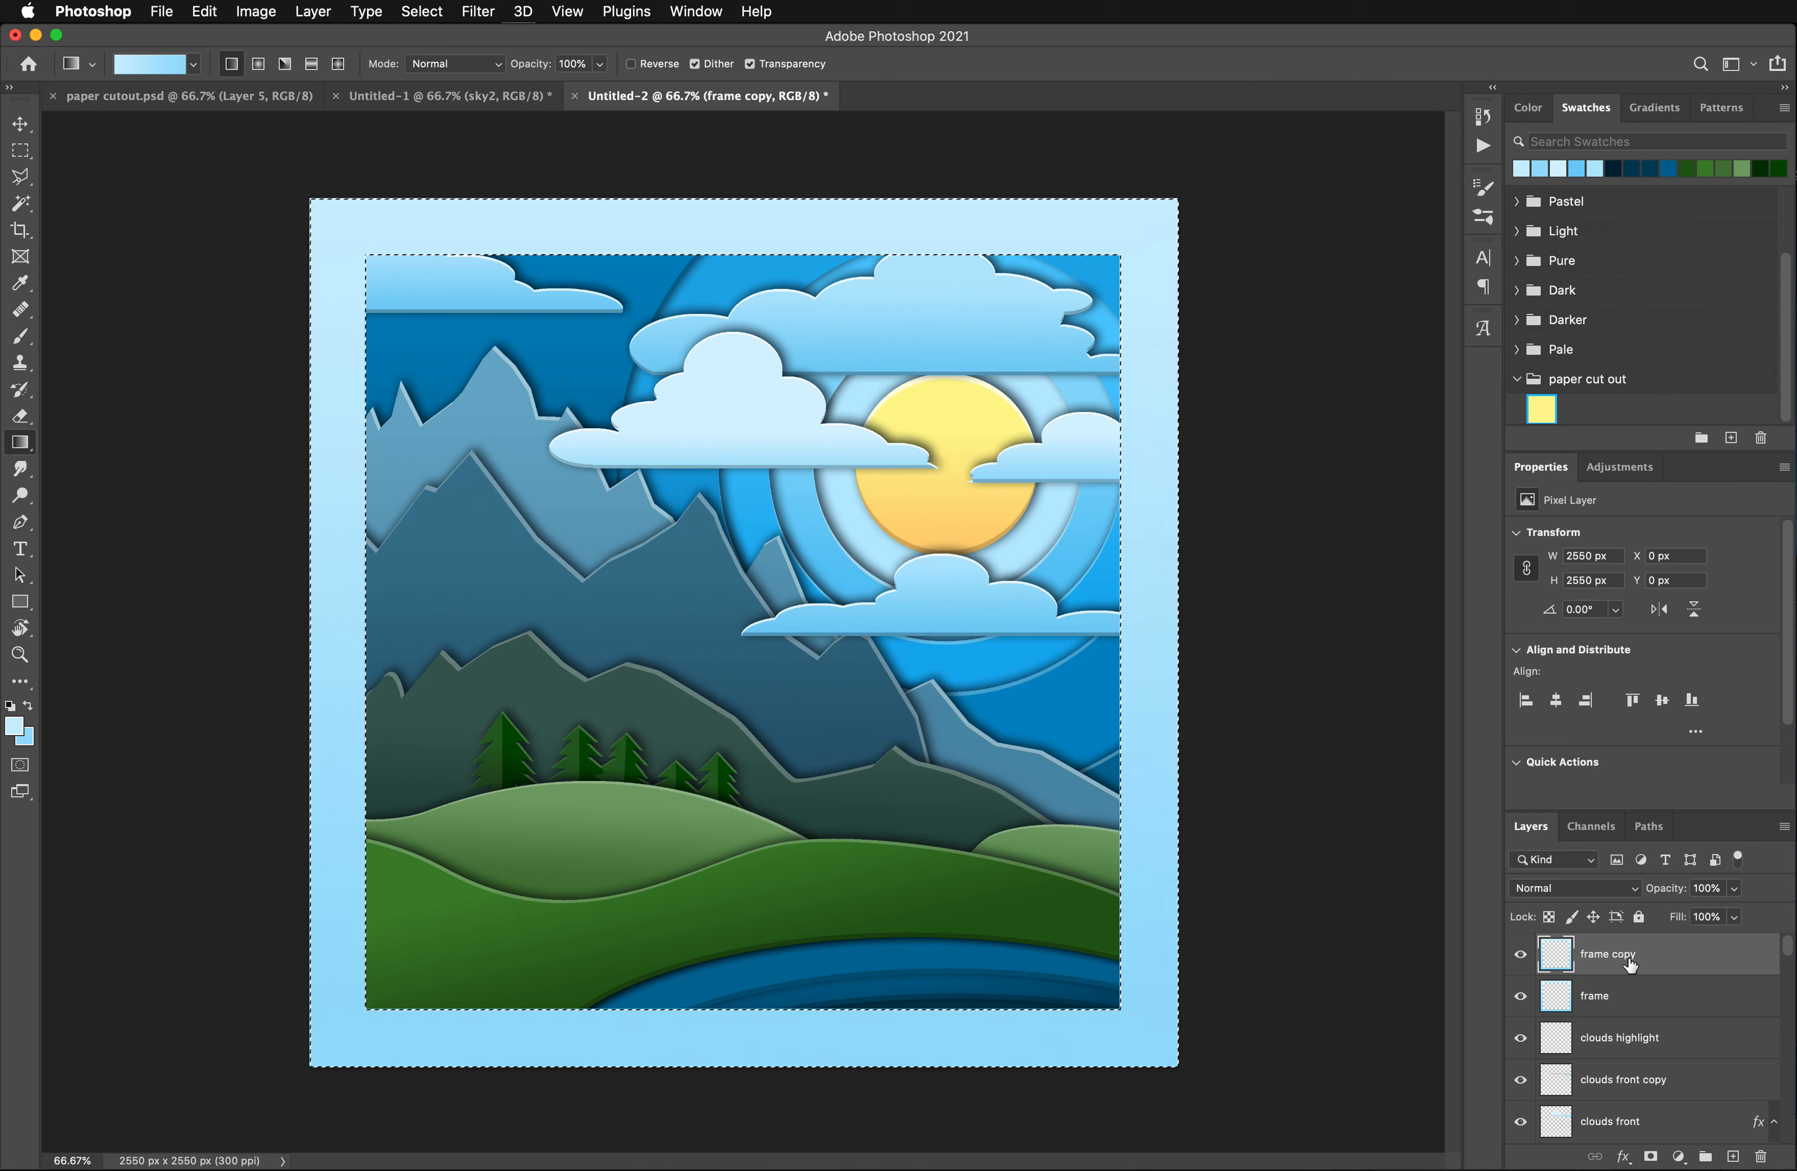
{"action": "key", "text": "super+Down"}
{"action": "key", "text": "super+Down"}
{"action": "key", "text": "super+Down"}
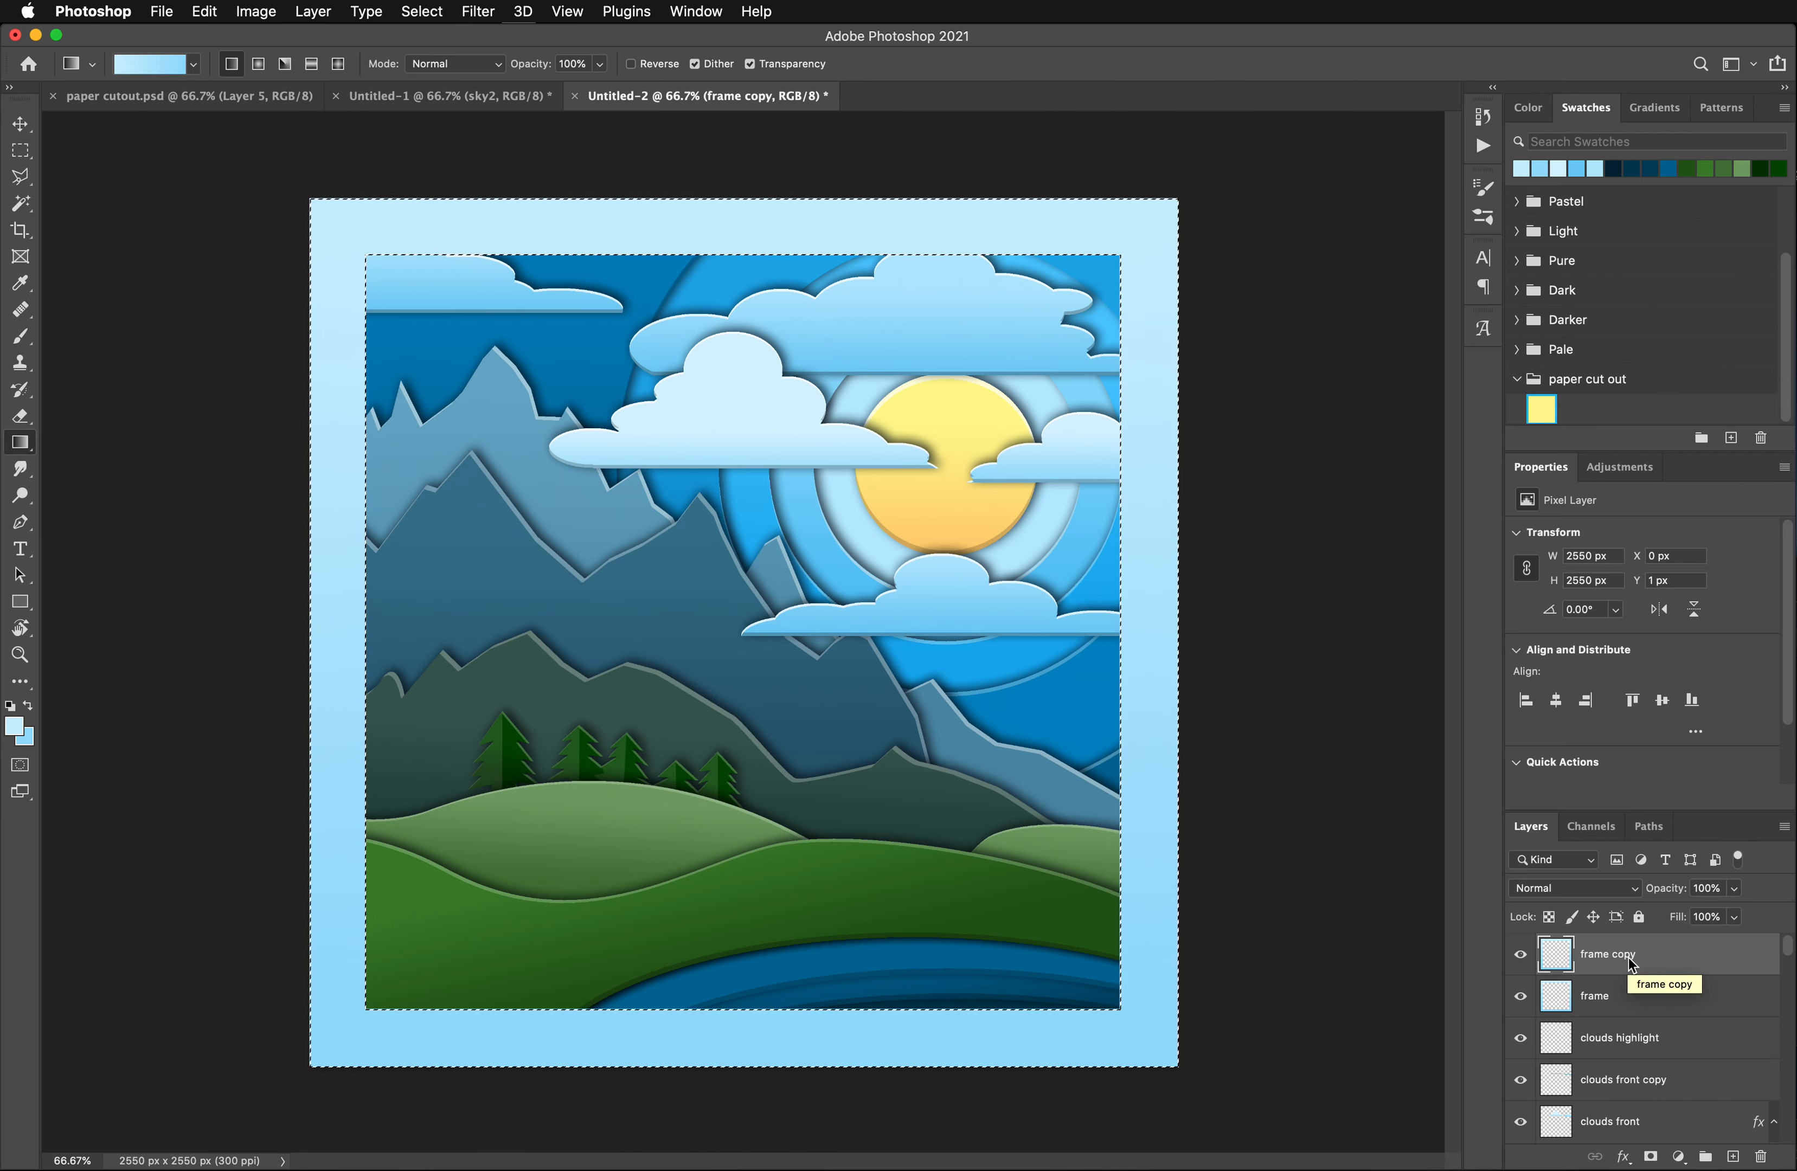
{"action": "key", "text": "super+Down"}
{"action": "key", "text": "super+Down"}
{"action": "key", "text": "super+Down"}
{"action": "key", "text": "super+Down"}
{"action": "key", "text": "super+Down"}
{"action": "key", "text": "super+Right"}
{"action": "key", "text": "super+Right"}
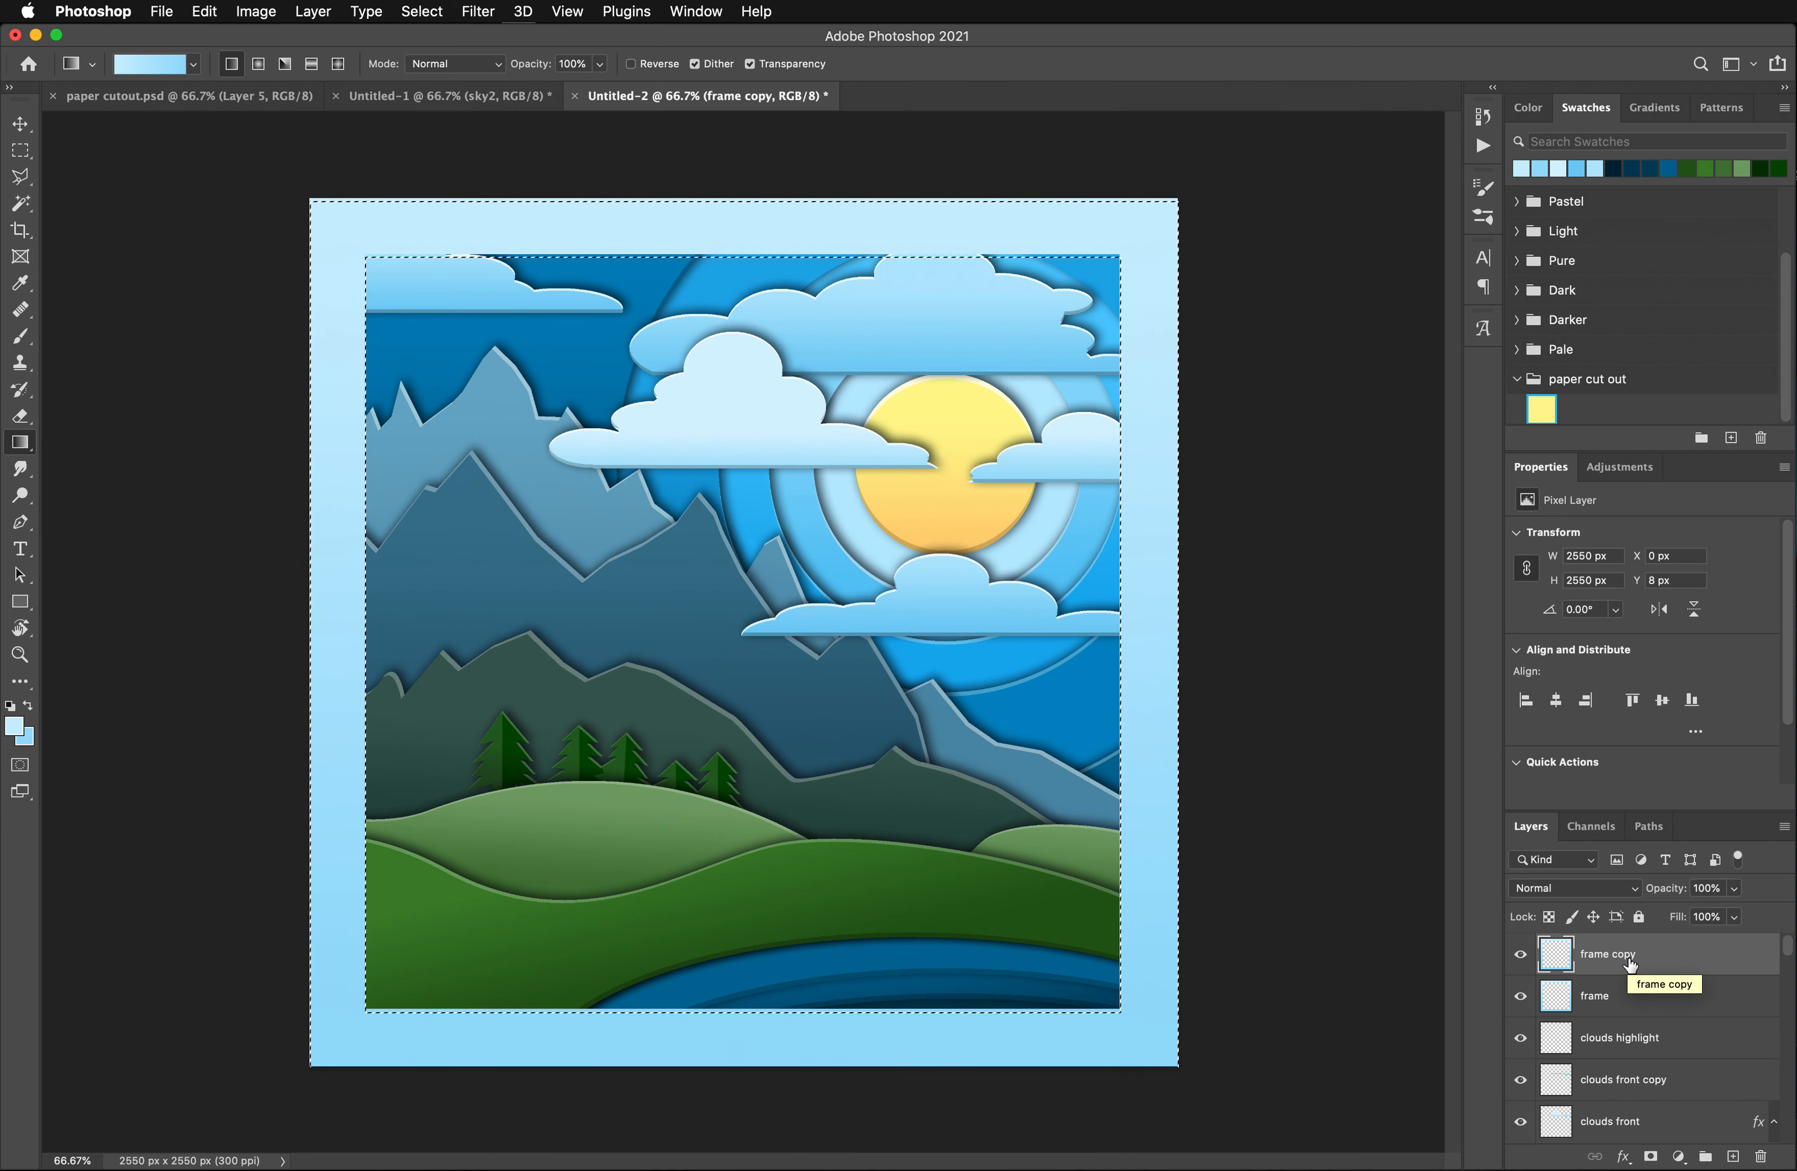
{"action": "key", "text": "super+Right"}
{"action": "key", "text": "super+Down"}
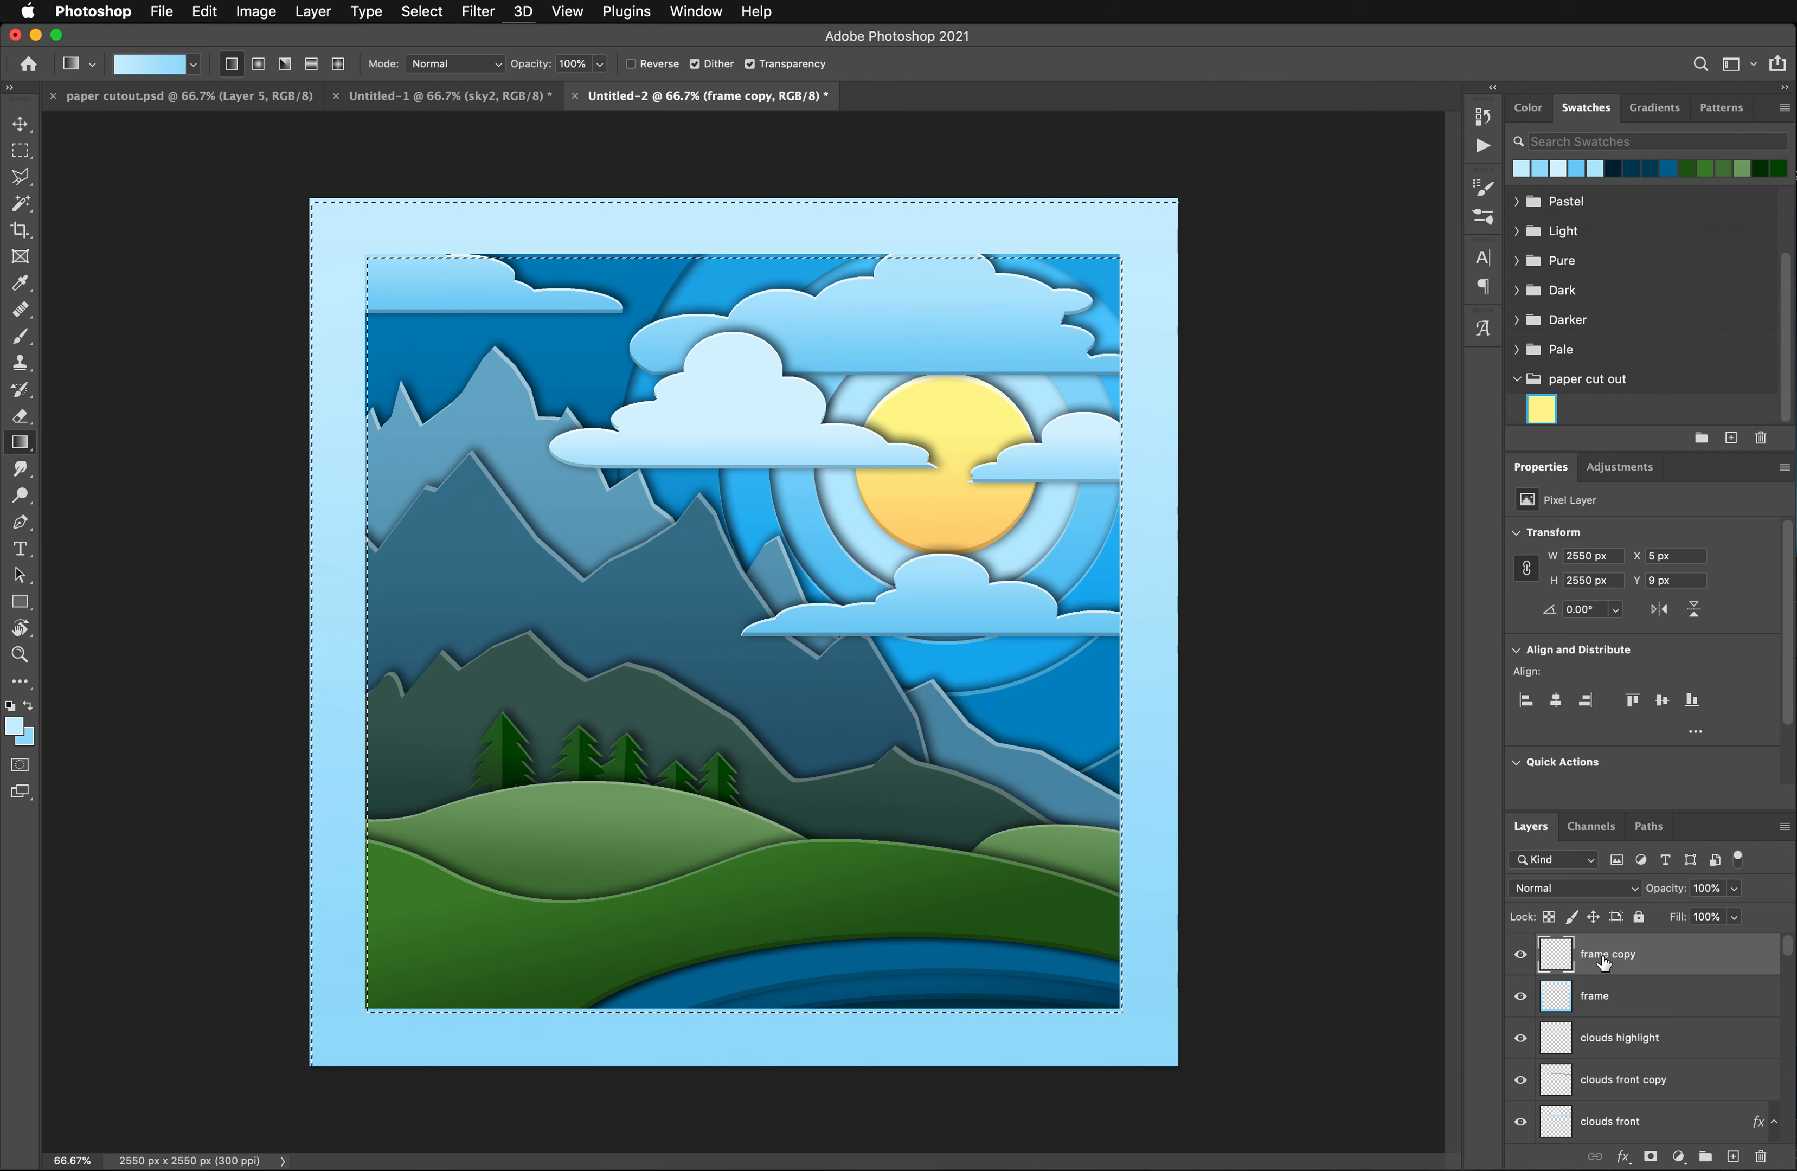
{"action": "key", "text": "super+d"}
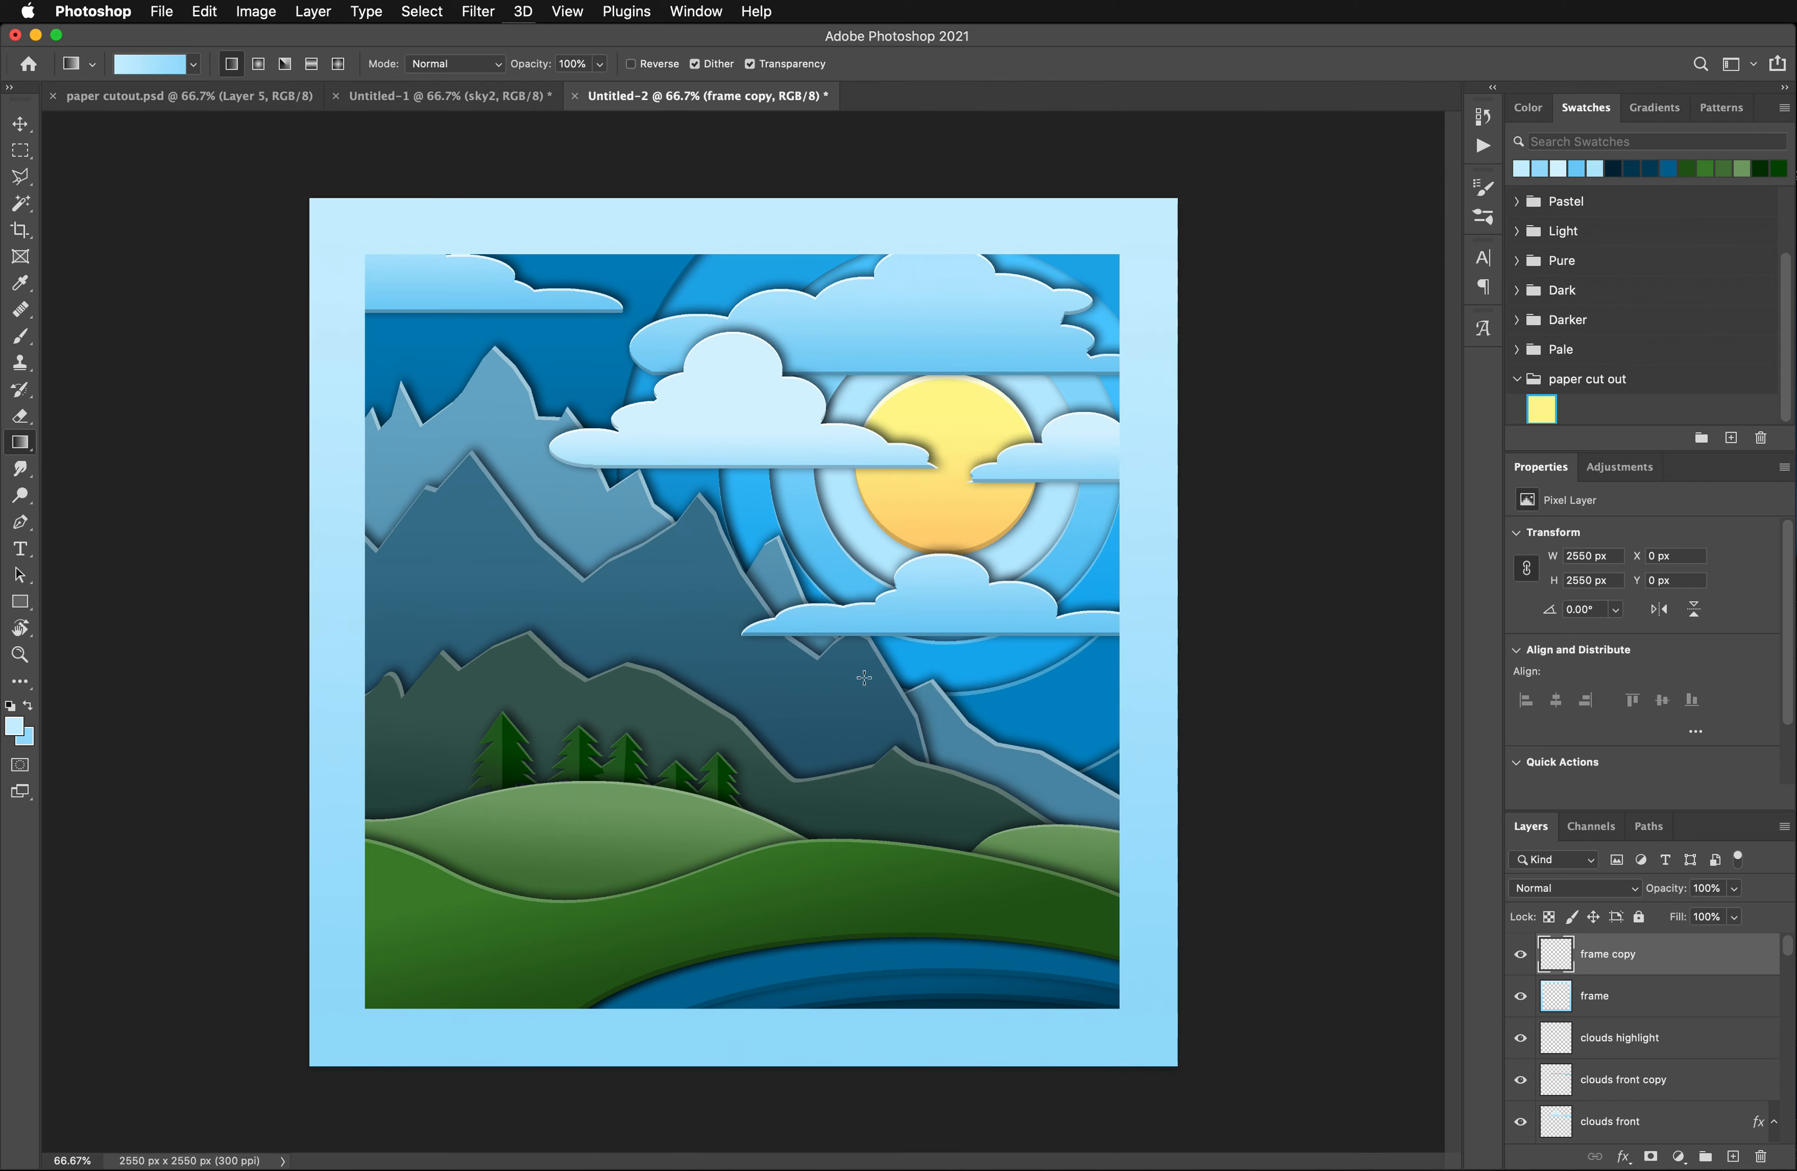
{"action": "left_click", "coordinate": [256, 11]}
{"action": "mouse_move", "coordinate": [301, 64]}
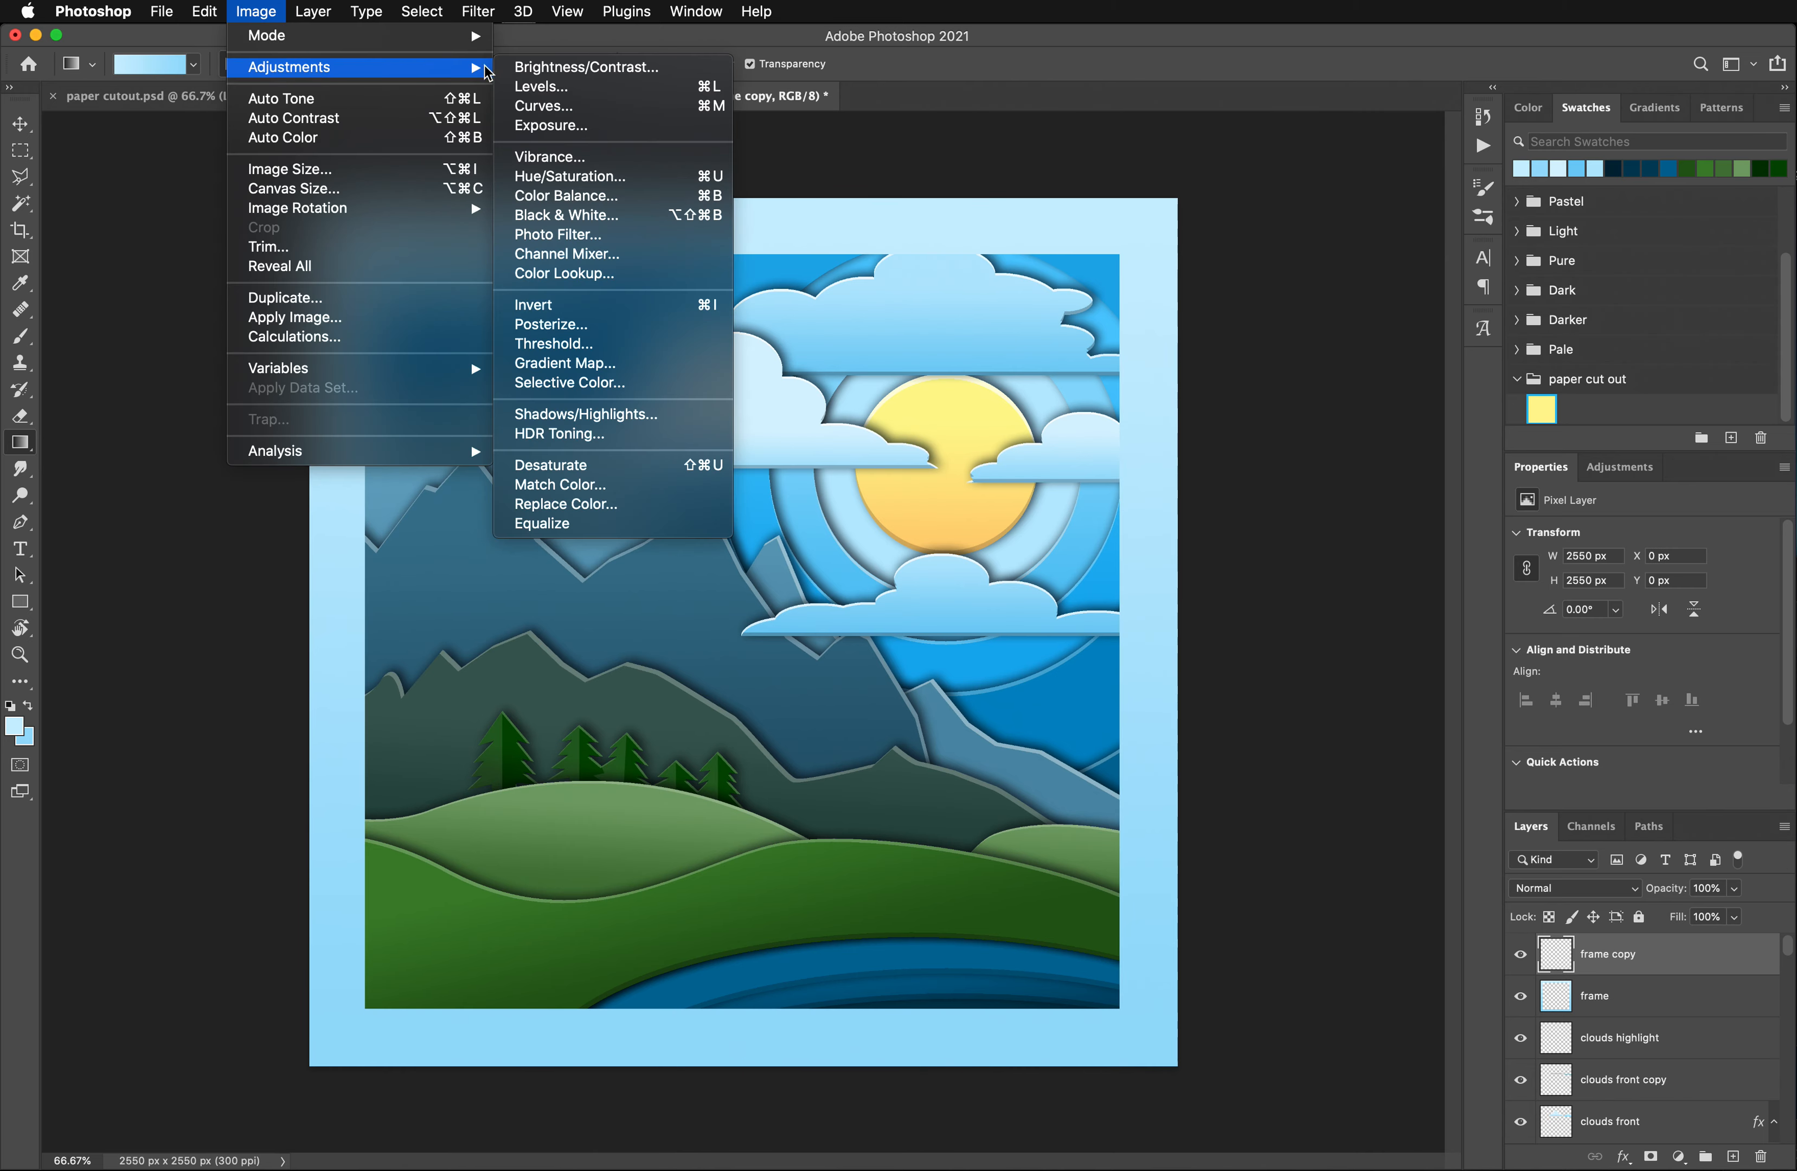
{"action": "left_click", "coordinate": [624, 61]}
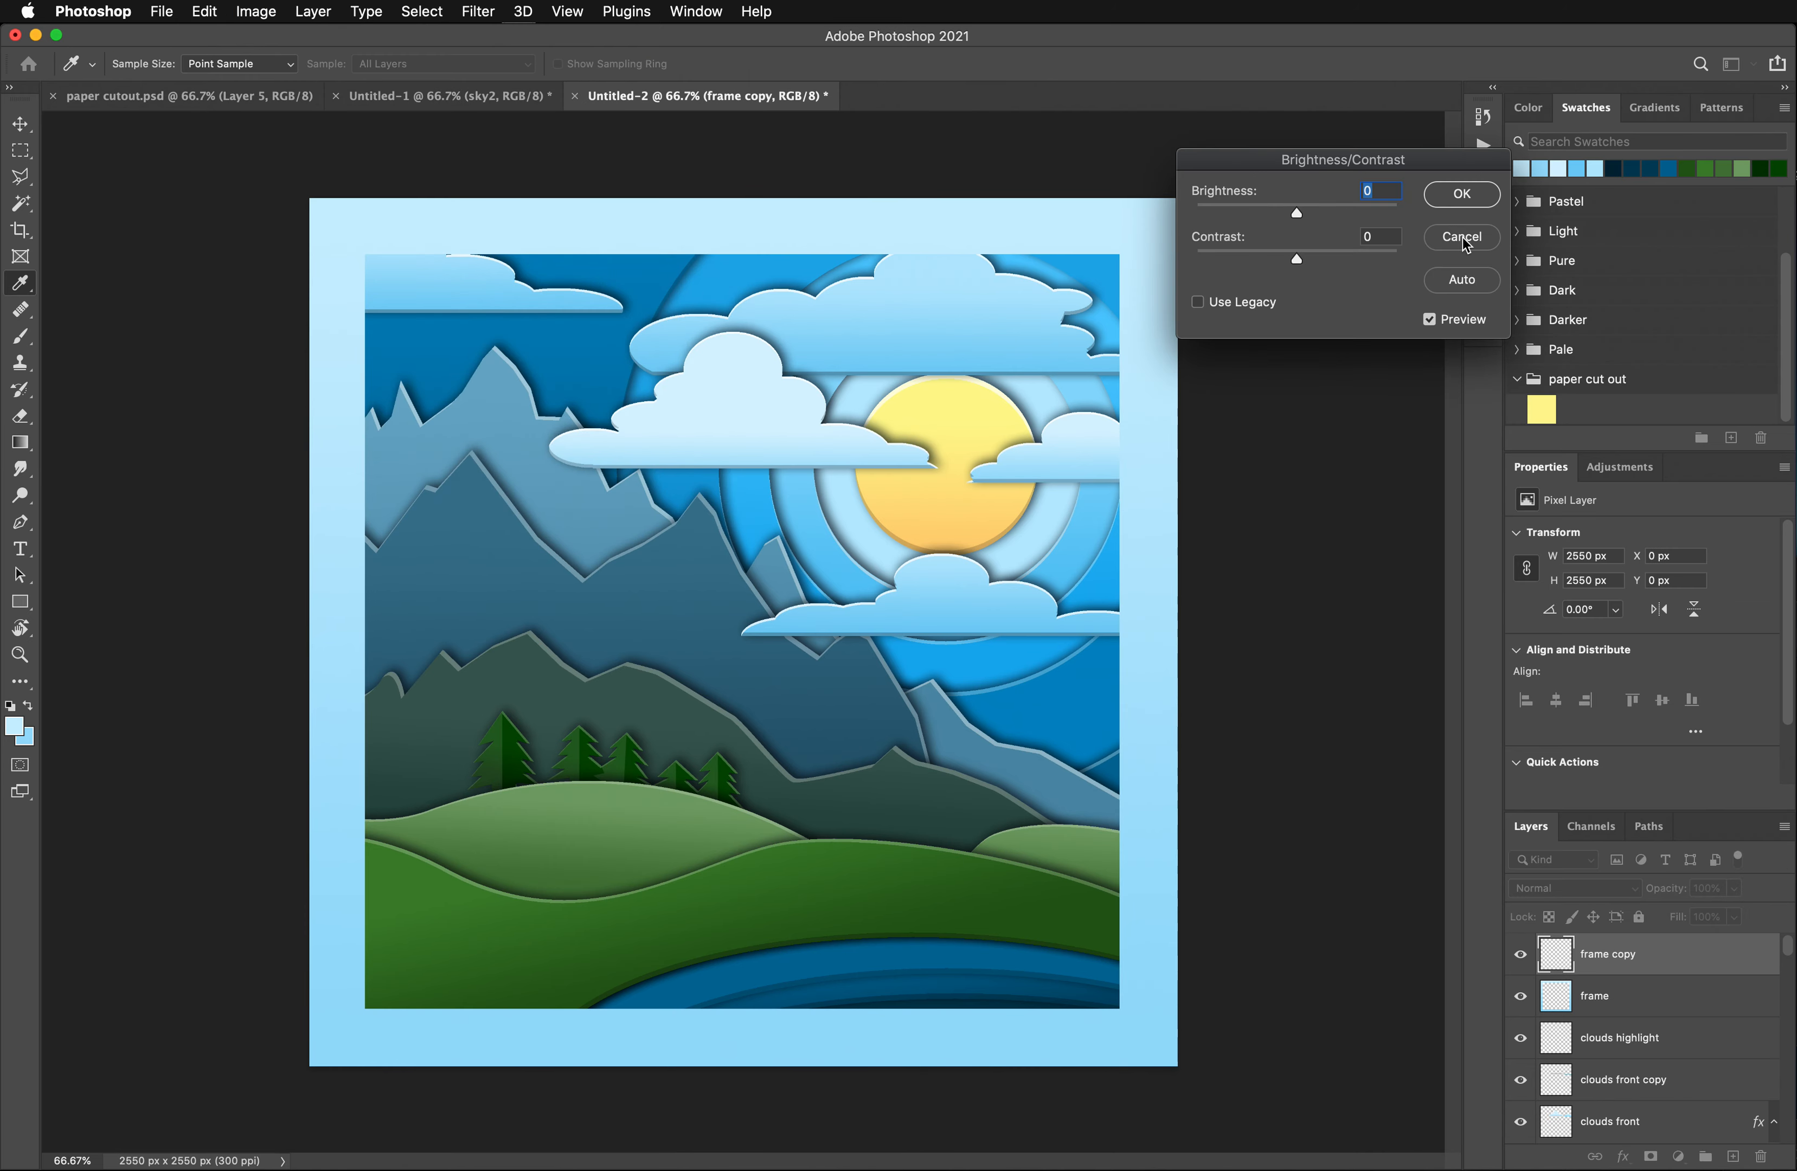
{"action": "left_click", "coordinate": [1460, 241]}
- Lighten the thin edge strips on frame copy with a Hue/Saturation adjustment, setting Lightness to +99
{"action": "left_click", "coordinate": [204, 10]}
{"action": "mouse_move", "coordinate": [256, 11]}
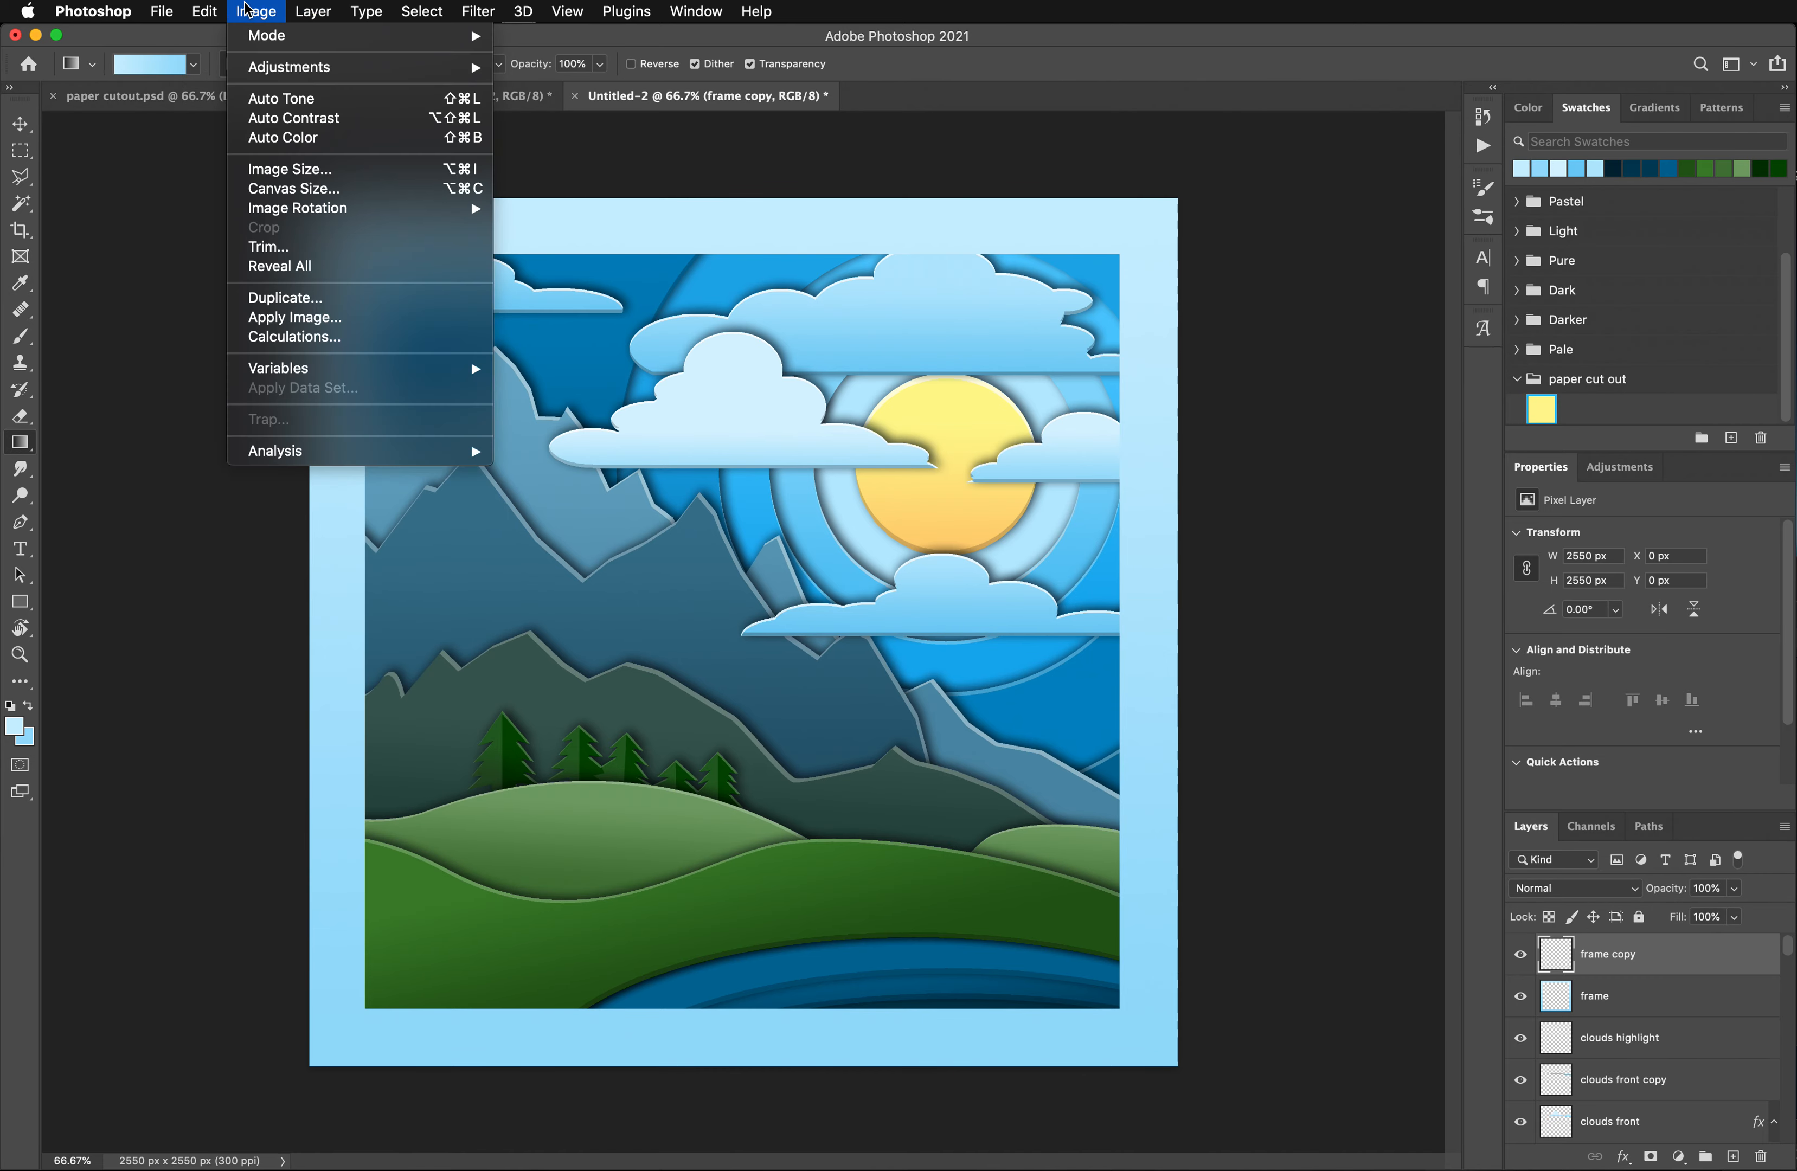
{"action": "mouse_move", "coordinate": [301, 67]}
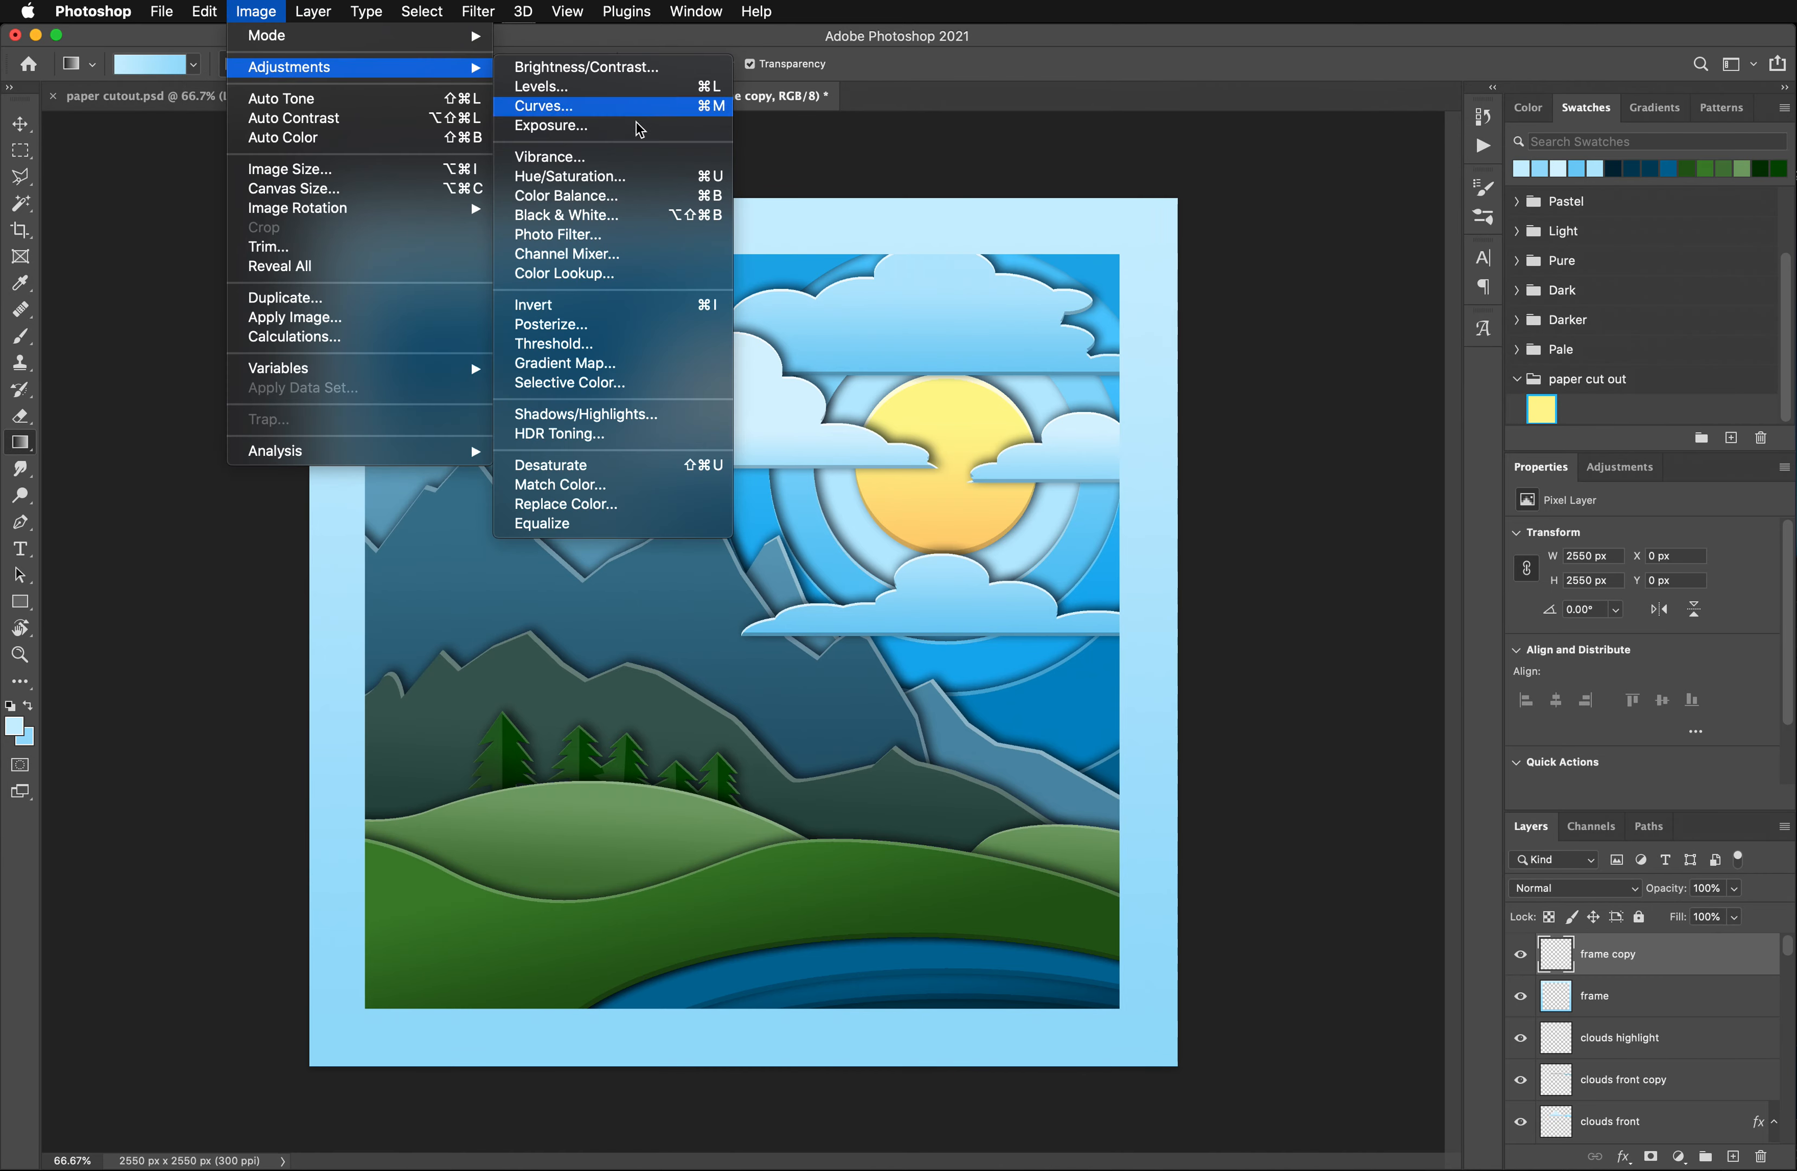
{"action": "left_click", "coordinate": [604, 178]}
{"action": "left_click_drag", "start_coordinate": [1520, 412], "coordinate": [1572, 414]}
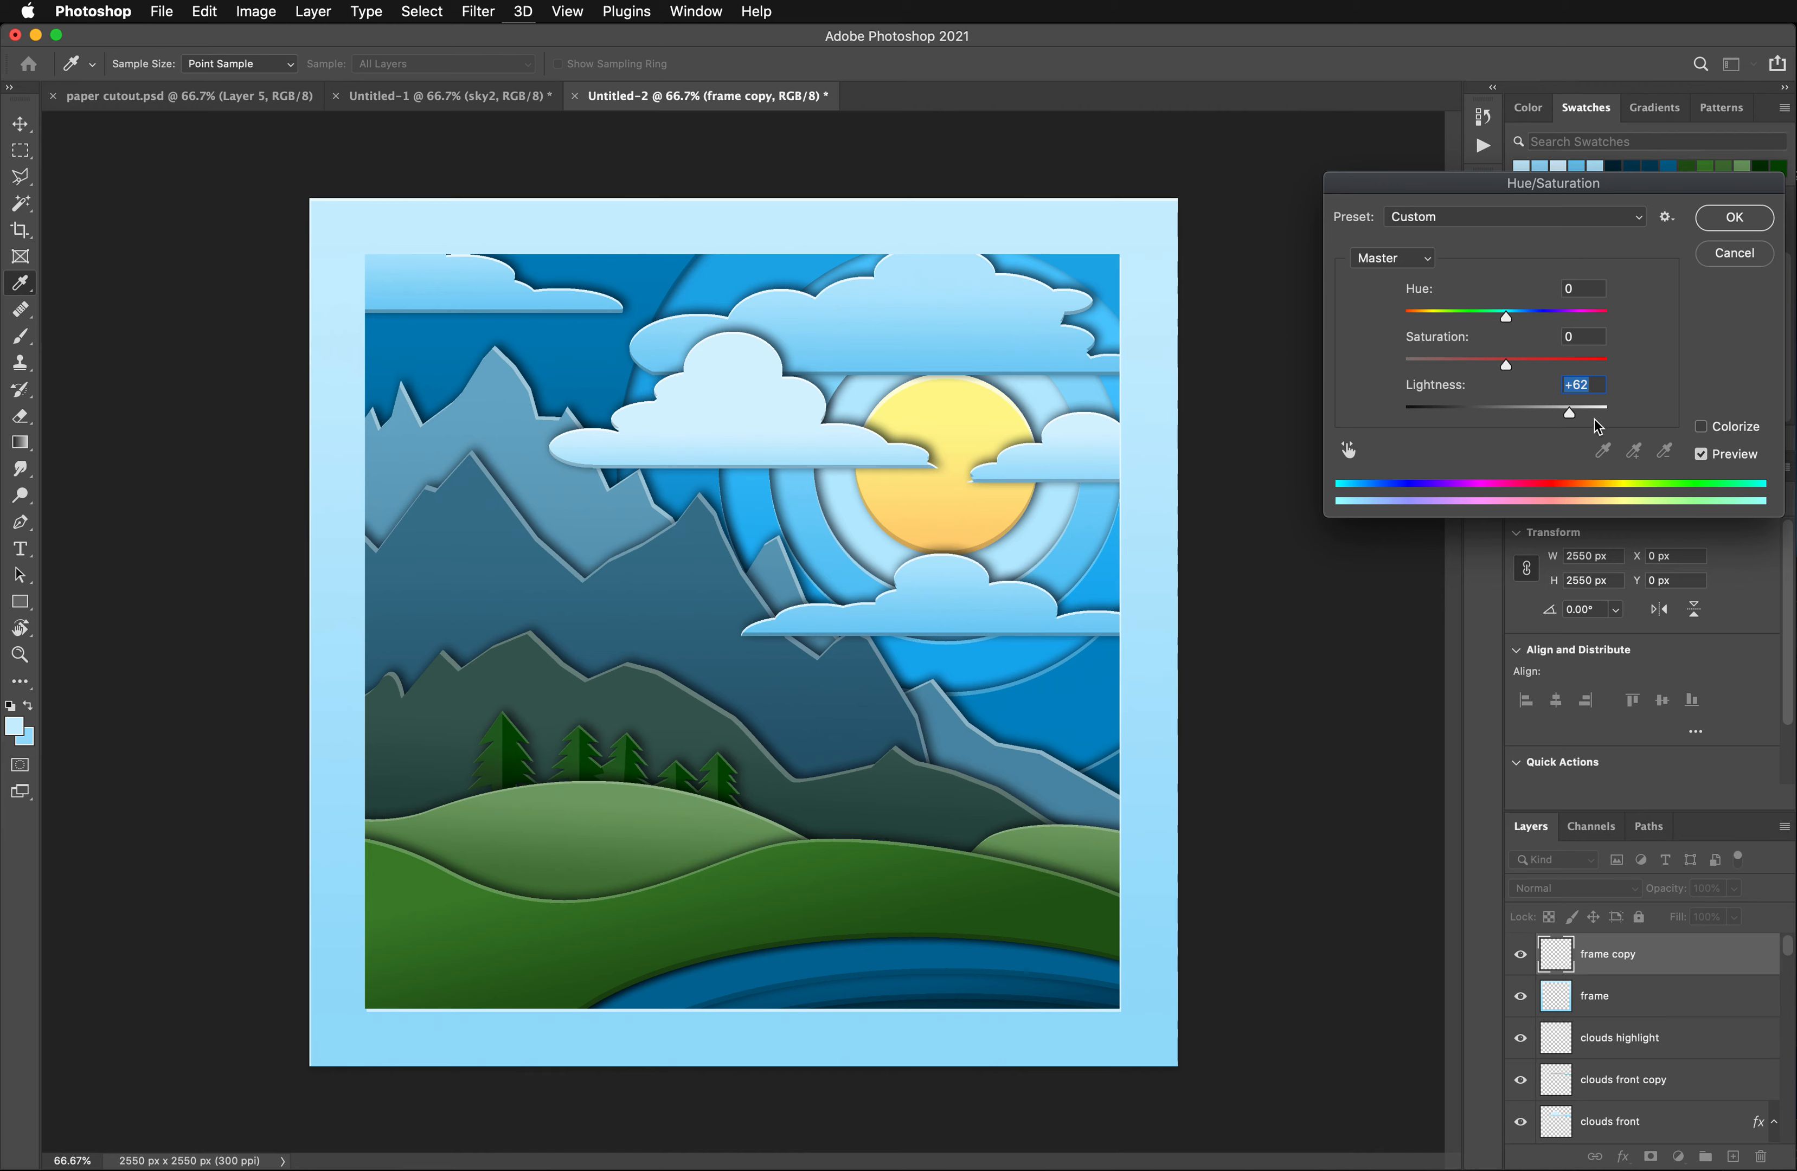
{"action": "left_click", "coordinate": [1588, 414]}
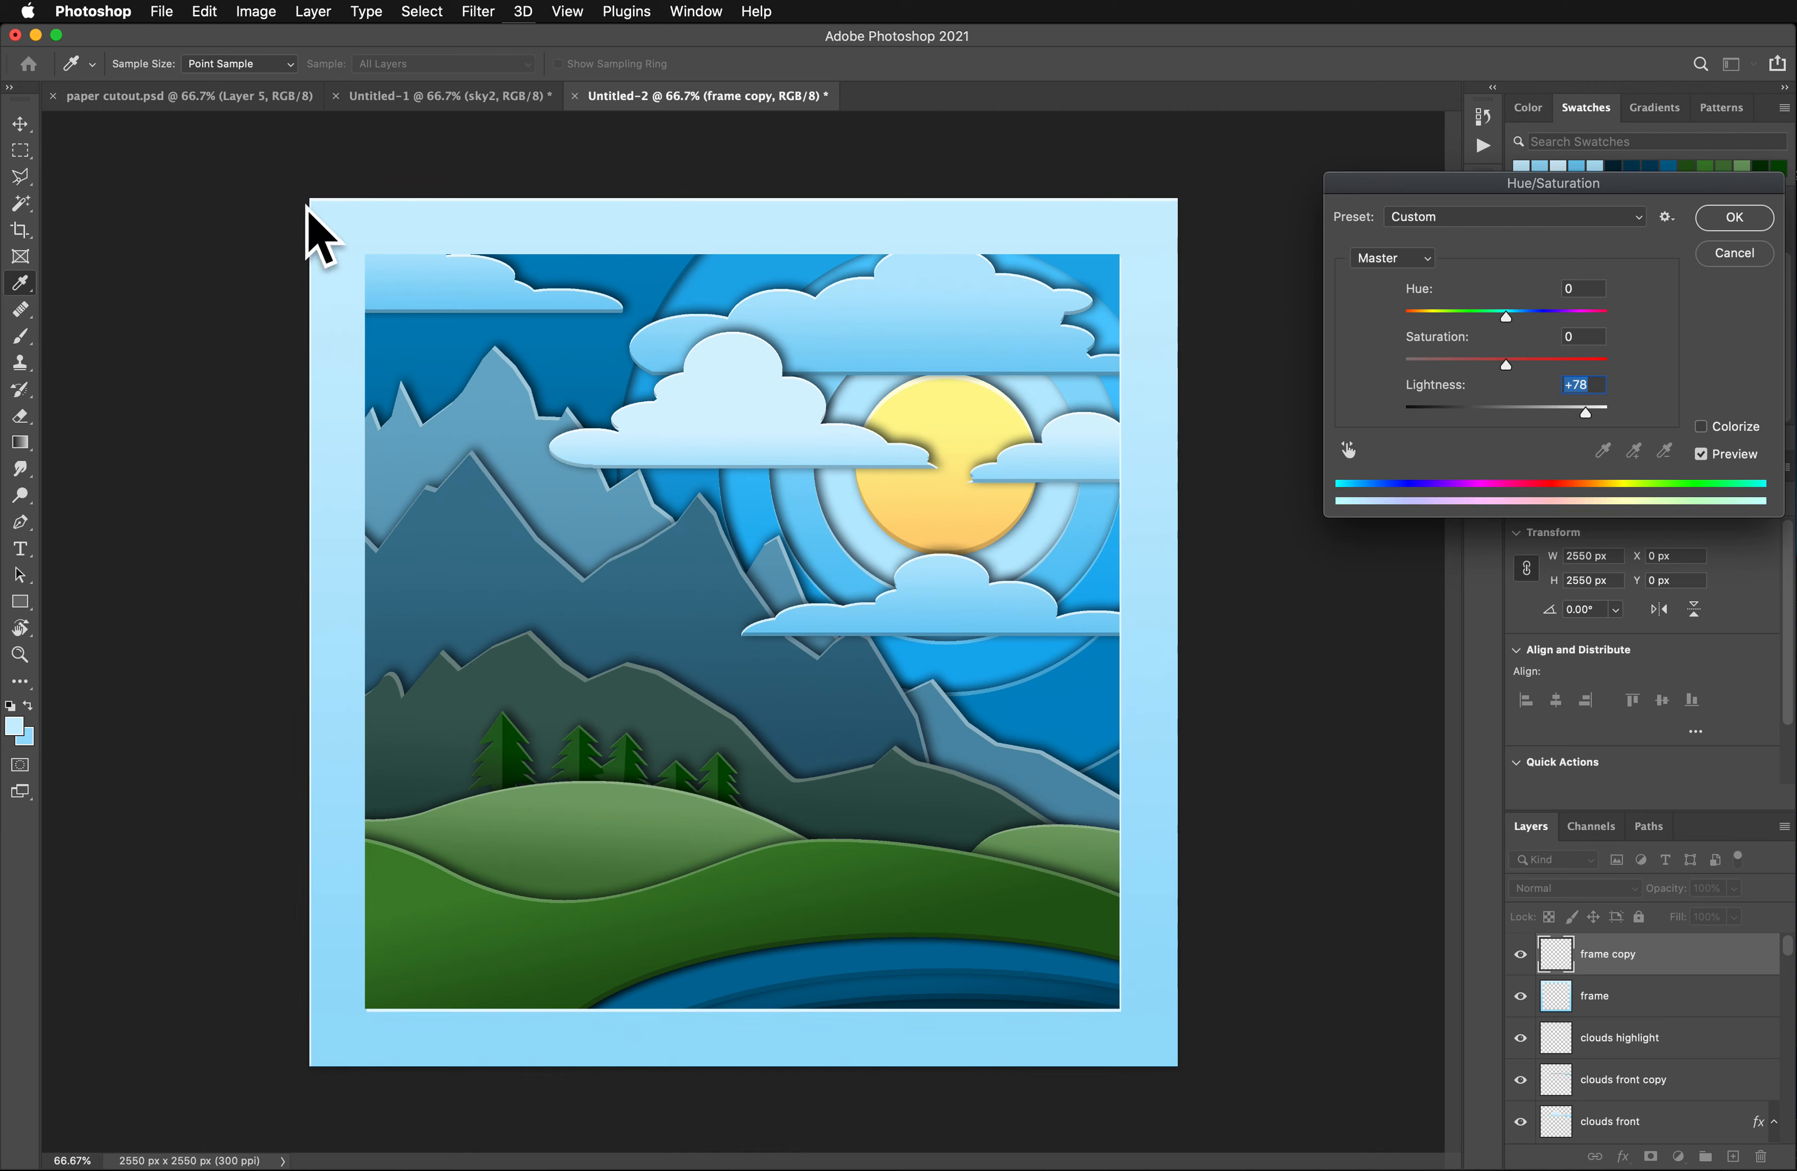
{"action": "left_click", "coordinate": [1601, 415]}
{"action": "left_click", "coordinate": [1606, 414]}
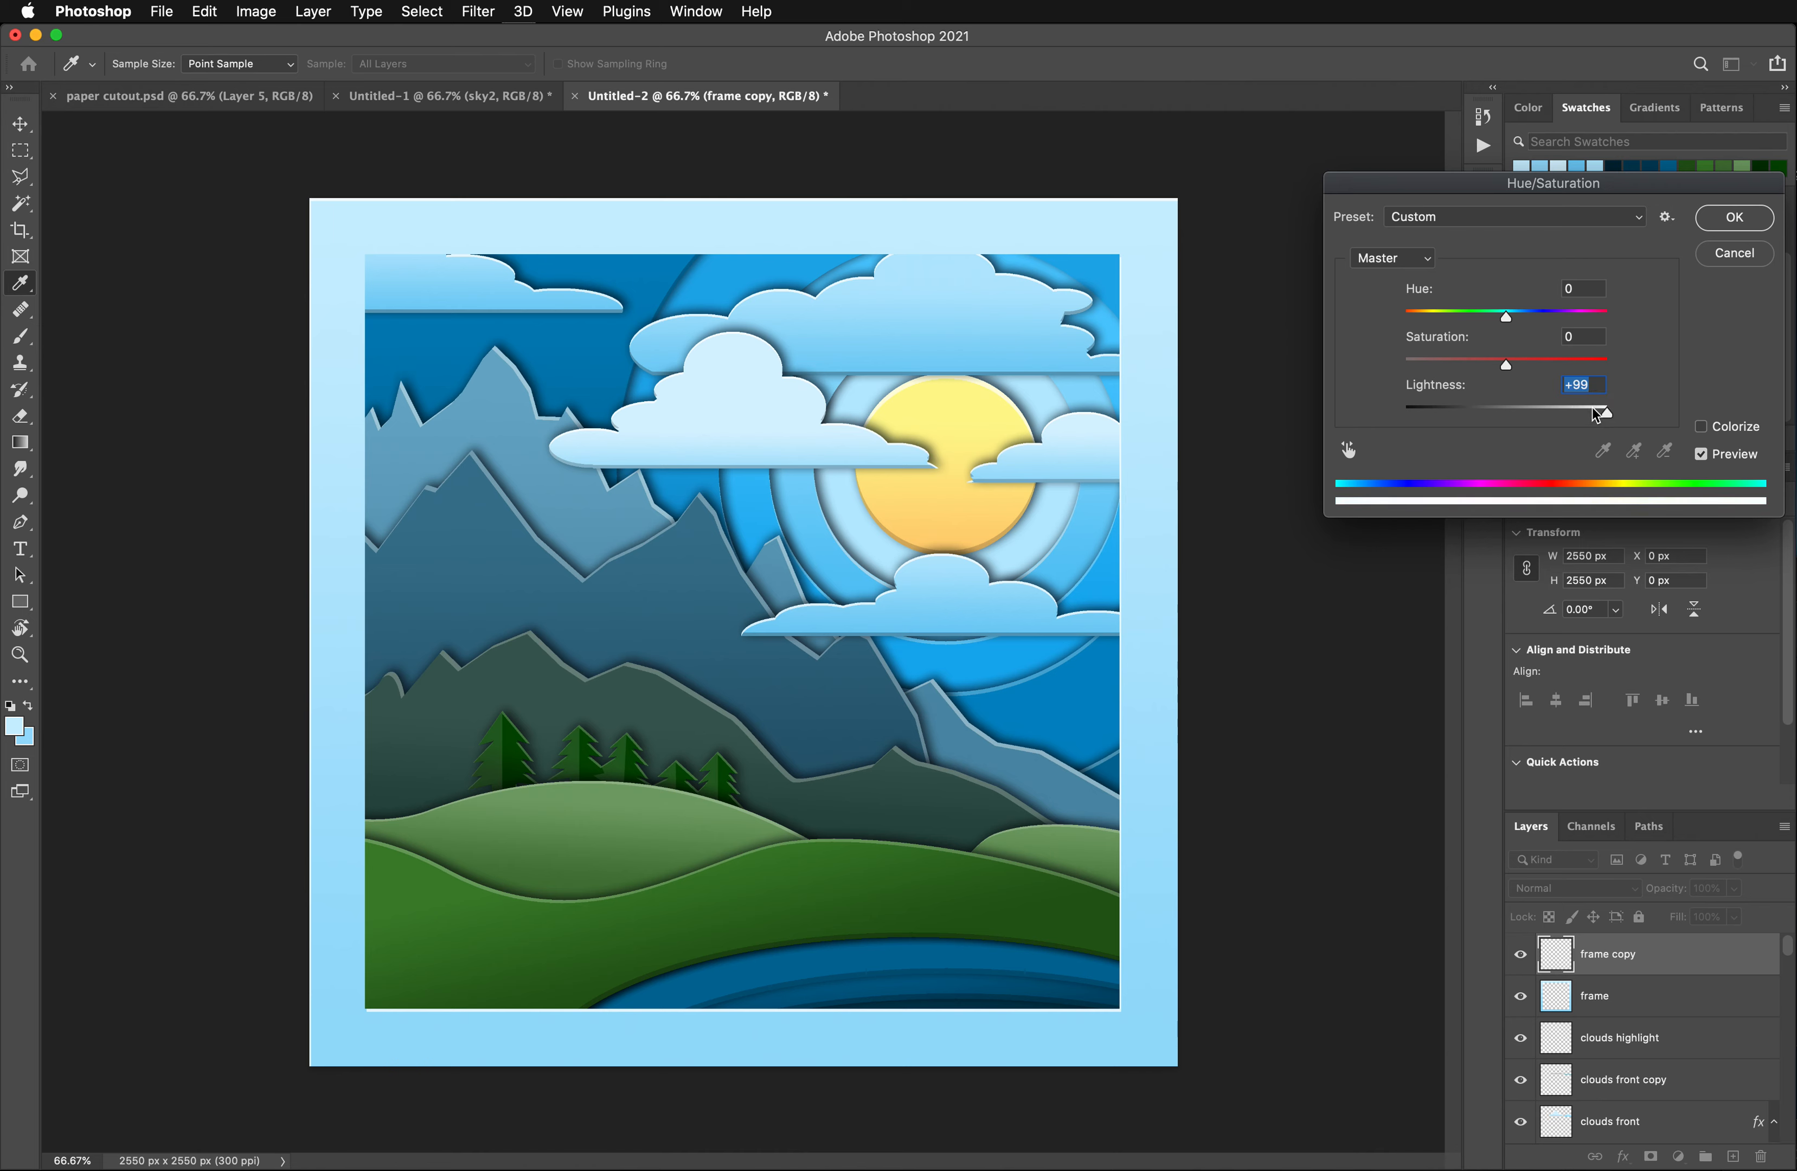
{"action": "left_click", "coordinate": [1735, 218]}
{"action": "key", "text": "g"}
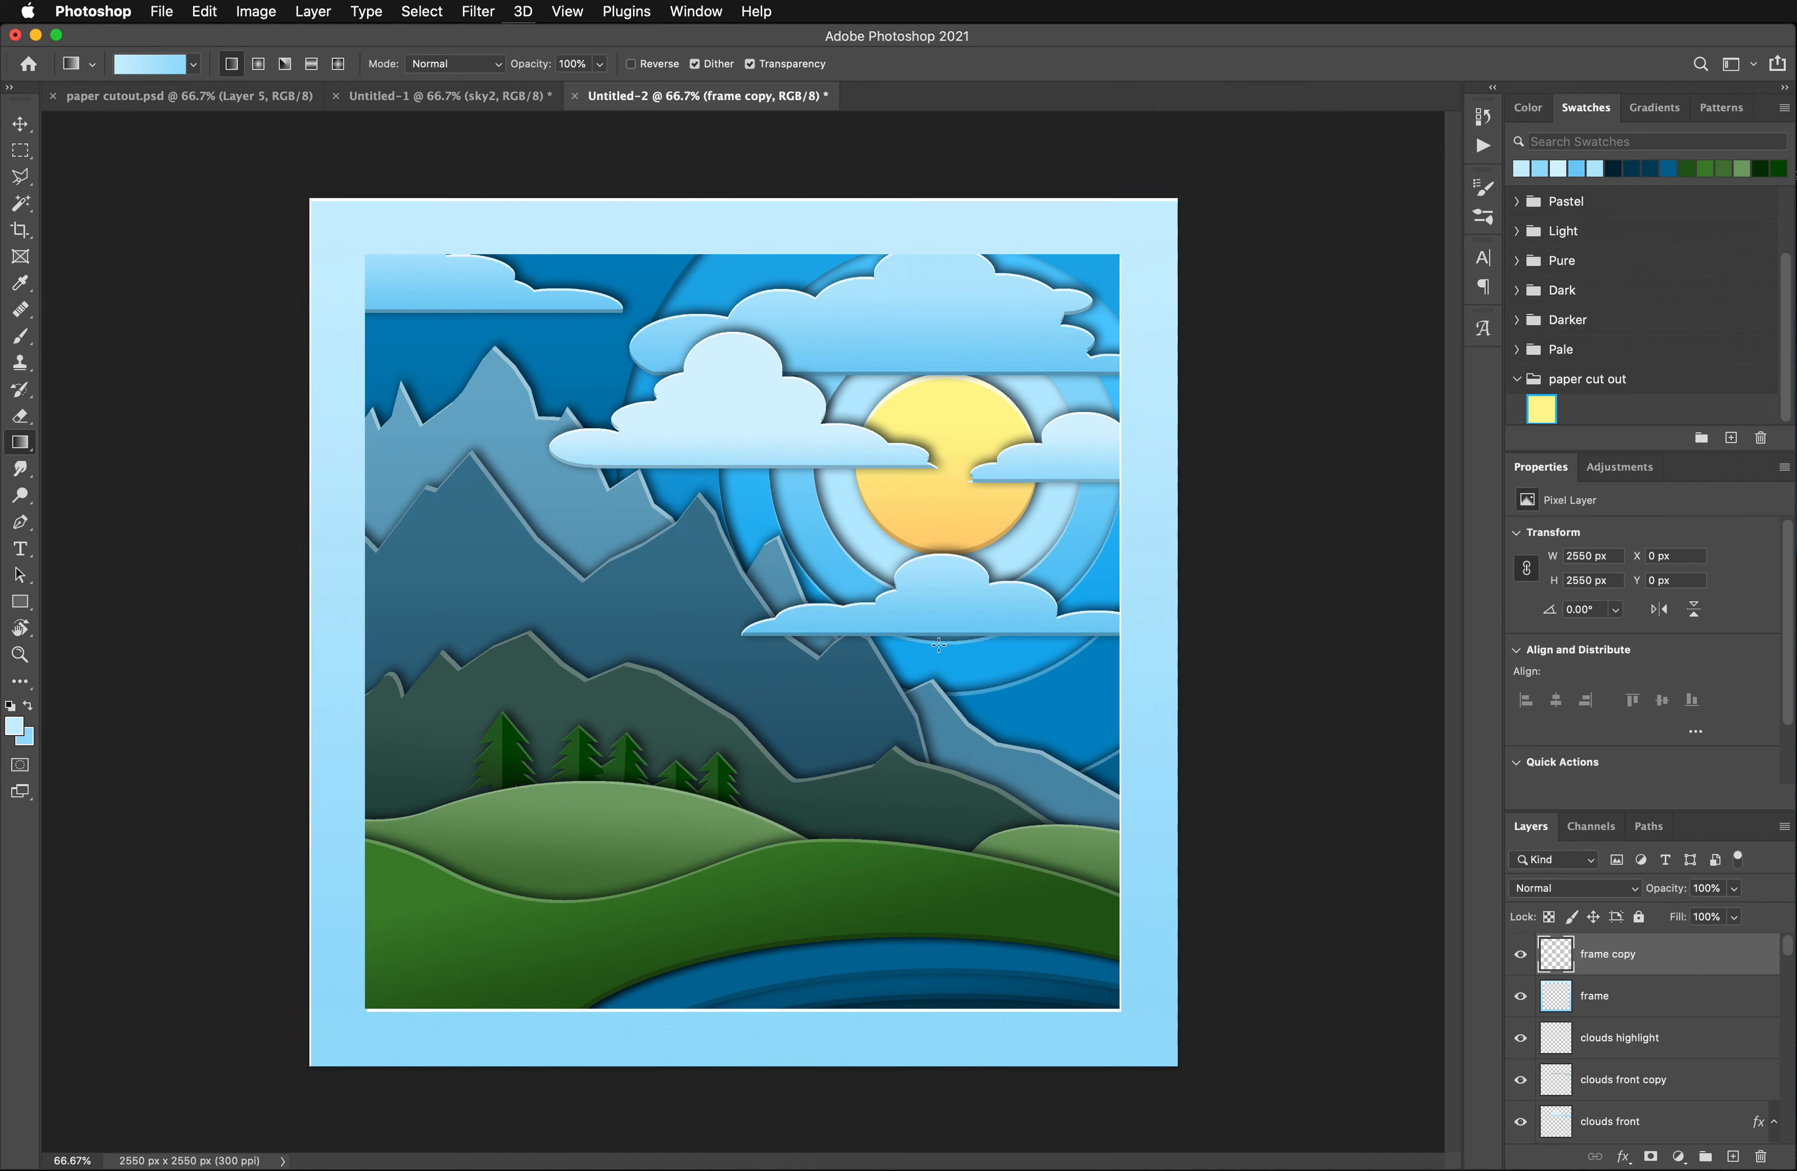
- Select the frame layer on the canvas and paste the copied drop shadow layer style onto it
{"action": "left_click", "coordinate": [20, 123]}
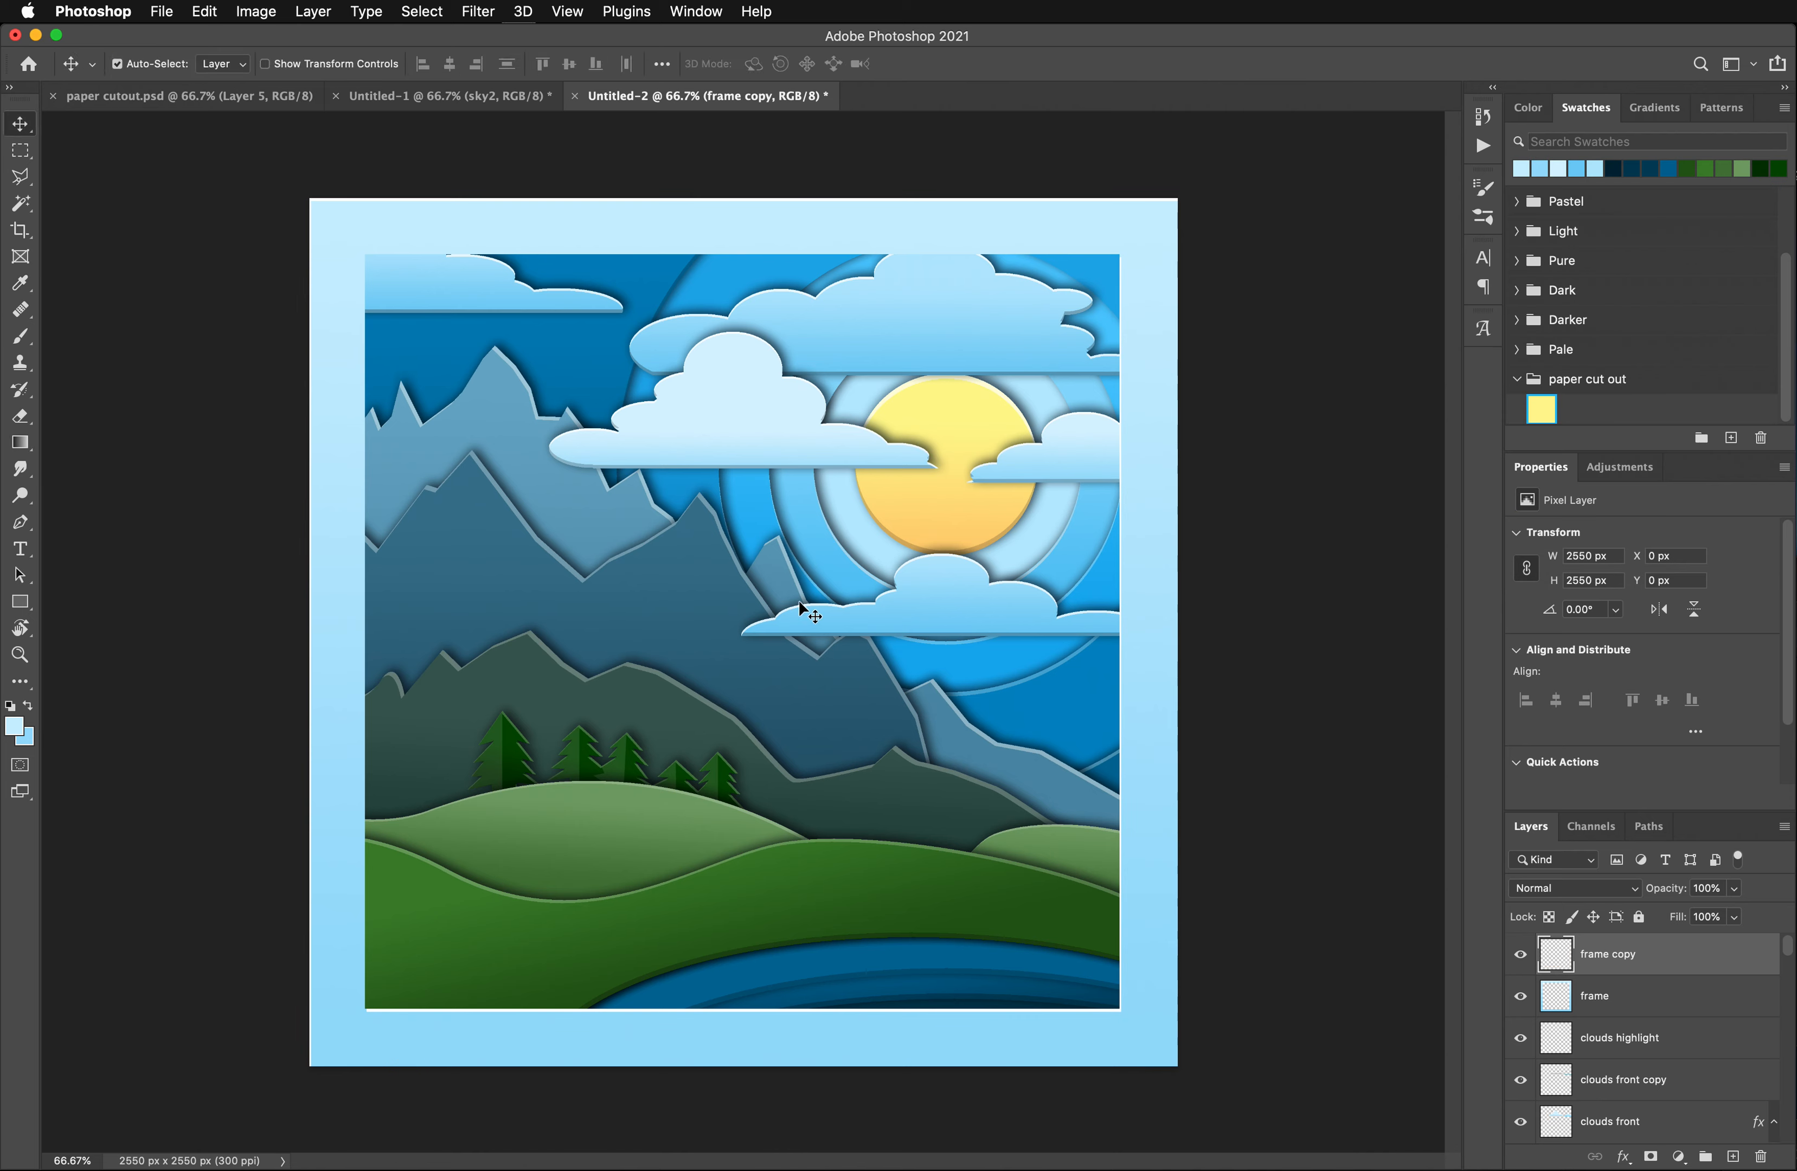
{"action": "left_click", "coordinate": [1163, 934]}
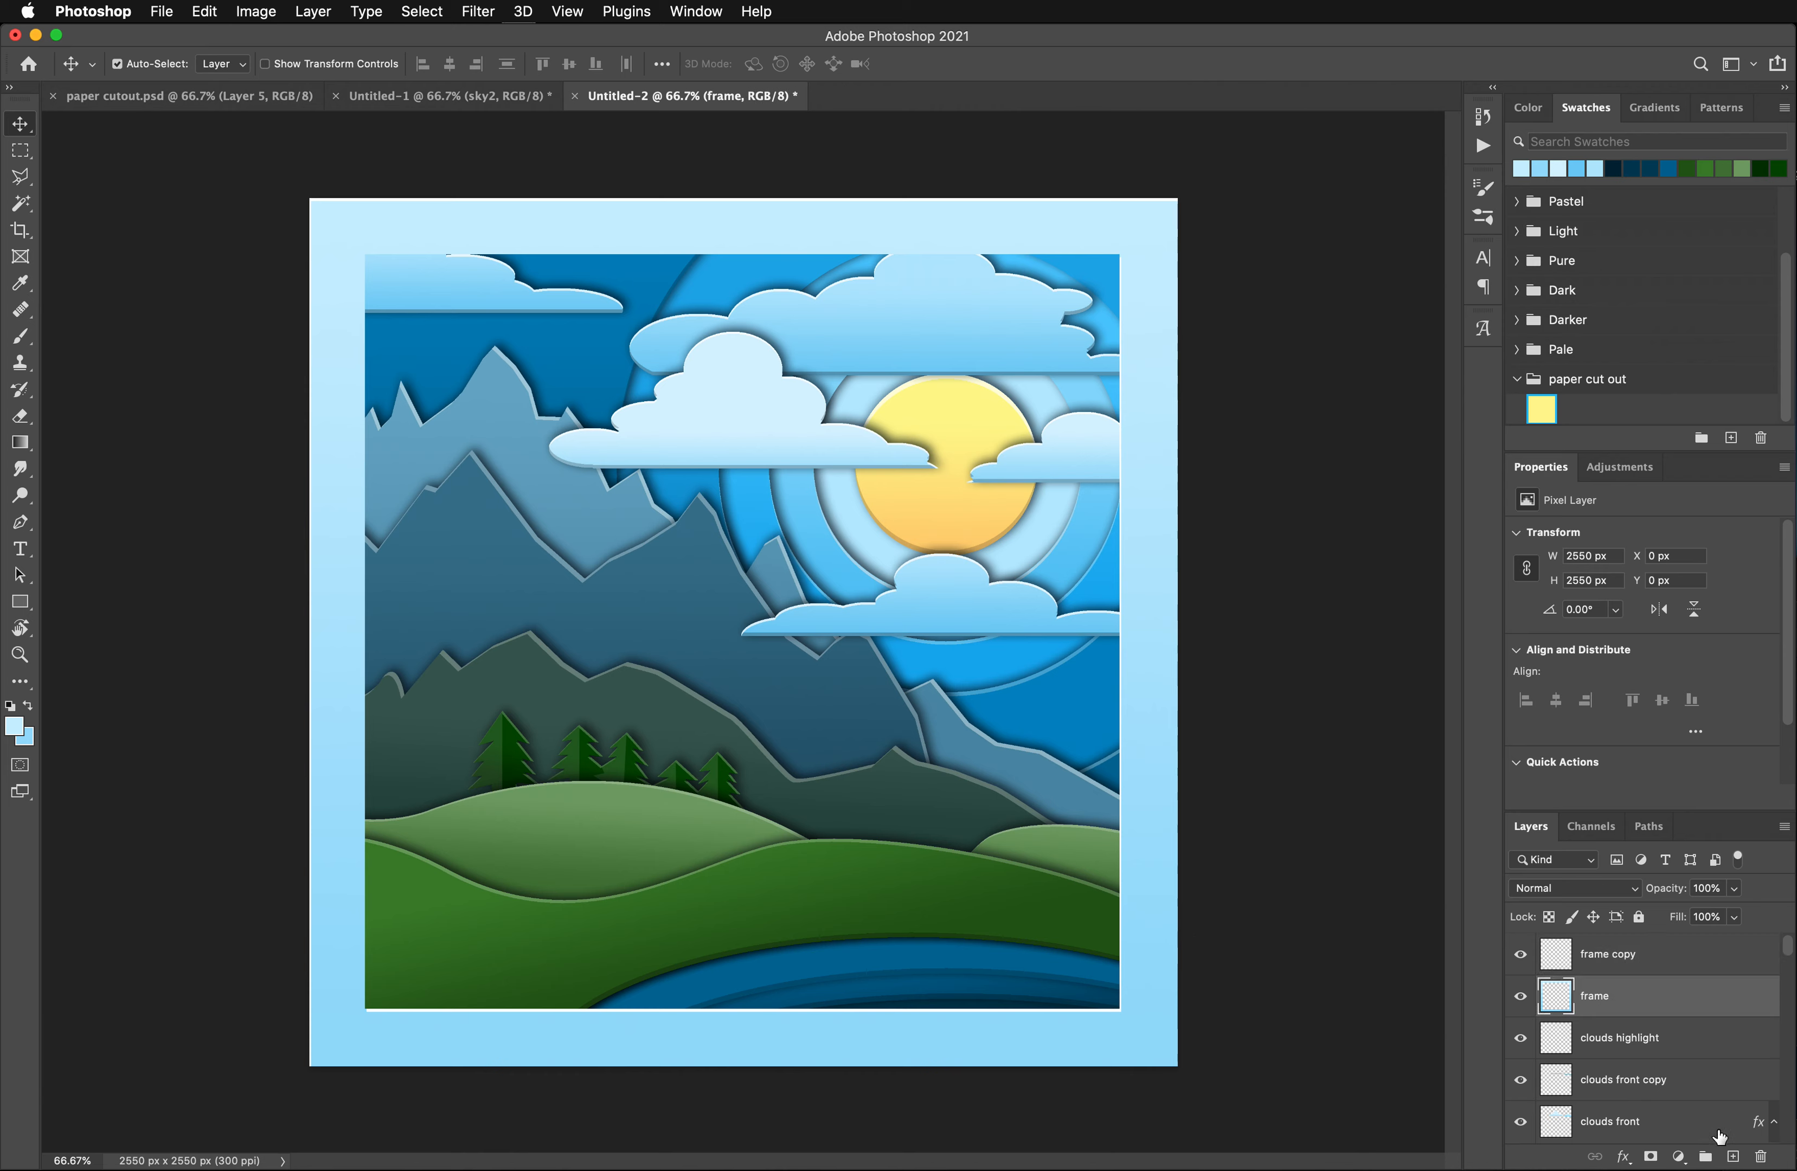
{"action": "right_click", "coordinate": [1618, 1058]}
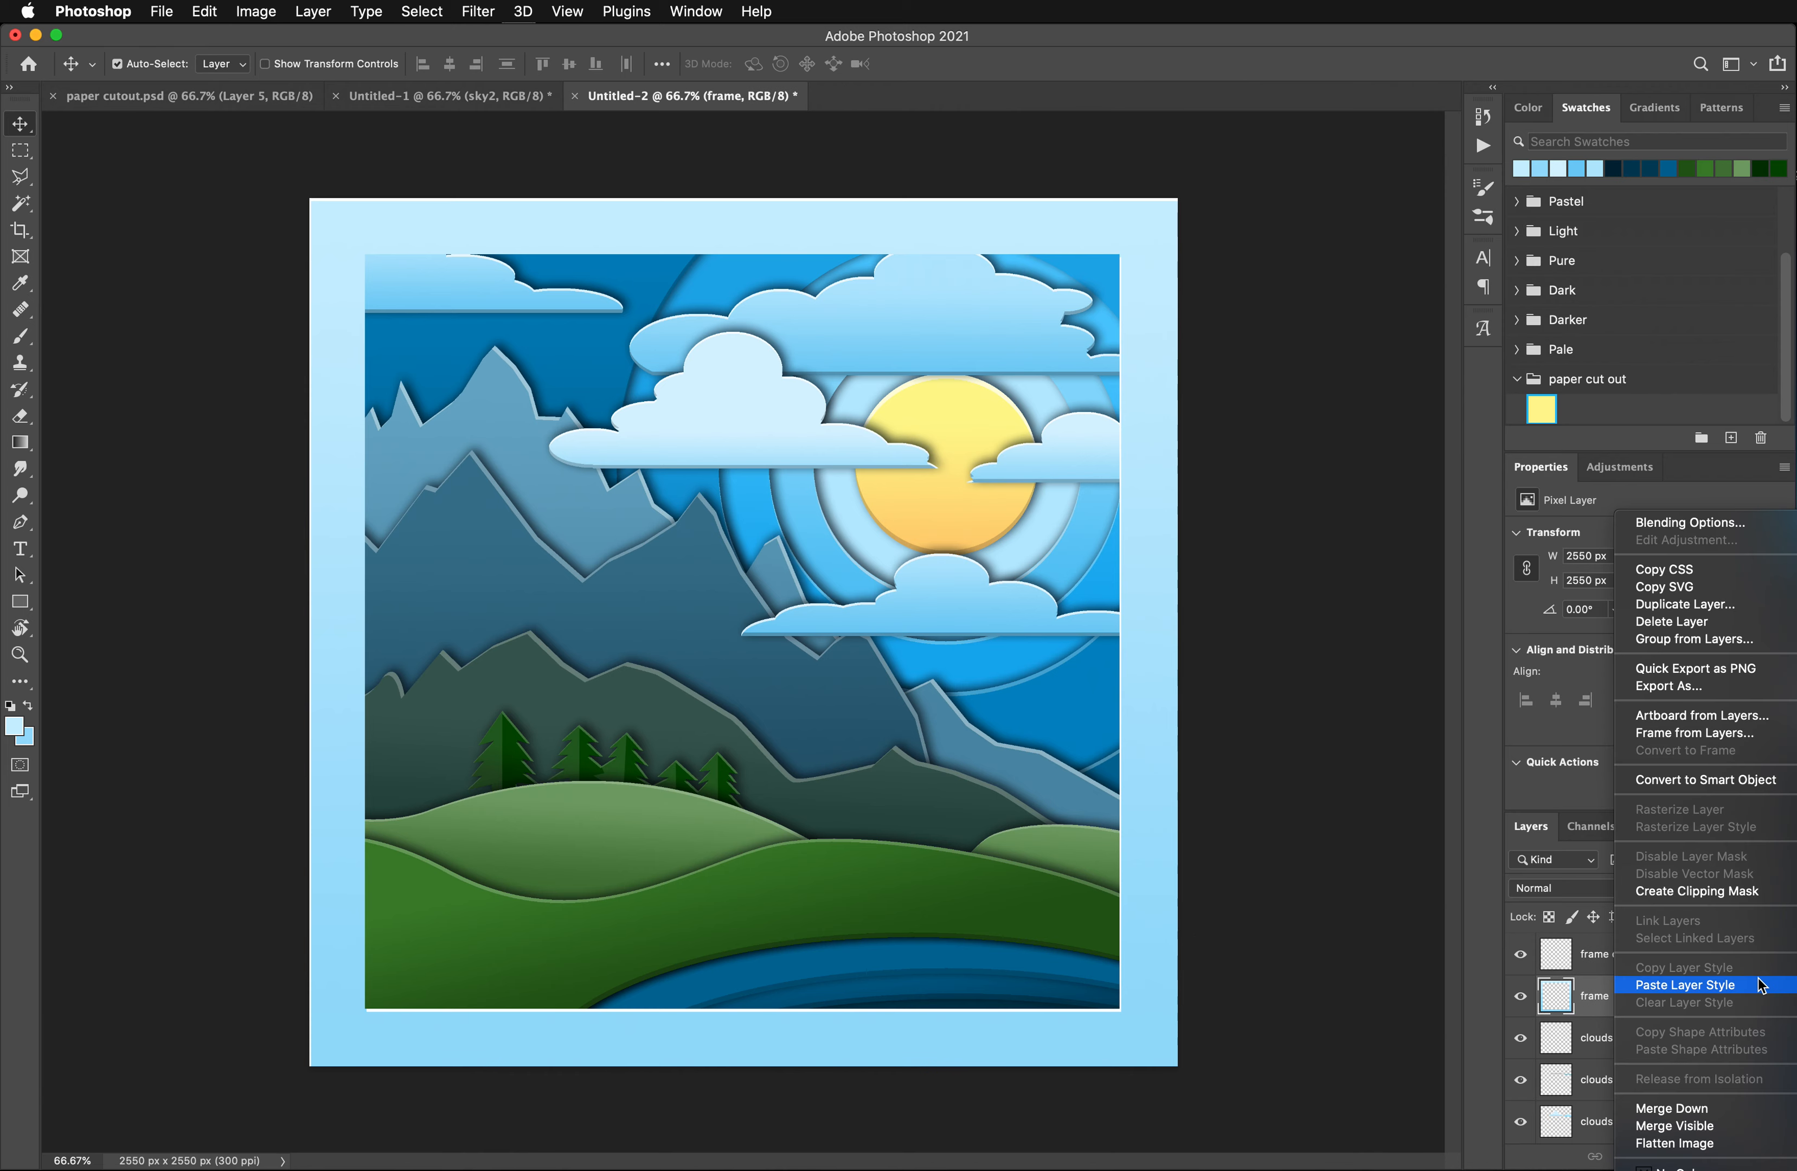
{"action": "left_click", "coordinate": [1685, 988]}
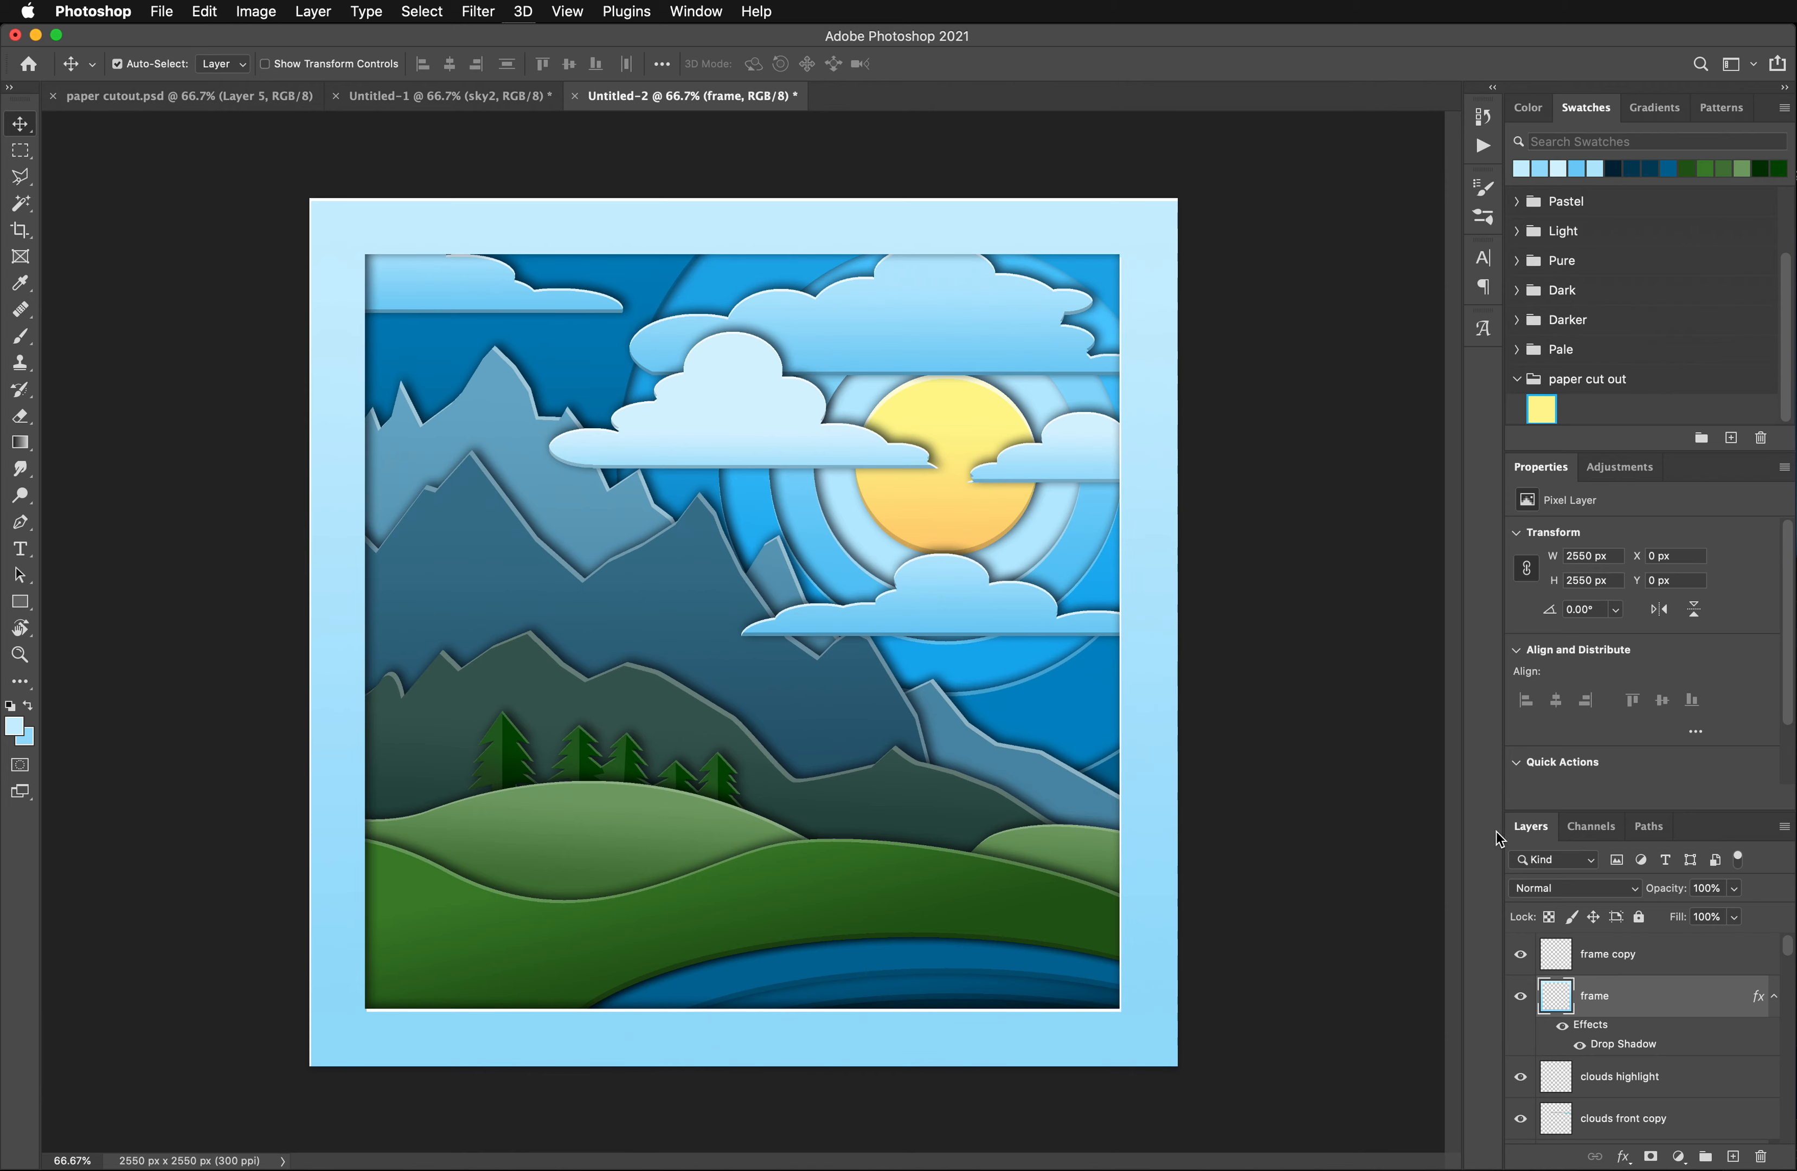
- Strengthen the frame's drop shadow by setting Opacity to 82%, Distance to 14 px and Size to 81 px
{"action": "double_click", "coordinate": [1627, 1045]}
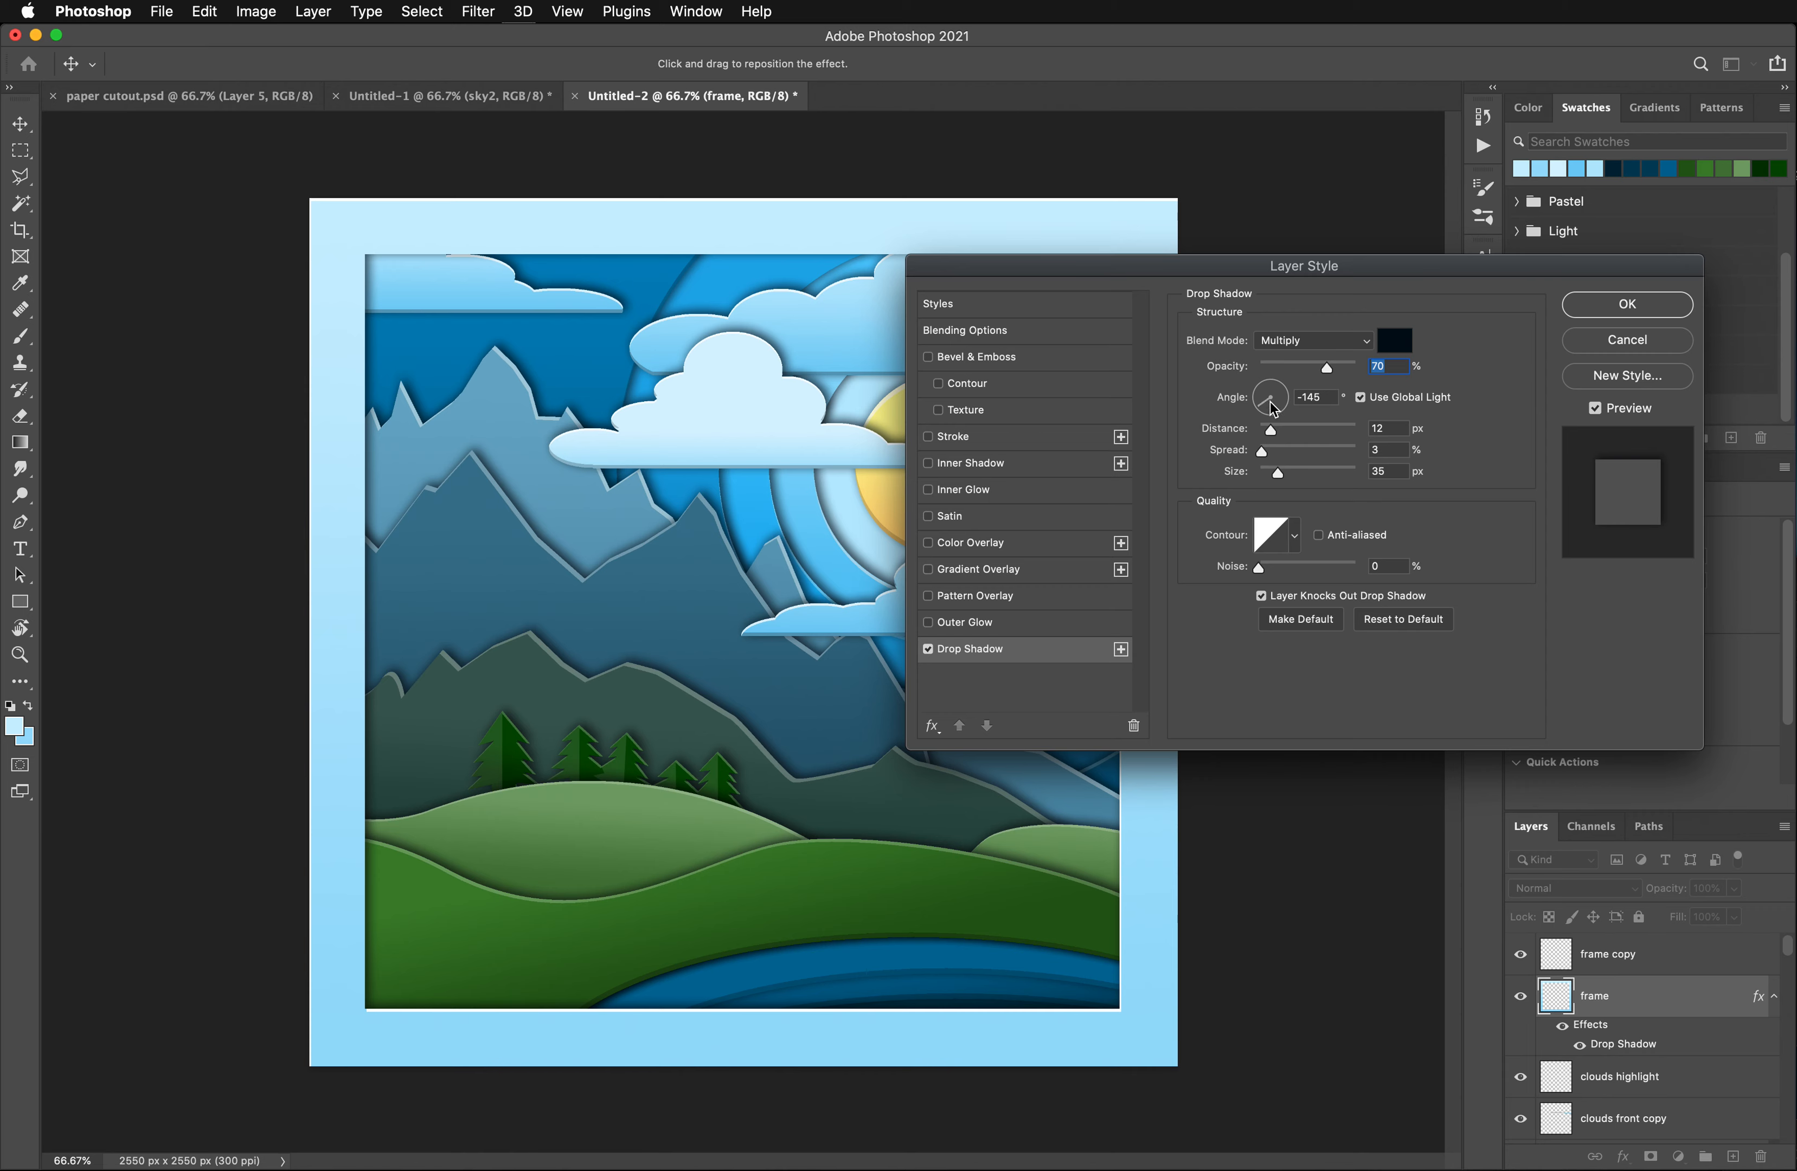
{"action": "left_click_drag", "start_coordinate": [1328, 372], "coordinate": [1343, 372]}
{"action": "left_click_drag", "start_coordinate": [1180, 266], "coordinate": [1351, 290]}
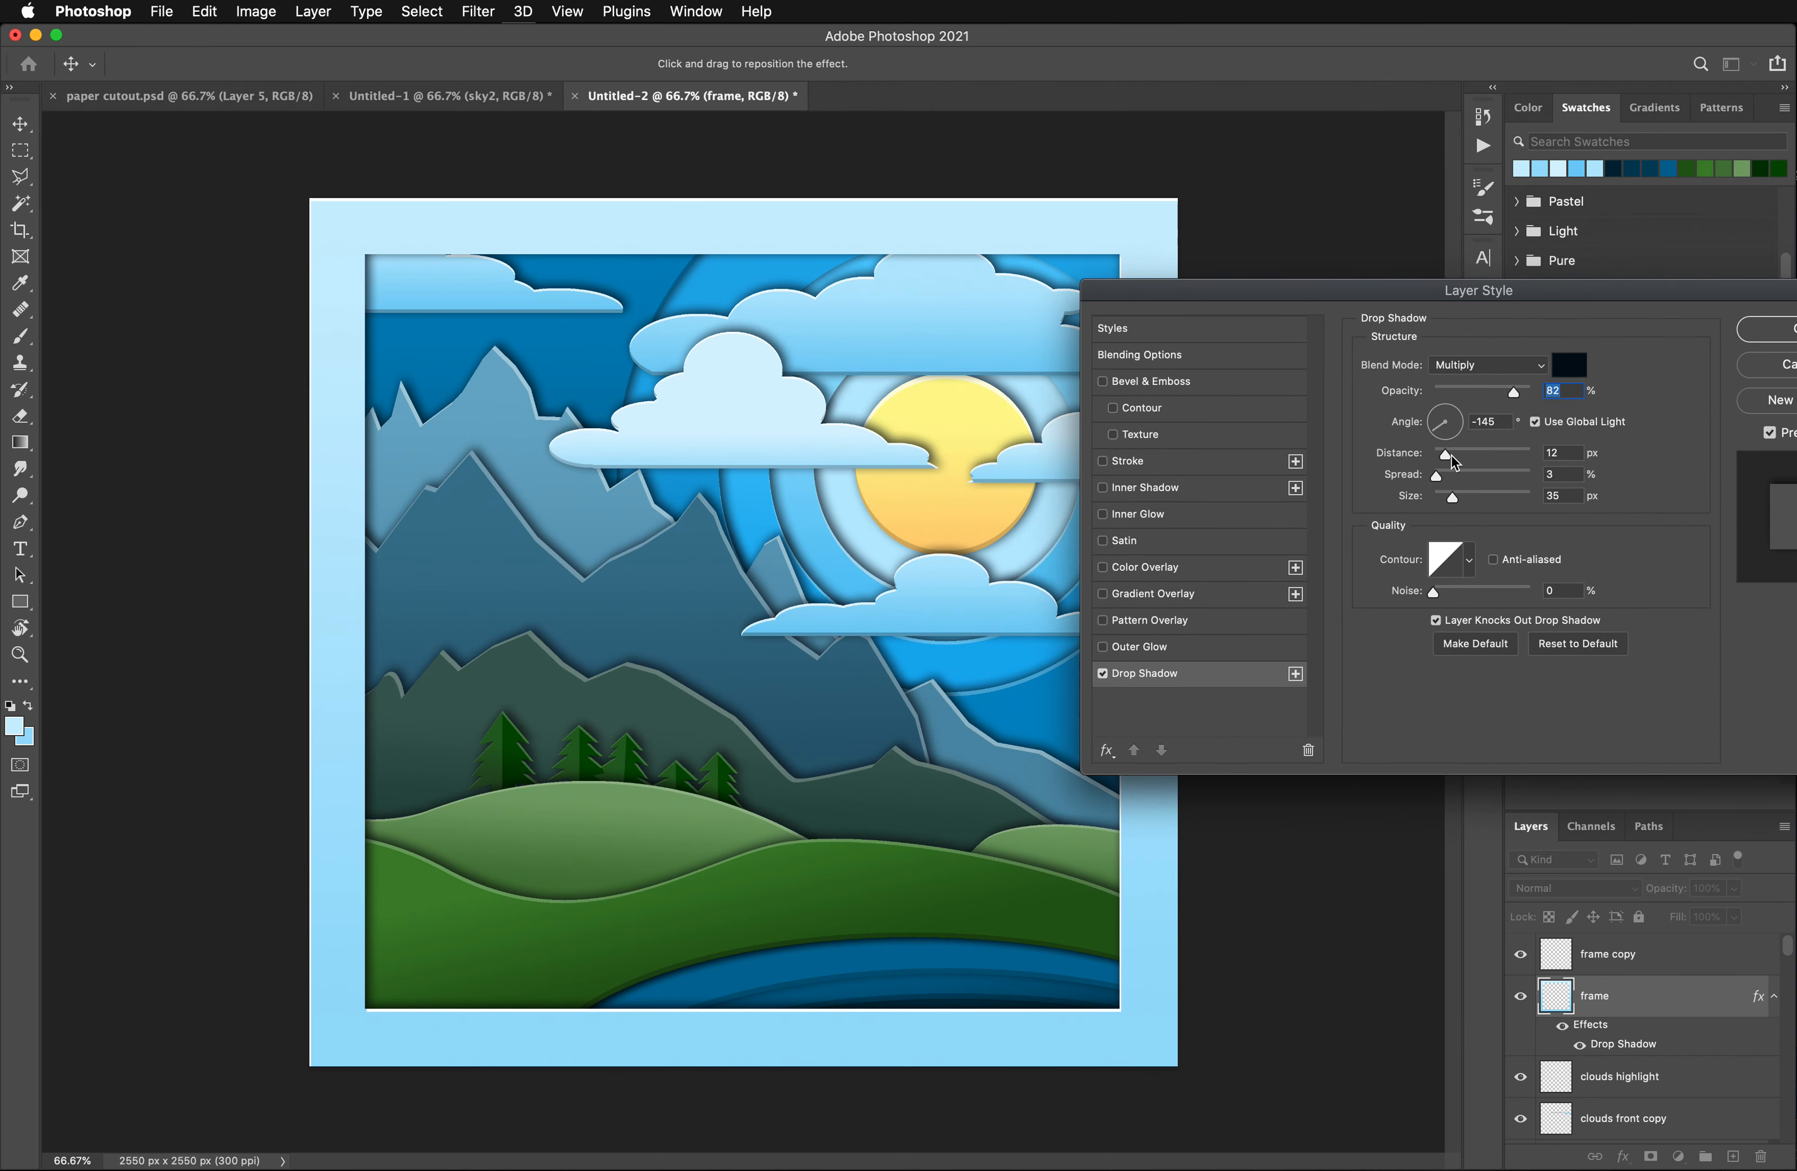
{"action": "left_click_drag", "start_coordinate": [1447, 459], "coordinate": [1472, 504]}
{"action": "left_click_drag", "start_coordinate": [1238, 292], "coordinate": [1359, 404]}
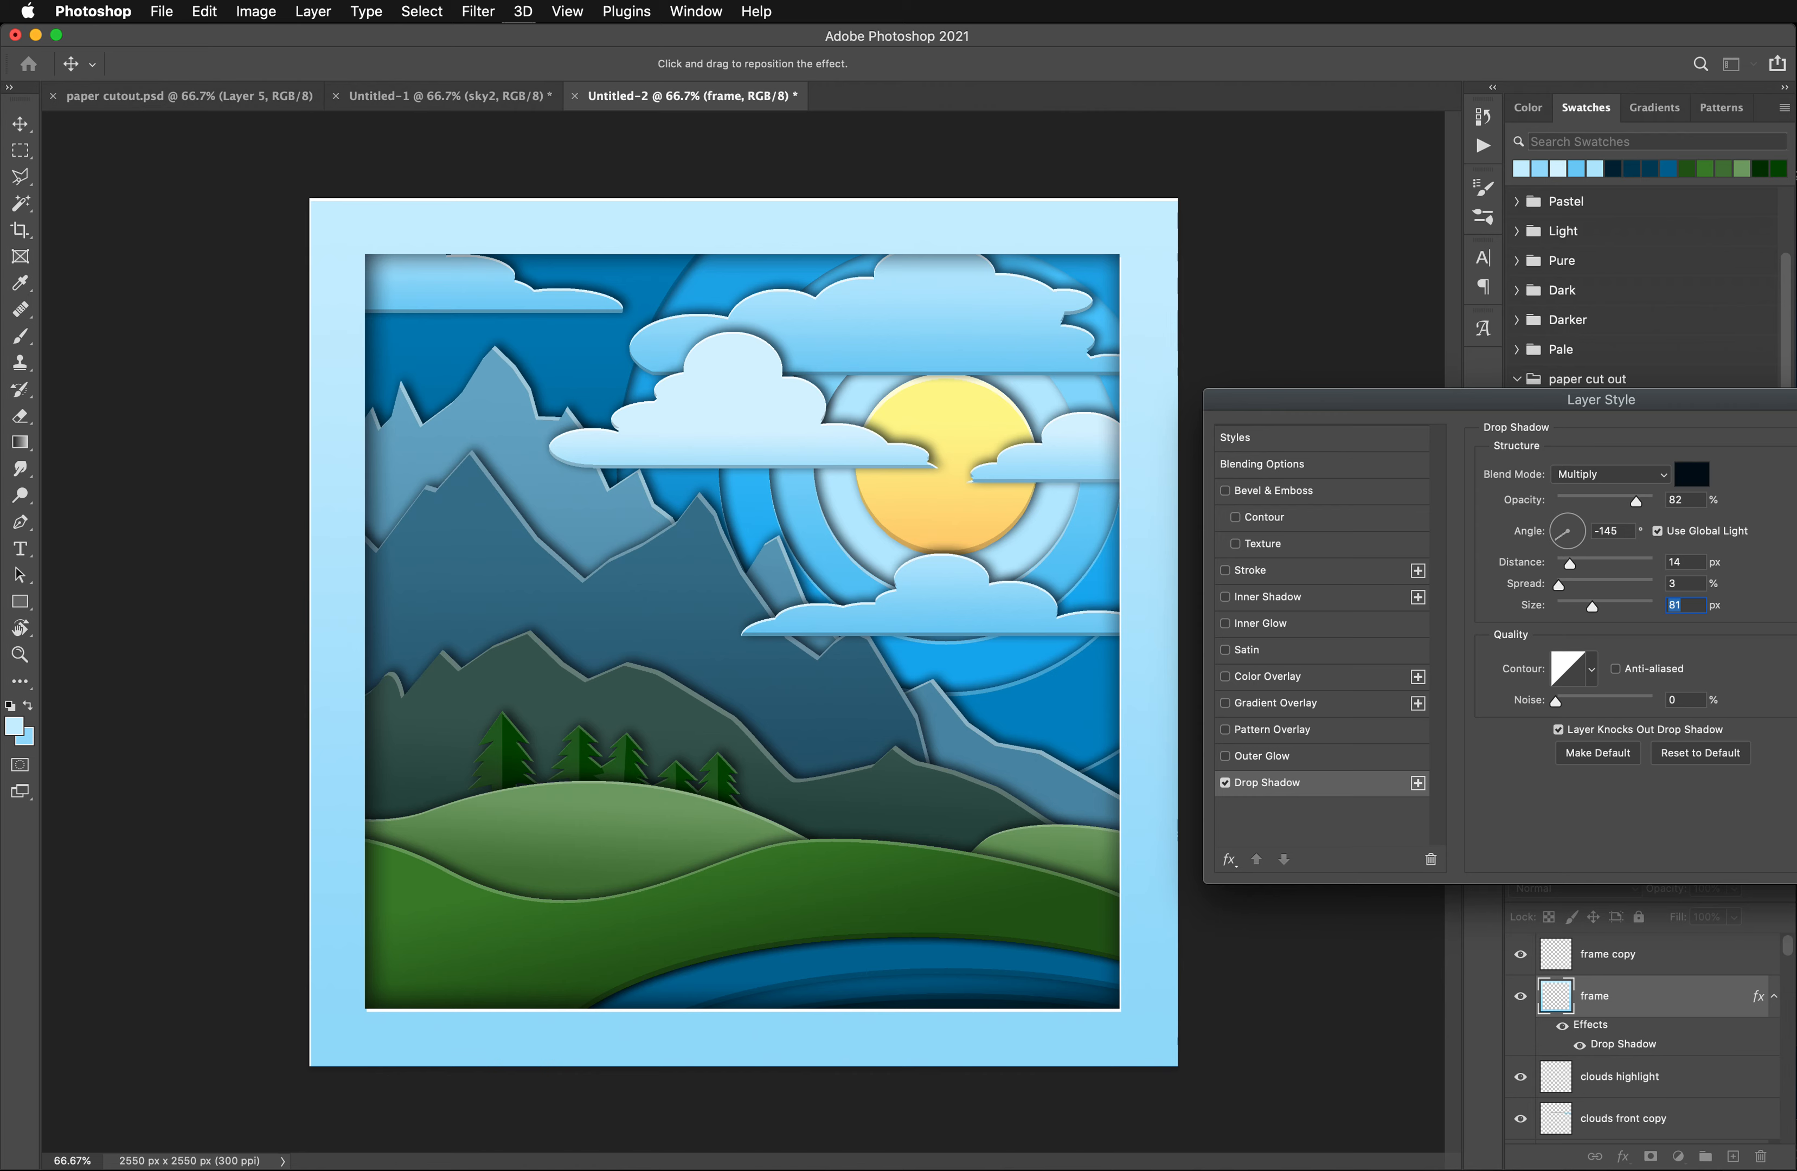
{"action": "key", "text": "Return"}
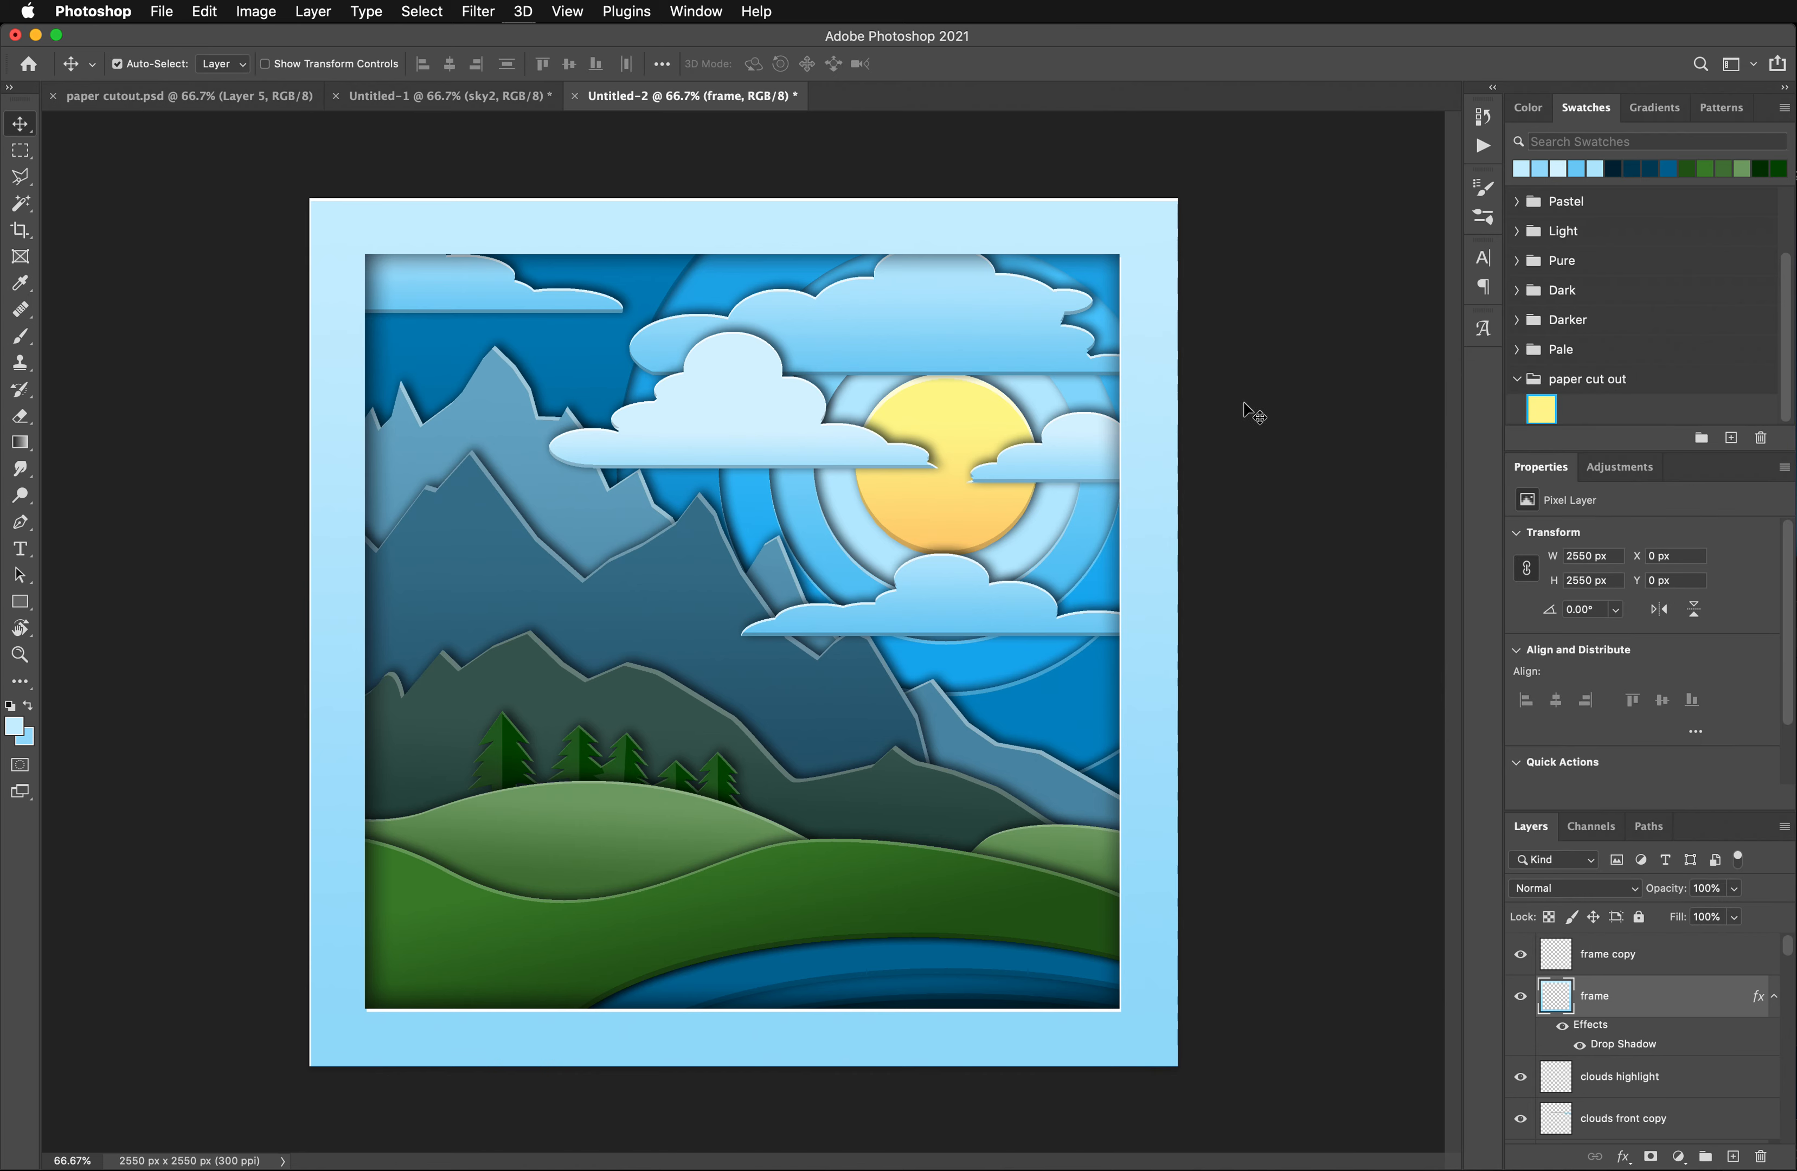
- Duplicate the frame copy and frame layers together
{"action": "left_click", "coordinate": [1621, 973]}
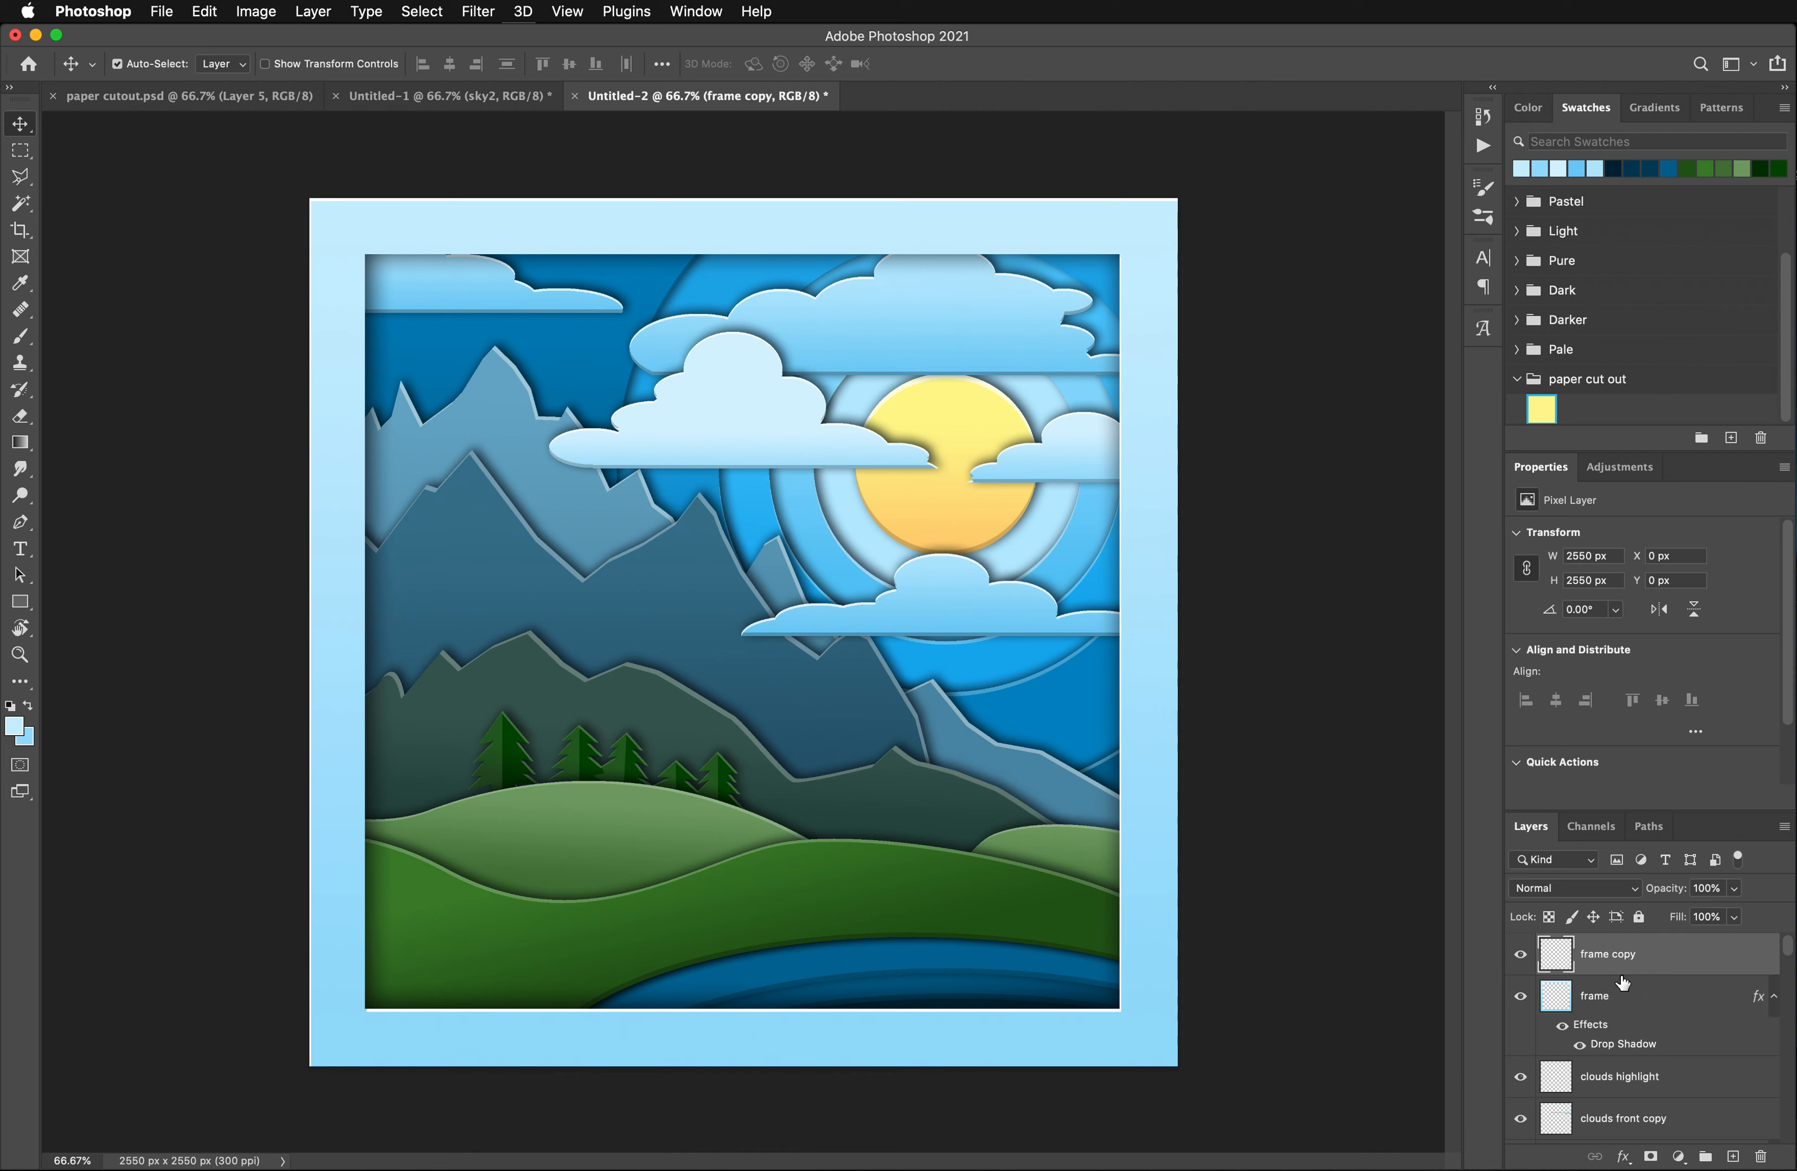
{"action": "left_click", "coordinate": [1627, 1001], "text": "shift"}
{"action": "left_click_drag", "start_coordinate": [1623, 1002], "coordinate": [1734, 1157]}
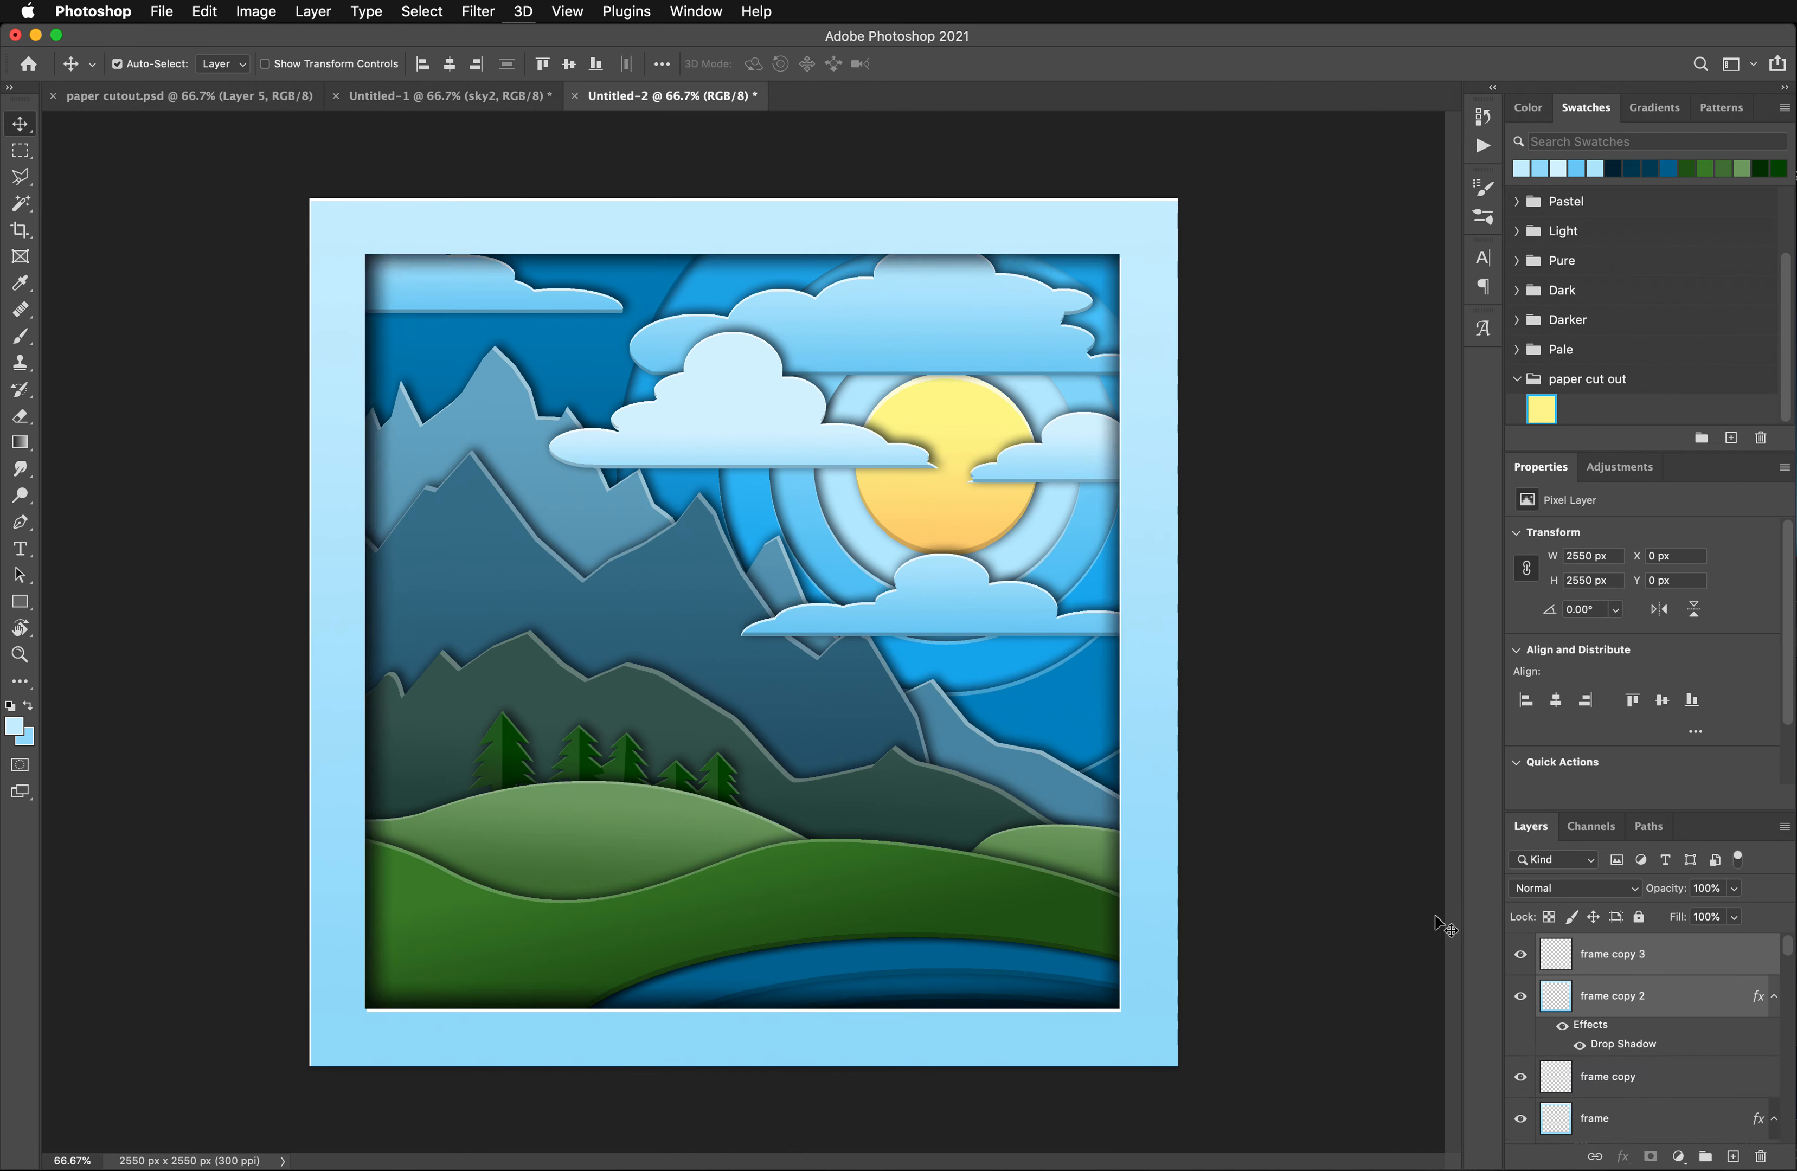
- Scale the duplicated frame layers down to about 94% so they sit evenly inside the outer frame's outline
{"action": "key", "text": "super"}
{"action": "key", "text": "super+t"}
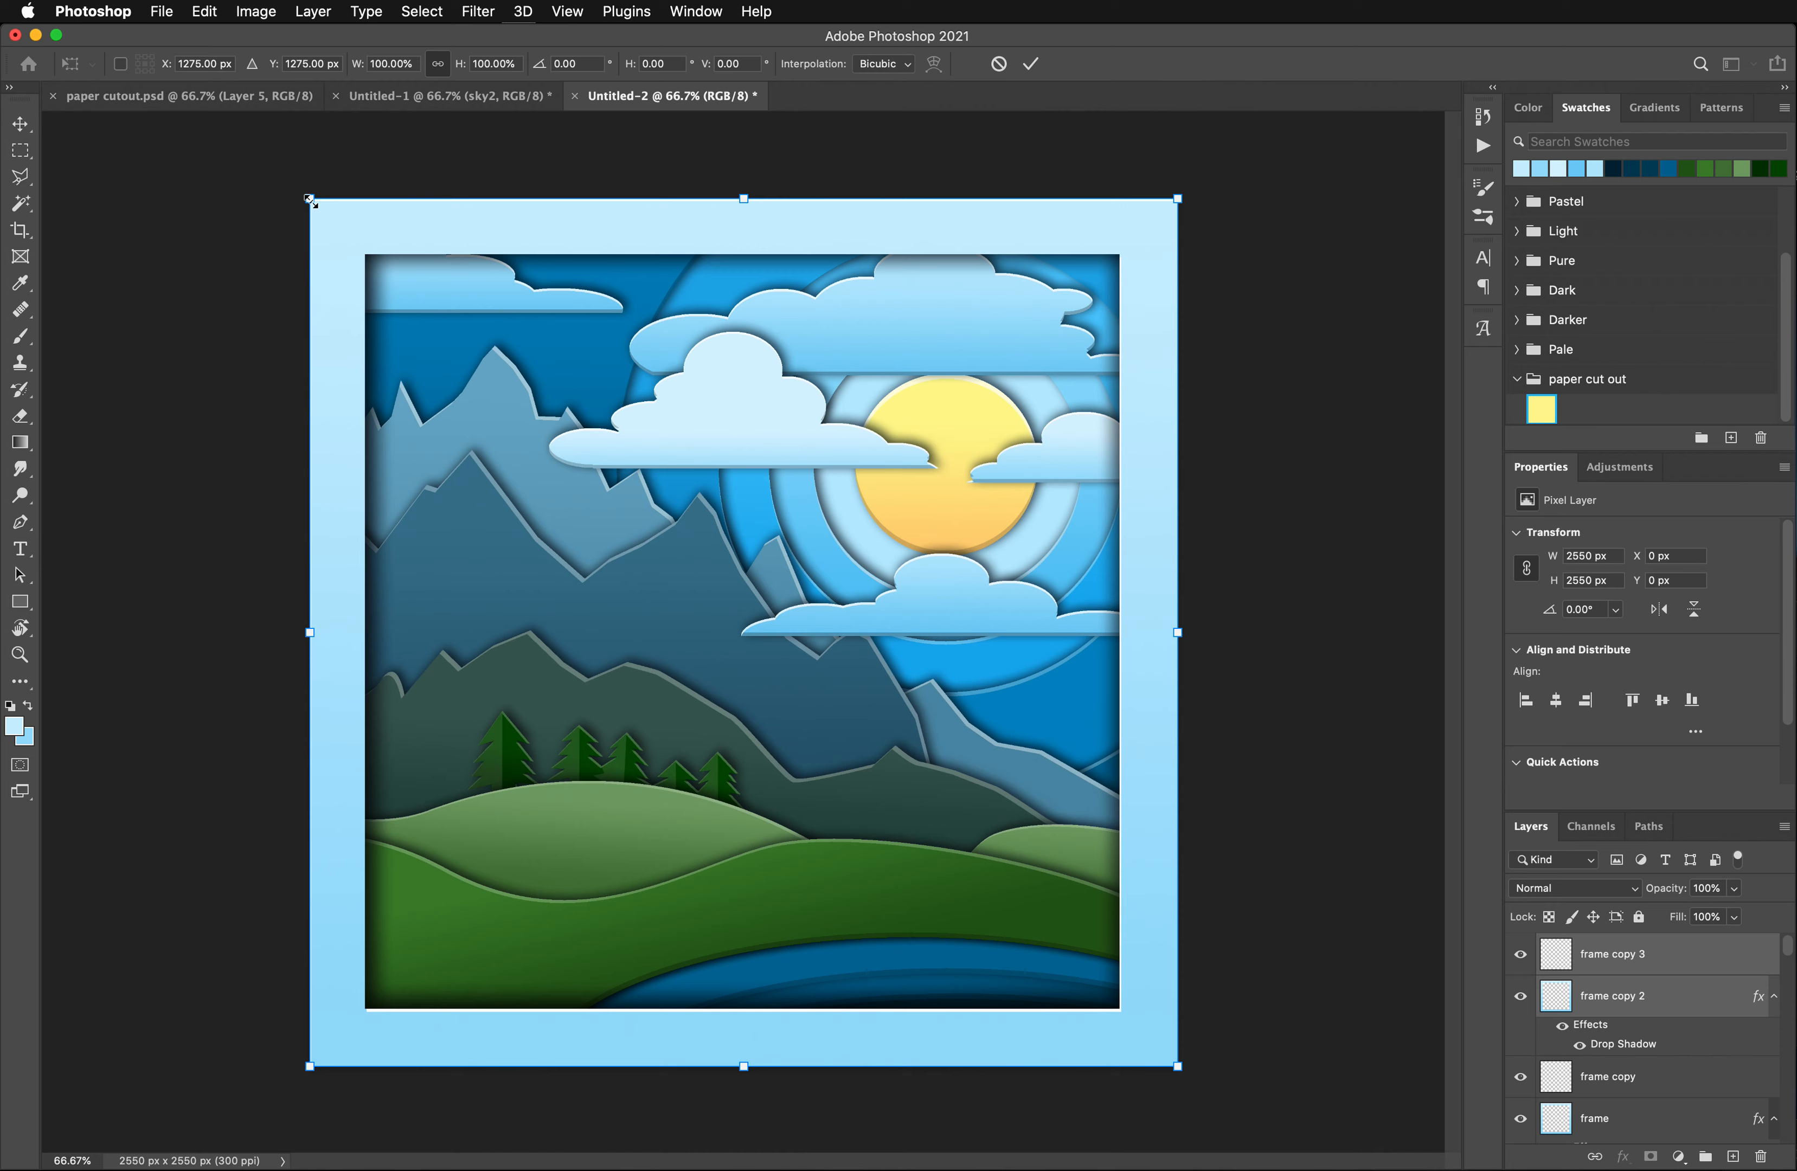
{"action": "left_click_drag", "start_coordinate": [311, 200], "coordinate": [336, 225]}
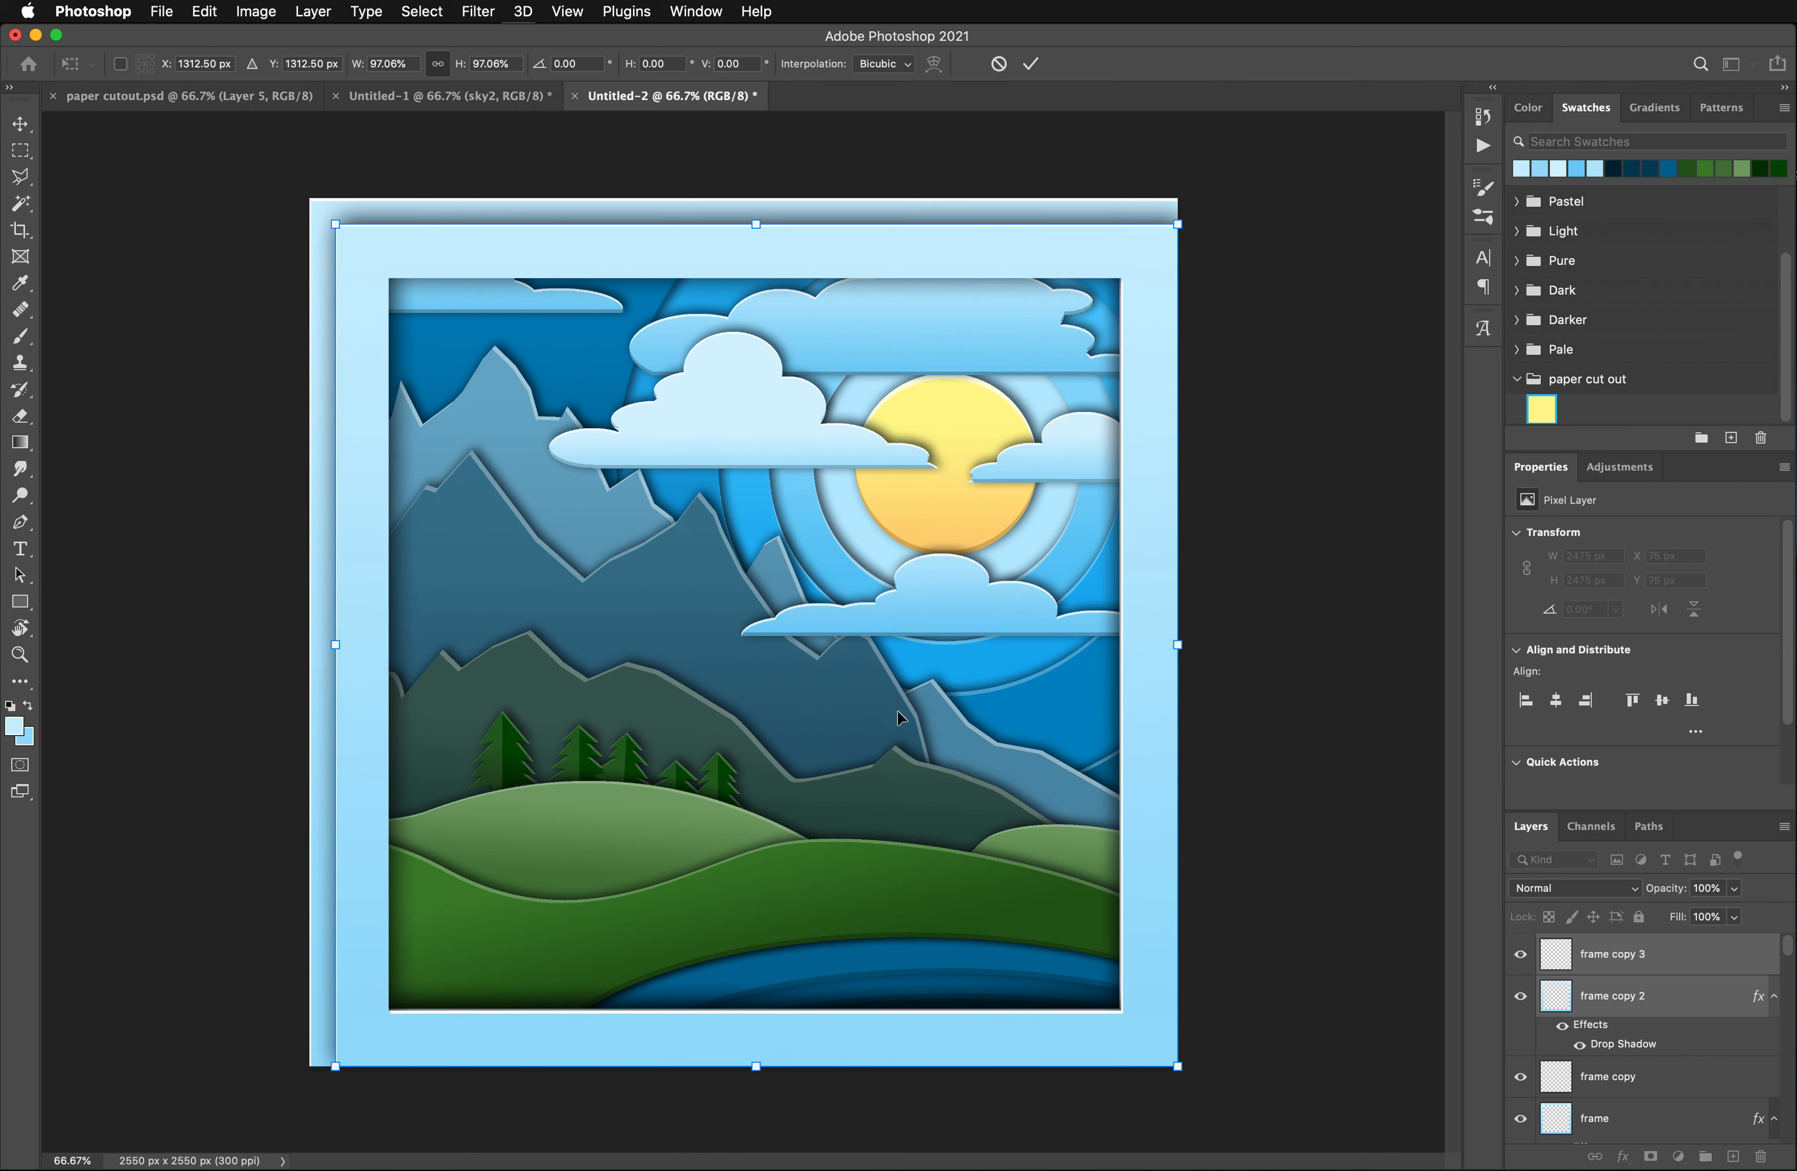
{"action": "left_click_drag", "start_coordinate": [1178, 1067], "coordinate": [1154, 1050]}
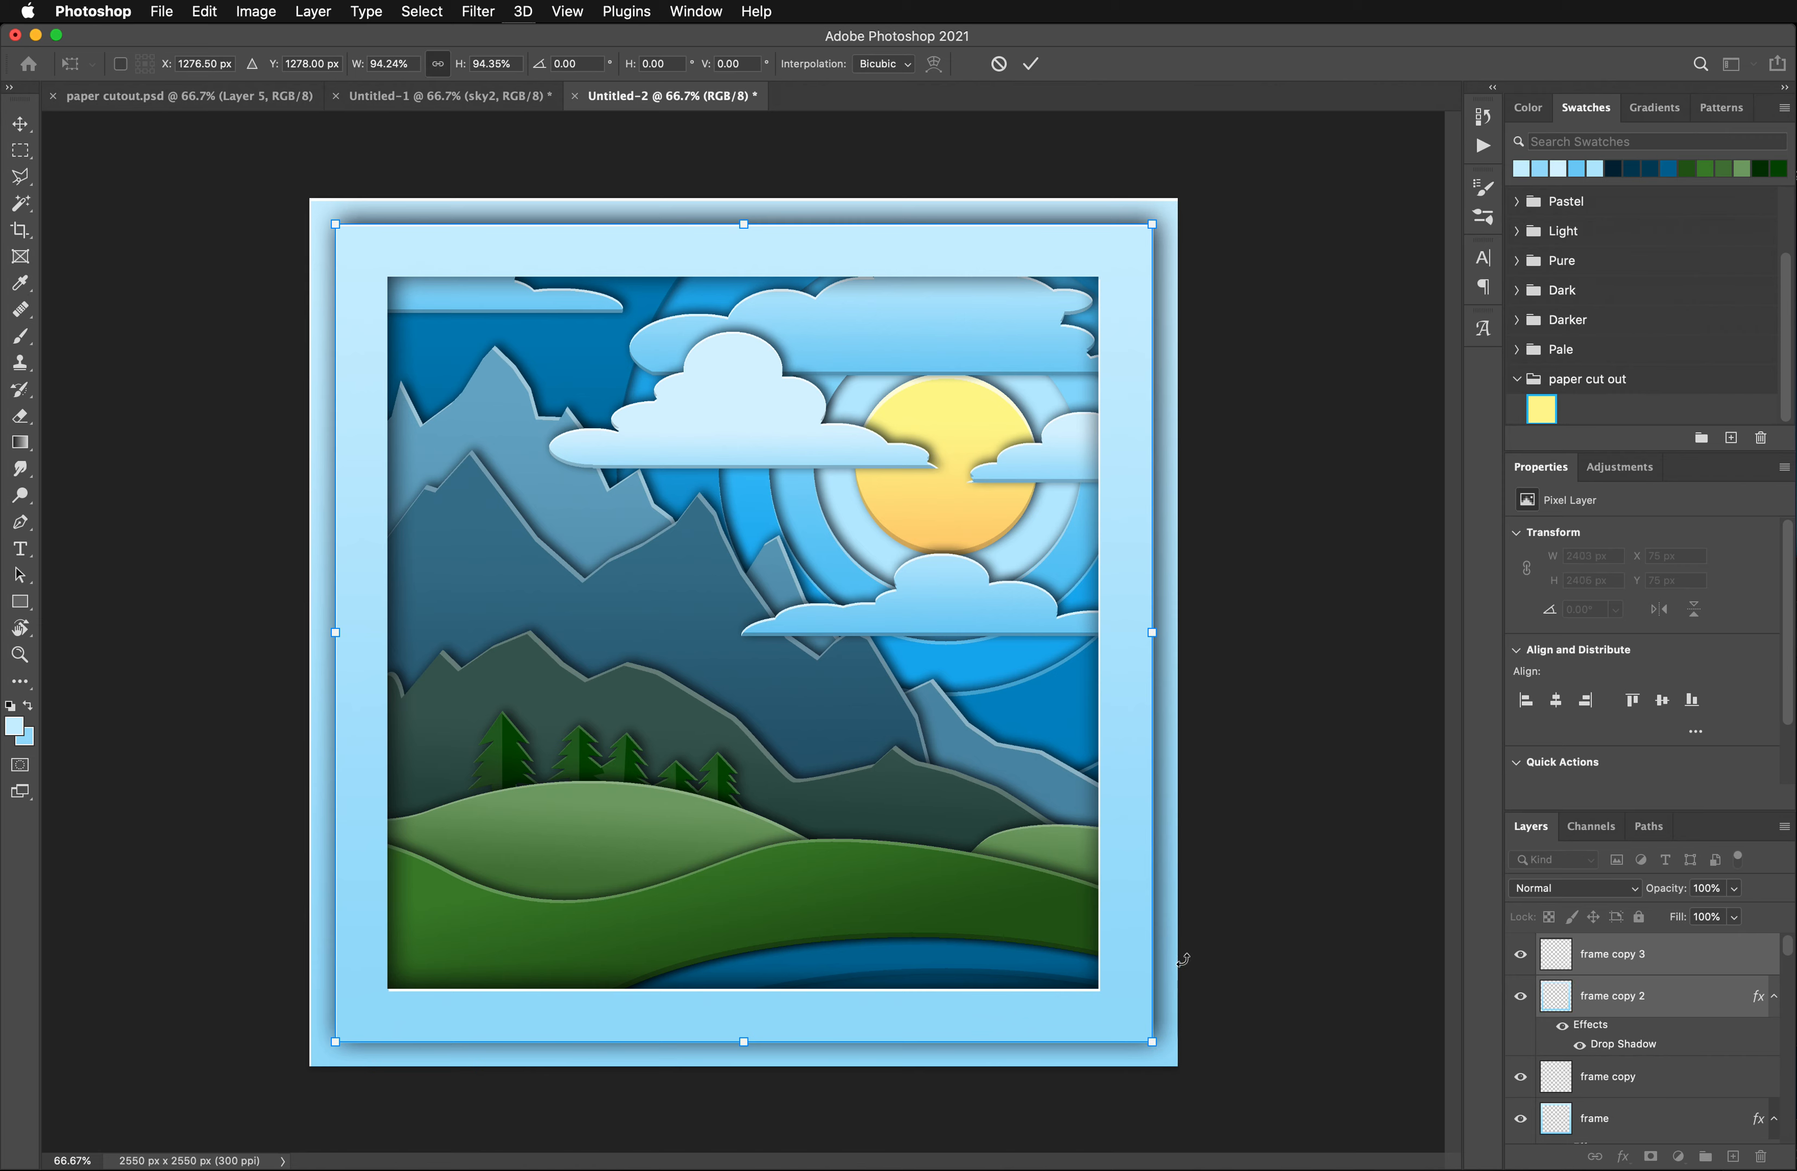
{"action": "key", "text": "Return"}
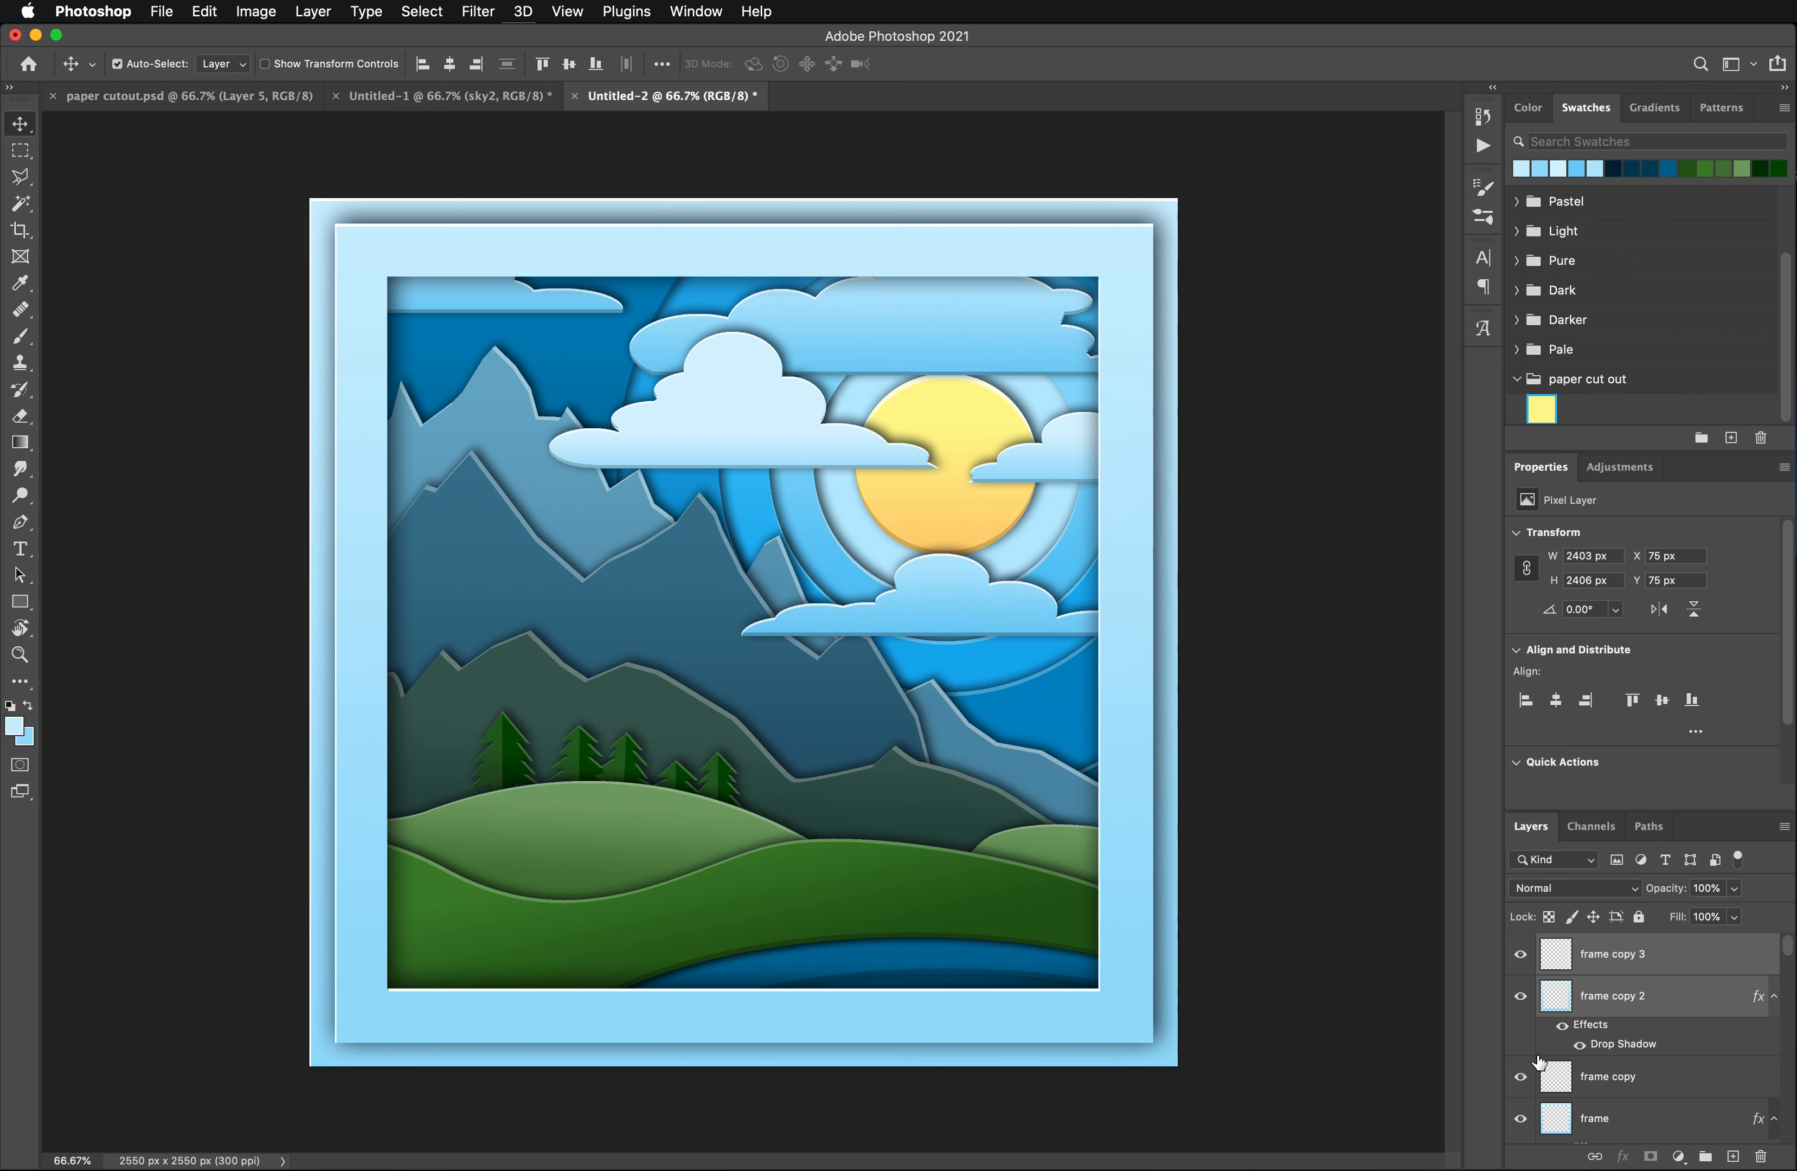
- Reorder the layers so frame copy 3 and frame copy 2 lie beneath the original frame and frame copy
{"action": "left_click_drag", "start_coordinate": [1649, 988], "coordinate": [1631, 1101]}
{"action": "left_click_drag", "start_coordinate": [1638, 983], "coordinate": [1633, 1094]}
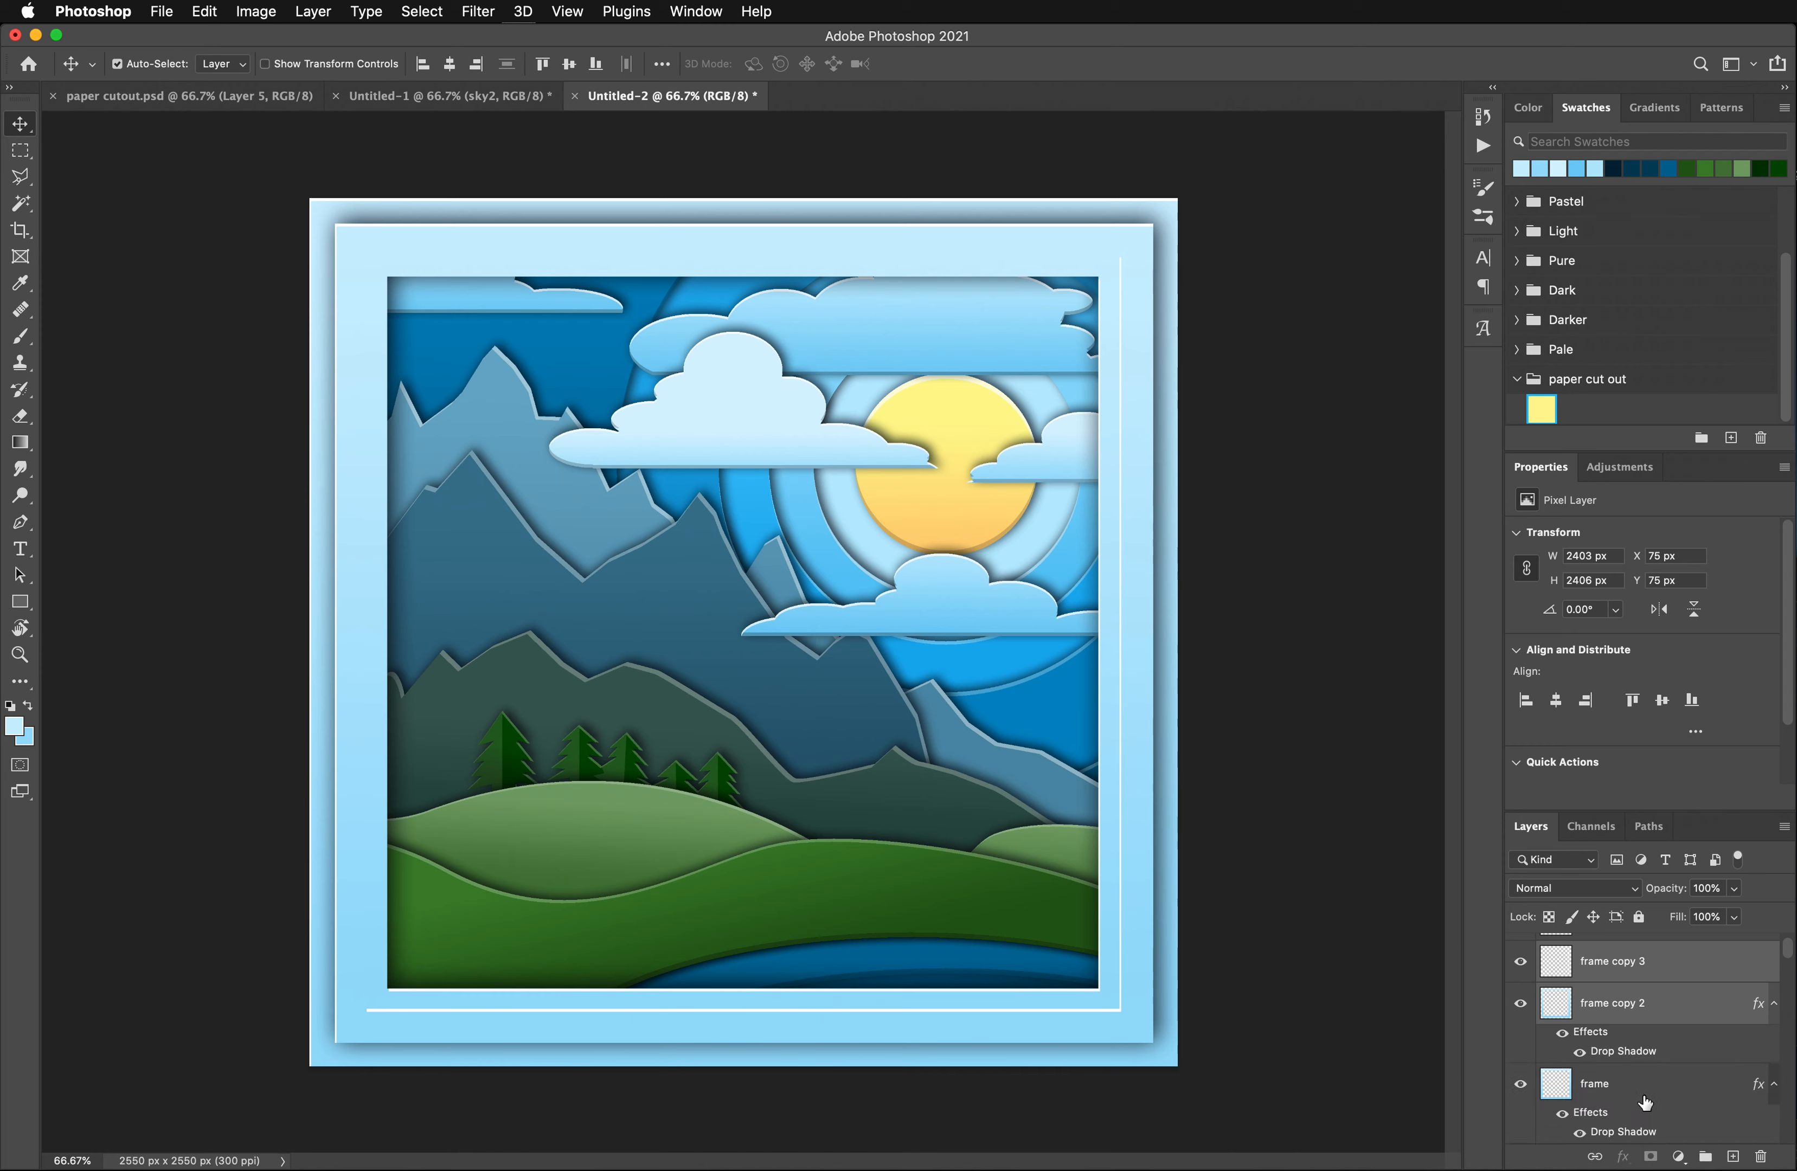
{"action": "scroll", "coordinate": [1644, 1100], "scroll_direction": "down", "scroll_amount": 3}
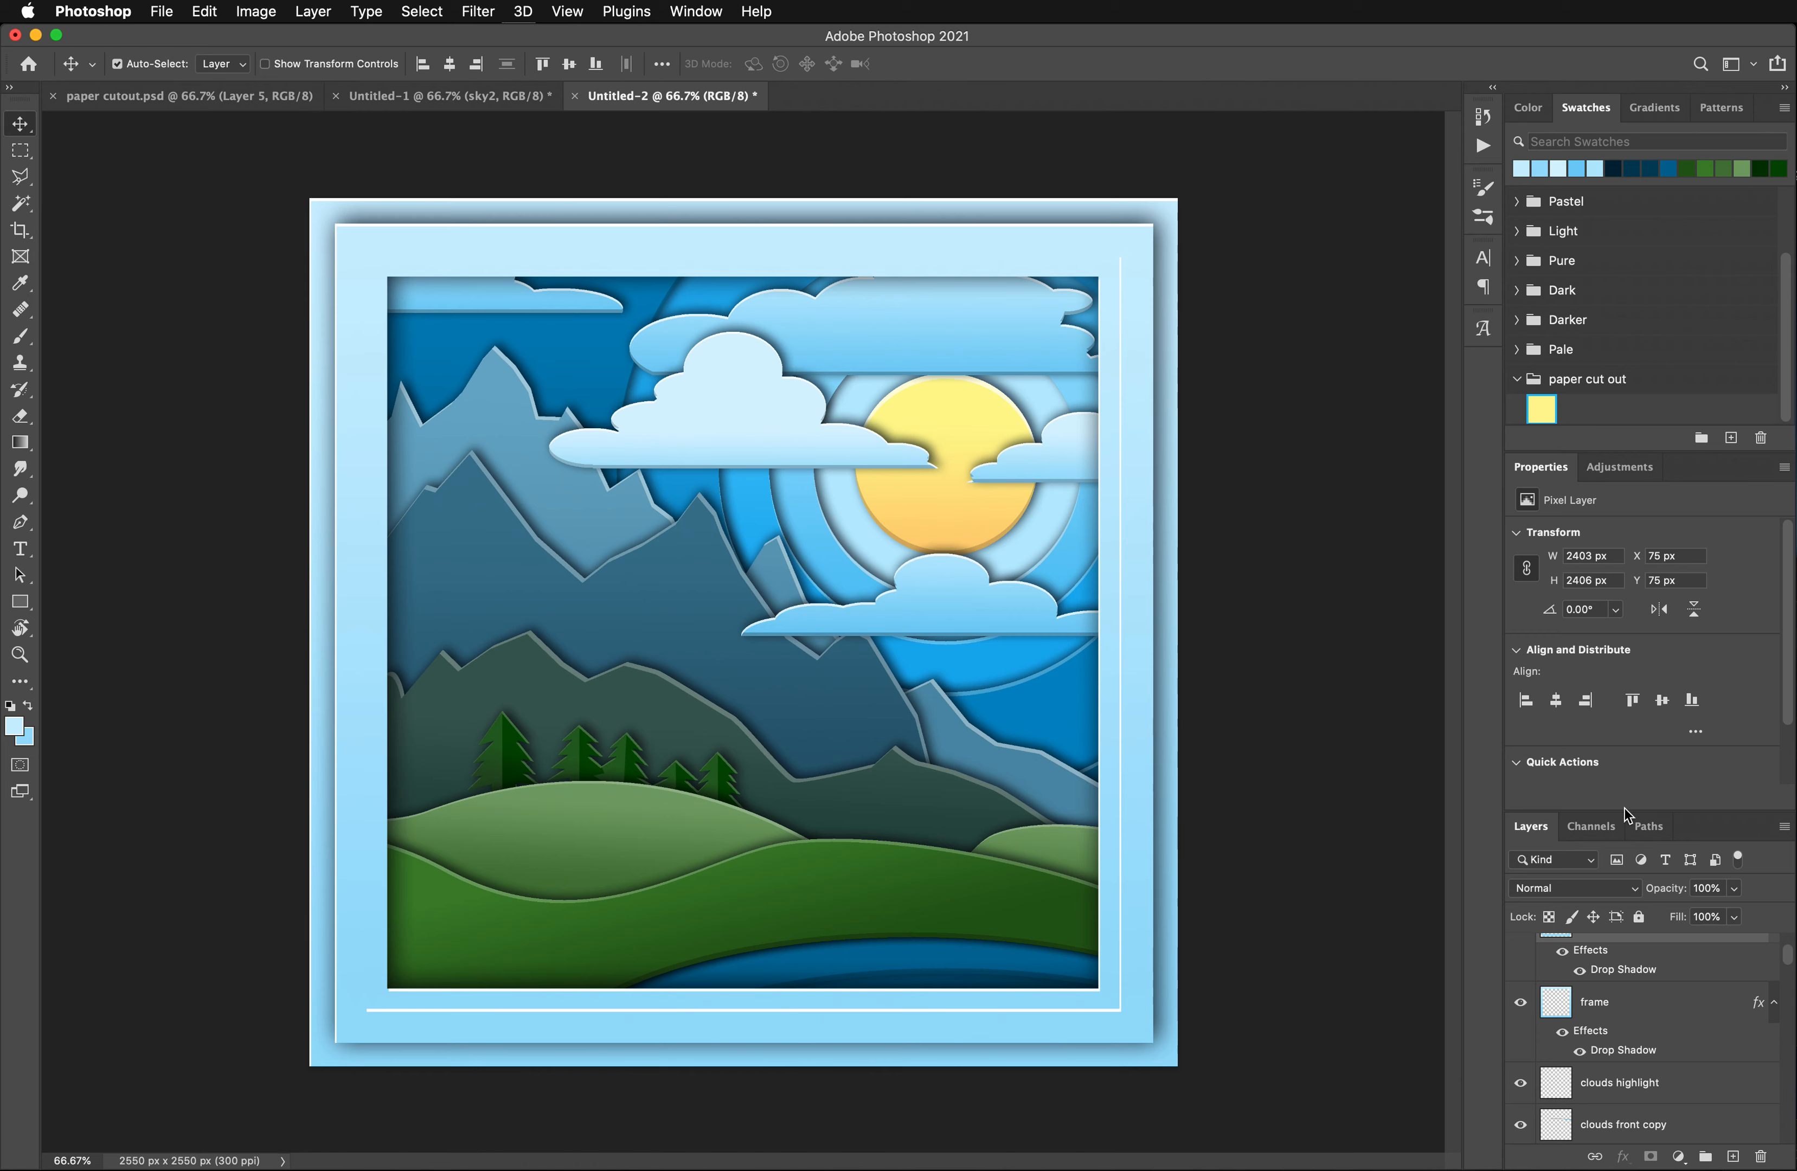
{"action": "left_click_drag", "start_coordinate": [1625, 809], "coordinate": [1634, 690]}
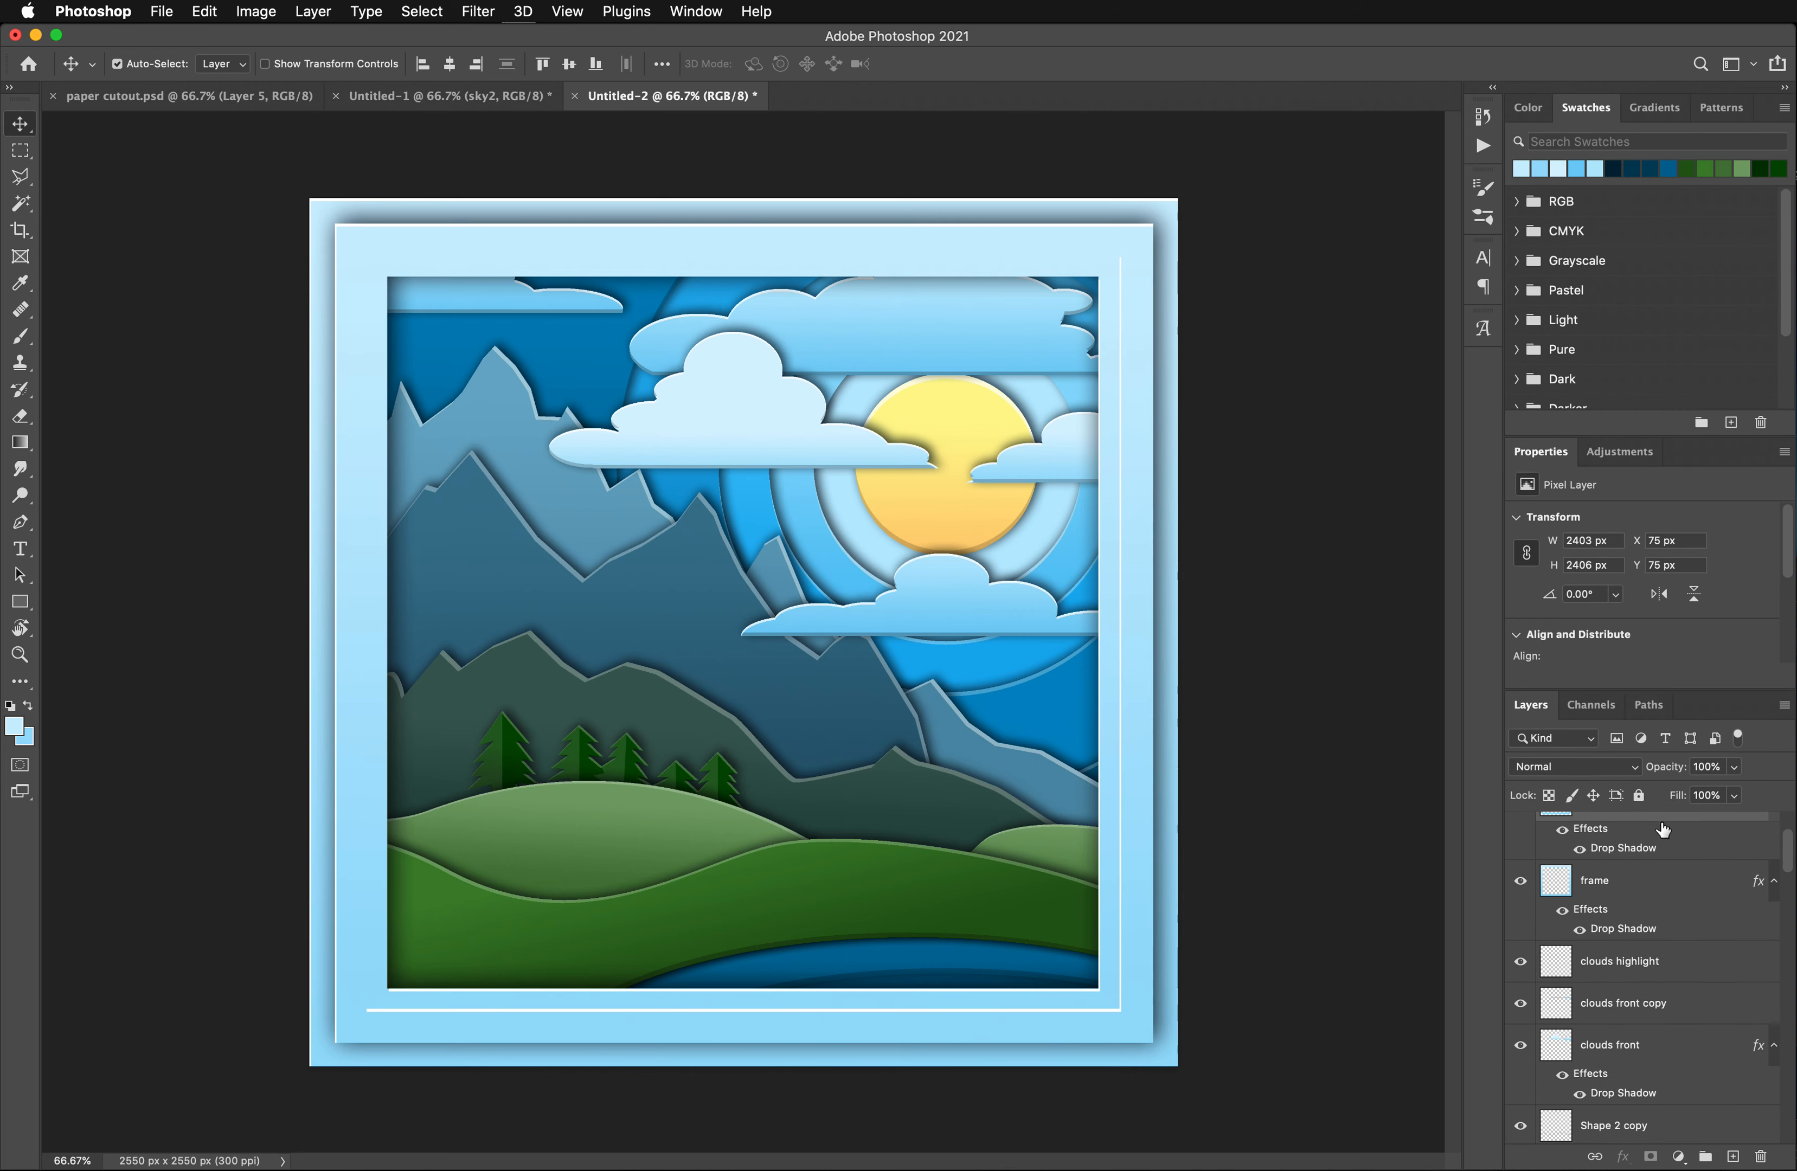
{"action": "left_click_drag", "start_coordinate": [1658, 818], "coordinate": [1652, 950]}
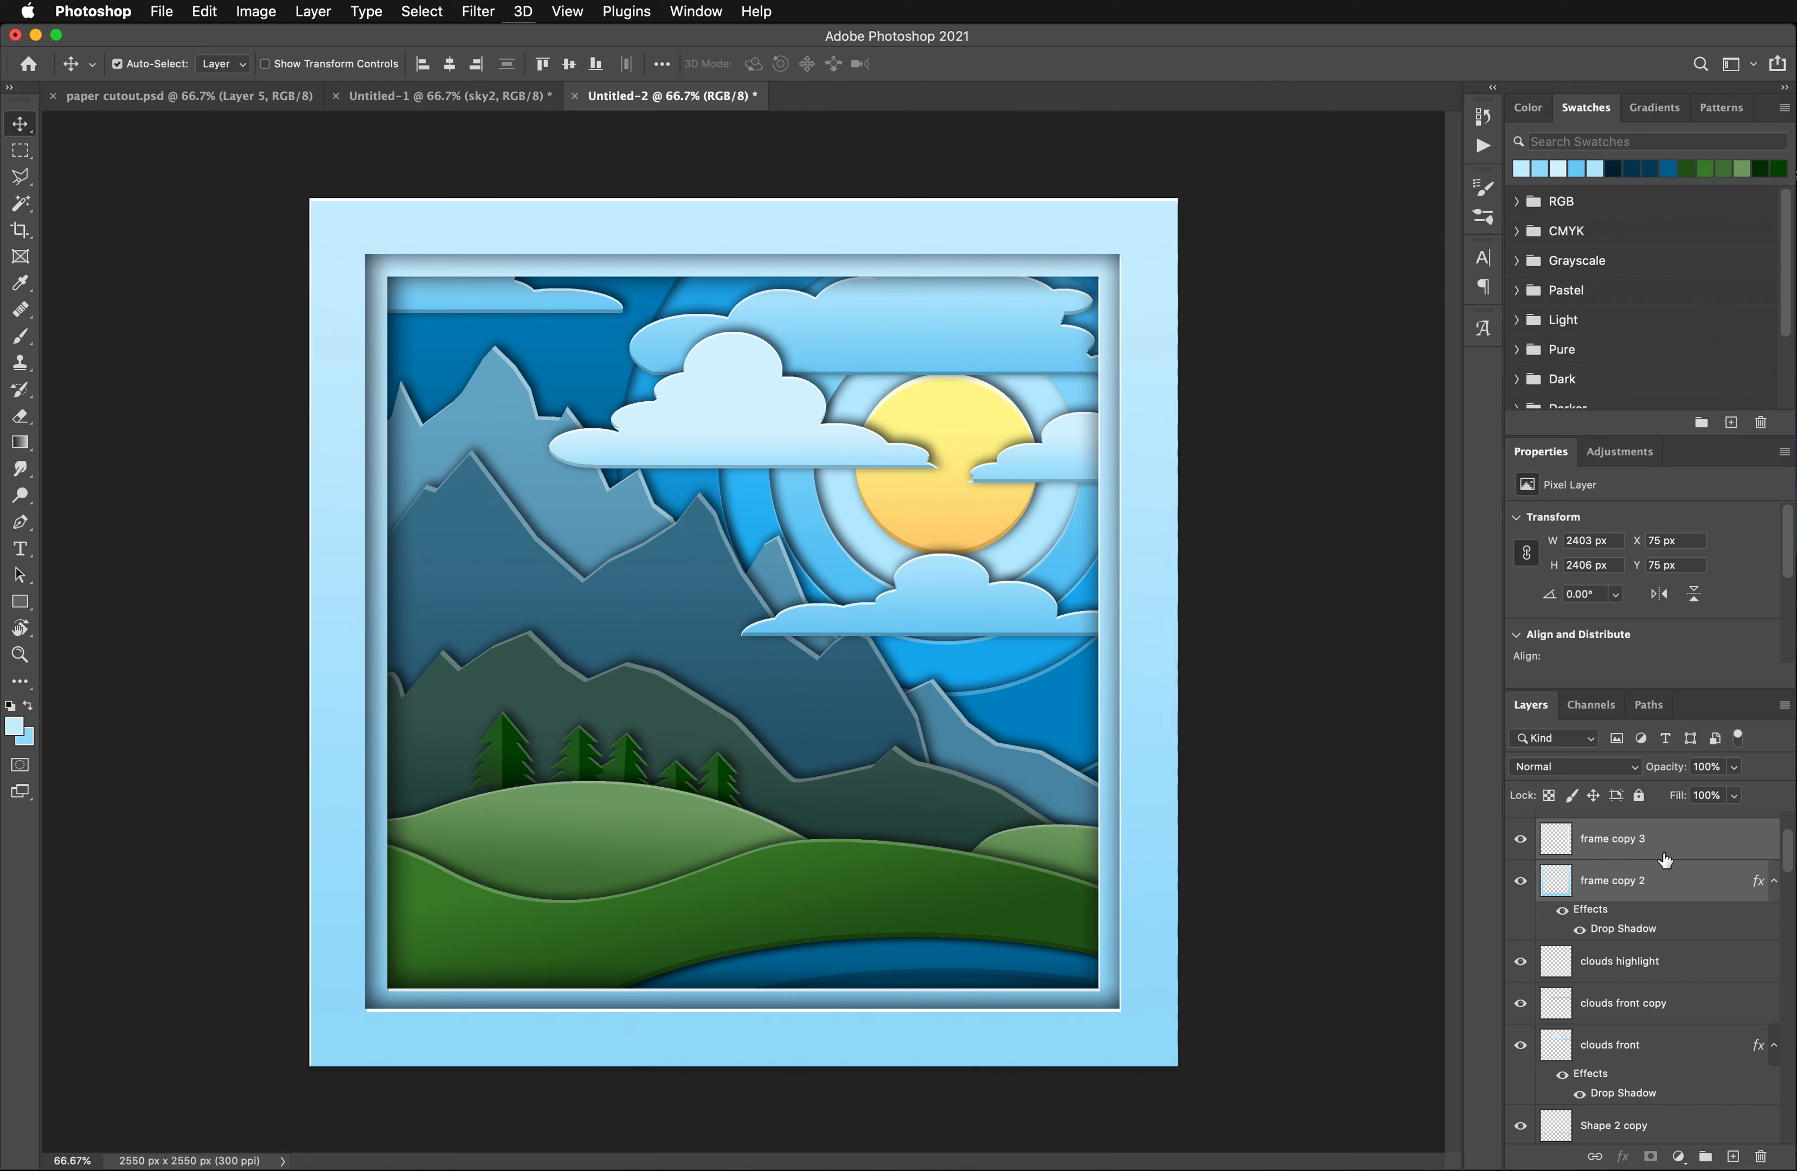
- Move the clouds highlight, clouds front copy and clouds front layers together above all frame layers
{"action": "left_click", "coordinate": [1644, 975]}
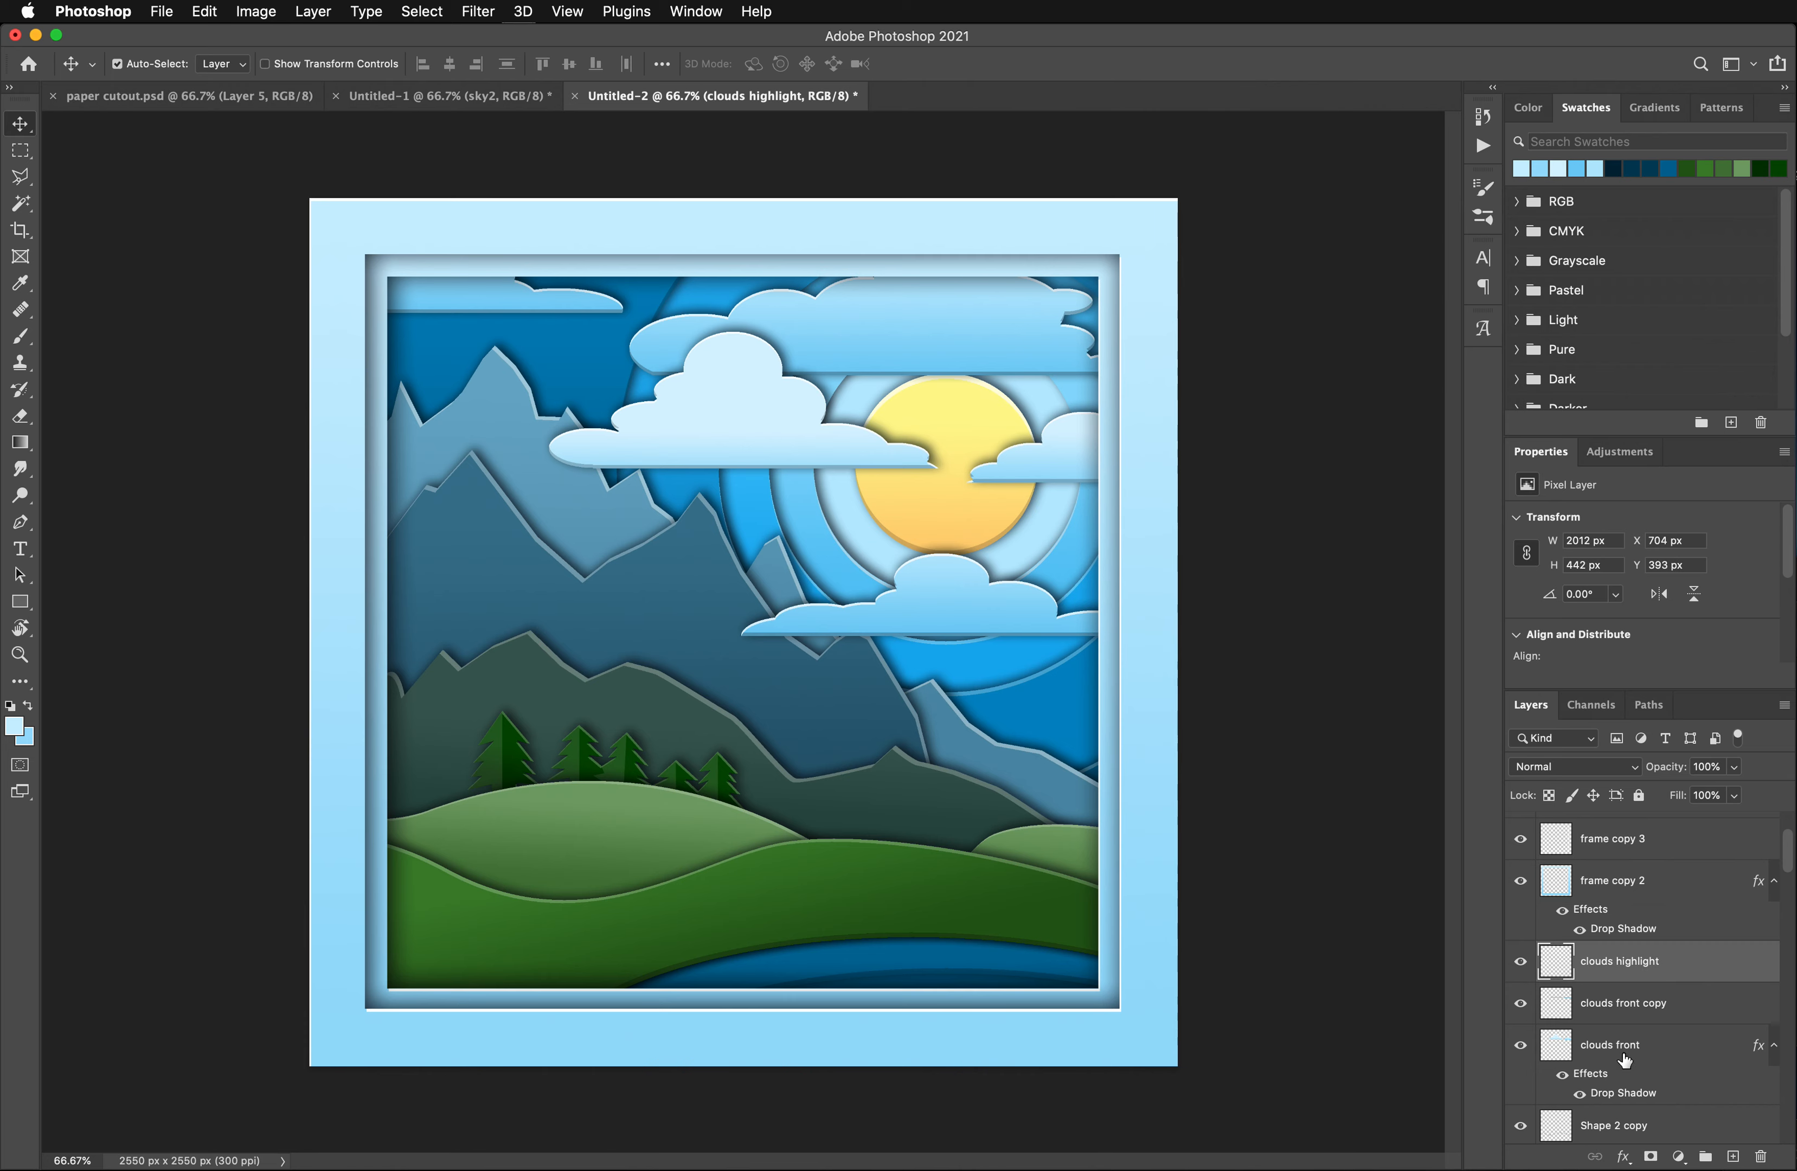
{"action": "left_click", "coordinate": [1627, 1050], "text": "shift"}
{"action": "left_click_drag", "start_coordinate": [1616, 972], "coordinate": [1618, 824]}
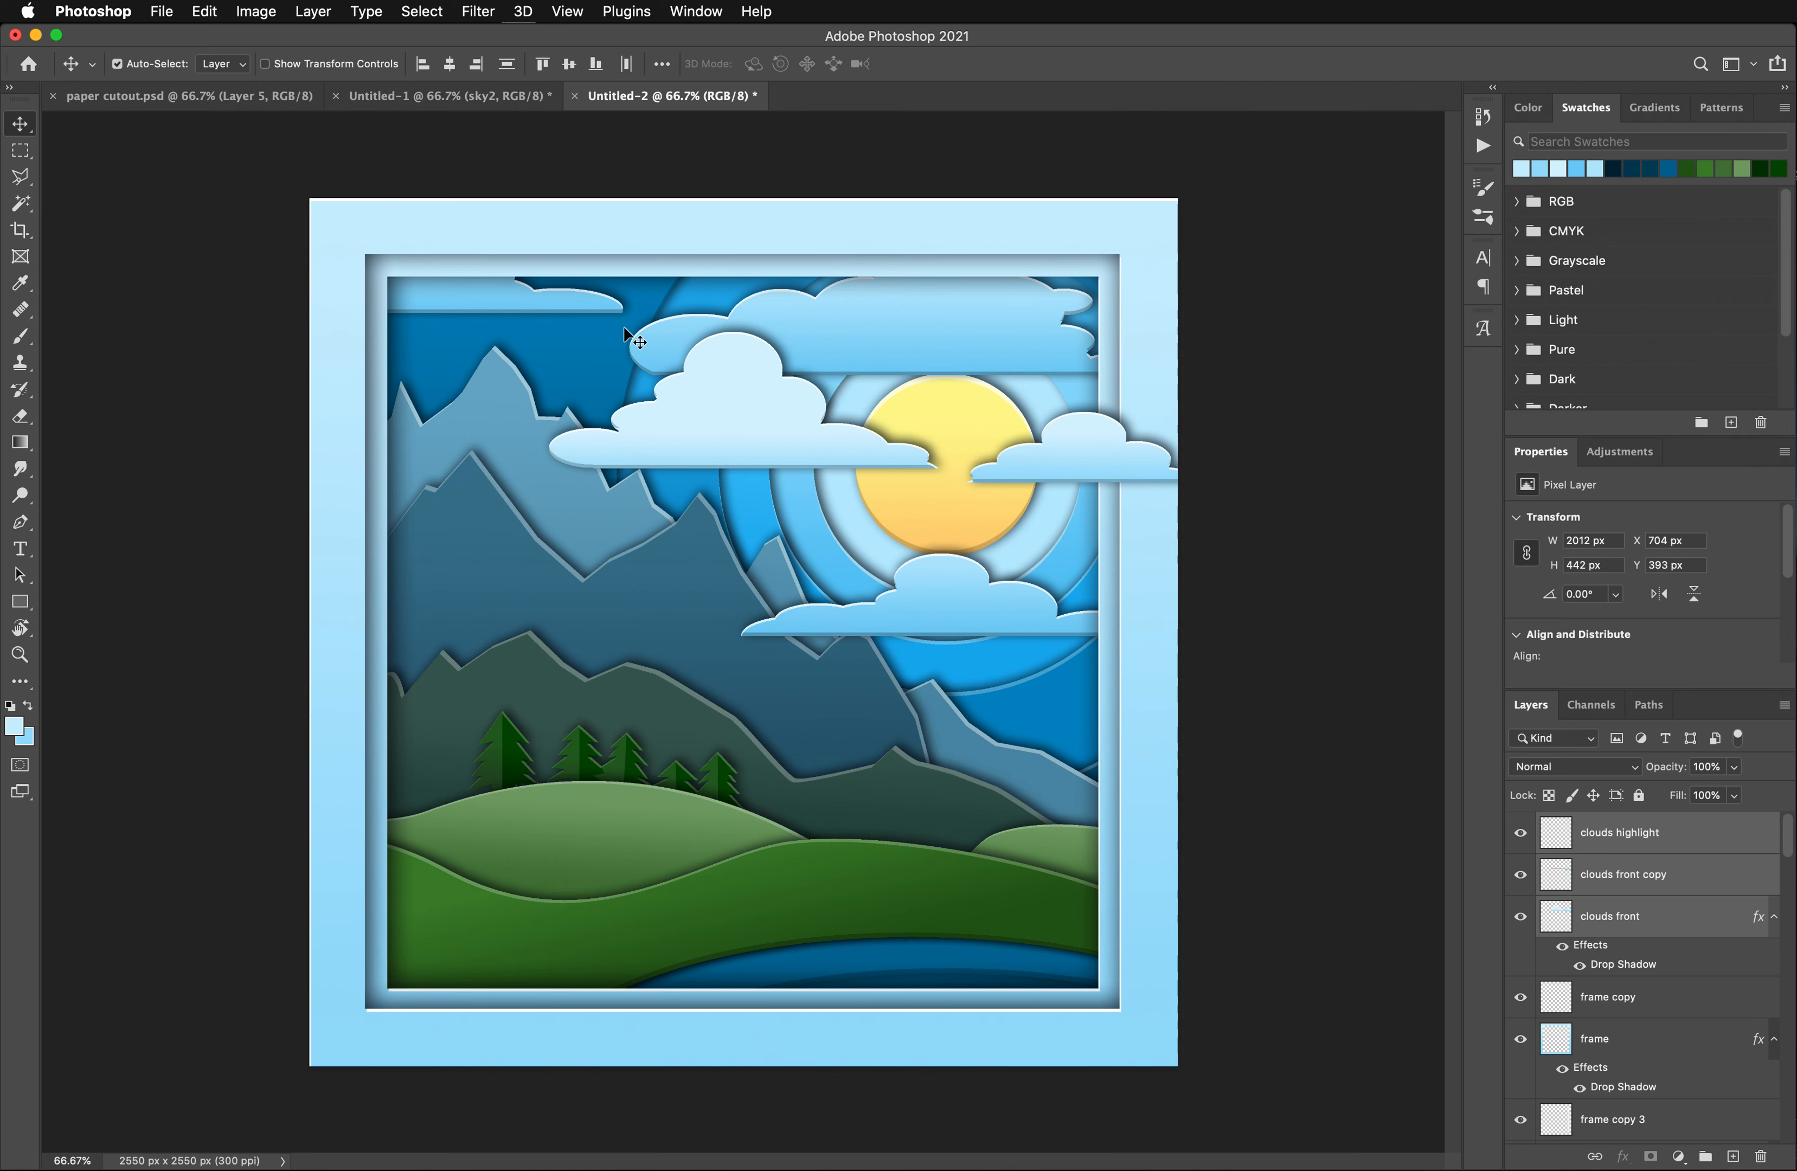
- Select the large white cloud with a rectangular marquee and nudge the cloud layers slightly to the right
{"action": "left_click_drag", "start_coordinate": [735, 417], "coordinate": [701, 373]}
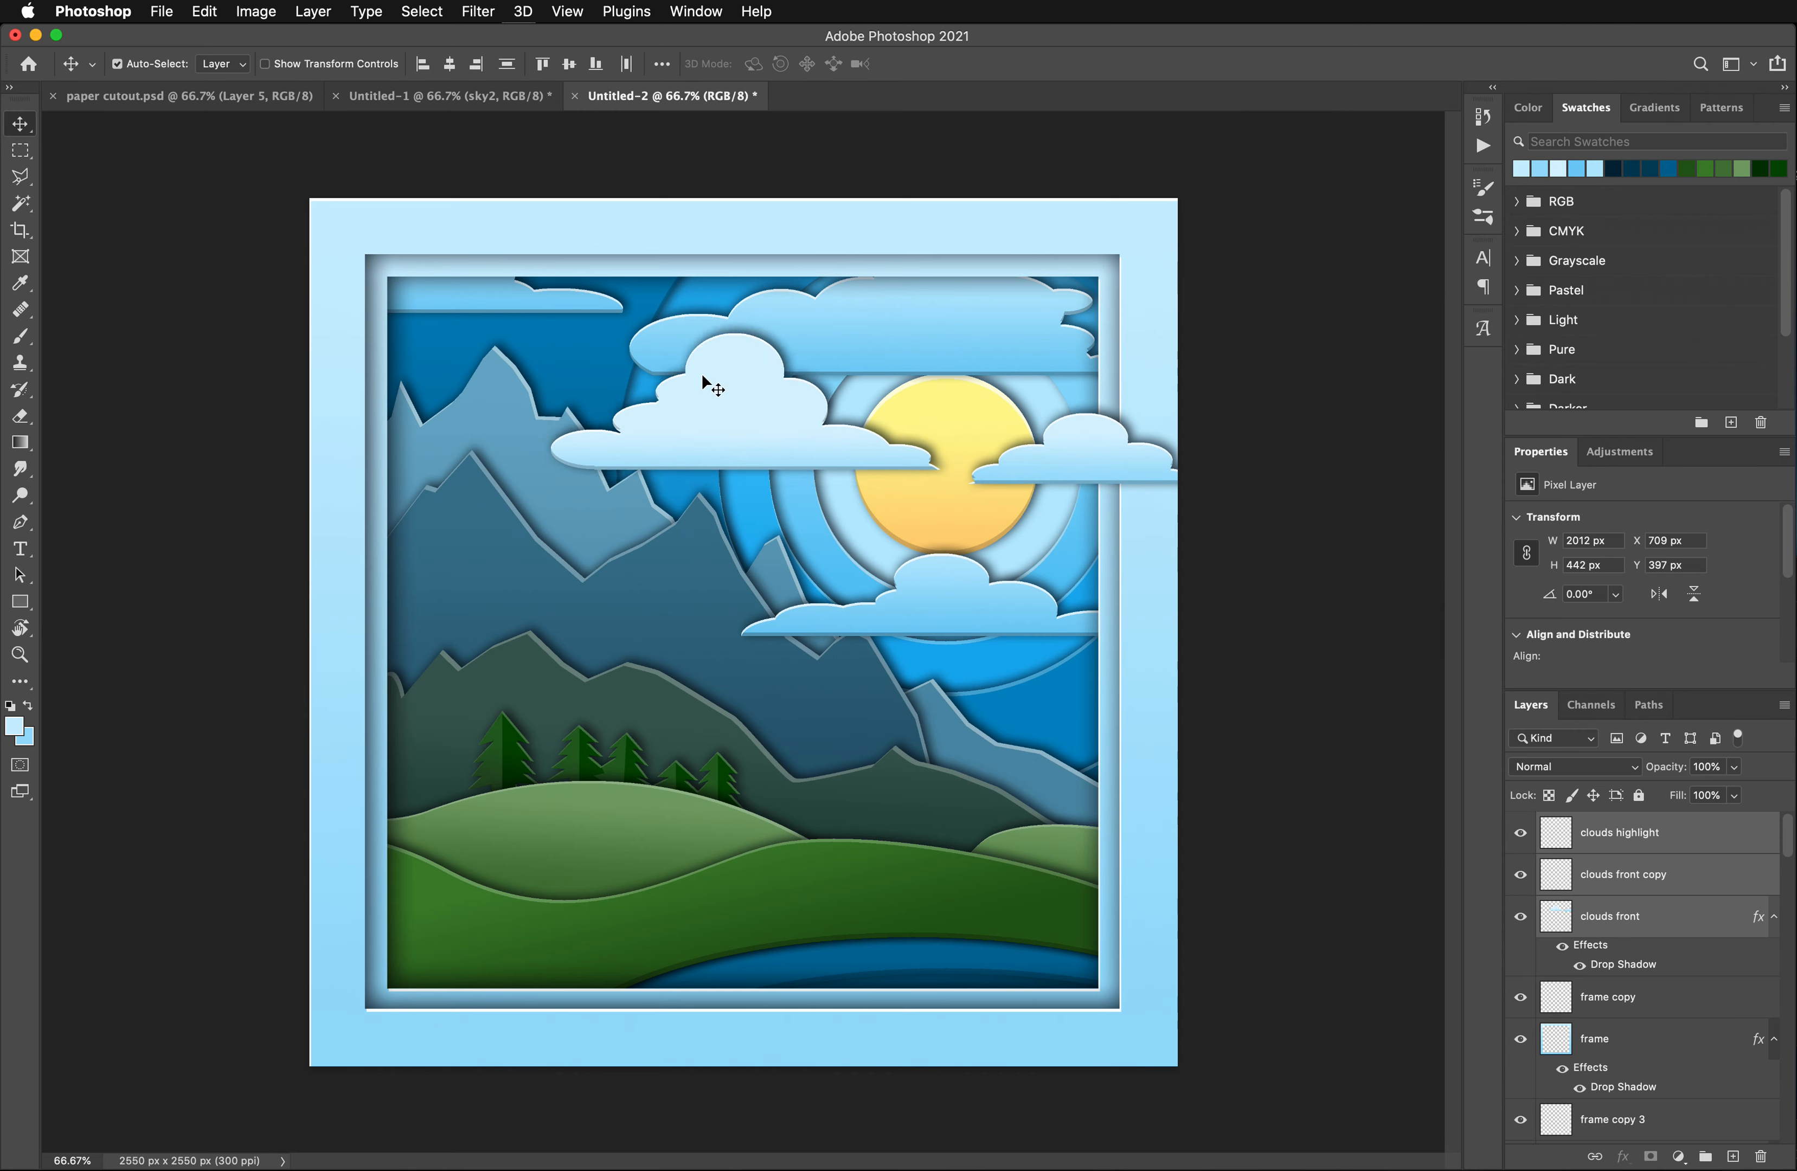
{"action": "left_click", "coordinate": [19, 151]}
{"action": "left_click_drag", "start_coordinate": [491, 308], "coordinate": [946, 521]}
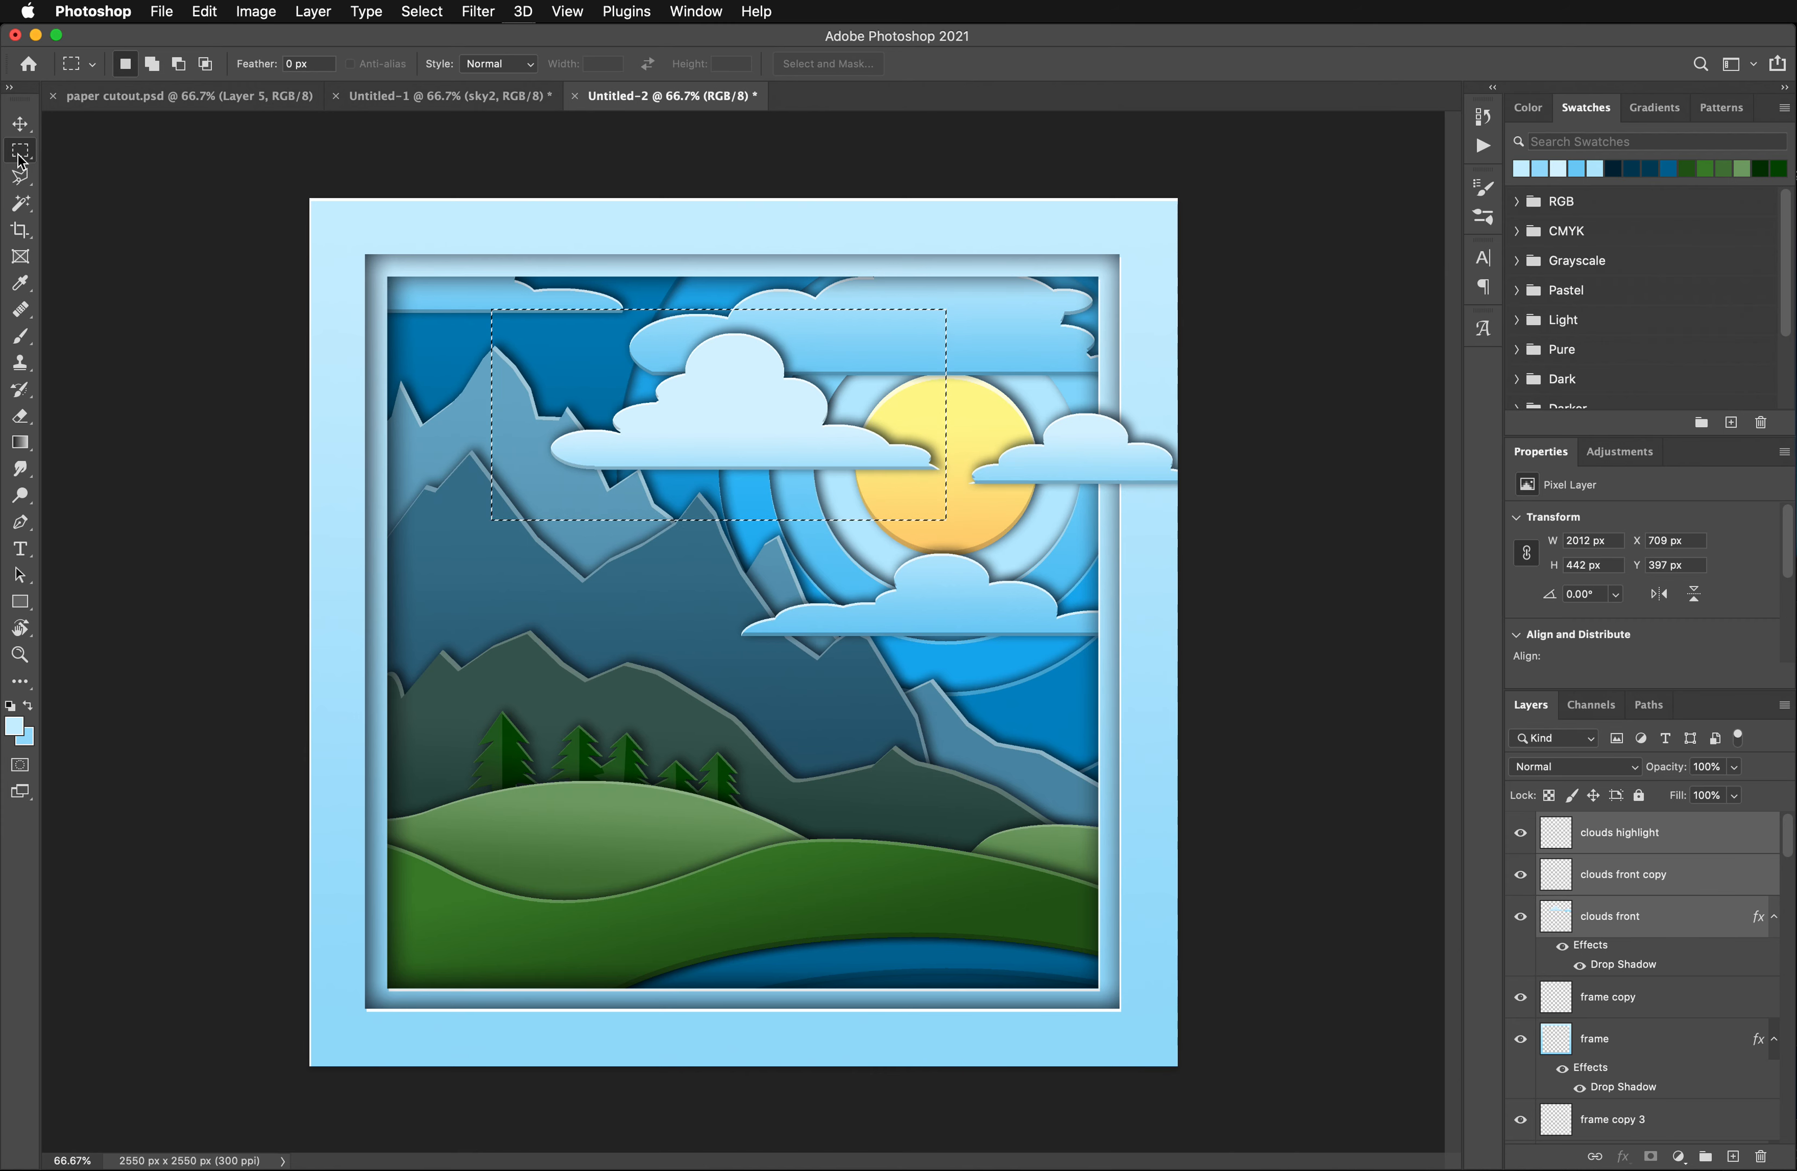
{"action": "left_click", "coordinate": [19, 125]}
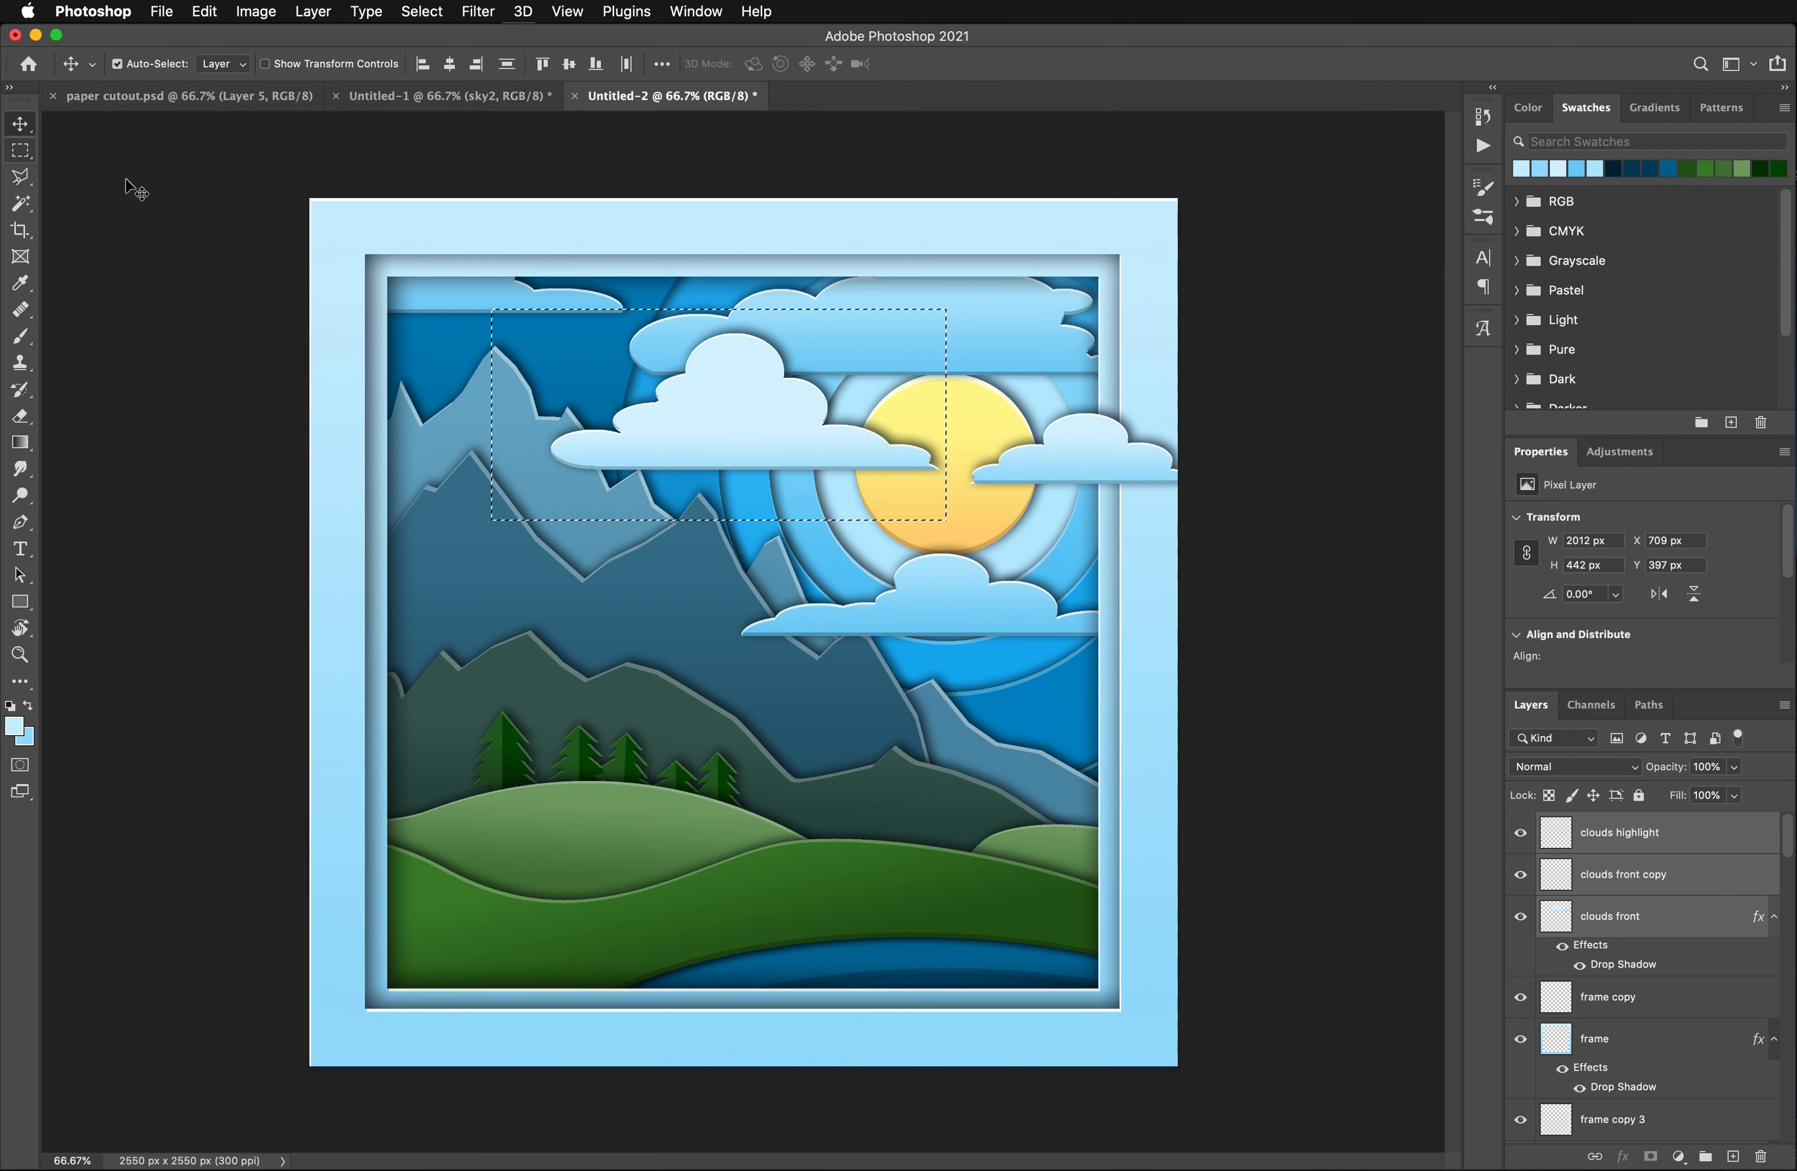
{"action": "mouse_move", "coordinate": [757, 431]}
{"action": "left_mouse_down"}
{"action": "mouse_move", "coordinate": [642, 425]}
{"action": "mouse_move", "coordinate": [759, 439]}
{"action": "left_mouse_up"}
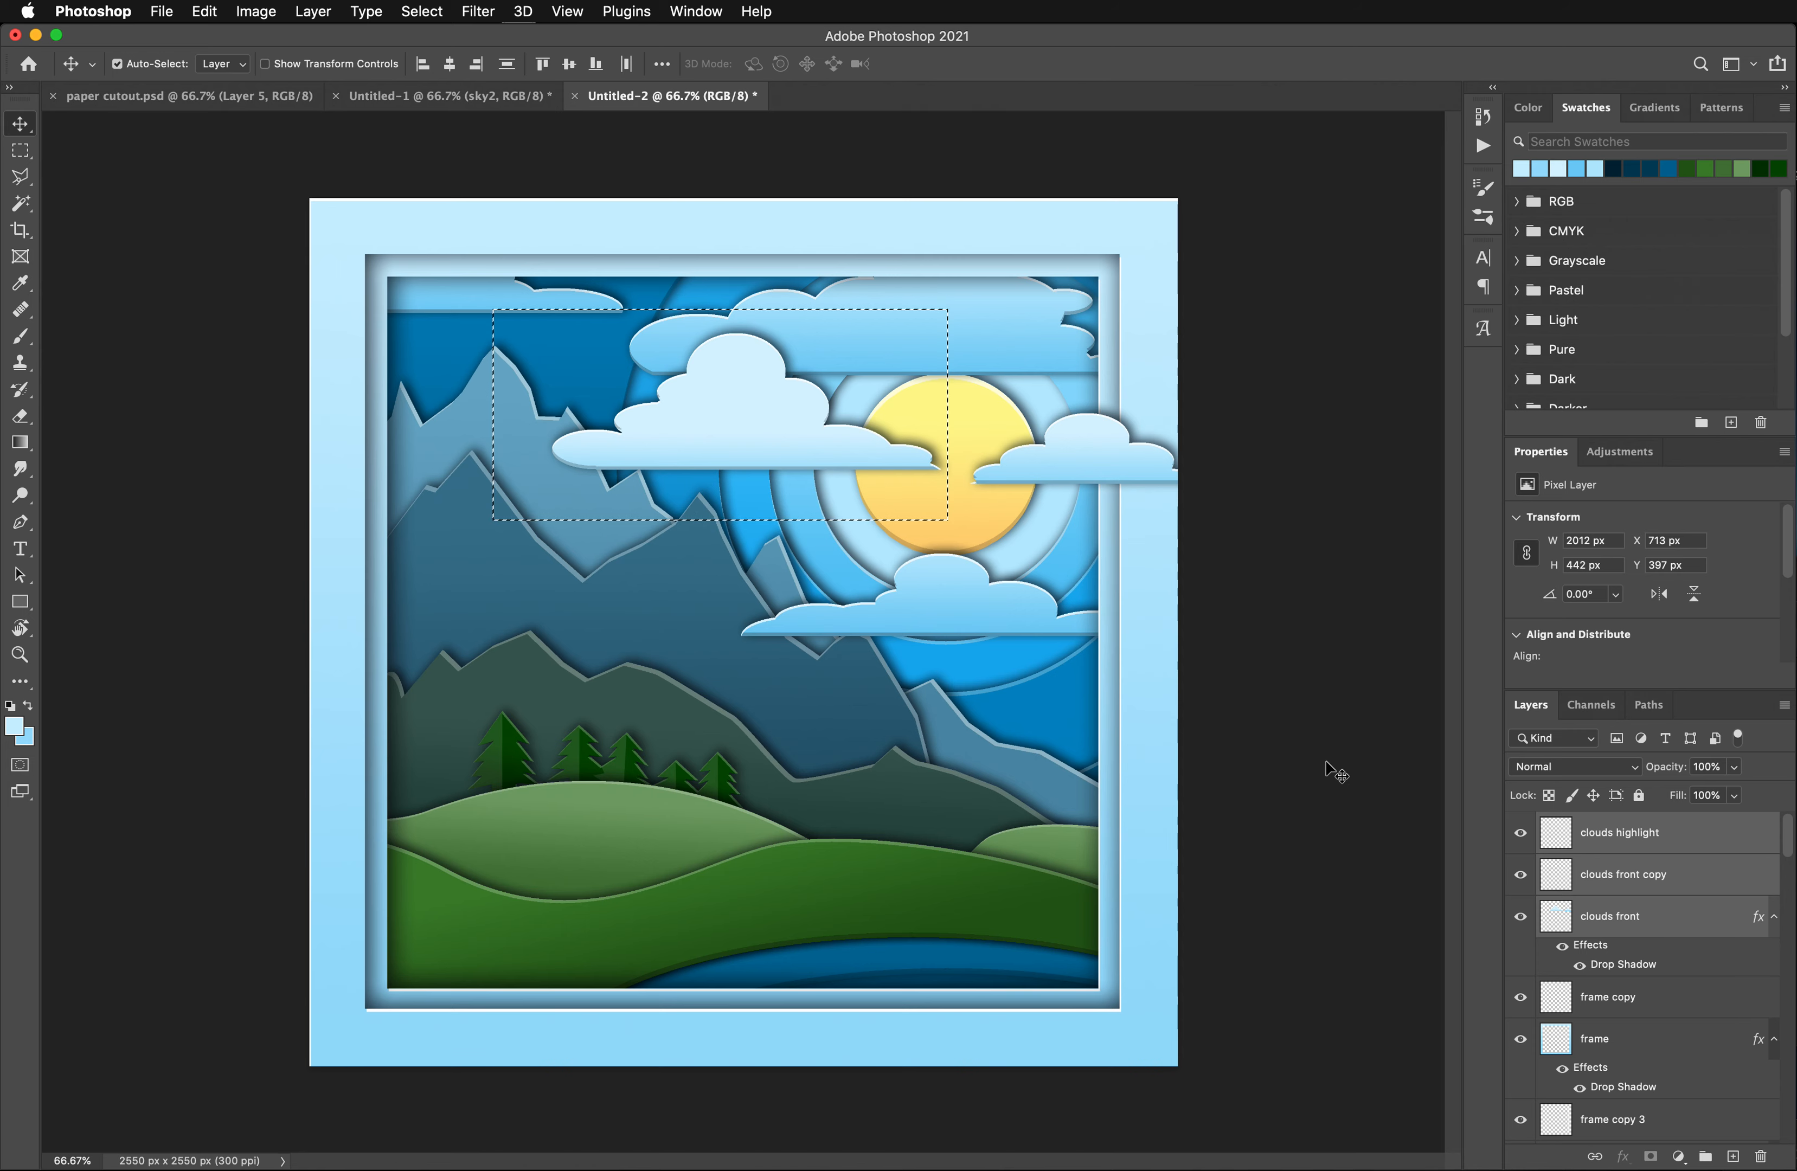
- Merge the three cloud layers, shift the selected large cloud over the mountains so it overlaps the frame's left side, and deselect
{"action": "right_click", "coordinate": [1627, 839]}
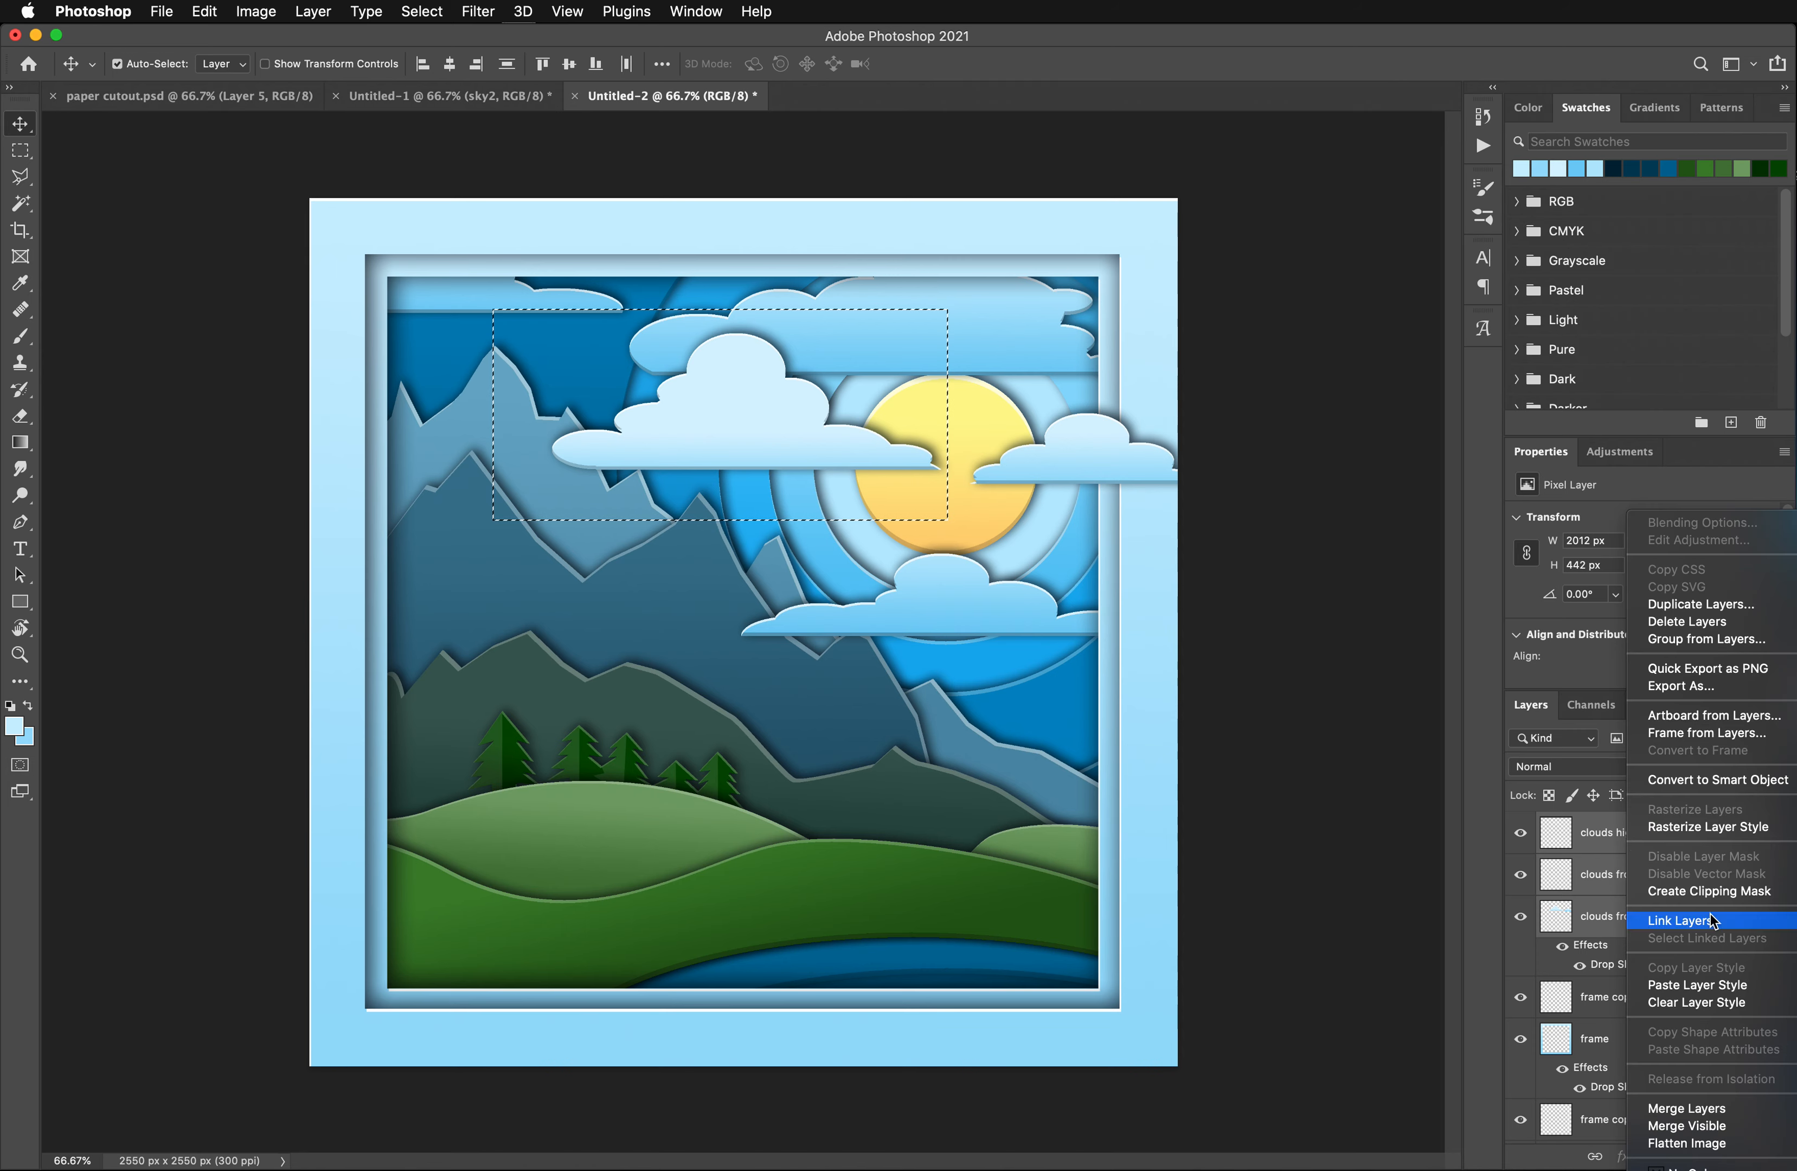
{"action": "left_click", "coordinate": [1682, 1109]}
{"action": "left_click_drag", "start_coordinate": [741, 391], "coordinate": [517, 514]}
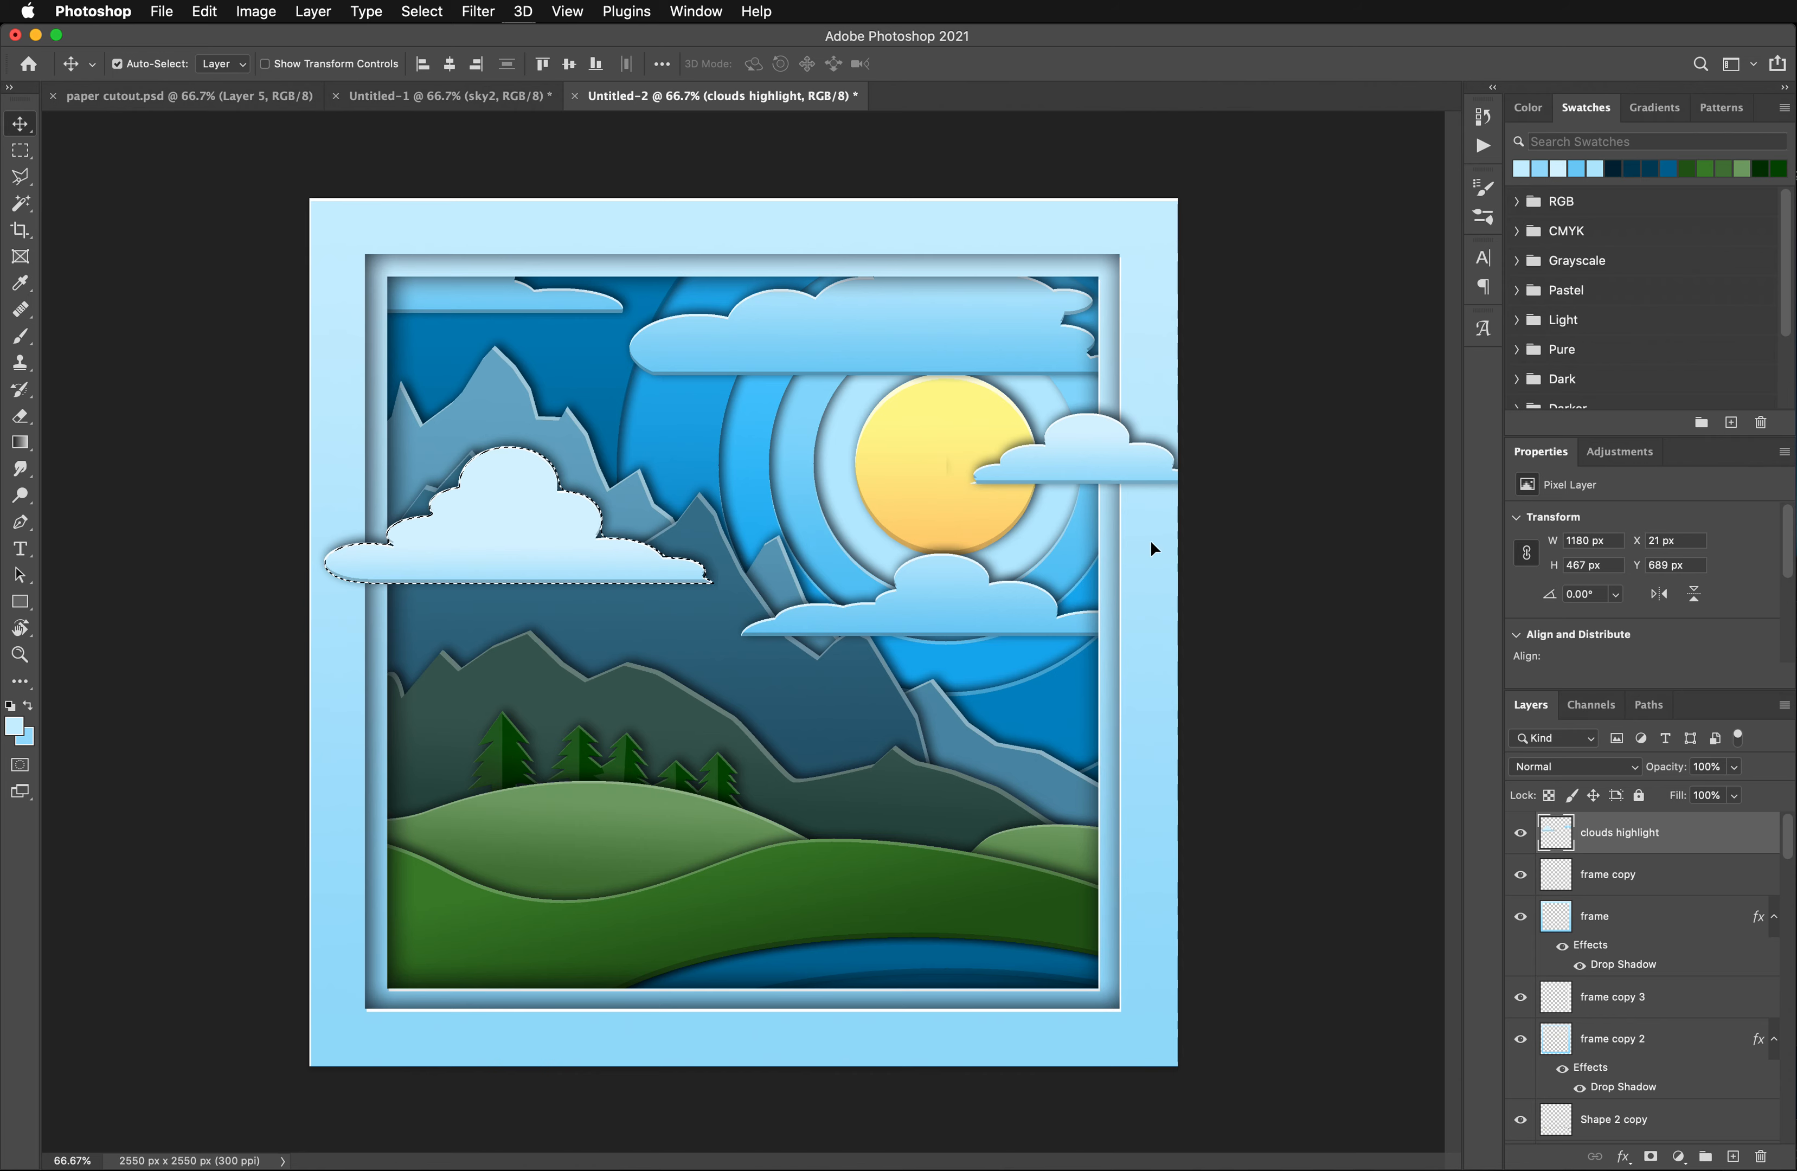
{"action": "mouse_move", "coordinate": [502, 536]}
{"action": "left_mouse_down"}
{"action": "mouse_move", "coordinate": [543, 537]}
{"action": "mouse_move", "coordinate": [495, 542]}
{"action": "left_mouse_up"}
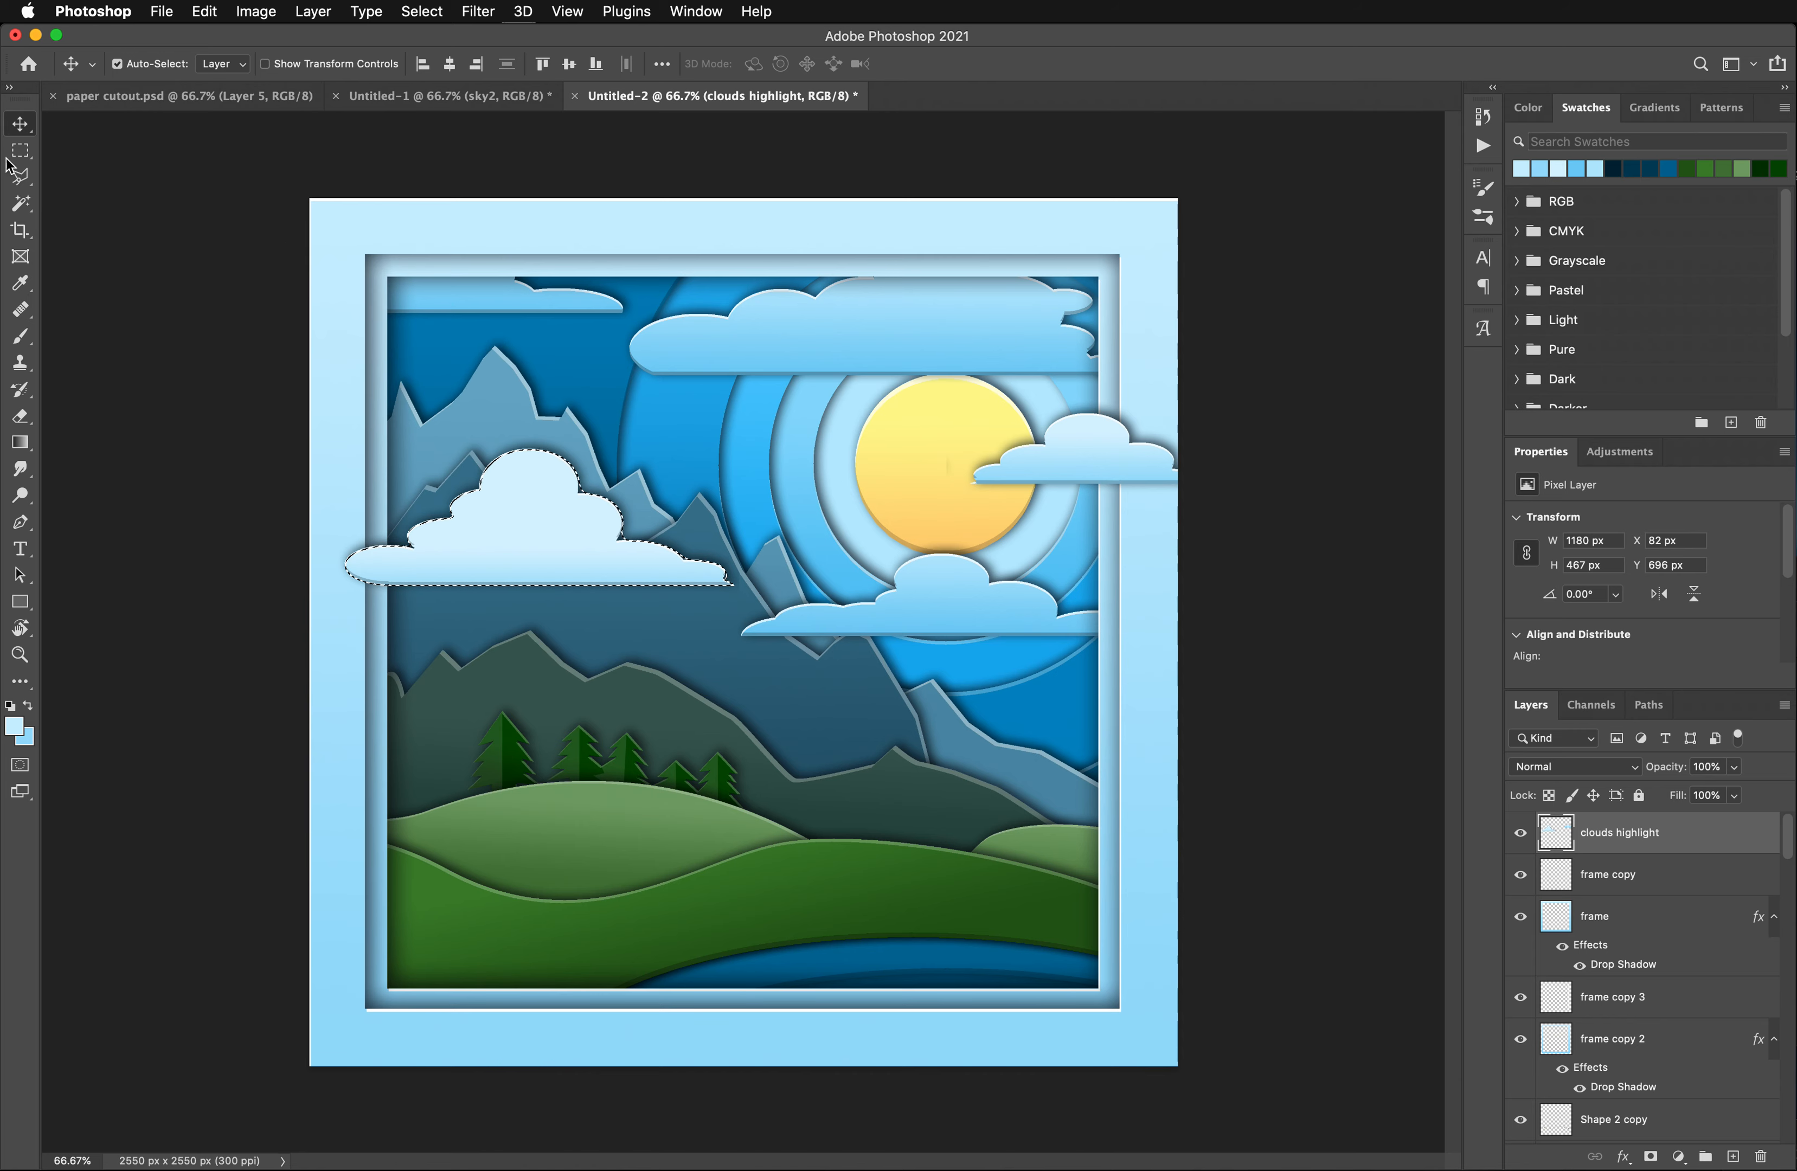
{"action": "left_click", "coordinate": [21, 150]}
{"action": "key", "text": "Return"}
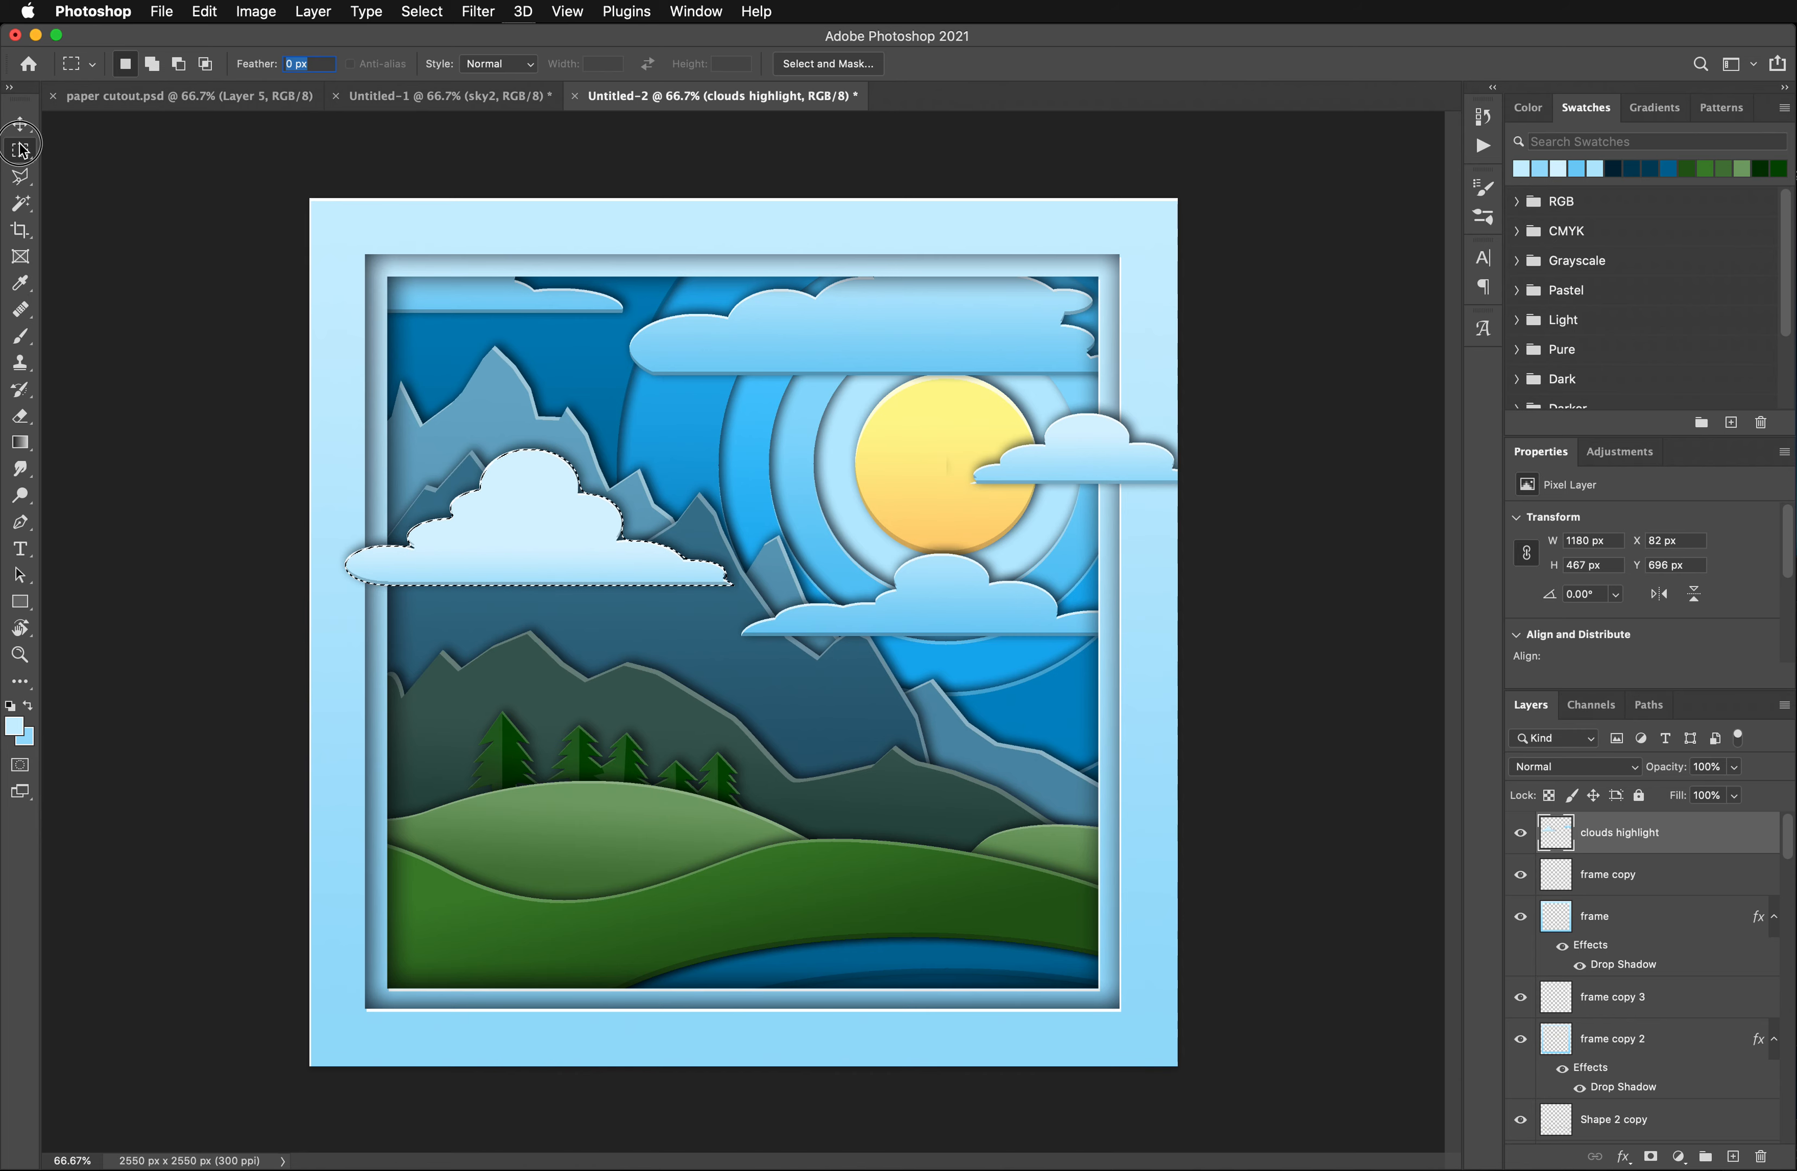
{"action": "left_click", "coordinate": [119, 132]}
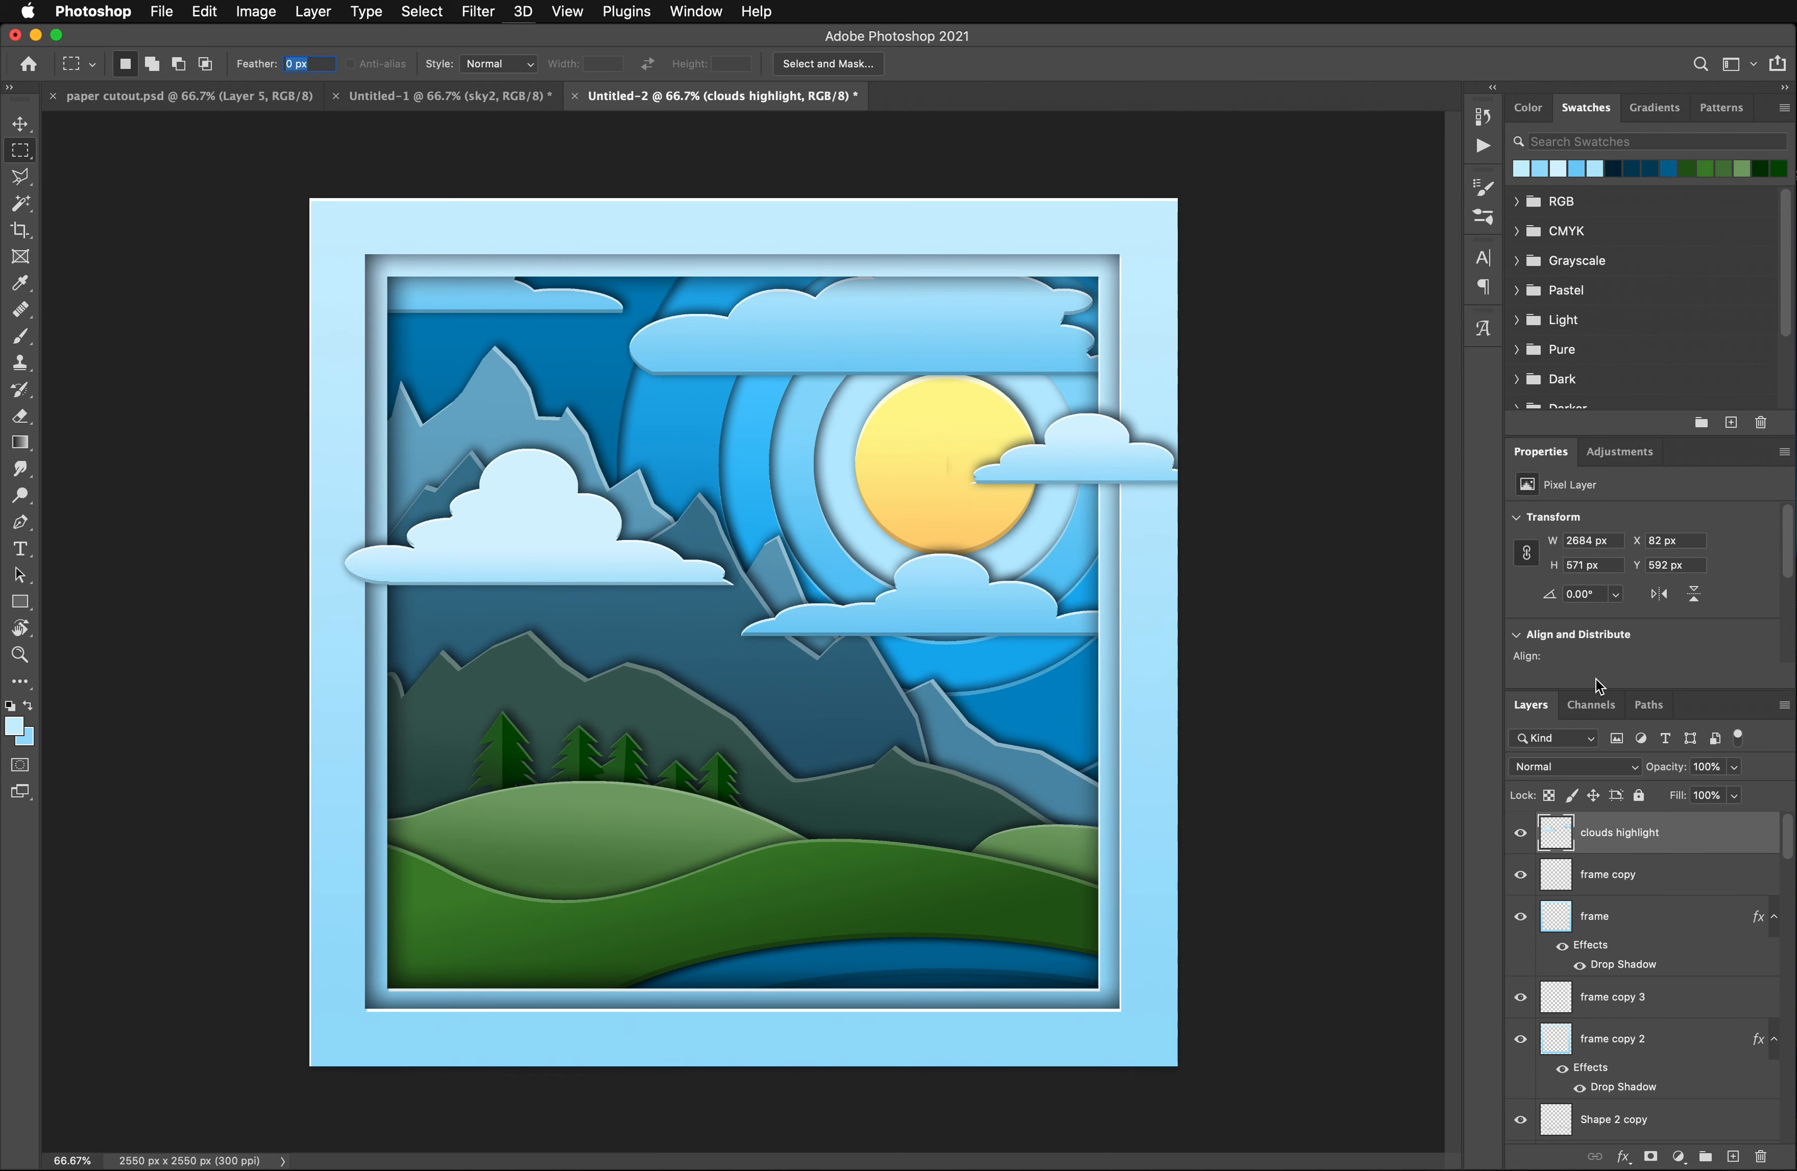
- Place the Texture-Fabrik-Kraft-Recycled-Paper-Textures-1_08 image as an embedded object and enlarge it to cover the whole canvas
{"action": "left_click", "coordinate": [163, 12]}
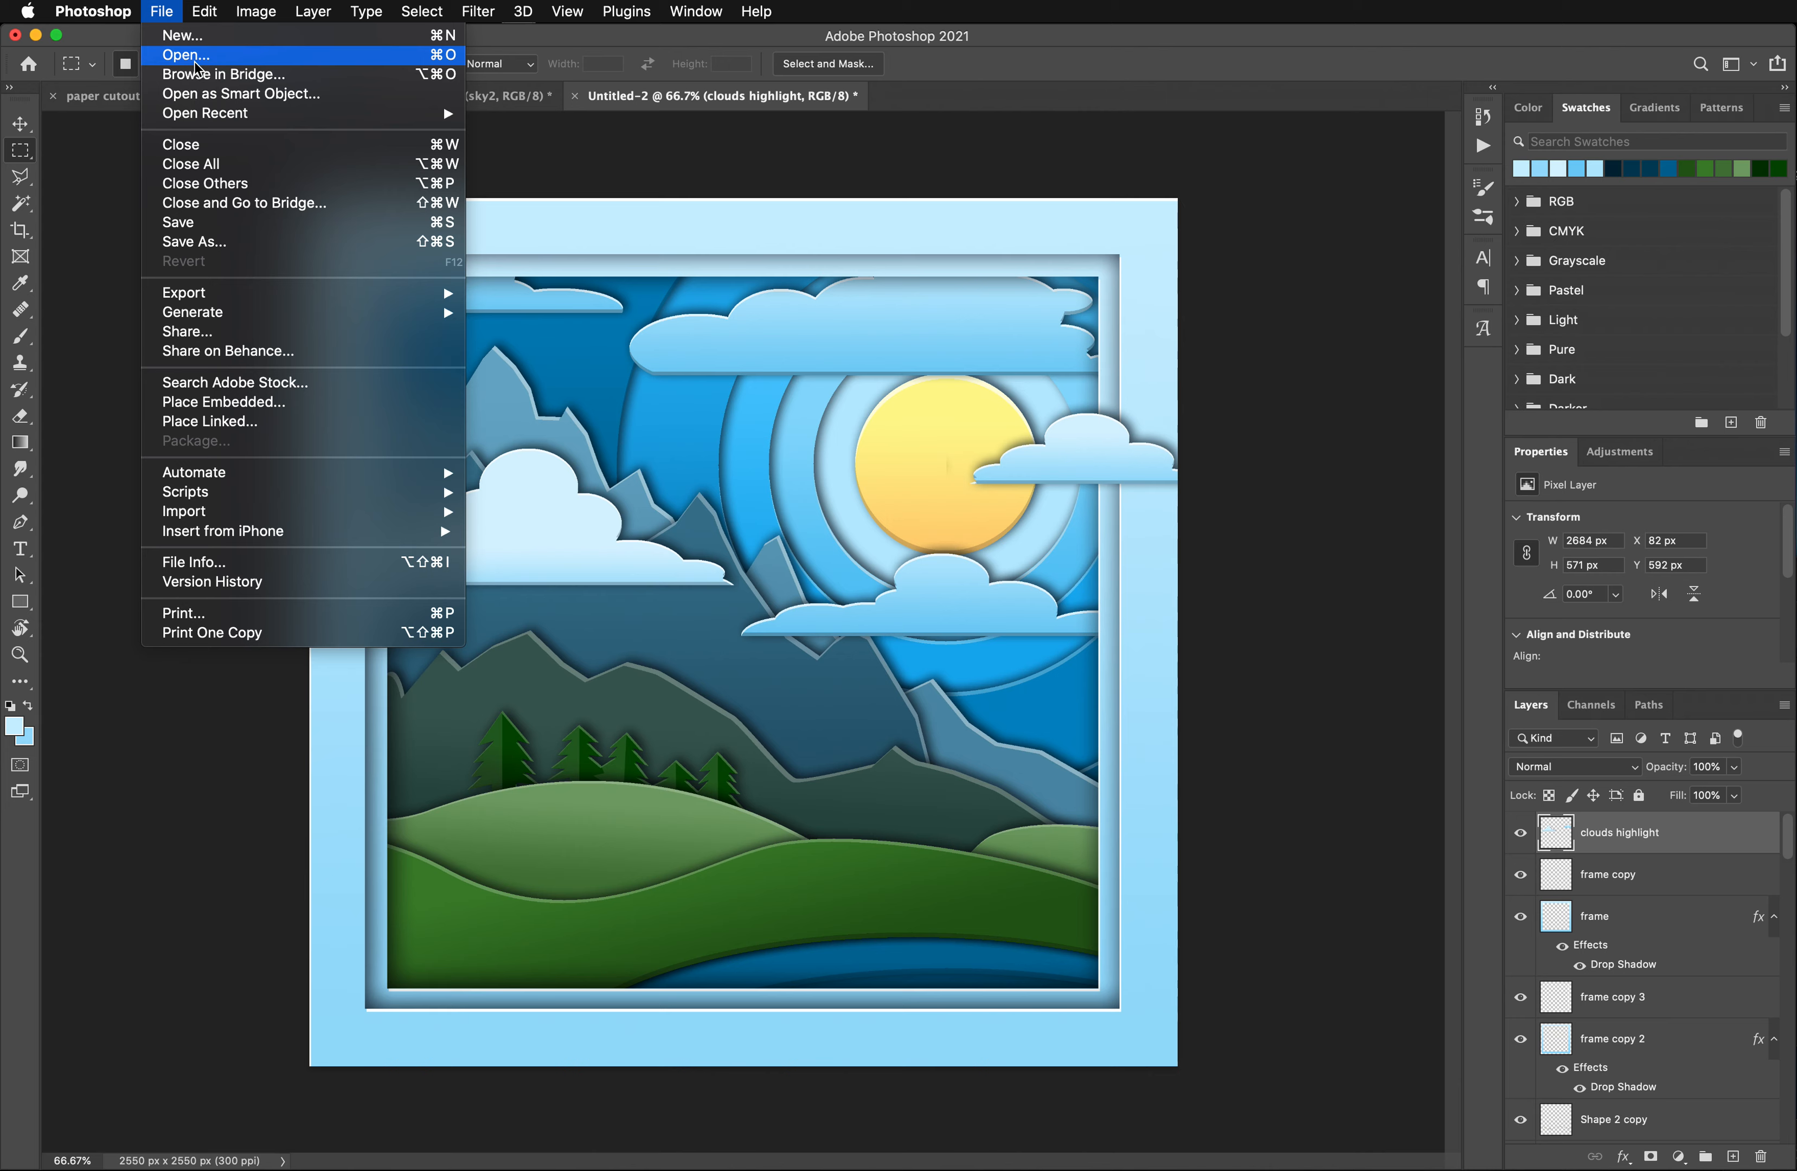
{"action": "left_click", "coordinate": [200, 405]}
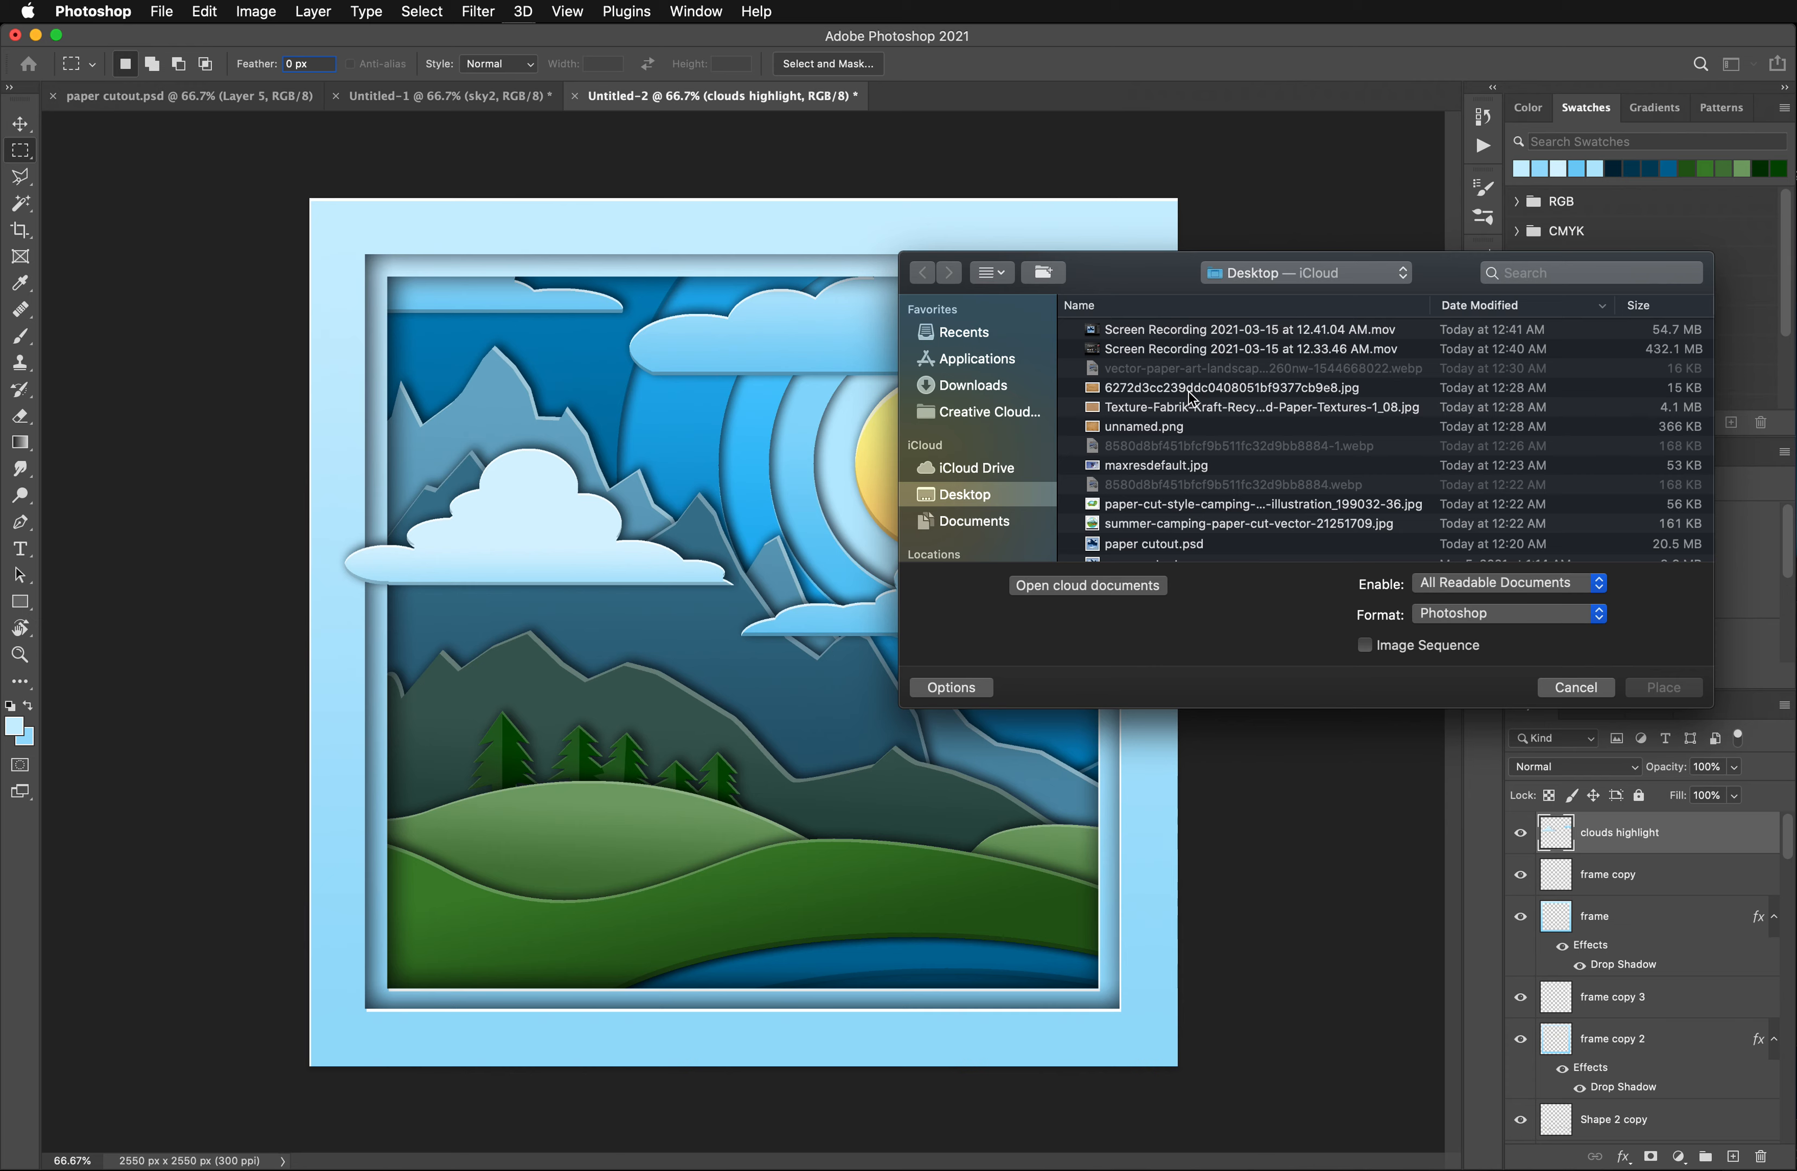
{"action": "left_click", "coordinate": [1171, 409]}
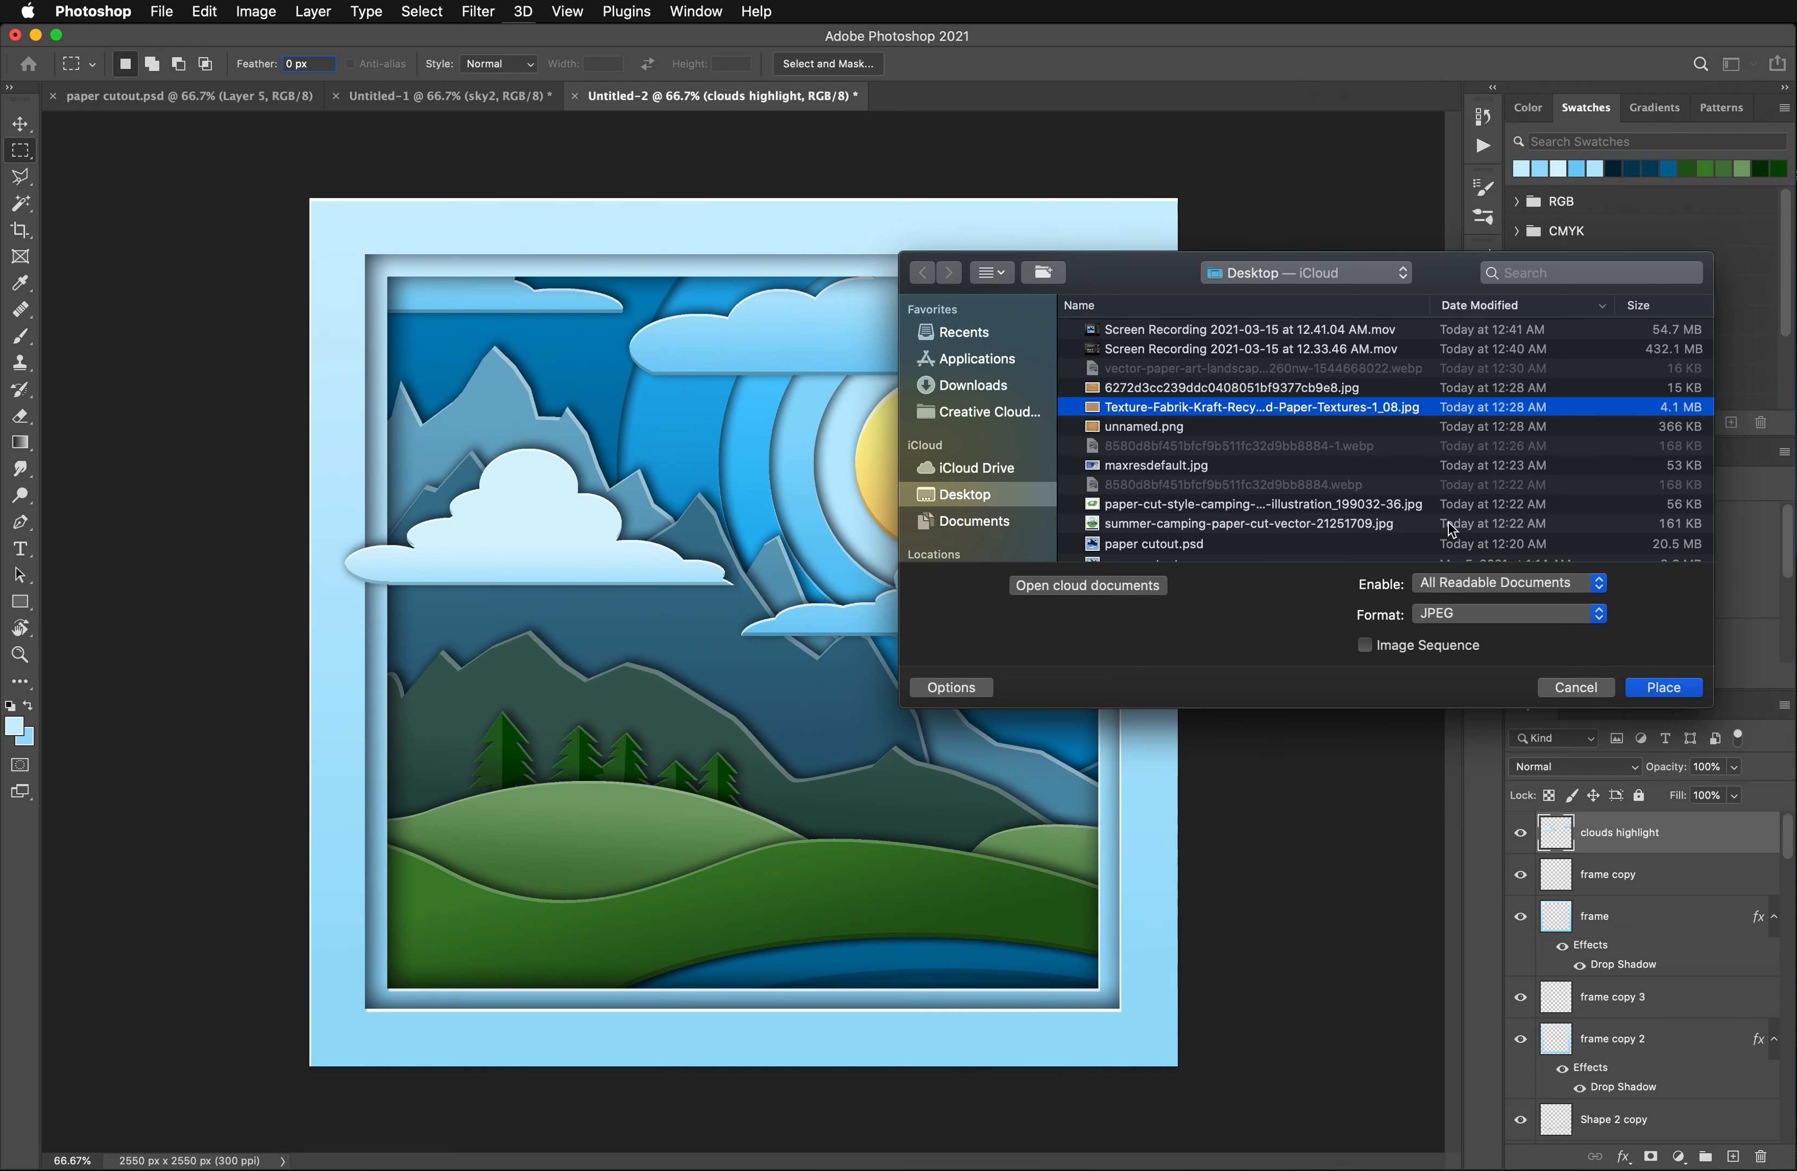
{"action": "left_click", "coordinate": [1663, 689]}
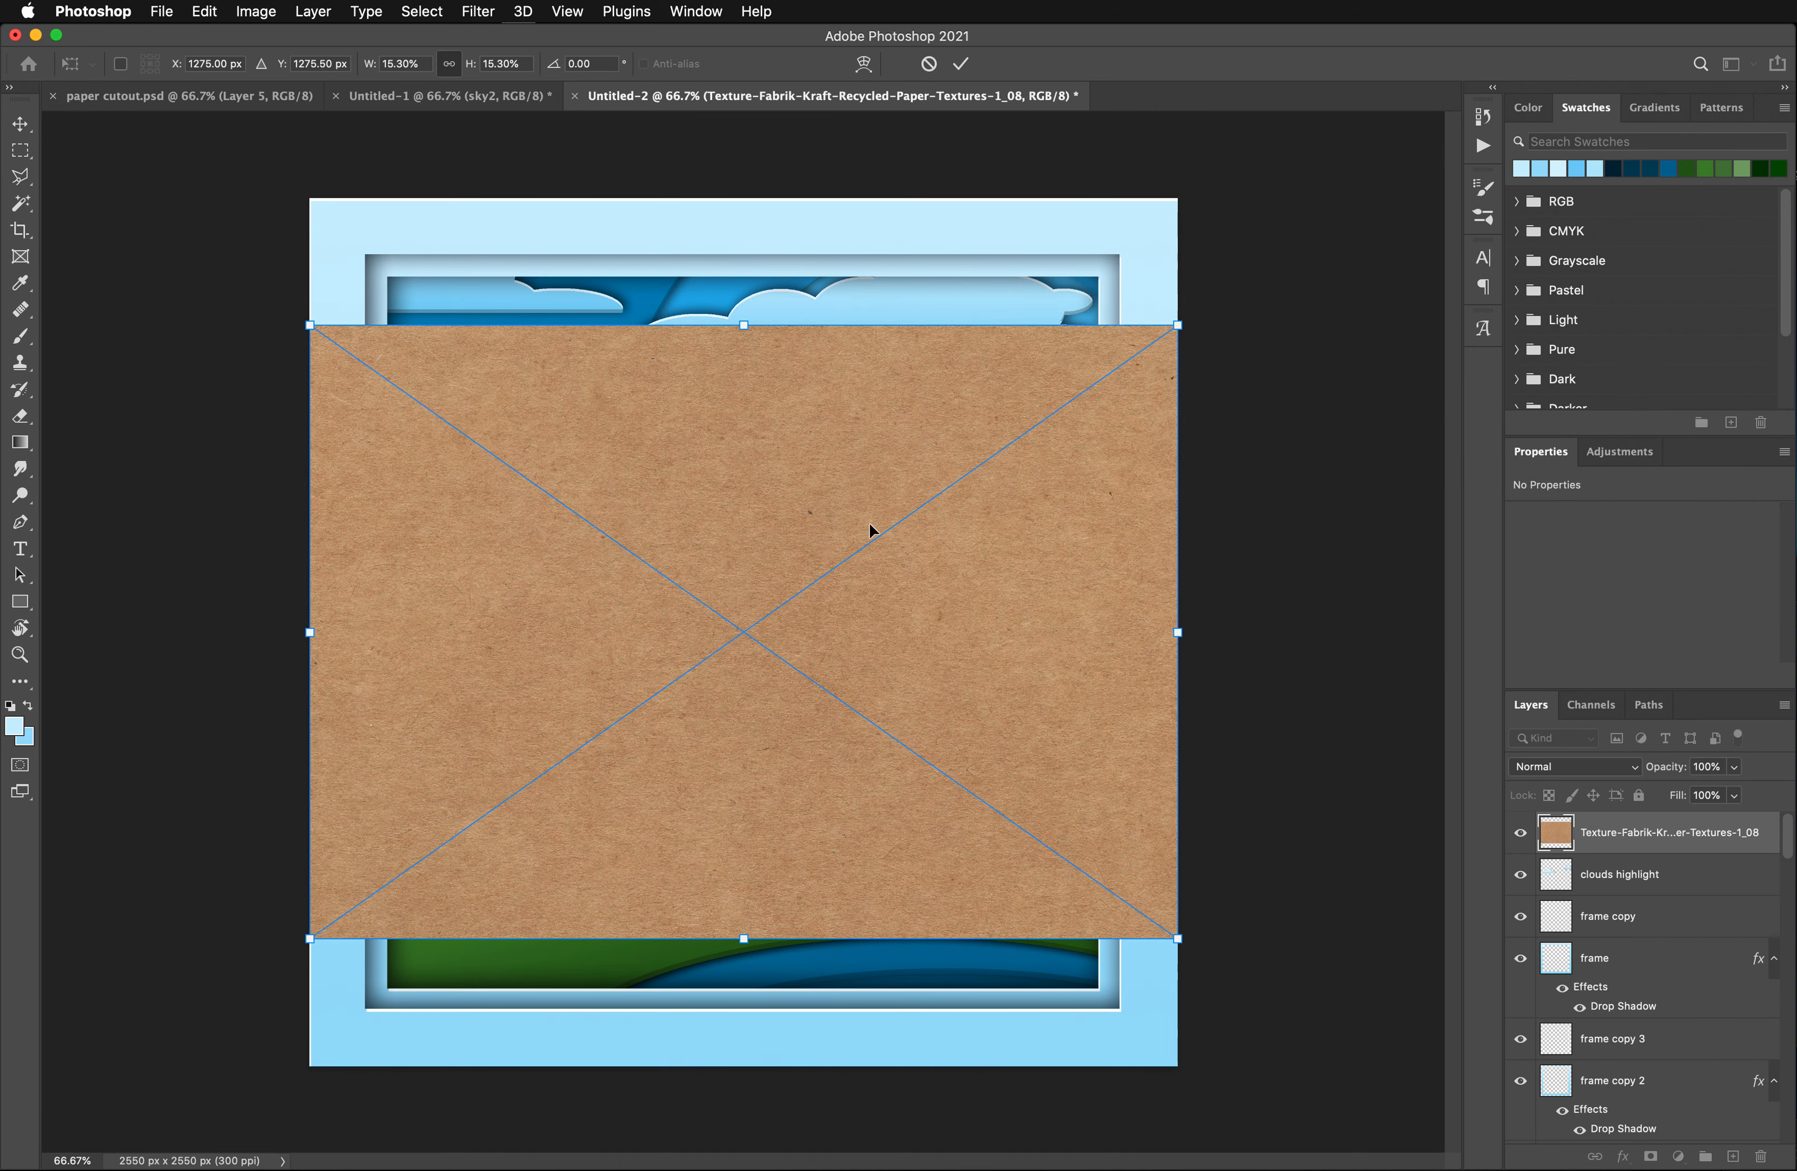
{"action": "left_click_drag", "start_coordinate": [745, 940], "coordinate": [772, 995]}
{"action": "left_click_drag", "start_coordinate": [743, 326], "coordinate": [743, 184]}
{"action": "key", "text": "Return"}
- Try the Dissolve and Darken blend modes on the kraft paper texture layer
{"action": "left_click", "coordinate": [1580, 769]}
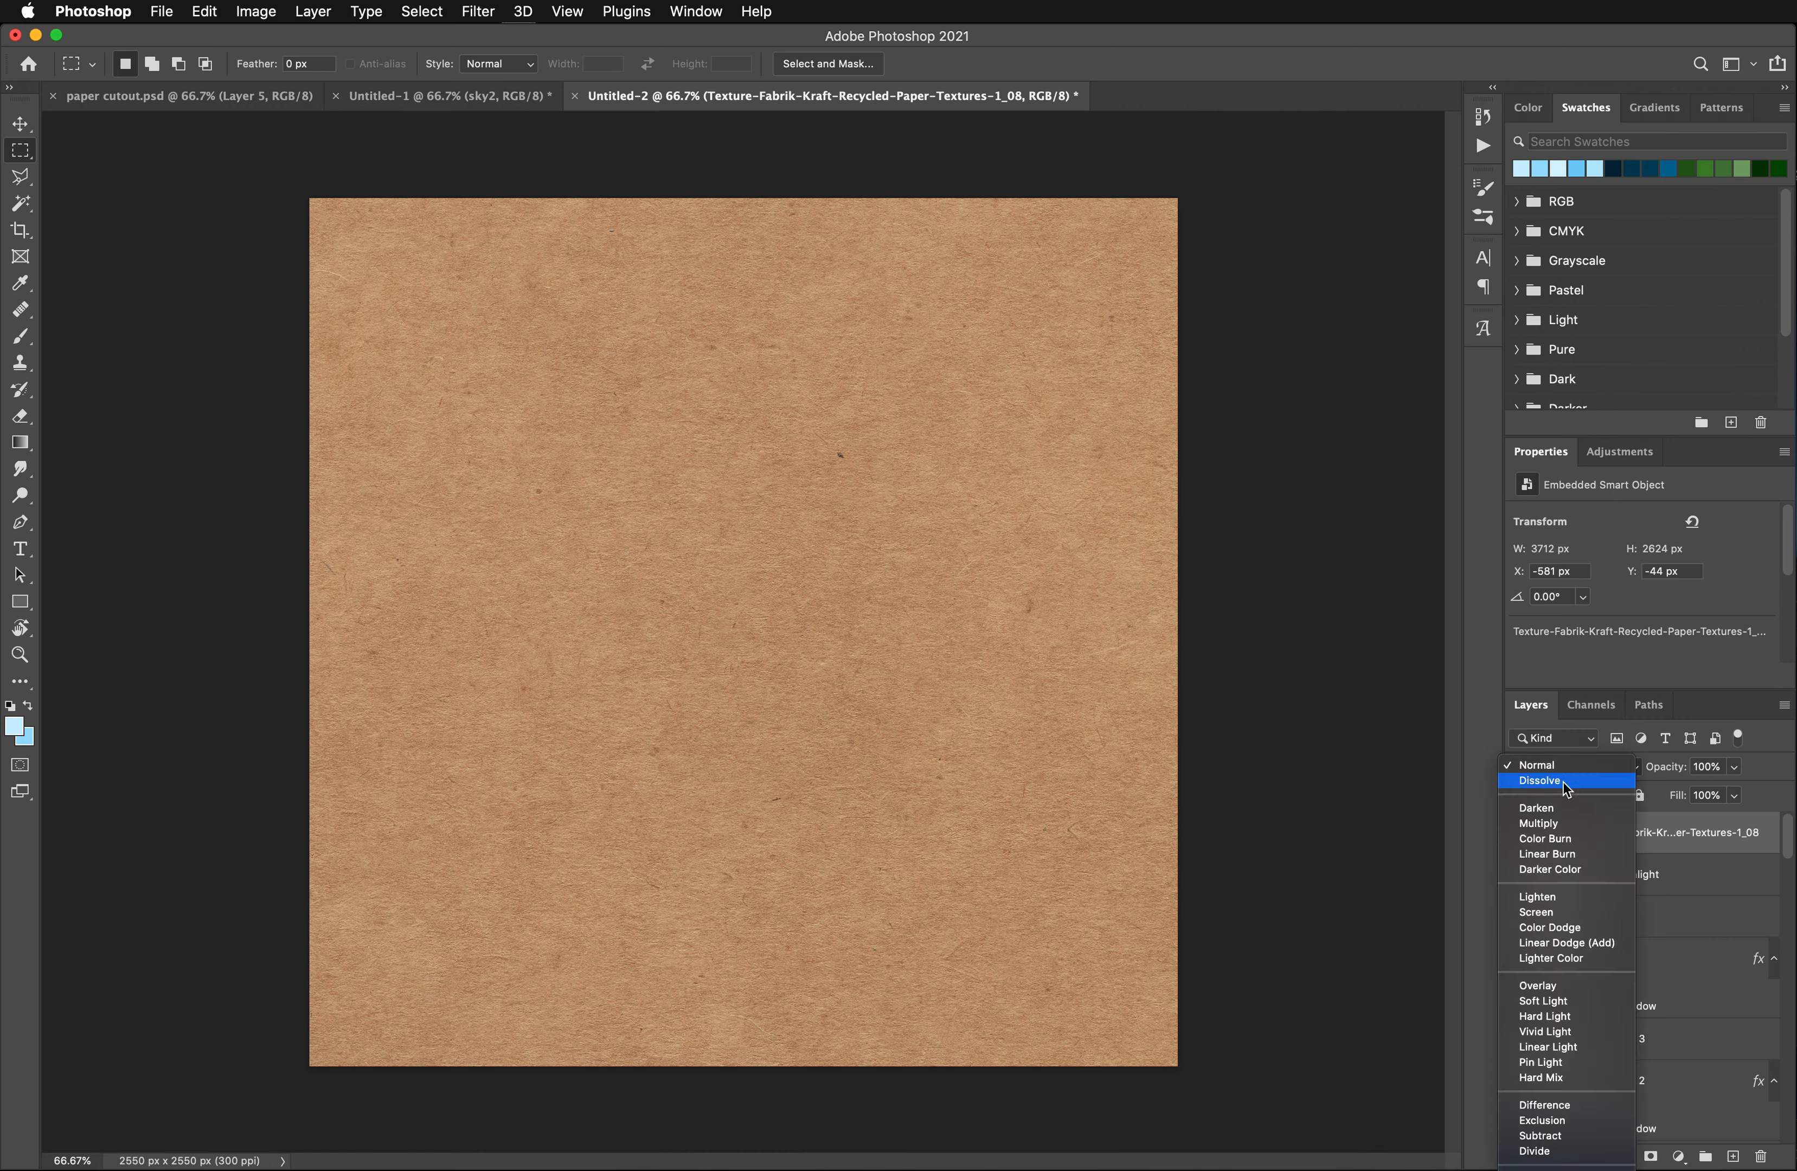
{"action": "left_click", "coordinate": [1564, 782]}
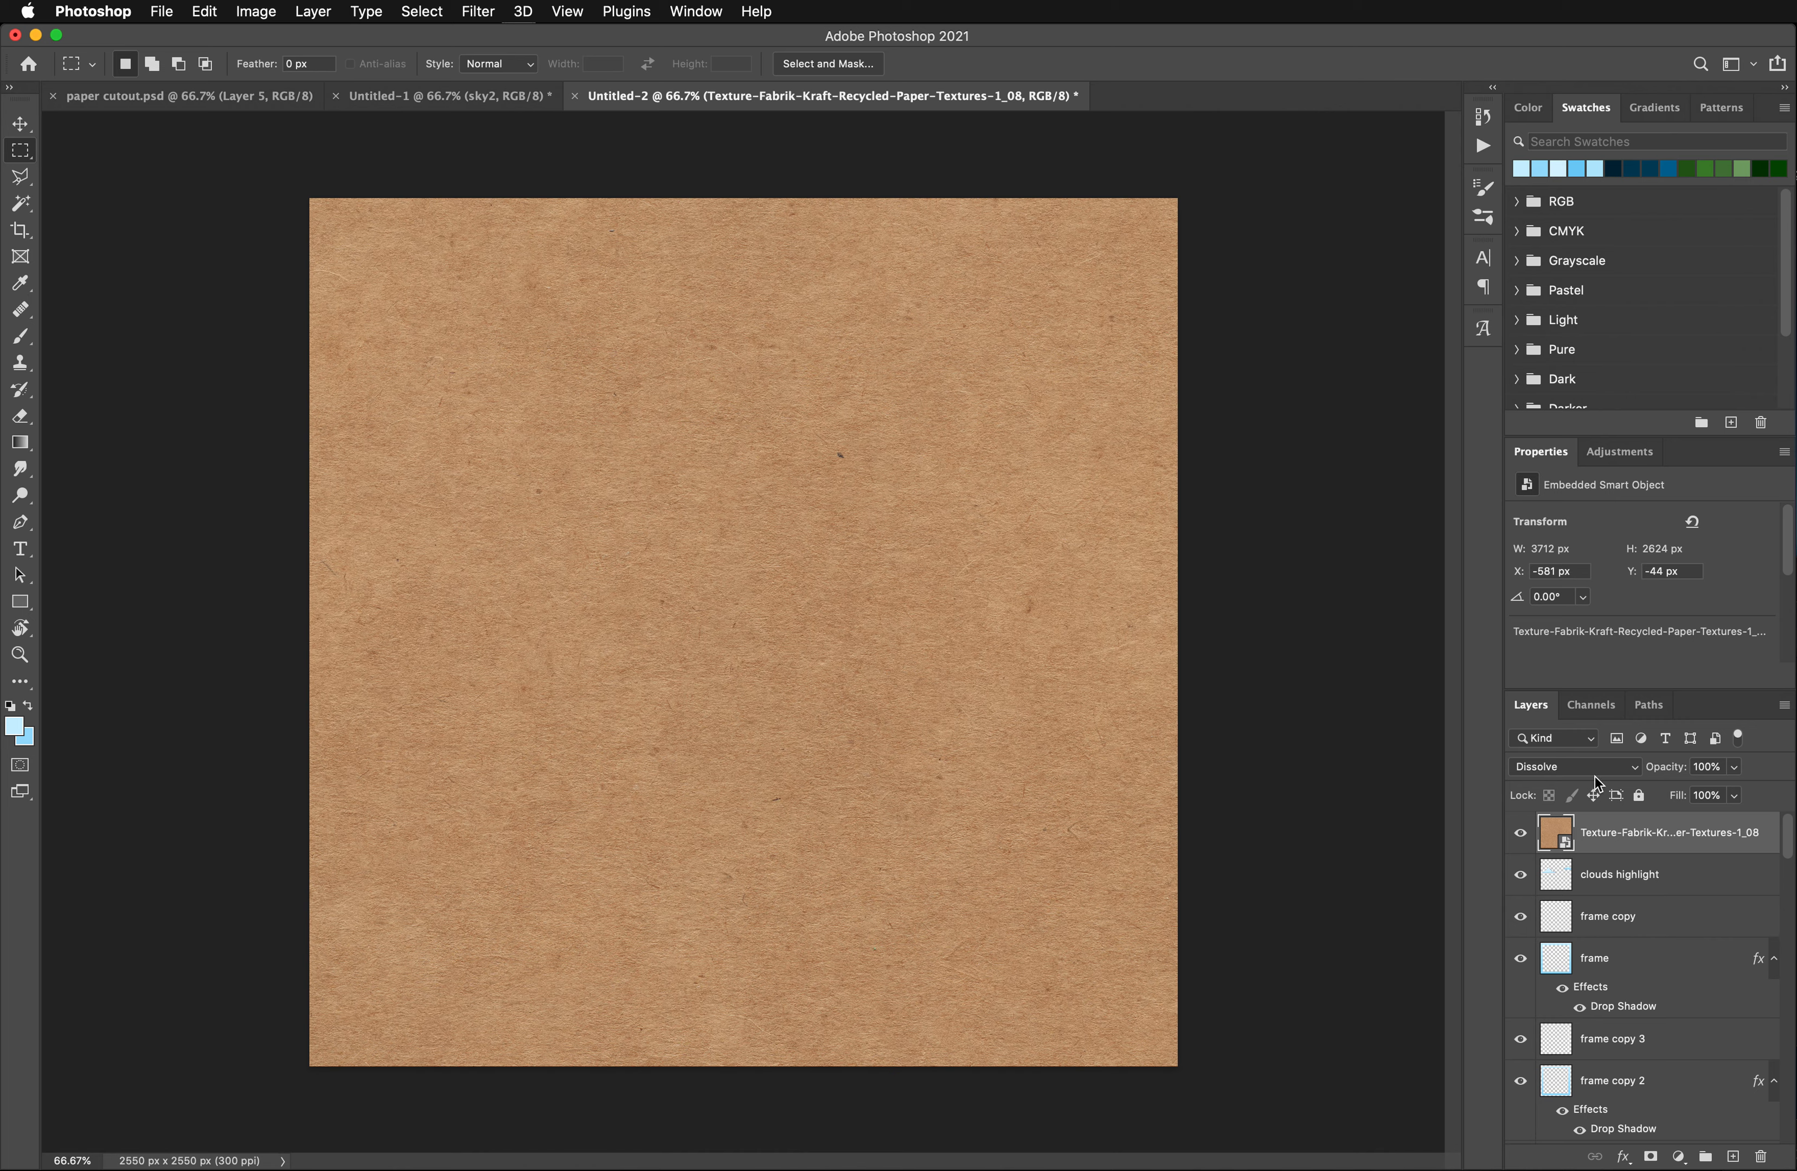
{"action": "left_click", "coordinate": [1596, 772]}
{"action": "left_click", "coordinate": [1568, 795]}
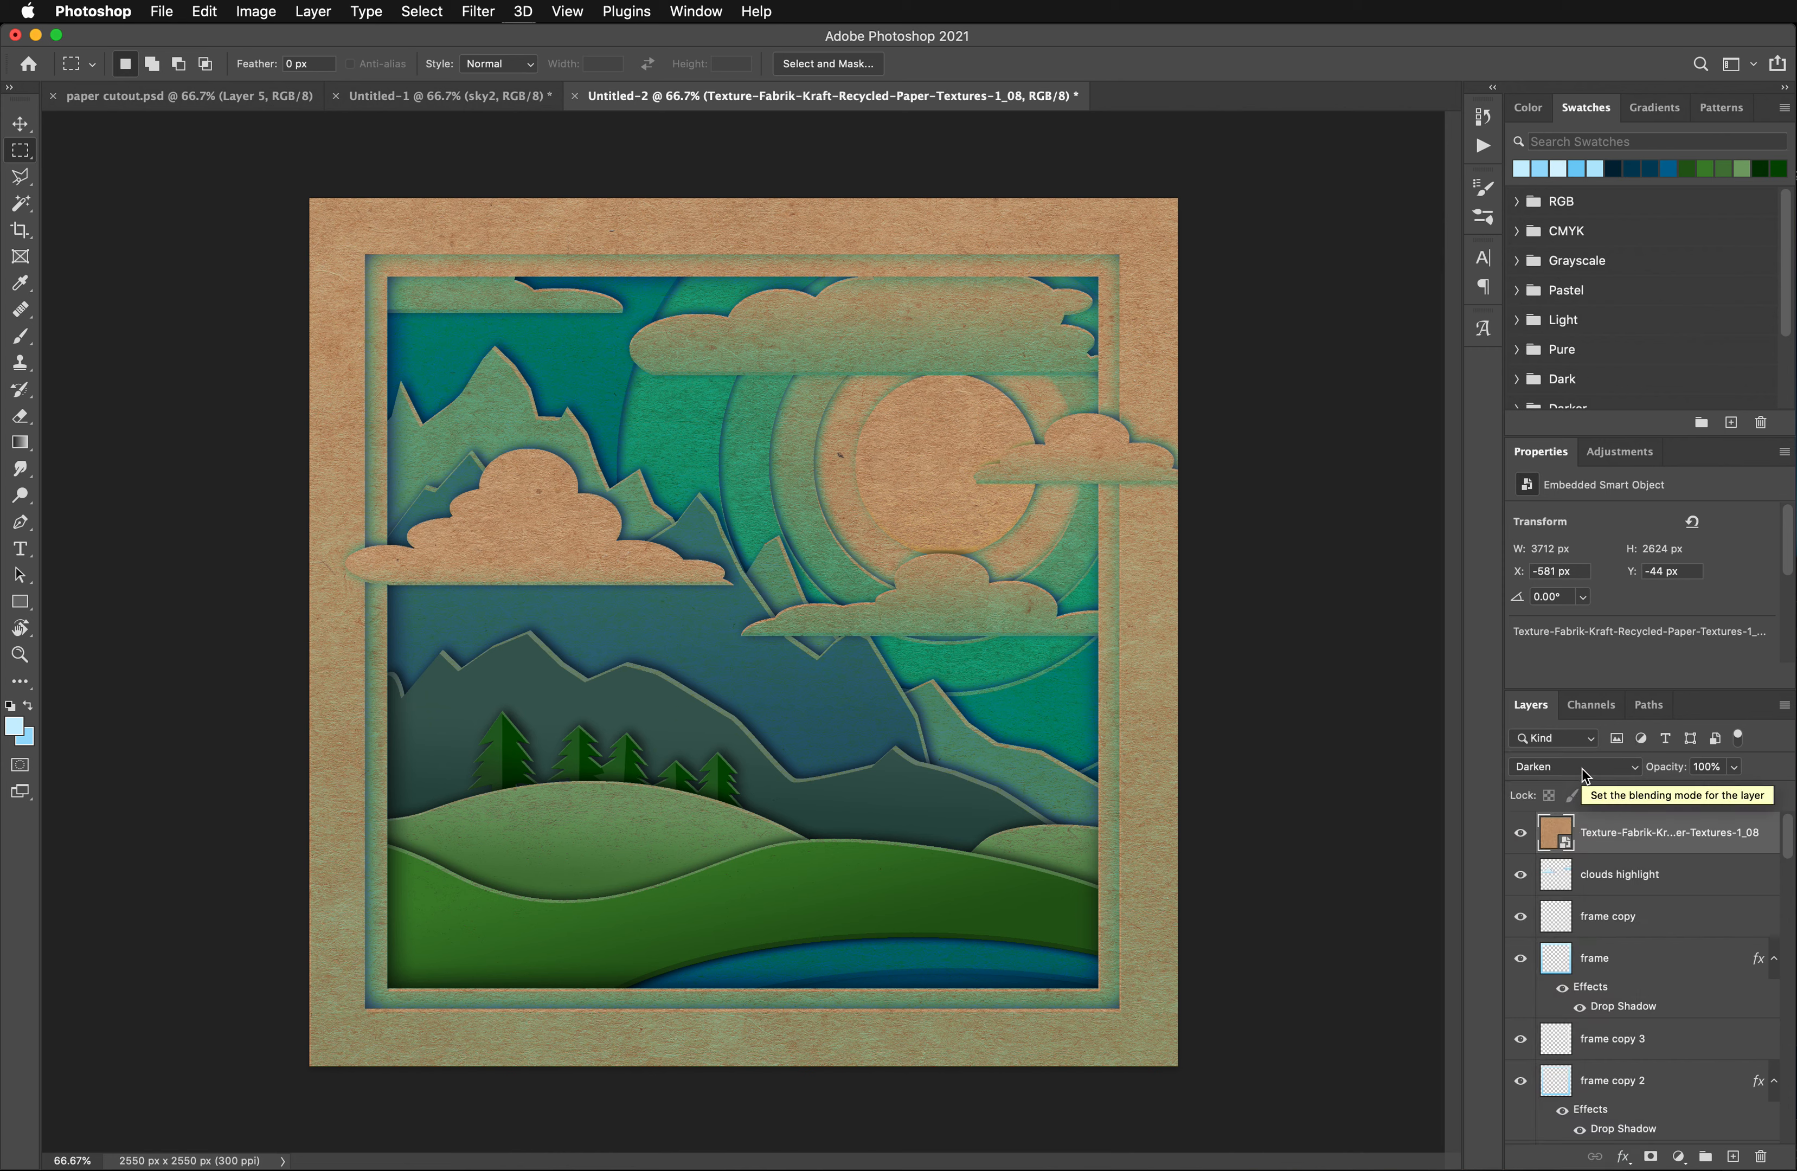
- Blend the kraft paper texture with the artwork using Vivid Light at 46% opacity
{"action": "left_click", "coordinate": [1584, 774]}
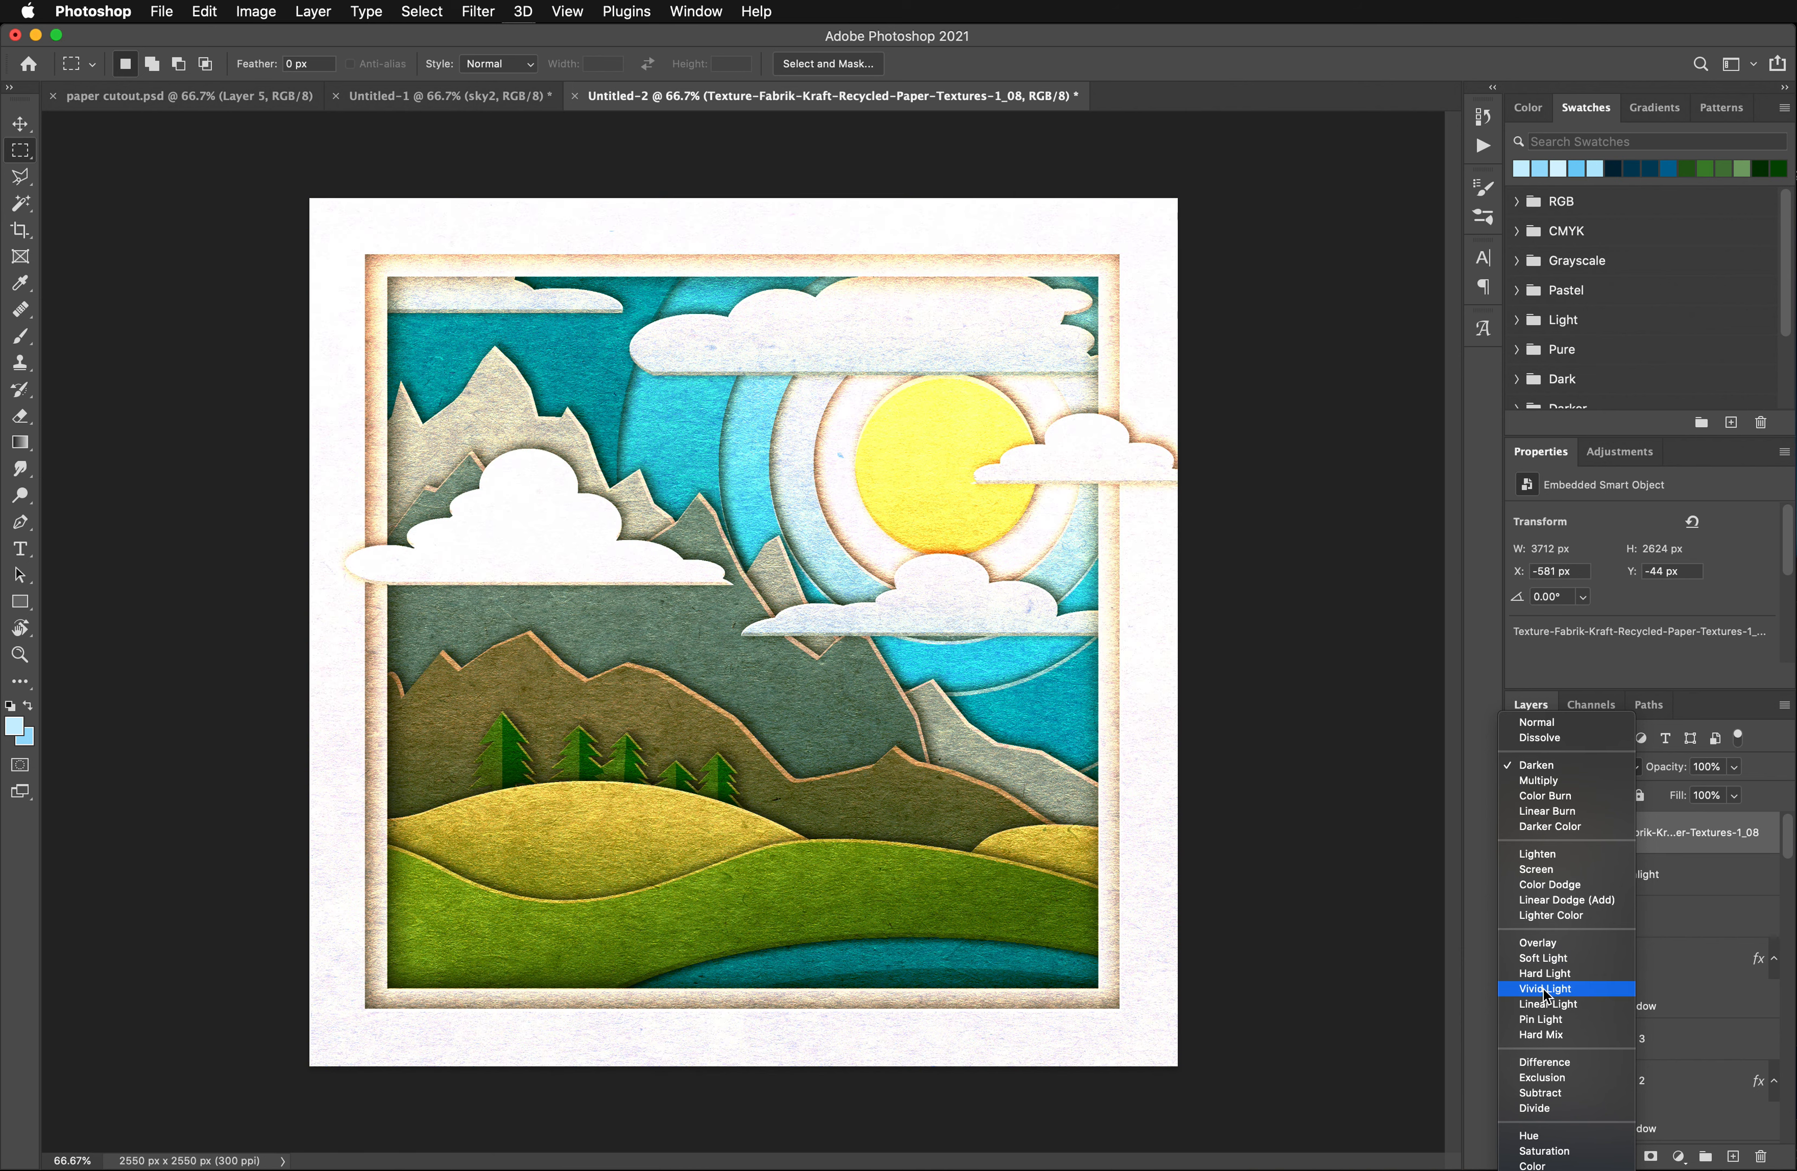
{"action": "left_click", "coordinate": [1546, 990]}
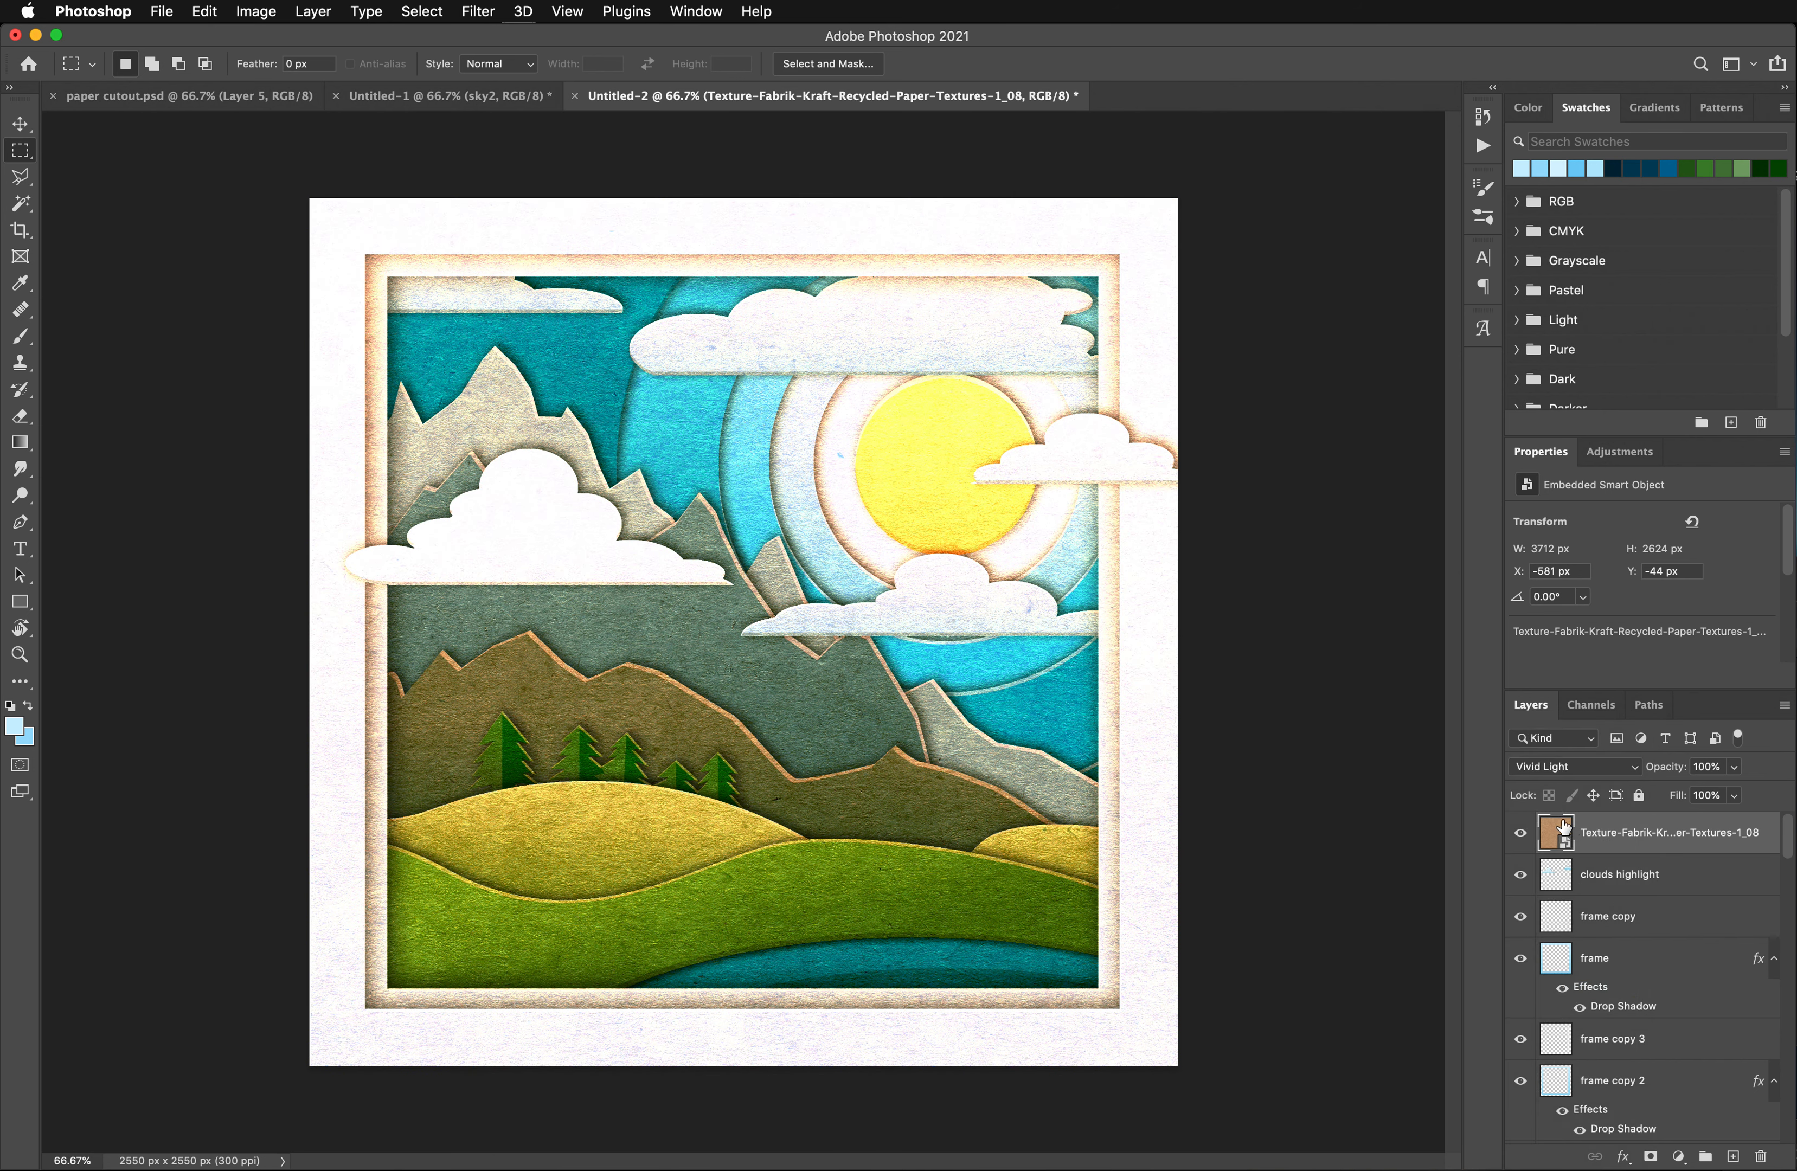
{"action": "left_click", "coordinate": [1735, 767]}
{"action": "left_click_drag", "start_coordinate": [1736, 793], "coordinate": [1684, 794]}
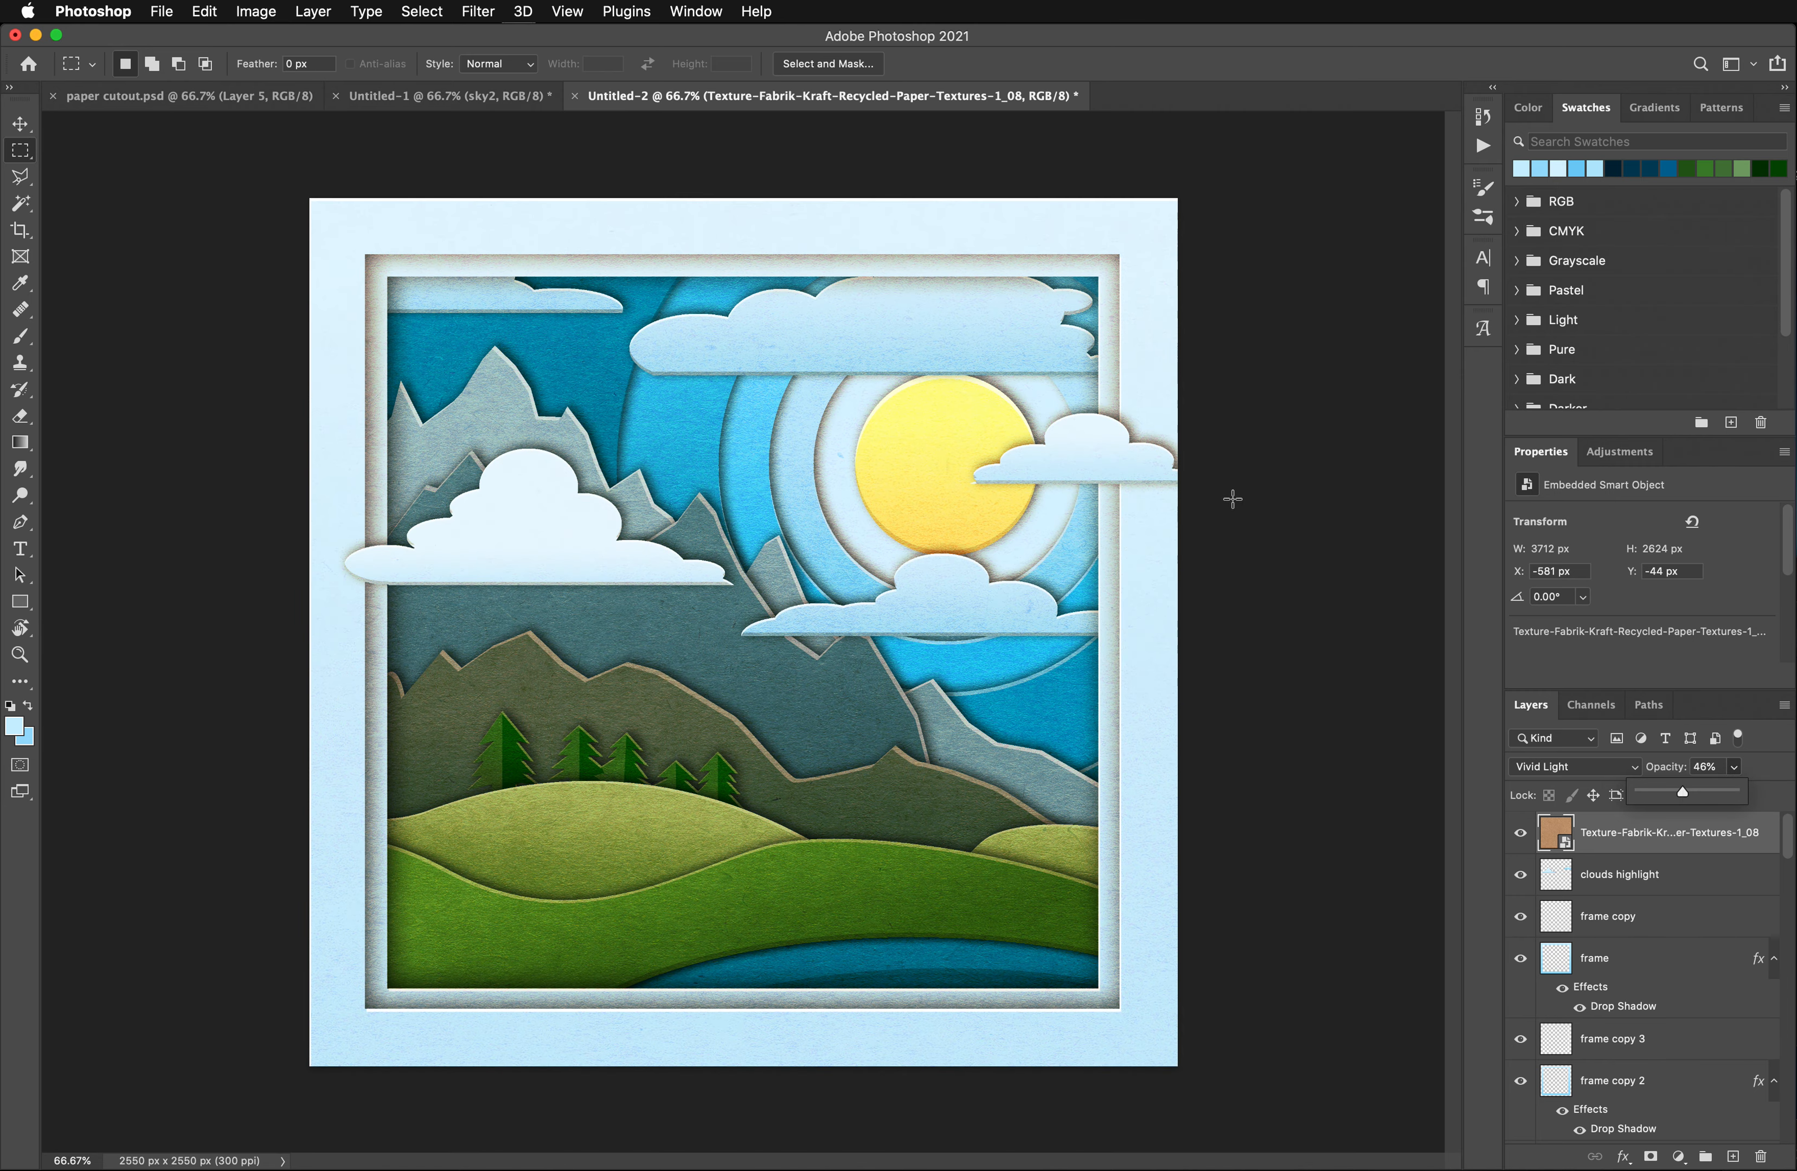